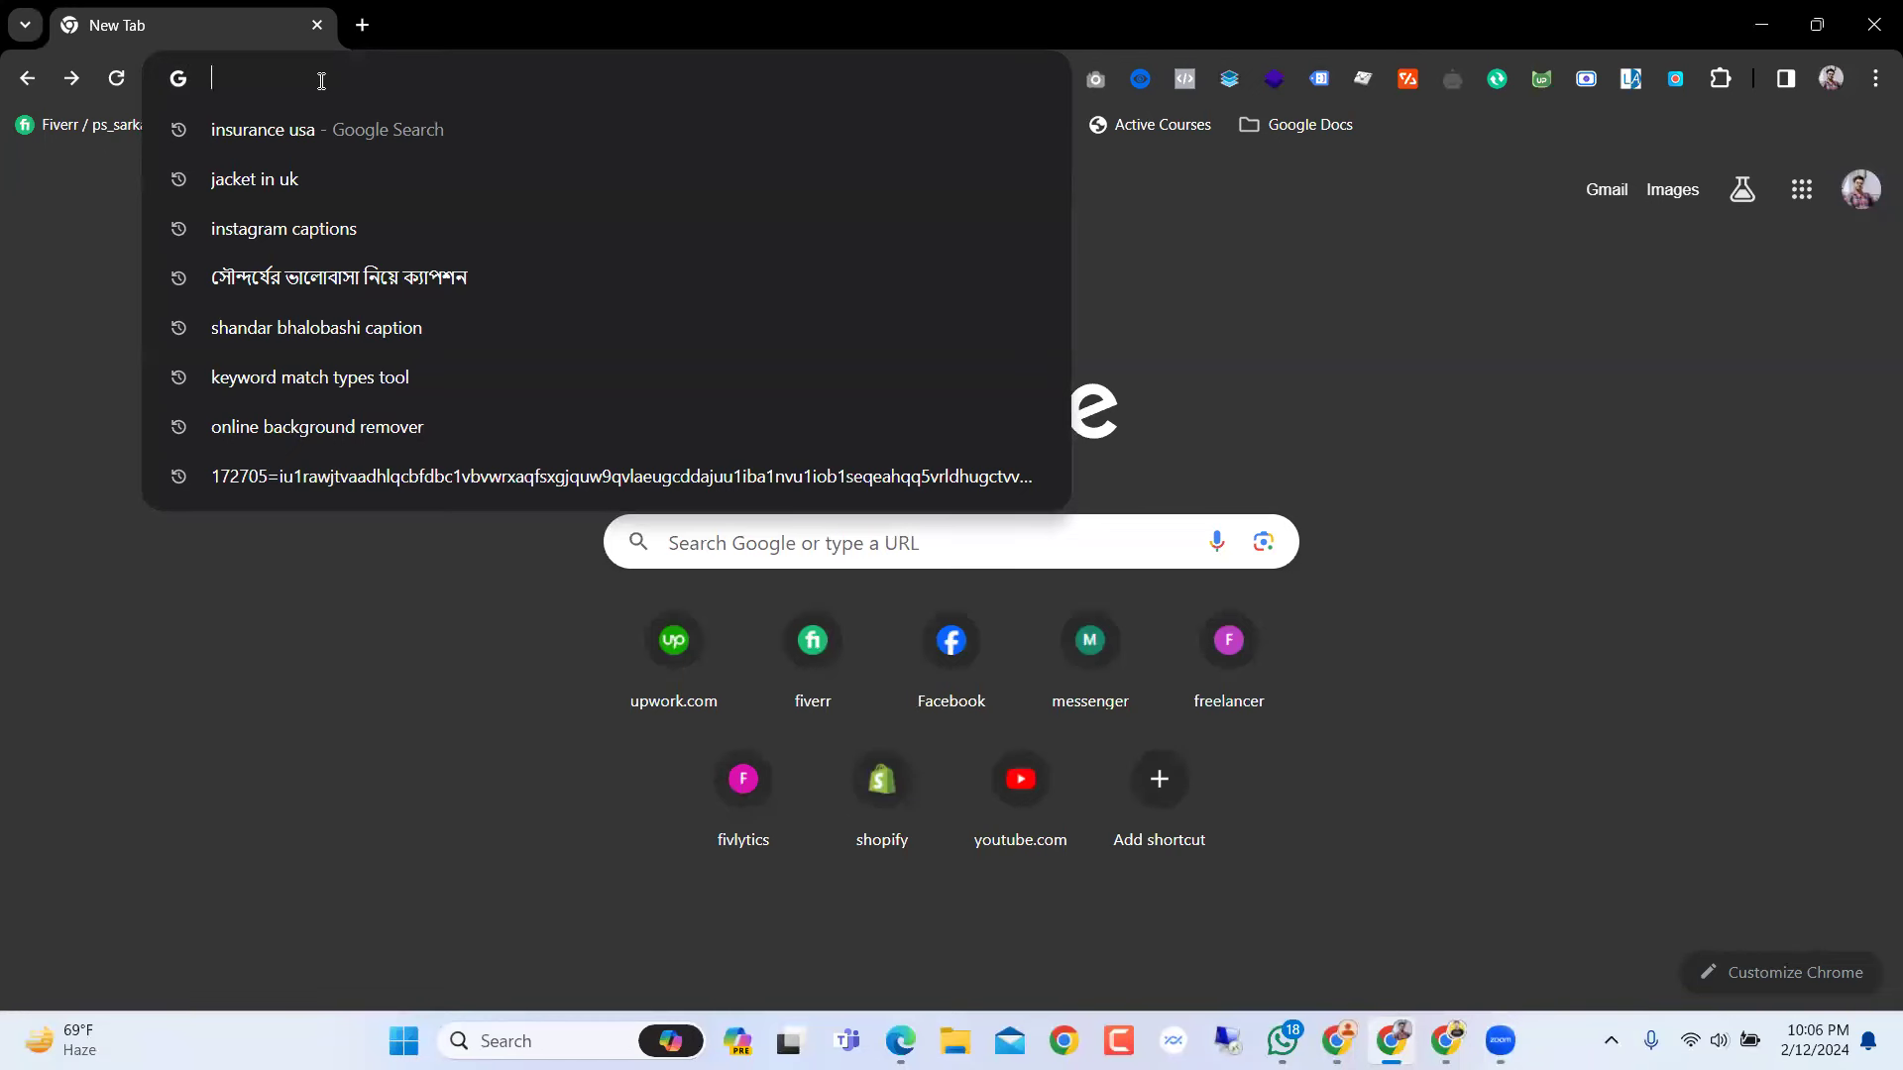
Step: Open business.facebook.com and look over the Meta Business Suite home page
type("business.facebook.com")
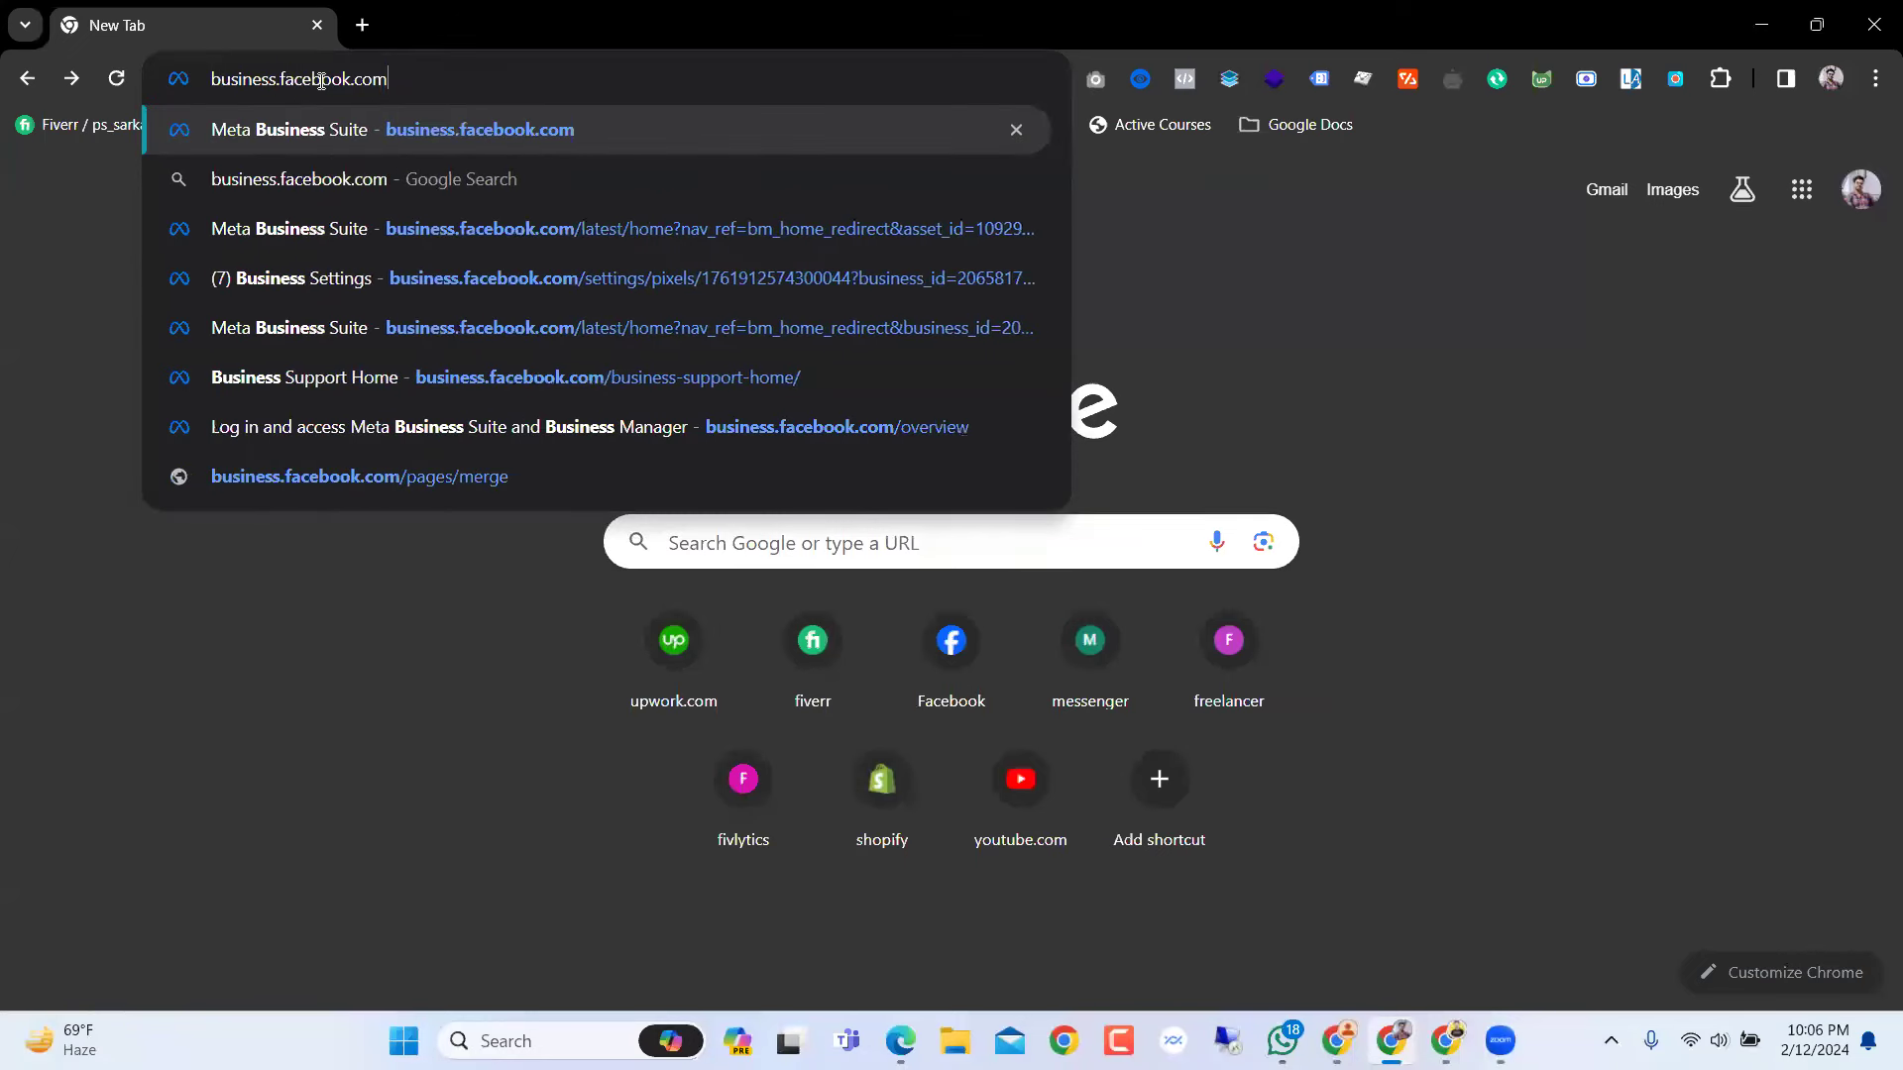
key("Return")
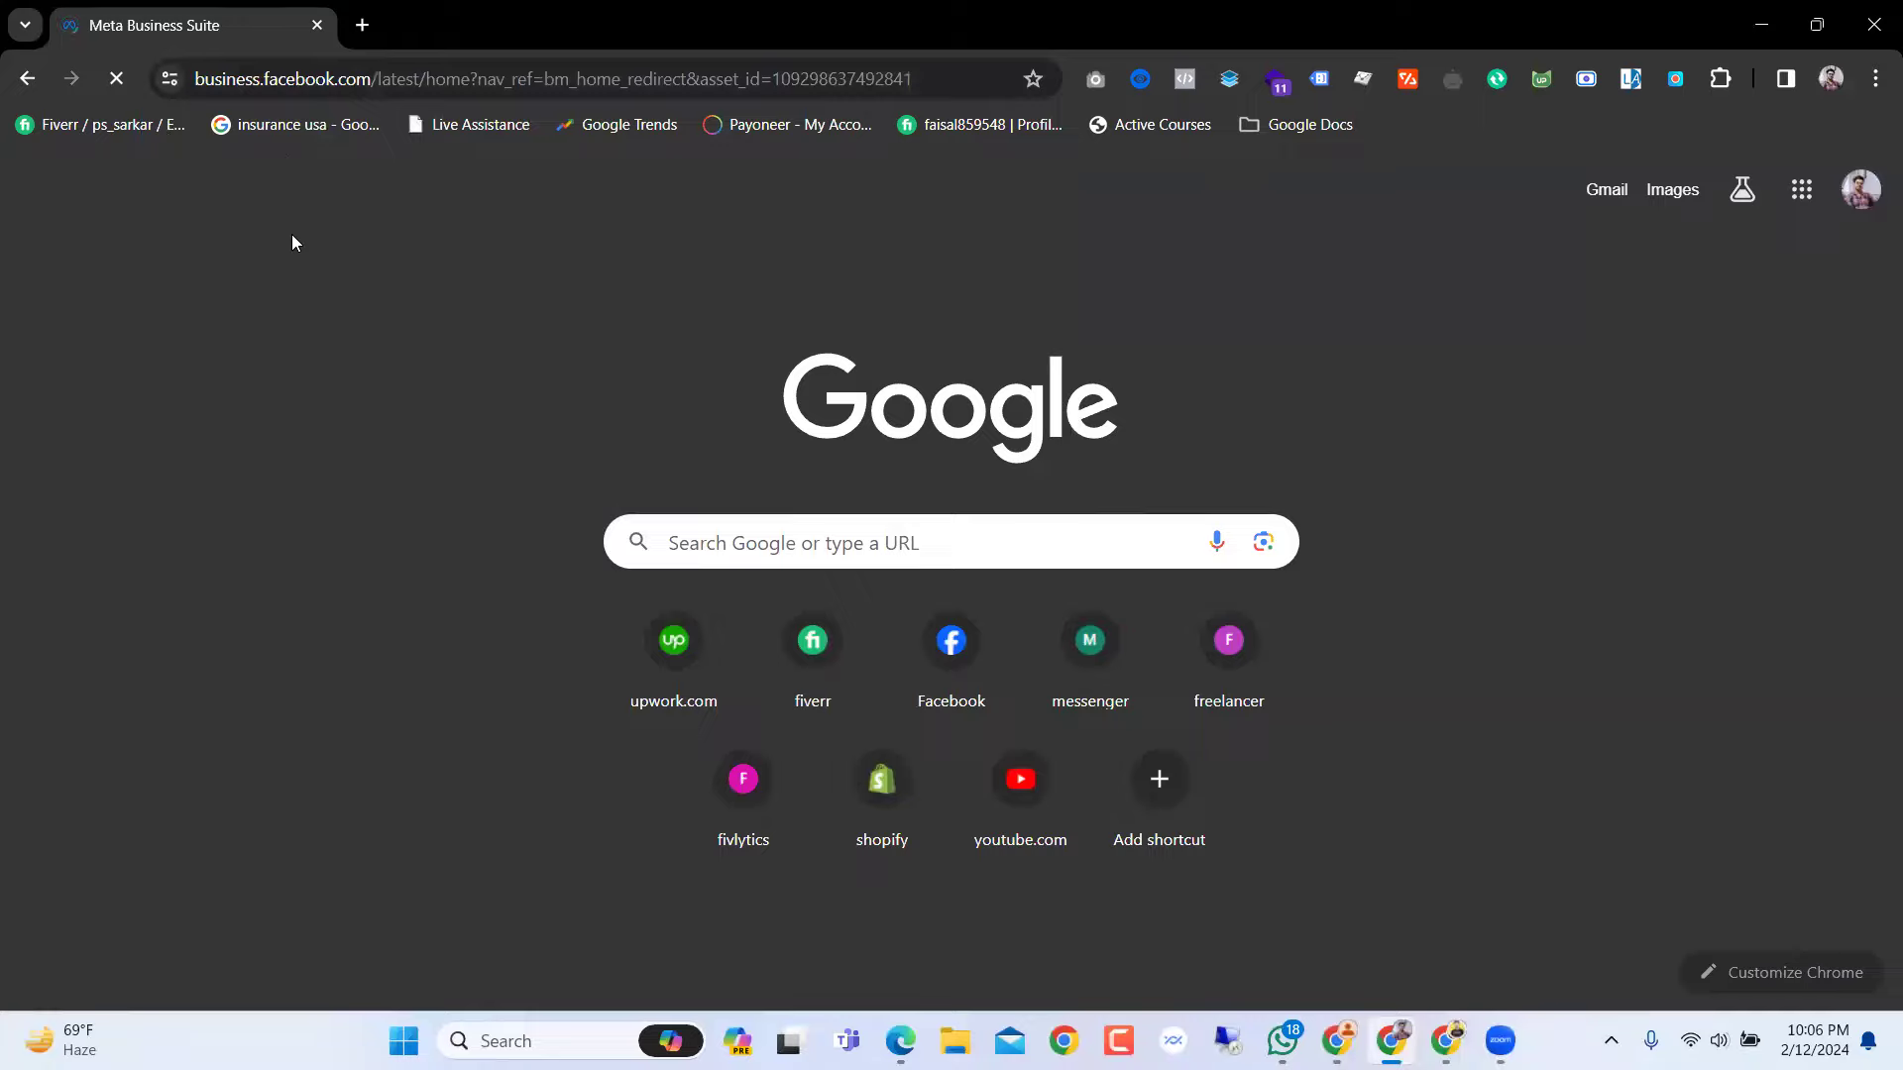
scroll(233, 489, "down", 1)
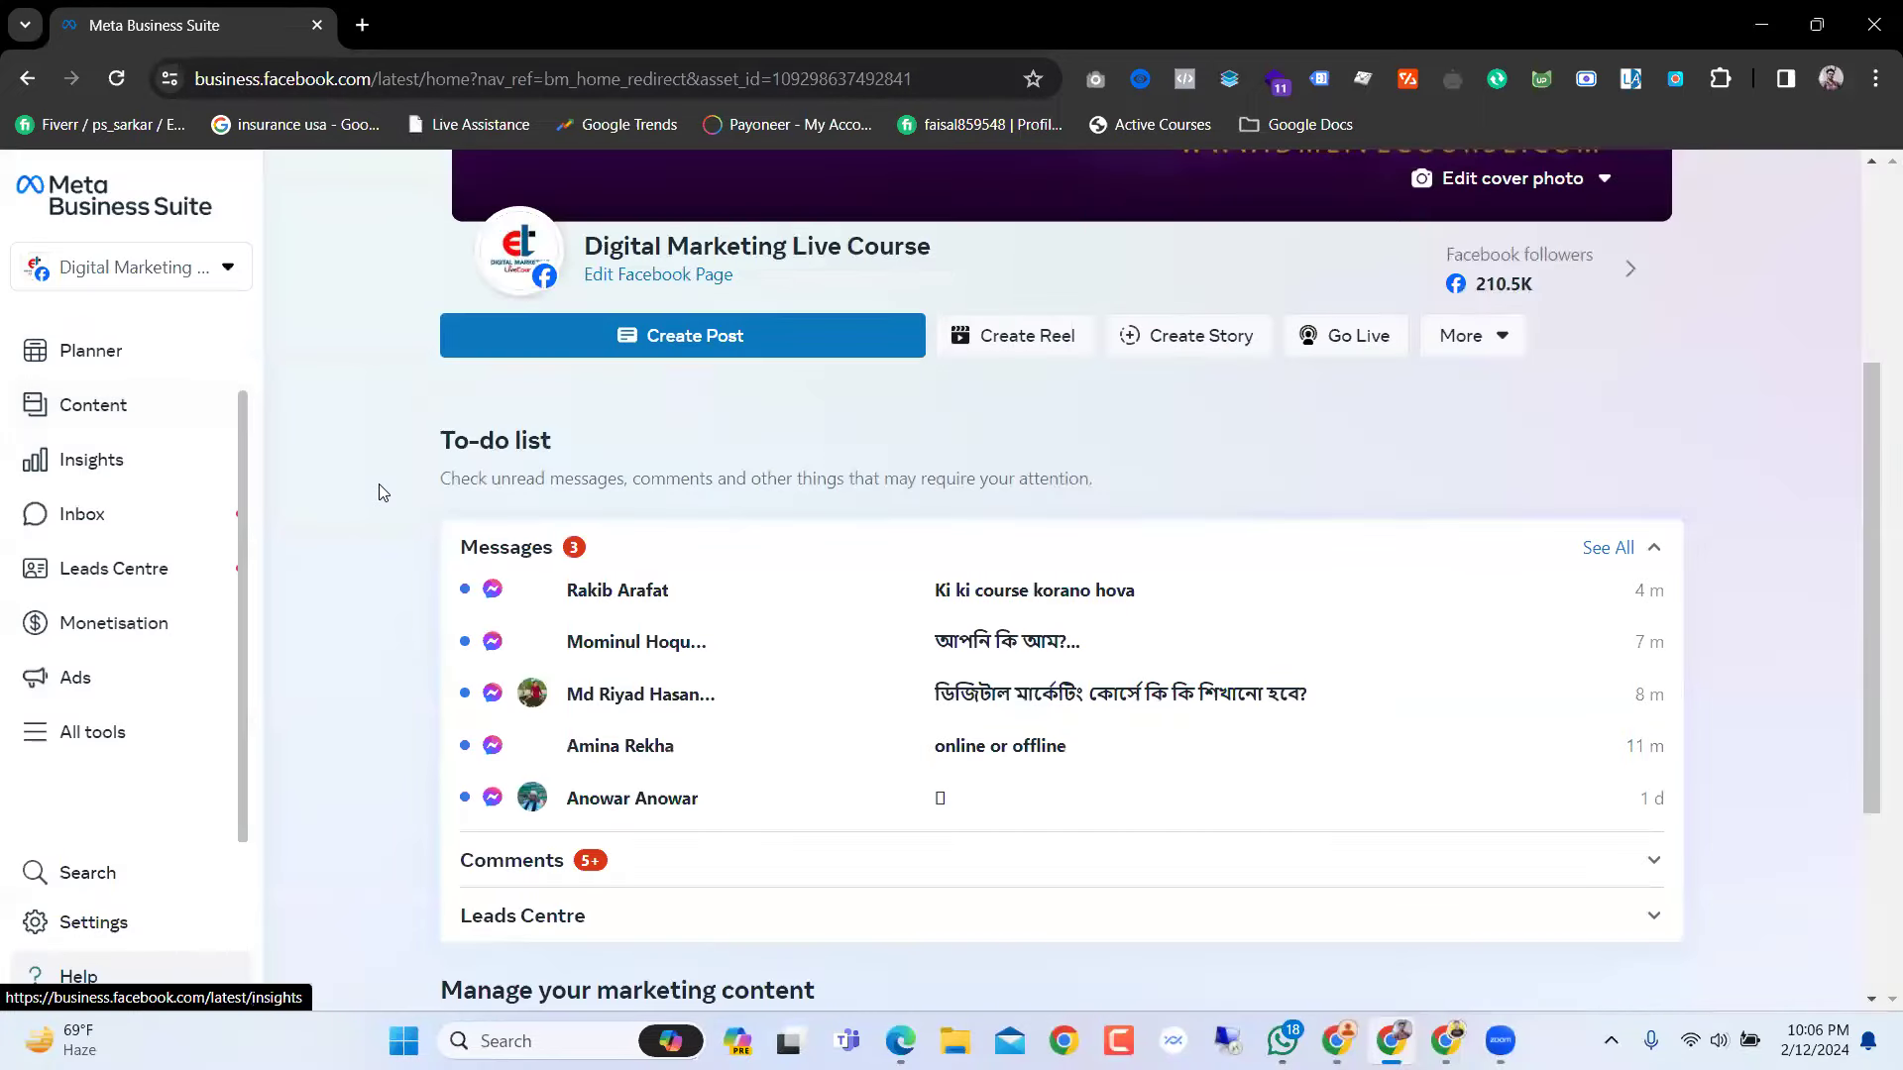
scroll(379, 489, "down", 4)
scroll(139, 465, "up", 1)
Step: Open the settings of the Positivefashion business account from the list of business accounts
left_click(210, 266)
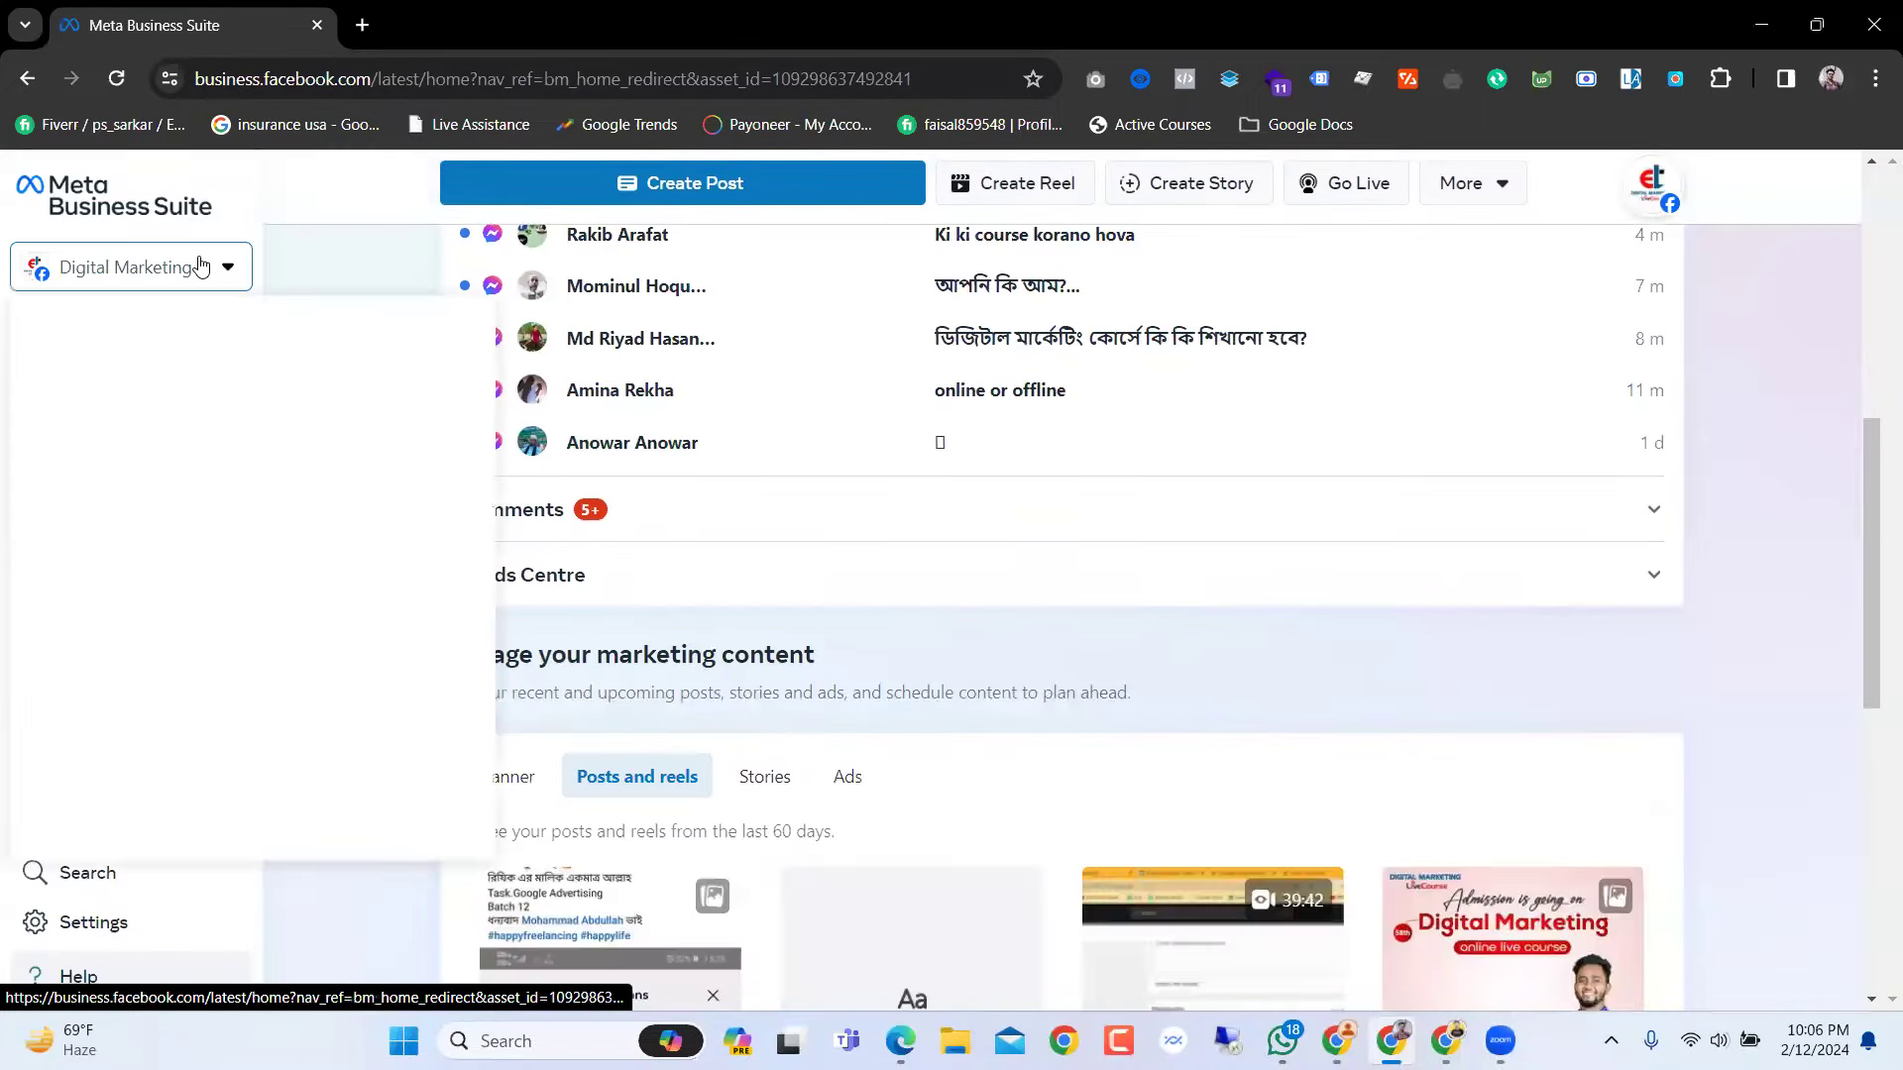
scroll(277, 582, "down", 3)
scroll(282, 574, "up", 3)
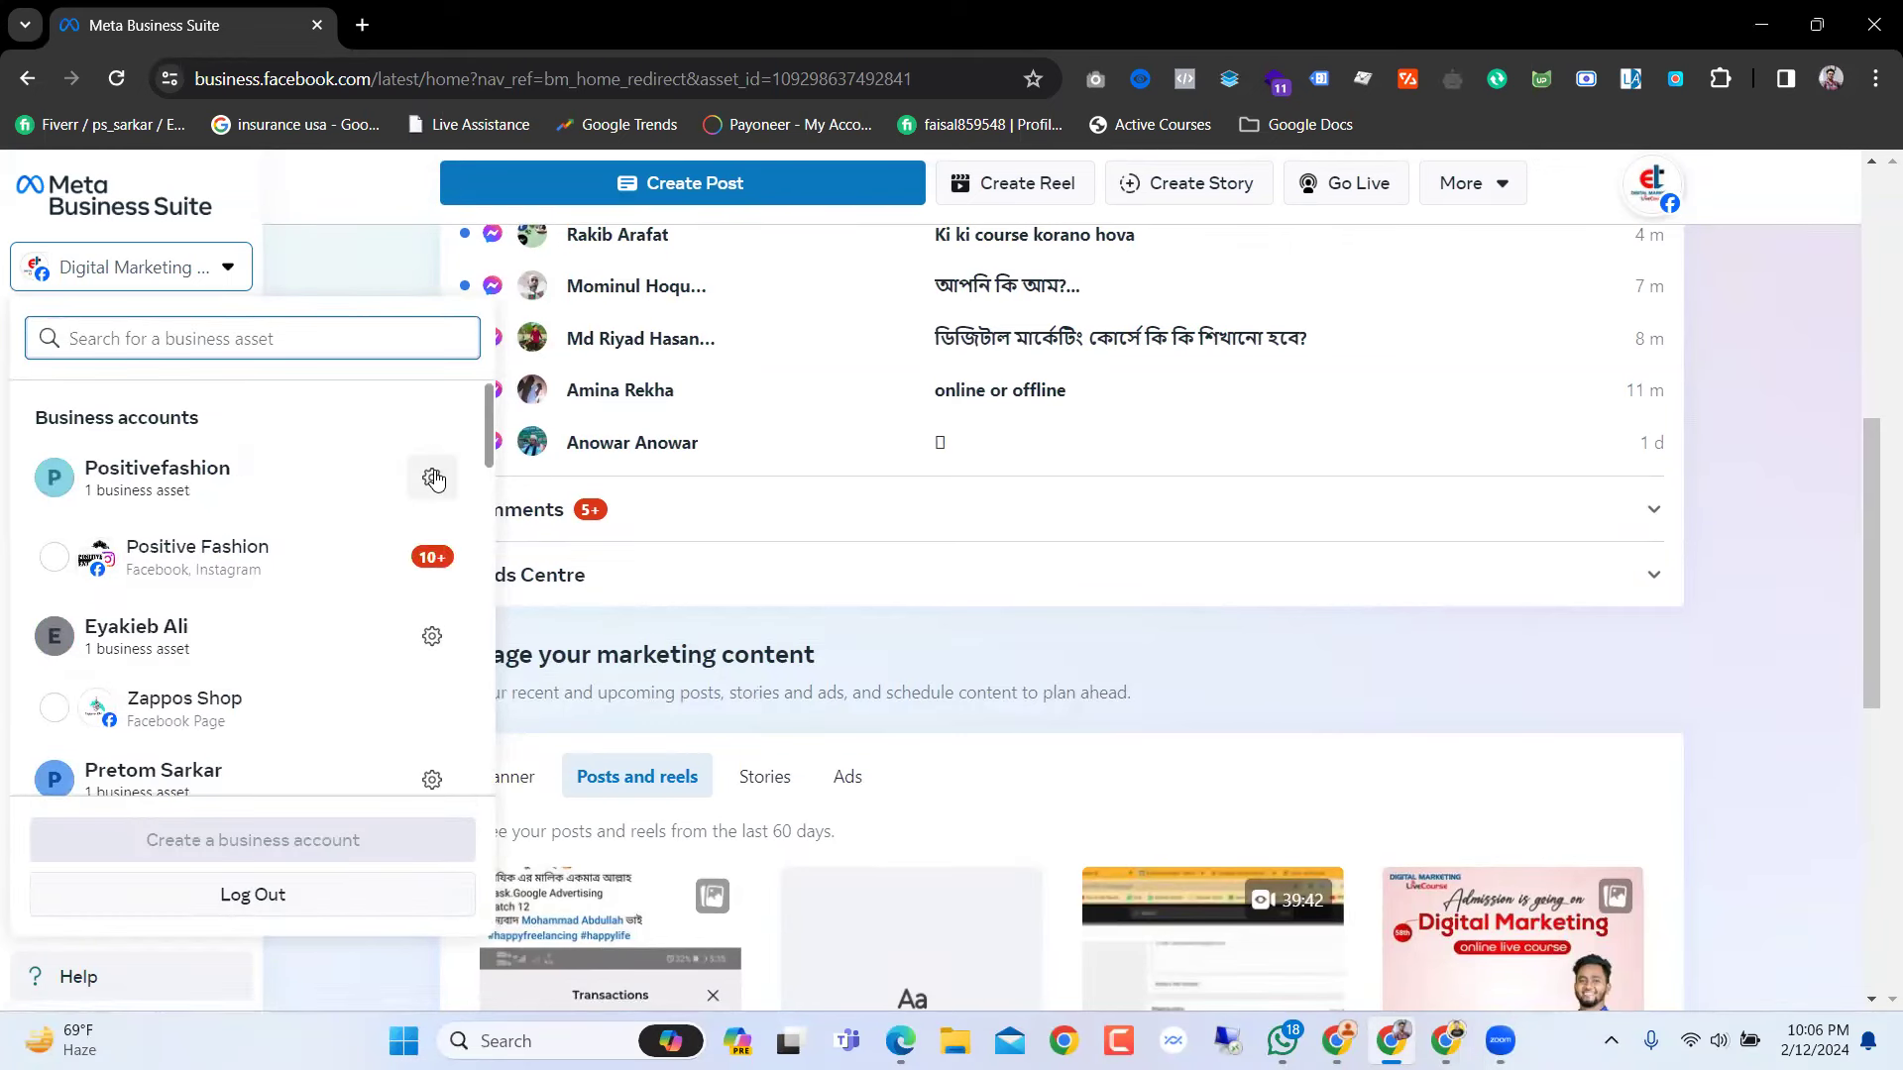
left_click(437, 479)
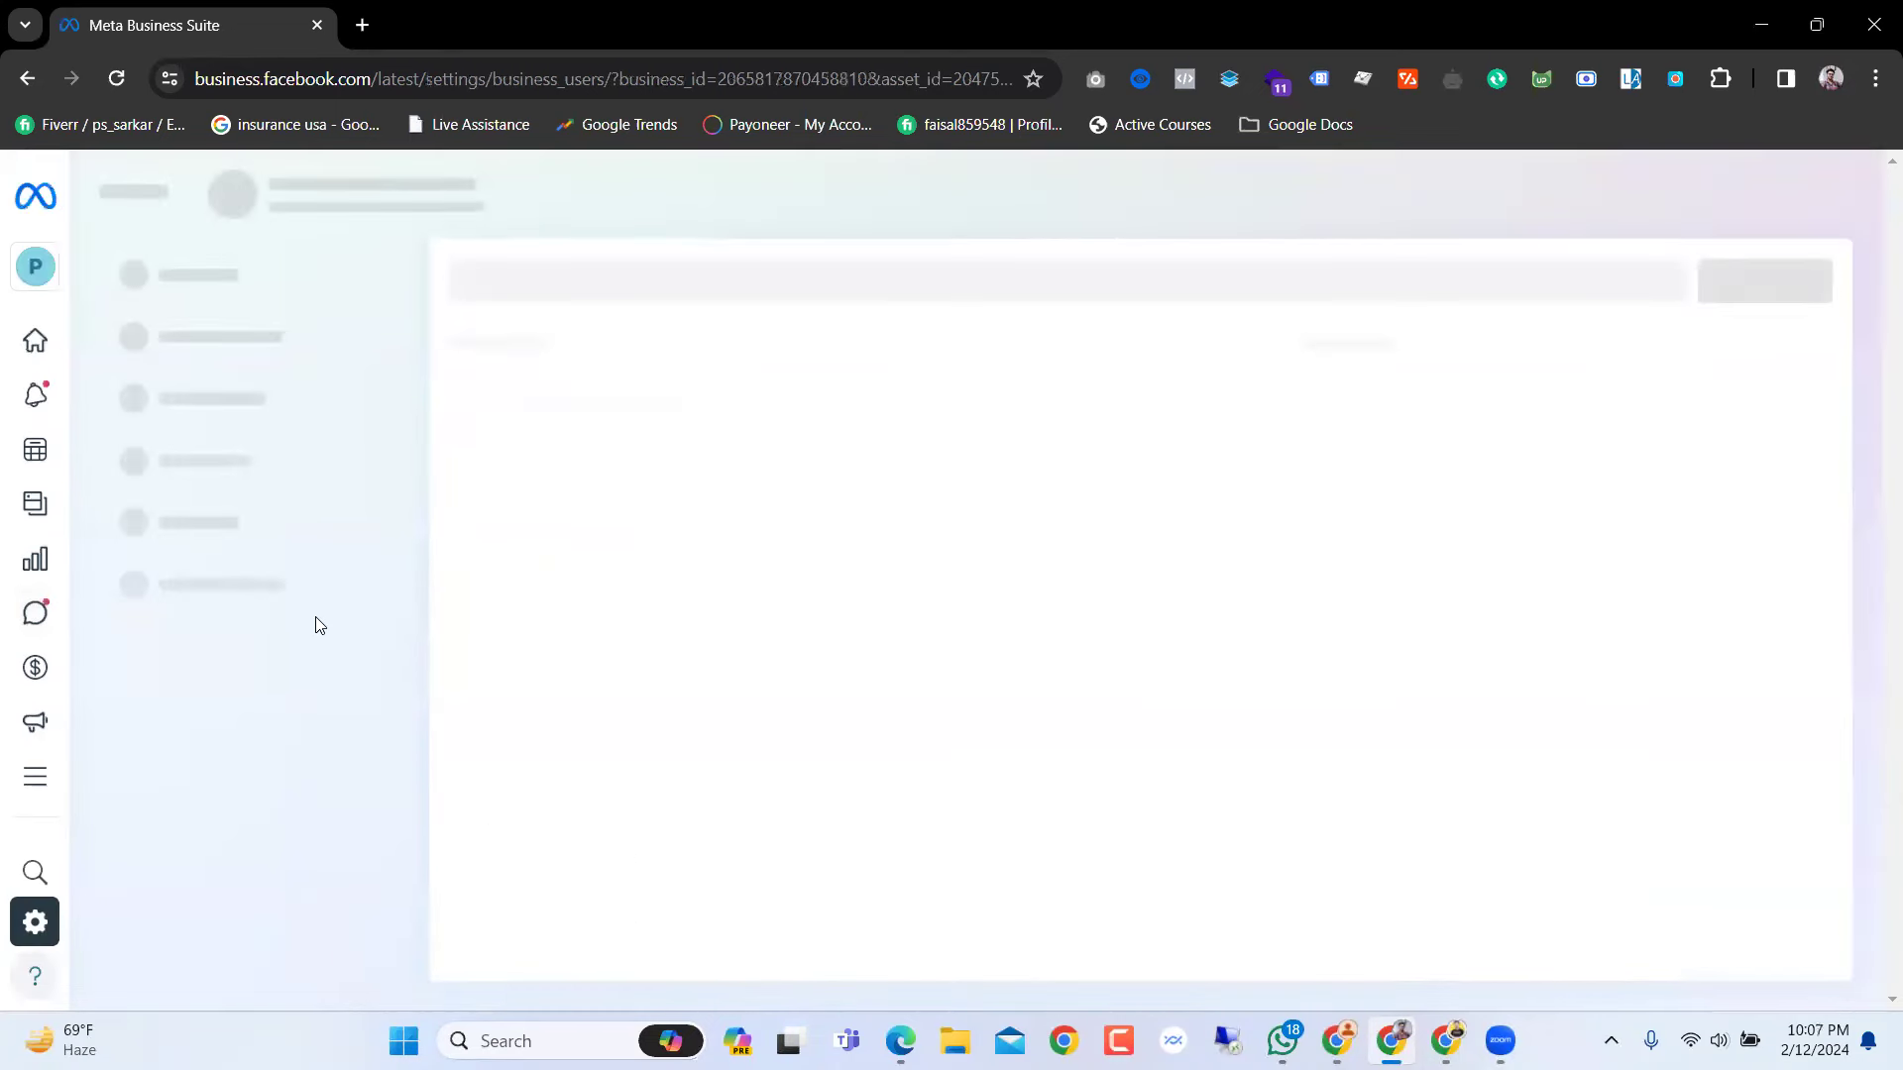
Step: Open Positivefashion's Business settings page in a new browser tab and switch to it
scroll(277, 604, "down", 10)
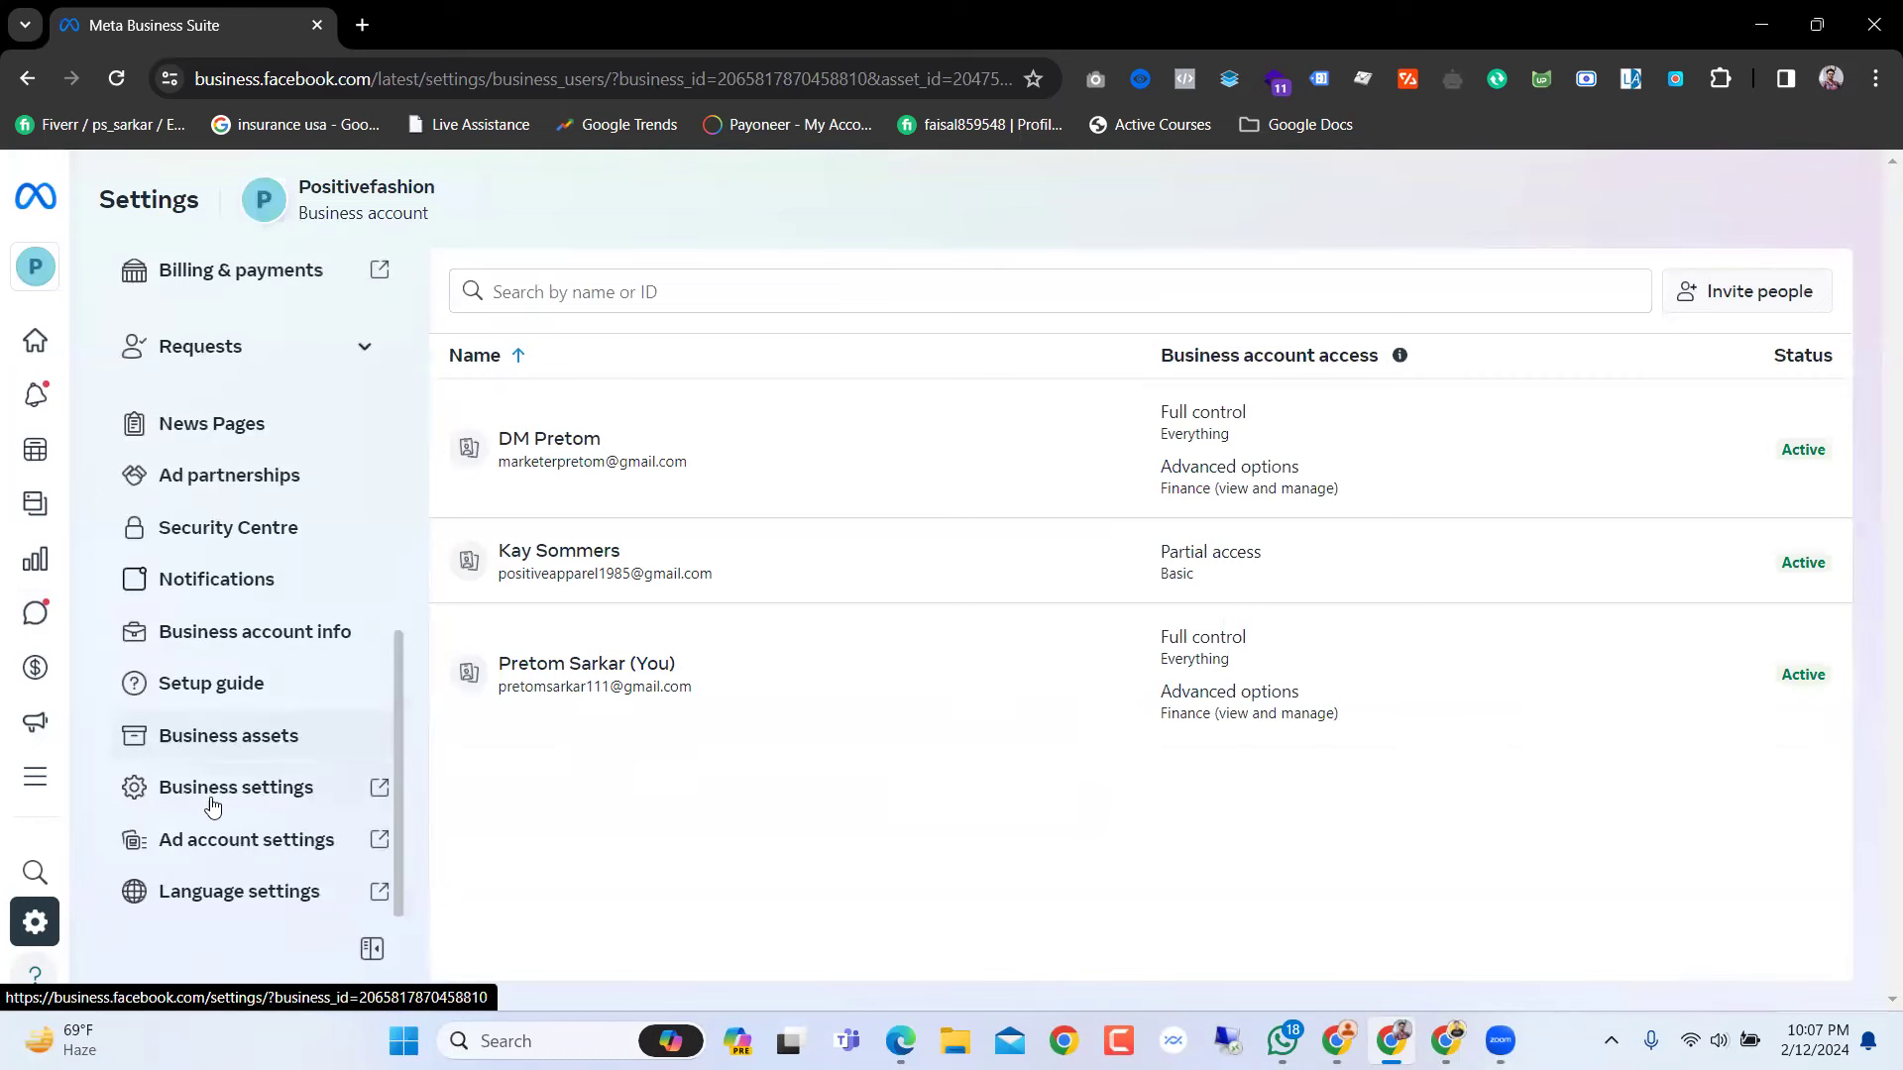
right_click(241, 788)
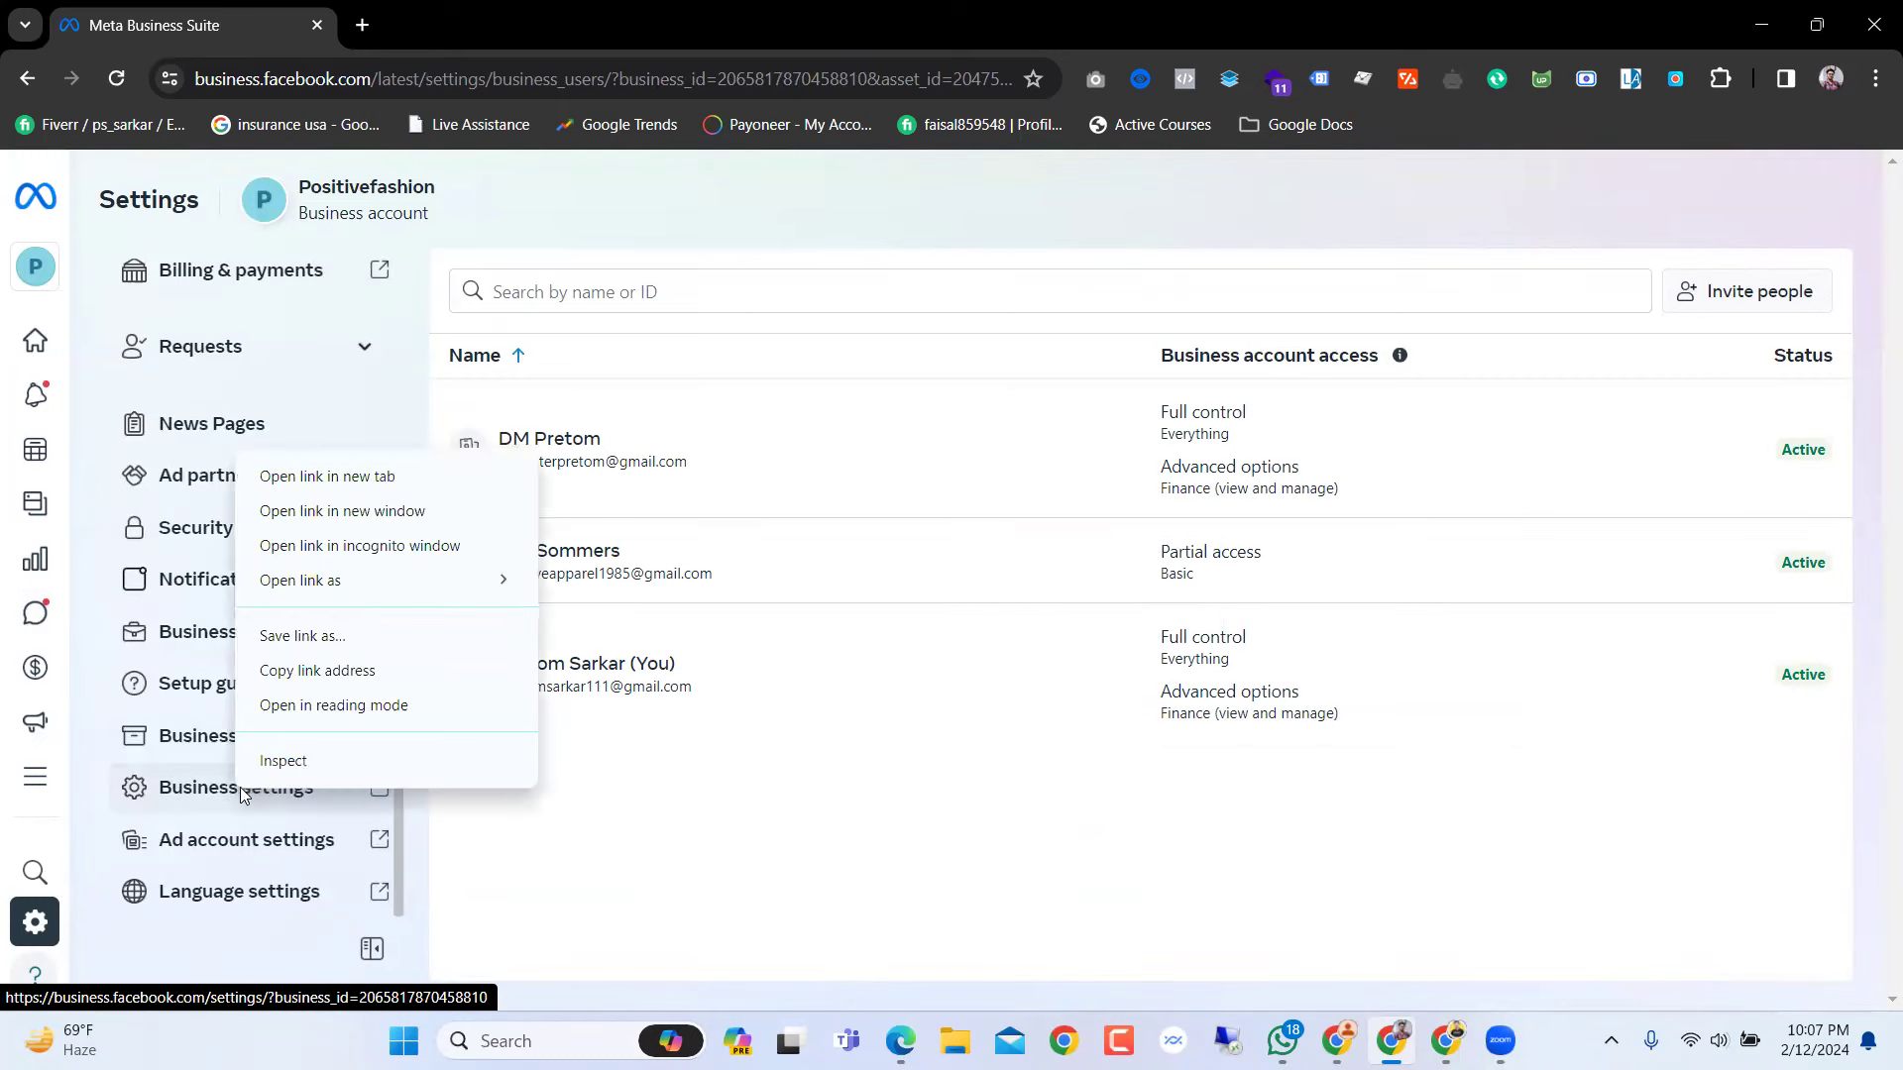
left_click(400, 485)
left_click(491, 10)
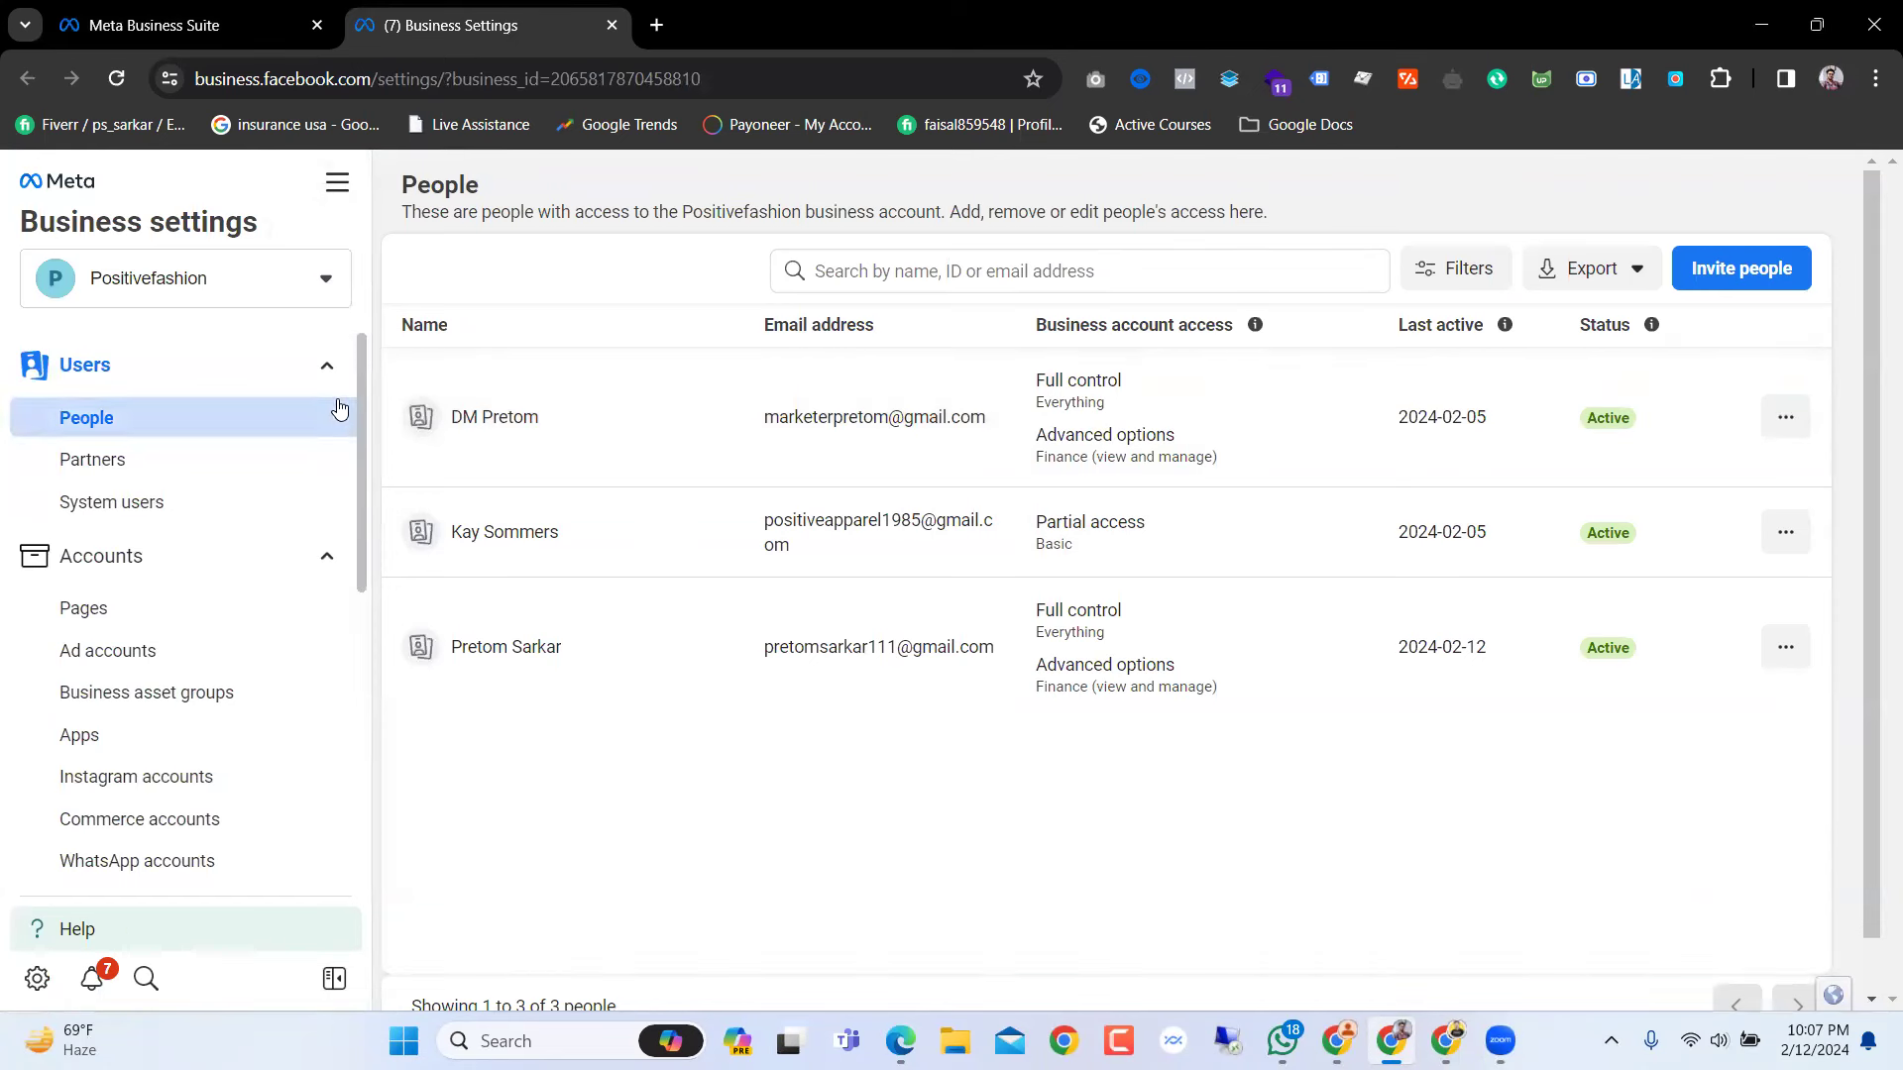
Step: Examine the available Business settings sections, including Users, Accounts, Data sources and Integrations
scroll(357, 559, "down", 5)
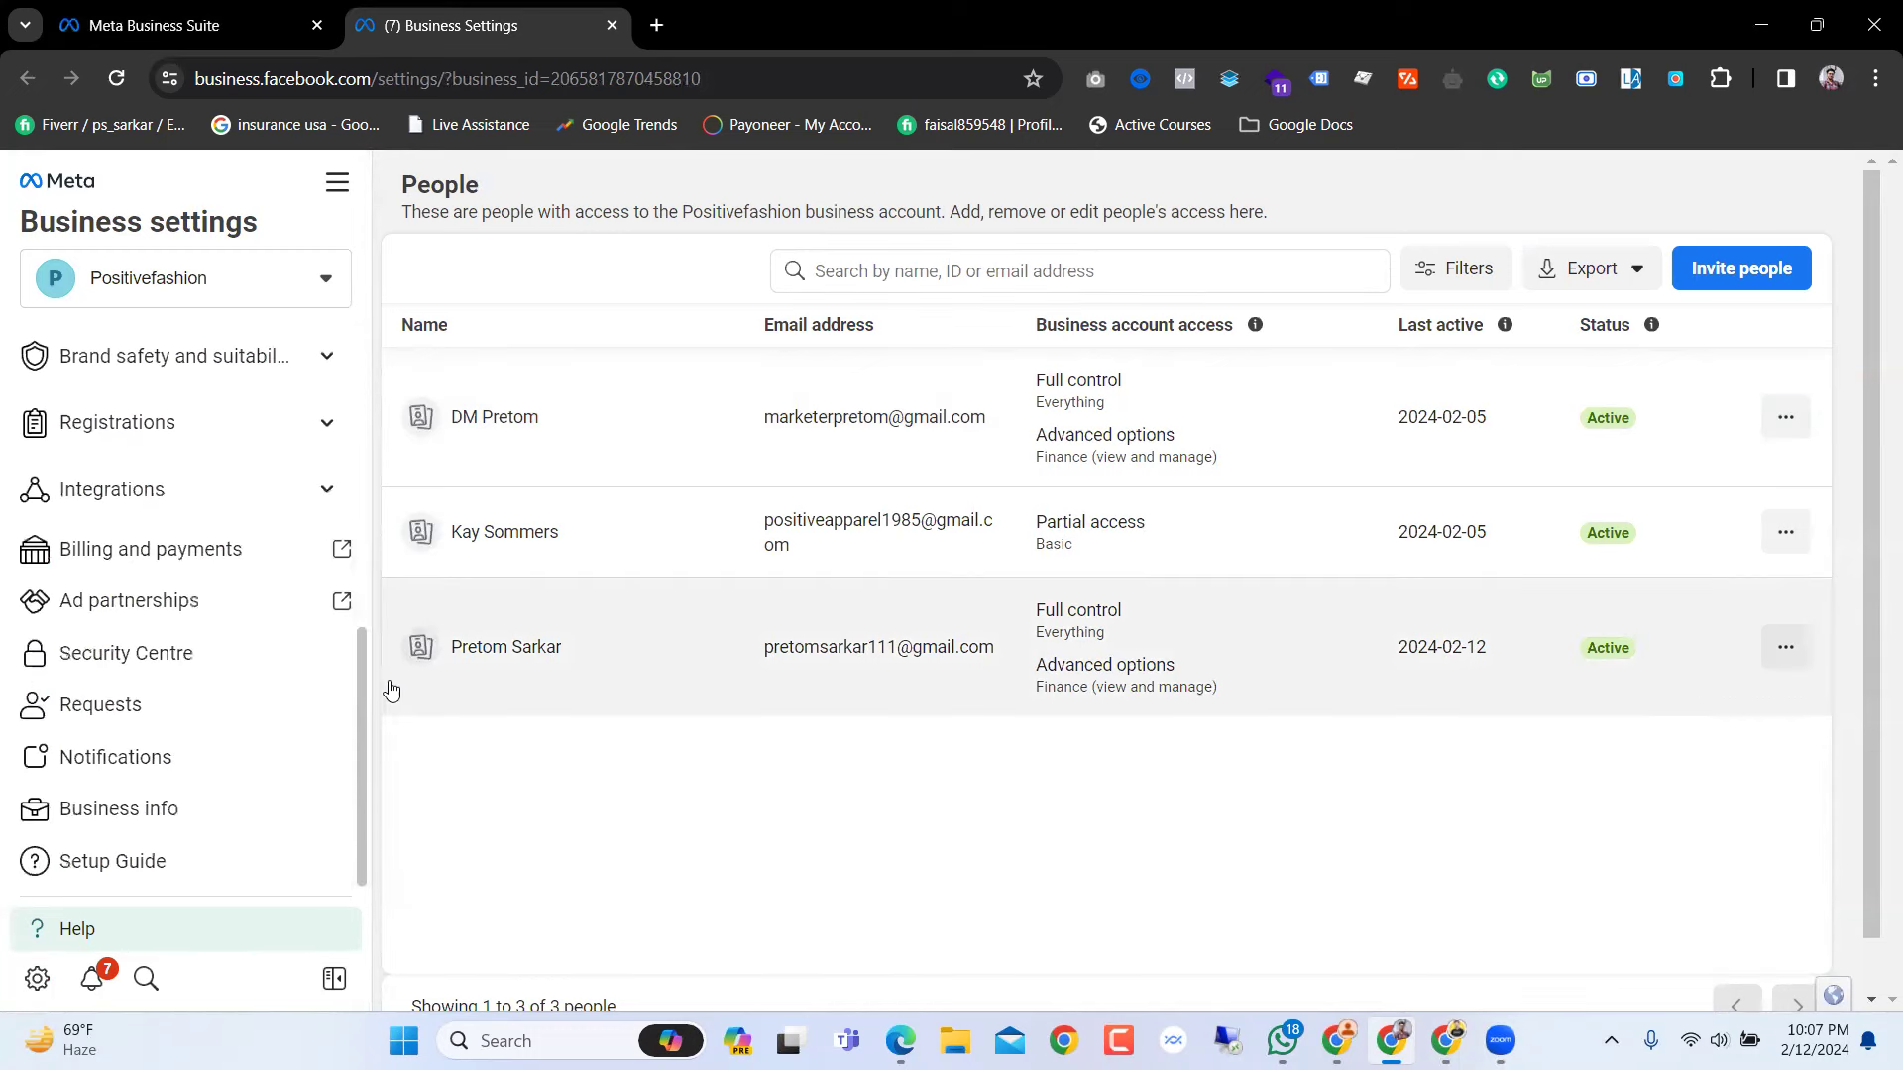
left_click_drag(356, 559, 356, 359)
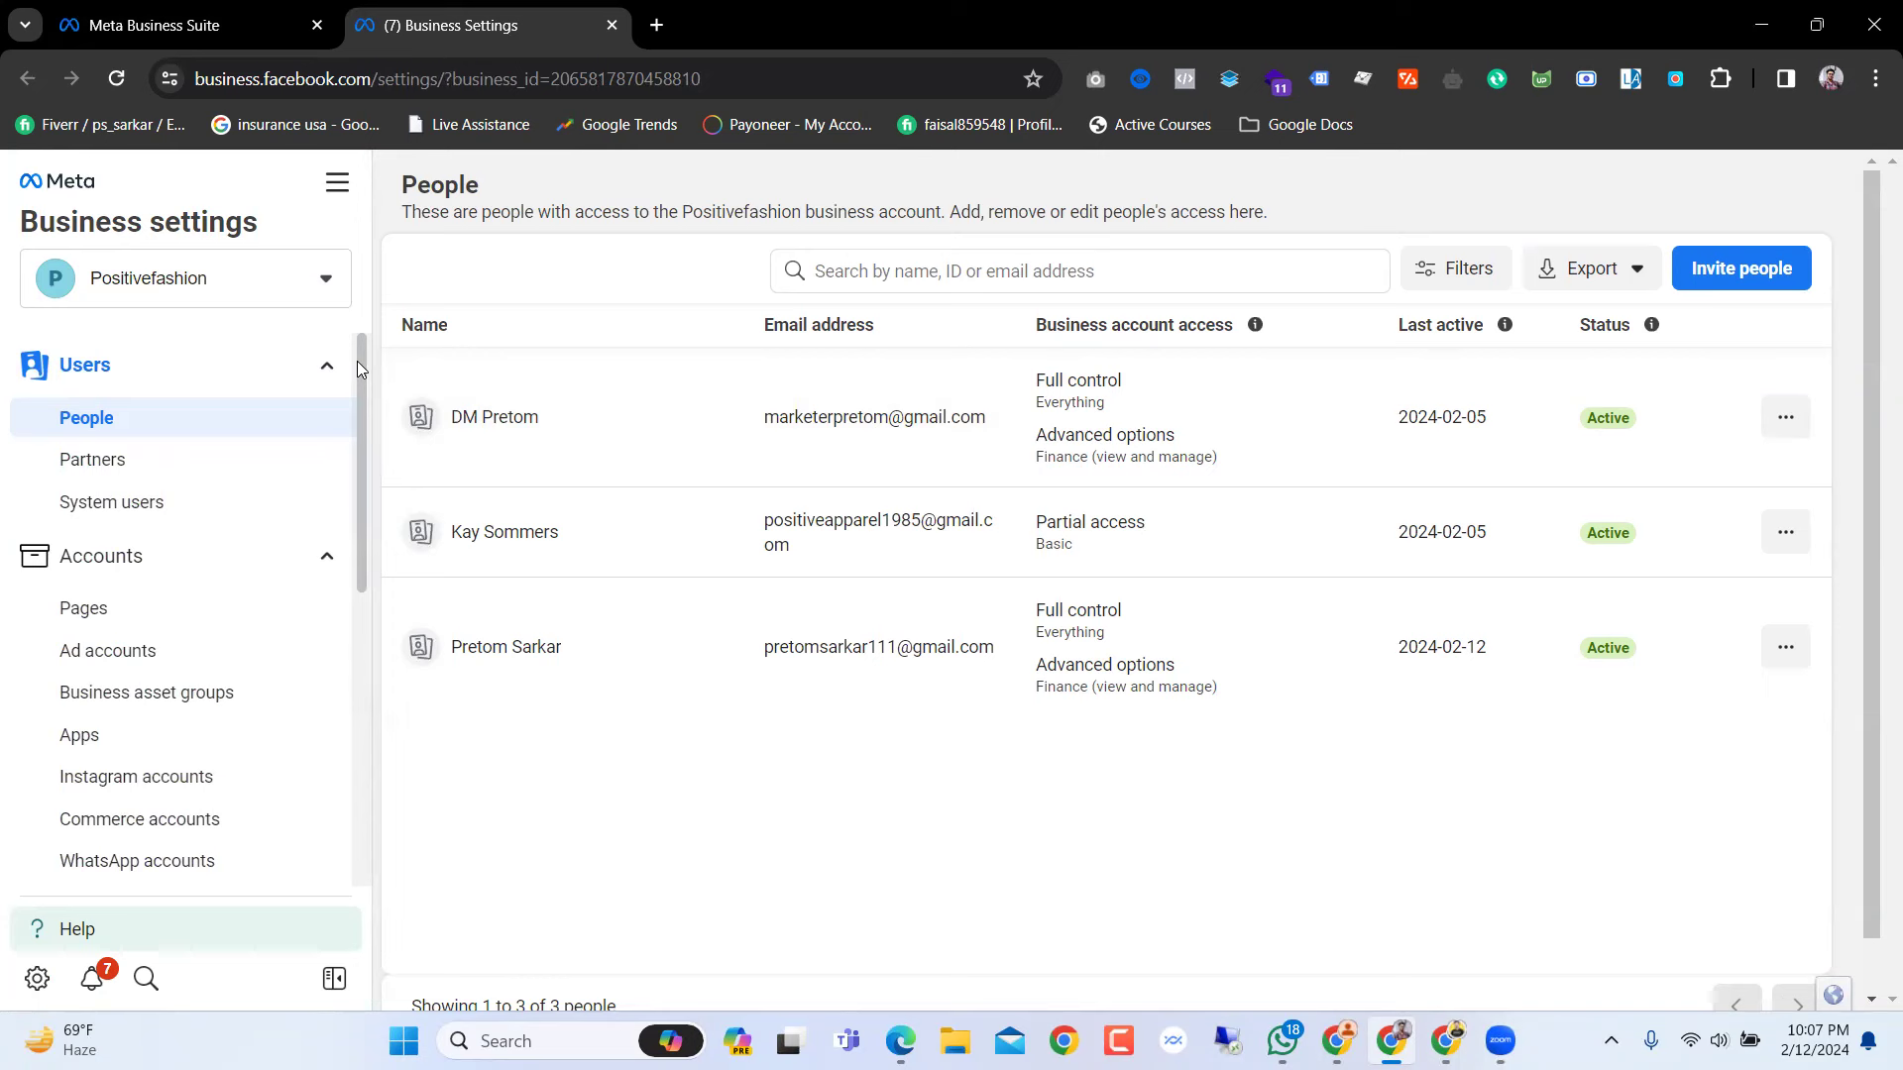
left_click_drag(357, 369, 382, 335)
left_click_drag(363, 373, 370, 298)
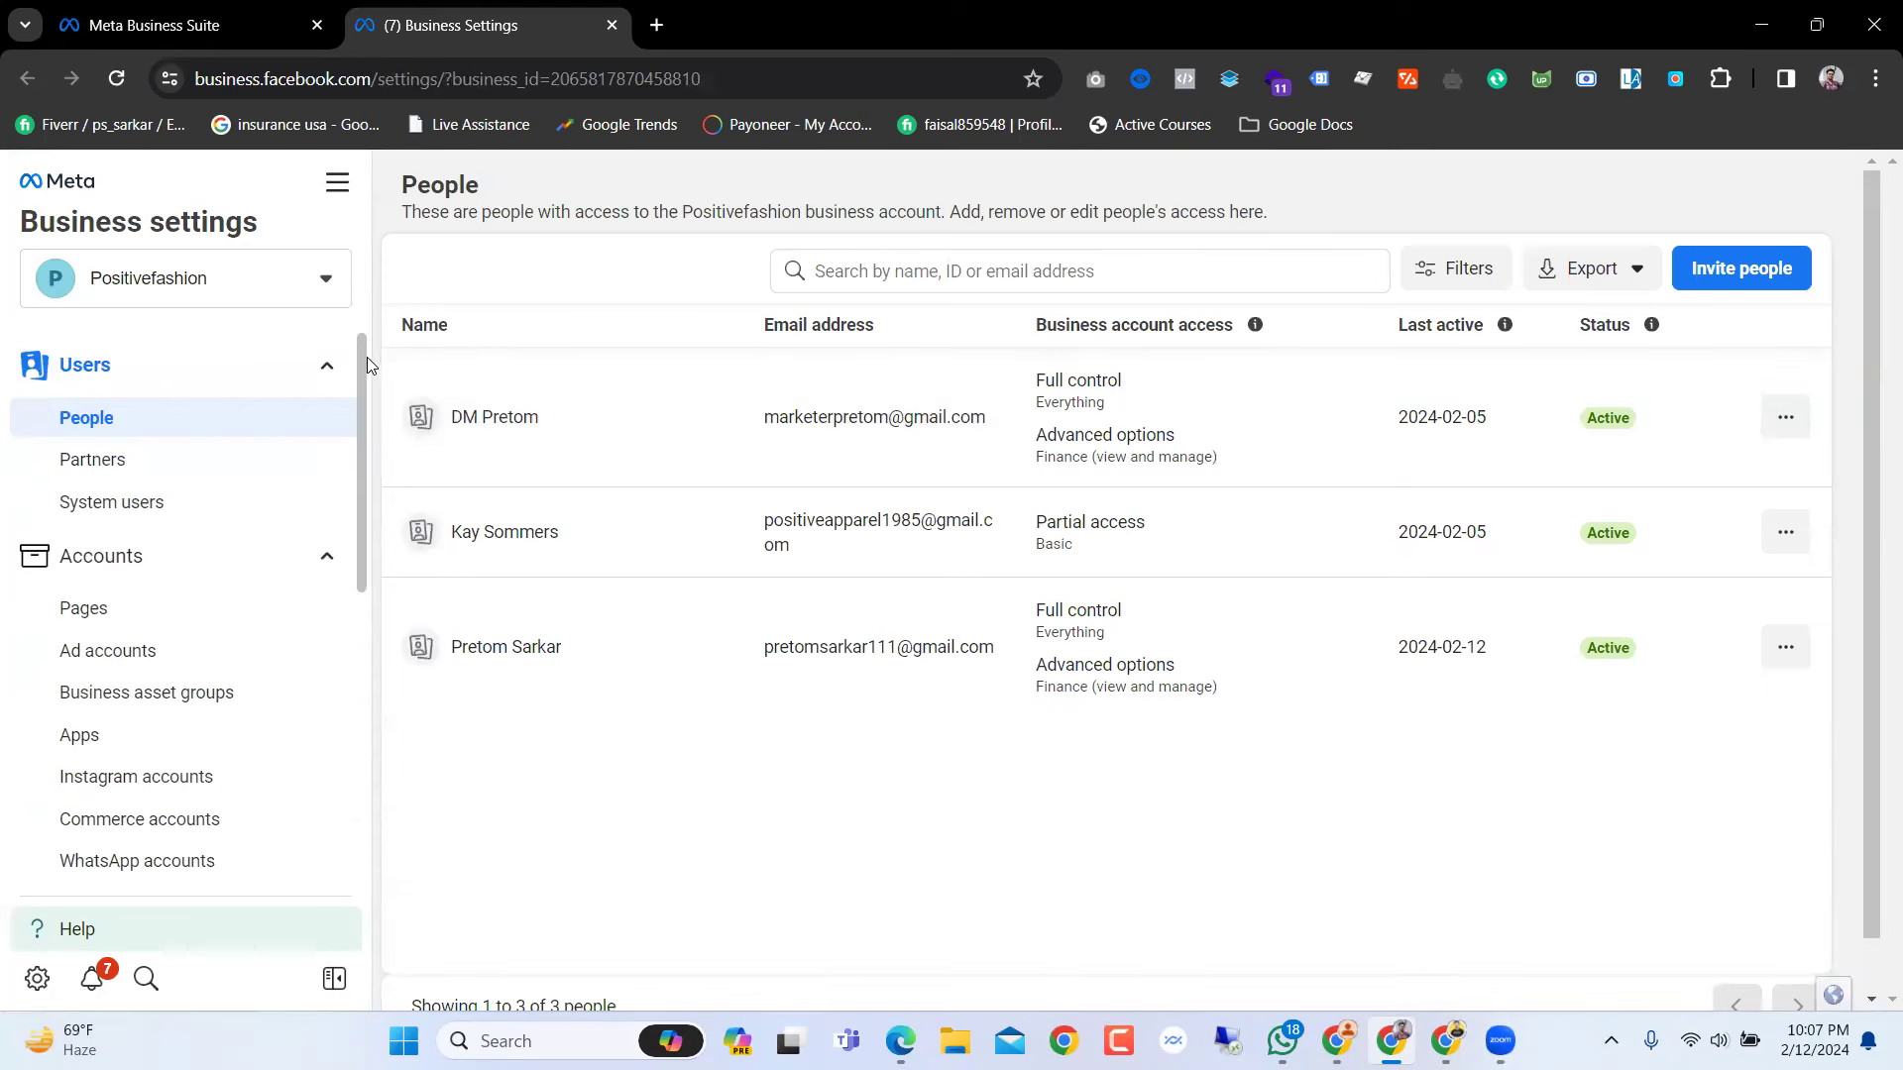
mouse_move(355, 349)
left_mouse_down()
mouse_move(362, 444)
mouse_move(353, 321)
left_mouse_up()
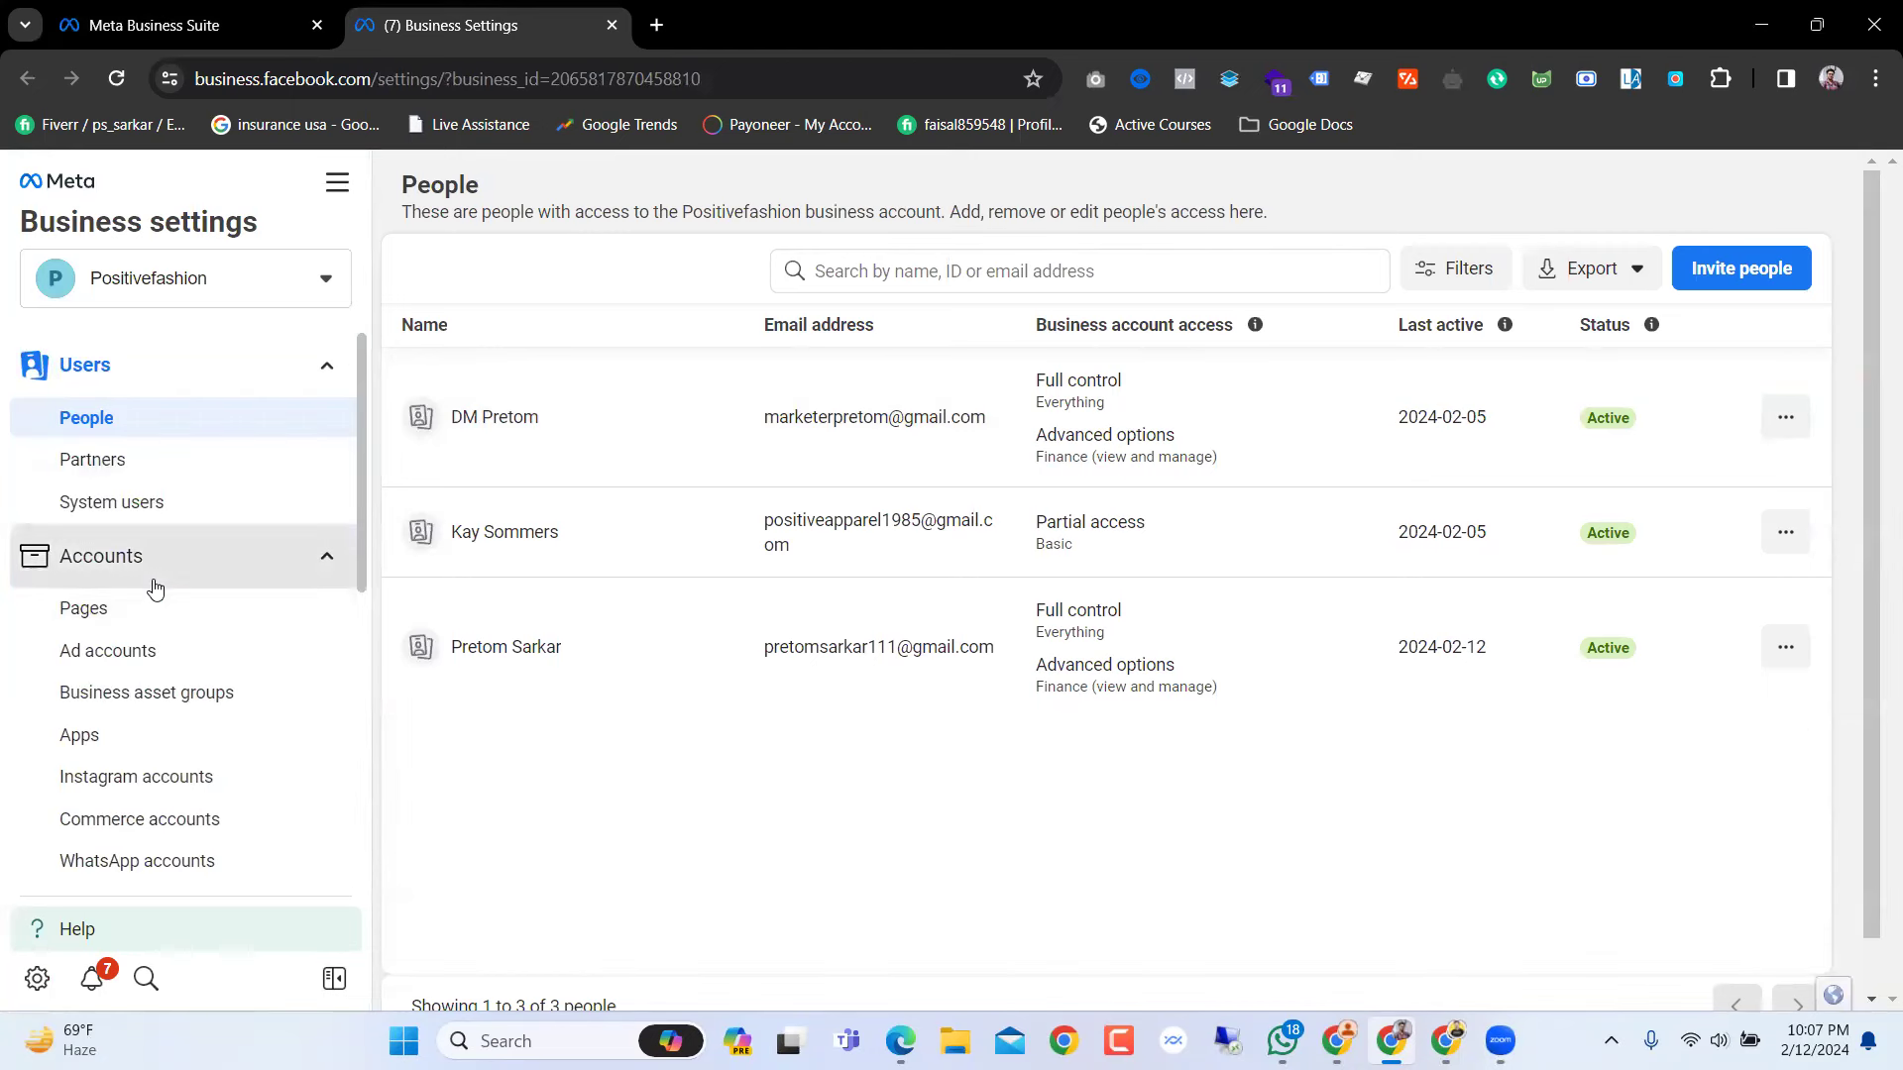
scroll(148, 570, "down", 3)
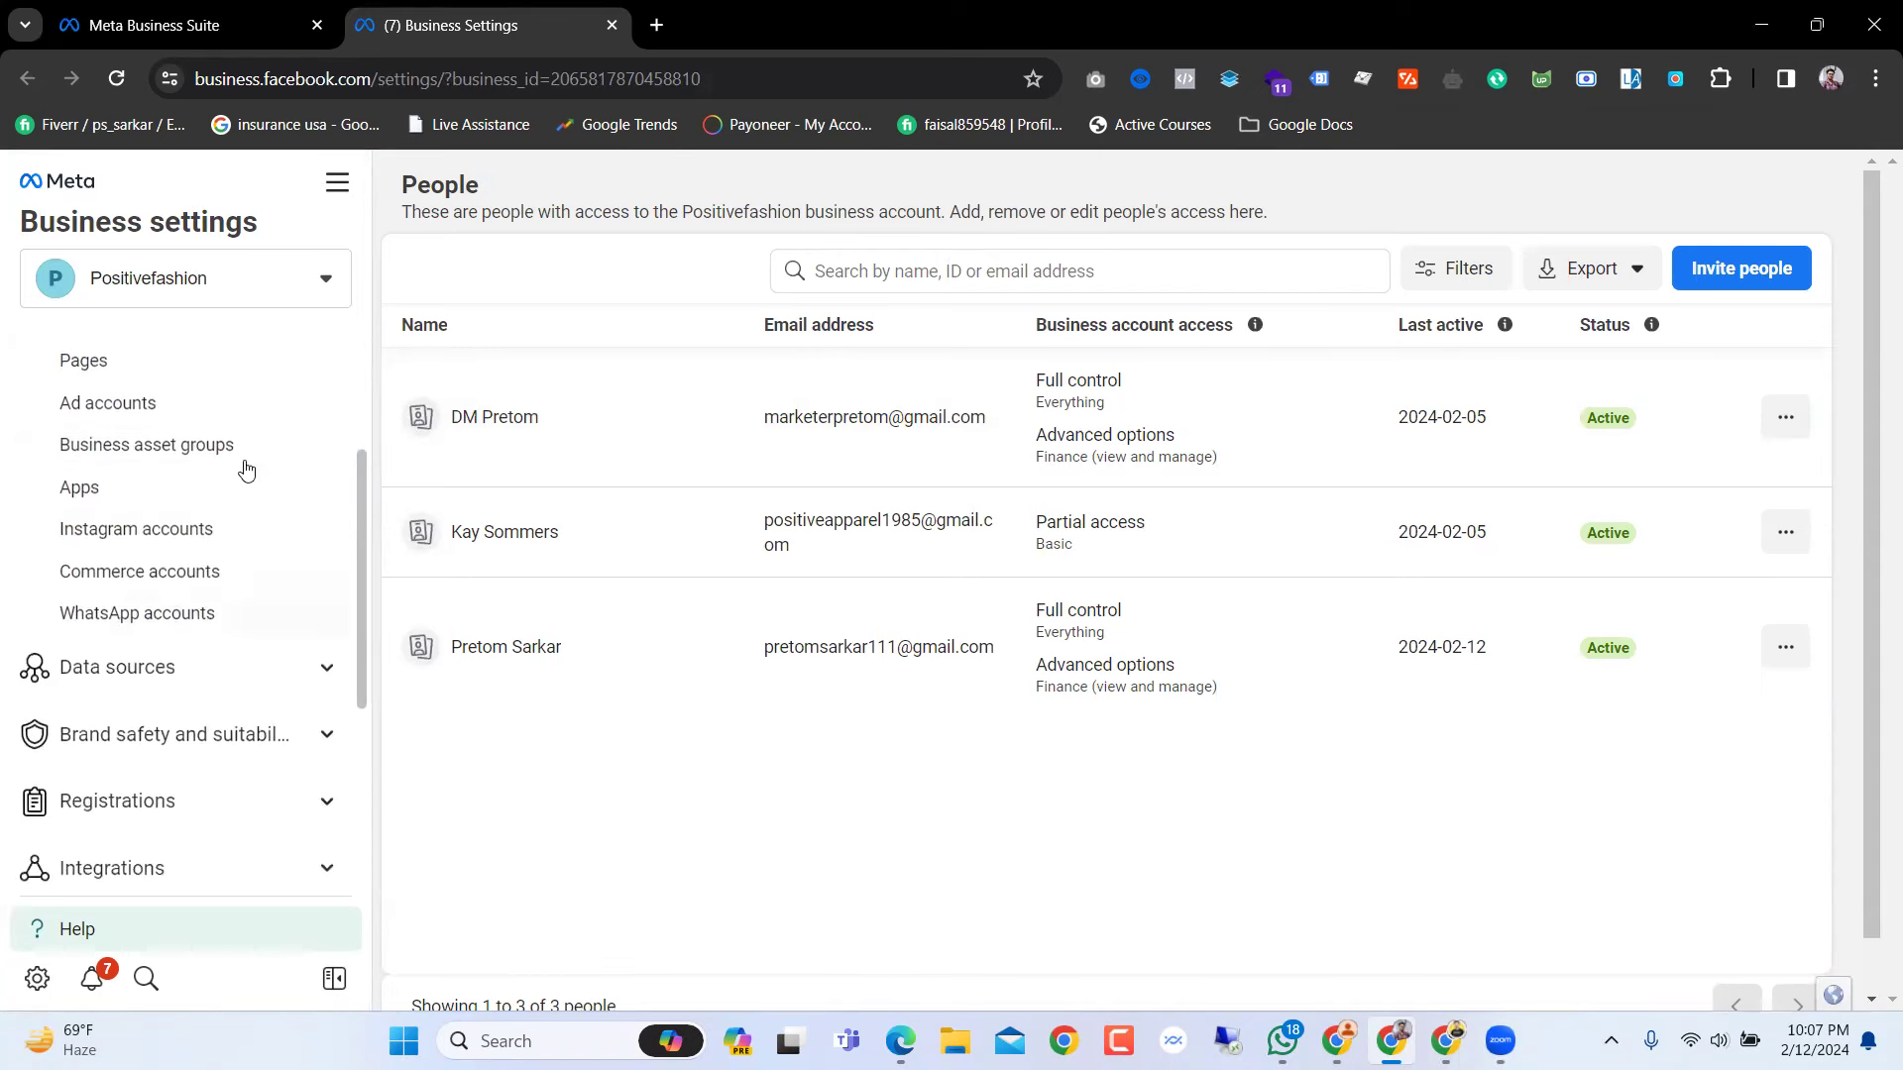
scroll(218, 555, "up", 3)
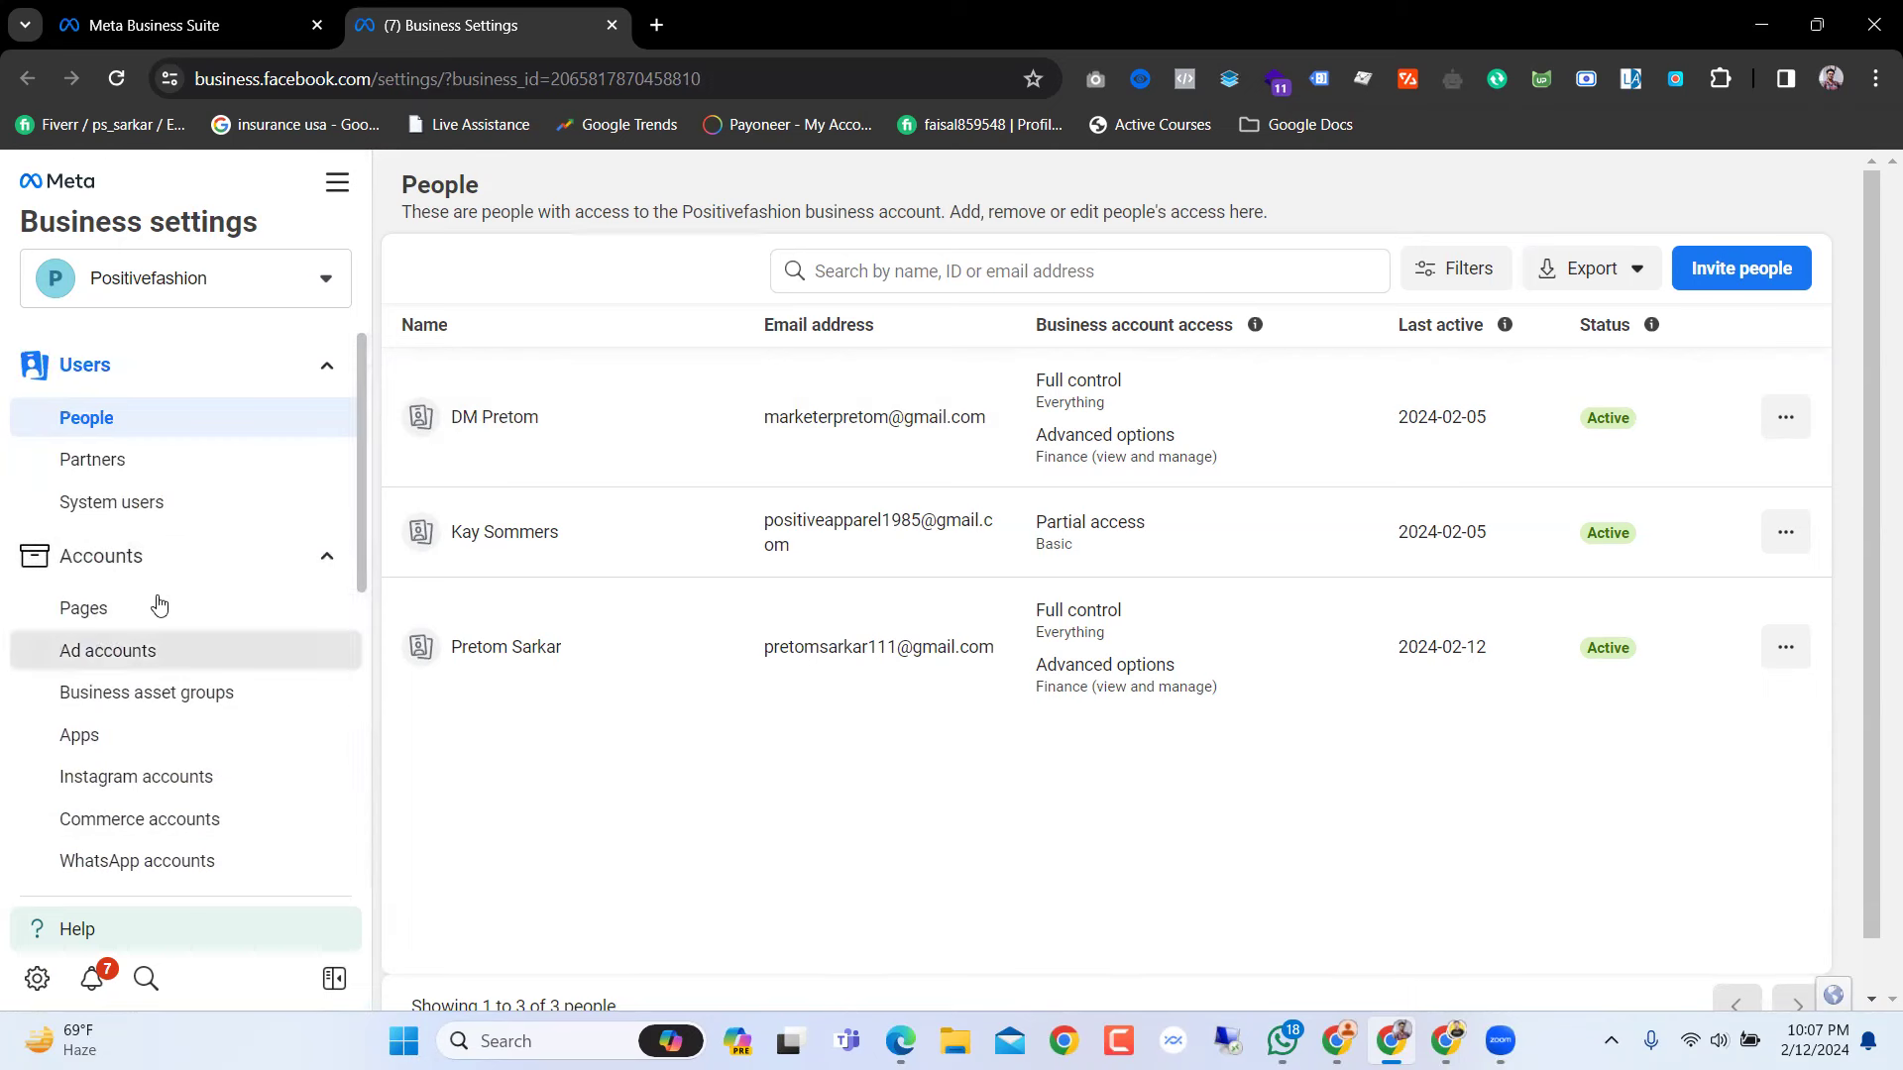
mouse_move(360, 424)
left_mouse_down()
mouse_move(357, 475)
mouse_move(355, 392)
left_mouse_up()
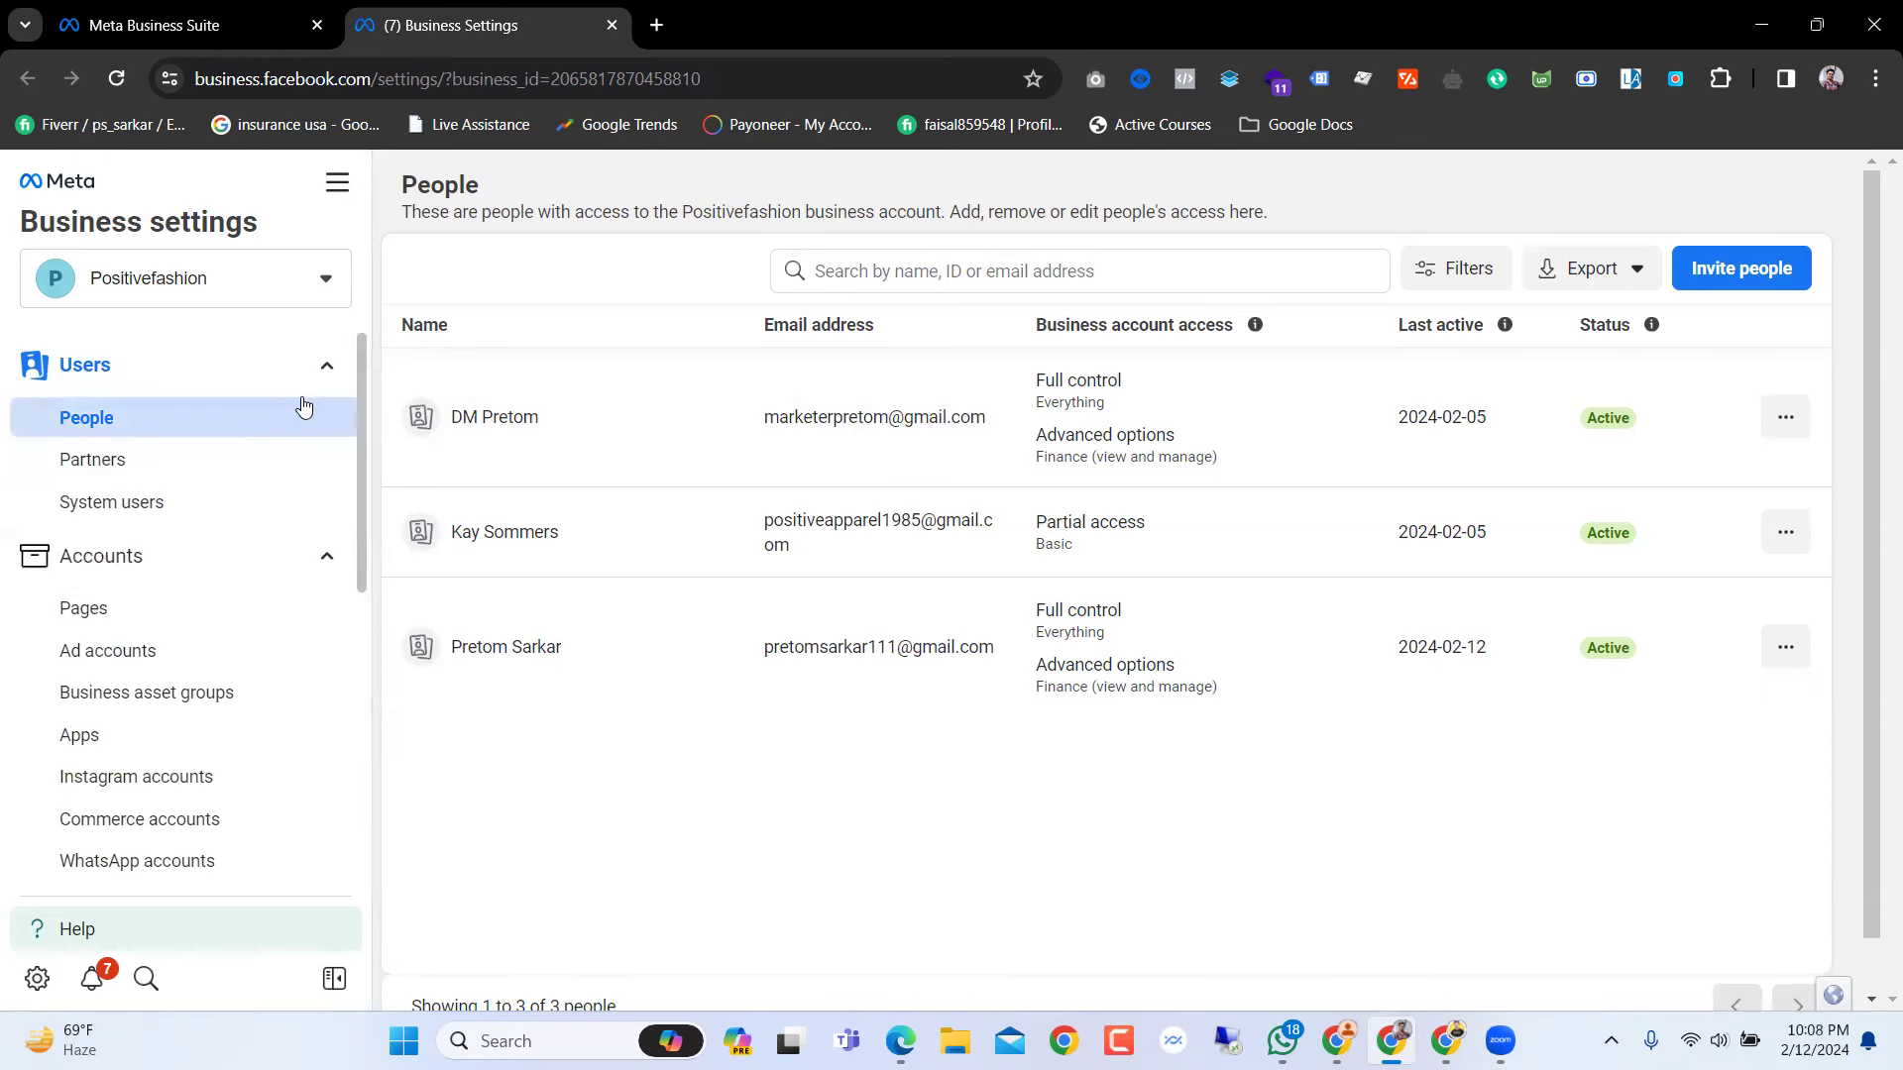
scroll(363, 456, "down", 2)
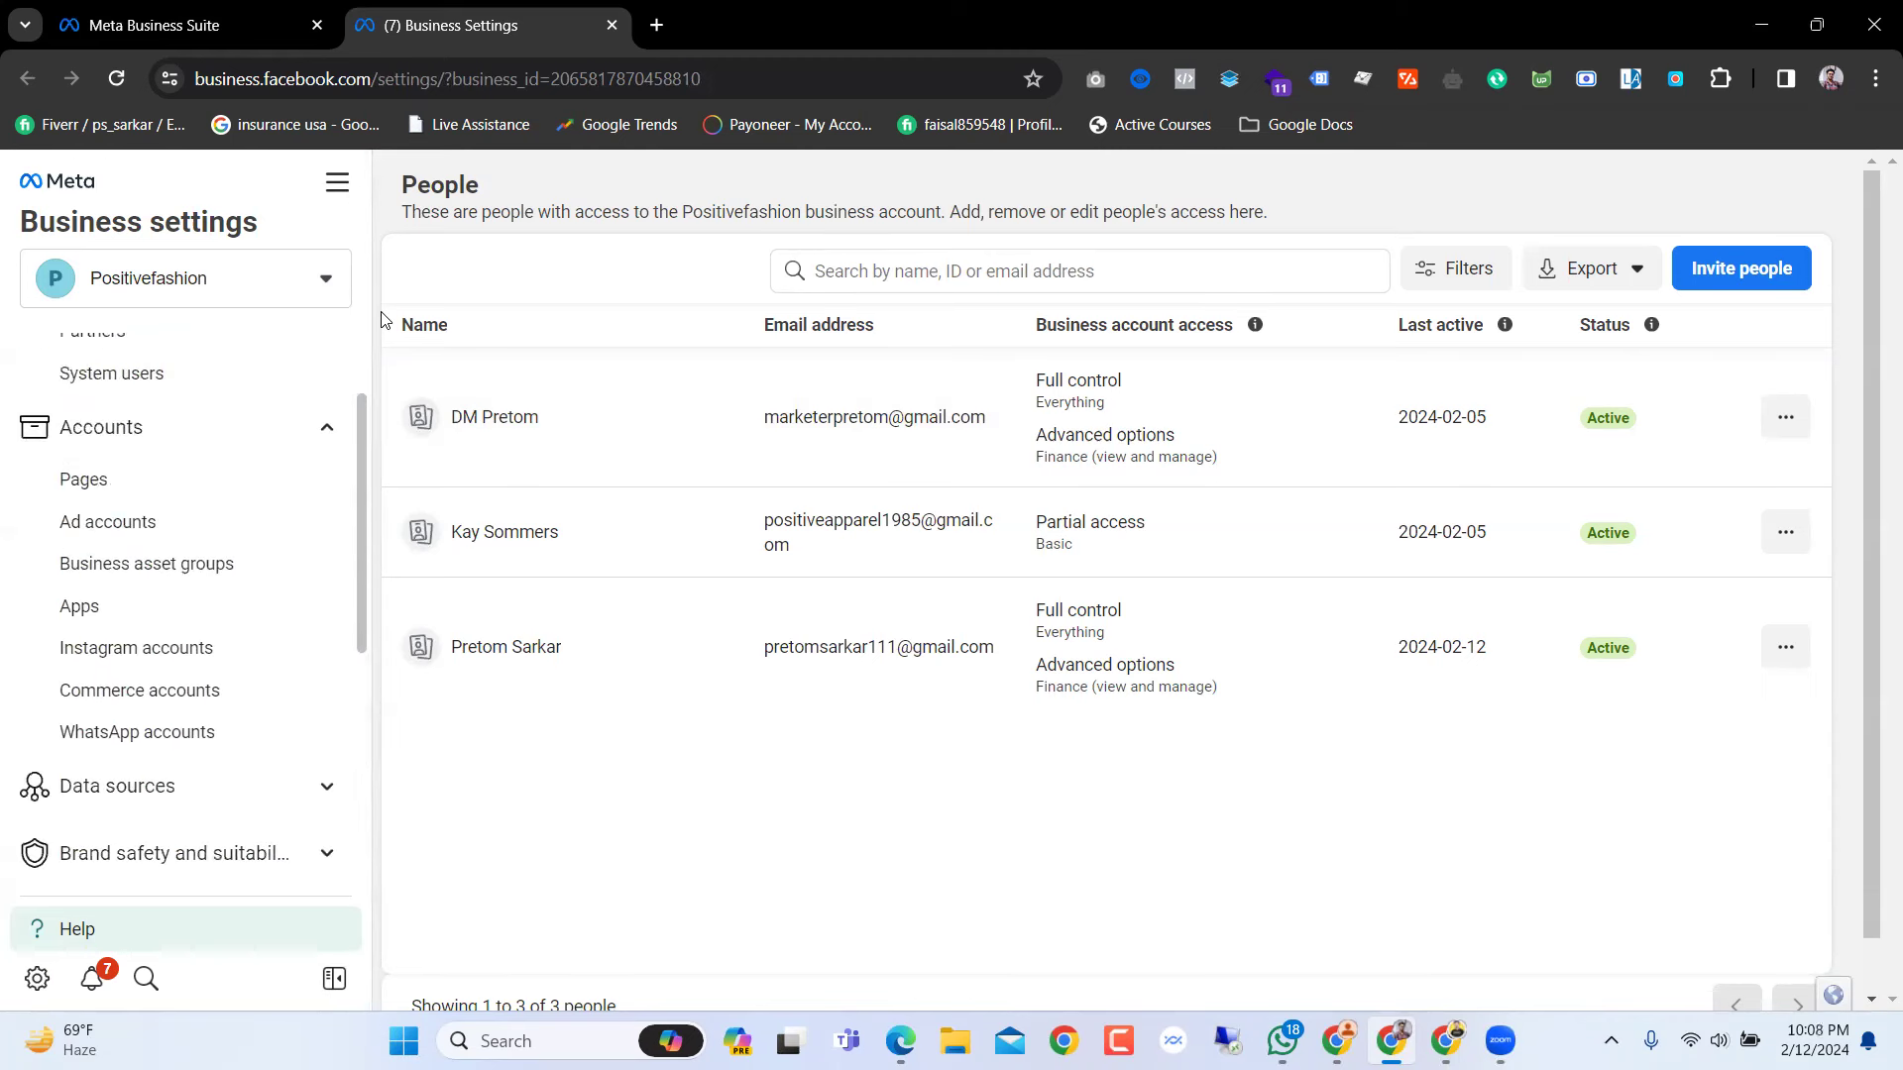
scroll(384, 320, "up", 2)
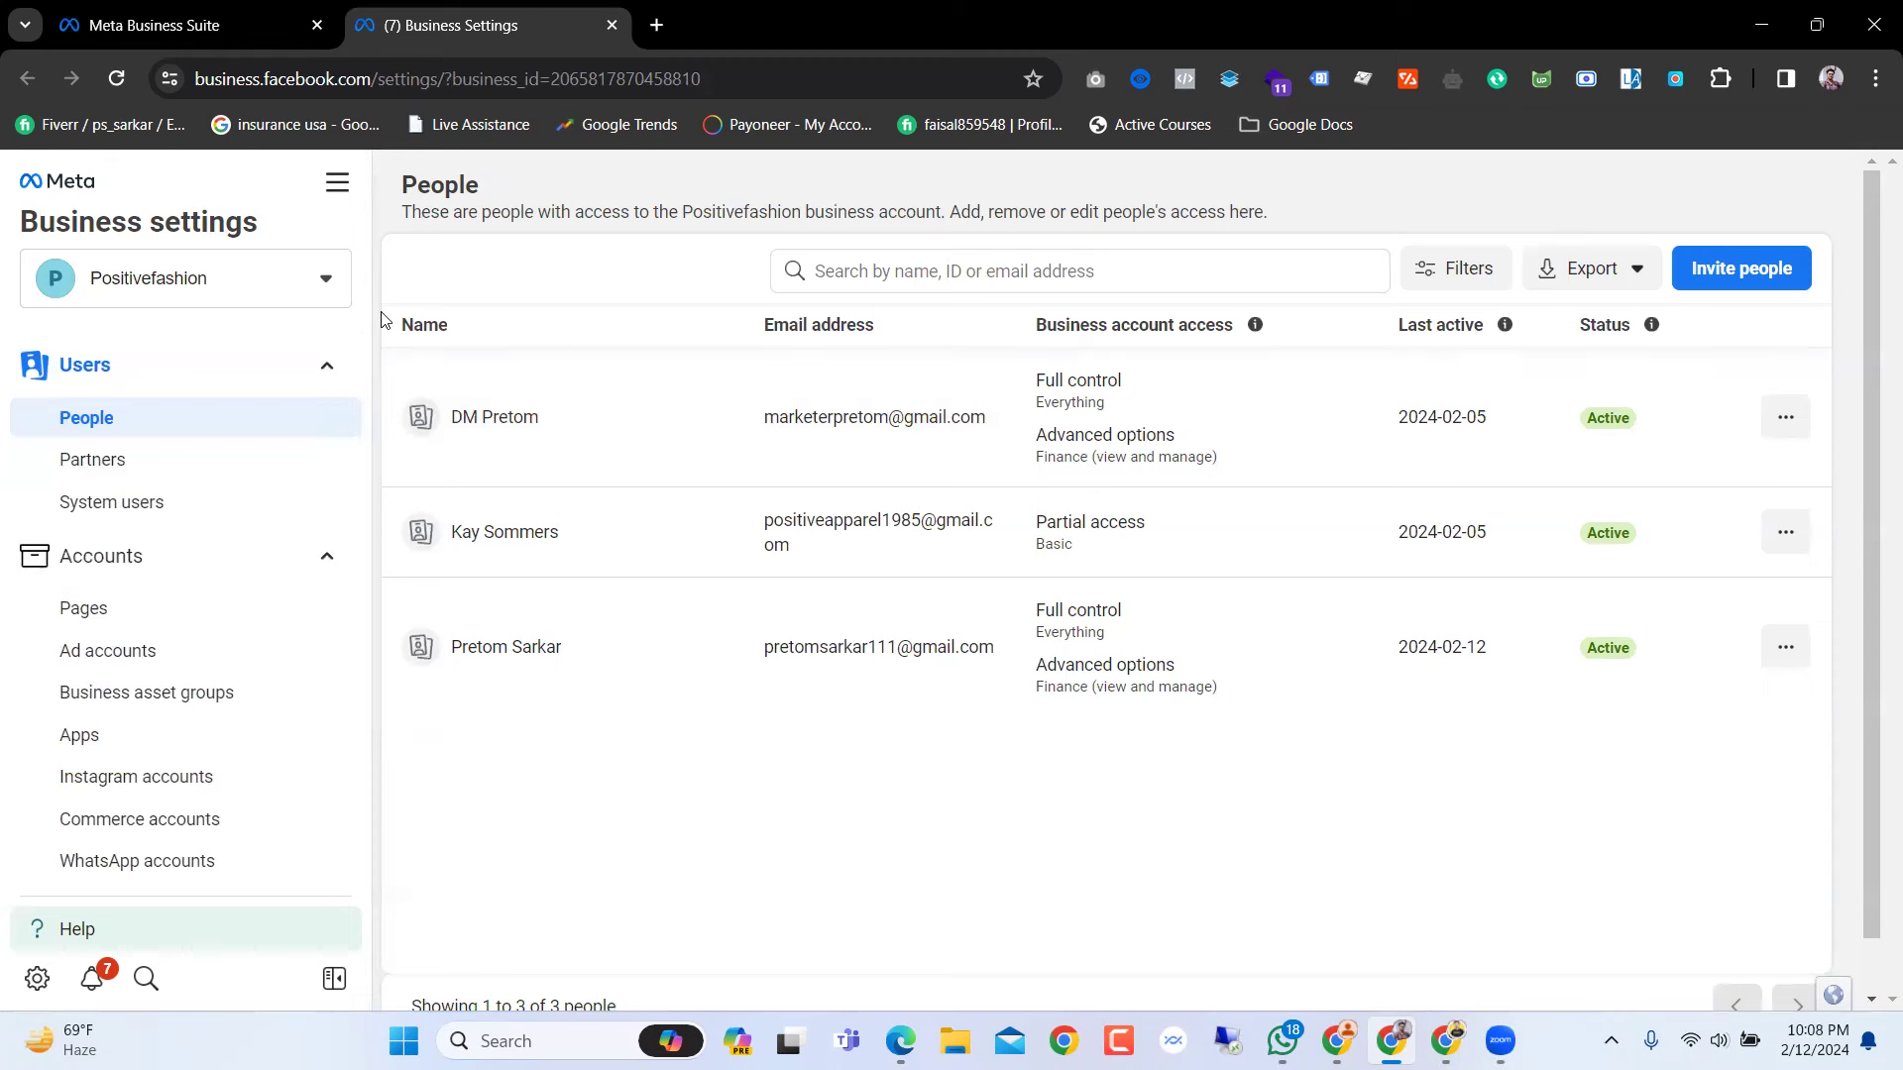
Step: View the Positive Fashion Co ad account, and examine Positivefashion's pixel under Data sources
left_click(178, 661)
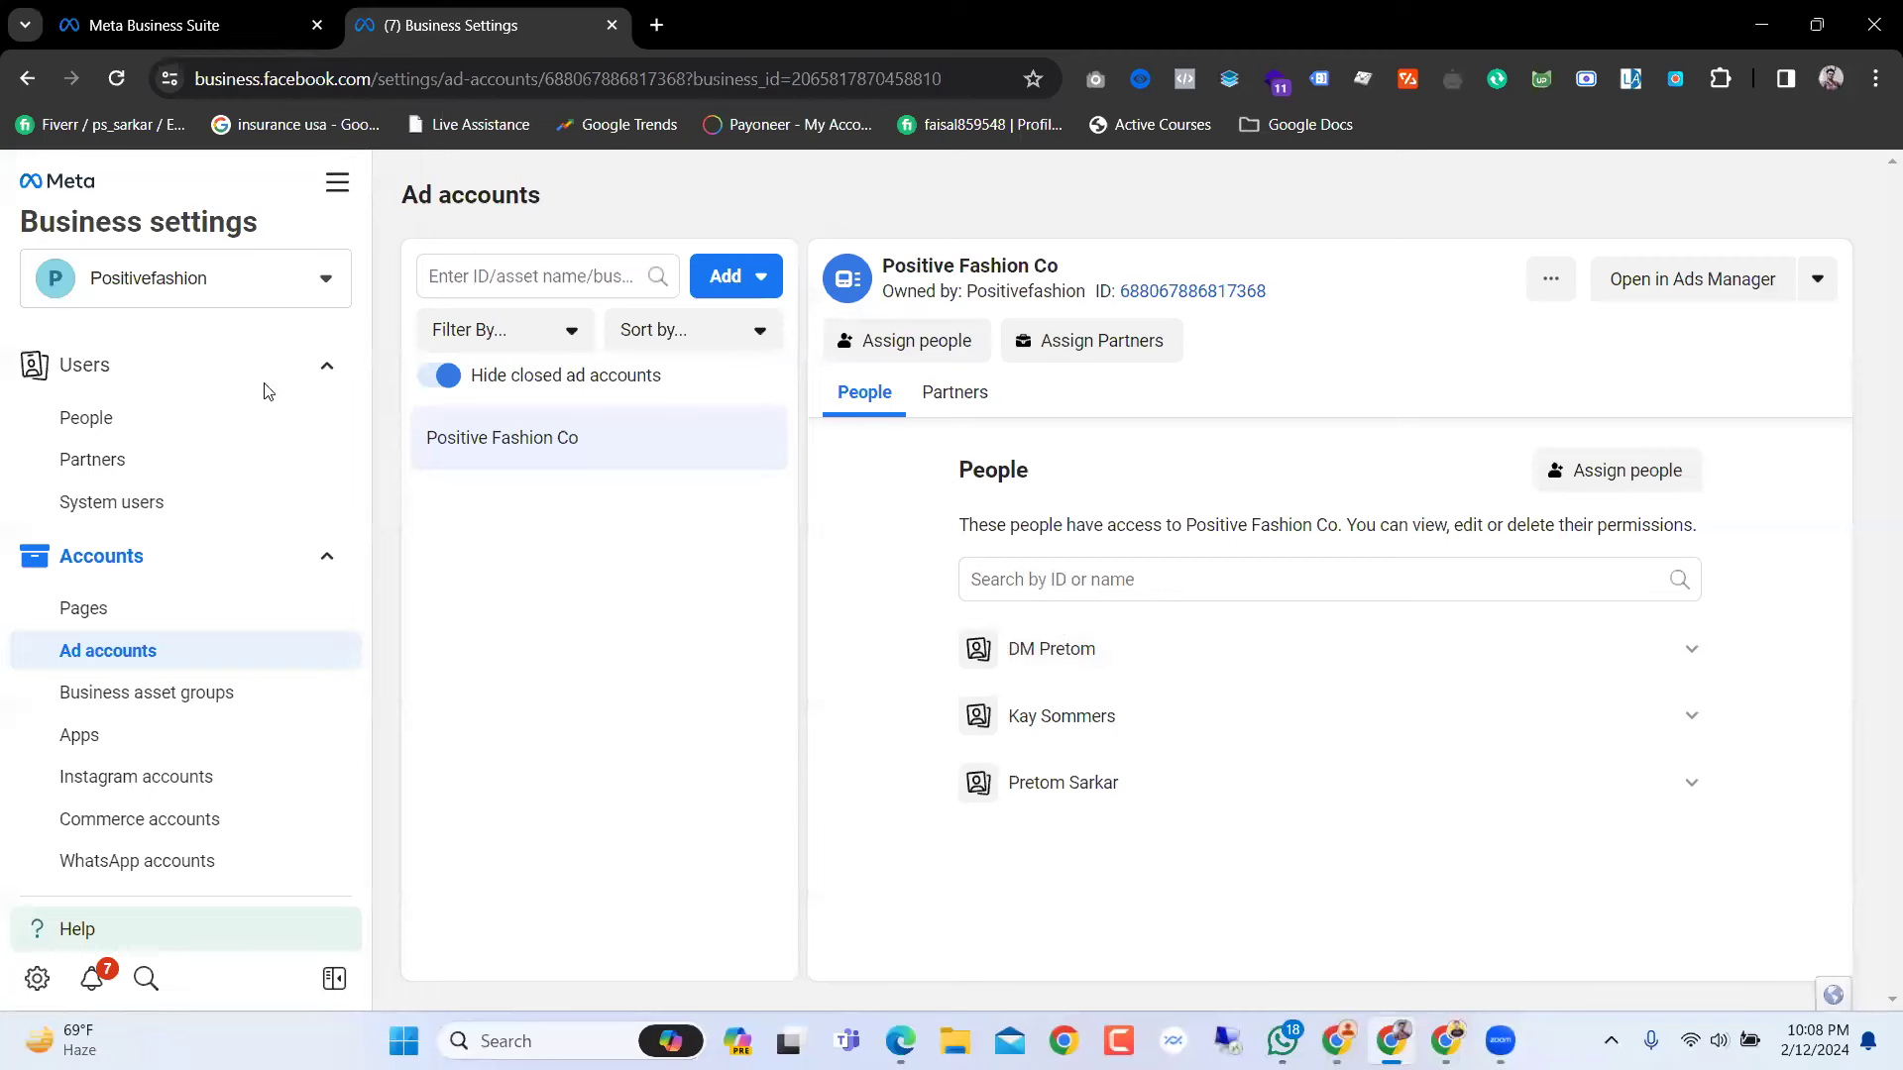
scroll(94, 722, "down", 4)
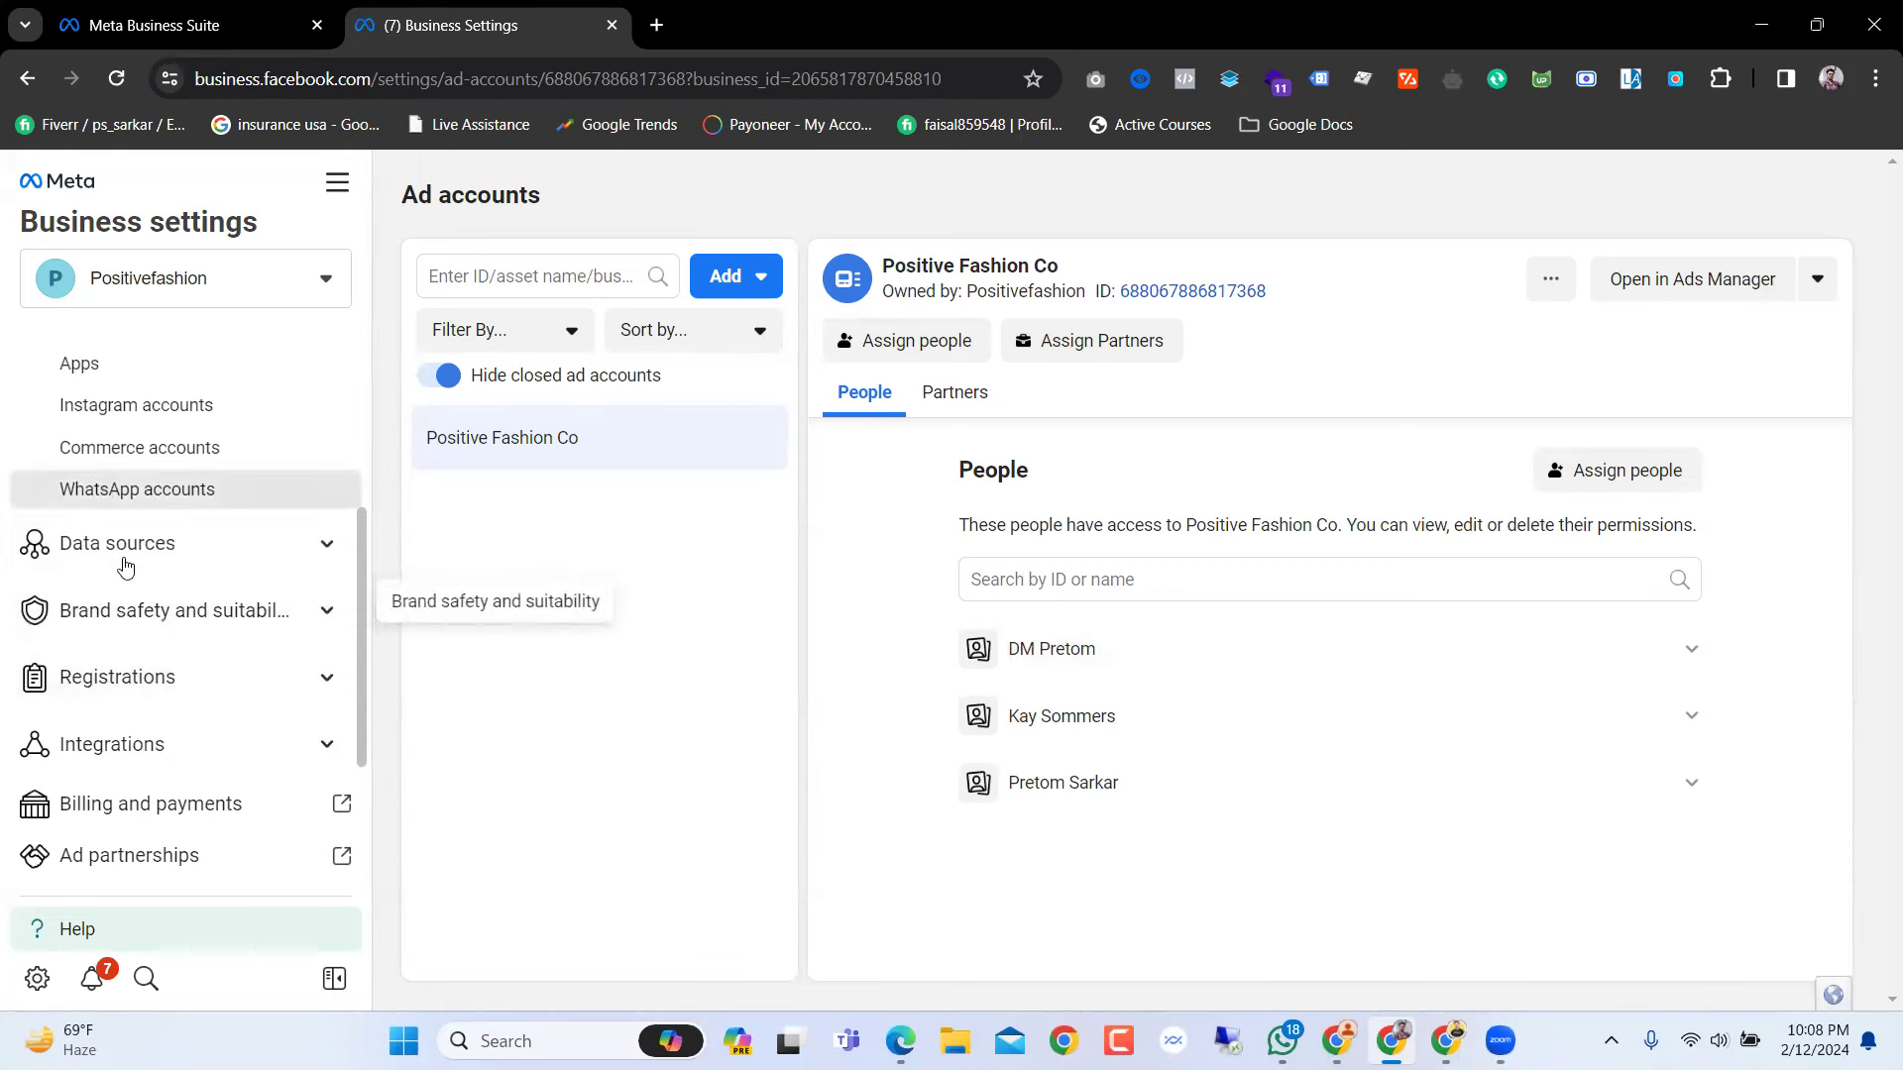
left_click(111, 537)
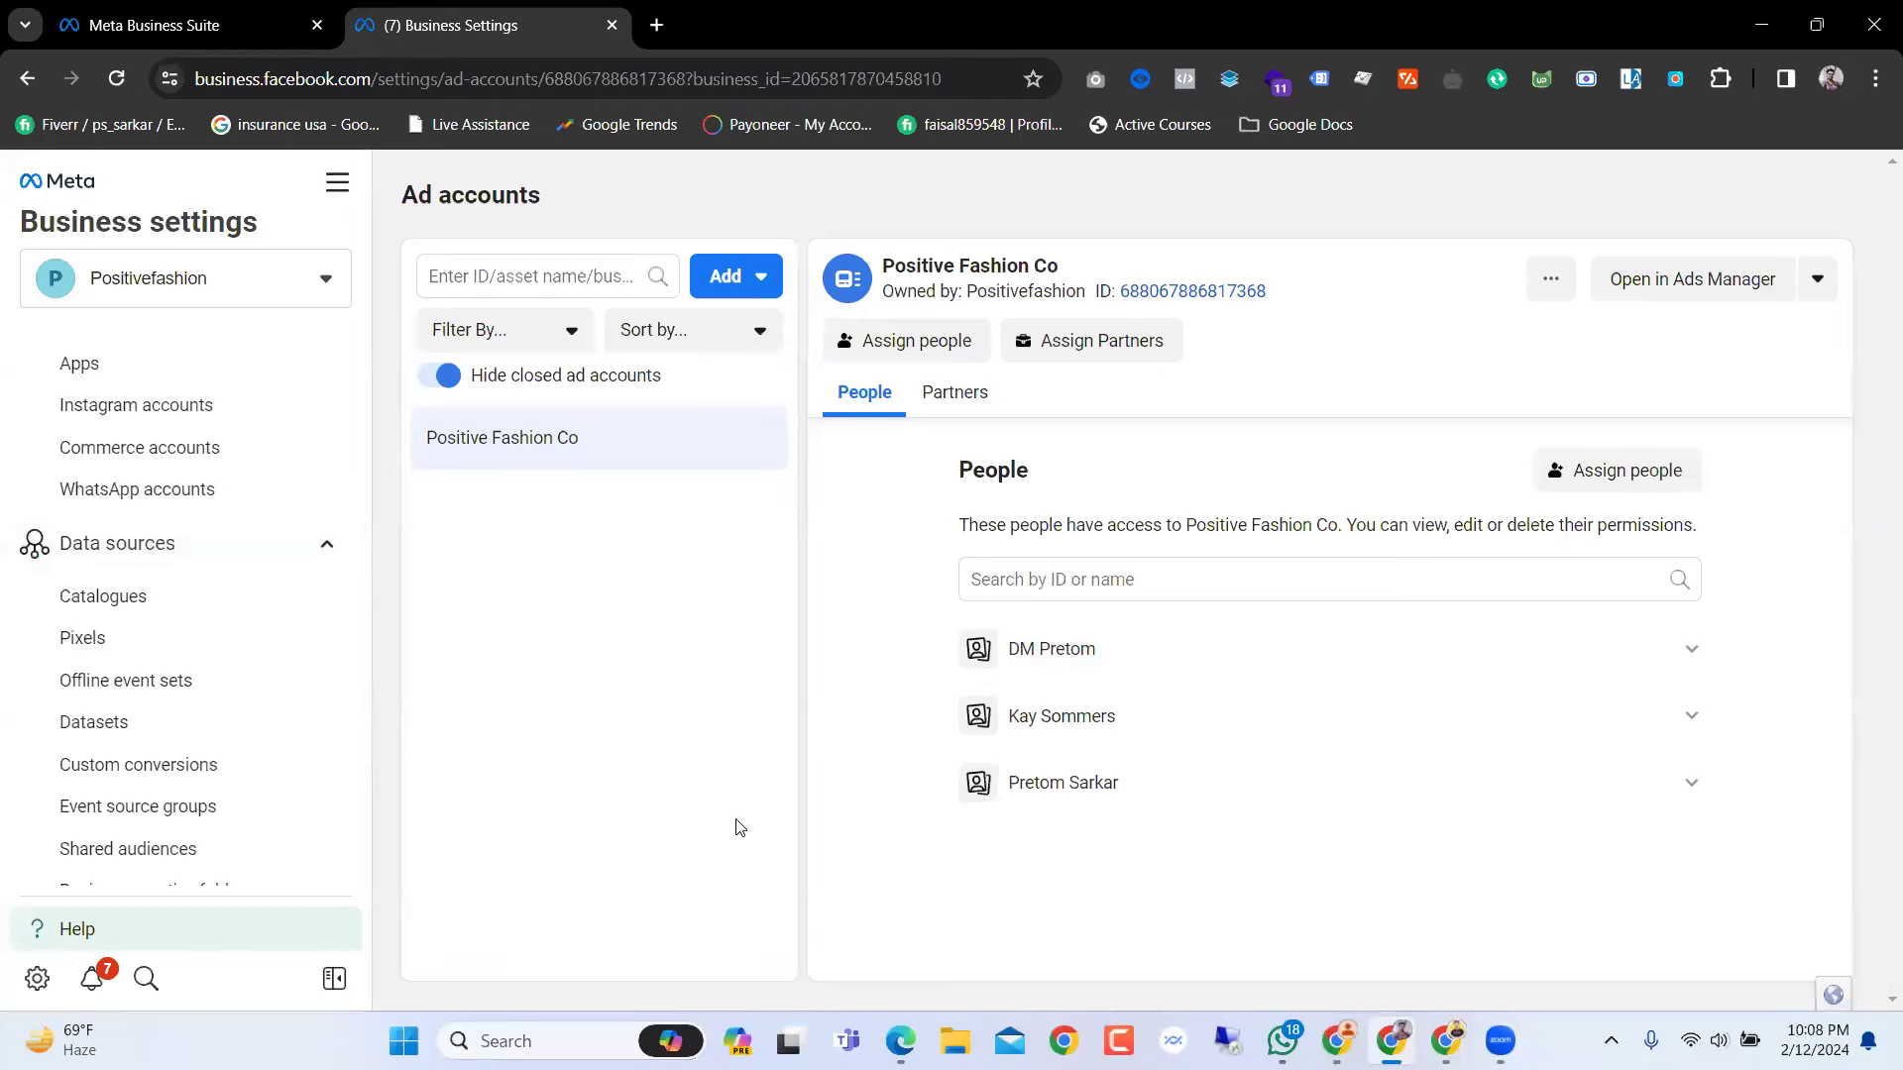
left_click(155, 647)
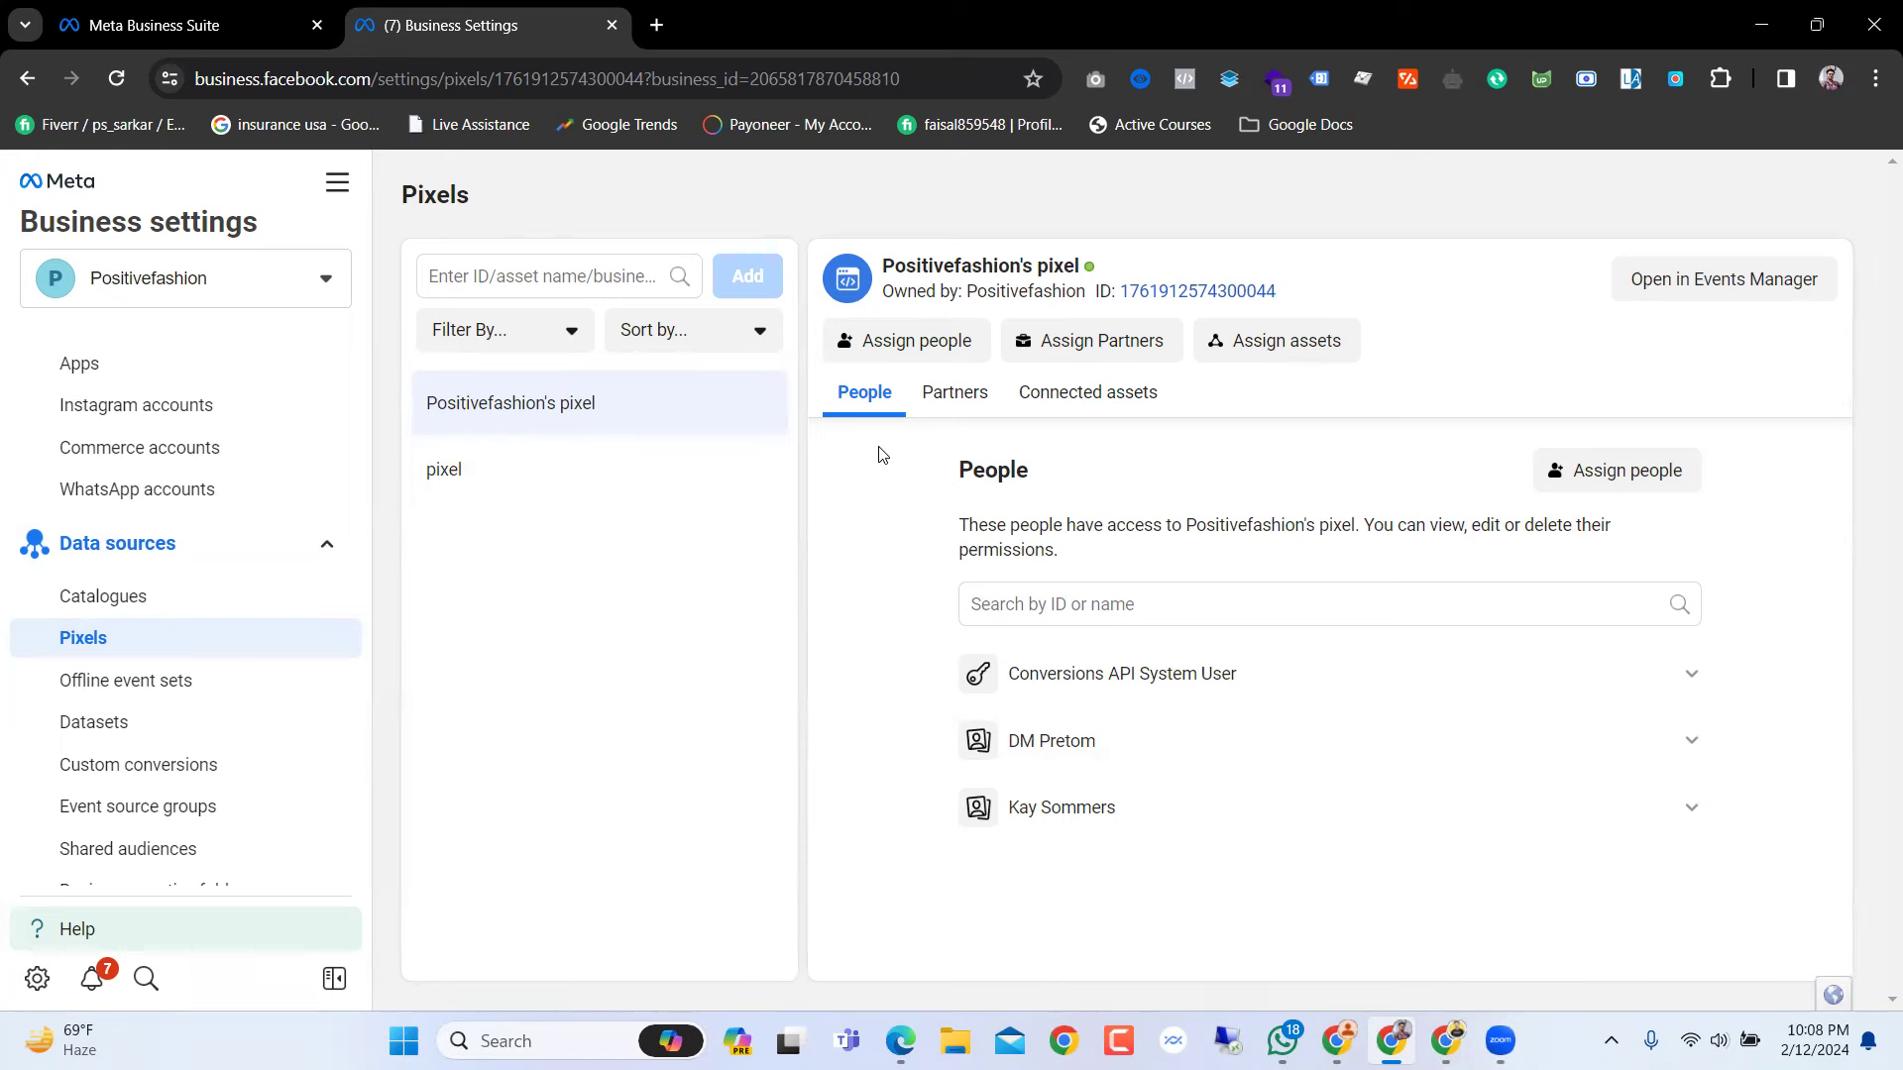
scroll(310, 680, "up", 3)
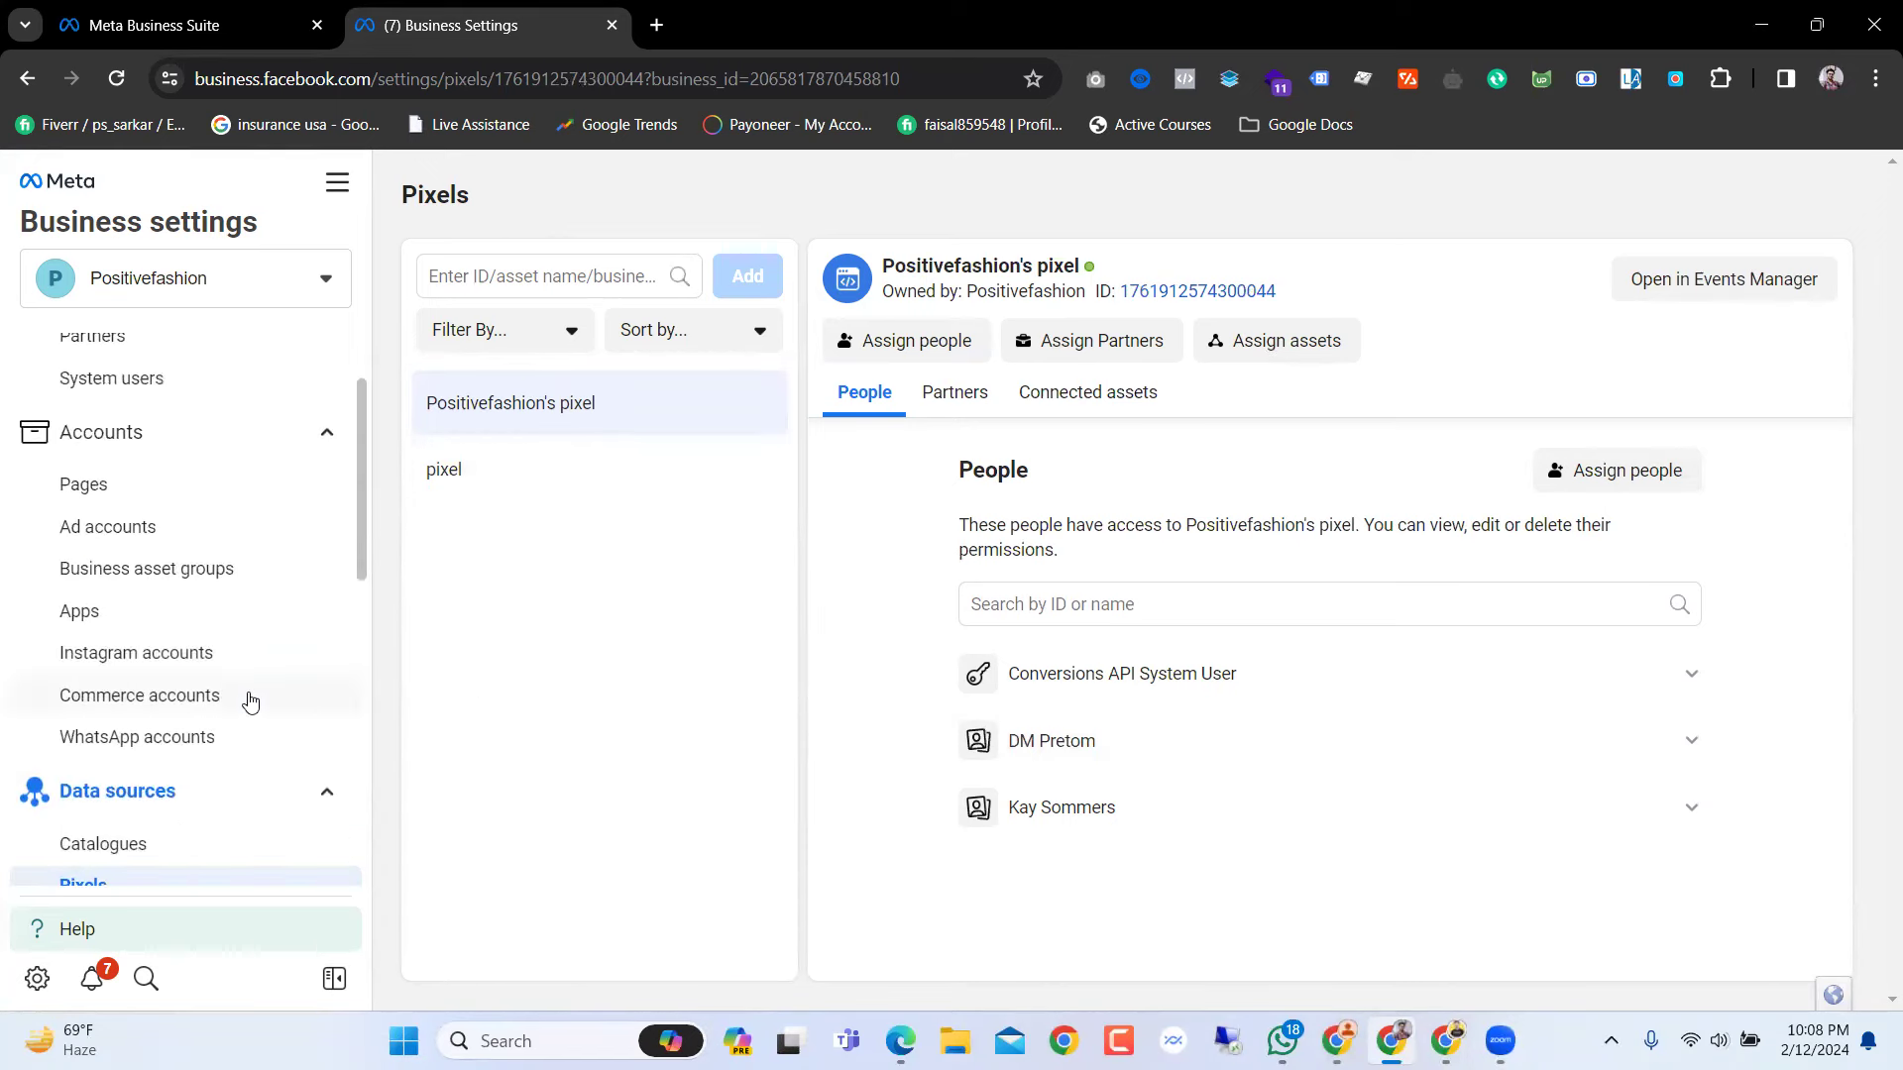
scroll(248, 701, "down", 6)
scroll(249, 704, "up", 3)
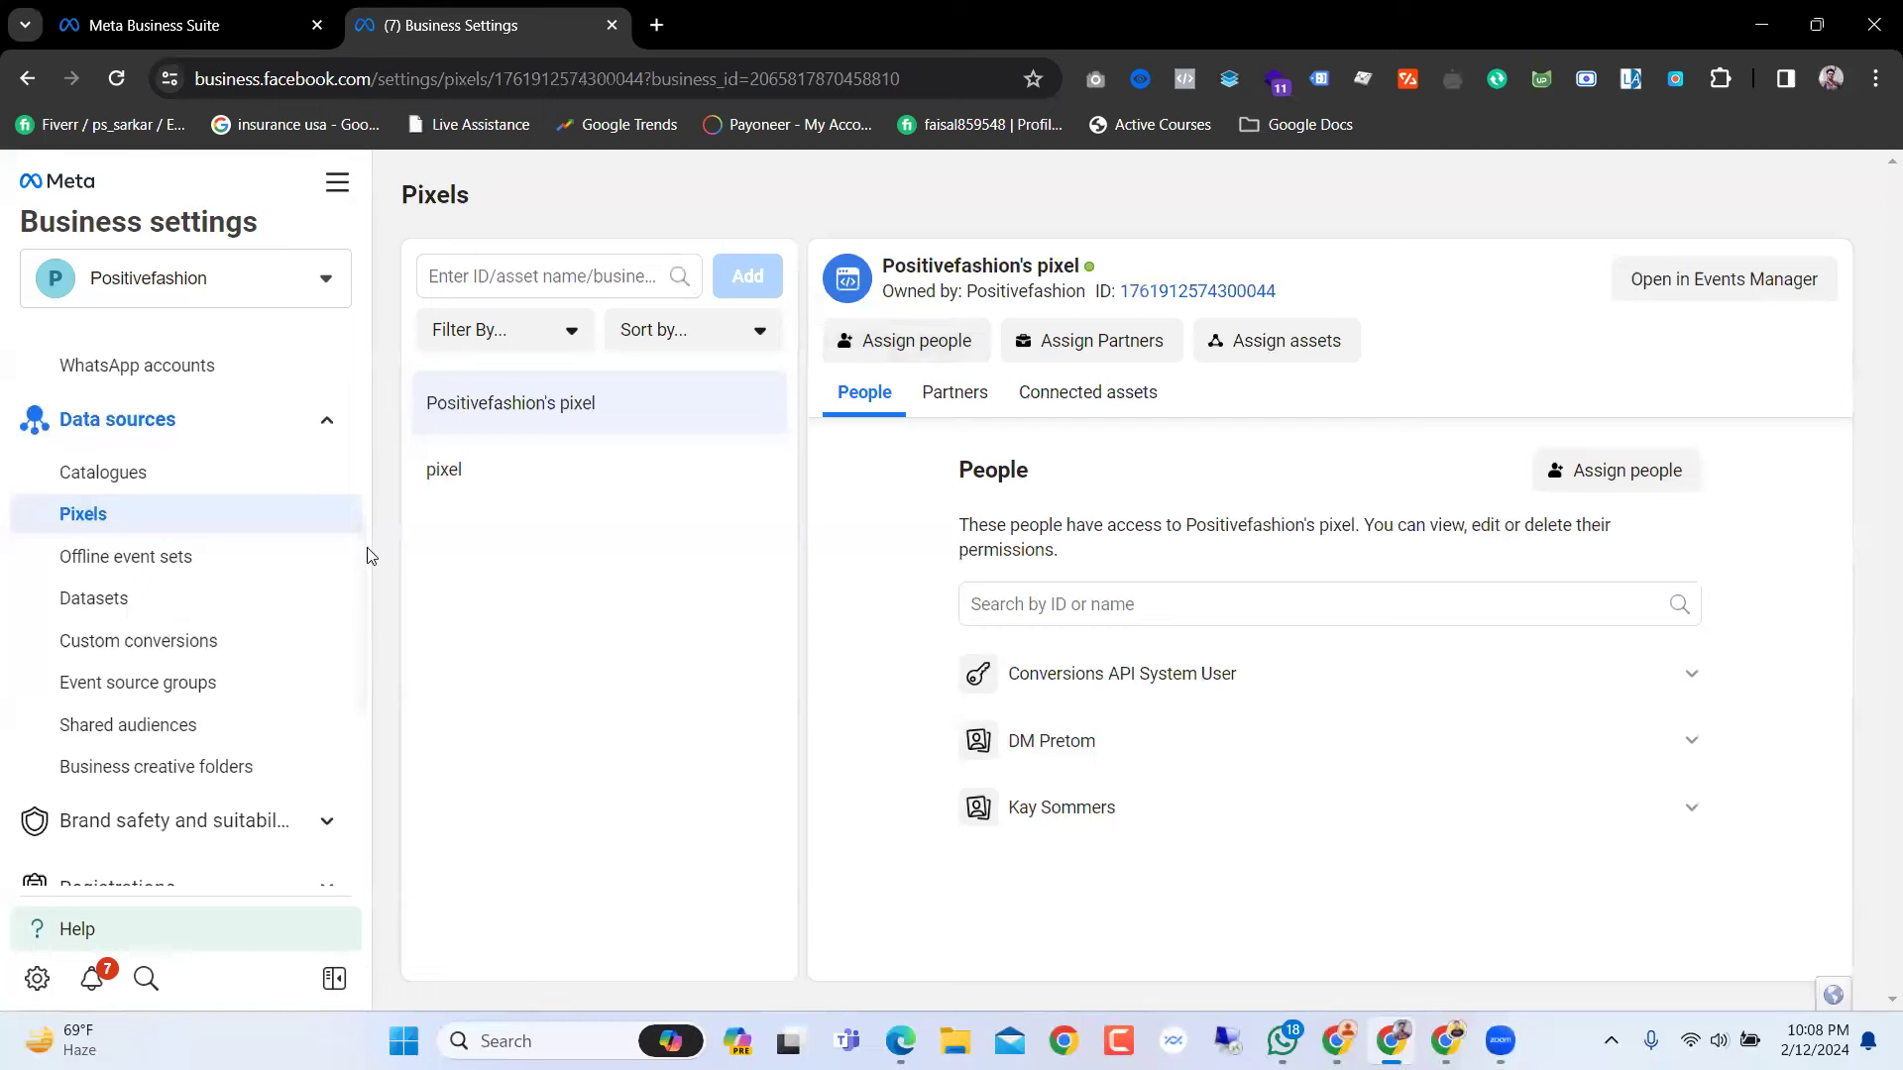
mouse_move(367, 525)
left_mouse_down()
mouse_move(356, 442)
mouse_move(366, 519)
left_mouse_up()
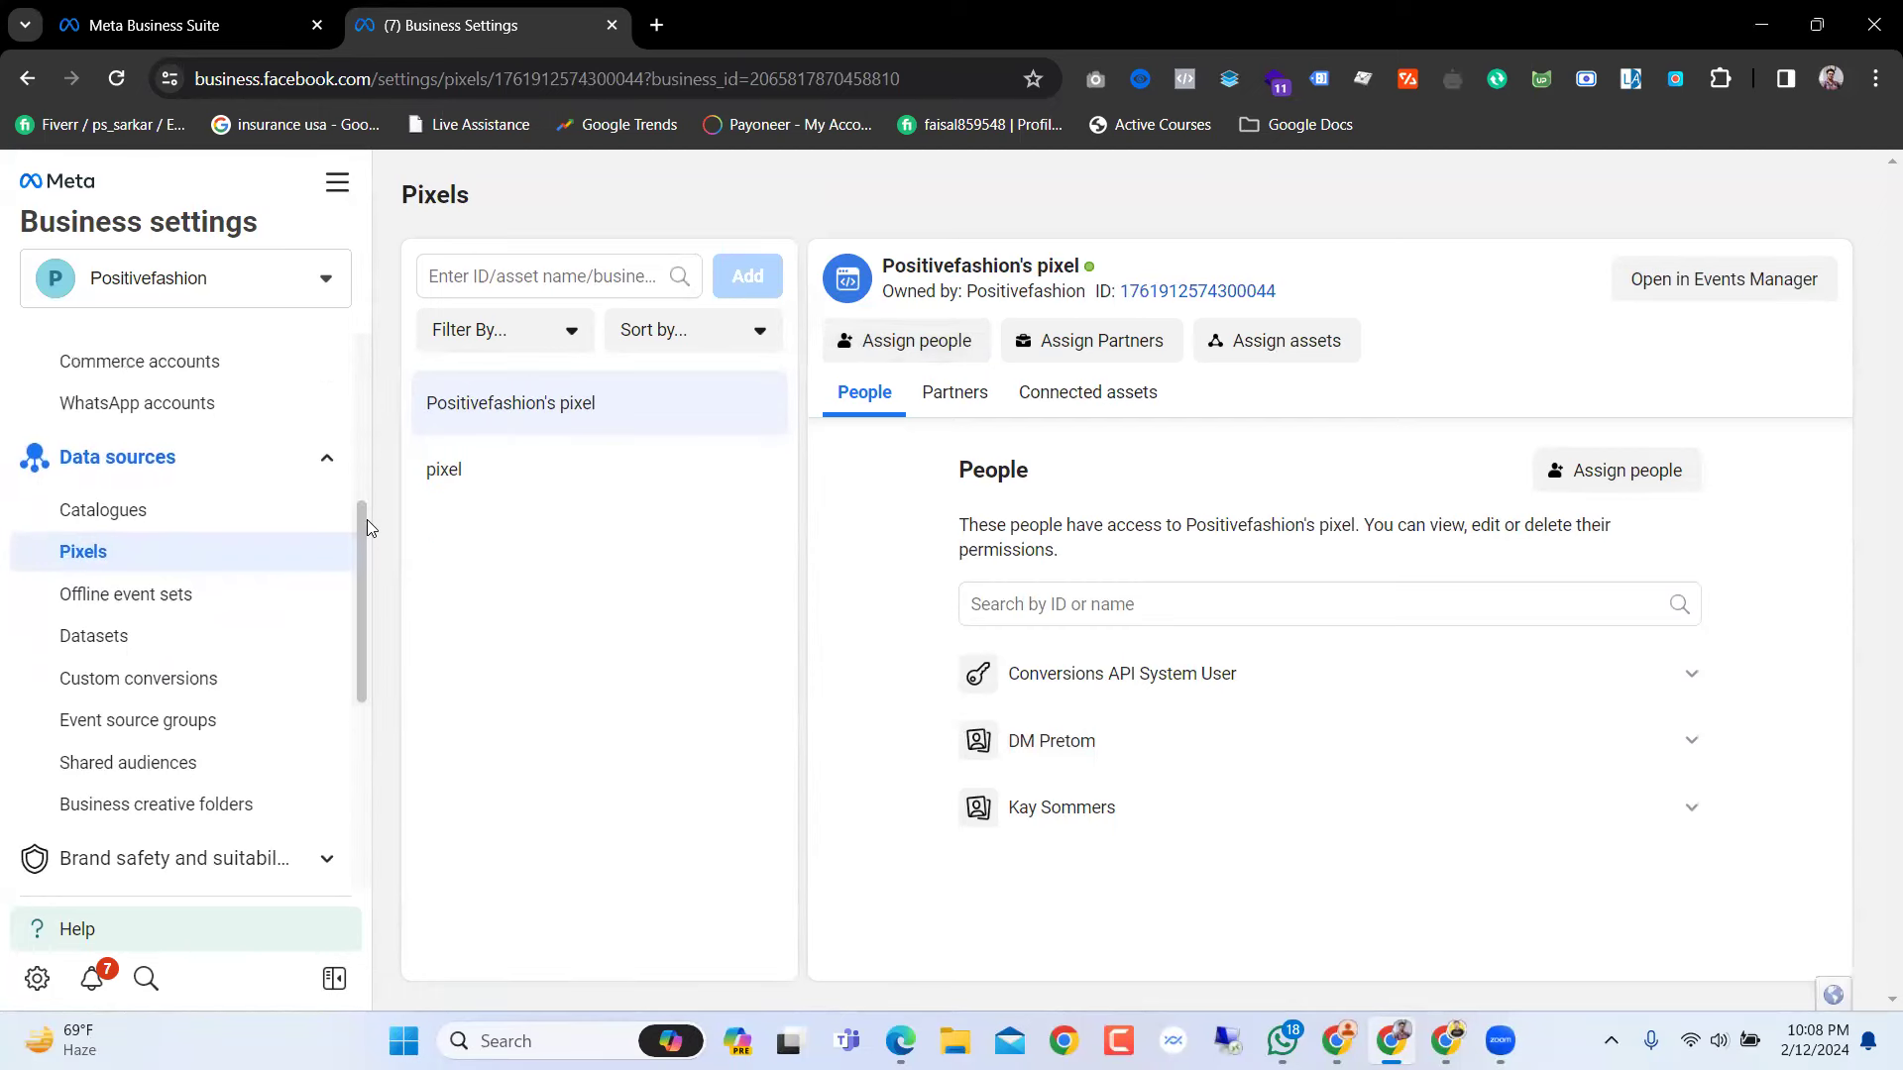
scroll(366, 519, "up", 1)
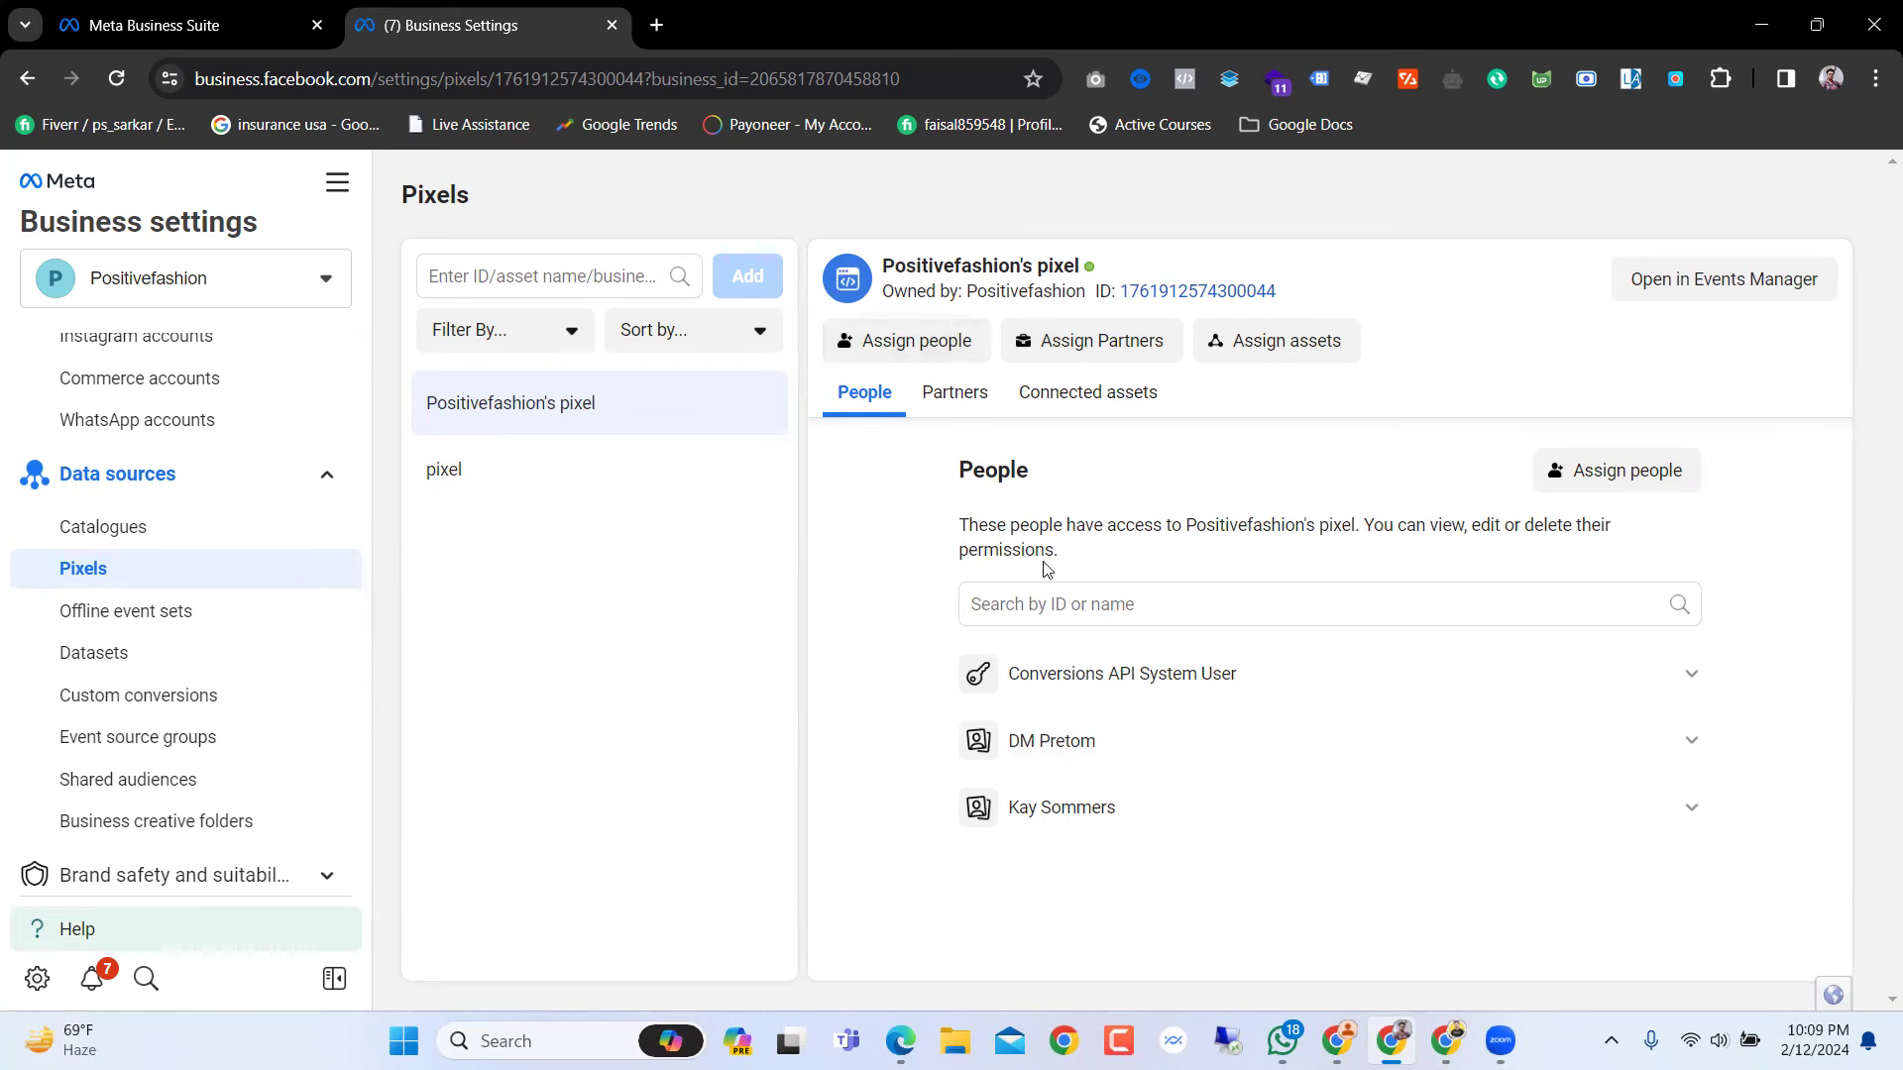
left_click(935, 332)
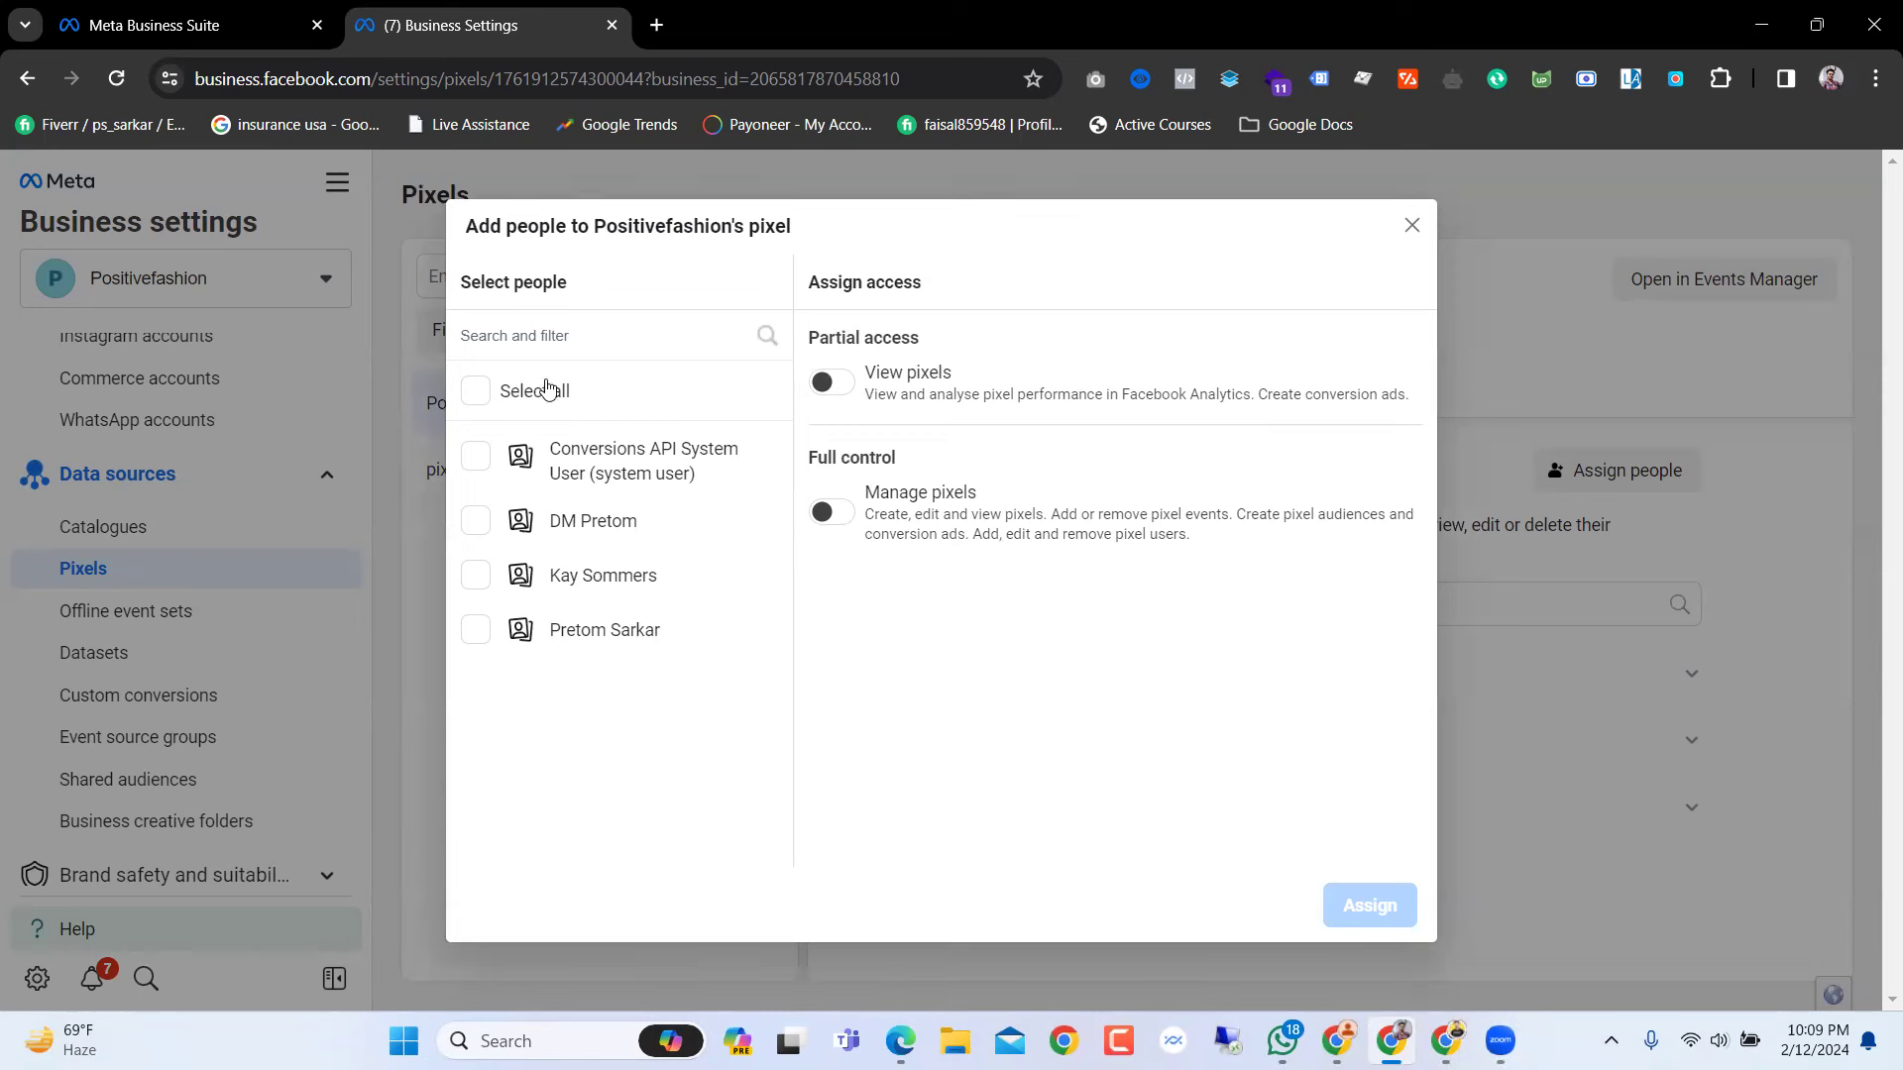
left_click(476, 391)
left_click(476, 392)
left_click(1412, 226)
Step: Open the third person in the business account's People list to examine the assets assigned to them
scroll(79, 644, "up", 5)
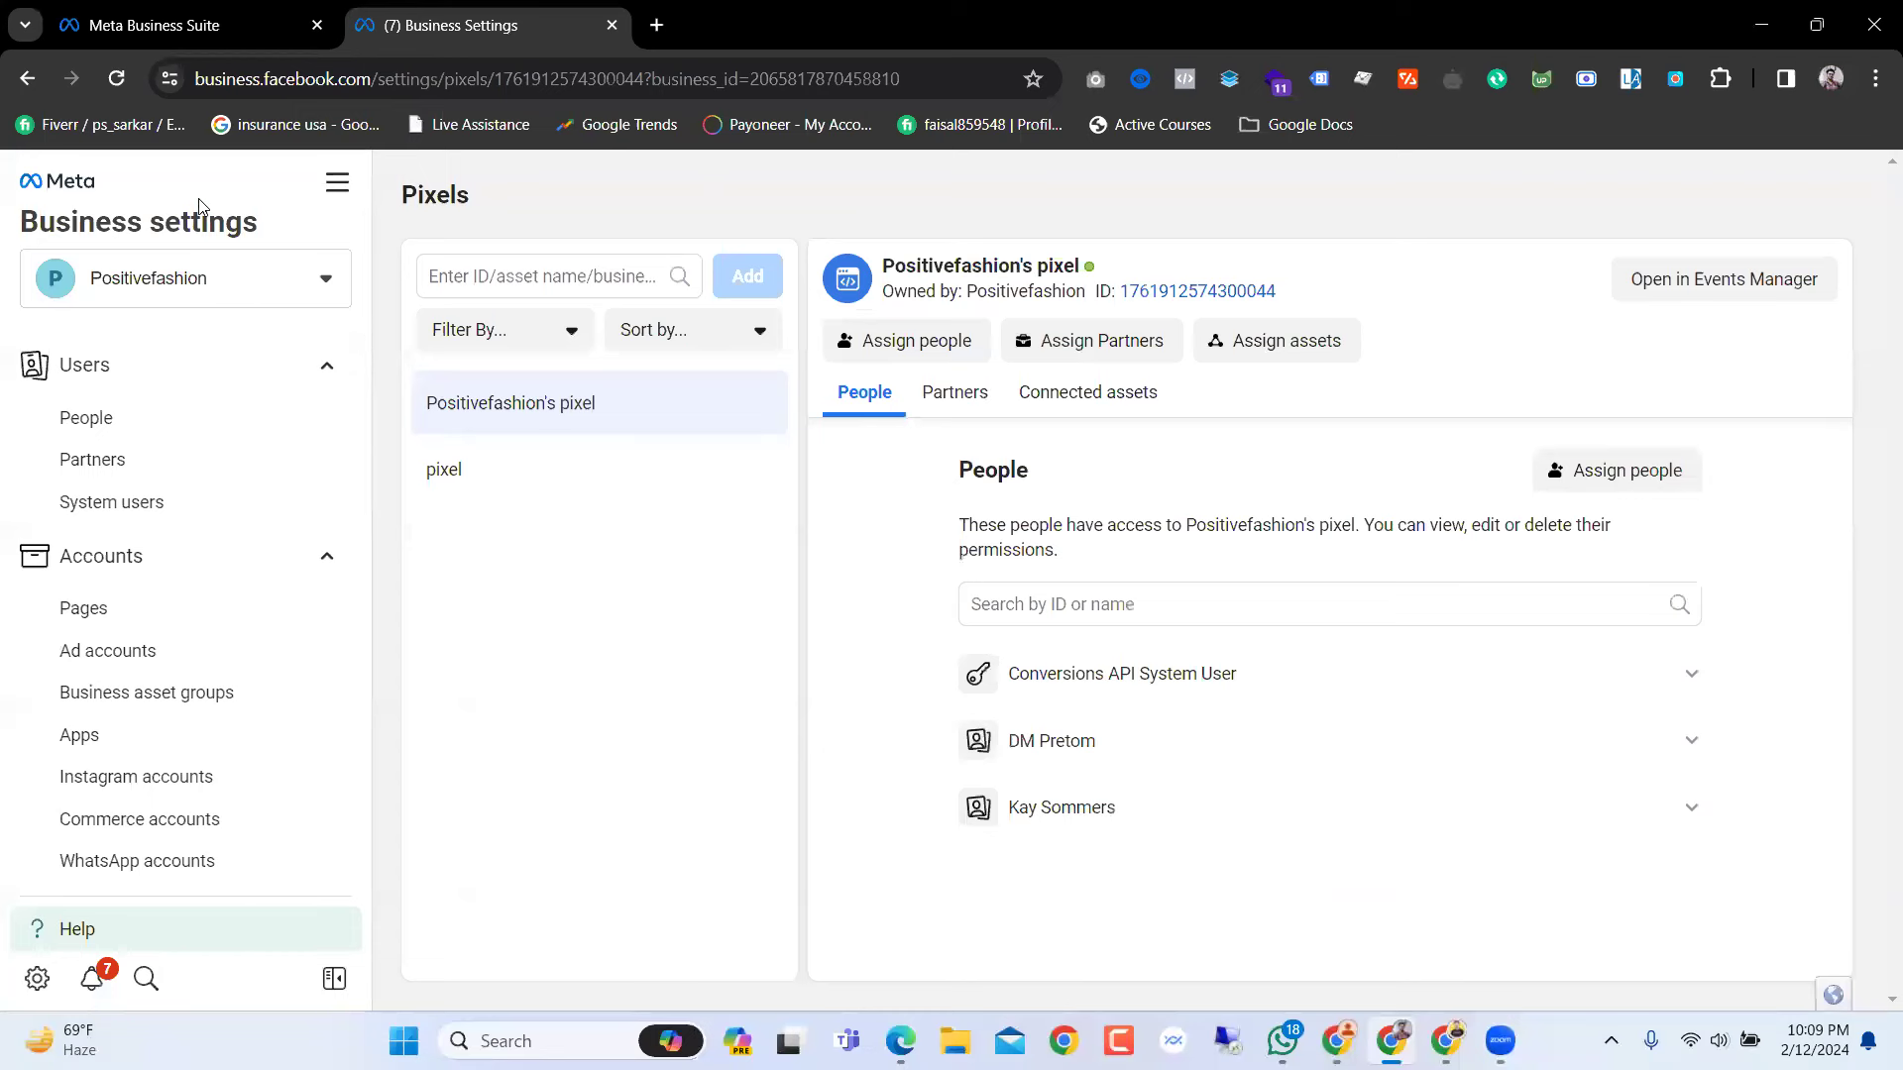
scroll(149, 416, "down", 1)
scroll(153, 408, "up", 1)
left_click(149, 437)
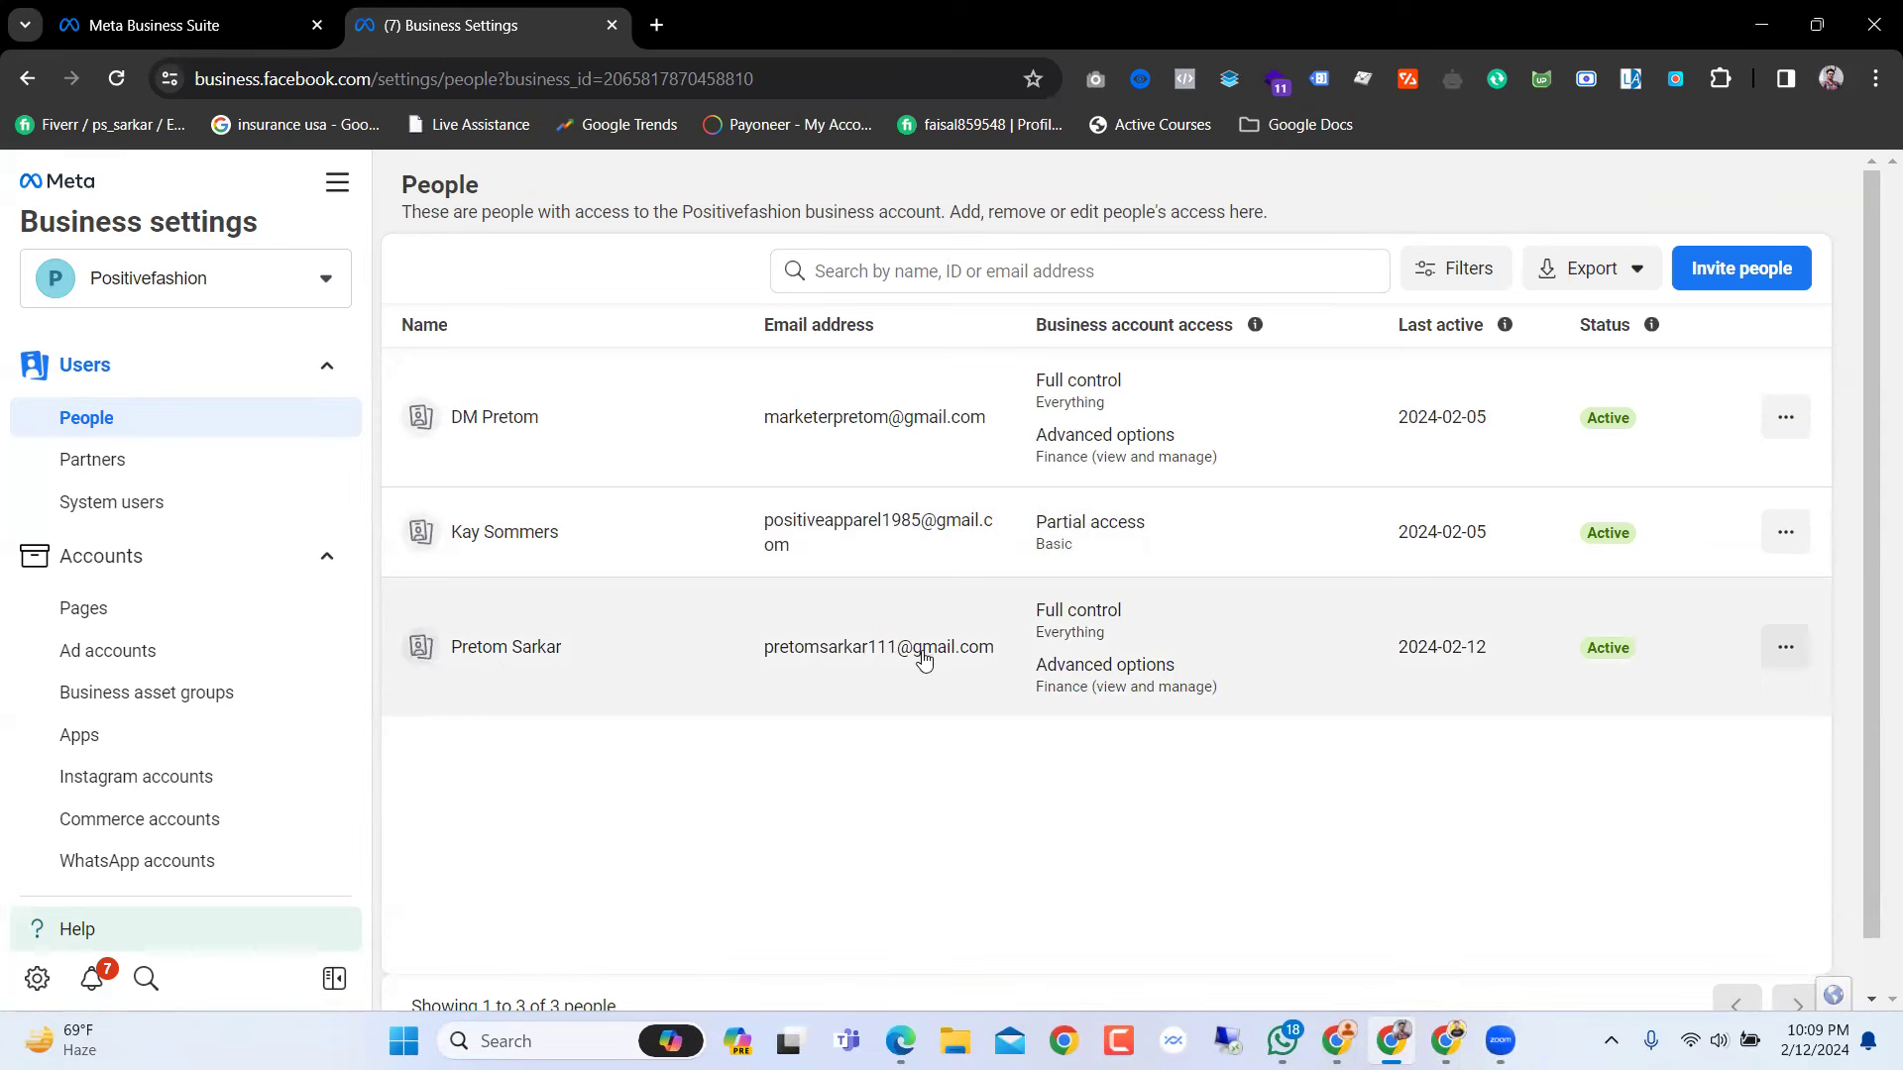
left_click_drag(607, 654, 463, 651)
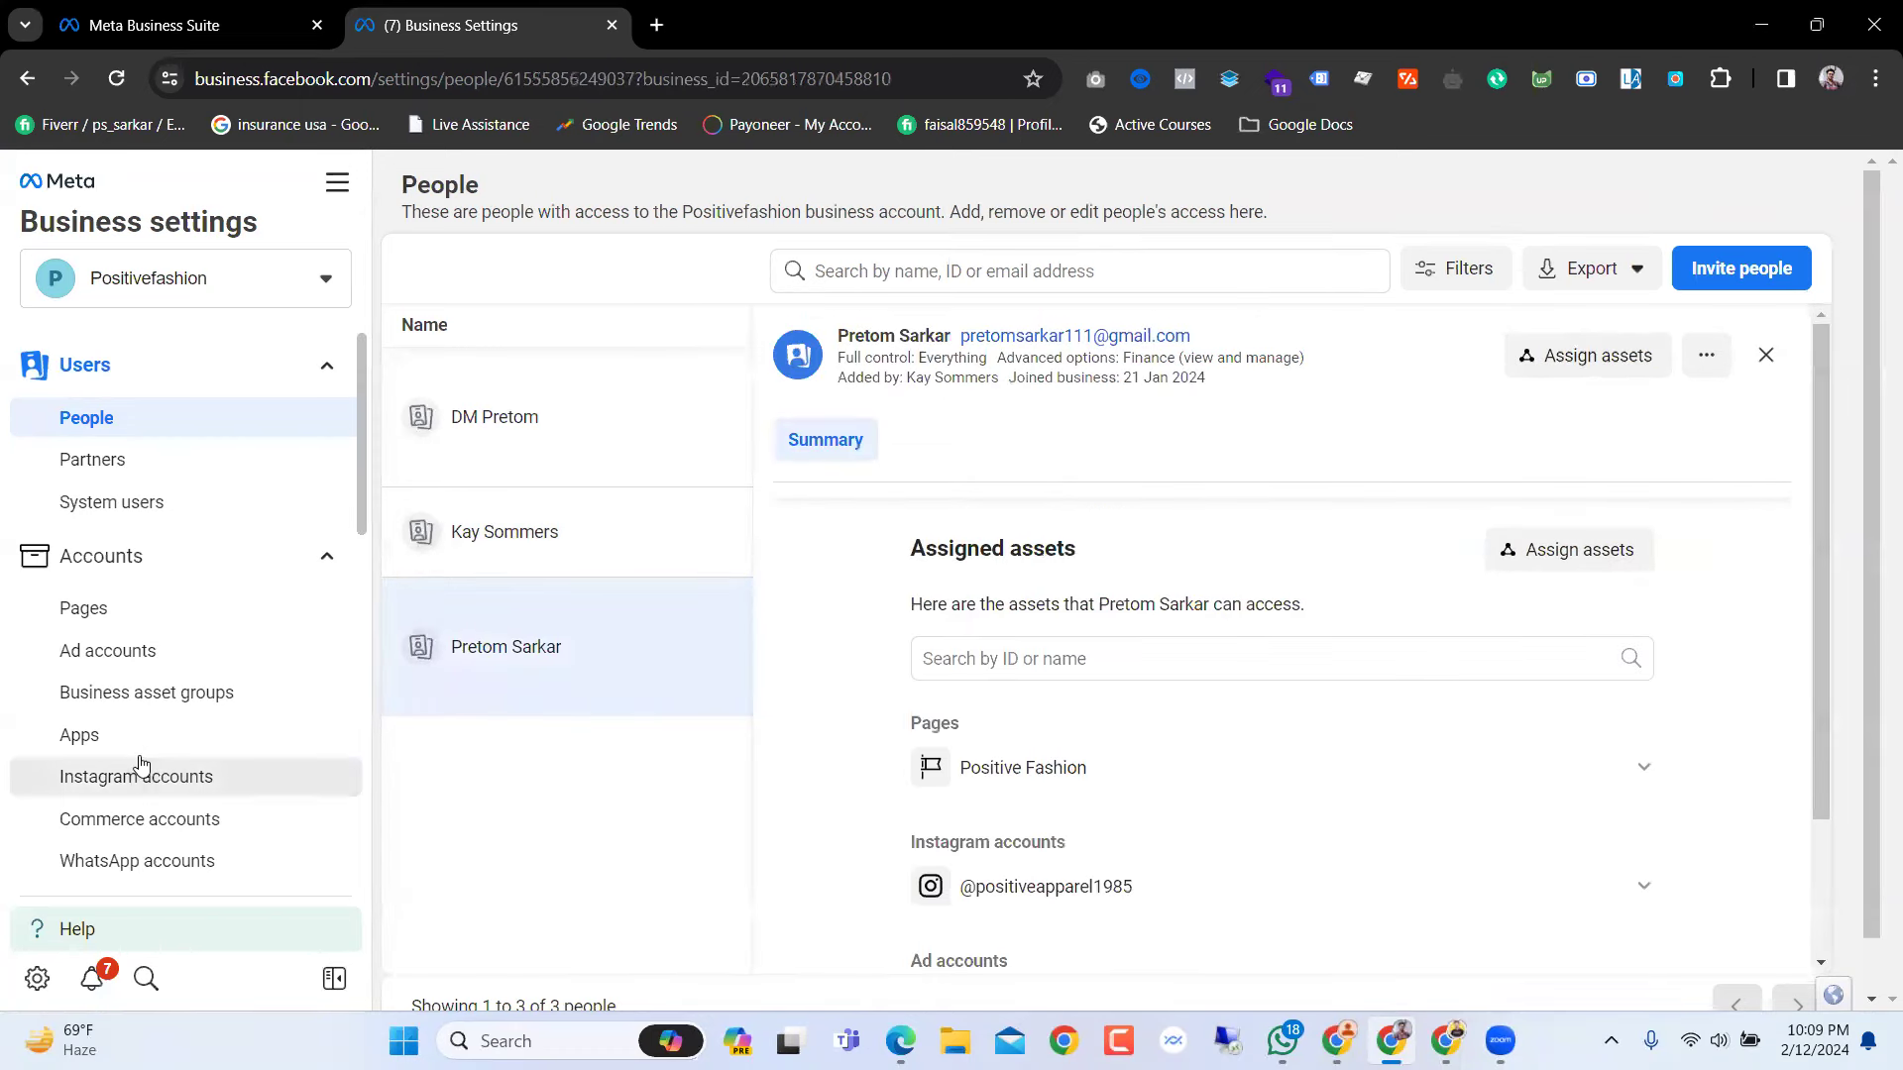
Step: Check the business's Pages and return to Positivefashion's pixel under Data sources
left_click(136, 611)
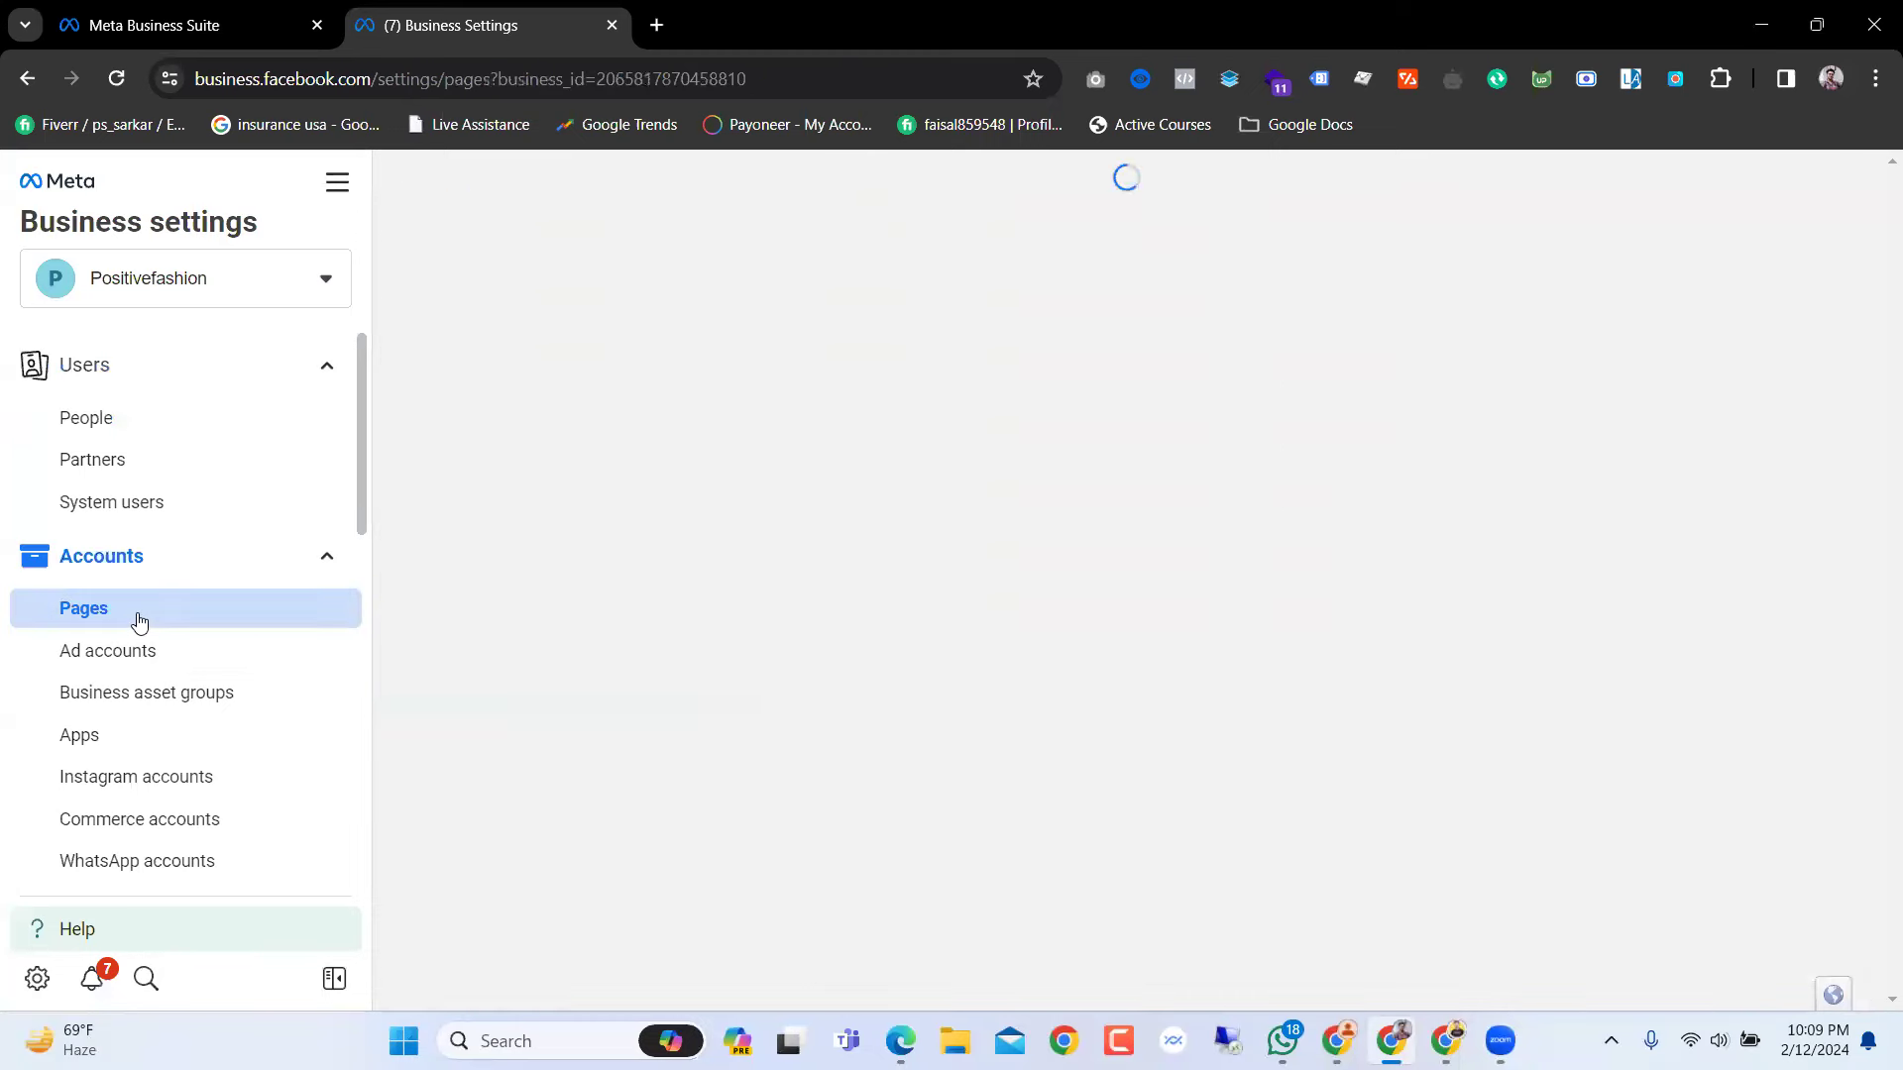
scroll(138, 778, "down", 1)
scroll(139, 802, "down", 1)
left_click(140, 788)
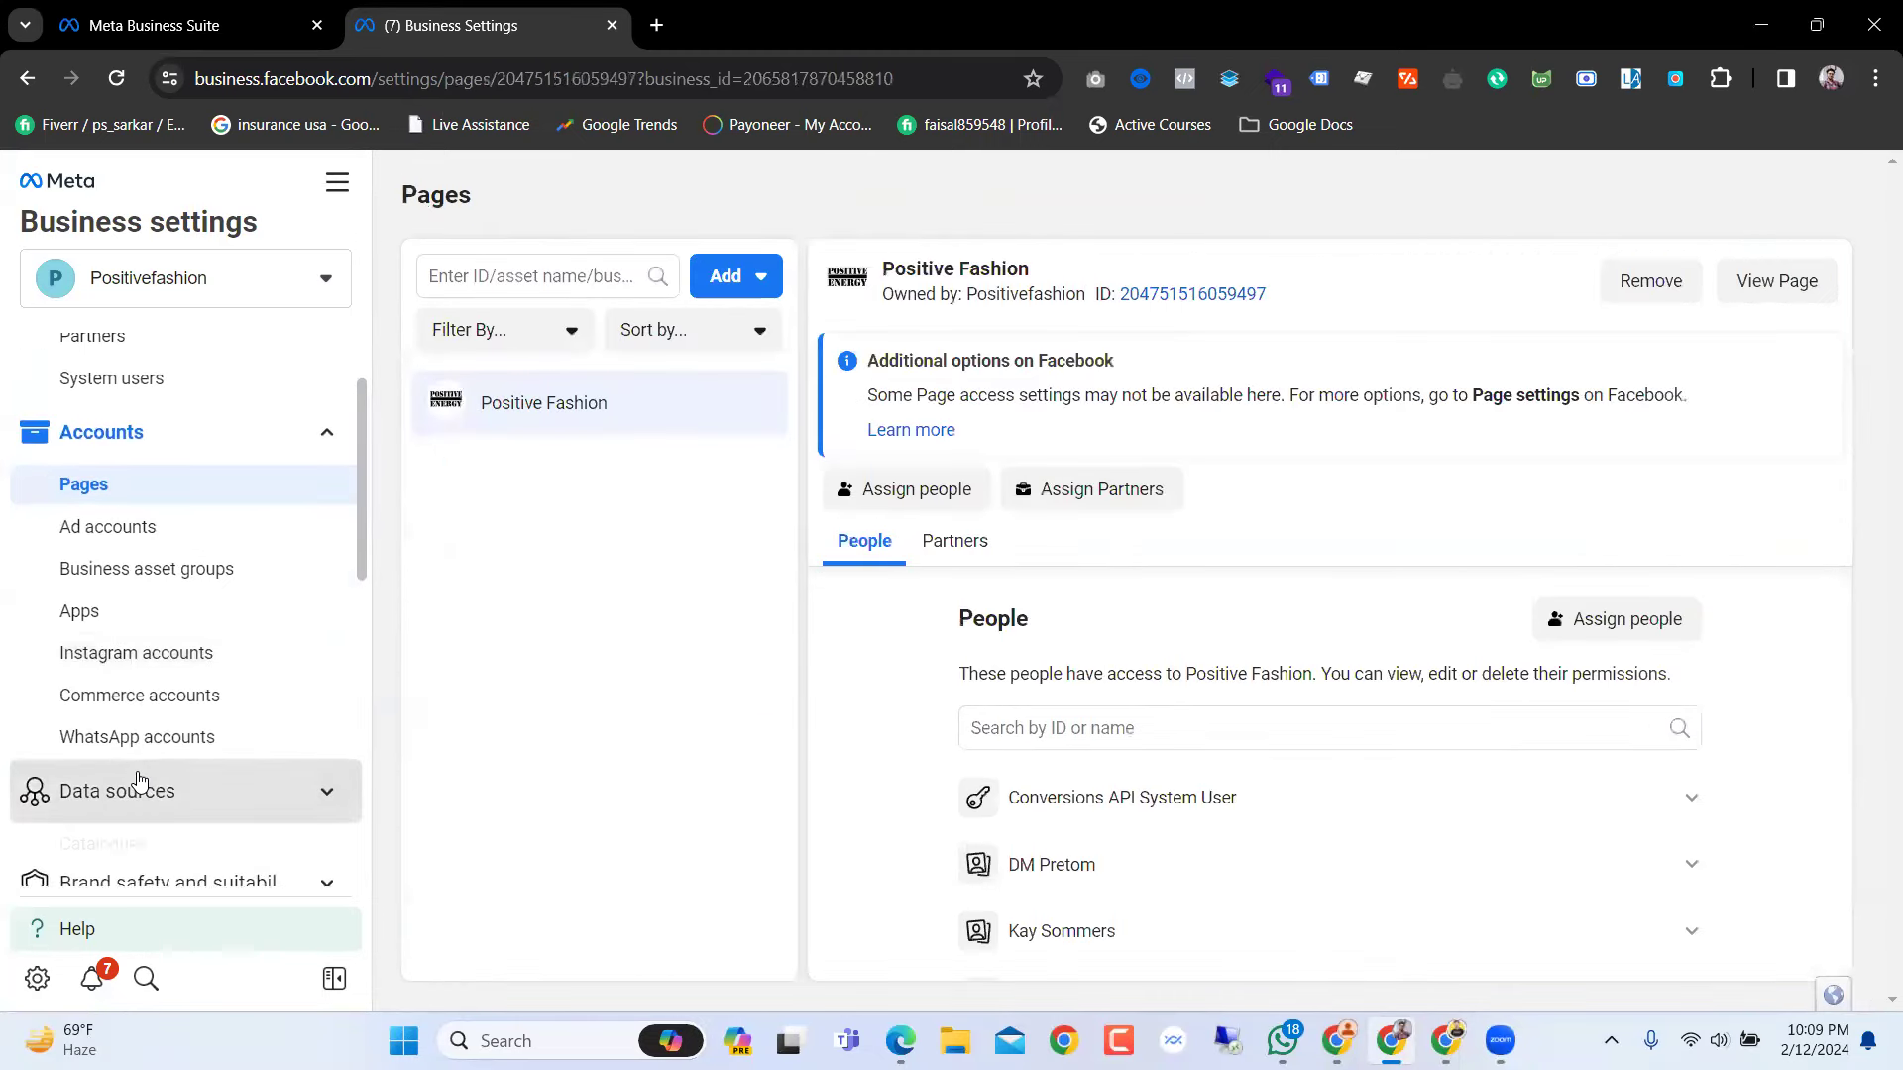
left_click(144, 788)
scroll(143, 788, "down", 2)
left_click(139, 639)
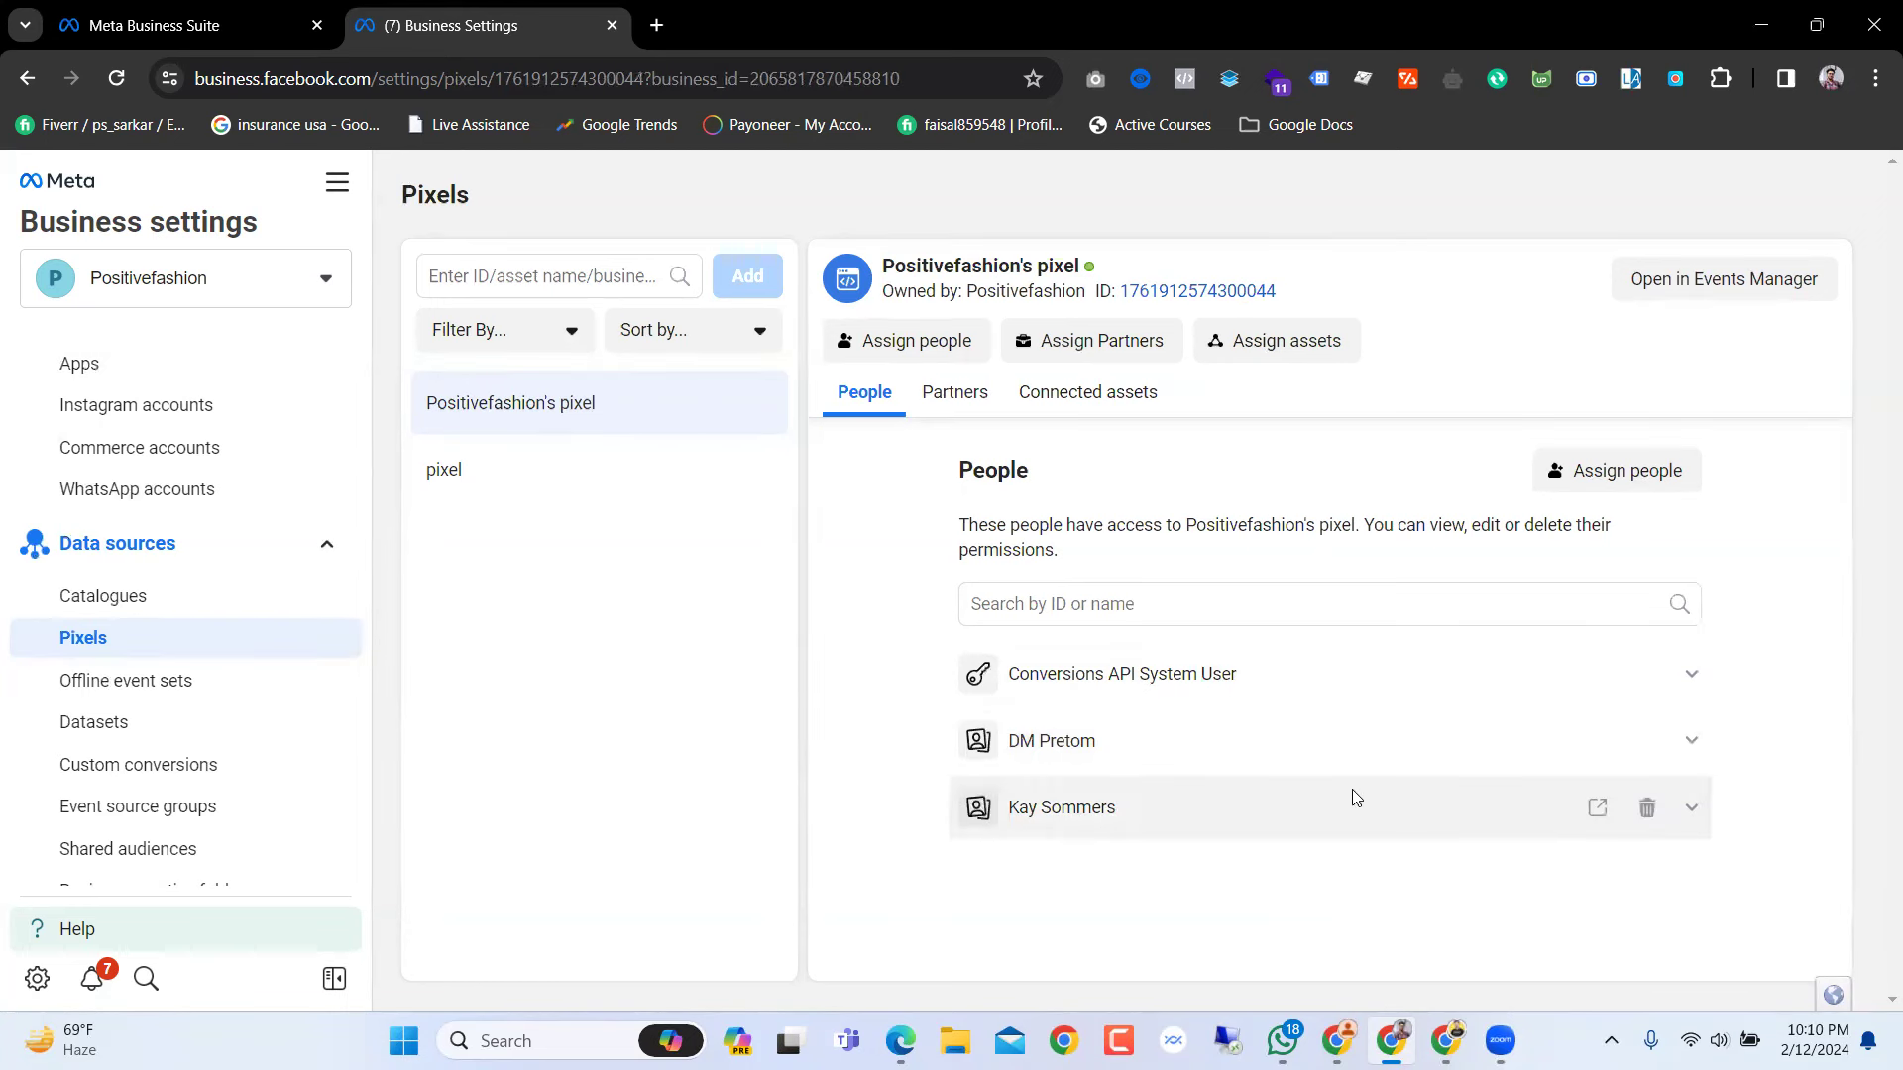
Step: Assign the remaining unassigned person to Positivefashion's pixel with View pixels and Manage pixels access
double_click(900, 345)
left_click(476, 630)
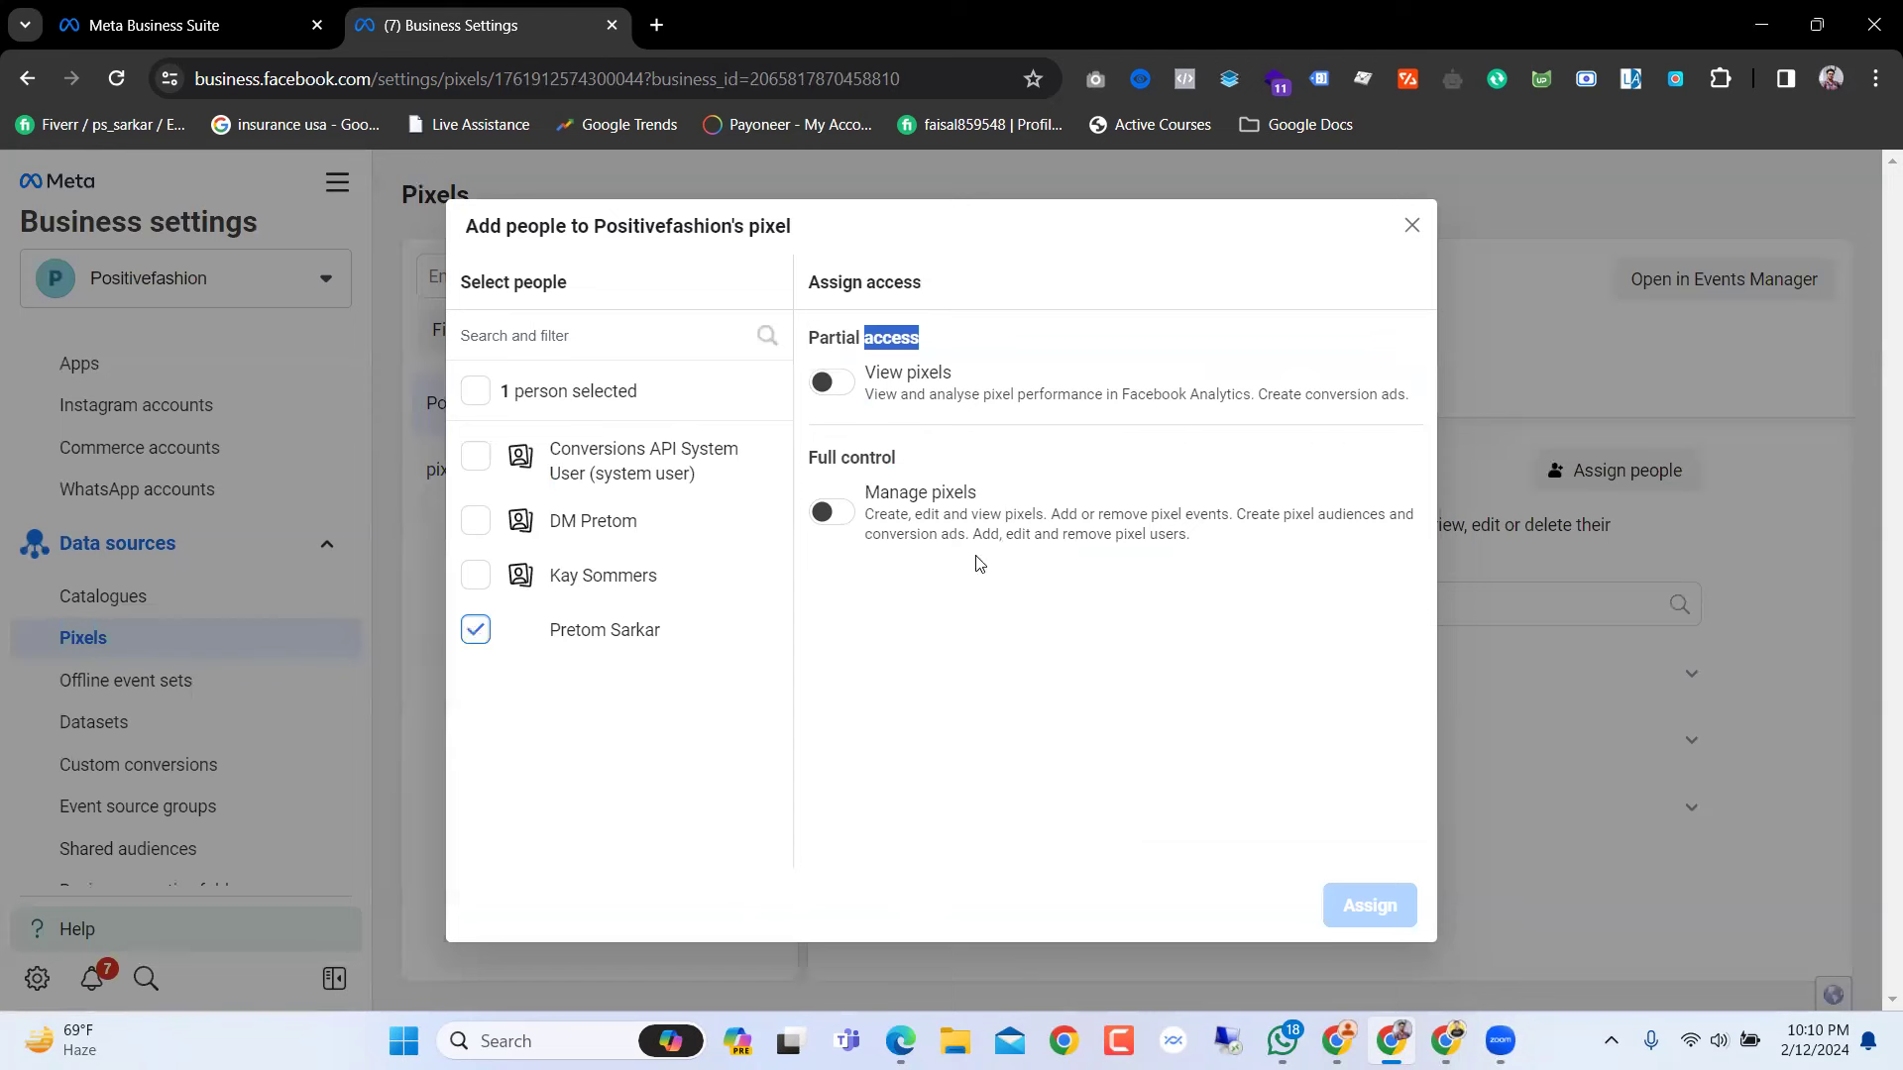
left_click(845, 379)
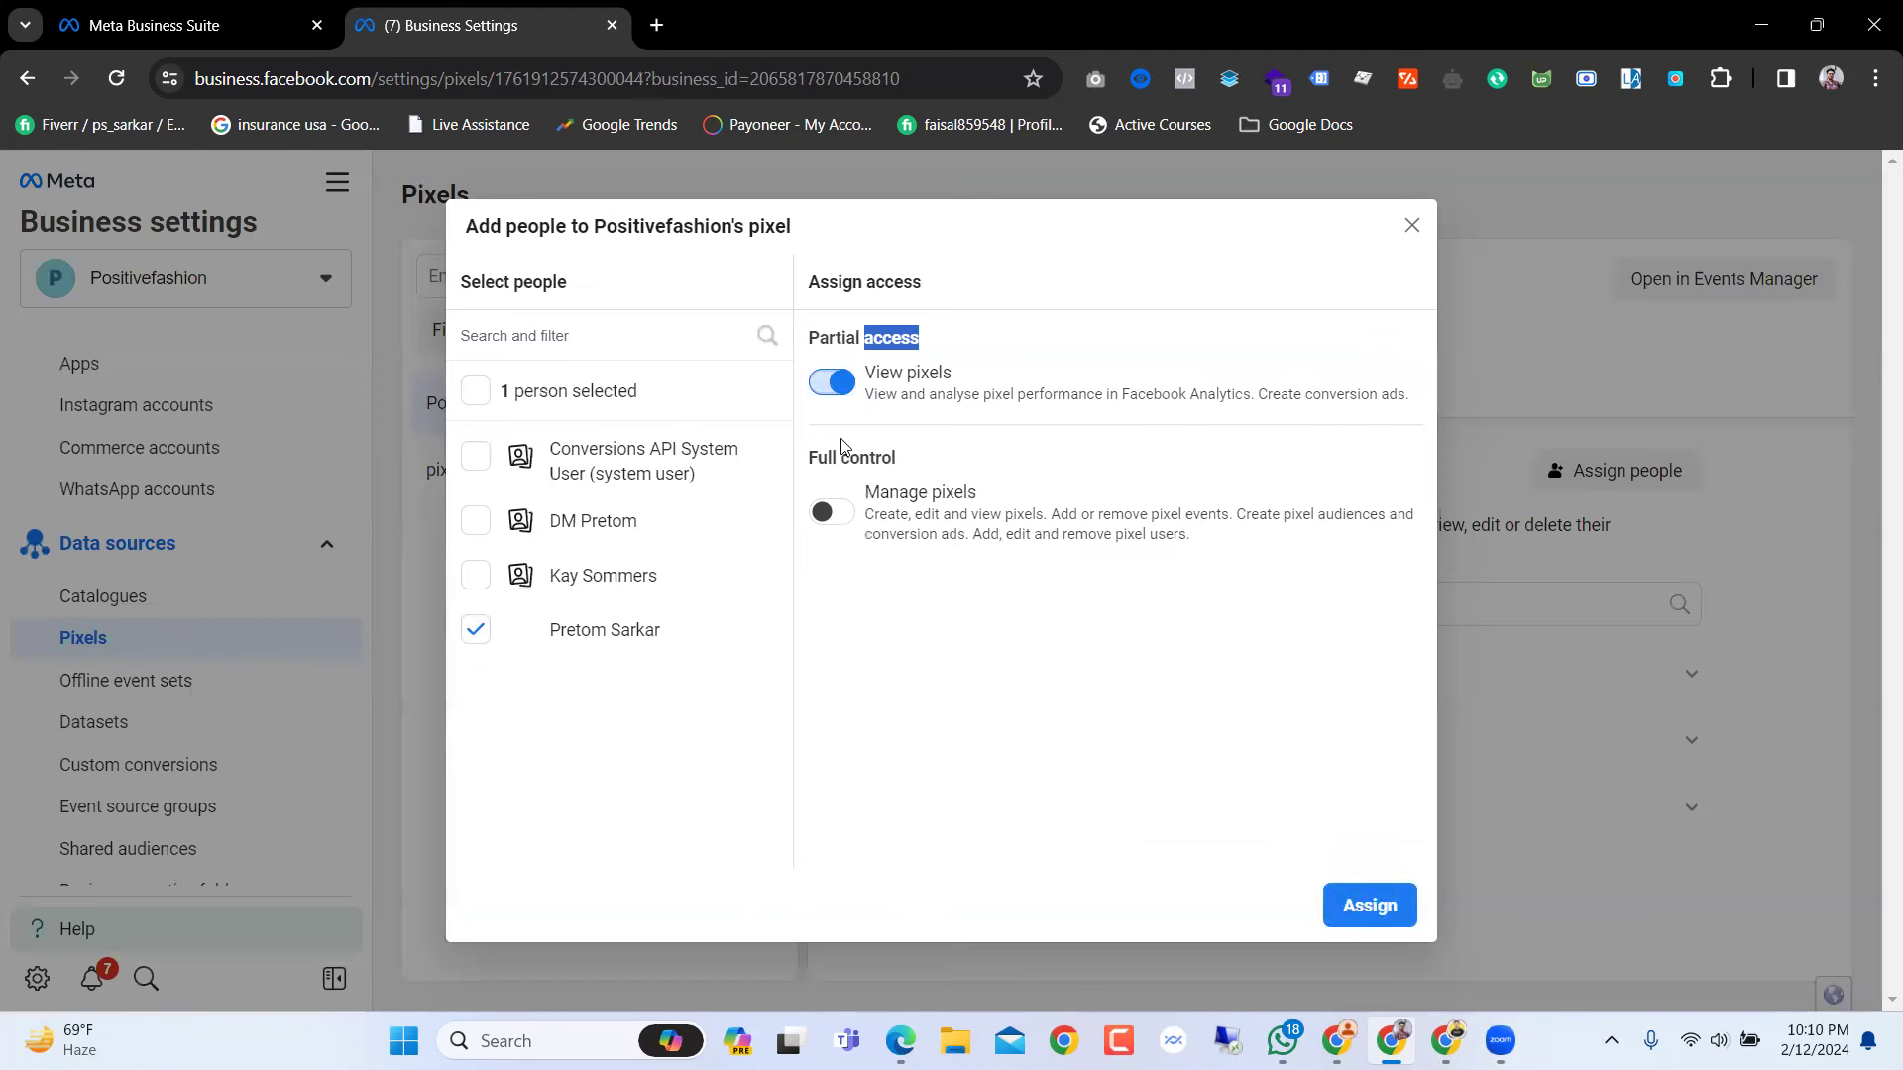
left_click(836, 511)
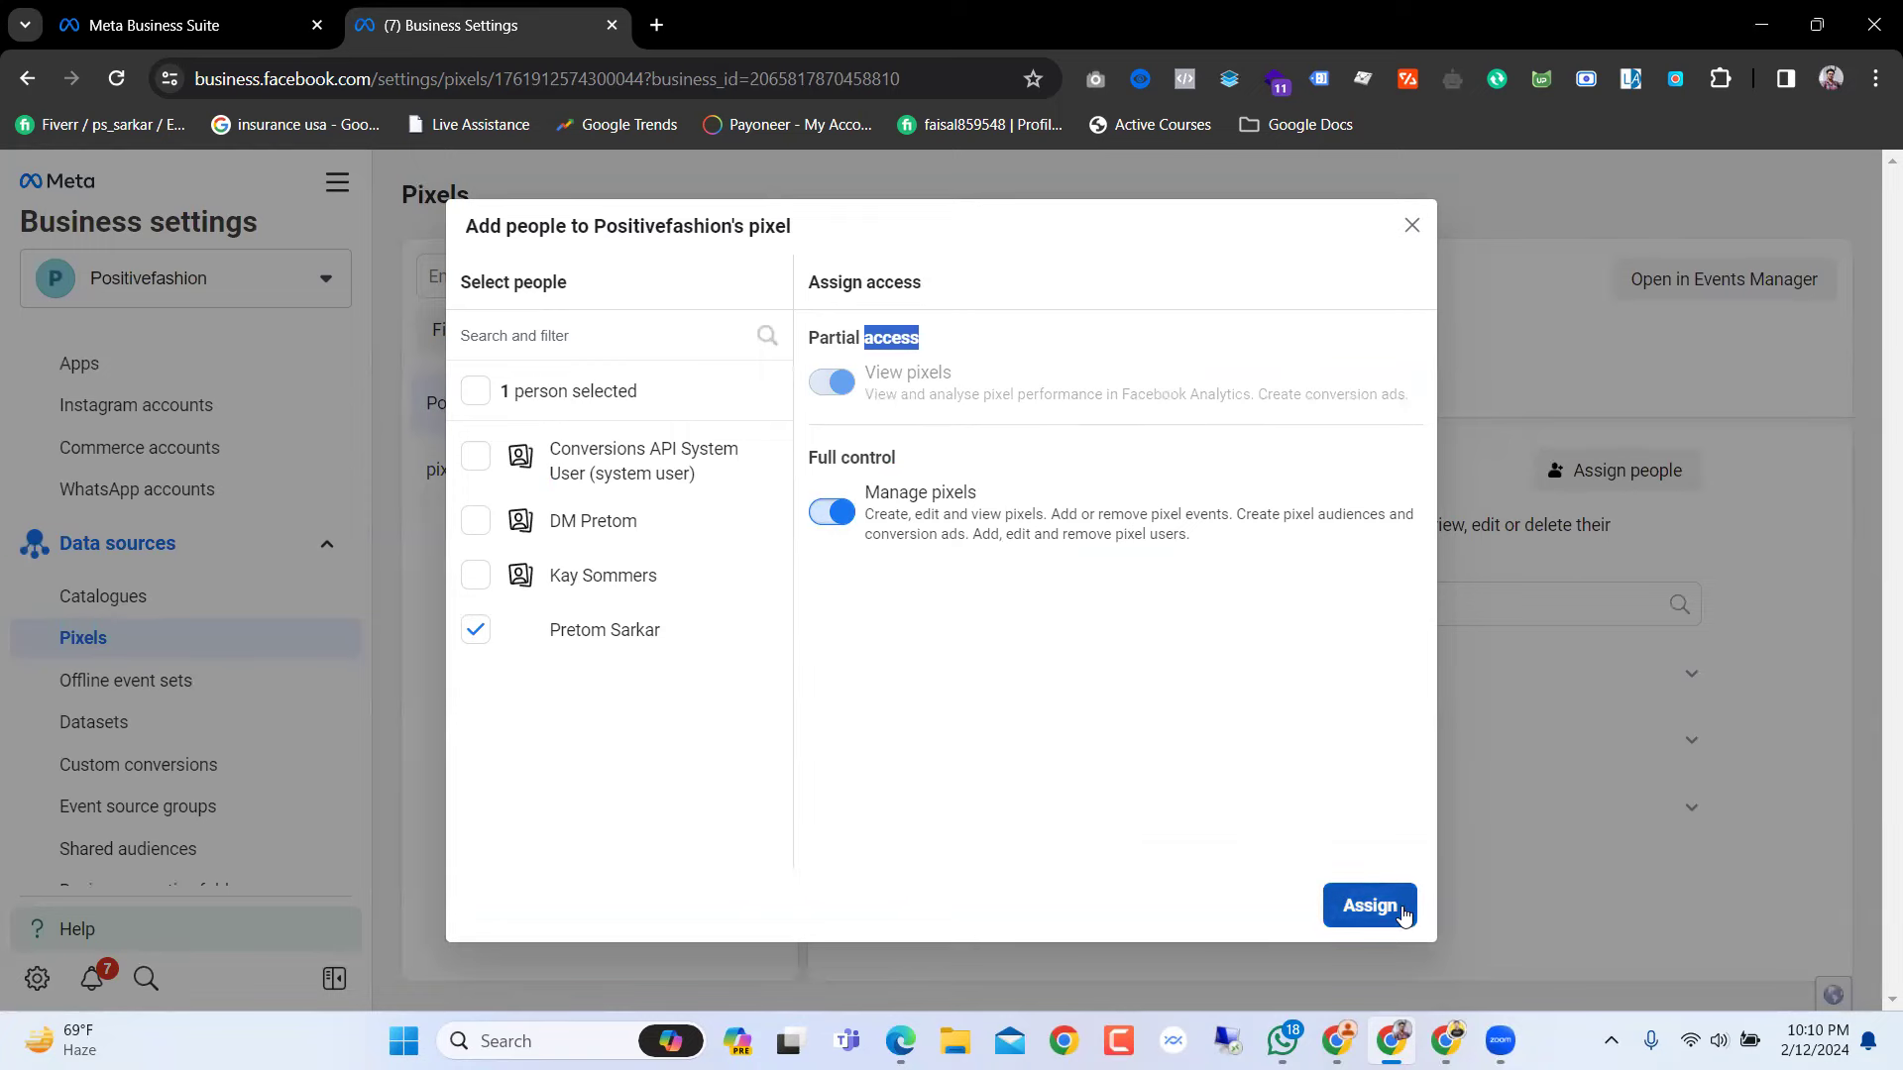
left_click(1370, 906)
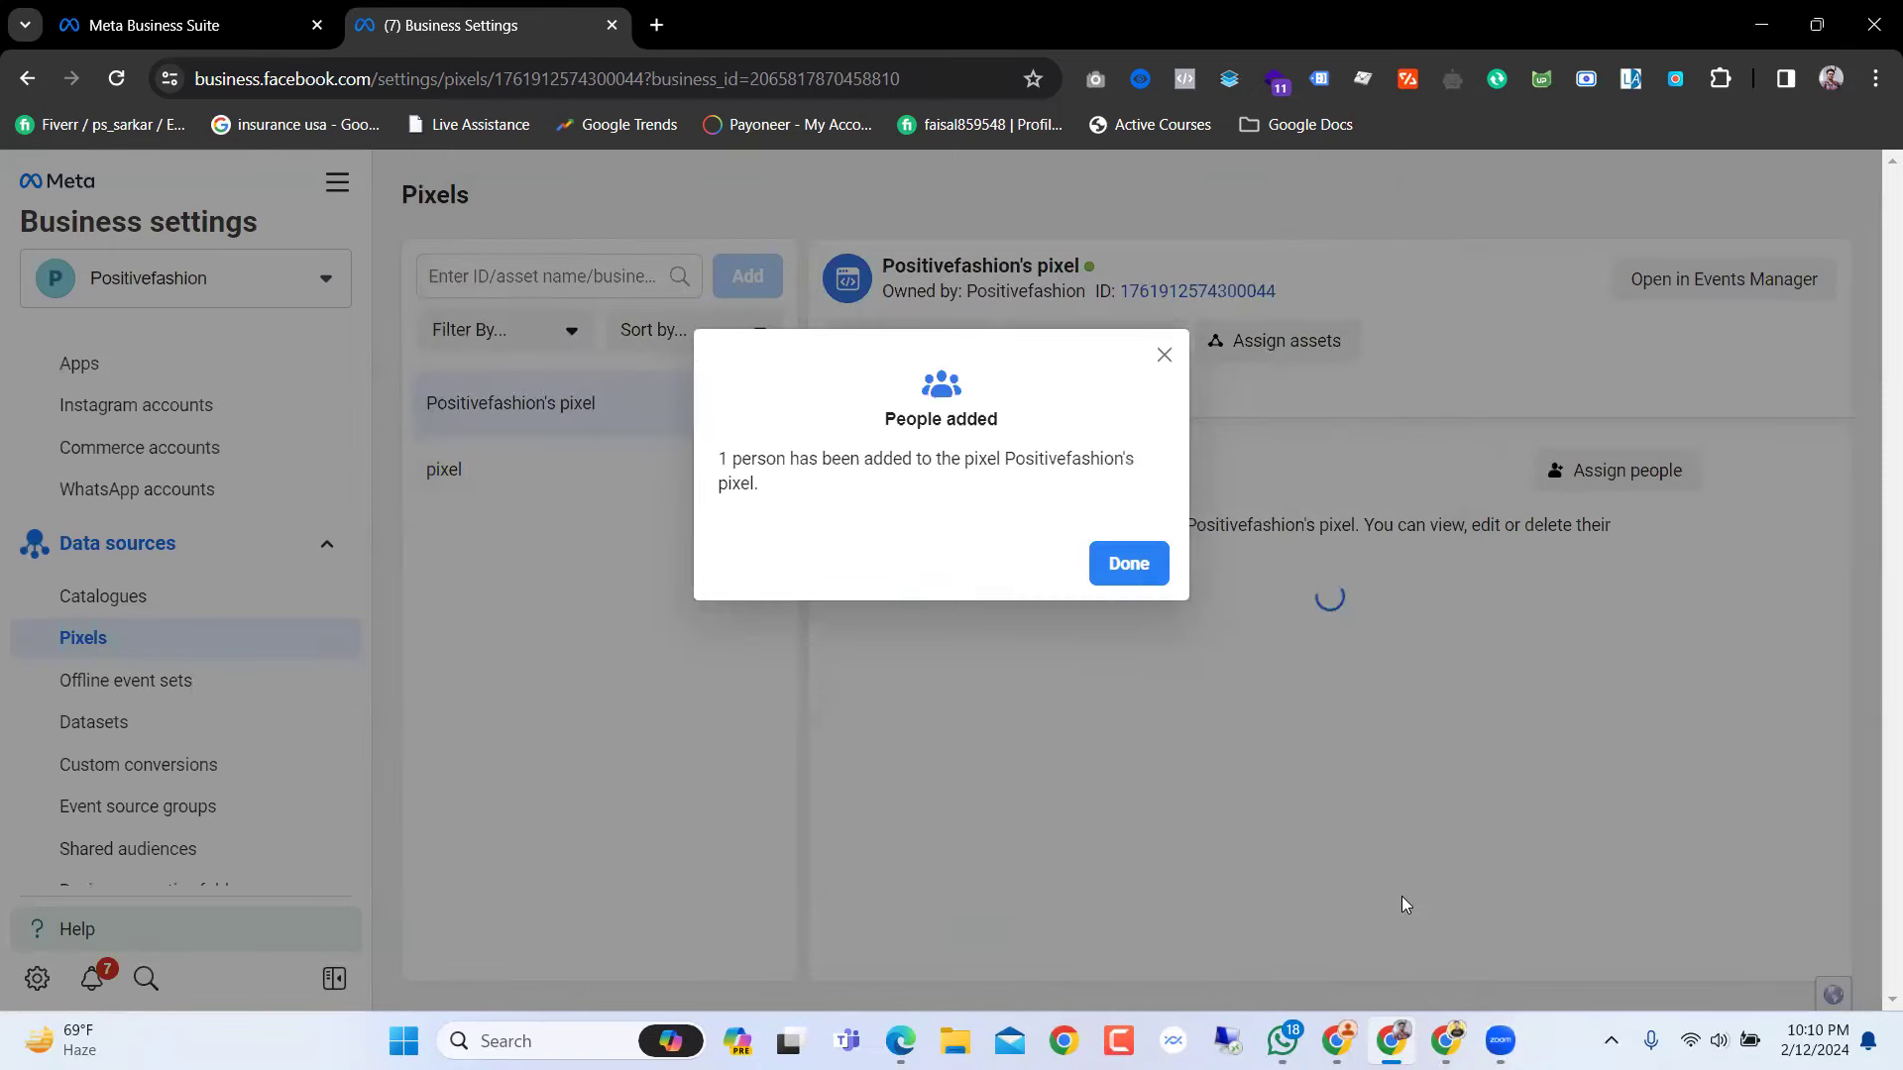
left_click(1129, 557)
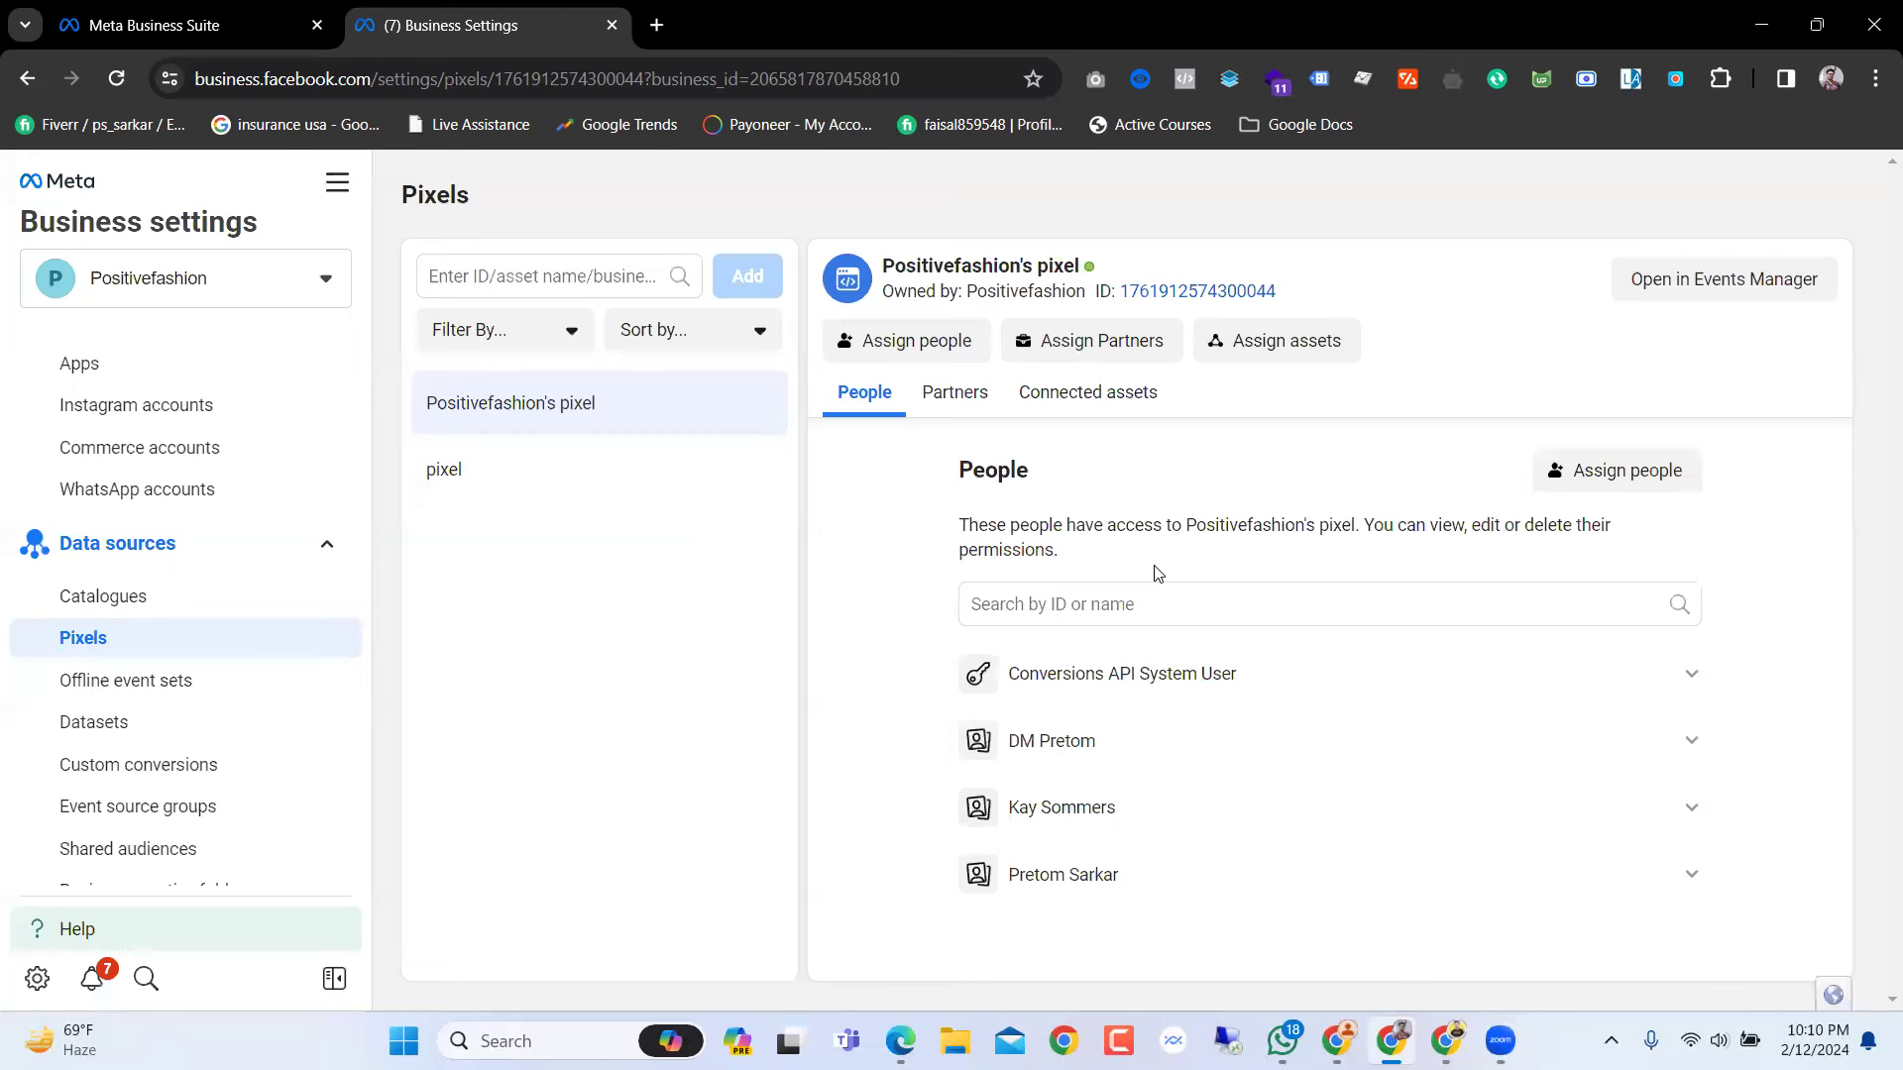
Step: Connect the Positive Fashion Co ad account to Positivefashion's pixel as an asset
left_click(1276, 353)
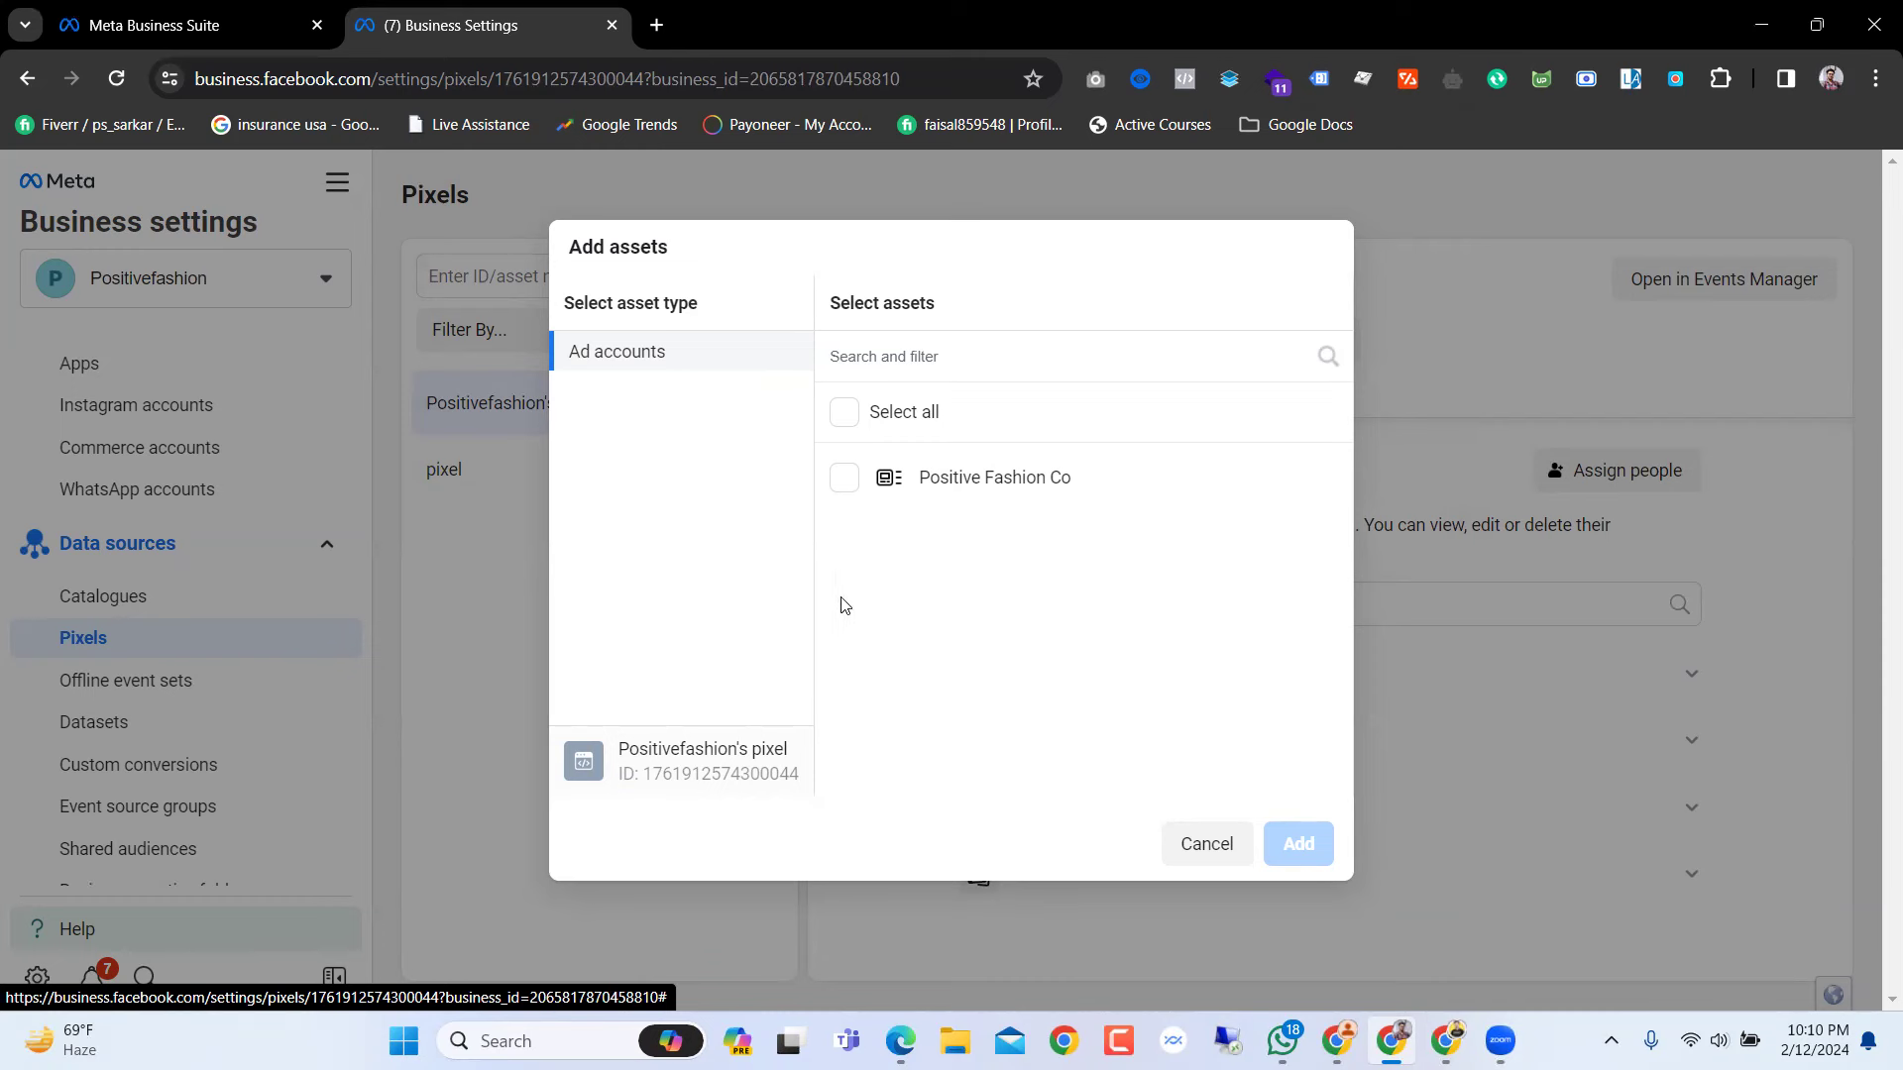
left_click(844, 413)
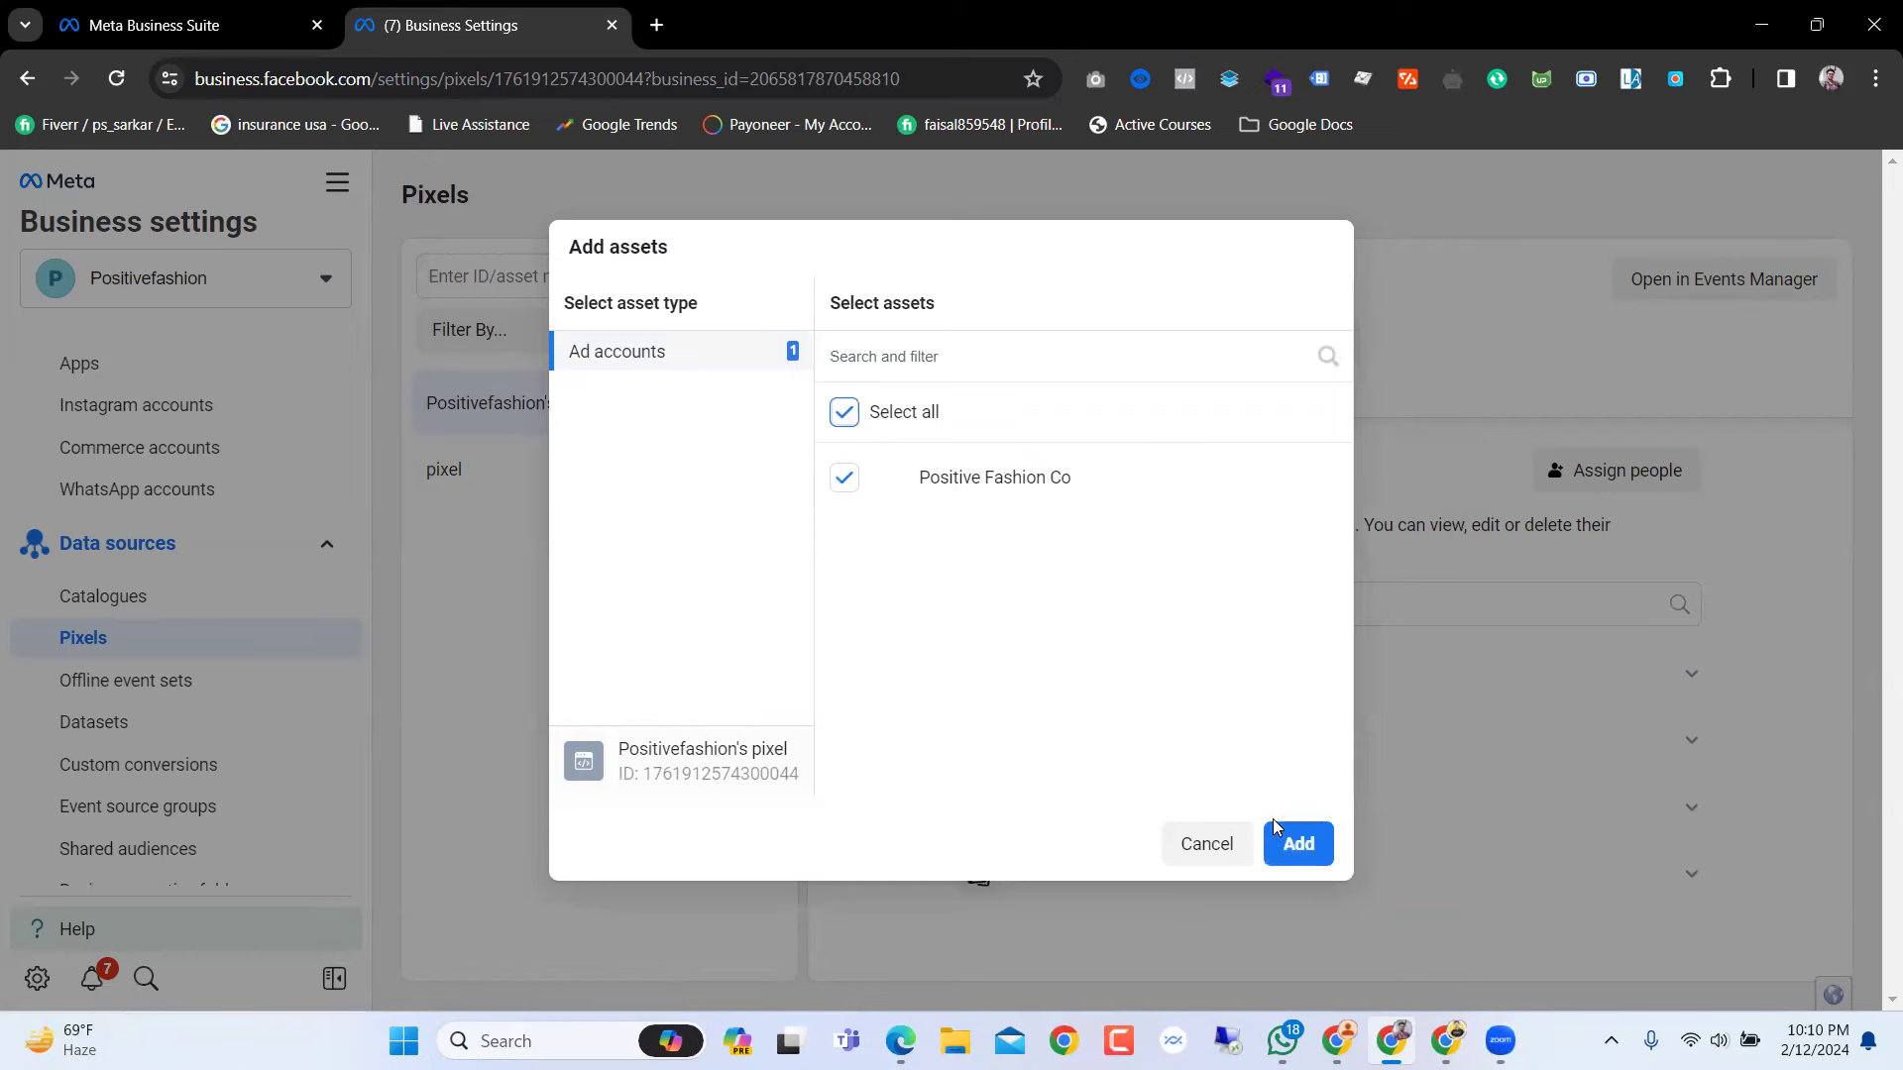
left_click(1300, 843)
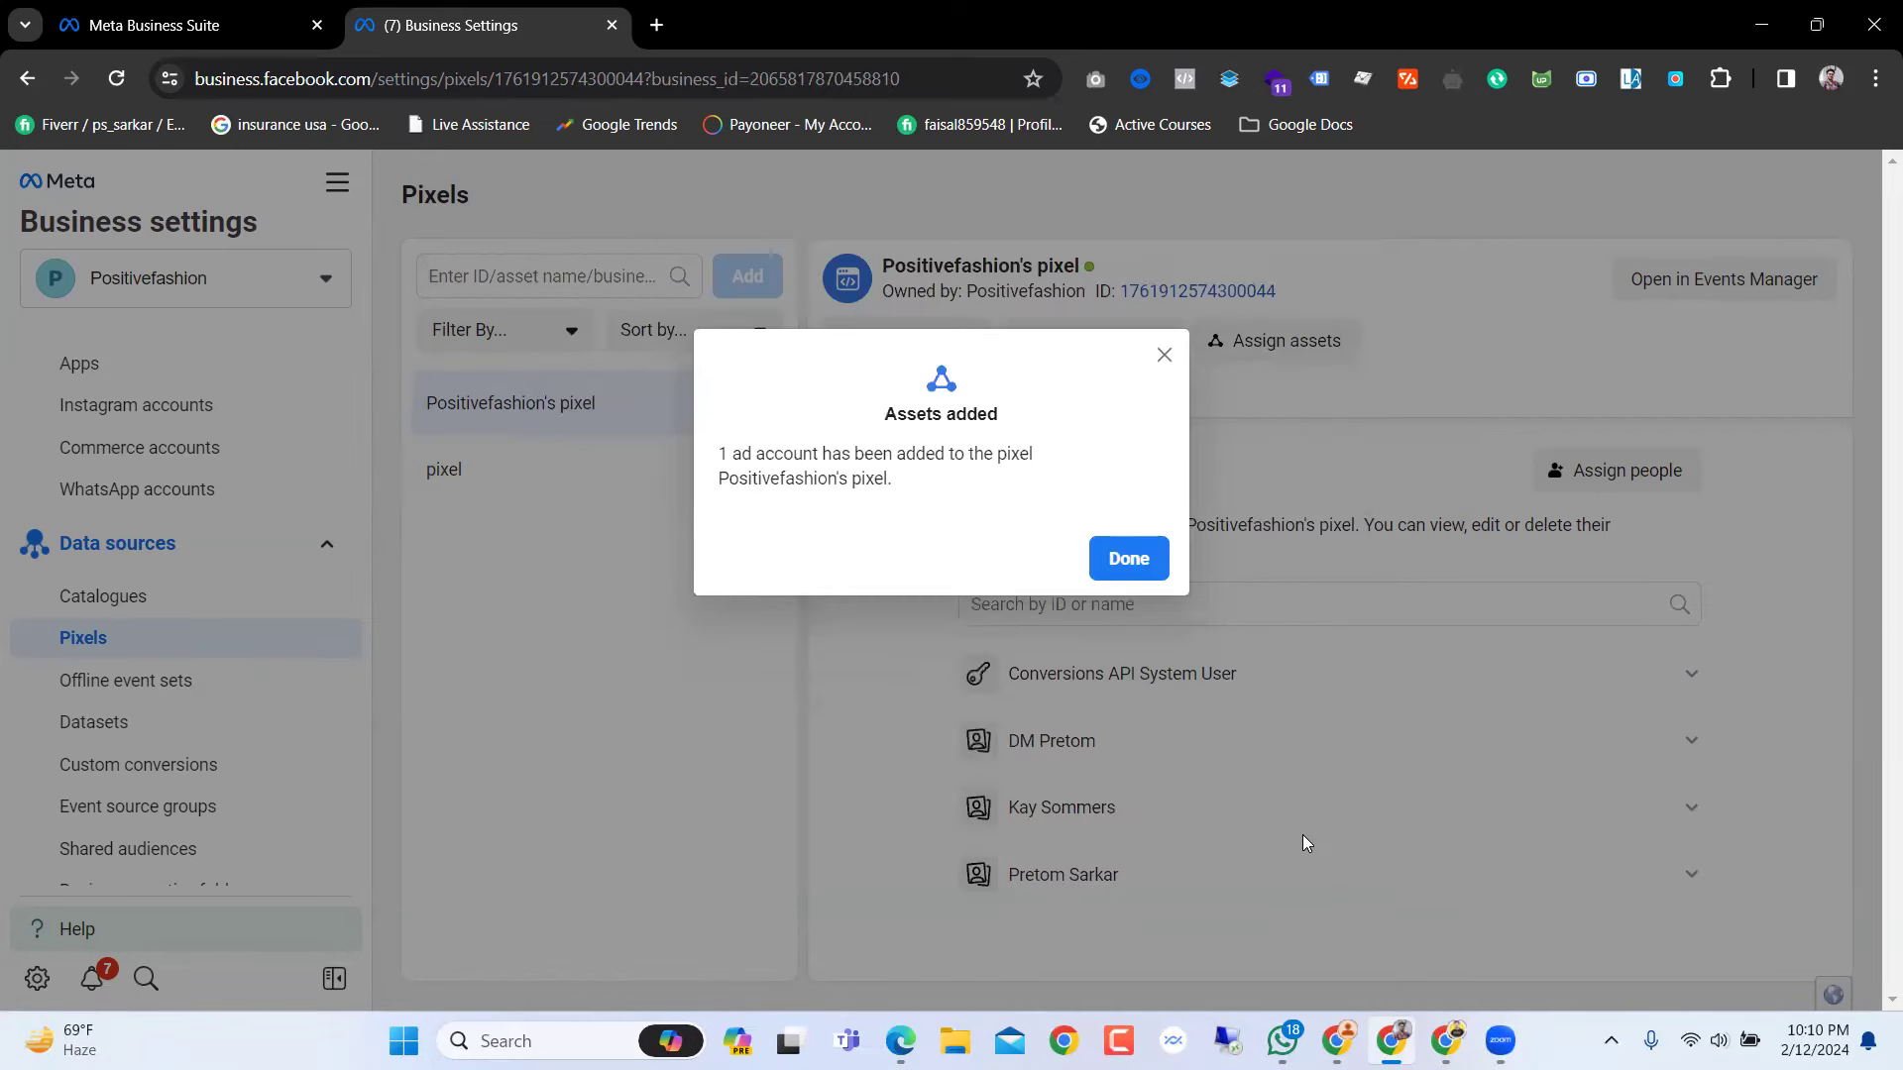
left_click(1132, 555)
Step: Open the Positive Fashion Co ad account in Ads Manager
scroll(18, 627, "down", 3)
scroll(18, 626, "up", 3)
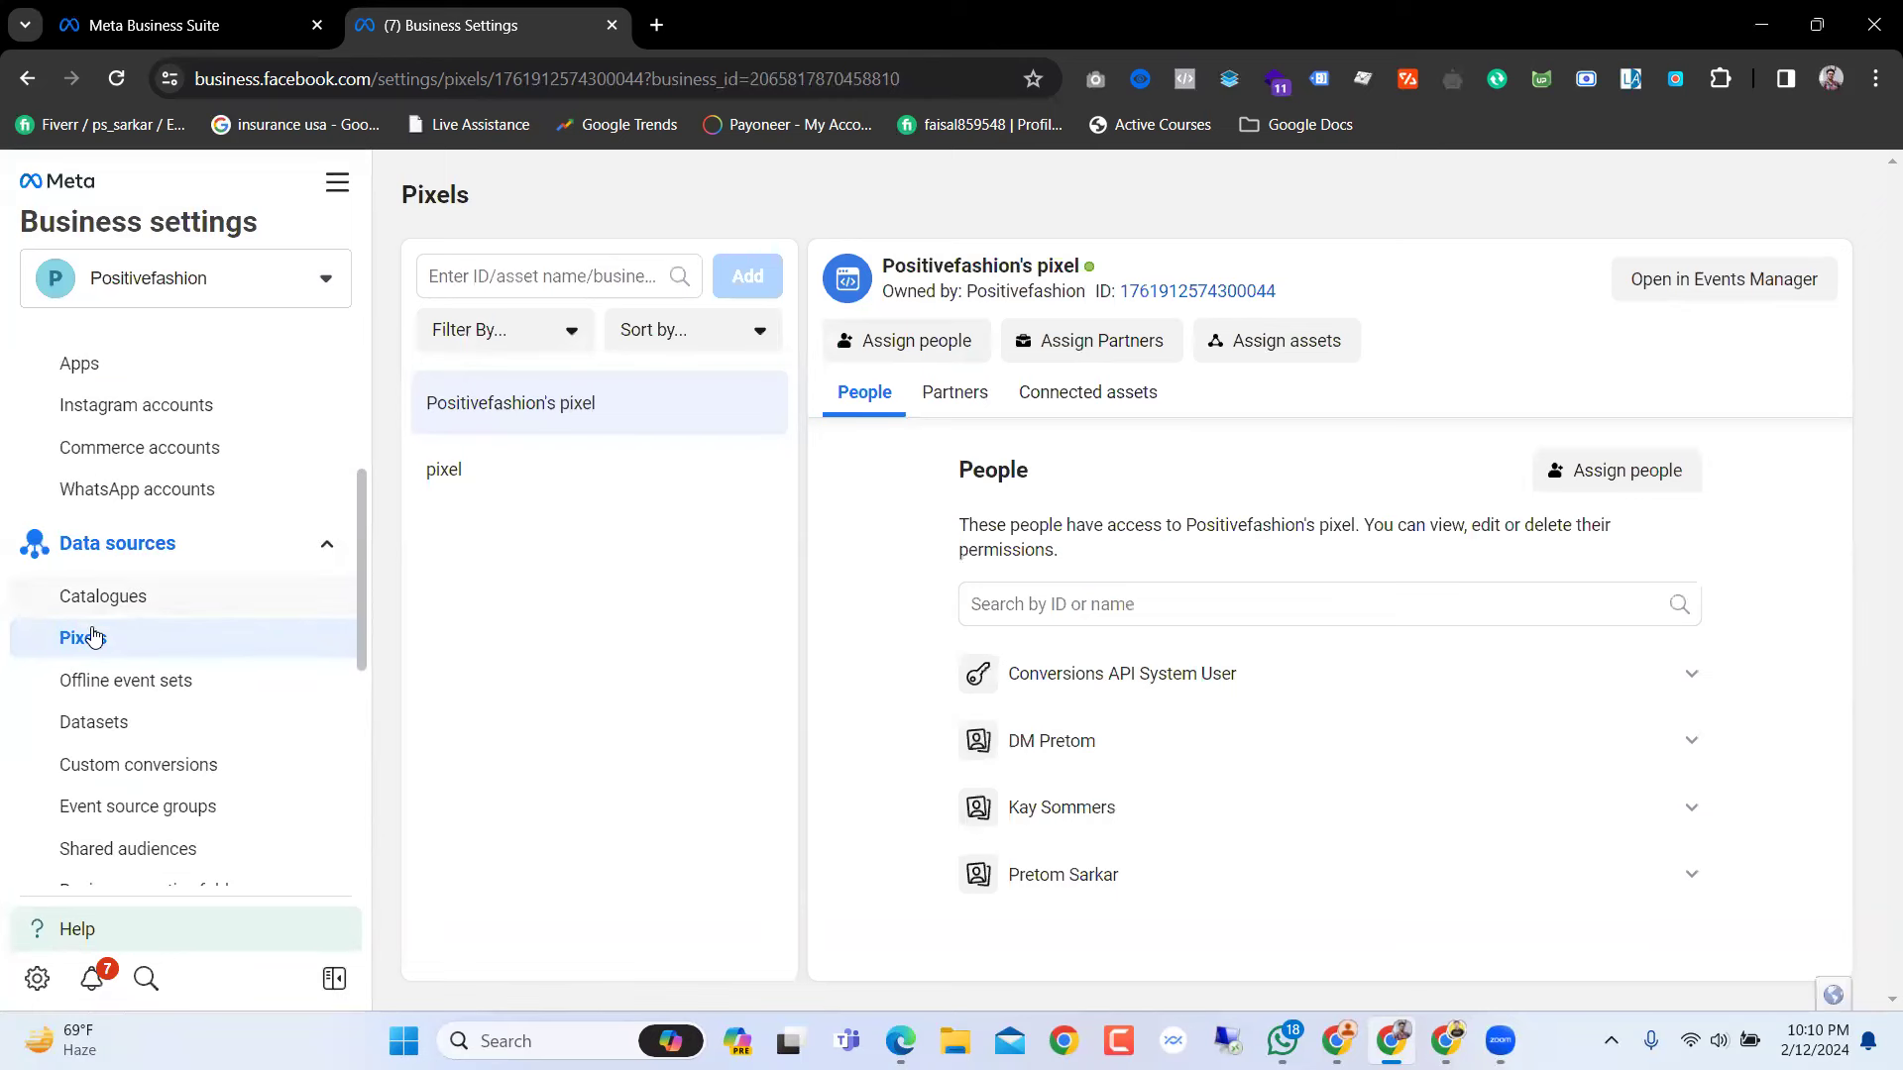
scroll(97, 609, "up", 4)
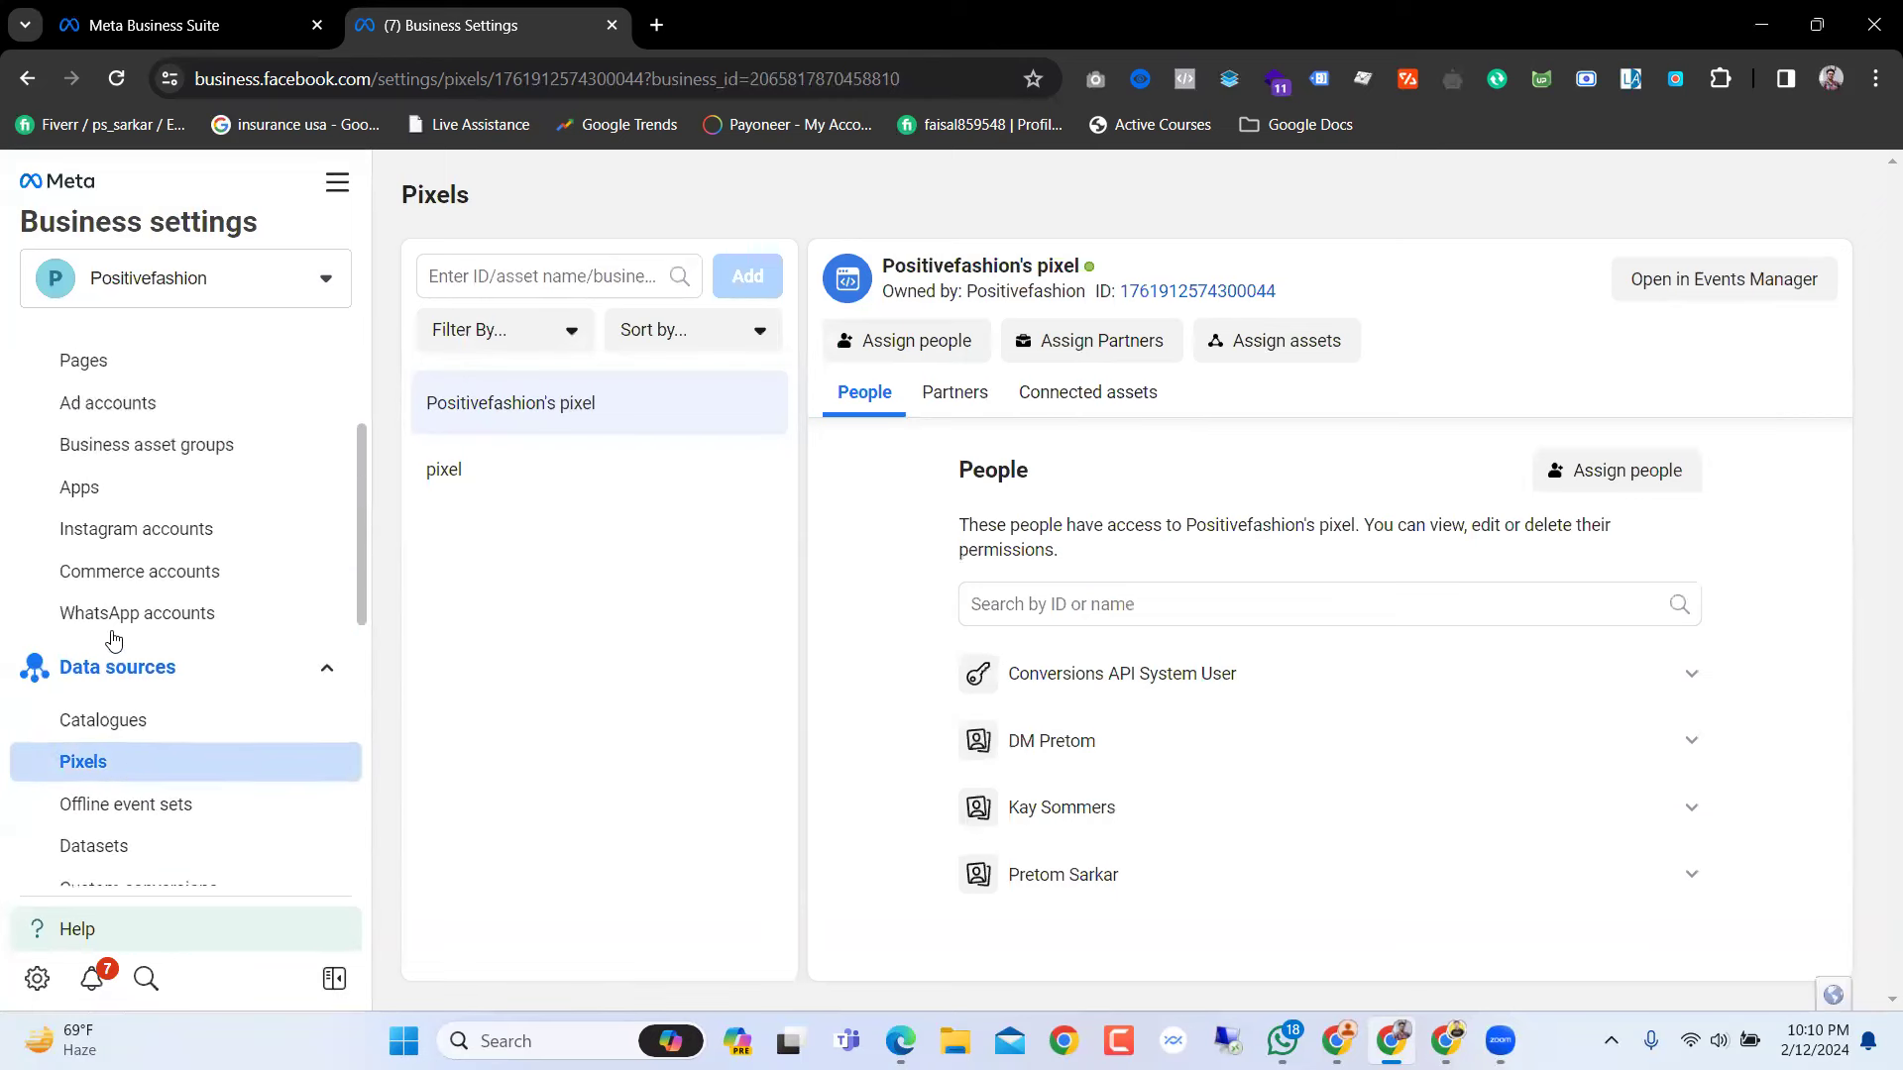
left_click(99, 650)
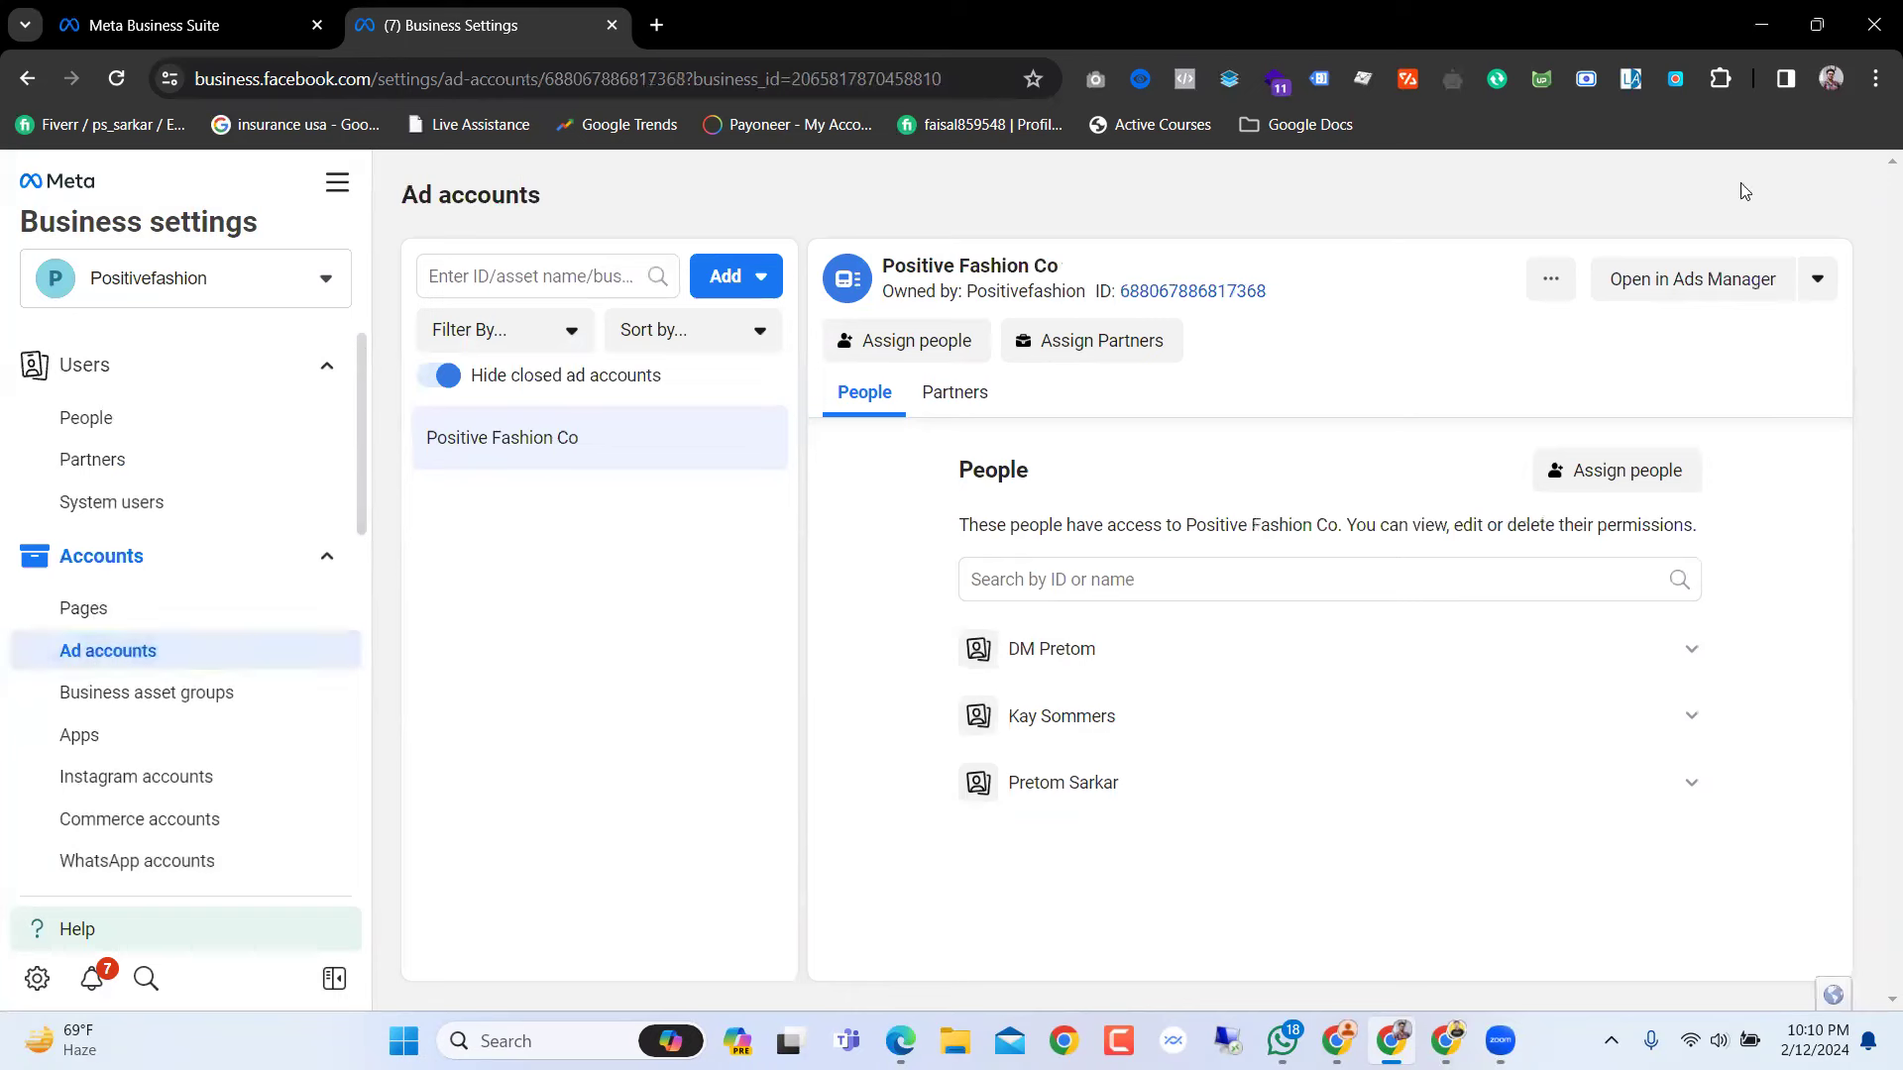
left_click(1682, 279)
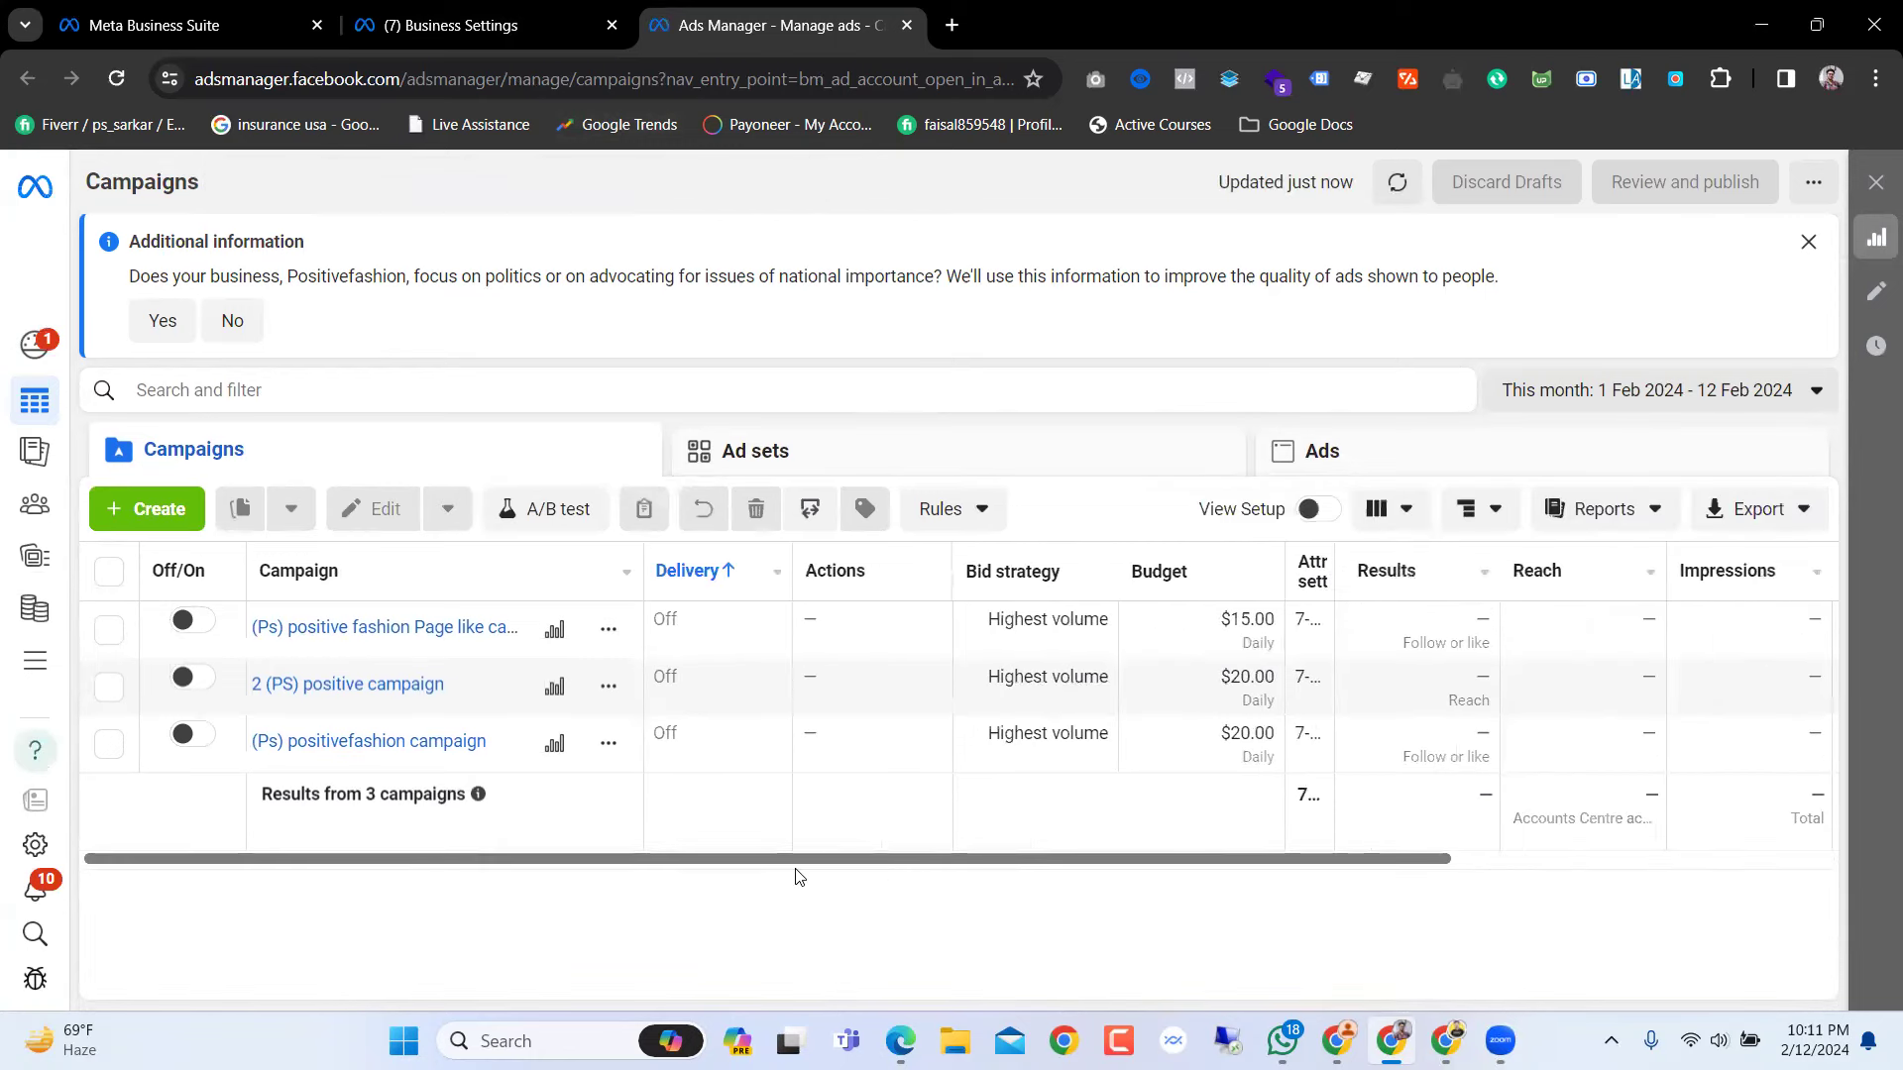
Step: Create a new auction campaign with the Sales objective, using the manual sales campaign setup
left_click(137, 516)
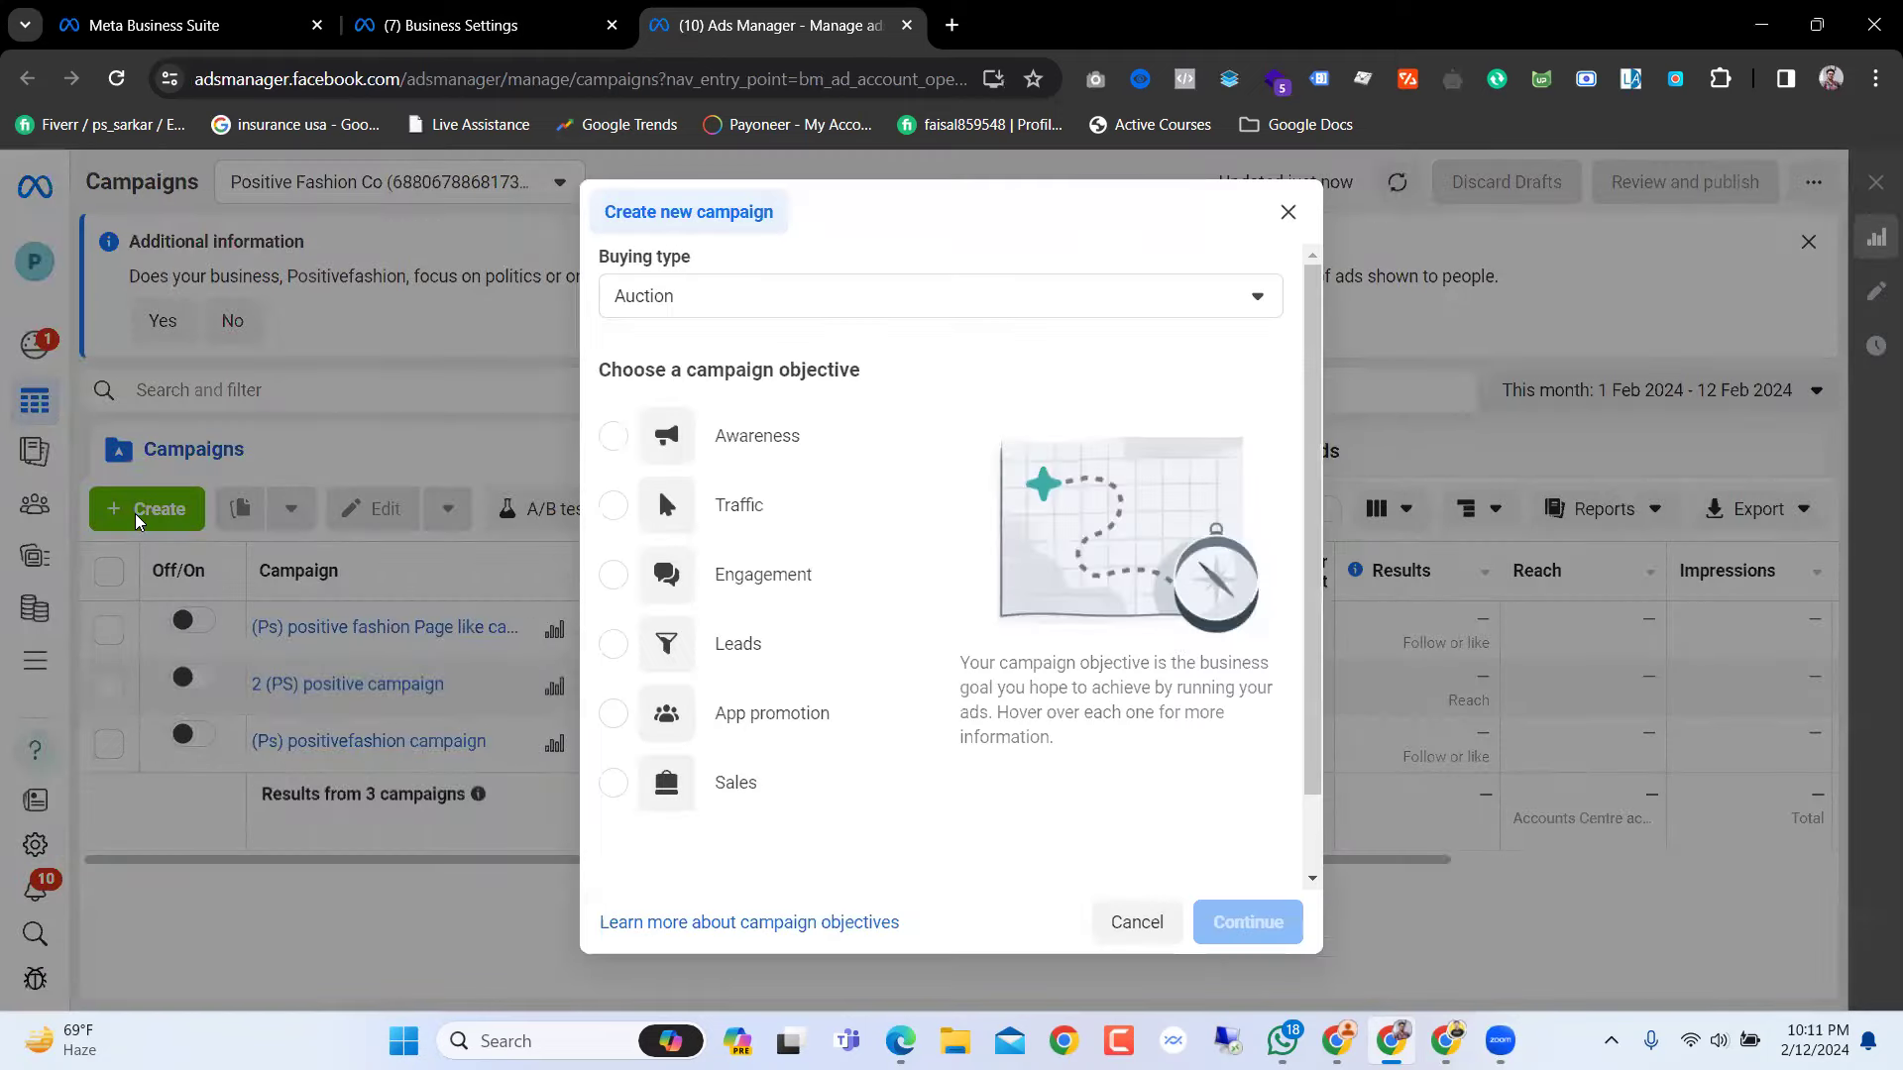
mouse_move(917, 678)
mouse_move(724, 801)
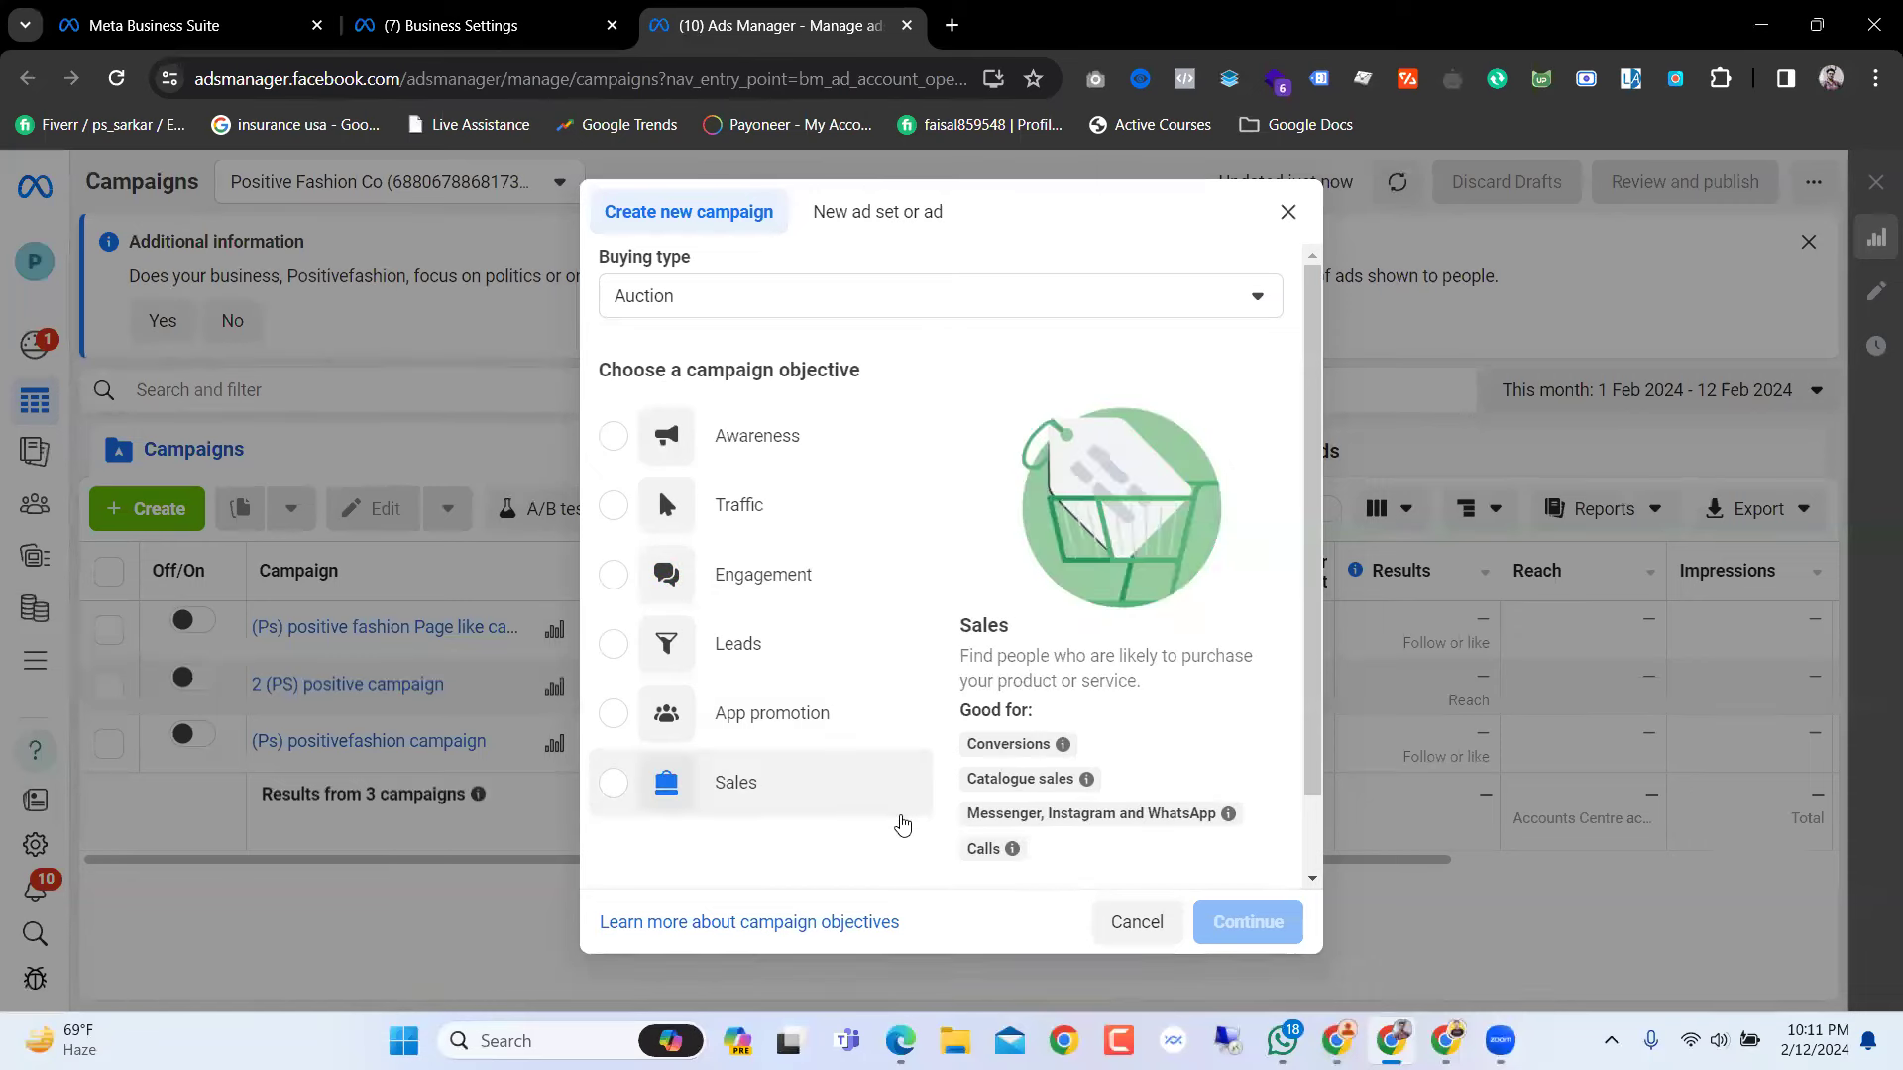
scroll(993, 793, "down", 1)
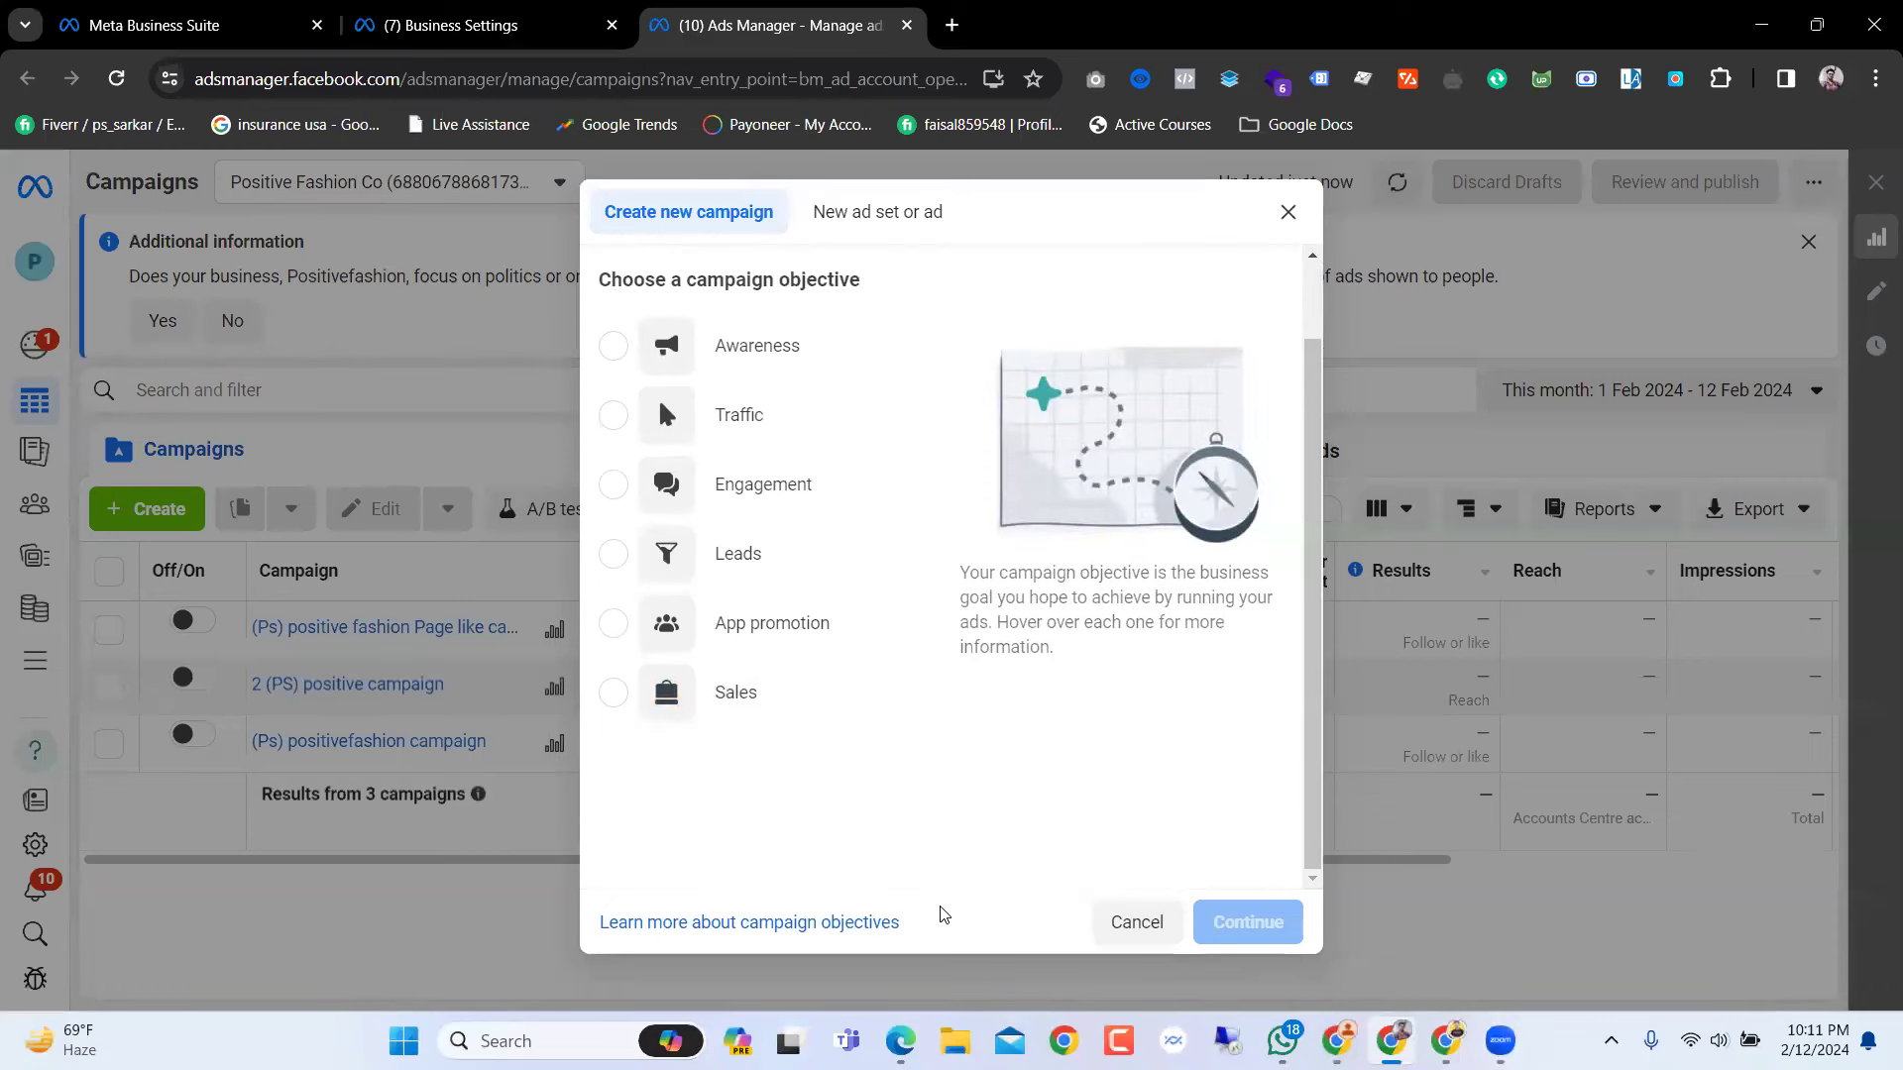
left_click(658, 696)
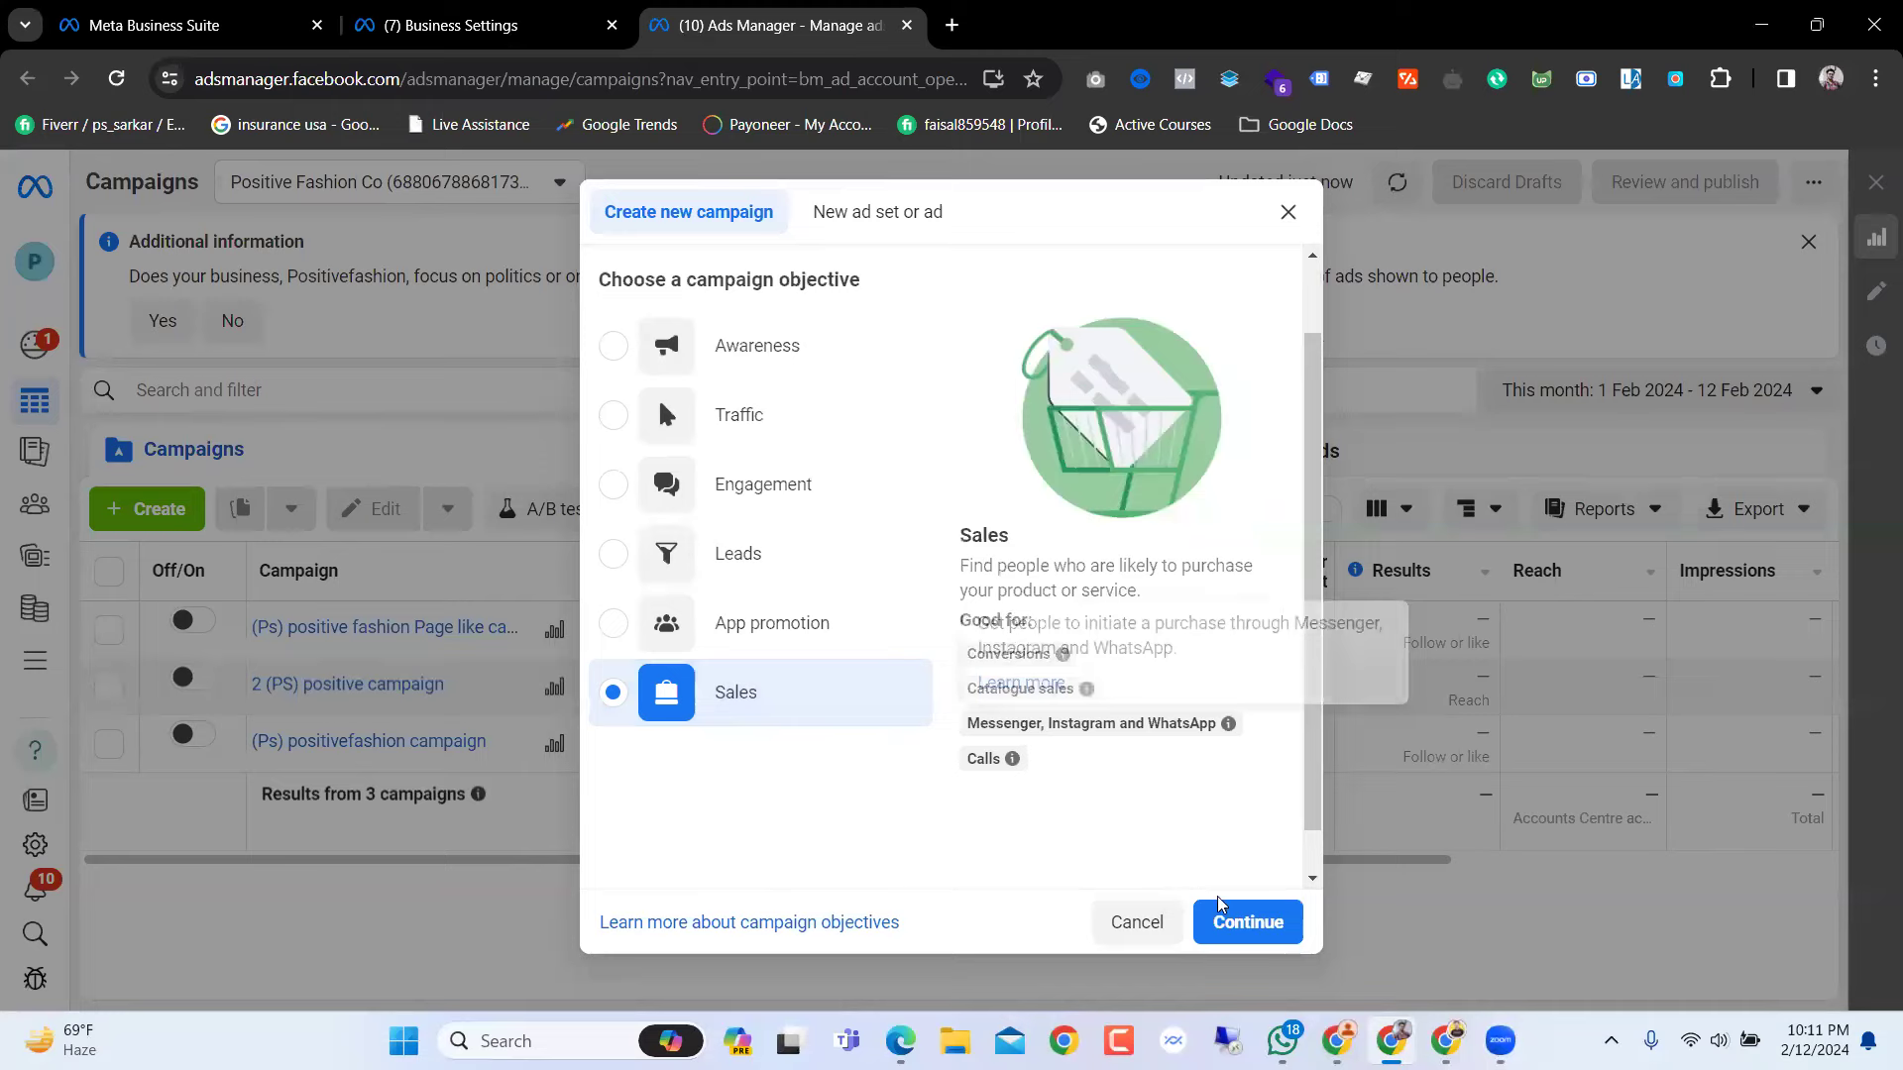
left_click(1244, 923)
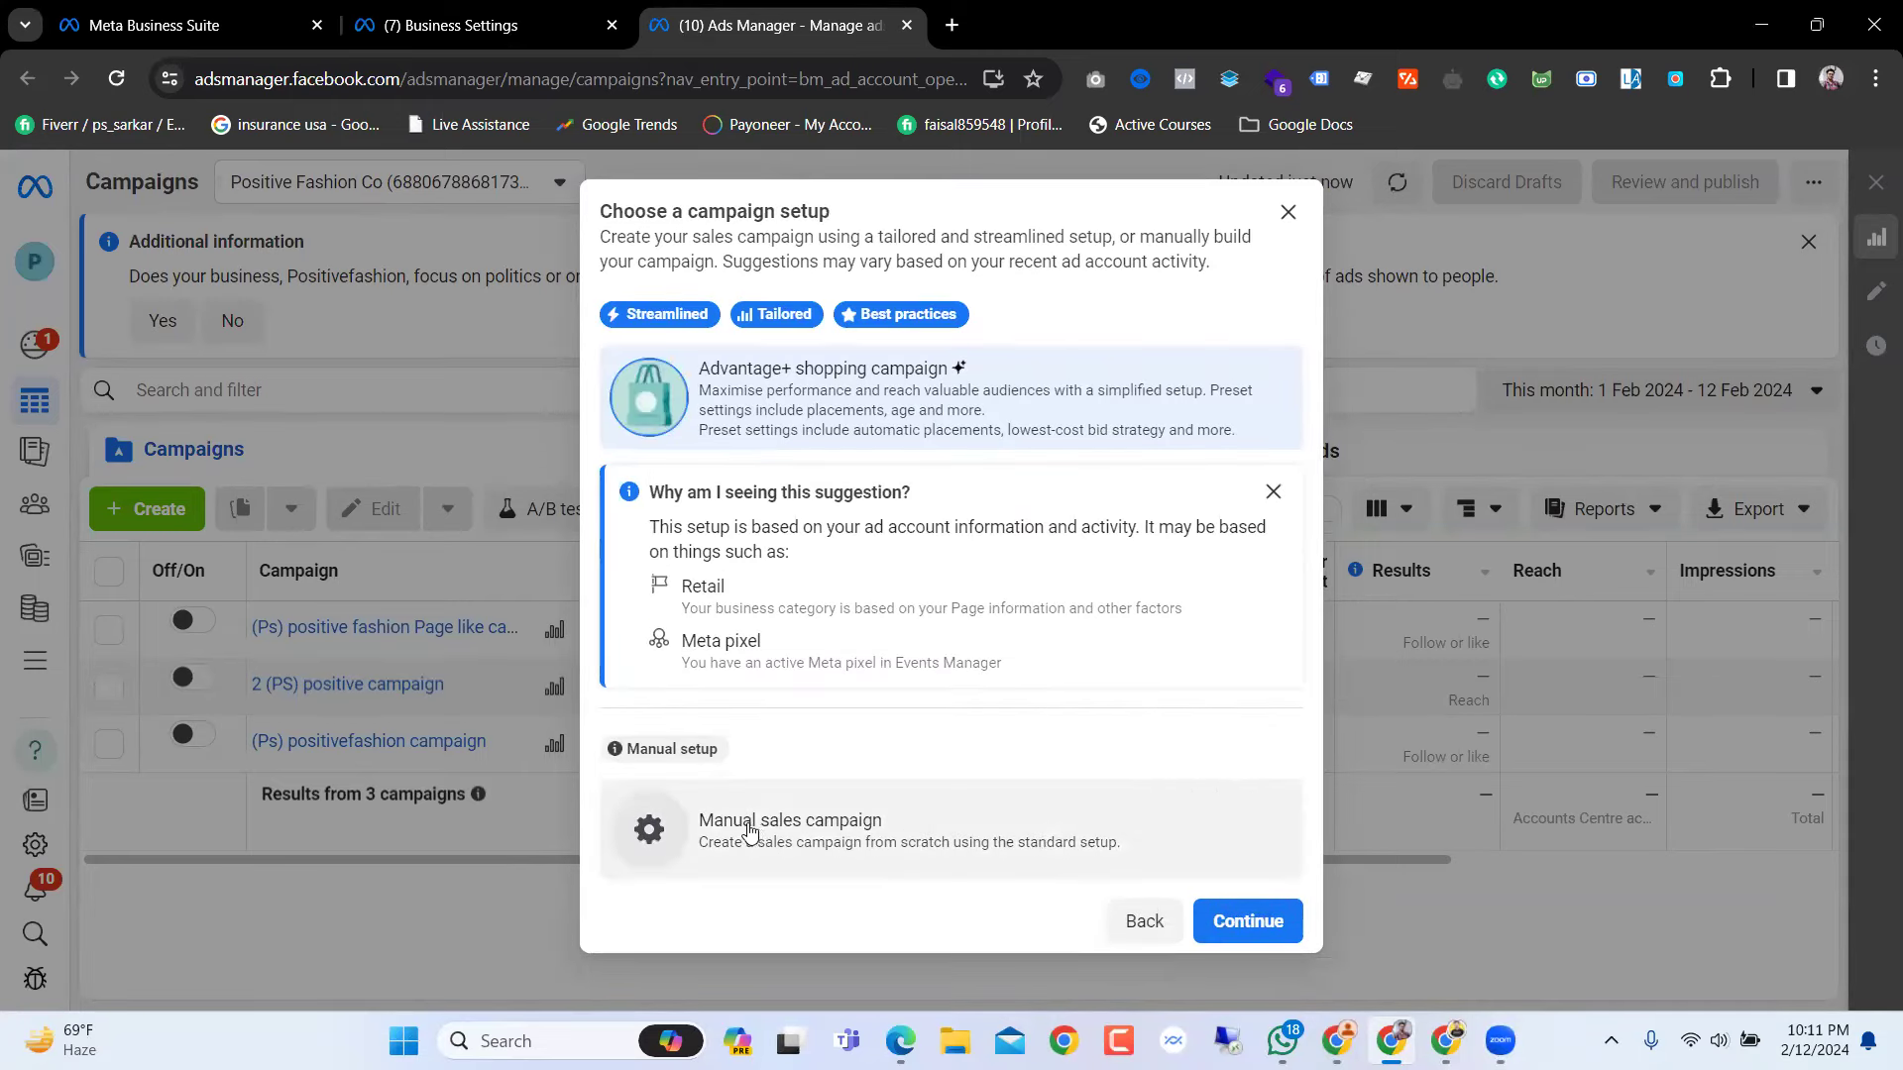
left_click(805, 838)
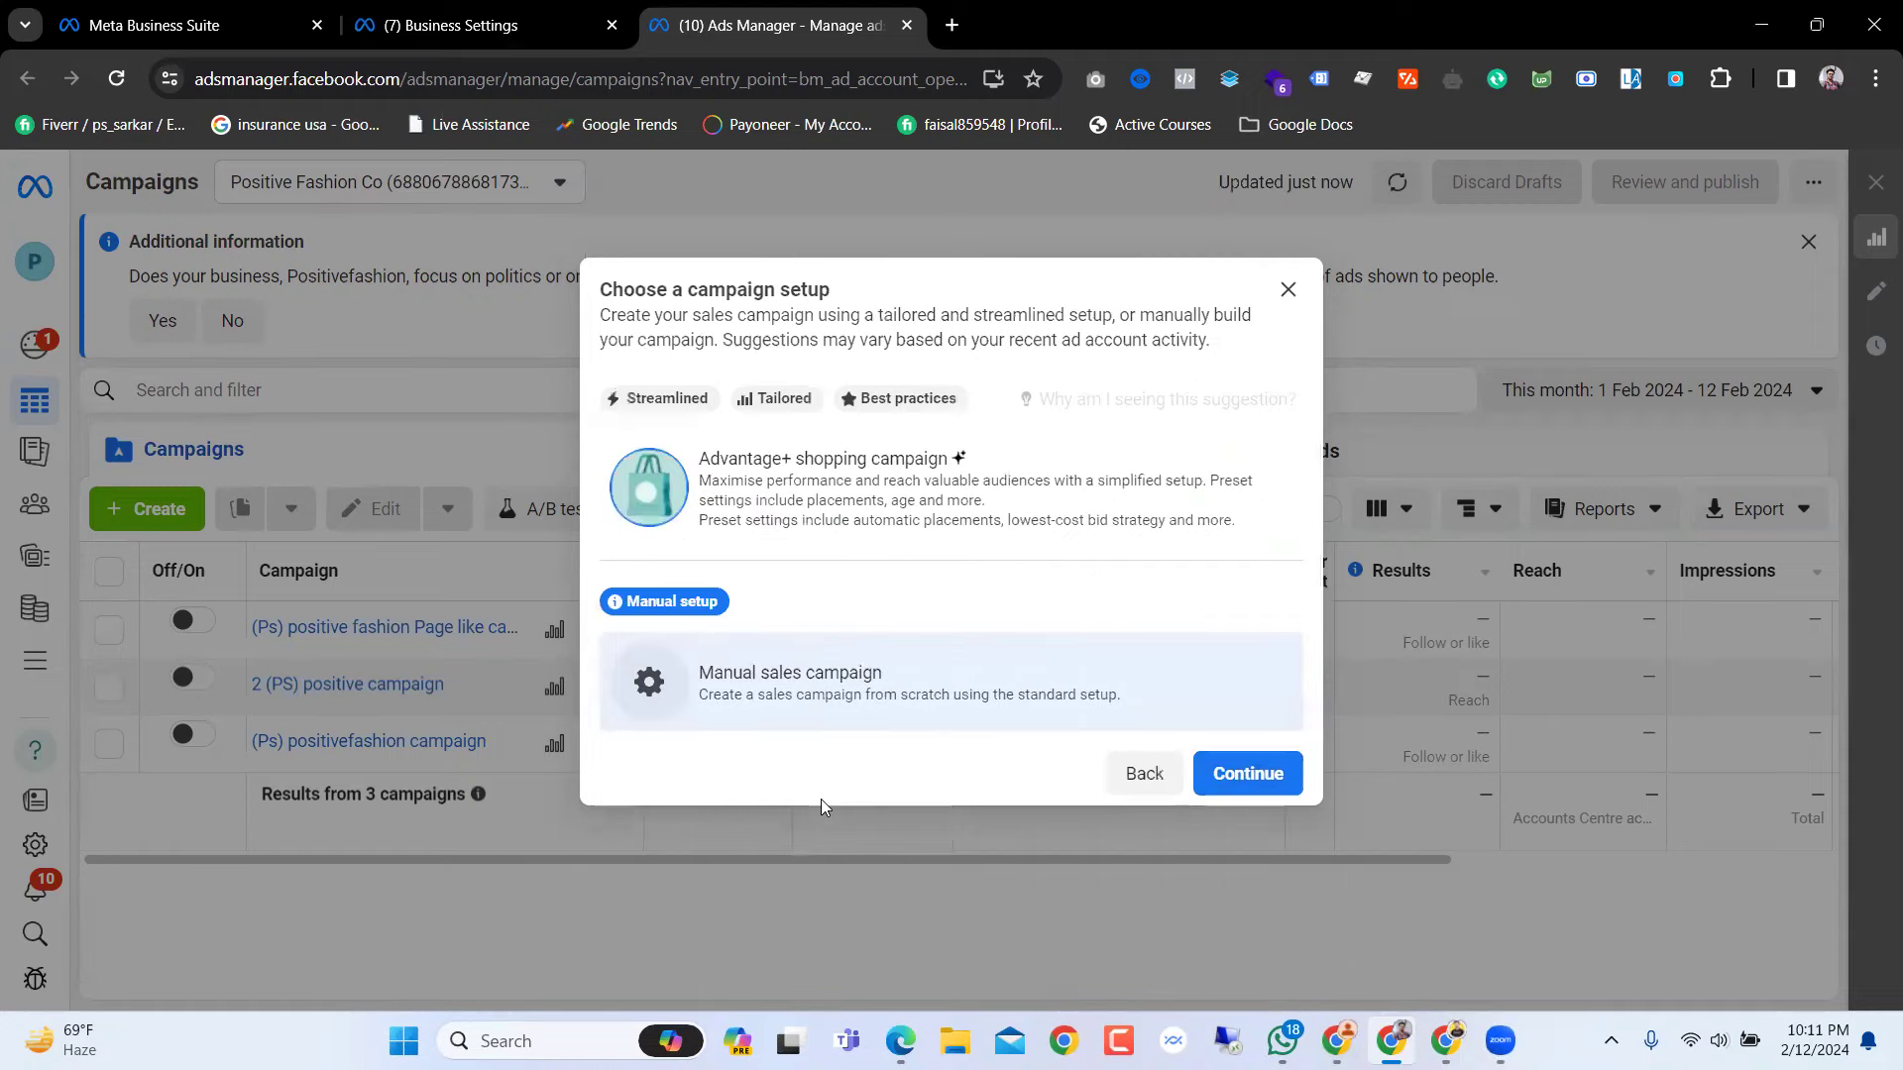
left_click(1278, 783)
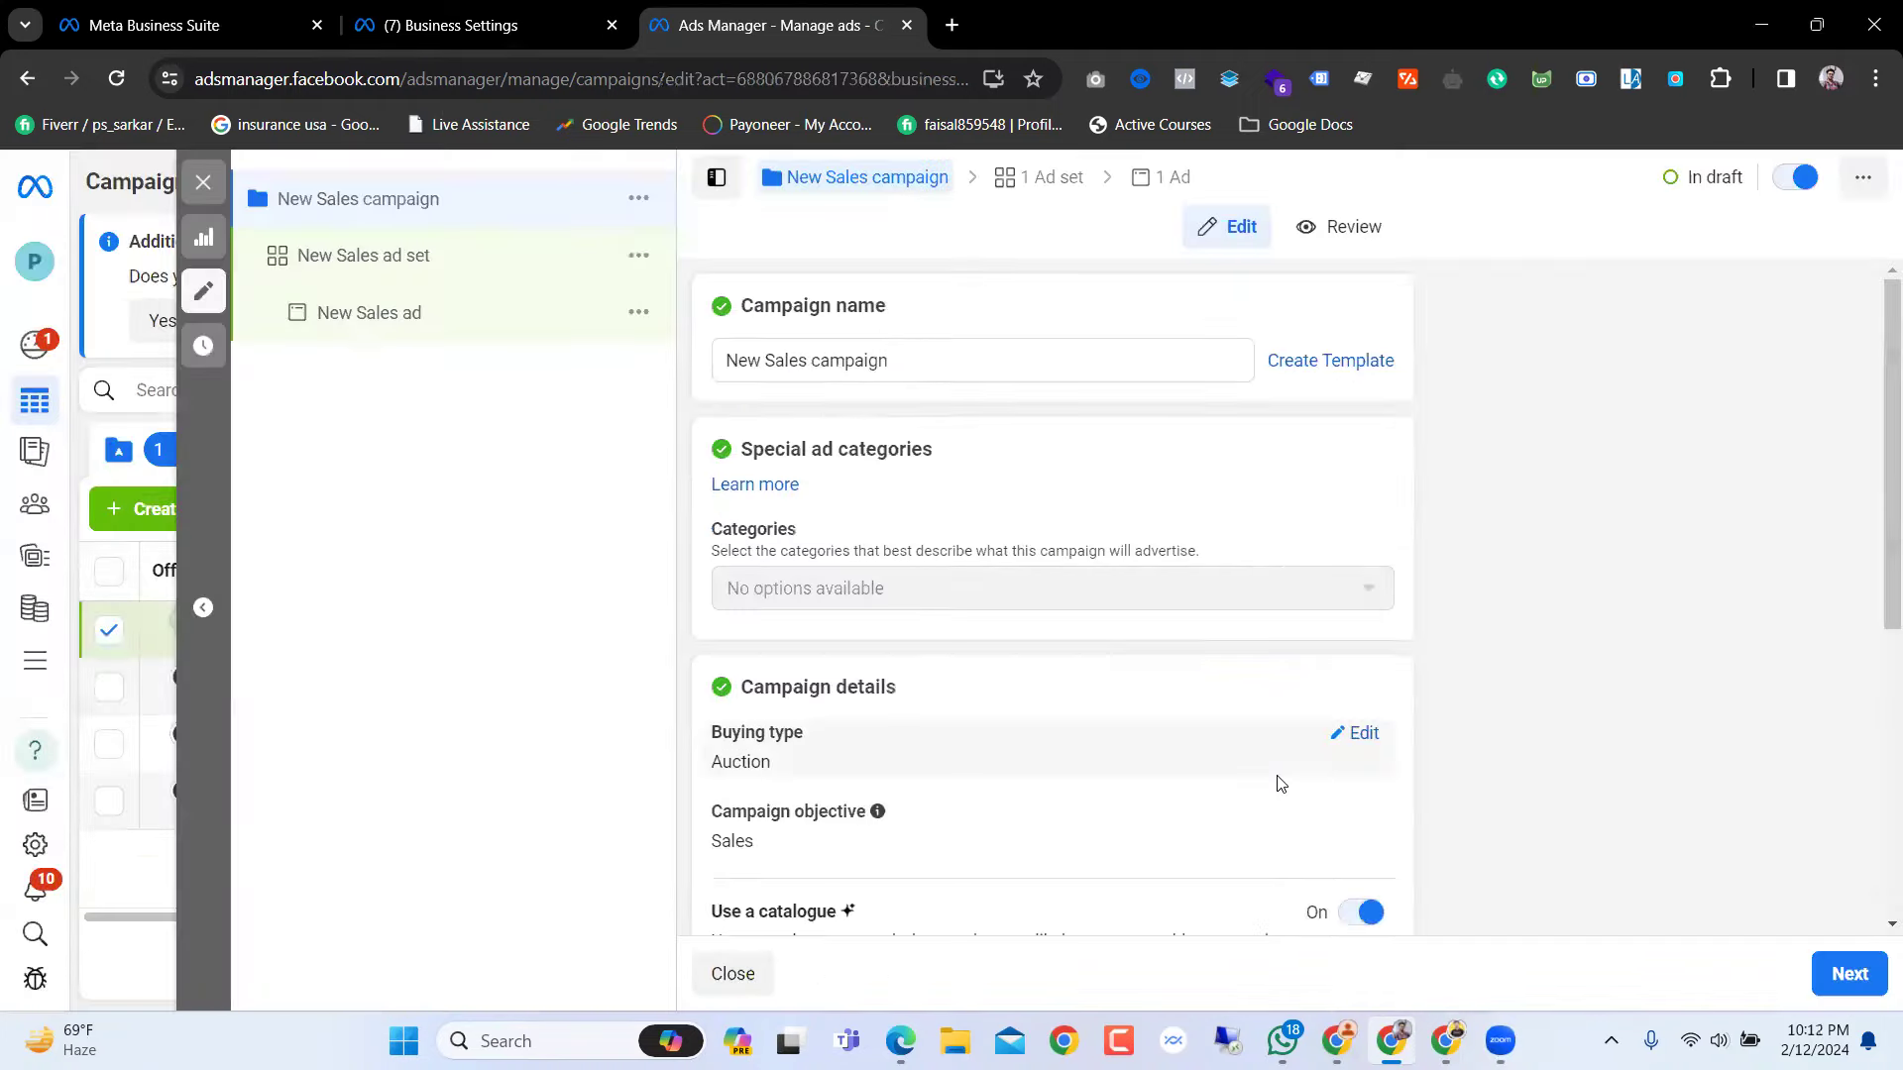
Step: Replace "New" in the campaign name with the person's first name, keeping "Sales campaign" after it
left_click(768, 358)
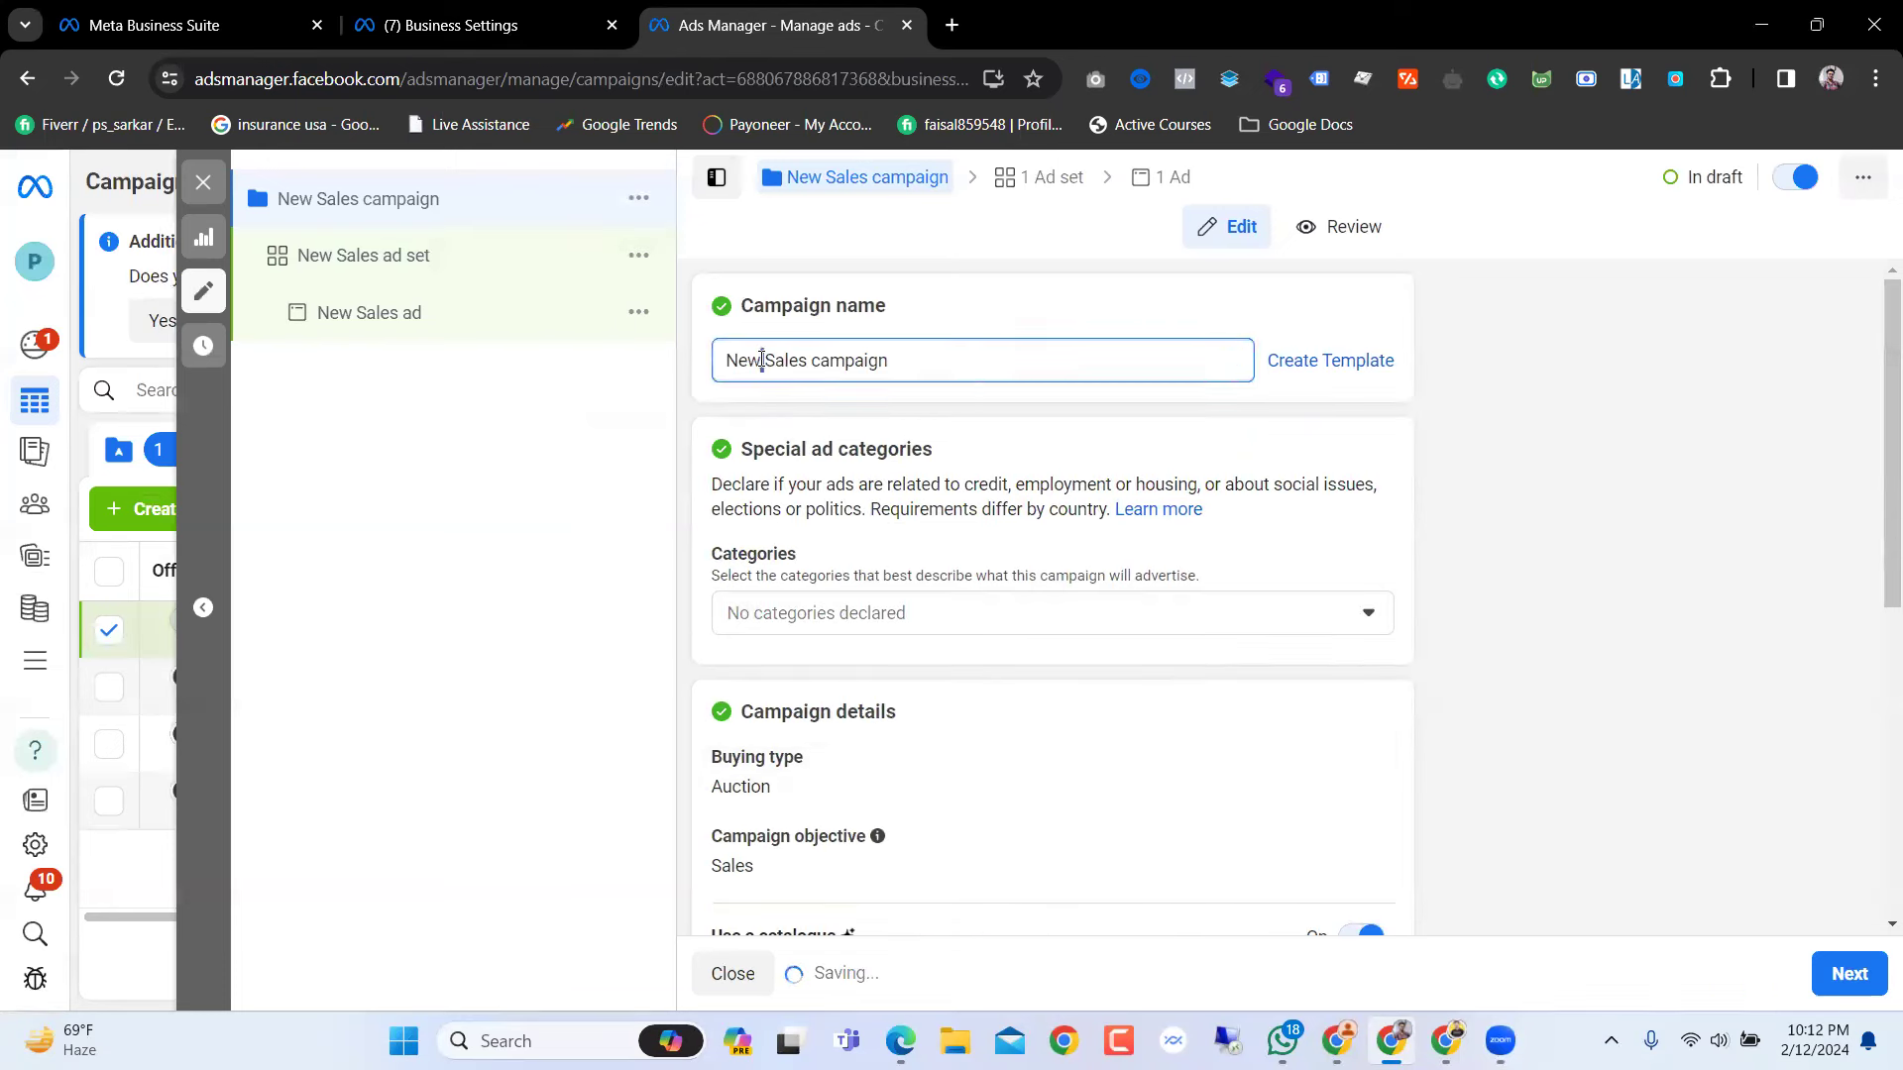
key("BackSpace")
key("BackSpace")
key("BackSpace")
key("BackSpace")
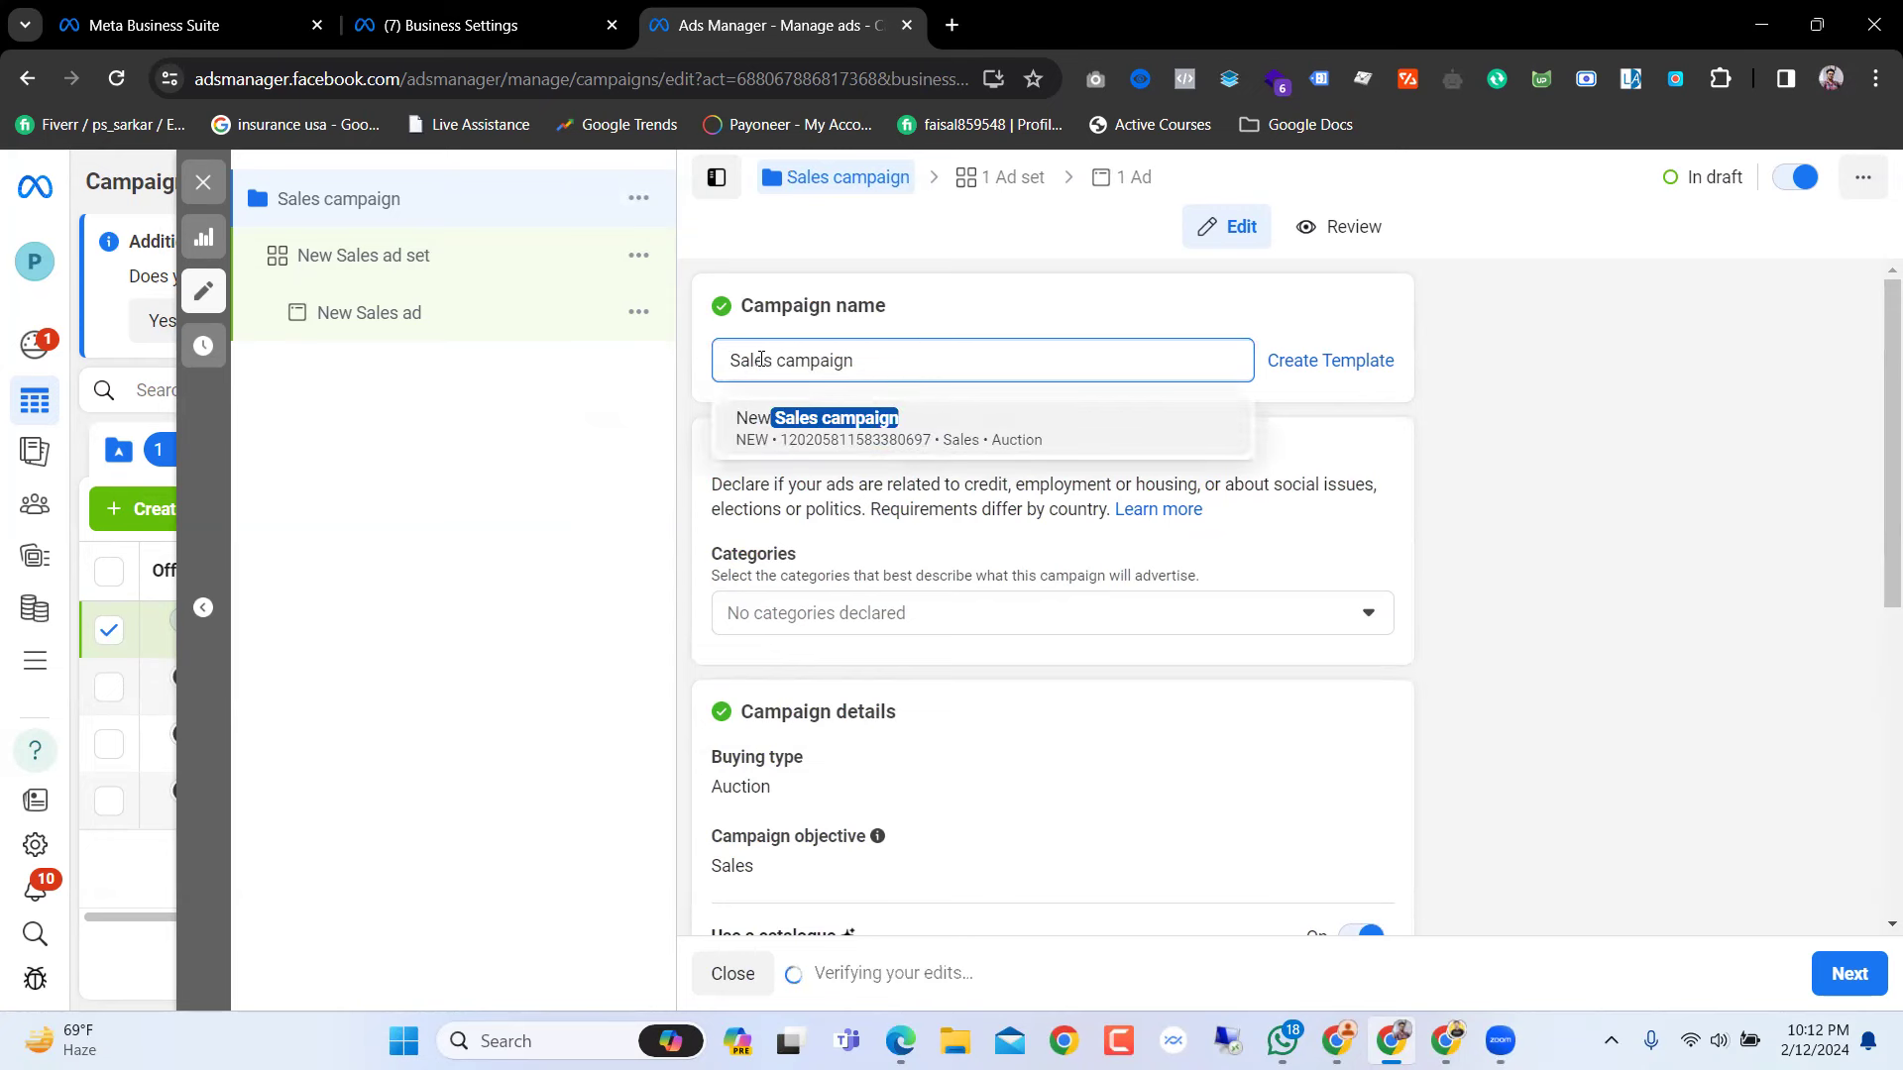
type("pretim")
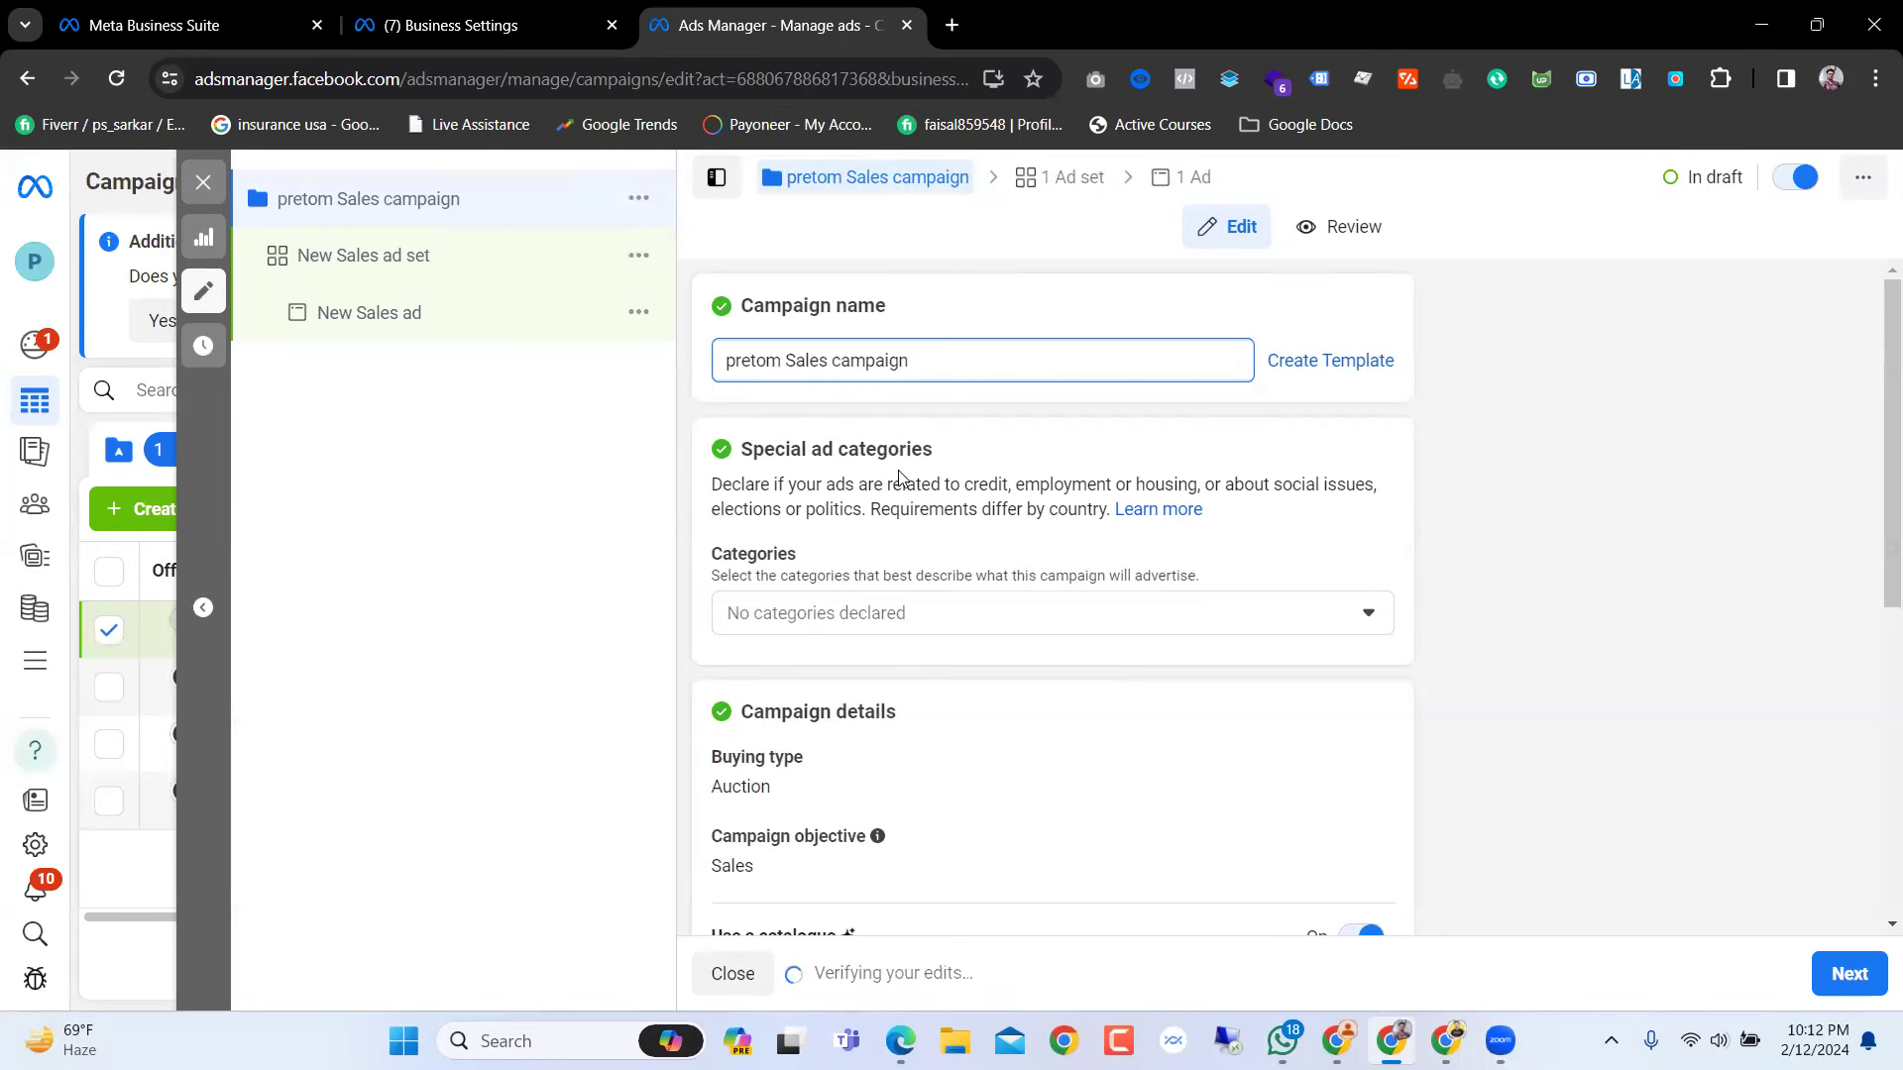
Step: Examine the campaign's special ad categories, objective choices and buying type options
scroll(990, 663, "down", 3)
scroll(785, 386, "up", 1)
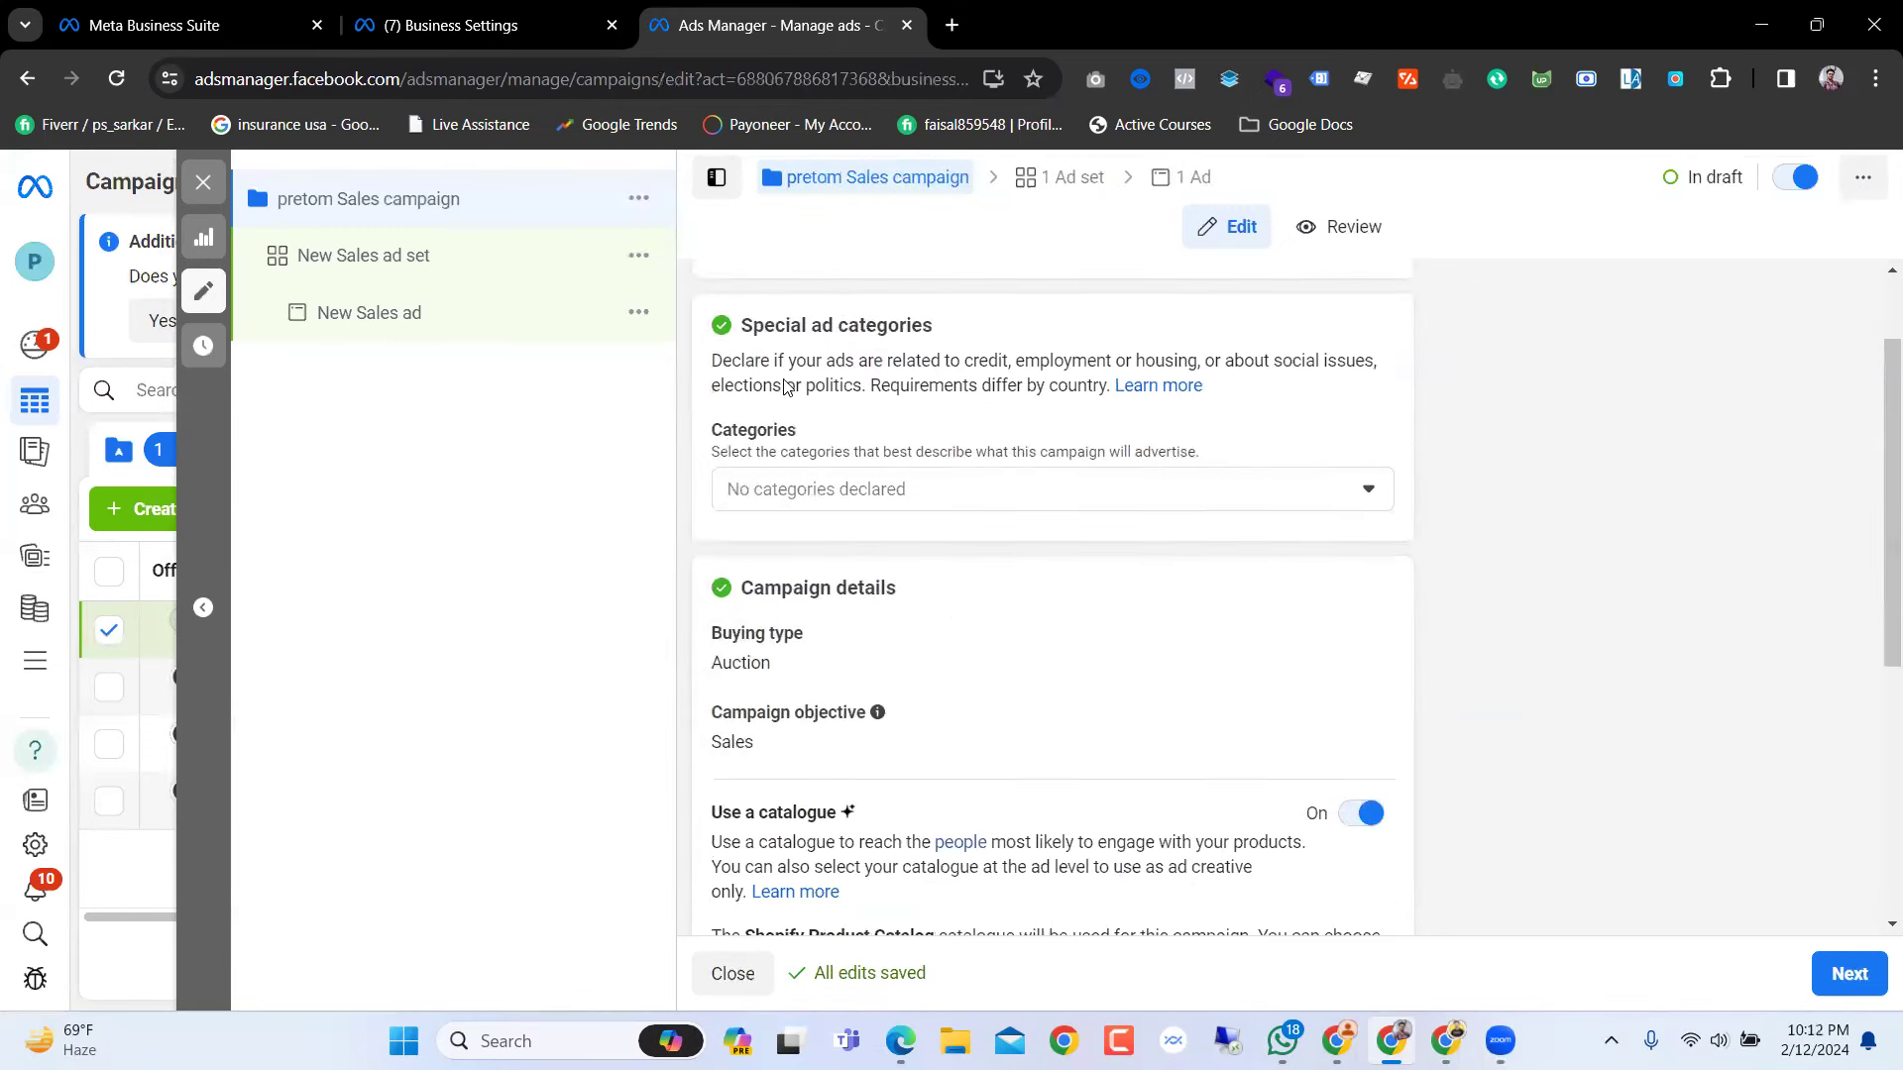
left_click(847, 510)
left_click(845, 501)
scroll(991, 475, "down", 2)
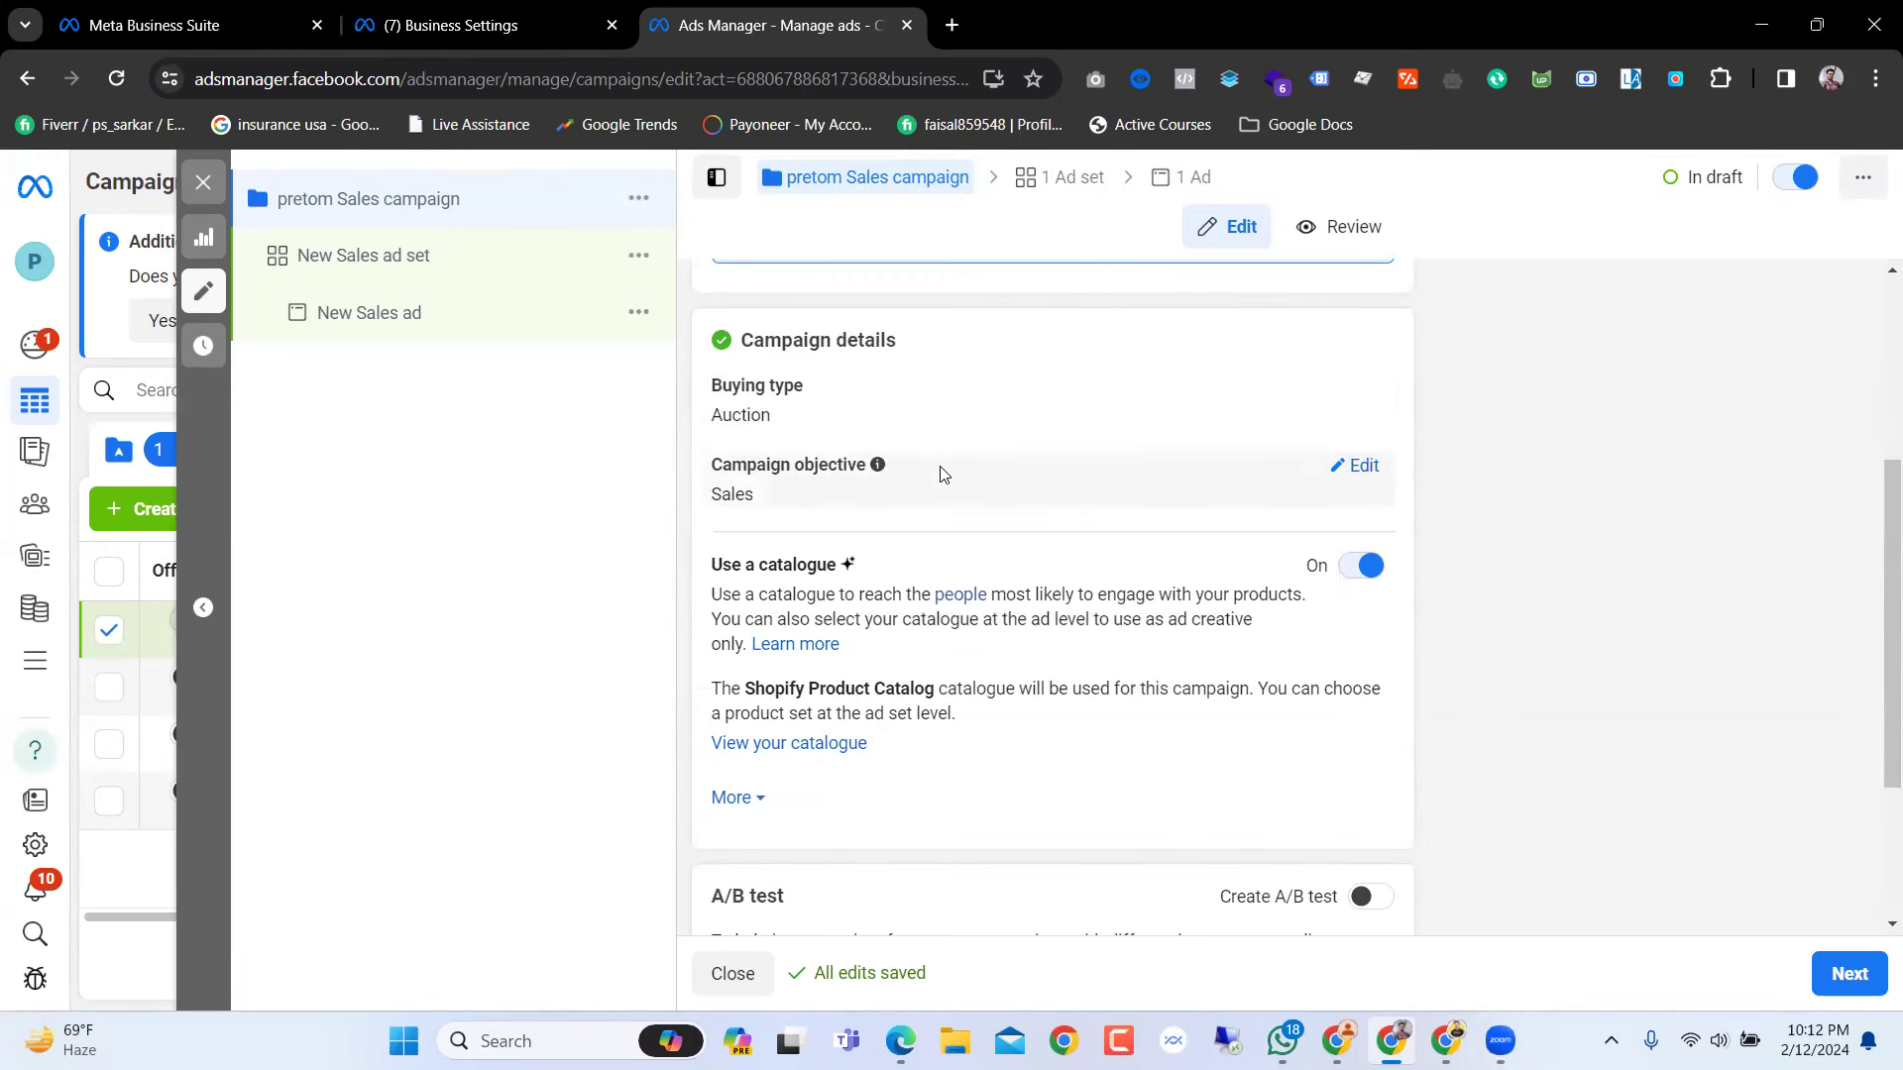
left_click(1352, 468)
scroll(952, 561, "down", 3)
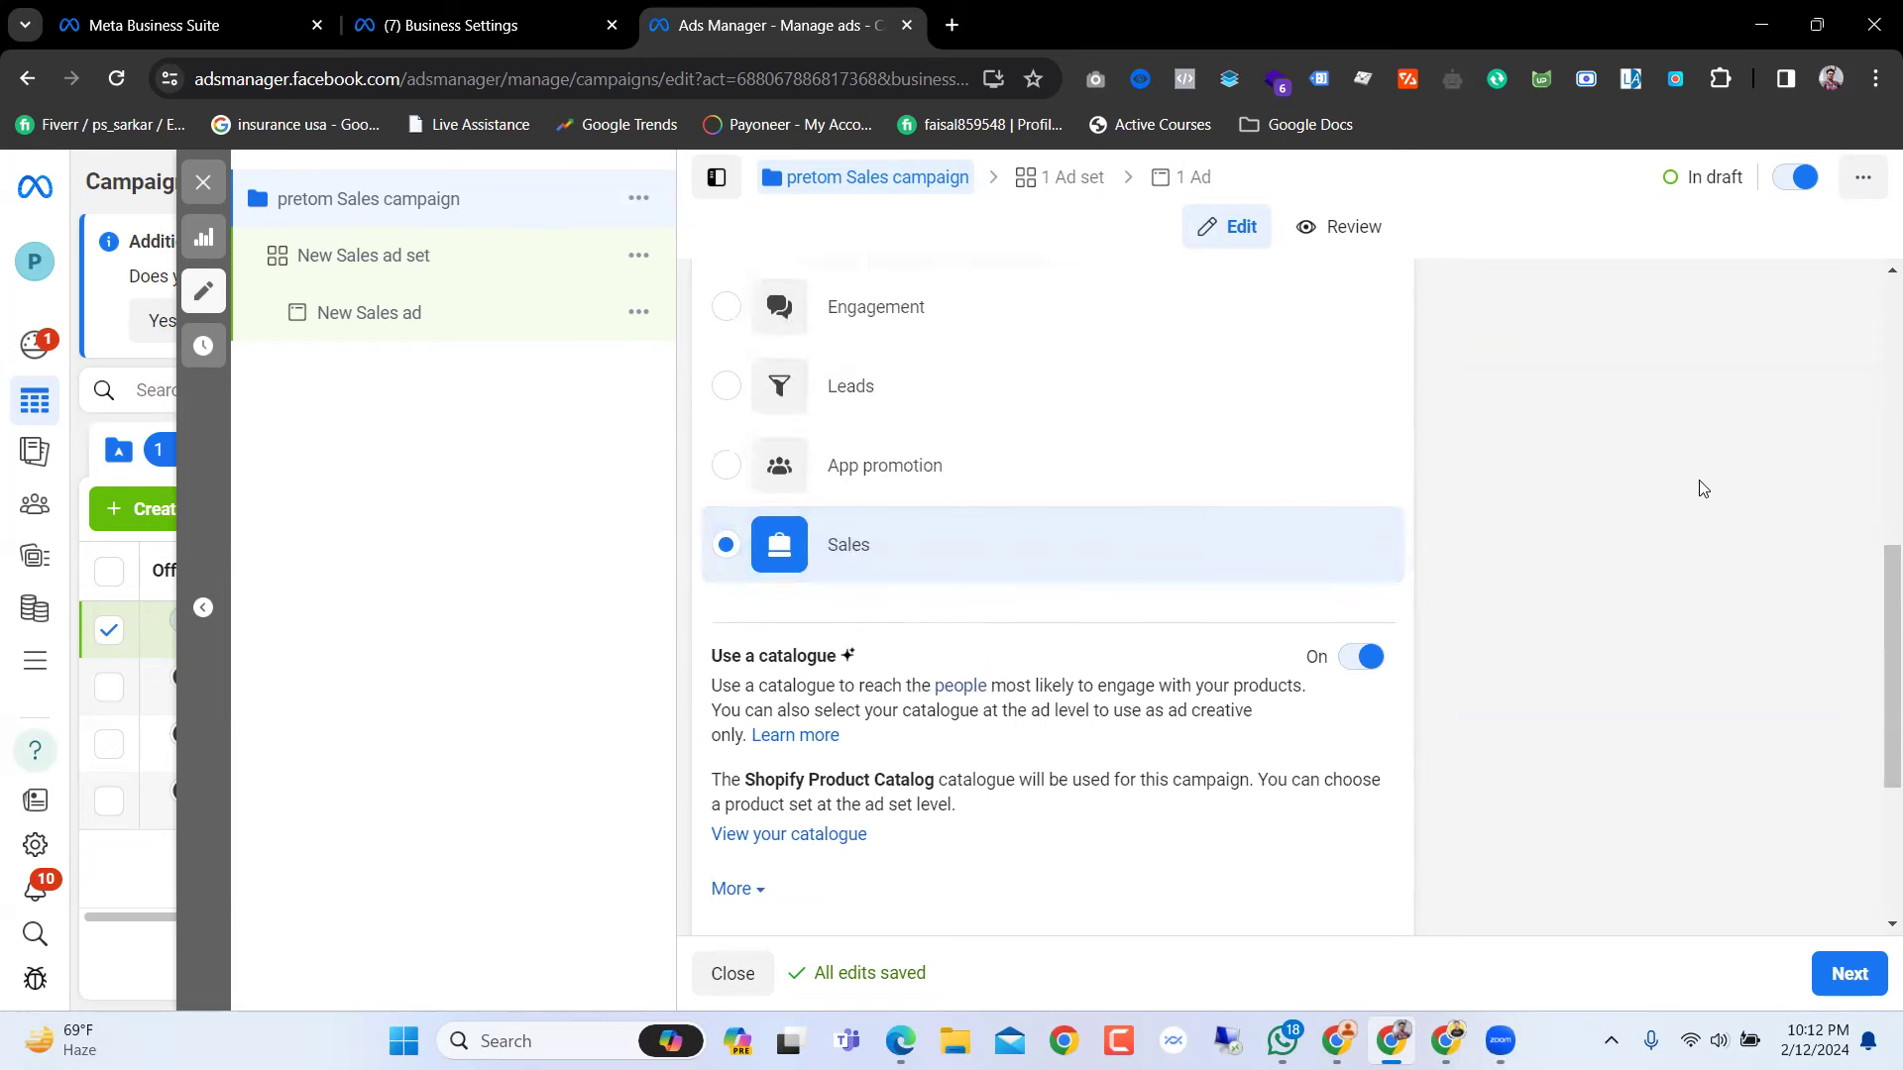
scroll(1167, 387, "up", 5)
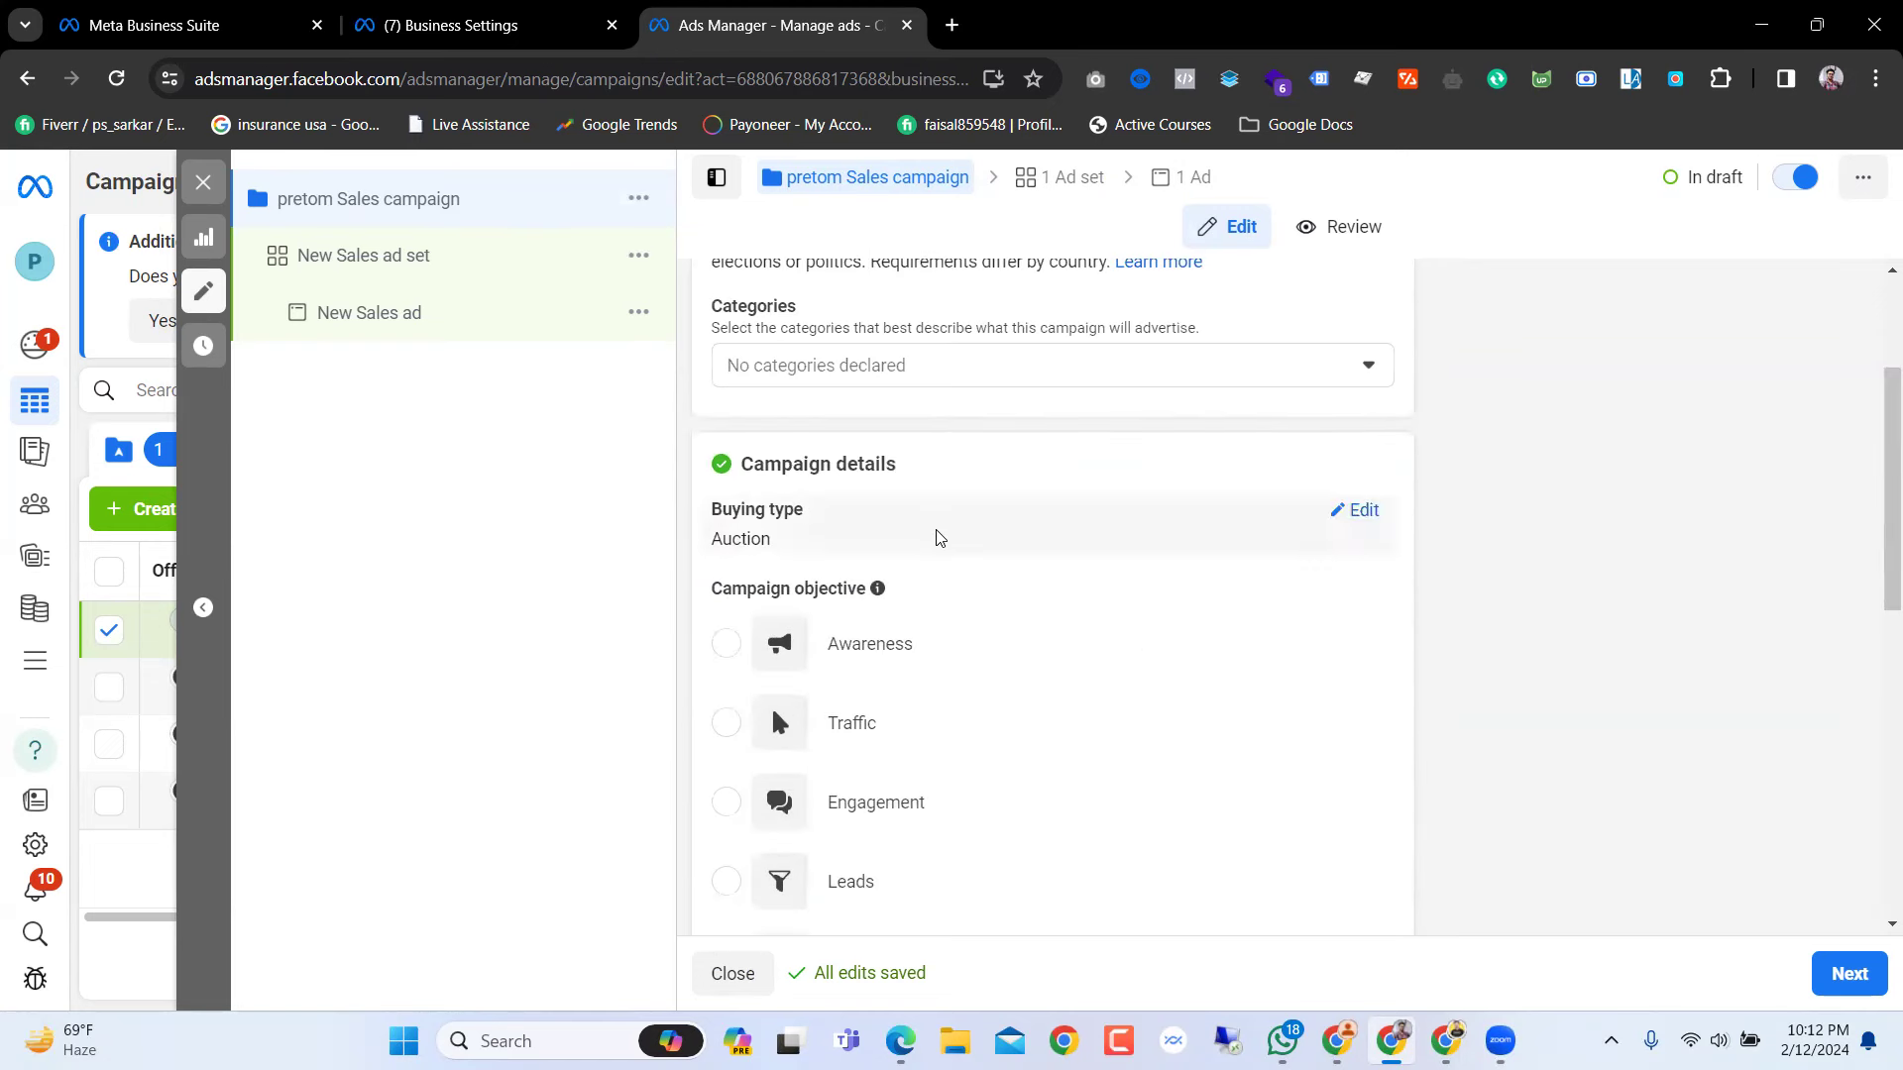
scroll(1080, 524, "down", 3)
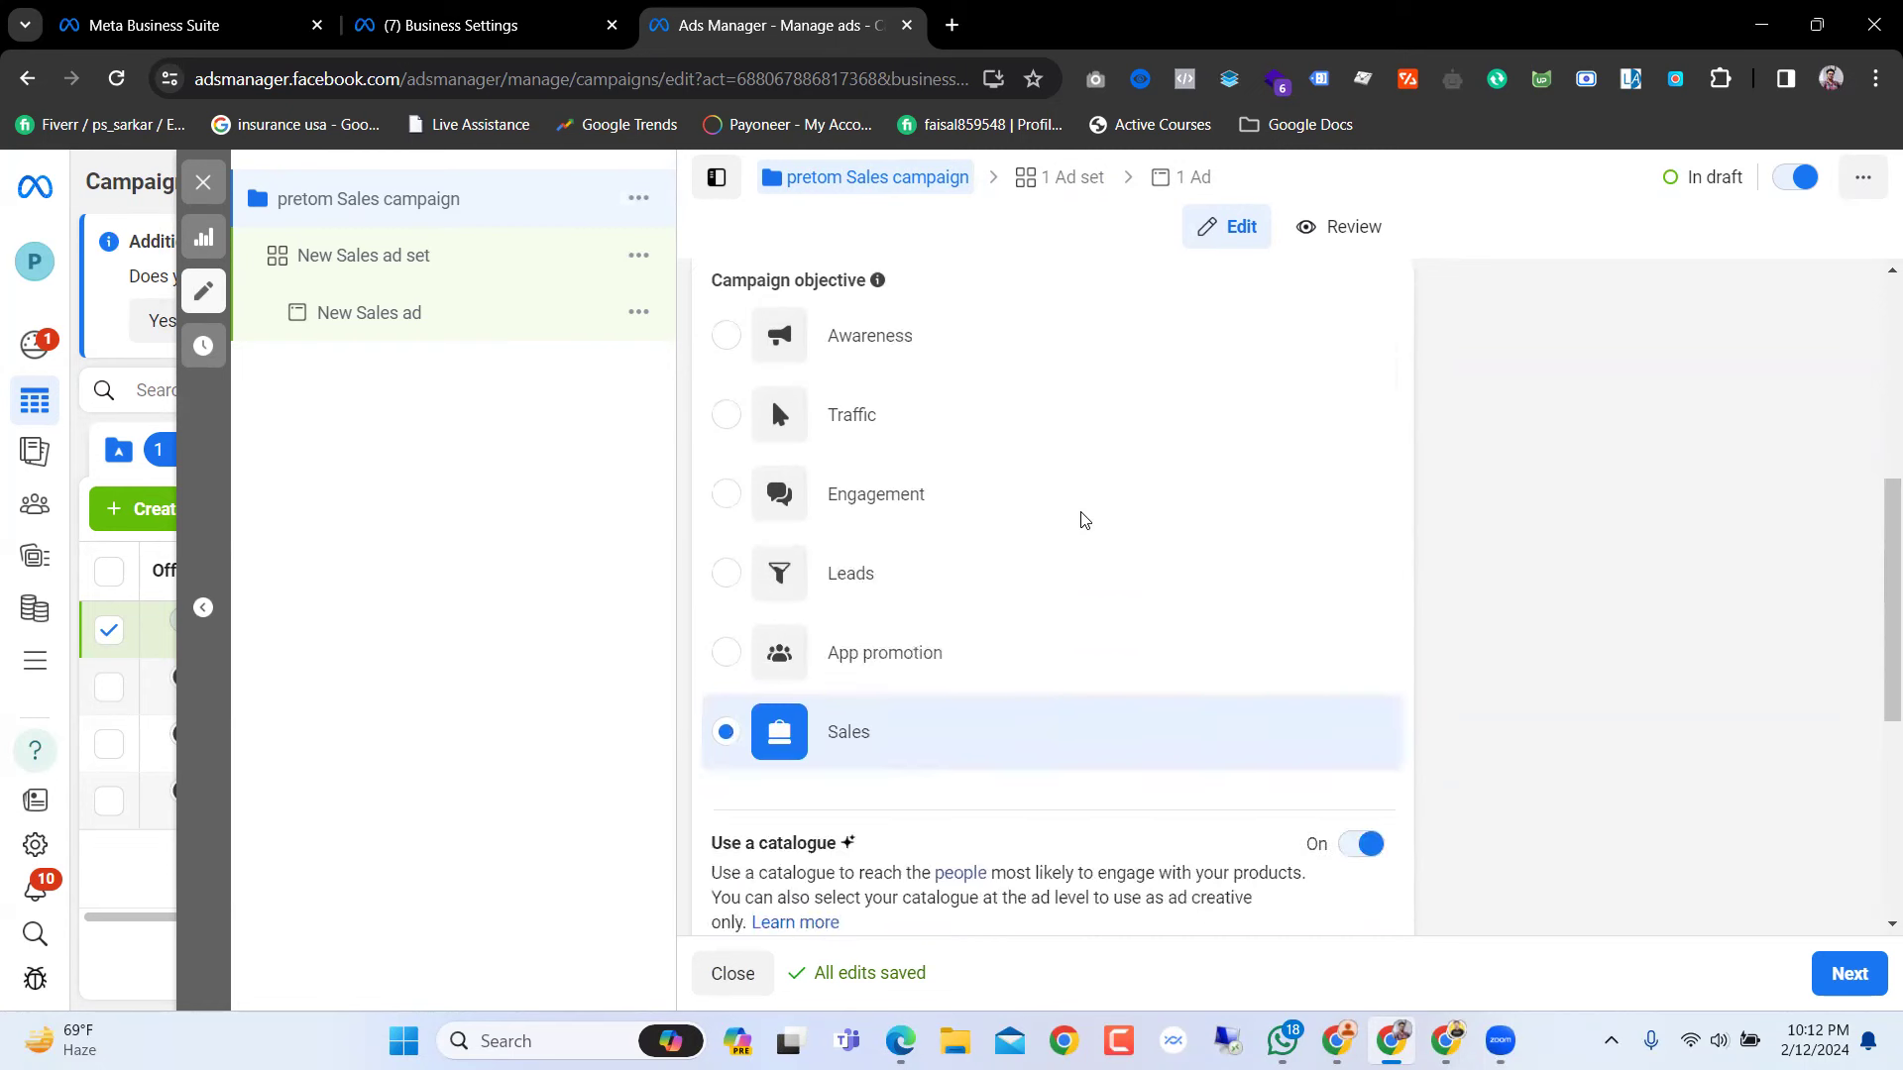
scroll(1082, 523, "up", 2)
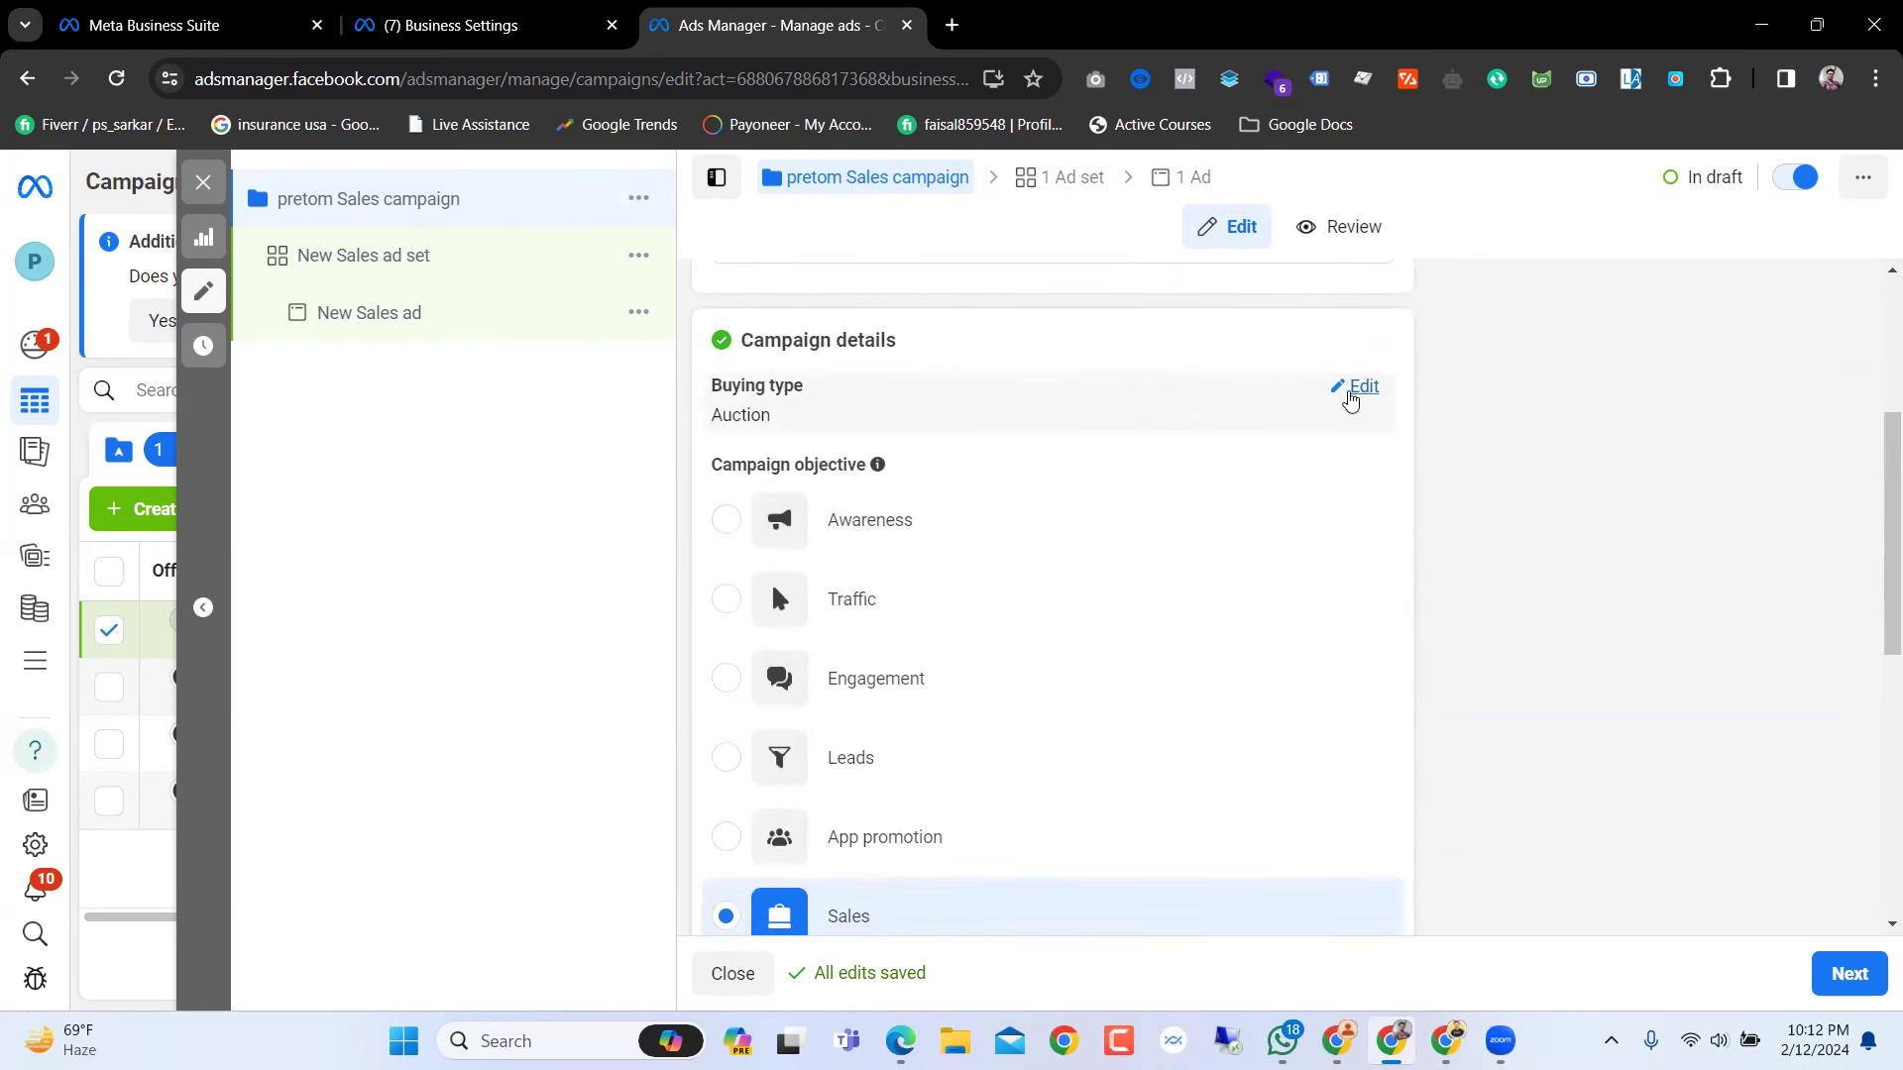
left_click(1351, 386)
left_click(1335, 434)
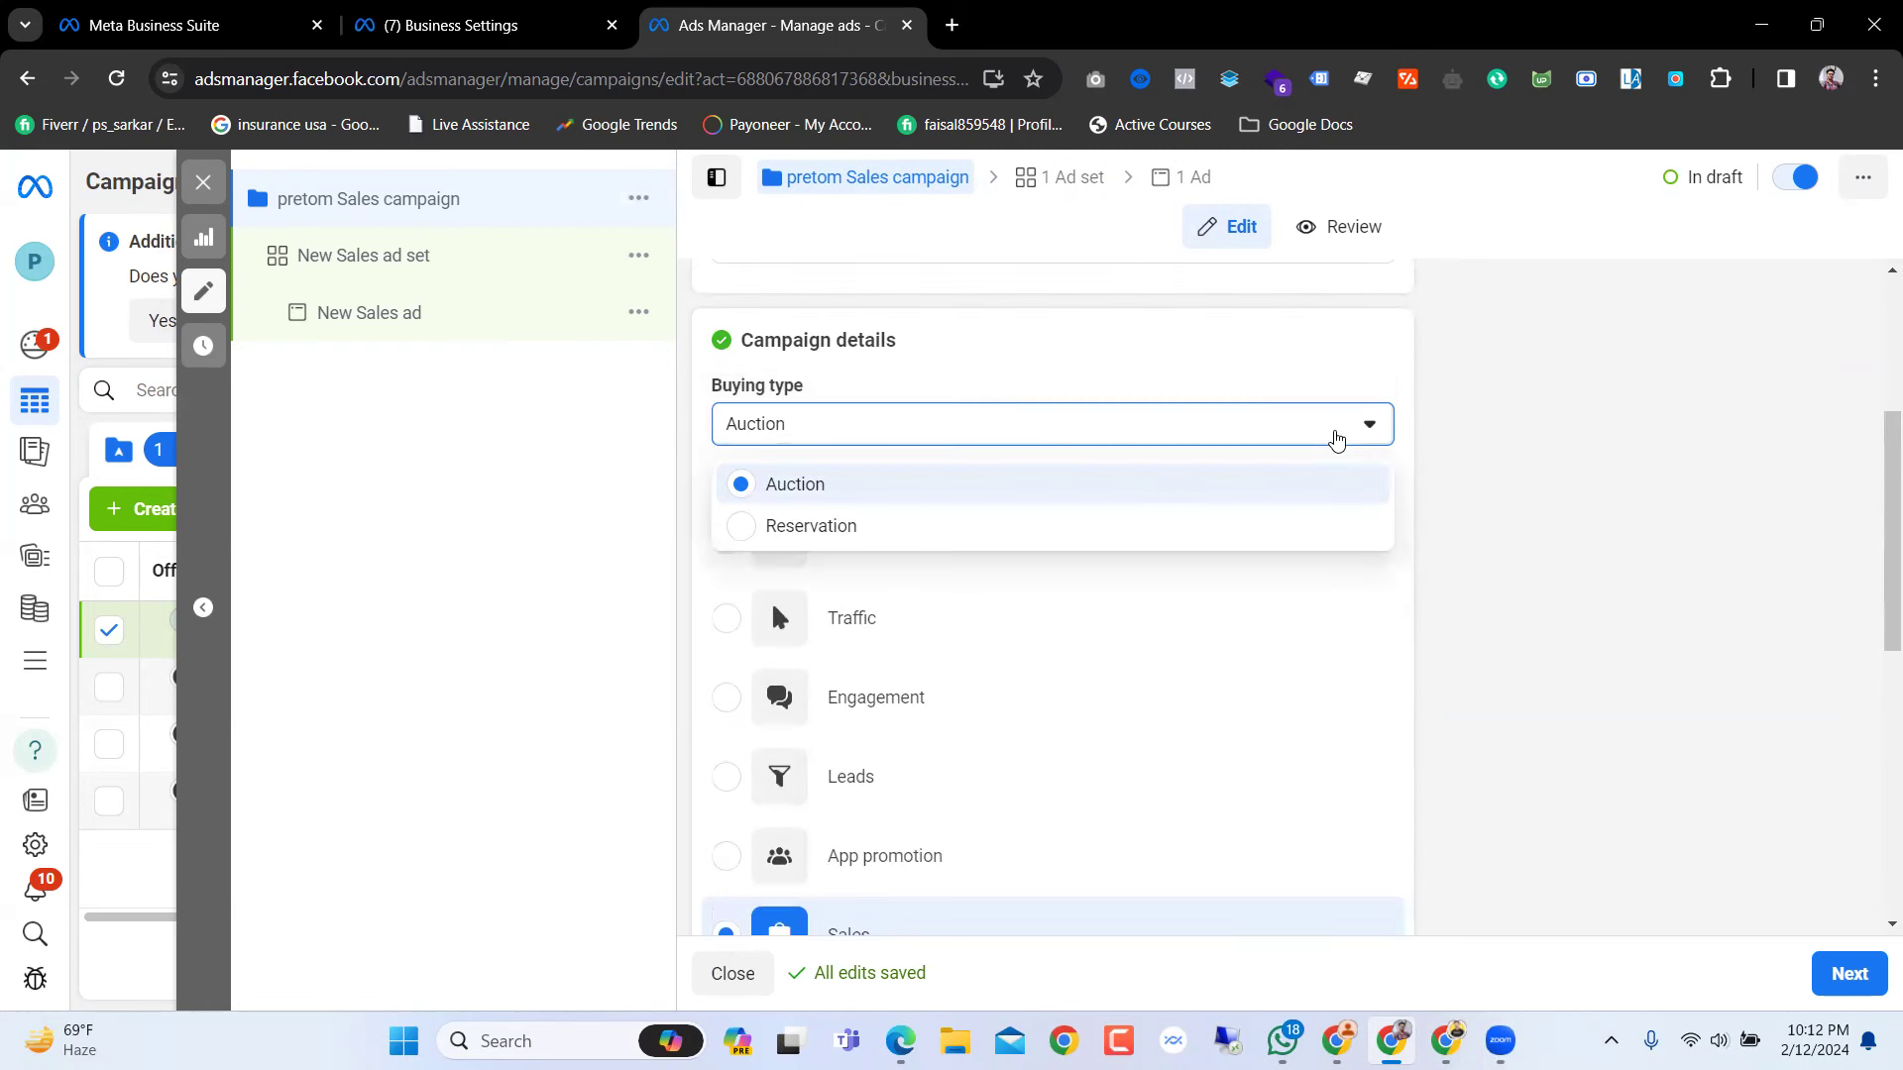
left_click(1331, 437)
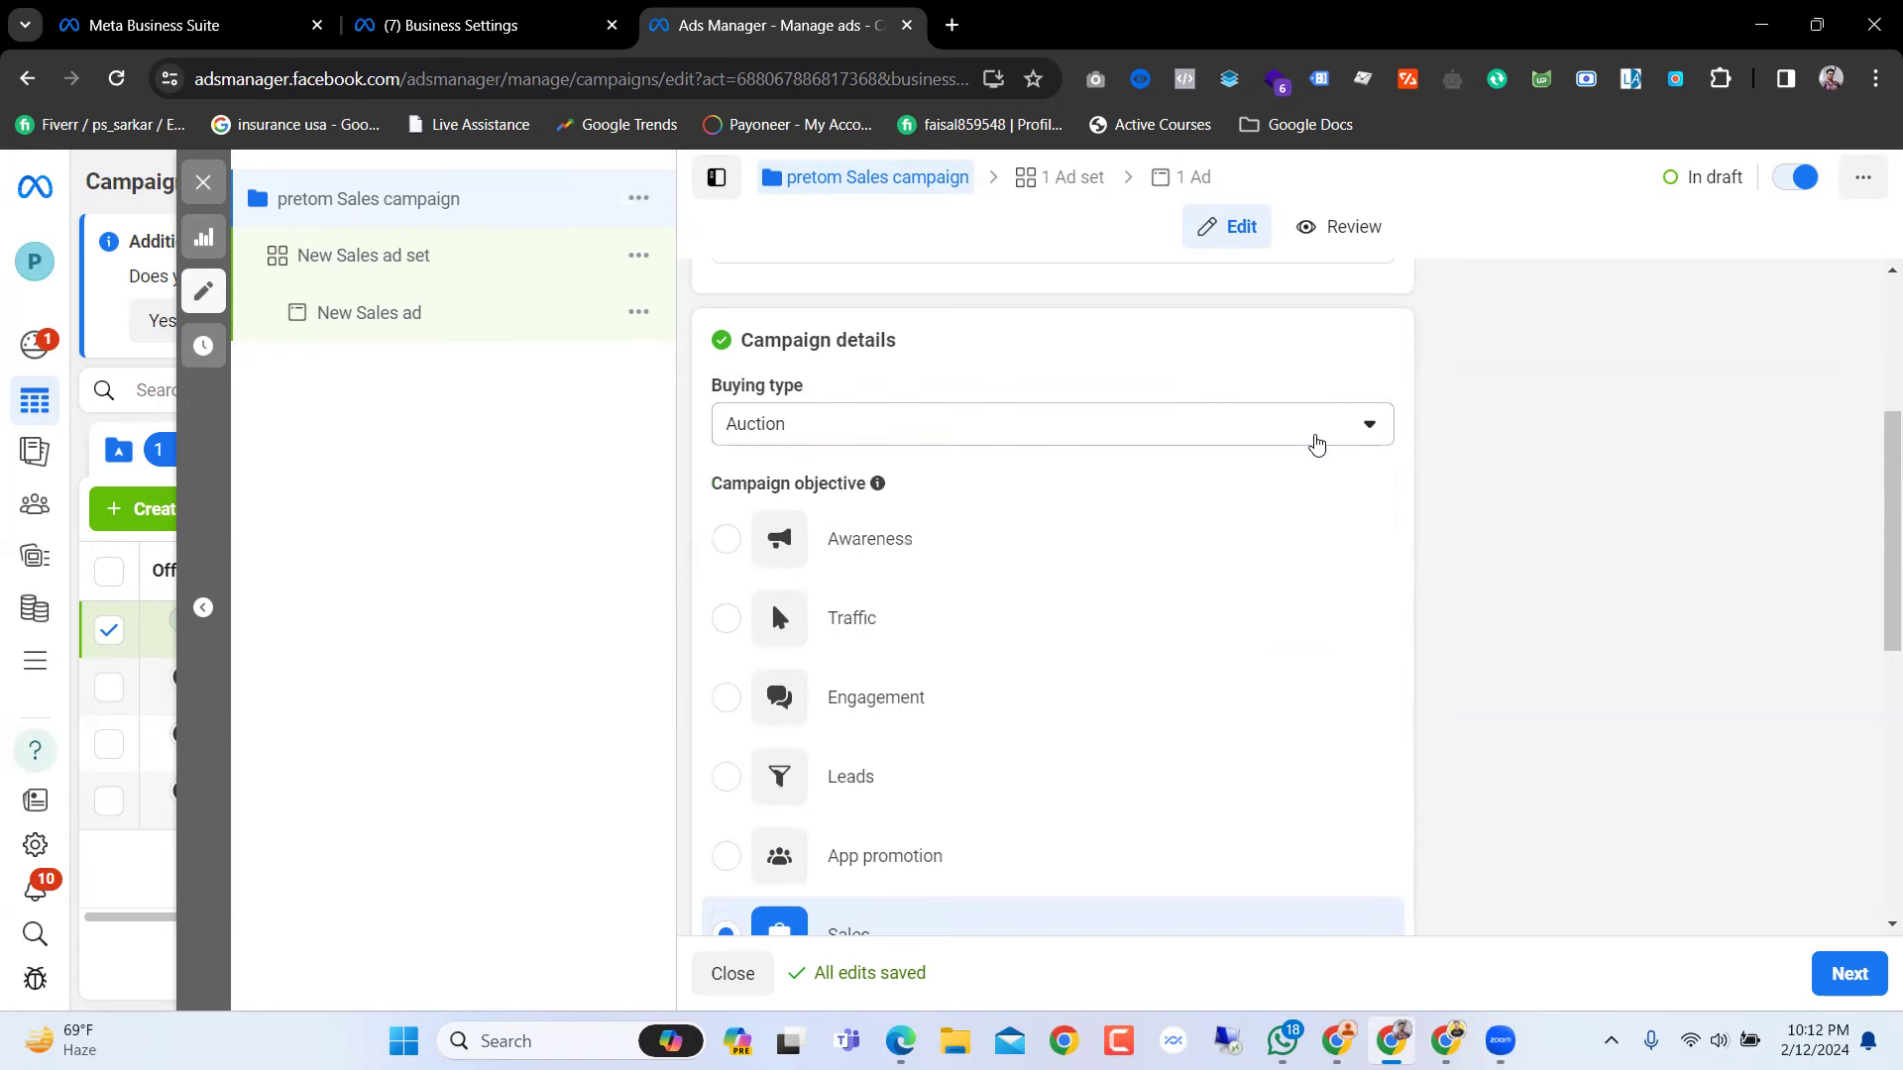
Step: Turn on Advantage campaign budget for the sales campaign
scroll(1087, 431, "down", 5)
scroll(1088, 433, "down", 1)
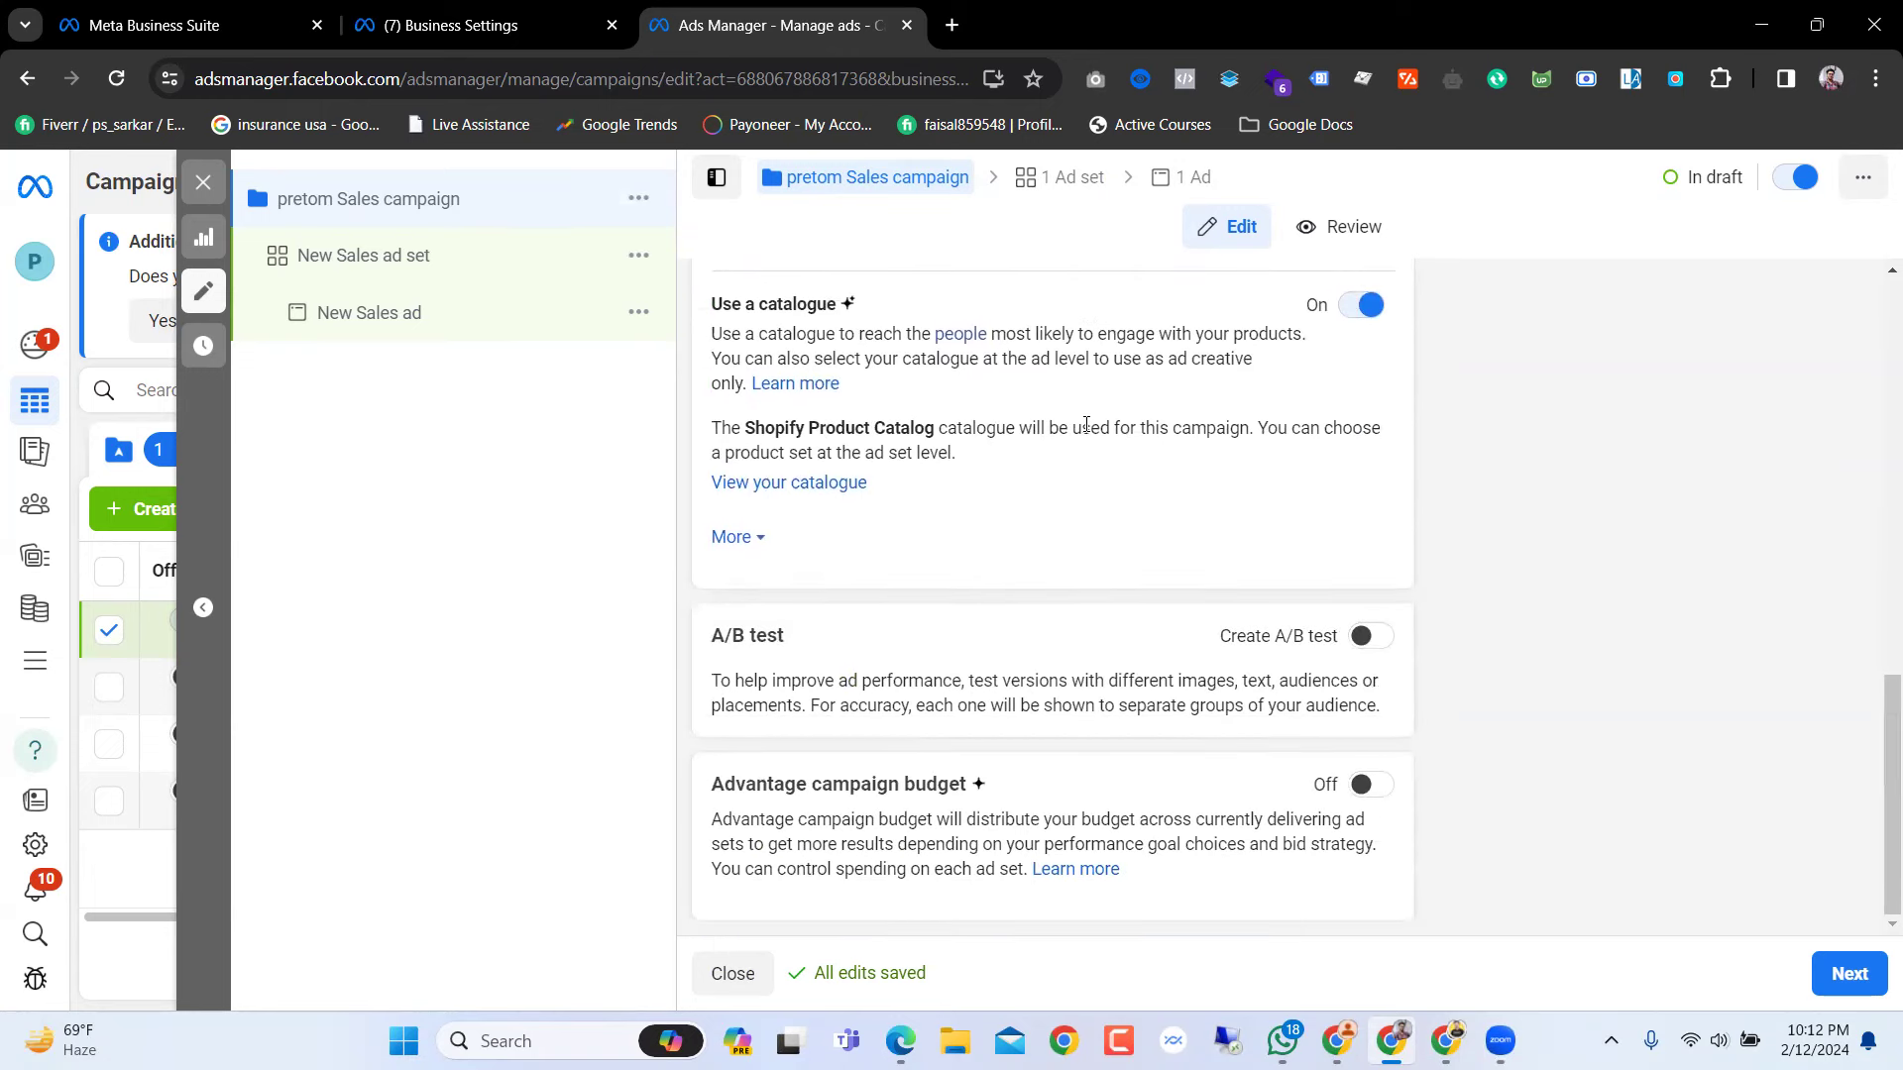
scroll(1080, 436, "up", 2)
scroll(1088, 557, "down", 2)
left_click(1372, 785)
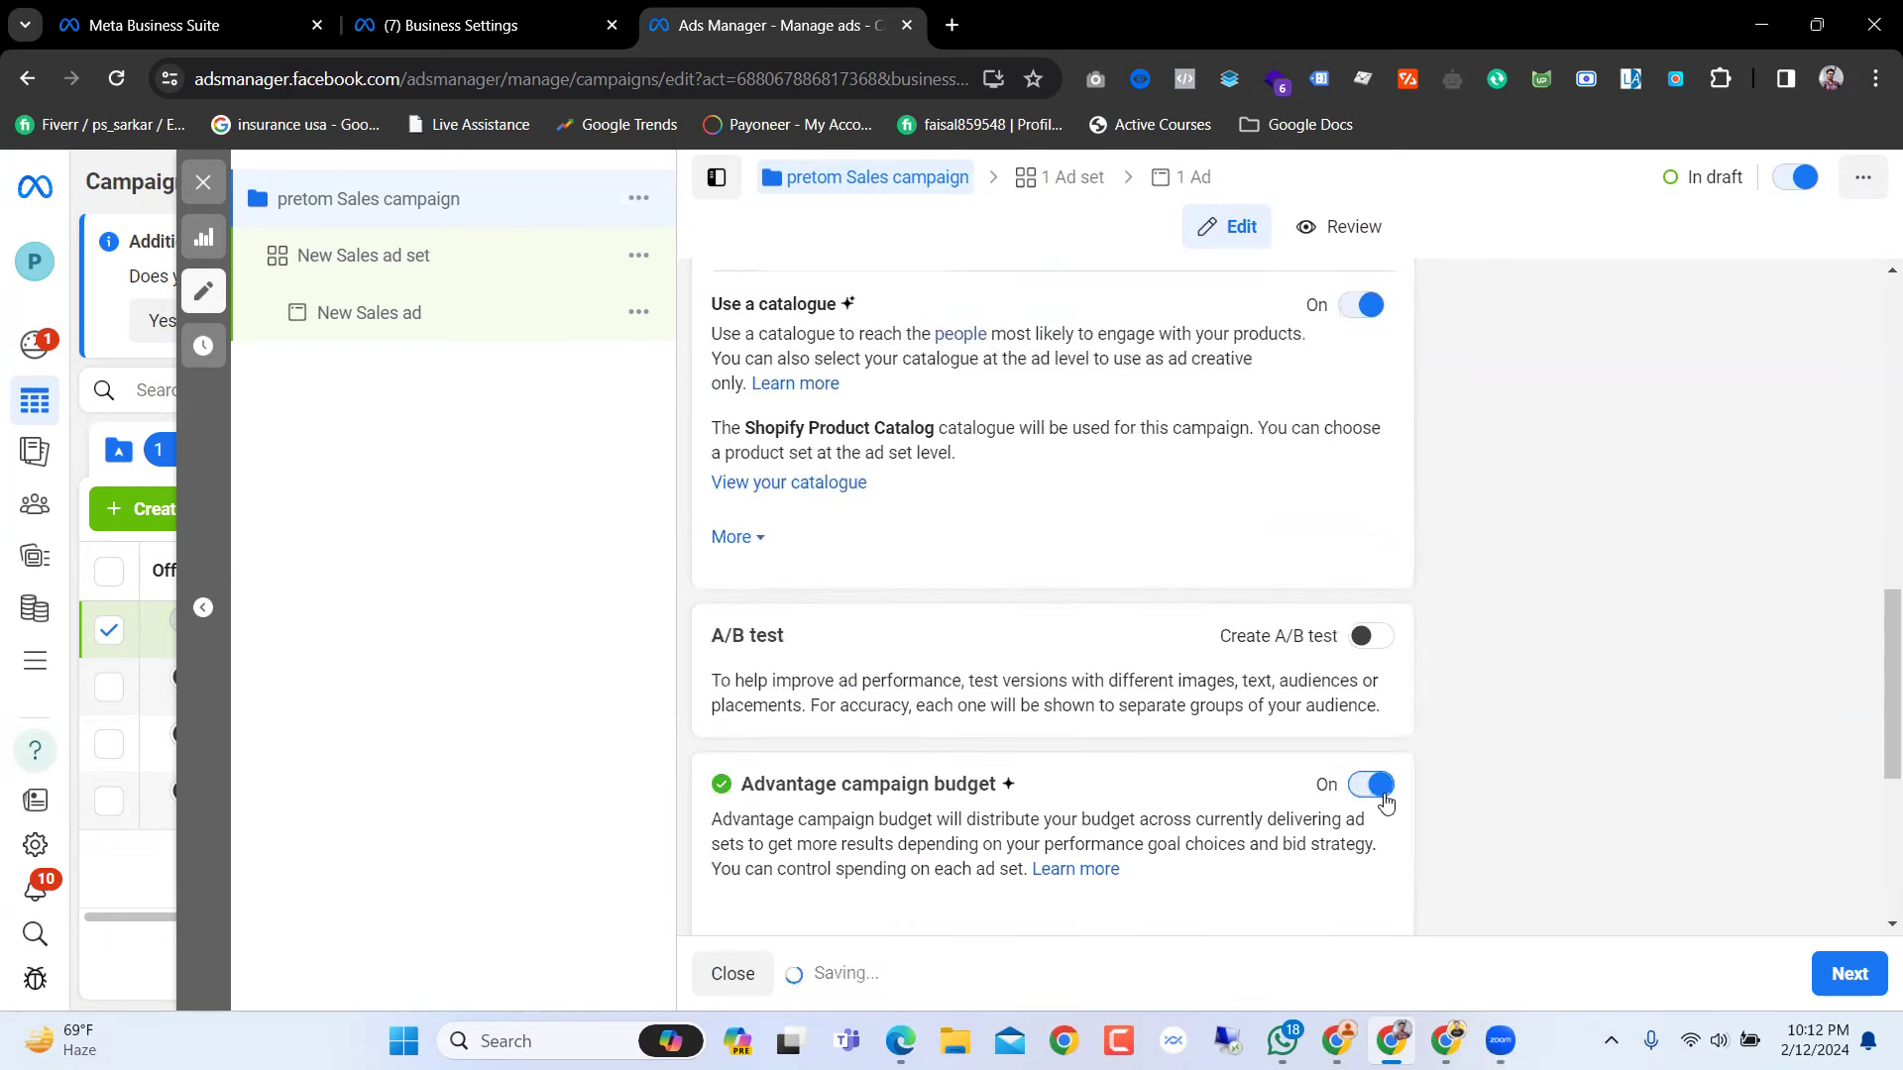
Step: Set the campaign's daily budget to $30.00 and check the remaining budget settings
scroll(1323, 798, "down", 2)
scroll(1323, 797, "down", 2)
left_click(1135, 459)
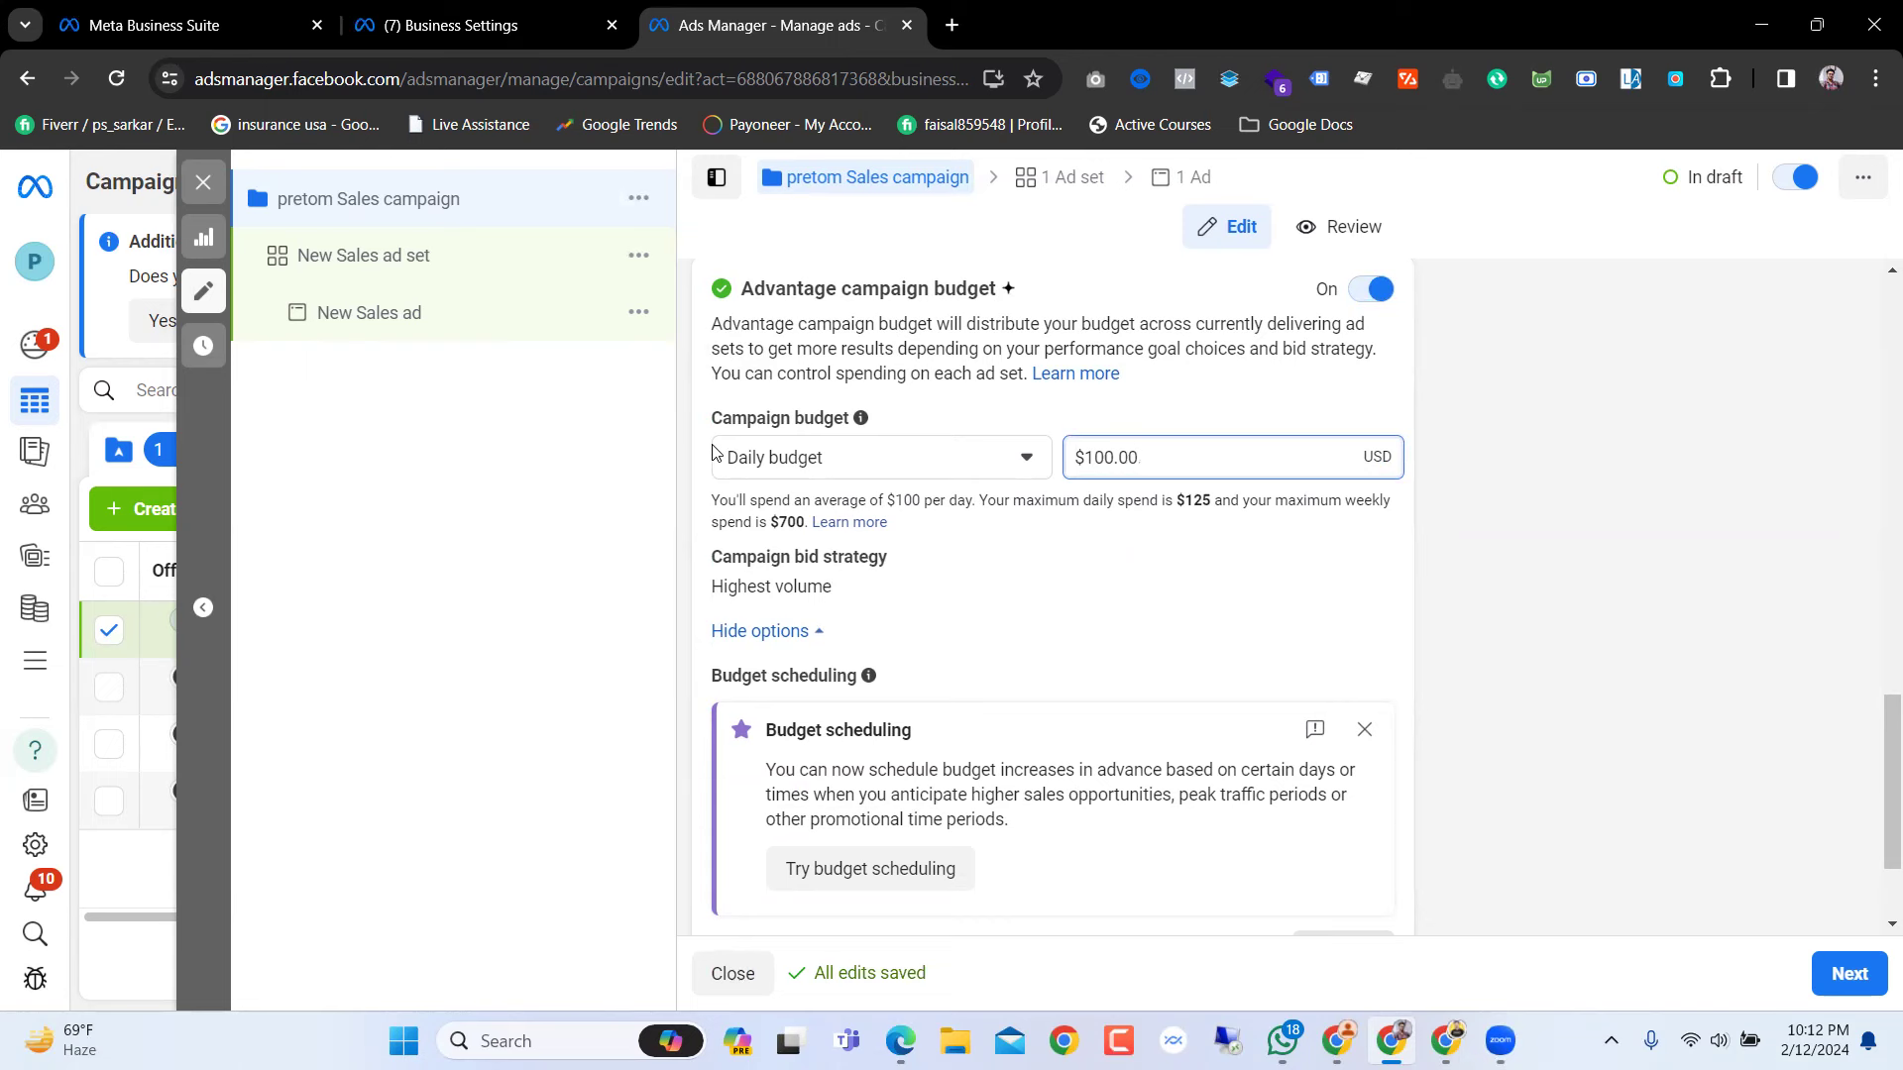
double_click(1115, 457)
left_click(1115, 457)
key("BackSpace")
key("BackSpace")
type("30")
left_click(1172, 556)
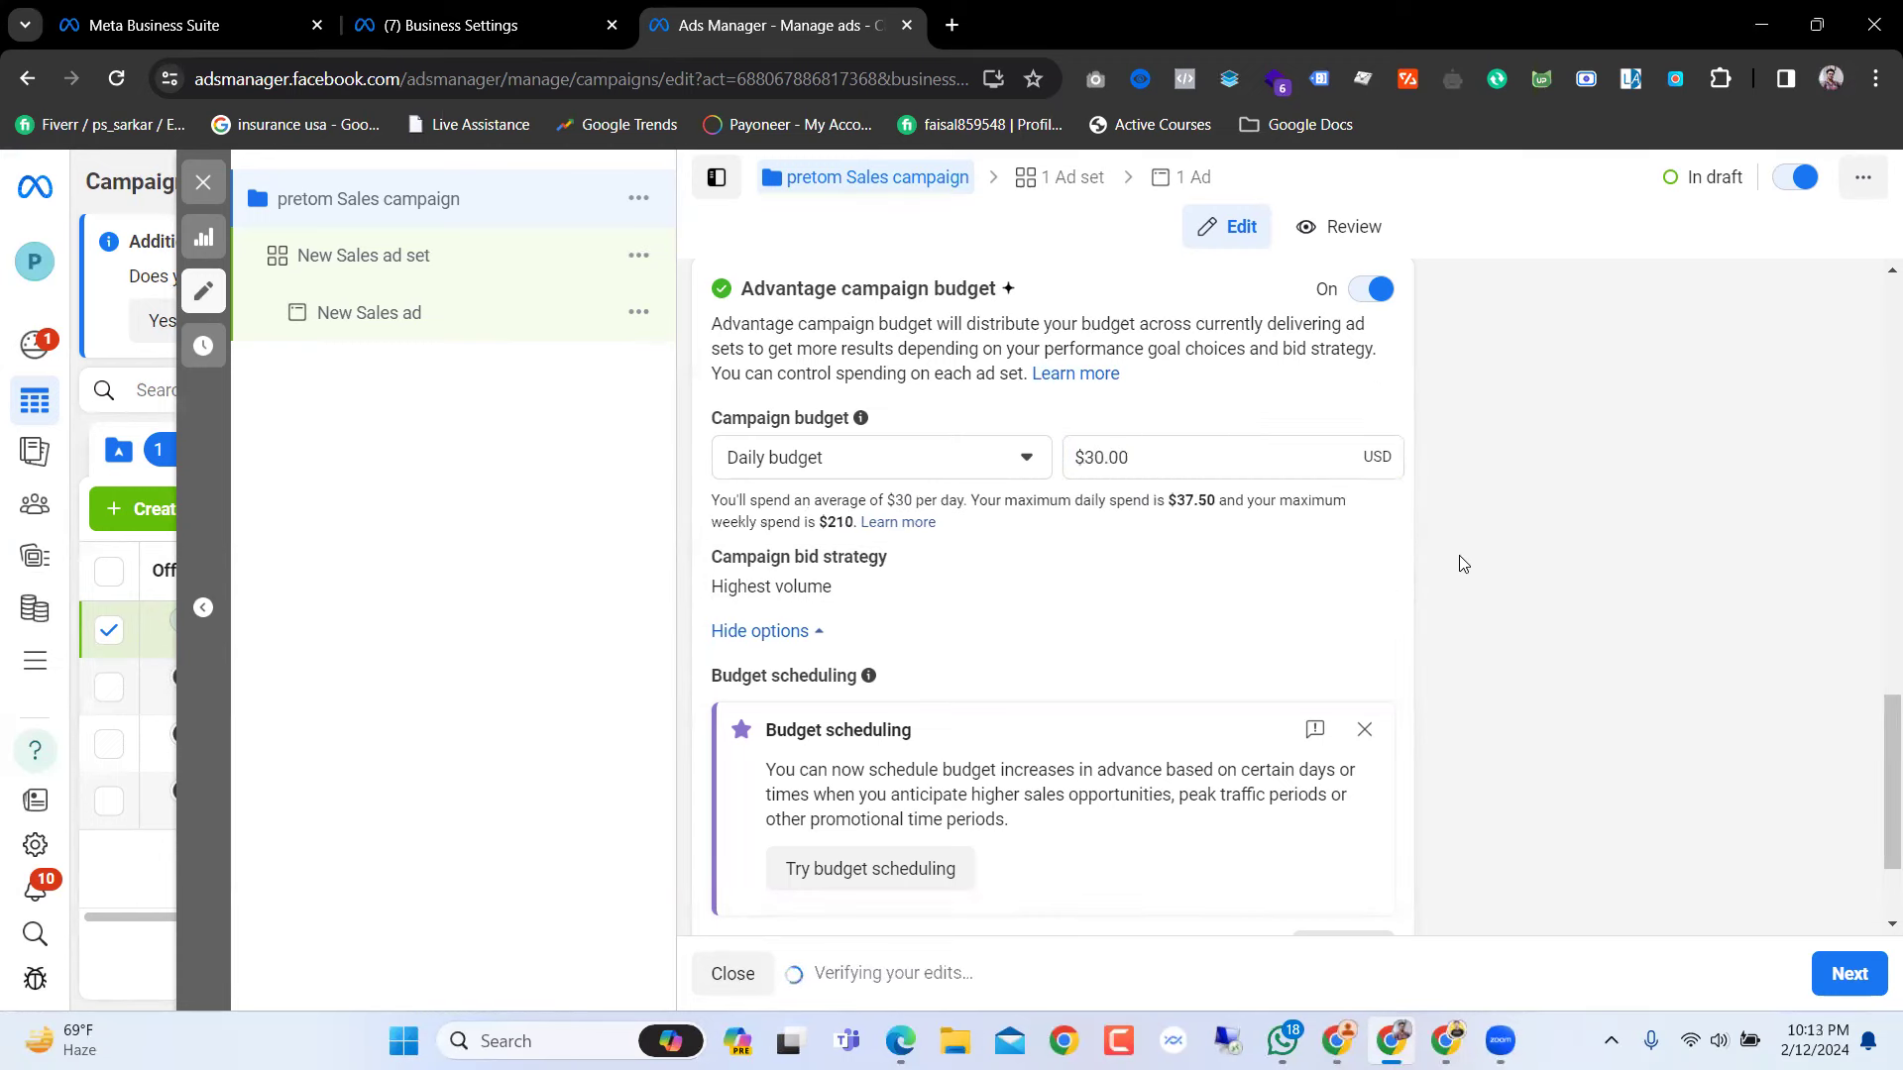
scroll(1304, 591, "down", 2)
scroll(1089, 660, "up", 3)
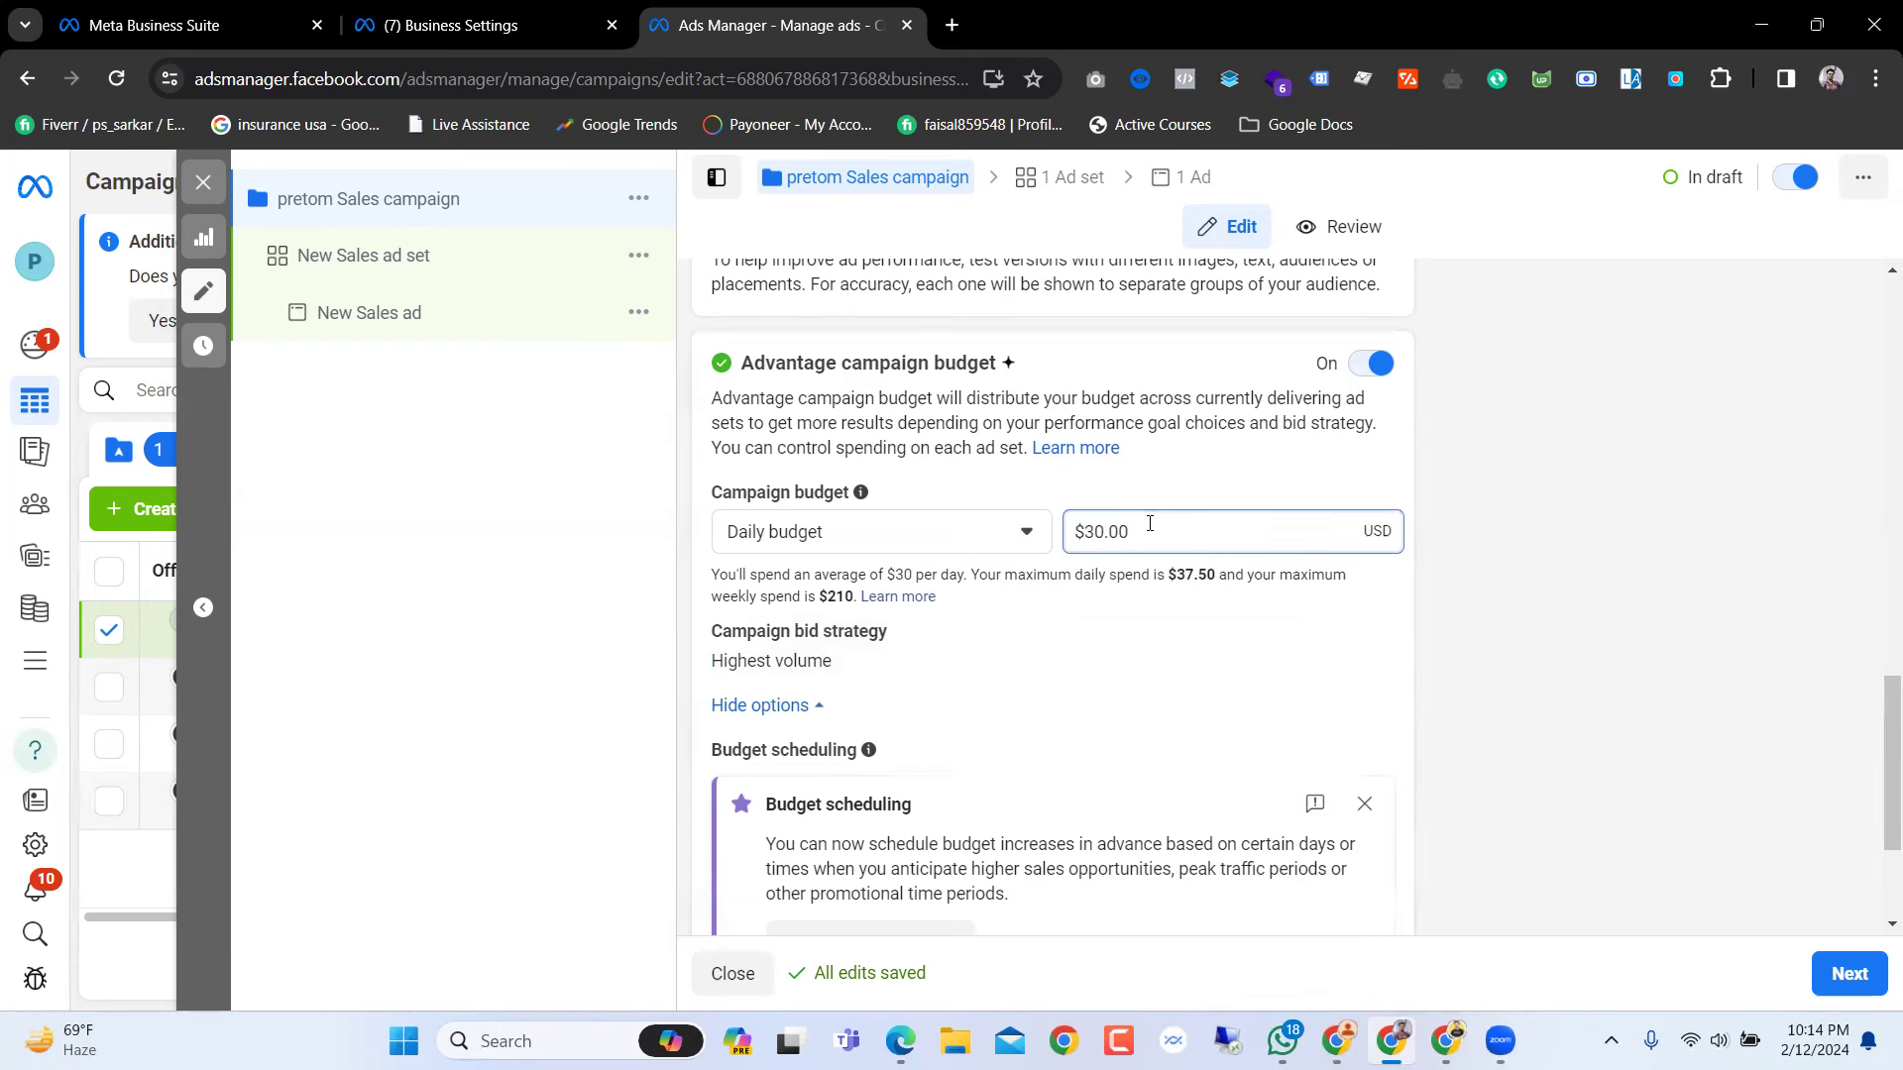
Step: Review the campaign's daily budget, bid strategy, budget scheduling and ad scheduling settings
left_click(1554, 485)
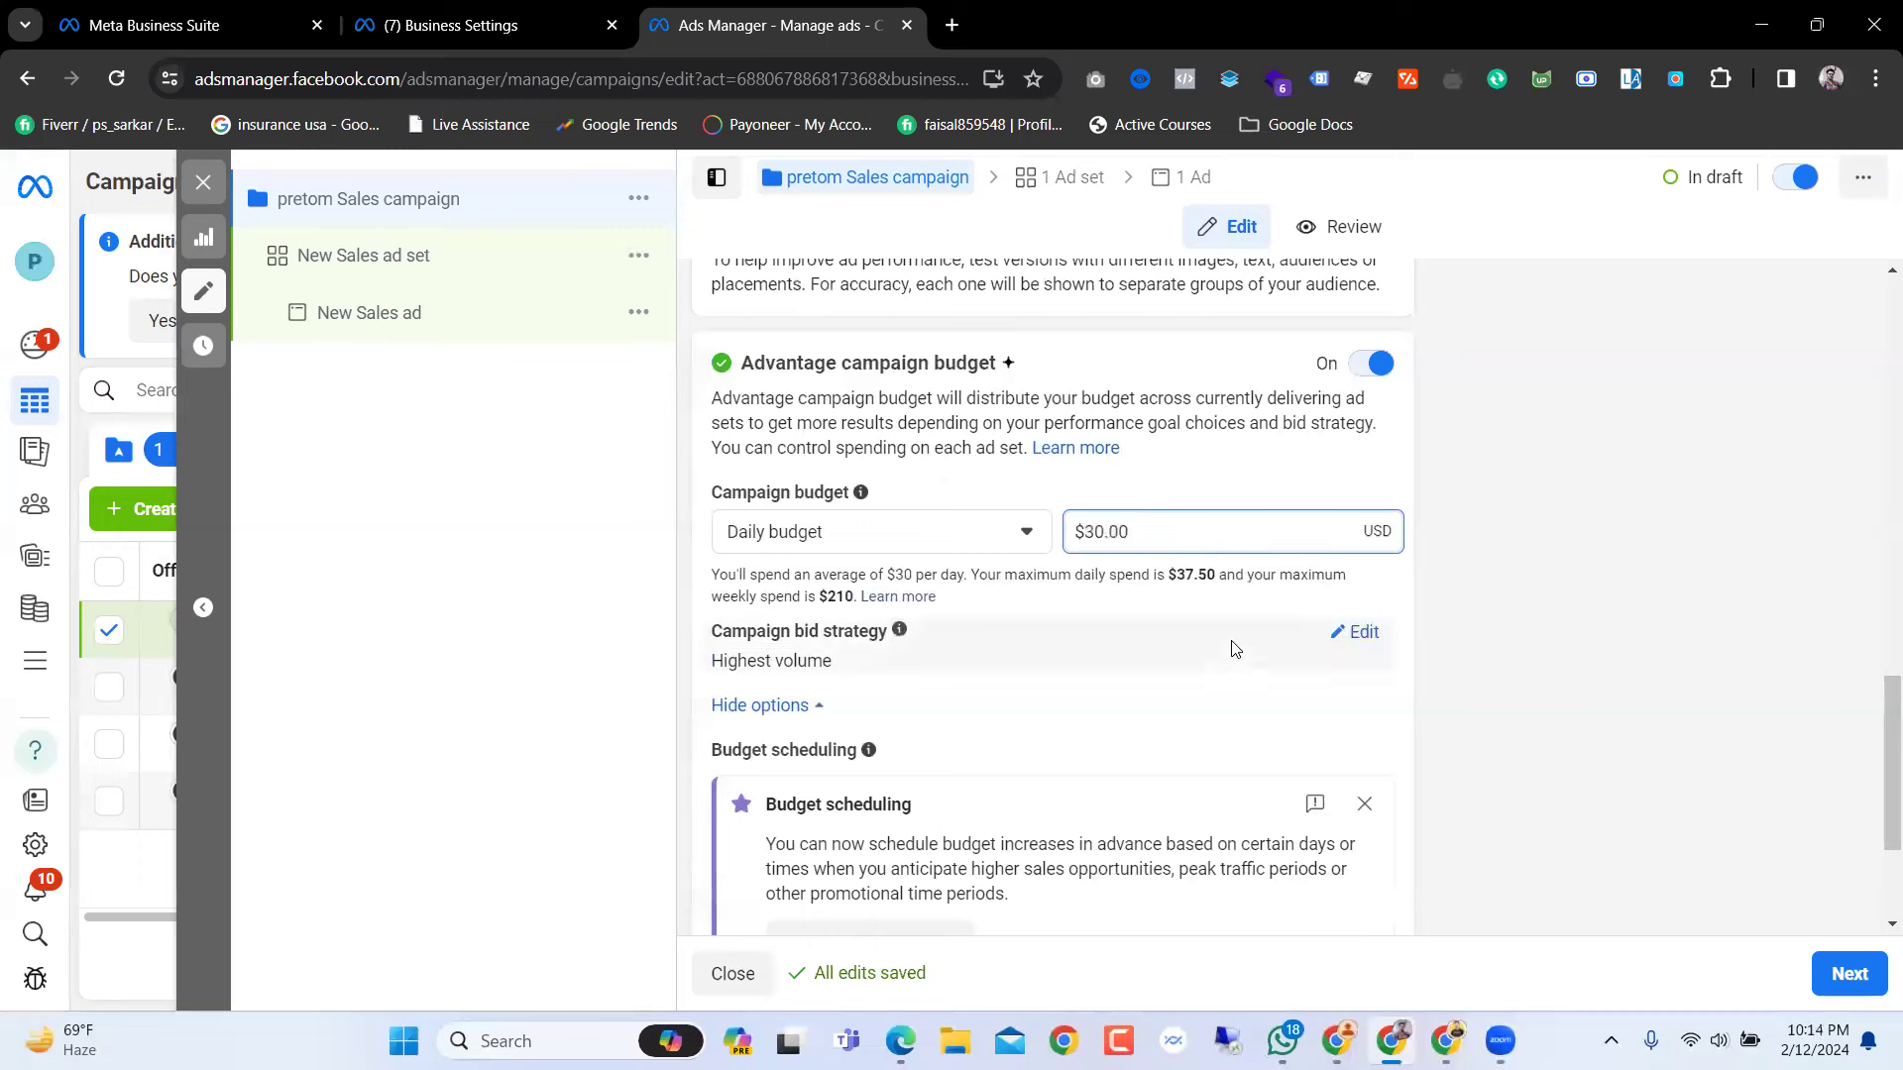
left_click(1401, 592)
scroll(1401, 592, "down", 1)
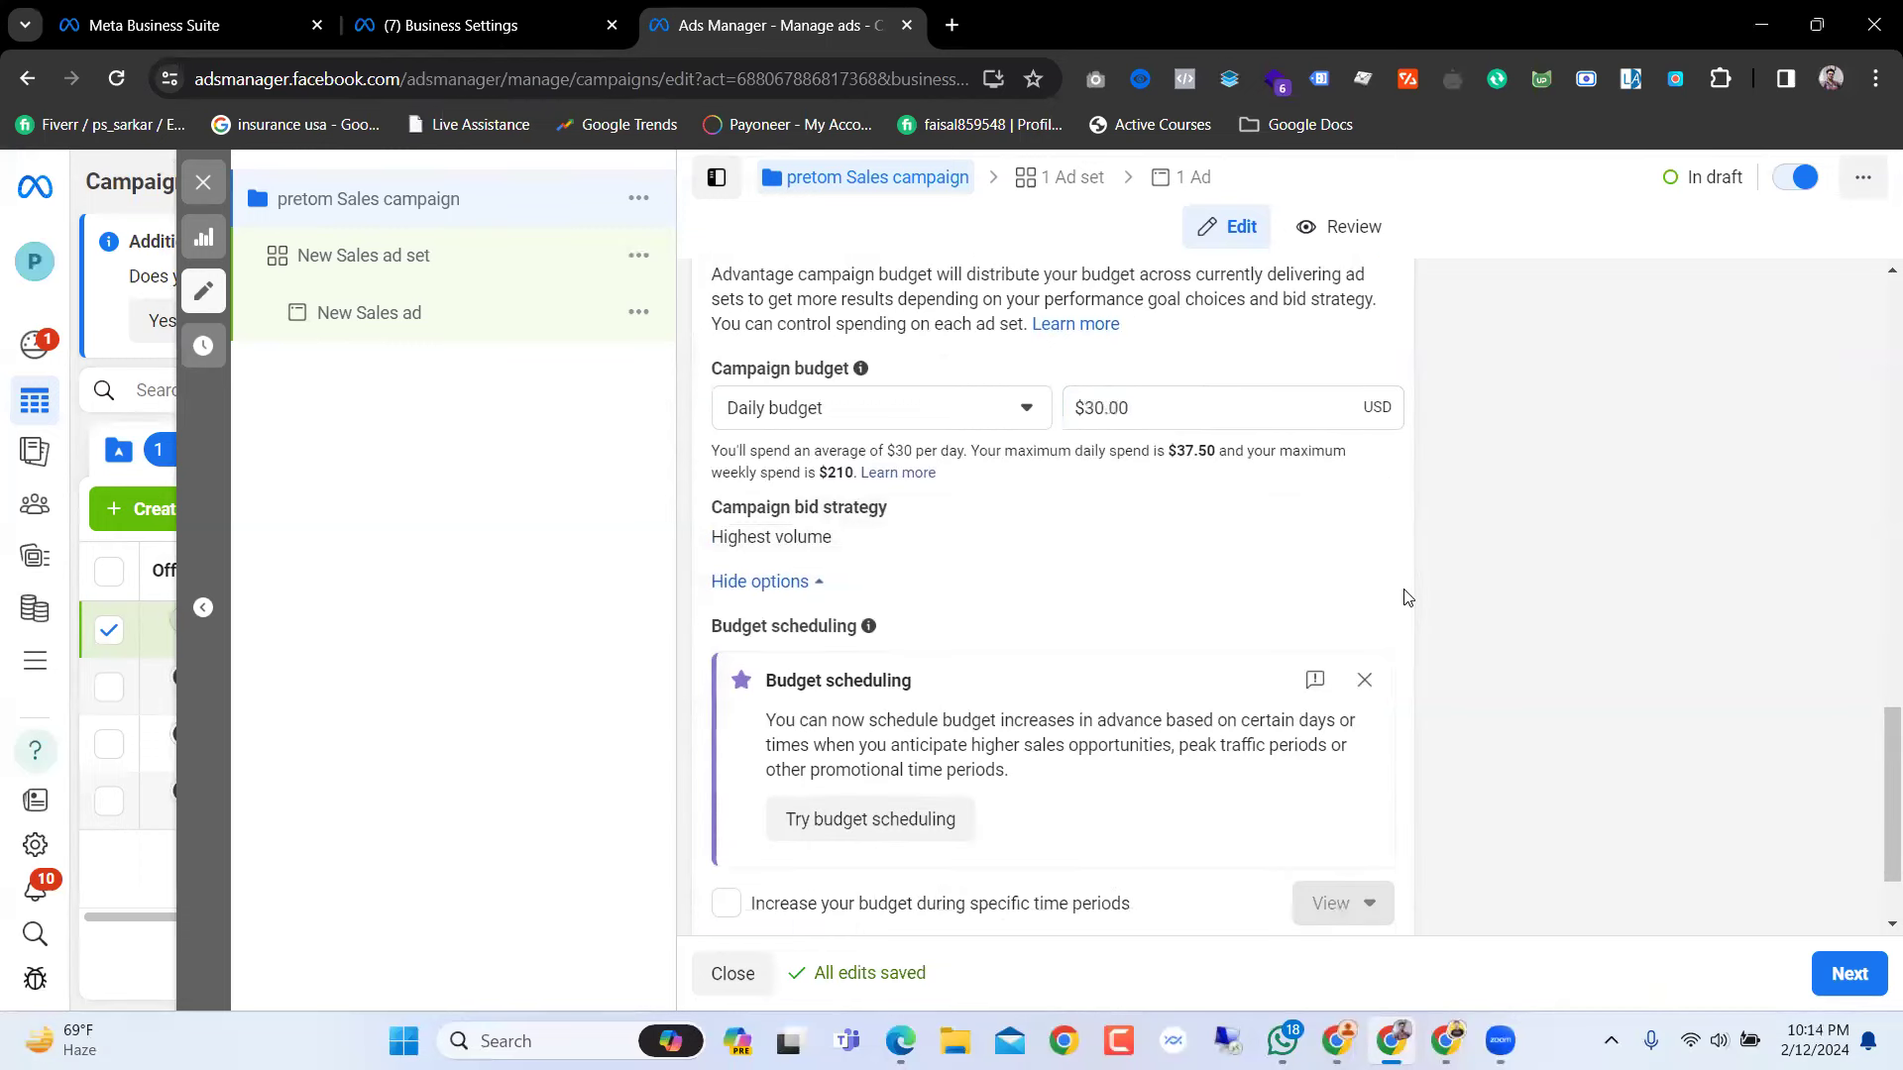
scroll(1401, 592, "up", 2)
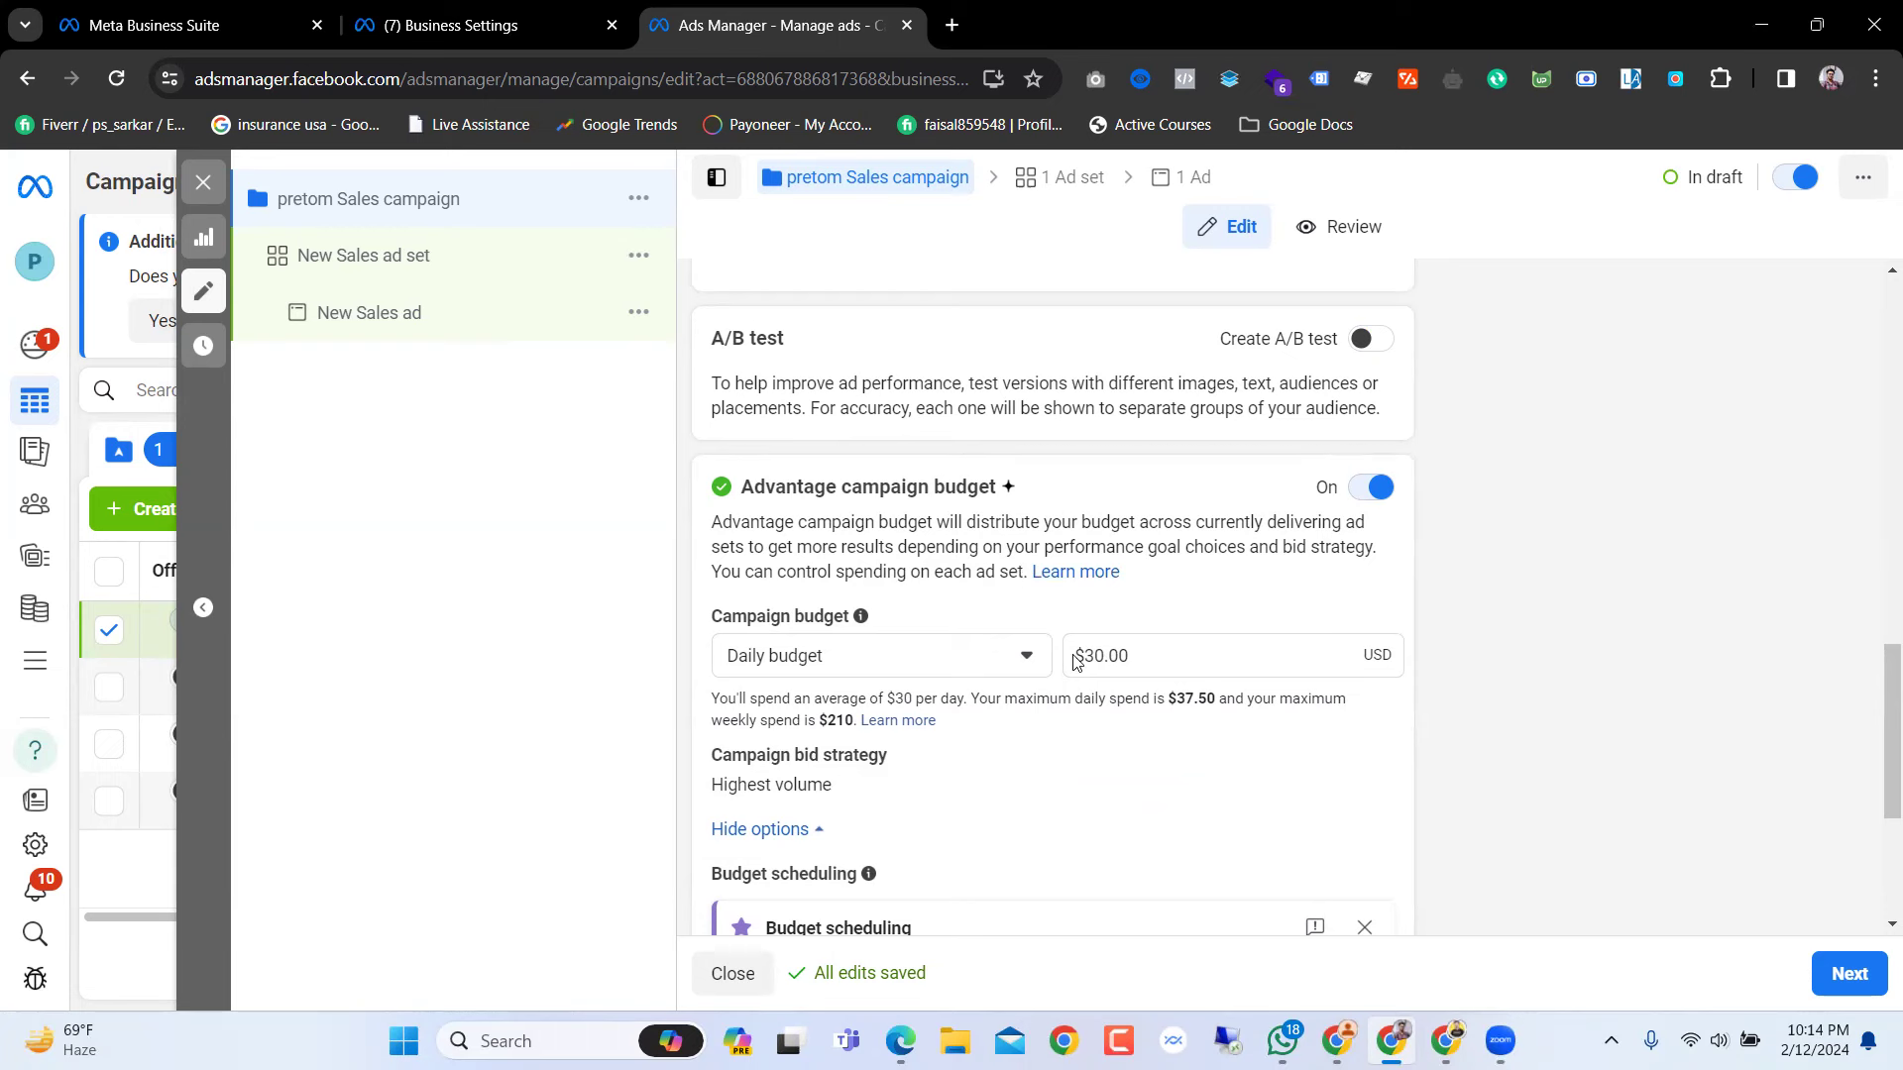
left_click(1145, 656)
left_click_drag(1138, 655, 1087, 654)
left_click(1104, 657)
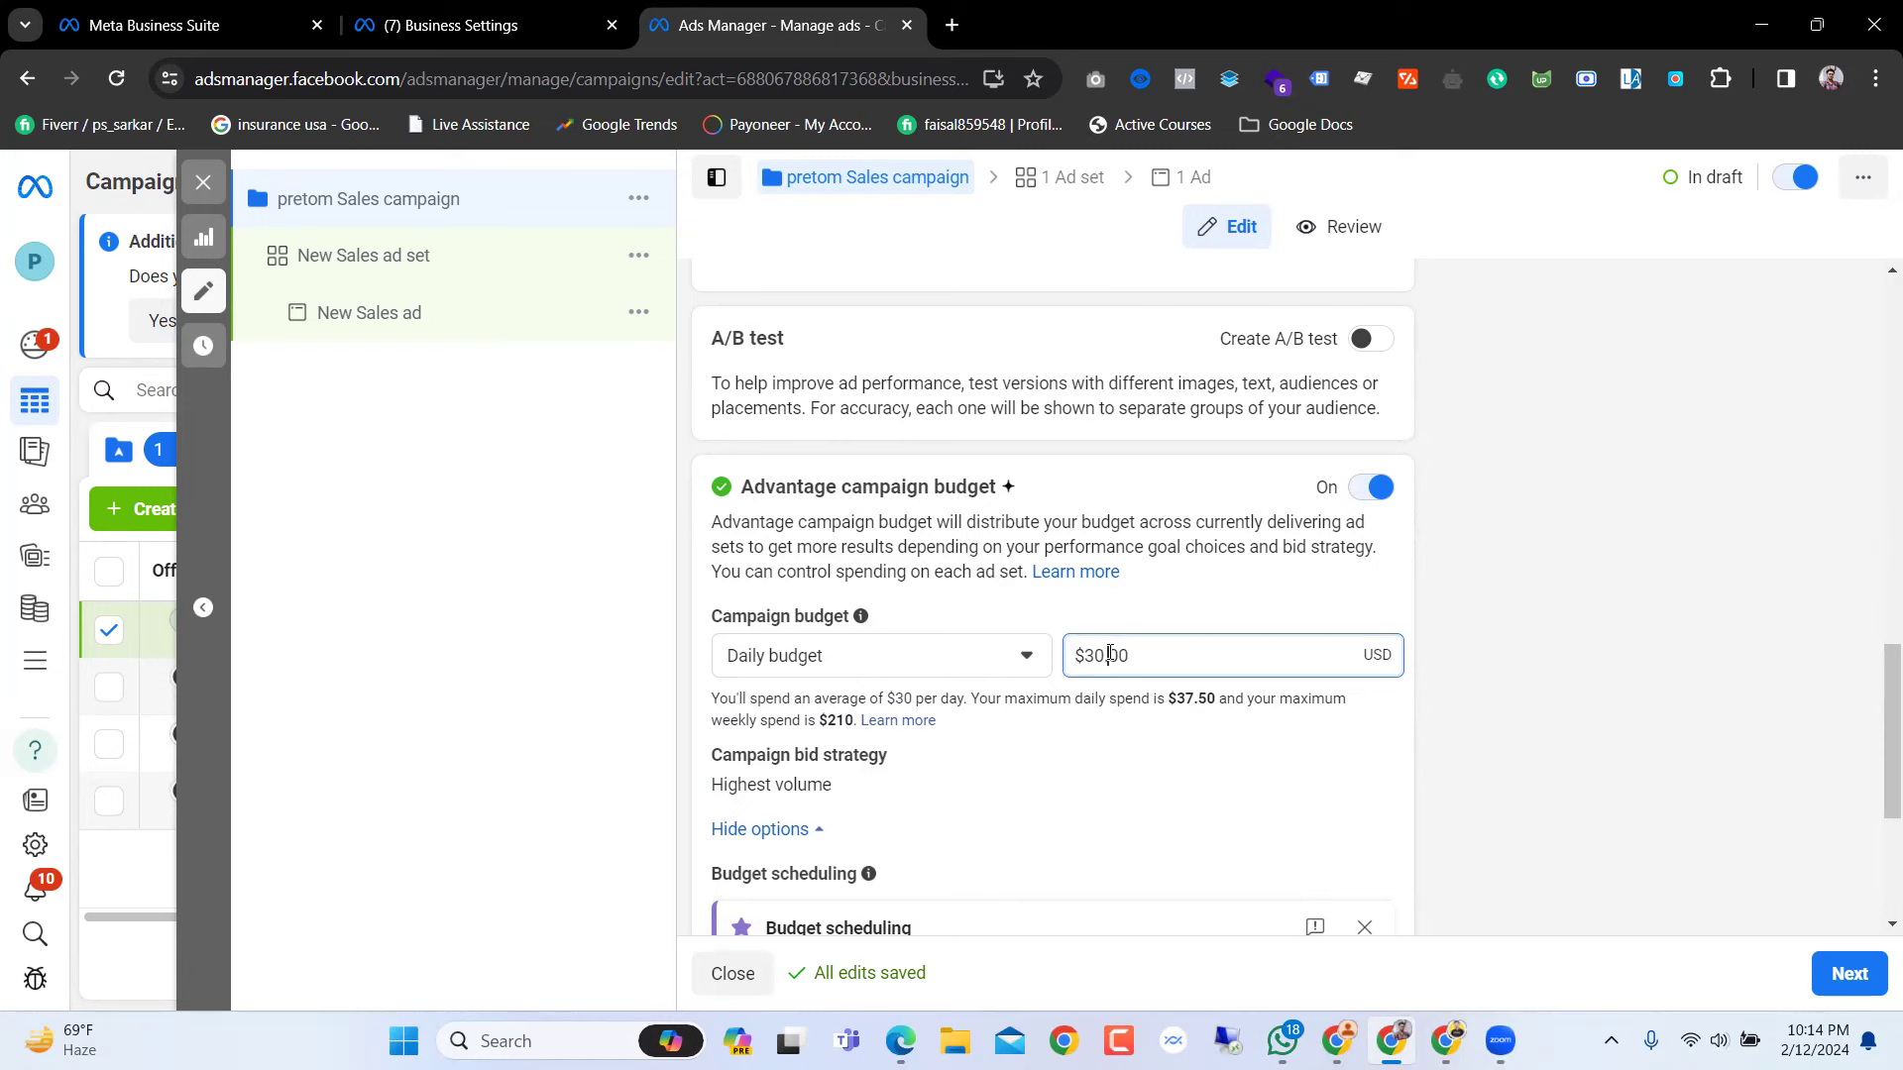
scroll(1110, 654, "down", 3)
scroll(1110, 654, "up", 3)
scroll(1172, 458, "down", 1)
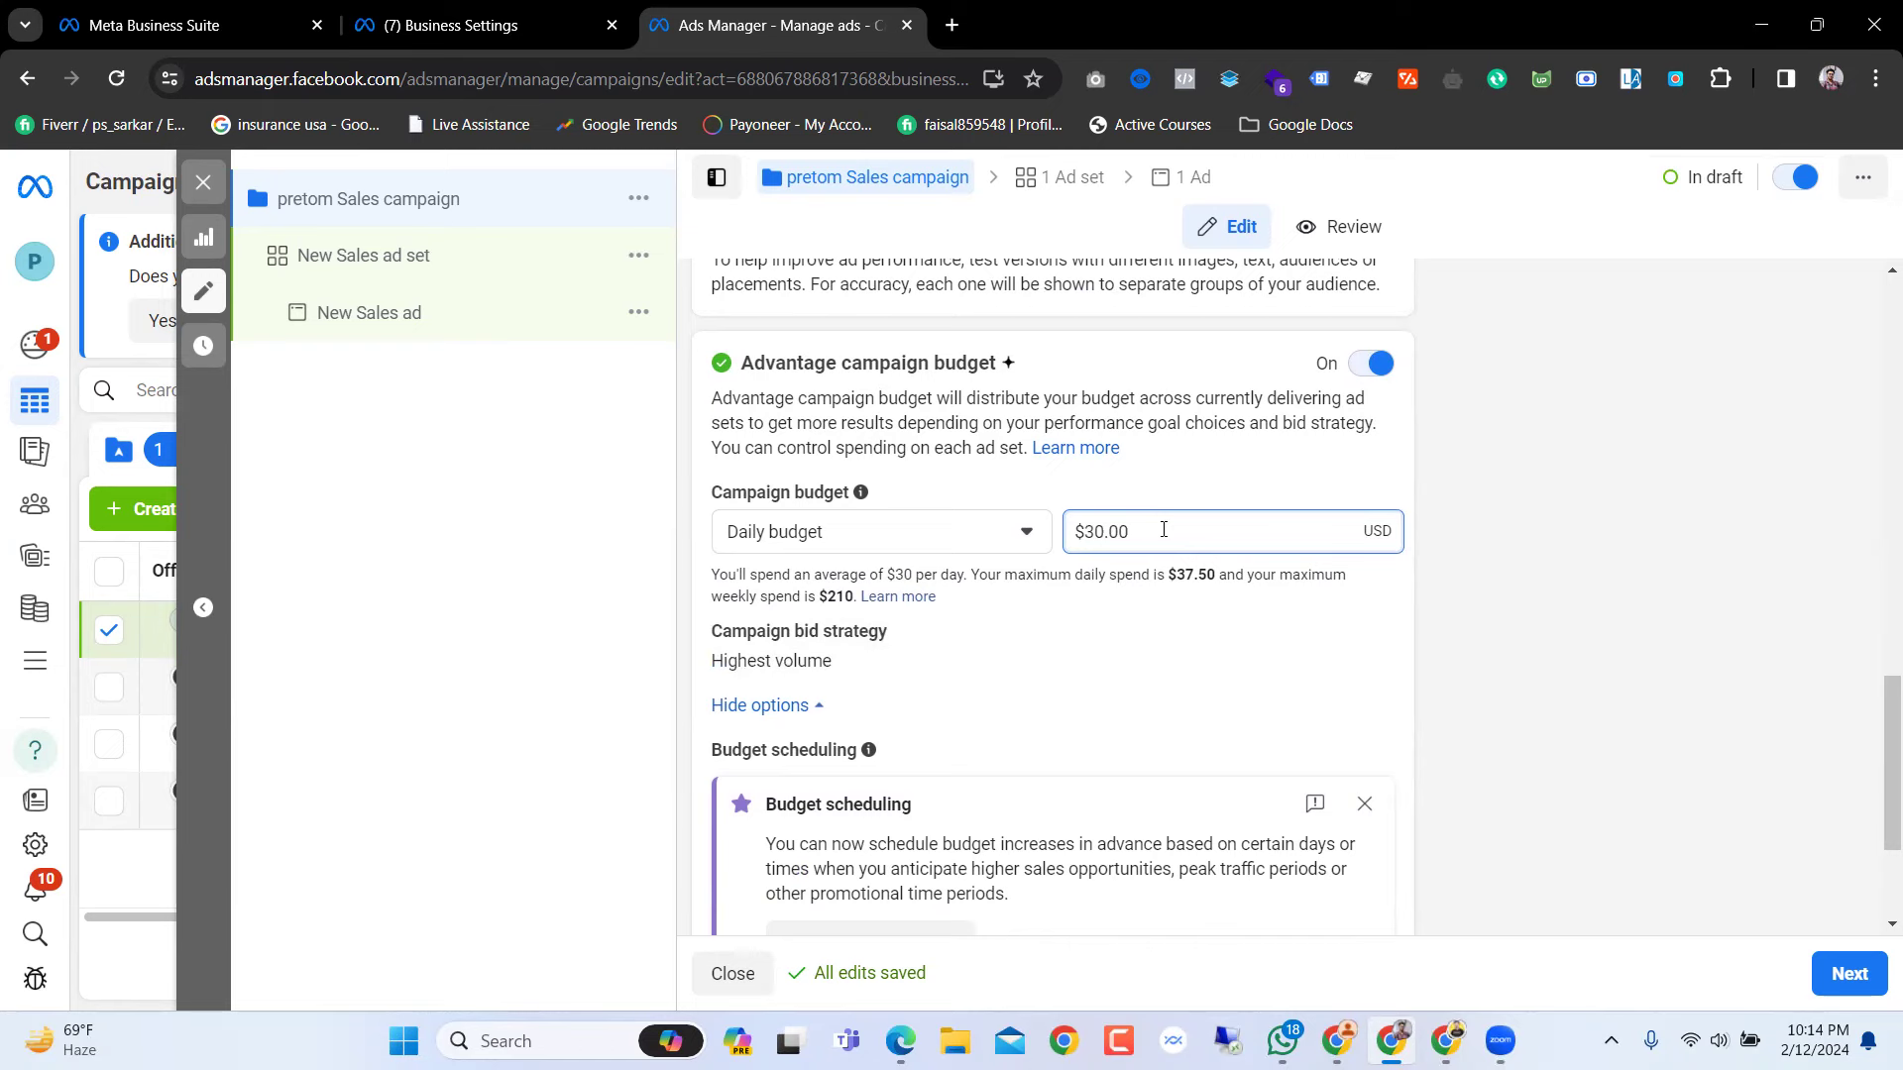
scroll(1163, 529, "down", 2)
scroll(1164, 529, "up", 3)
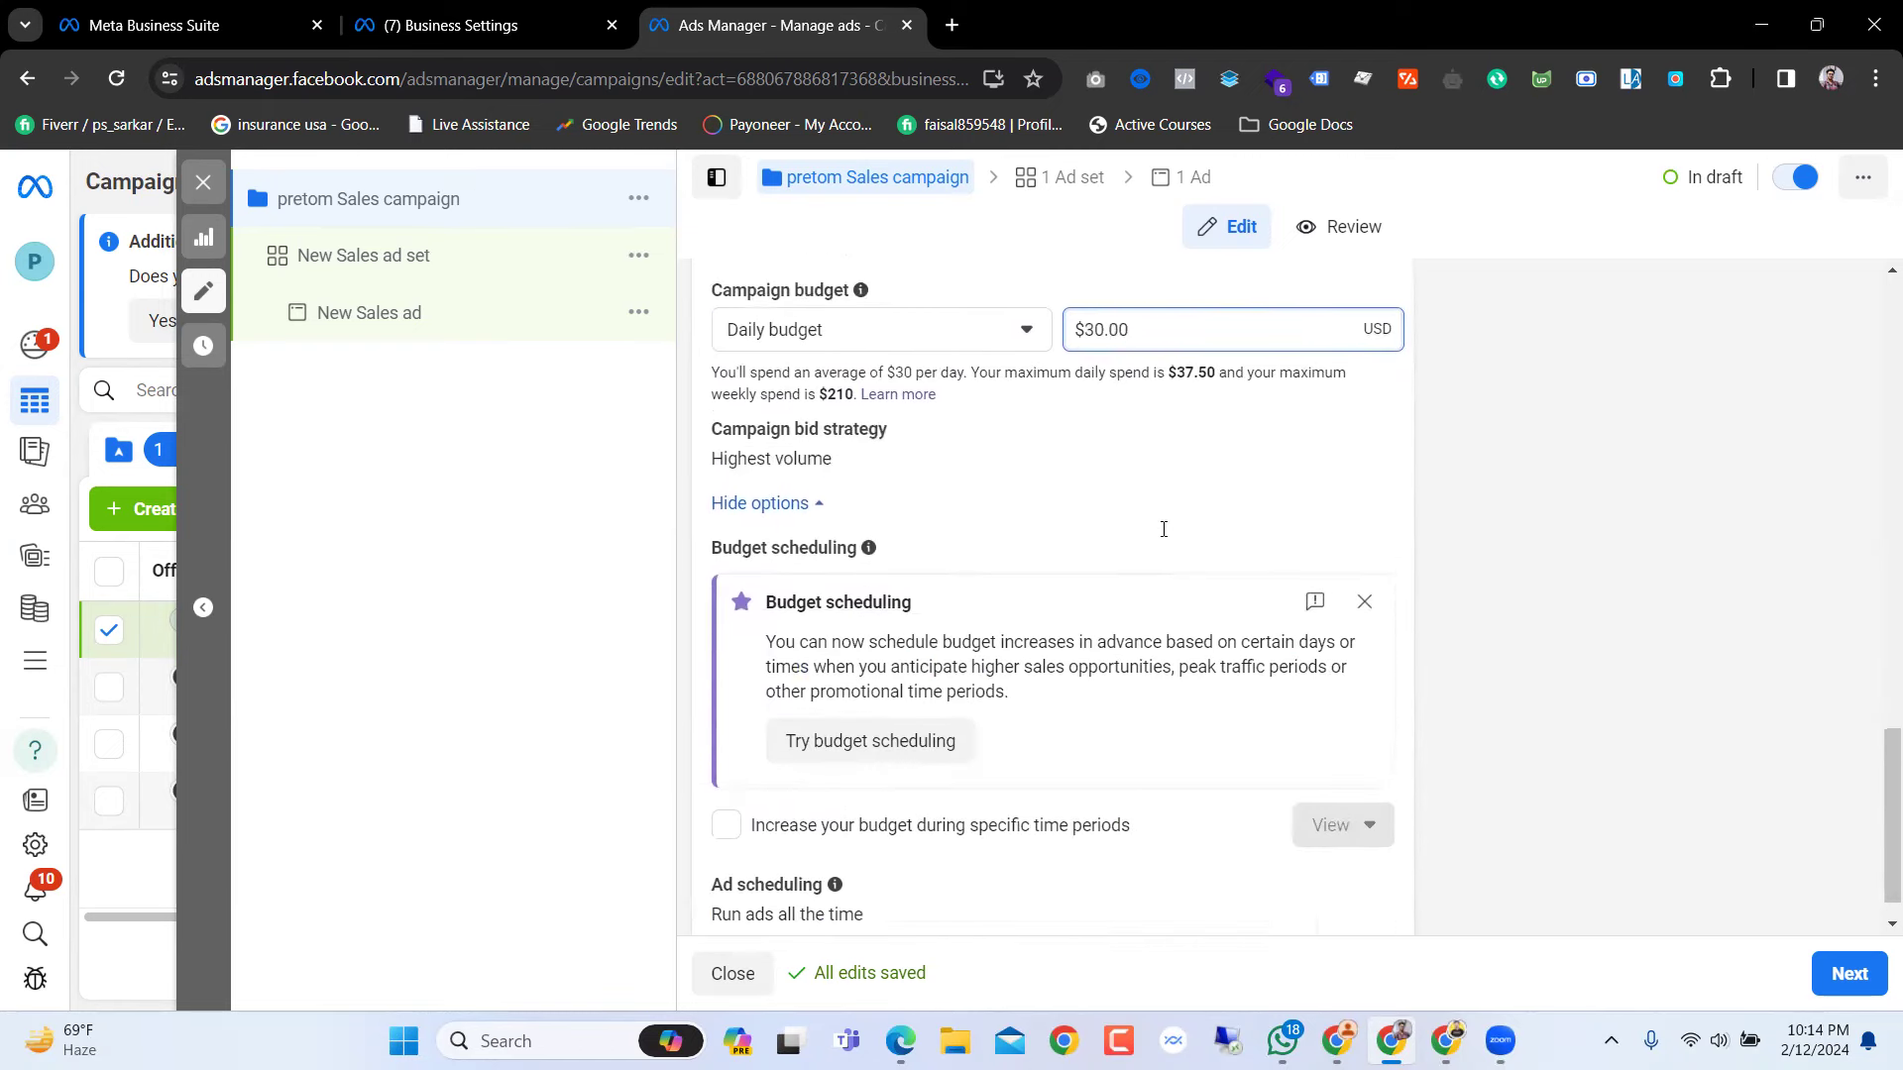
scroll(1164, 529, "down", 3)
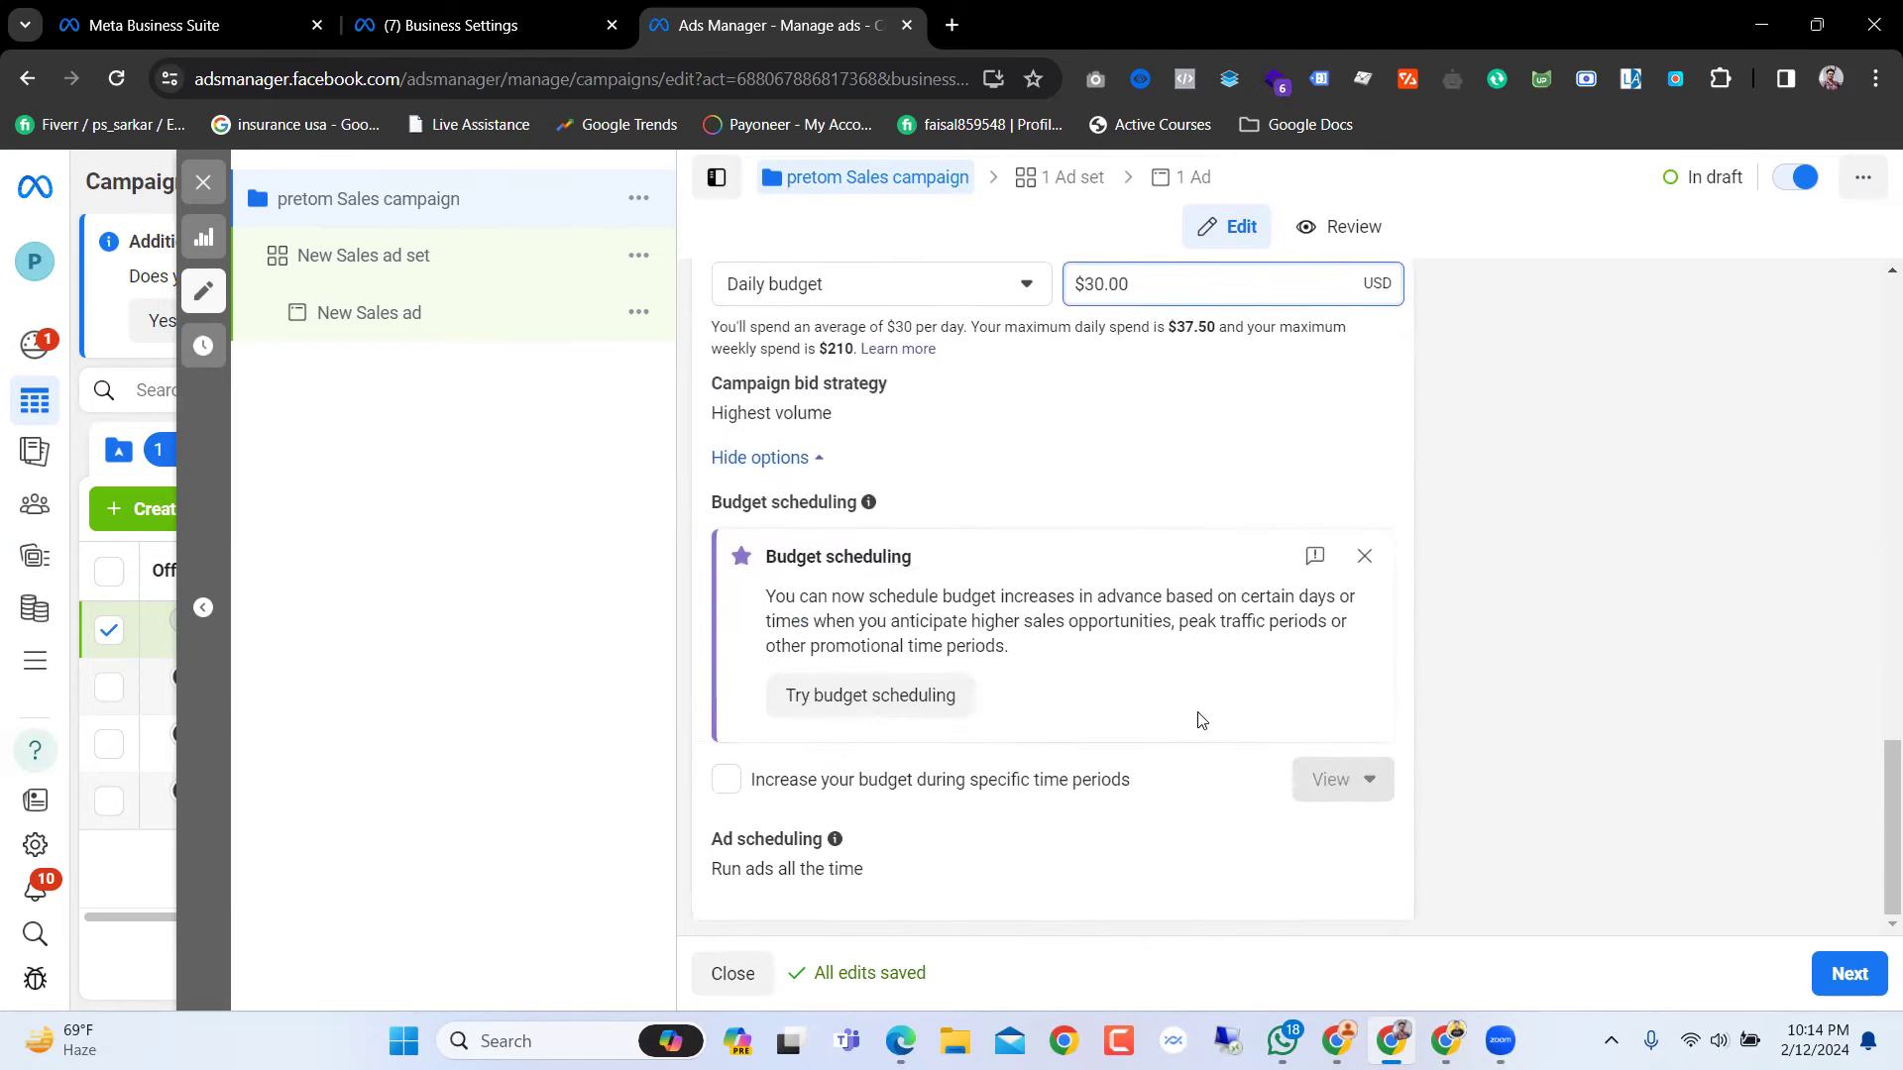
scroll(1202, 717, "up", 3)
scroll(1202, 718, "down", 3)
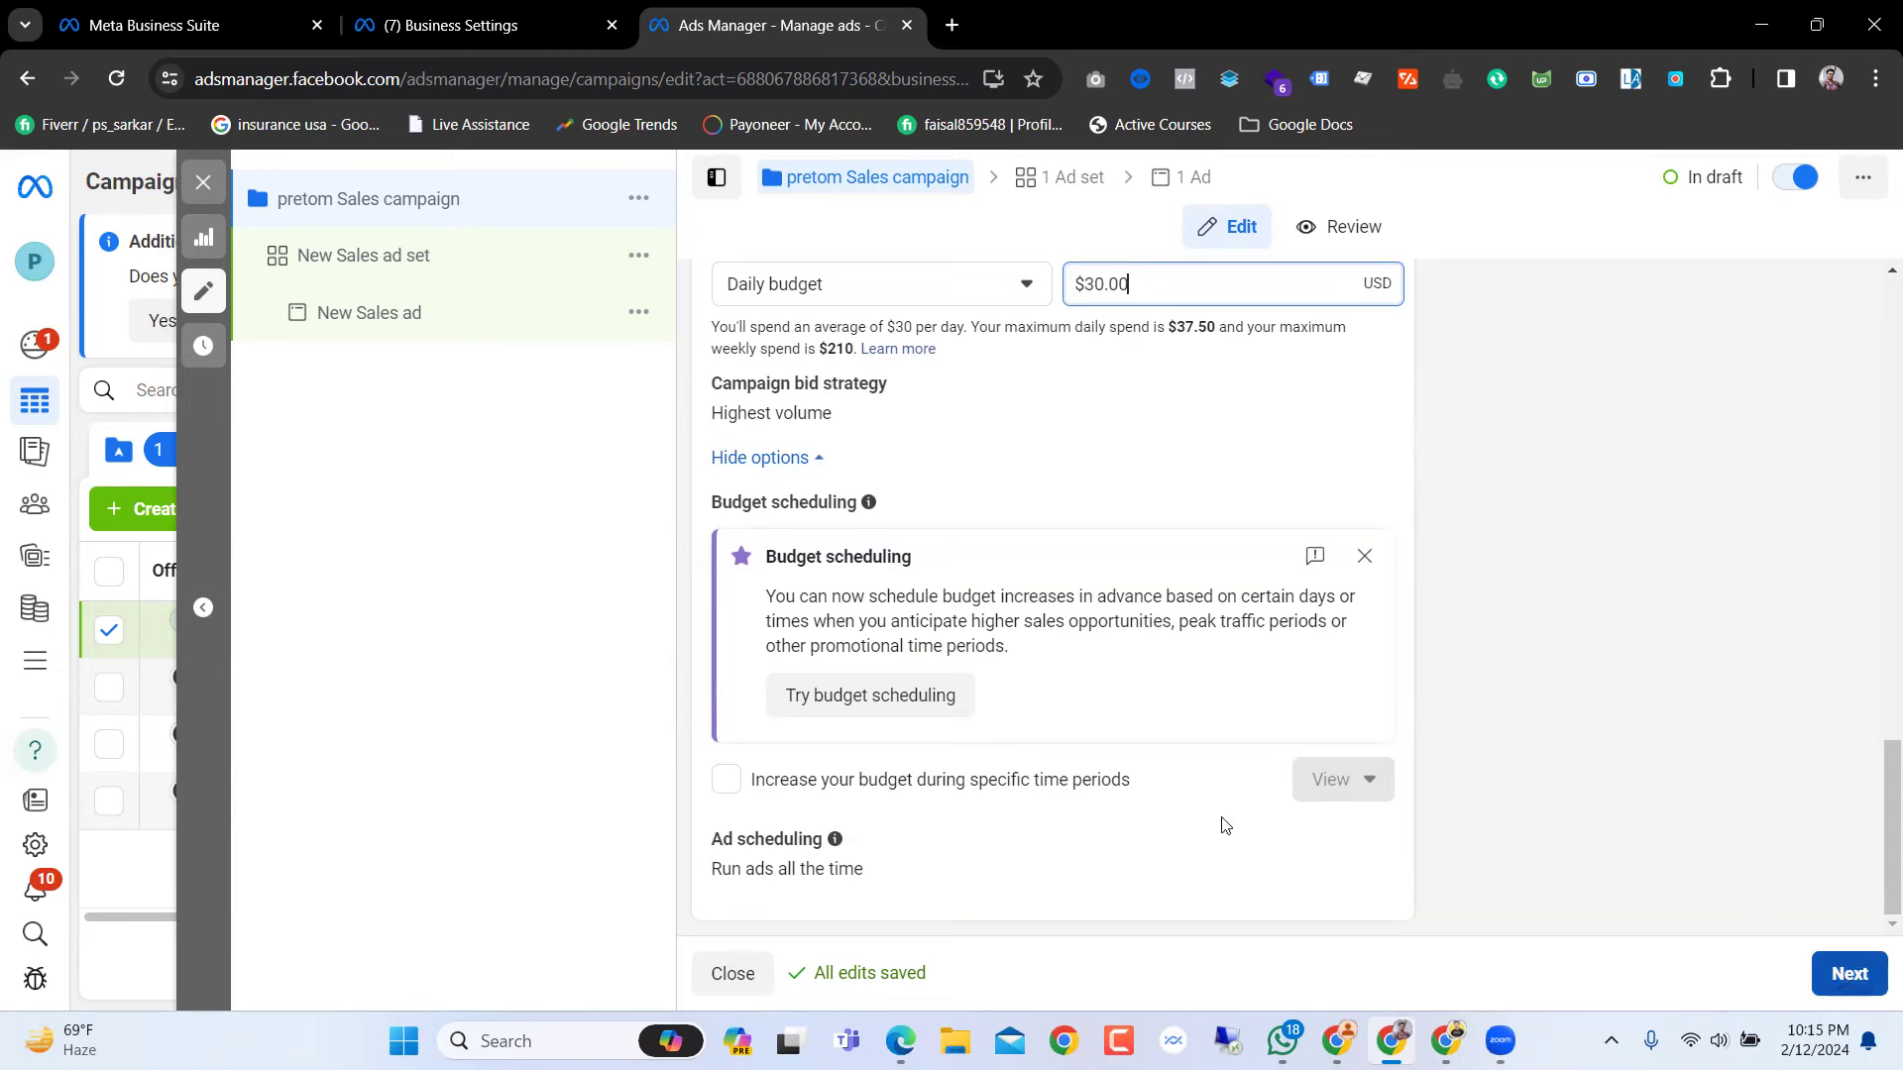
scroll(955, 684, "up", 8)
scroll(1223, 694, "down", 7)
Step: Continue to the ad set level and replace "New" in the ad set name with the person's first name, keeping "Sales ad set"
left_click(1853, 973)
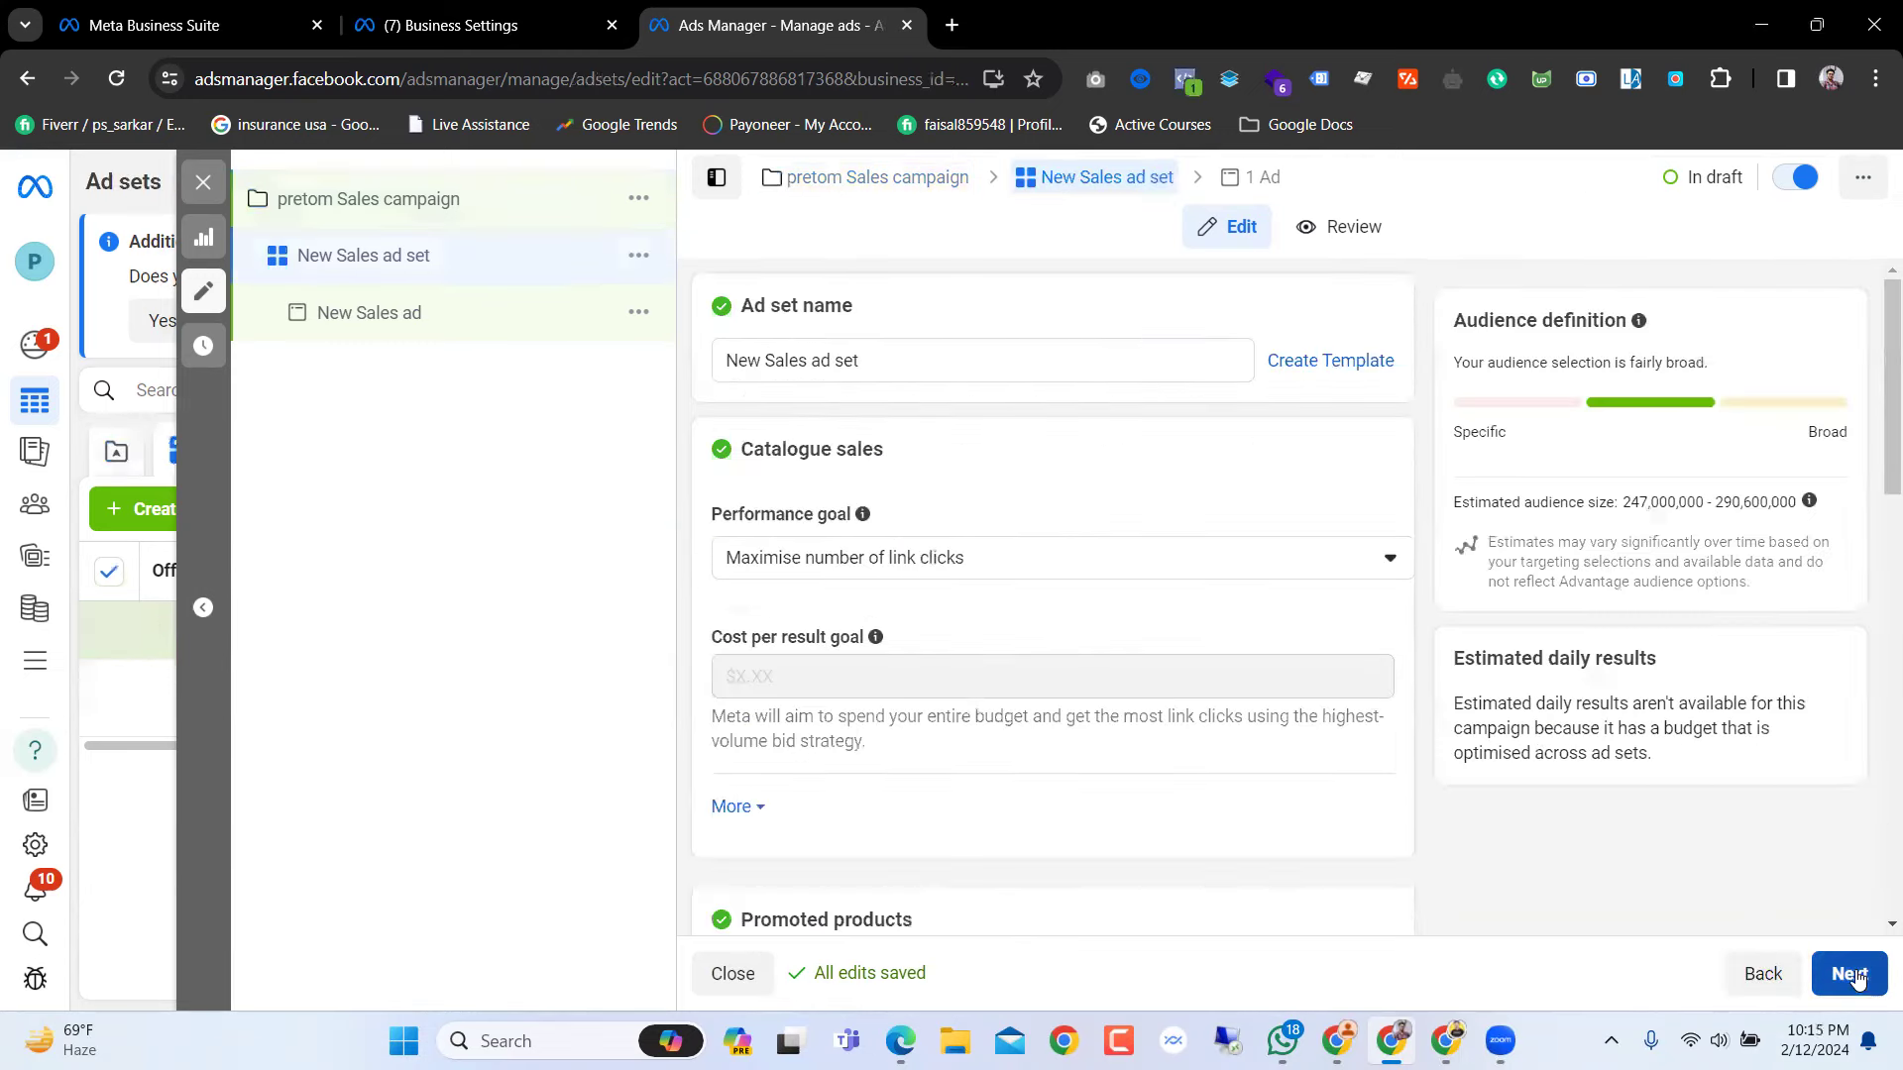
scroll(958, 507, "down", 1)
scroll(957, 507, "down", 3)
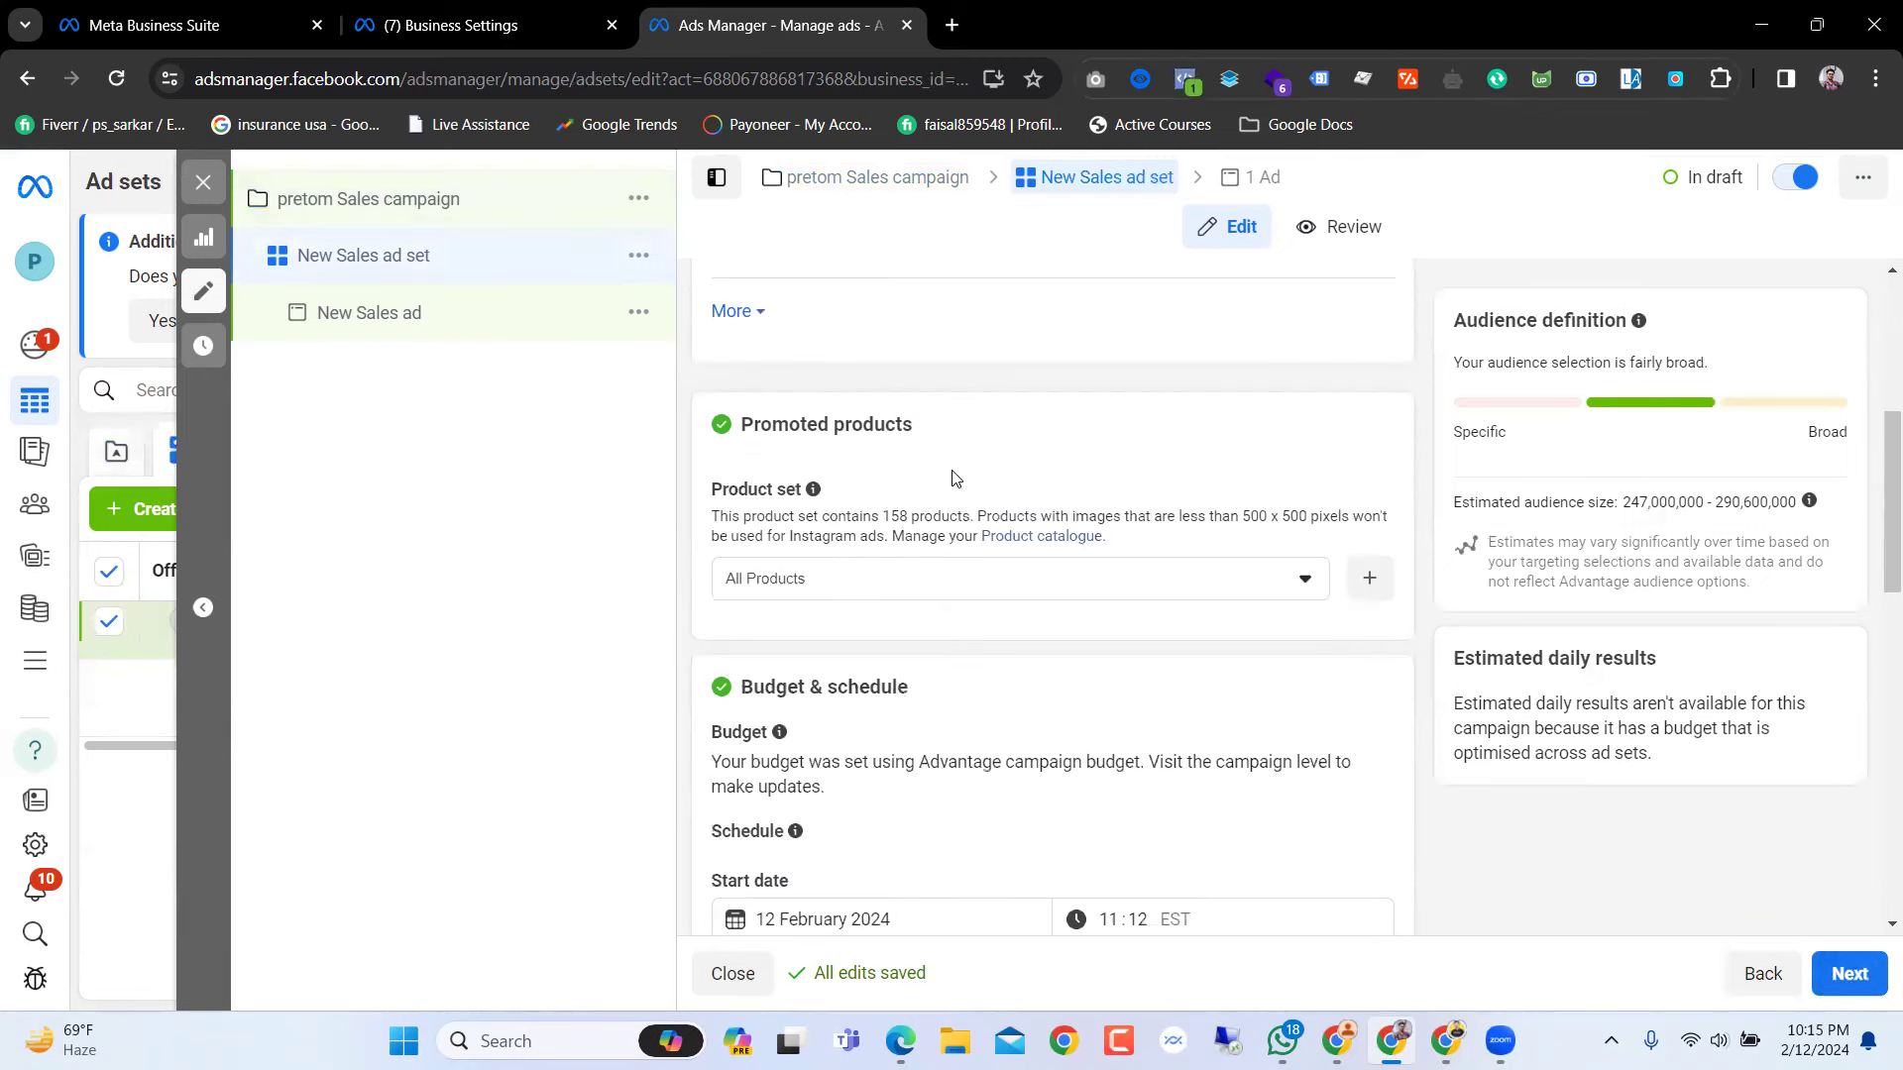
scroll(954, 480, "up", 4)
double_click(767, 360)
left_click(759, 360)
key("BackSpace")
key("BackSpace")
key("BackSpace")
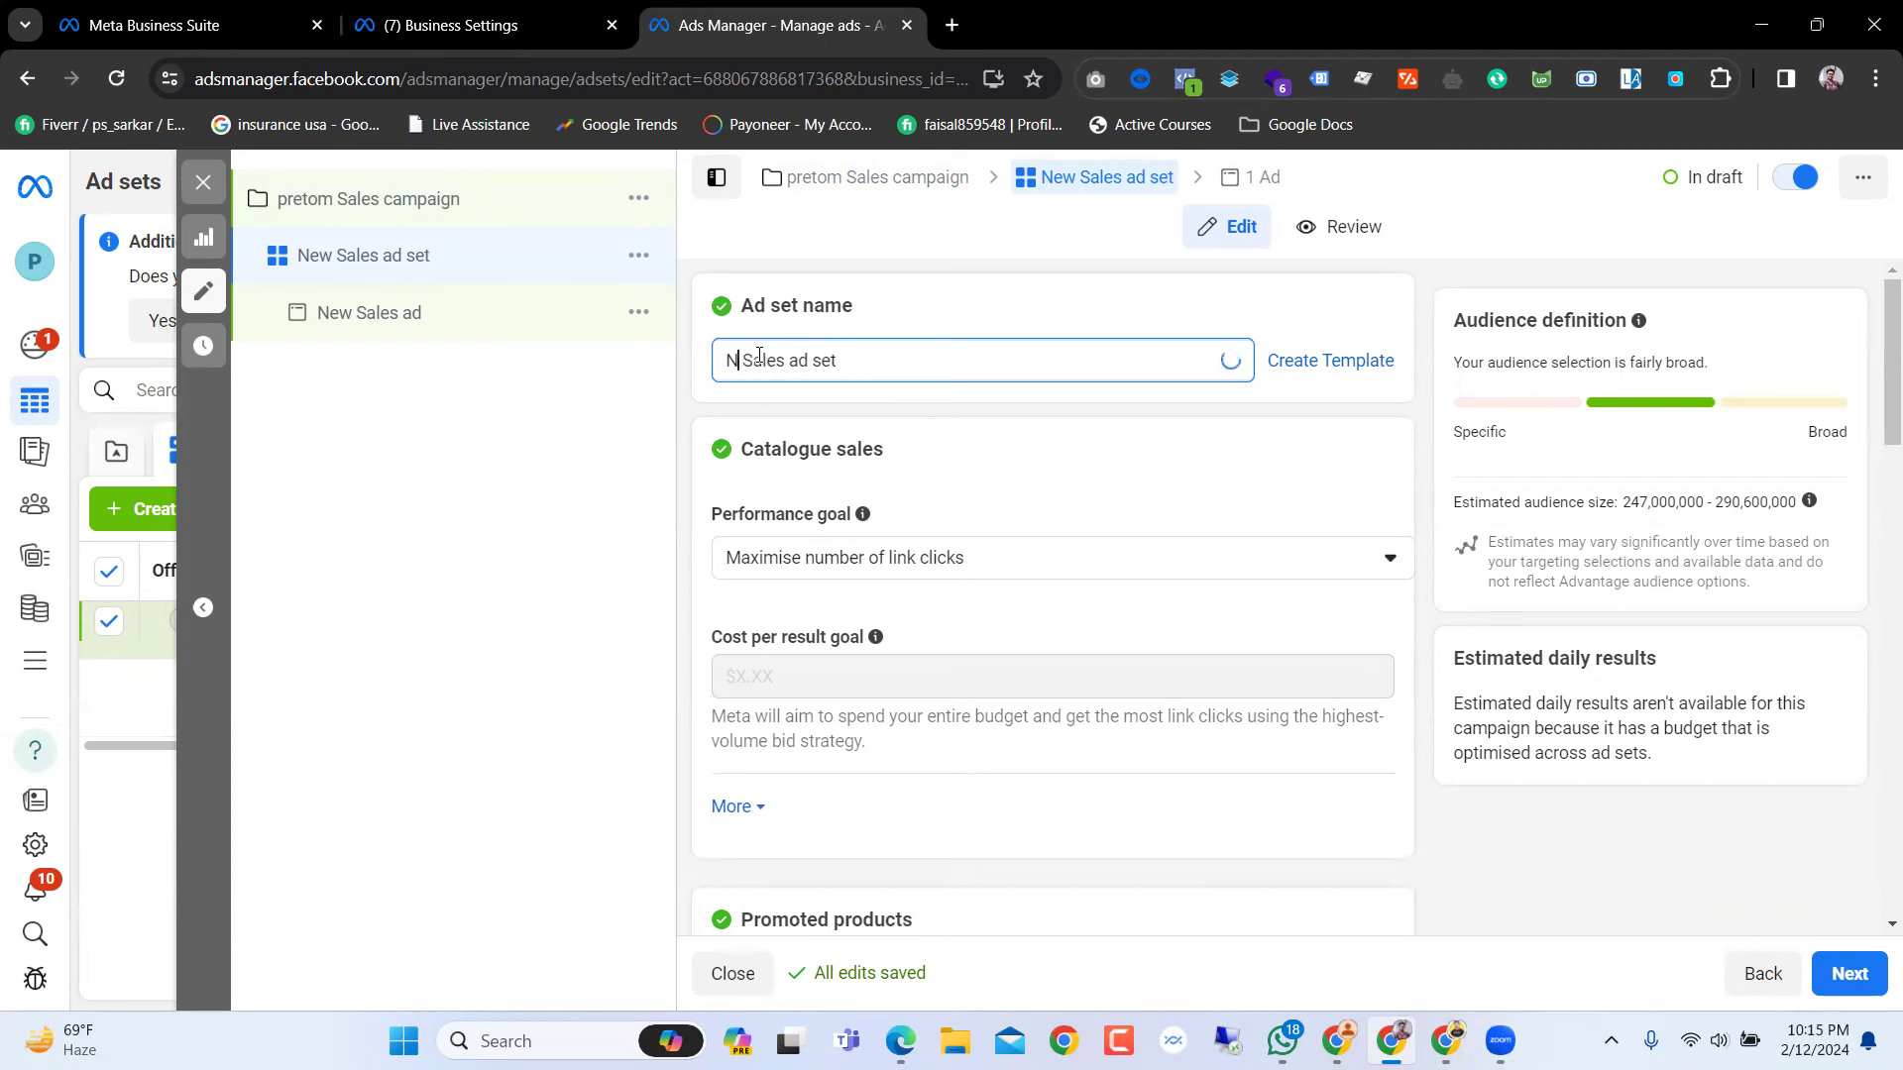
type("pre")
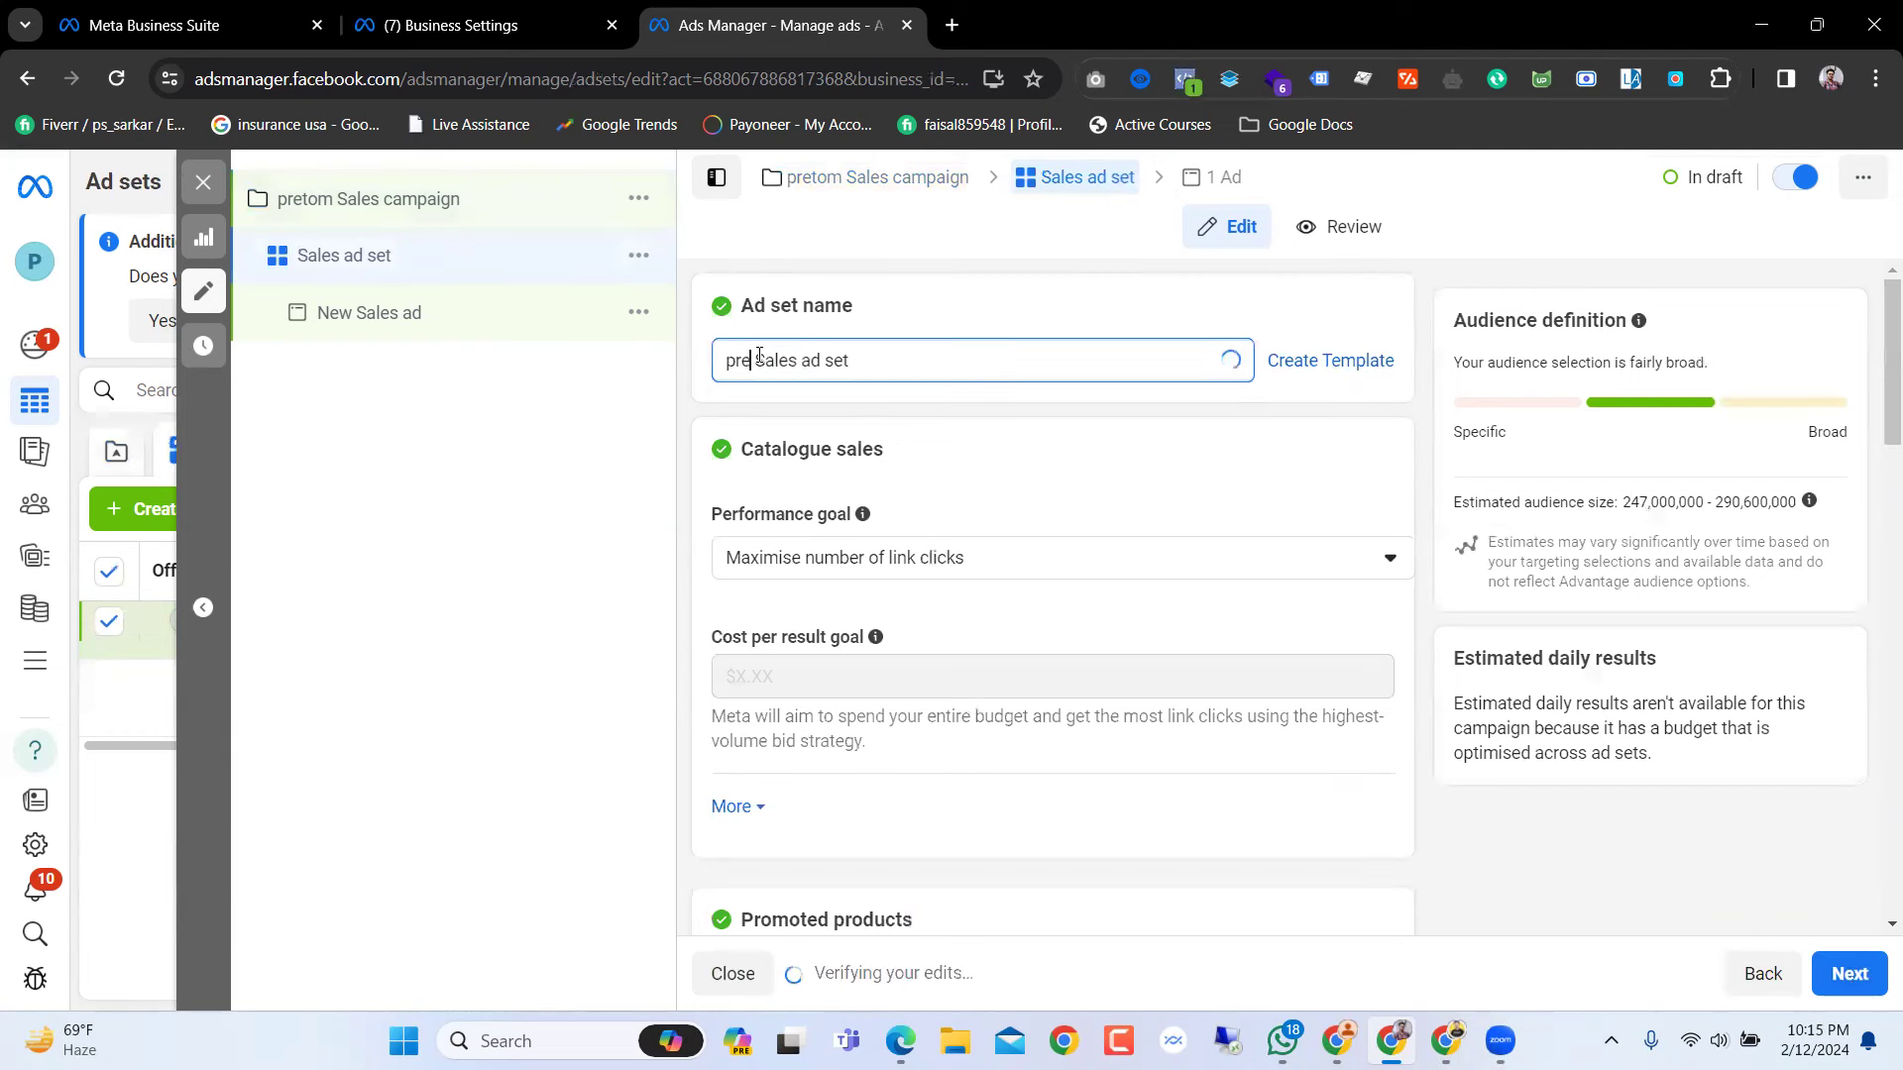
type("tom")
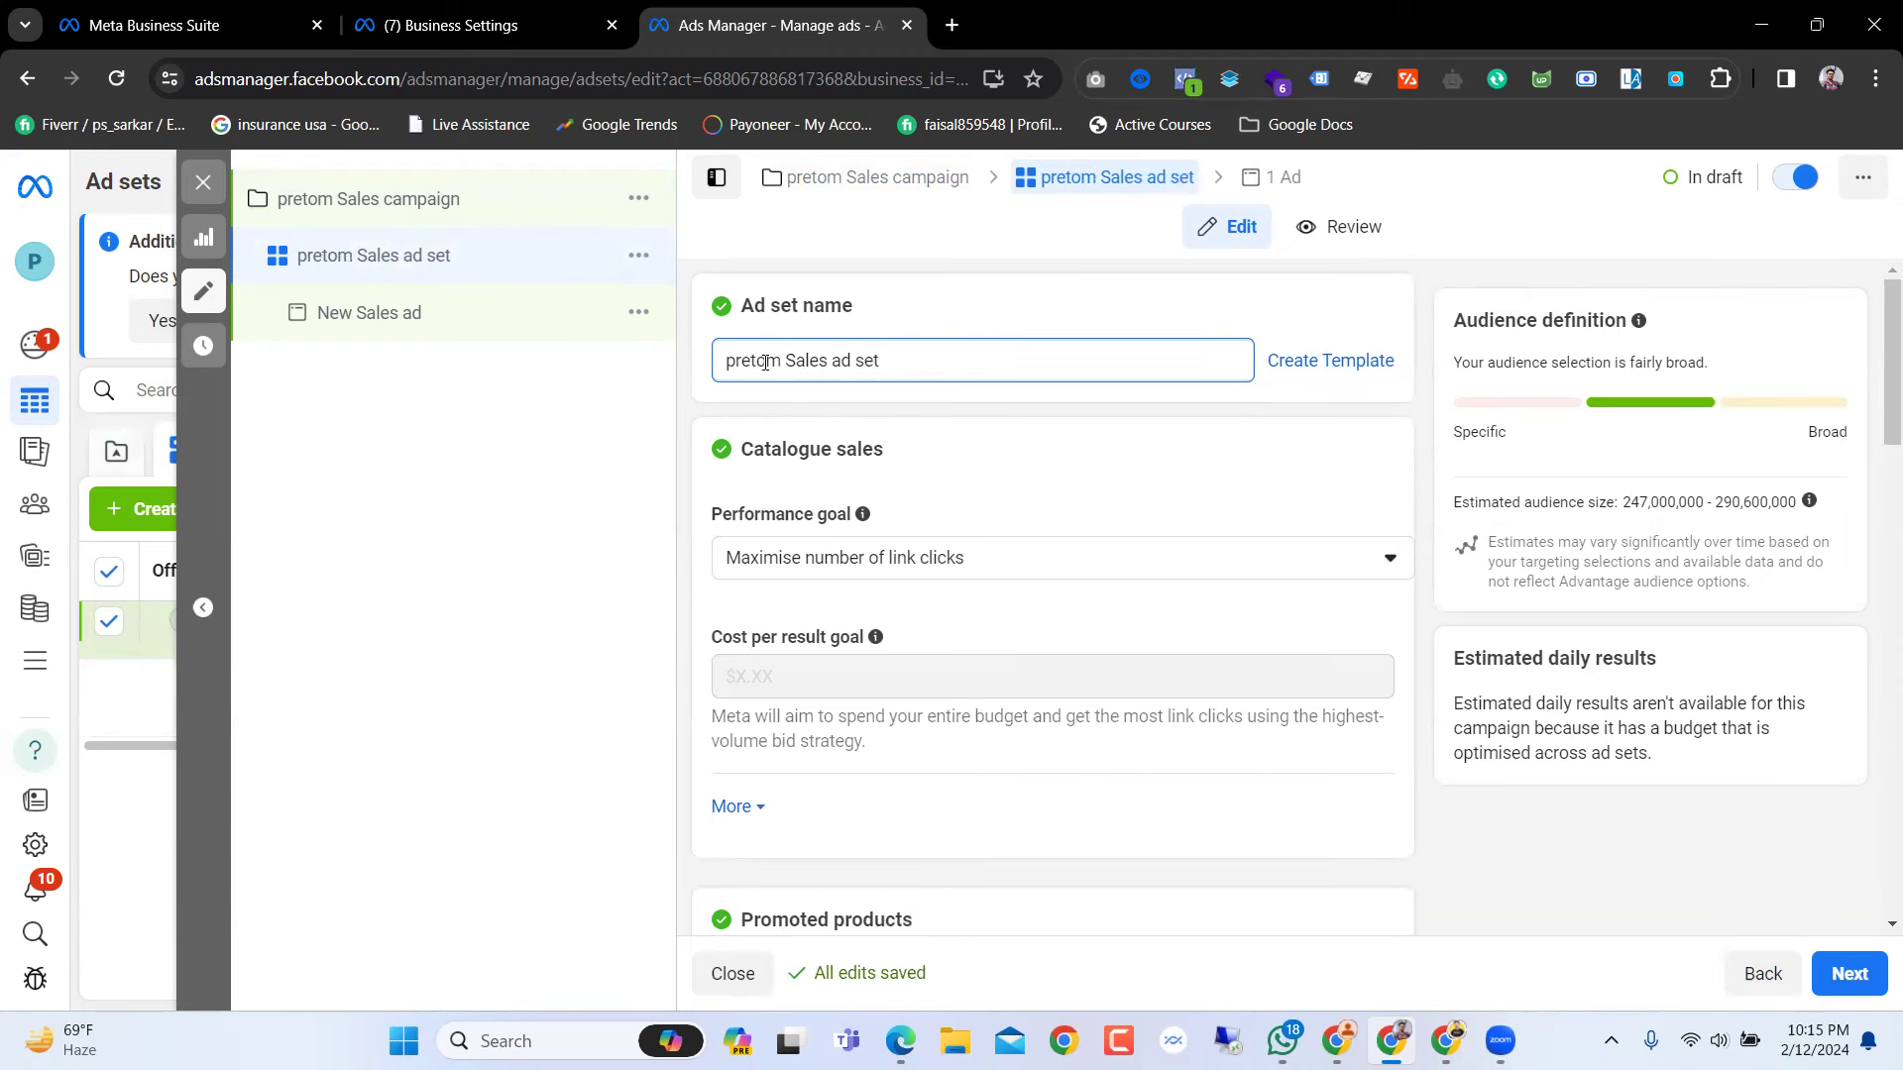
Step: Set the ad set's performance goal to Maximise number of conversions
scroll(918, 367, "down", 1)
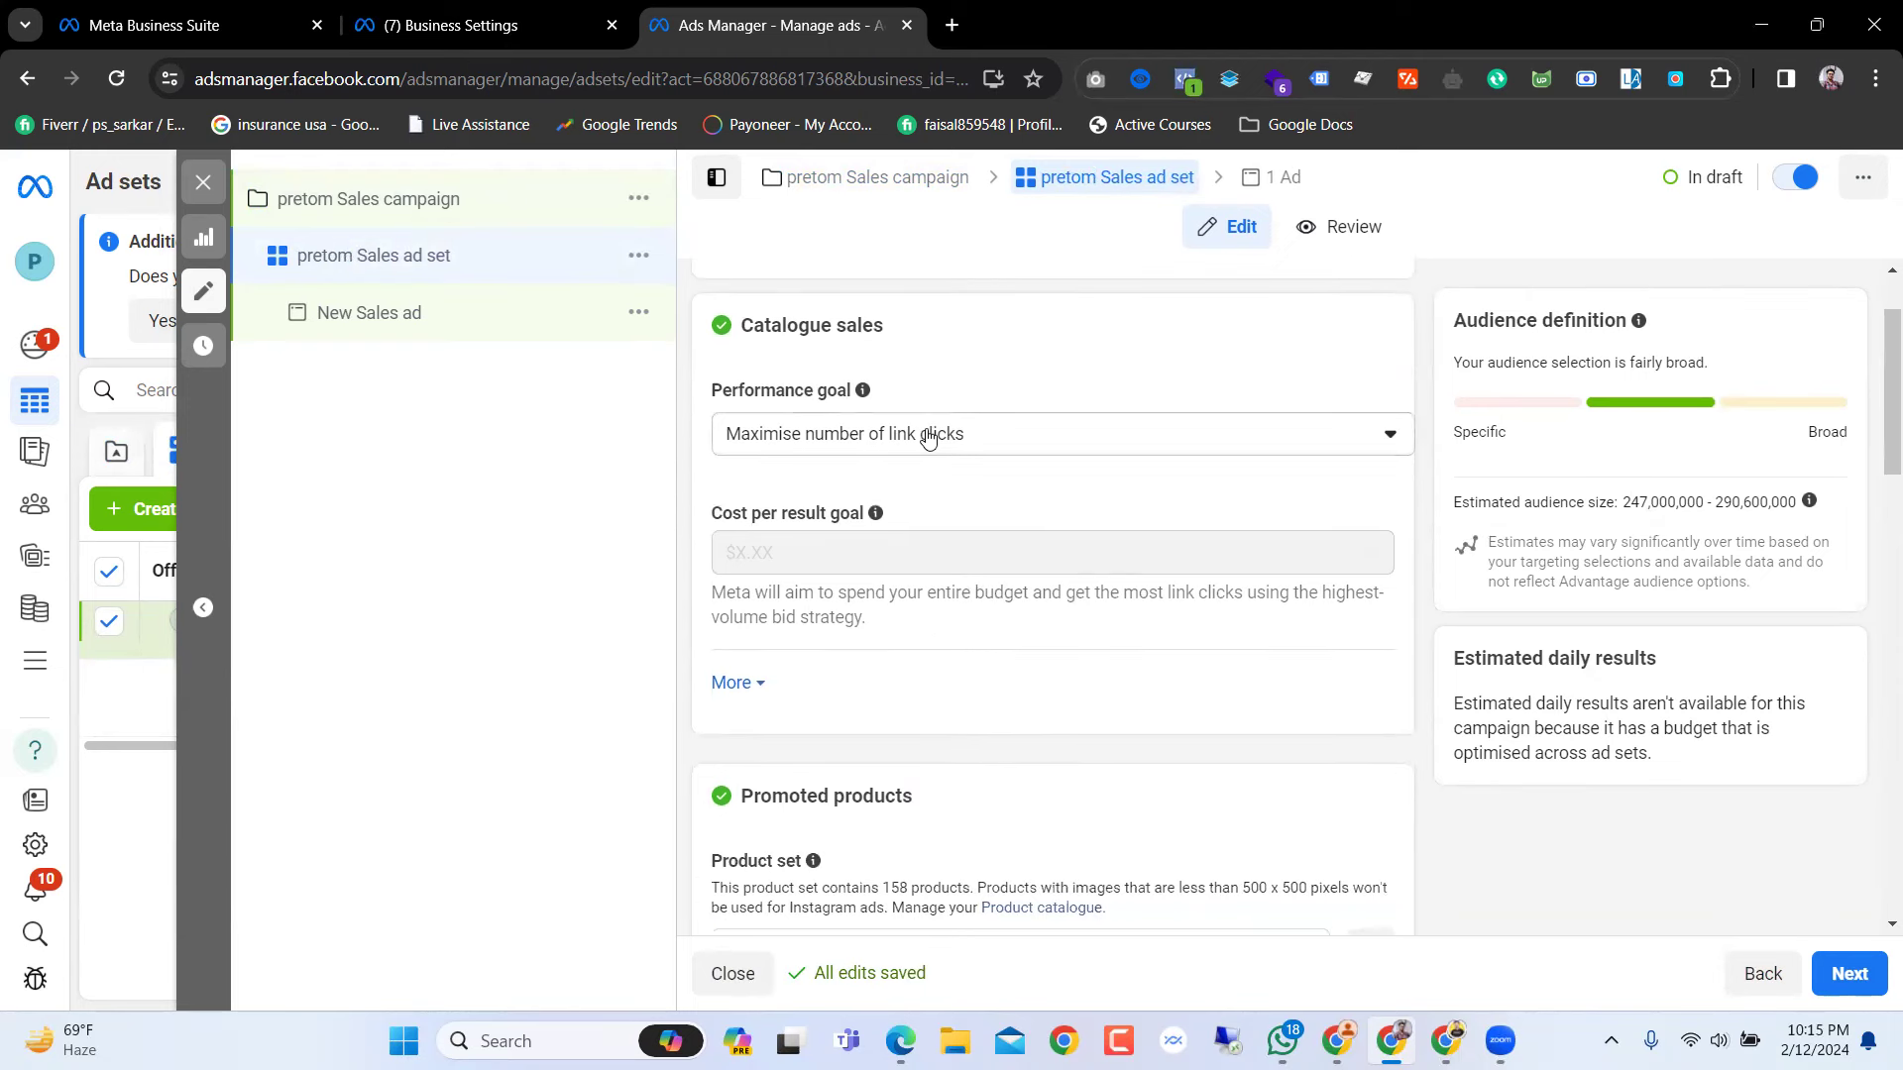
left_click(972, 440)
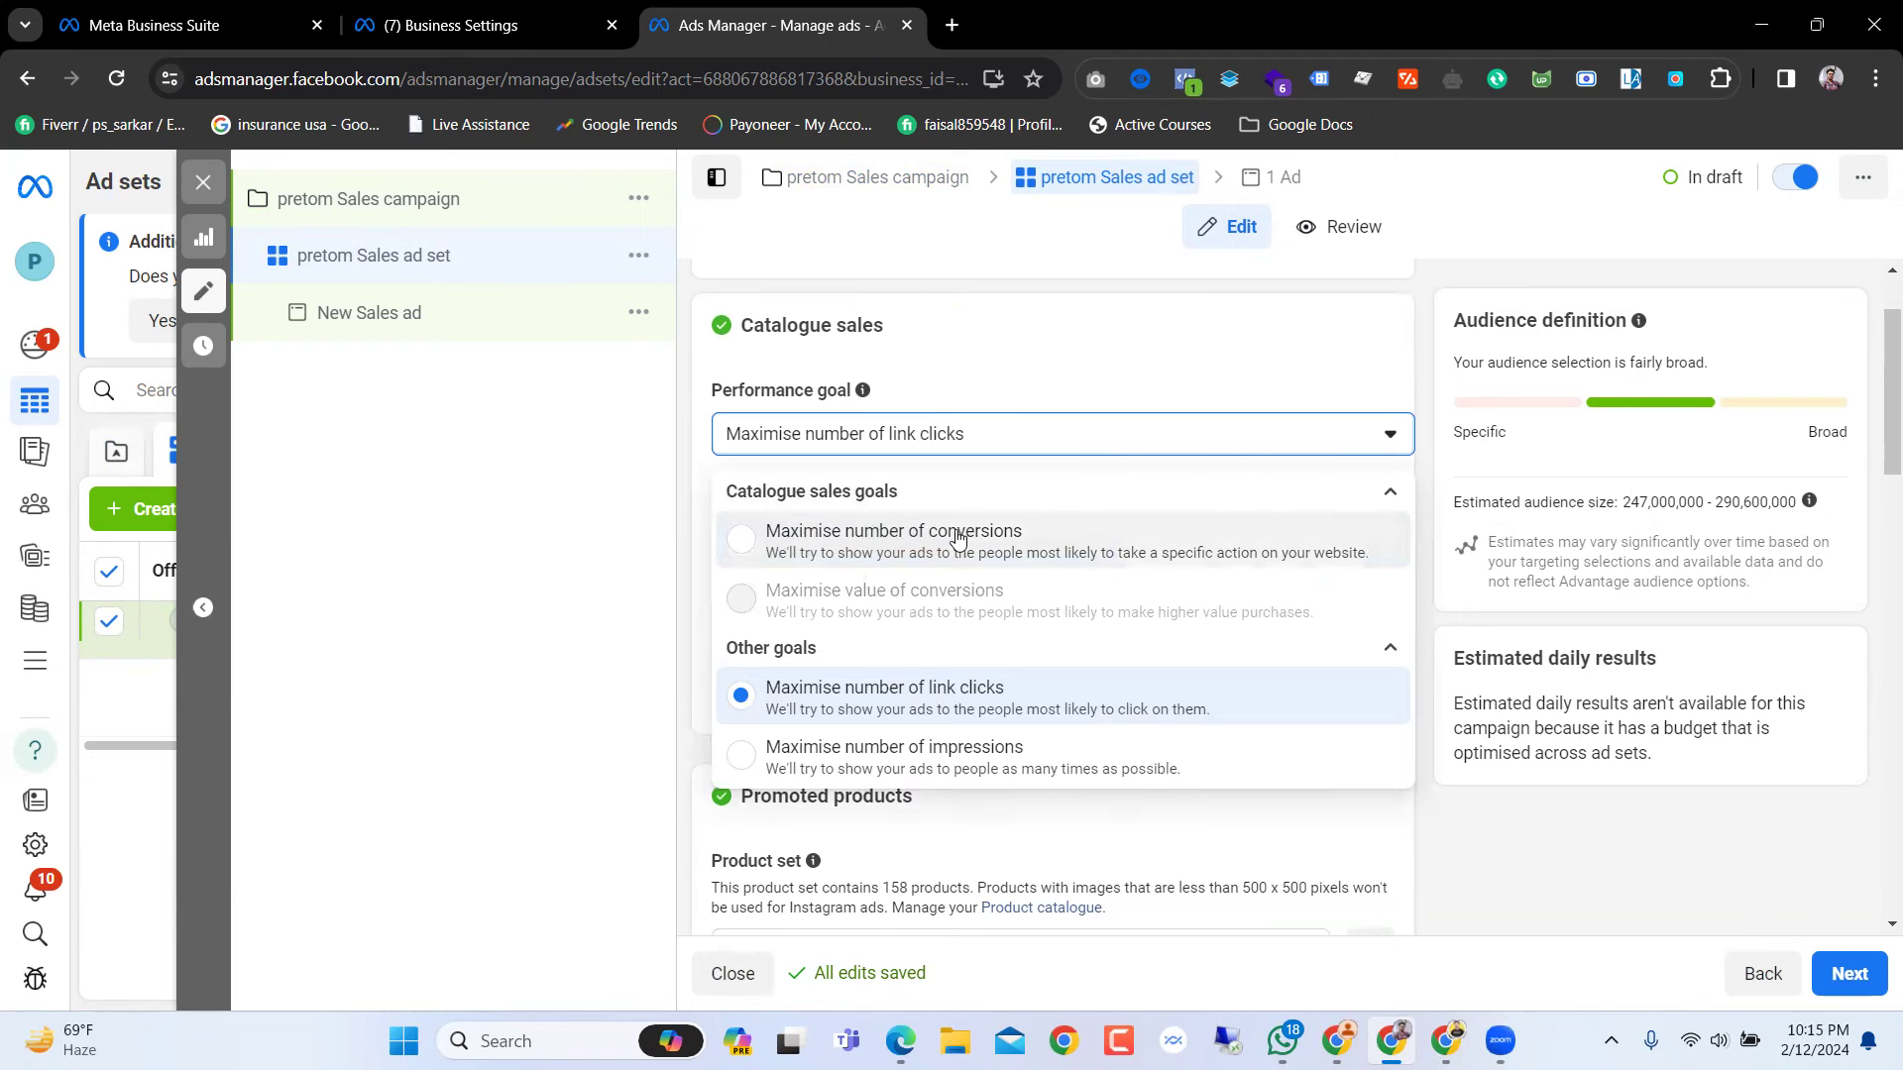
left_click(1019, 540)
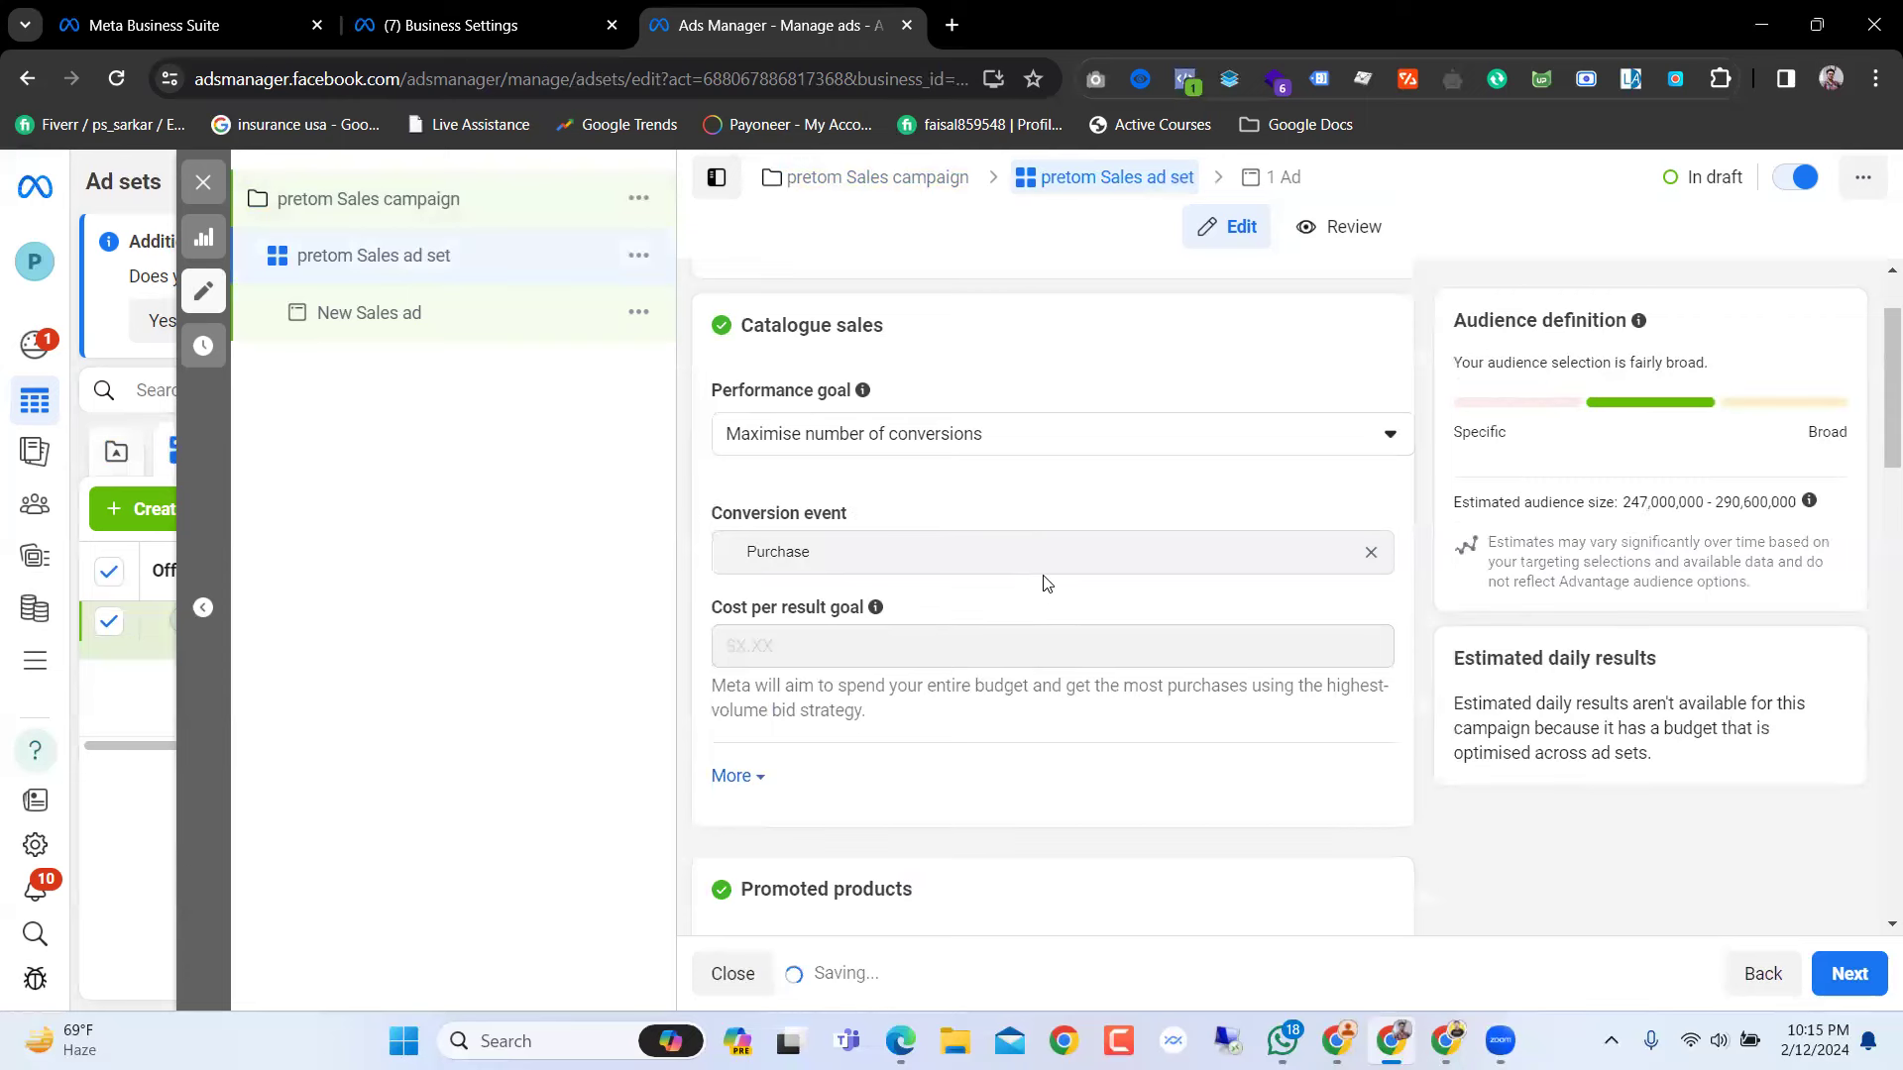
Step: Examine the ad set's conversion event, cost per result goal and promoted product set choices
scroll(1046, 584, "down", 3)
scroll(743, 614, "down", 1)
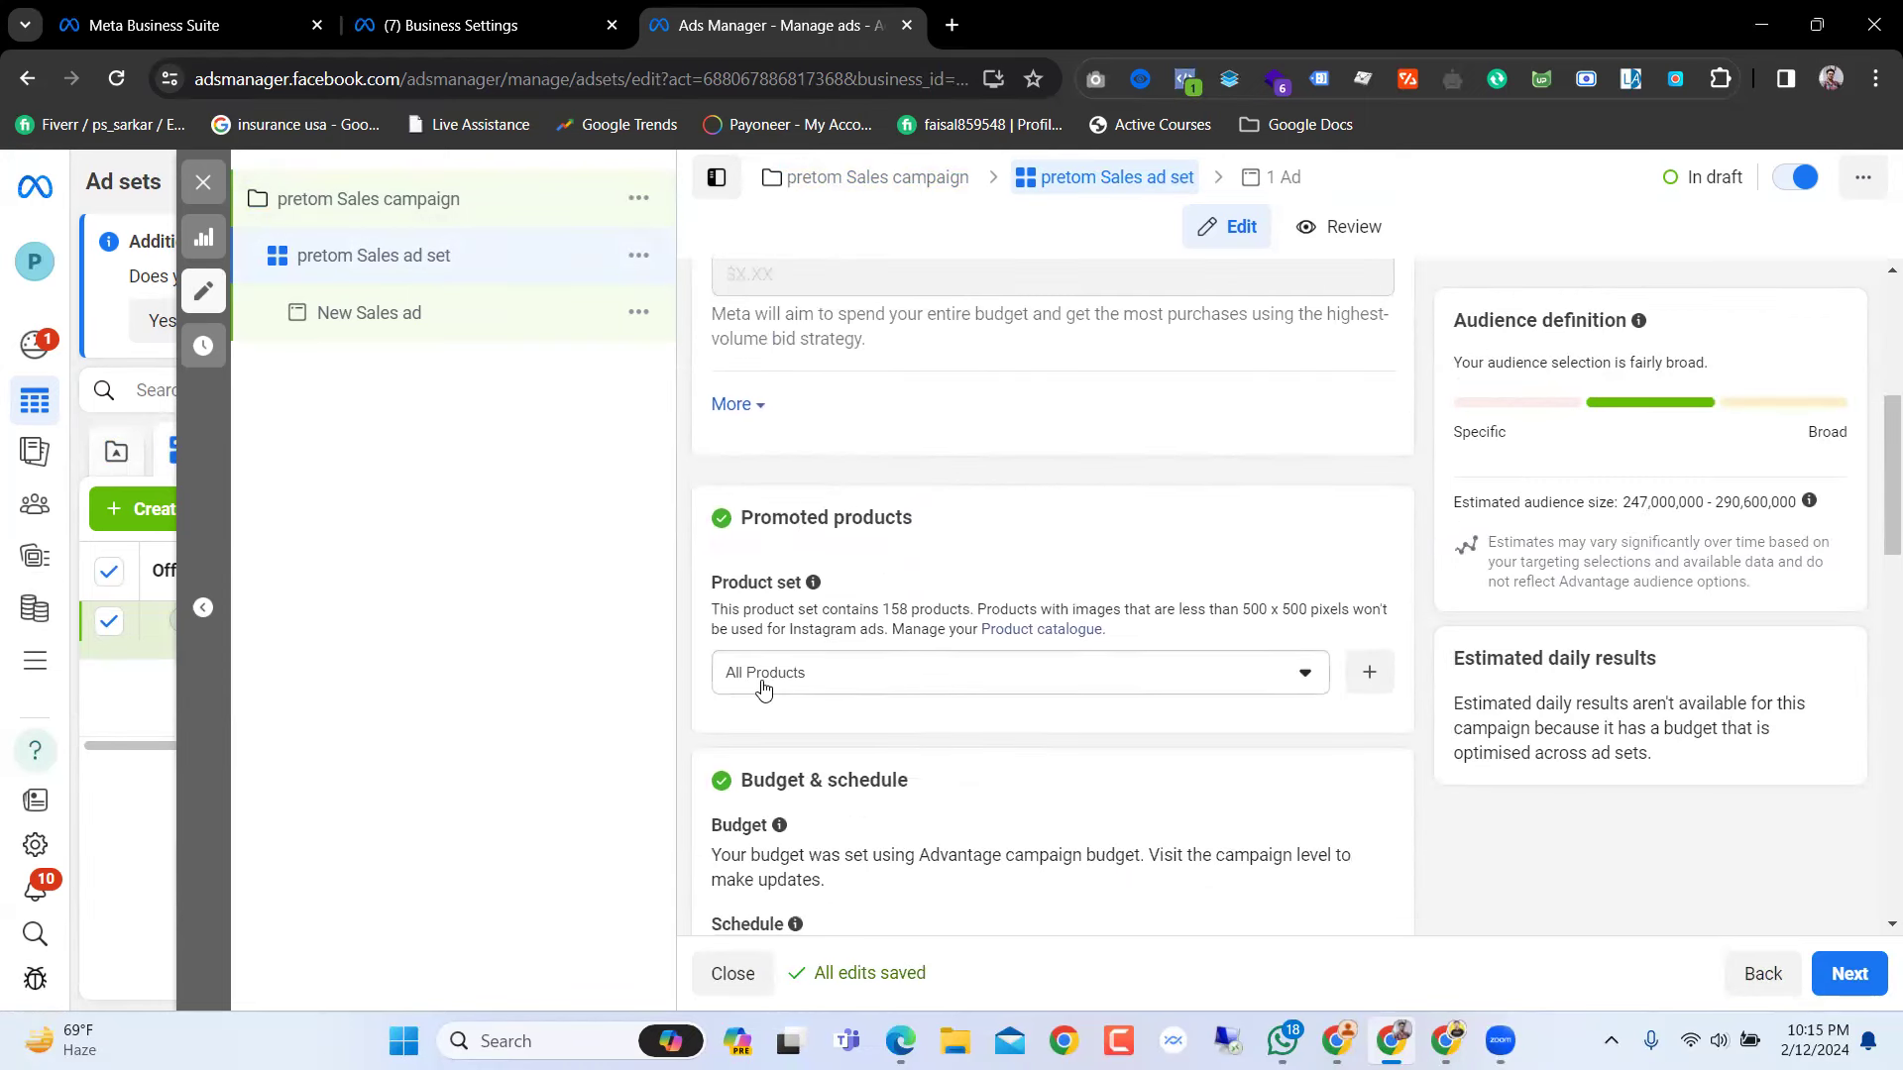
scroll(1117, 587, "down", 3)
scroll(1117, 586, "up", 2)
scroll(1117, 587, "up", 1)
left_click(1247, 675)
left_click(1240, 671)
scroll(1024, 662, "up", 5)
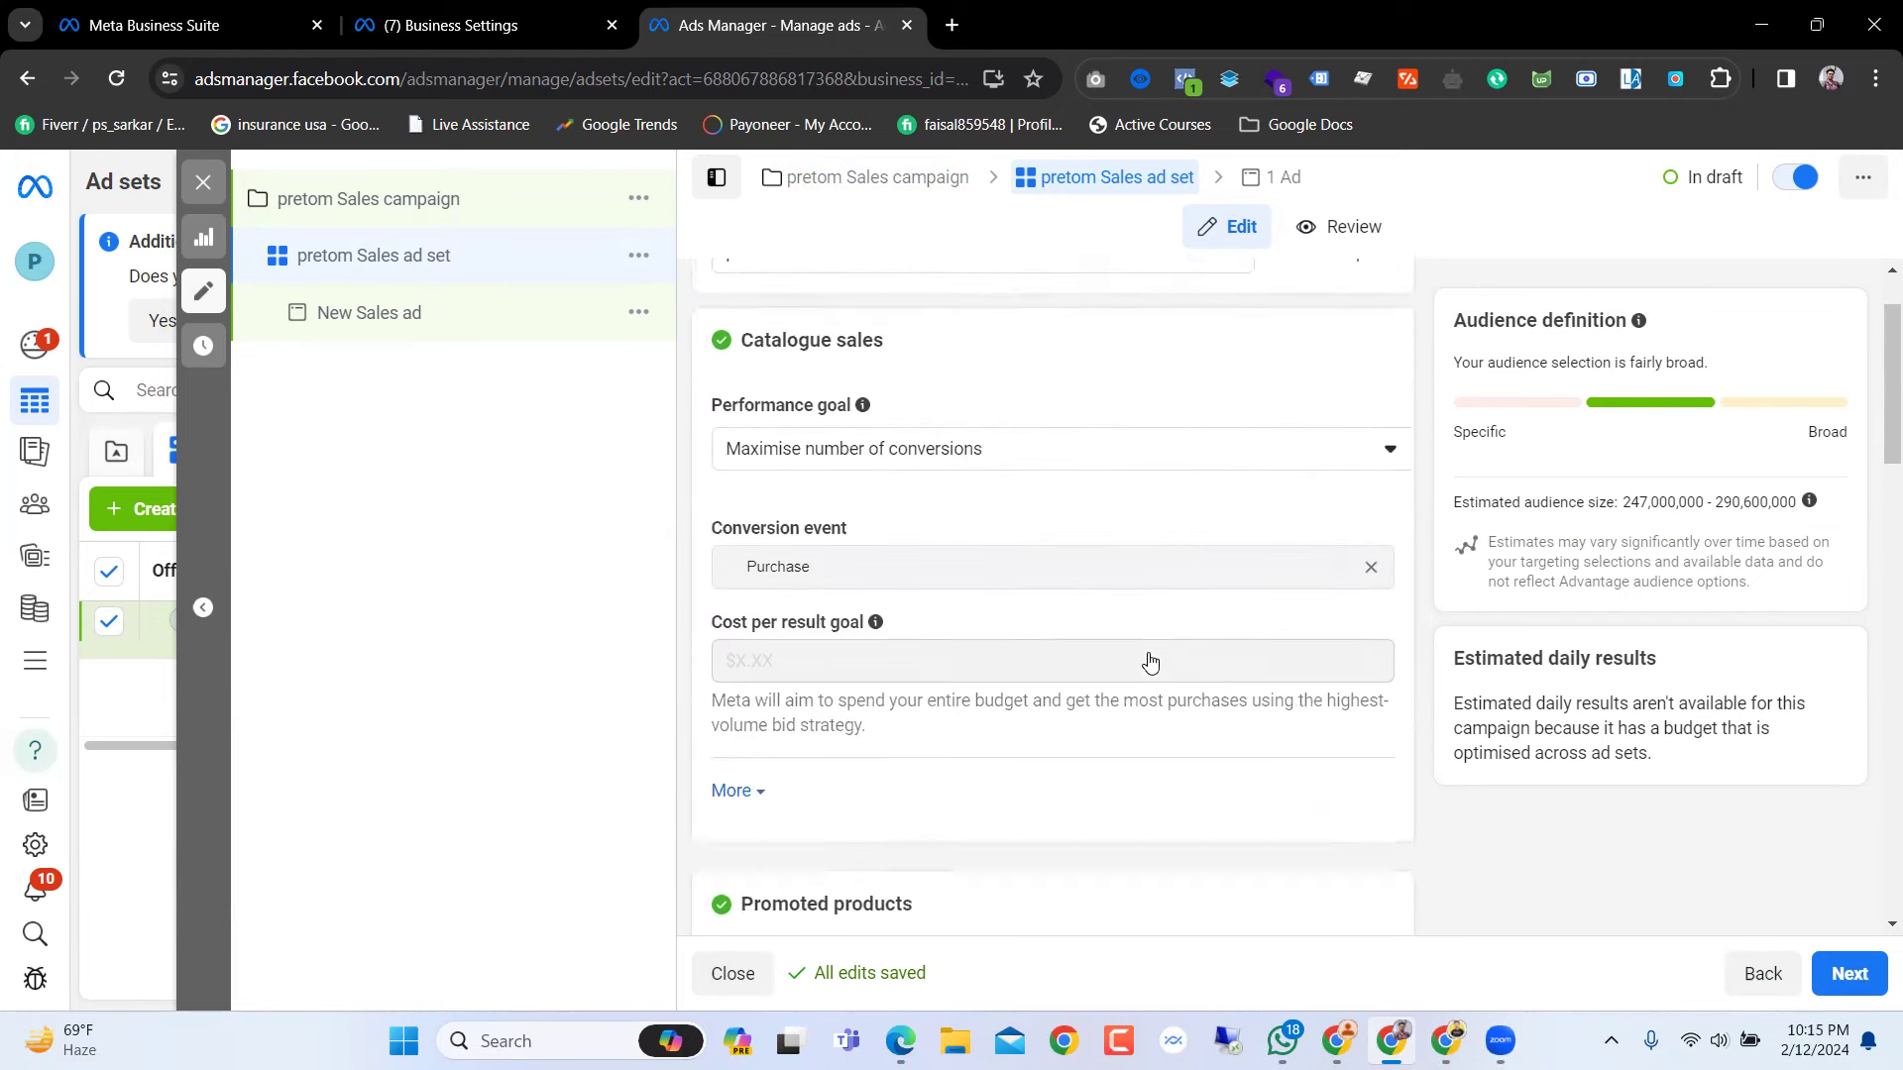
scroll(996, 662, "down", 4)
scroll(993, 656, "up", 3)
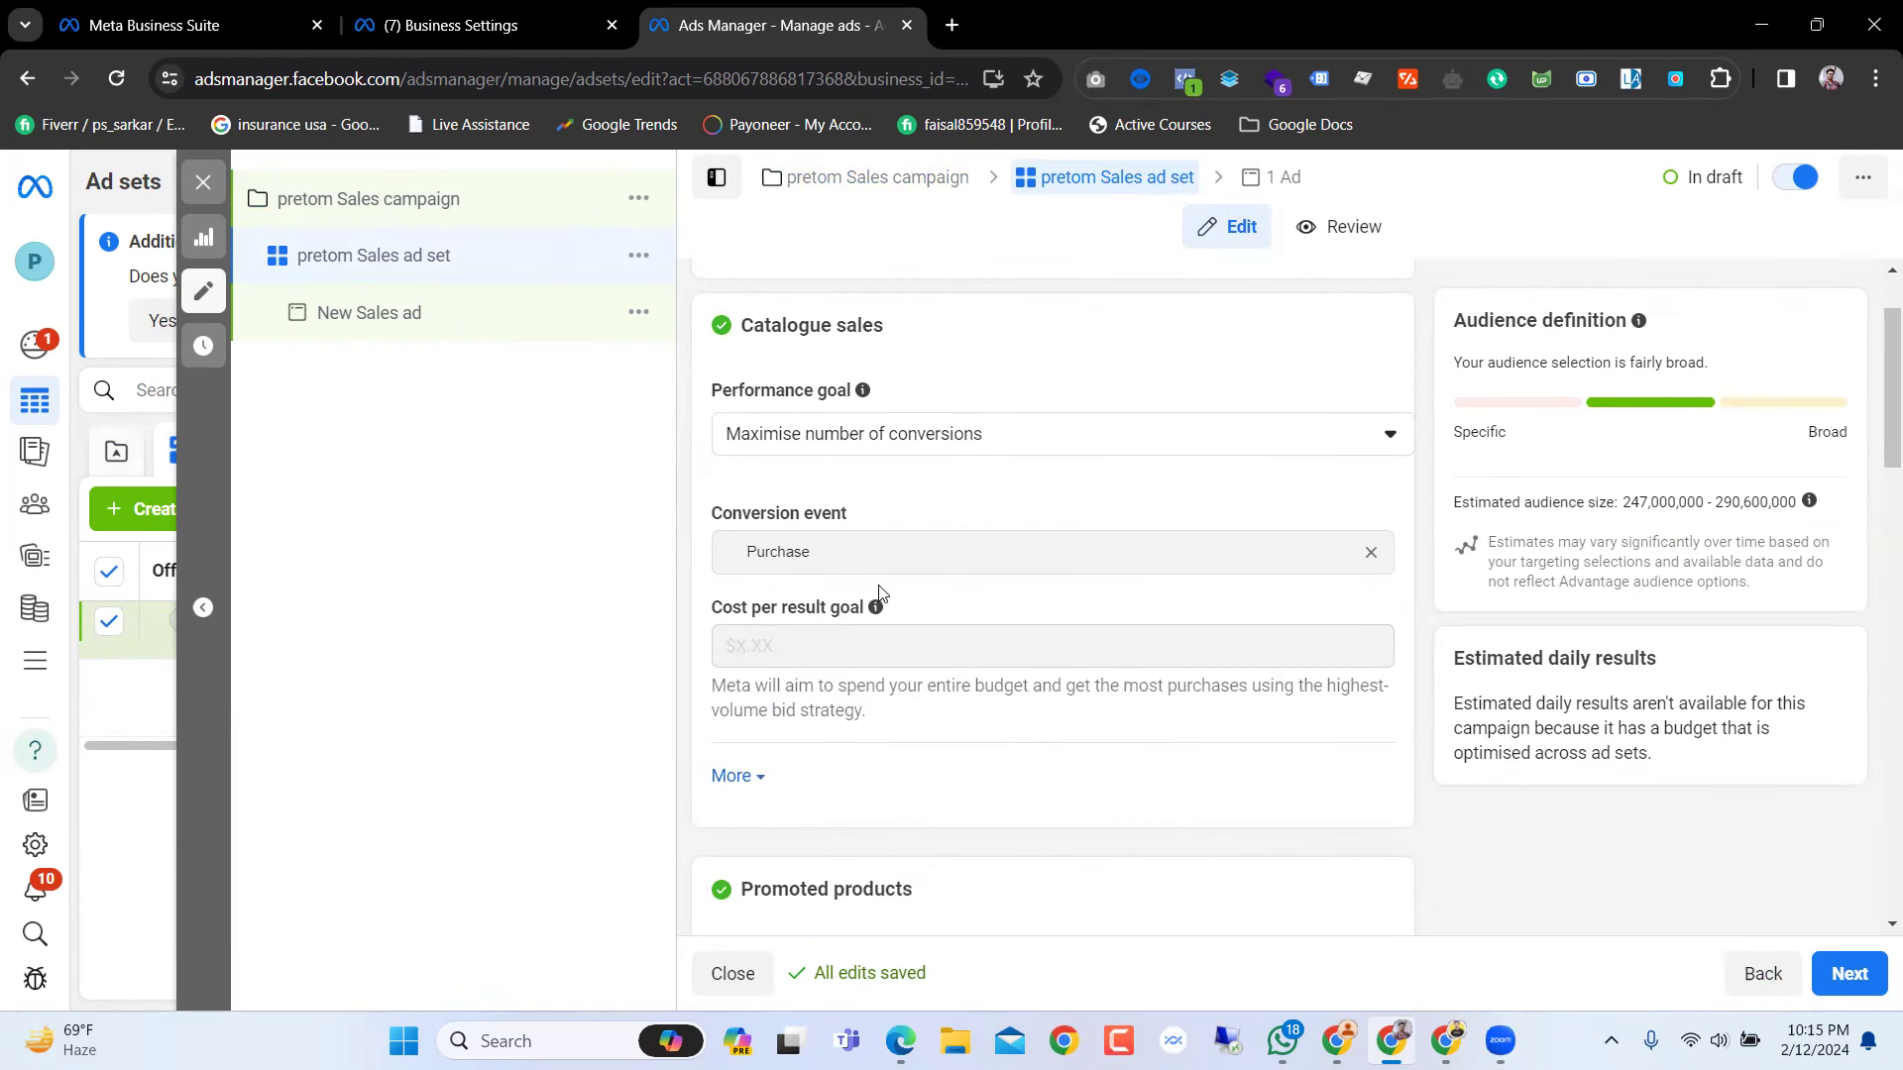
scroll(879, 593, "down", 1)
scroll(879, 593, "down", 1)
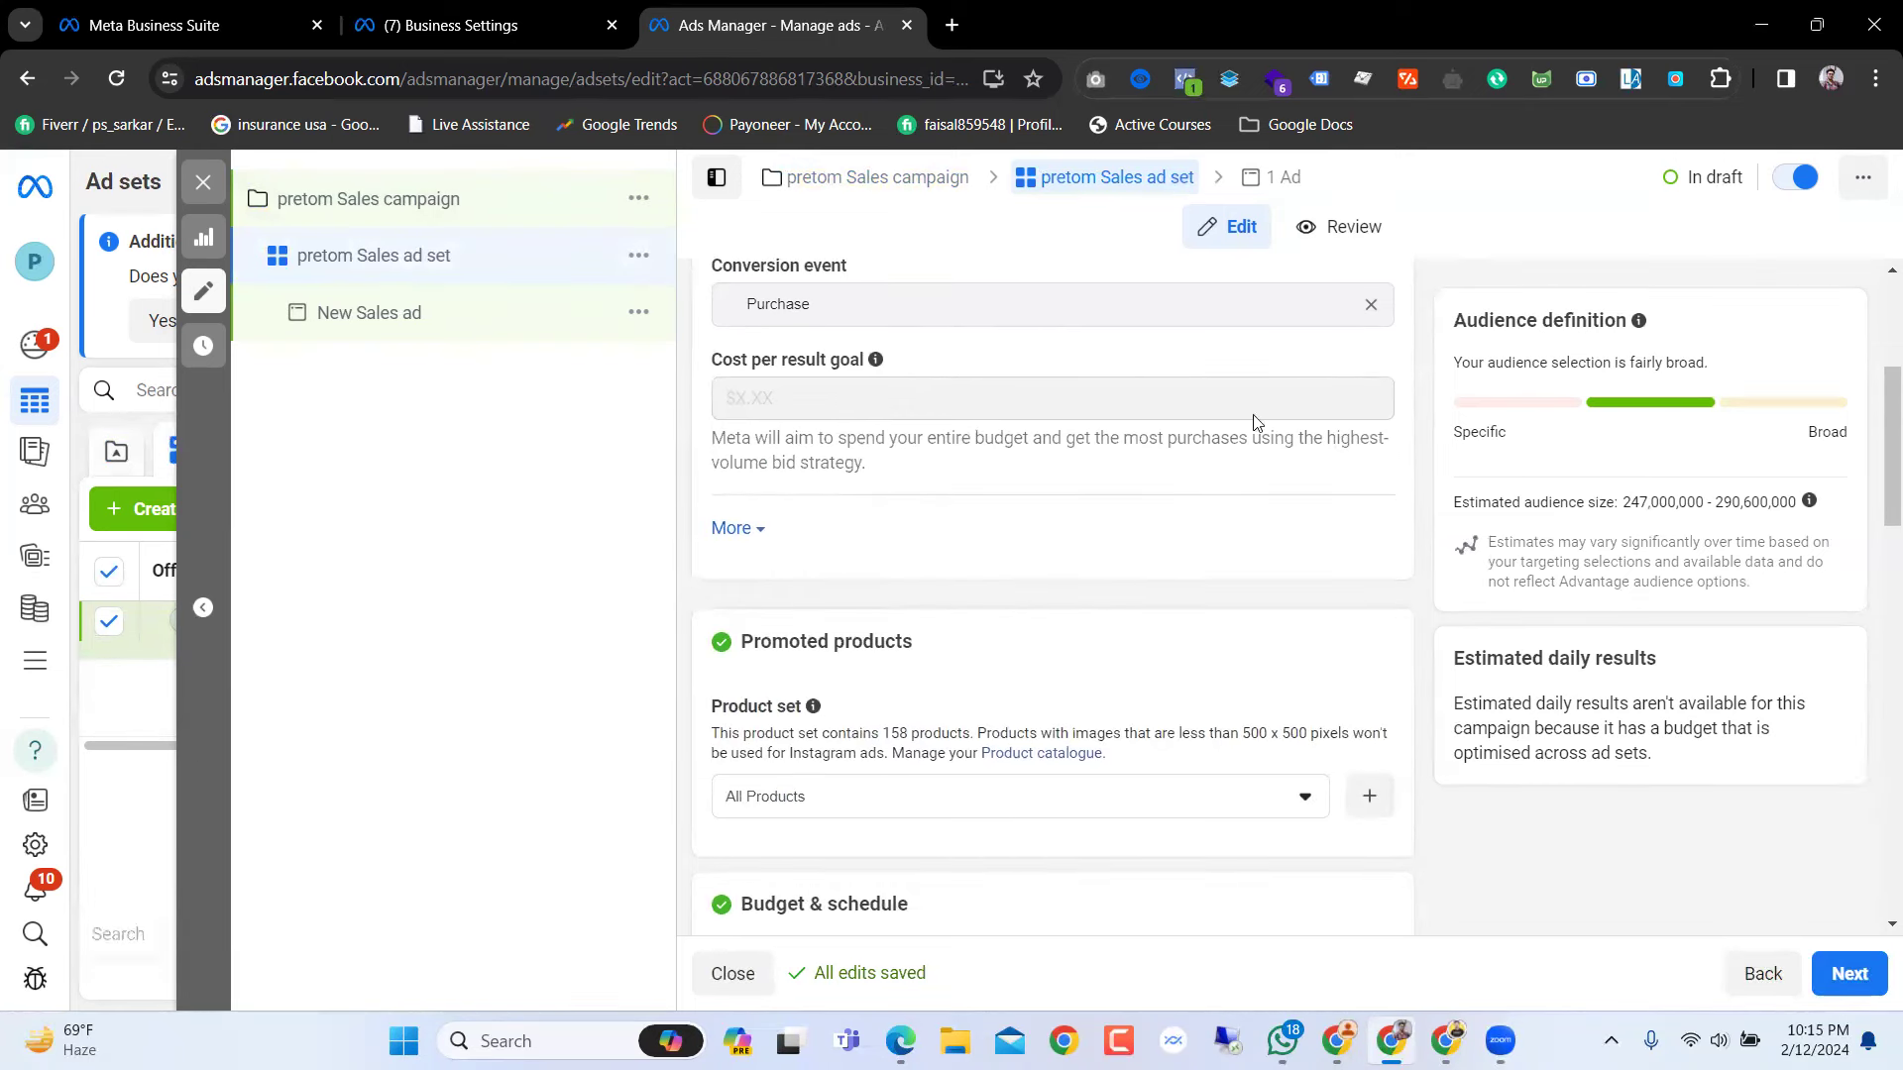
Step: Examine the attribution and charging options, then the ad set's schedule, audience type, audience controls and placements
left_click(732, 530)
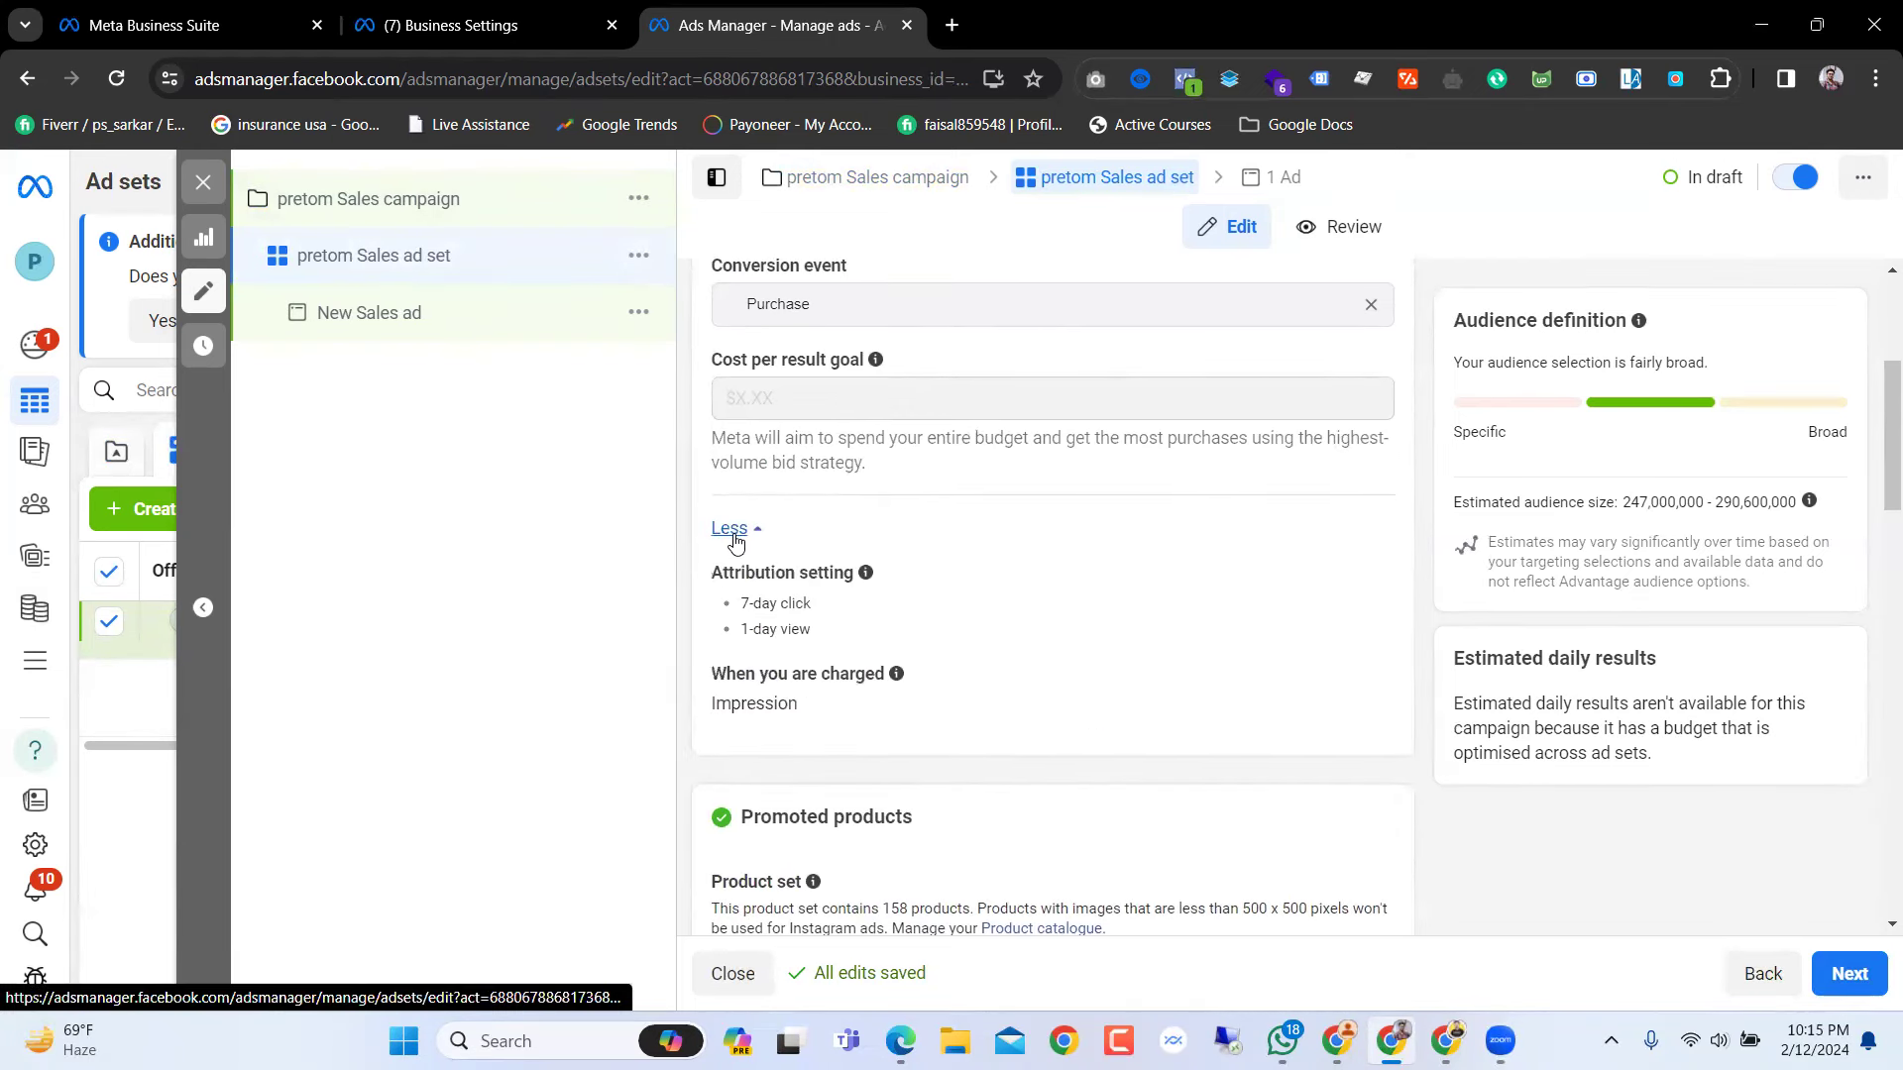
left_click(731, 531)
scroll(1153, 828, "down", 6)
scroll(1153, 828, "up", 3)
scroll(1153, 828, "down", 5)
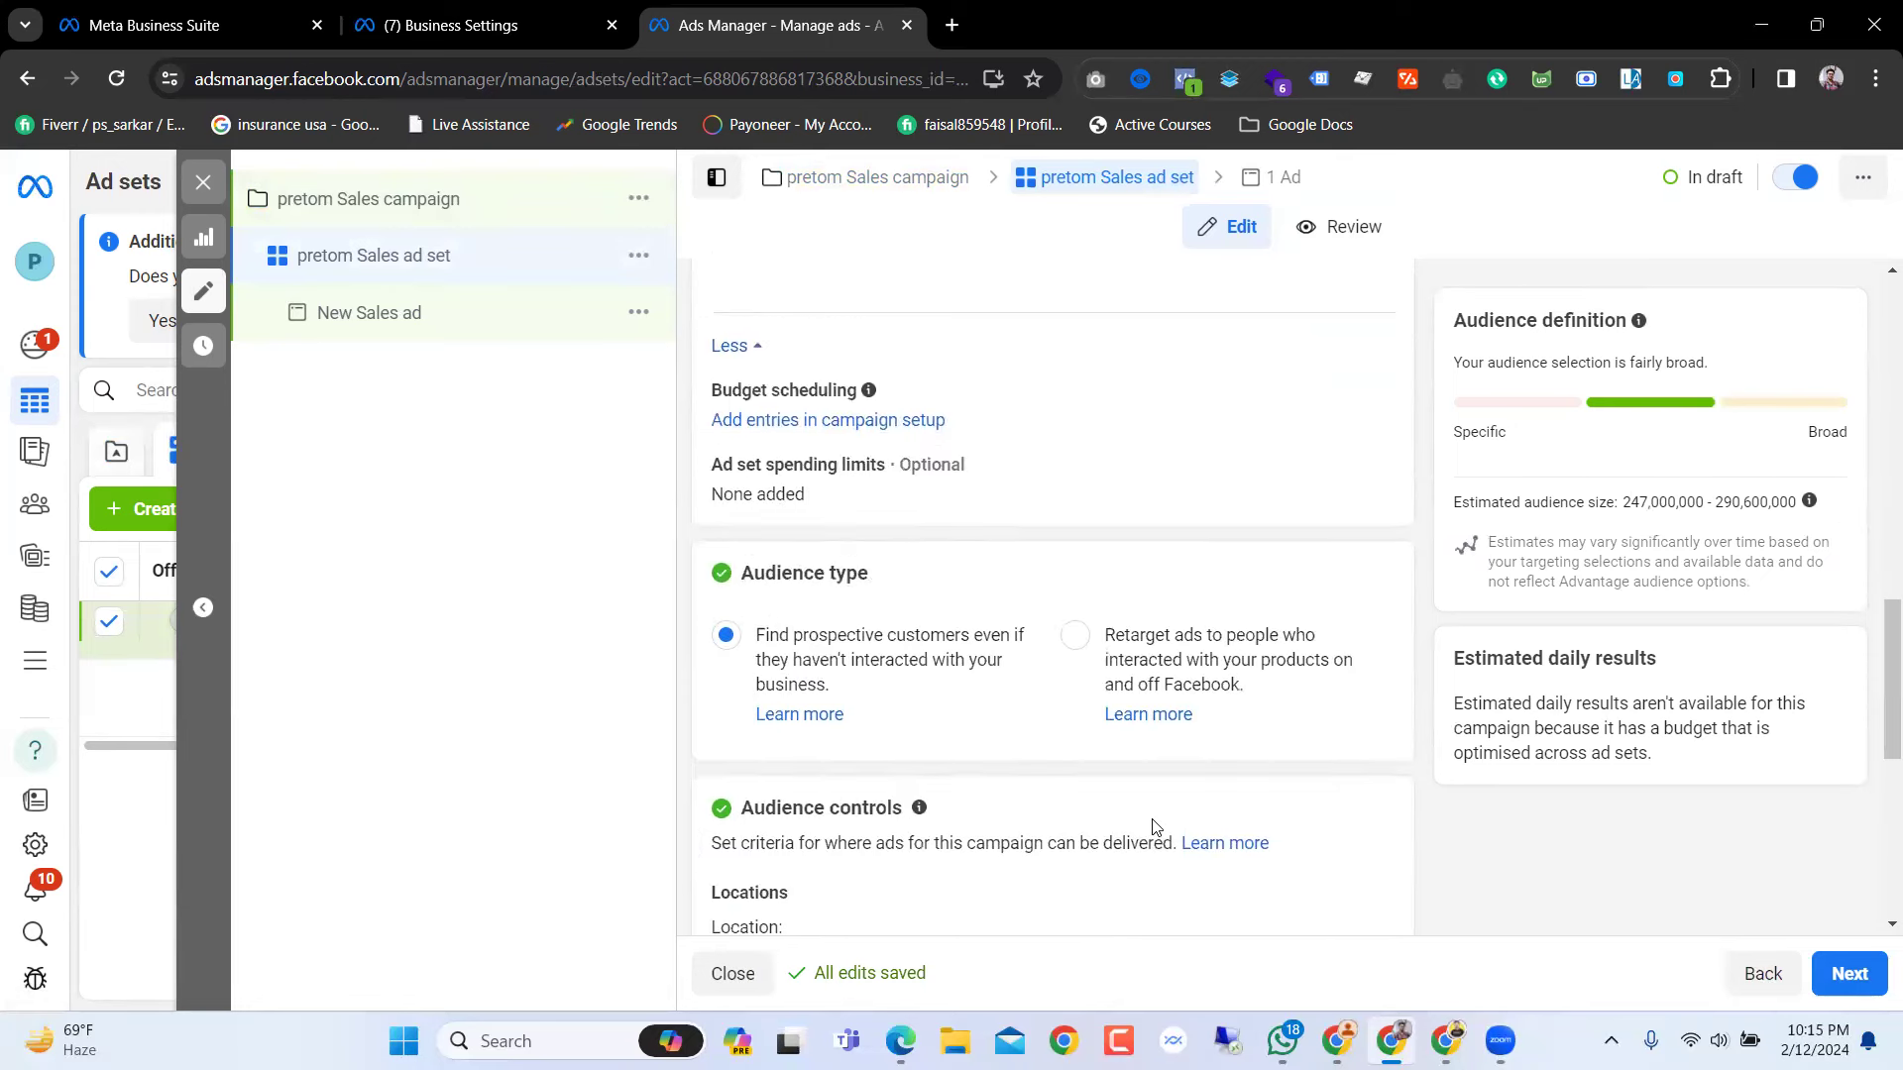
scroll(1153, 828, "down", 5)
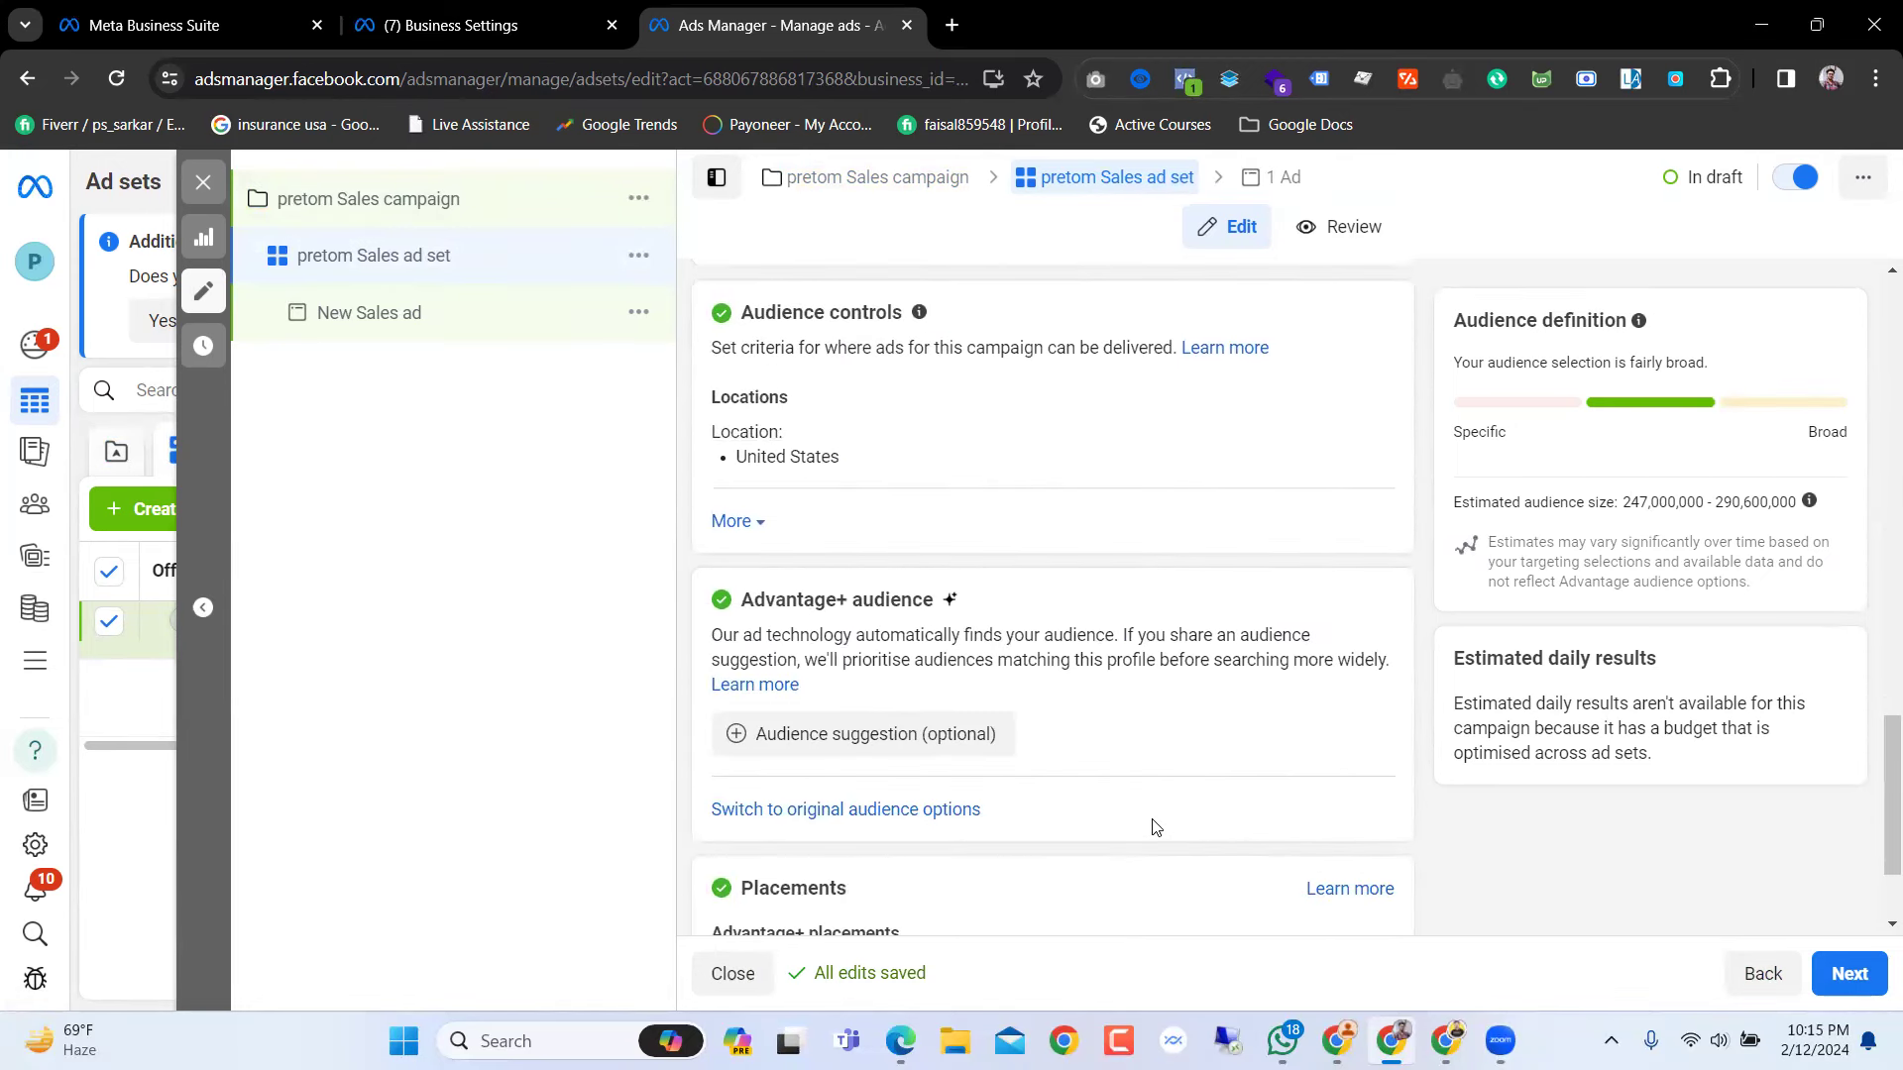
scroll(1152, 828, "down", 2)
scroll(1153, 828, "up", 4)
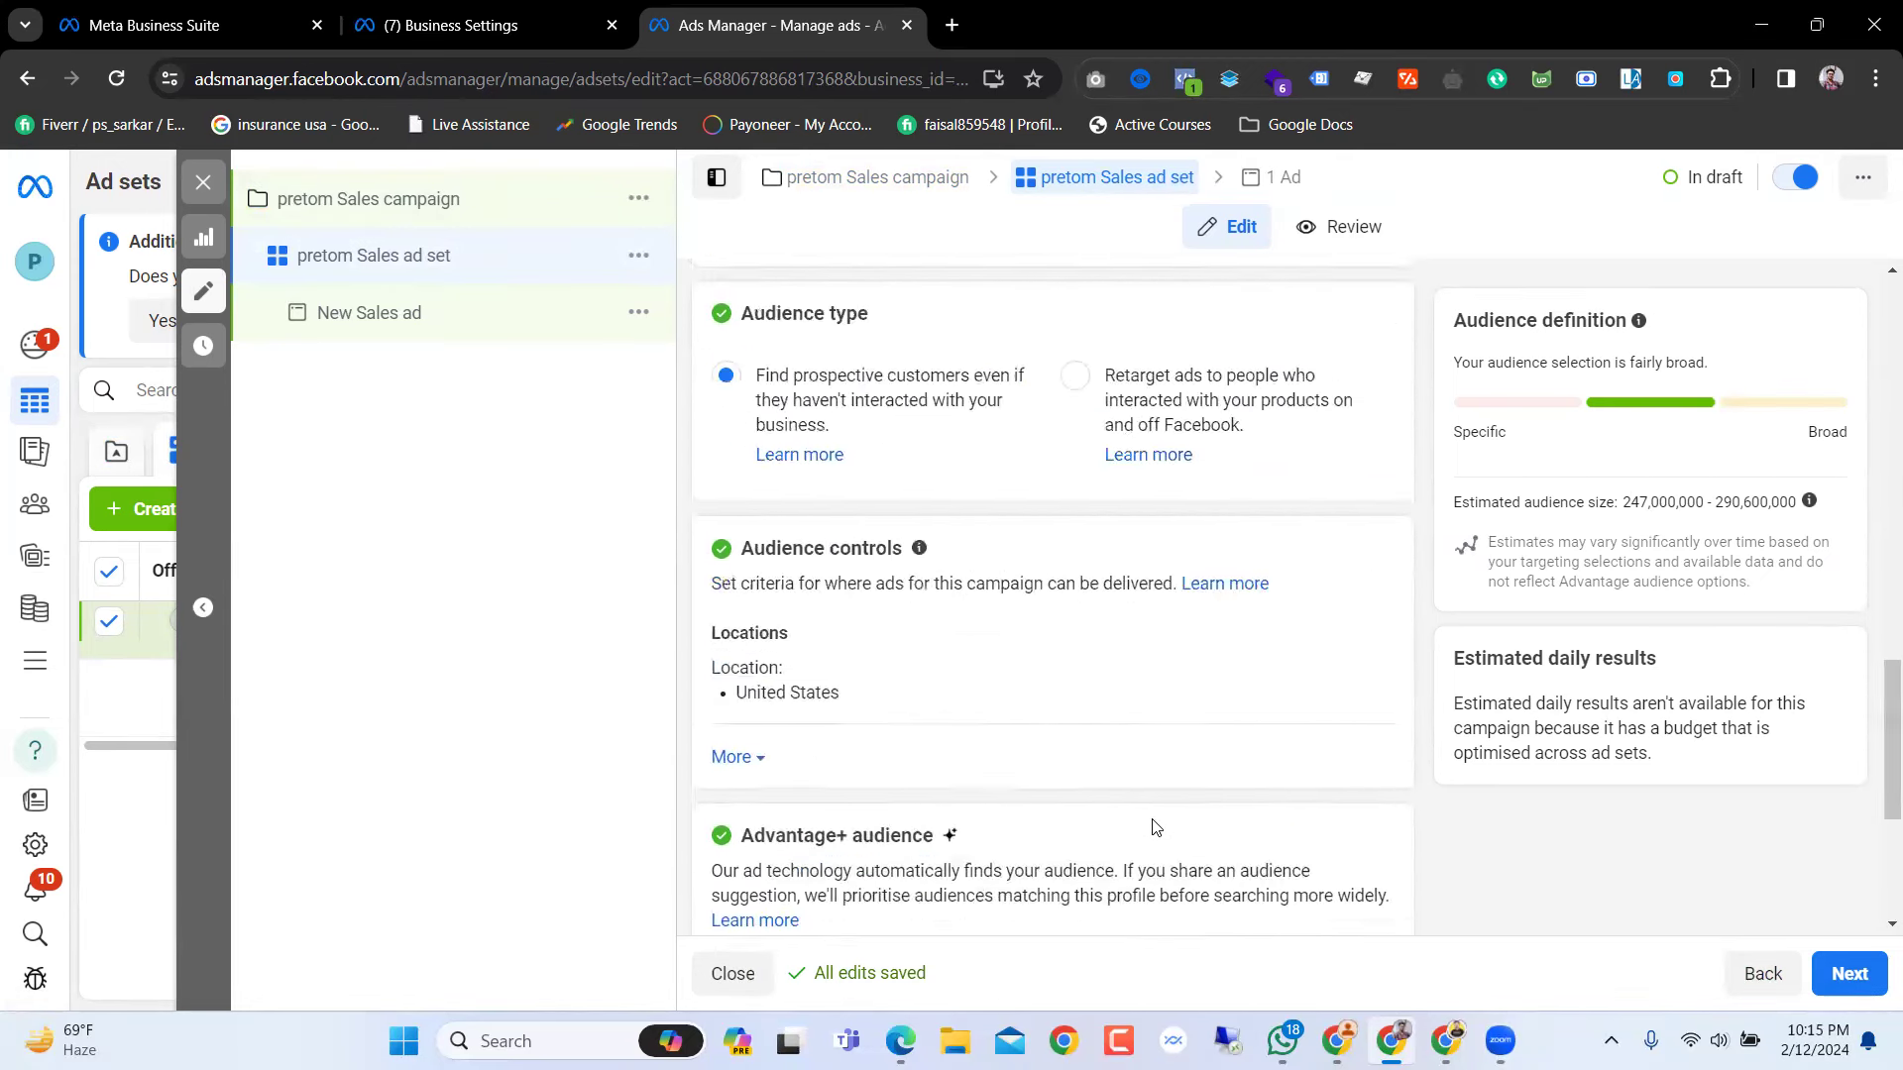
scroll(1153, 828, "up", 10)
scroll(956, 684, "up", 3)
scroll(952, 723, "down", 2)
scroll(942, 764, "up", 1)
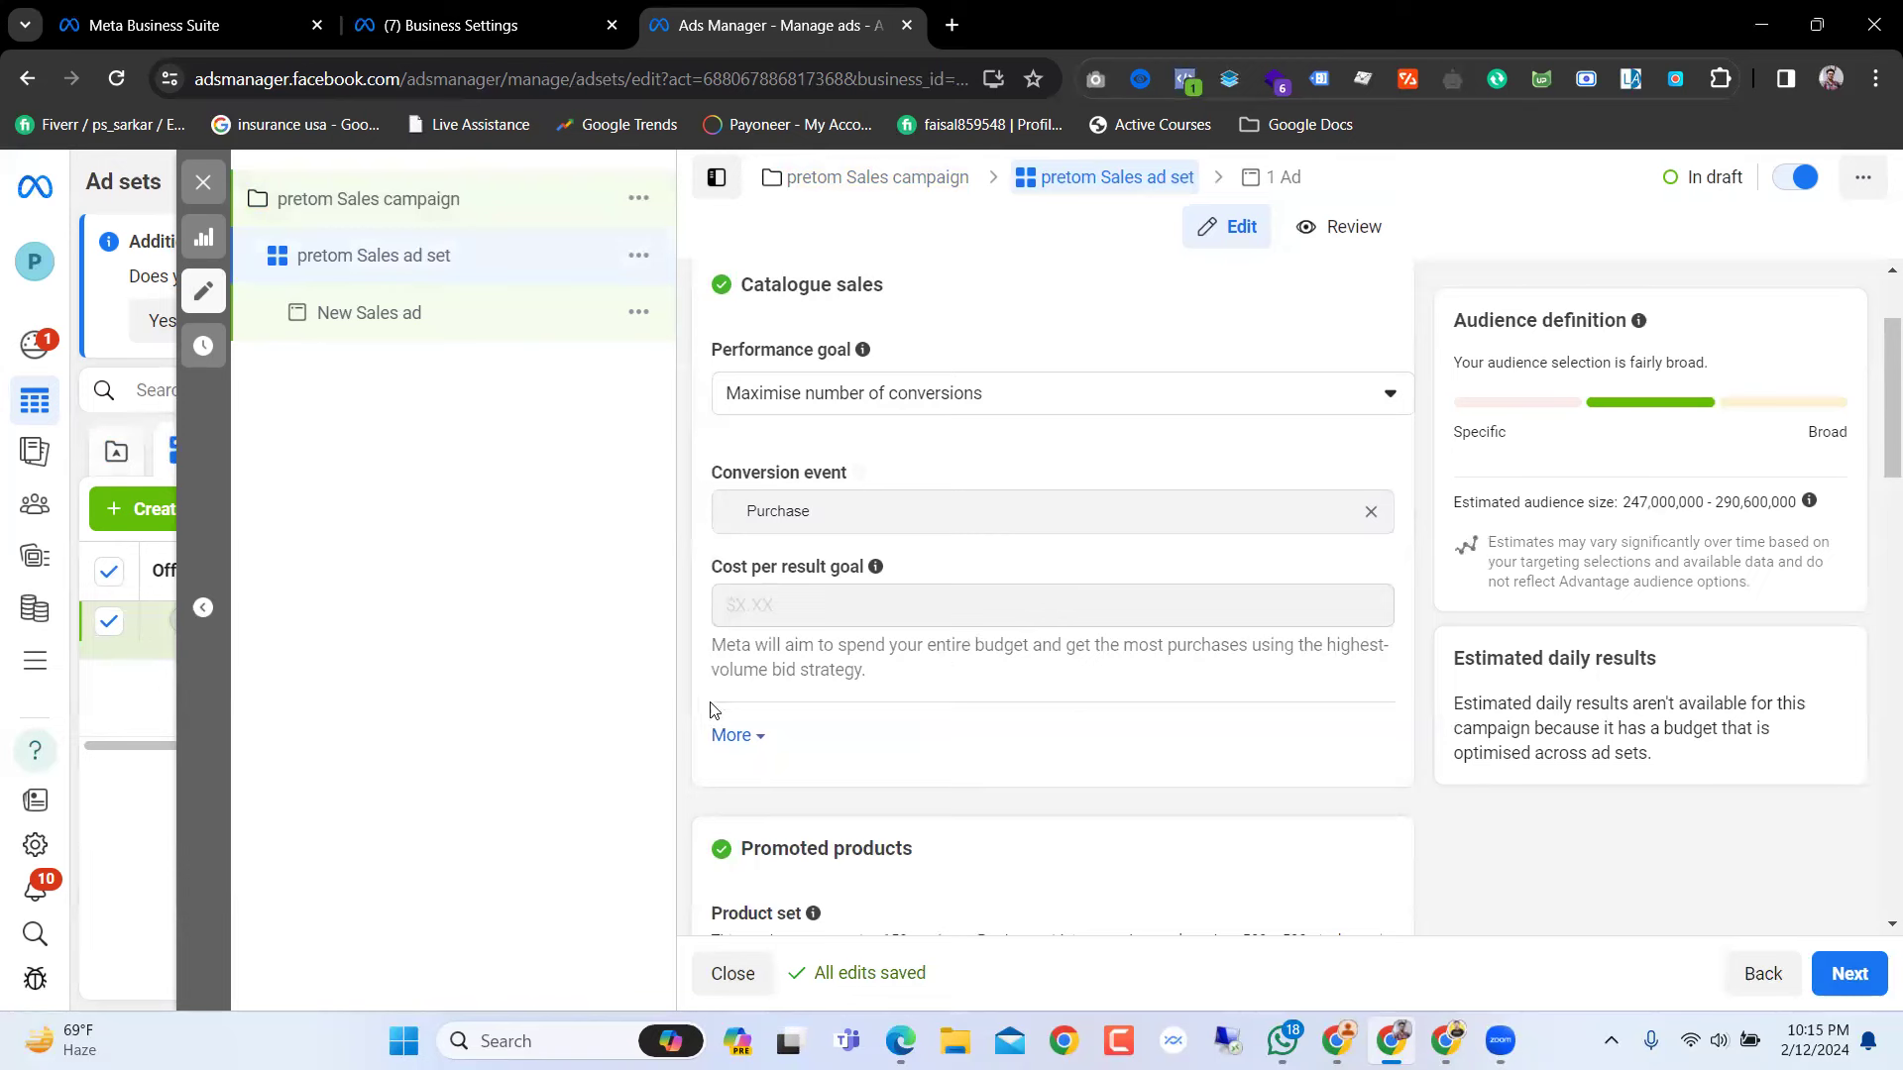
scroll(881, 842, "up", 2)
scroll(902, 773, "down", 1)
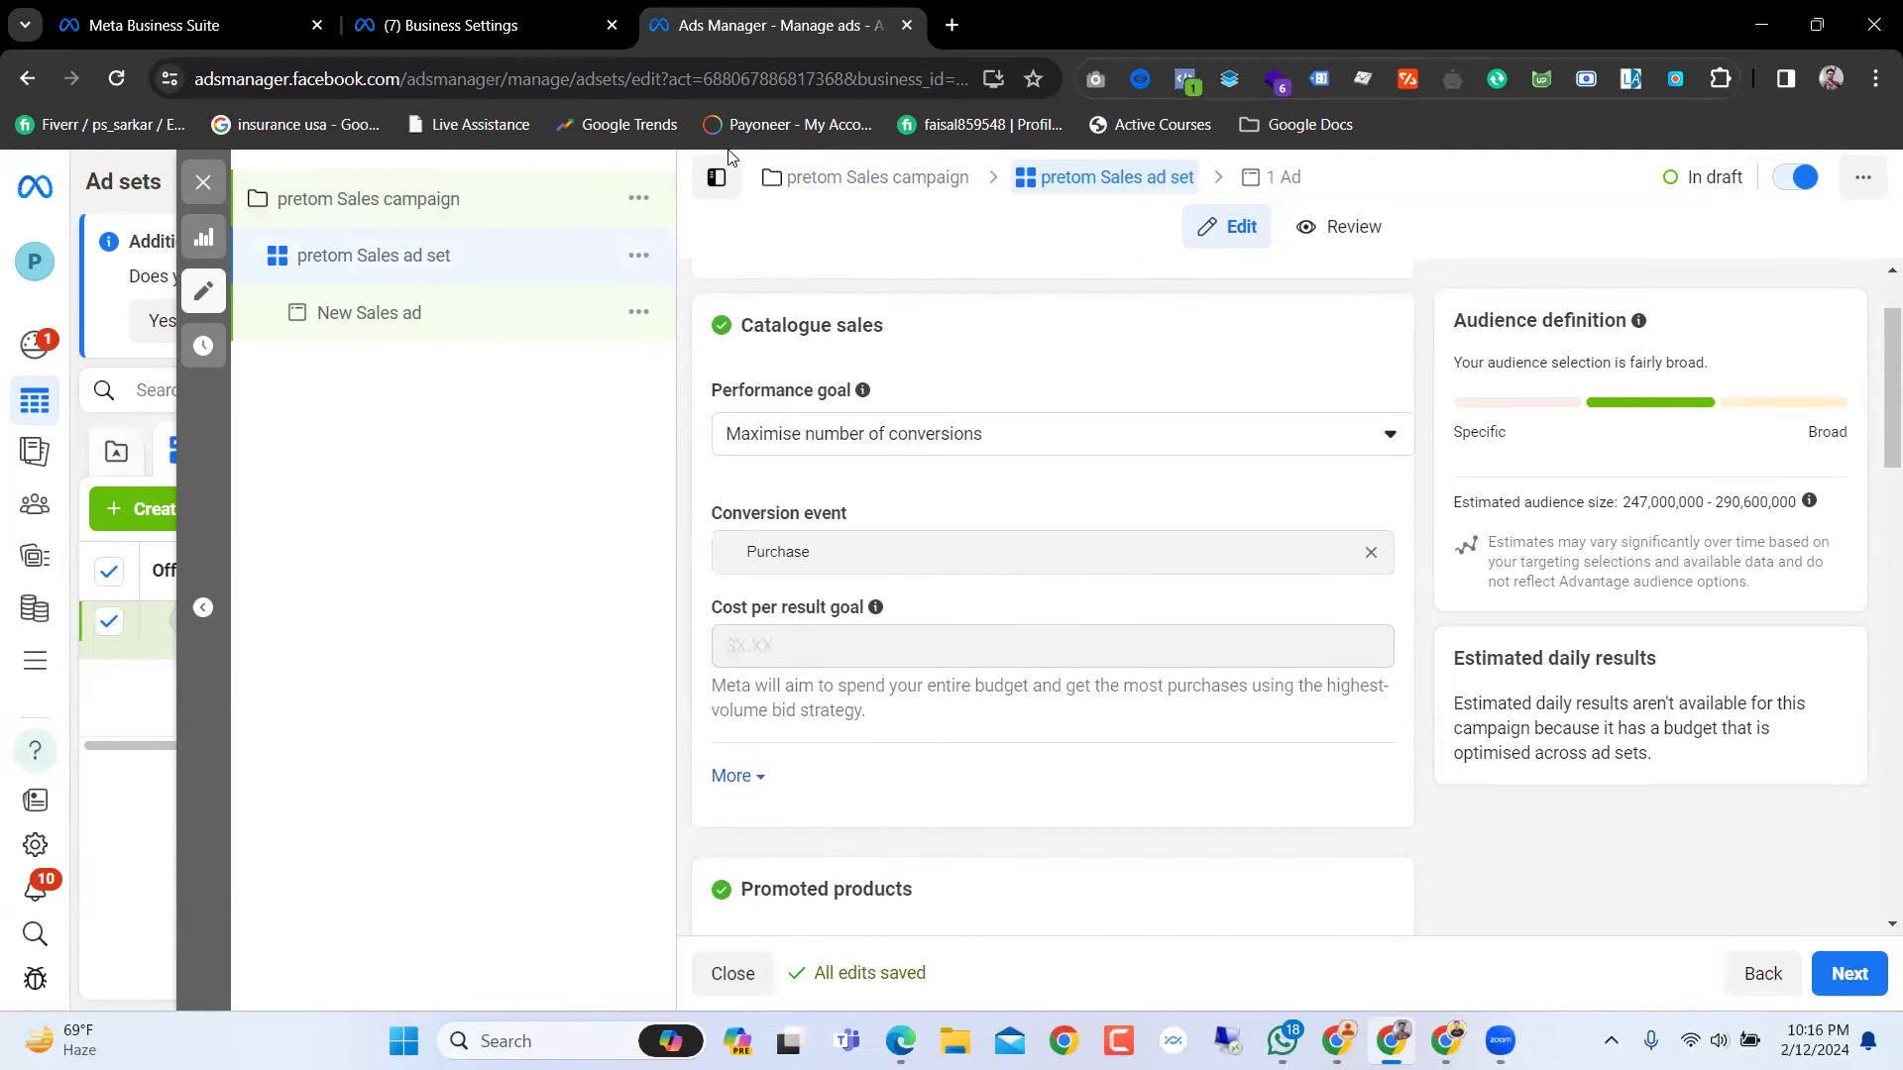
Step: Switch to Meta Business Suite and open the settings of the other client's business account that has the orange "L" avatar
left_click(246, 12)
mouse_move(30, 297)
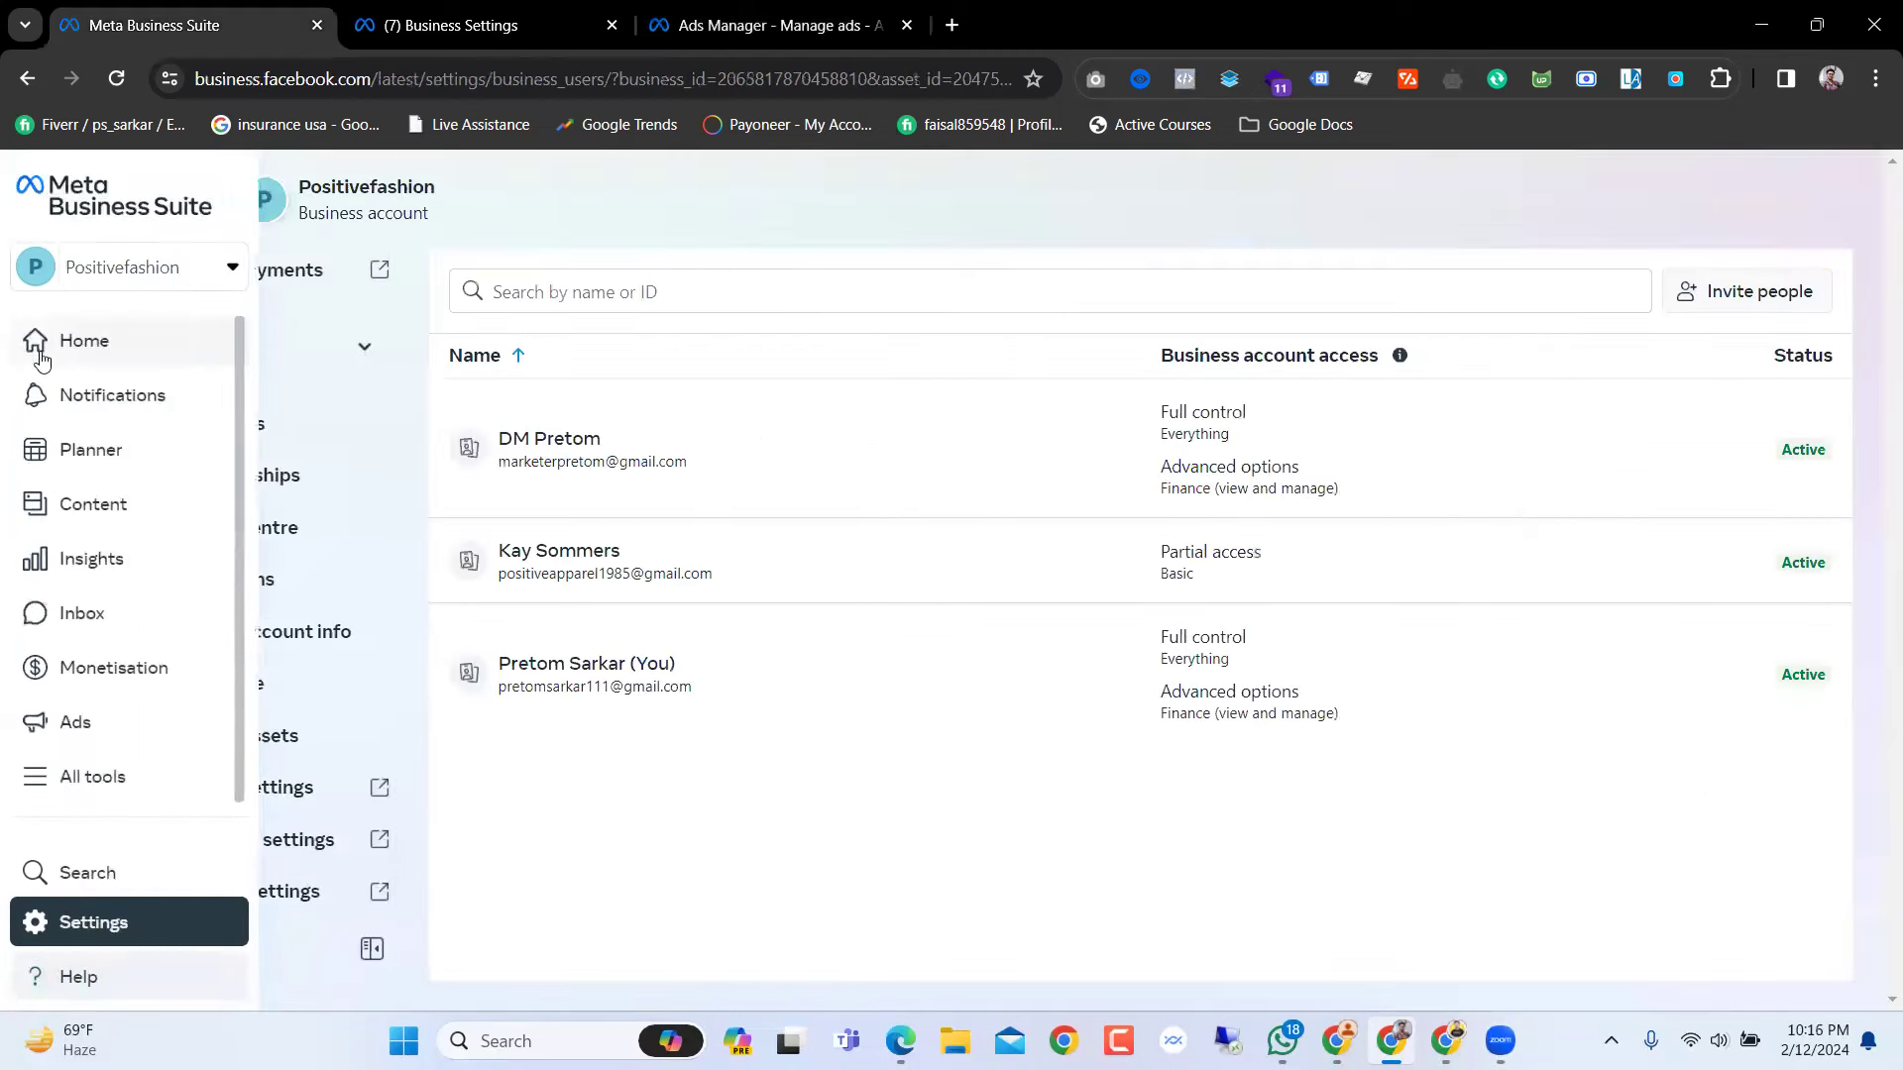
left_click(119, 262)
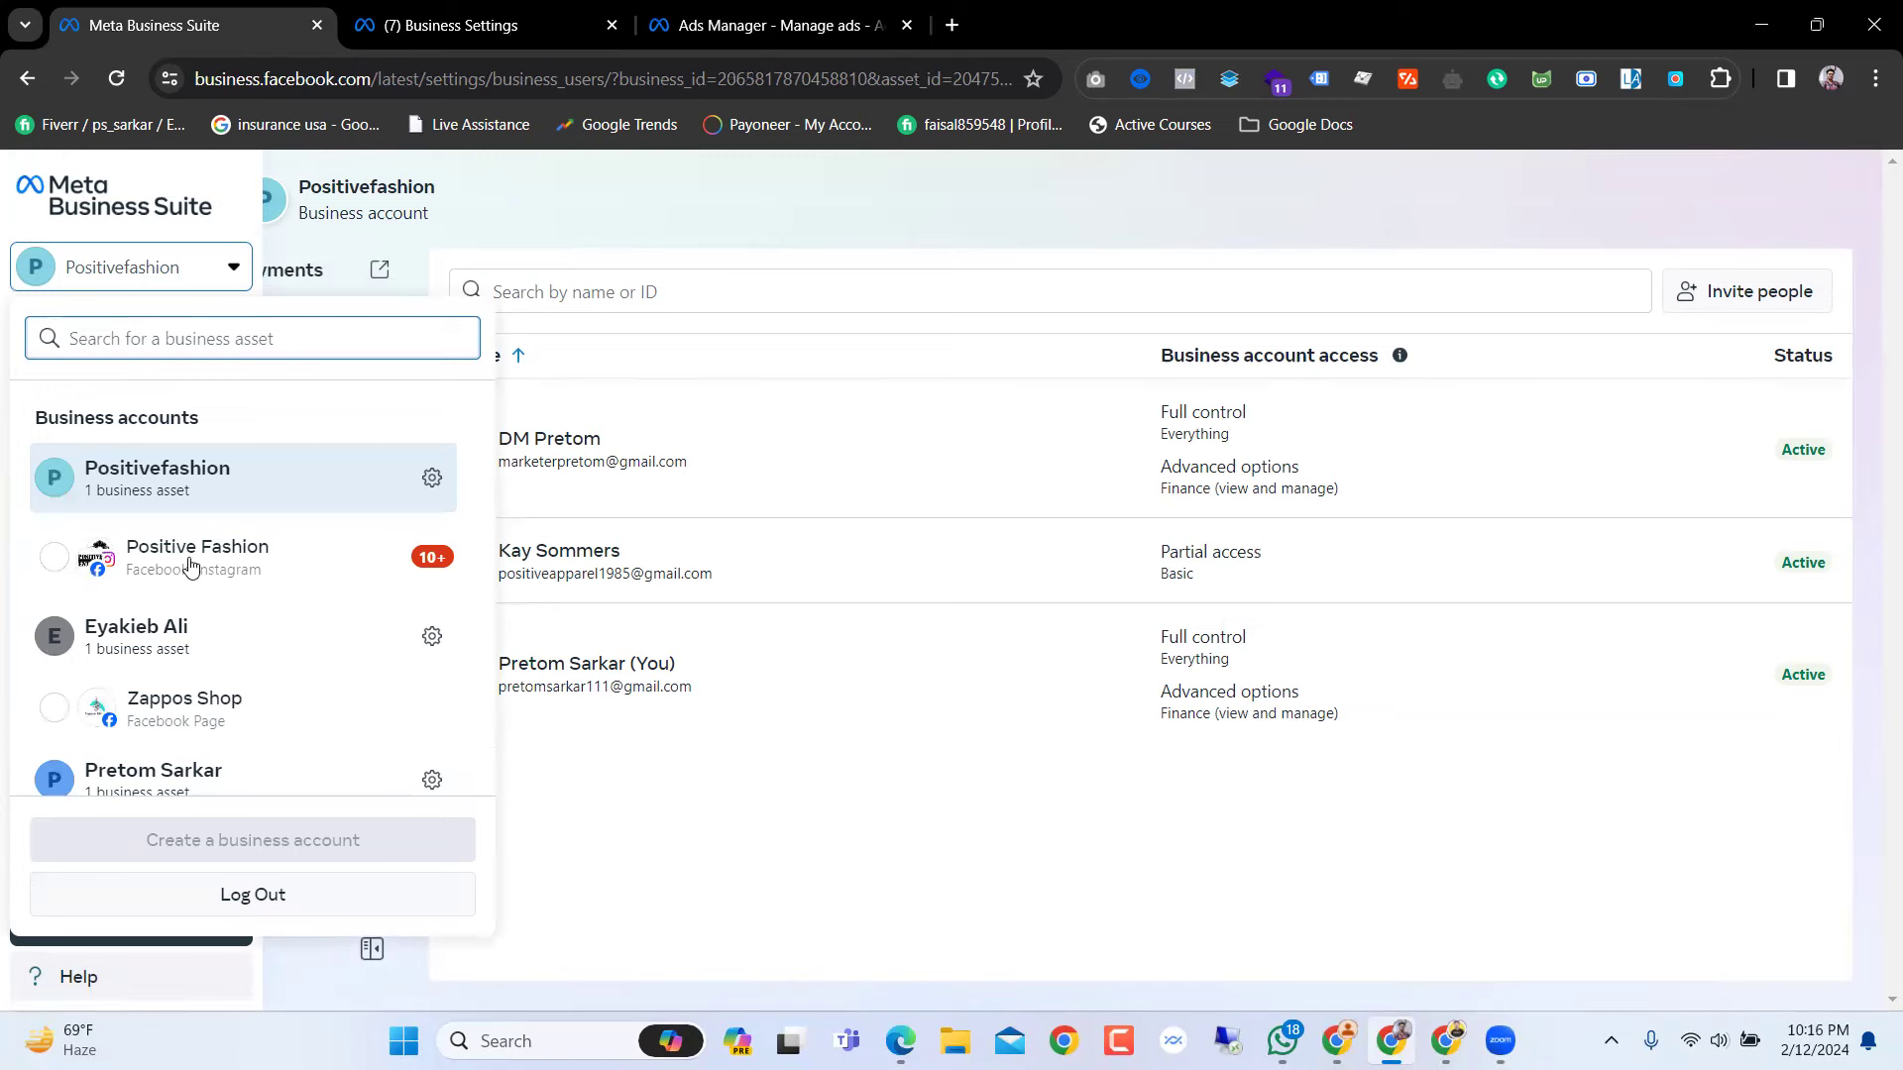
scroll(188, 585, "down", 6)
scroll(179, 645, "up", 2)
scroll(169, 682, "down", 4)
scroll(167, 682, "down", 9)
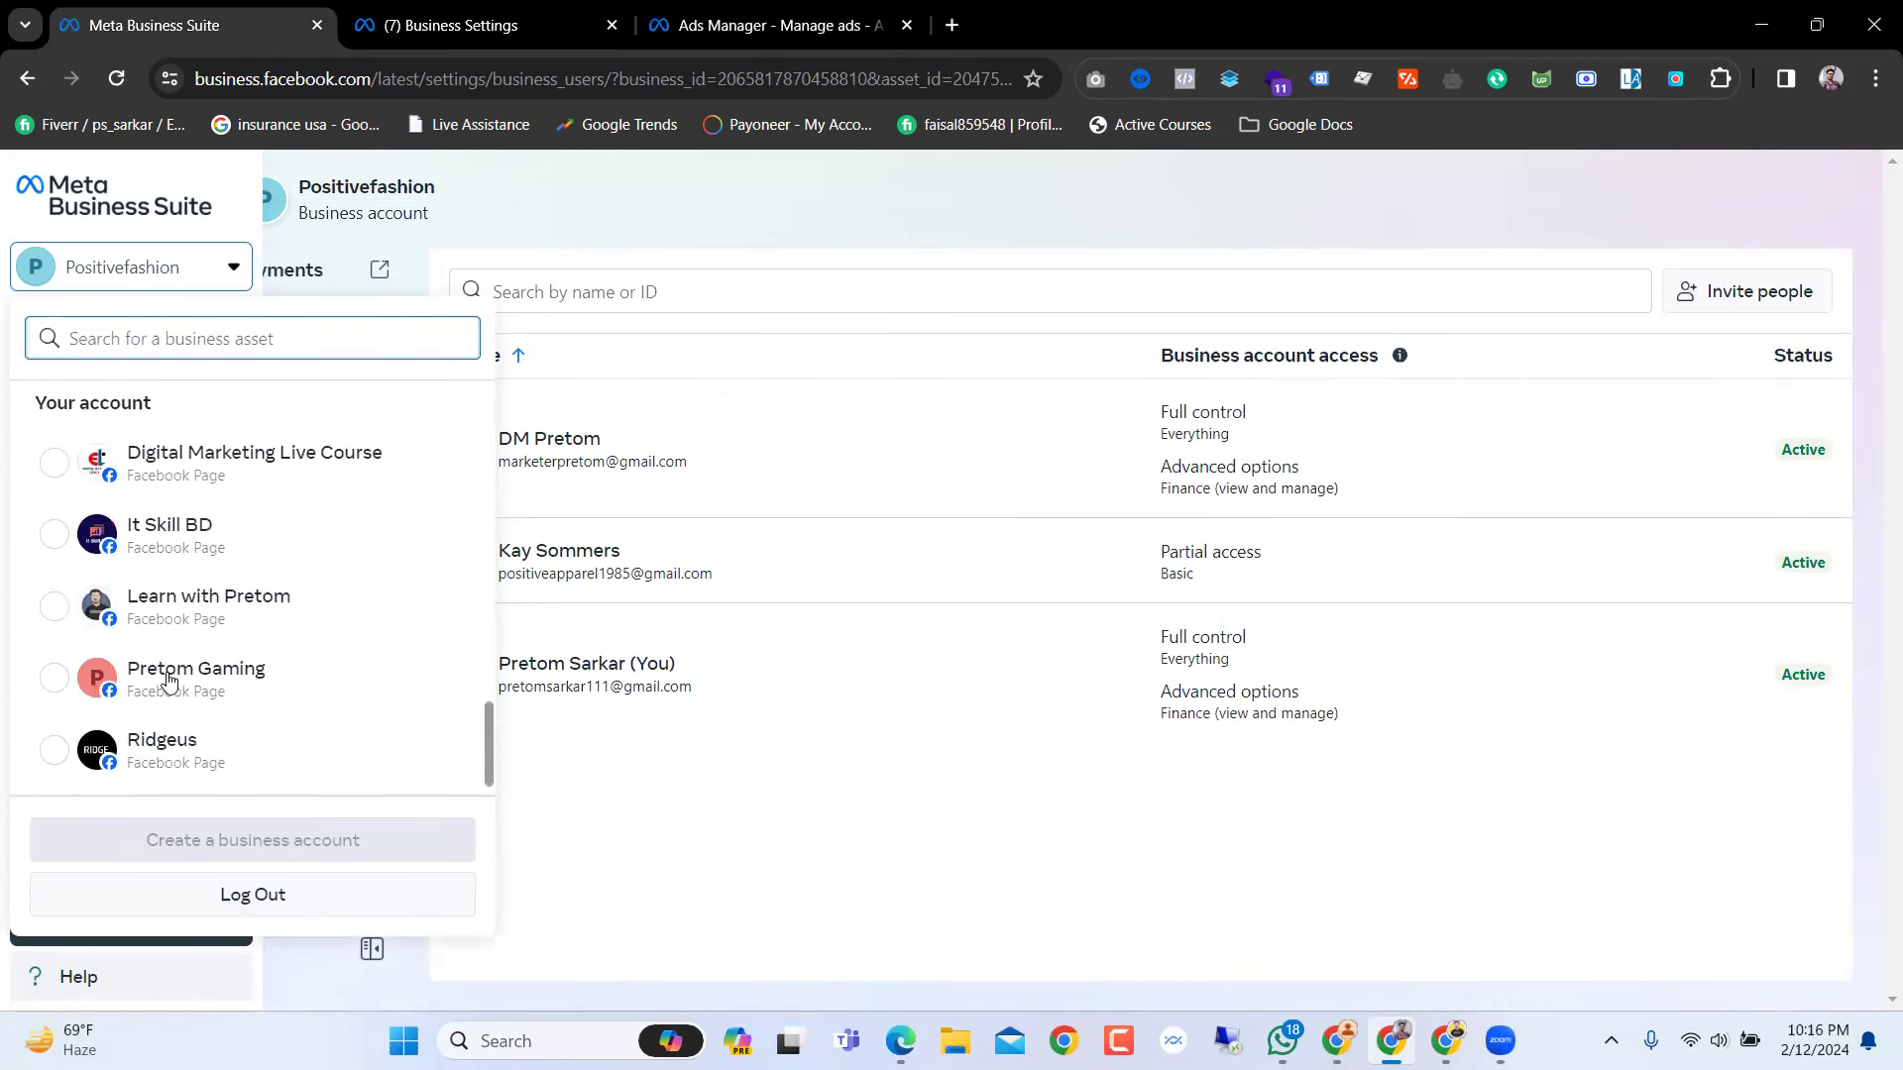
scroll(167, 682, "up", 10)
scroll(146, 689, "up", 2)
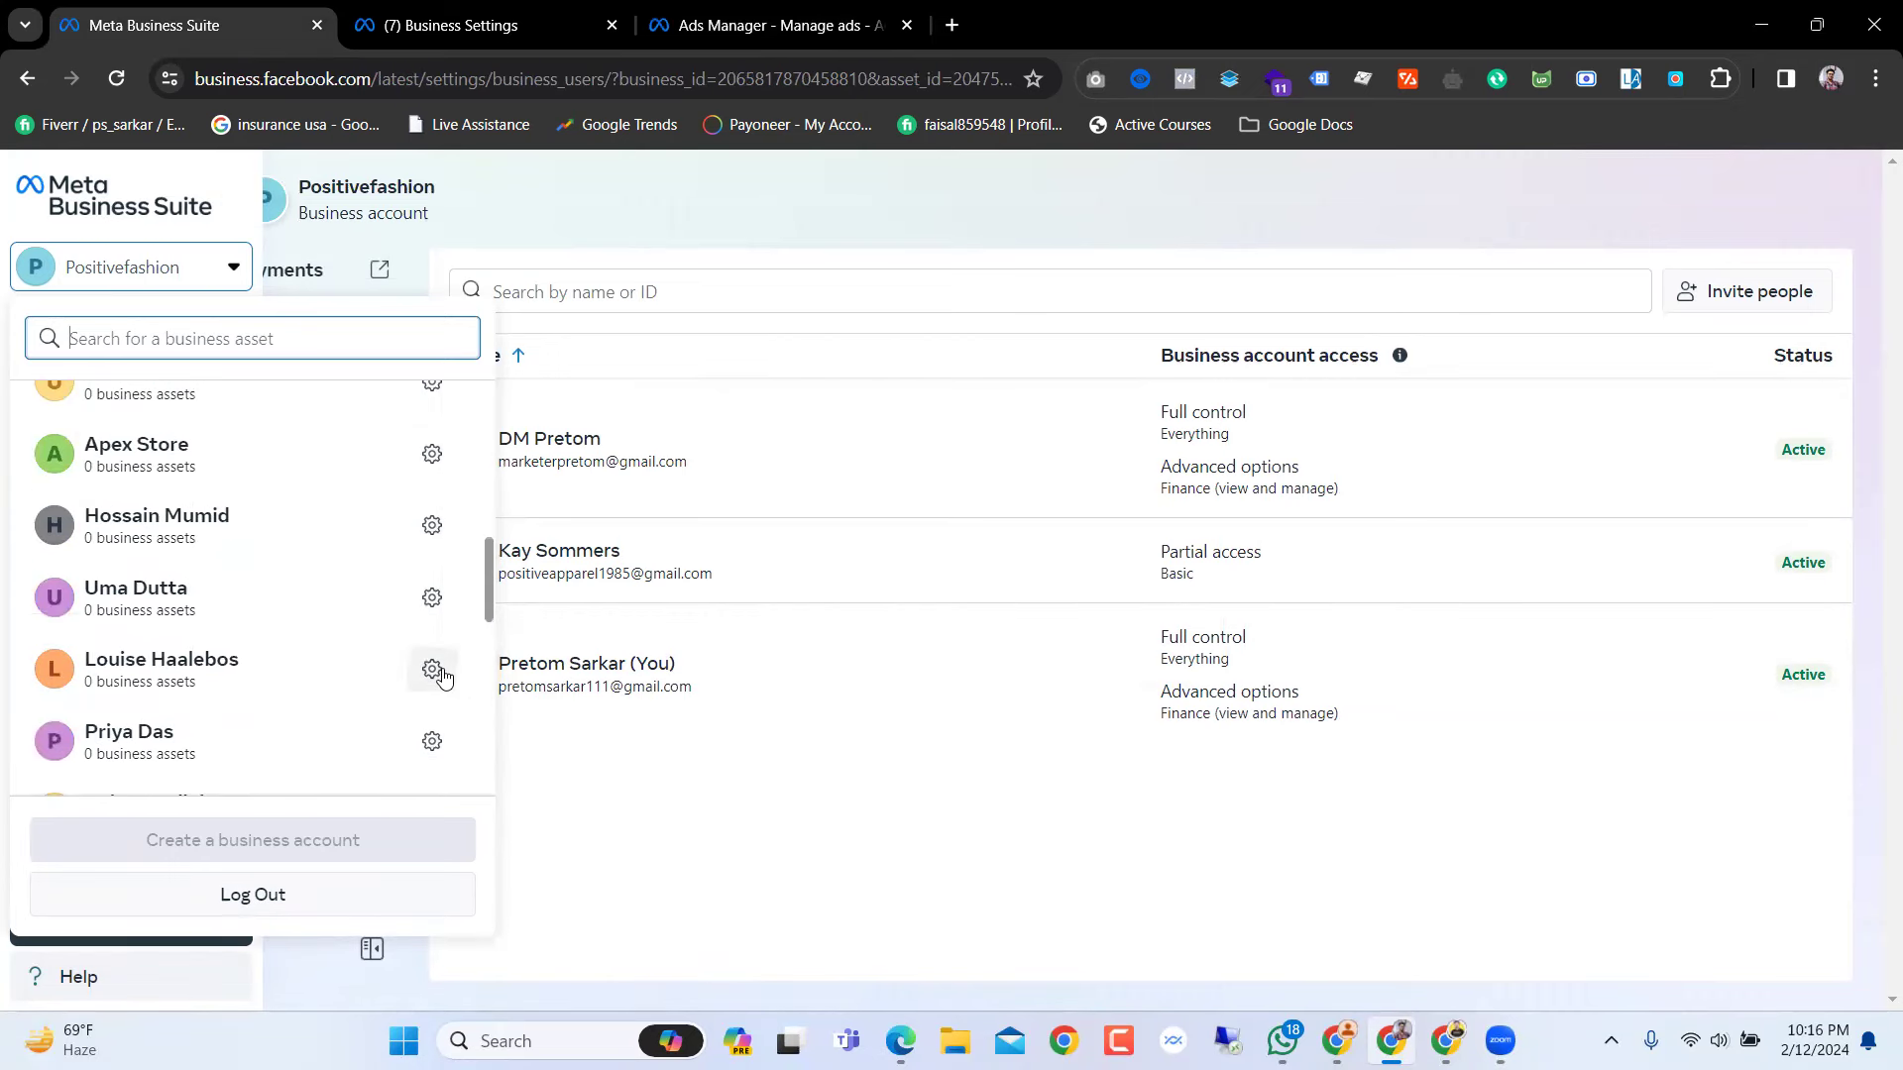
right_click(443, 676)
left_click(430, 676)
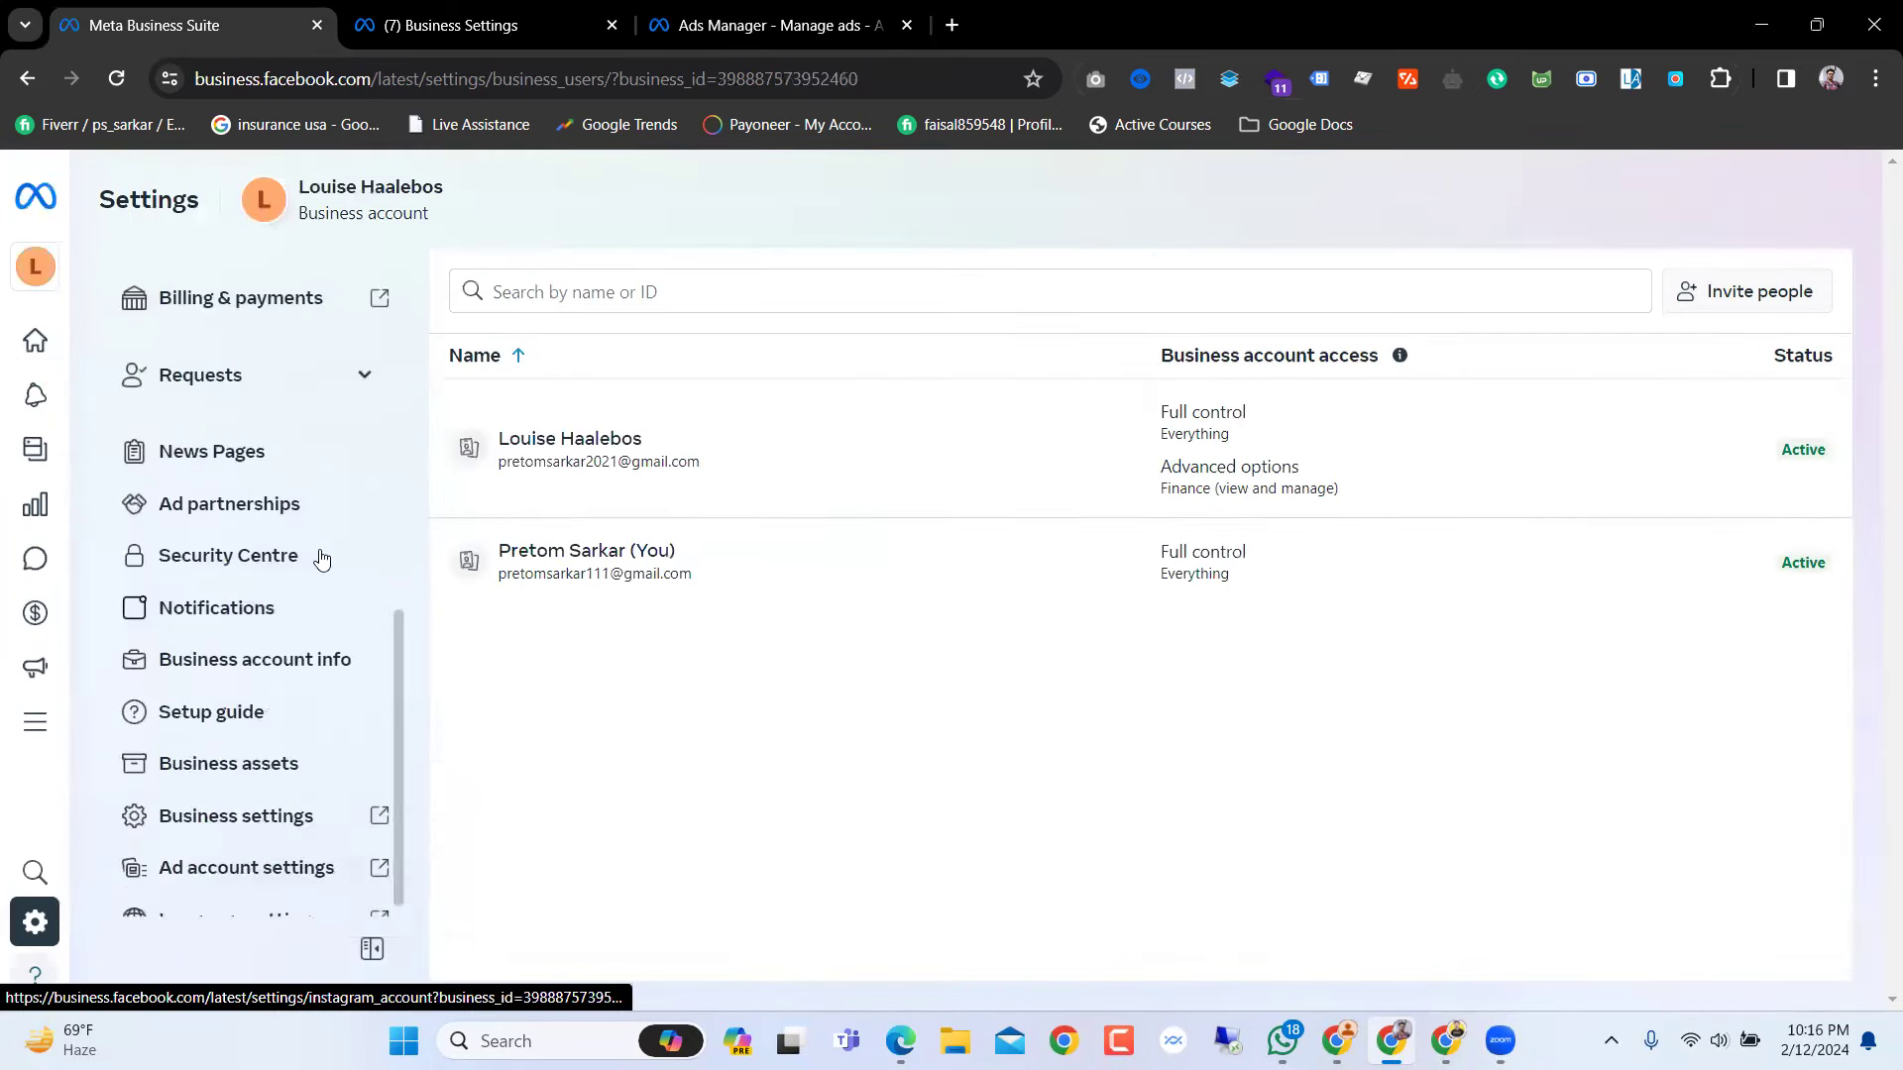
Step: Open the full Business settings of this business account and expand its Data sources
scroll(288, 827, "down", 1)
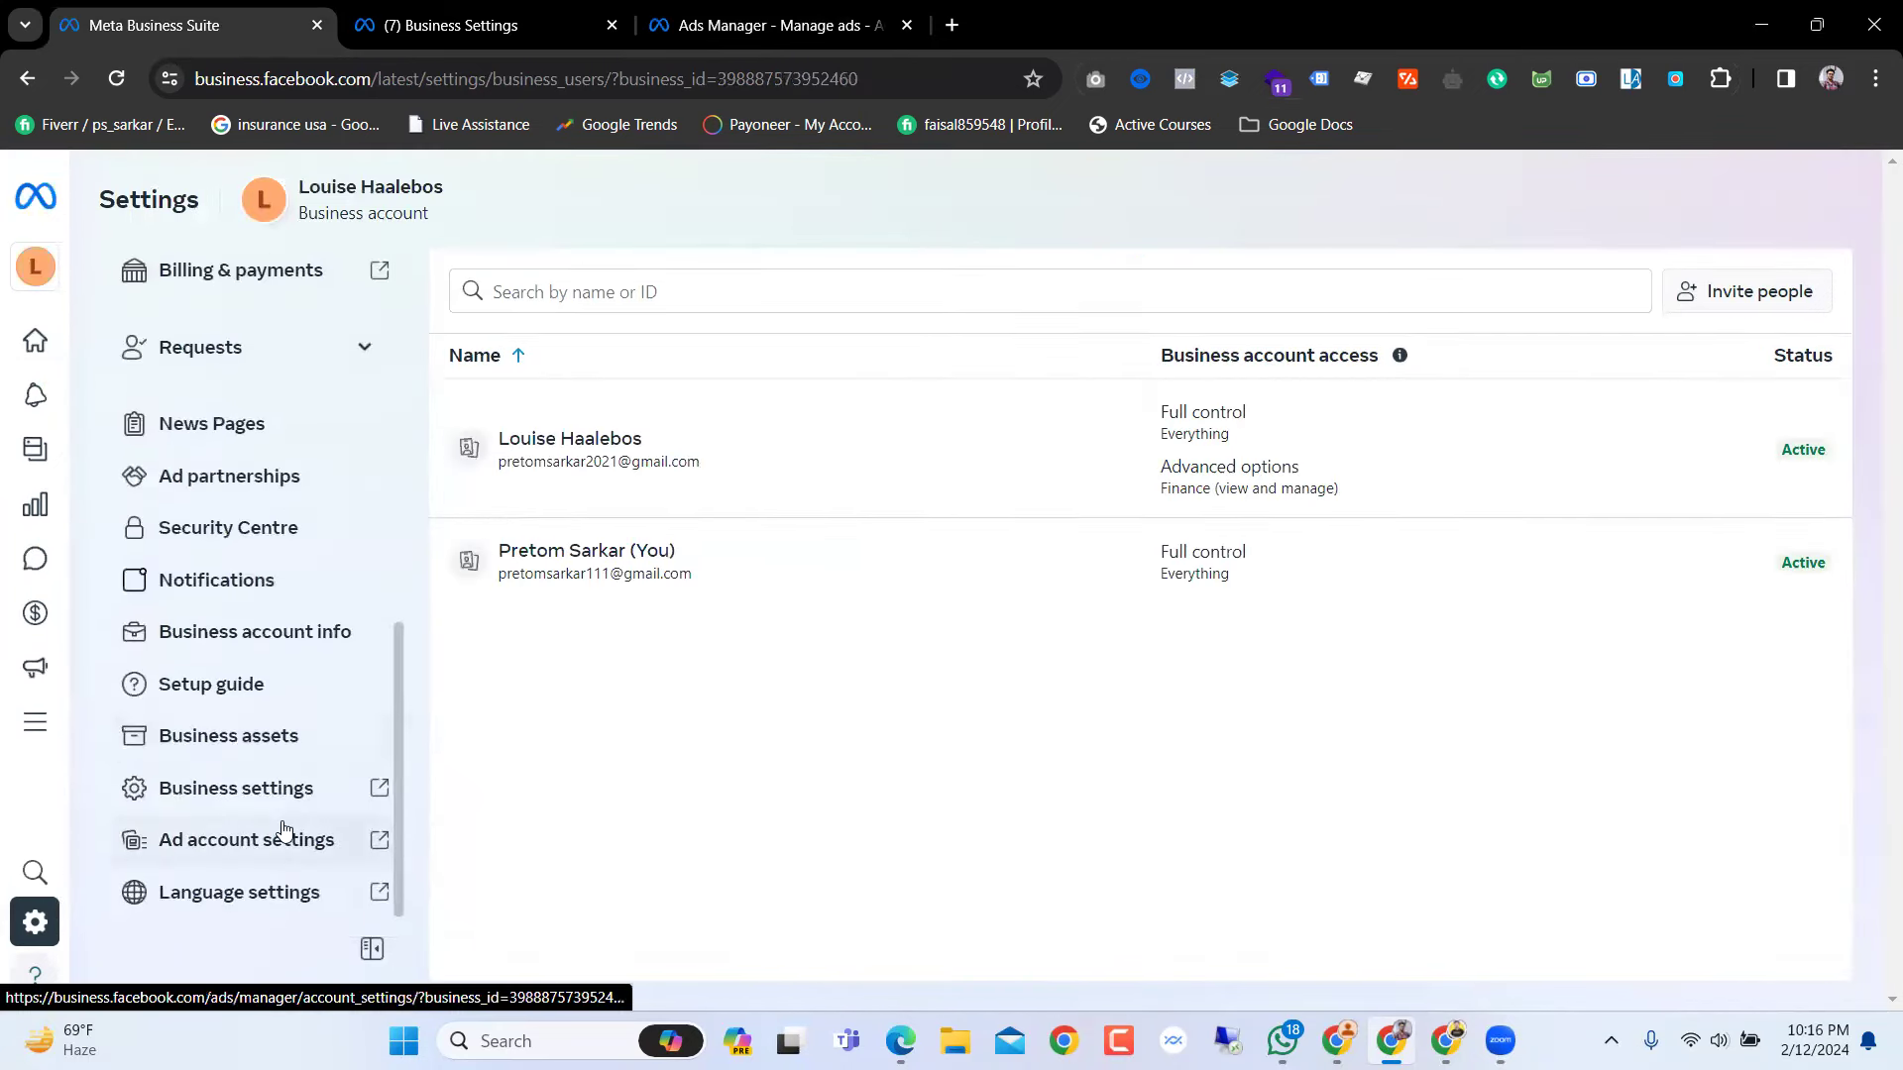
left_click(244, 786)
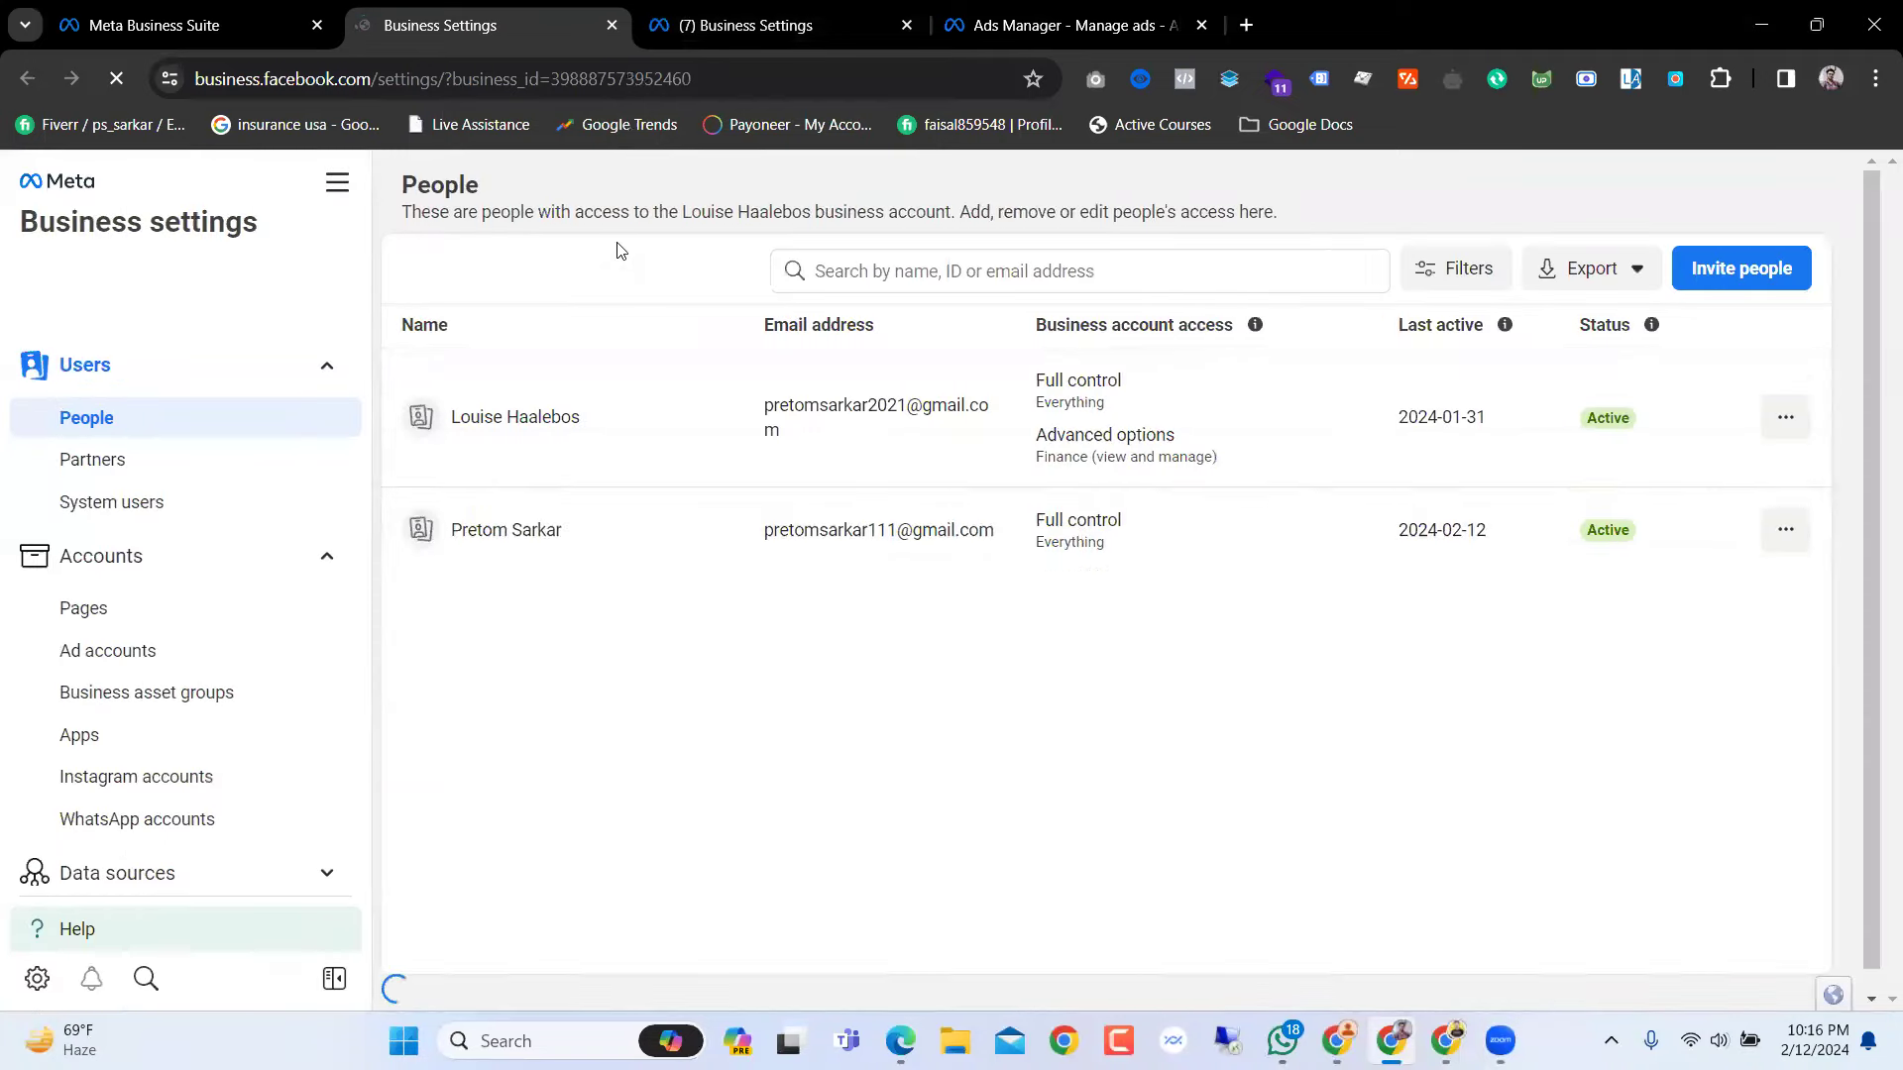
scroll(164, 783, "down", 3)
scroll(162, 765, "up", 2)
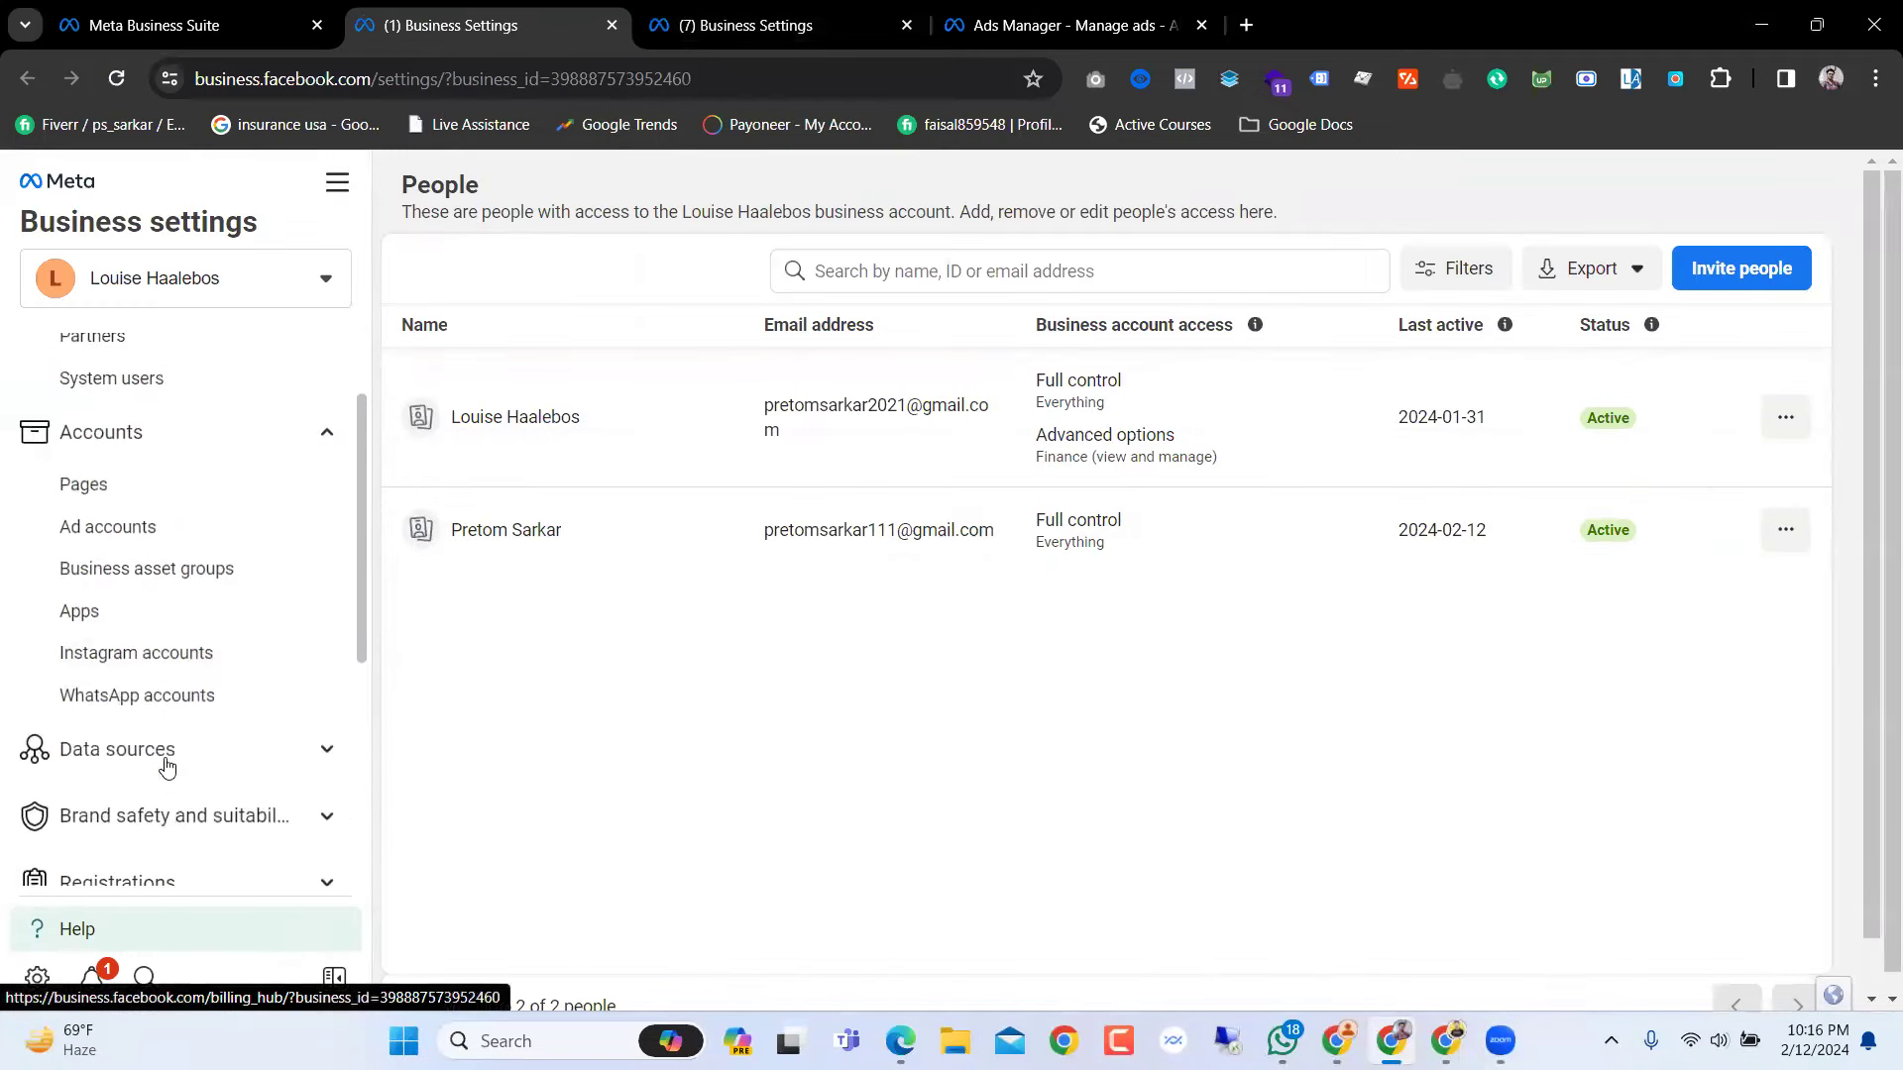
scroll(150, 694, "down", 1)
left_click(155, 626)
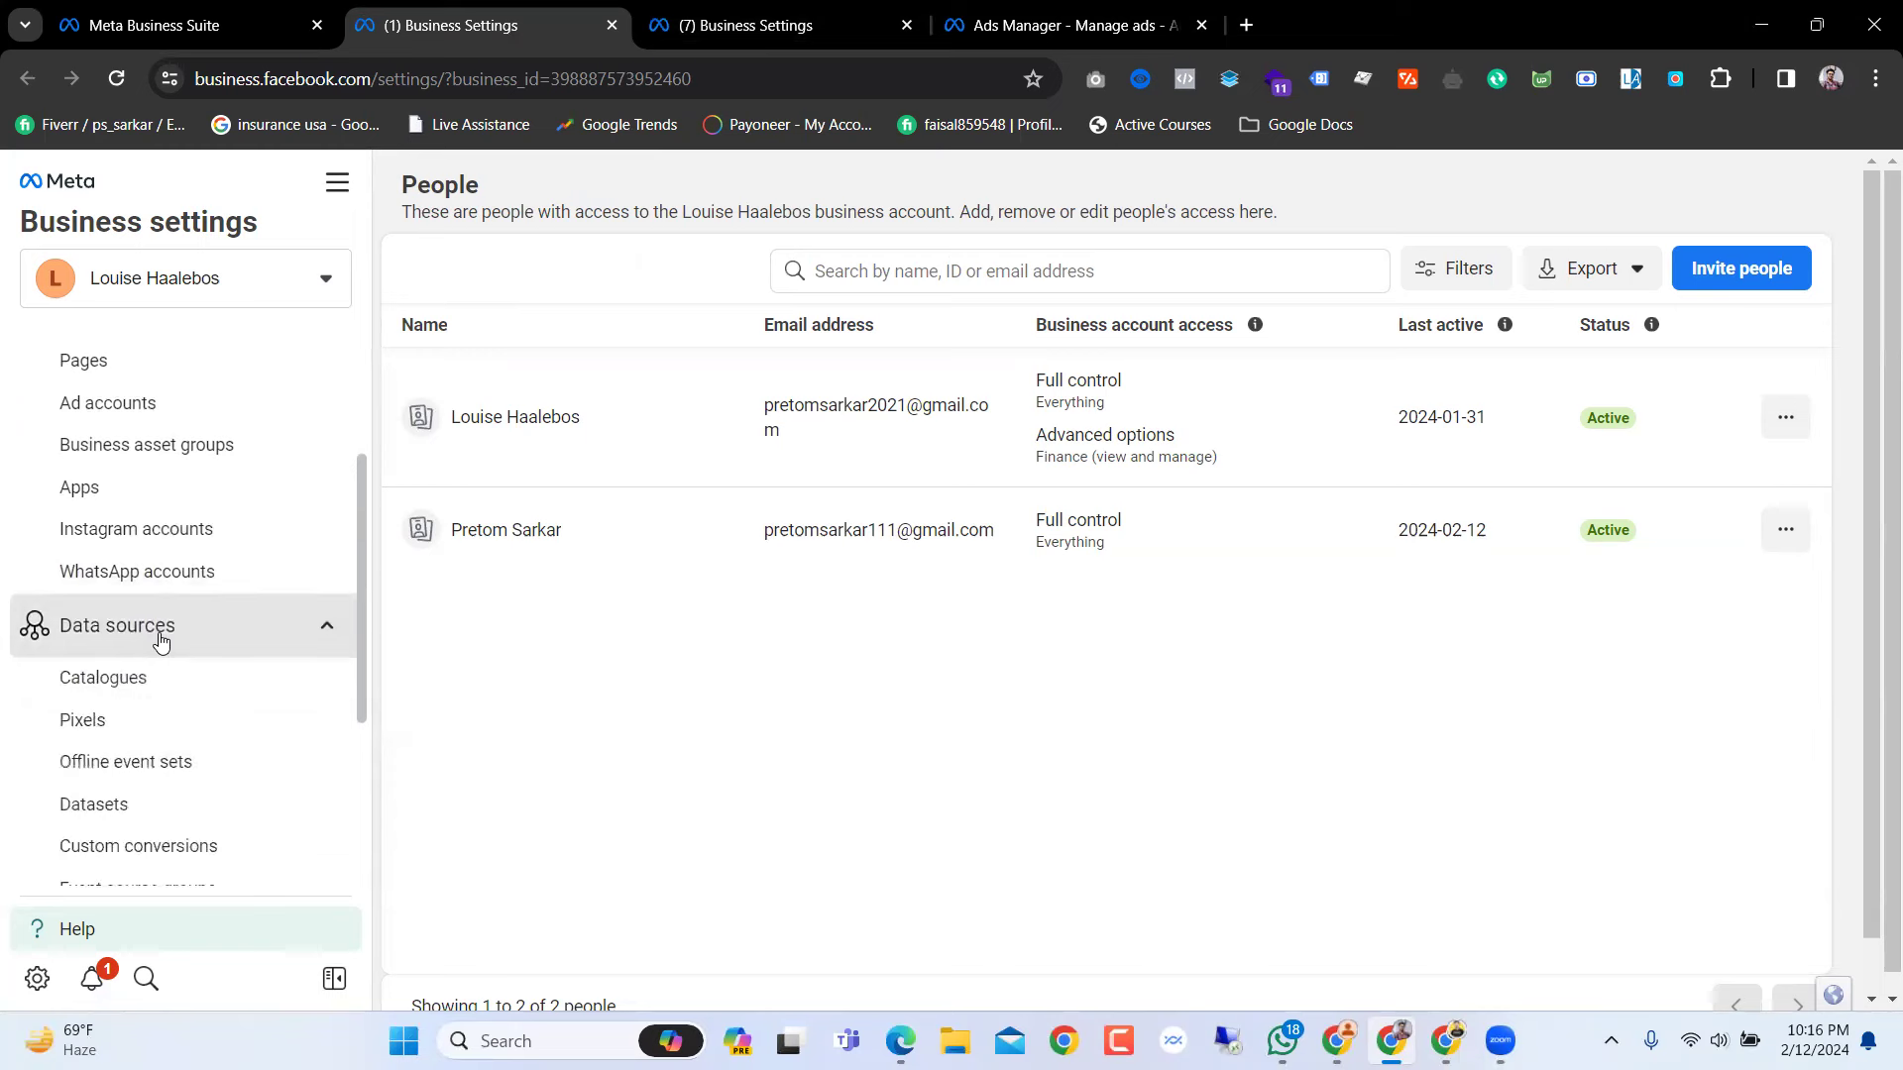
Step: Open the "L" business account's first ad account in Ads Manager and turn off its draft New Sales campaign
scroll(140, 670, "down", 4)
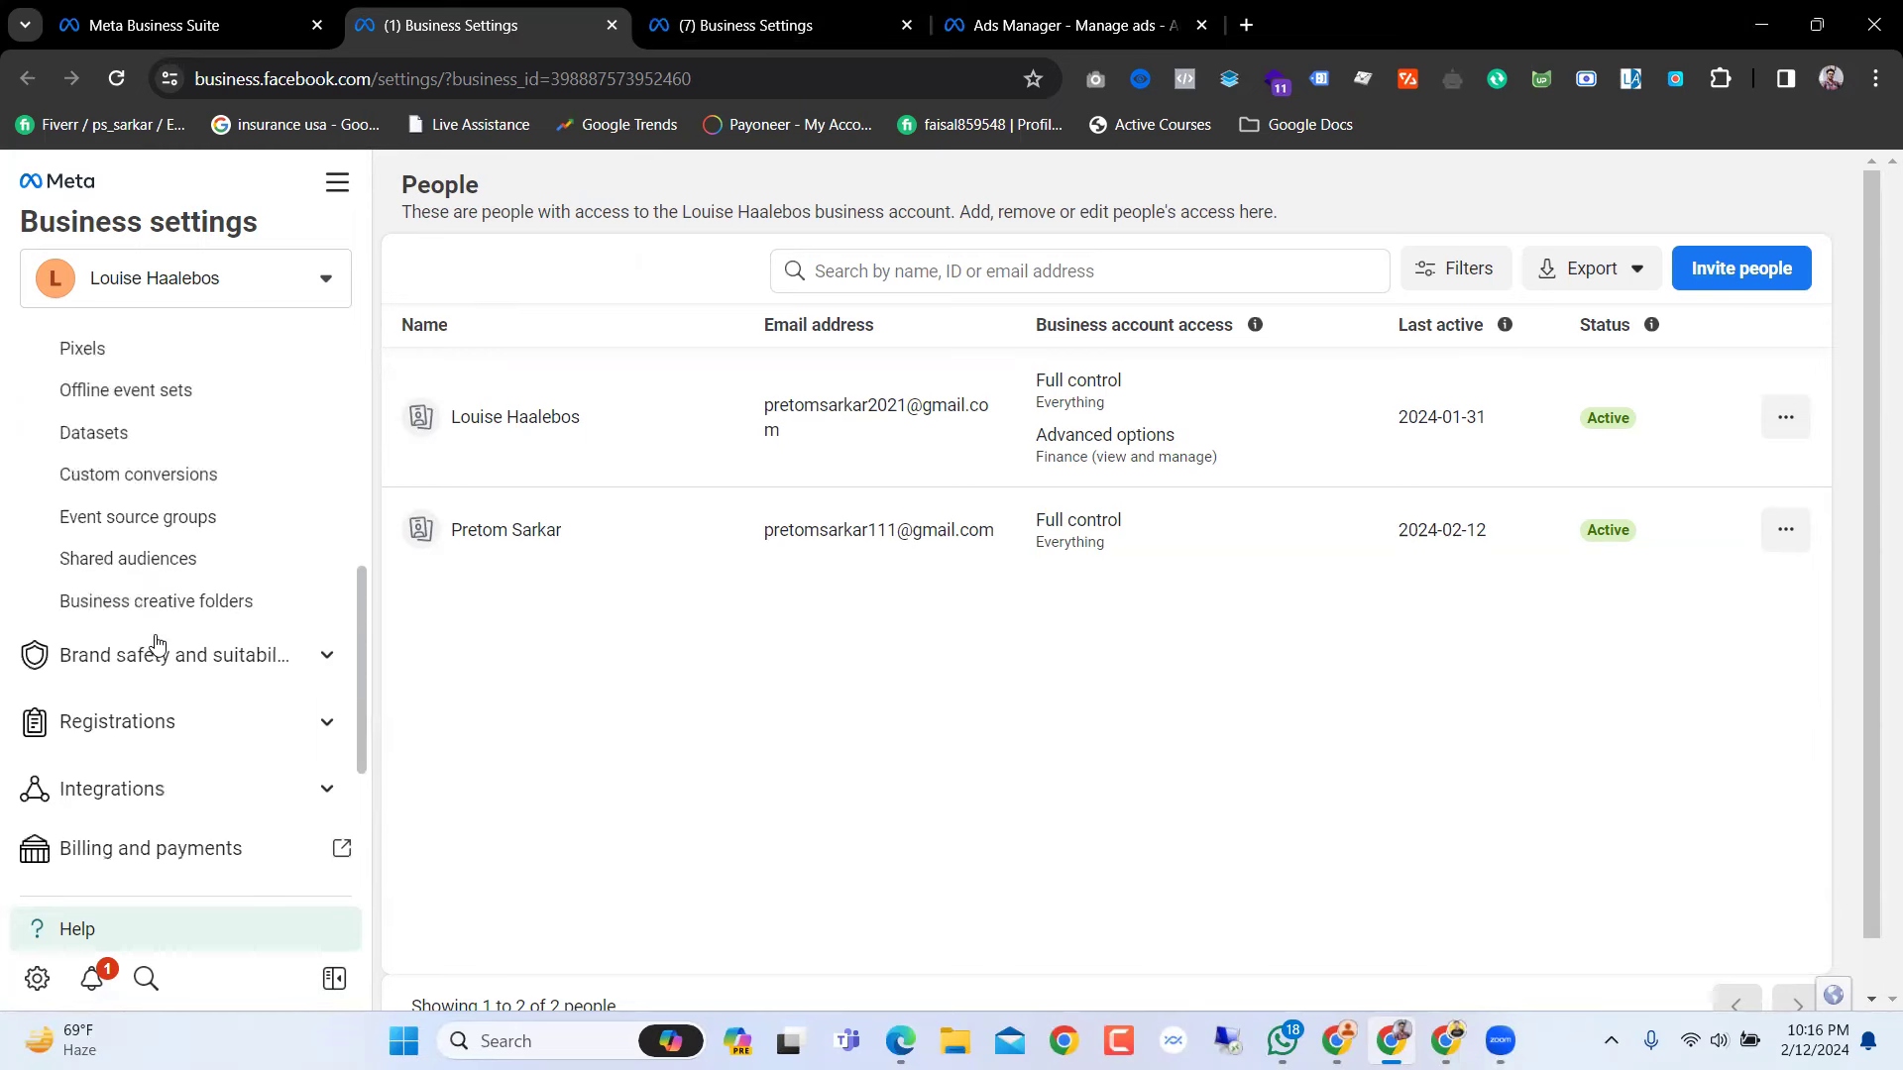
scroll(116, 670, "up", 6)
left_click(116, 668)
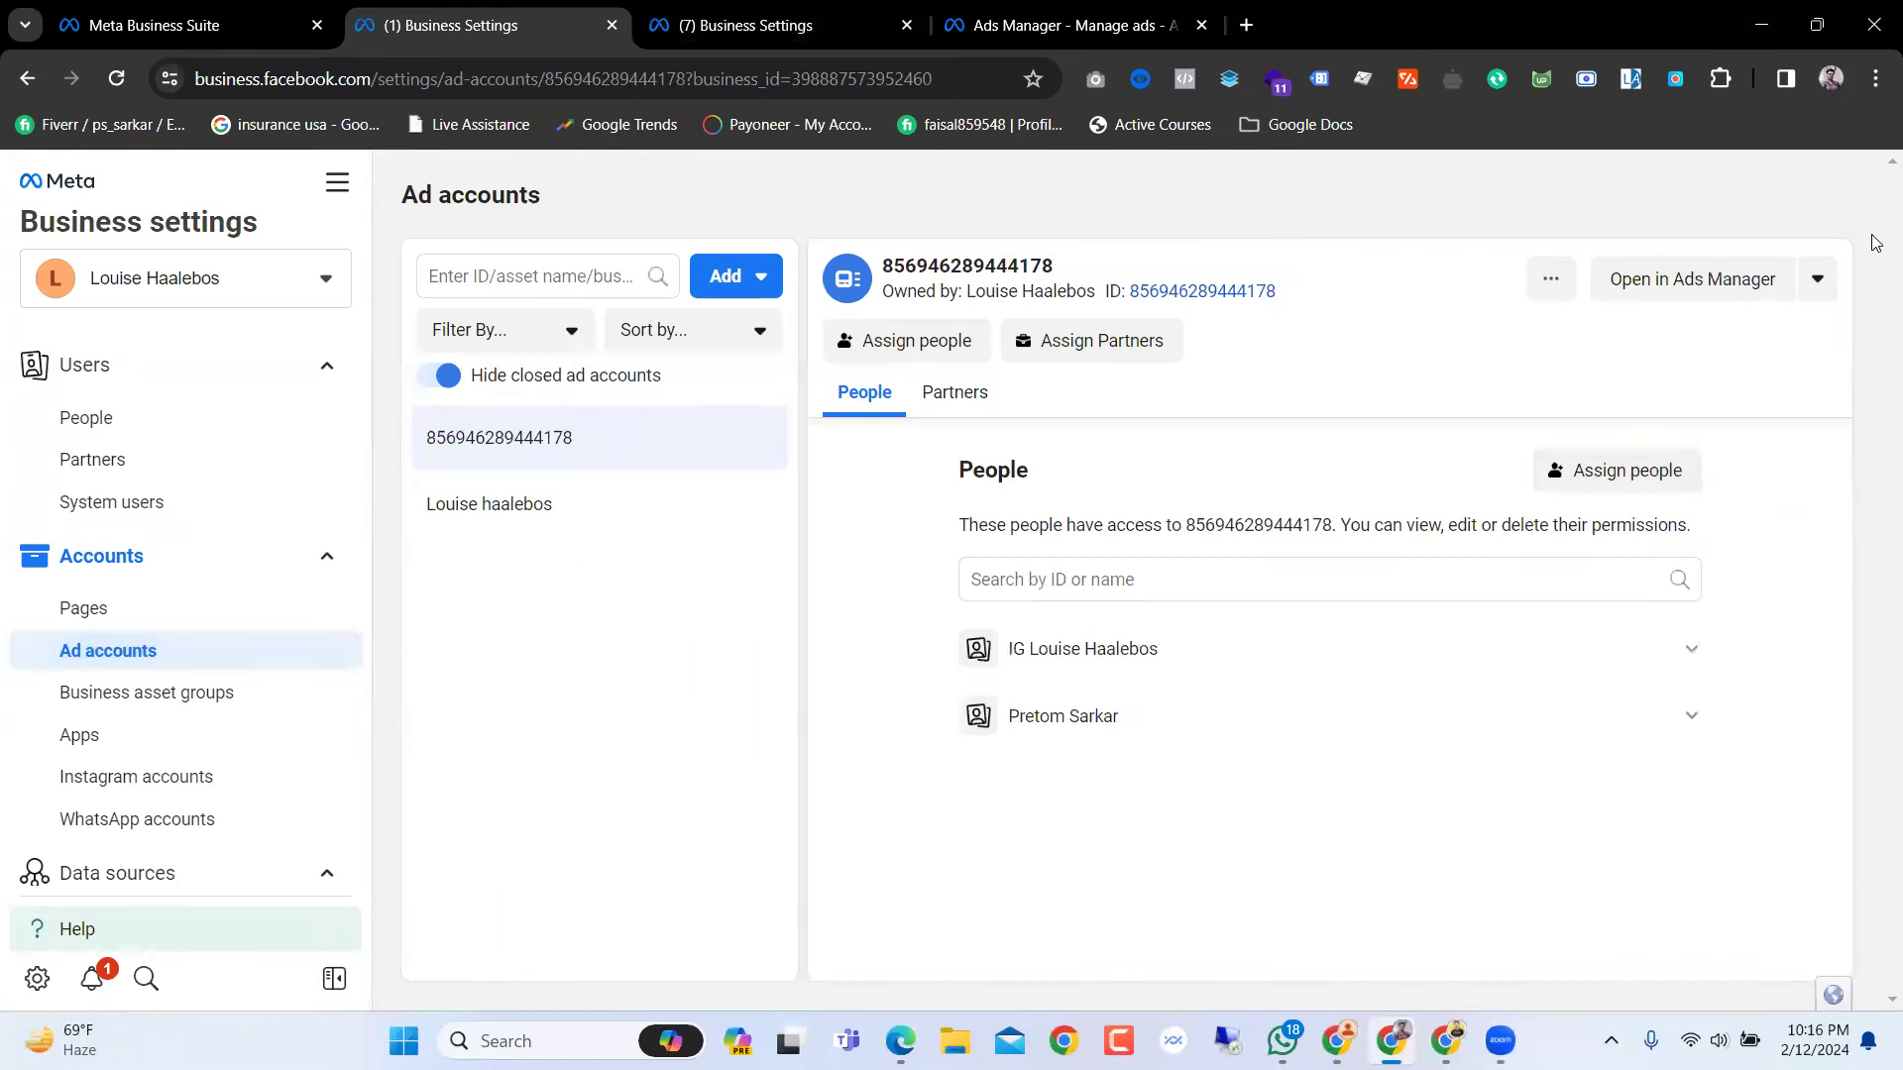
left_click(1693, 276)
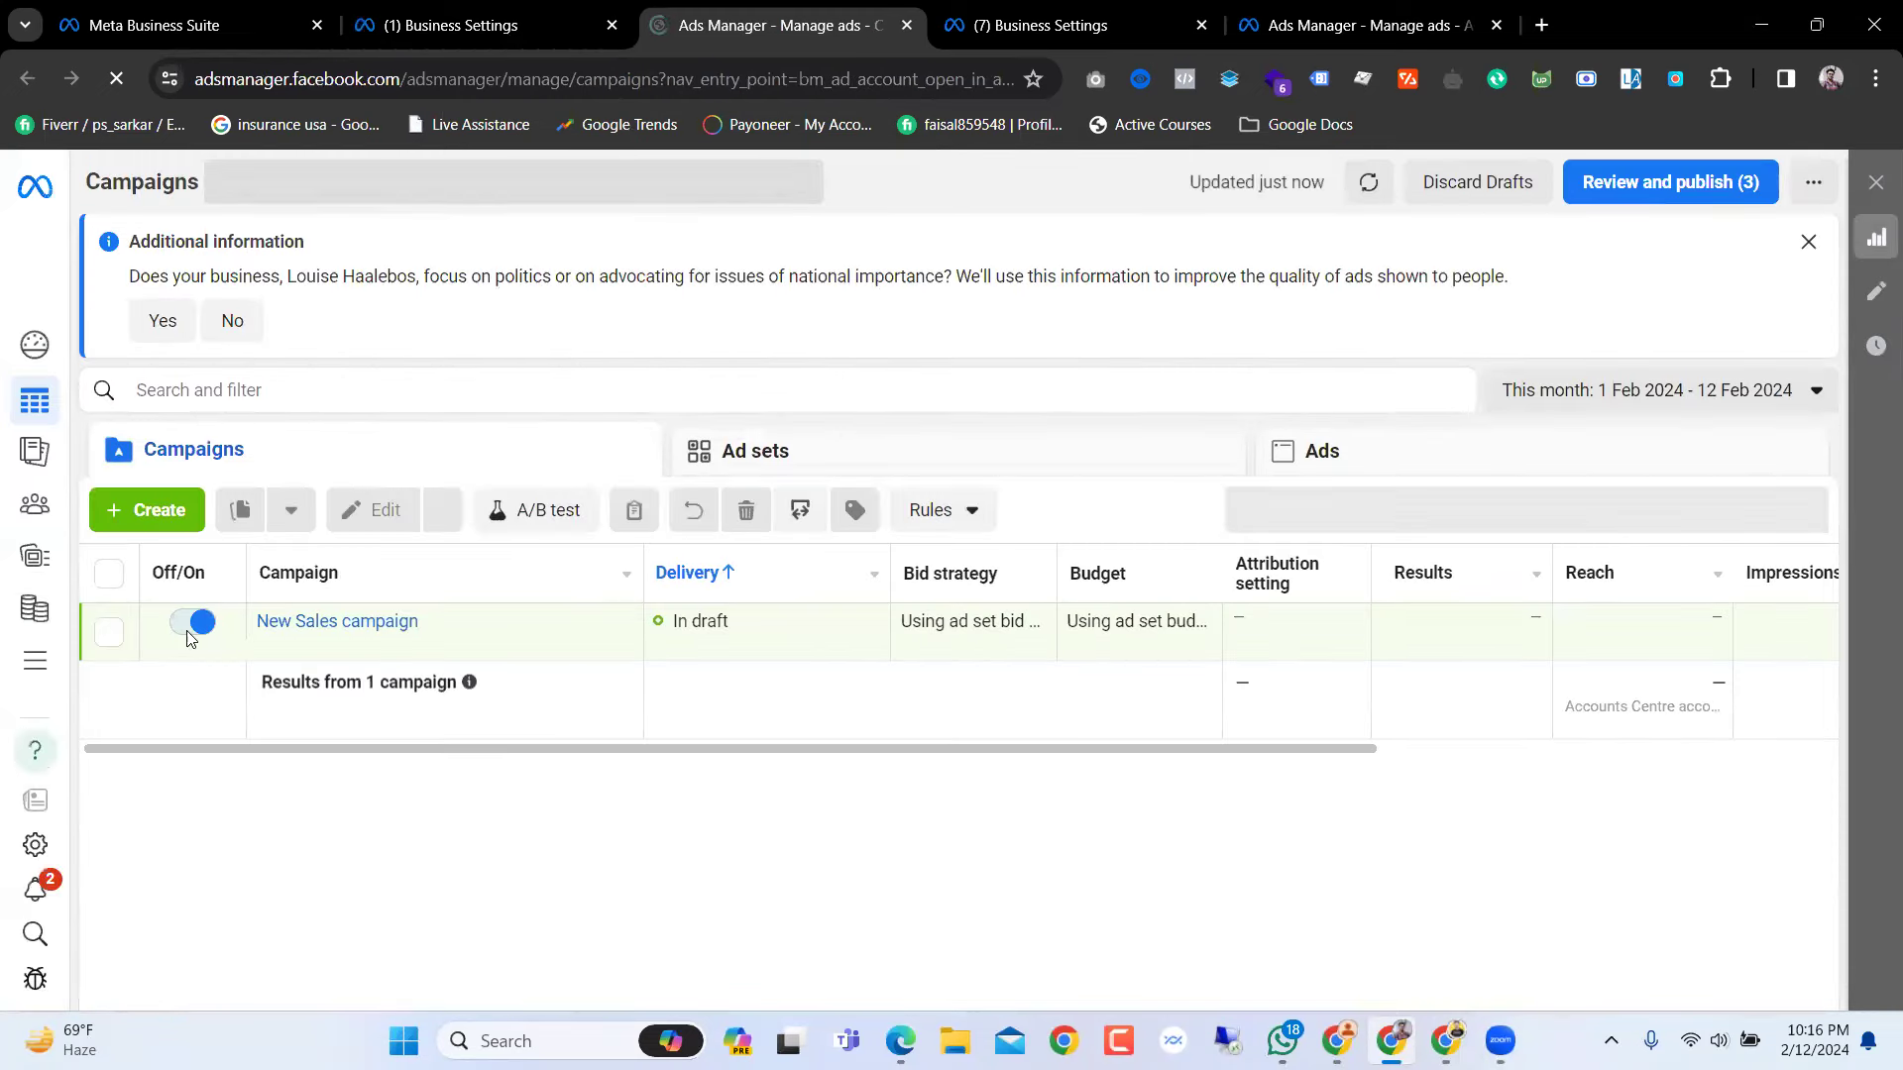
left_click(200, 621)
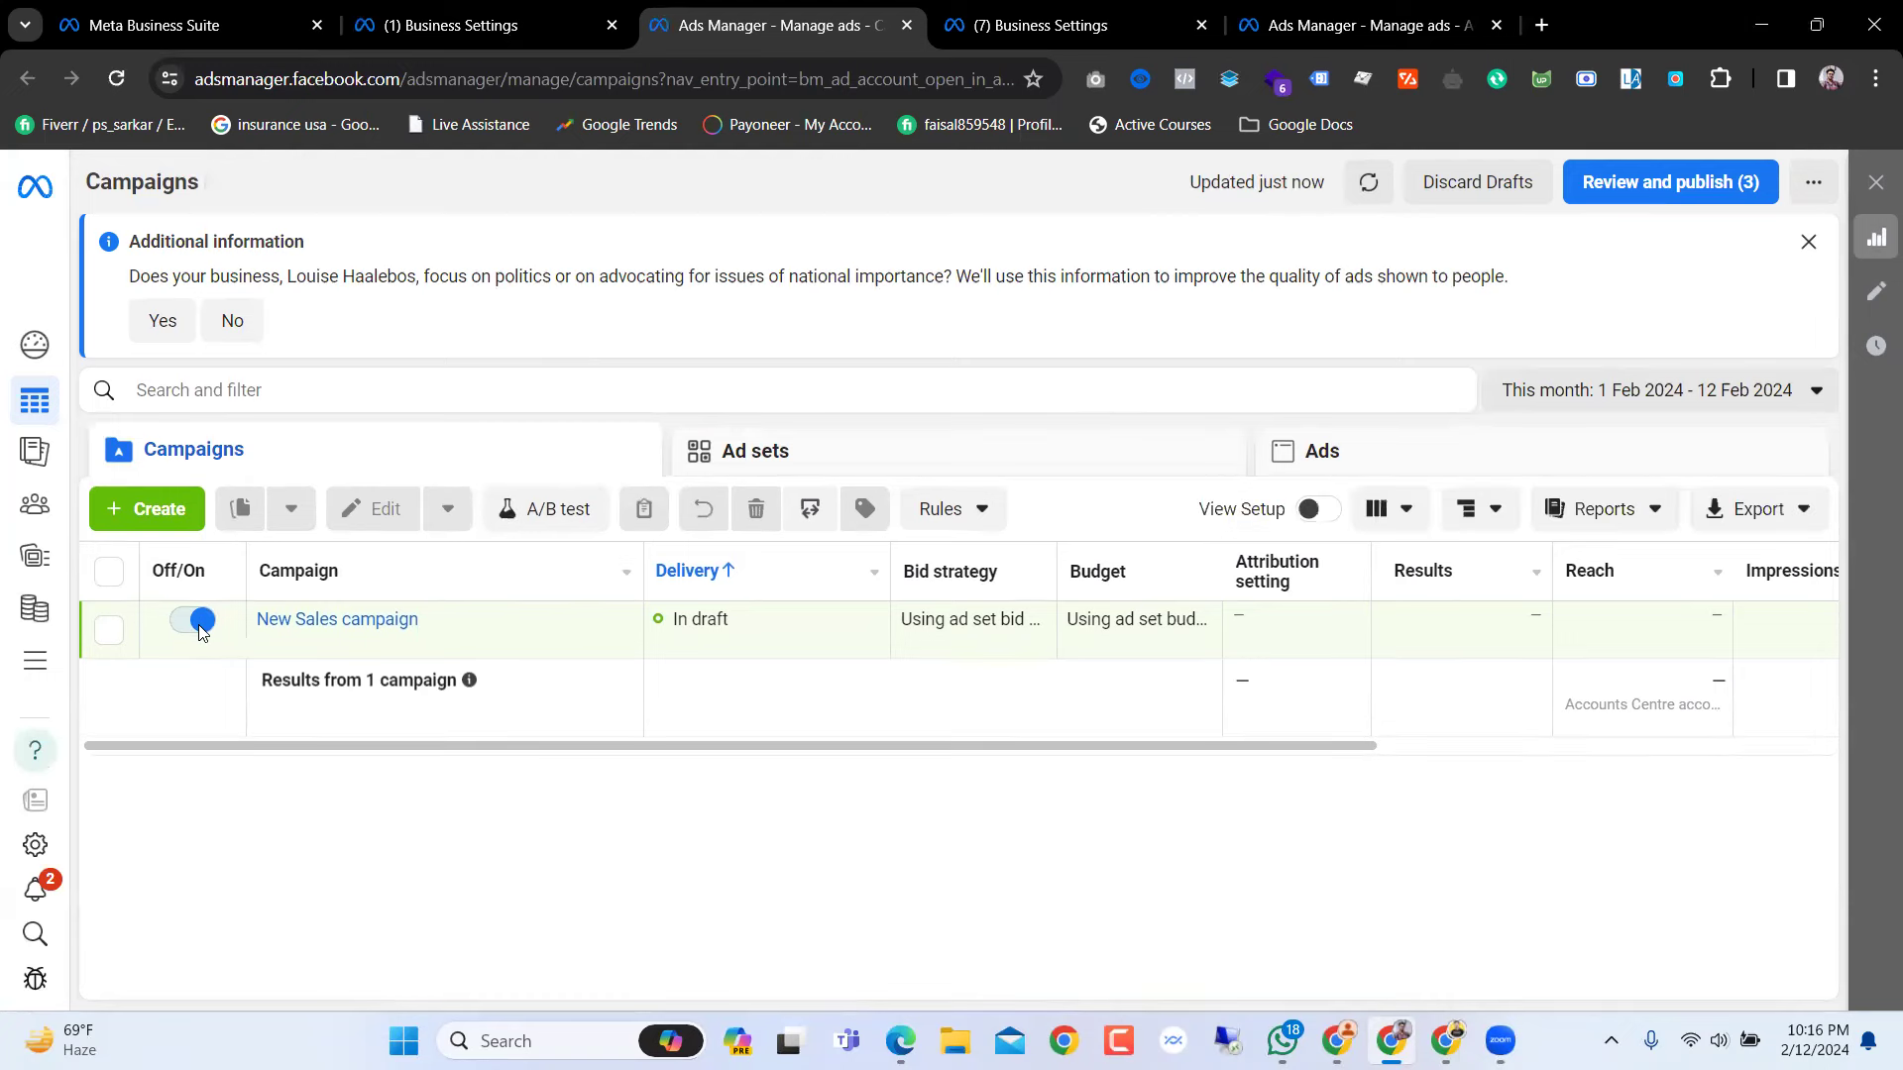
left_click(476, 716)
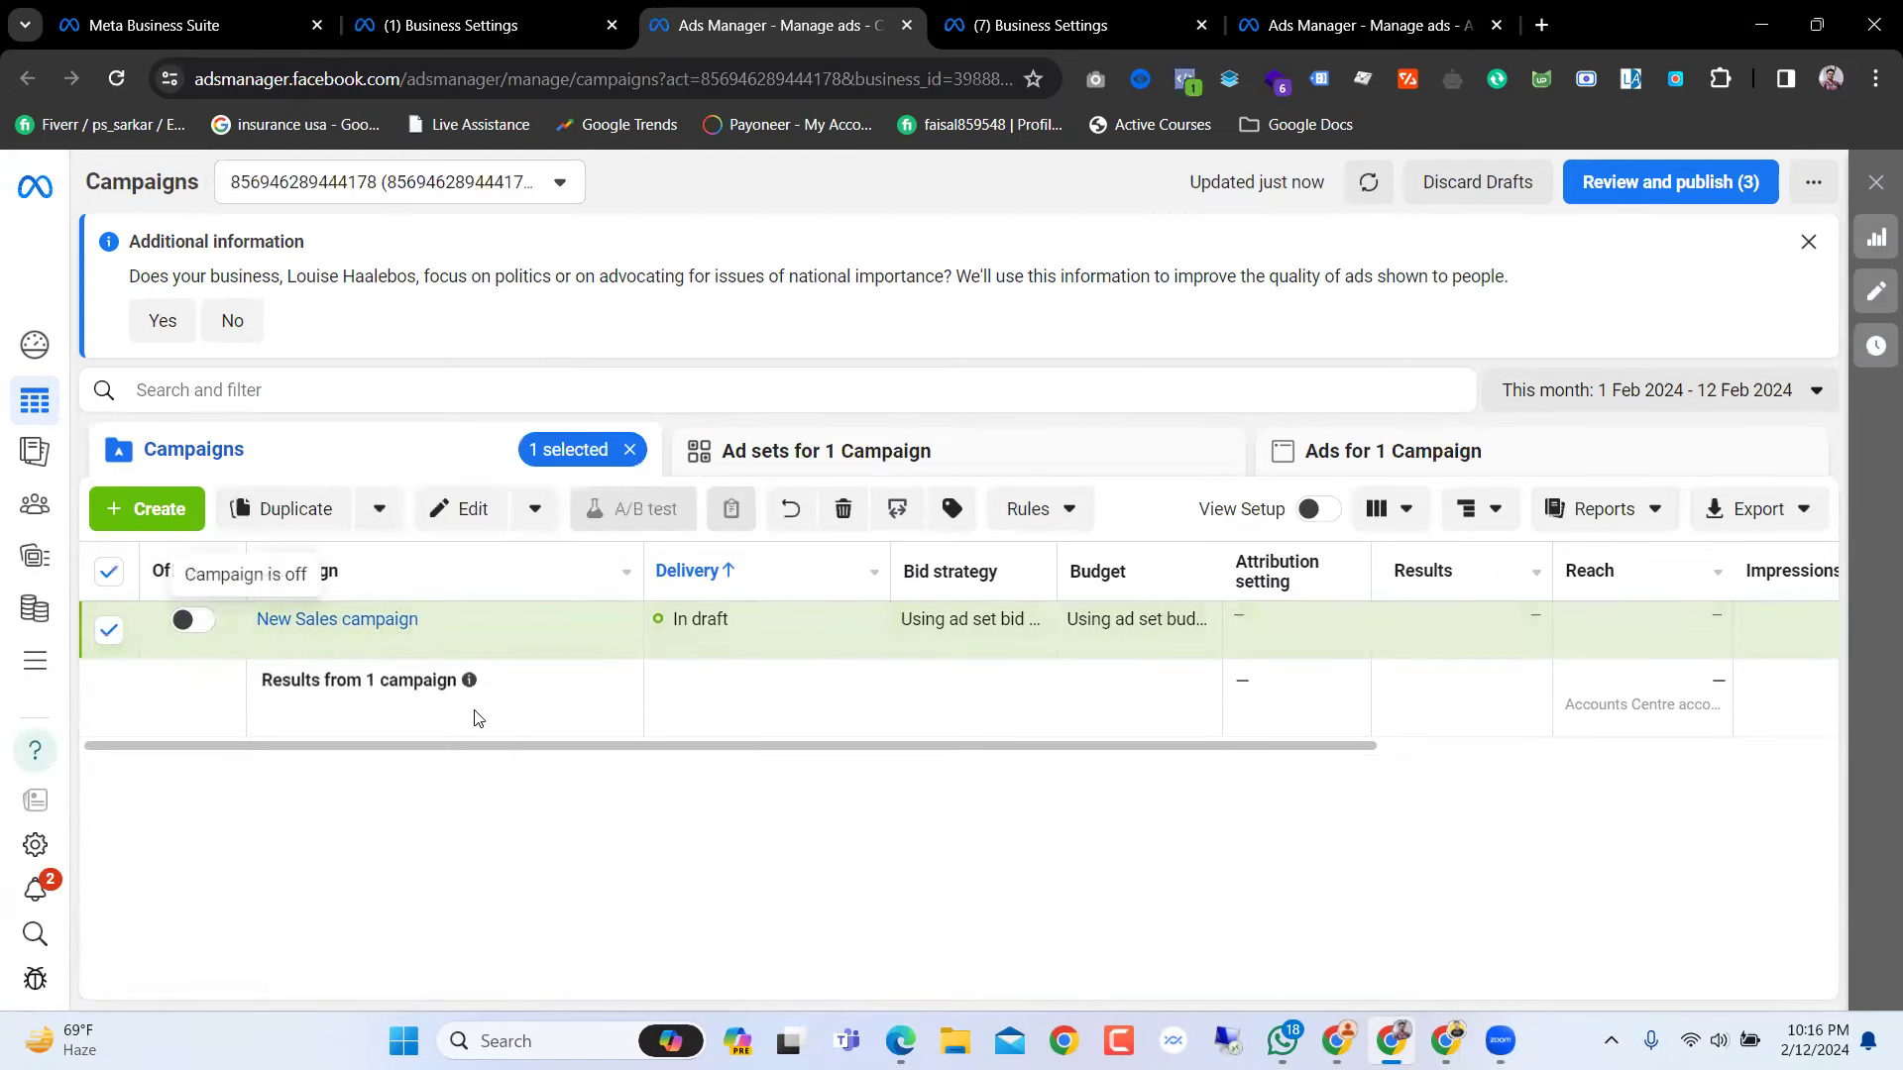
Step: Create a new Auction campaign with the Sales objective, using the Manual sales campaign setup
left_click(158, 510)
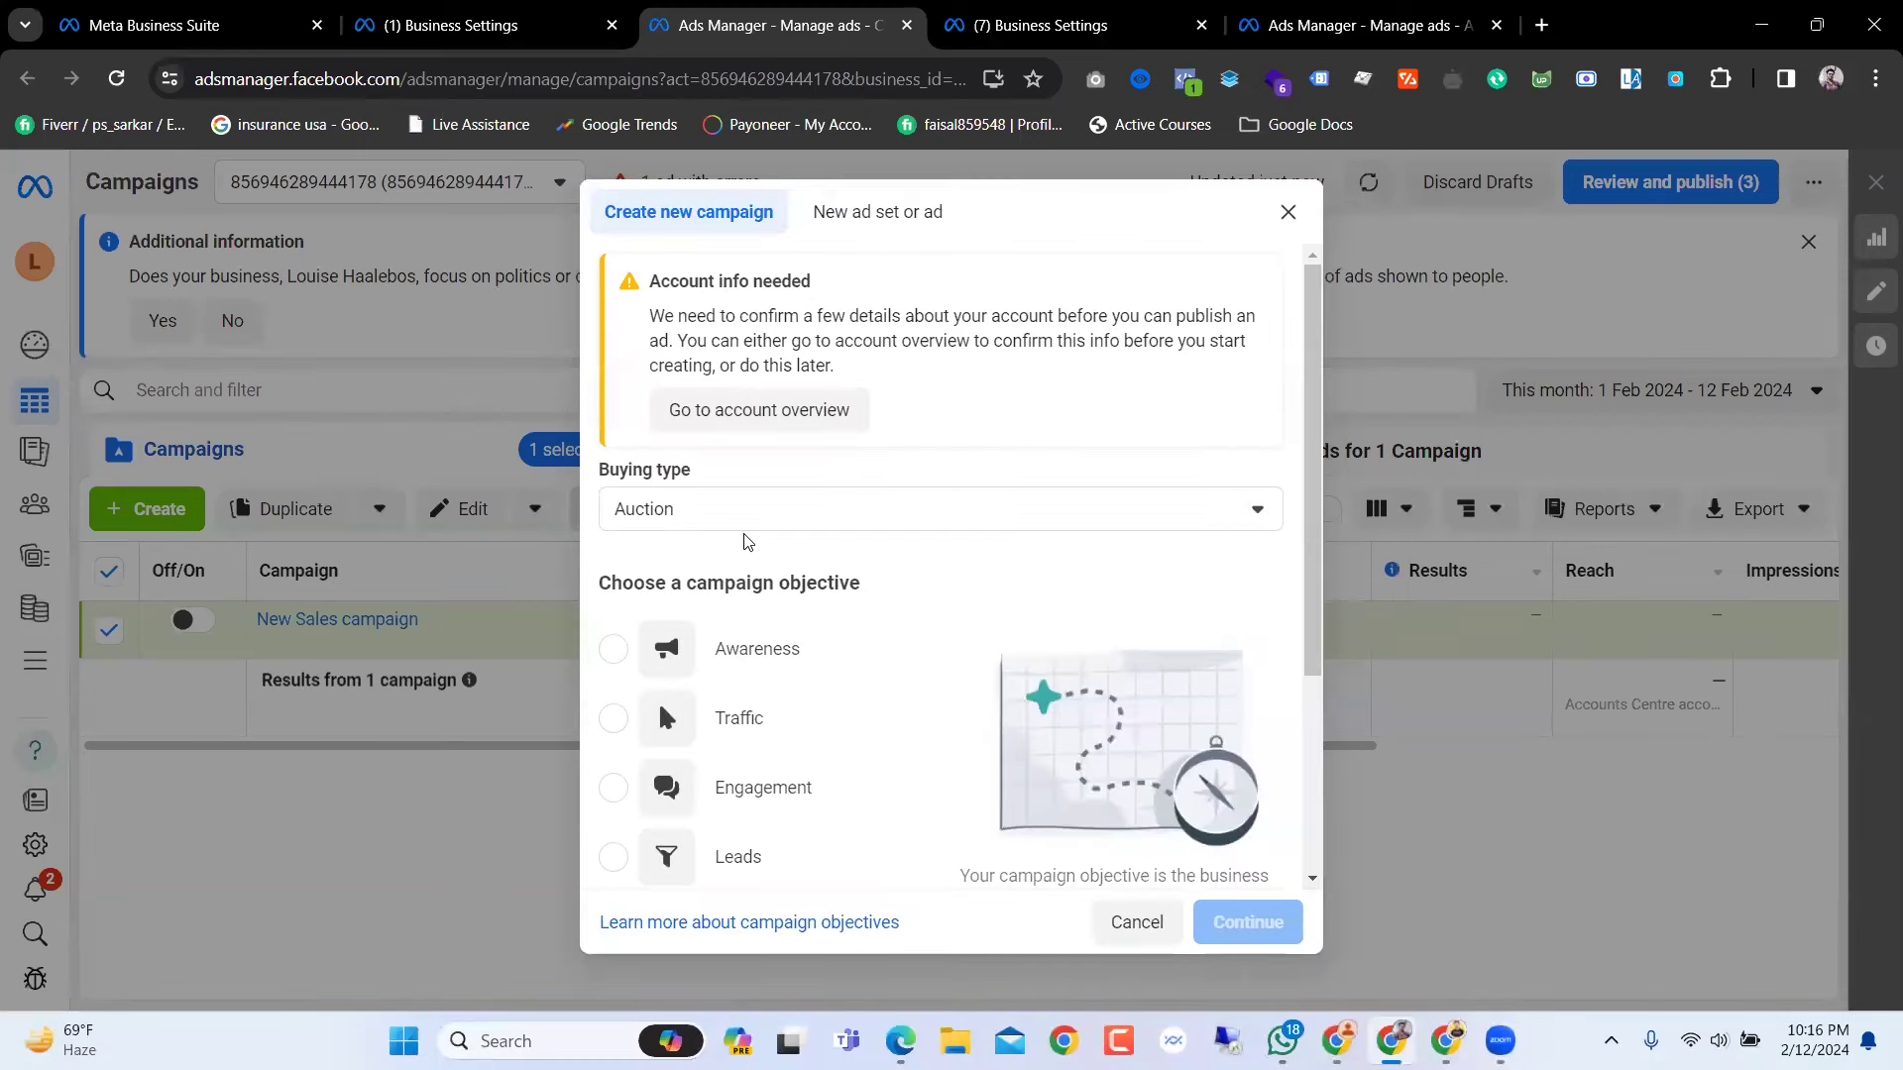
scroll(934, 590, "down", 3)
left_click(729, 696)
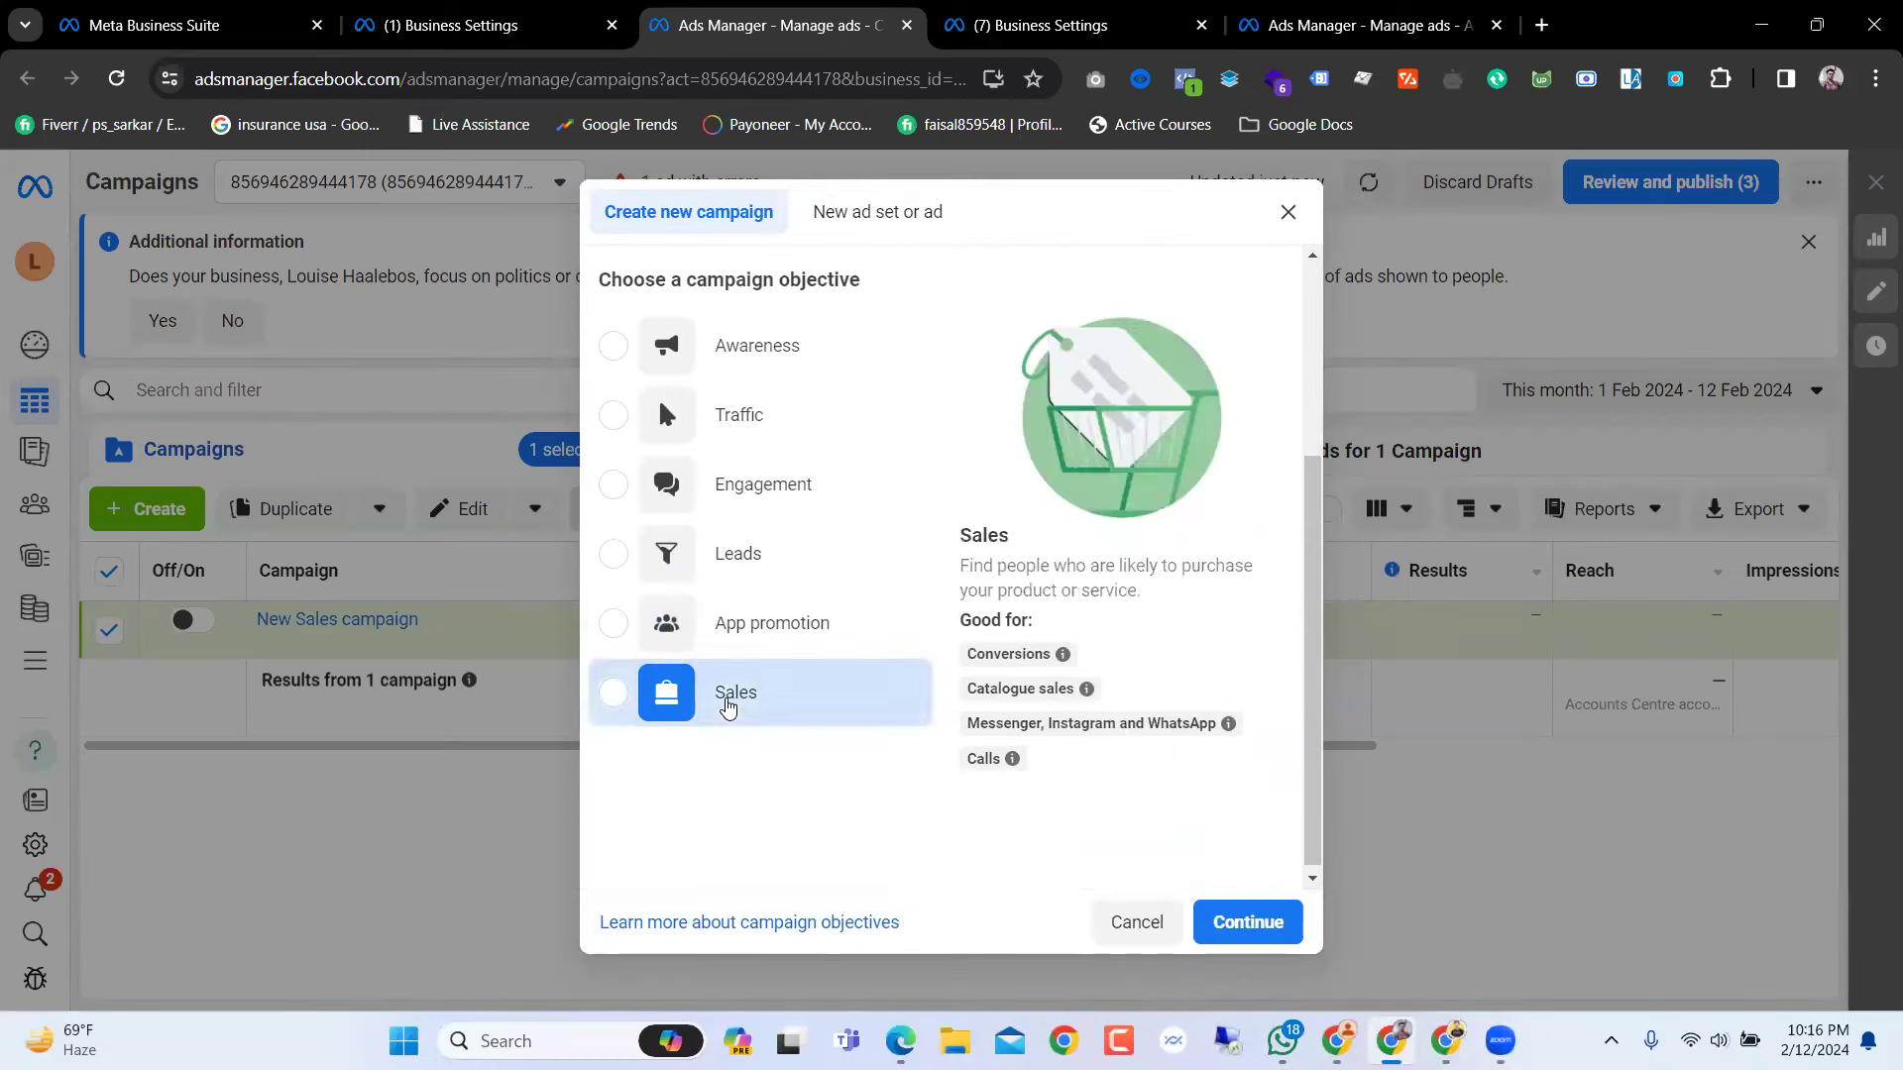
left_click(1262, 916)
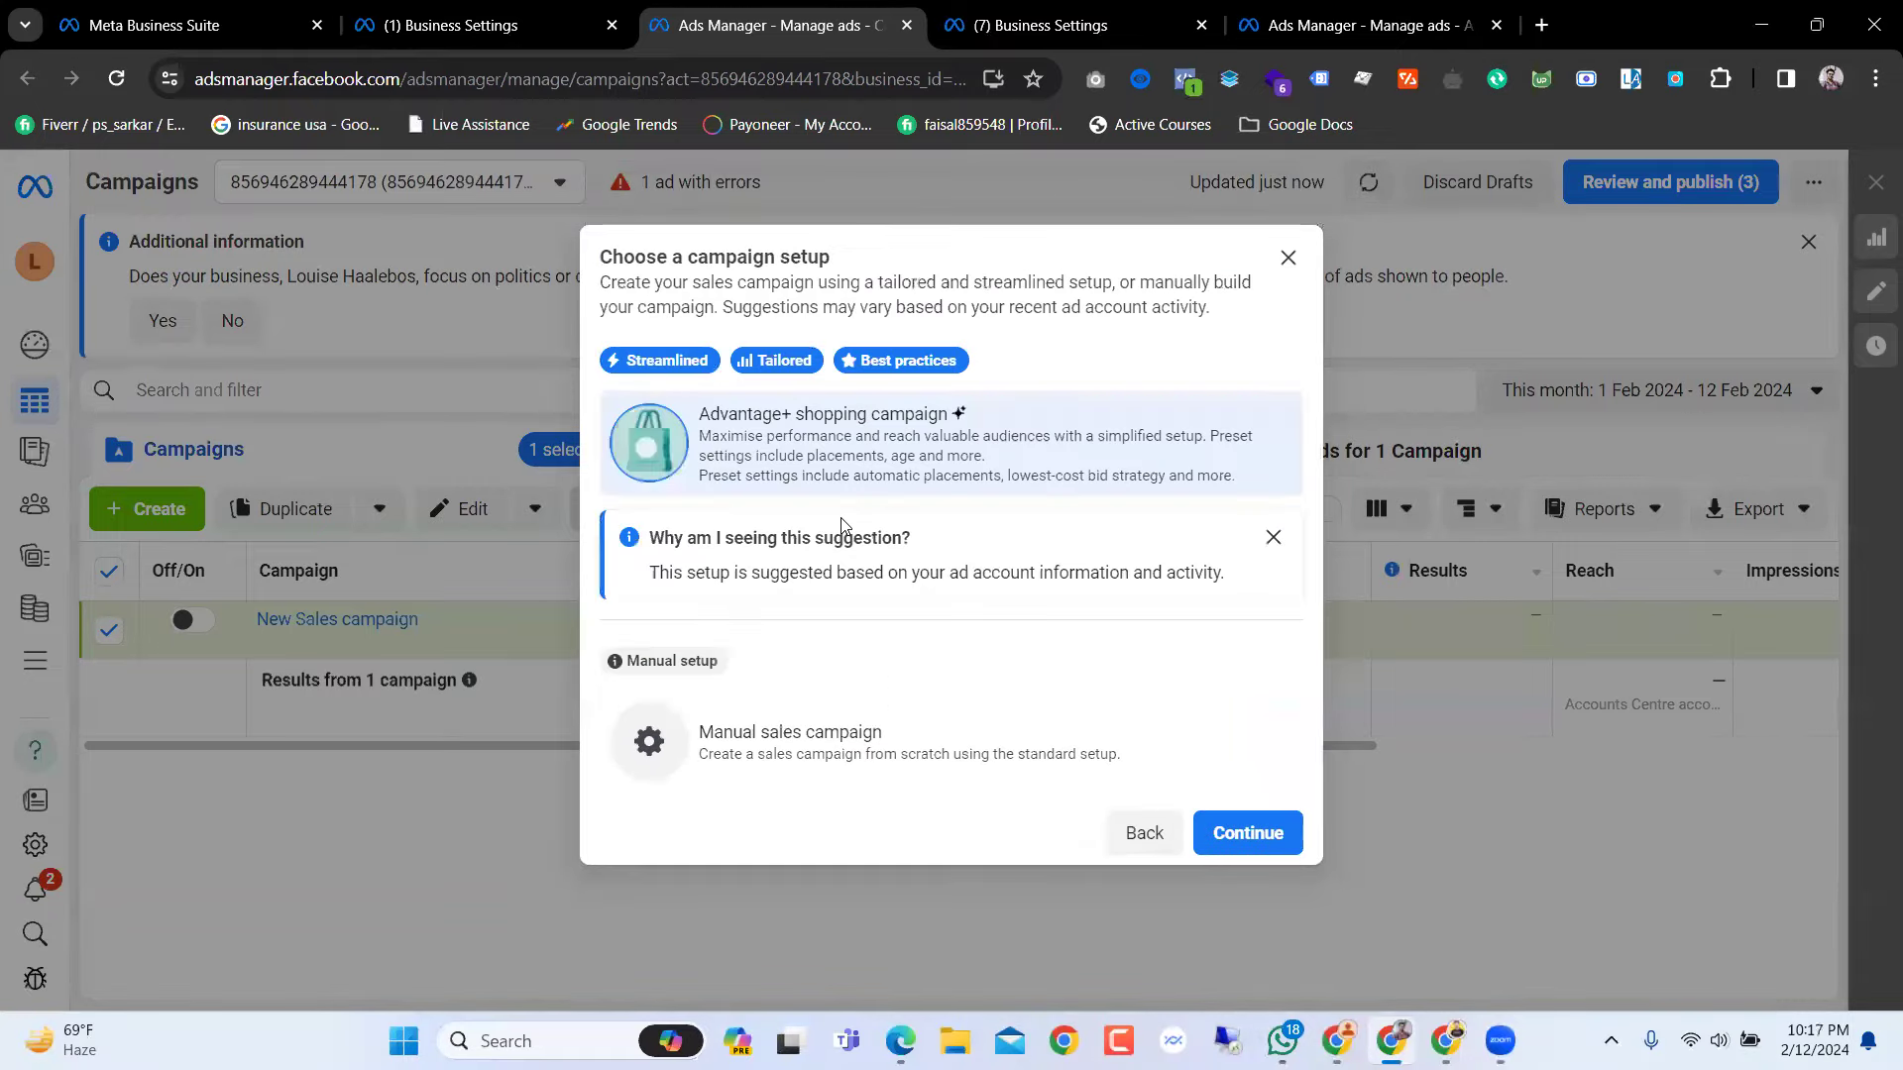
left_click(751, 734)
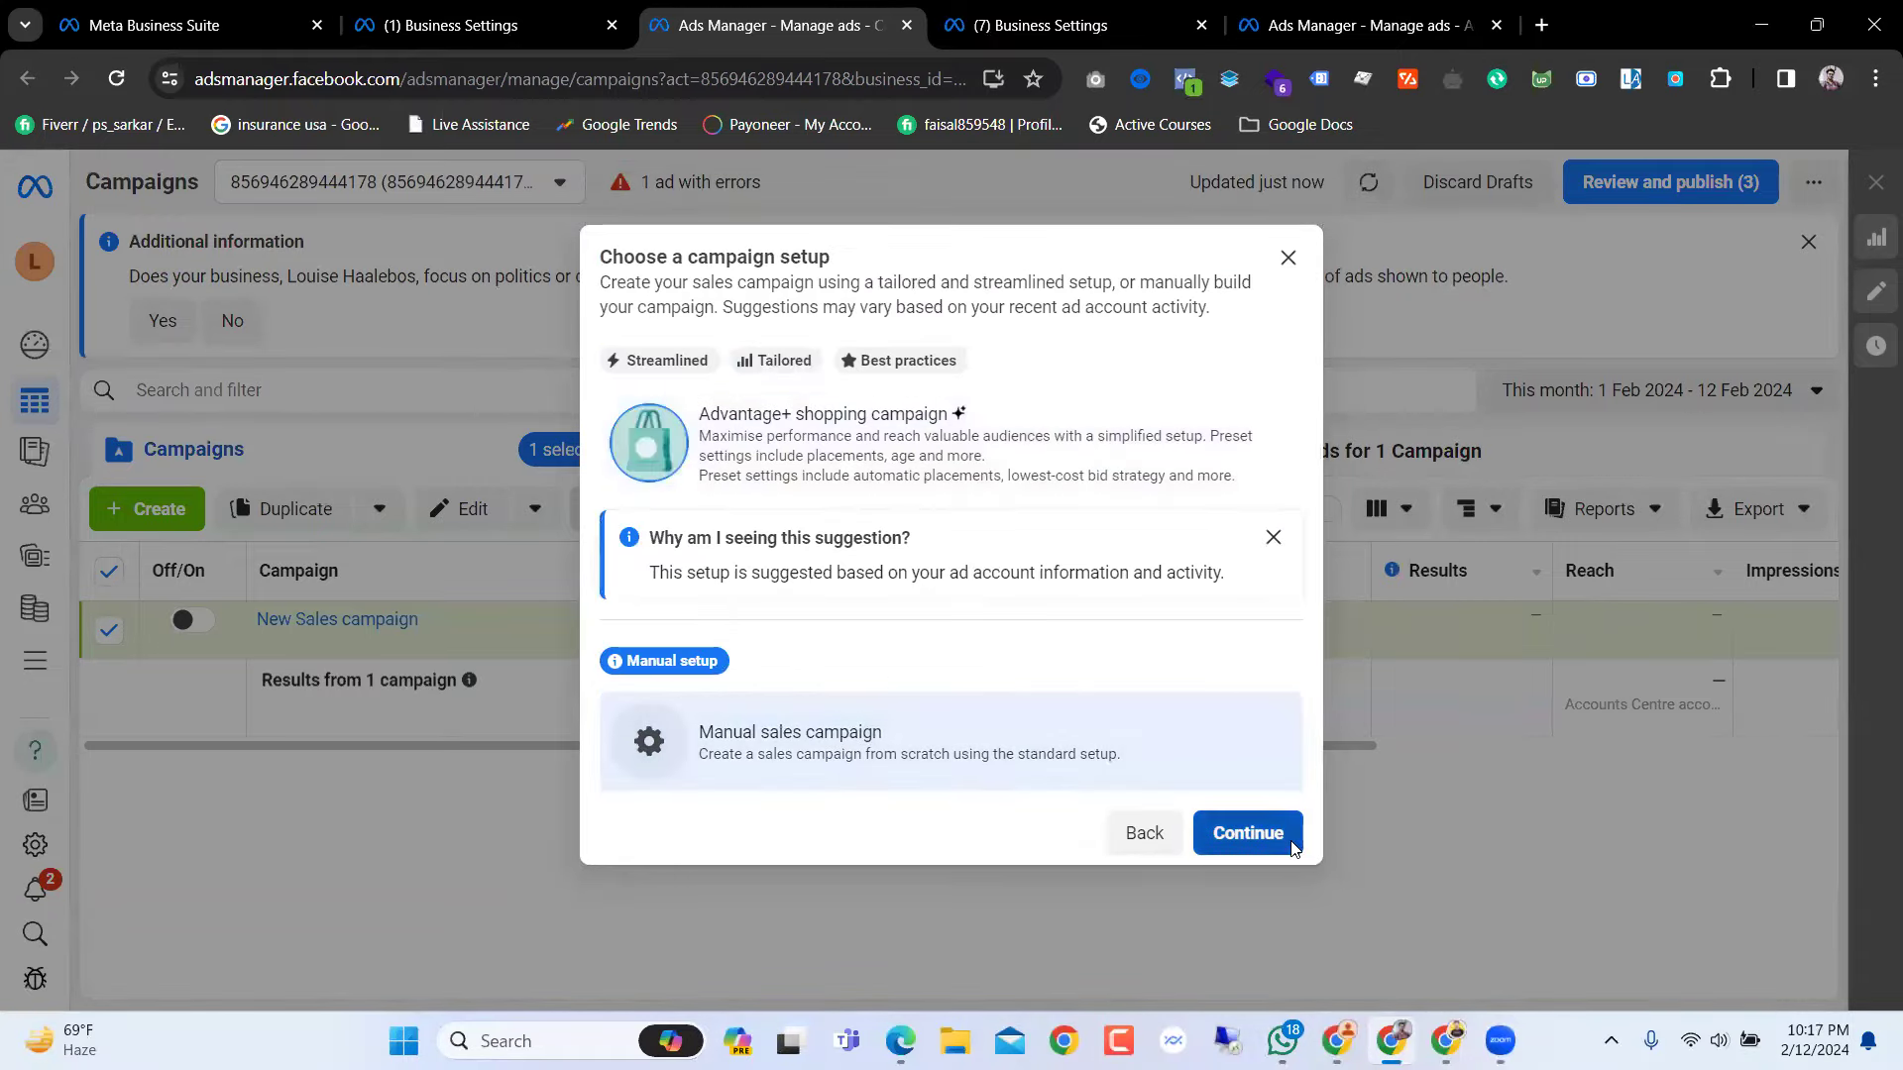
left_click(1290, 841)
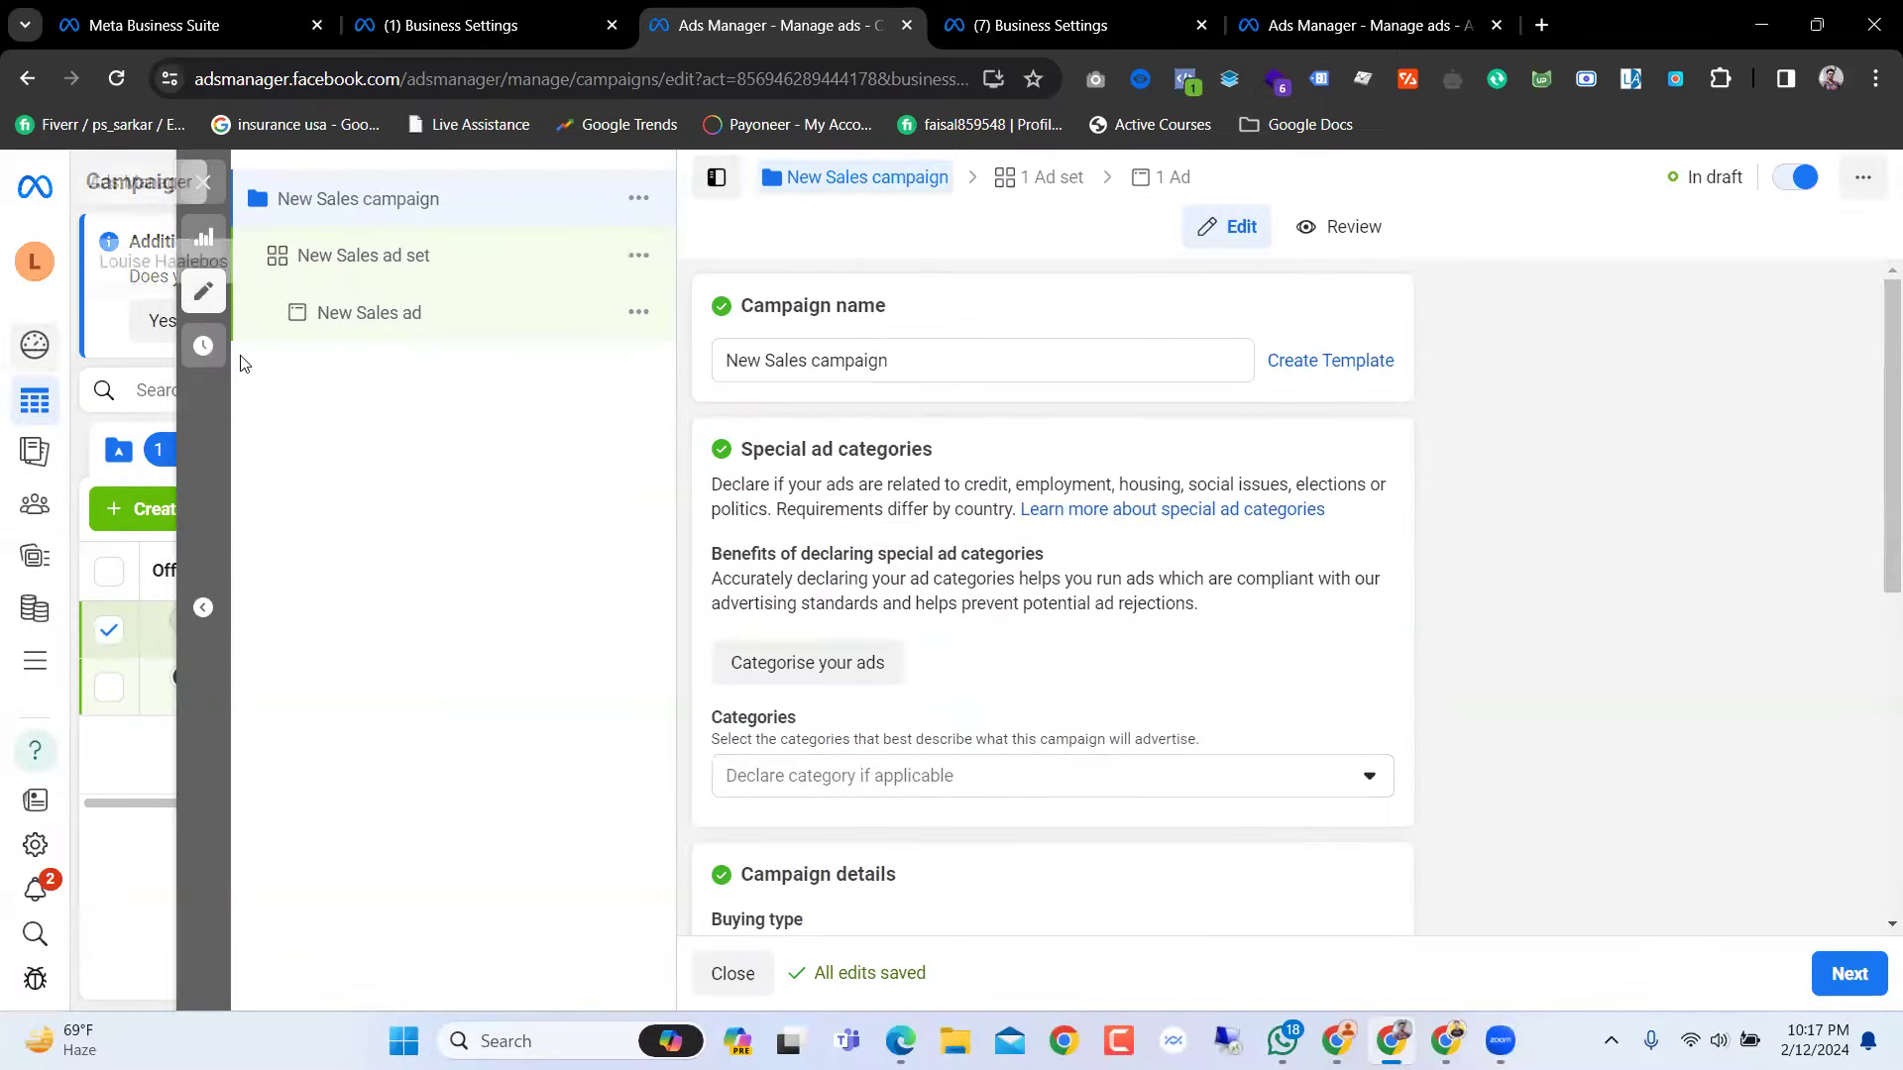
Step: Set the New Sales ad set's conversion location to Website
left_click(335, 258)
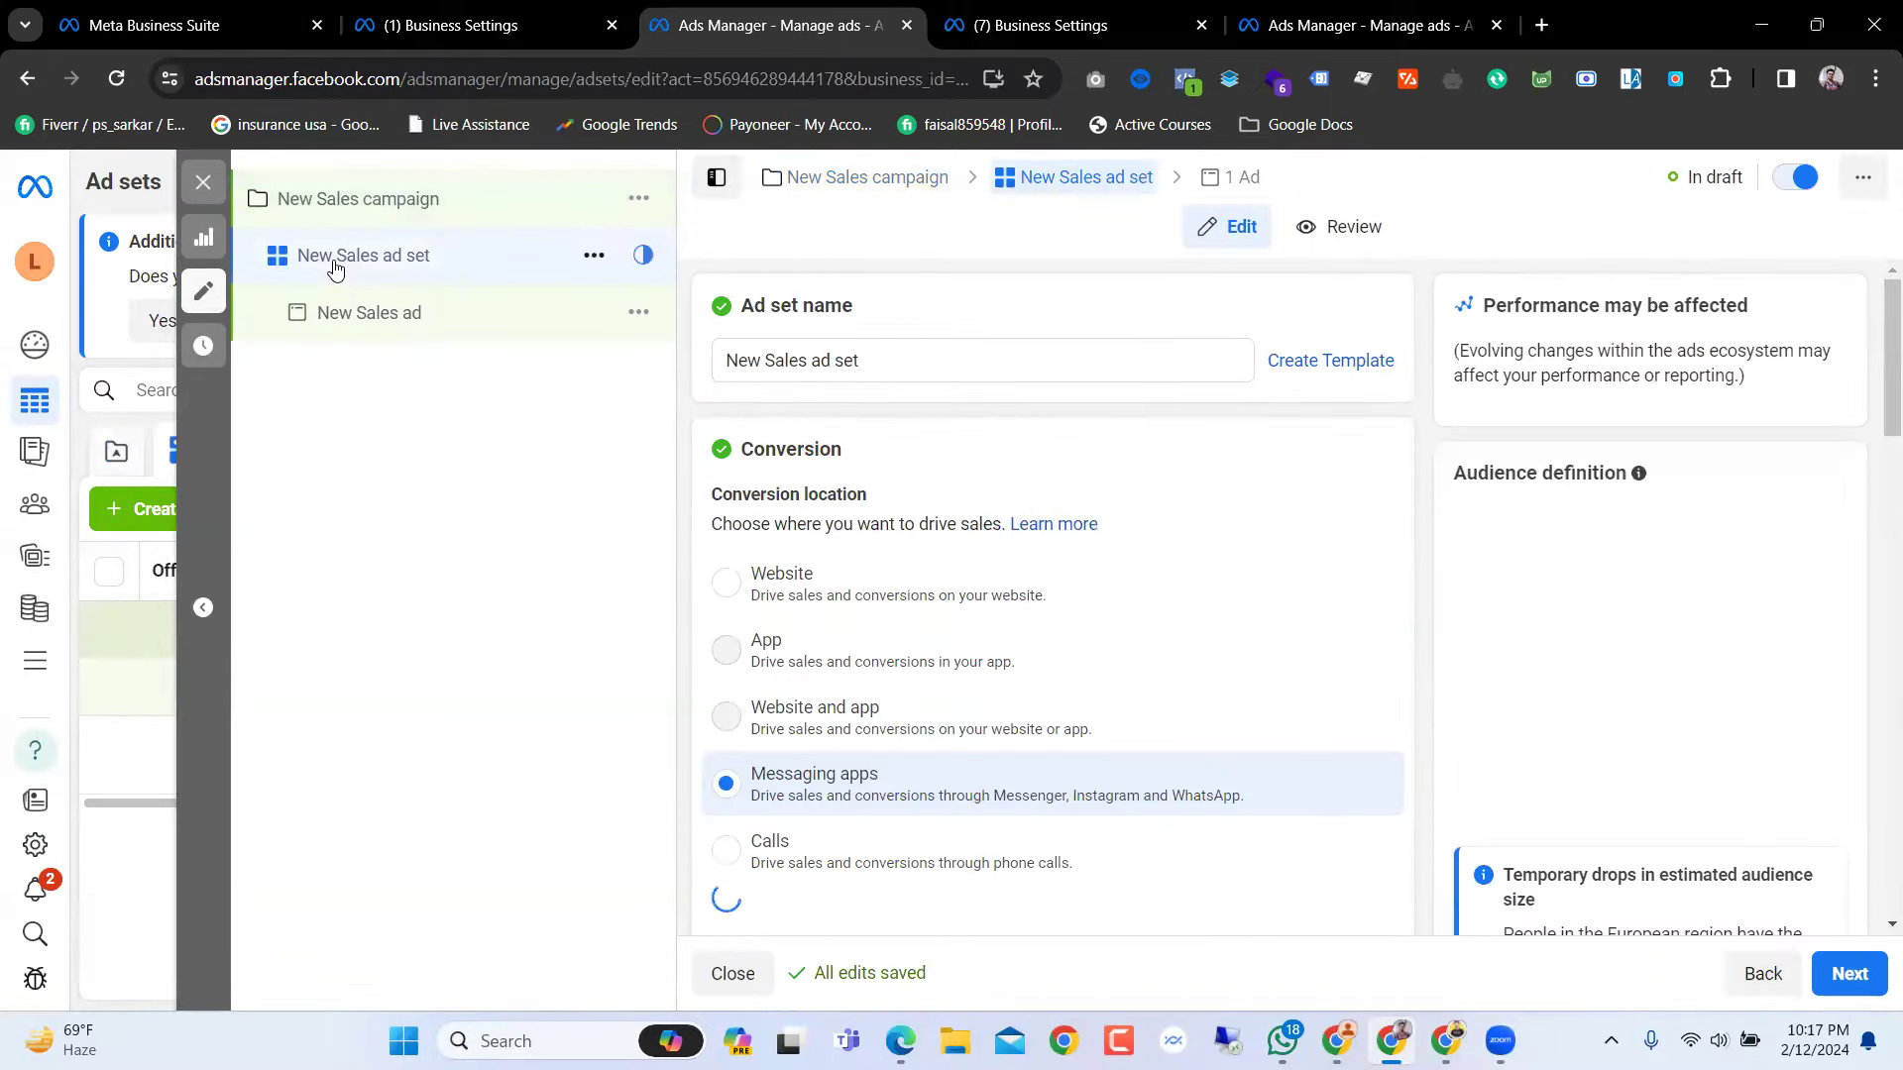
scroll(1123, 620, "down", 3)
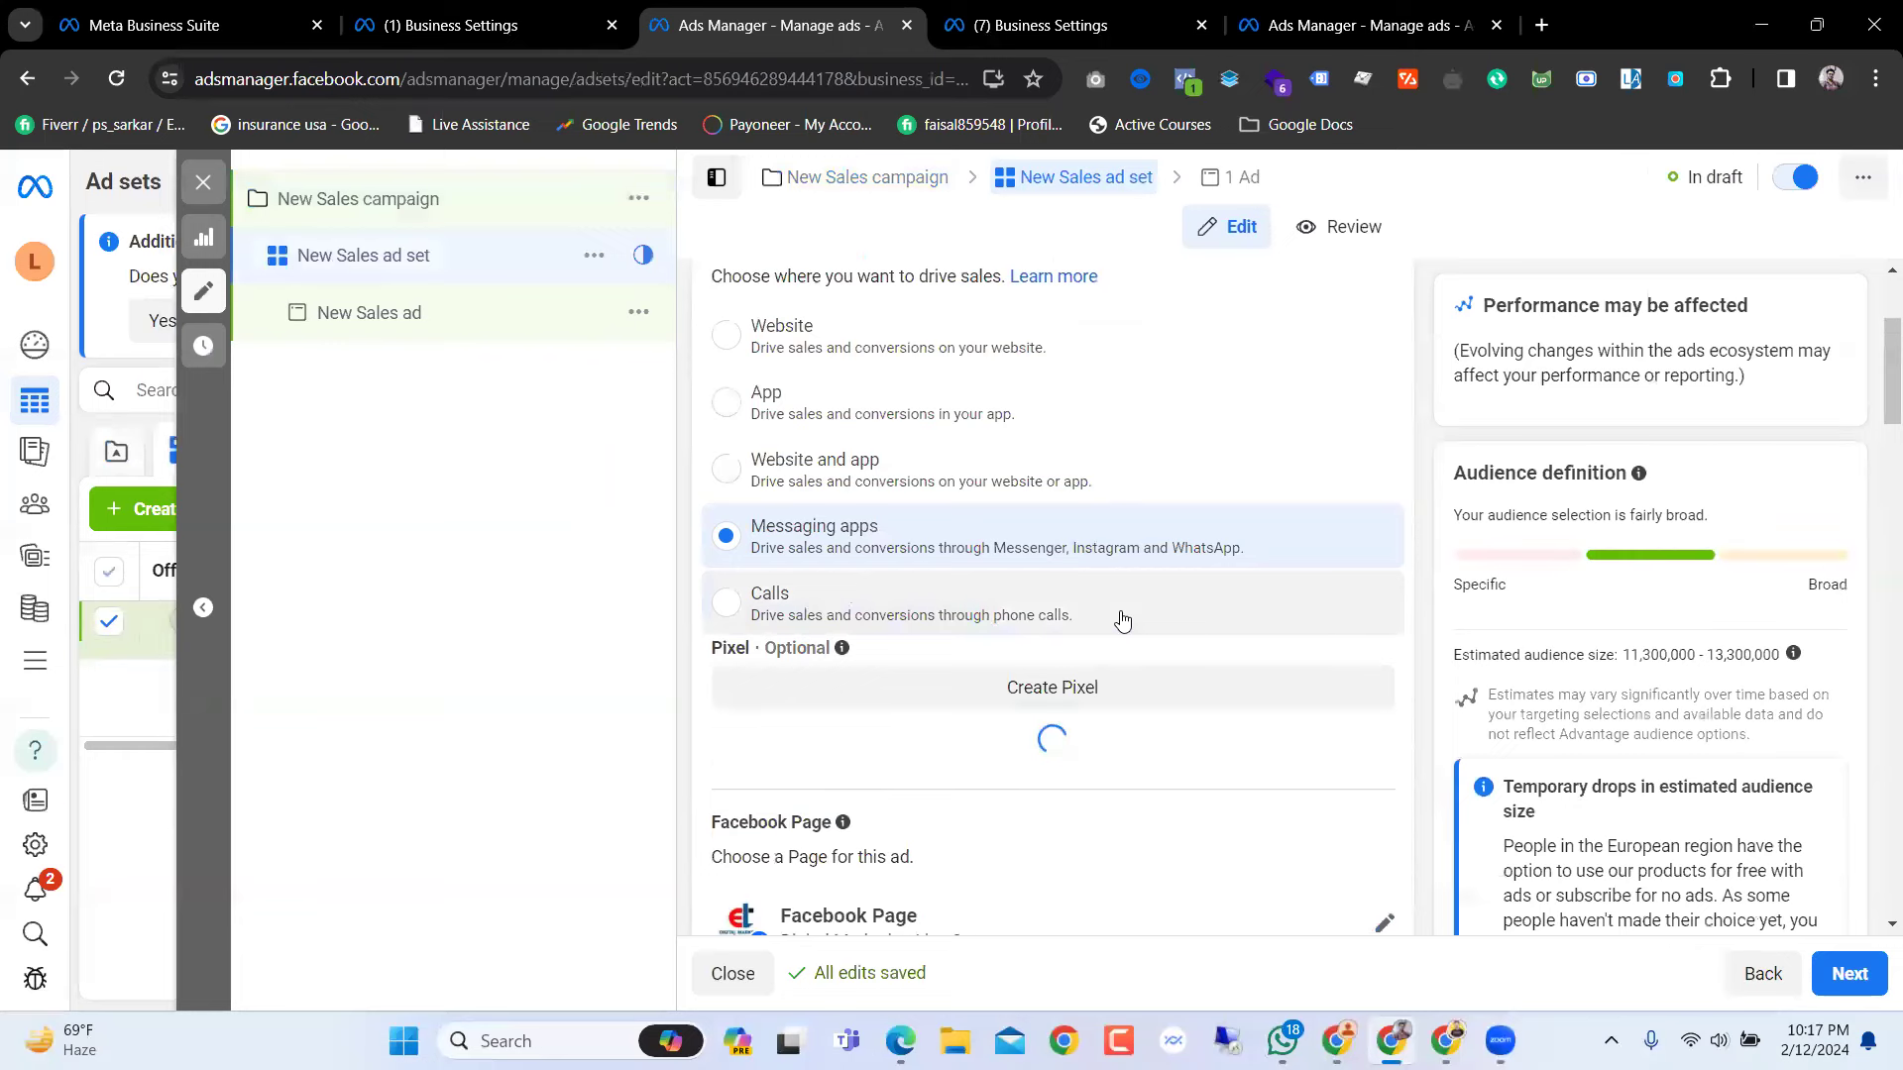
scroll(1123, 621, "up", 3)
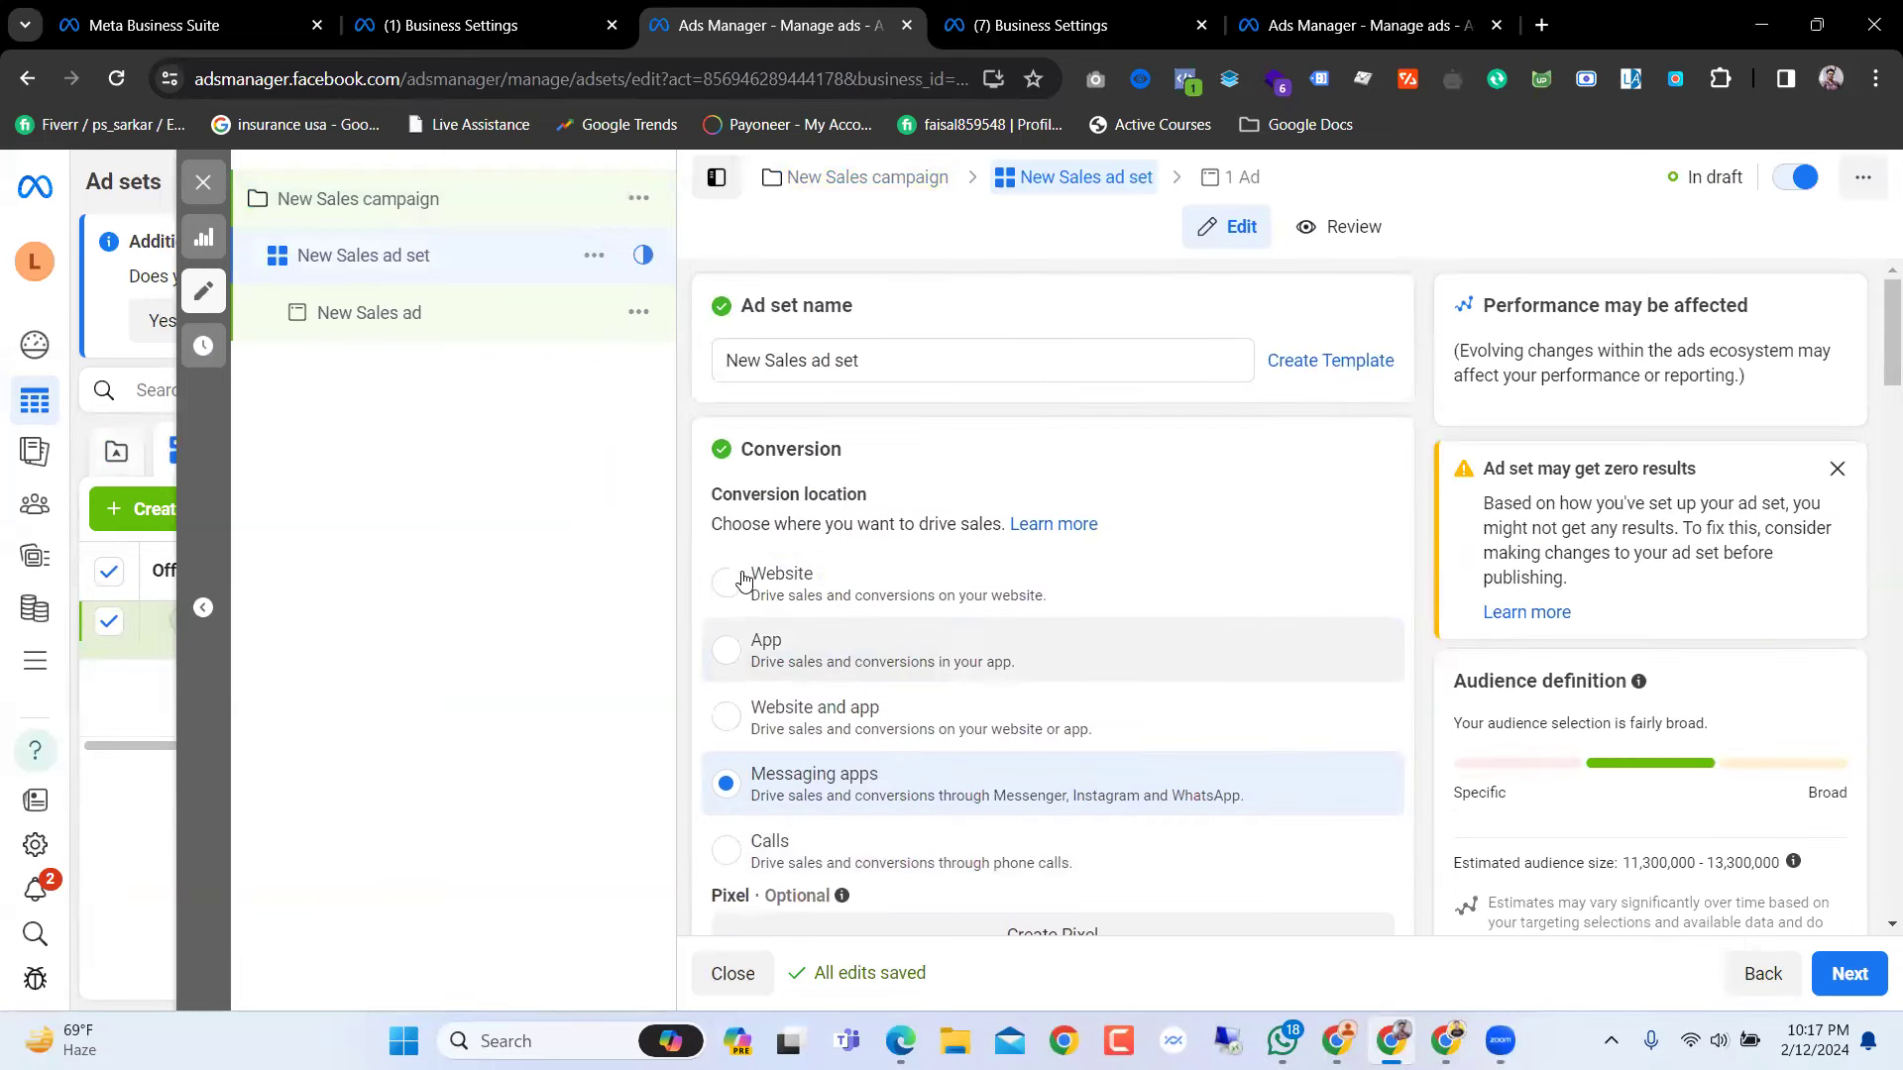
left_click(743, 580)
scroll(1217, 600, "down", 4)
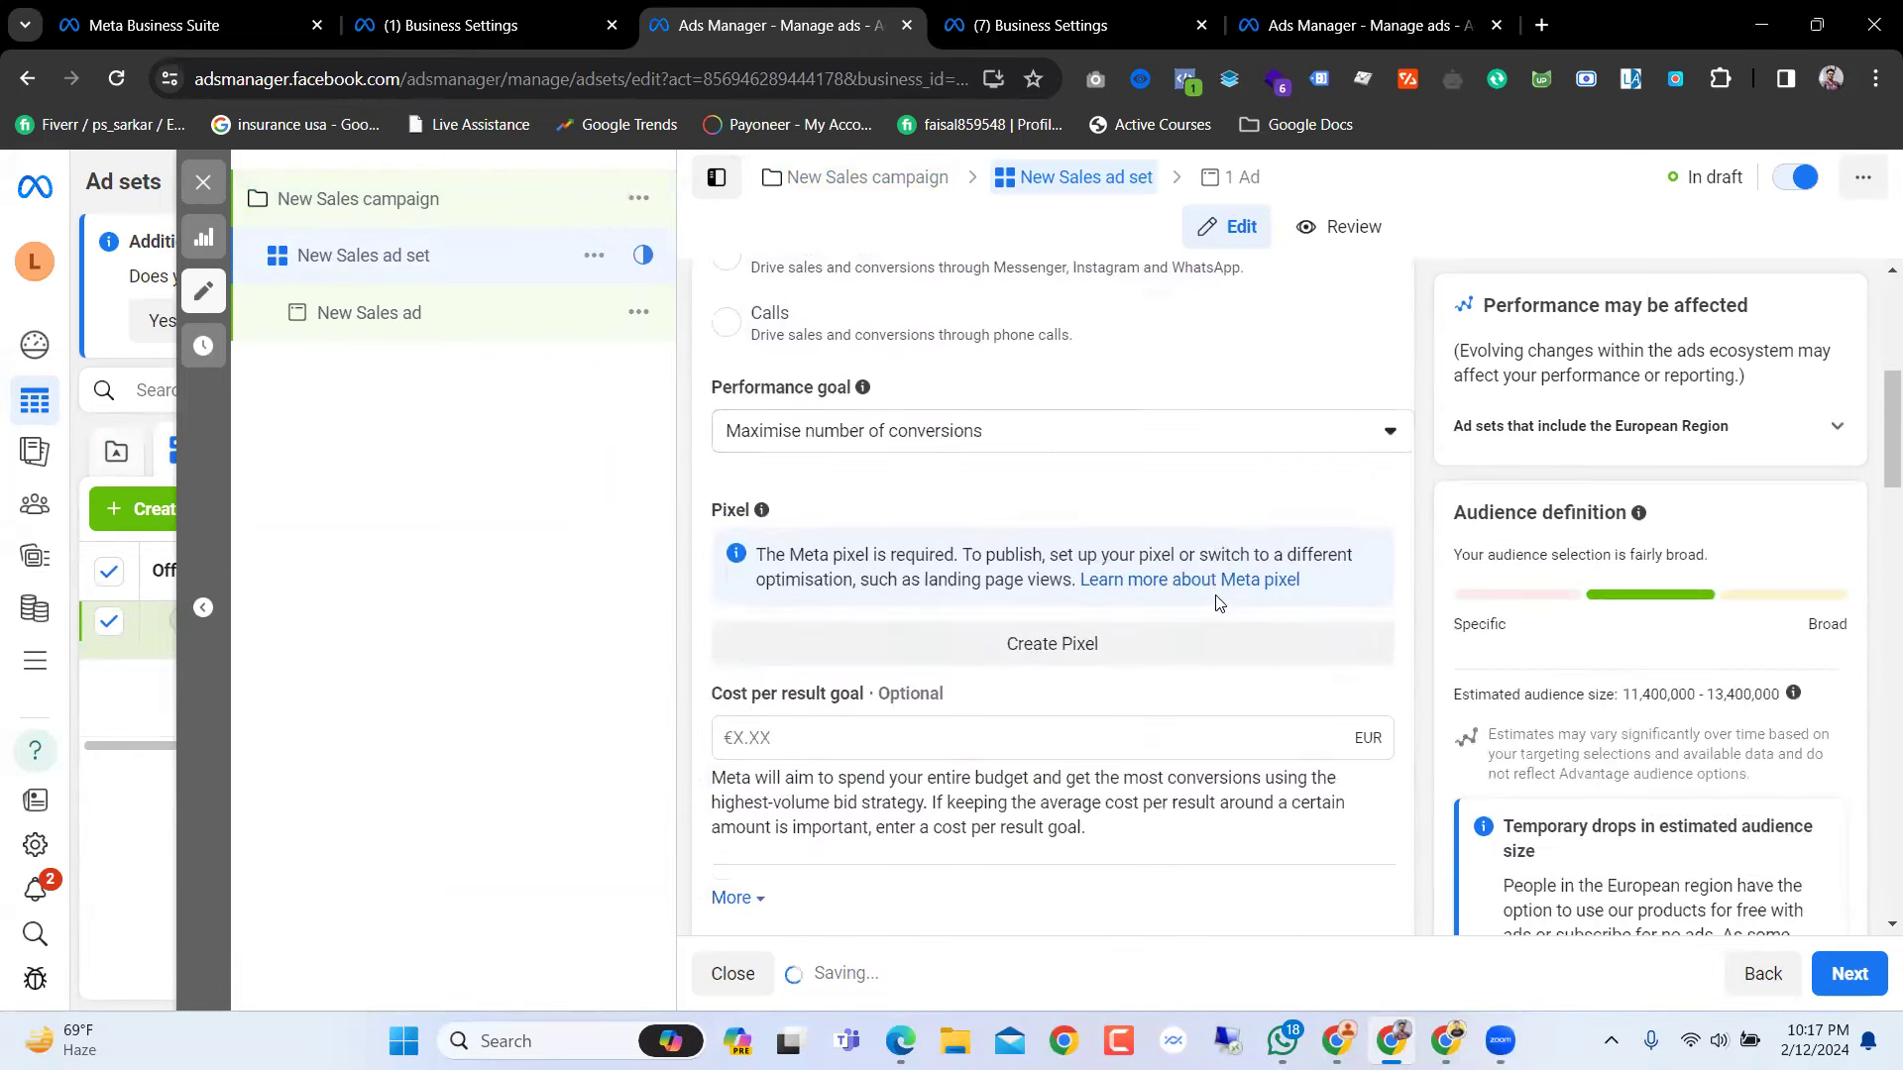
Step: View the form for creating a pixel from the ad set's Pixel section, and close it without creating one
scroll(1216, 600, "down", 1)
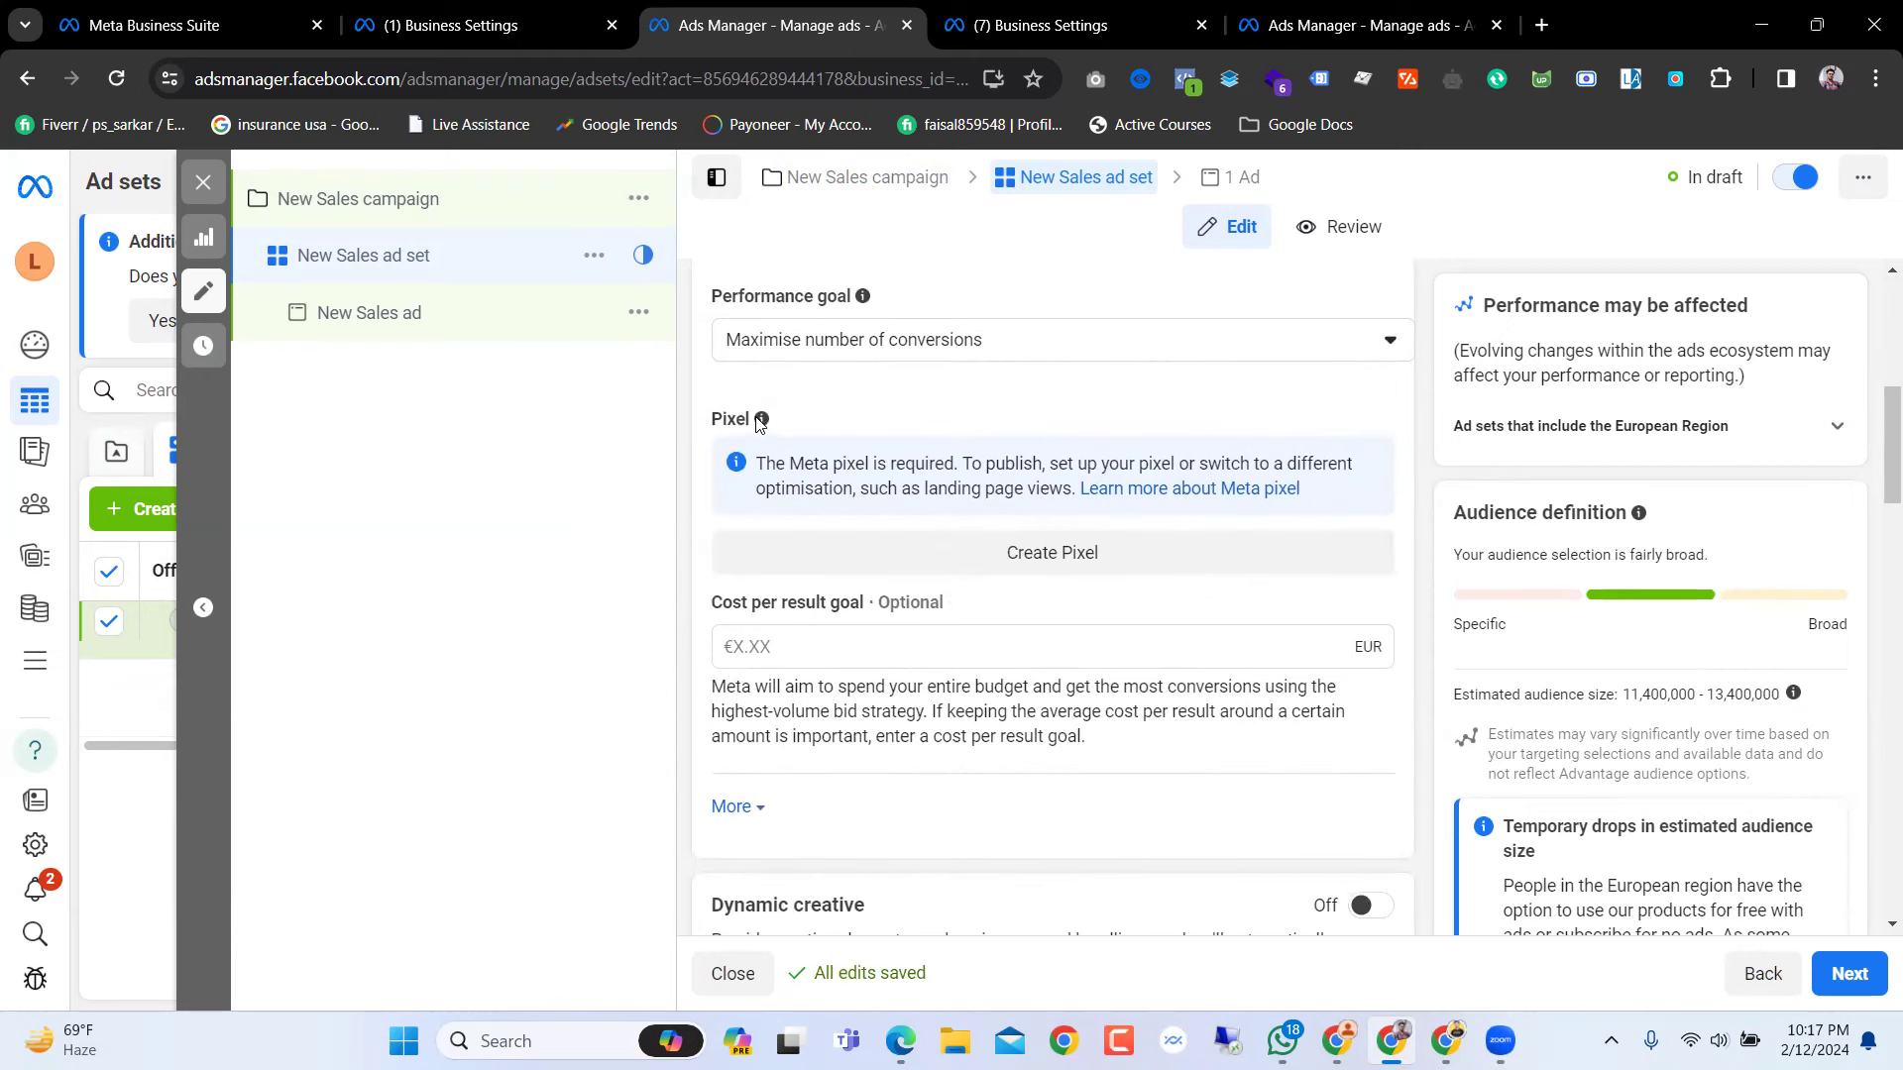
left_click(1003, 561)
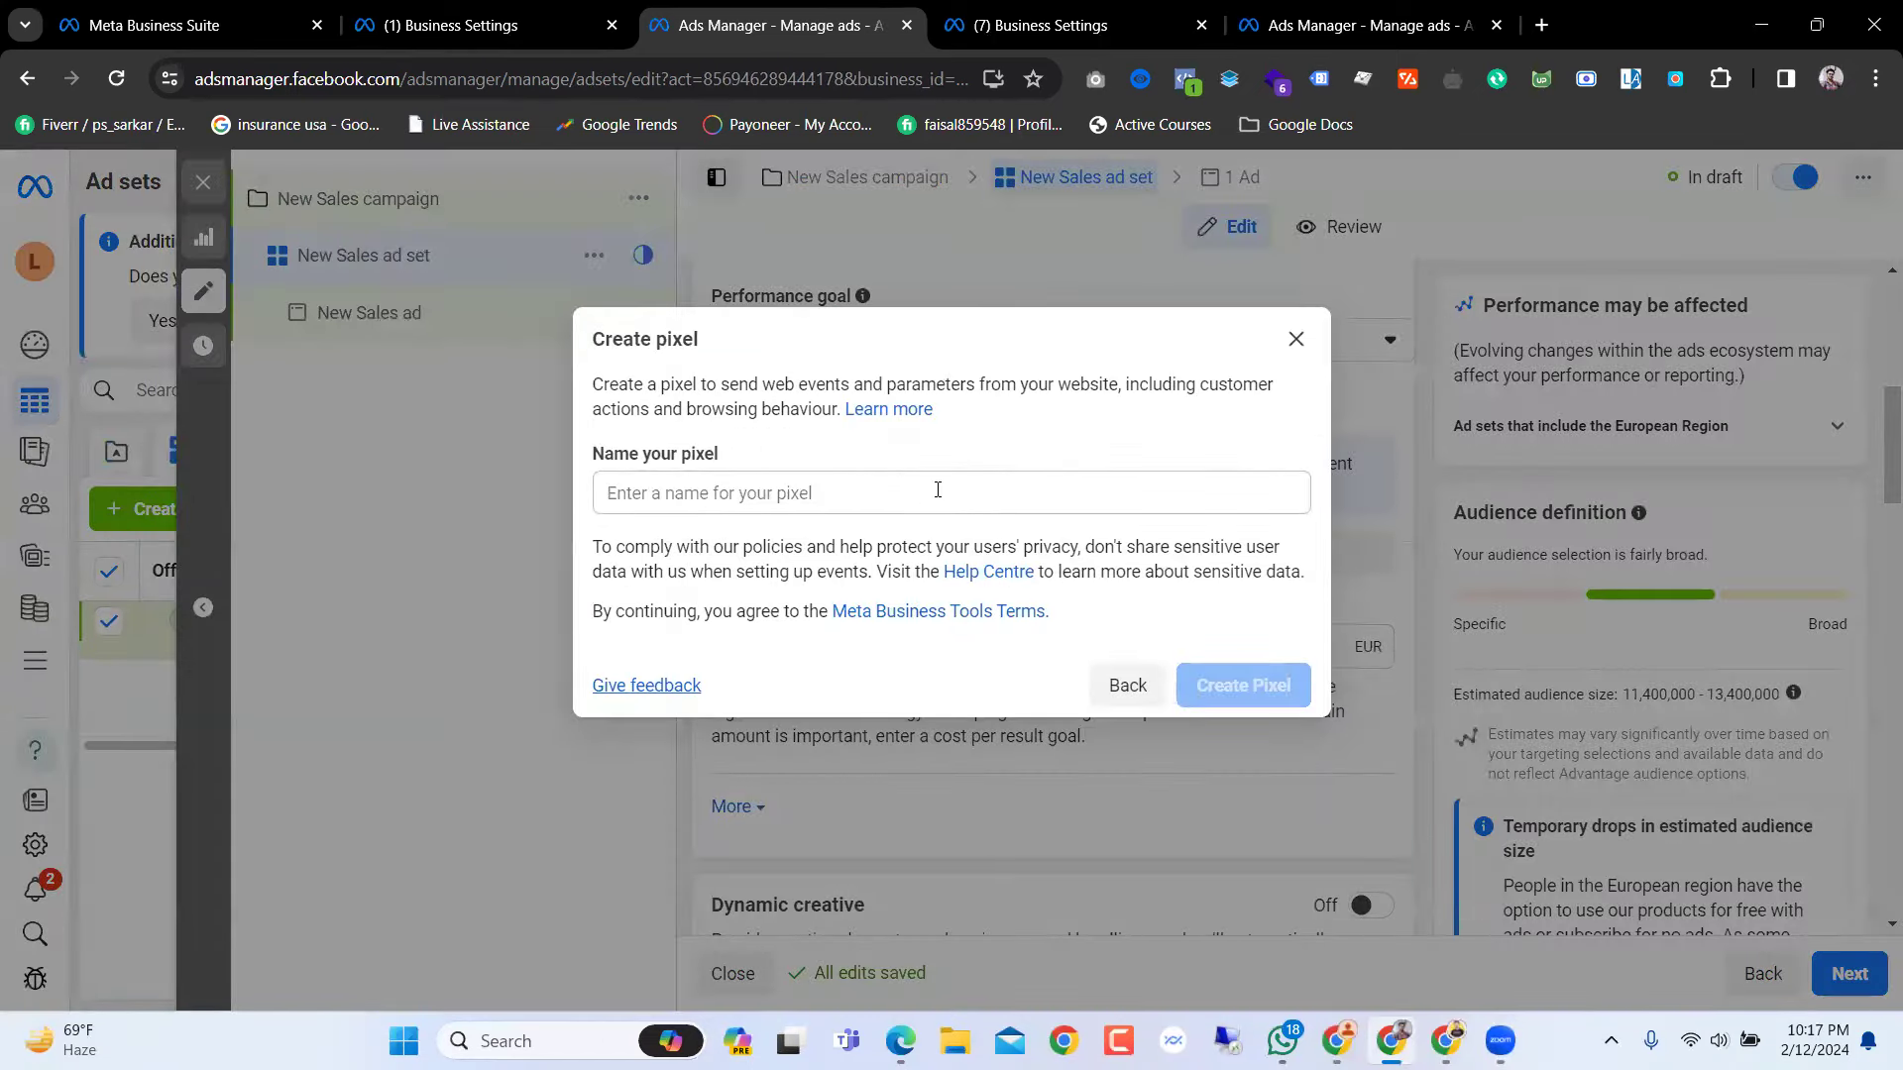
left_click(1295, 339)
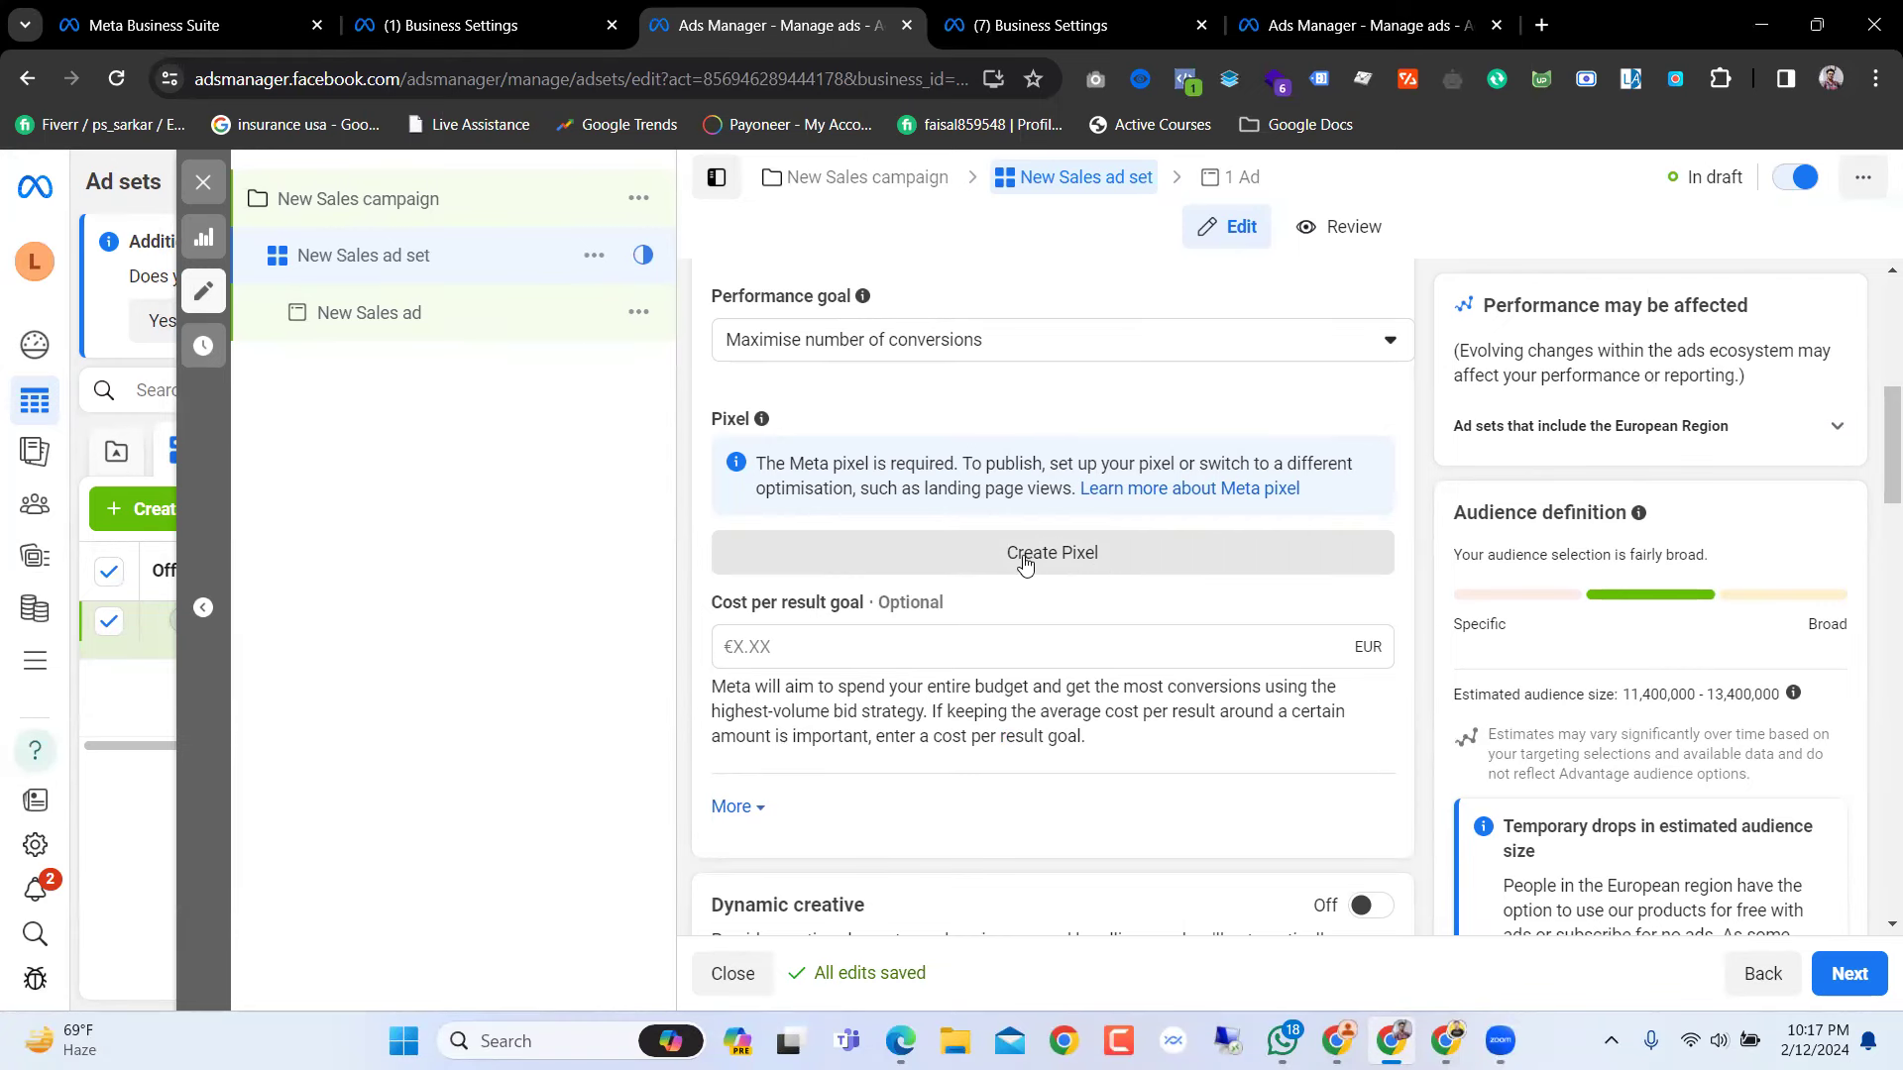
Step: Switch to the Positivefashion Business settings and examine the Pixels and Datasets among its data sources
left_click(1140, 9)
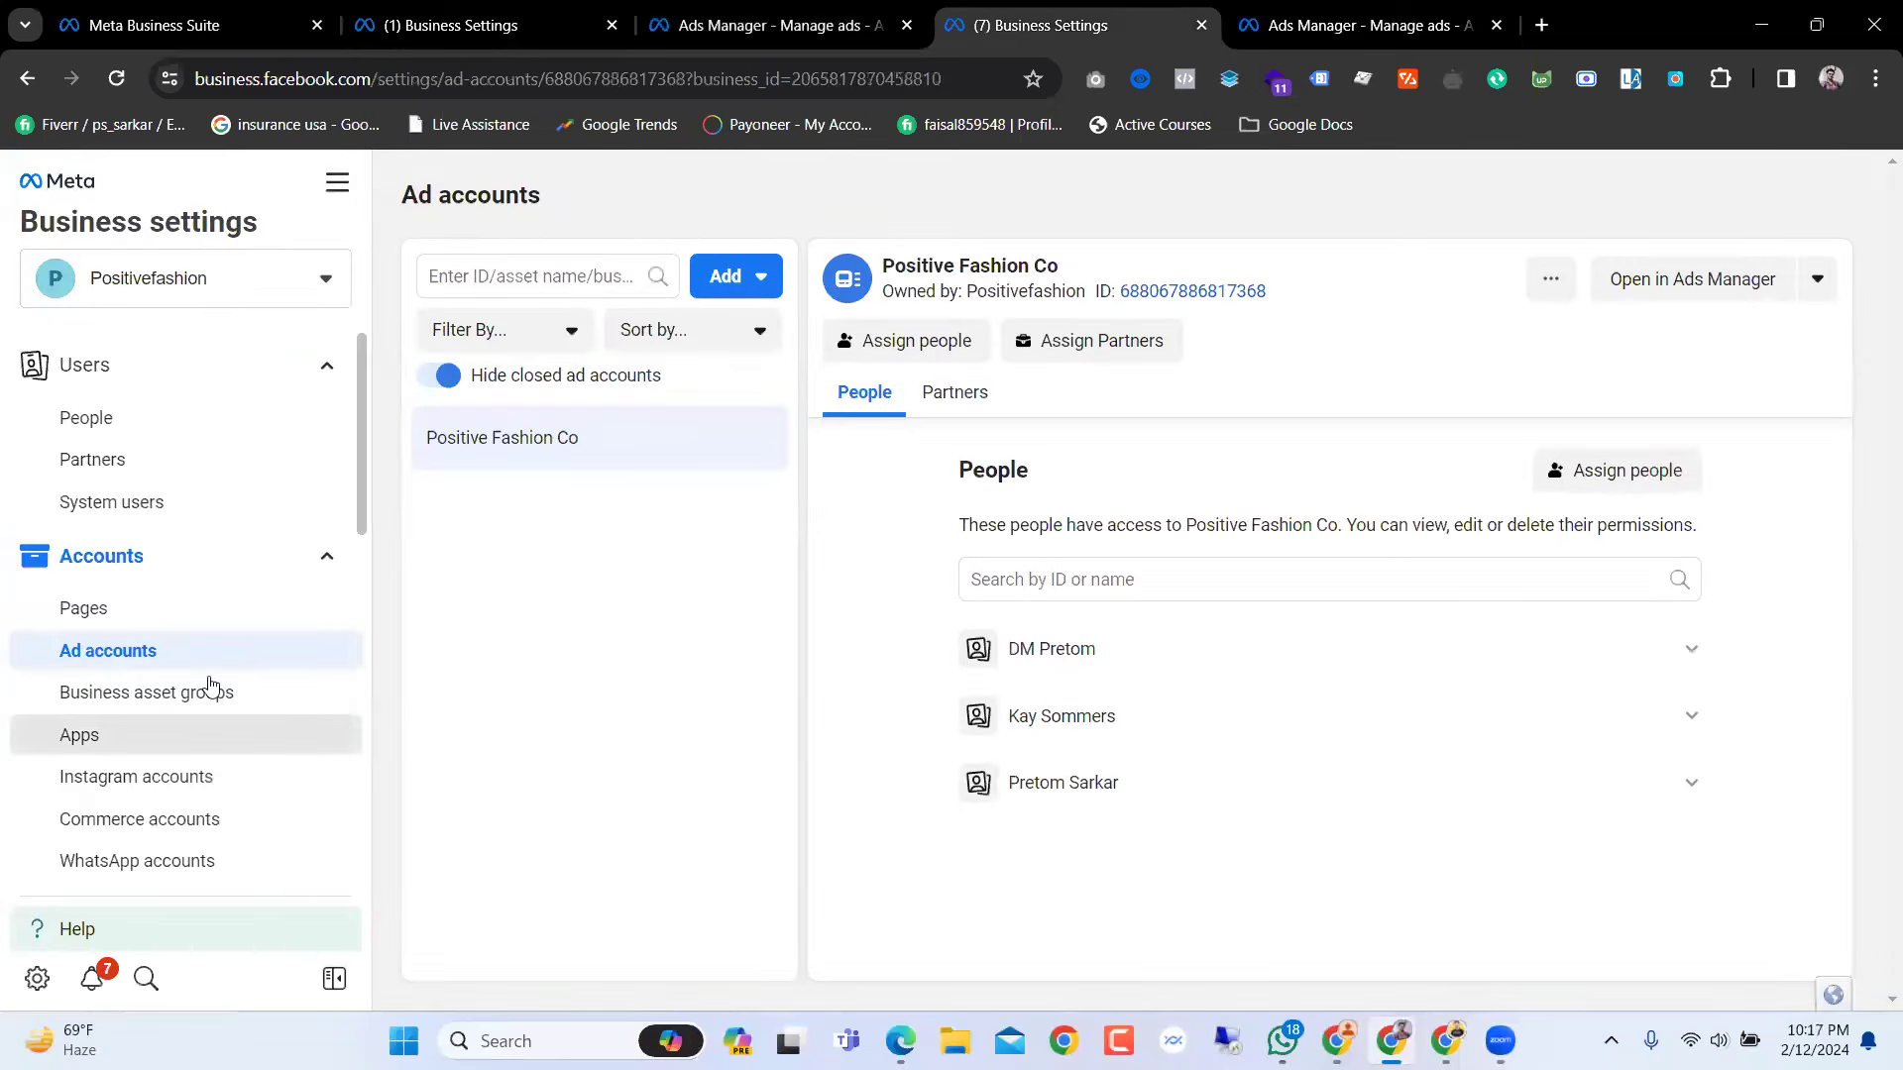
scroll(129, 728, "down", 5)
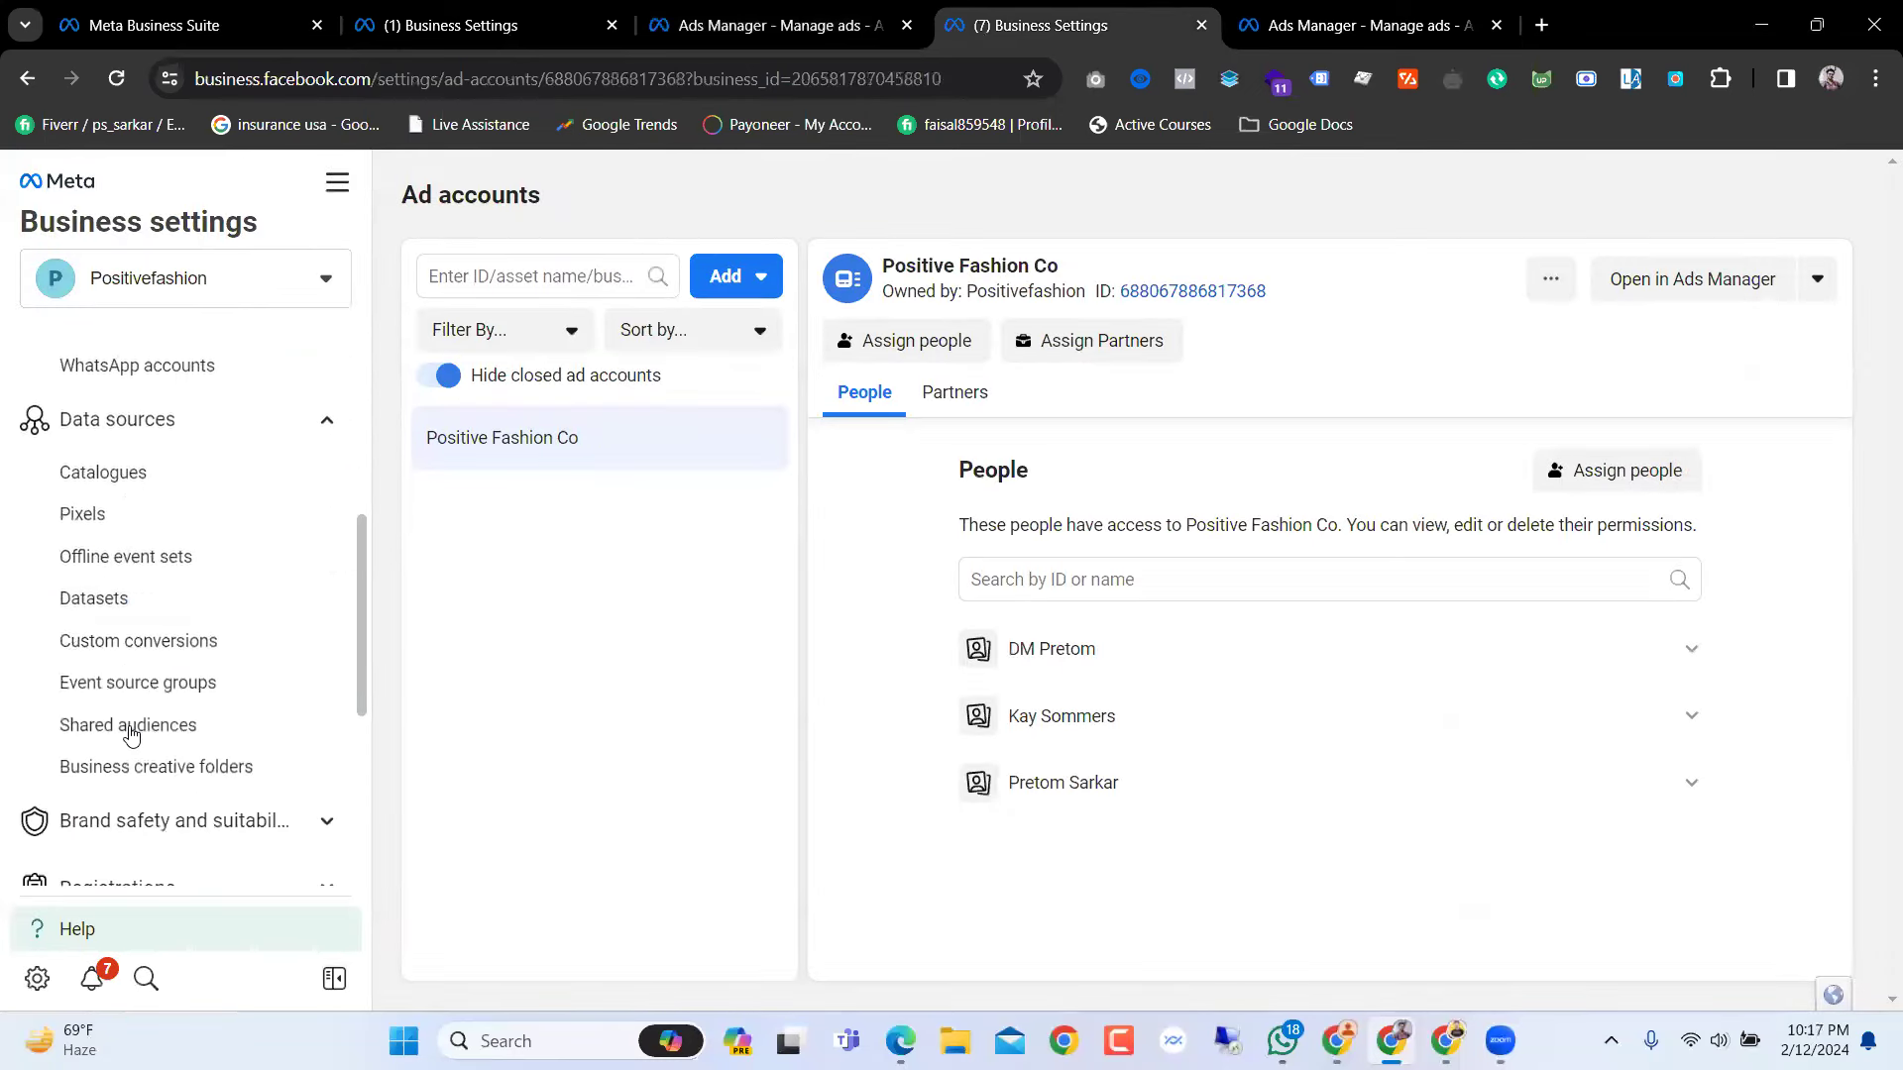
left_click(131, 515)
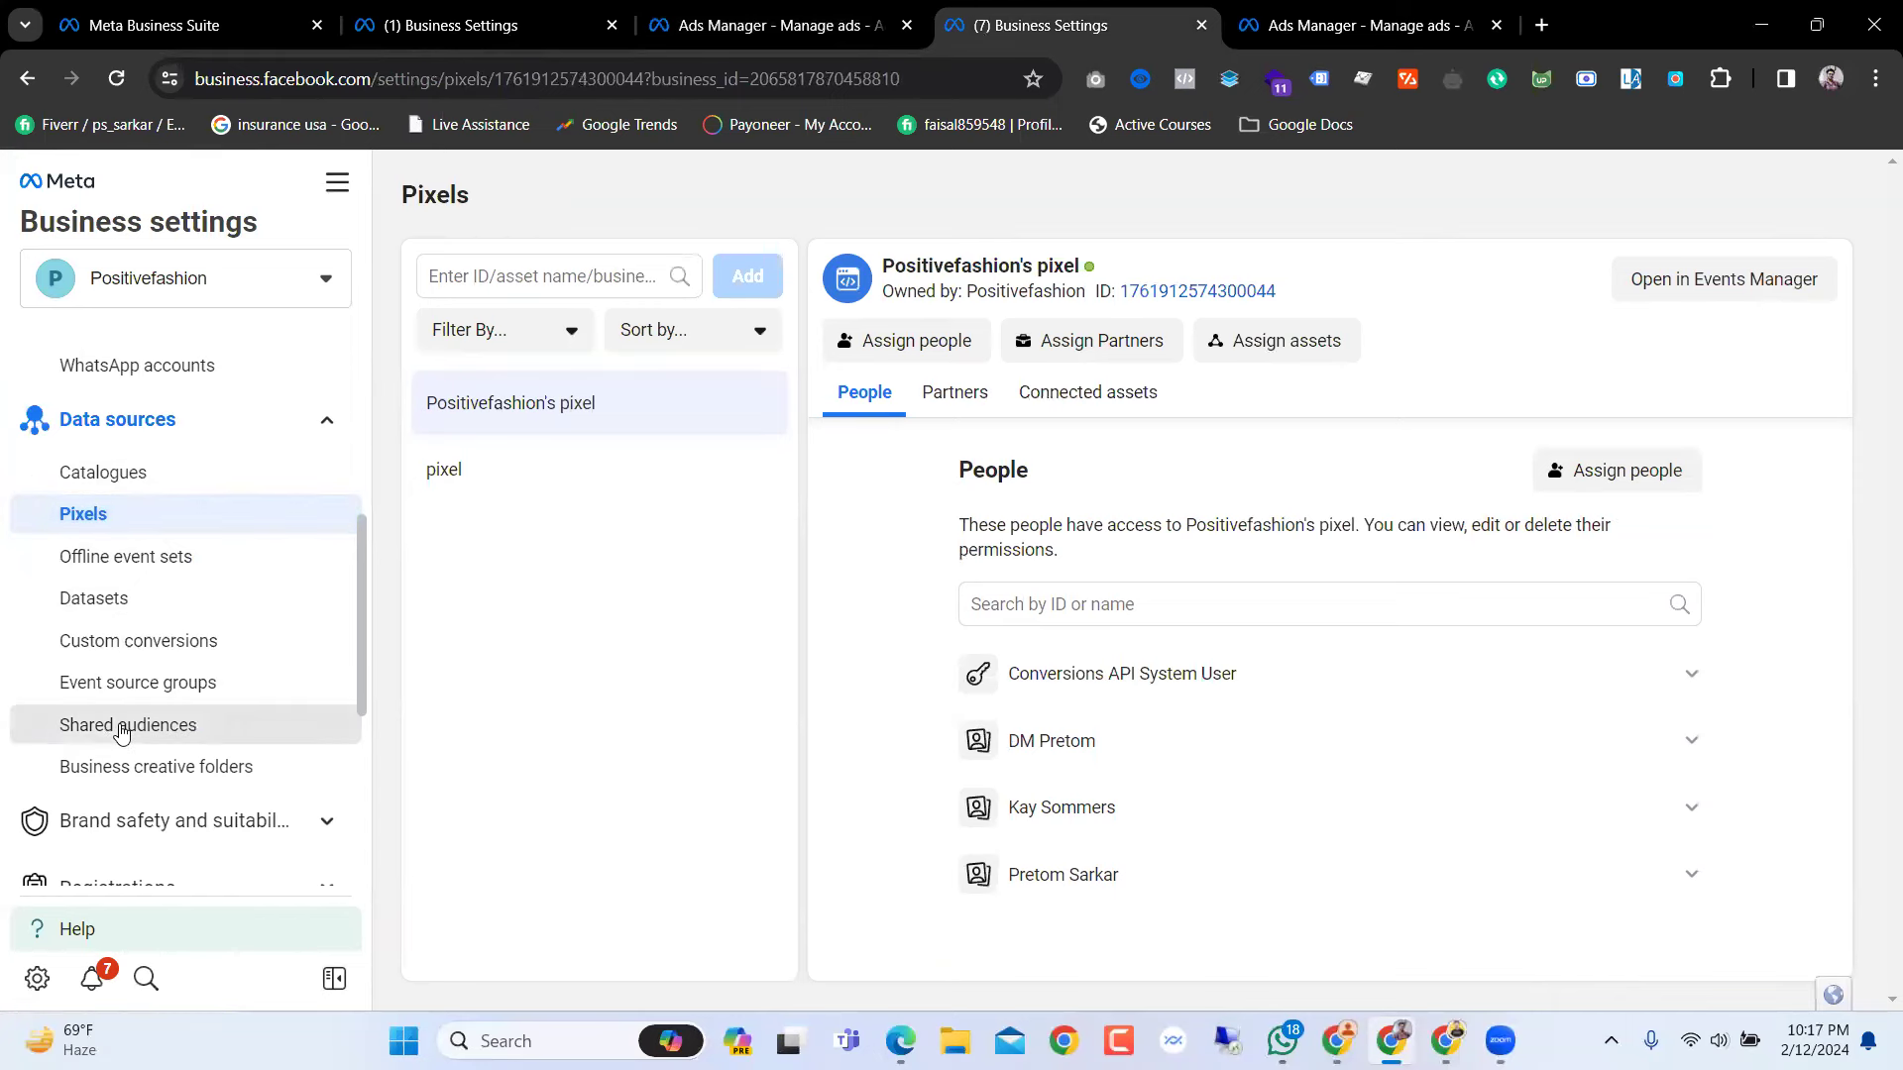
scroll(121, 734, "down", 1)
left_click(126, 481)
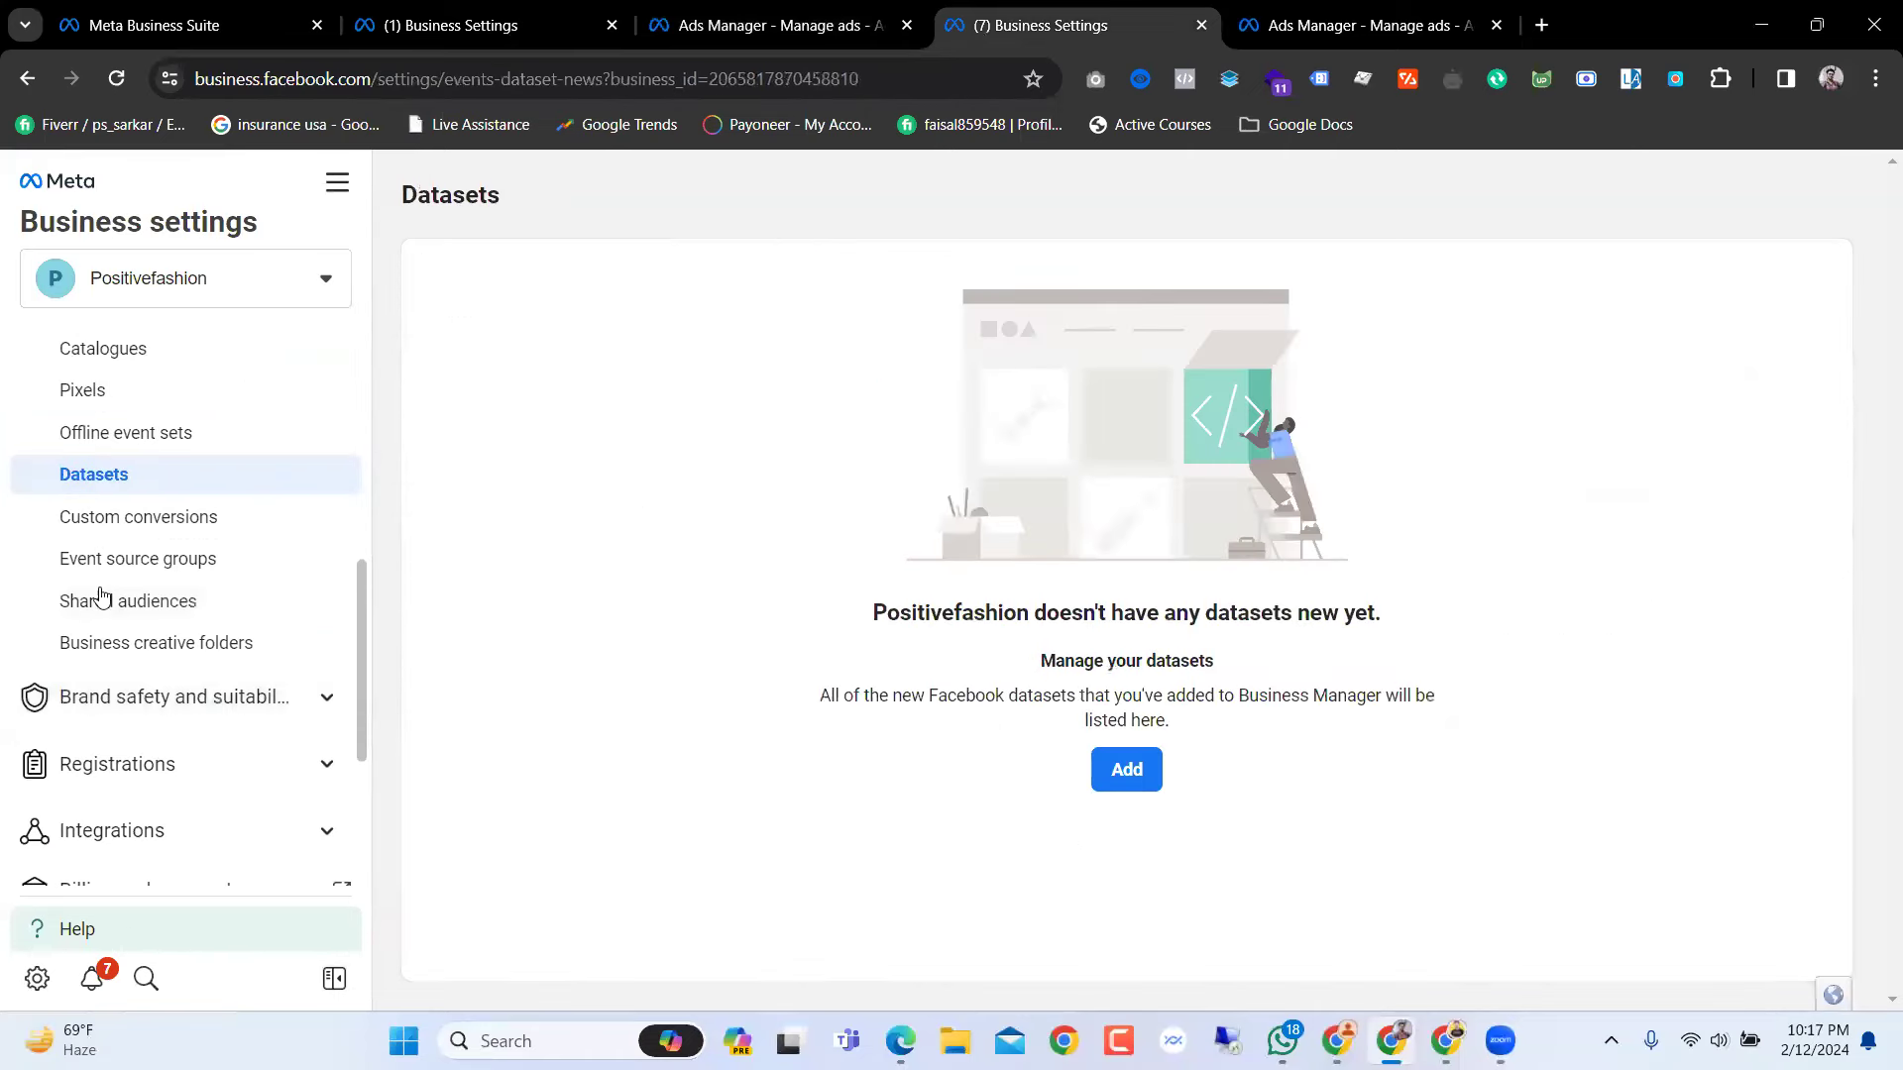
Step: Assign the last listed person to Positivefashion's pixel with both View pixels and Manage pixels access
left_click(89, 392)
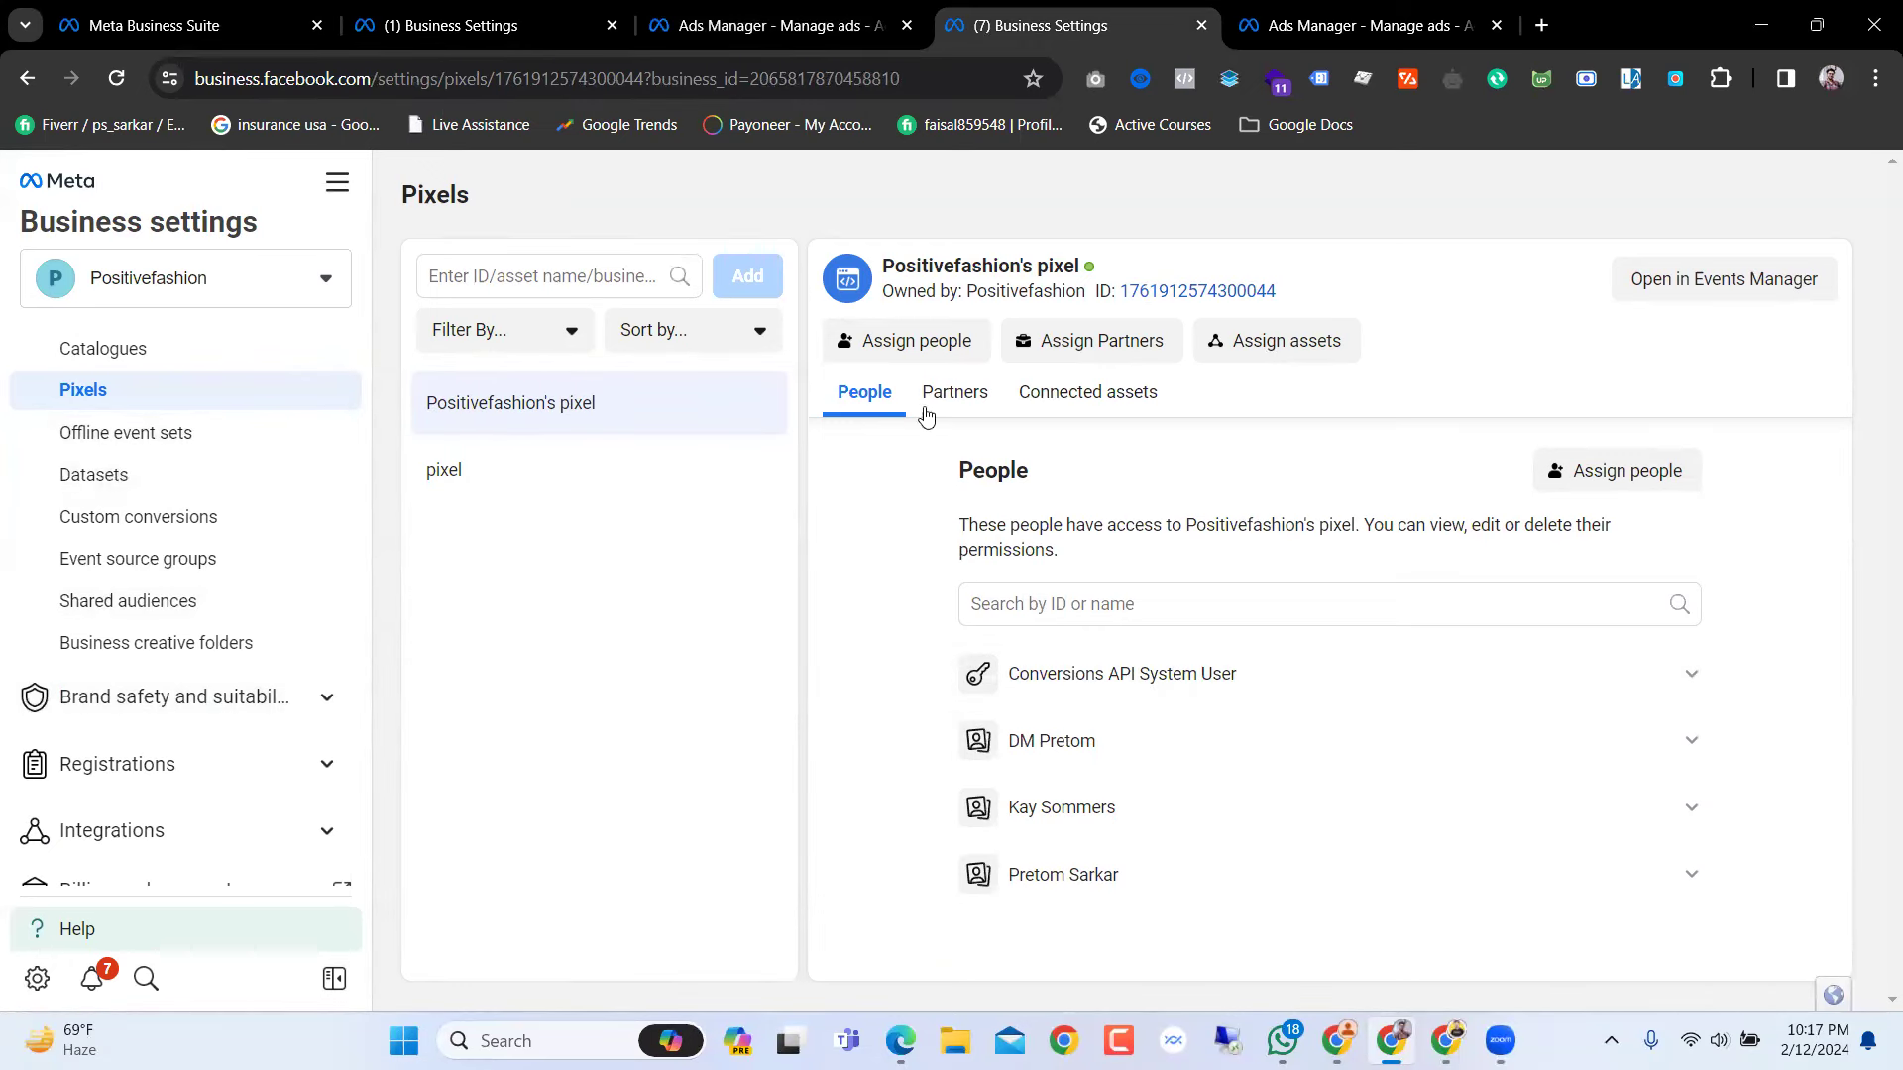
left_click(936, 352)
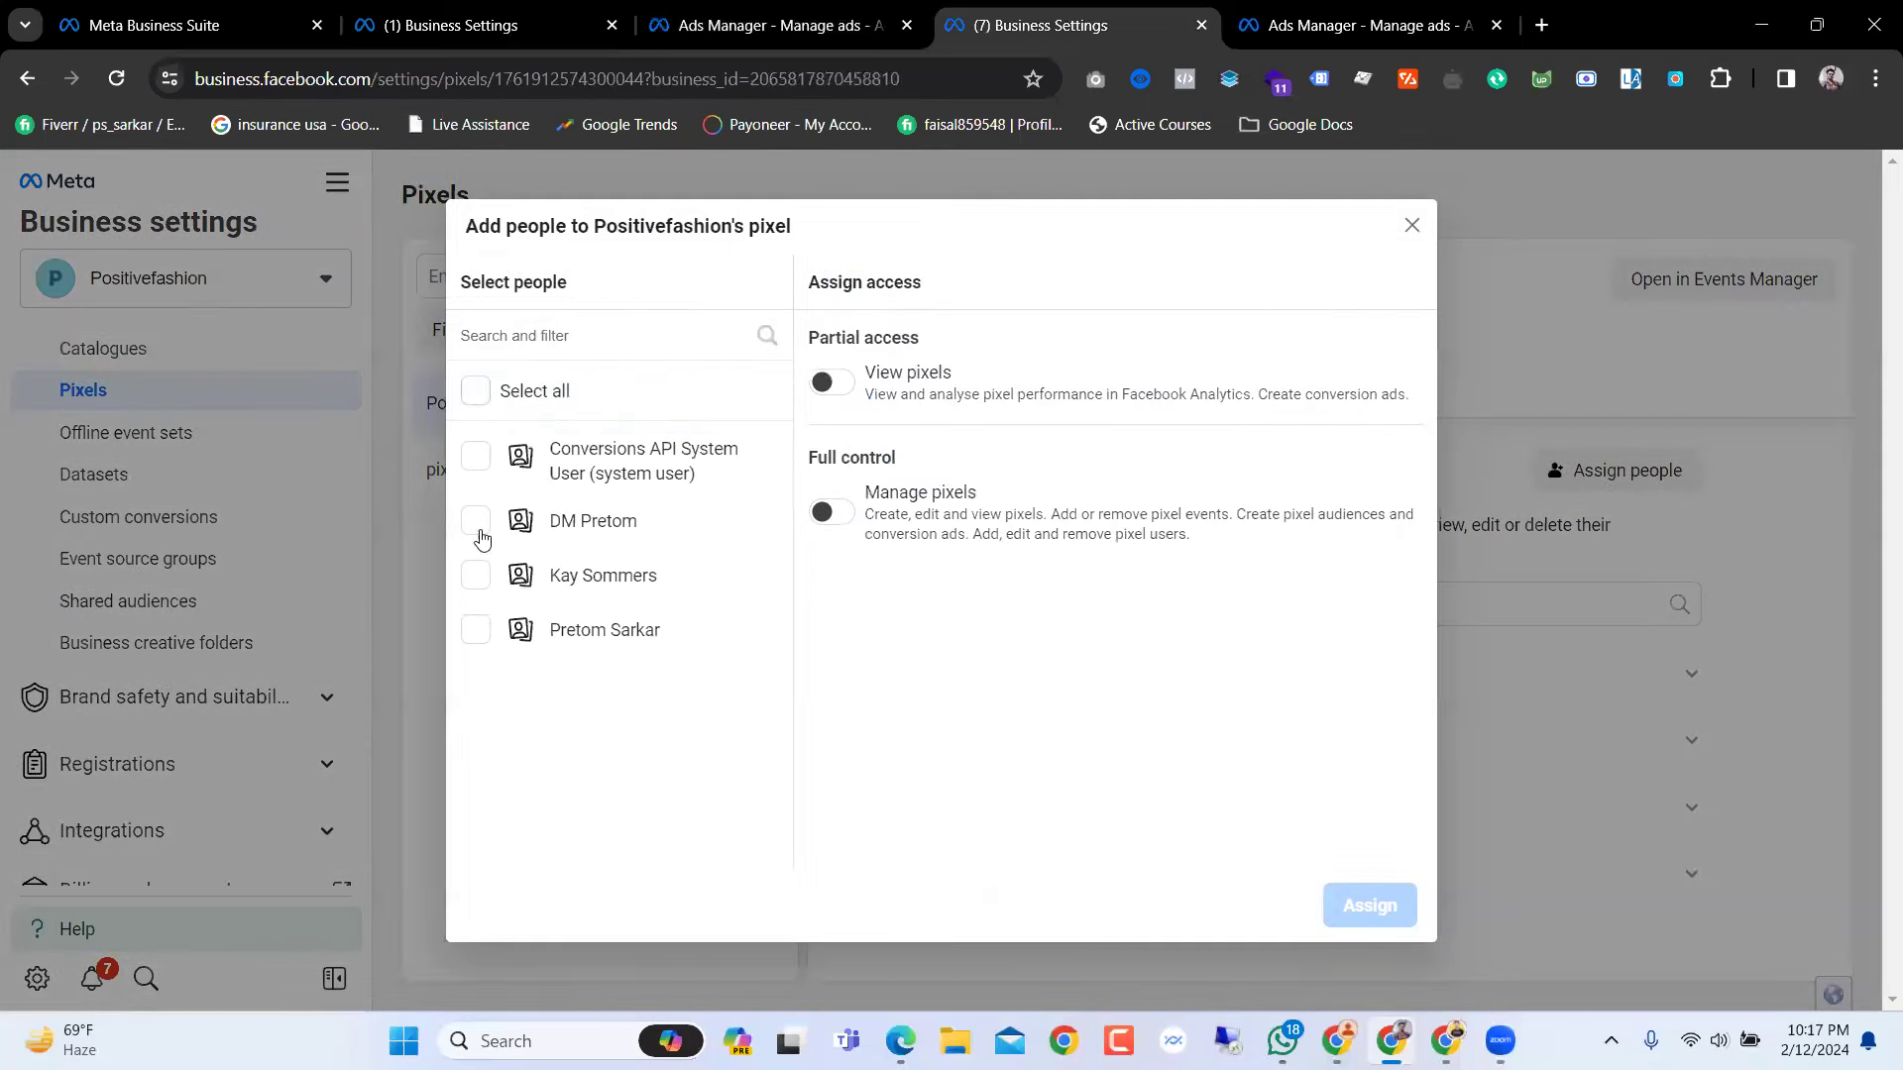
left_click(476, 630)
left_click(852, 385)
left_click(830, 512)
left_click(1368, 906)
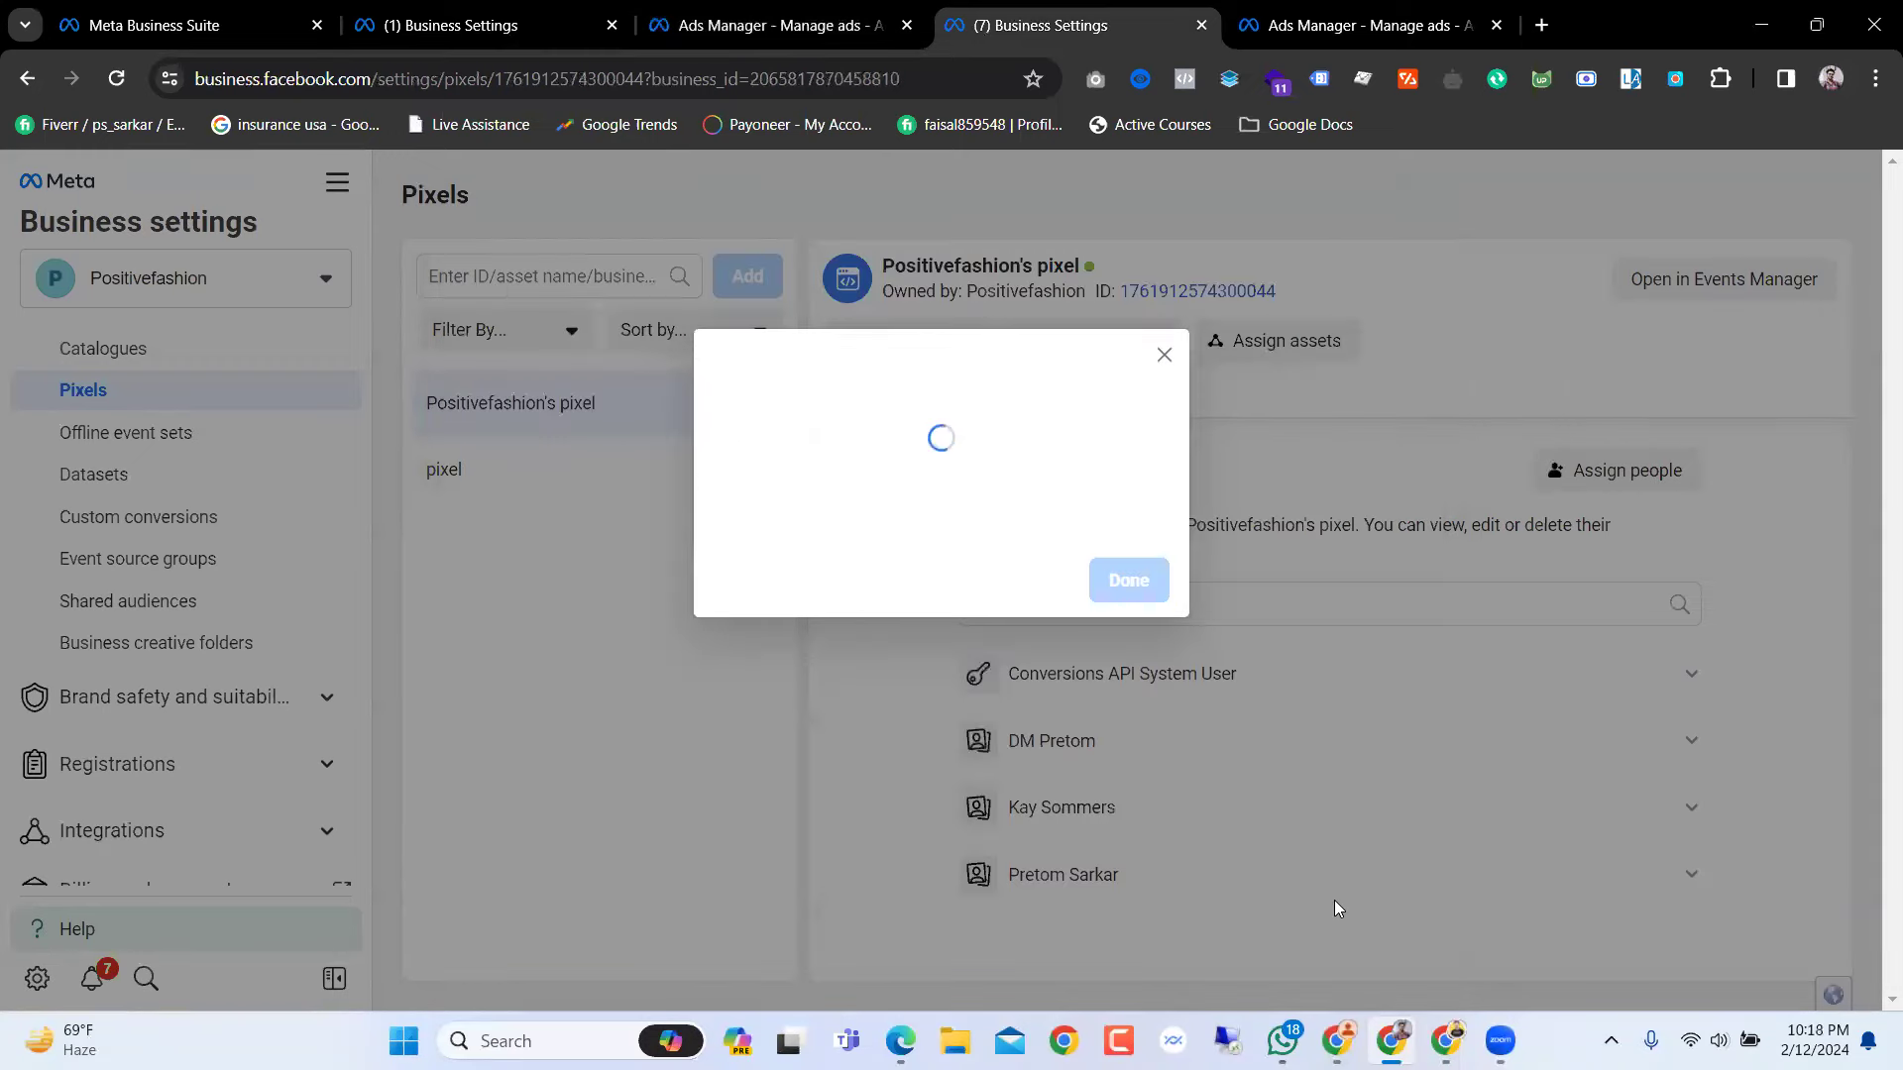
left_click(1139, 583)
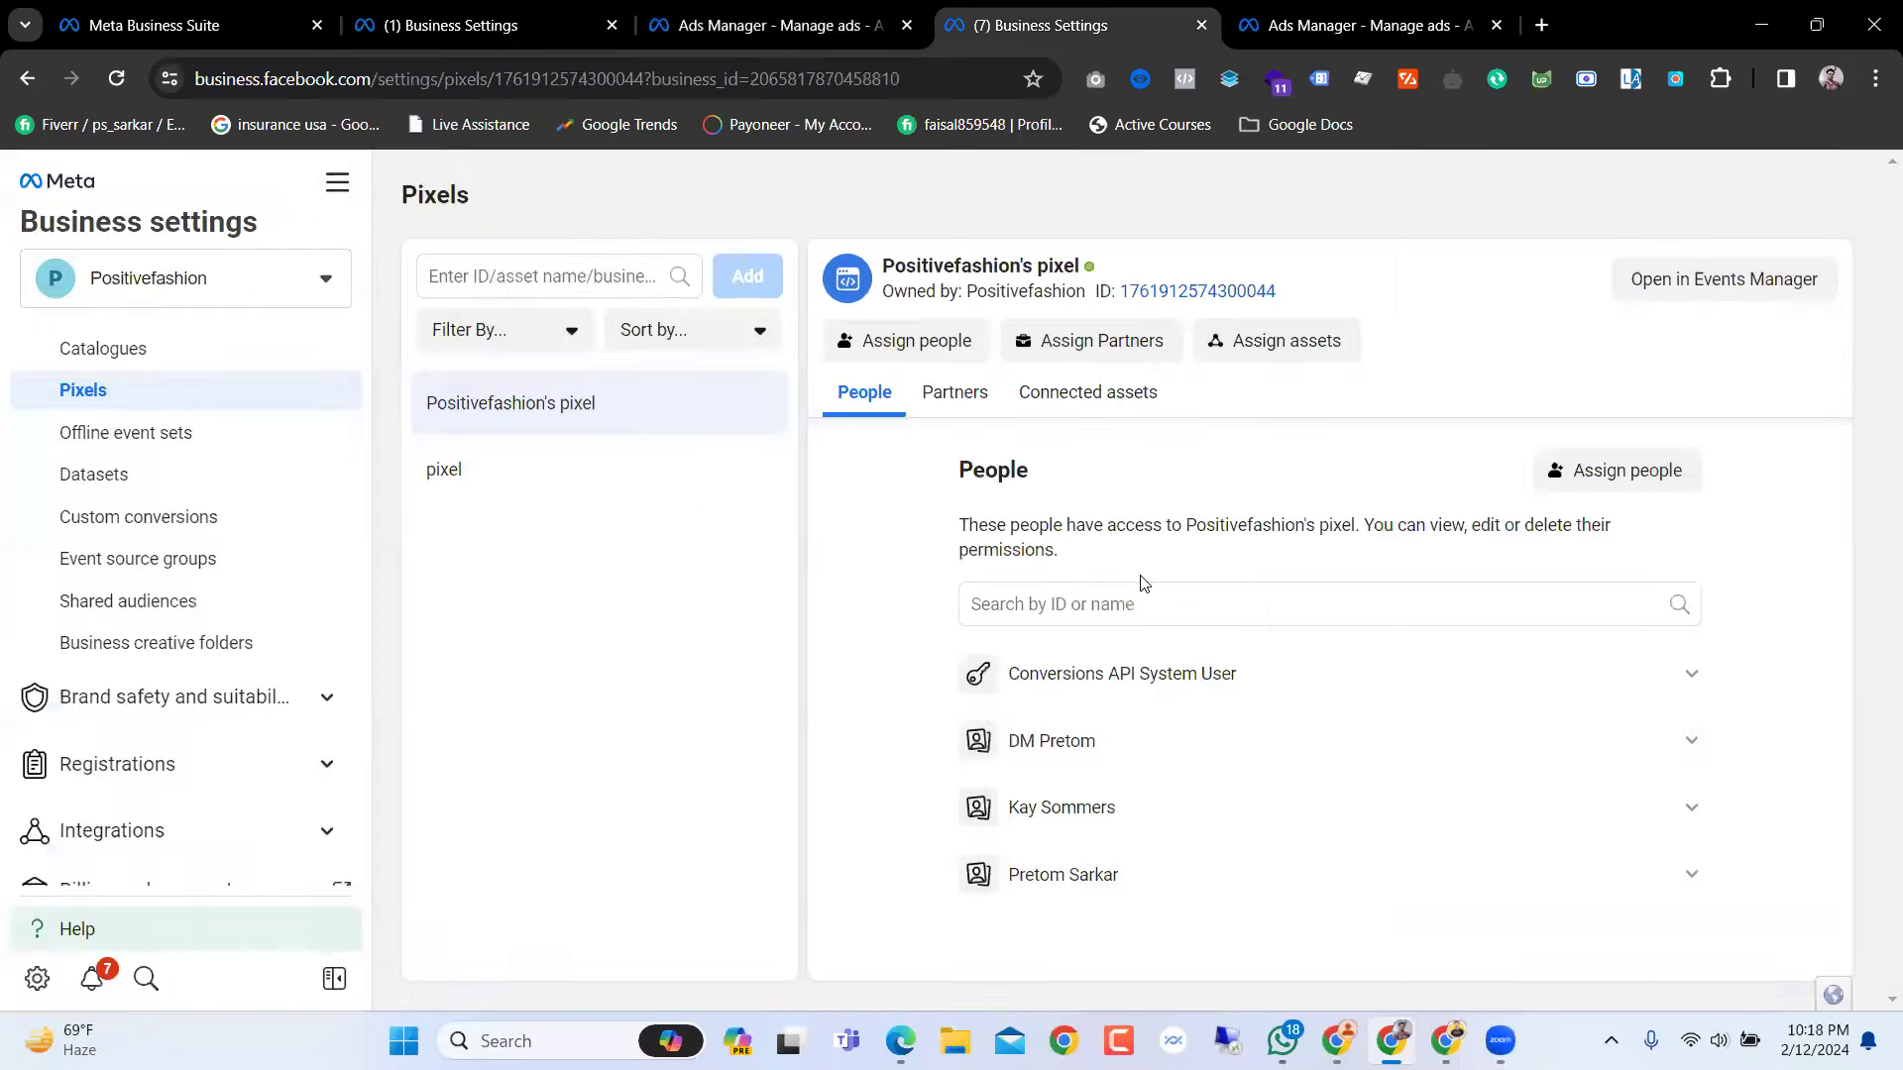
Step: Add the Positive Fashion Co ad account to Positivefashion's pixel as an asset
left_click(1336, 343)
left_click(843, 412)
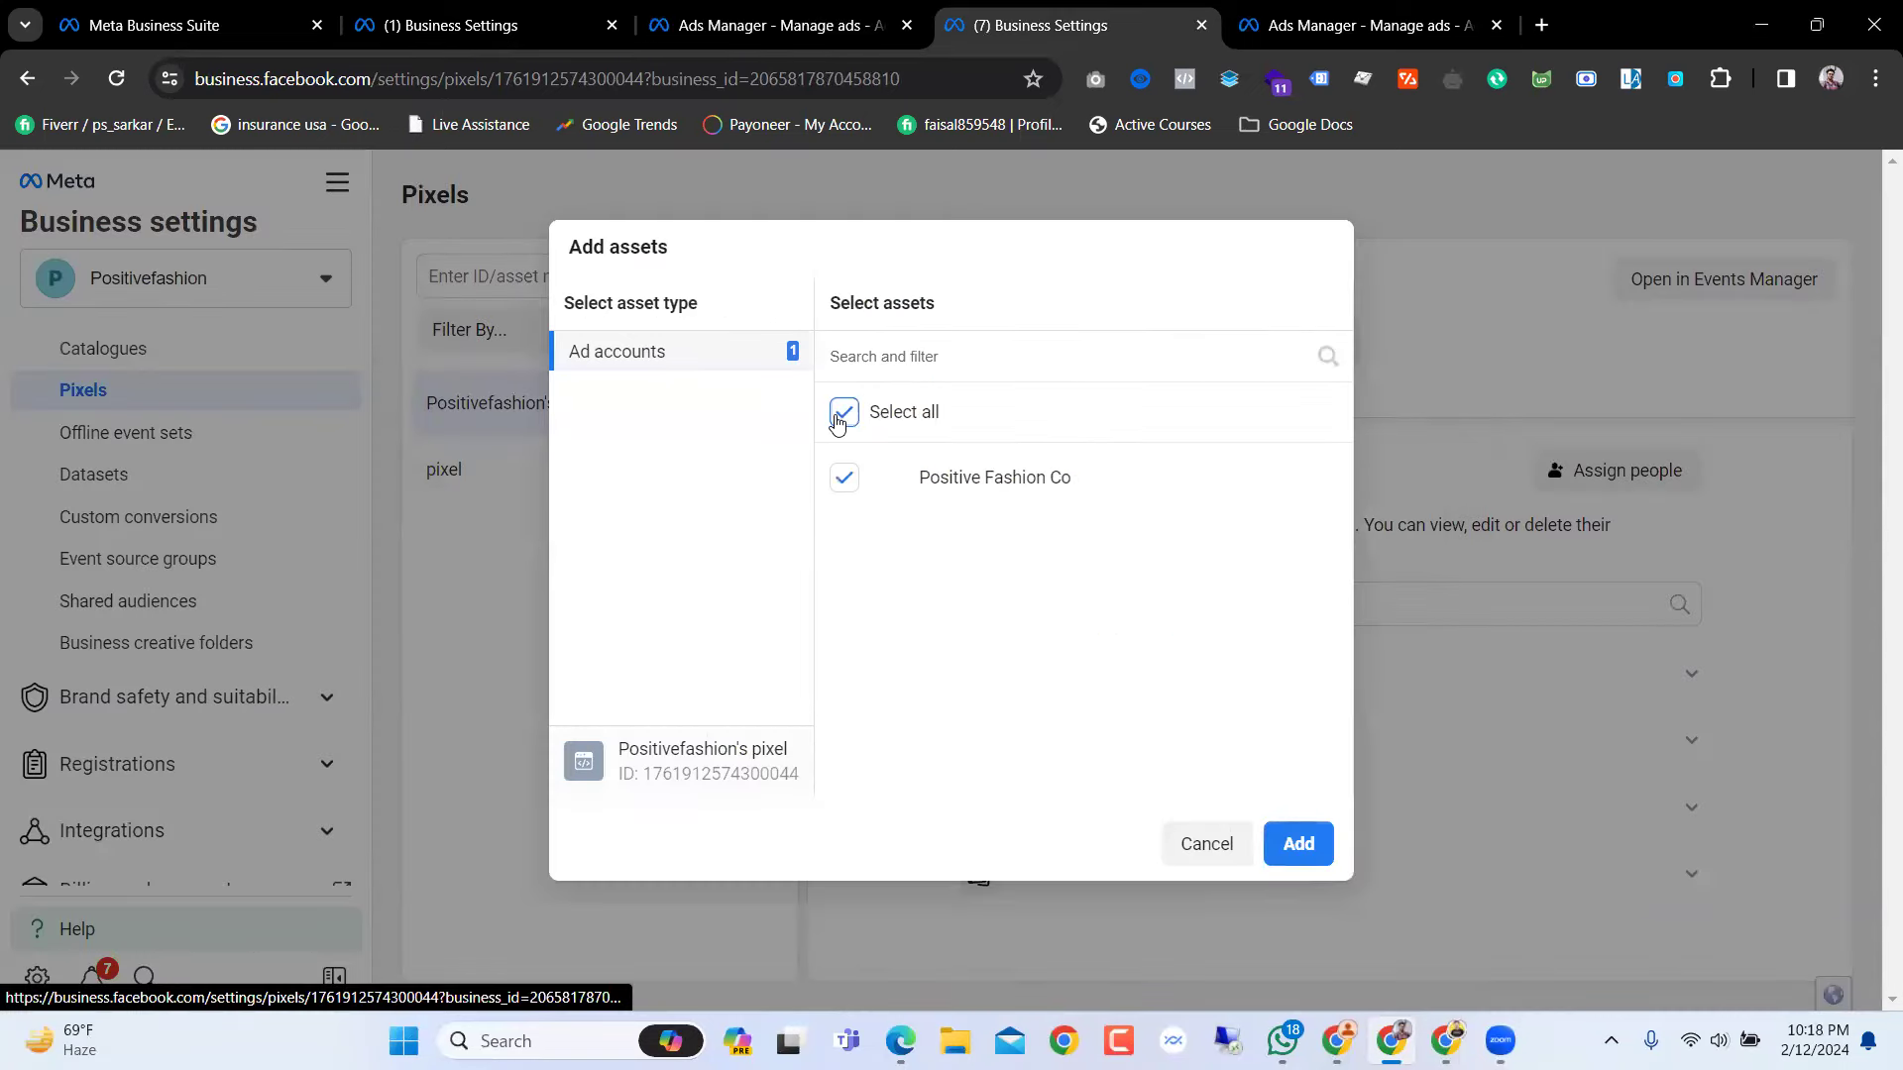
left_click(1270, 839)
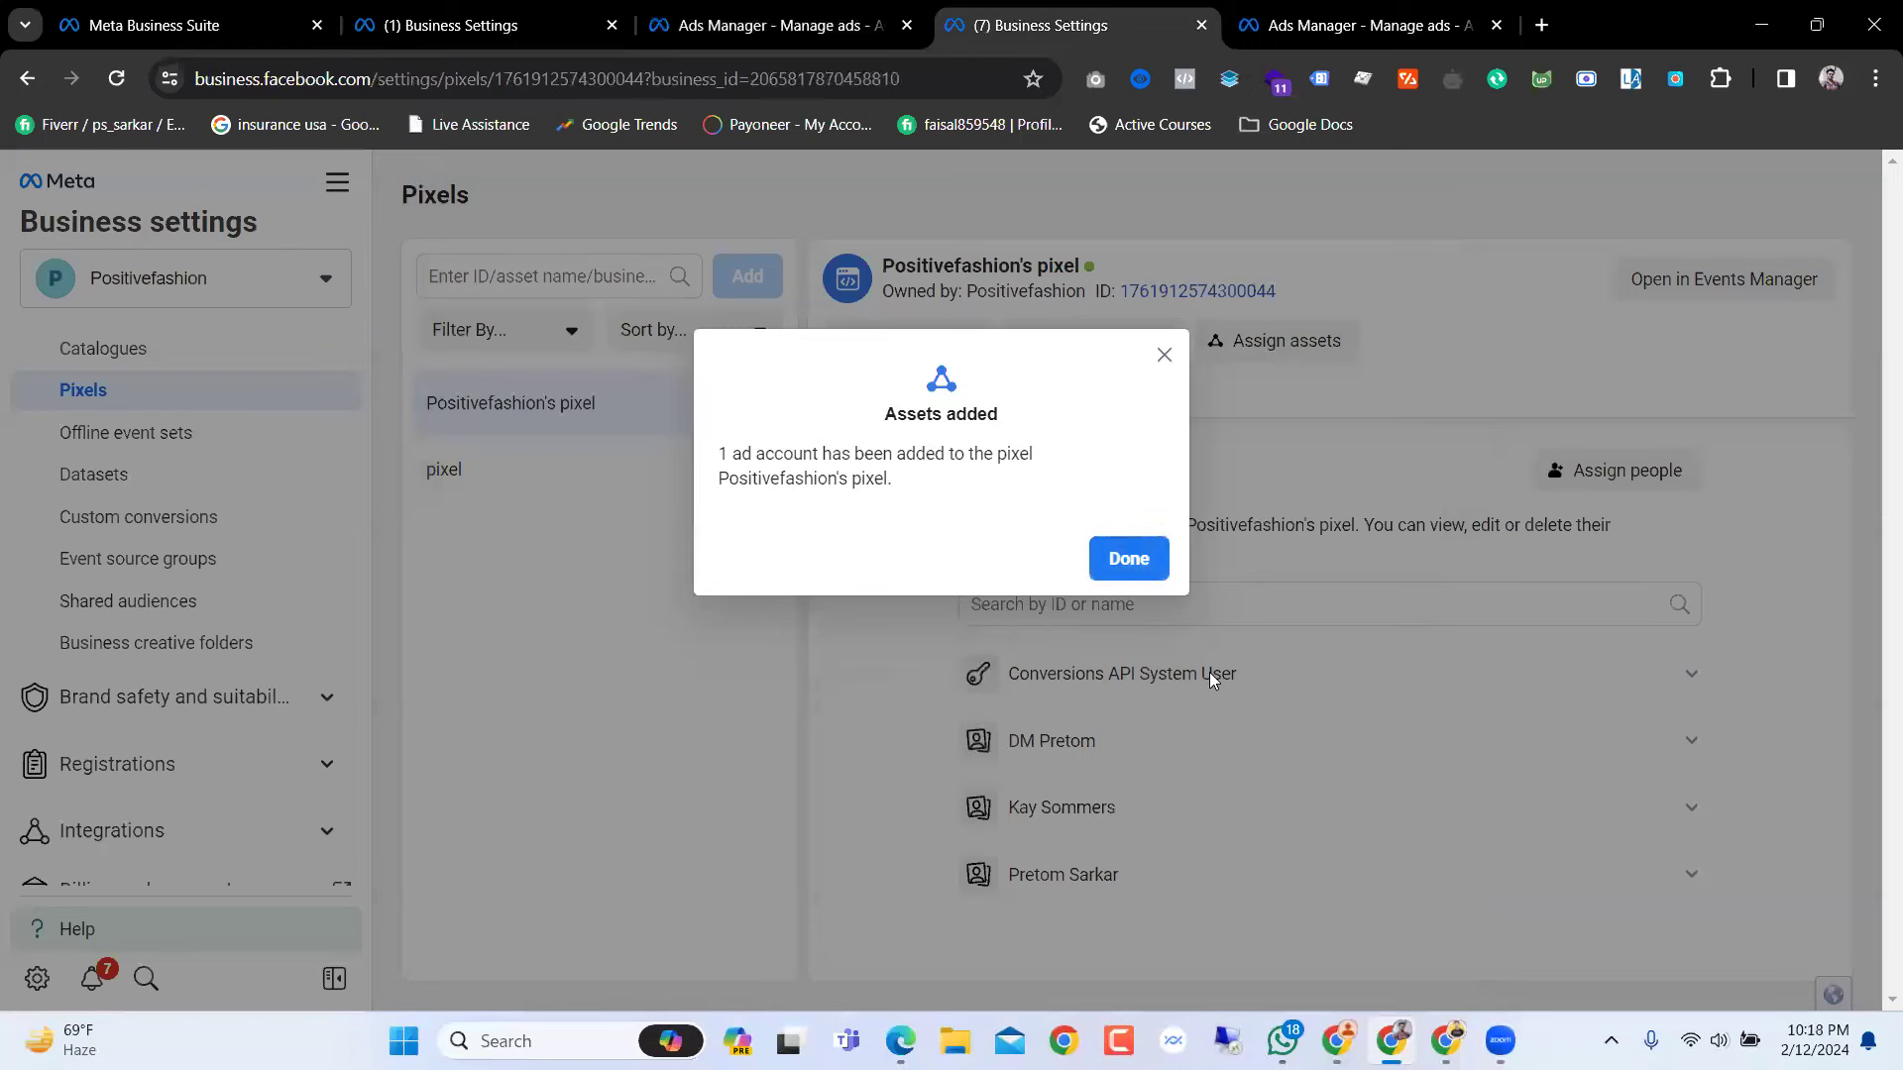
left_click(1128, 558)
Step: Return to the Positivefashion Sales ad set in Ads Manager and choose Maximise number of conversions as its performance goal
left_click(1372, 25)
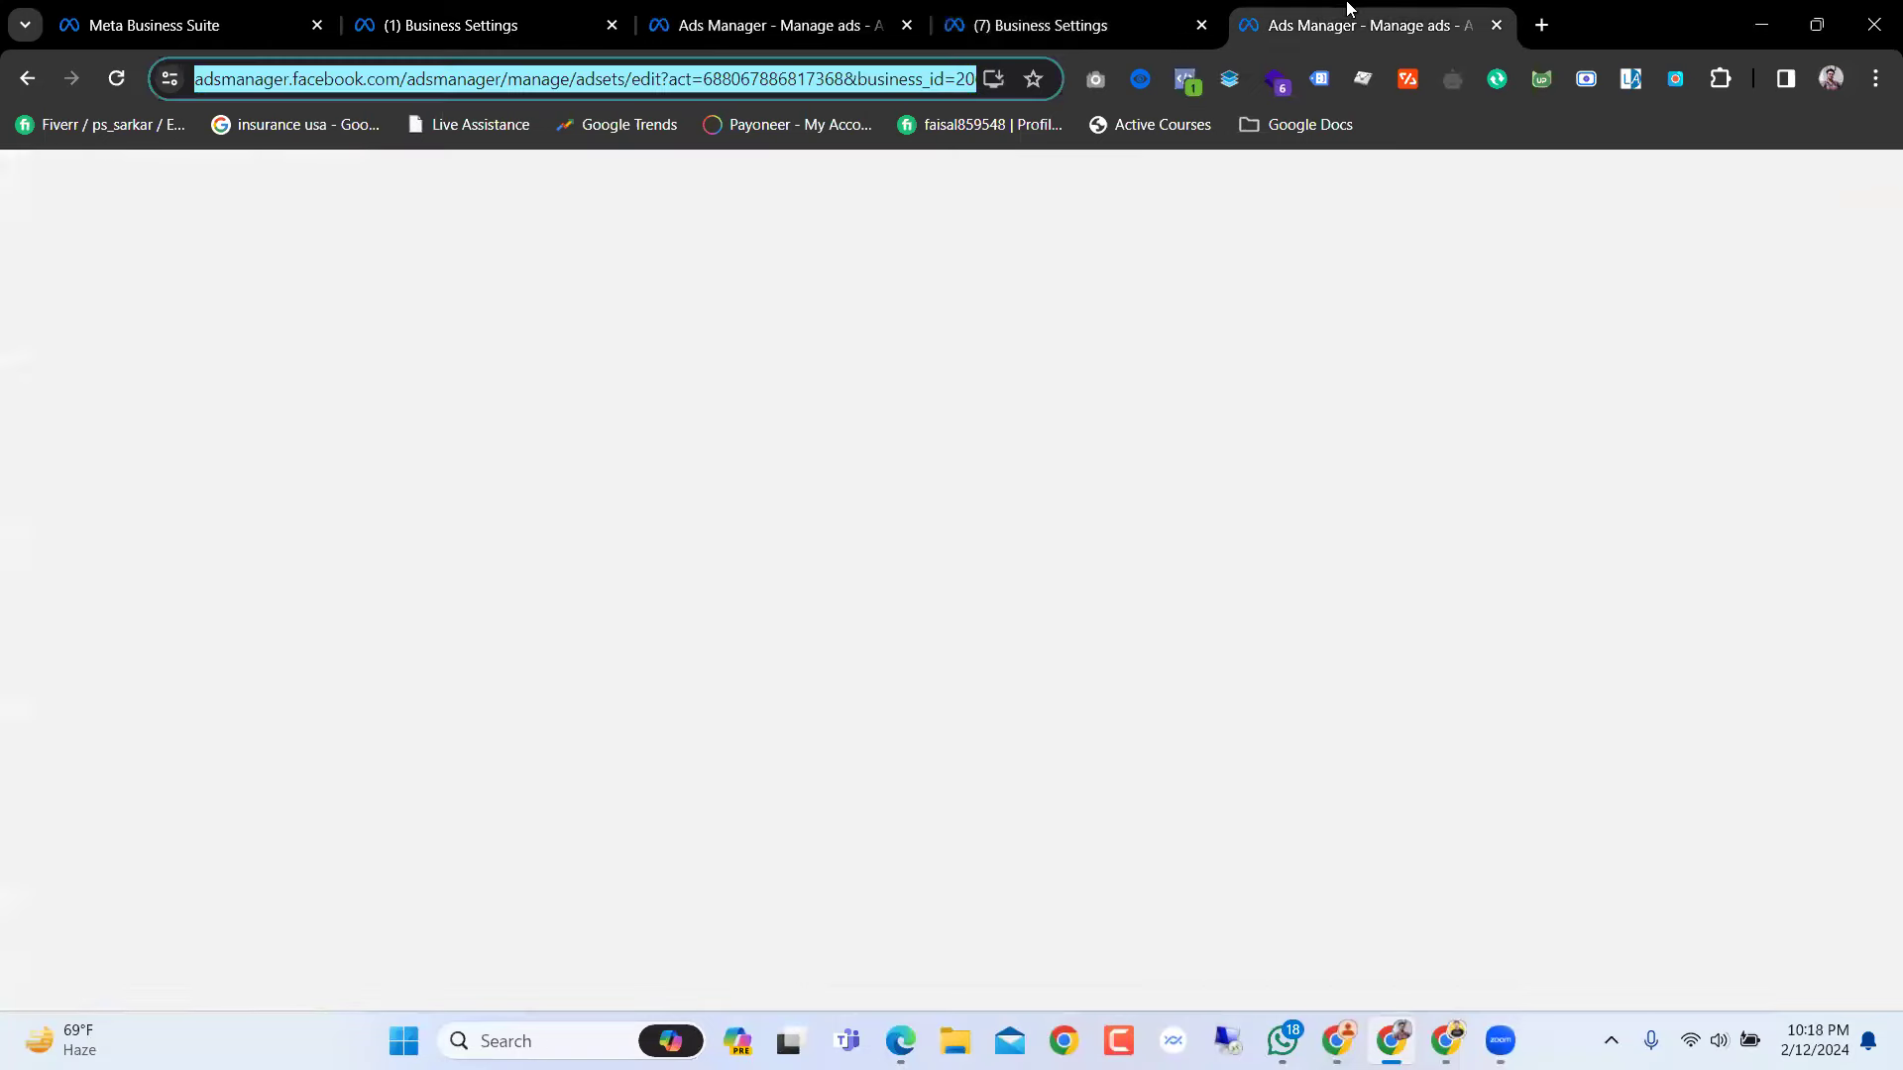
scroll(1027, 630, "down", 10)
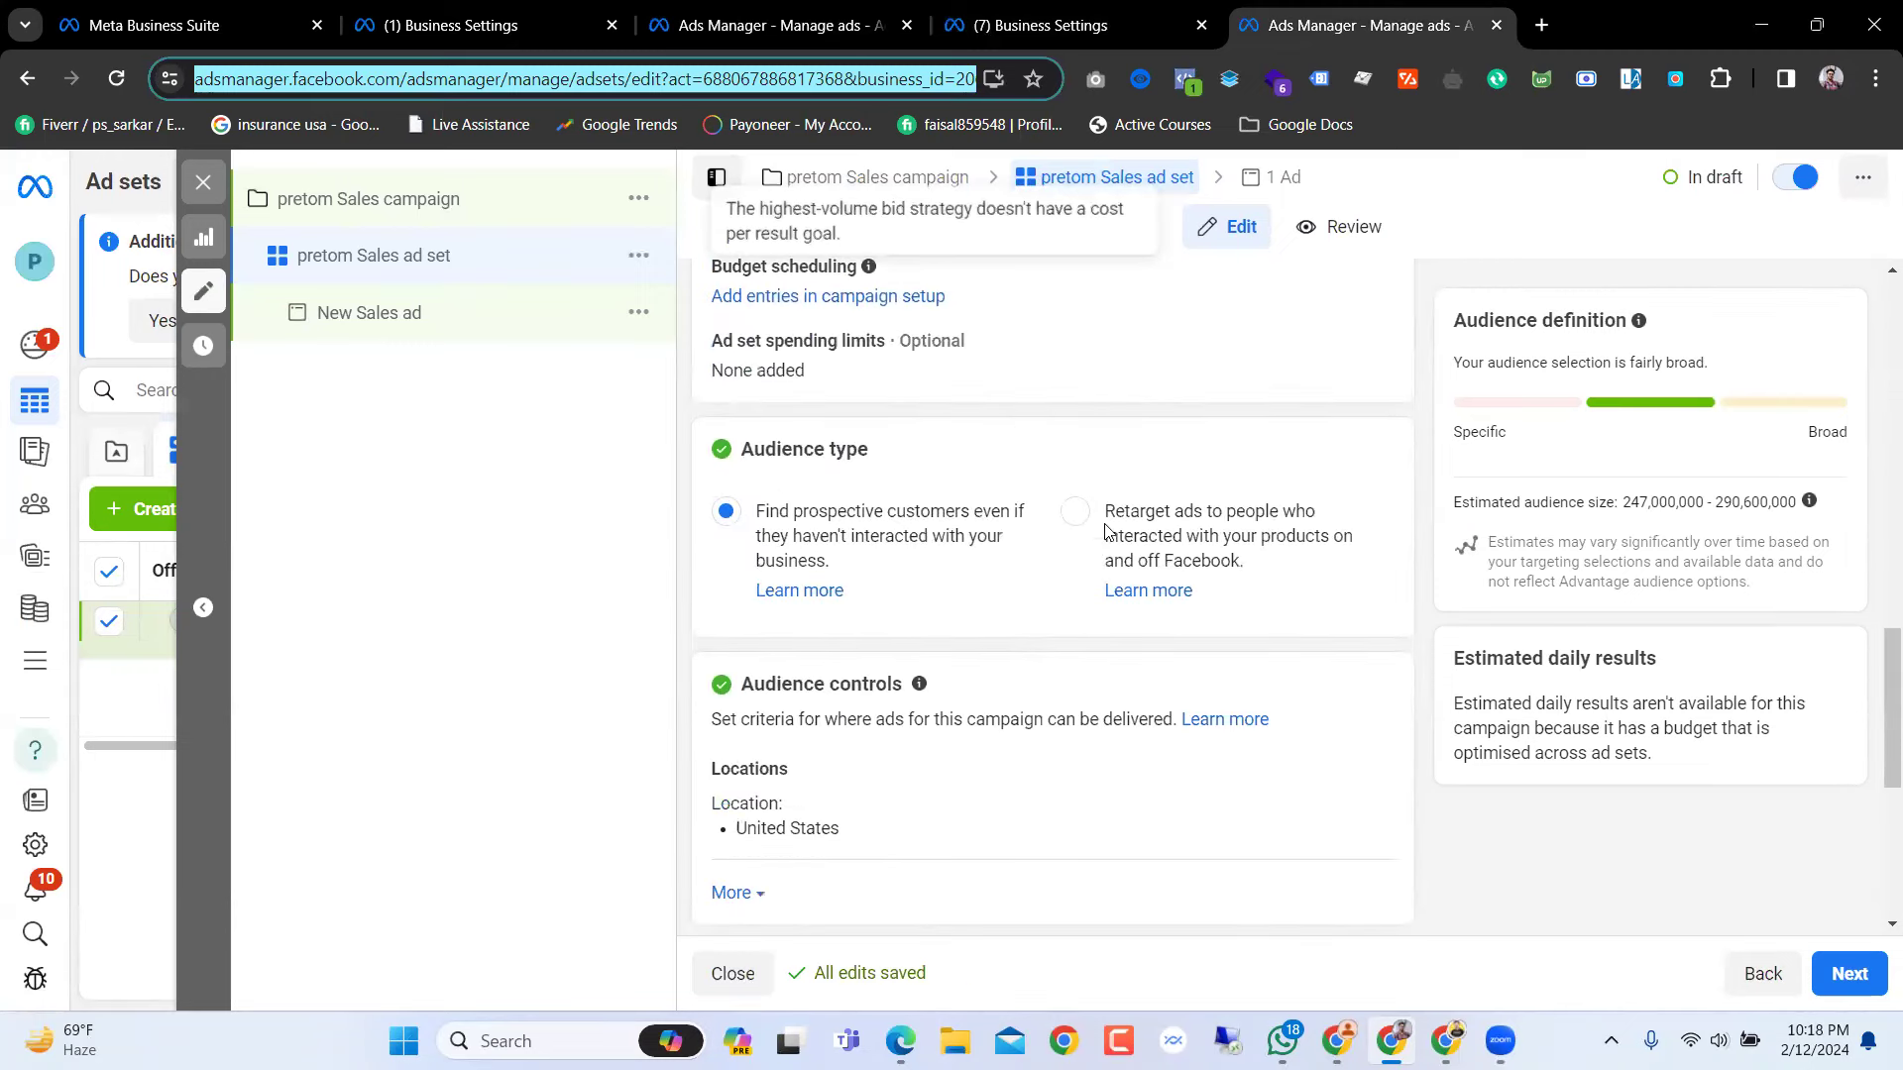
scroll(897, 763, "up", 5)
scroll(897, 763, "up", 6)
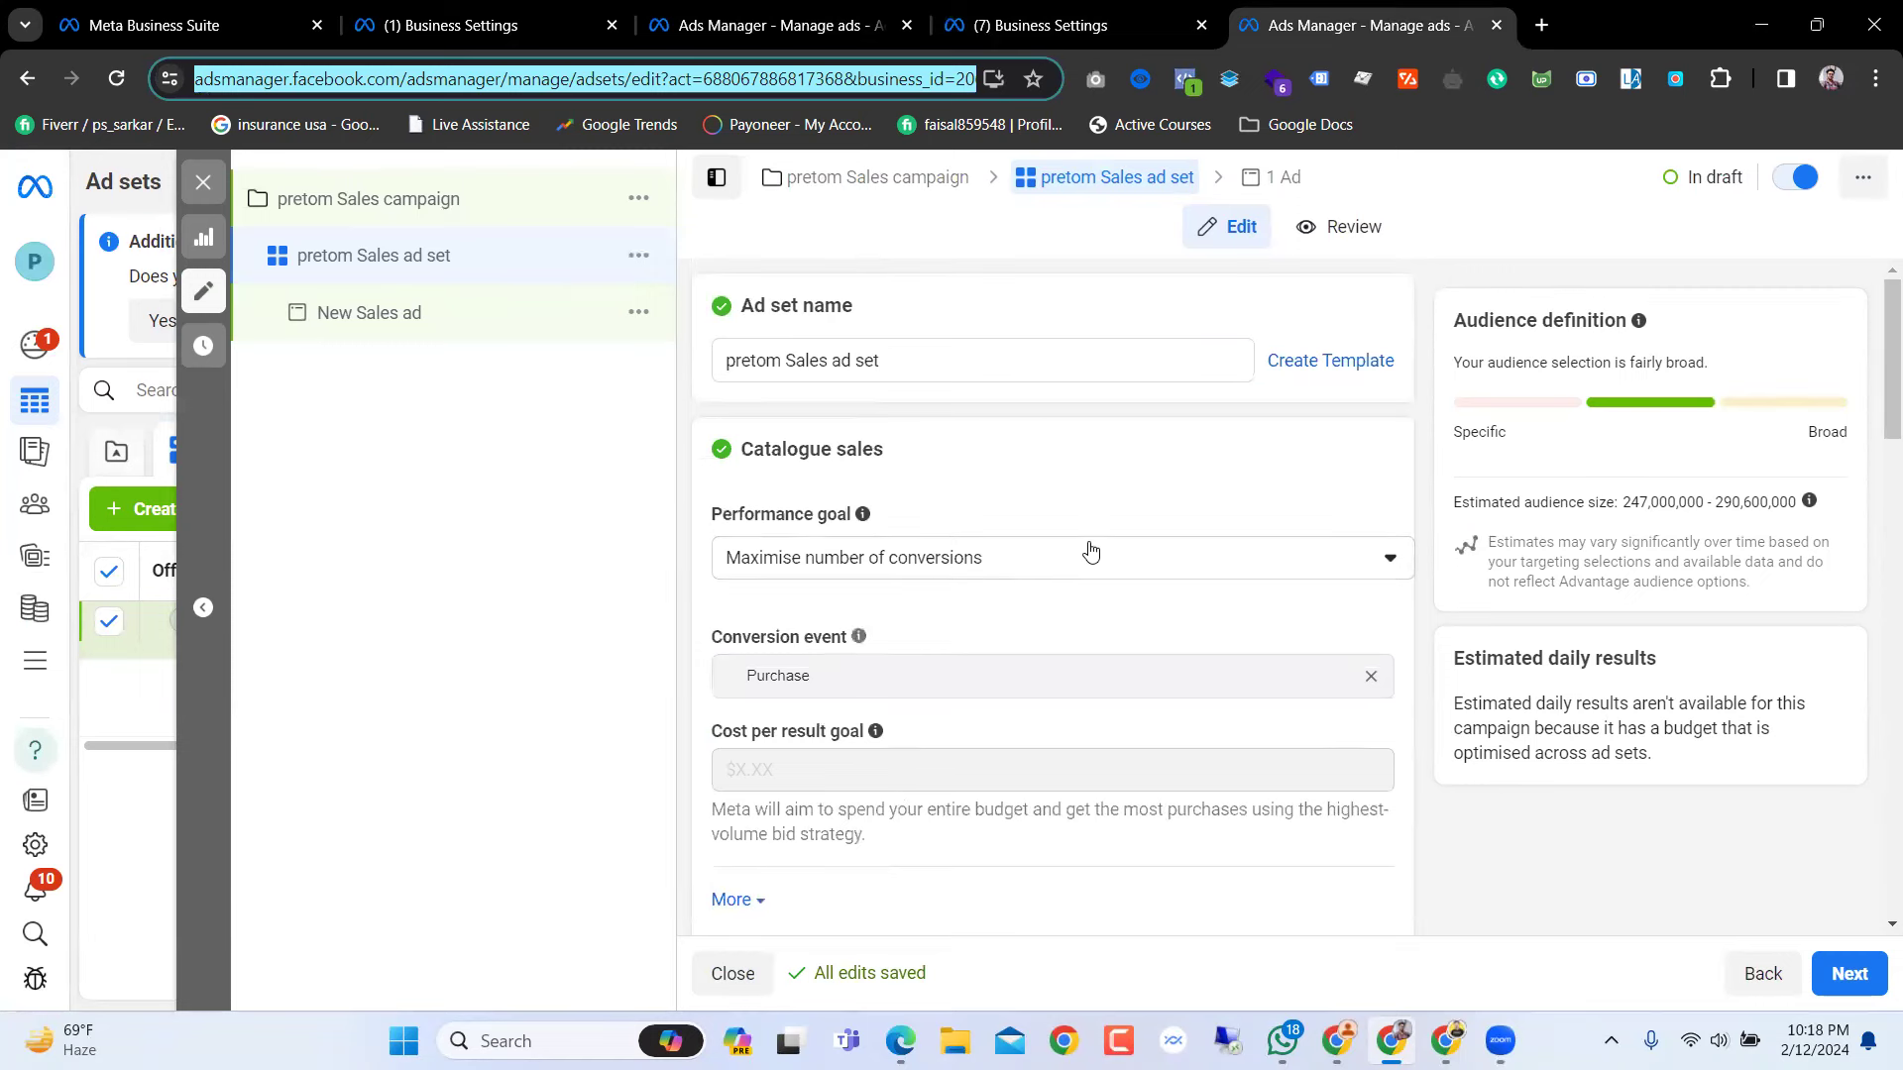
left_click(1165, 565)
left_click(1165, 565)
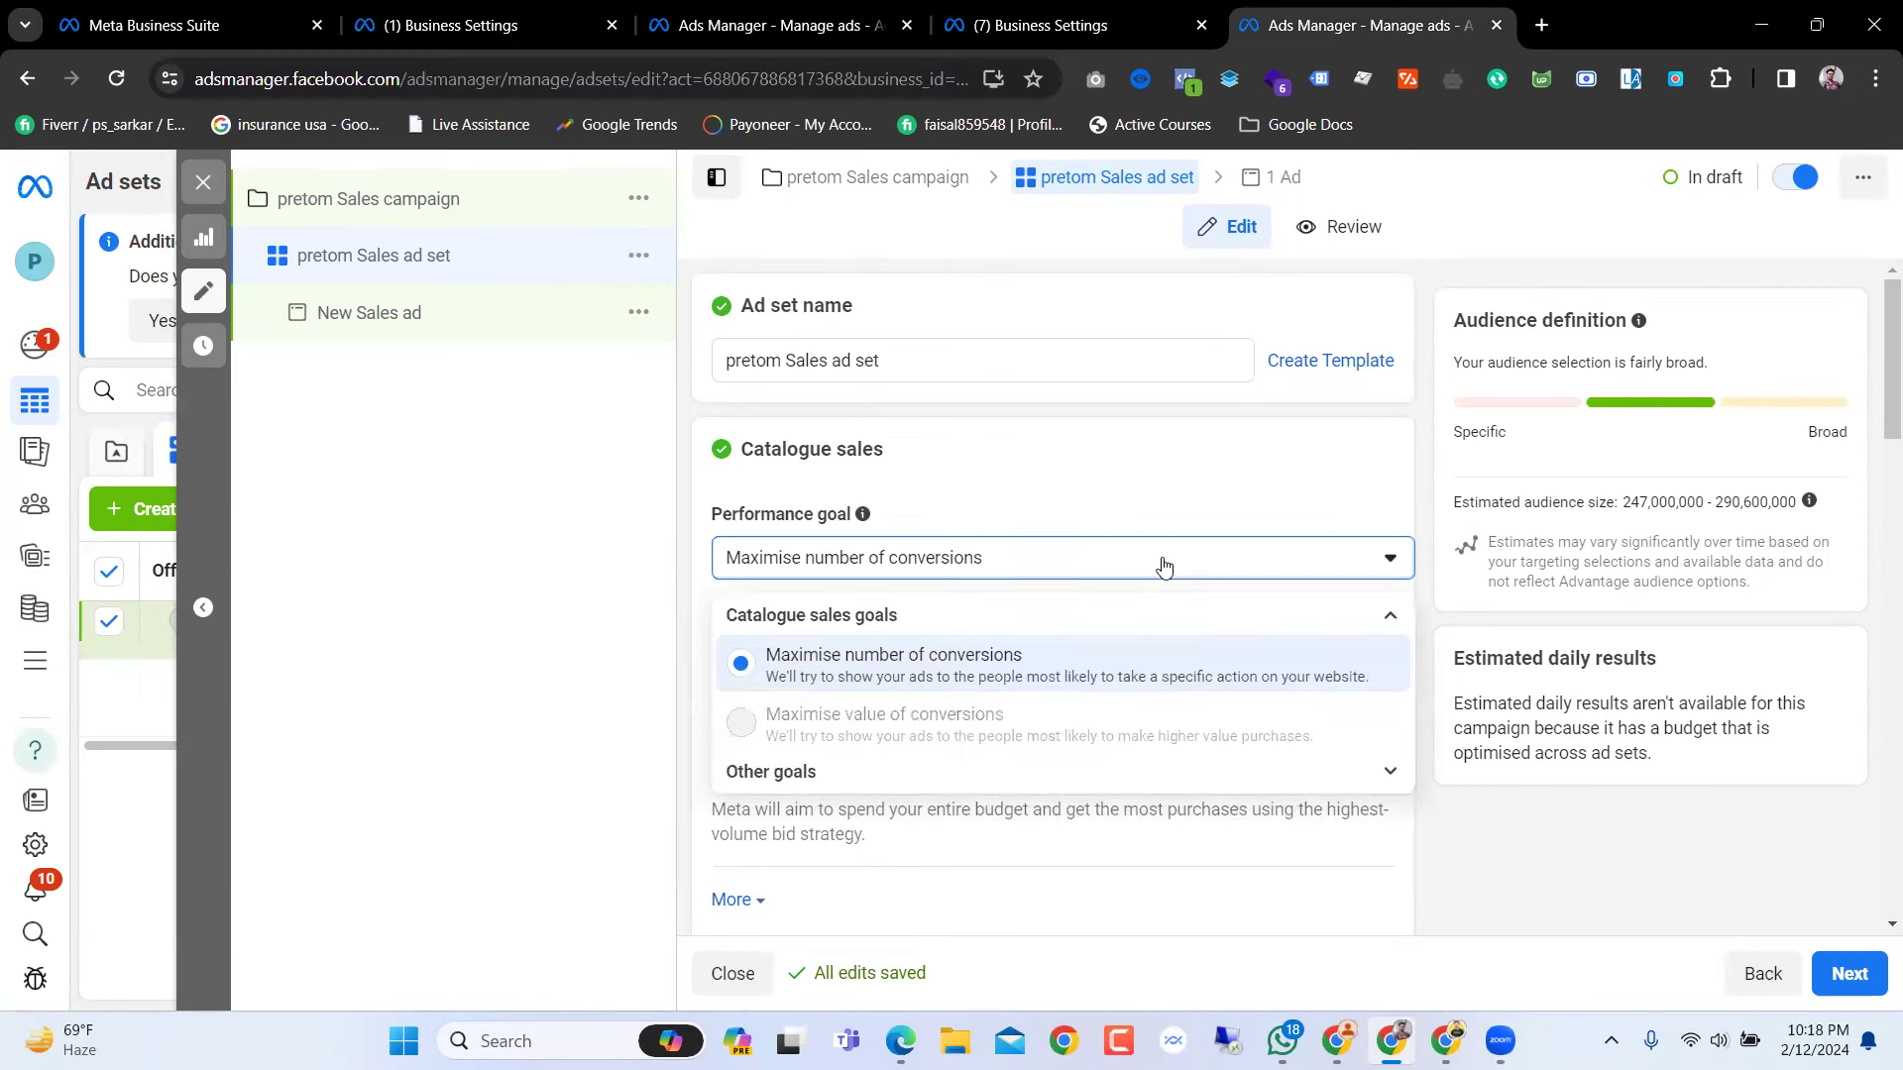
left_click(1028, 654)
Step: Review the ad set's budget and schedule section, and go to the campaign setup for its budget scheduling entries
scroll(1031, 650, "down", 8)
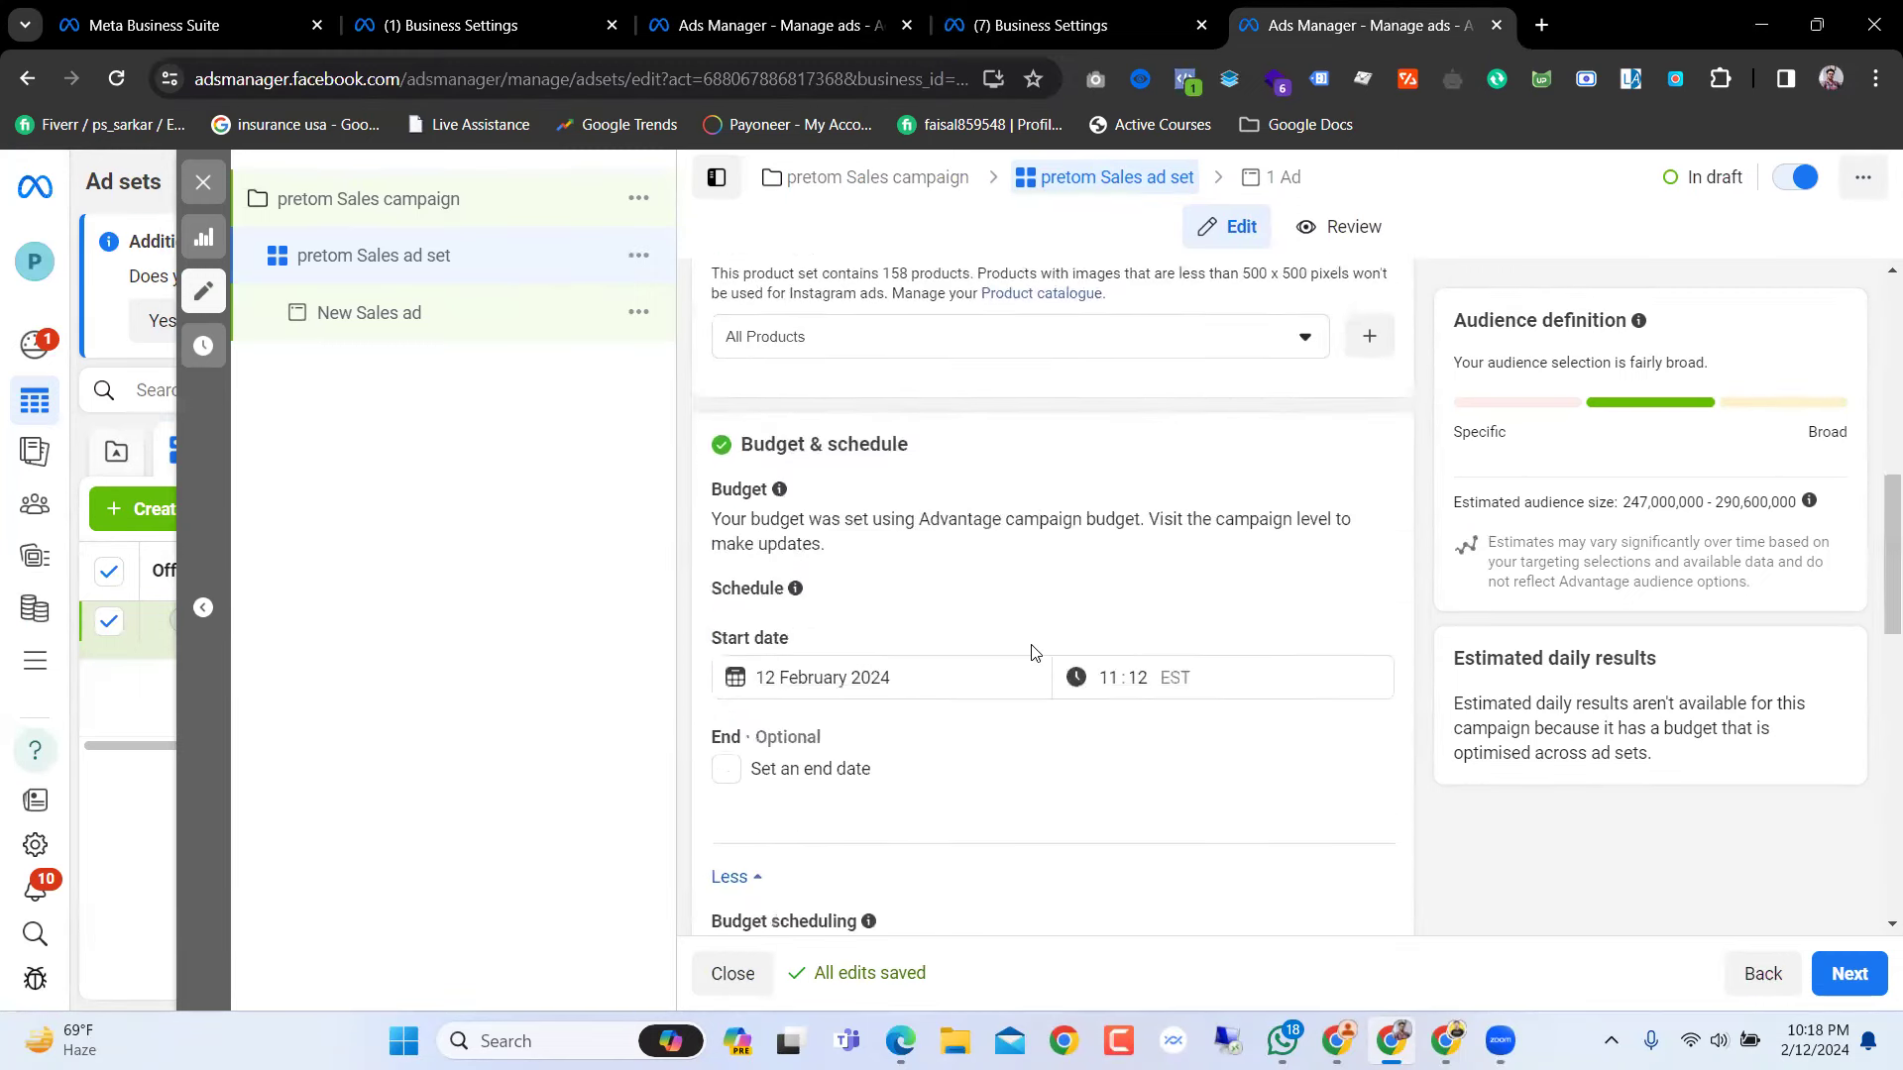
scroll(1030, 650, "down", 2)
scroll(780, 654, "down", 3)
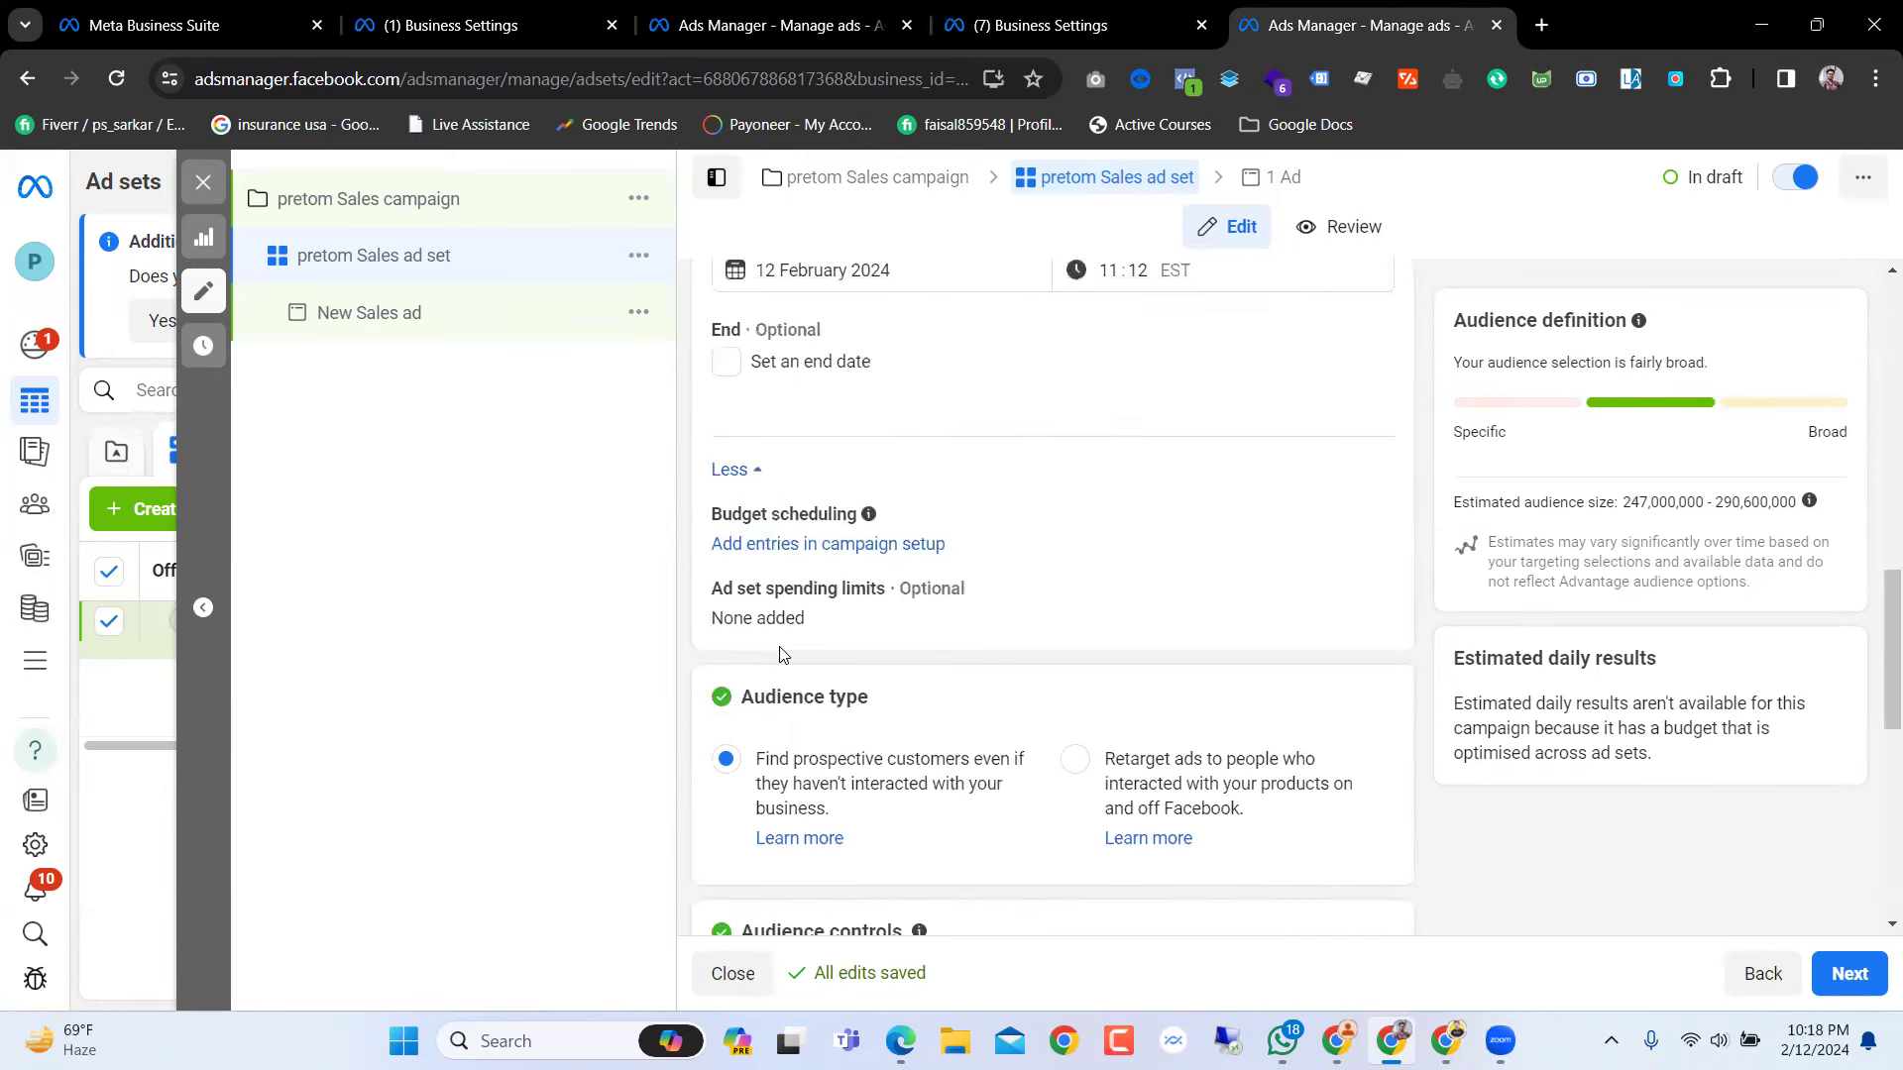
scroll(780, 654, "down", 1)
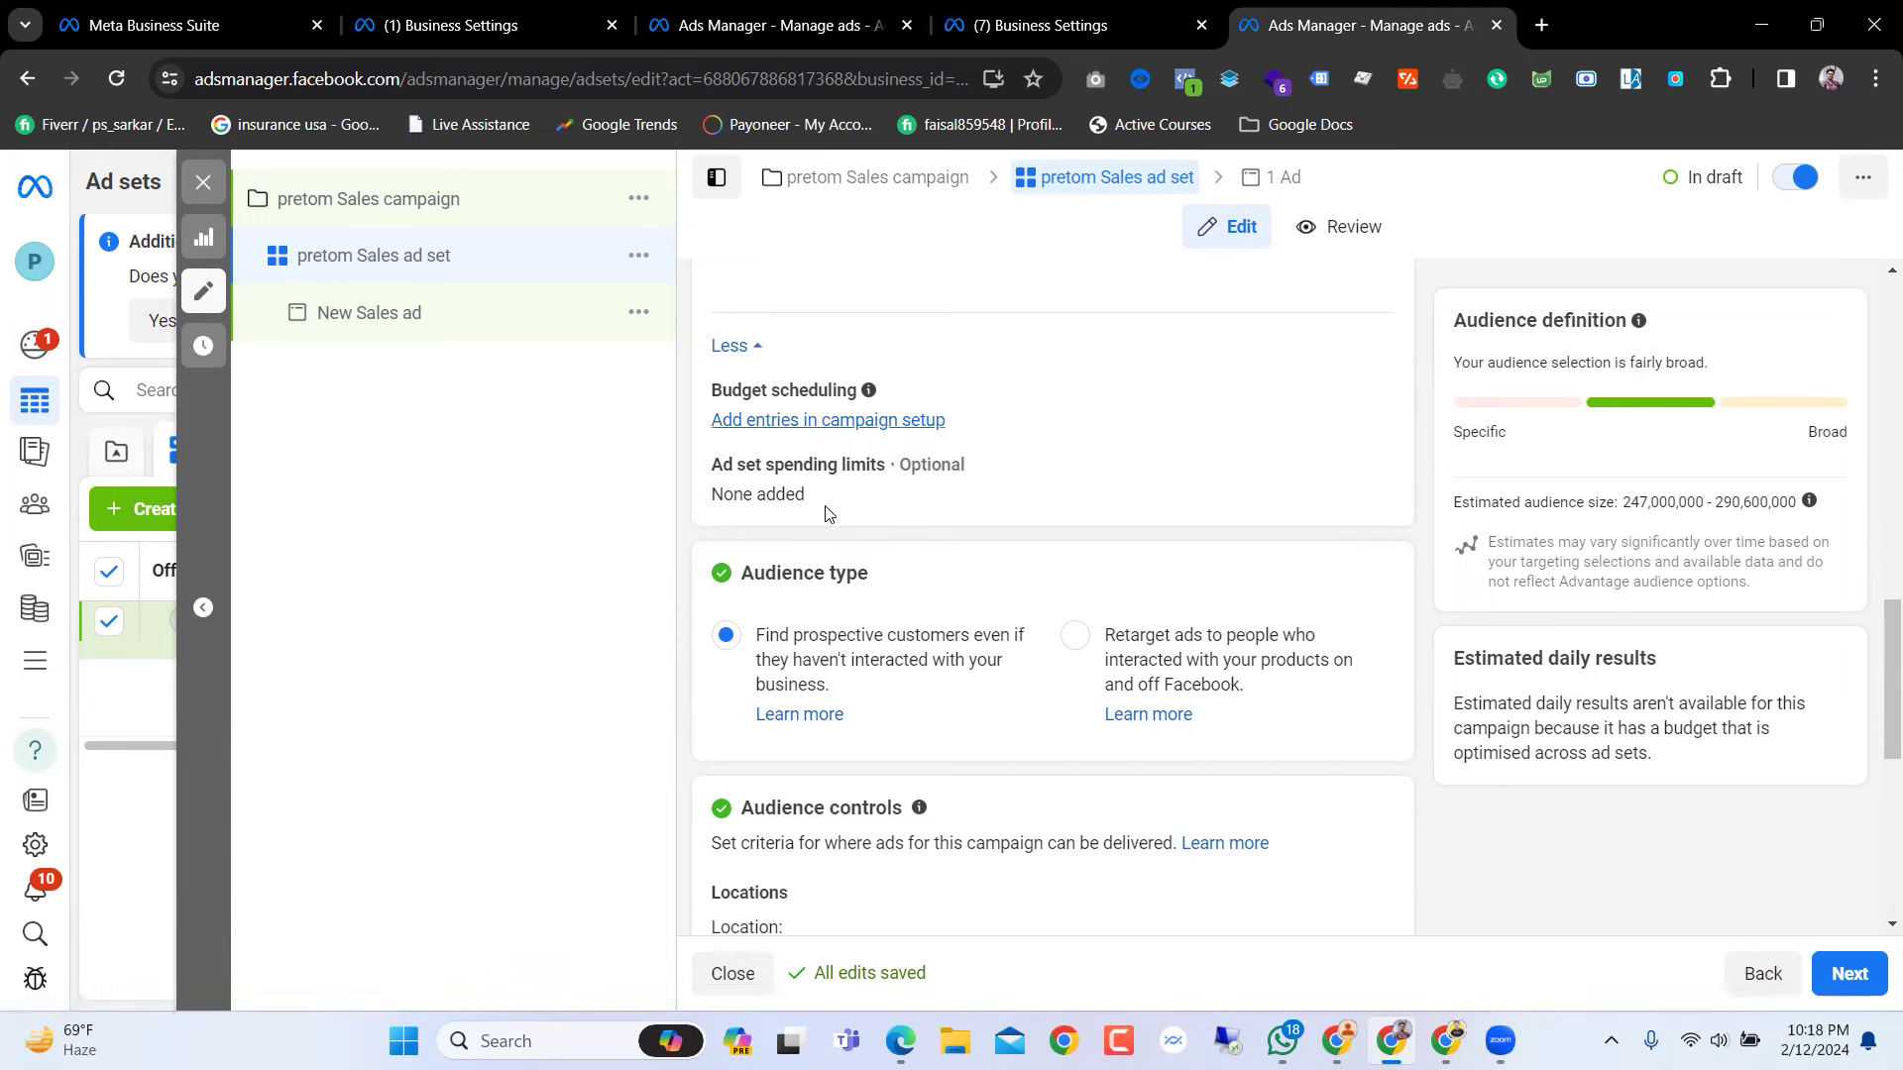
left_click(872, 420)
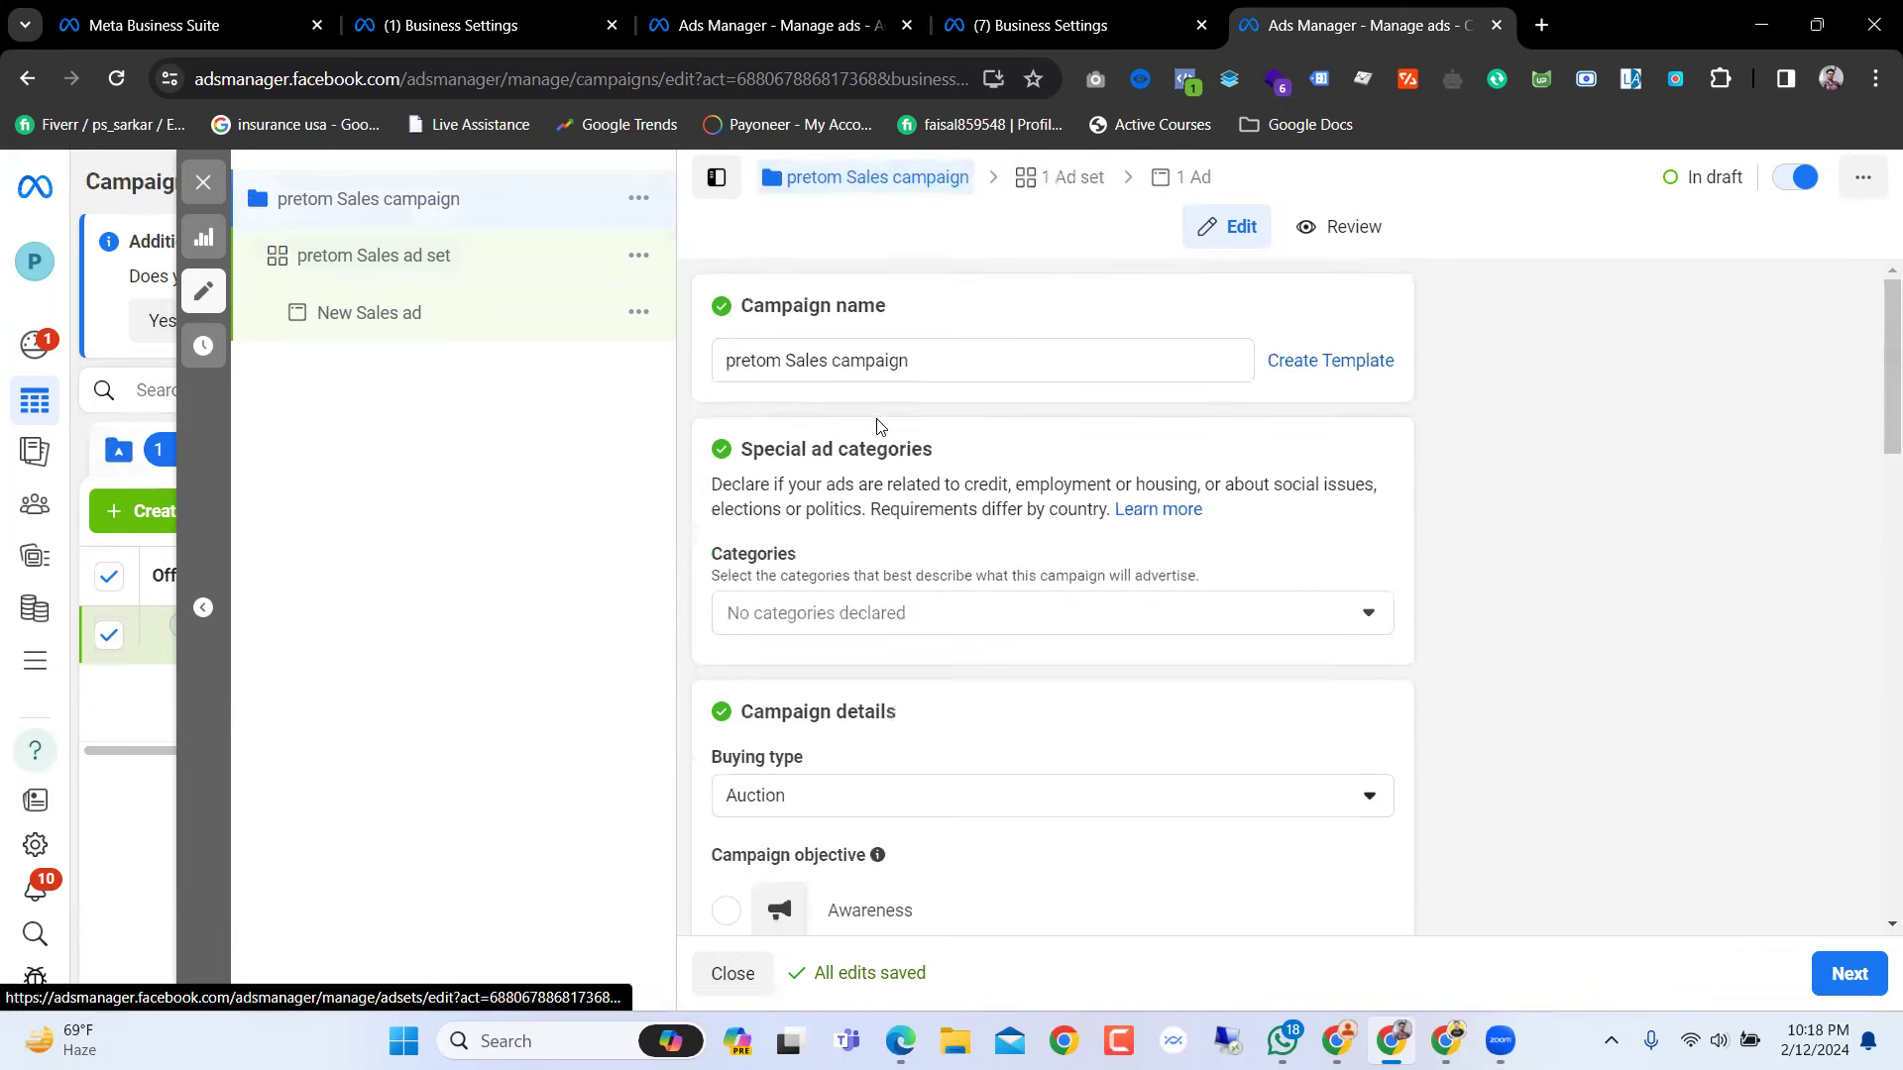
Step: Review the campaign's Advantage campaign budget and budget scheduling options, and return to the ad set's audience controls
scroll(1044, 723, "down", 15)
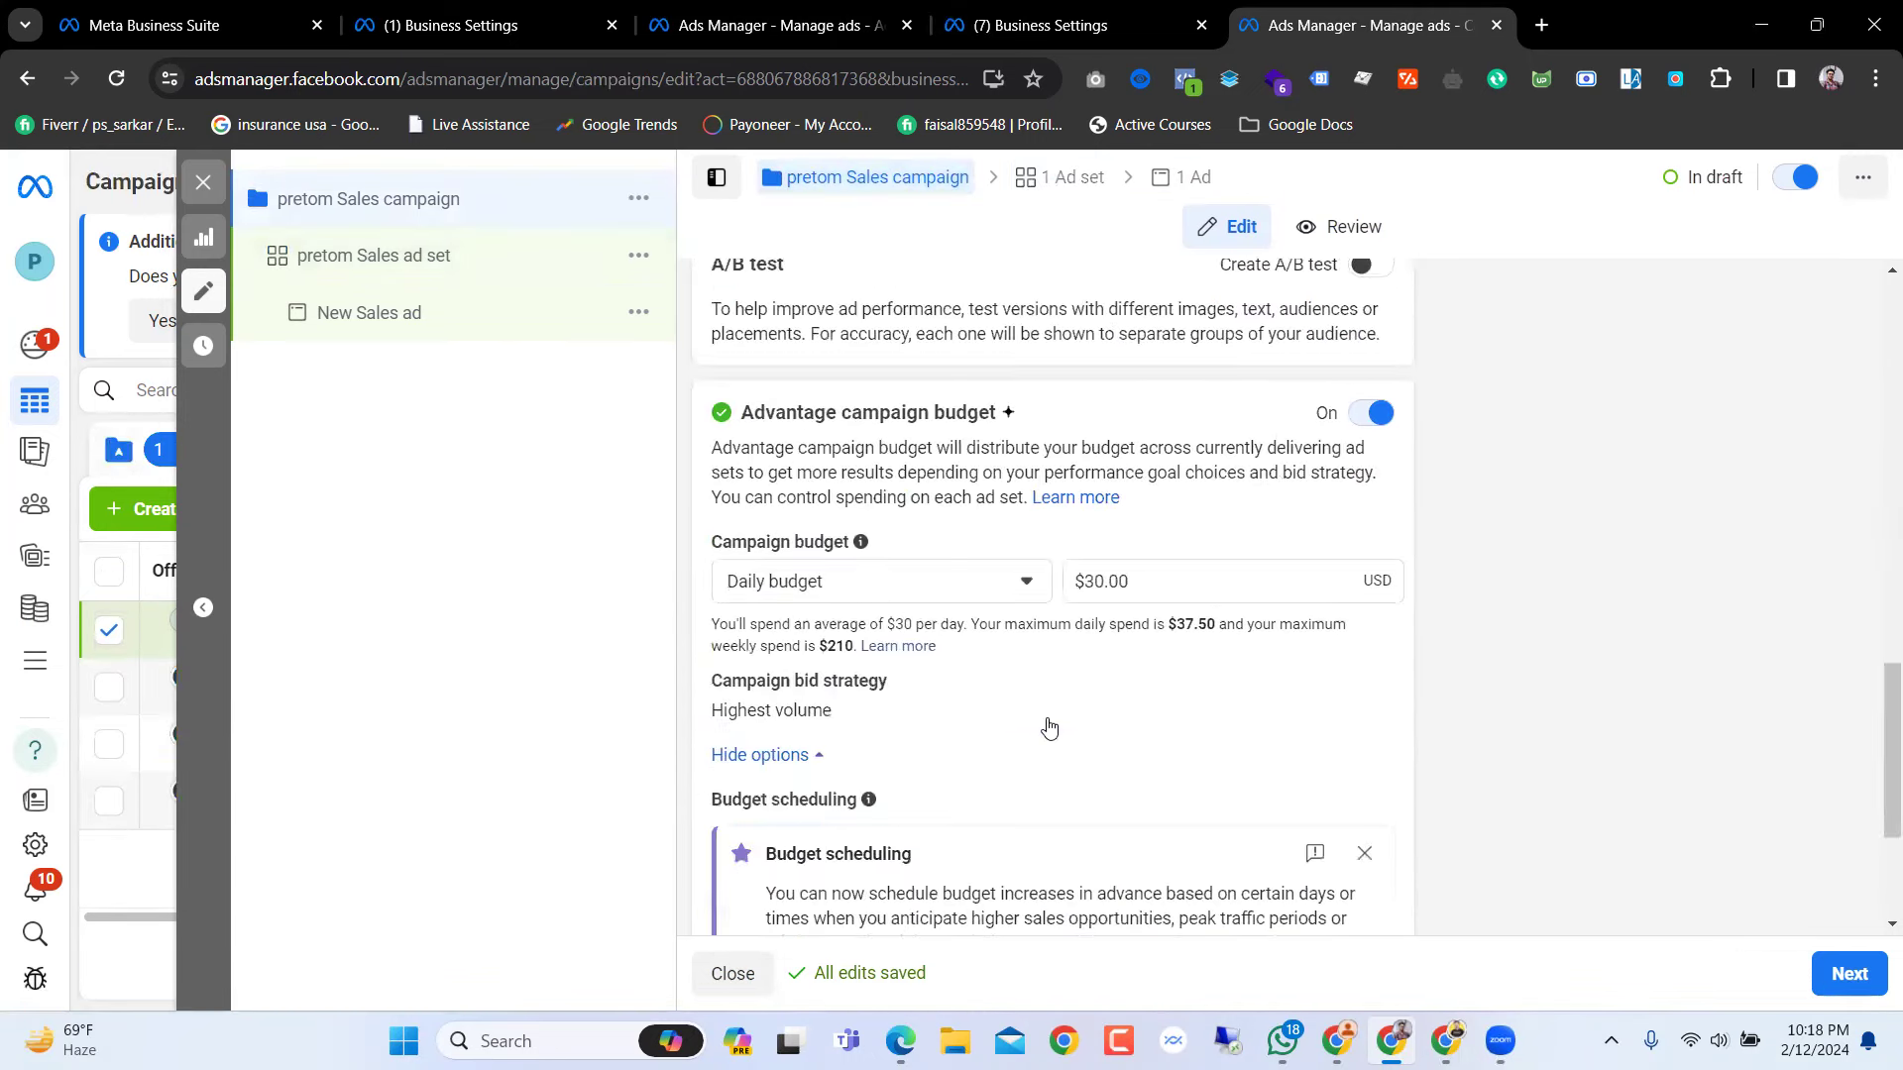
scroll(1049, 730, "down", 3)
scroll(1049, 729, "up", 6)
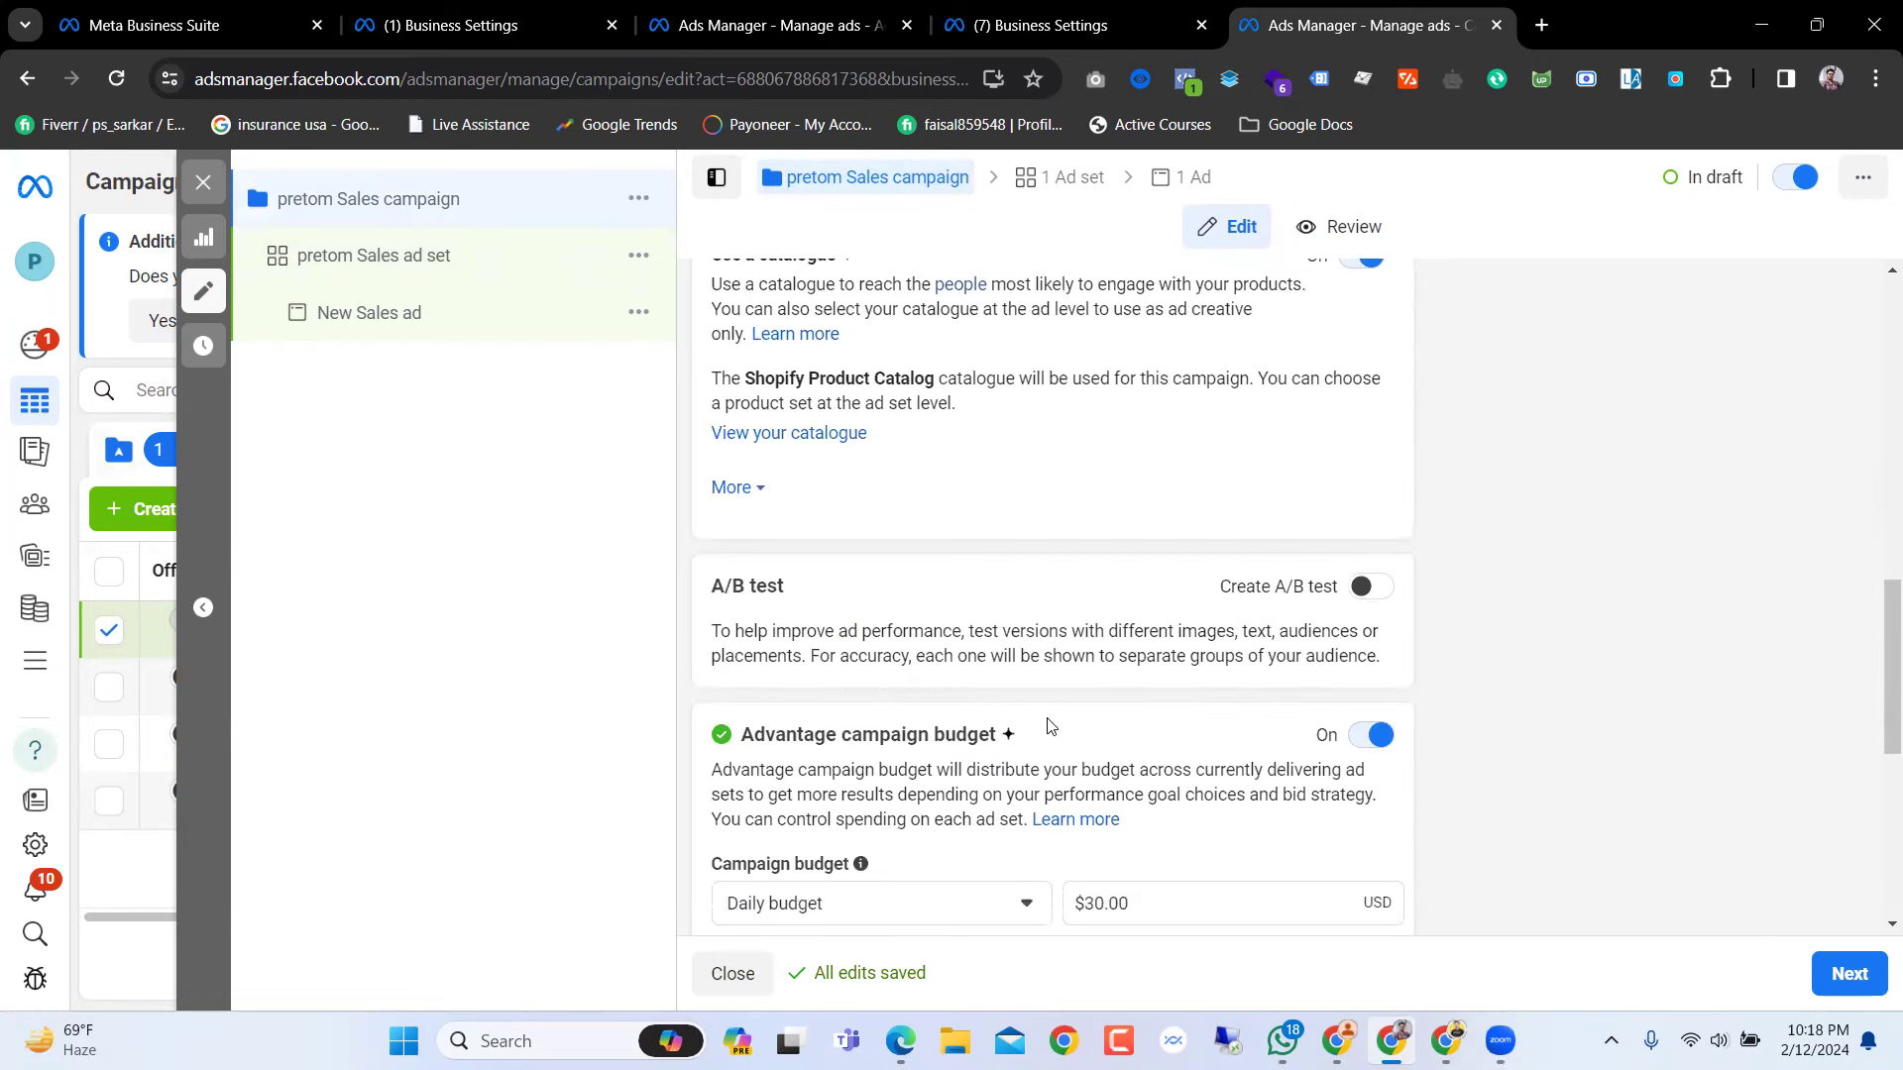
scroll(1049, 726, "down", 6)
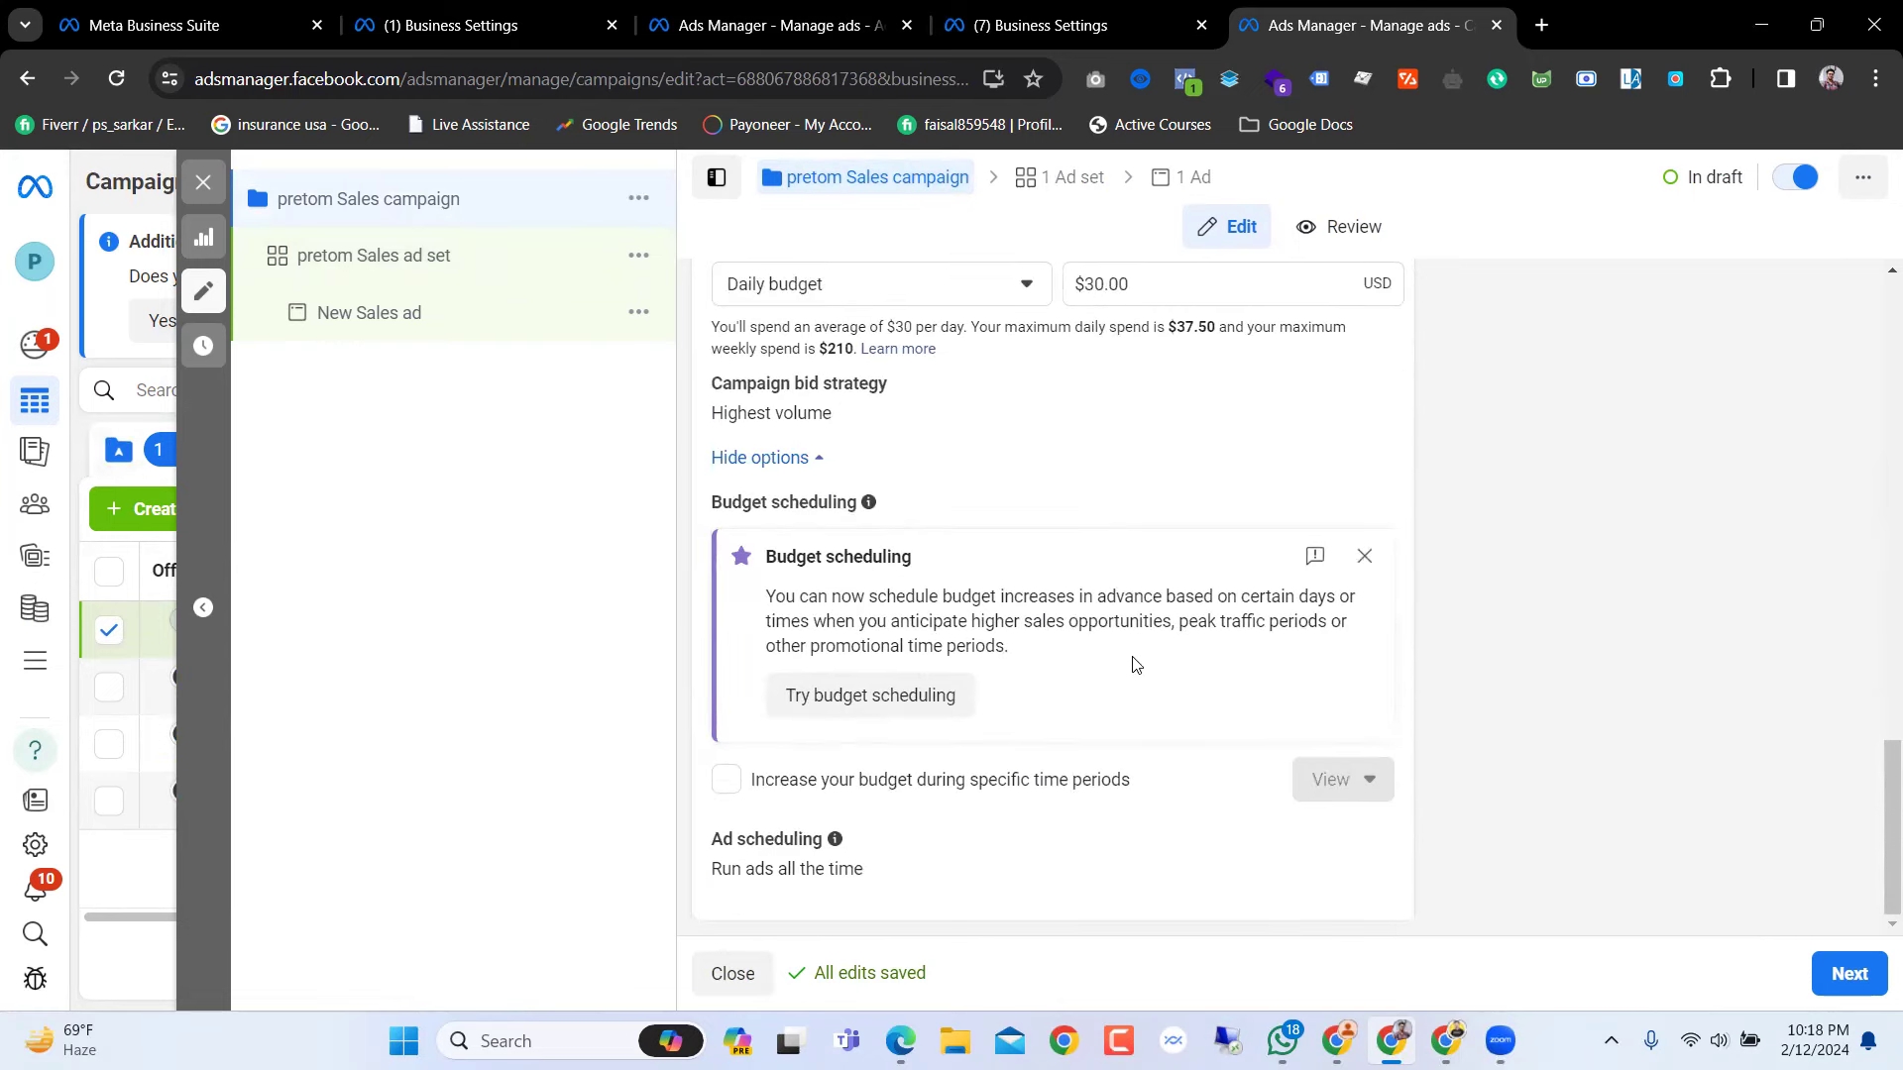
left_click(396, 259)
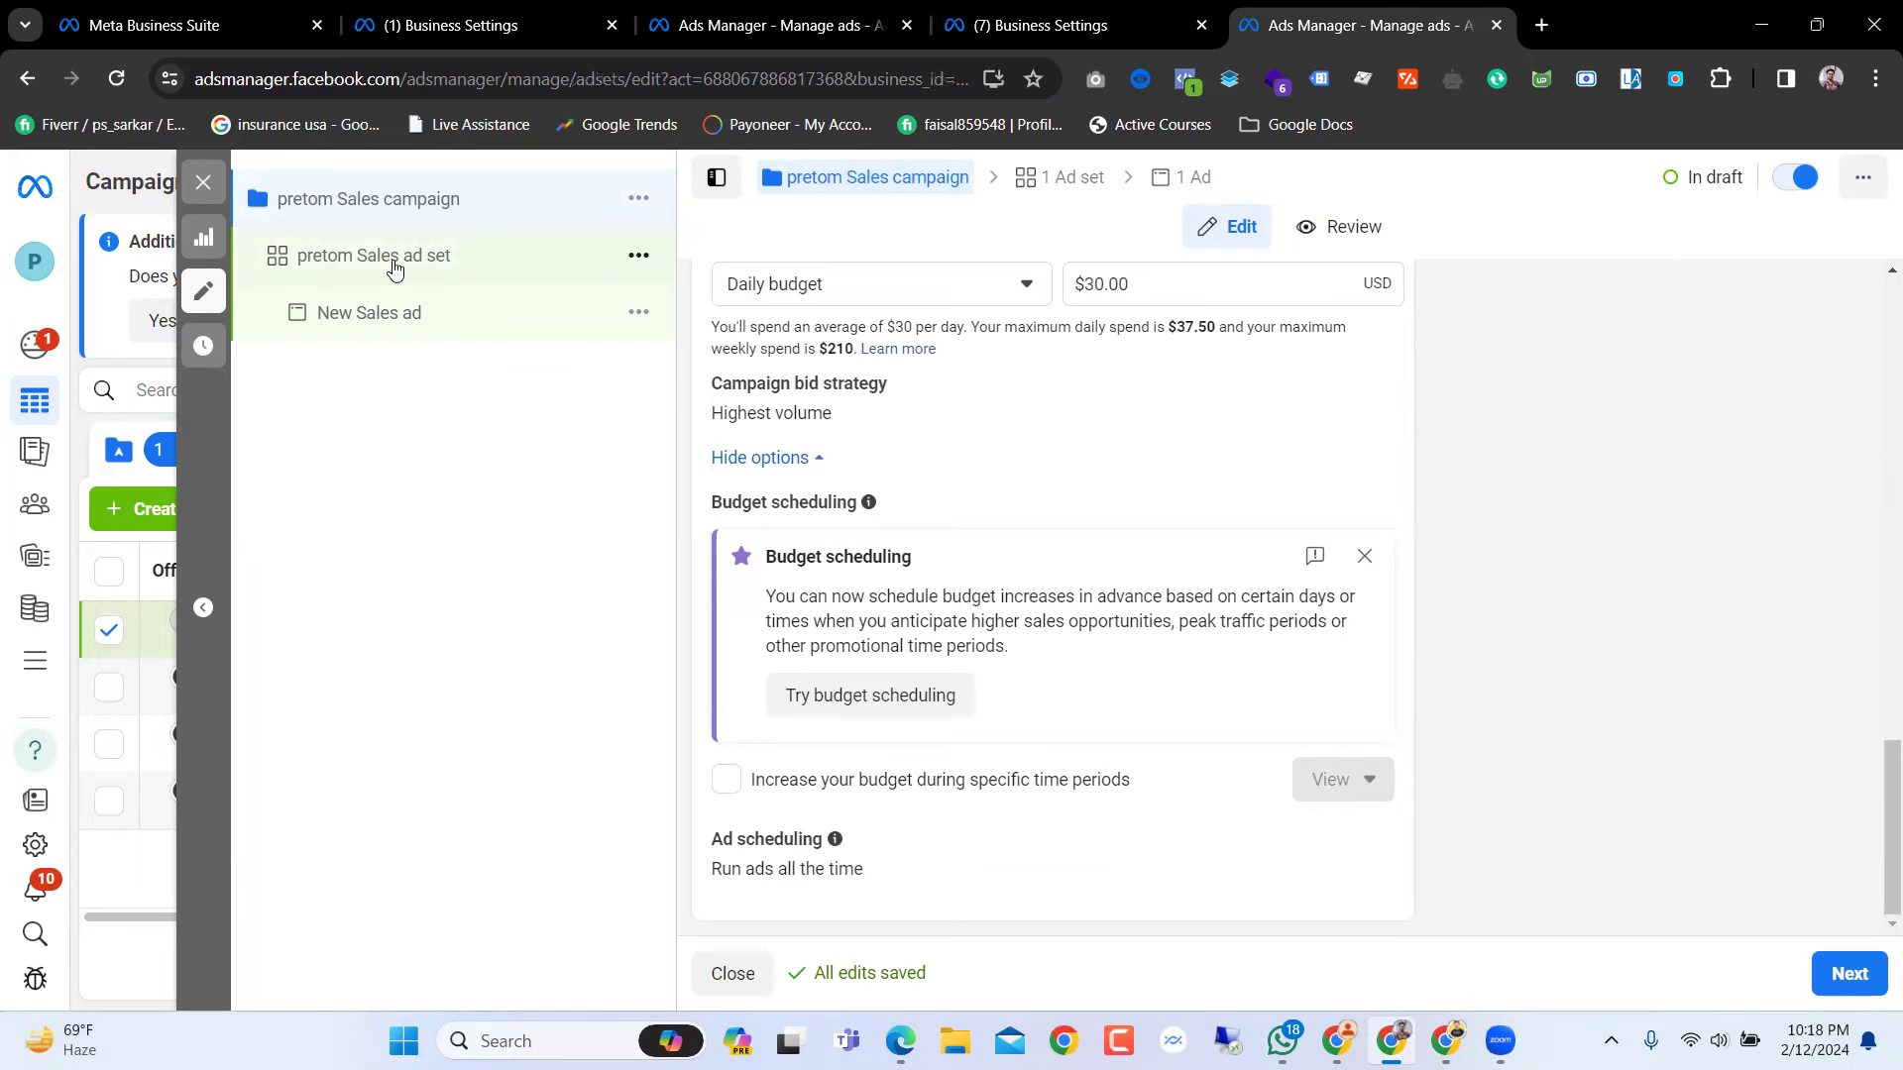
scroll(1232, 523, "down", 10)
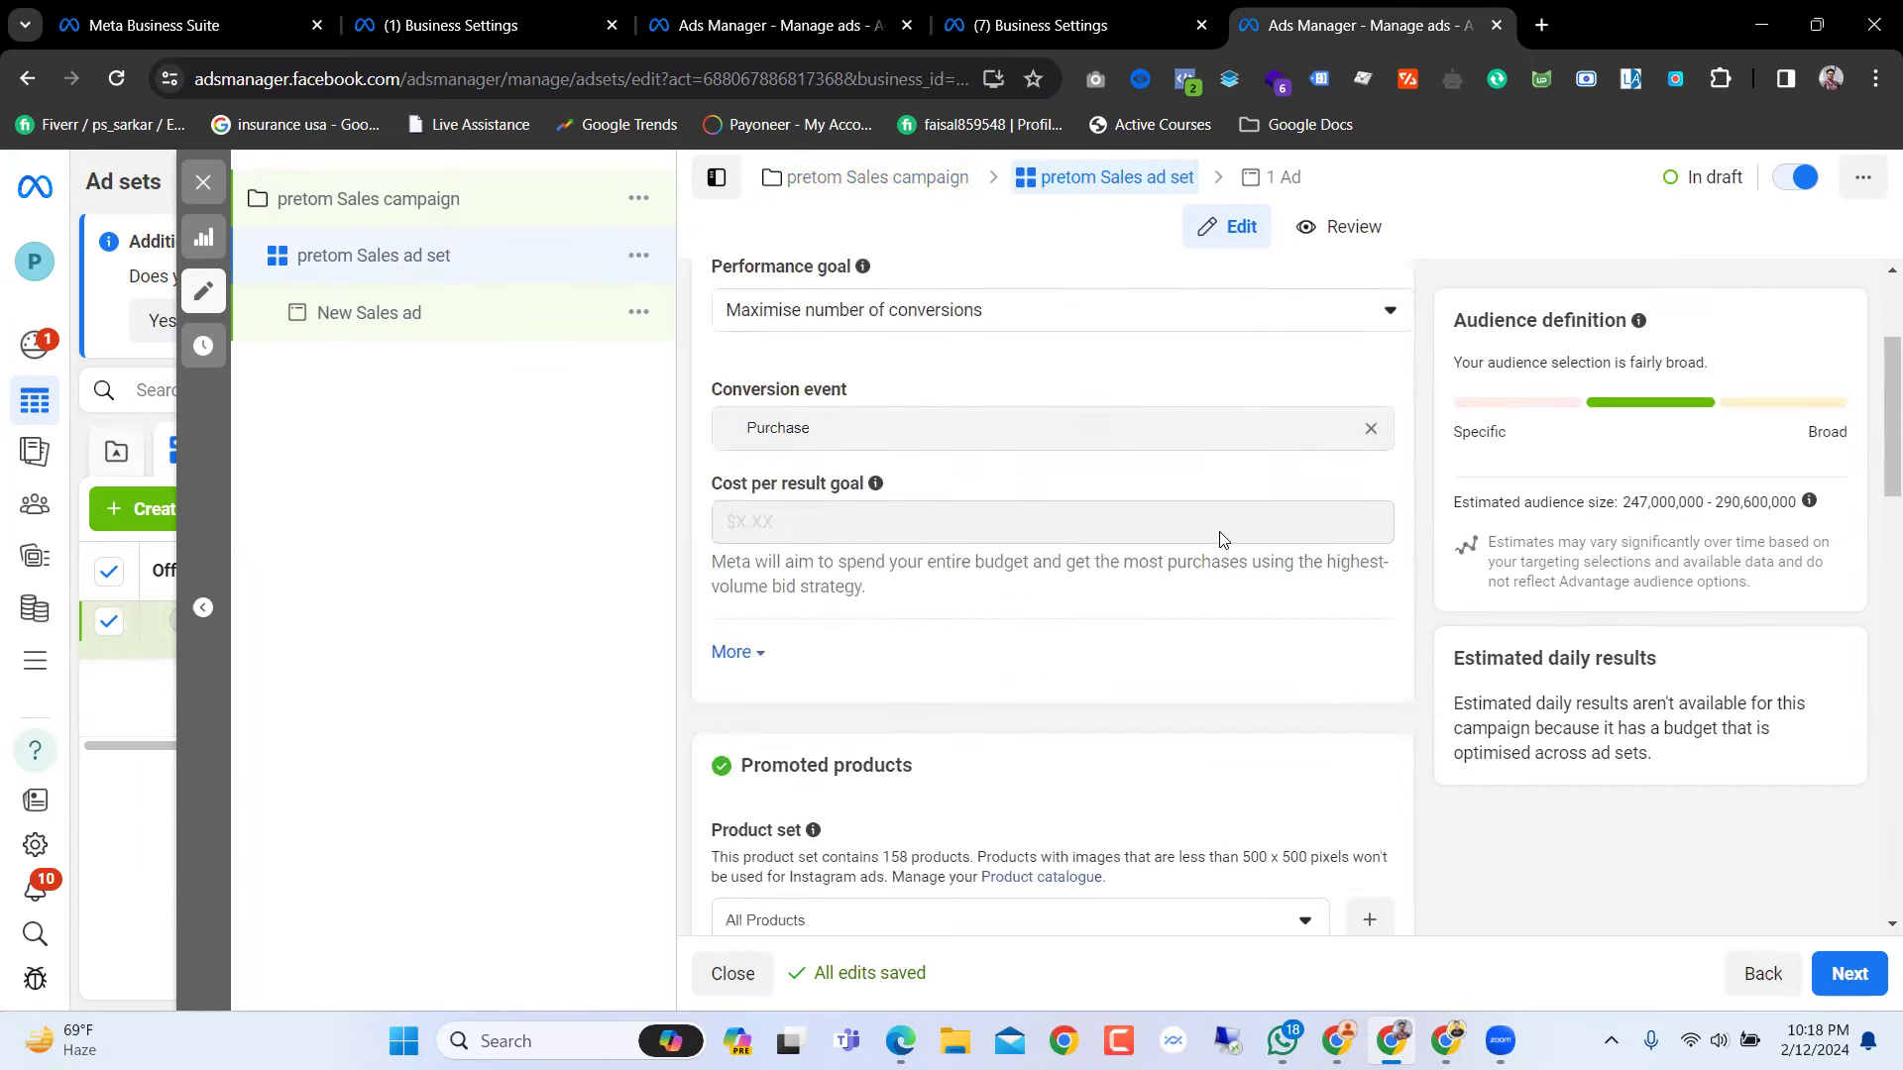
scroll(1224, 540, "down", 6)
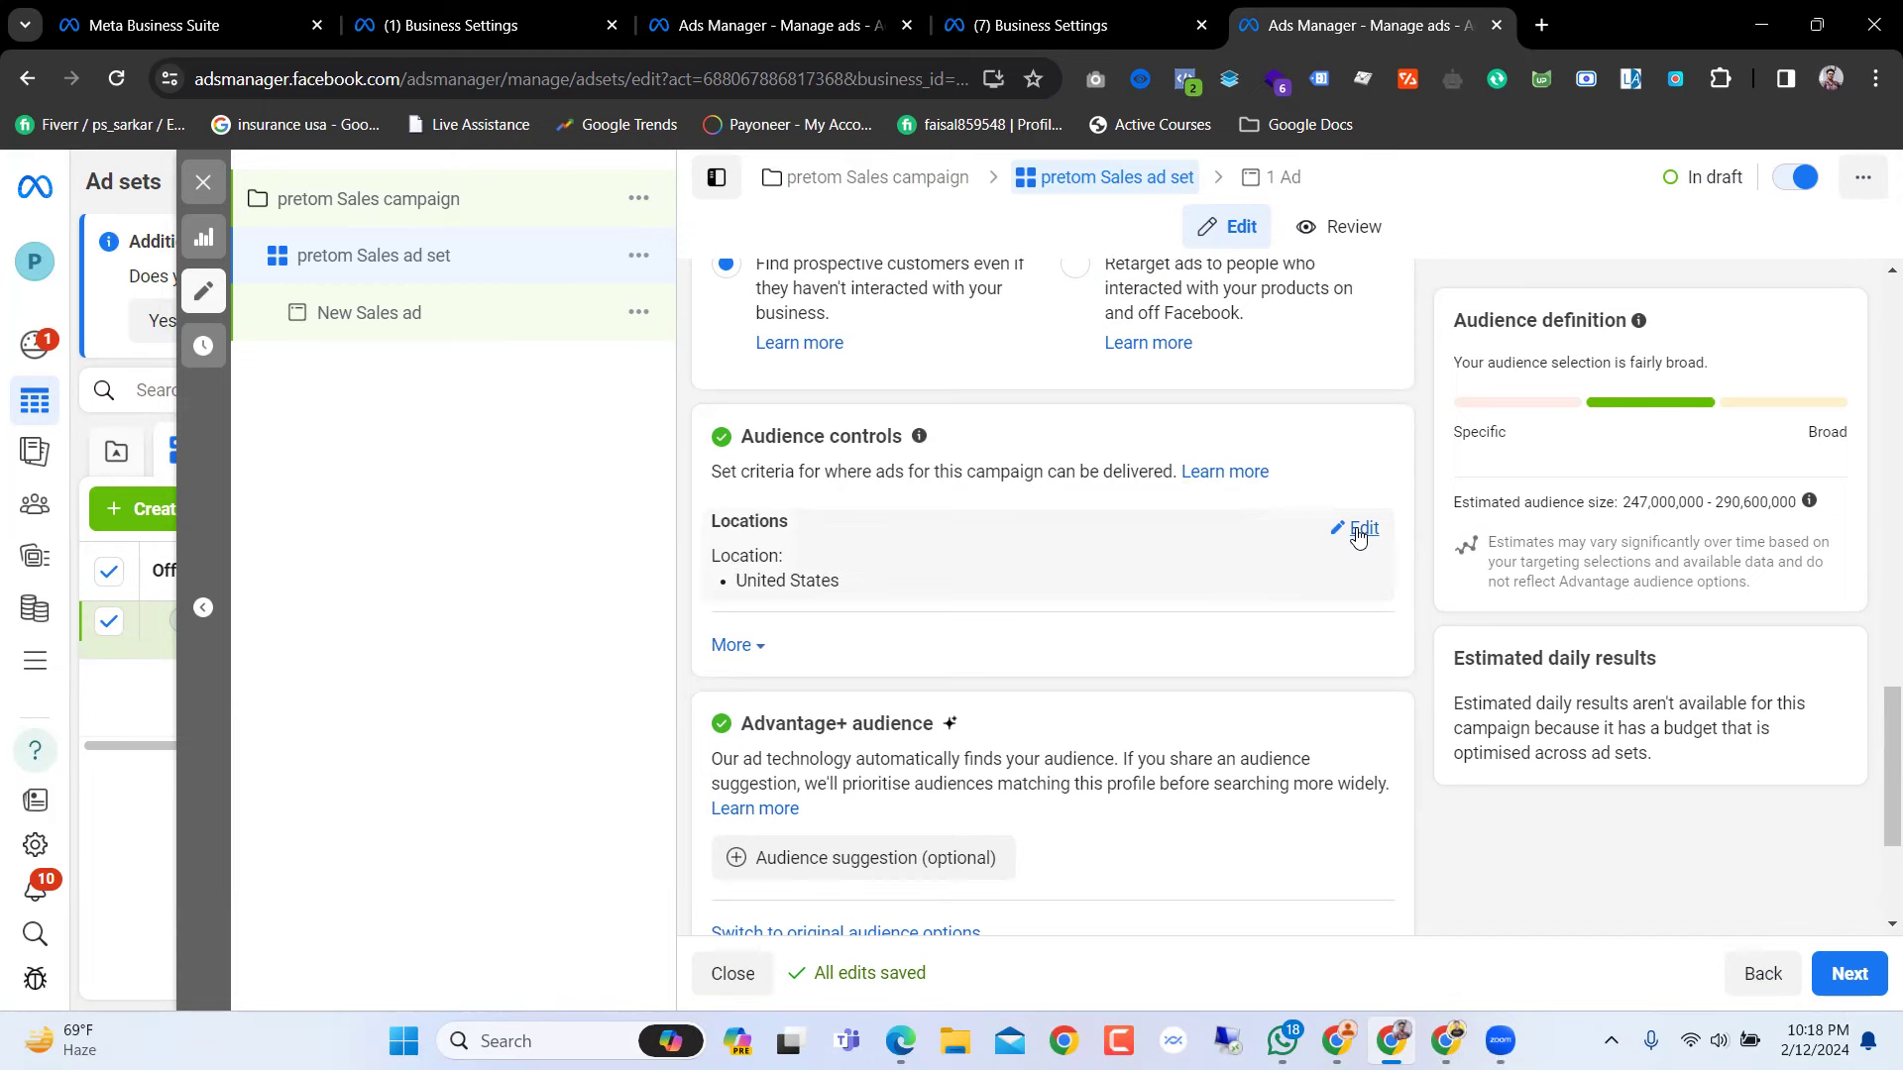
Step: Check Positivefashion's pixel in Business settings and the pixel requirement of the other ad account's New Sales ad set
left_click(1141, 9)
left_click(1247, 15)
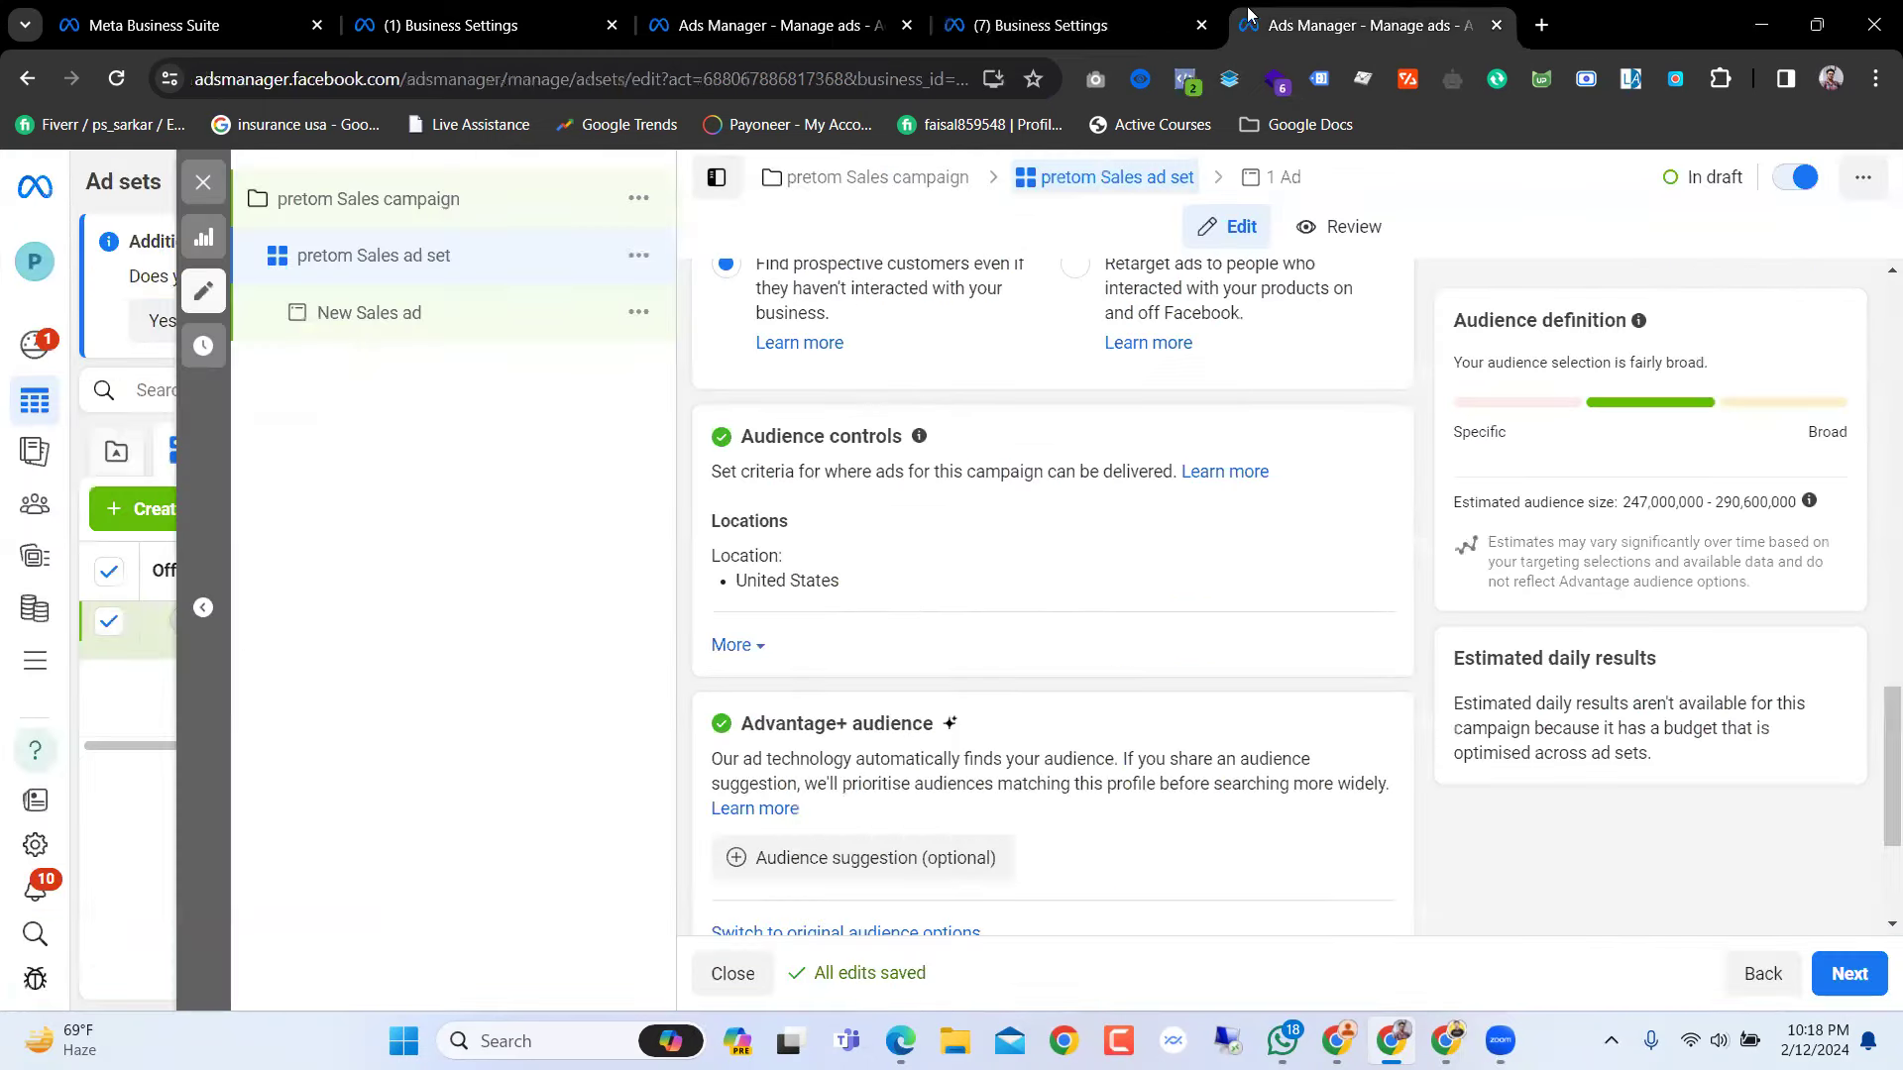
left_click(1090, 40)
key("ctrl+shift+Tab")
left_click(1117, 29)
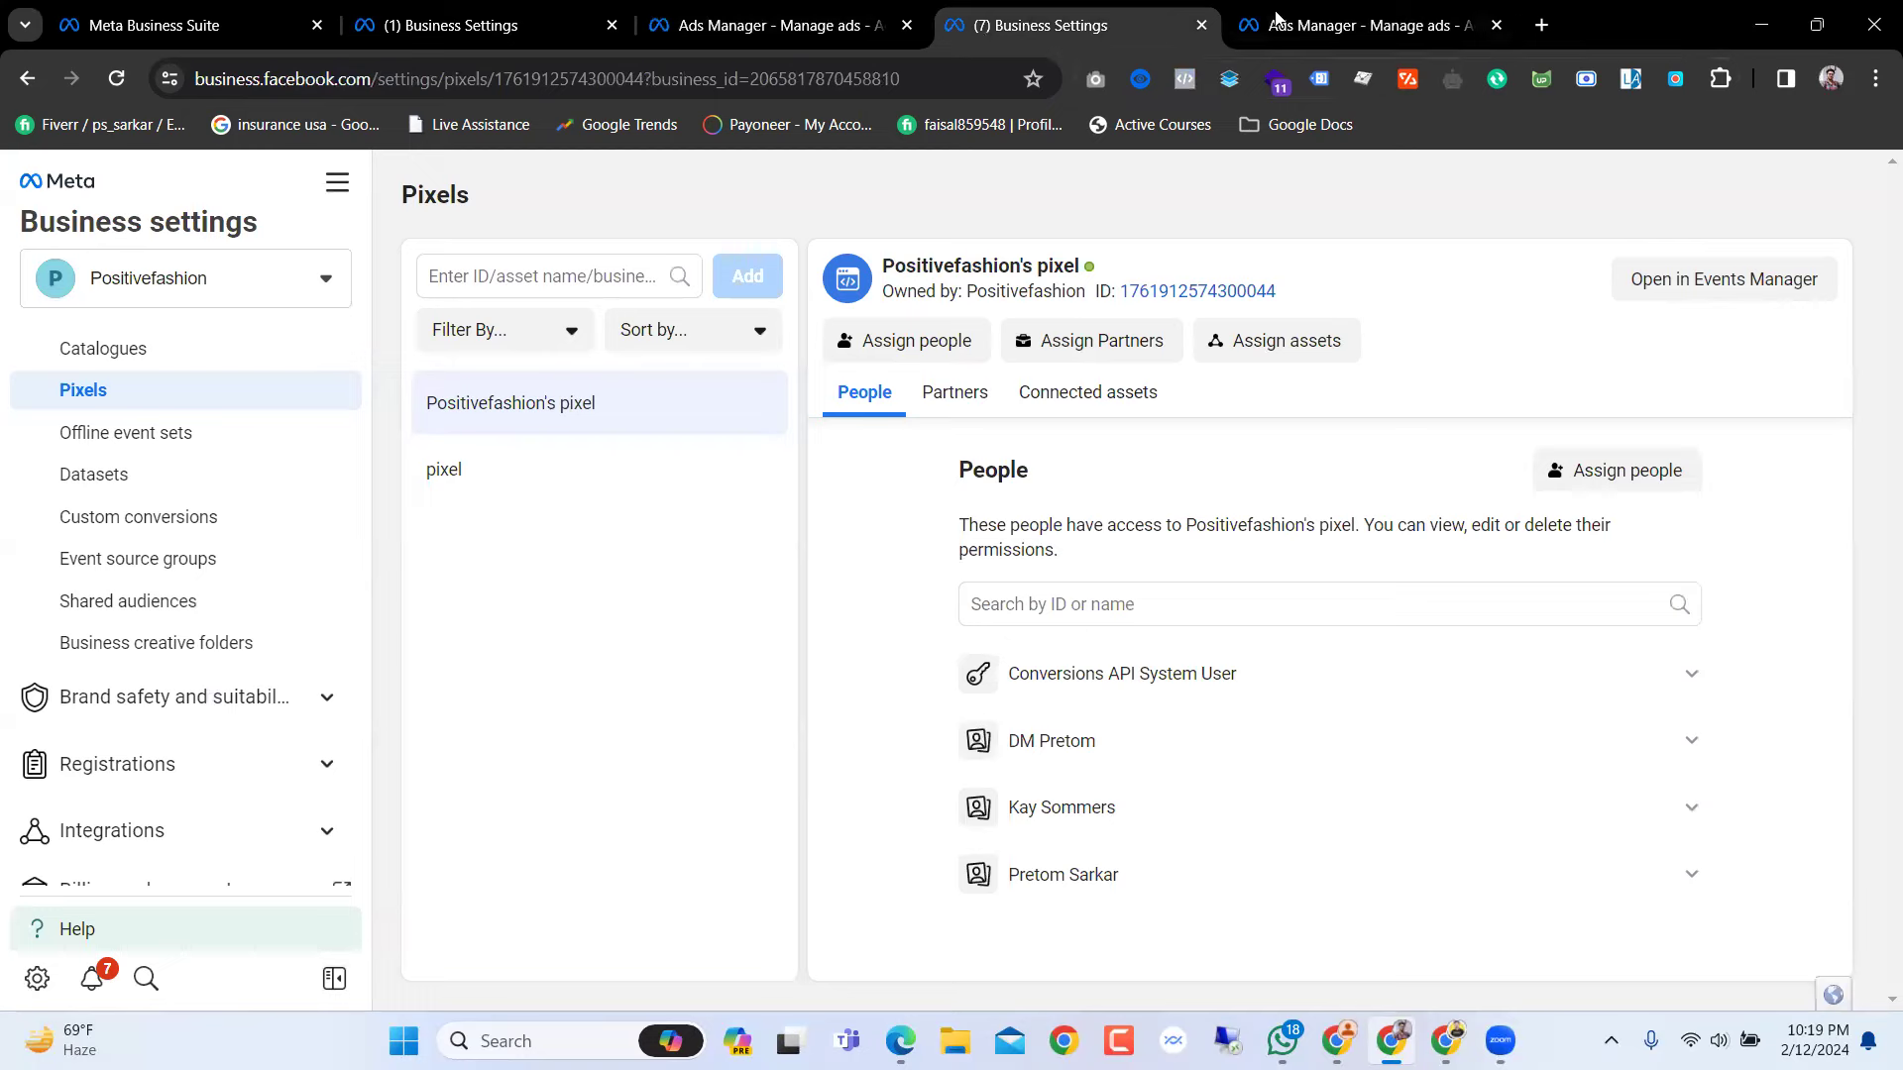
key("ctrl+Tab")
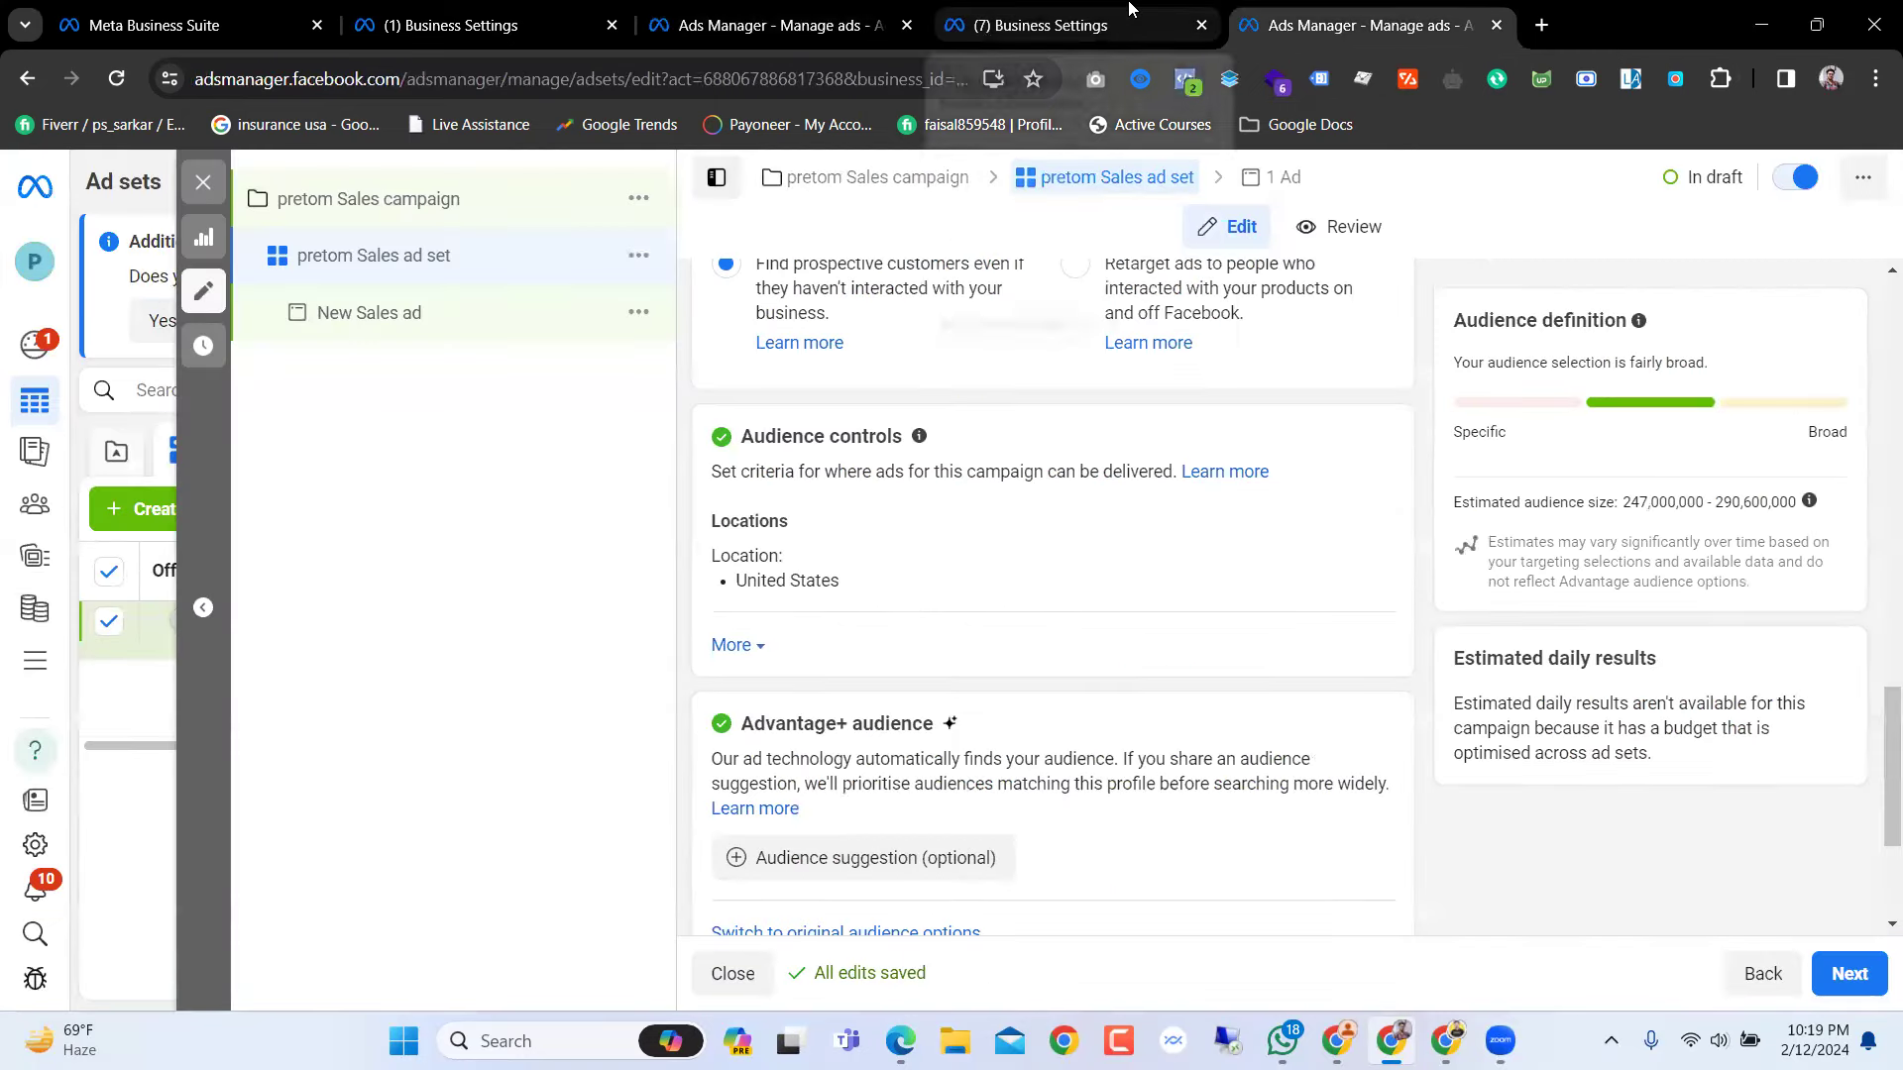
left_click(1129, 8)
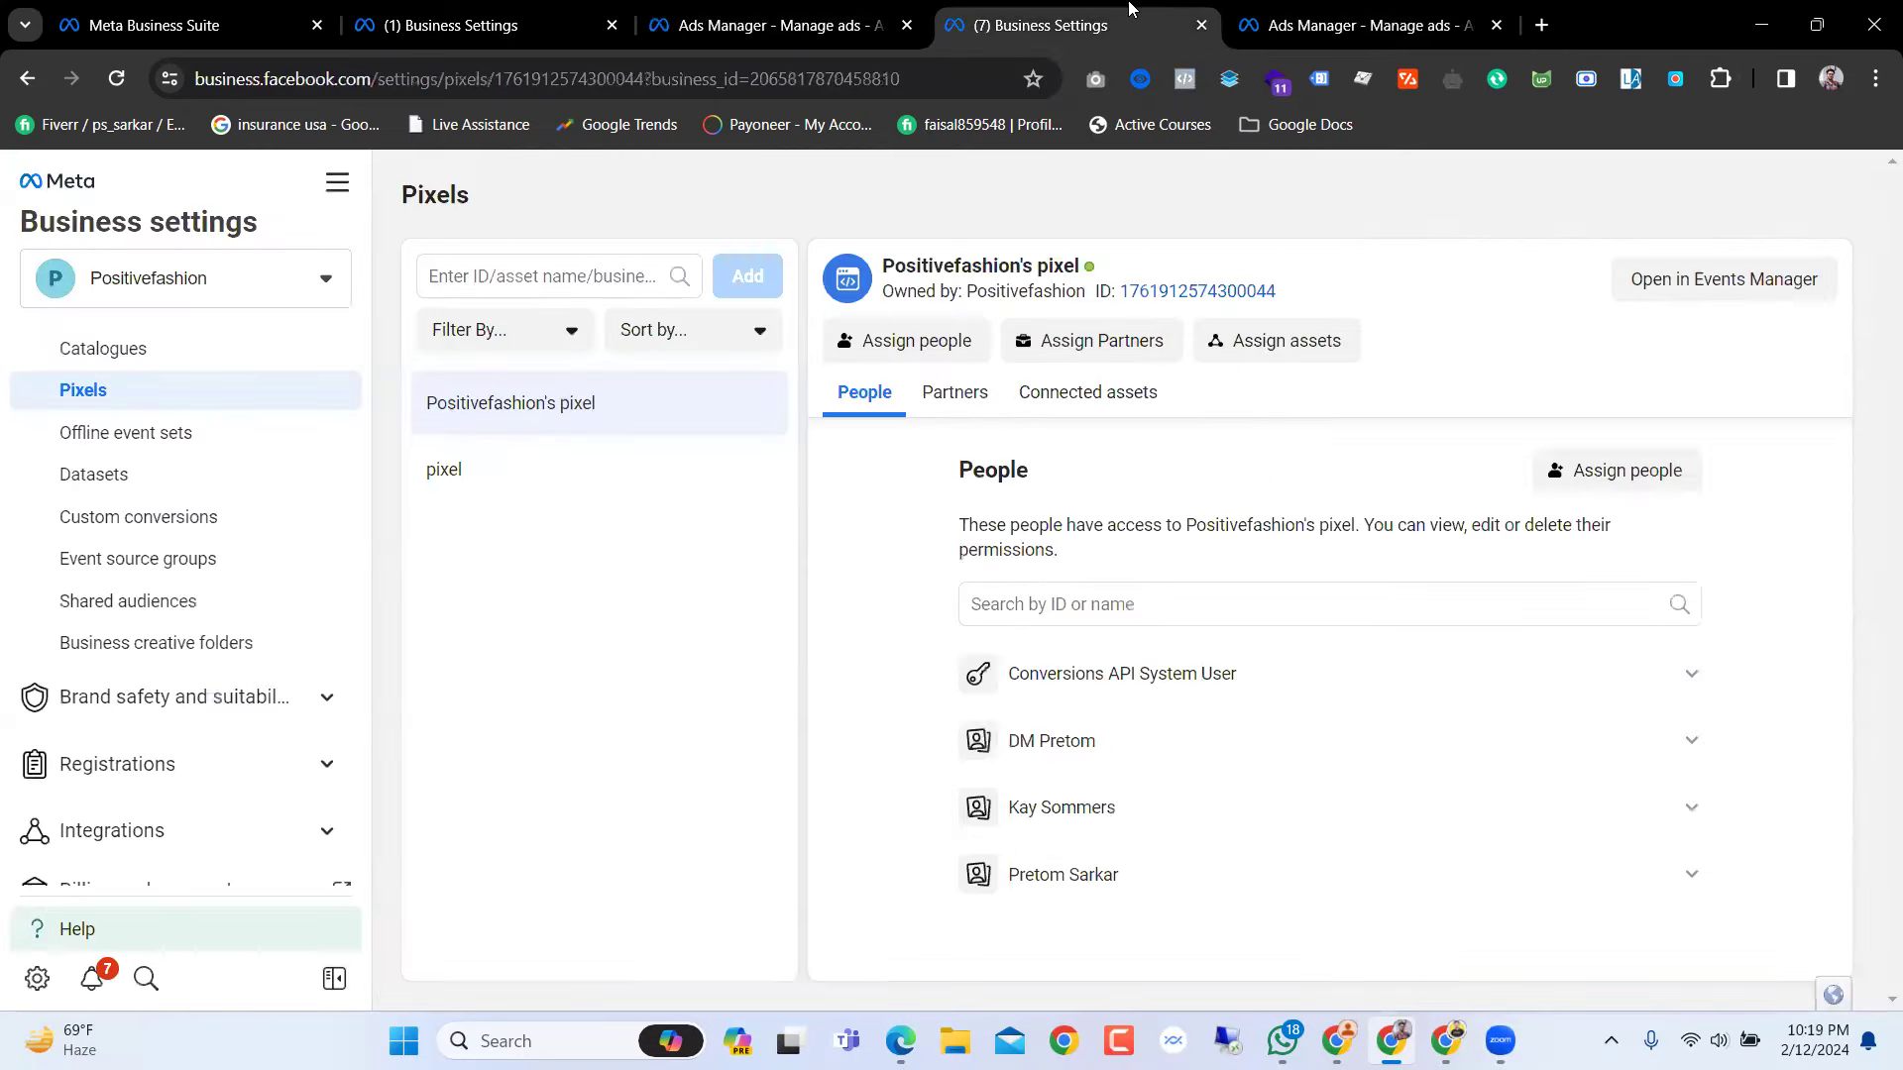
left_click(887, 8)
left_click(1023, 8)
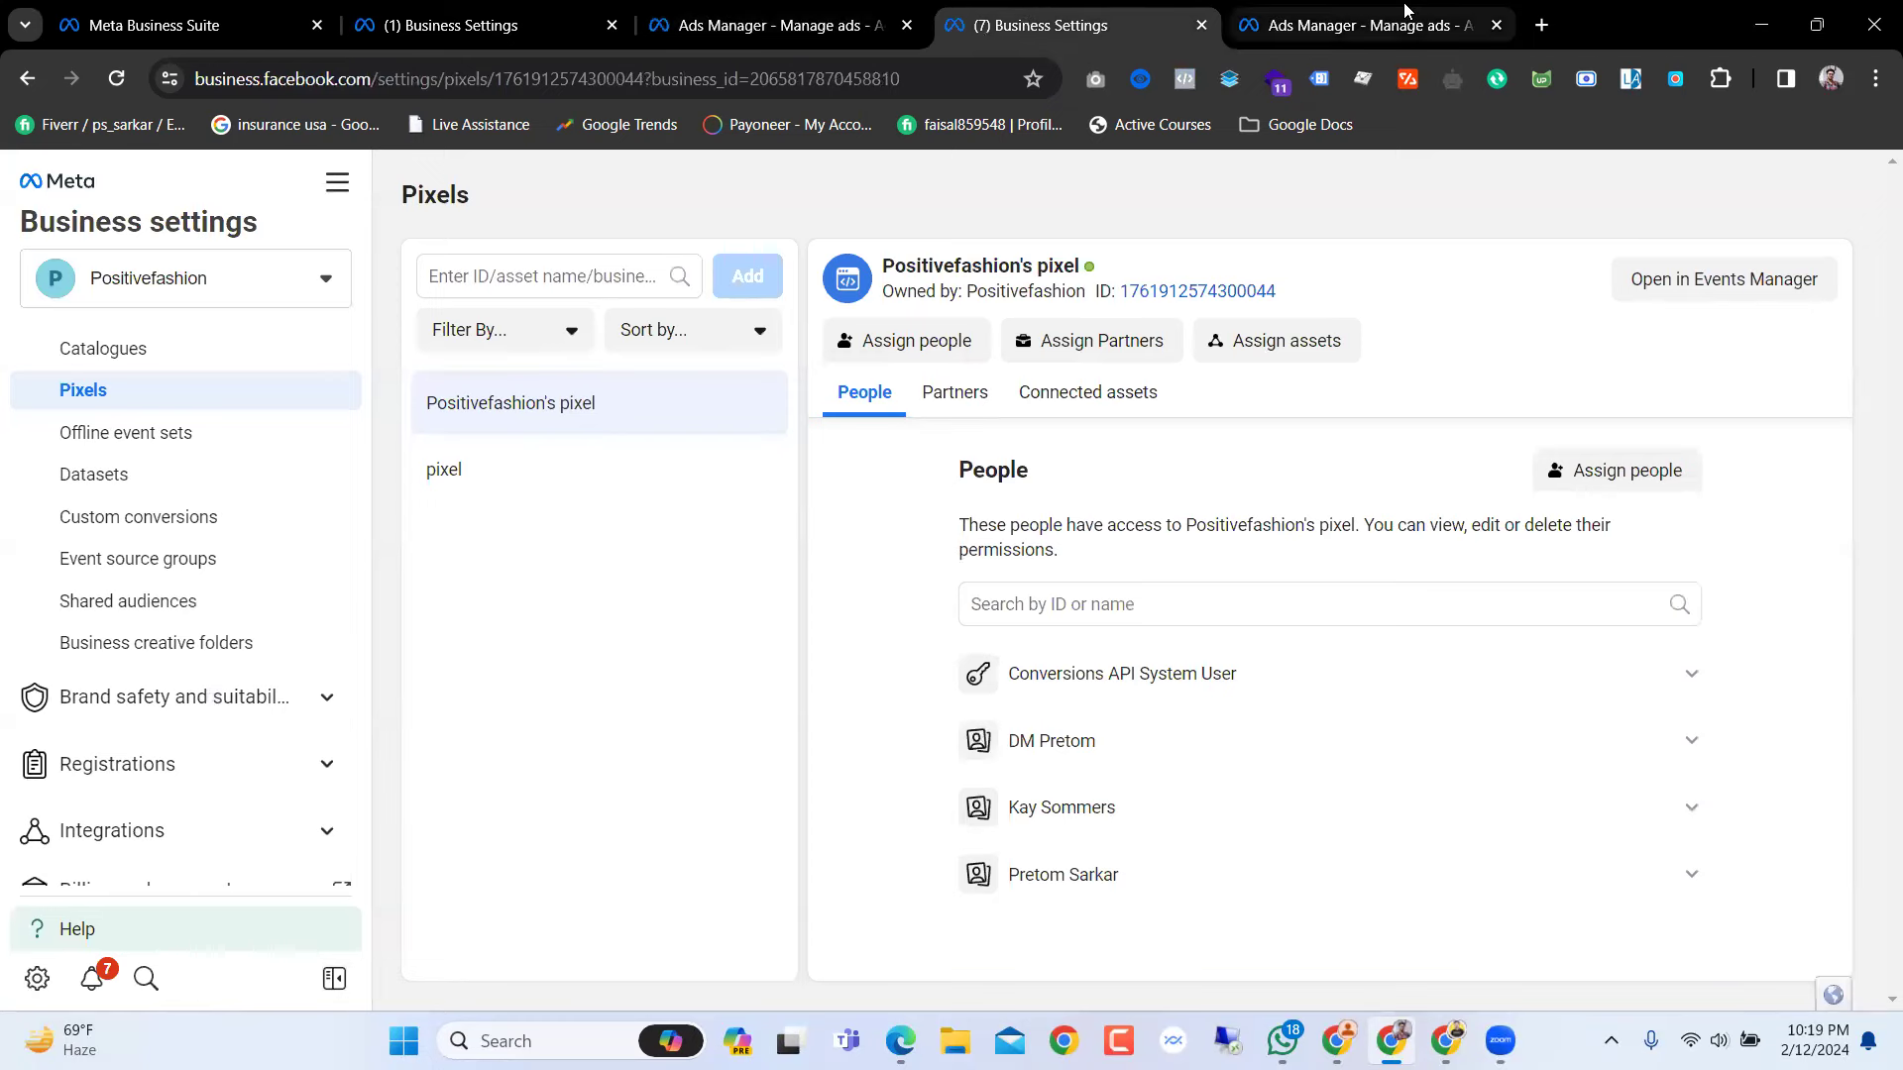
left_click(798, 10)
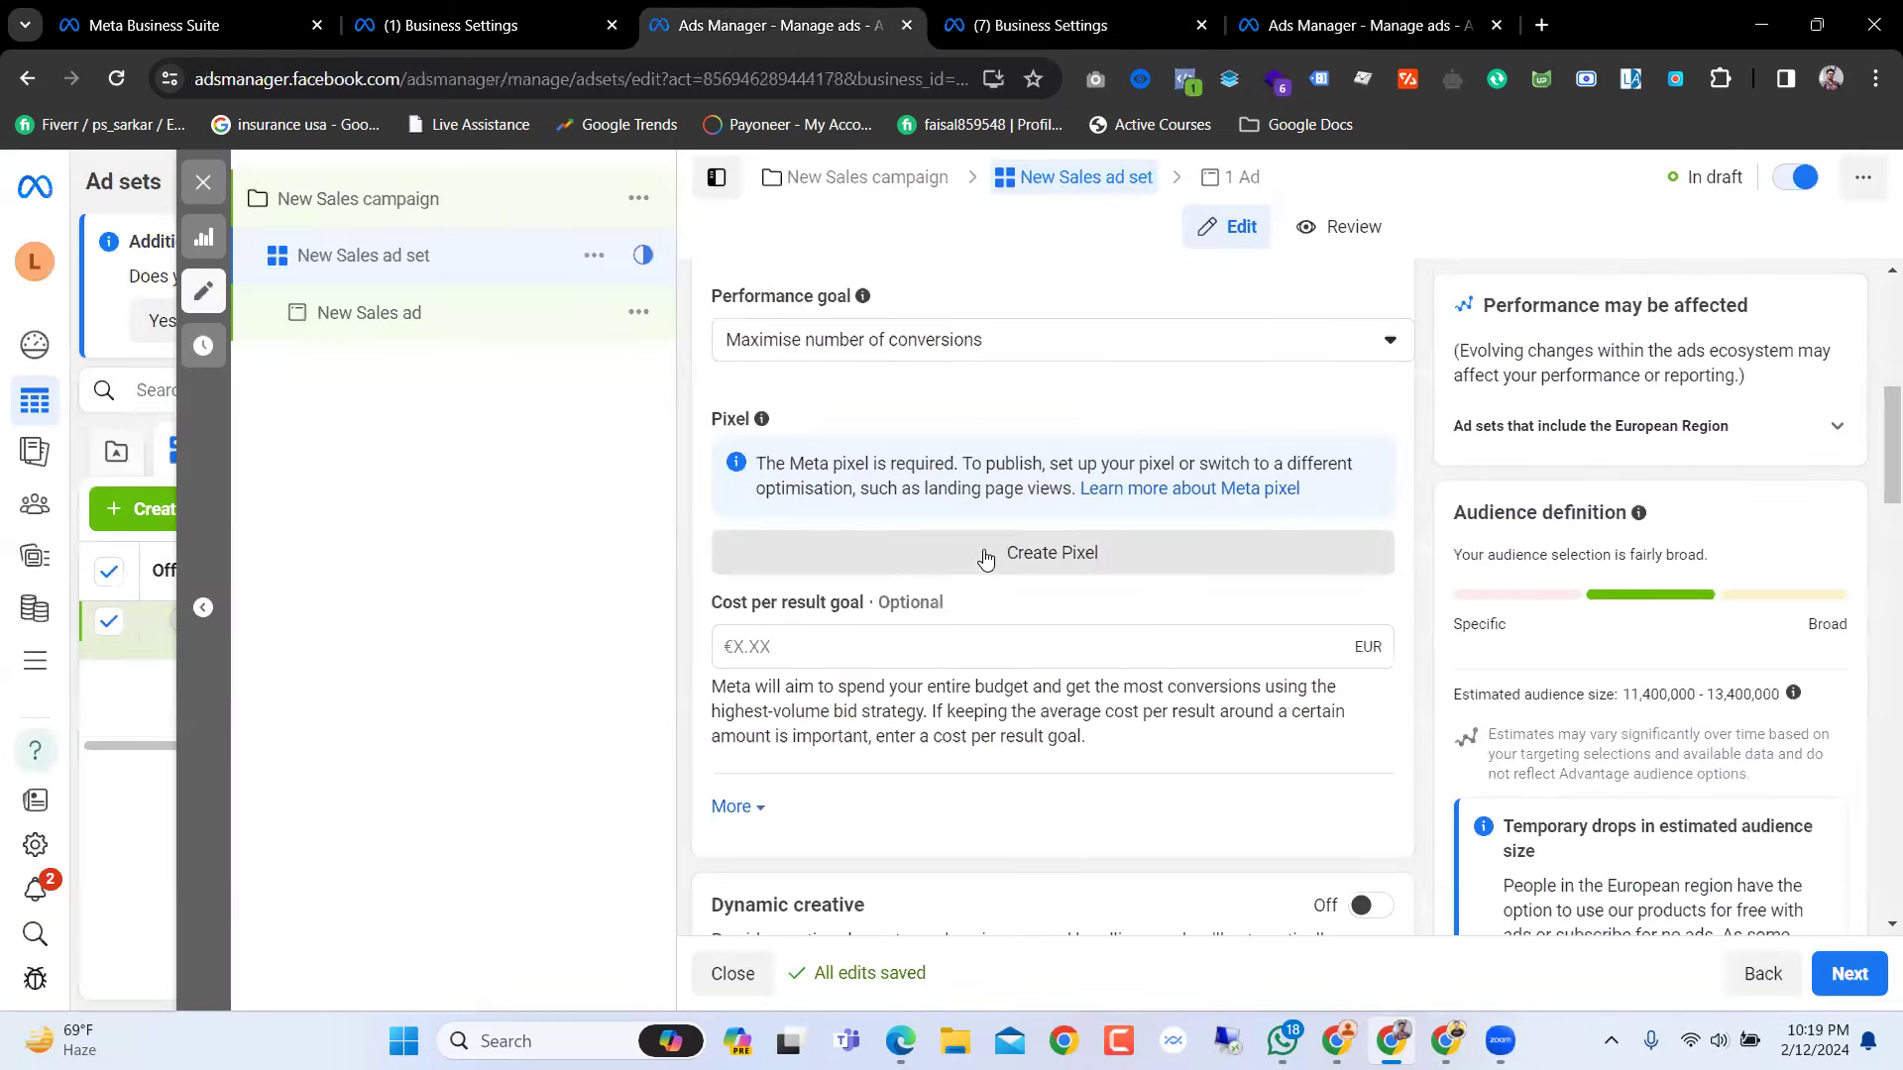
scroll(753, 426, "up", 1)
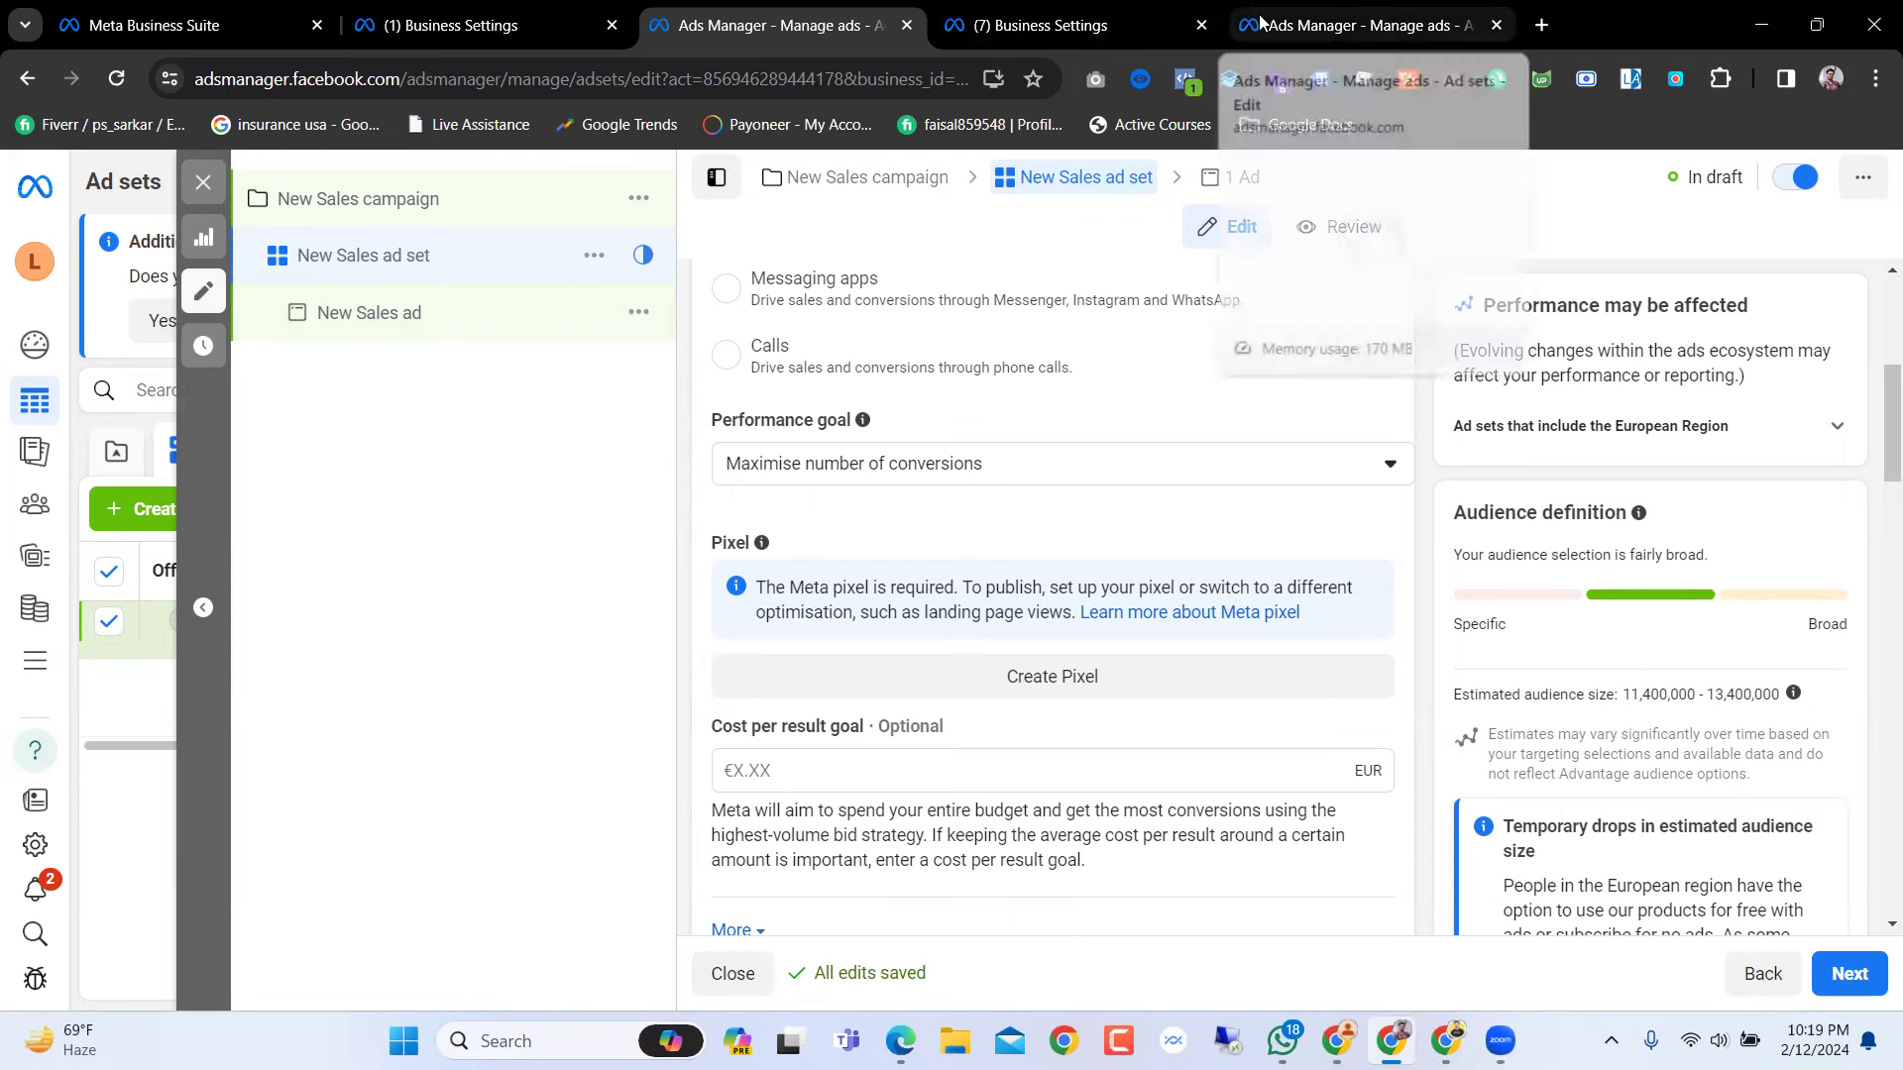
Step: Return to the Positivefashion Sales ad set, open its audience locations for editing and view them on the map
left_click(1262, 28)
scroll(862, 562, "down", 5)
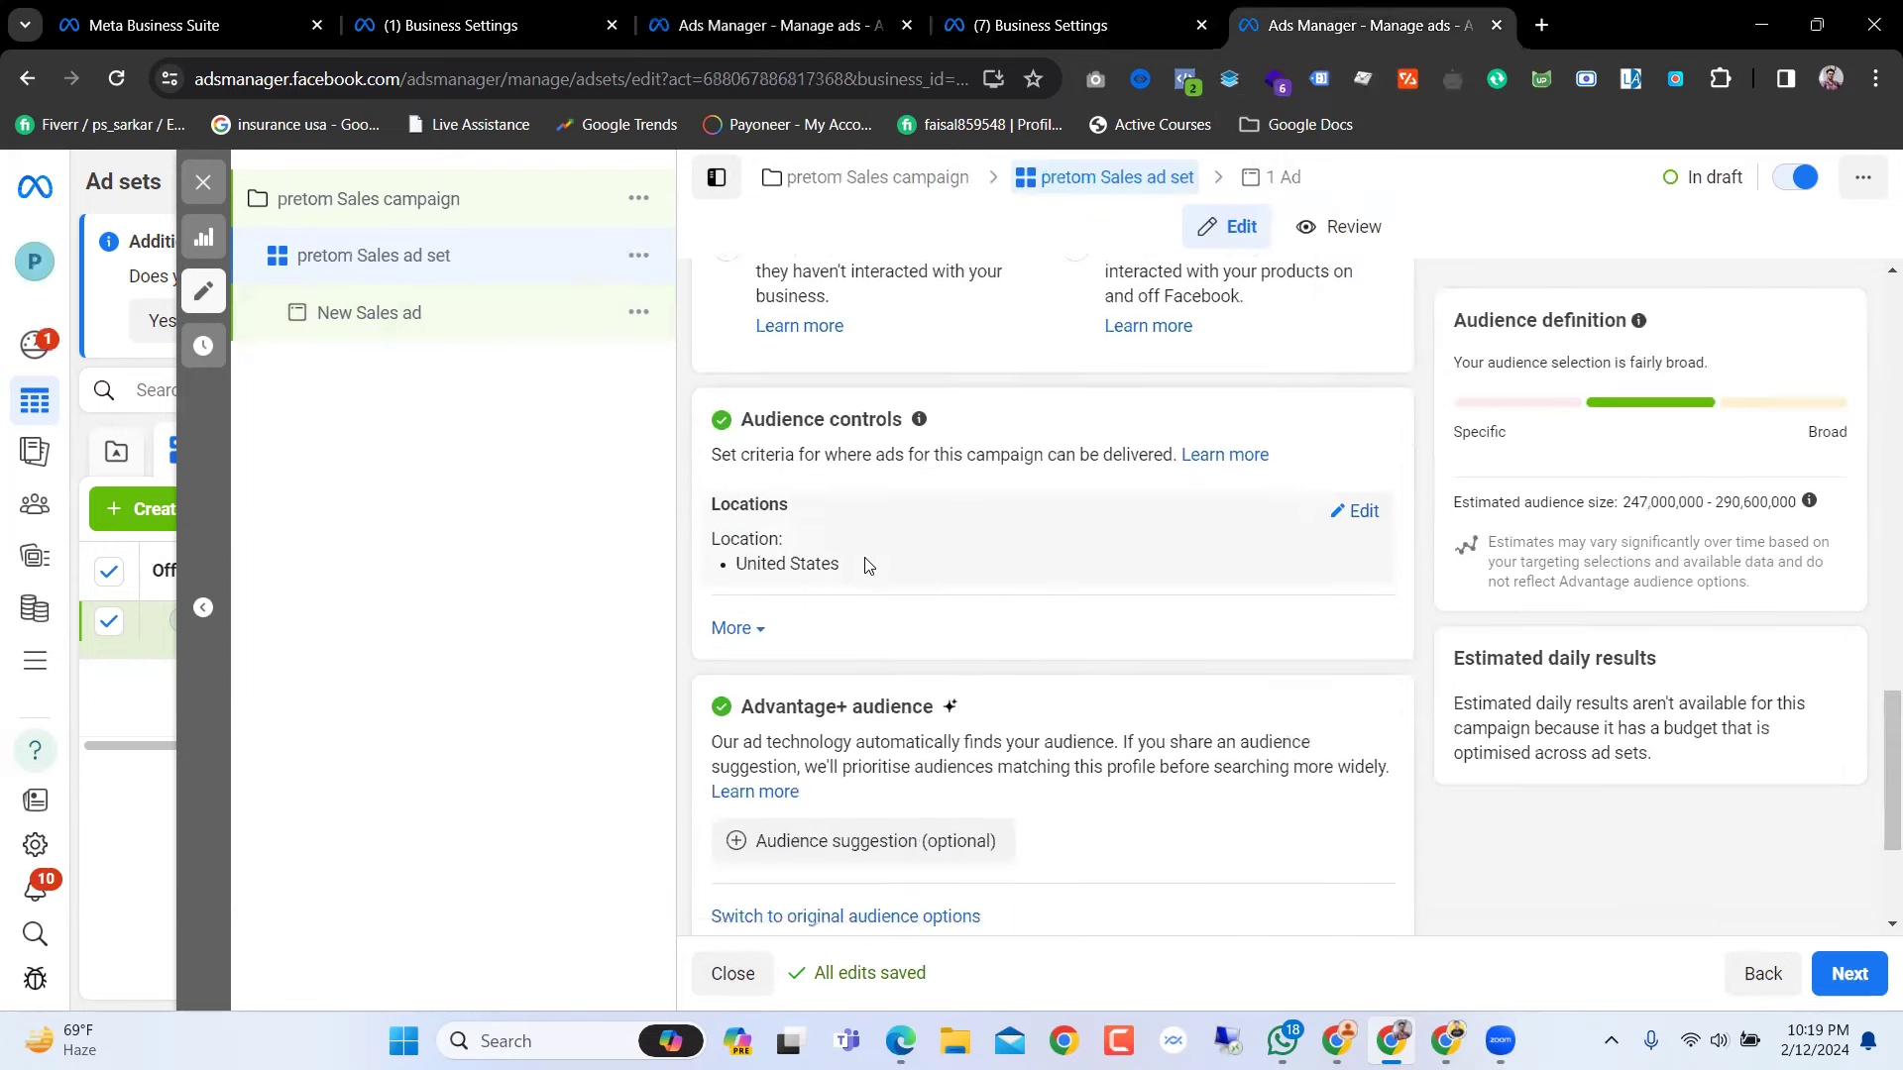
scroll(862, 563, "up", 4)
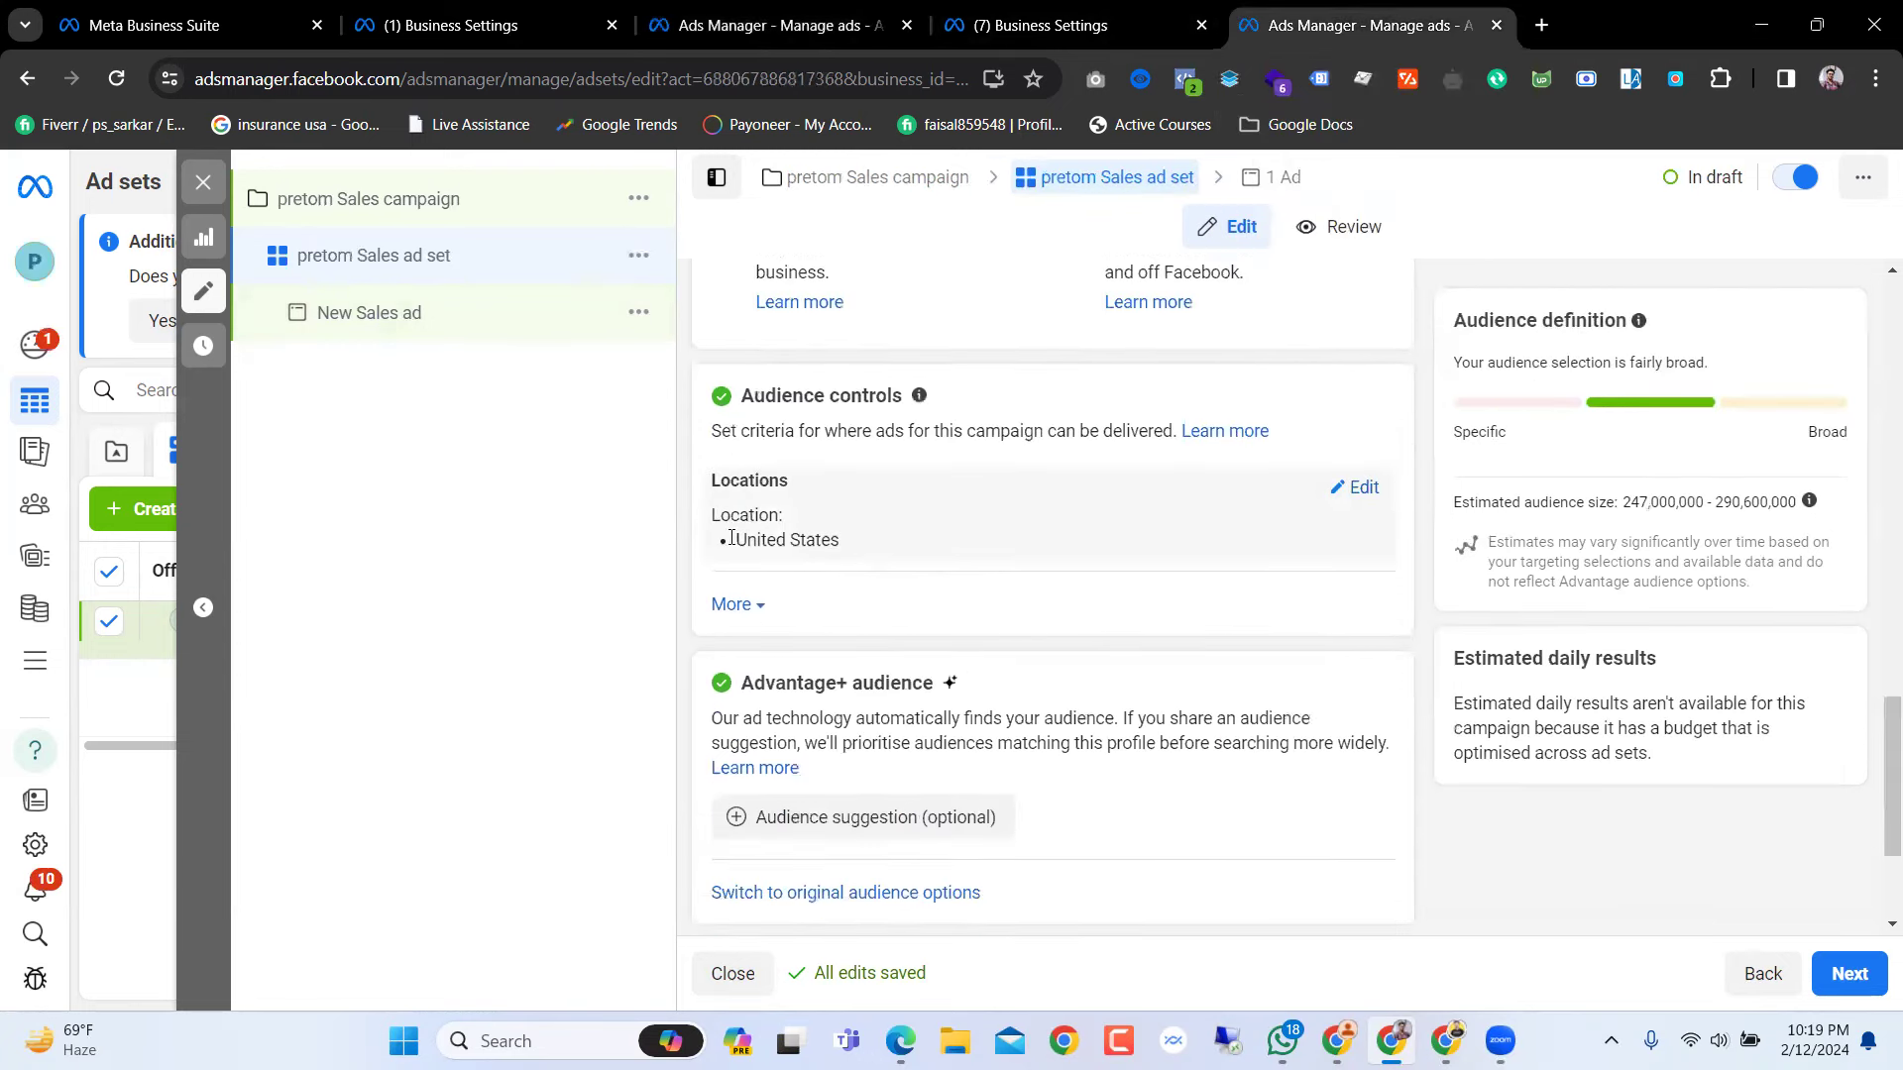
left_click(1365, 496)
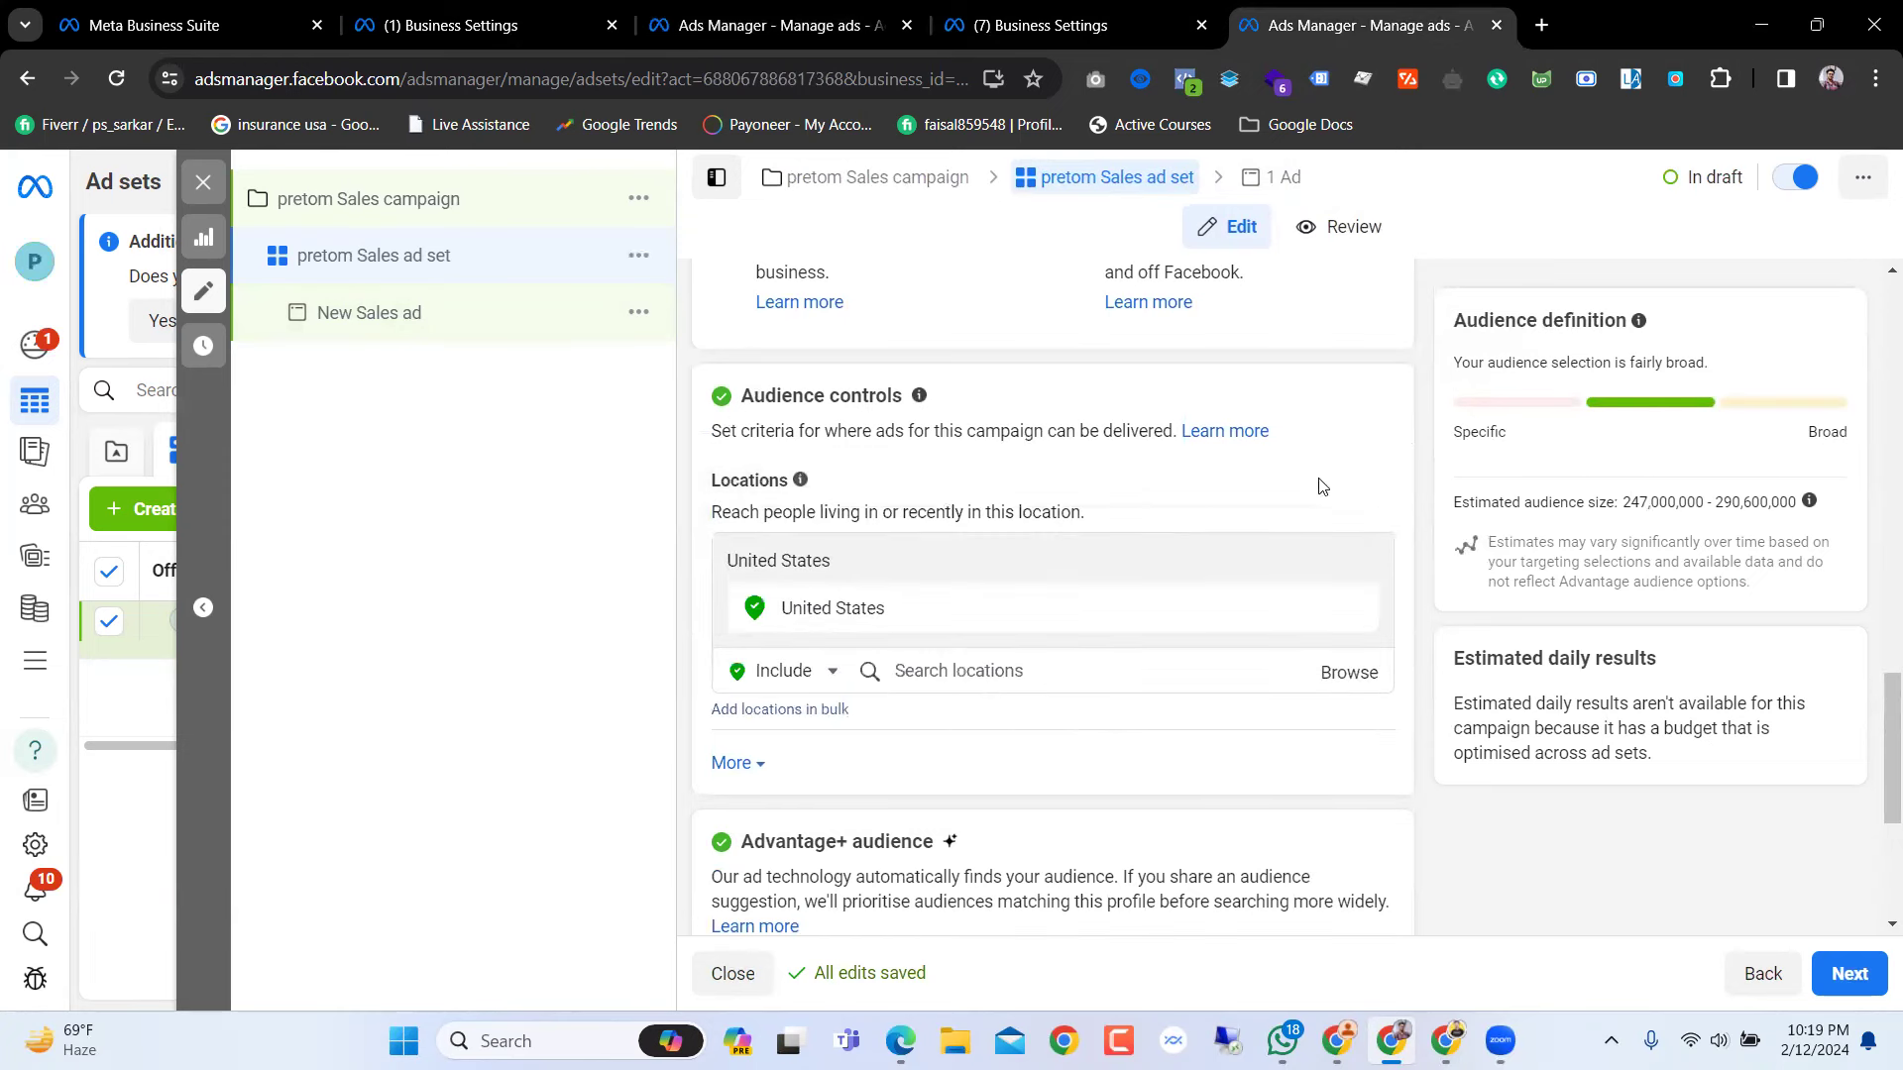
left_click(922, 667)
left_click(1412, 565)
scroll(1408, 565, "down", 5)
scroll(770, 448, "up", 2)
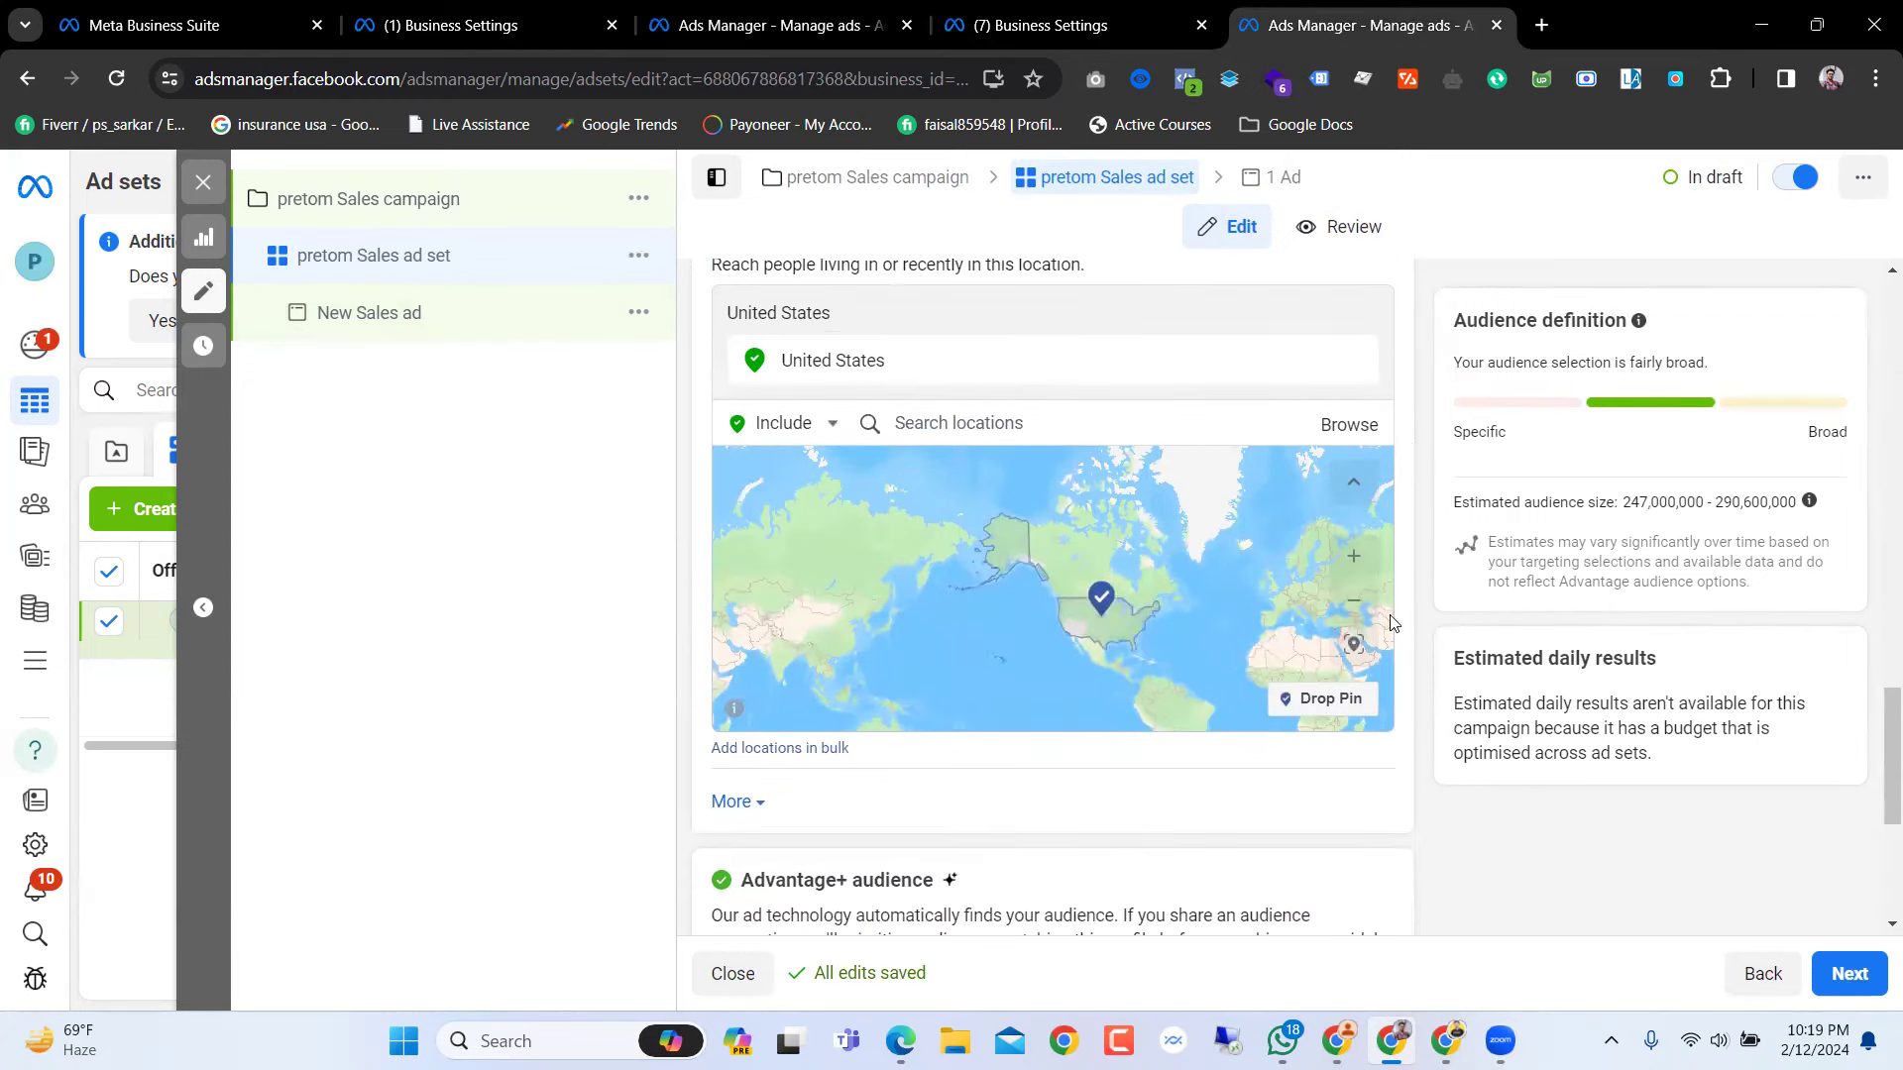
Step: Switch the ad set from Advantage+ audience to the original audience options
scroll(1431, 615, "down", 4)
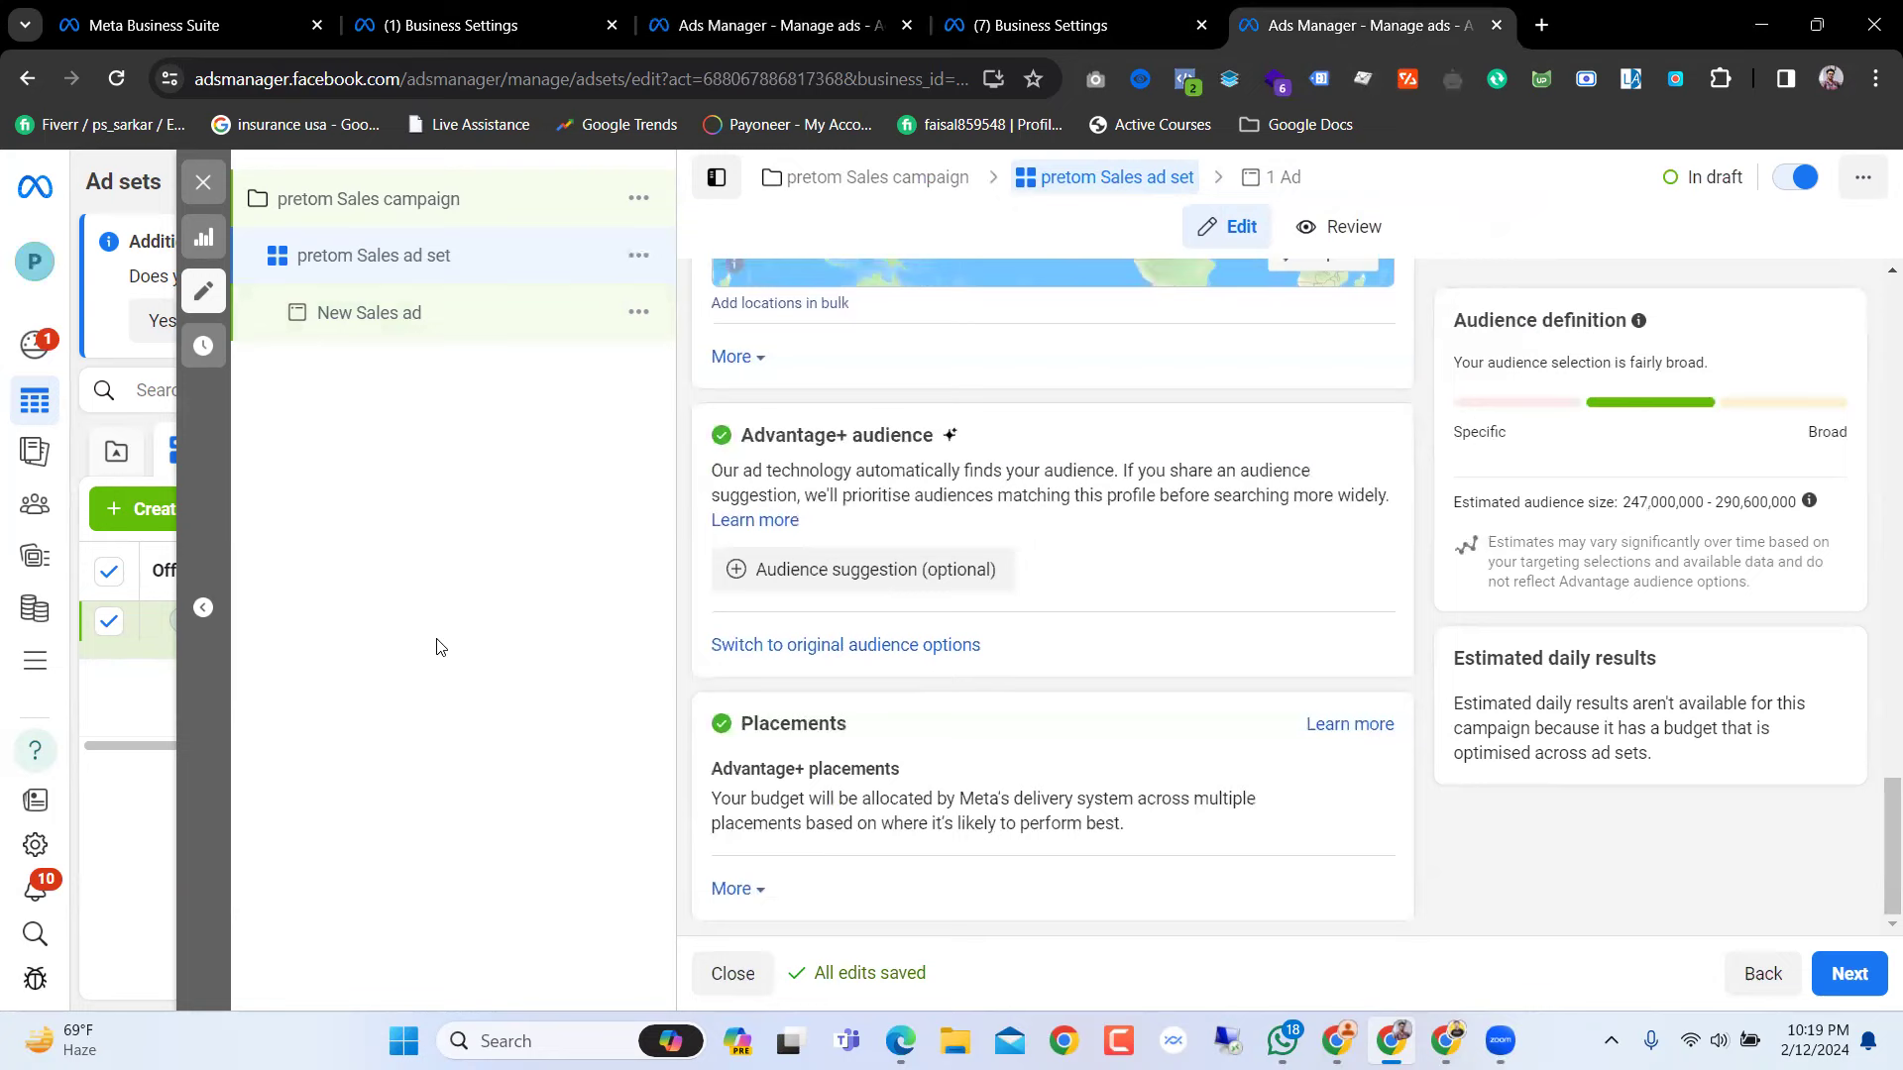
left_click(811, 645)
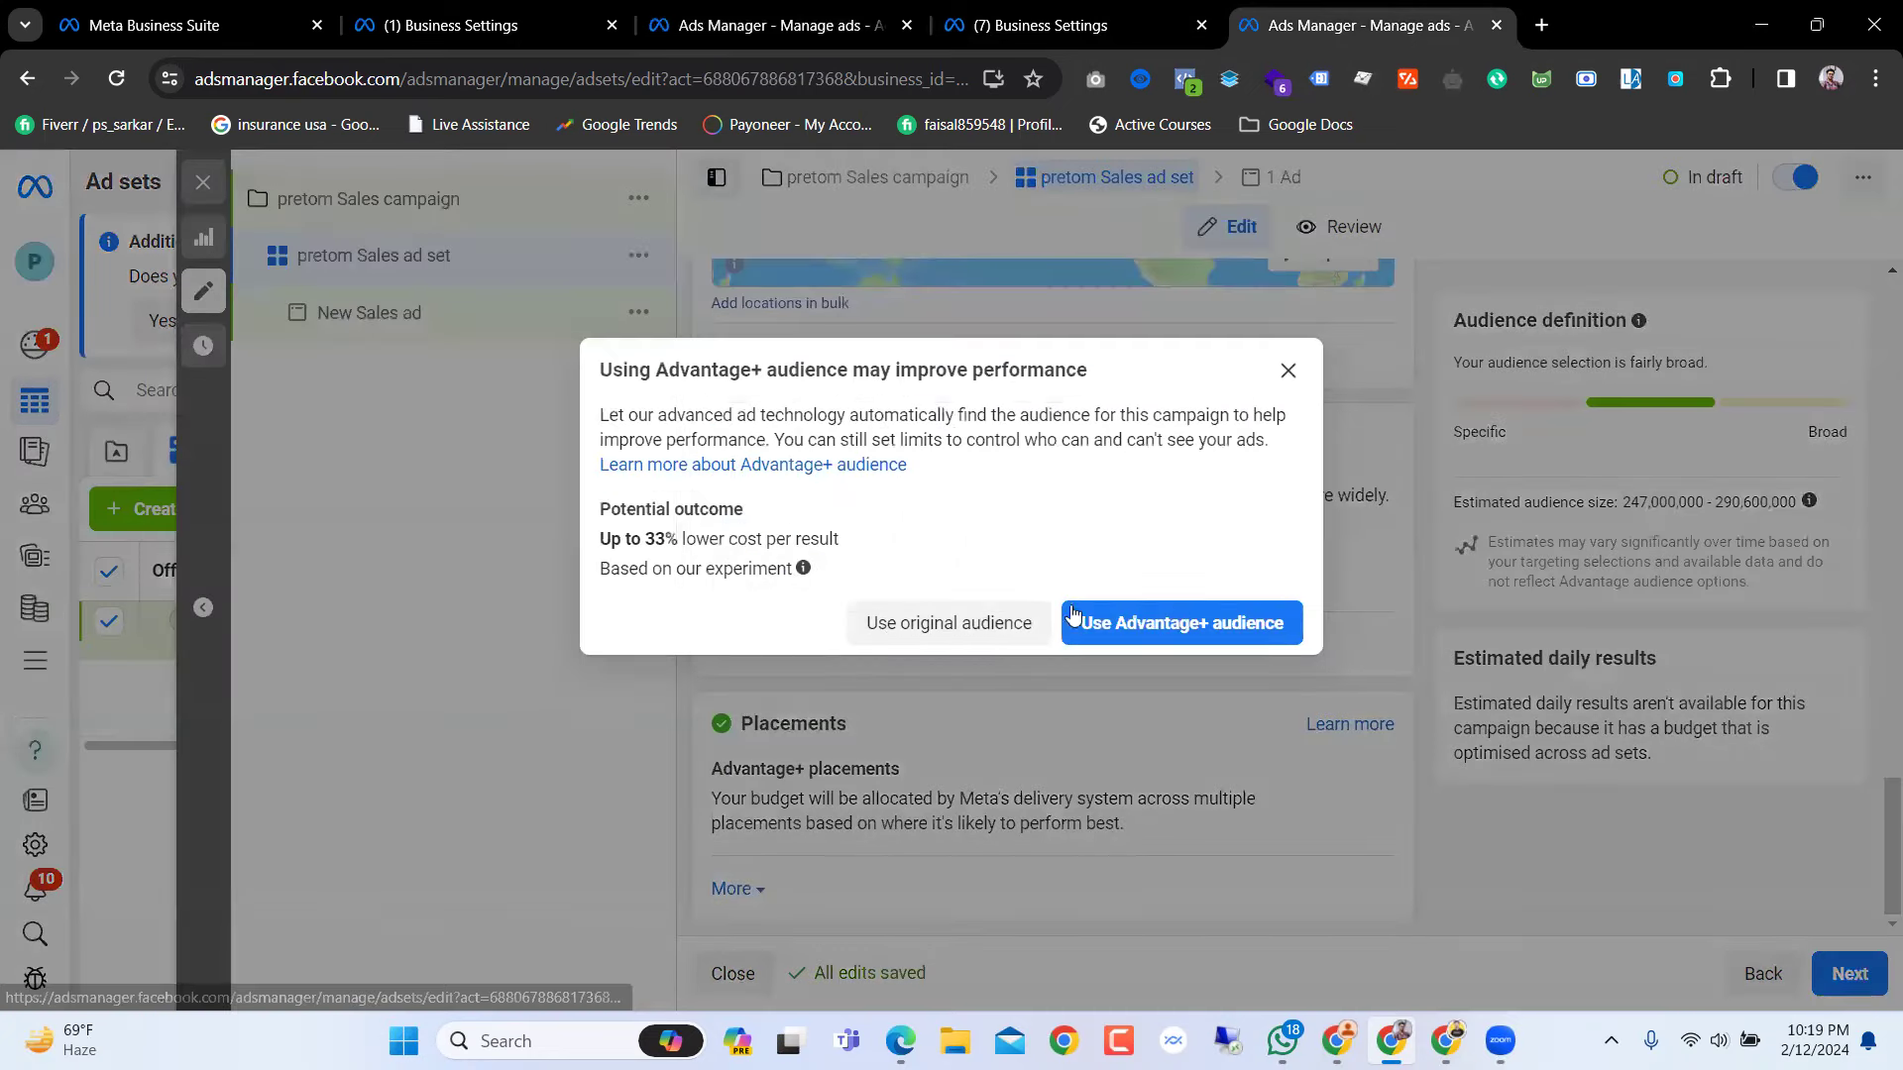
left_click(1166, 633)
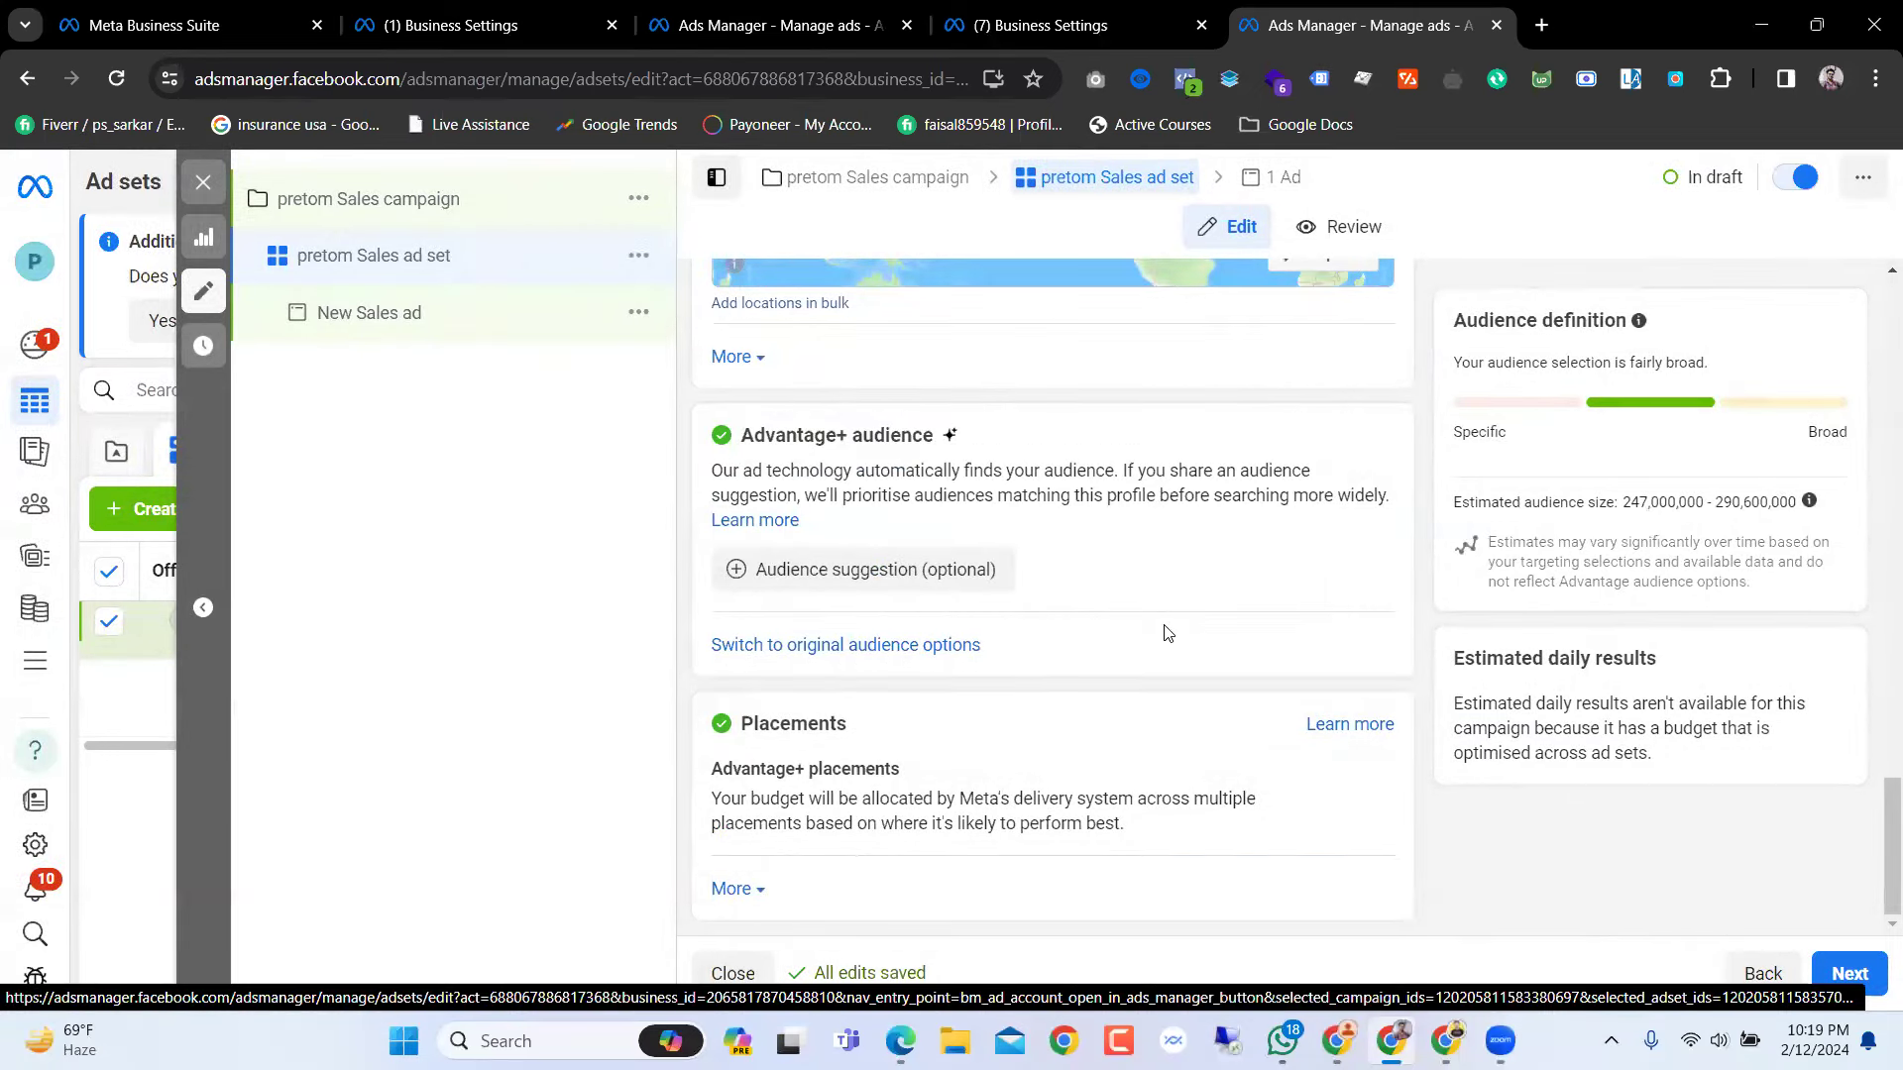
left_click(870, 645)
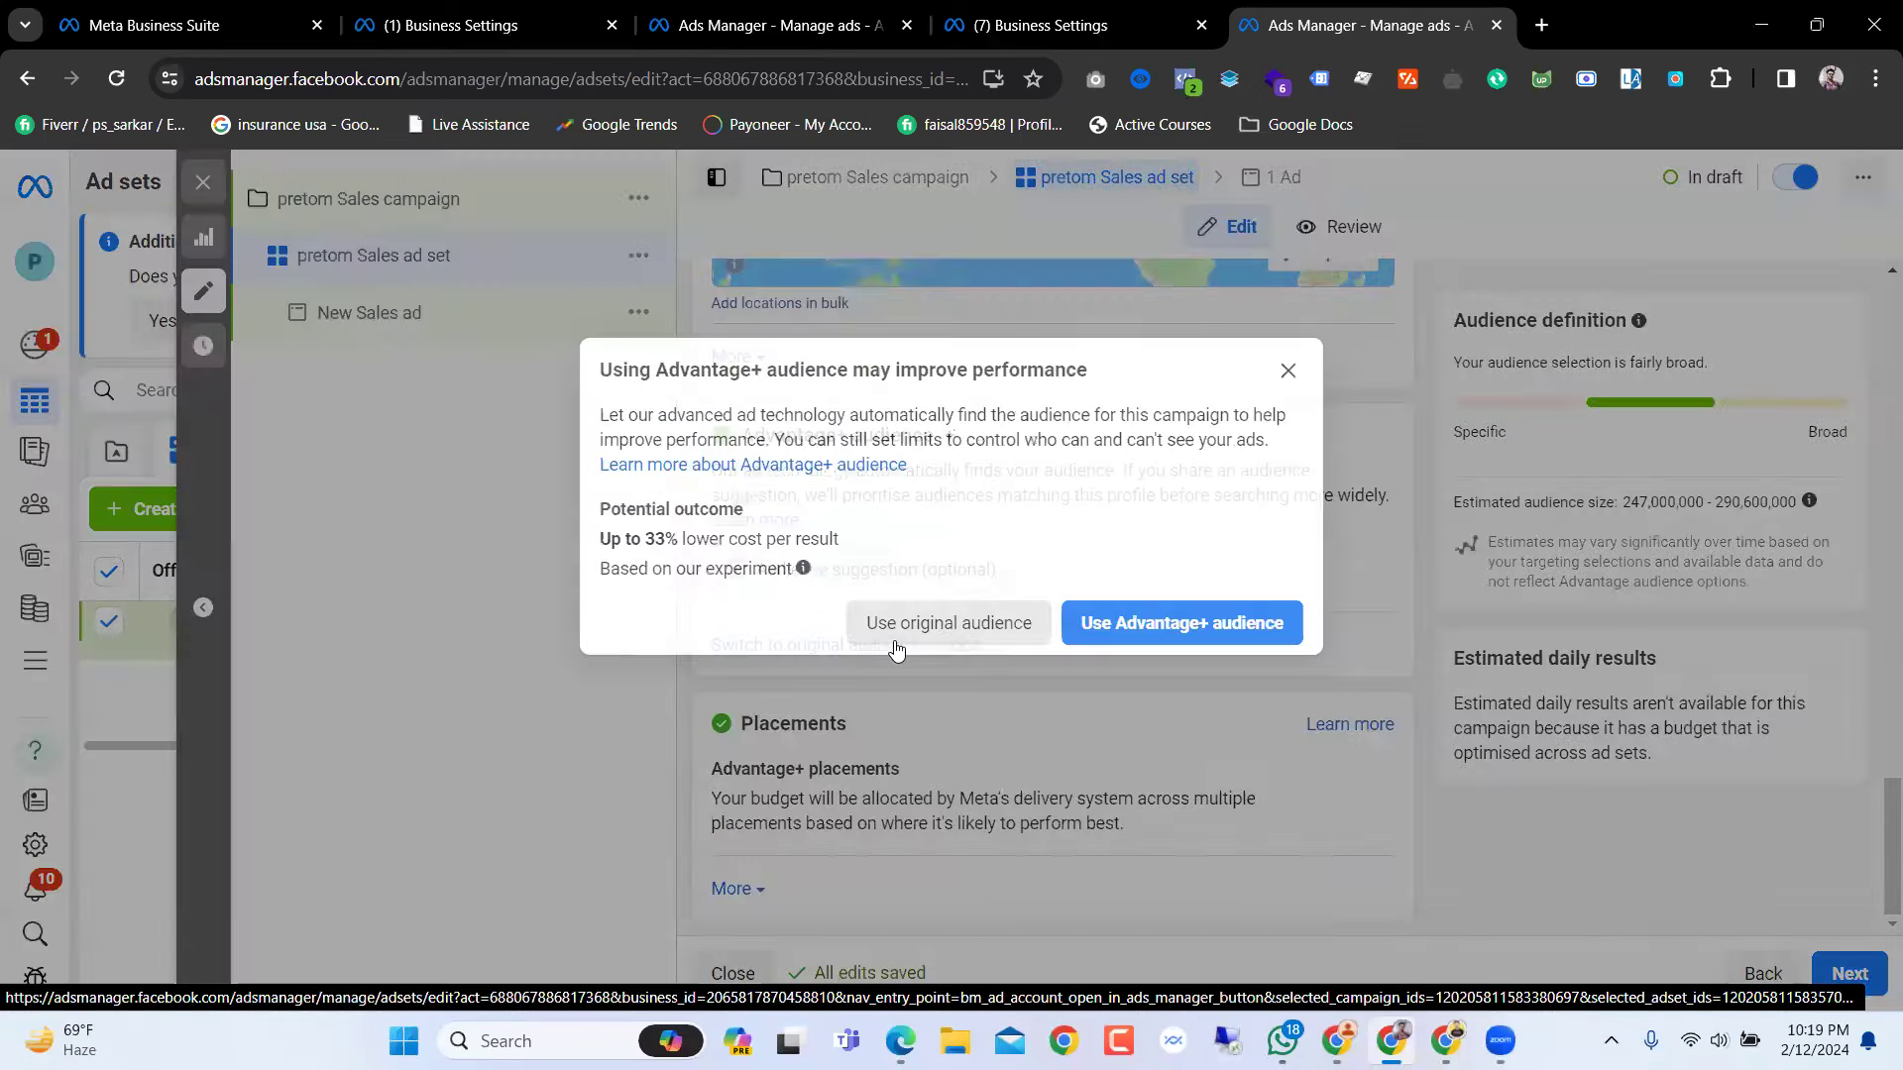
left_click(942, 627)
Step: Look over the ad set's original audience section, its budget and schedule settings, and the explanation of ad set spending limits
scroll(976, 711, "down", 7)
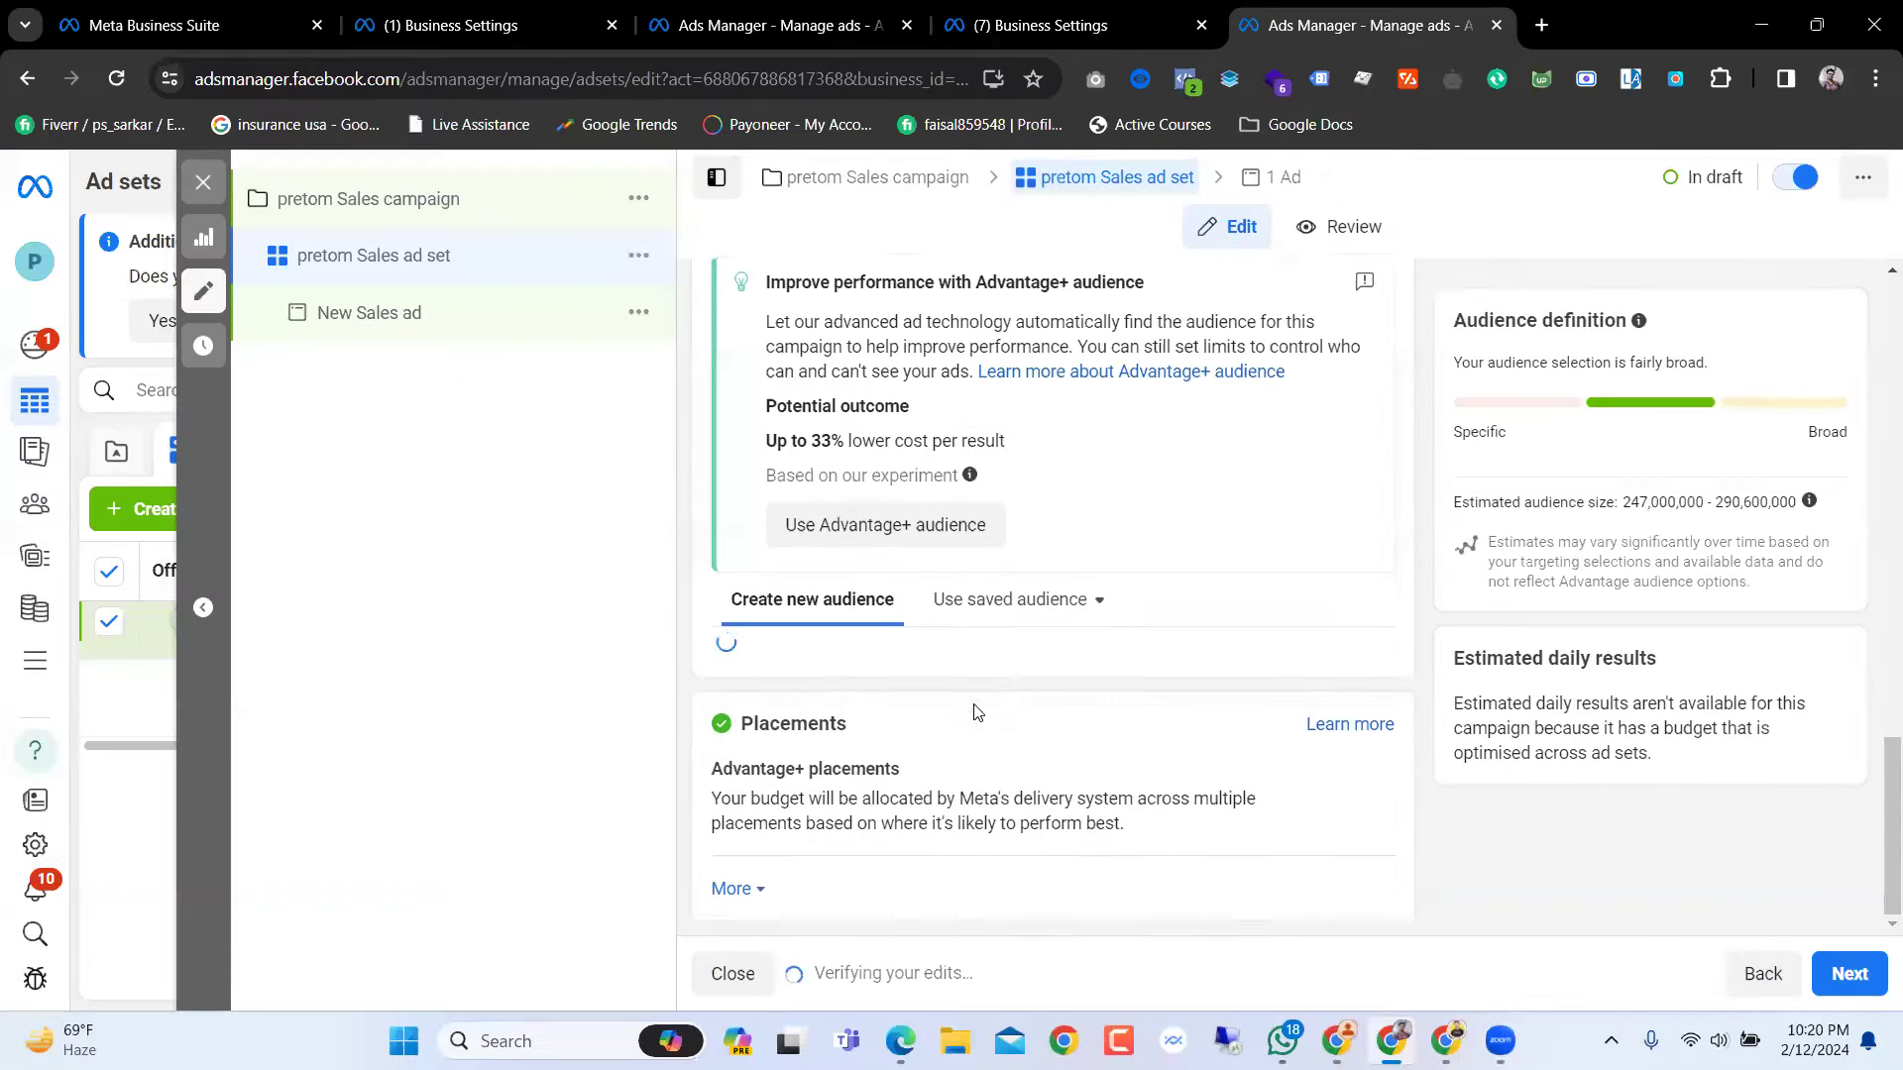
scroll(976, 712, "up", 5)
scroll(979, 714, "up", 3)
scroll(951, 689, "down", 2)
scroll(932, 679, "up", 3)
scroll(931, 679, "up", 7)
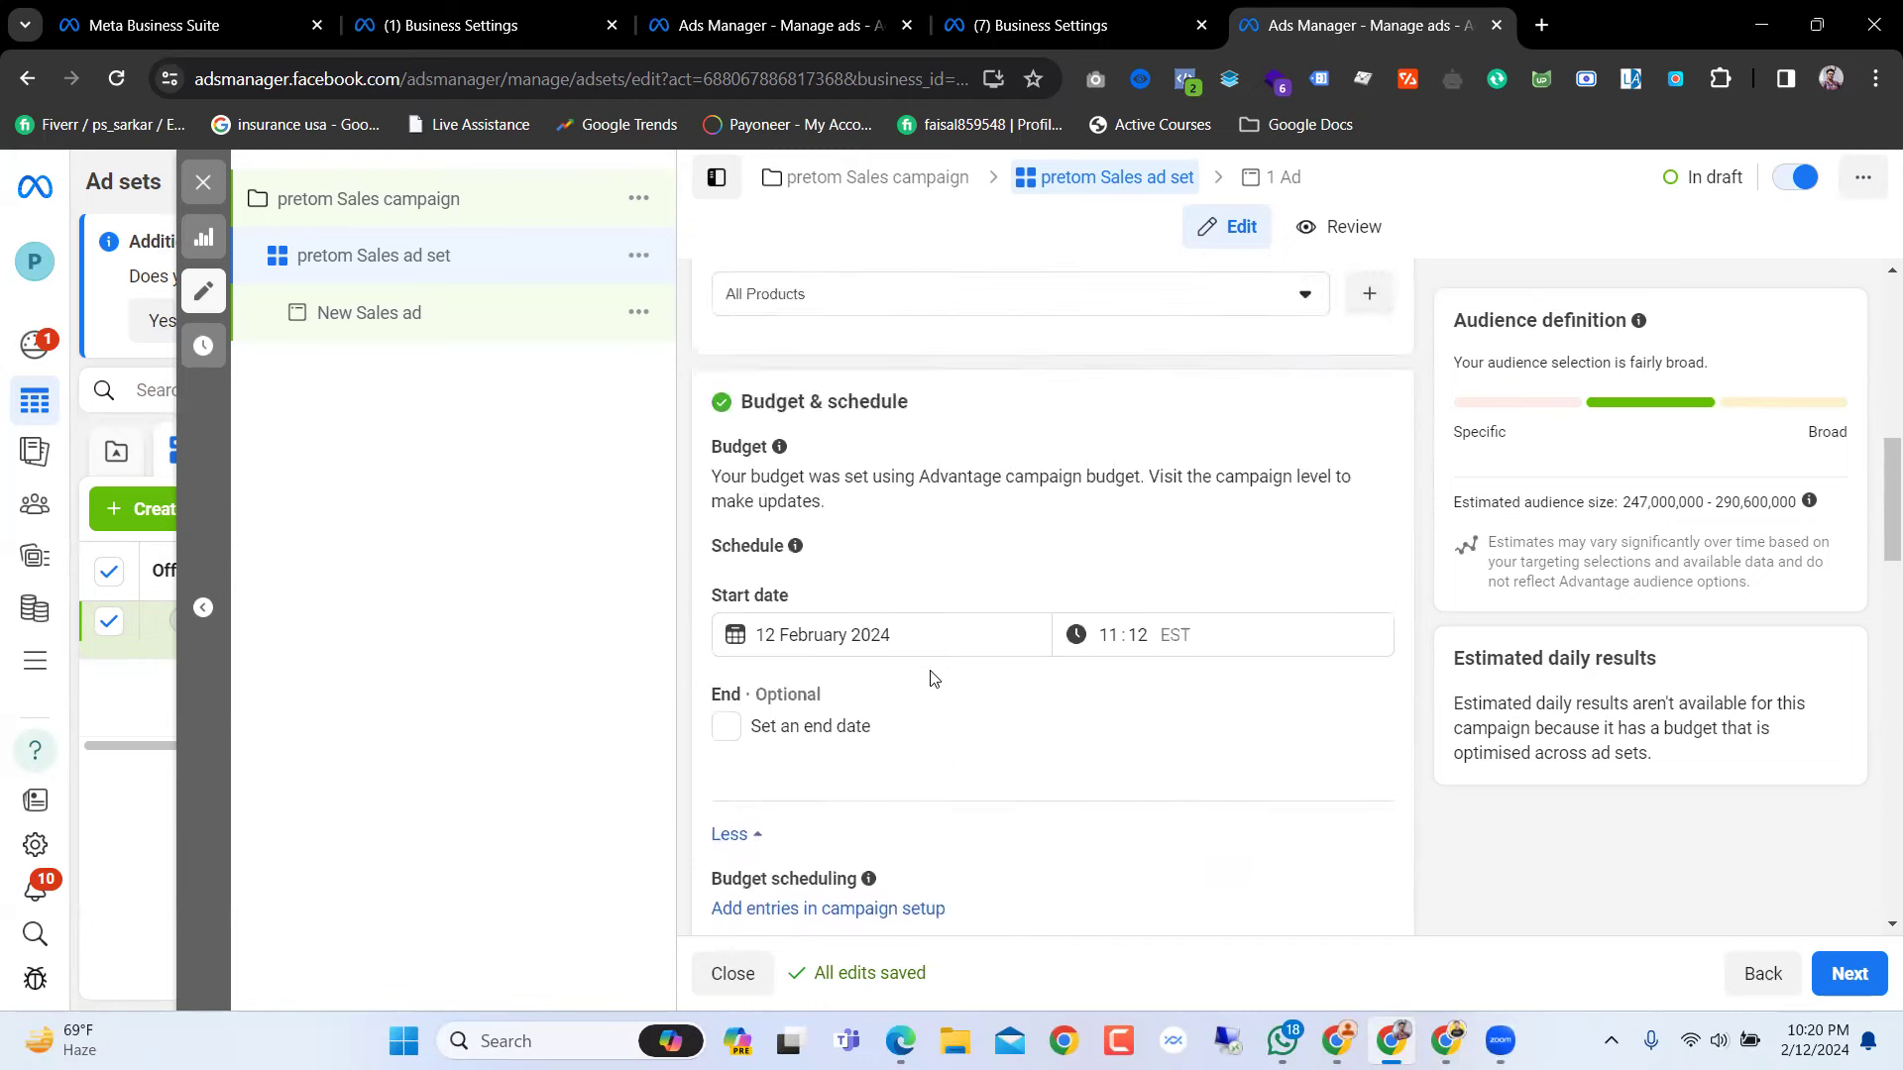
scroll(931, 679, "down", 5)
scroll(932, 678, "down", 5)
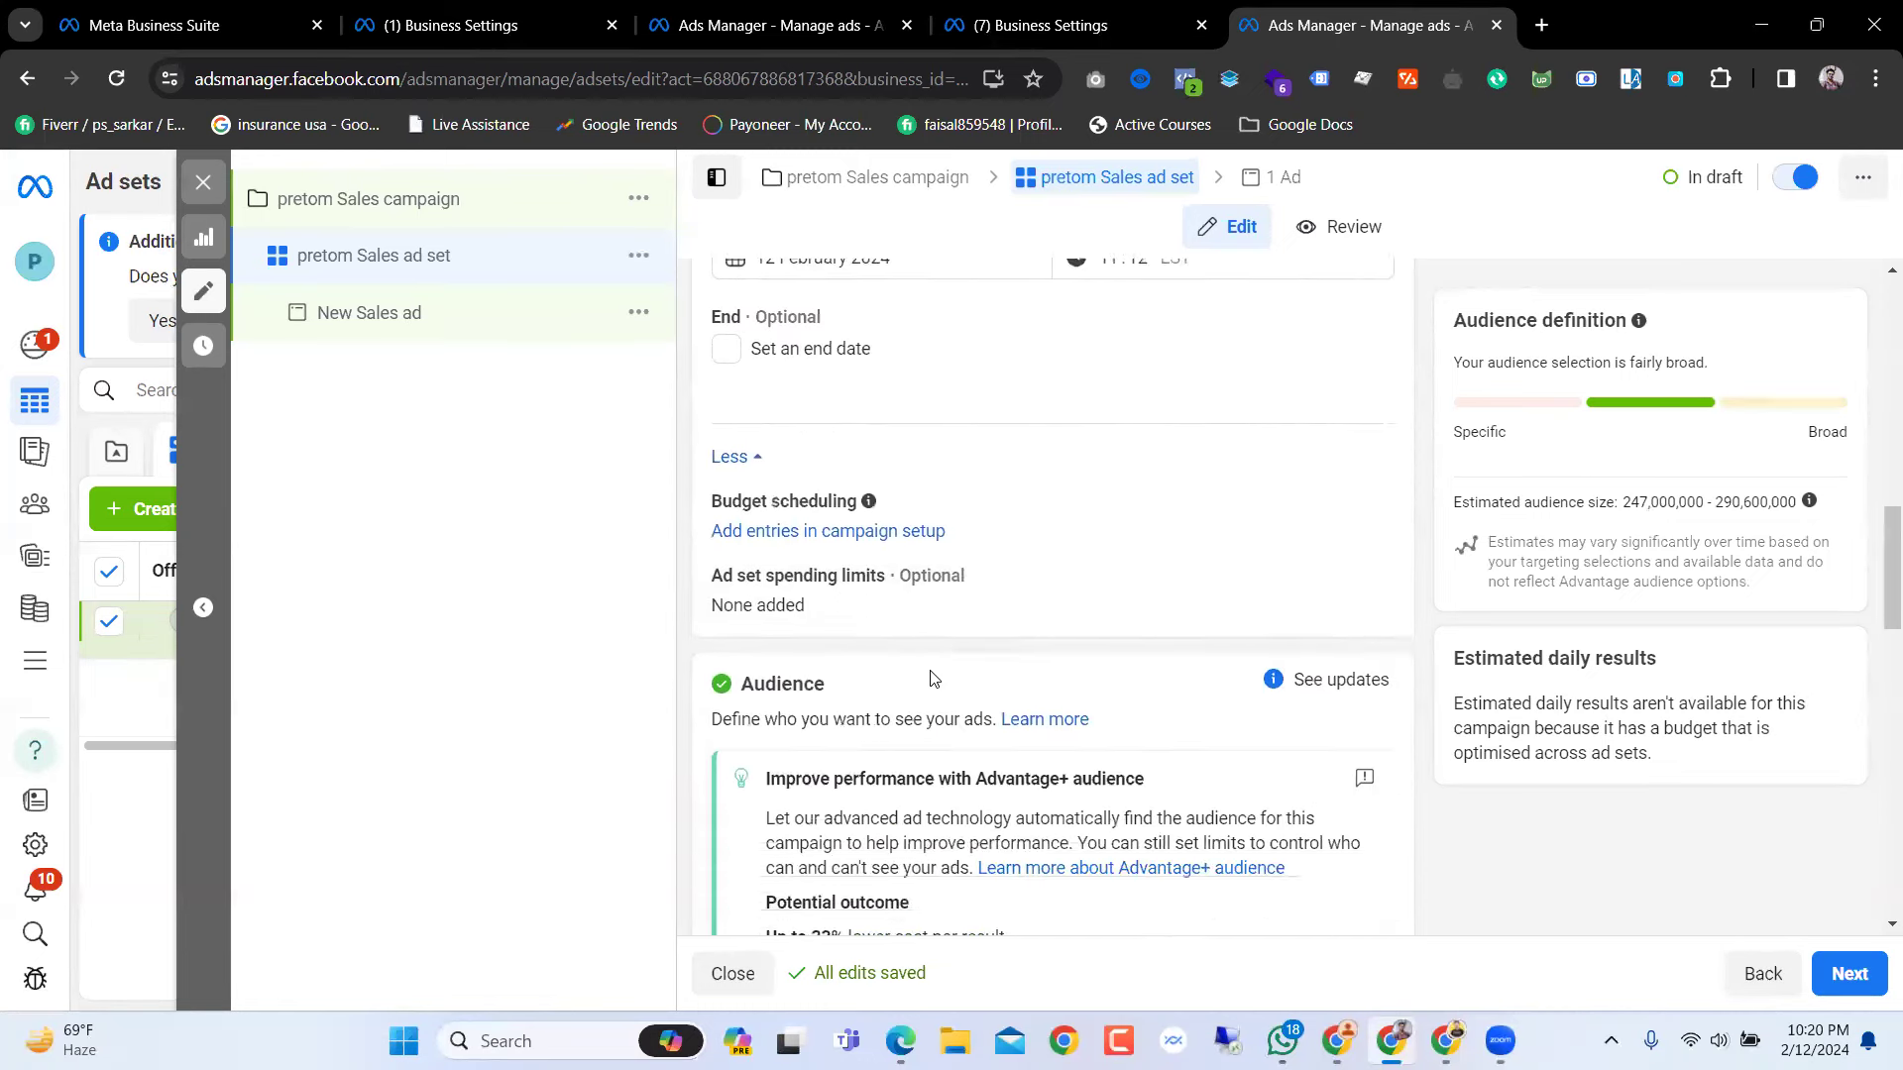
scroll(793, 659, "up", 2)
mouse_move(973, 701)
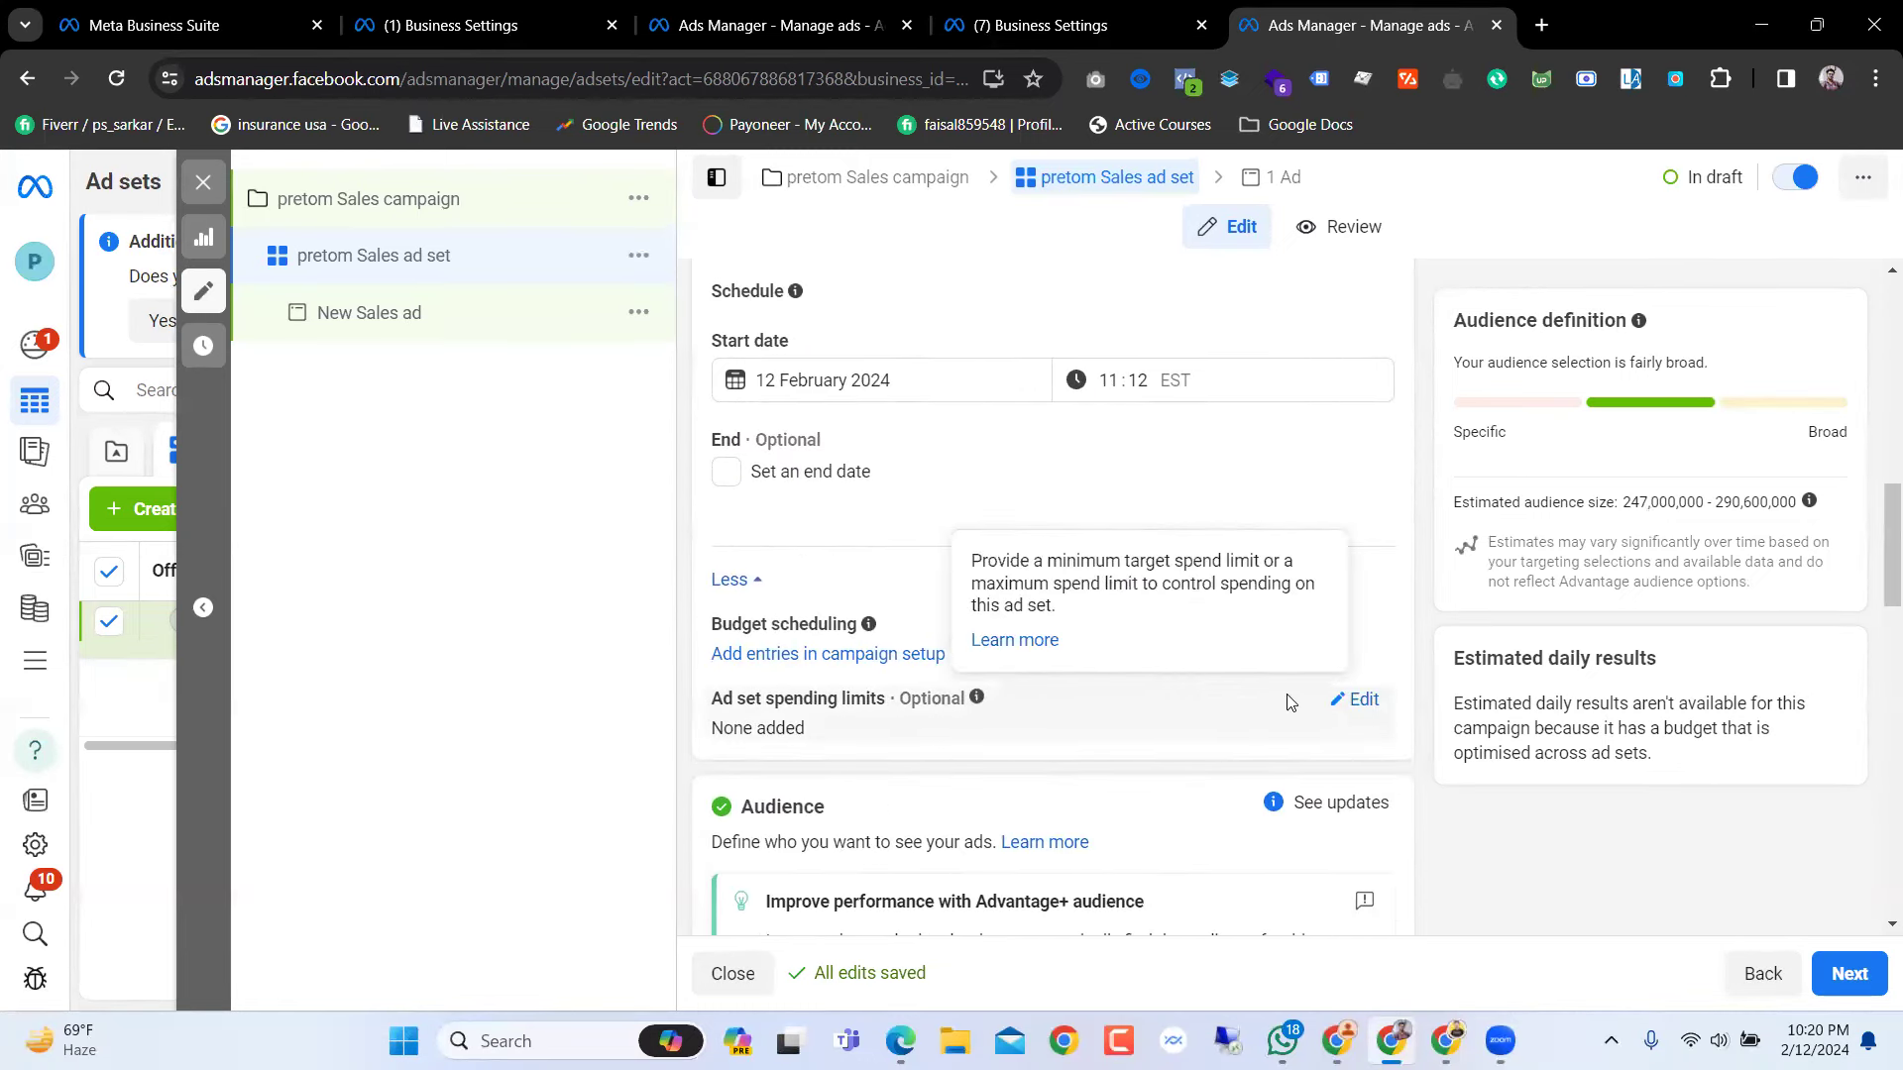
Step: Open the ad set spending limits for editing, visit the campaign setup for budget scheduling, and return to the ad set
left_click(1356, 701)
scroll(872, 694, "down", 2)
scroll(870, 667, "up", 2)
left_click(864, 656)
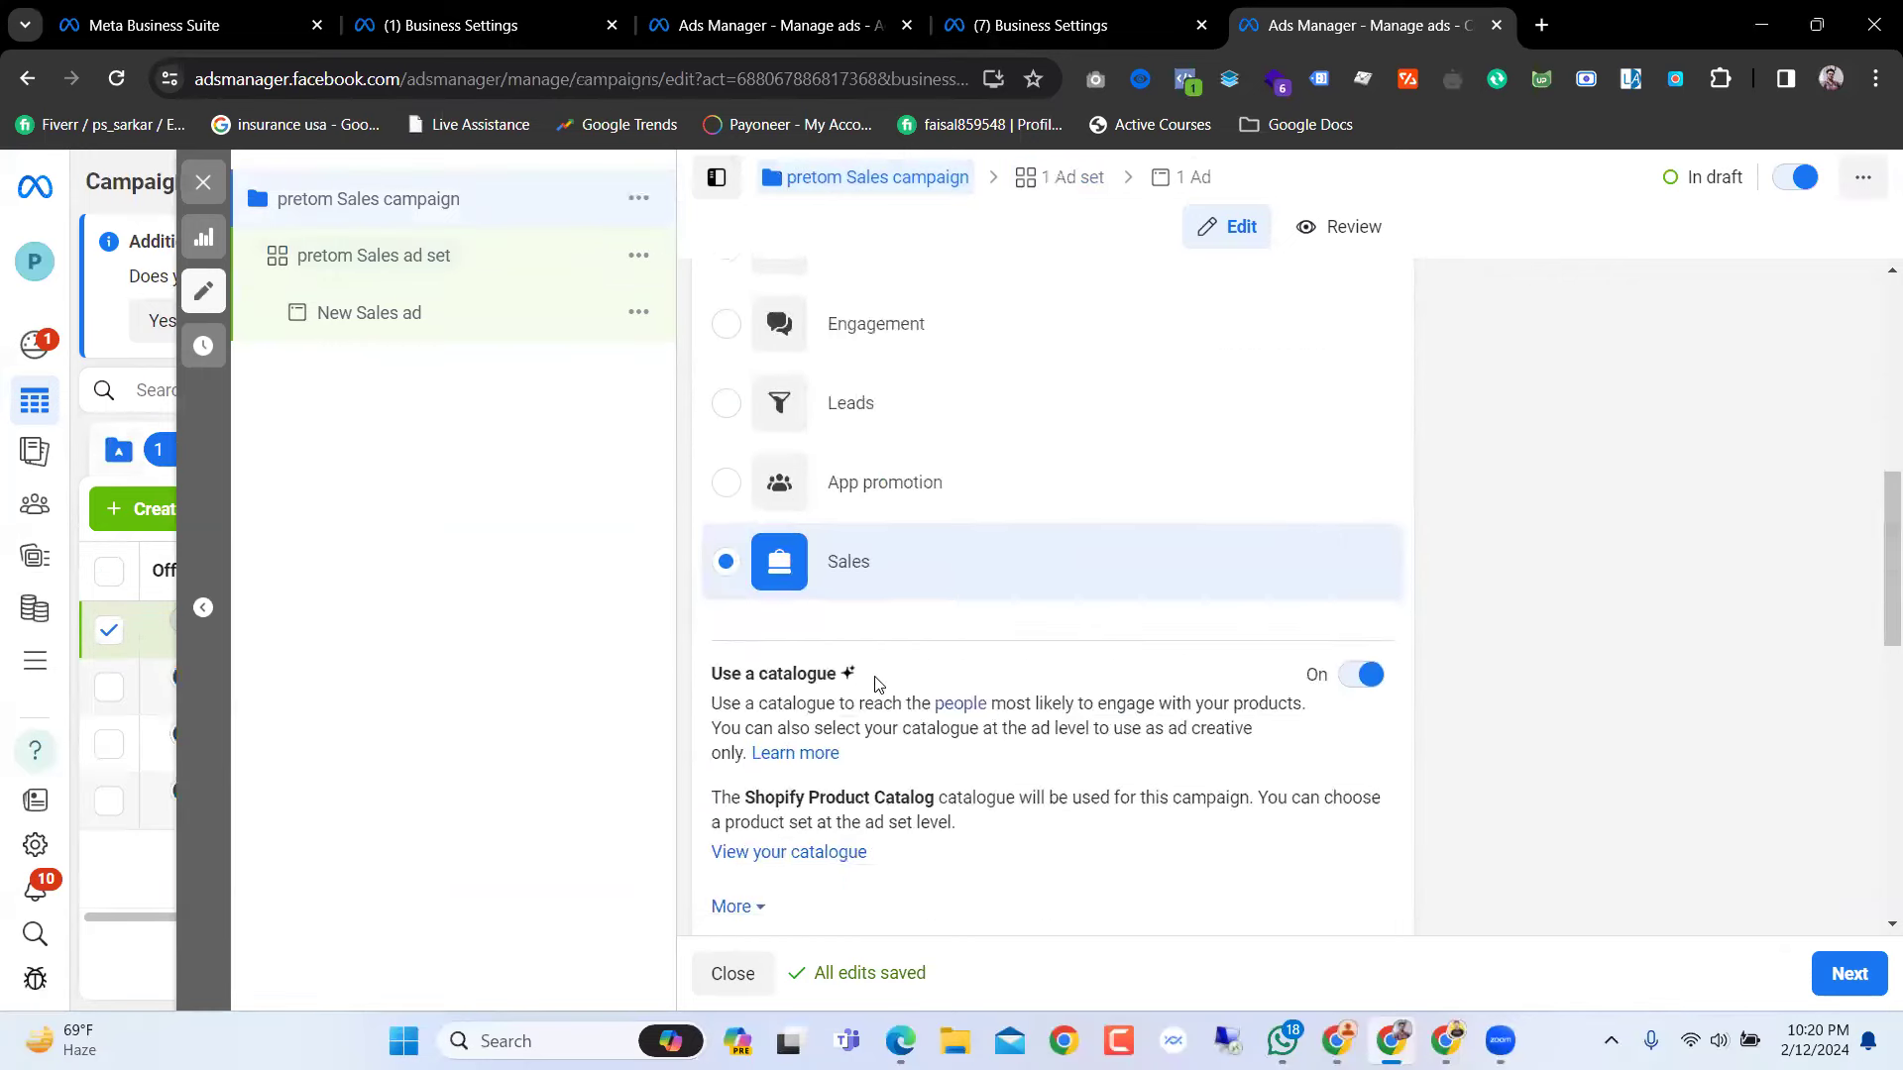
left_click(515, 259)
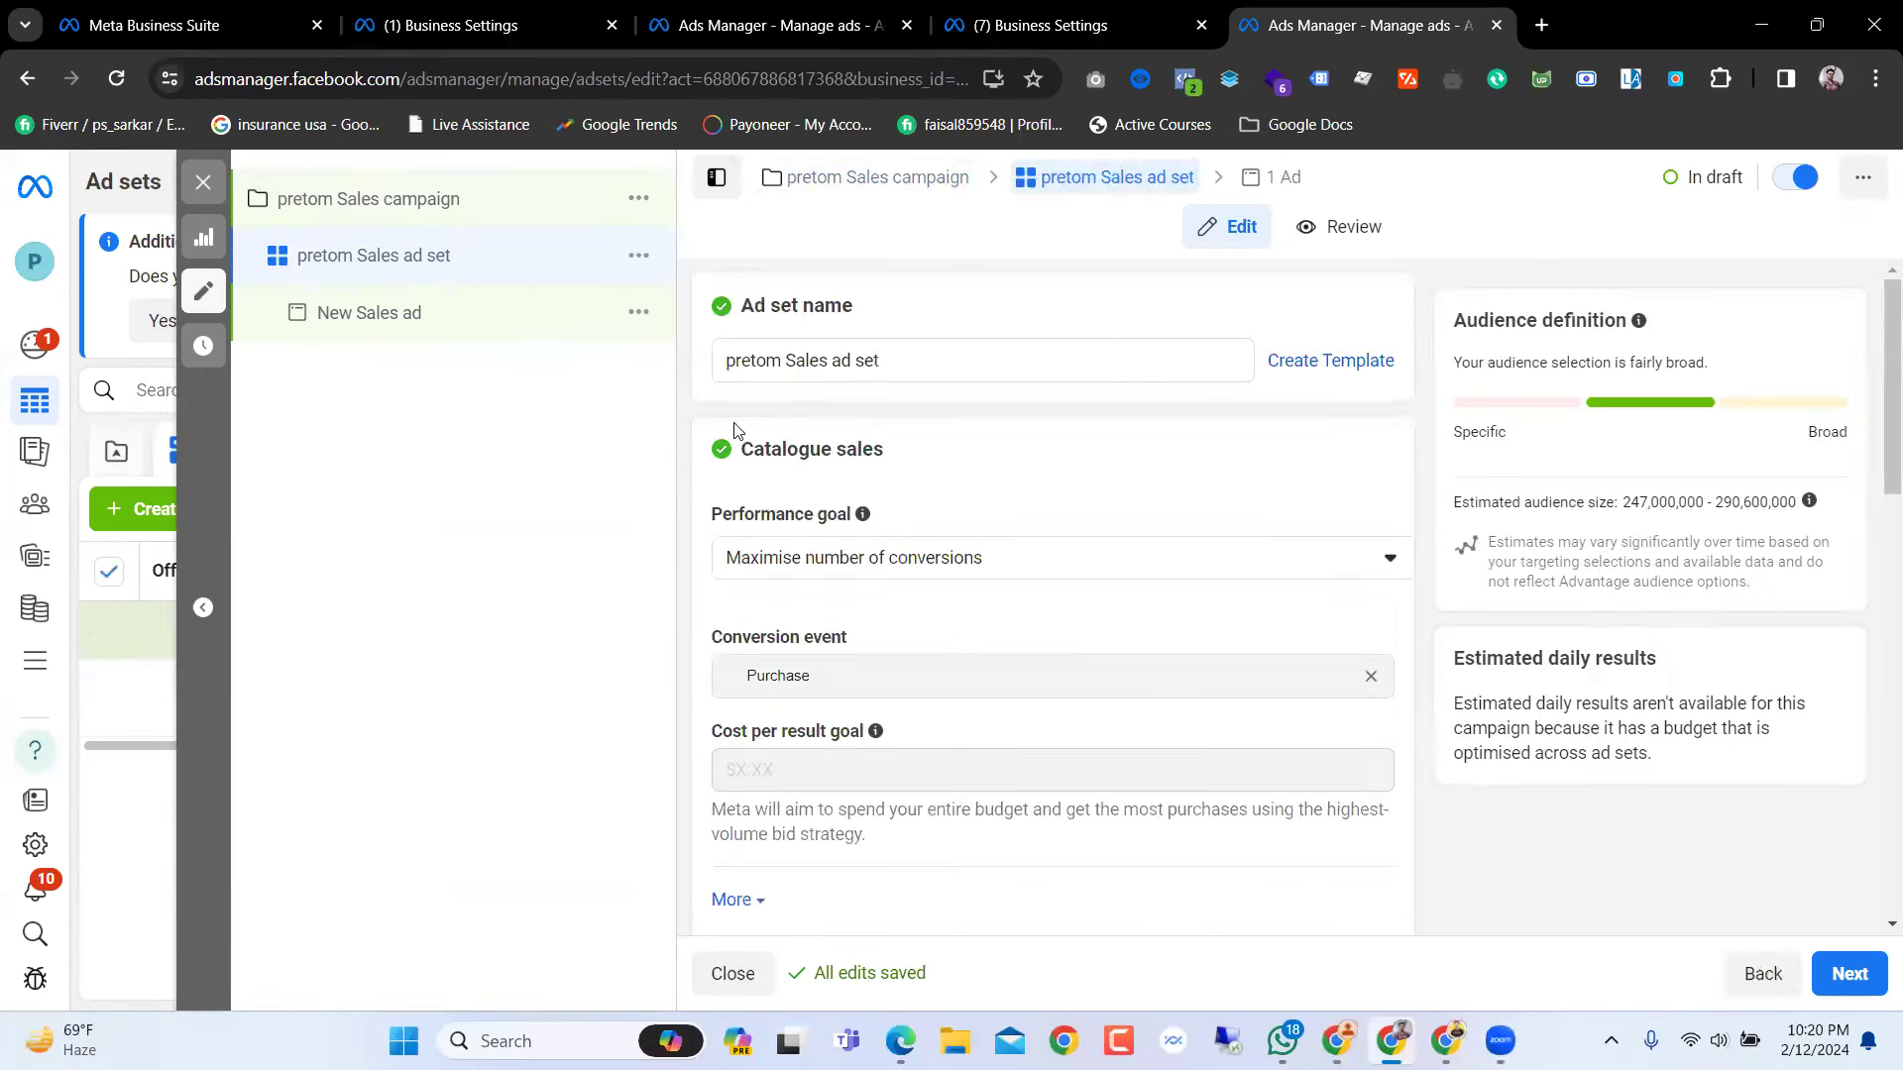
Step: Open the age range of the ad set's new audience for editing
scroll(960, 593, "down", 20)
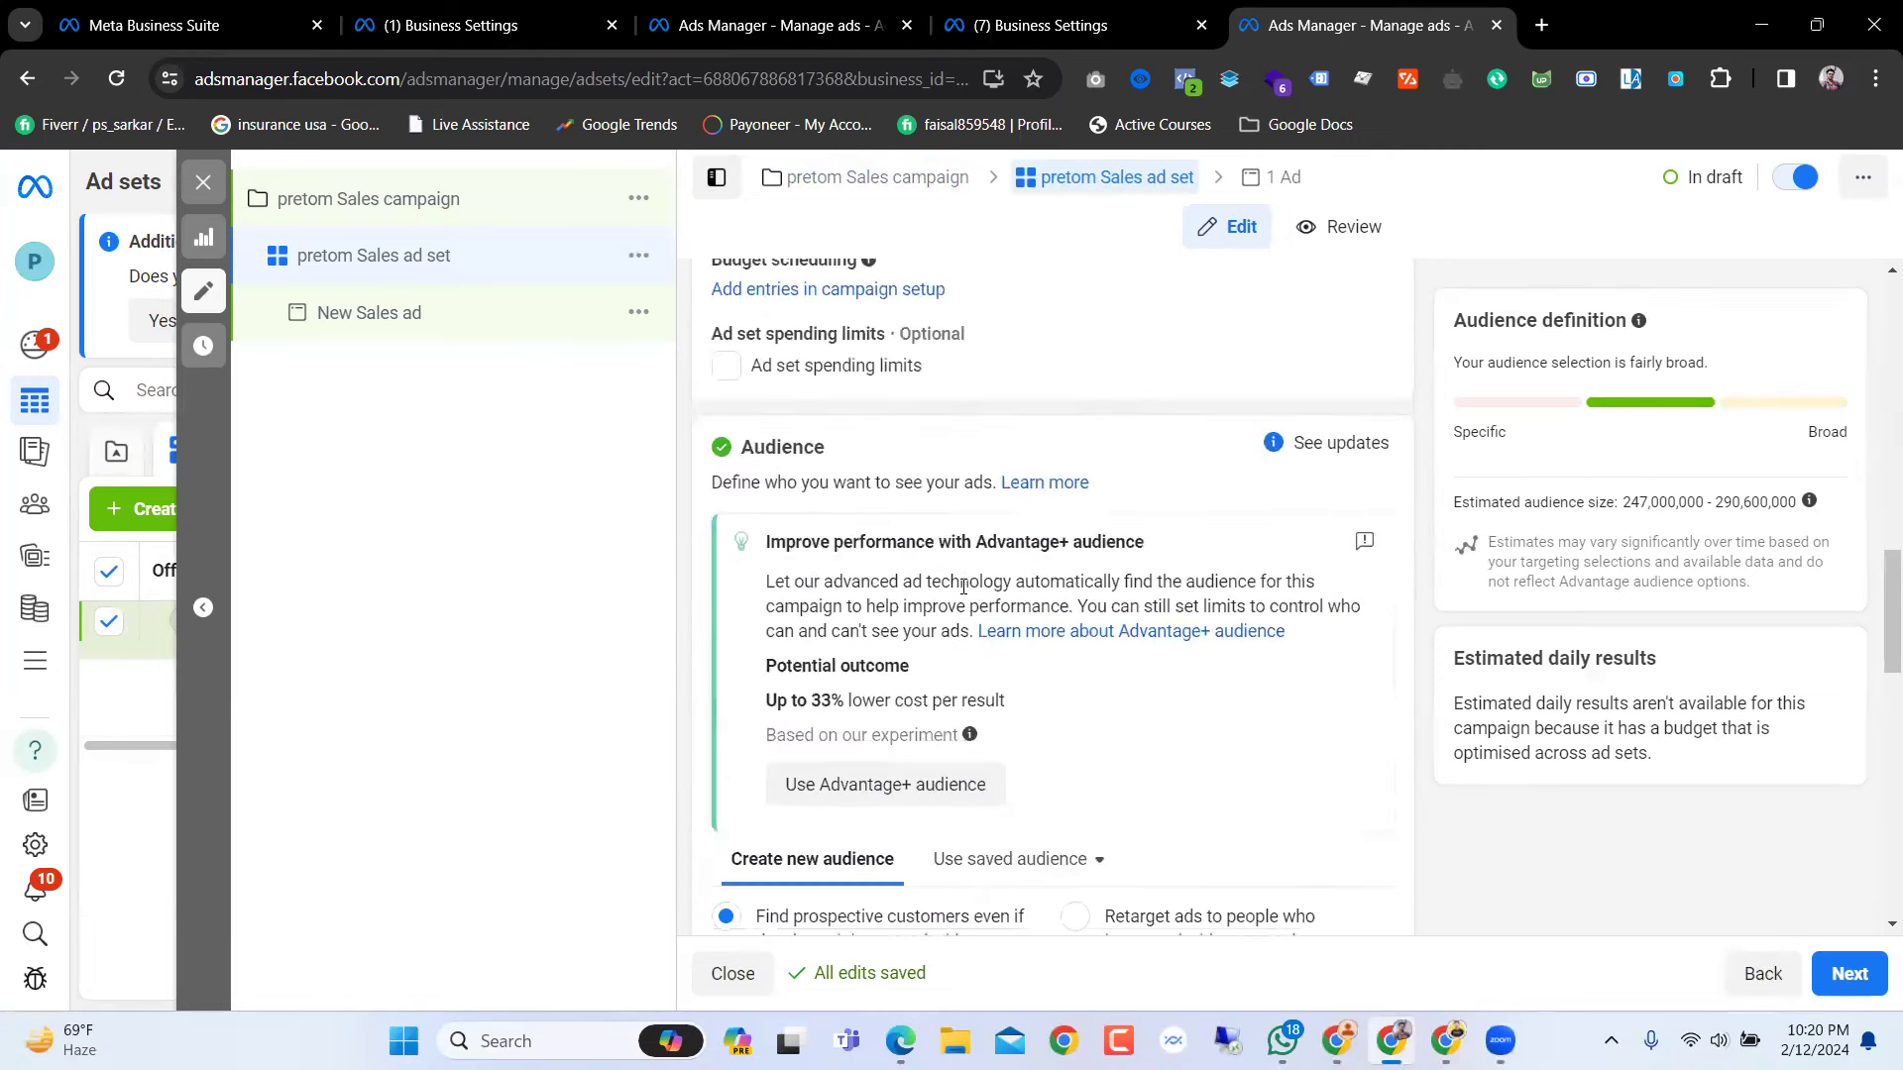
scroll(962, 587, "down", 7)
scroll(962, 595, "up", 2)
scroll(753, 595, "up", 1)
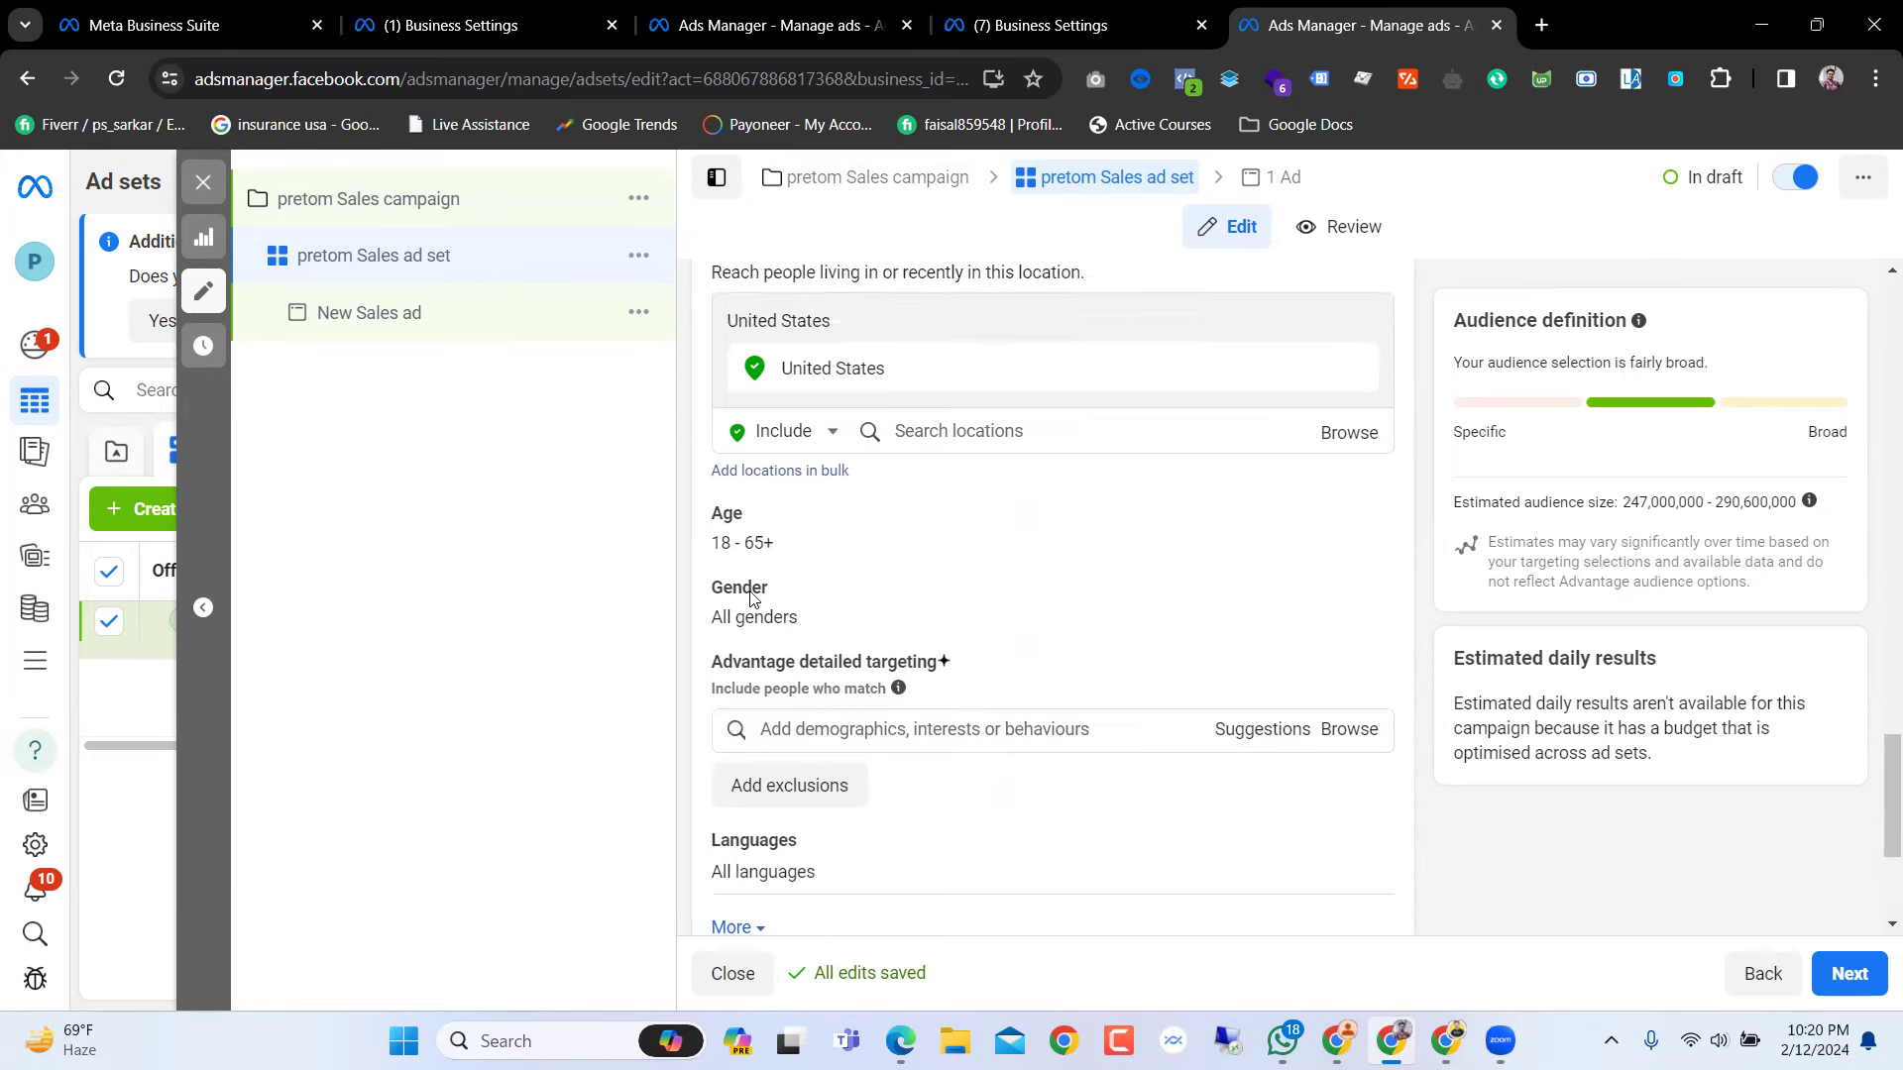
left_click(1361, 578)
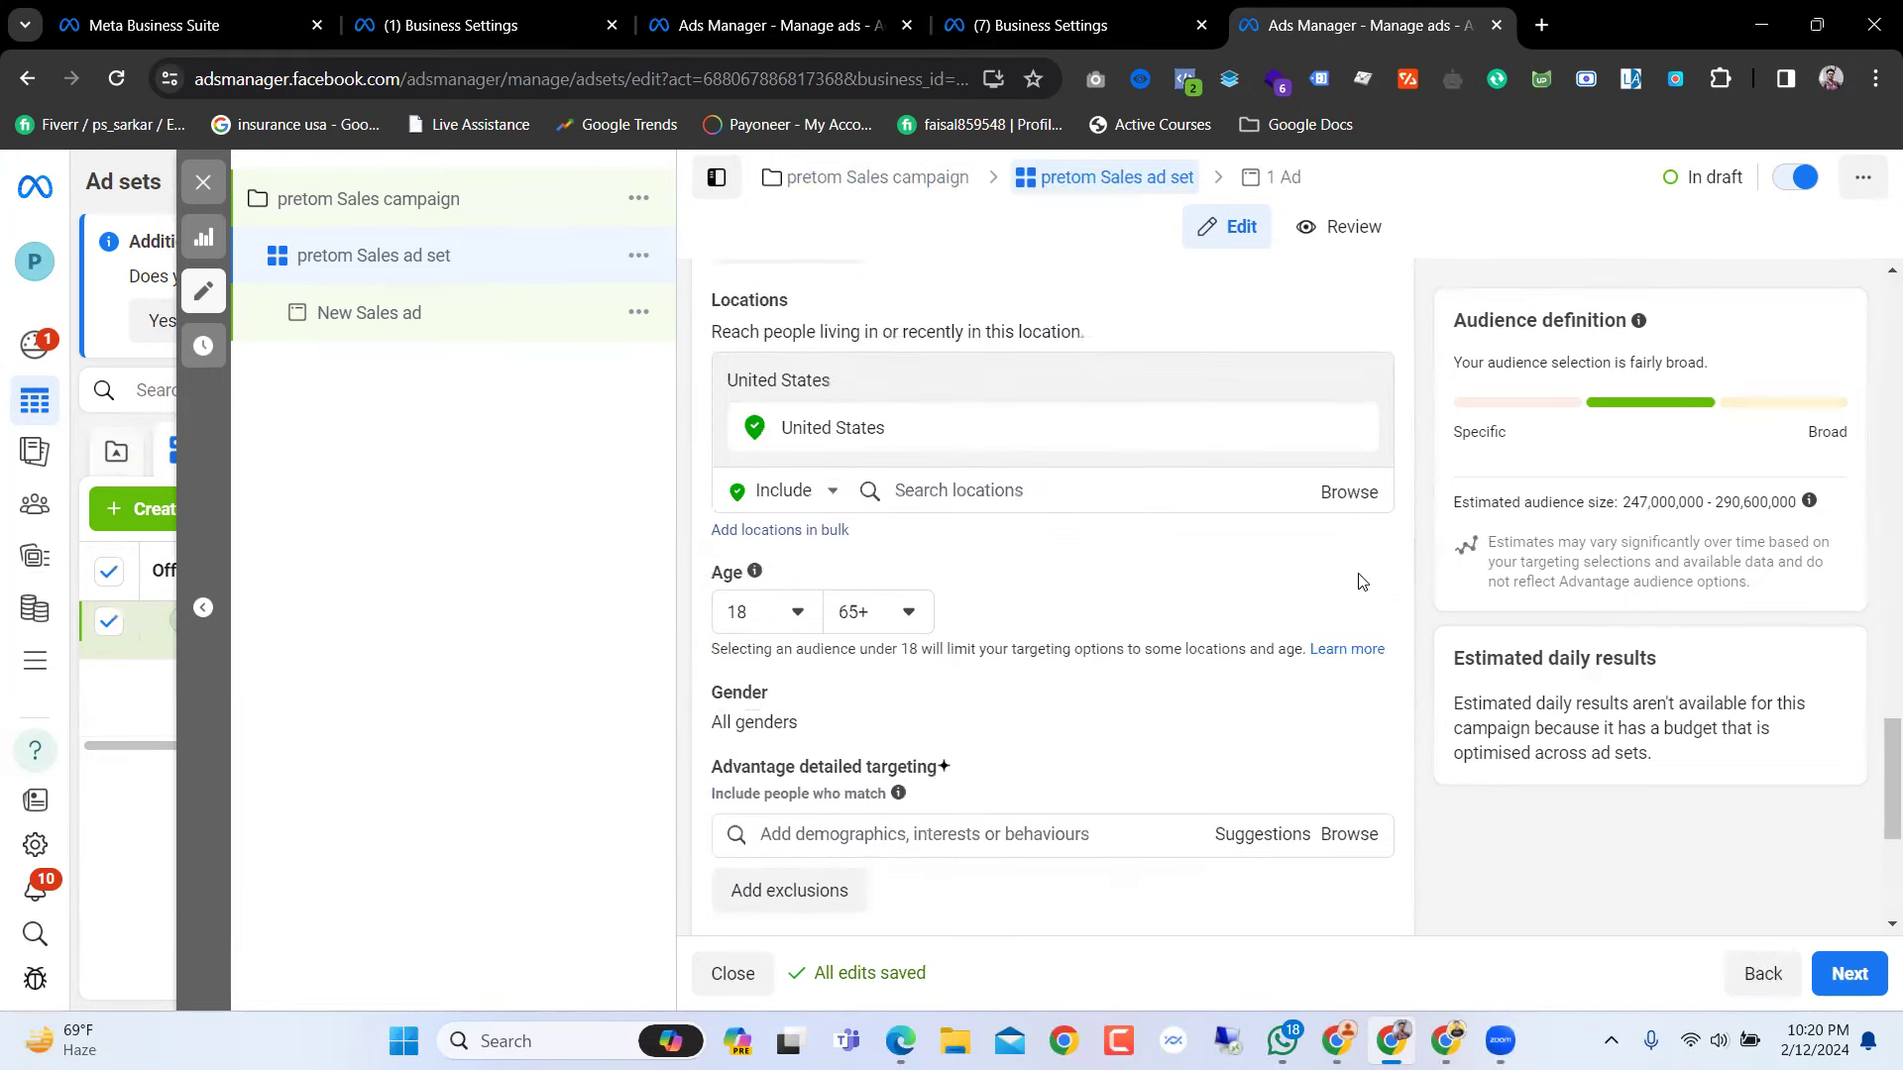
Step: Switch to Positivefashion's Business settings and open the Pages section of its accounts
left_click(763, 24)
left_click(429, 12)
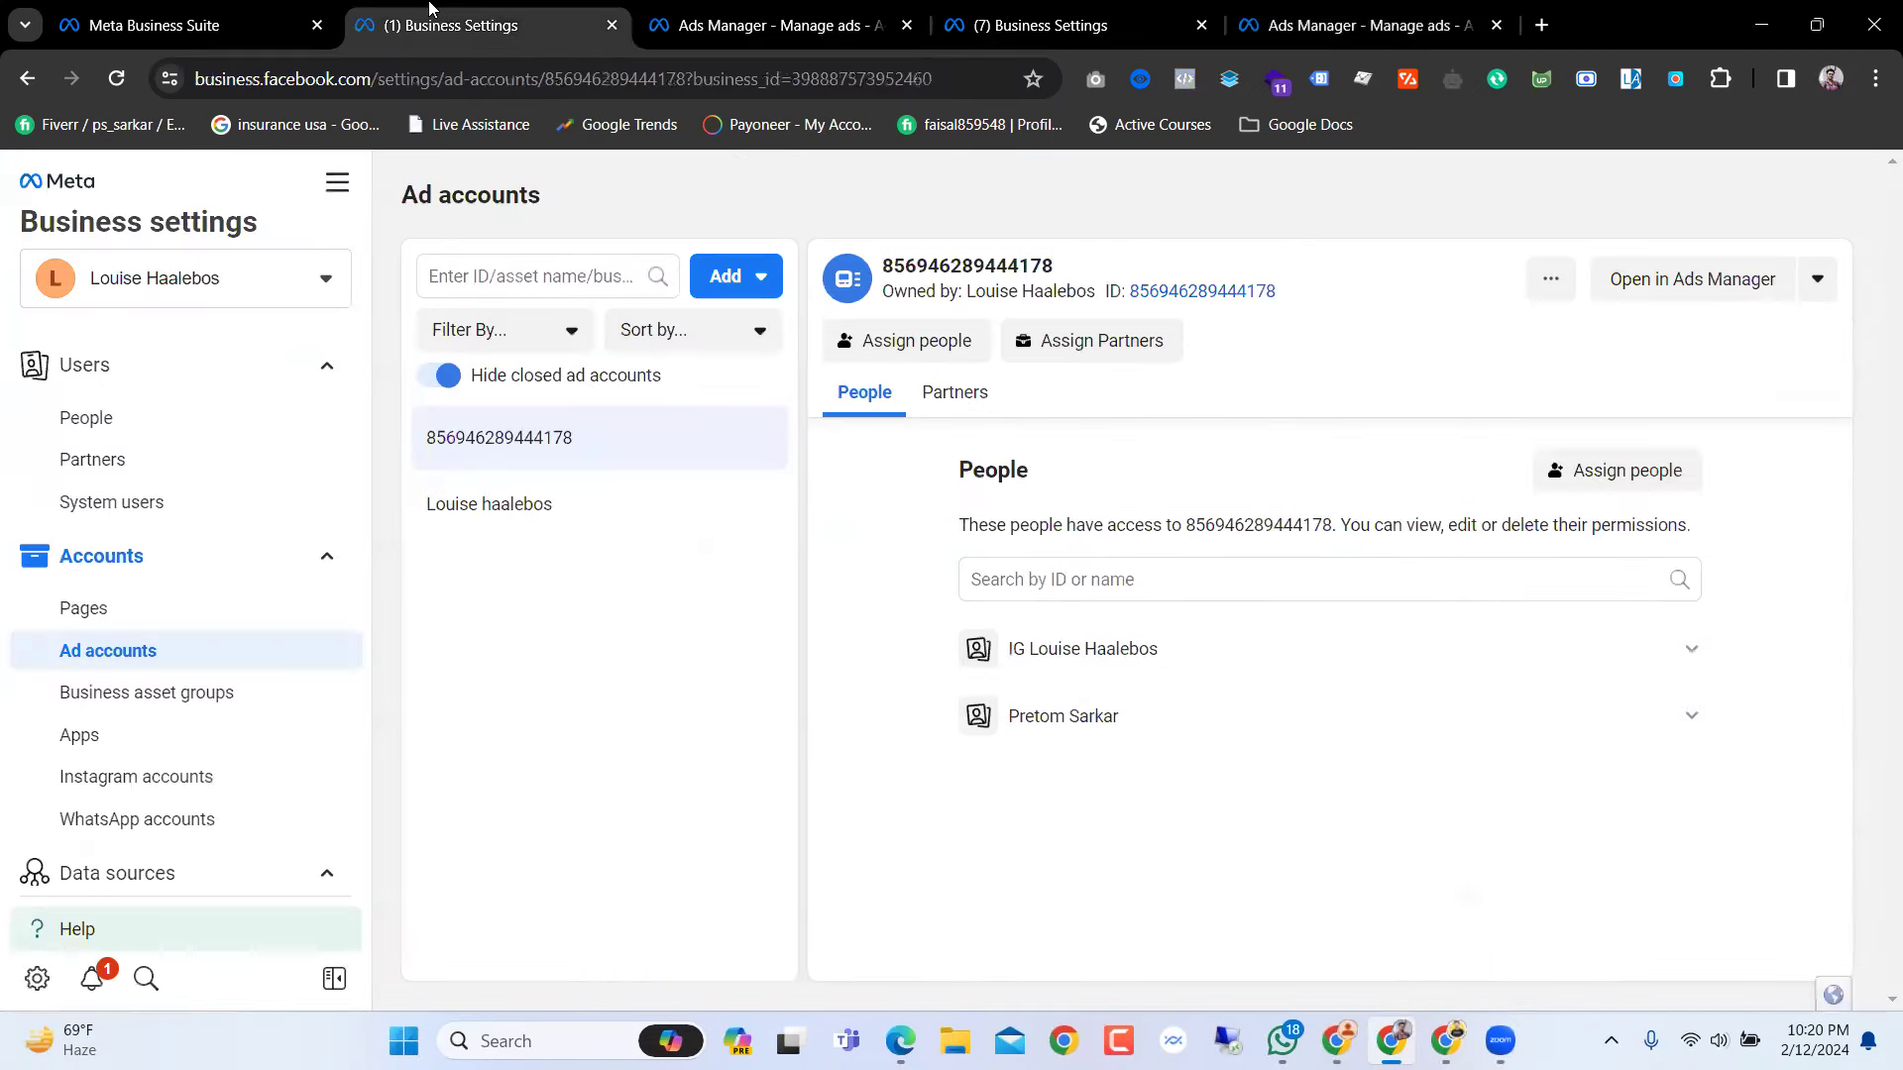
left_click(1038, 14)
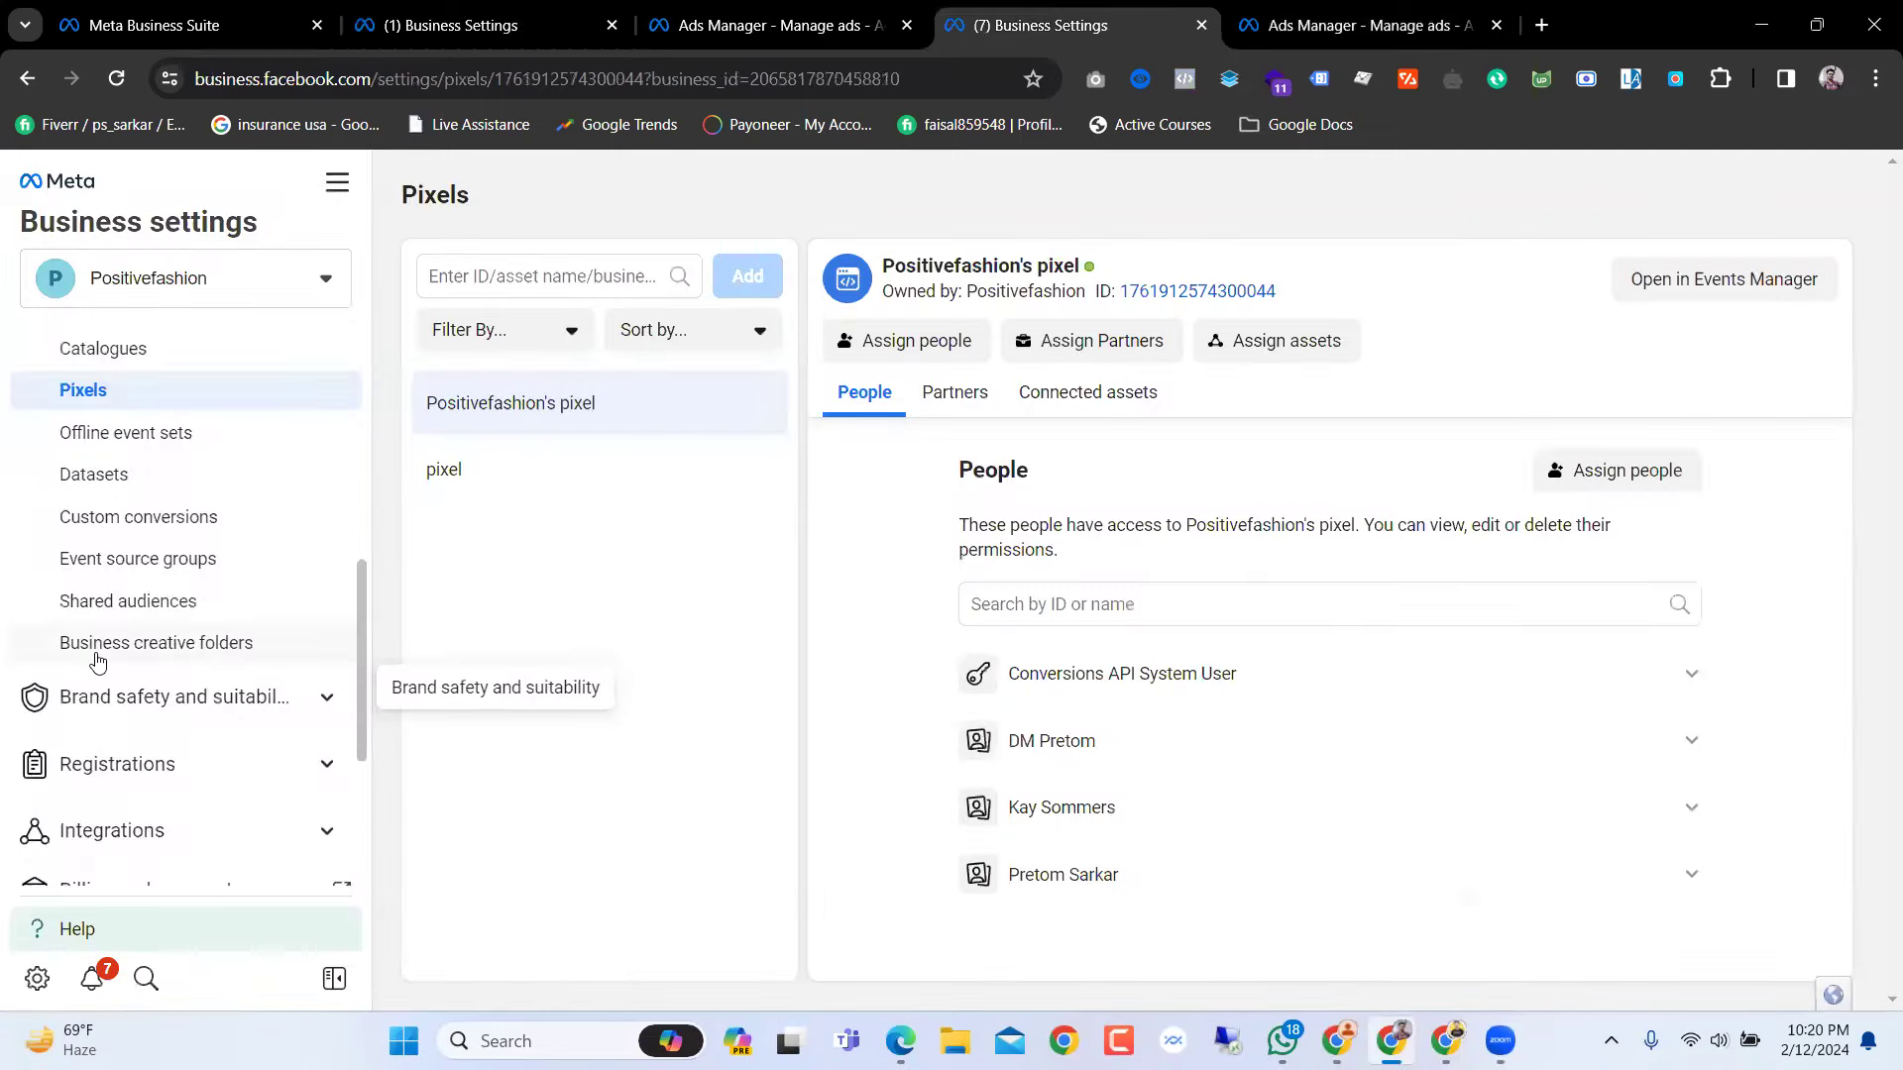
scroll(178, 684, "down", 3)
left_click(109, 471)
left_click(109, 470)
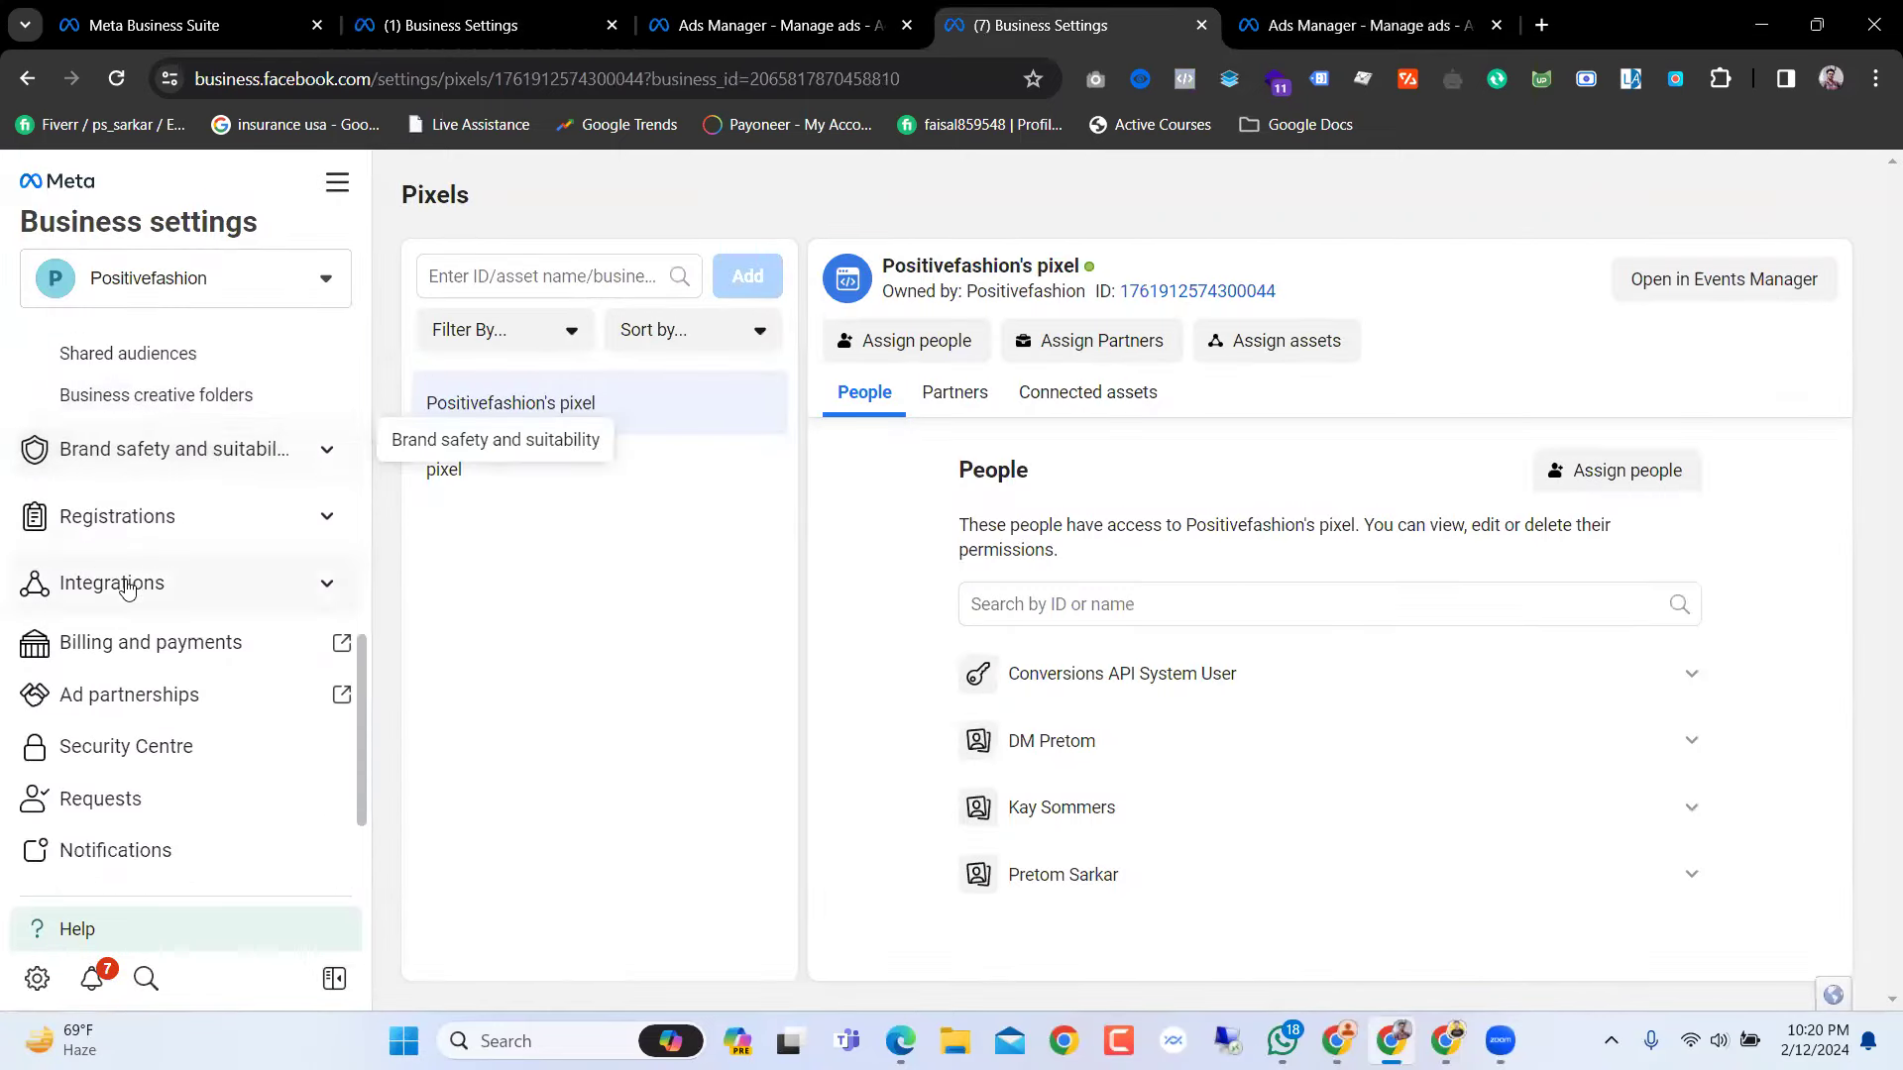
scroll(119, 615, "up", 6)
scroll(119, 619, "down", 3)
scroll(111, 619, "up", 3)
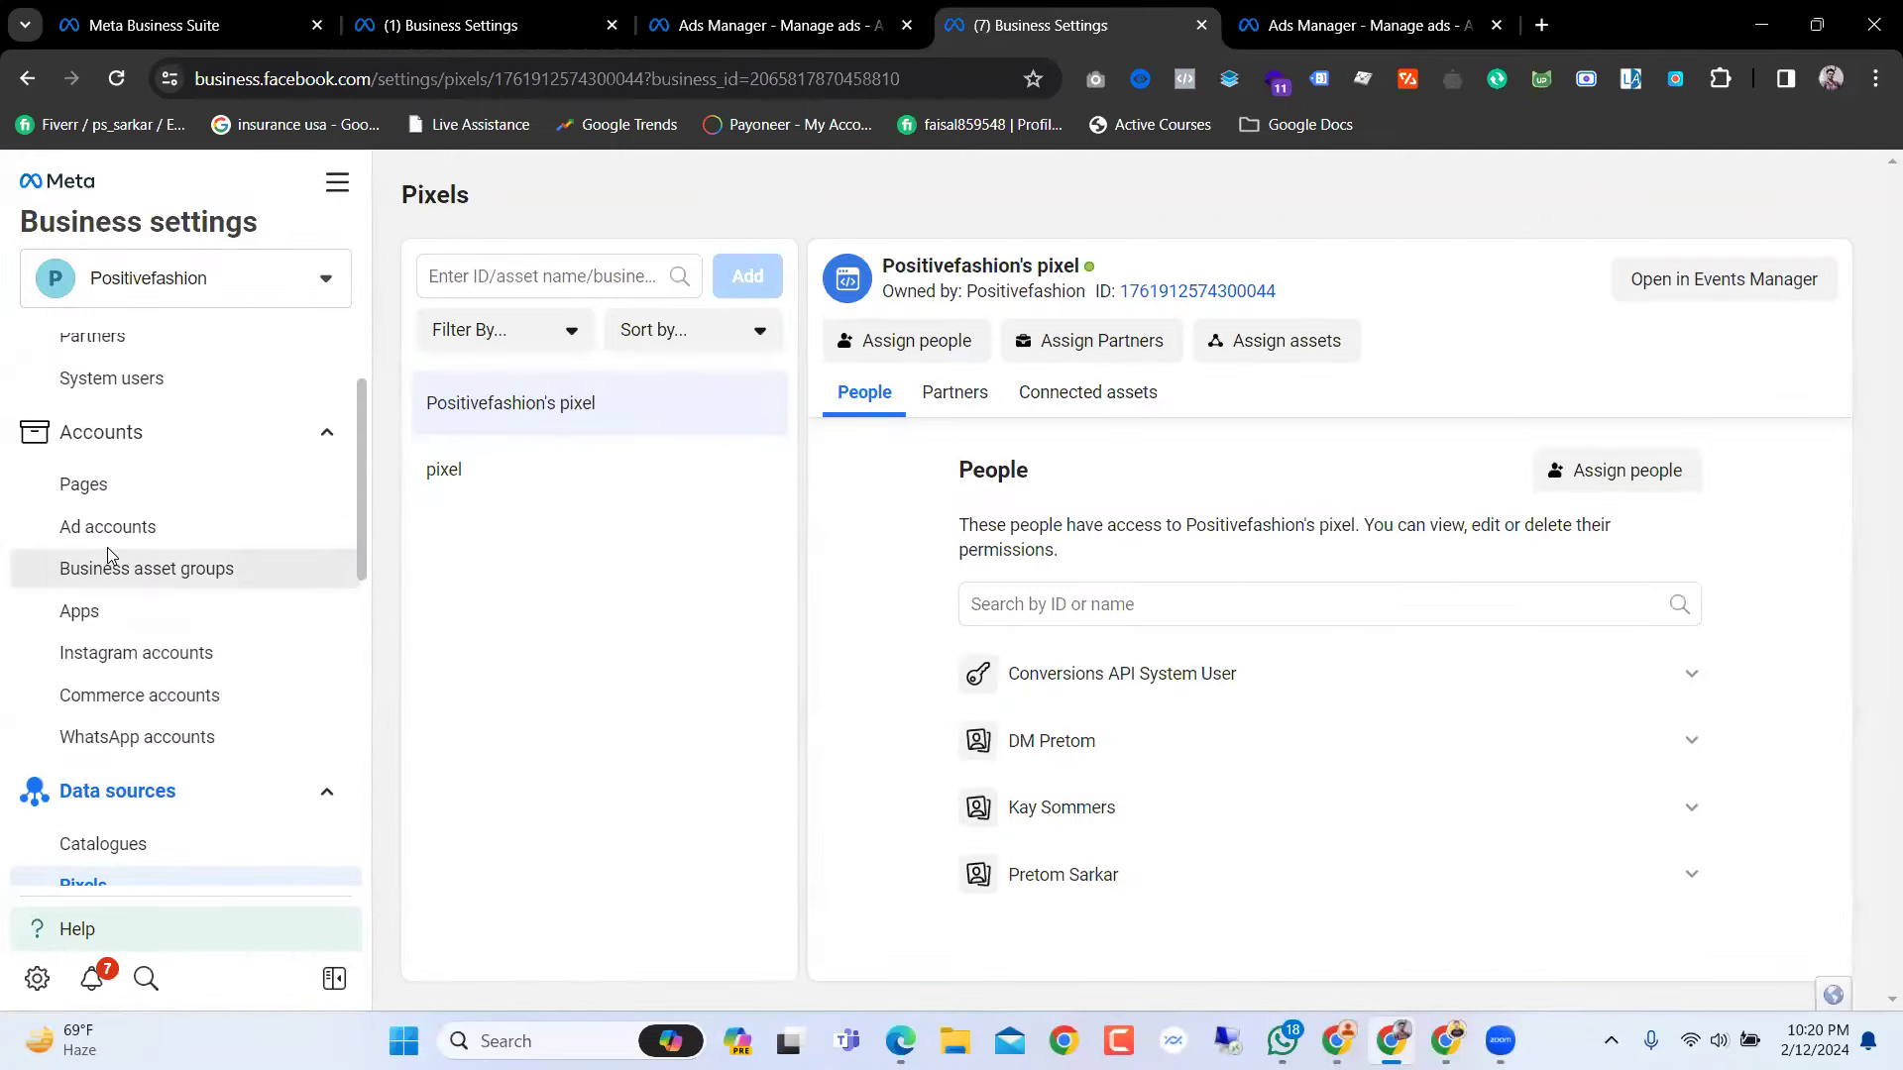
left_click(117, 486)
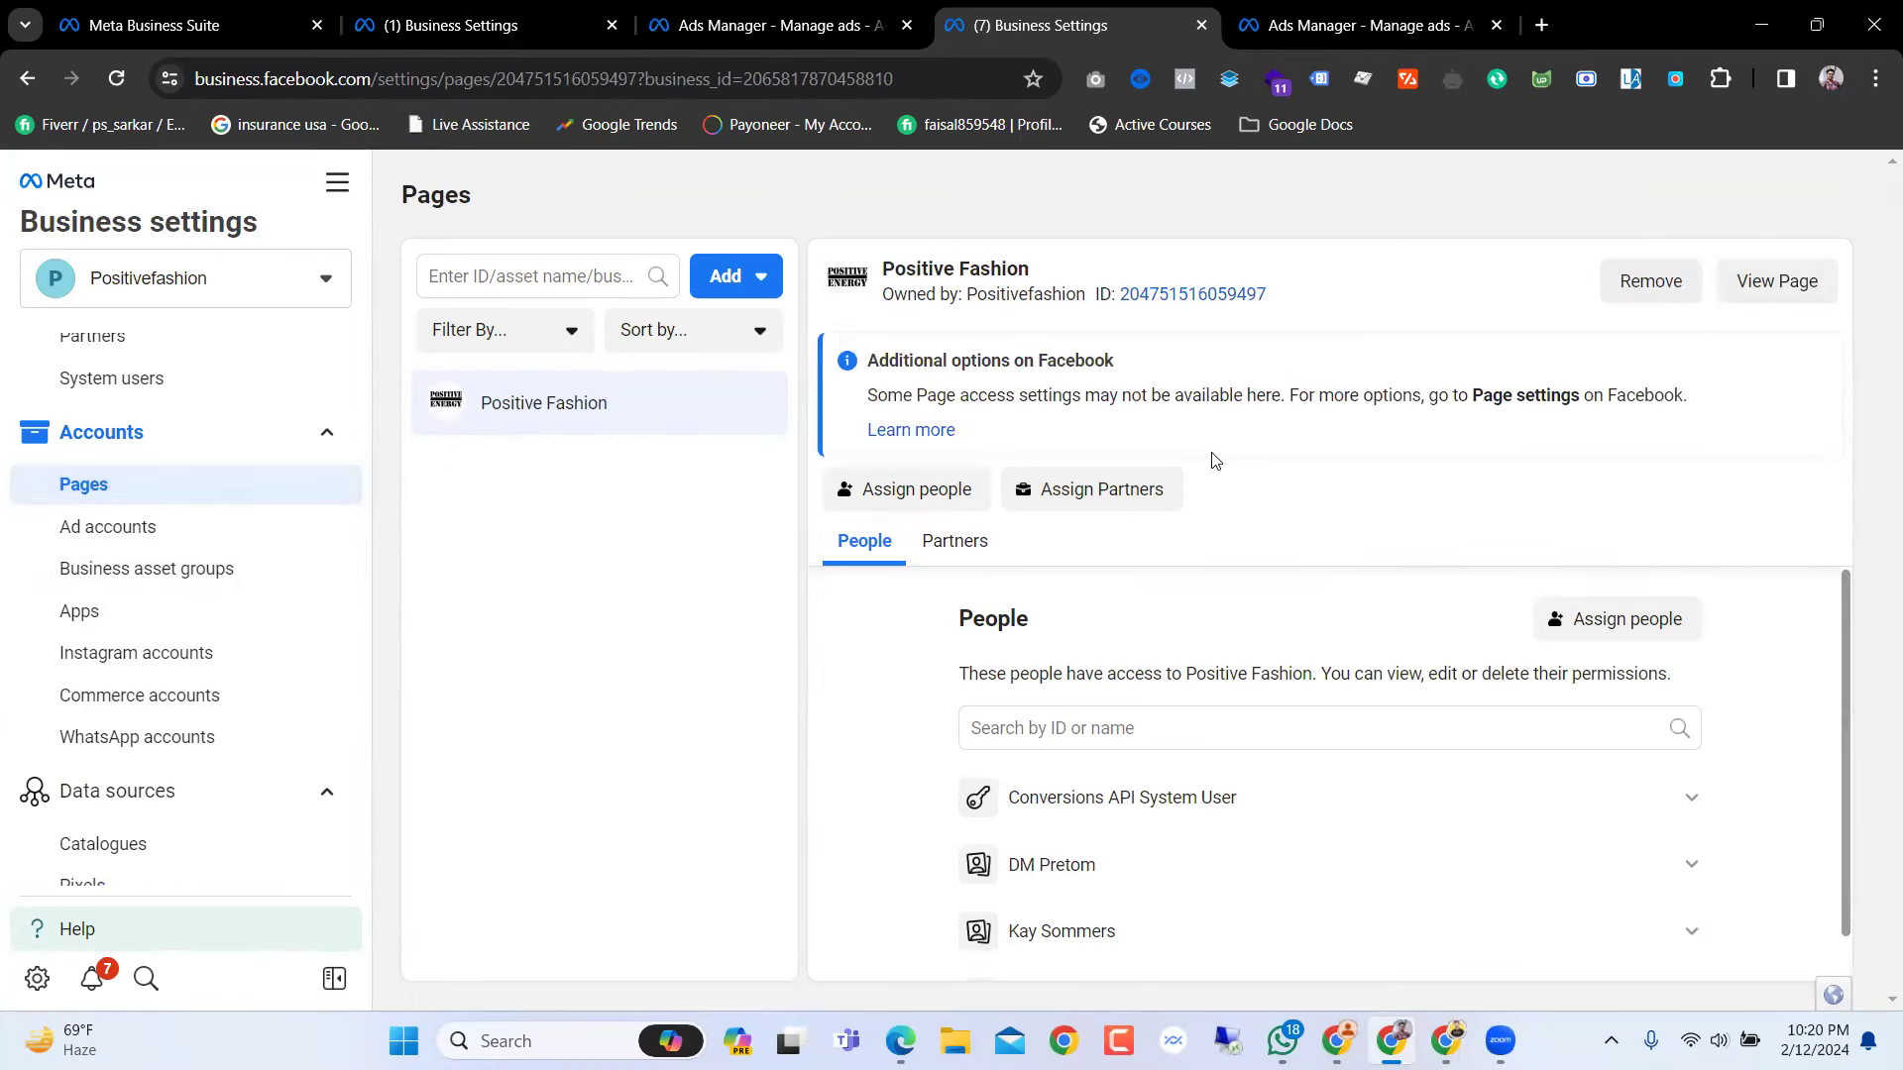
Step: View the Positive Fashion Page on Facebook, follow its link to positivefashion.net, and dismiss the store's sign-up pop-up
left_click(1778, 281)
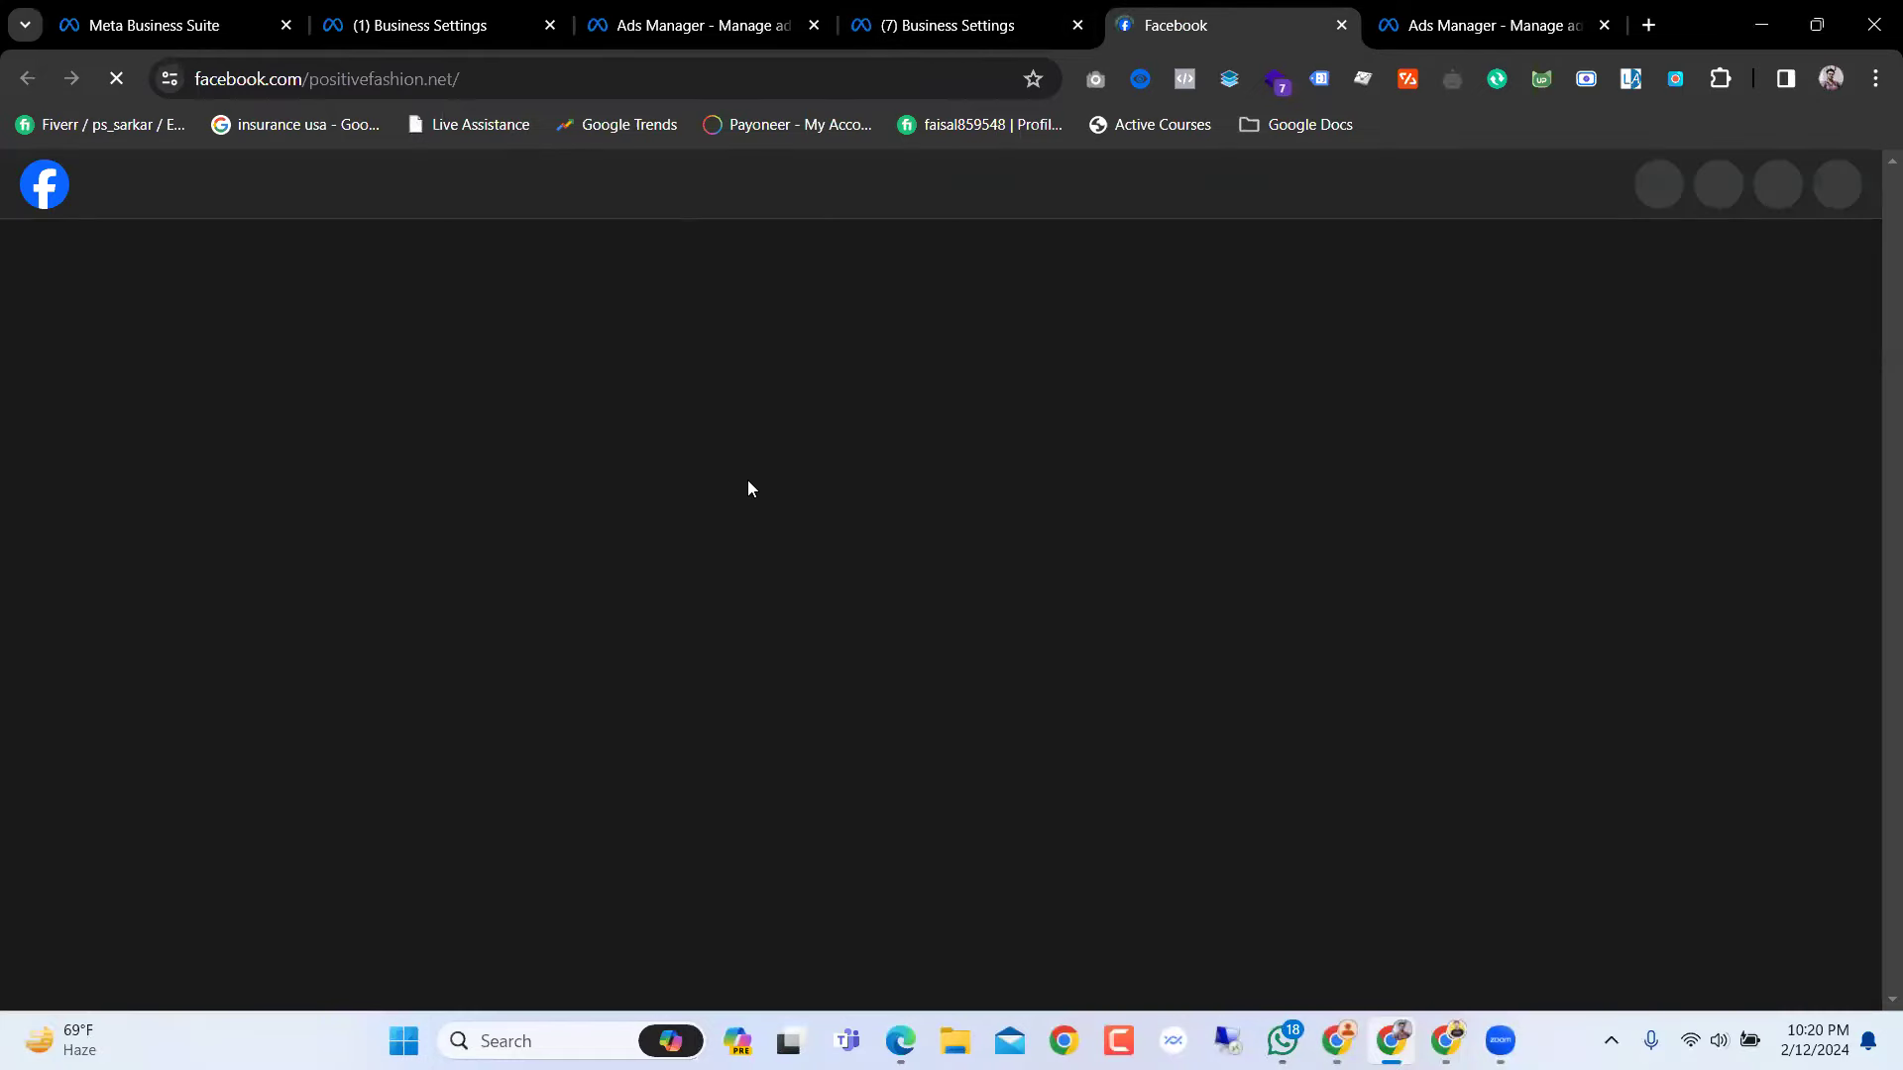
scroll(750, 487, "down", 5)
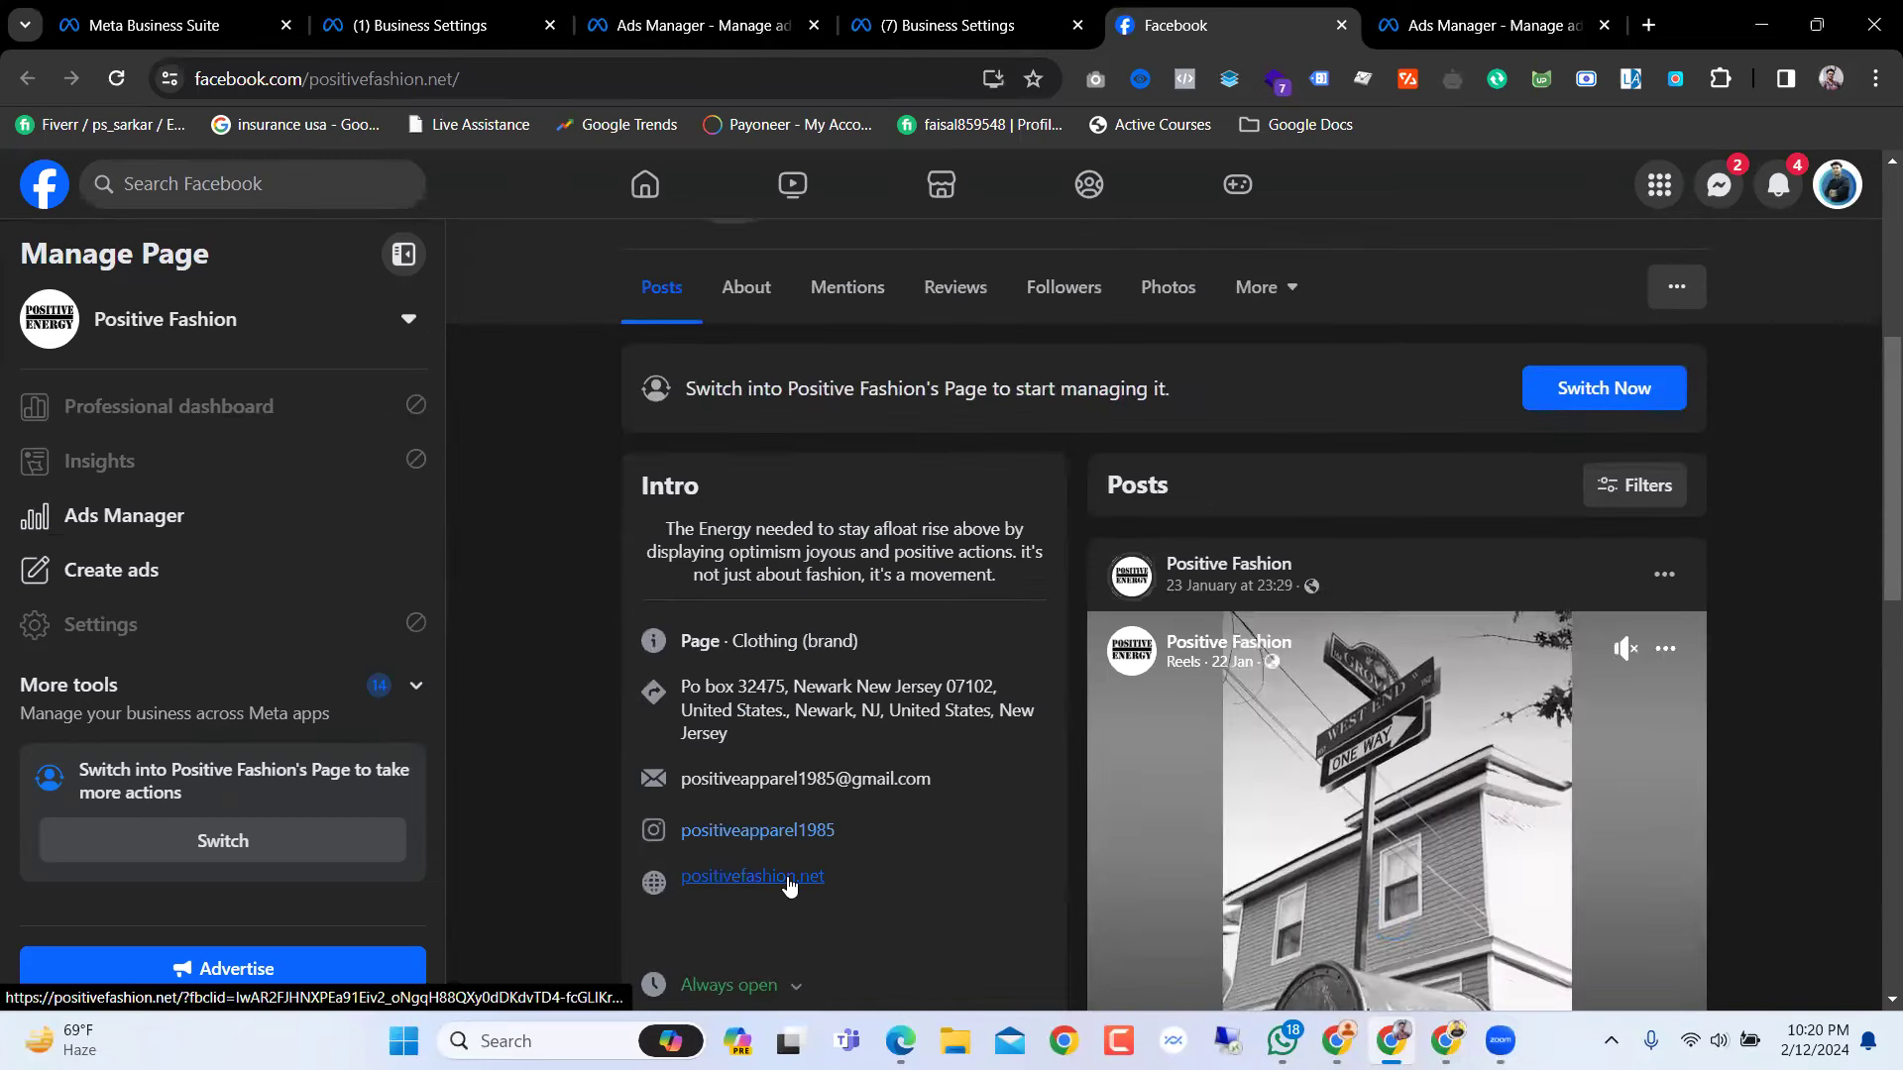
left_click(752, 869)
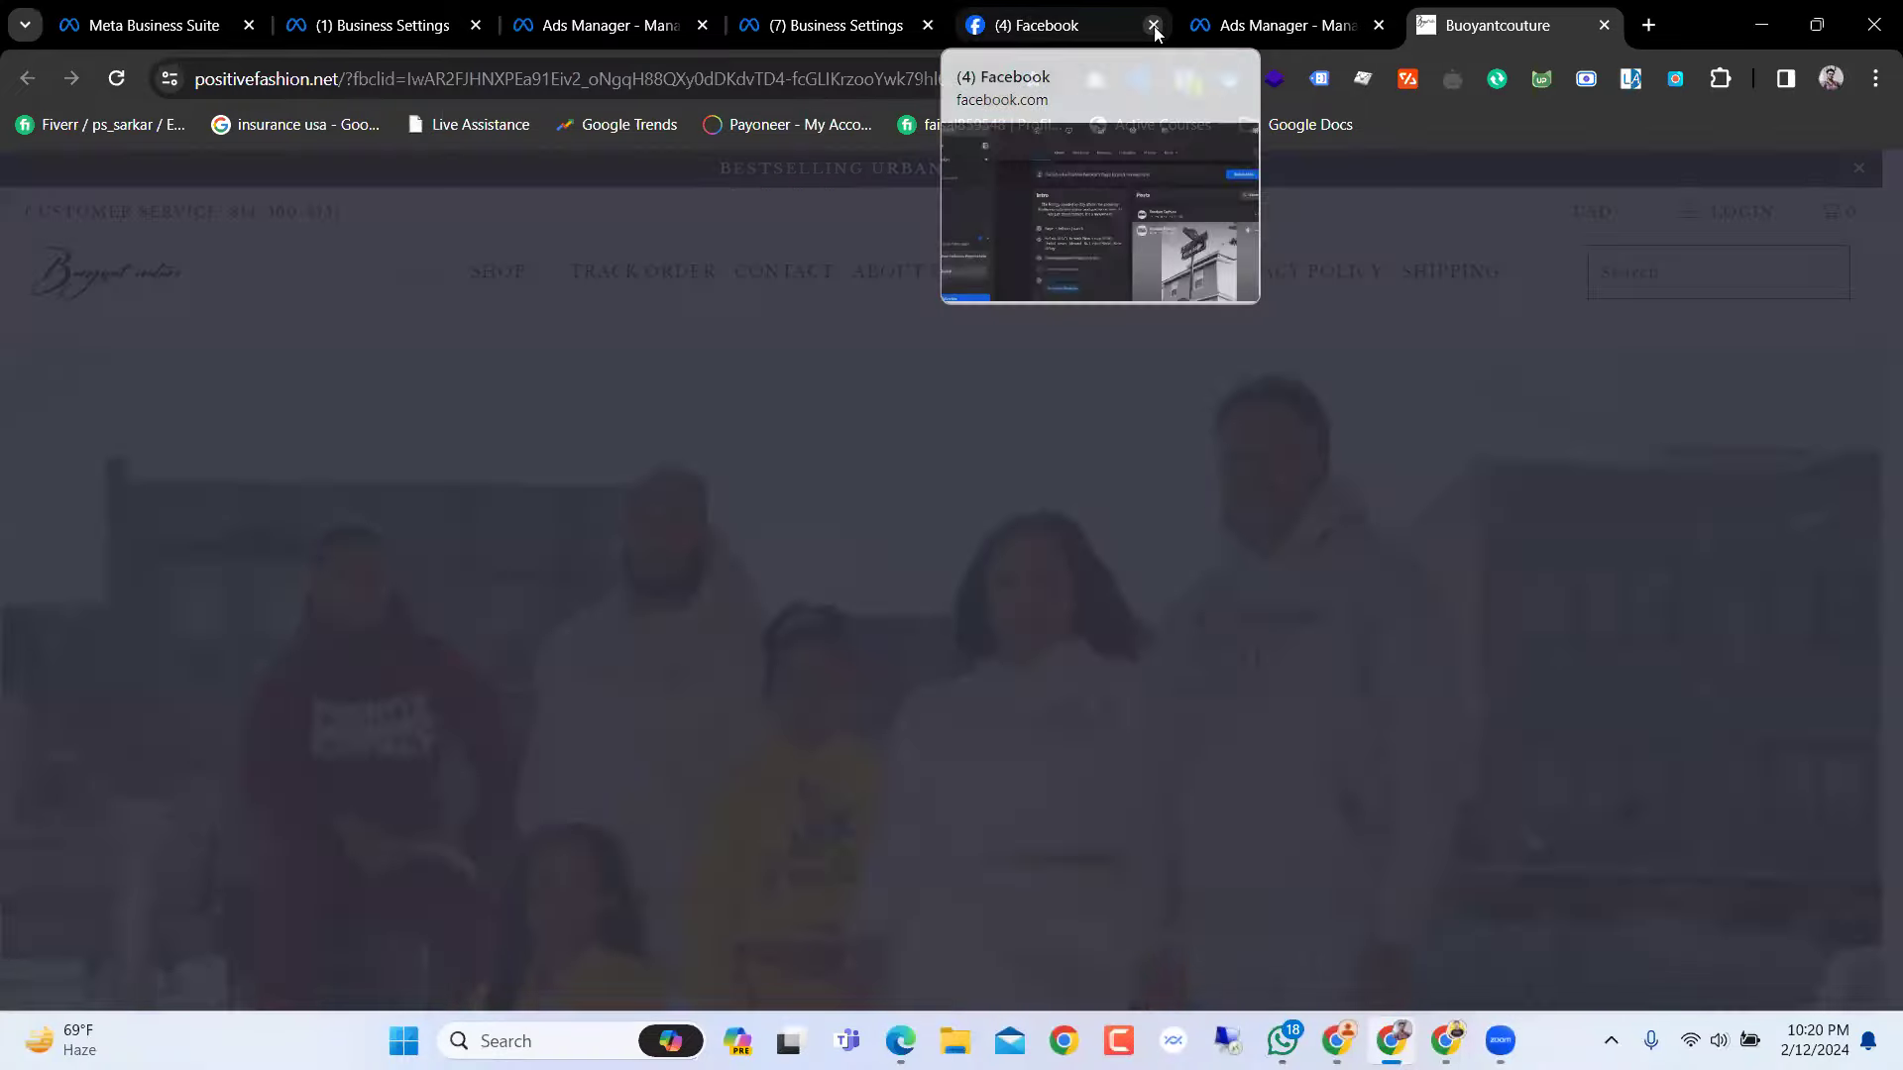
left_click(1154, 27)
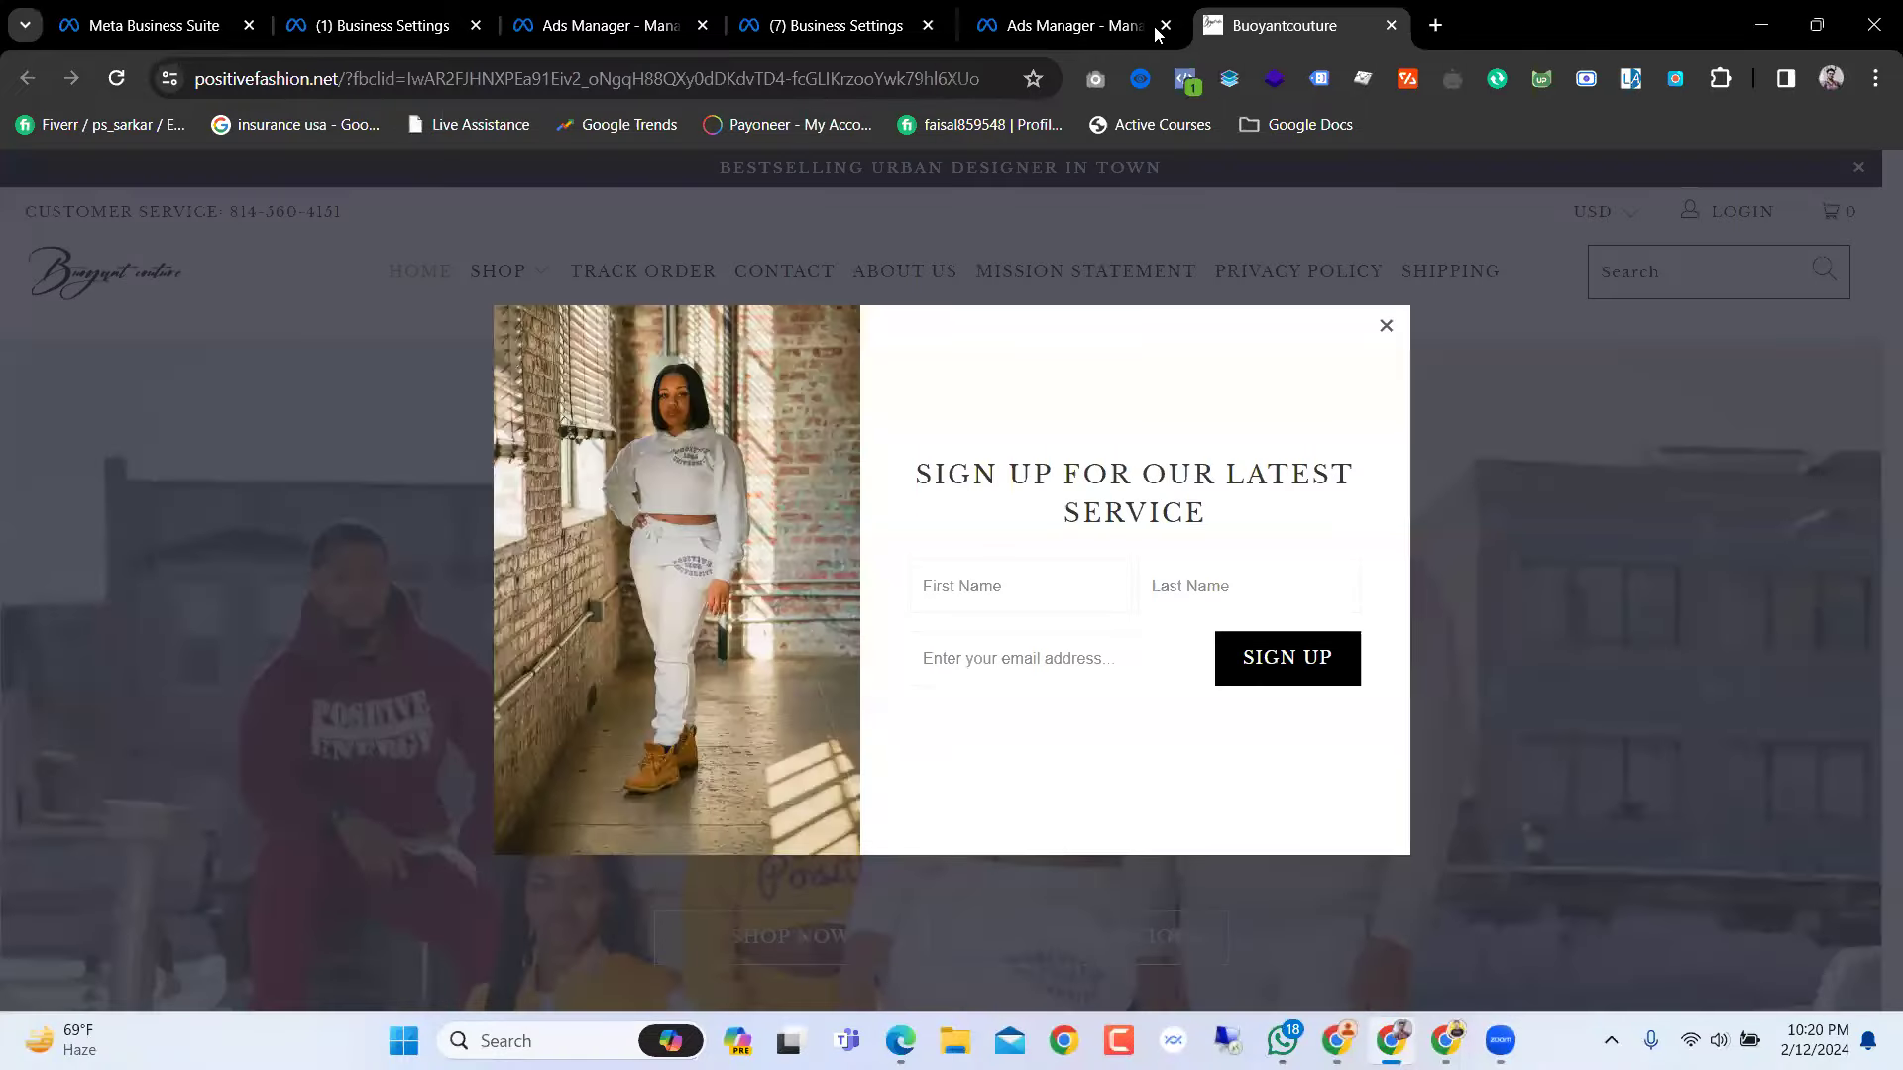
left_click(1385, 325)
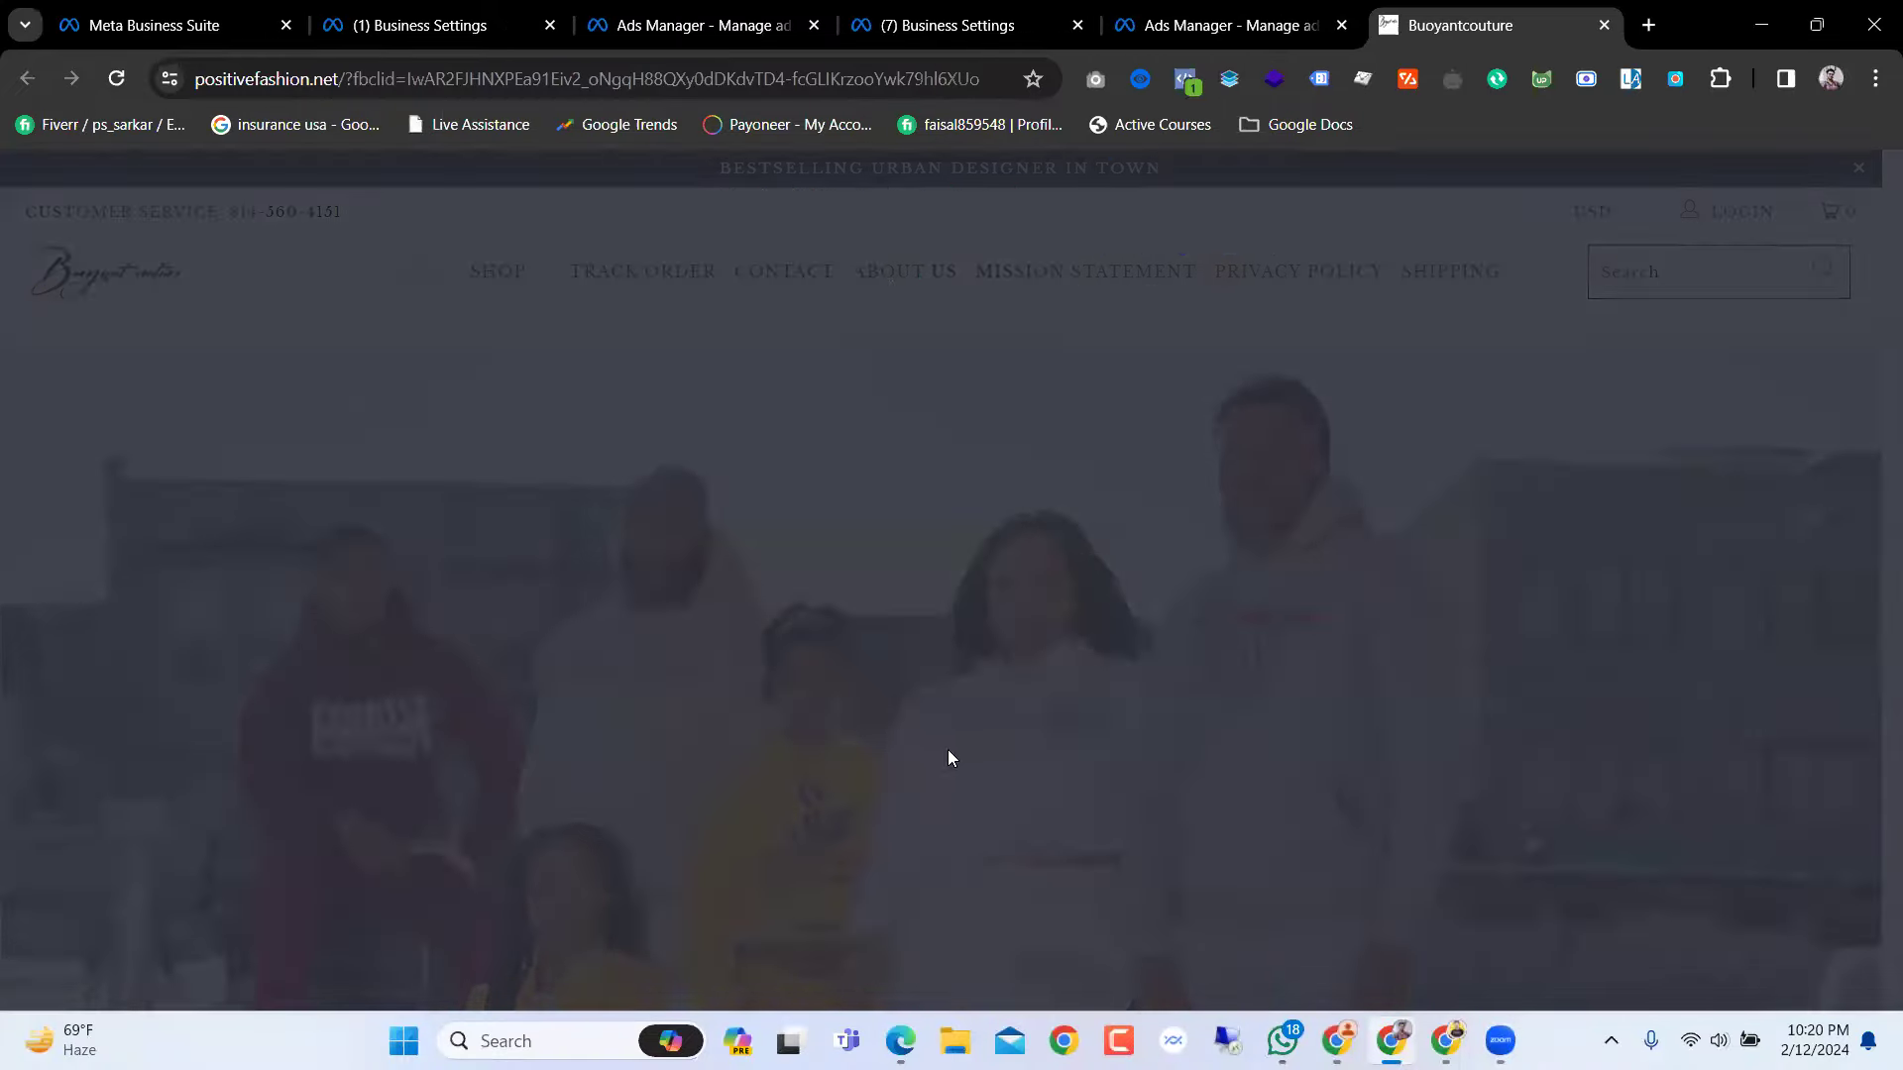
Step: Look through the store's home page and browse its T-shirts collection
scroll(953, 743, "down", 5)
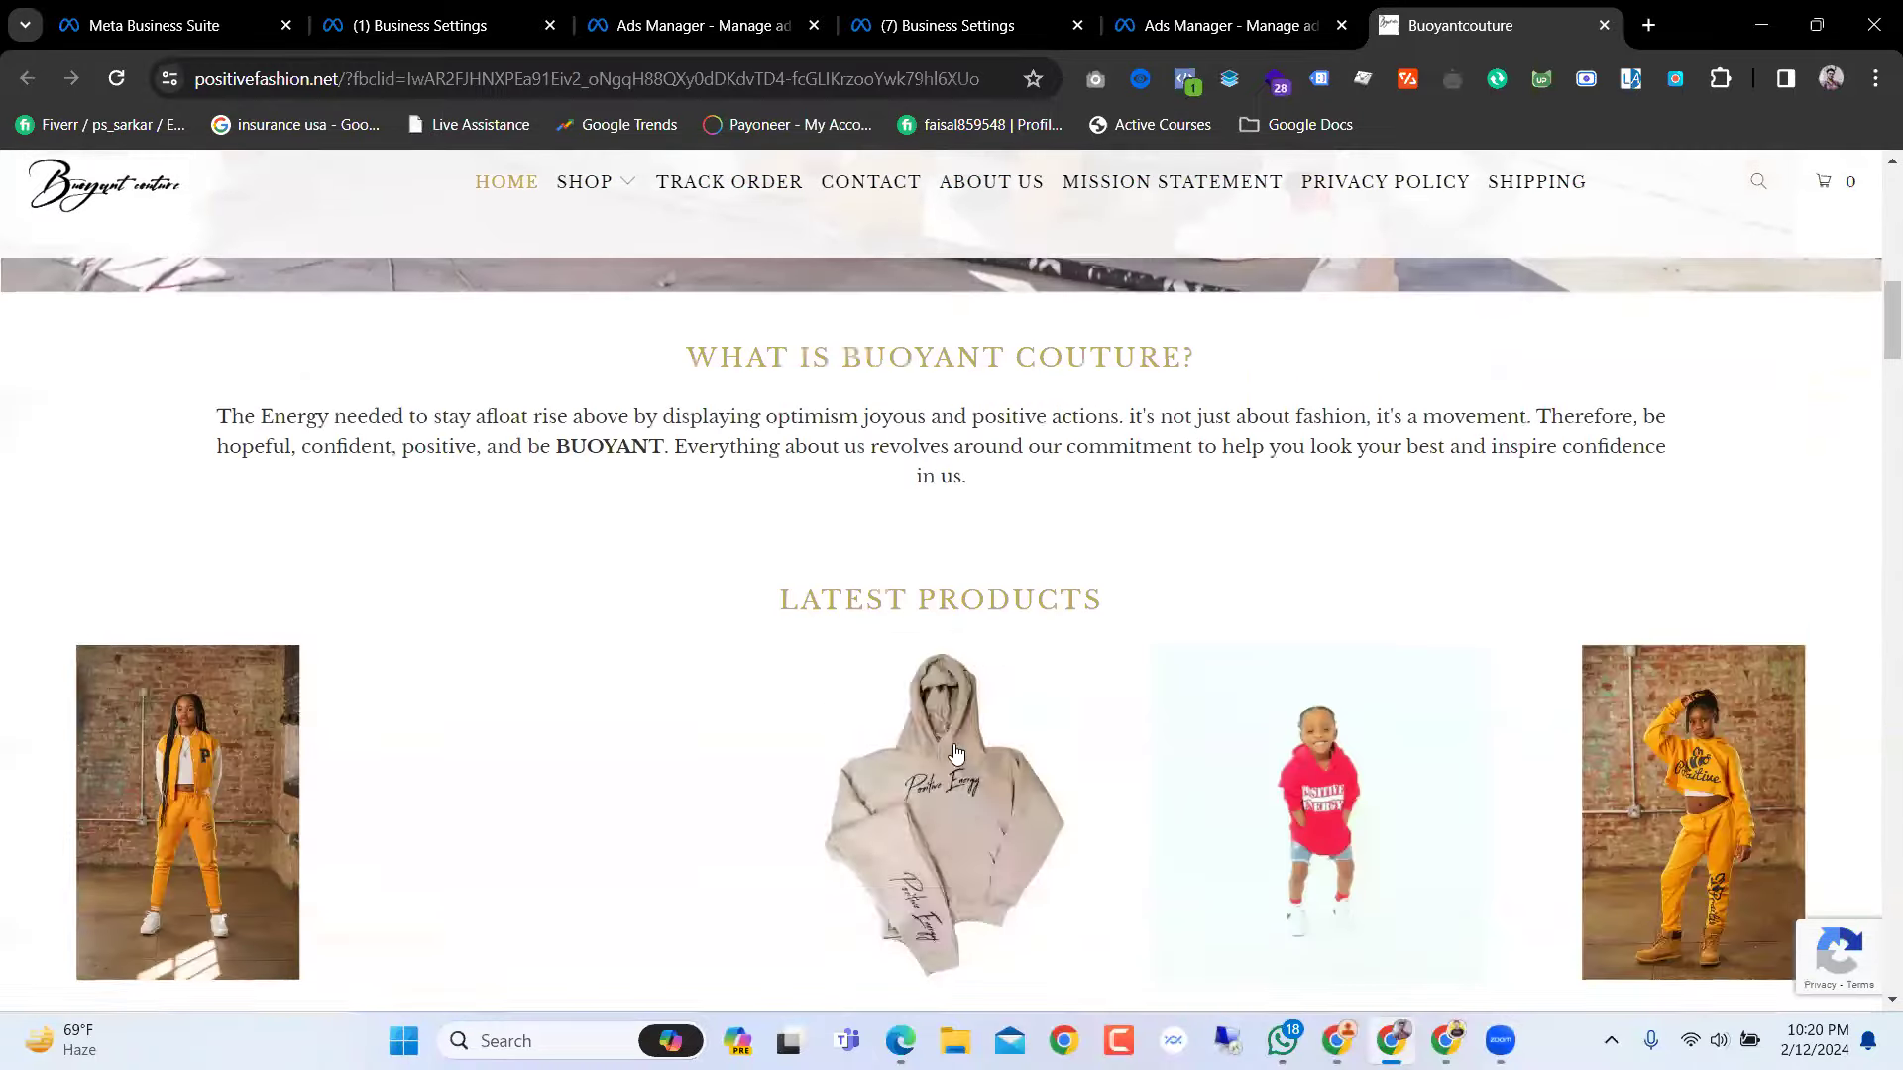
scroll(953, 743, "down", 13)
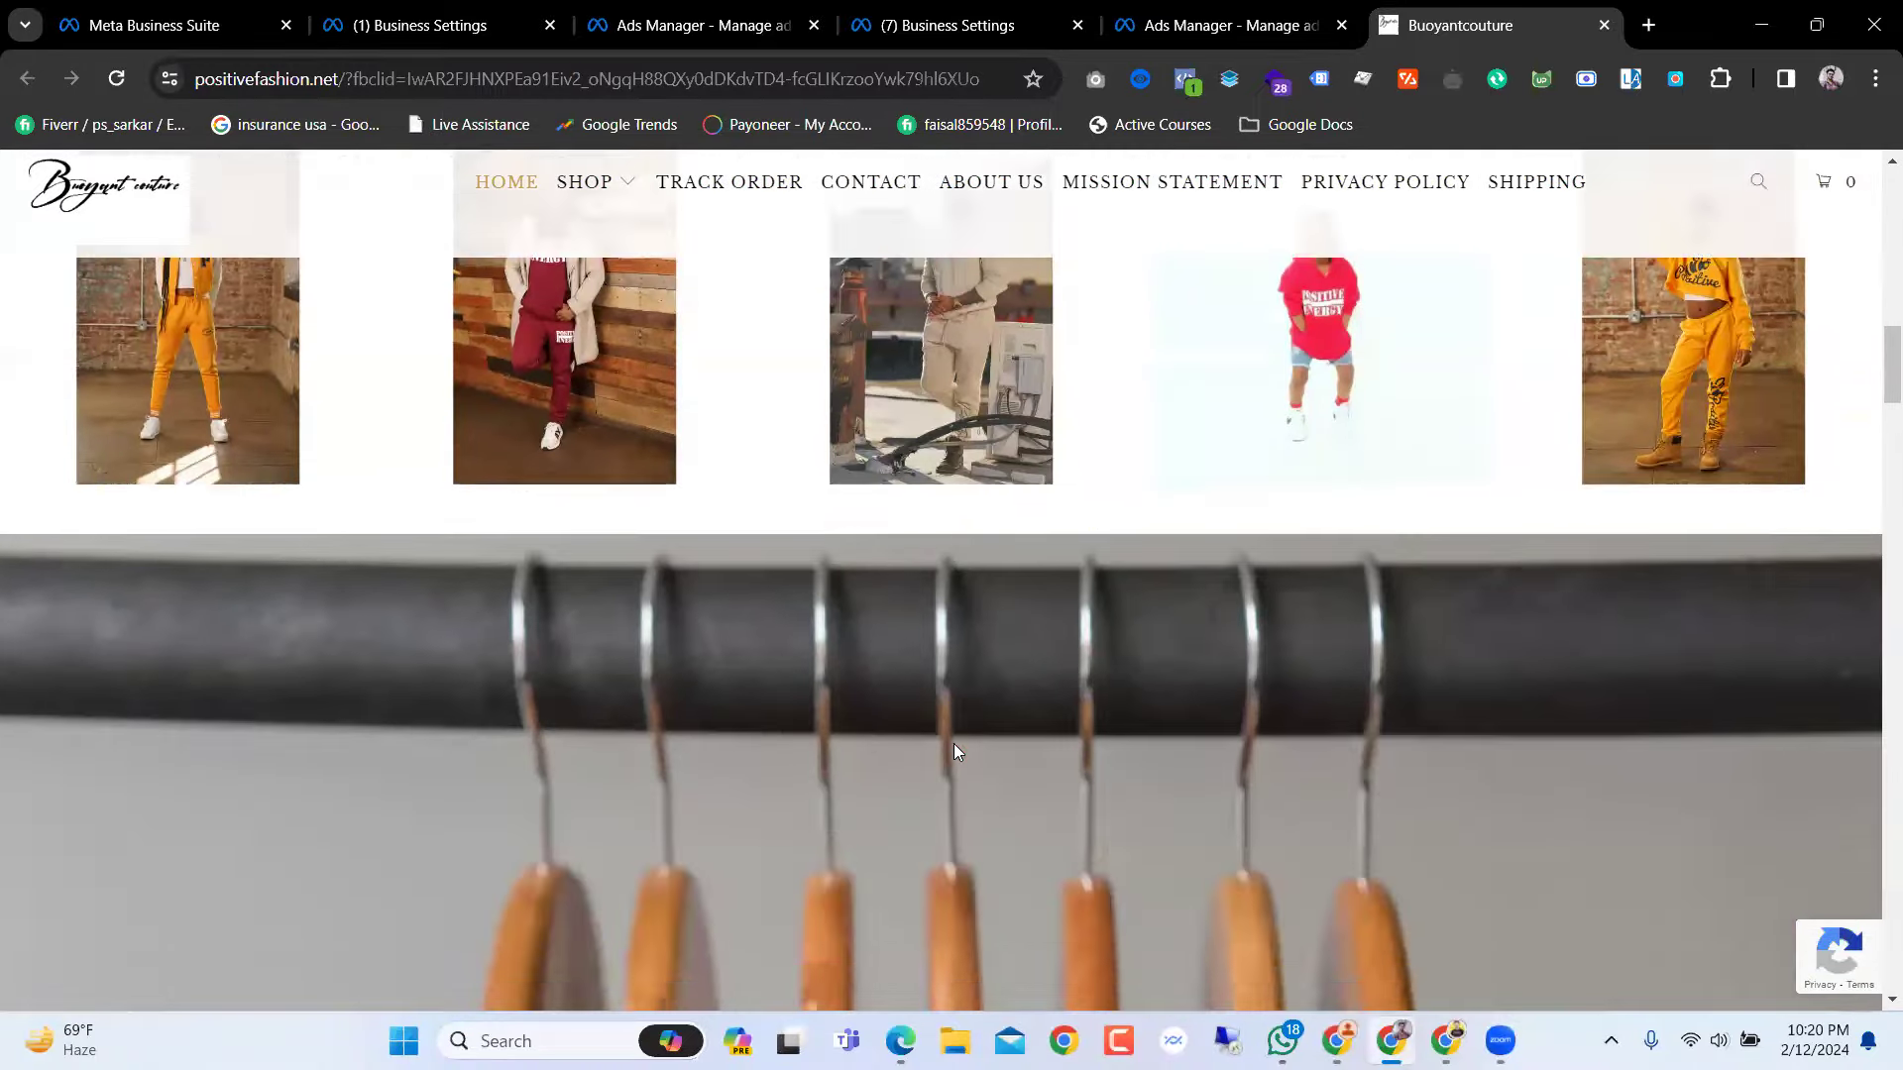
scroll(953, 750, "up", 18)
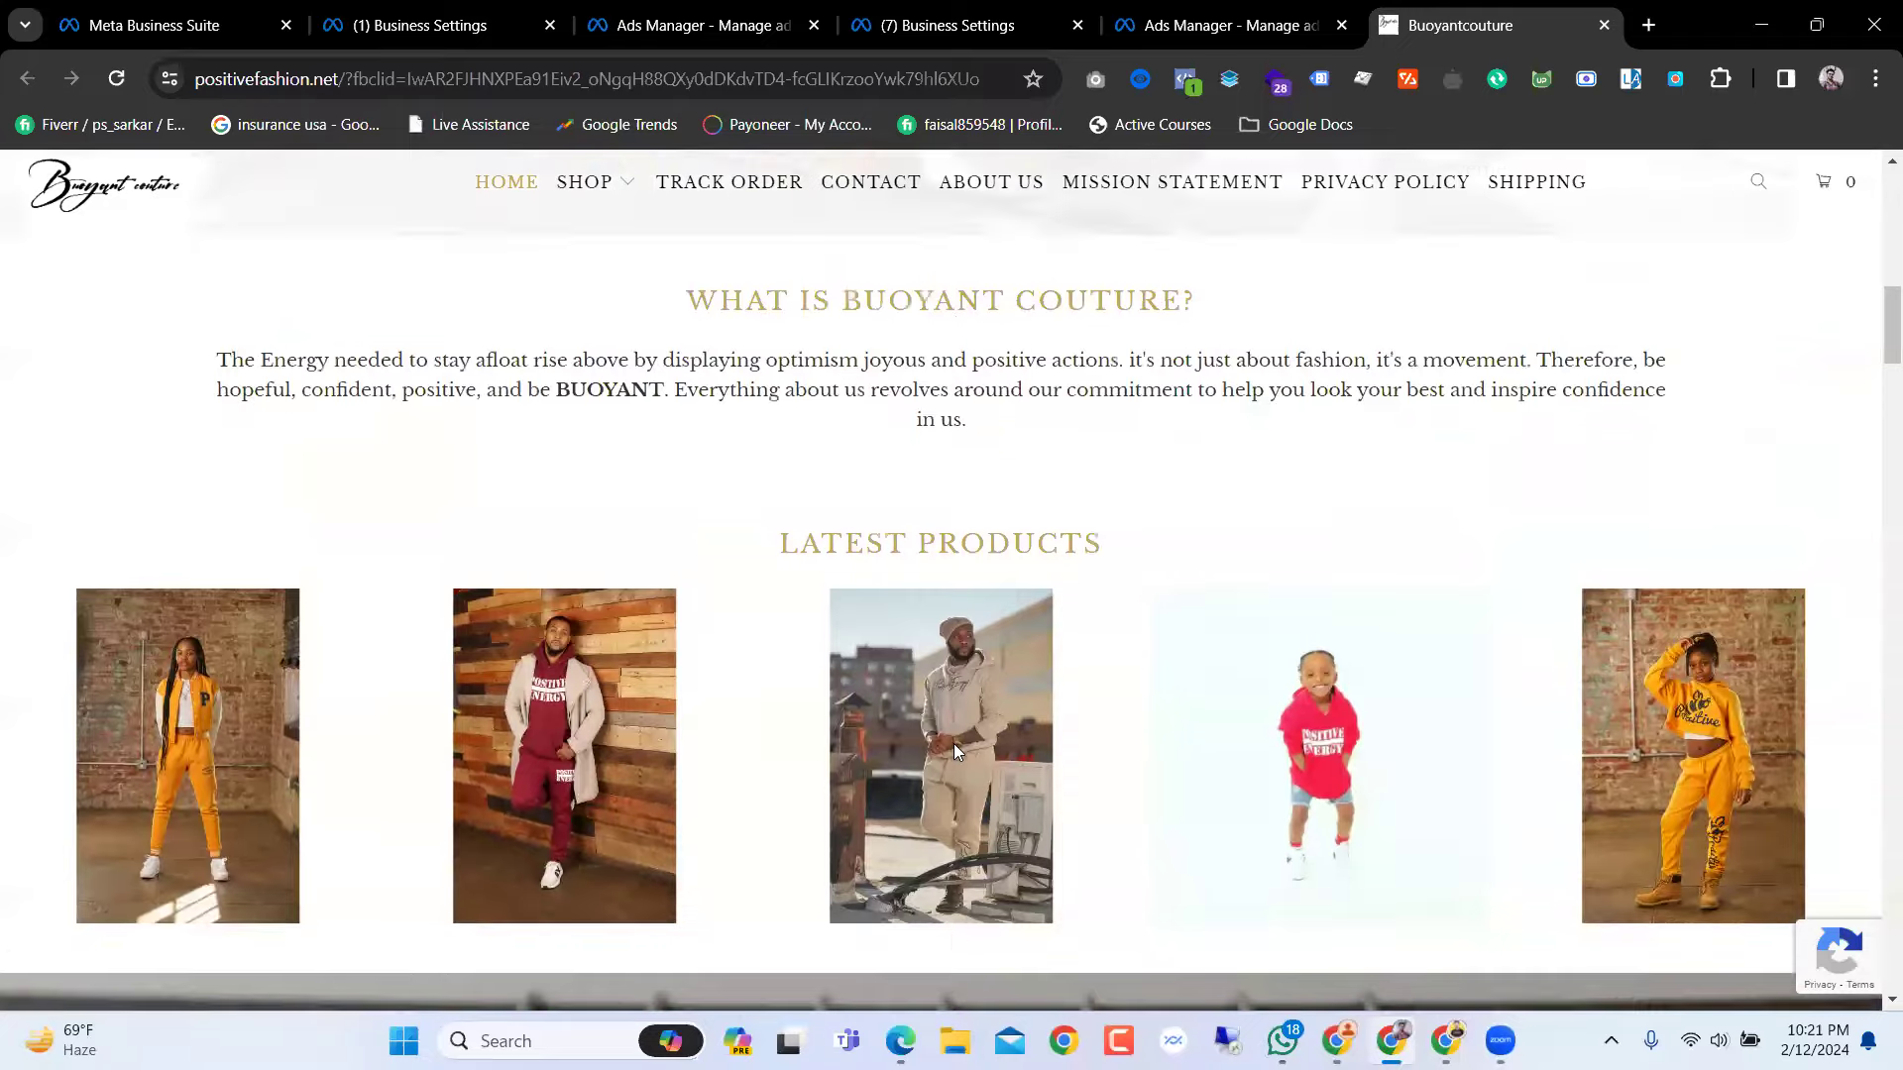
scroll(1149, 644, "up", 1)
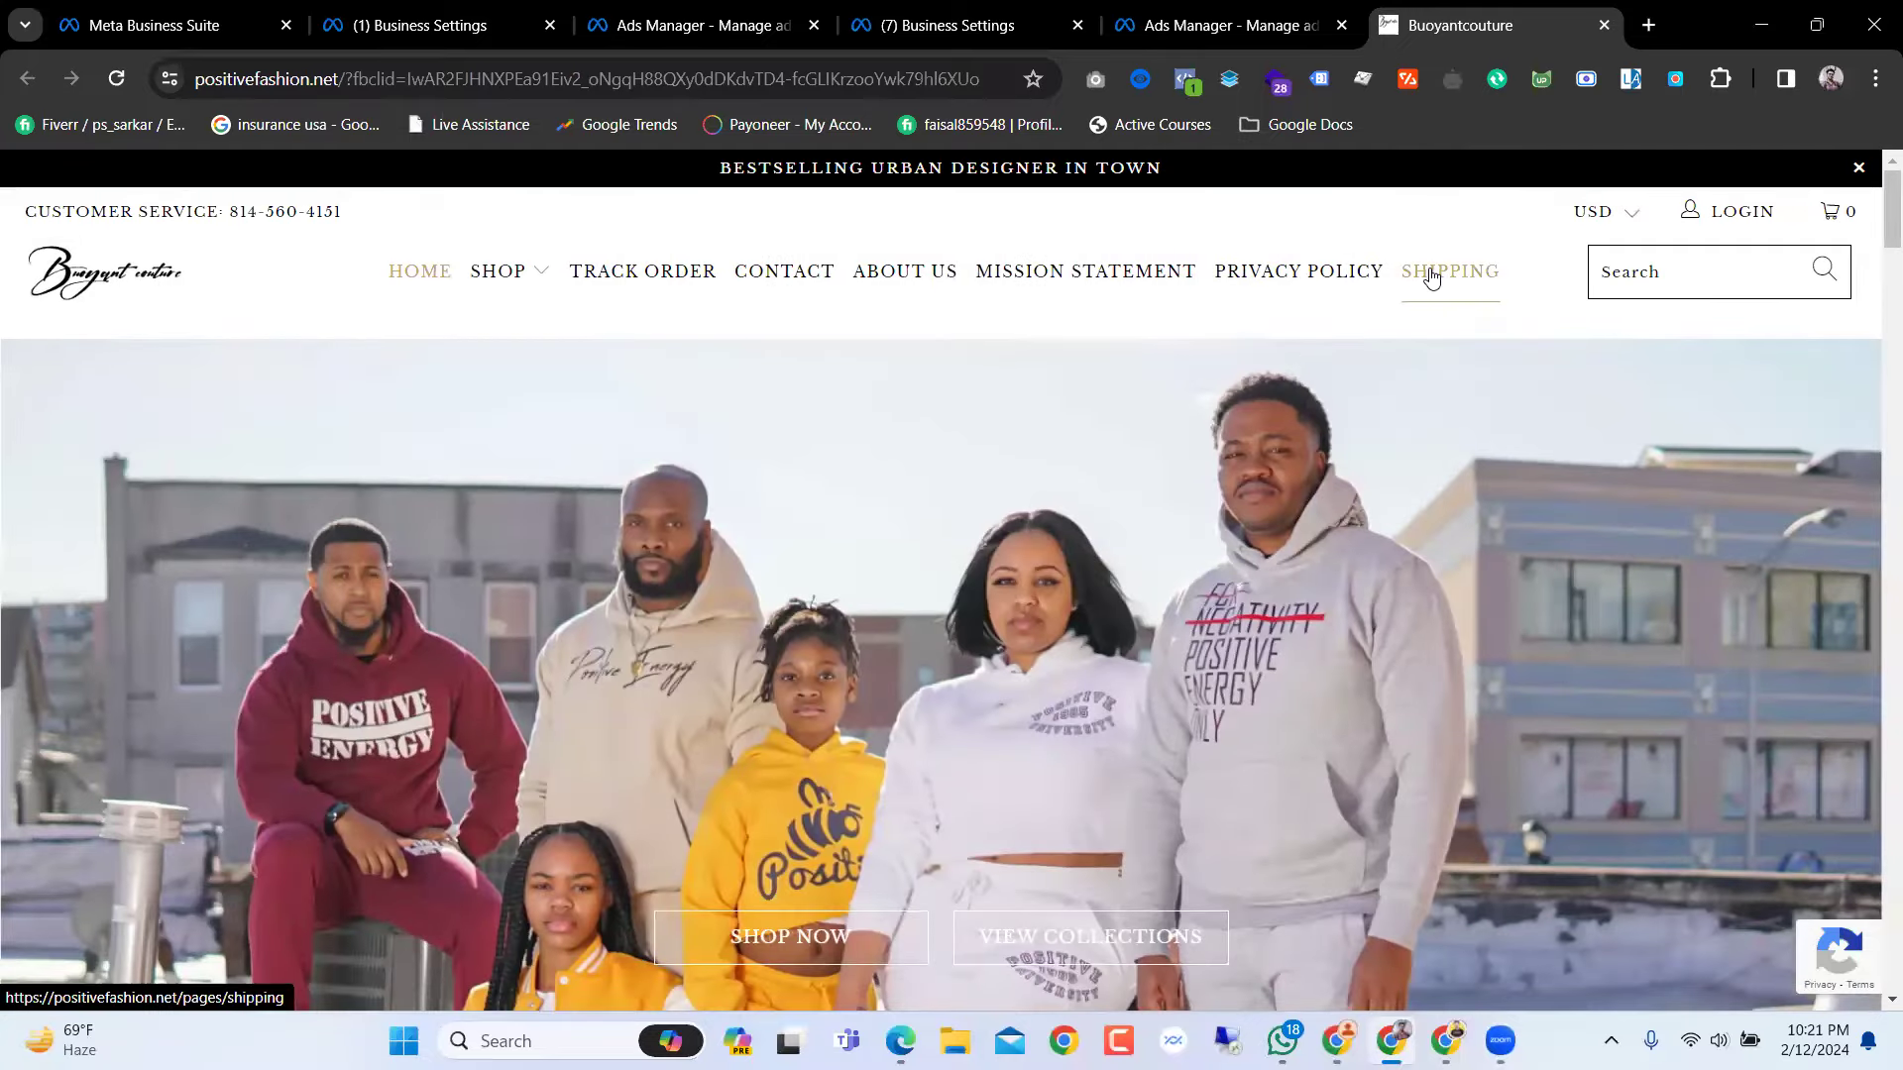
mouse_move(498, 277)
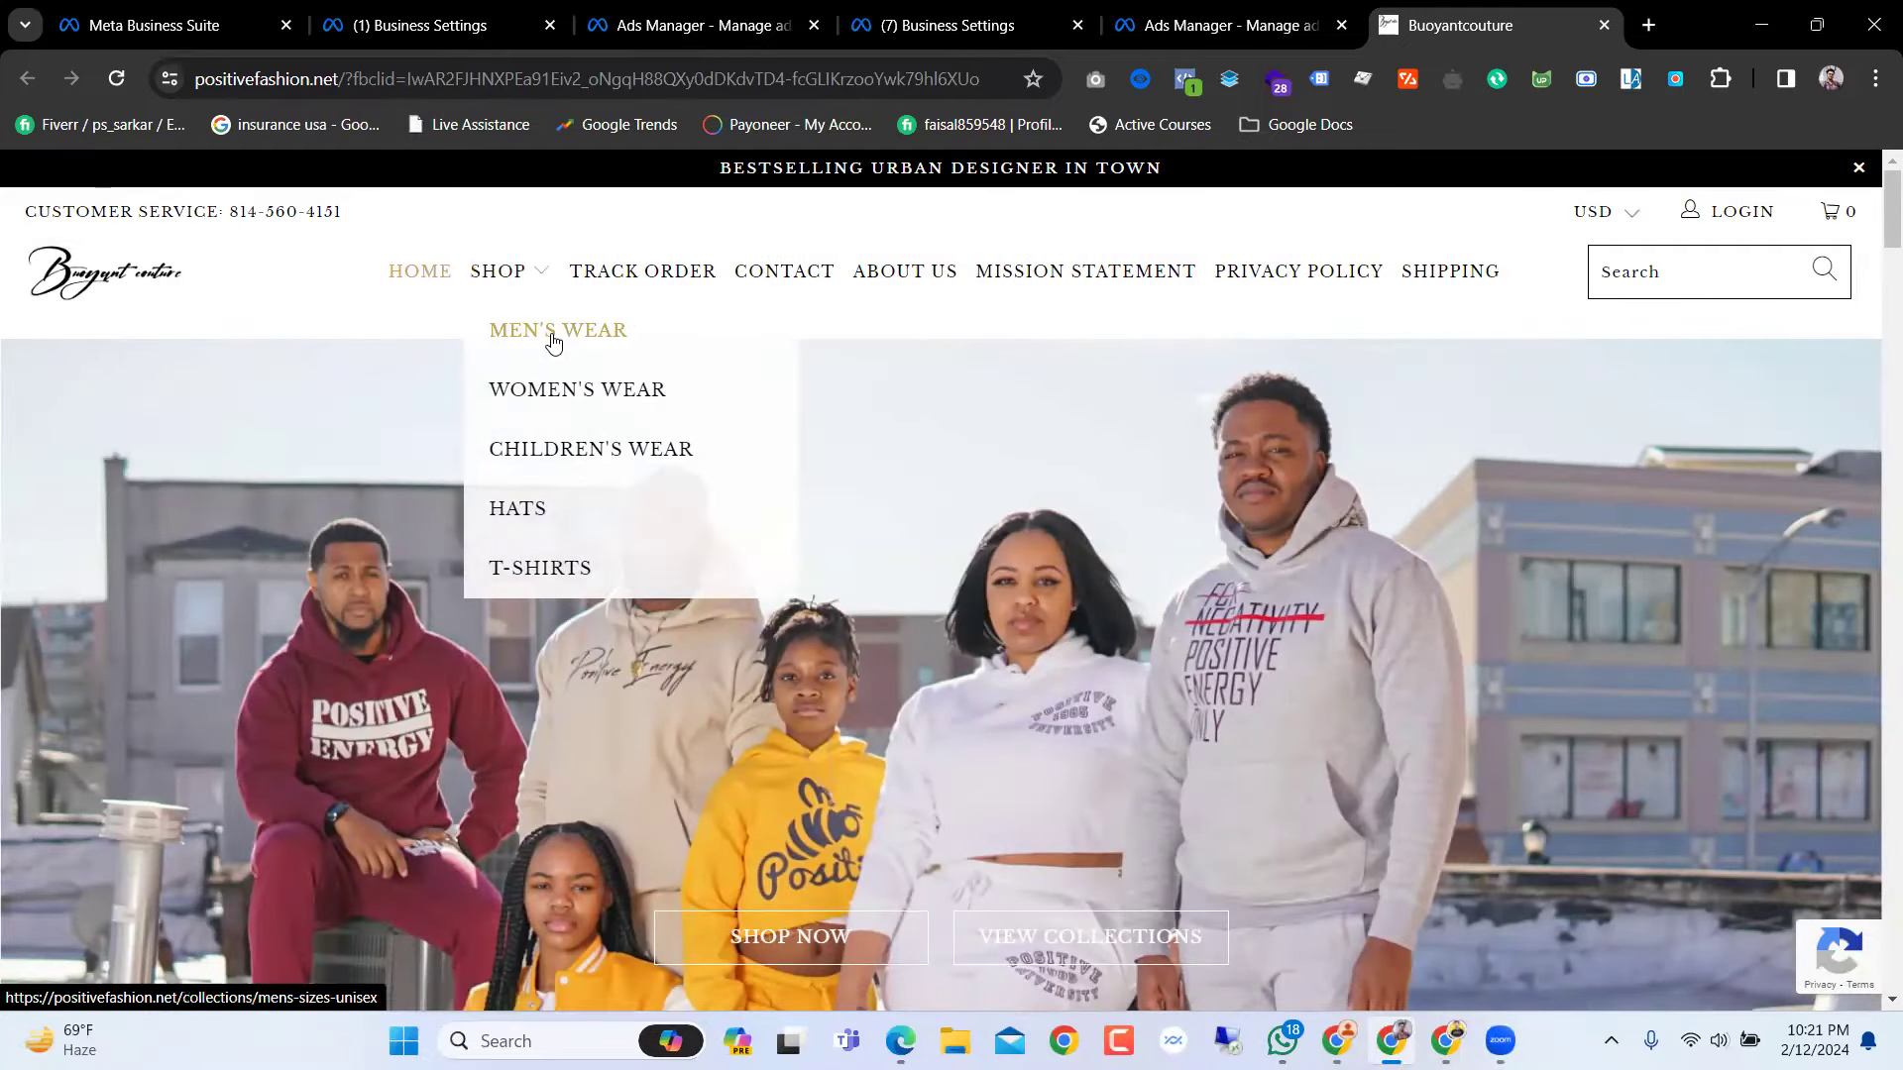
left_click(540, 567)
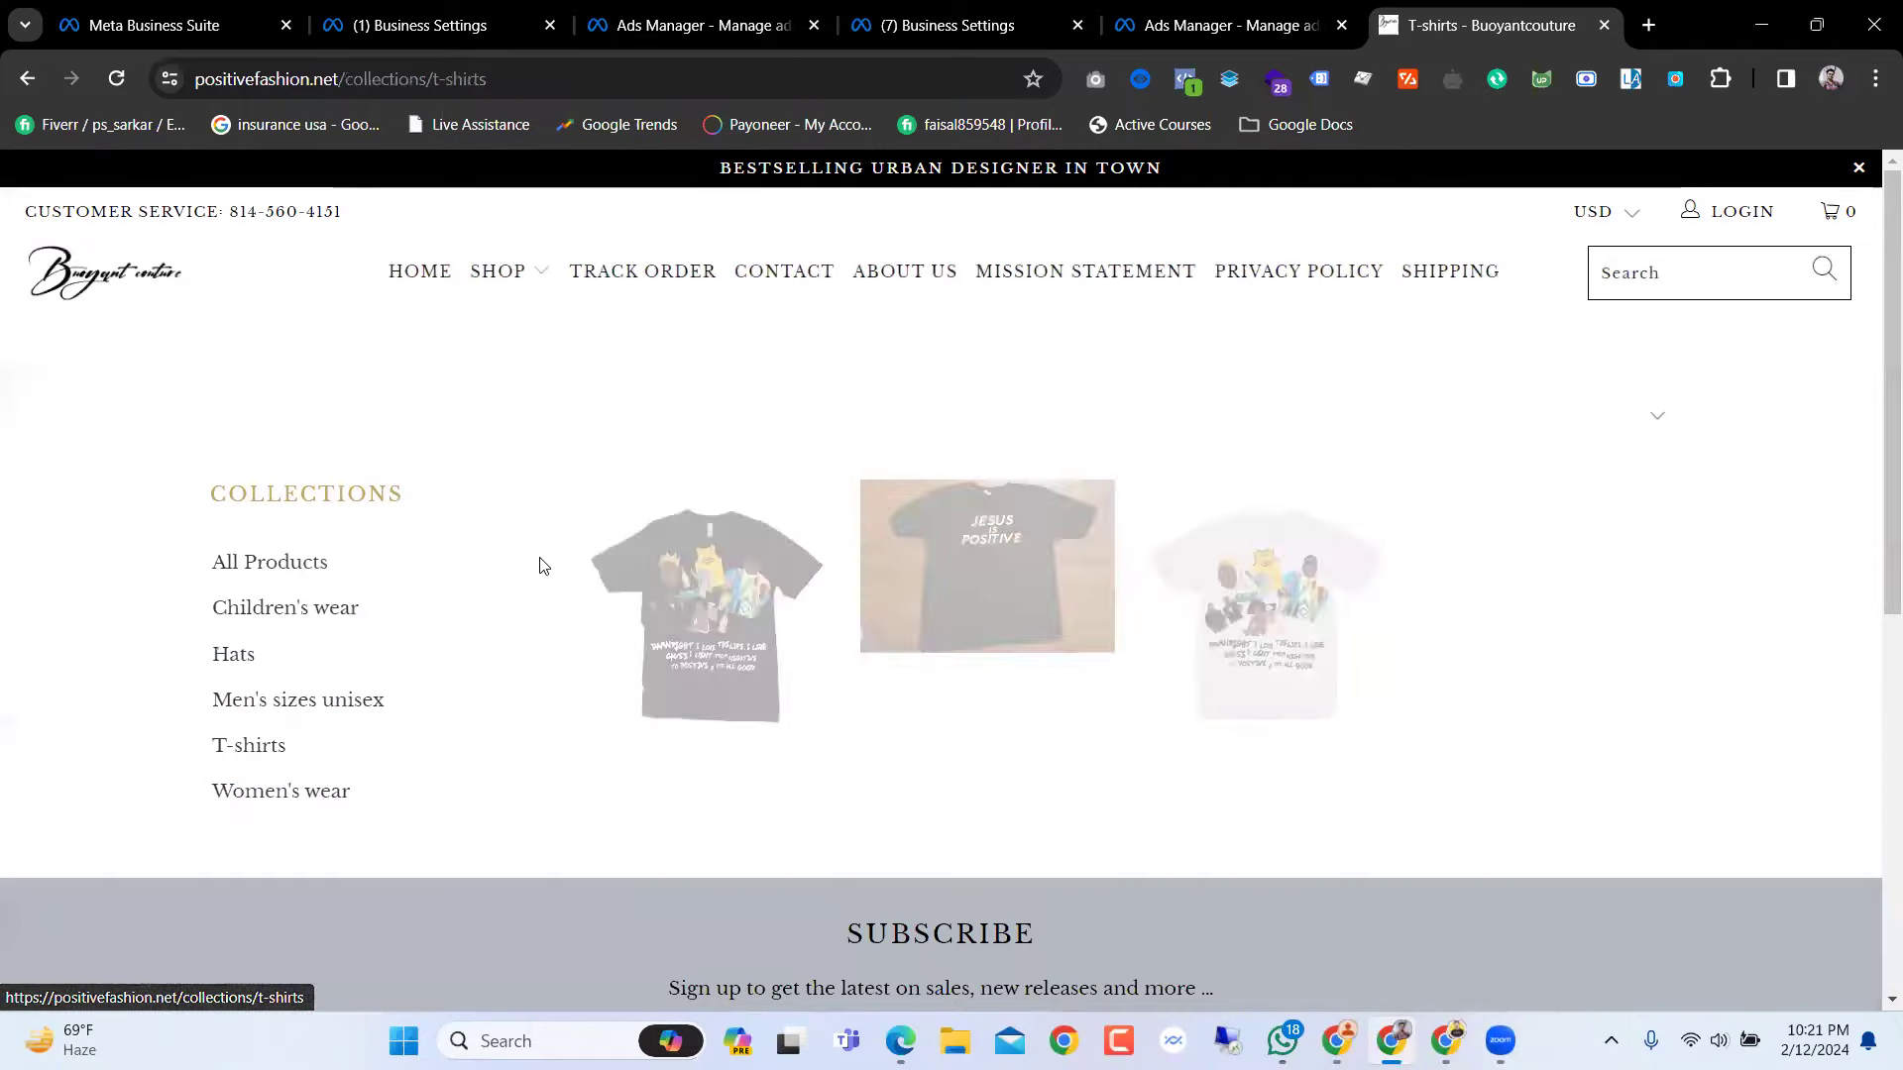
scroll(811, 570, "down", 5)
scroll(811, 570, "up", 5)
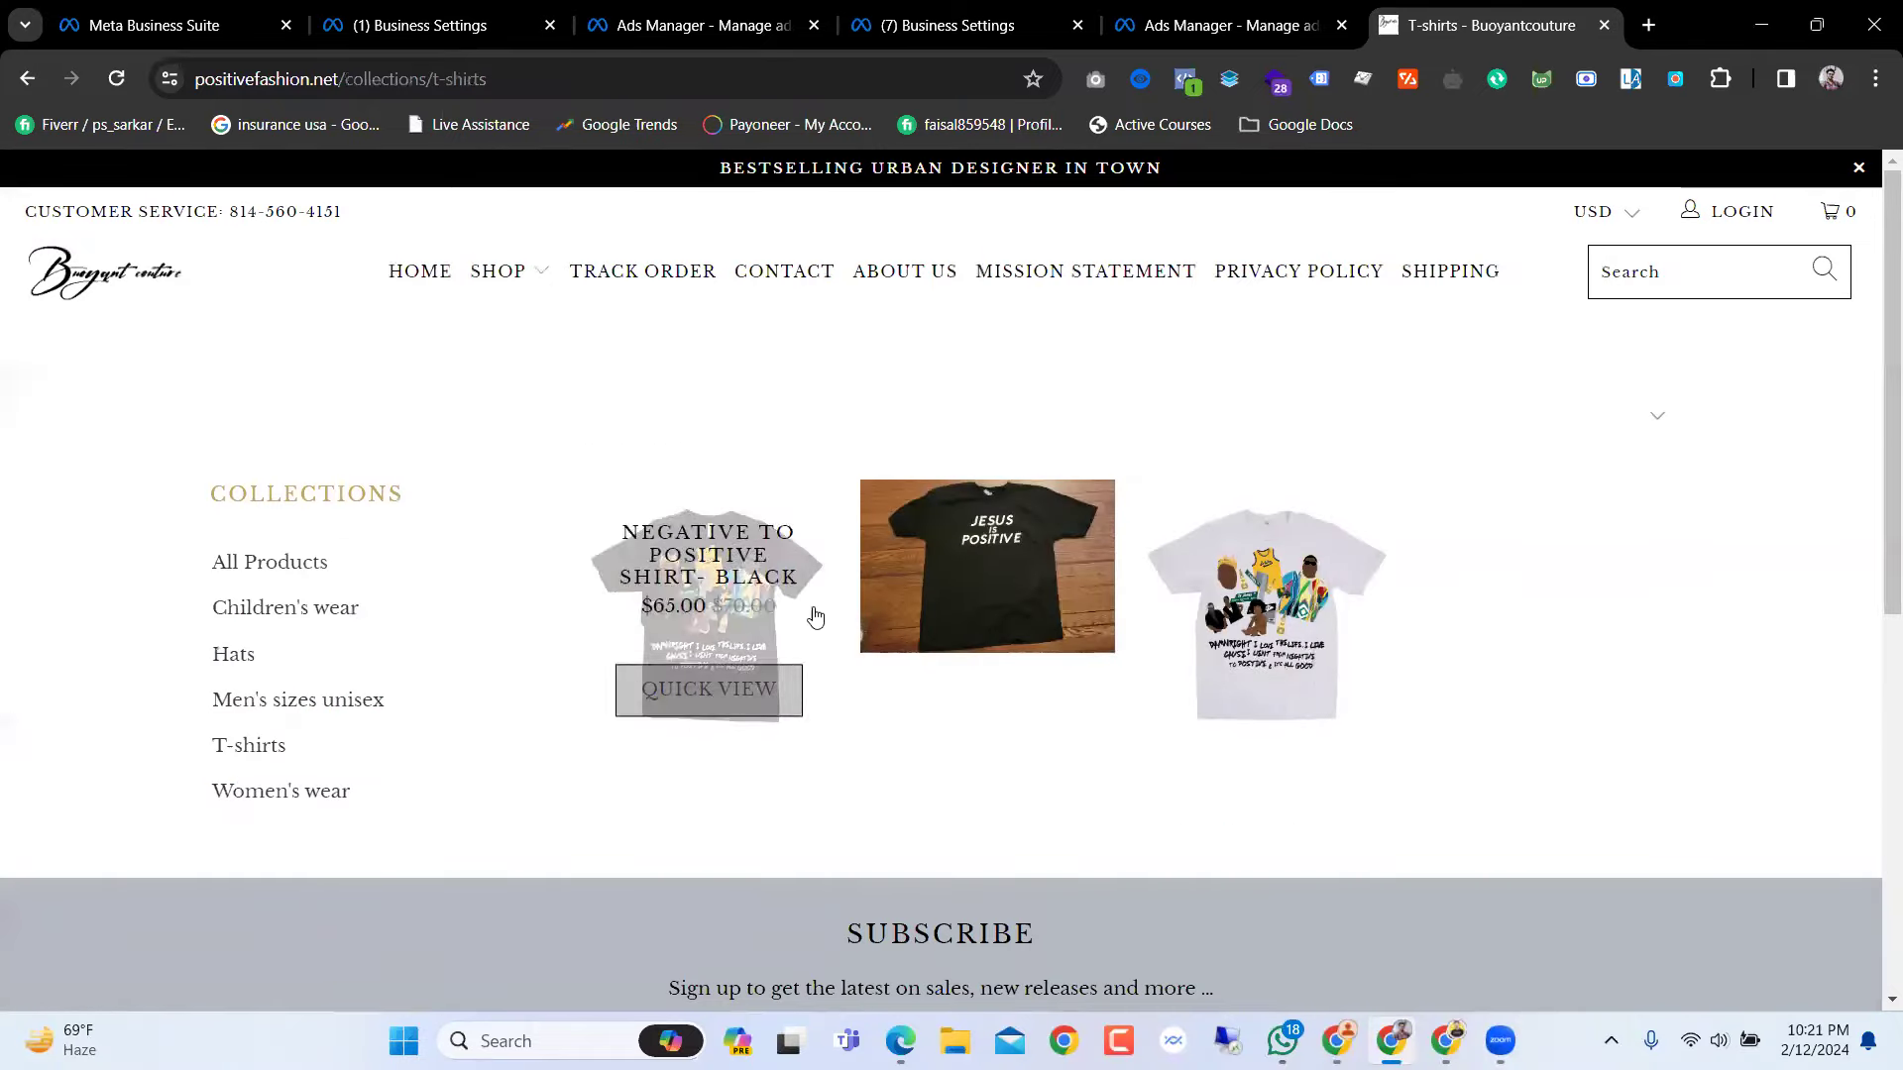
Step: Open the Negative to Positive Shirt-Black product and look over its picture, price and description
left_click(728, 614)
scroll(728, 611, "down", 5)
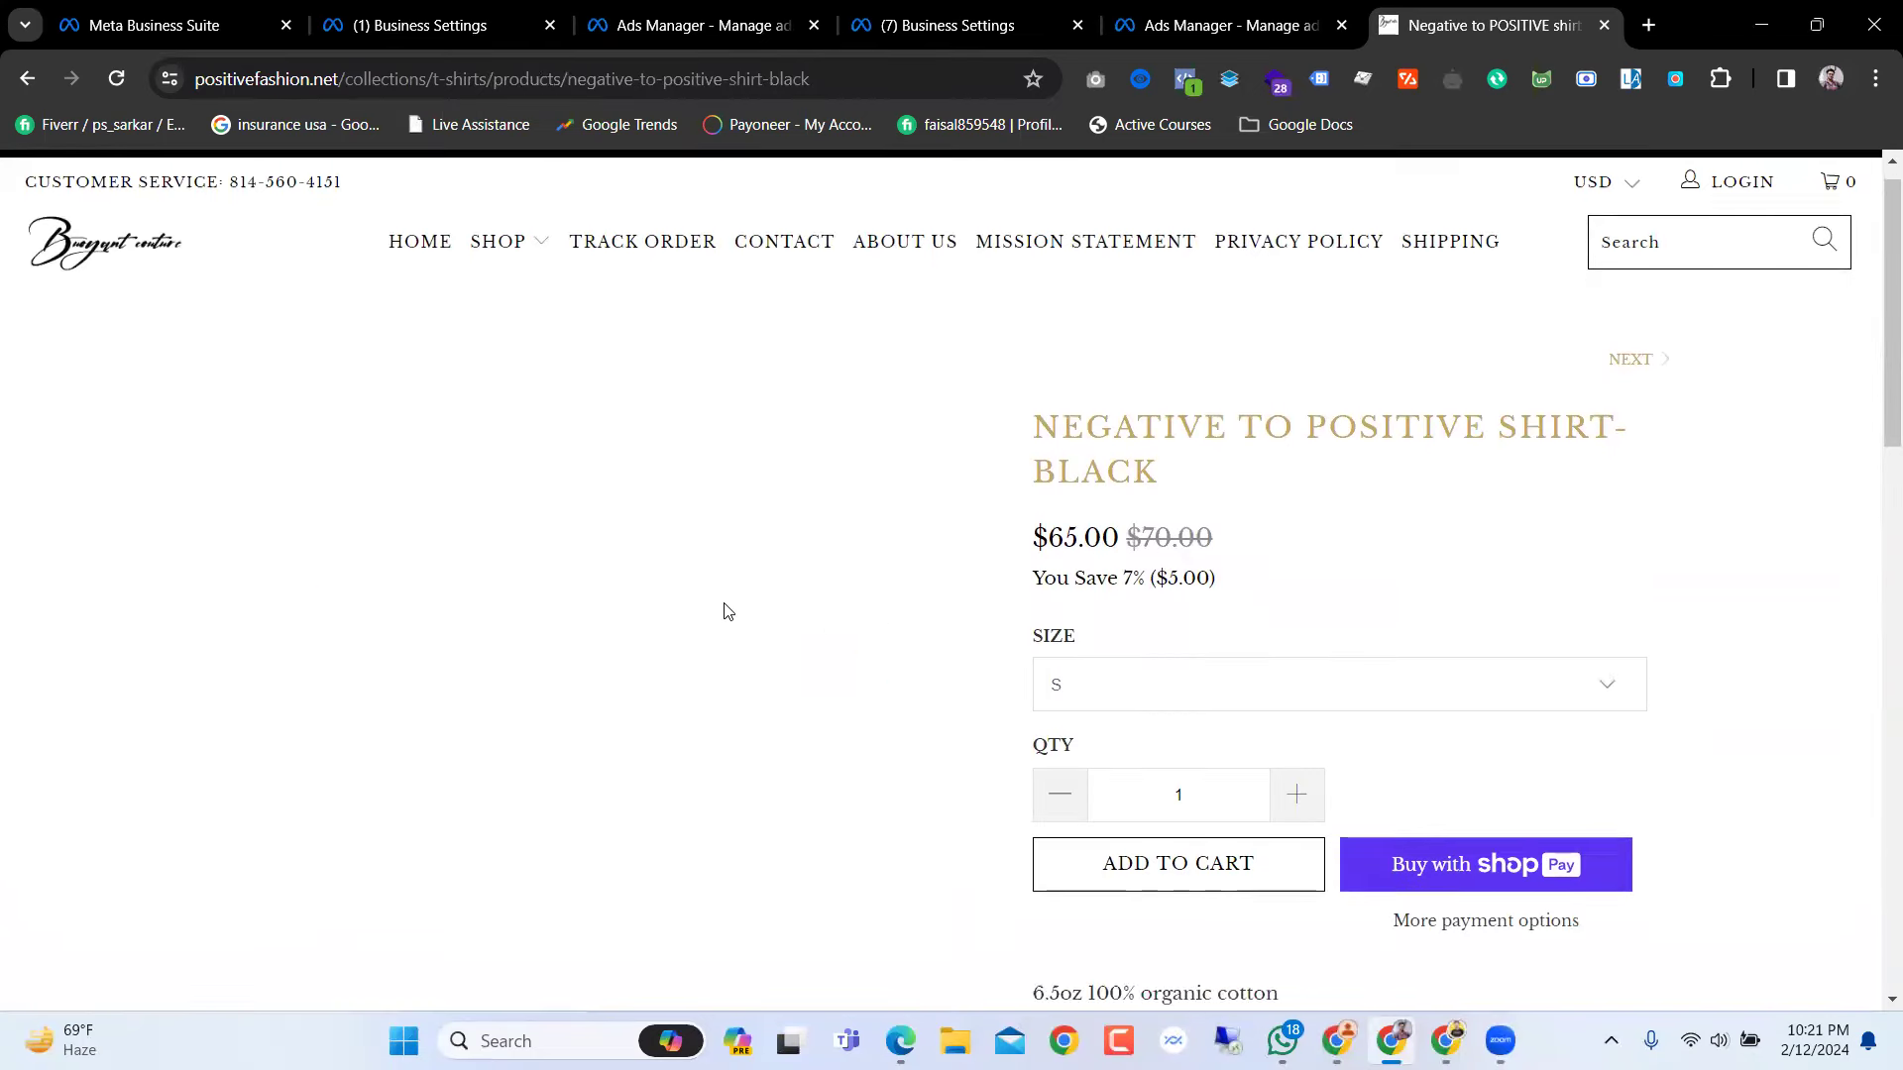
scroll(725, 607, "up", 5)
scroll(723, 602, "down", 2)
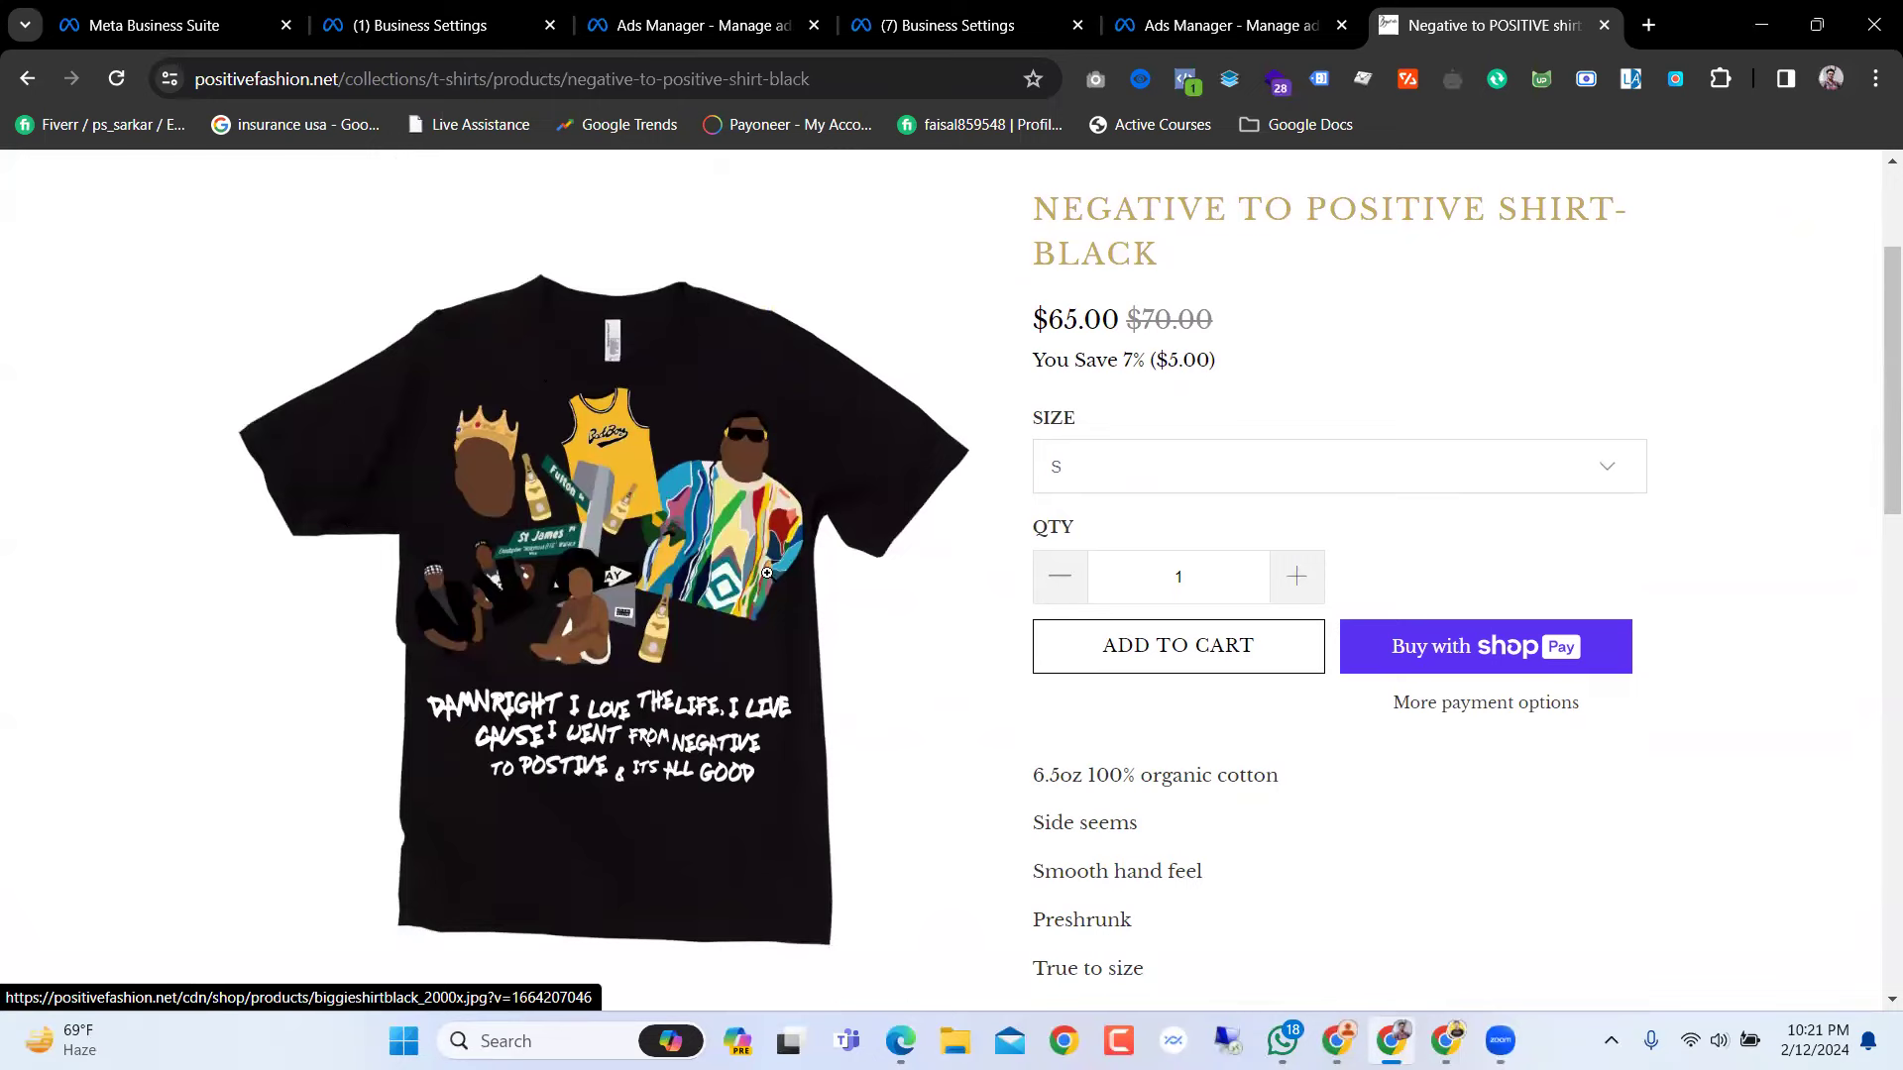
scroll(940, 543, "up", 2)
scroll(950, 547, "down", 3)
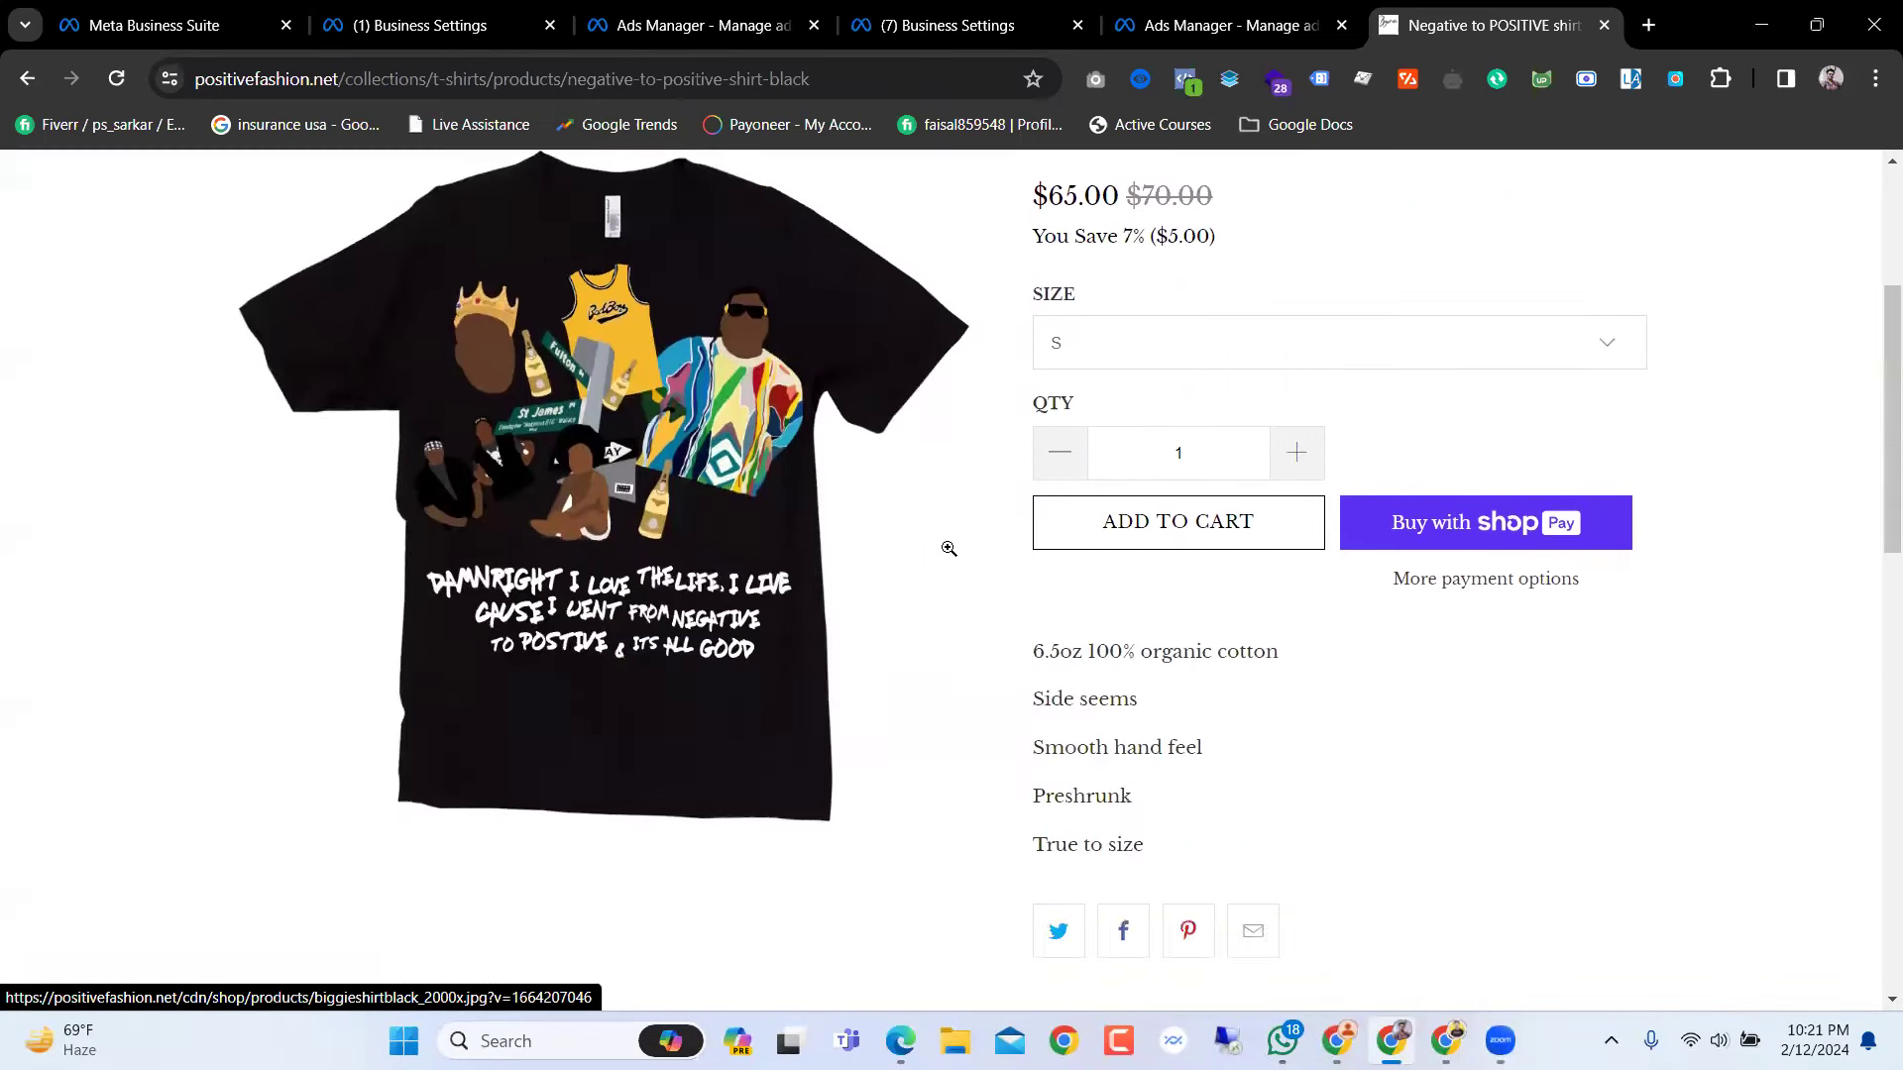
scroll(948, 550, "up", 1)
scroll(951, 547, "up", 1)
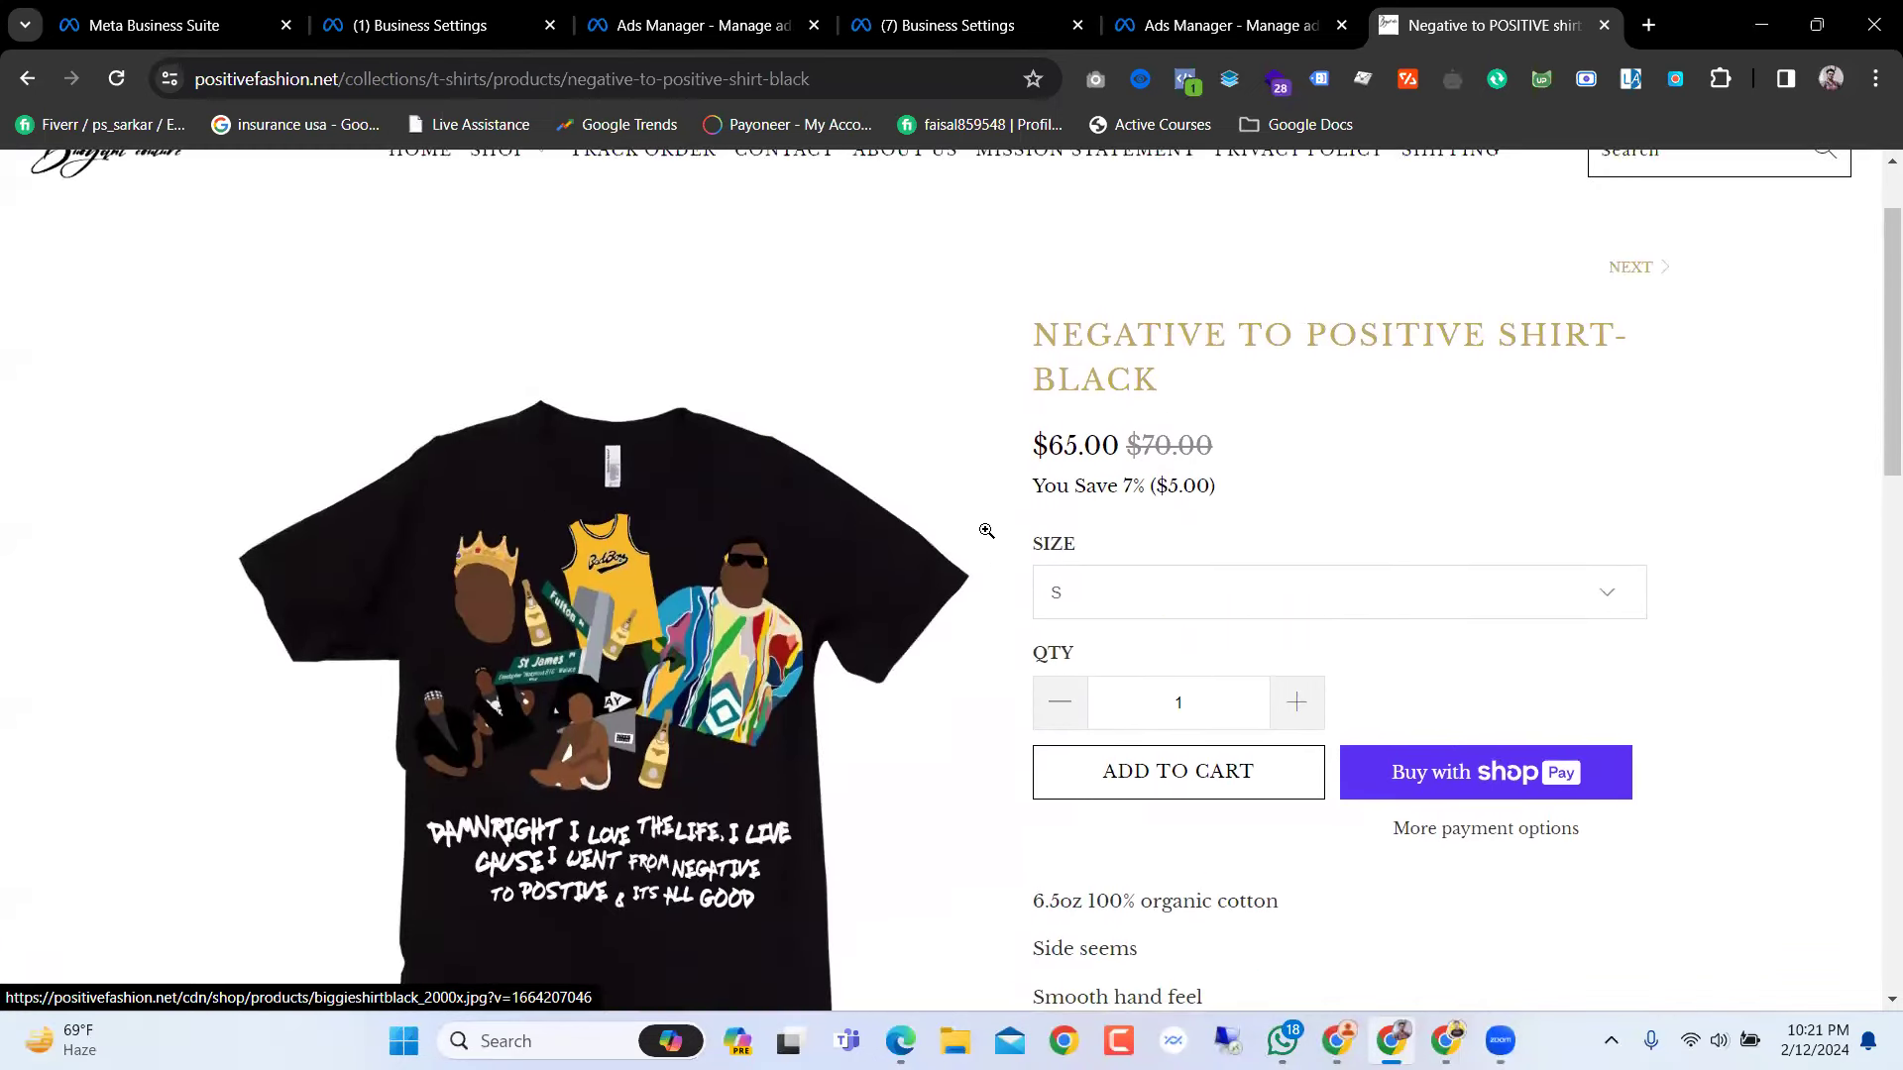
scroll(981, 535, "down", 2)
scroll(986, 530, "up", 1)
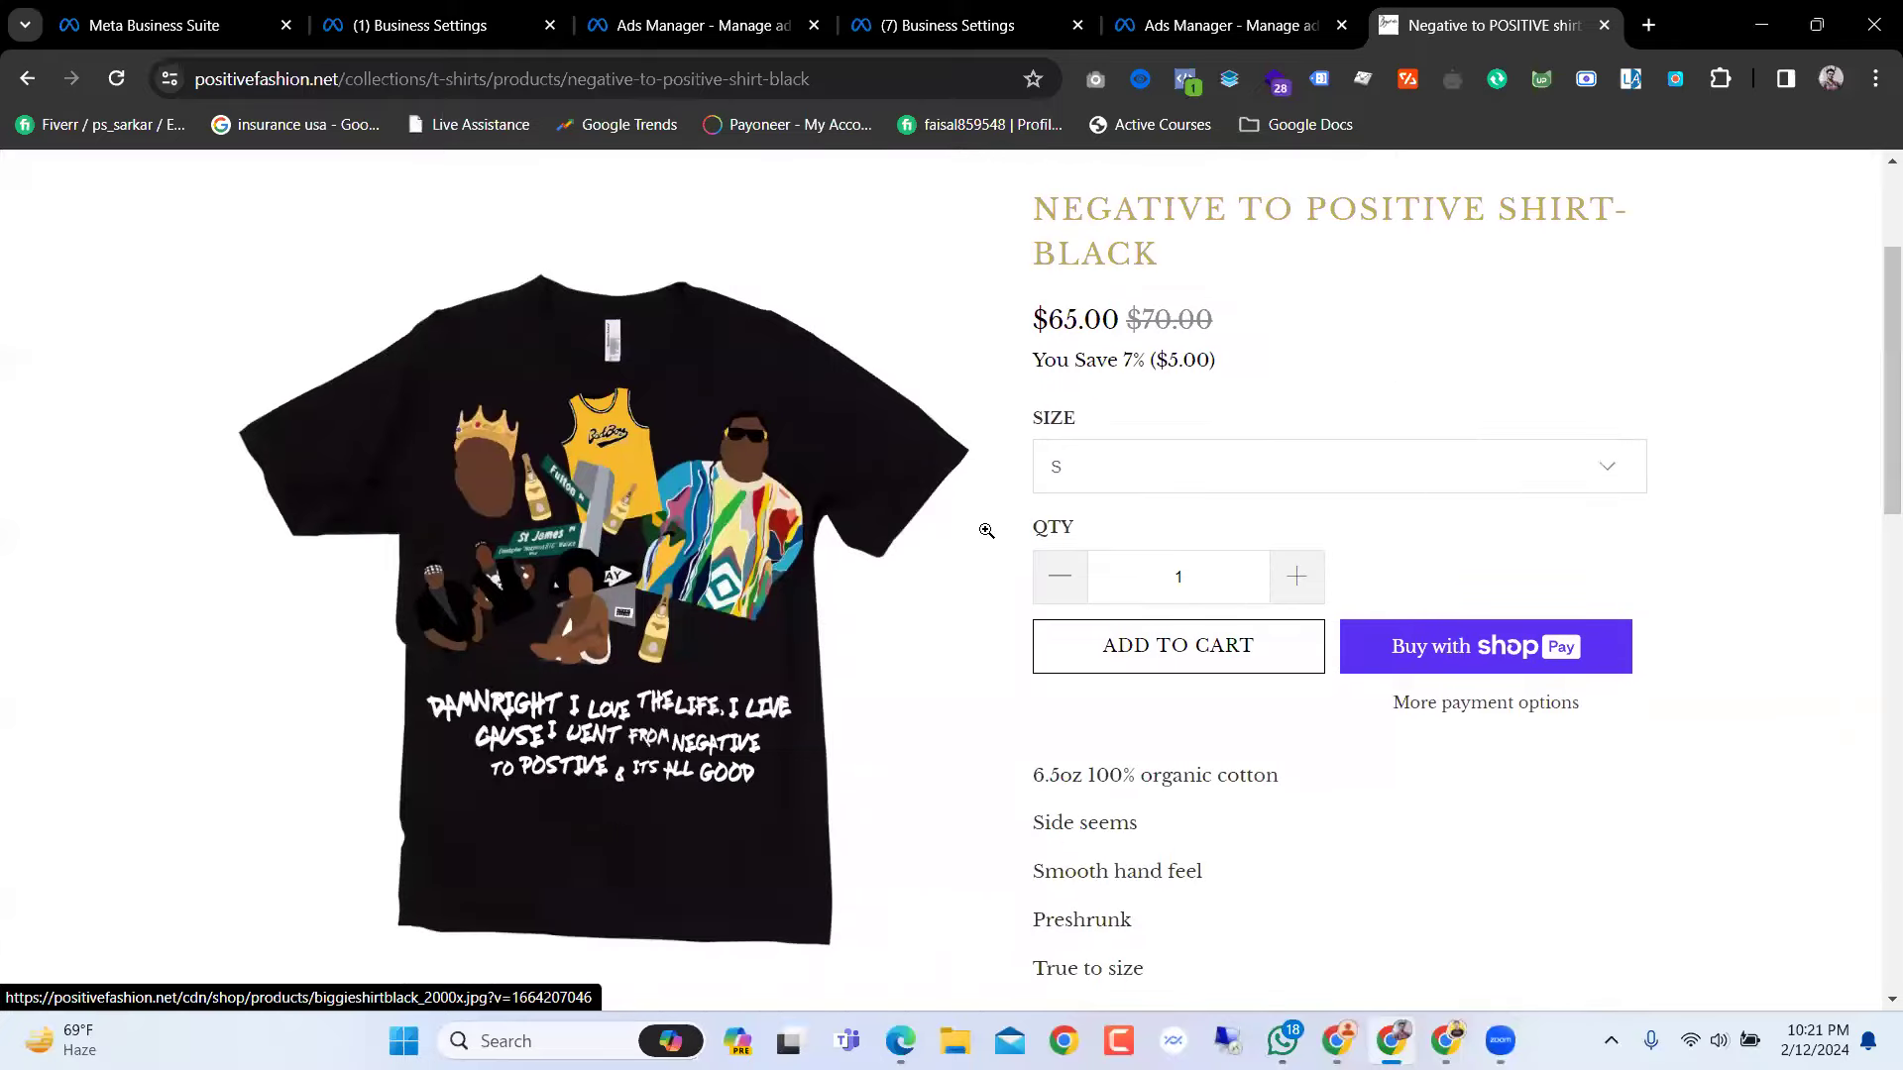
Step: Open the black shirt's picture in its own tab and save it to Downloads as biggieshirtblack_2000x
right_click(712, 524)
left_click(832, 87)
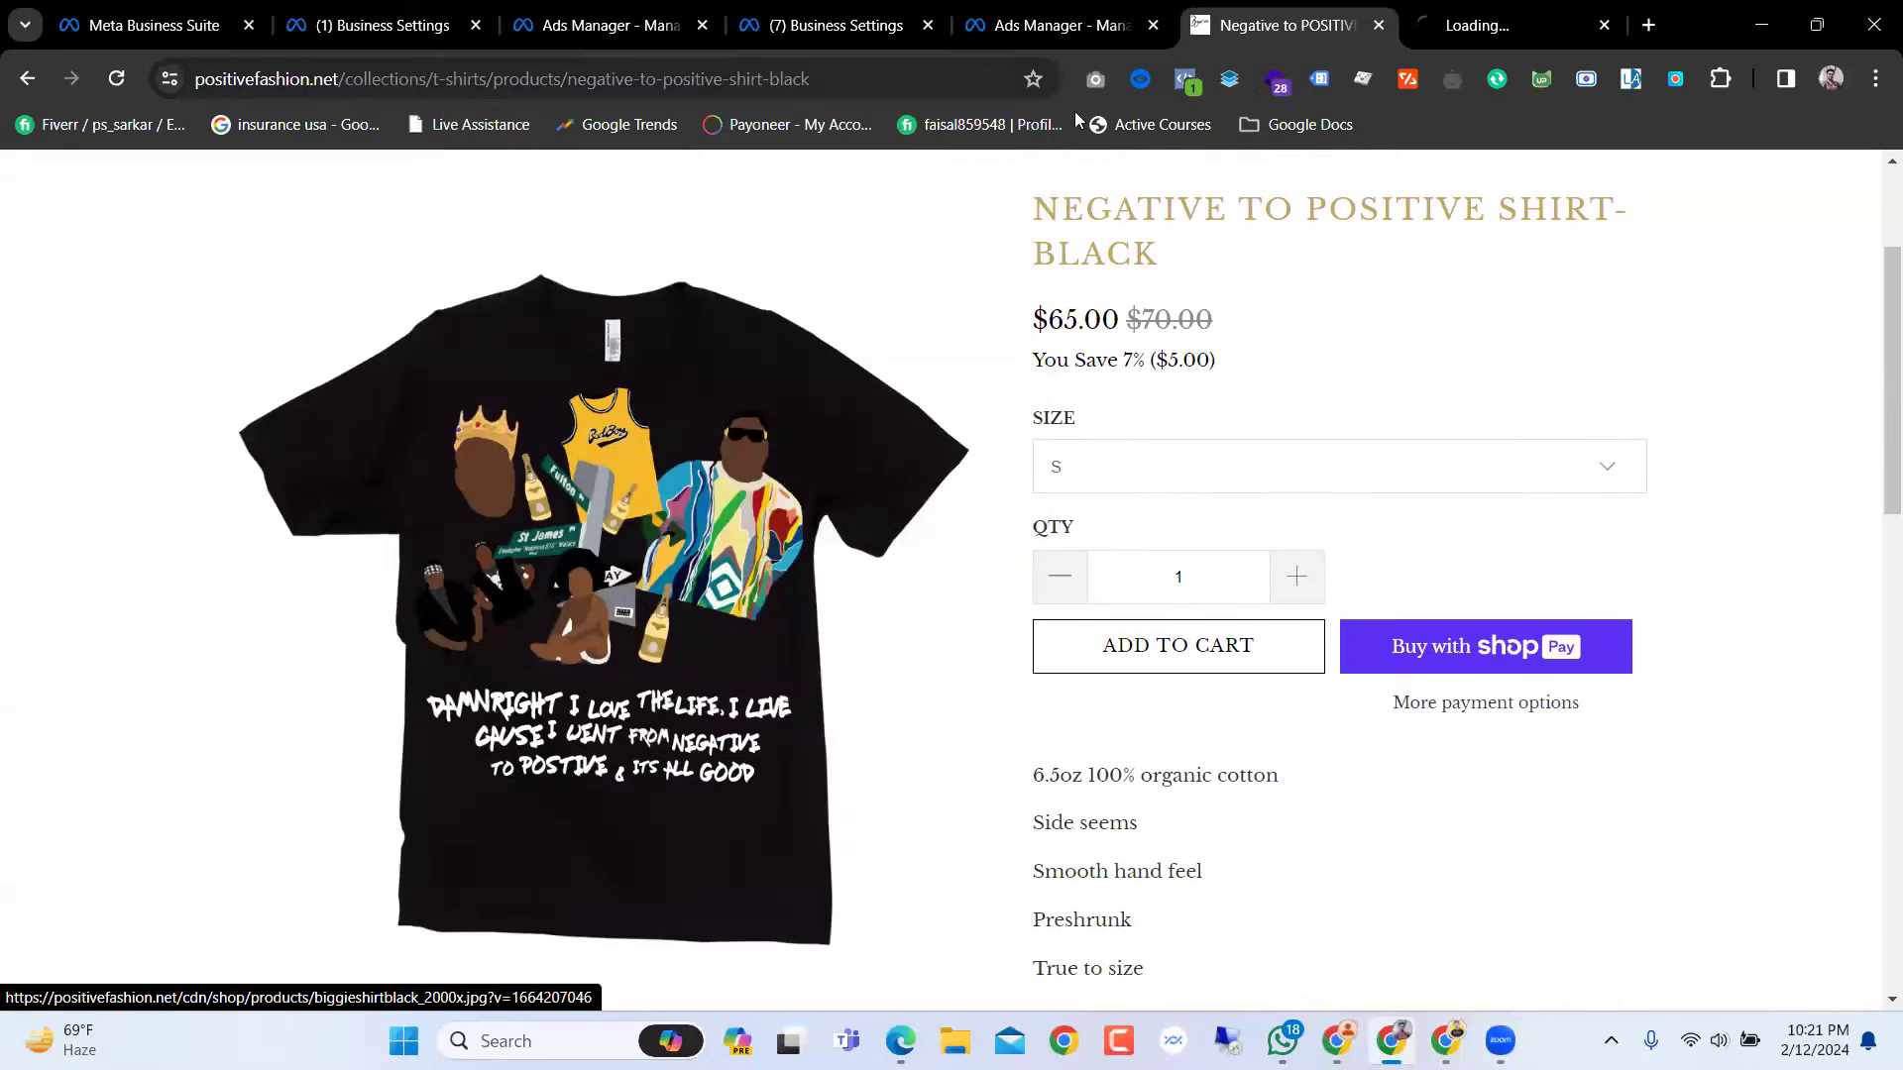
left_click(1554, 8)
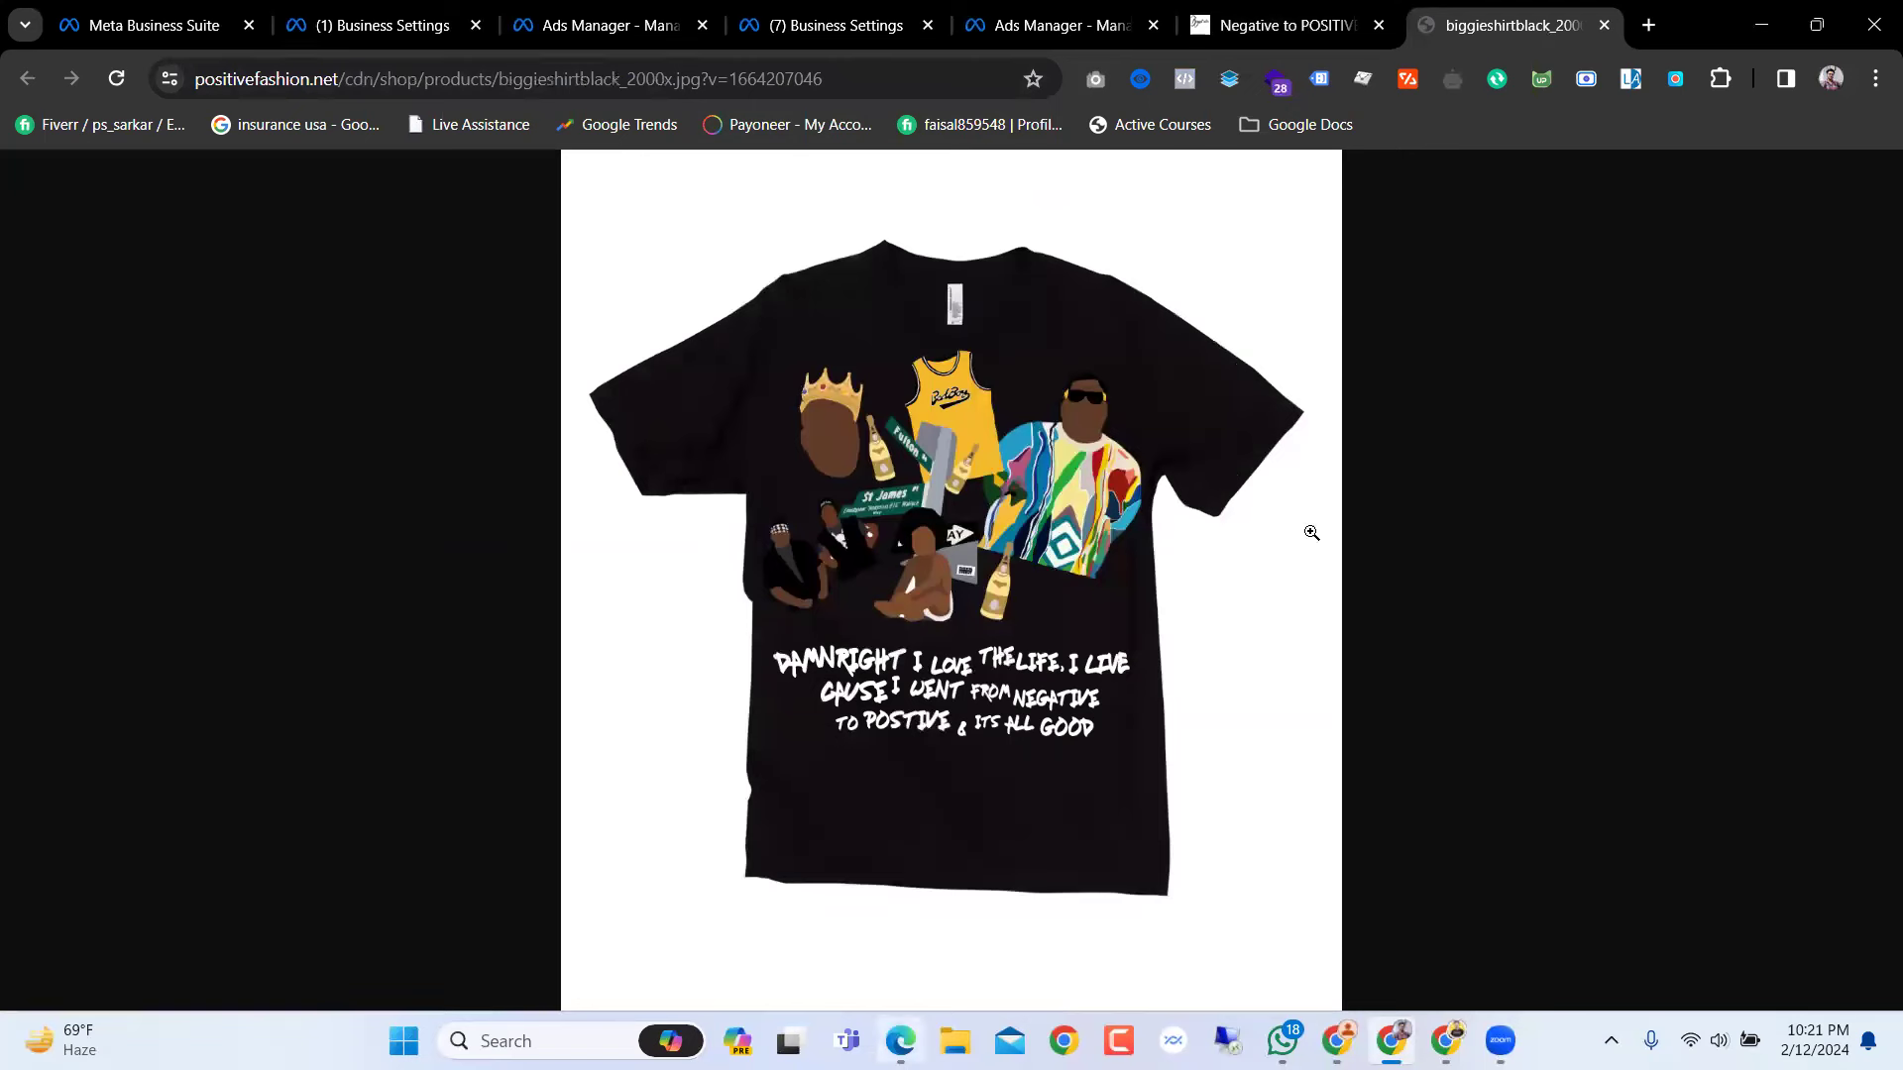
right_click(1277, 370)
left_click(1324, 441)
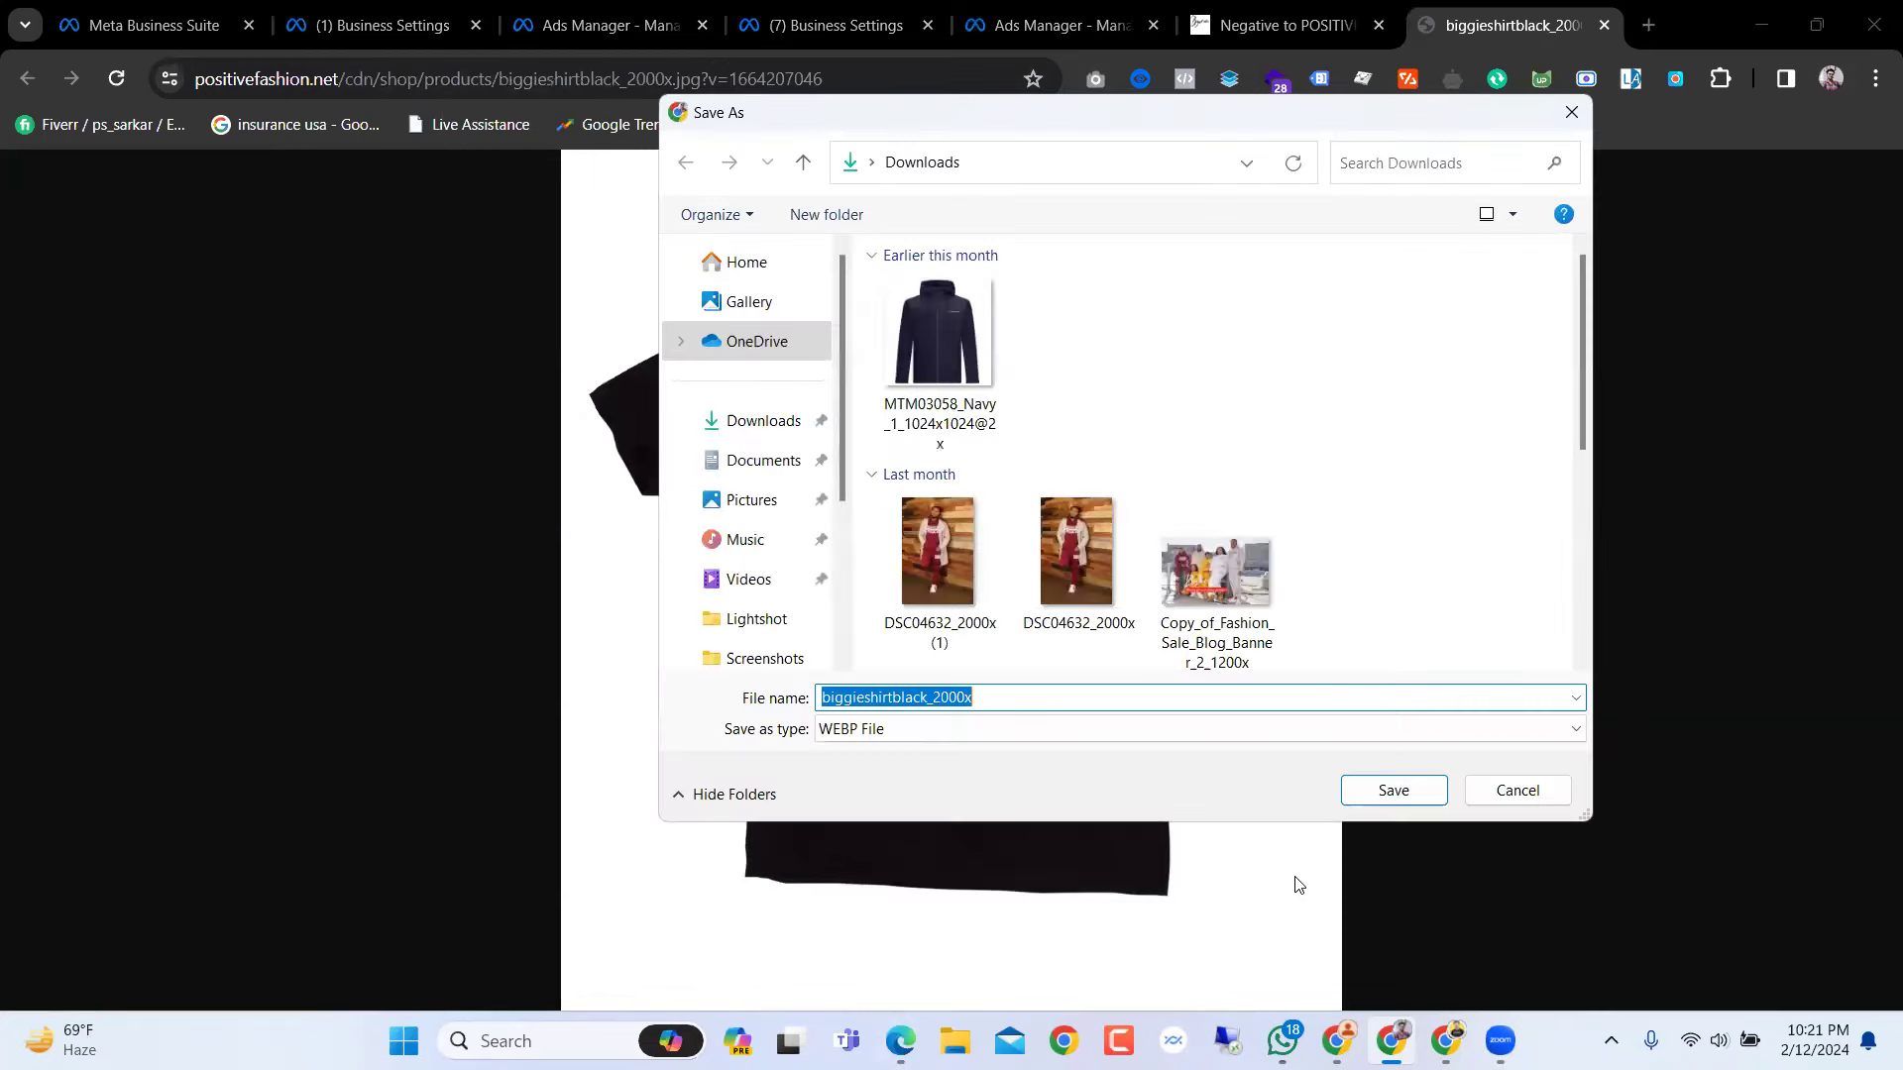
left_click(1371, 797)
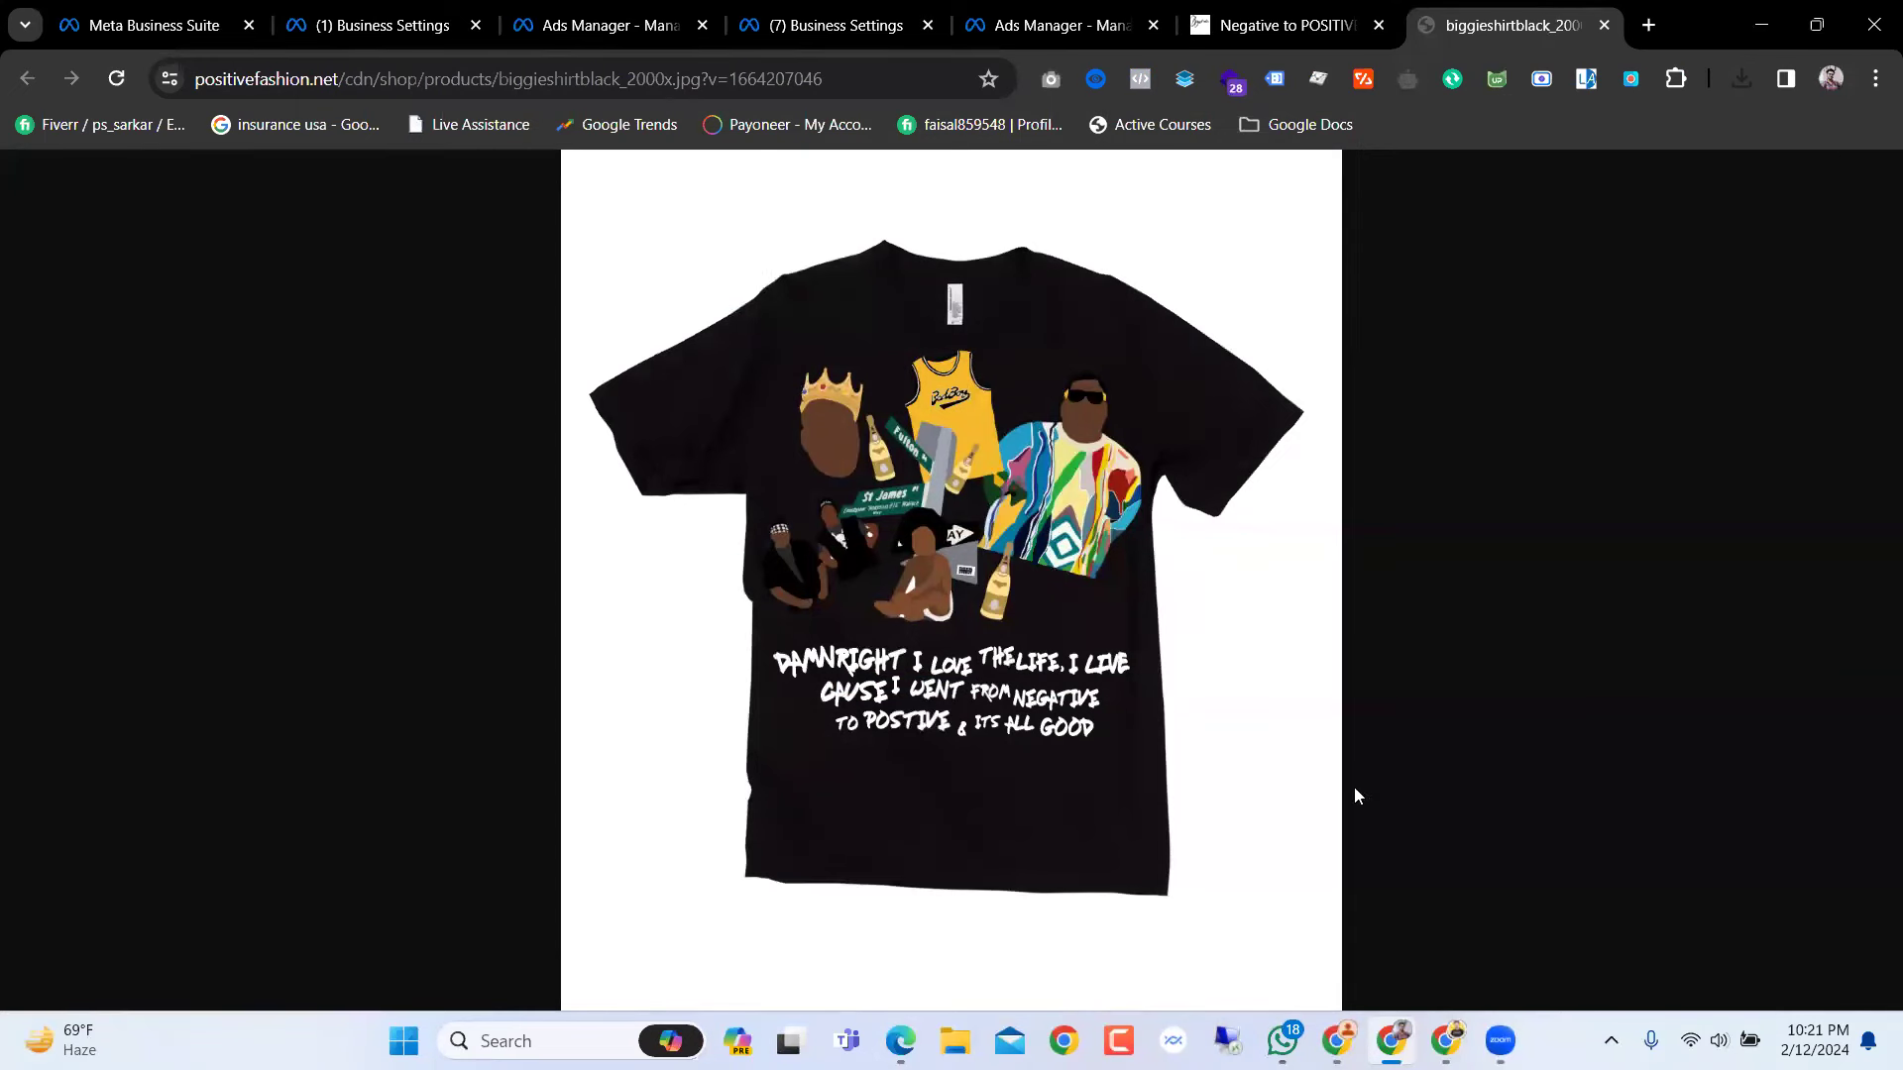
Step: Capture a screenshot of the shirt picture, selecting an area of about 786x866 pixels
left_click(1611, 1041)
left_click(1605, 966)
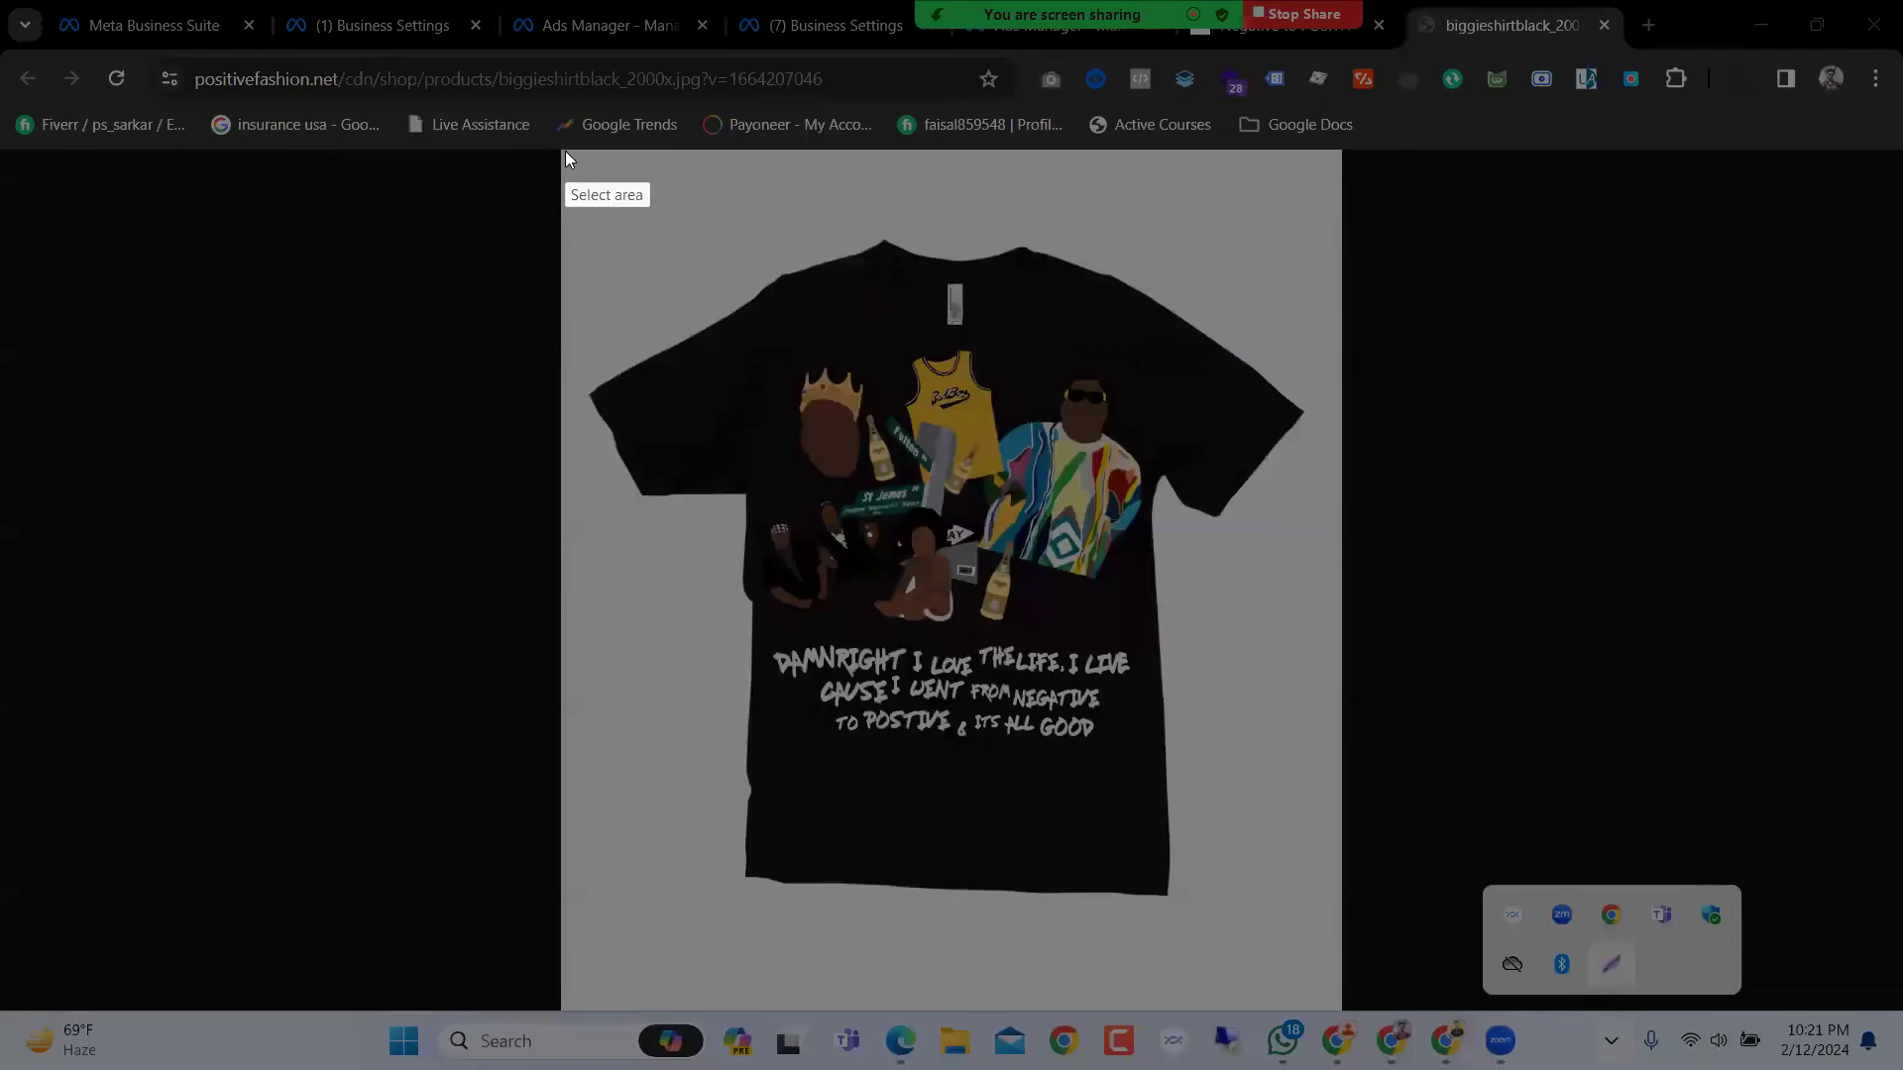
mouse_move(561, 148)
left_mouse_down()
mouse_move(681, 256)
mouse_move(1328, 1050)
mouse_move(1339, 1007)
left_mouse_up()
left_click(1295, 1028)
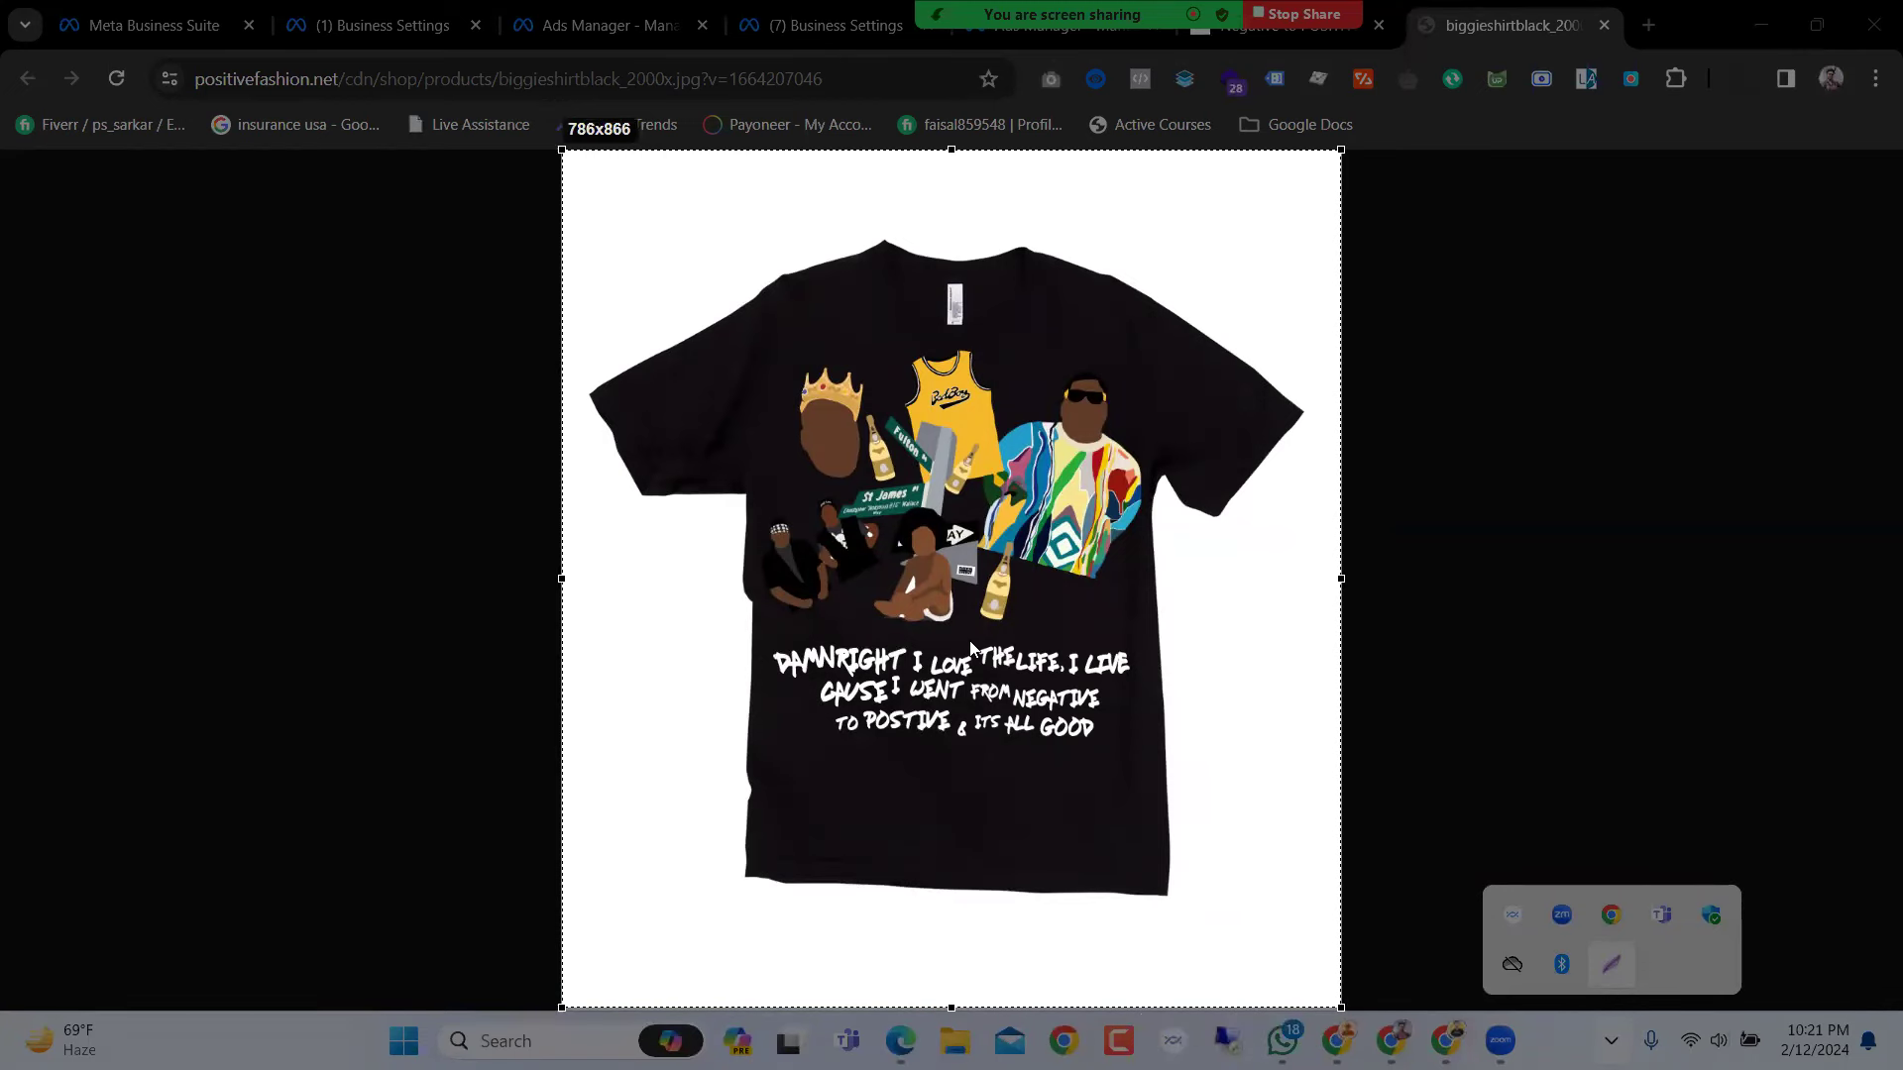
left_click(682, 454)
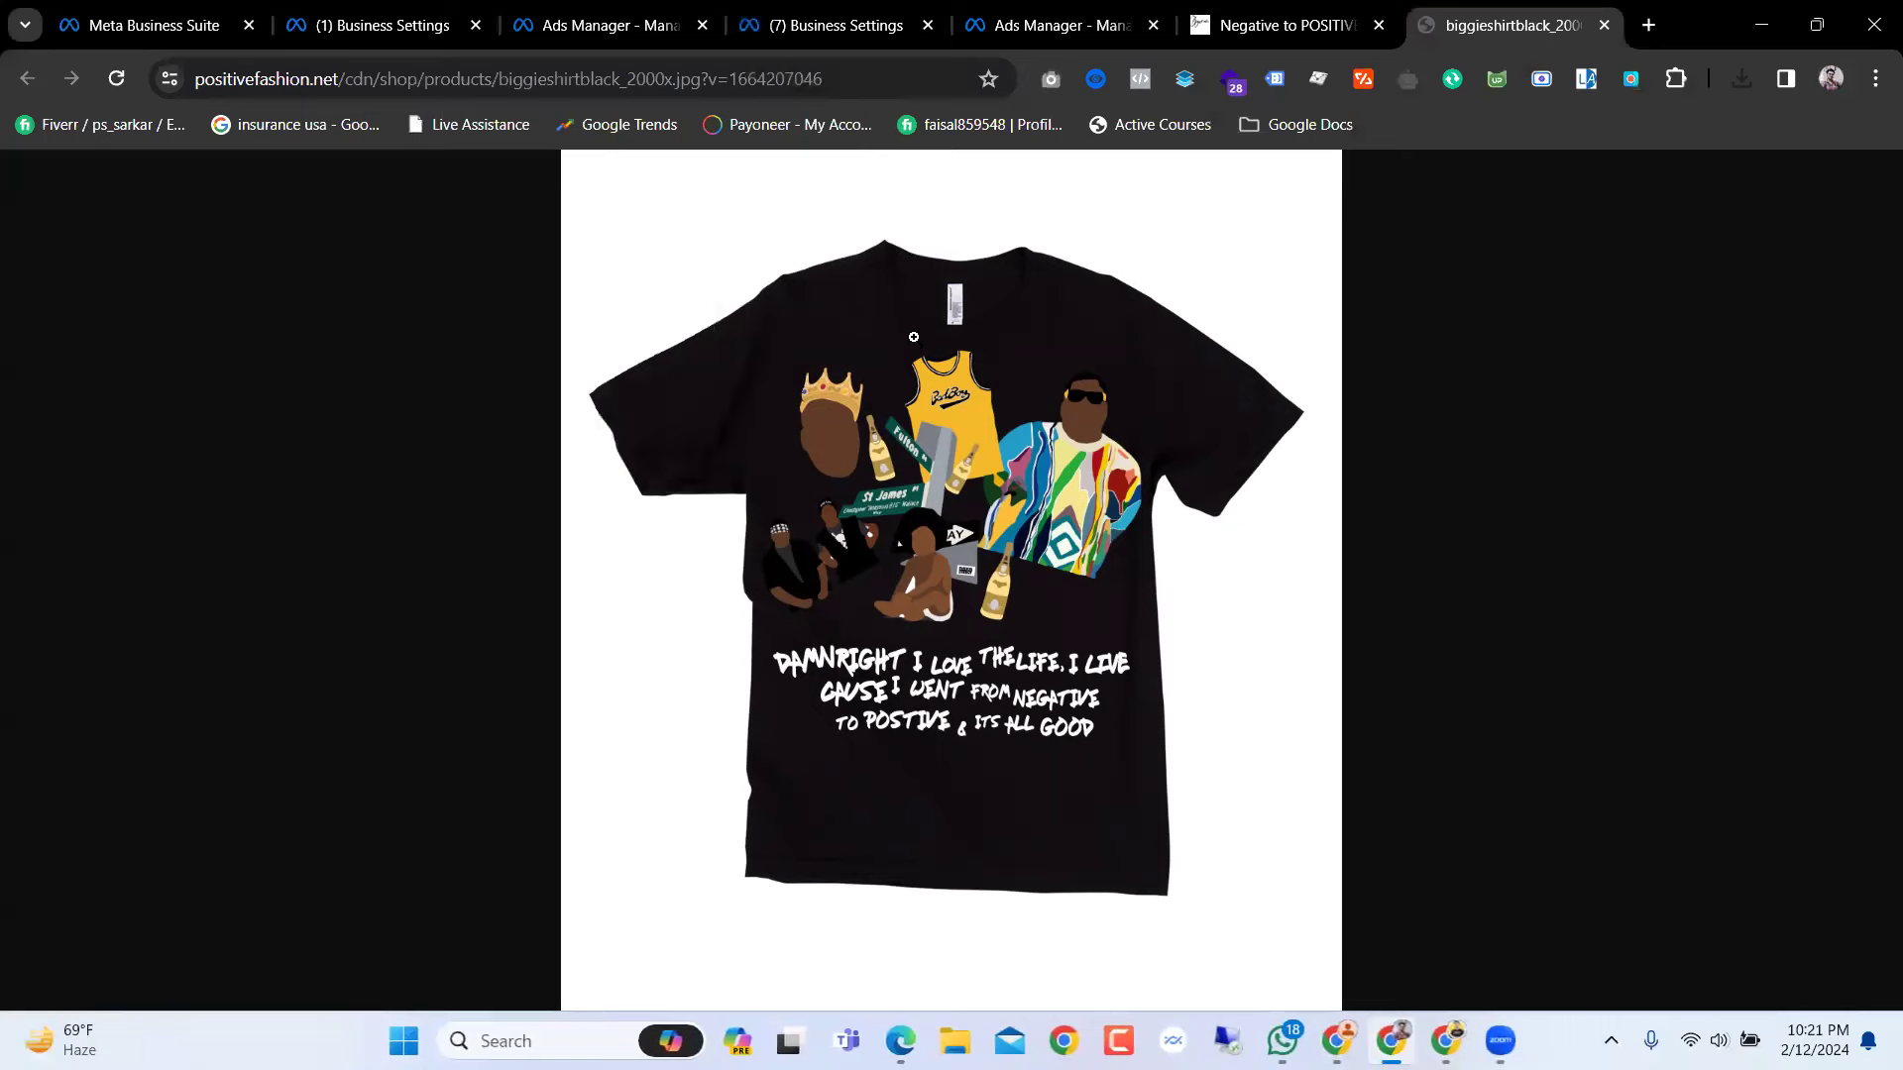
Step: Return to pretom Sales ad set in Ads Manager and look over its age, gender, detailed targeting and language settings
left_click(1070, 12)
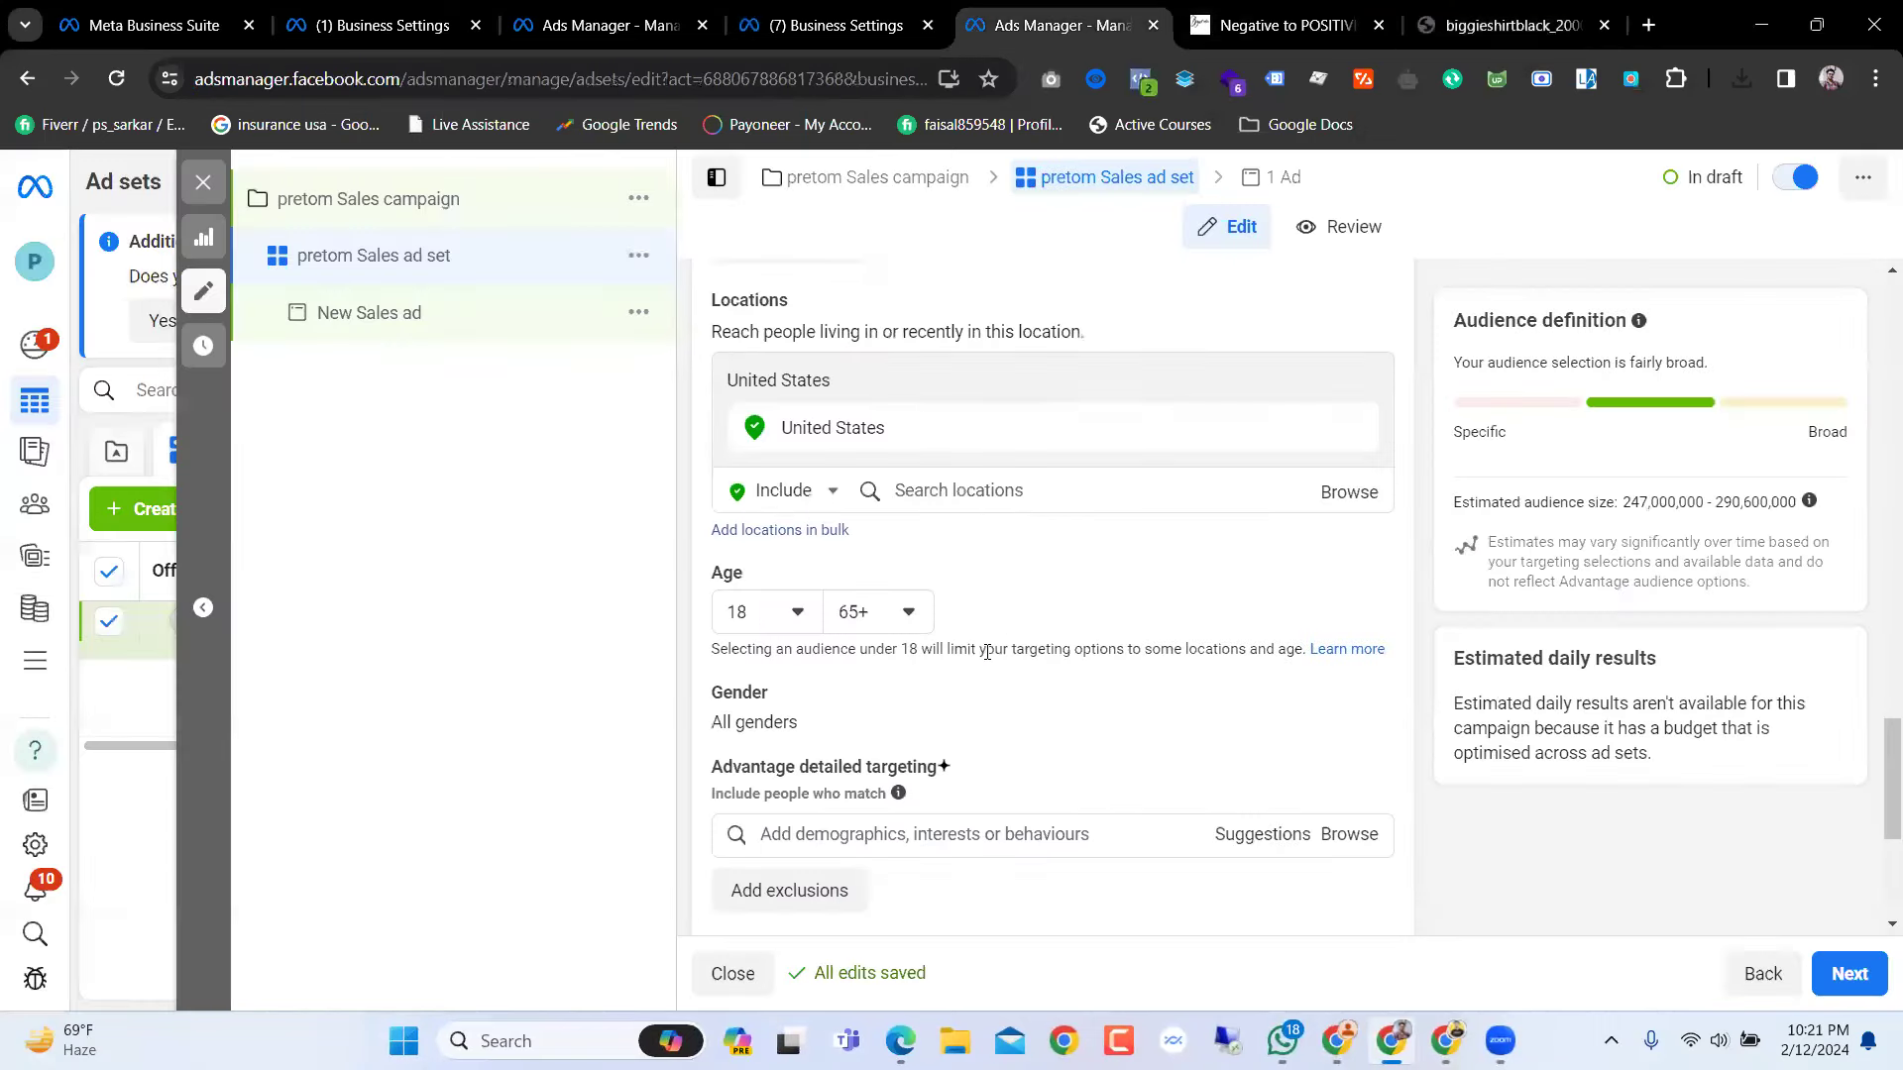
scroll(770, 475, "down", 1)
left_click(1517, 25)
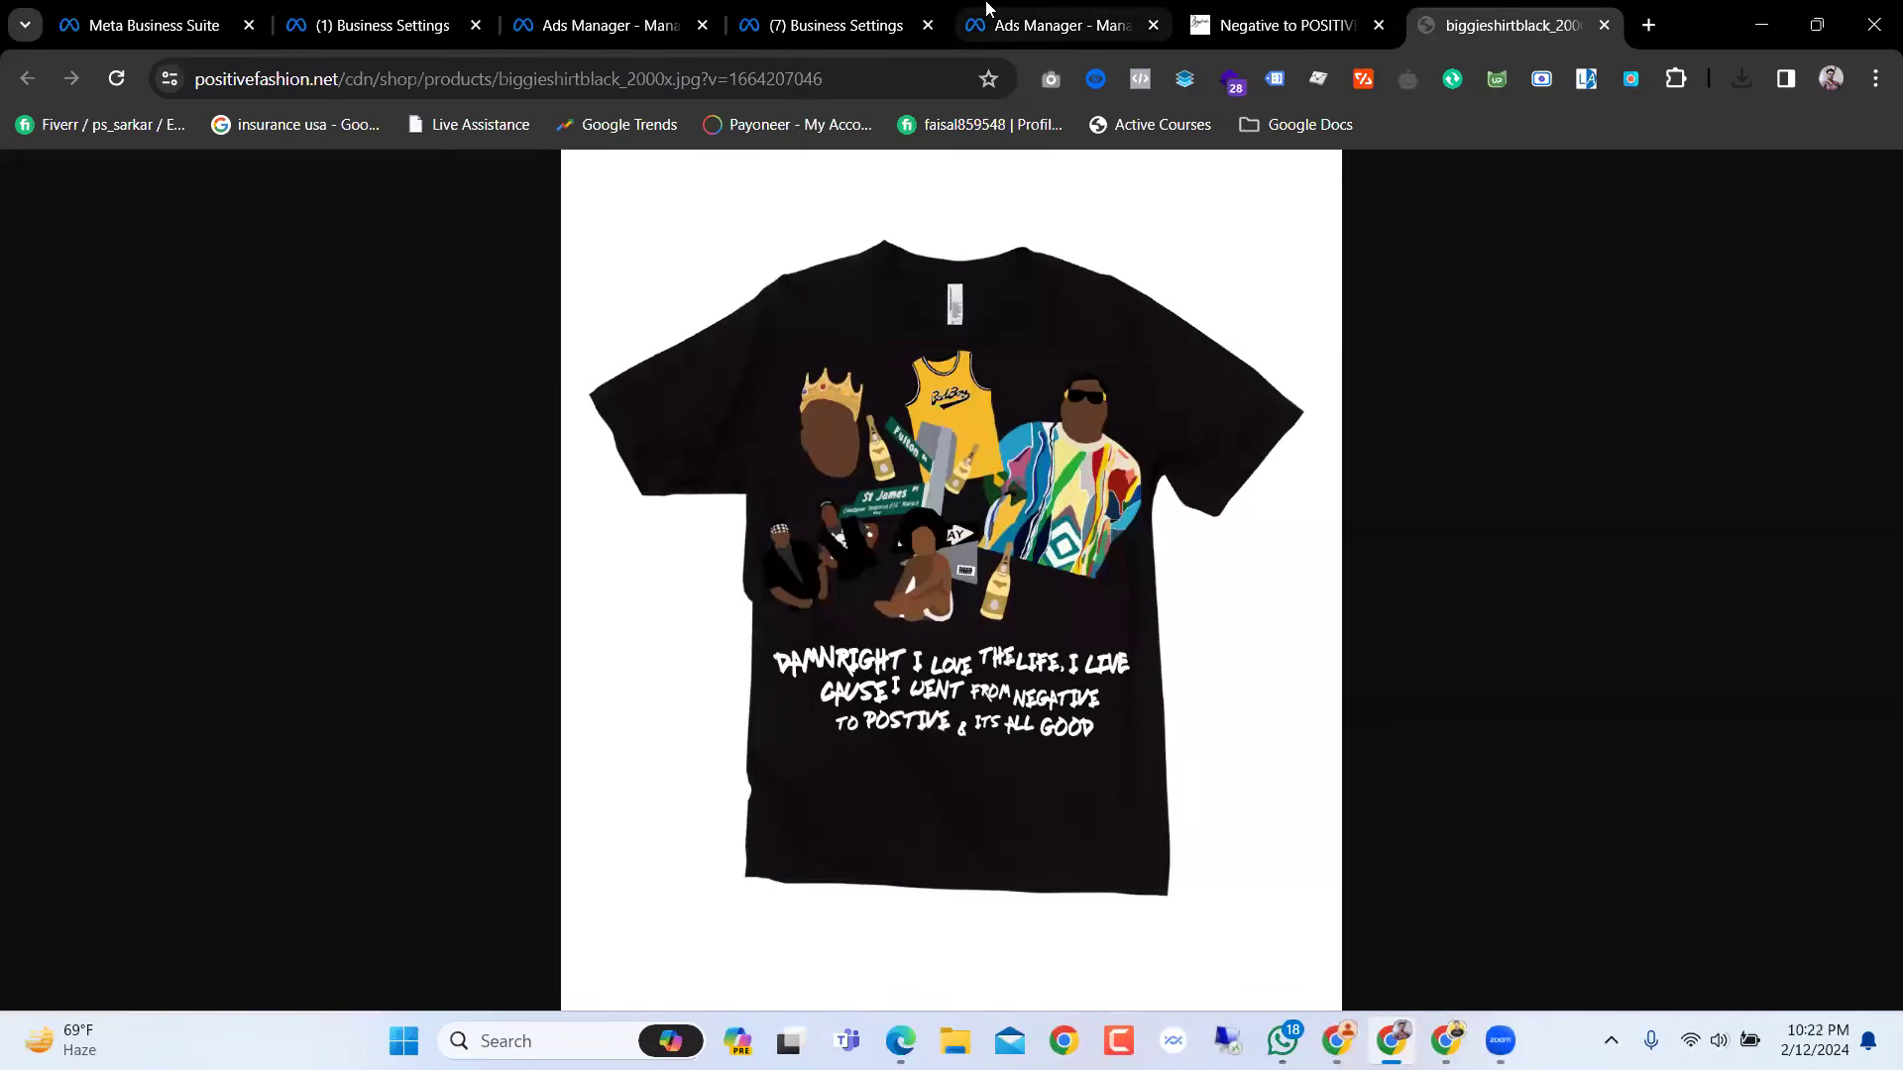
left_click(1060, 21)
left_click(857, 8)
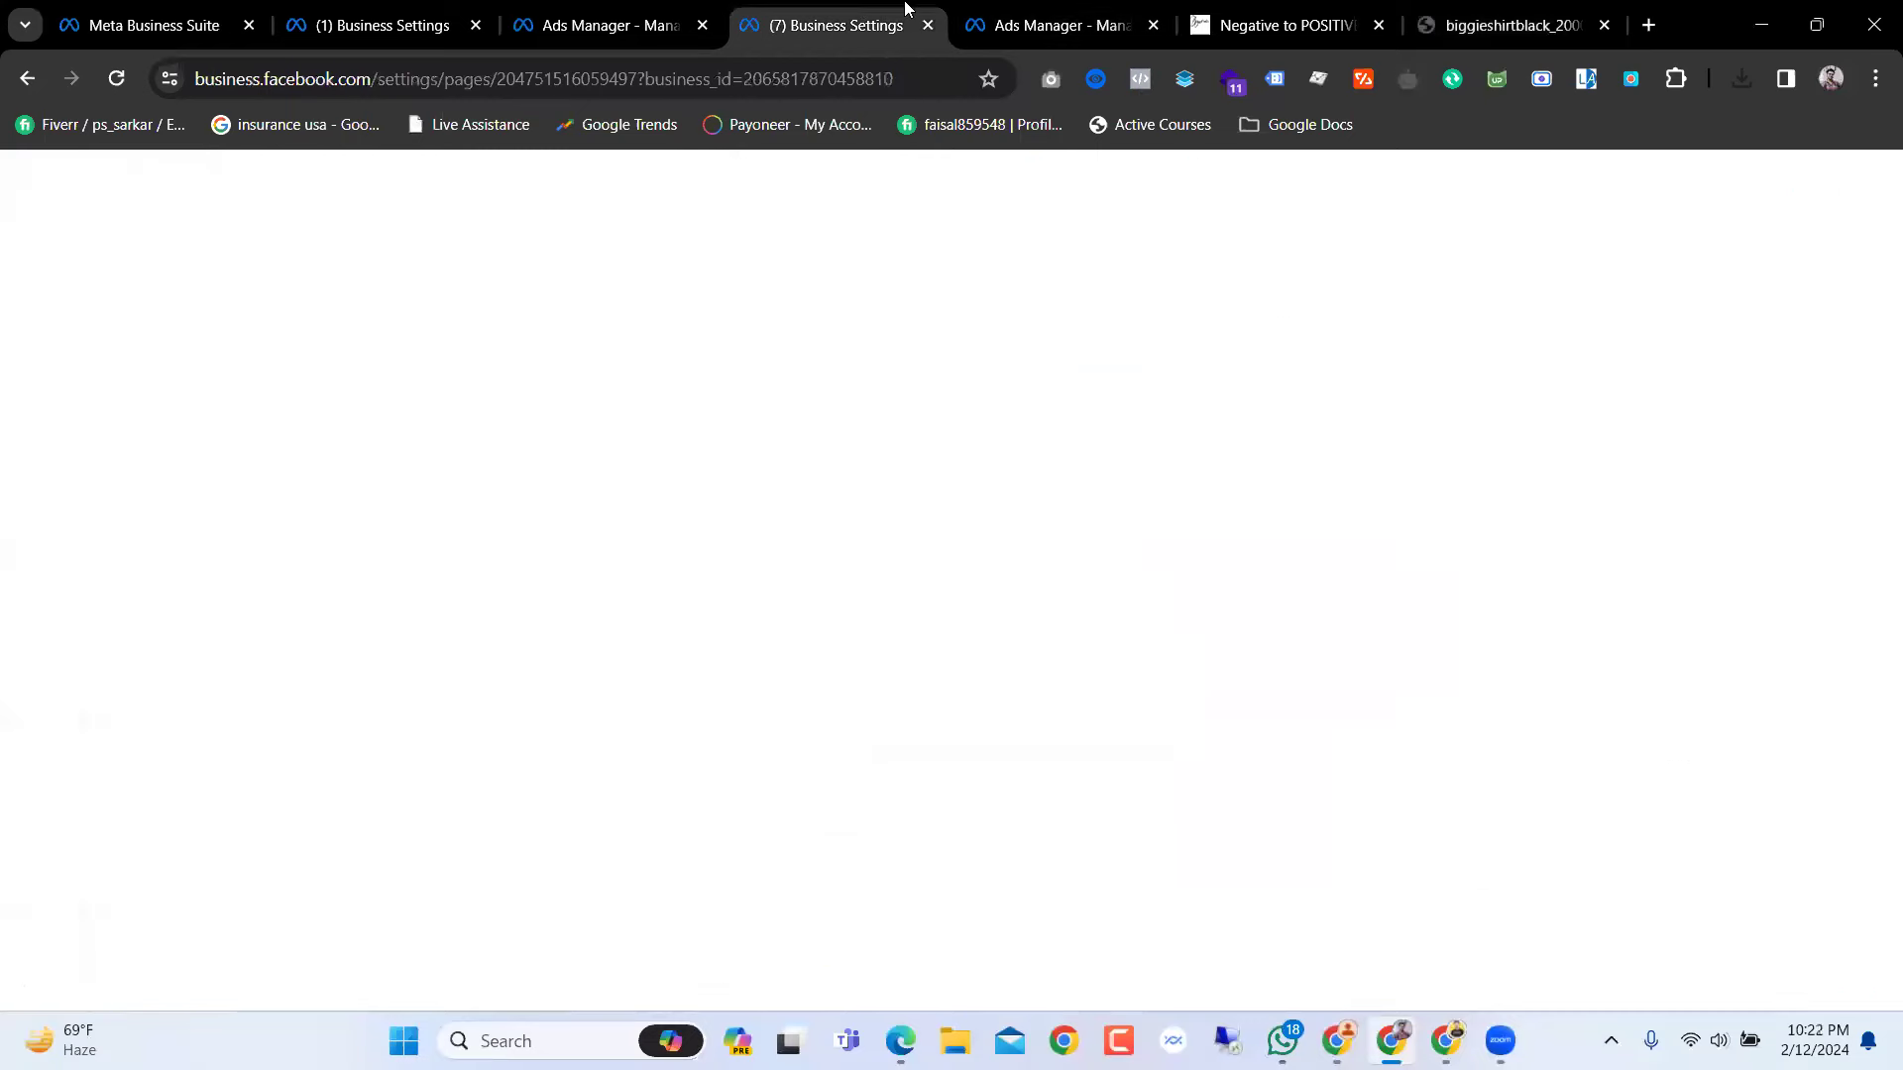
left_click(1056, 24)
scroll(880, 671, "down", 3)
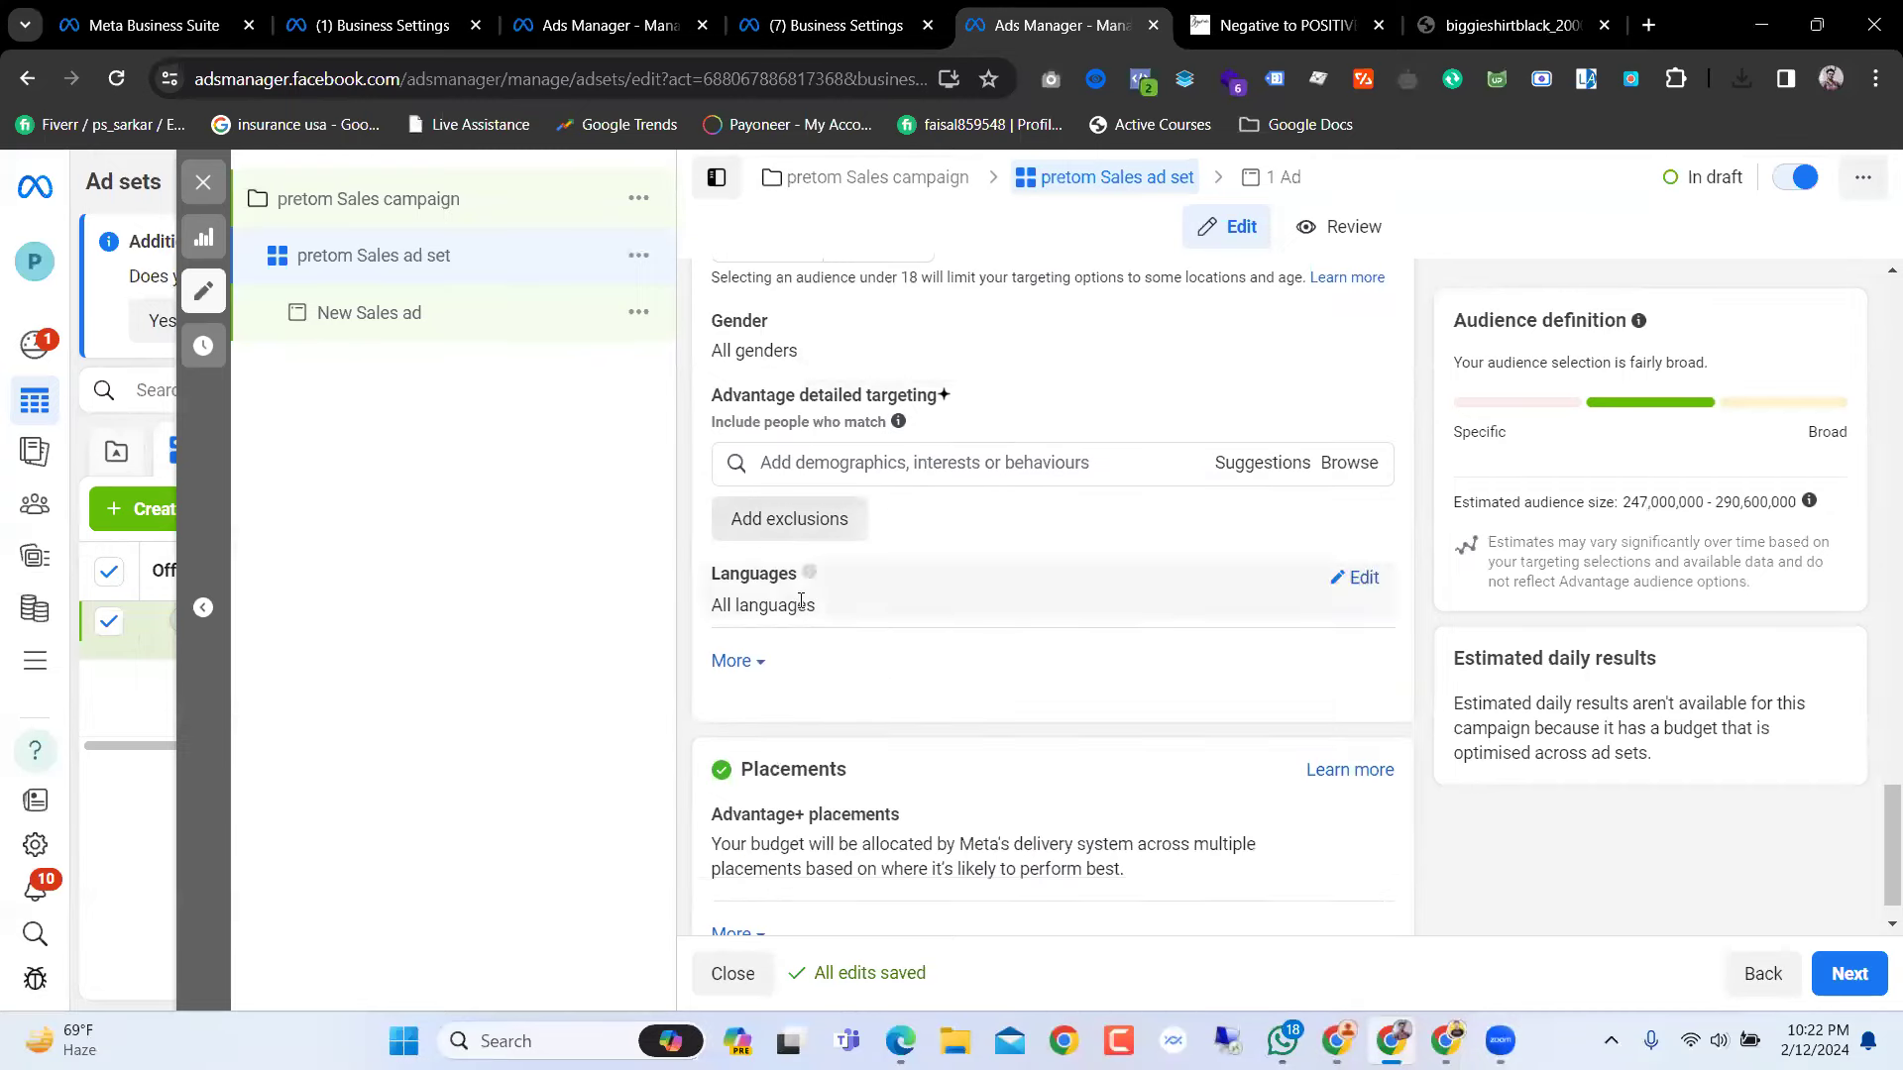
scroll(854, 634, "up", 1)
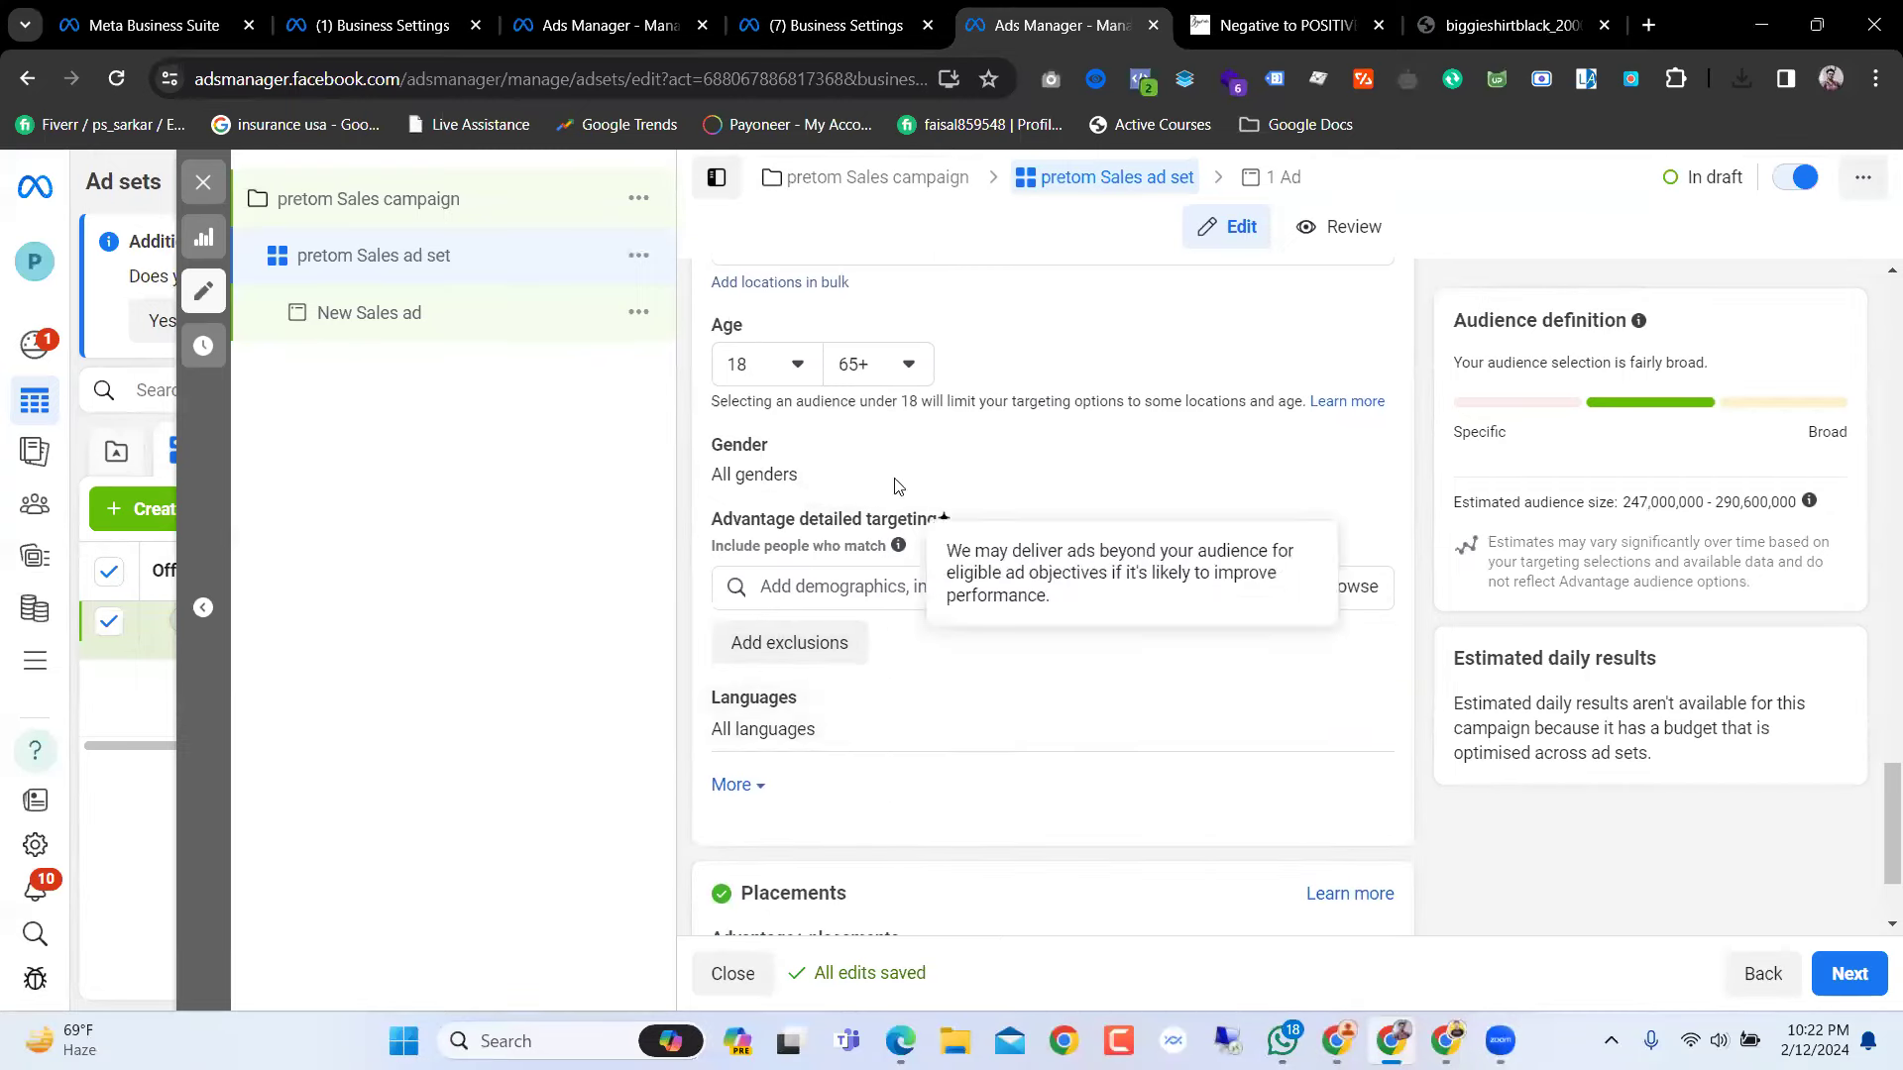
Step: Open the ad set's minimum age choices, and check the size options on the black shirt's product page
left_click(748, 366)
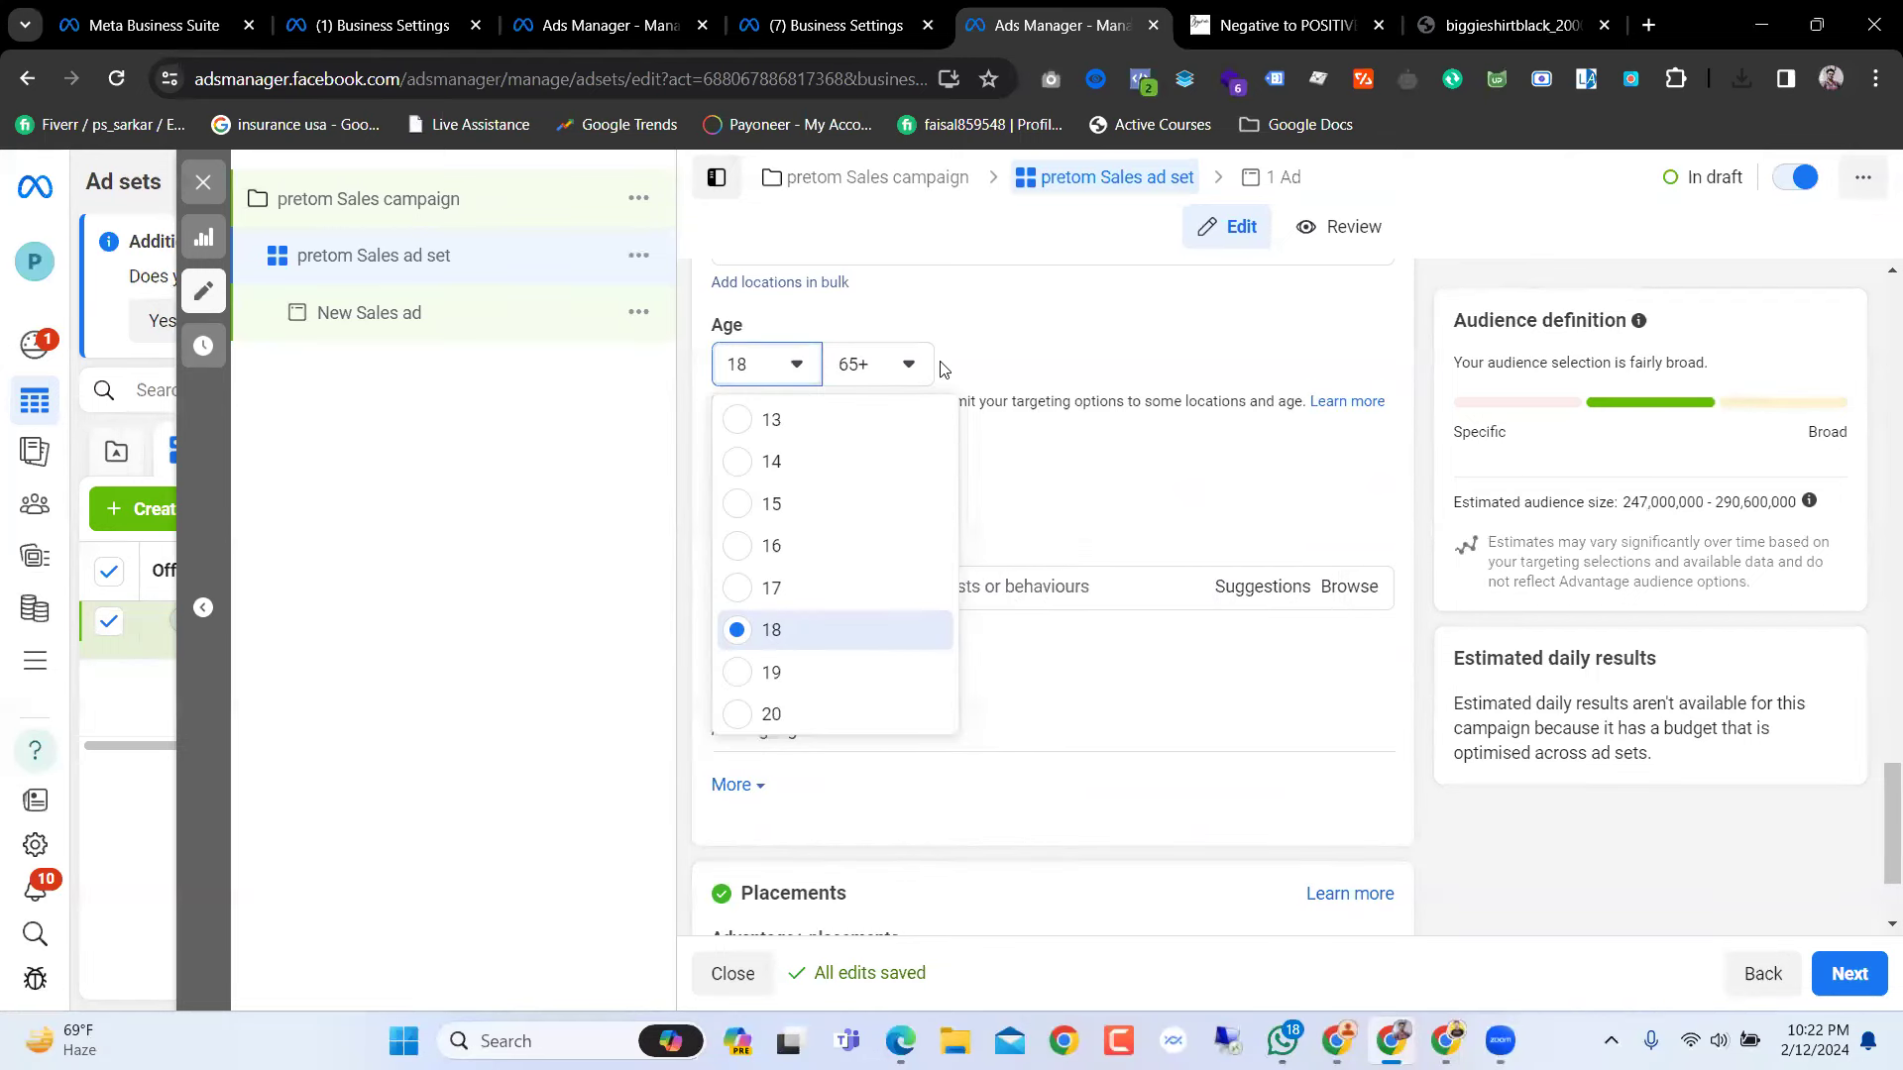
left_click(1511, 25)
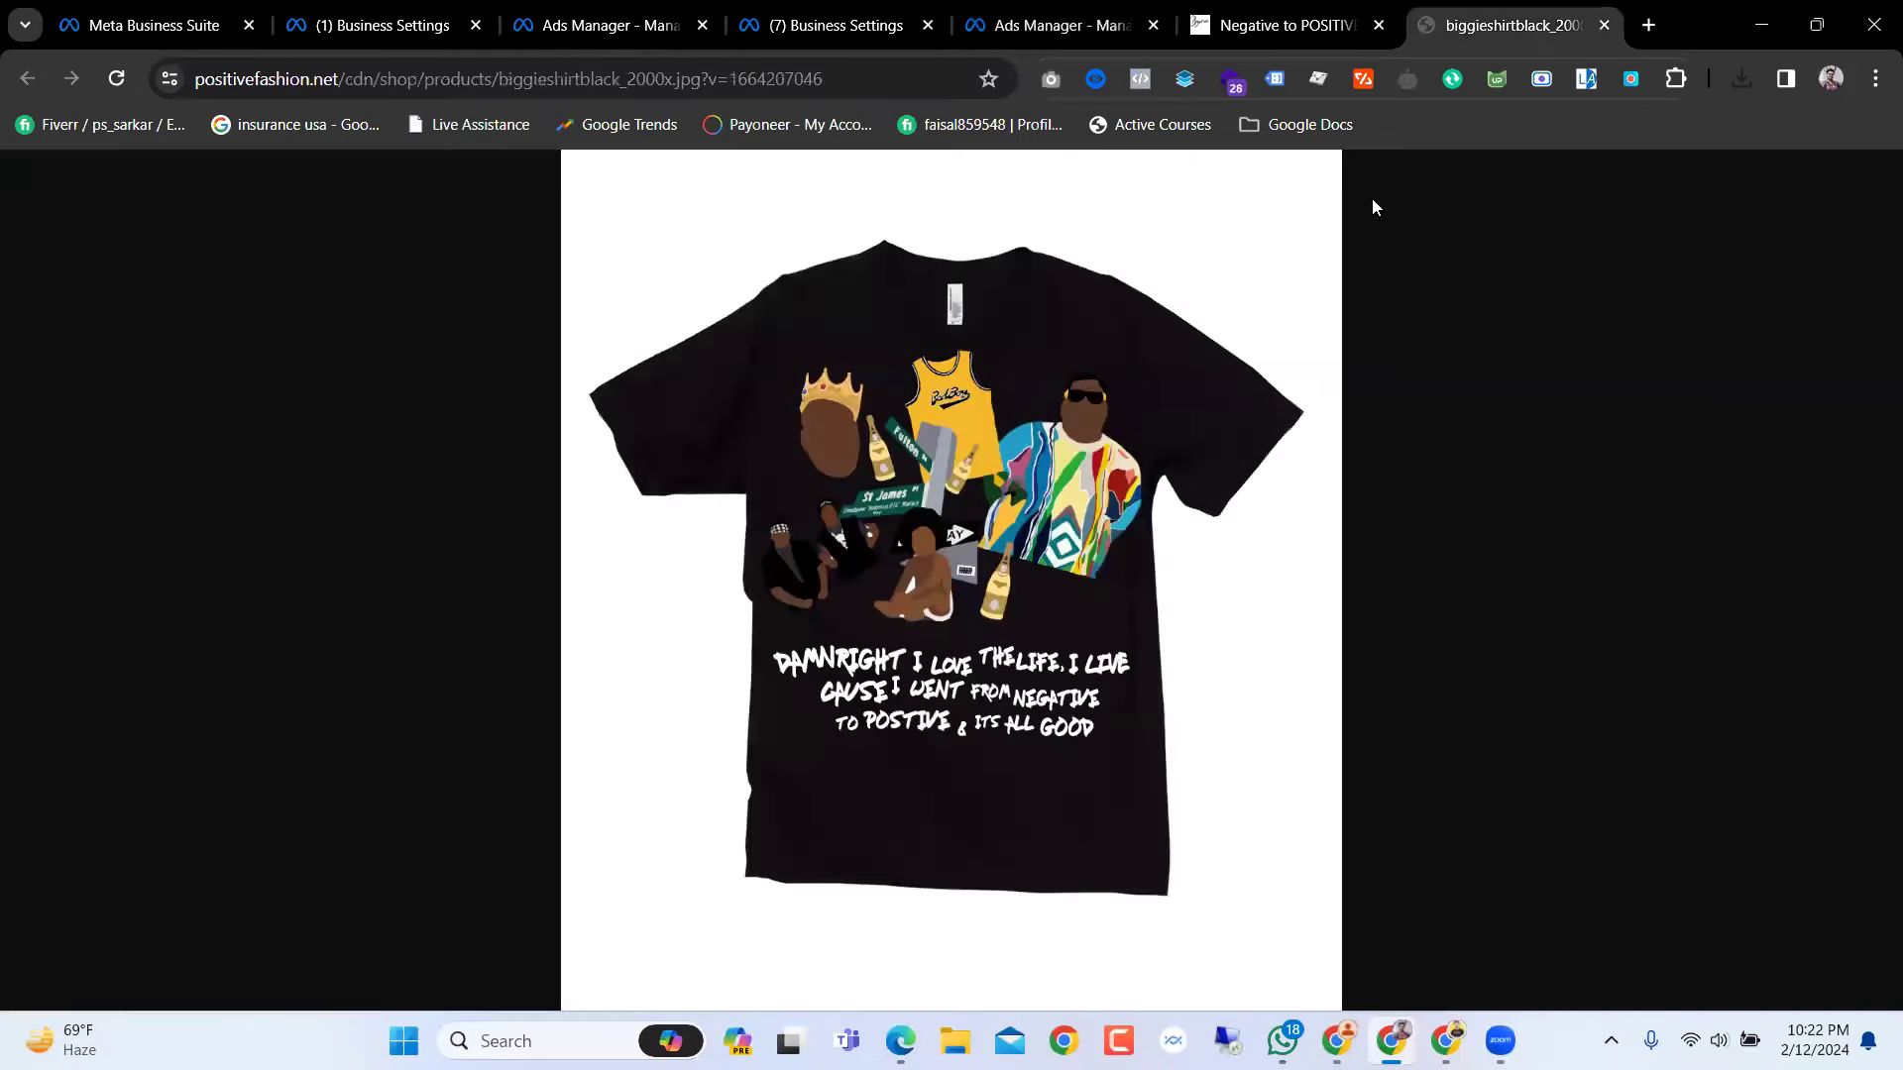
left_click(1284, 25)
left_click(1295, 456)
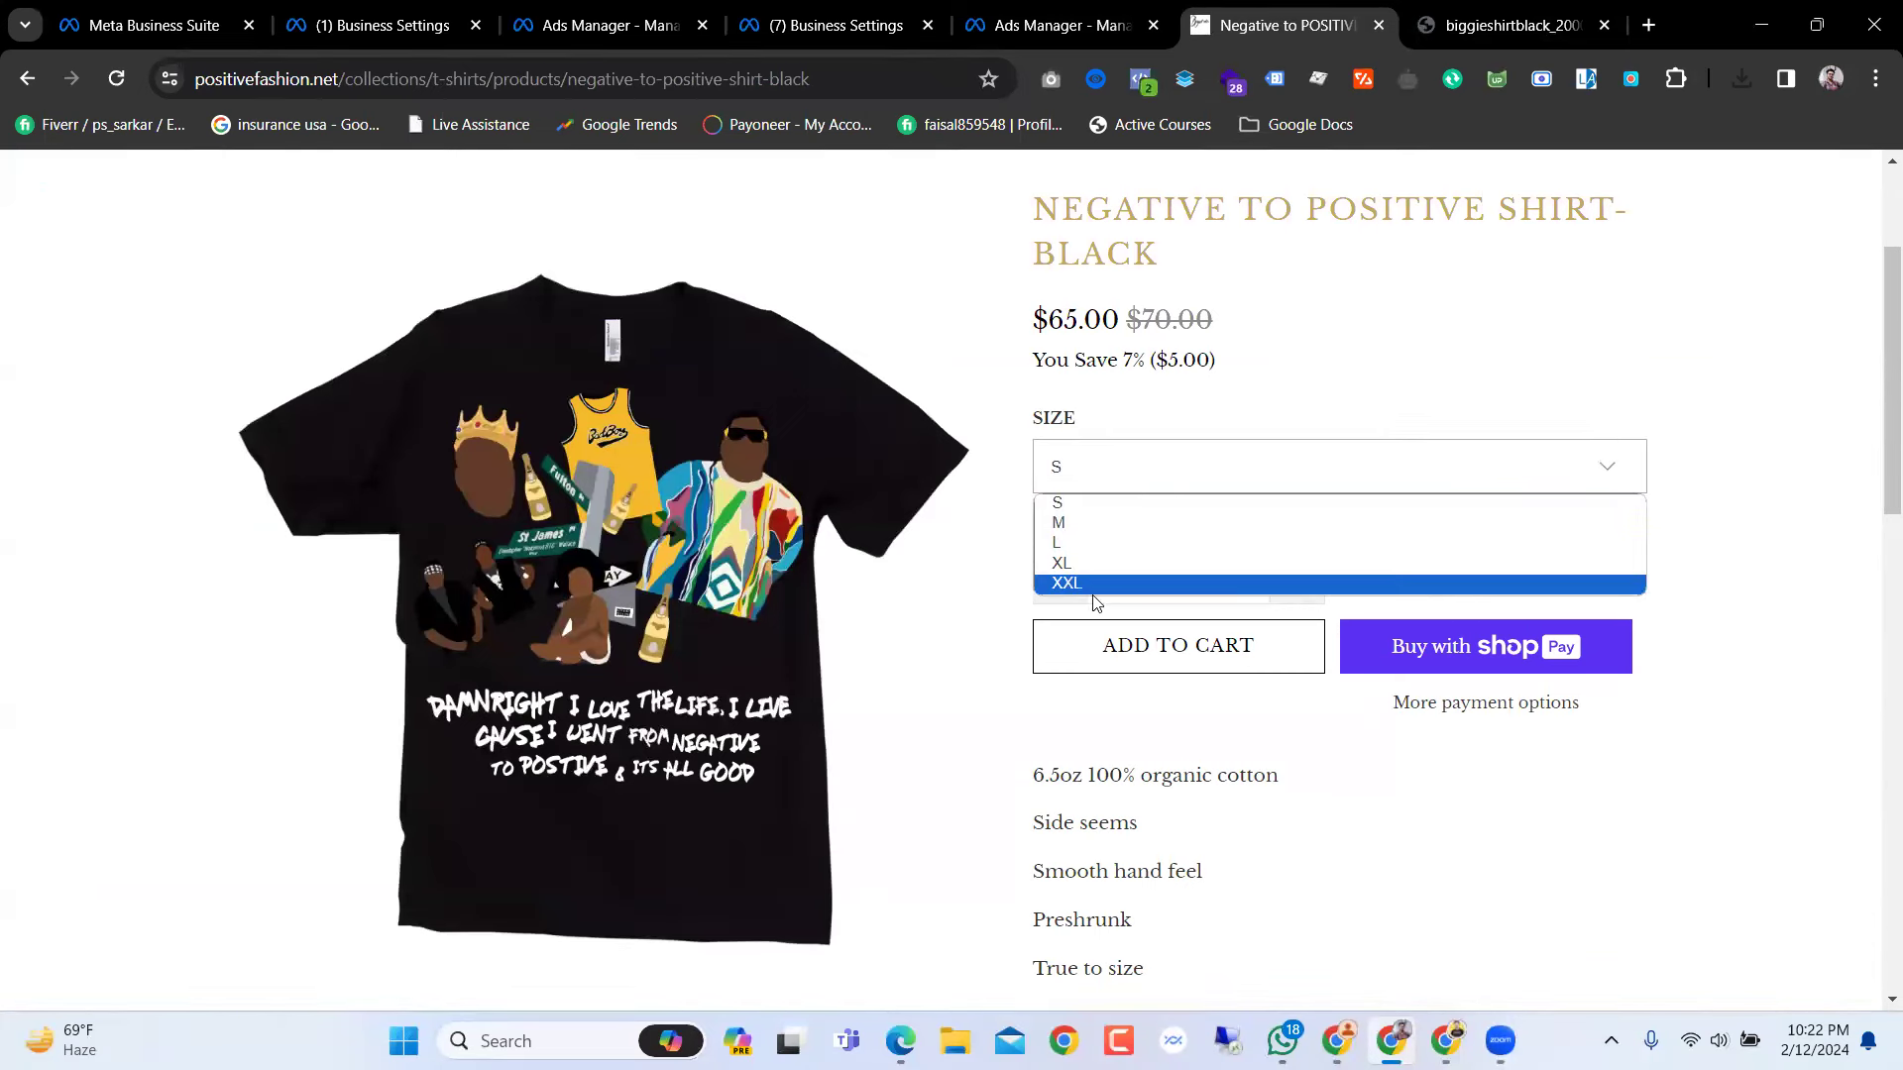
Step: Return to the pretom Sales ad set in Ads Manager and set its maximum audience age to 55
left_click(876, 8)
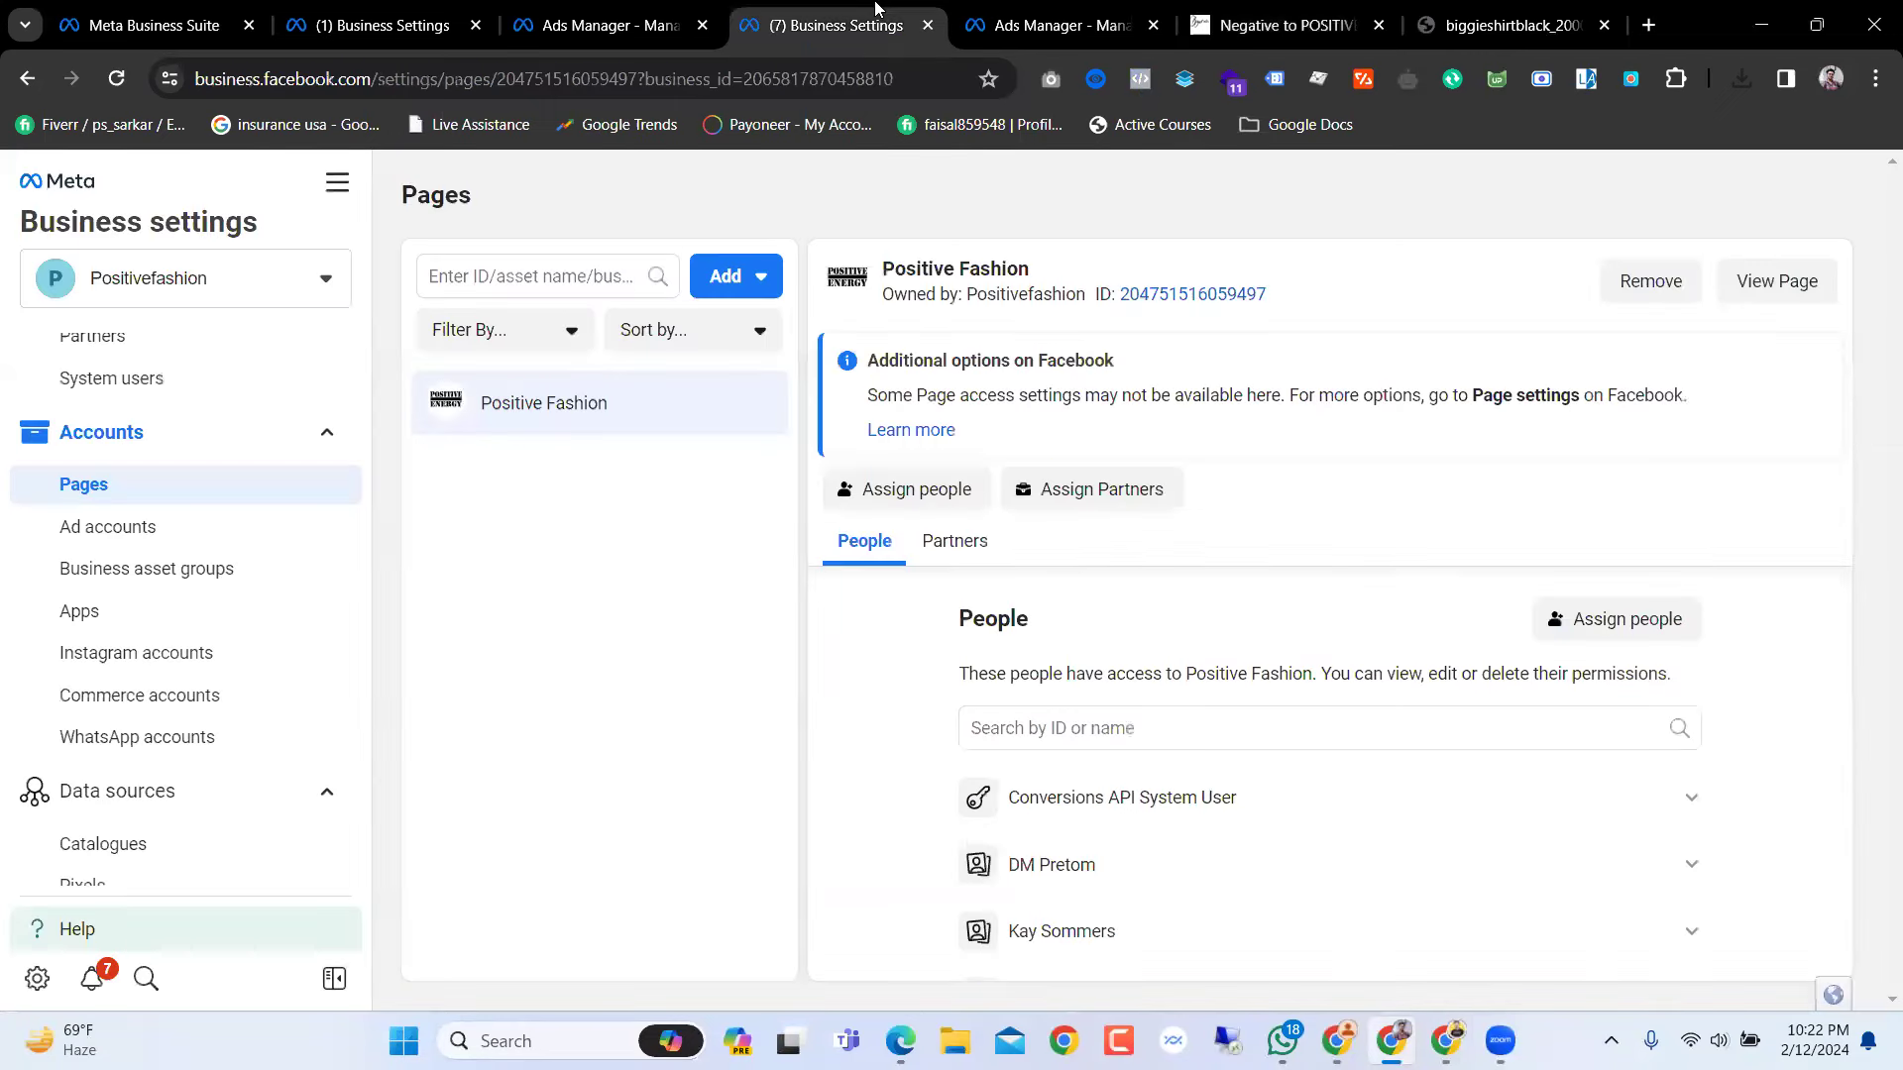
left_click(969, 8)
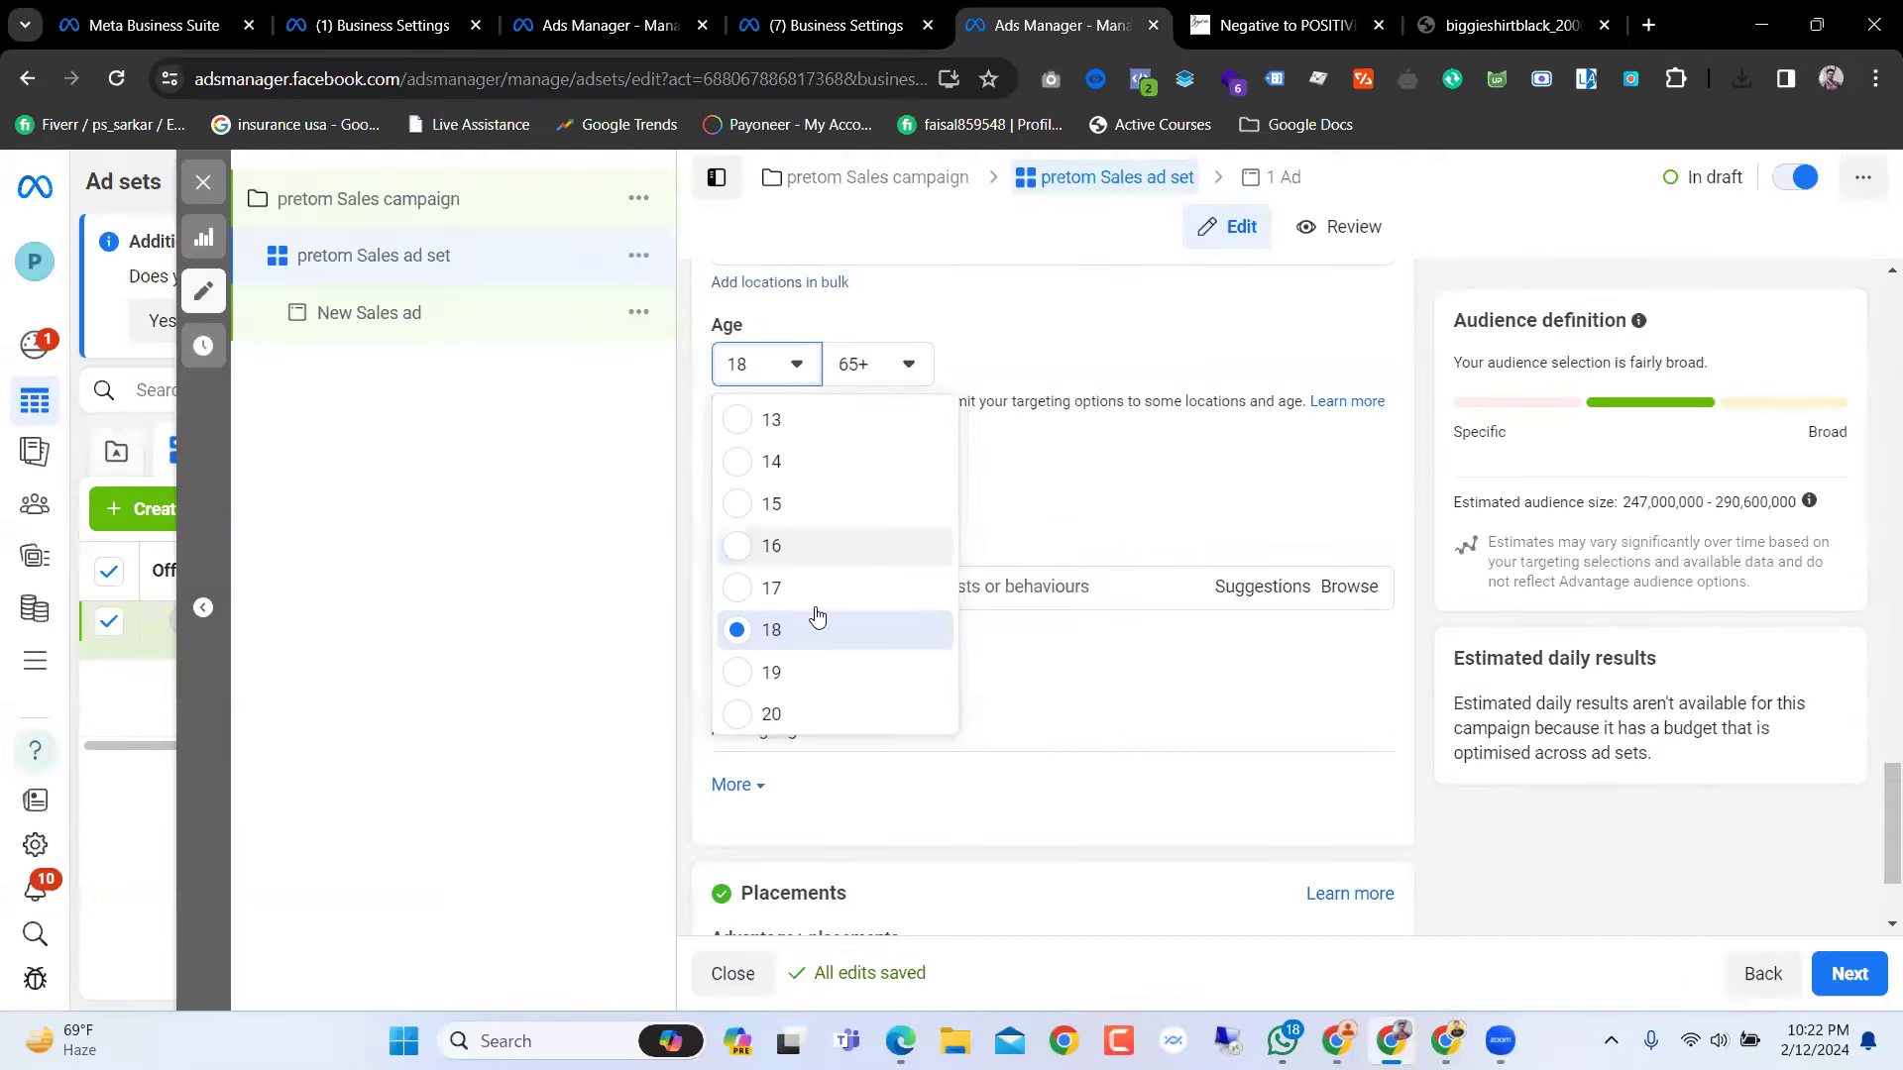
left_click(854, 379)
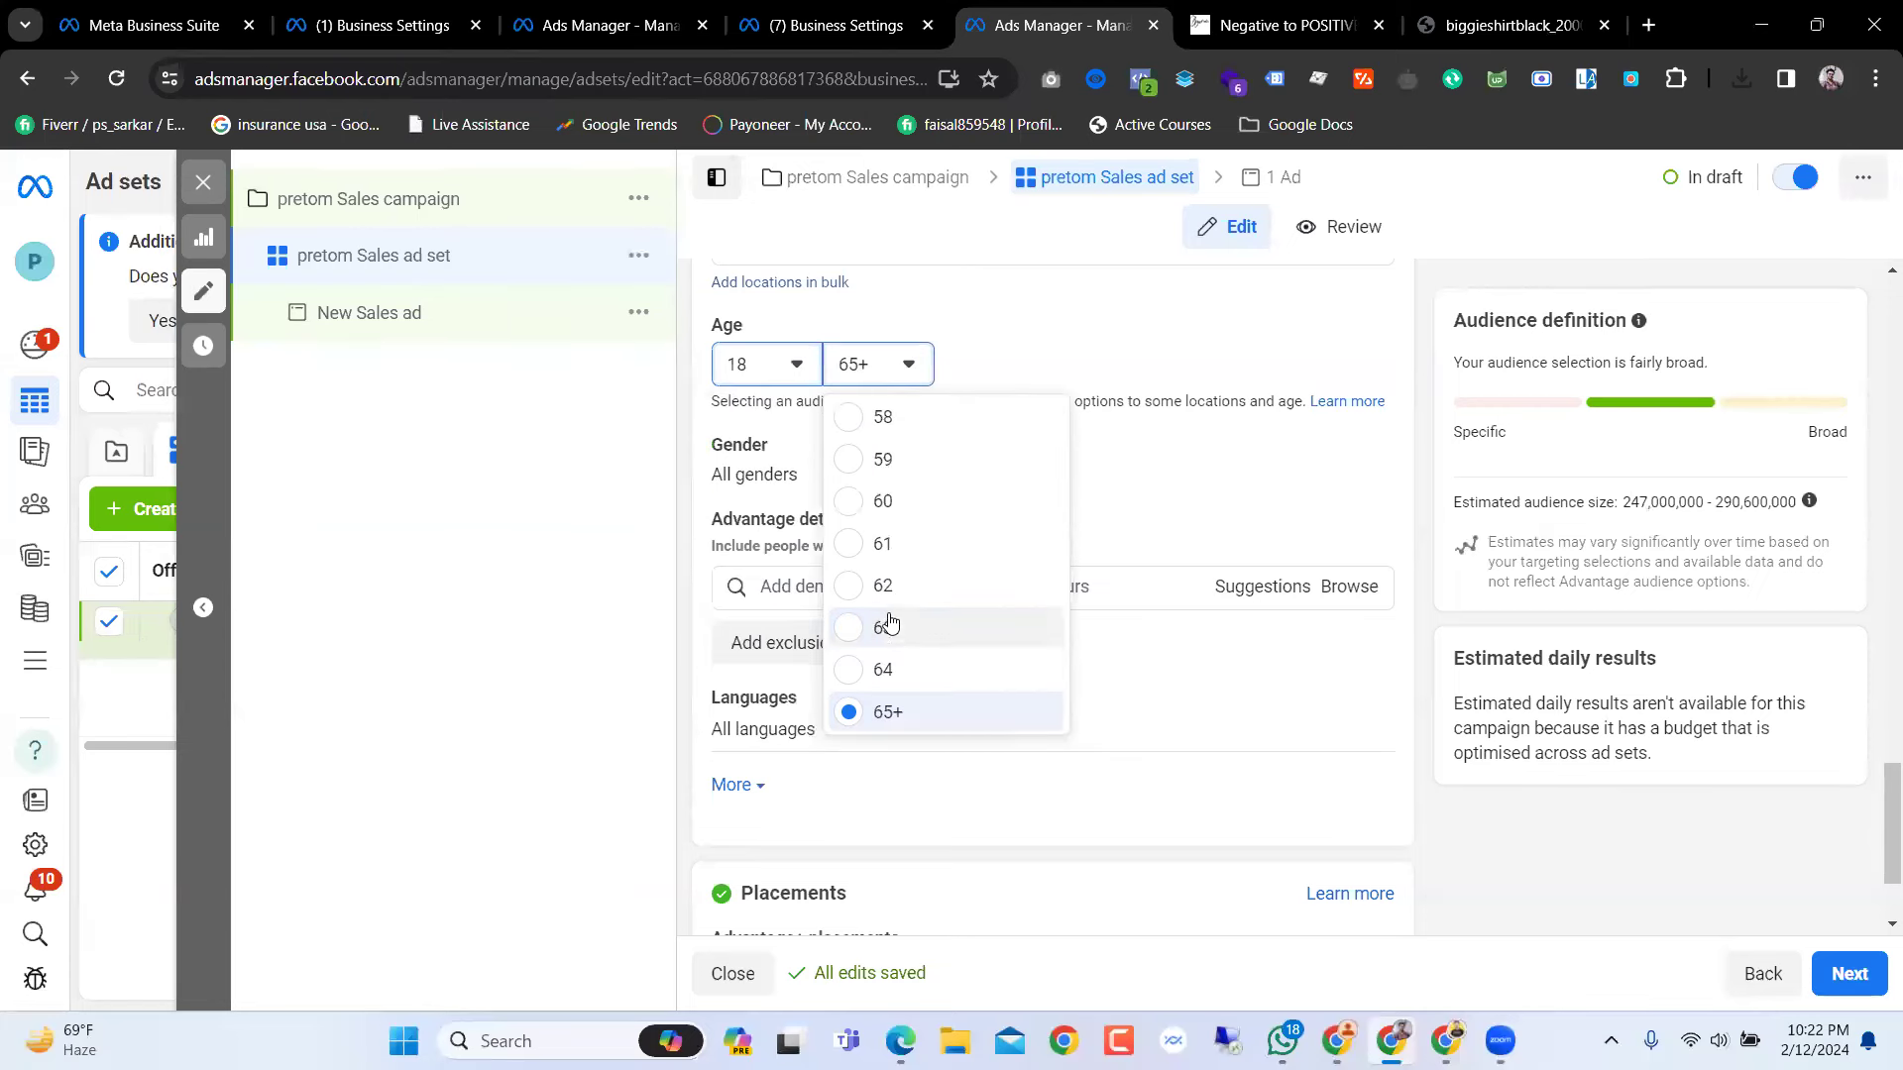
scroll(896, 593, "up", 3)
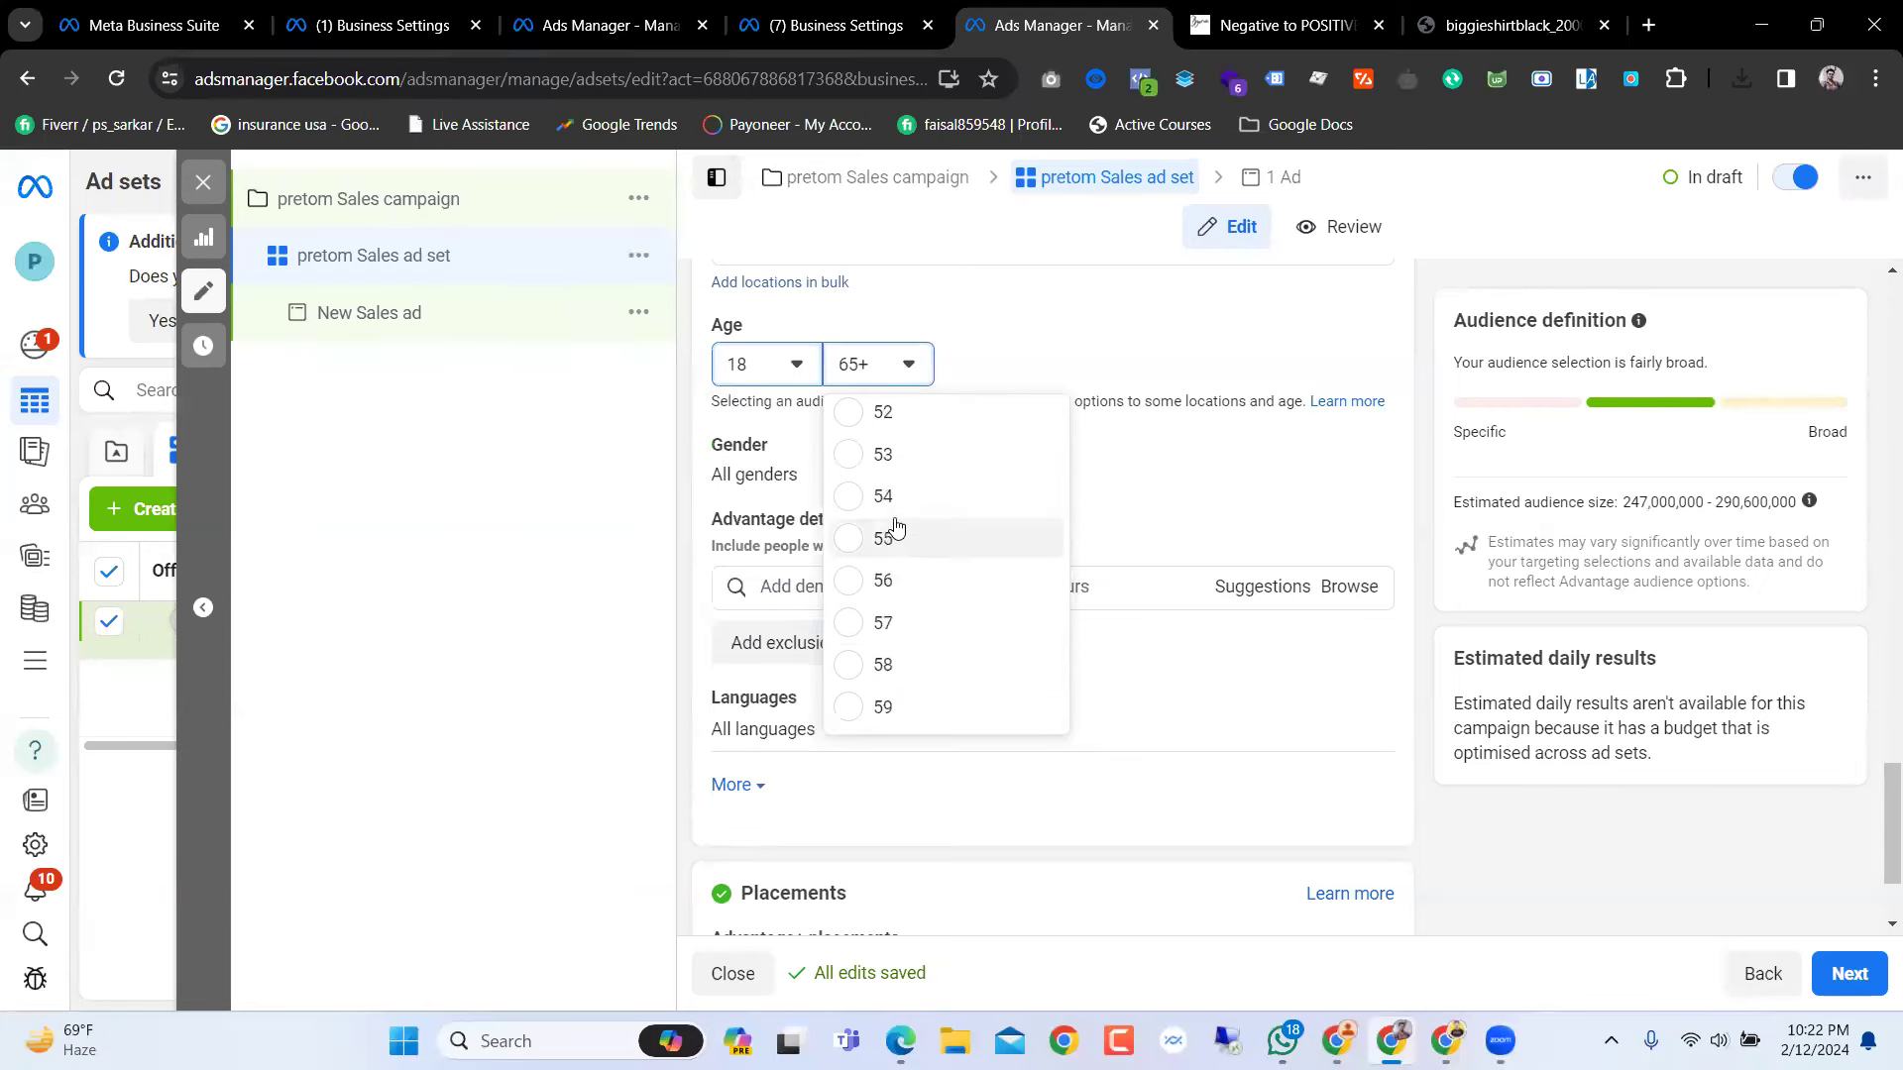
left_click(902, 540)
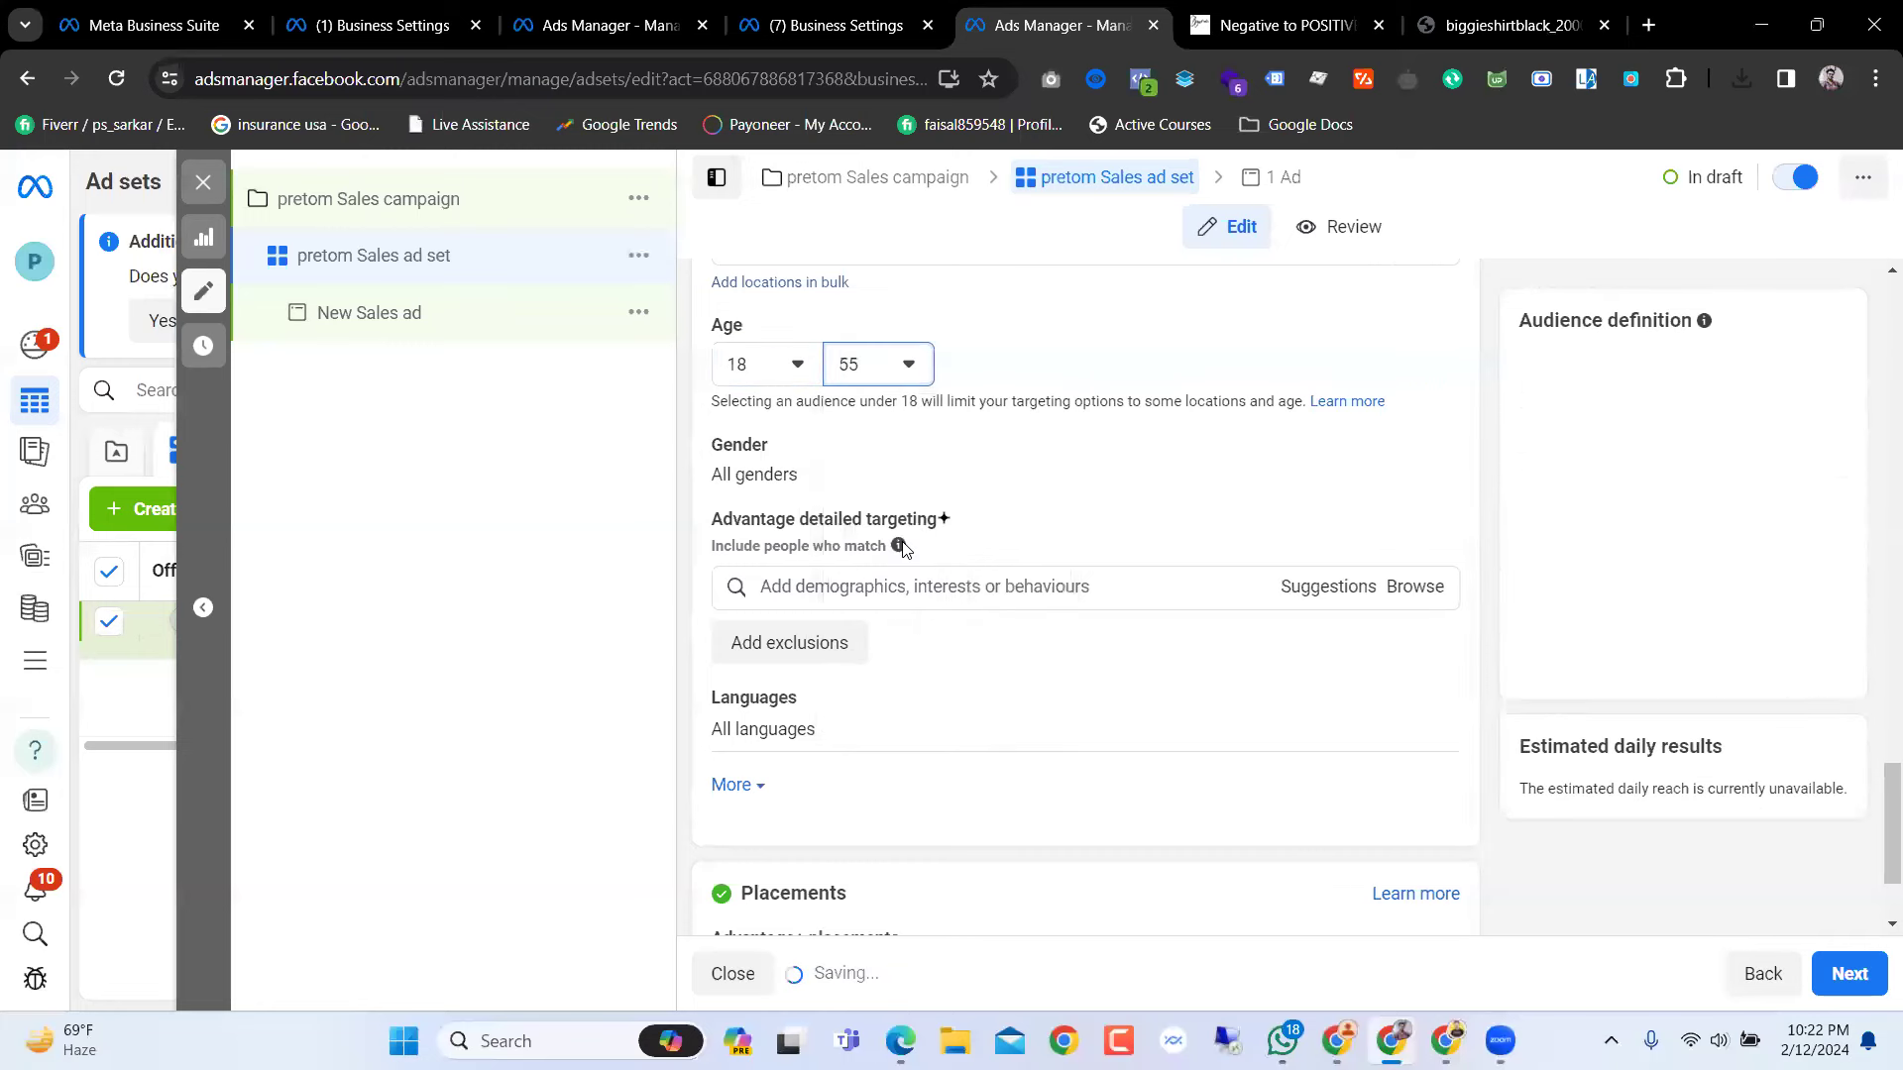
Step: Restrict the ad set's gender targeting to Men
left_click(882, 586)
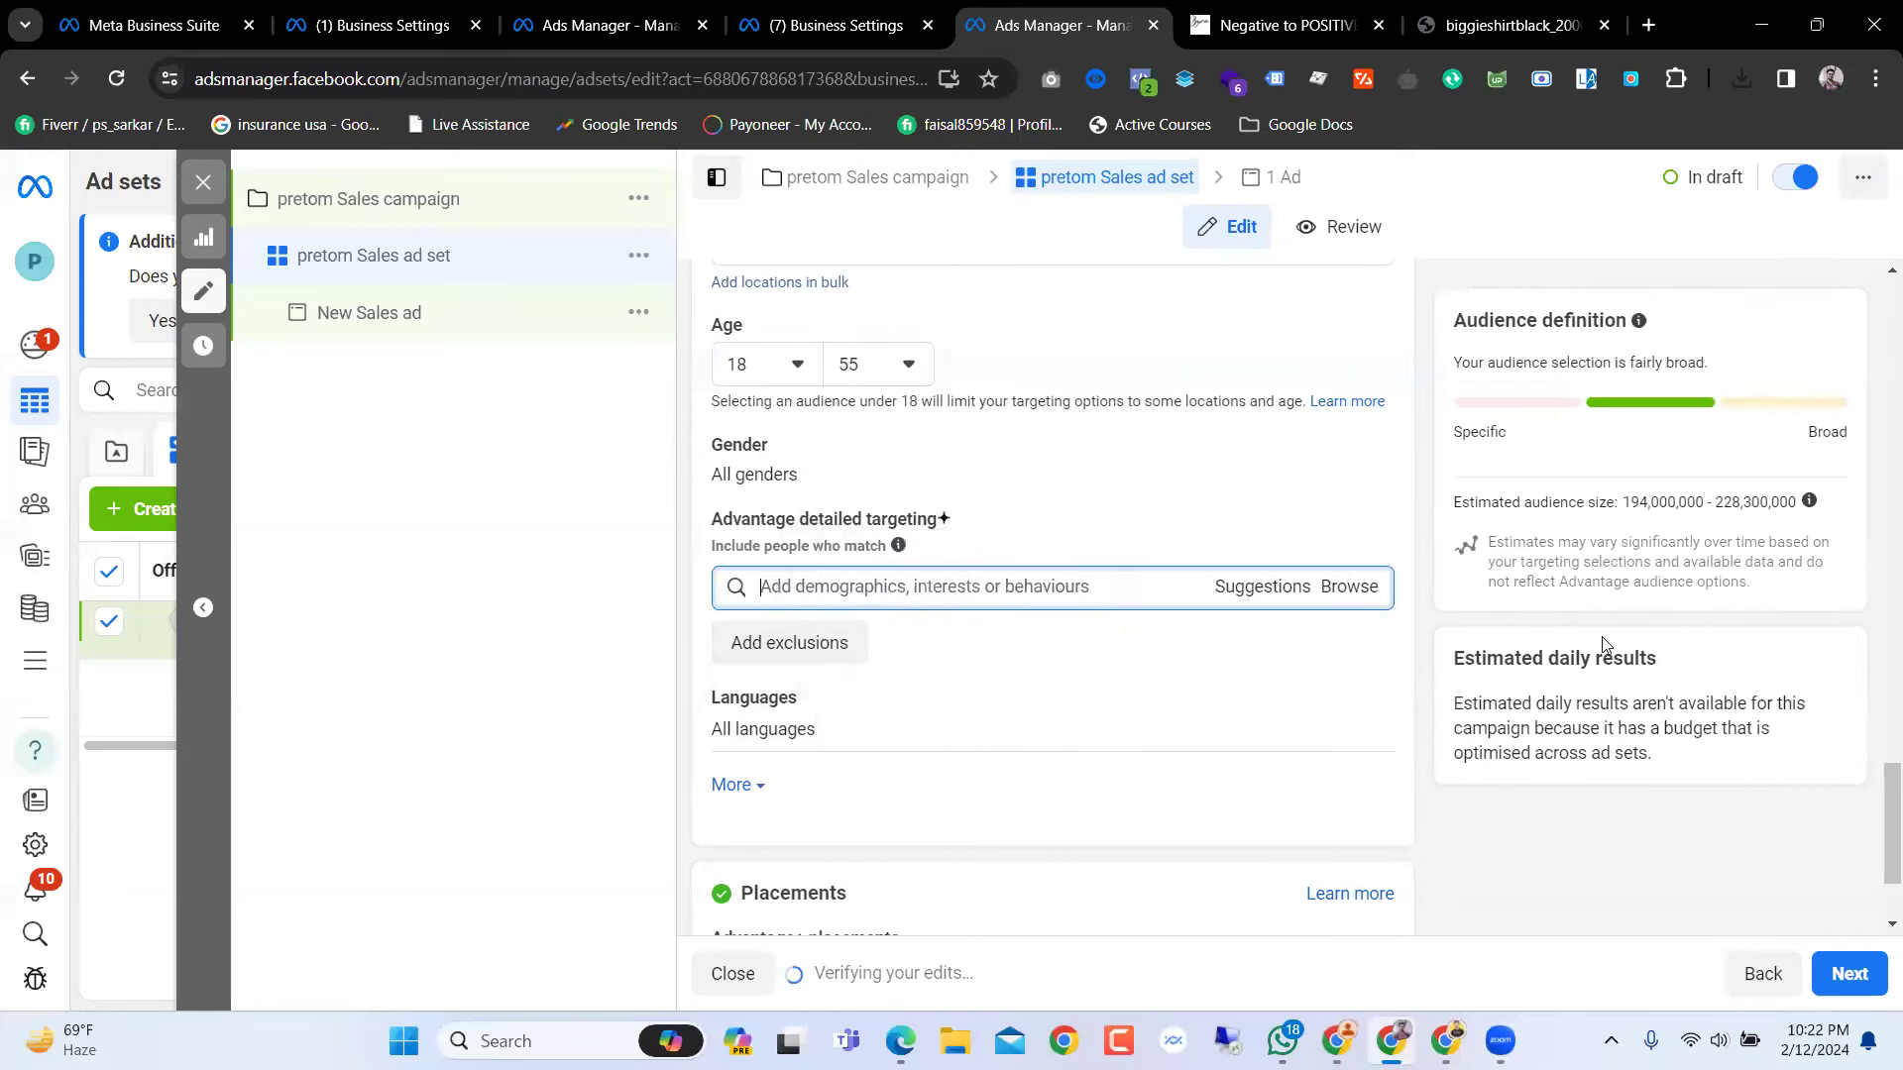
left_click(1356, 447)
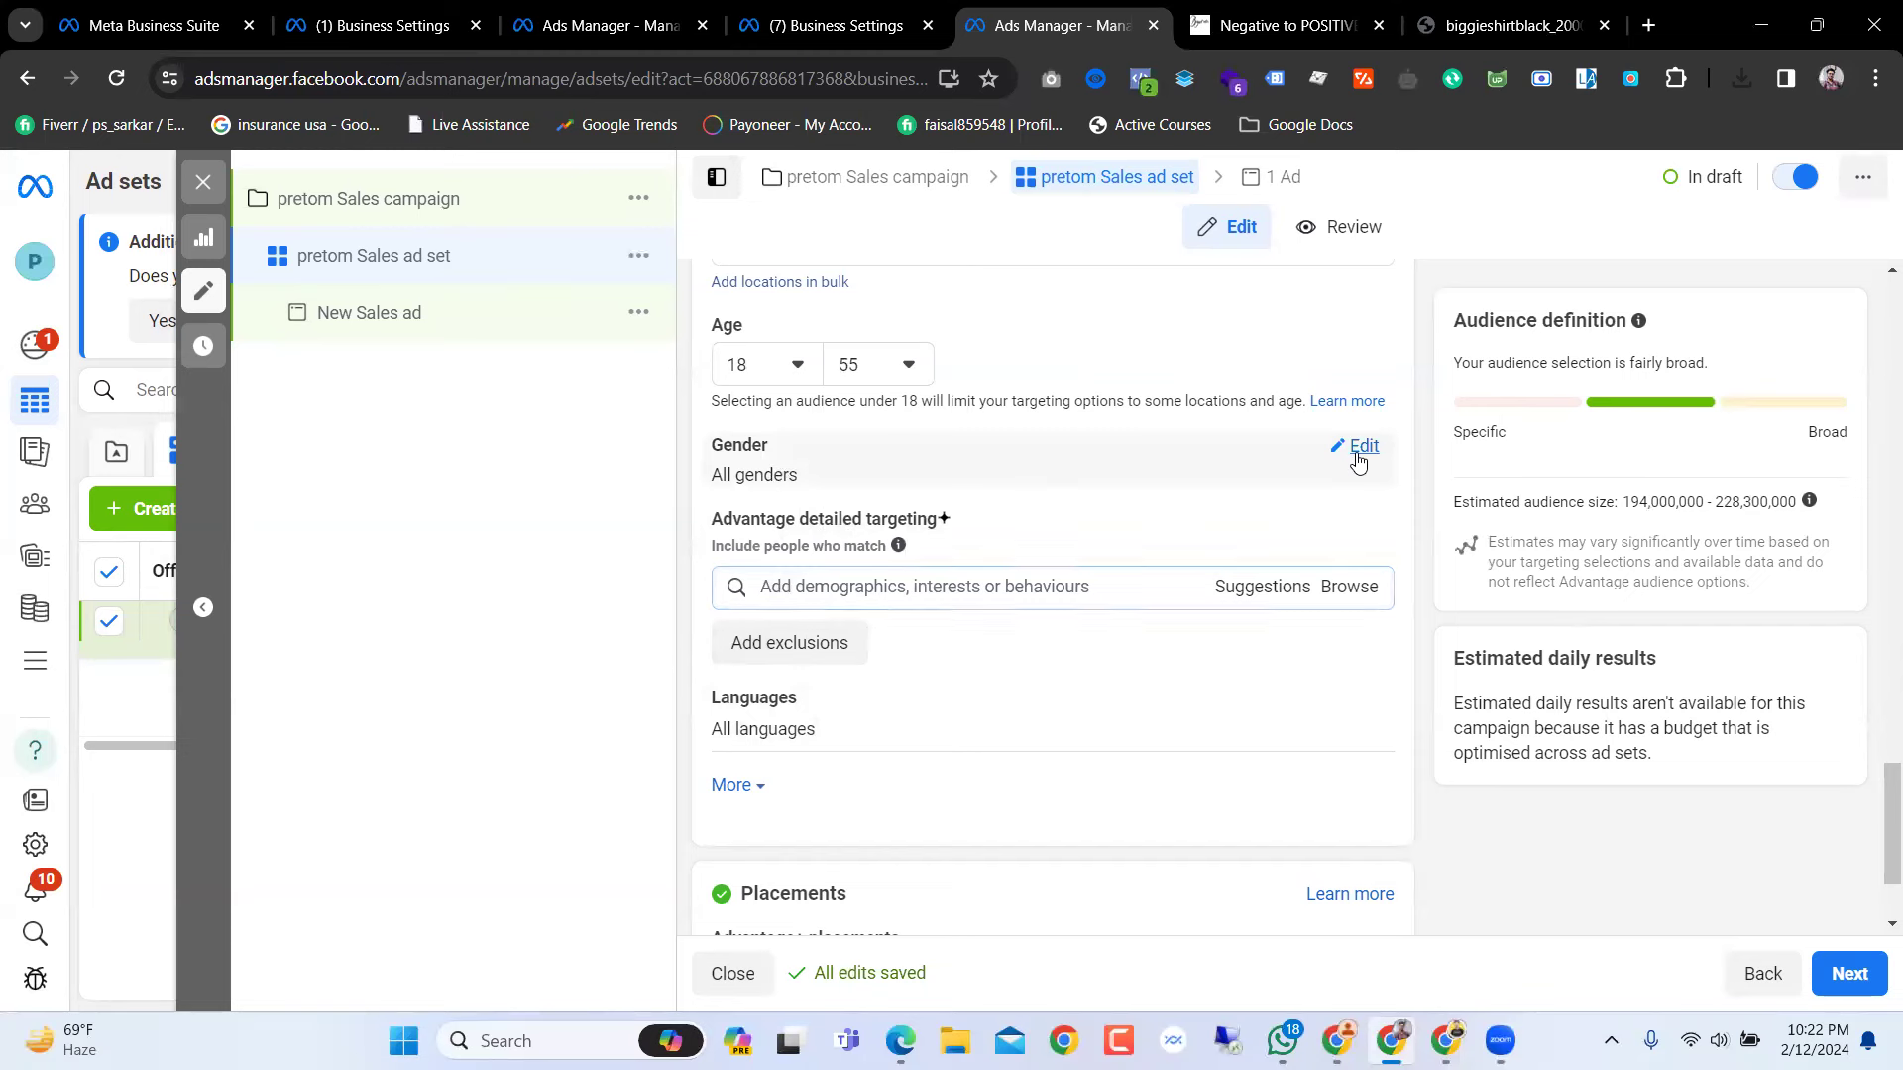
left_click(805, 477)
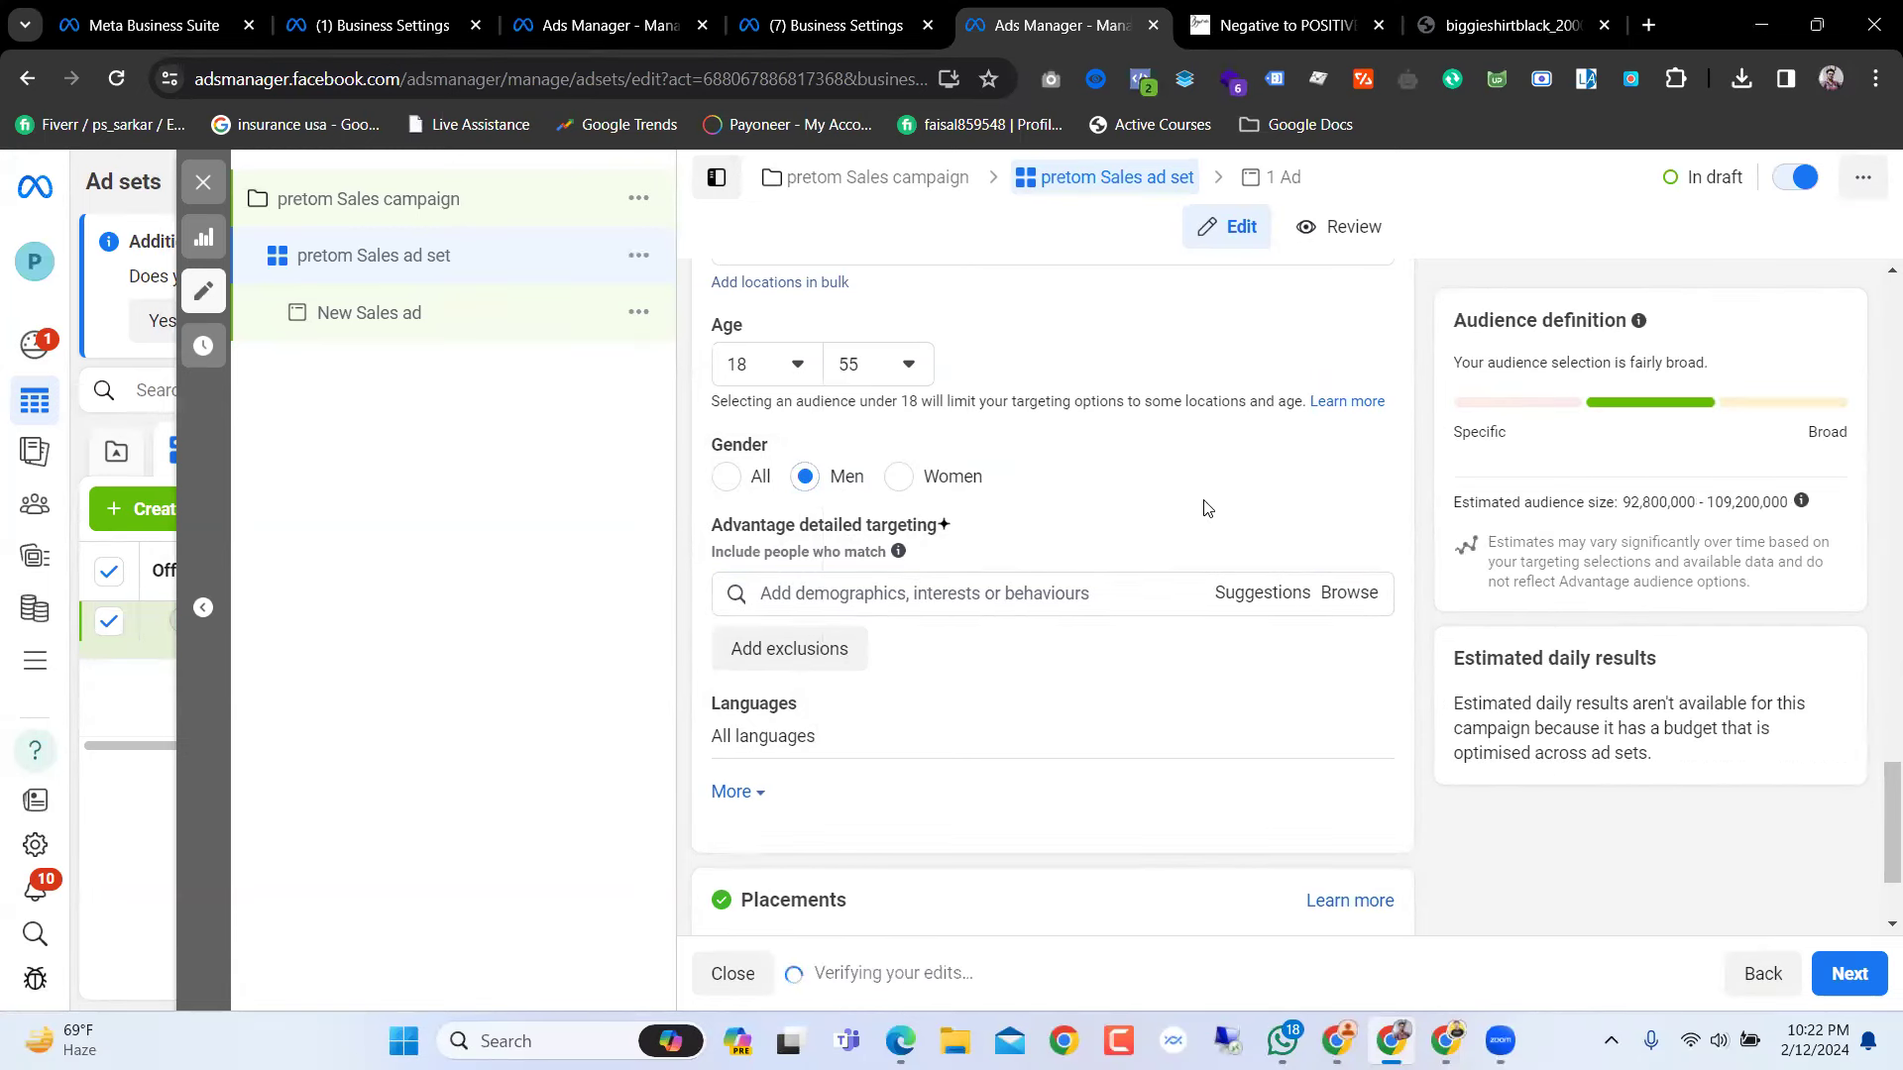
Step: Add the T-shirt (clothing) interest to the ad set's detailed targeting
left_click(1100, 594)
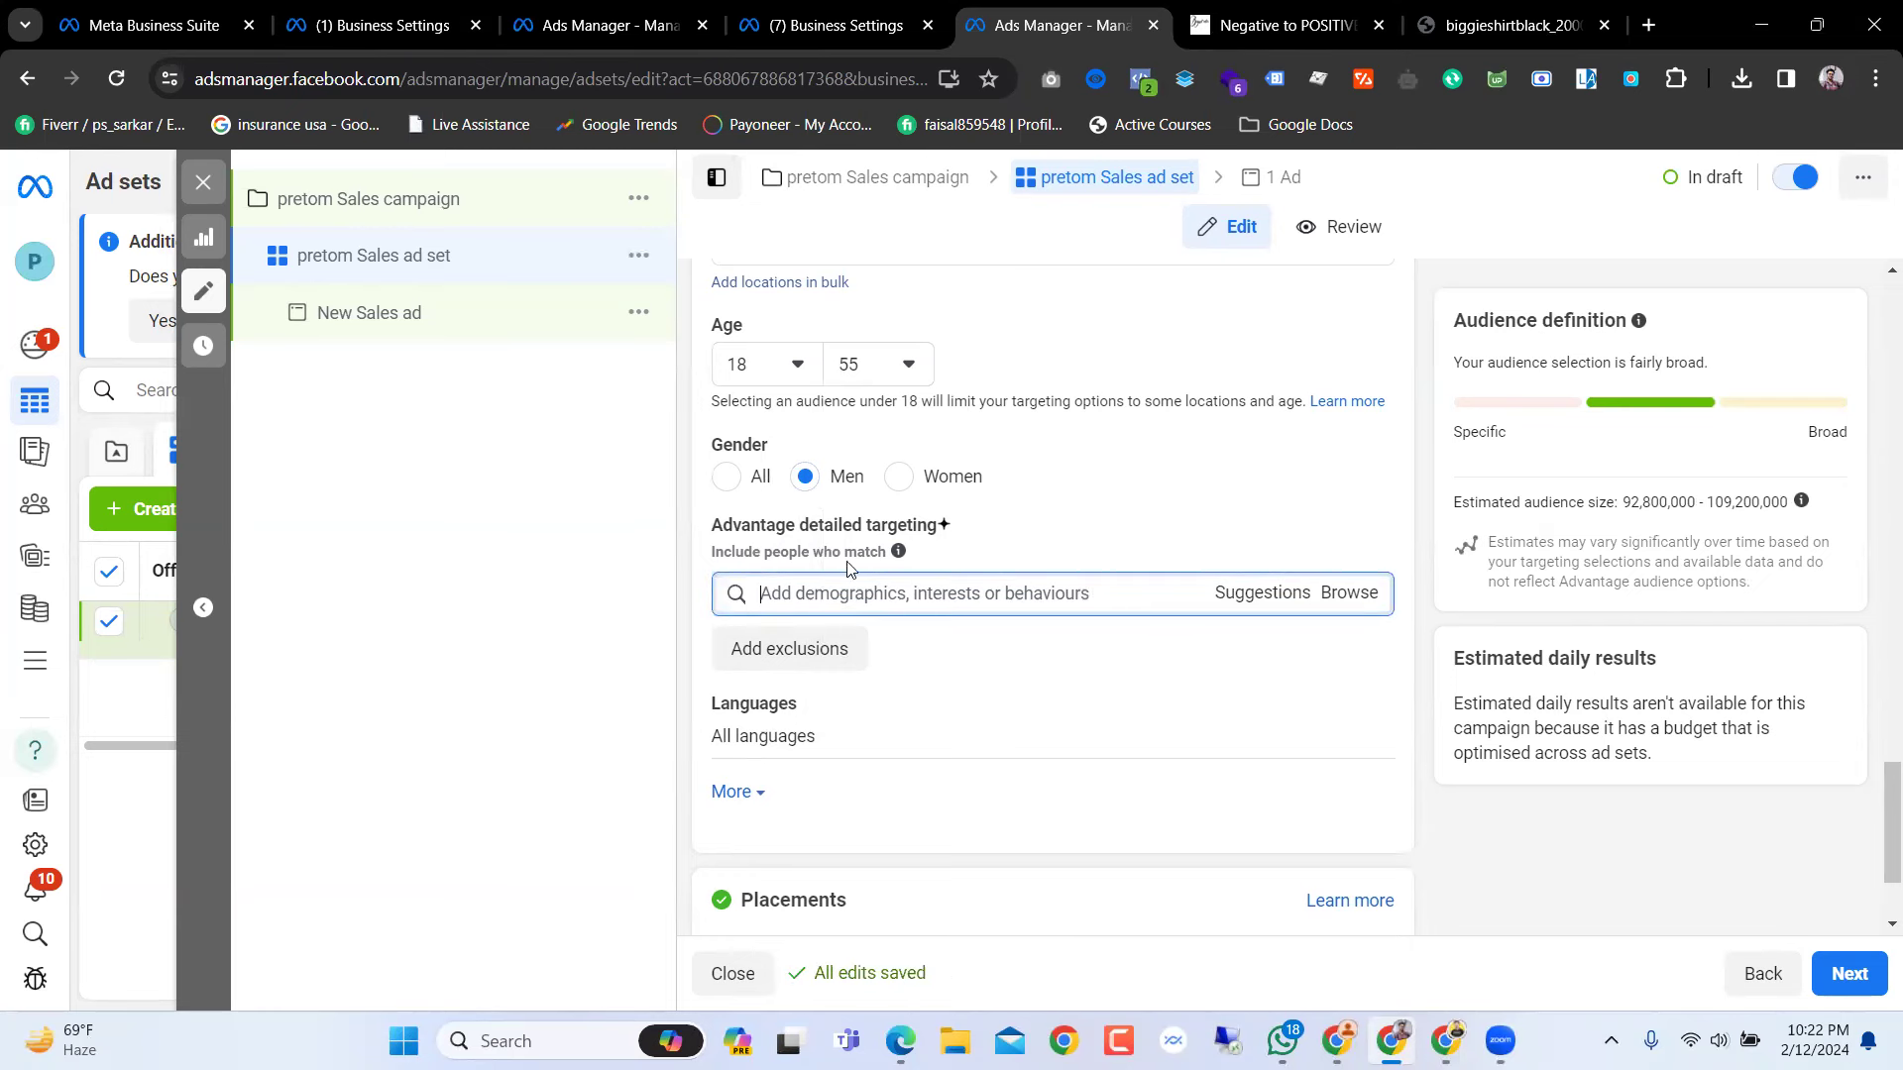
mouse_move(898, 551)
type("t")
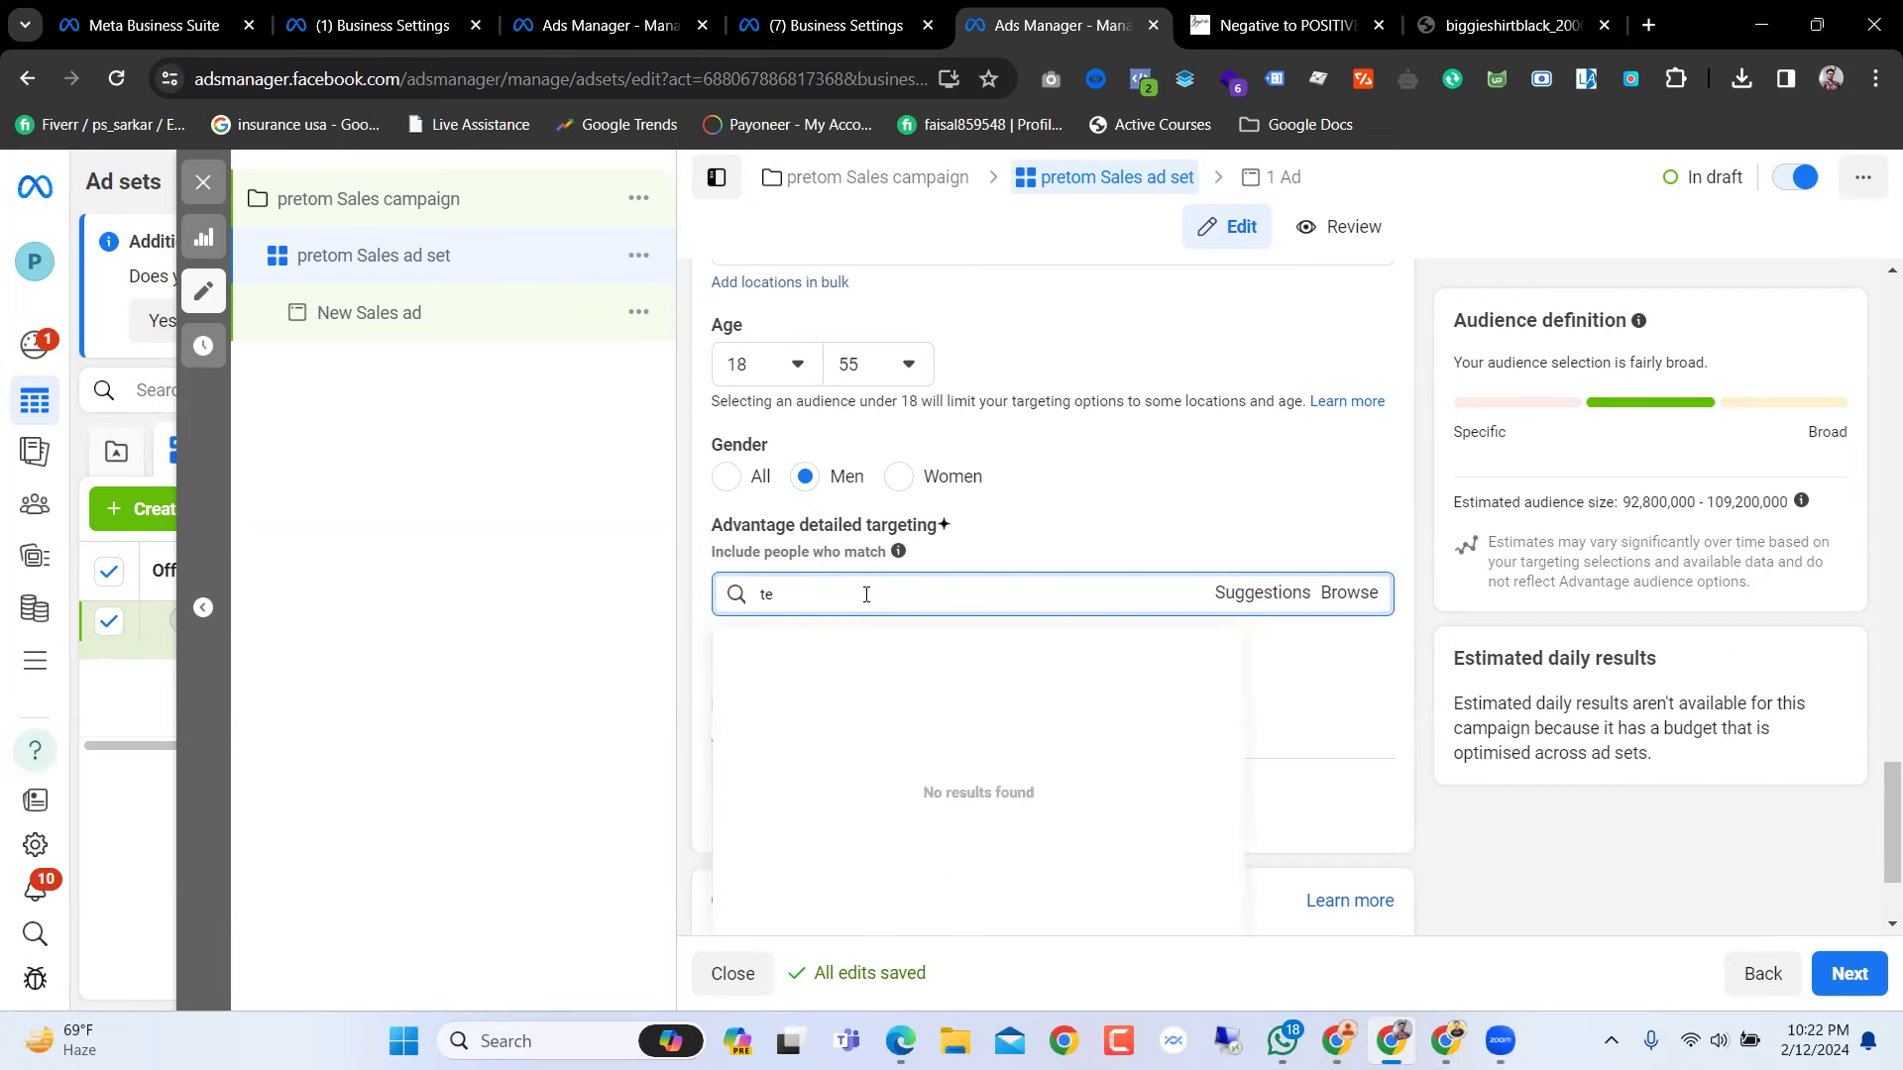
type("e")
key("BackSpace")
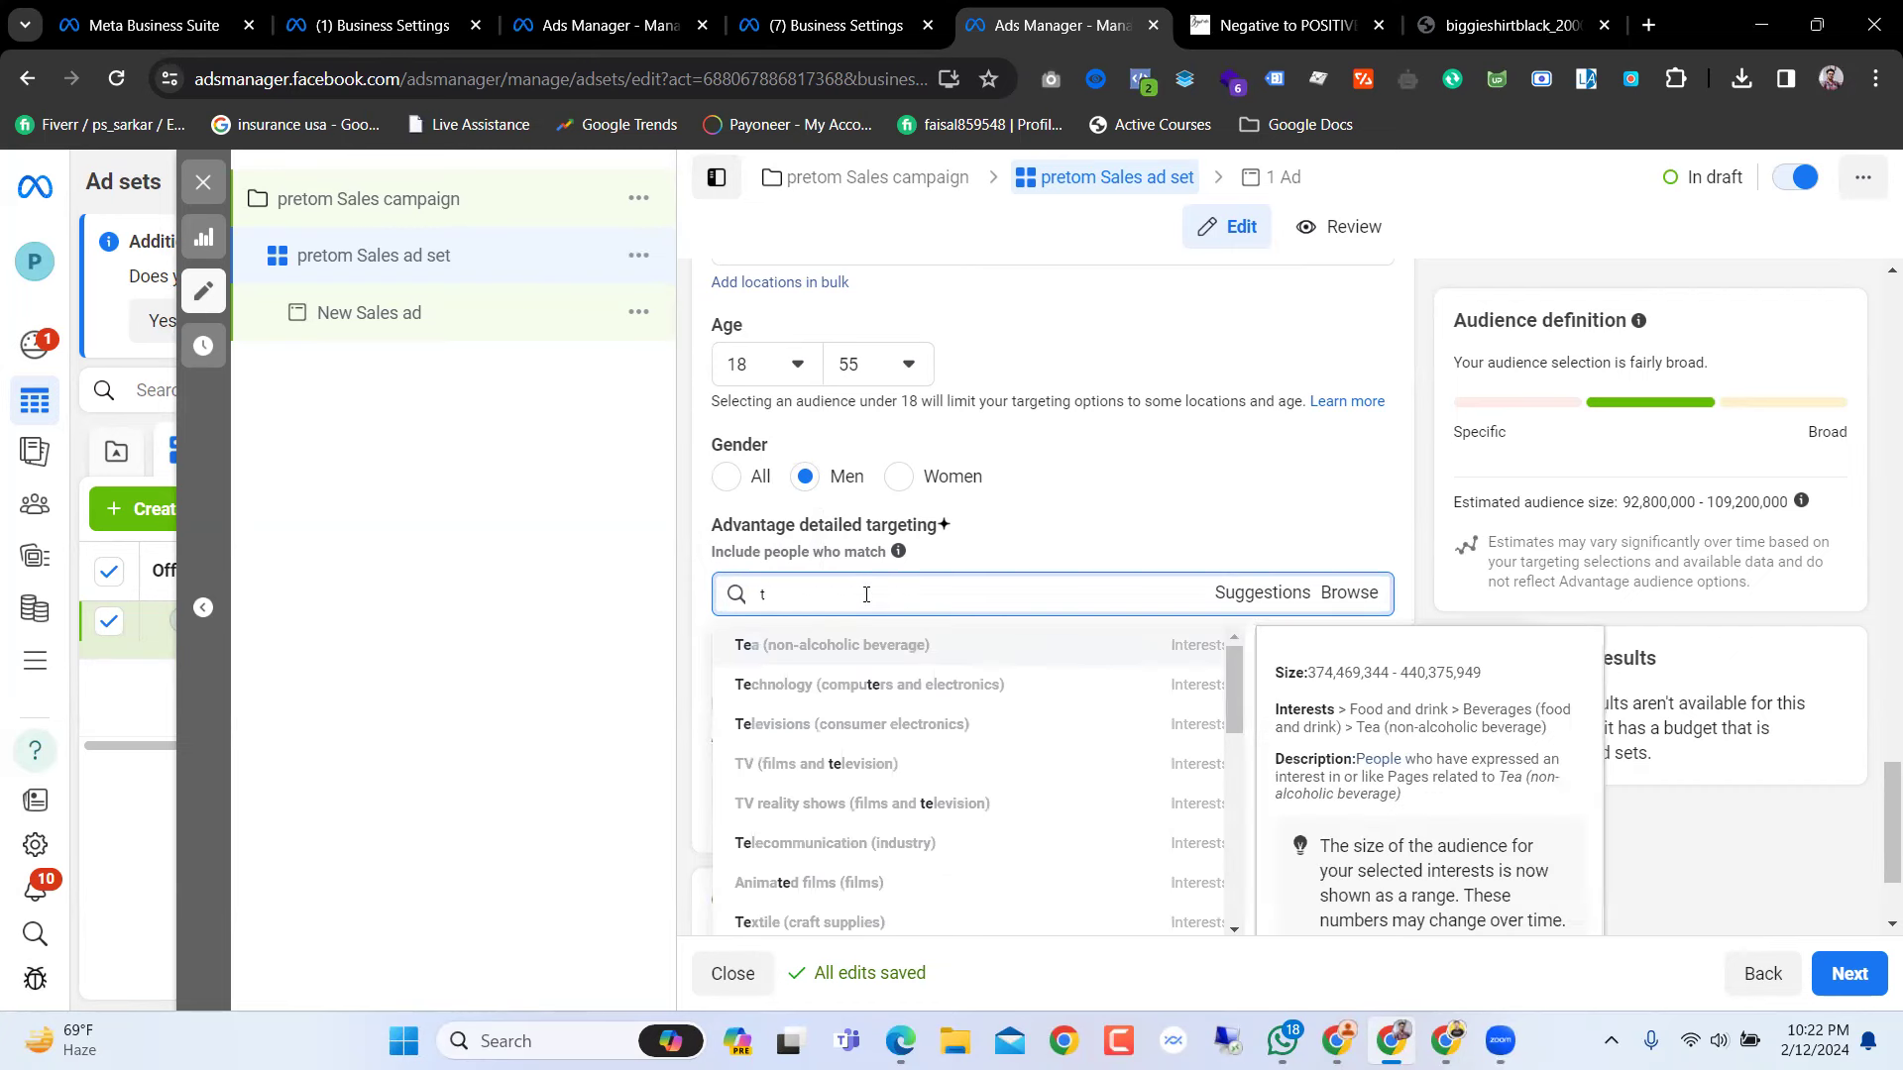
type("s")
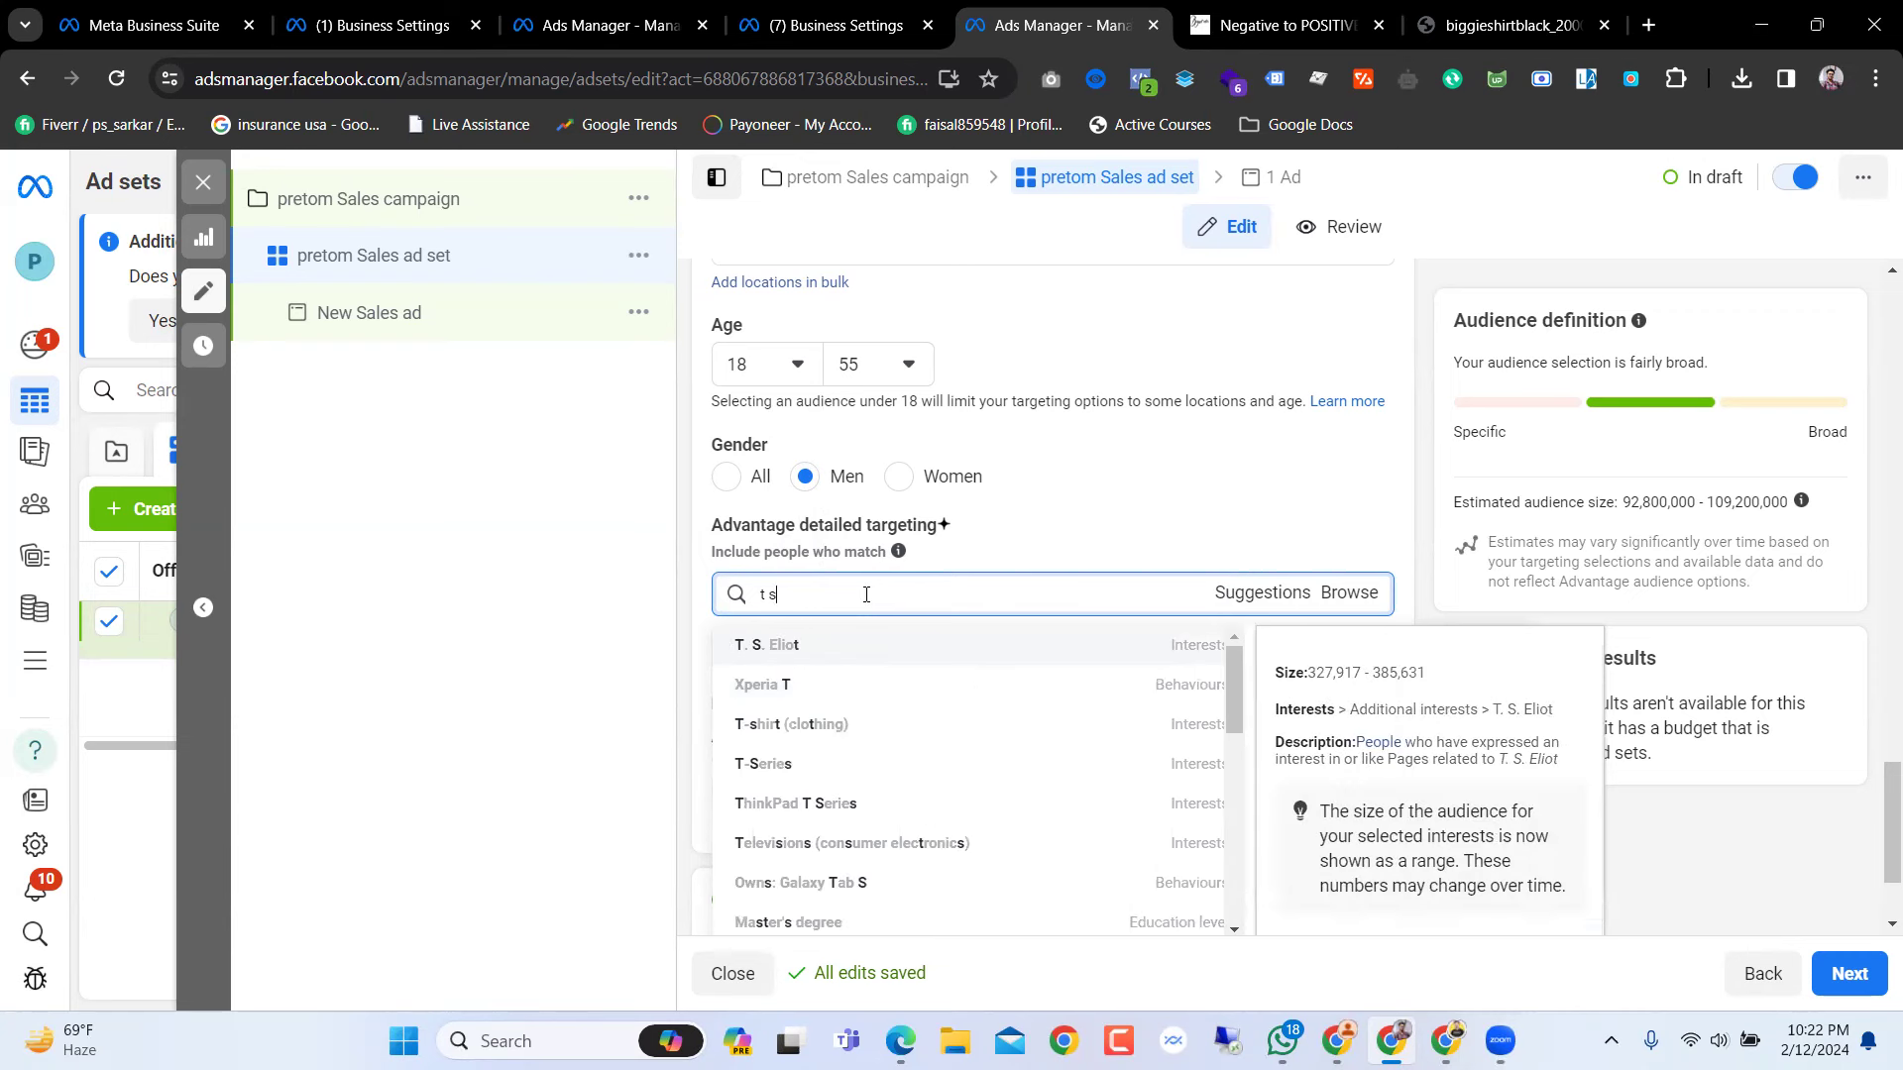
key("Down")
key("Down")
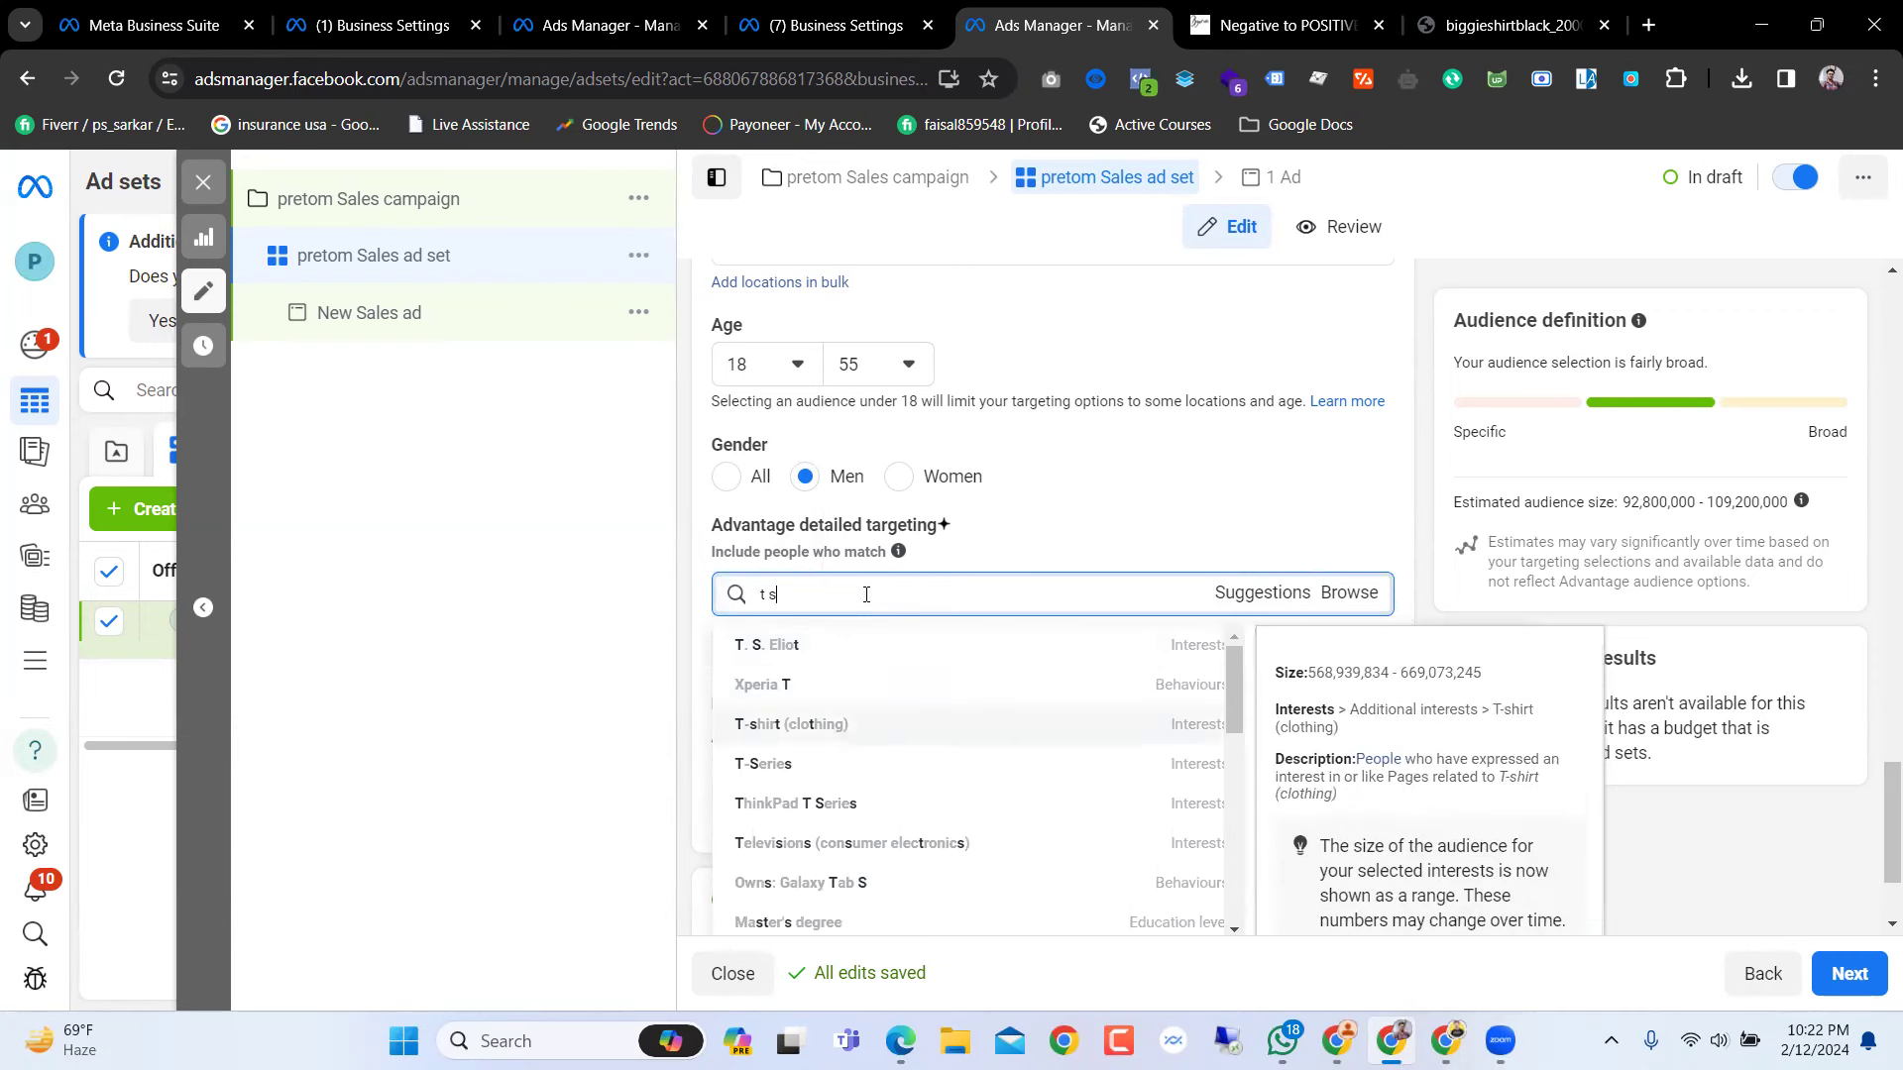
key("Return")
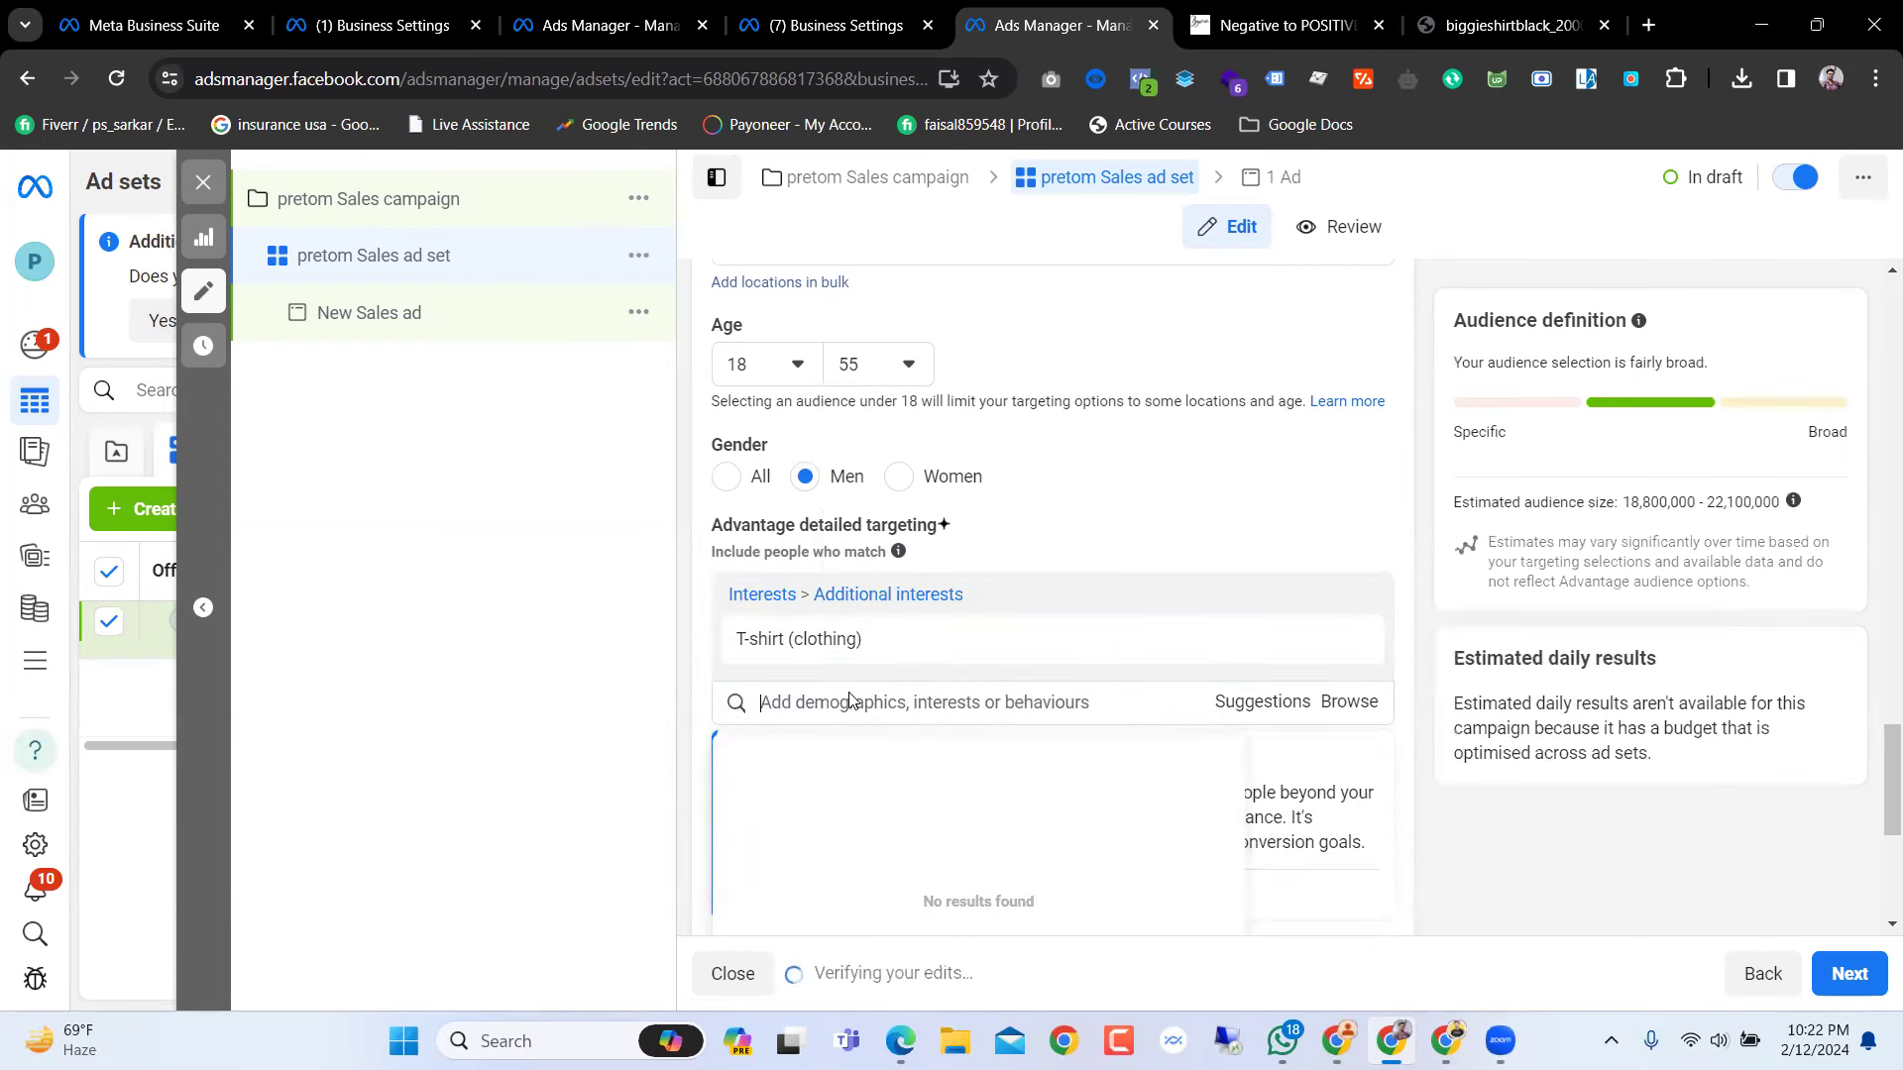
Step: Add the Online shopping (retail) interest to the ad set's detailed targeting
left_click(857, 711)
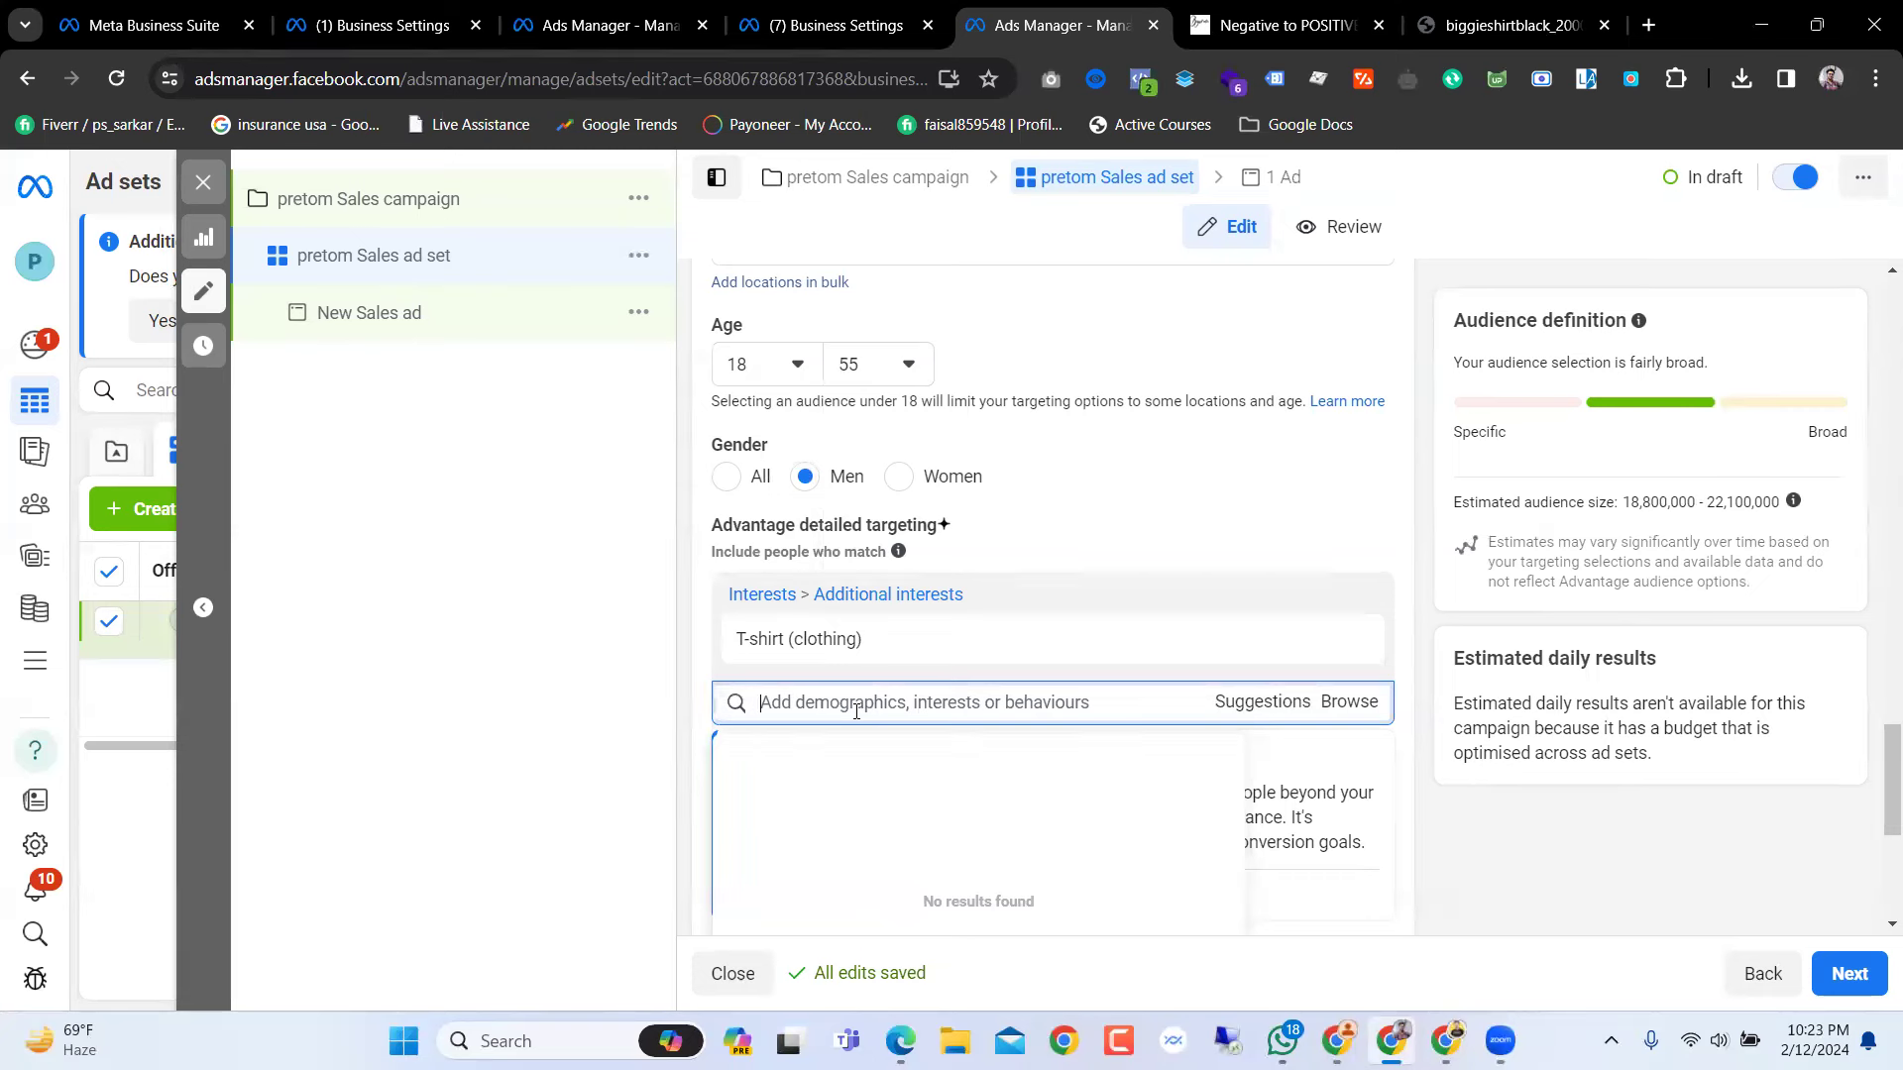
type("onli")
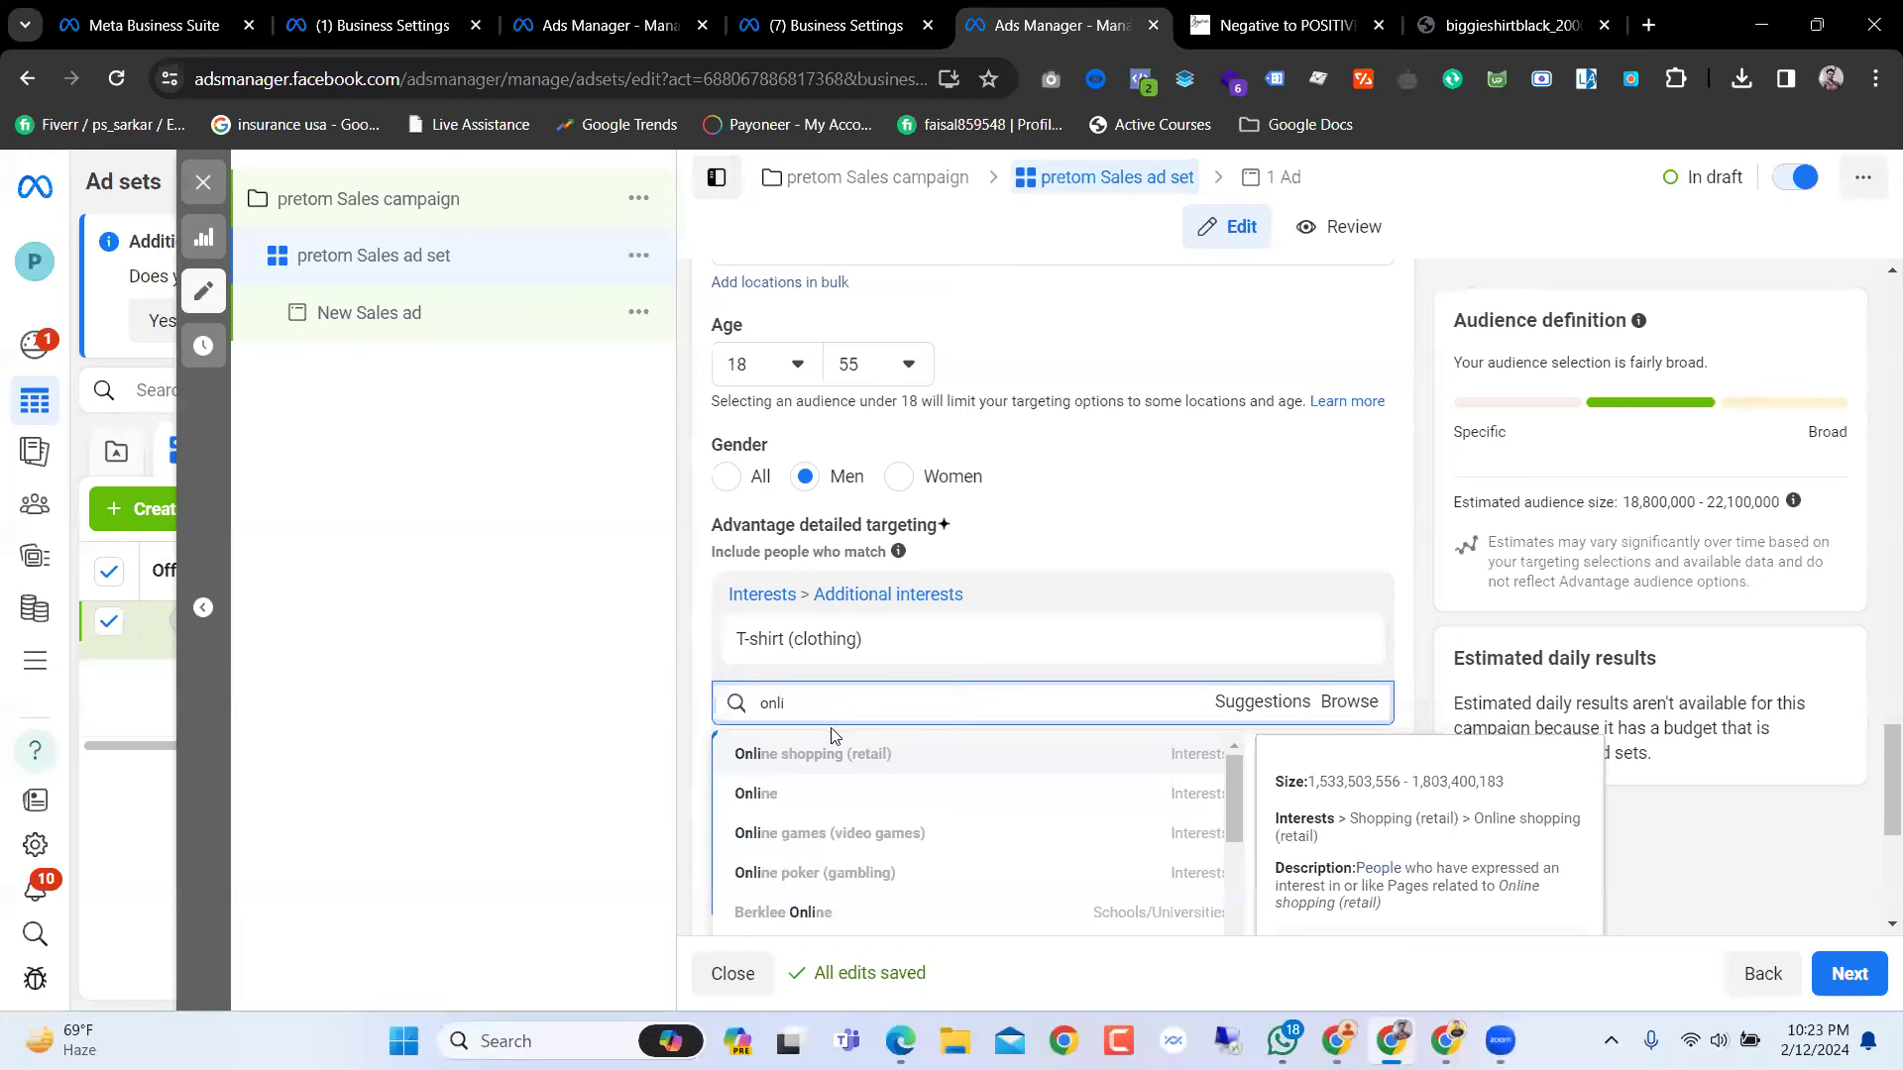
left_click(877, 761)
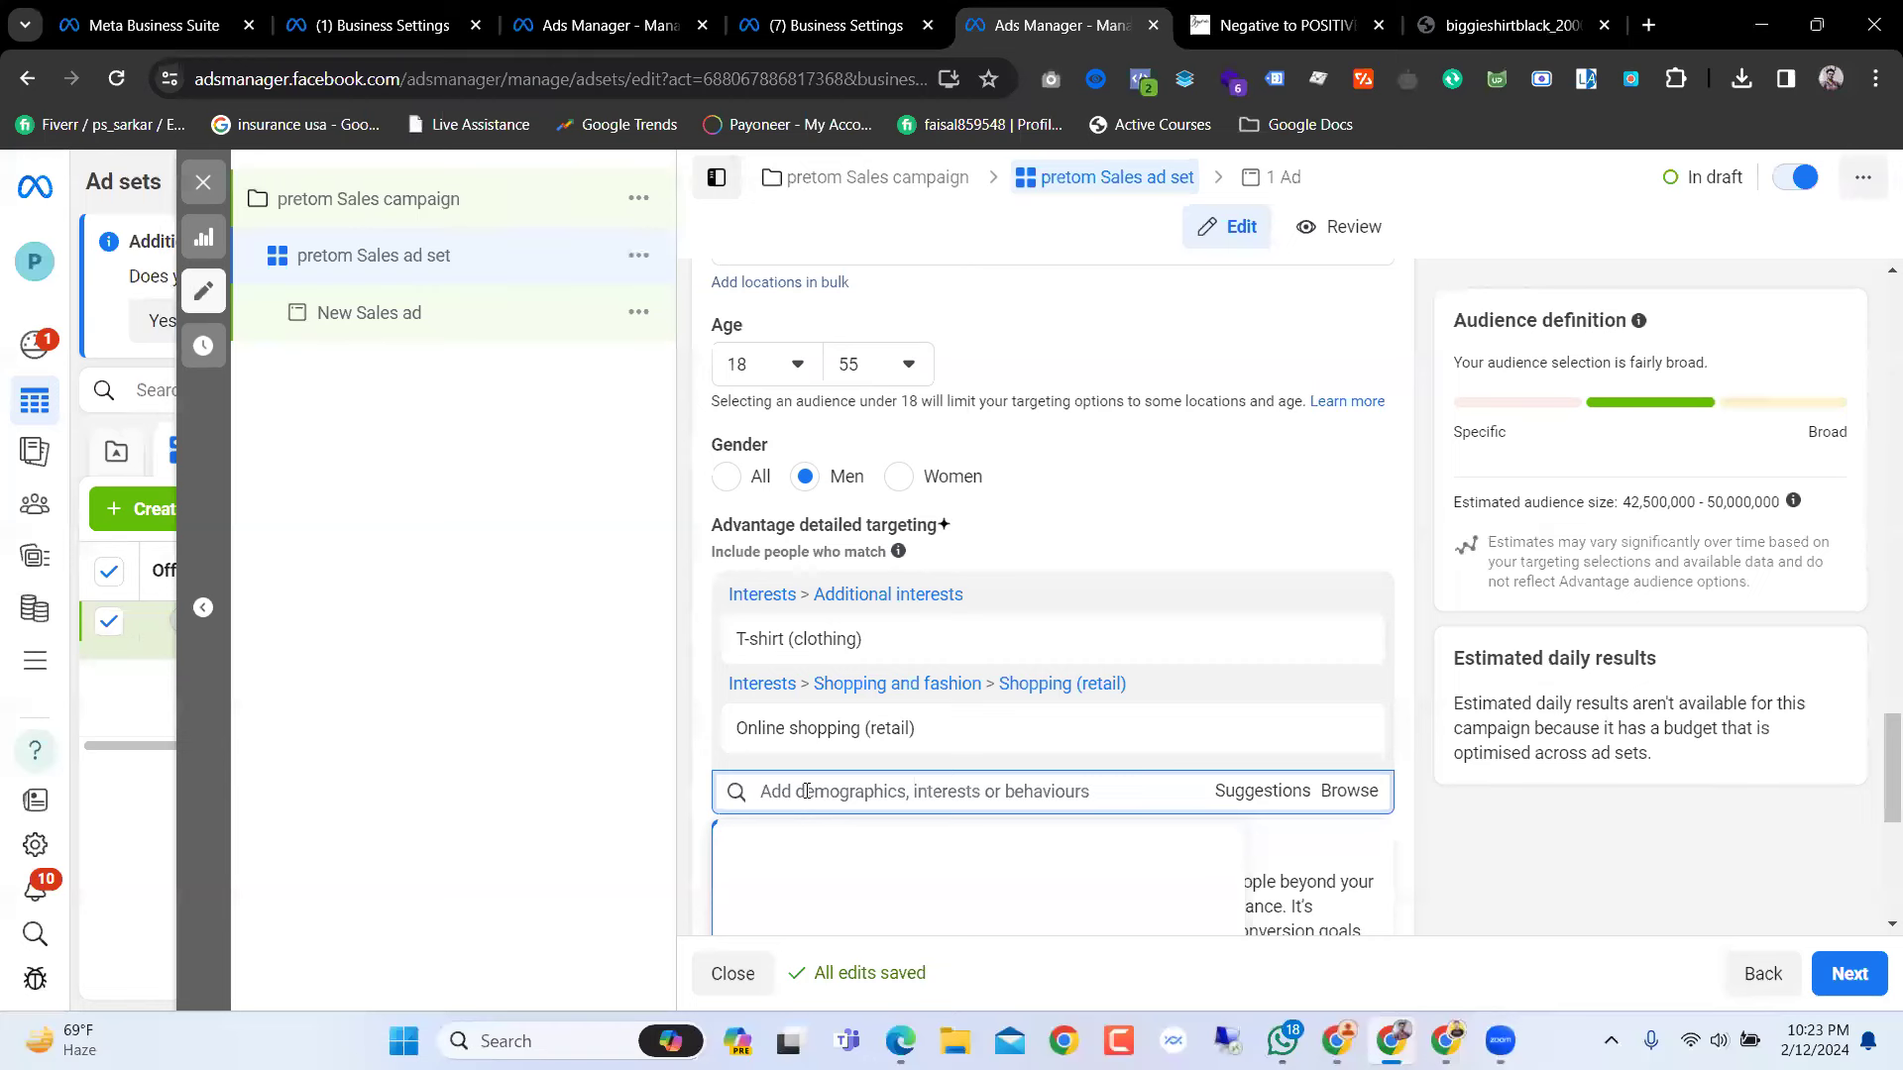
Step: Search detailed targeting for men's clothing and add the Men's clothing (apparel) interest
type("c")
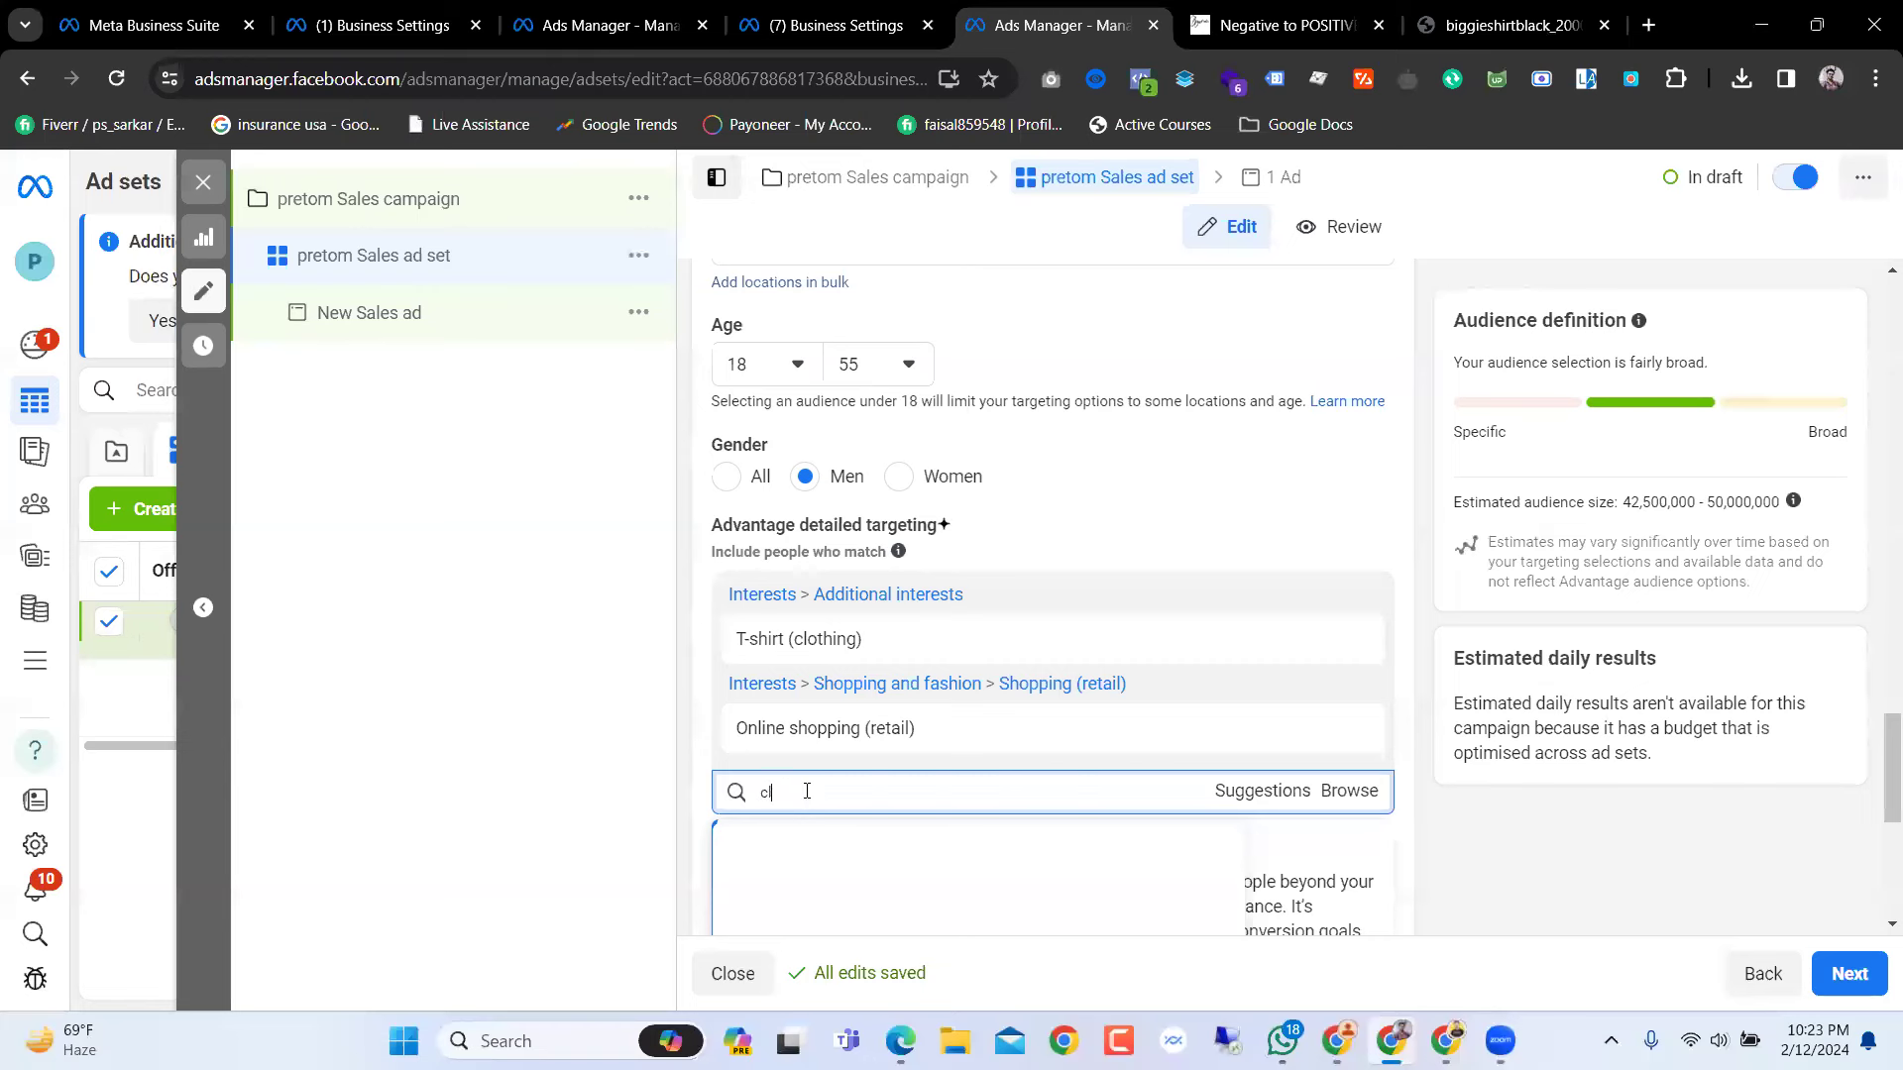
key("BackSpace")
type("mens c")
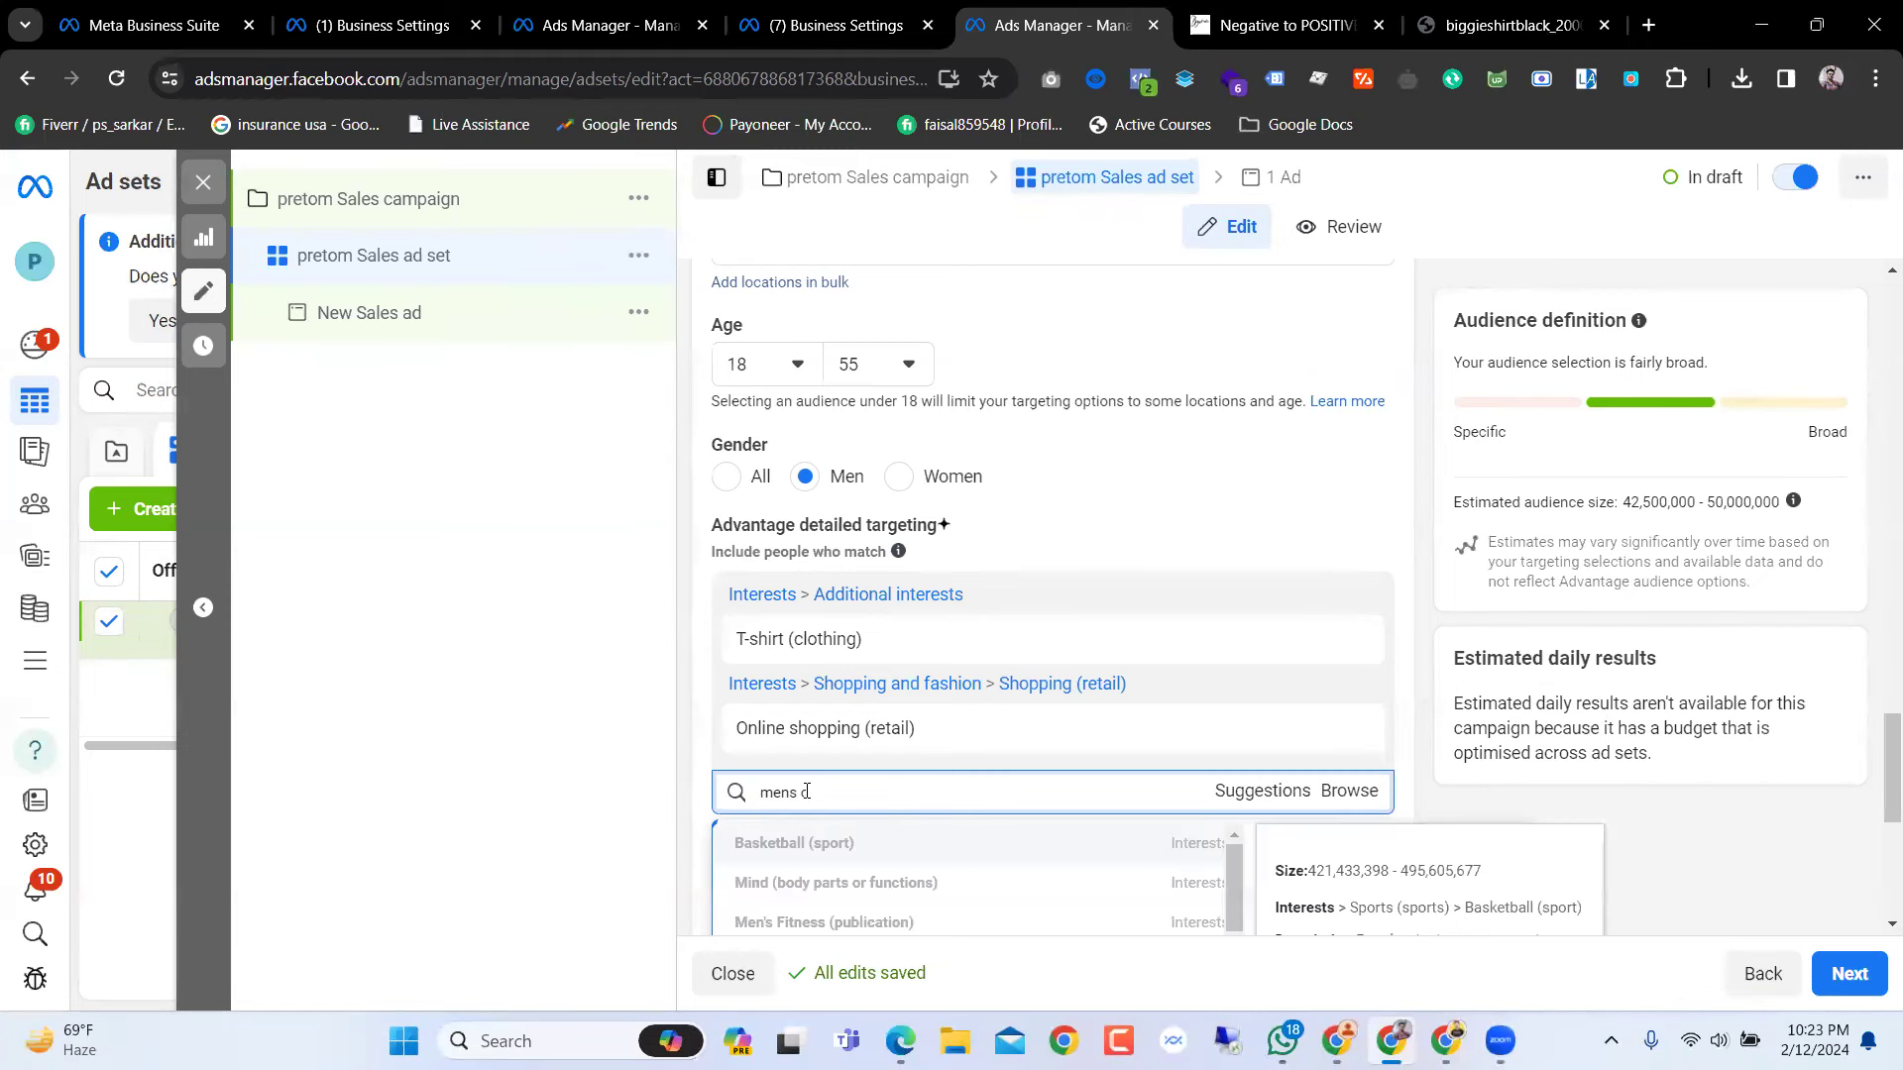
type("o")
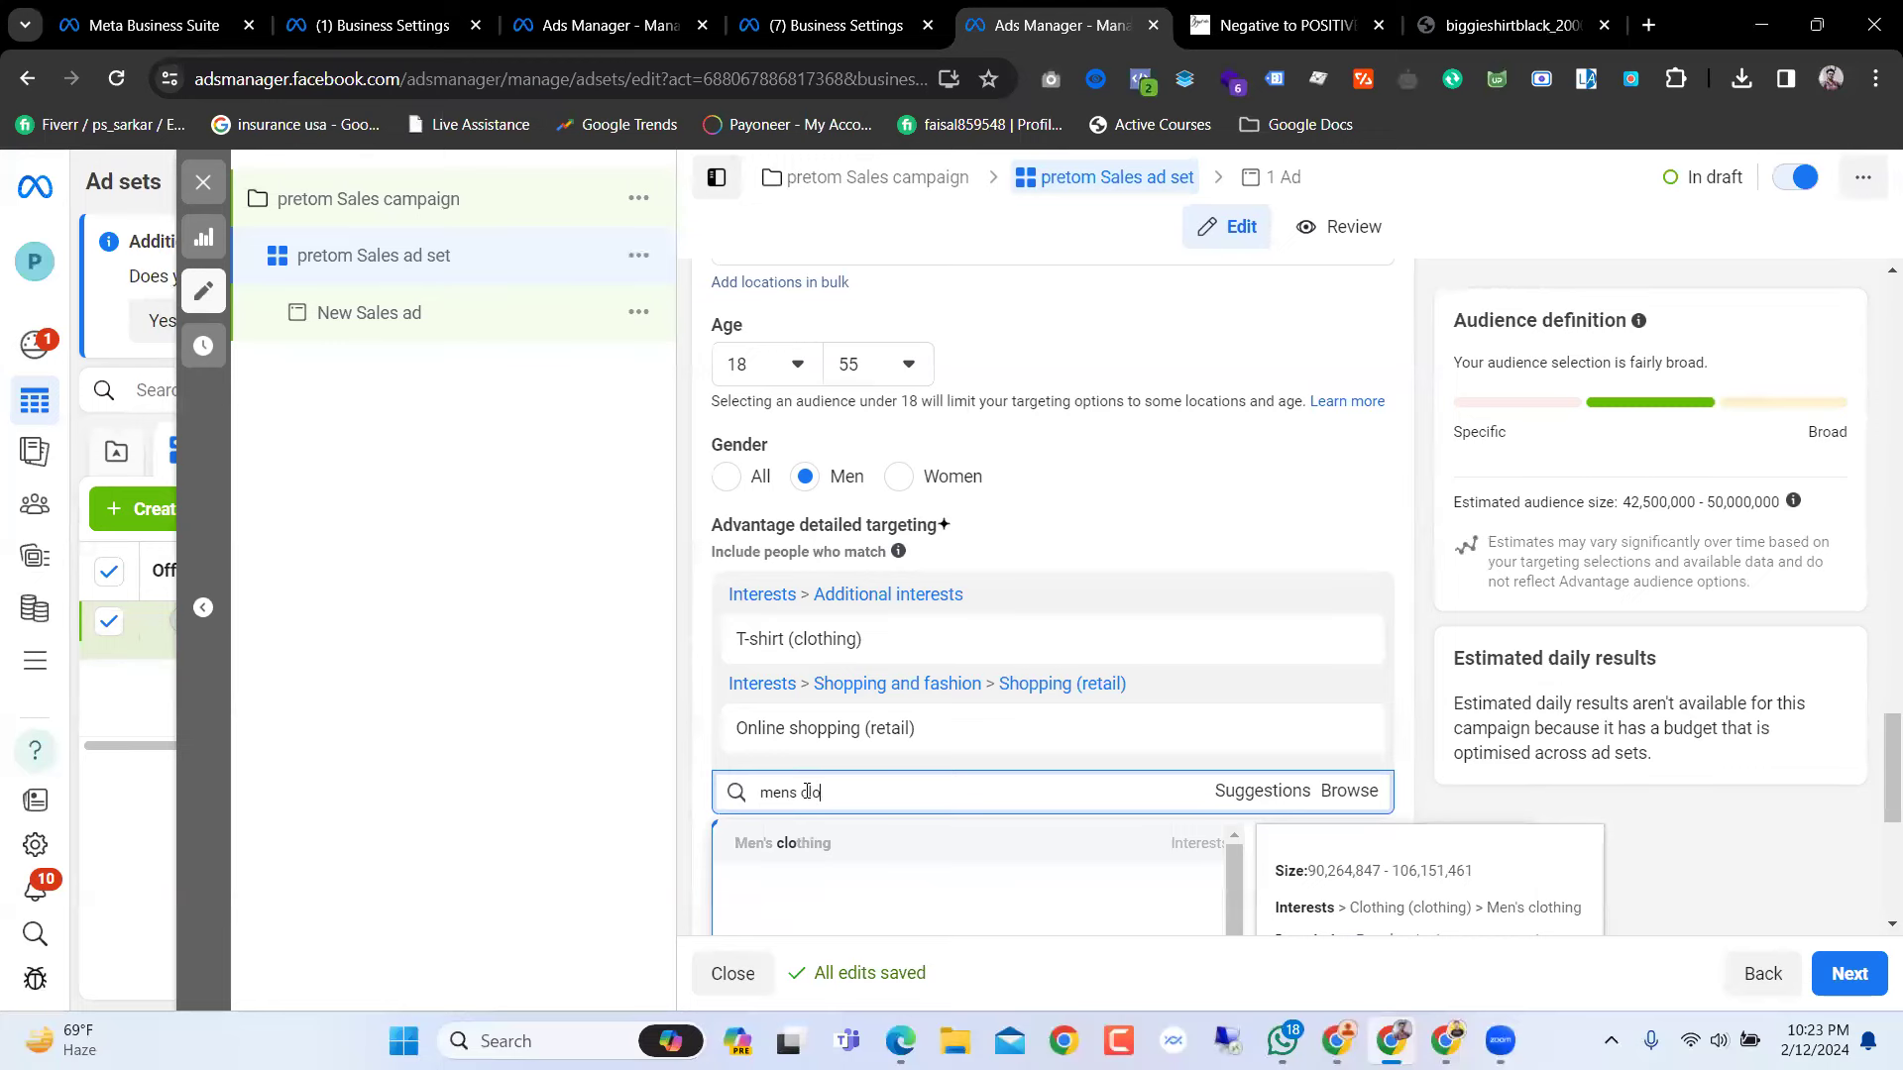
left_click(775, 847)
scroll(1021, 666, "down", 3)
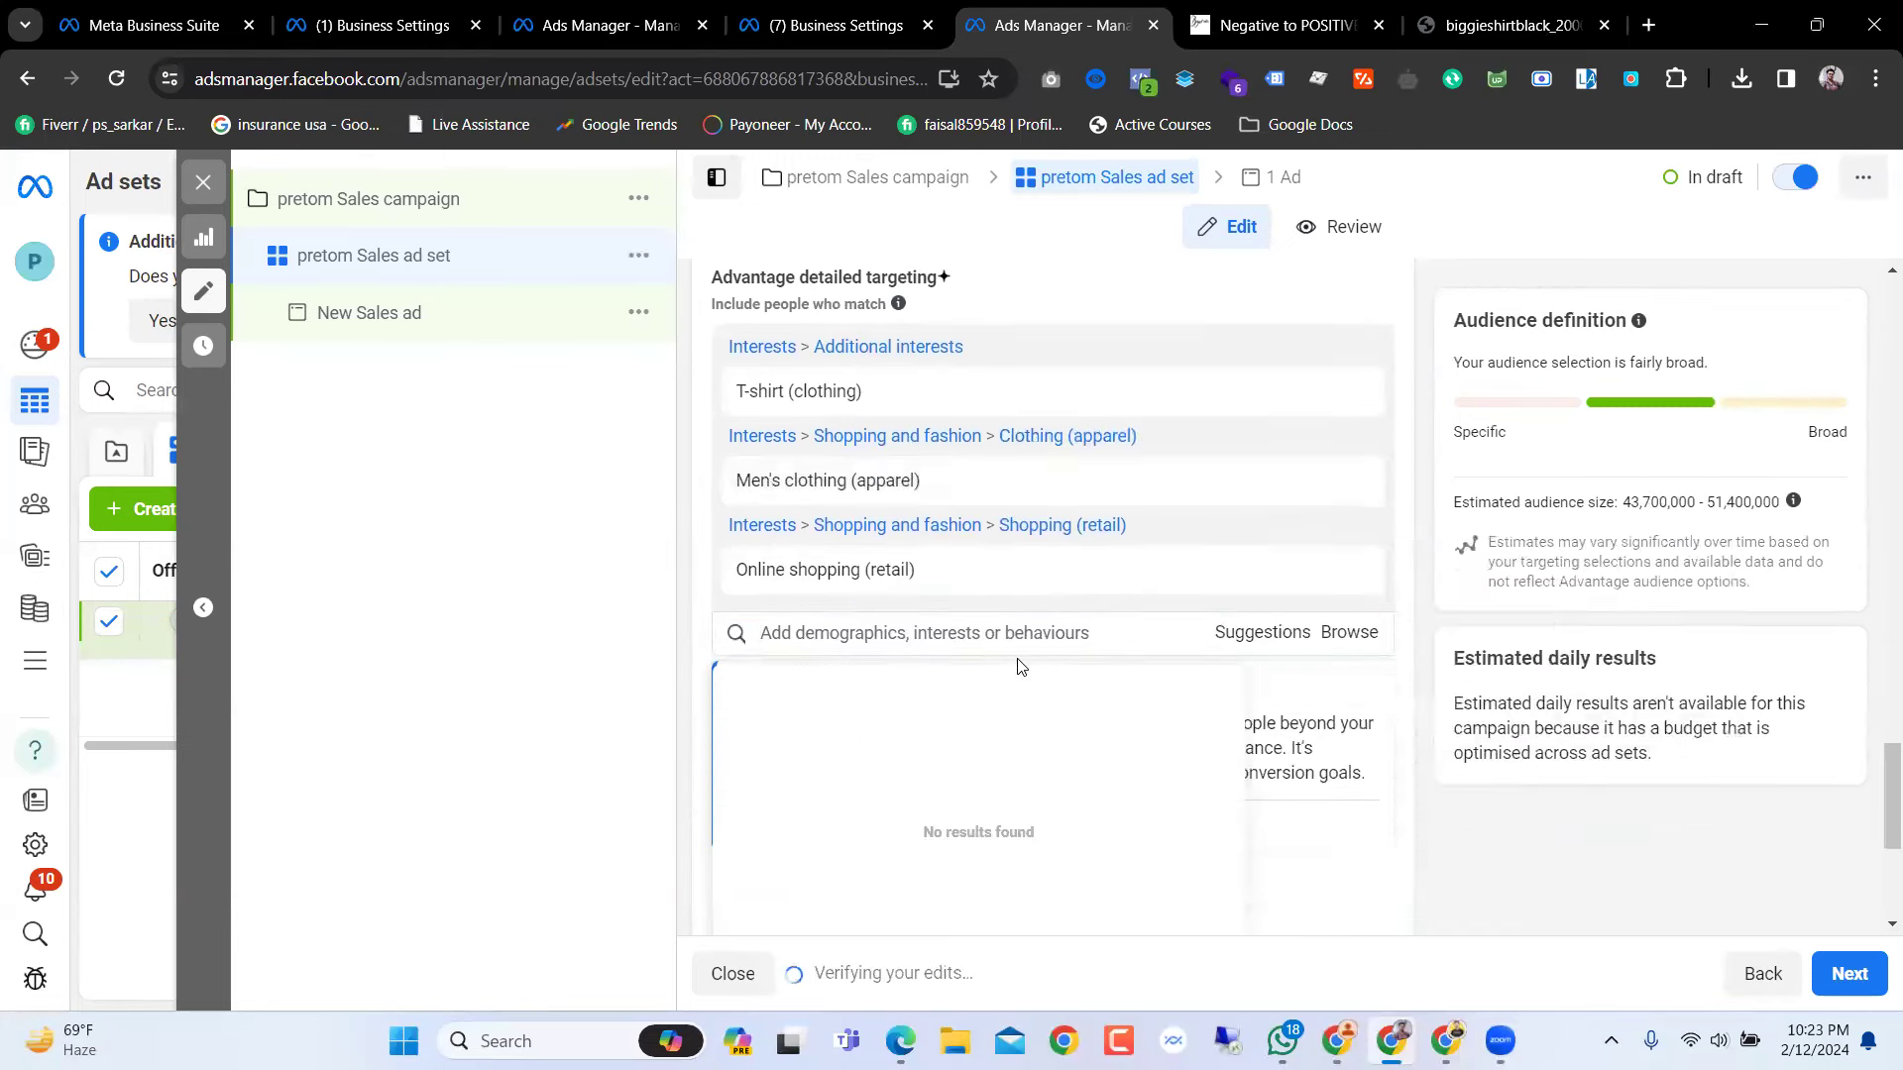
left_click(850, 631)
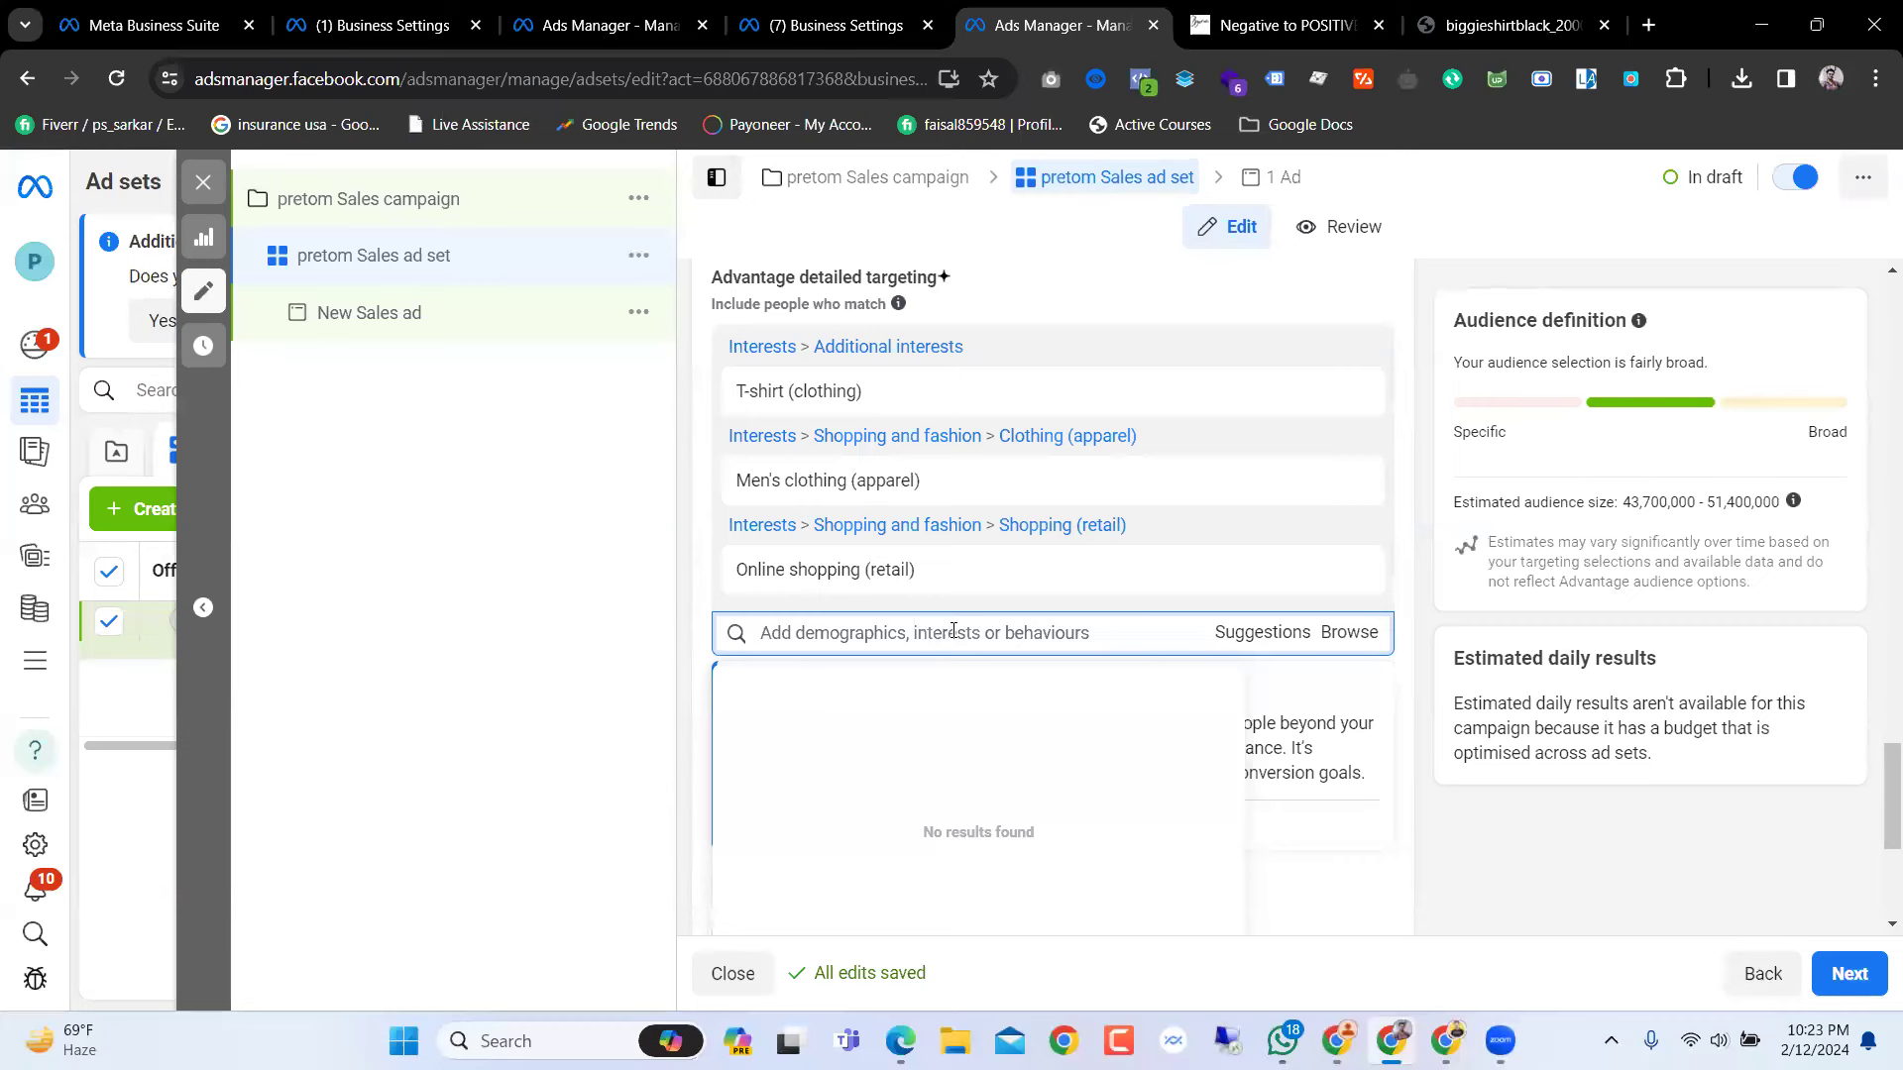
type("s")
key("BackSpace")
type("fa")
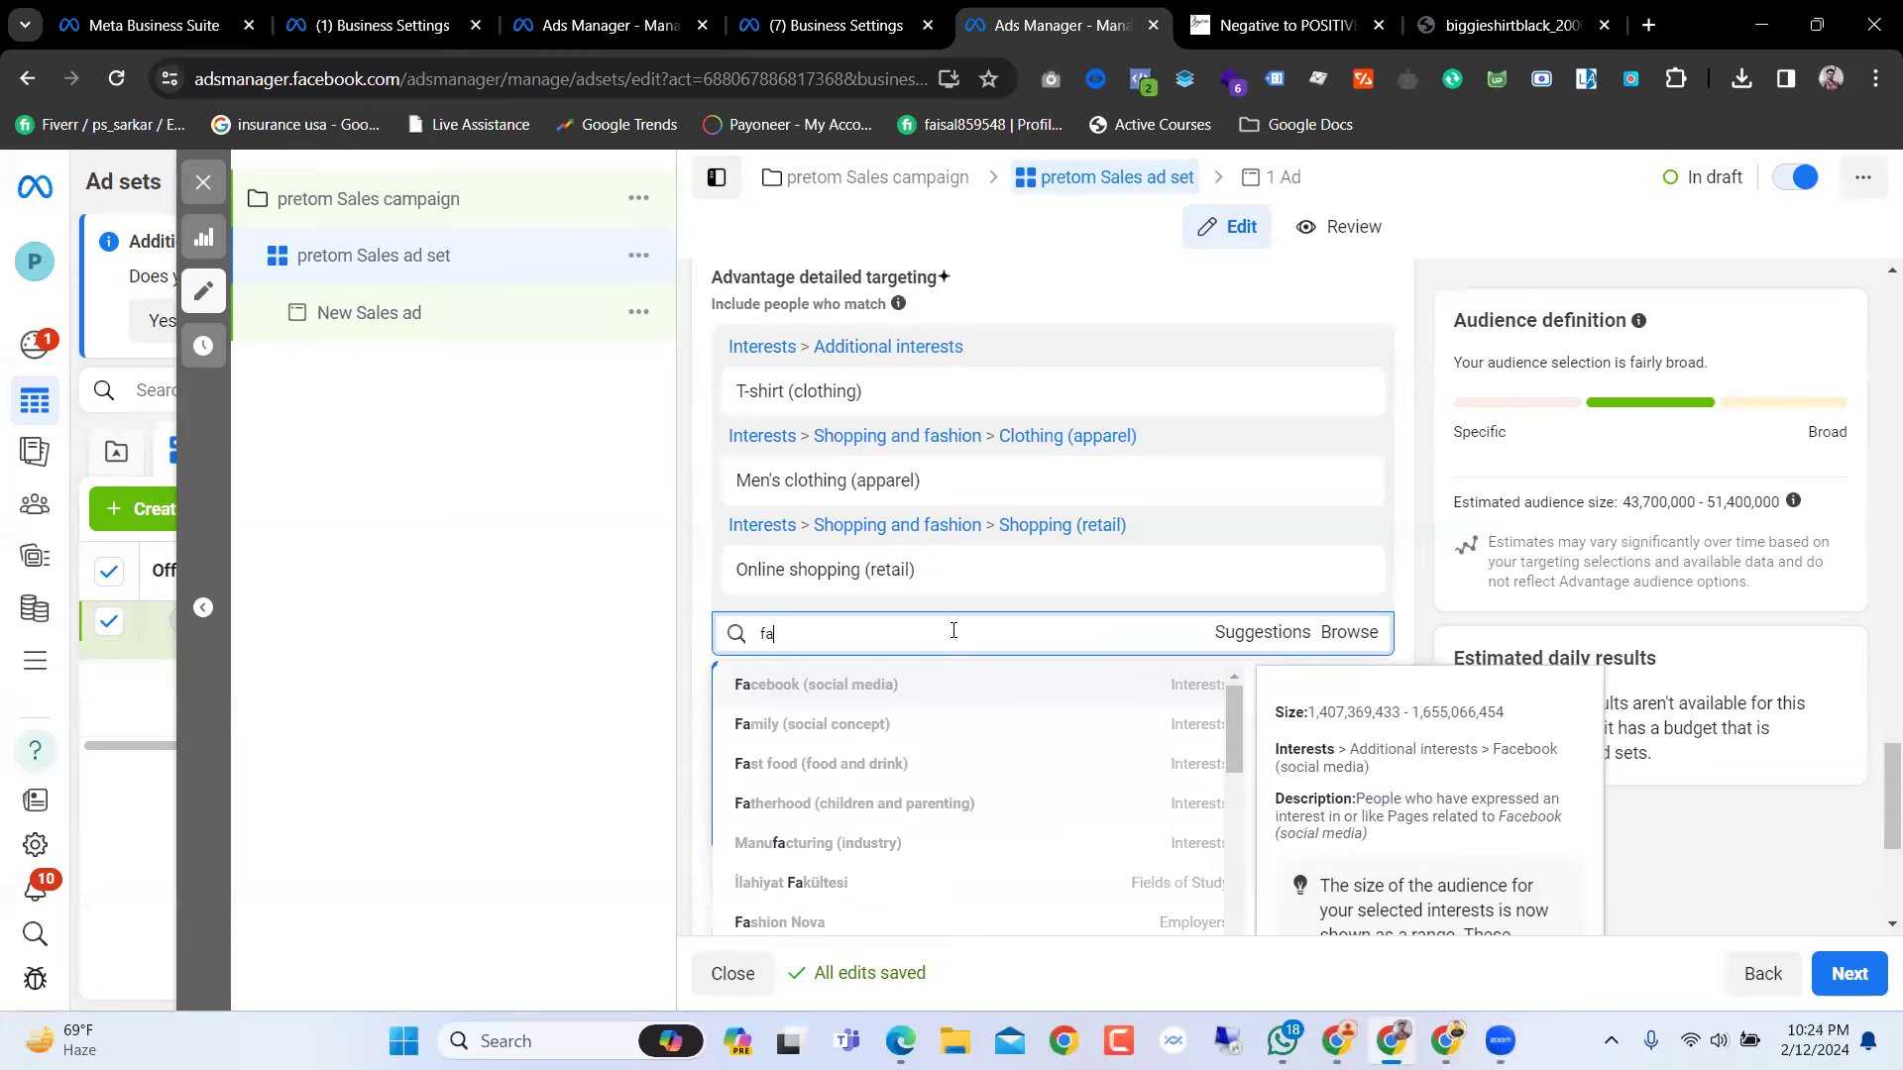
key("BackSpace")
key("BackSpace")
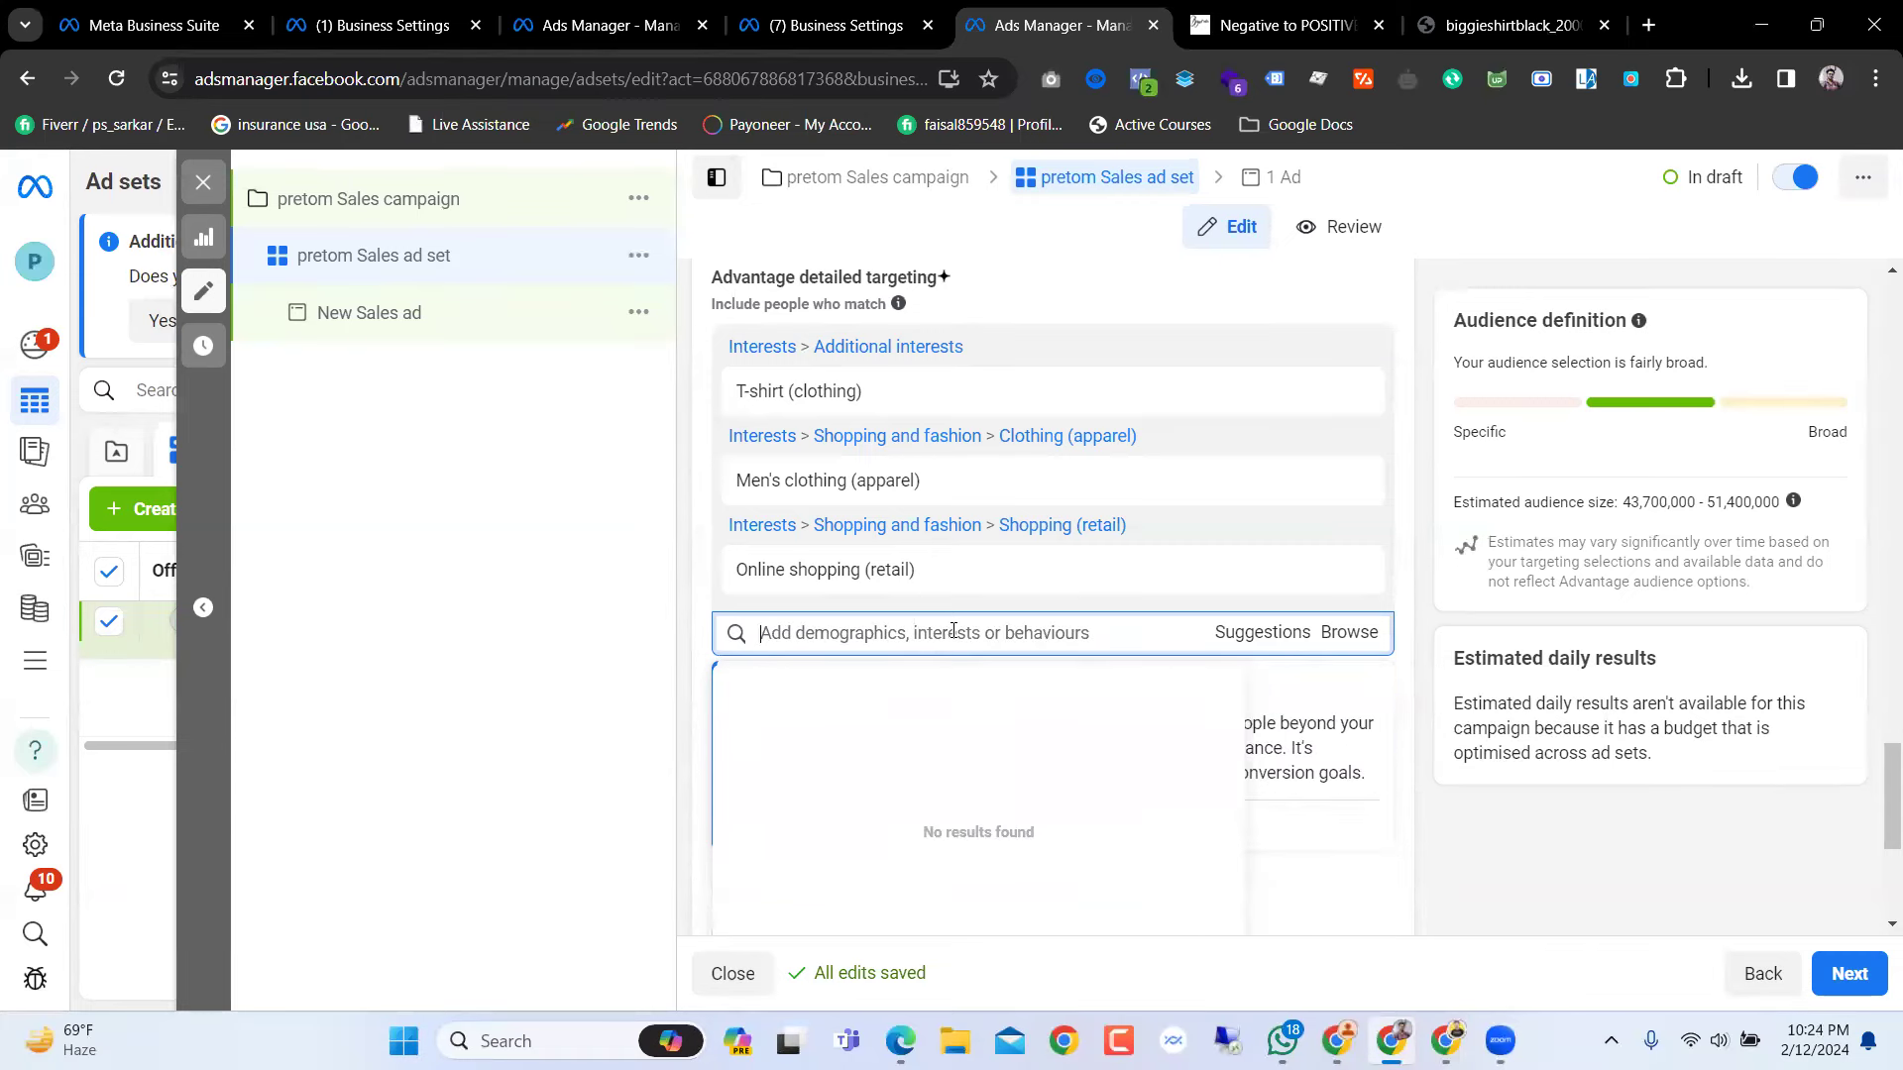
left_click(1407, 319)
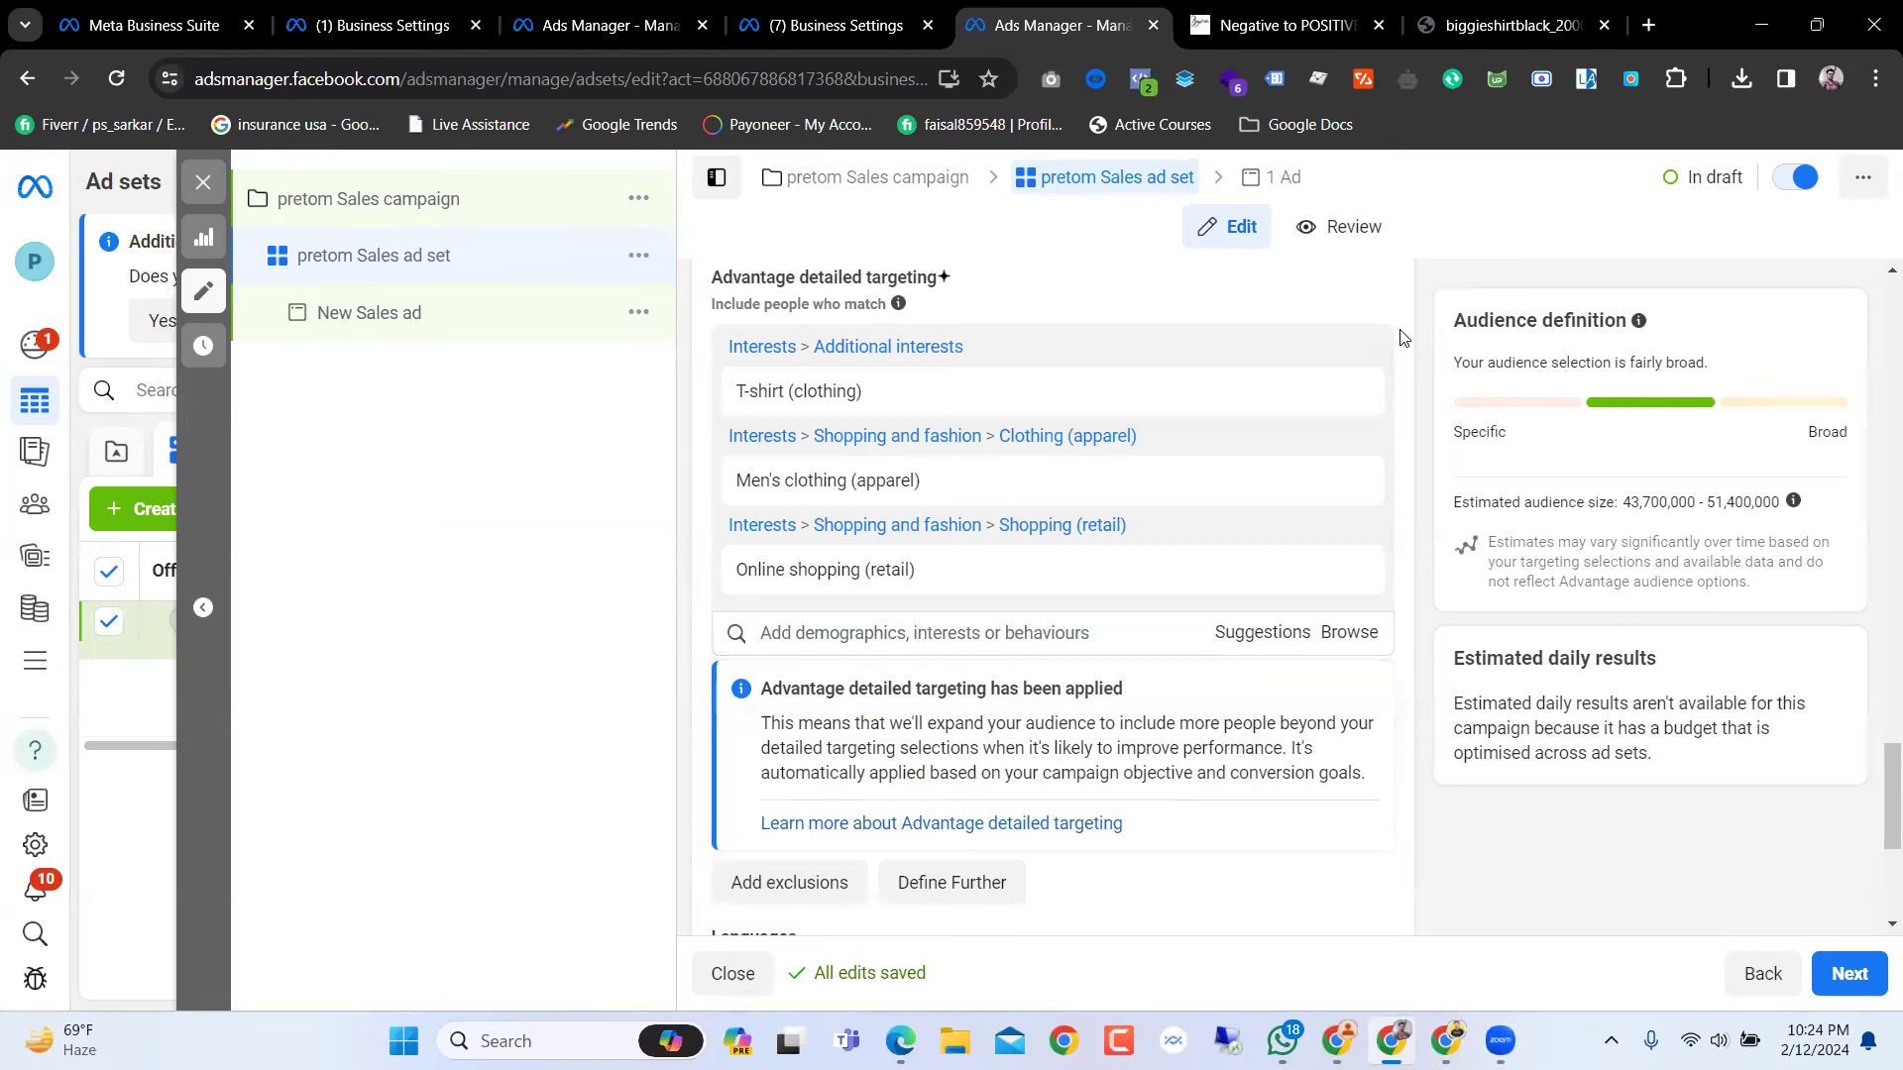
Step: Set the ad set's audience language to English (All)
scroll(1054, 531, "down", 4)
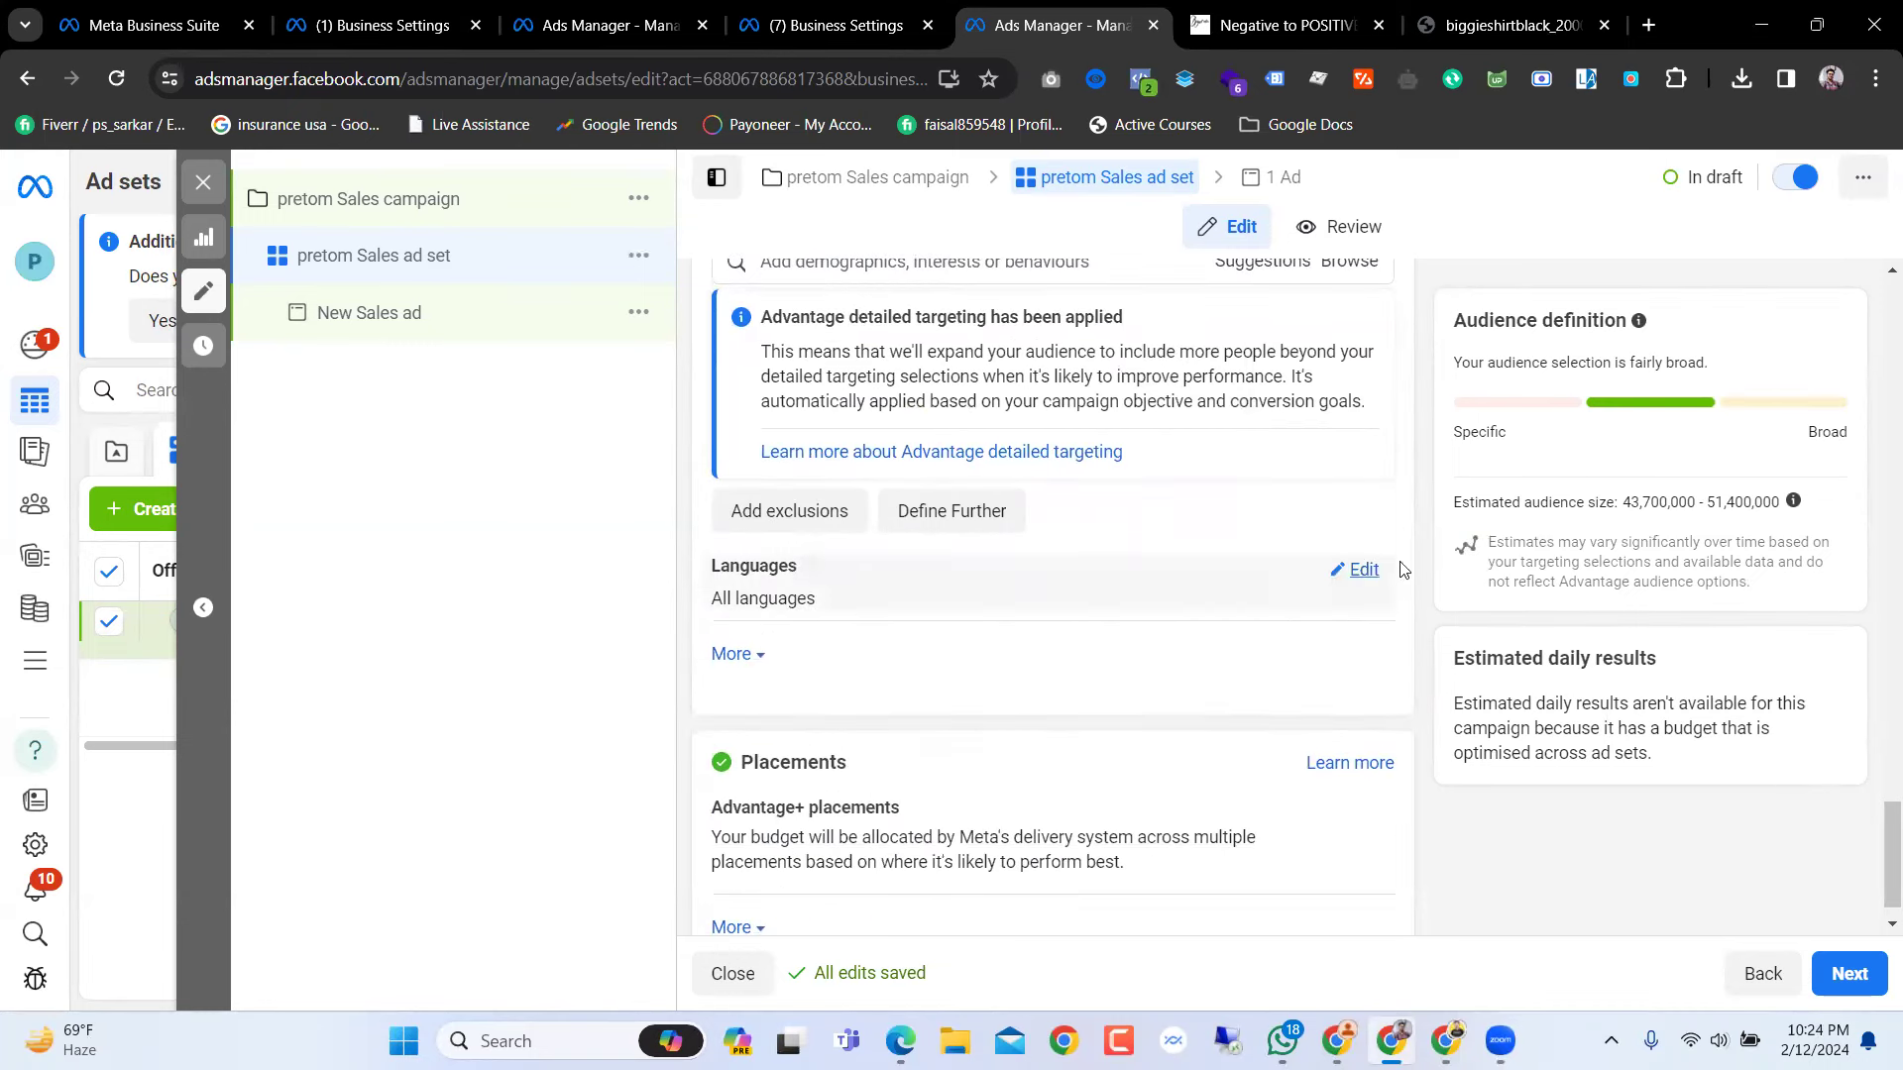
left_click(1367, 573)
left_click(861, 606)
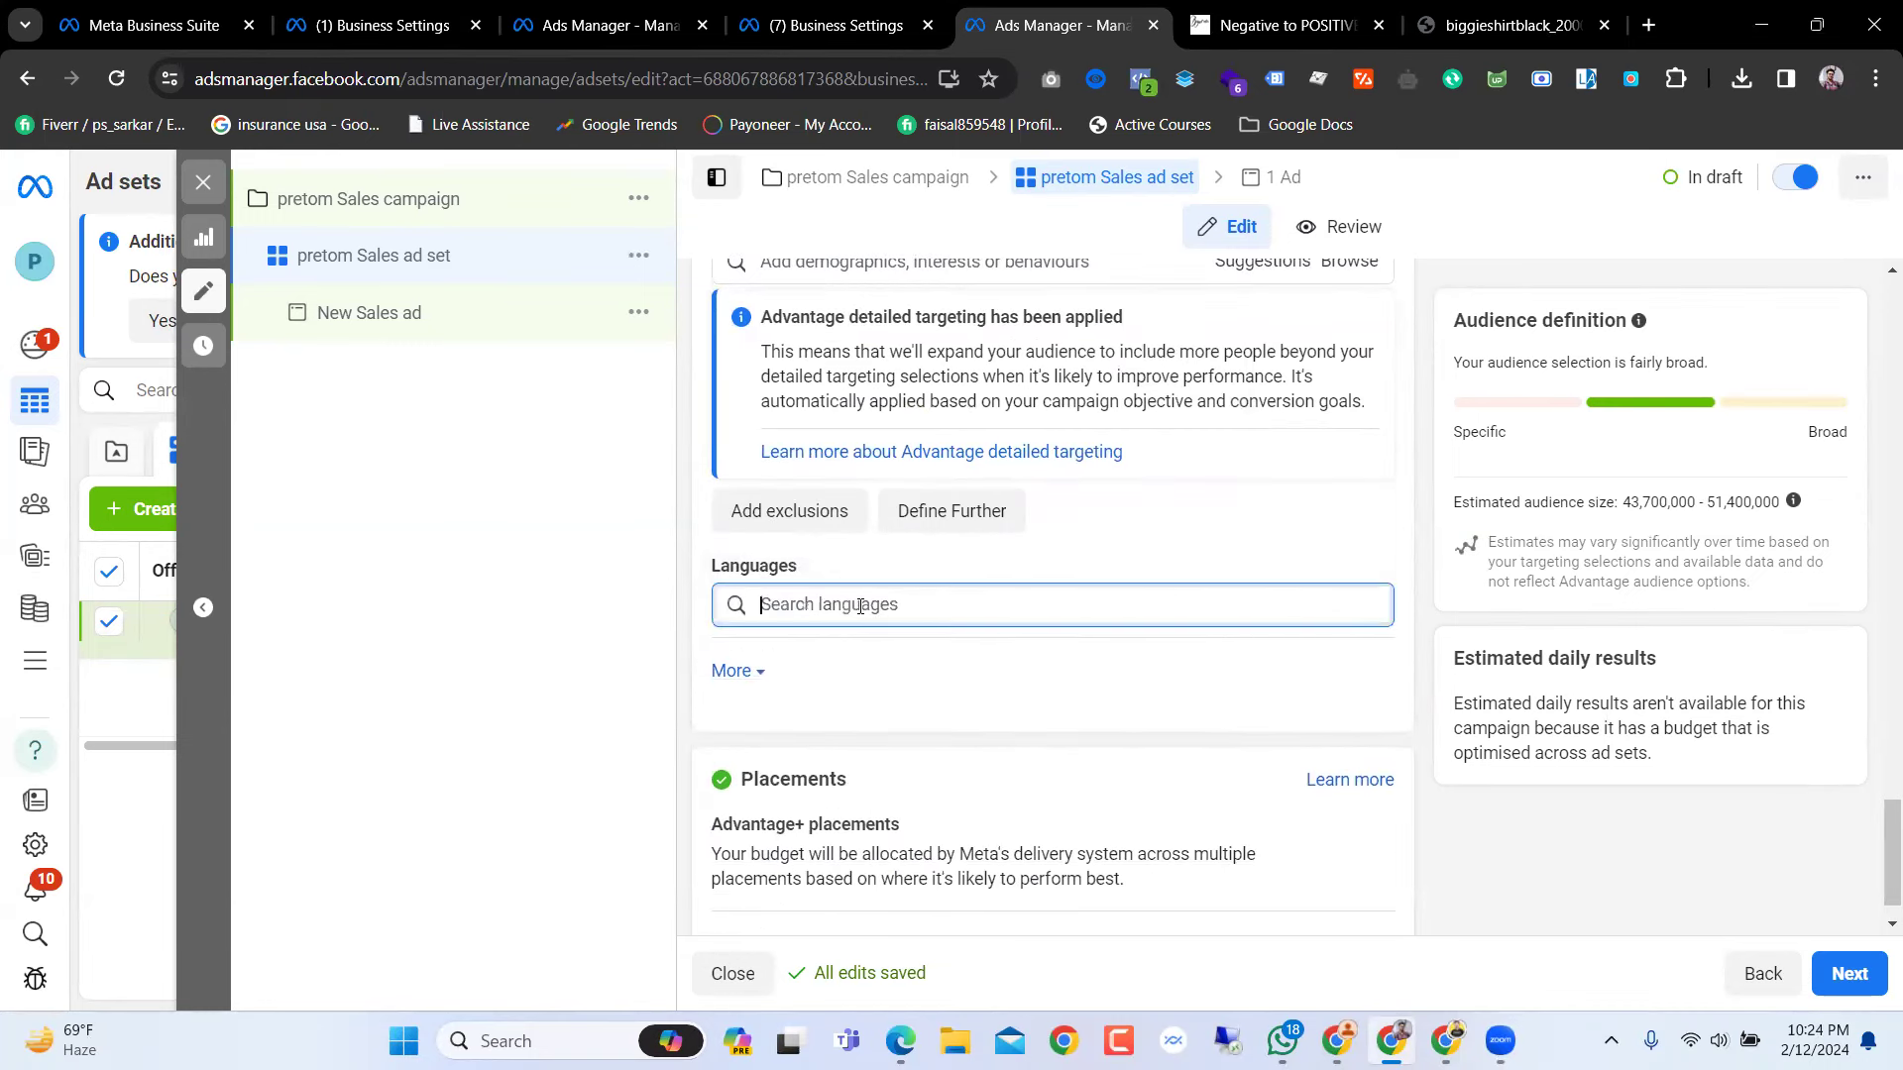
type("english")
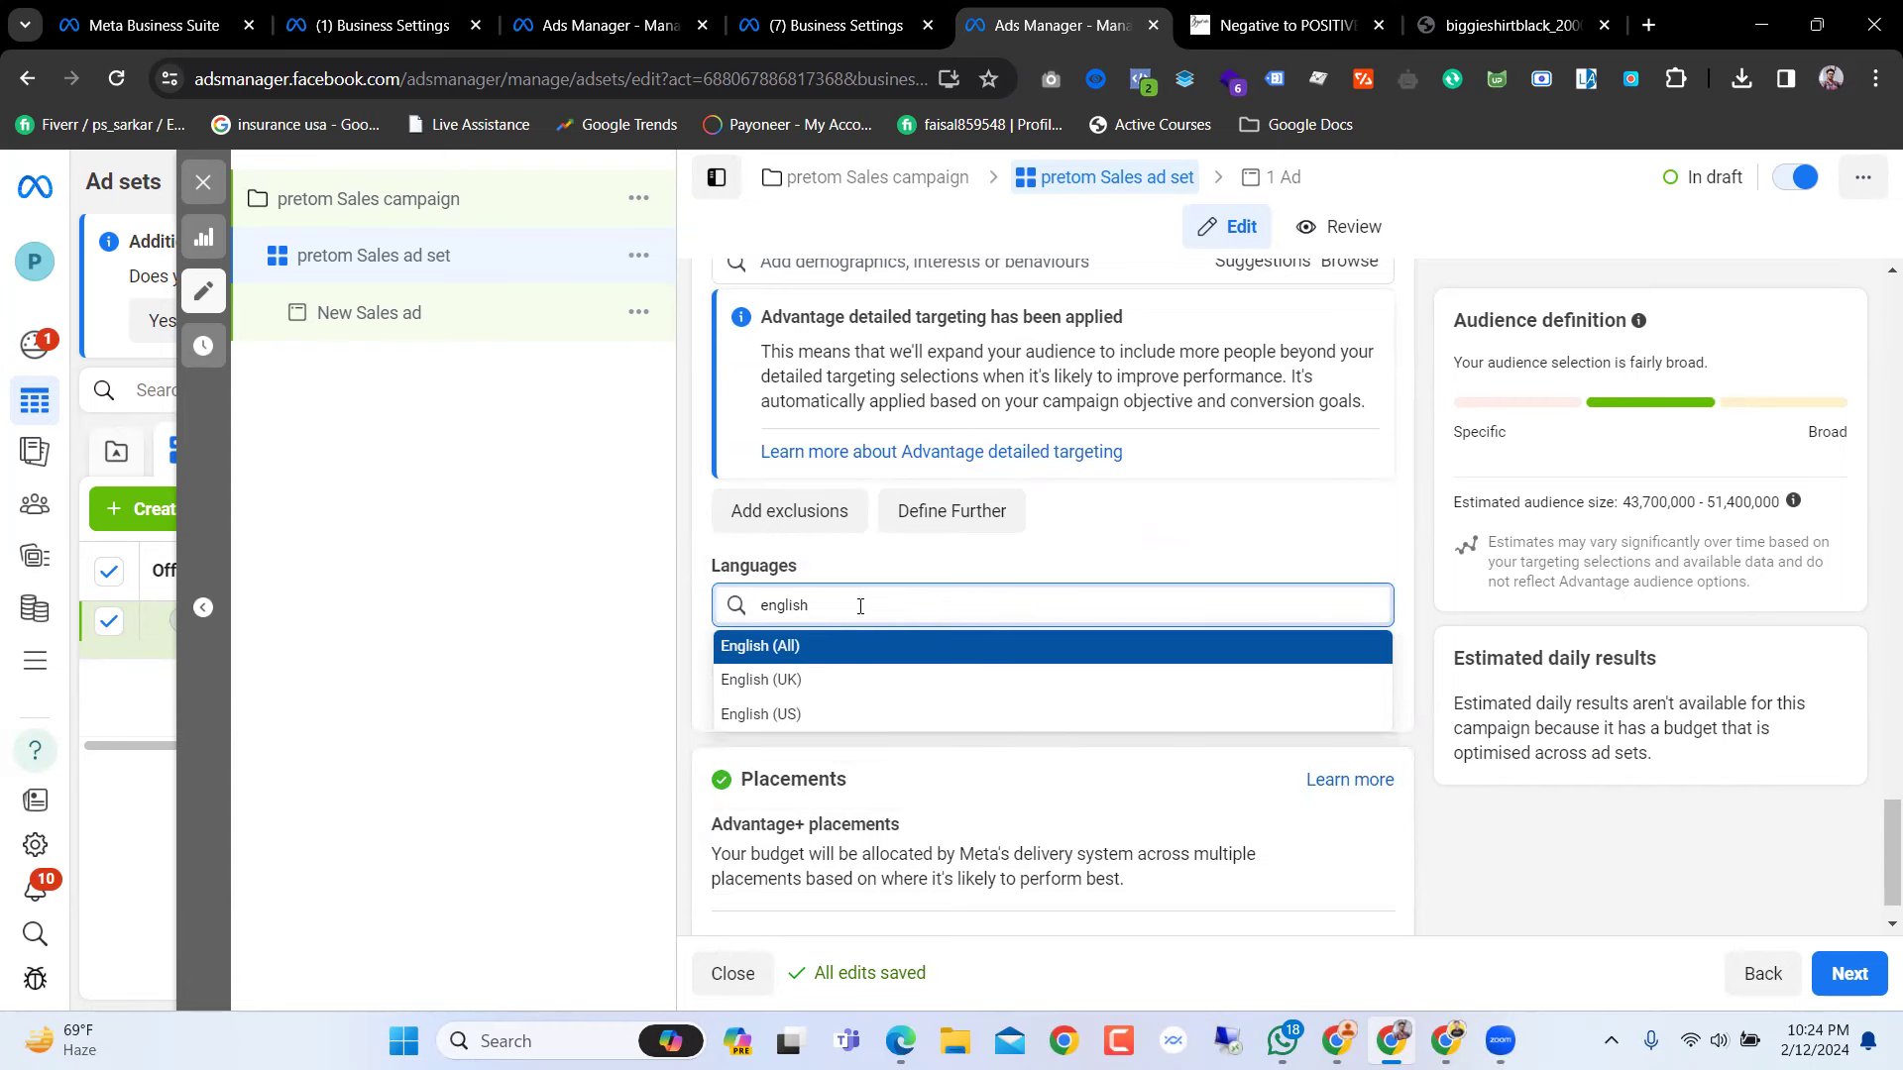
left_click(829, 650)
Step: Expand the additional placement settings, look over brand safety and the inventory filter, and collapse them again
scroll(842, 646, "down", 1)
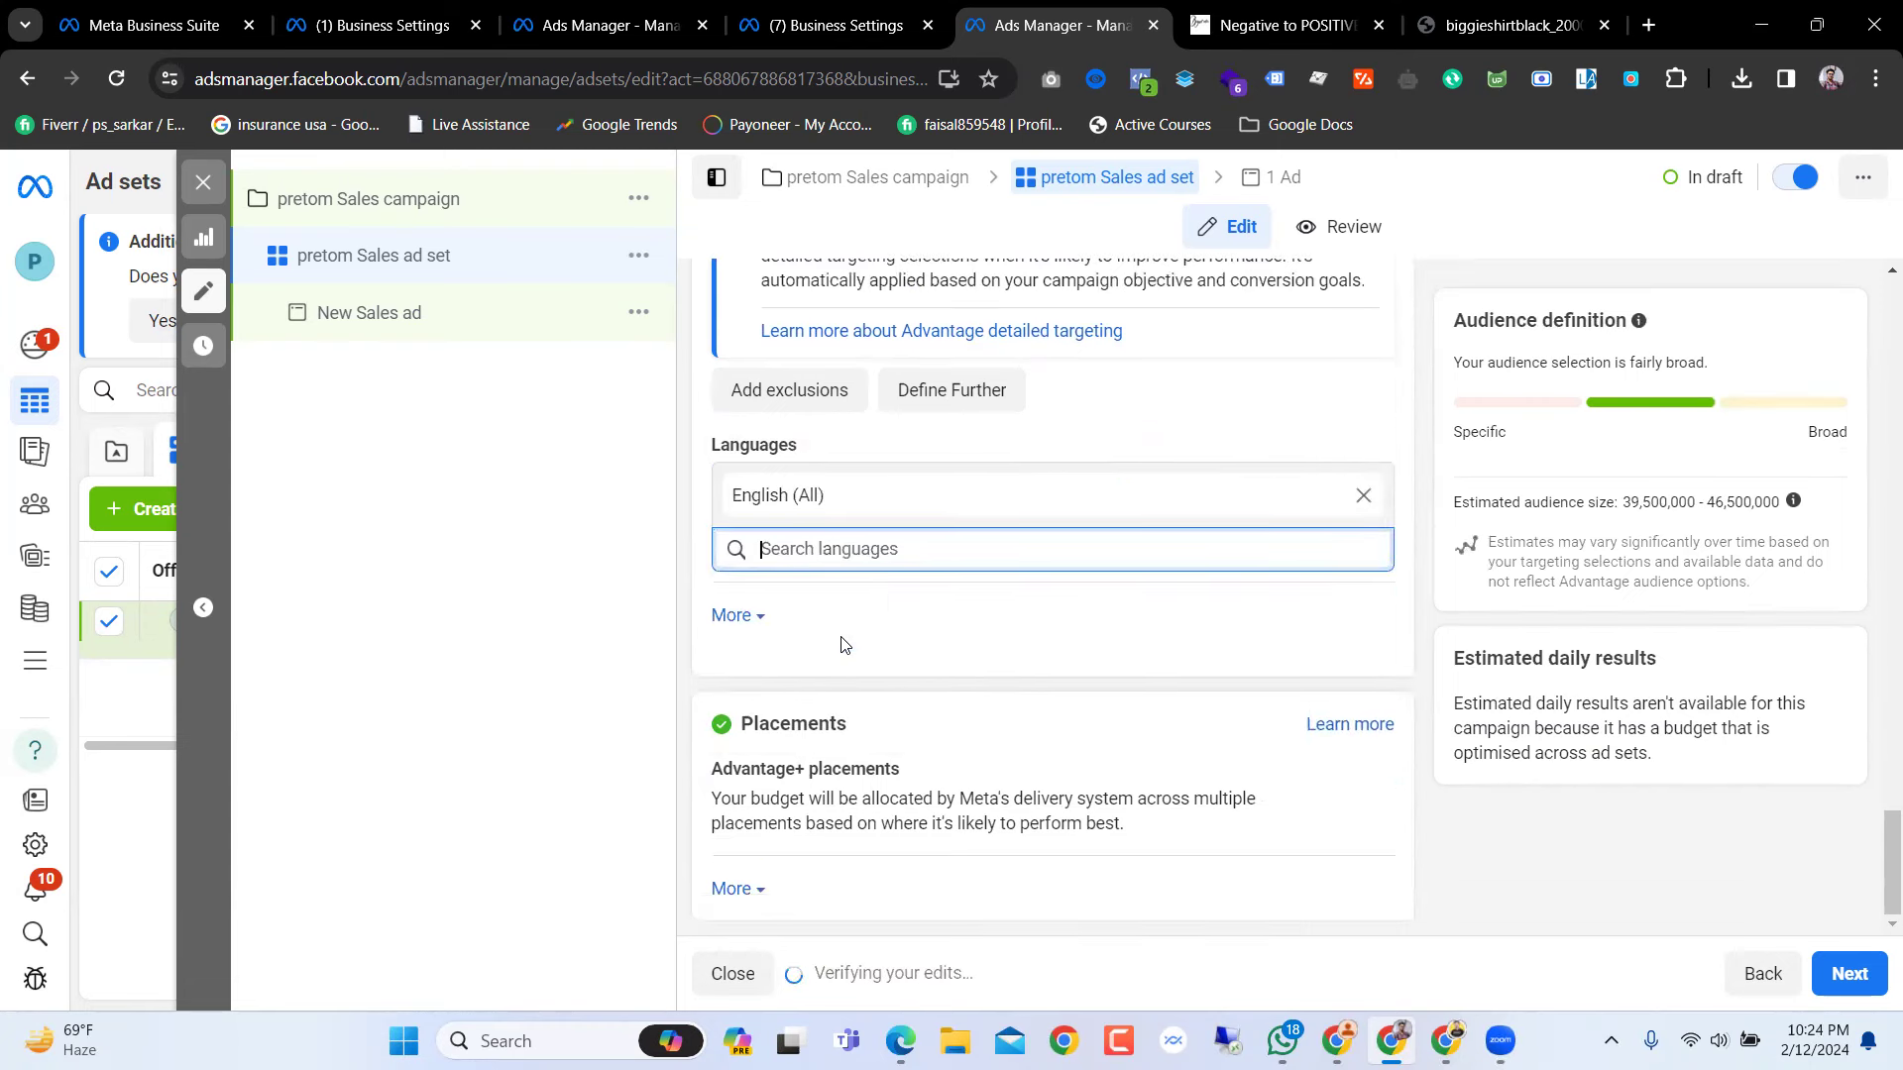
left_click(731, 889)
scroll(853, 802, "down", 4)
scroll(1075, 565, "up", 2)
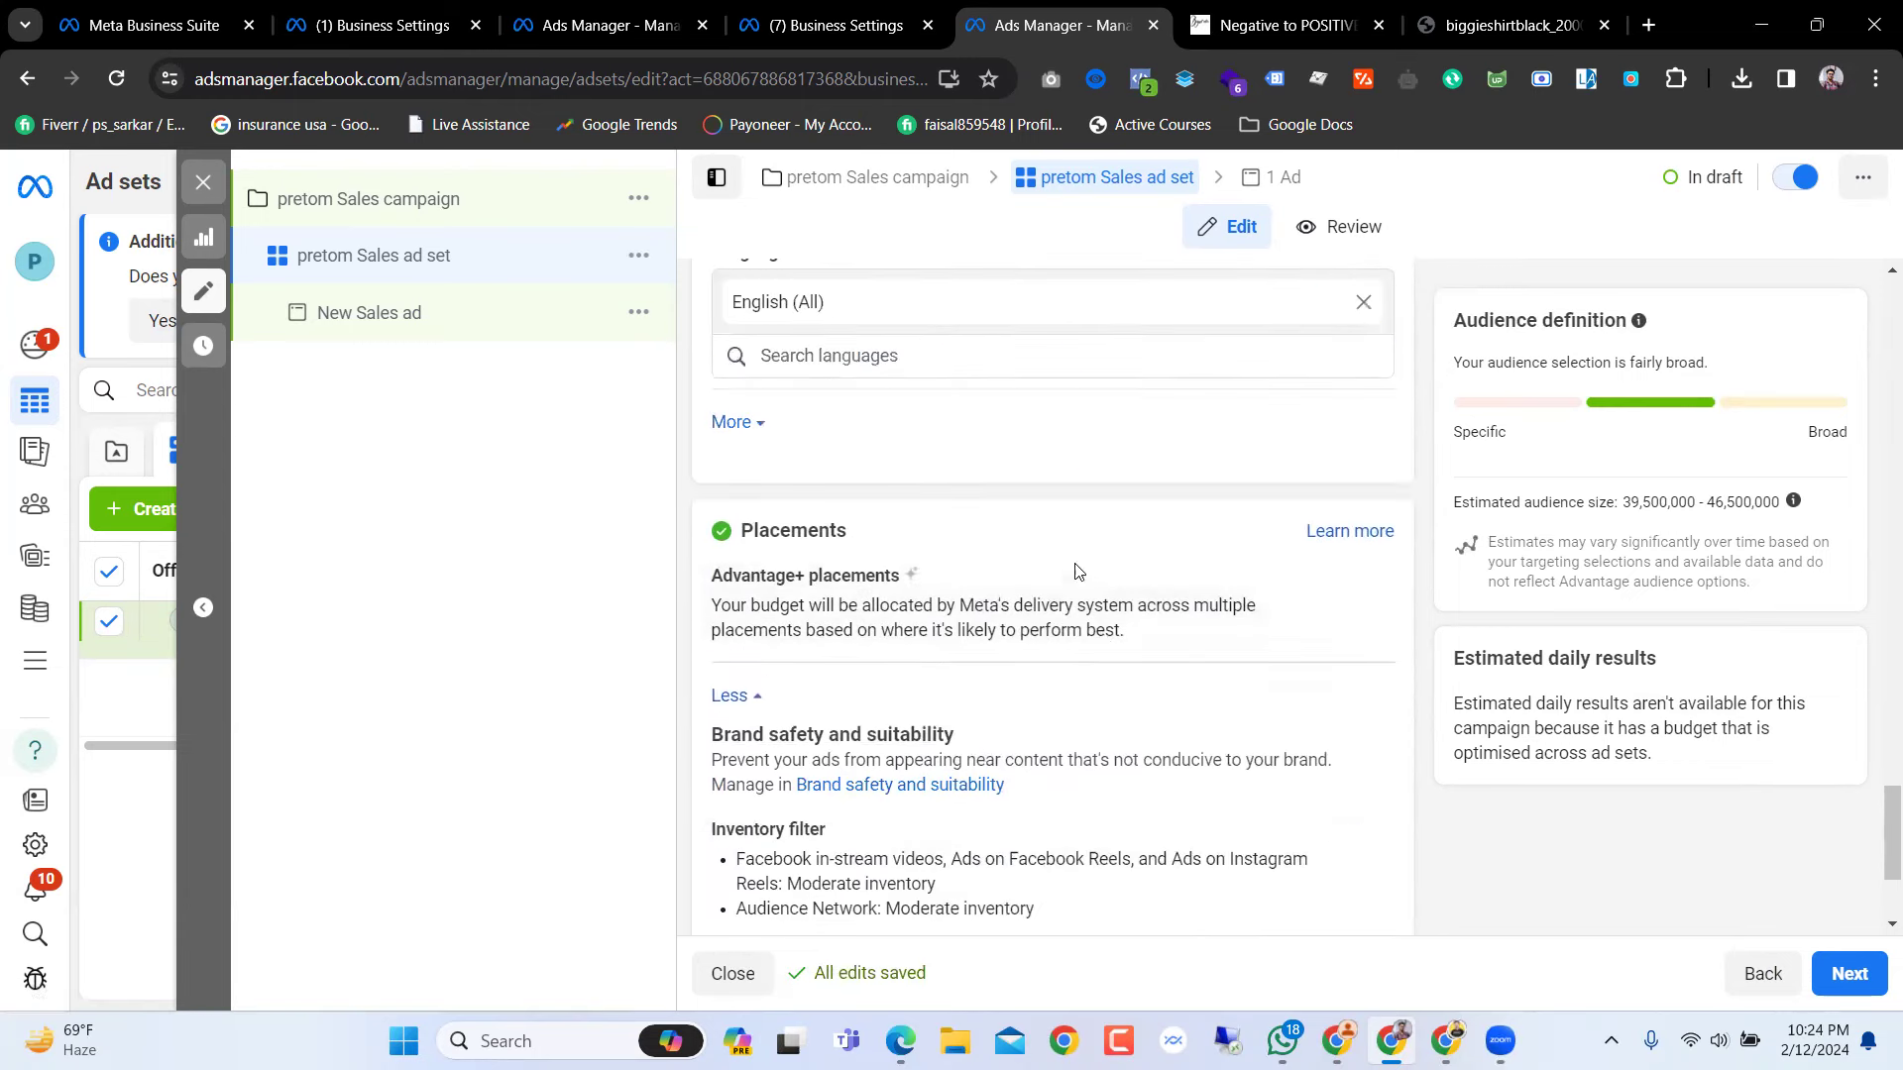
left_click(755, 699)
Step: Switch the ad set to manual placements and exclude the Audience Network platform
mouse_move(1245, 789)
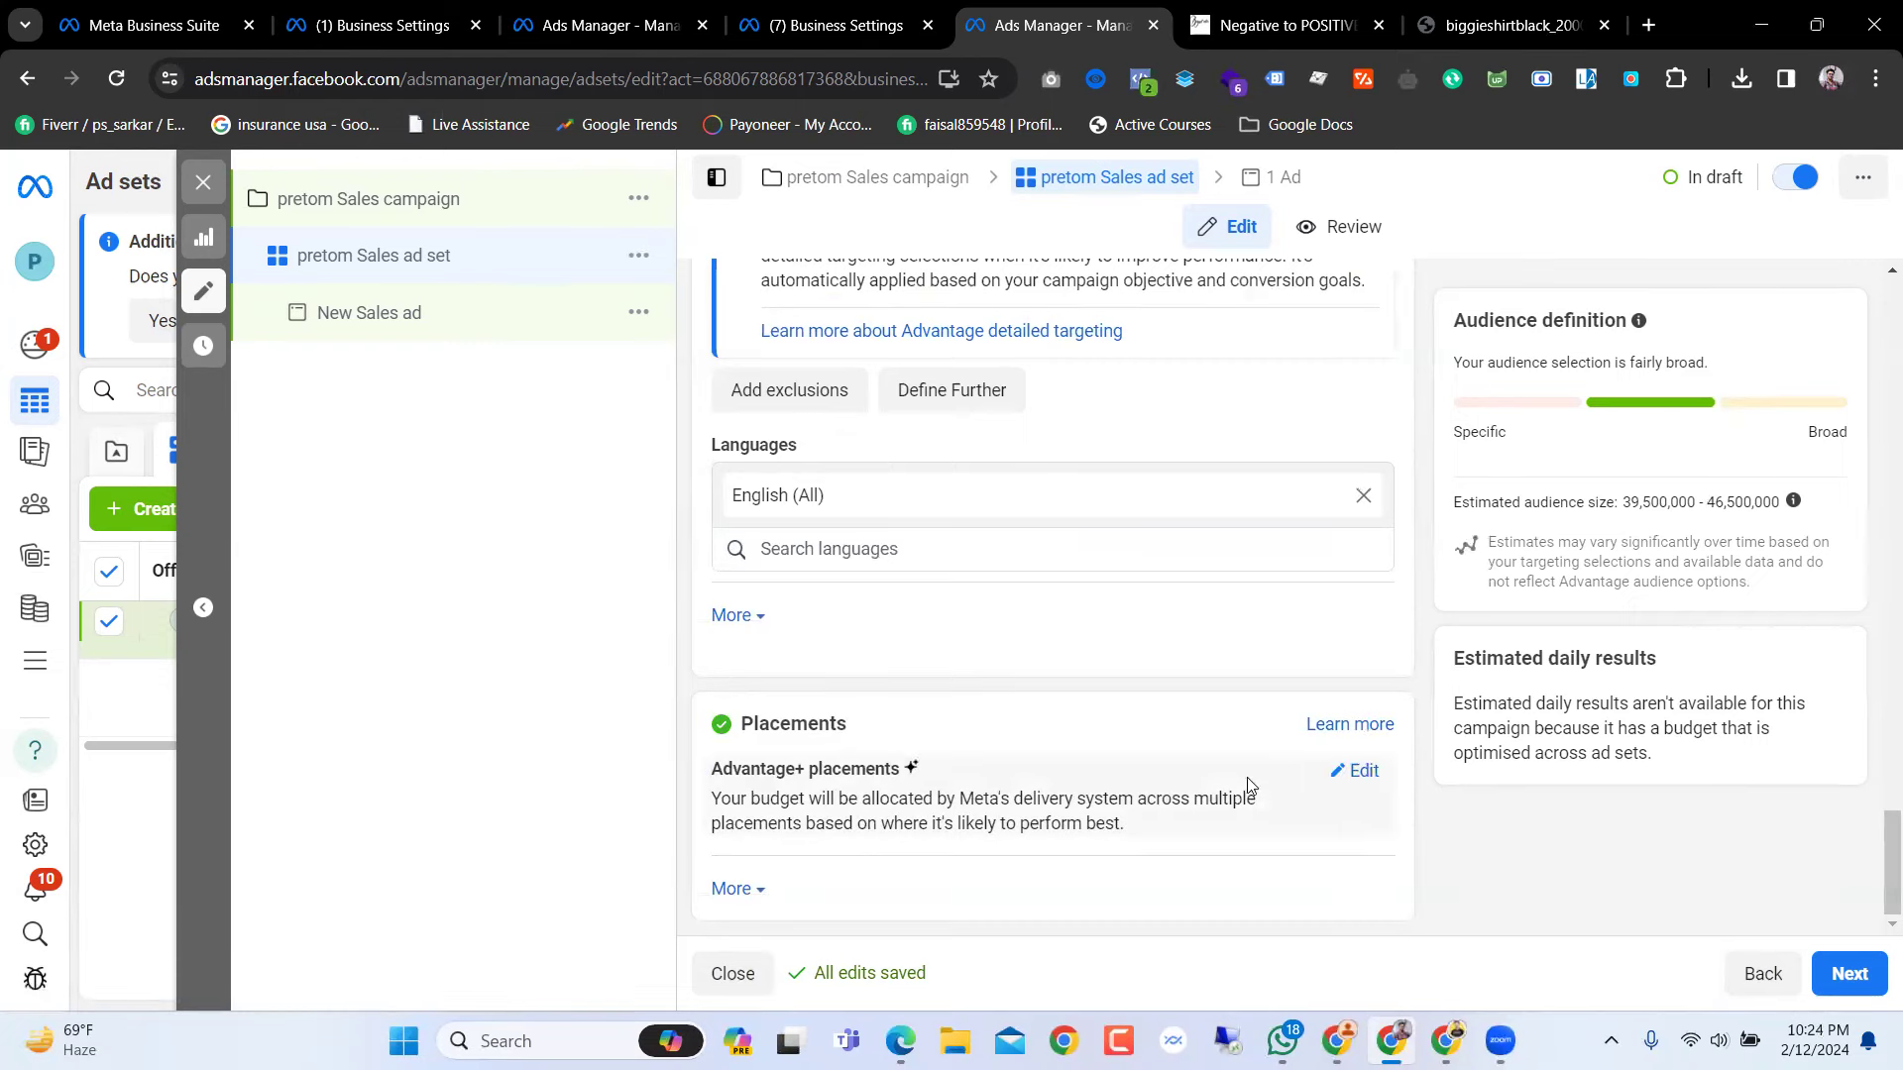
left_click(1364, 772)
scroll(1090, 699, "down", 1)
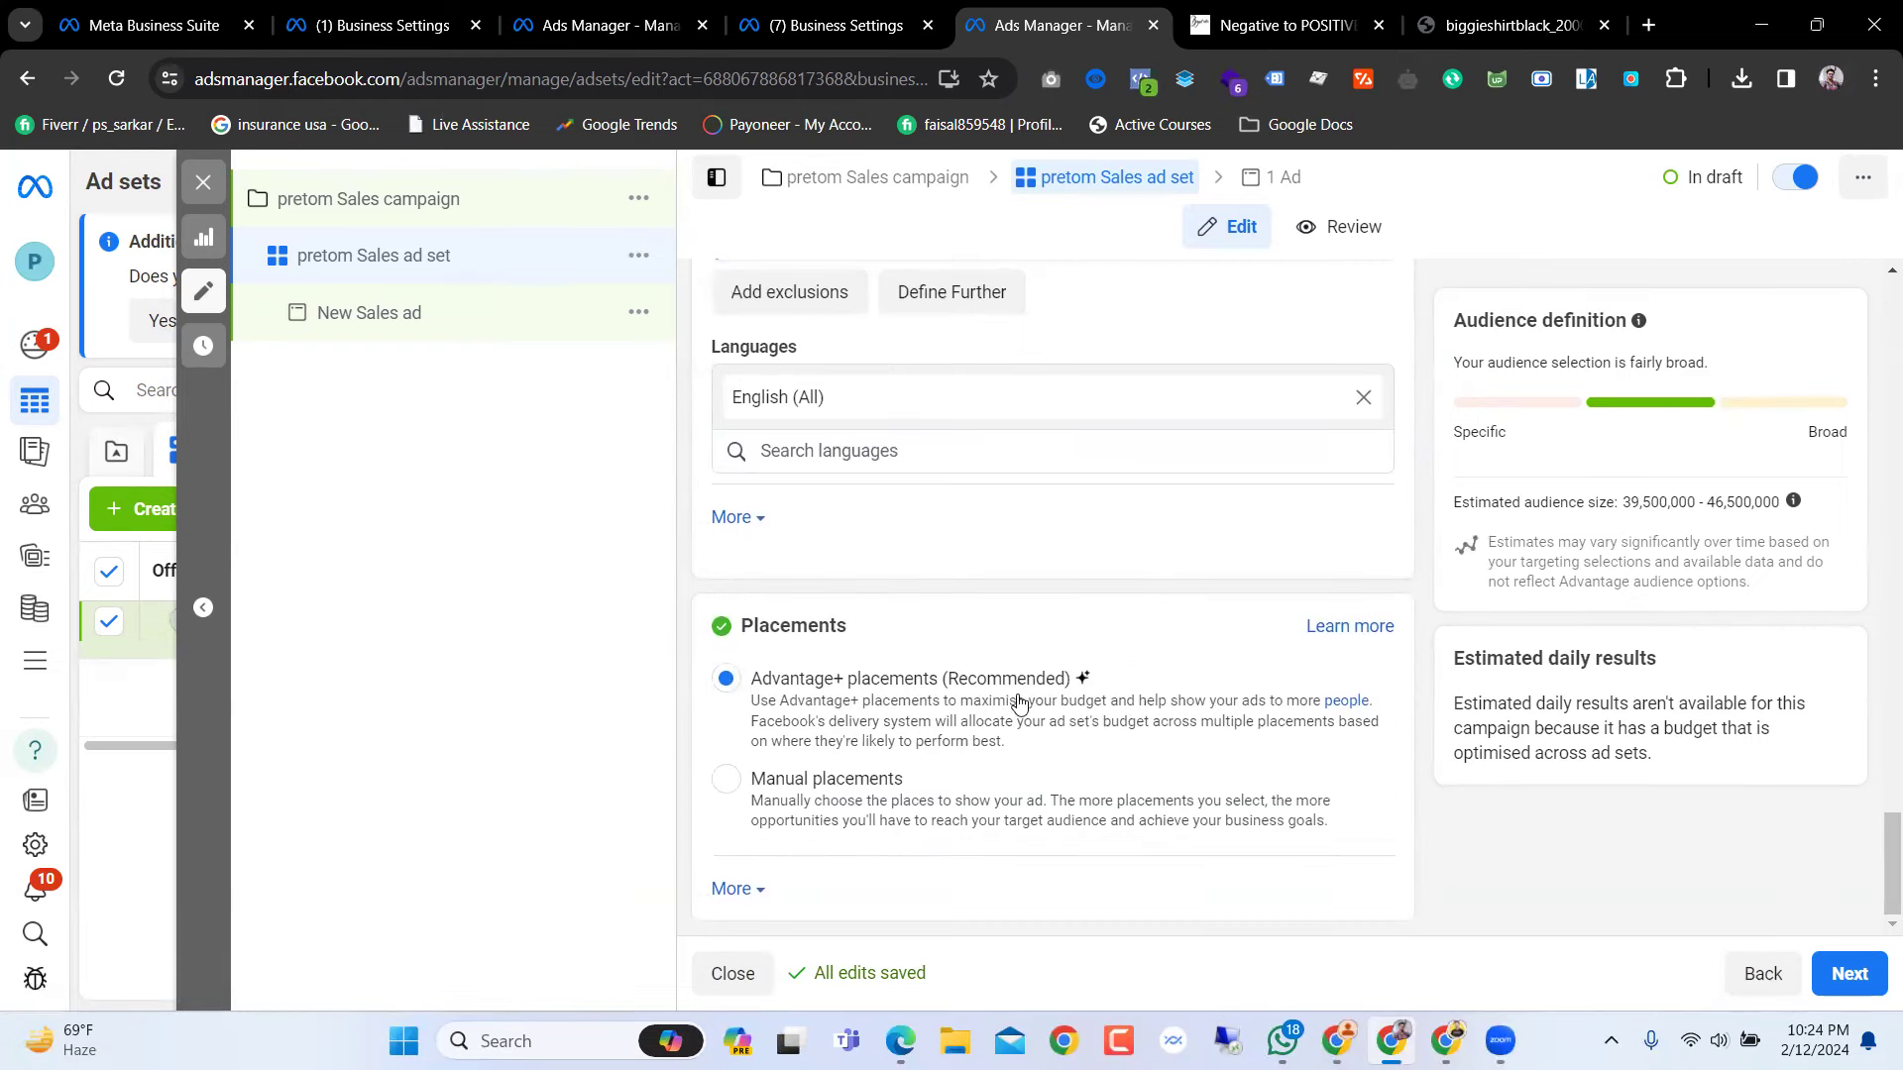
left_click(726, 781)
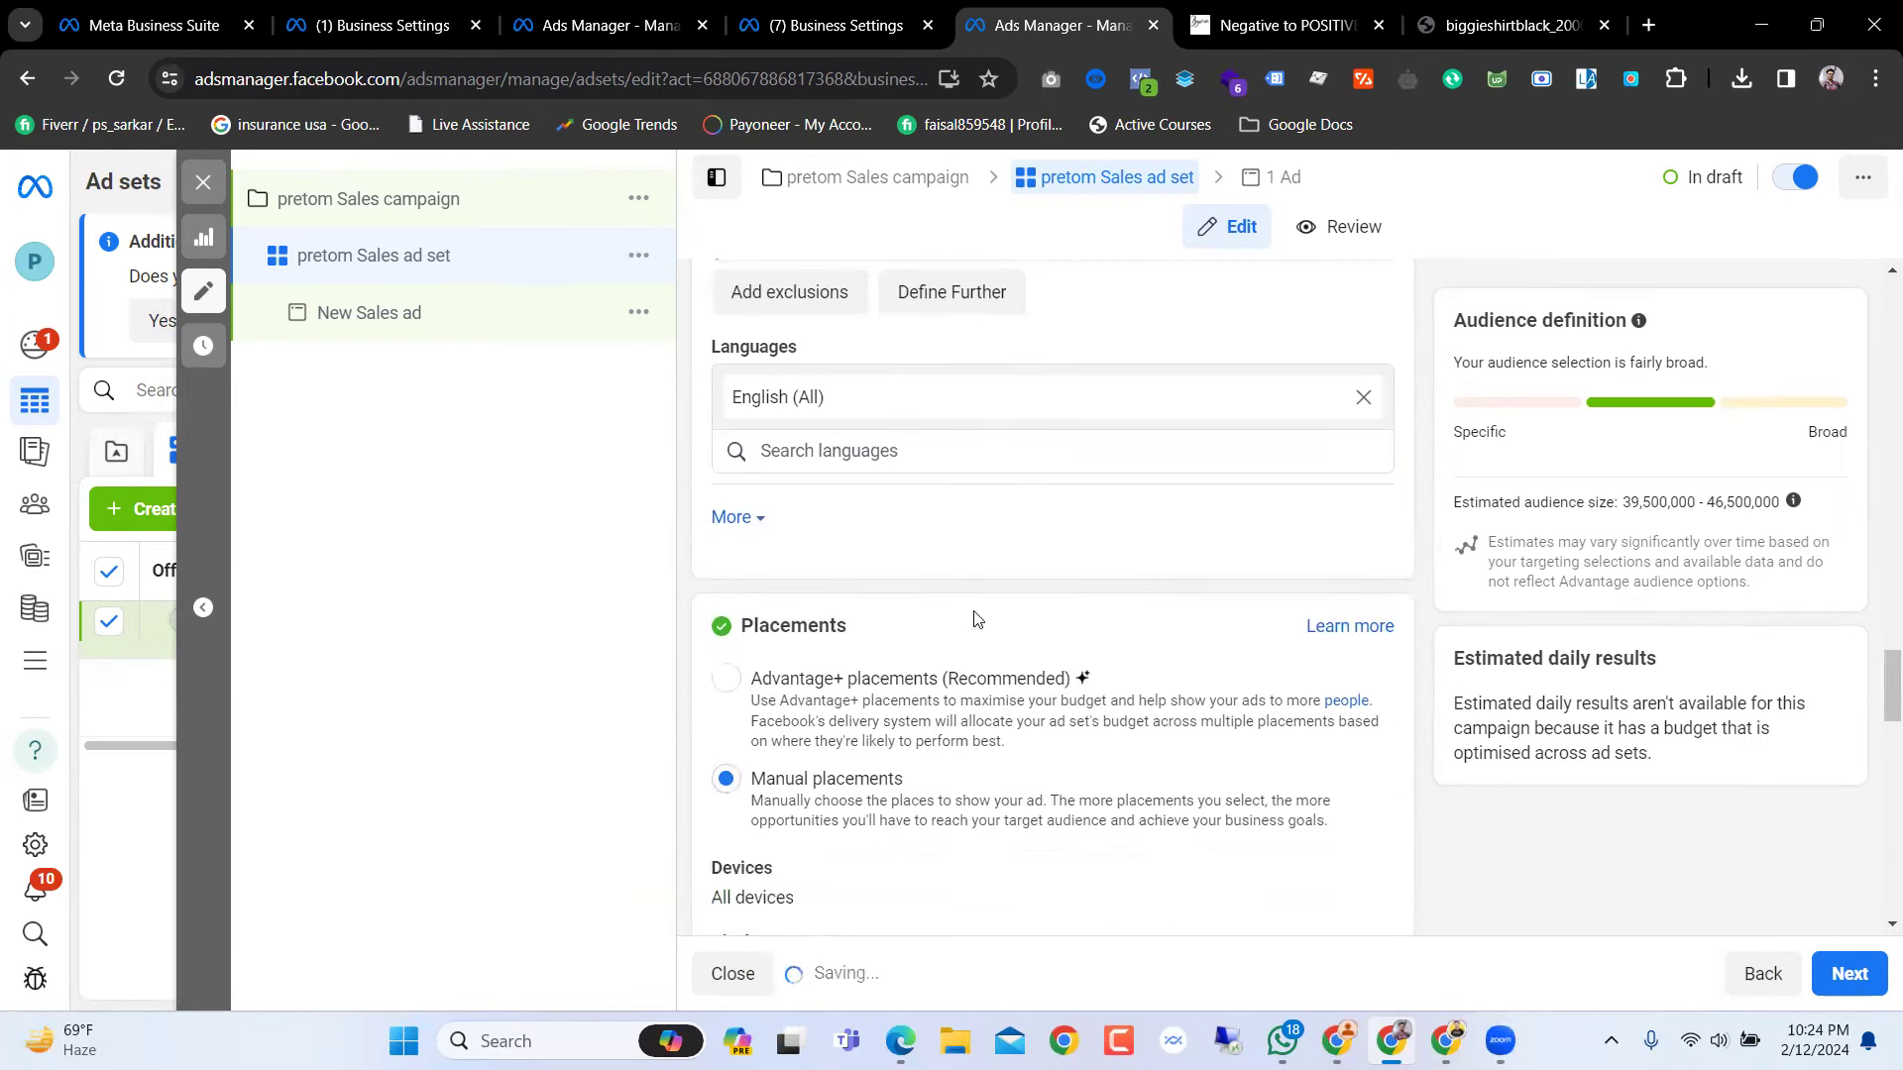
scroll(973, 621, "down", 5)
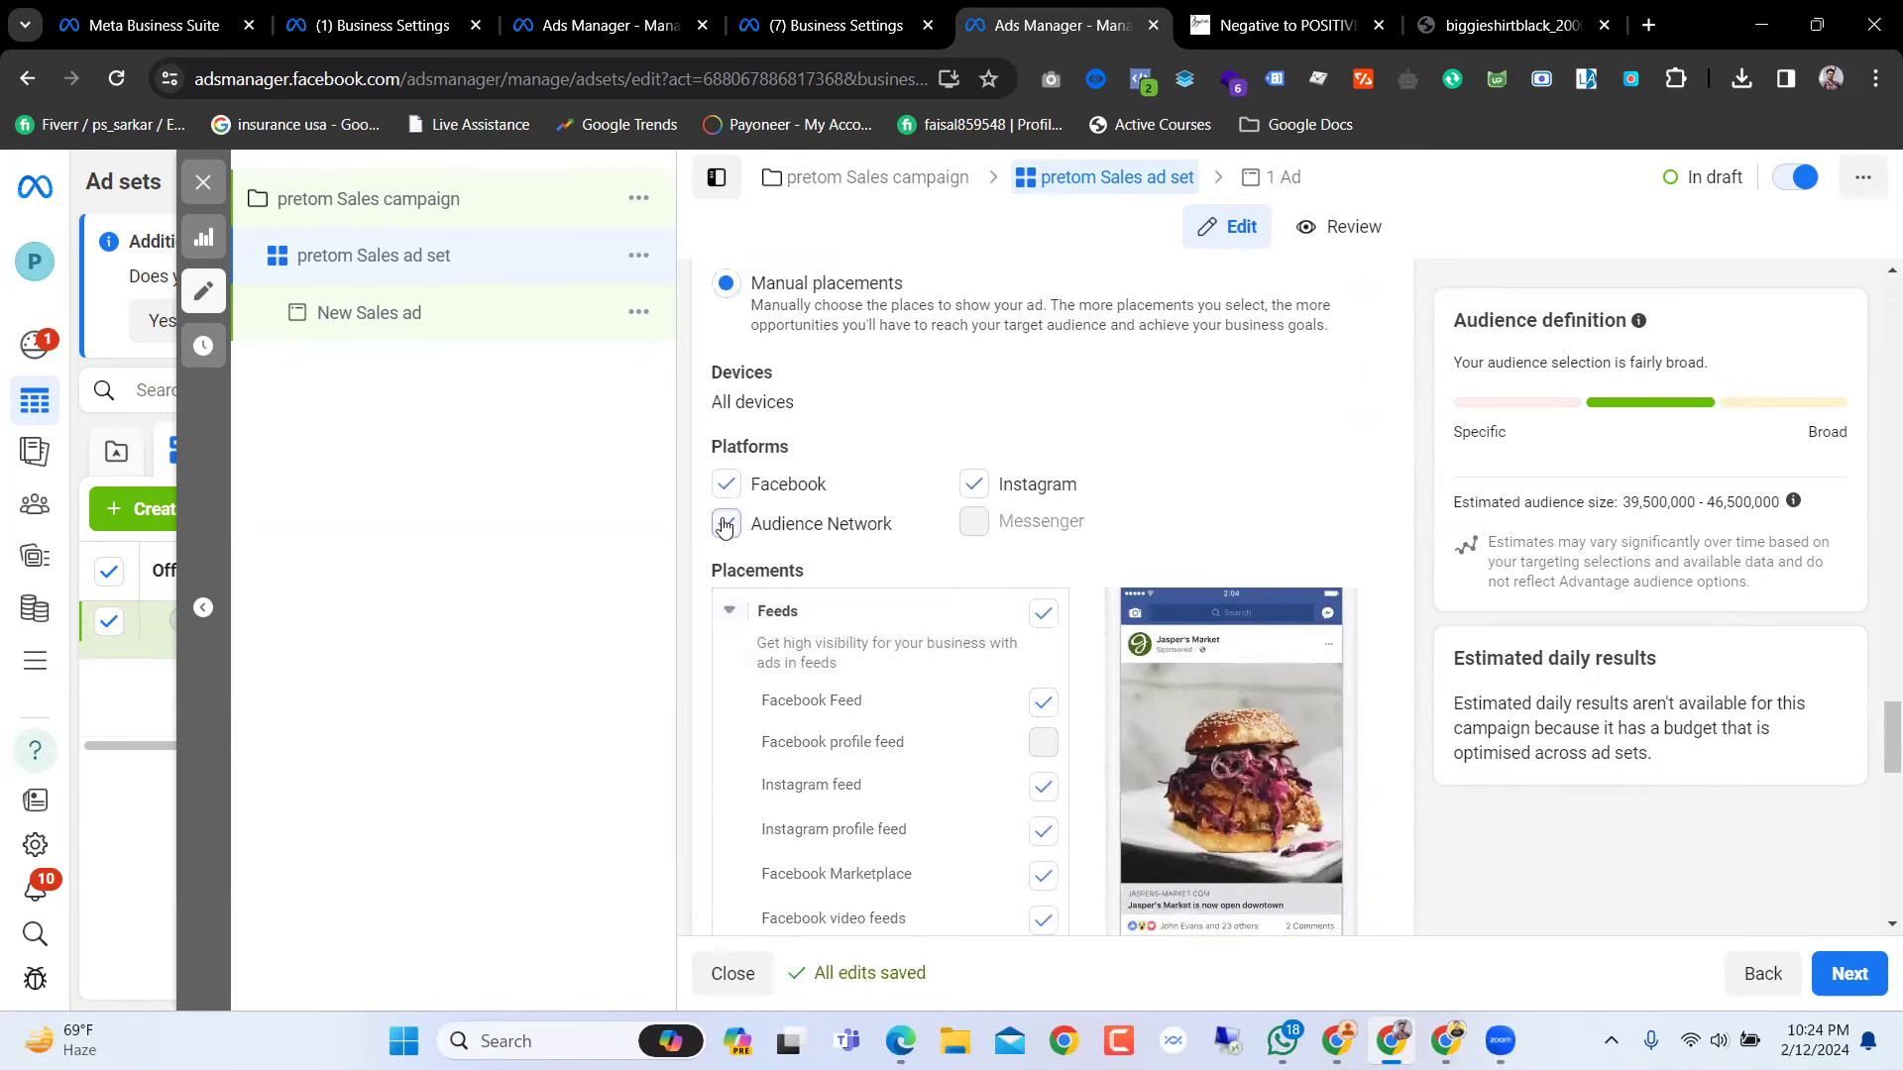
left_click(724, 524)
scroll(1090, 595, "down", 4)
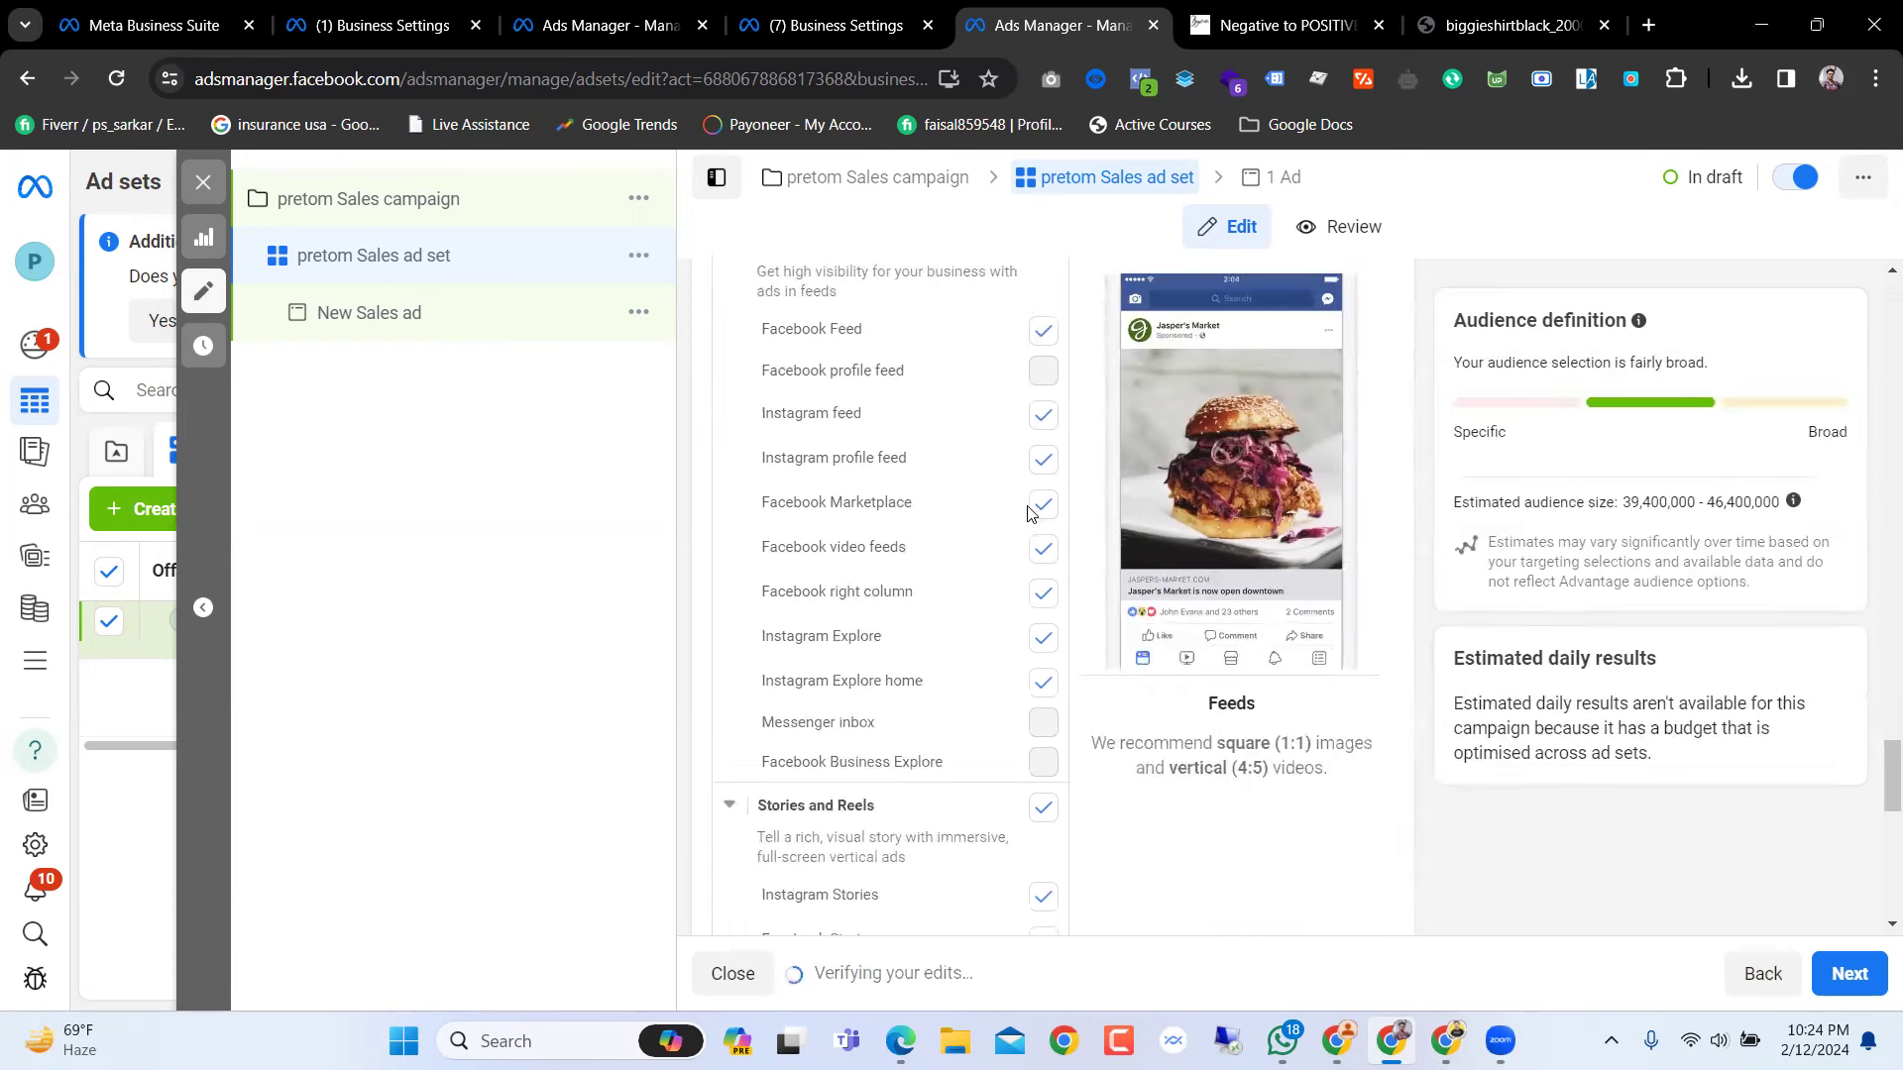
Step: Continue from the ad set to the New Sales ad and set its format to Single image or video
left_click(1859, 976)
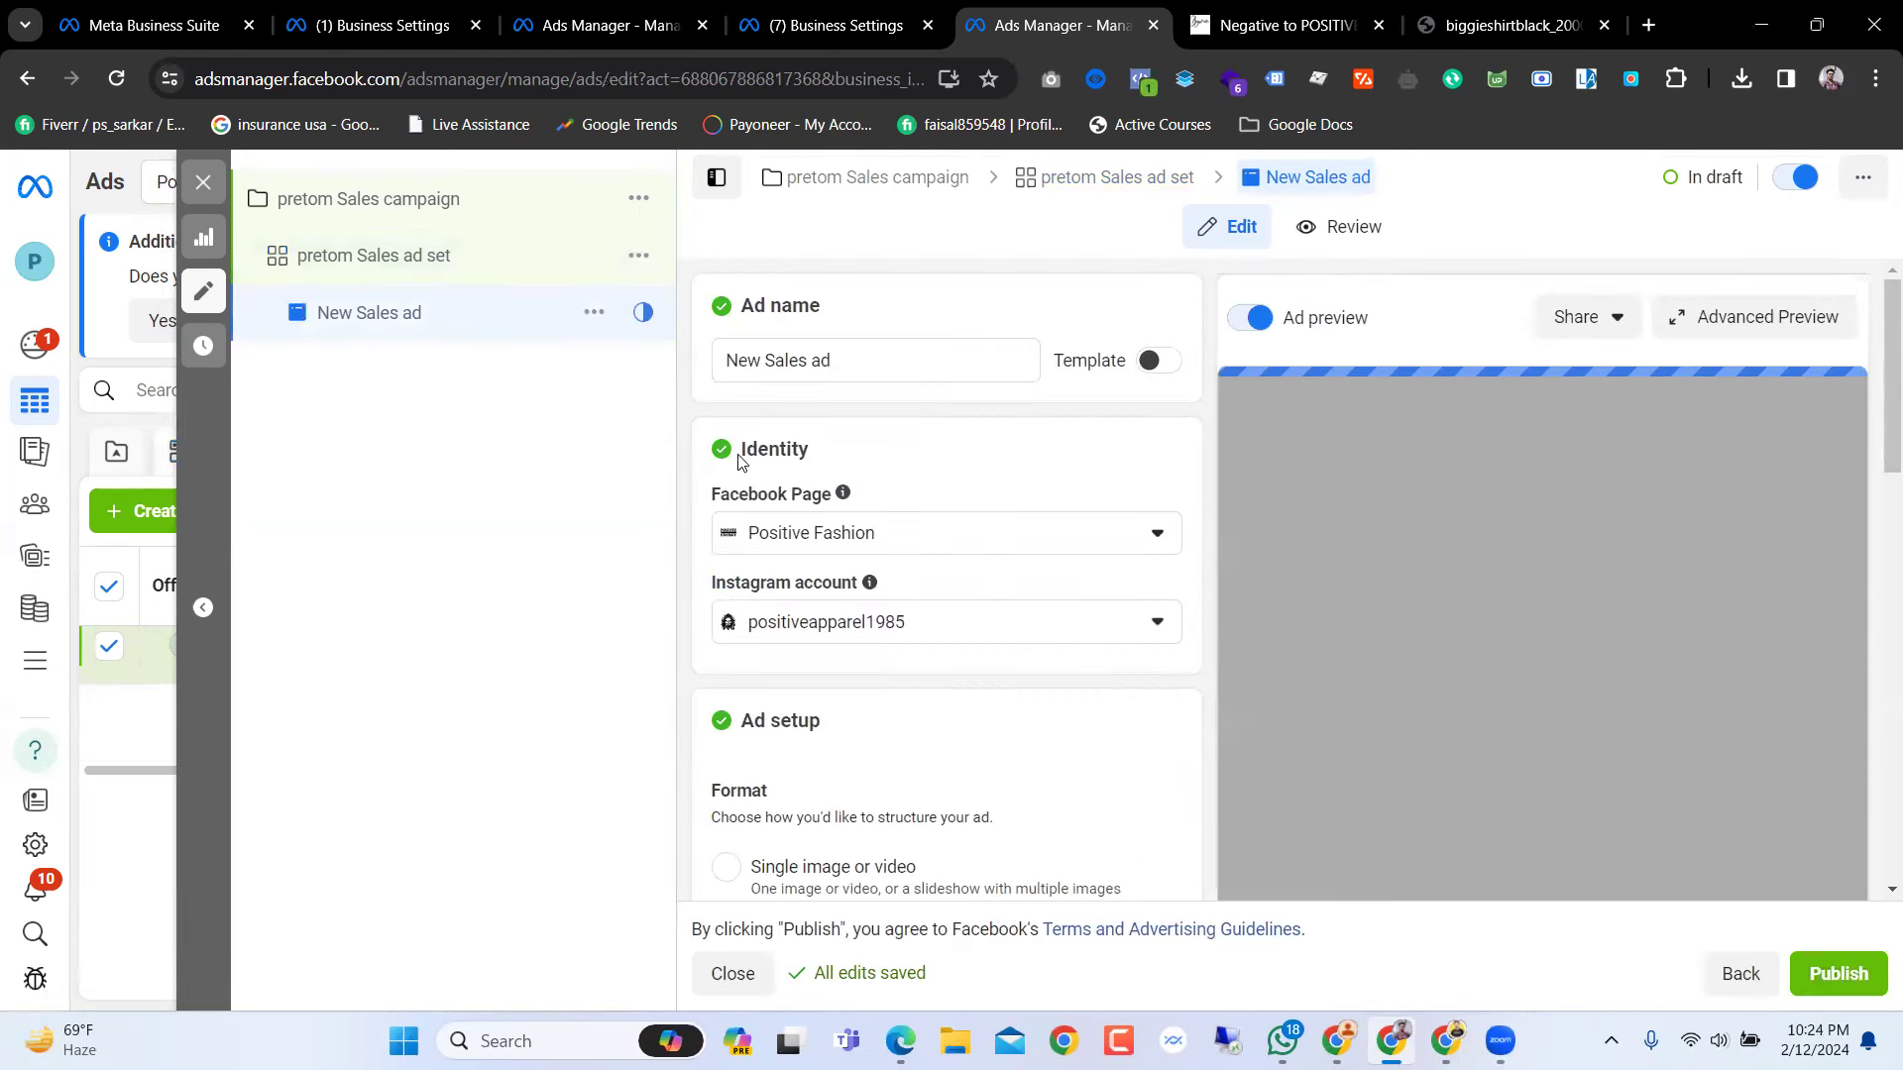
scroll(823, 442, "down", 3)
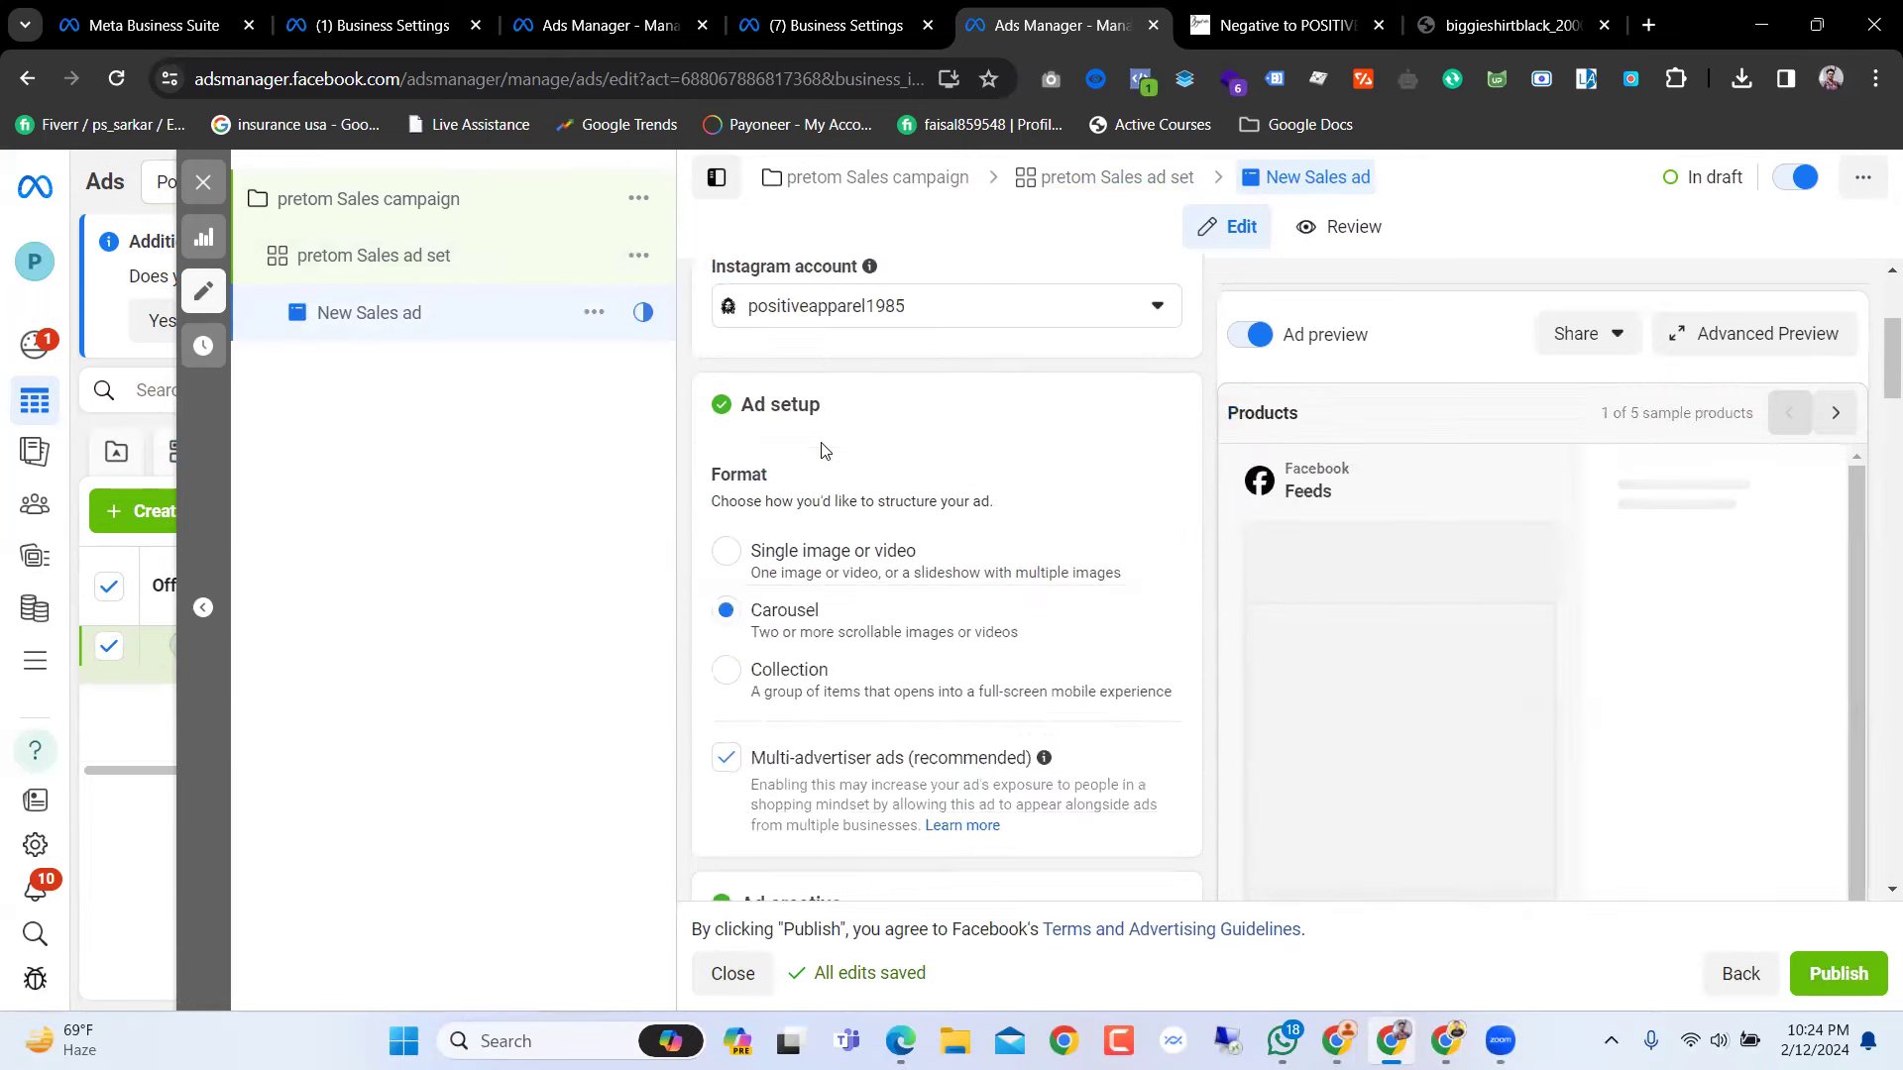
scroll(823, 446, "up", 1)
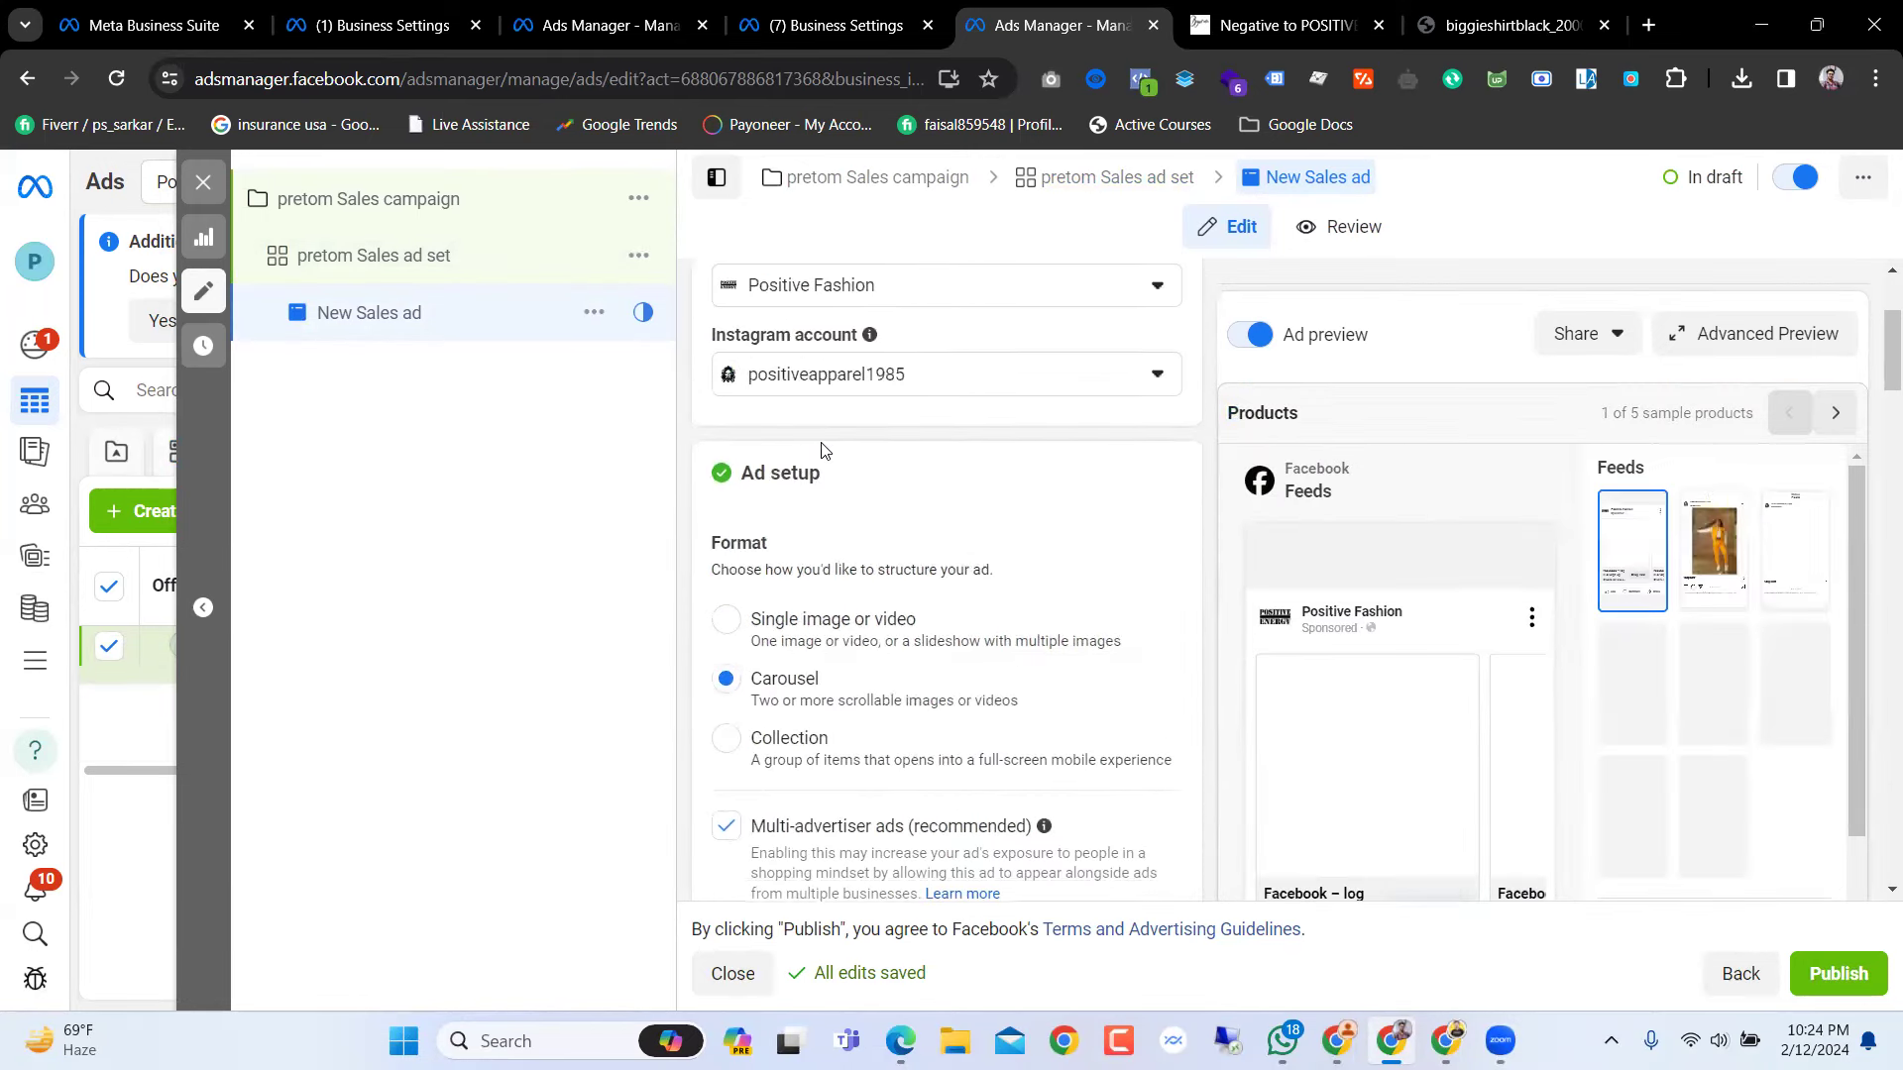
left_click(782, 628)
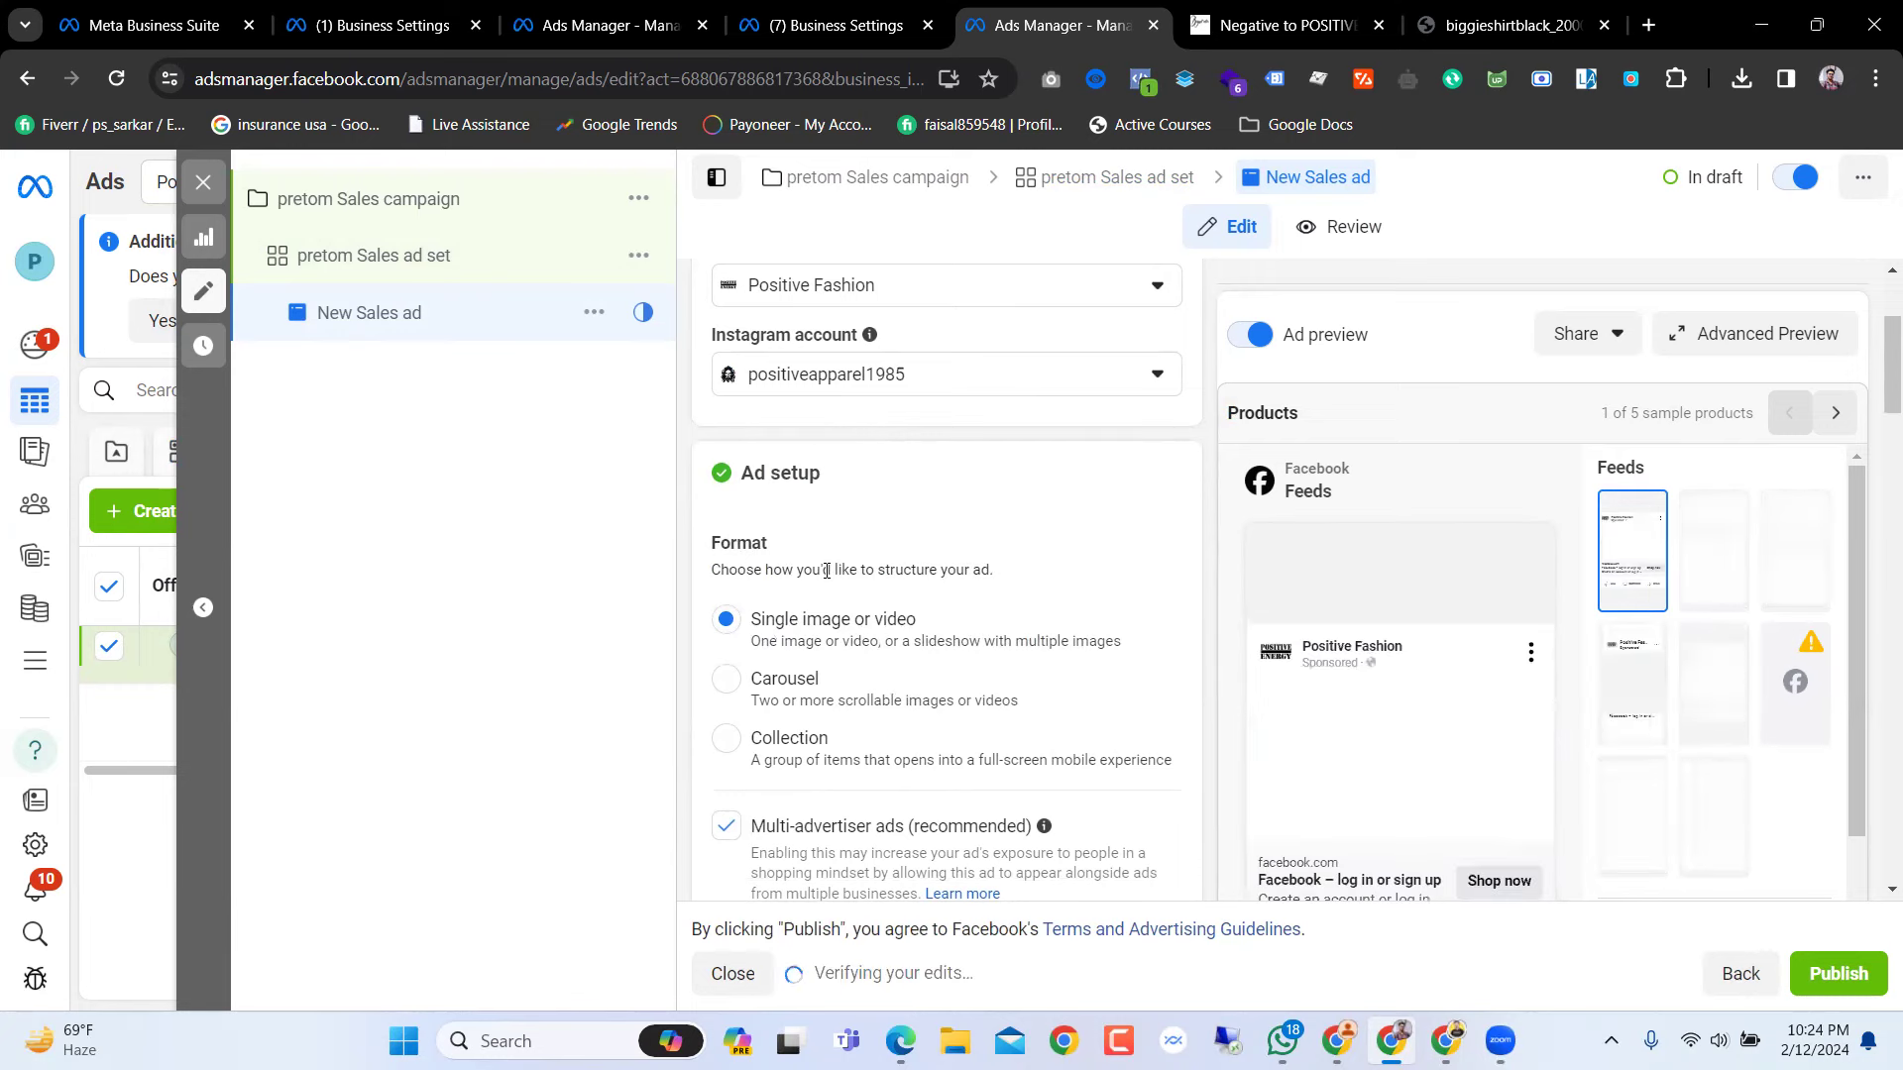
Step: Examine the ad's format options, the multi-advertiser ads setting and the creative tools
scroll(1100, 595, "down", 1)
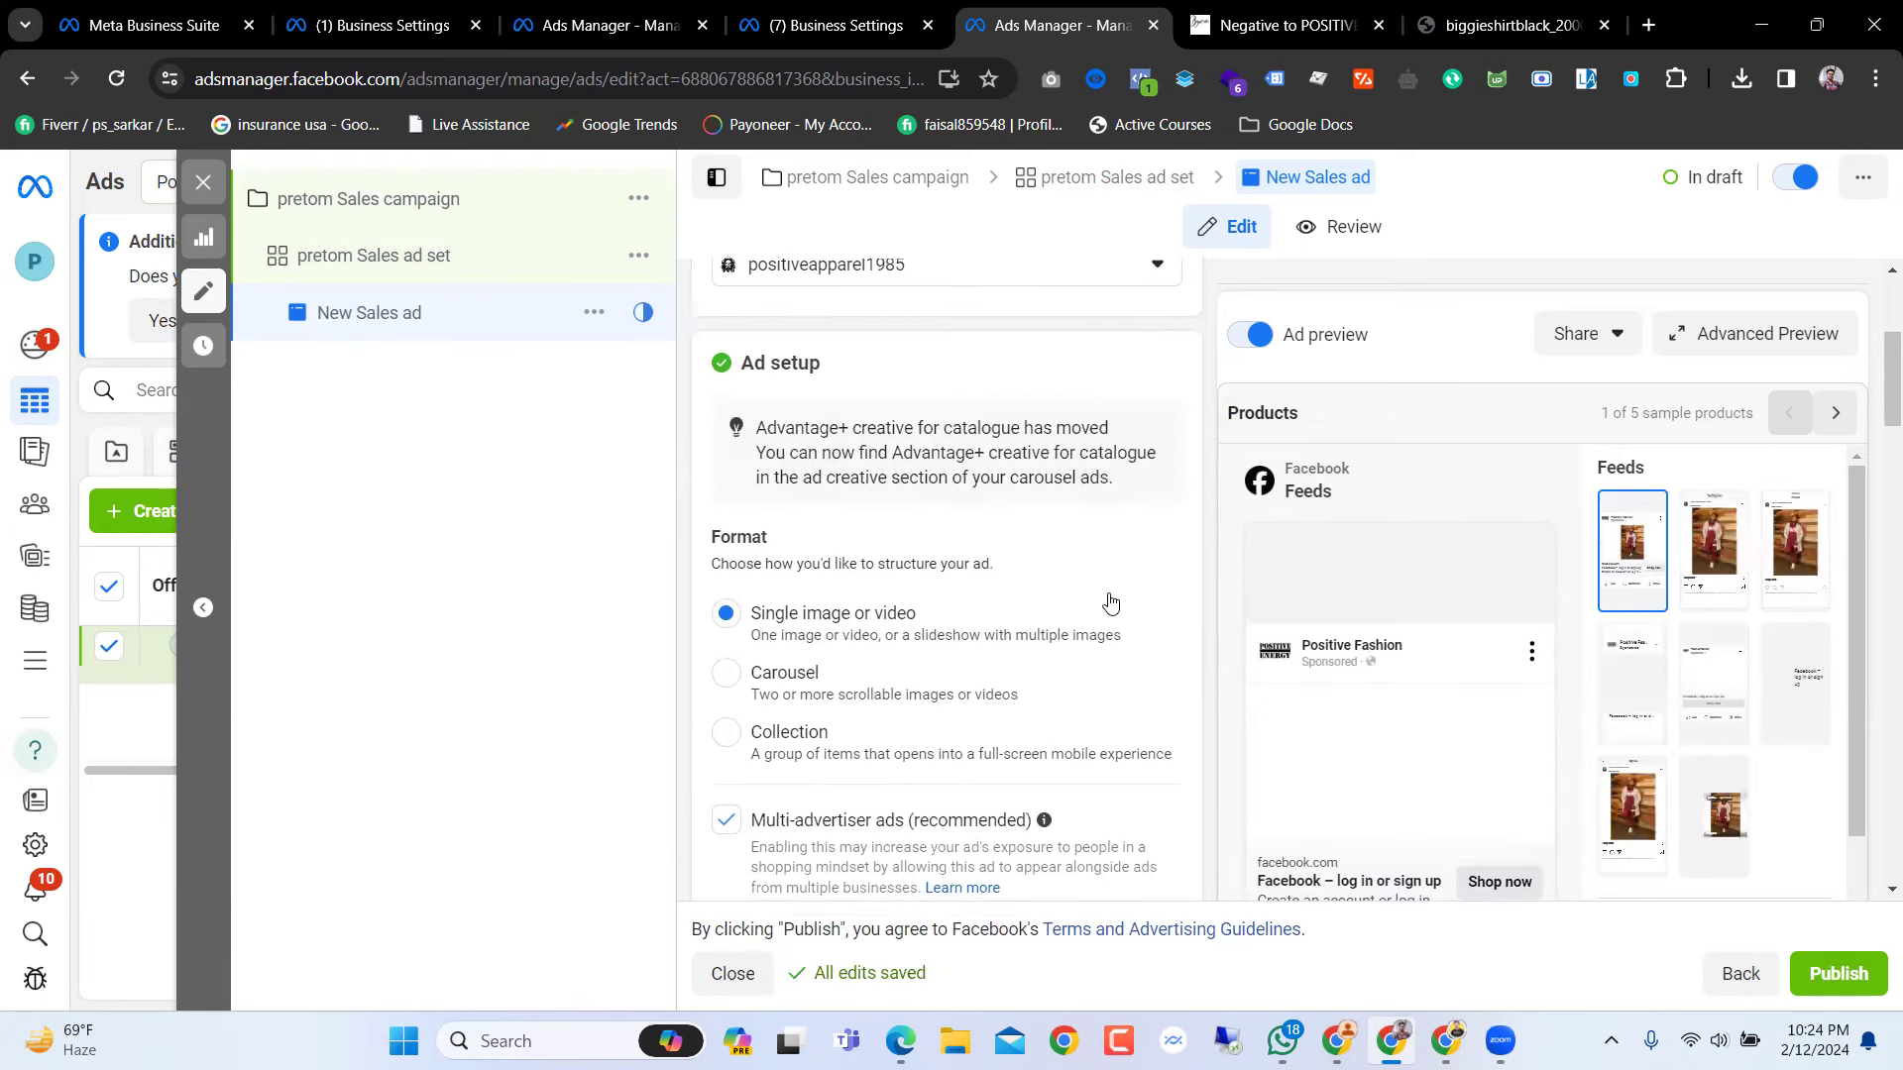
scroll(1130, 605, "down", 4)
scroll(1140, 602, "up", 2)
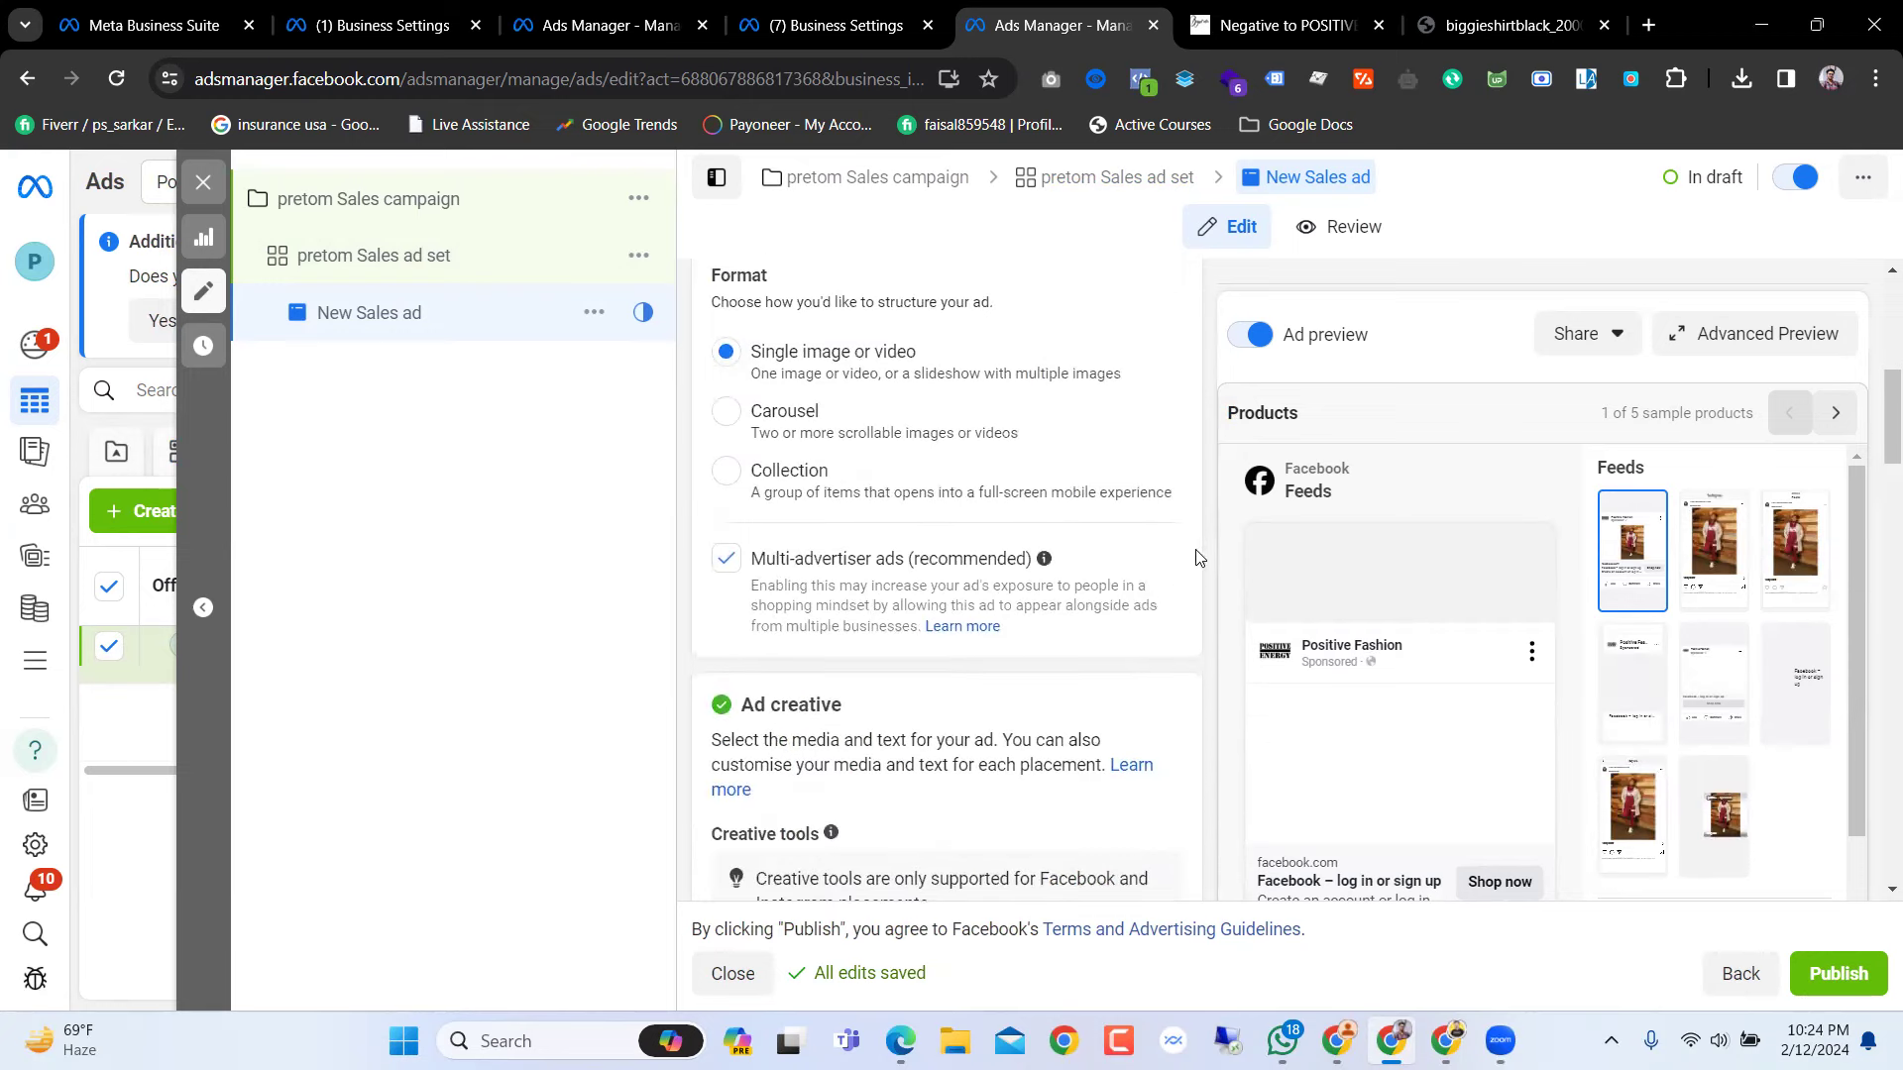
scroll(1204, 539, "down", 8)
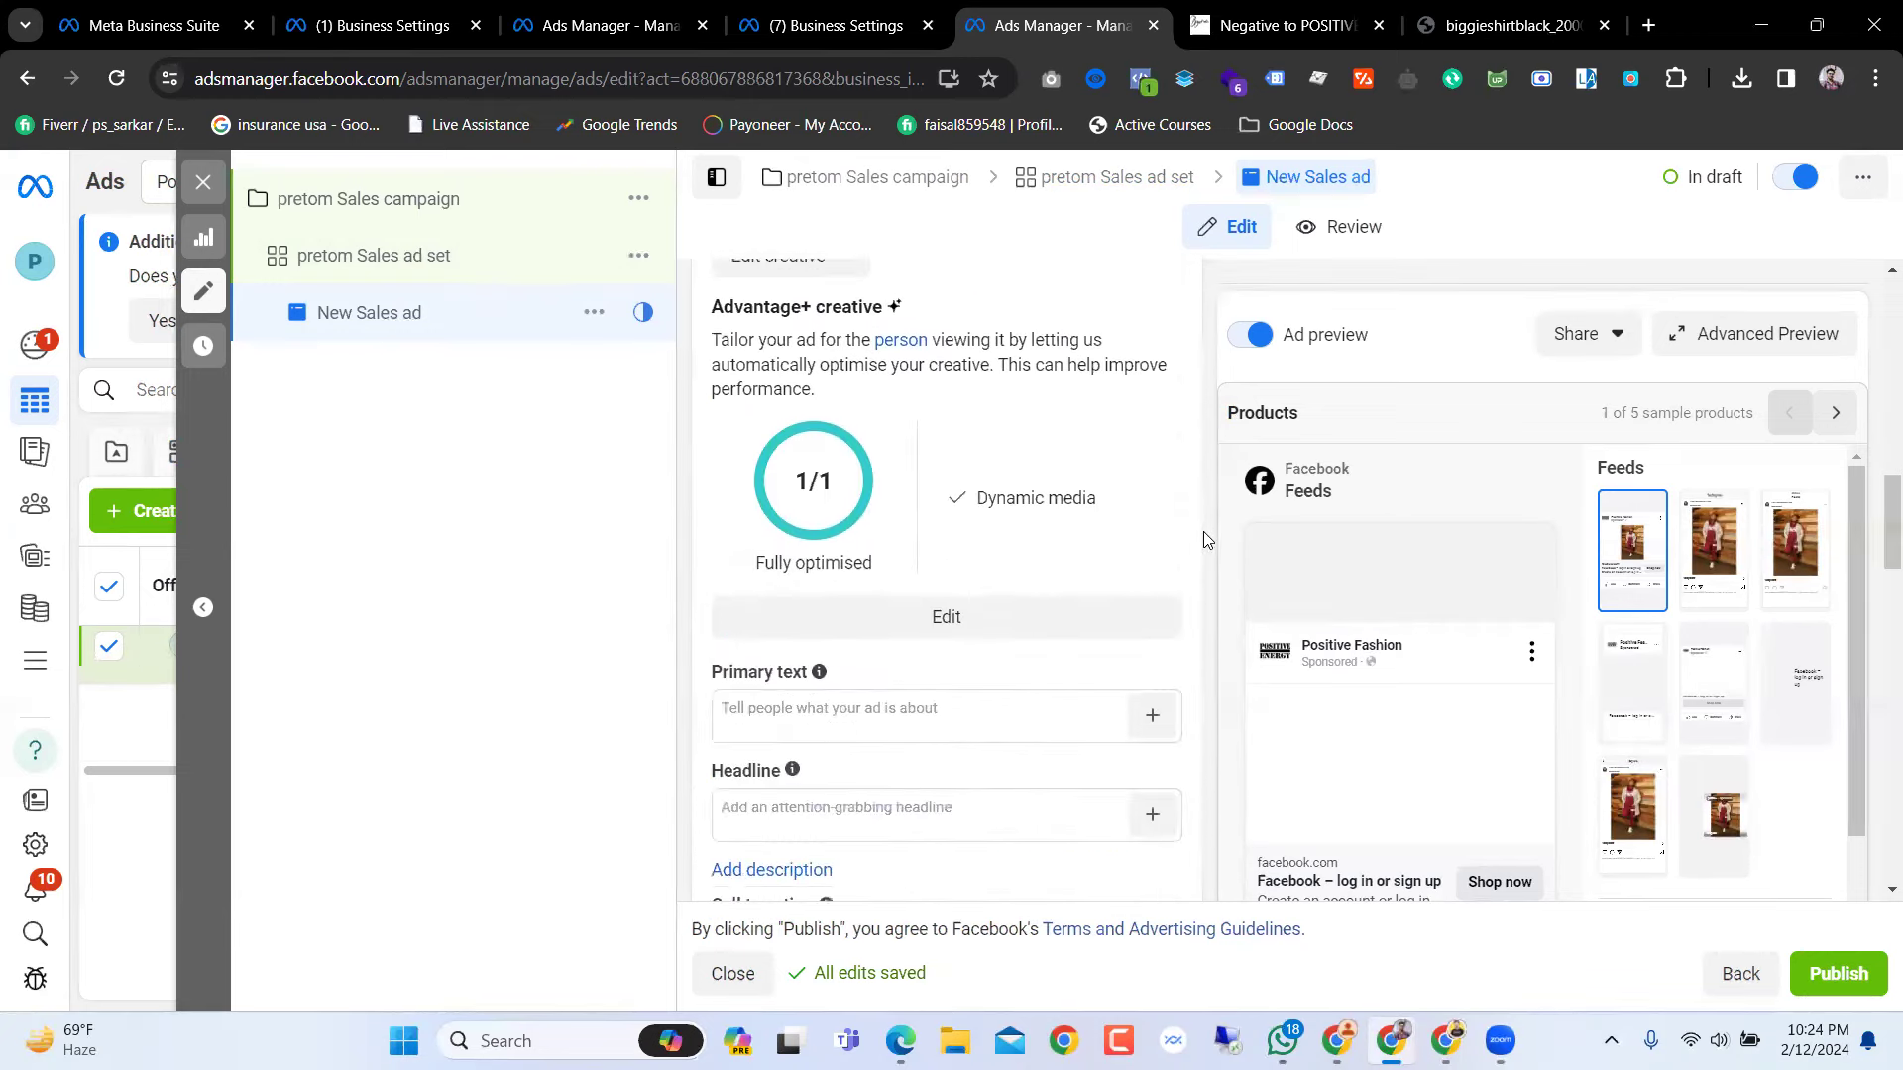
scroll(1207, 543, "up", 2)
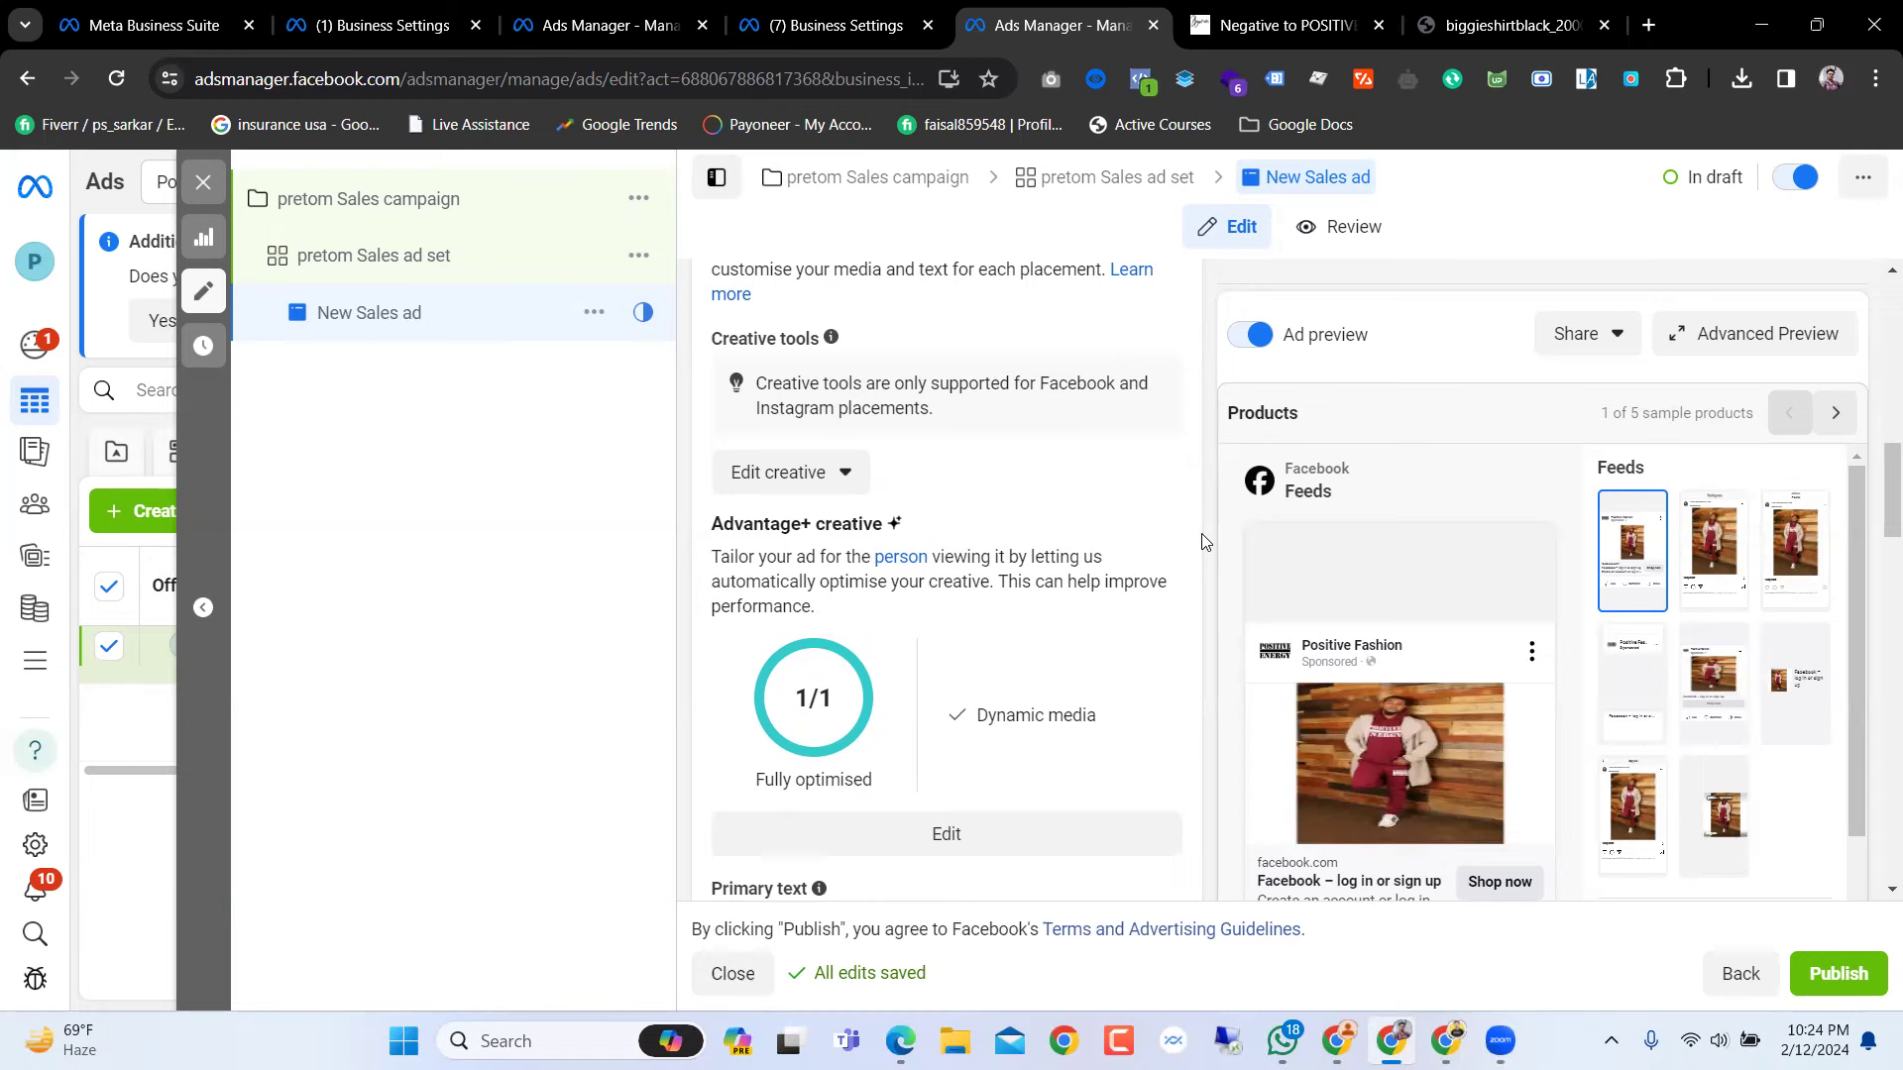
scroll(745, 488, "up", 4)
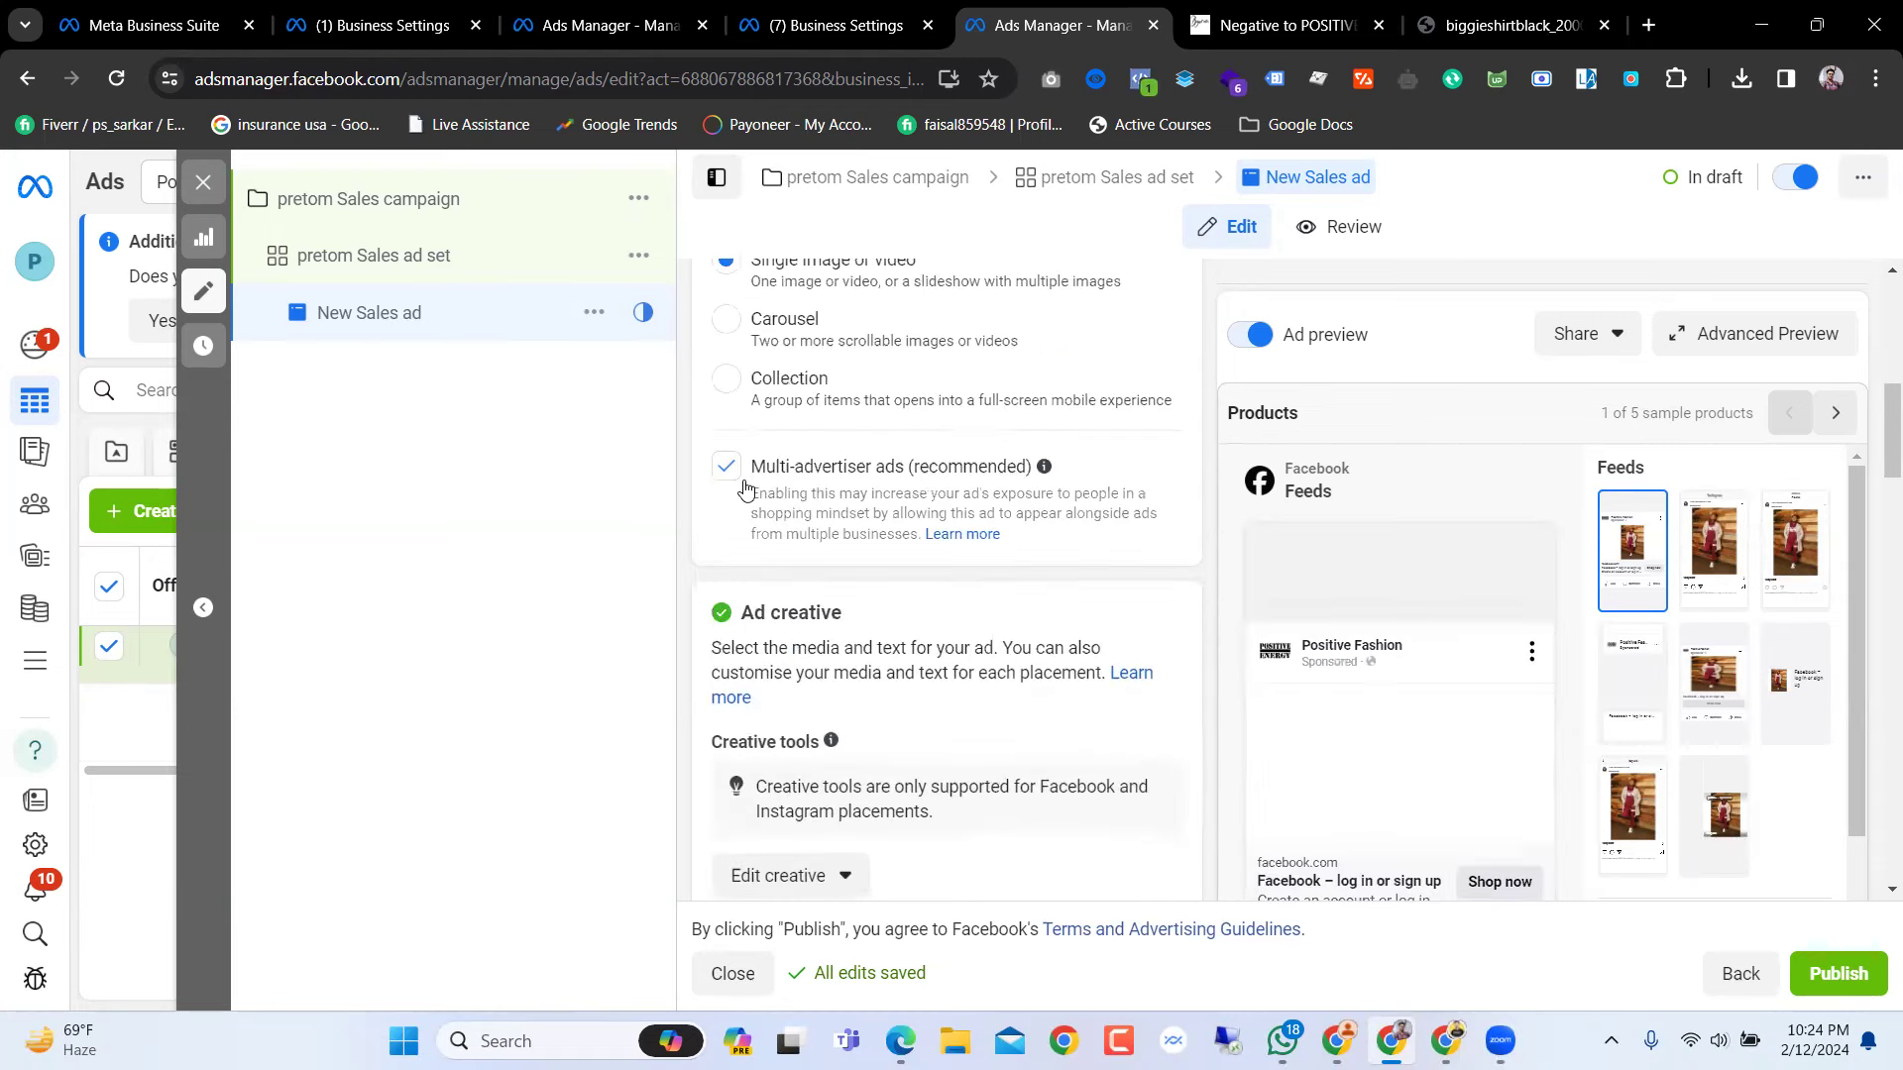
scroll(745, 488, "up", 2)
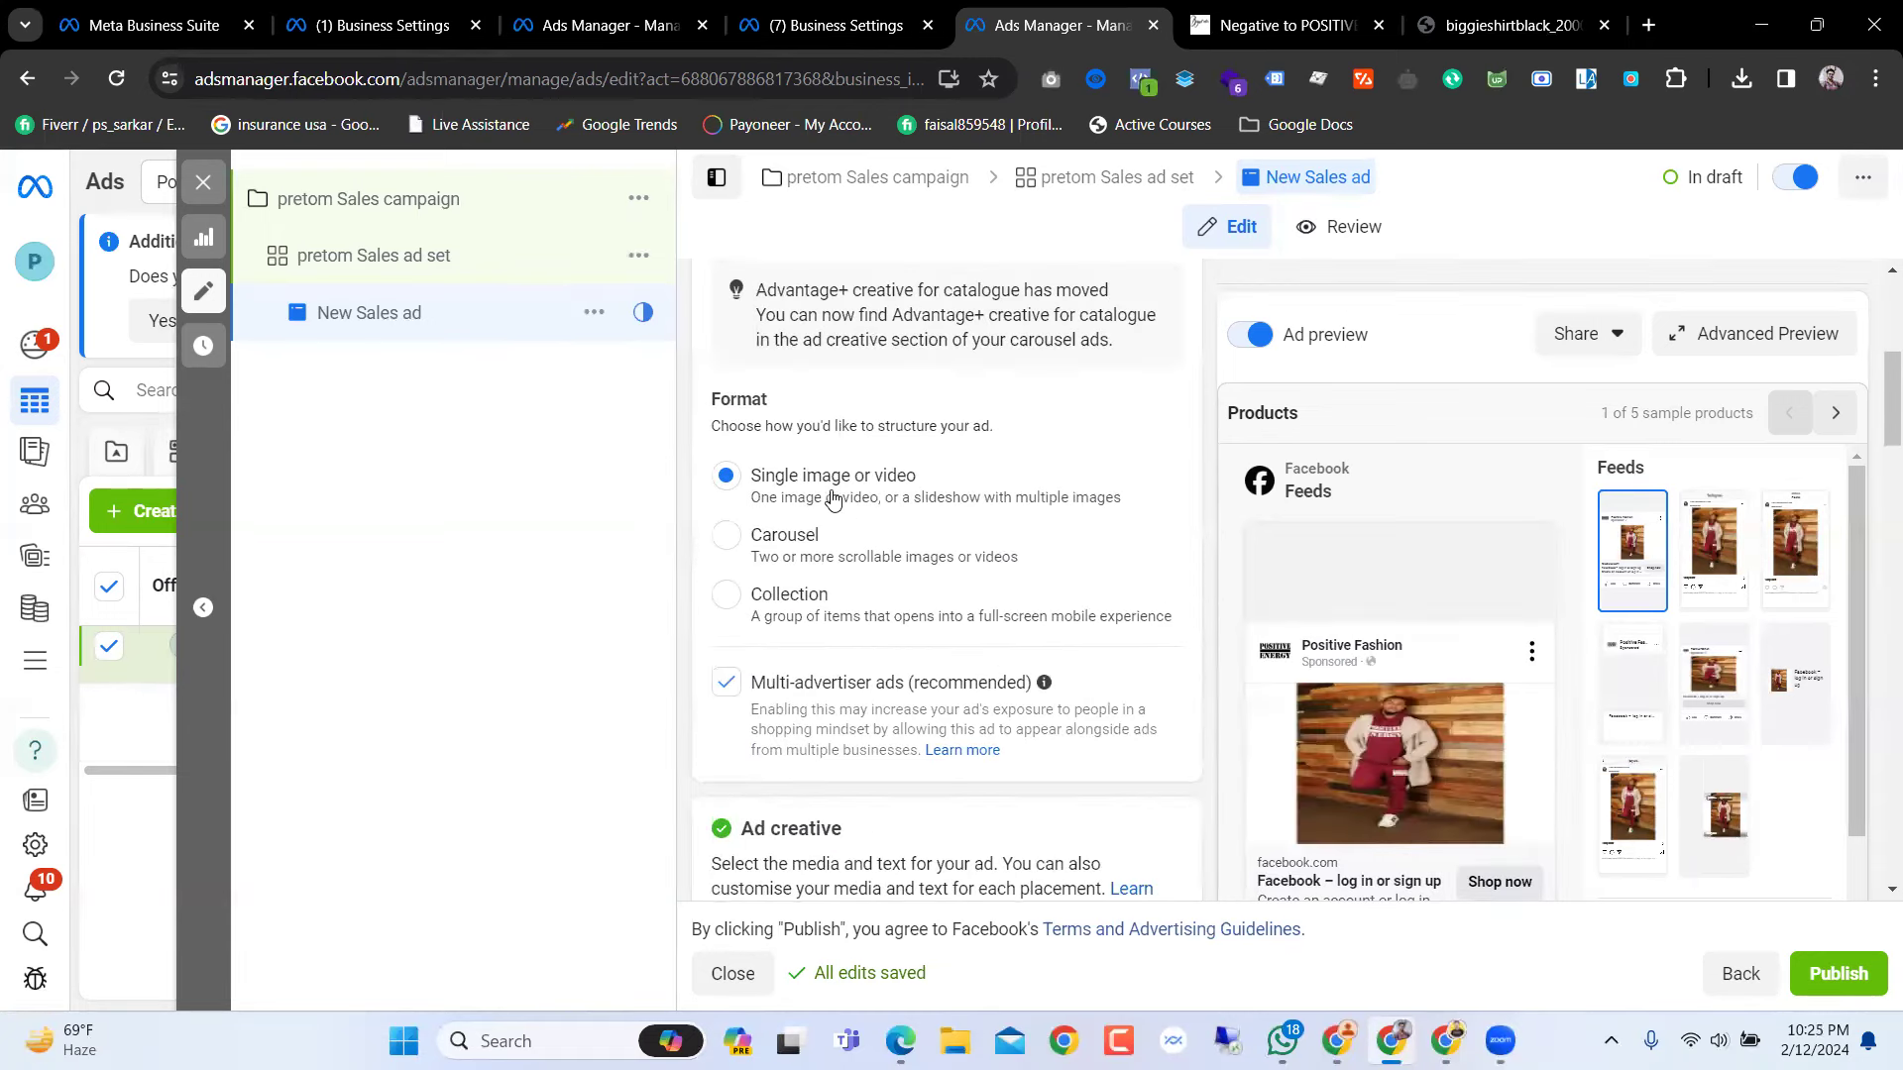
scroll(872, 496, "down", 1)
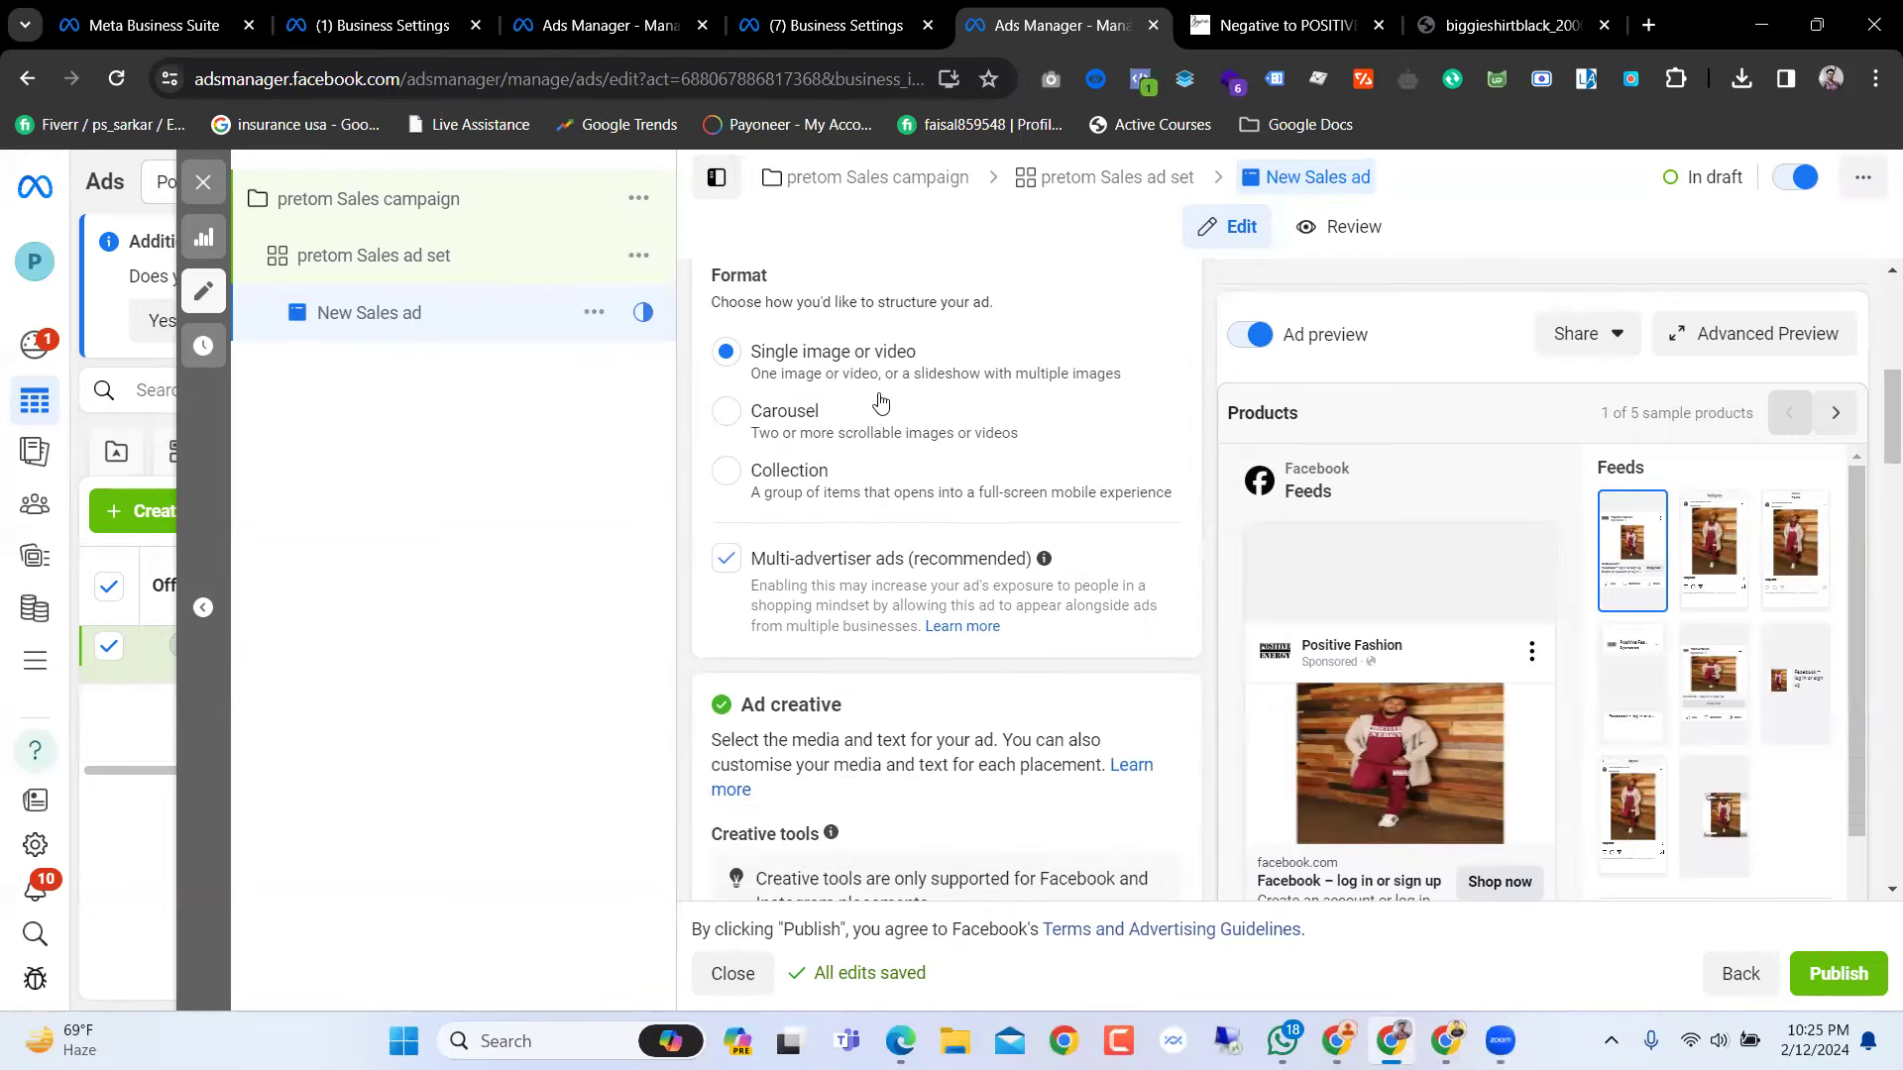
scroll(880, 400, "down", 1)
scroll(894, 407, "up", 2)
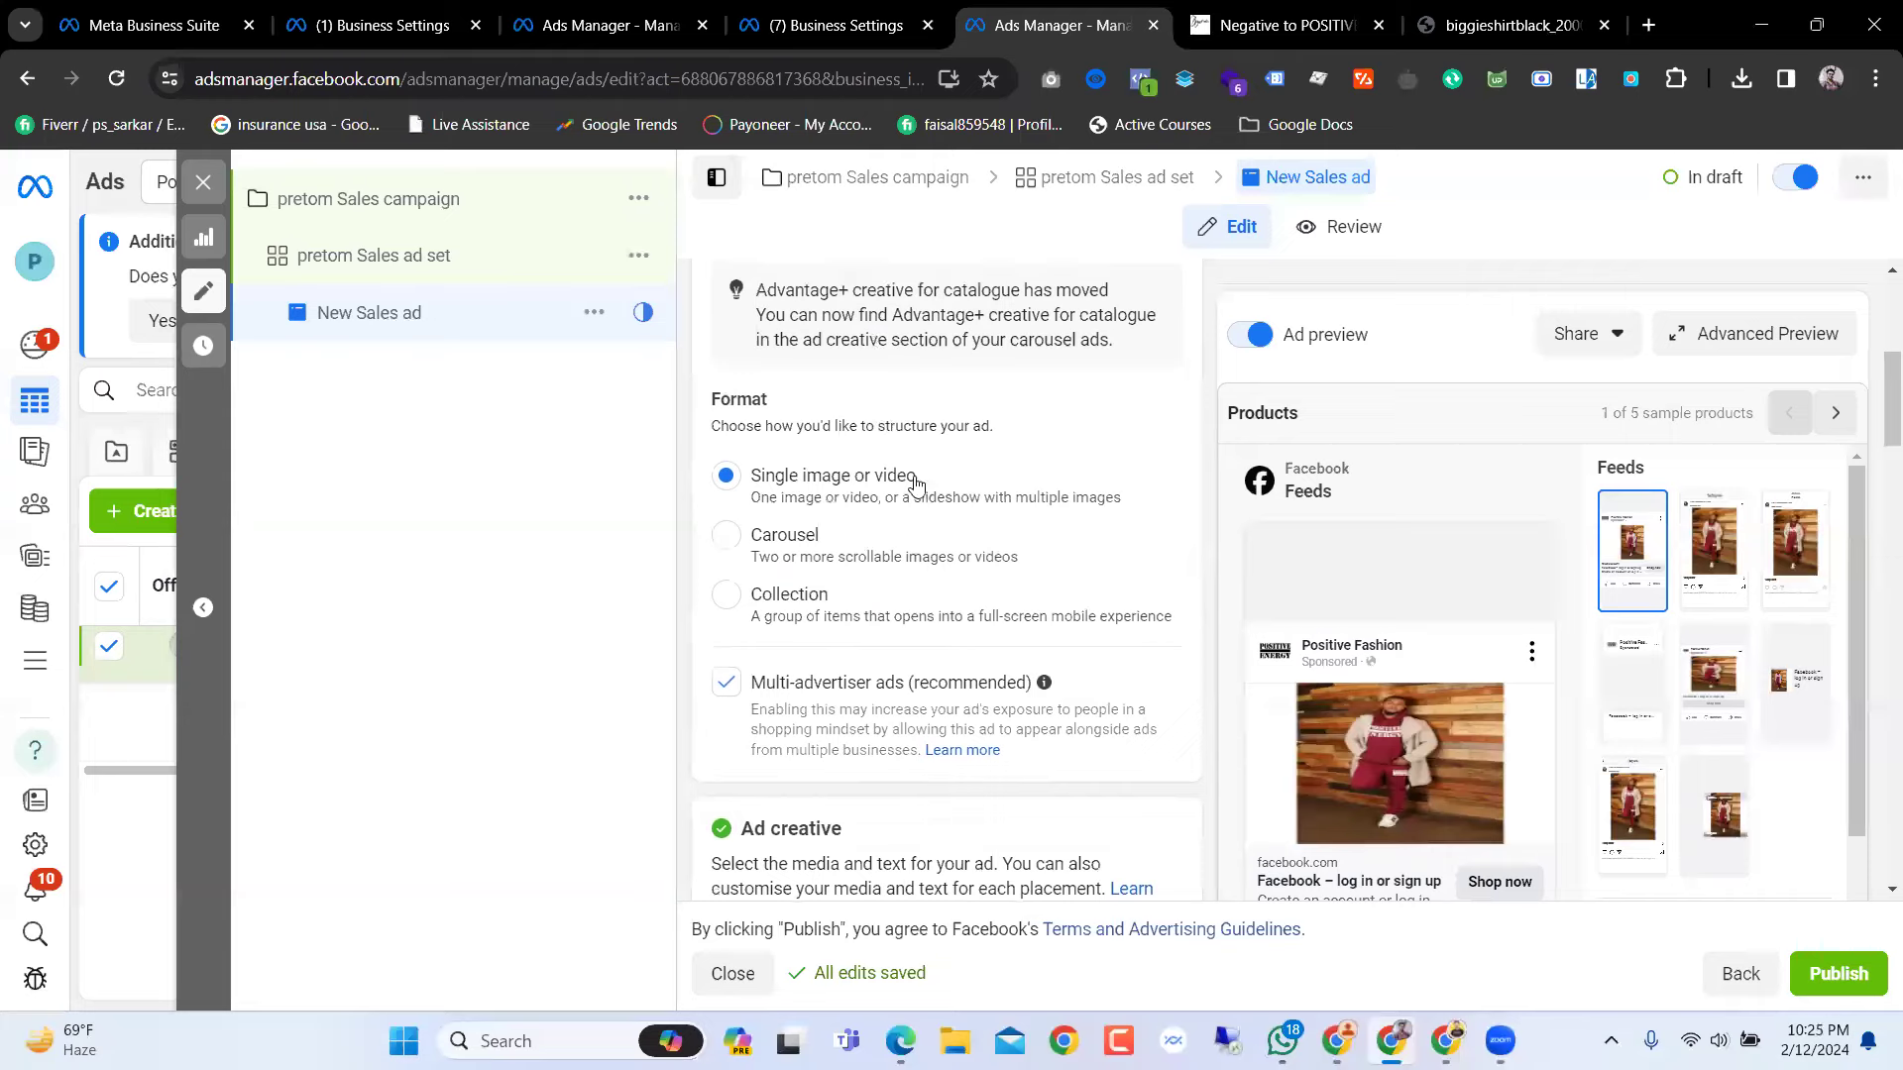
scroll(954, 499, "down", 1)
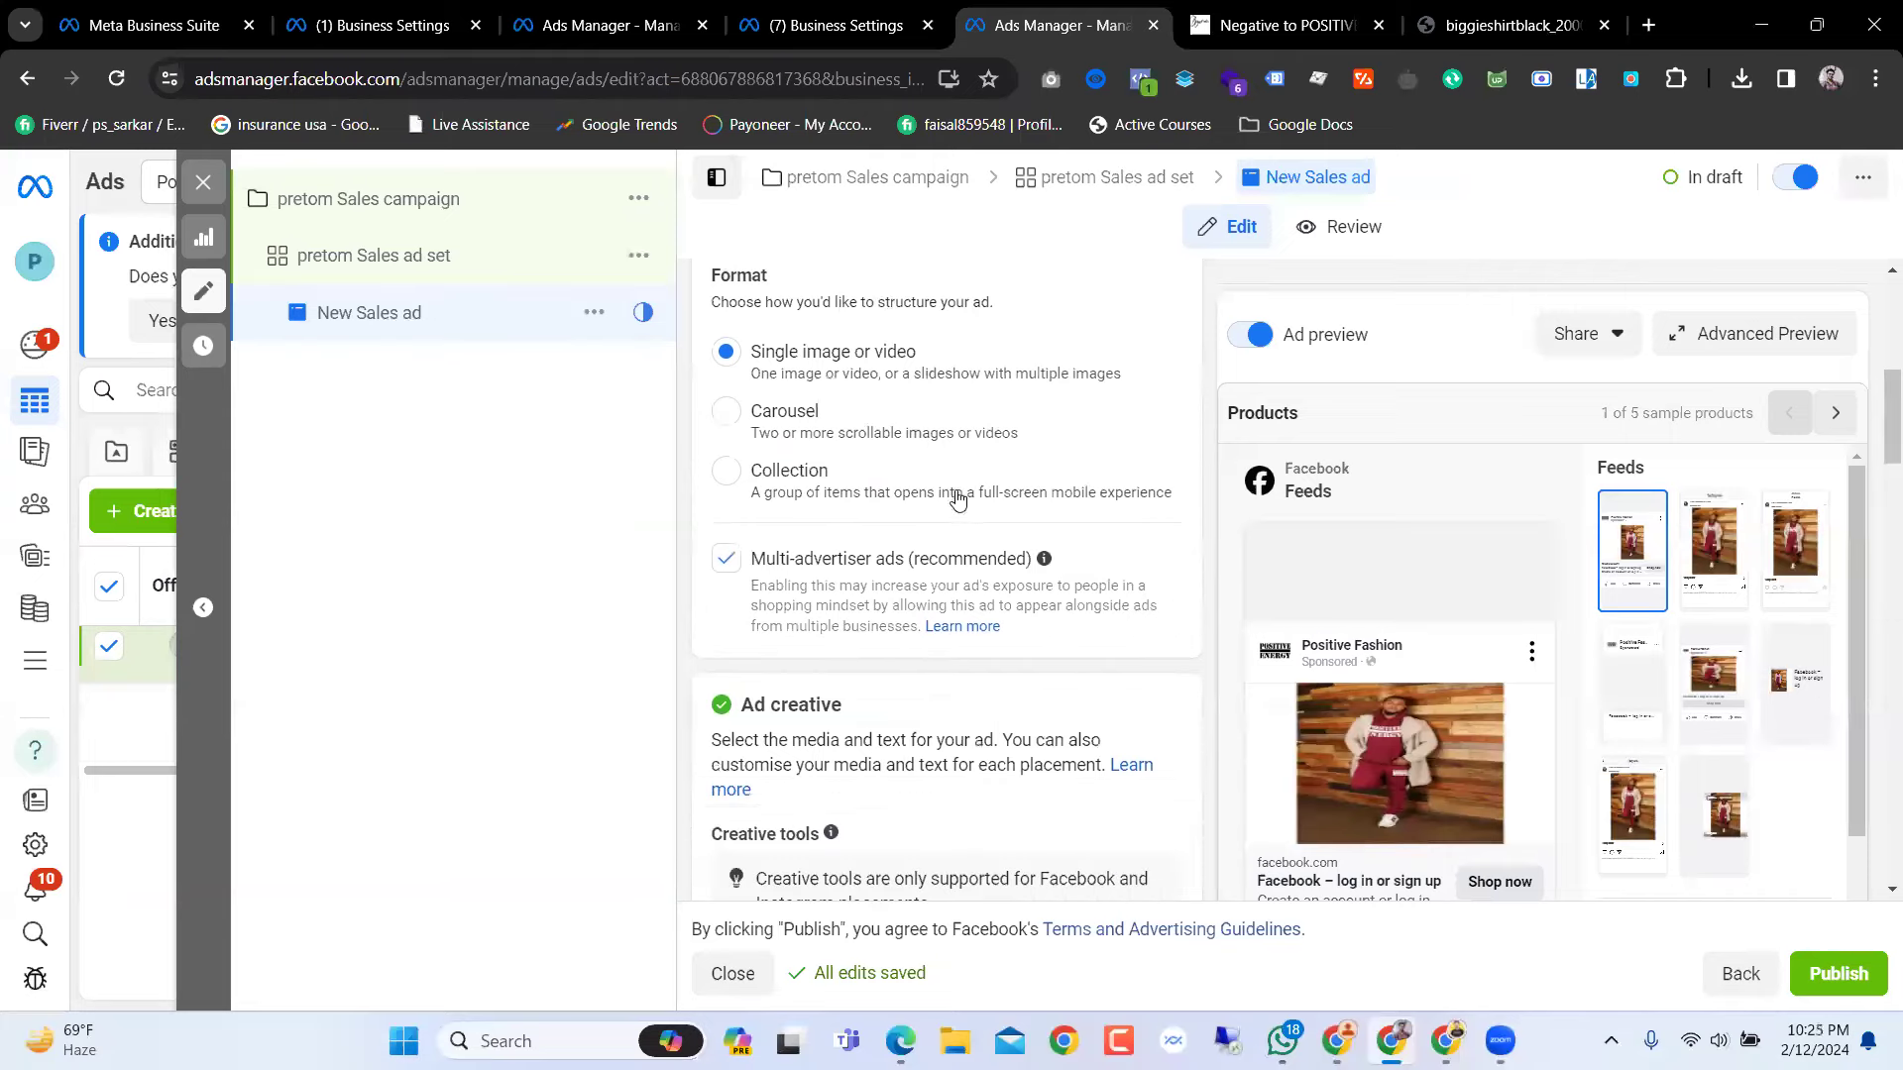
scroll(1026, 505, "up", 1)
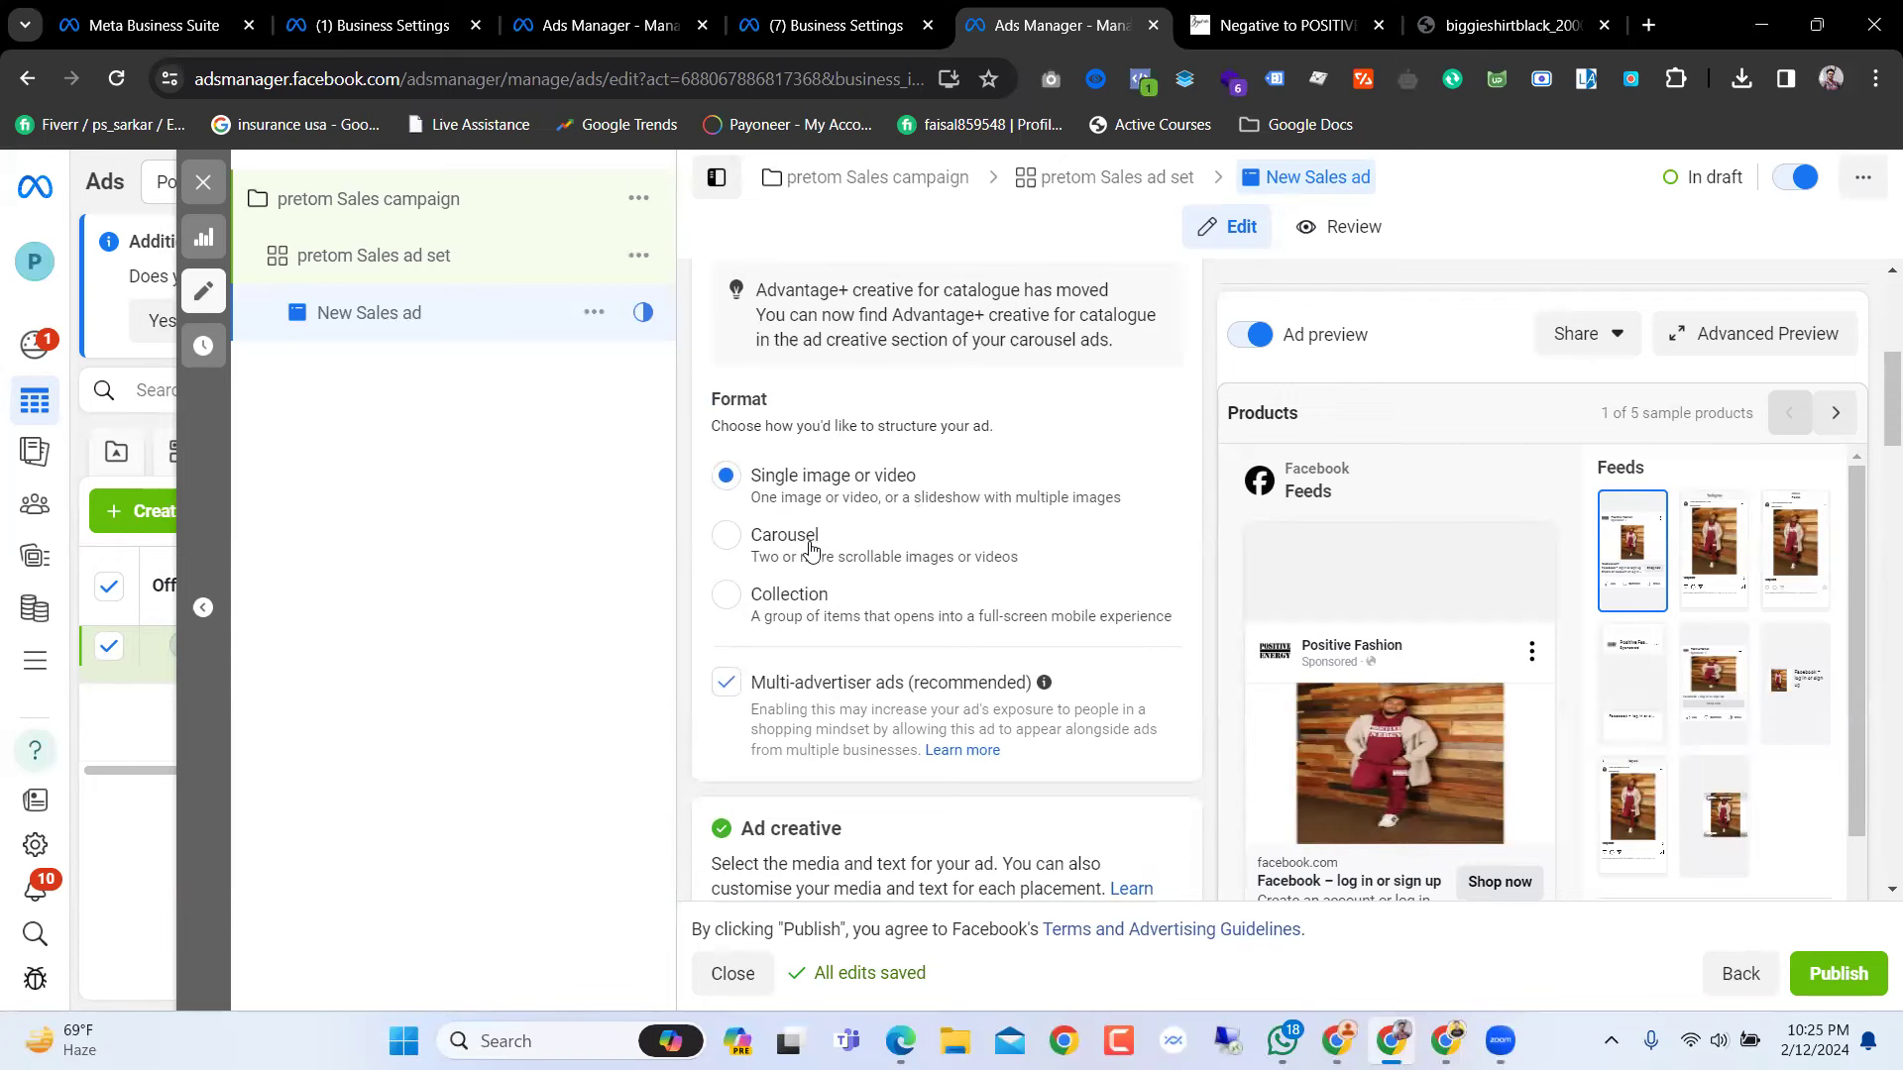
scroll(921, 579, "down", 1)
scroll(919, 583, "up", 1)
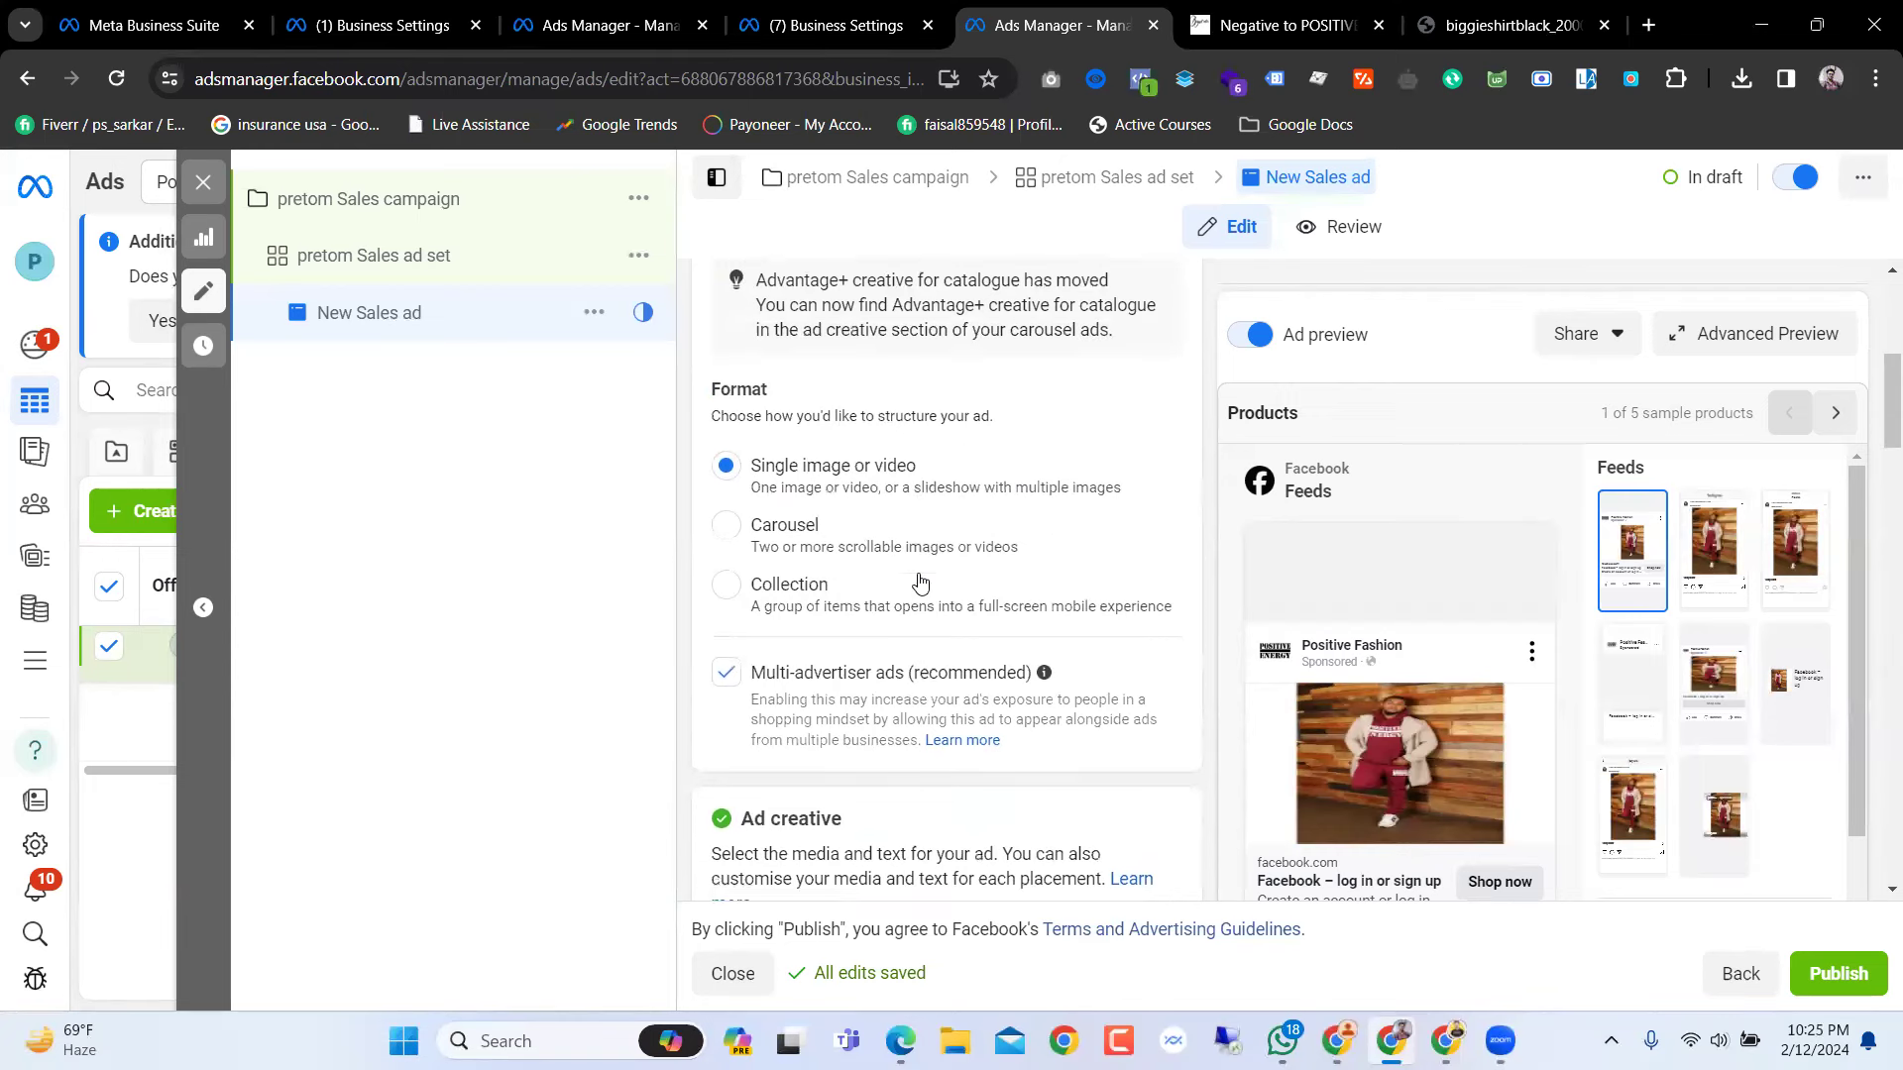
scroll(928, 570, "down", 1)
scroll(928, 570, "up", 1)
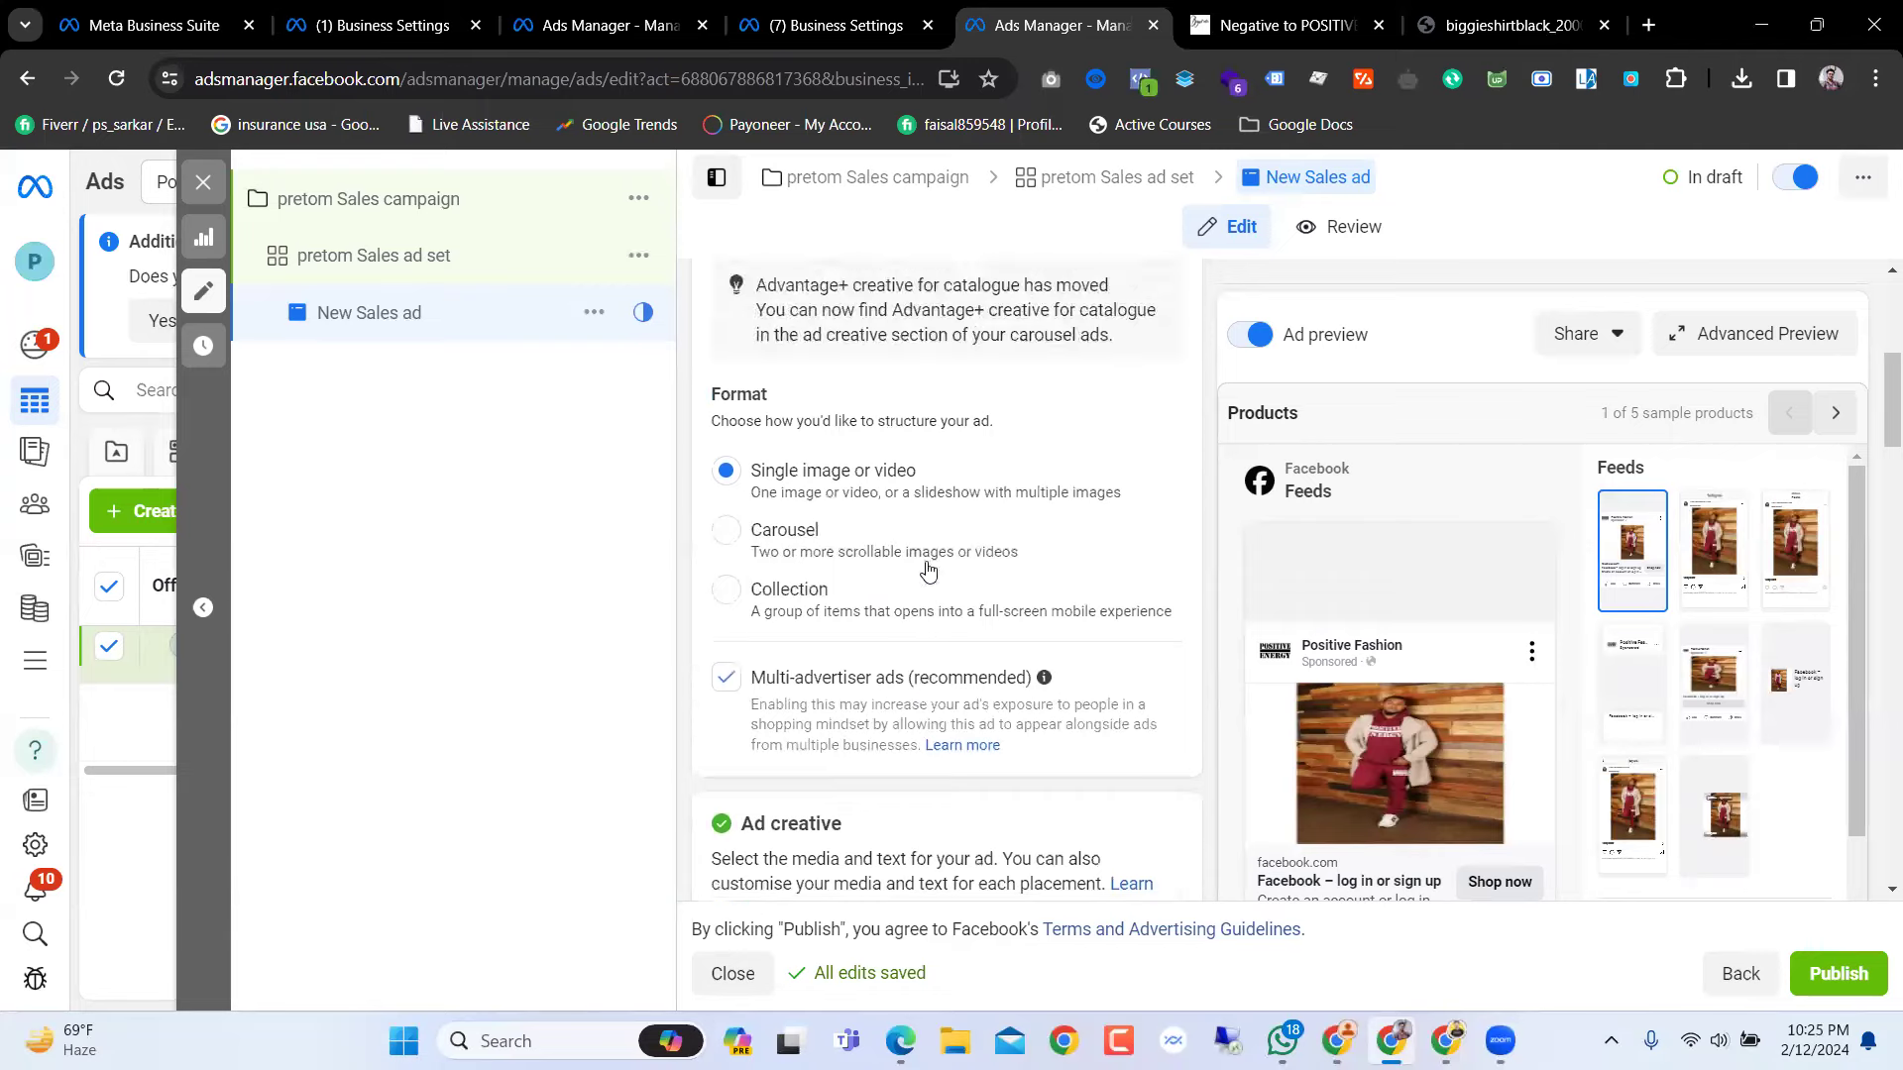
Step: Look over the ad creative section, from Advantage+ creative to the primary text, headline and call-to-action fields
scroll(928, 569, "down", 3)
scroll(928, 570, "down", 2)
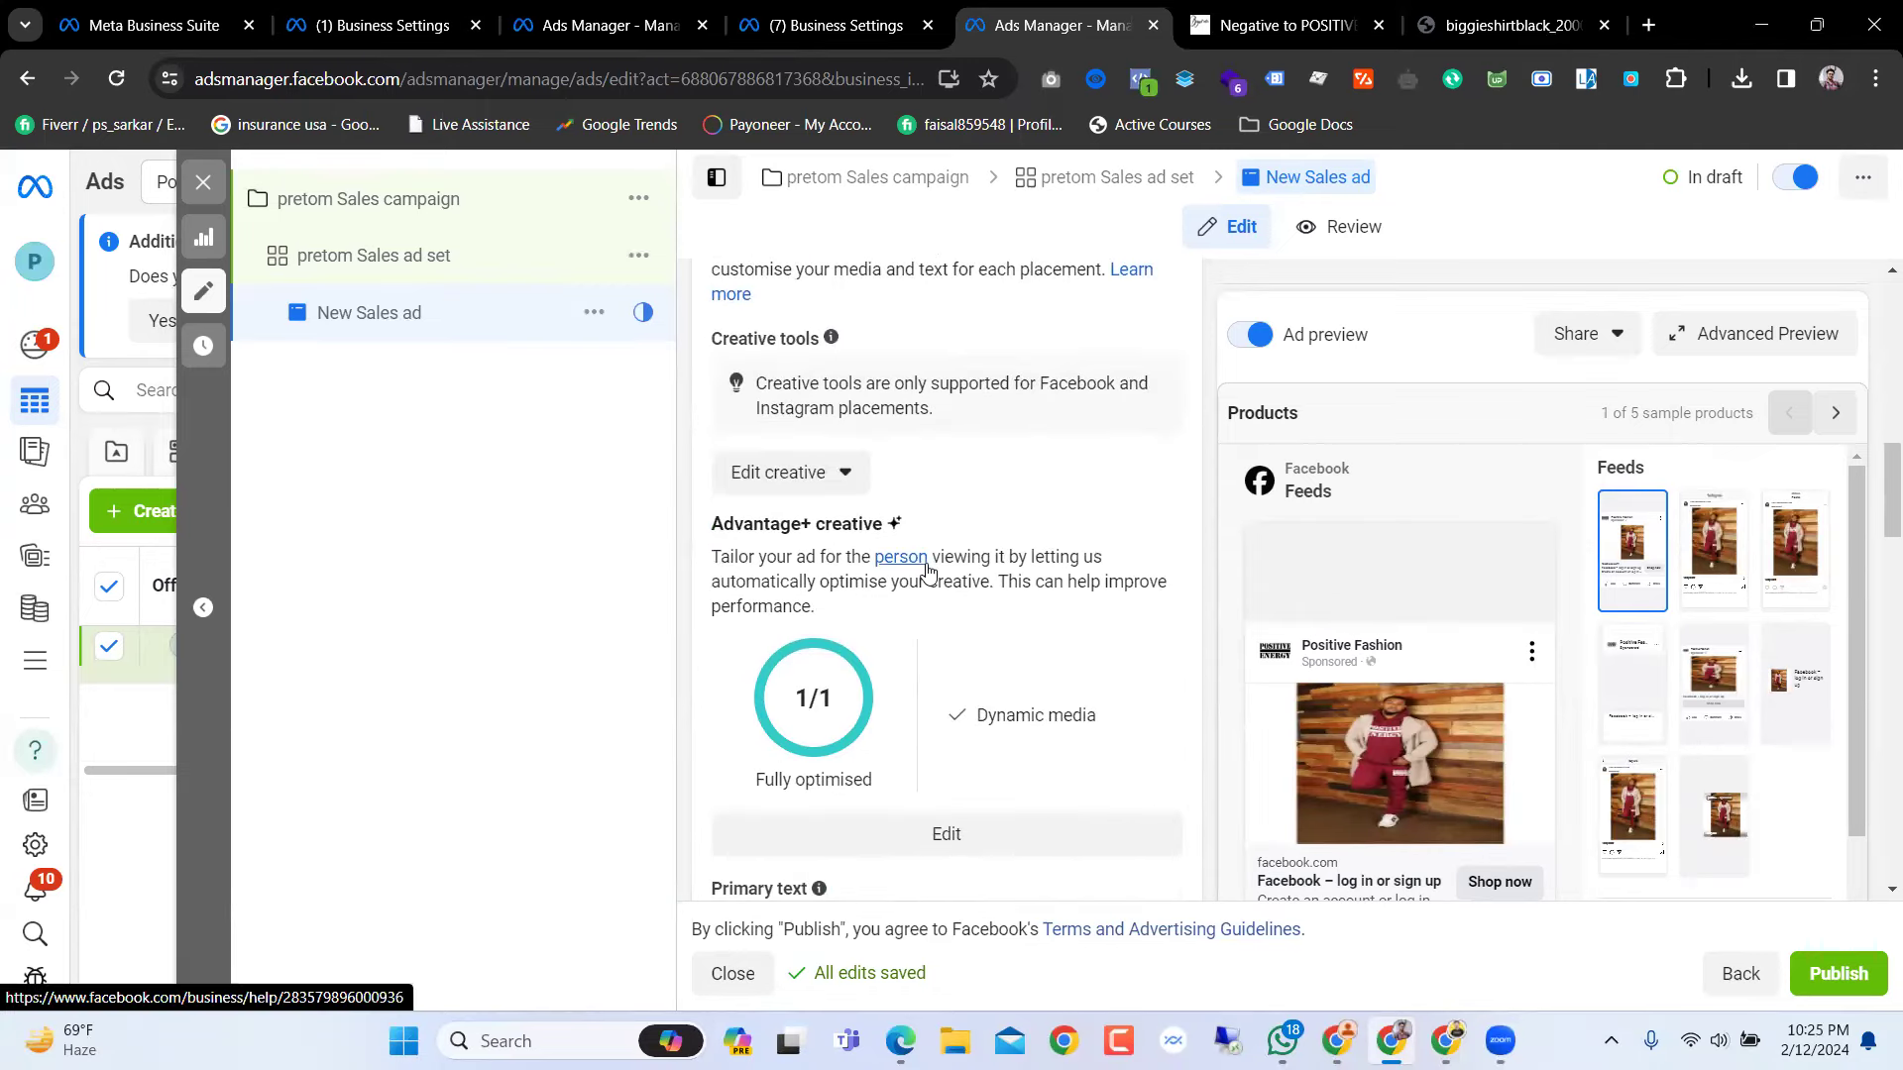
scroll(928, 570, "up", 6)
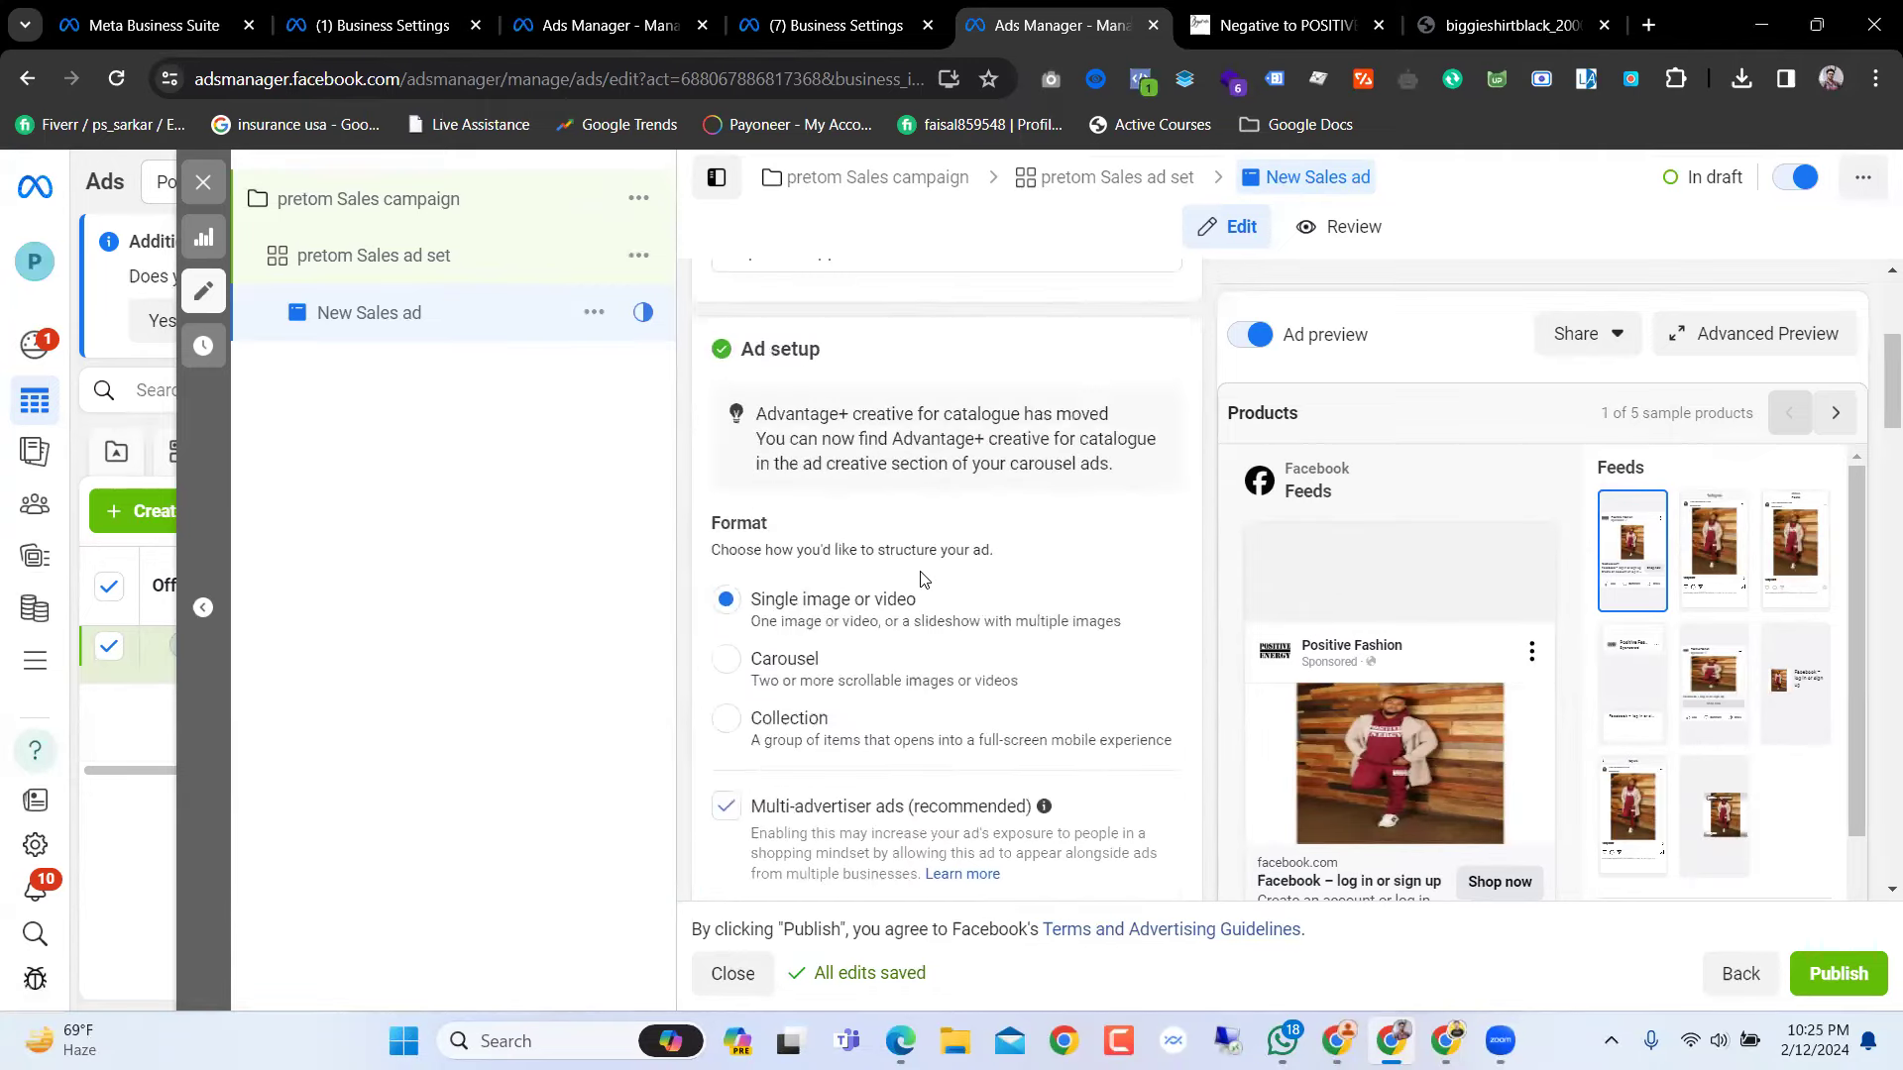
scroll(979, 507, "down", 1)
scroll(838, 502, "down", 3)
scroll(844, 502, "up", 3)
scroll(844, 503, "down", 10)
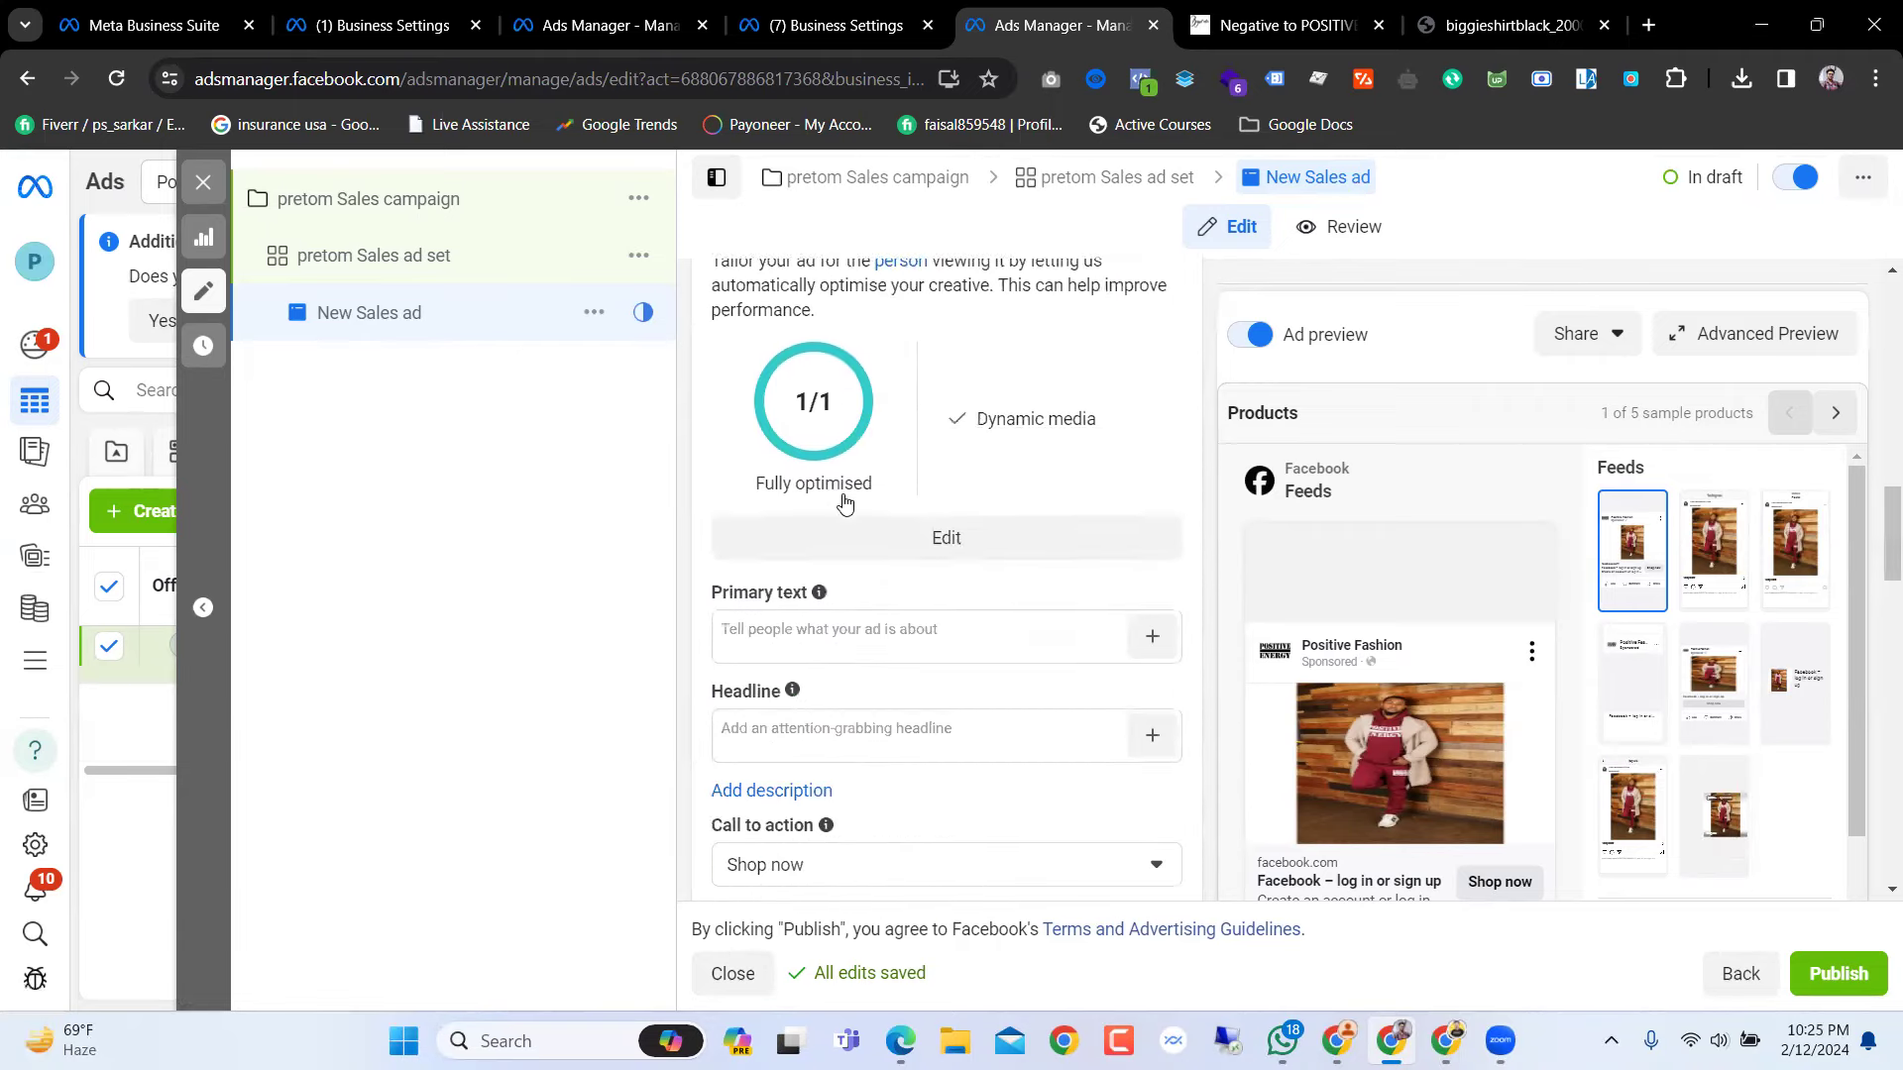
scroll(845, 503, "up", 3)
left_click(882, 561)
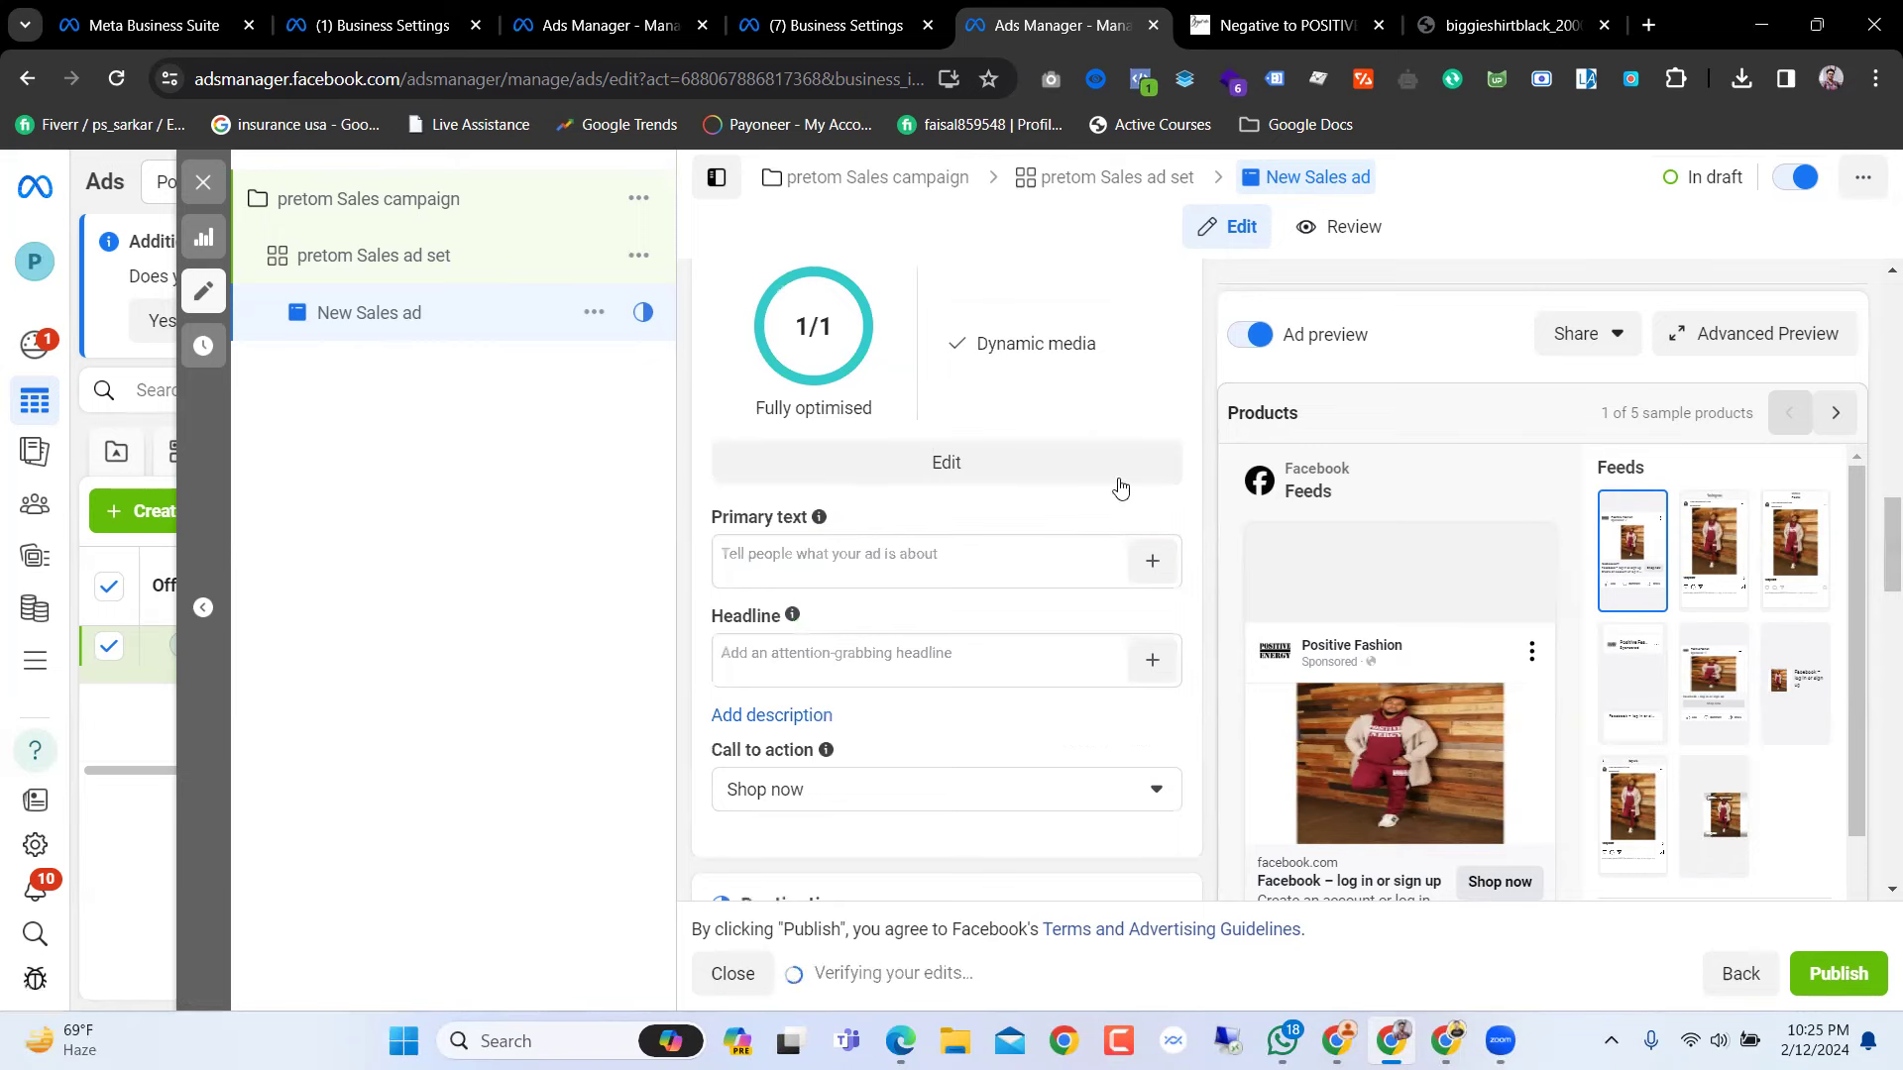
Step: Review the Negative to Positive Shirt-Black product page and the Positive Fashion store's home page and latest products
left_click(1648, 25)
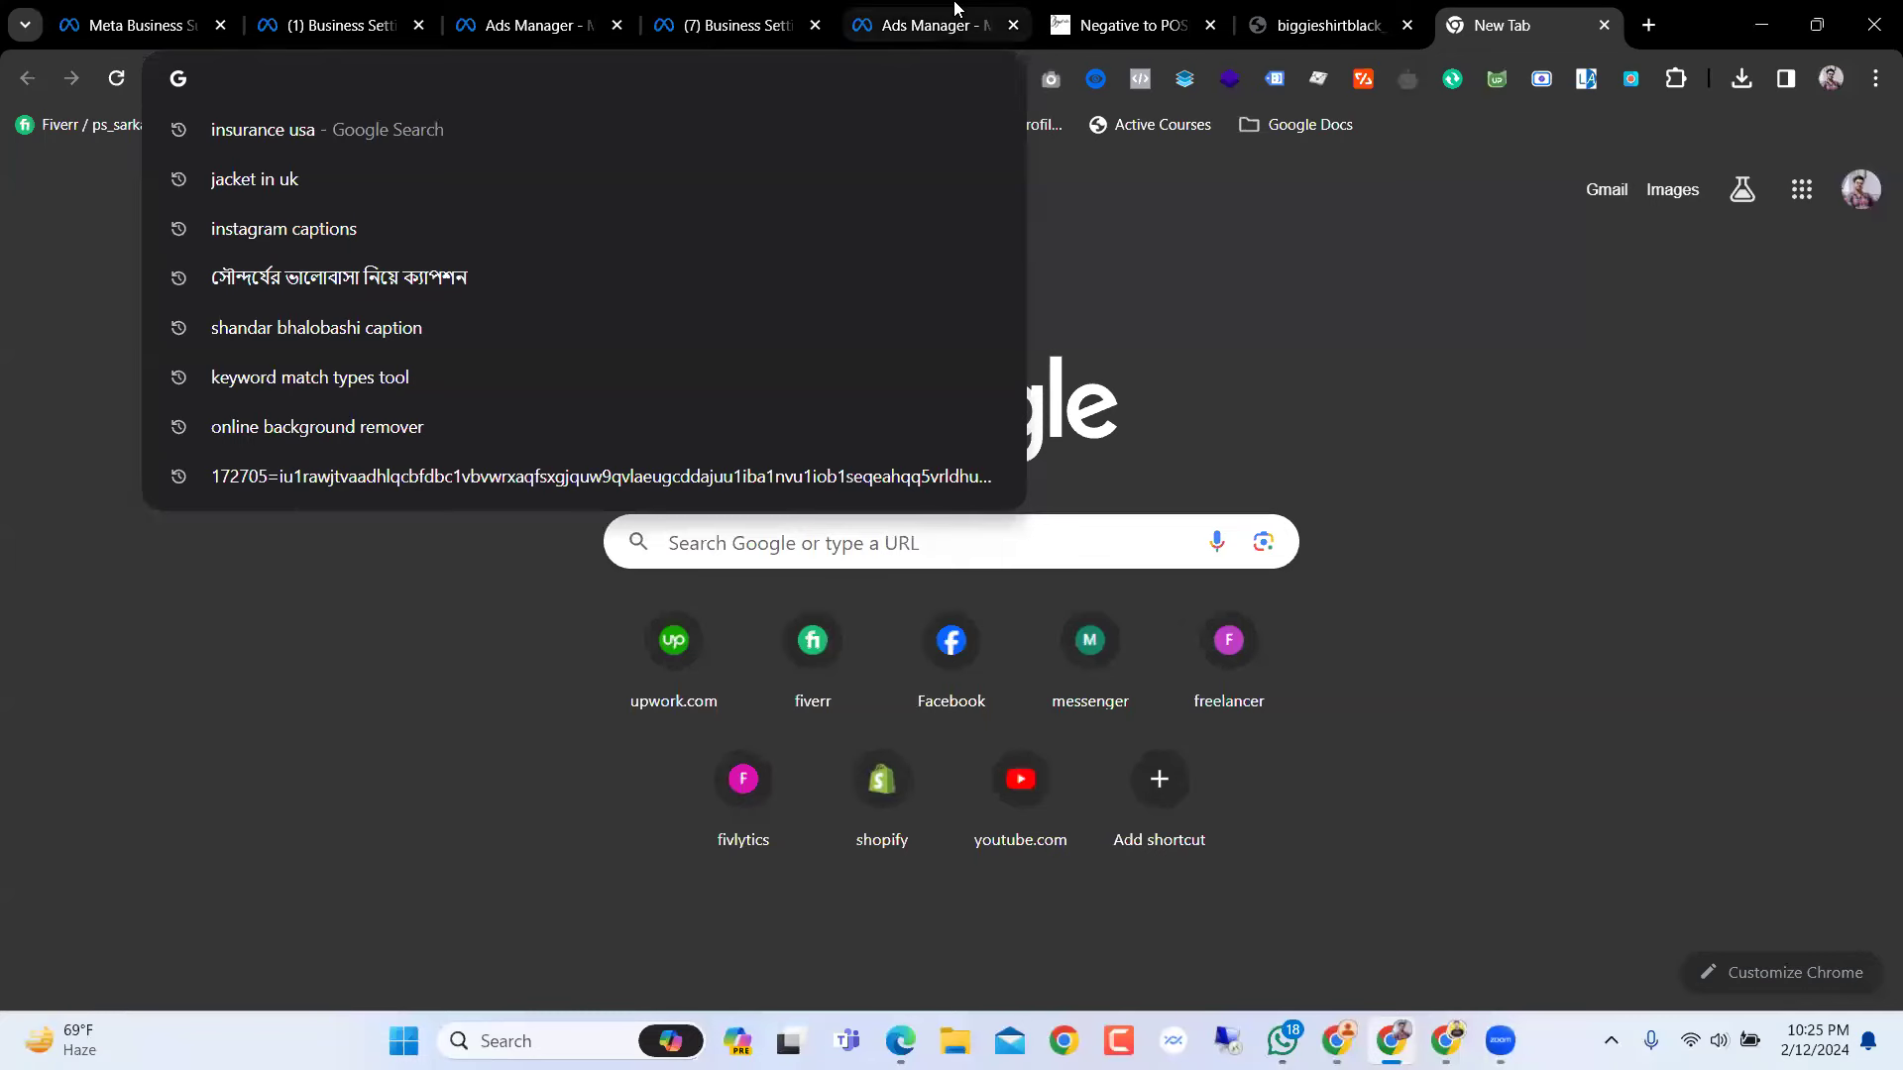
left_click(1063, 12)
scroll(964, 476, "up", 3)
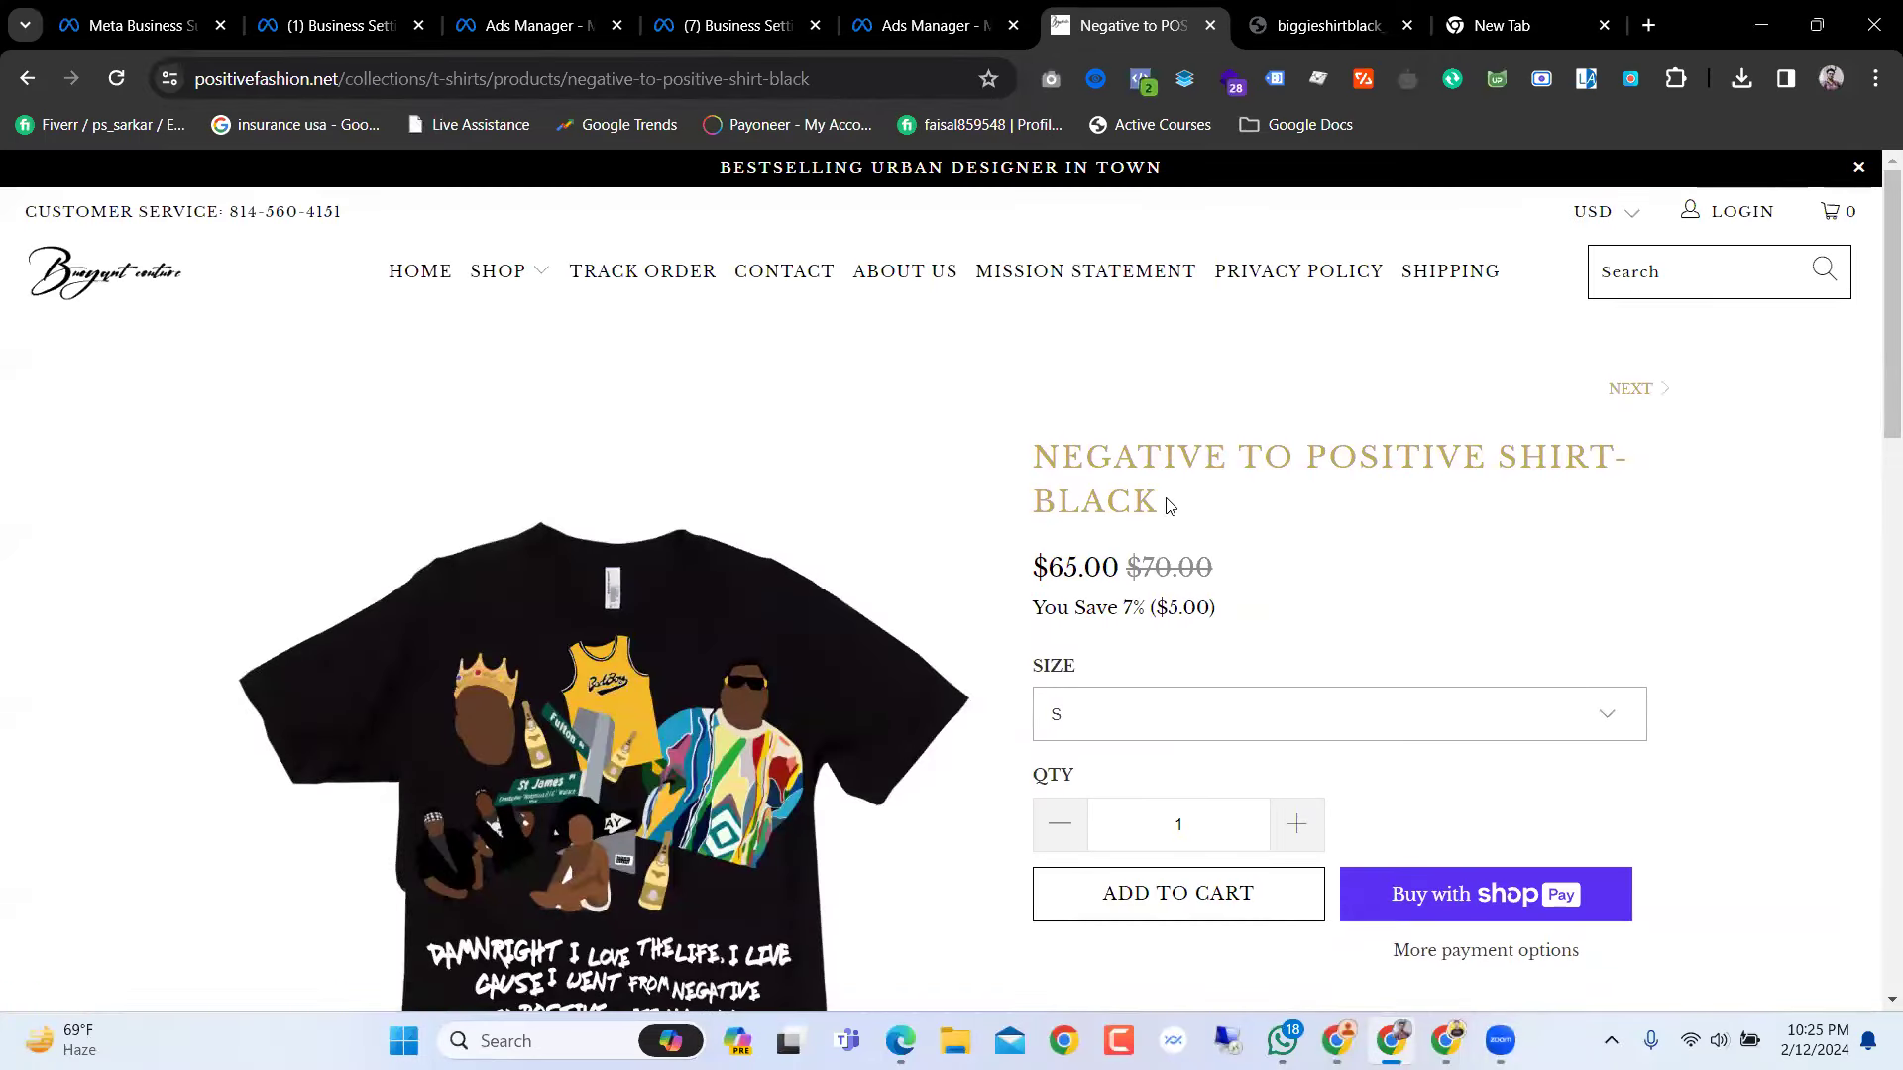
scroll(802, 595, "down", 2)
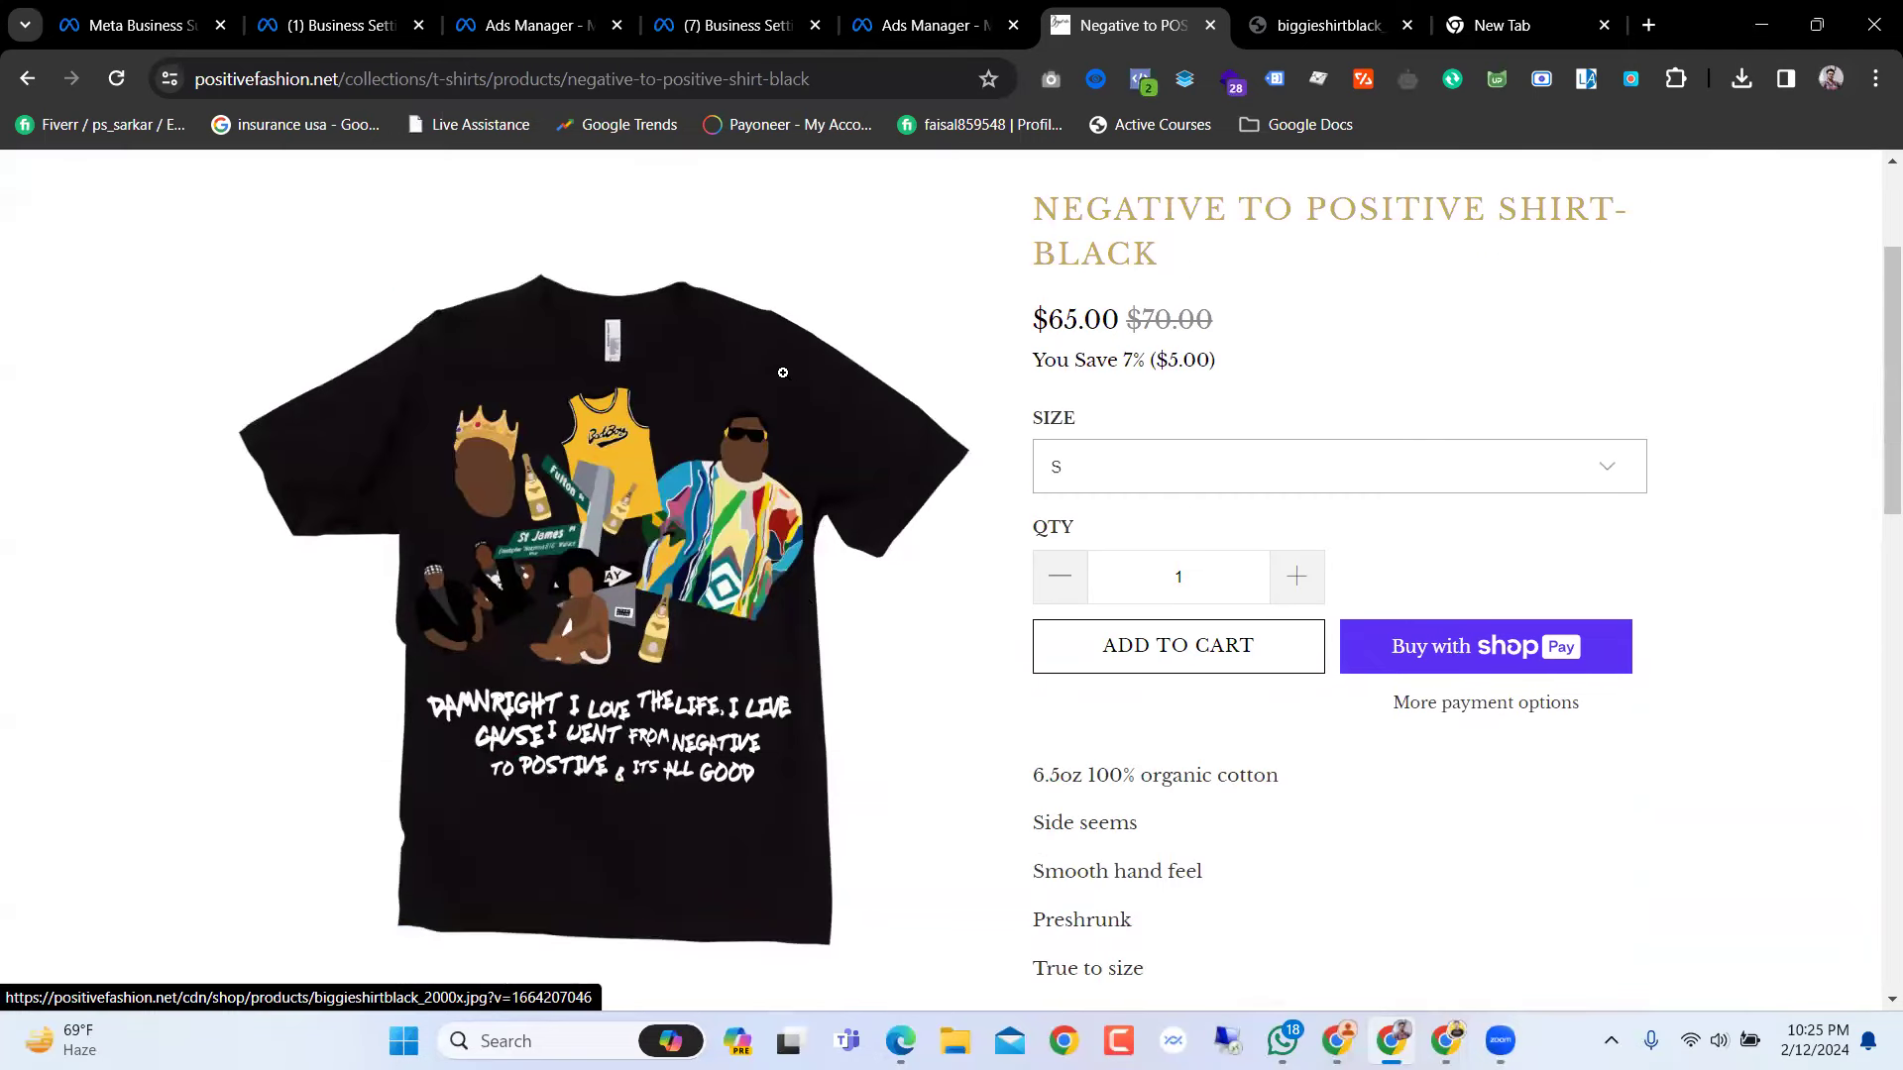
scroll(815, 550, "up", 2)
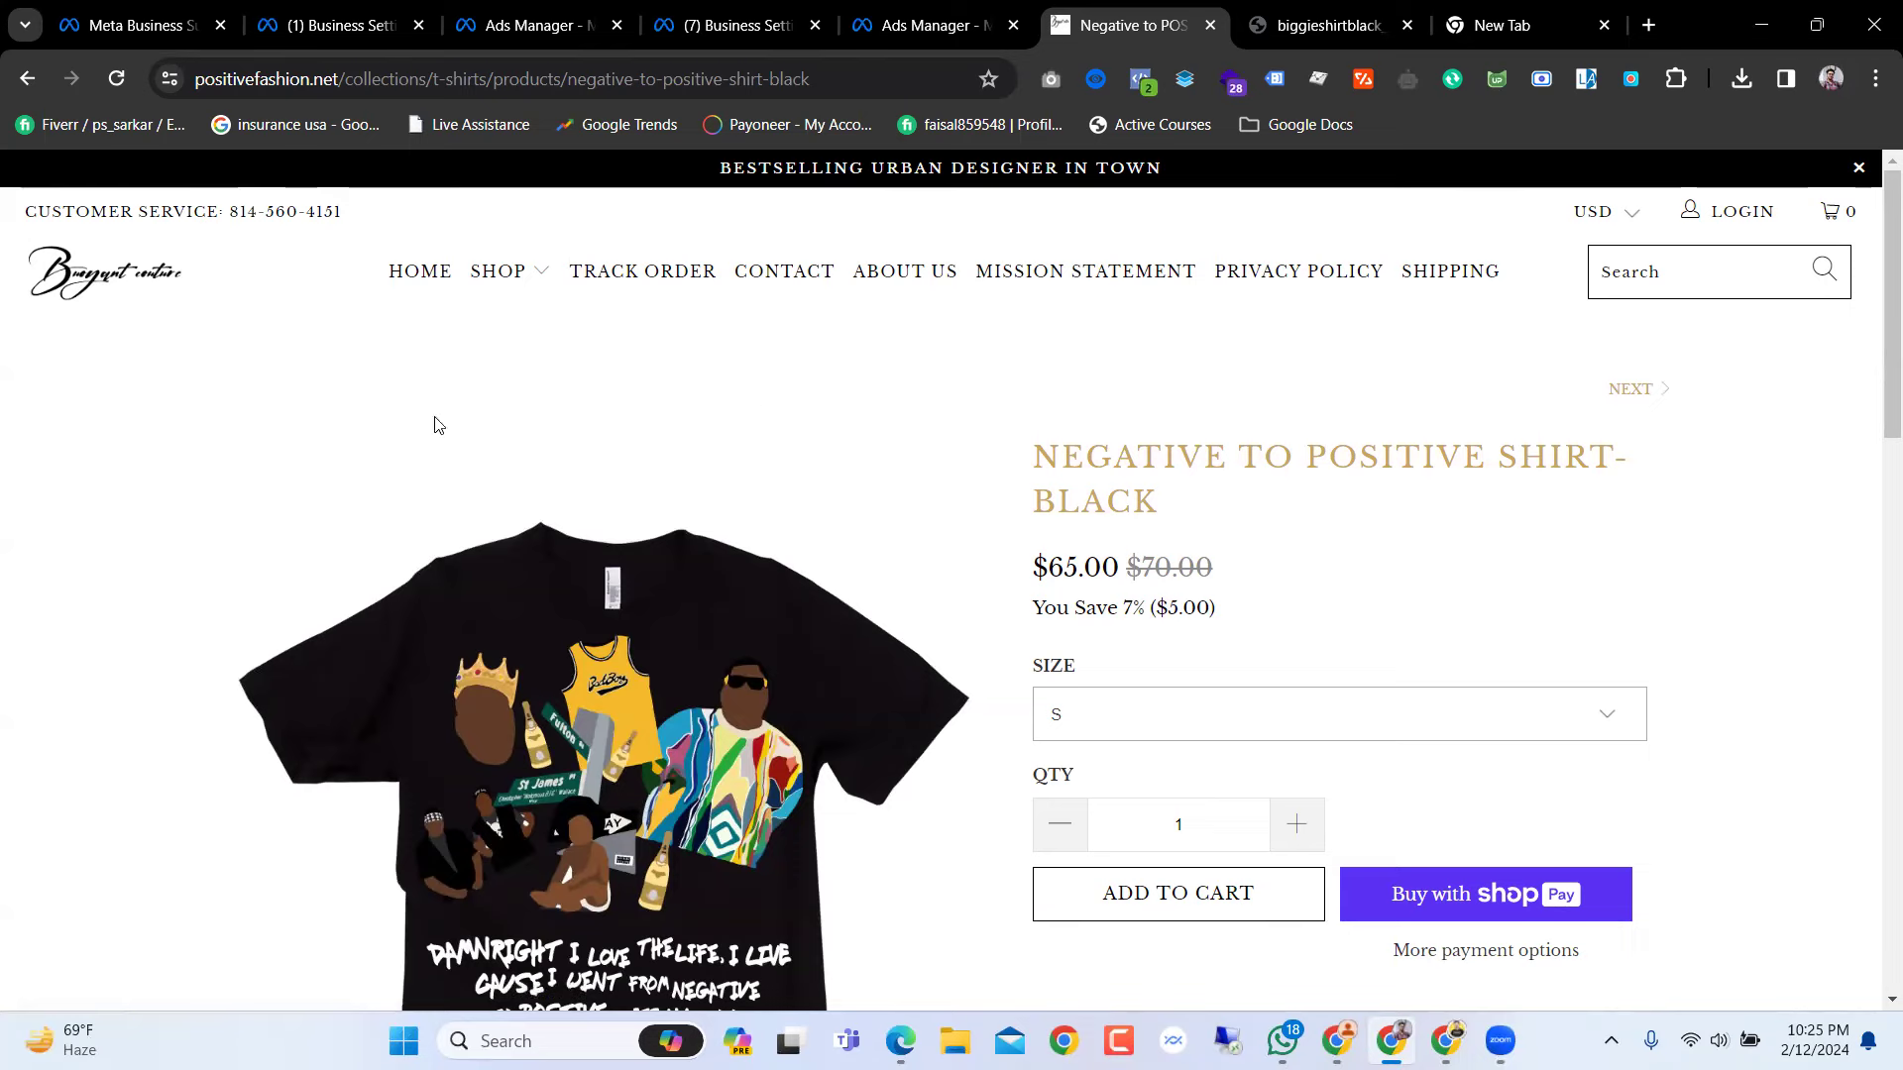
left_click(416, 273)
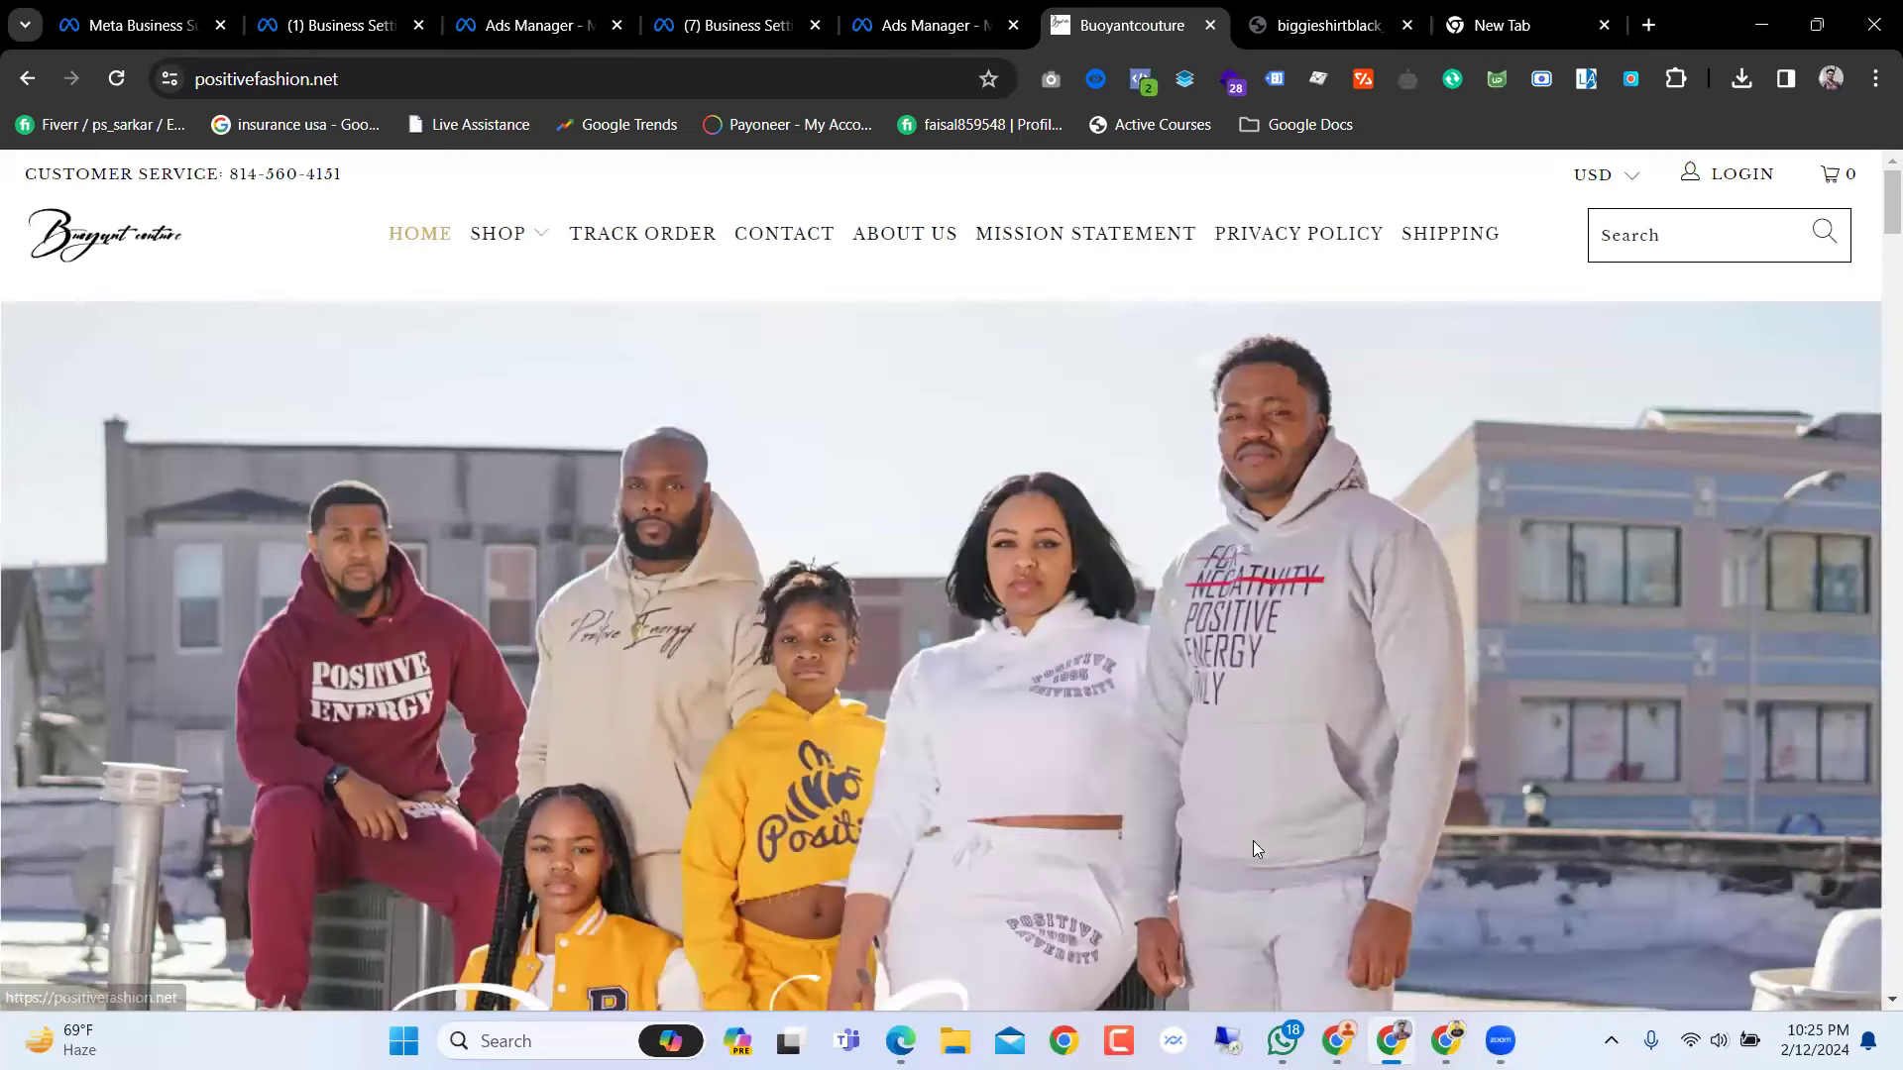
scroll(1077, 536, "down", 8)
scroll(1078, 616, "up", 11)
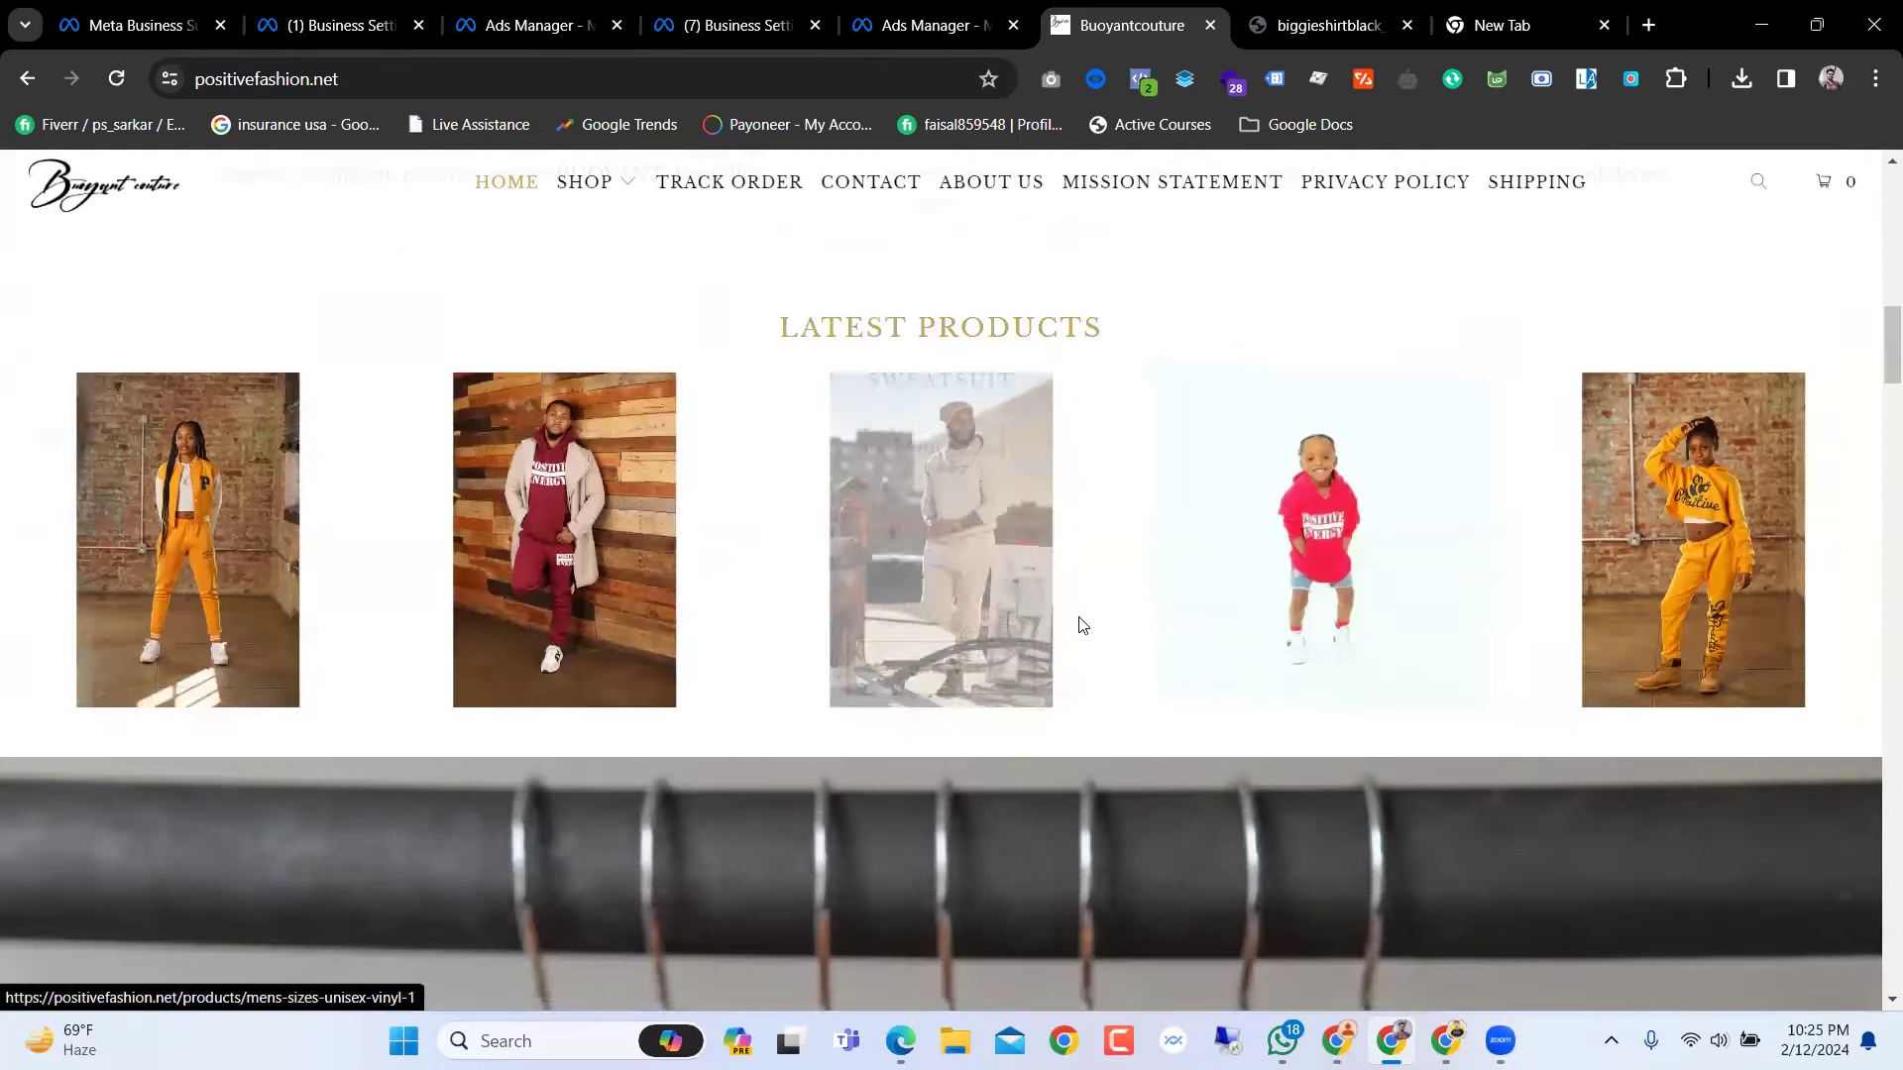
scroll(1078, 617, "down", 4)
scroll(1078, 616, "down", 2)
scroll(1120, 644, "up", 7)
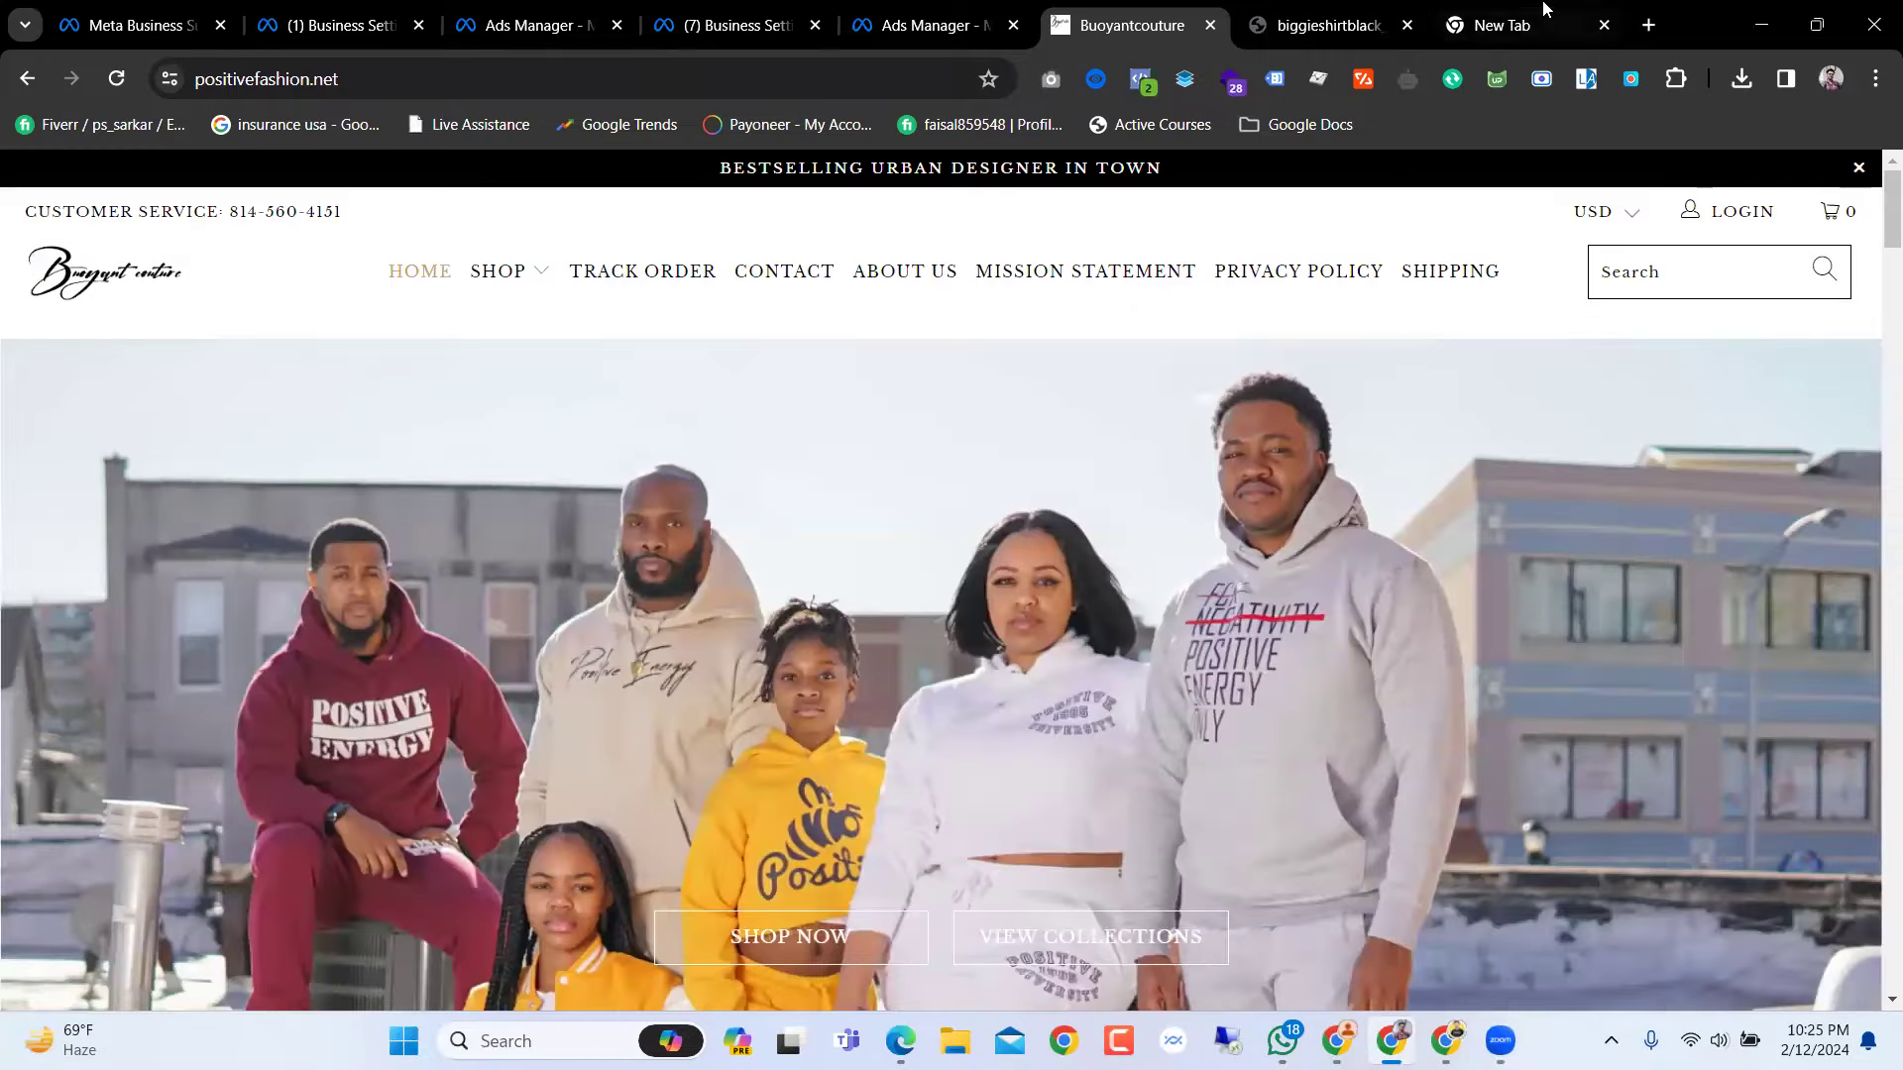
Step: Search Google for "facebook ads library" in the new browser tab and open Meta's Ad Library at its ad search
left_click(1469, 14)
left_click(811, 83)
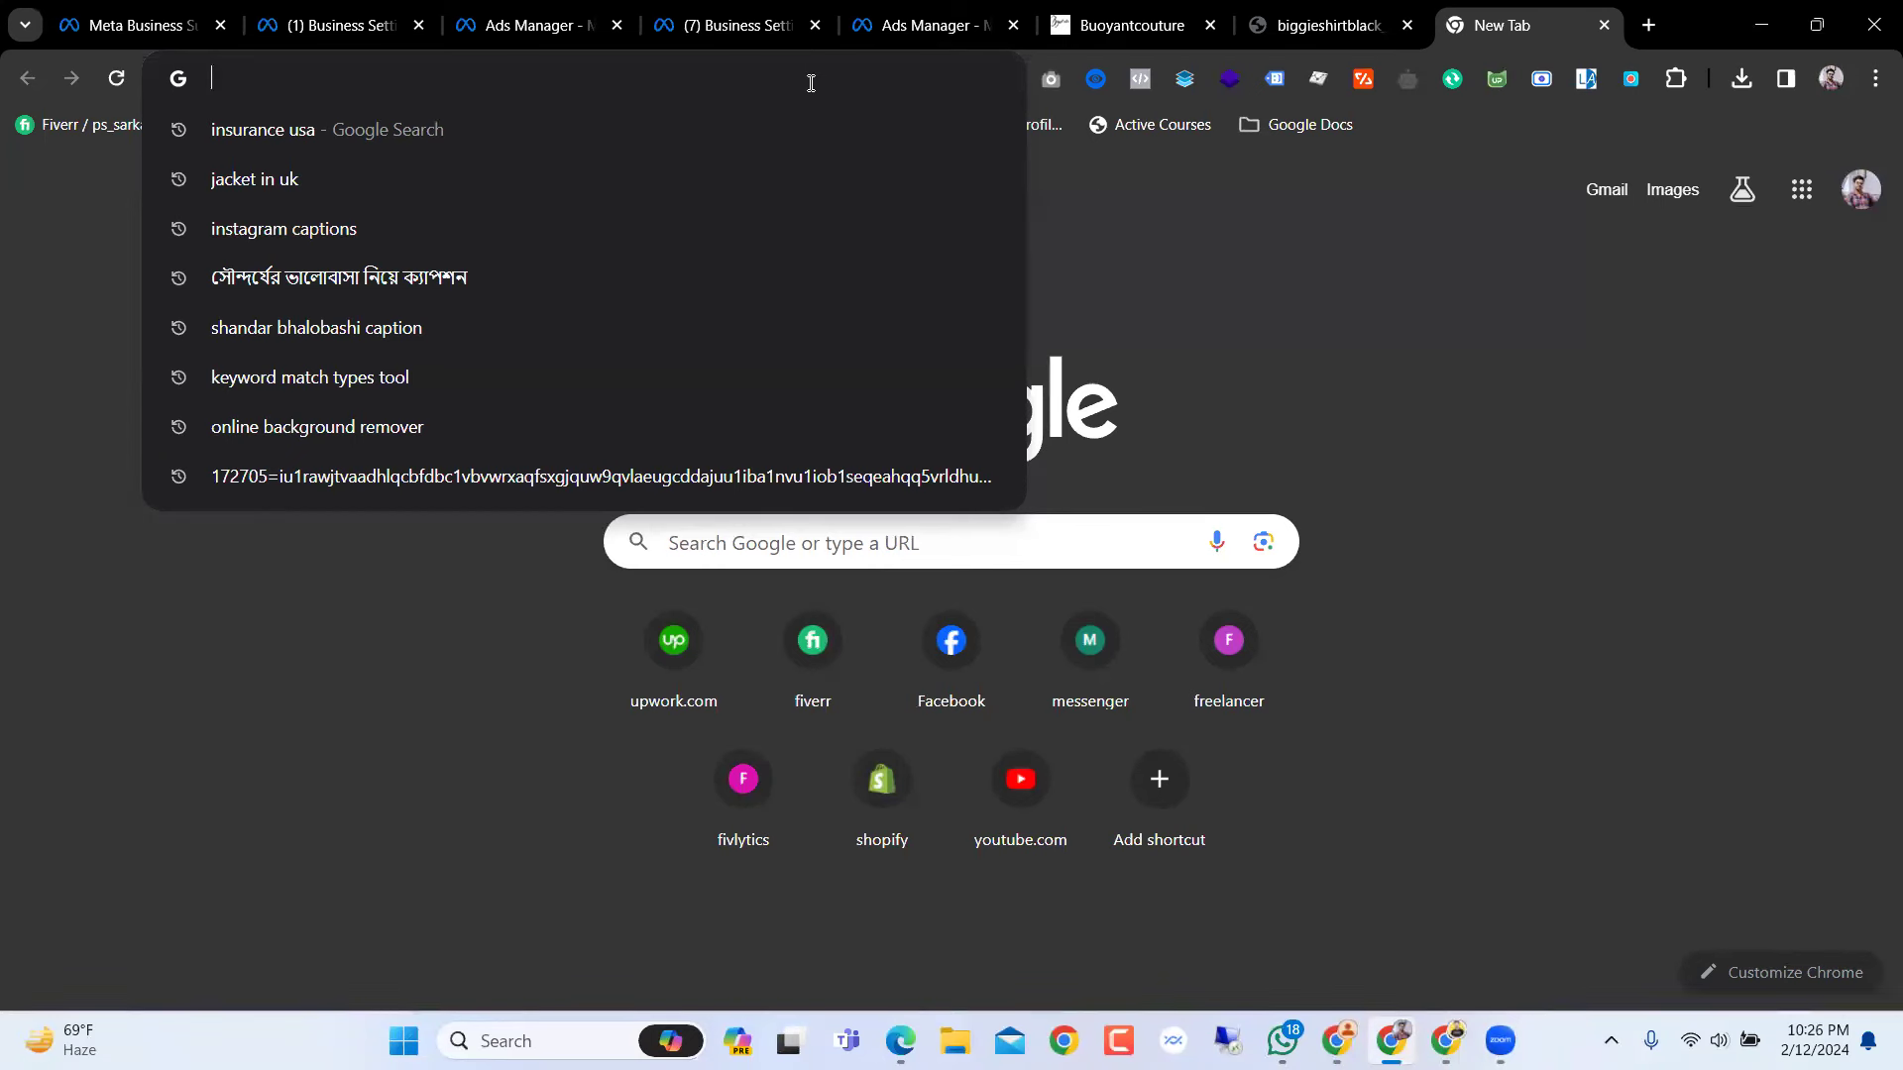
key("super+r")
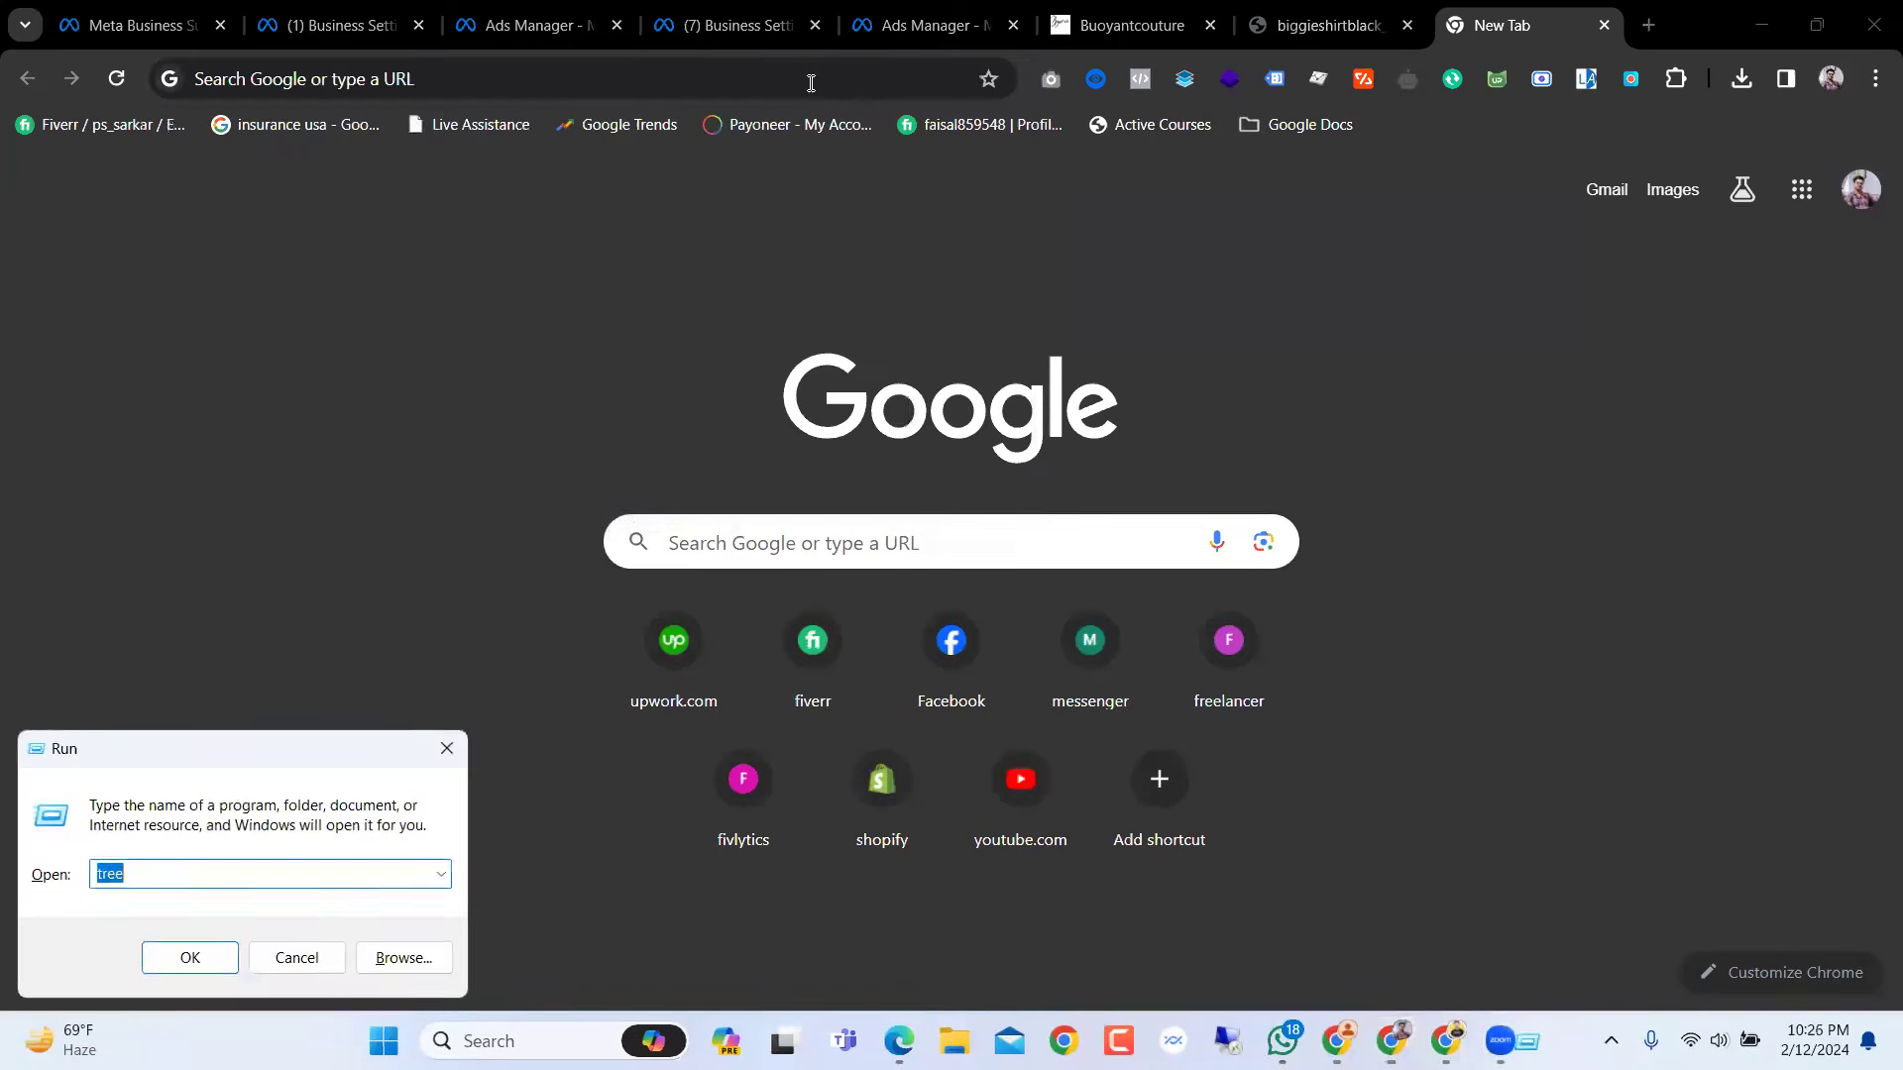
key("Escape")
left_click(609, 75)
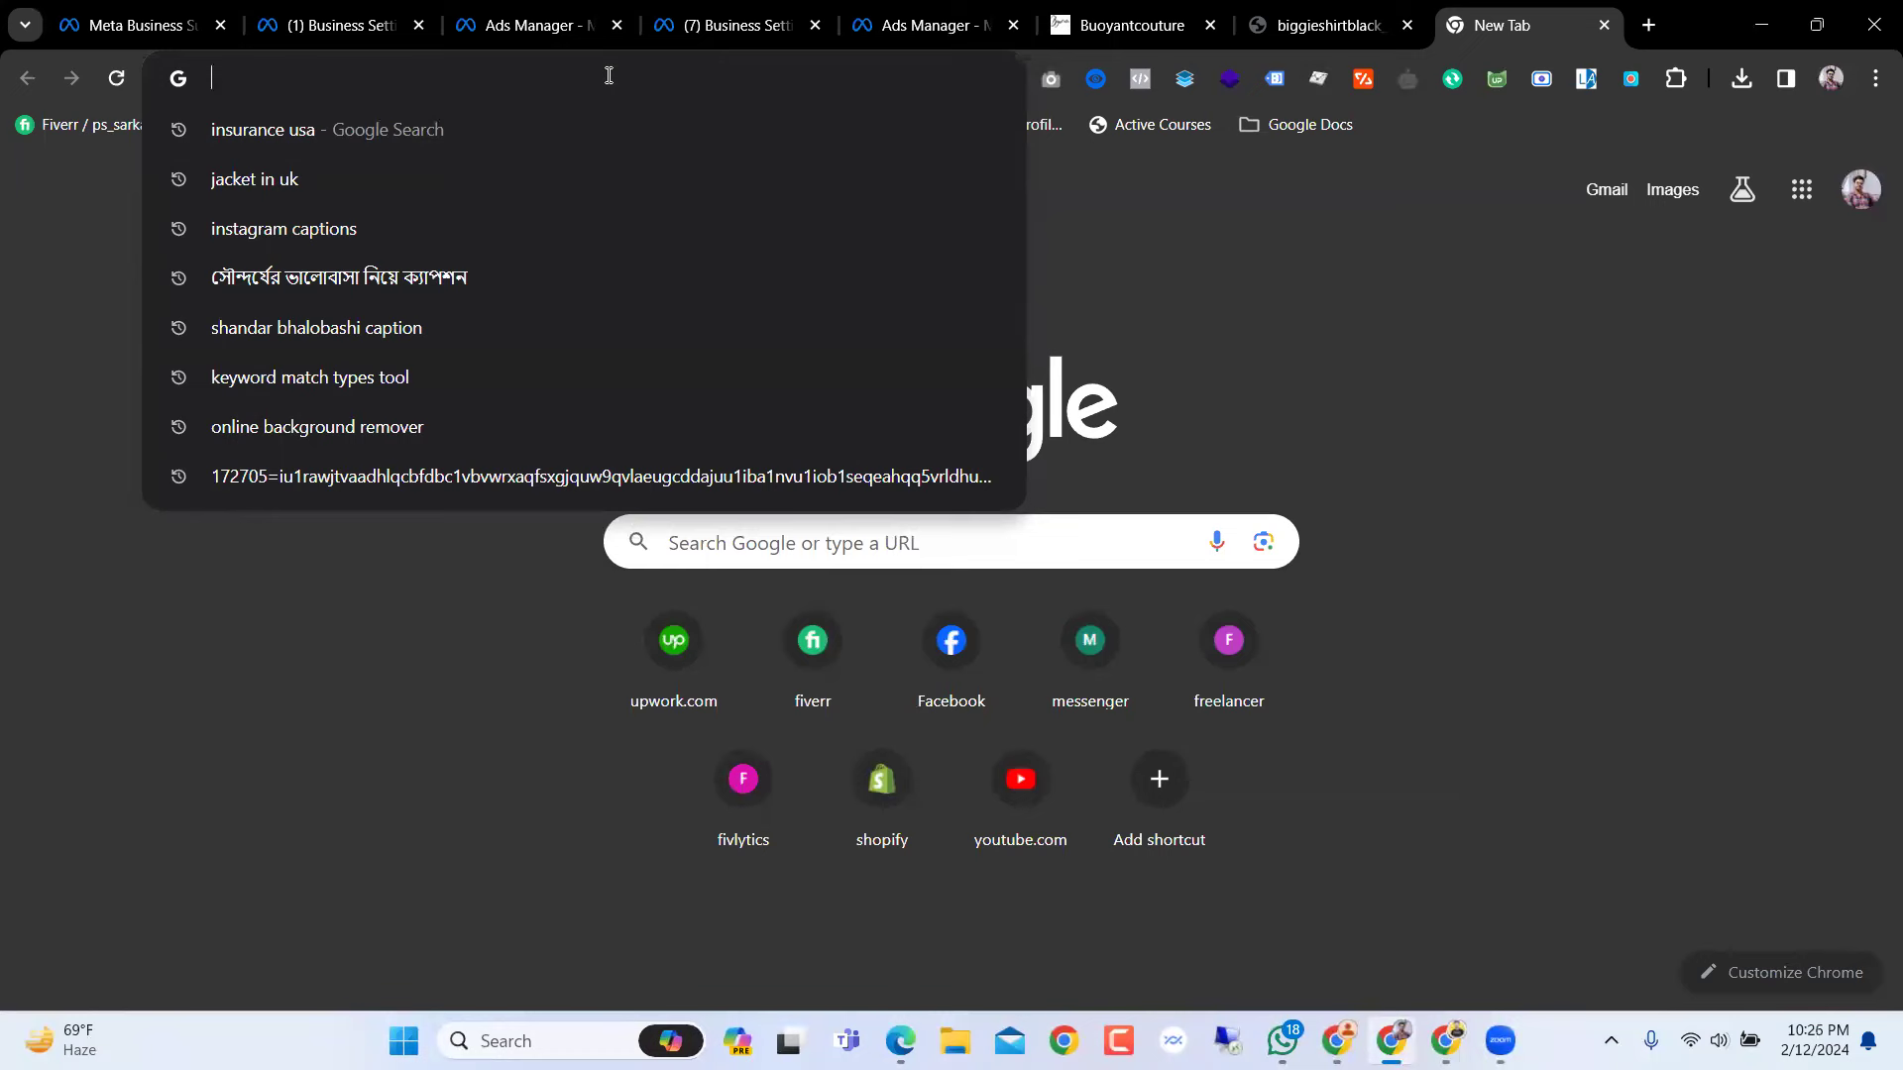
type("facebo")
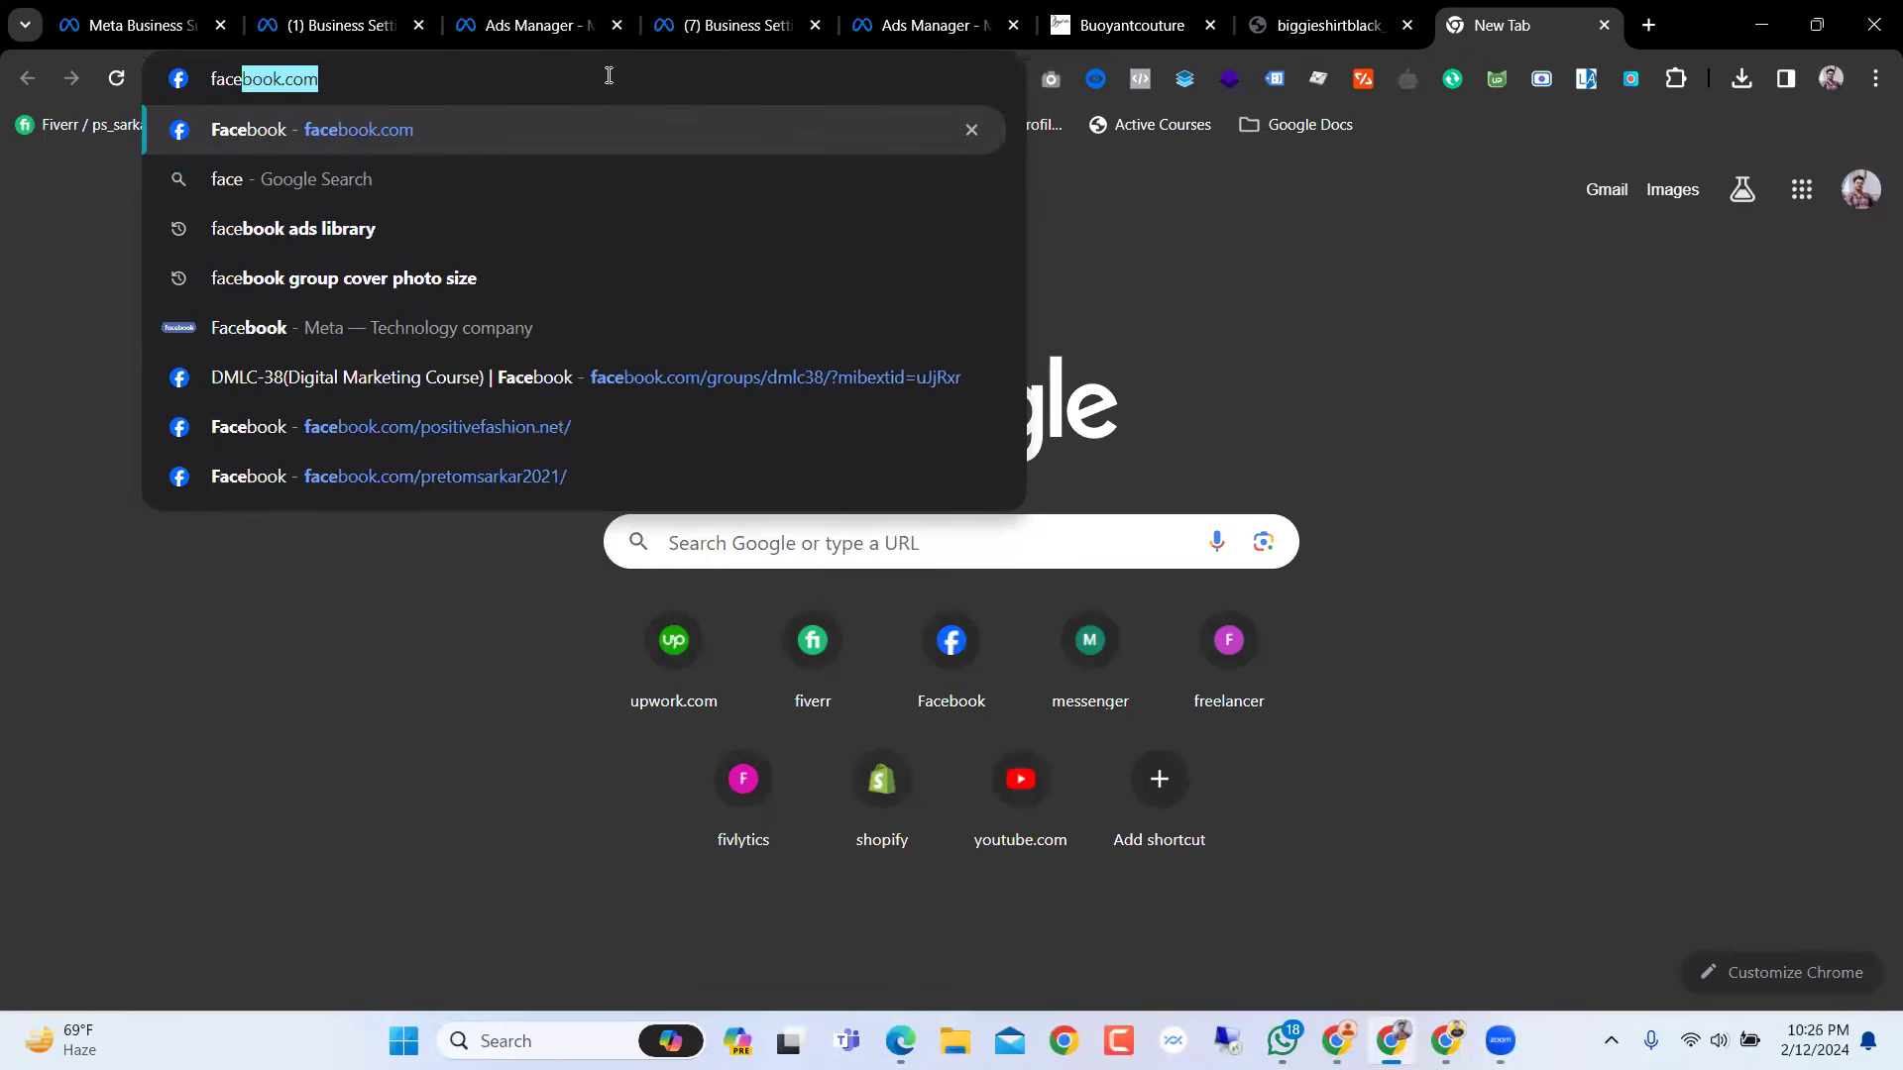
type("ok ads")
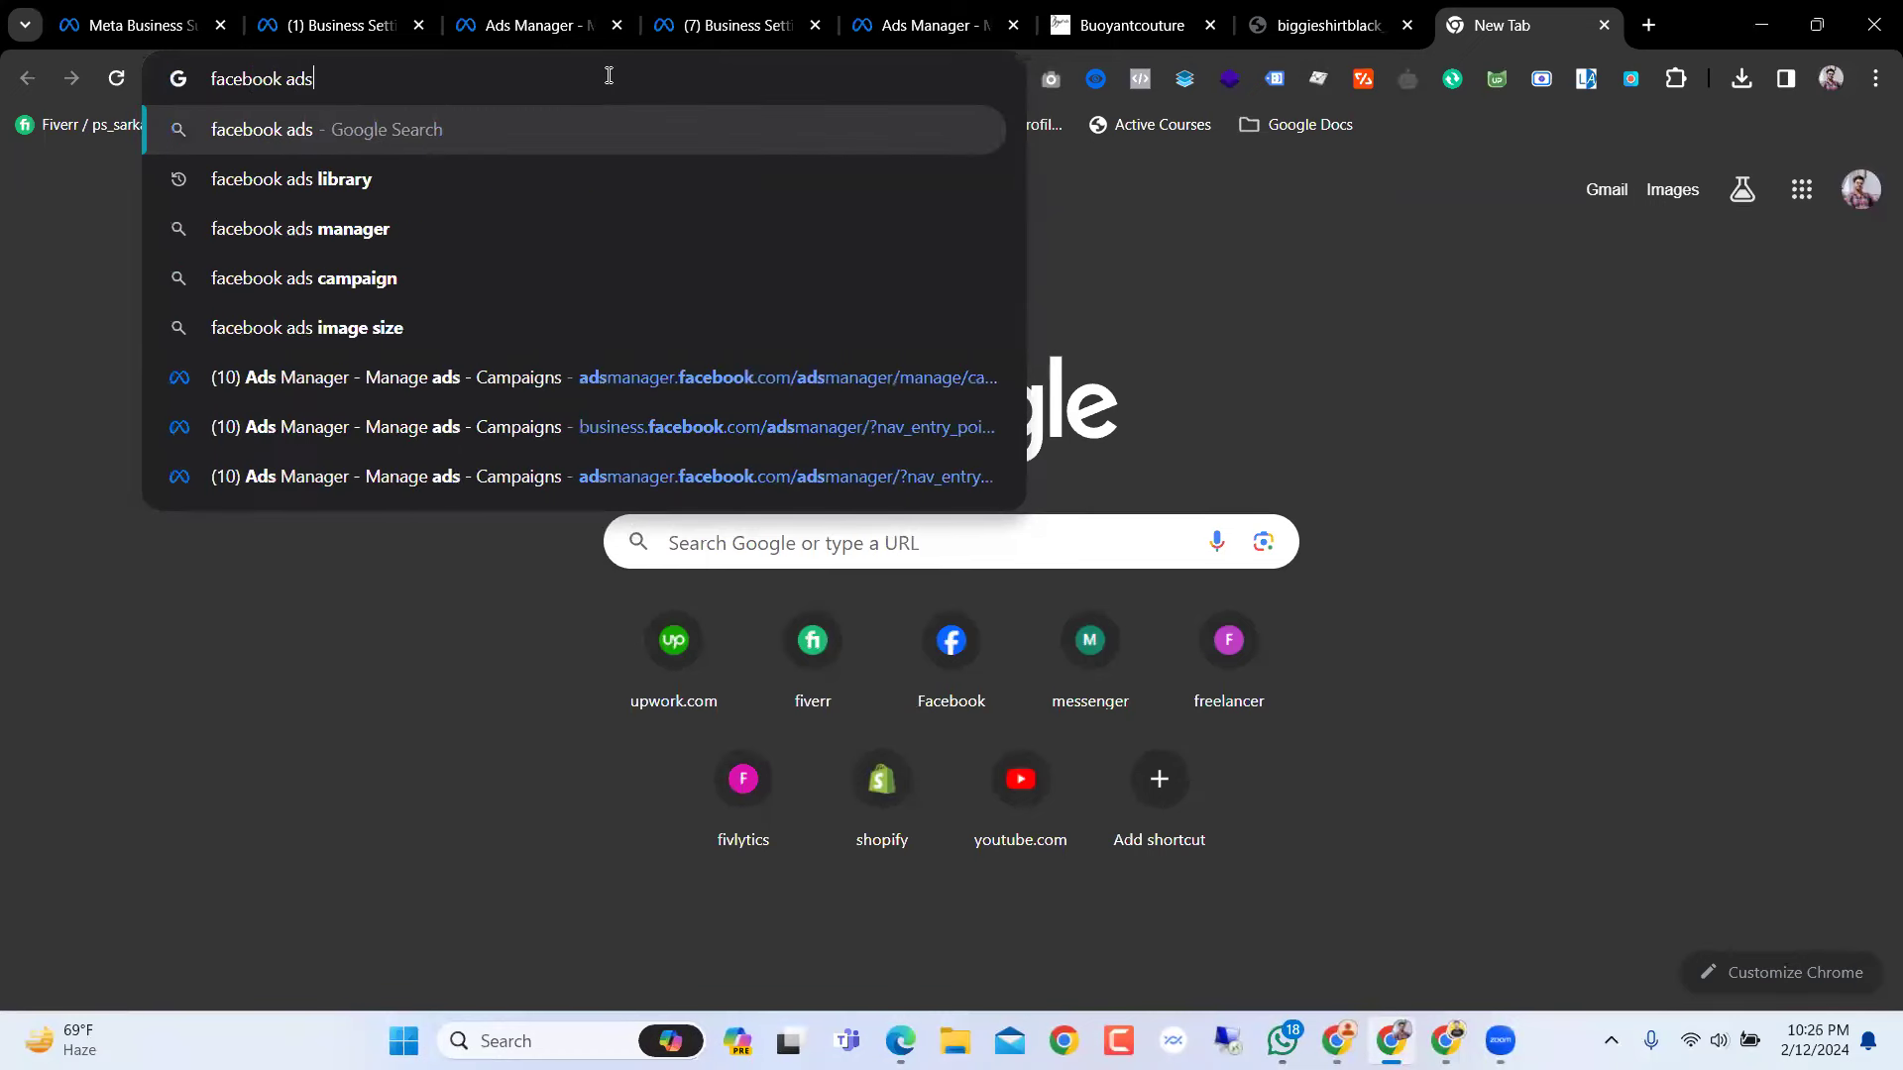
key("Down")
key("Return")
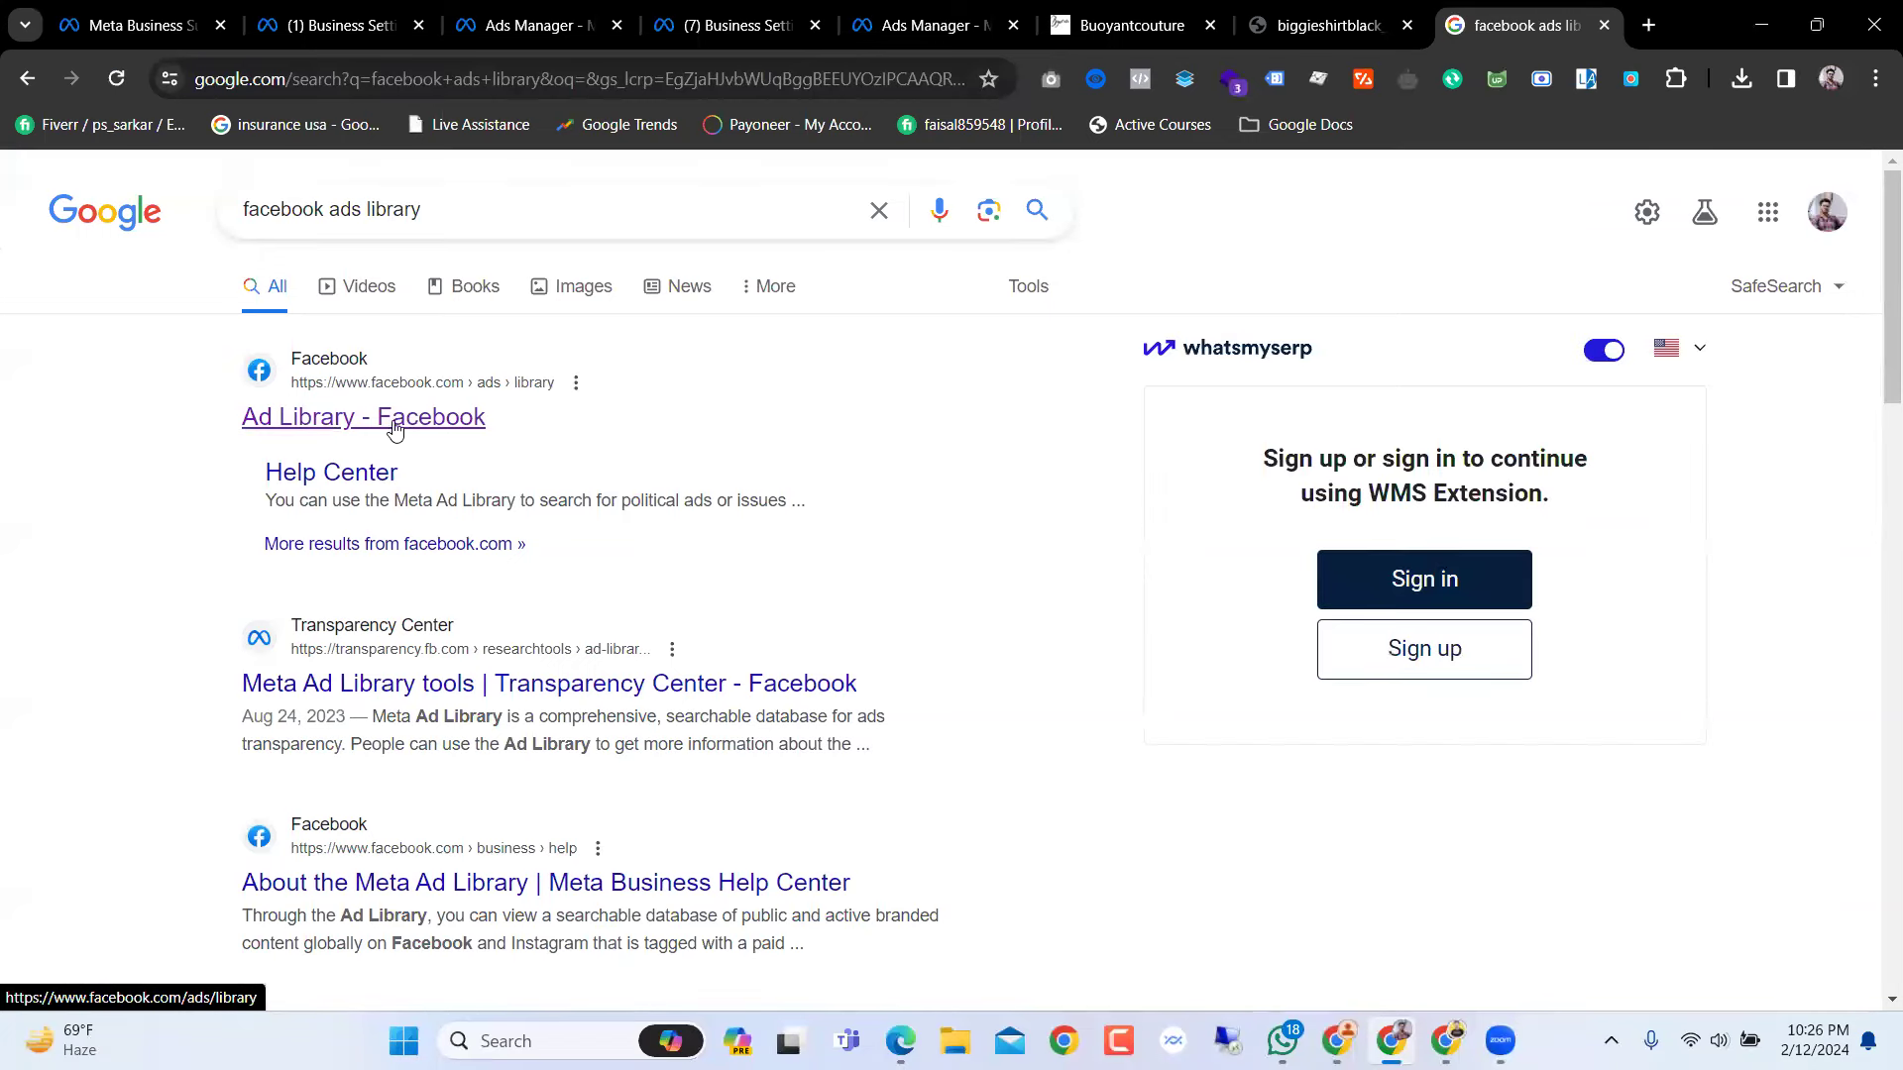
left_click(376, 426)
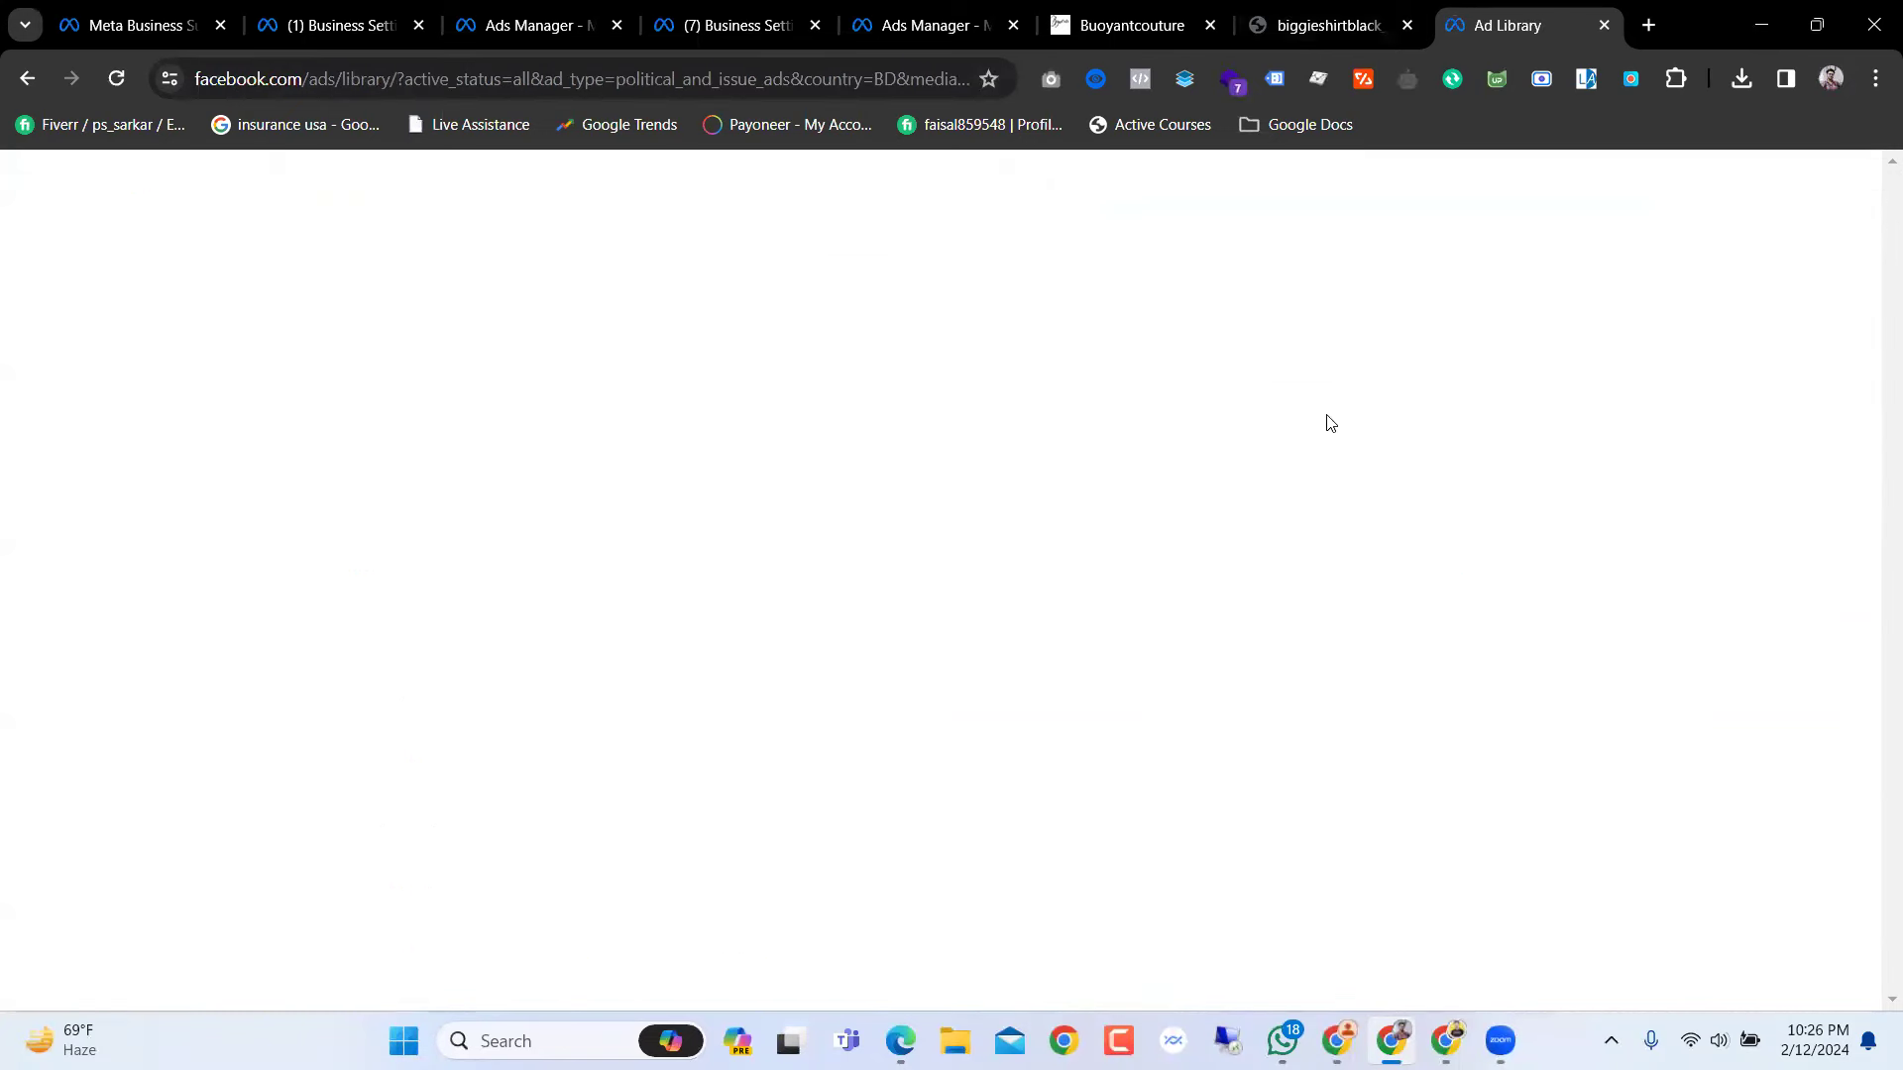
scroll(174, 471, "down", 2)
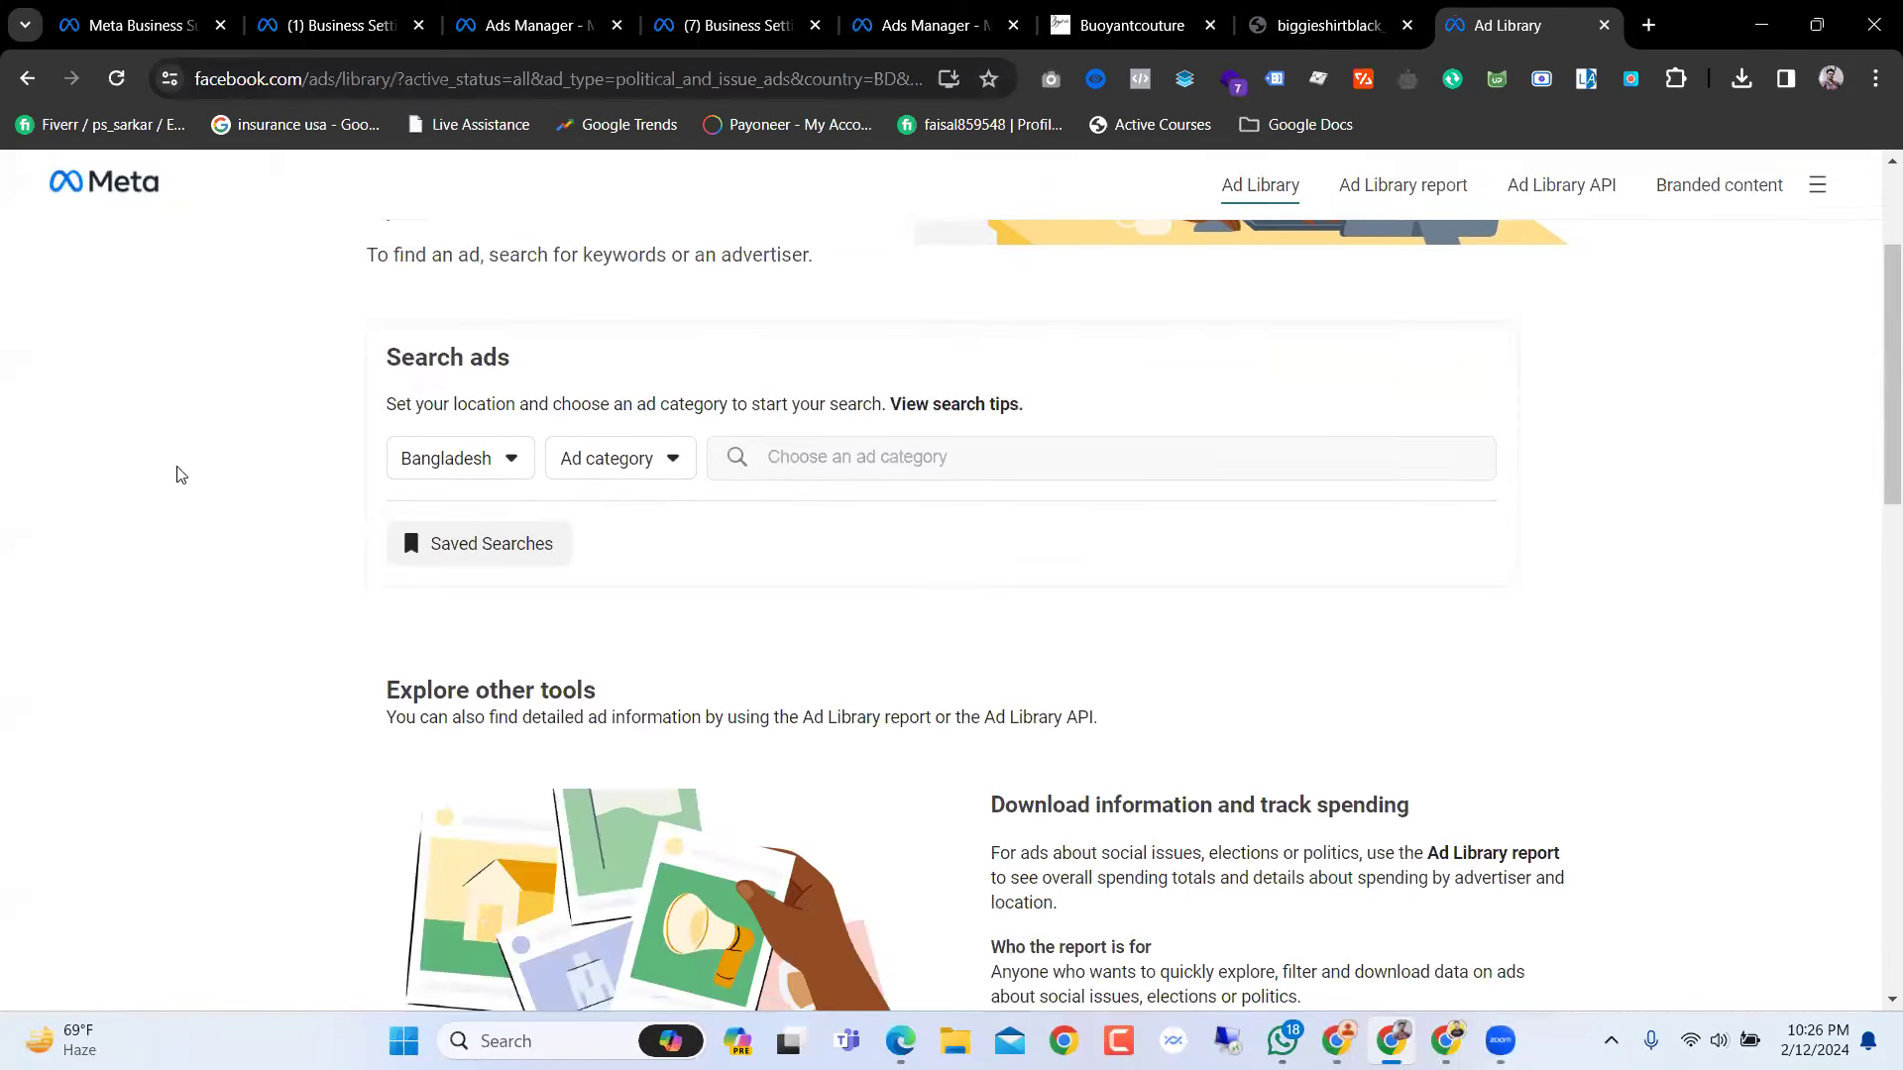
Step: Set the ad search location to United States and the ad category to All ads
left_click(478, 447)
scroll(481, 753, "down", 3)
scroll(495, 768, "down", 20)
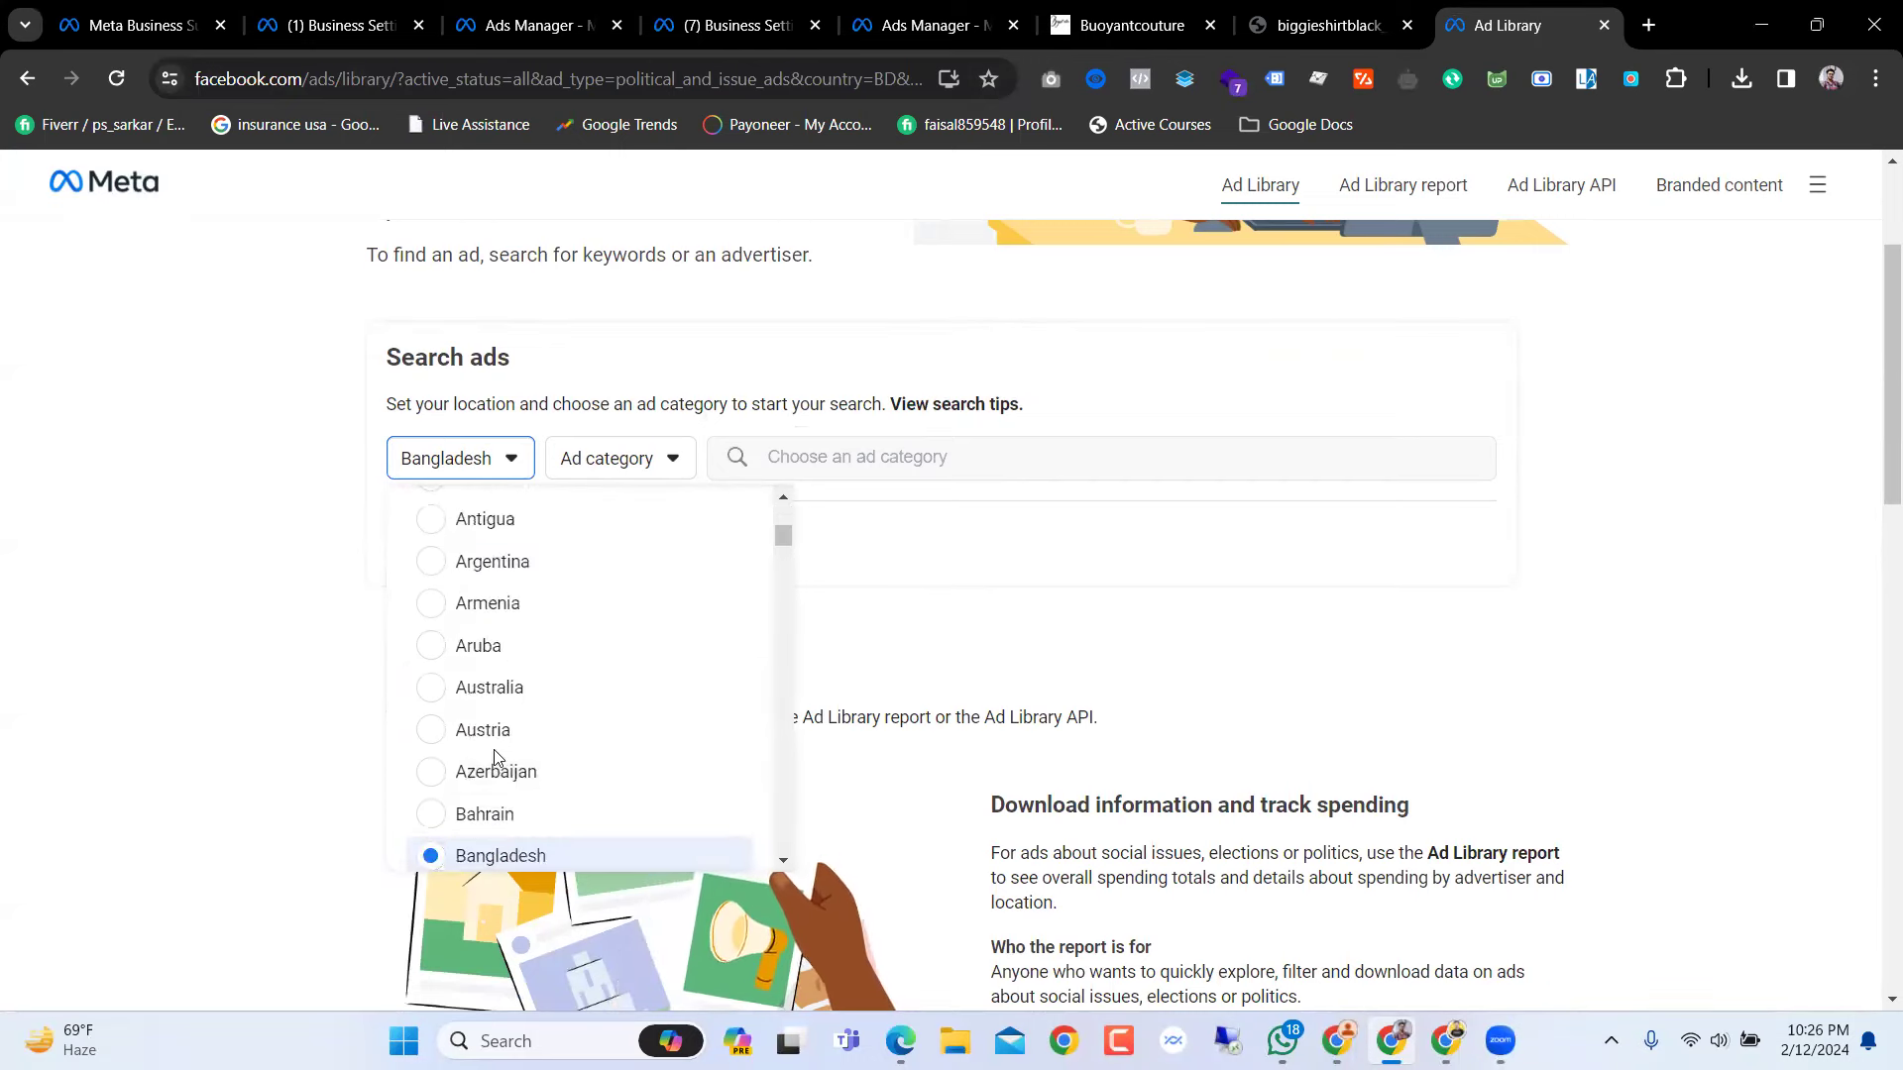
scroll(504, 744, "down", 20)
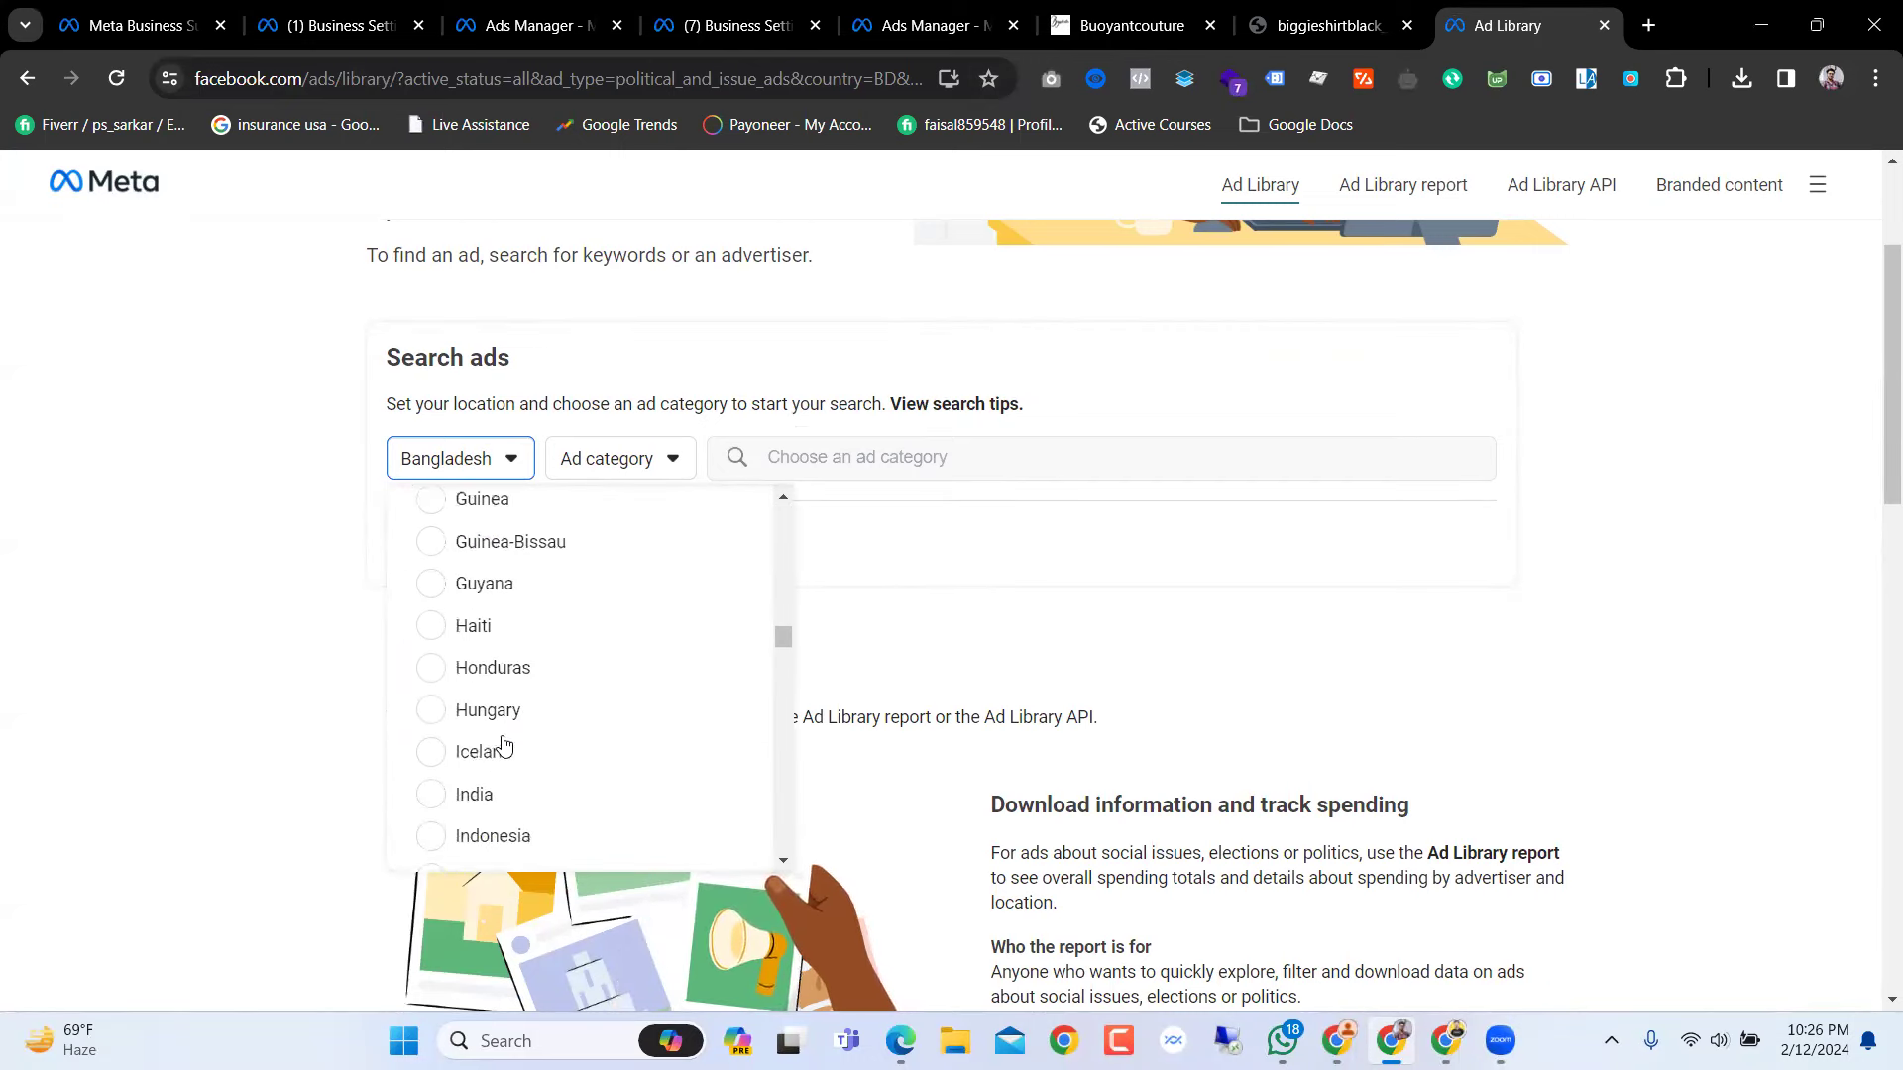
scroll(503, 745, "down", 20)
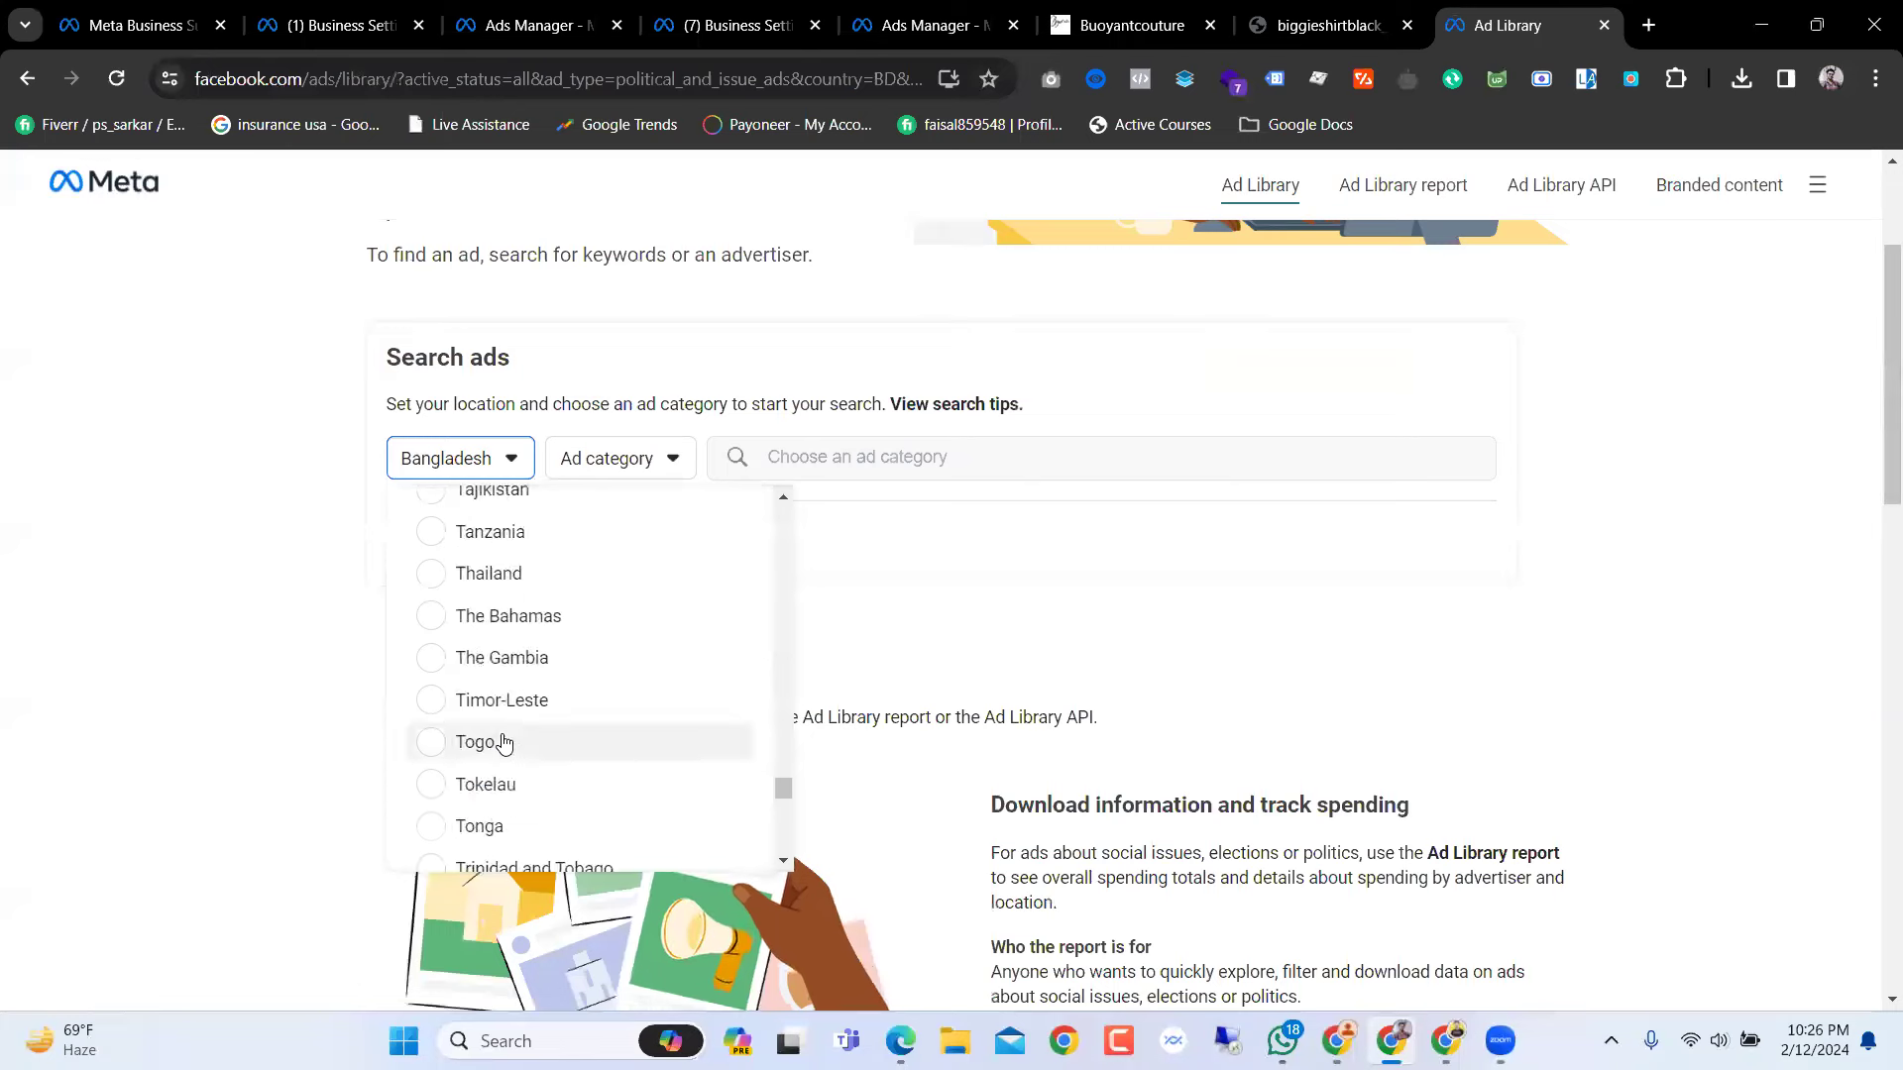
scroll(504, 743, "up", 3)
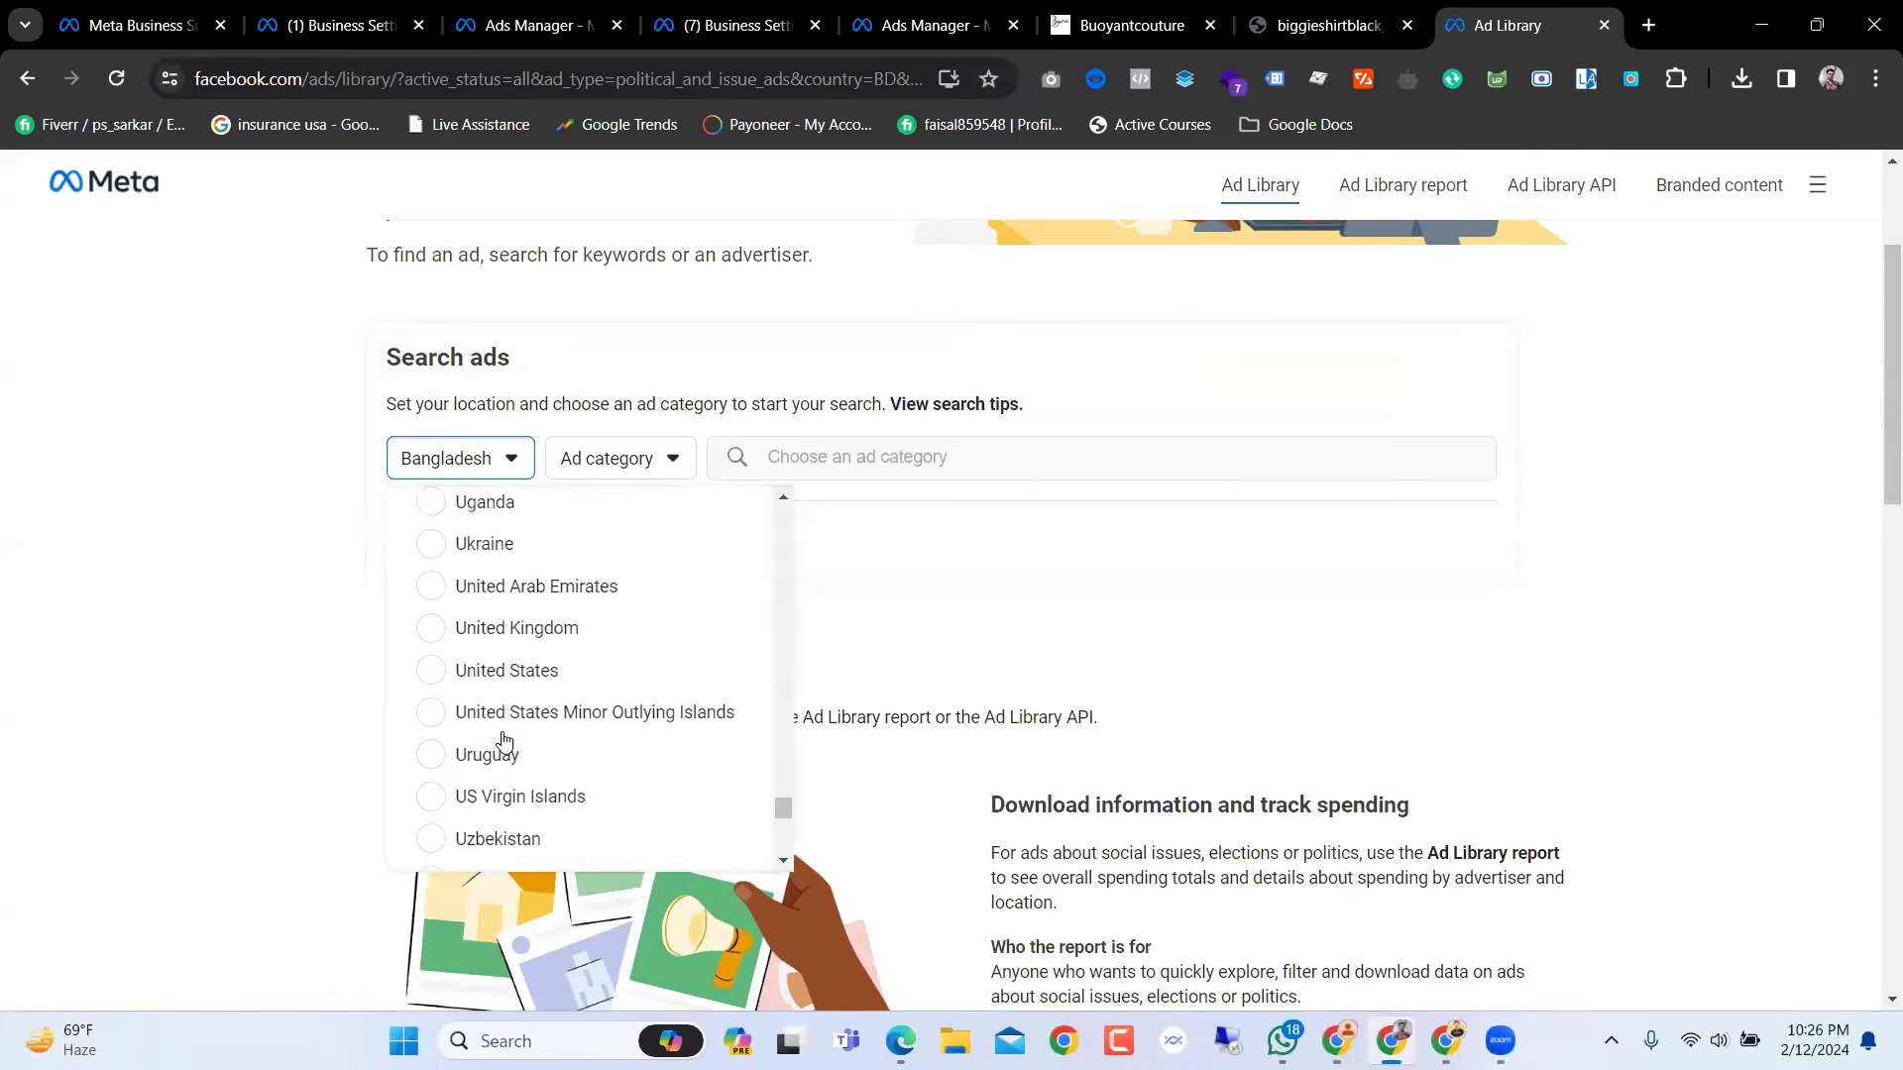
left_click(533, 682)
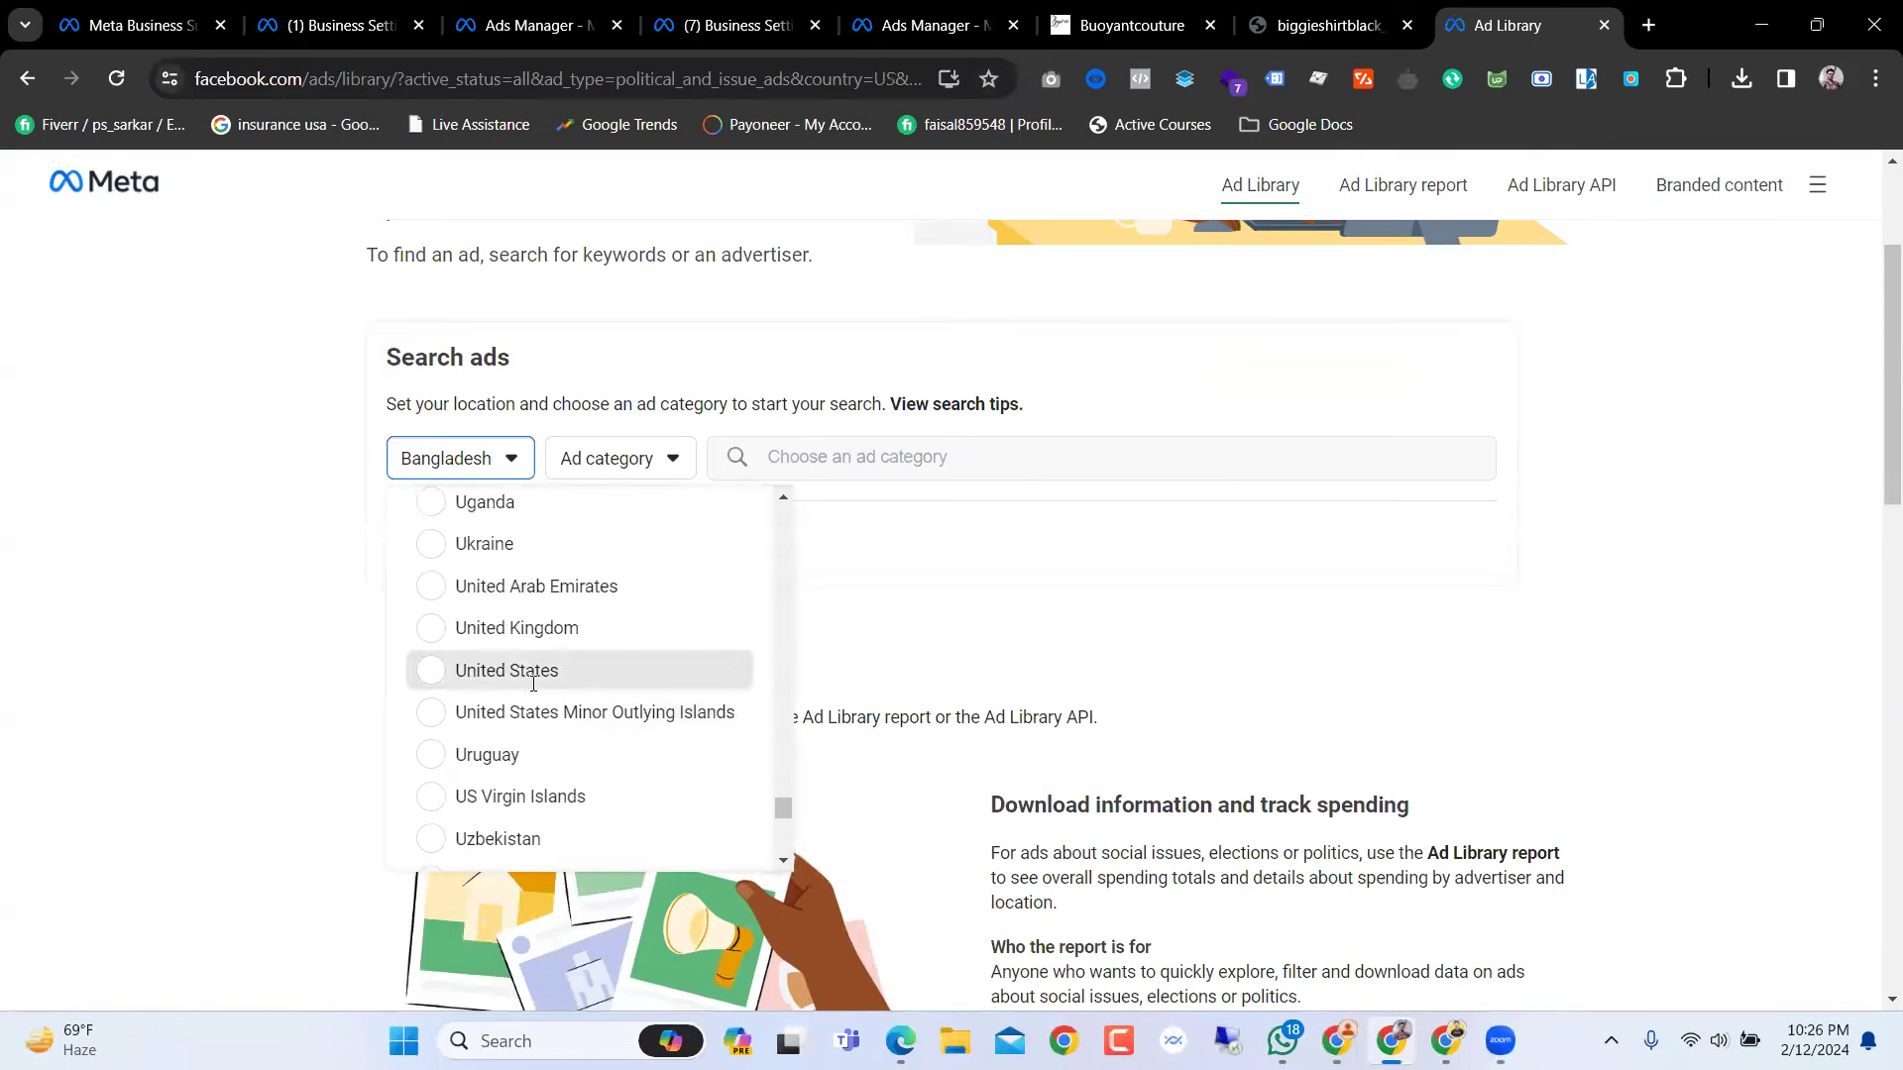
left_click(630, 467)
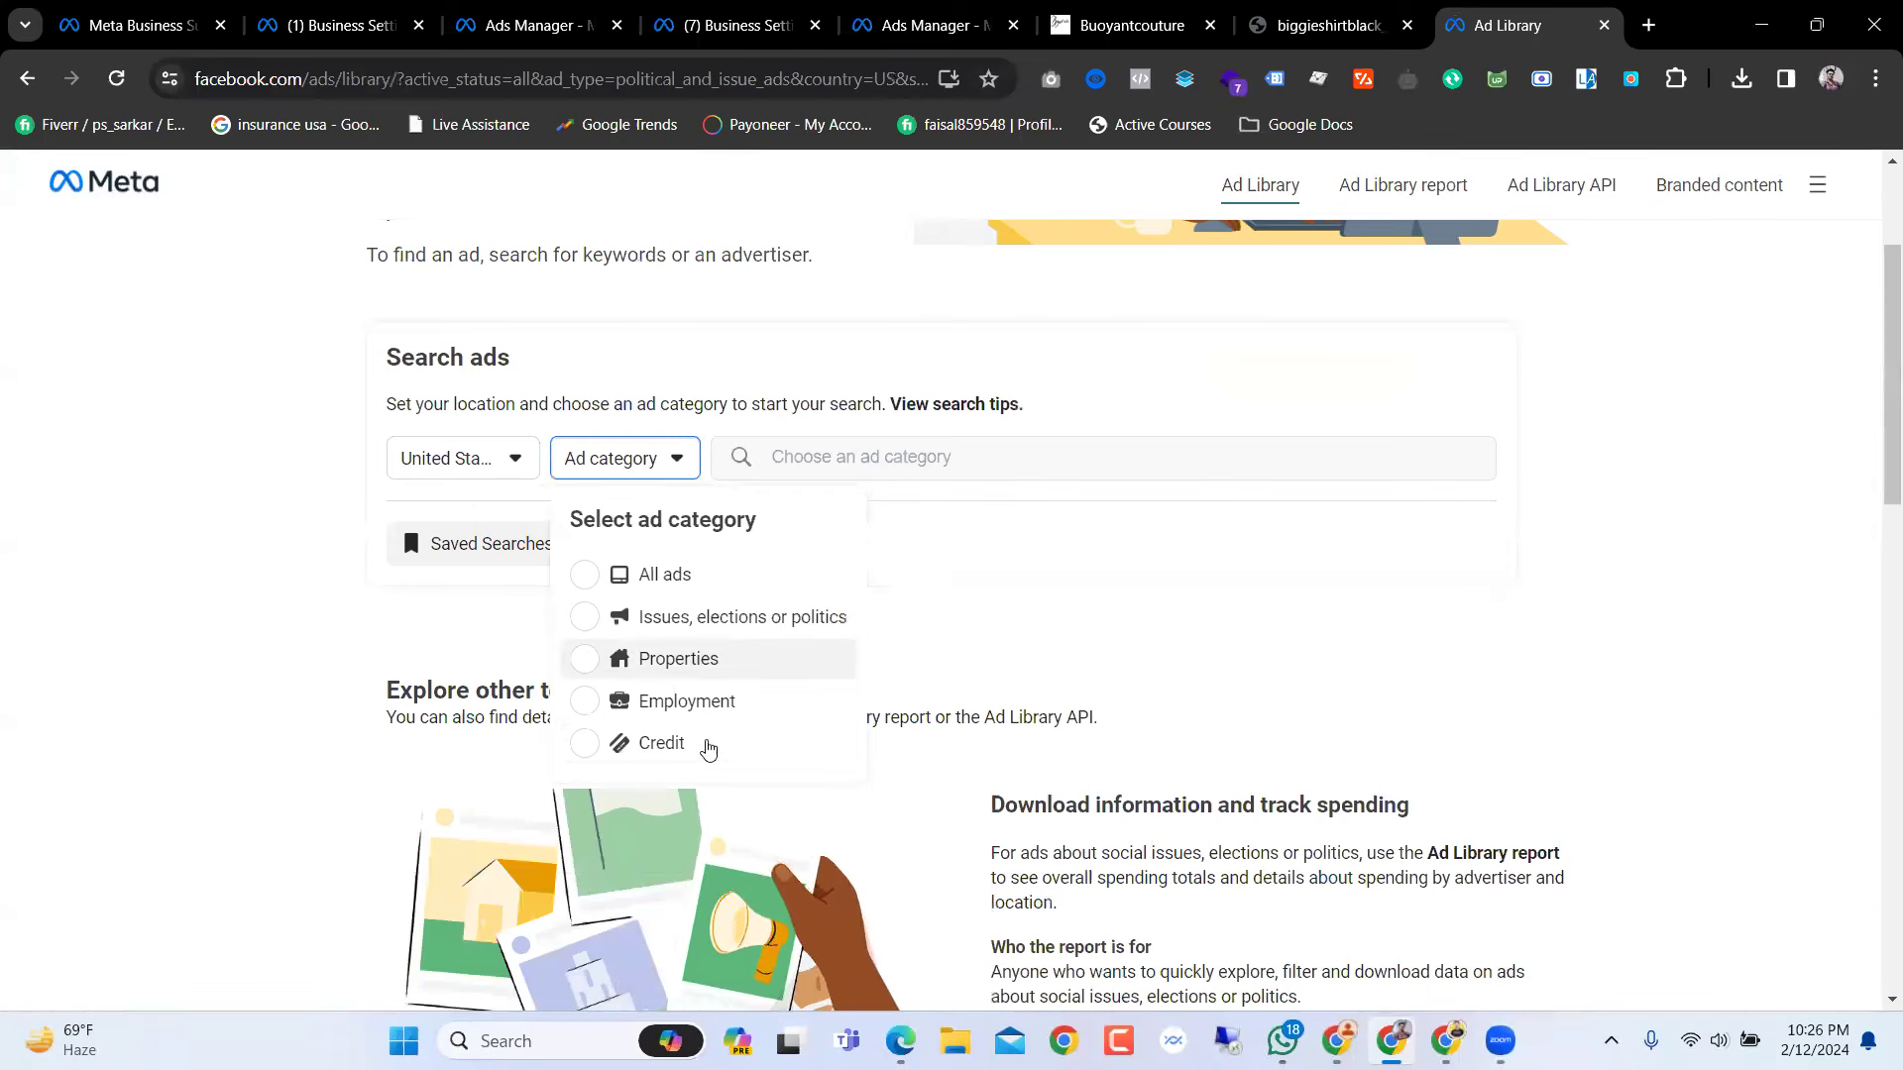
left_click(720, 585)
Step: Search the Ad Library for "t shirts" and look through the ads launched in February 2024
left_click(894, 454)
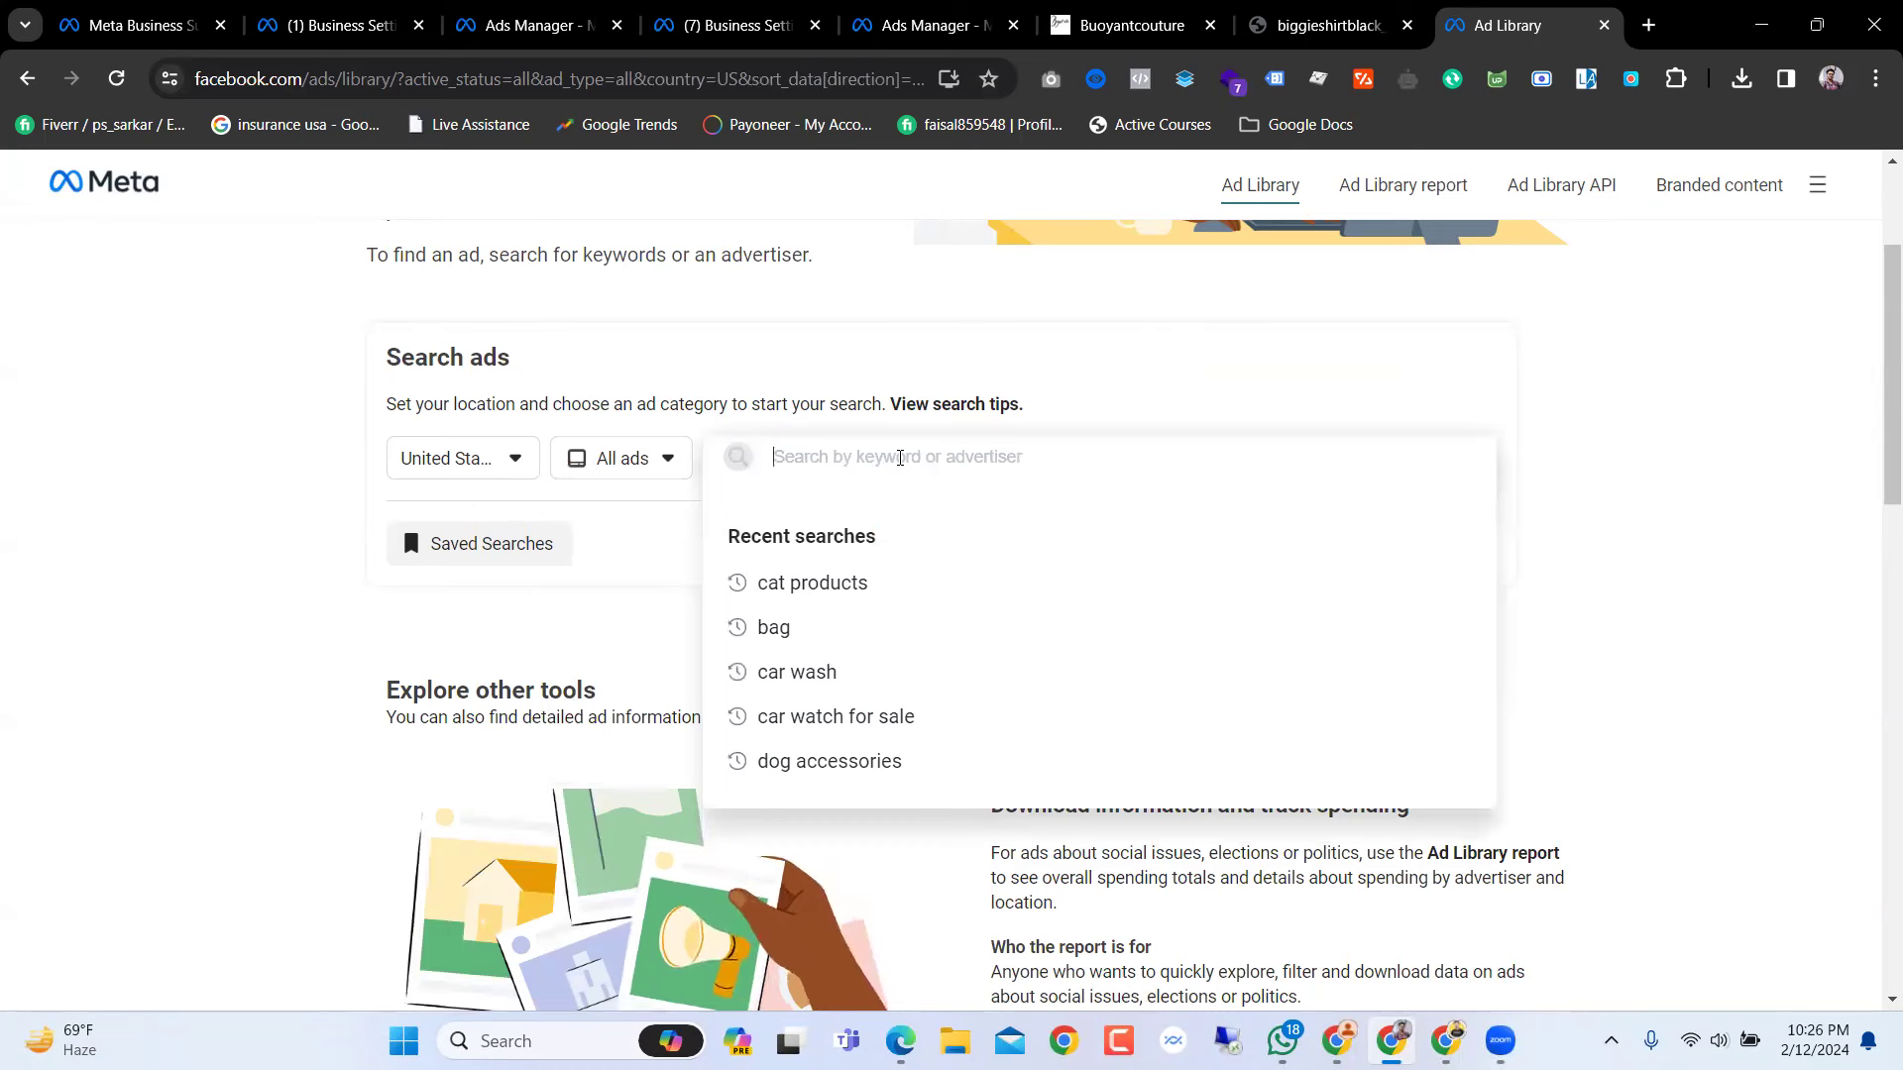
type("t")
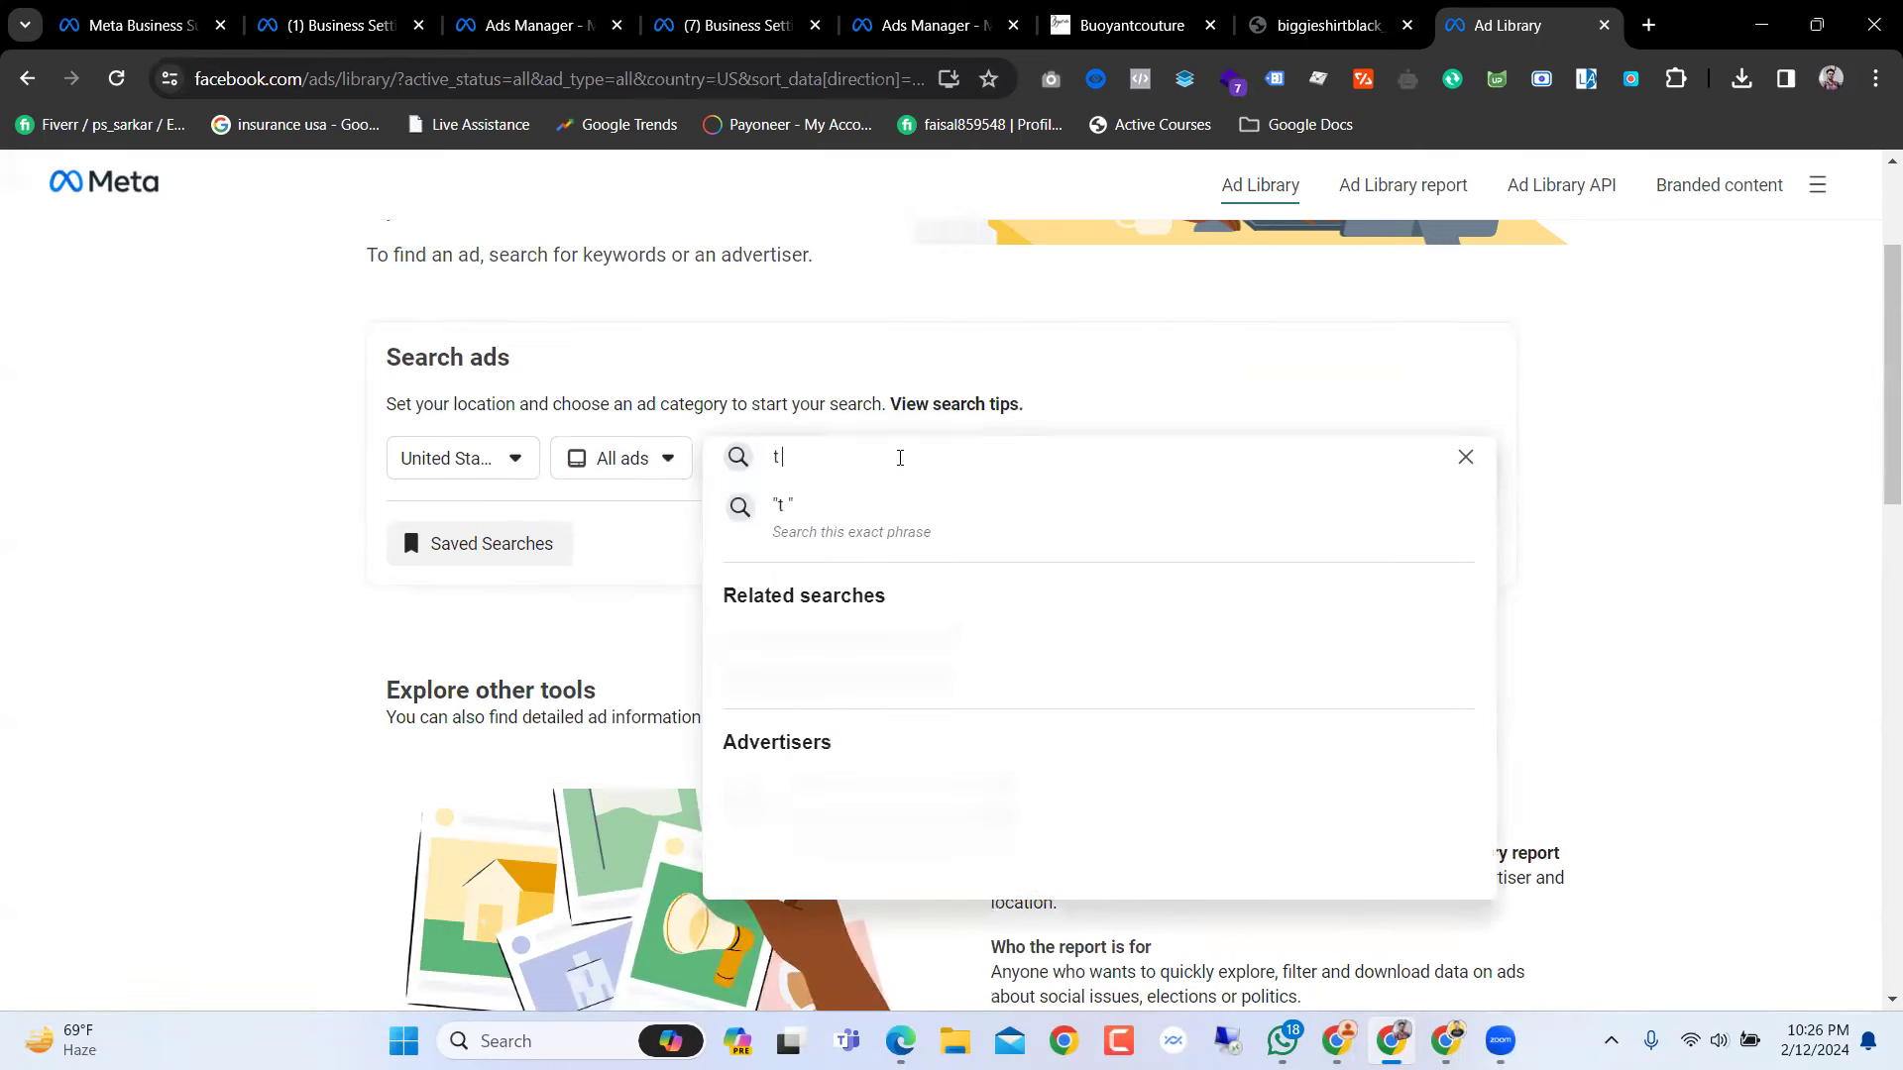
type(" s")
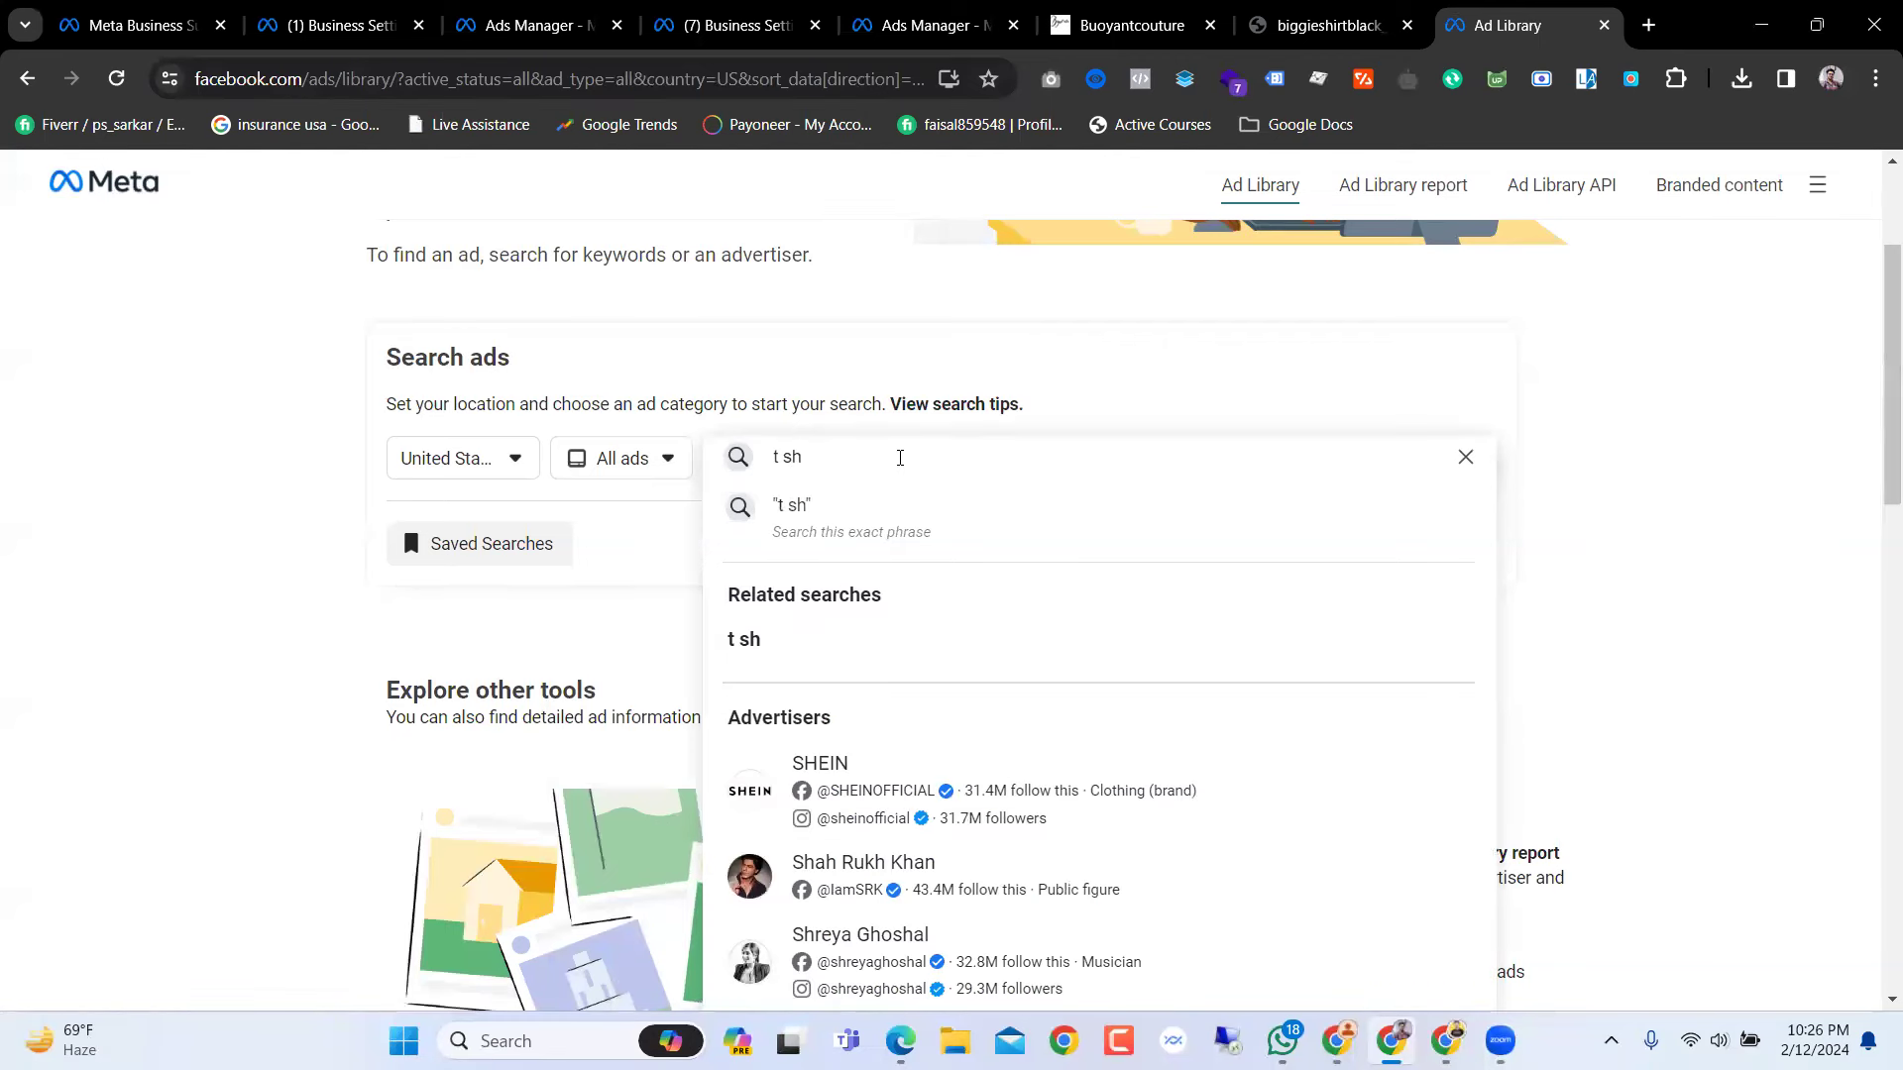
type("h")
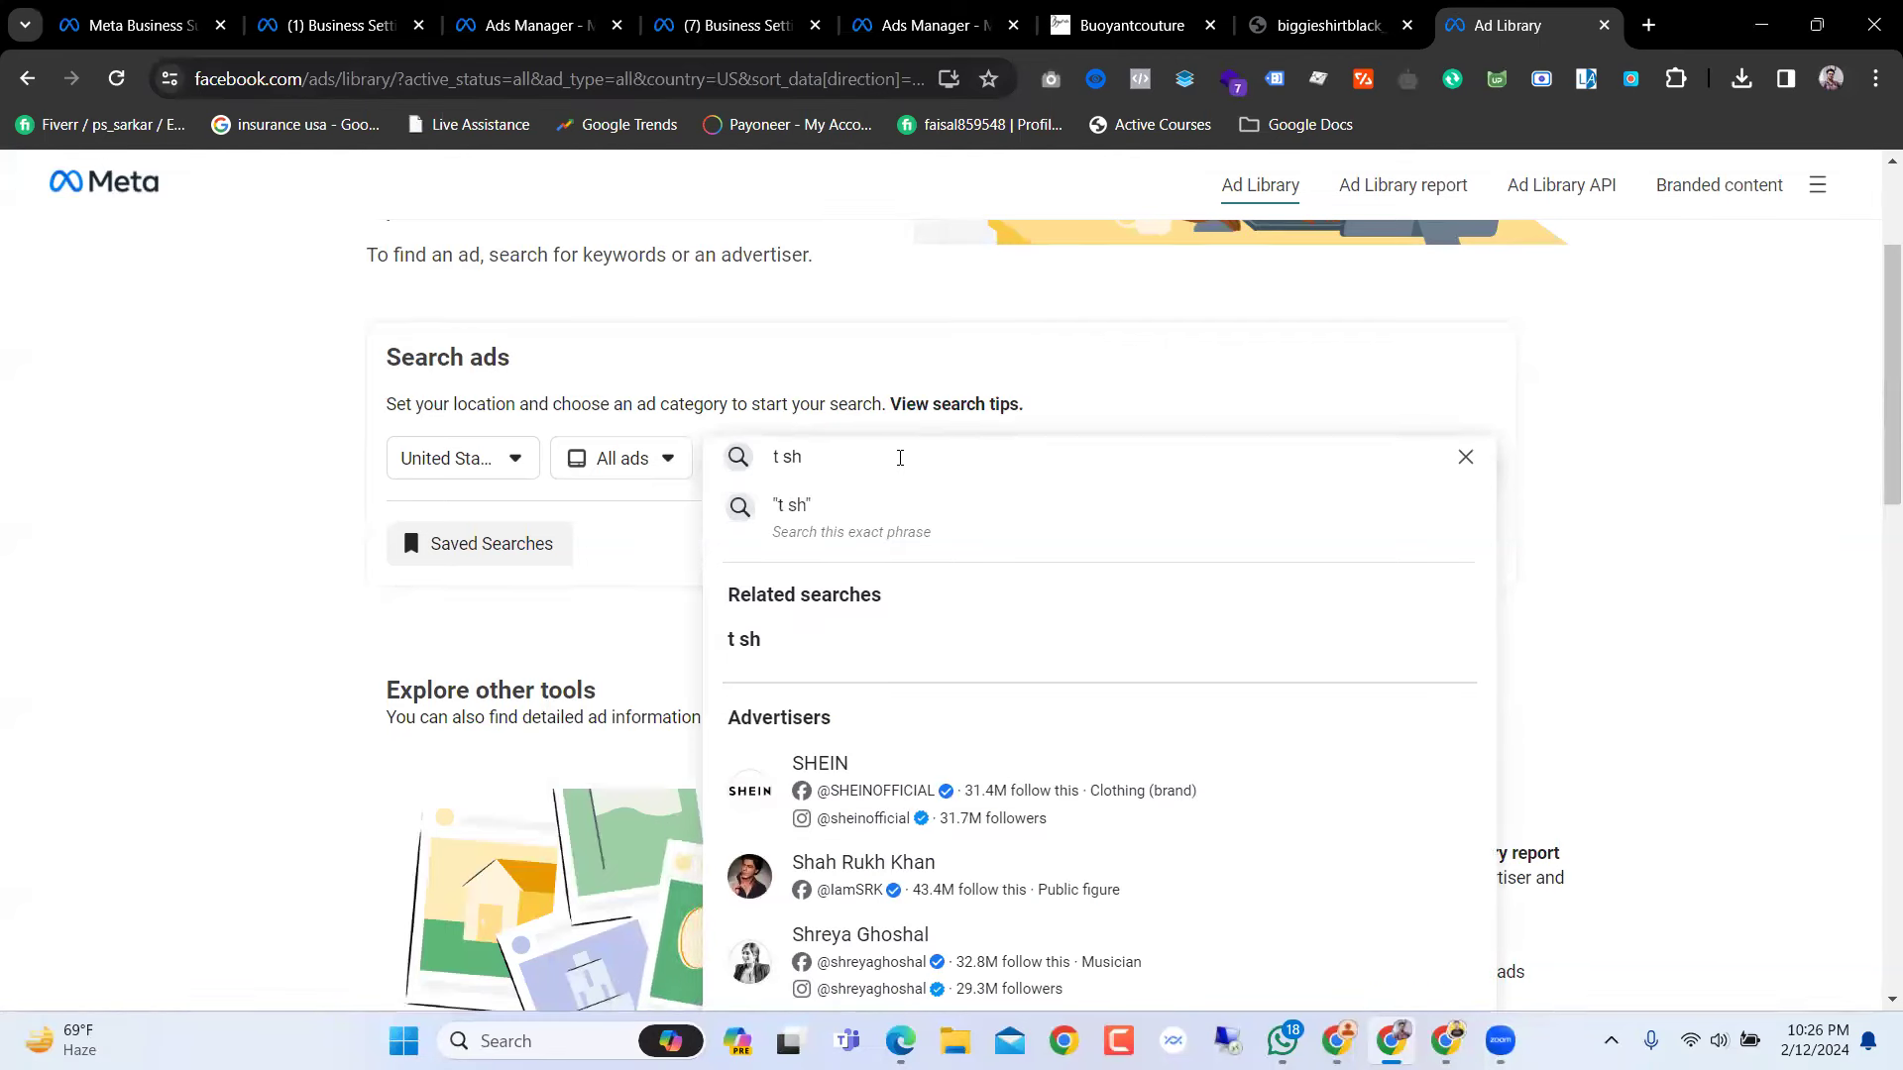
type("irts")
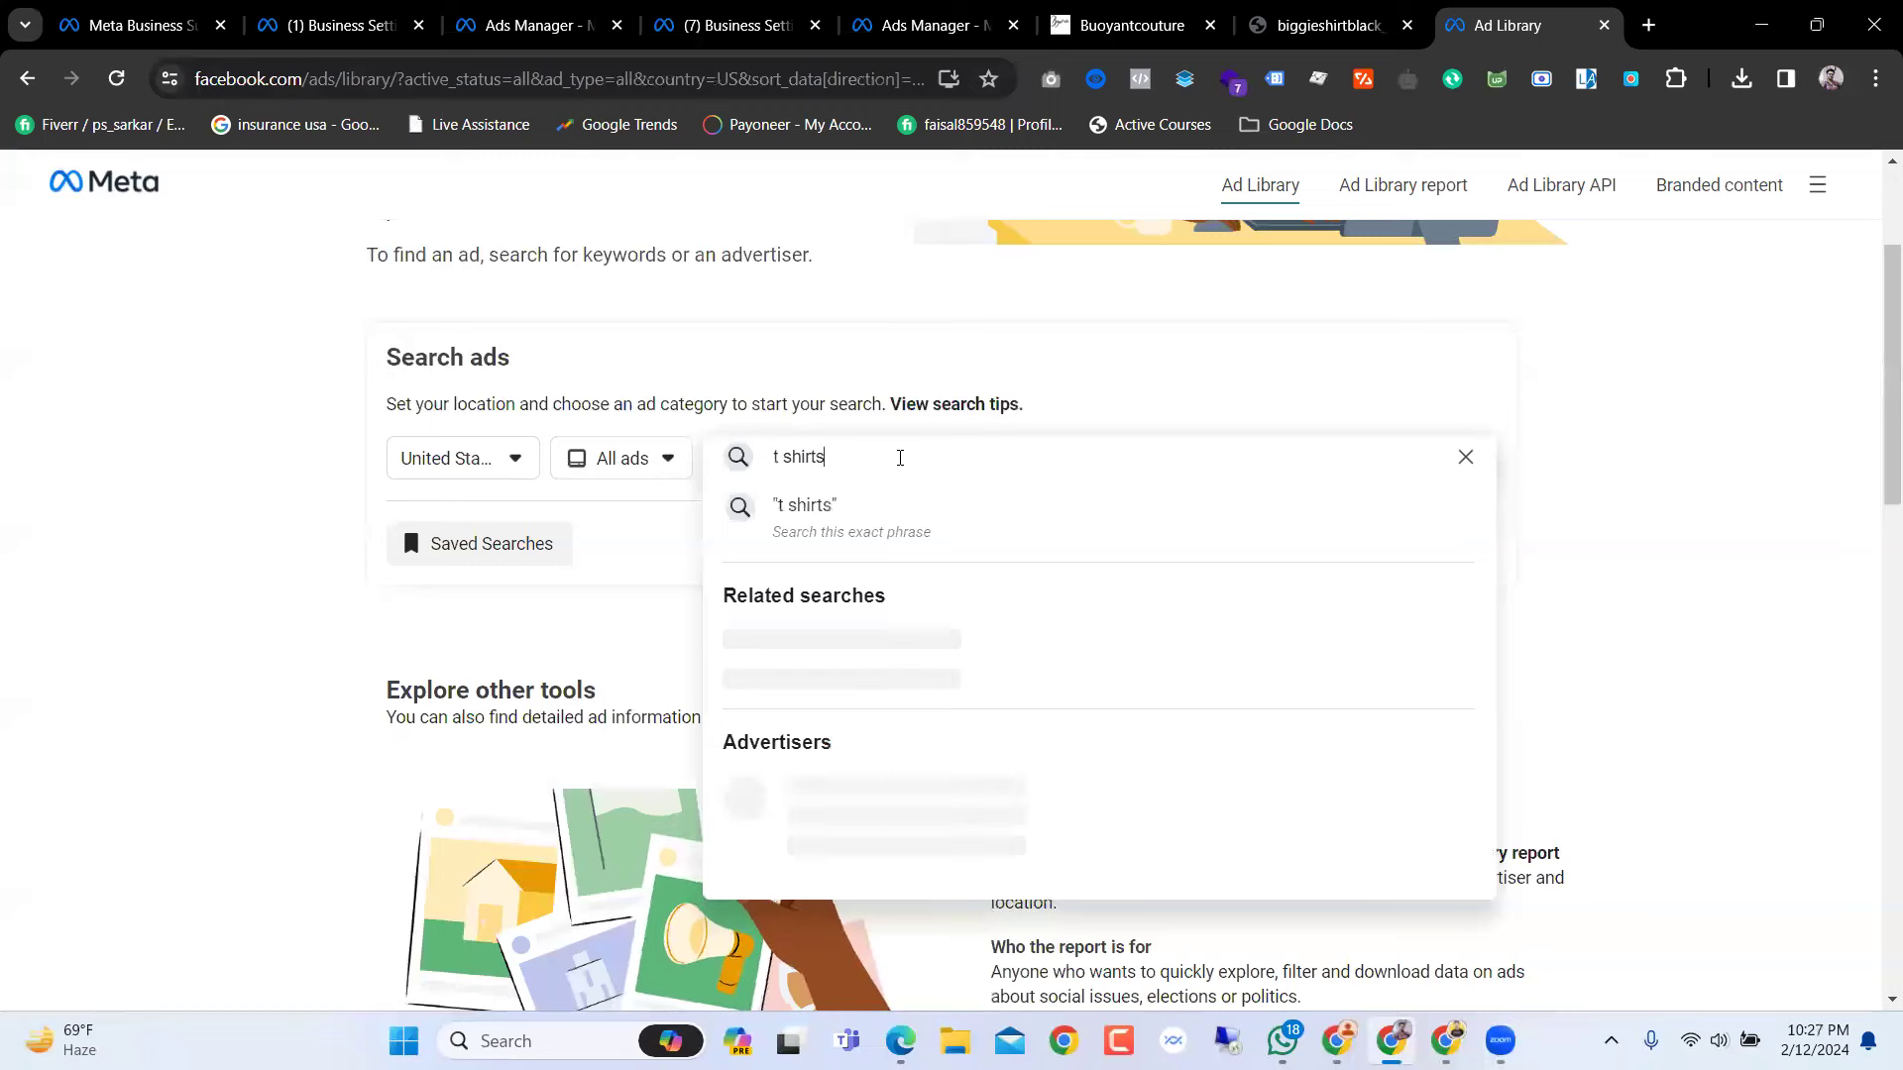
key("Return")
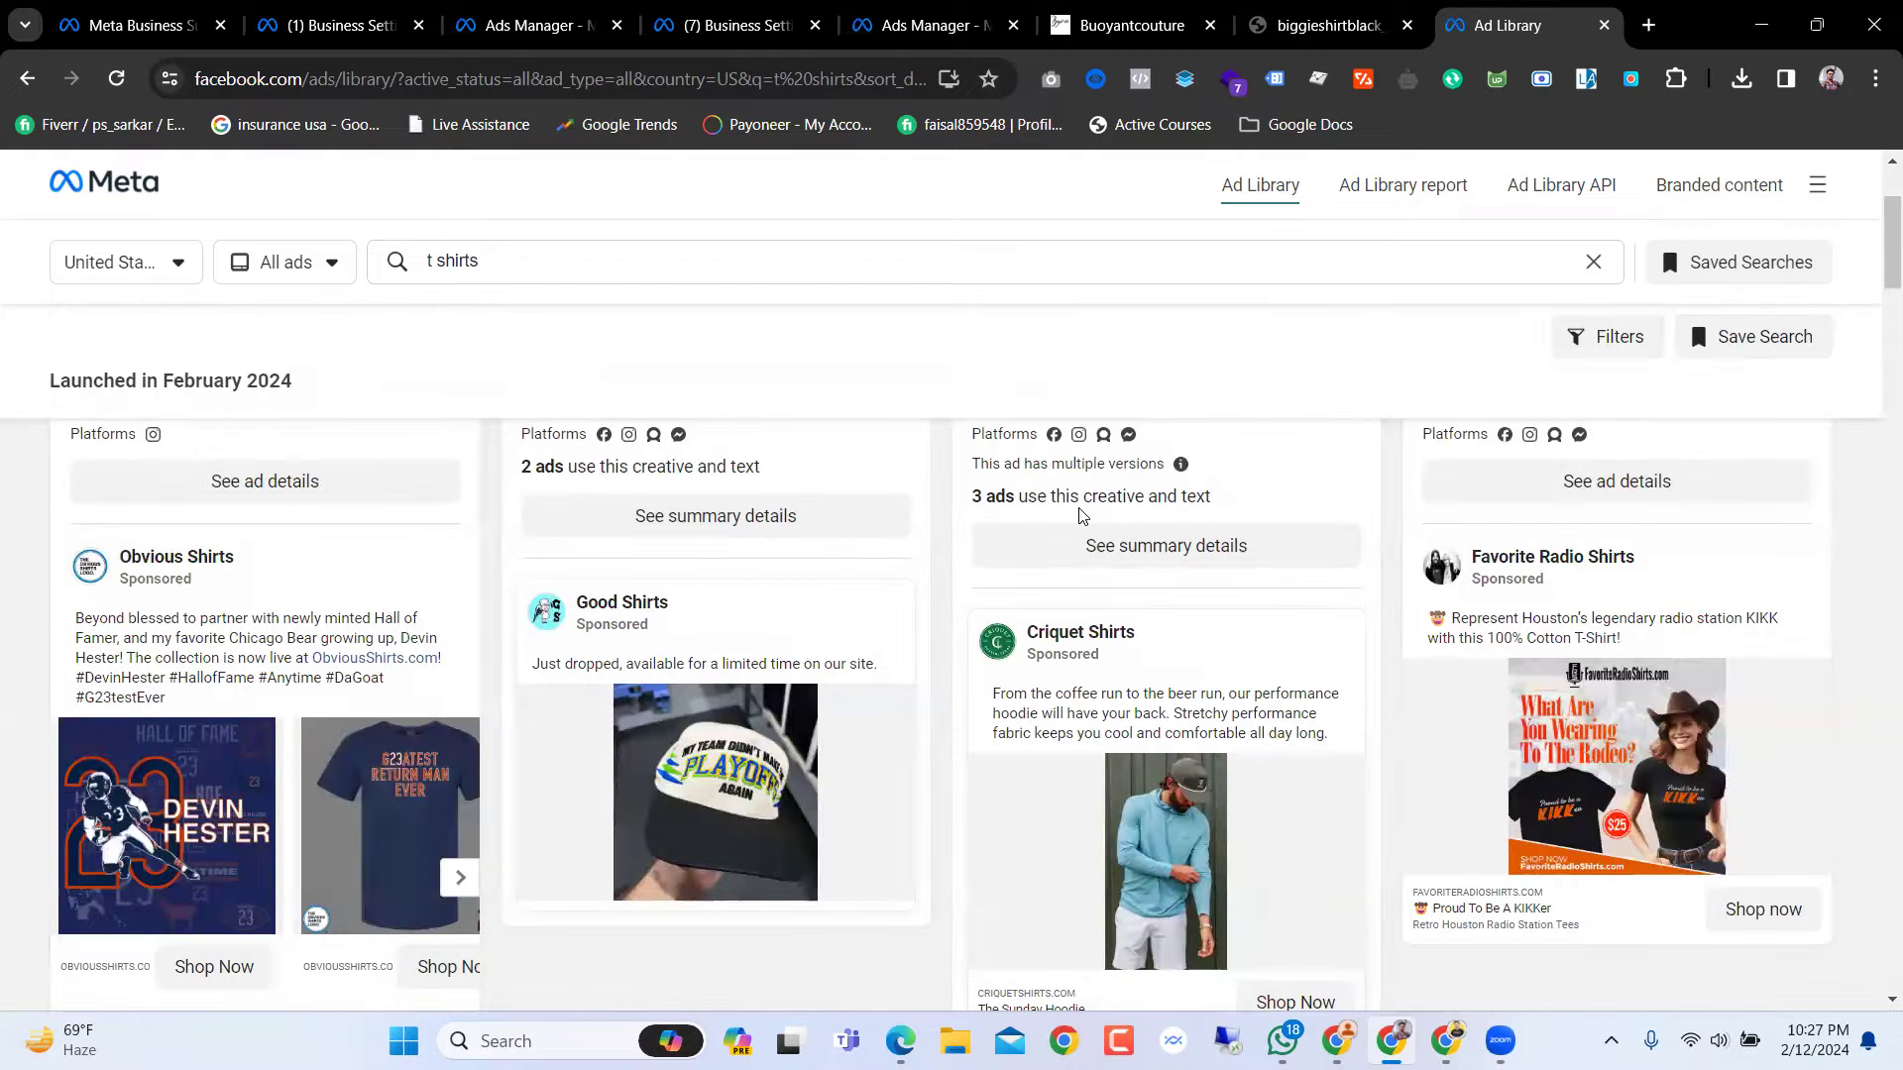
scroll(1080, 516, "down", 12)
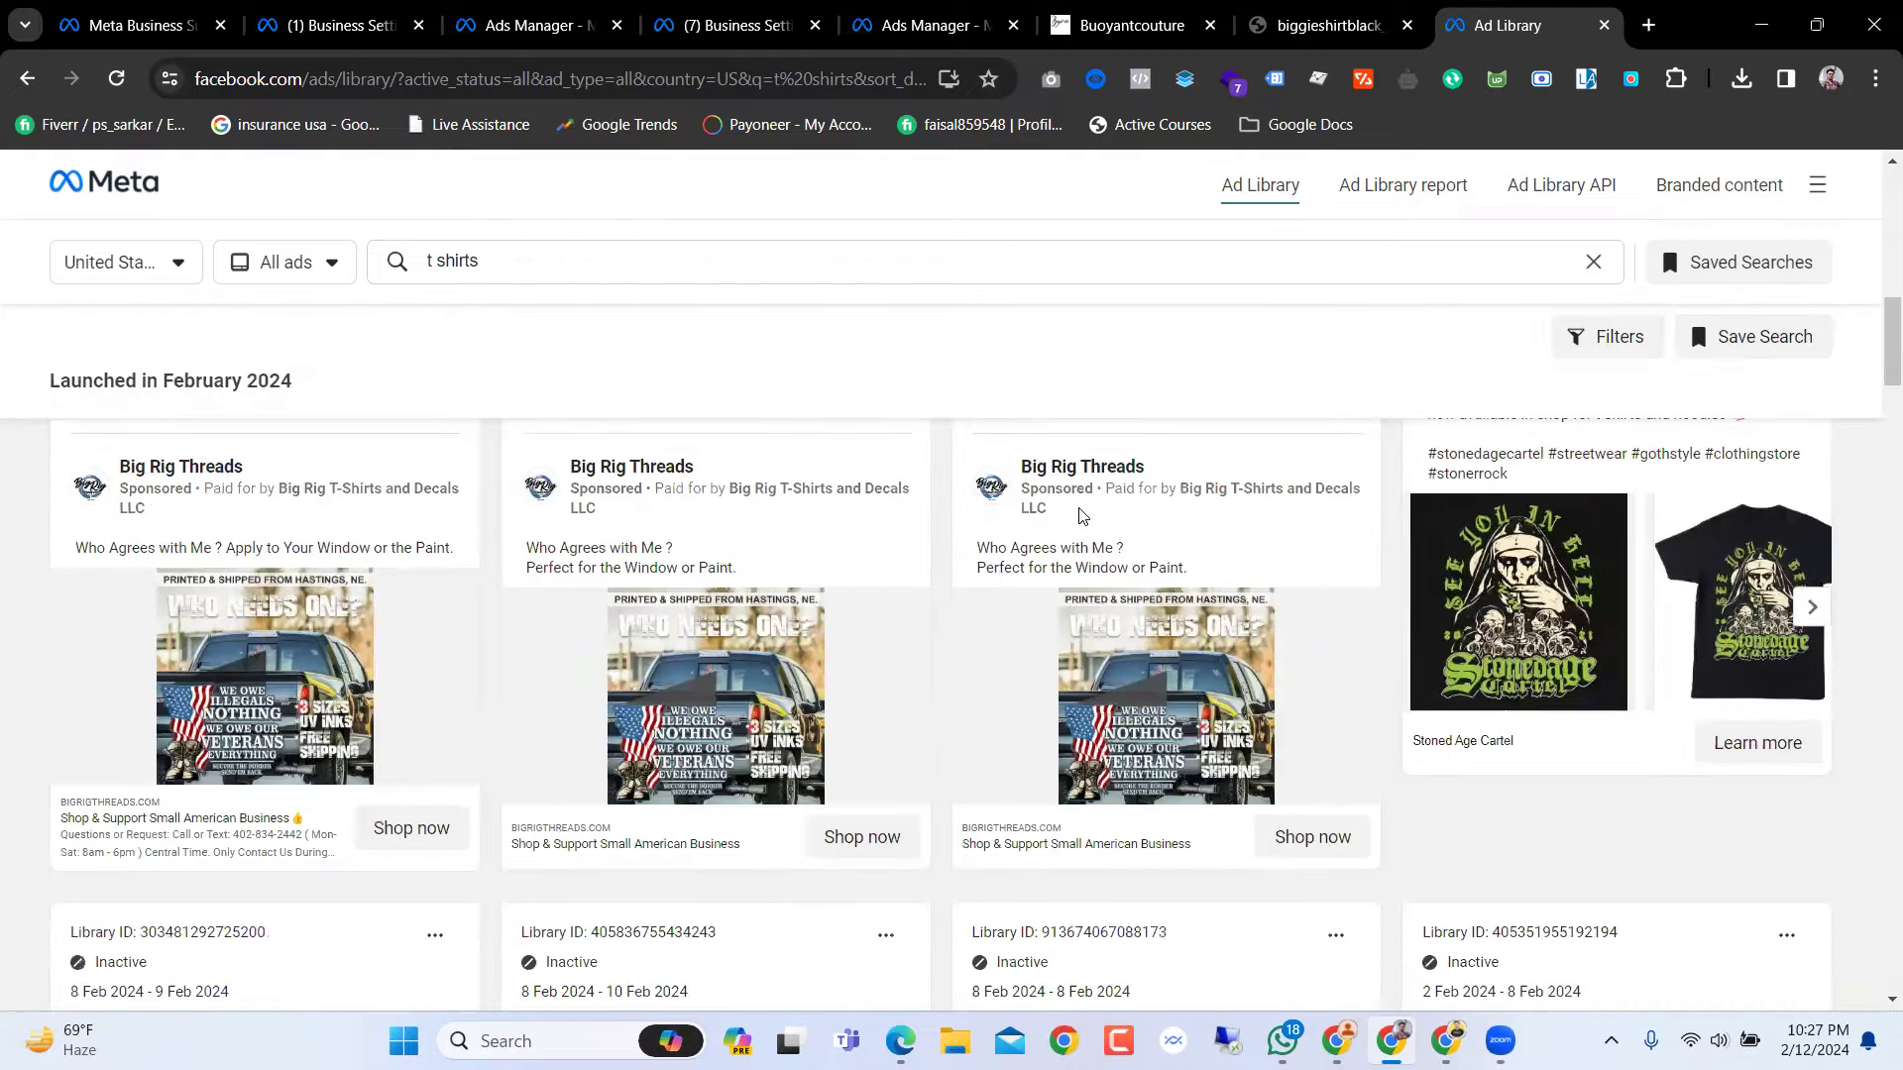
scroll(1080, 516, "down", 8)
scroll(927, 783, "up", 3)
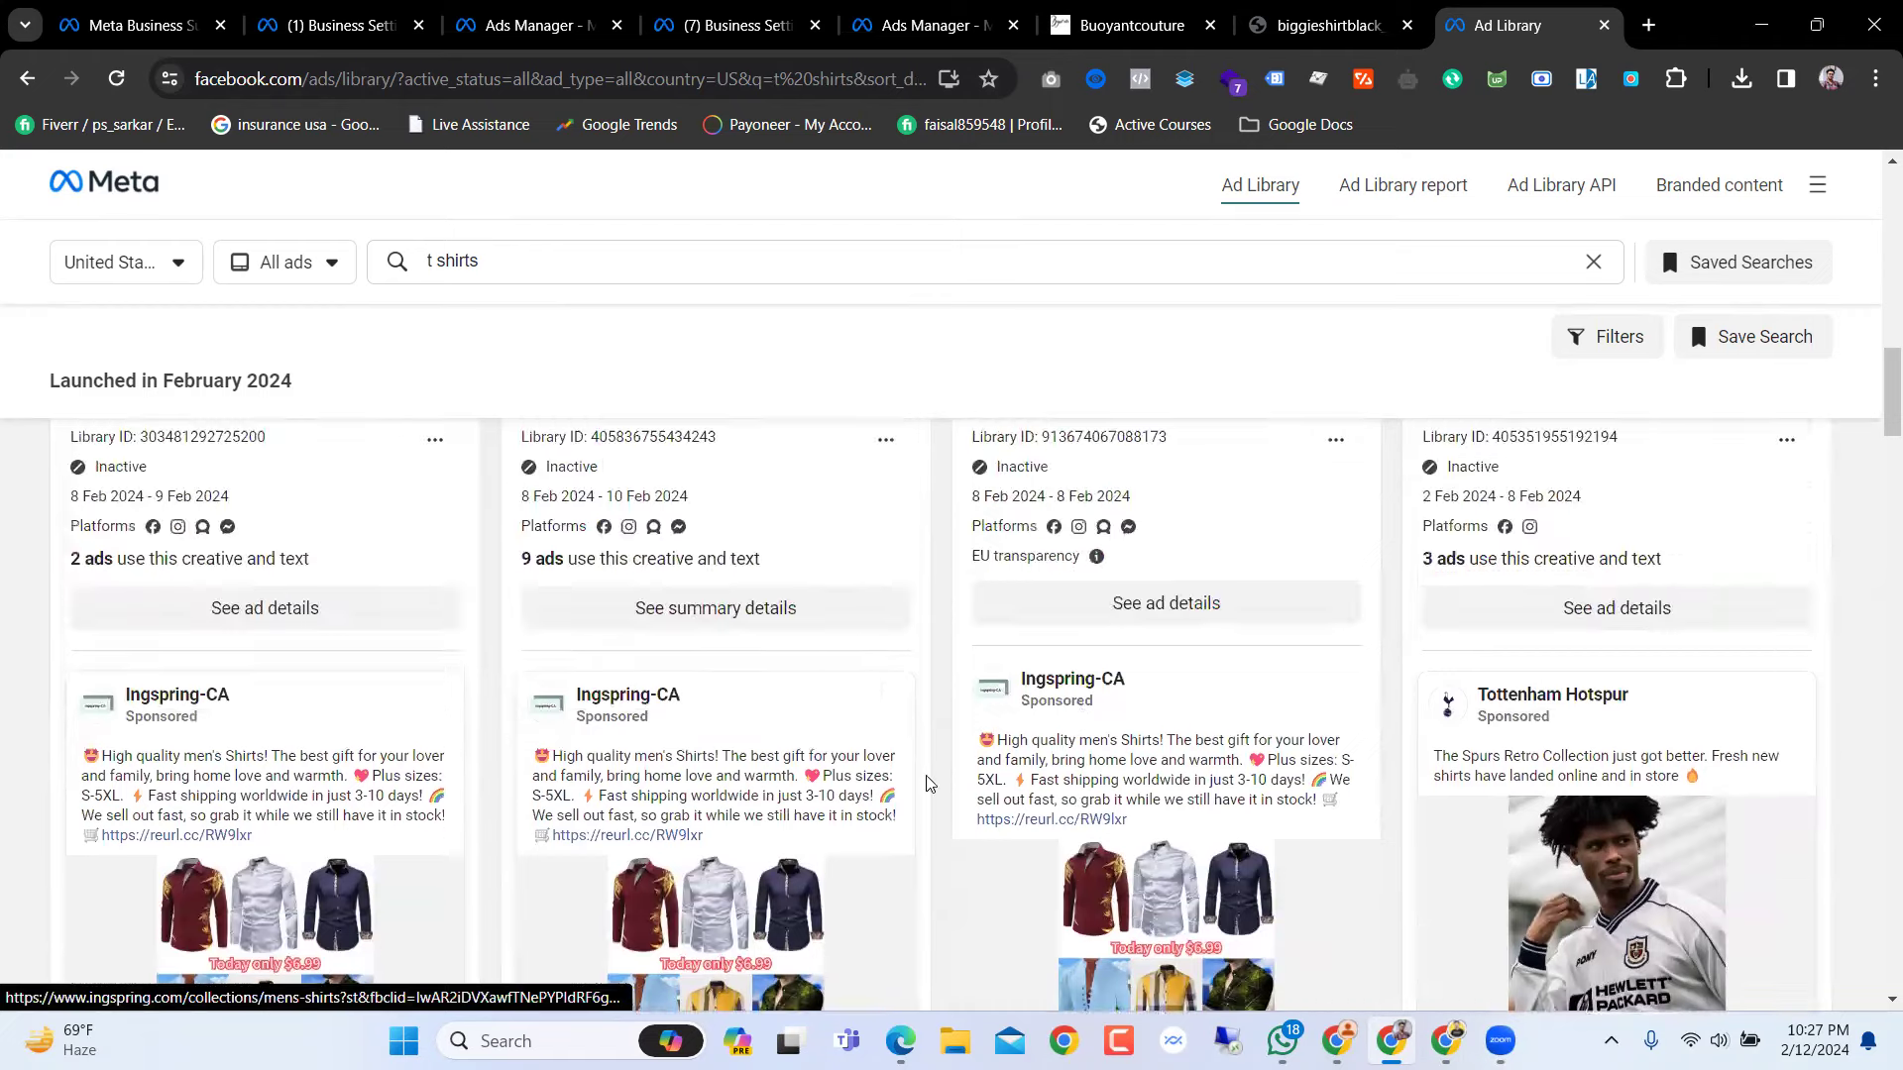
scroll(1007, 680, "down", 4)
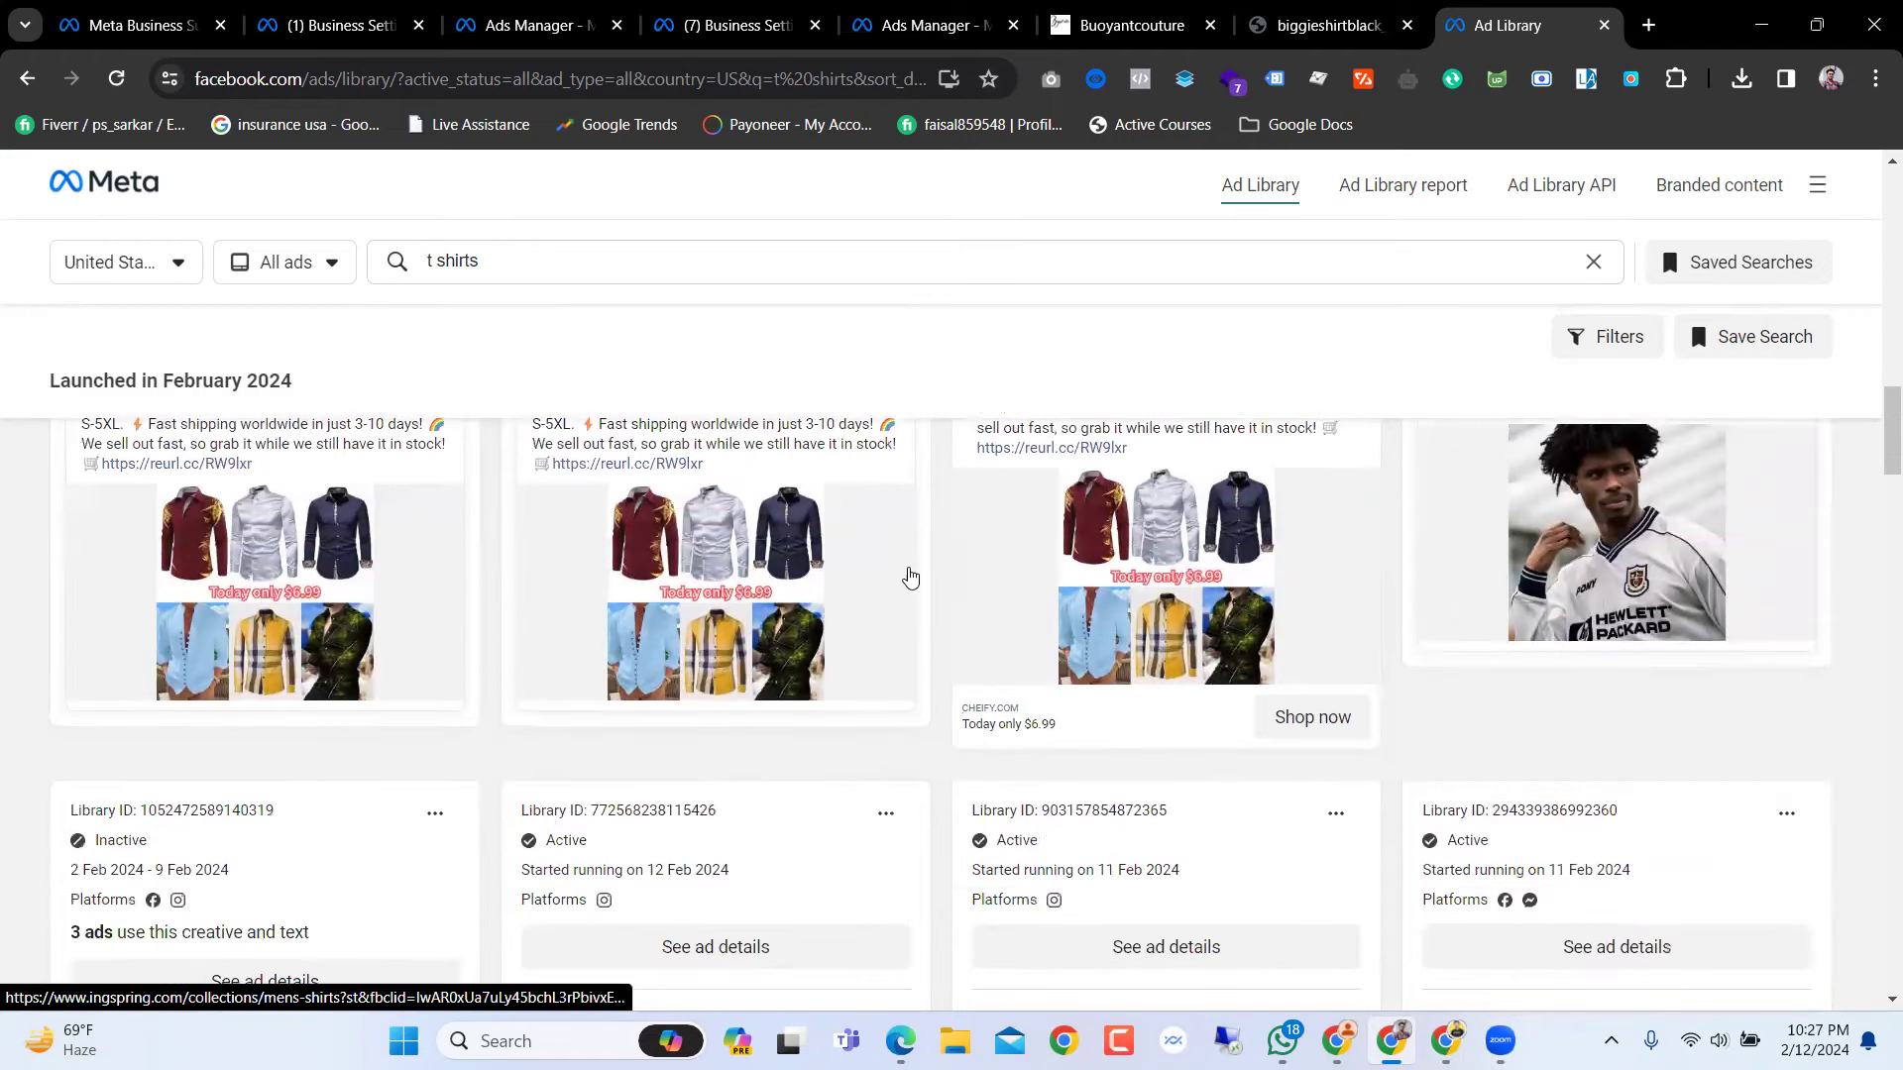
Step: Browse the United States ad results for "t shirts" launched in February and January 2024 to find comparable shirt advertisers
scroll(910, 576, "down", 8)
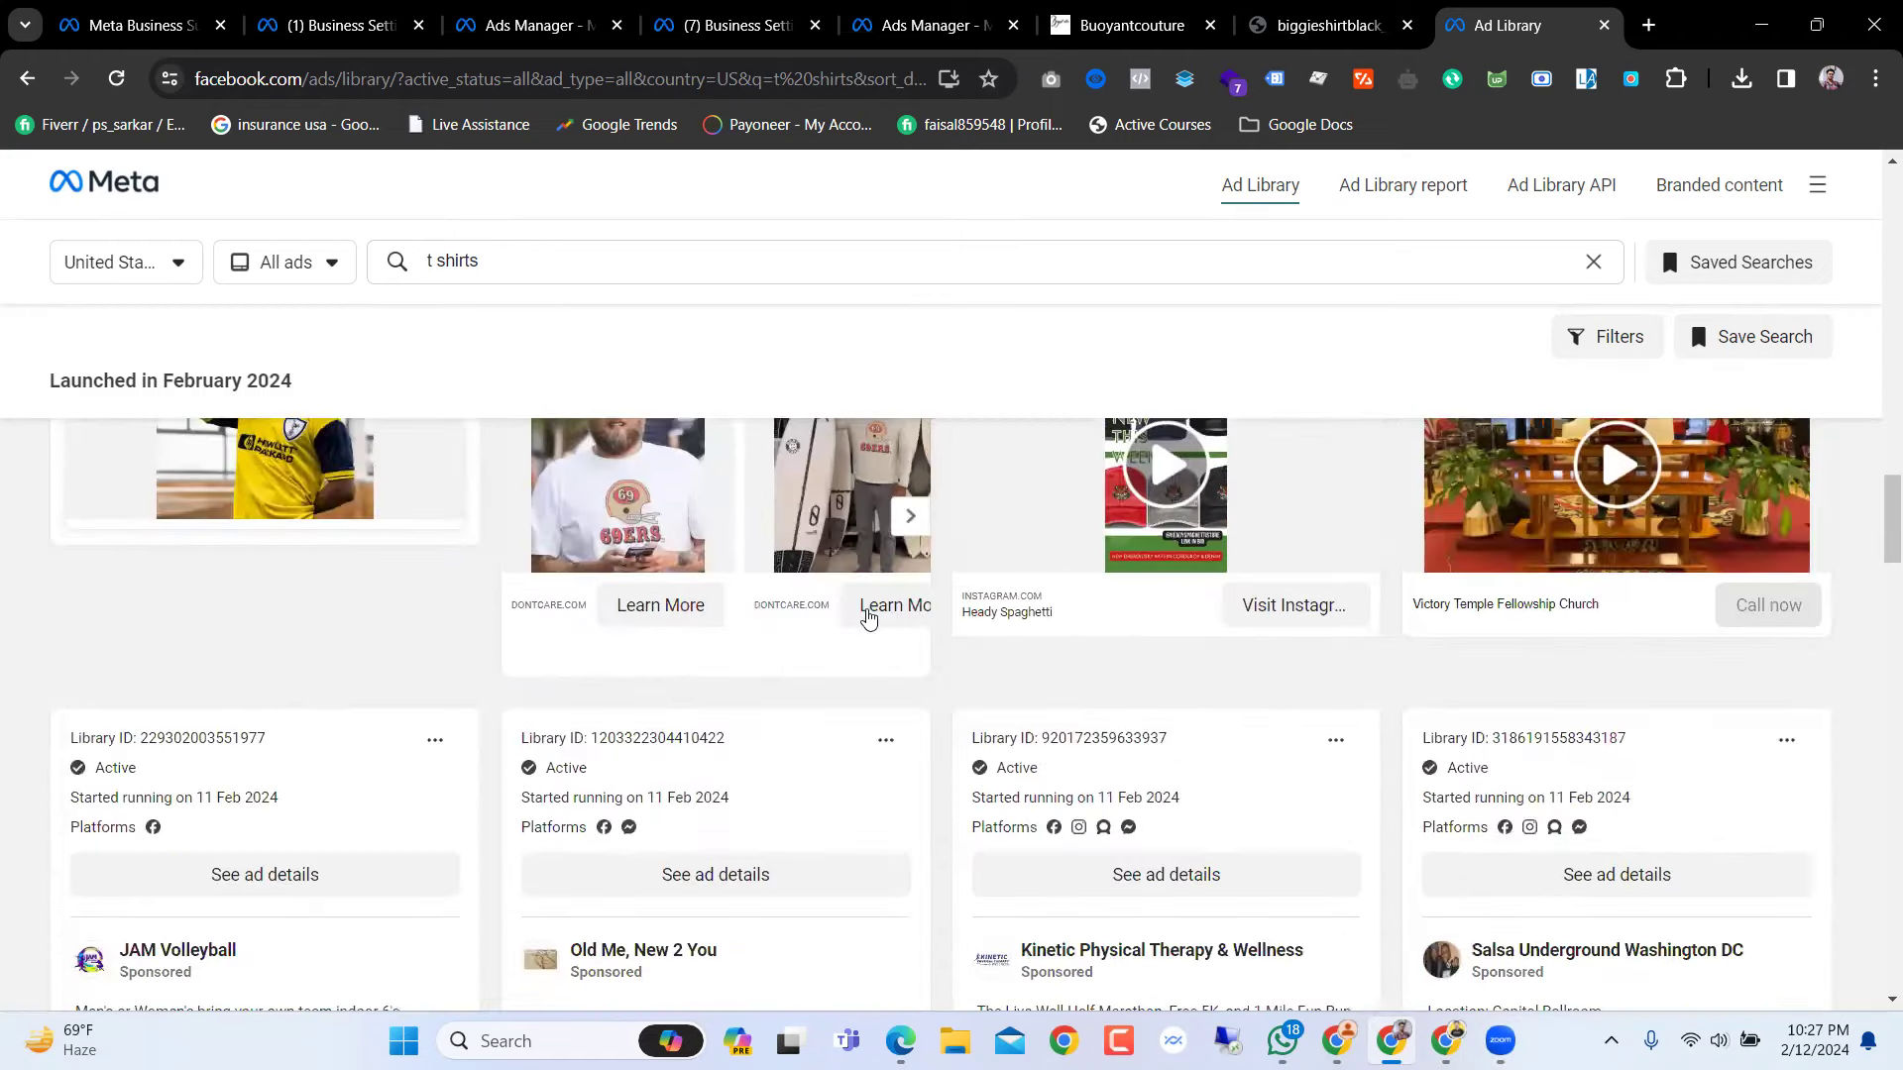
scroll(868, 617, "up", 4)
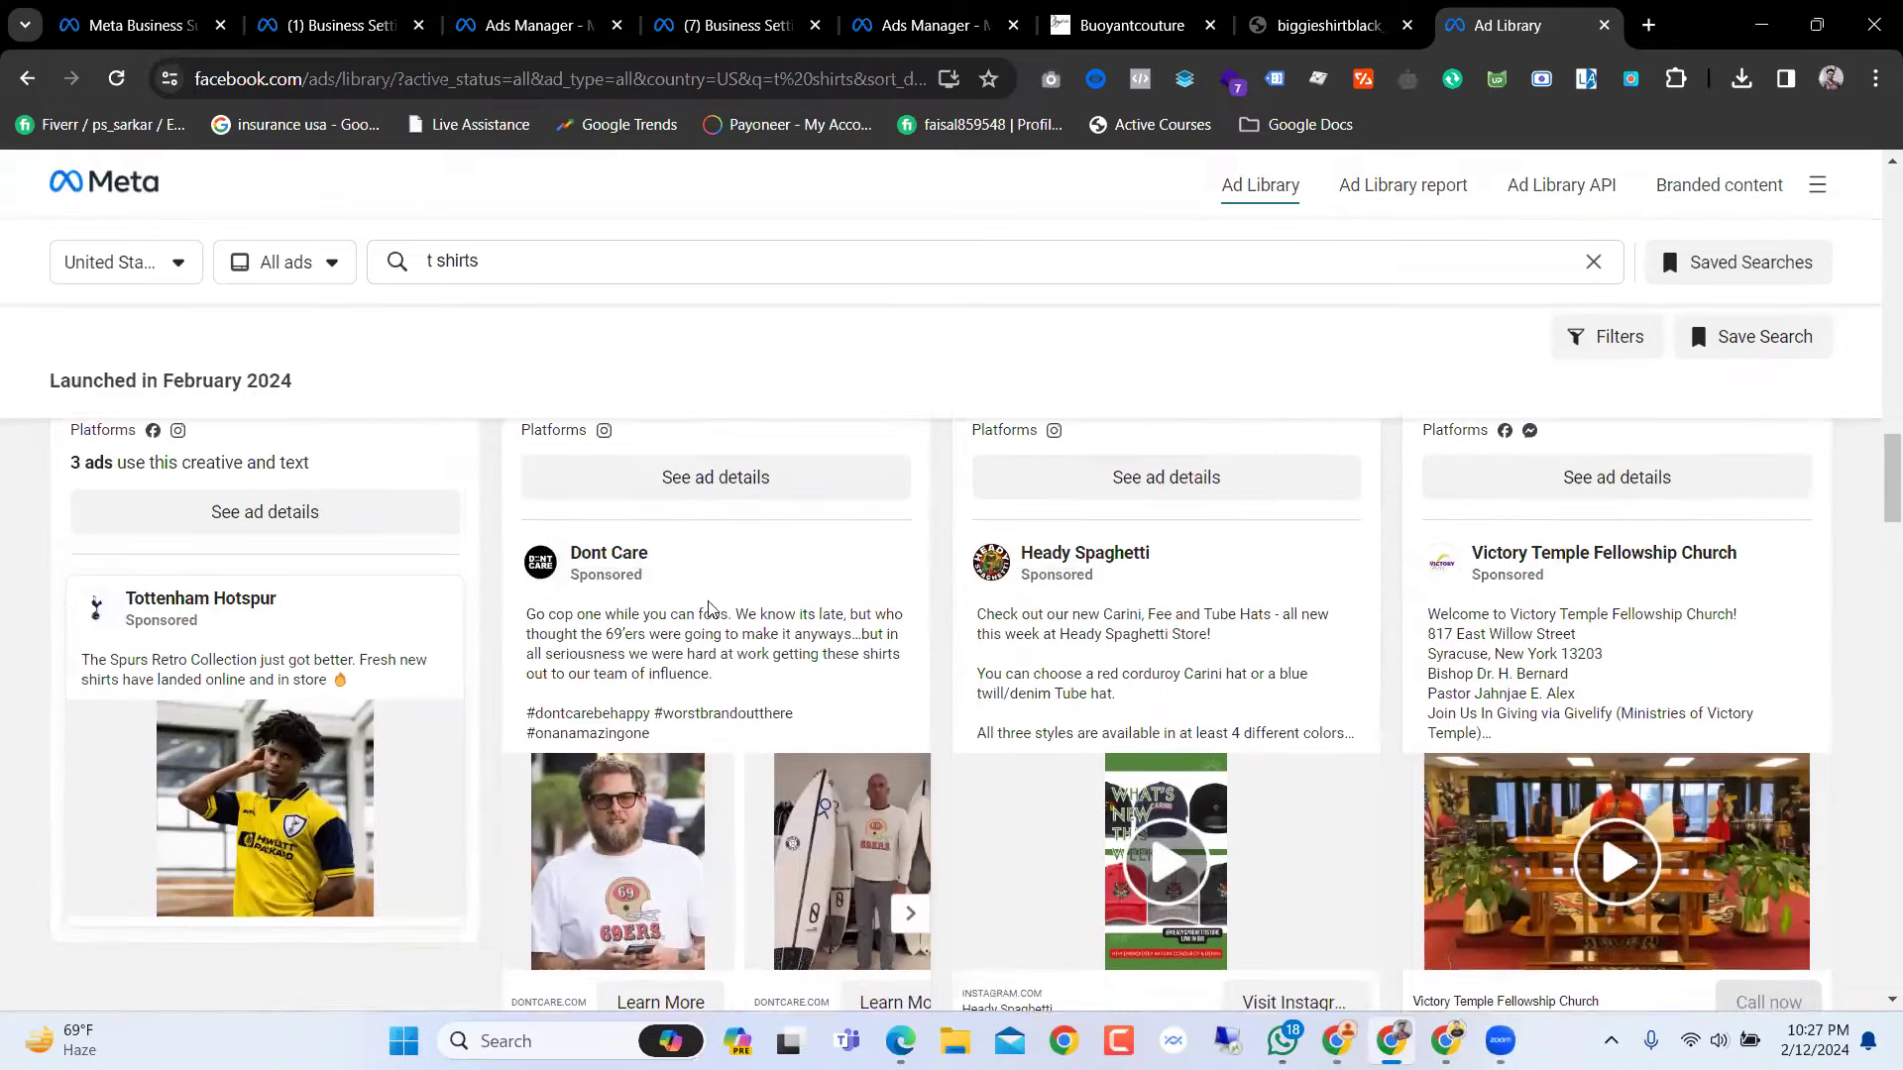
scroll(709, 609, "down", 9)
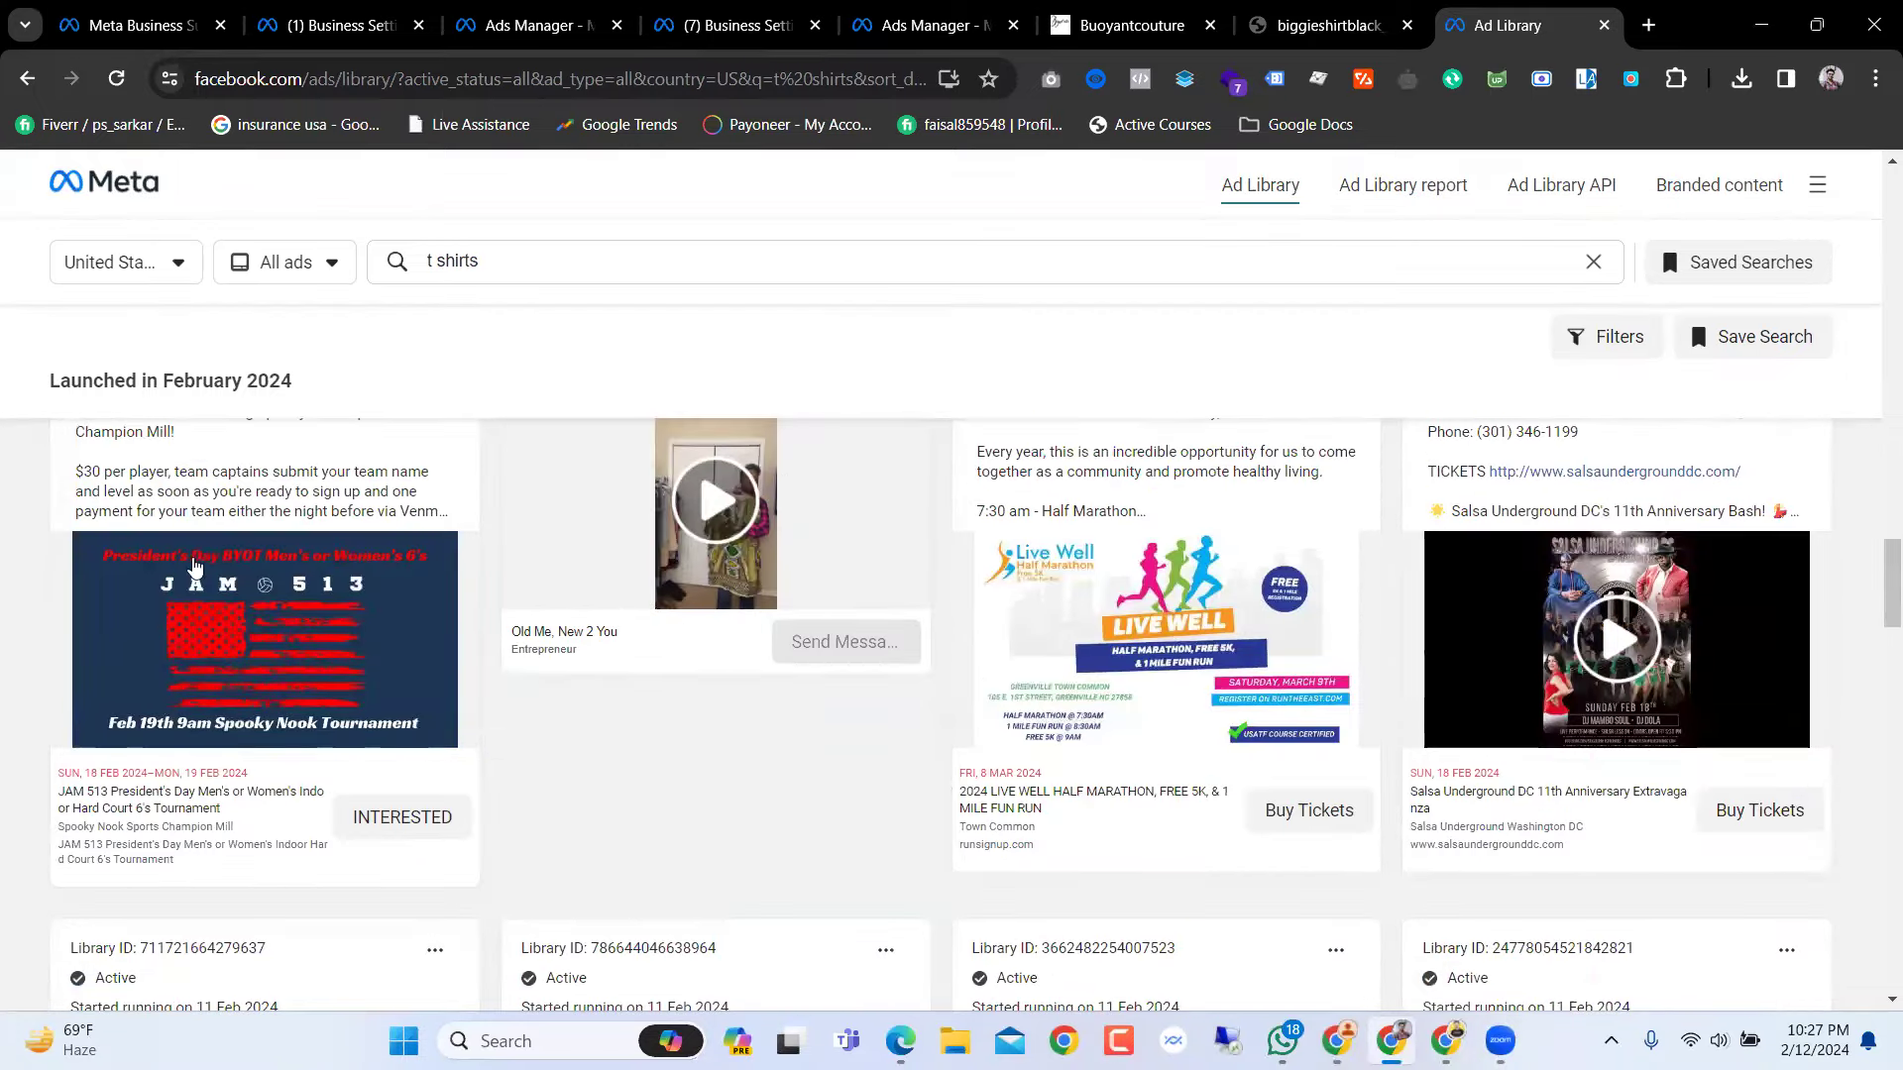
scroll(194, 567, "down", 9)
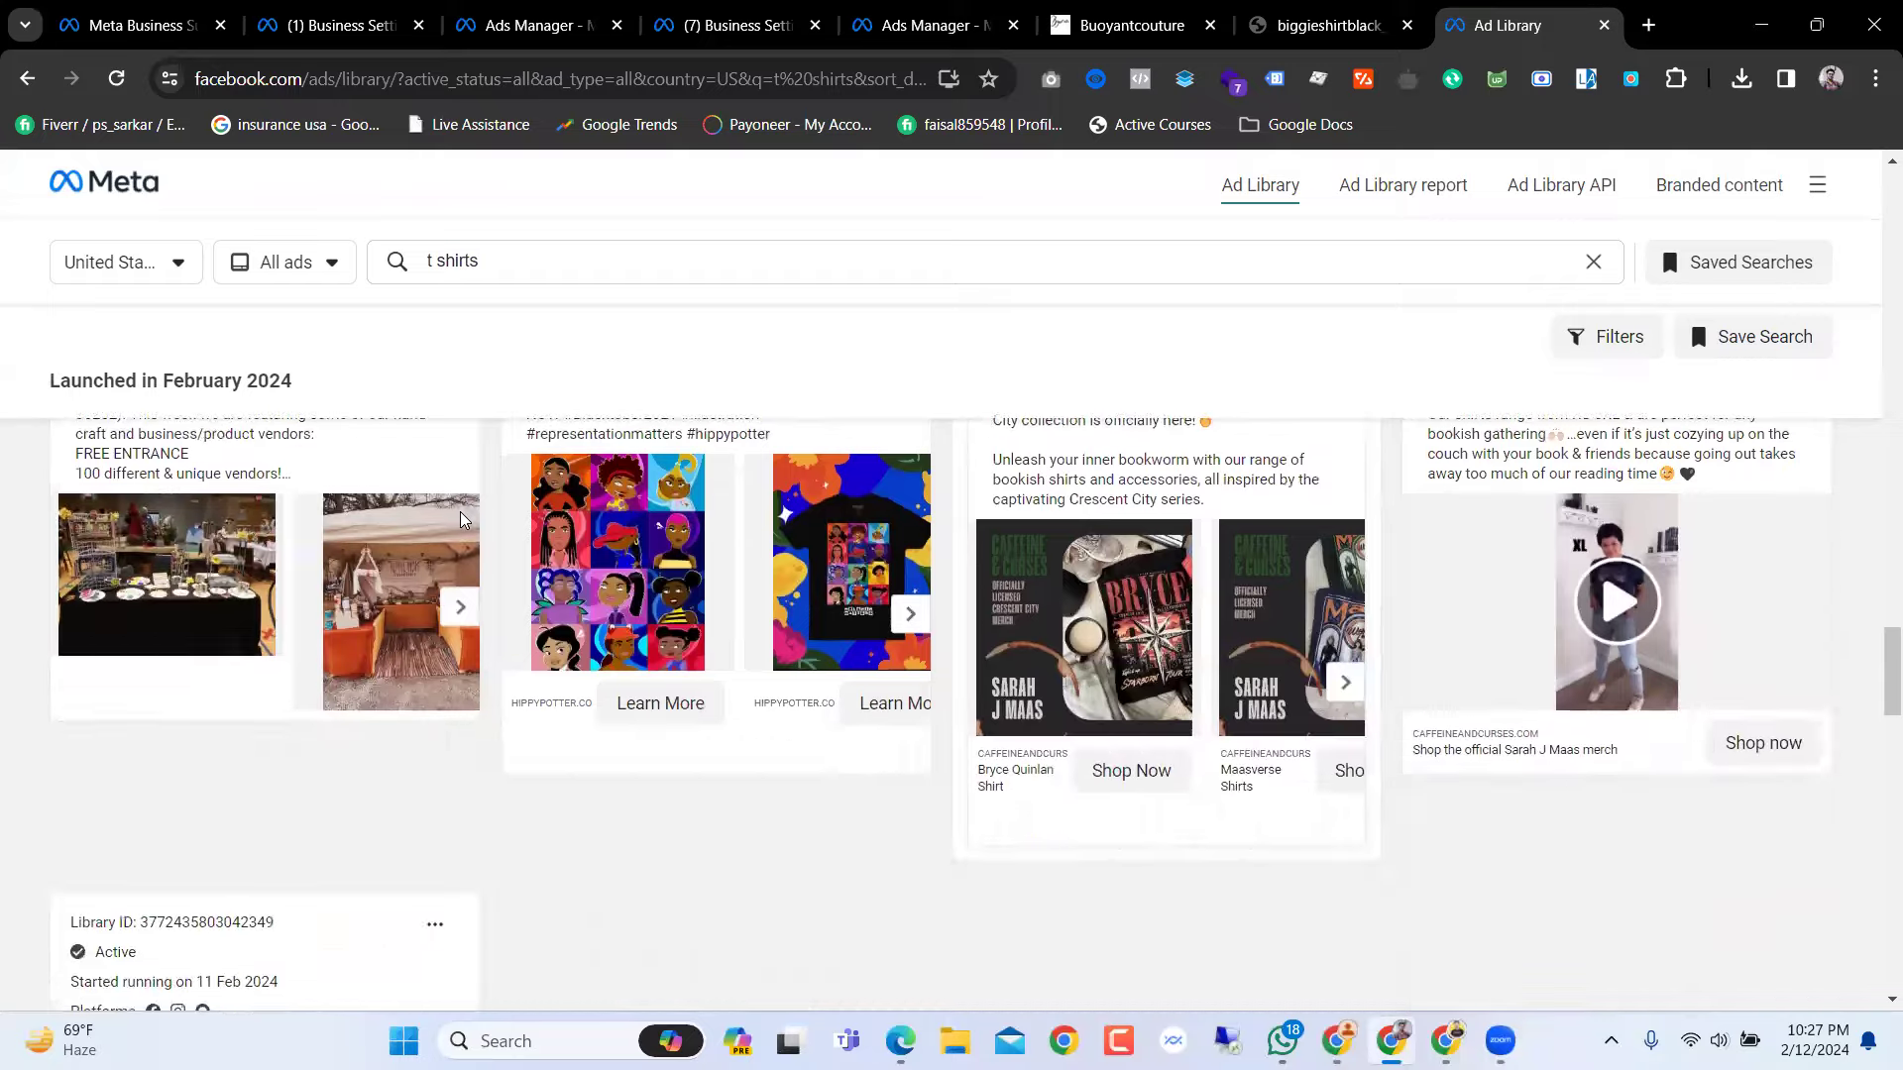
scroll(460, 517, "down", 12)
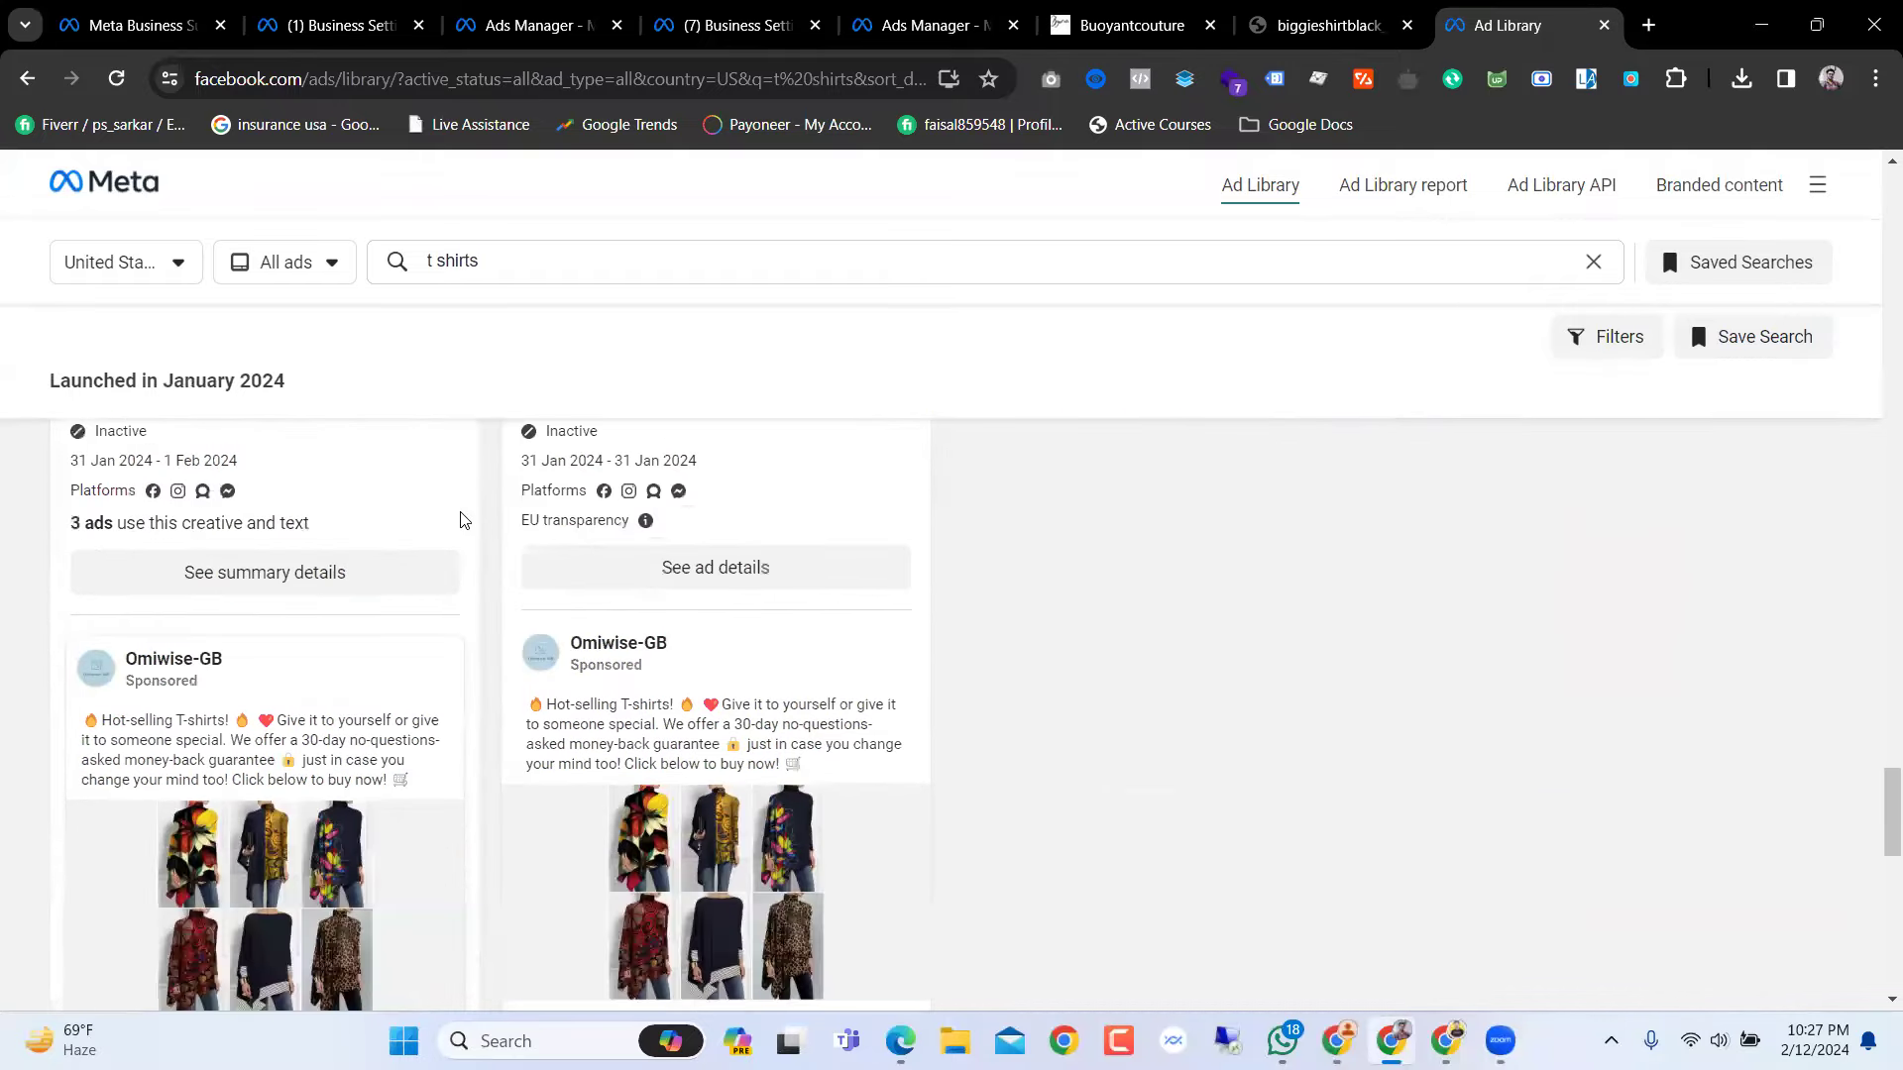
scroll(460, 516, "down", 3)
scroll(460, 517, "up", 1)
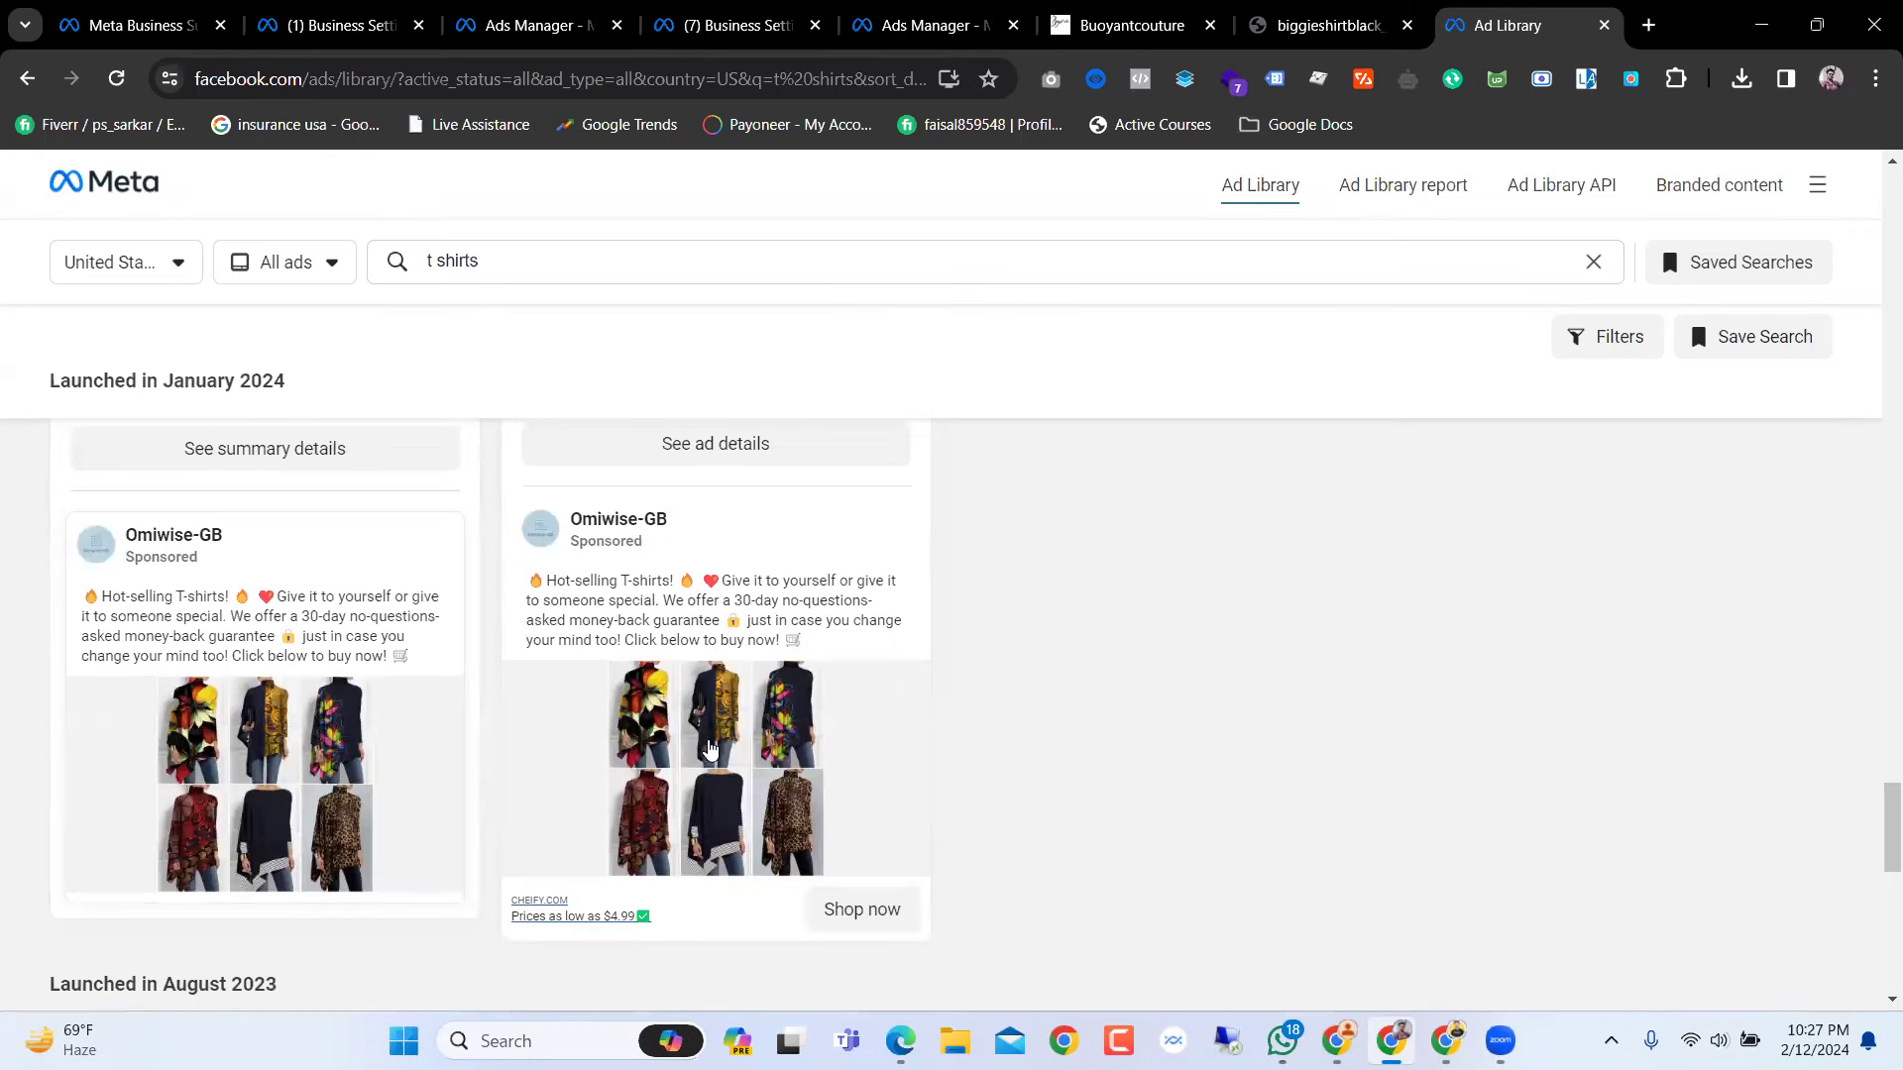
scroll(730, 738, "up", 10)
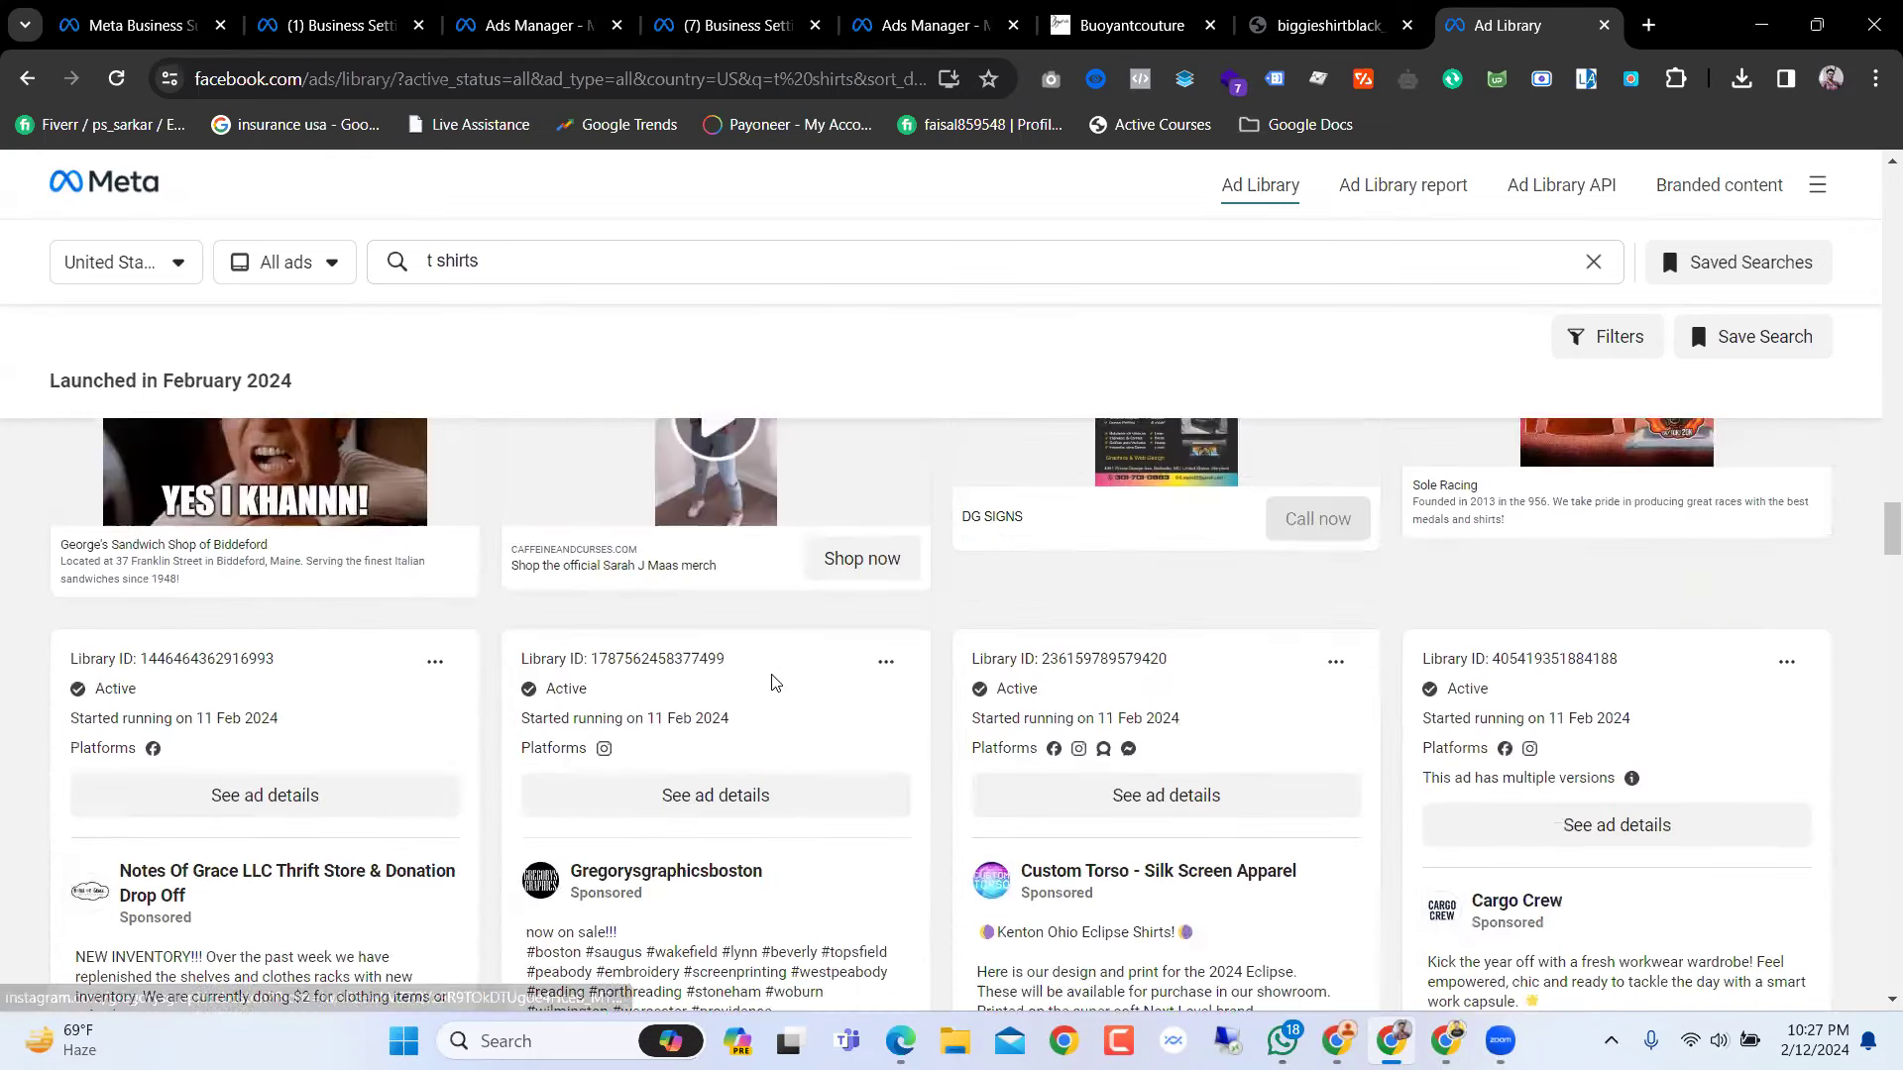
scroll(774, 682, "up", 4)
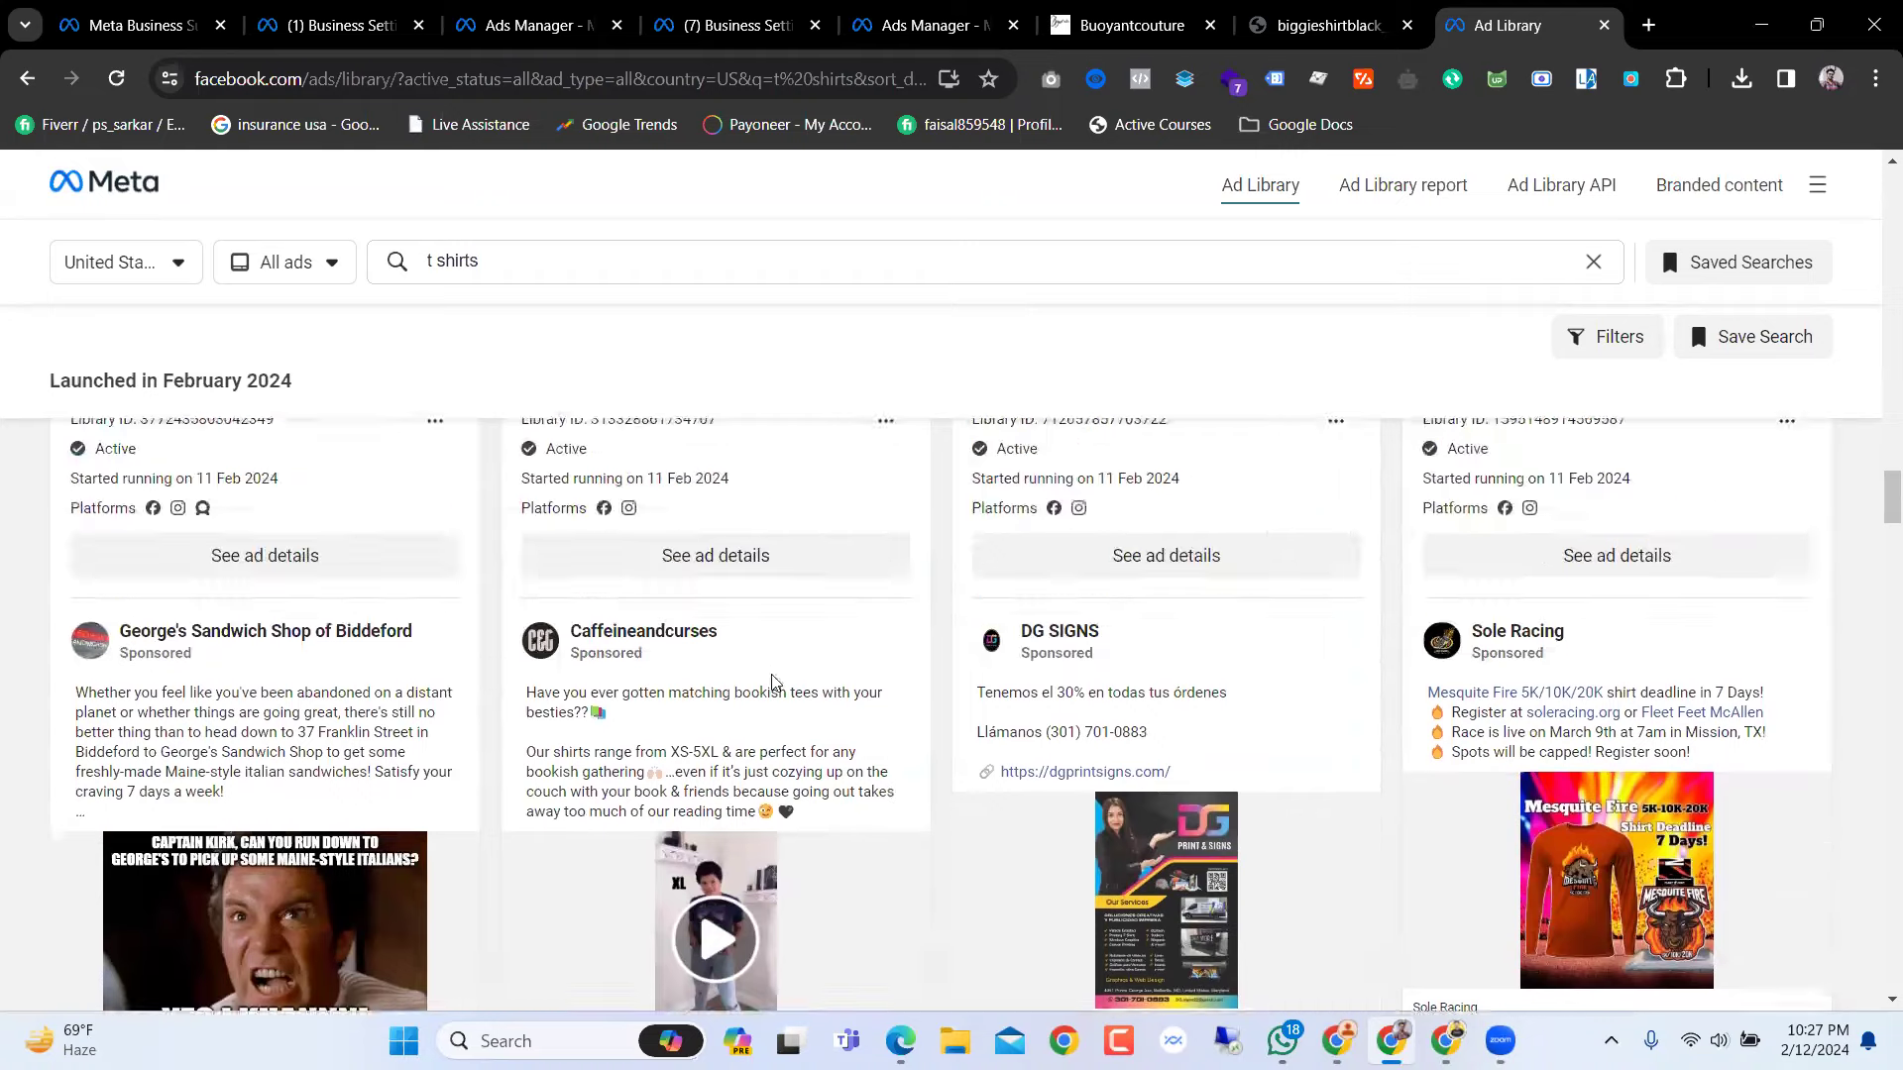
scroll(774, 682, "up", 10)
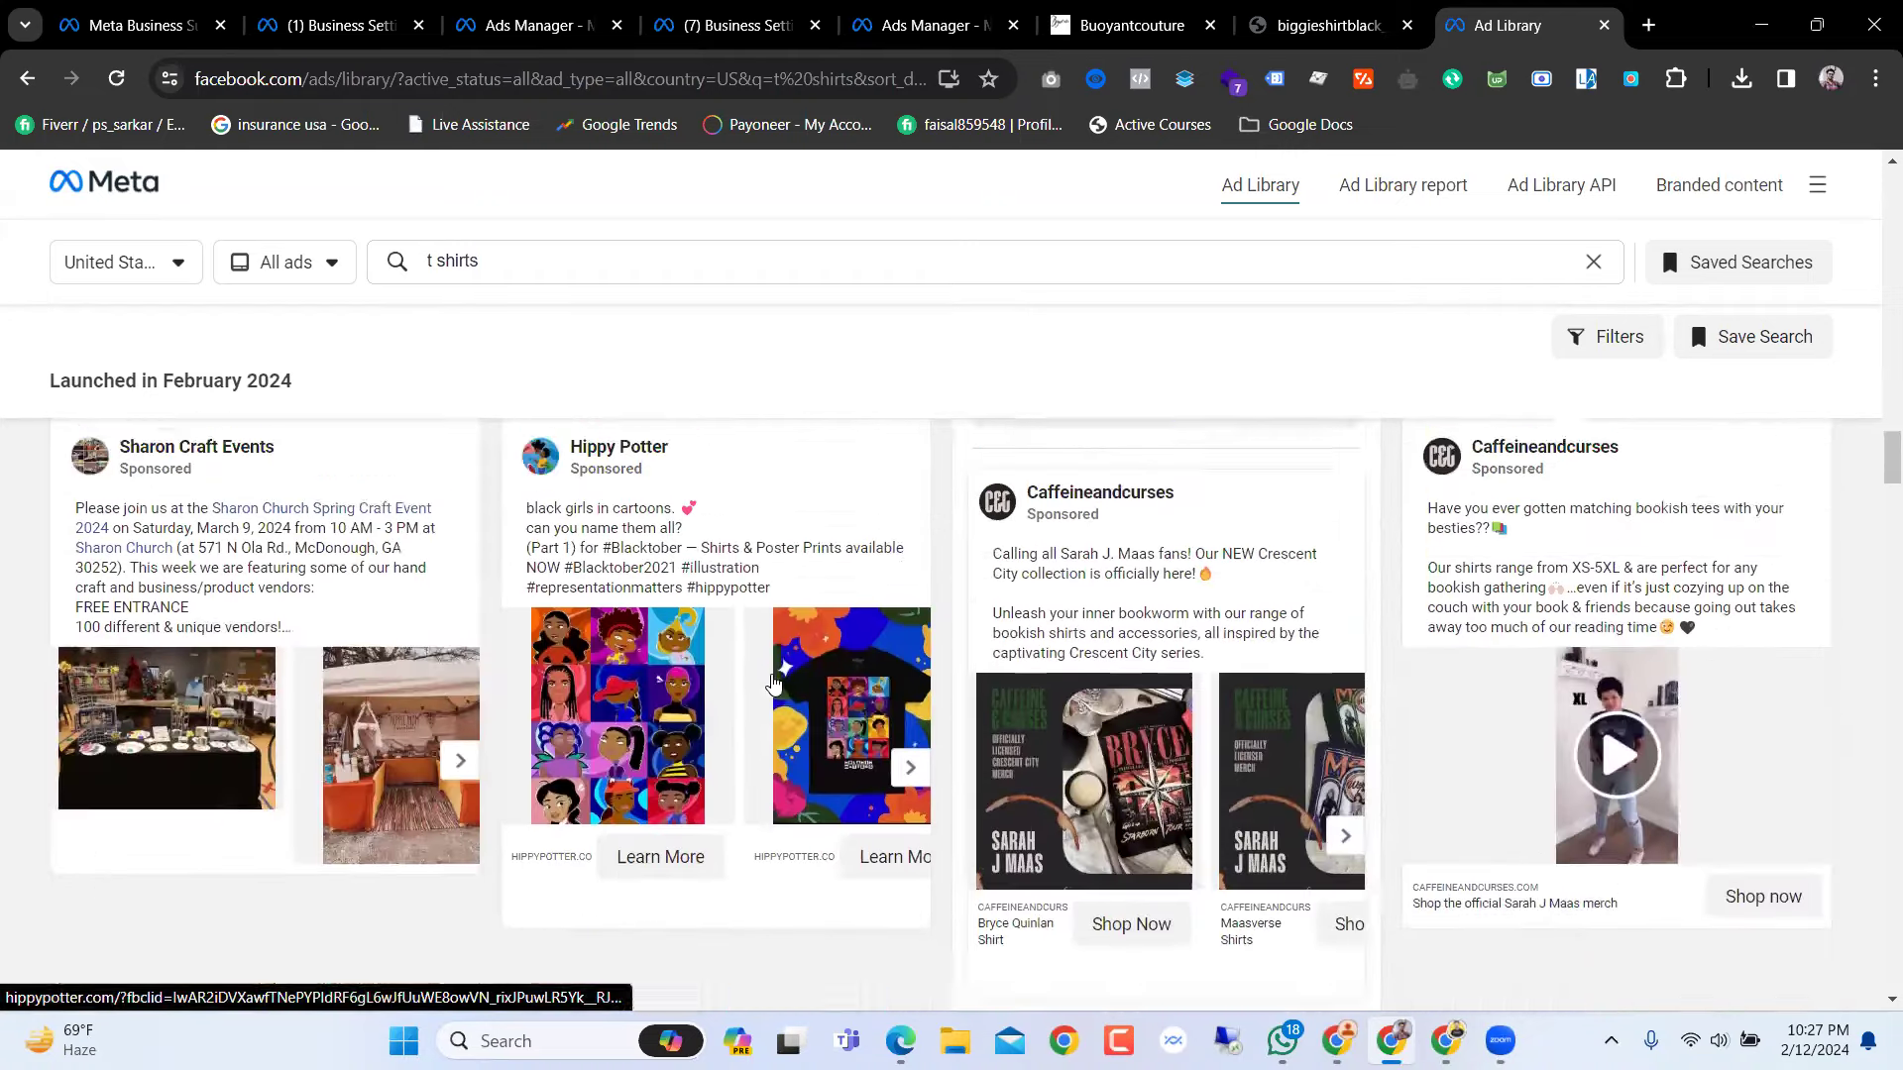
scroll(774, 682, "up", 10)
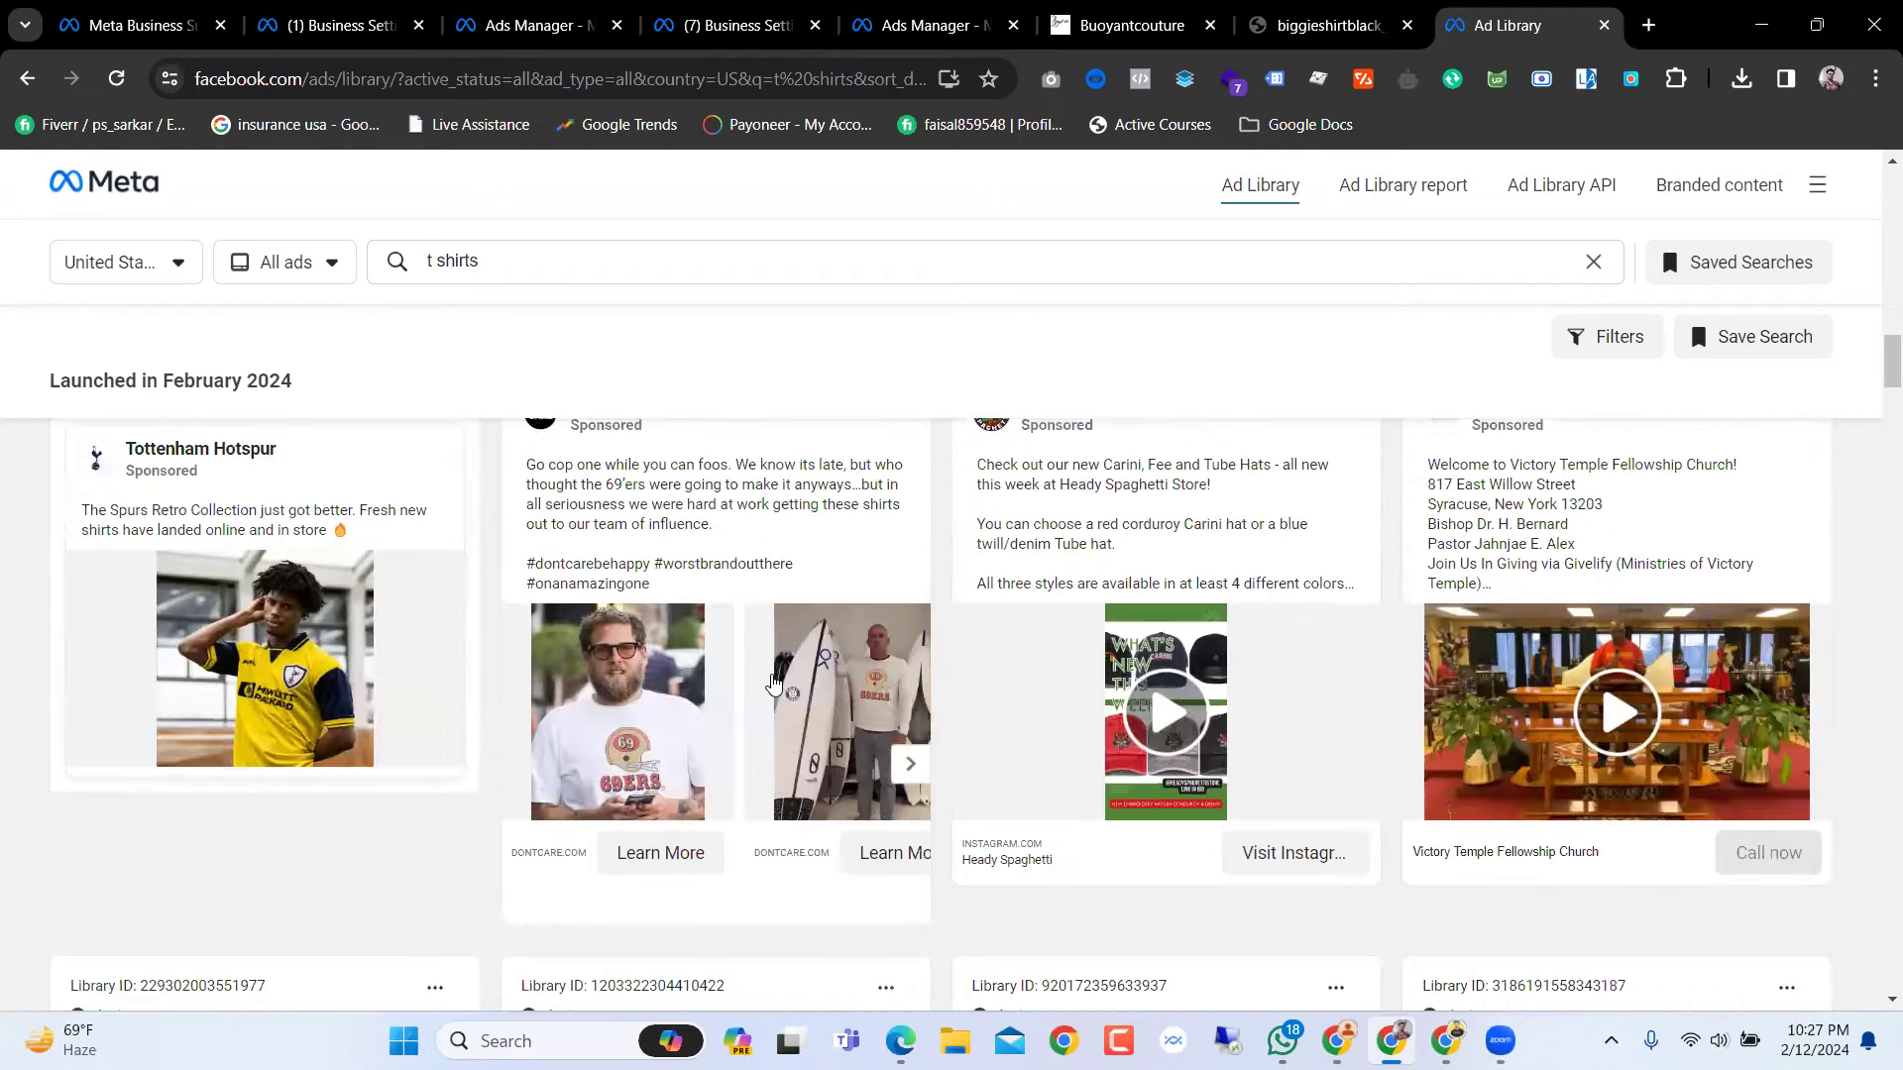
scroll(774, 682, "down", 2)
scroll(774, 682, "up", 8)
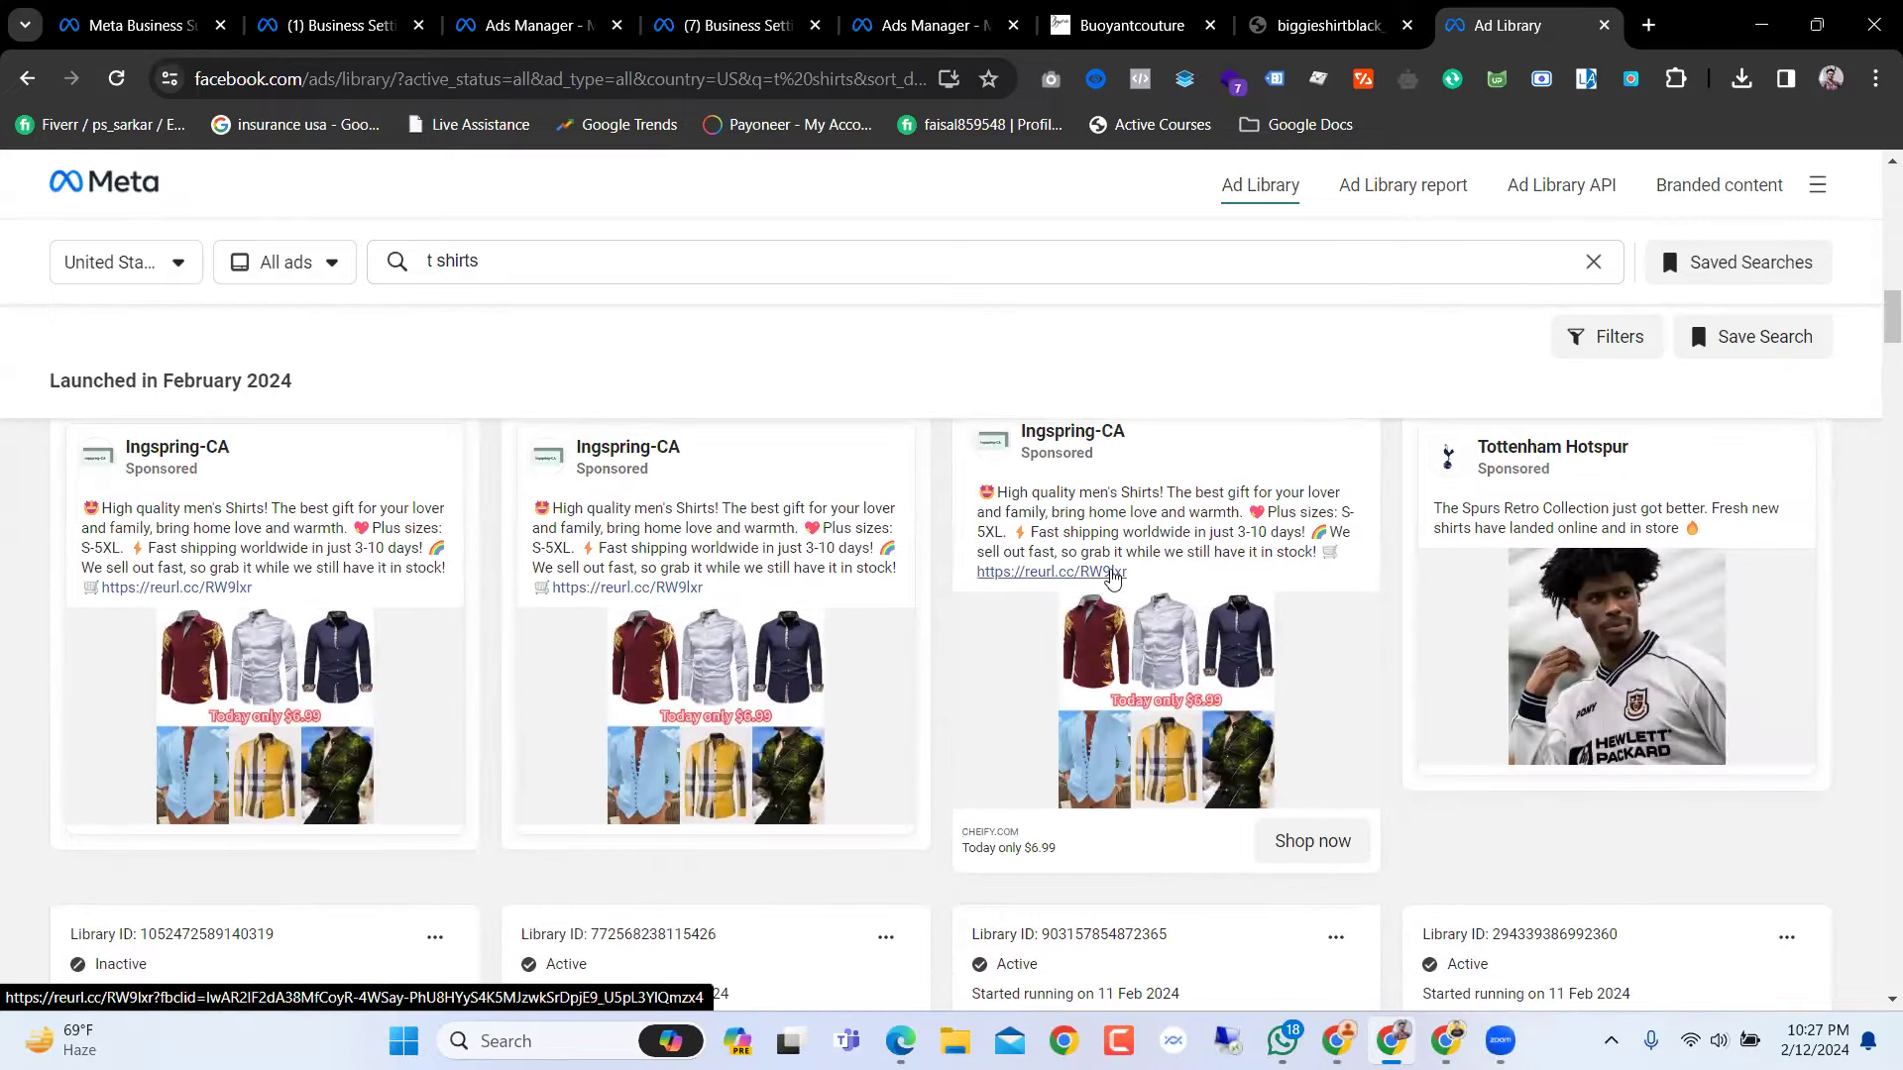
scroll(1387, 619, "up", 3)
scroll(1387, 626, "up", 3)
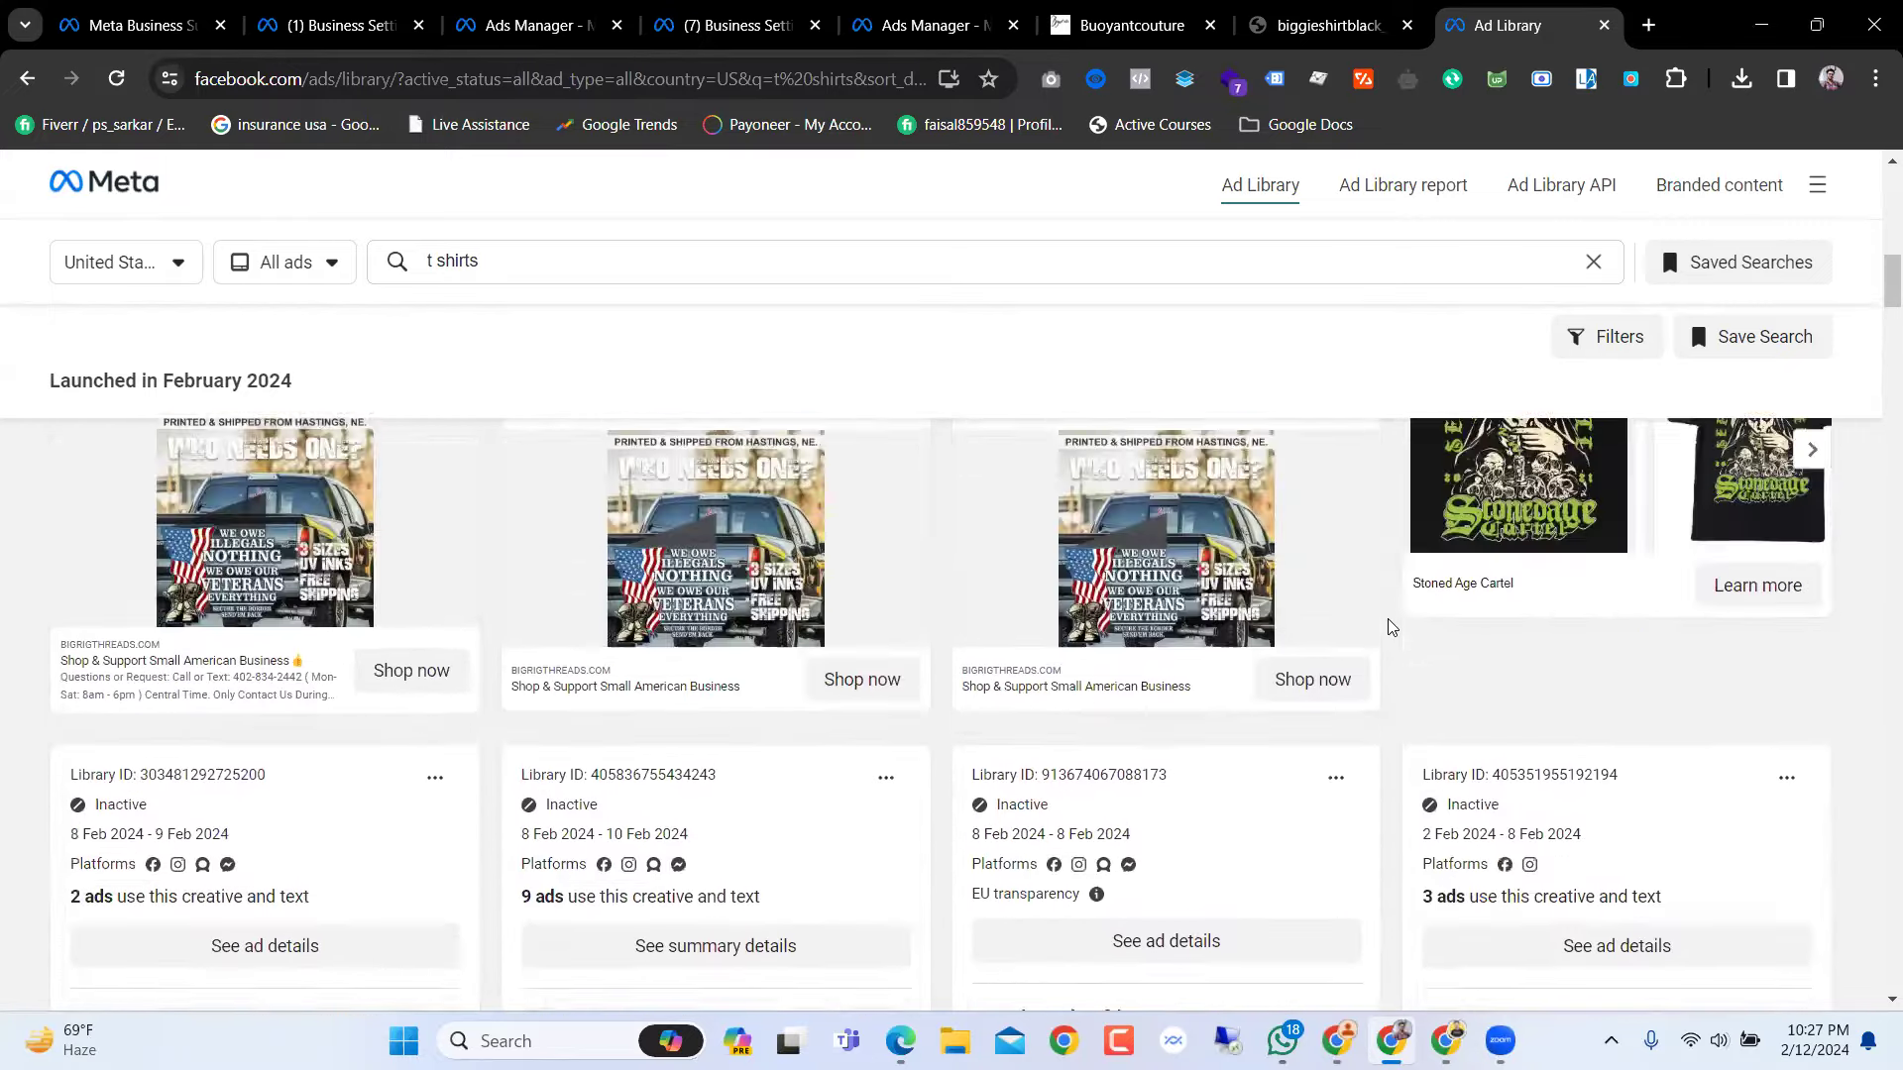
Step: Examine the ad text and creatives of the Ingspring-CA men's shirt ads among the February 2024 results
scroll(1386, 621, "down", 5)
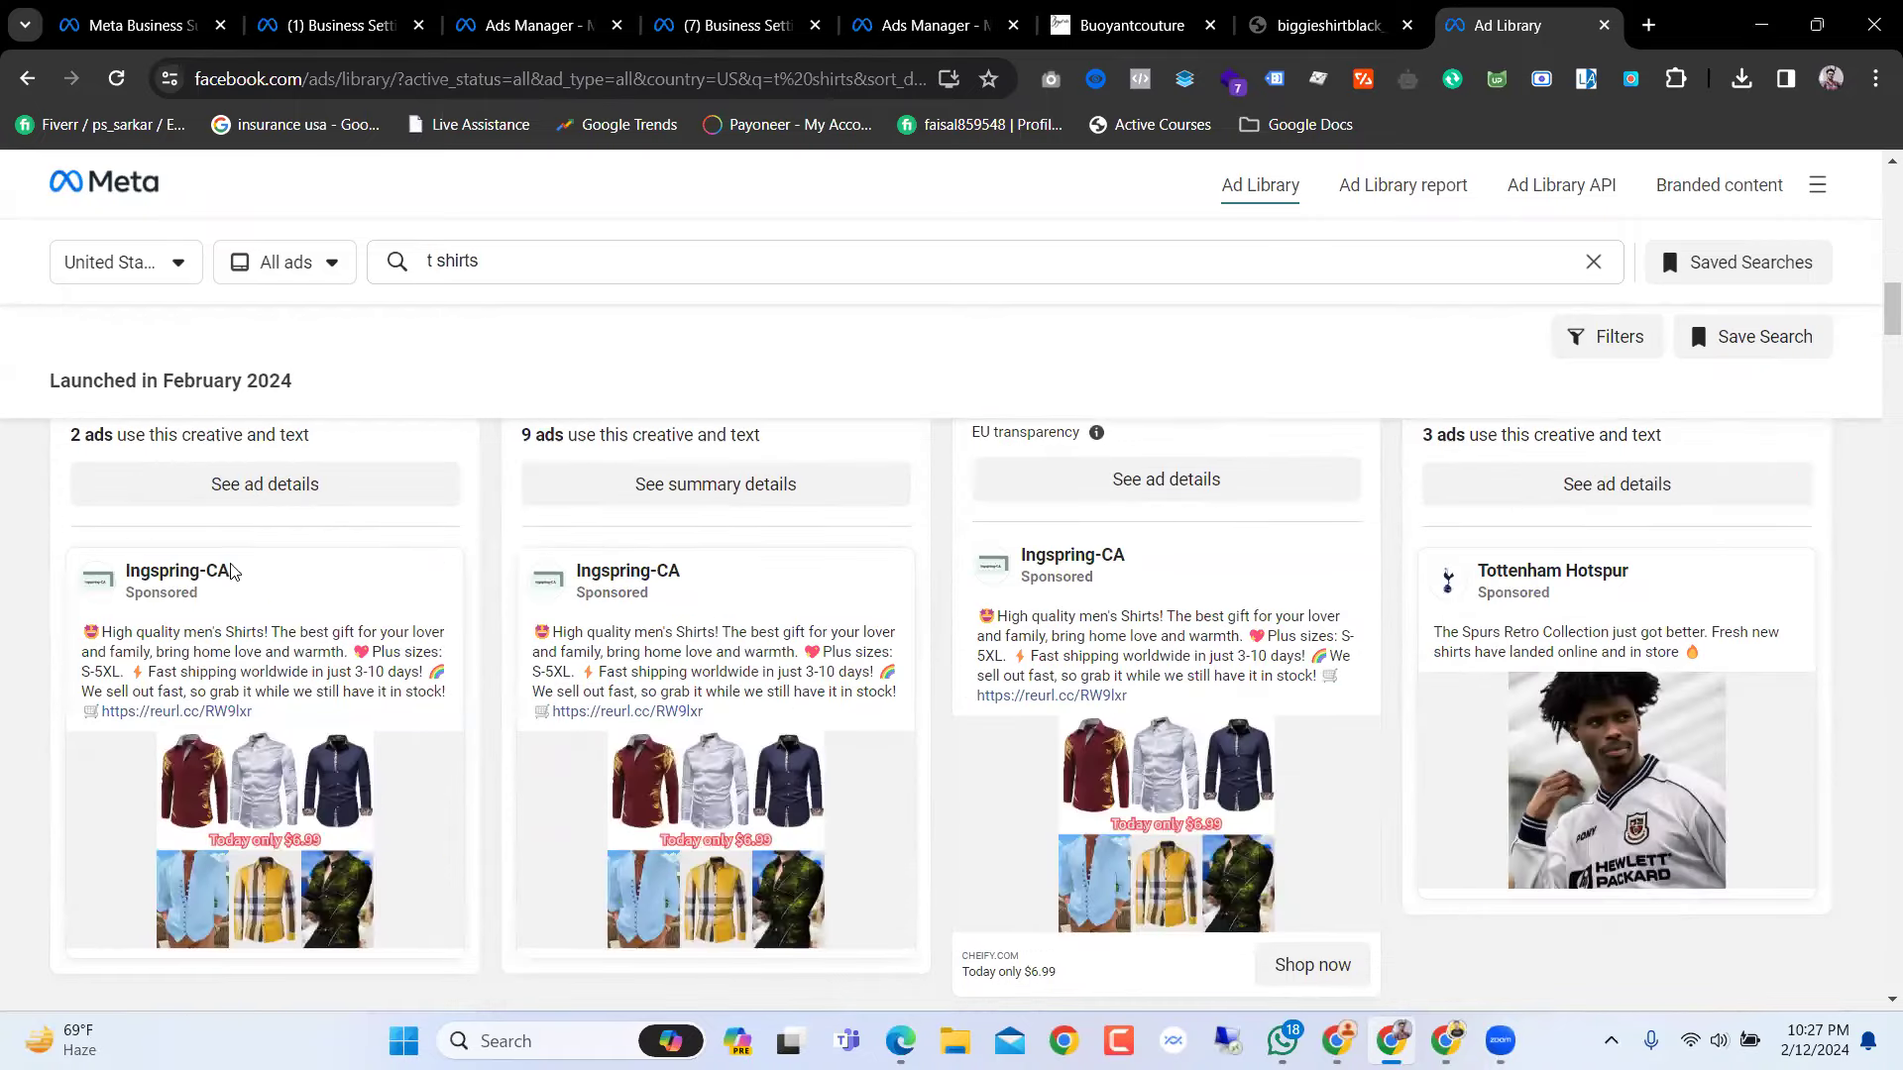
scroll(341, 566, "down", 1)
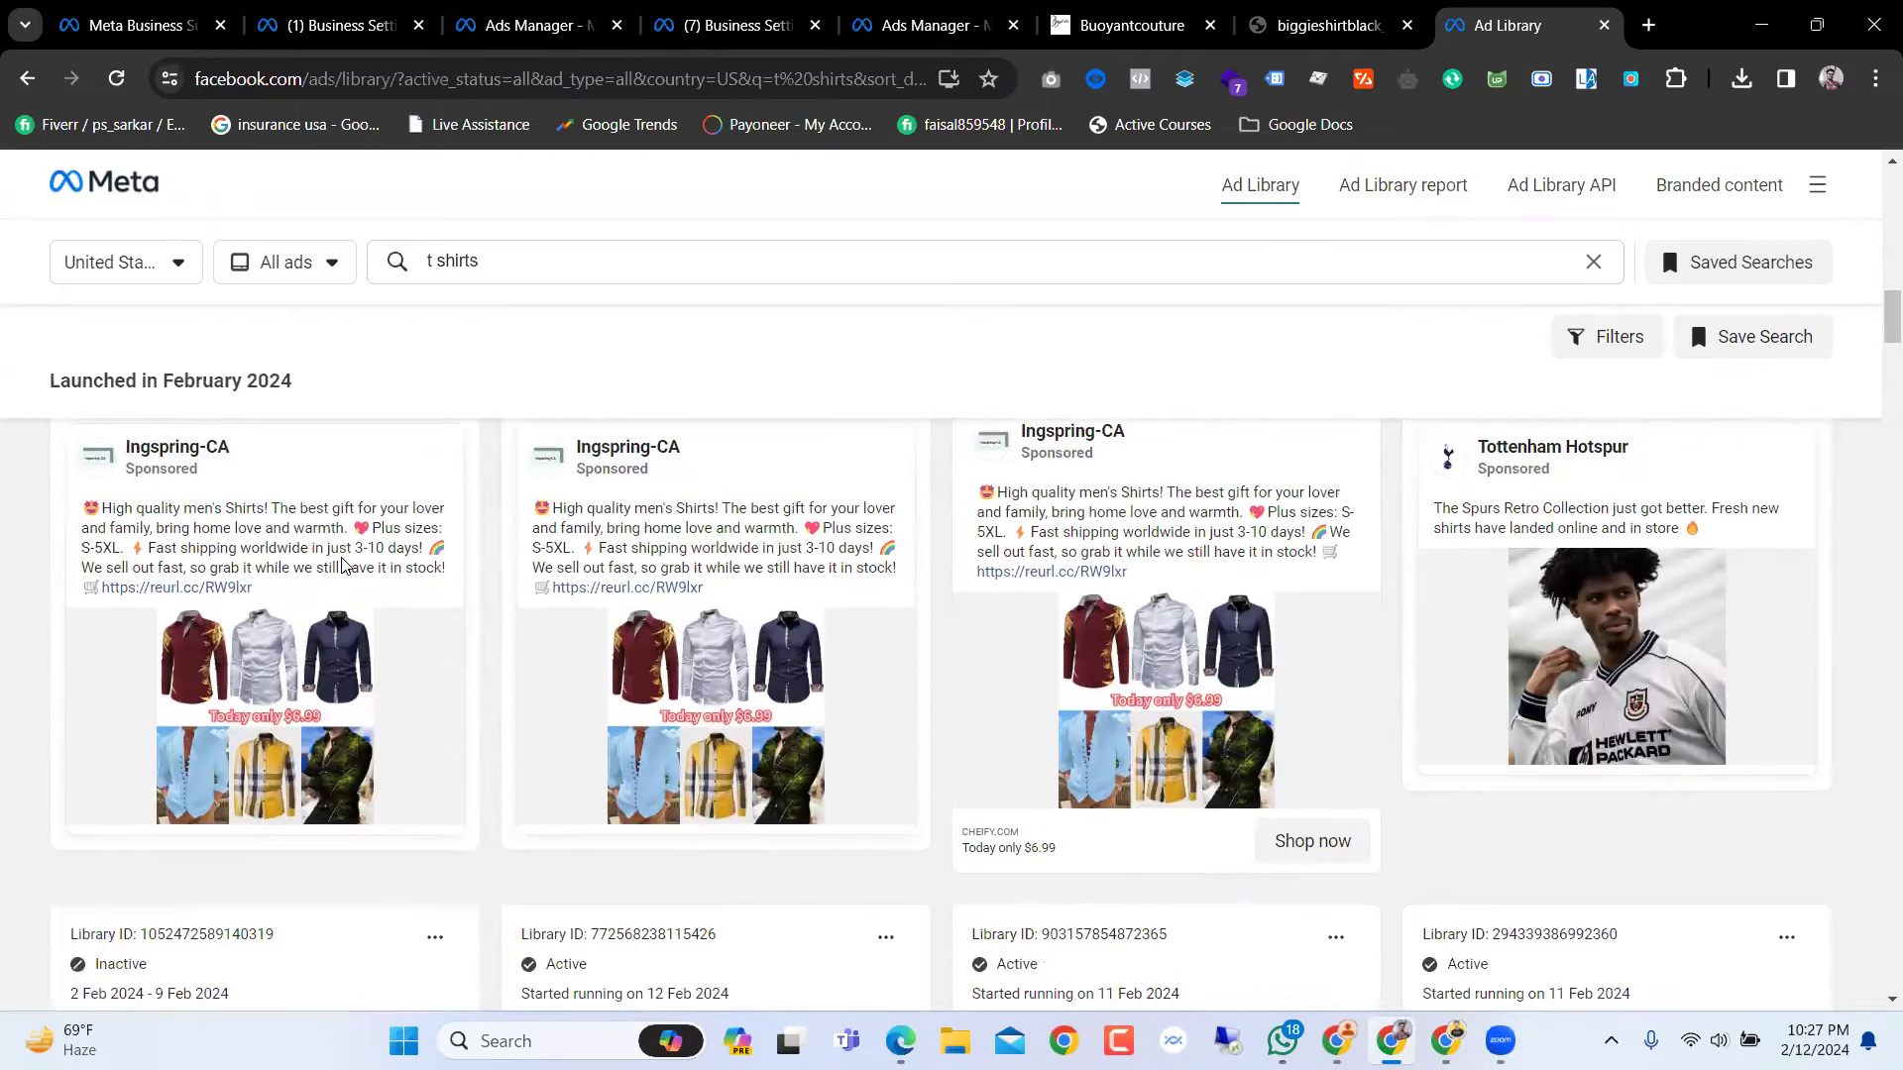
scroll(297, 560, "up", 1)
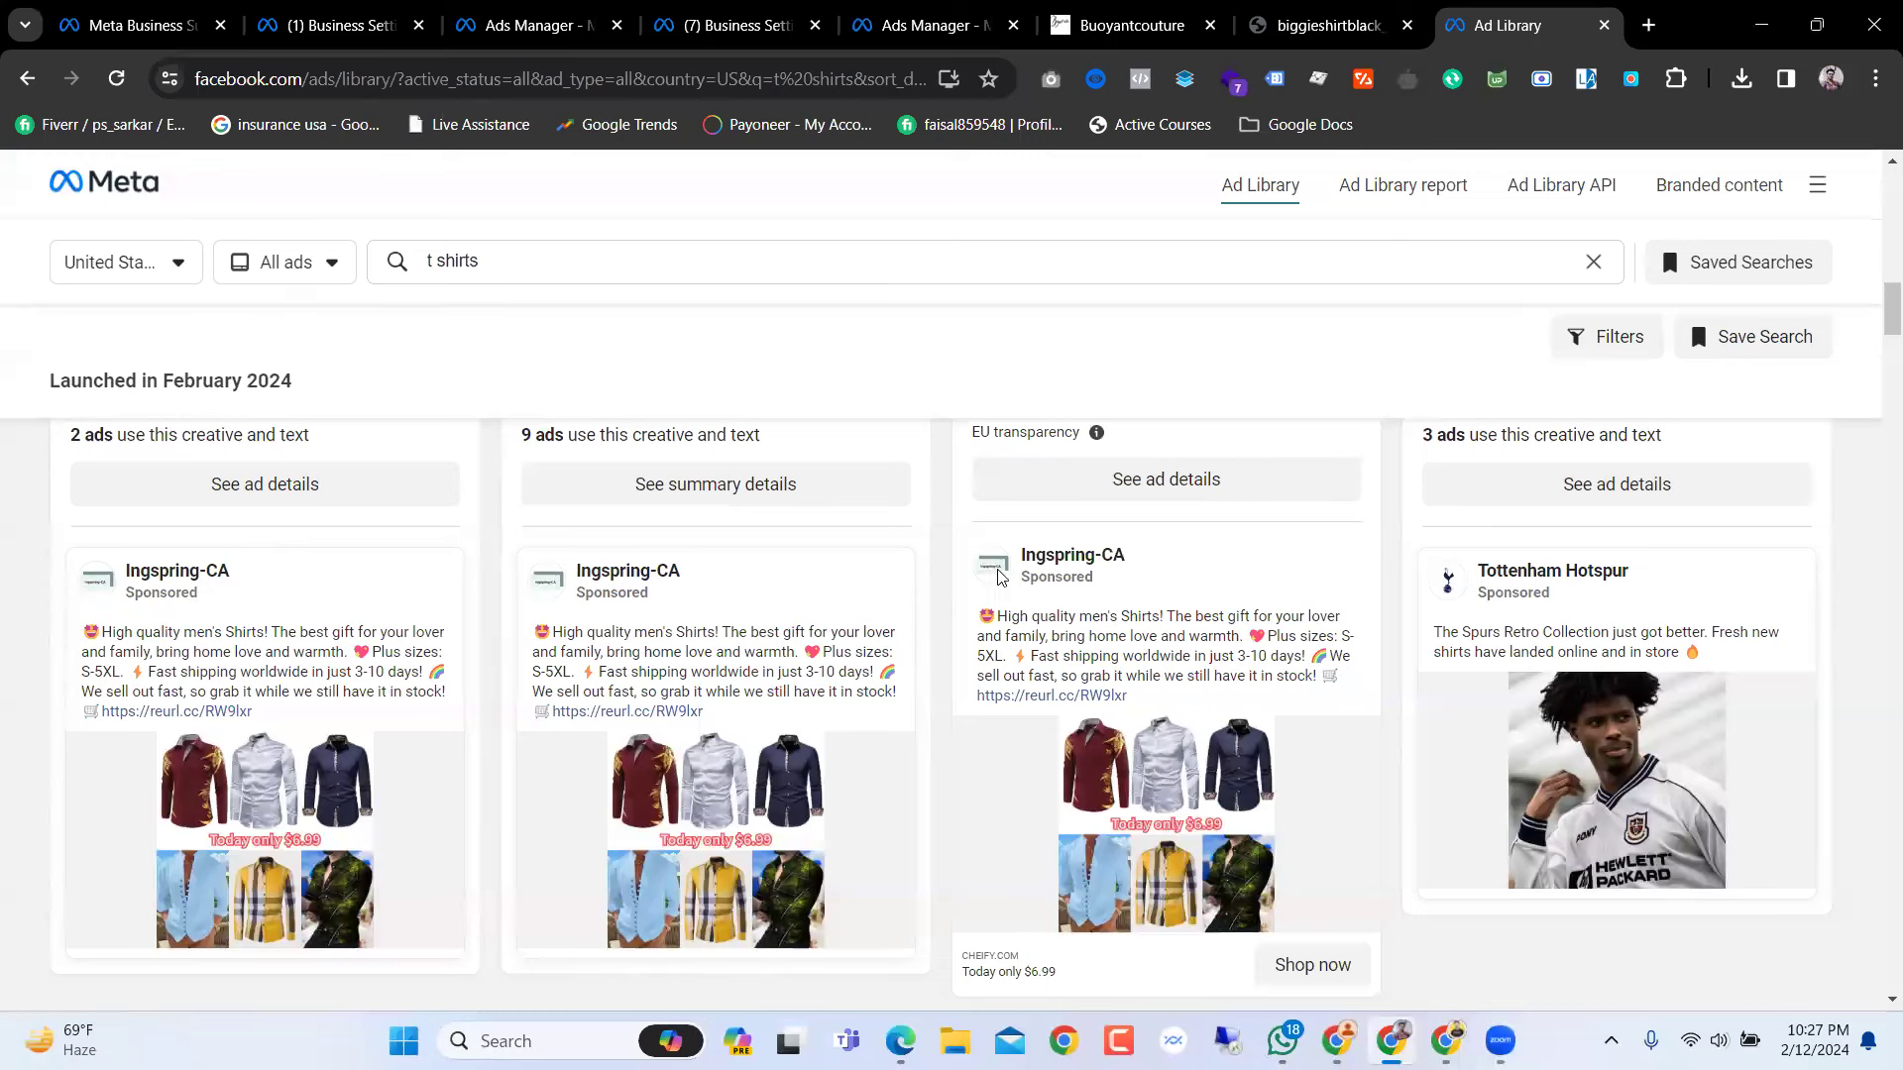
scroll(777, 627, "down", 1)
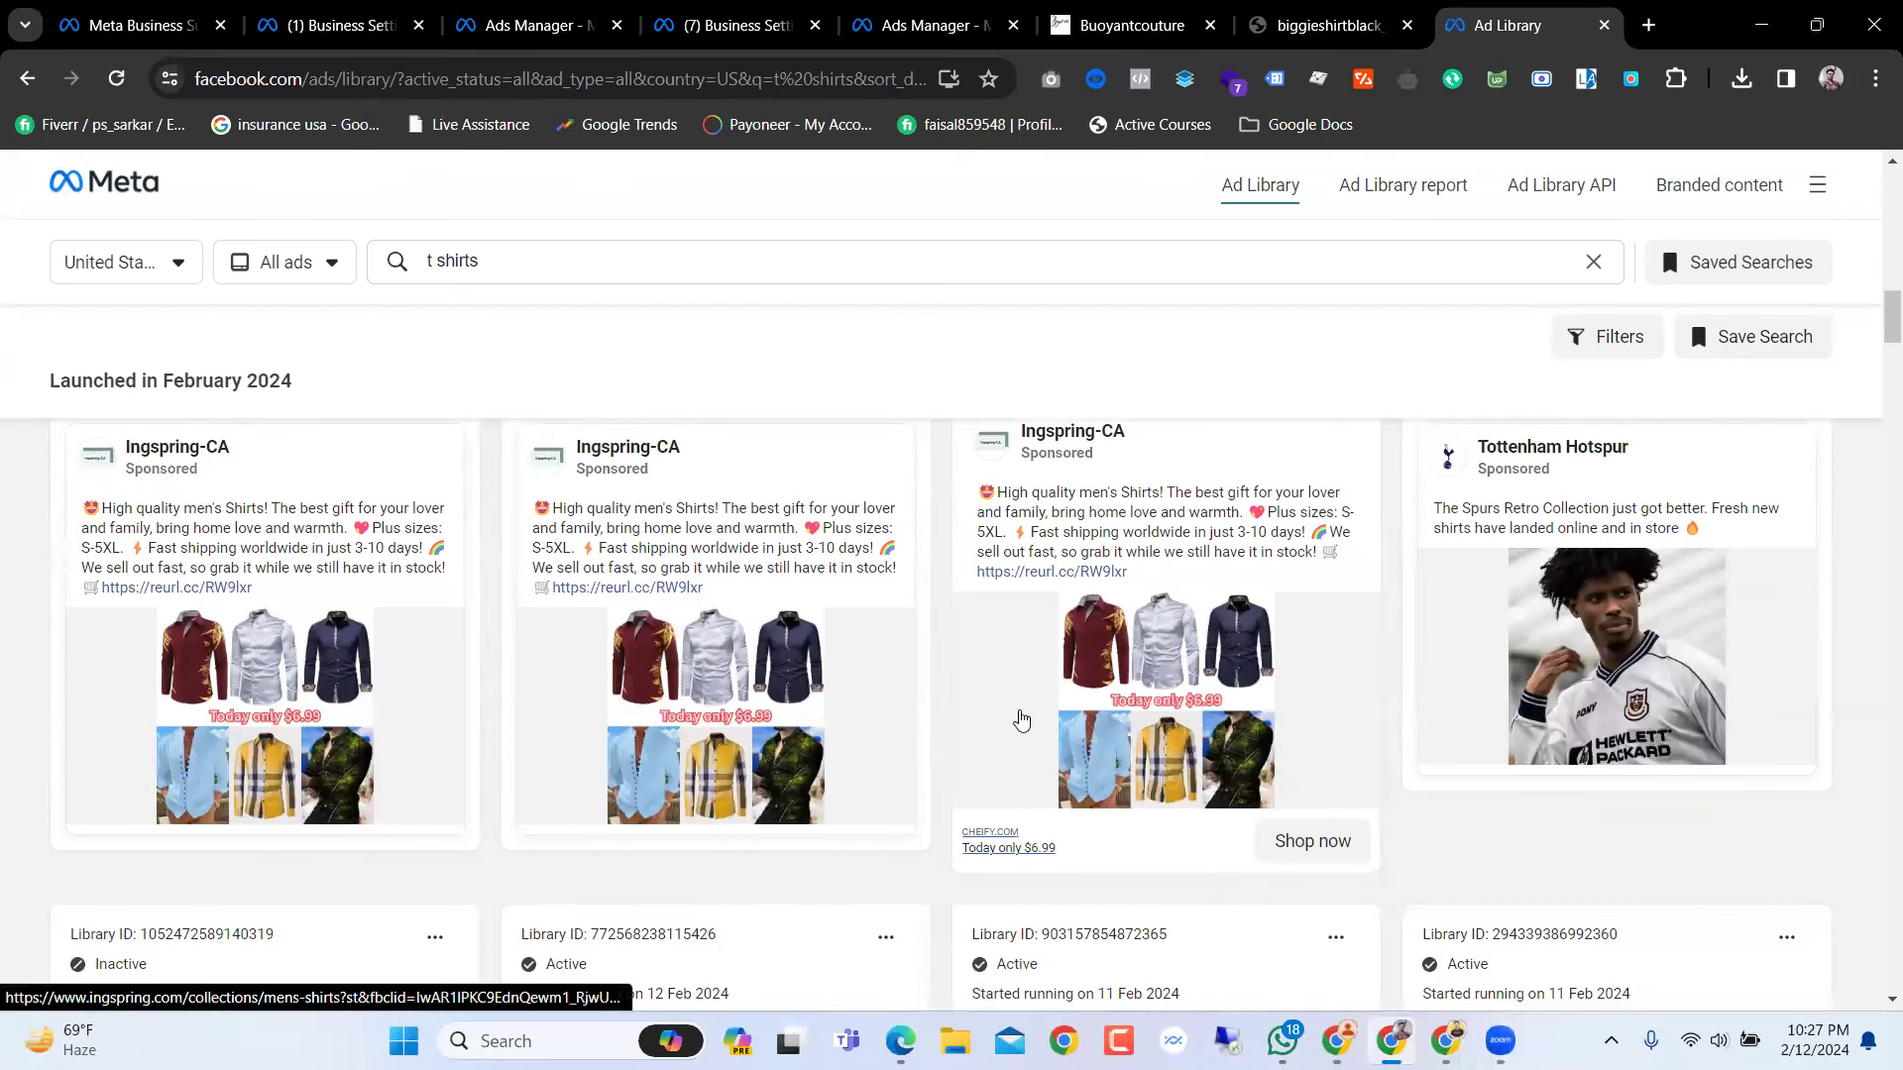
scroll(1021, 720, "up", 1)
scroll(1031, 723, "down", 1)
Step: Open the shop page of the Ingspring-CA "Today only $6.99" ad, dismiss the special offer popup and look over the Men's Shirts collection
left_click(1322, 850)
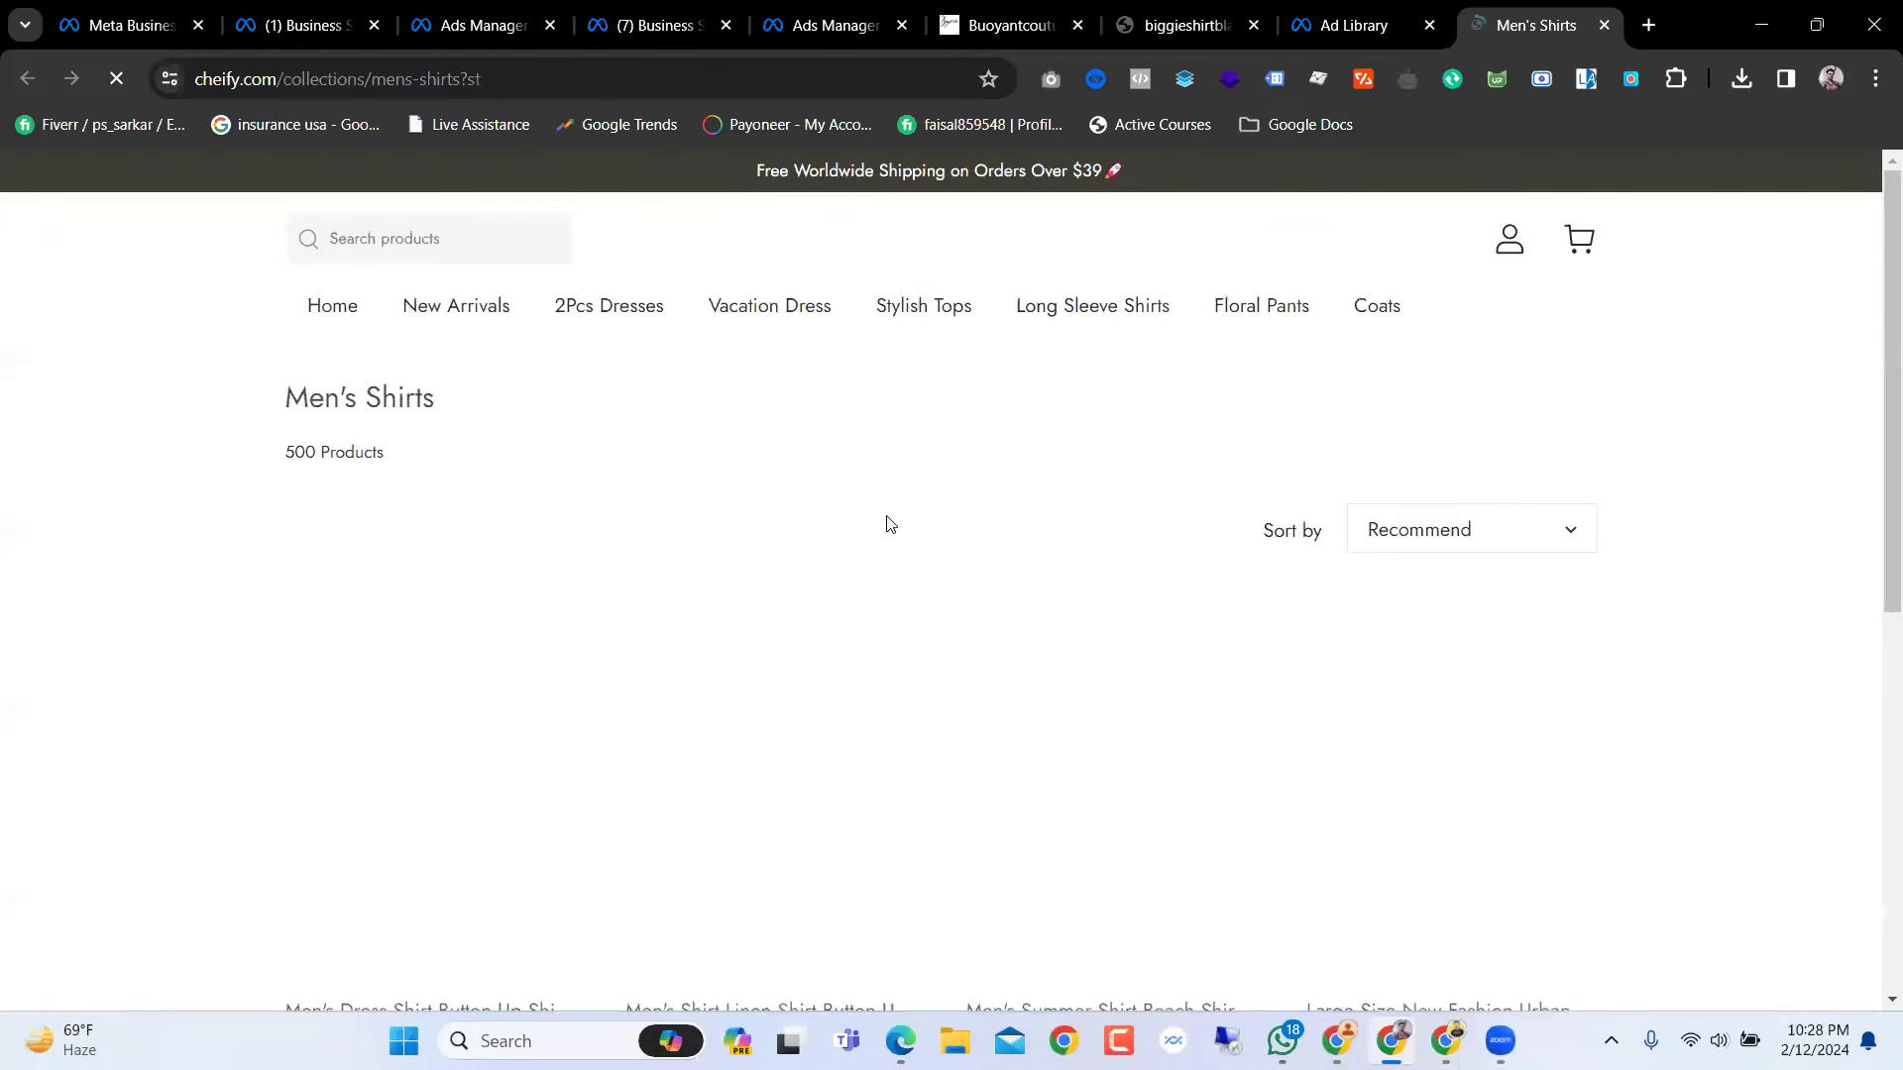
scroll(808, 474, "down", 5)
scroll(810, 476, "up", 5)
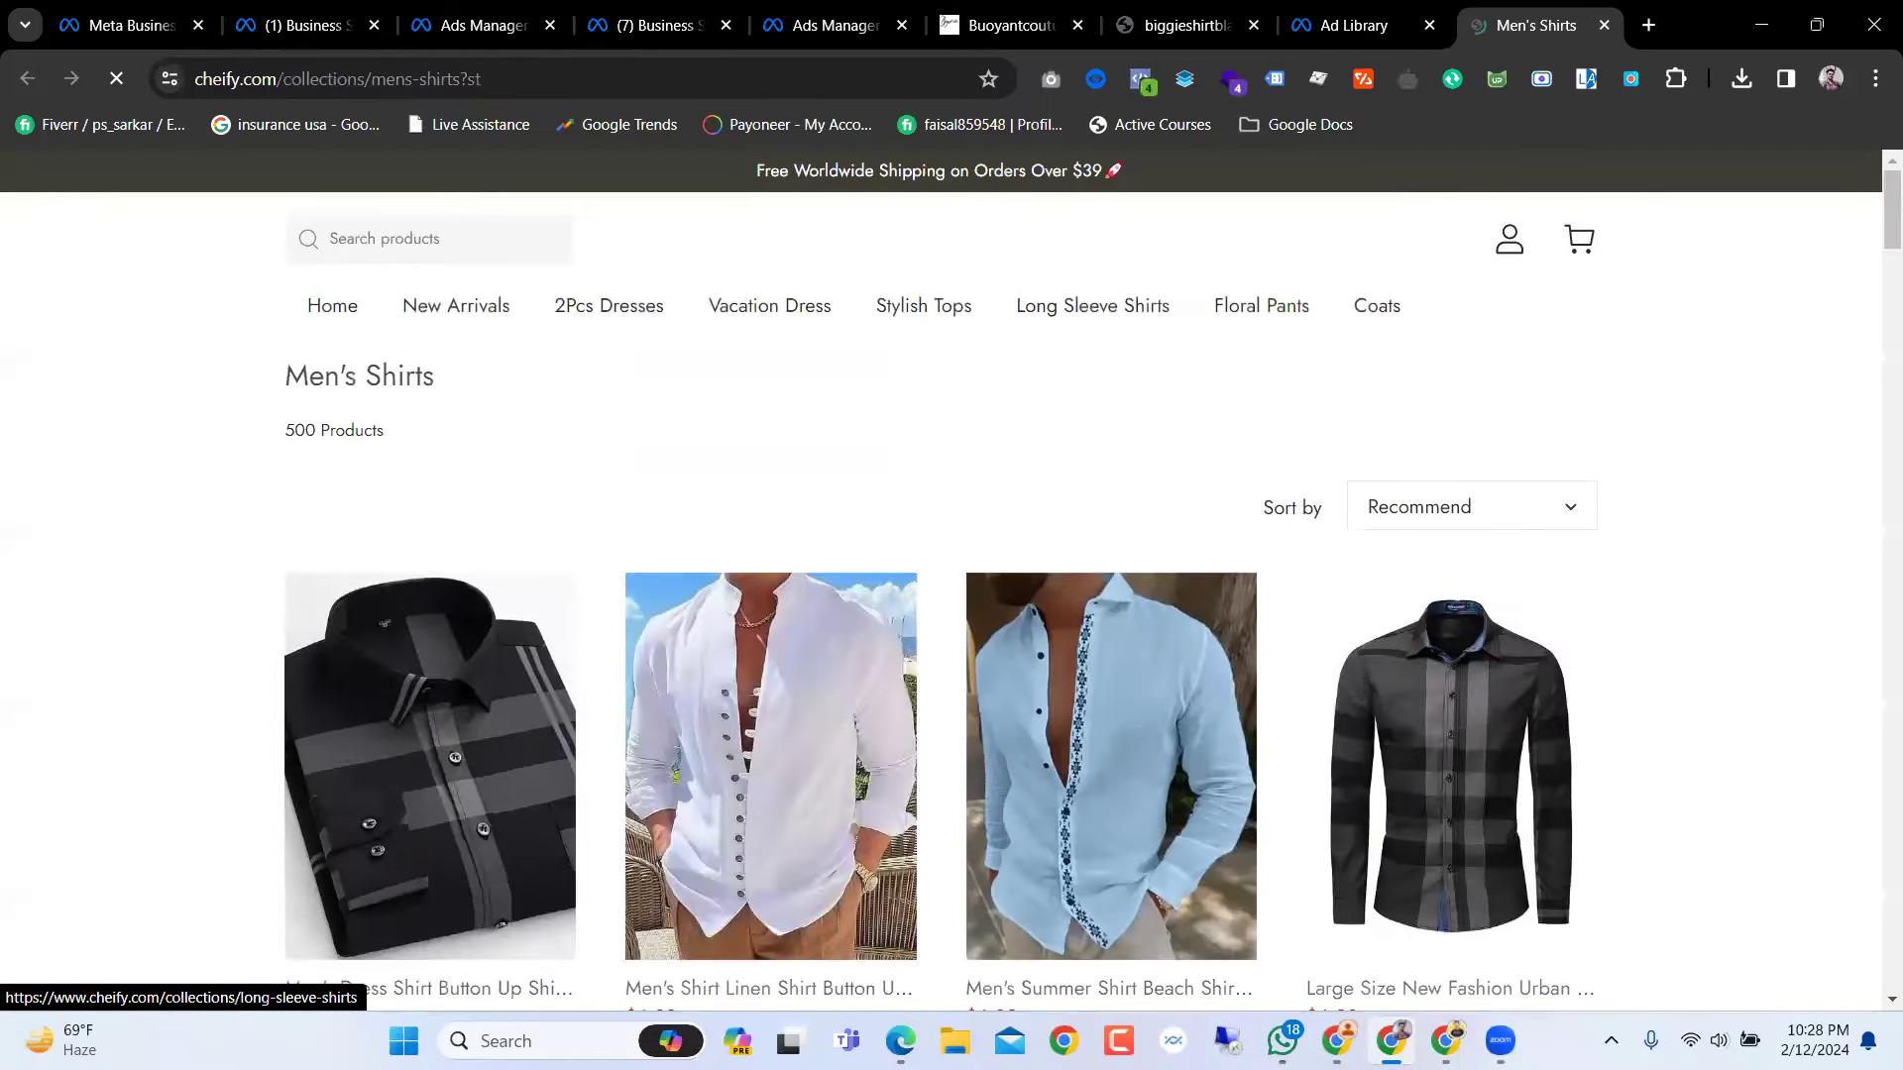
scroll(753, 549, "down", 8)
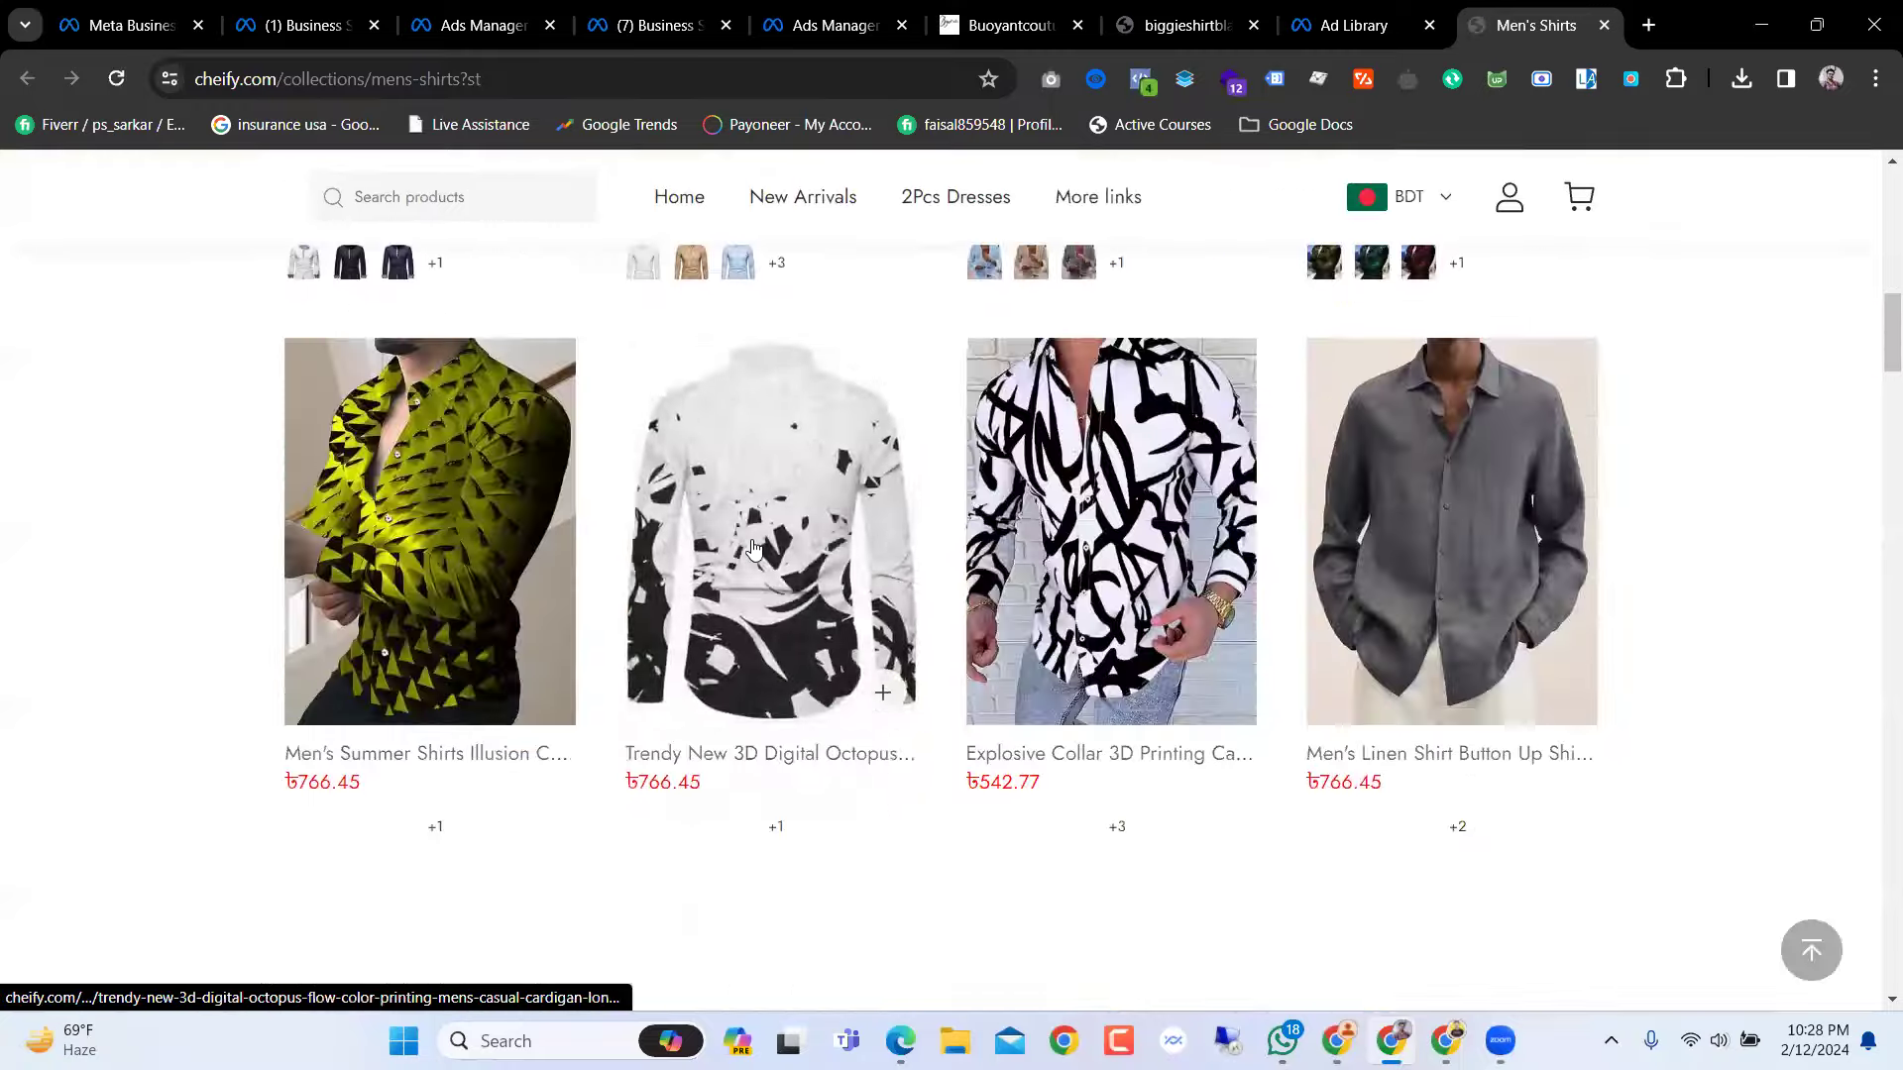
scroll(991, 446, "up", 10)
left_click(1286, 353)
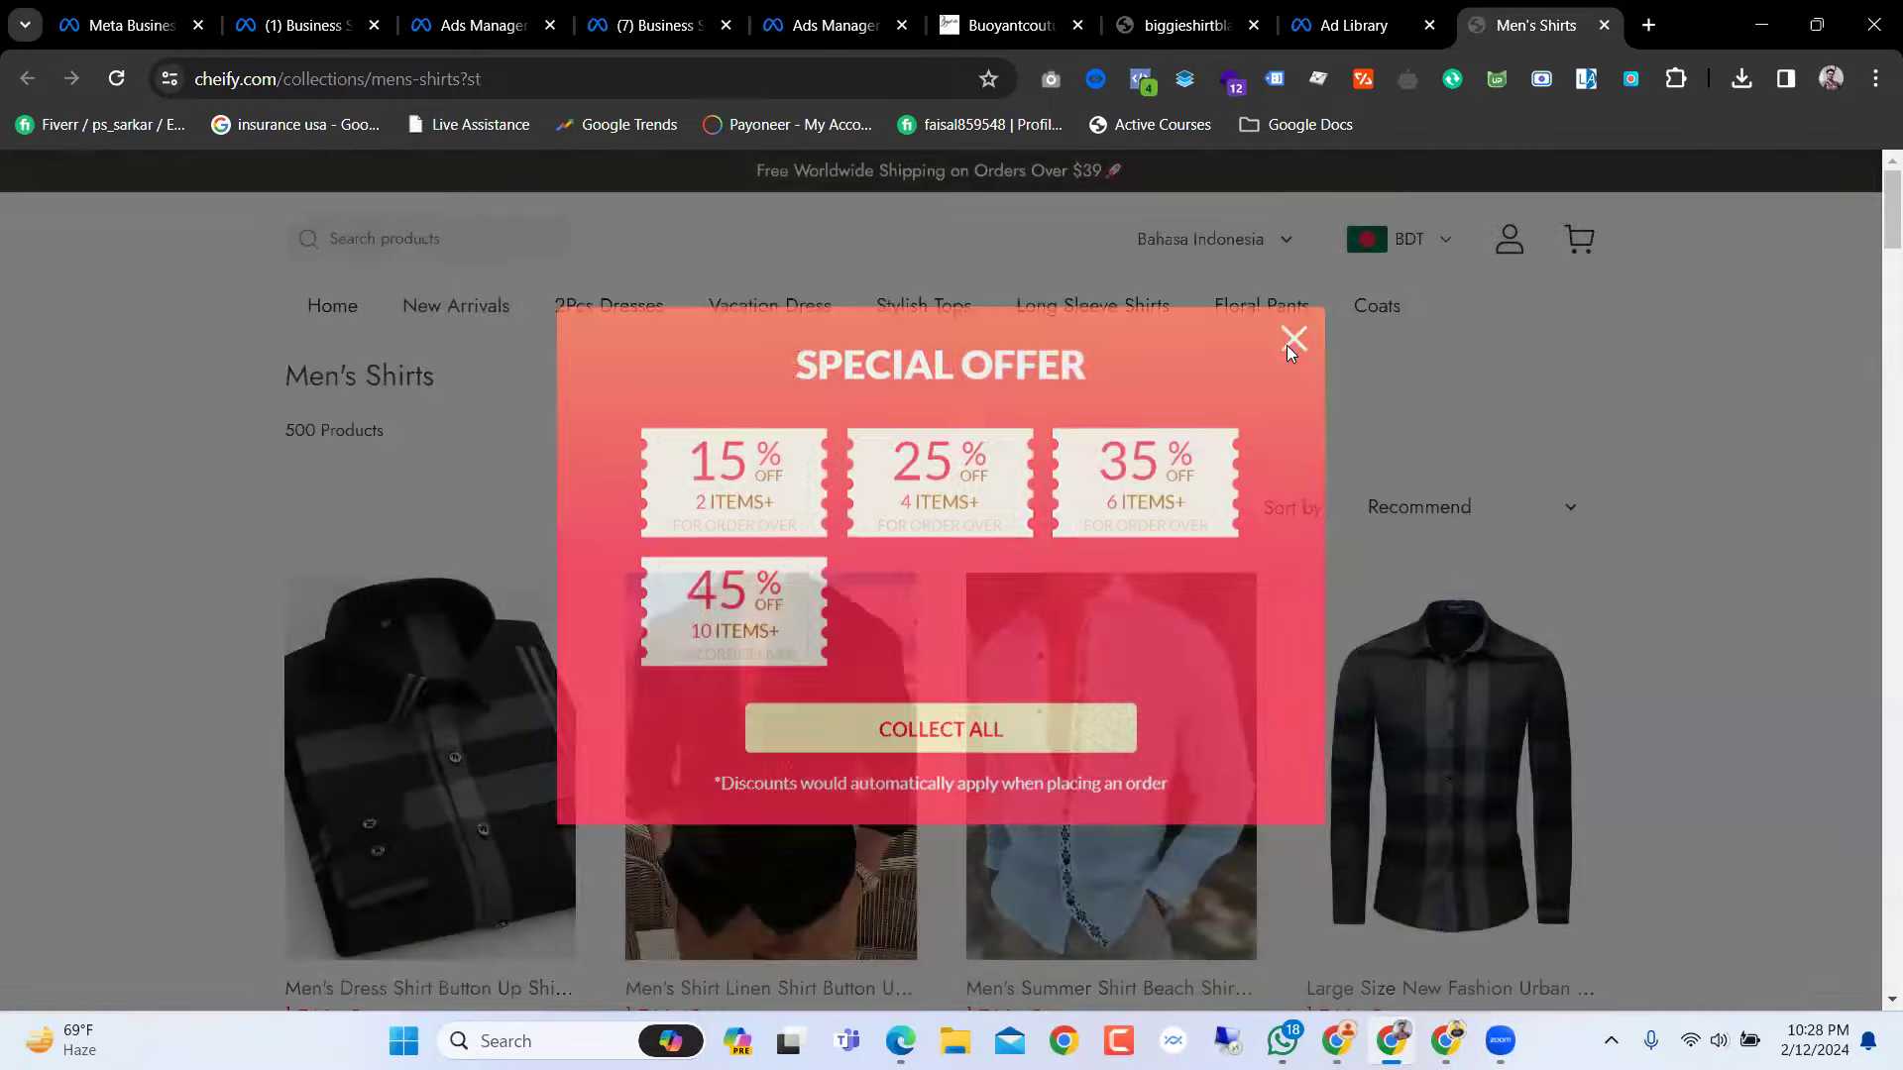
scroll(624, 506, "down", 5)
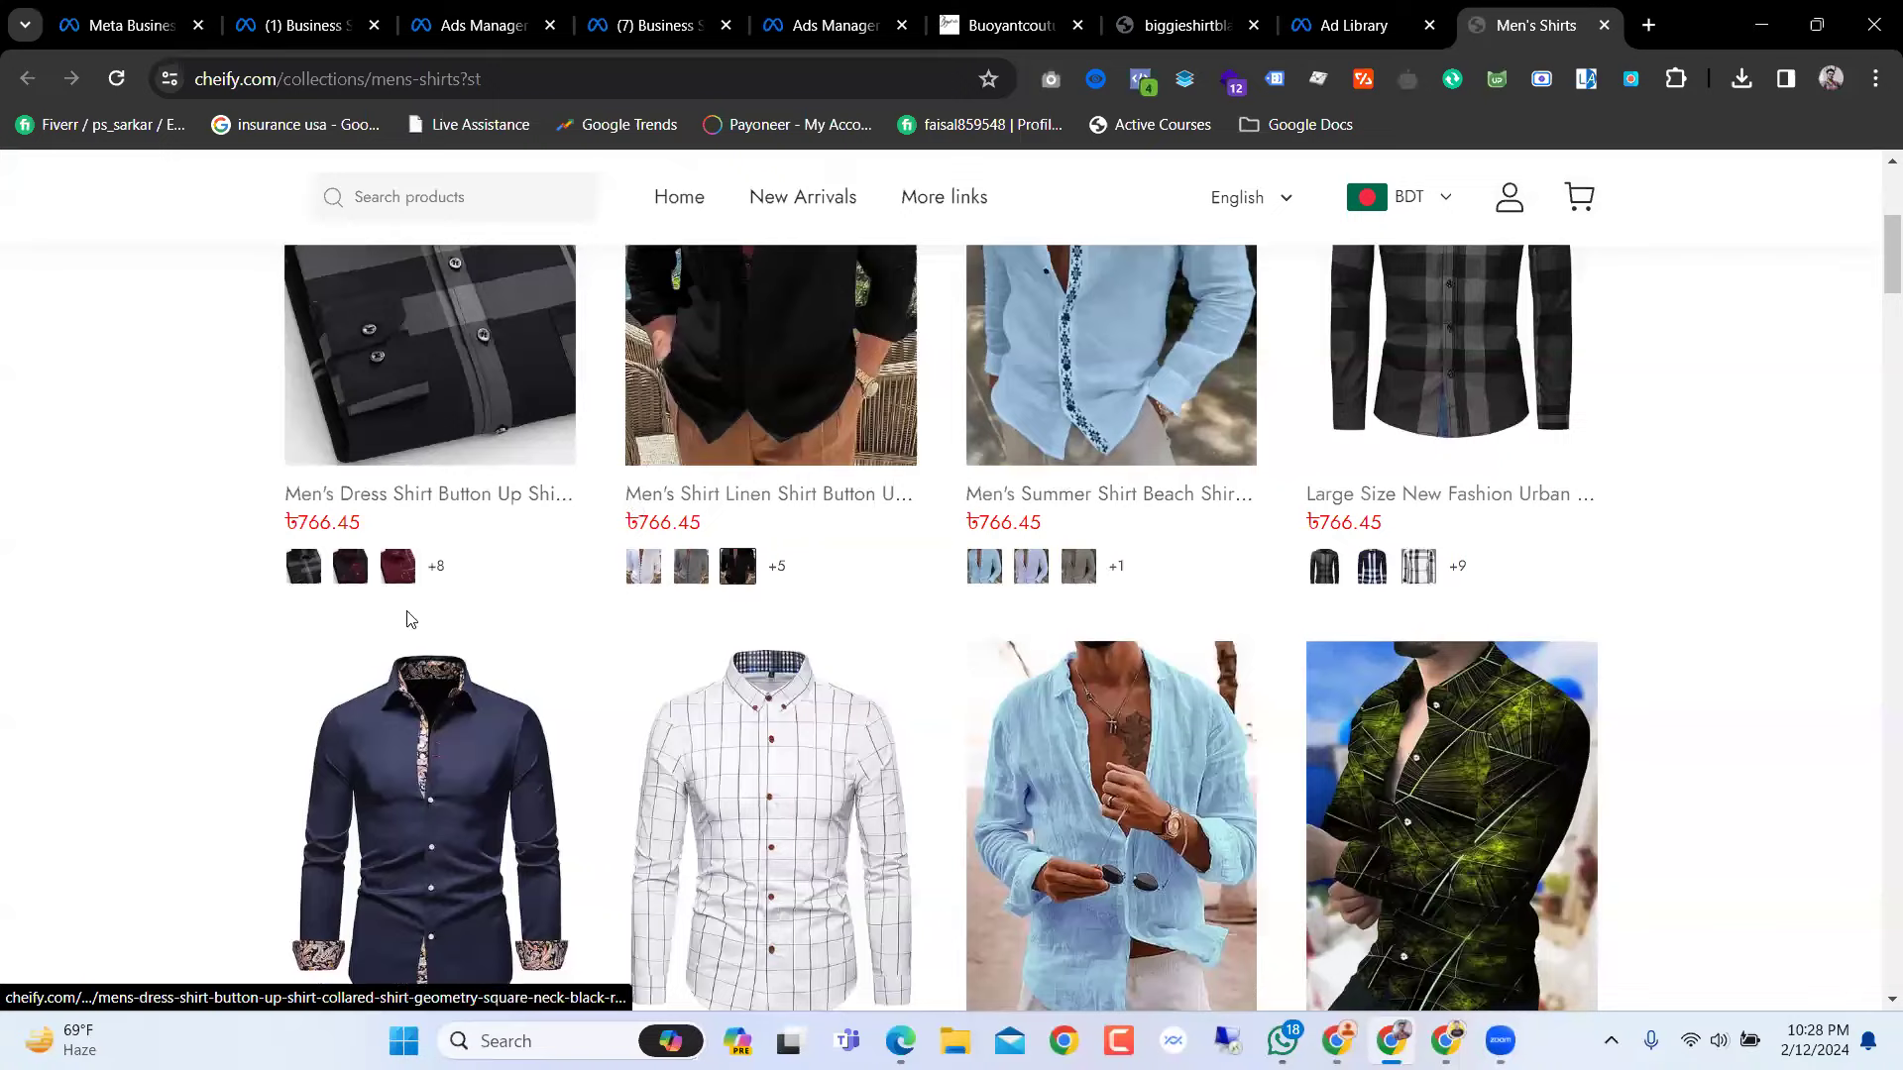
scroll(632, 476, "up", 2)
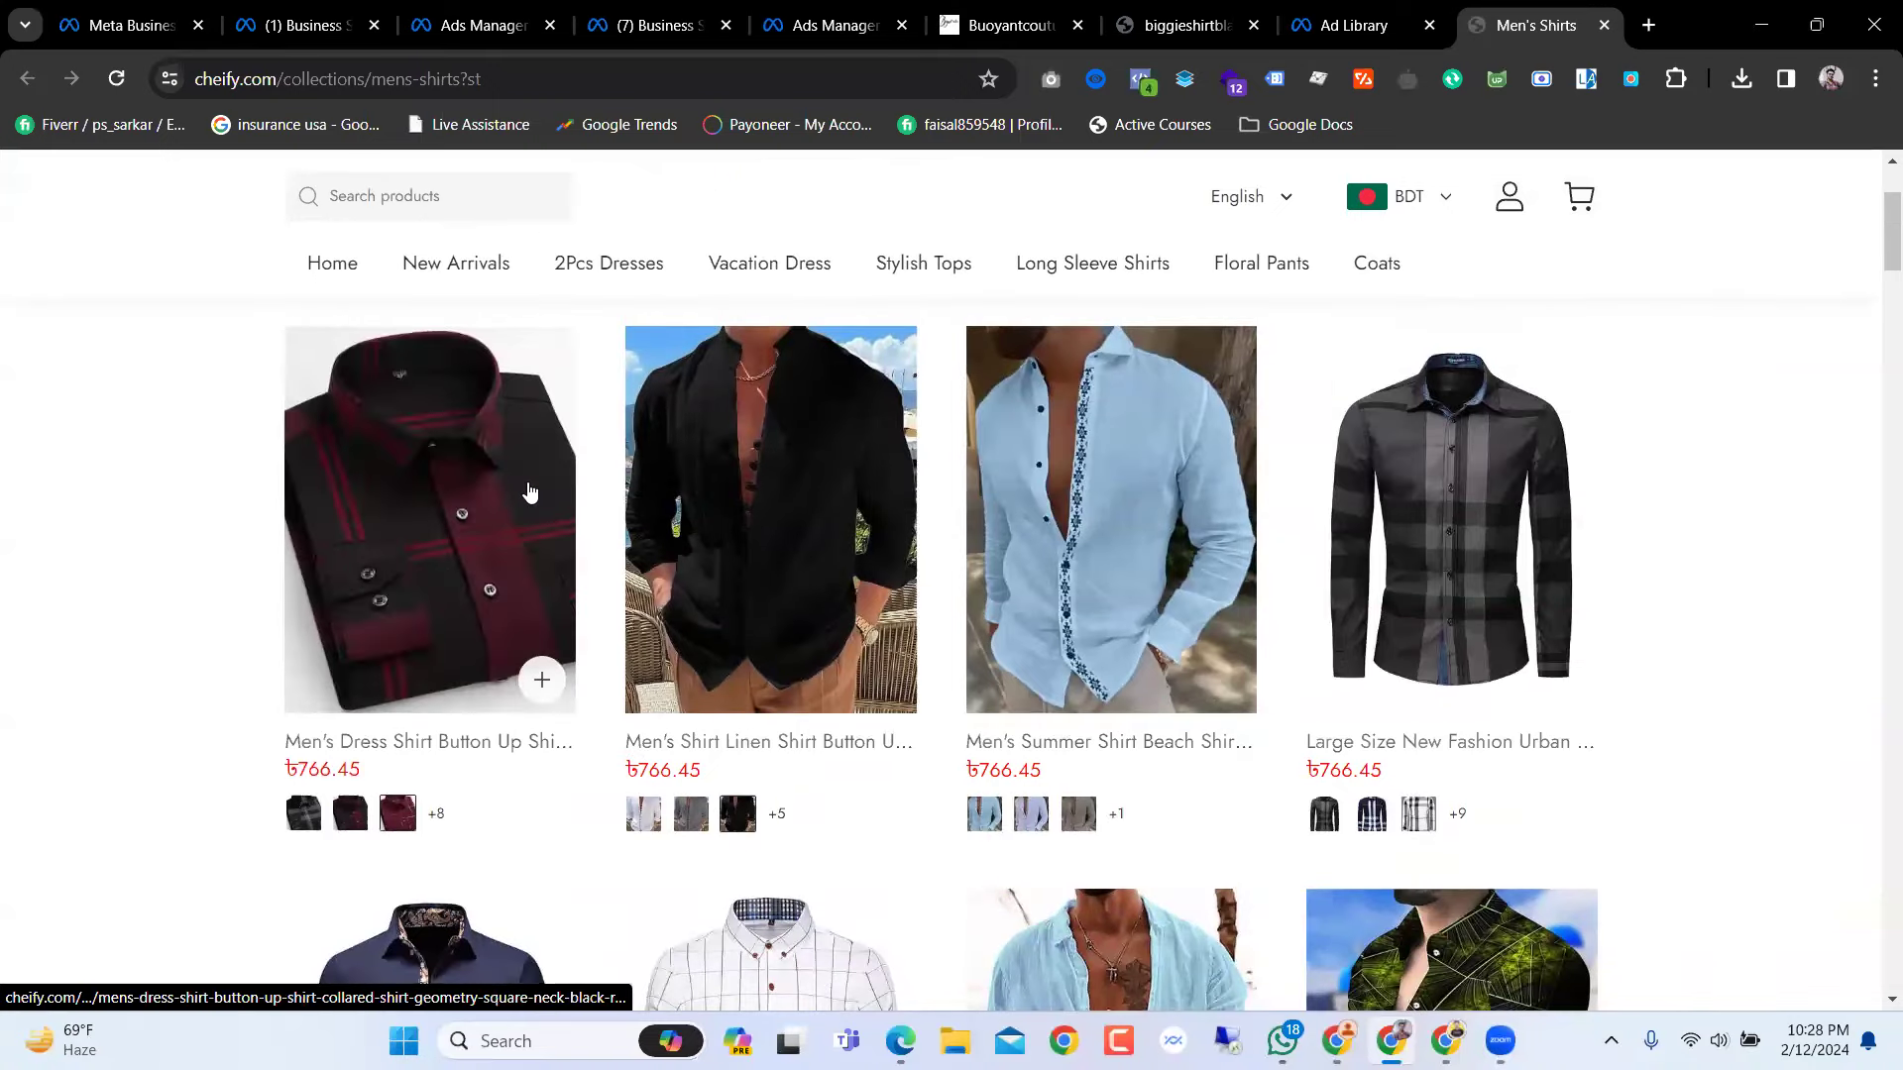
left_click(1427, 12)
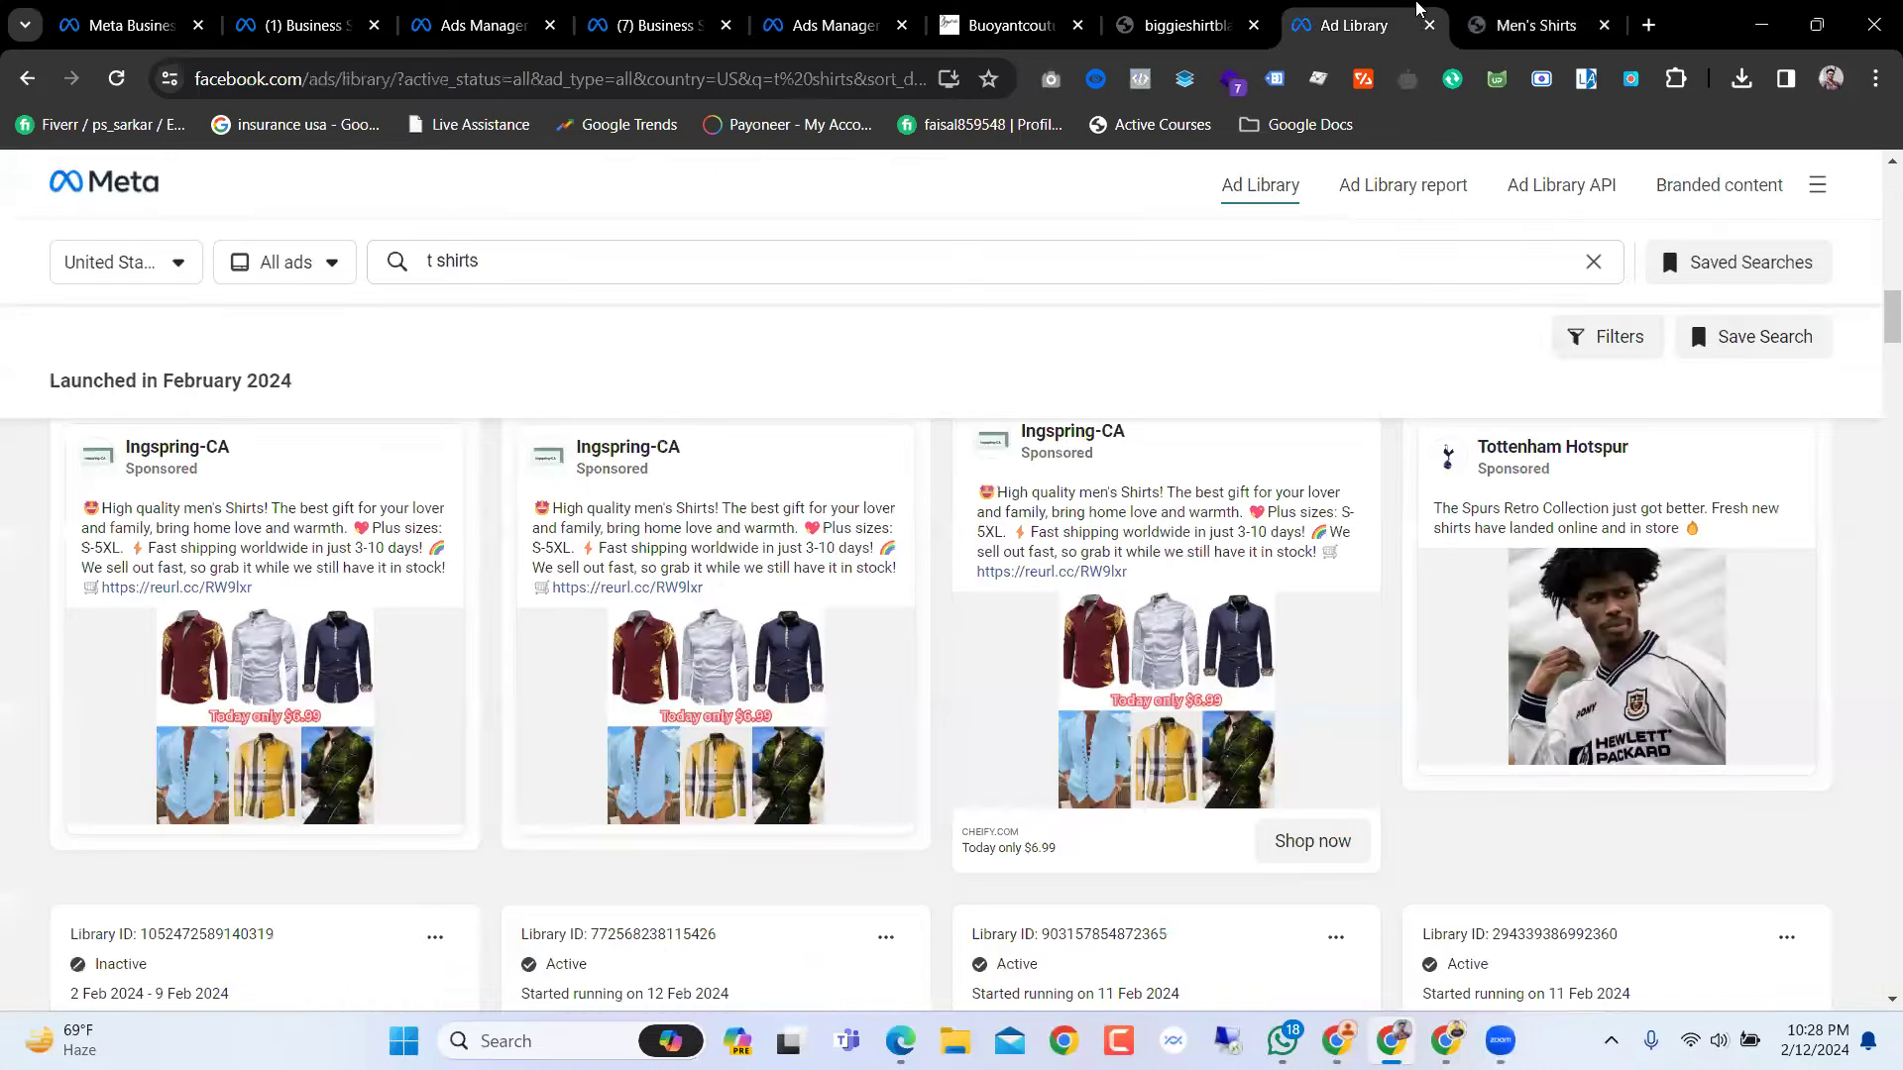
left_click(1189, 24)
key("ctrl+Tab")
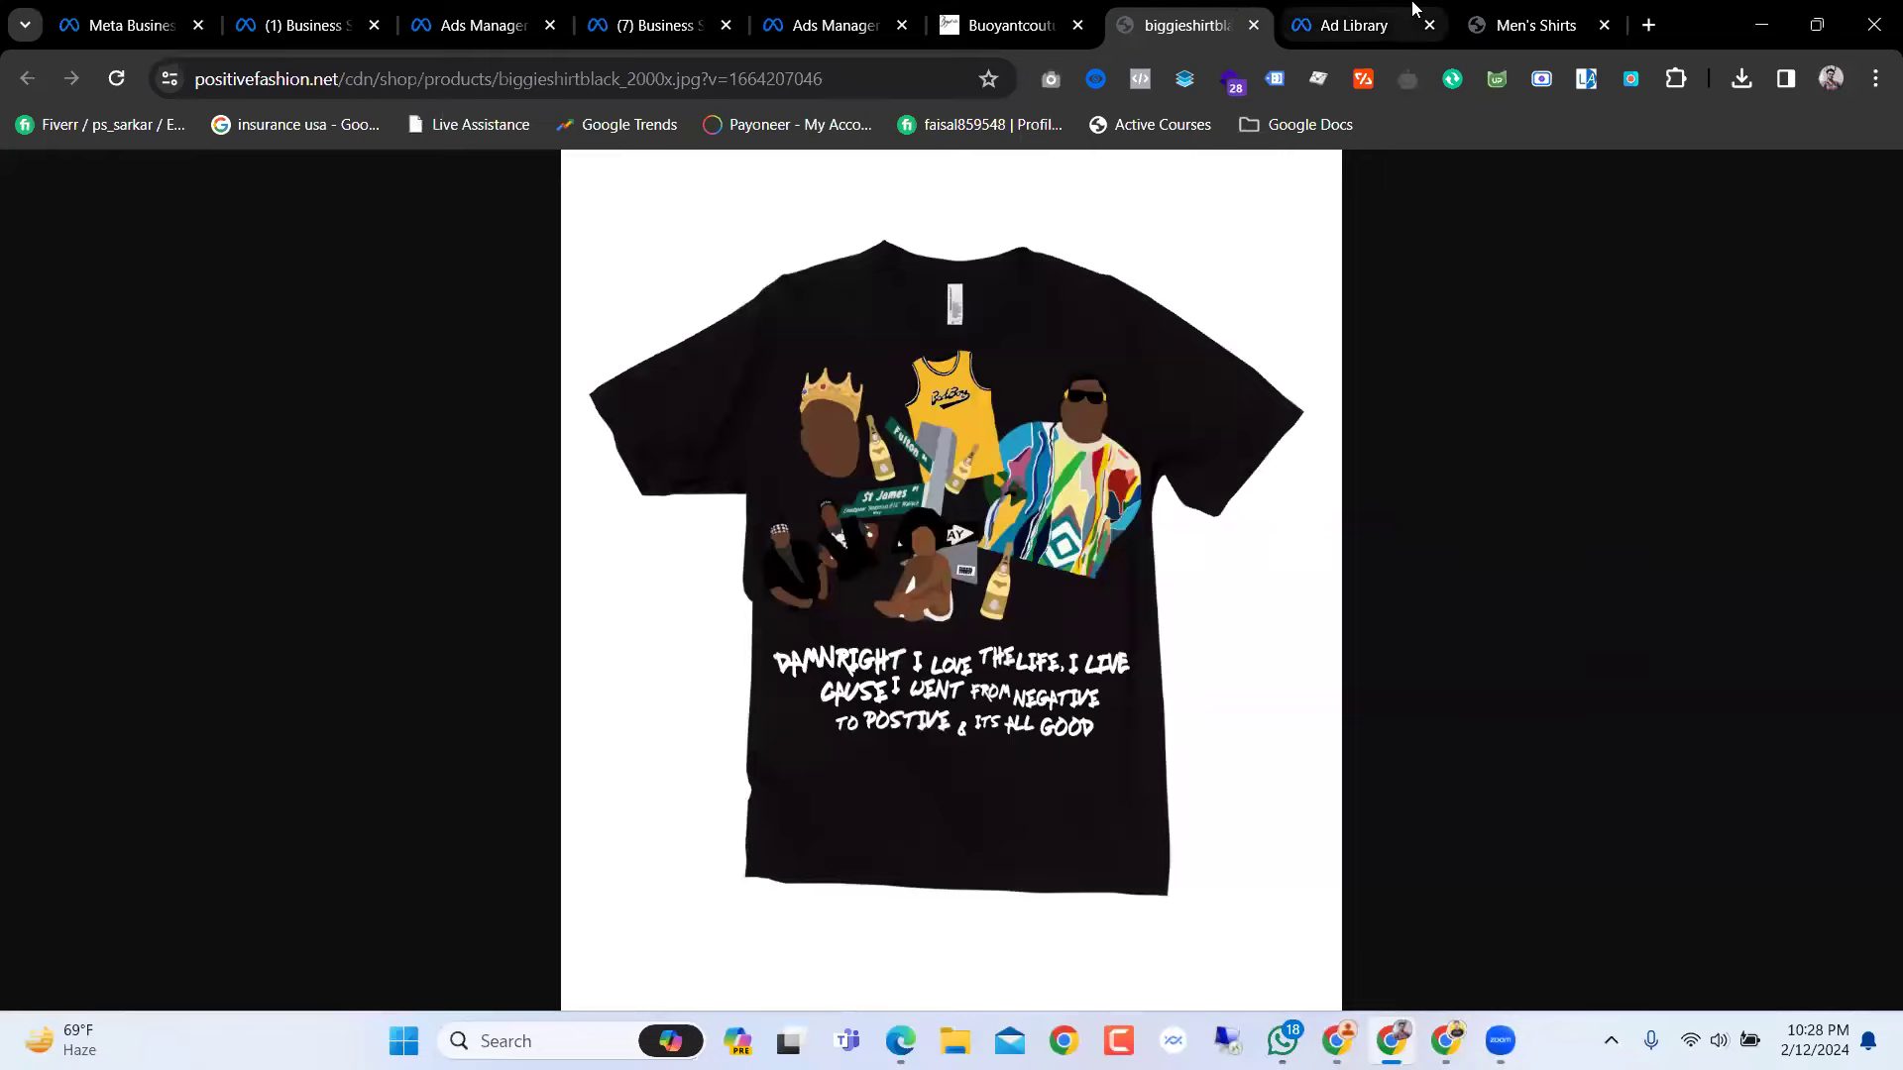
left_click(1003, 8)
key("ctrl+shift+Tab")
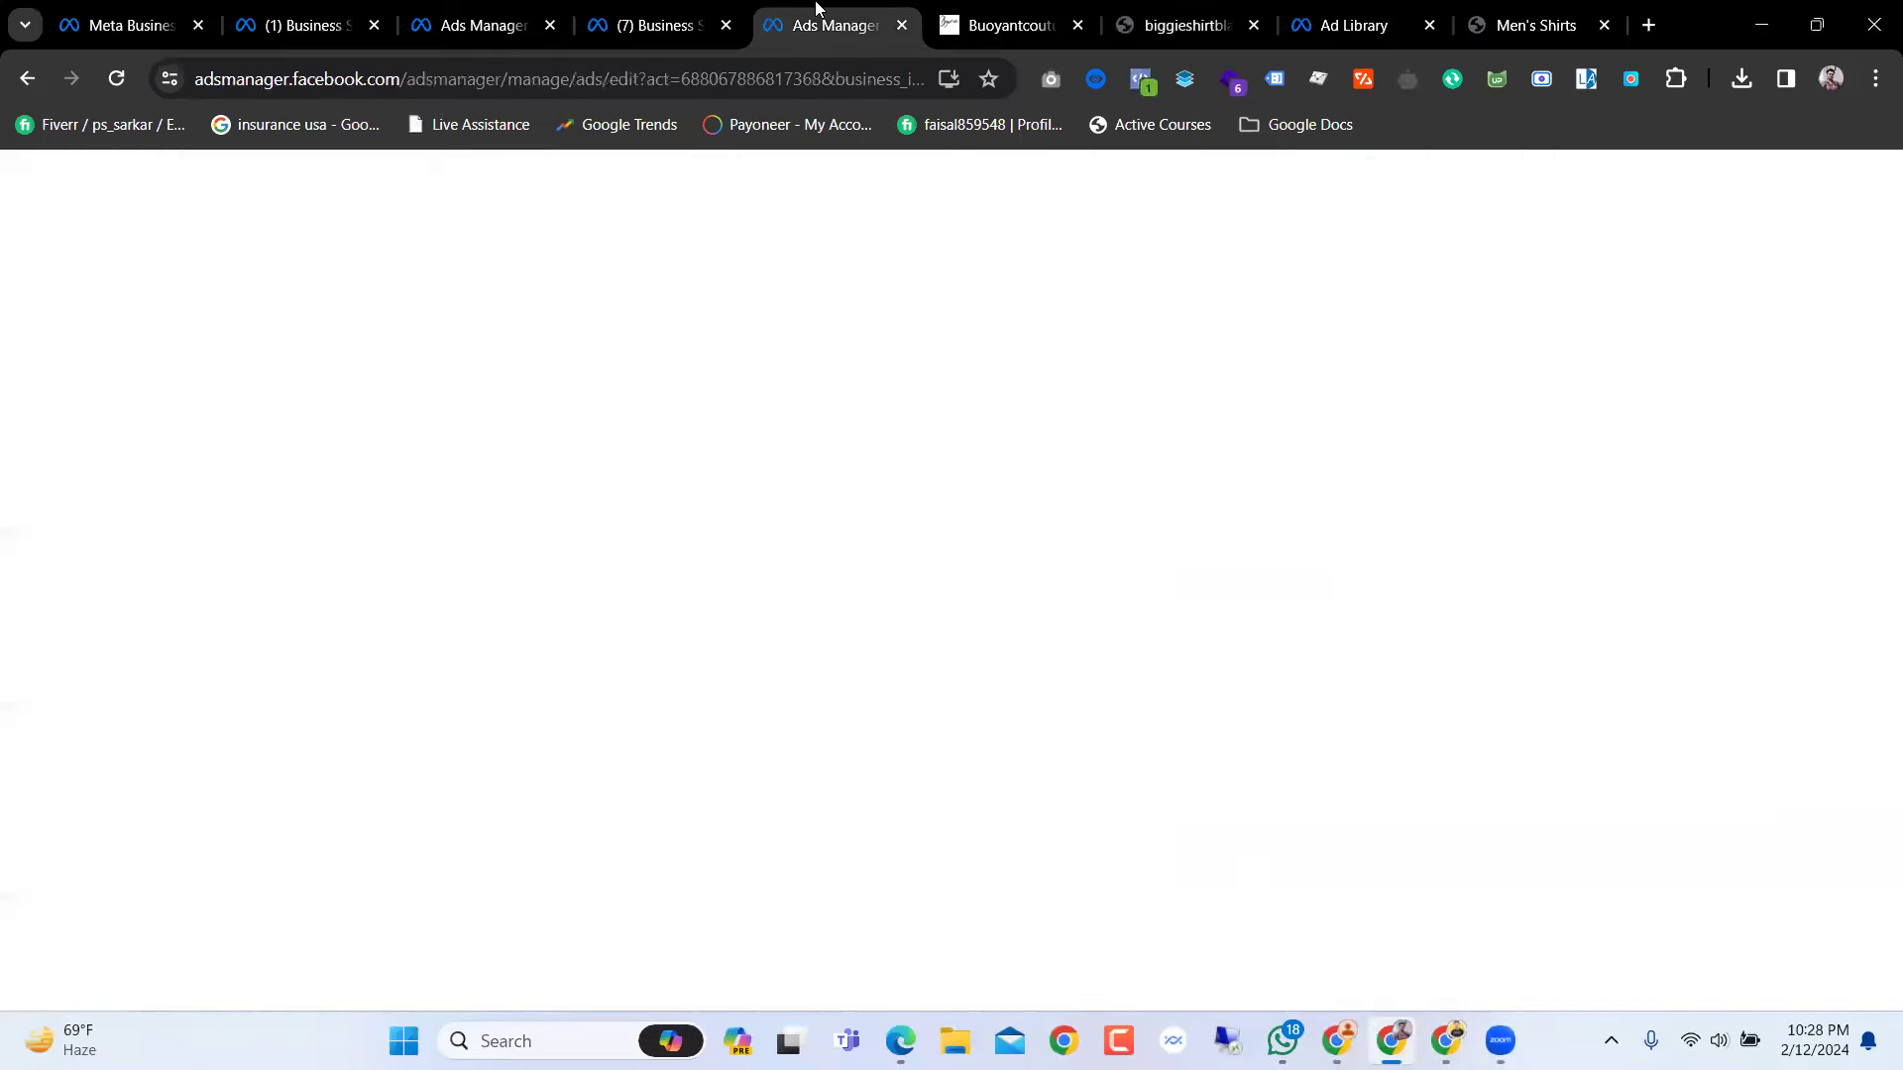
key("ctrl+Tab")
left_click(1178, 8)
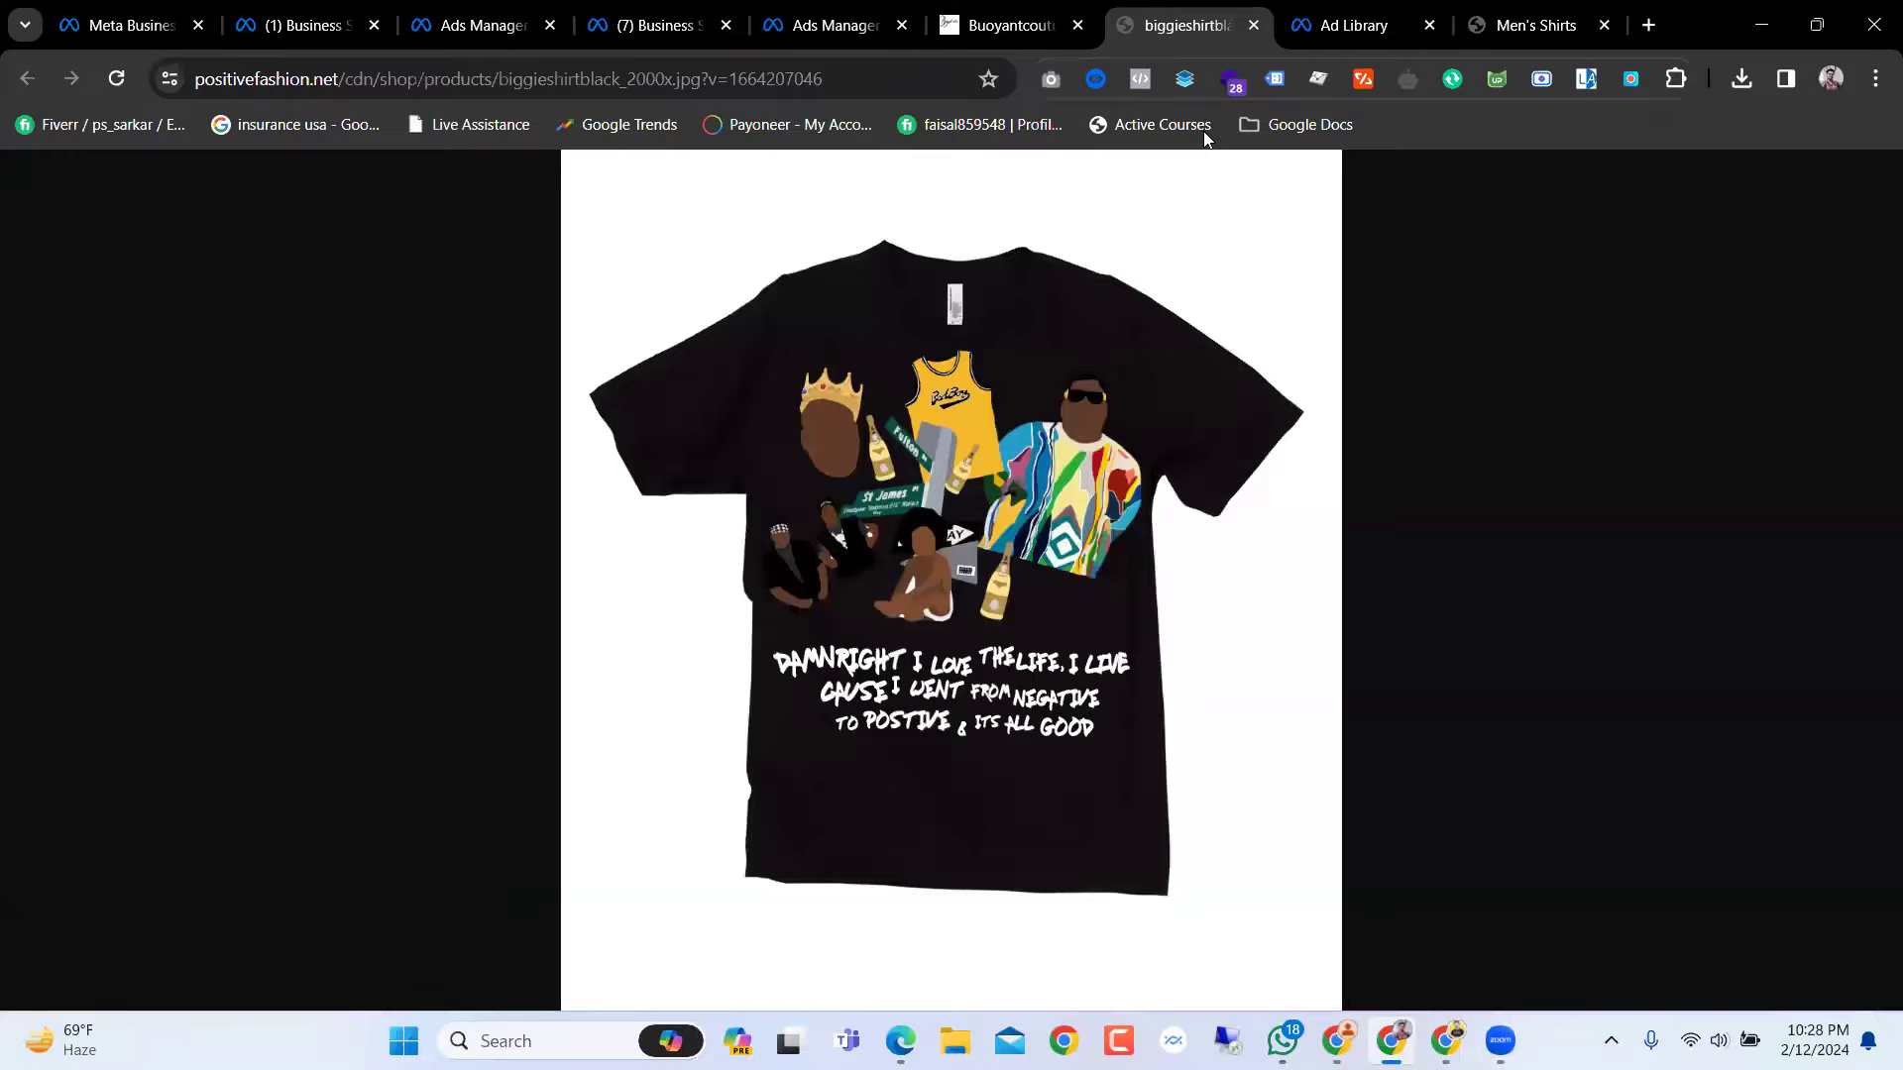
Step: Switch to the Buoyant Couture store and look over its home page
left_click(1052, 8)
scroll(1118, 524, "down", 5)
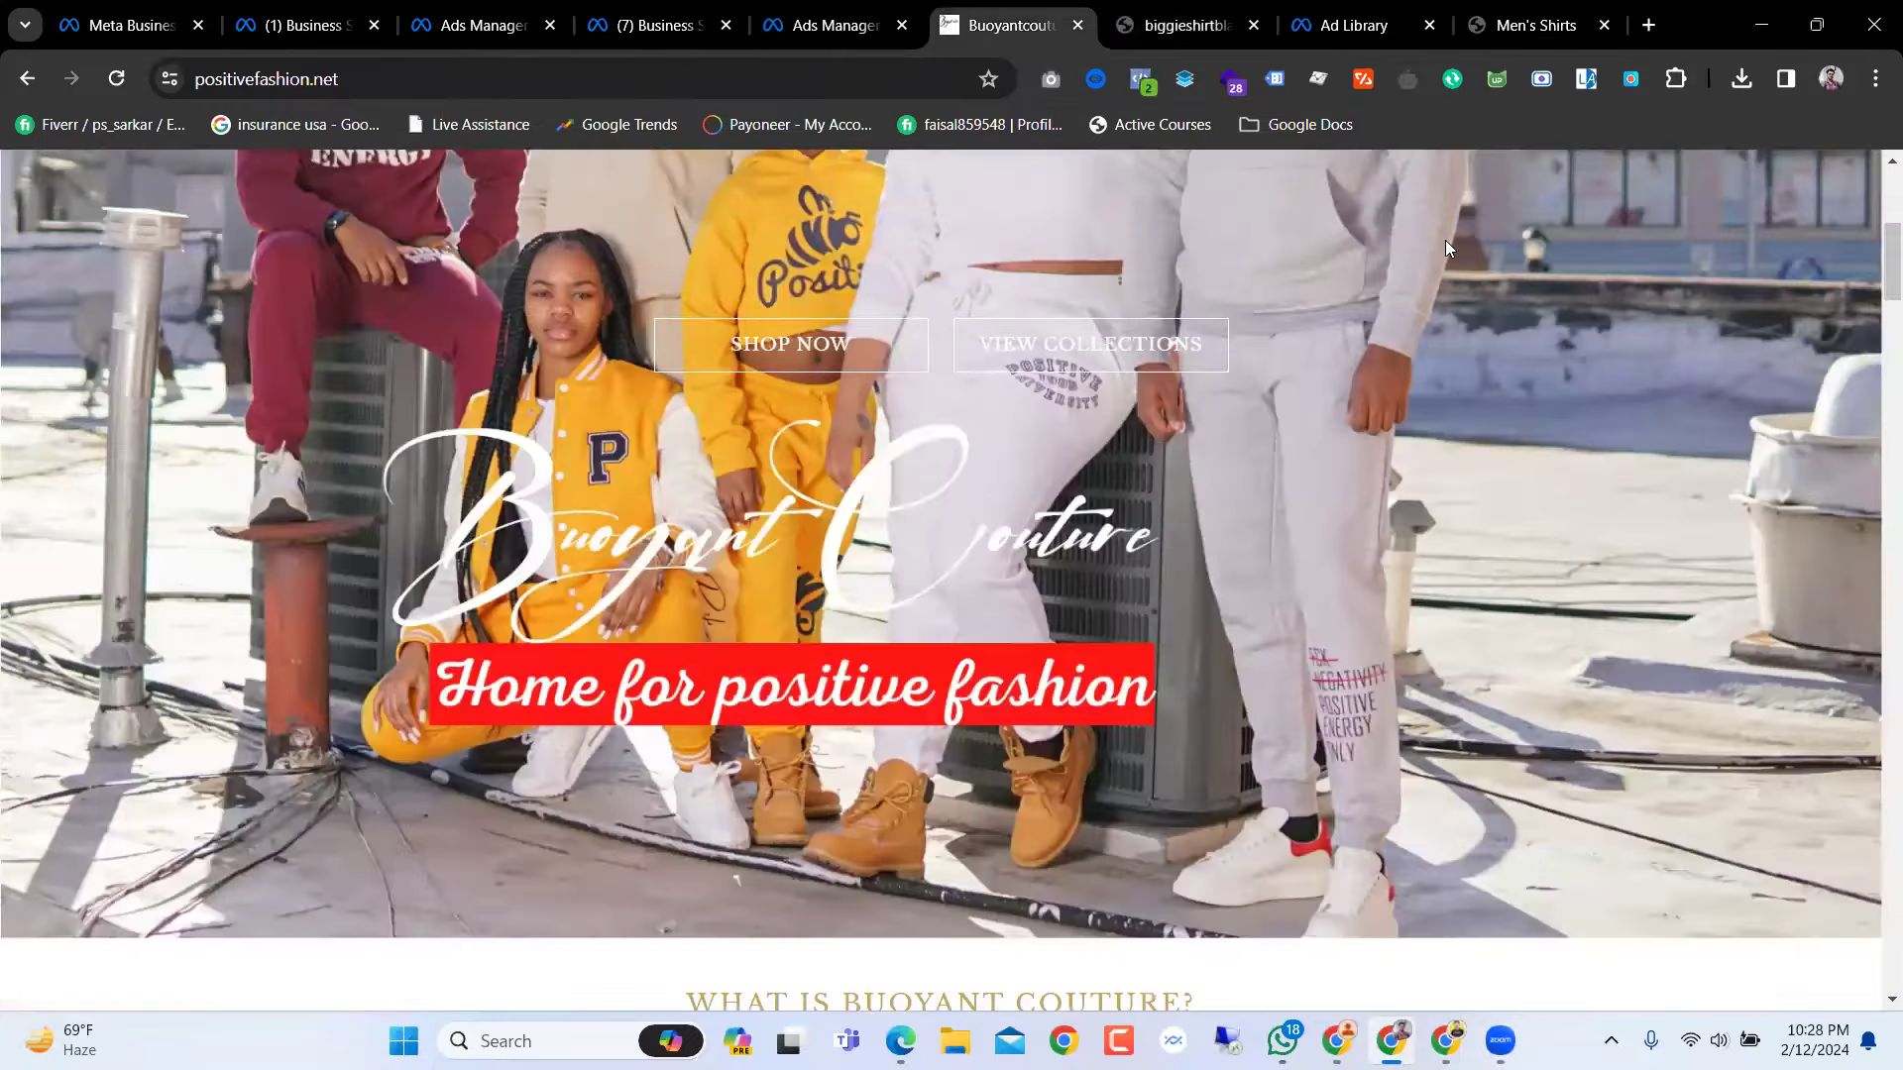
scroll(1445, 240, "up", 5)
scroll(1031, 609, "down", 10)
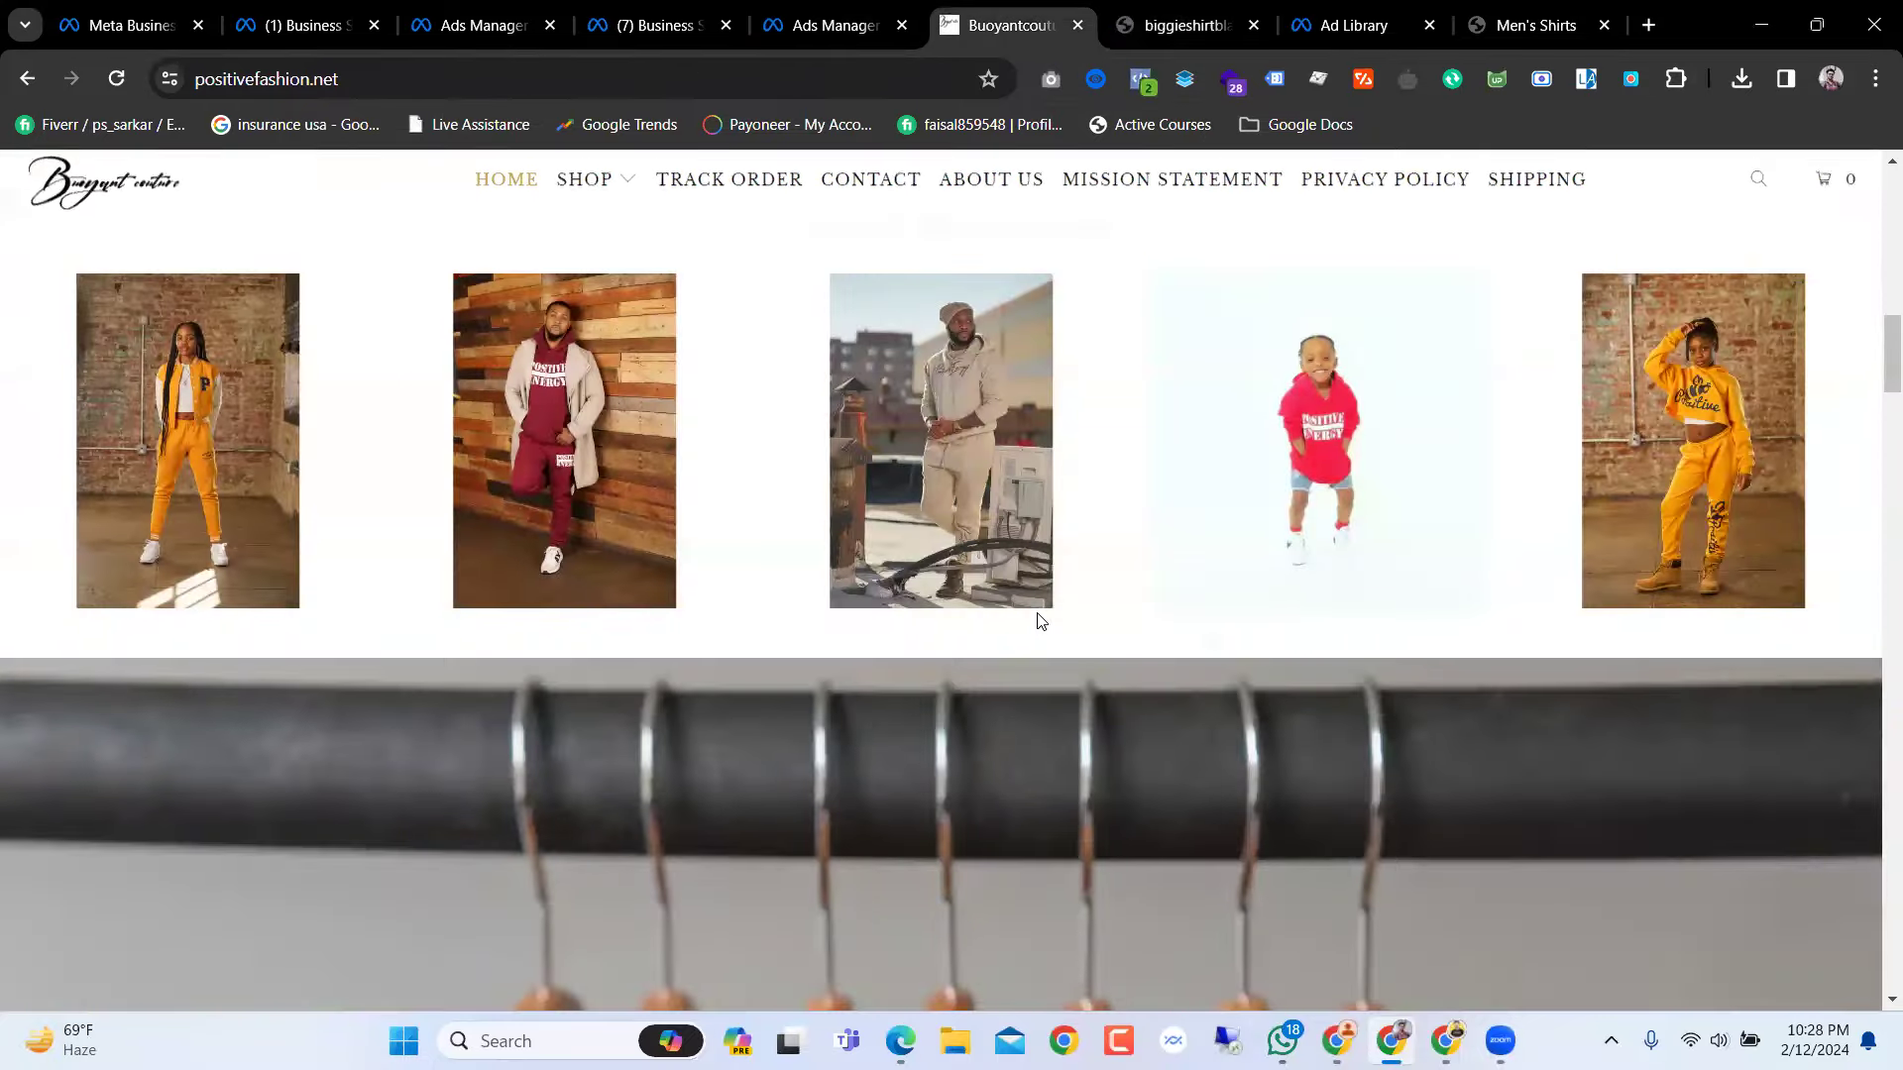
scroll(1036, 612, "up", 10)
Step: Open the Negative to Positive Shirt-Black from the store's T-shirts collection and review its product page
mouse_move(493, 278)
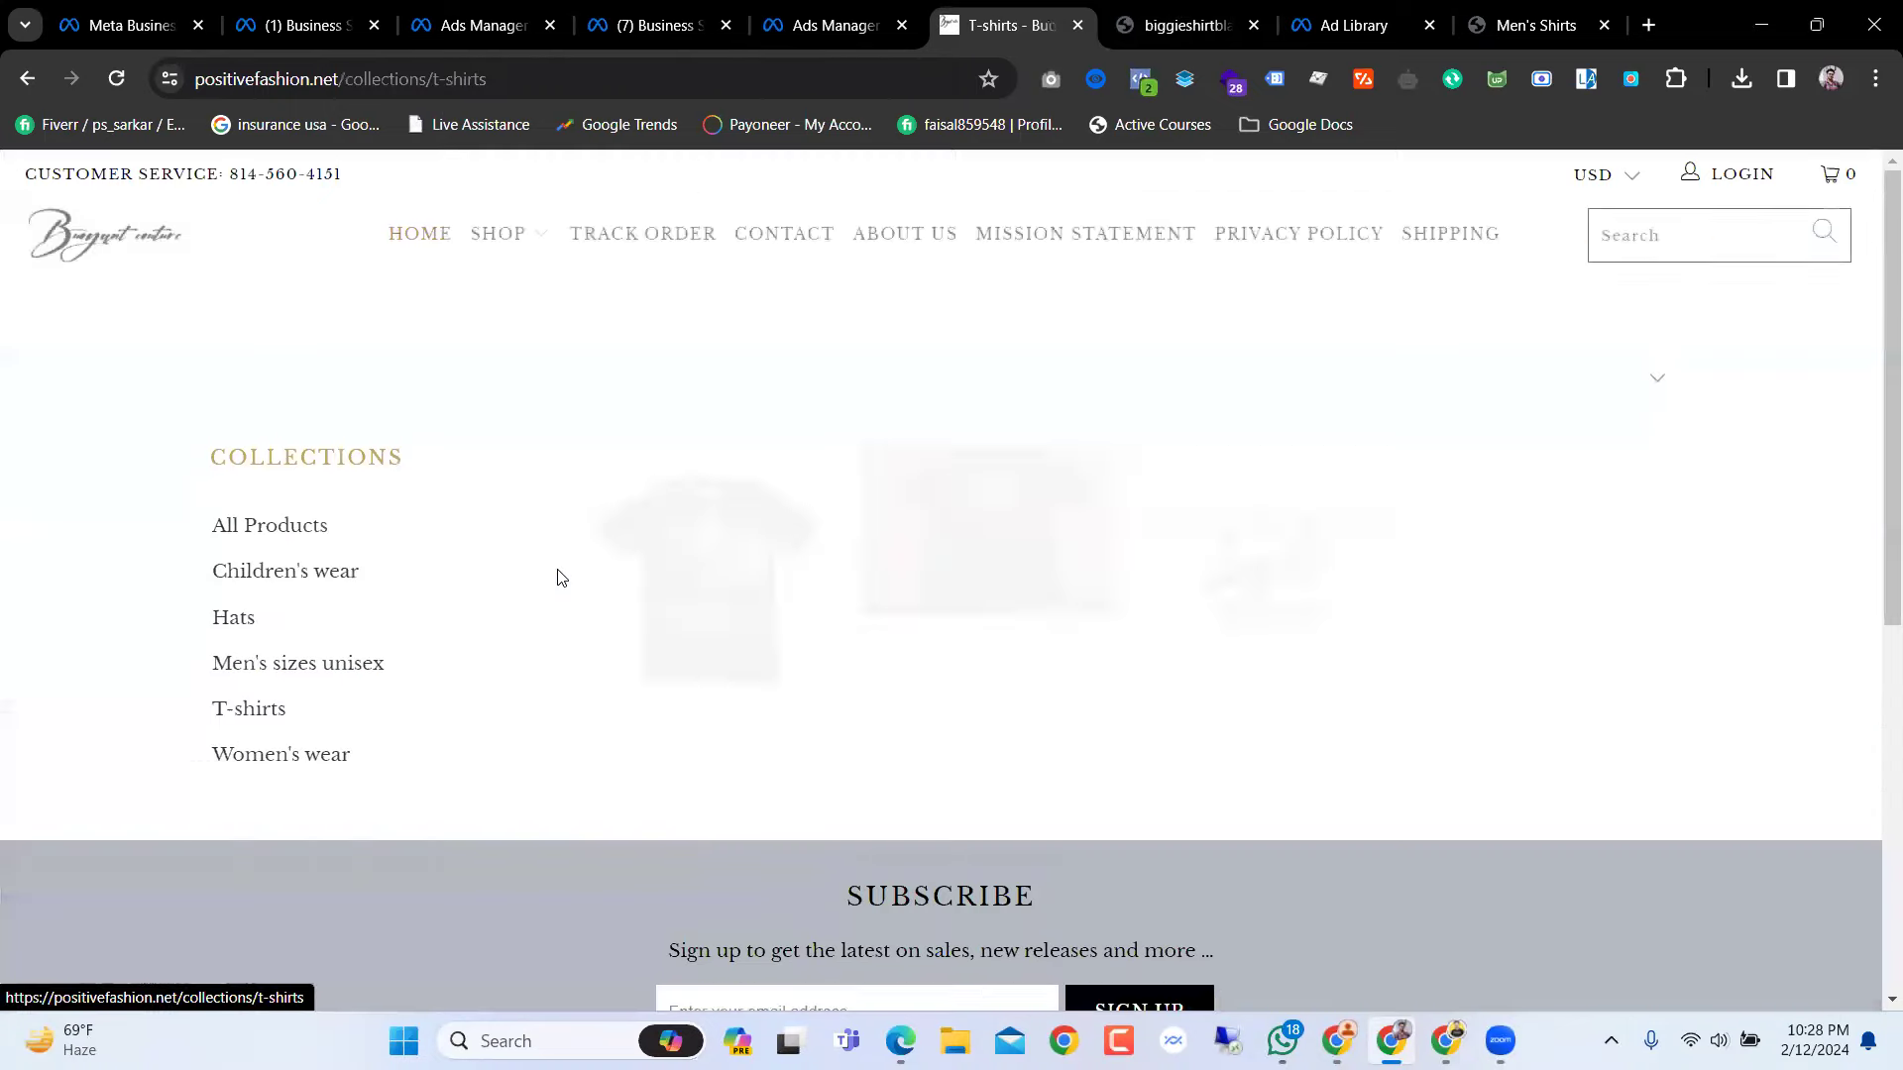
left_click(710, 561)
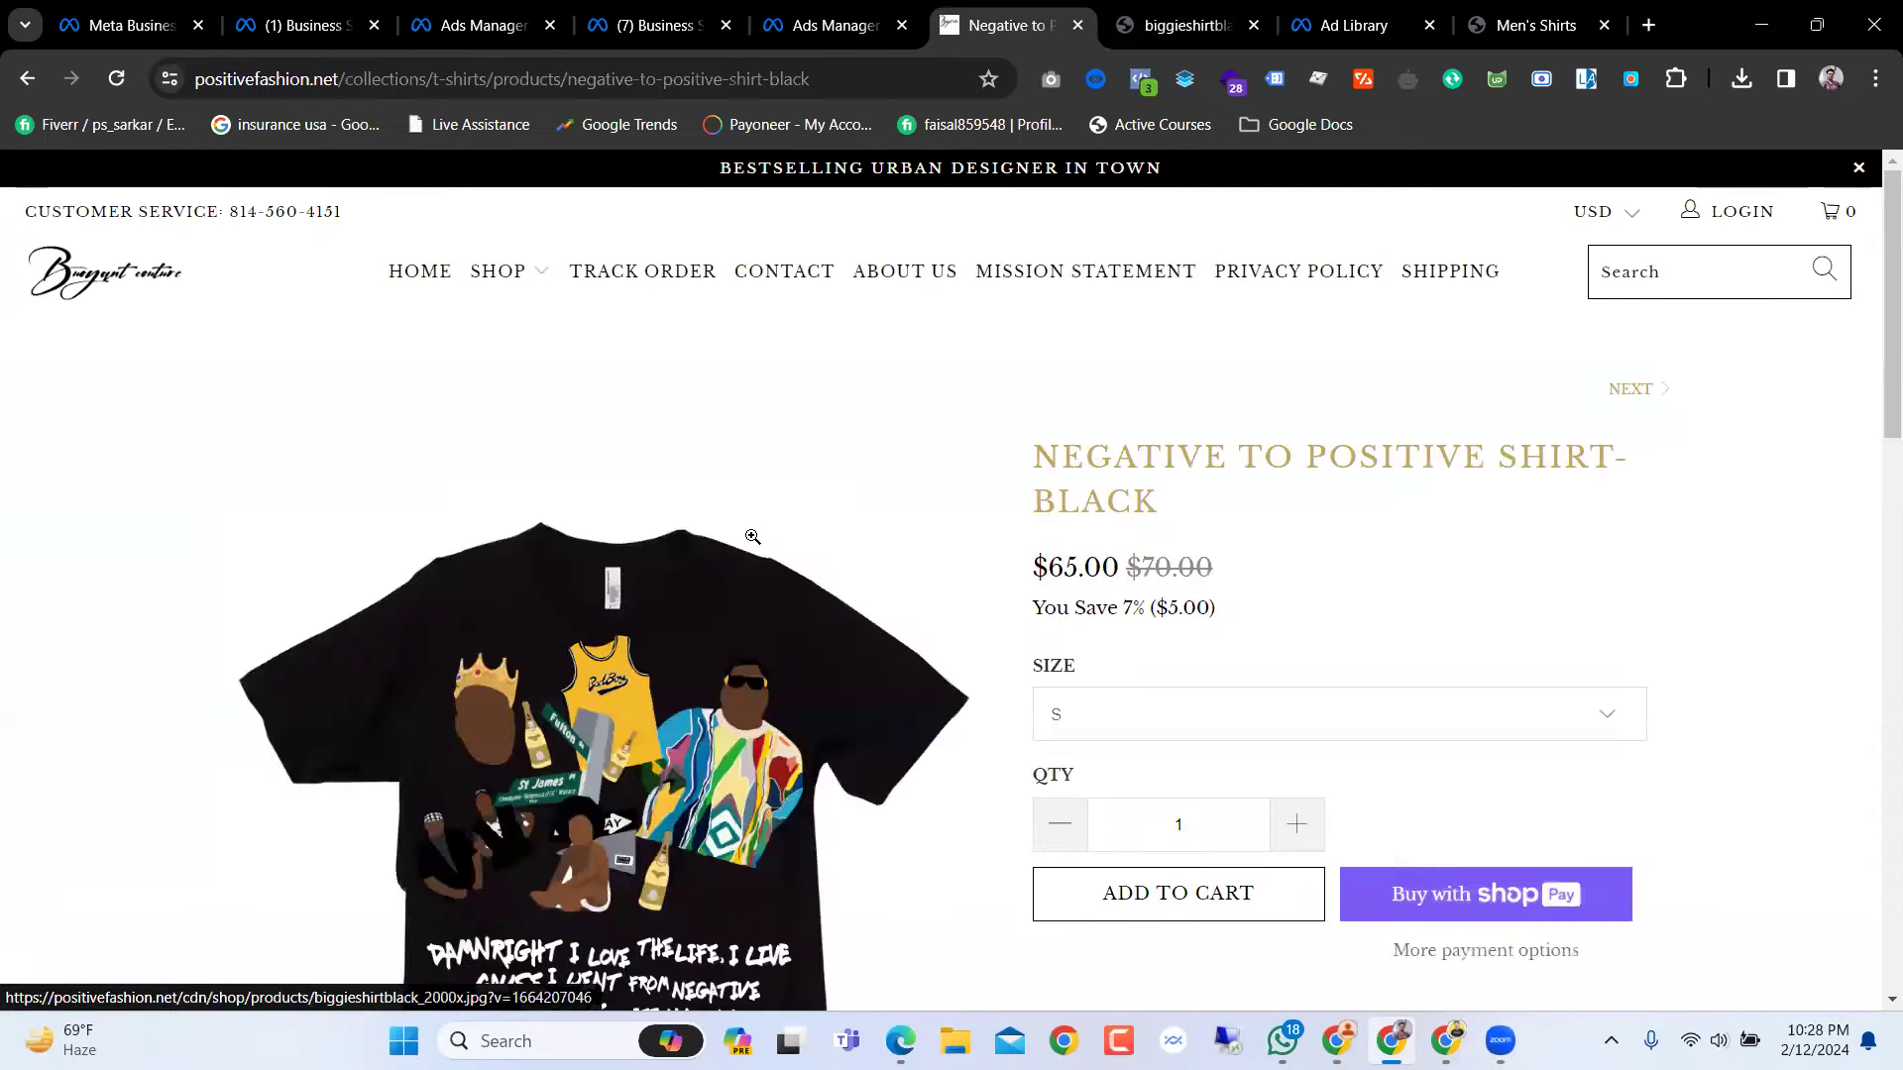
scroll(932, 531, "down", 8)
scroll(937, 529, "up", 7)
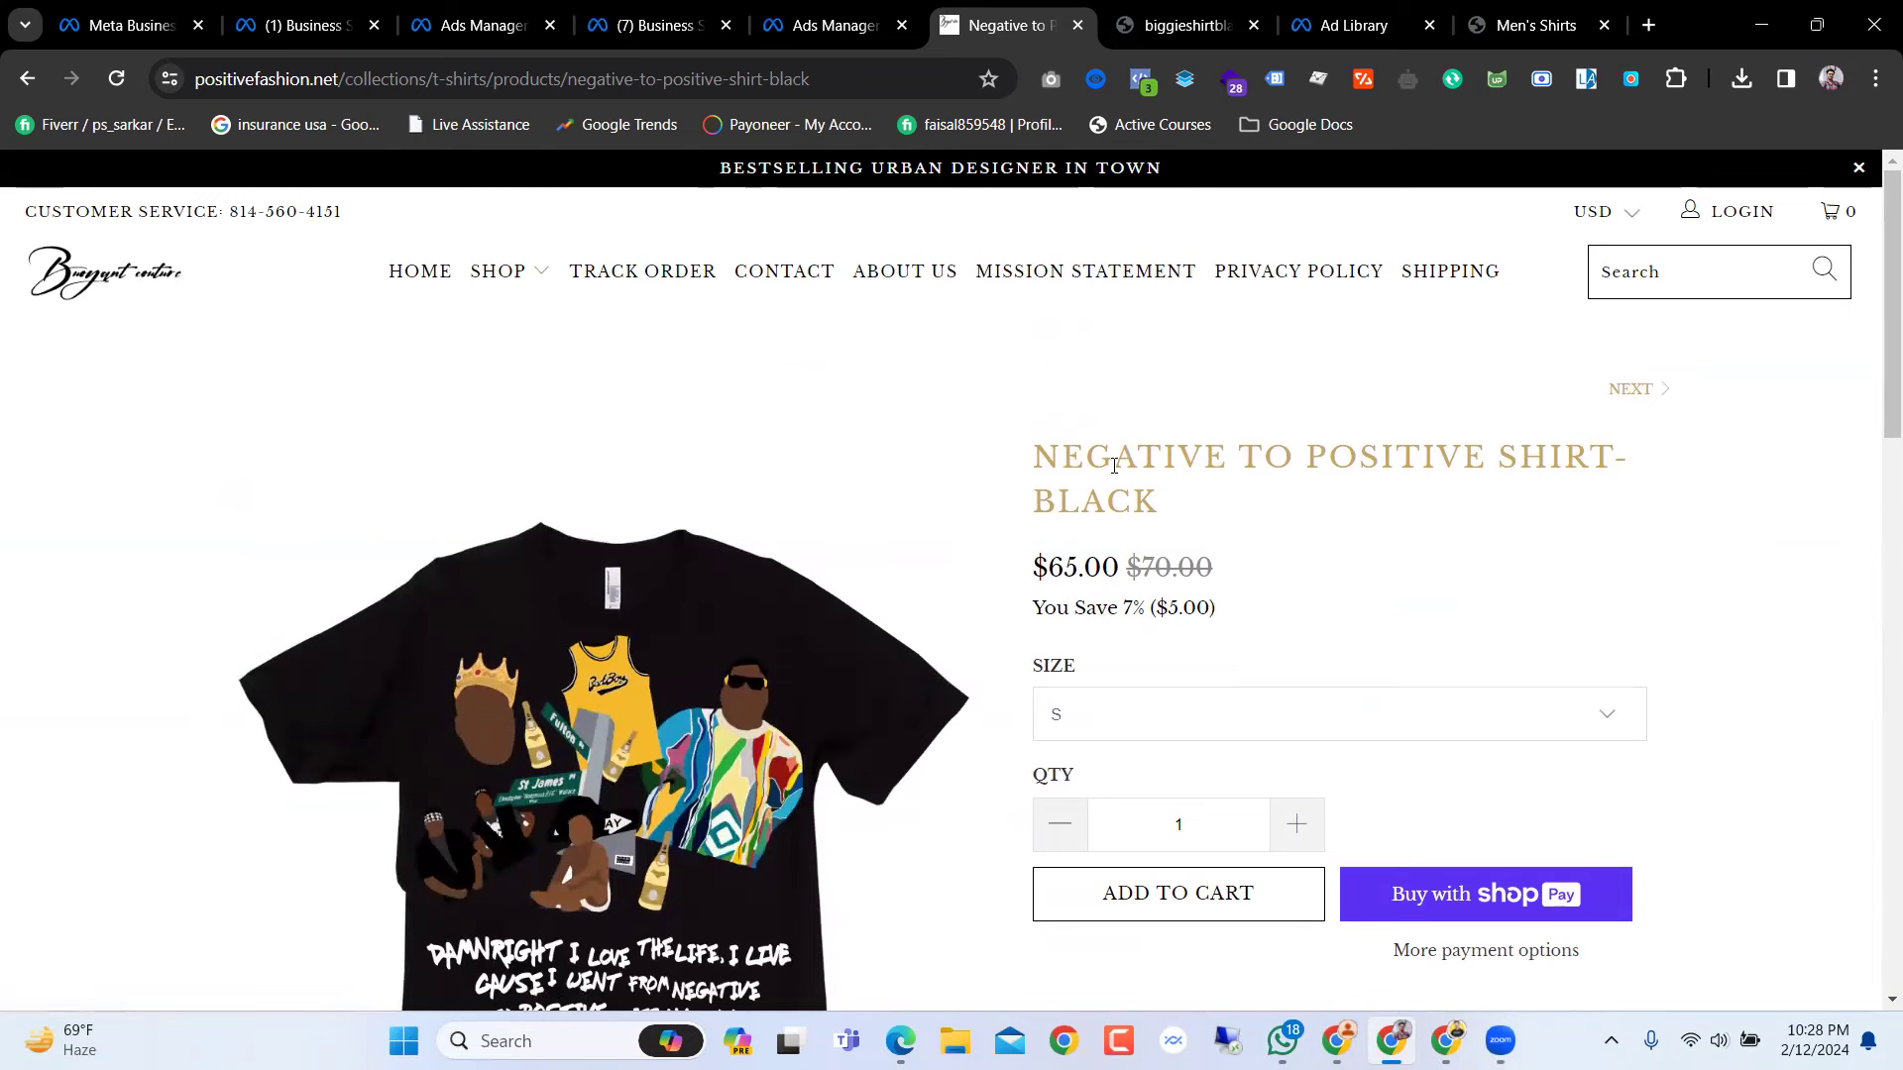
Step: Highlight the black shirt's product title and return to the Ad Library results for "t shirts"
left_click_drag(1144, 453, 1373, 453)
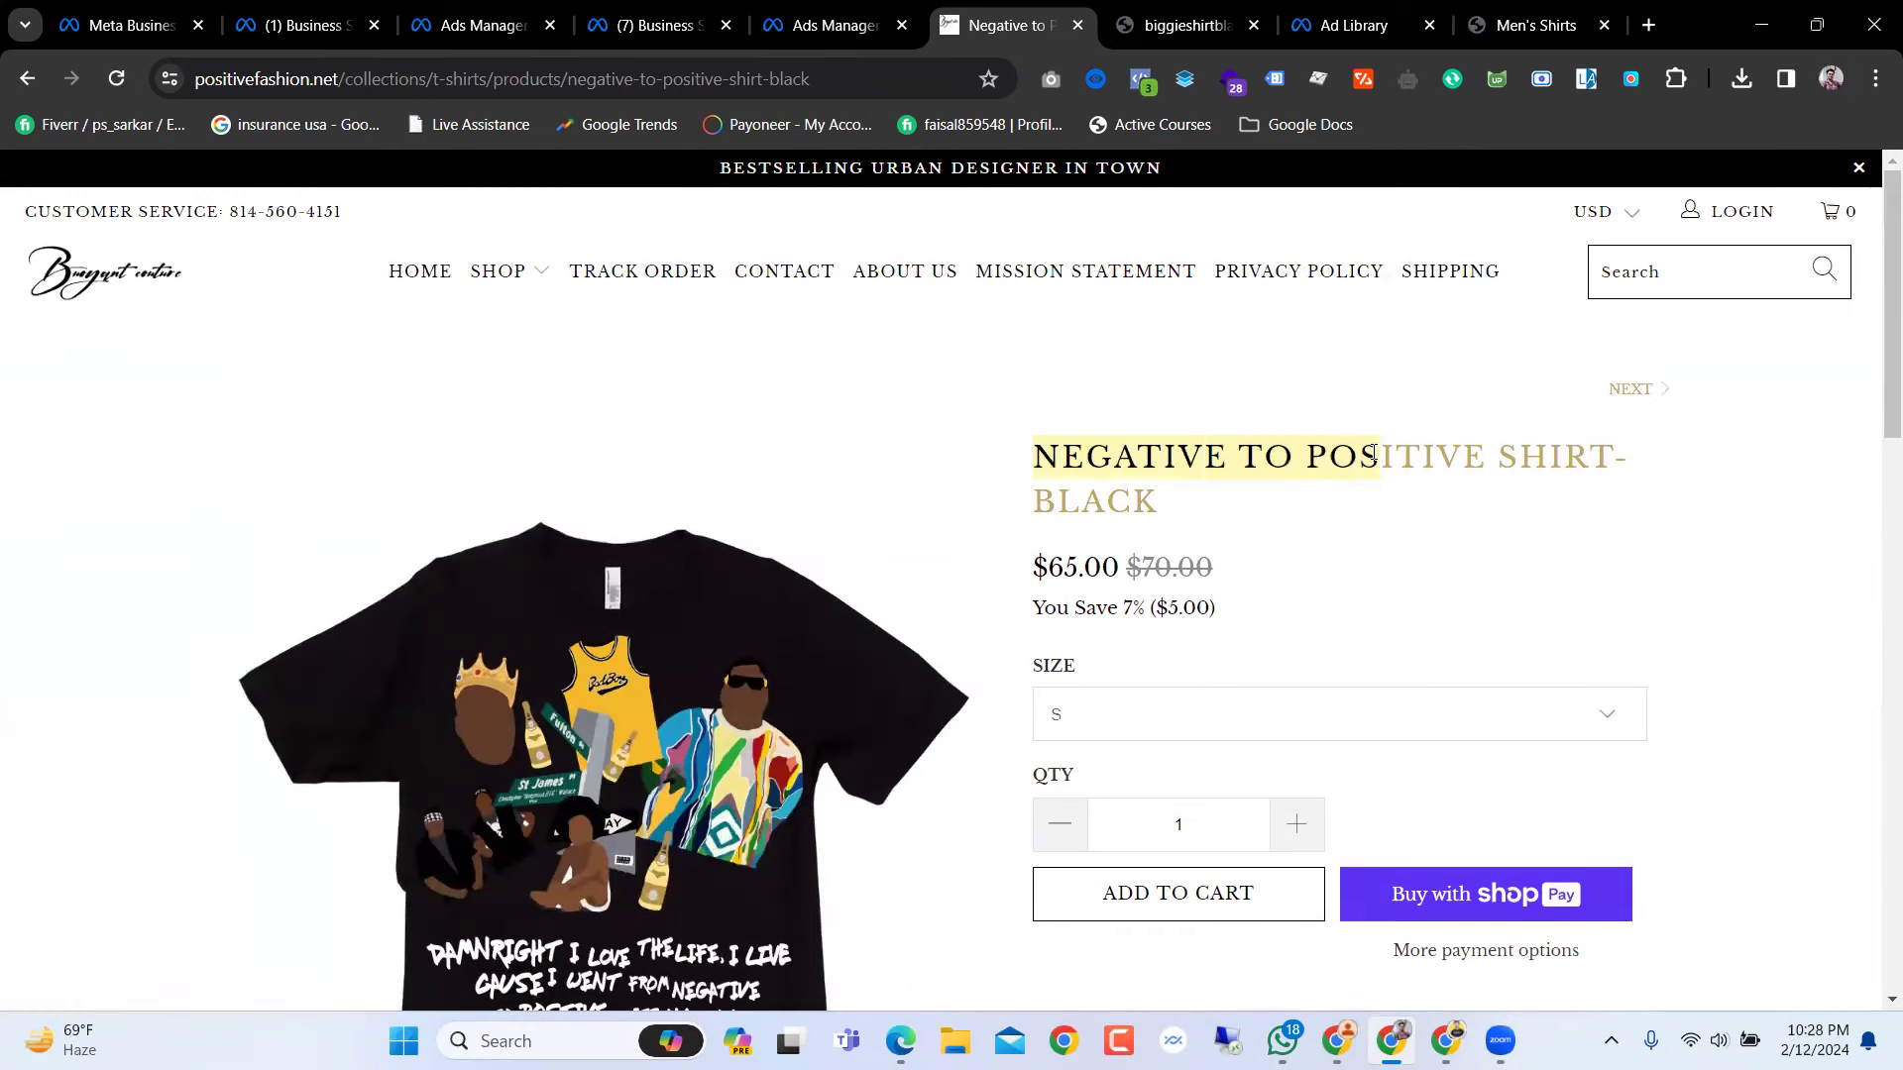
left_click(1619, 443)
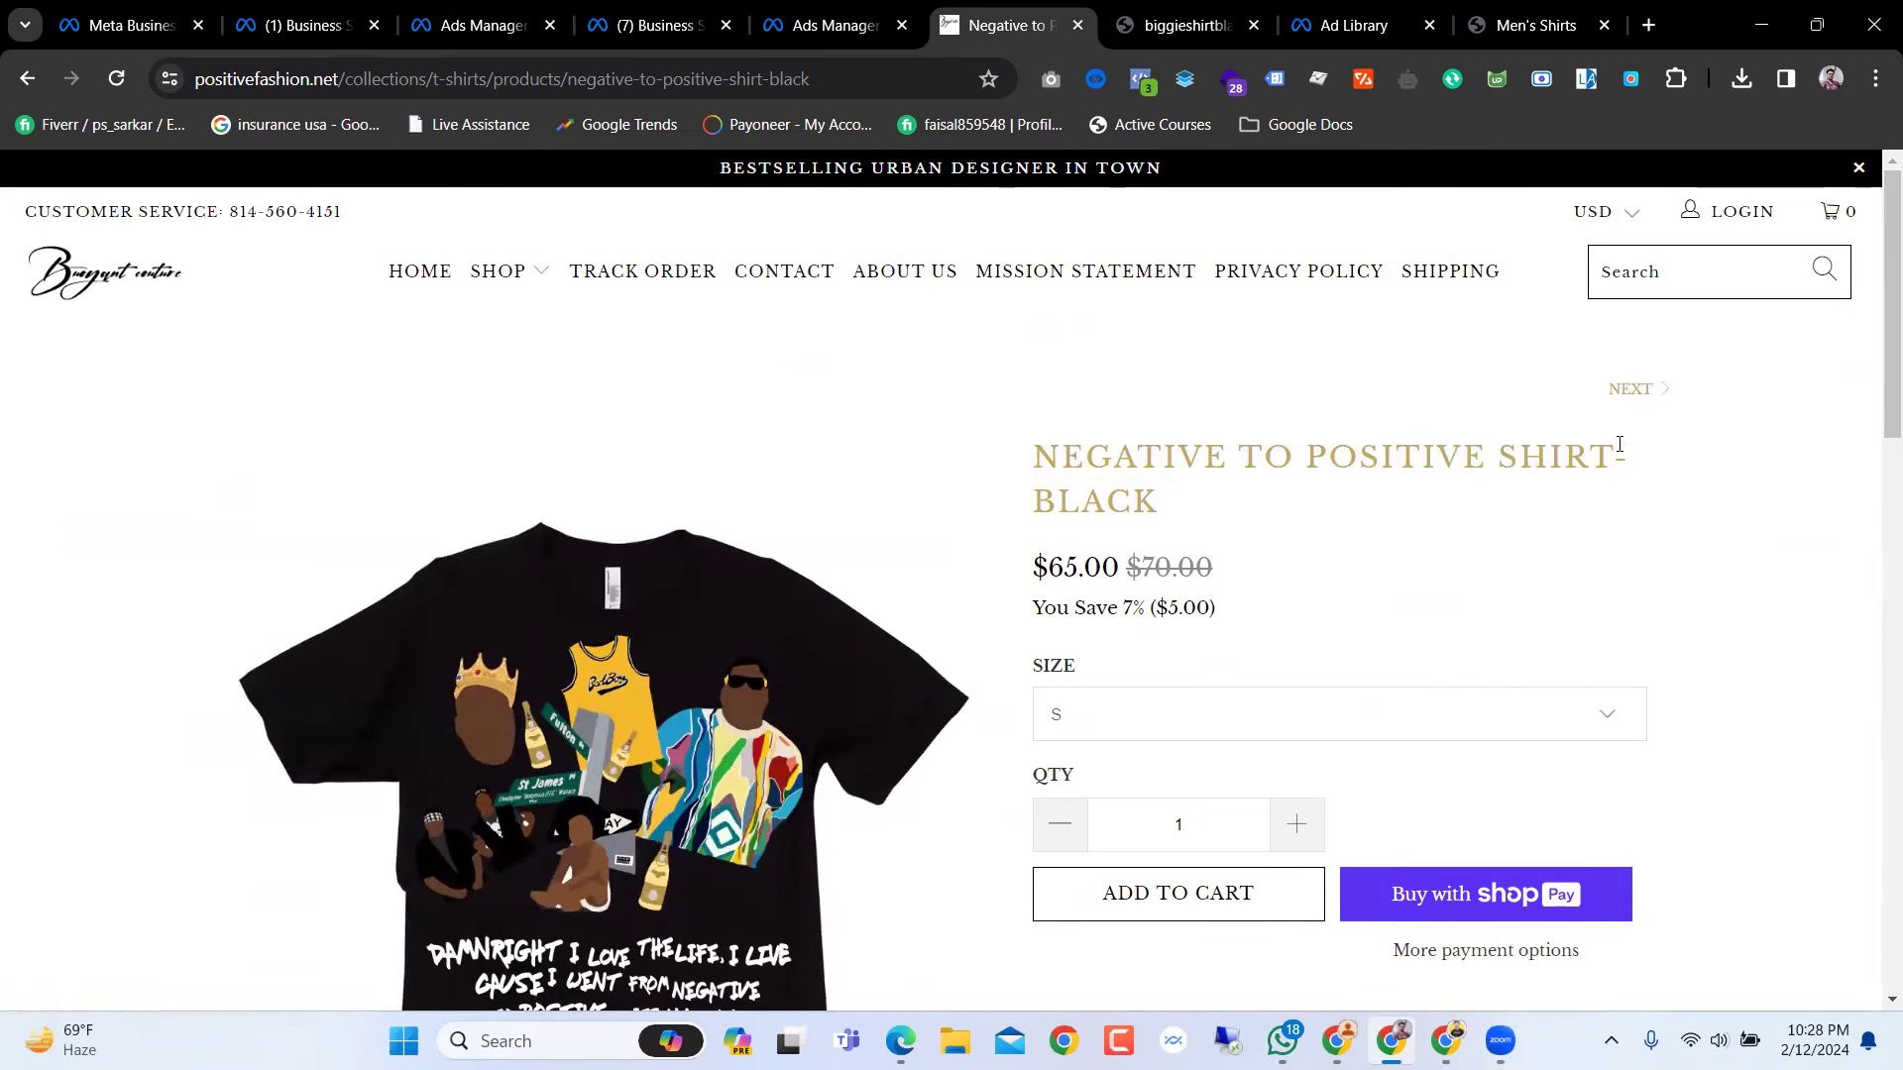
left_click_drag(1436, 462, 1513, 8)
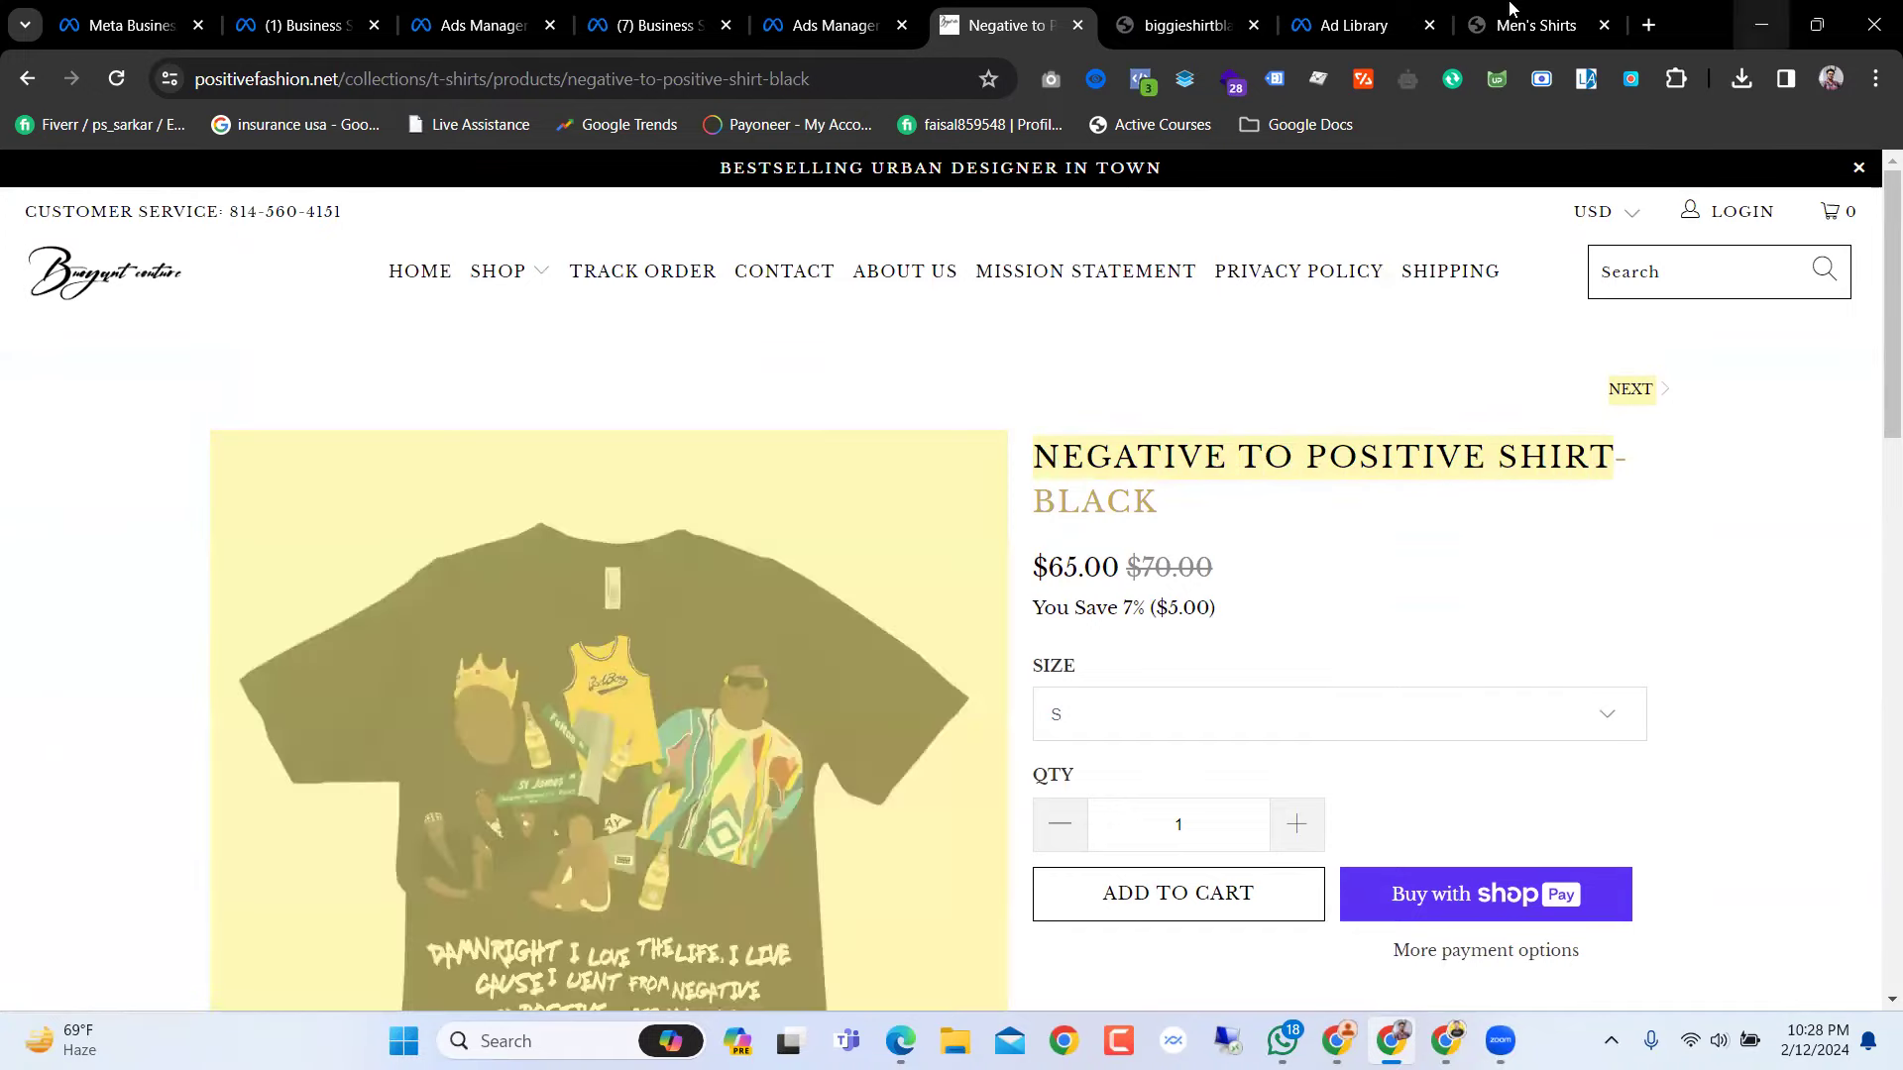
left_click(1538, 8)
left_click(1430, 10)
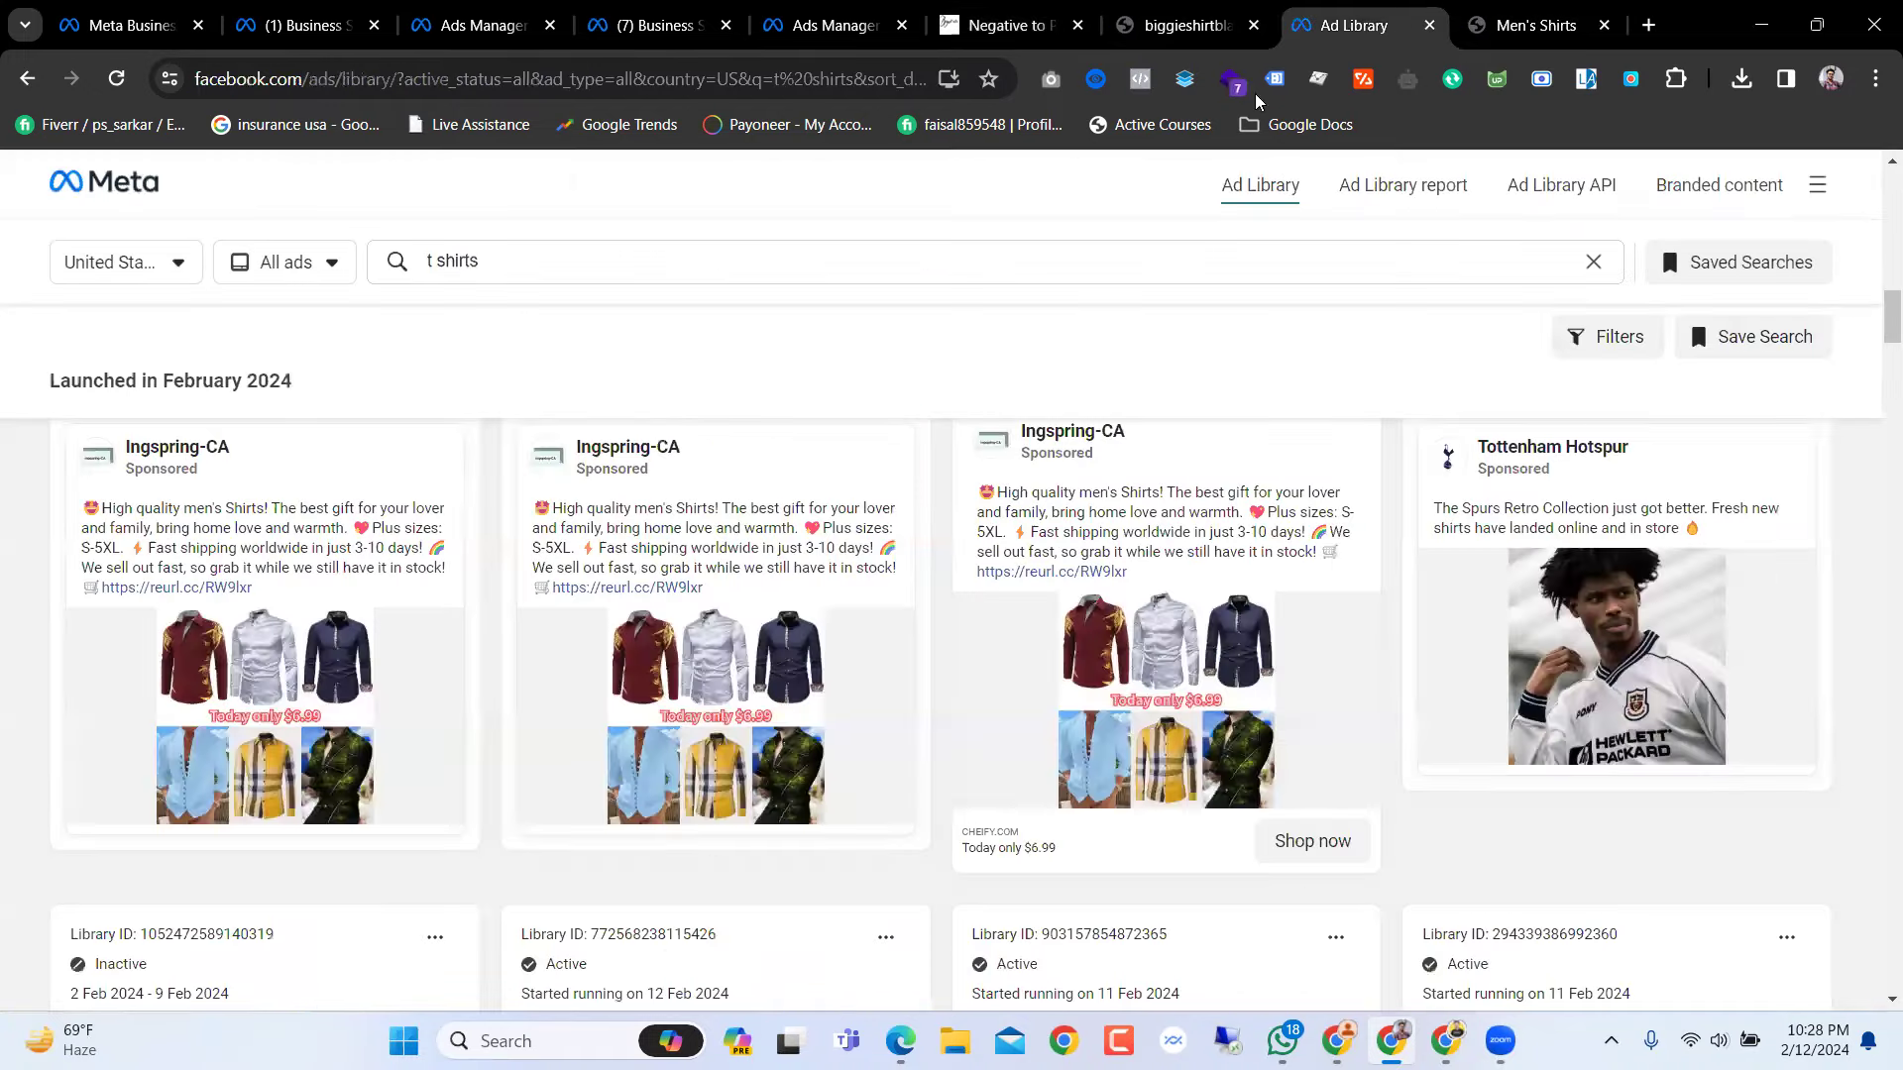
Step: Look through the "t shirts" ads launched in February 2024, continuing to the Omiwise-GB ads launched in January 2024
scroll(869, 606, "down", 9)
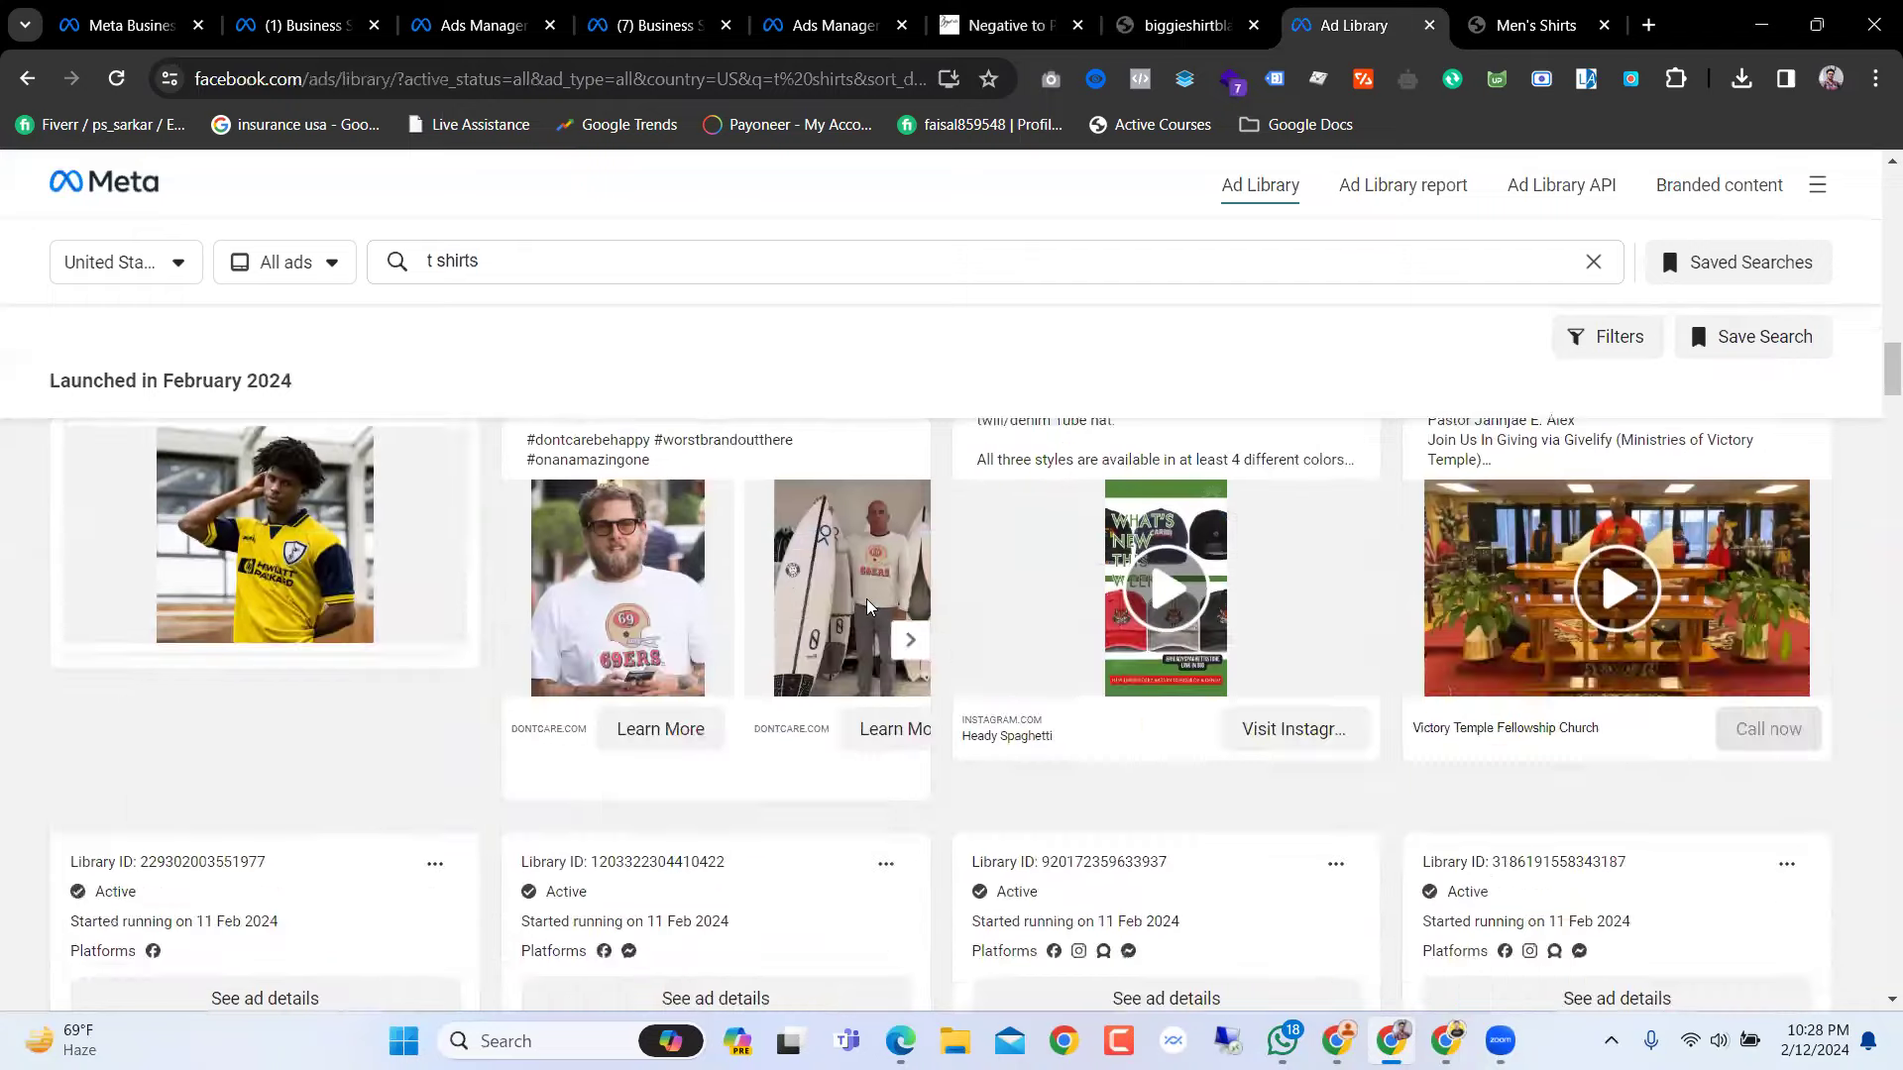
scroll(869, 607, "down", 10)
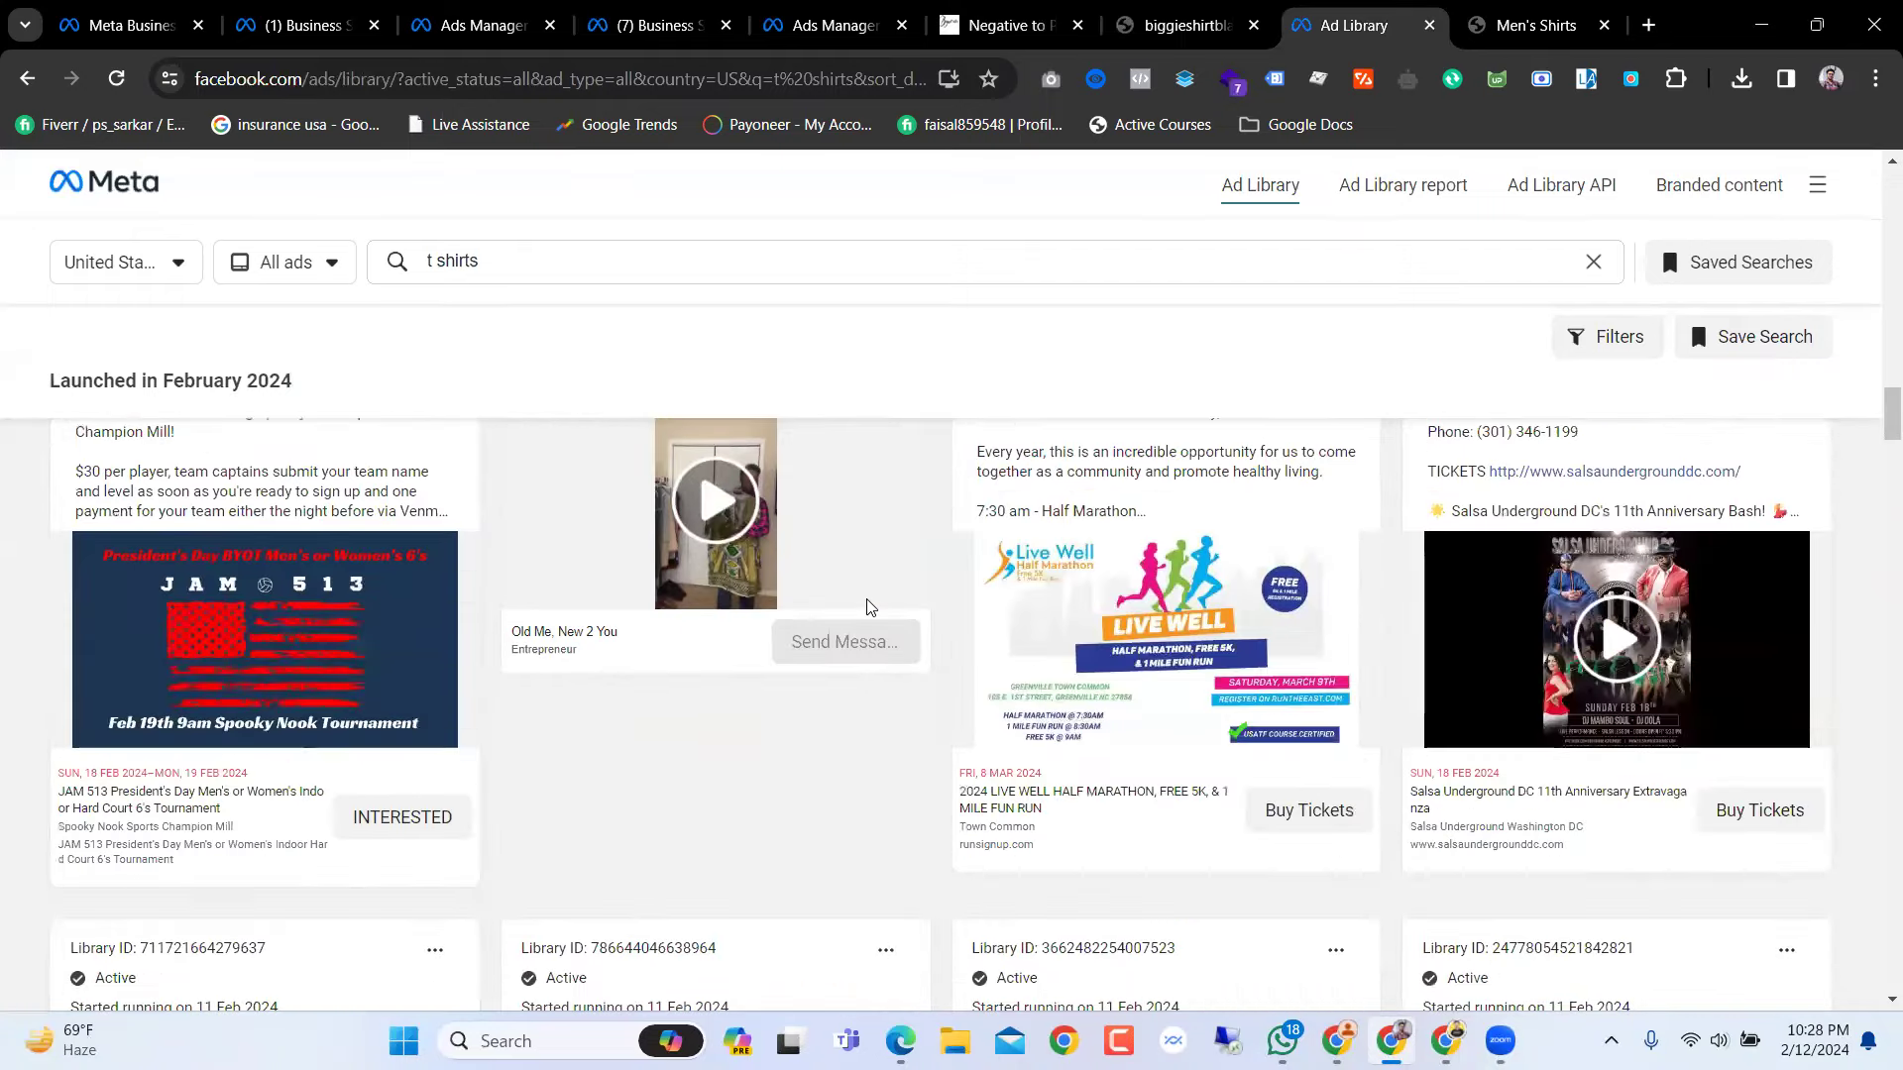
scroll(869, 607, "down", 10)
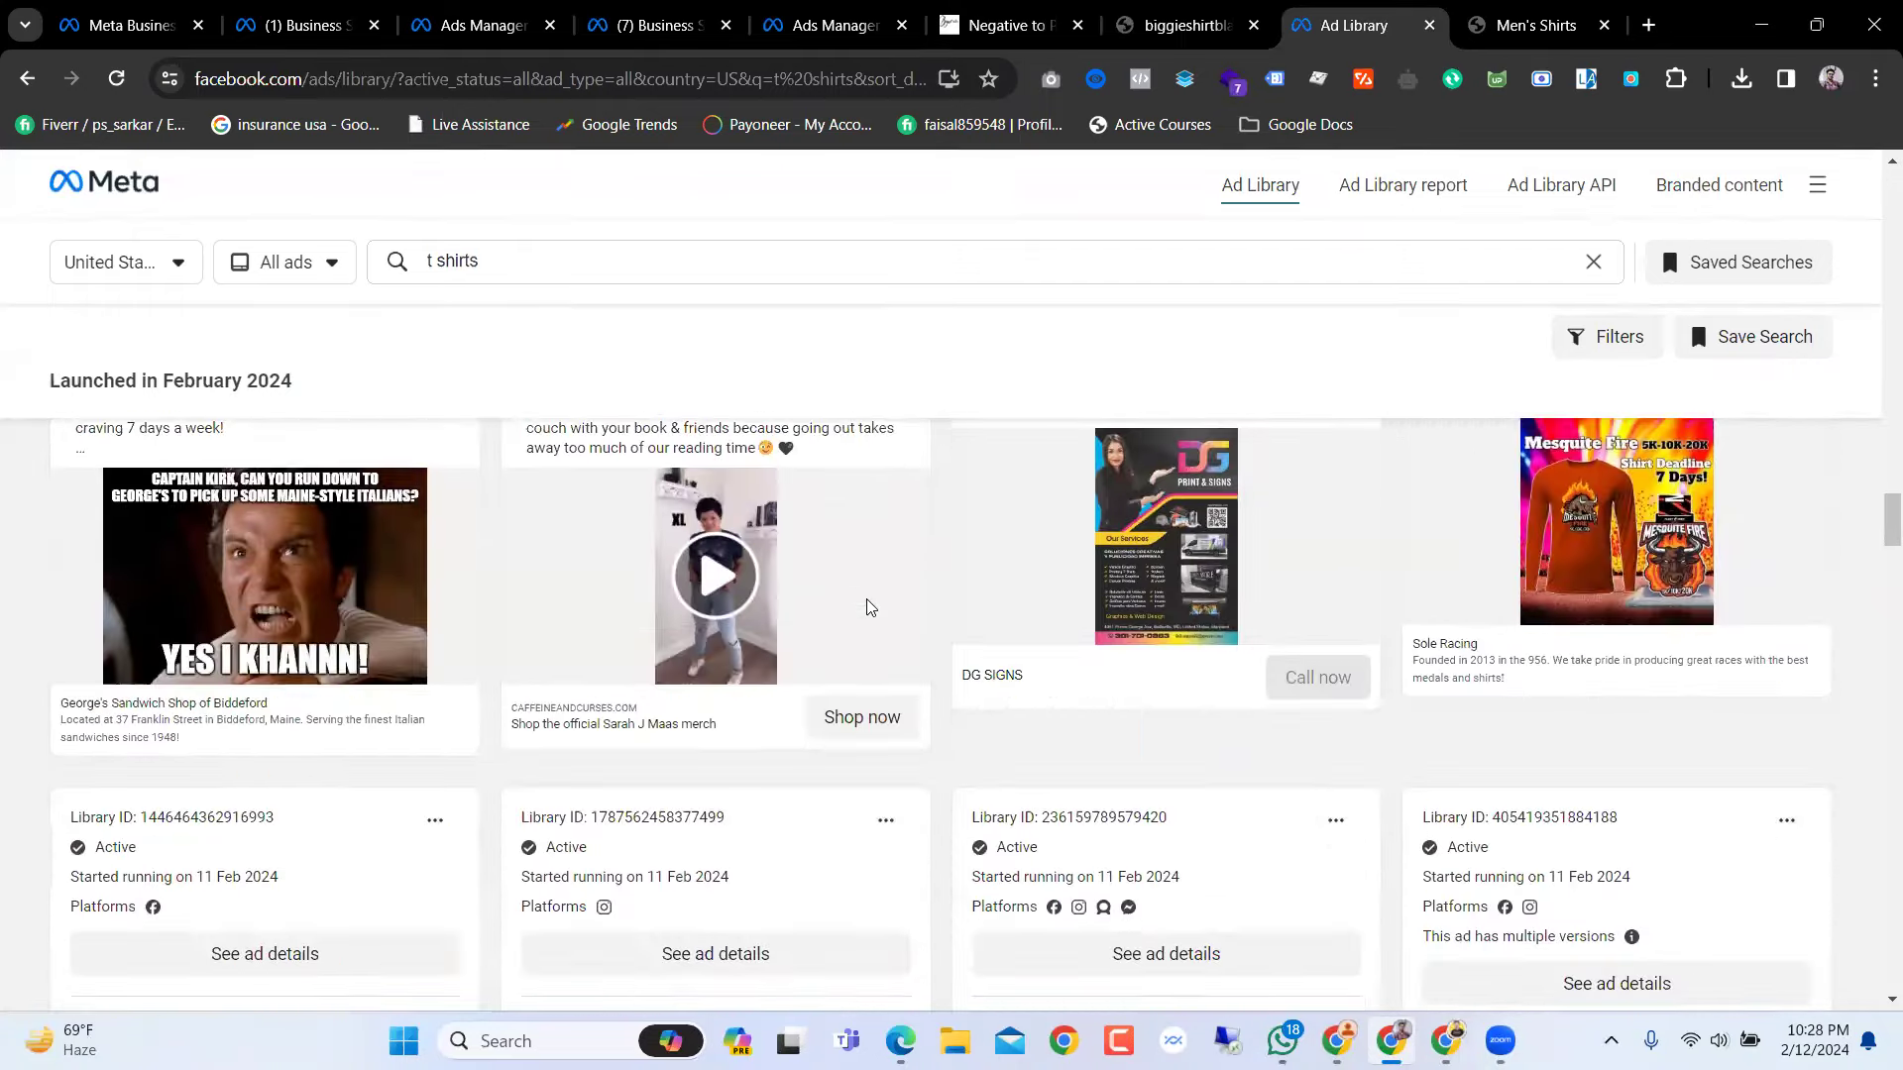
scroll(869, 607, "down", 10)
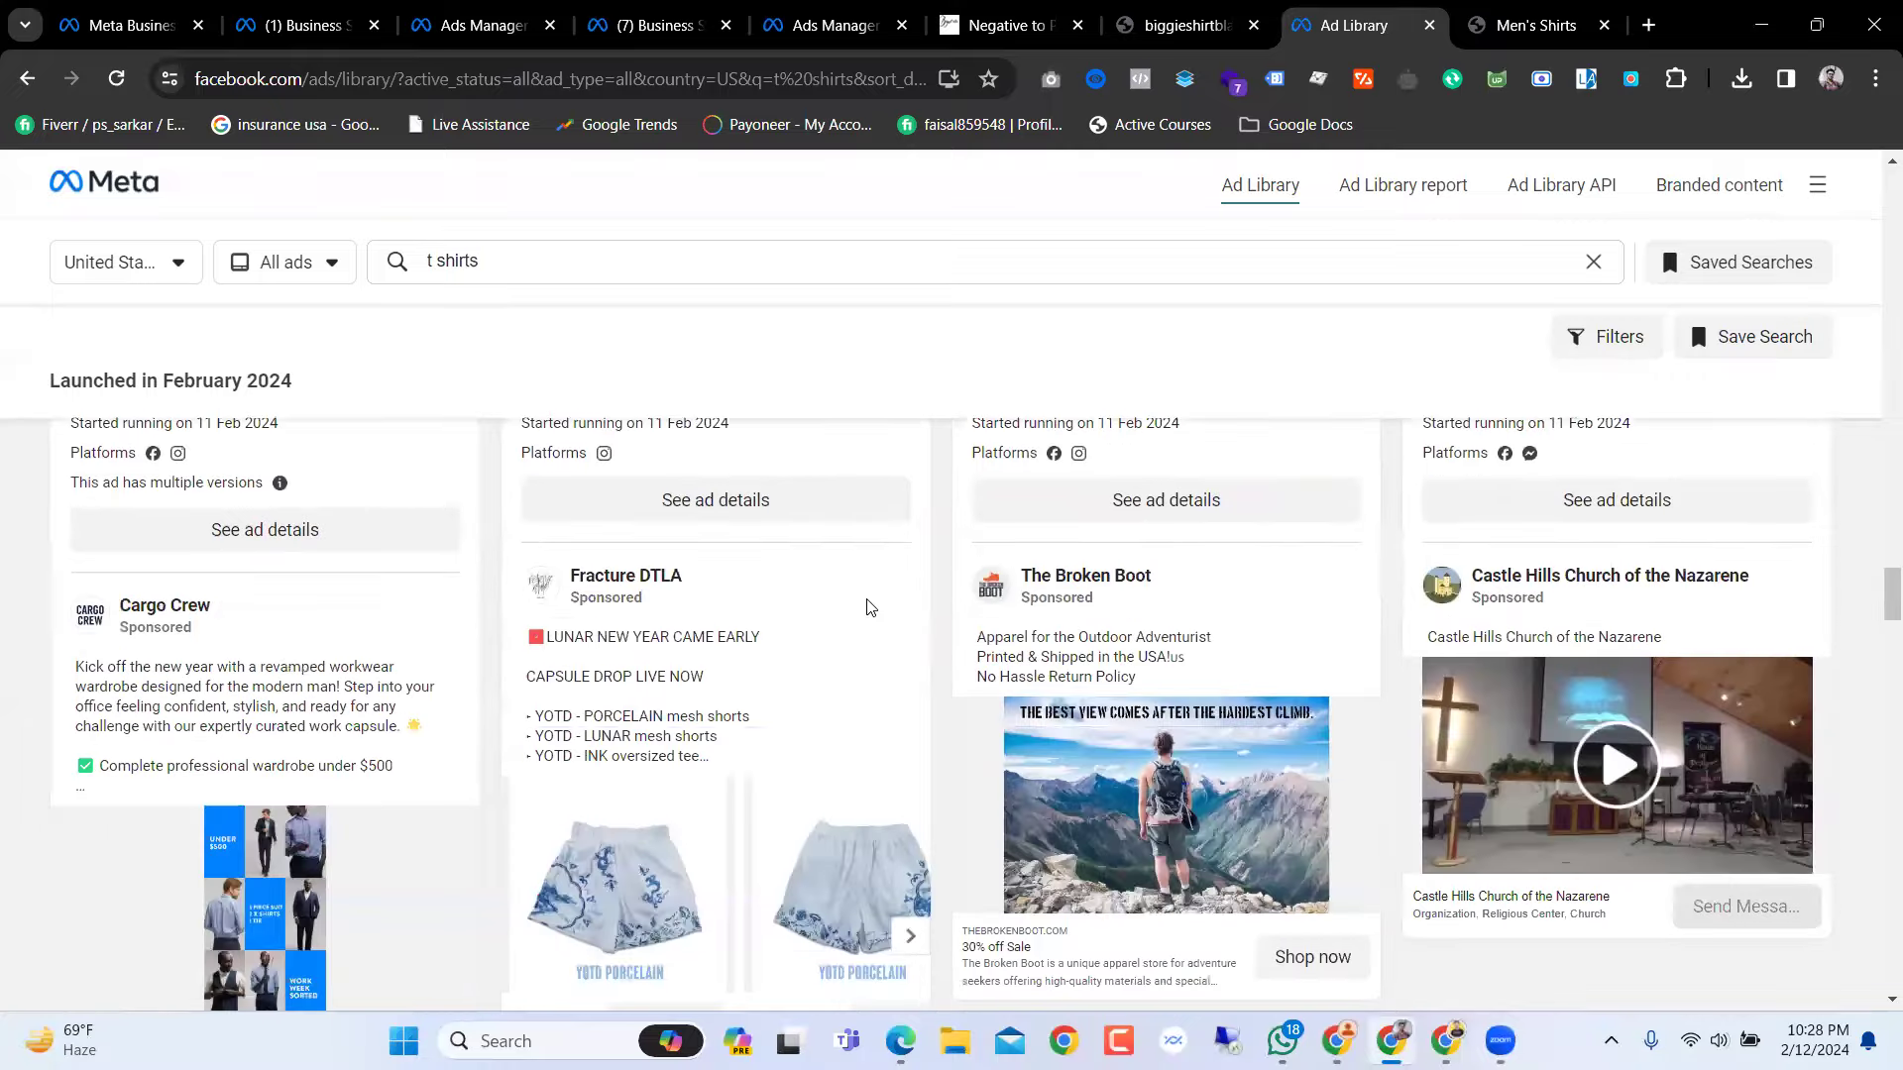
scroll(869, 607, "down", 12)
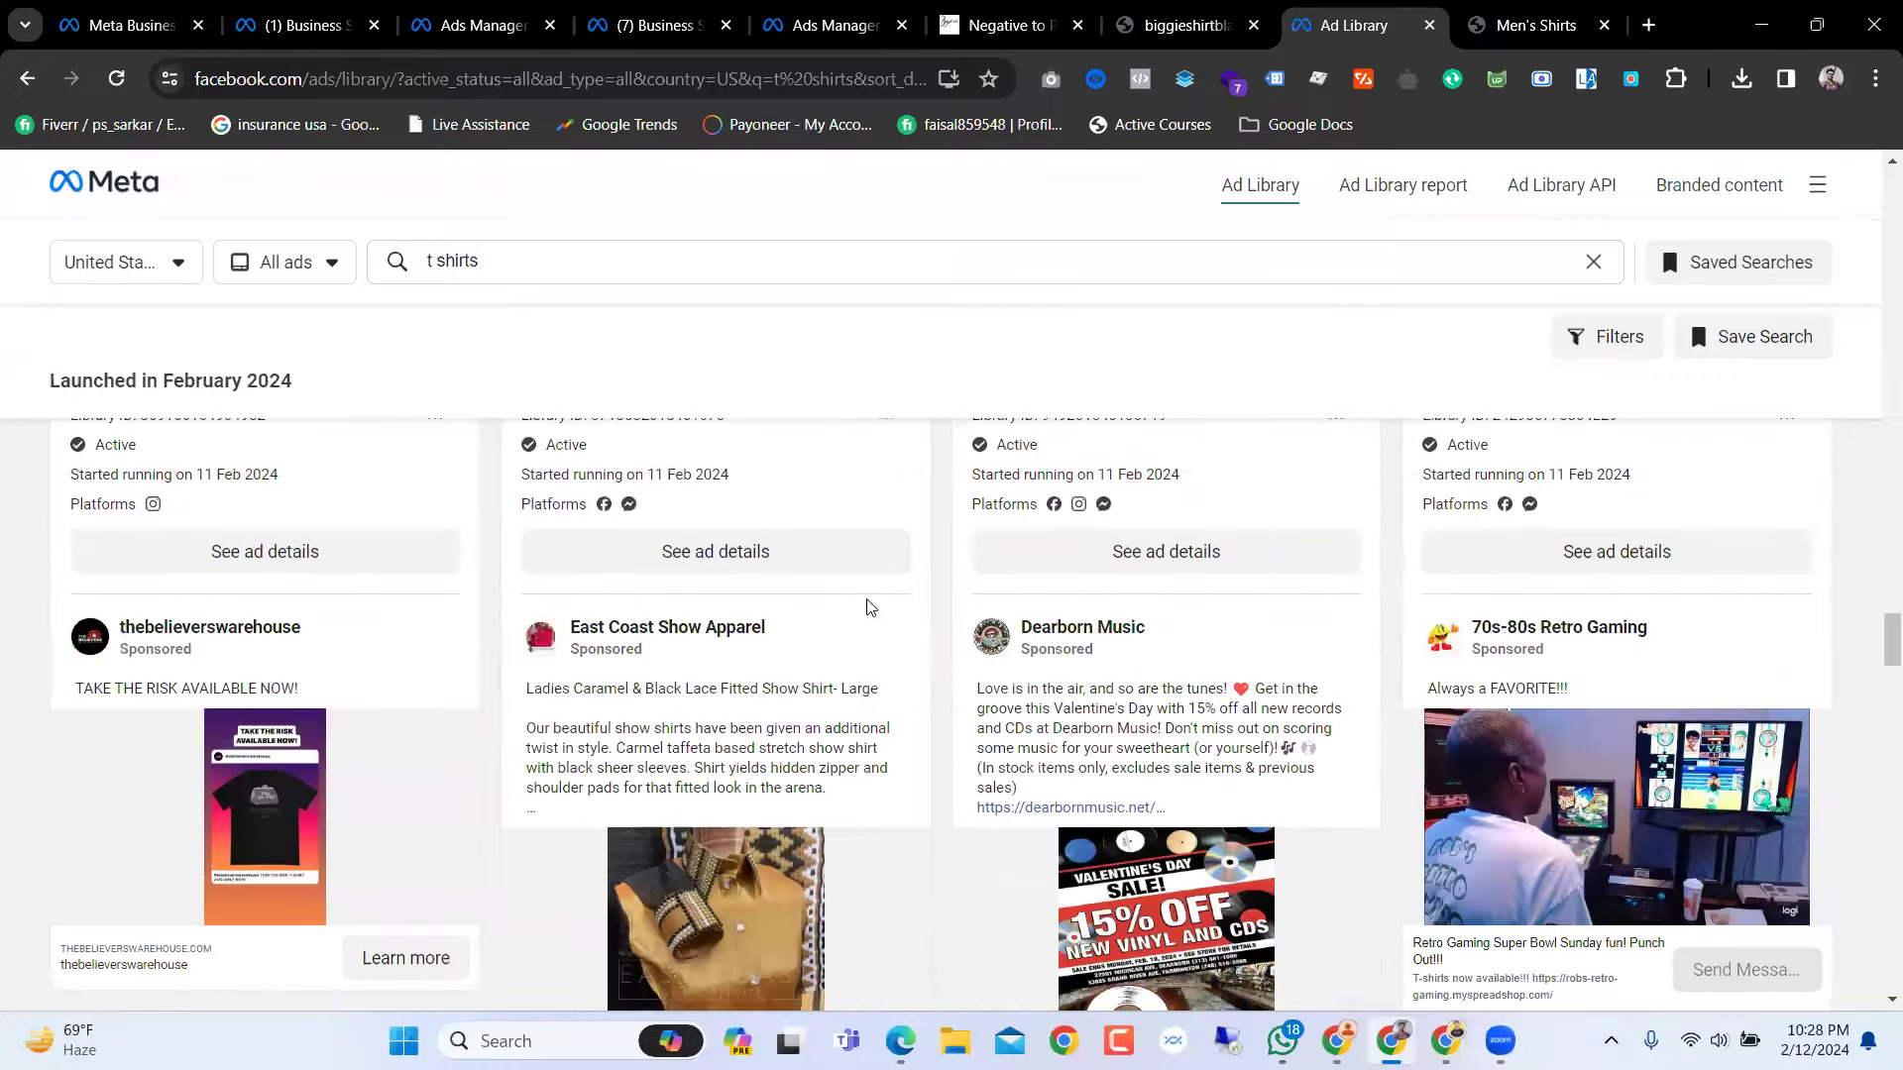
scroll(869, 607, "down", 10)
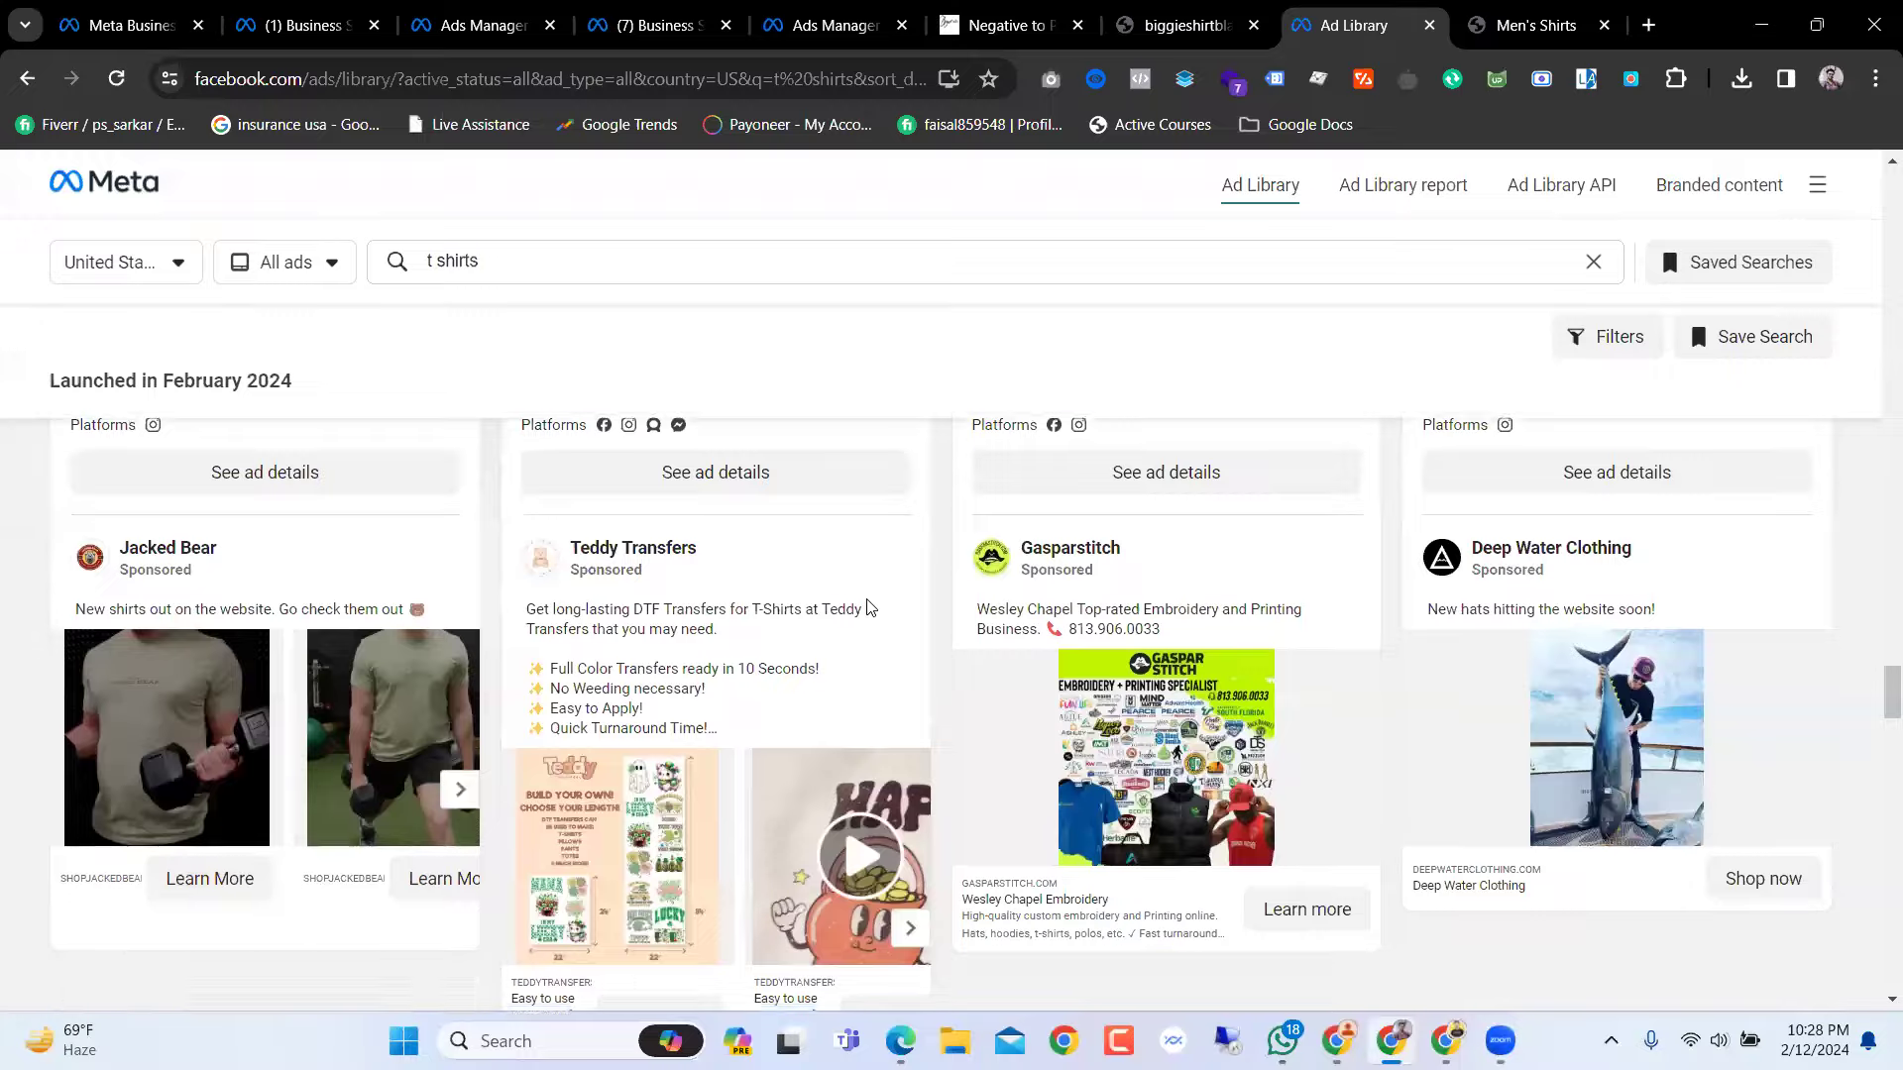
scroll(868, 607, "up", 4)
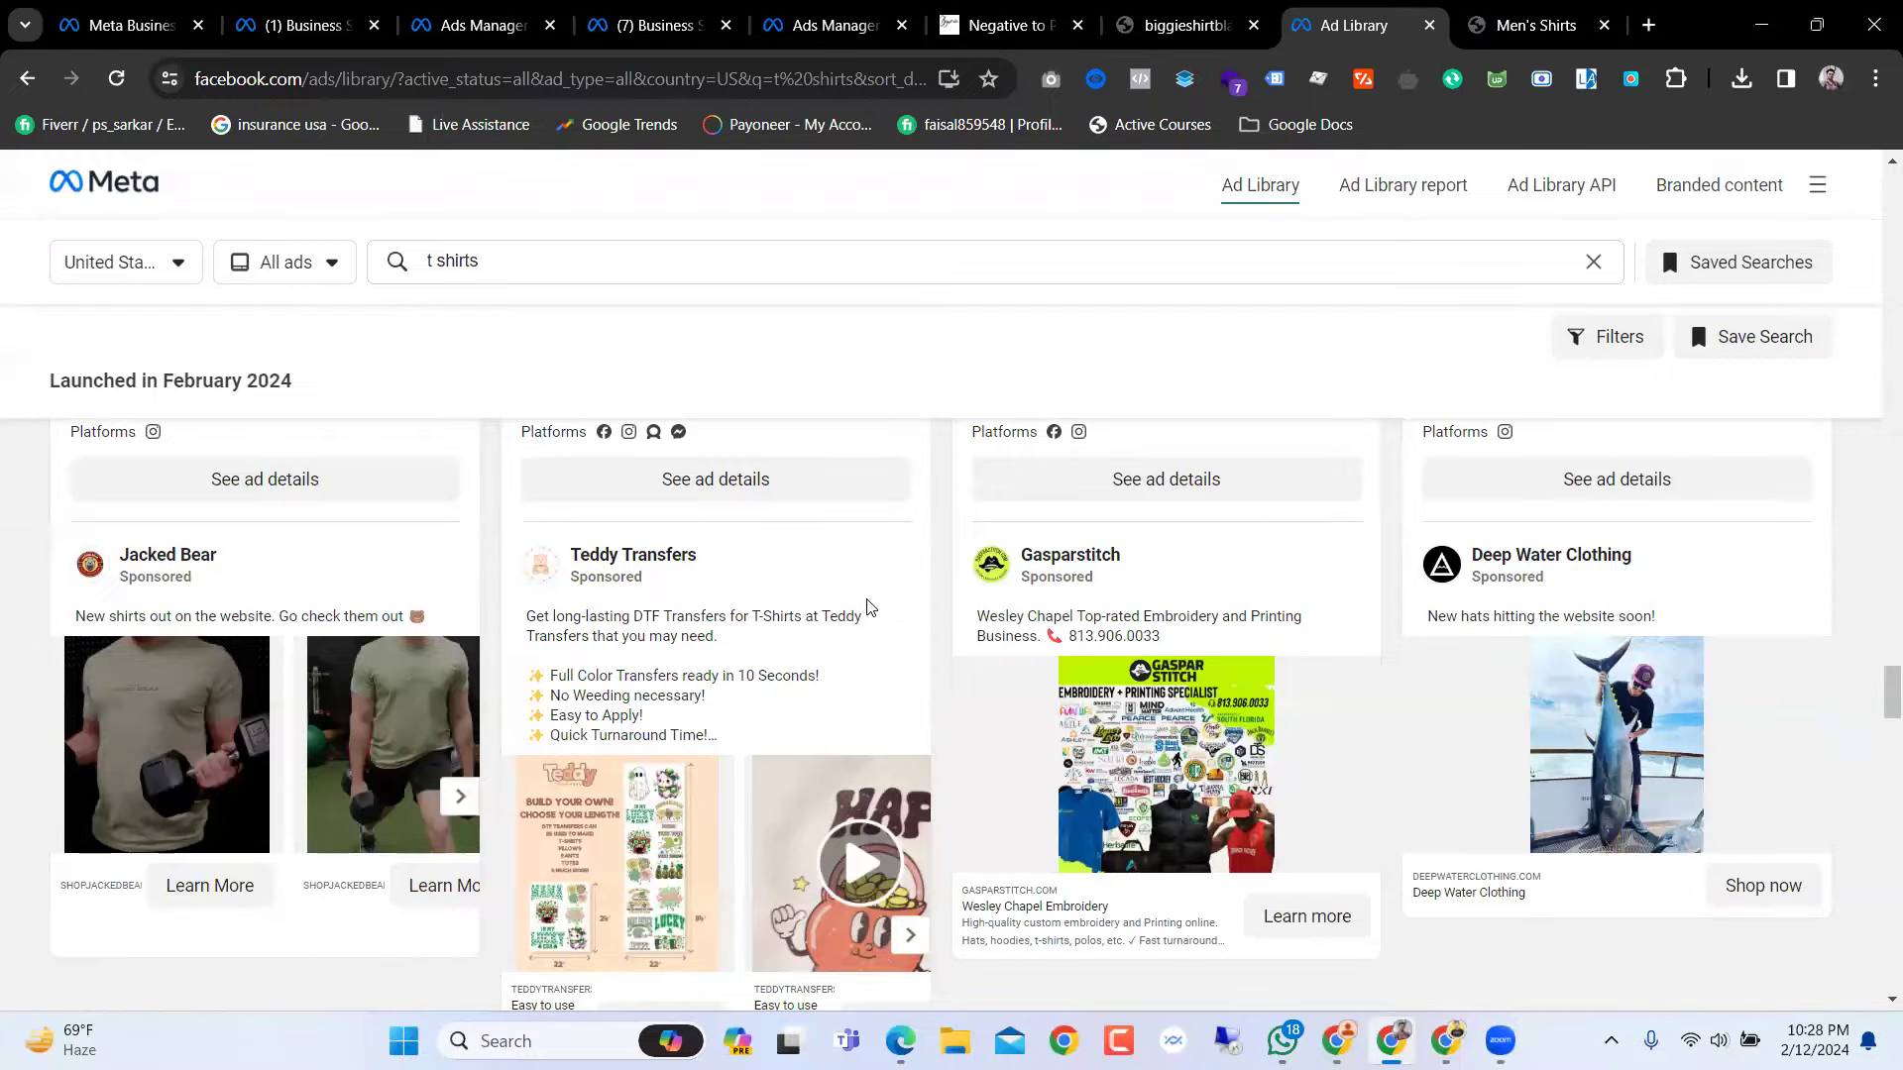
scroll(868, 607, "down", 7)
scroll(869, 607, "up", 2)
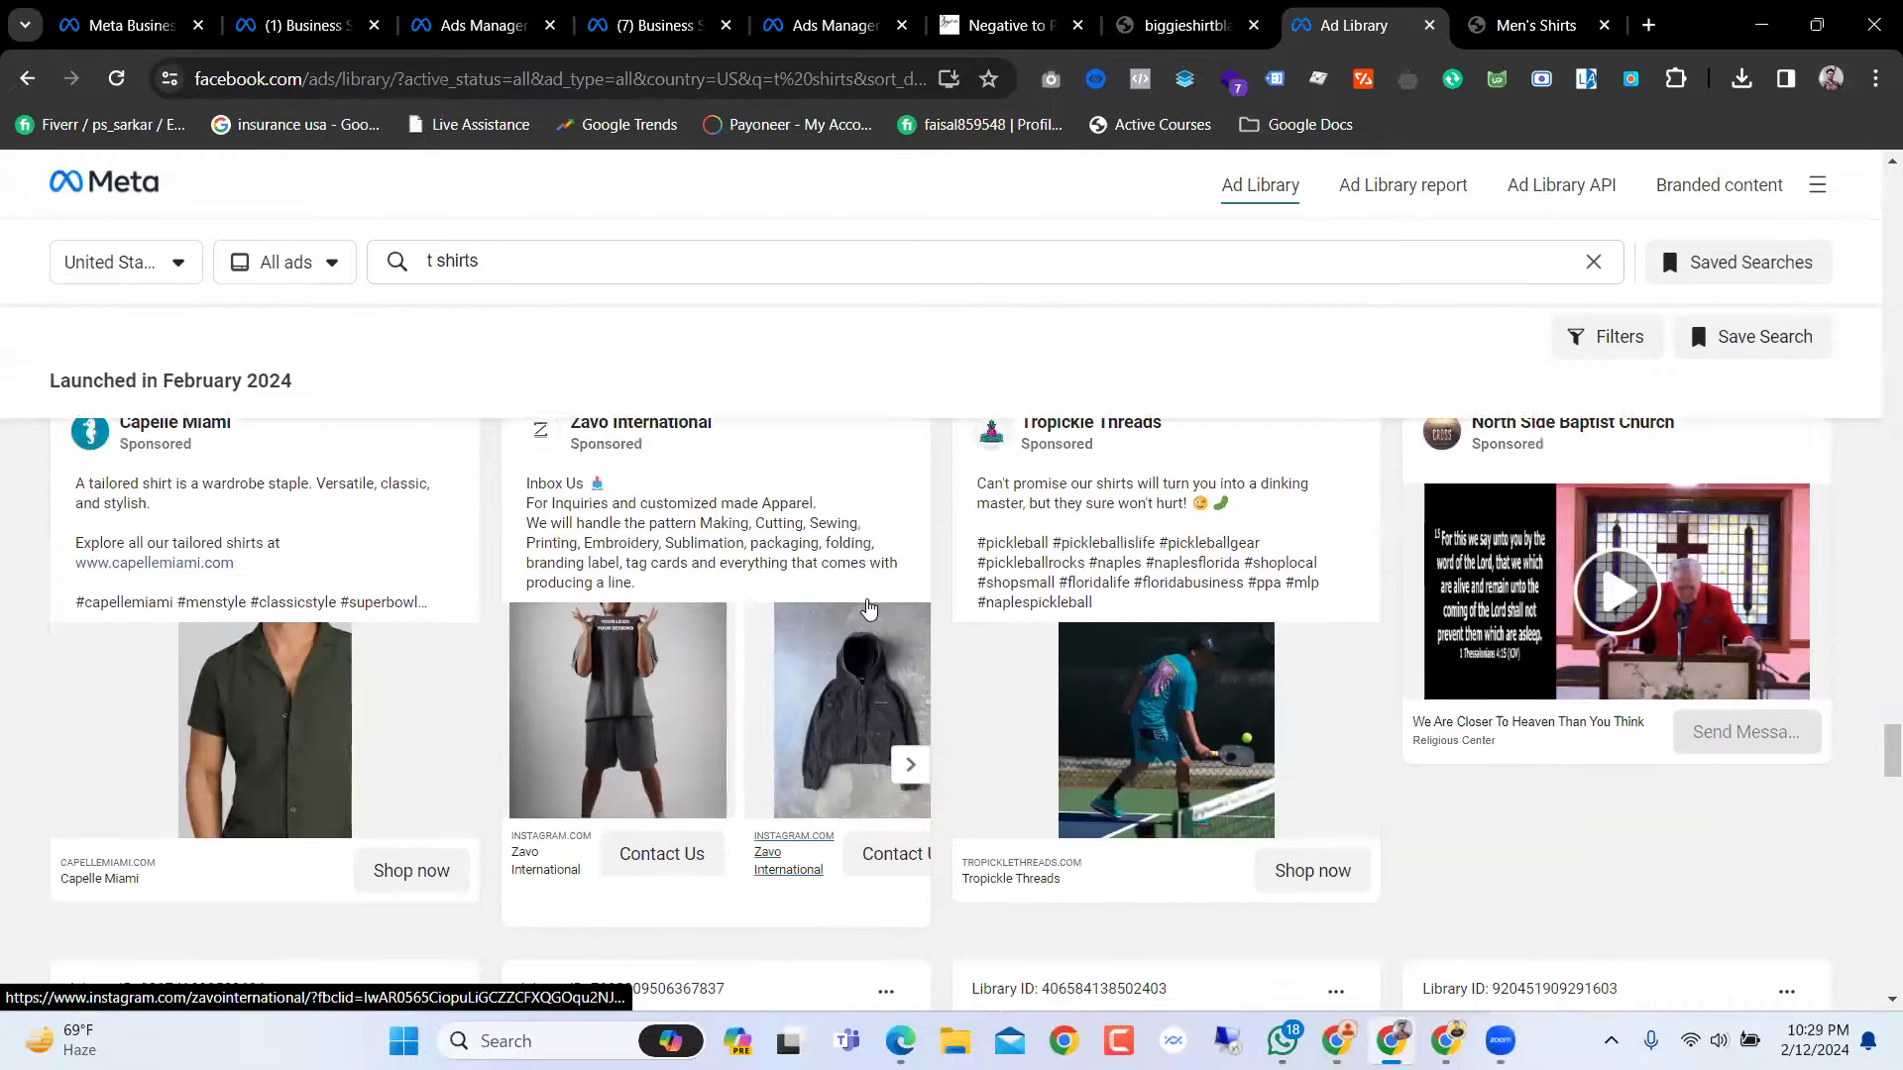
scroll(868, 607, "down", 6)
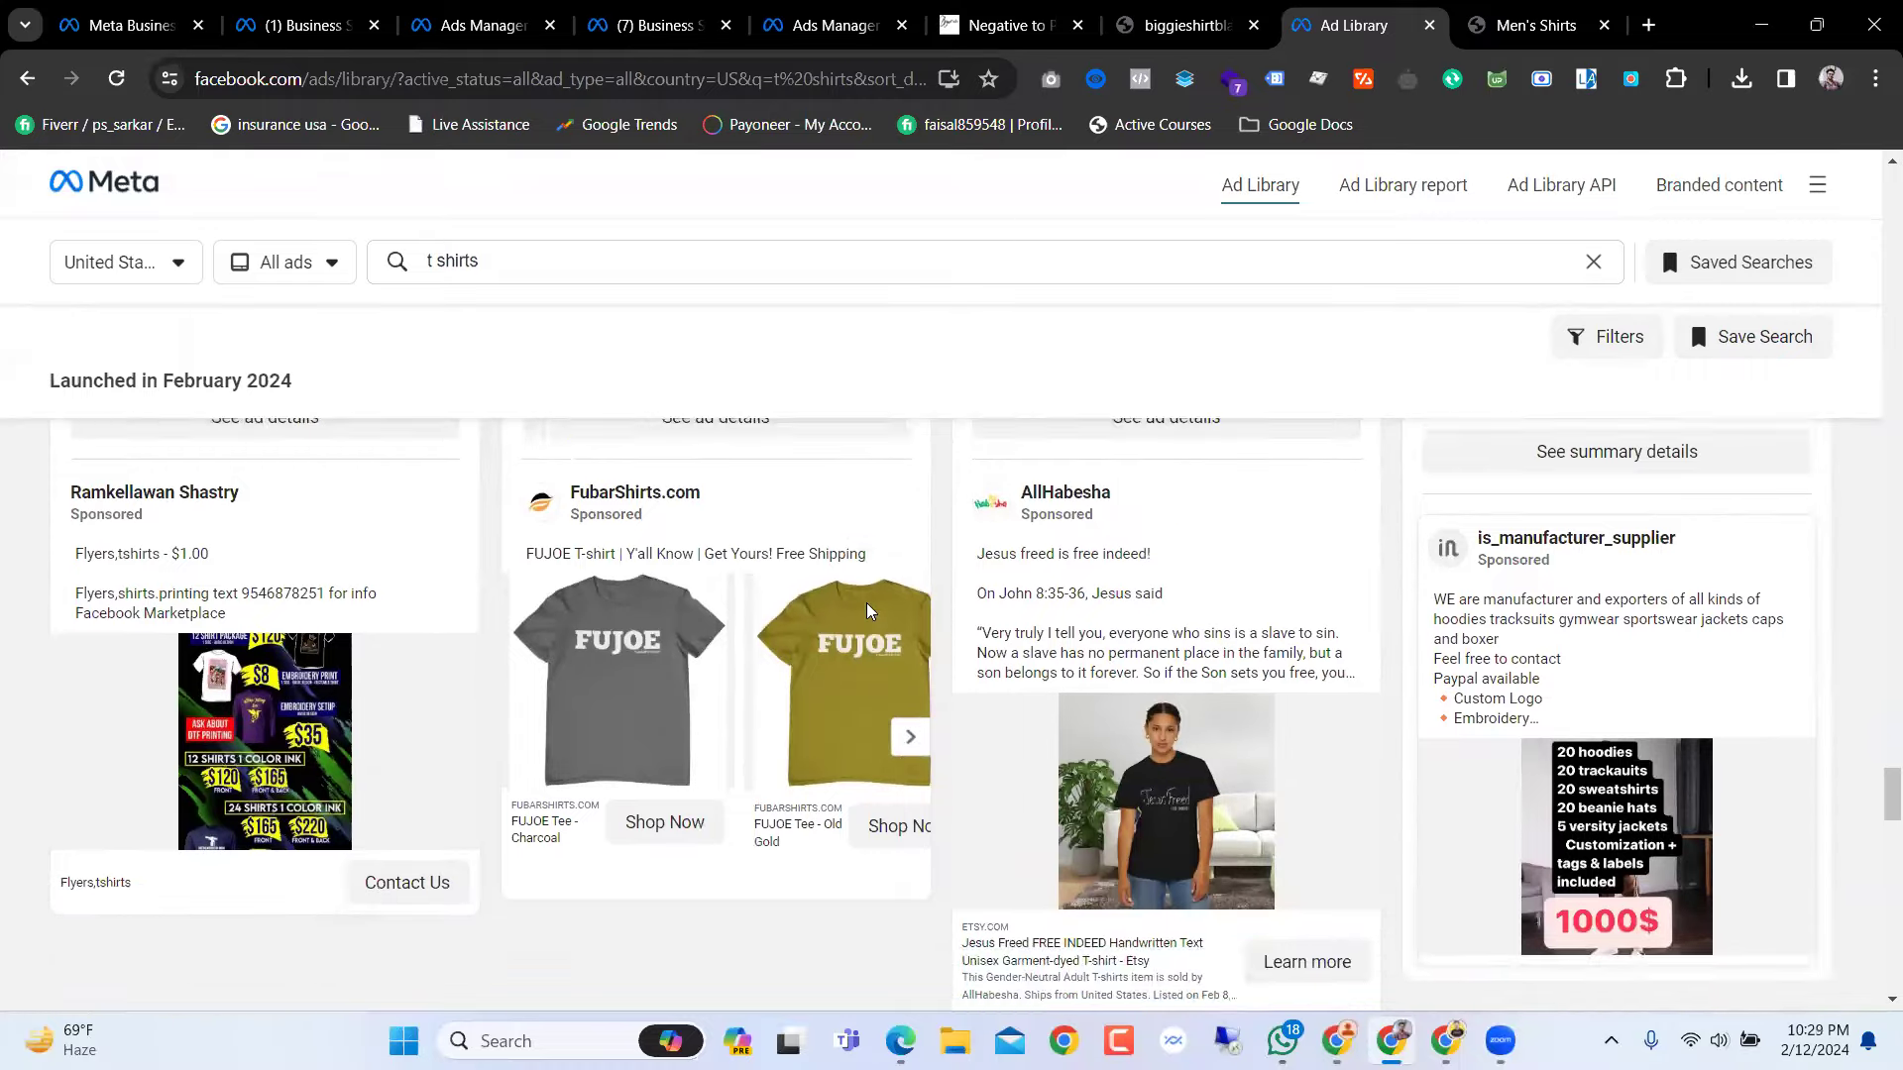
scroll(868, 610, "down", 5)
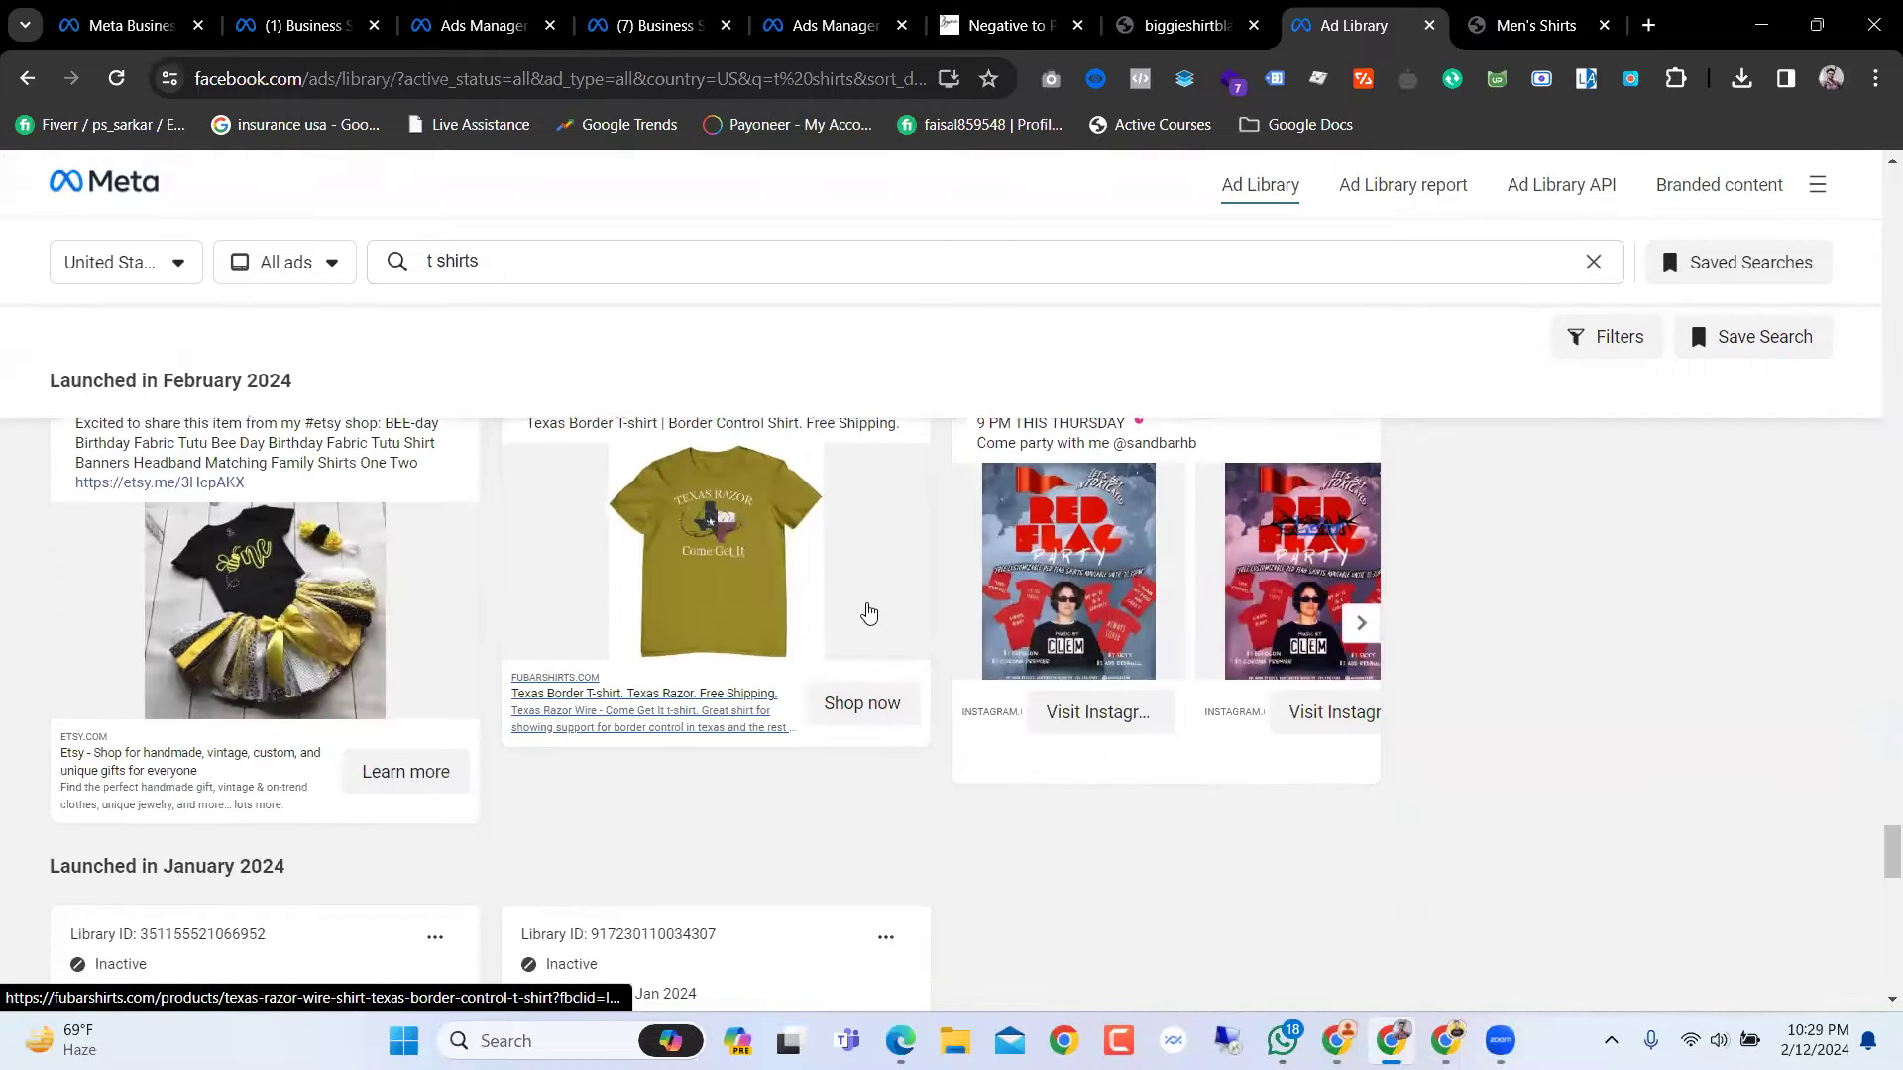
scroll(868, 611, "down", 8)
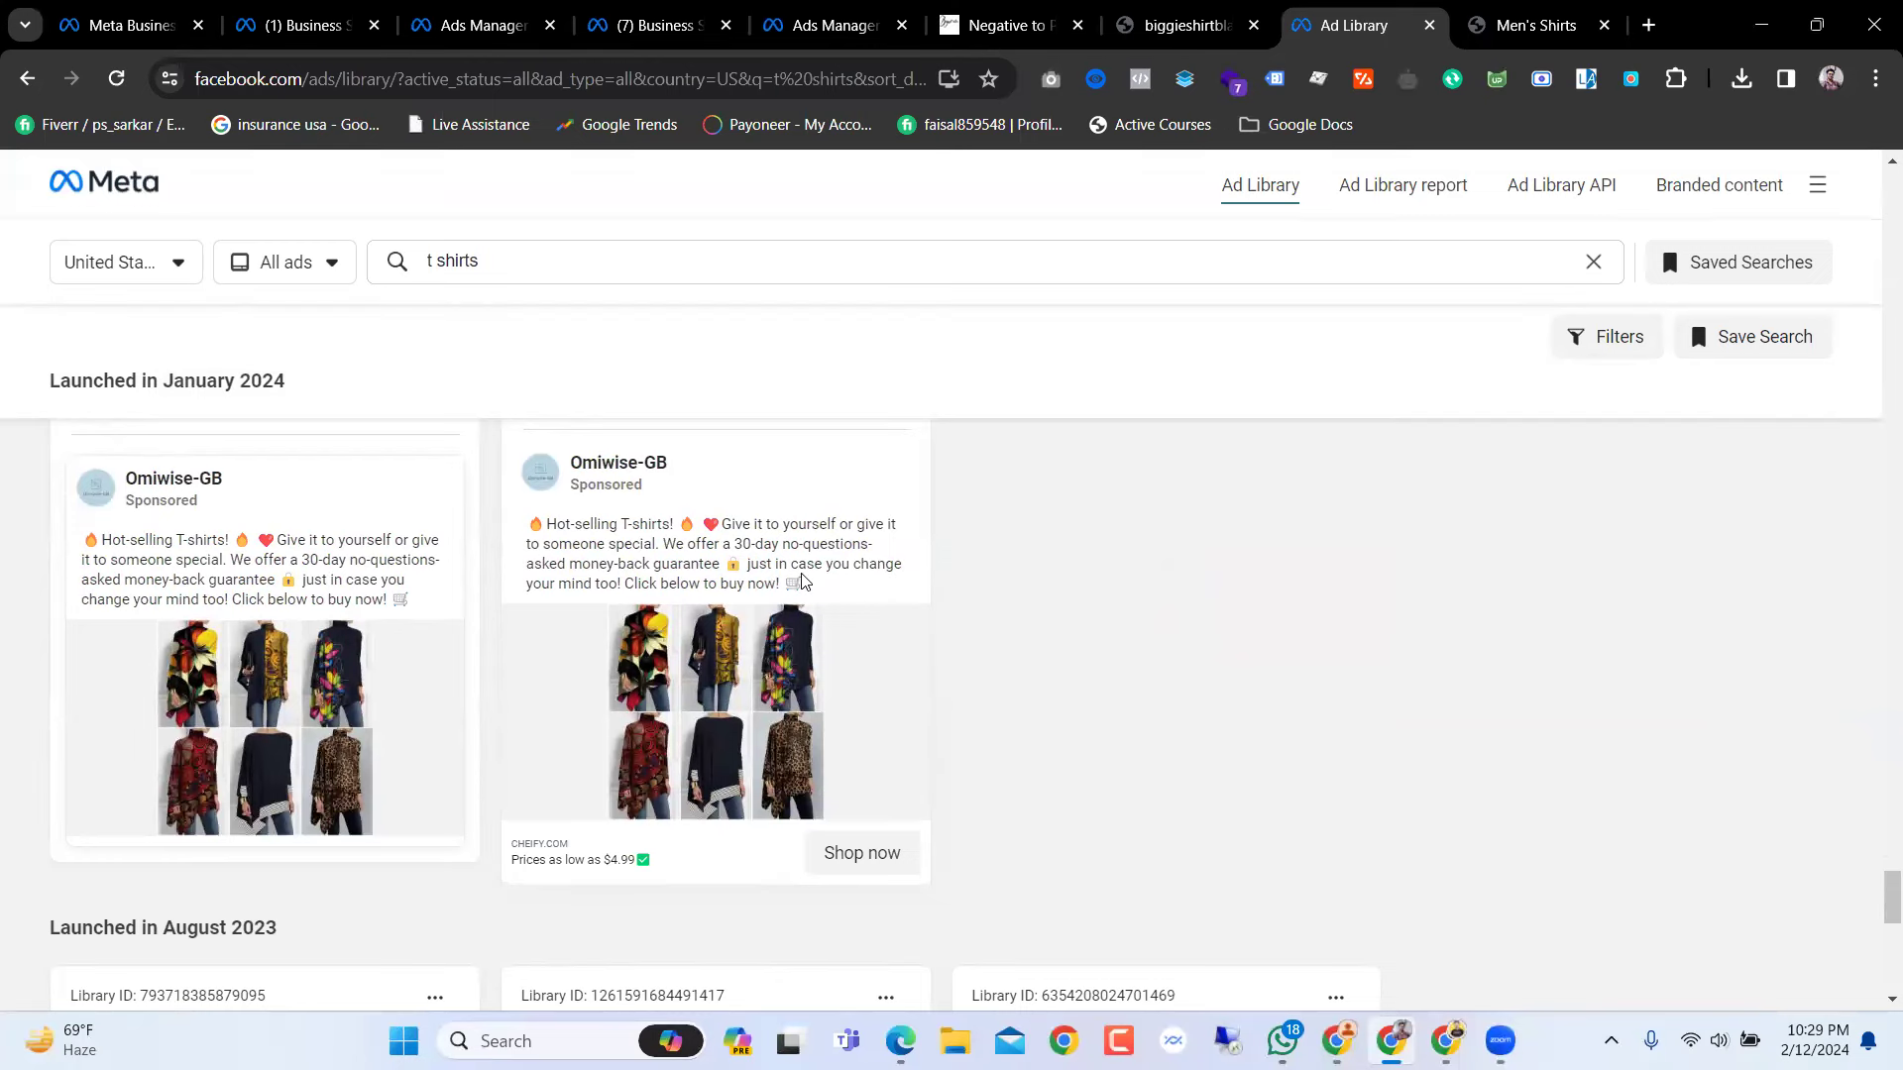
Step: Review the "t shirts" ads in reverse from January 2024 to the start of the results, including the FubarShirts.com FUJOE T-shirt ad
scroll(807, 585, "up", 10)
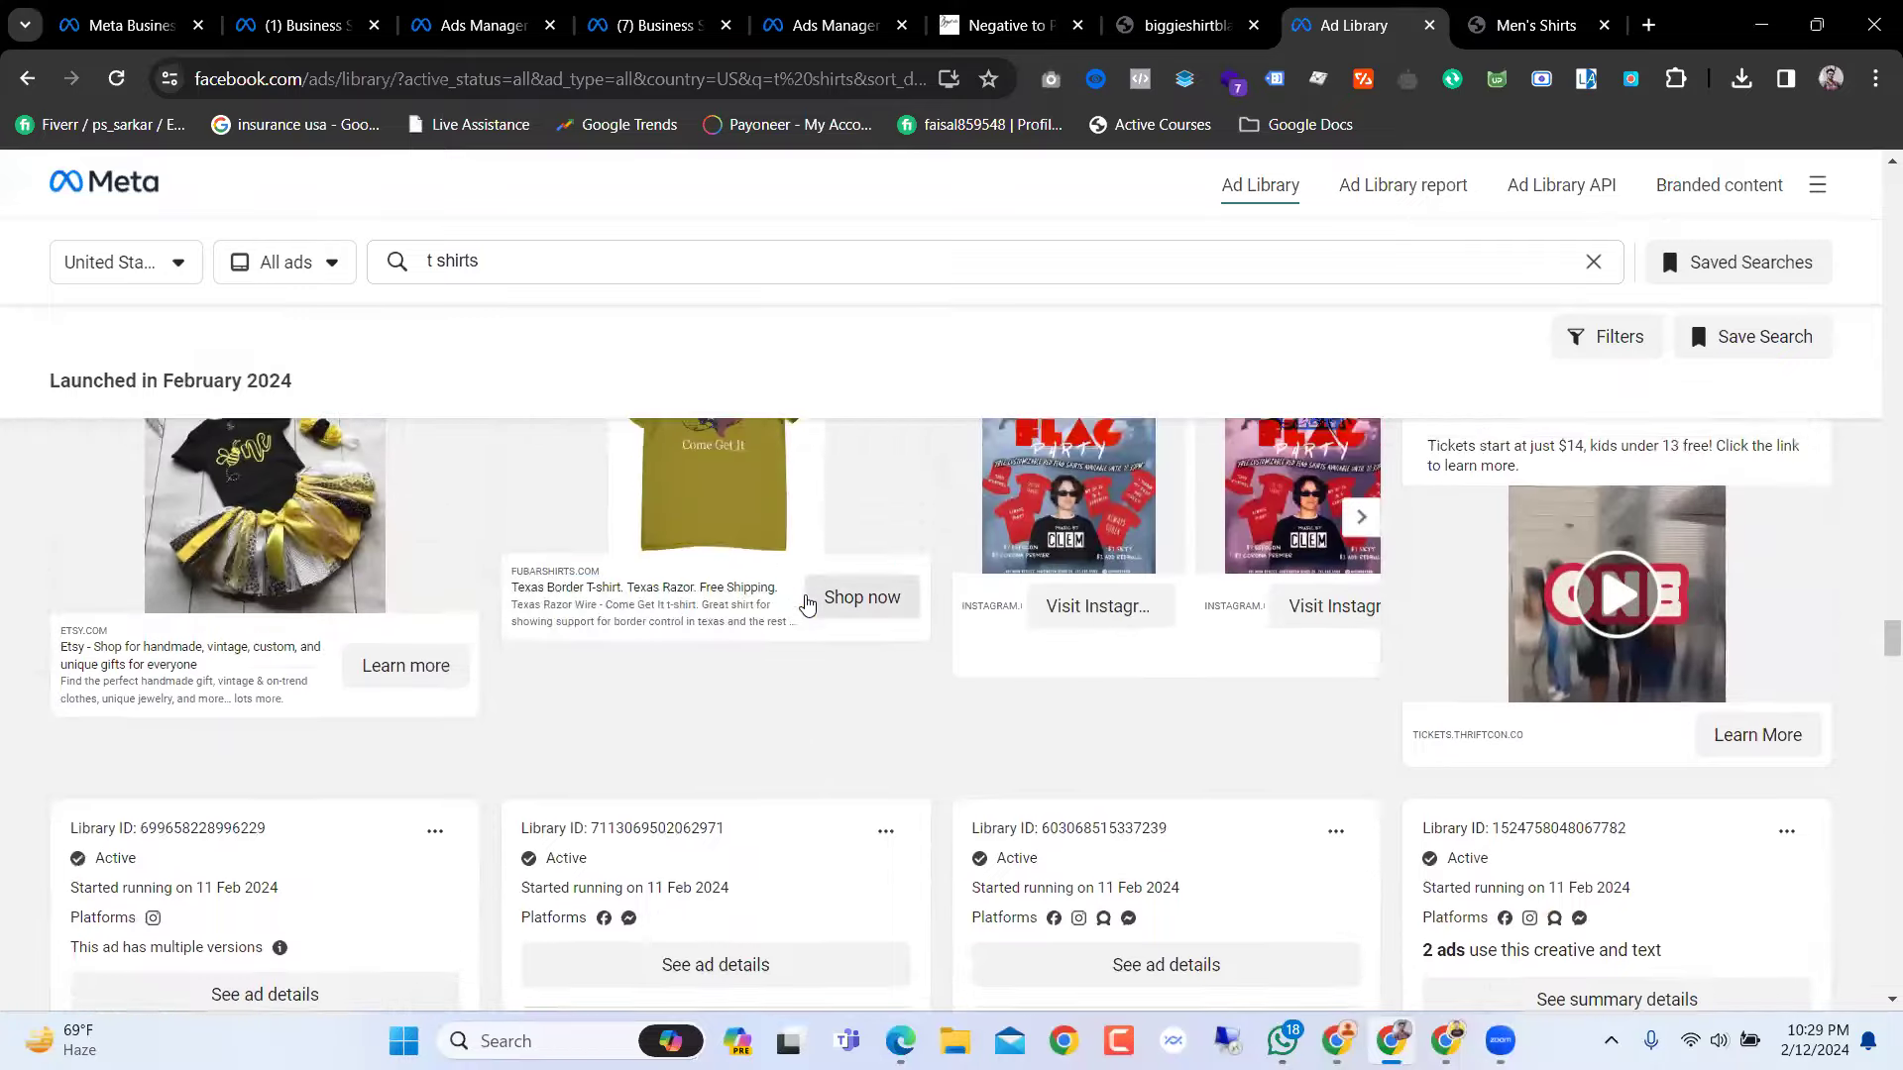
scroll(806, 604, "up", 10)
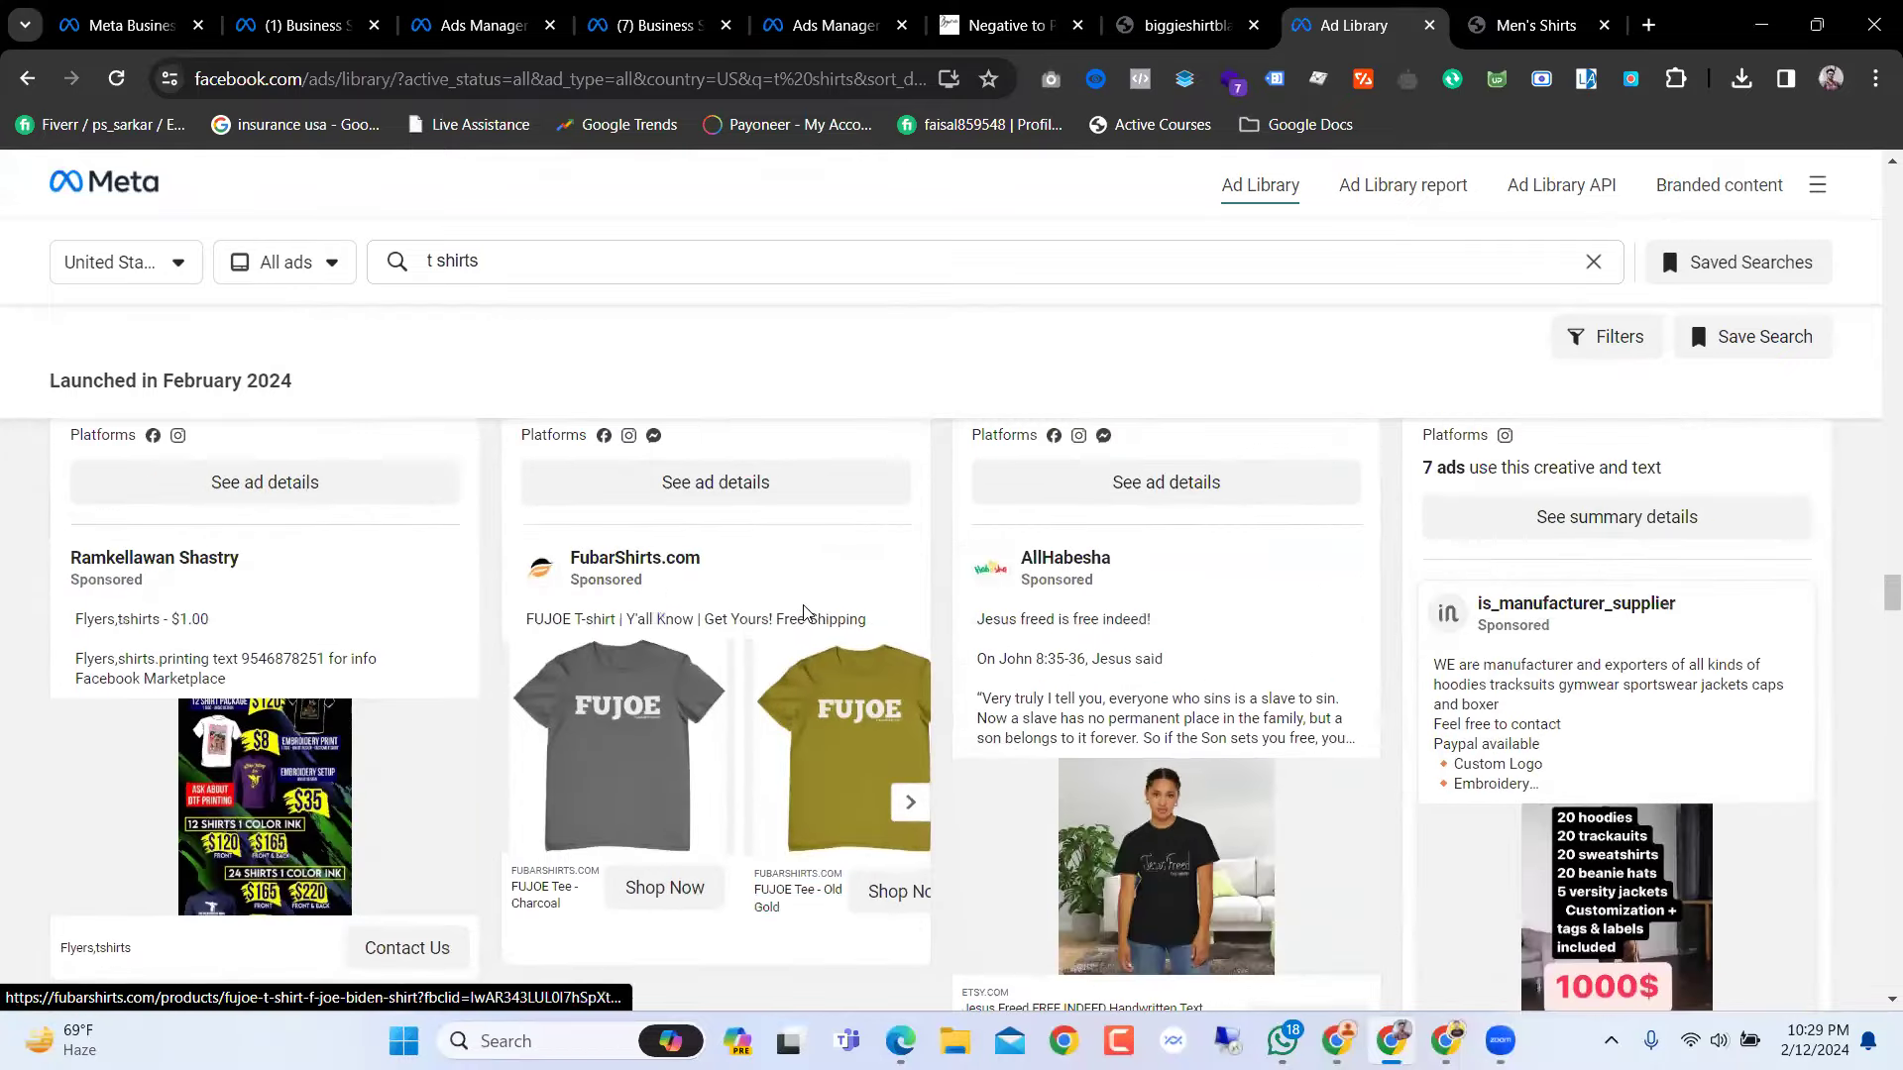
scroll(670, 687, "up", 10)
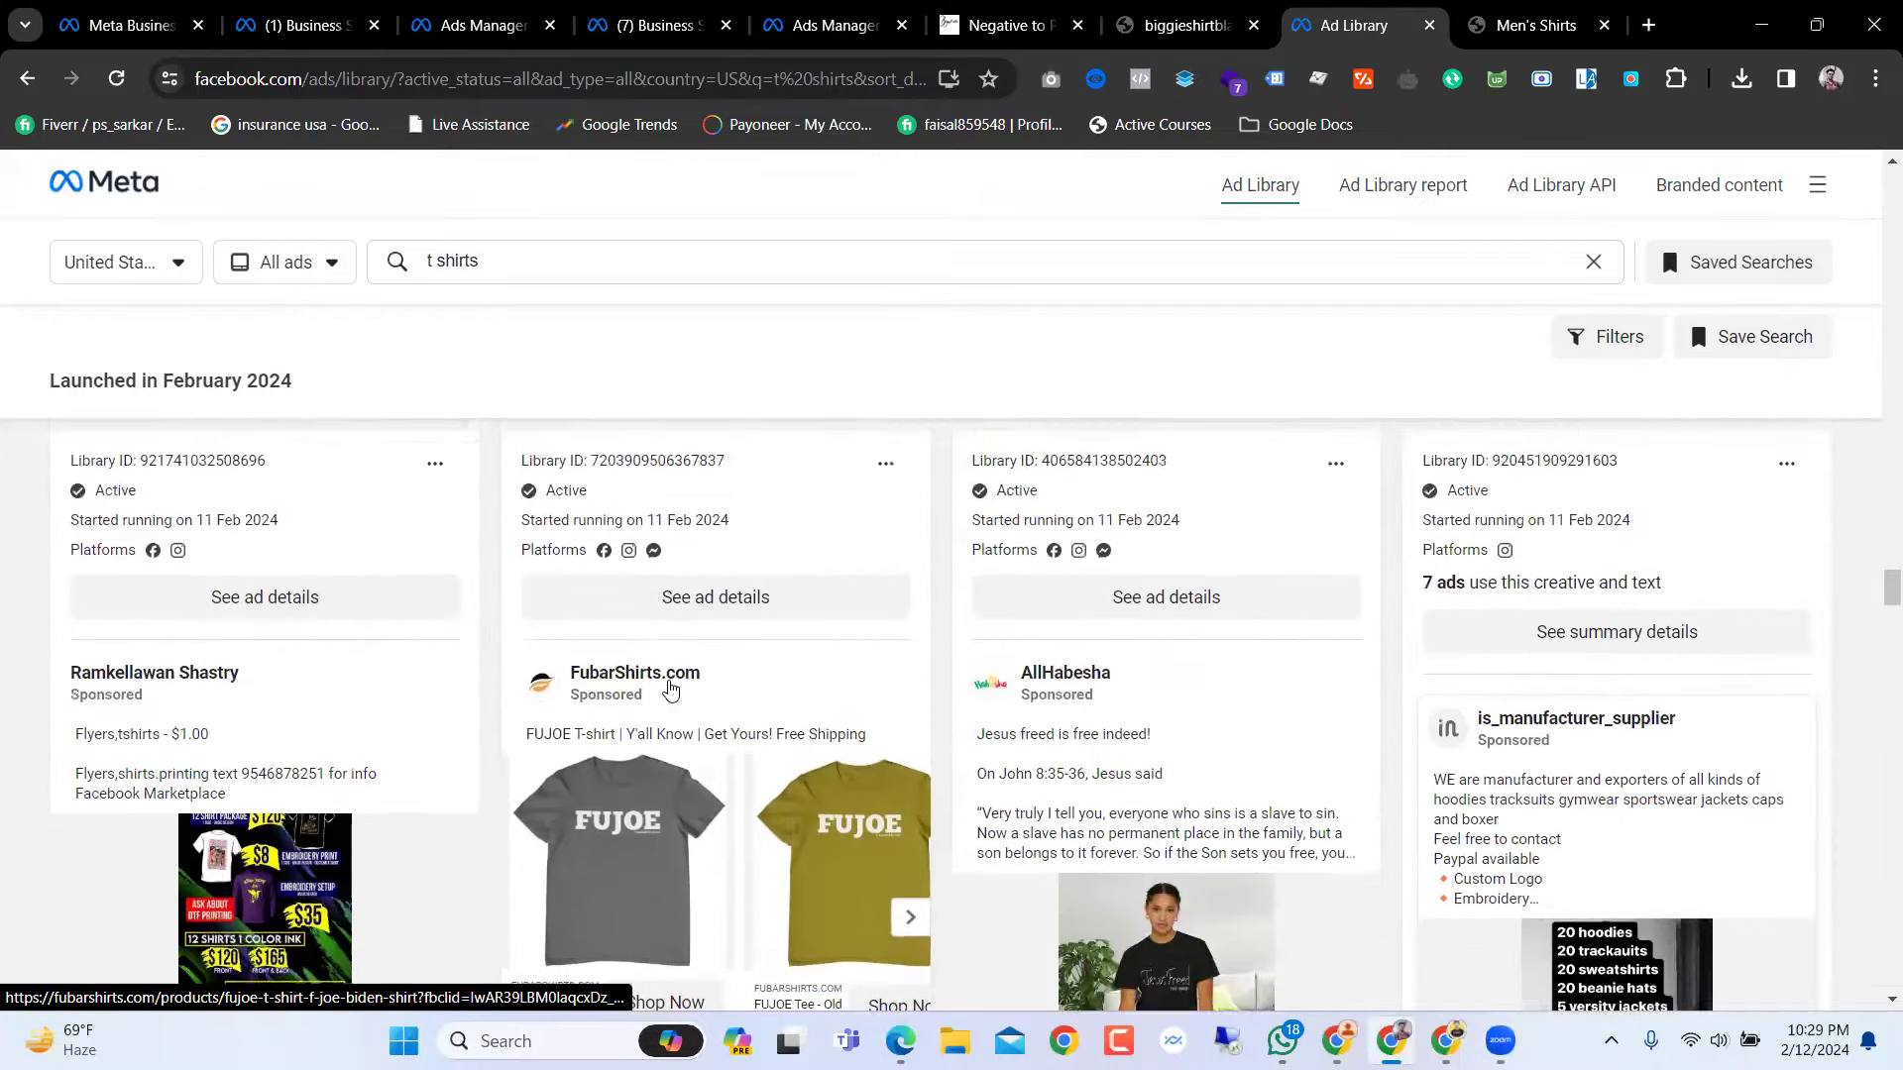
scroll(670, 687, "up", 1)
scroll(667, 681, "down", 1)
scroll(664, 699, "up", 1)
scroll(664, 715, "up", 4)
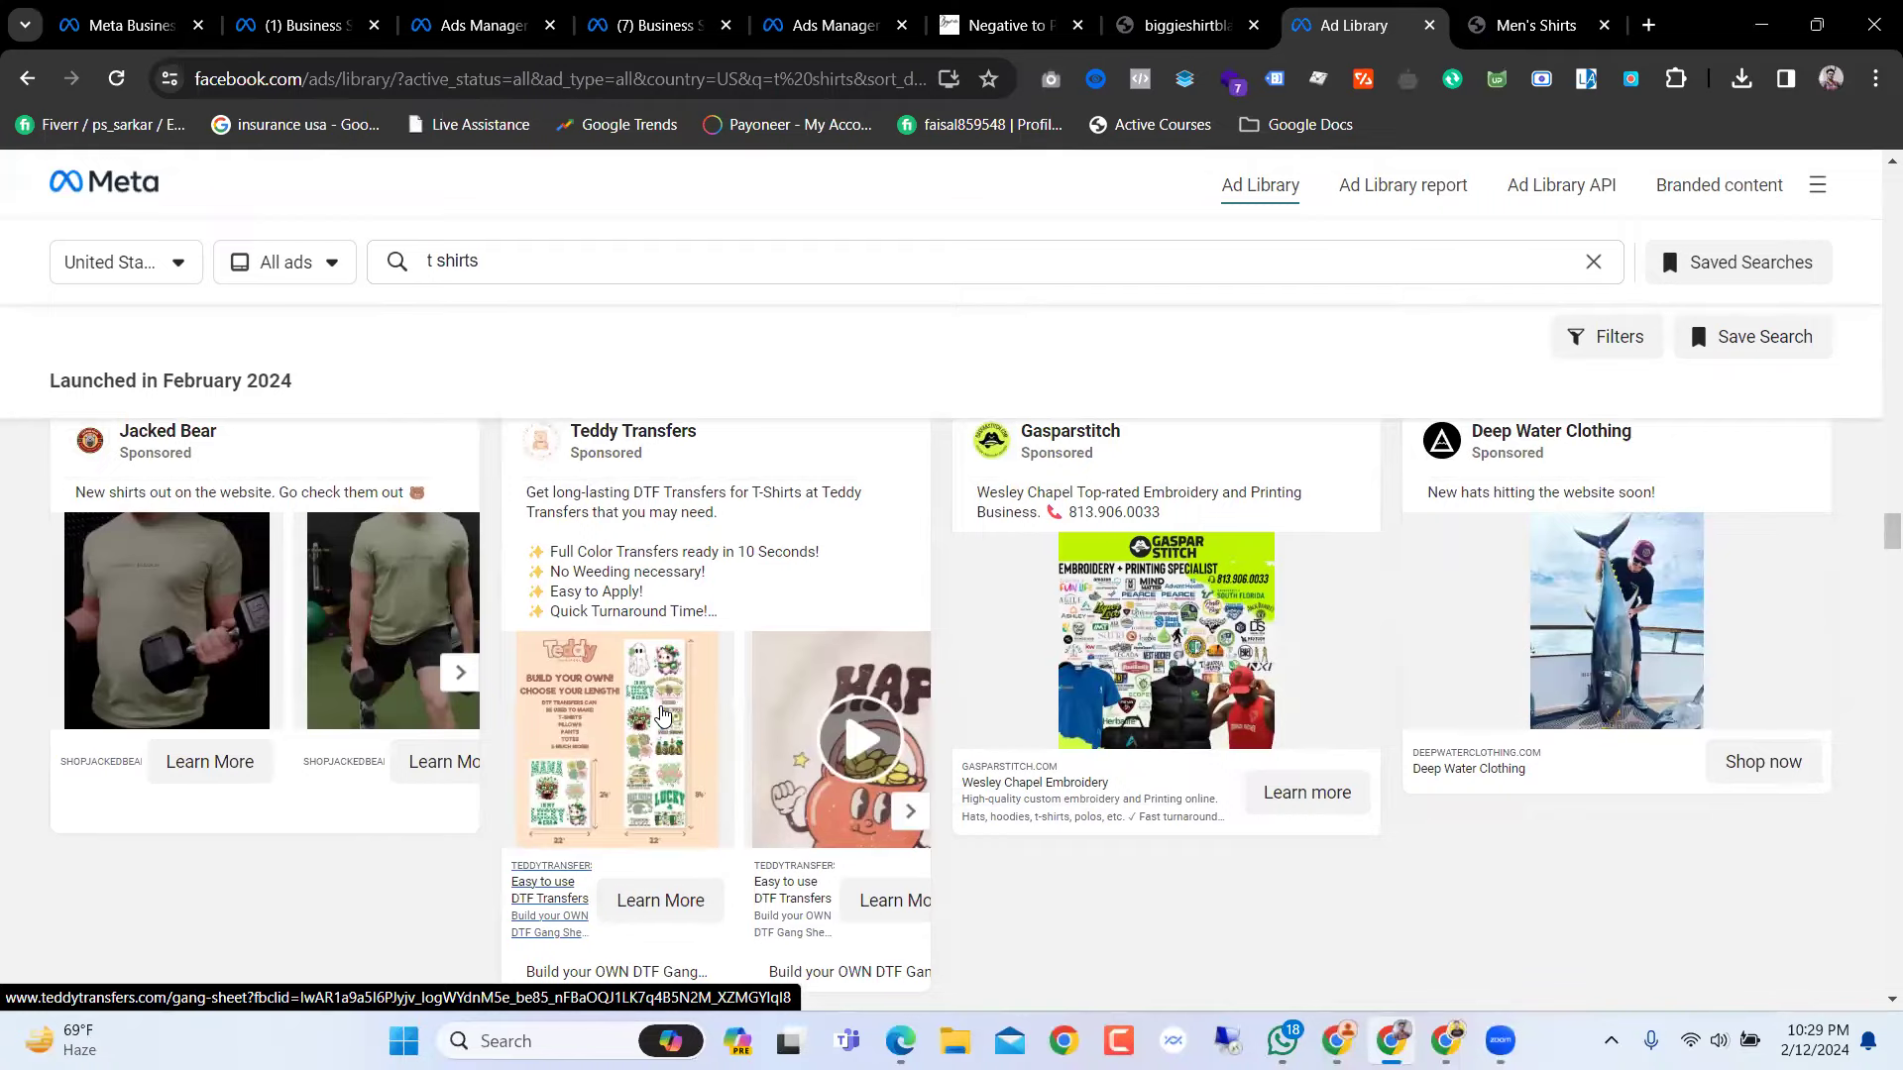
scroll(664, 716, "up", 20)
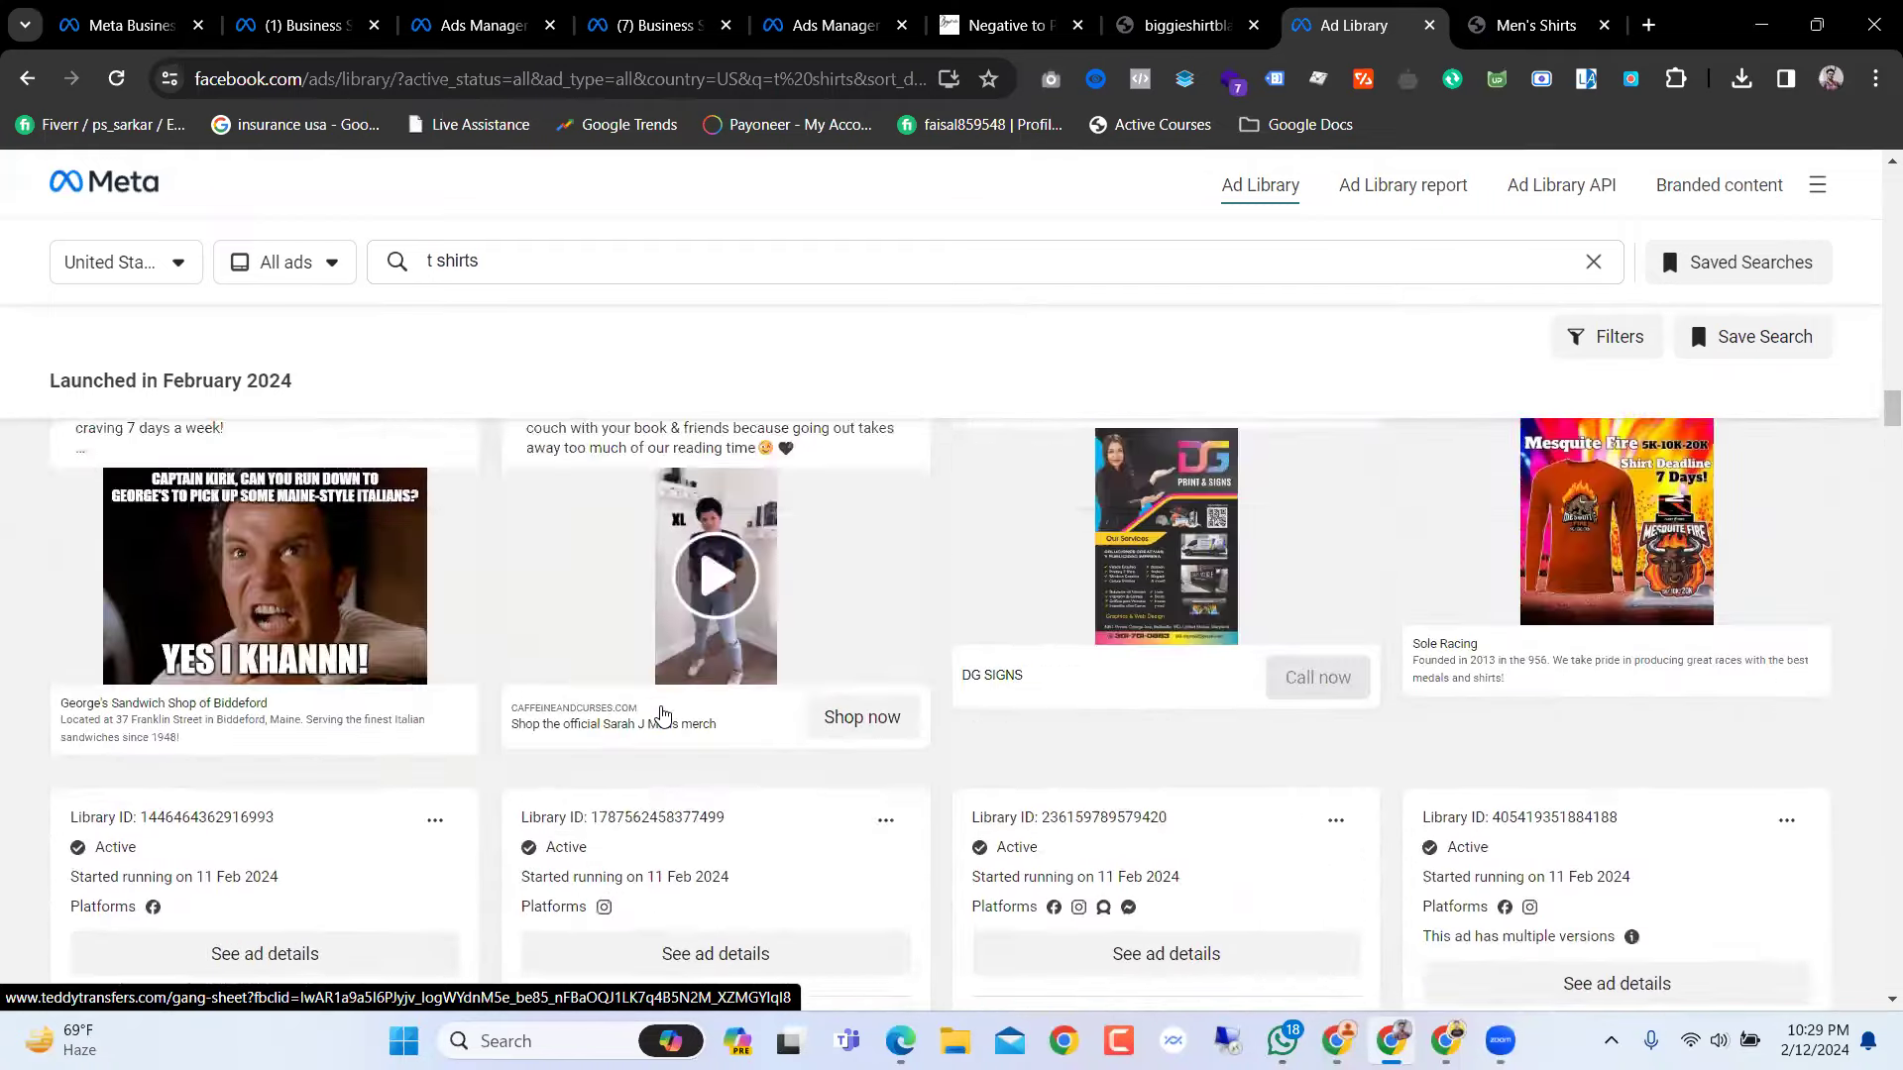
scroll(662, 714, "up", 2)
scroll(662, 714, "down", 2)
scroll(662, 713, "up", 2)
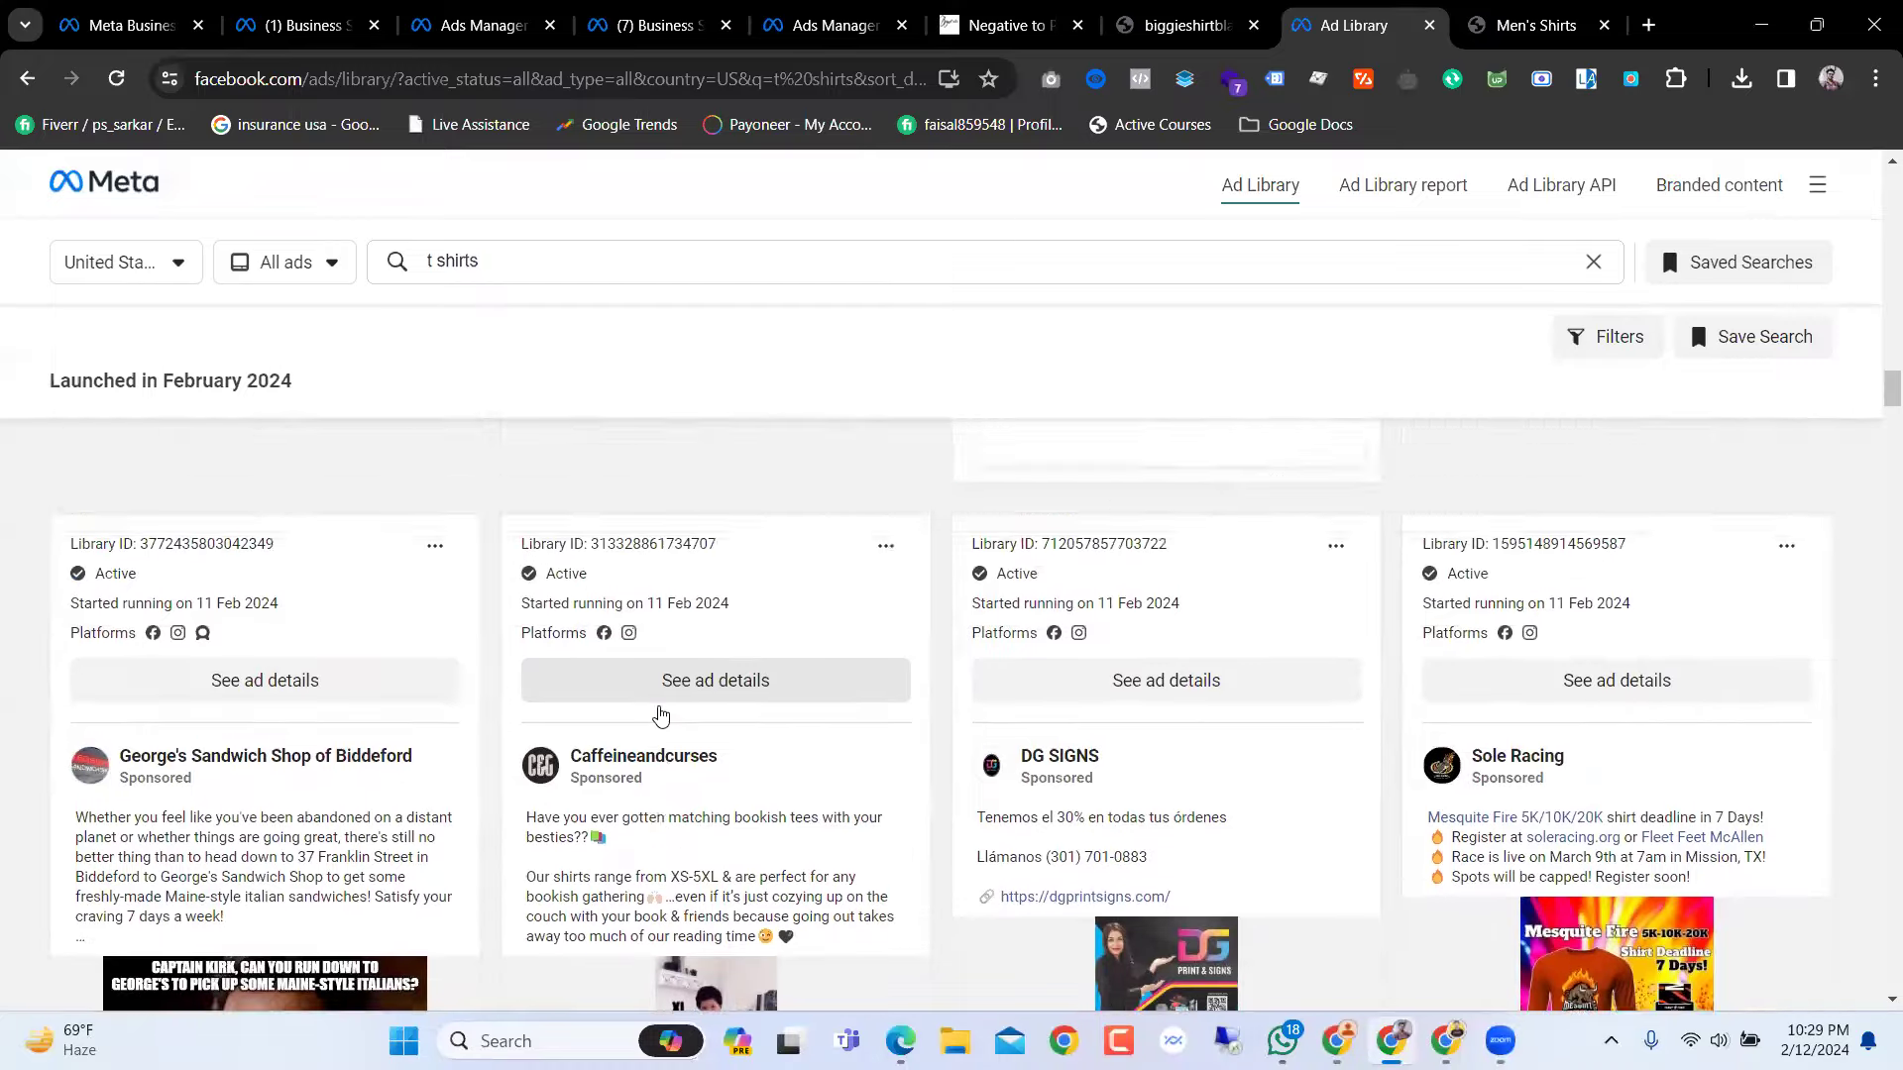
scroll(662, 714, "up", 5)
scroll(658, 714, "up", 10)
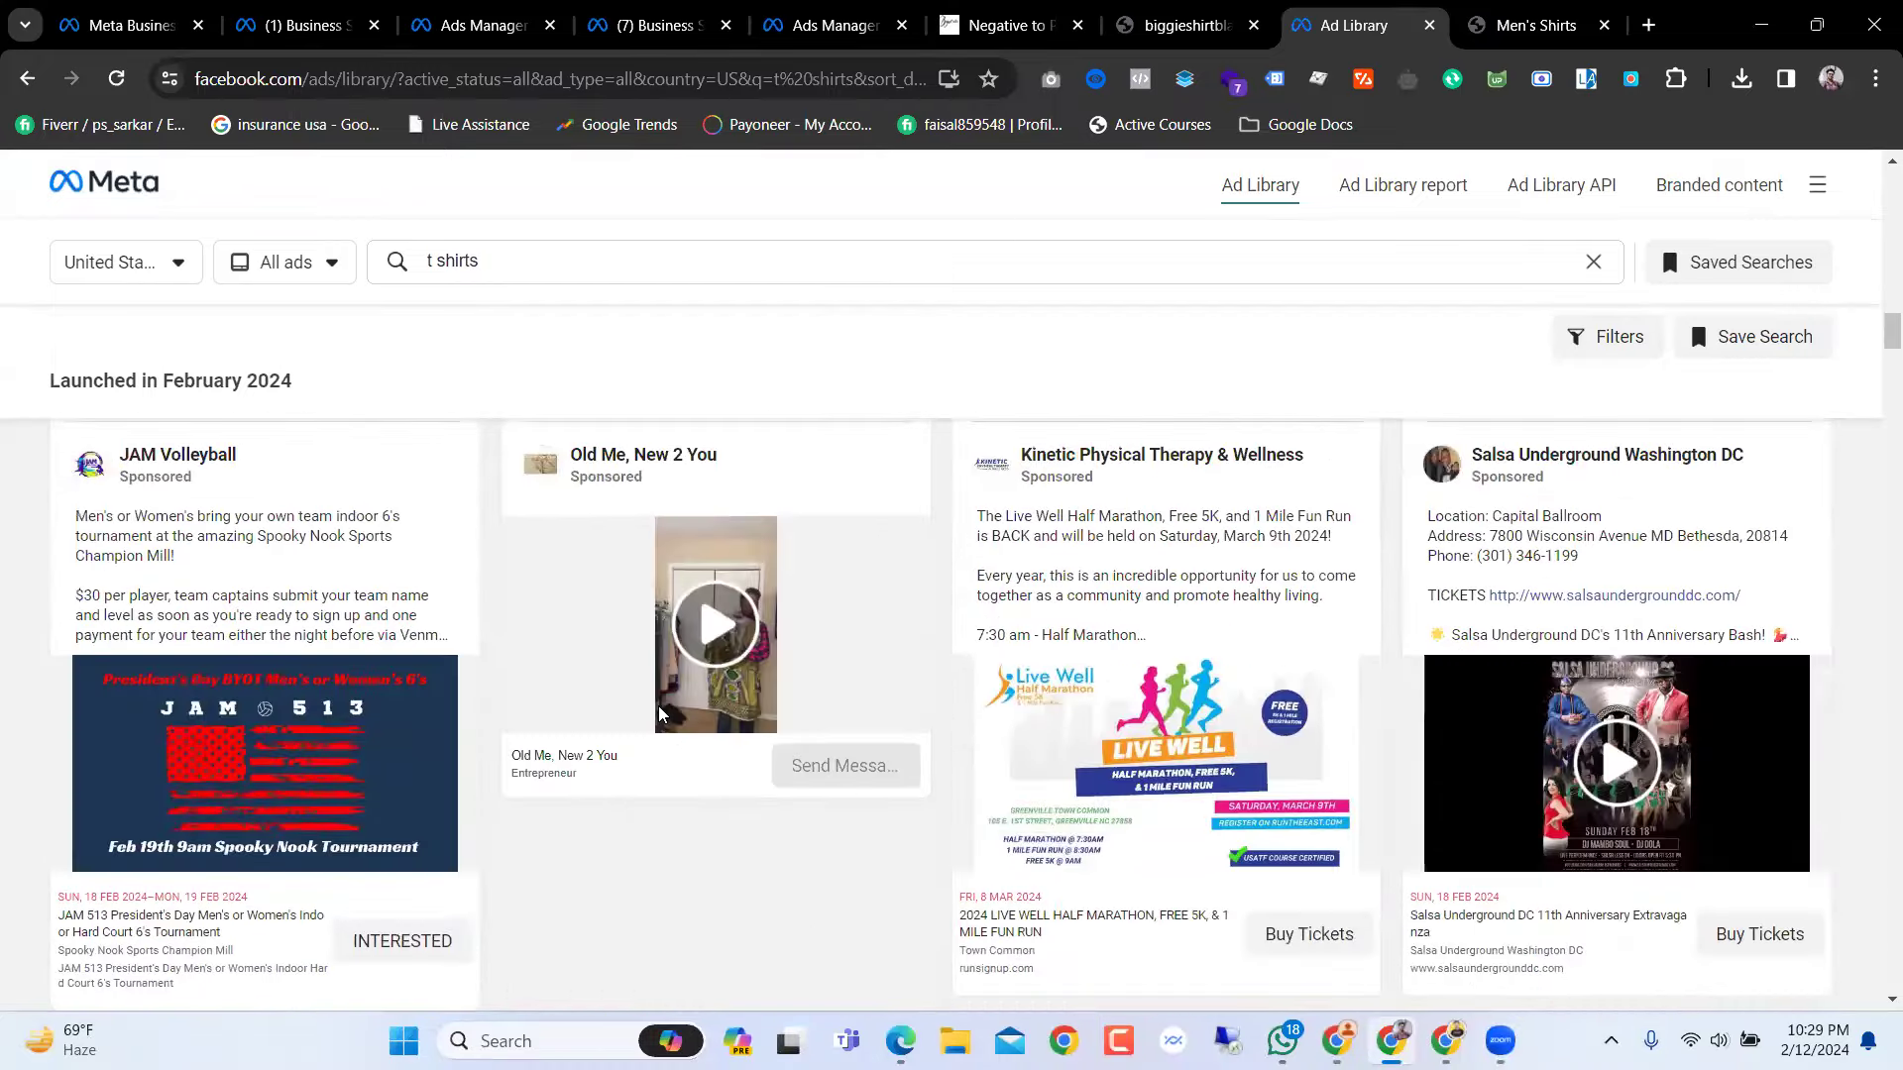
scroll(658, 711, "up", 4)
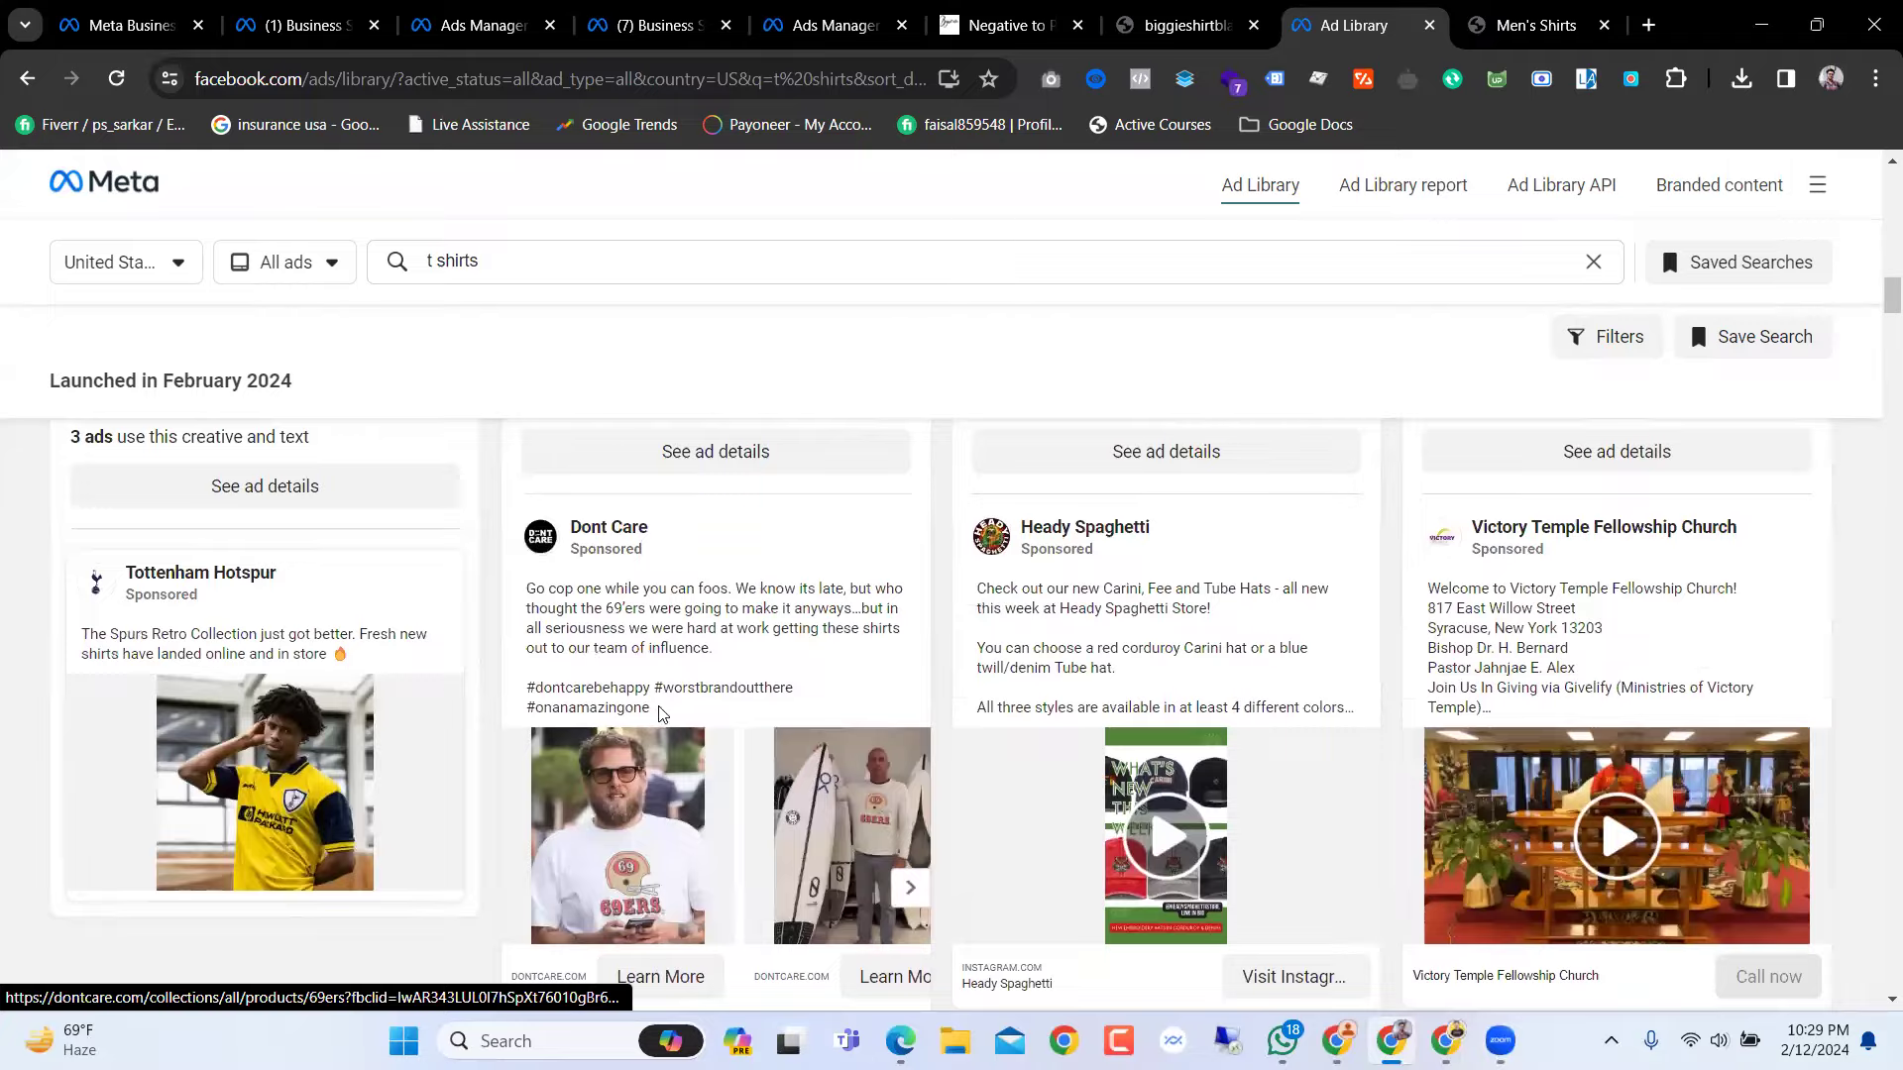
scroll(662, 713, "up", 5)
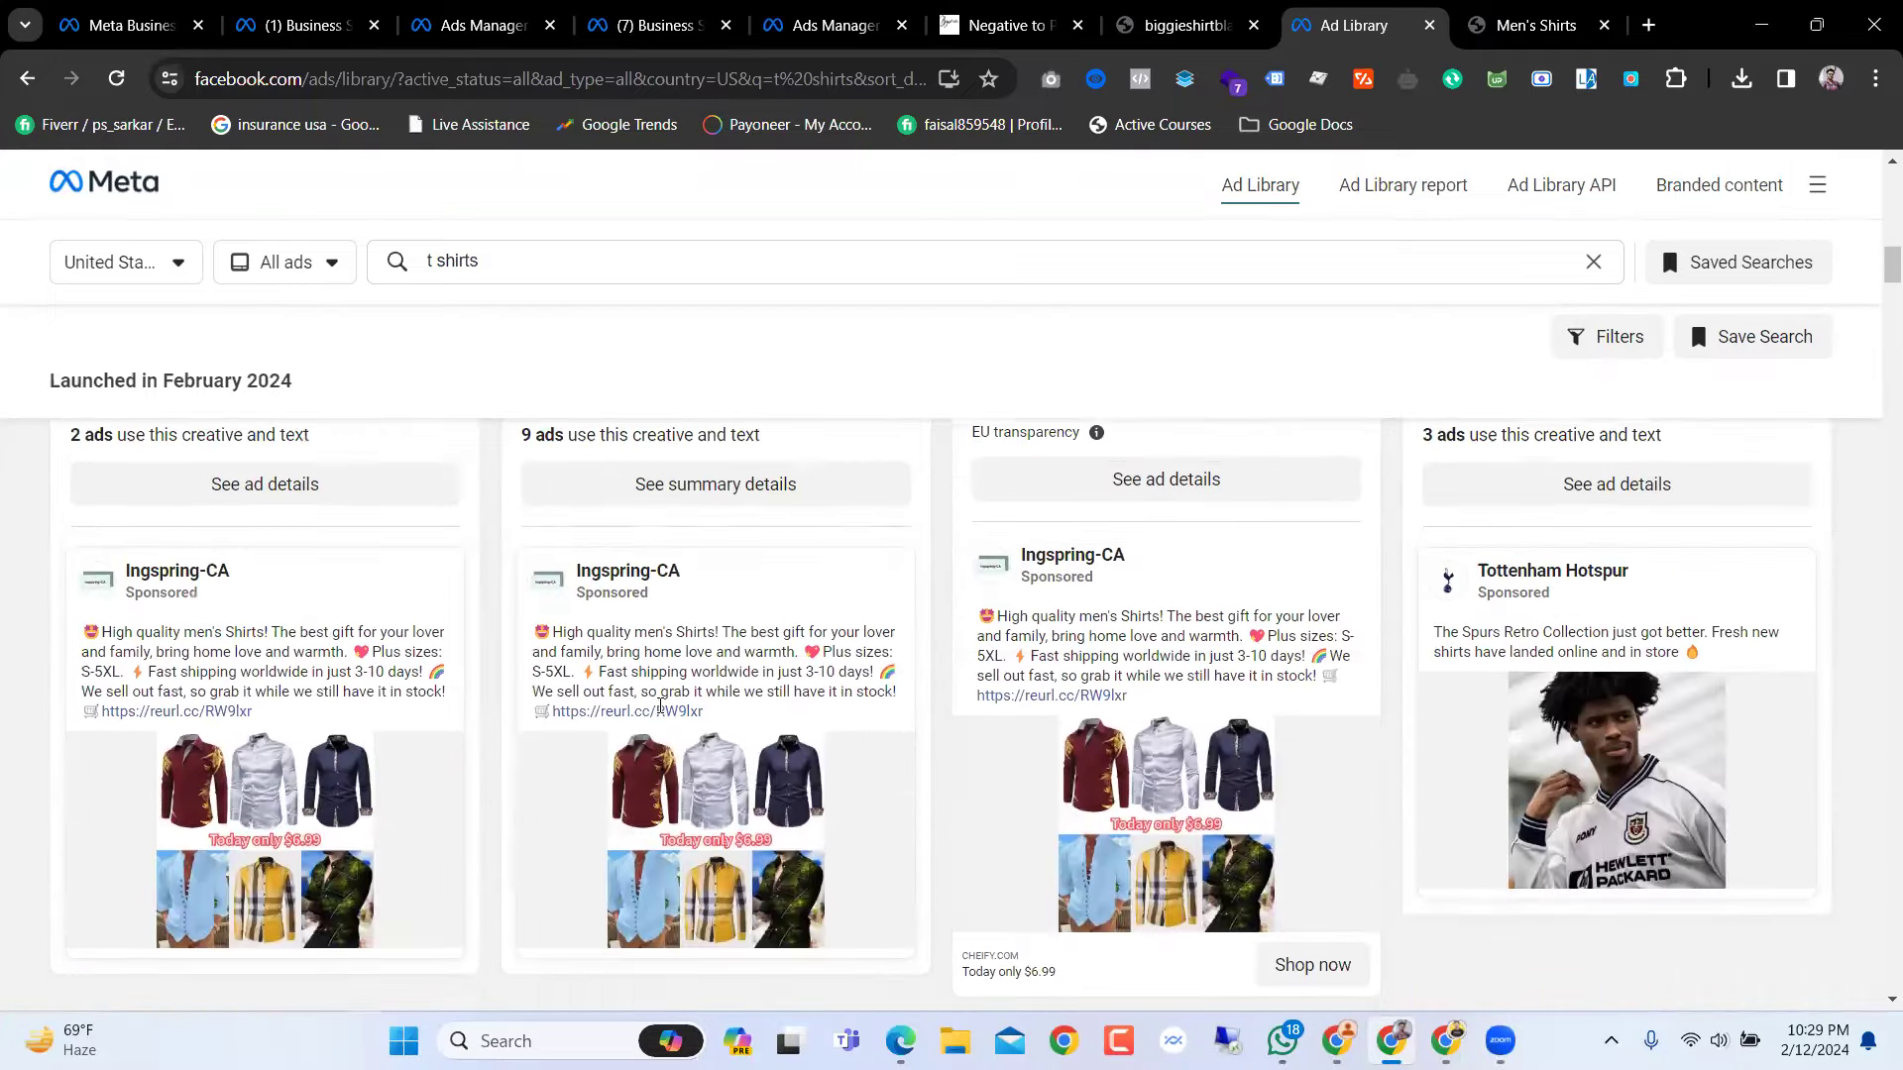
scroll(661, 714, "up", 10)
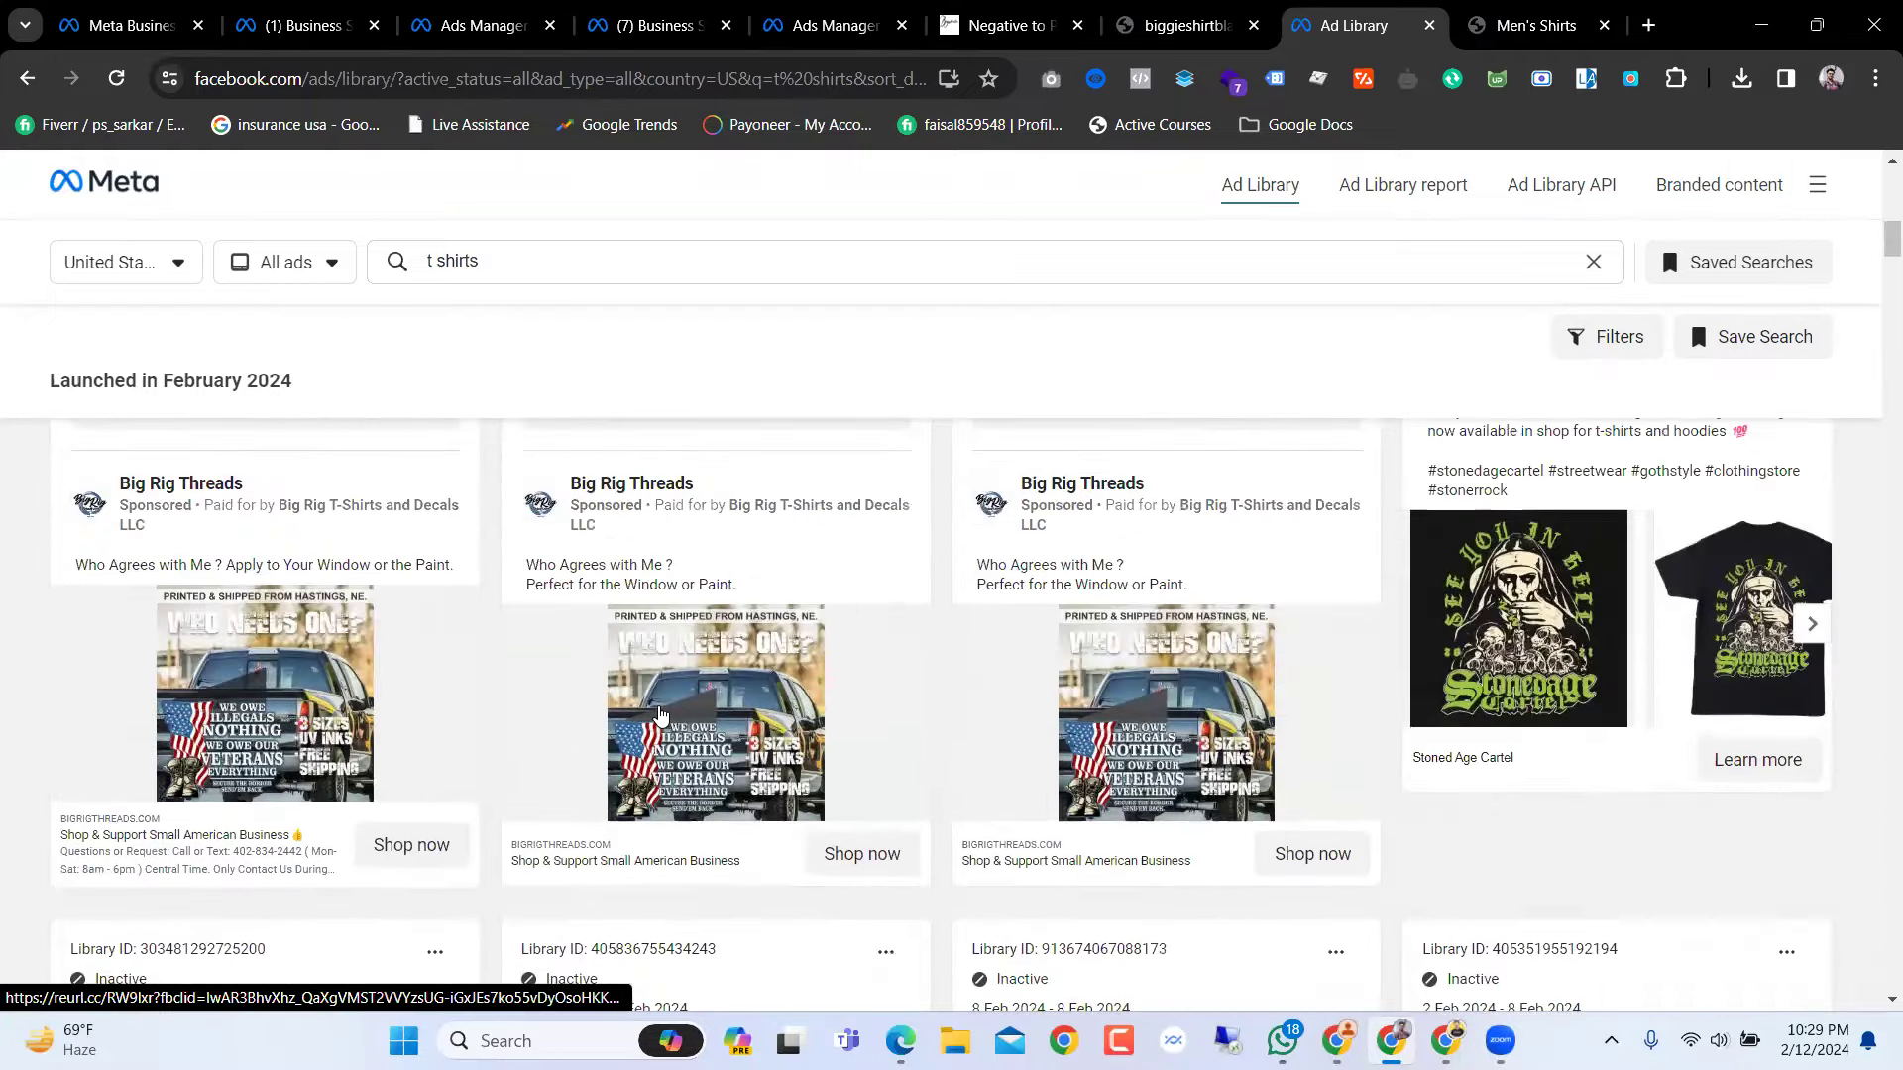
scroll(661, 714, "up", 3)
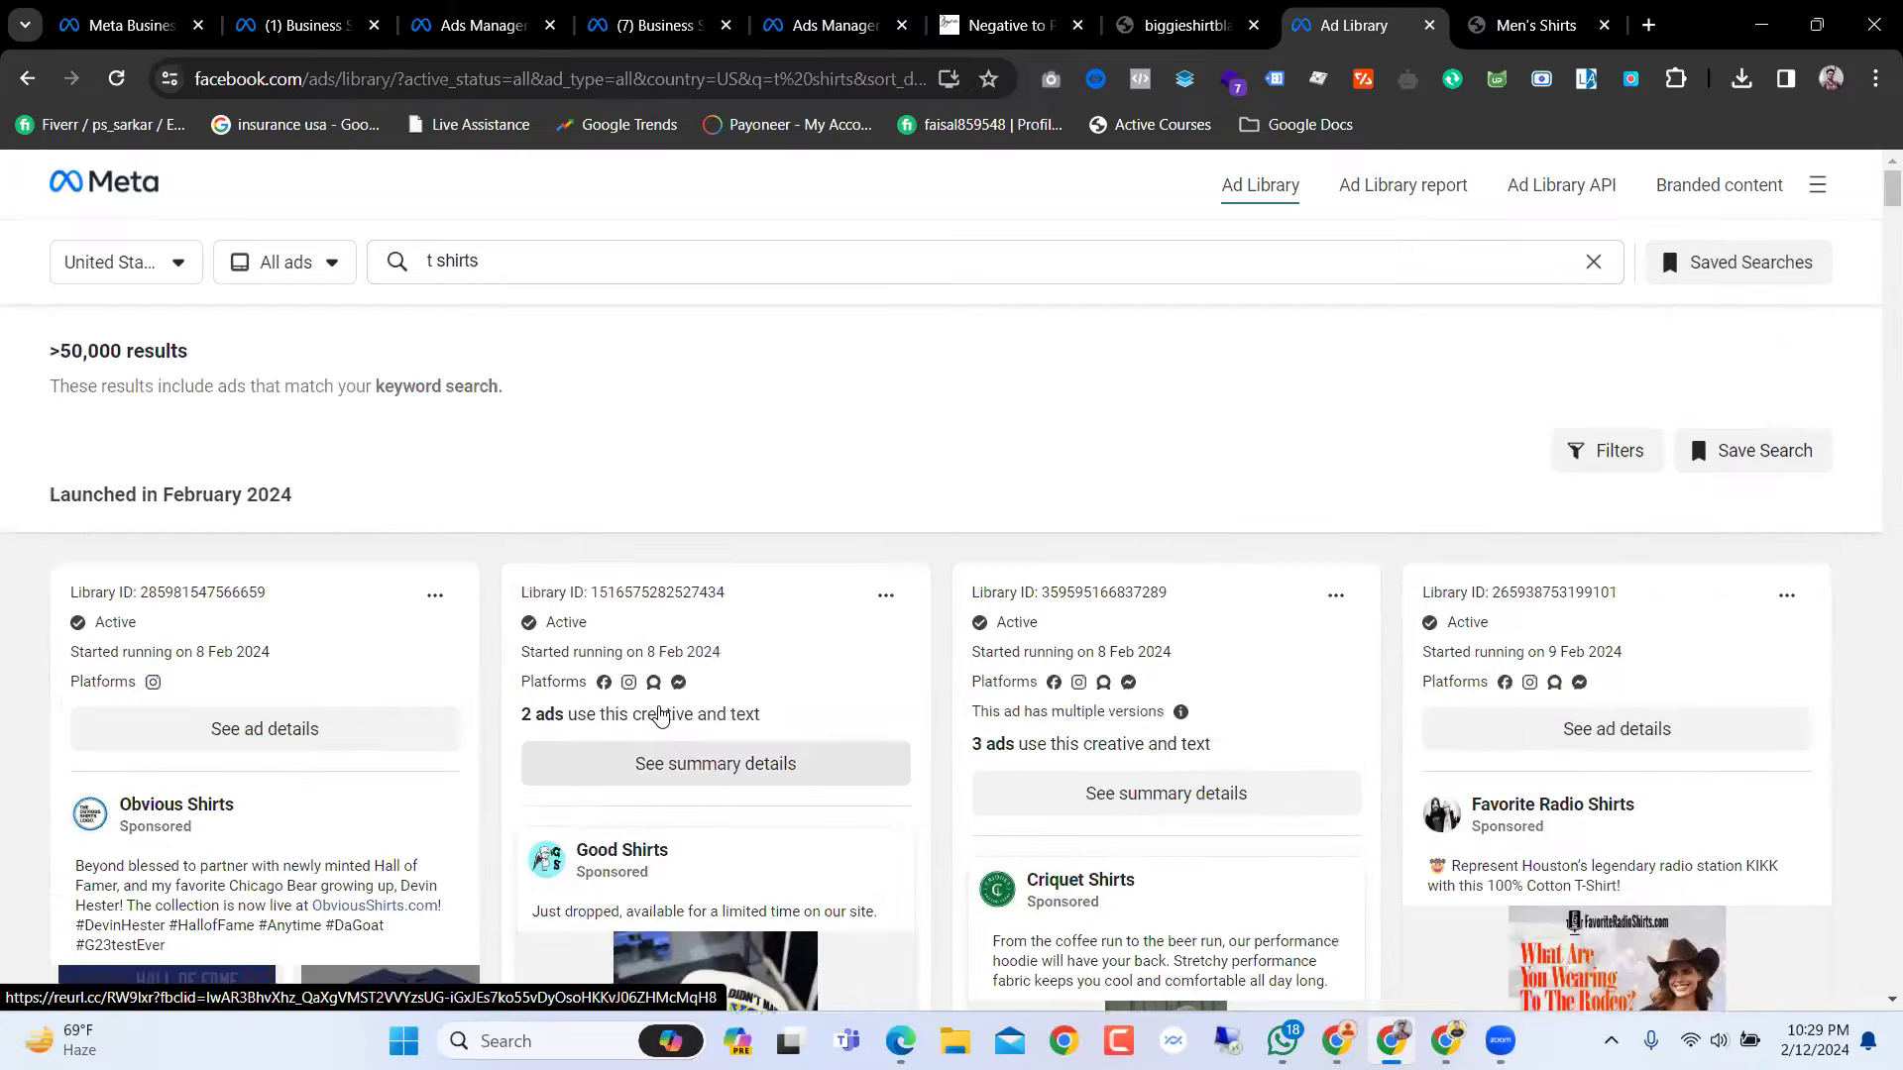
Step: Examine the February 2024 ads again from the start of the results, through Zavo International and Love in Faith to Eye Candy Accessoriez
scroll(654, 710, "down", 5)
scroll(654, 709, "down", 10)
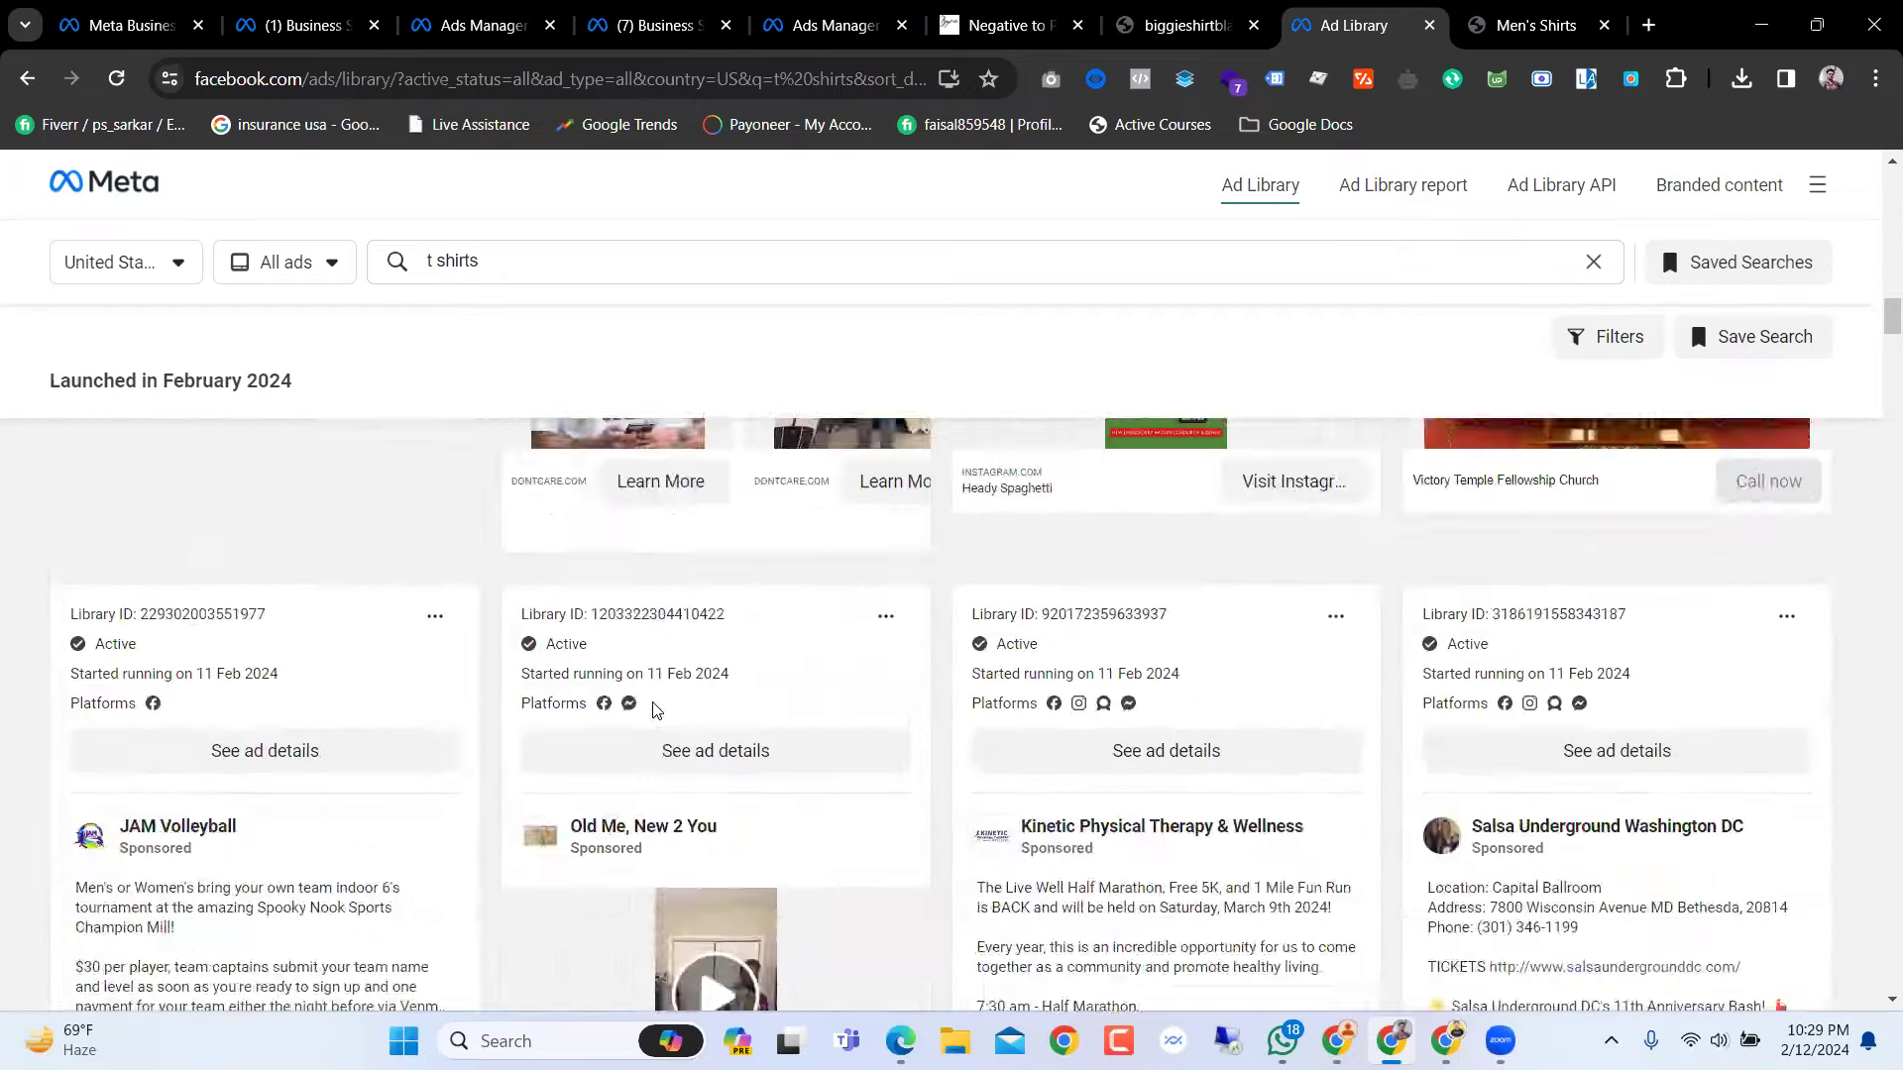
scroll(654, 710, "down", 10)
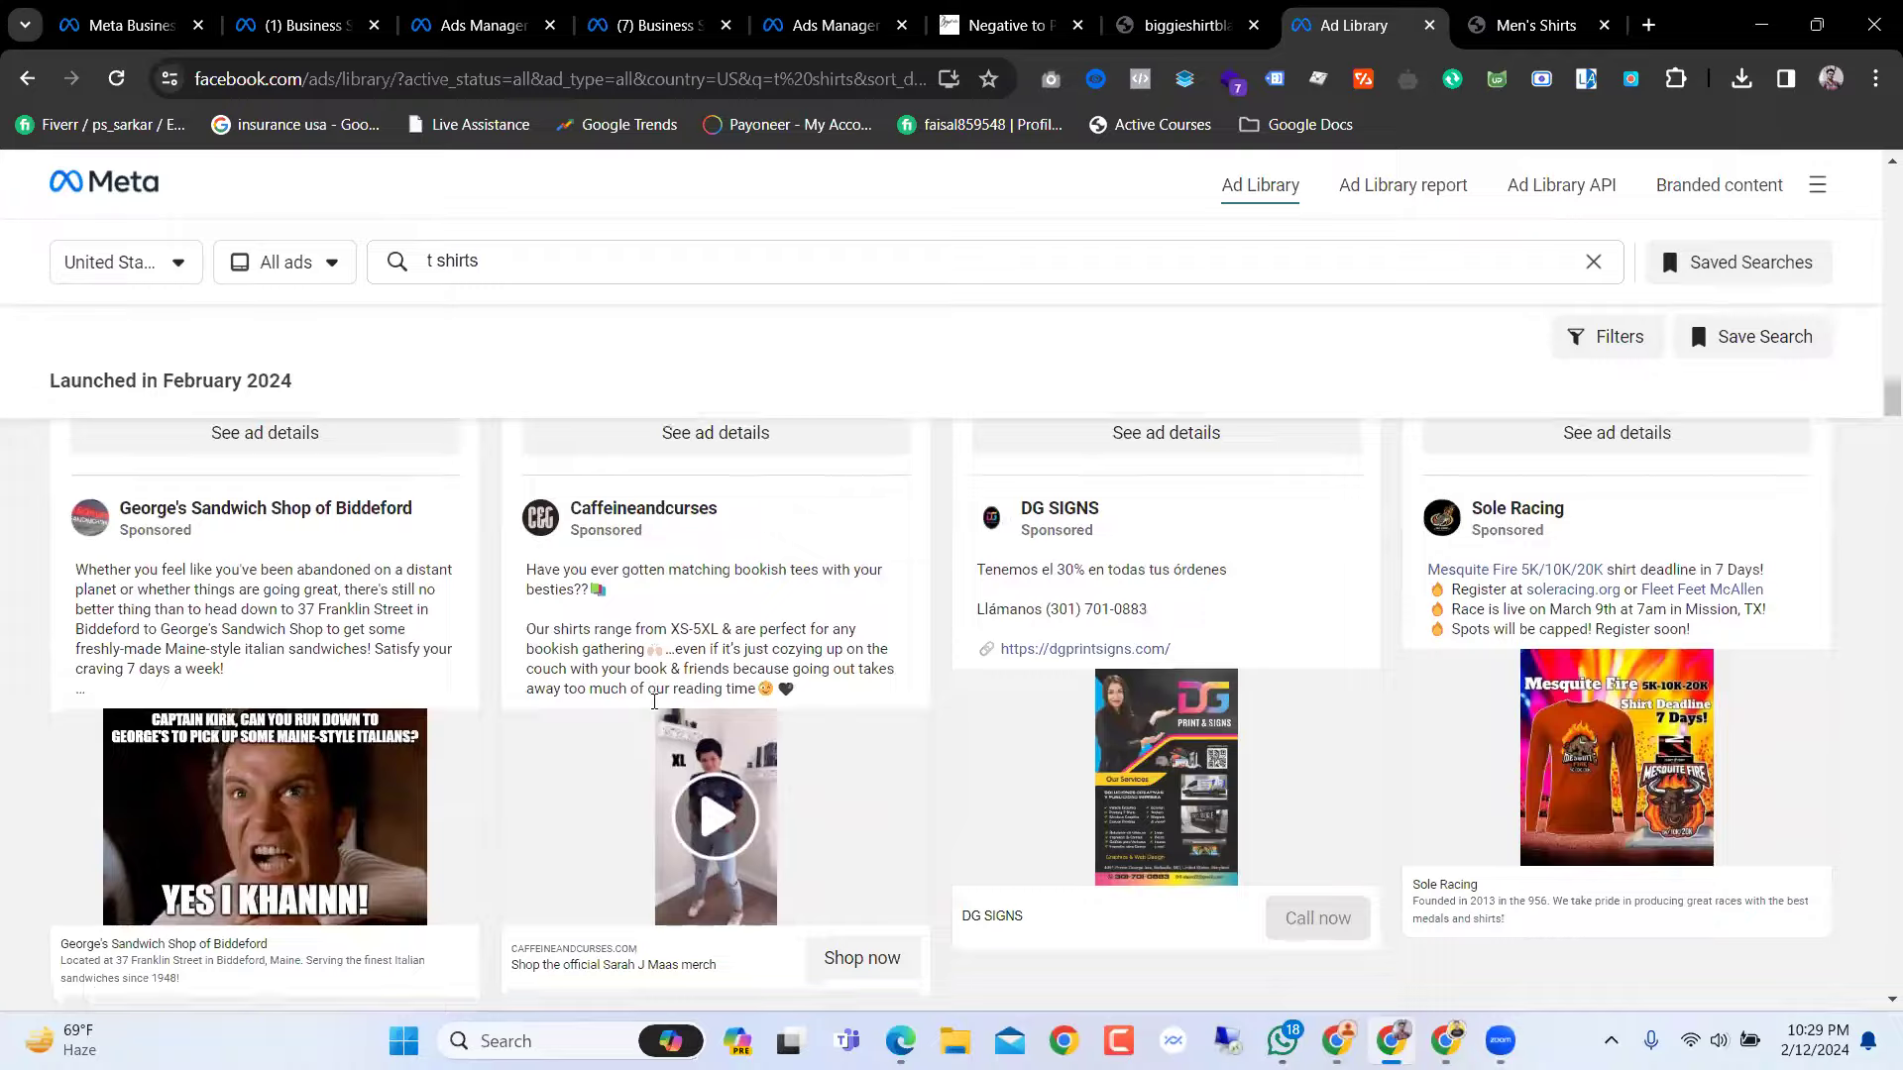
scroll(654, 710, "down", 4)
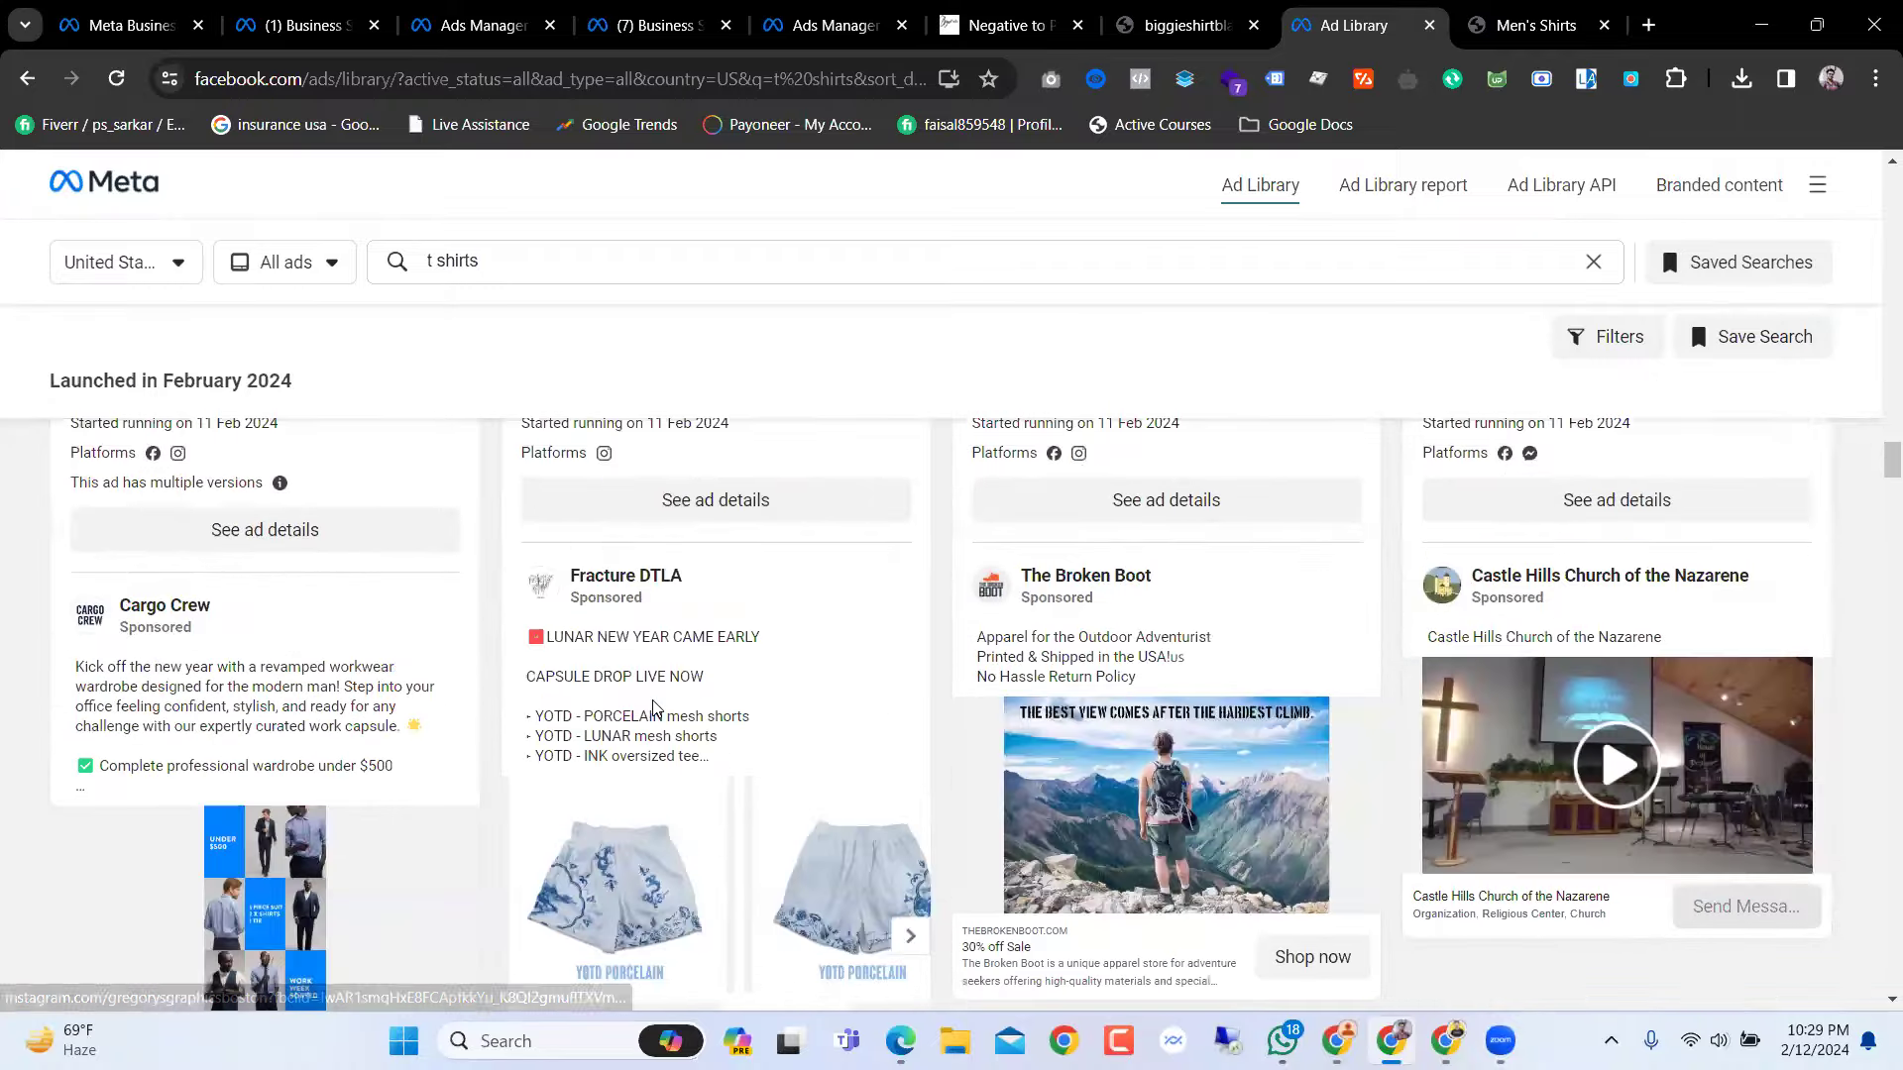
scroll(654, 709, "down", 8)
scroll(642, 708, "down", 10)
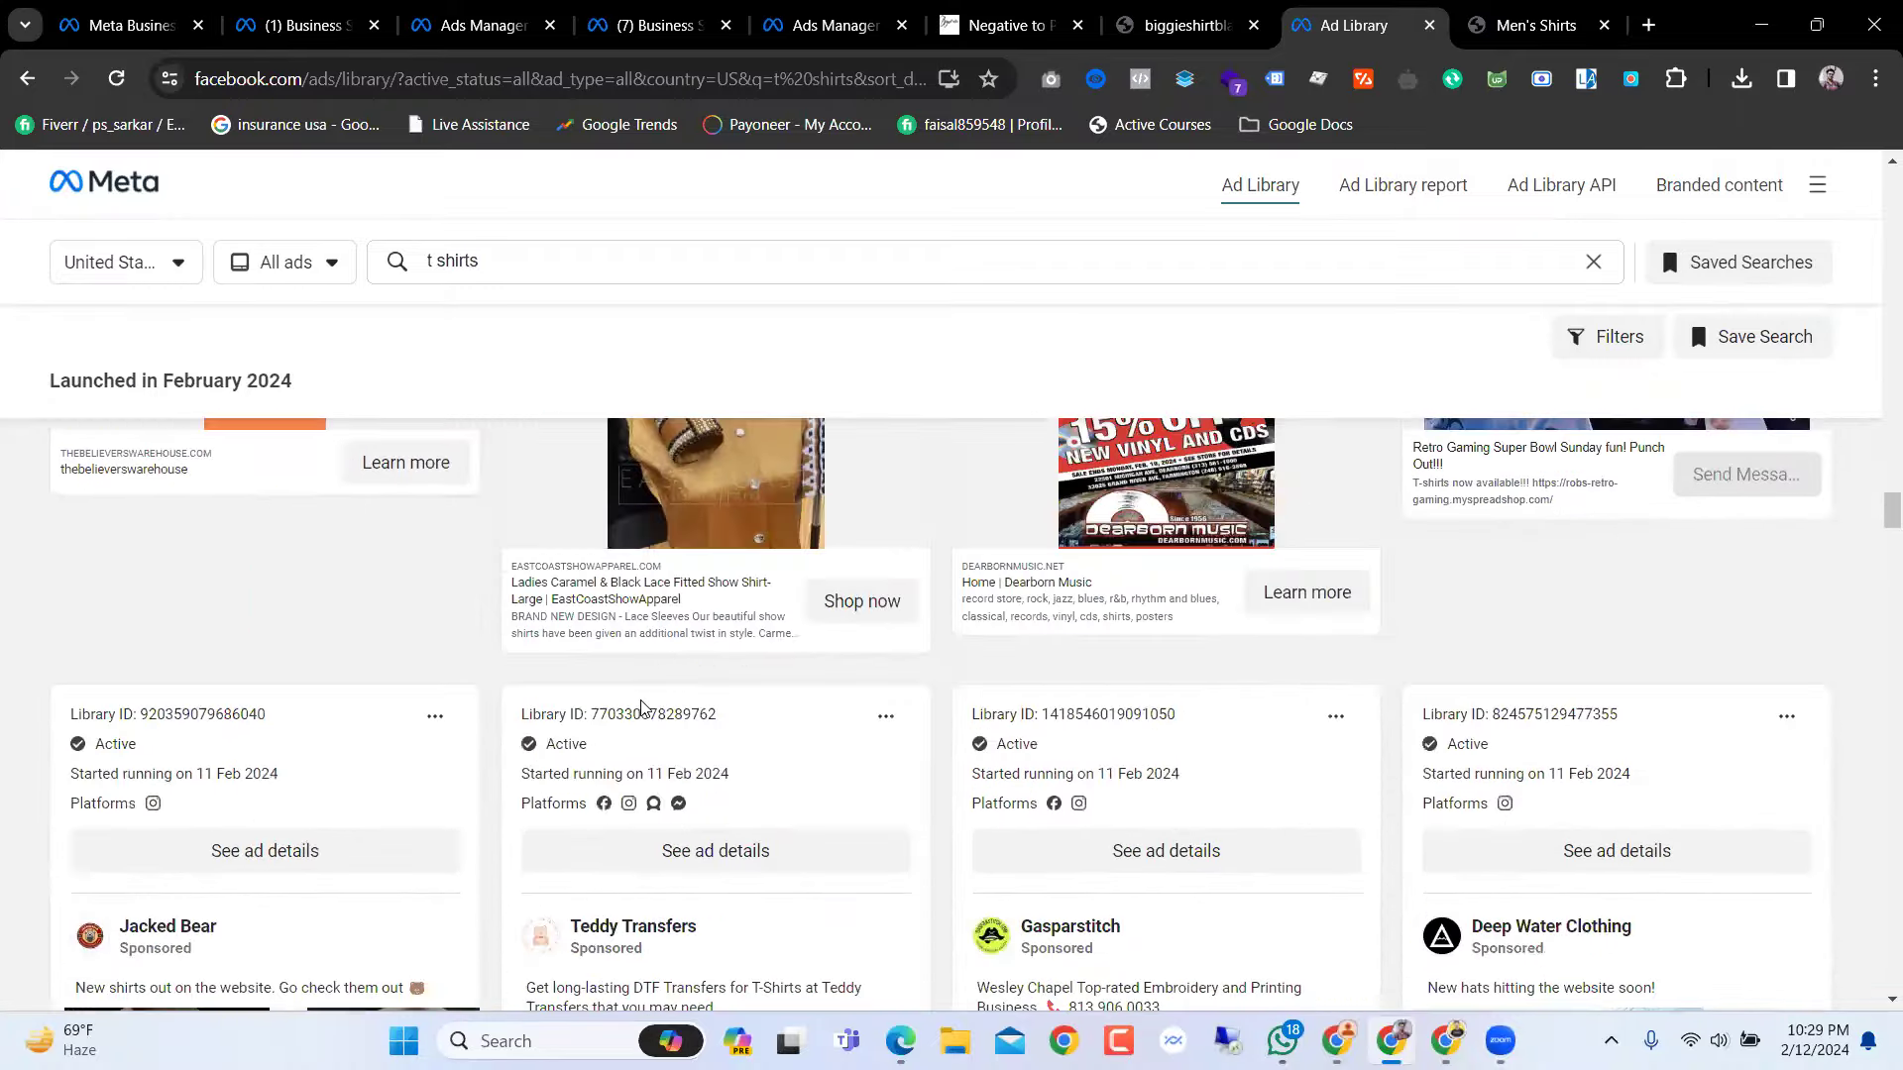
scroll(642, 707, "down", 5)
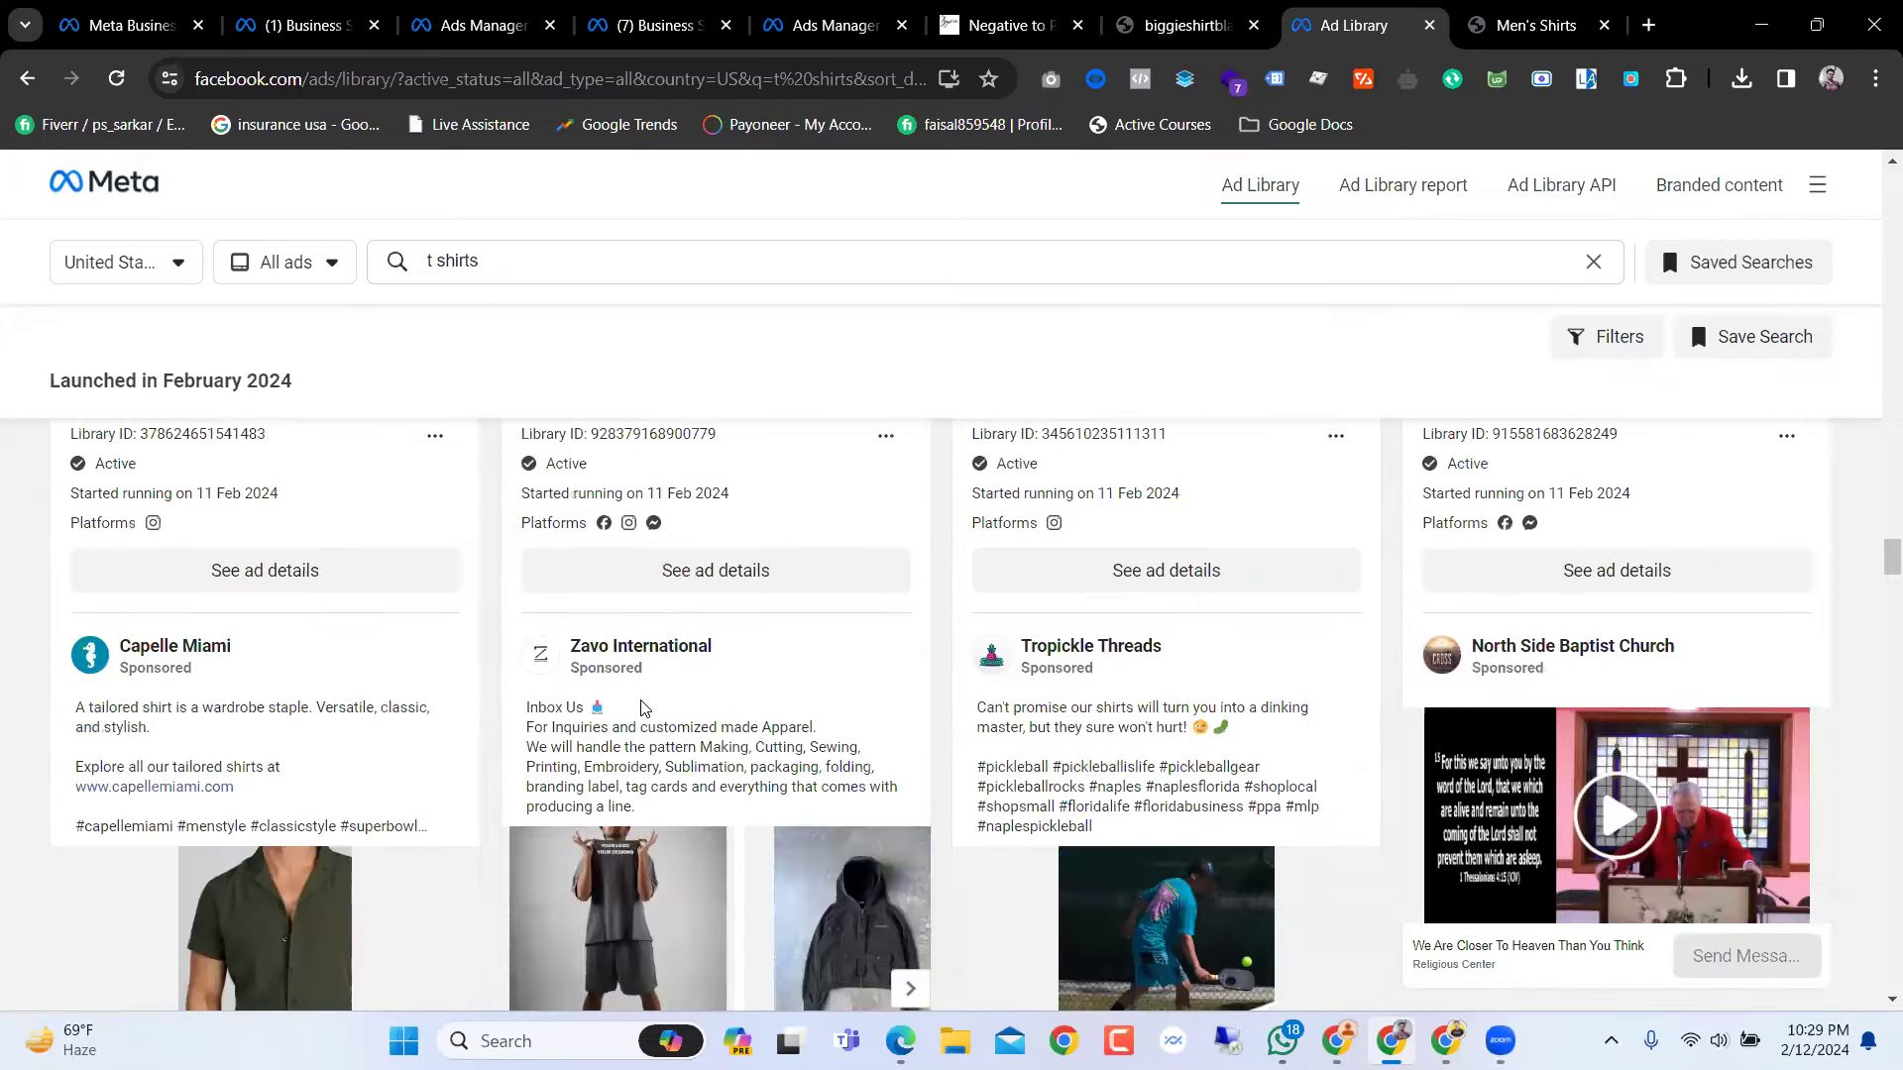
scroll(640, 706, "down", 2)
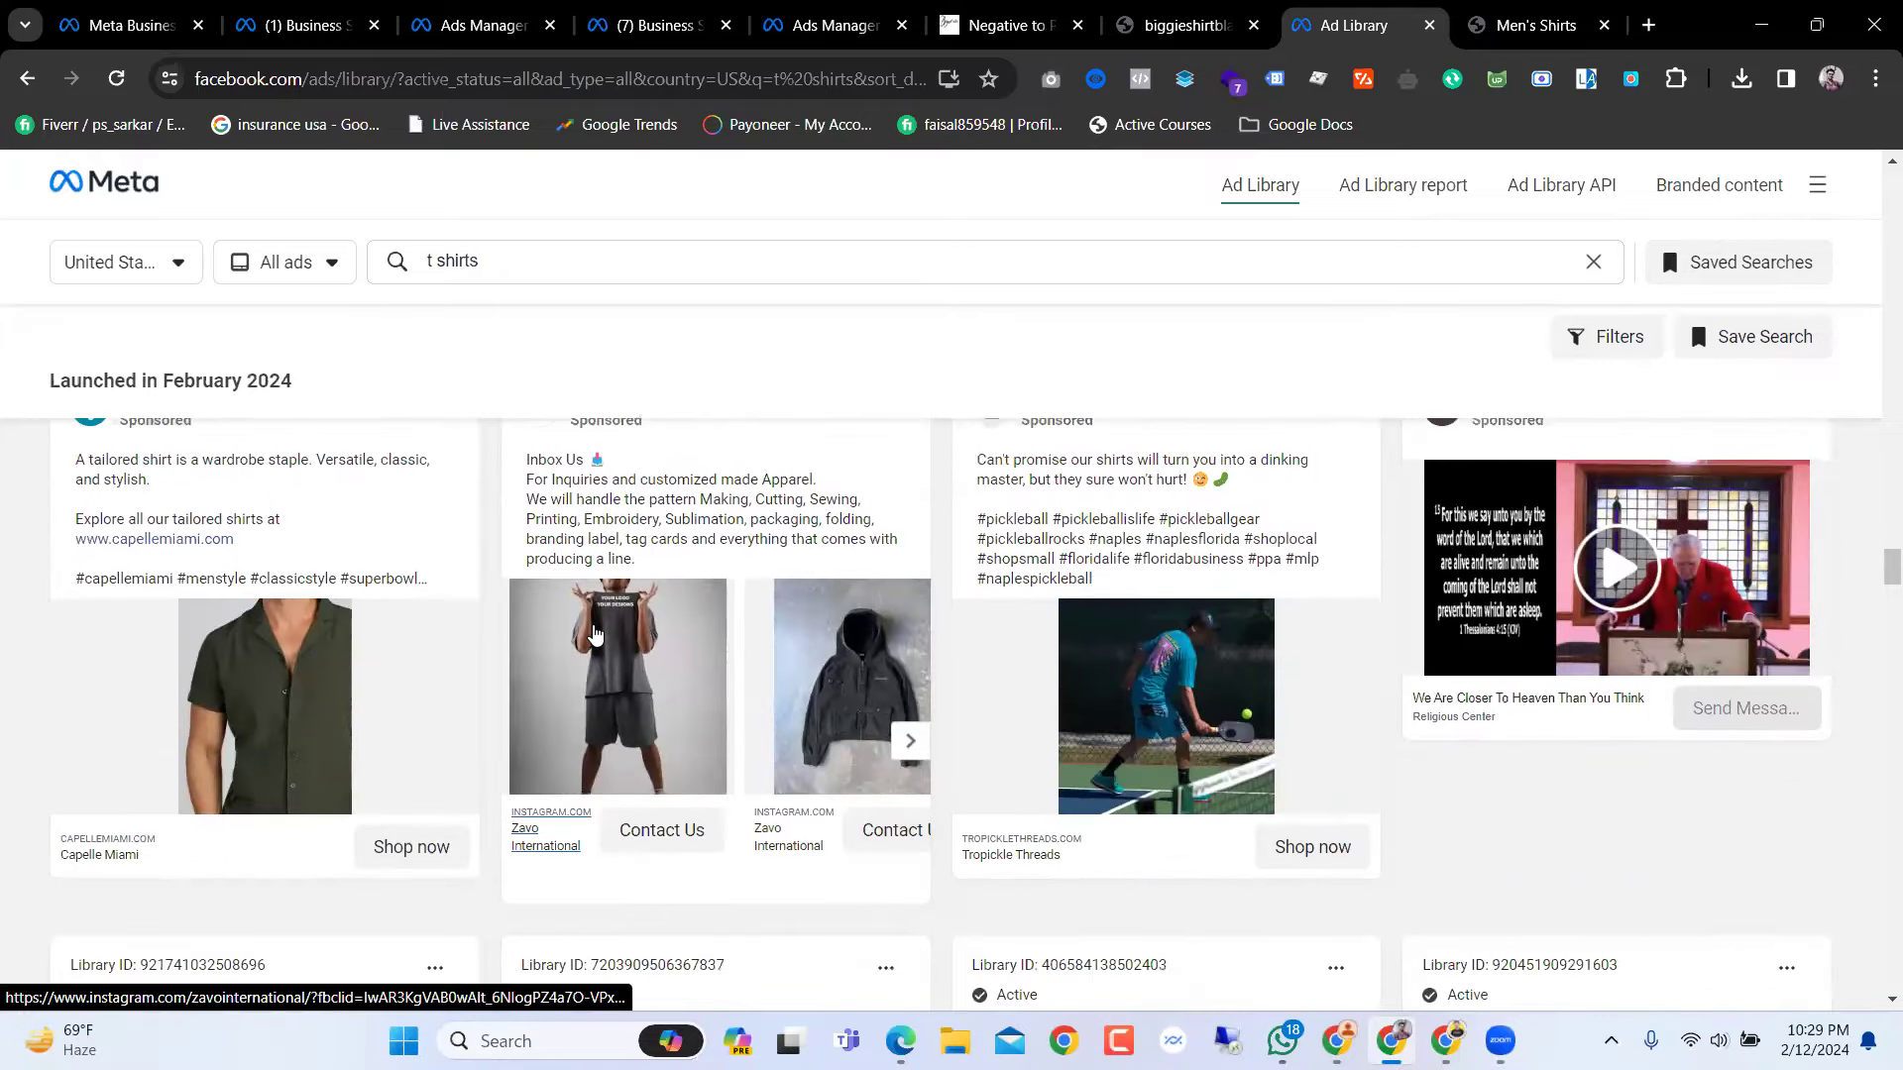
scroll(595, 633, "down", 6)
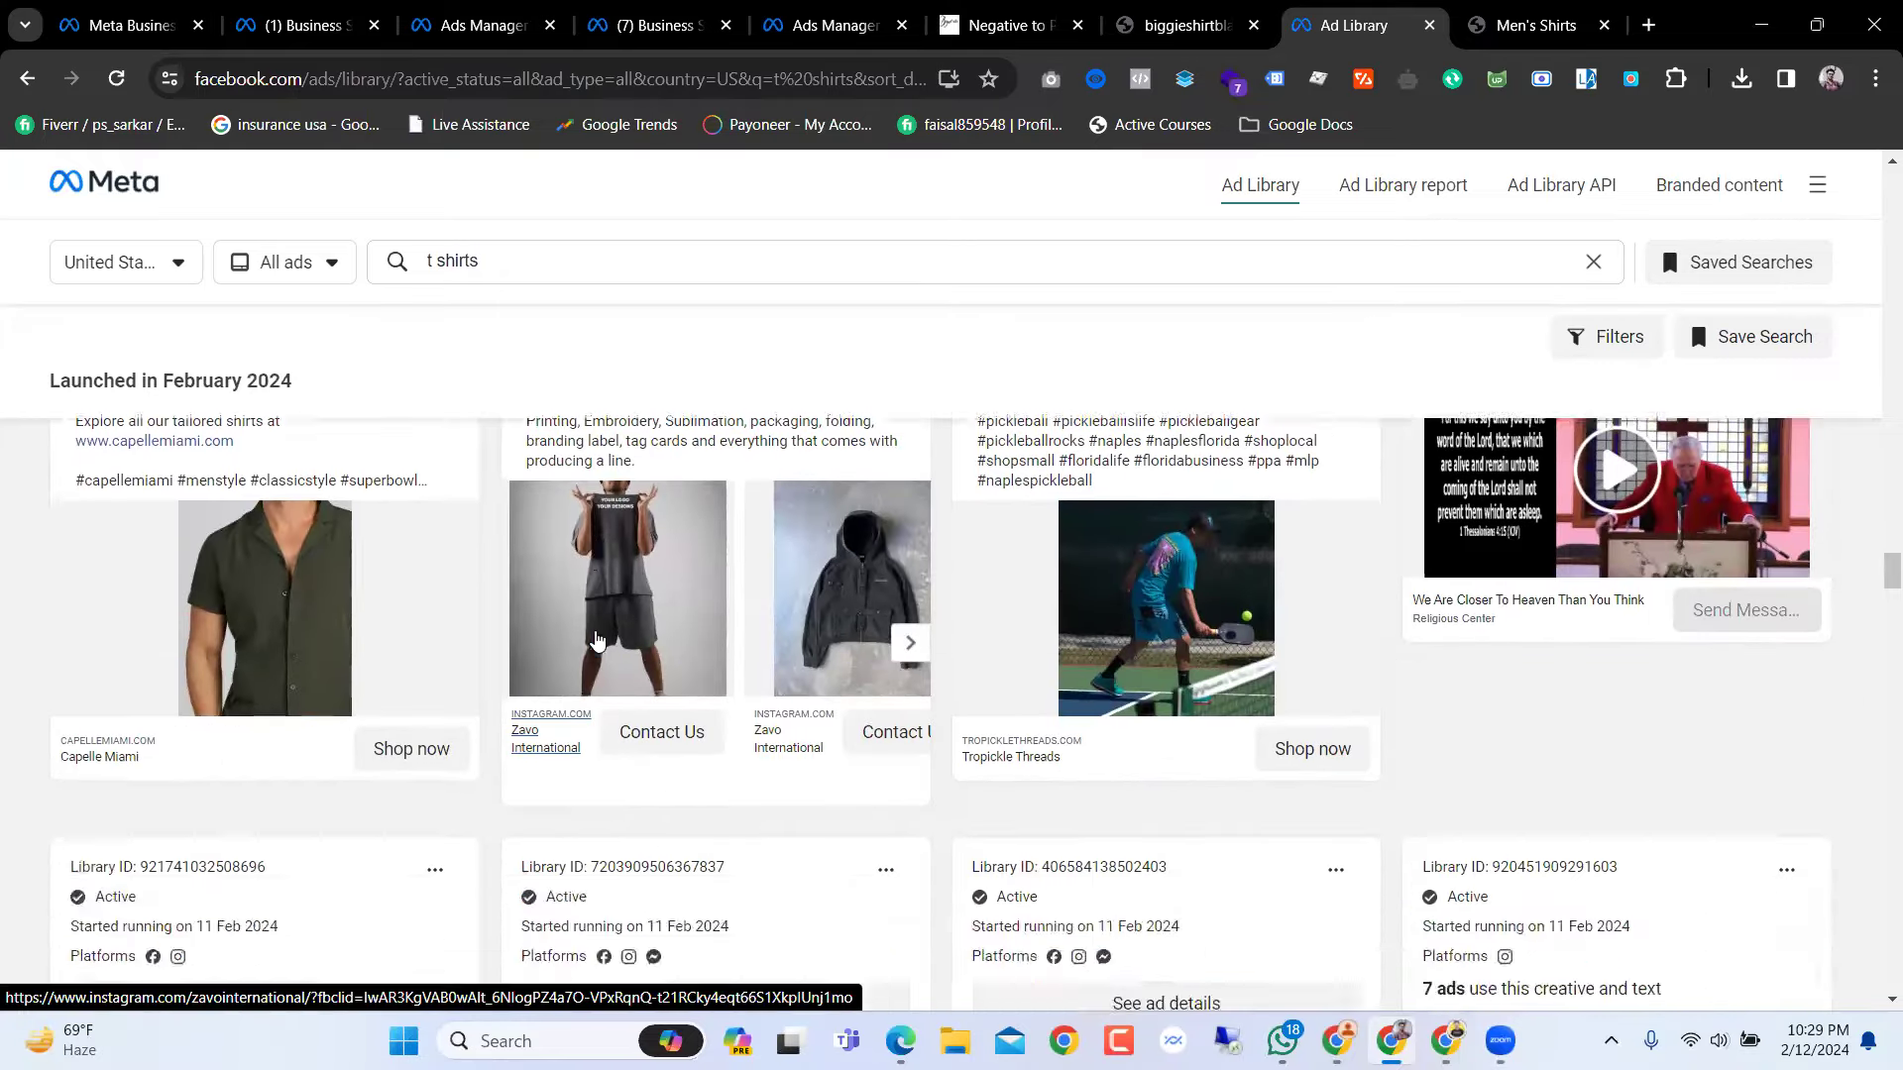
scroll(596, 638, "down", 8)
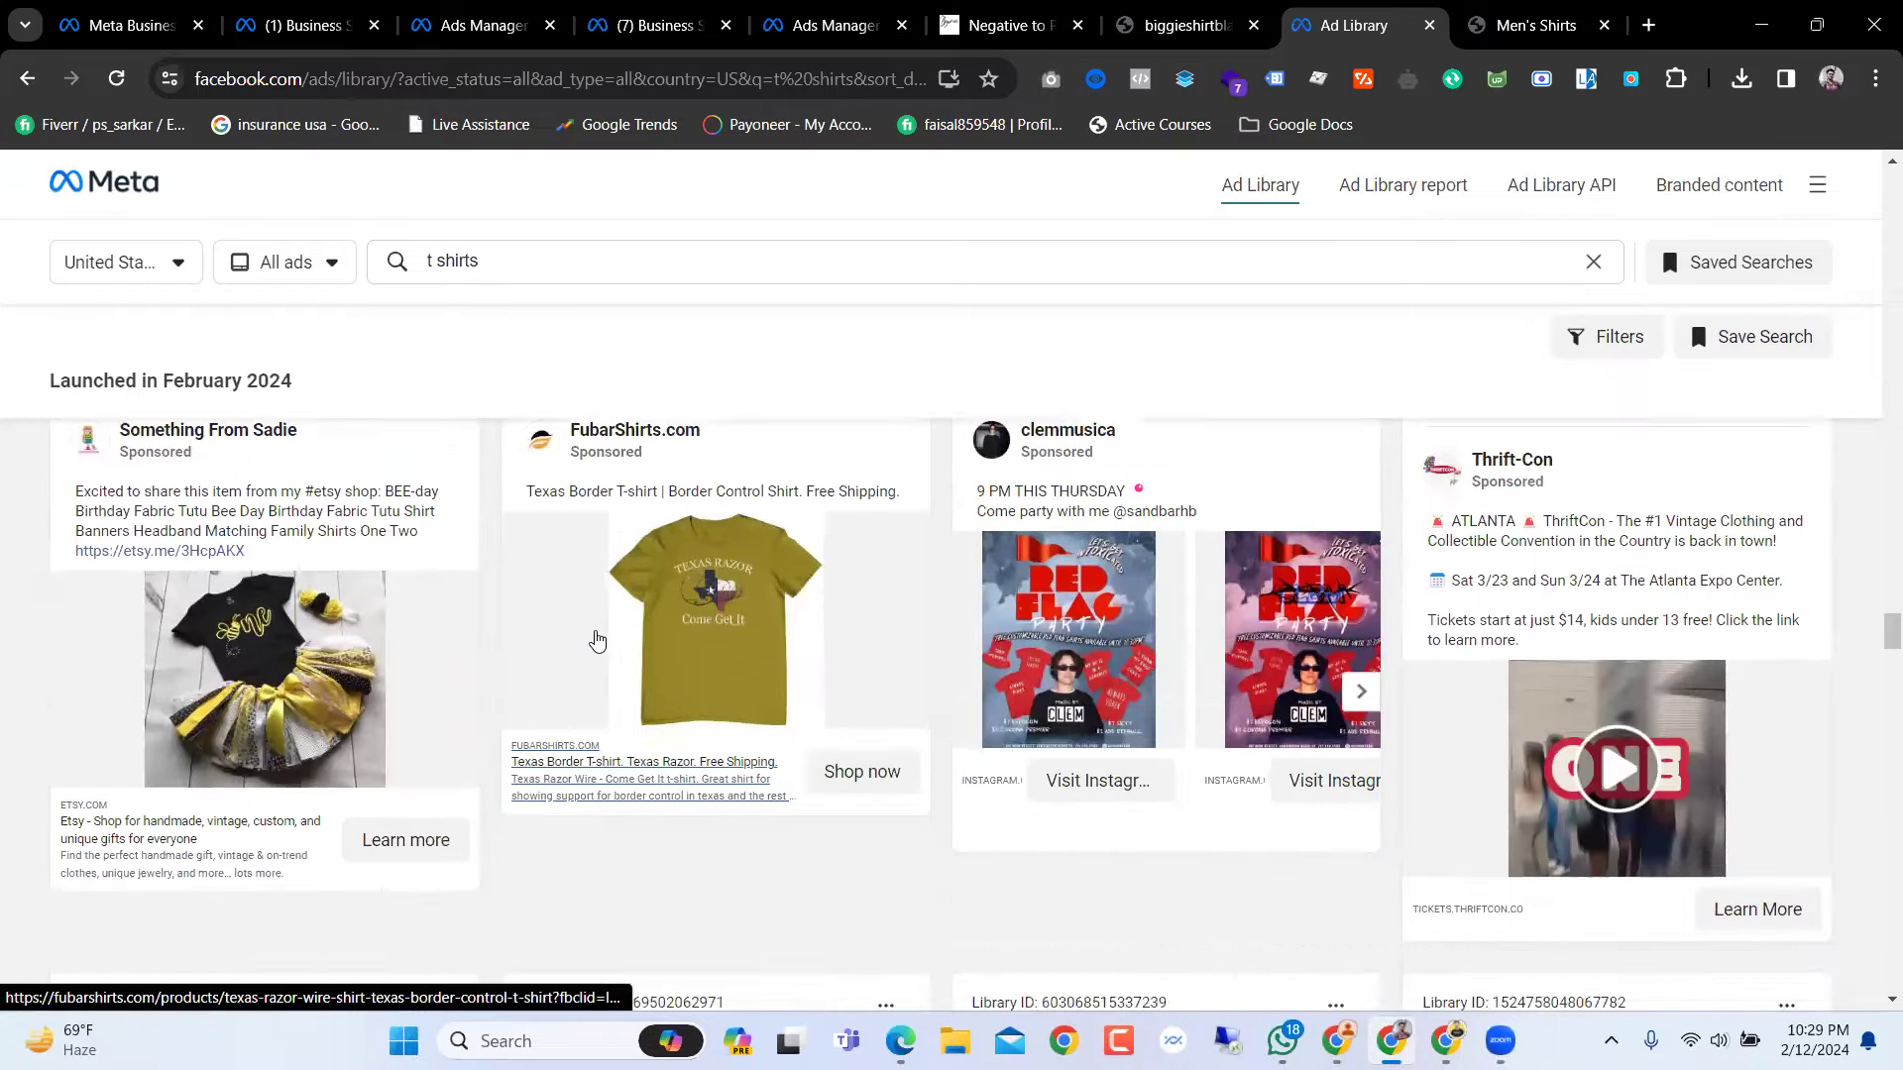
scroll(596, 640, "down", 4)
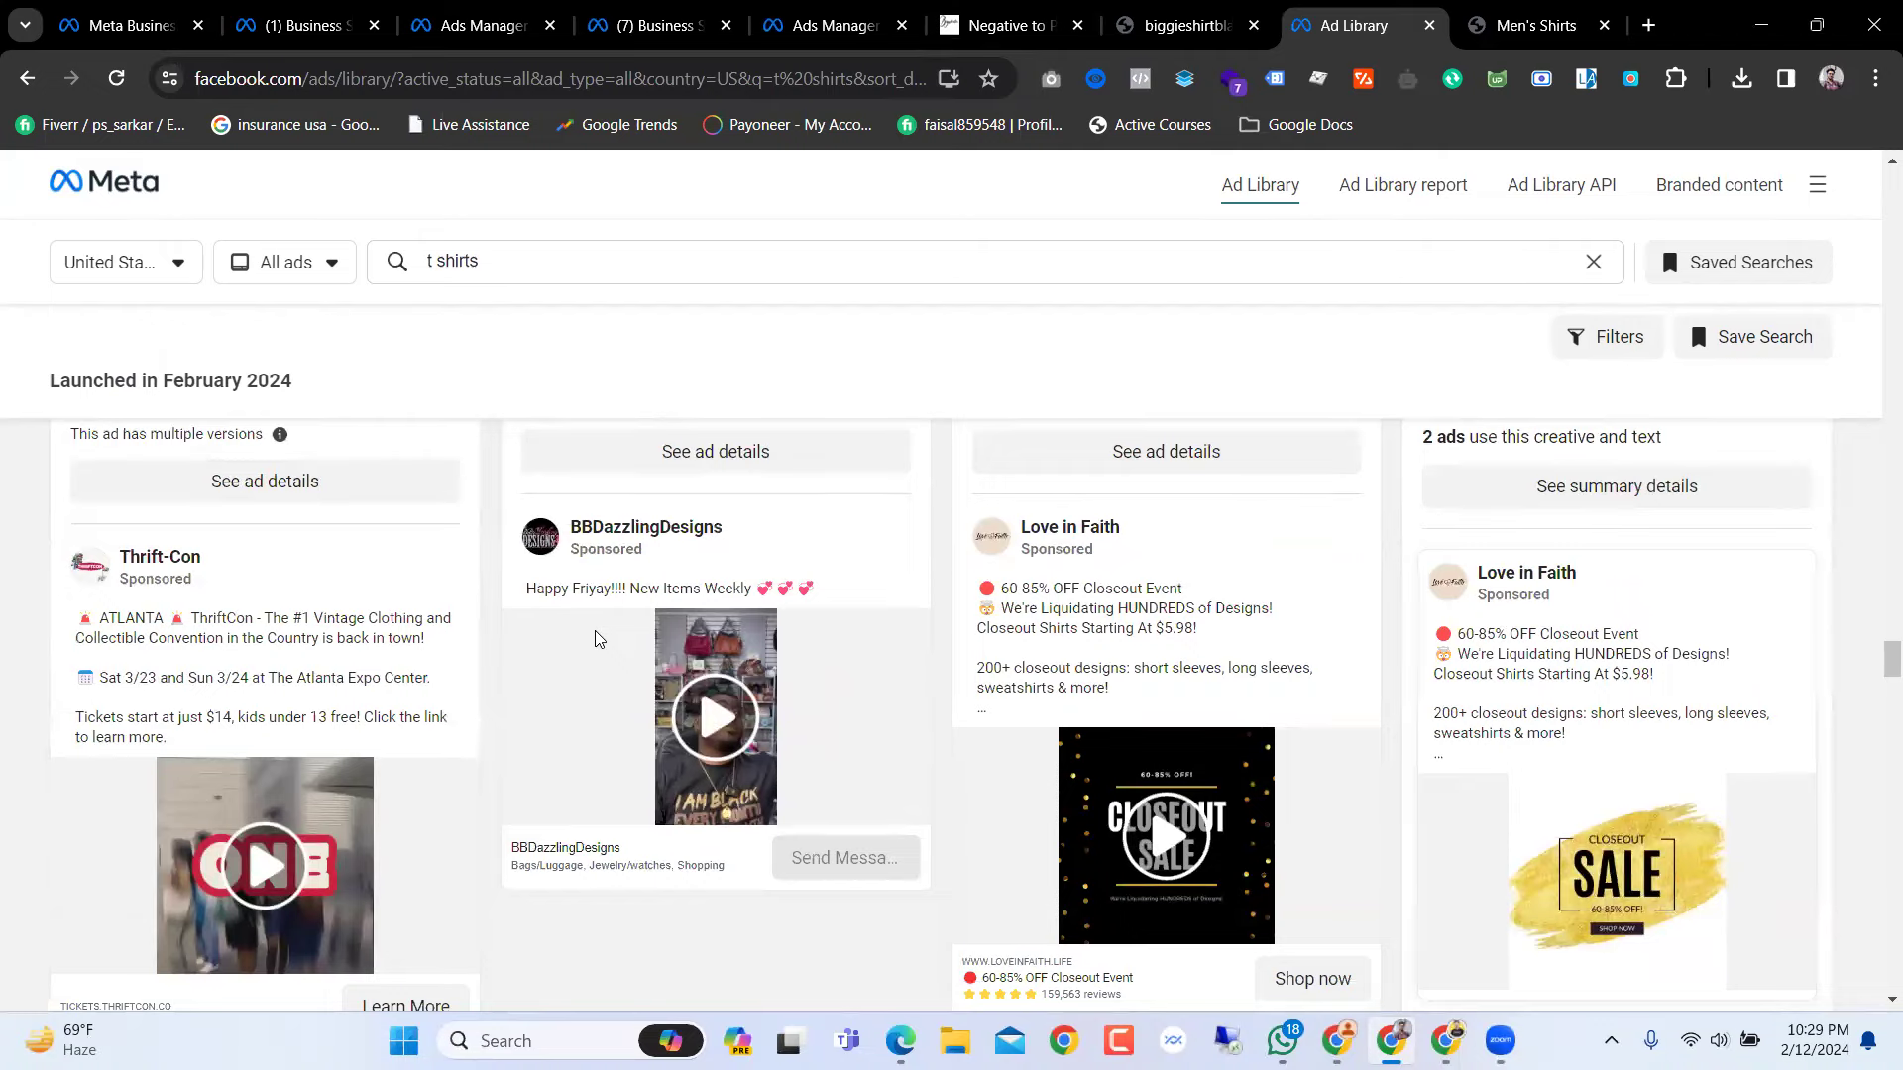
scroll(596, 638, "down", 1)
scroll(599, 639, "down", 10)
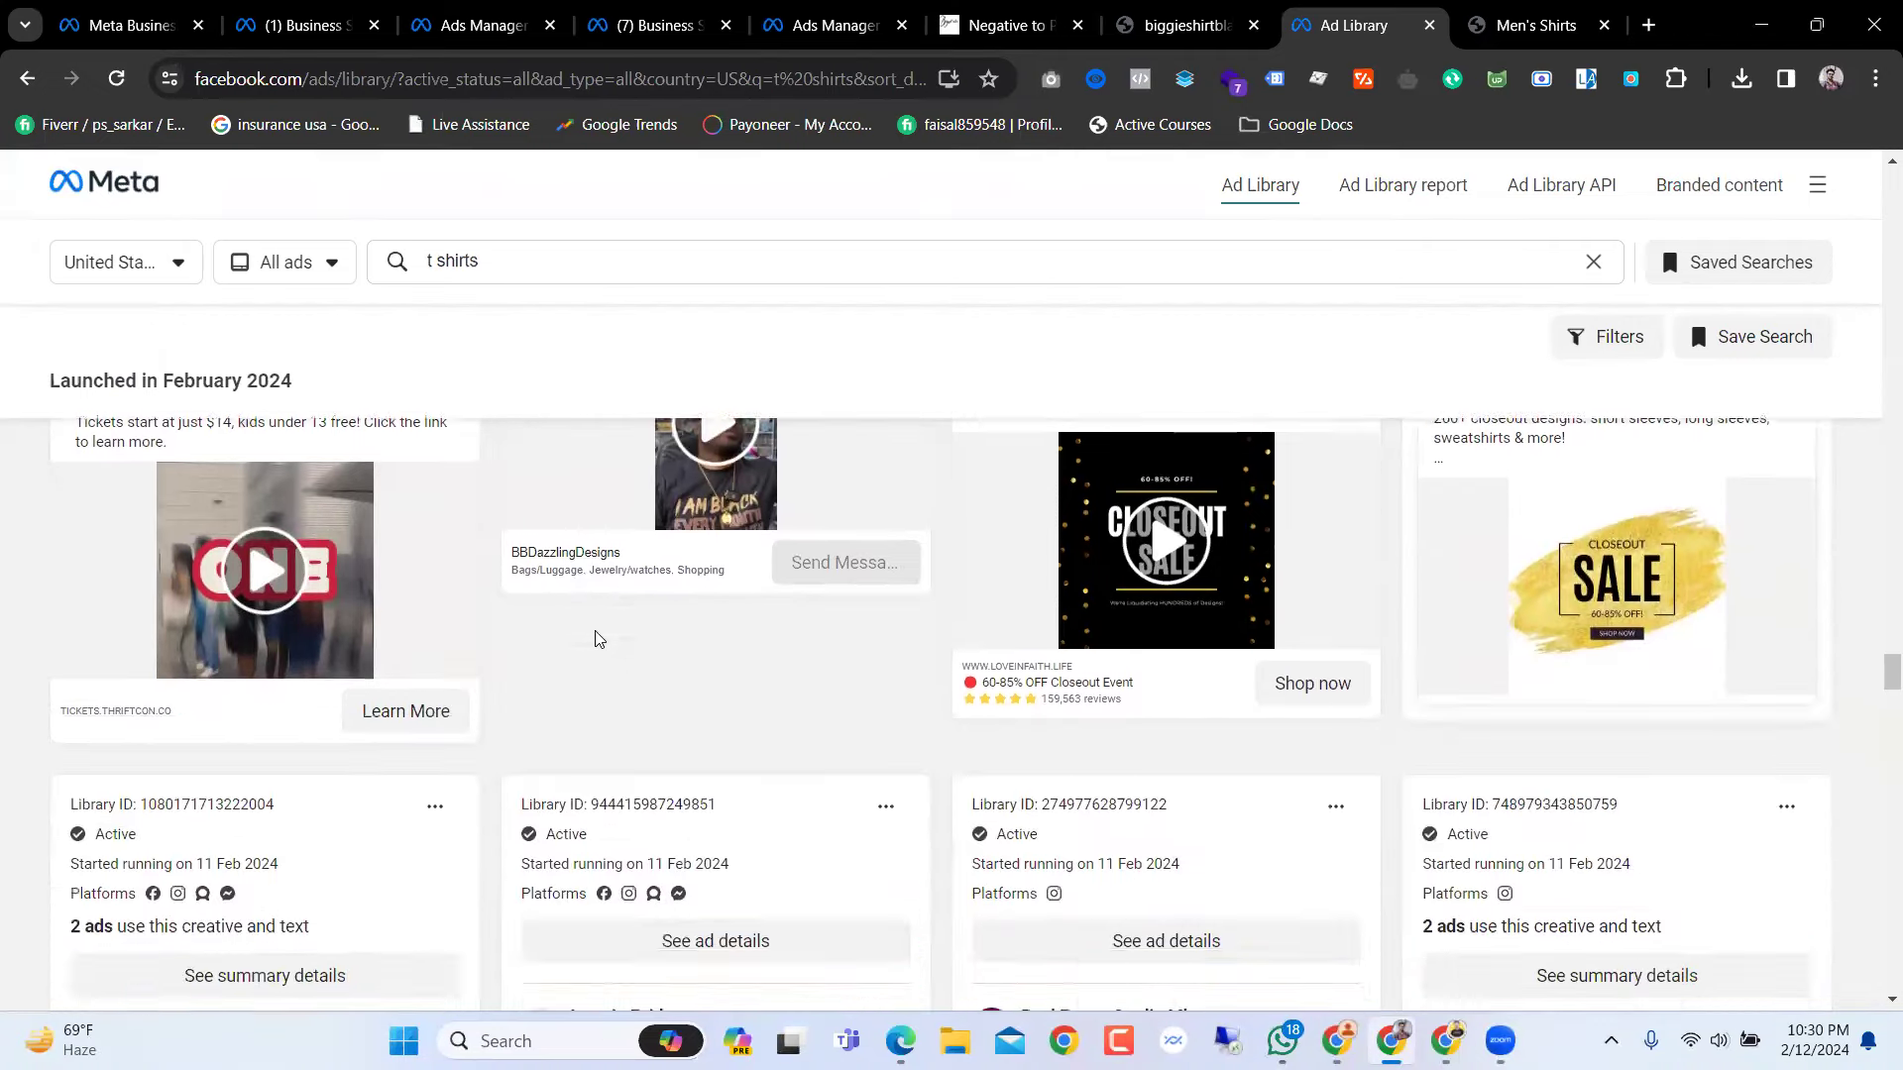
scroll(597, 633, "up", 1)
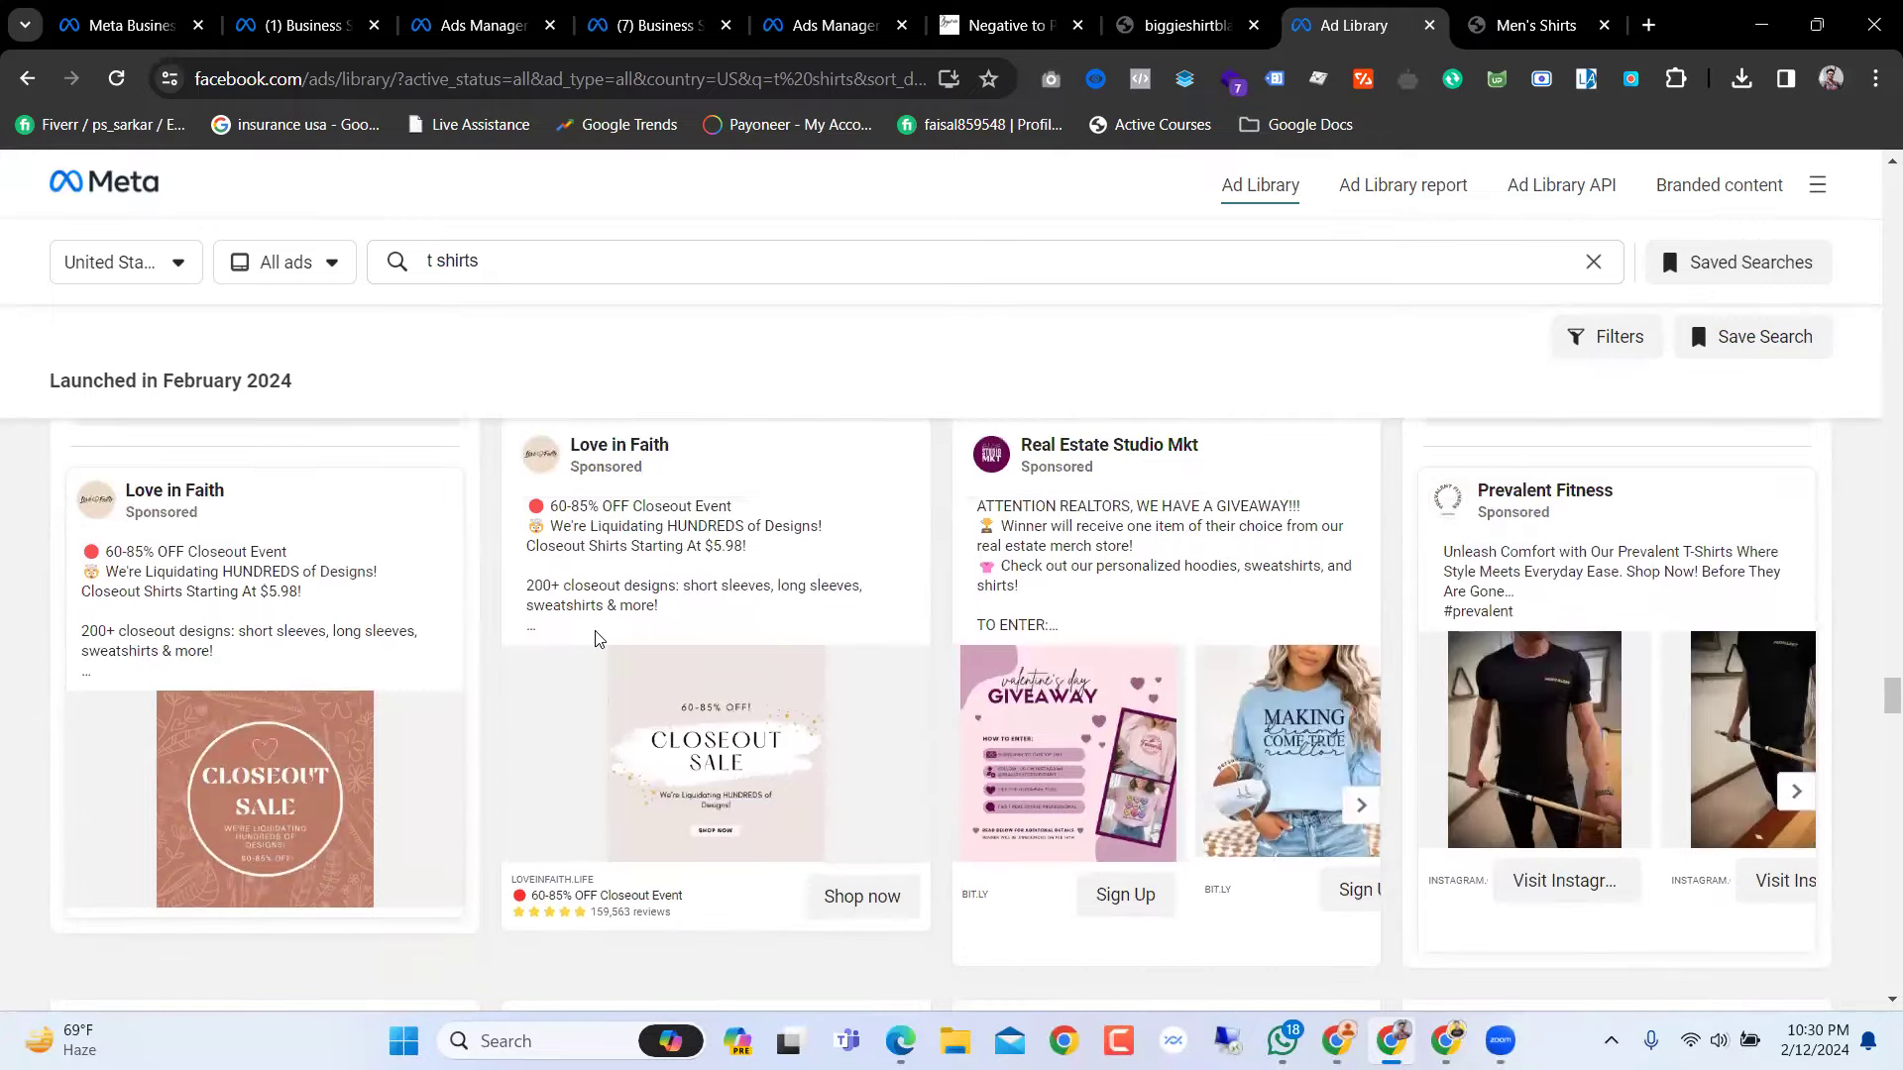
scroll(597, 639, "down", 10)
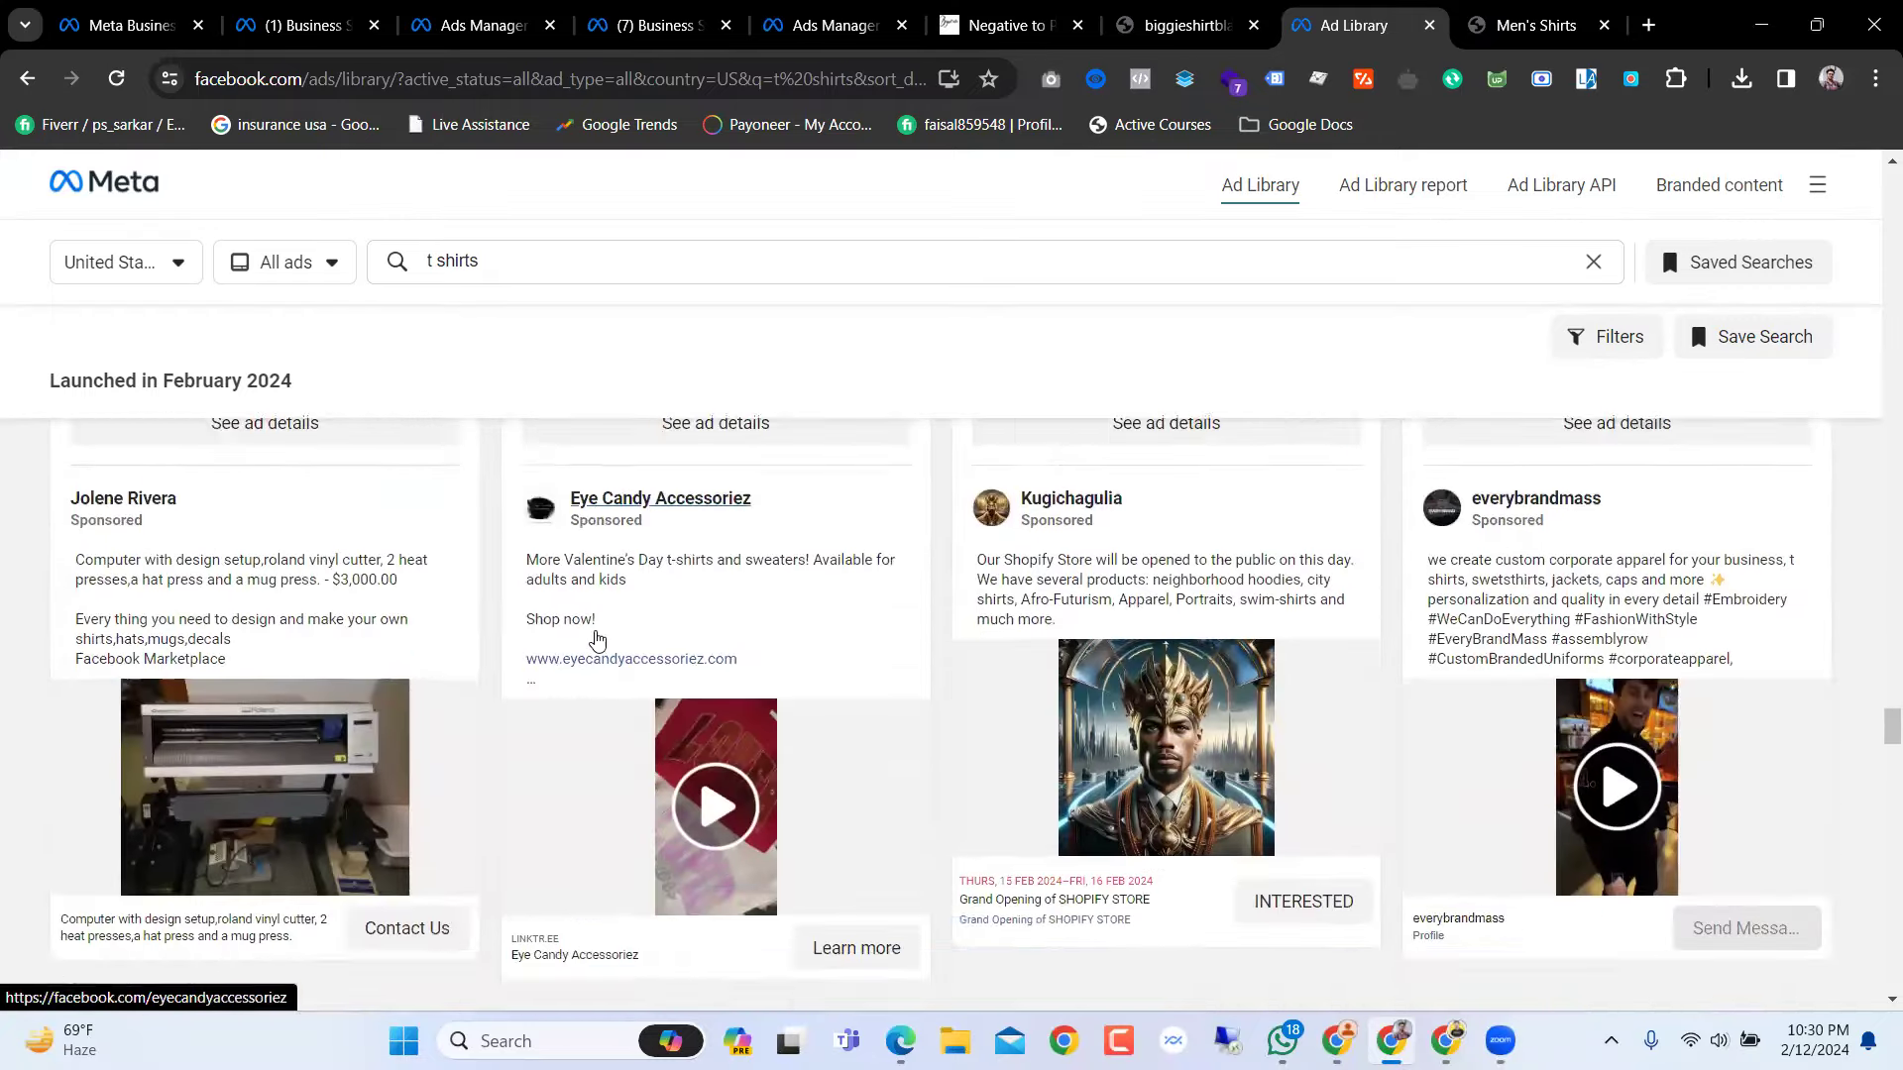
scroll(597, 639, "up", 10)
scroll(599, 643, "down", 11)
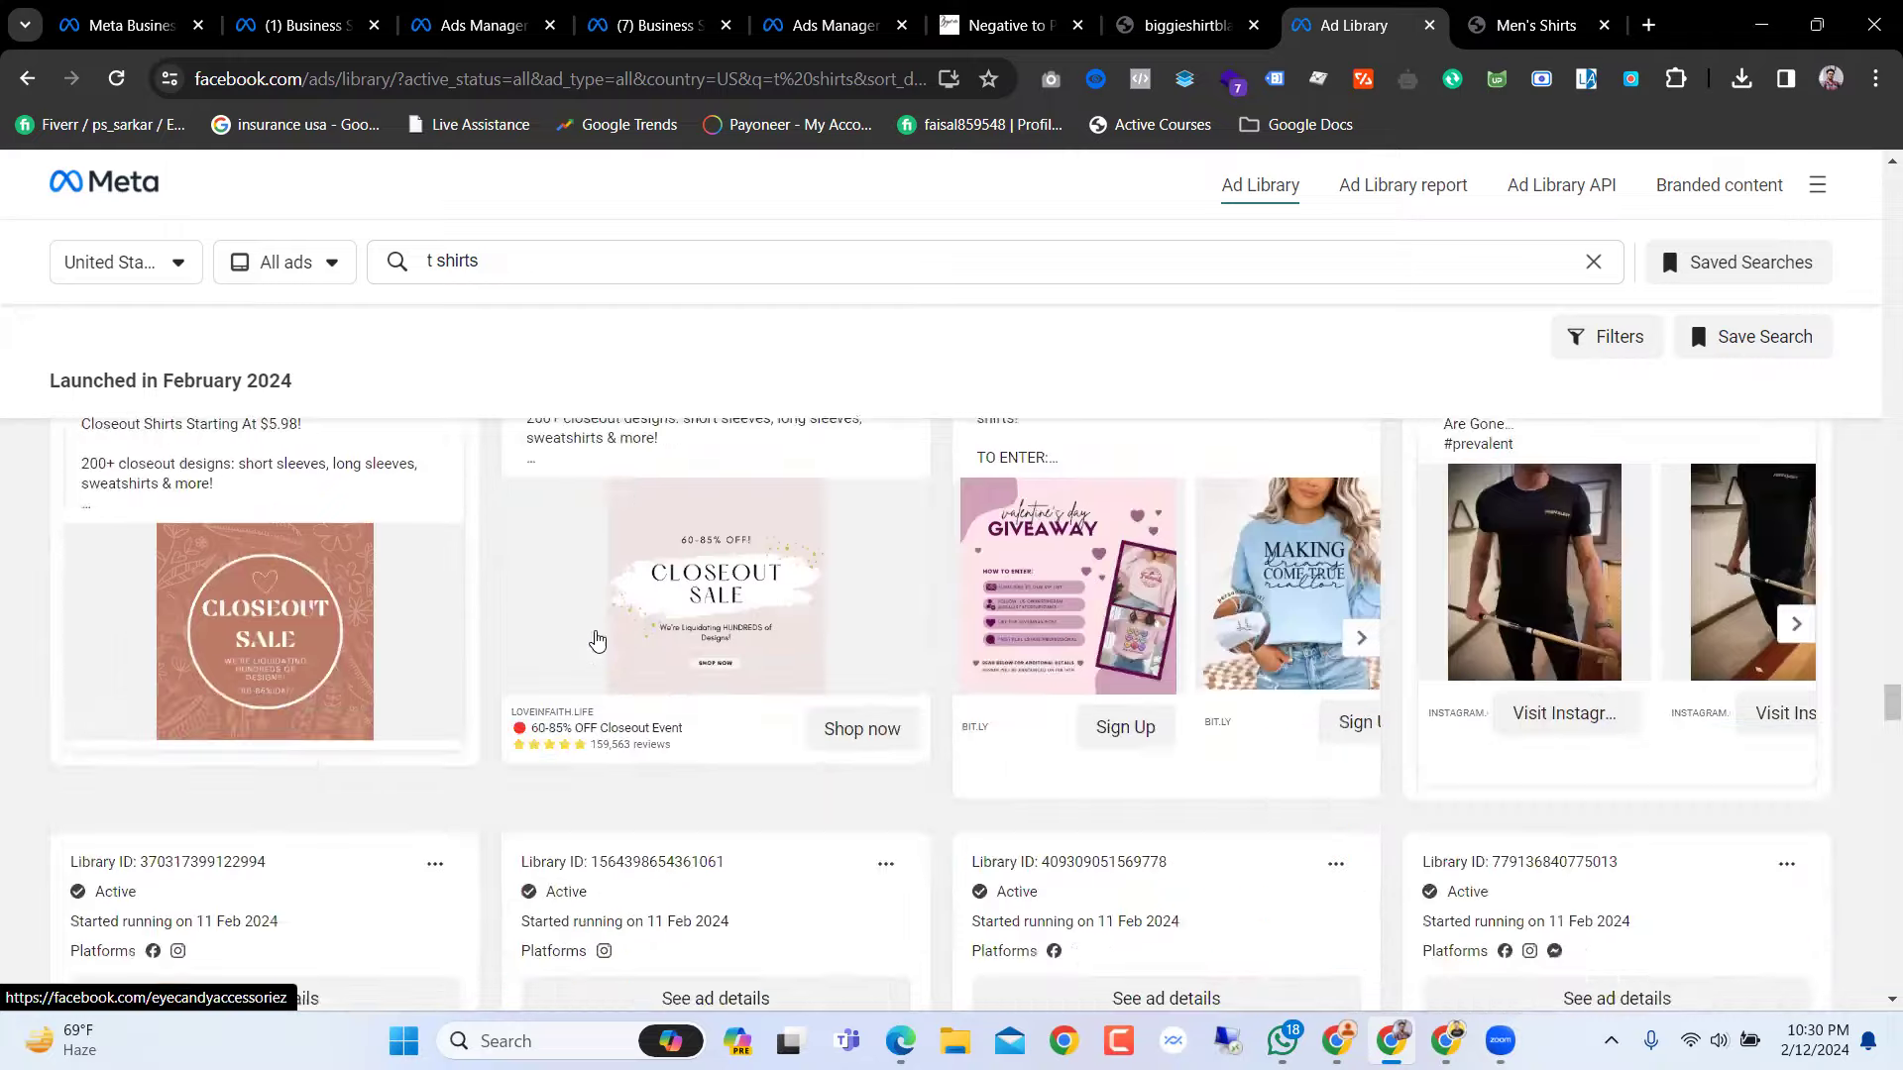
Step: Look through the rest of the February 2024 "t shirts" ads, including Unbound Merino, down to the Omiwise-GB ads launched in January 2024
scroll(599, 643, "down", 6)
scroll(597, 642, "up", 4)
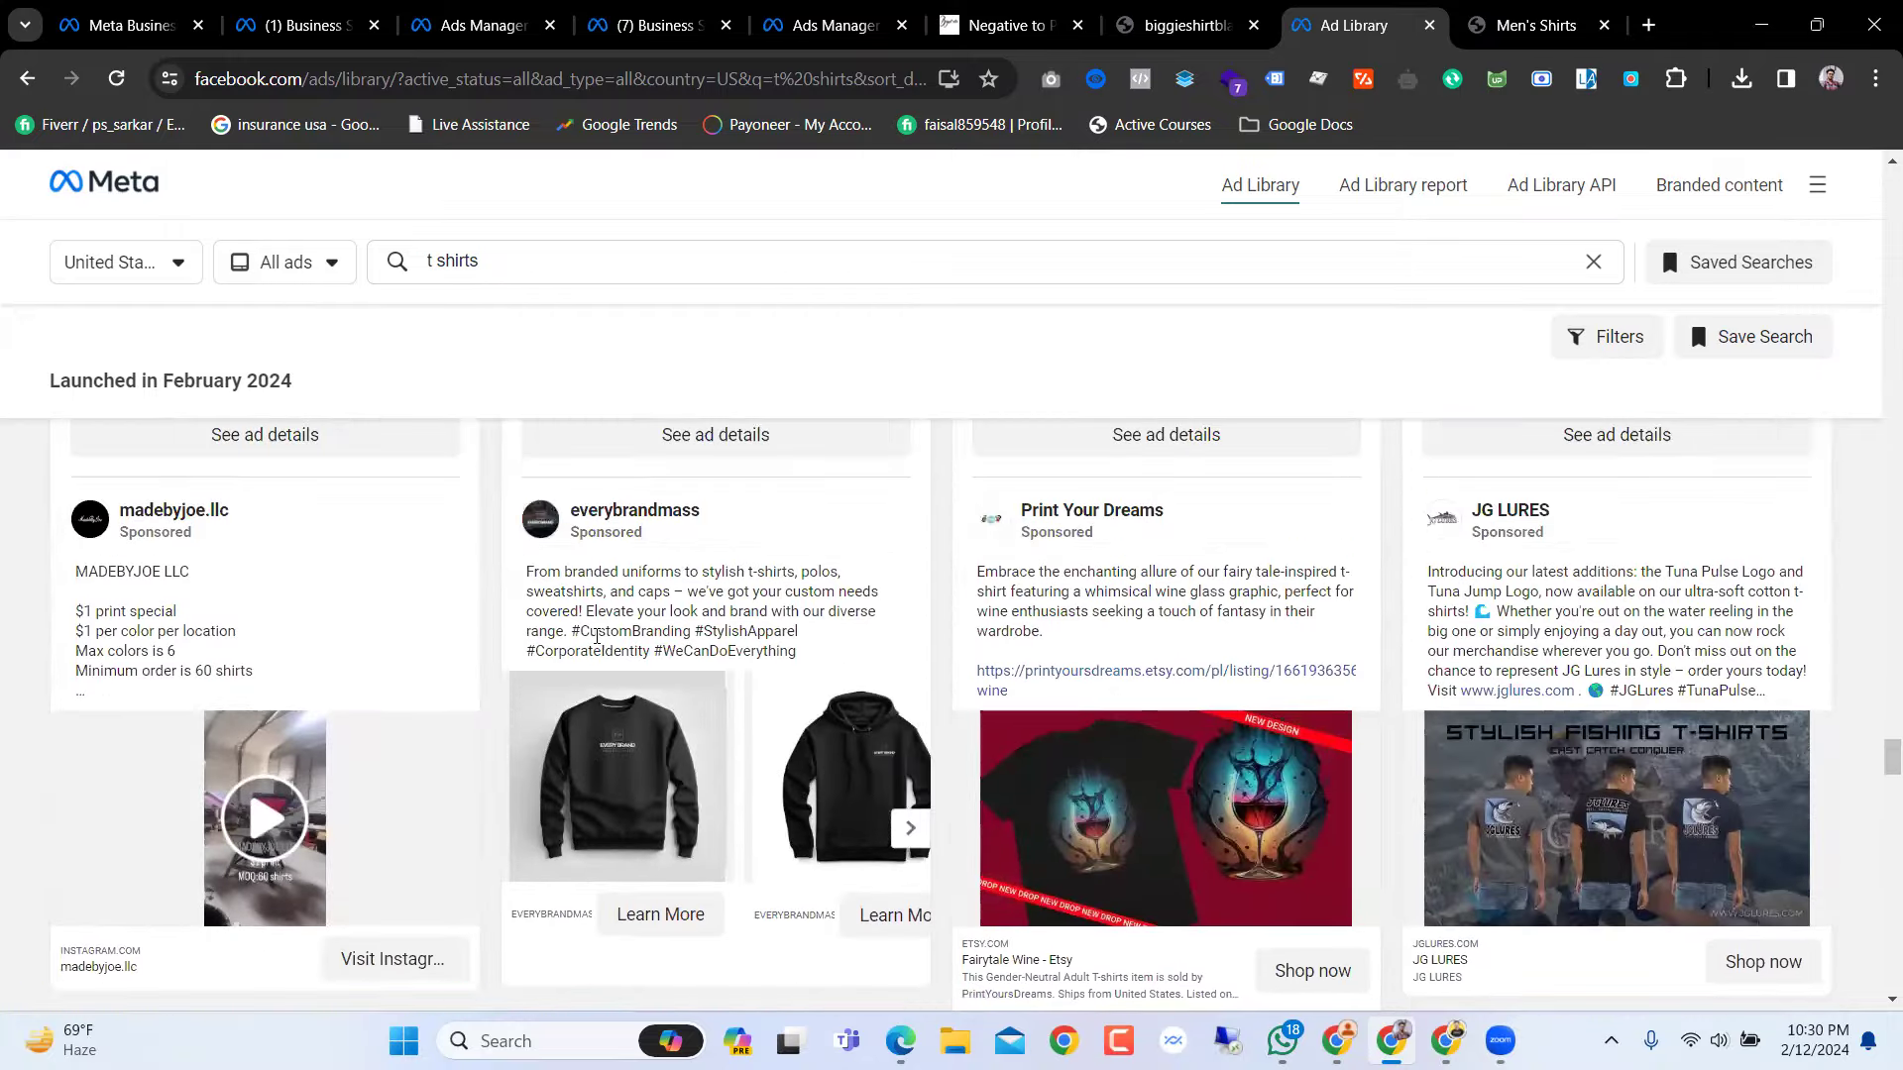
scroll(597, 639, "down", 15)
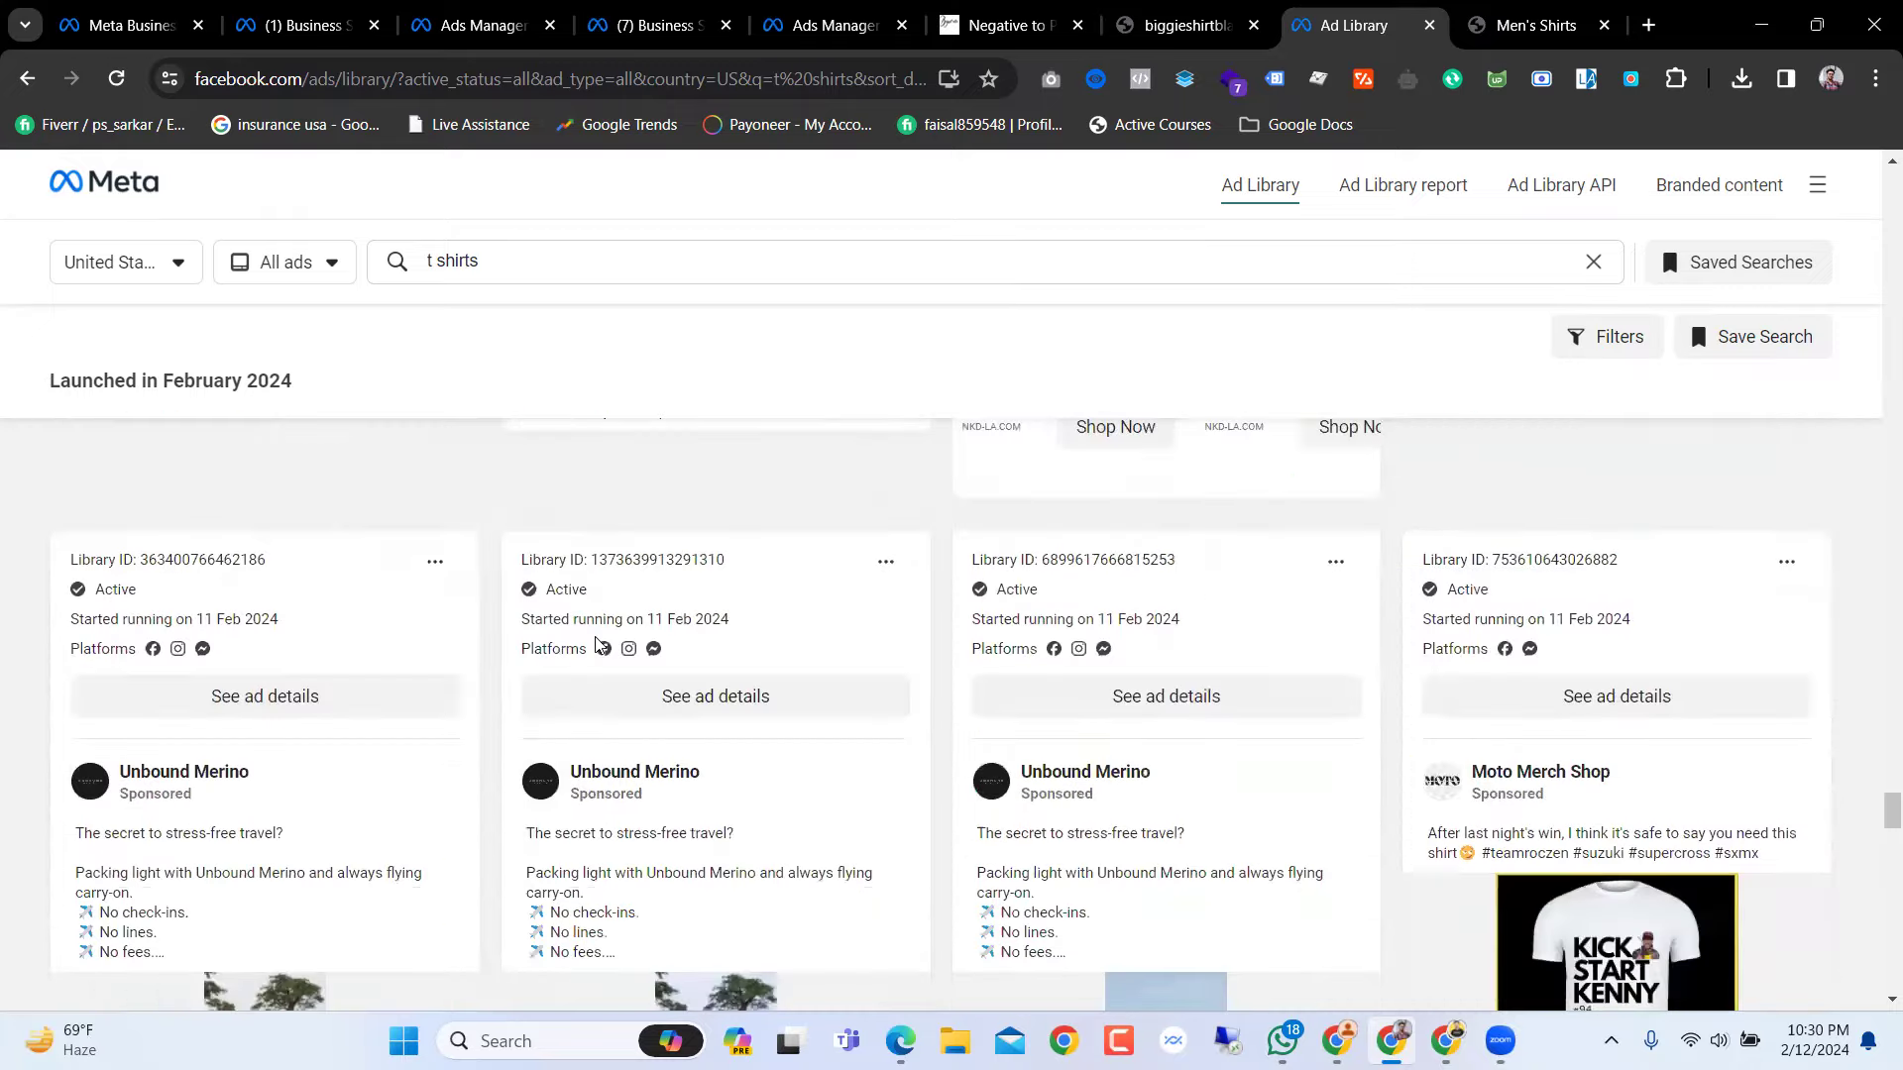
scroll(597, 642, "up", 3)
scroll(596, 642, "down", 5)
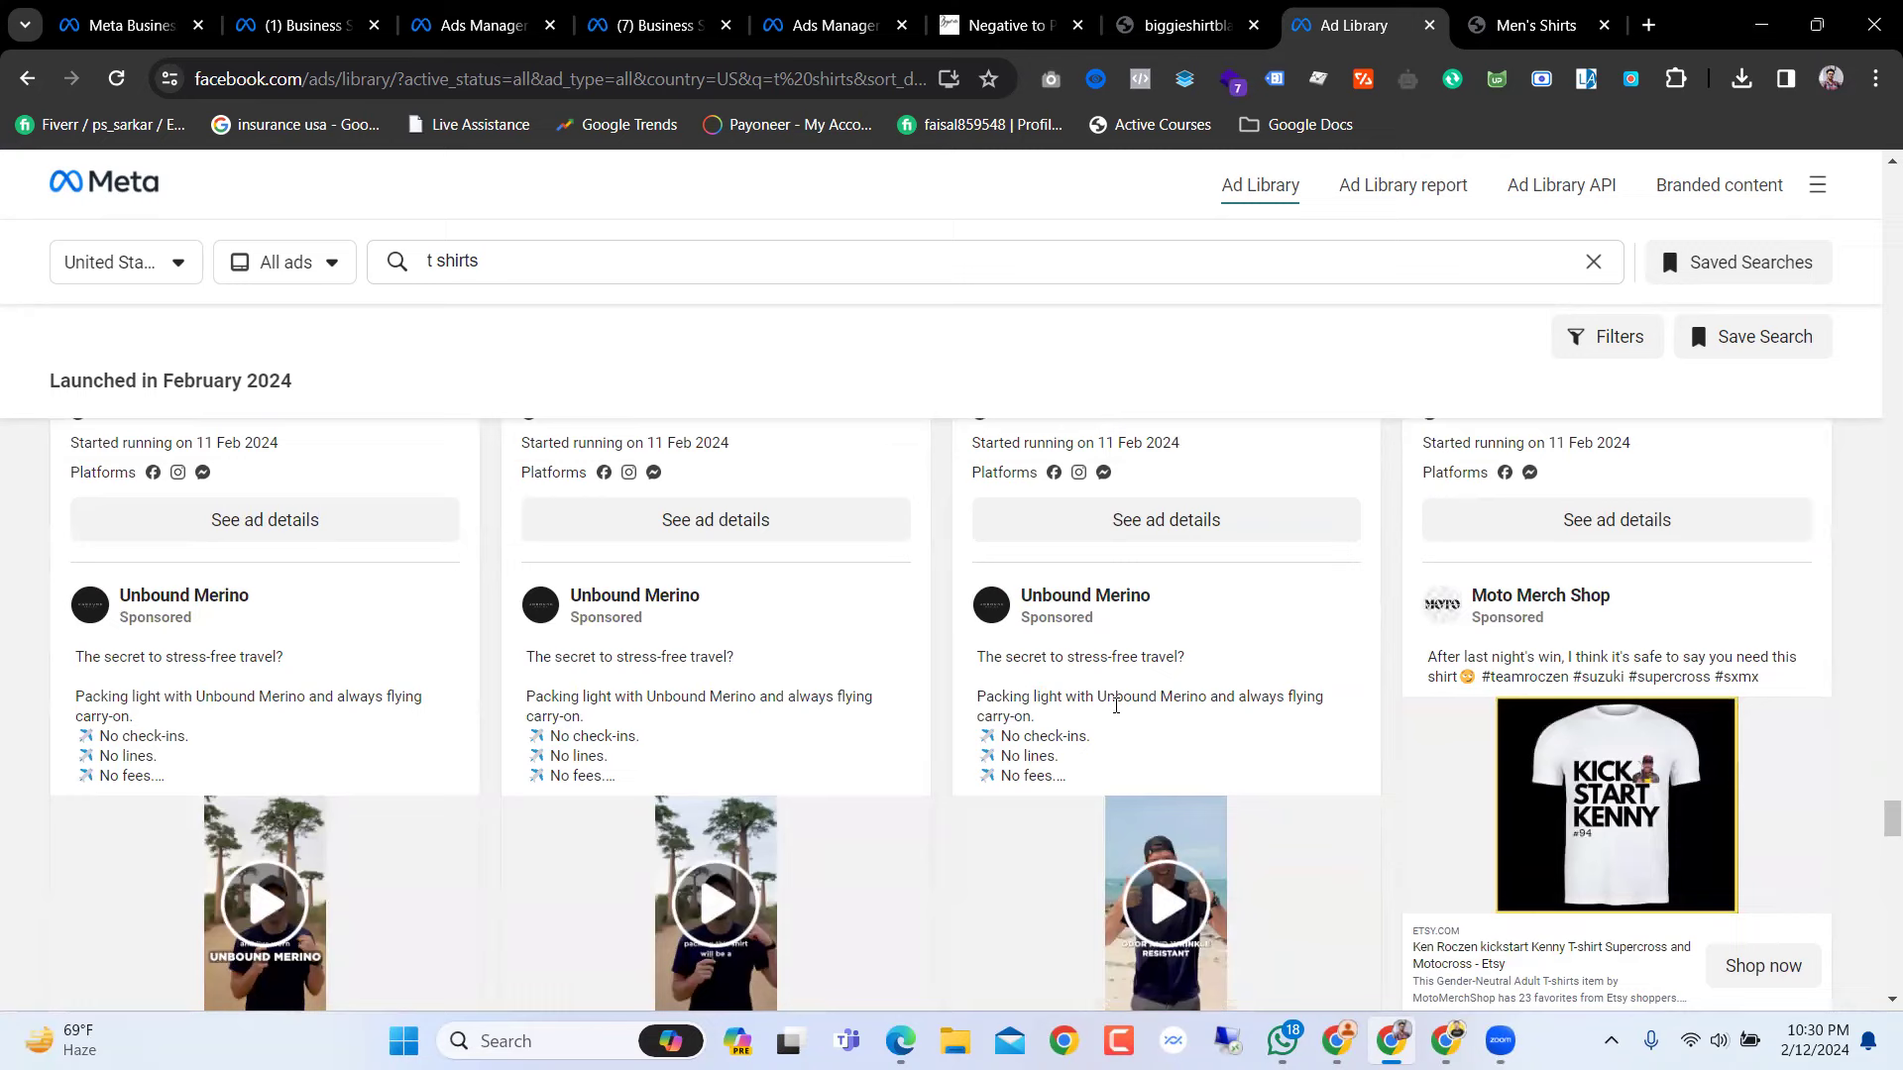
scroll(1117, 708, "down", 20)
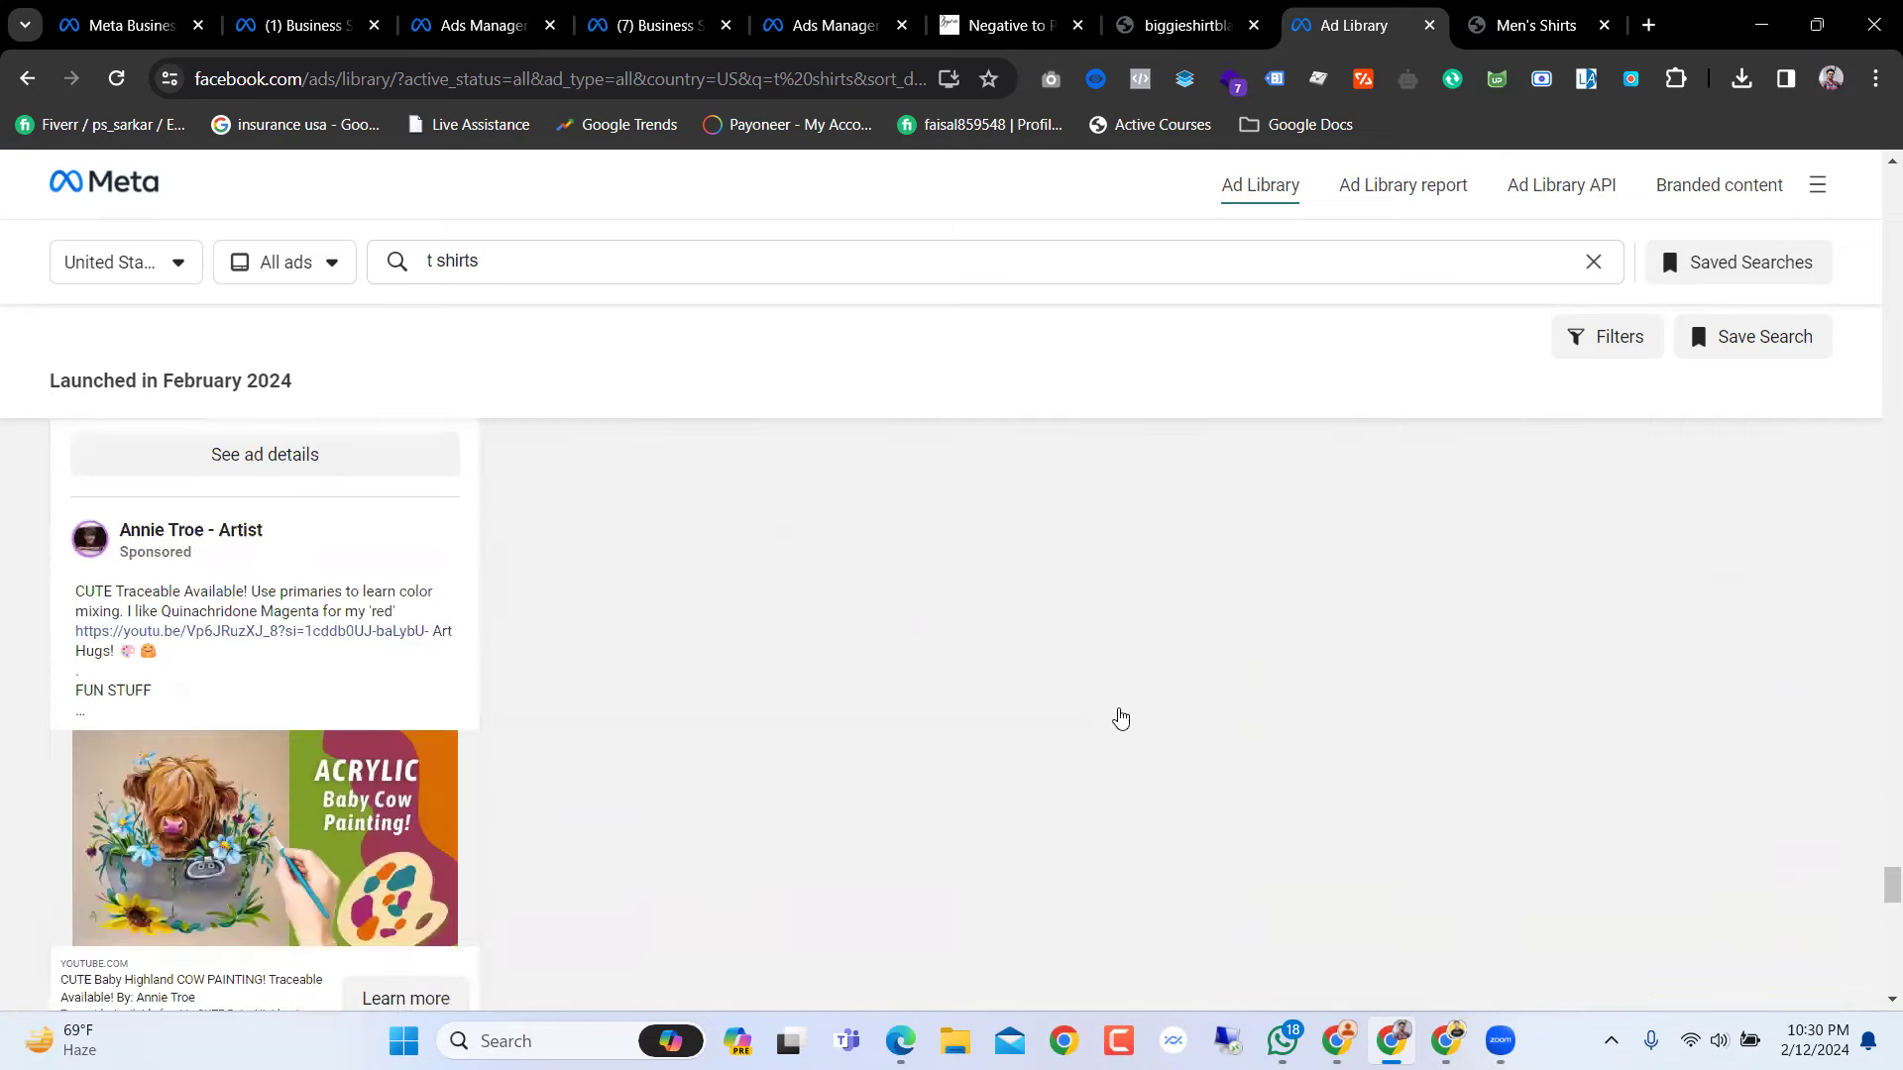
scroll(1120, 716, "down", 4)
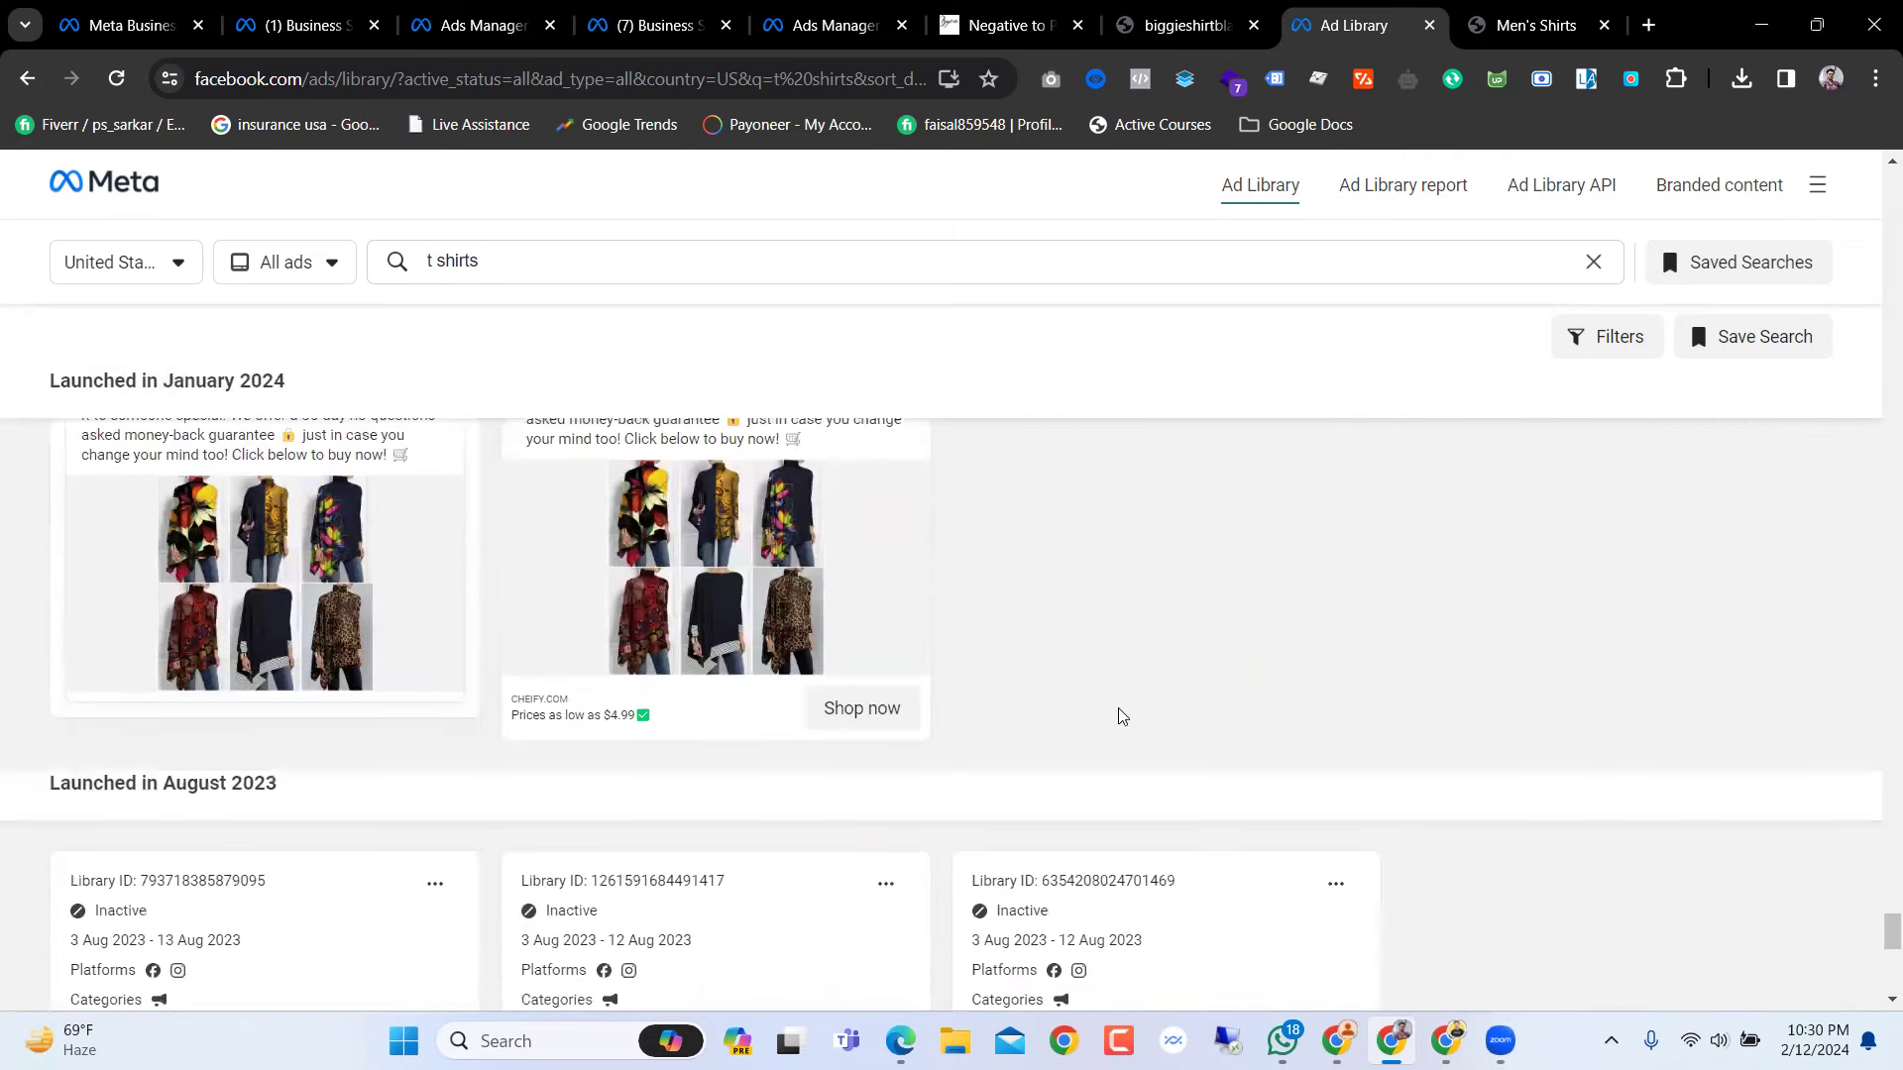
scroll(1120, 716, "up", 4)
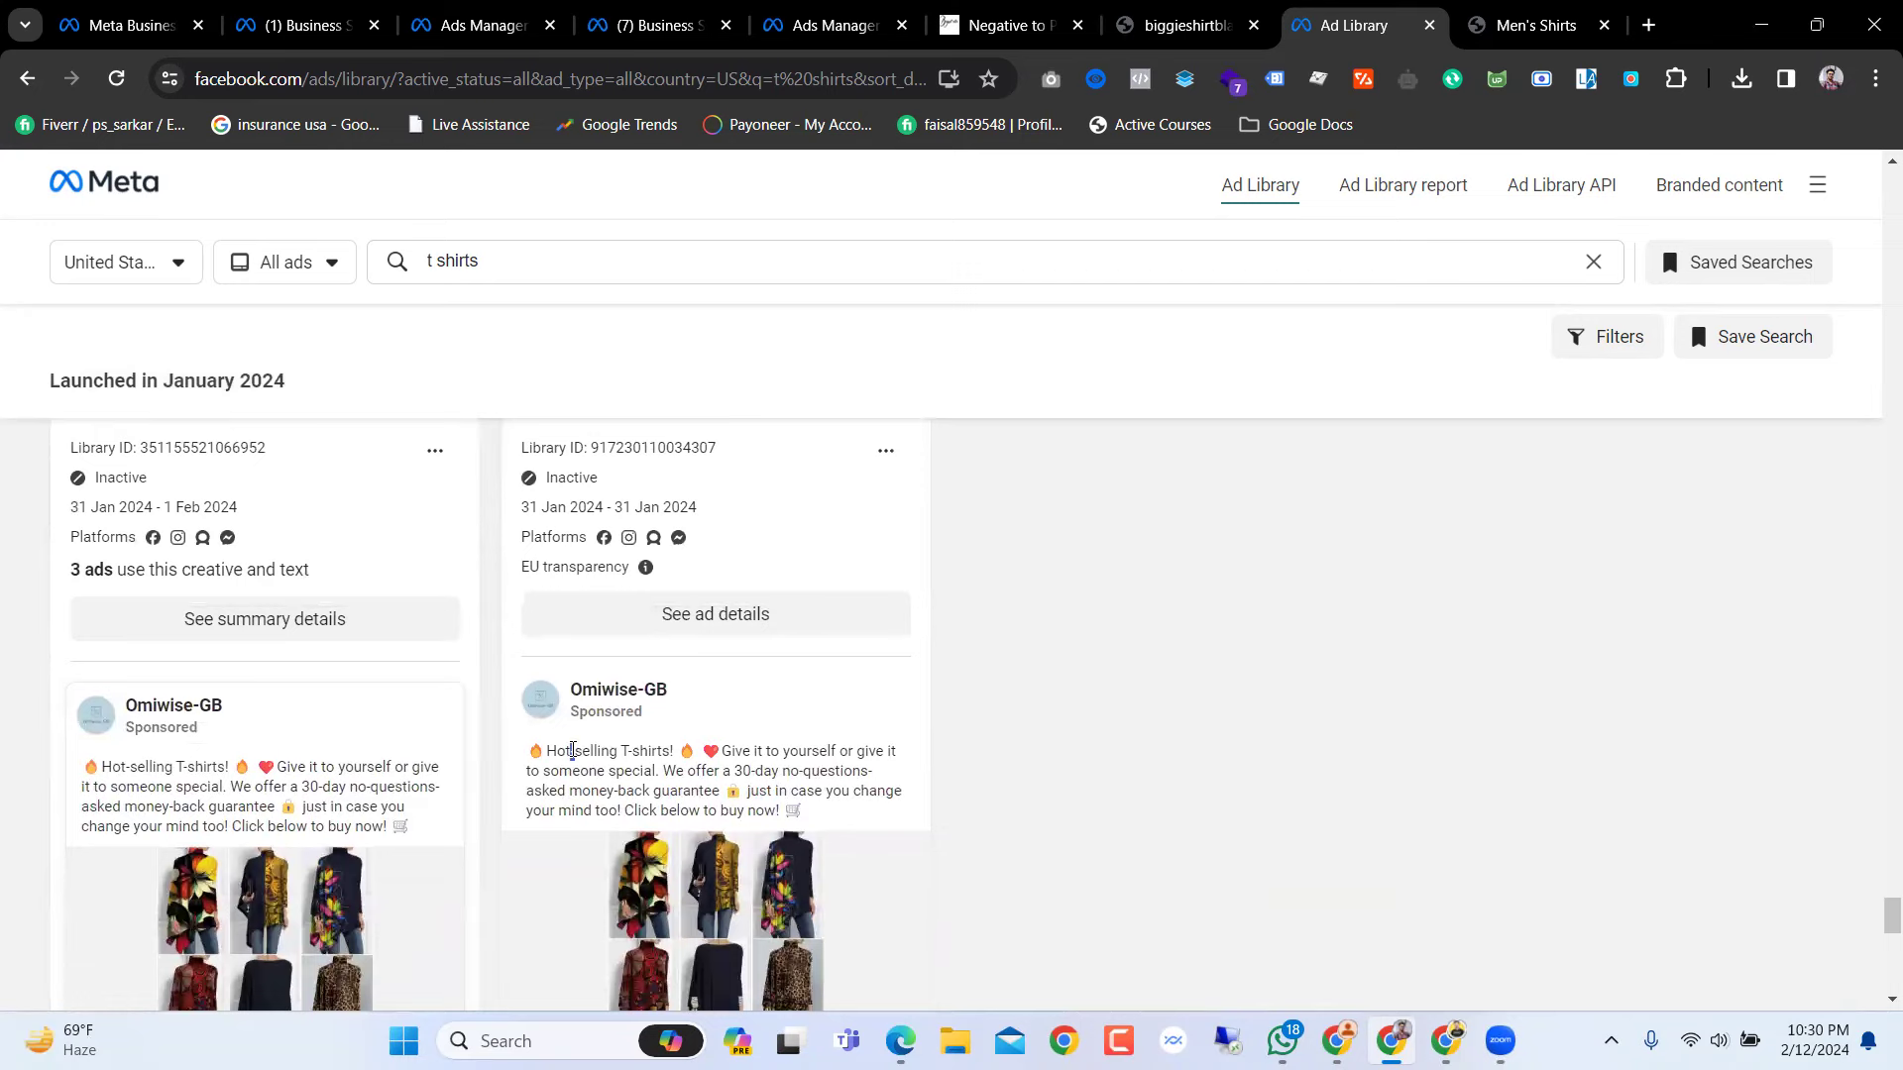
Step: Copy the Omiwise-GB ad's "Hot-selling T-shirts!" text and switch to the New Sales ad draft in Ads Manager
triple_click(572, 750)
scroll(573, 756, "up", 10)
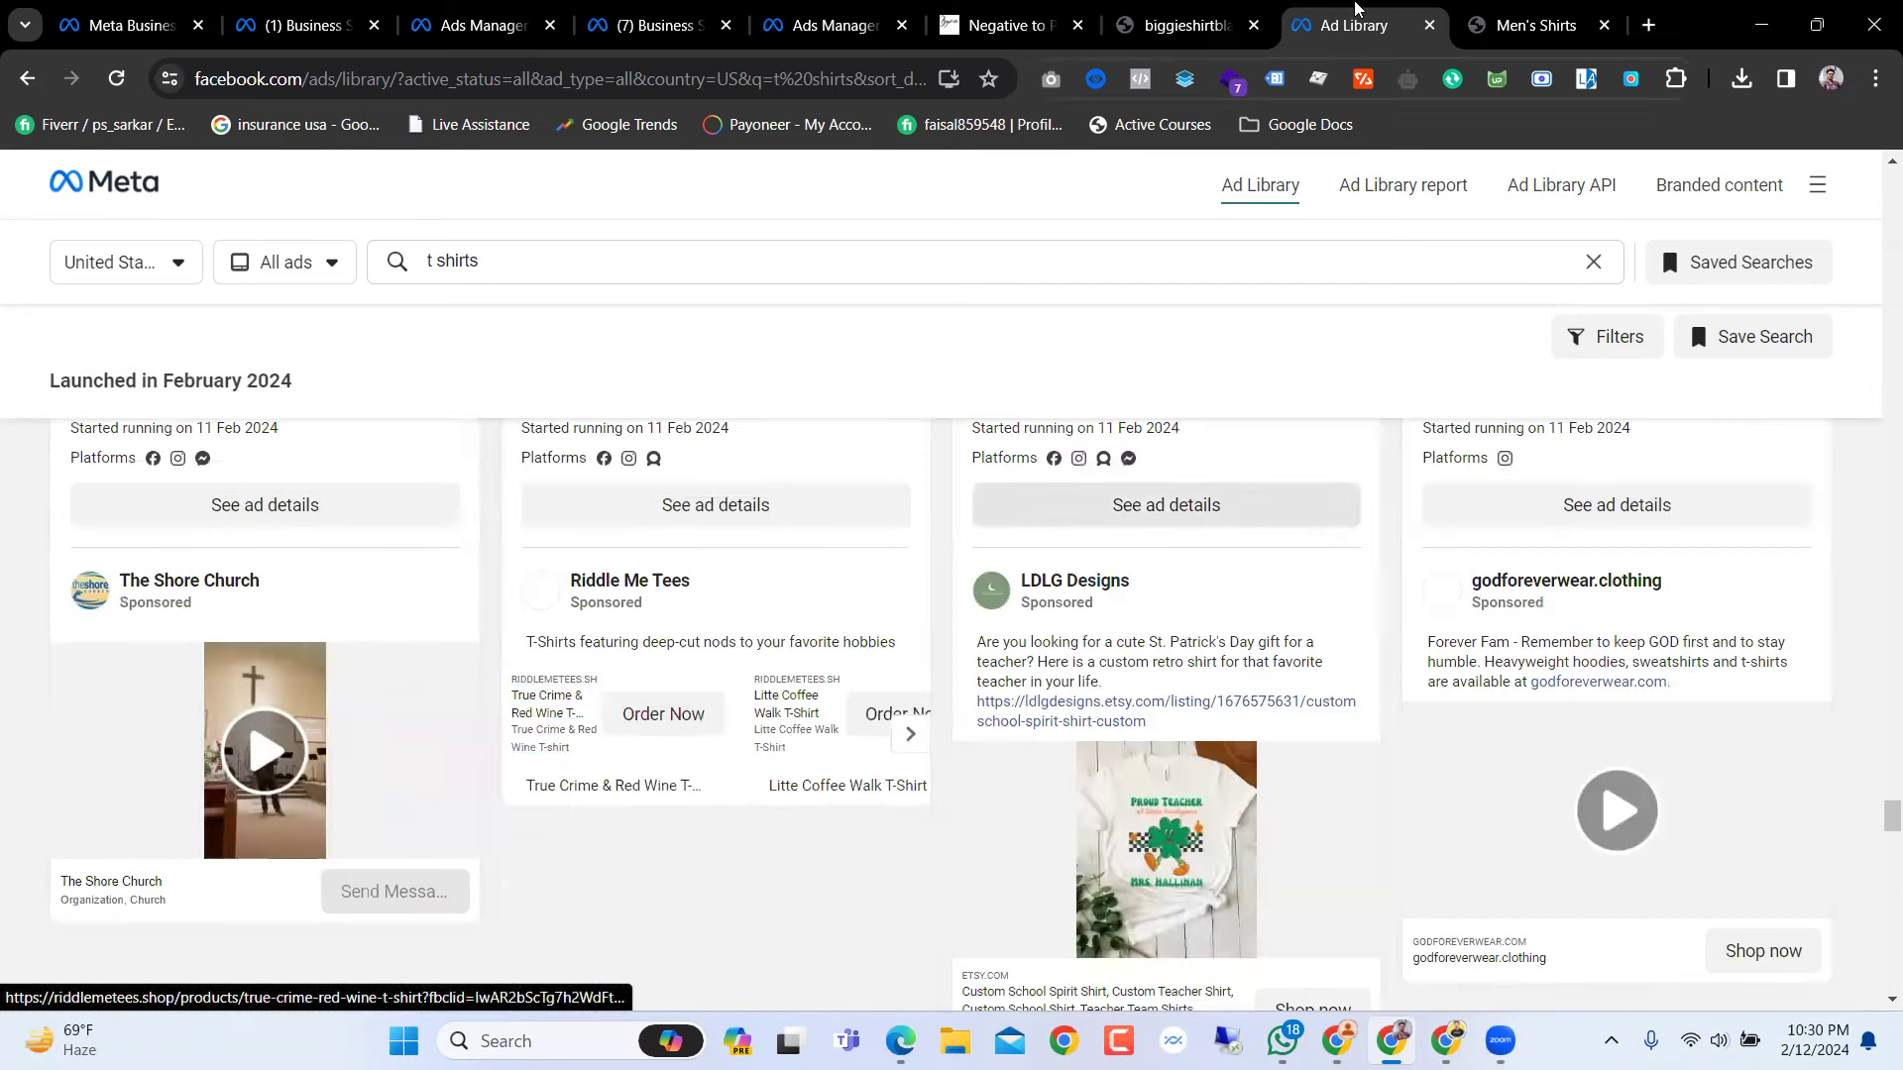
left_click(885, 10)
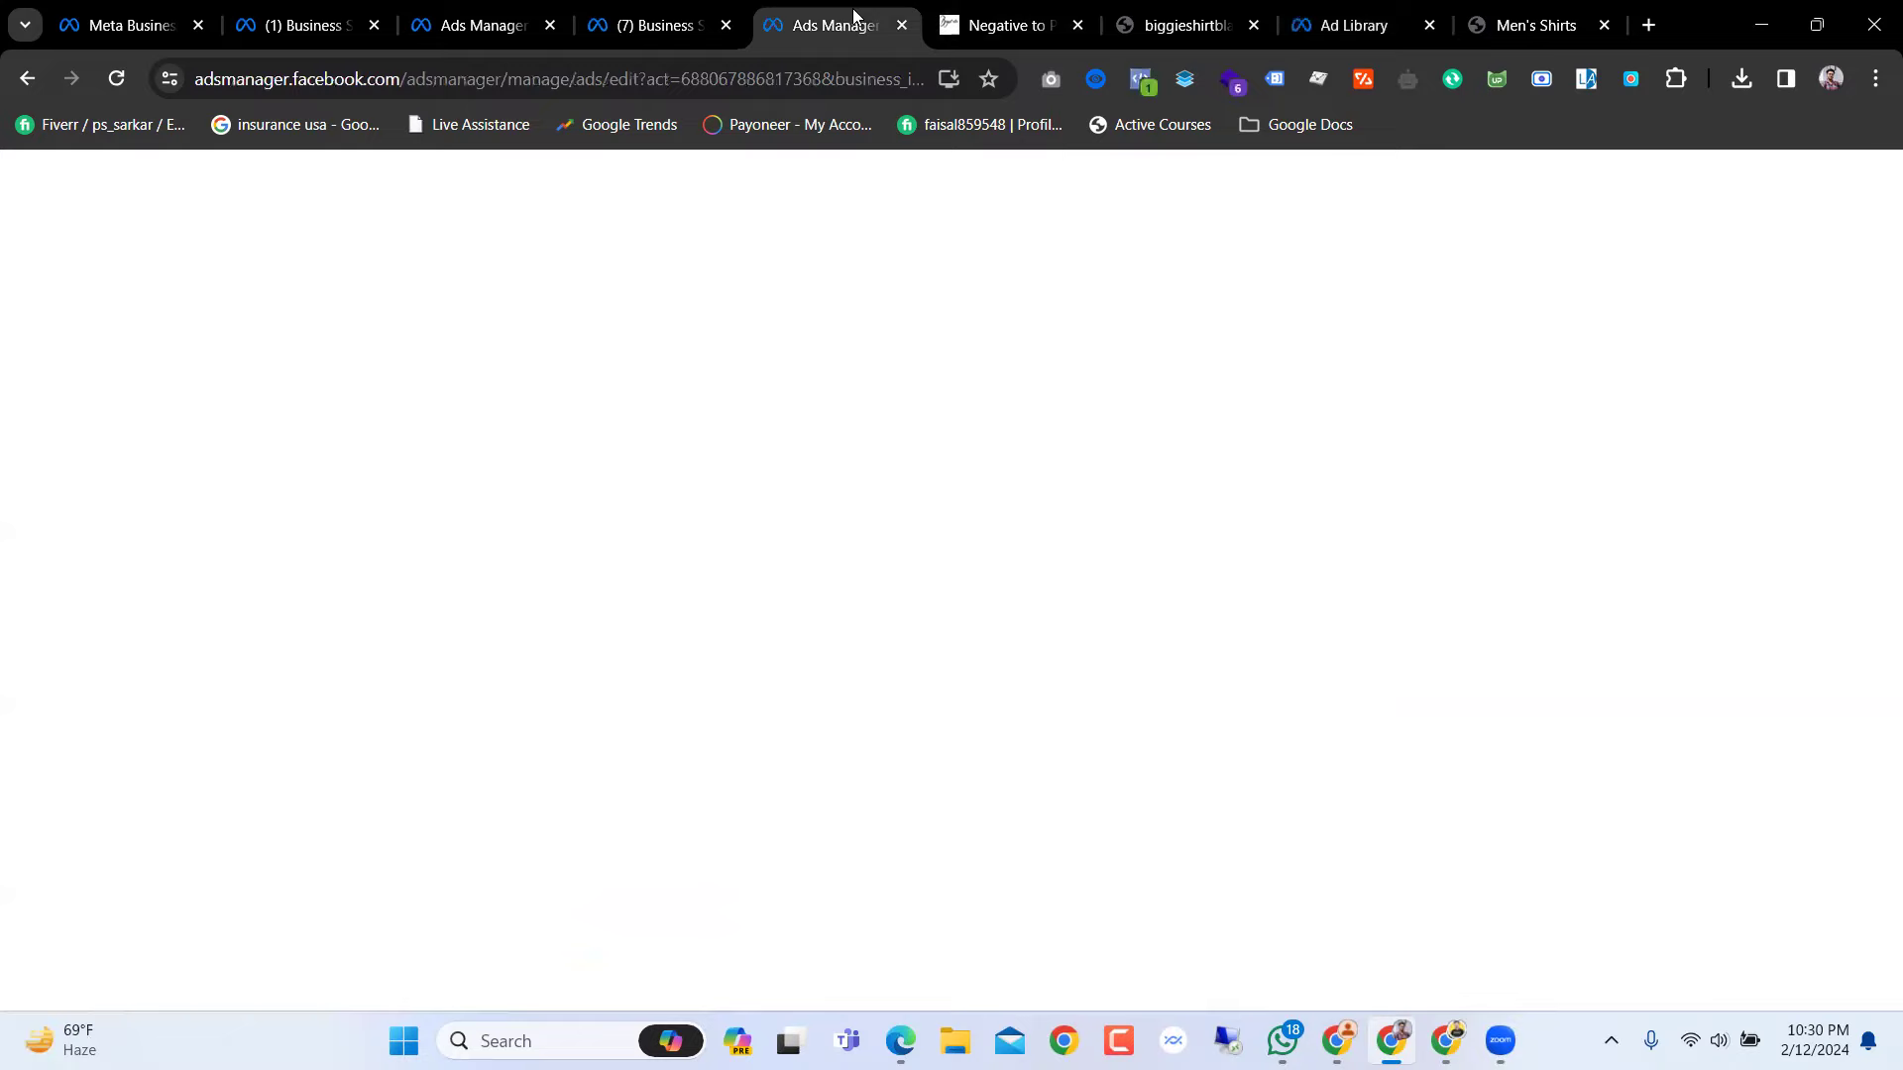
Step: Examine the New Sales ad's format, ad creative and website destination settings
scroll(858, 593, "up", 8)
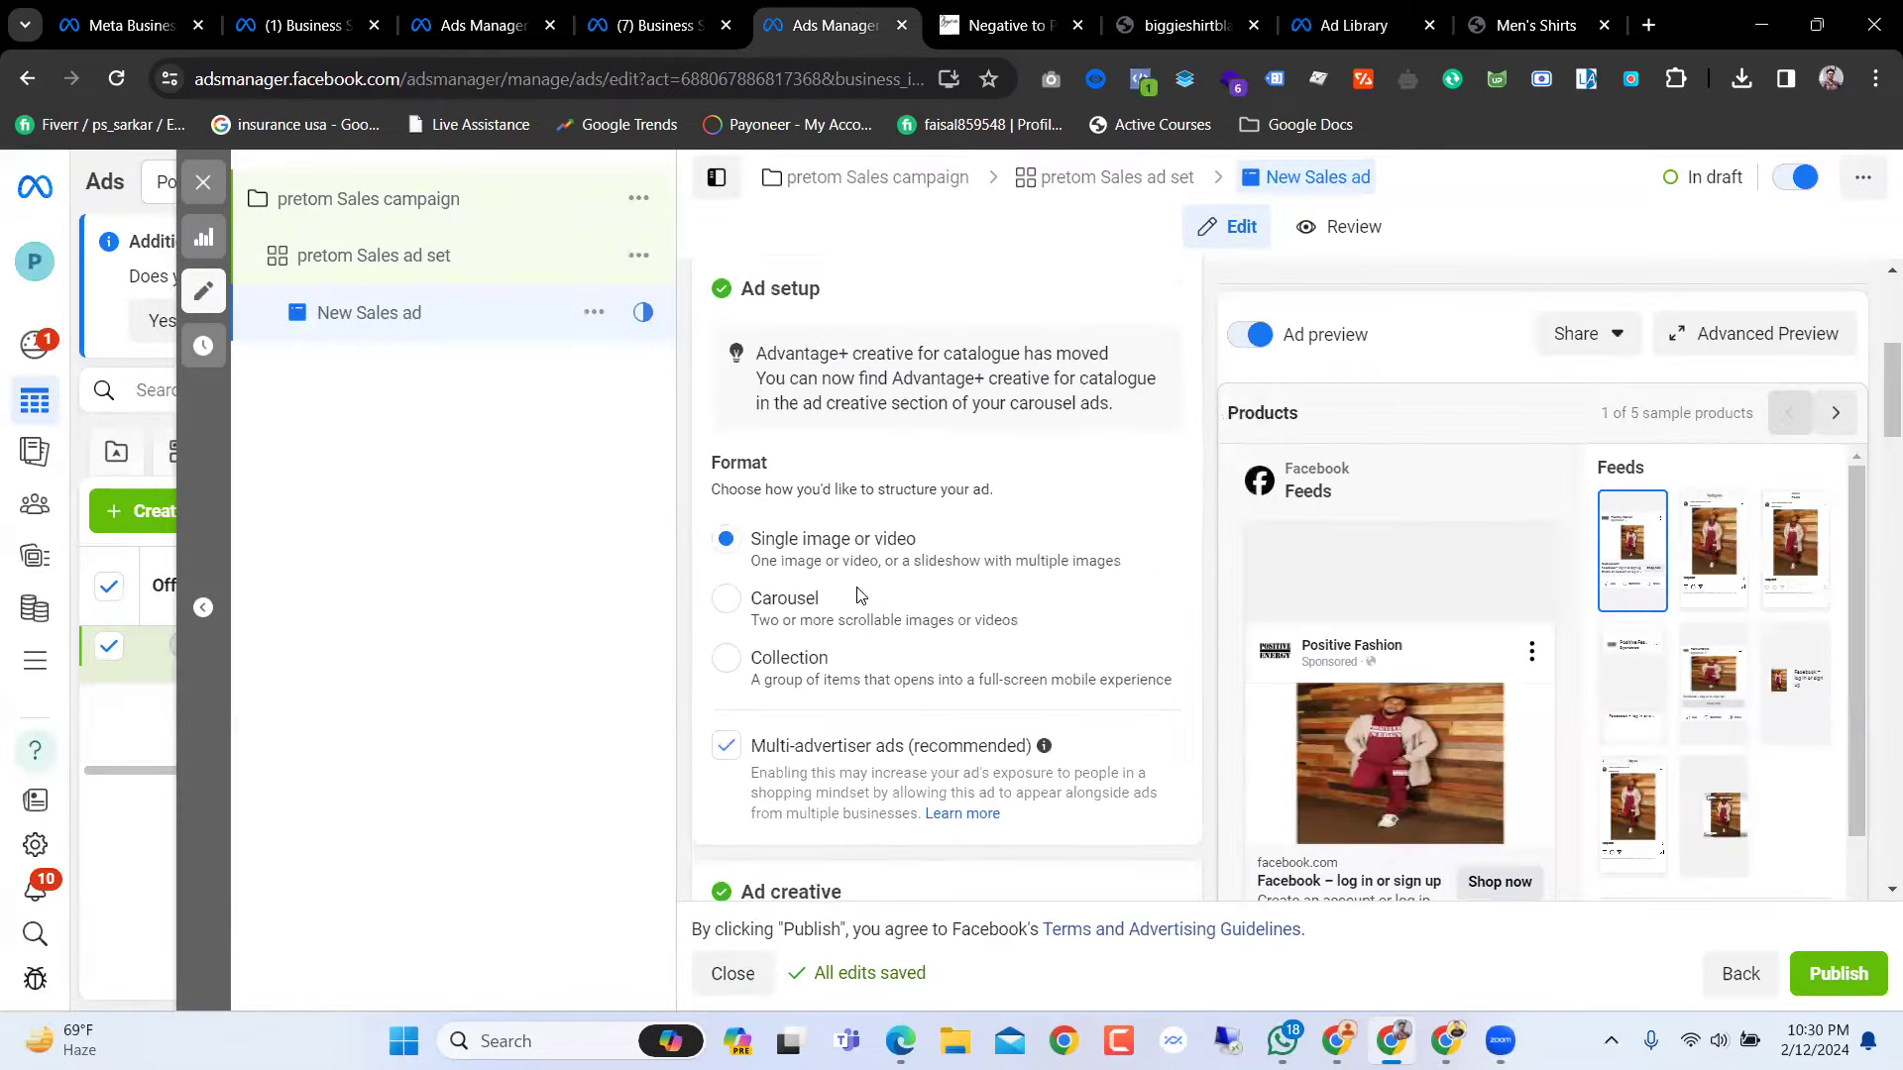
scroll(858, 592, "down", 6)
scroll(858, 593, "down", 10)
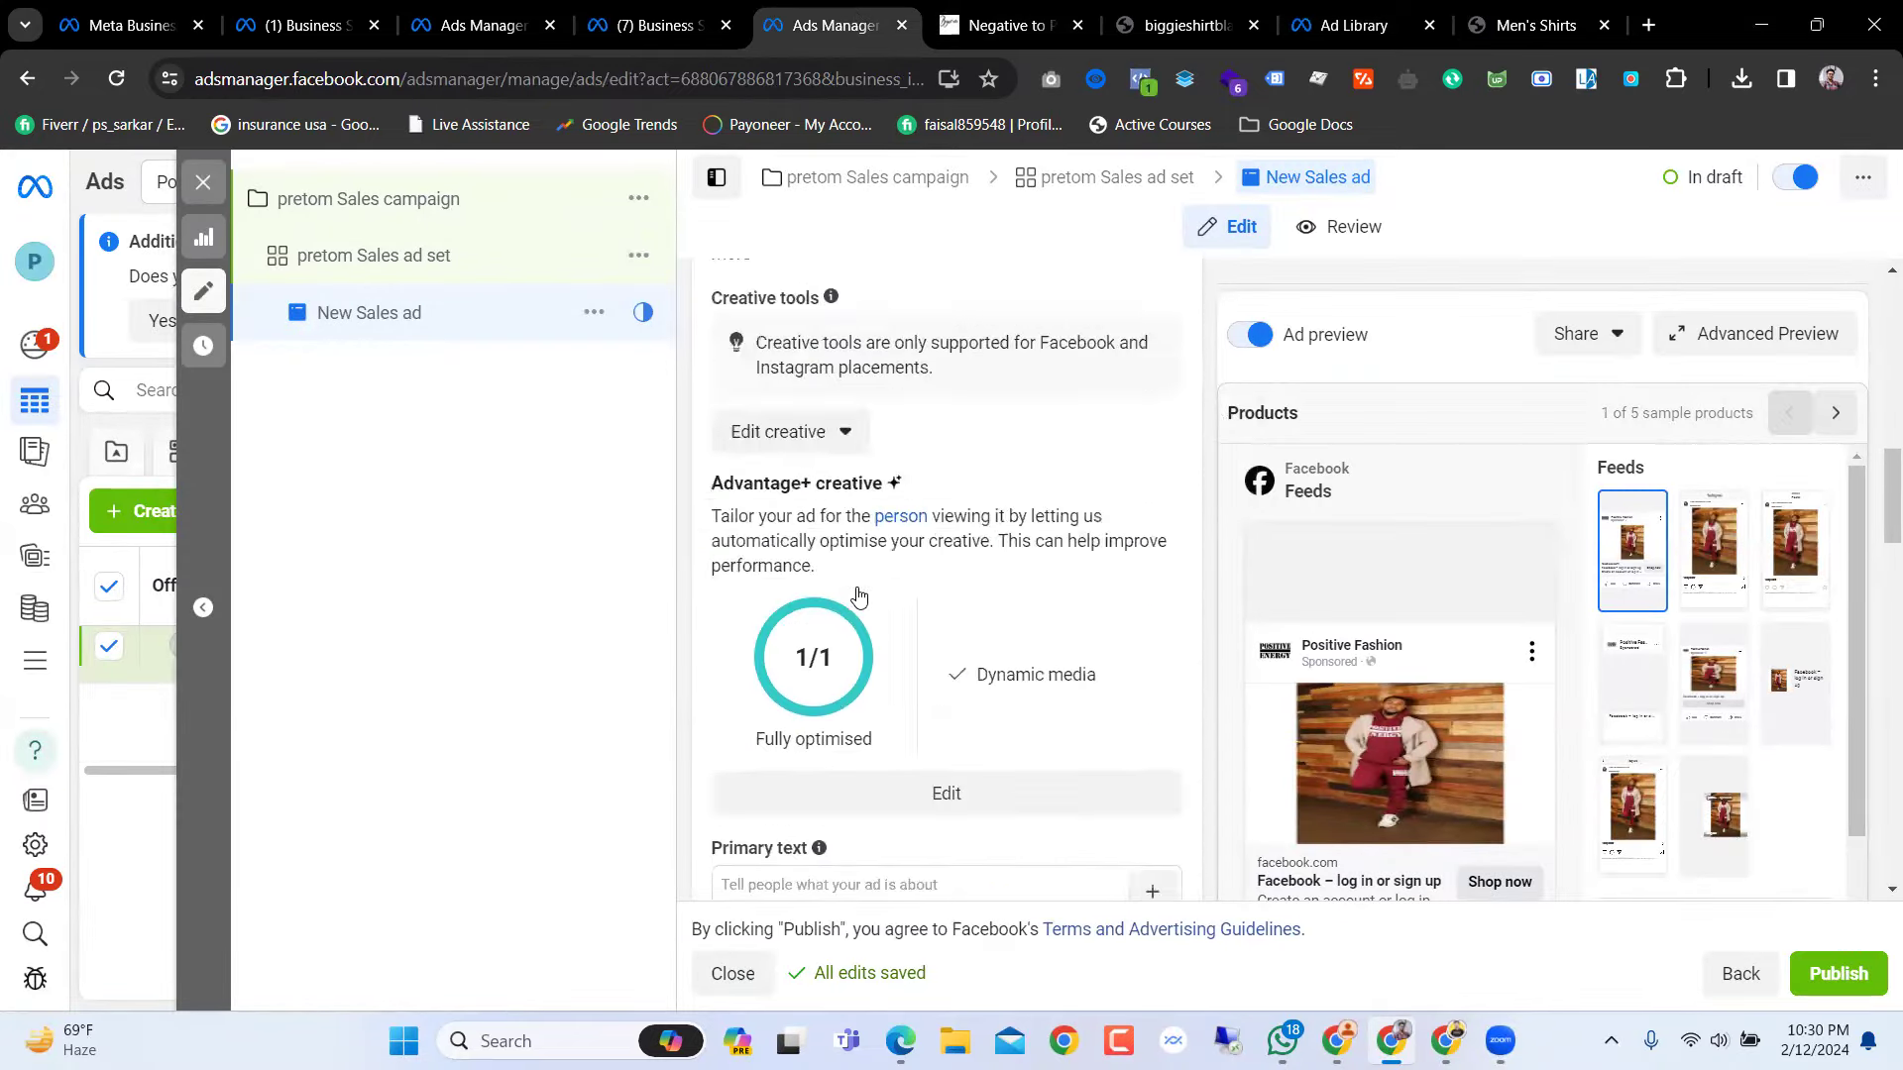
scroll(858, 595, "up", 10)
scroll(858, 595, "up", 7)
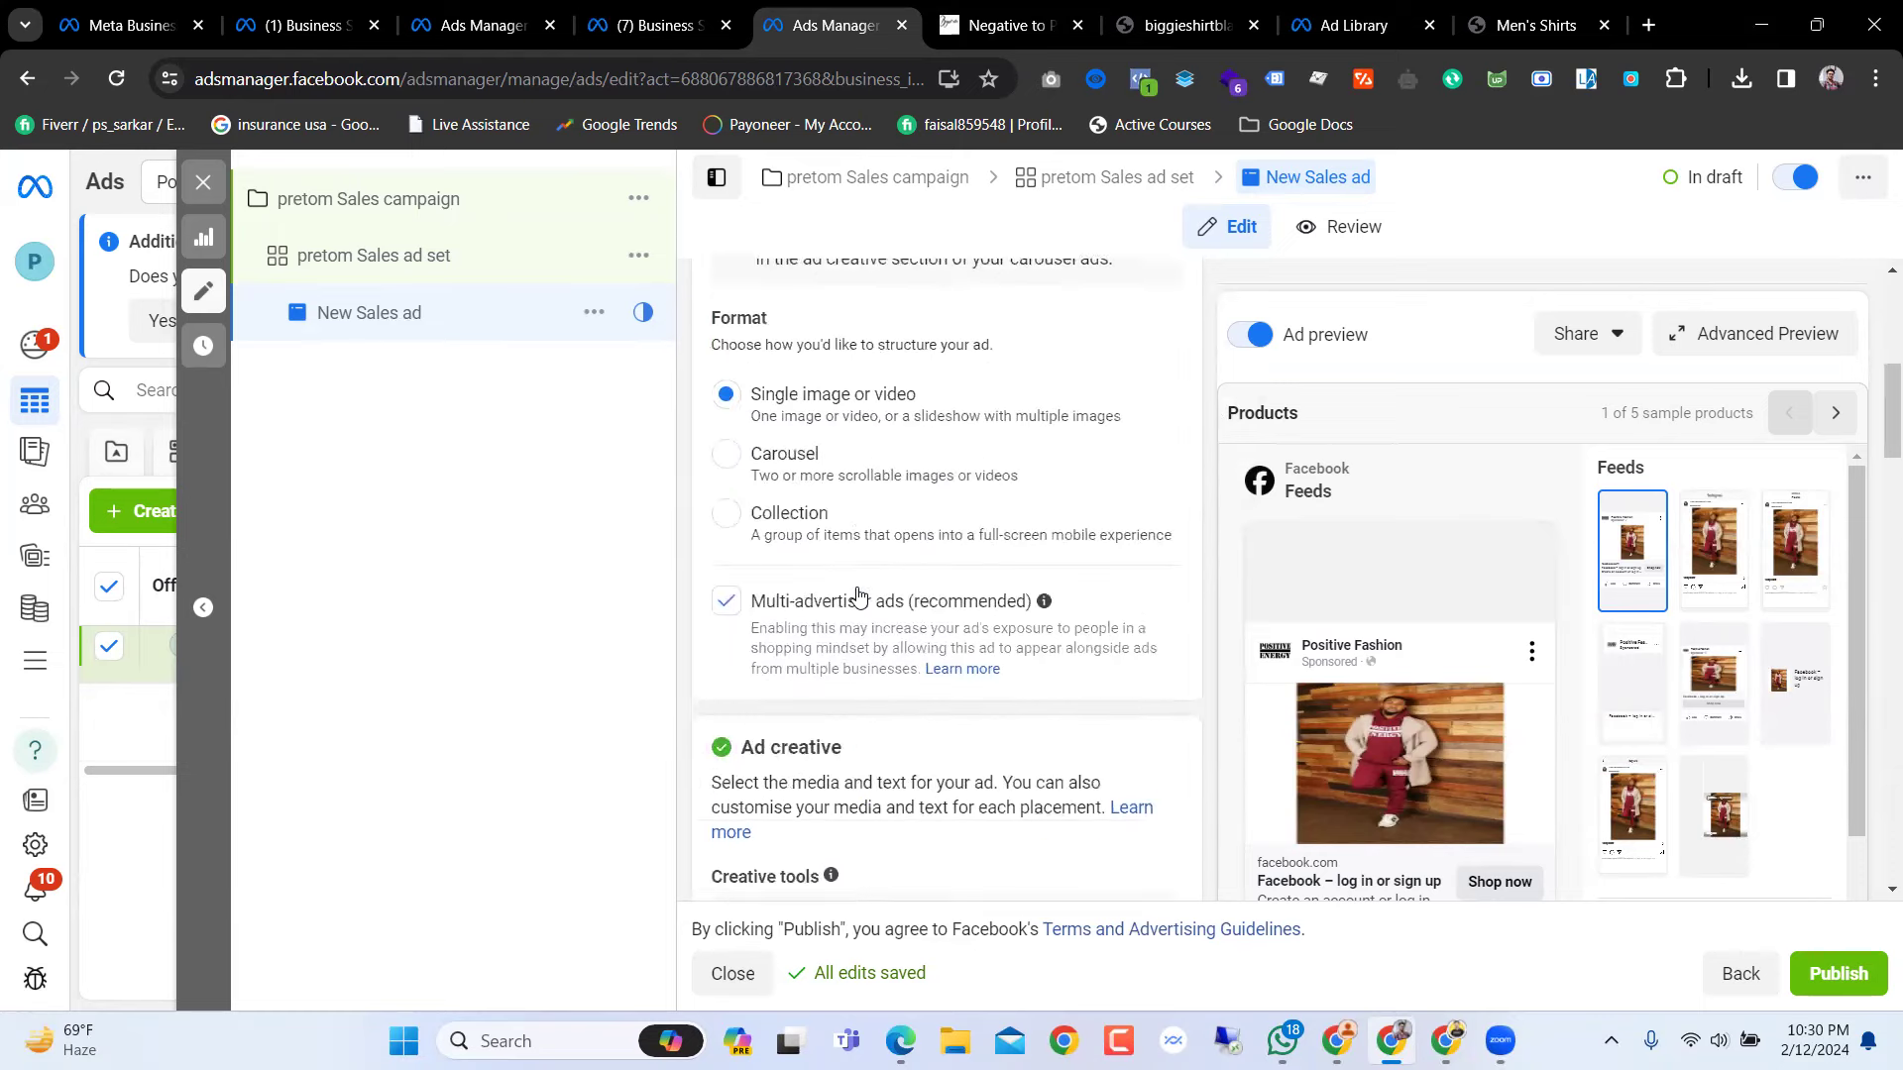
scroll(858, 593, "down", 18)
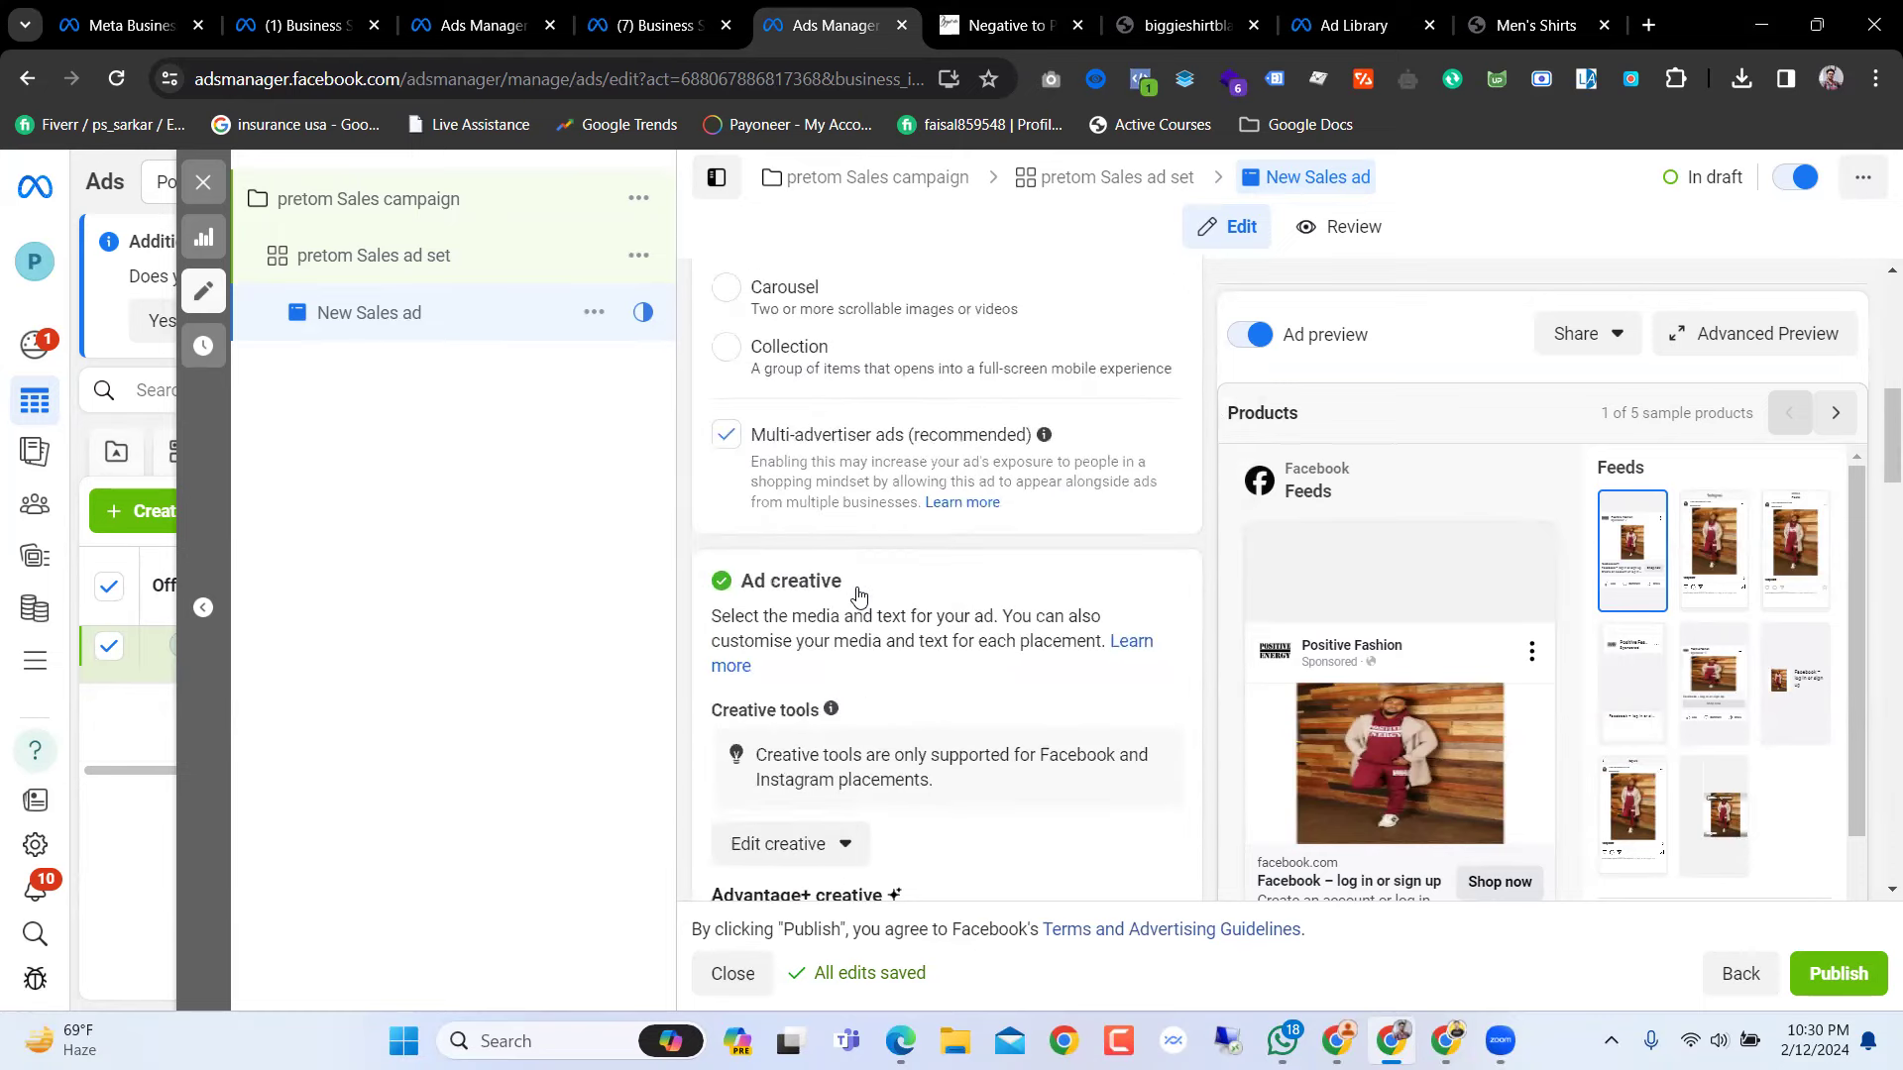
scroll(858, 595, "down", 6)
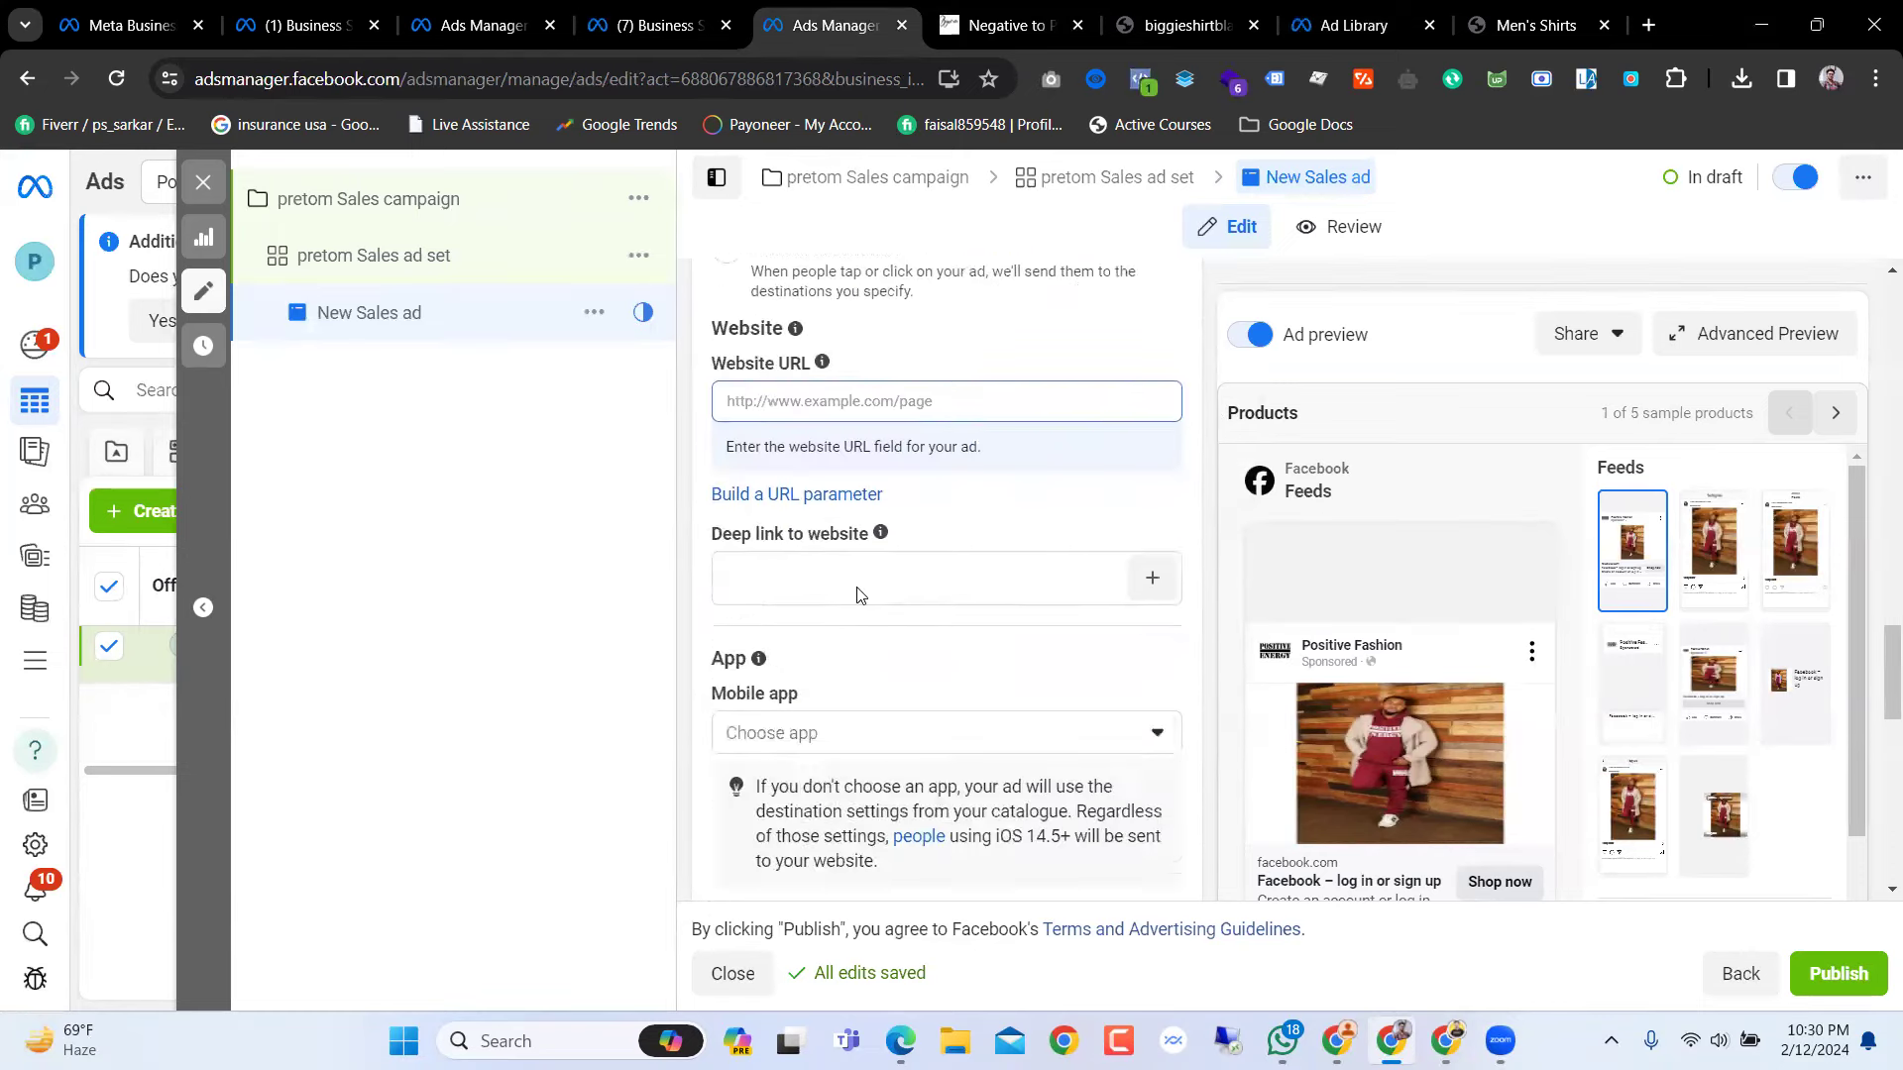
scroll(858, 595, "up", 12)
scroll(858, 592, "up", 5)
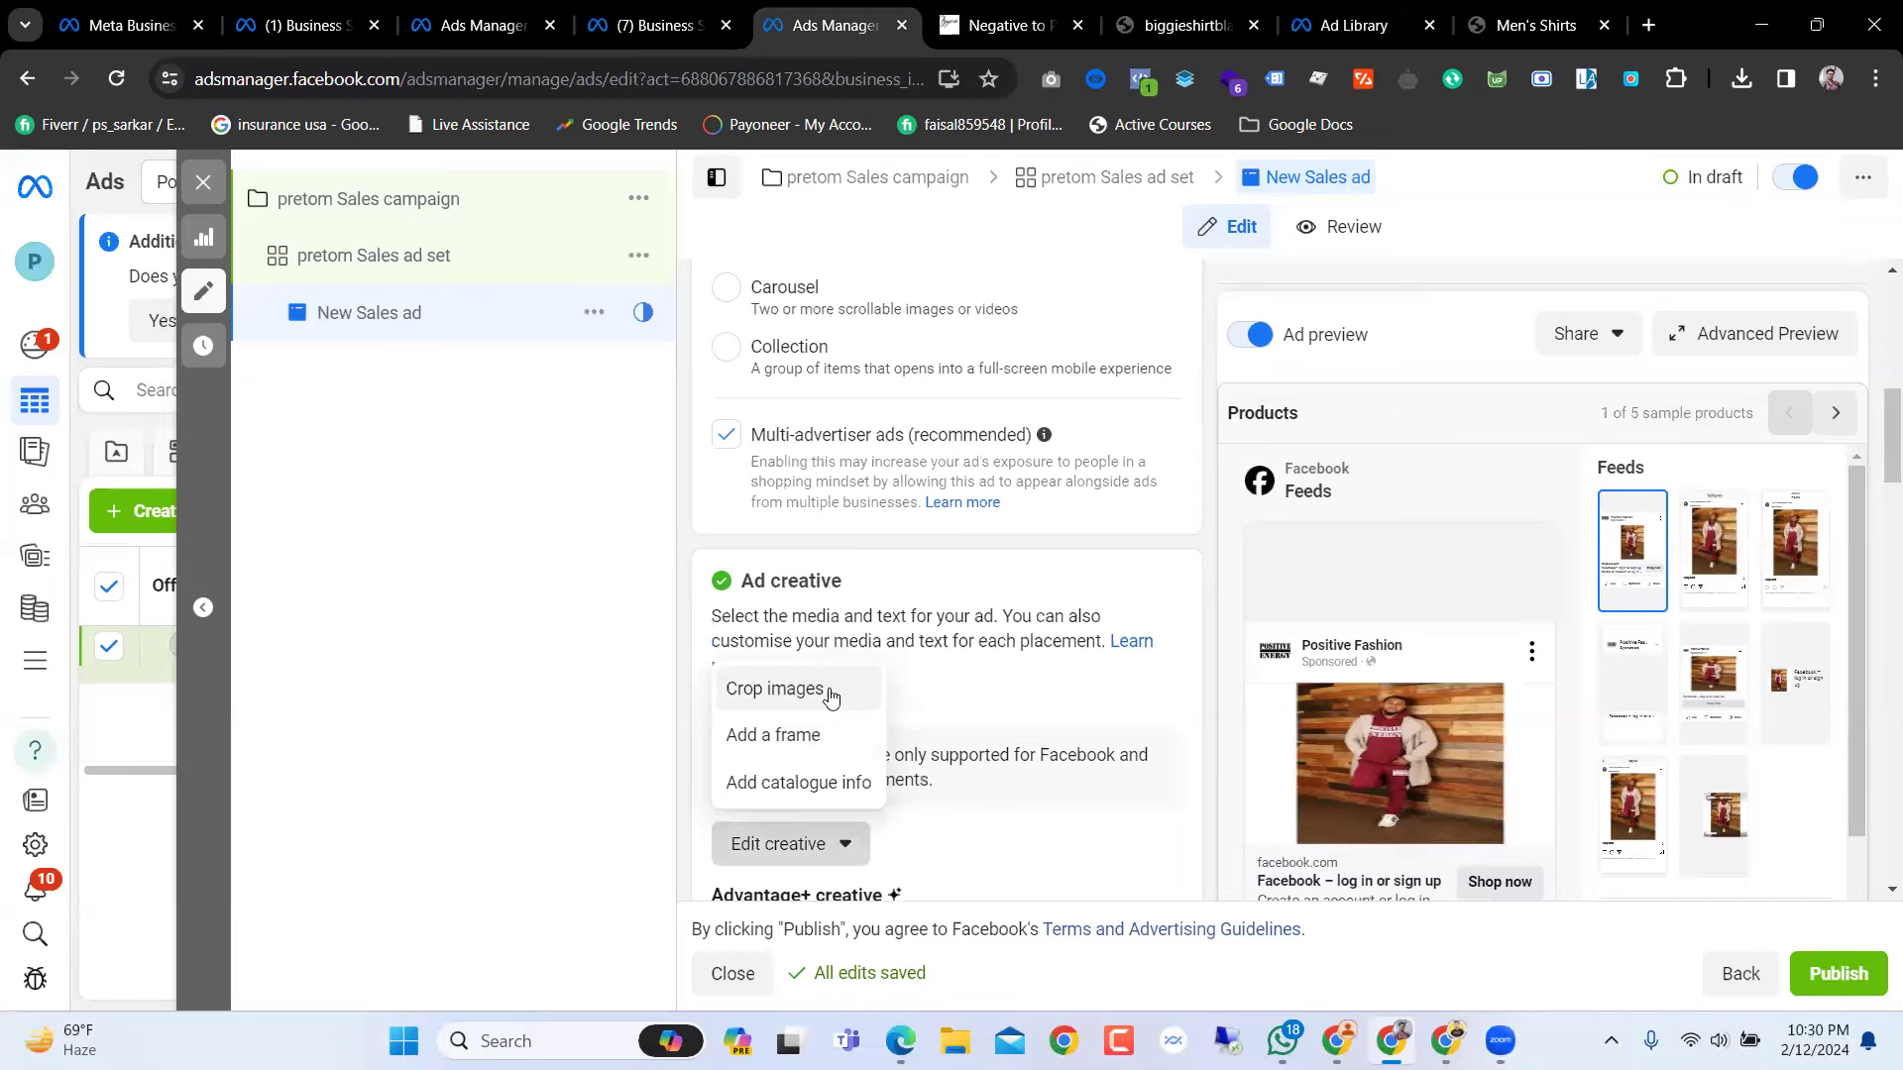
Step: Turn off multi-advertiser ads in the New Sales ad's setup, keeping the single image or video format
scroll(922, 690, "up", 3)
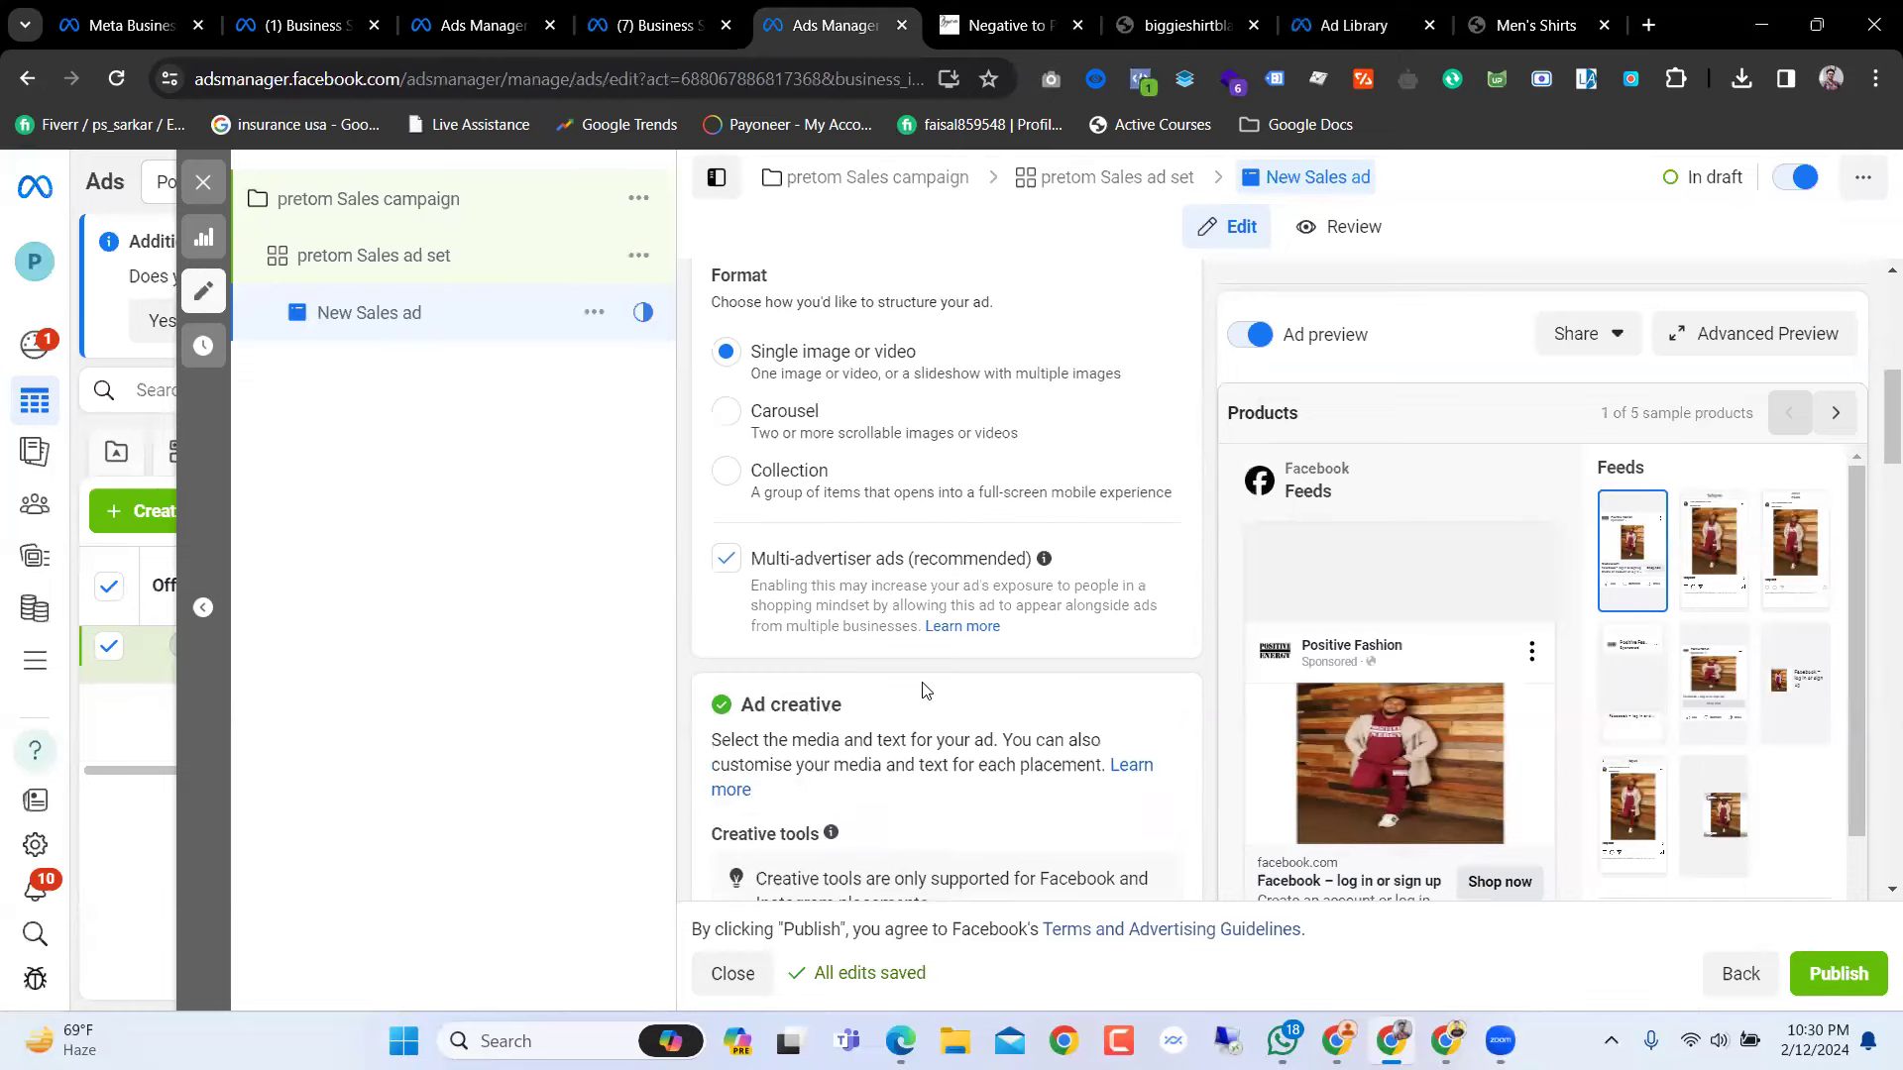
left_click(729, 684)
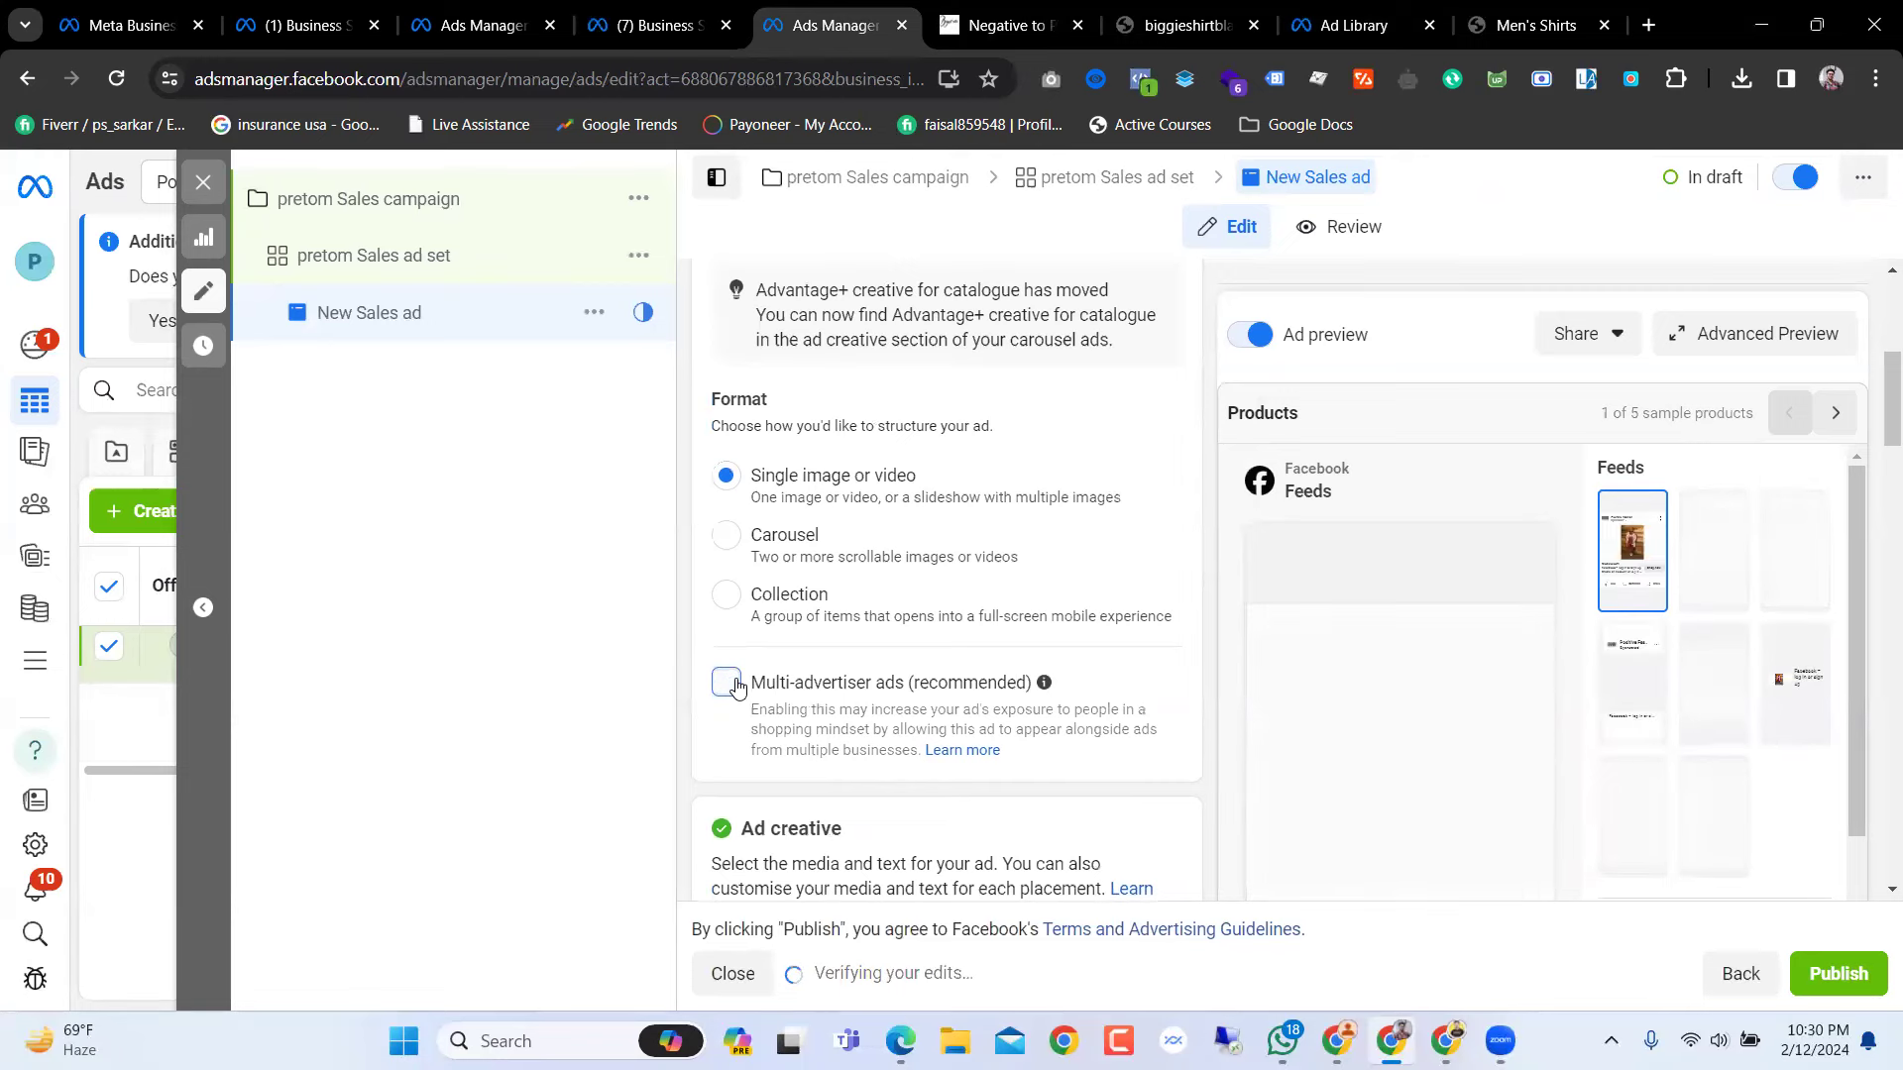
scroll(828, 622, "down", 3)
scroll(828, 622, "down", 2)
scroll(830, 619, "up", 10)
scroll(832, 615, "down", 8)
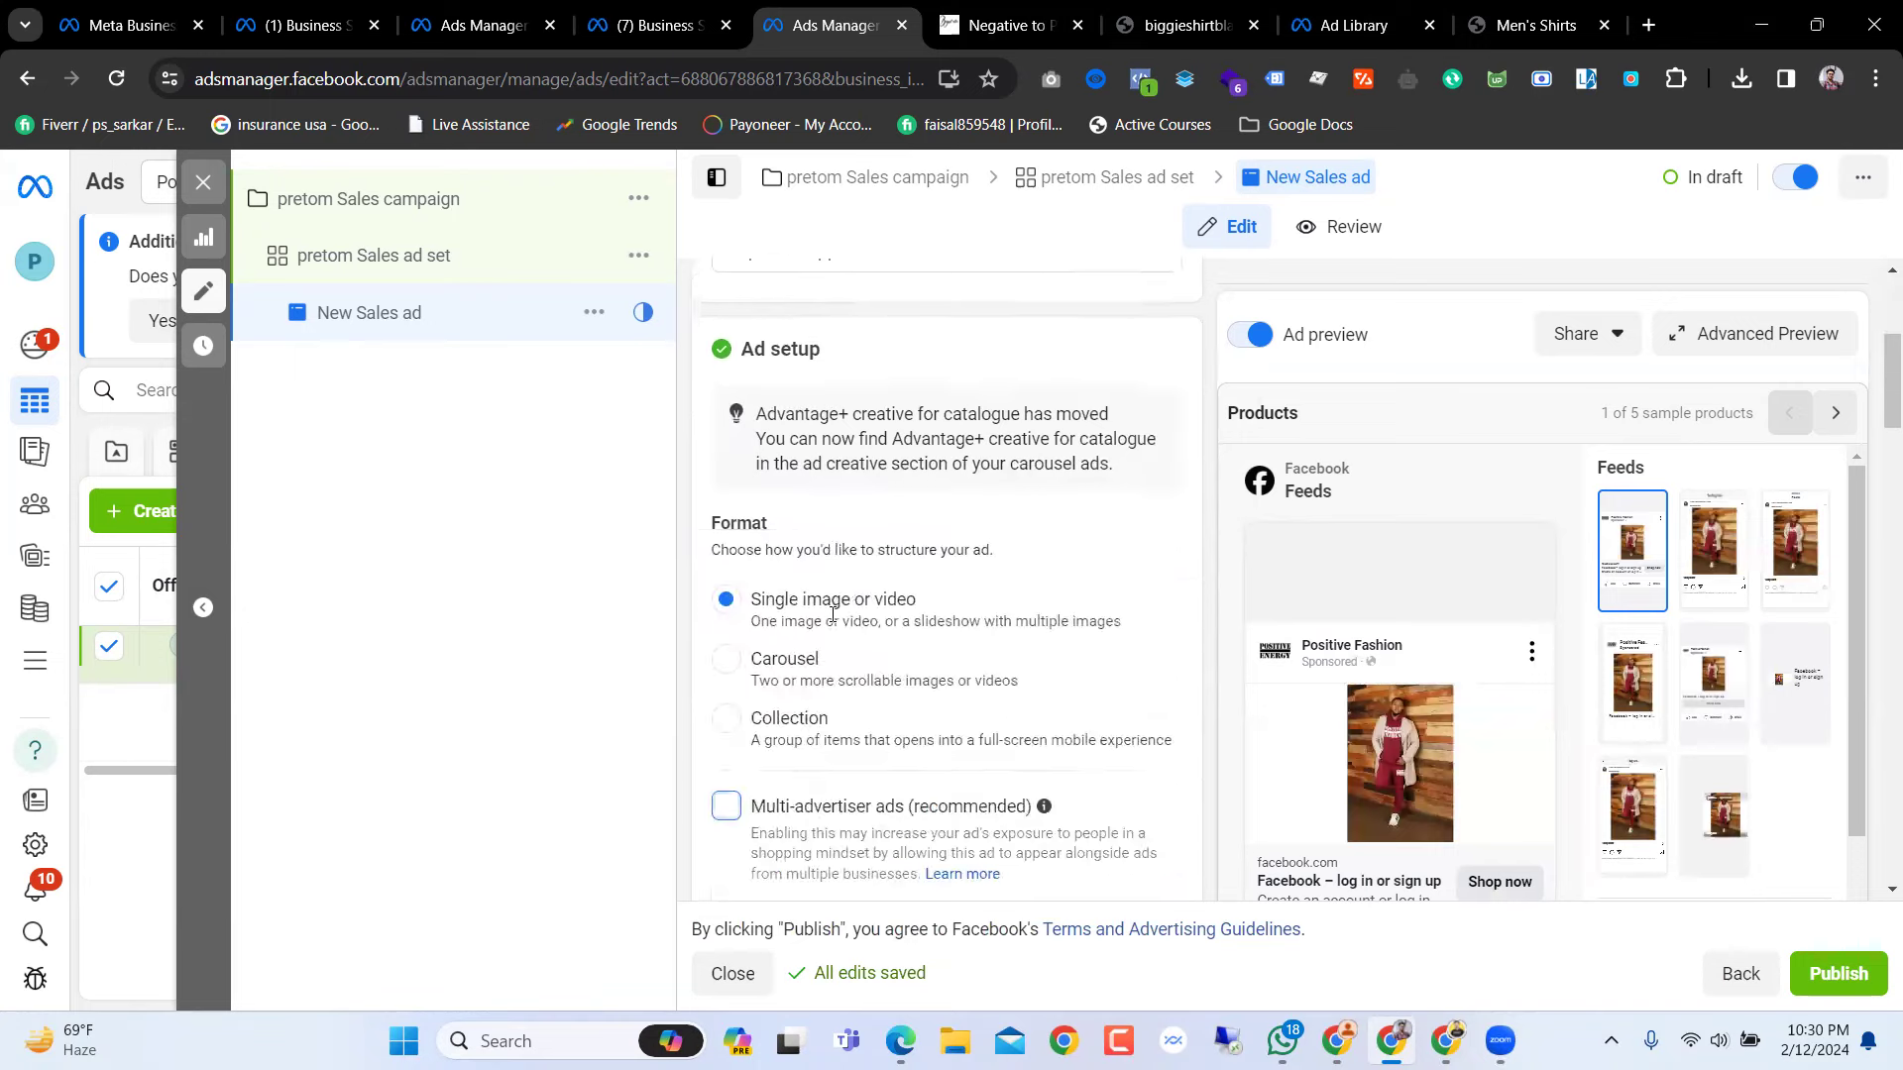
scroll(832, 614, "up", 4)
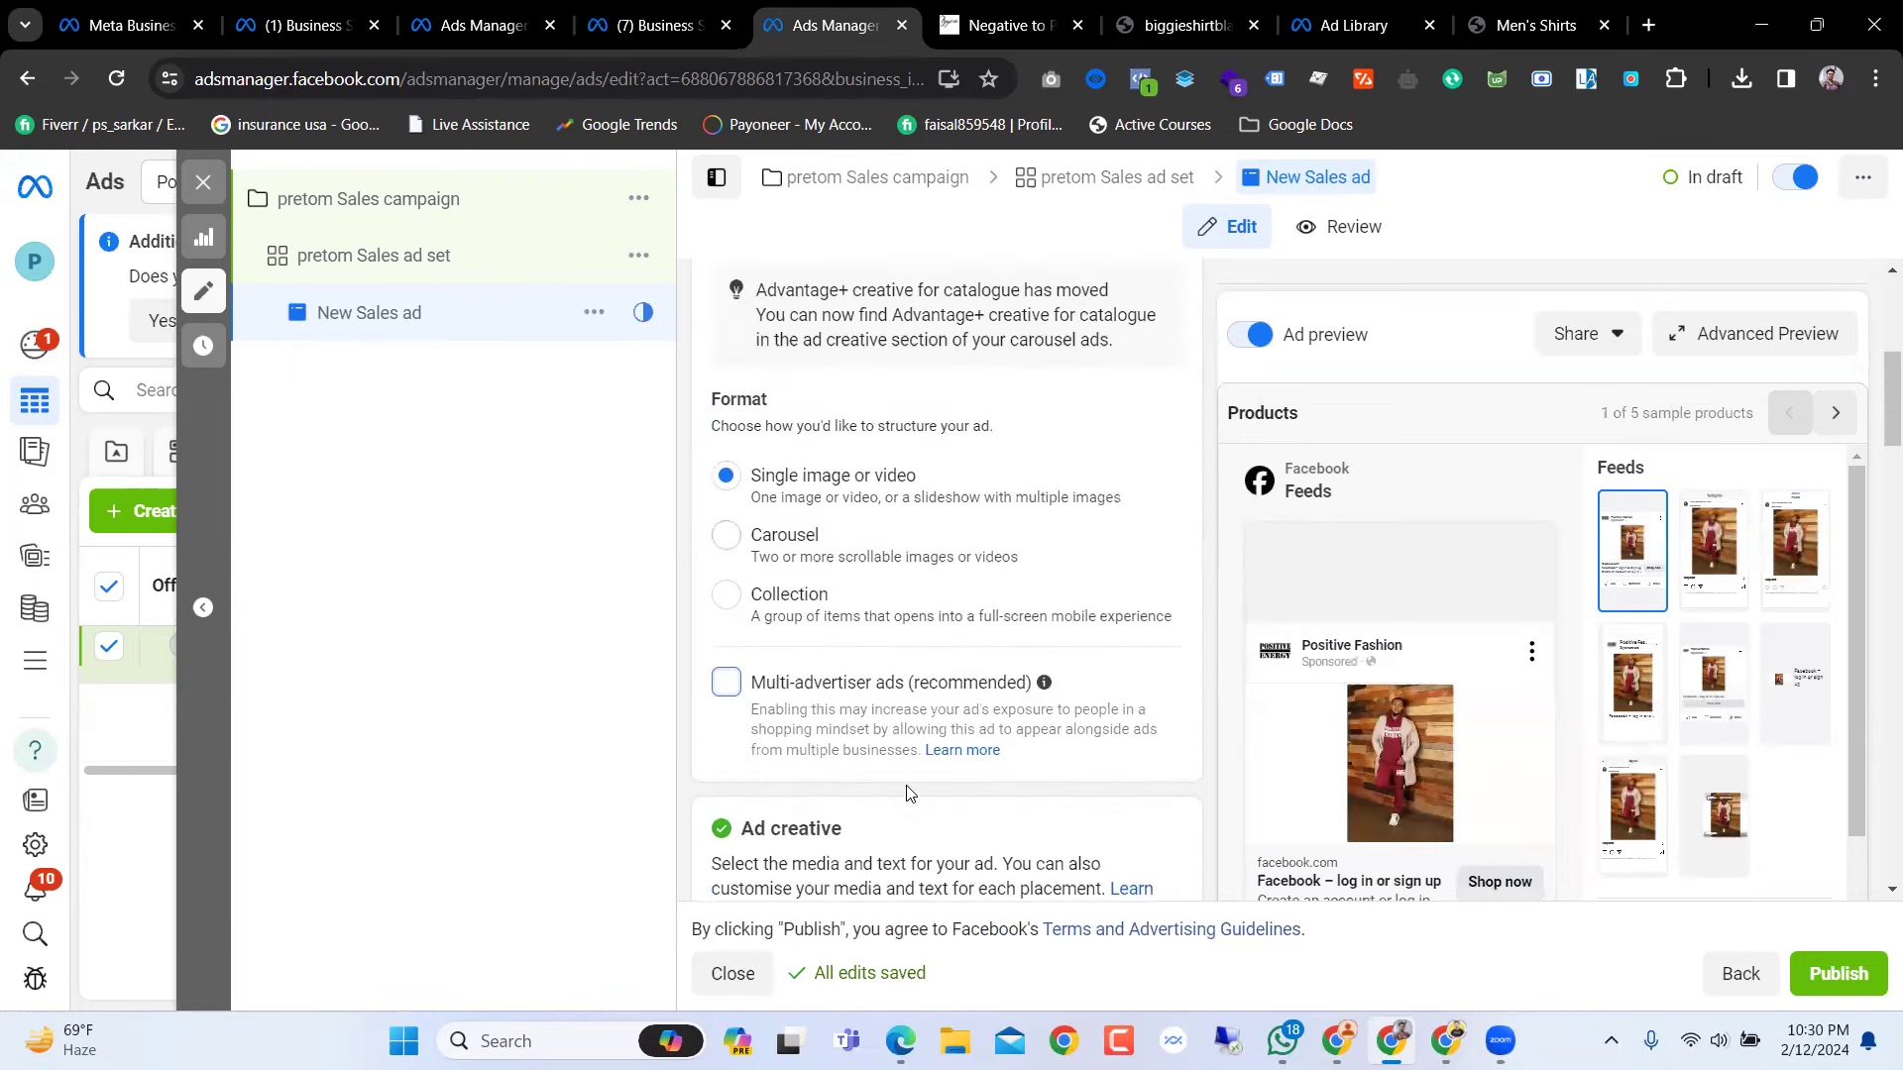
Step: View the creative editing options and the Advantage+ creative settings of the New Sales ad without changing them
scroll(909, 793, "down", 5)
left_click(790, 465)
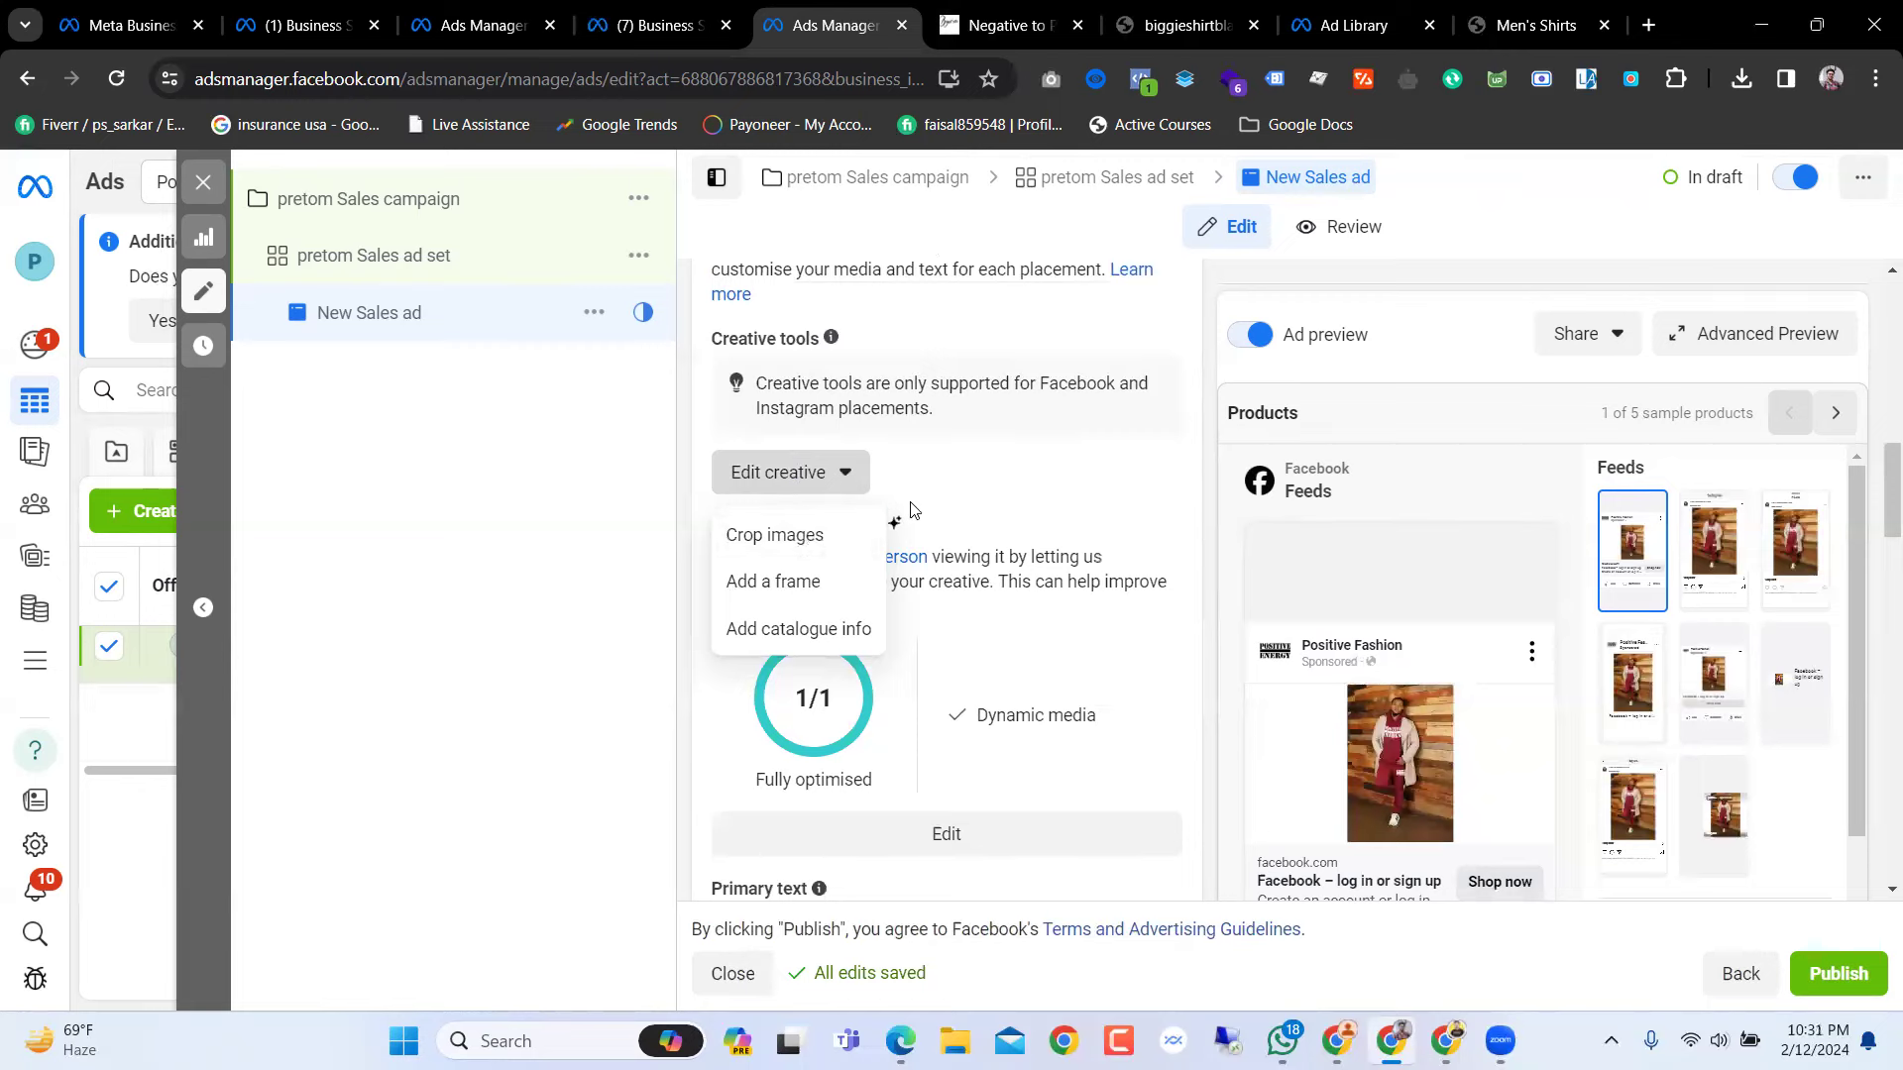
scroll(912, 555, "down", 4)
left_click(912, 471)
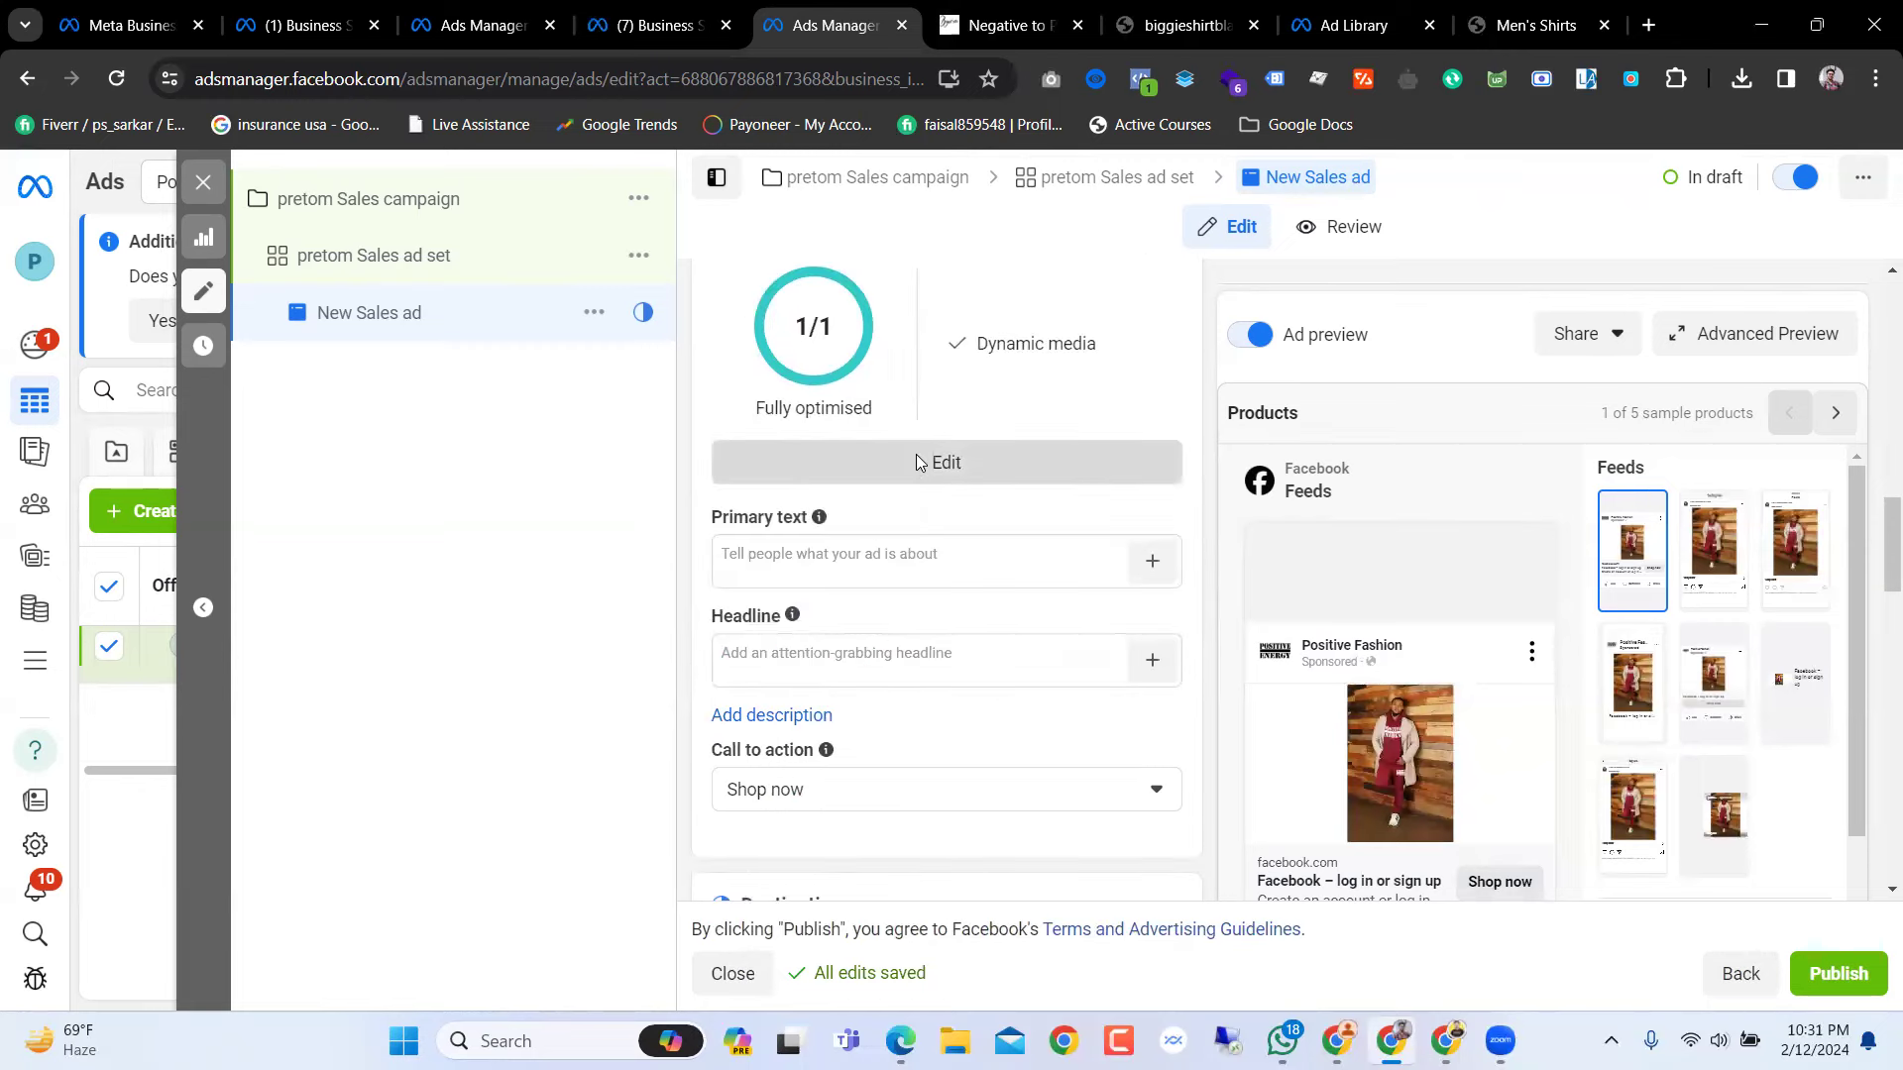
left_click(1535, 238)
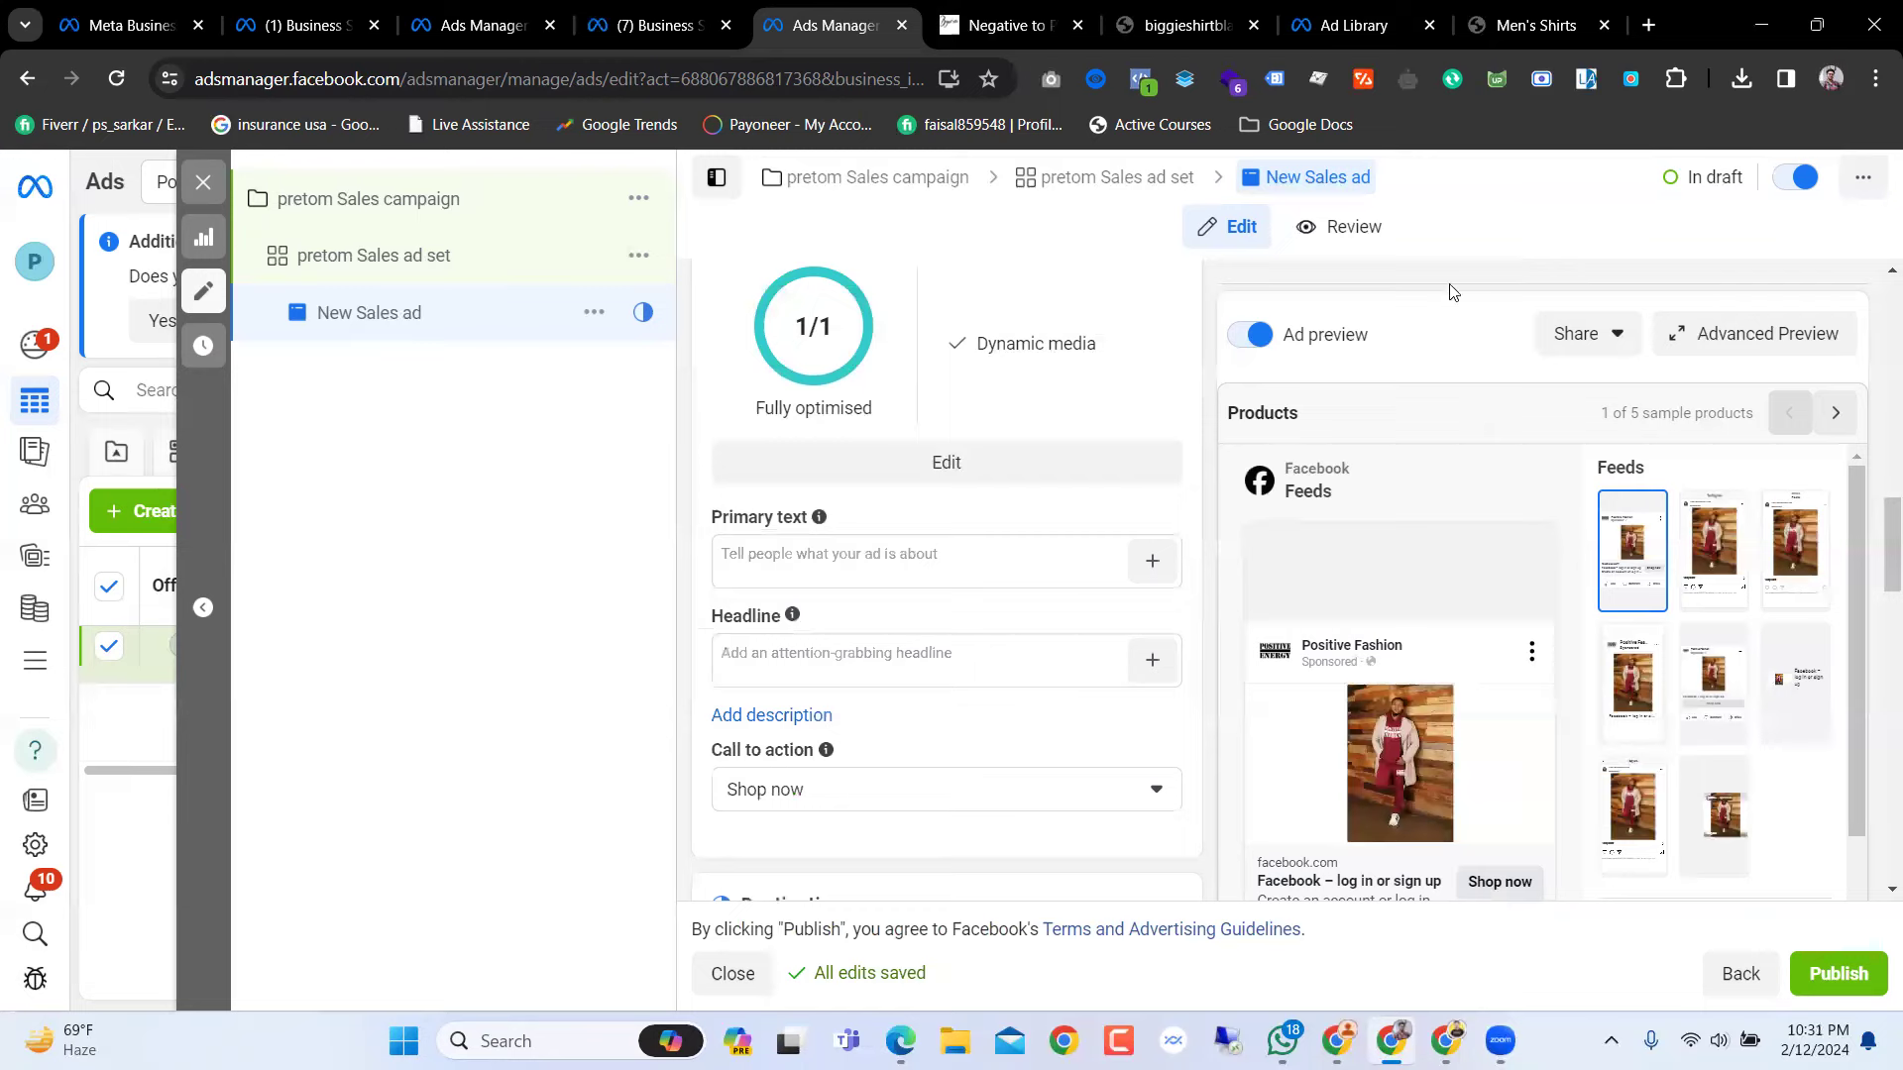
Step: Review the New Sales ad's destination, languages, tracking, identity and ad creative sections
scroll(1091, 650, "up", 2)
scroll(1091, 646, "down", 2)
scroll(1091, 646, "down", 9)
scroll(1091, 650, "up", 3)
scroll(1091, 650, "down", 1)
scroll(938, 649, "down", 6)
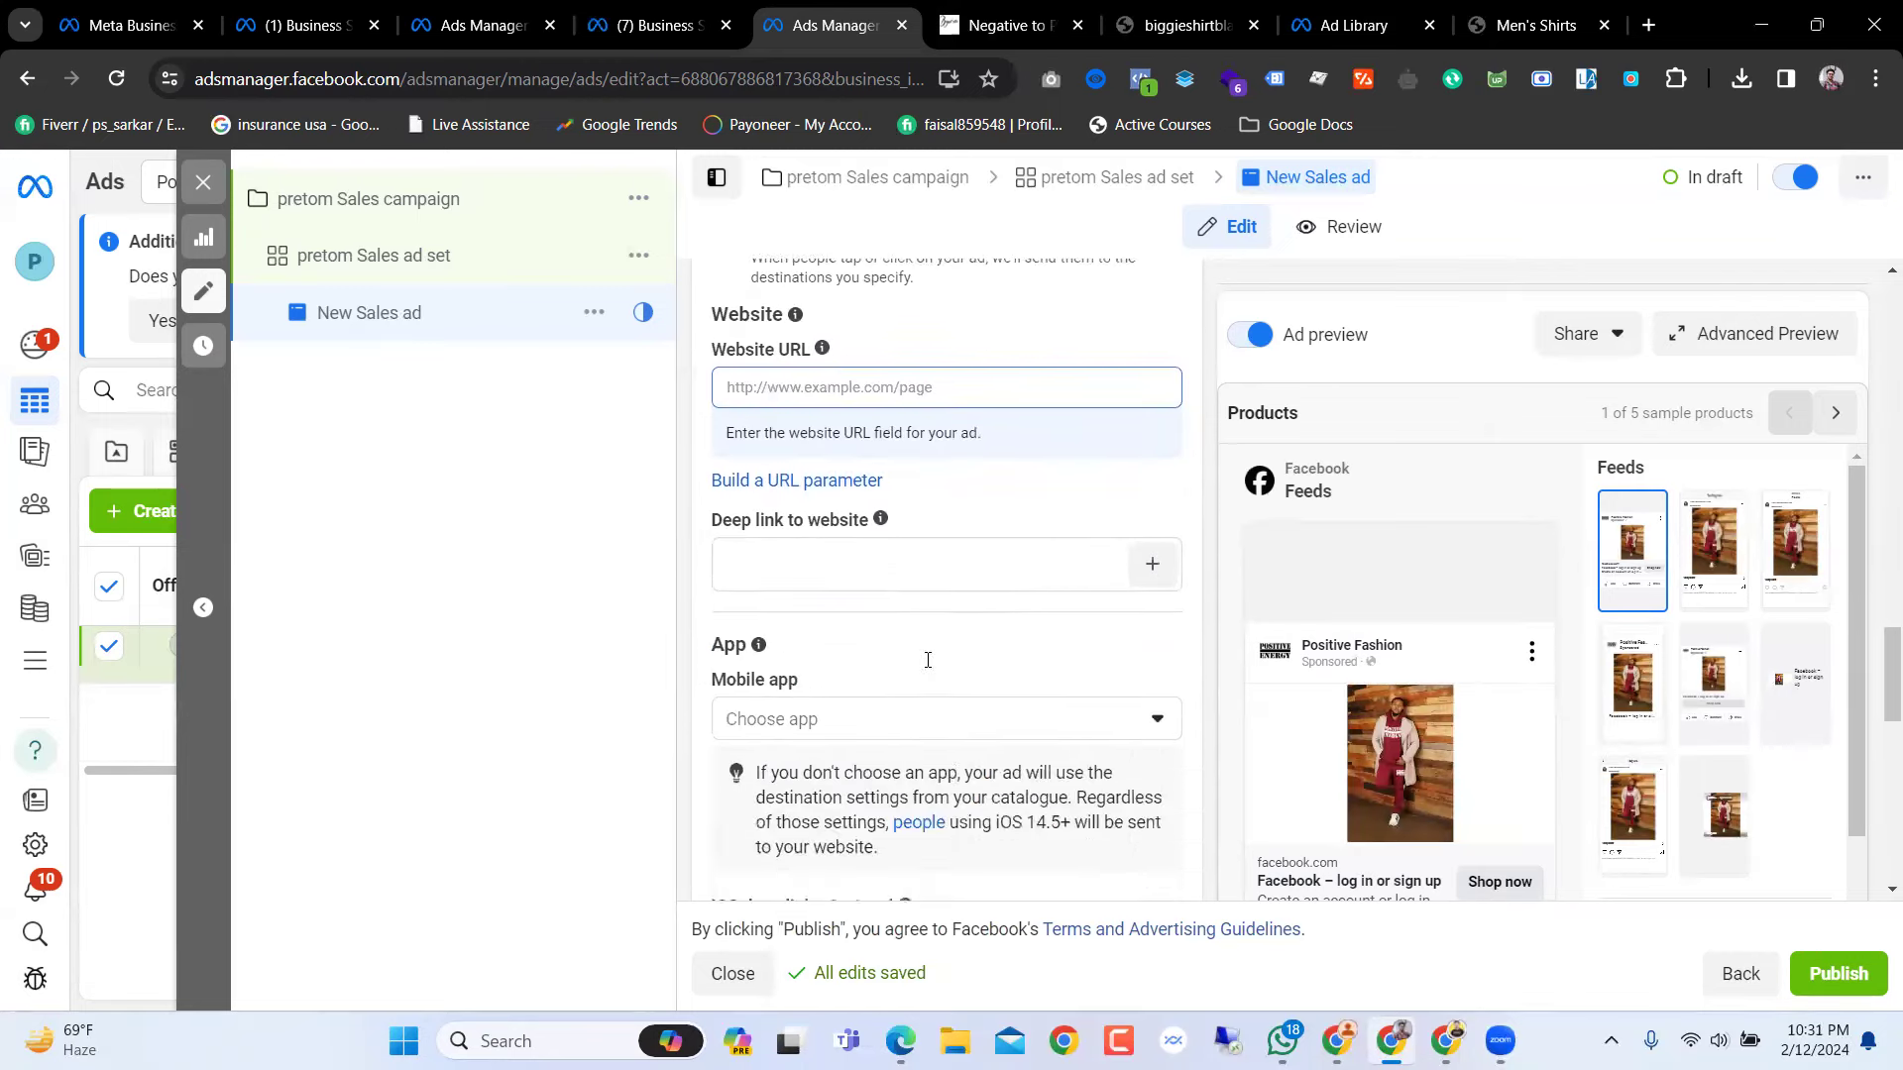
scroll(938, 671, "down", 7)
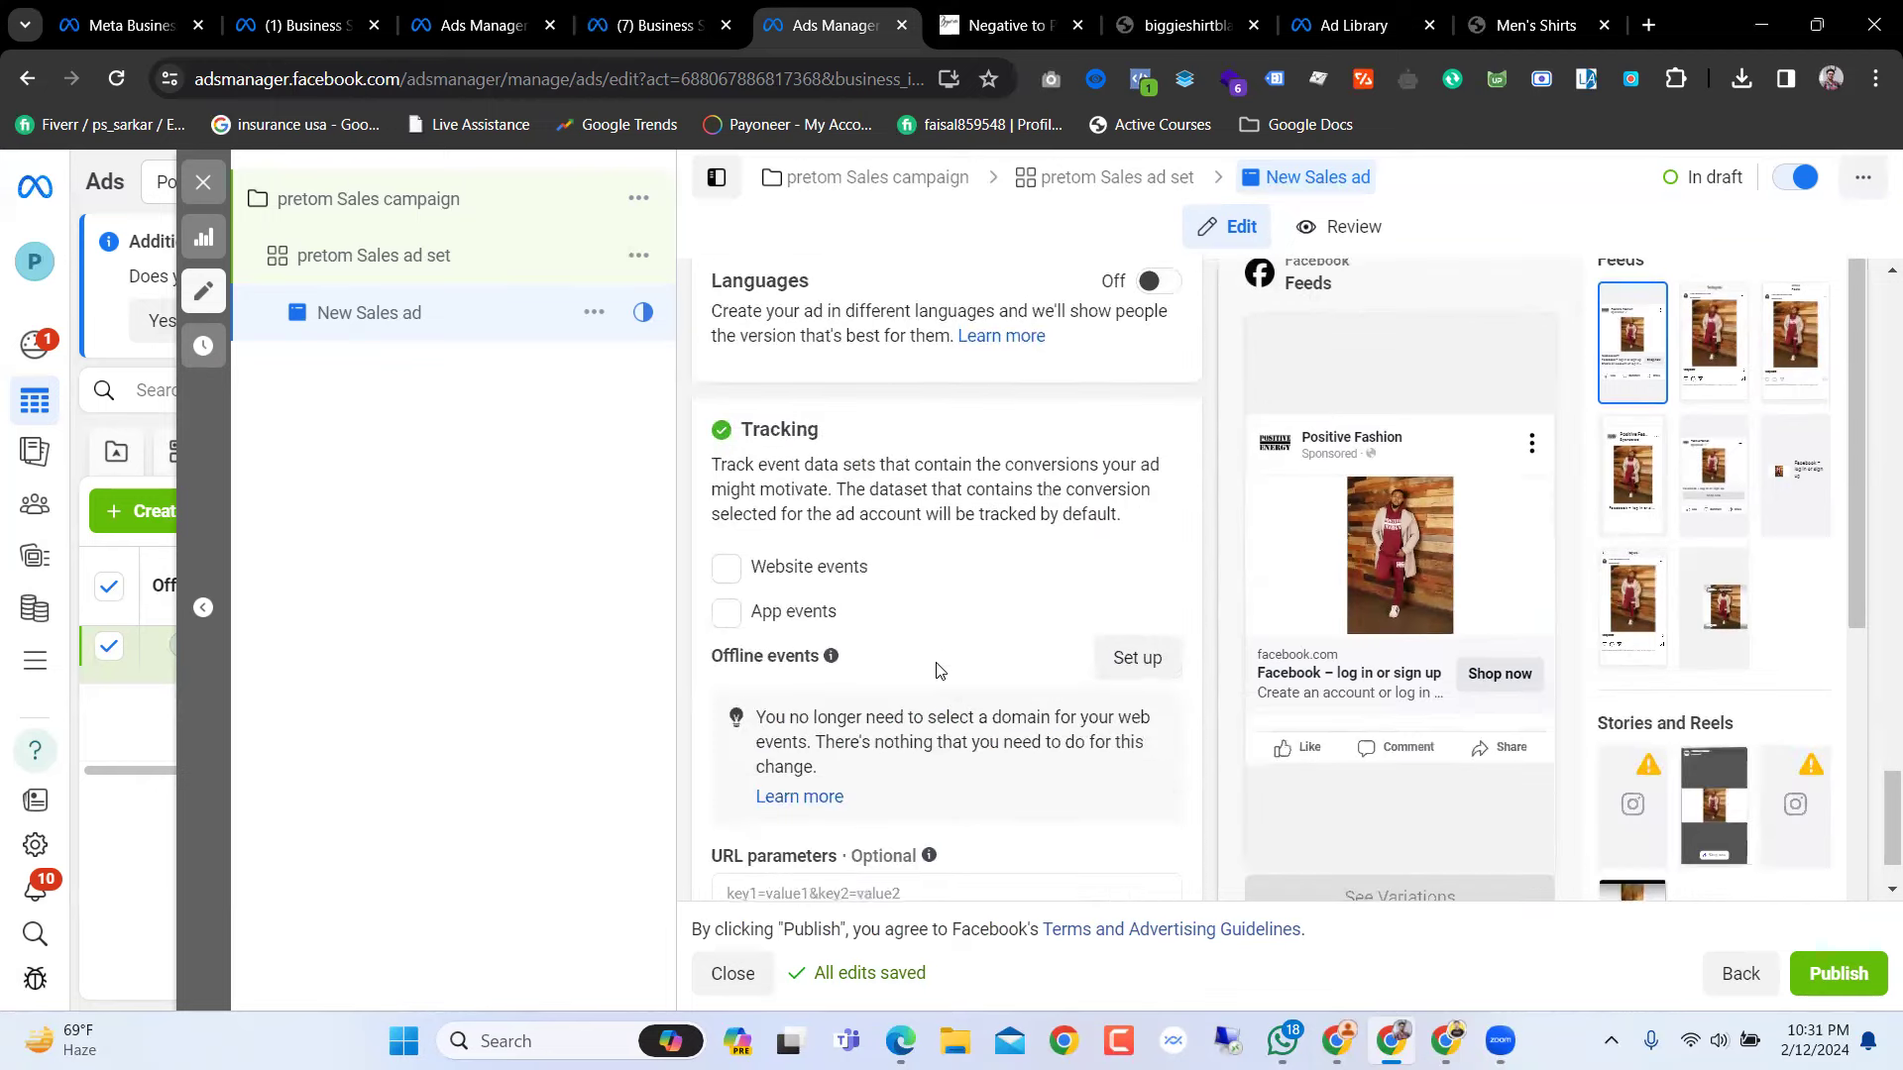
scroll(938, 670, "up", 20)
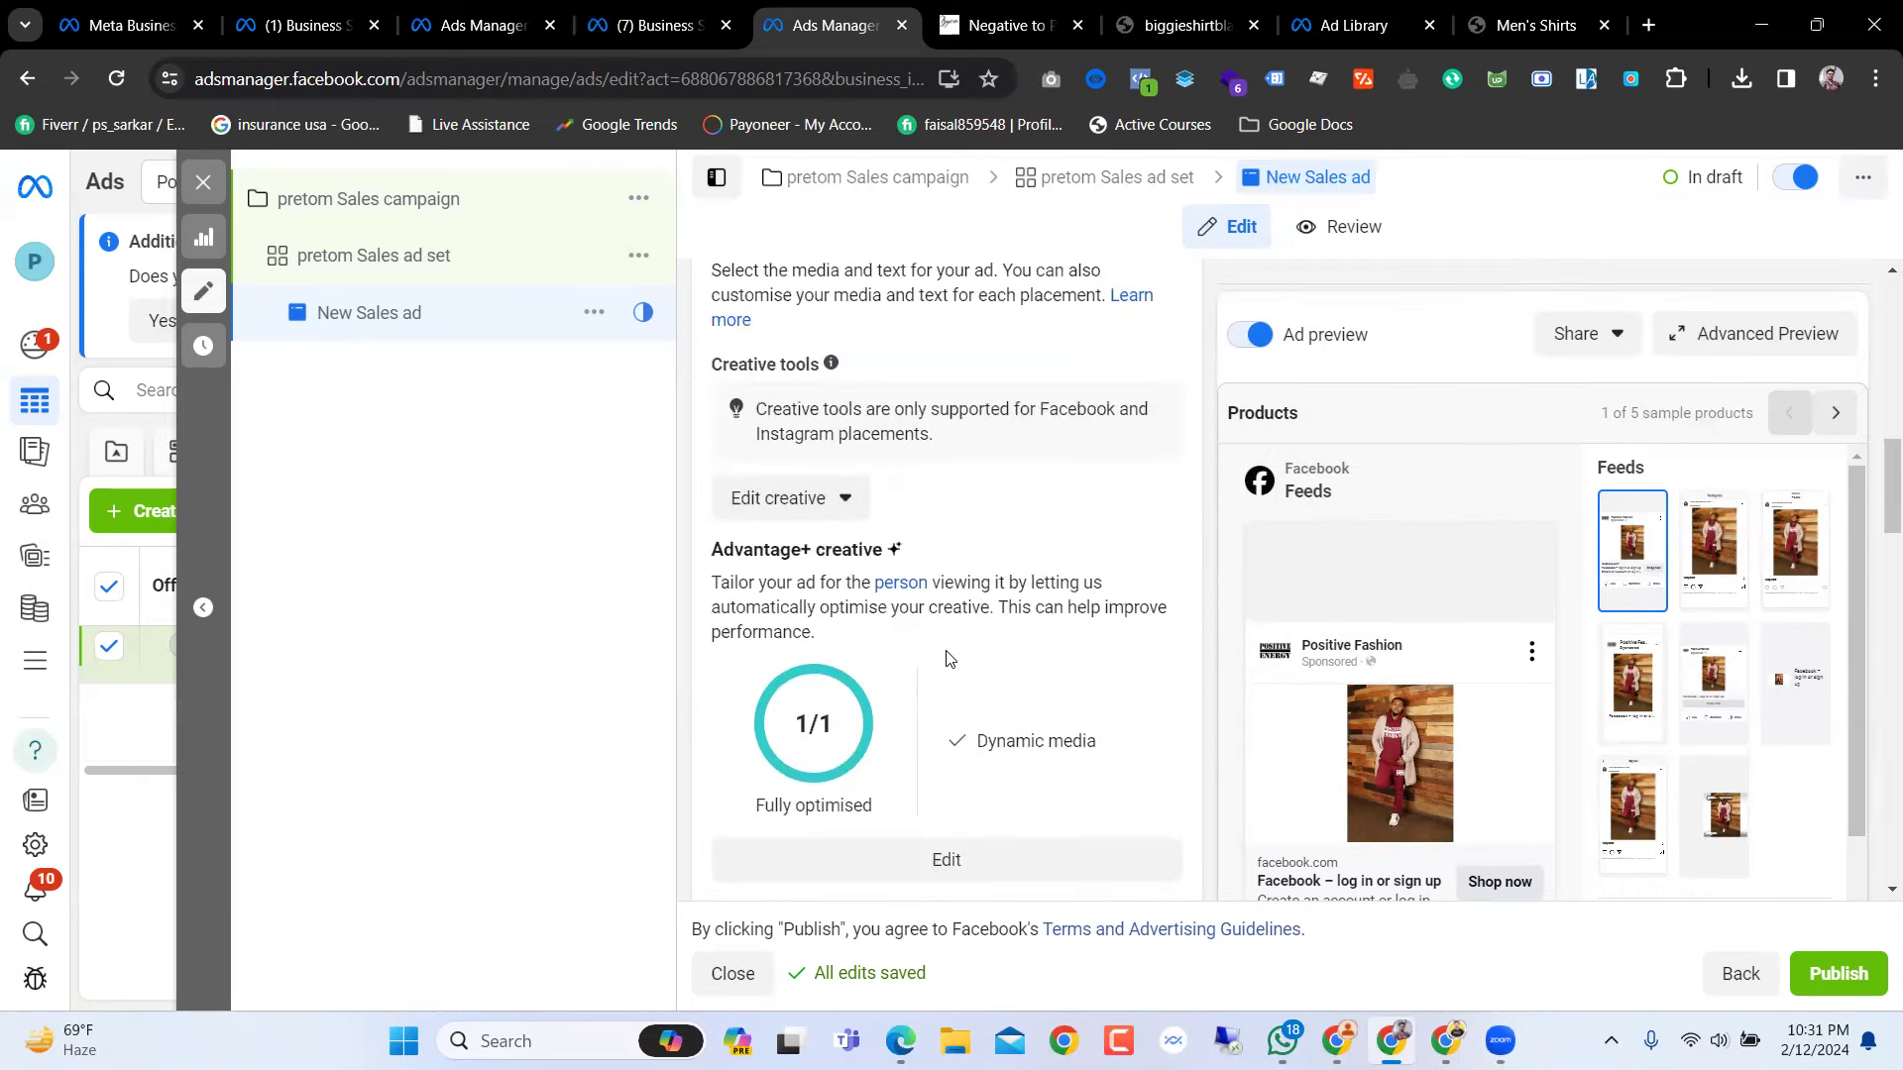
scroll(957, 648, "down", 3)
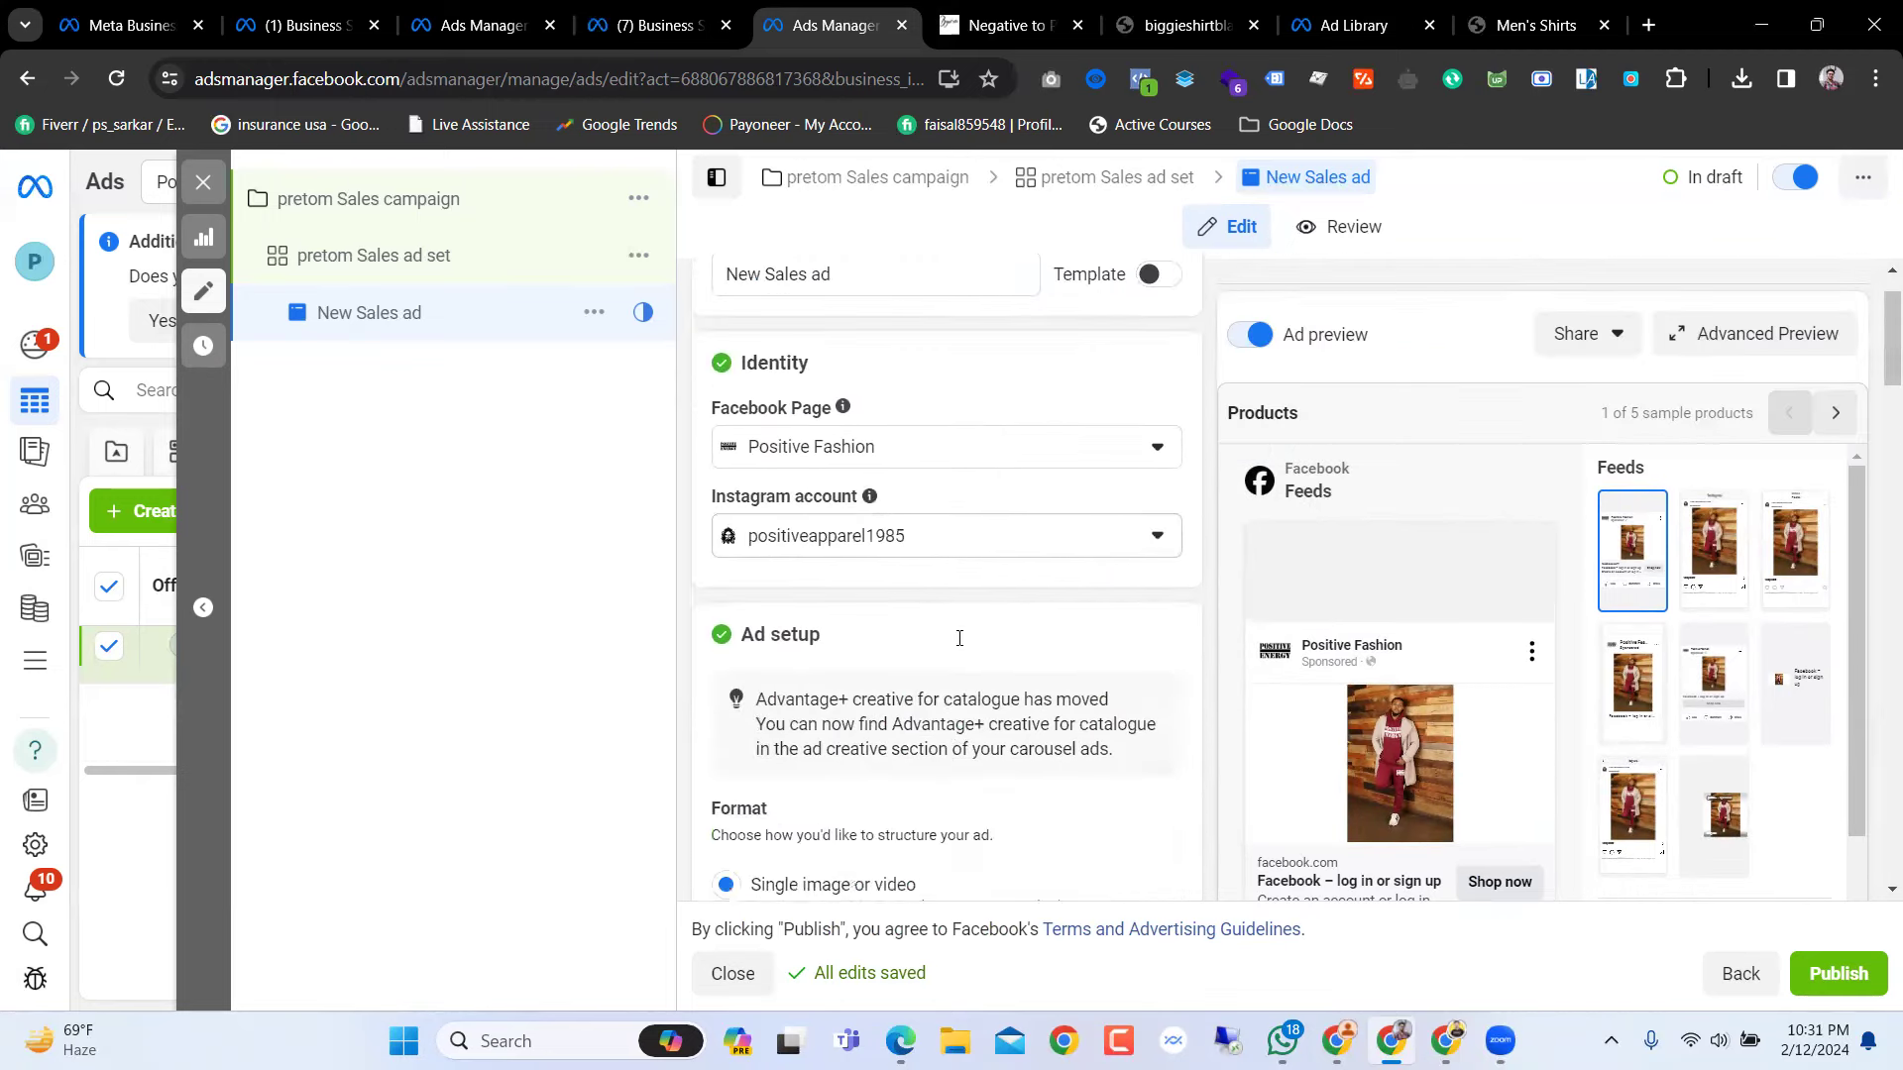
scroll(920, 701, "down", 10)
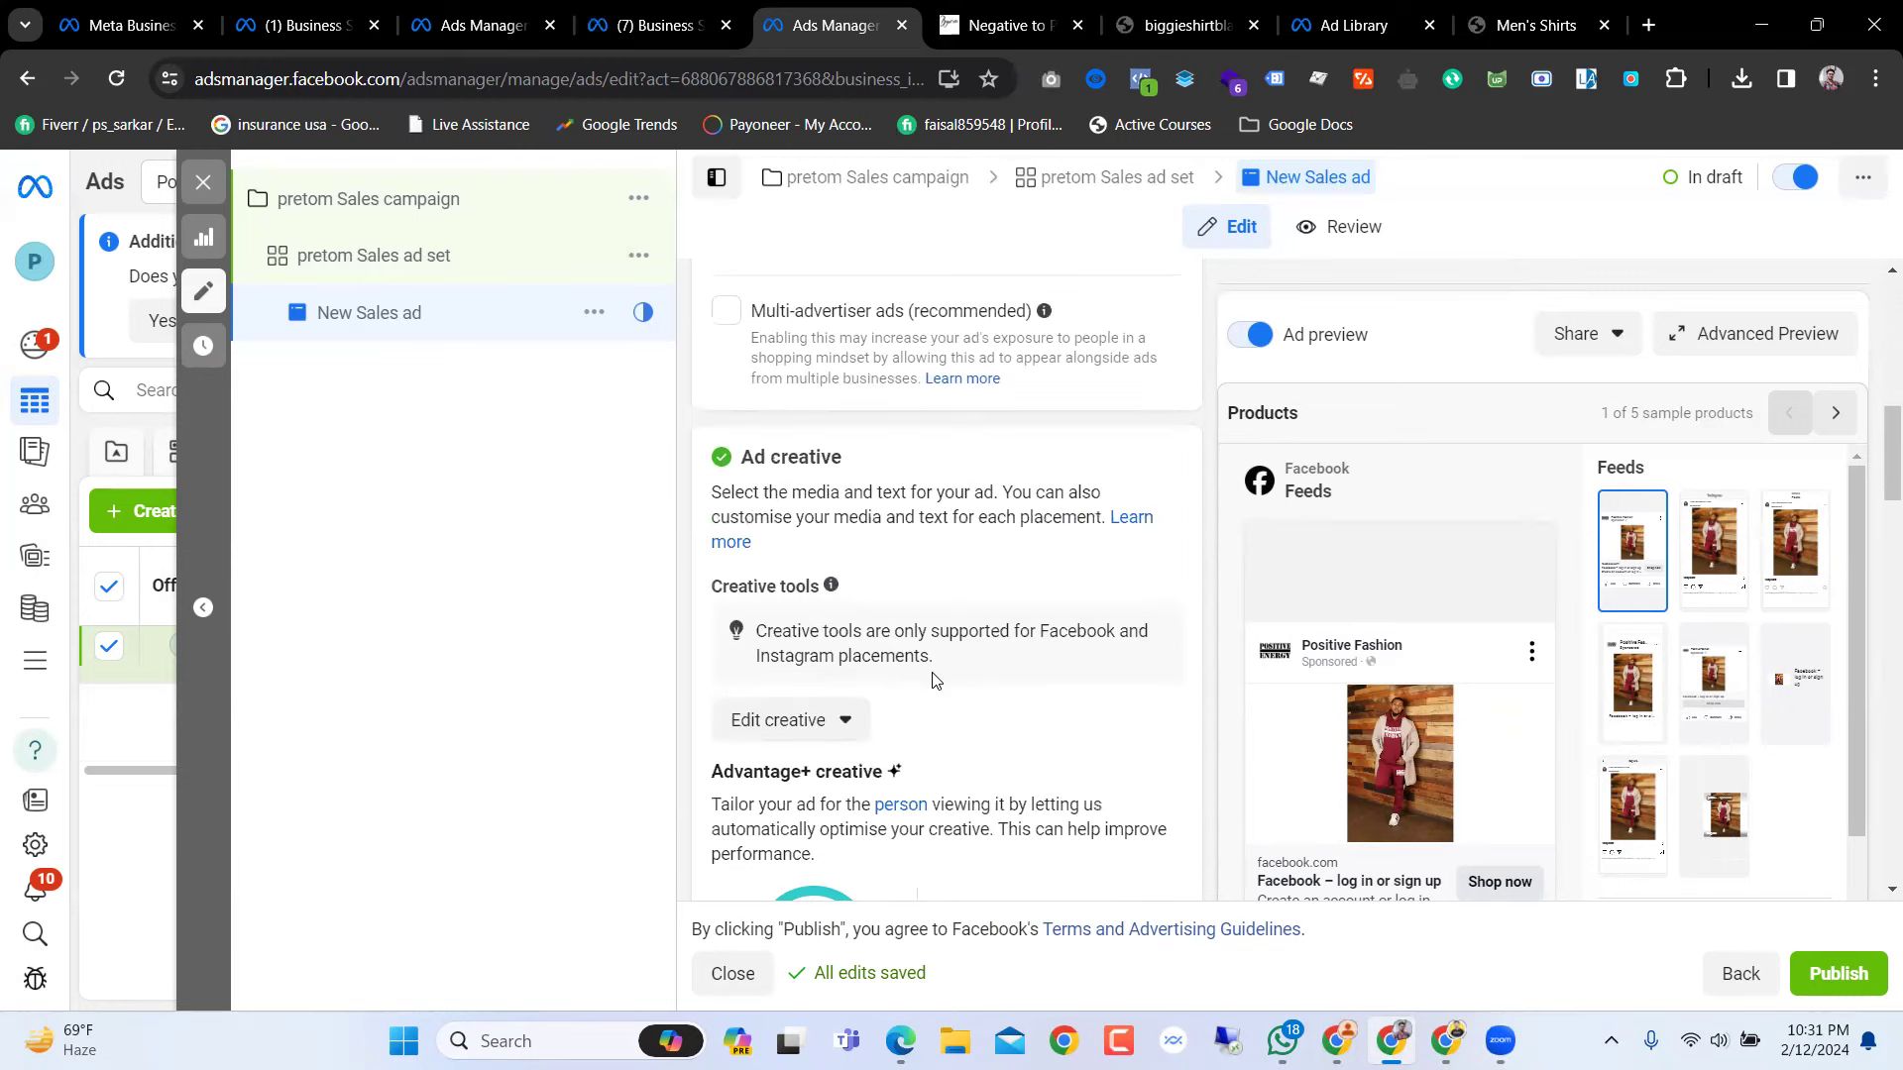
scroll(933, 674, "down", 3)
scroll(936, 676, "up", 2)
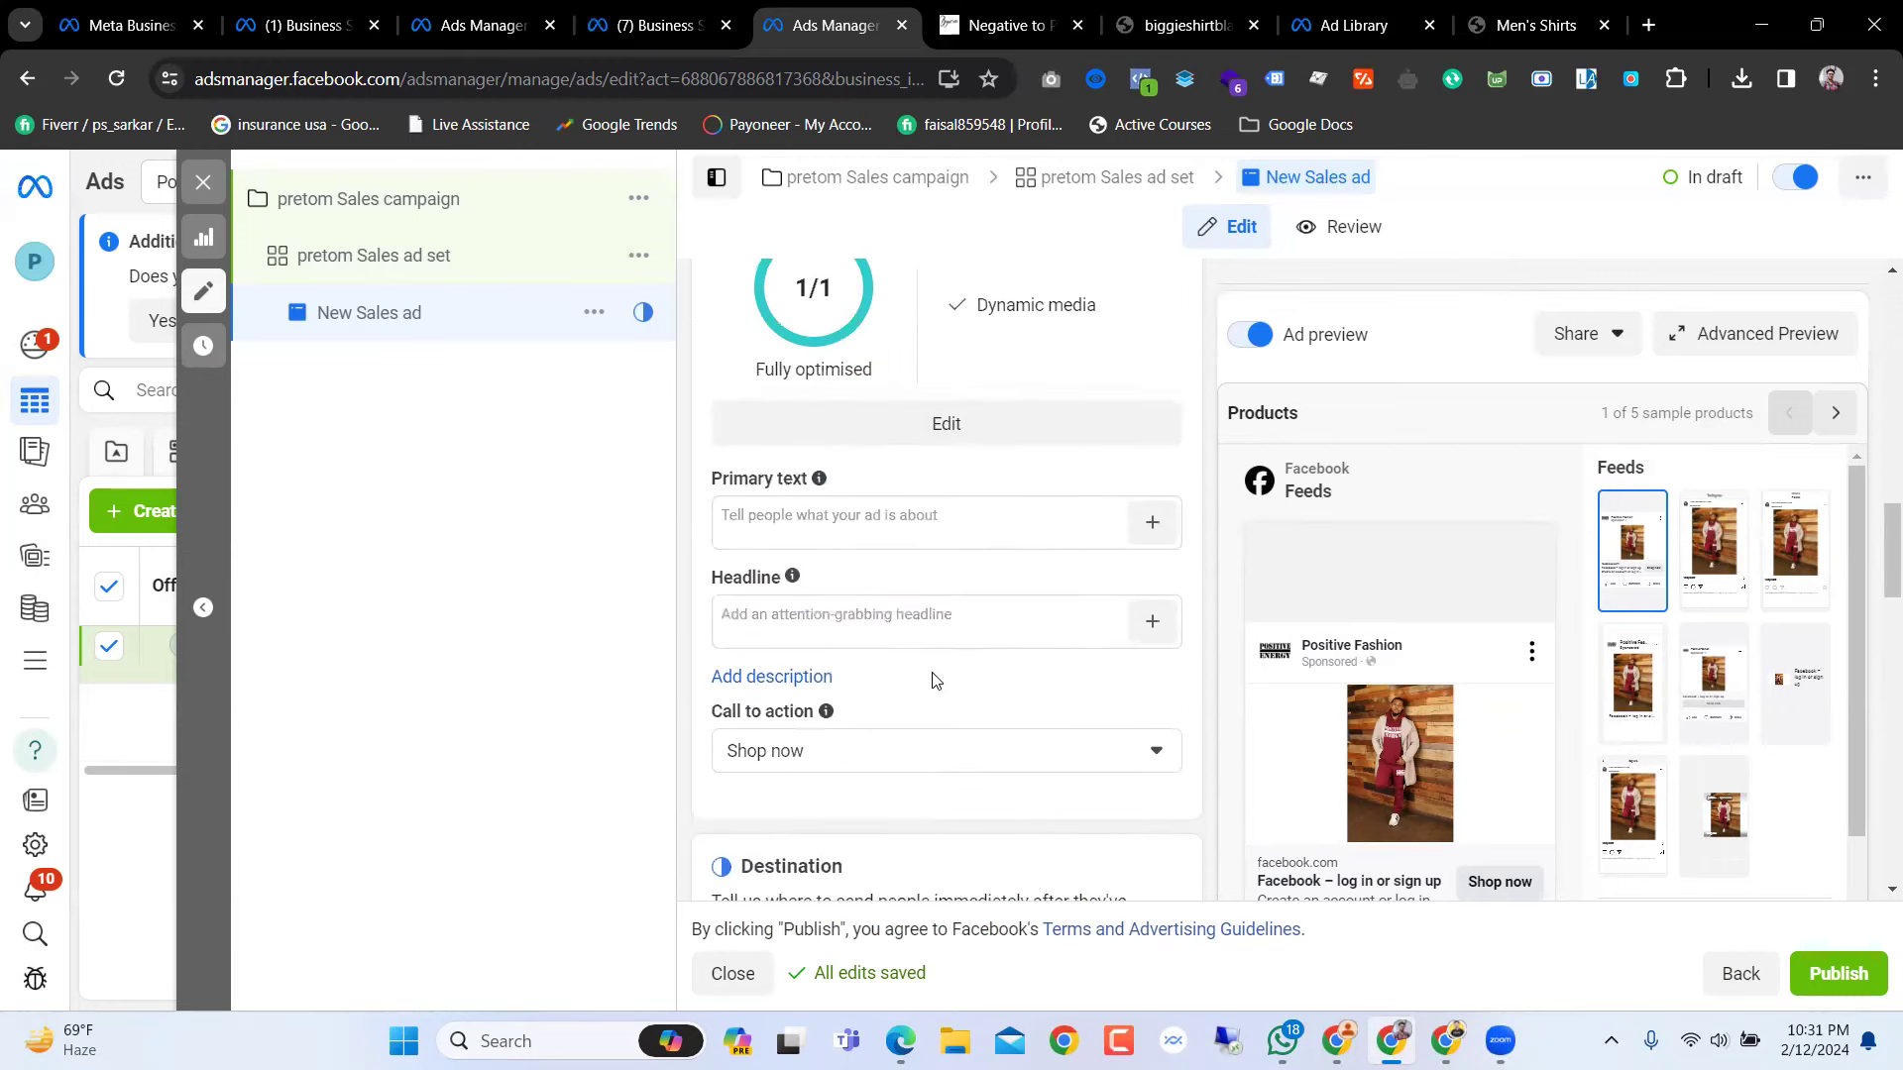
Step: Insert the copied Omiwise-GB "Hot-selling T-shirts!" text as the ad's primary text and remove its trailing blank lines
left_click(908, 561)
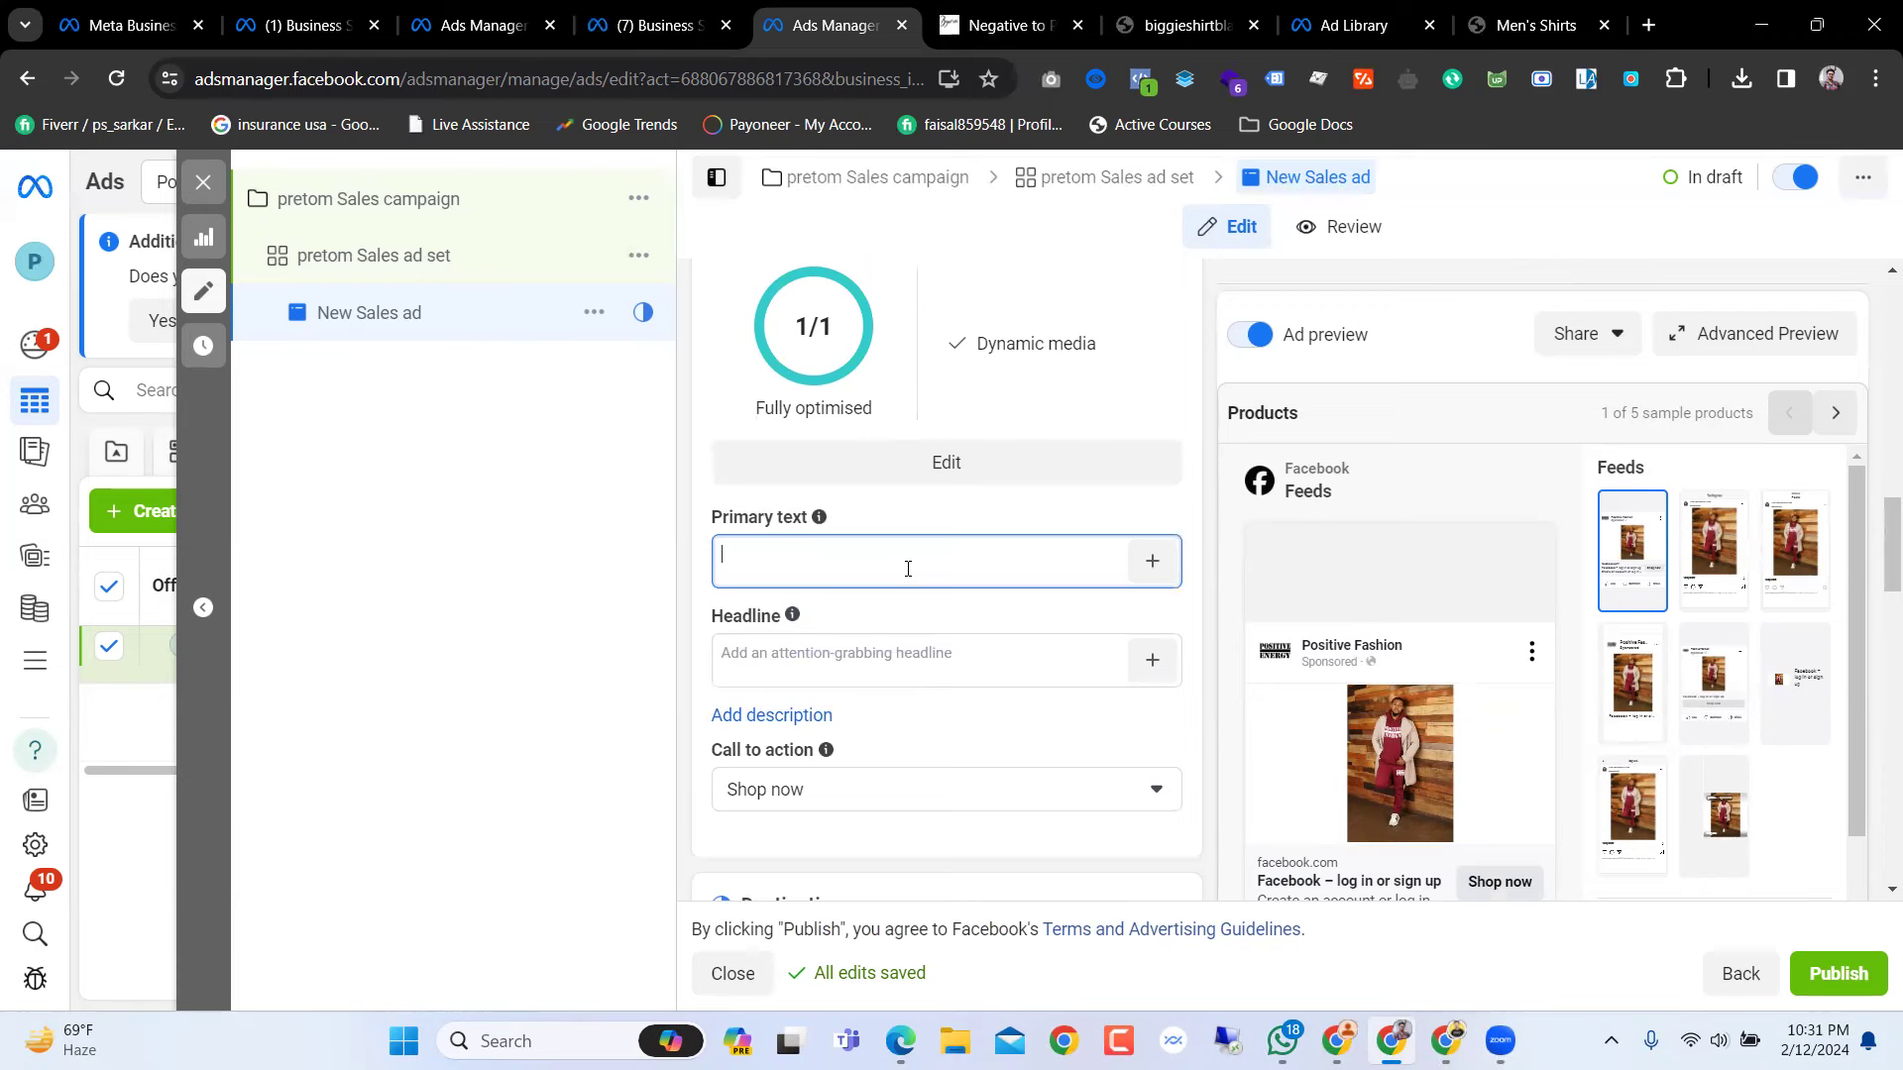
type("🔥 Hot-selling T-shirts! 🔥 ❤ Give it to yourself or give it to someone special. We offer a 30-day no-questions-asked money-back guarantee 🔒 just in case you change your mind too! Click below to buy now! 🛒")
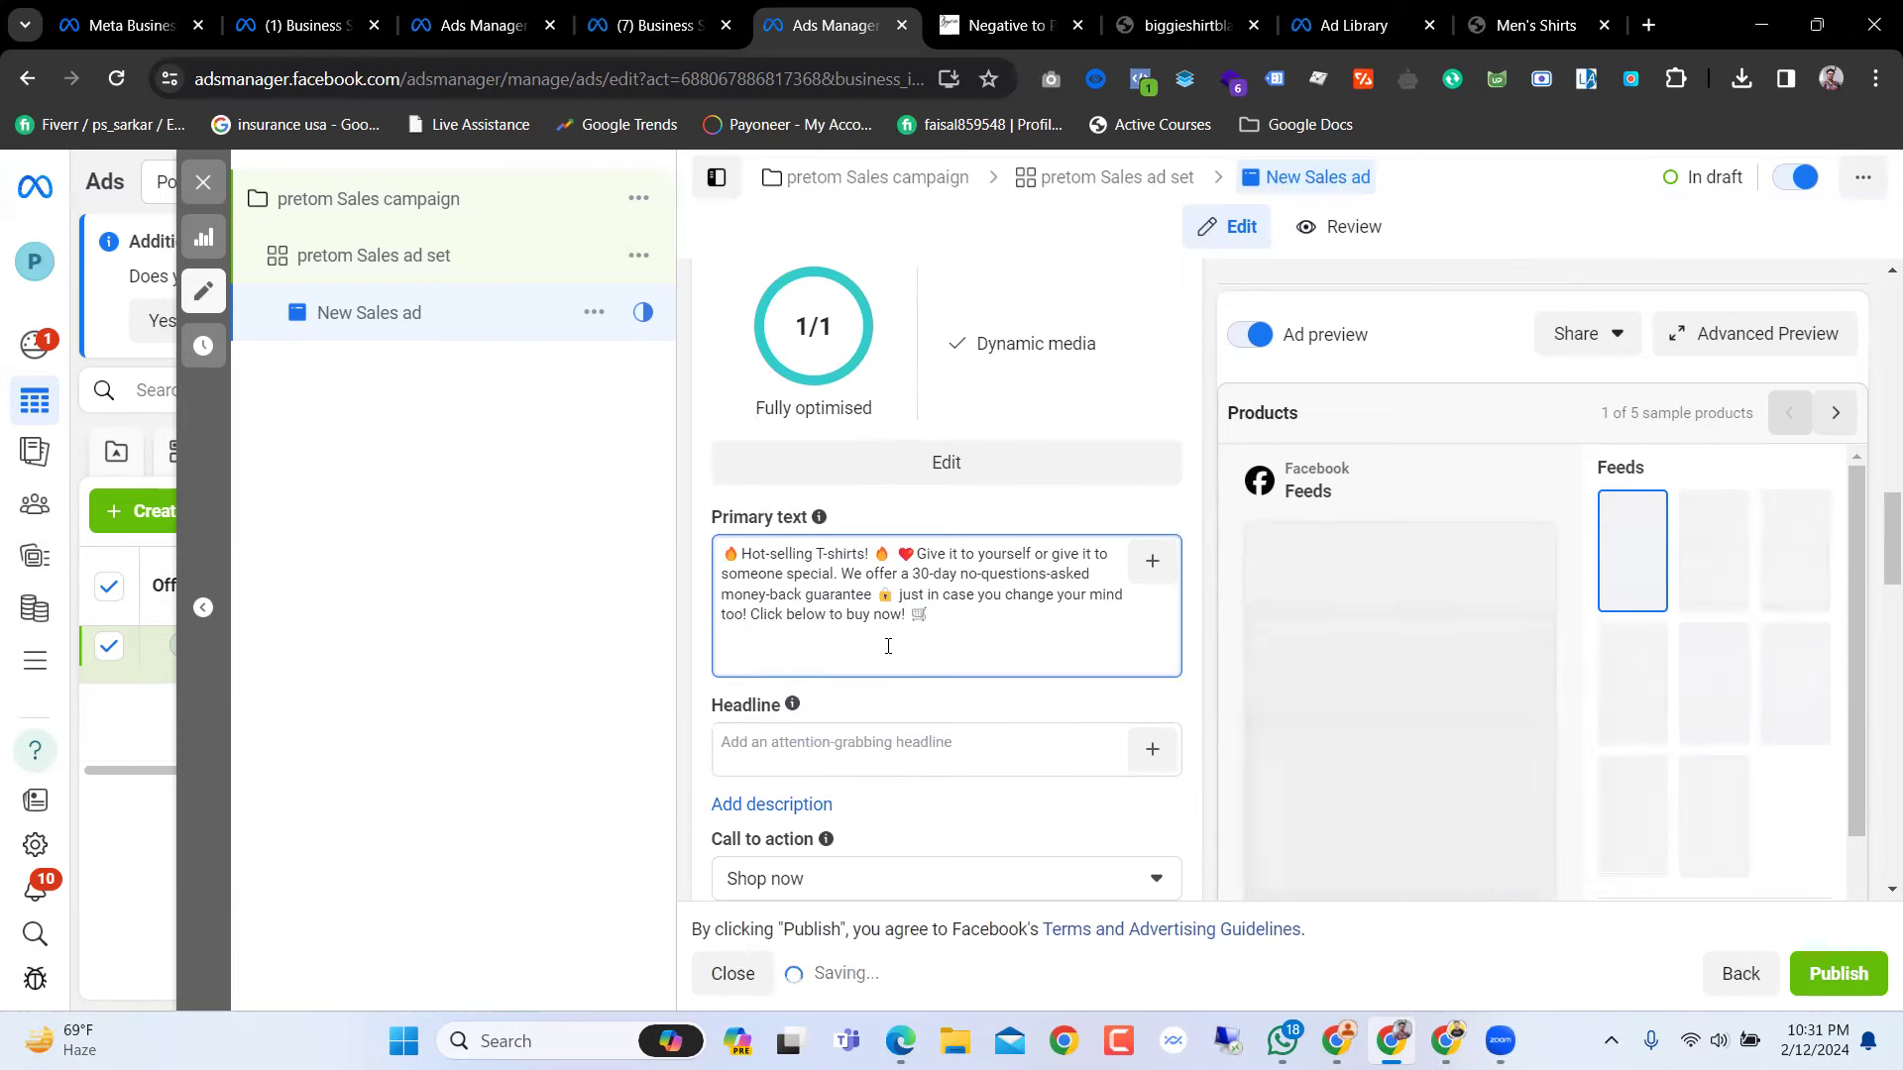
key("BackSpace")
key("BackSpace")
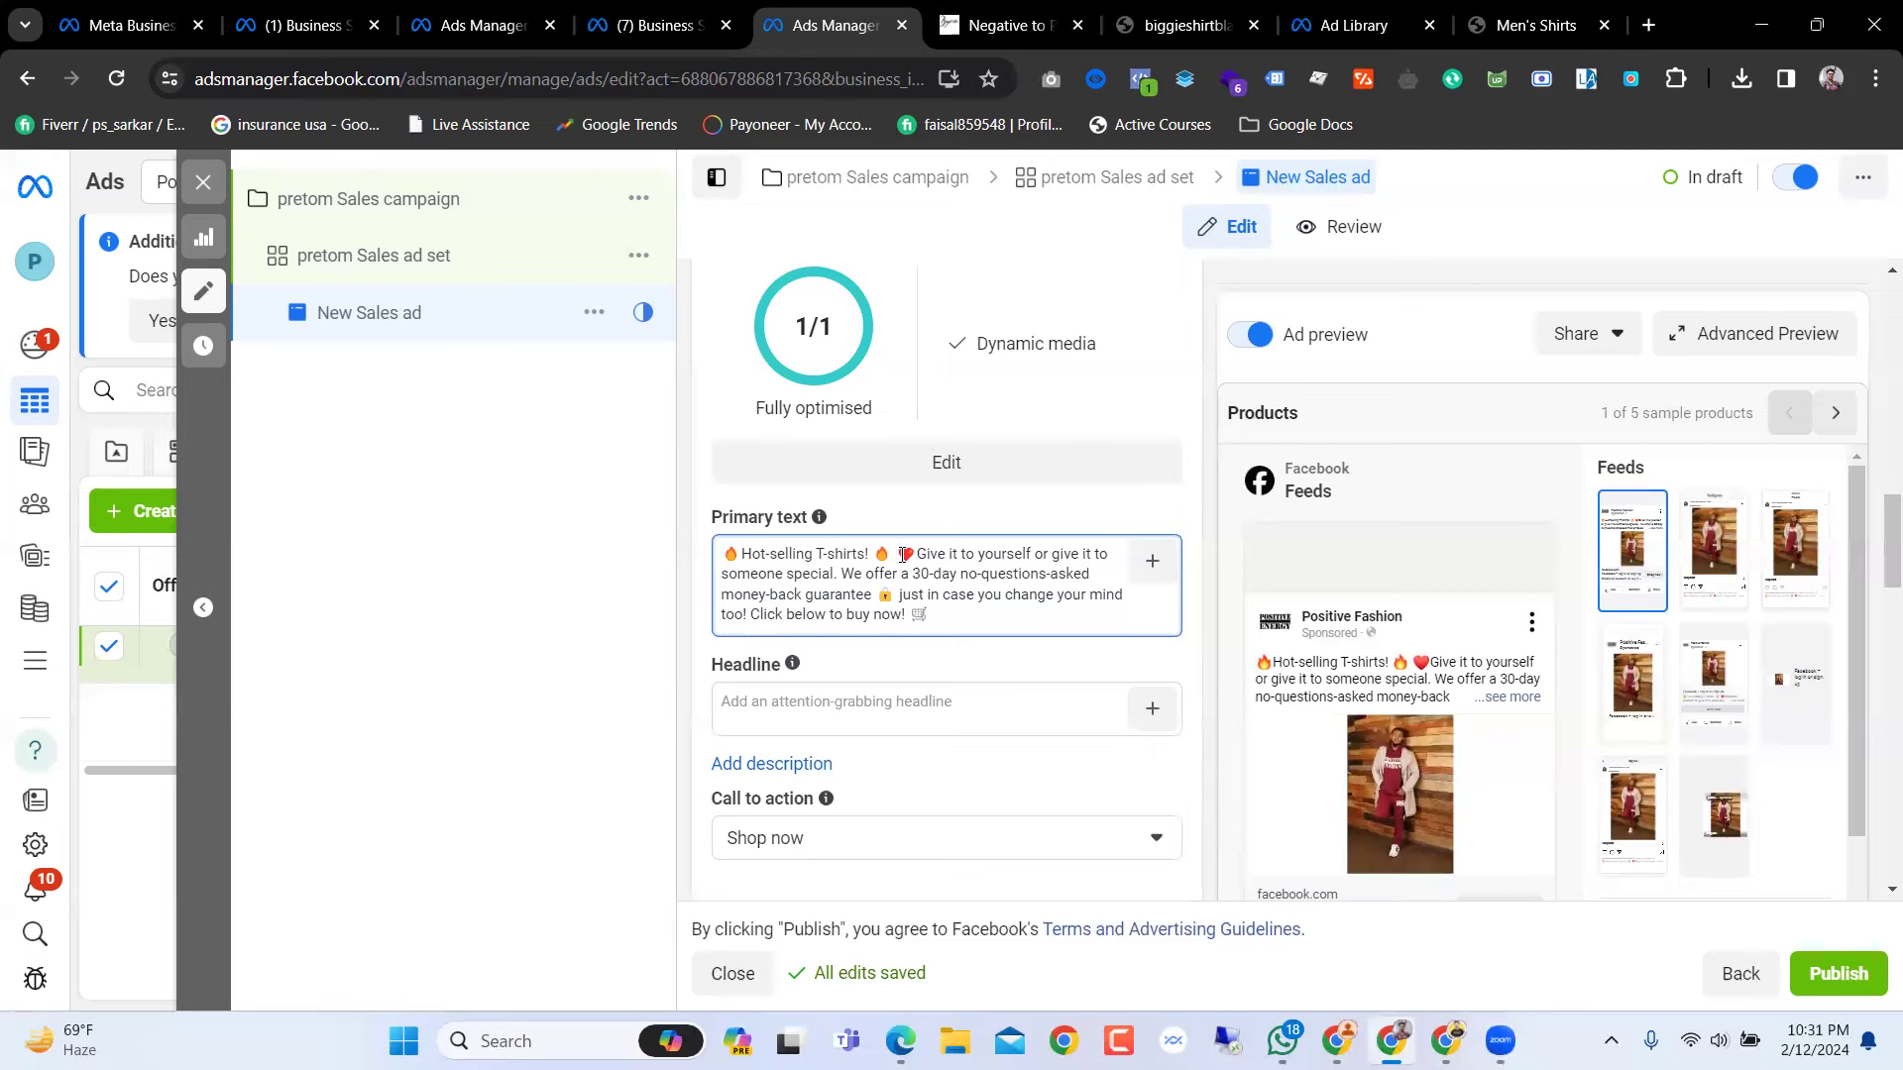
Step: Break the primary text after "Hot-selling T-shirts!" and its emoji, and delete the heart and "Give it to yourself or give it to someone special."
left_click(902, 555)
key("Return")
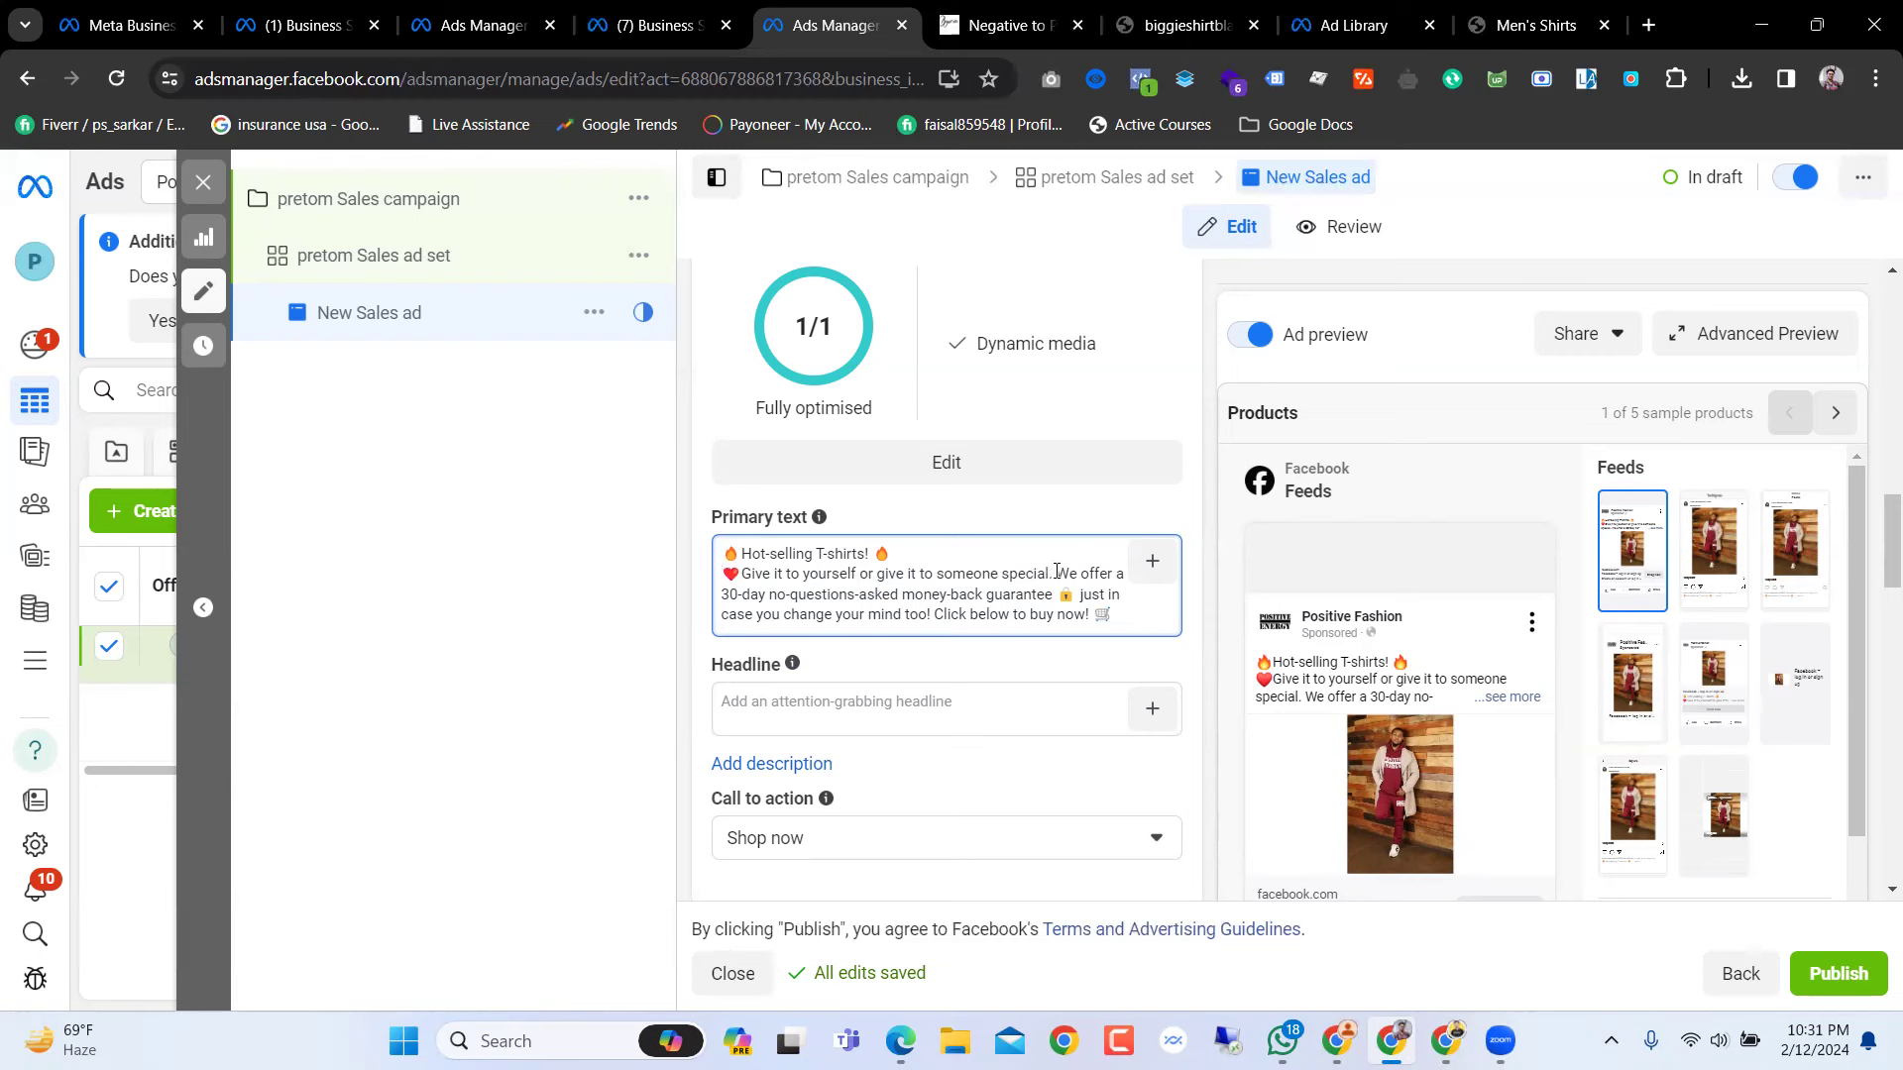
left_click_drag(1047, 571, 885, 582)
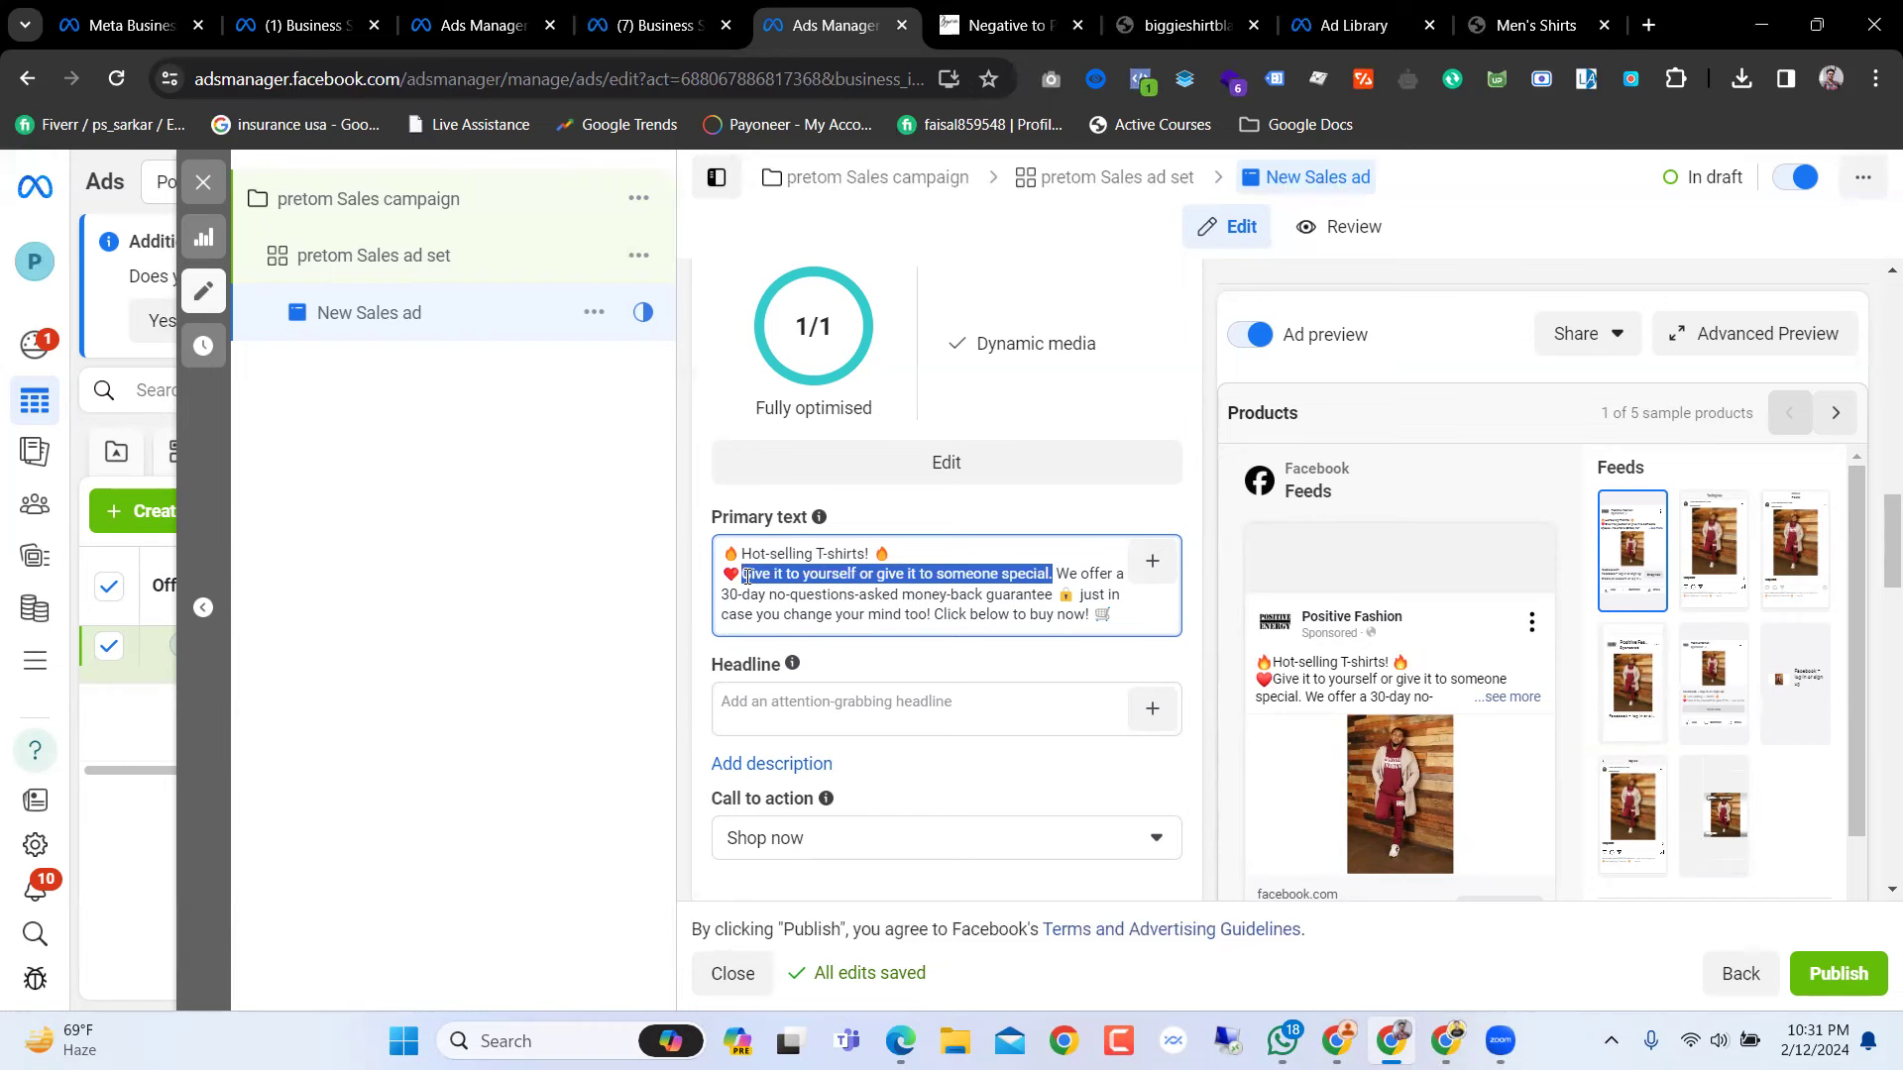
key("BackSpace")
key("BackSpace")
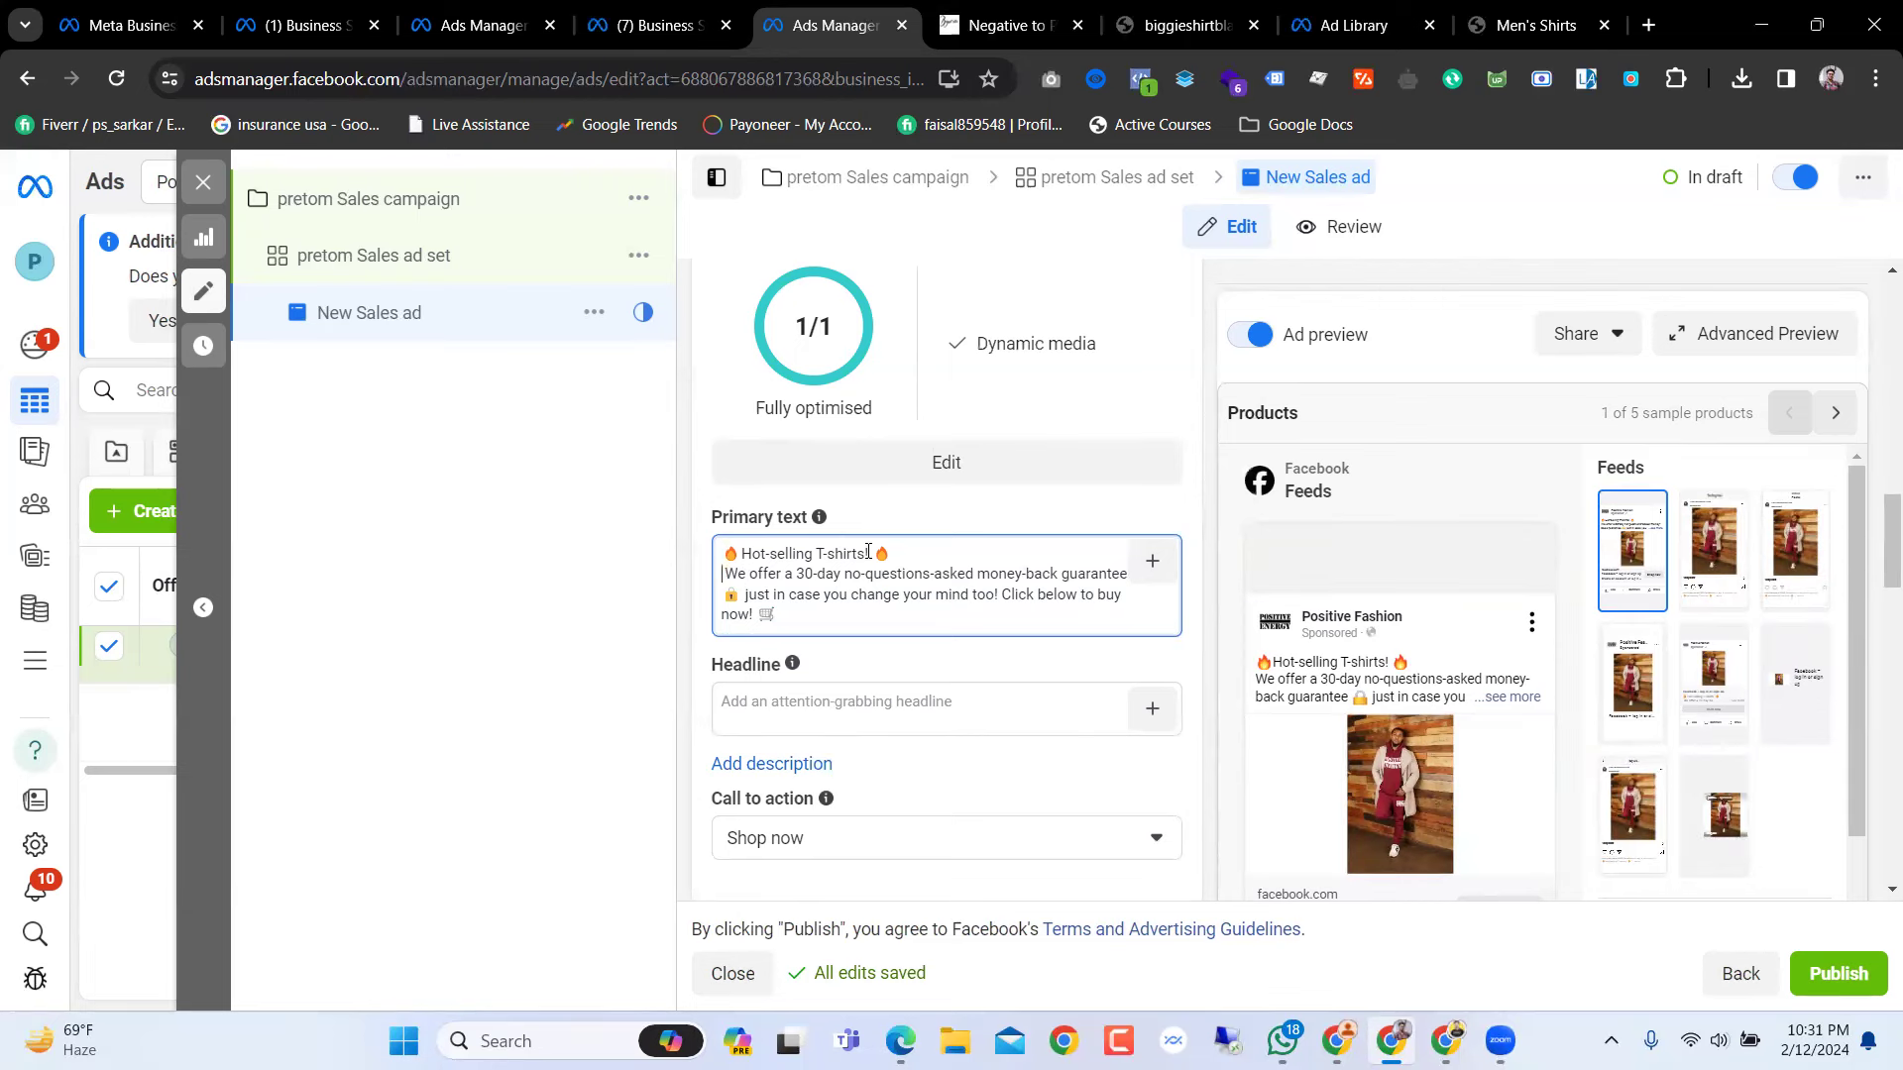
Step: Replace the emoji after "Hot-selling T-shirts!" in the primary text with "30% OFF" followed by a fire emoji
left_click(996, 12)
left_click(847, 10)
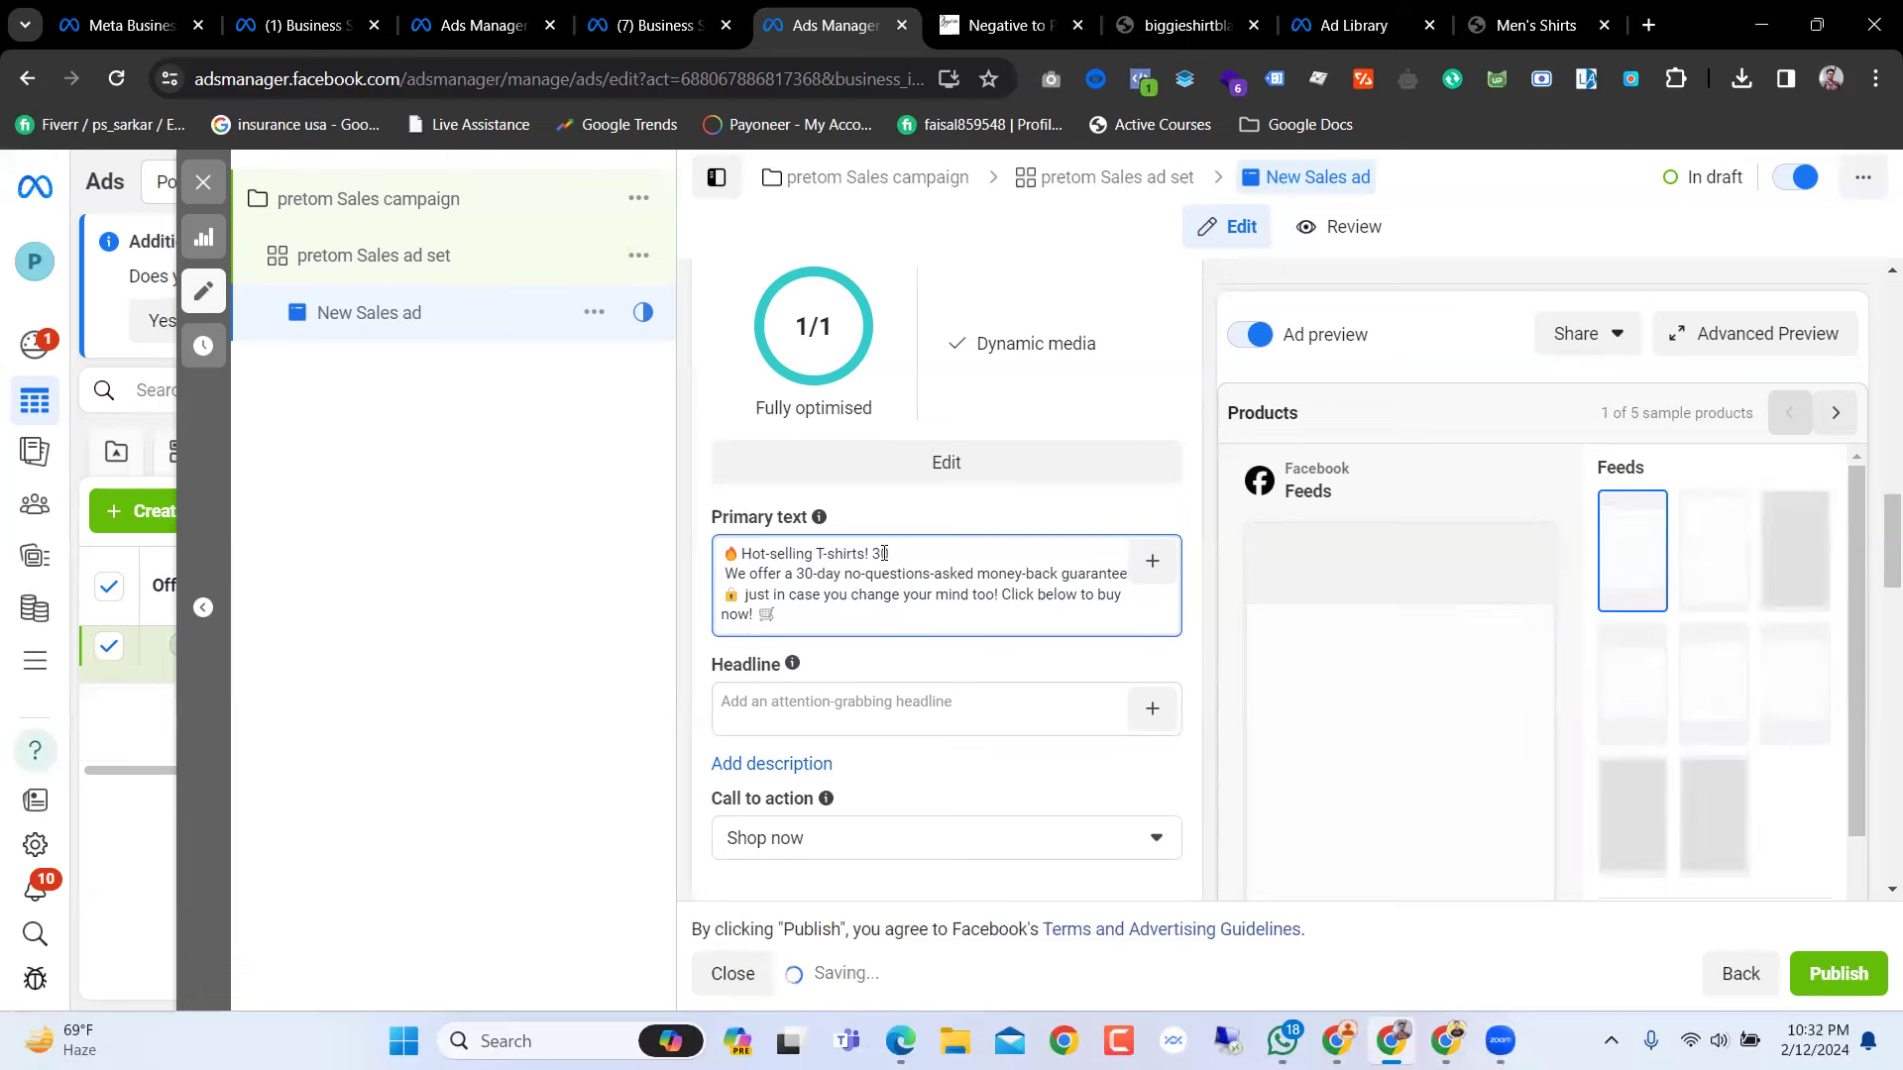
type("% O")
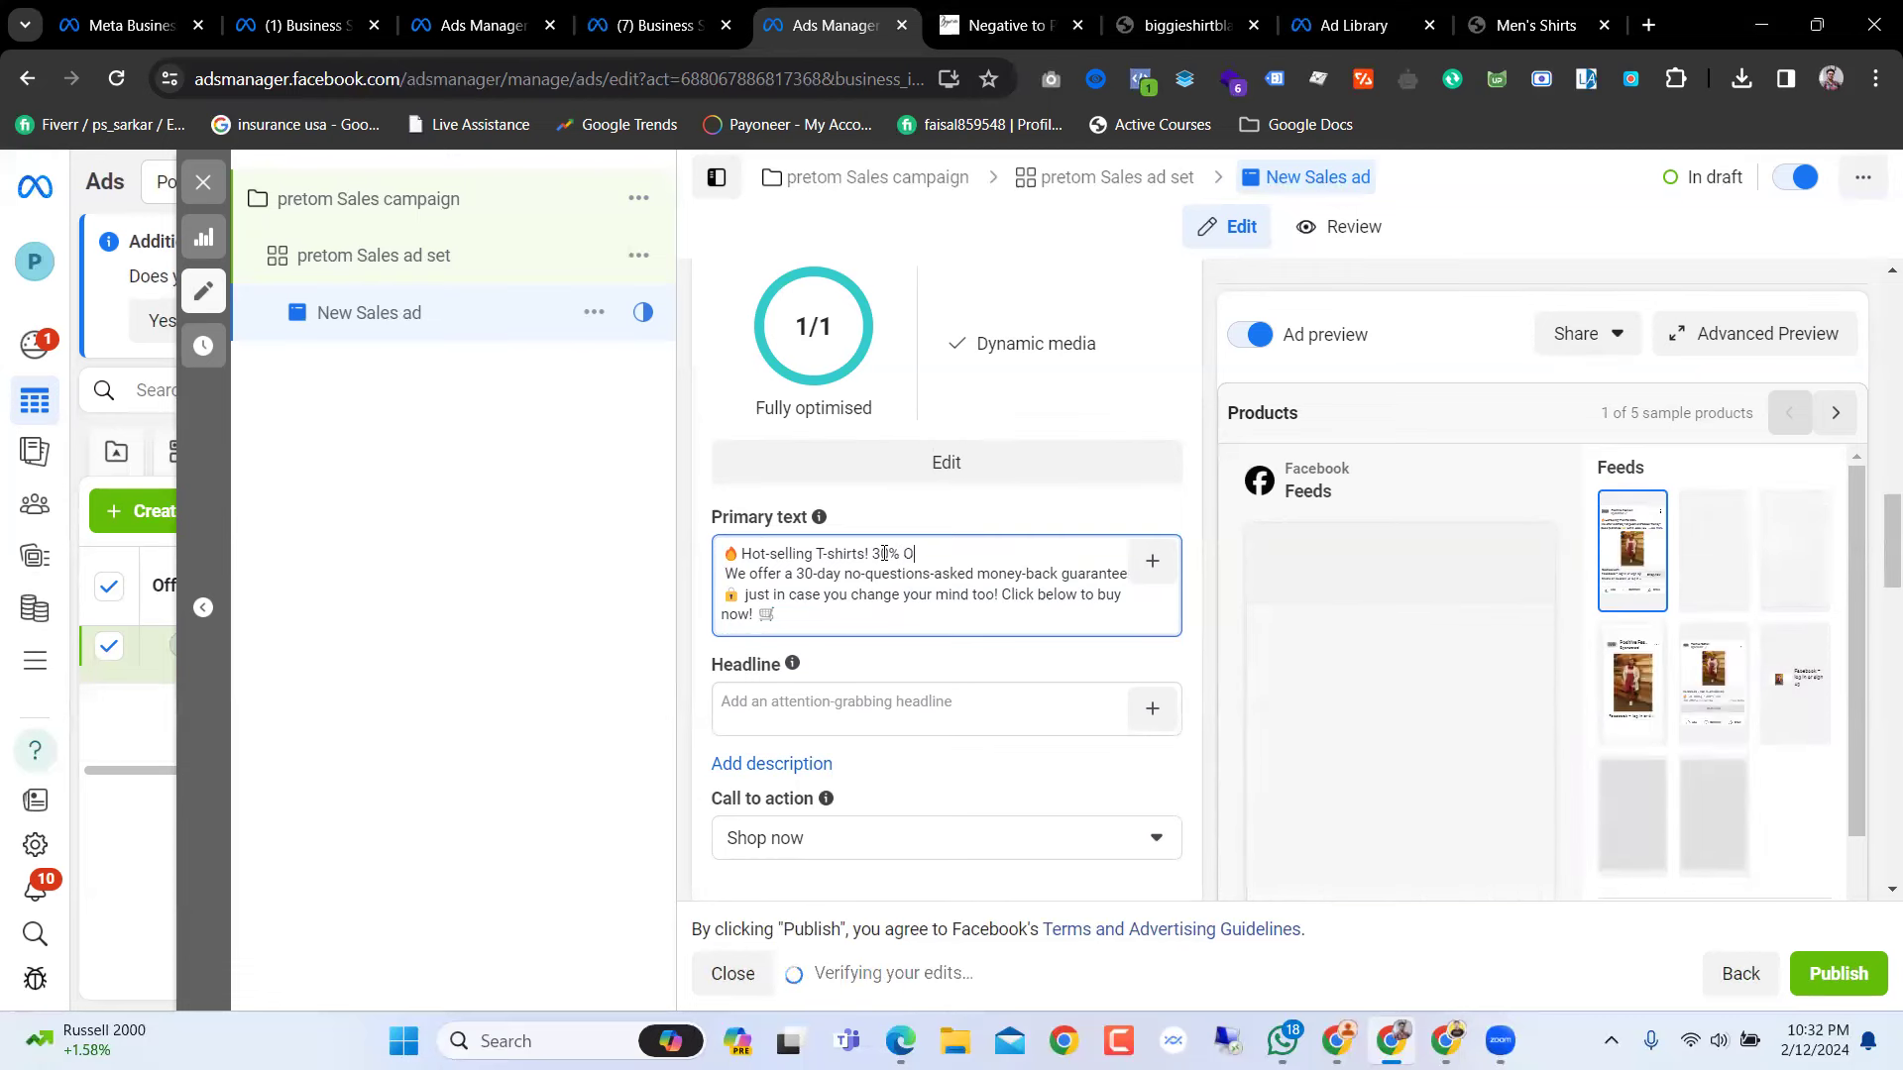
type("FF")
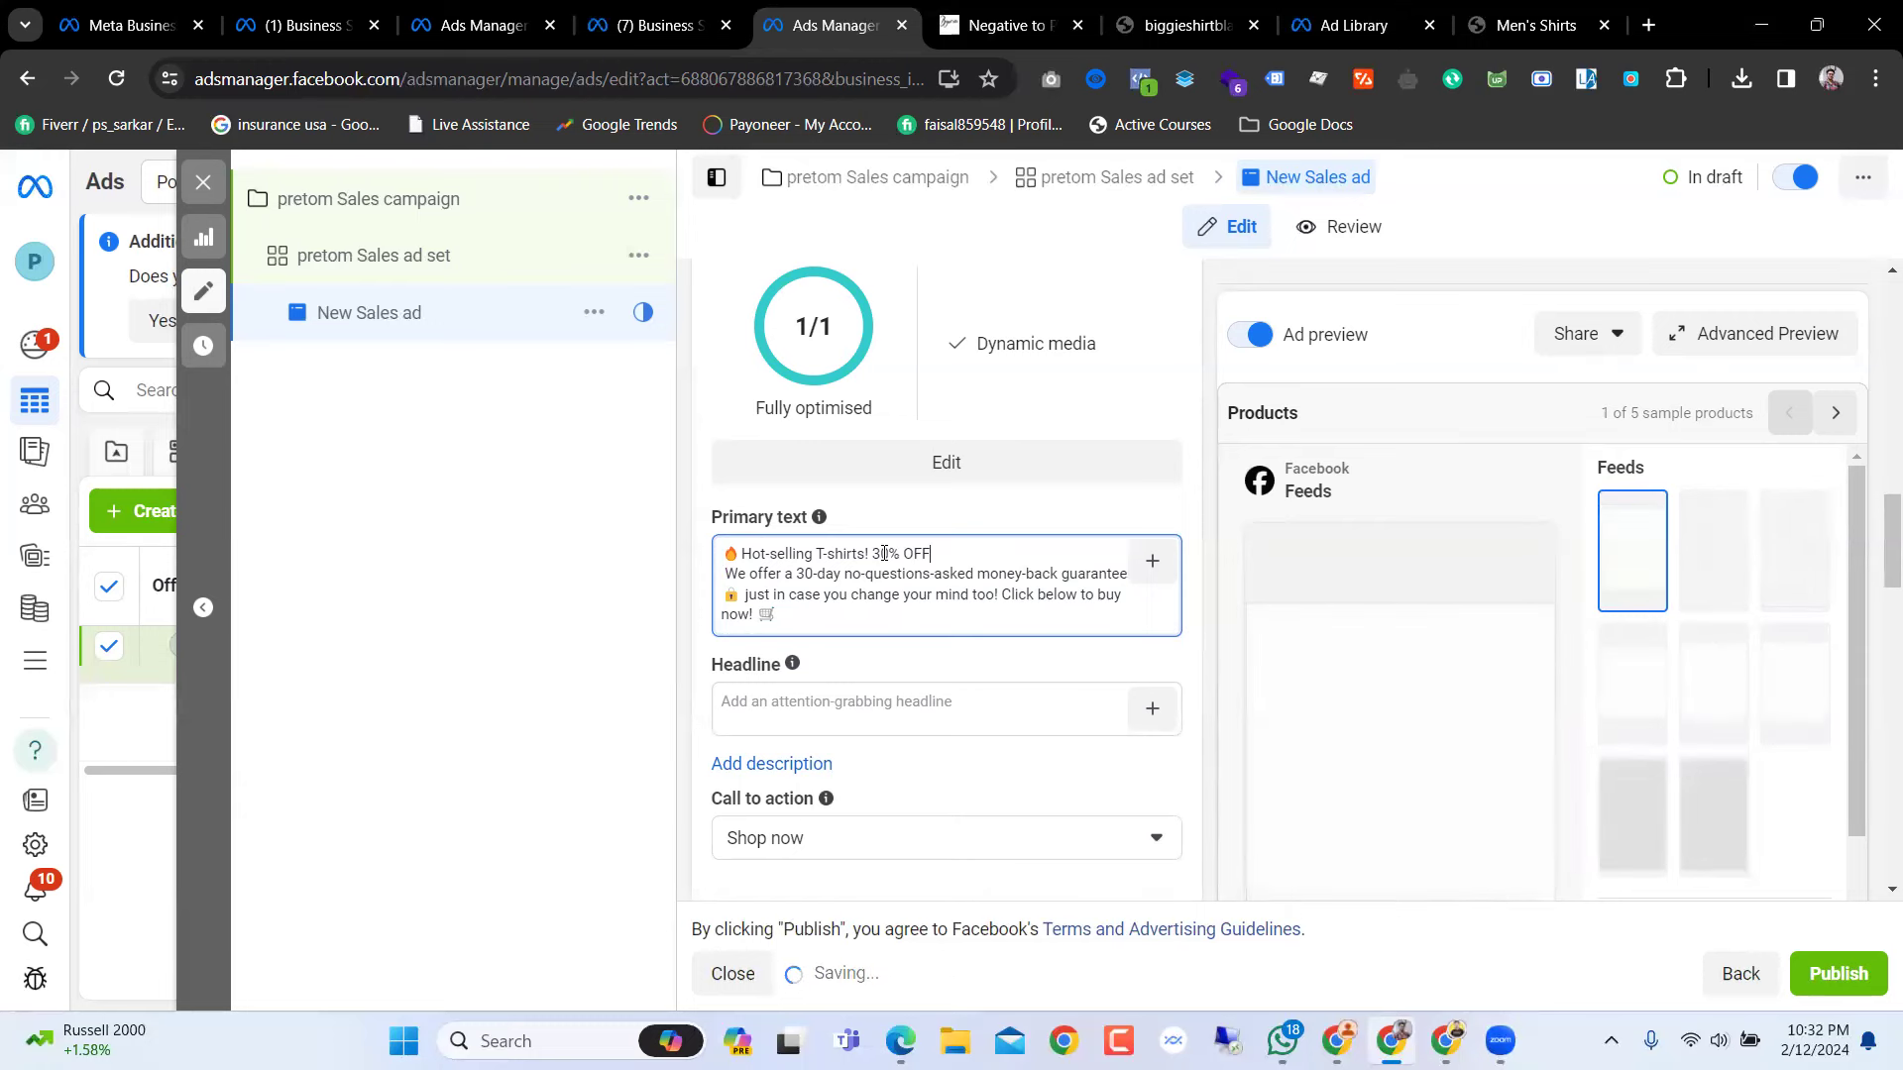
right_click(943, 555)
left_click(1021, 87)
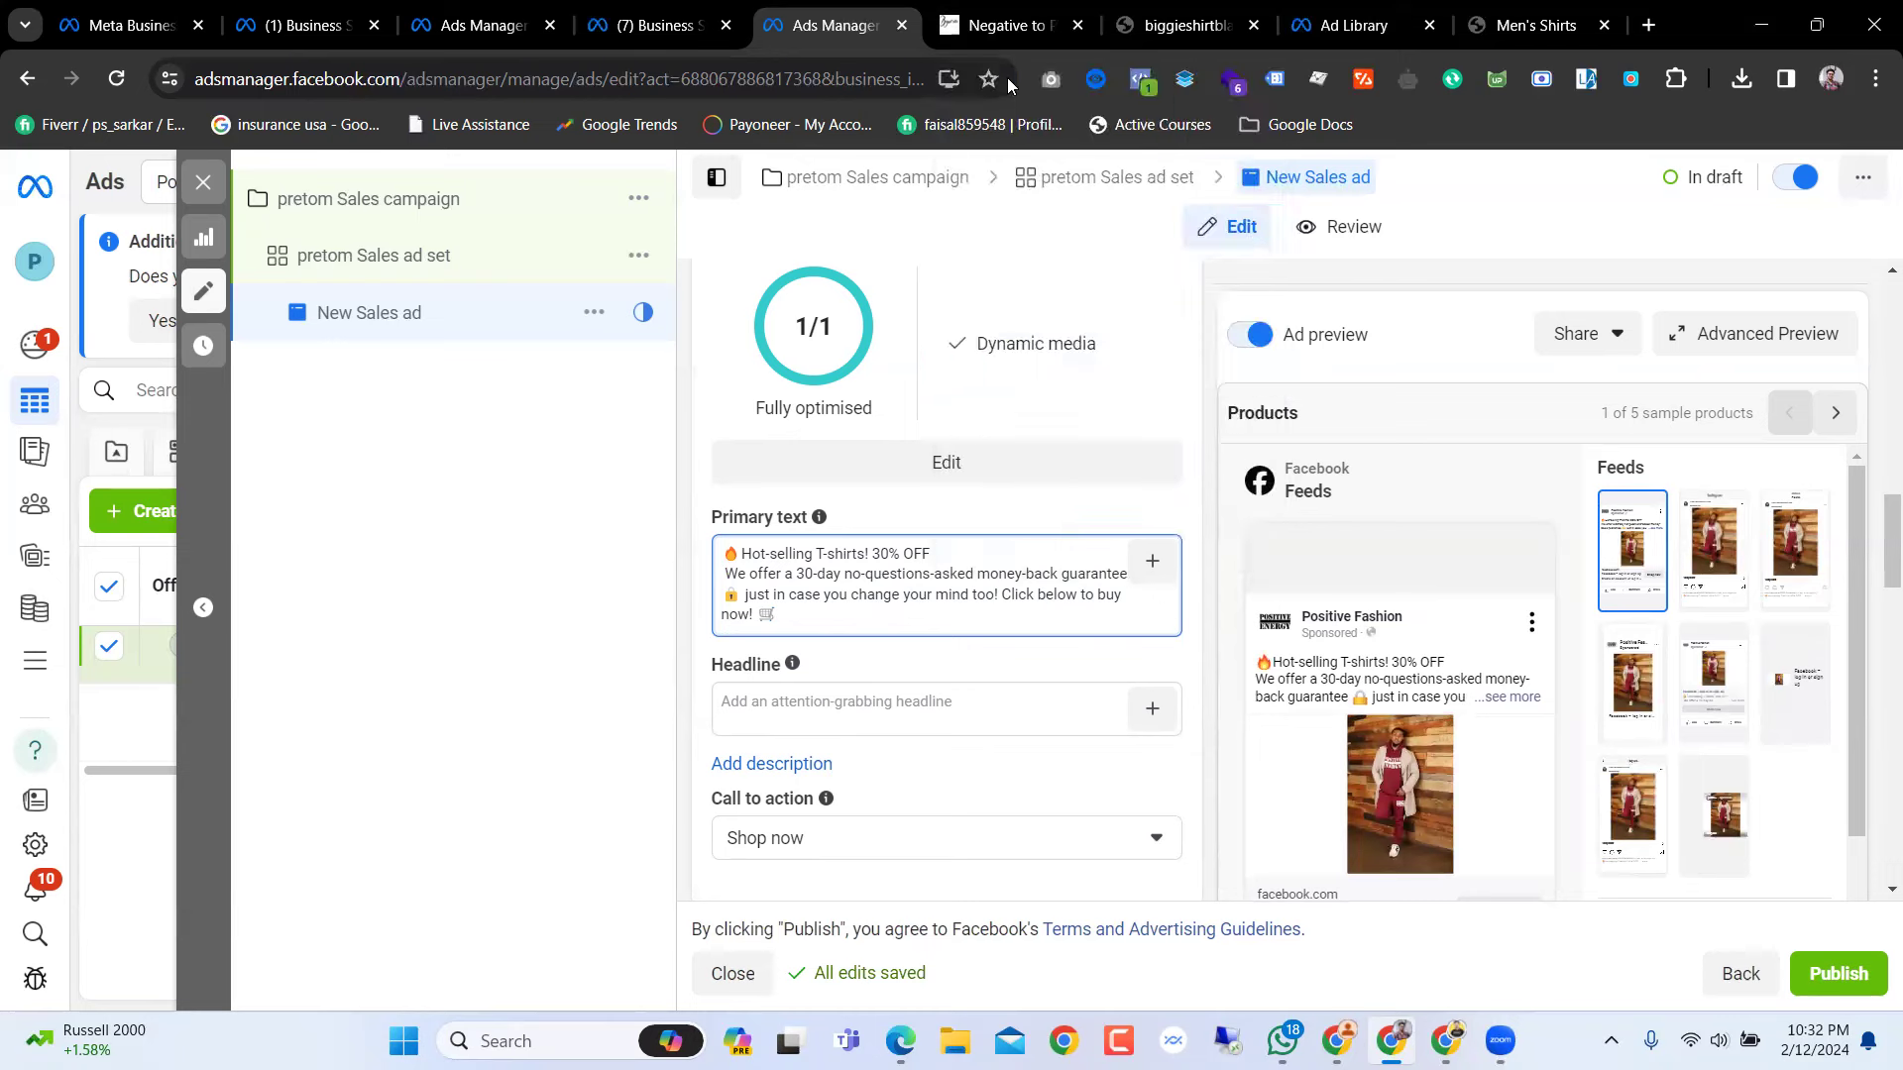
left_click(1050, 826)
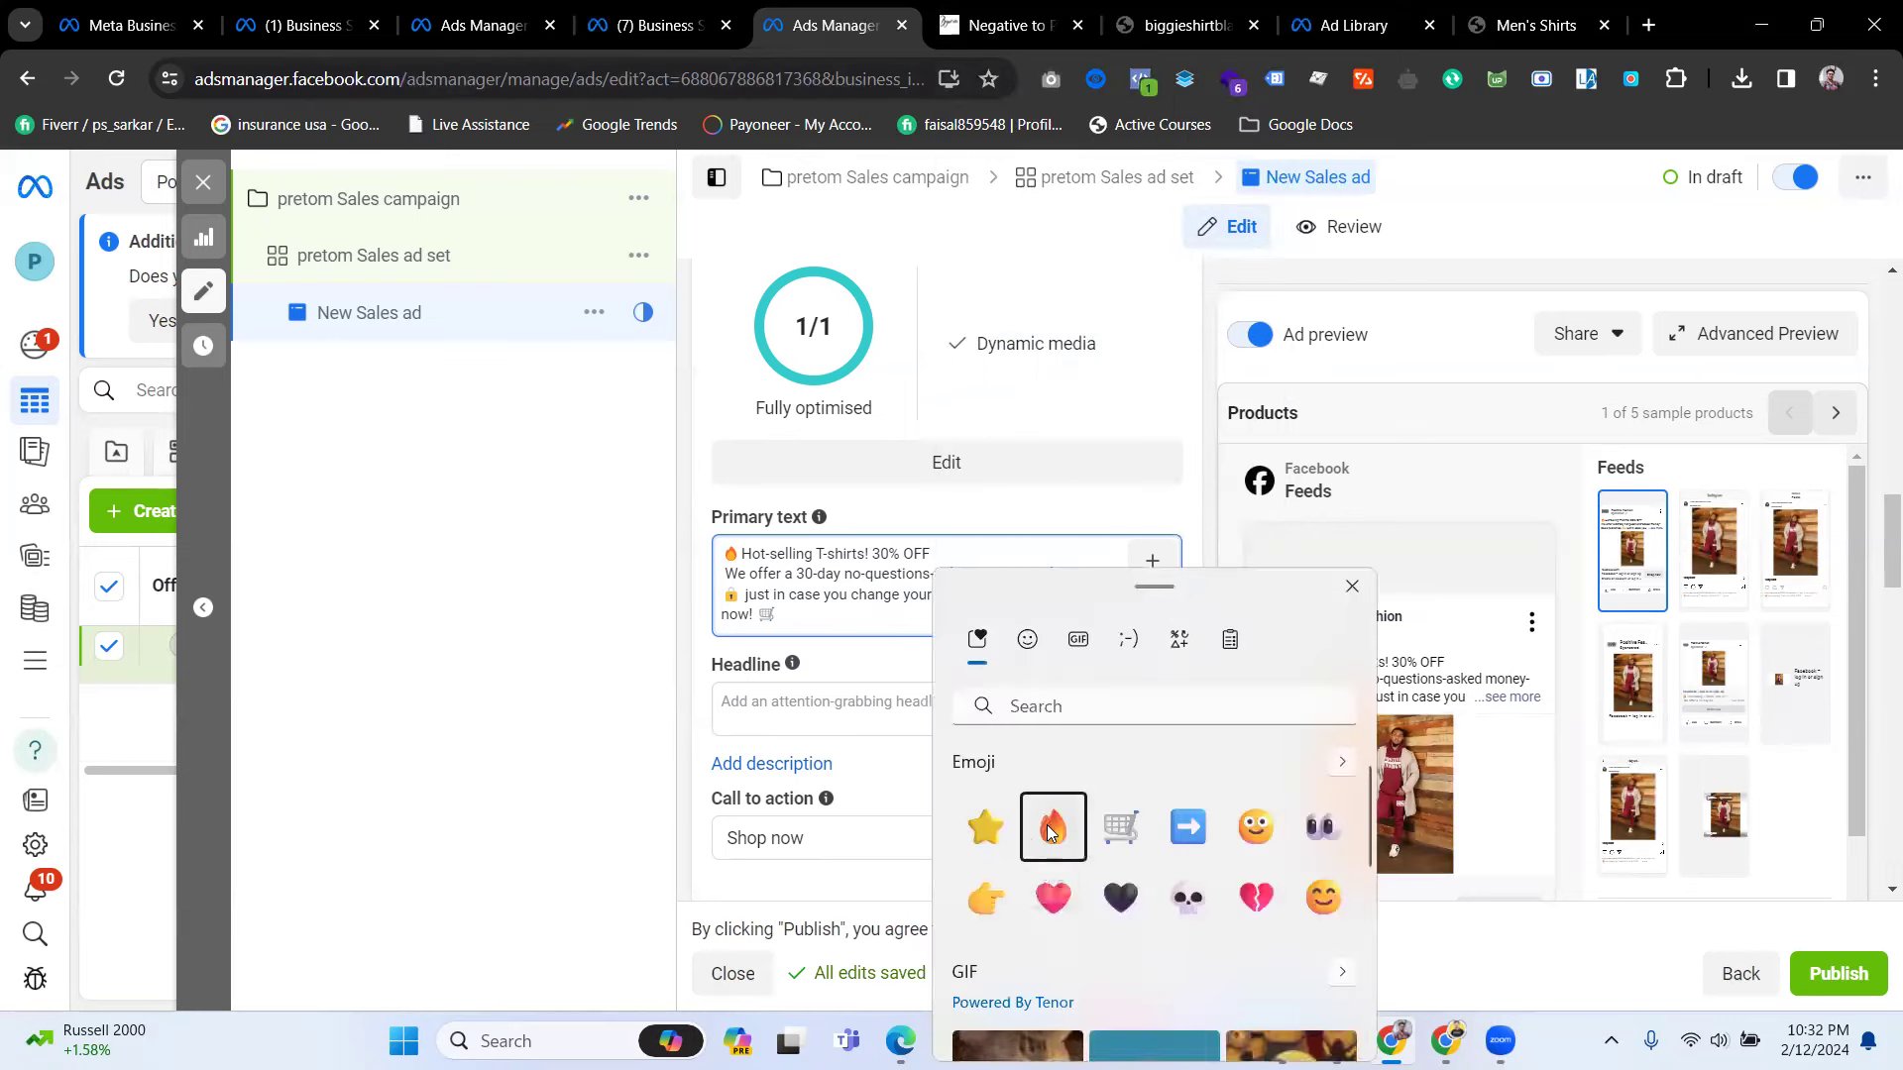
left_click(913, 574)
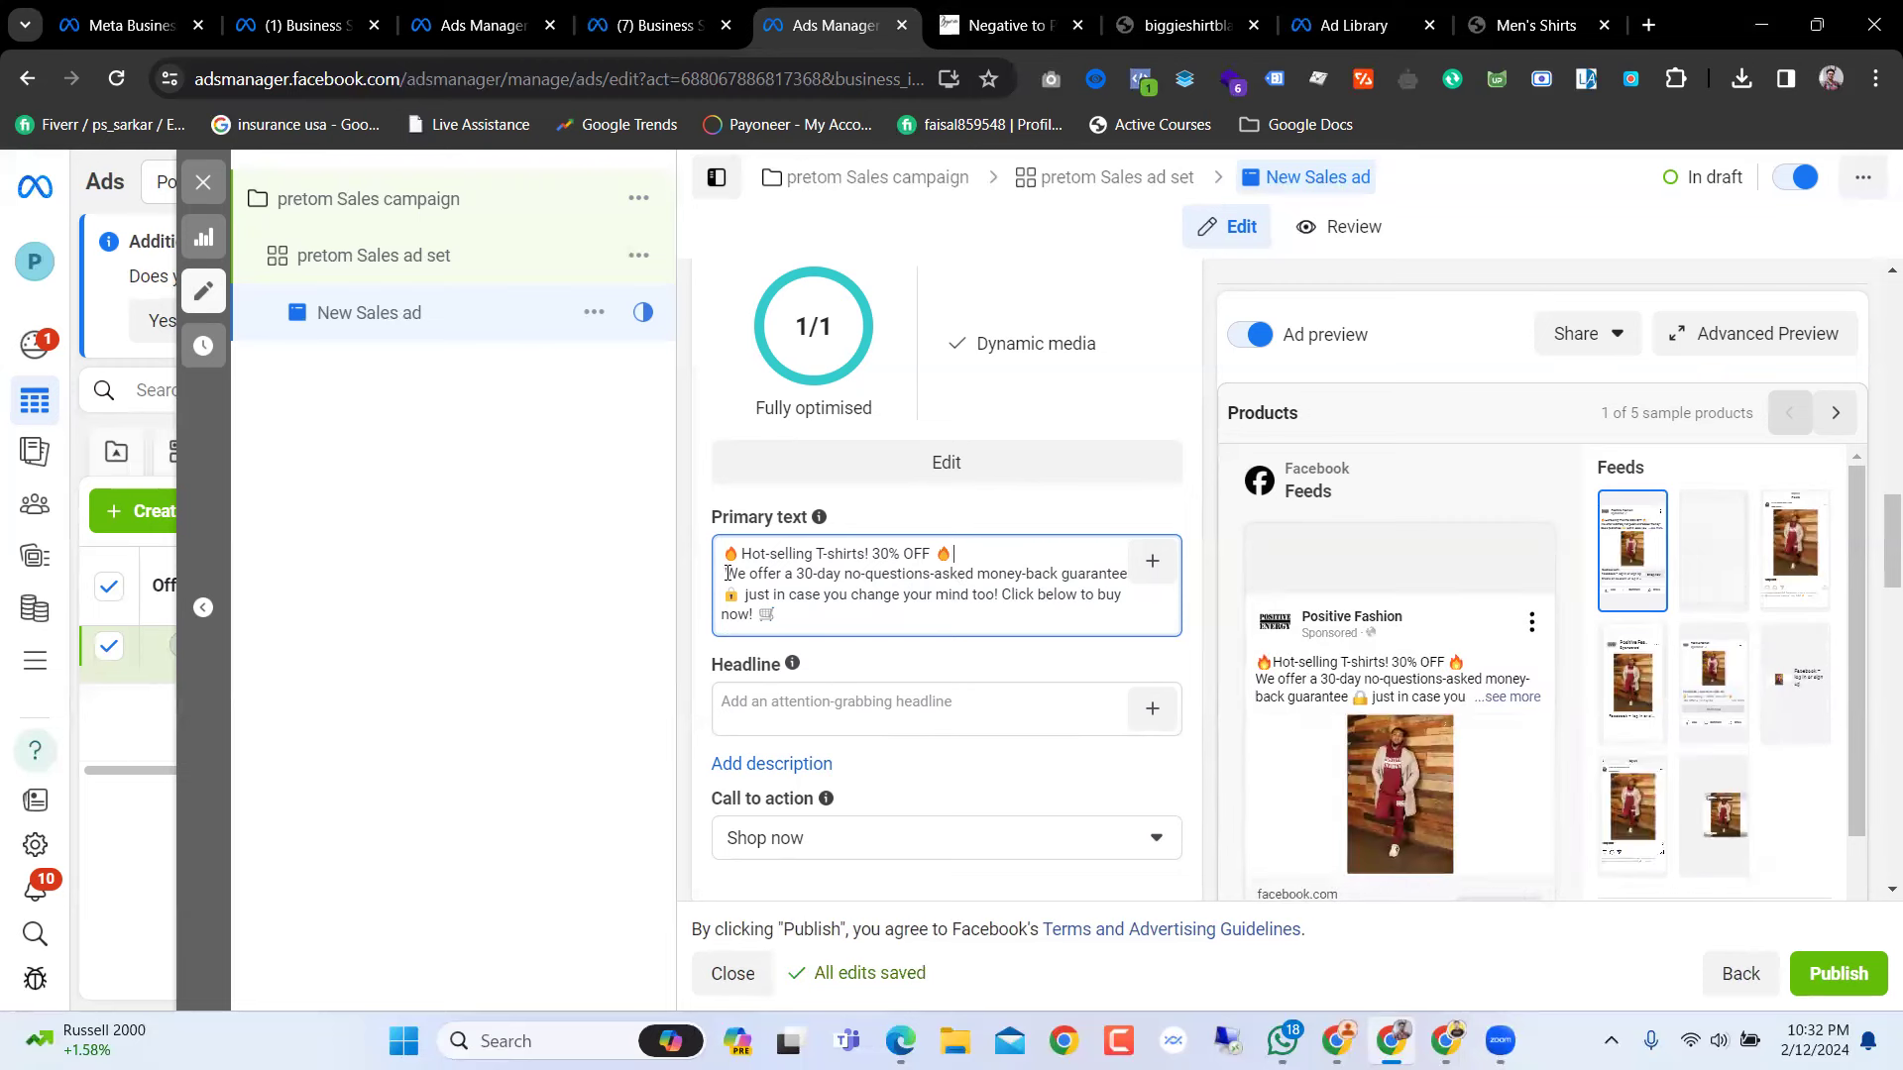
Step: Insert "all products free shipping" after "We offer" in the second line of the primary text
left_click(791, 575)
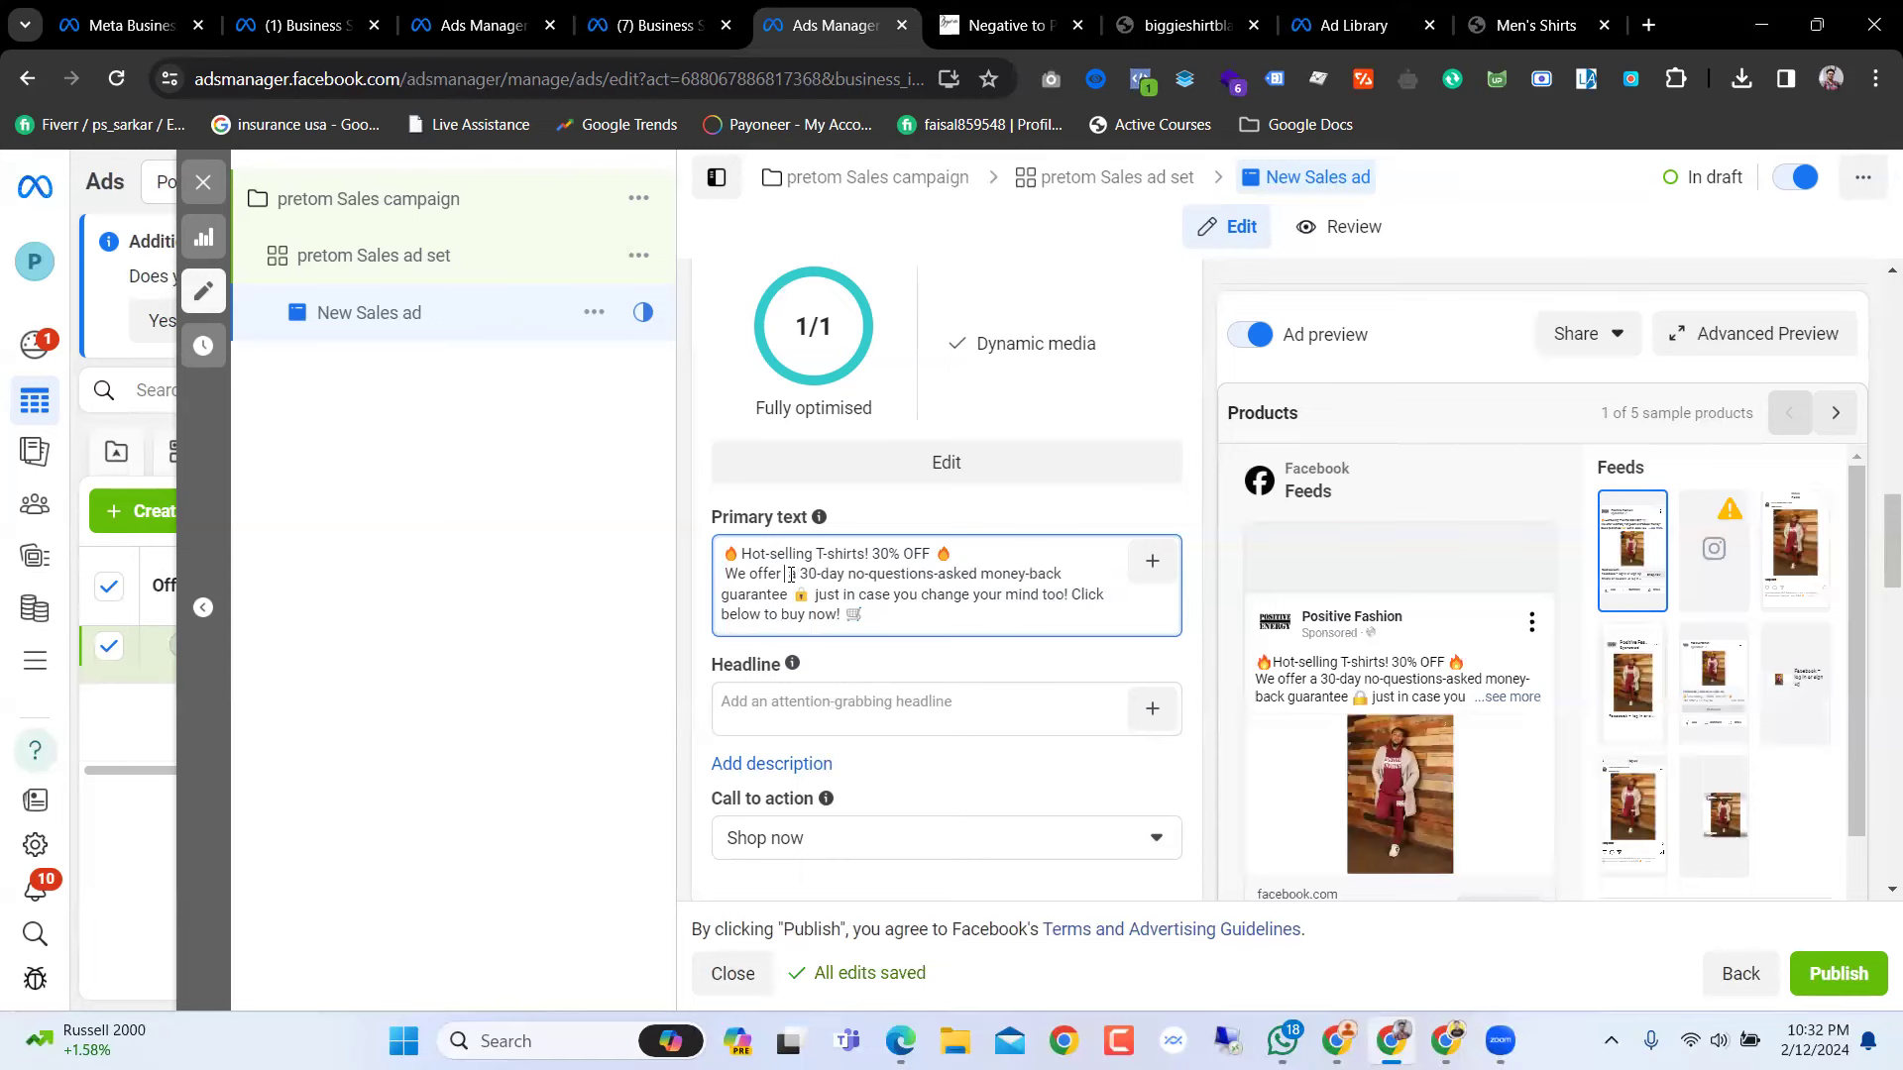
type("all ")
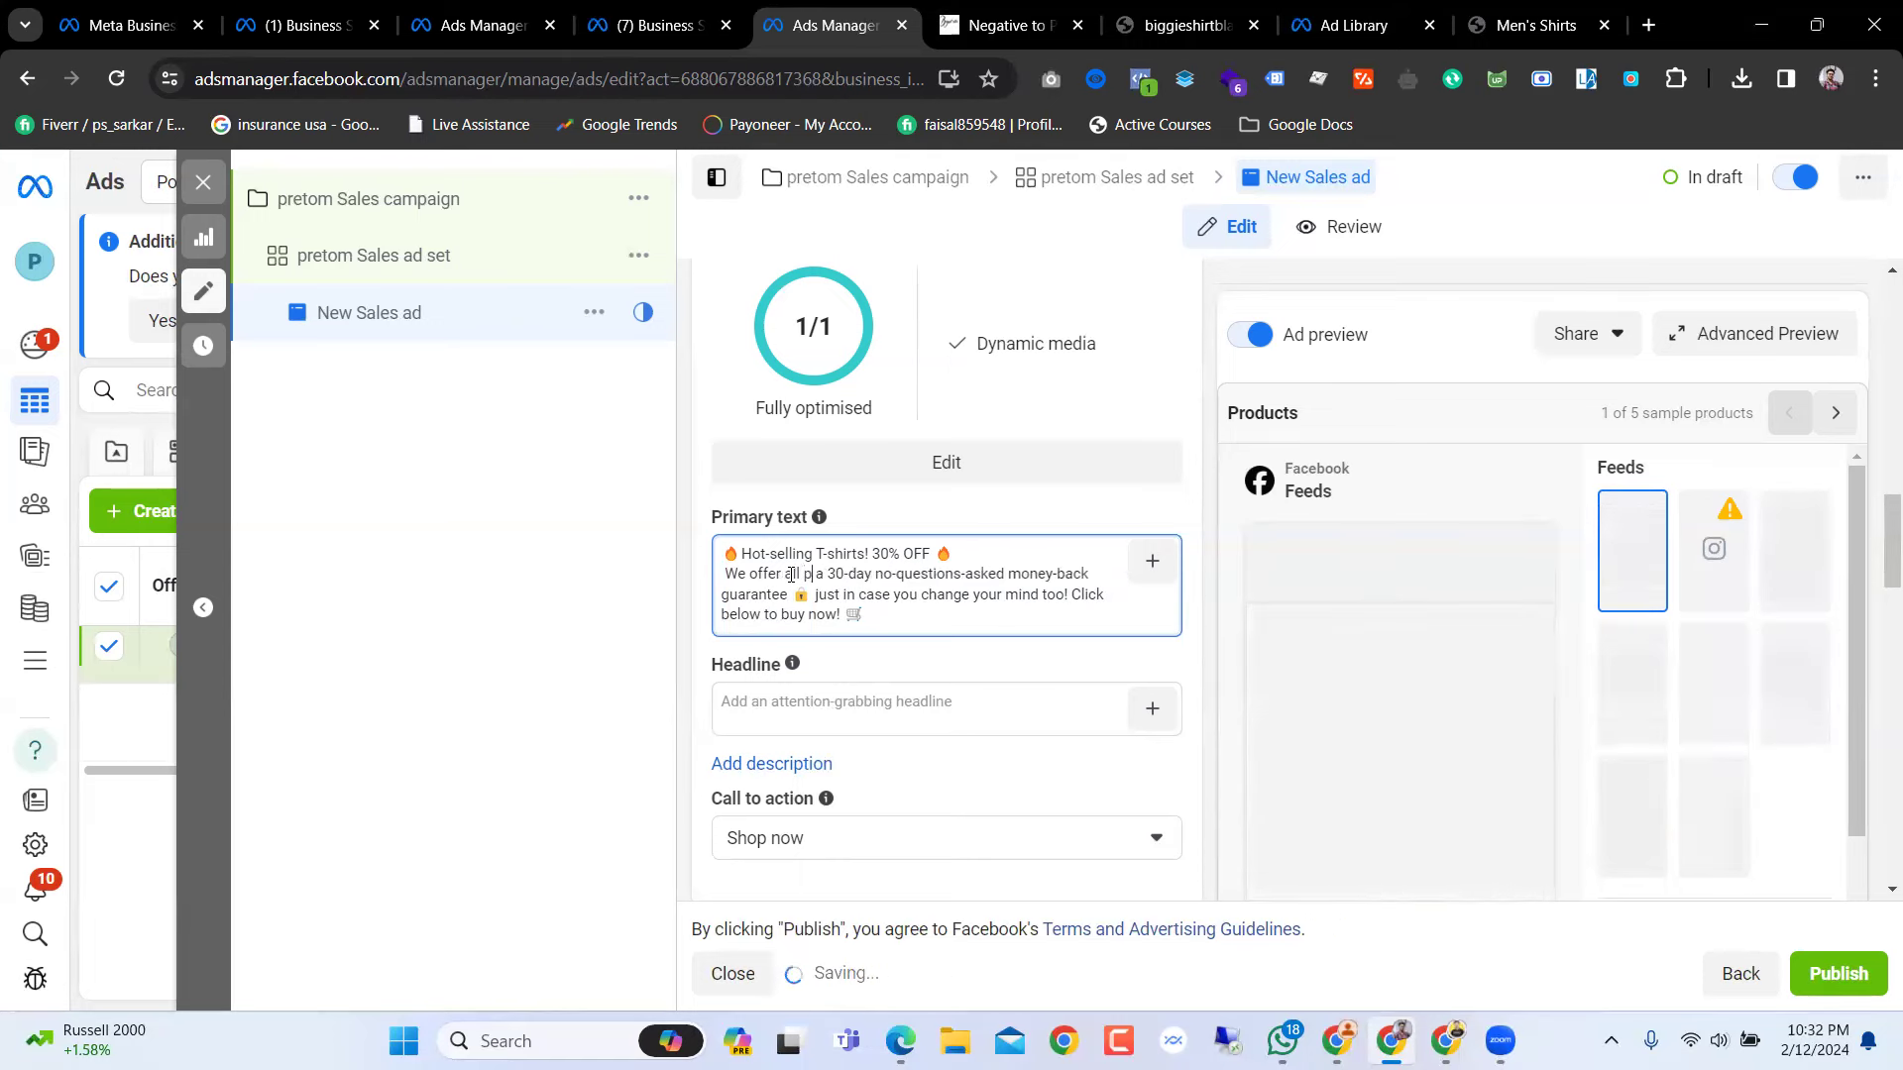
type("produ")
type("cts ")
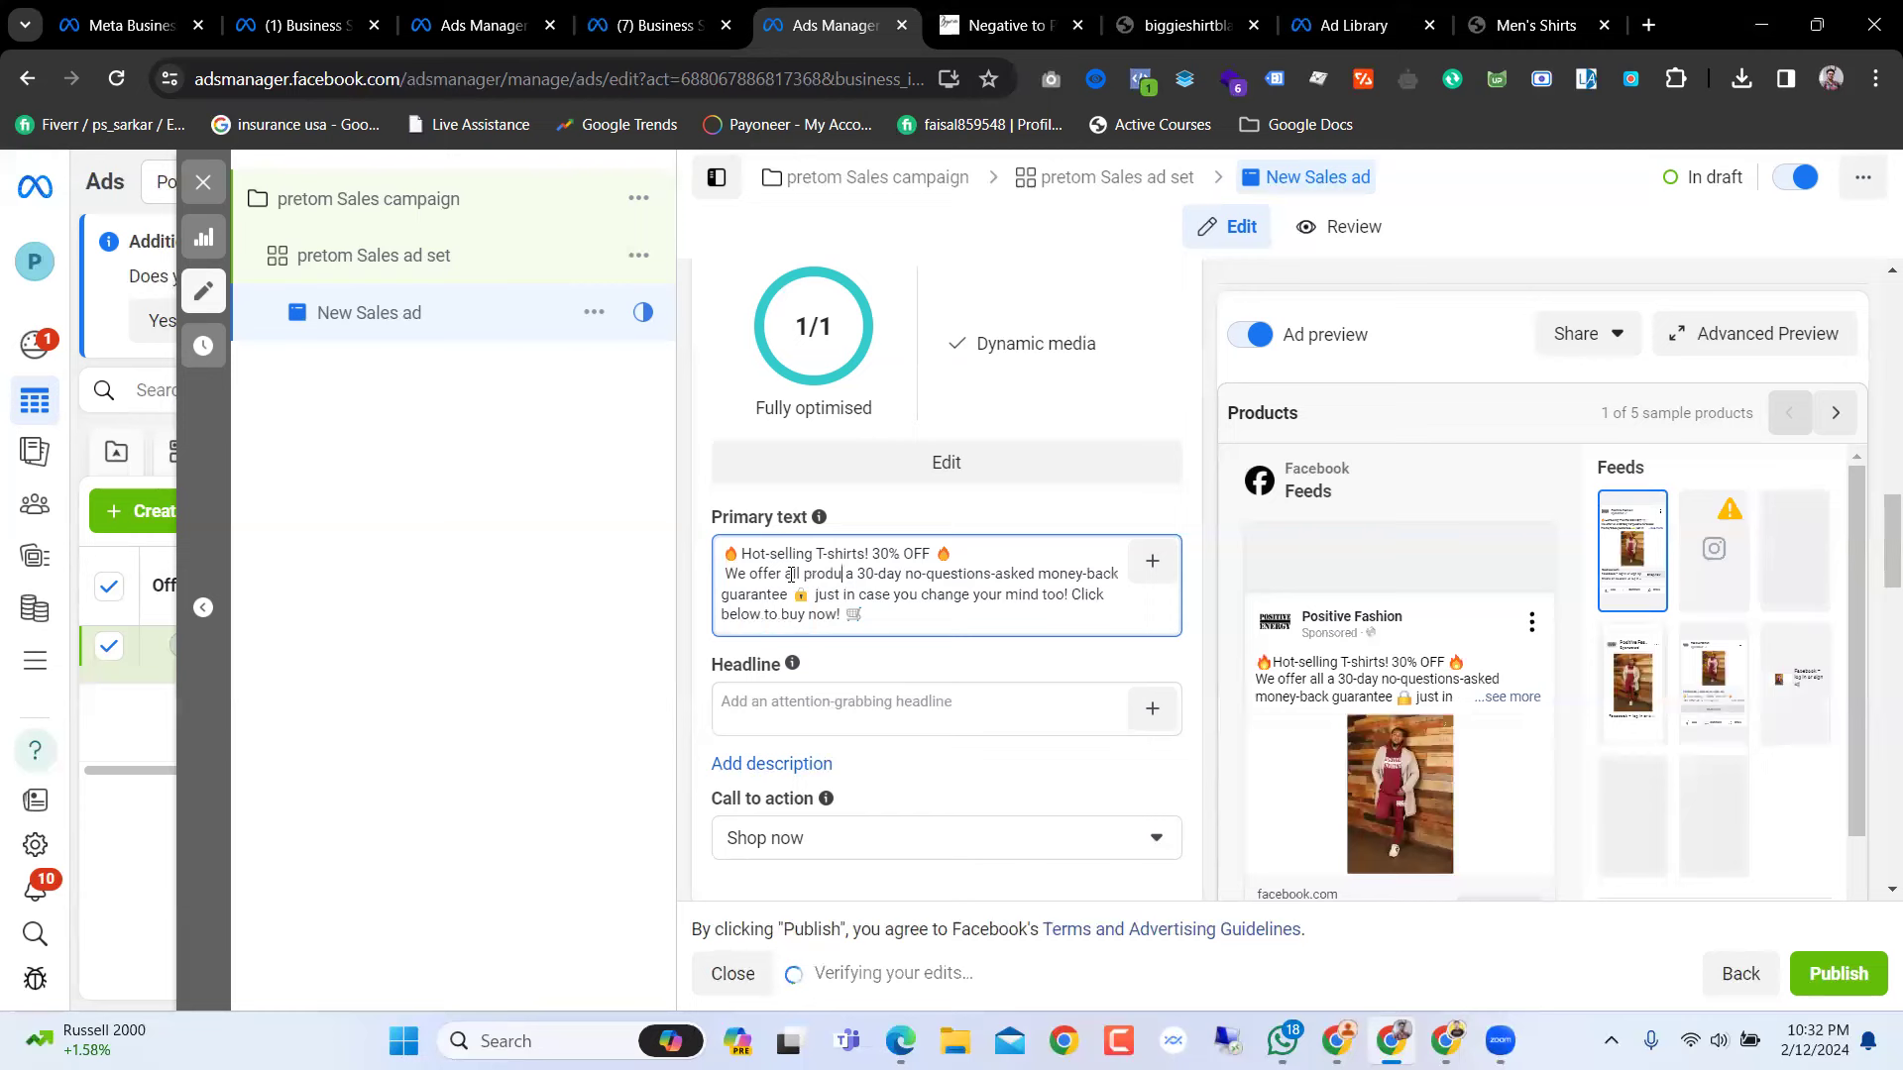
type("free")
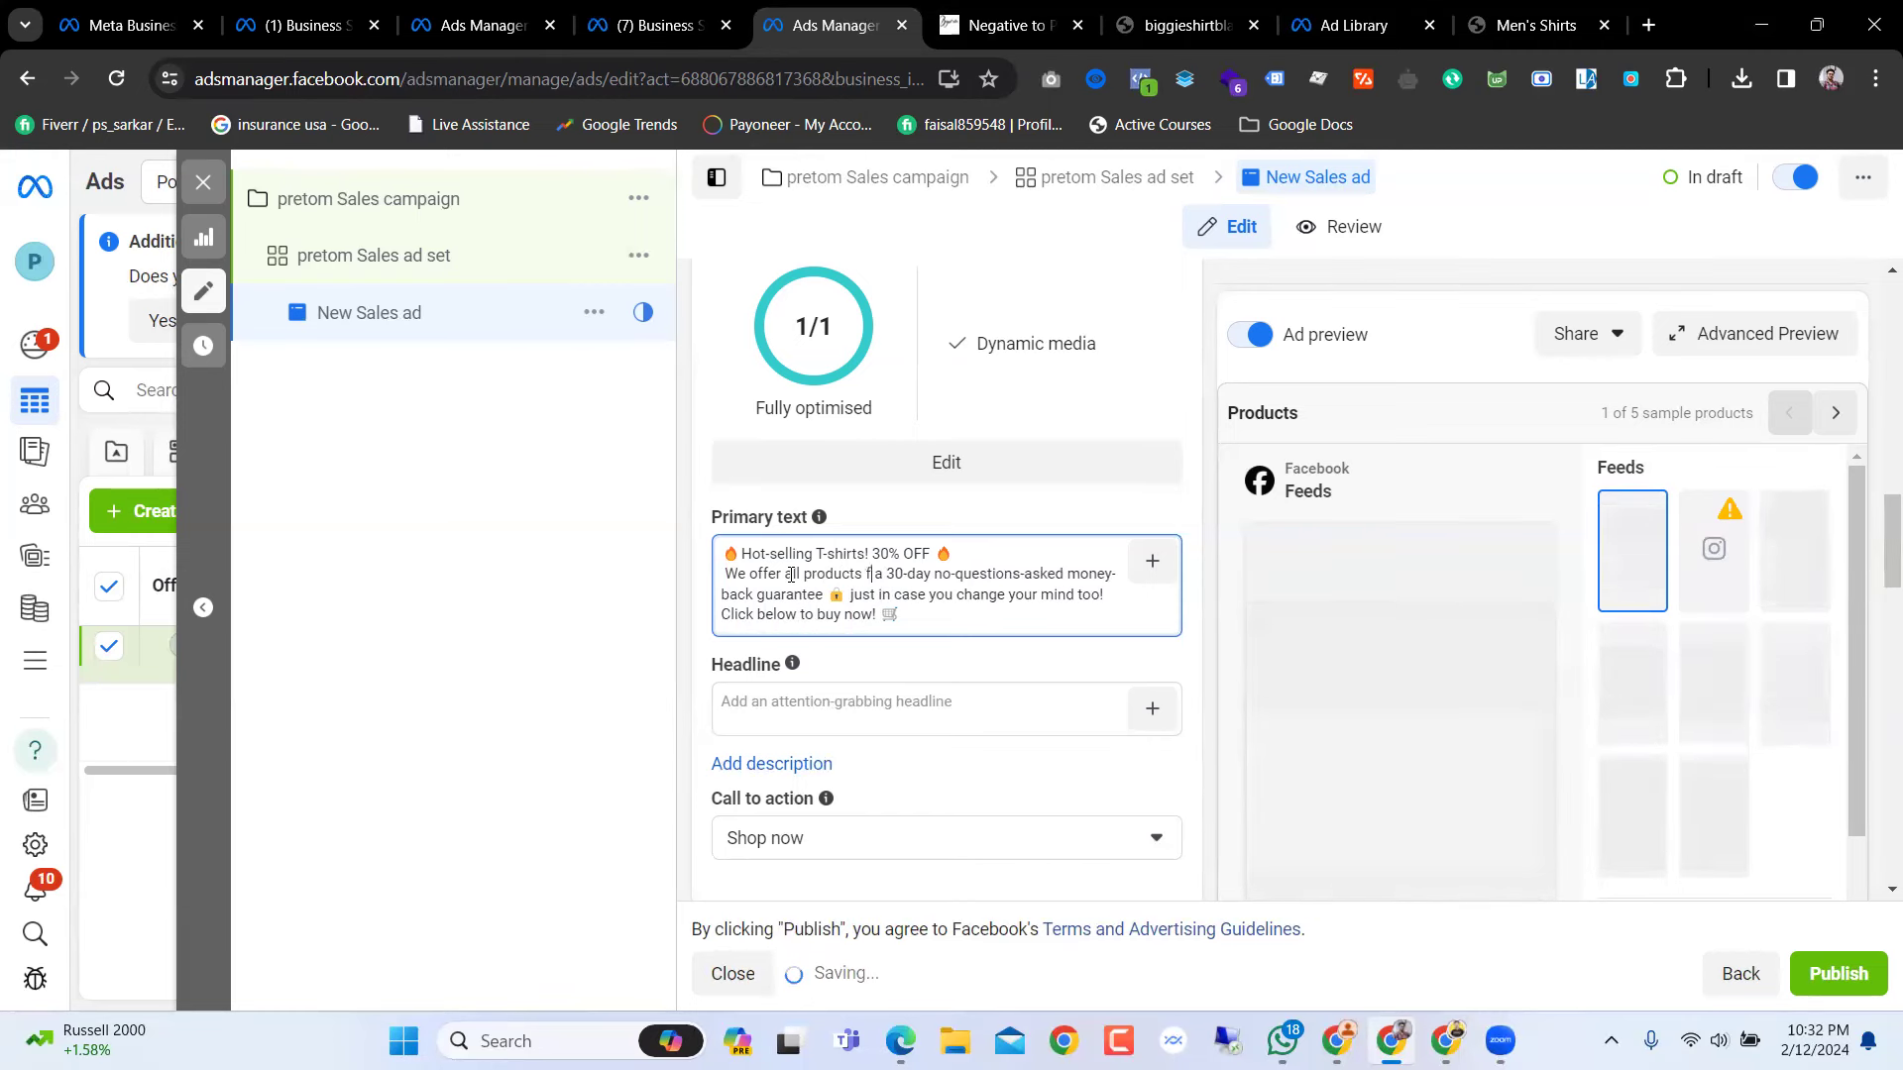
type(" shipping")
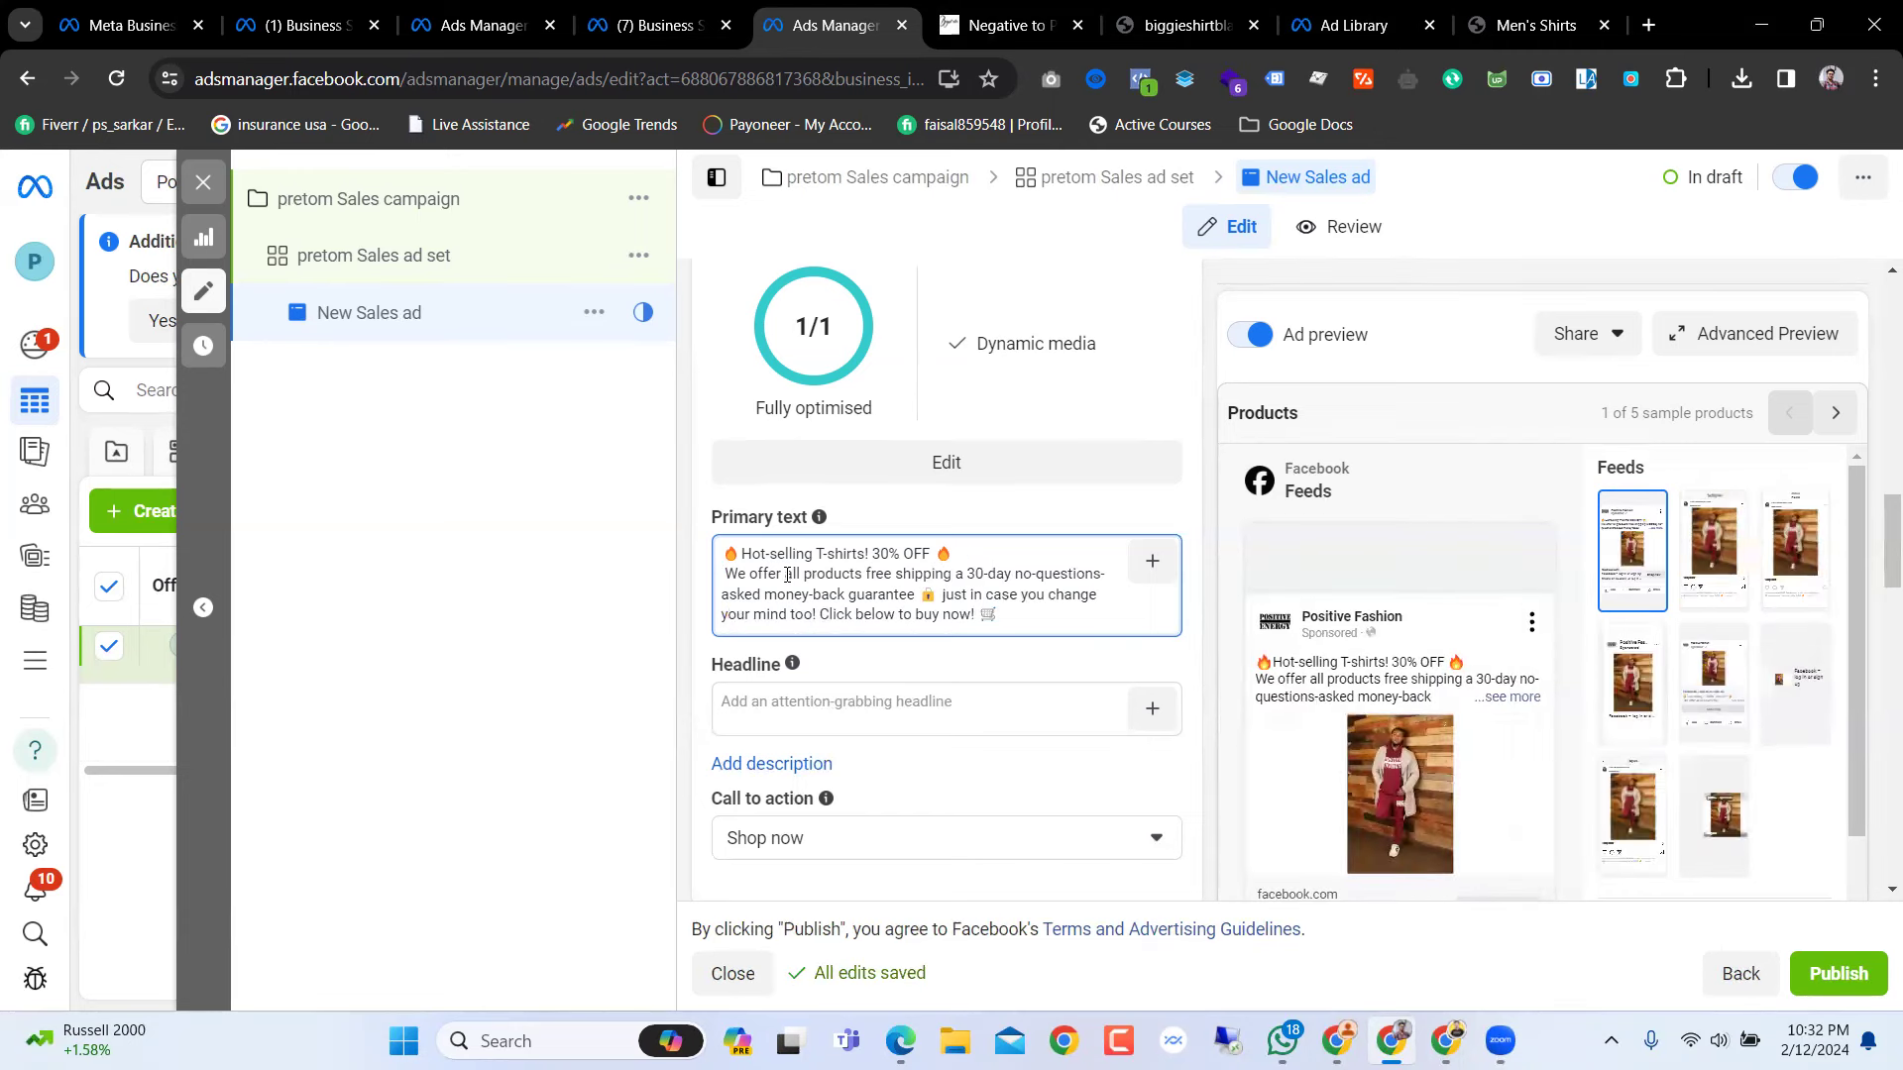
Step: Remove "We offer" from the start of the second line and capitalise "All"
key("BackSpace")
key("BackSpace")
key("BackSpace")
key("BackSpace")
key("BackSpace")
key("BackSpace")
key("BackSpace")
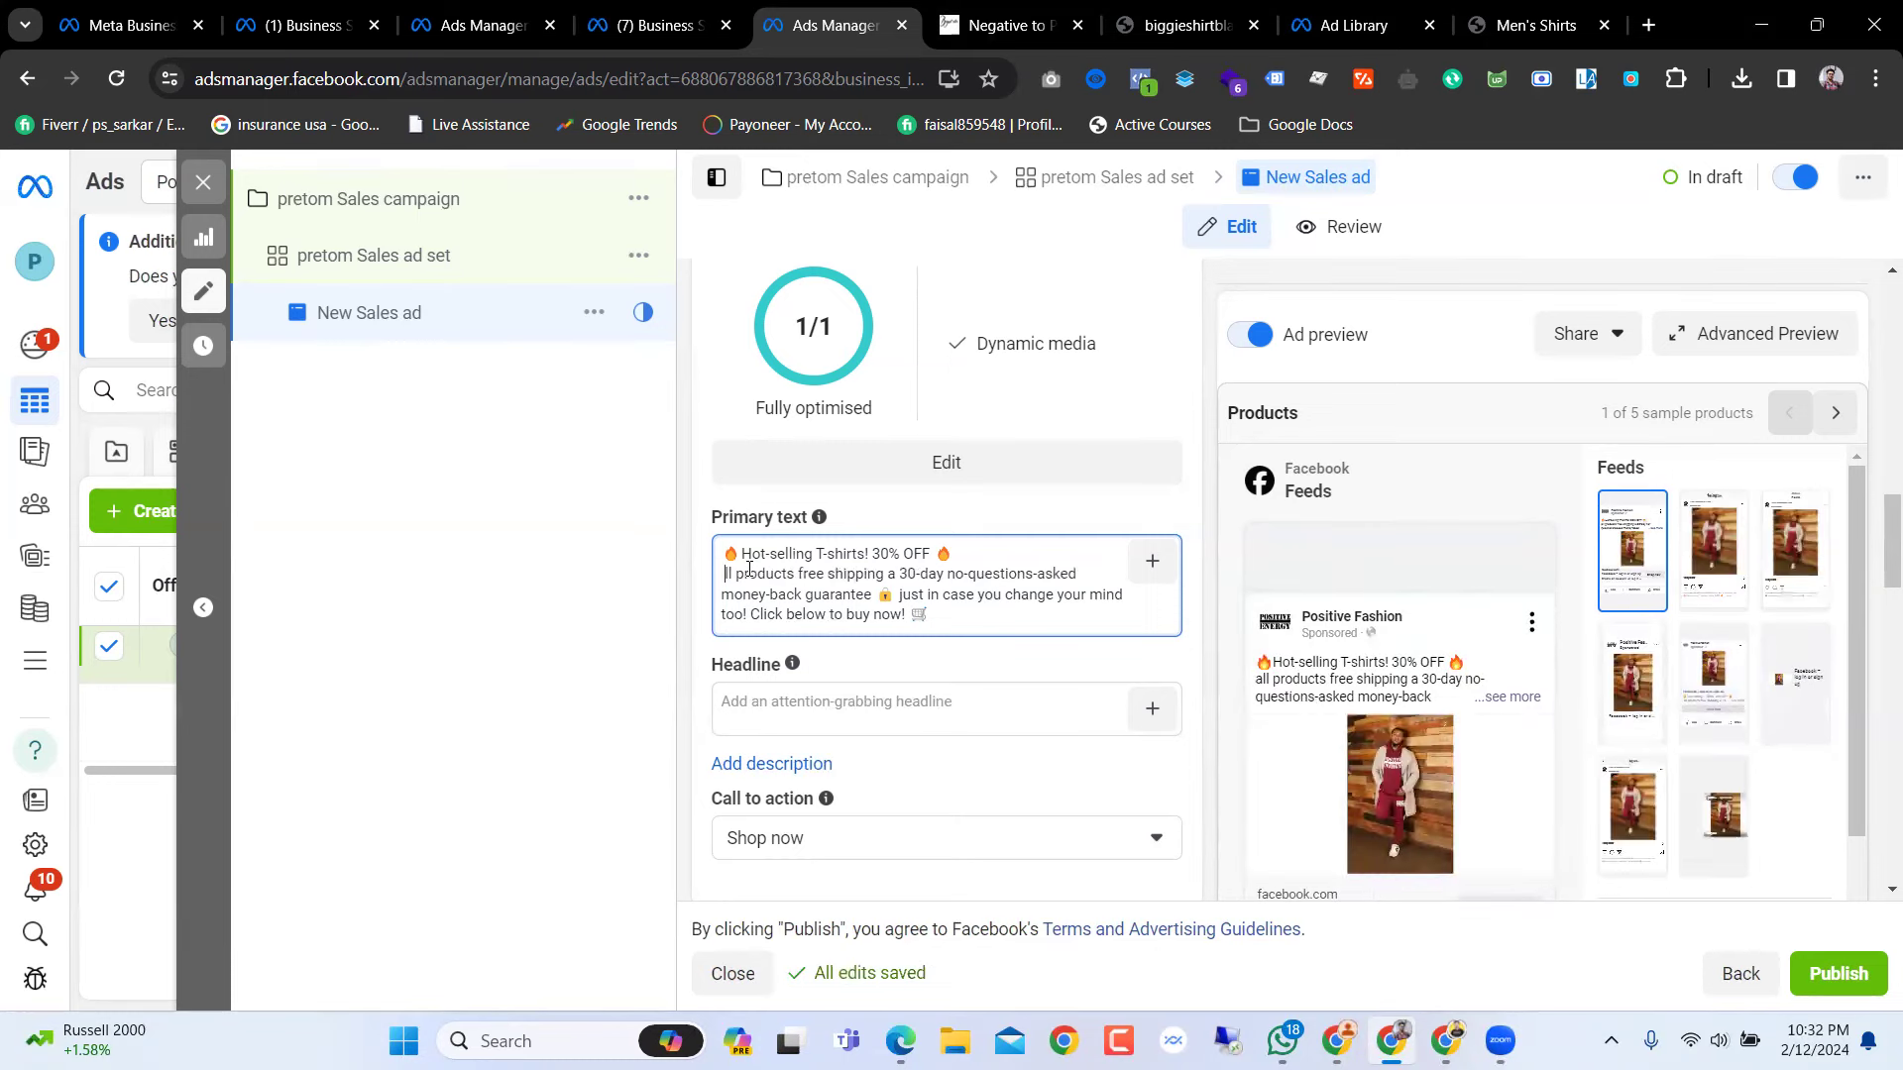
type("A")
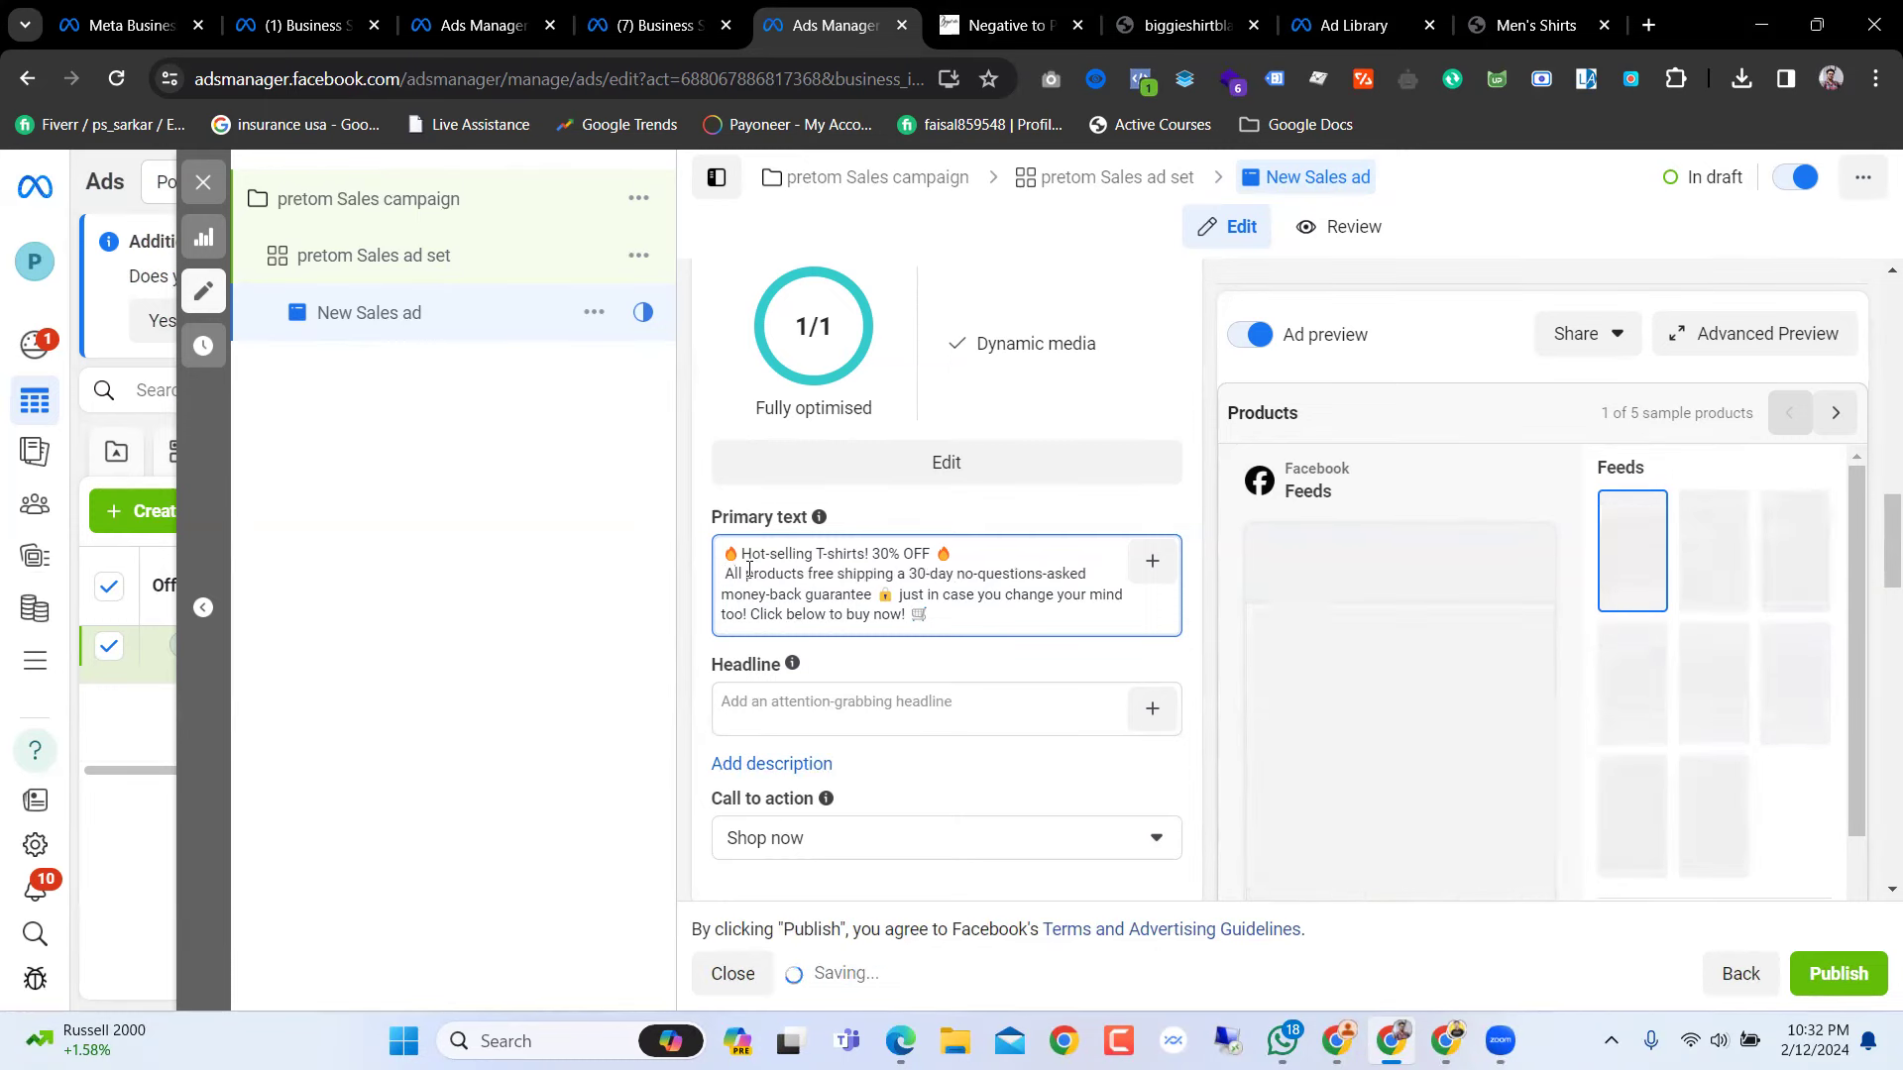
Step: Delete "All products" from the second line and capitalise "Free" in "Free shipping"
left_click(811, 566)
key("BackSpace")
key("BackSpace")
key("BackSpace")
key("BackSpace")
key("BackSpace")
key("BackSpace")
key("BackSpace")
key("BackSpace")
key("BackSpace")
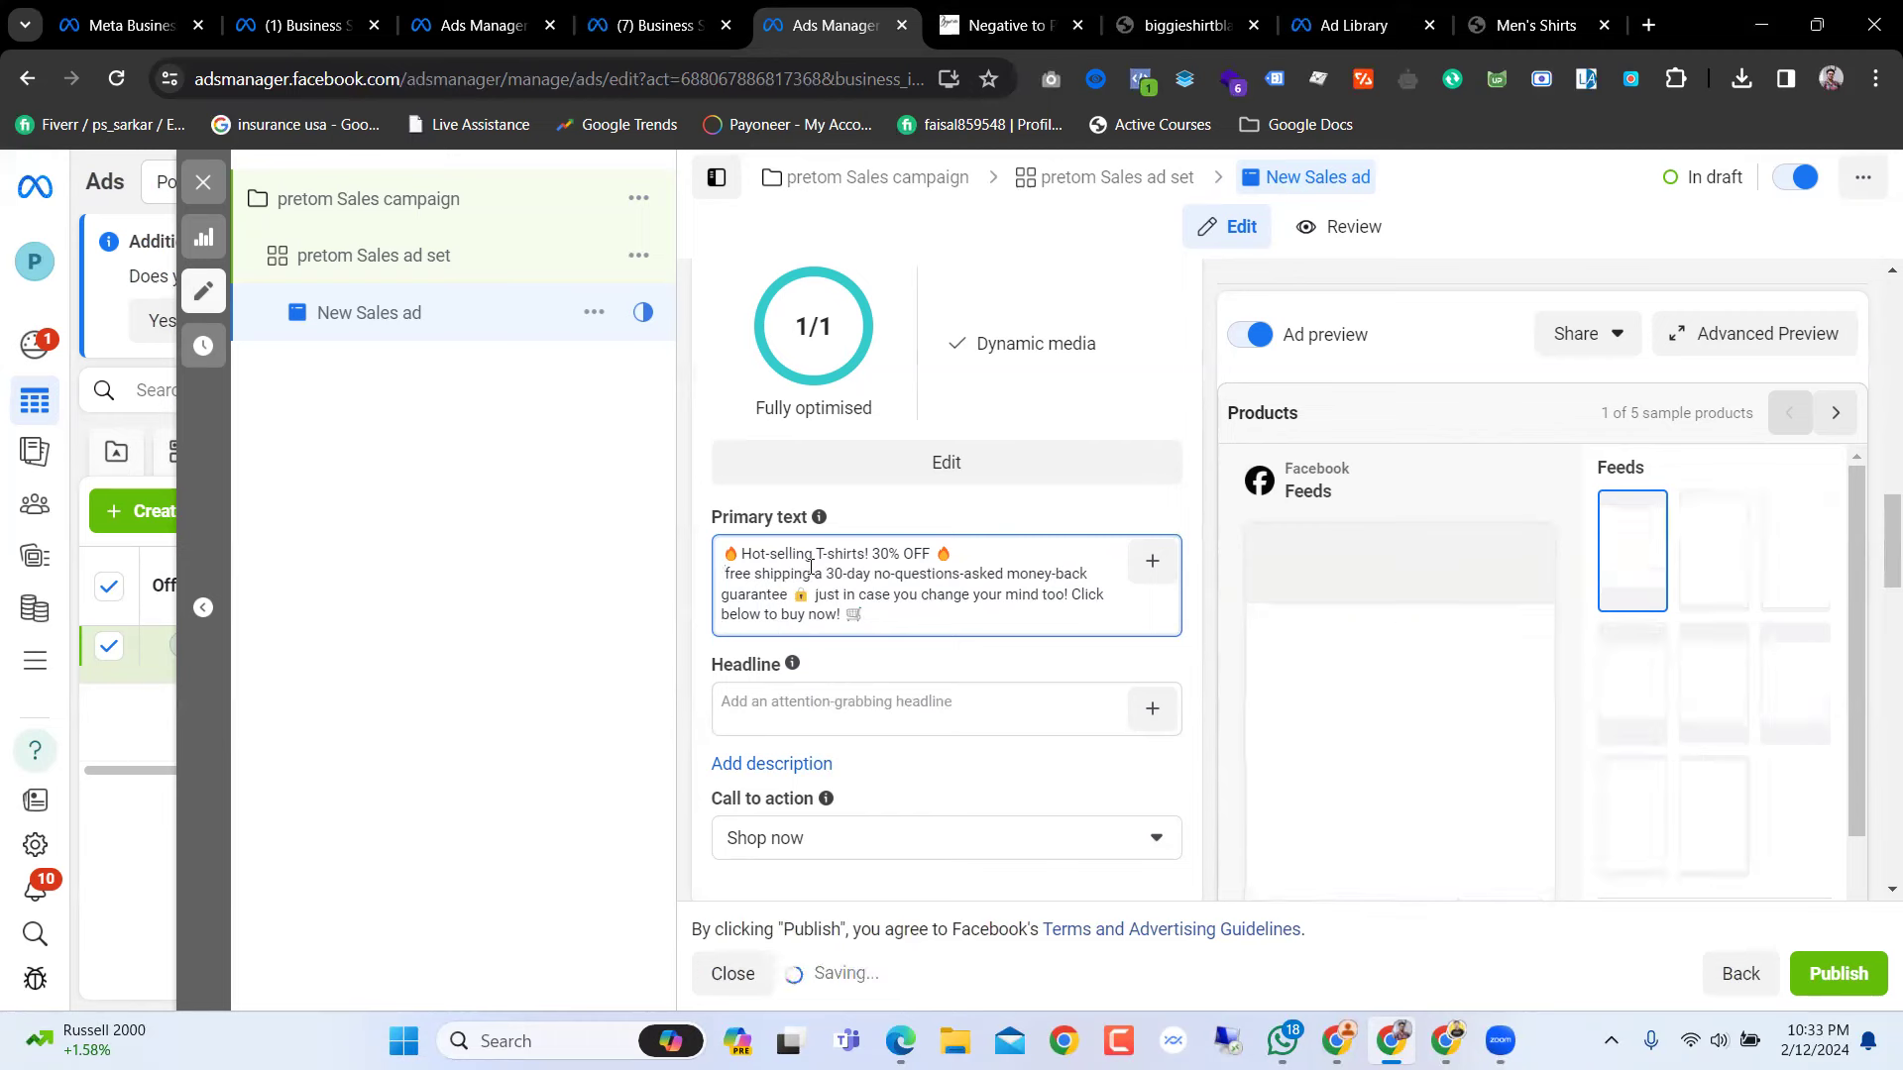
key("Delete")
type("F")
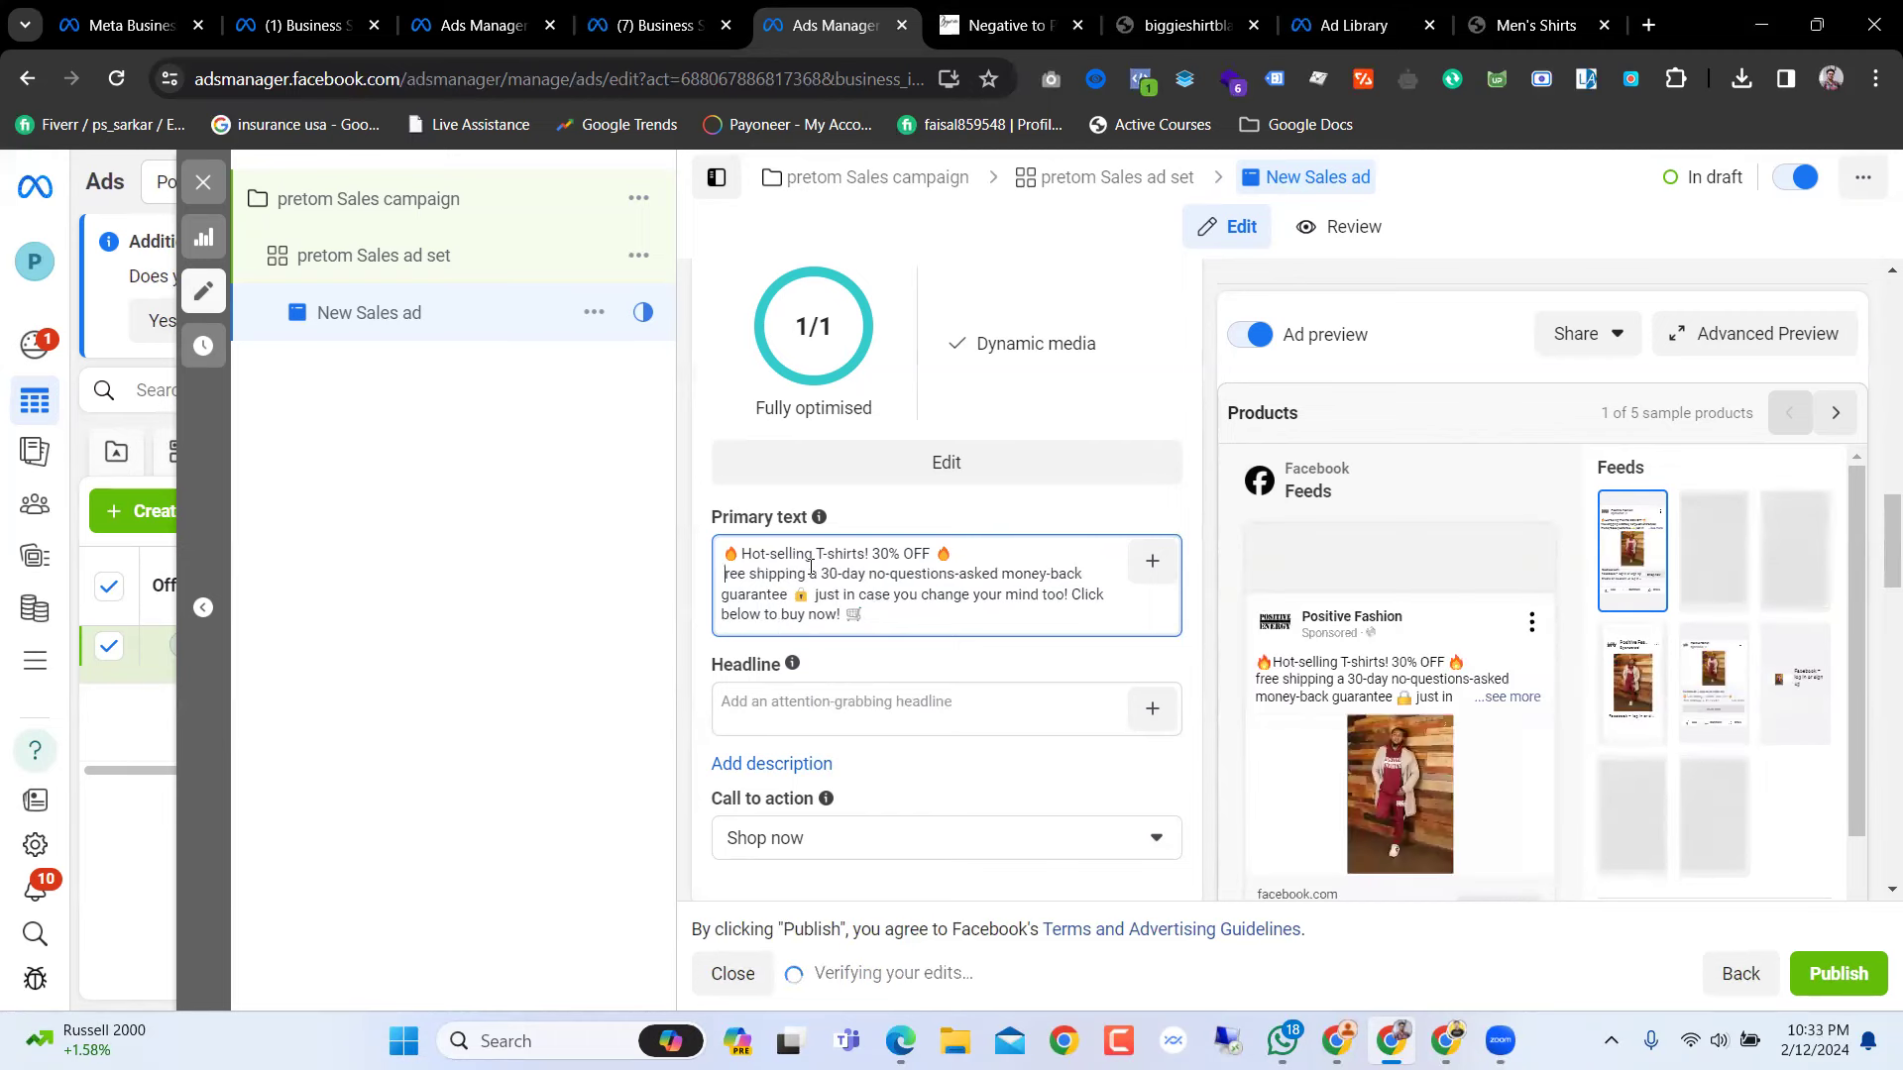
Step: Put a single pointing-hand emoji in front of "Free shipping" in the primary text
right_click(726, 563)
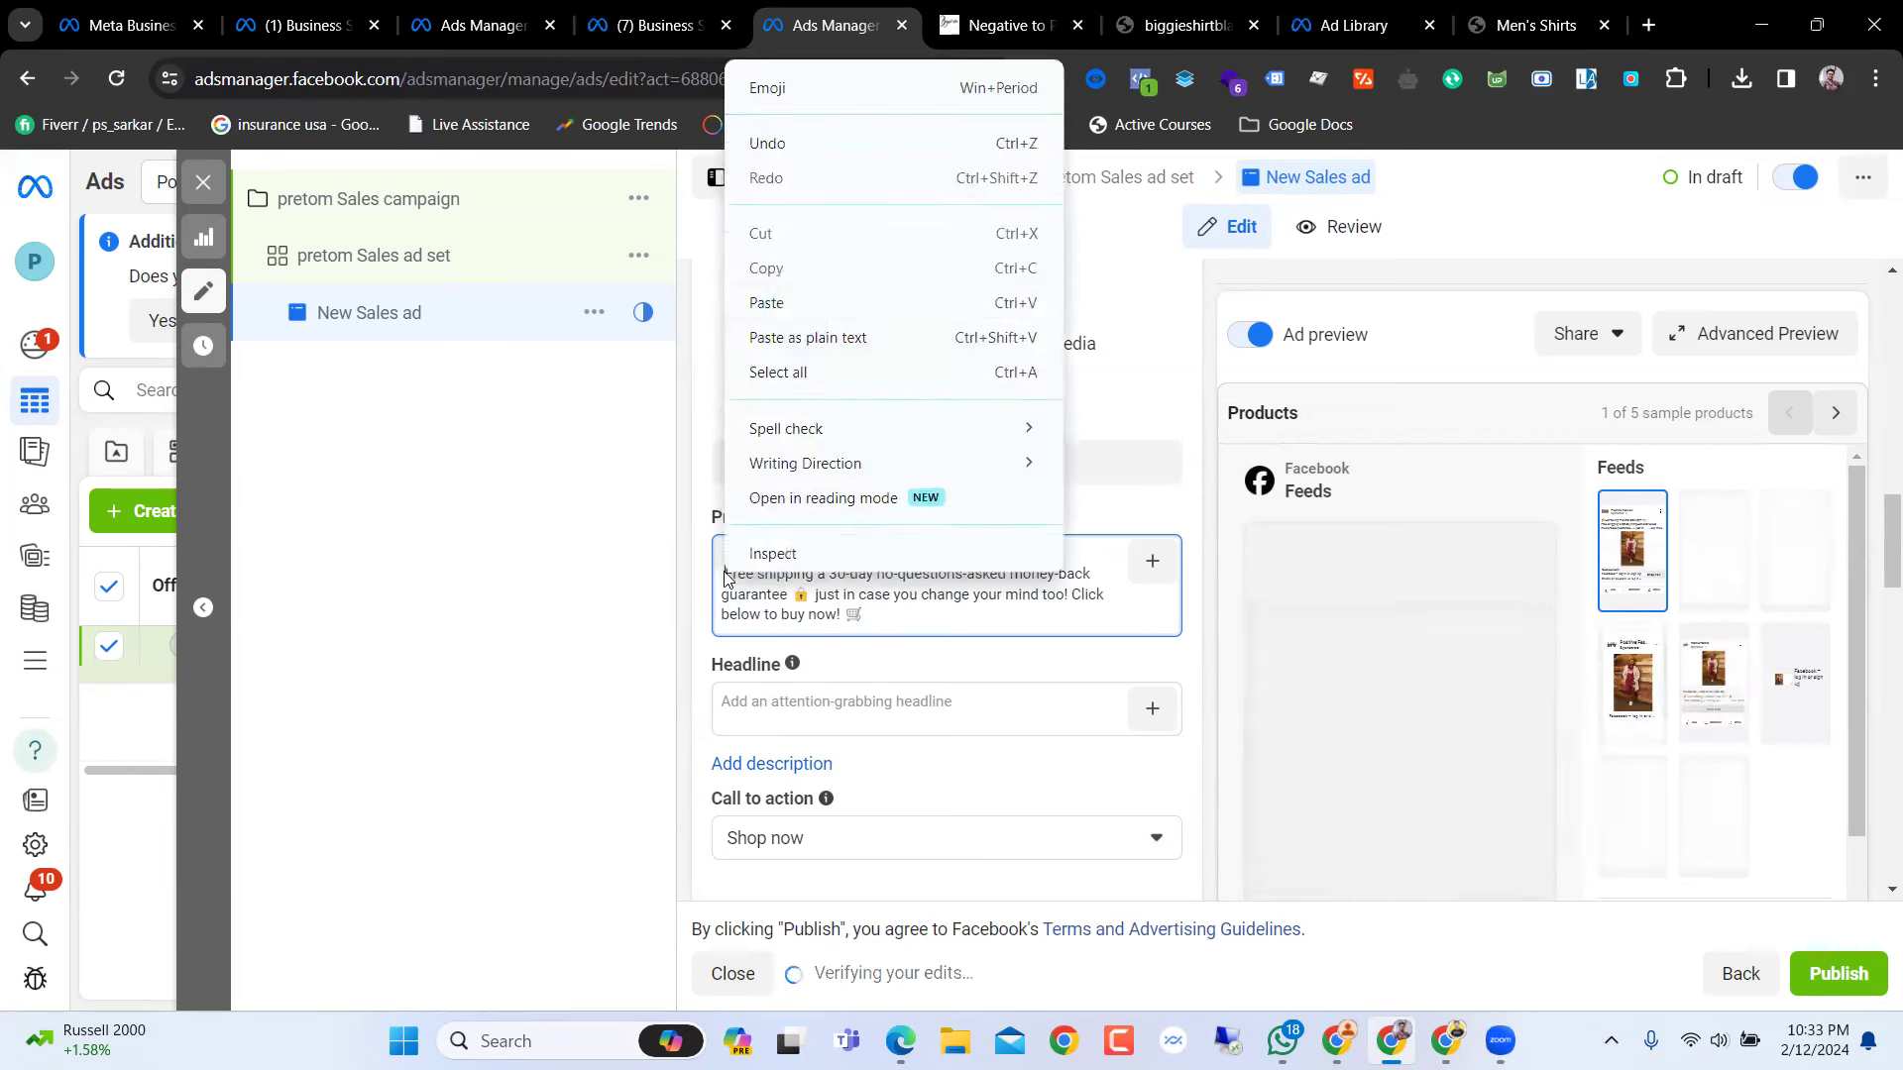
left_click(819, 115)
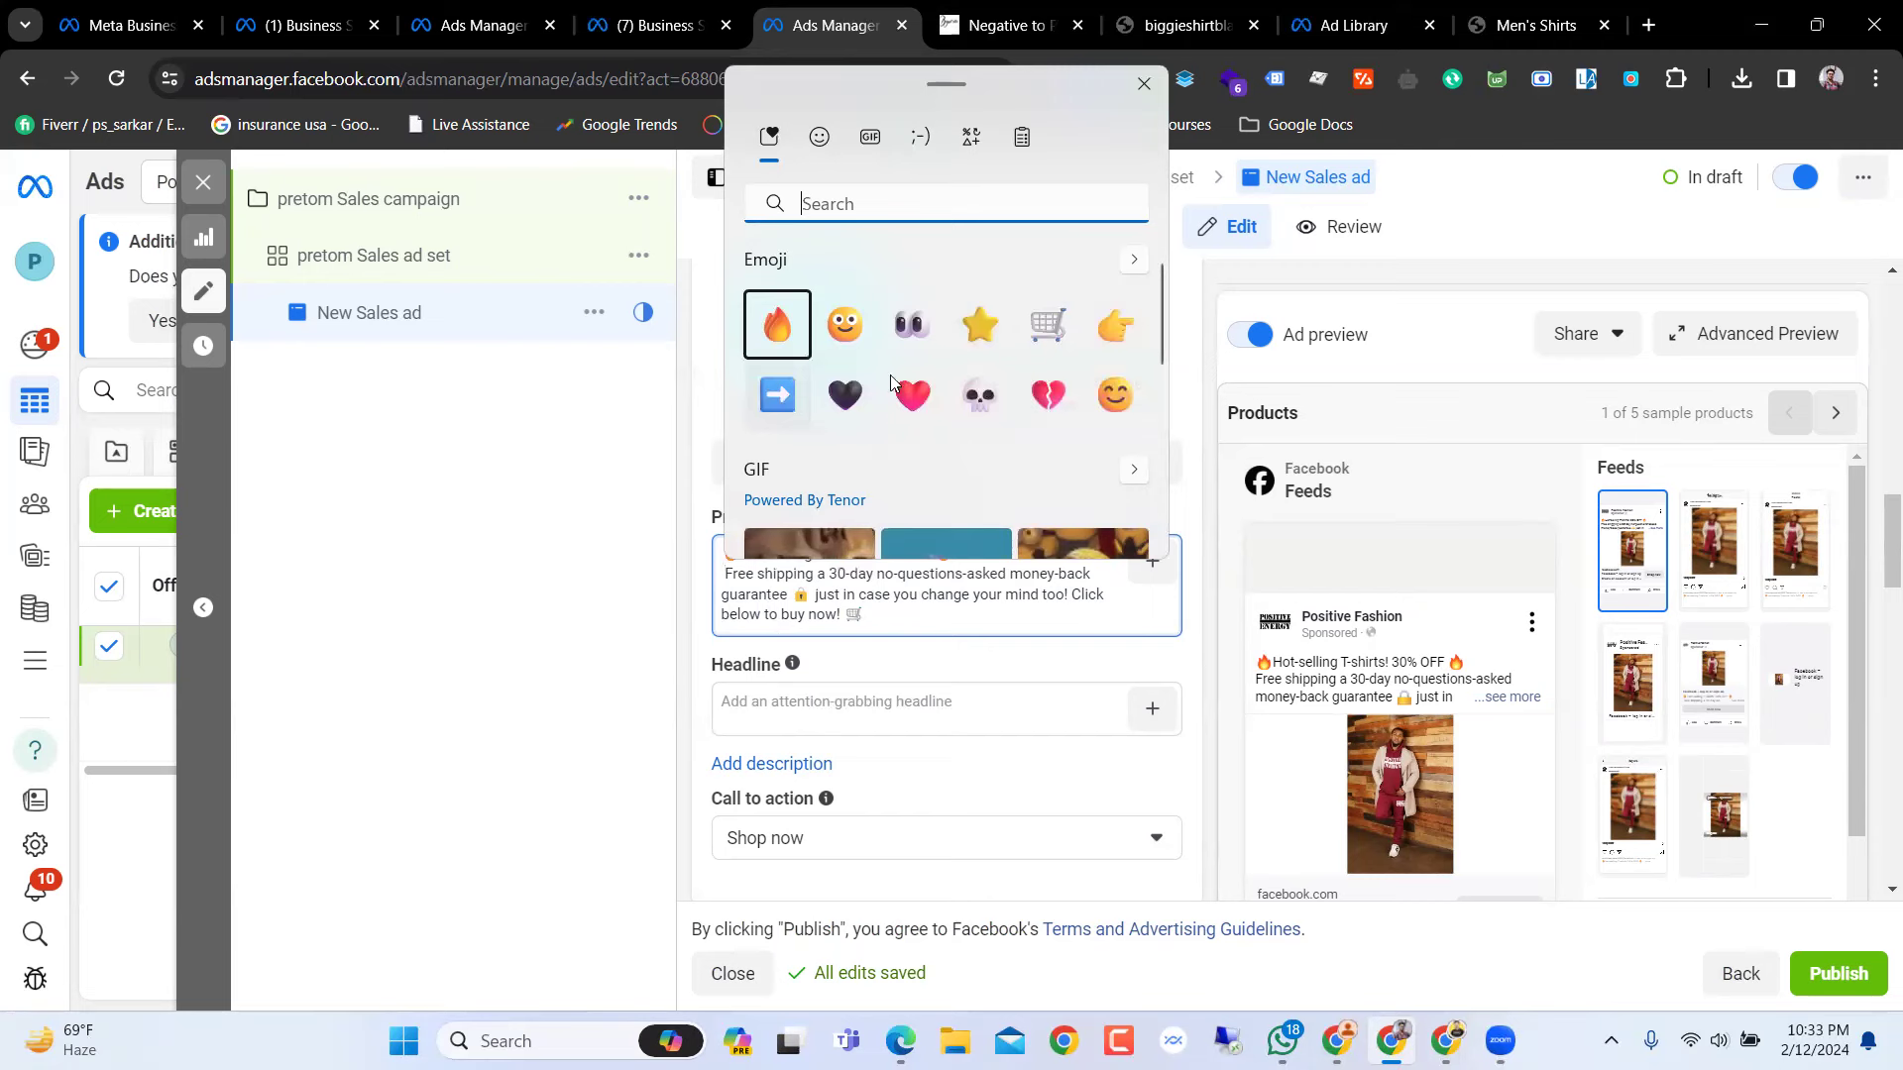
left_click(1111, 331)
left_click(1111, 331)
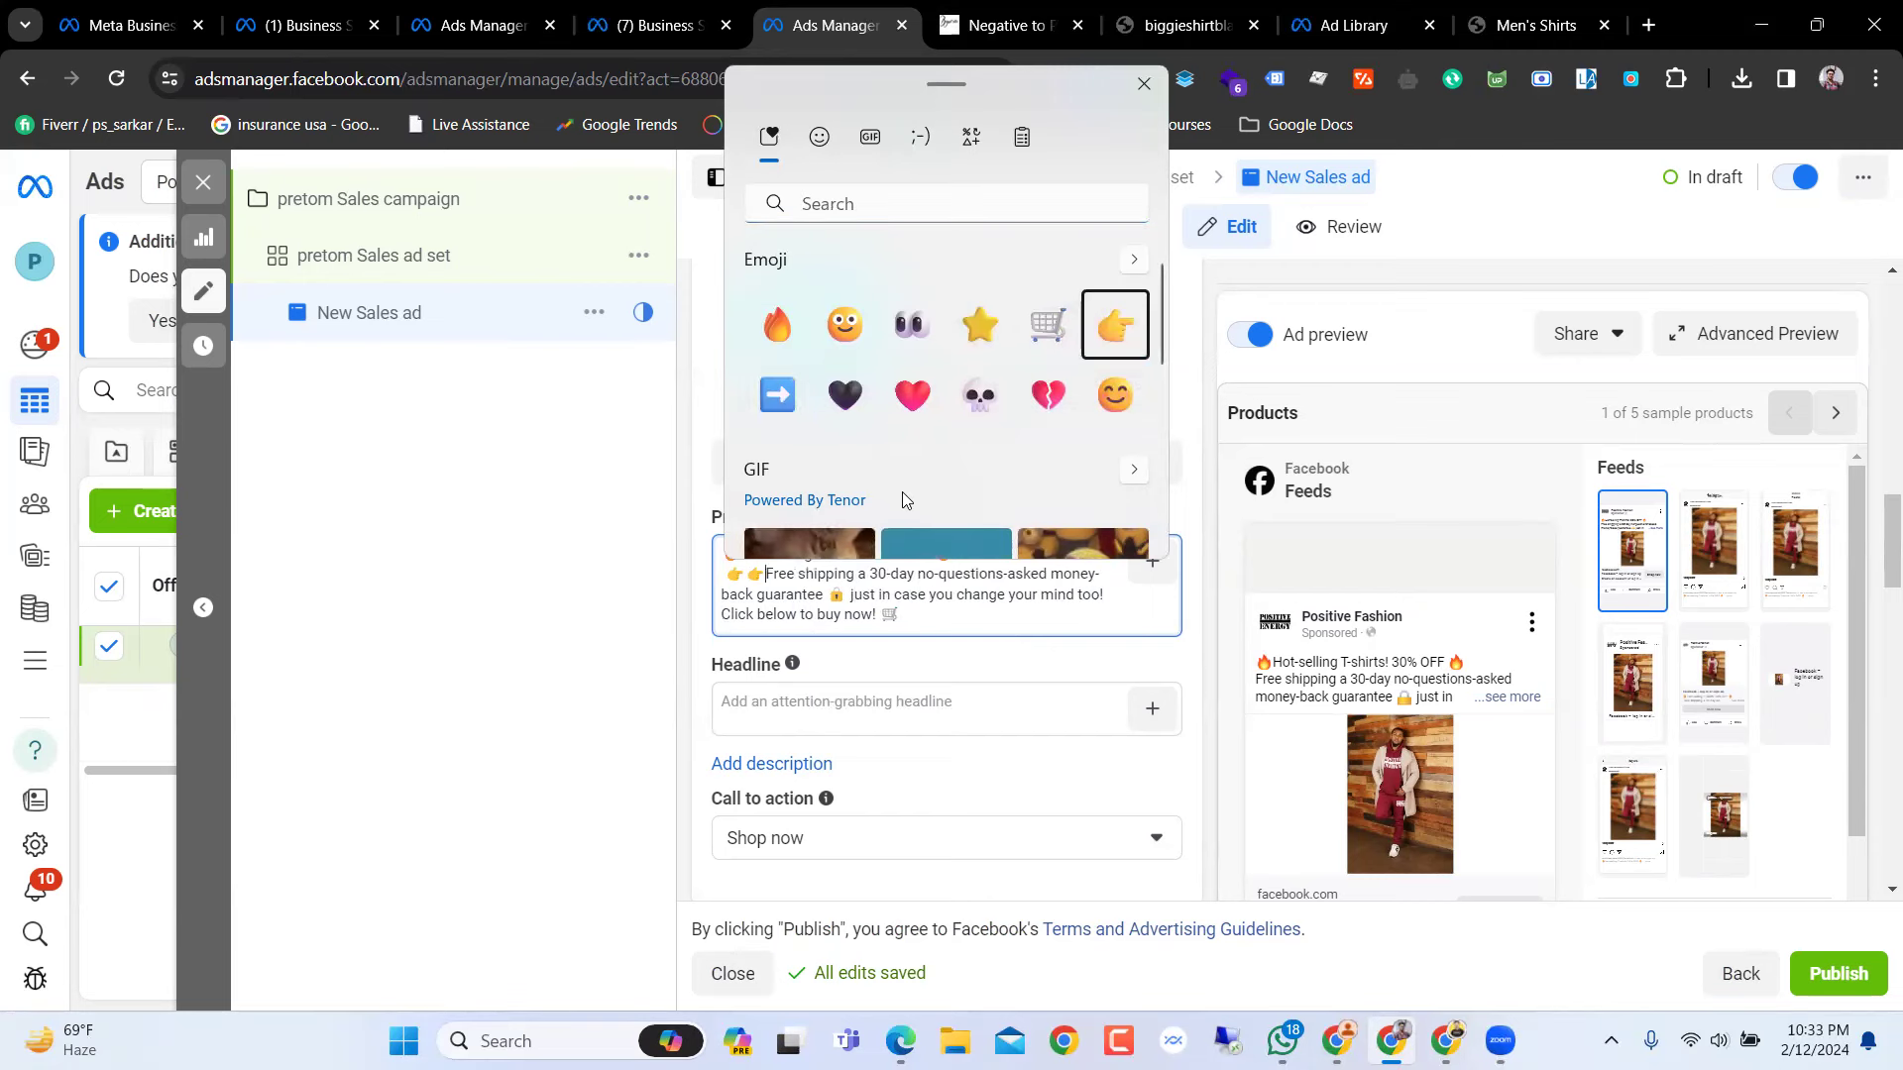
left_click(765, 575)
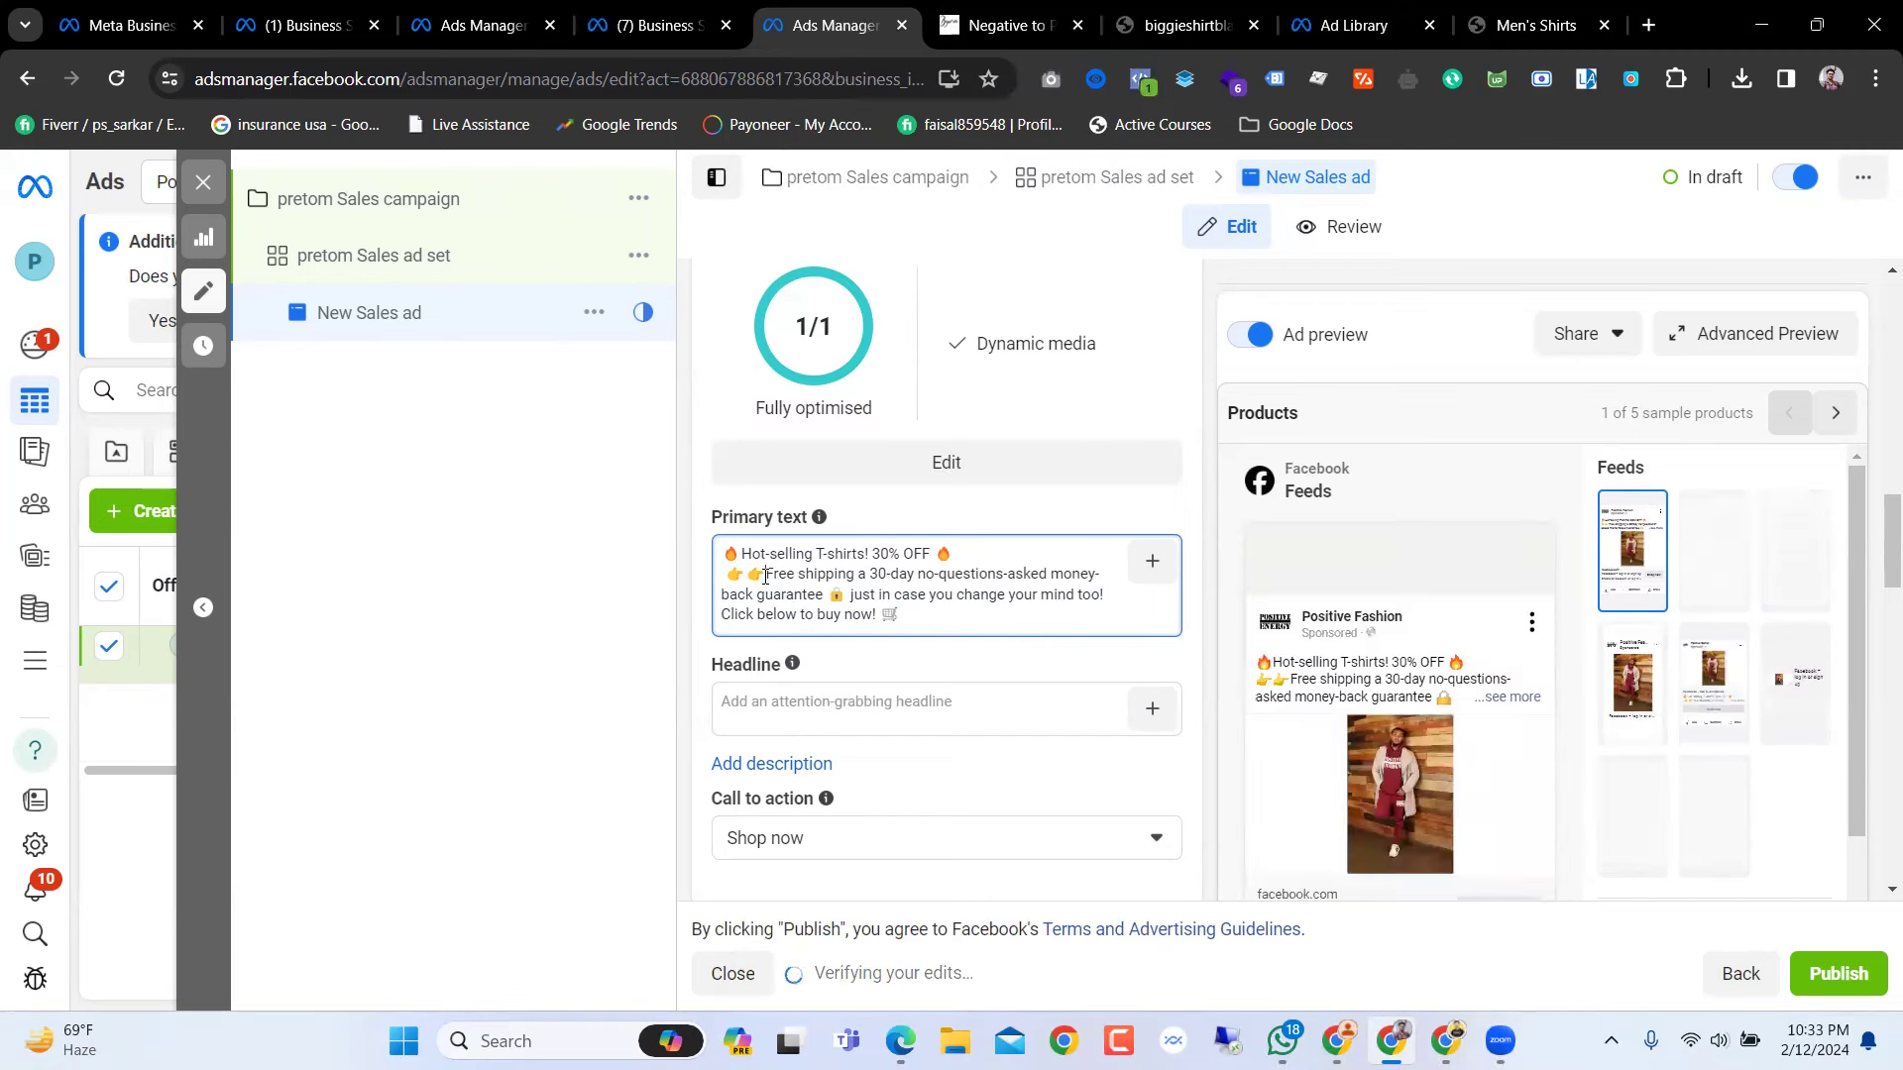
key("BackSpace")
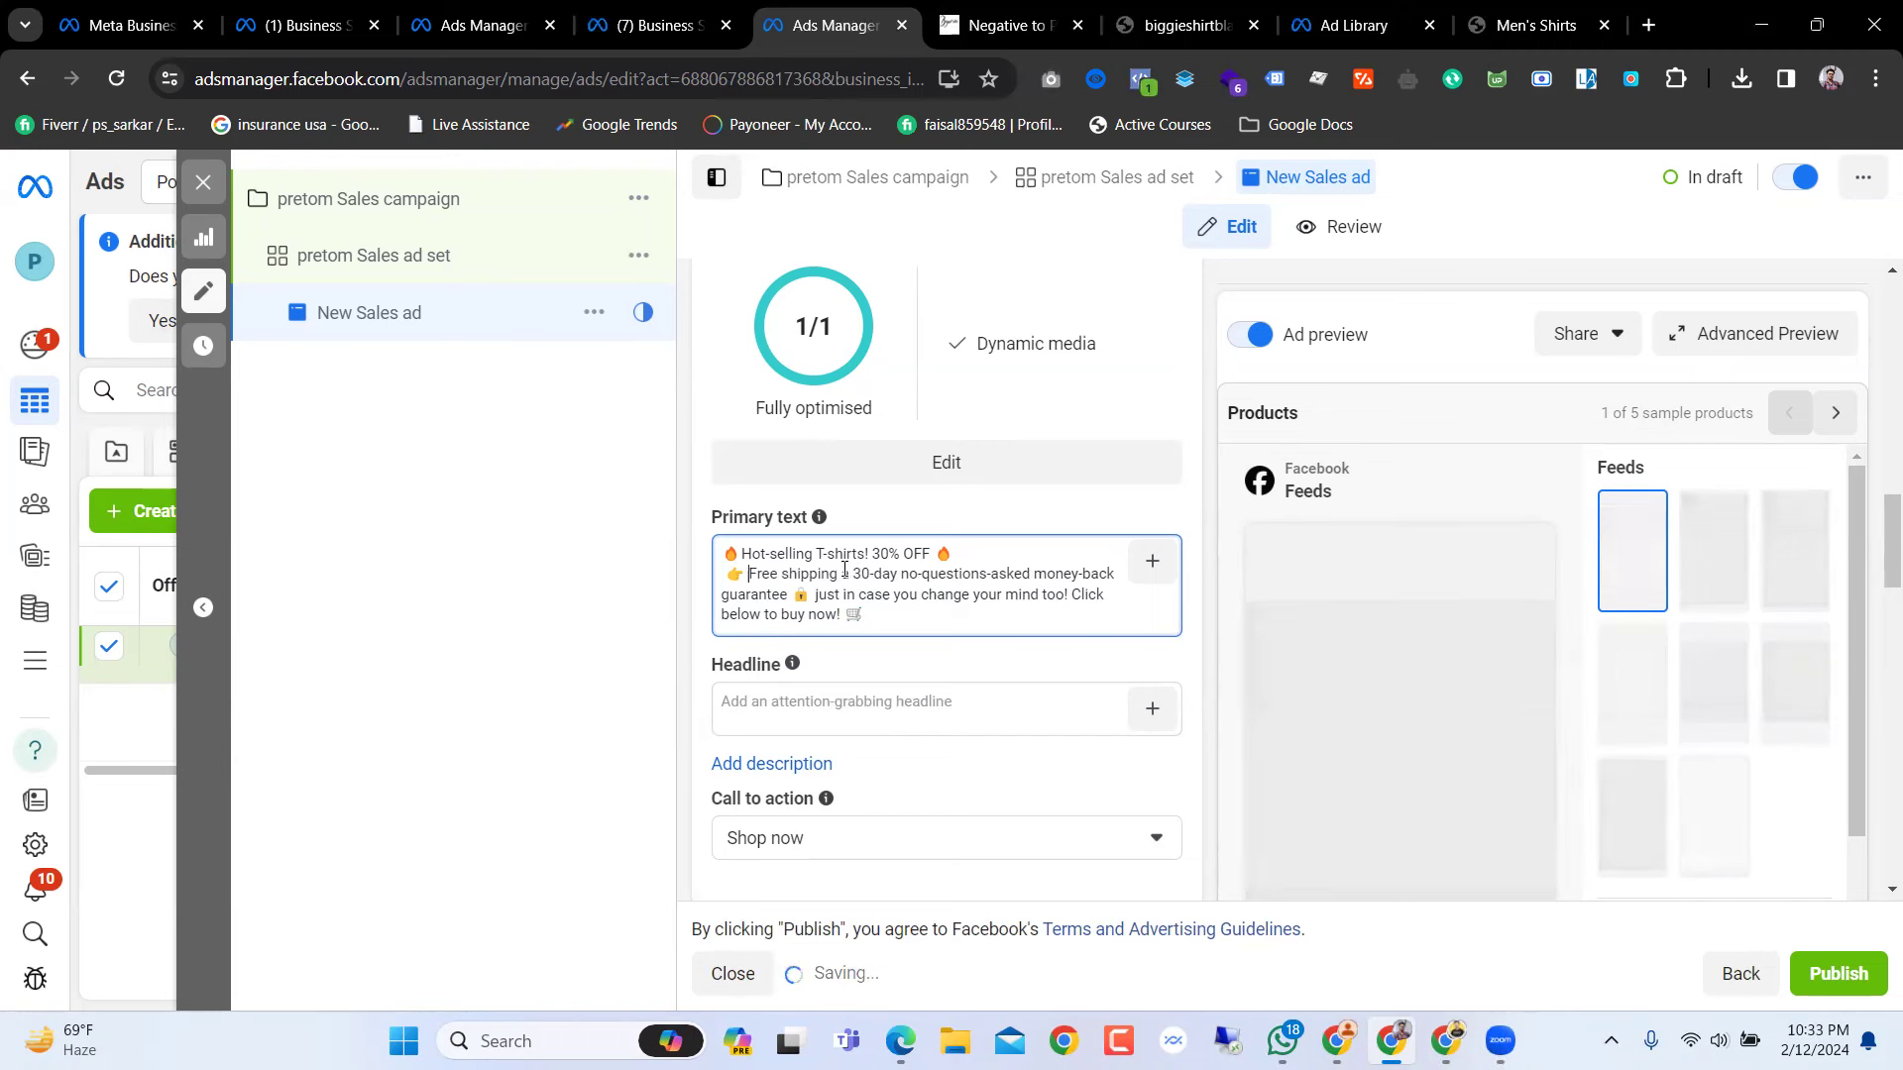
Step: Delete the "a" before "30-day" and move the guarantee text onto its own line below "Free shipping"
left_click_drag(842, 575, 870, 581)
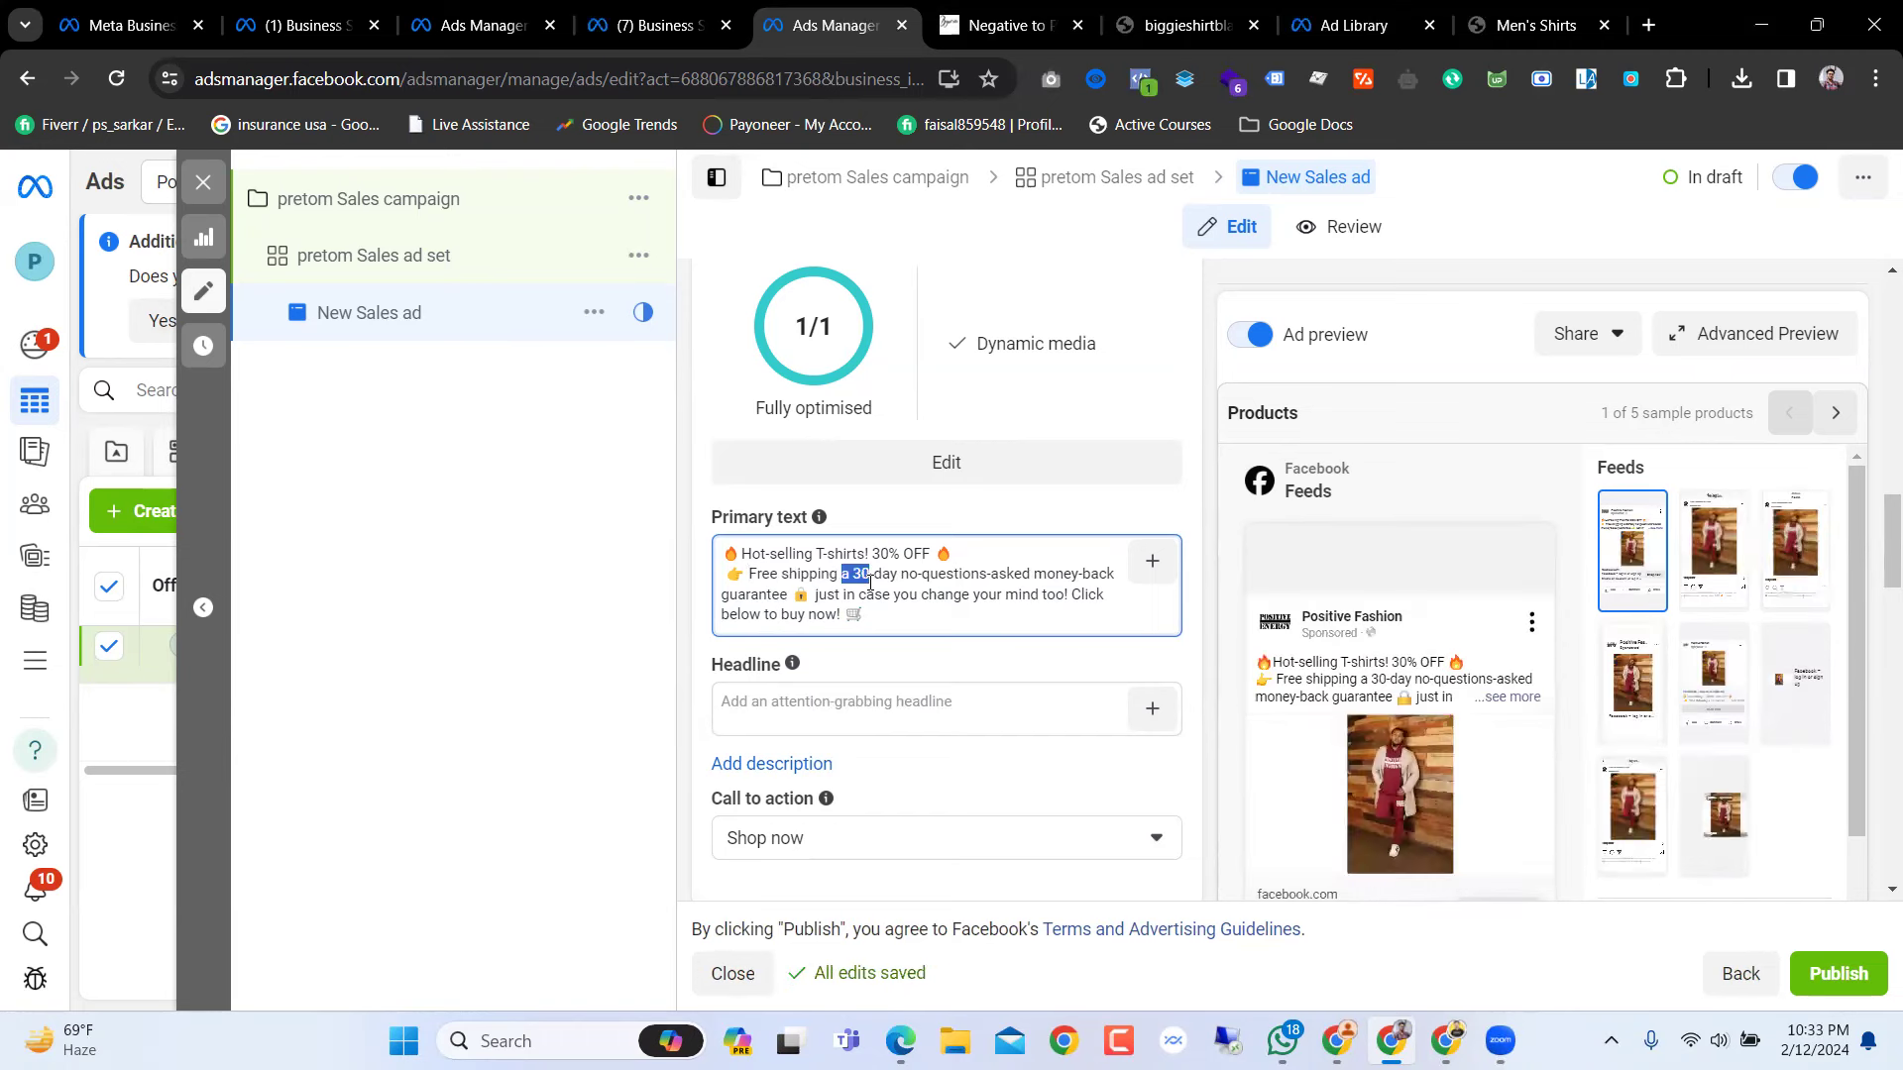
left_click(870, 575)
key("BackSpace")
key("BackSpace")
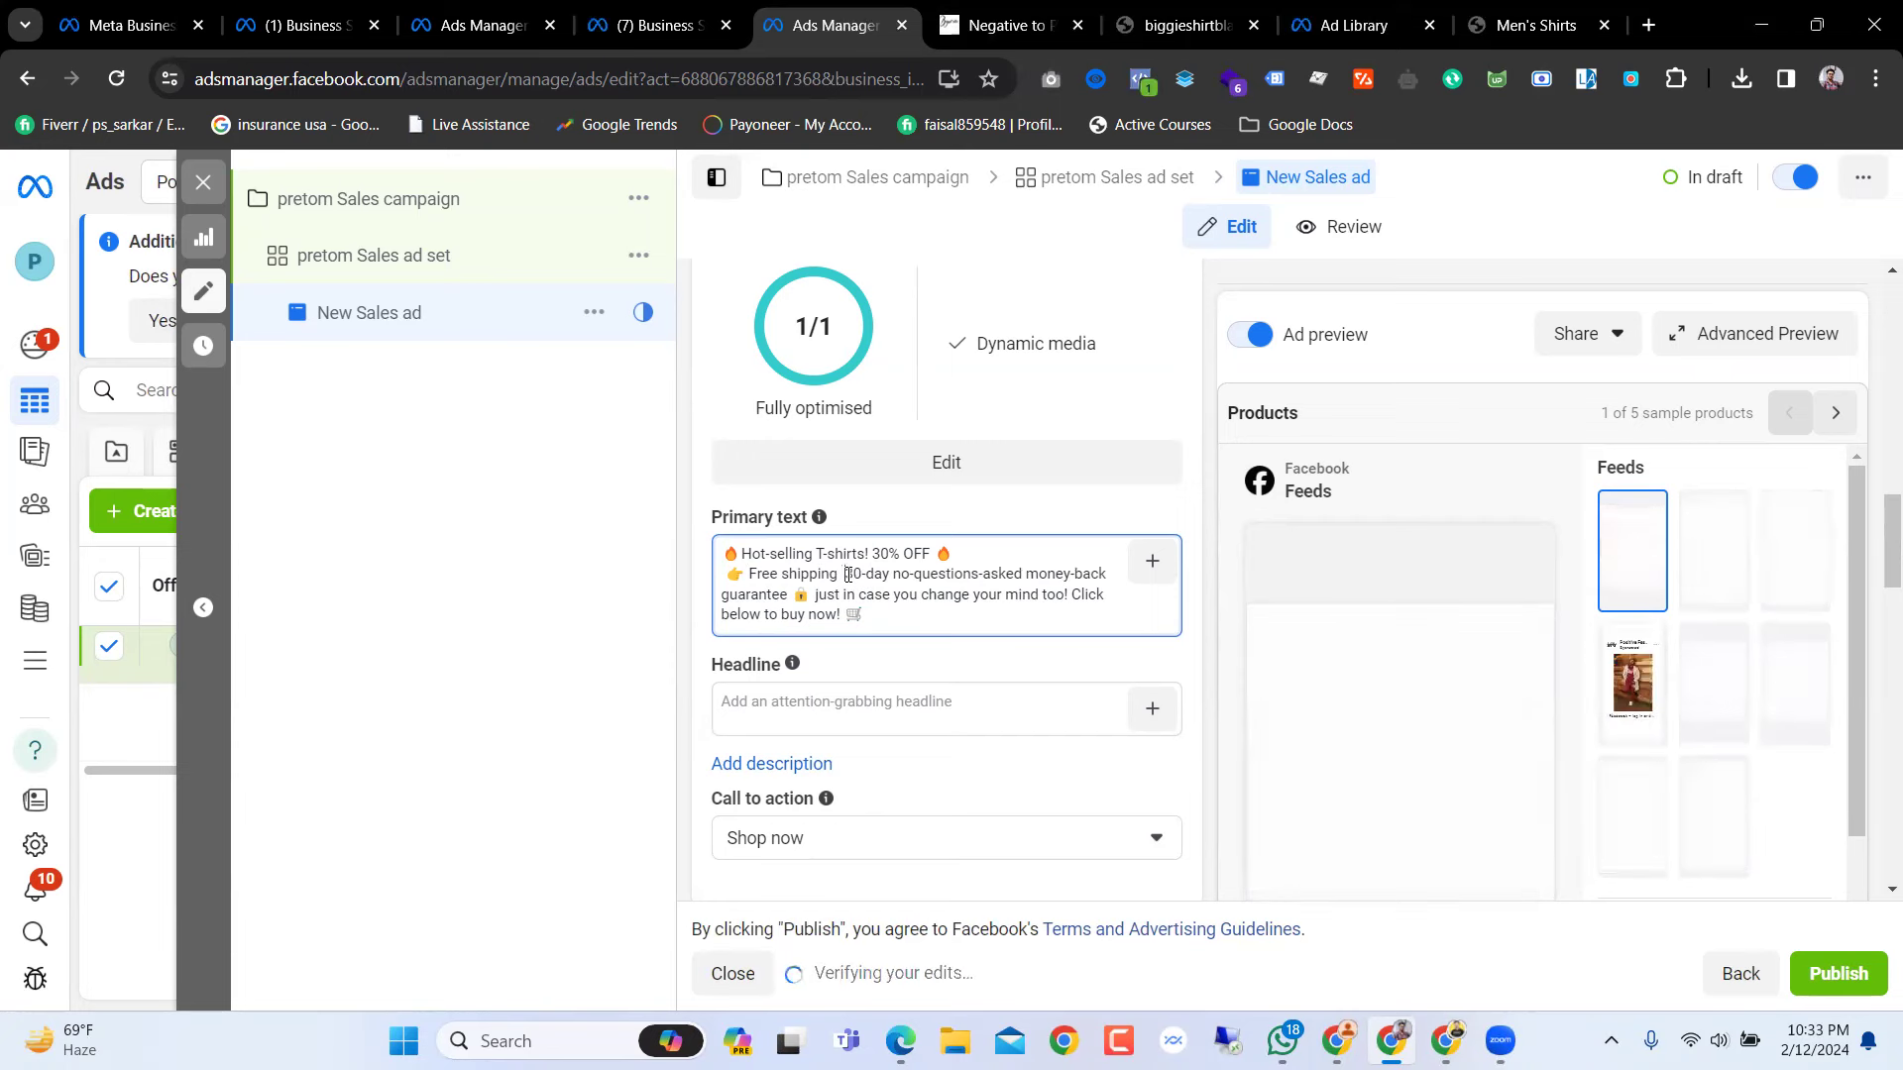
key("Return")
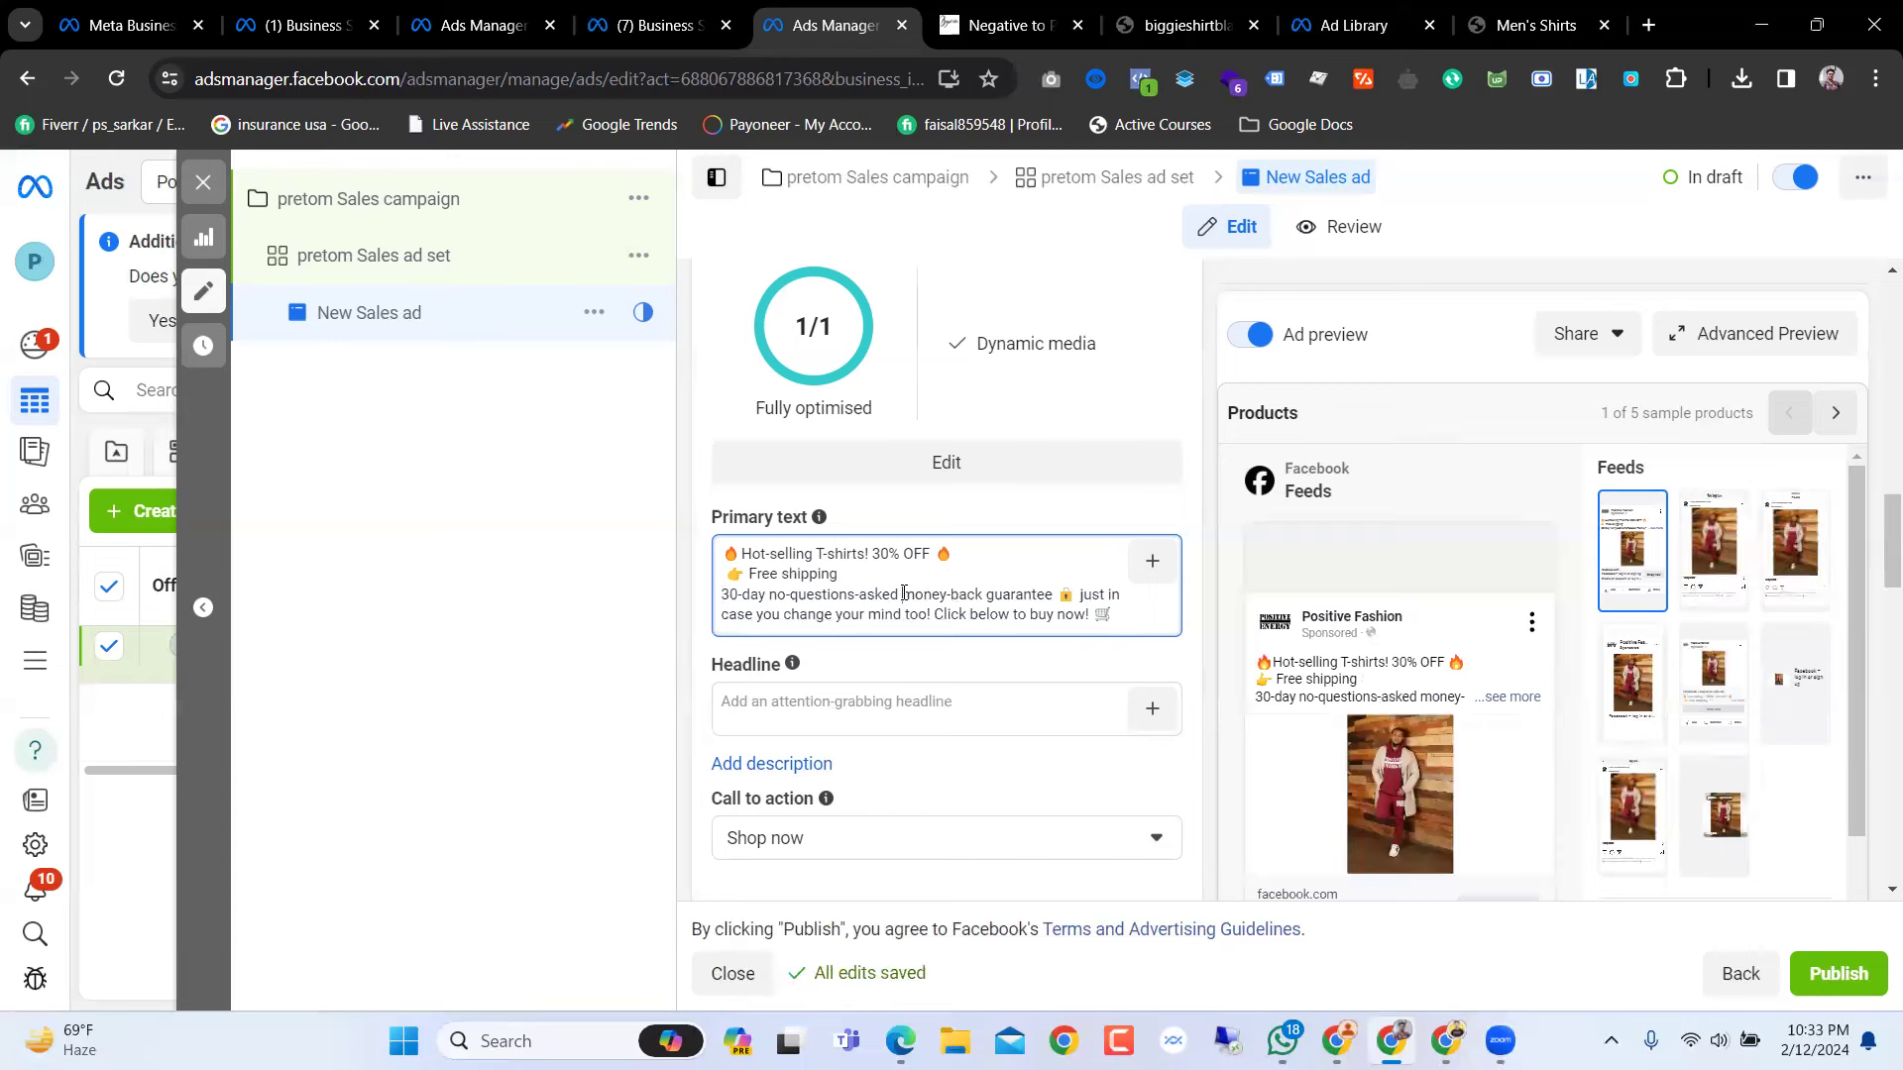
Step: Shorten the guarantee line to "30-day money-back guarantee" by deleting "no-questions-asked"
left_click(904, 594)
key("BackSpace")
key("BackSpace")
key("BackSpace")
key("BackSpace")
key("BackSpace")
key("BackSpace")
key("BackSpace")
key("BackSpace")
key("BackSpace")
key("BackSpace")
key("BackSpace")
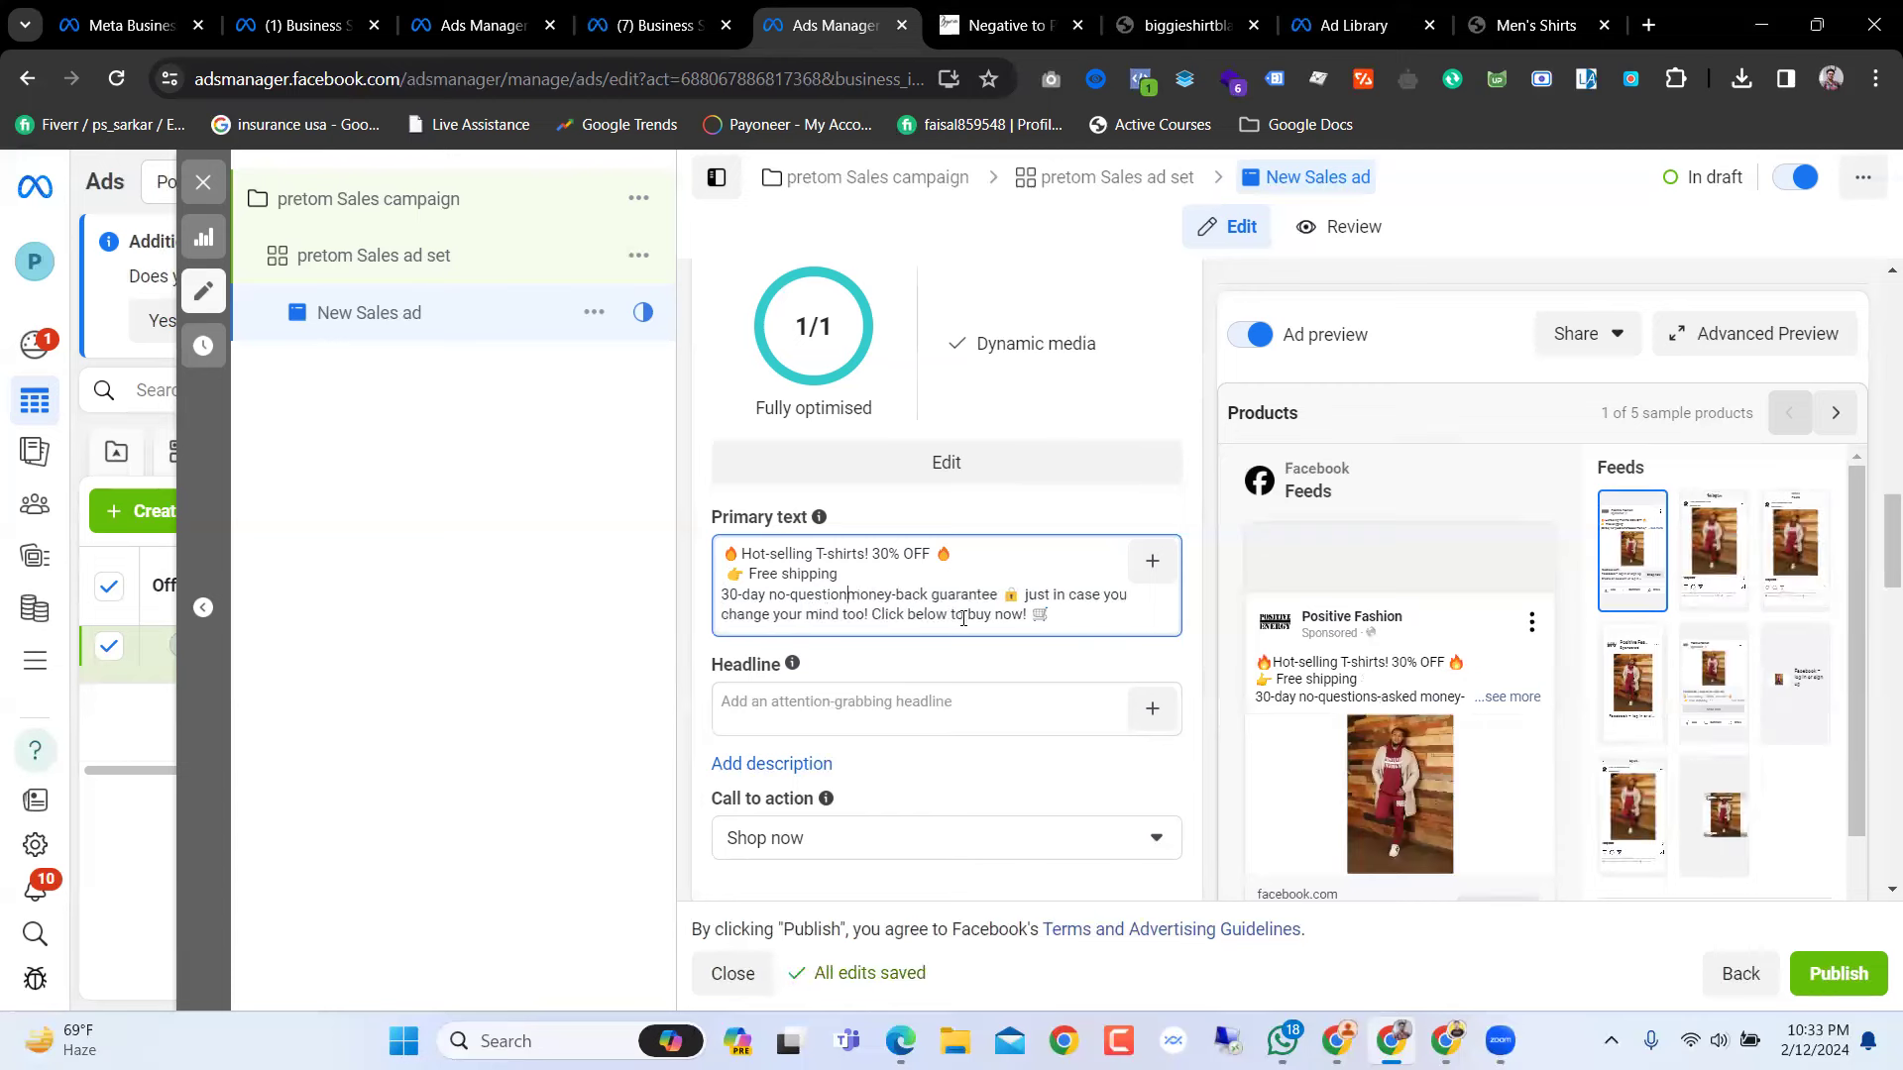
key("BackSpace")
key("BackSpace")
key("BackSpace")
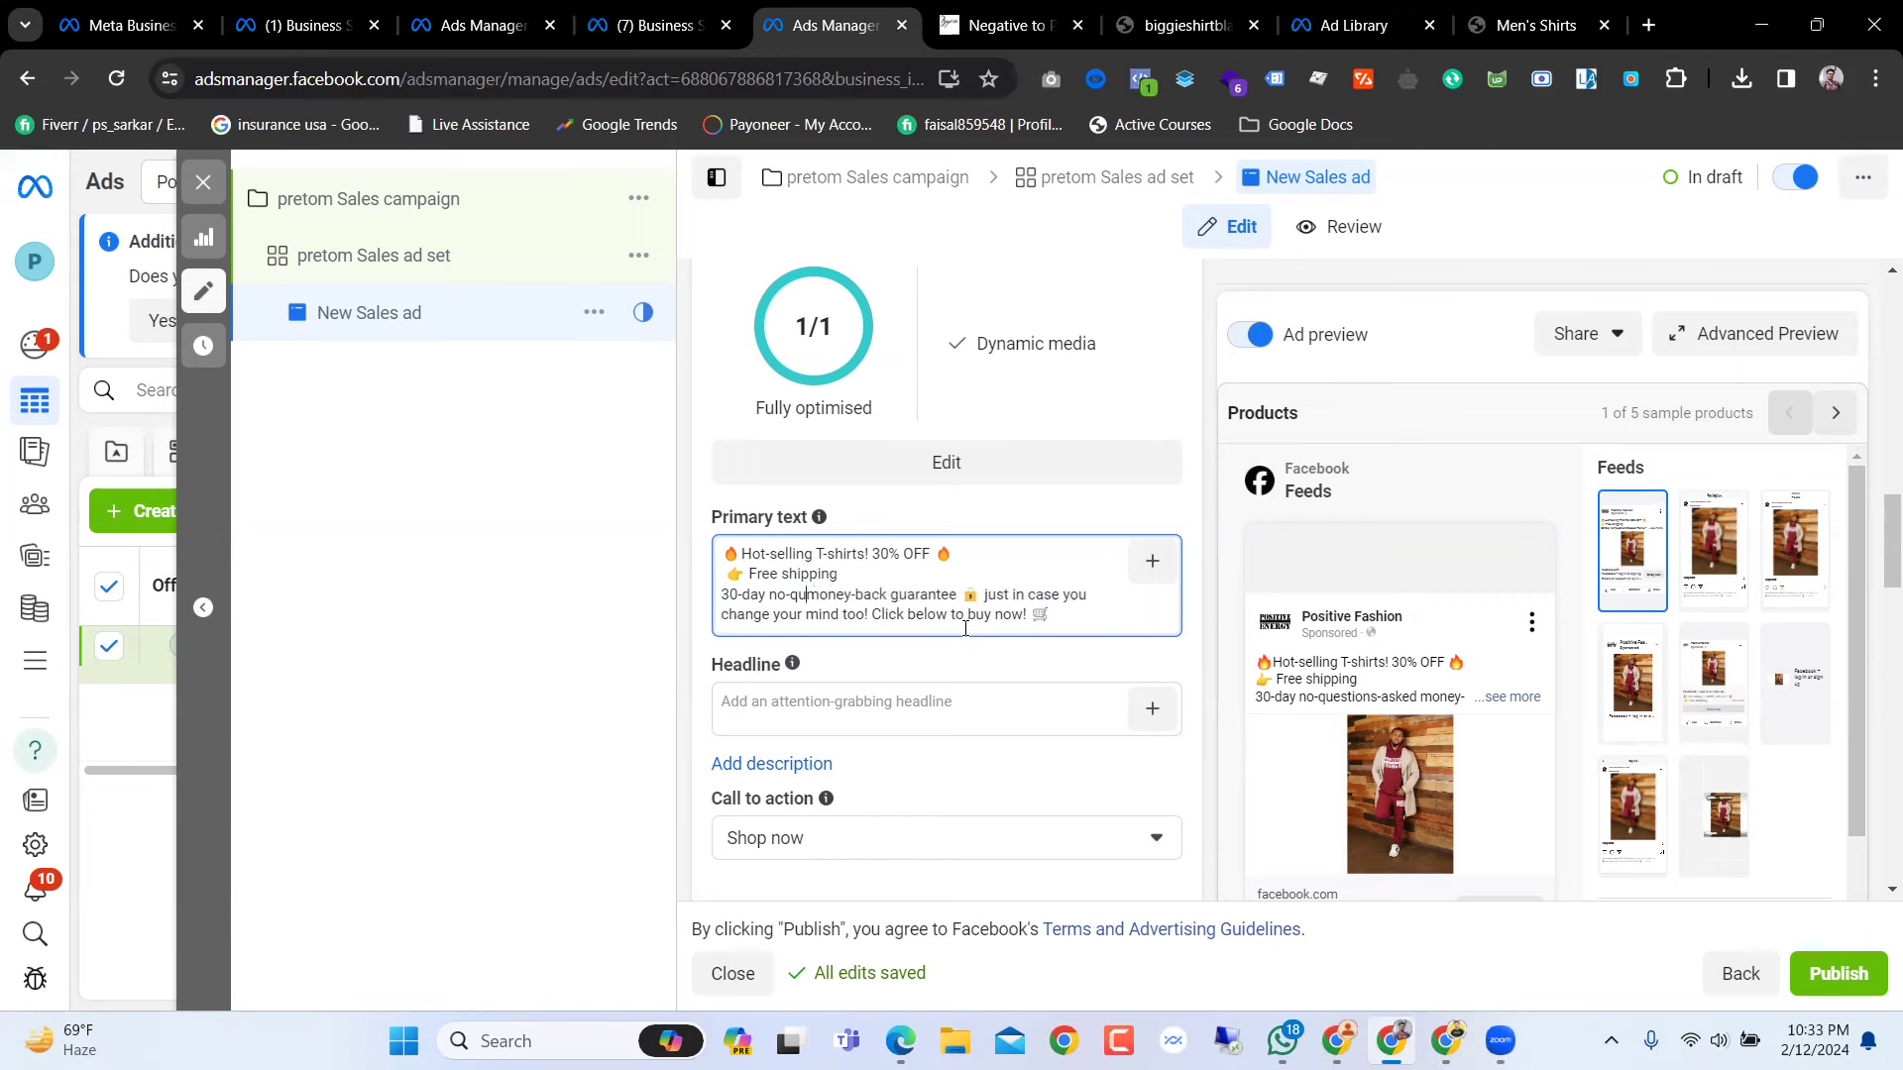
key("BackSpace")
key("BackSpace")
key("BackSpace")
key("BackSpace")
key("BackSpace")
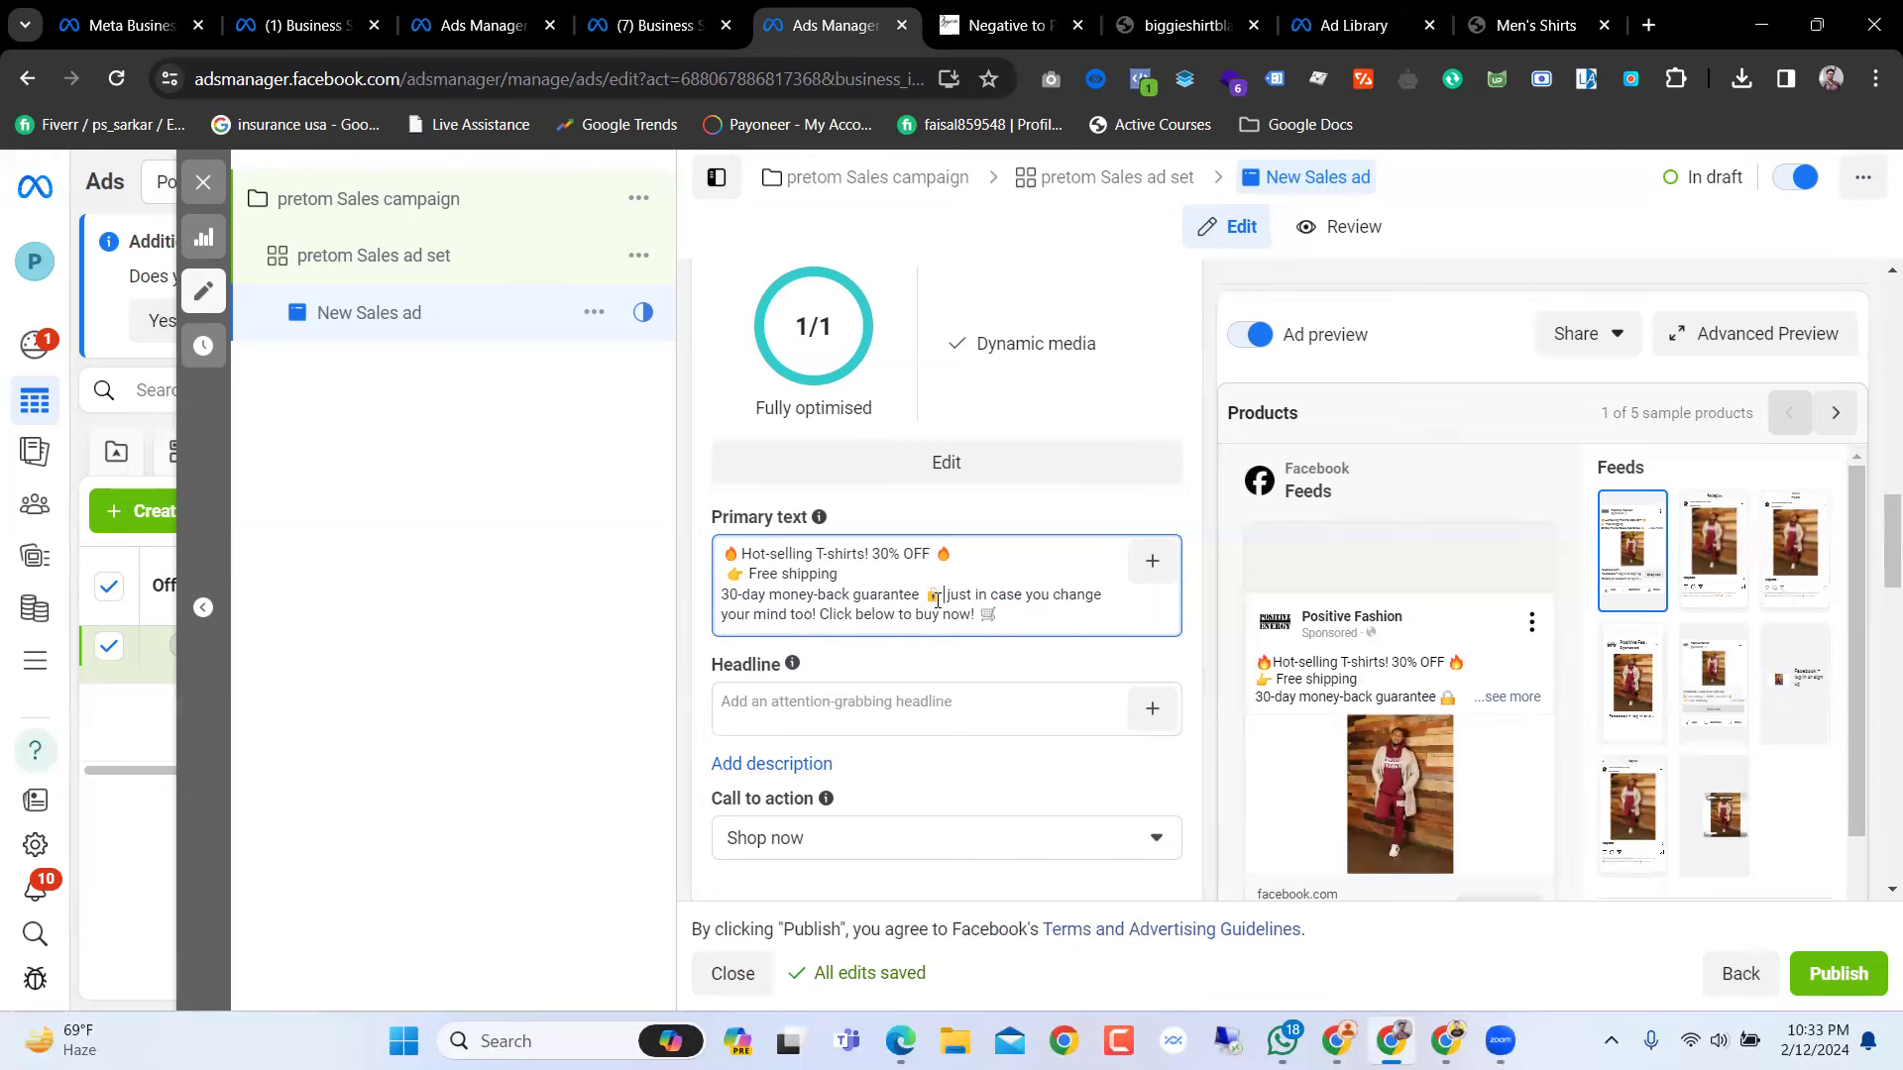
Step: Remove the lock emoji after "money-back guarantee" and start a new line before "just in case you change your mind too!"
left_click(936, 602)
key("BackSpace")
key("BackSpace")
key("BackSpace")
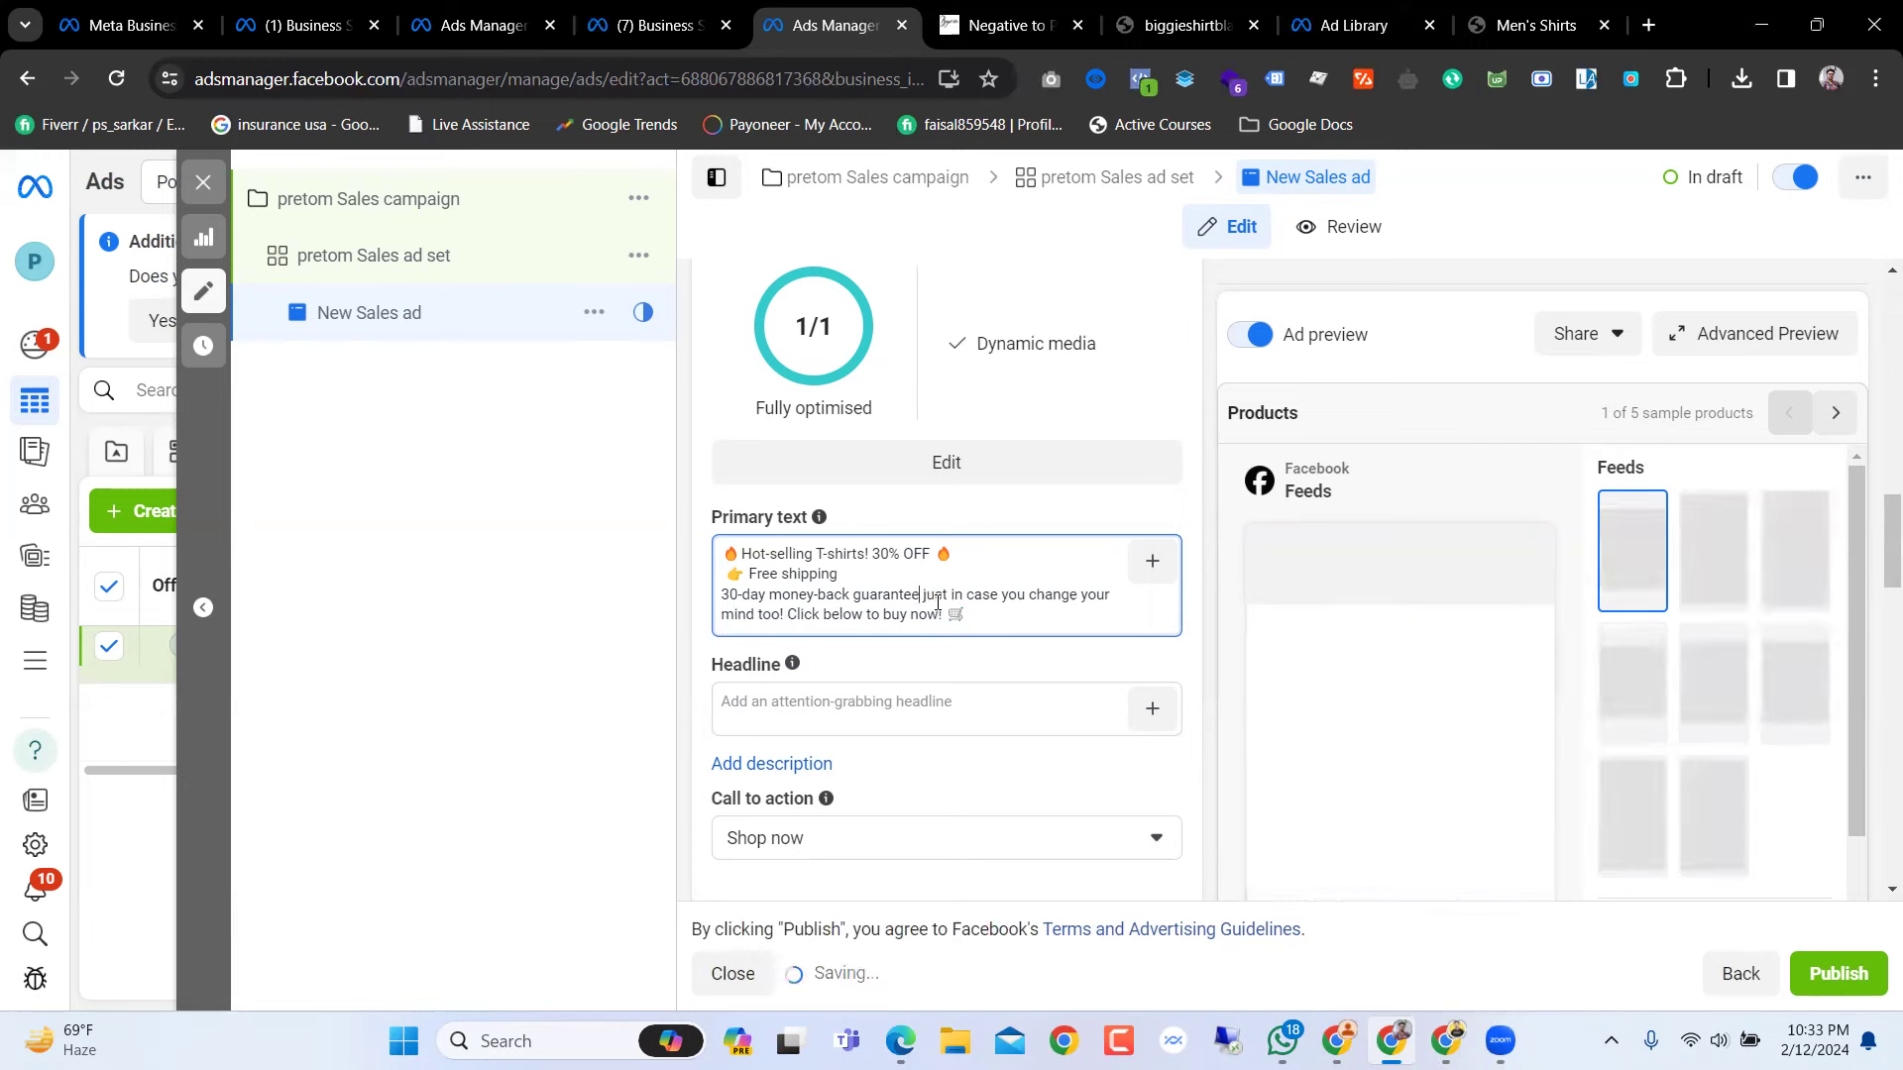
key("Return")
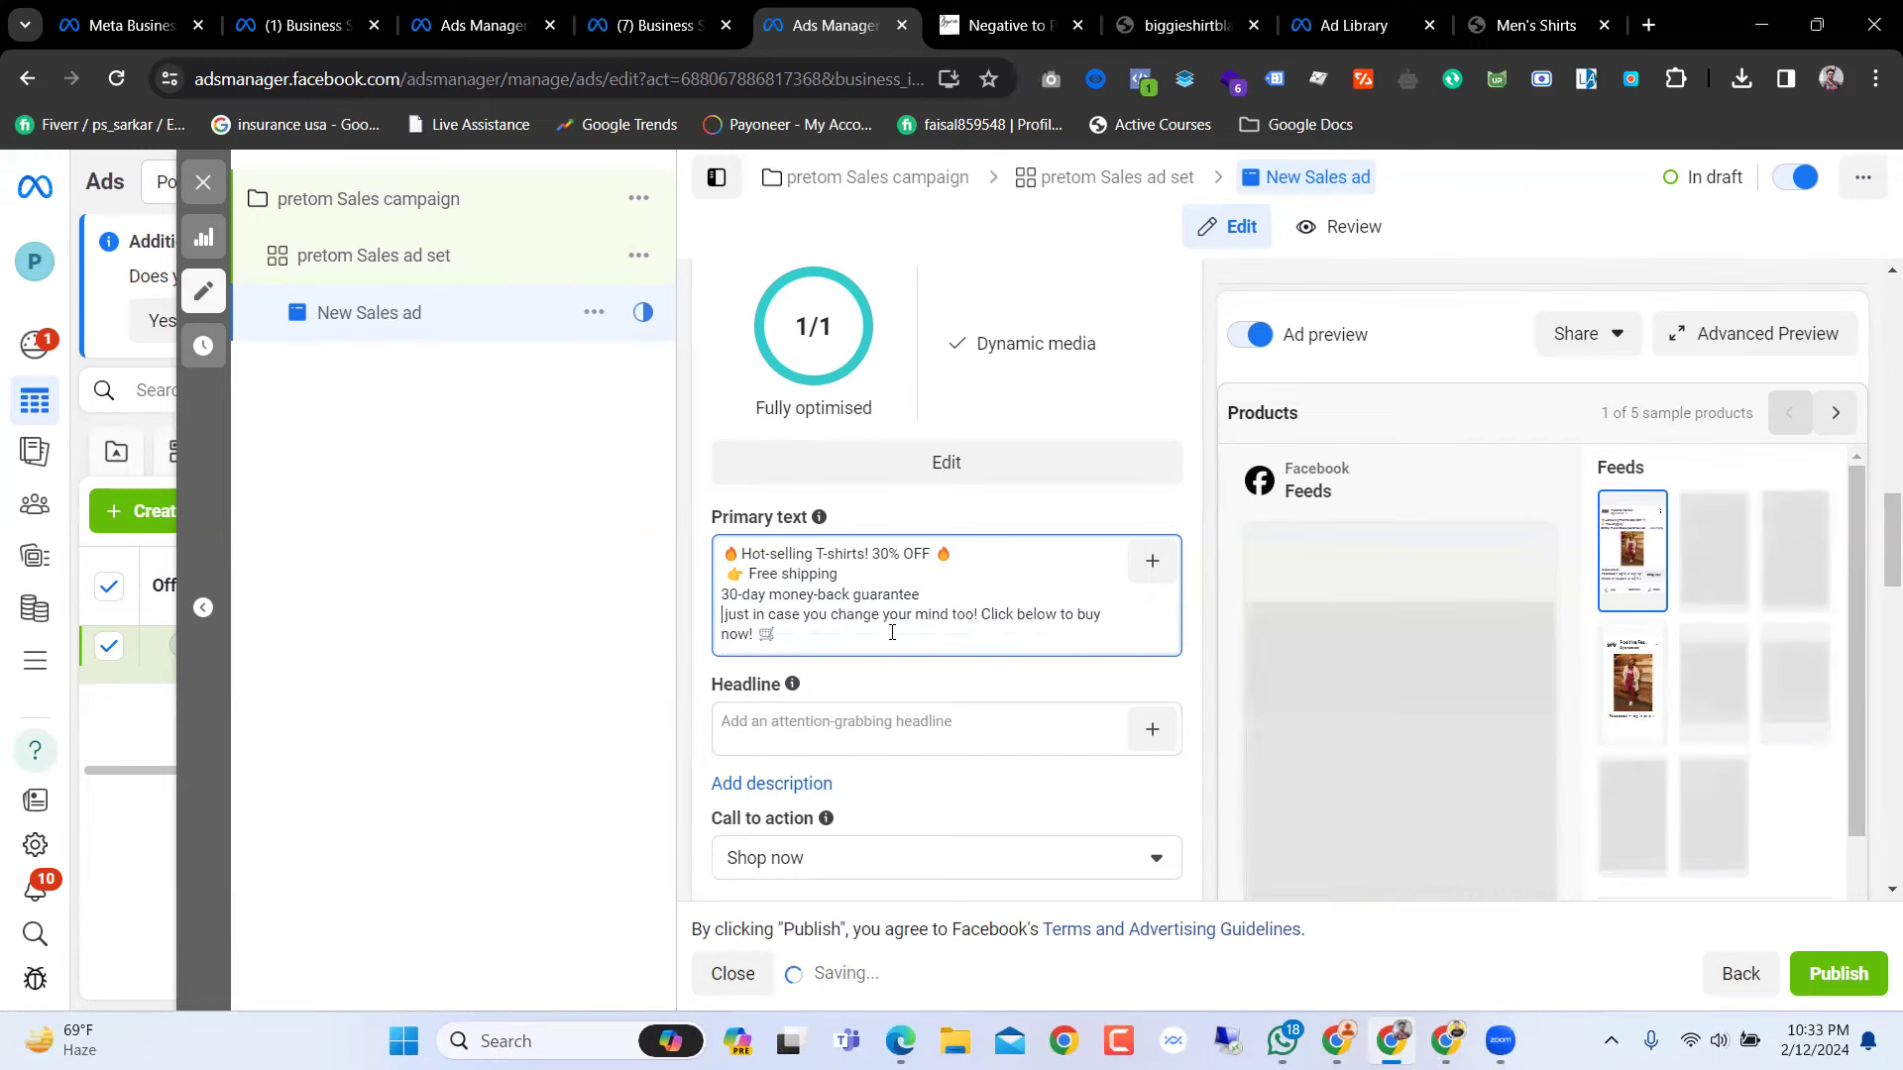
Step: Add a pointing-hand emoji in front of "30-day money-back guarantee"
right_click(722, 595)
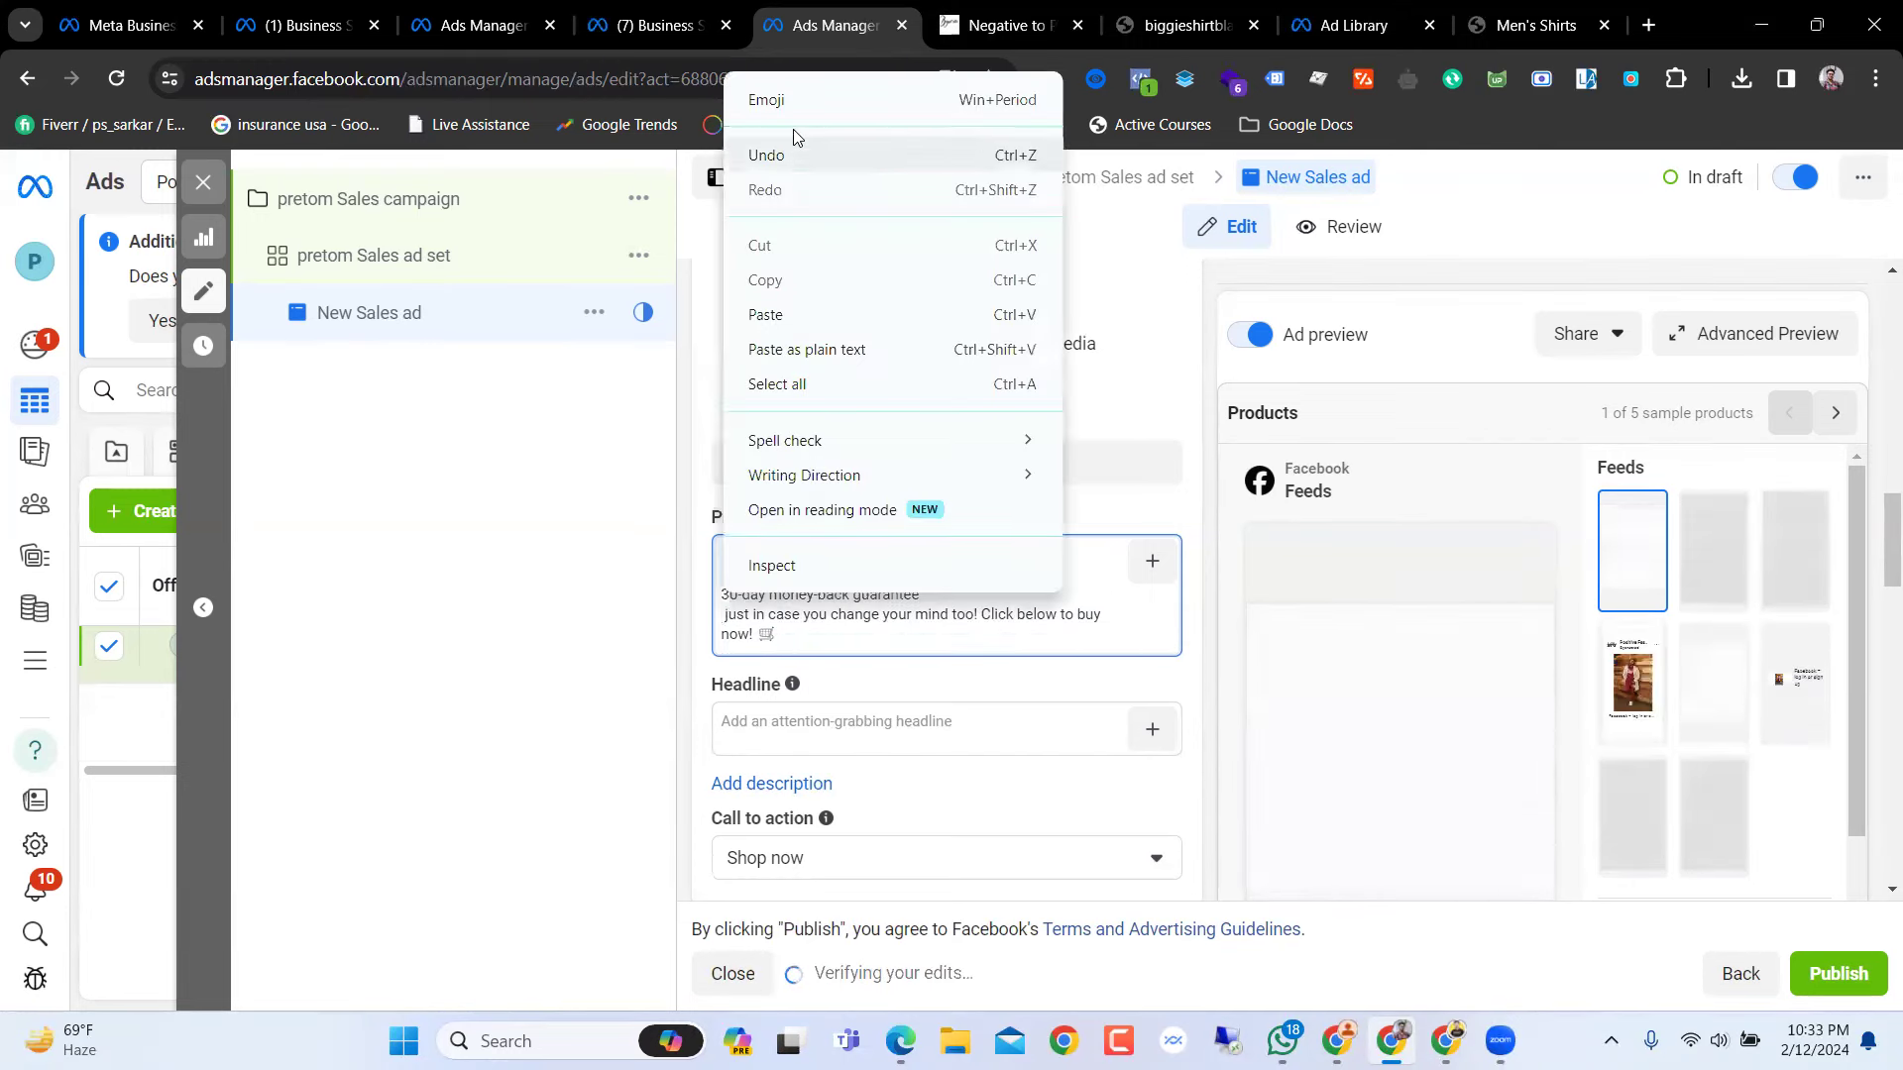
left_click(788, 101)
left_click(774, 344)
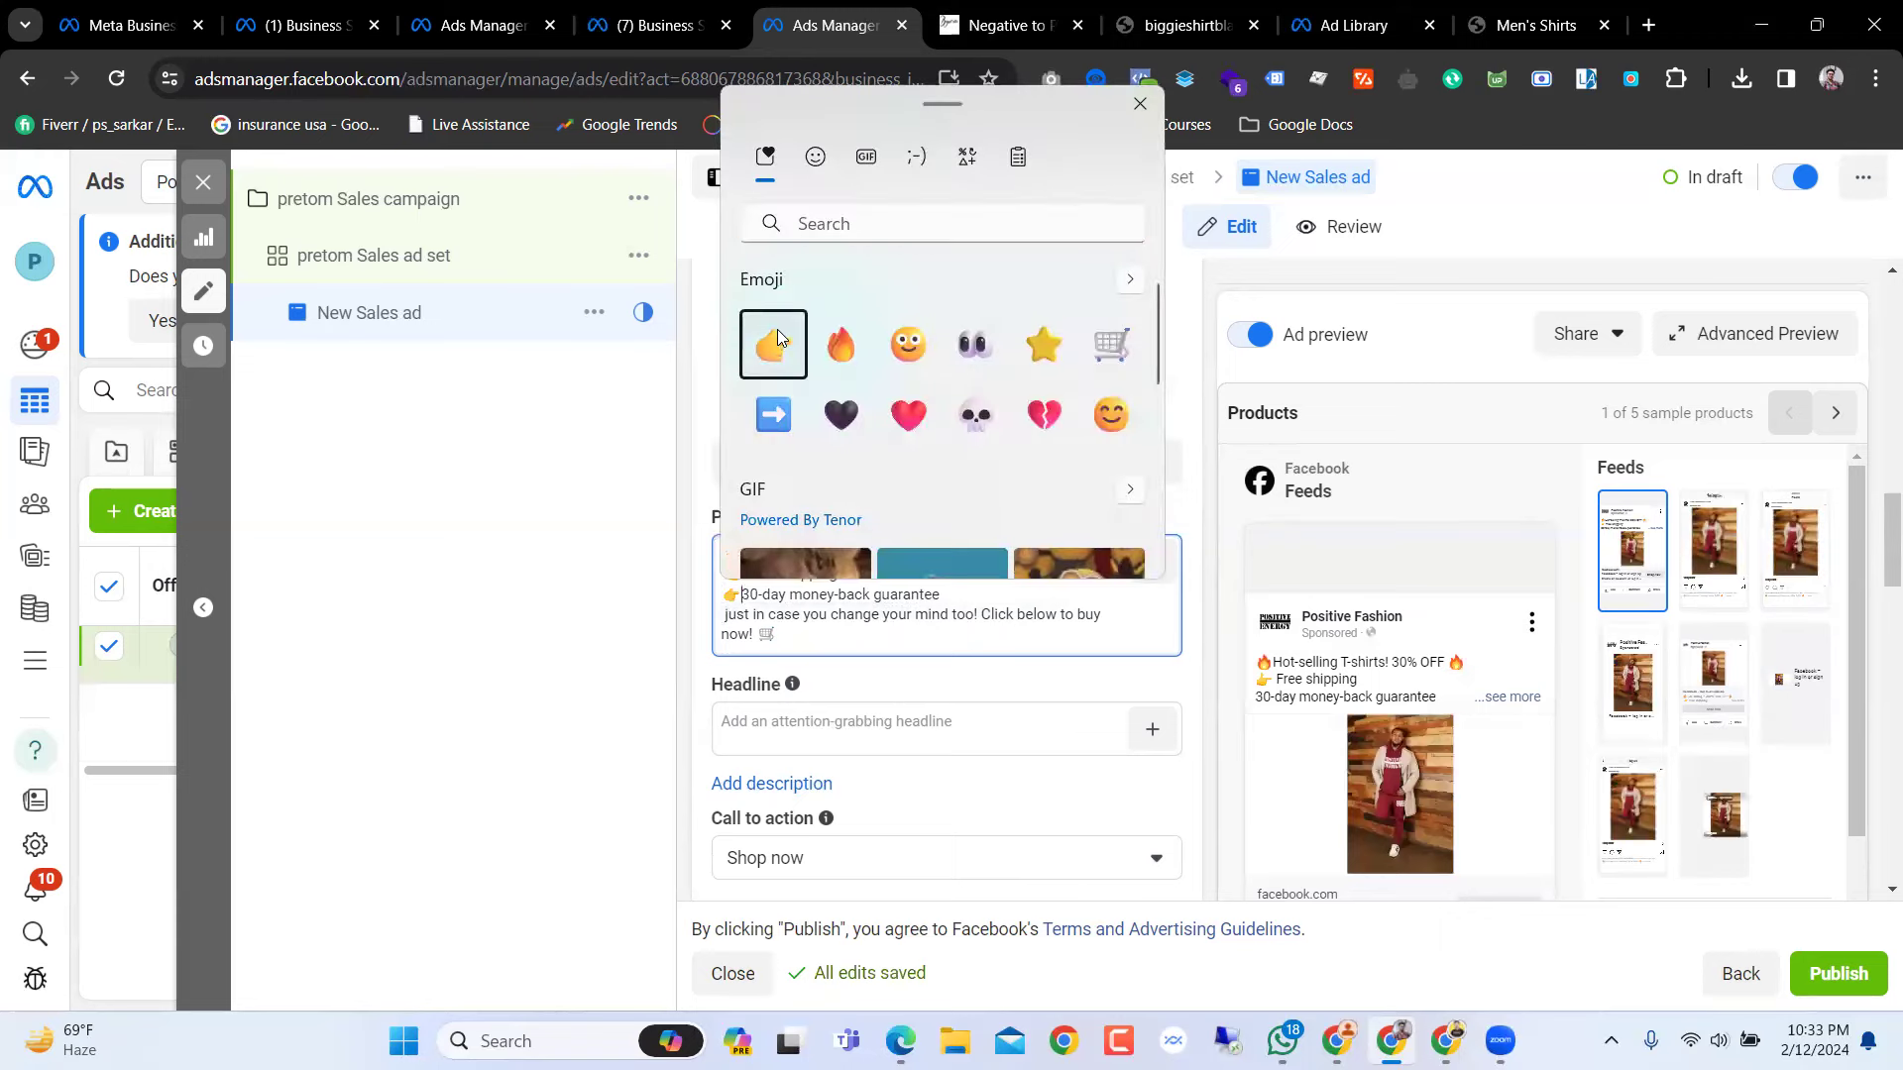
key("Escape")
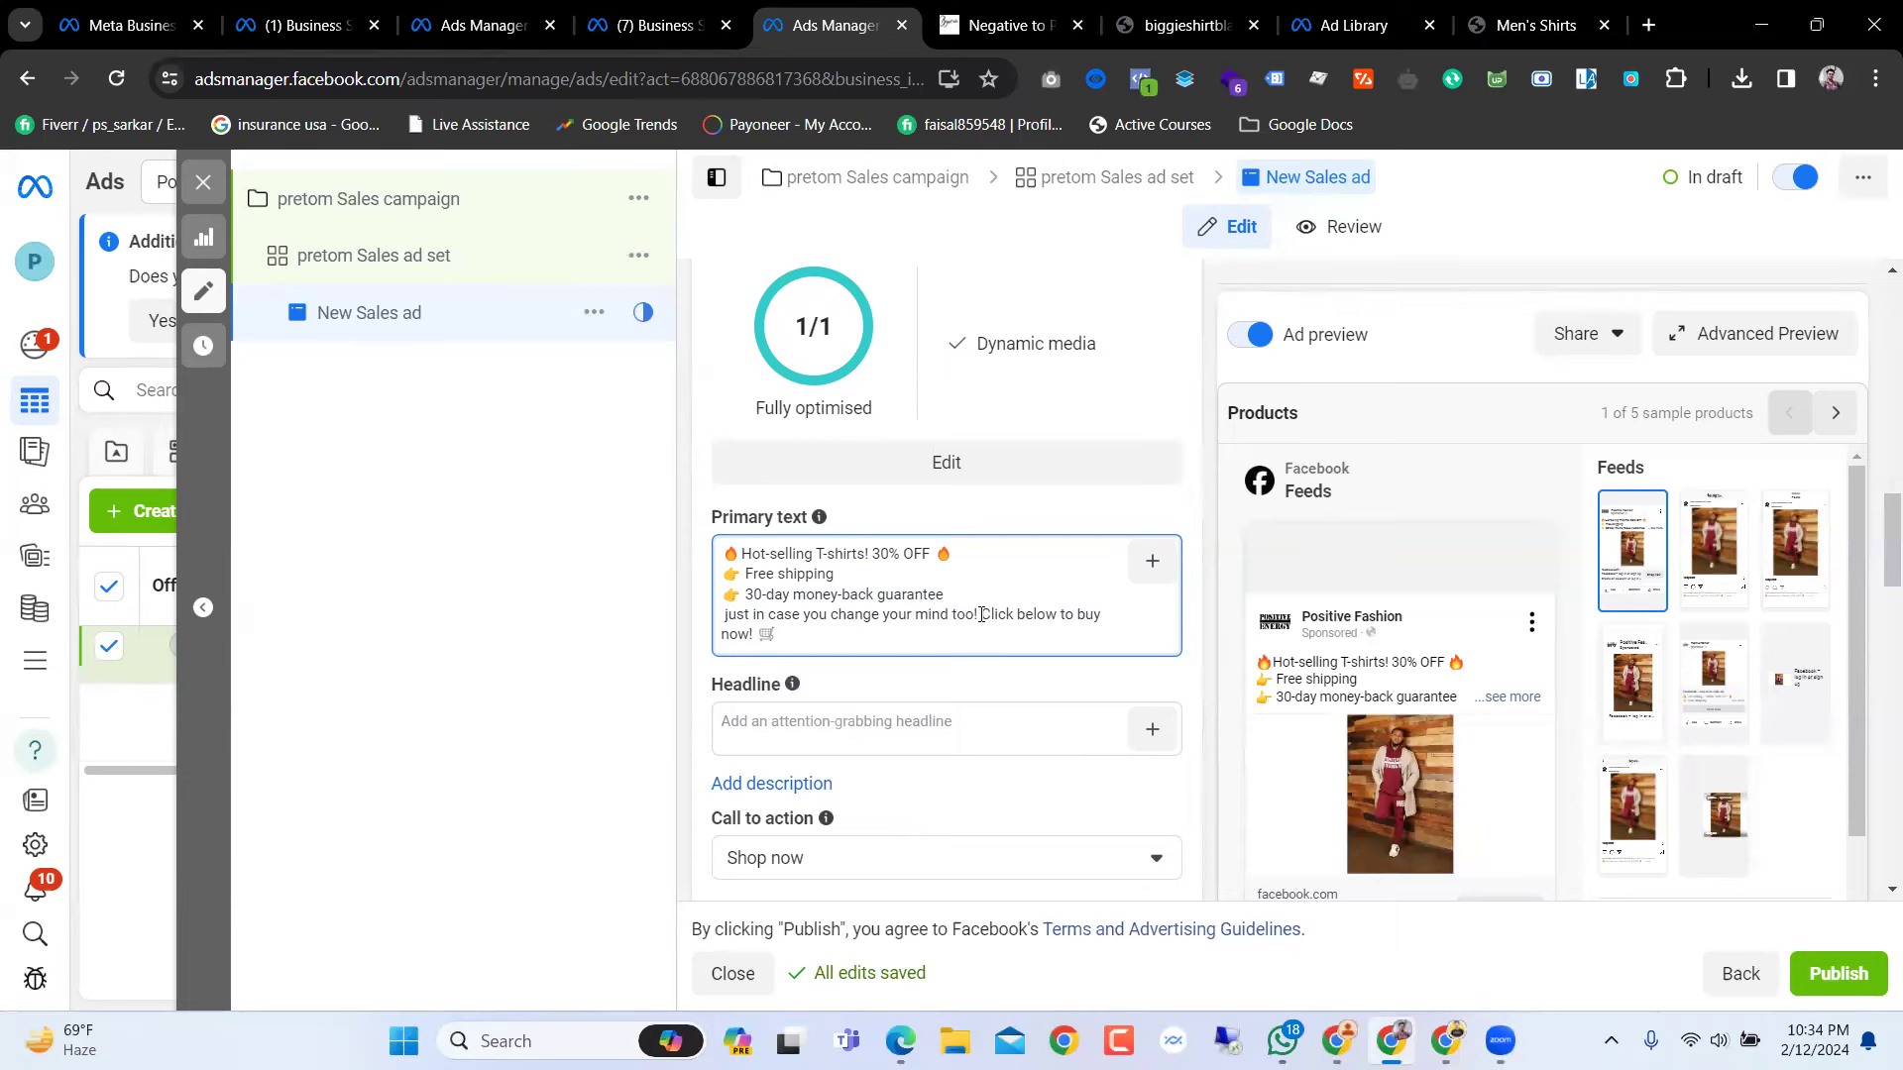
Step: Delete "Click below to buy now!" and the cart emoji from the end of the primary text
left_click_drag(980, 614, 1014, 645)
key("BackSpace")
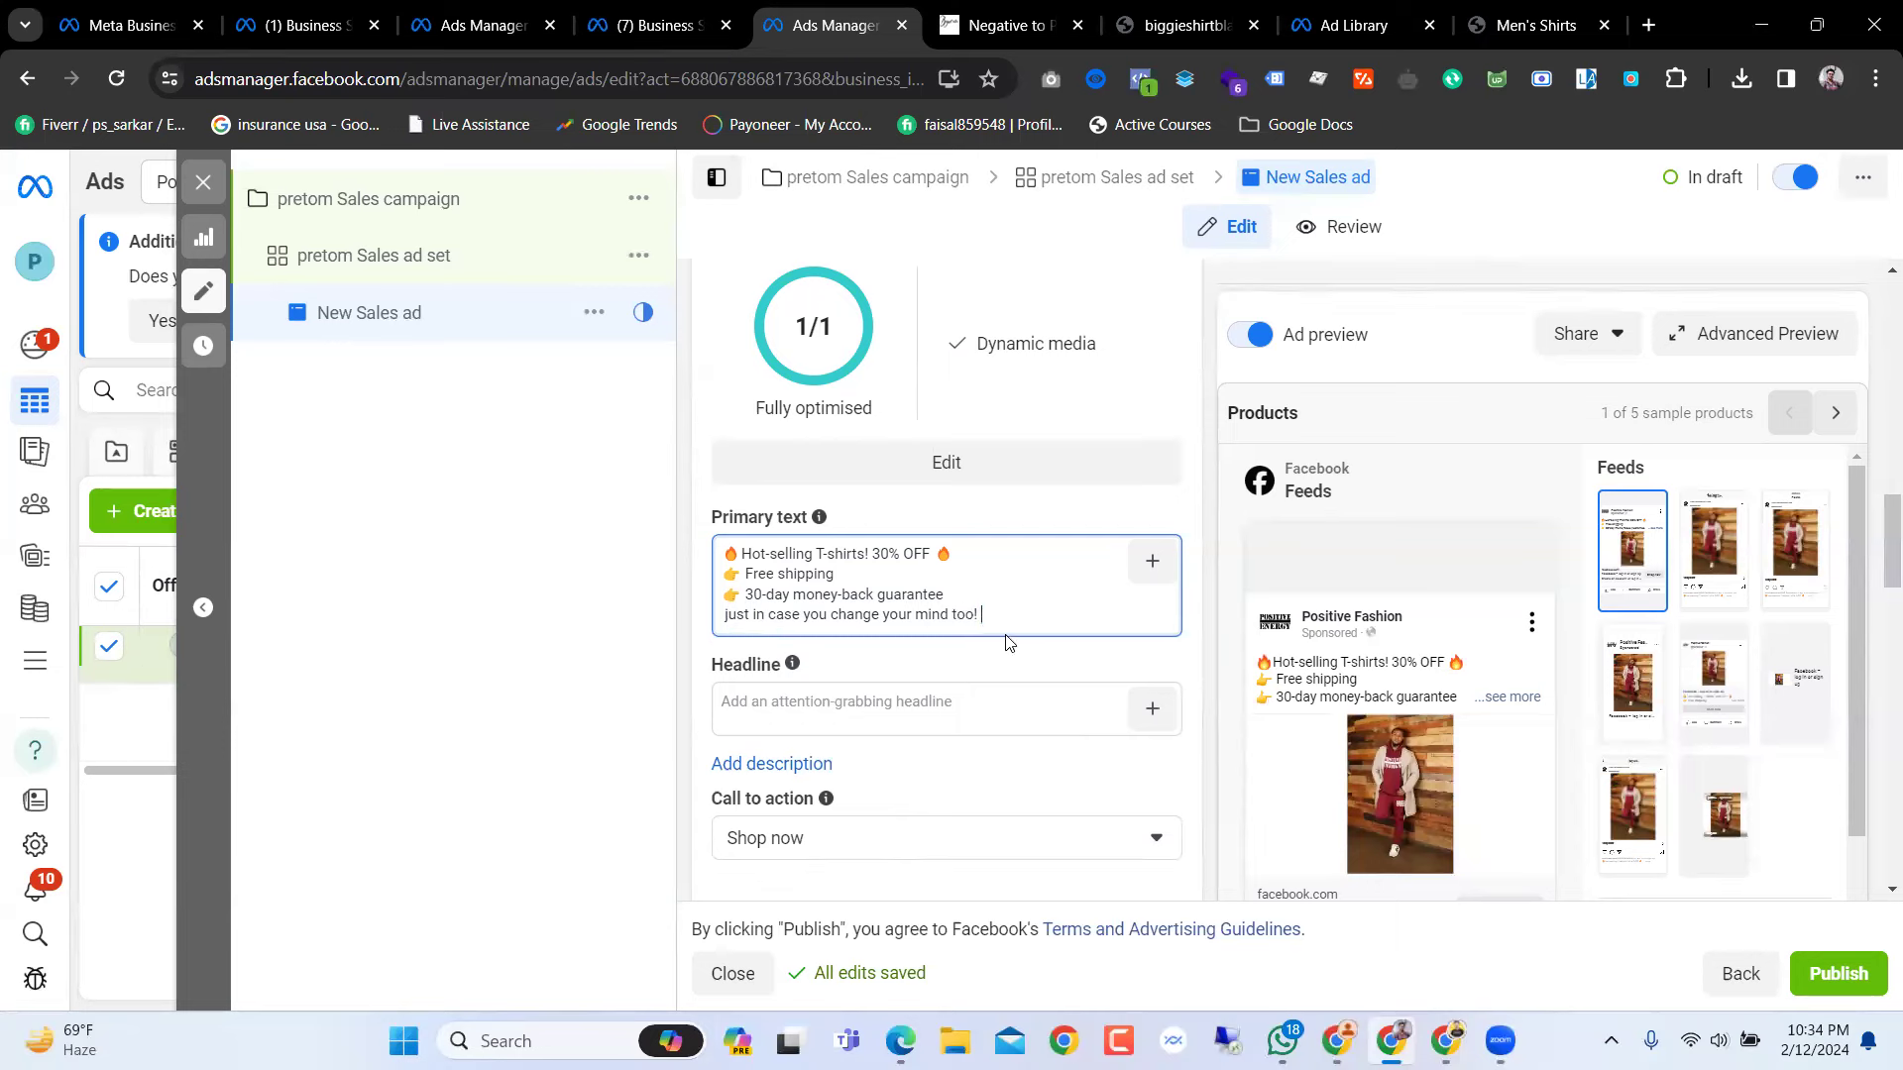
key("BackSpace")
Step: Switch the ad's destination to Manual destination and open the Website URL for entry
scroll(1000, 598, "down", 8)
scroll(1008, 608, "up", 4)
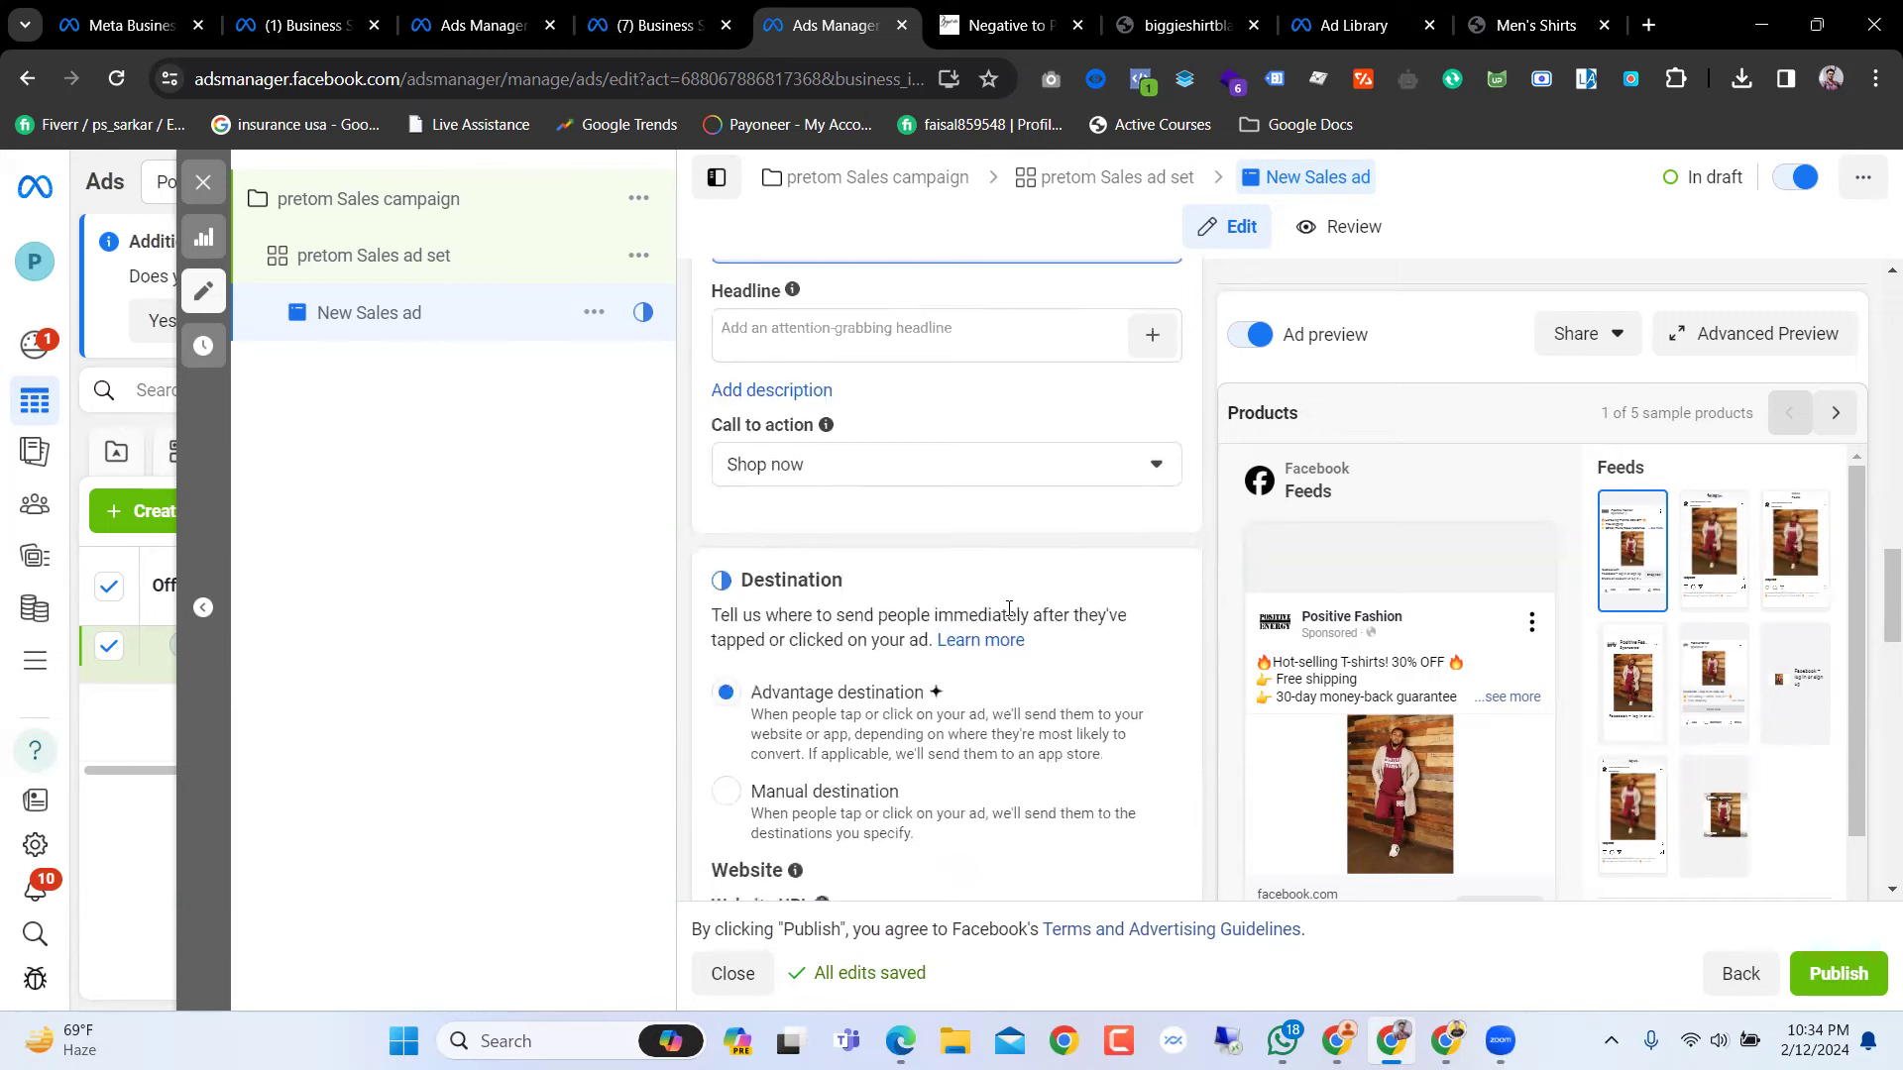
scroll(1009, 609, "down", 3)
left_click(726, 547)
left_click(864, 697)
scroll(865, 697, "down", 3)
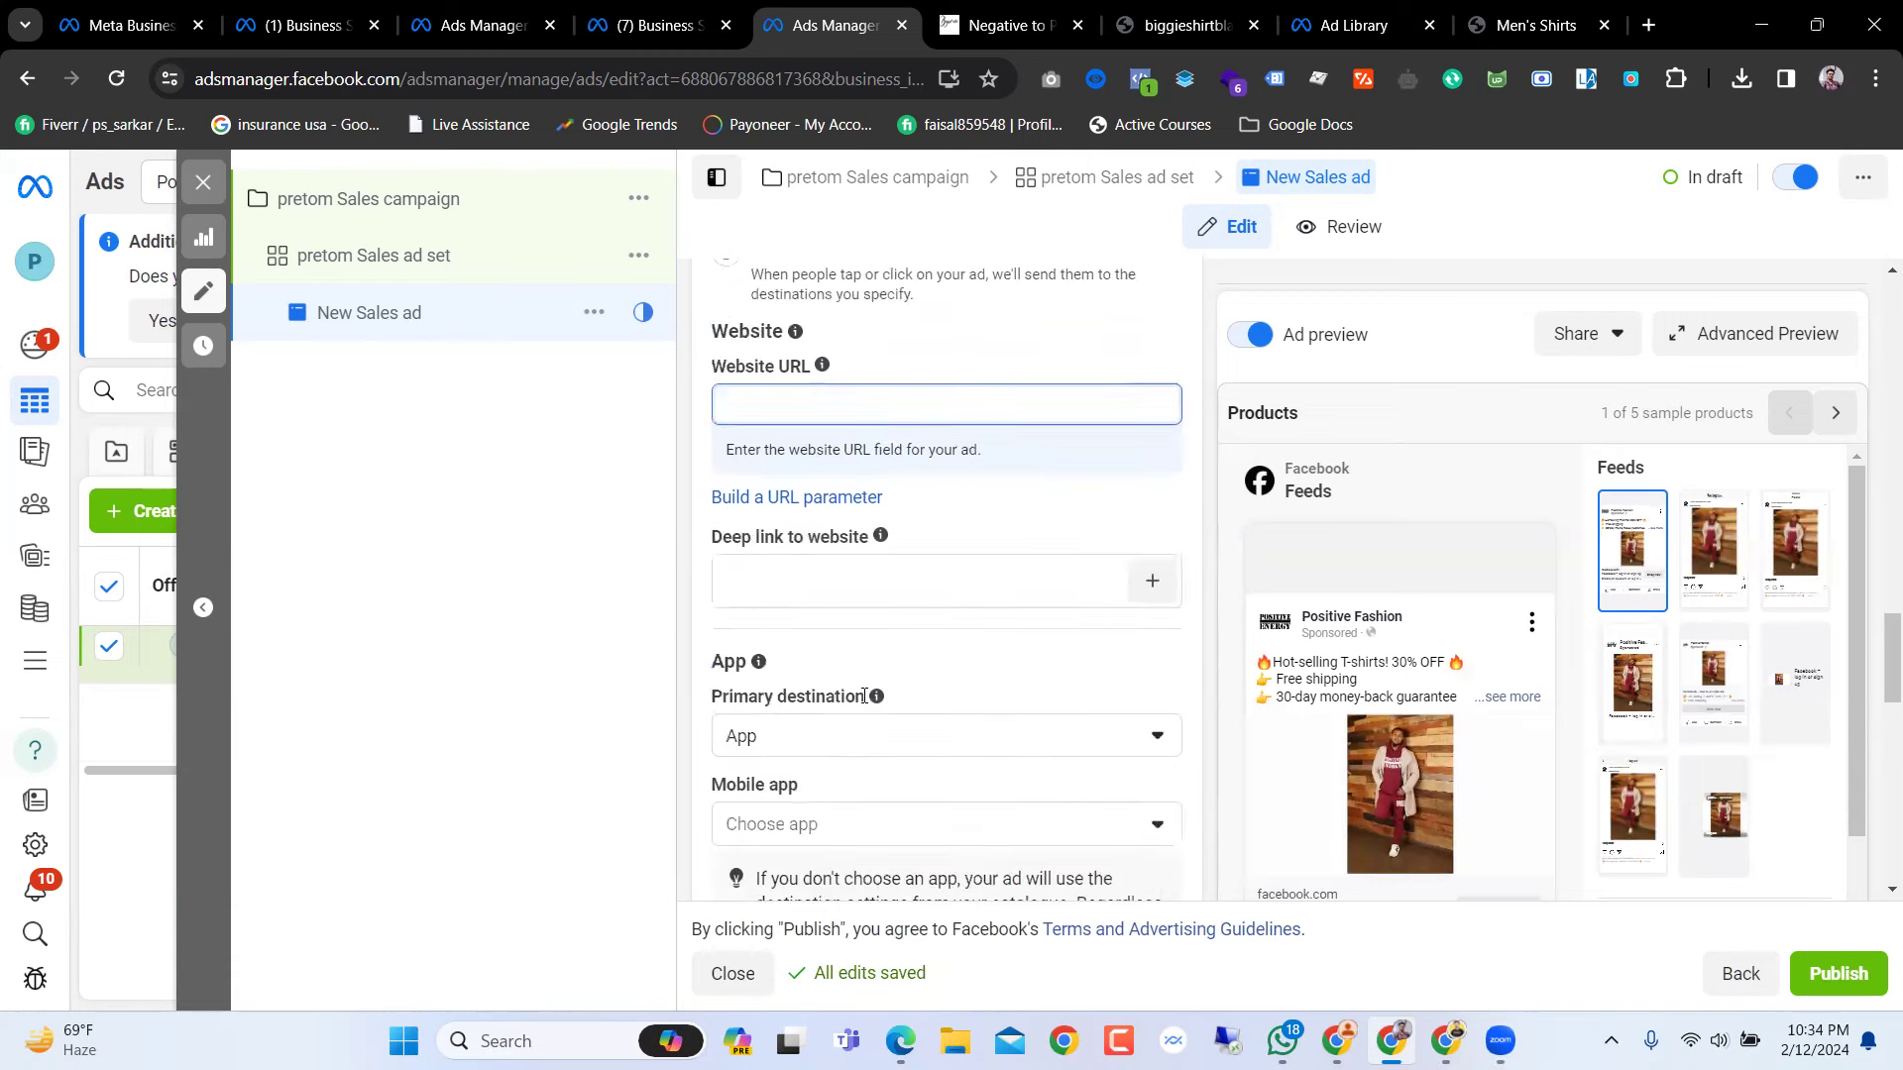
scroll(837, 575, "up", 2)
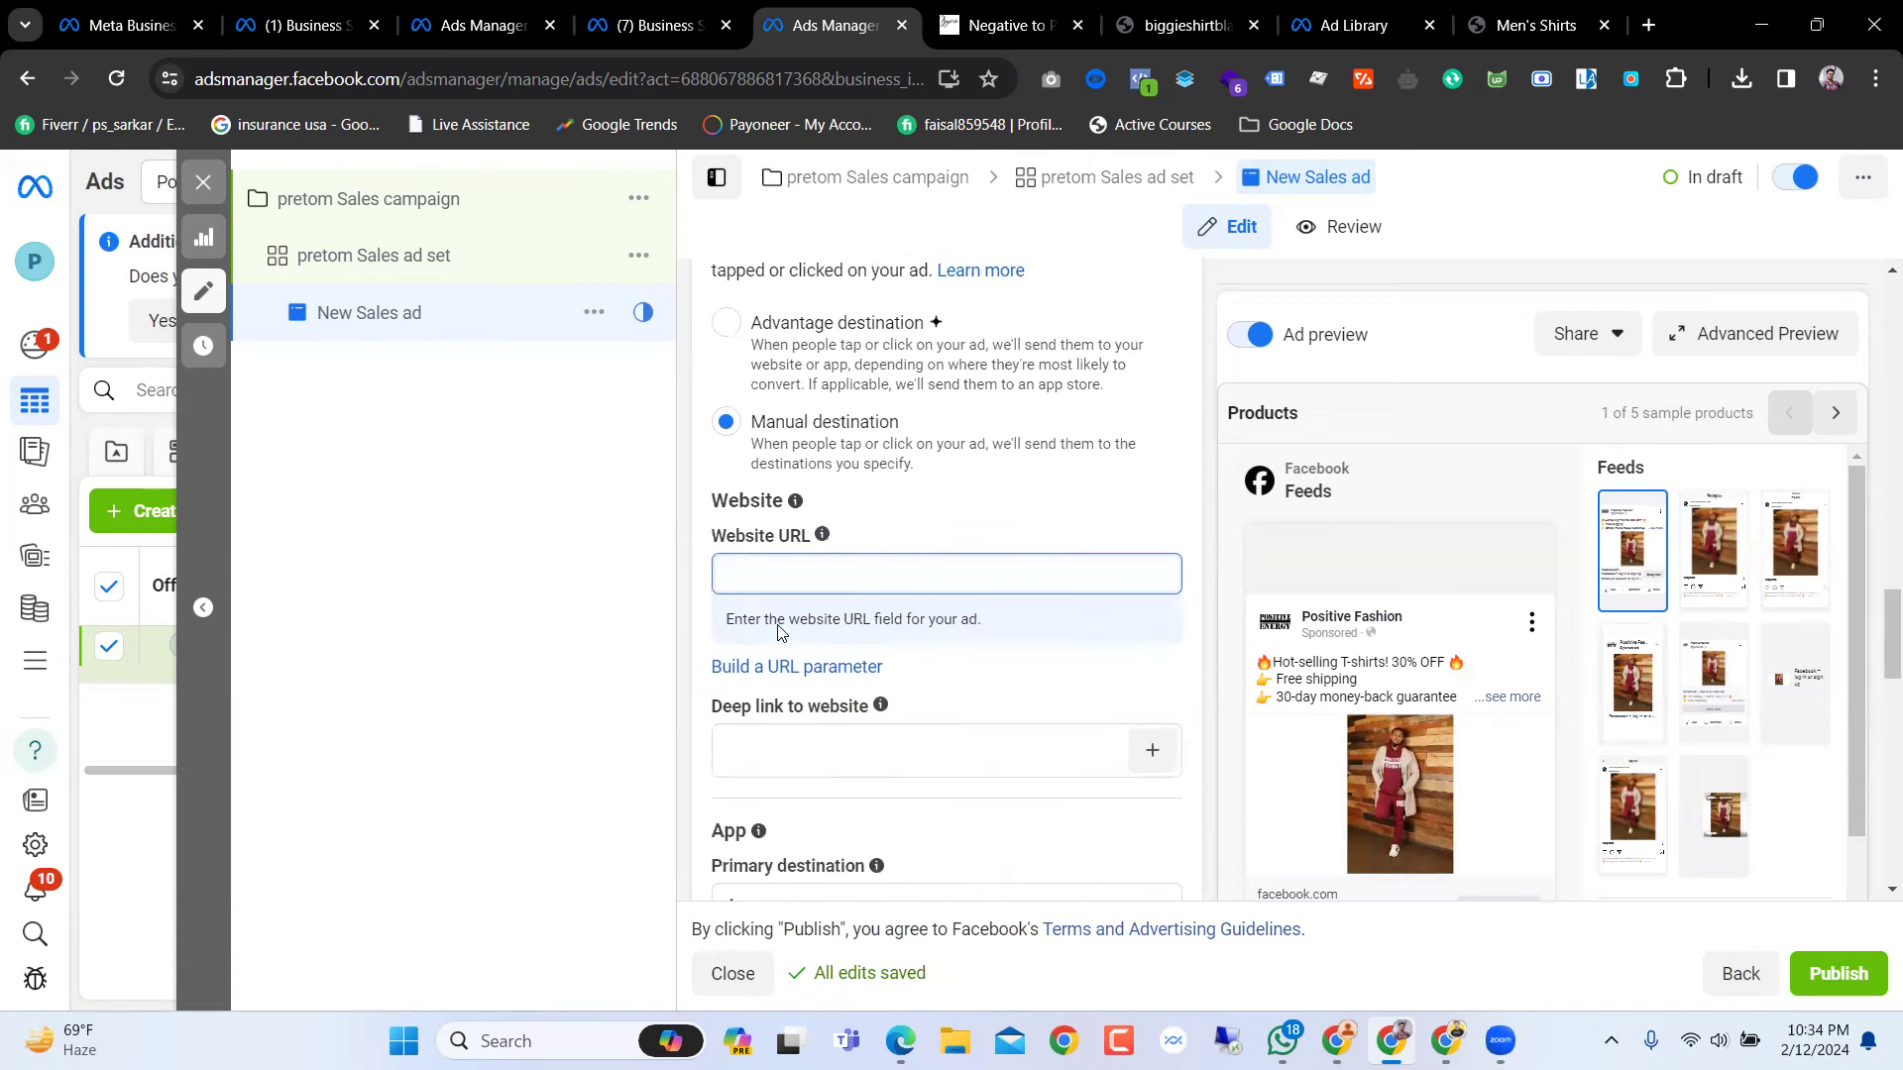
left_click(1027, 9)
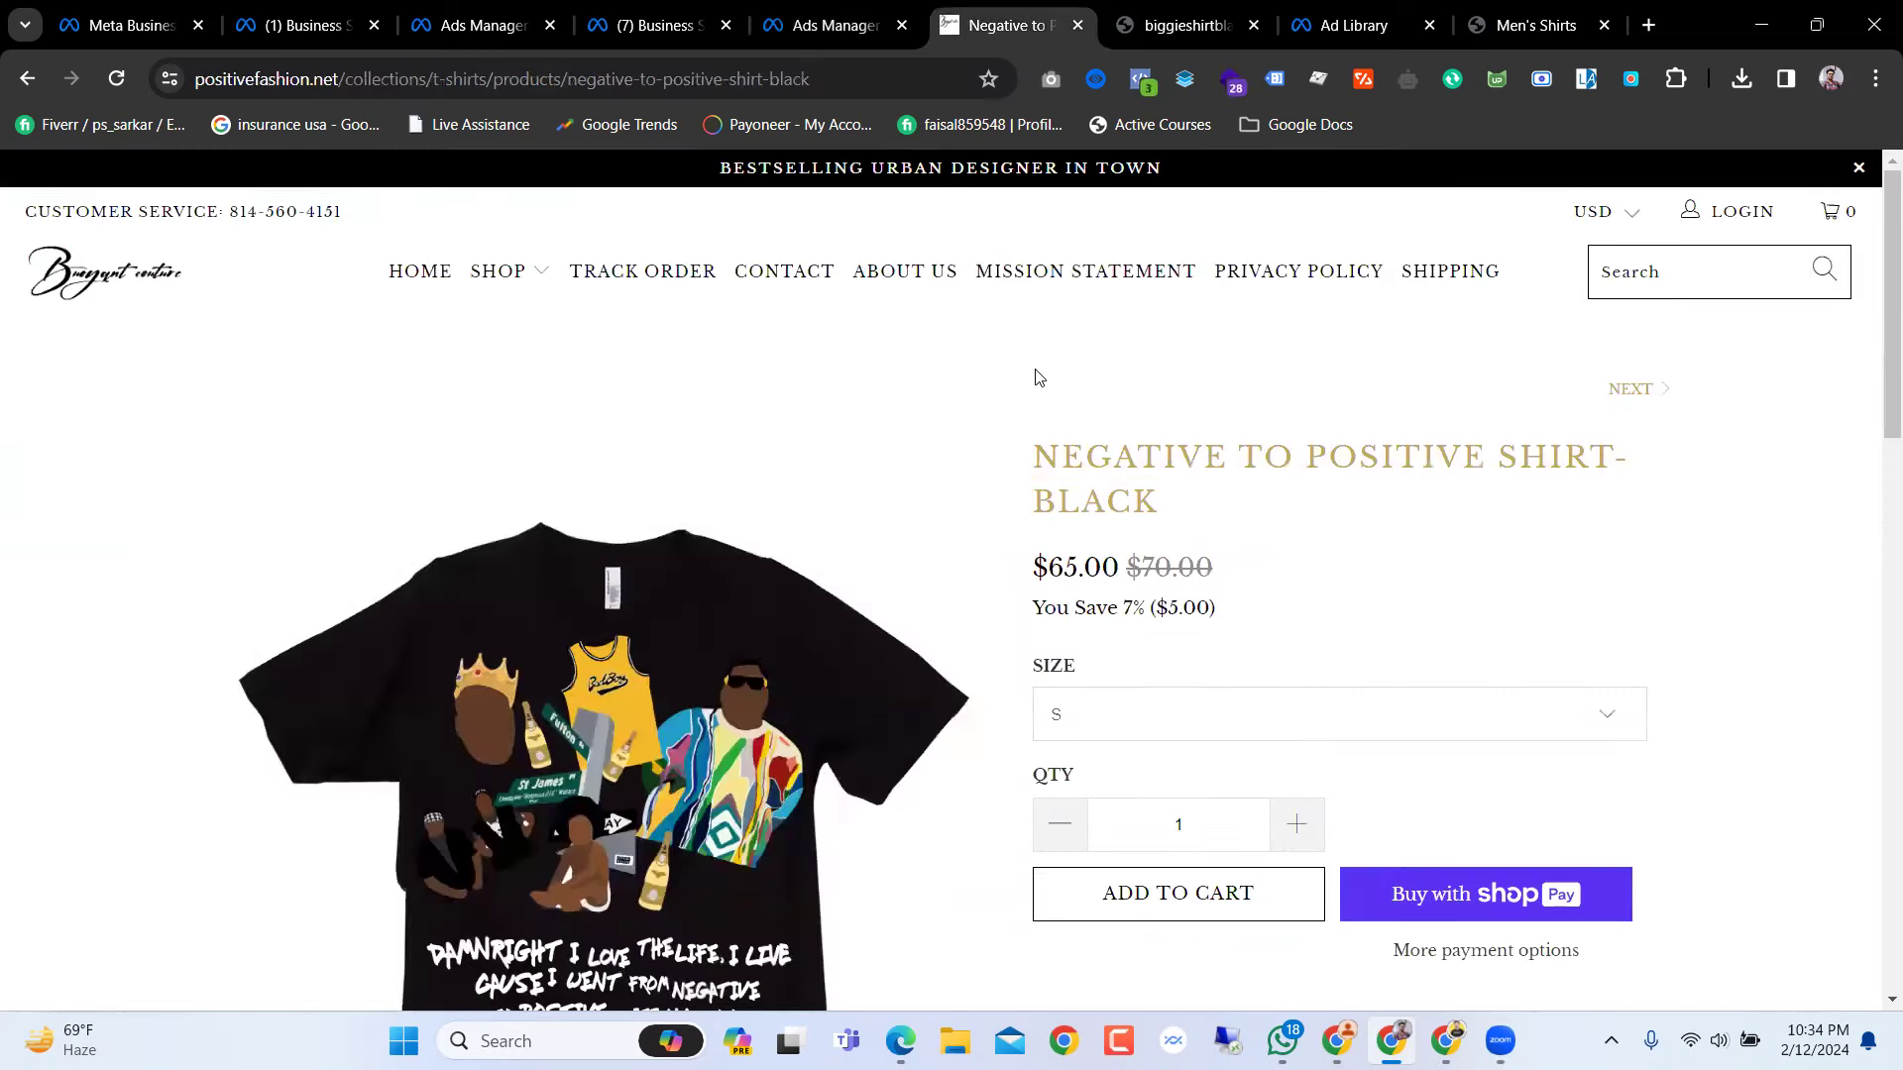
left_click(617, 81)
key("ctrl+c")
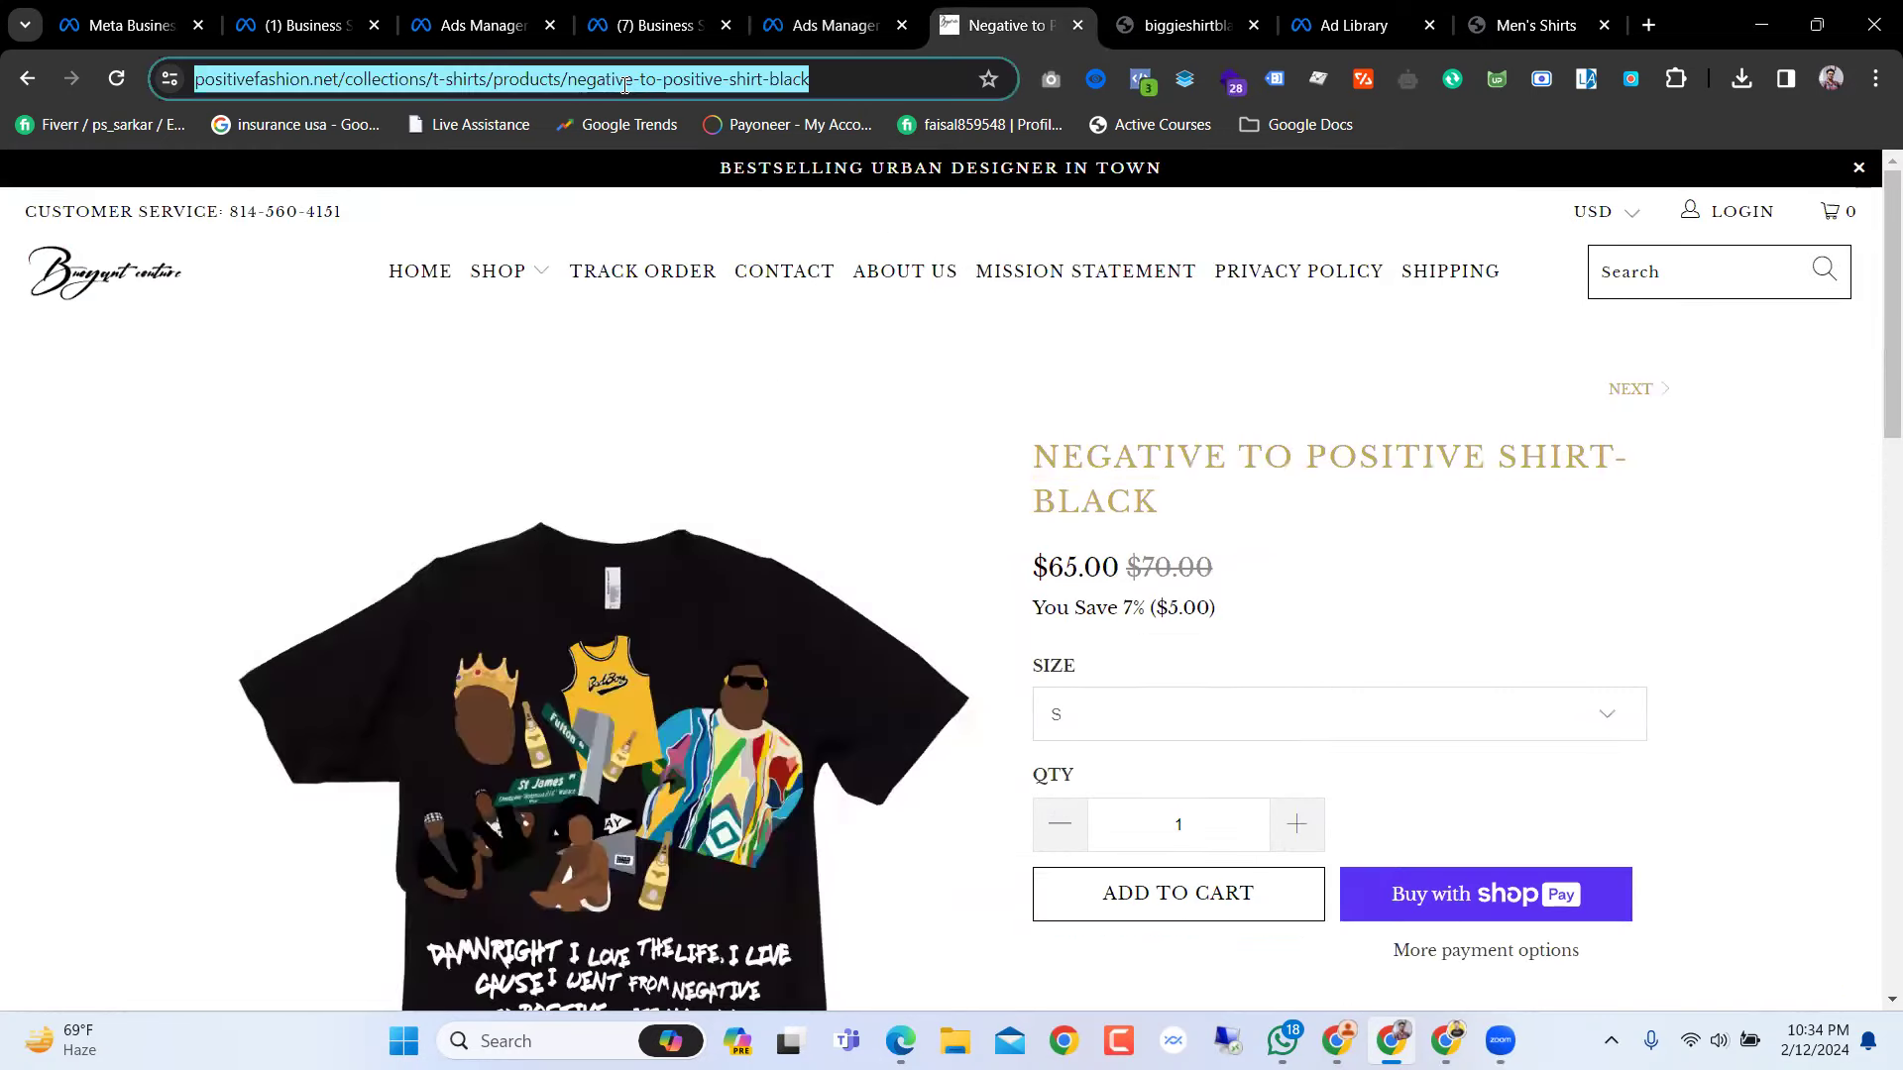
left_click(836, 25)
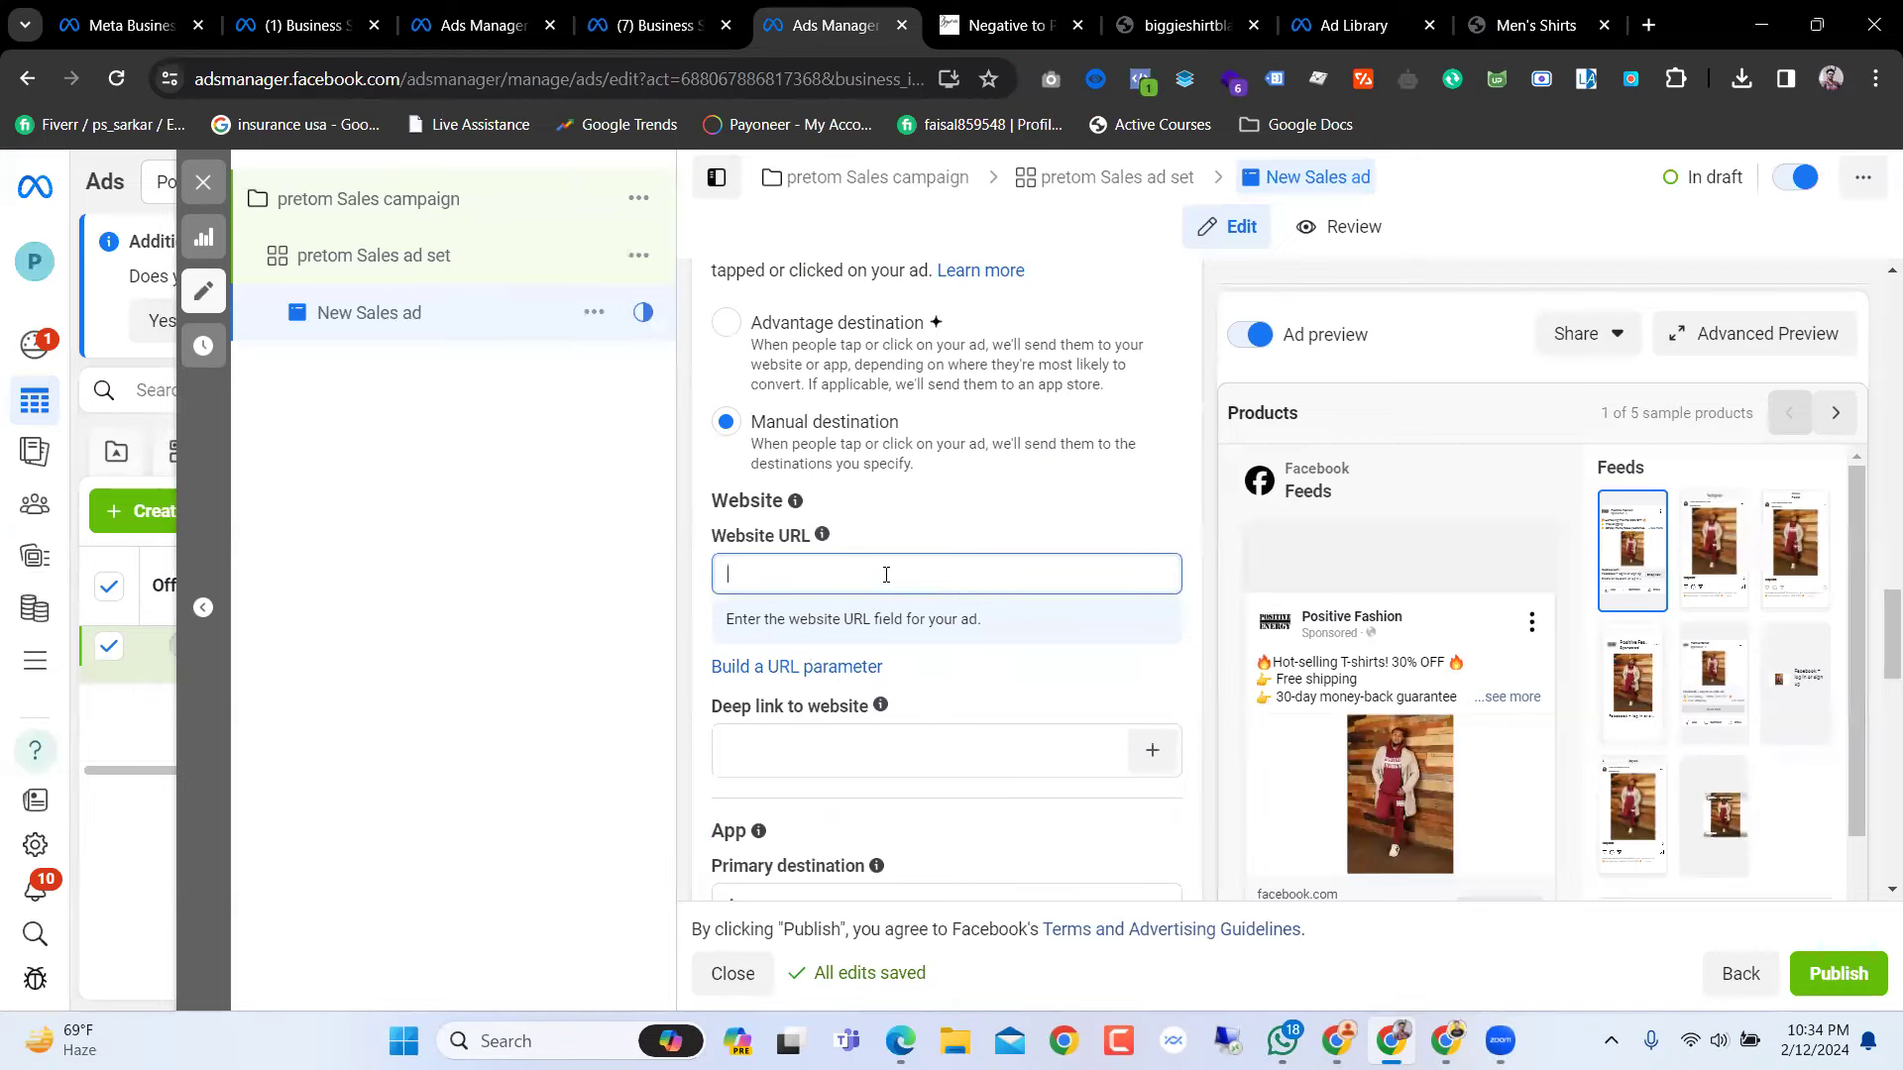
key("ctrl+v")
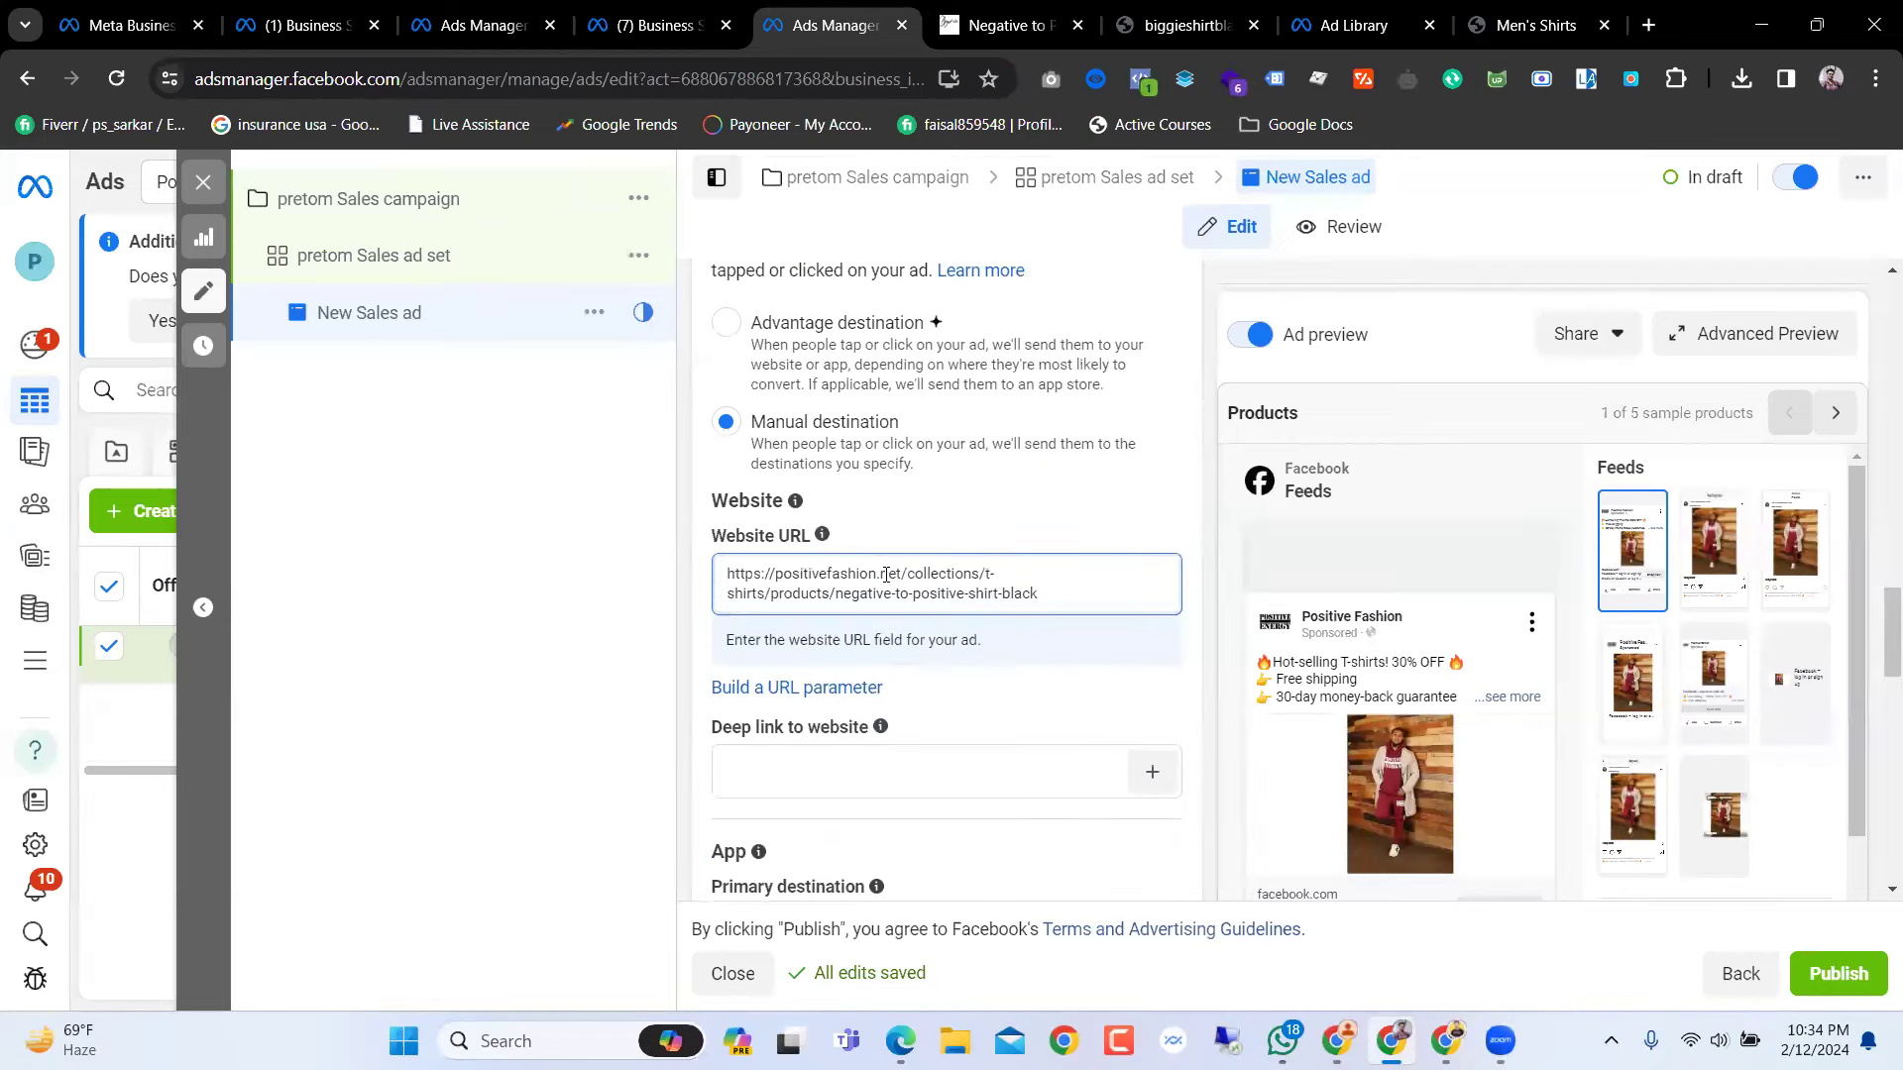
left_click(1082, 651)
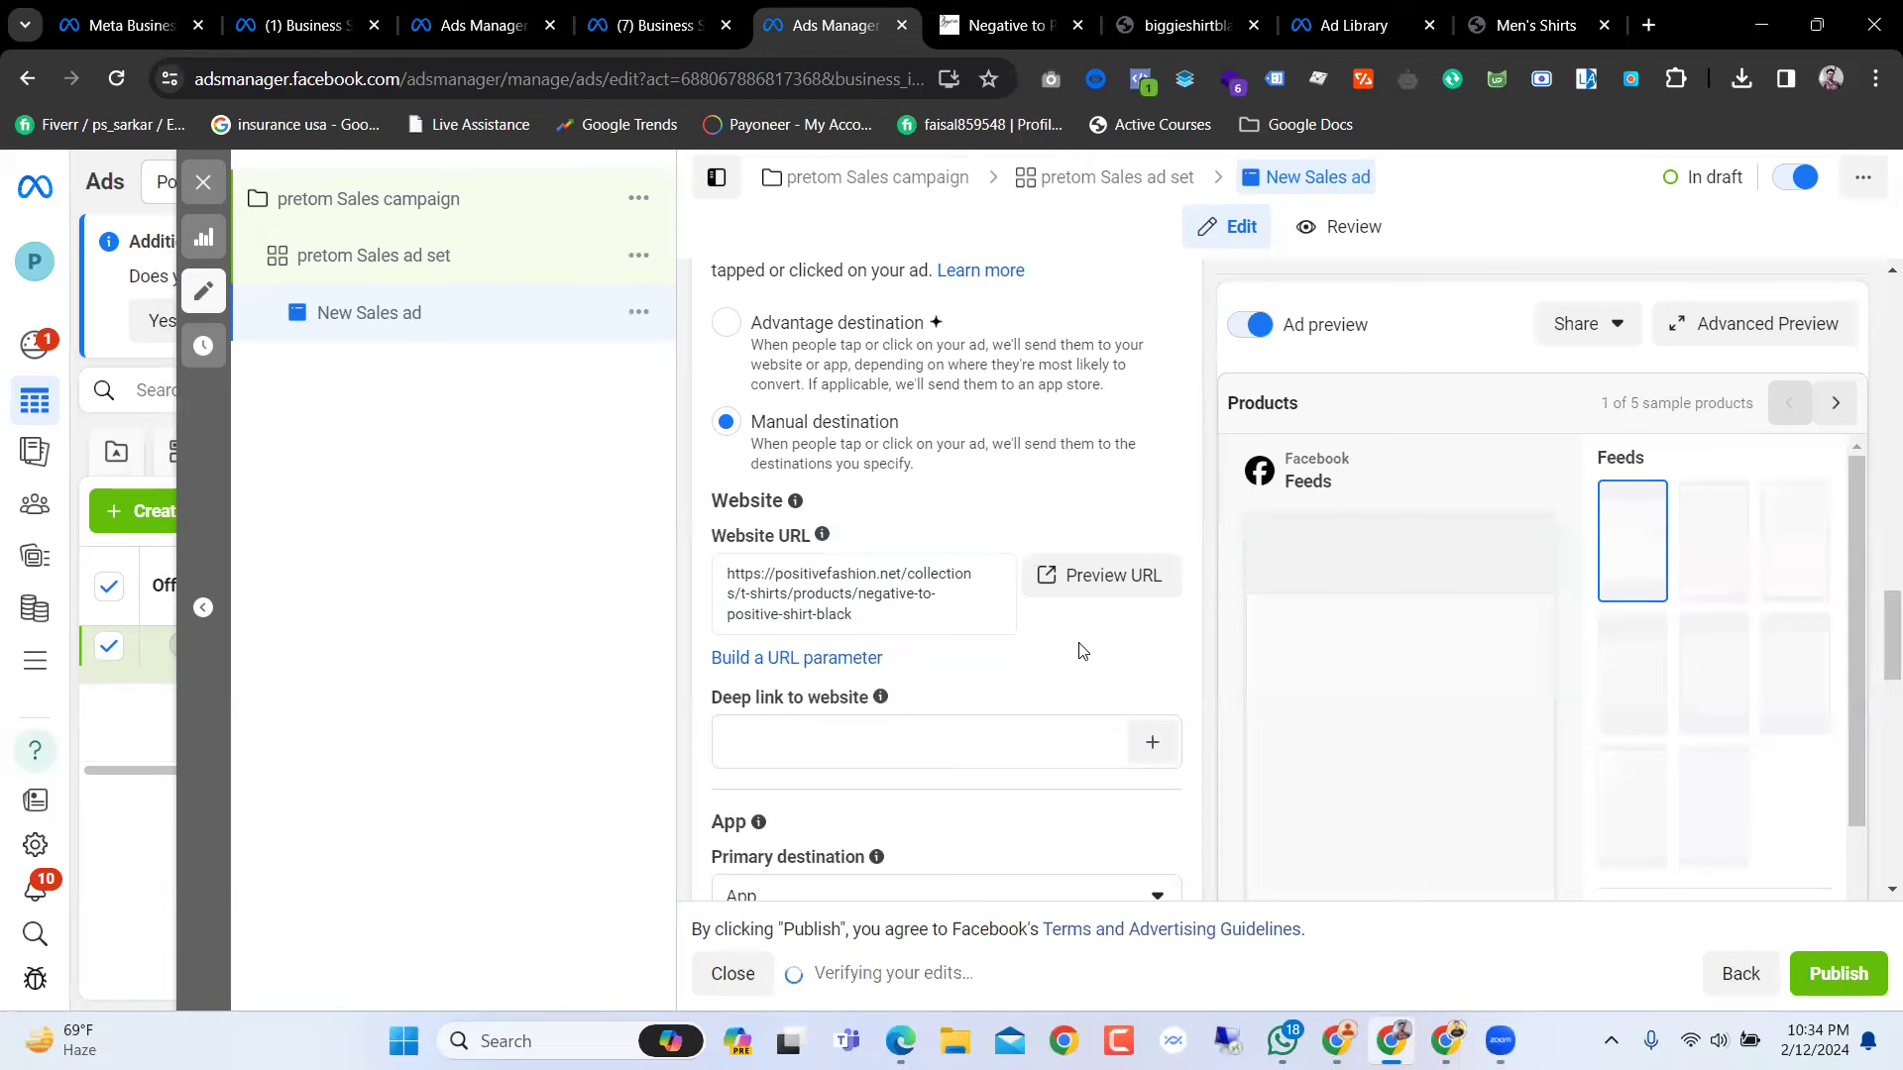
Step: Set the app section's primary destination to Website
scroll(1084, 652, "down", 1)
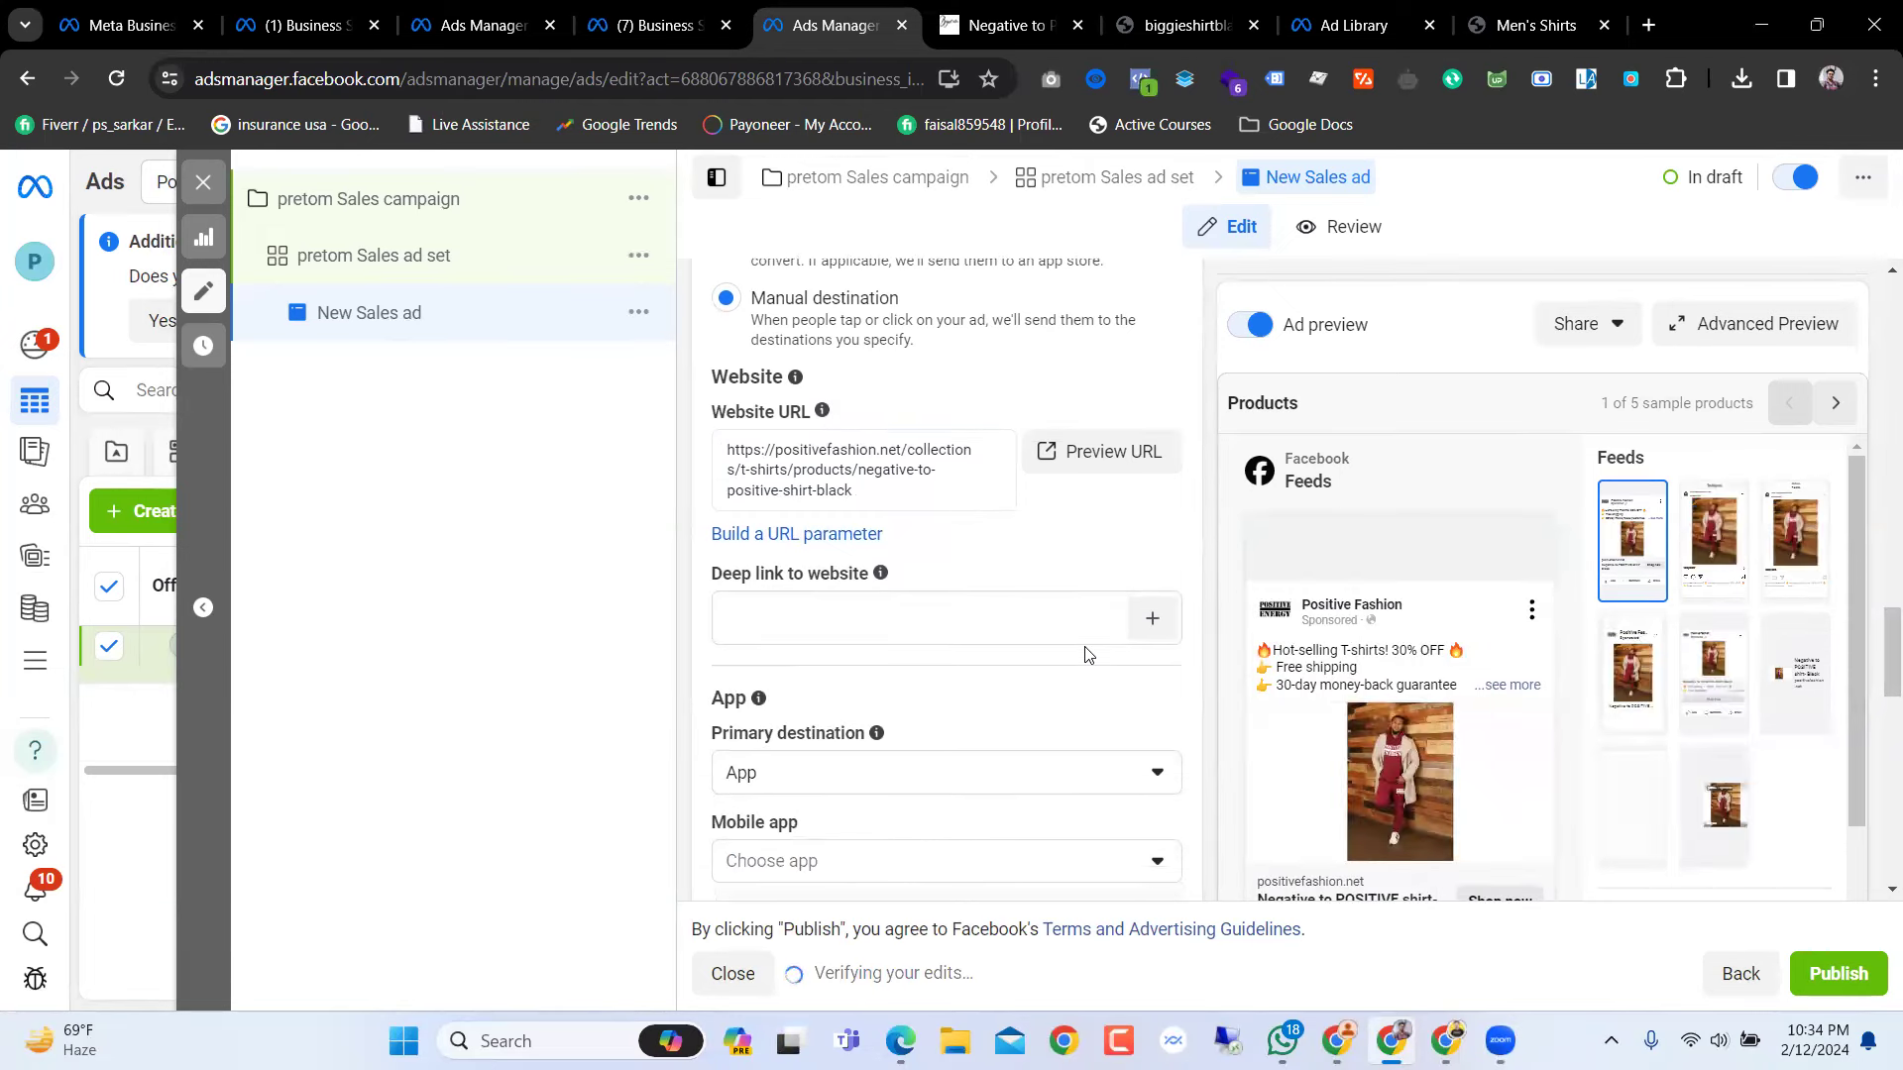
scroll(1086, 654, "down", 4)
scroll(870, 670, "up", 1)
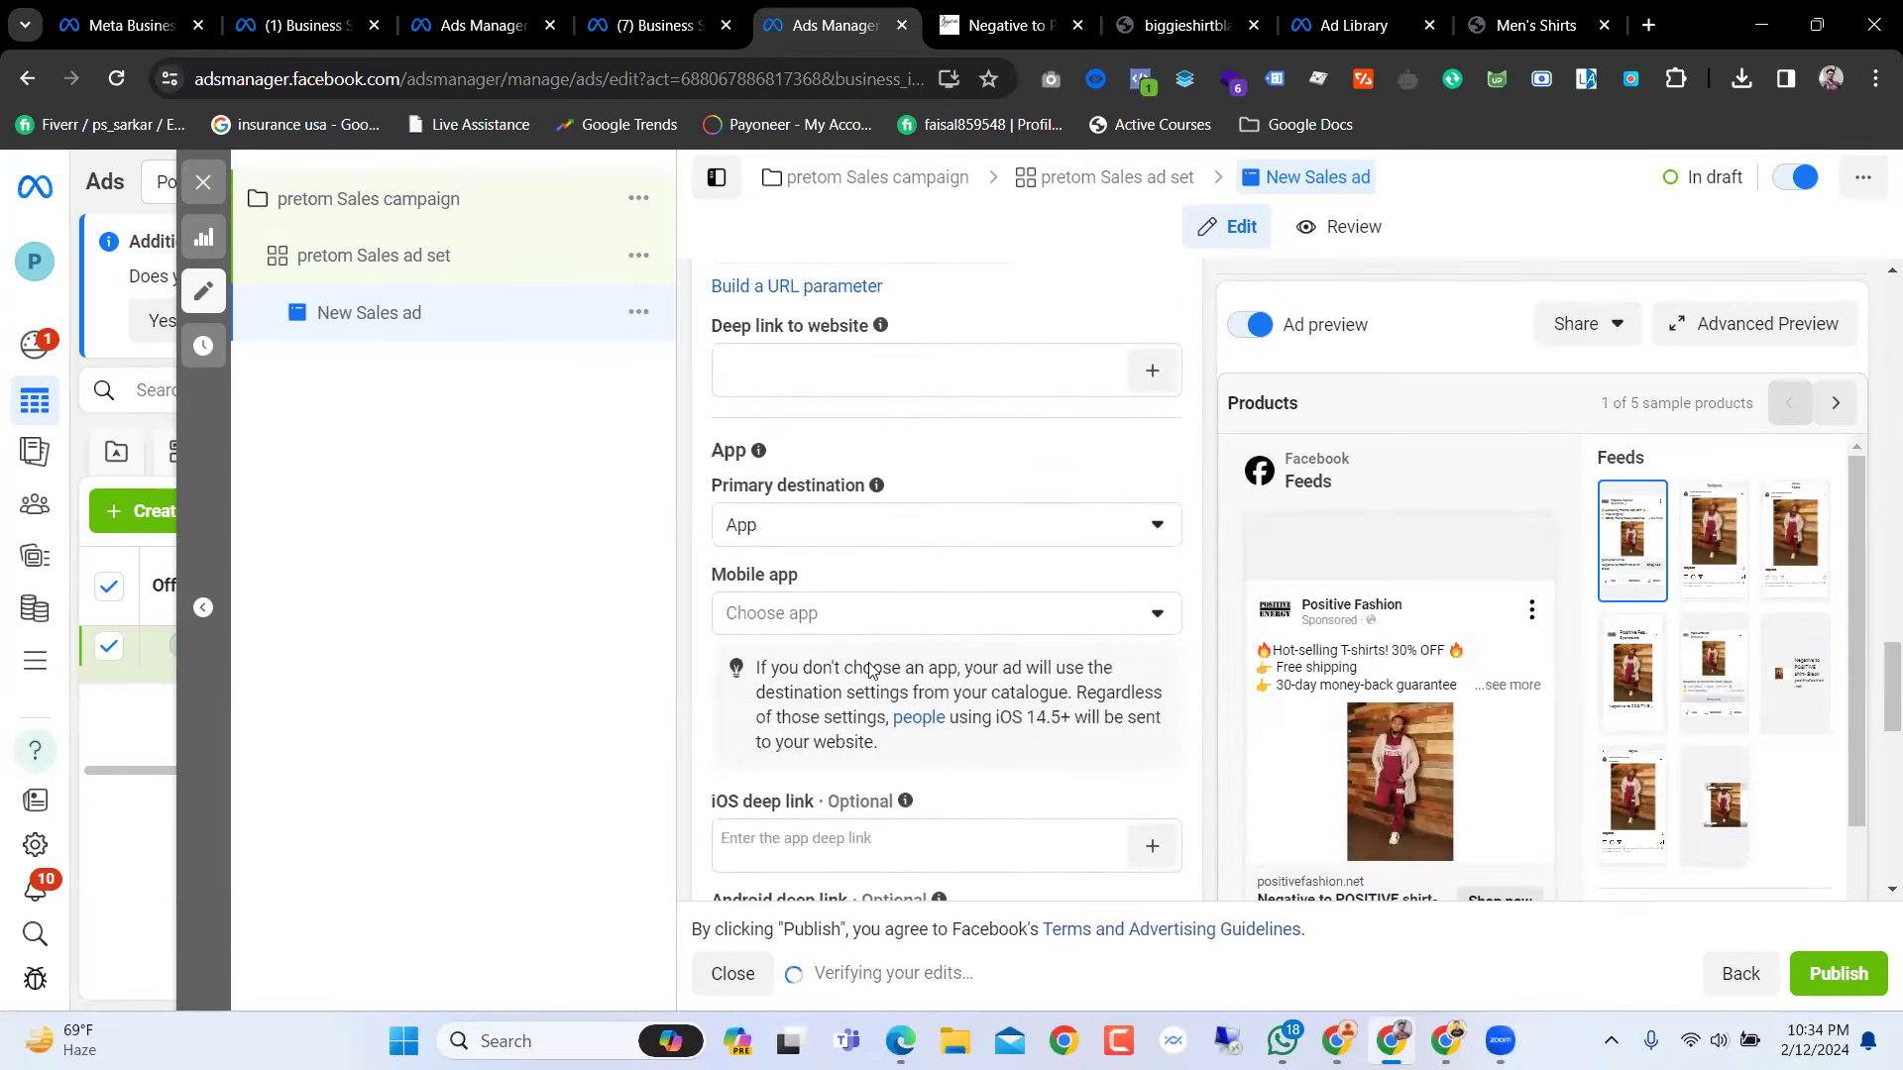
left_click(772, 525)
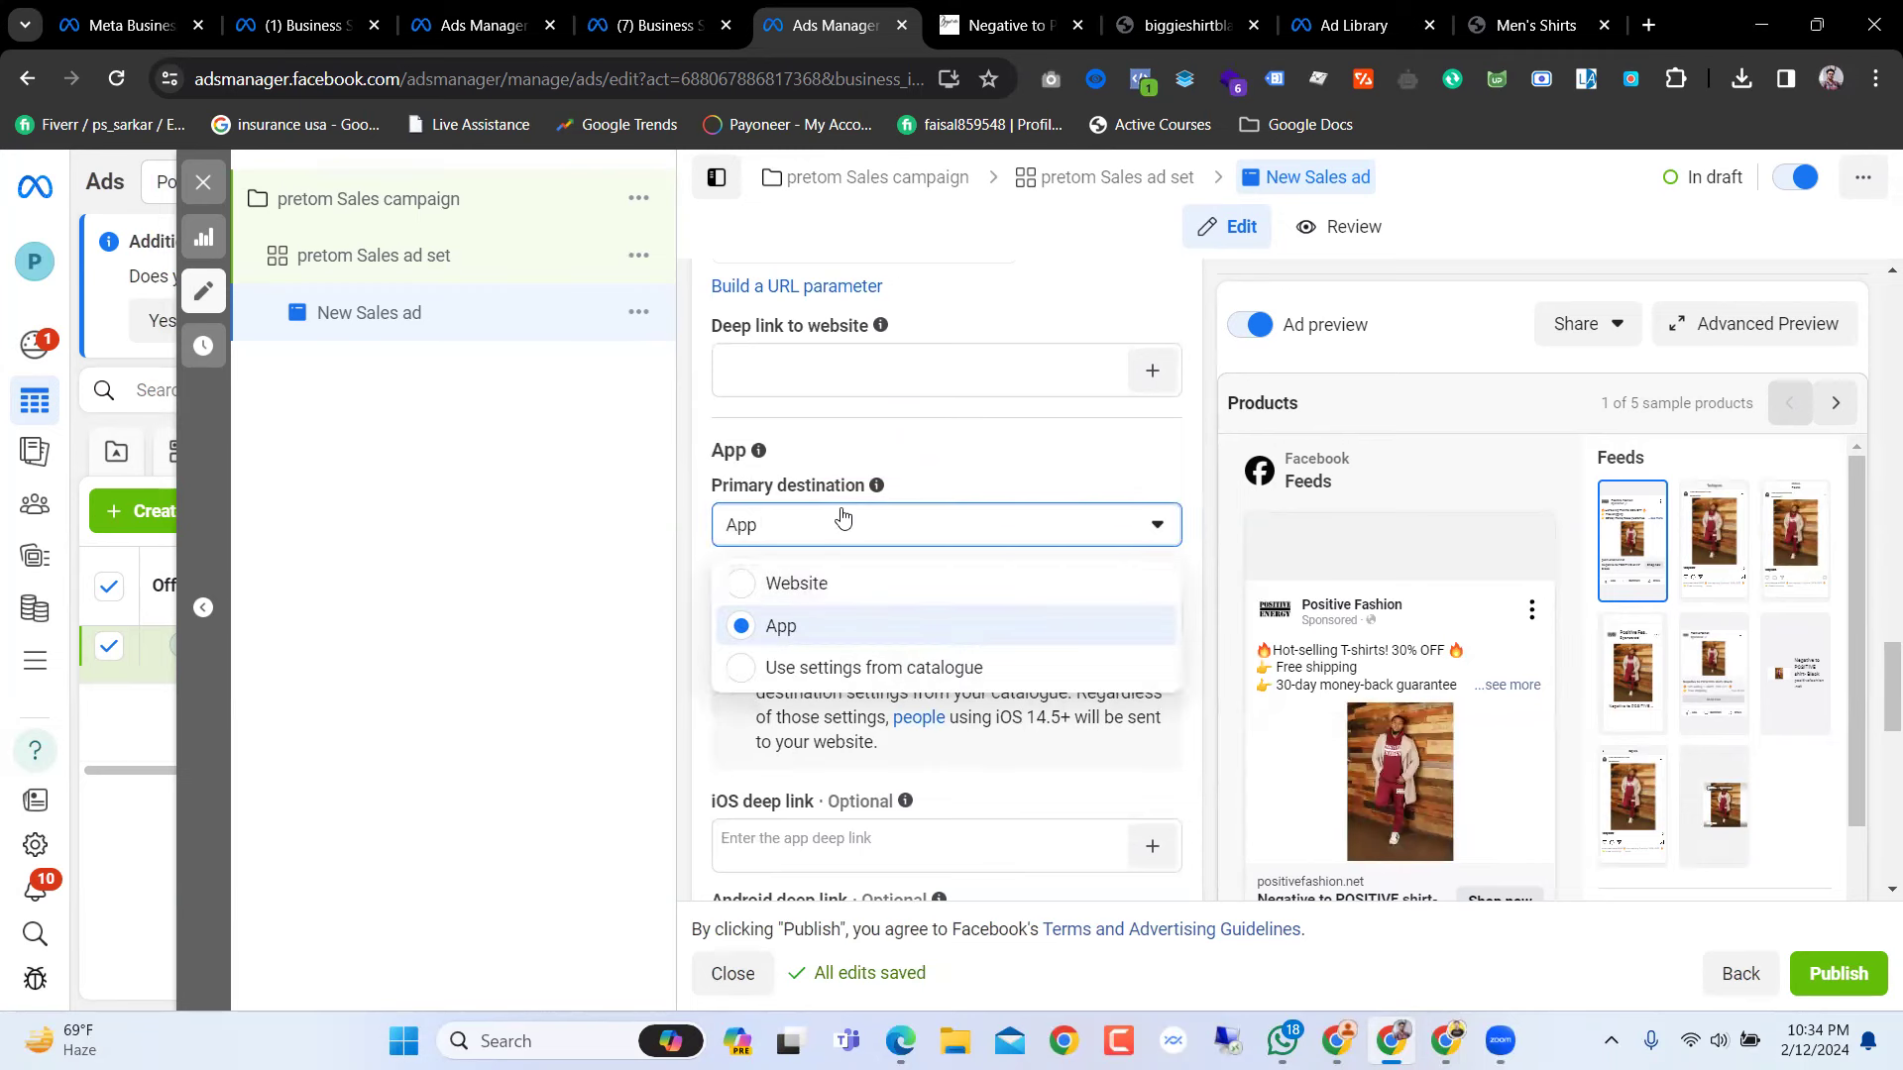
left_click(808, 583)
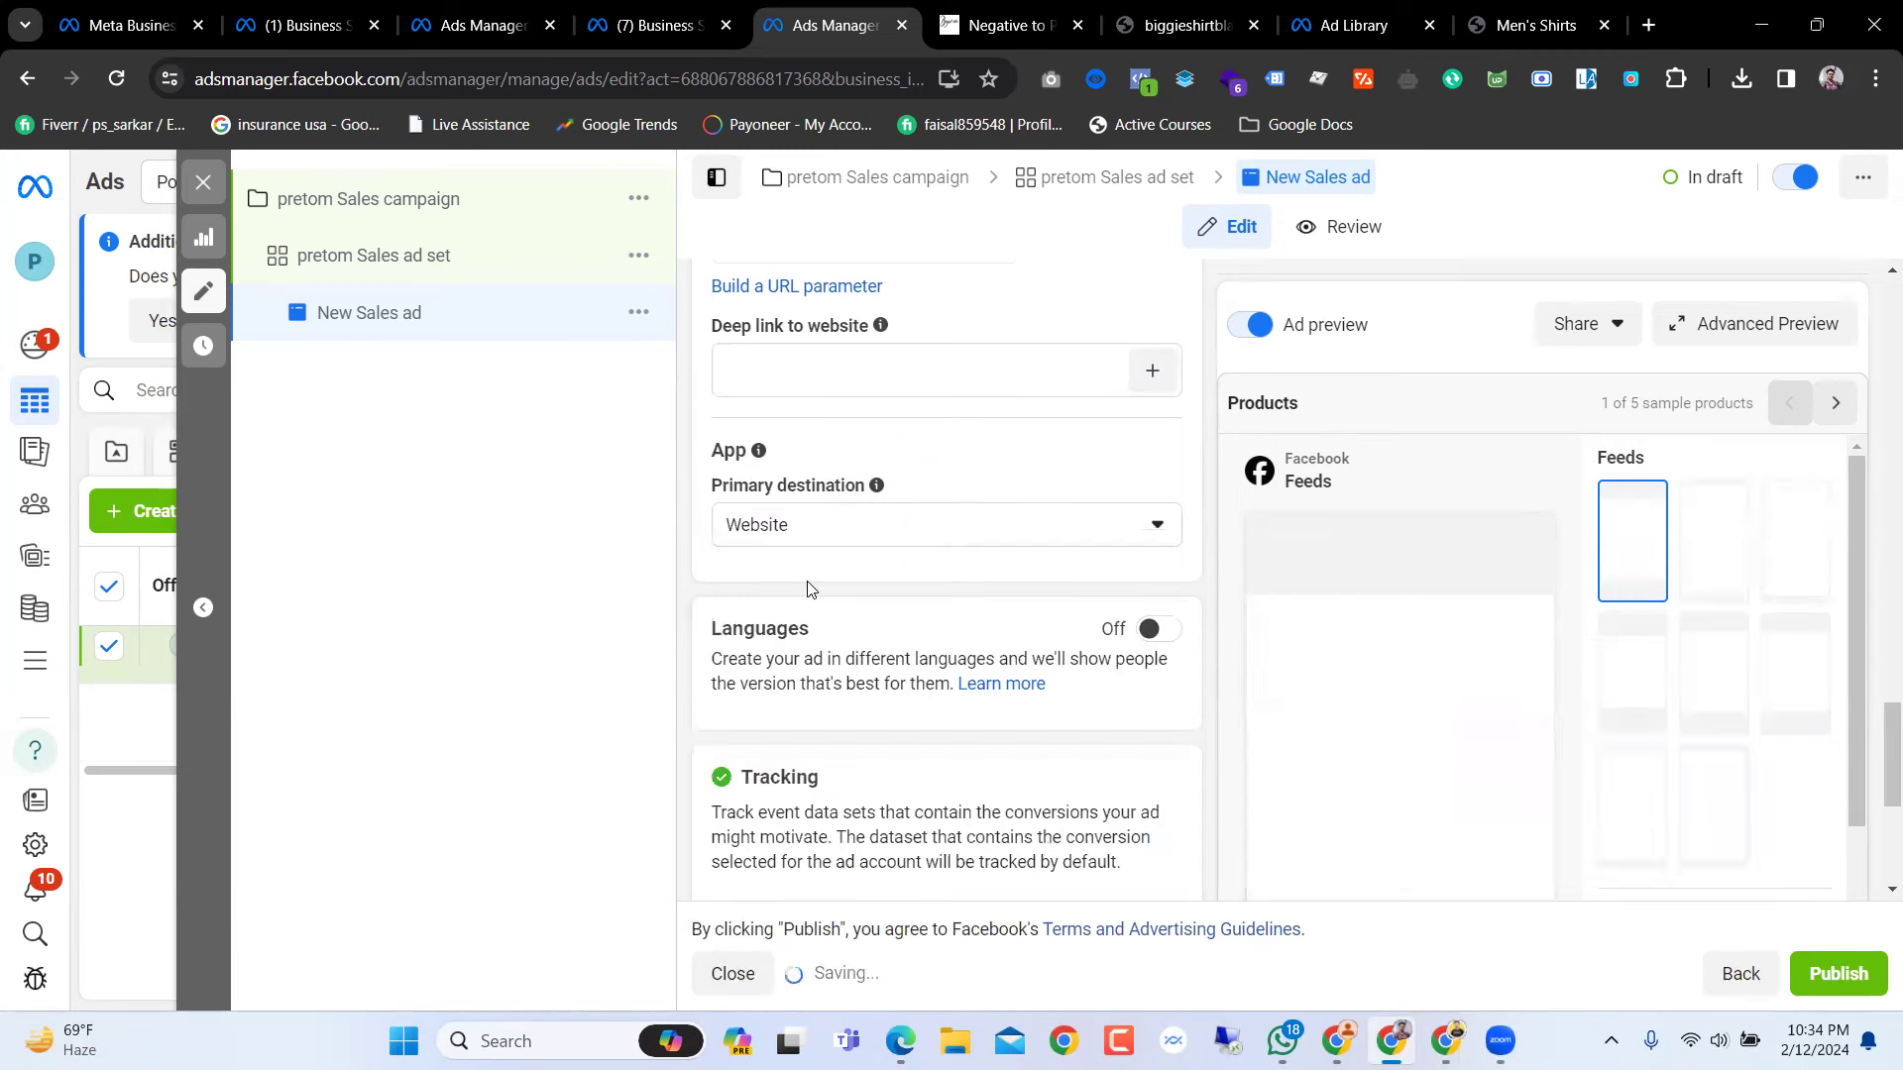
Step: Examine the ad's tracking options and the sales ad set's conversion event, promoted products, budget and schedule settings
scroll(830, 576, "down", 4)
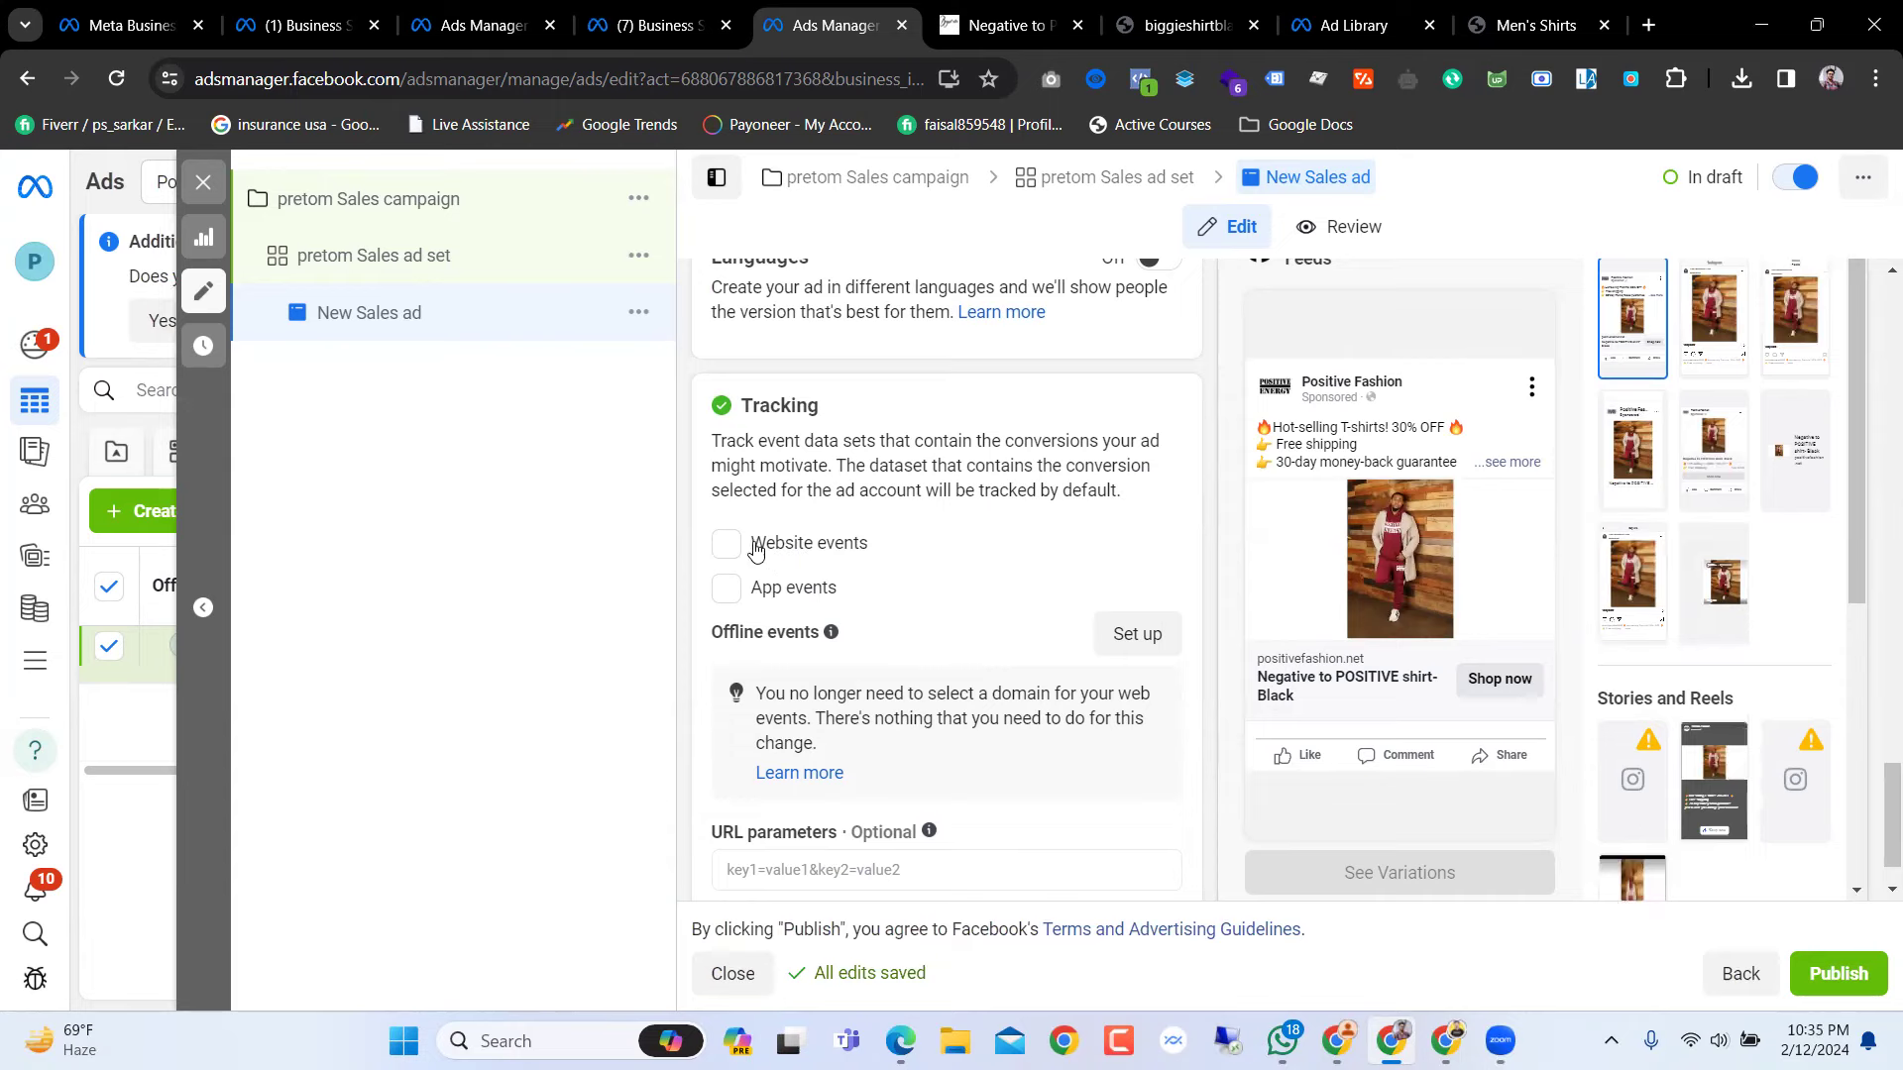
scroll(795, 495, "up", 3)
scroll(793, 654, "down", 1)
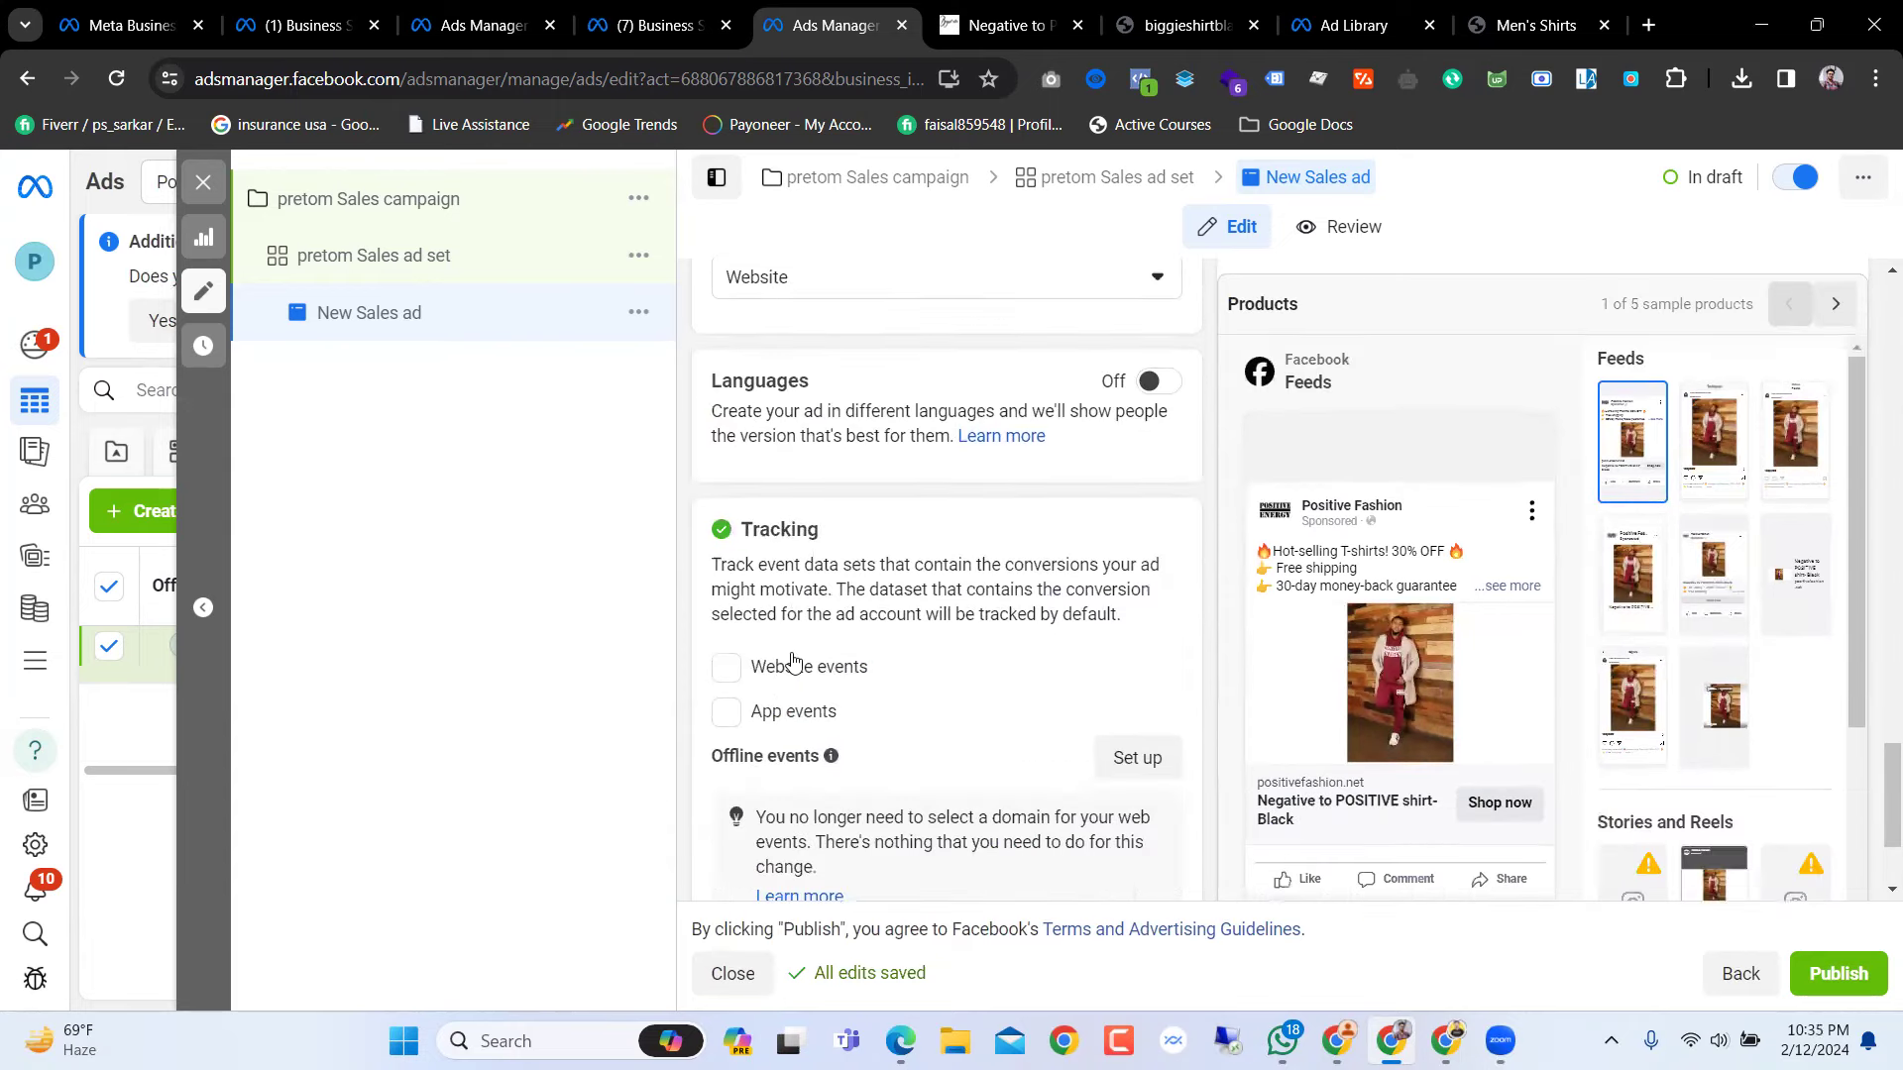
left_click(489, 279)
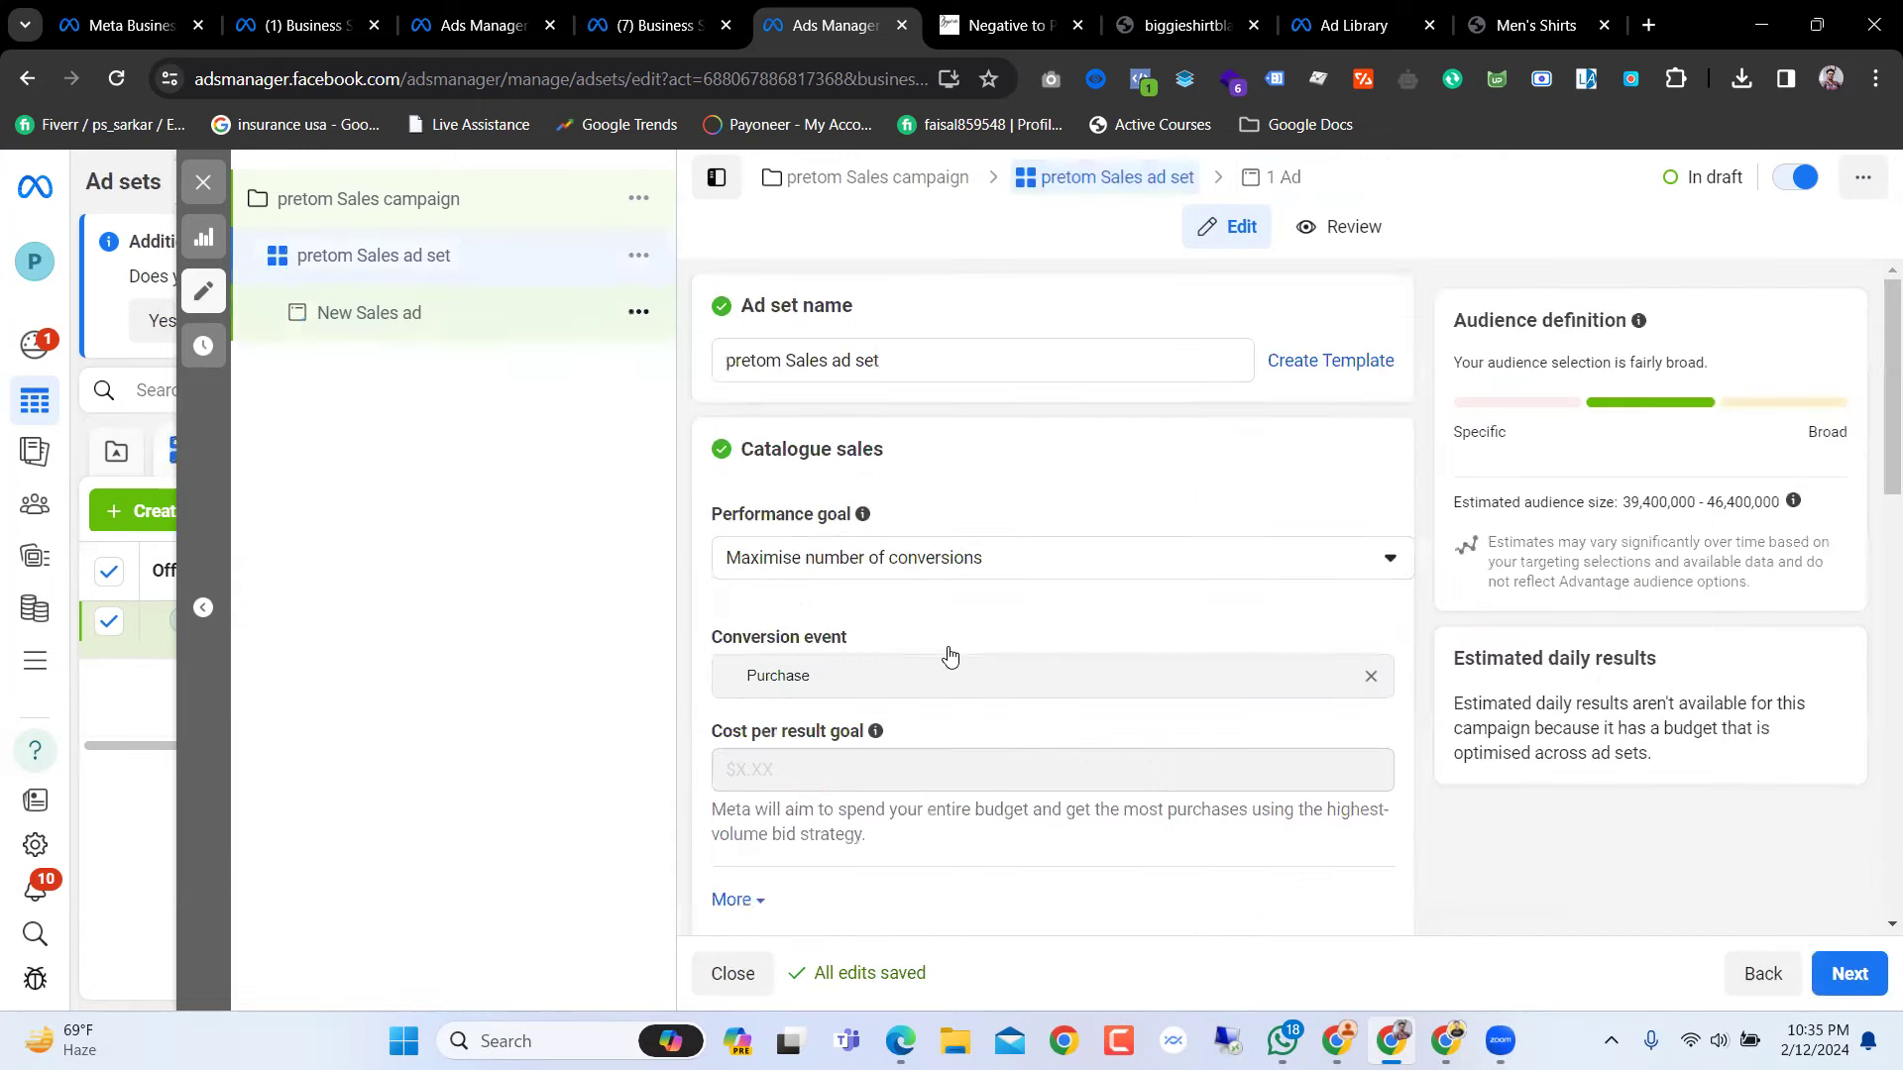
scroll(857, 734, "down", 4)
scroll(856, 735, "down", 10)
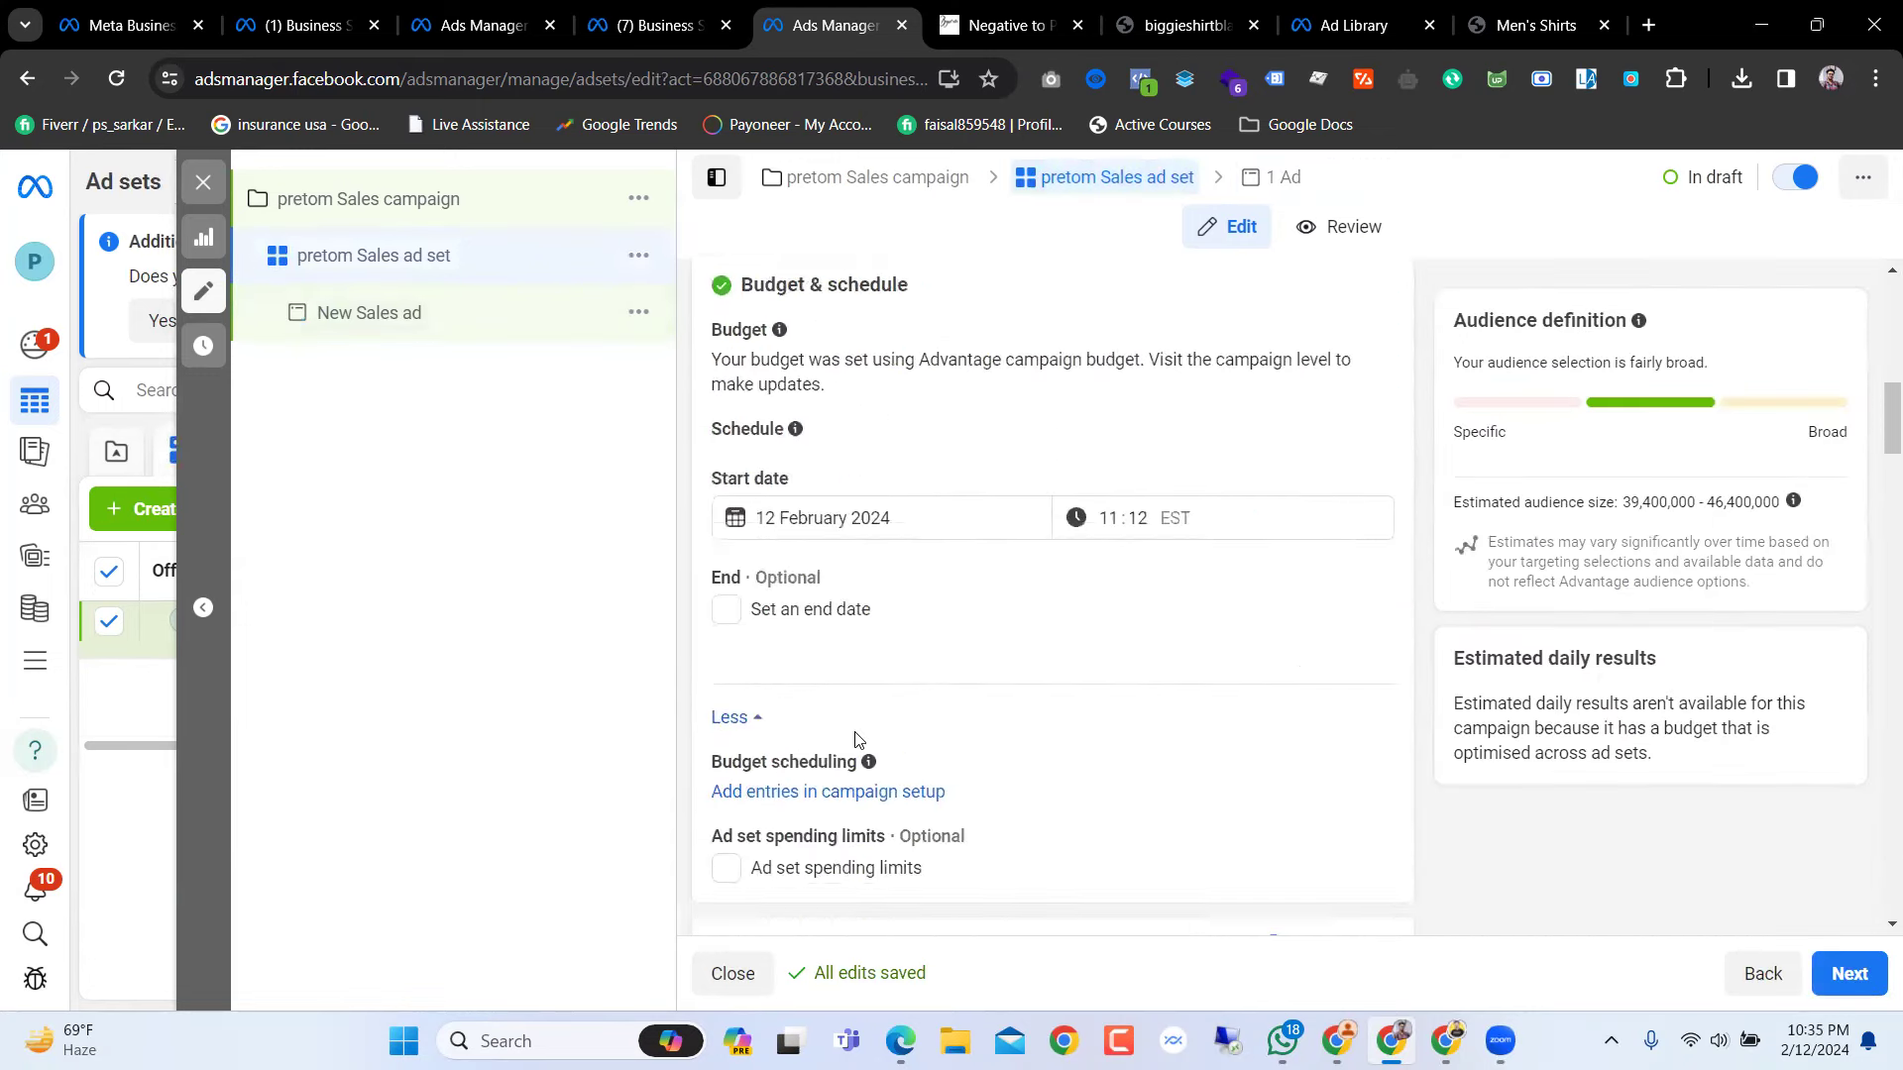
scroll(858, 738, "up", 5)
scroll(858, 739, "up", 6)
scroll(856, 737, "down", 6)
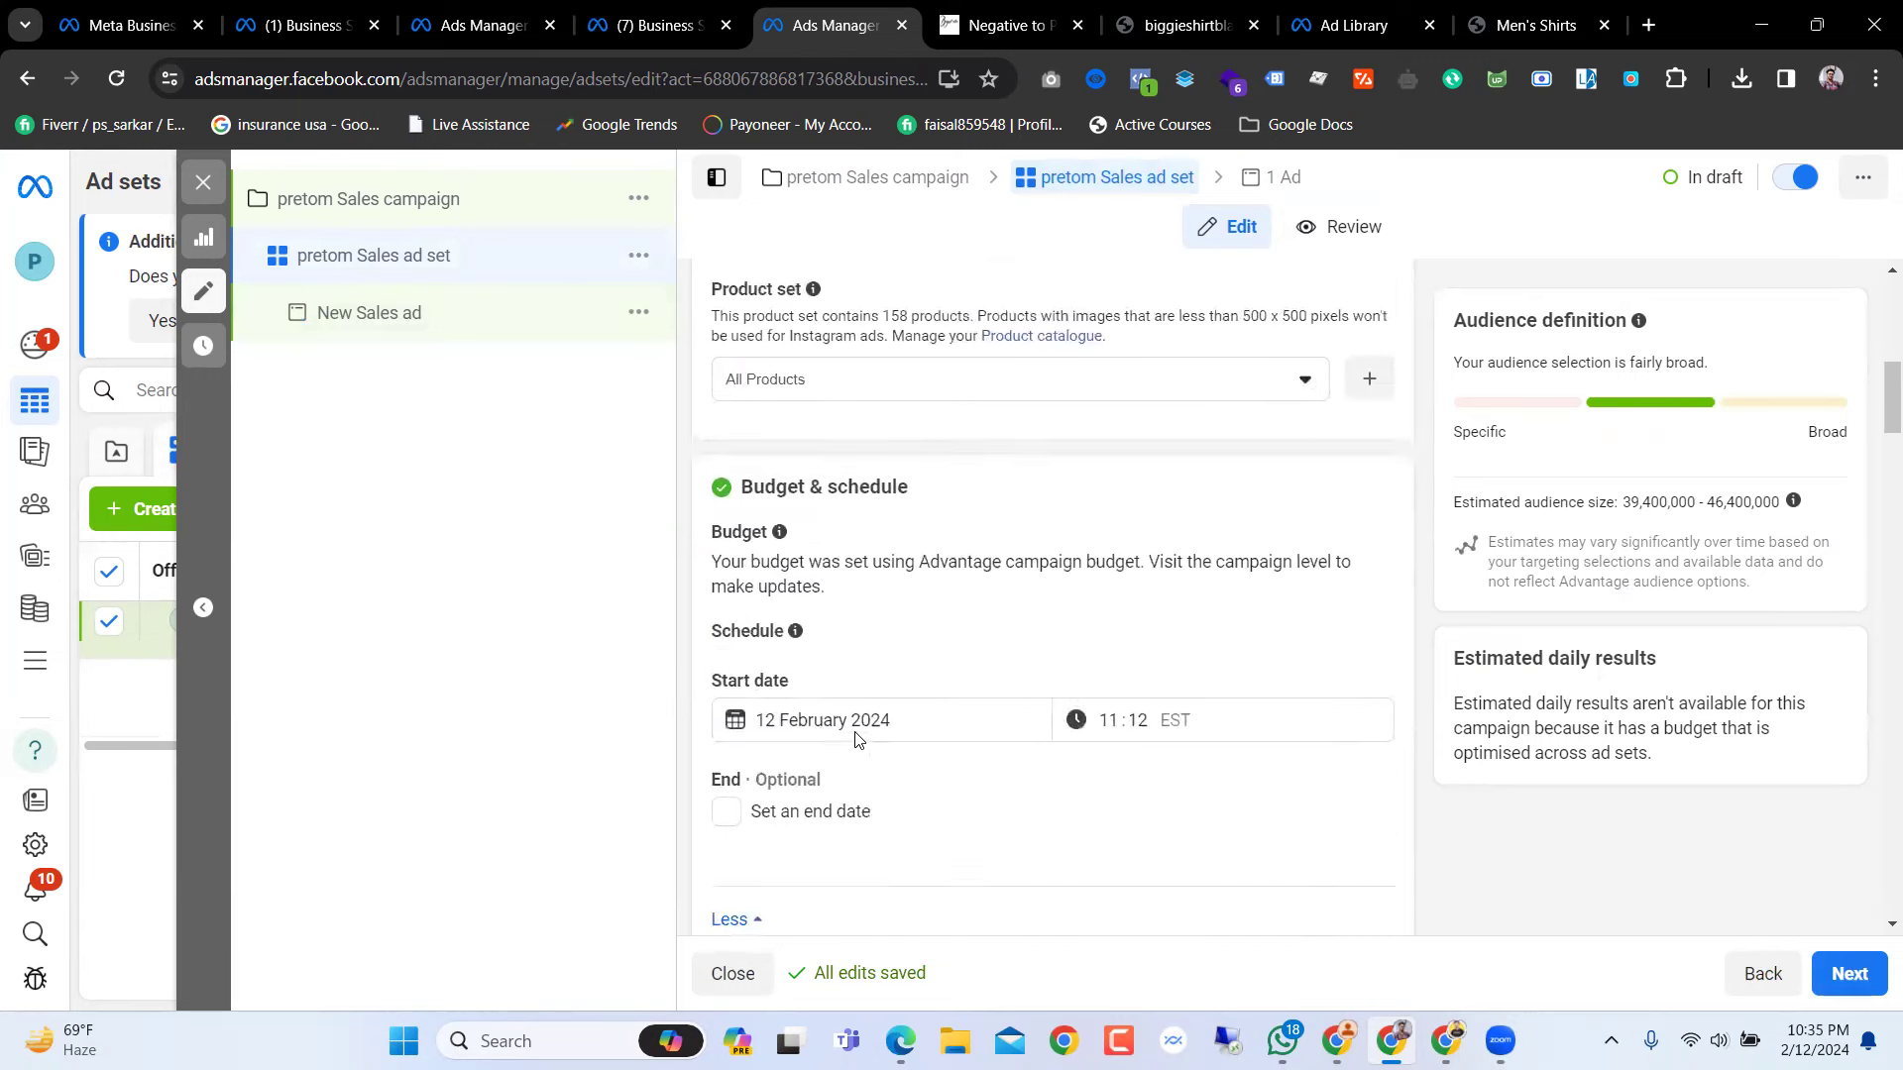
scroll(852, 734, "up", 4)
scroll(852, 733, "up", 1)
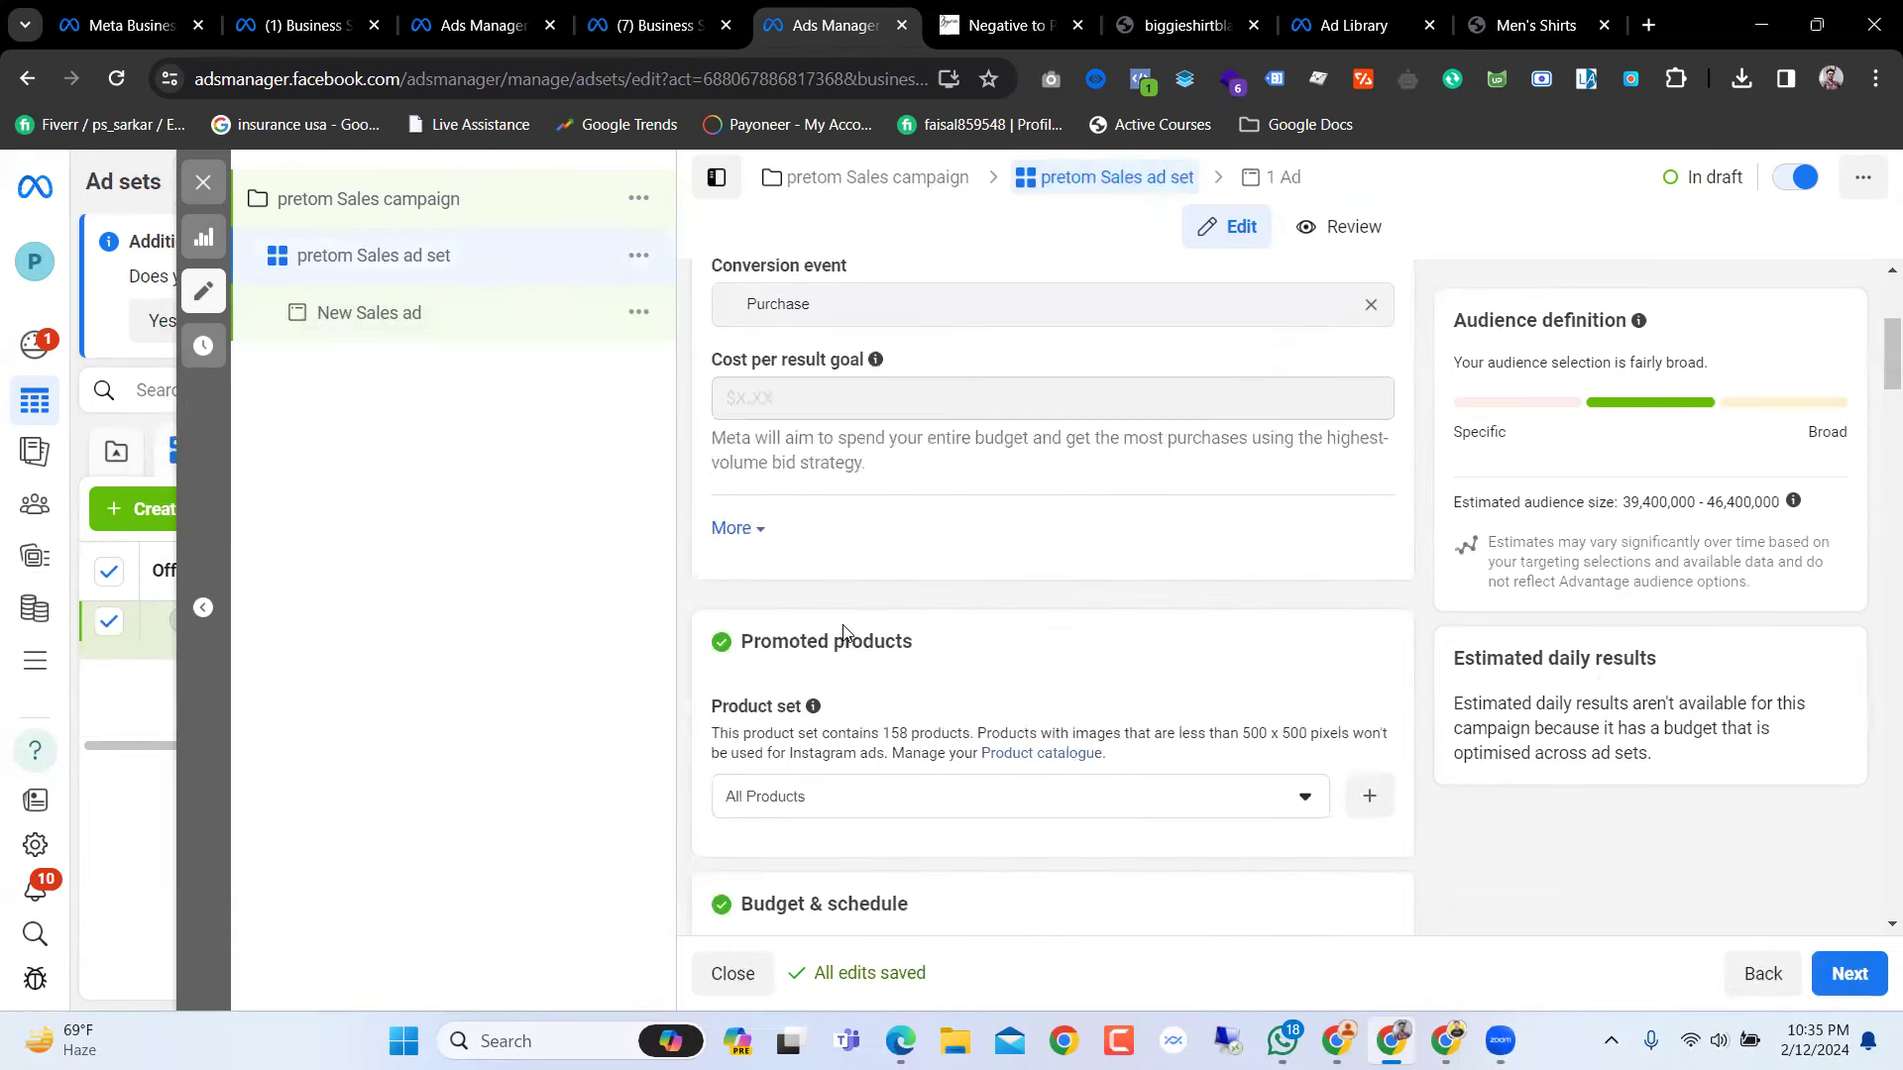
scroll(843, 632, "down", 9)
mouse_move(991, 562)
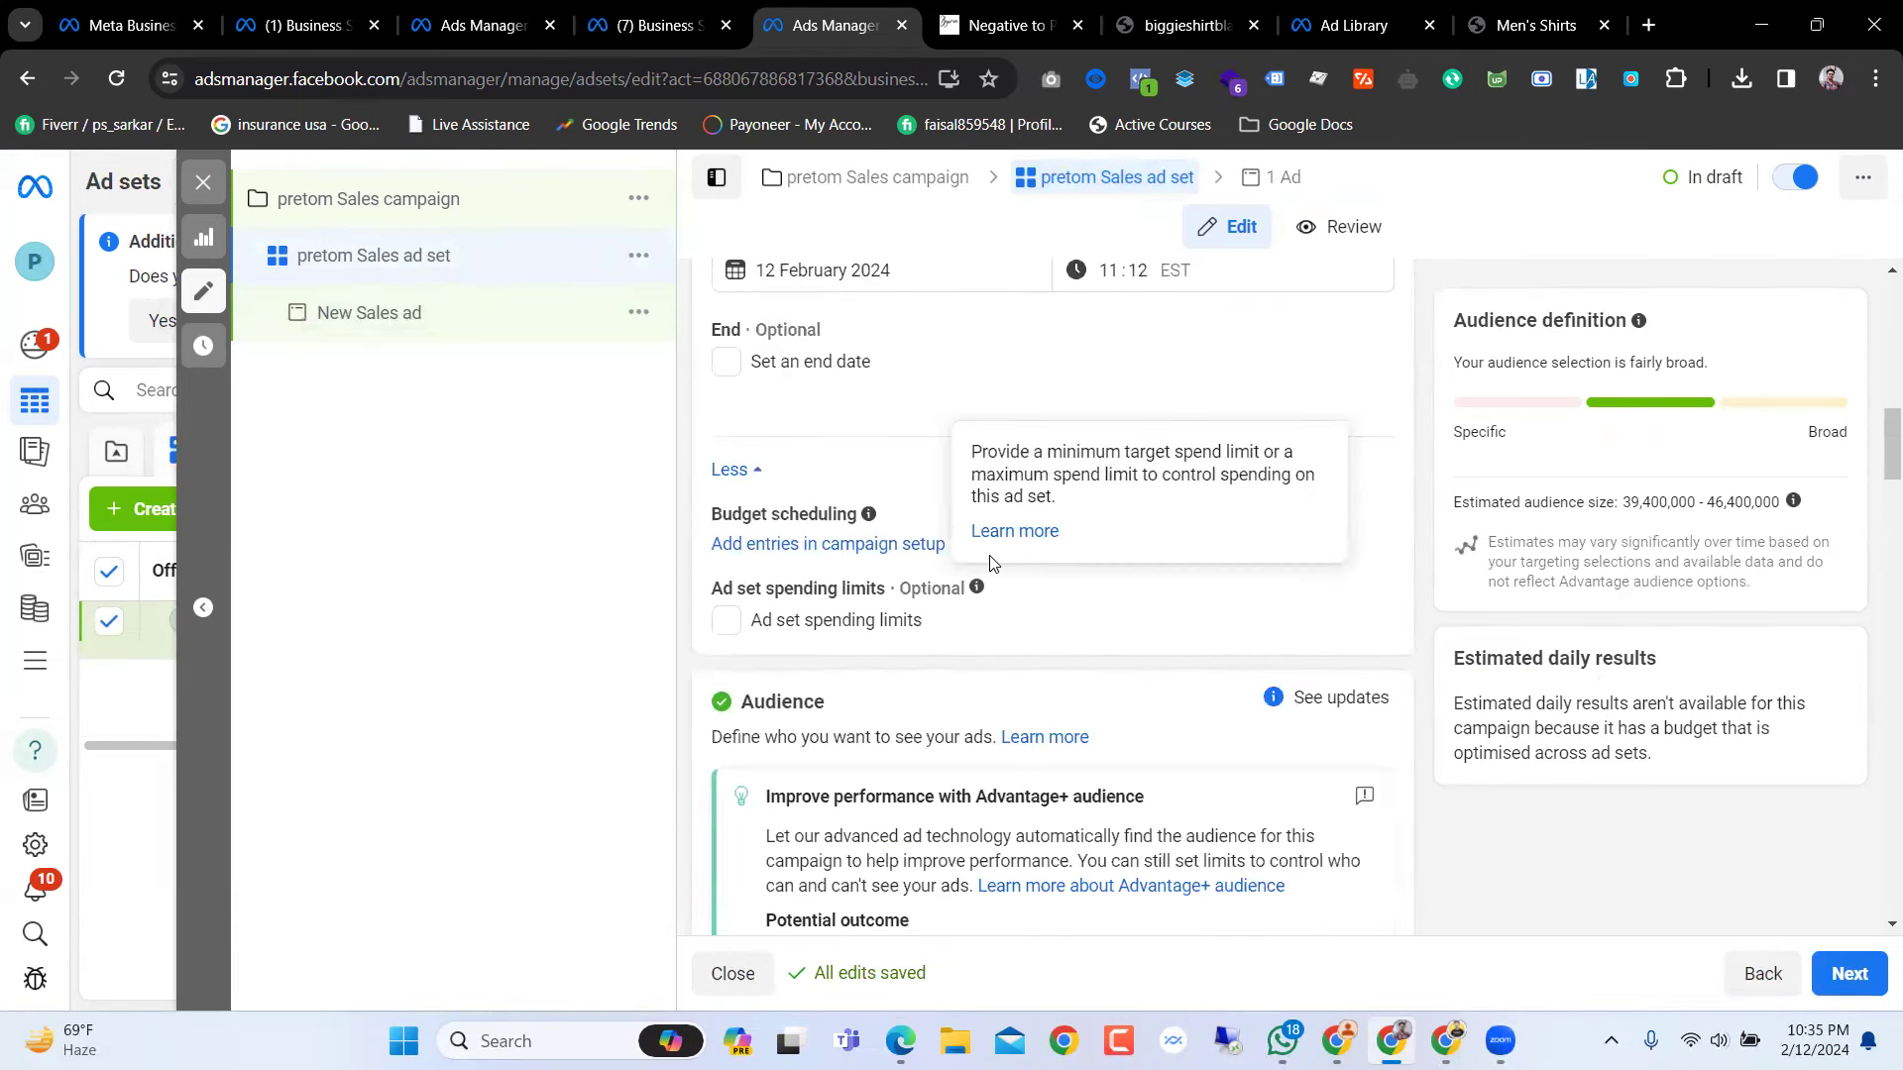
scroll(946, 613, "up", 3)
Step: Enable website events tracking for the New Sales ad and open the dataset choices
left_click(386, 330)
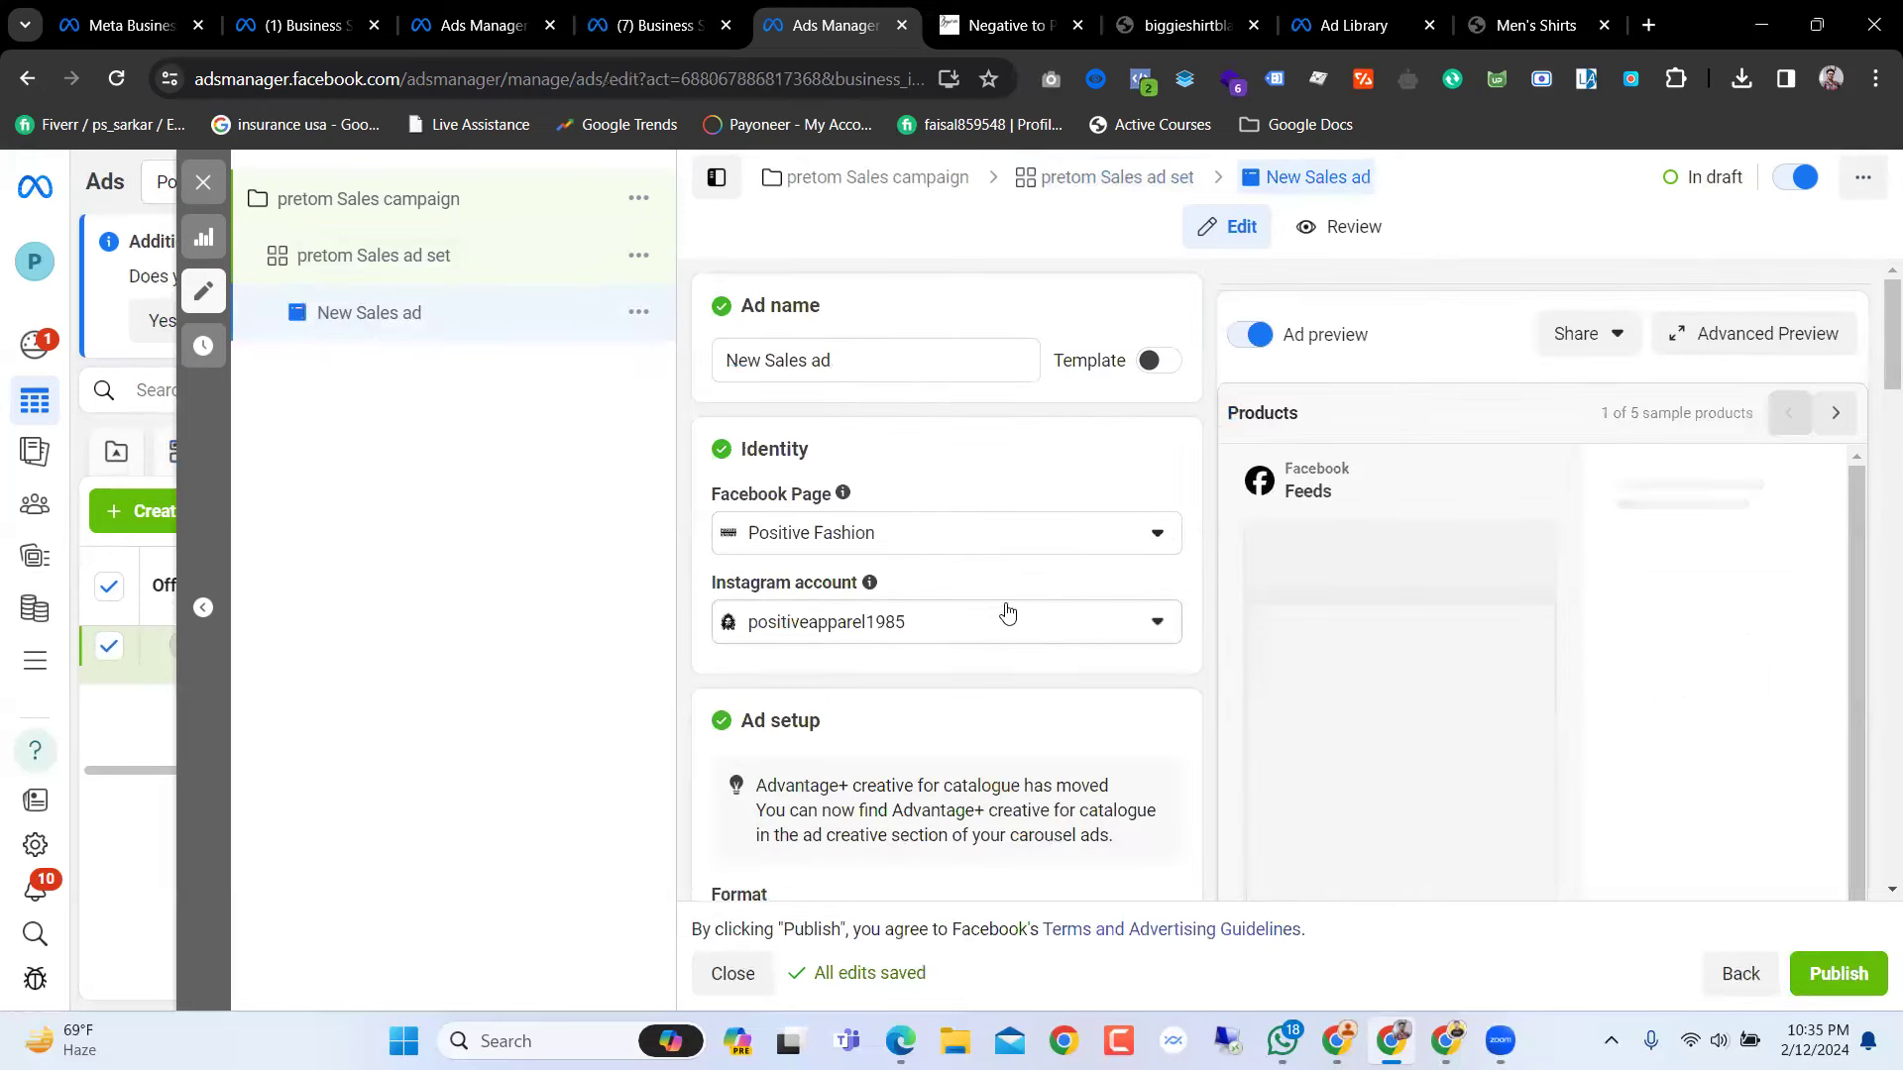
scroll(1007, 608, "down", 5)
scroll(1007, 612, "down", 10)
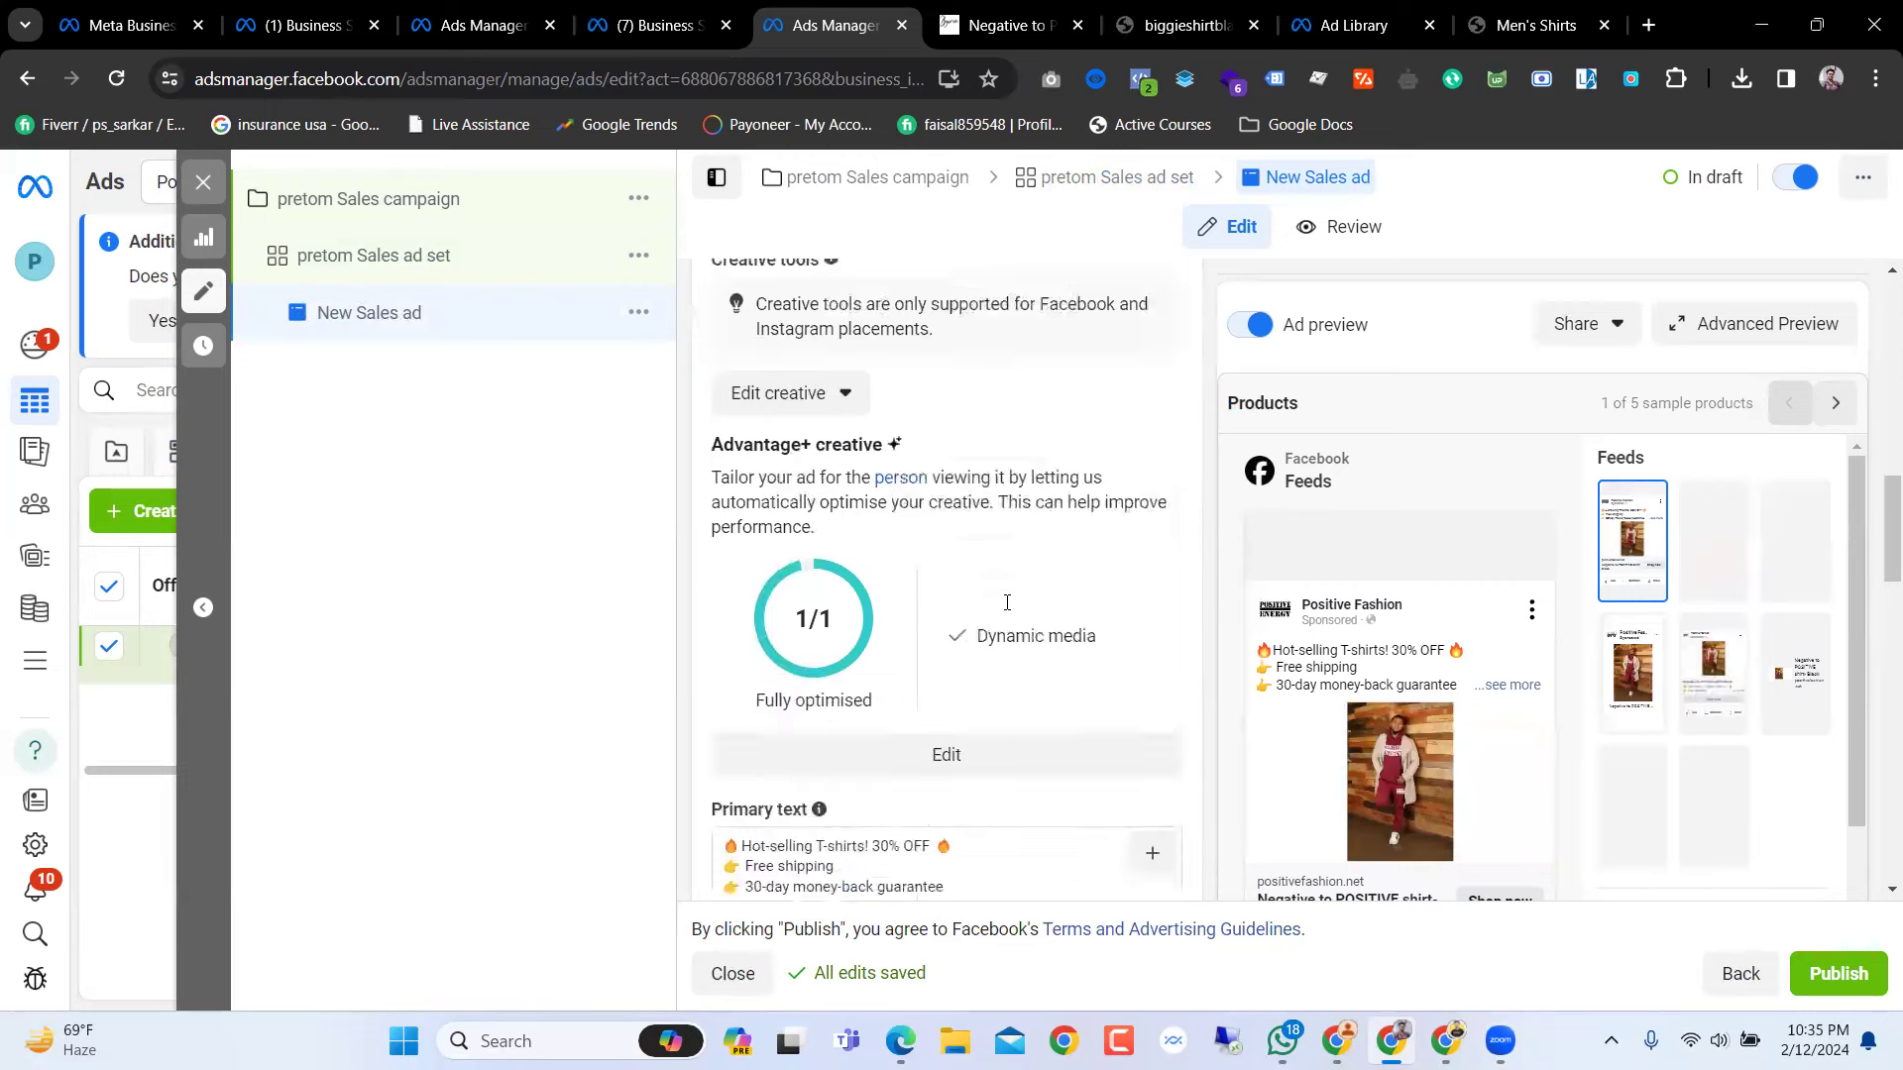
scroll(1007, 612, "down", 8)
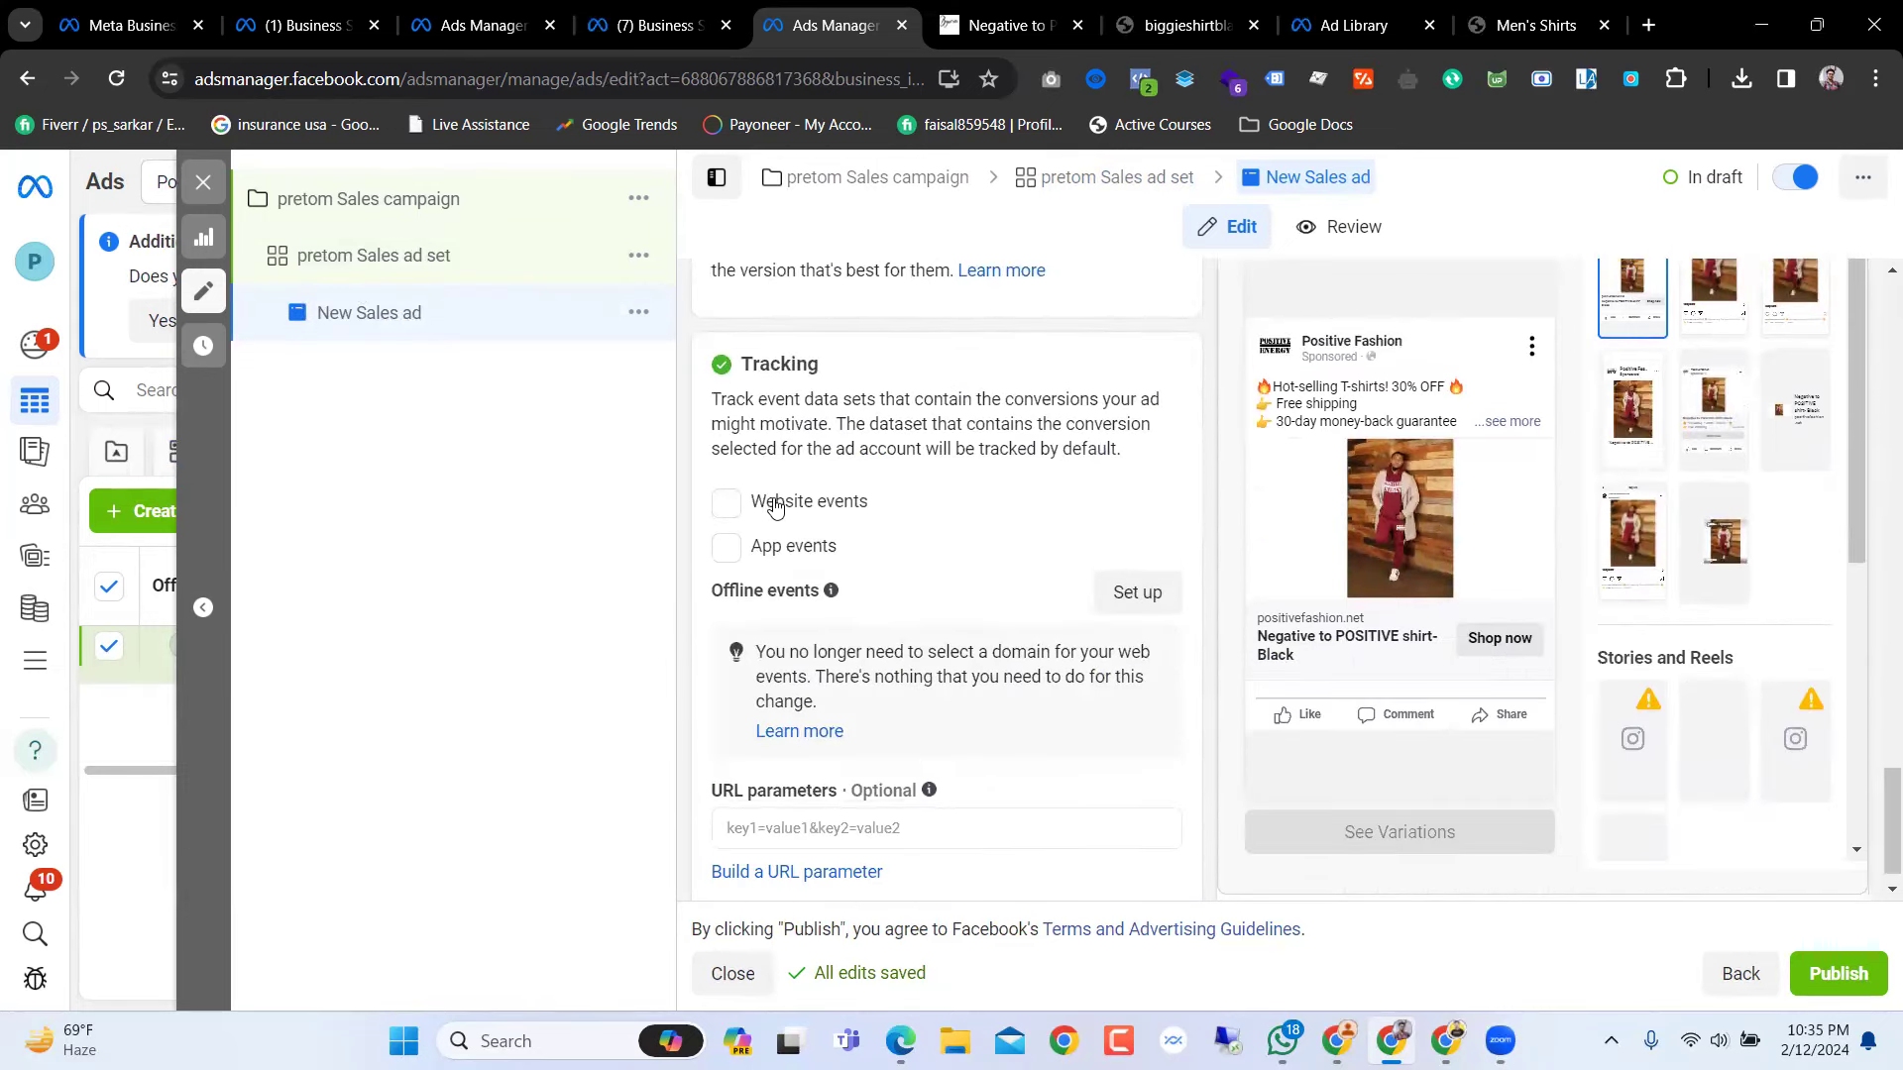
left_click(775, 506)
left_click(961, 574)
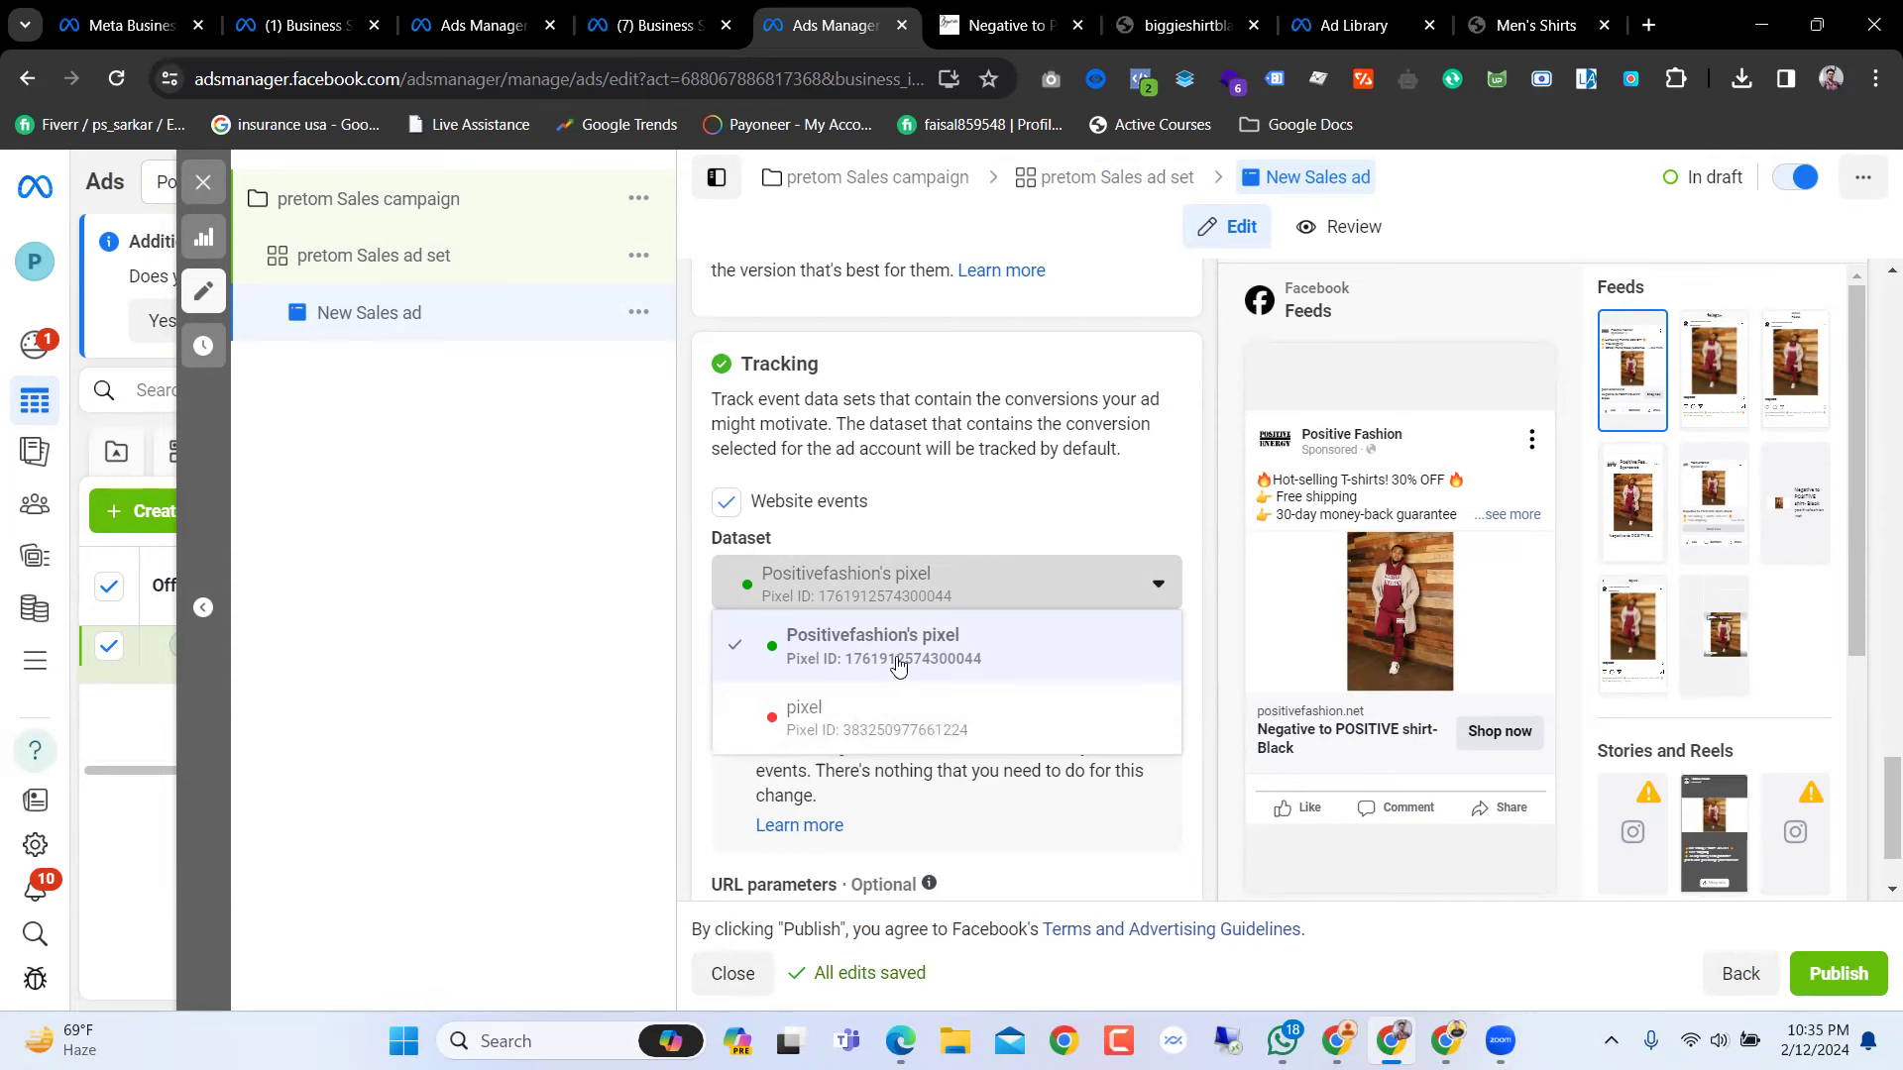
Step: Reload the shirt's product page and check its installed pixel with Meta Pixel Helper
left_click(1011, 25)
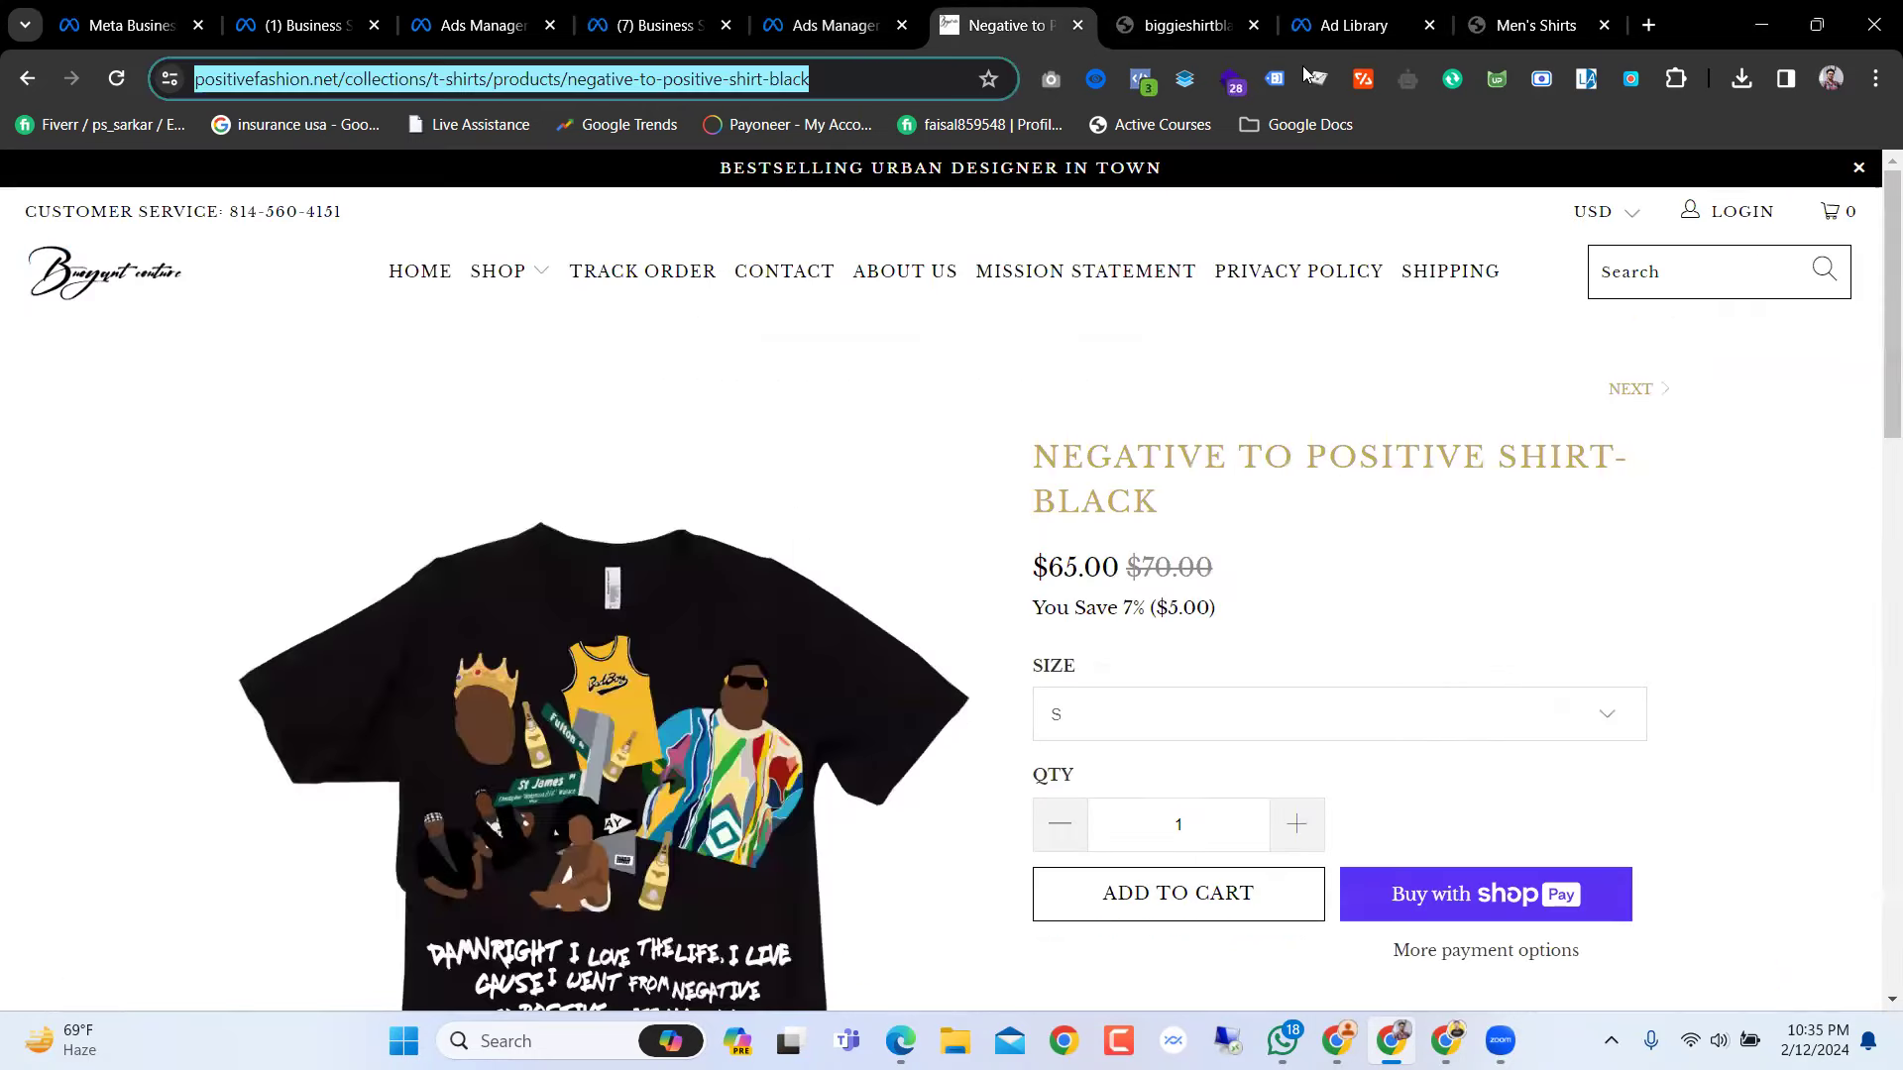
left_click(1139, 78)
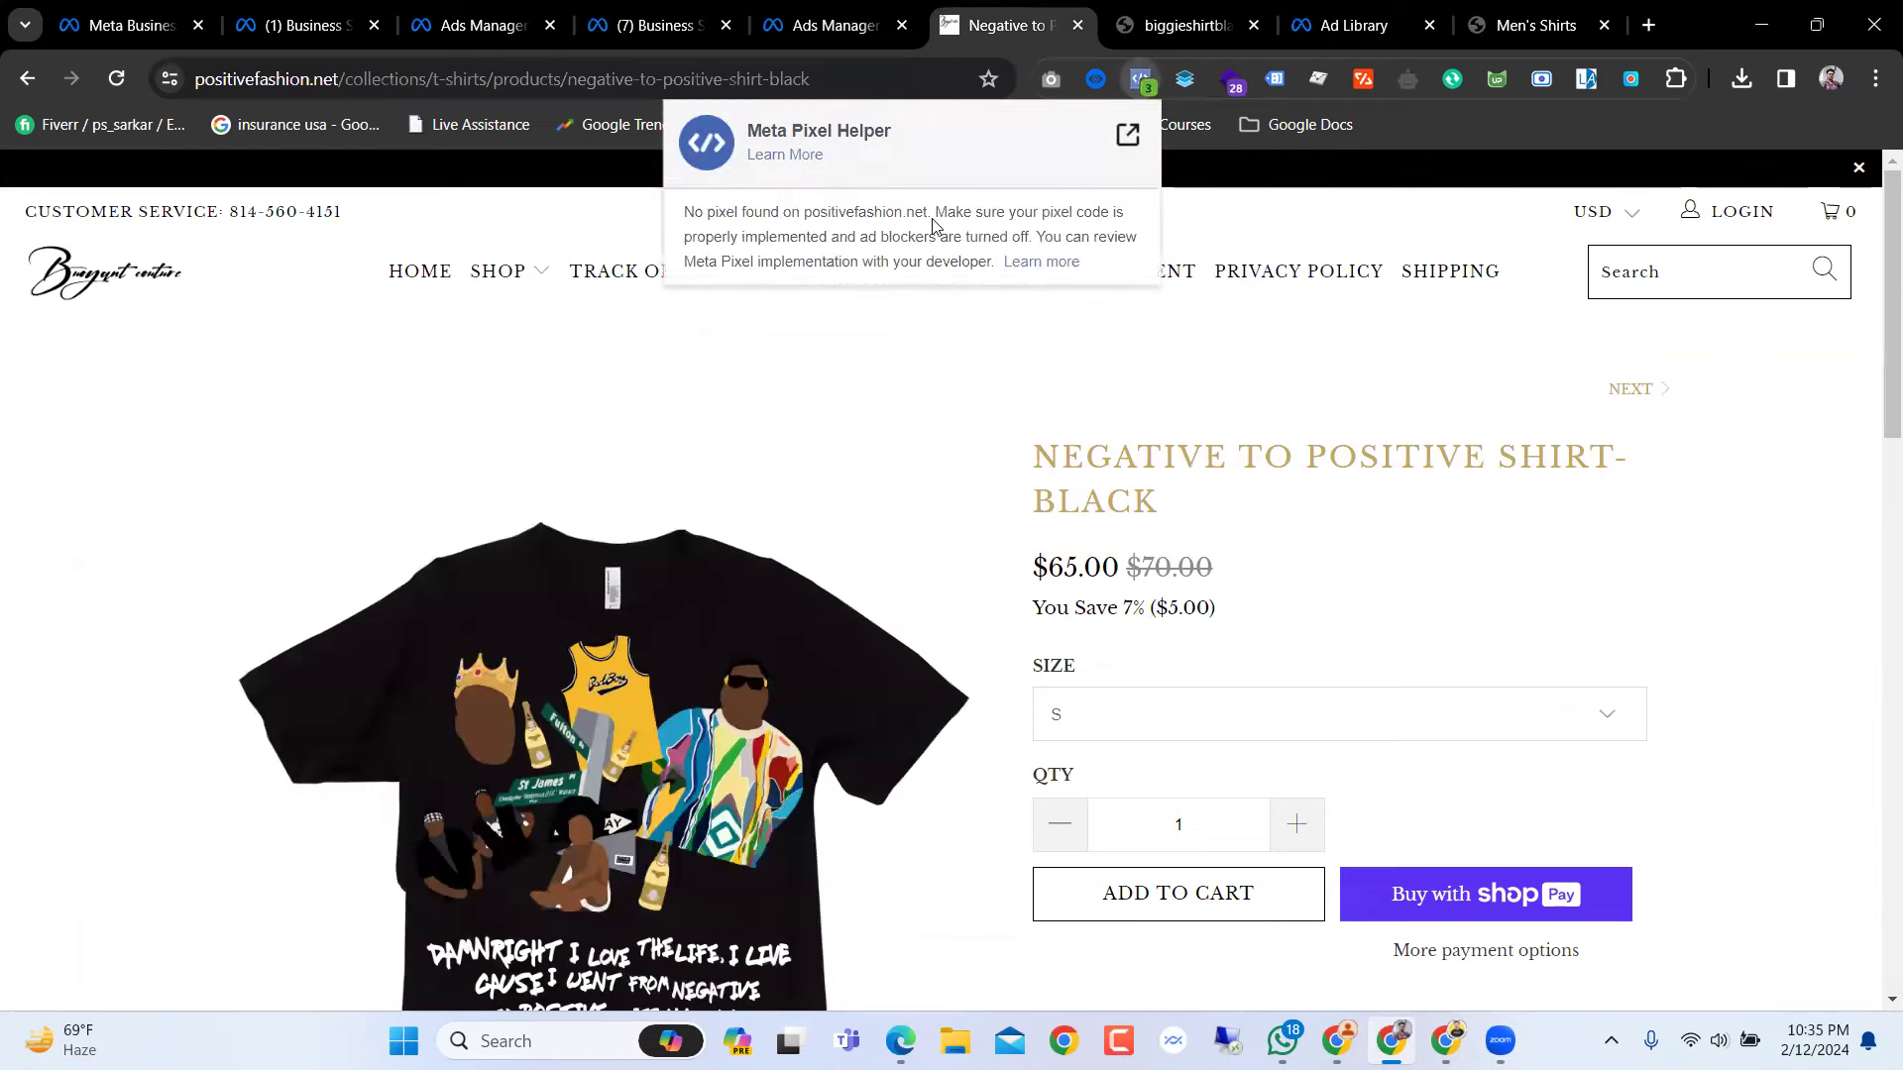
left_click(116, 78)
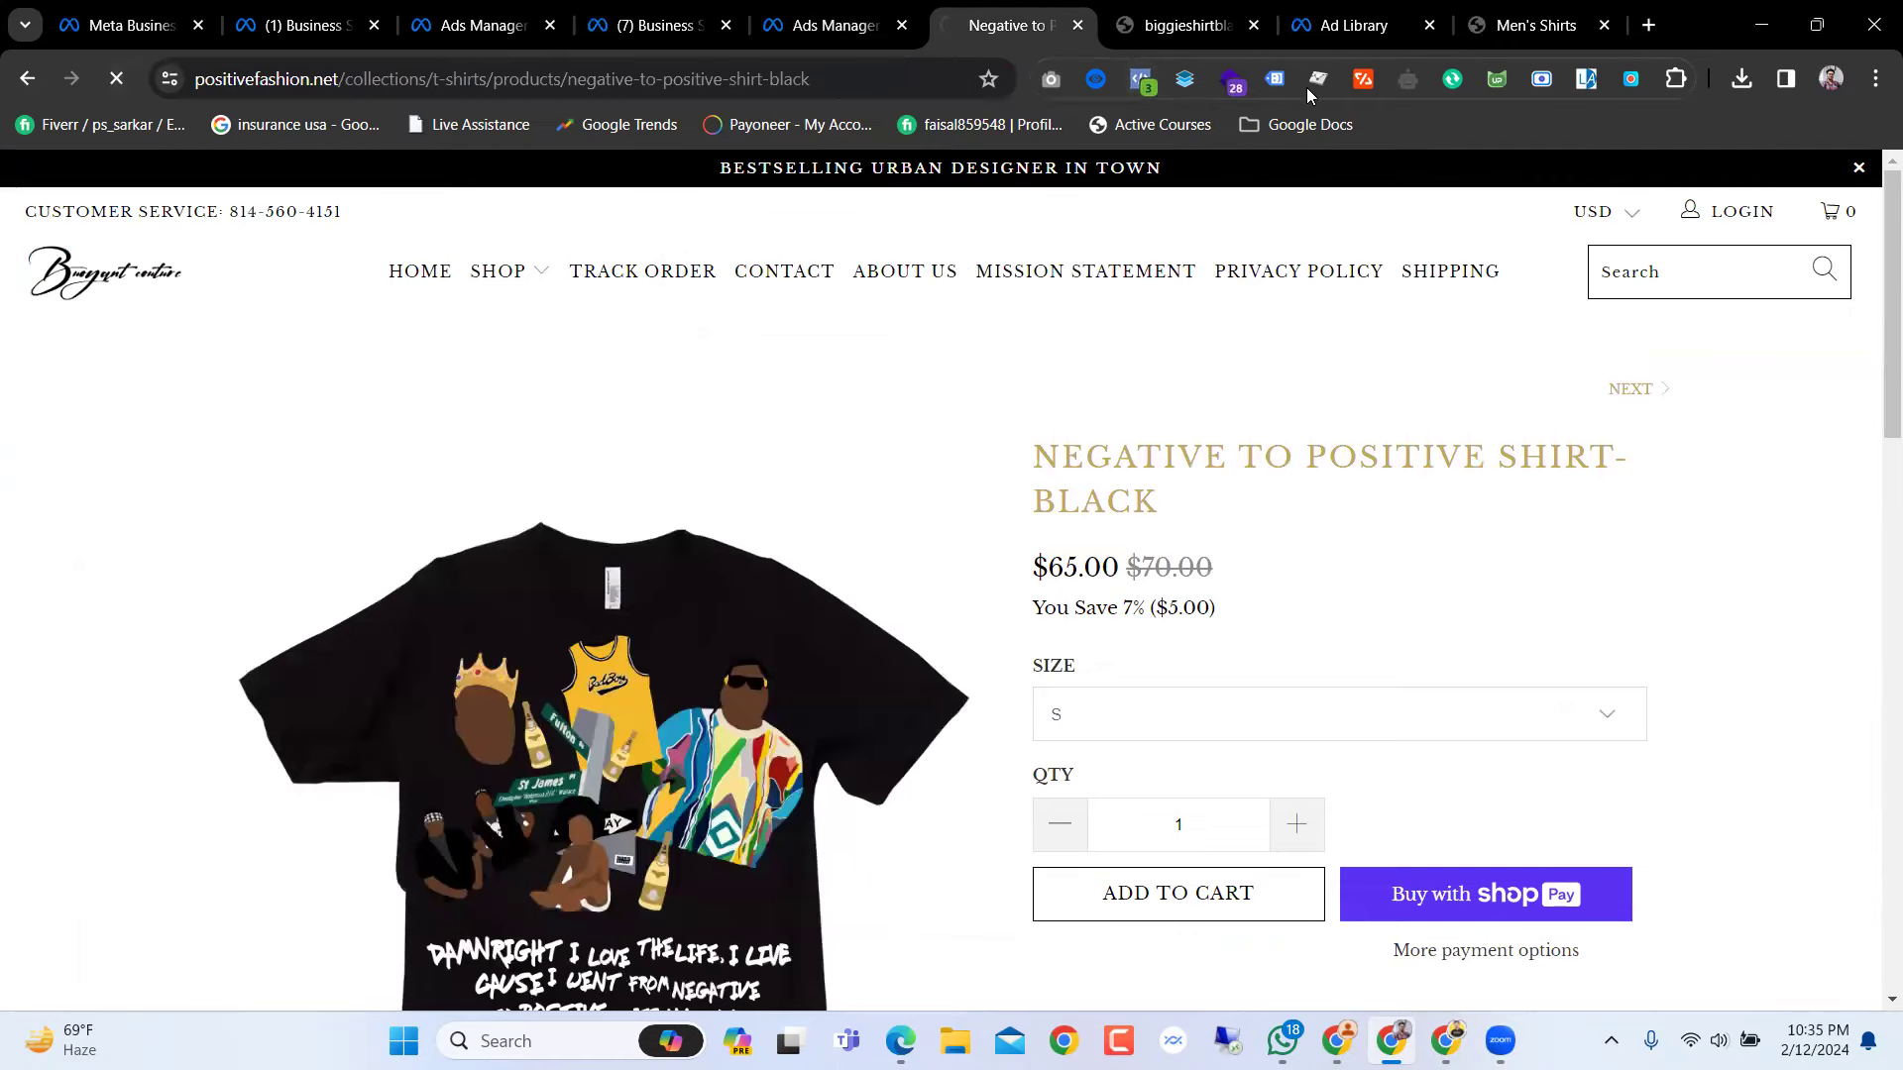
left_click(1141, 79)
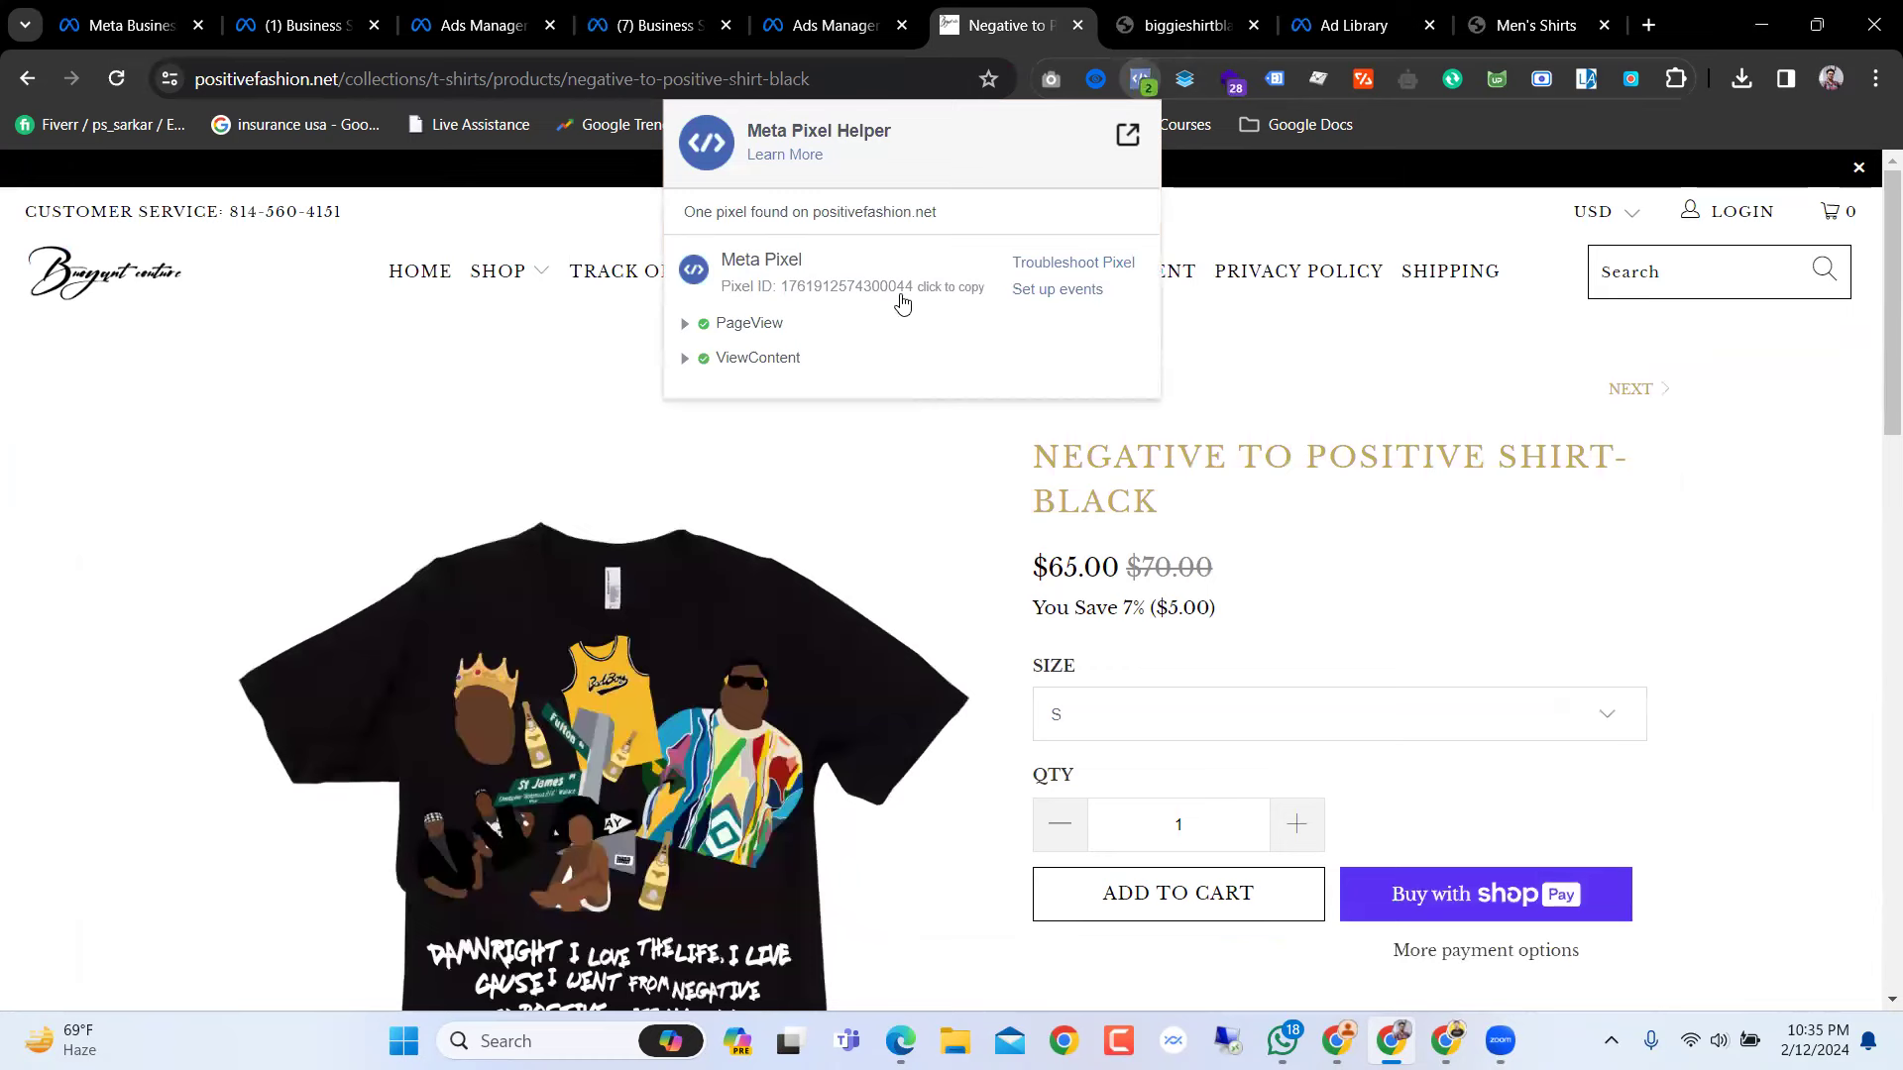
left_click(823, 18)
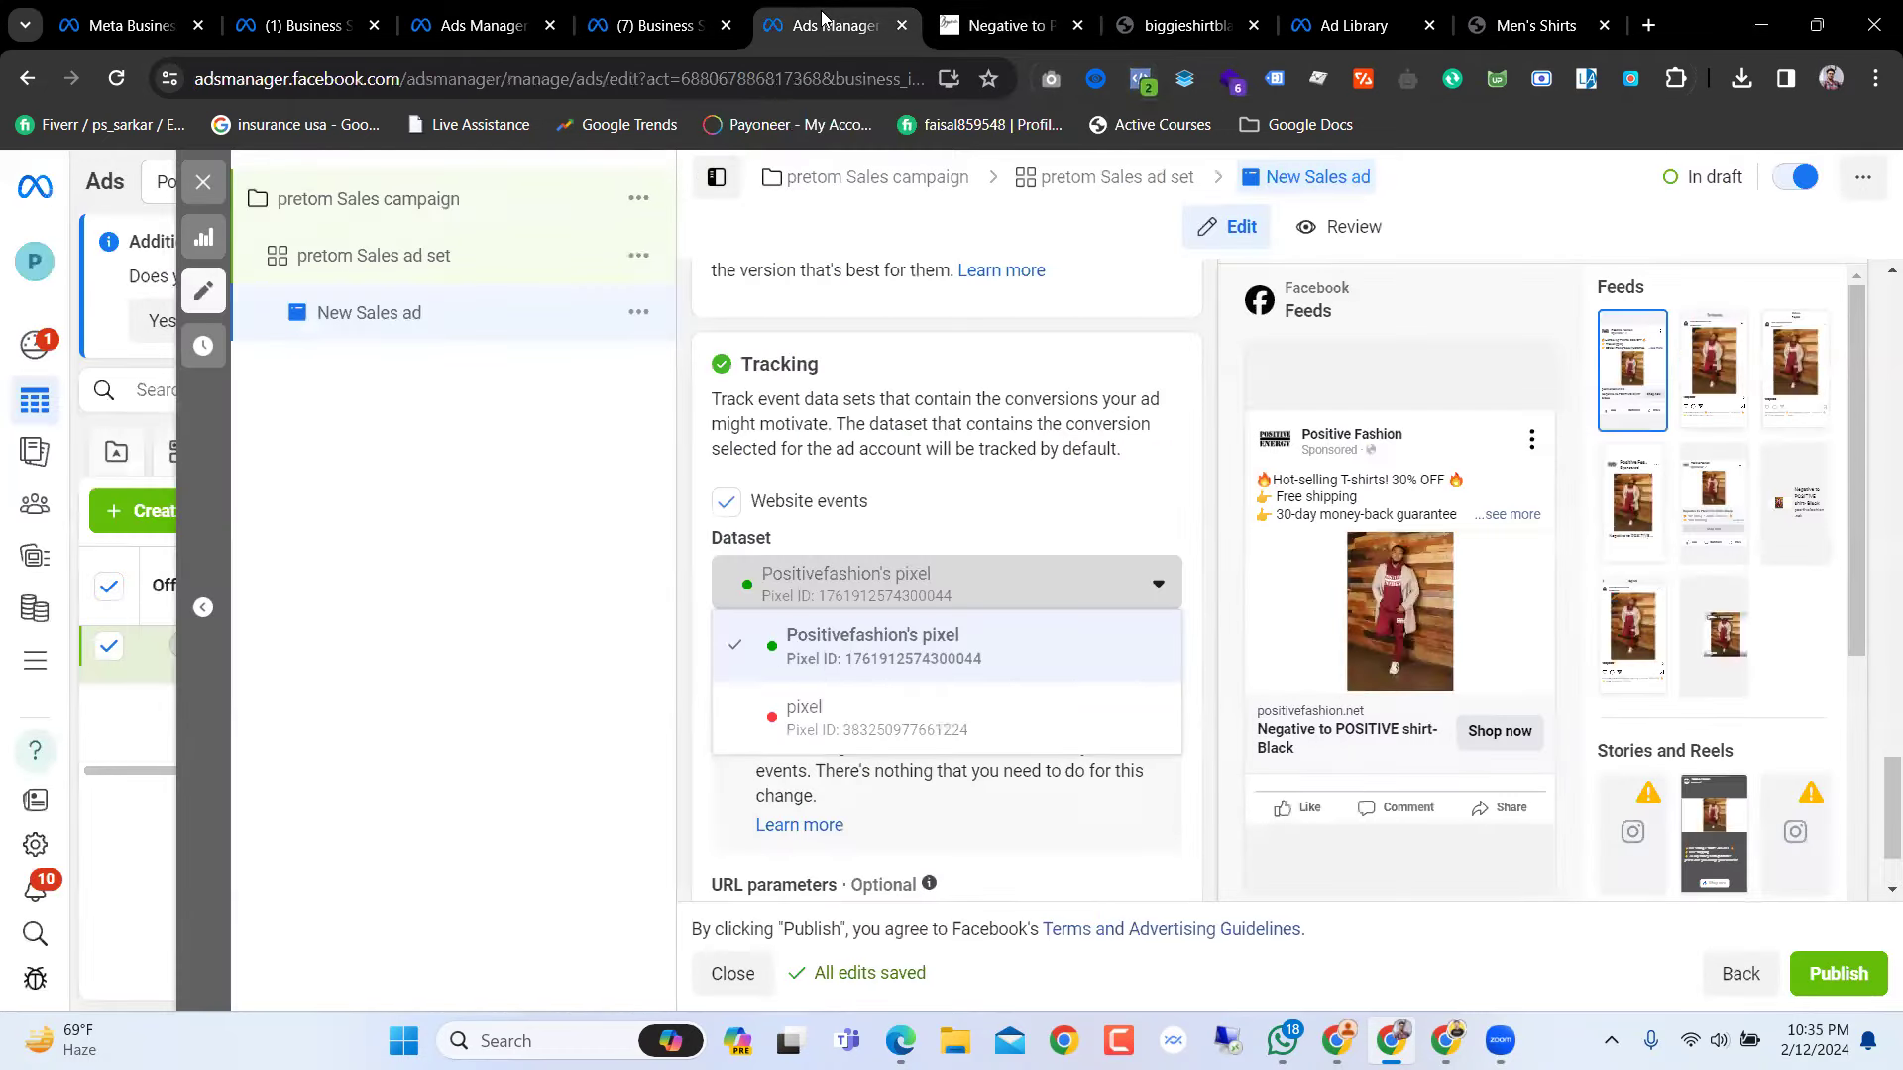
Step: Compare the Positivefashion's pixel and "pixel" entries under the data sources in Meta Business settings
left_click(665, 10)
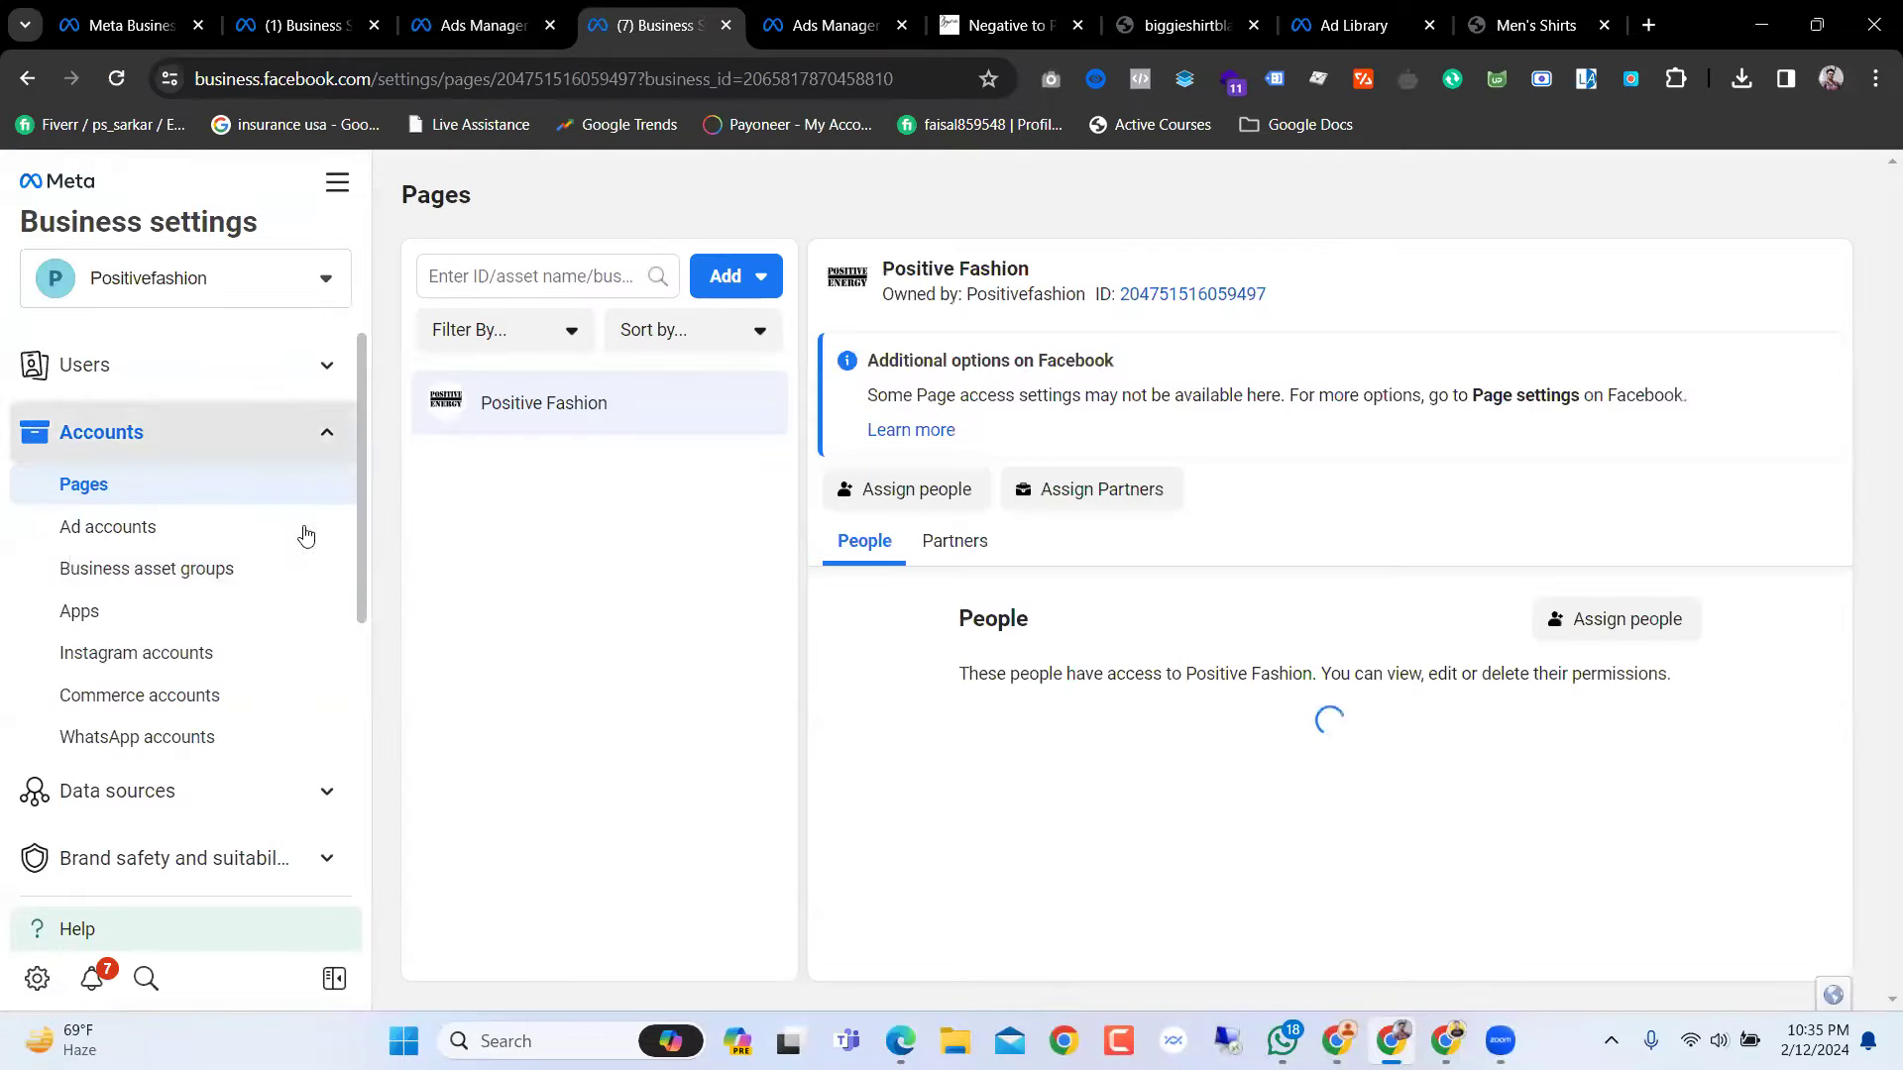
scroll(60, 813, "down", 4)
left_click(161, 421)
left_click(136, 509)
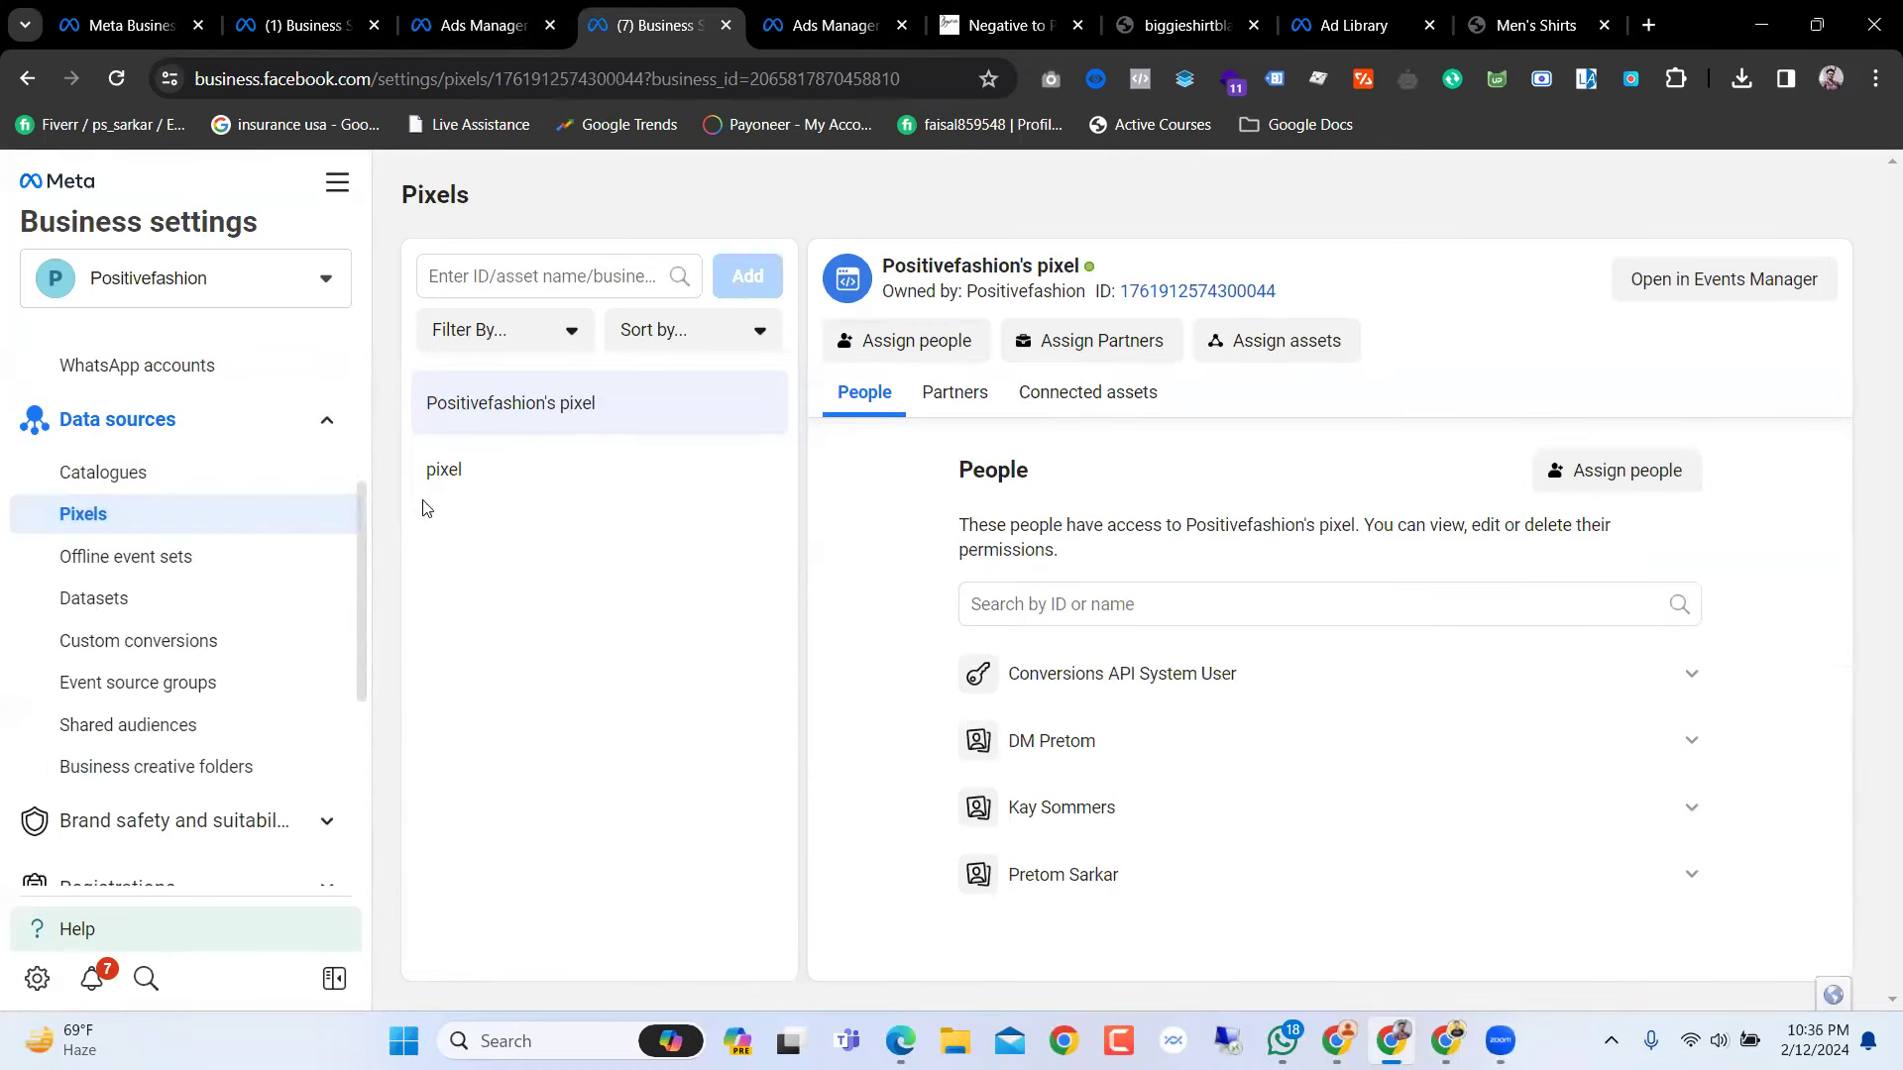
left_click(492, 469)
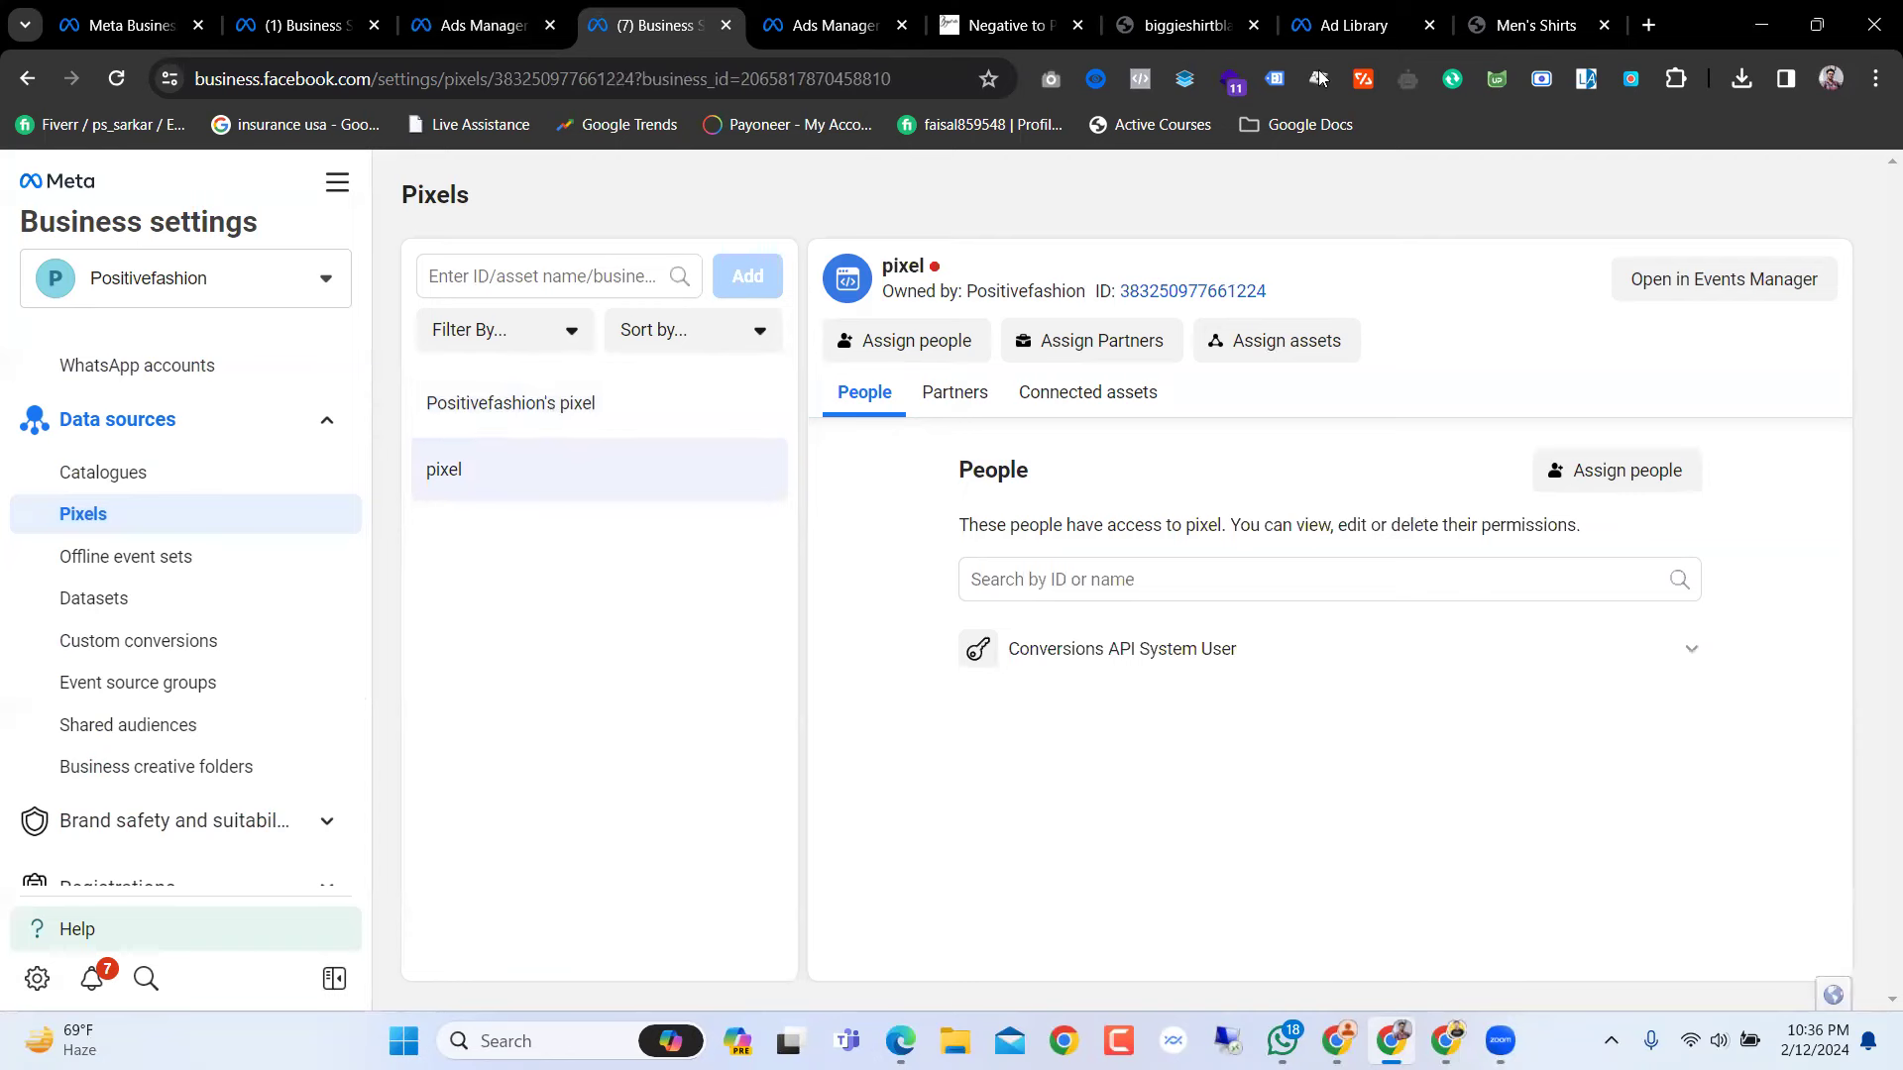
left_click(516, 424)
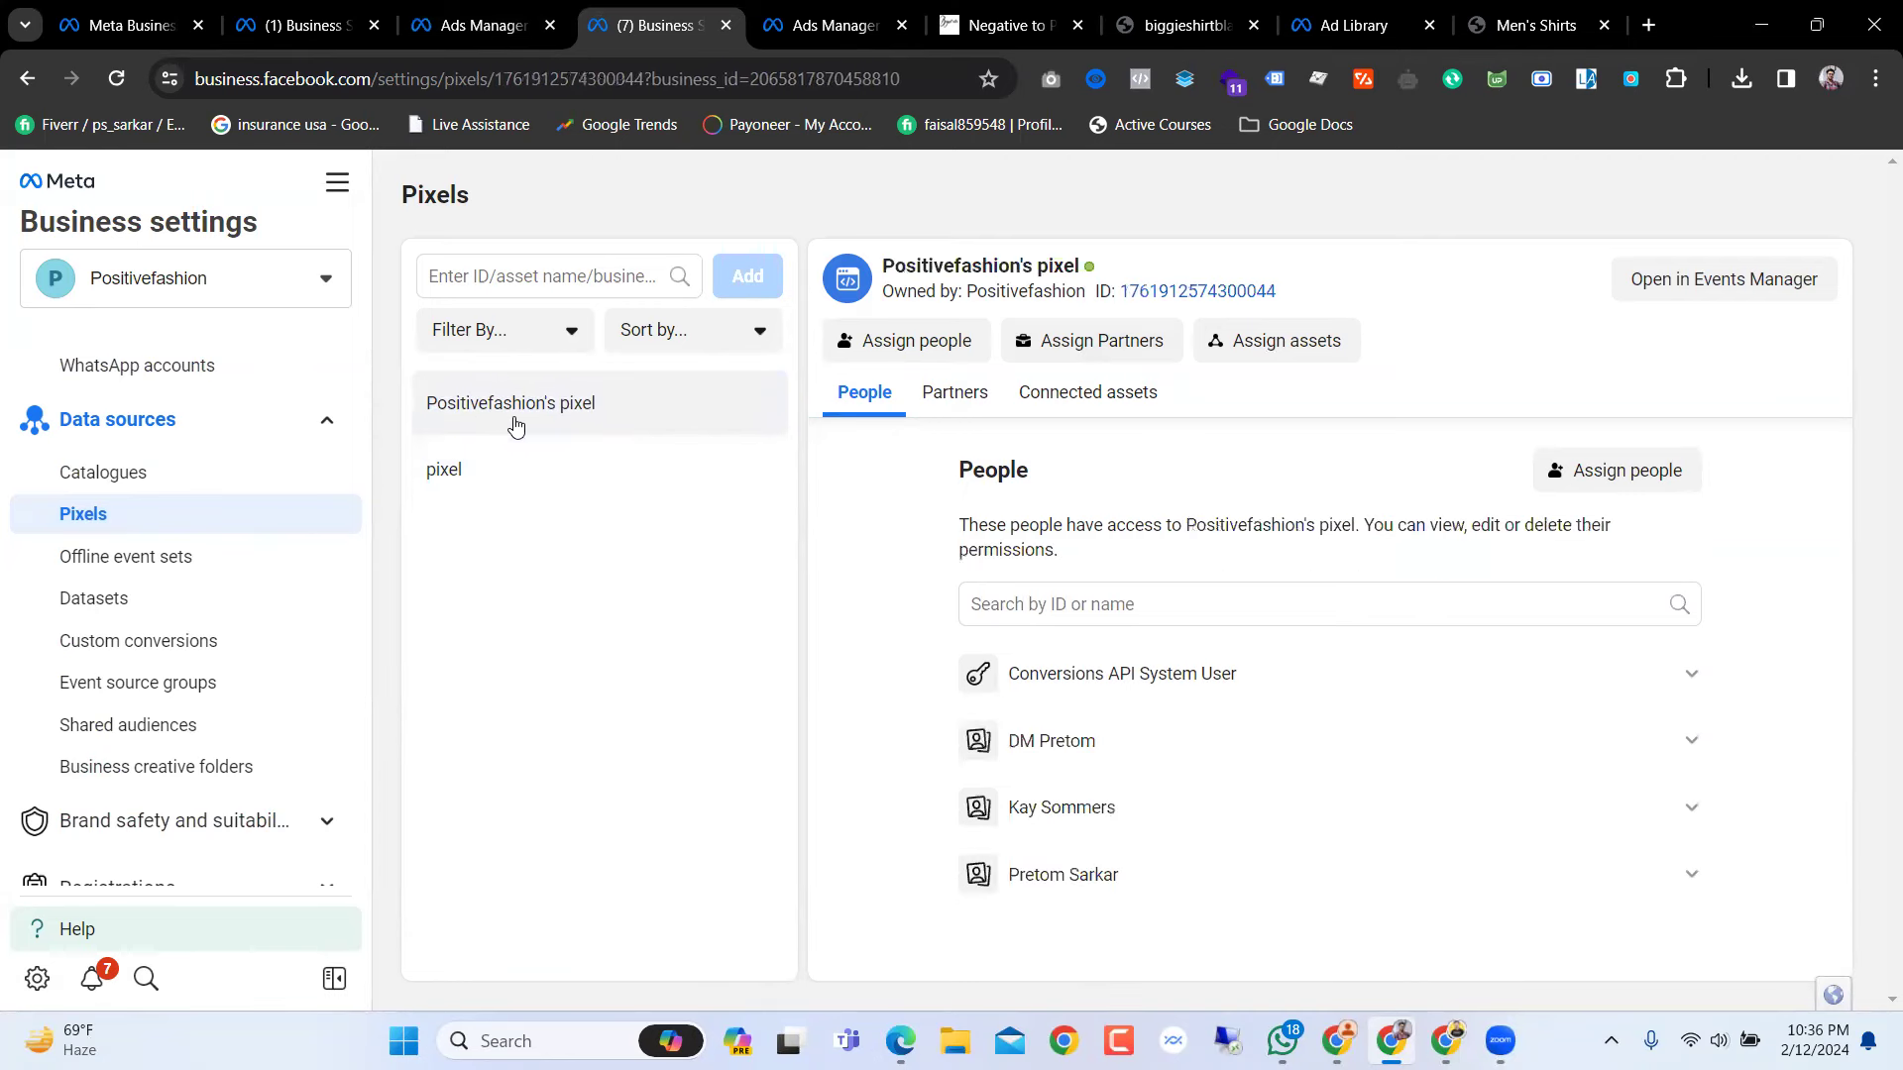
mouse_move(1091, 271)
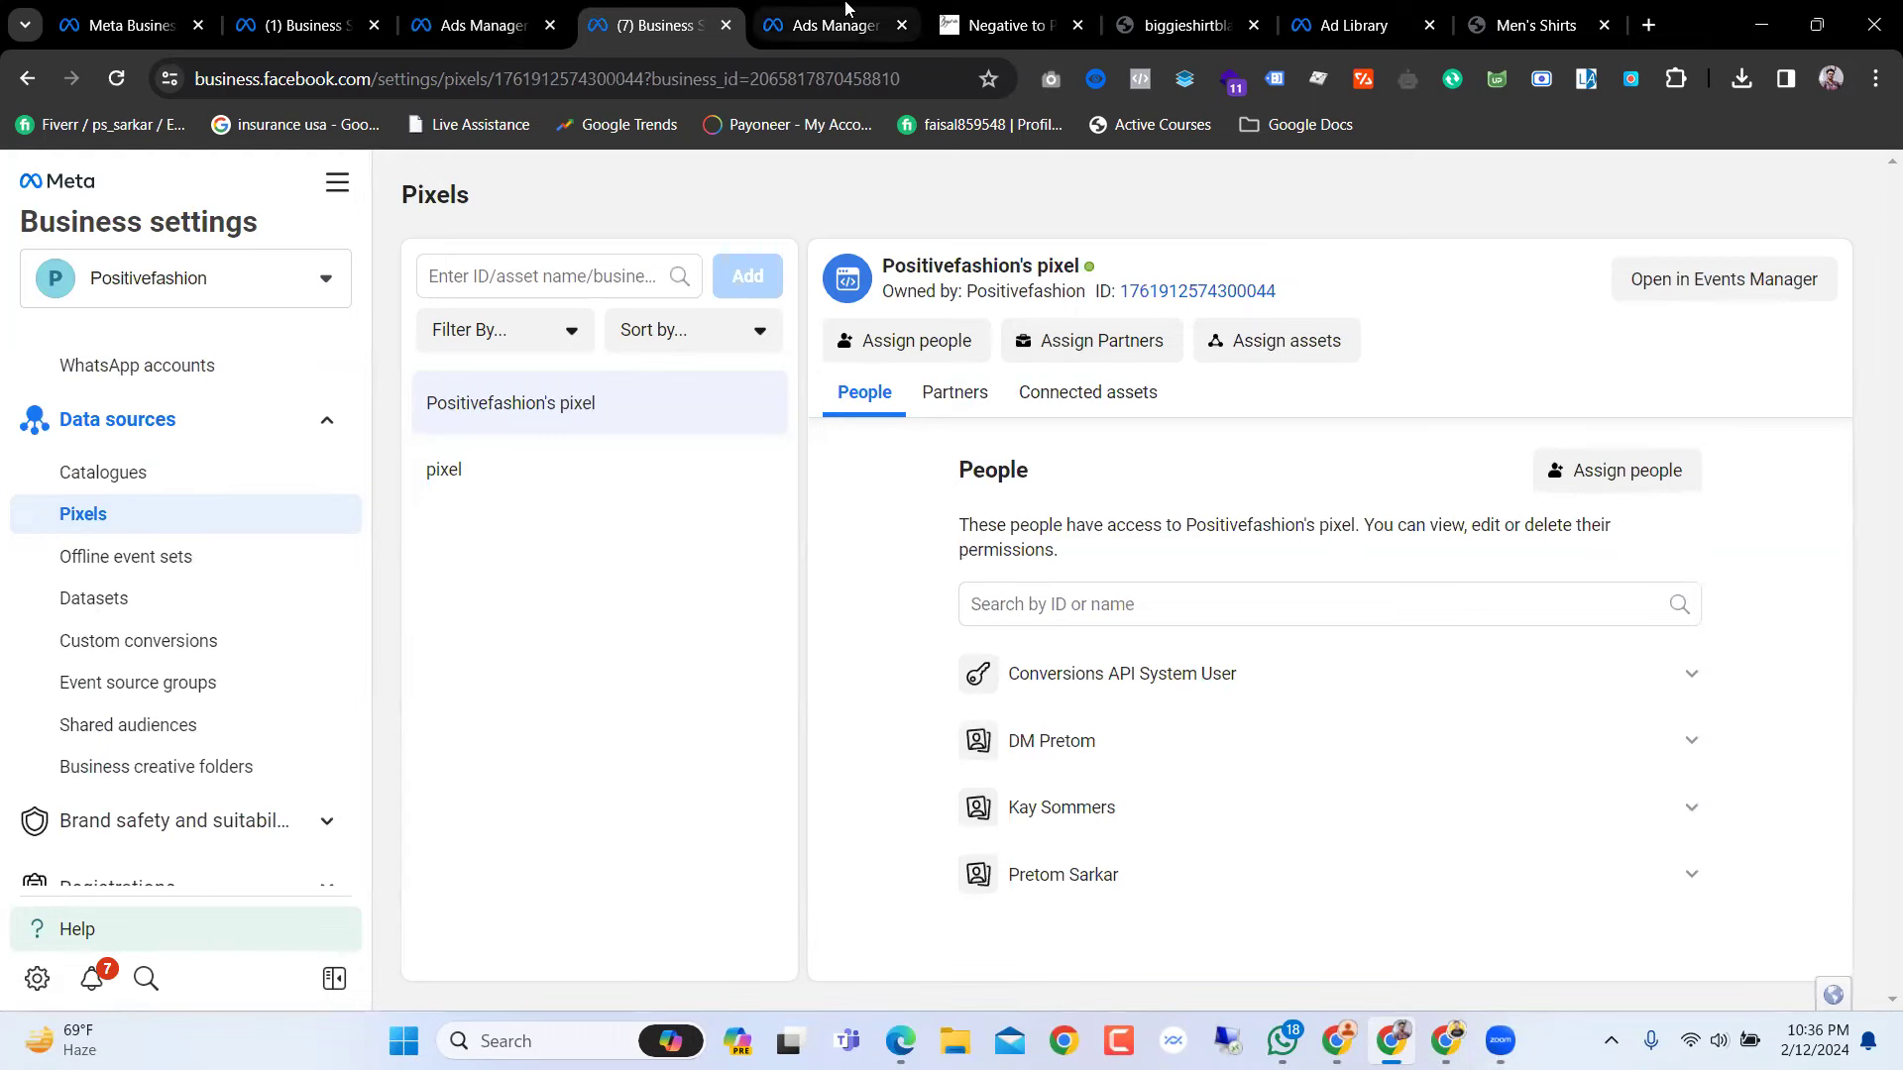
Step: Return to the New Sales ad in Ads Manager and choose Positivefashion's pixel as the tracking dataset
left_click(848, 21)
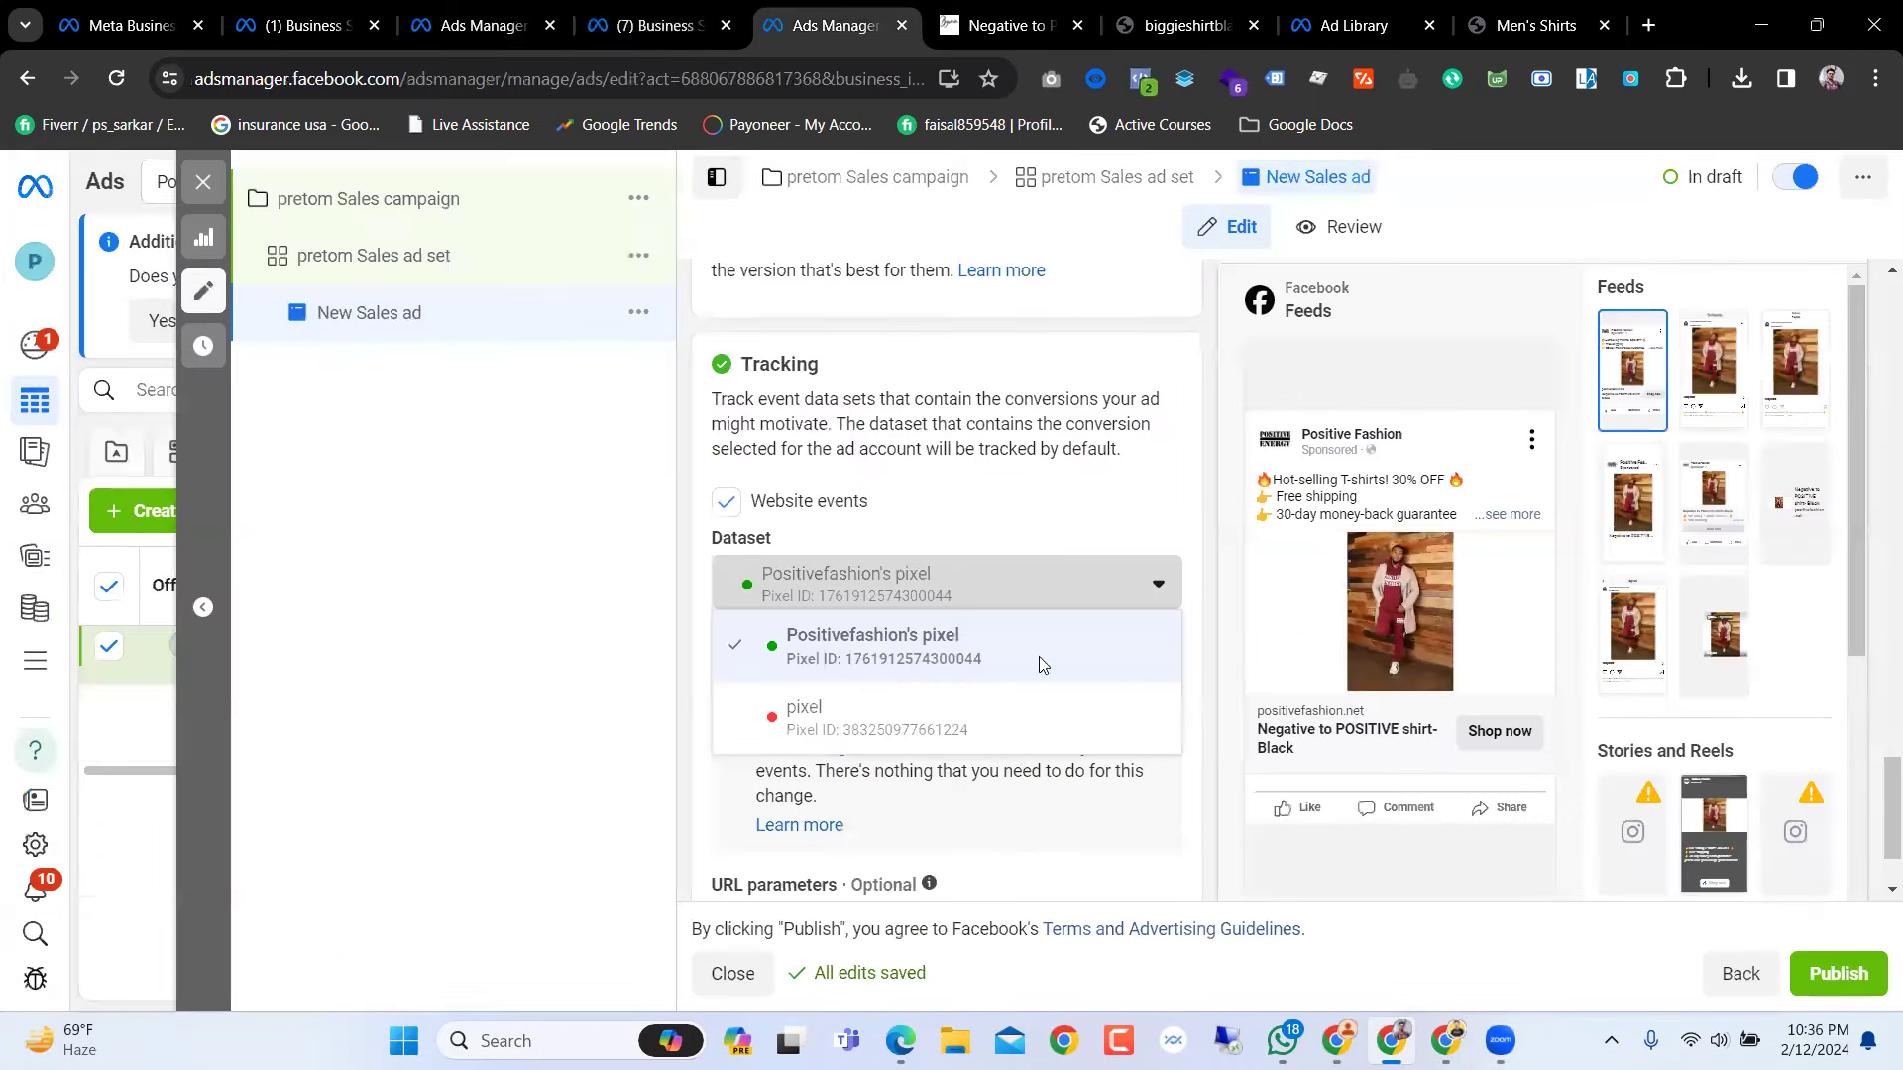
left_click(955, 646)
scroll(957, 641, "down", 1)
Step: Review the New Sales ad's destination settings, primary text, headline and call to action
scroll(957, 642, "up", 10)
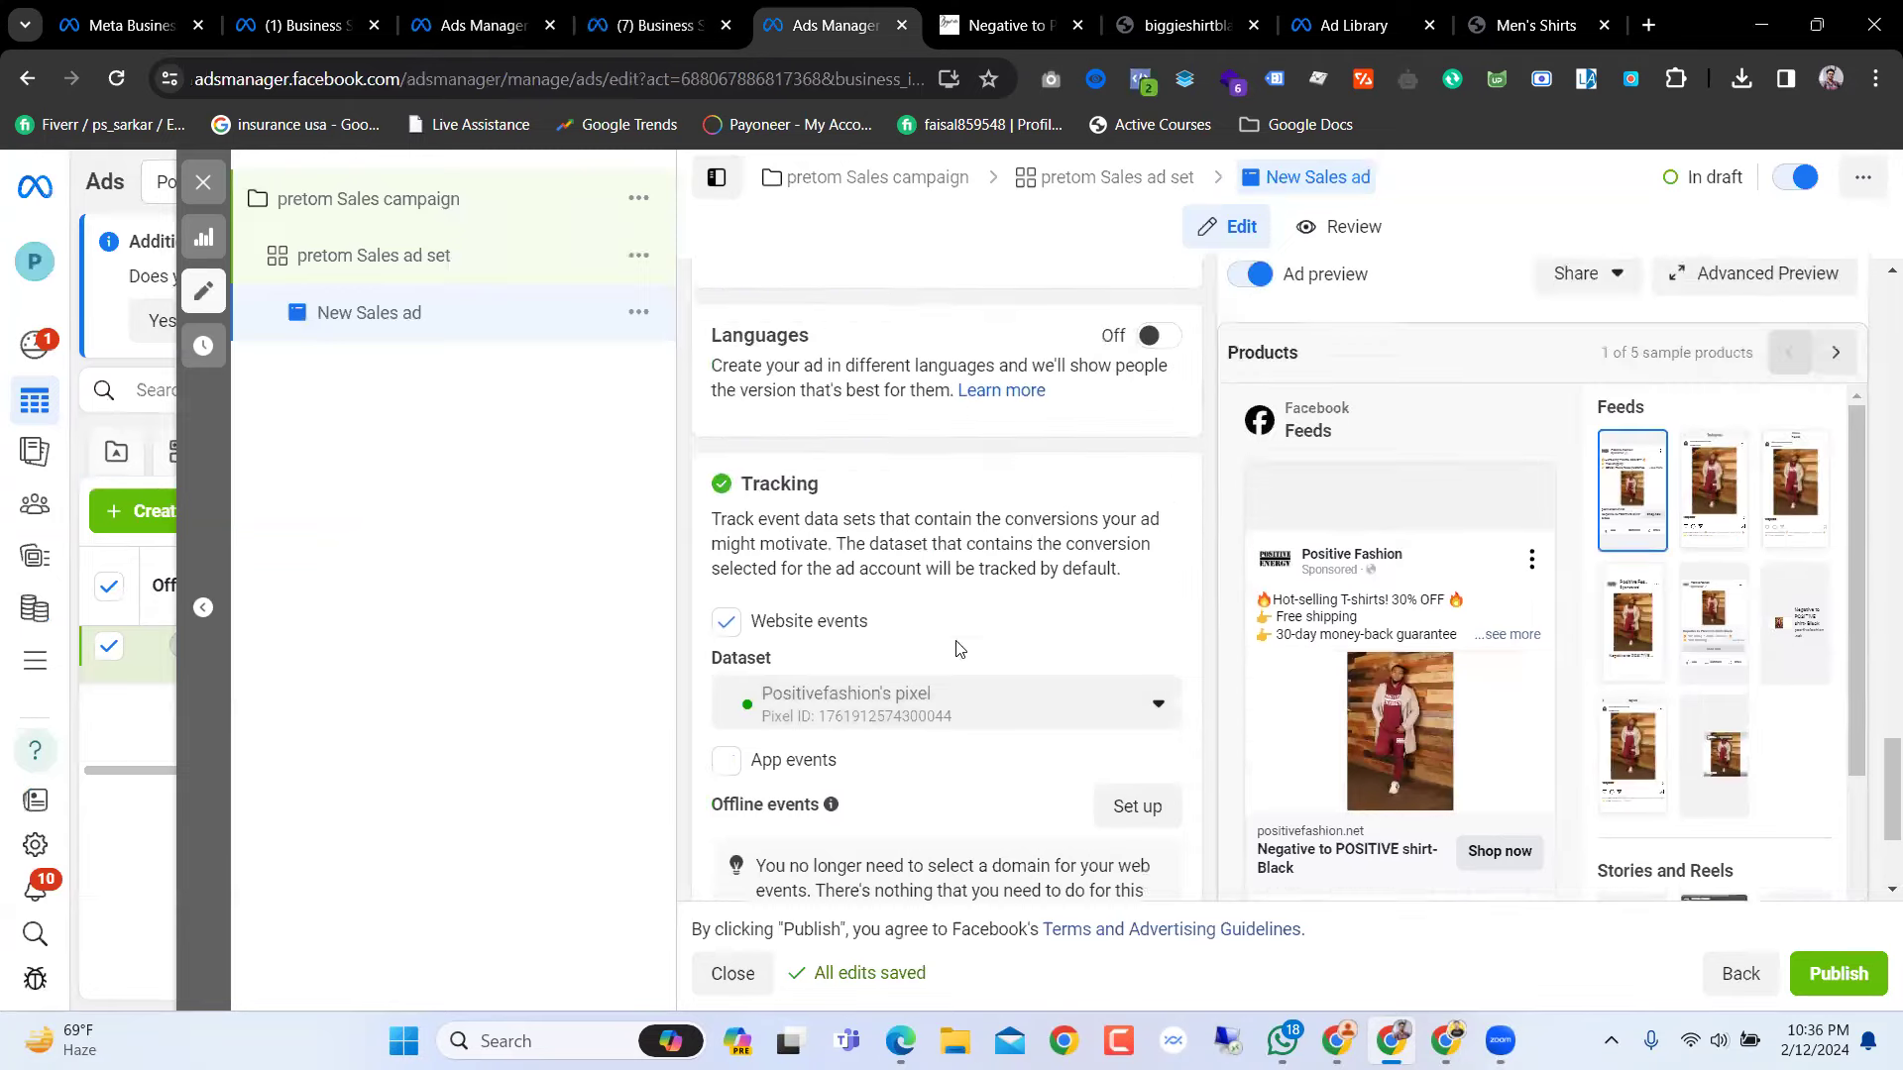
left_click(874, 697)
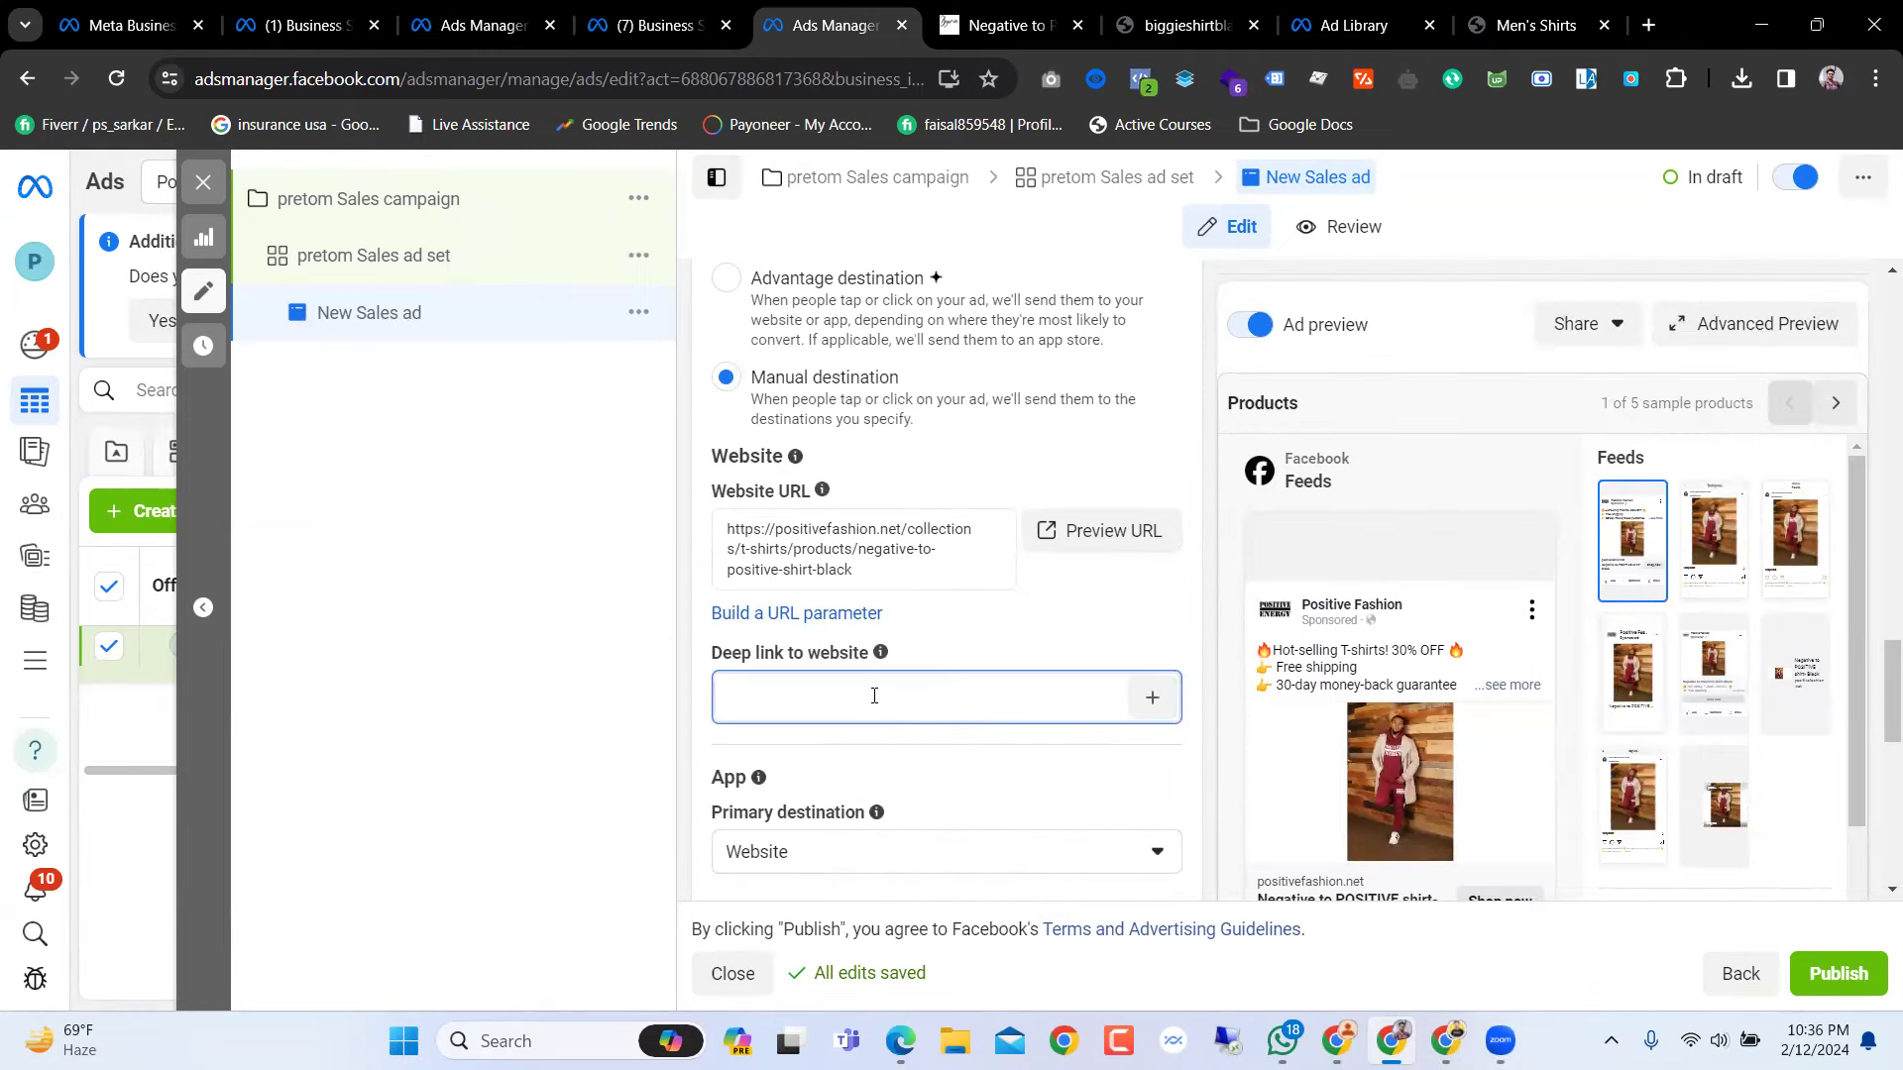
scroll(1415, 745, "down", 3)
scroll(1415, 745, "up", 3)
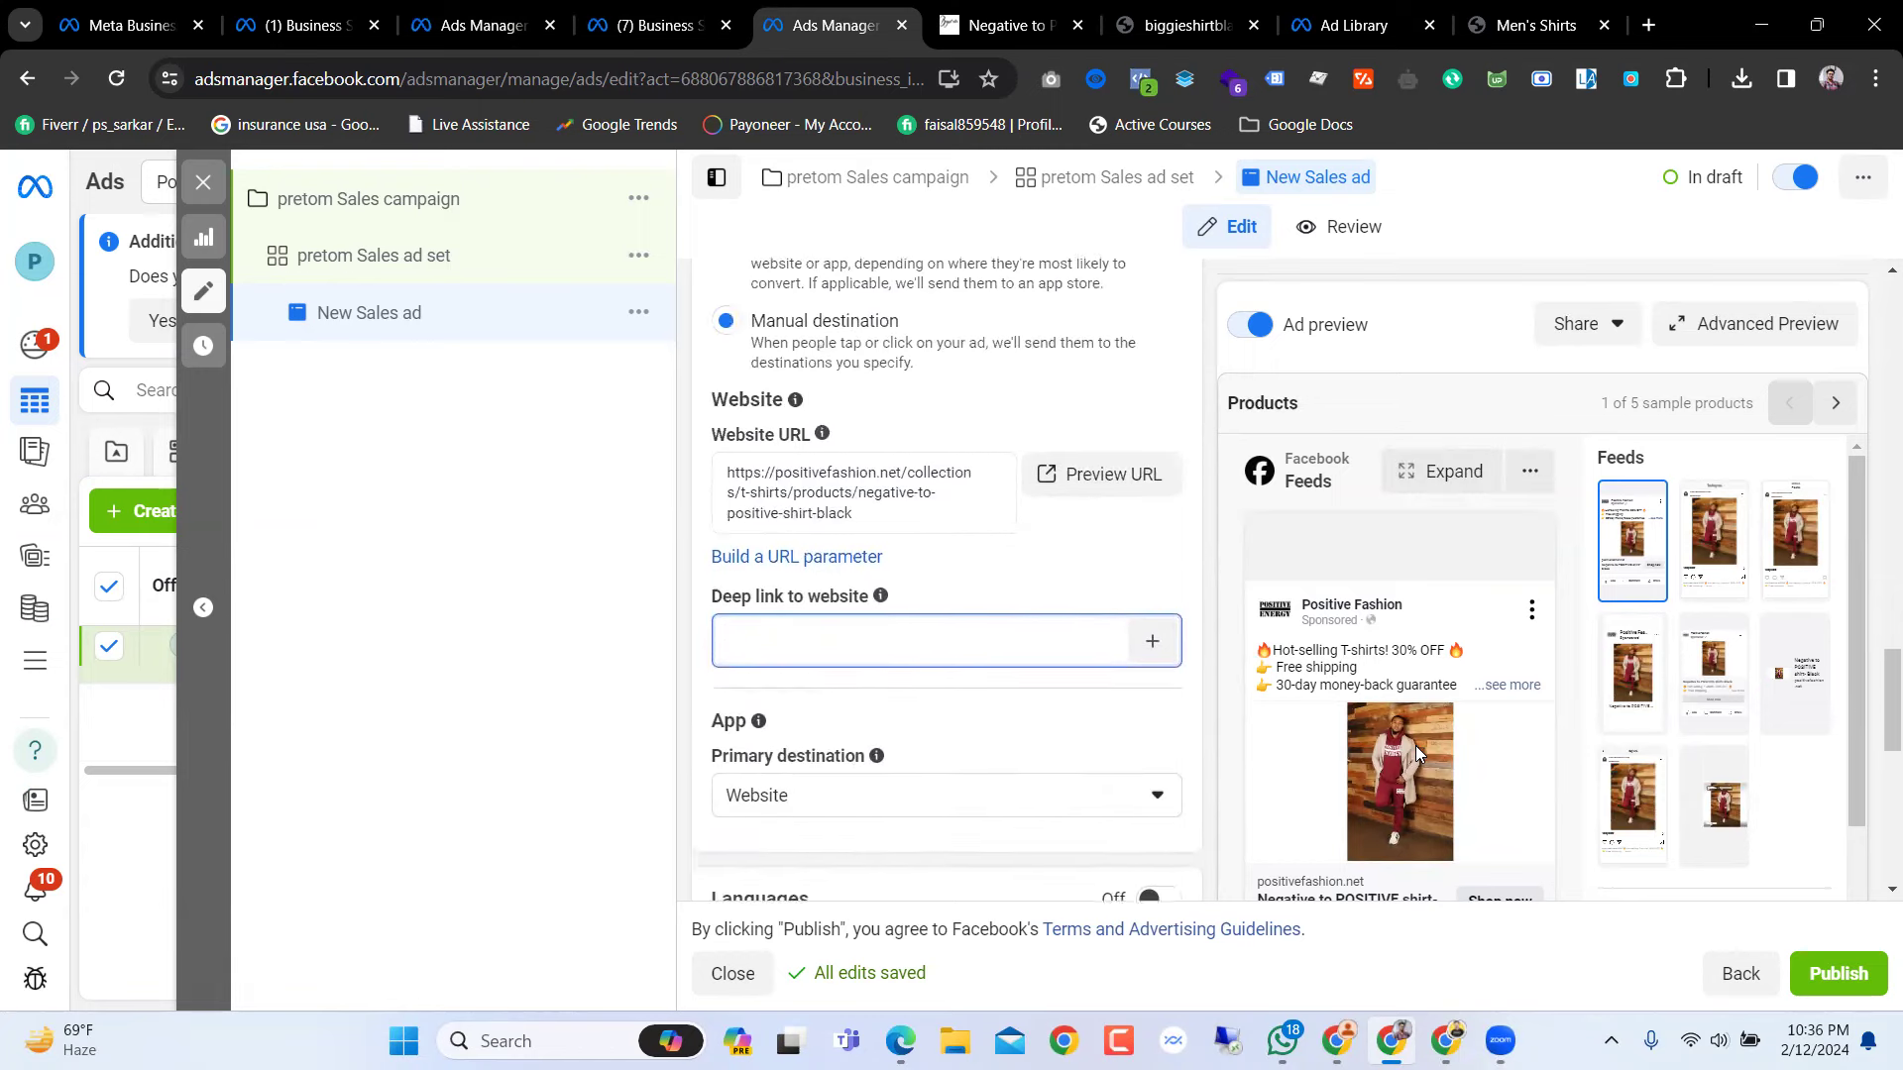
scroll(879, 769, "up", 6)
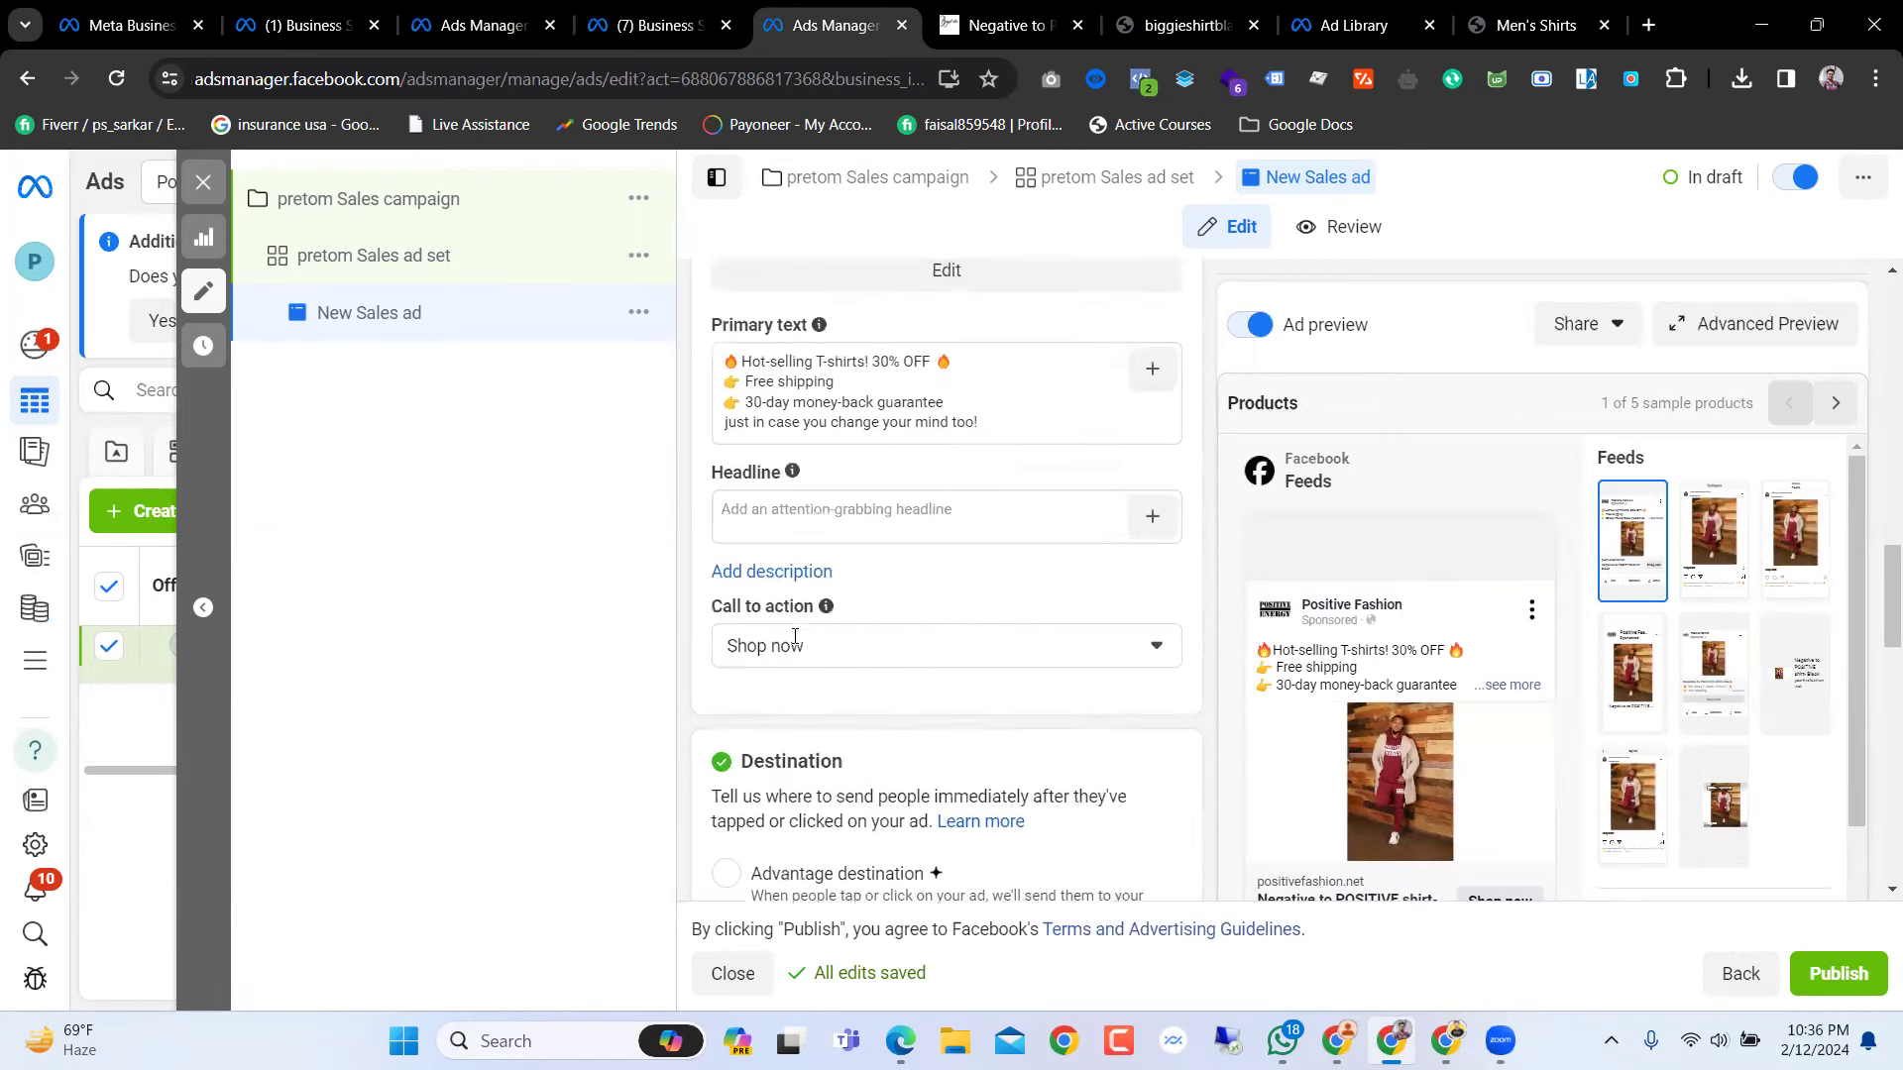
Step: Examine the New Sales ad's empty headline field and the available call-to-action options, keeping Shop now selected
scroll(793, 637, "up", 2)
left_click(862, 660)
left_click(877, 717)
left_click(876, 666)
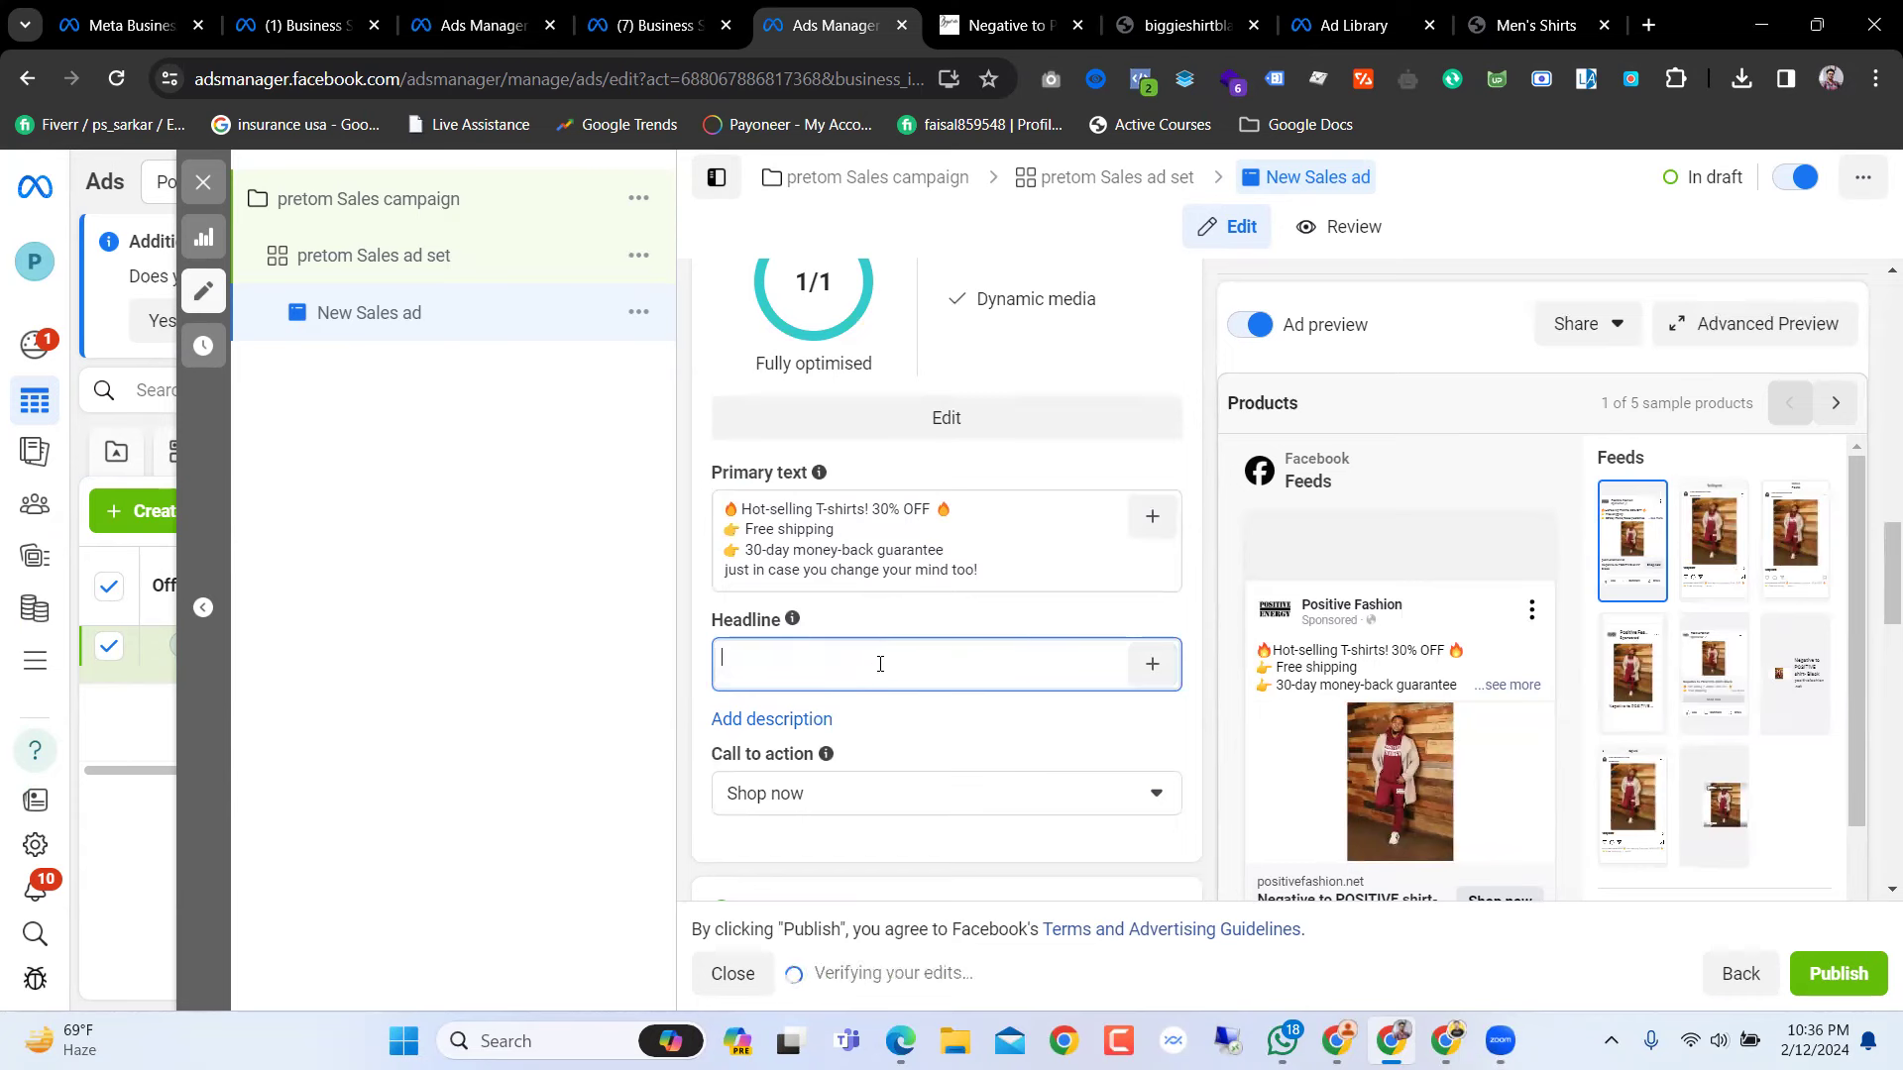
scroll(877, 722, "down", 3)
left_click(887, 551)
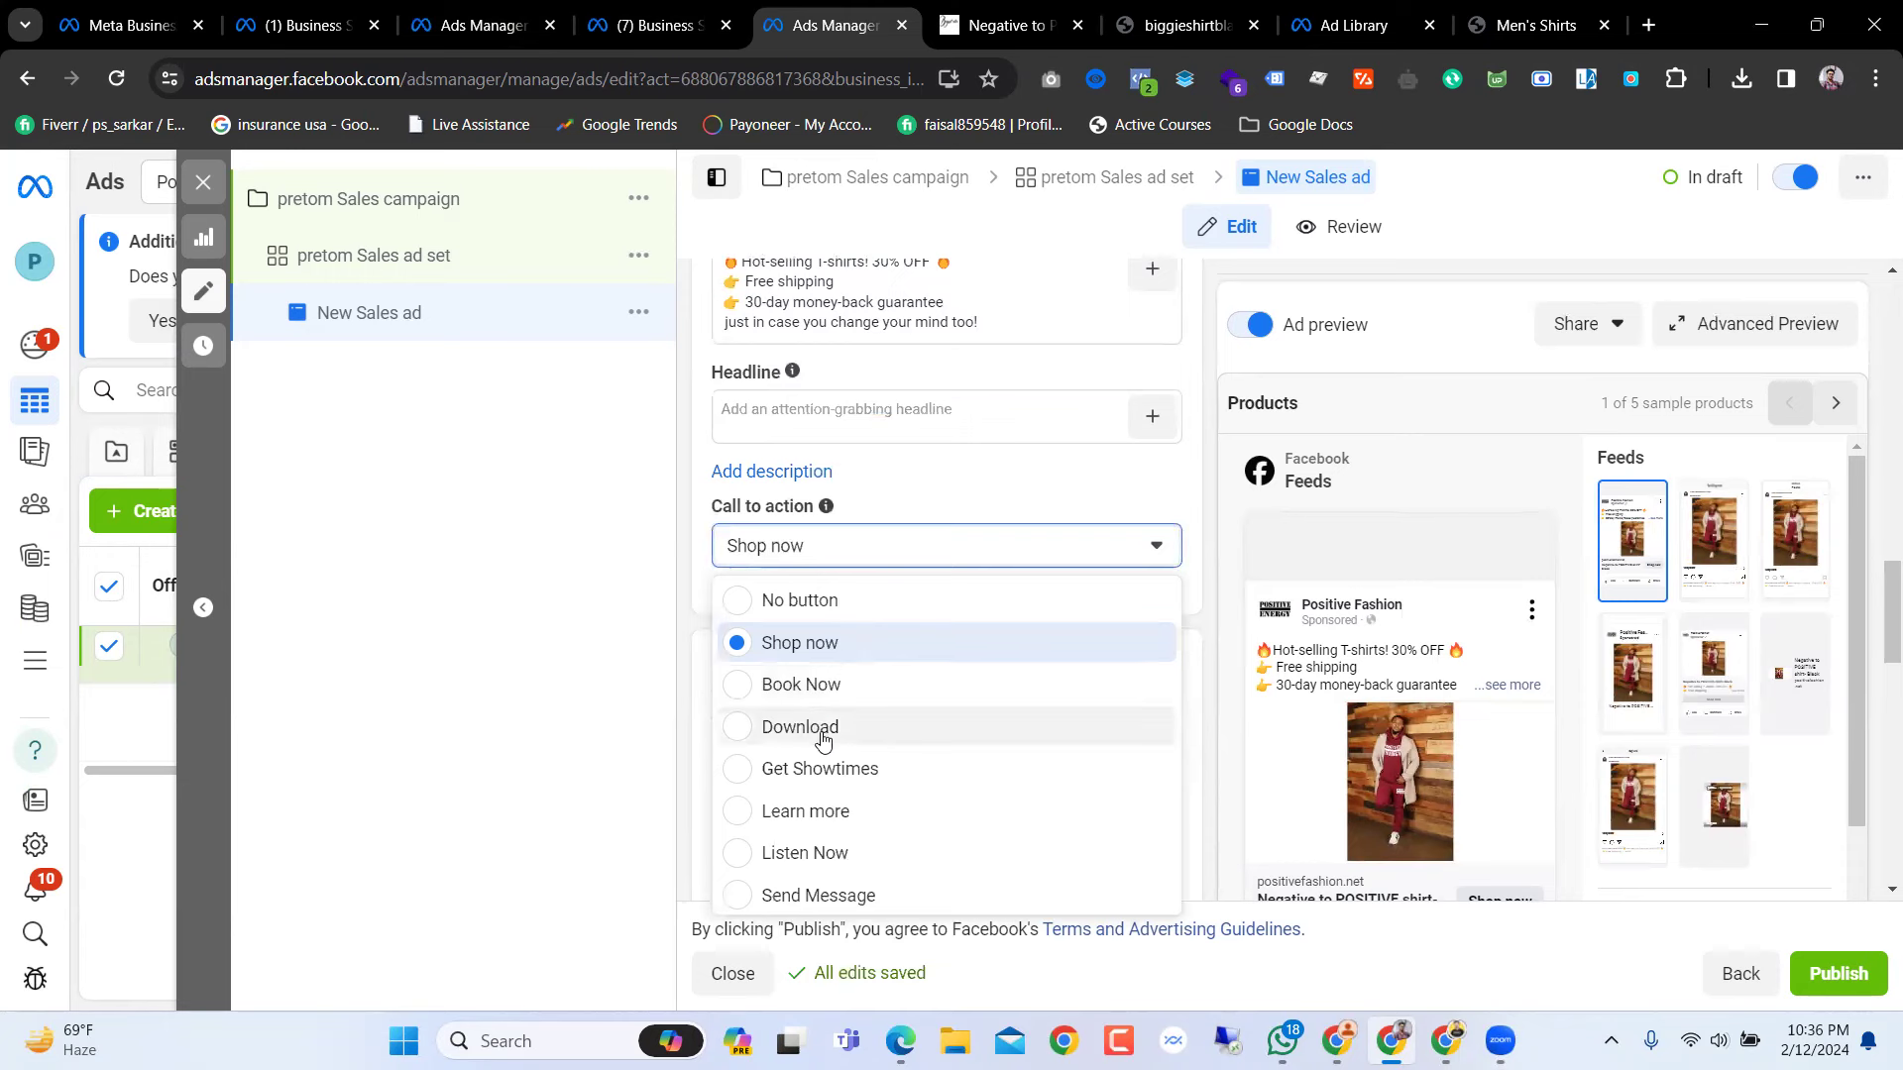
scroll(835, 694, "down", 2)
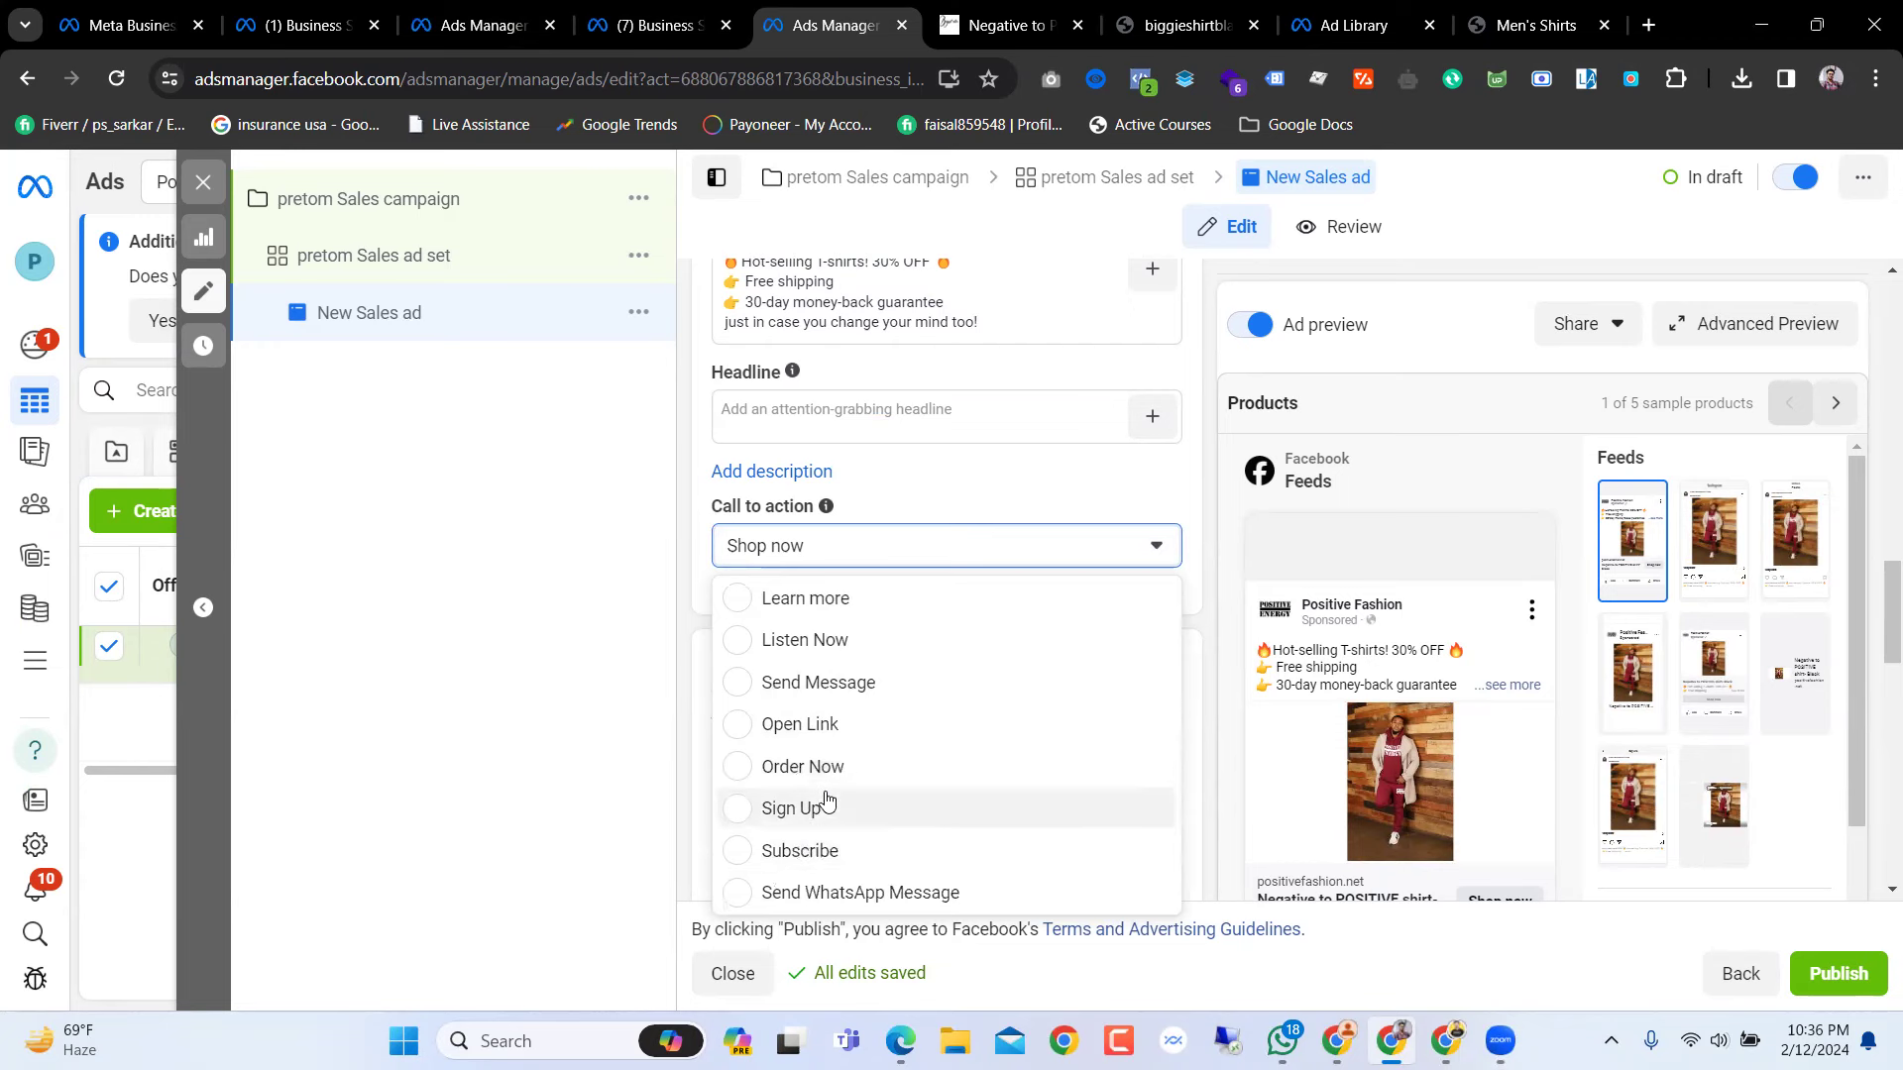
scroll(823, 799, "up", 1)
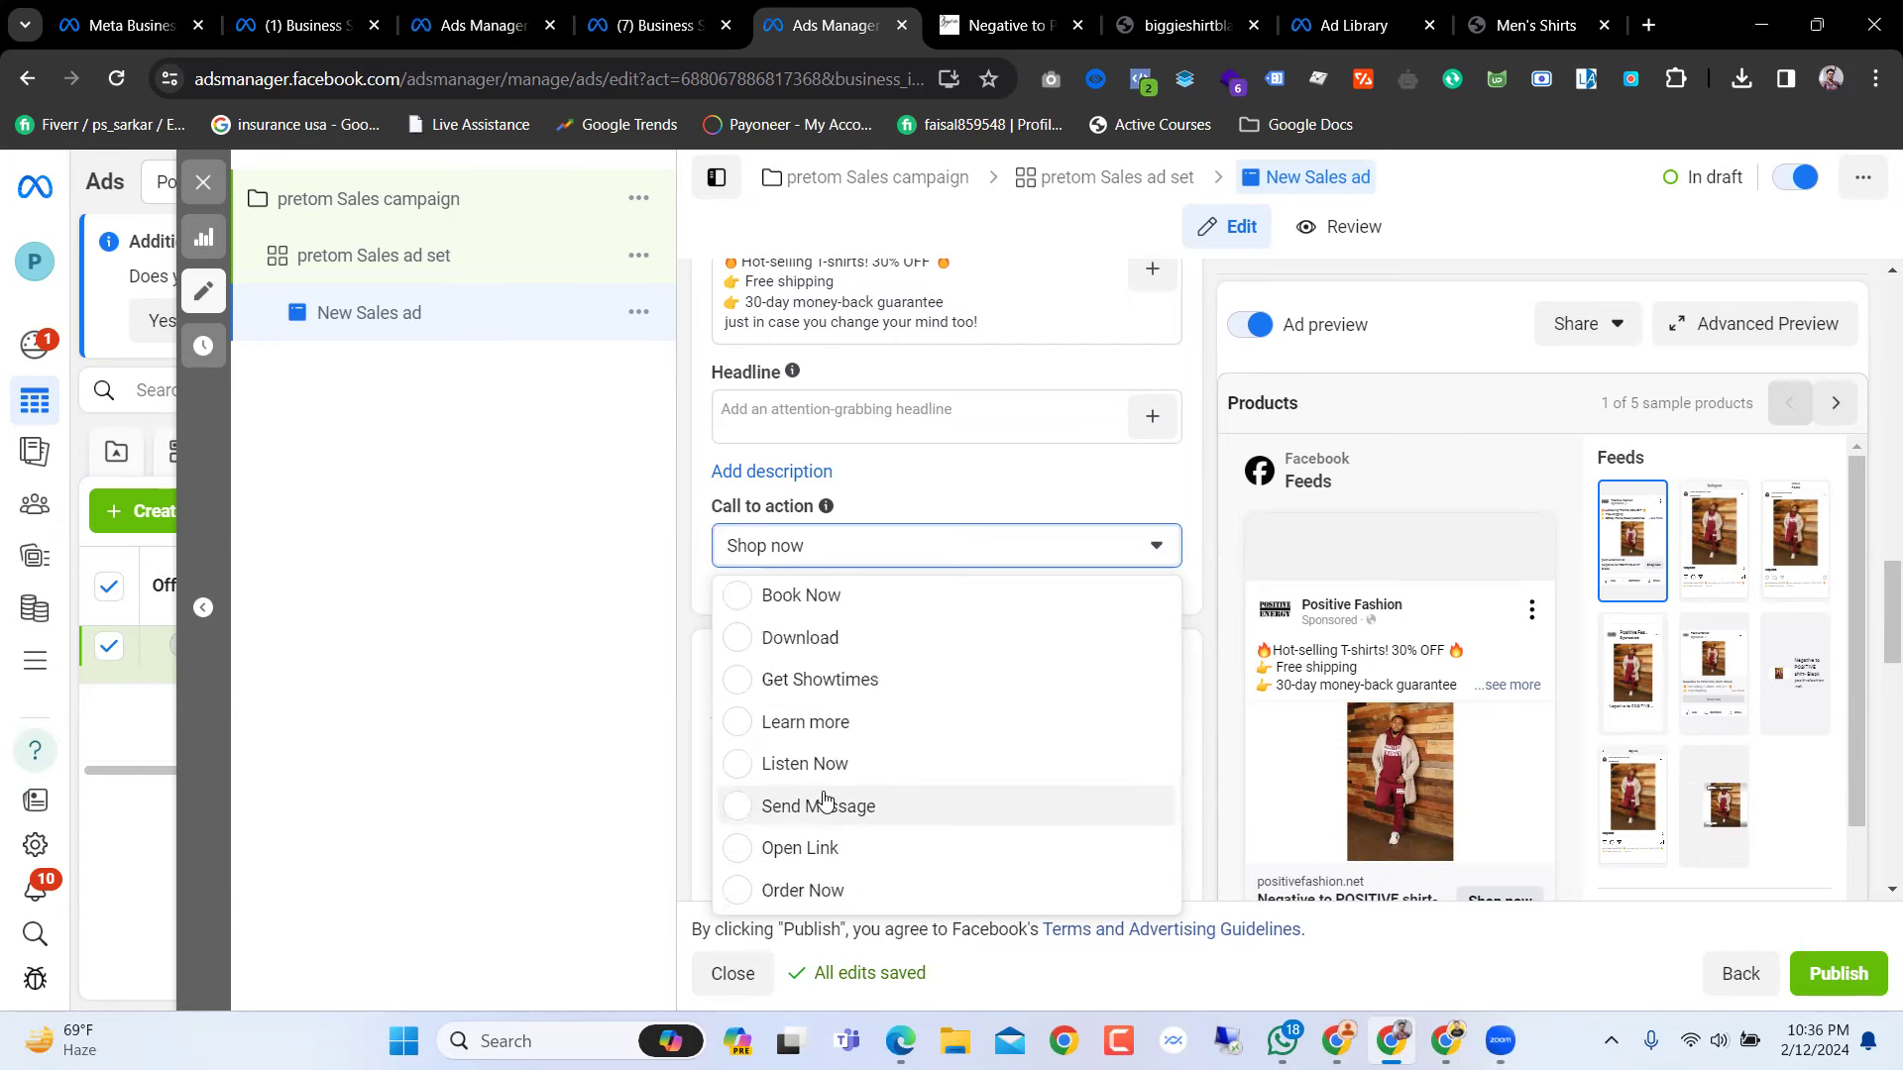
scroll(822, 800, "up", 1)
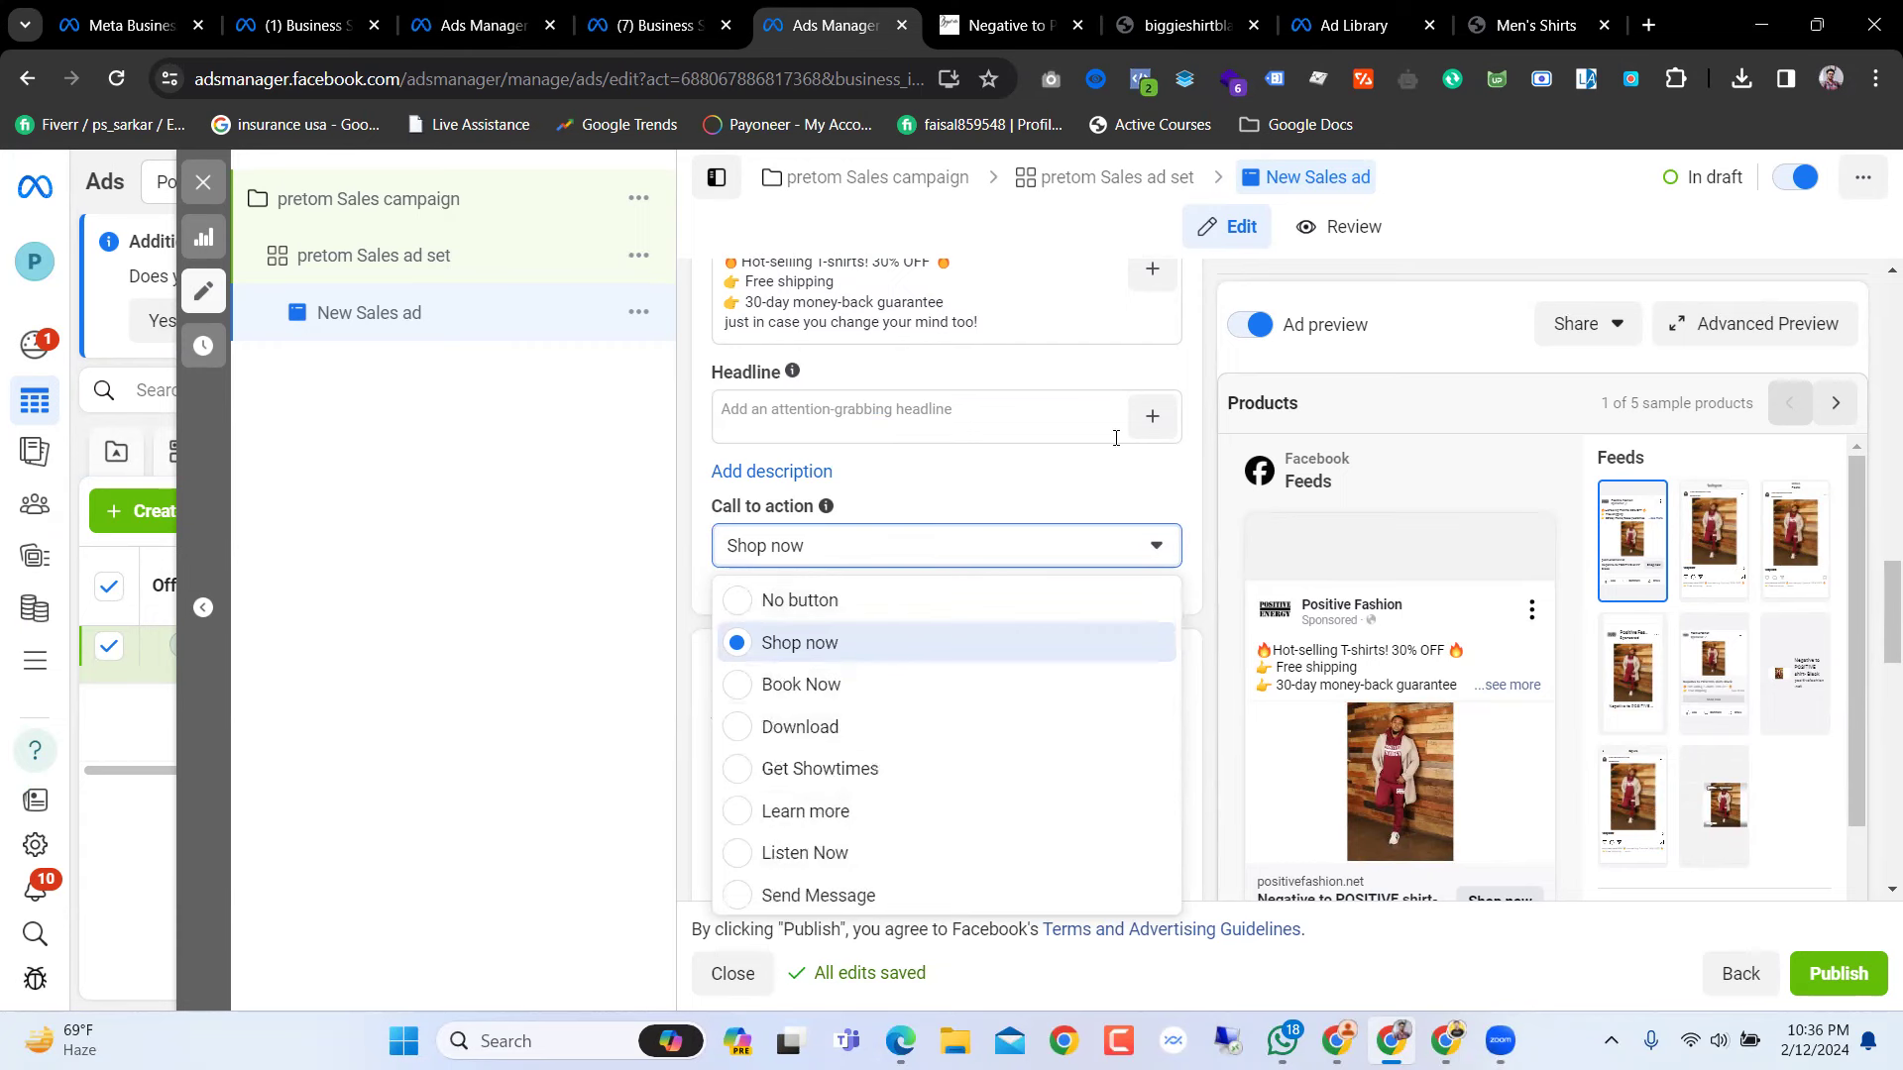
left_click(1106, 488)
left_click(830, 559)
left_click(996, 485)
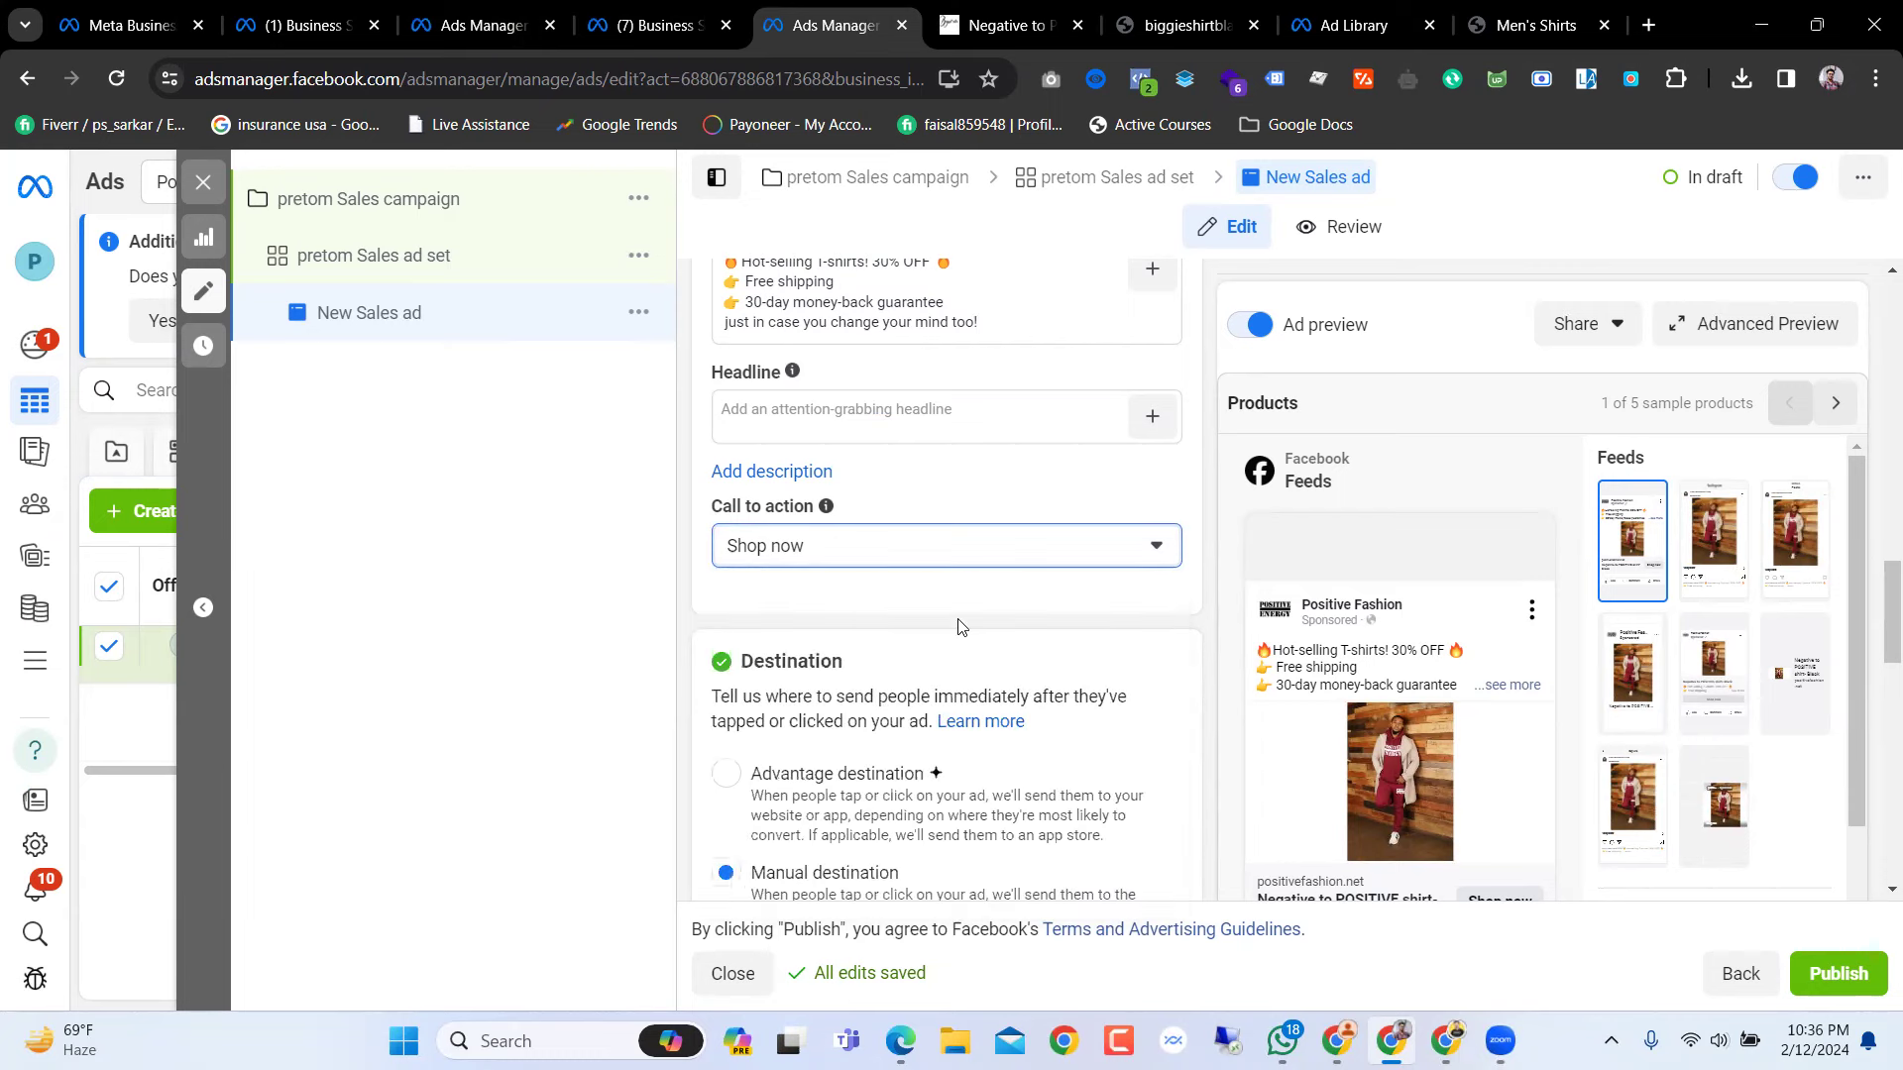
Step: Review the ad's destination and tracking settings, and inspect its expanded Facebook Mobile Feed preview
scroll(958, 627, "down", 3)
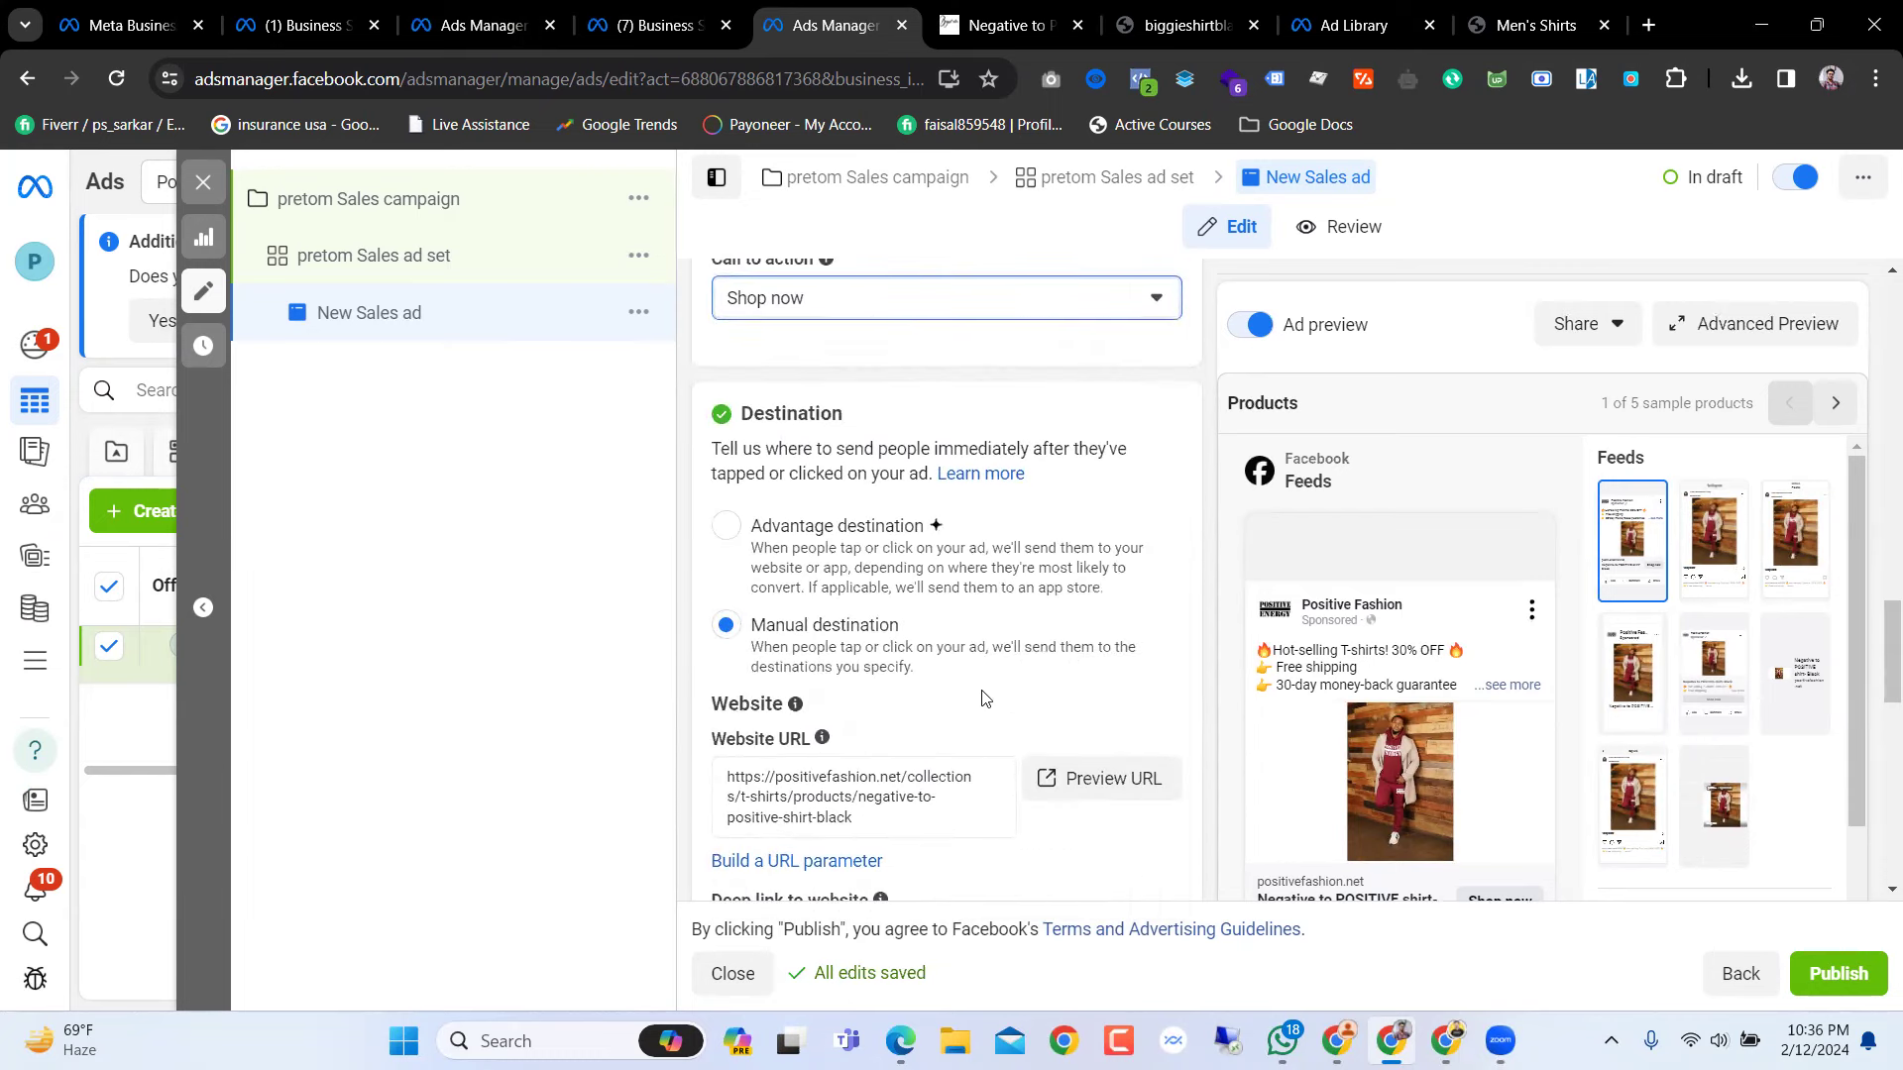
scroll(984, 700, "down", 3)
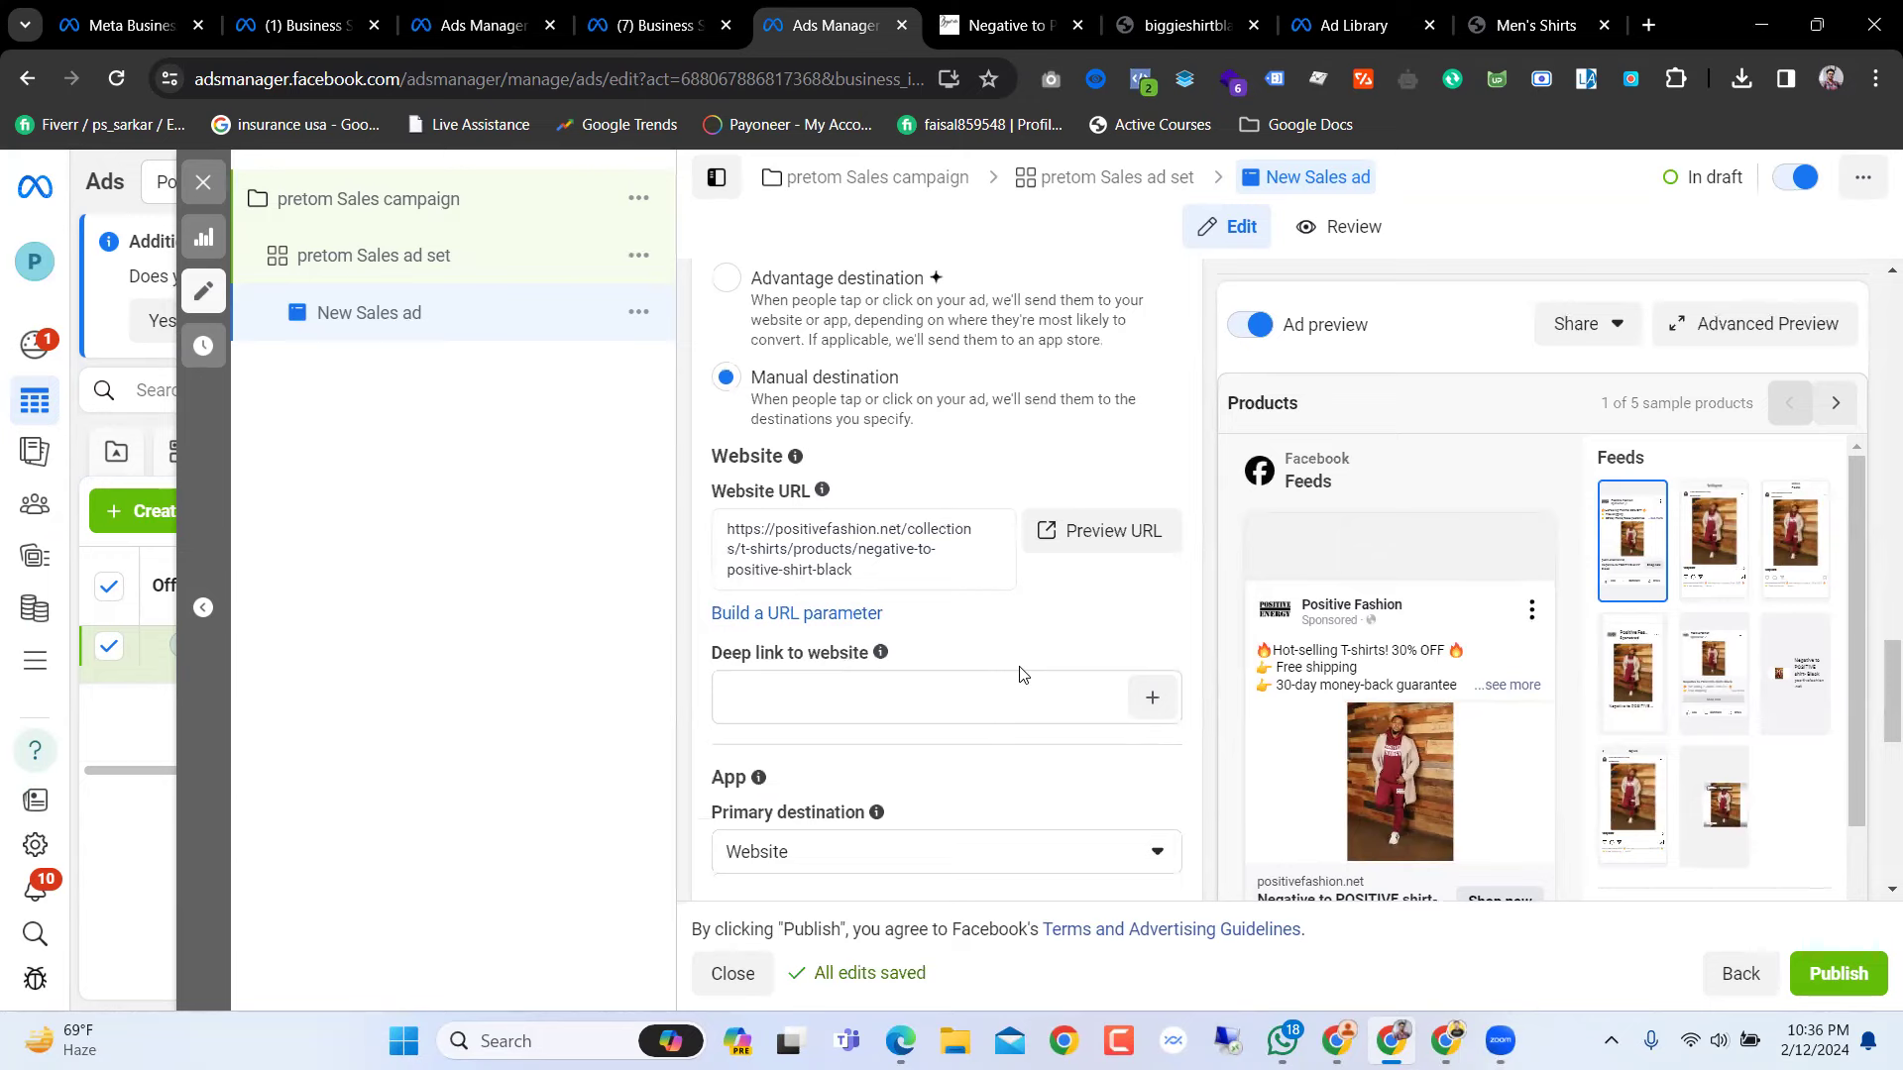
scroll(1023, 674, "down", 5)
scroll(1437, 694, "down", 1)
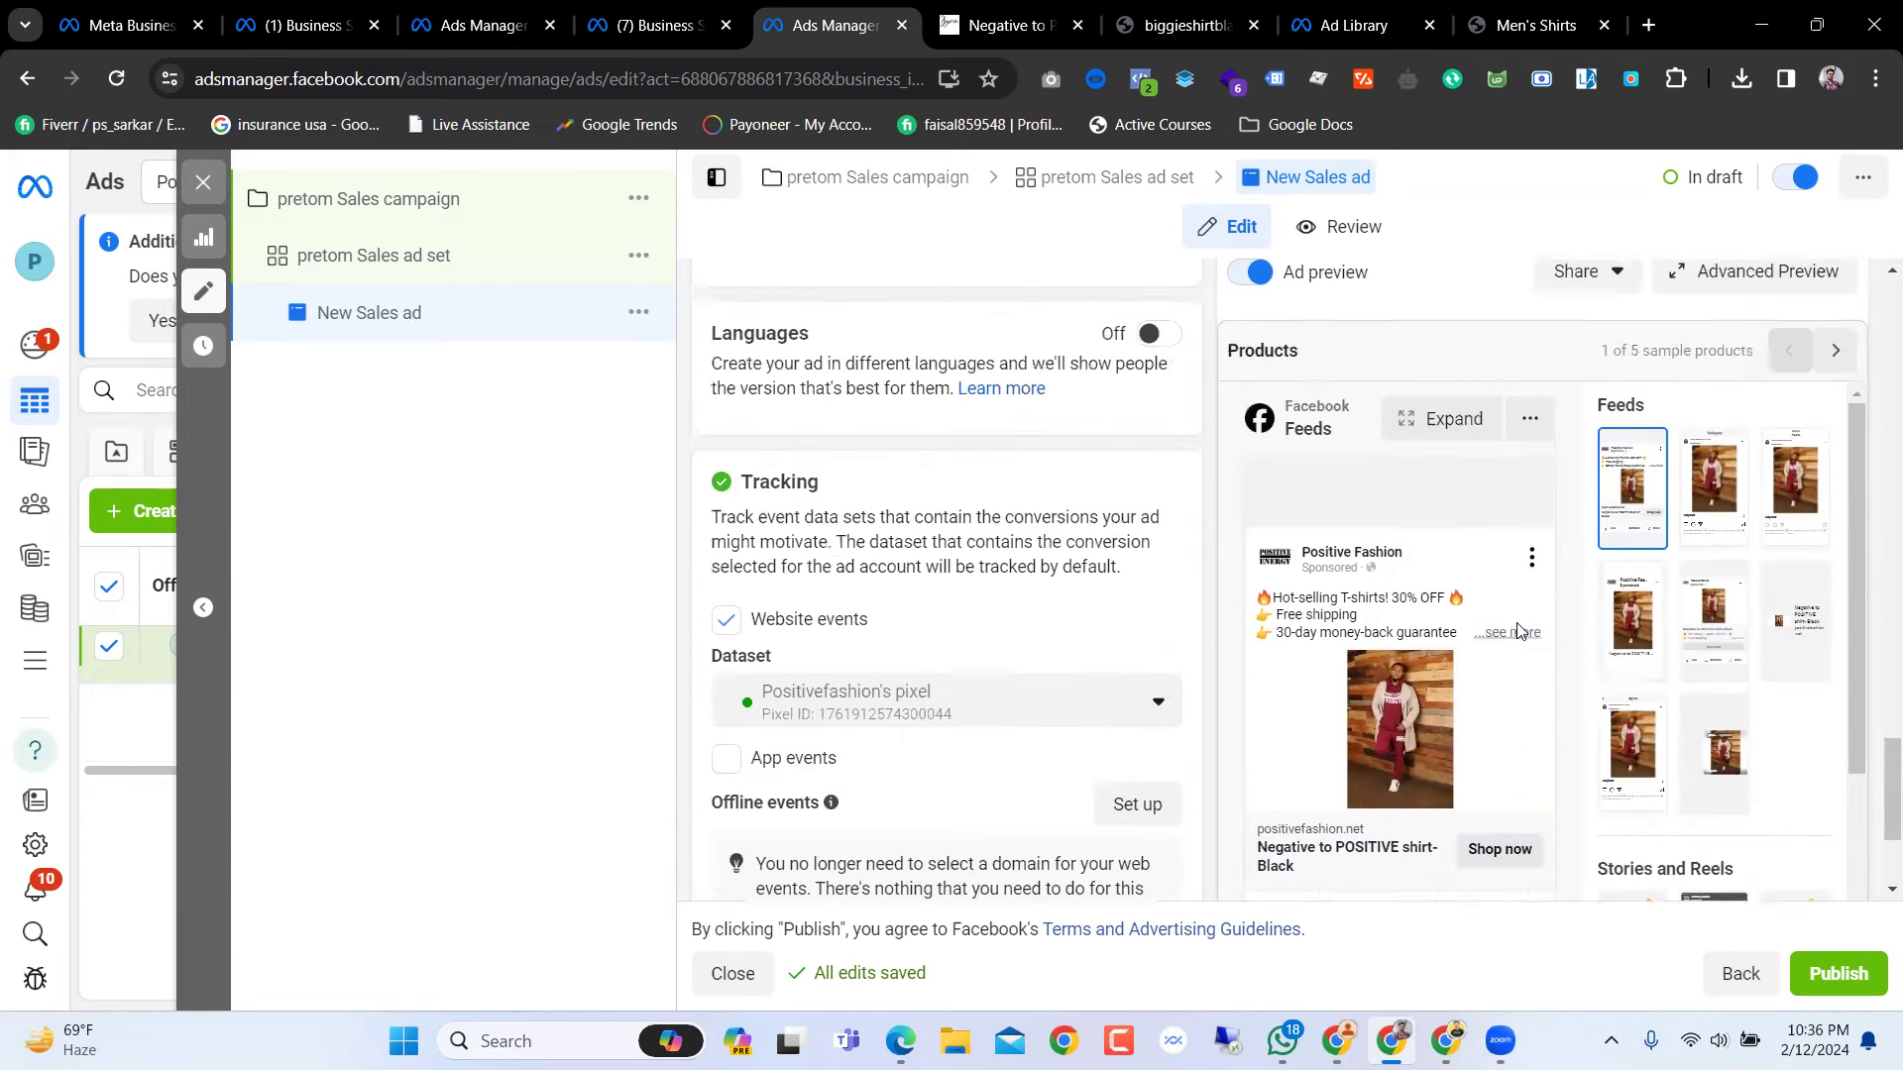
scroll(1486, 555, "up", 2)
left_click(1431, 468)
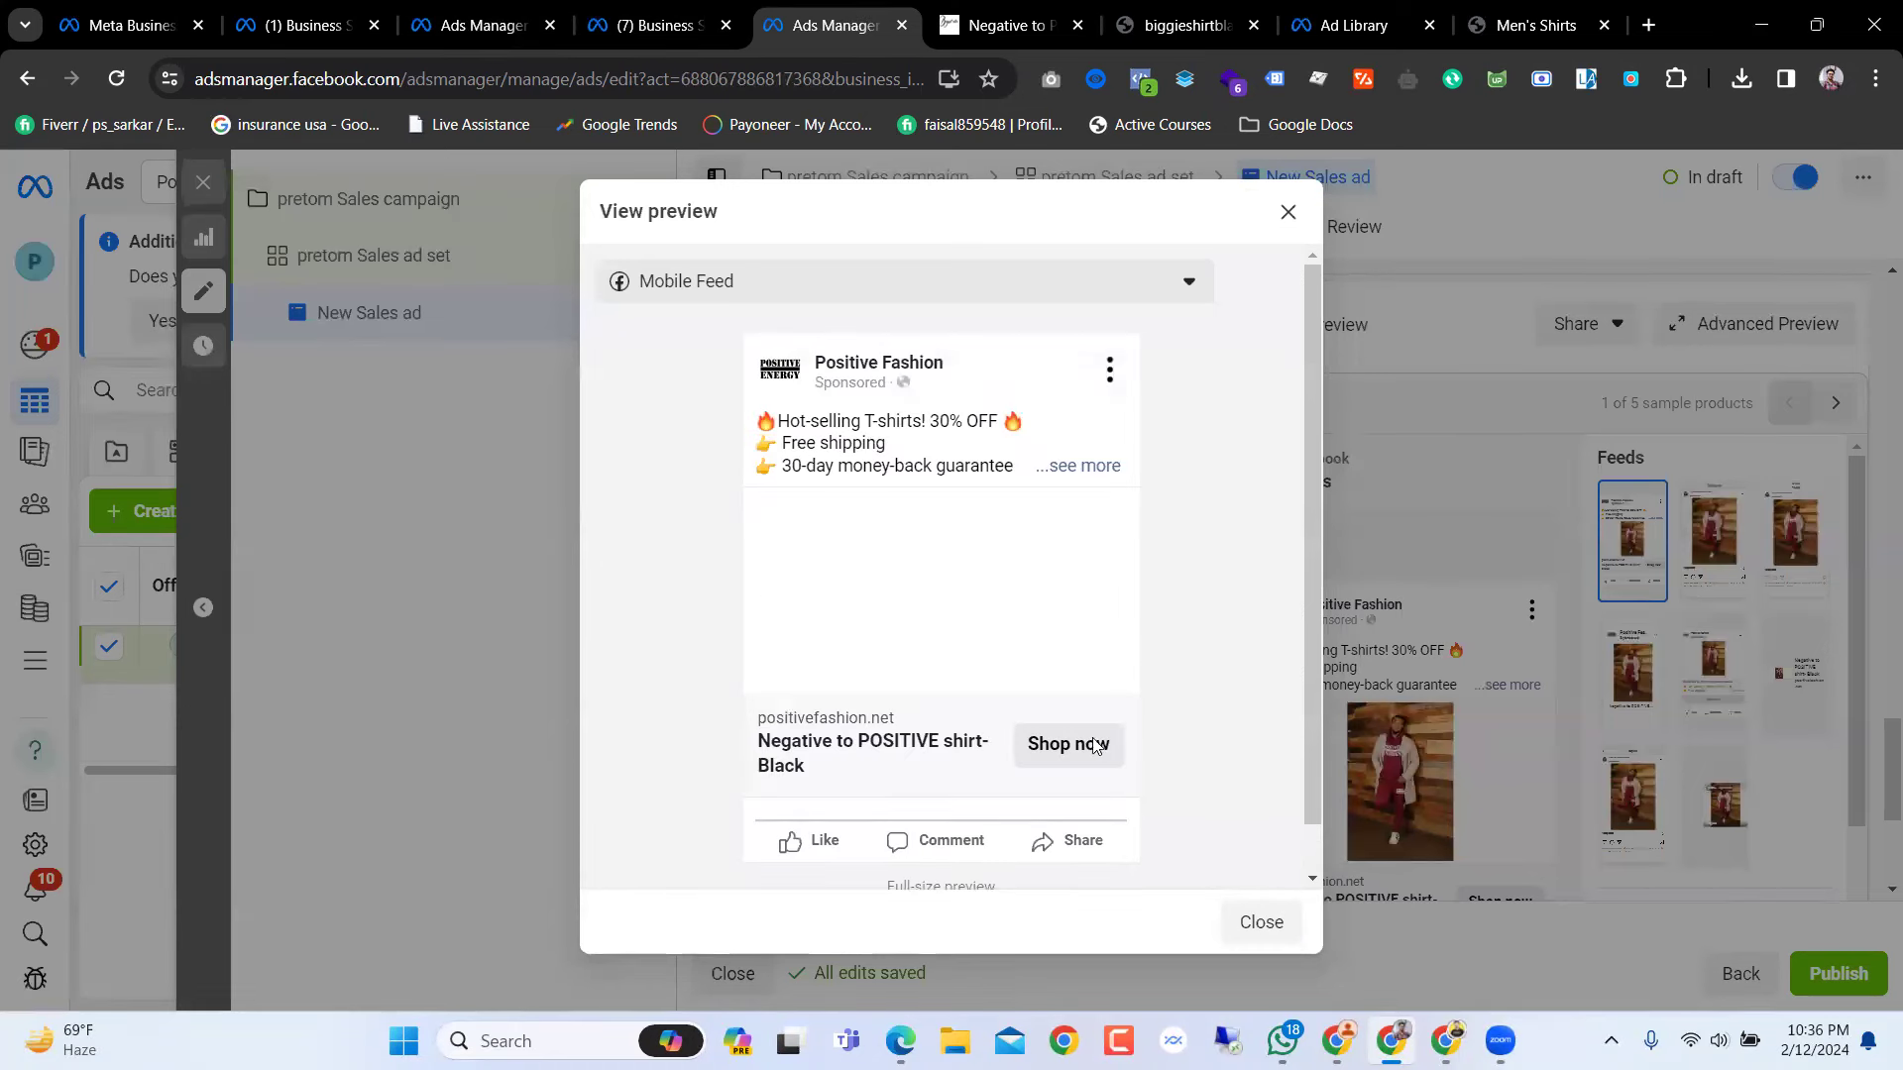
left_click(1287, 212)
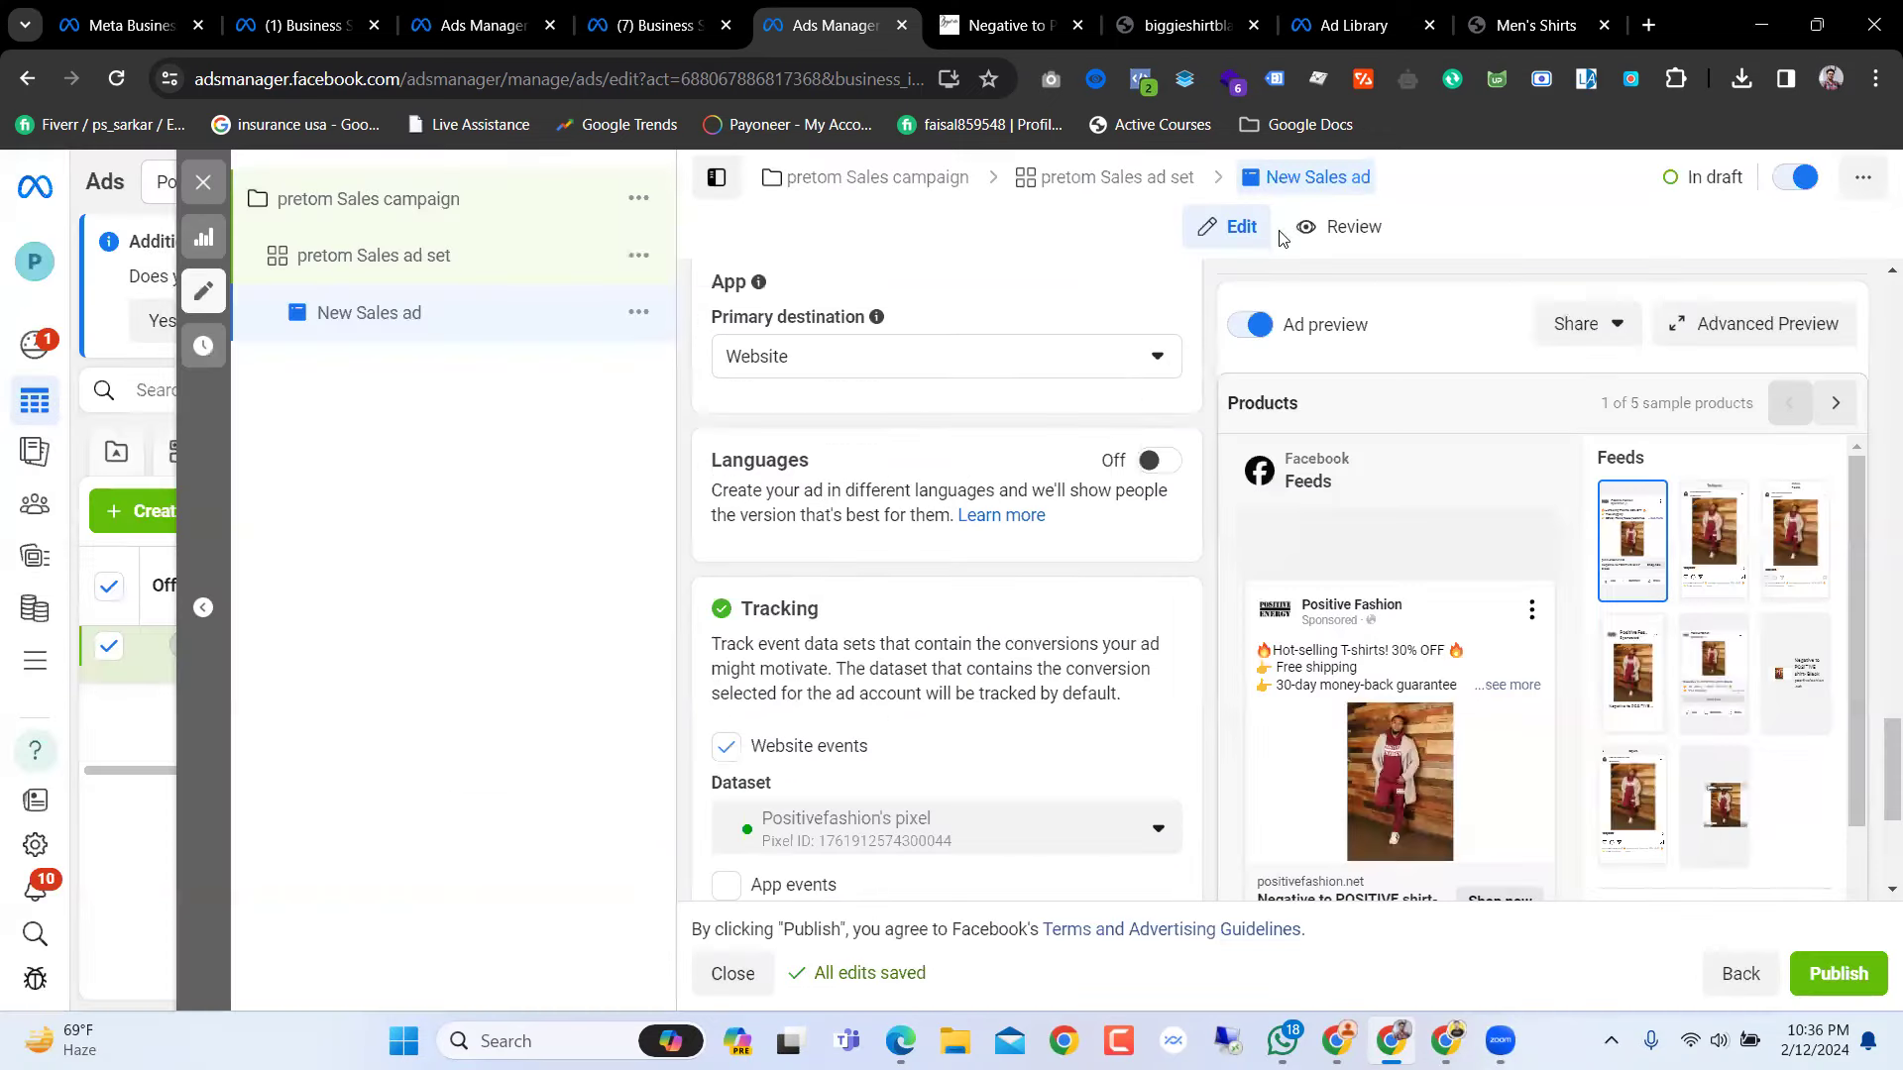
Step: Preview the ad's website URL and look over the product page it leads to
scroll(1090, 634, "up", 5)
left_click(1096, 531)
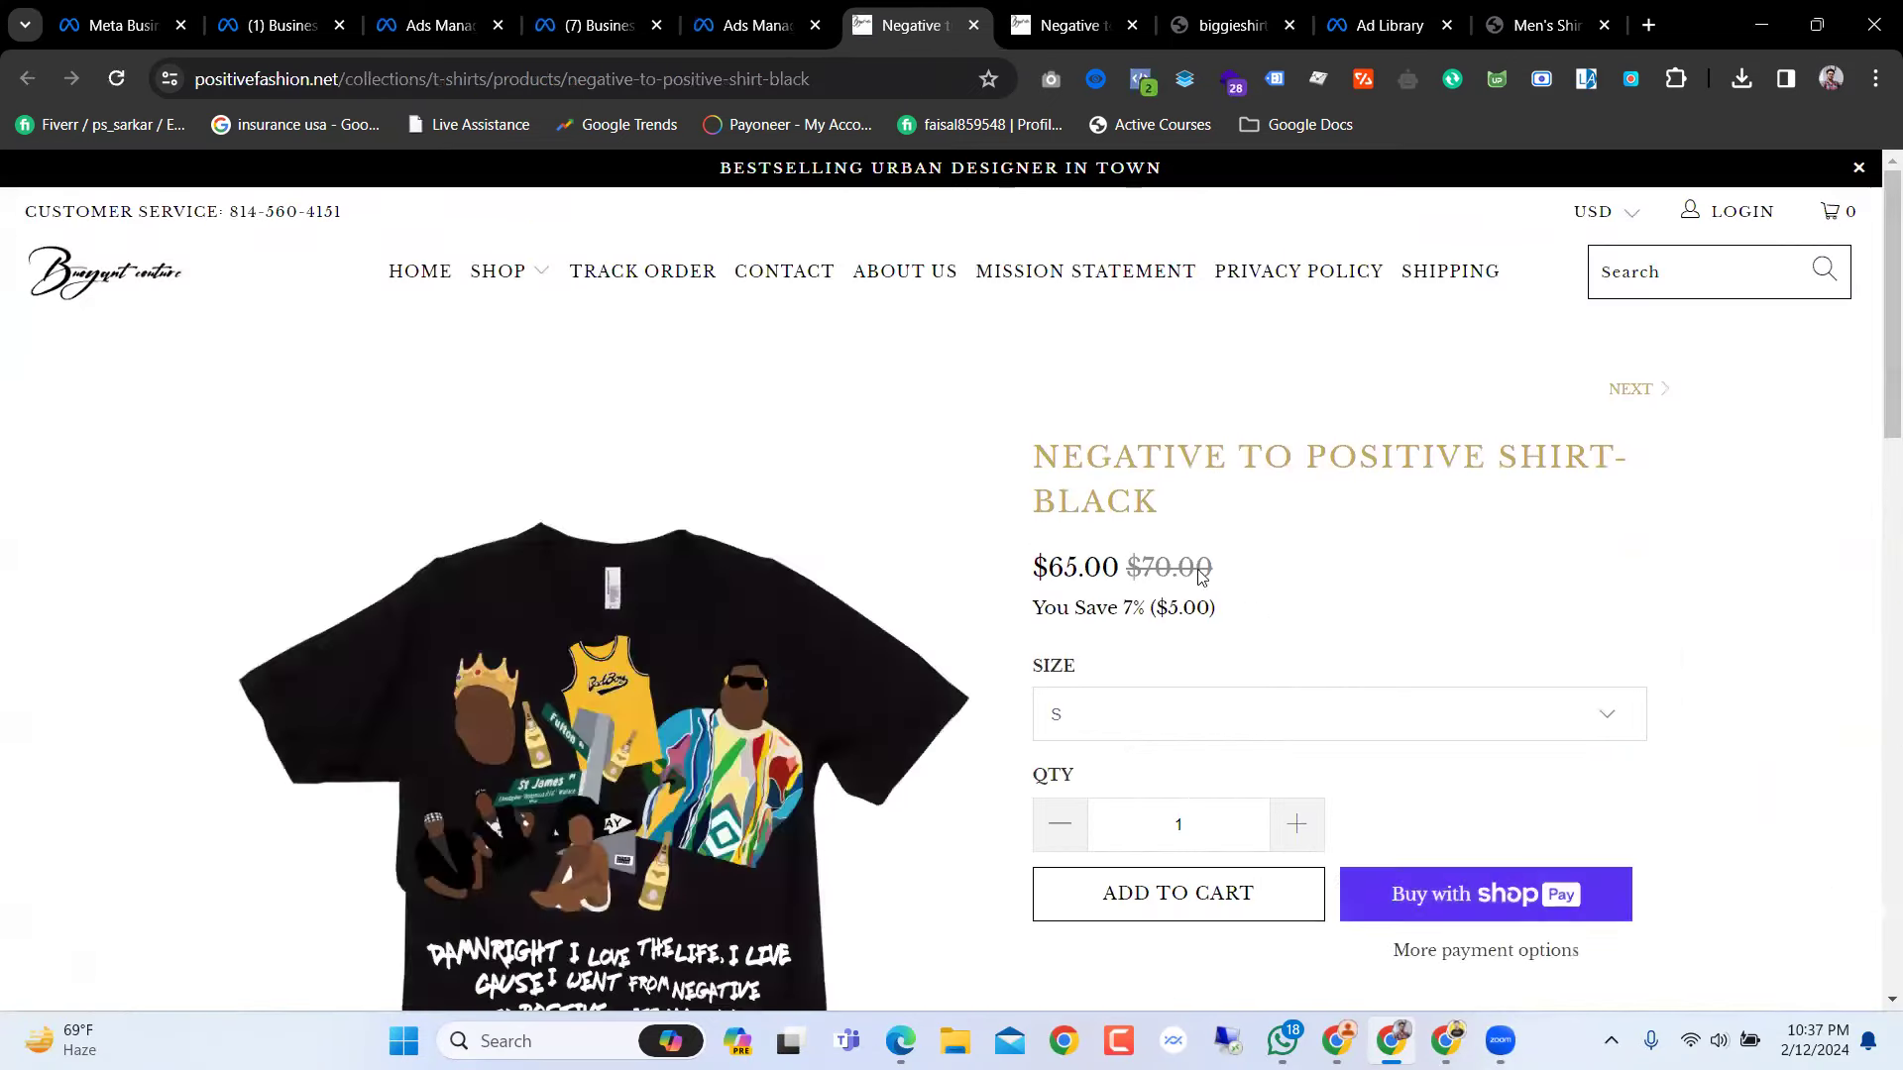
scroll(1058, 605, "down", 3)
scroll(958, 672, "up", 3)
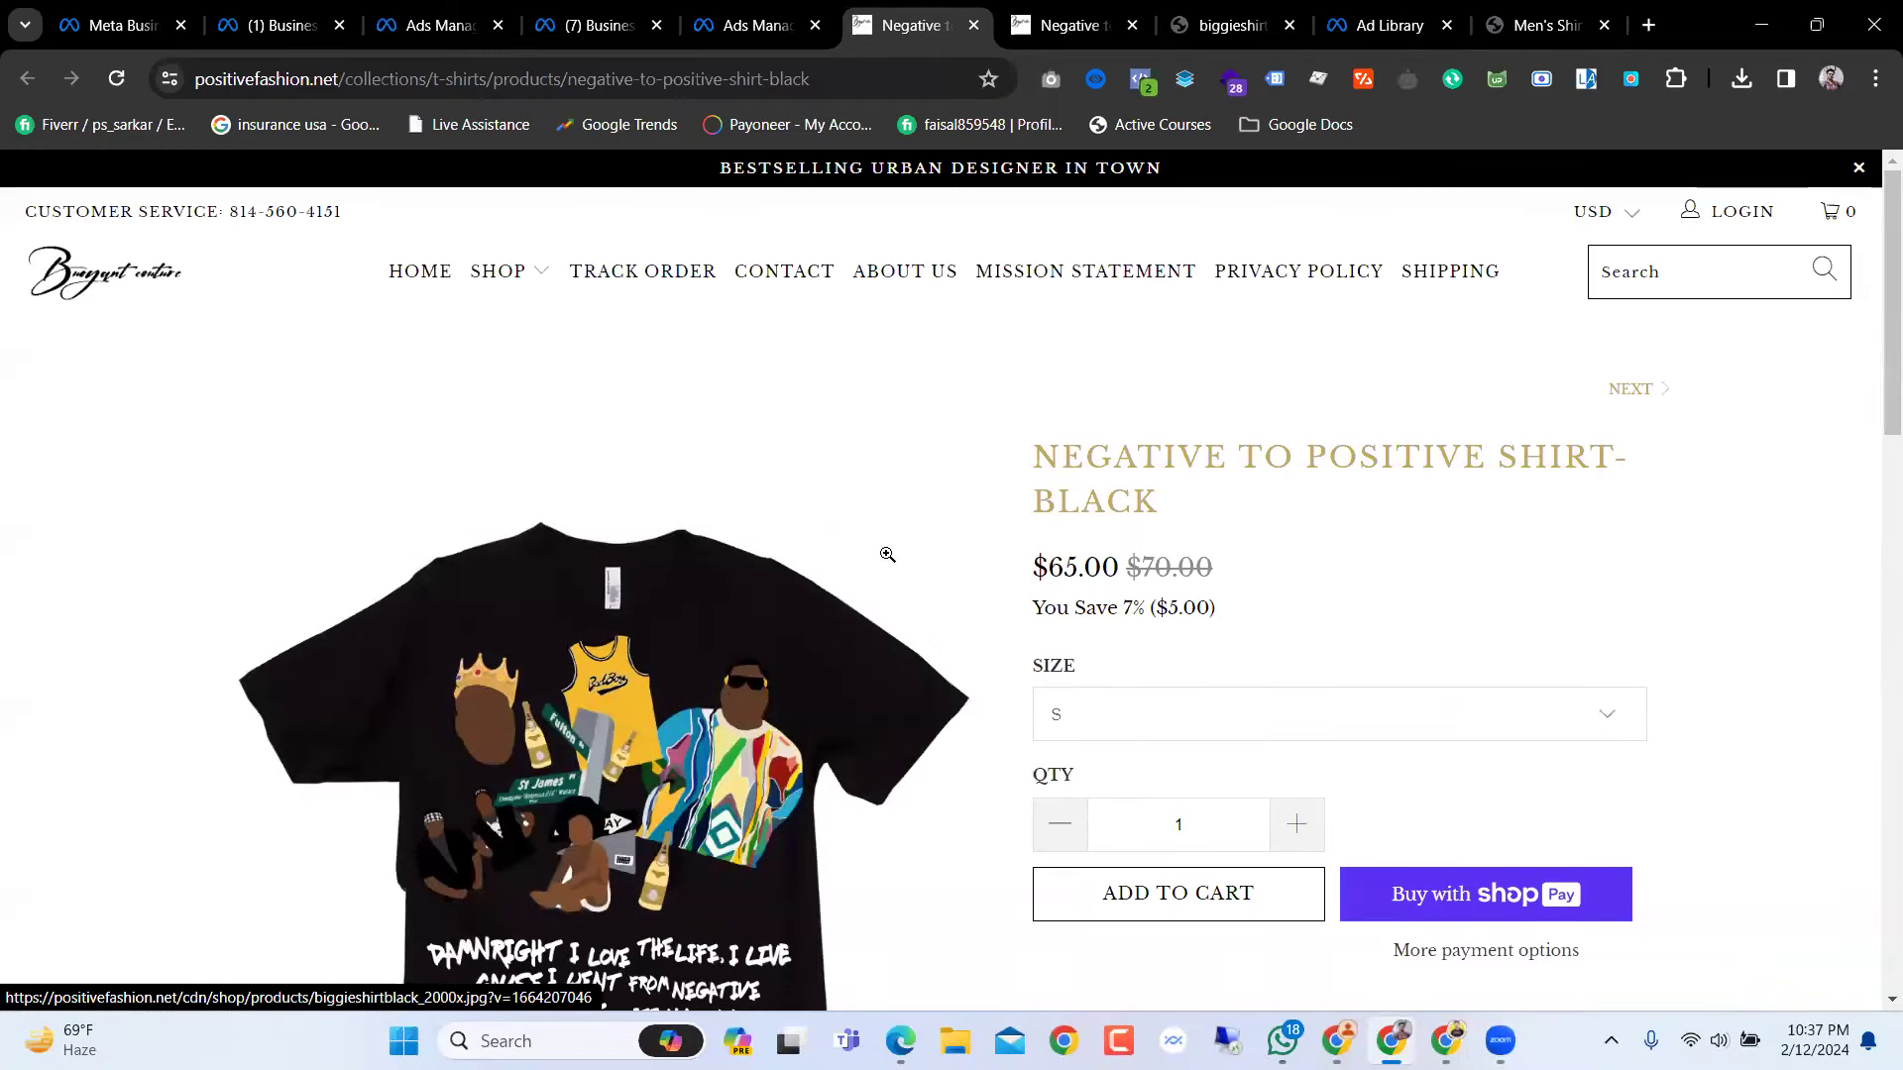
scroll(887, 555, "down", 3)
scroll(927, 670, "up", 3)
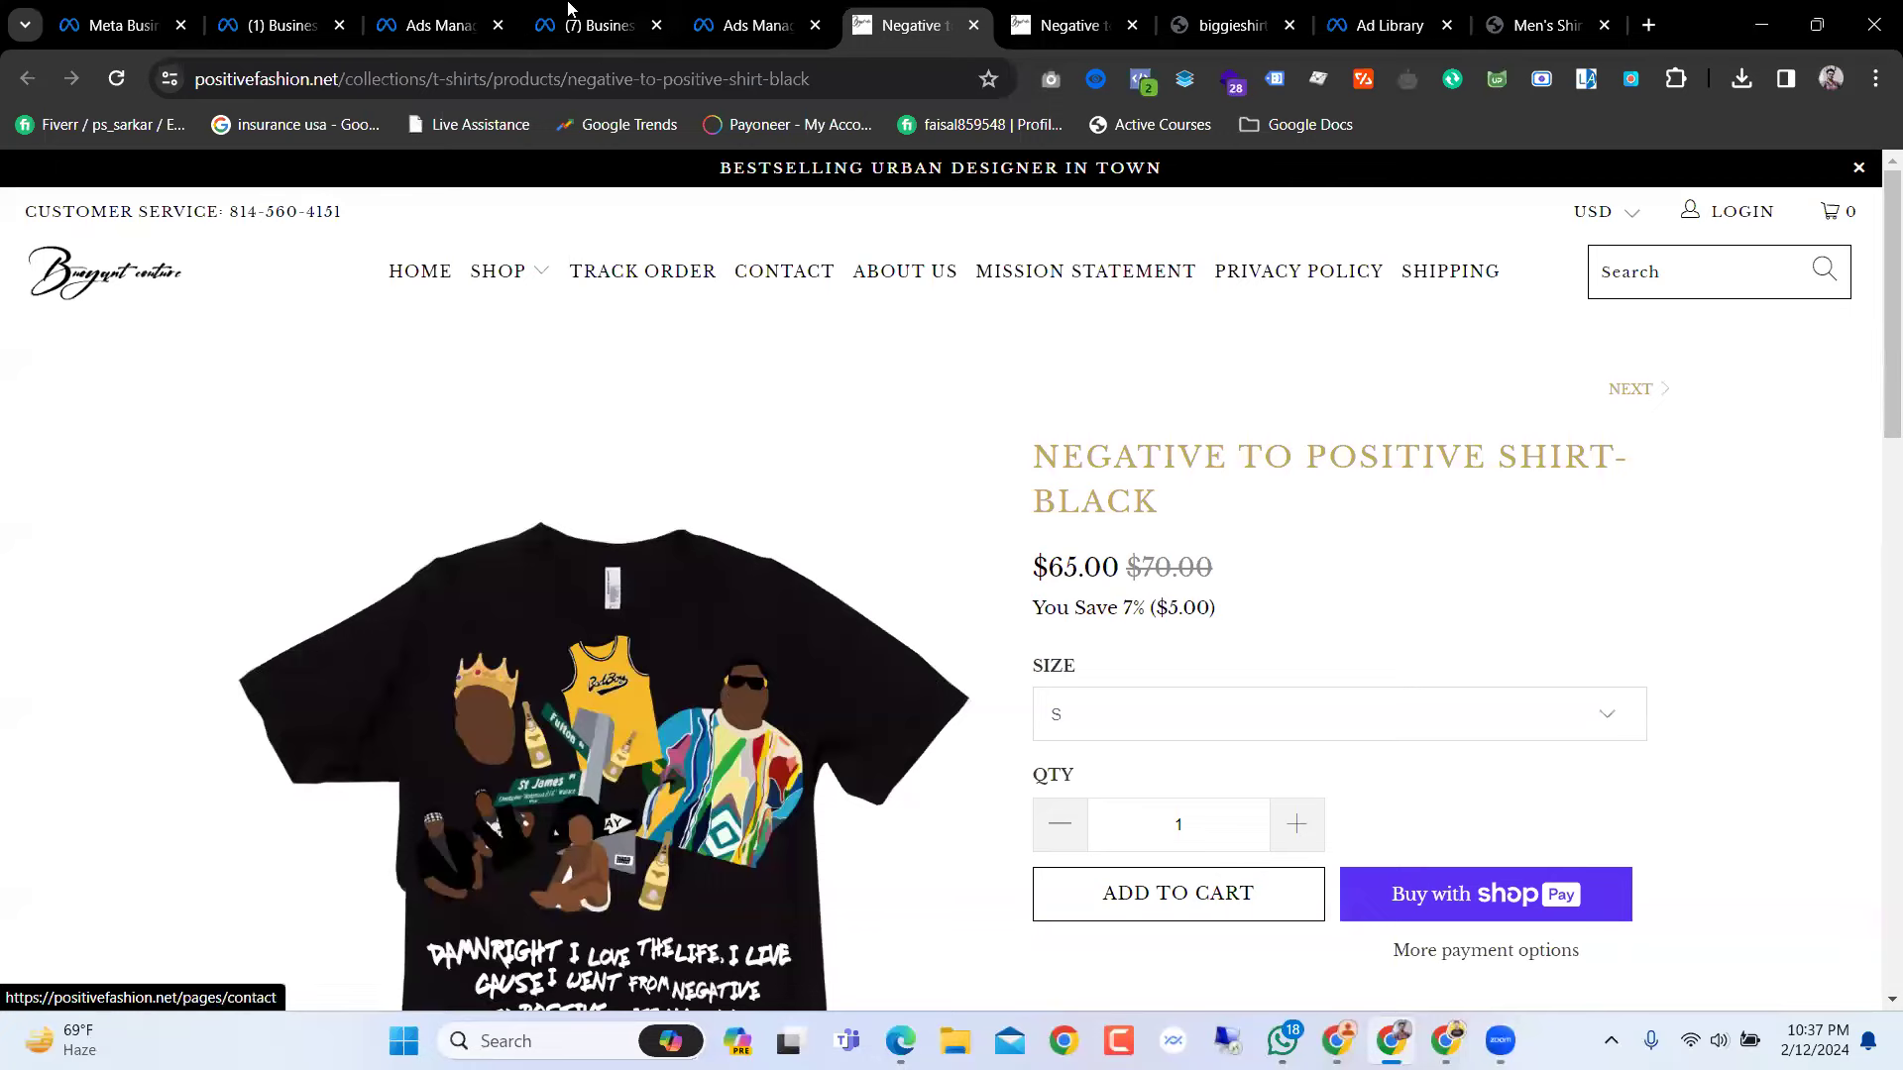
Step: Return to the New Sales ad and inspect the frame and crop options for its creative, leaving them unsaved
left_click(753, 25)
scroll(1001, 808, "up", 5)
scroll(1001, 808, "down", 2)
scroll(1001, 804, "up", 7)
scroll(1001, 805, "up", 5)
left_click(829, 801)
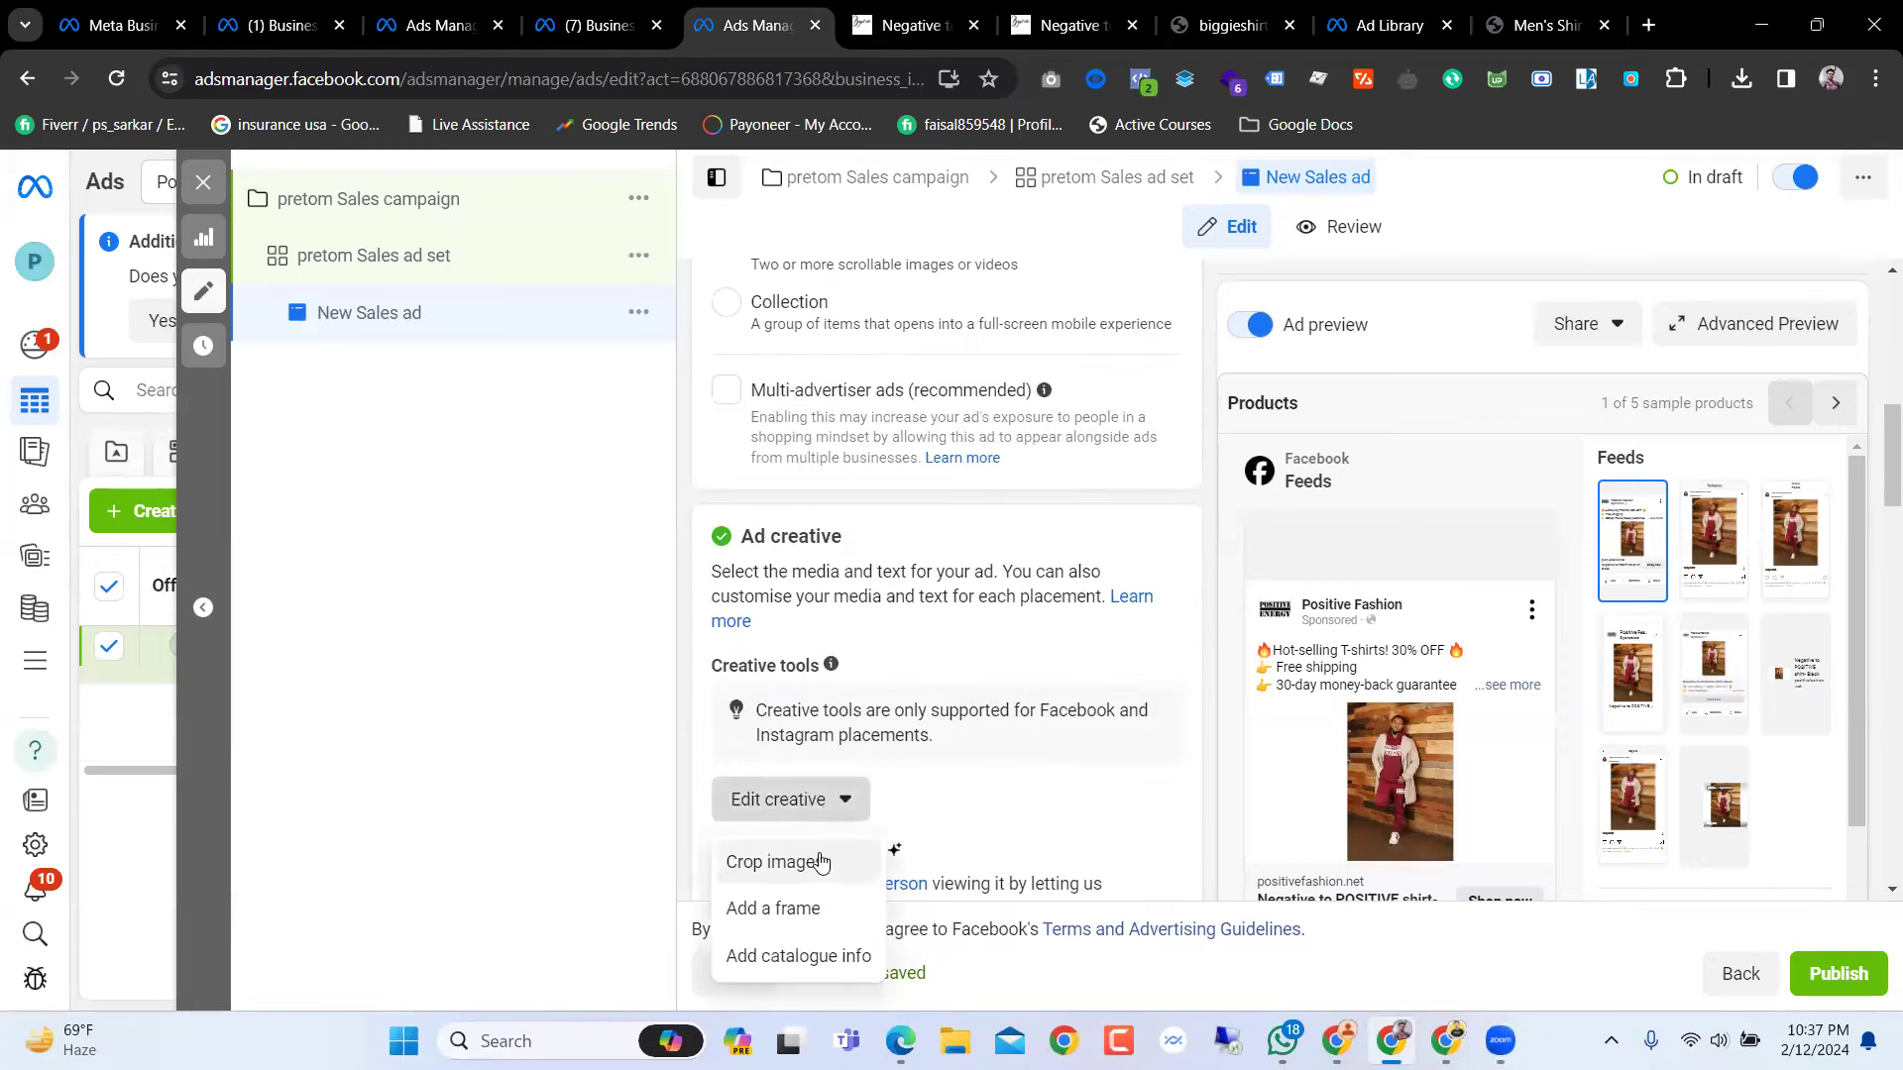
scroll(808, 882, "down", 2)
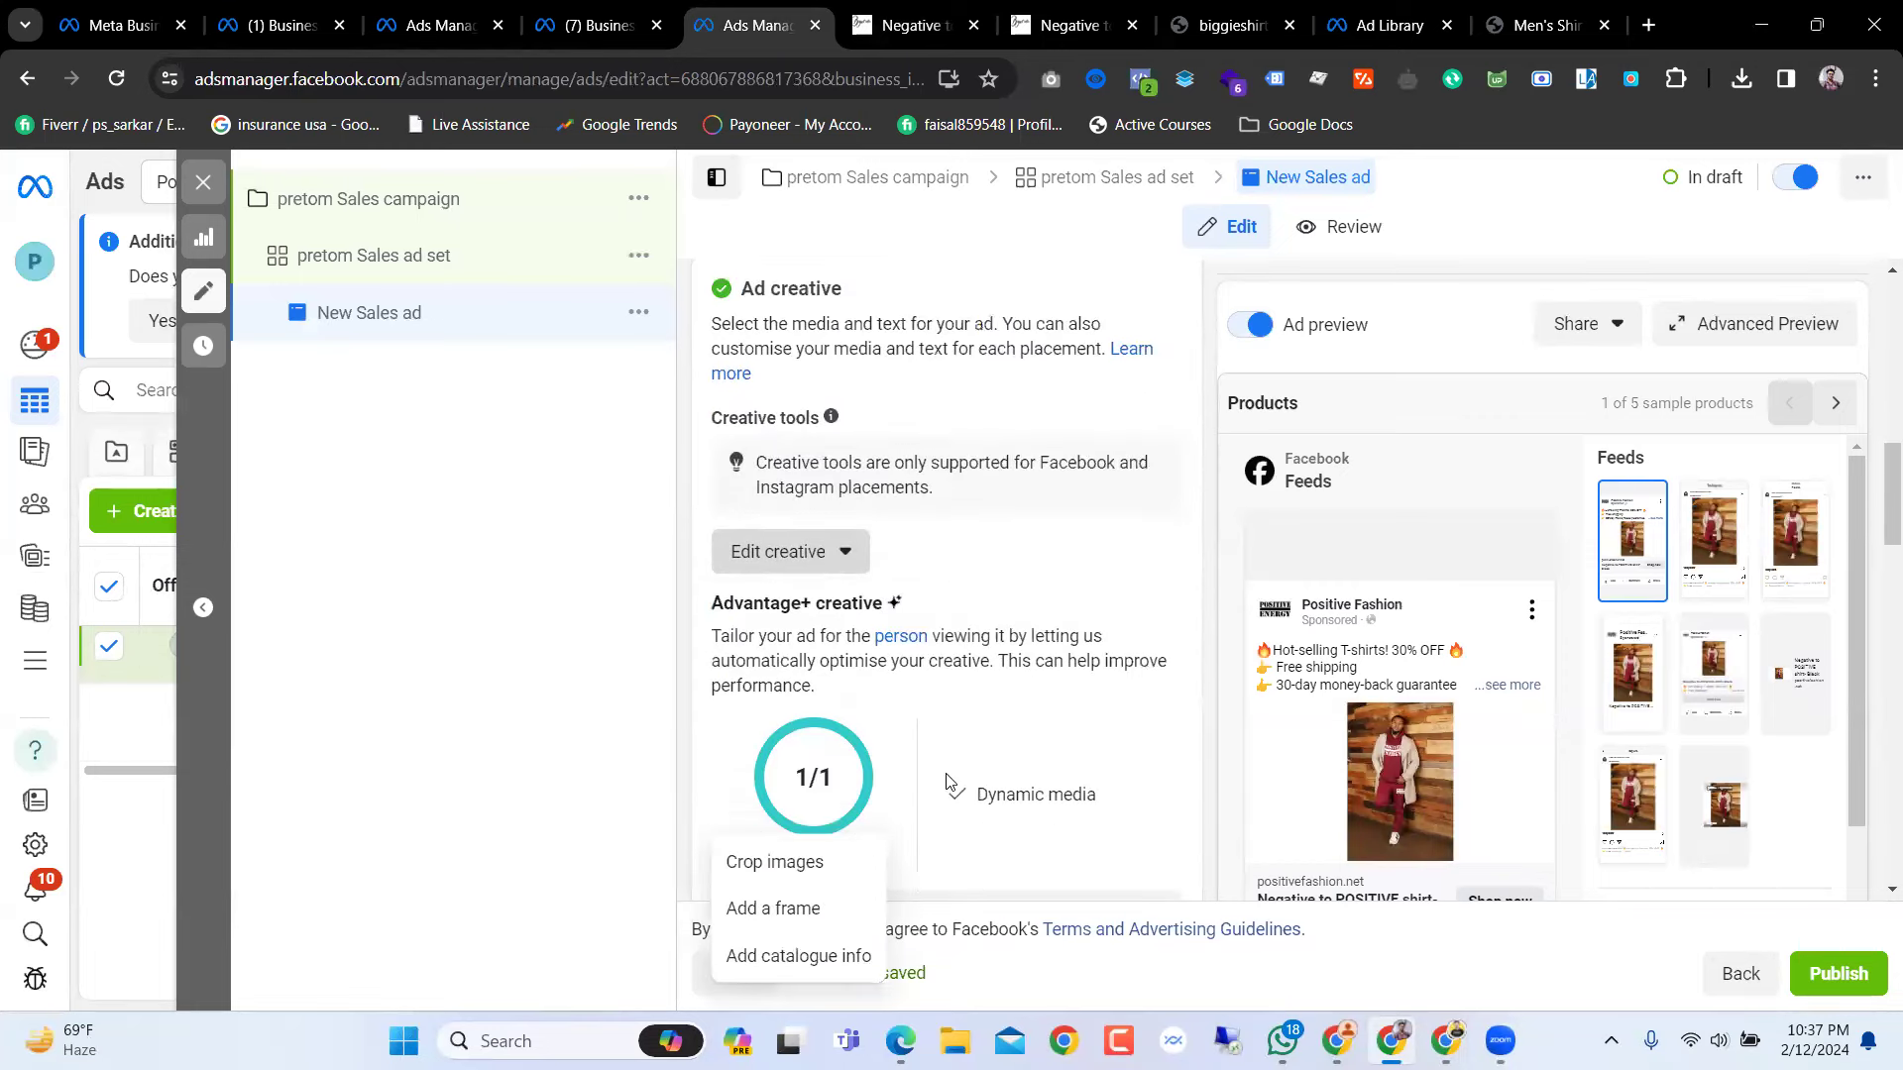
left_click(793, 905)
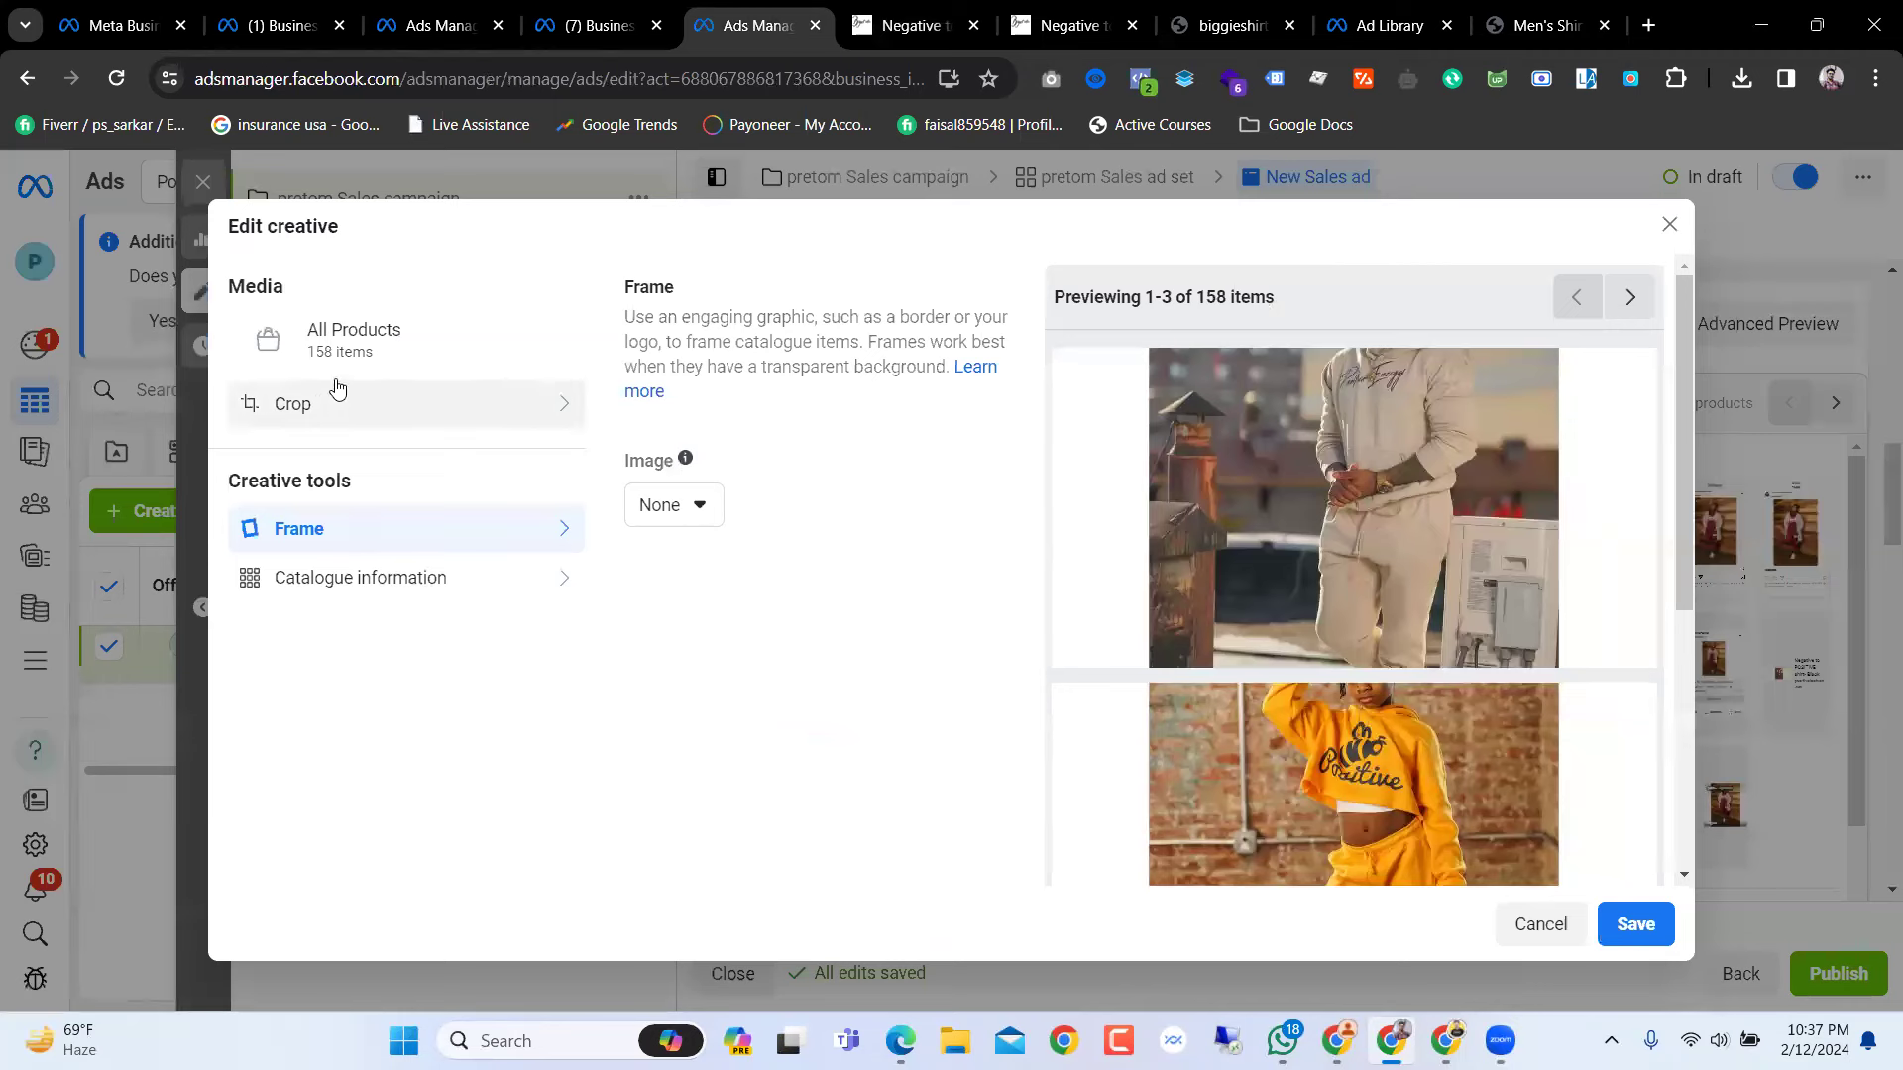
left_click(514, 406)
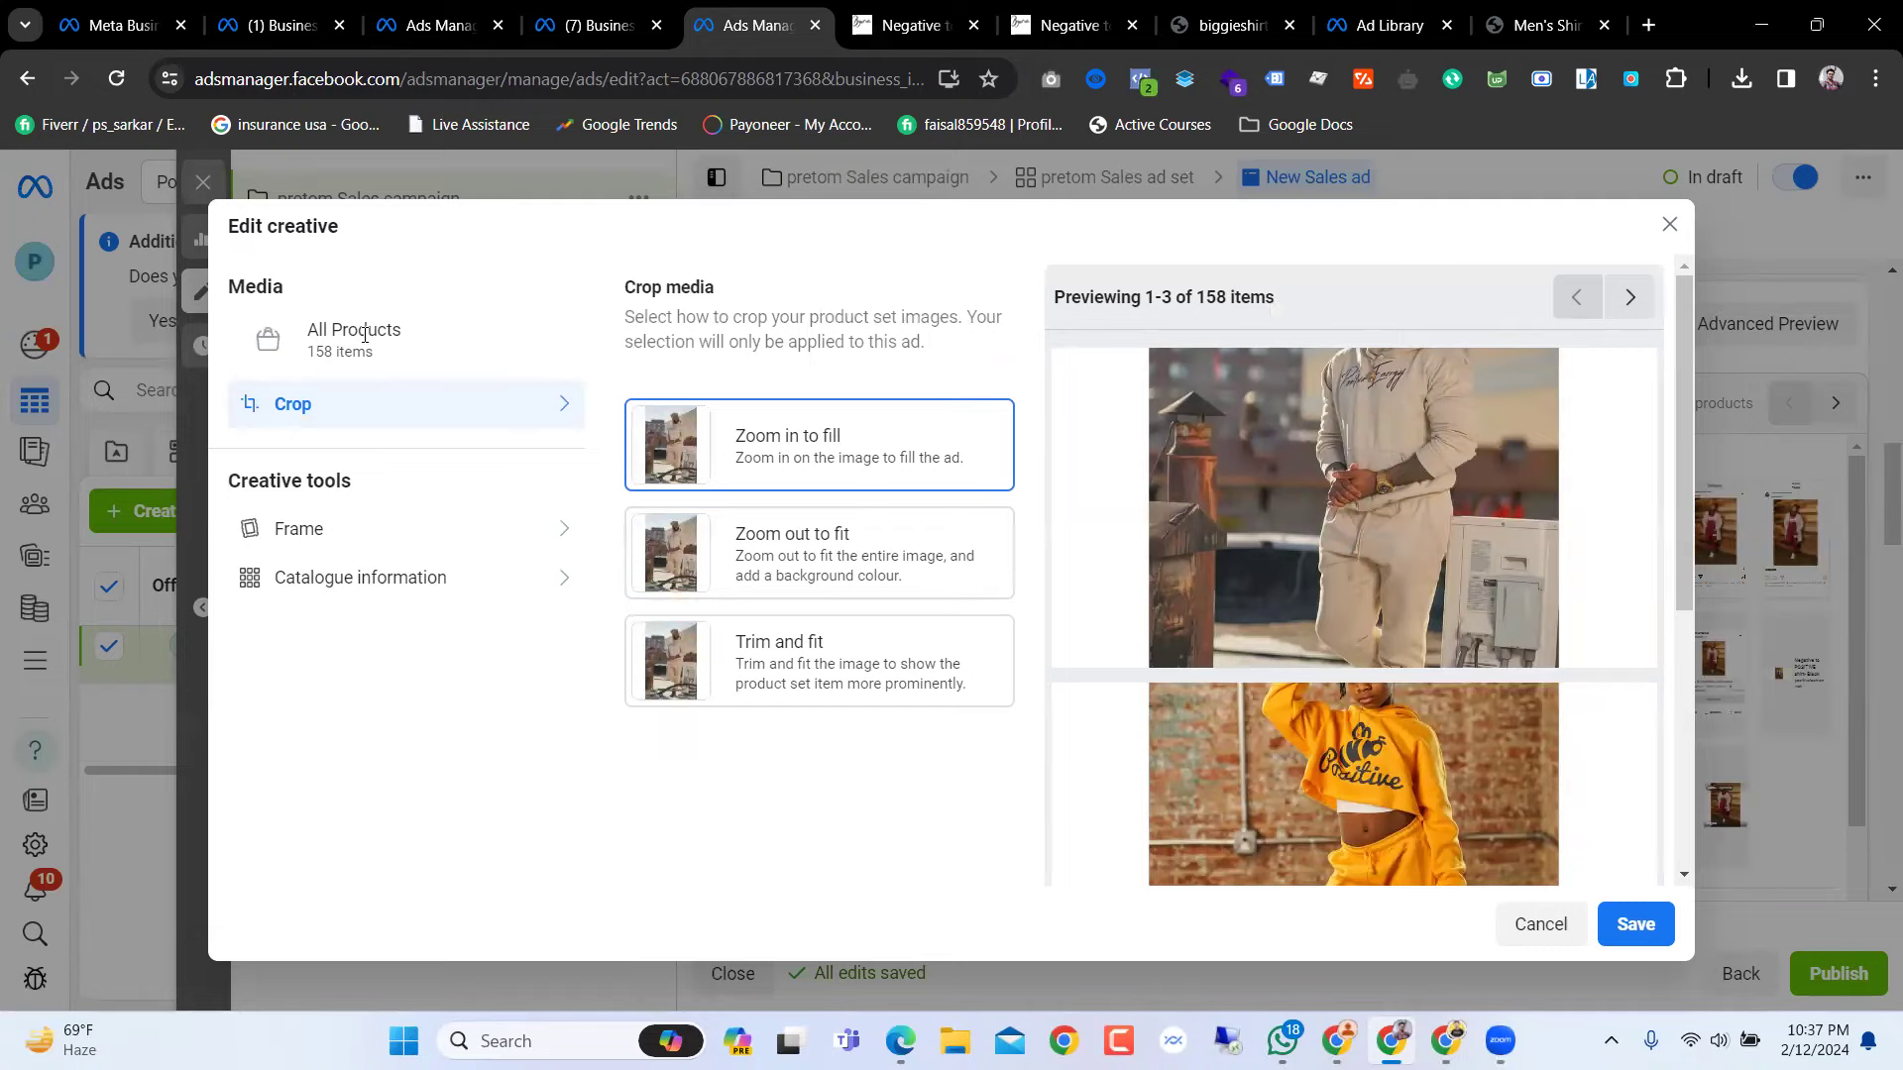
left_click(1667, 227)
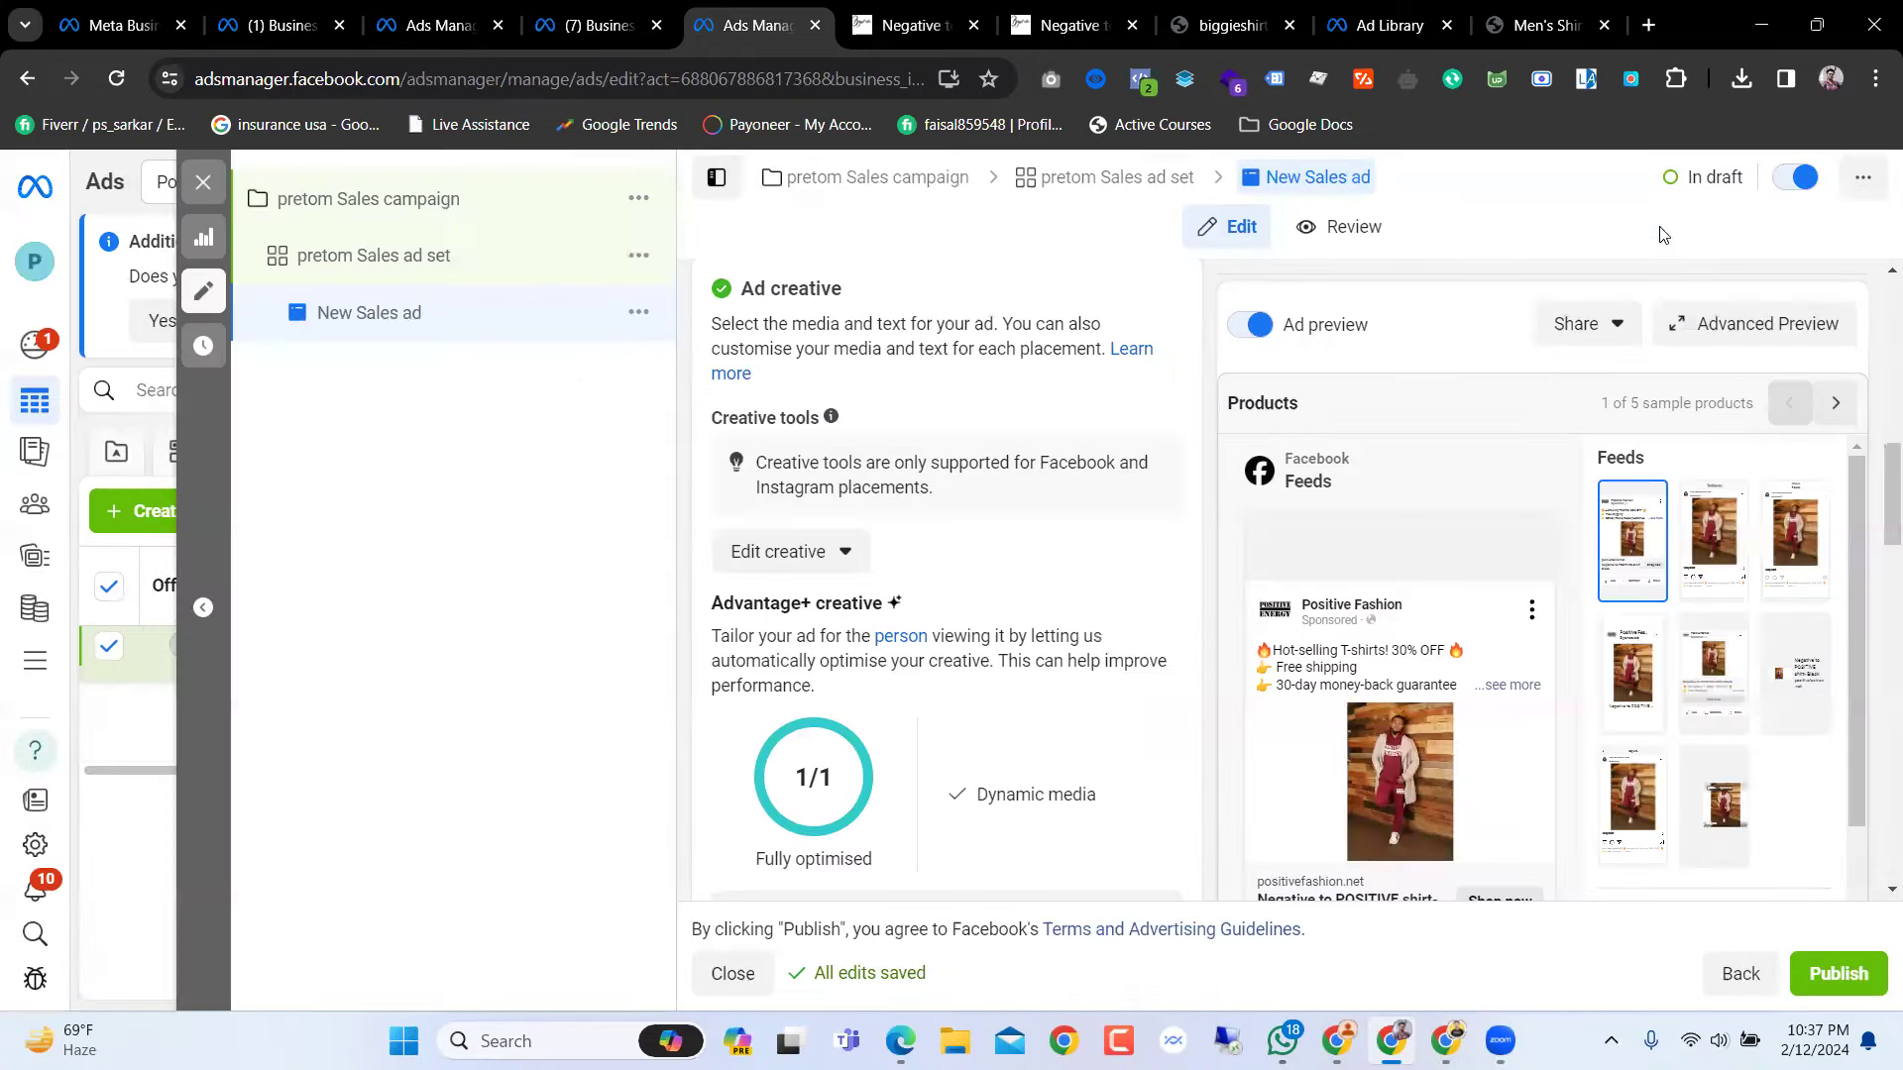
Step: Enable Multi-advertiser ads in the New Sales ad's setup and look over the creative settings
scroll(827, 700, "up", 5)
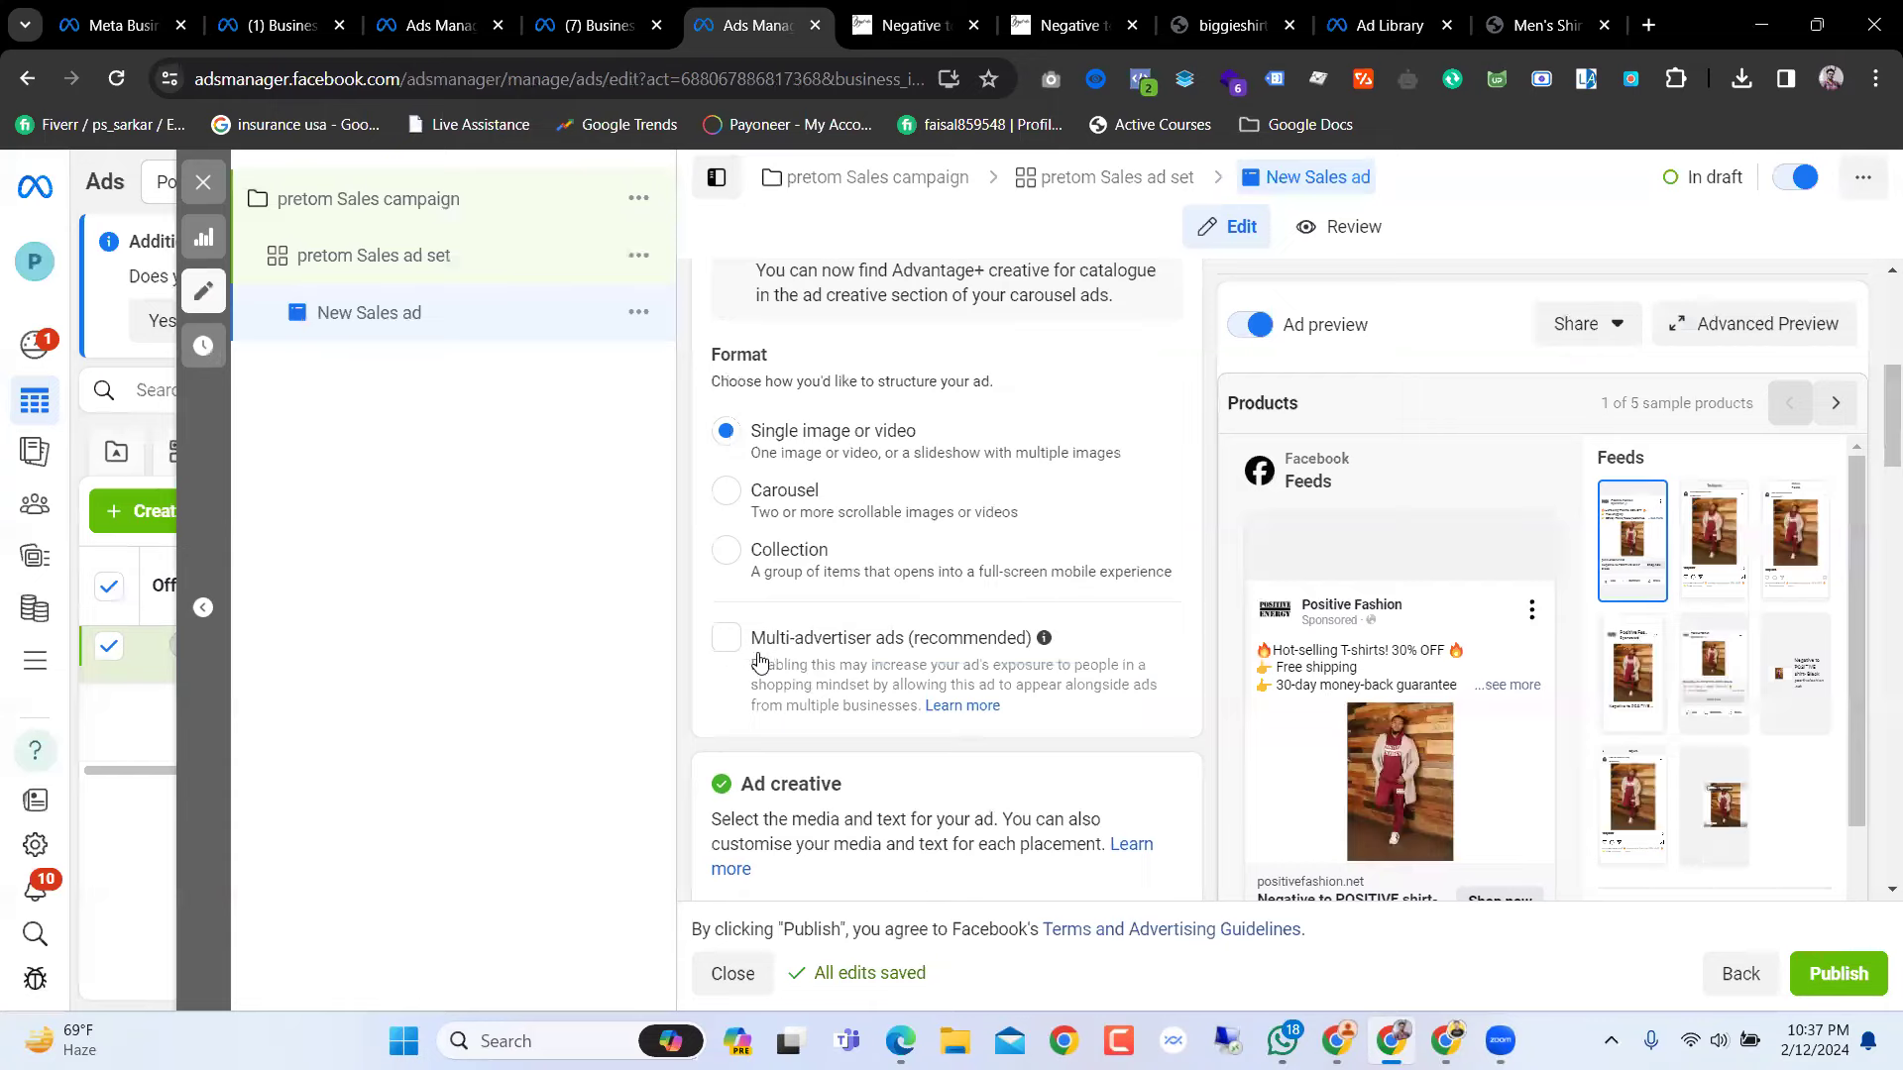
left_click(726, 639)
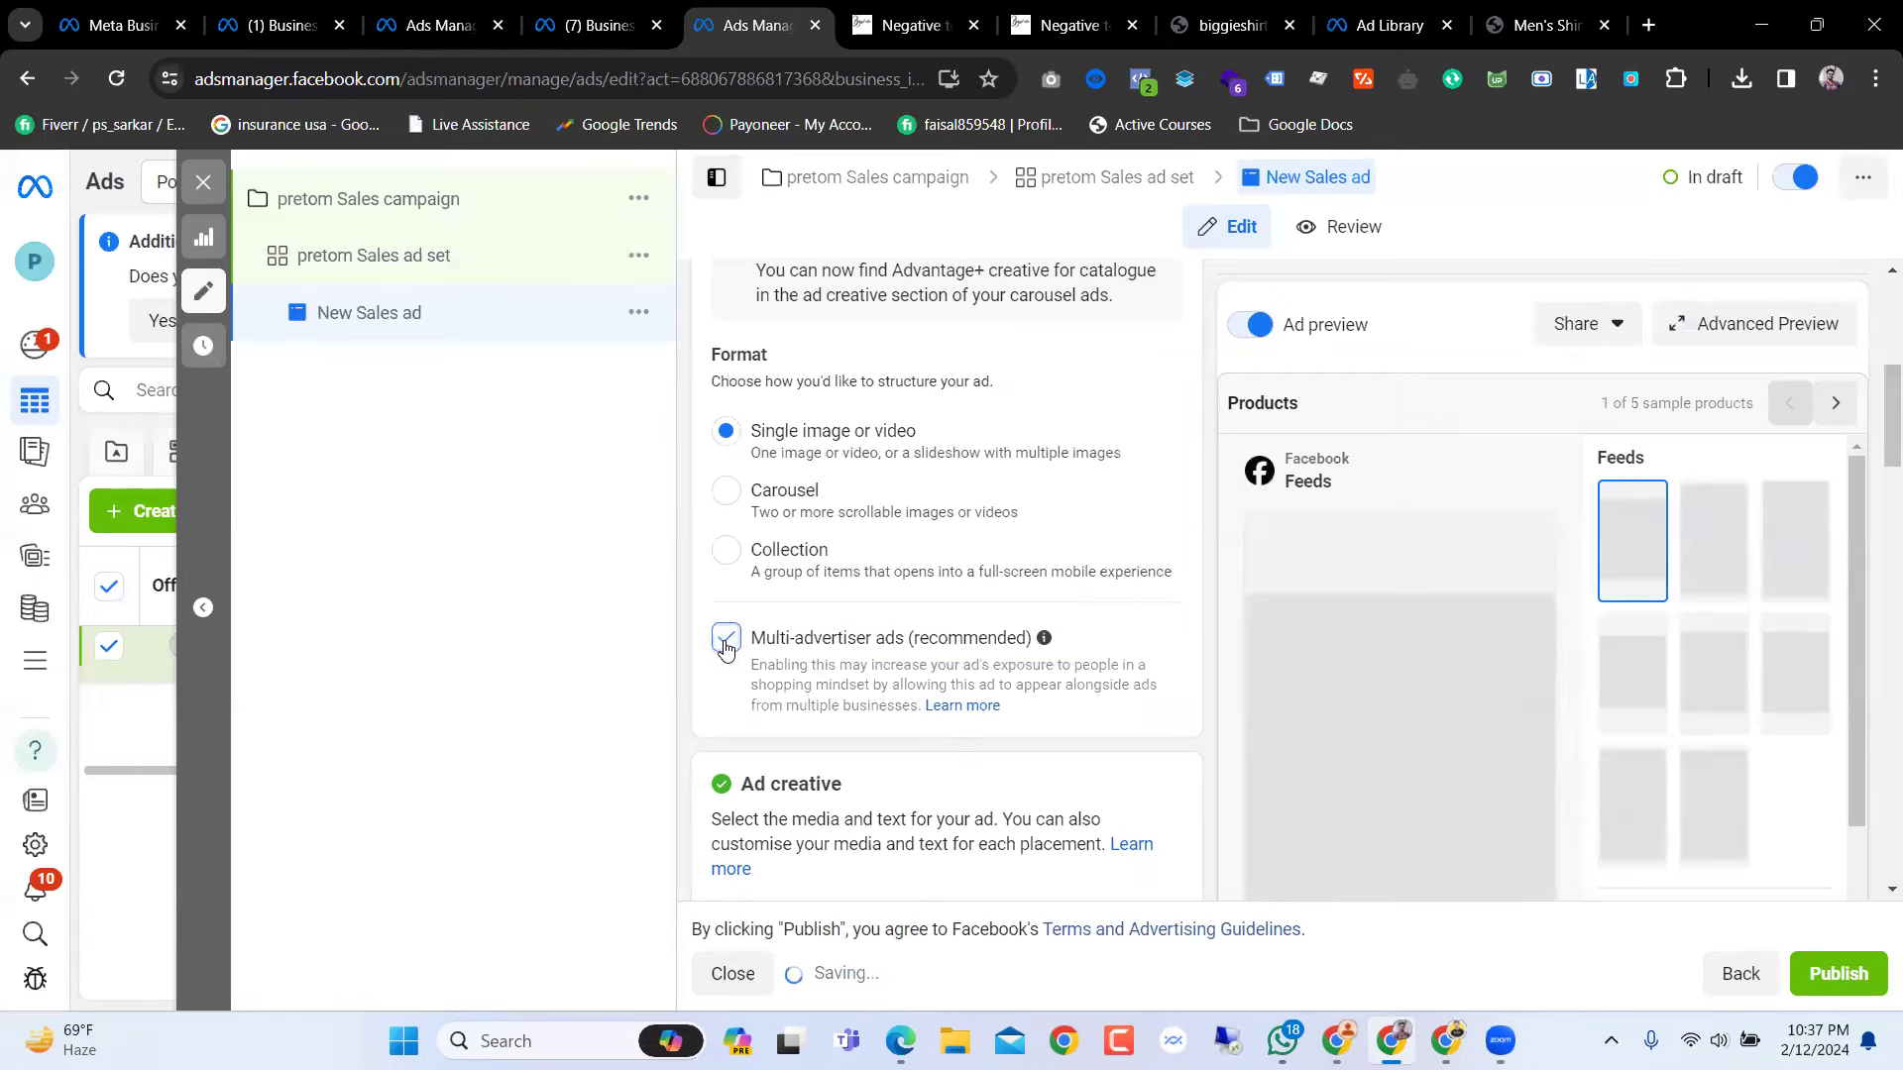
scroll(928, 587, "down", 5)
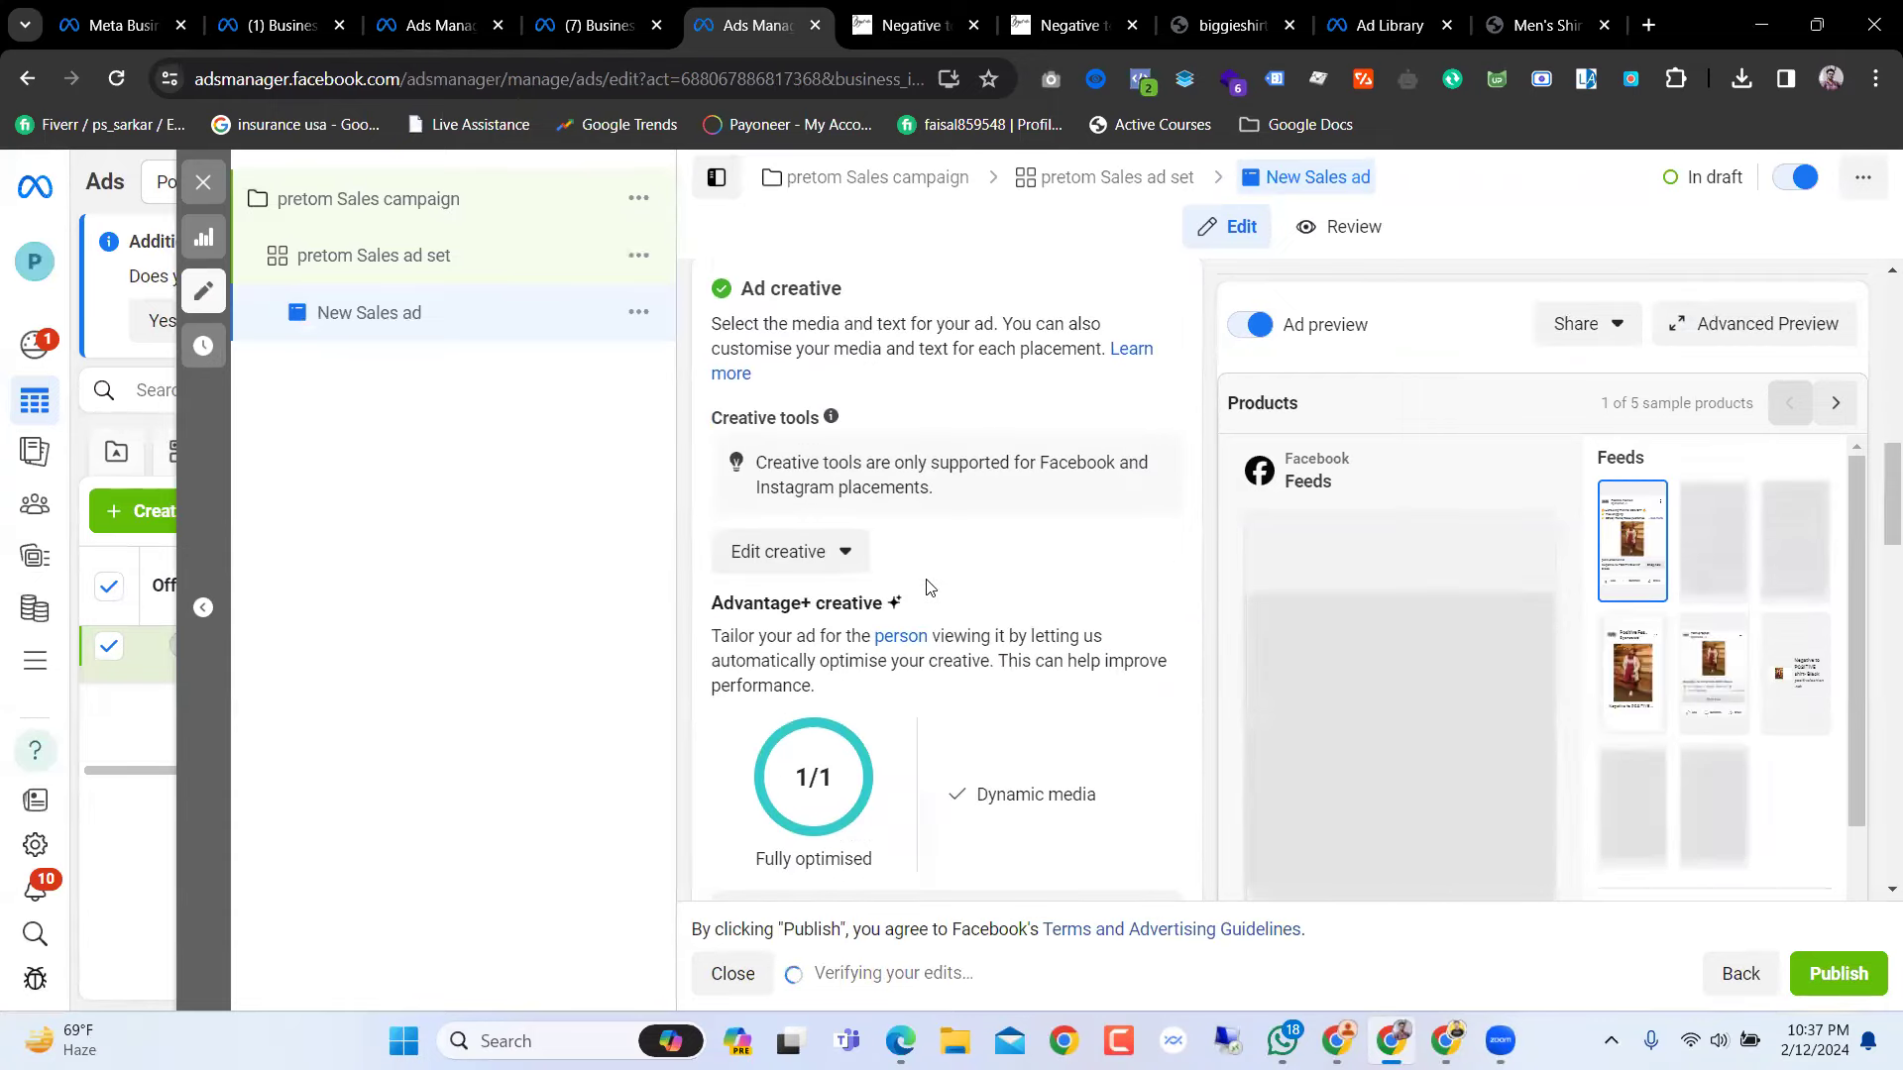
scroll(927, 587, "down", 5)
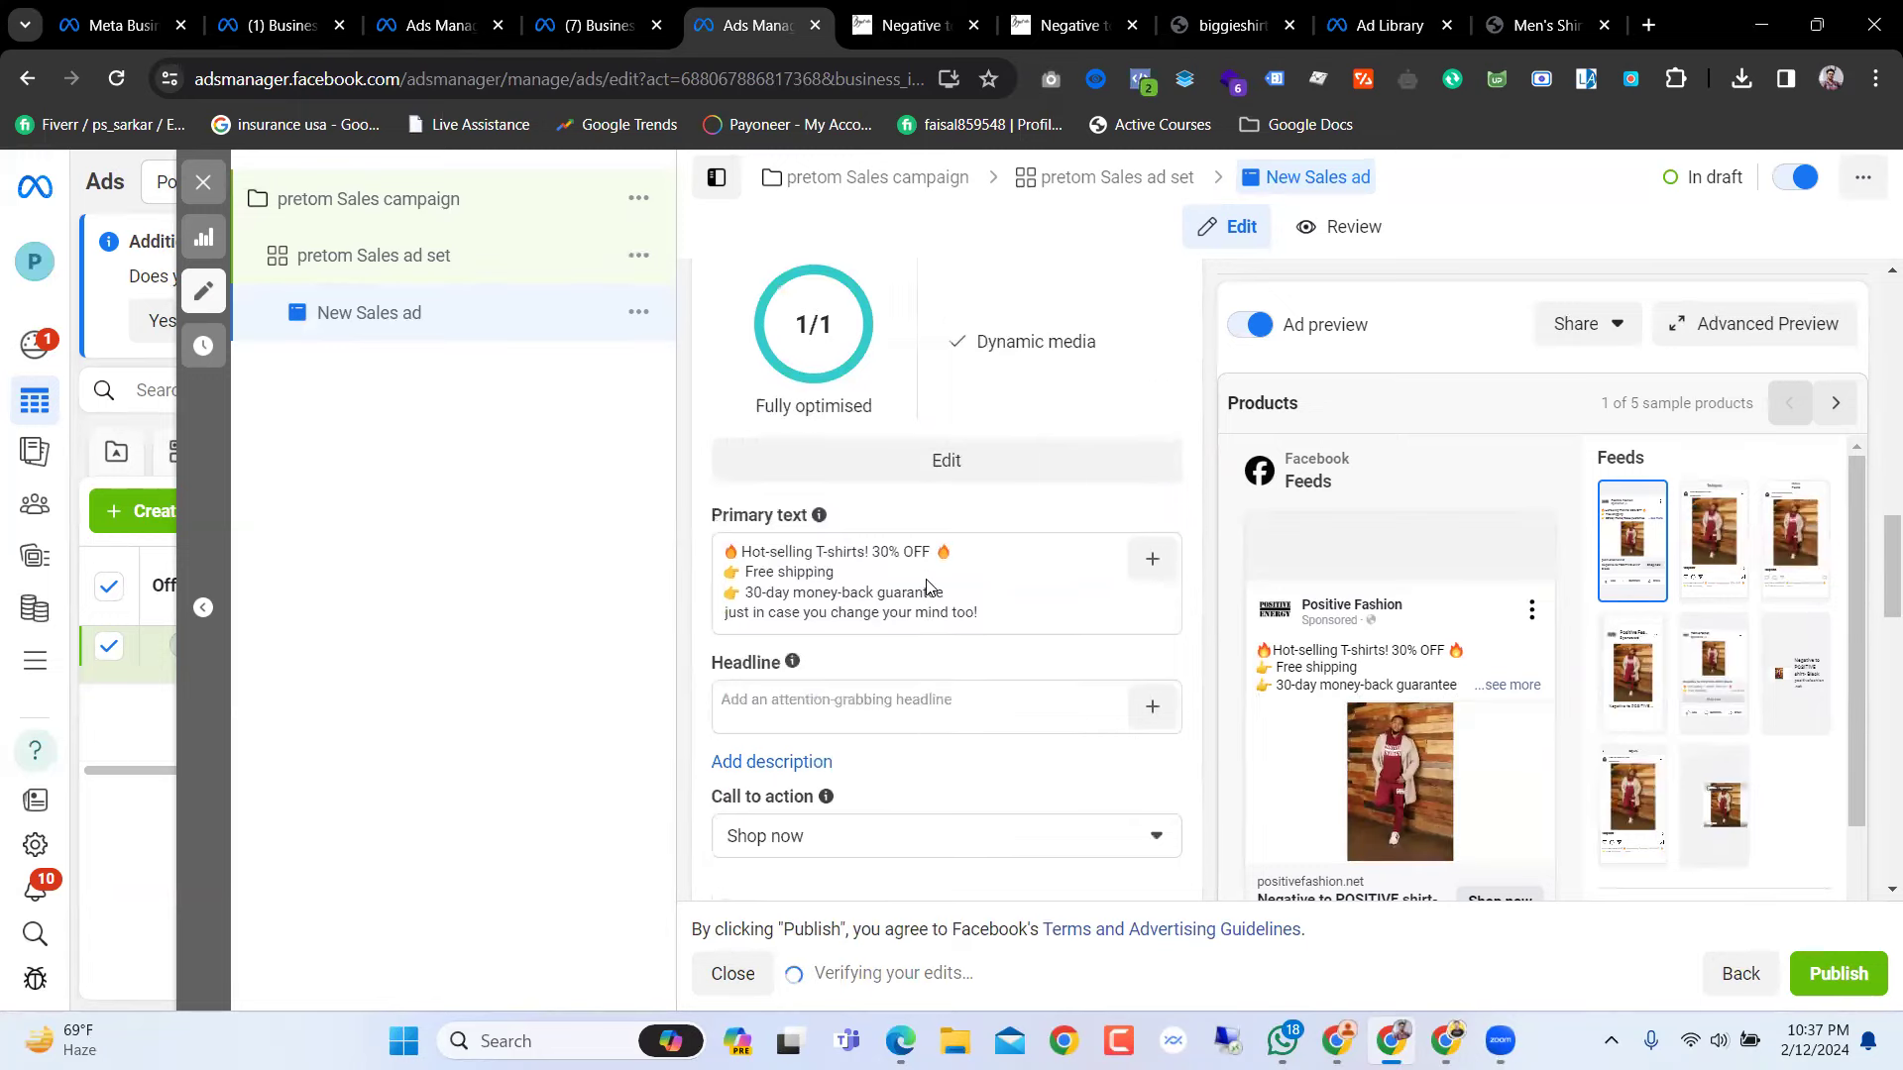
scroll(927, 586, "up", 8)
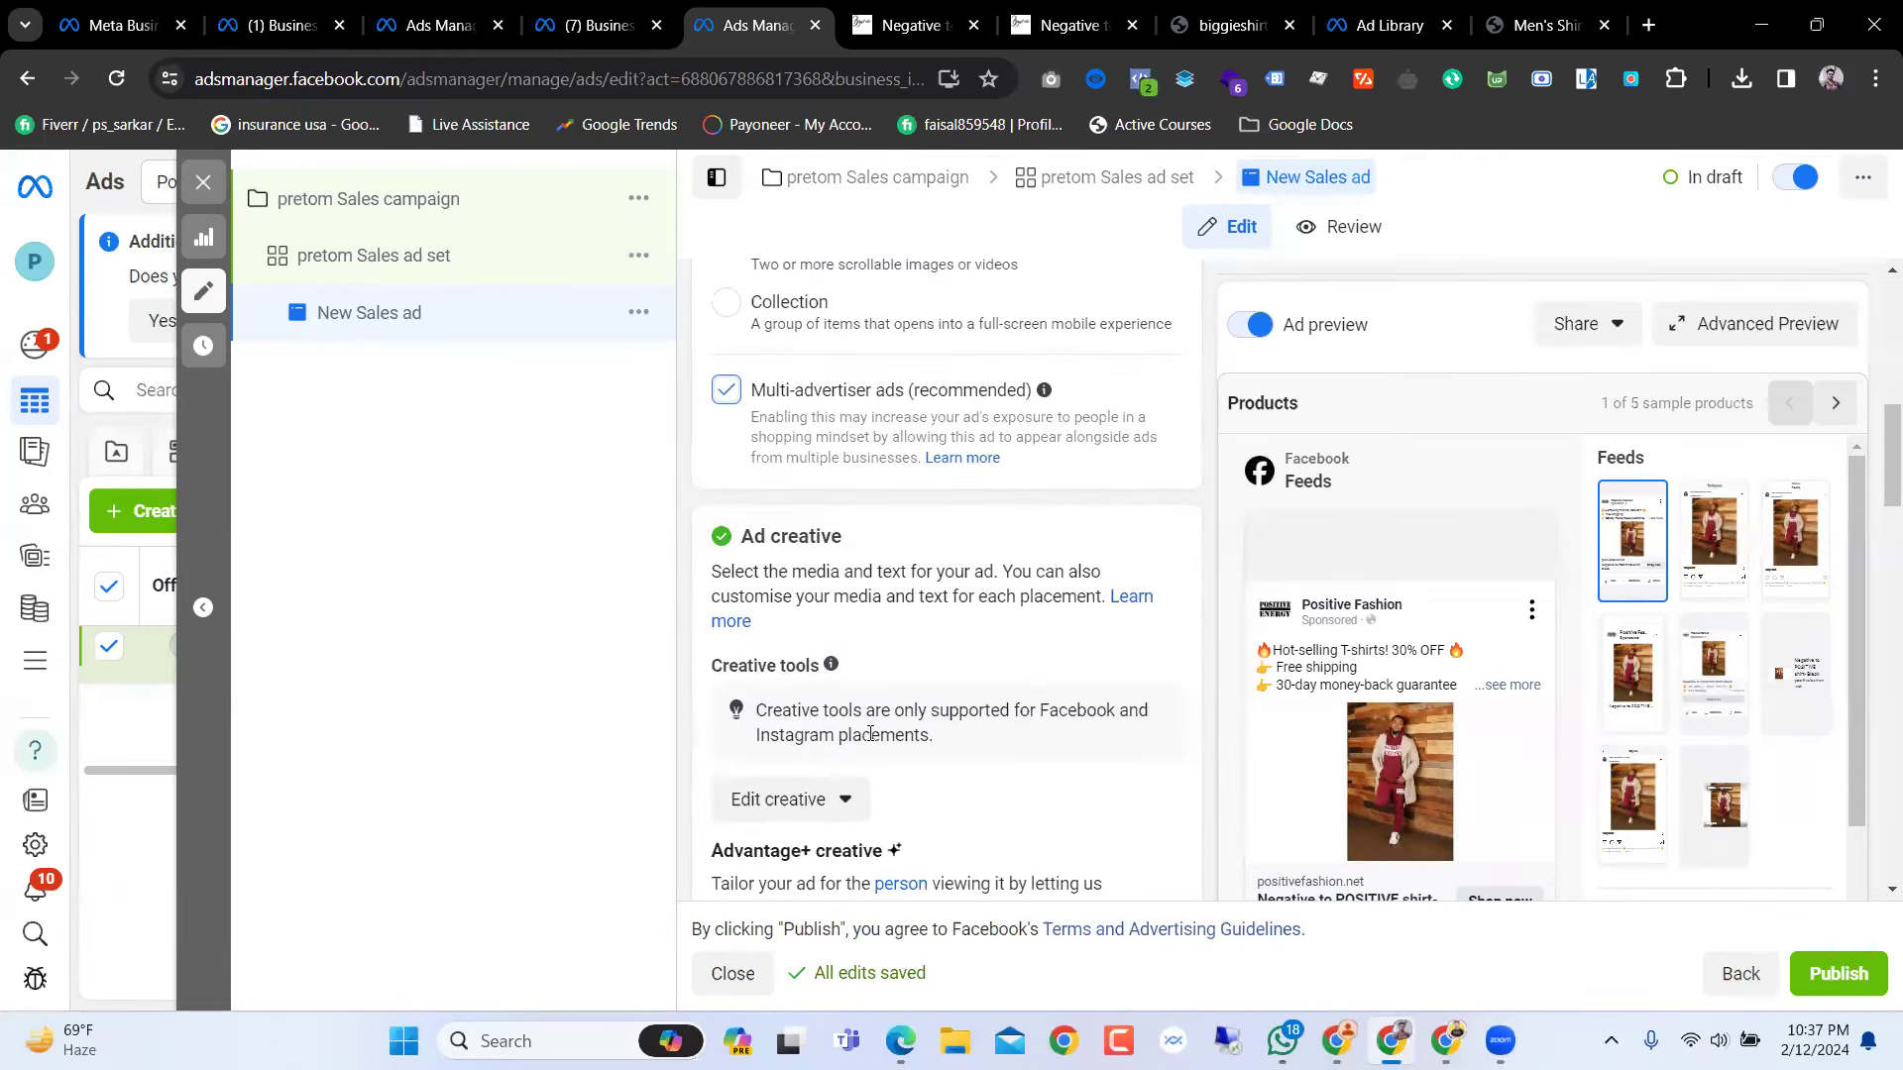
Step: Change the New Sales ad's format from single image or video to Carousel
scroll(870, 734, "up", 8)
scroll(870, 738, "down", 3)
scroll(896, 556, "up", 3)
scroll(909, 688, "down", 8)
scroll(913, 691, "down", 6)
scroll(908, 688, "up", 8)
scroll(793, 645, "up", 1)
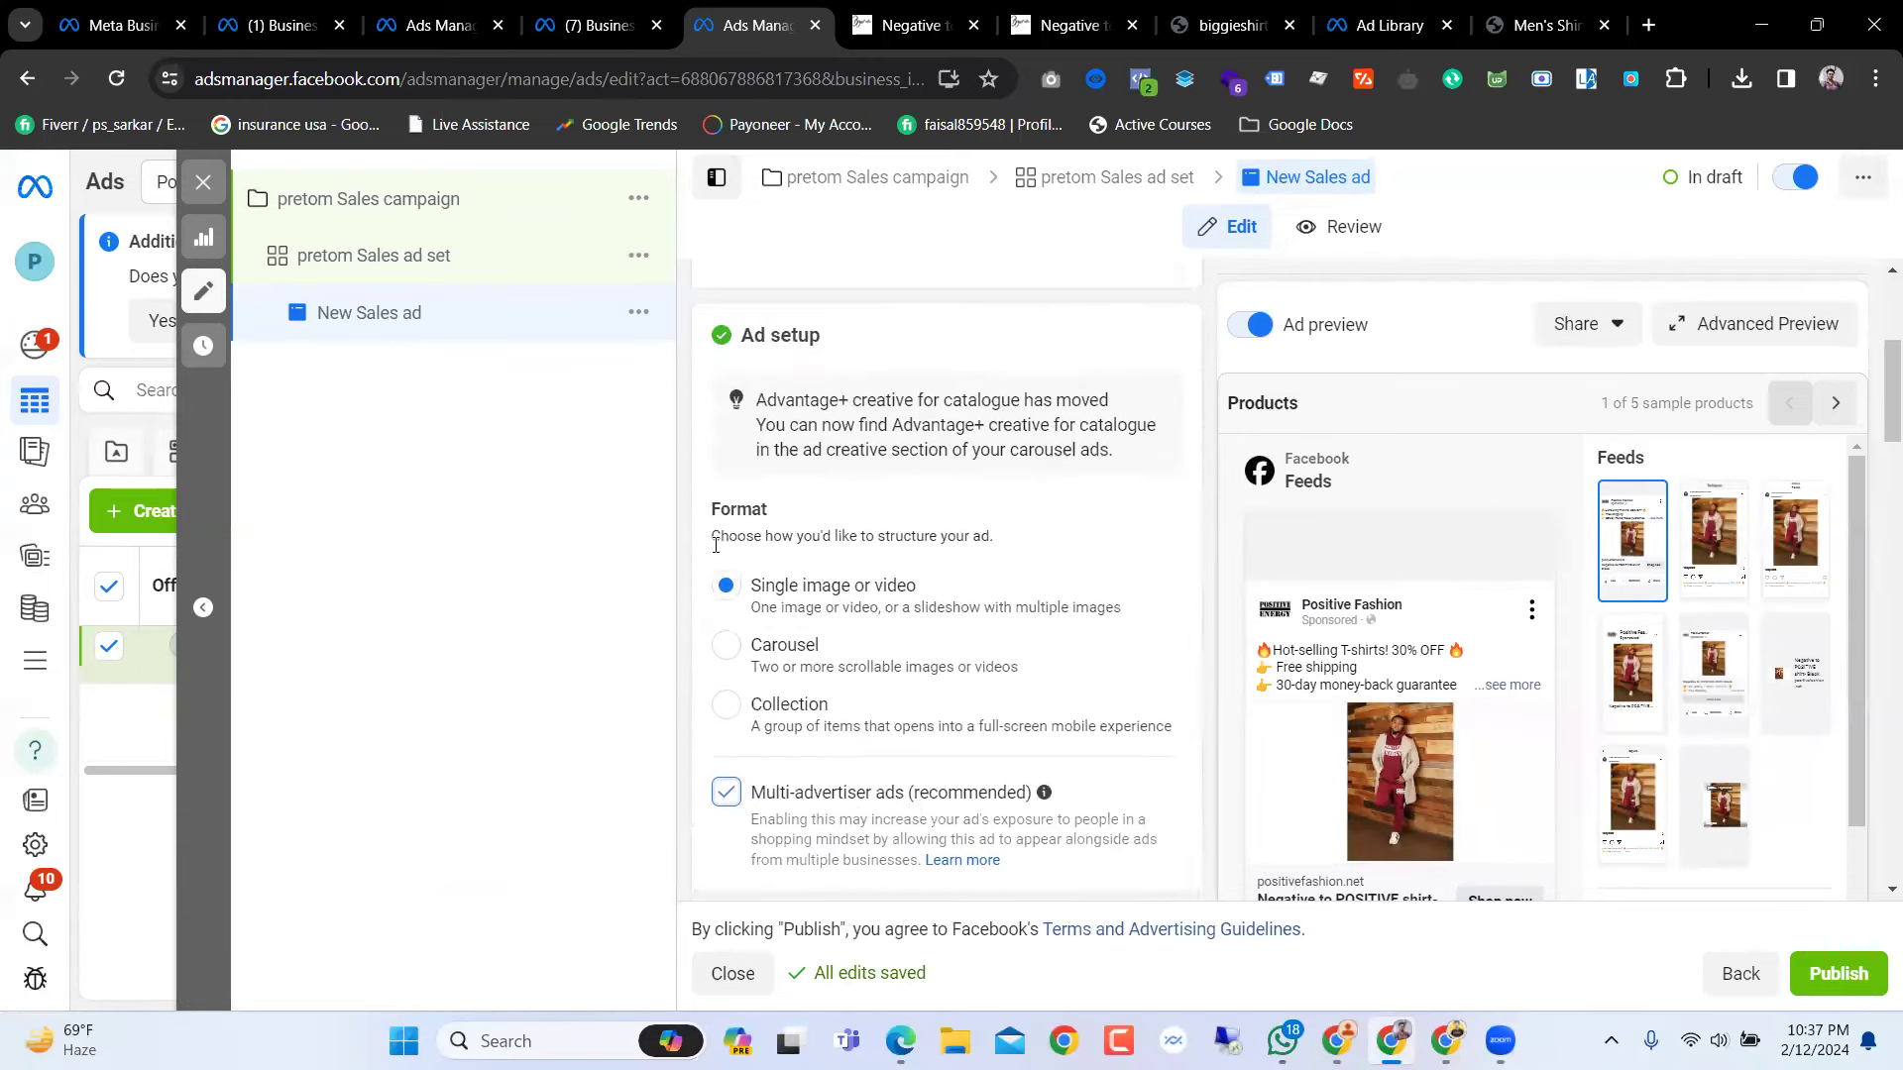
left_click(735, 673)
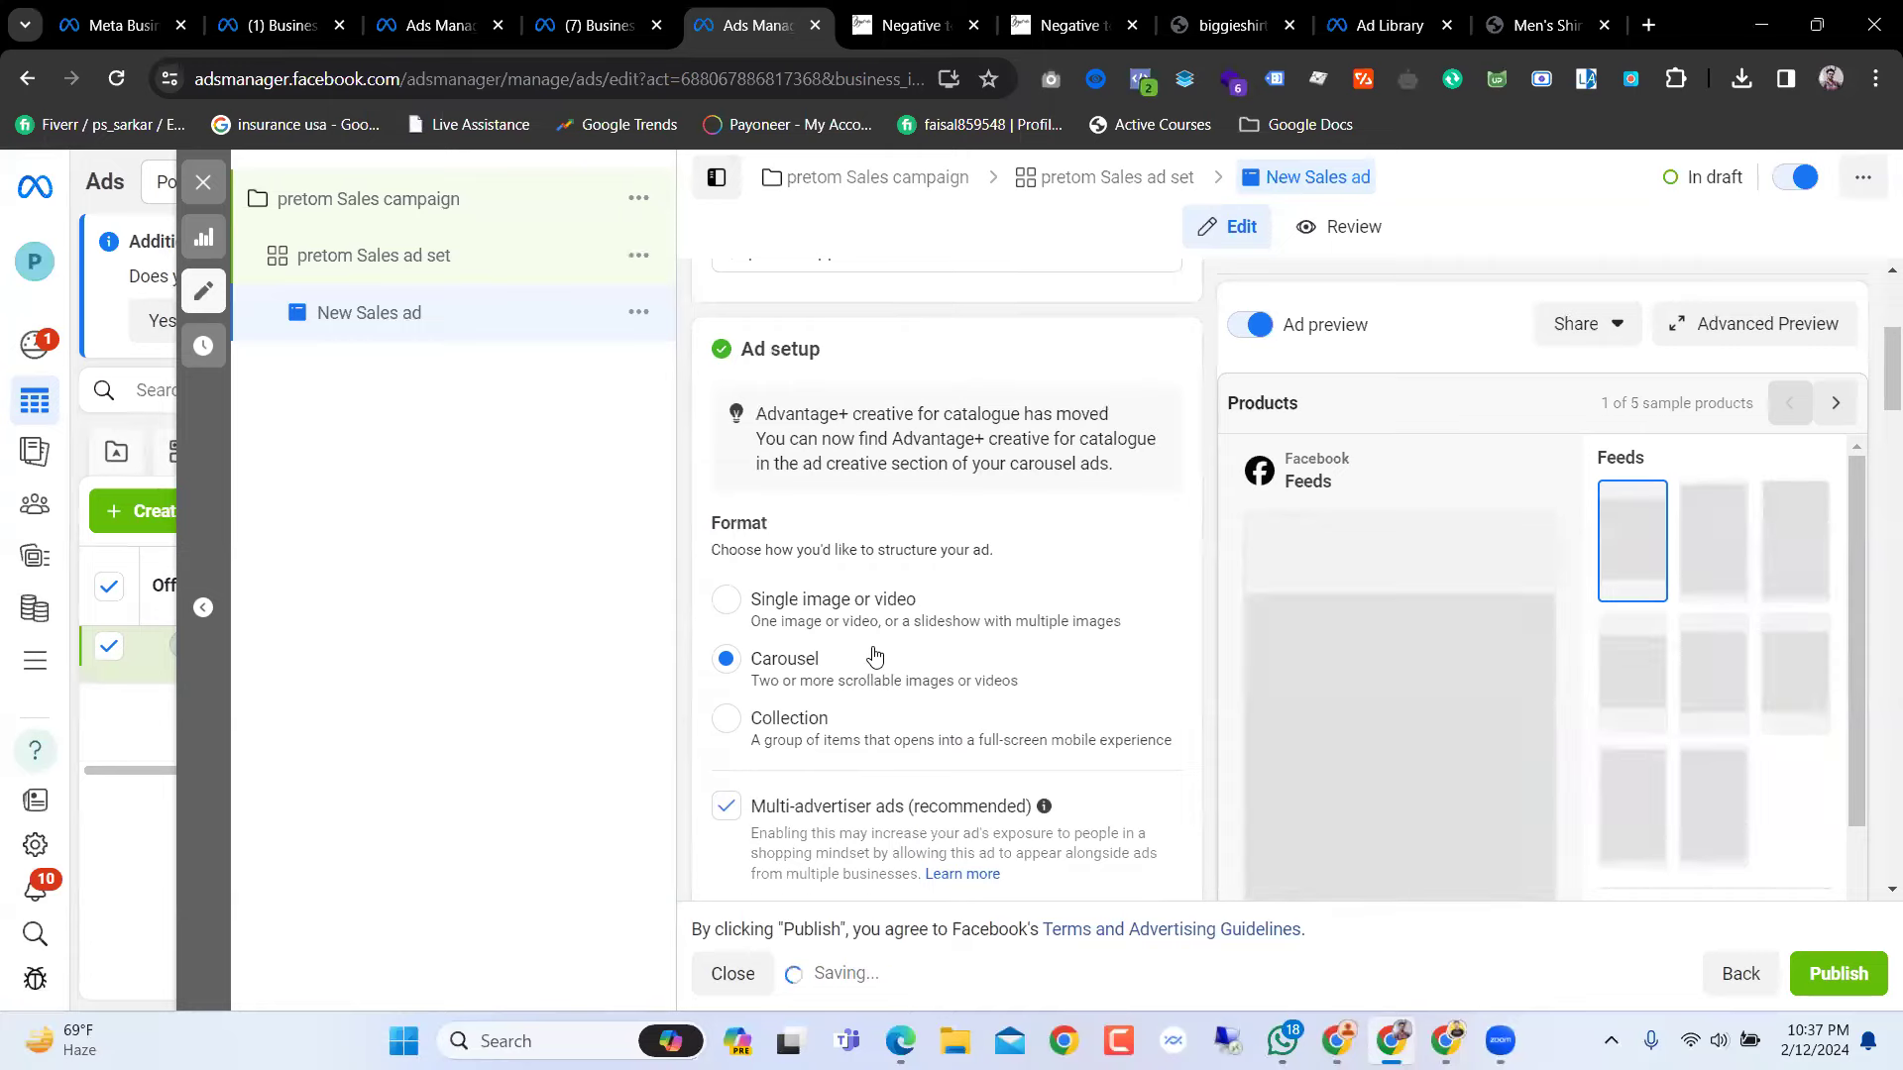
scroll(872, 657, "down", 5)
scroll(874, 654, "down", 3)
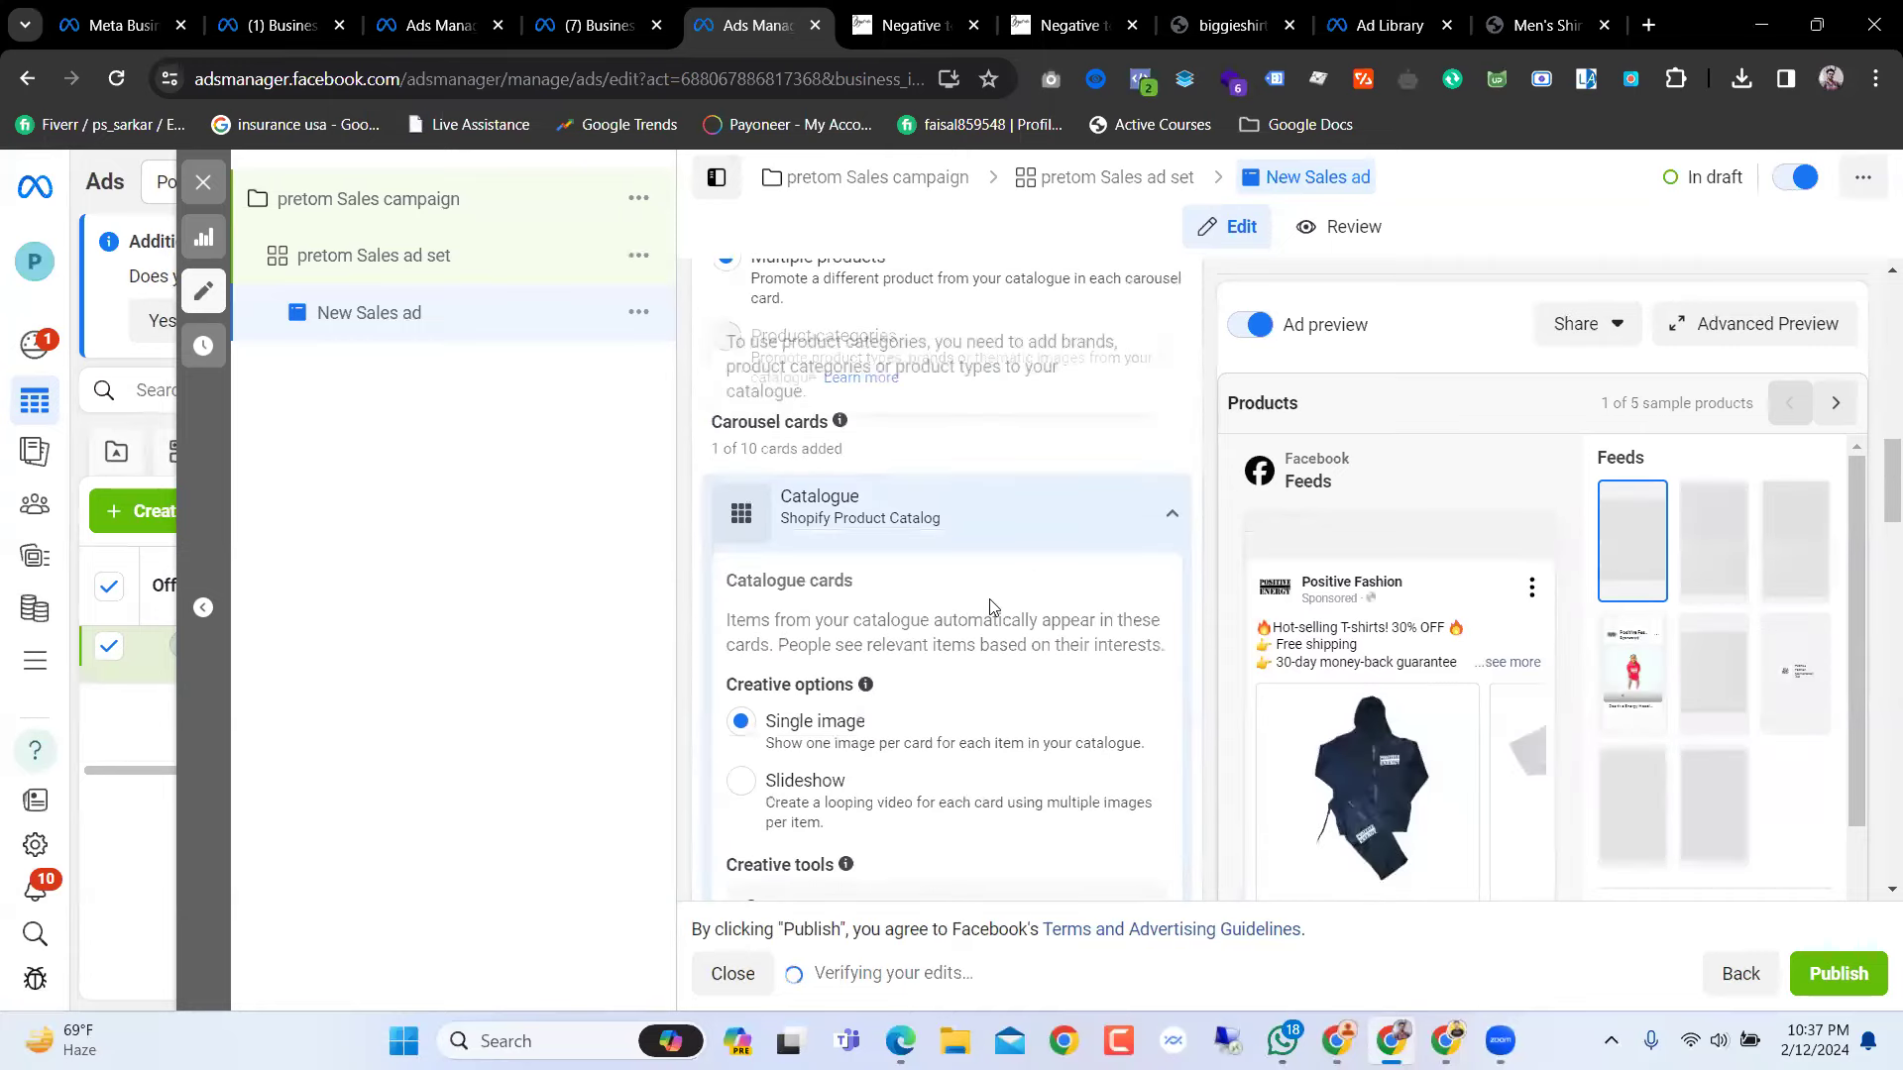
Step: Expand the Catalogue carousel card and review its creative options, creative tools and headline
left_click(1100, 520)
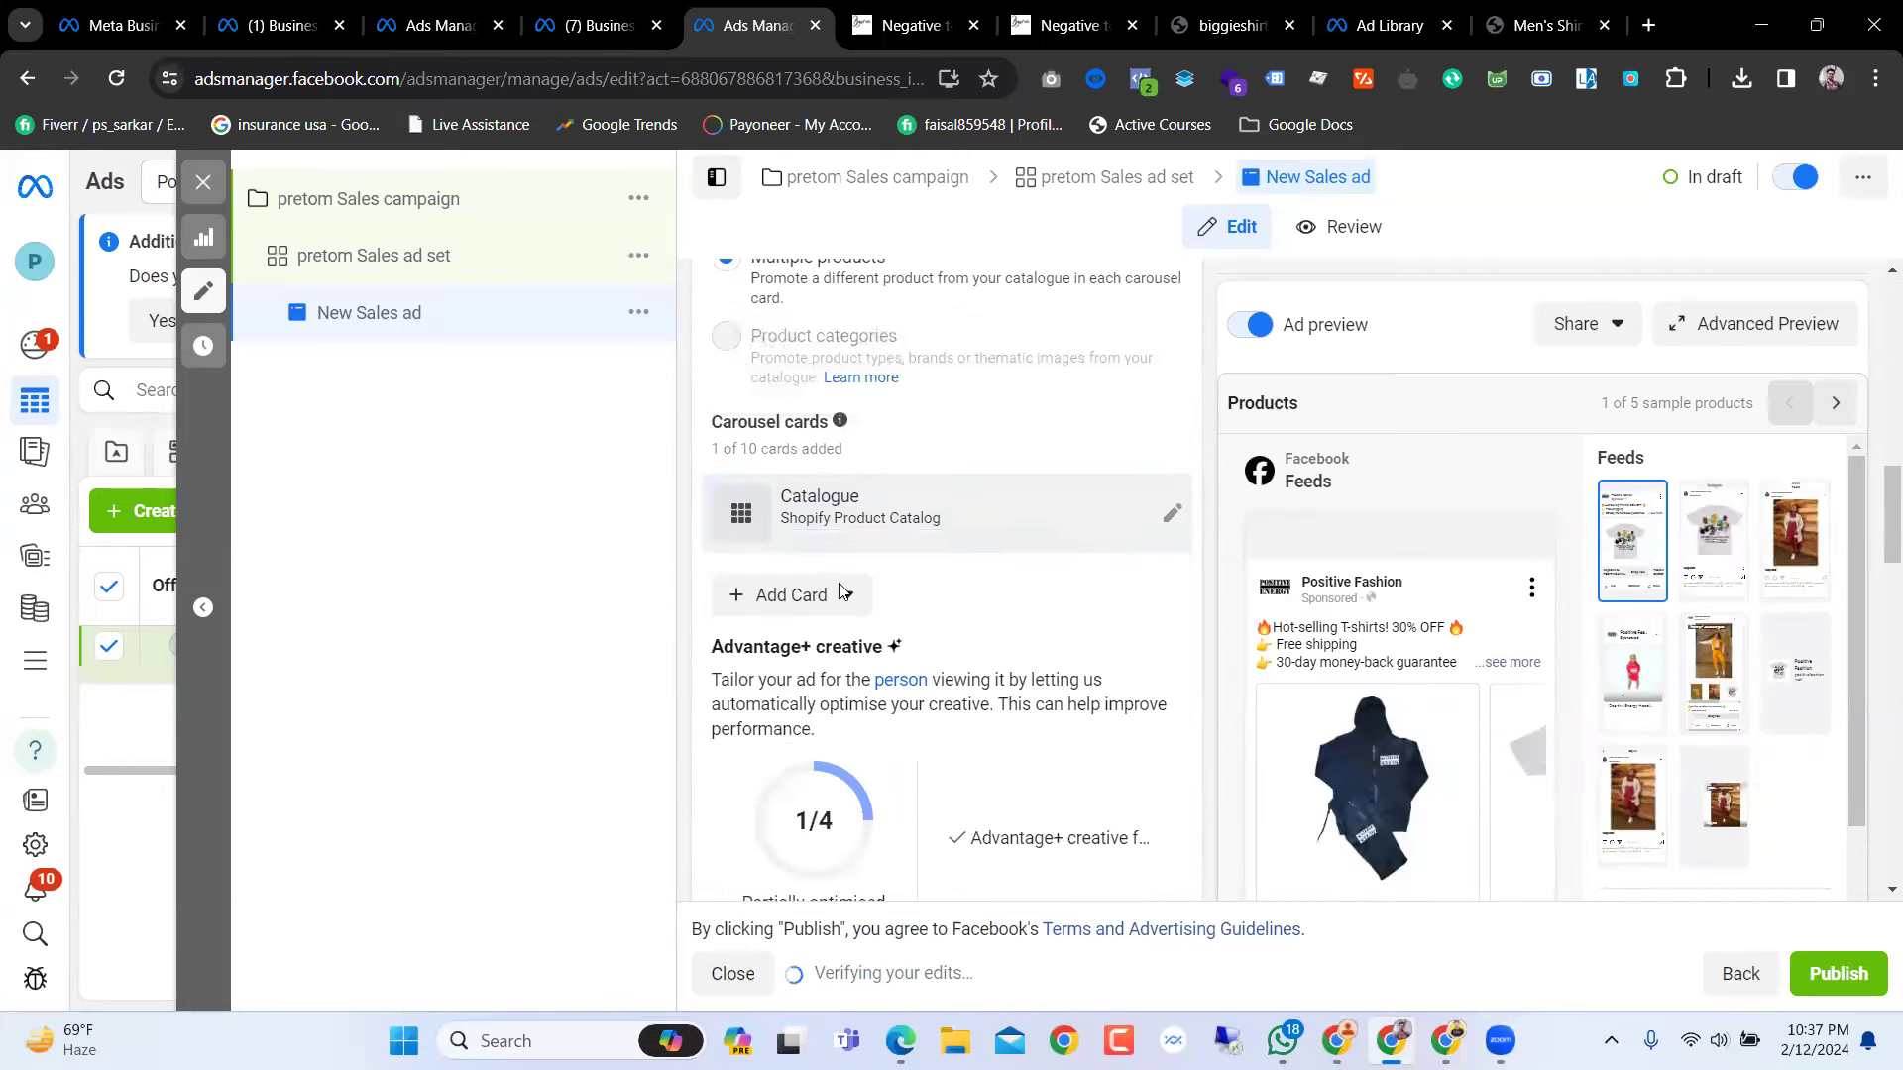
left_click(954, 525)
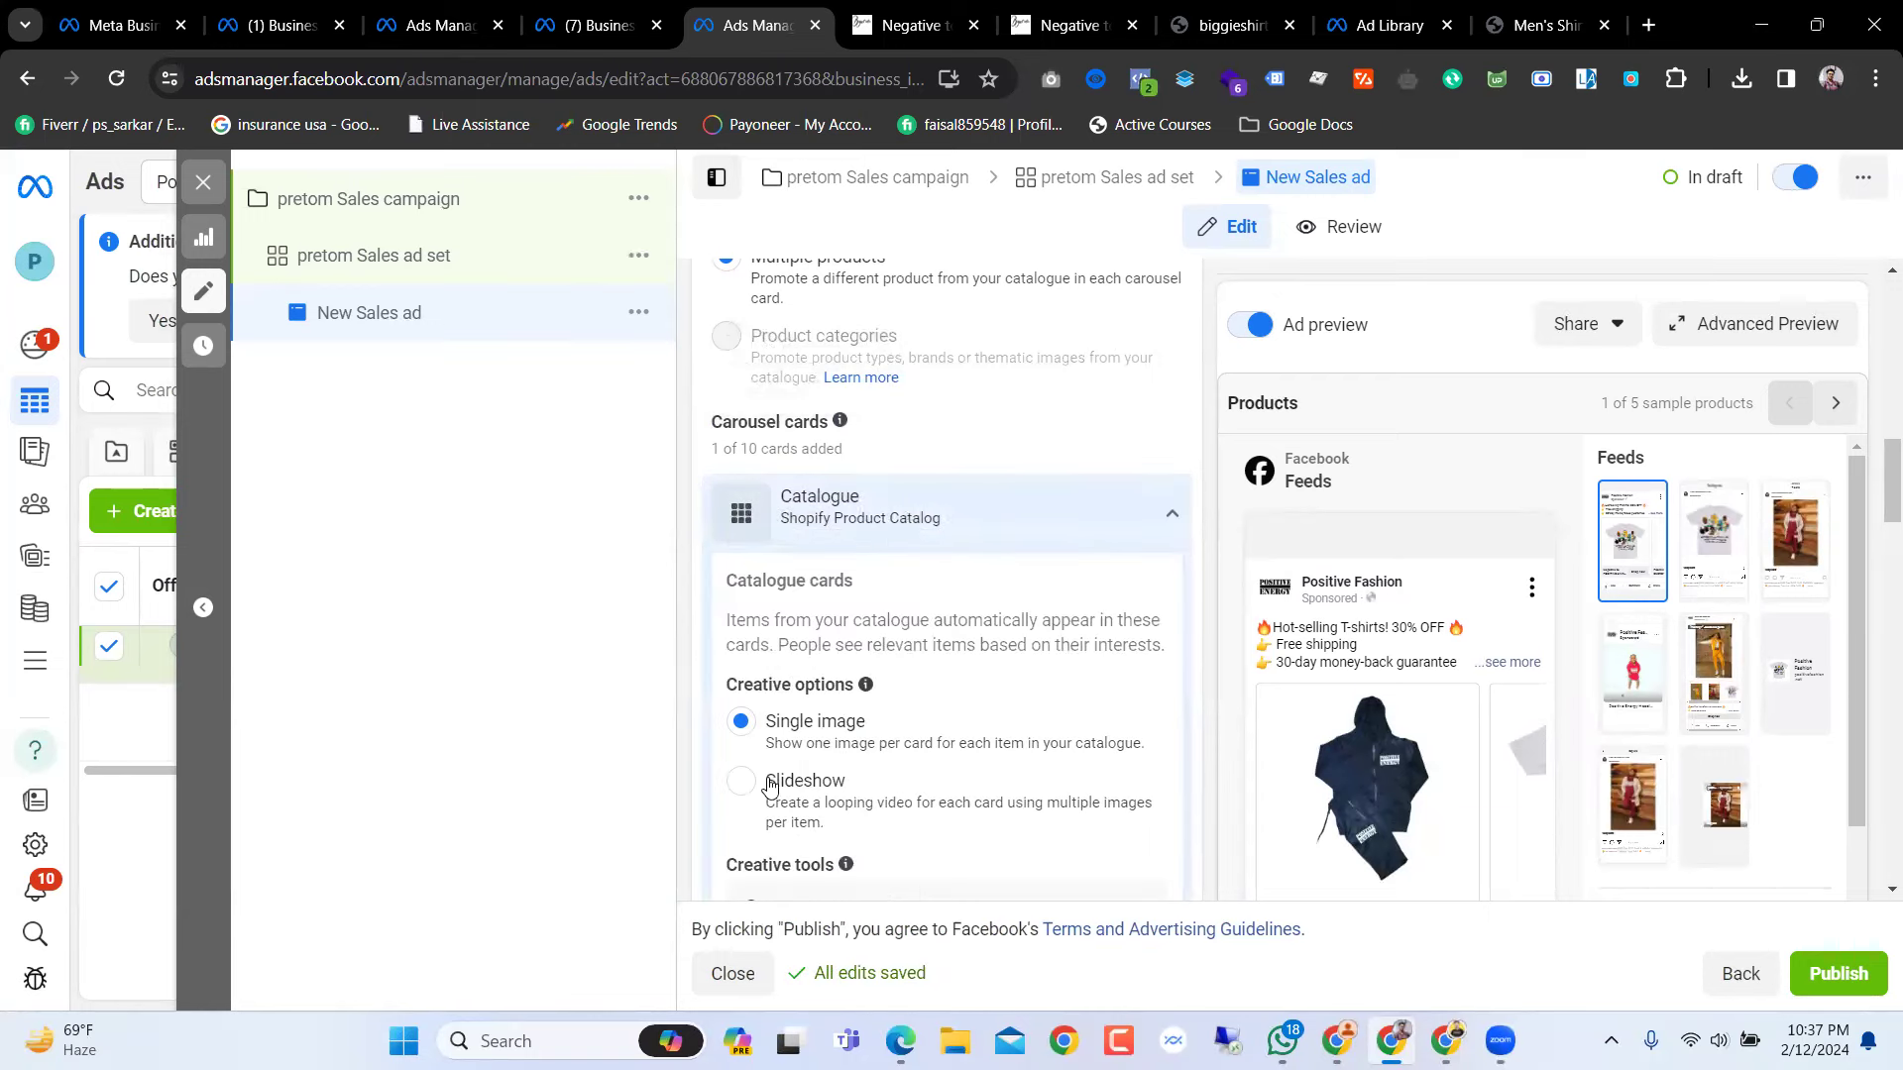
scroll(771, 784, "down", 1)
scroll(793, 743, "down", 1)
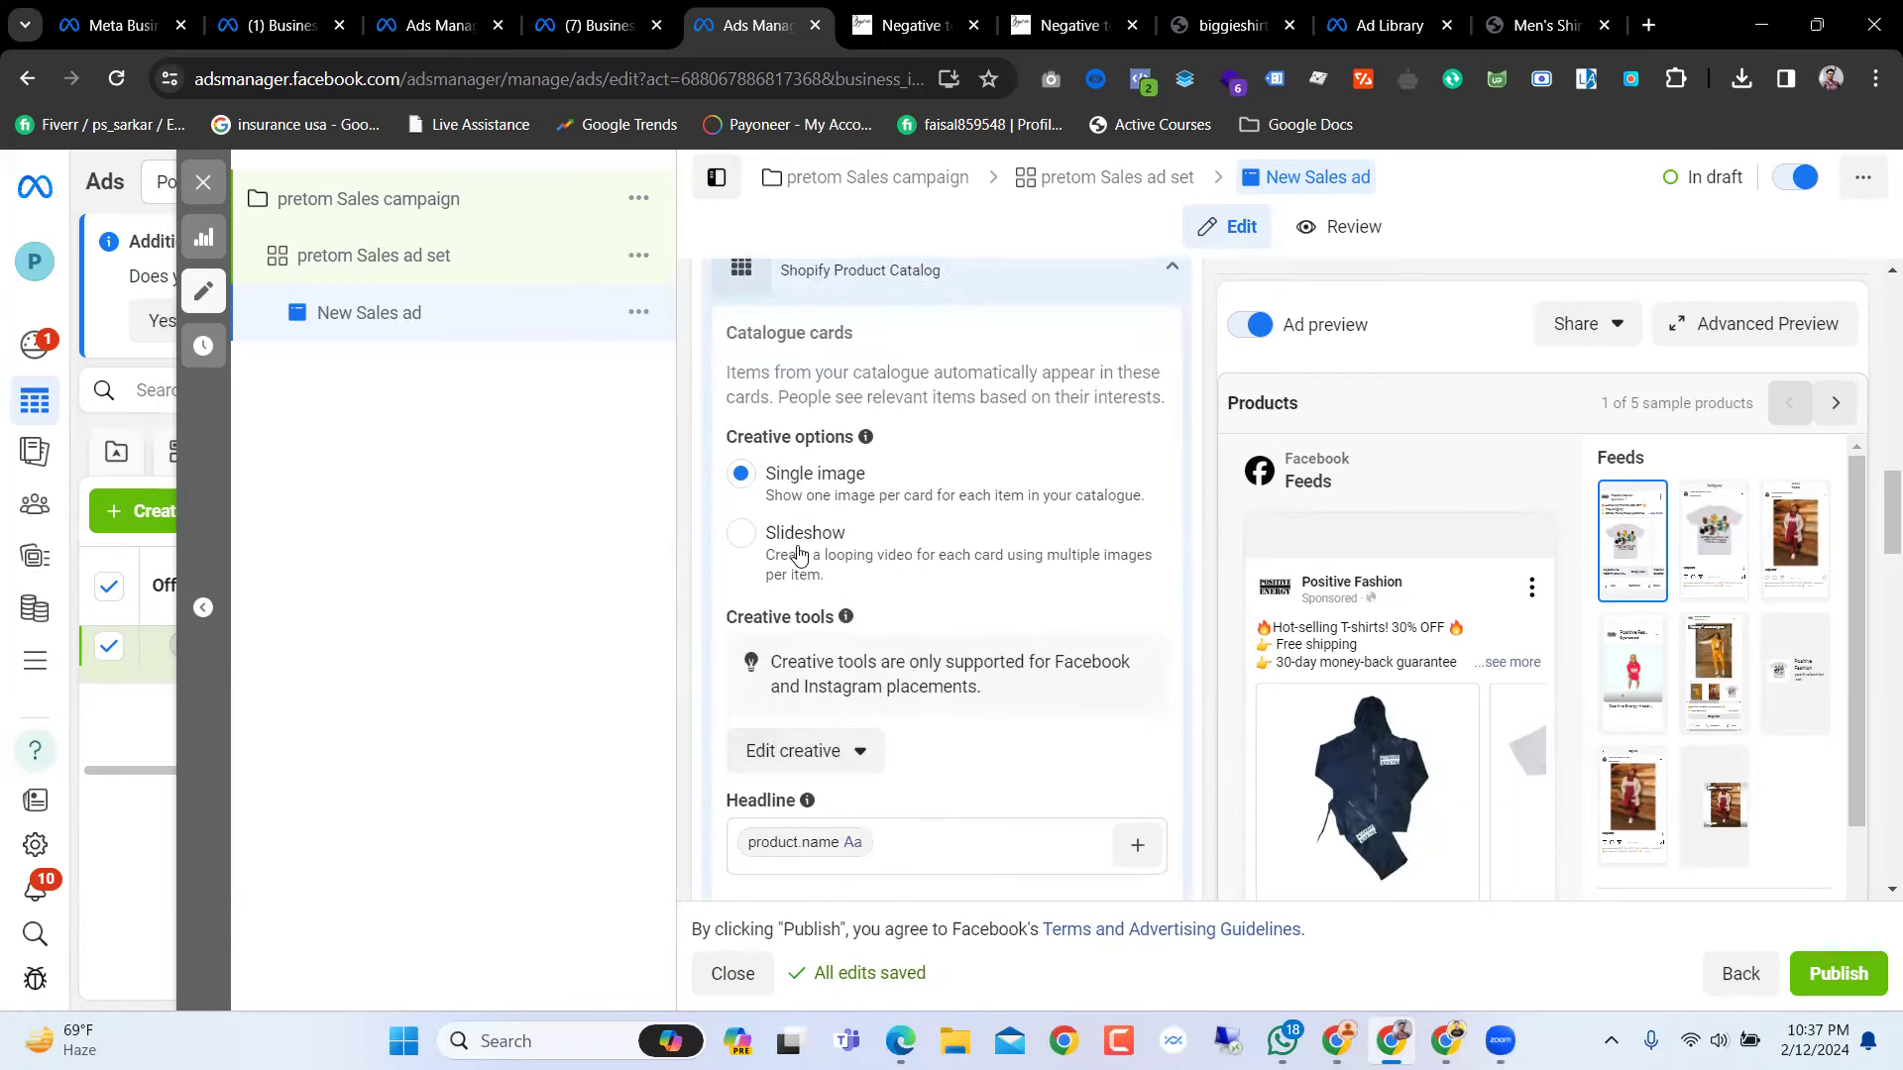
scroll(773, 595, "up", 2)
scroll(822, 699, "down", 3)
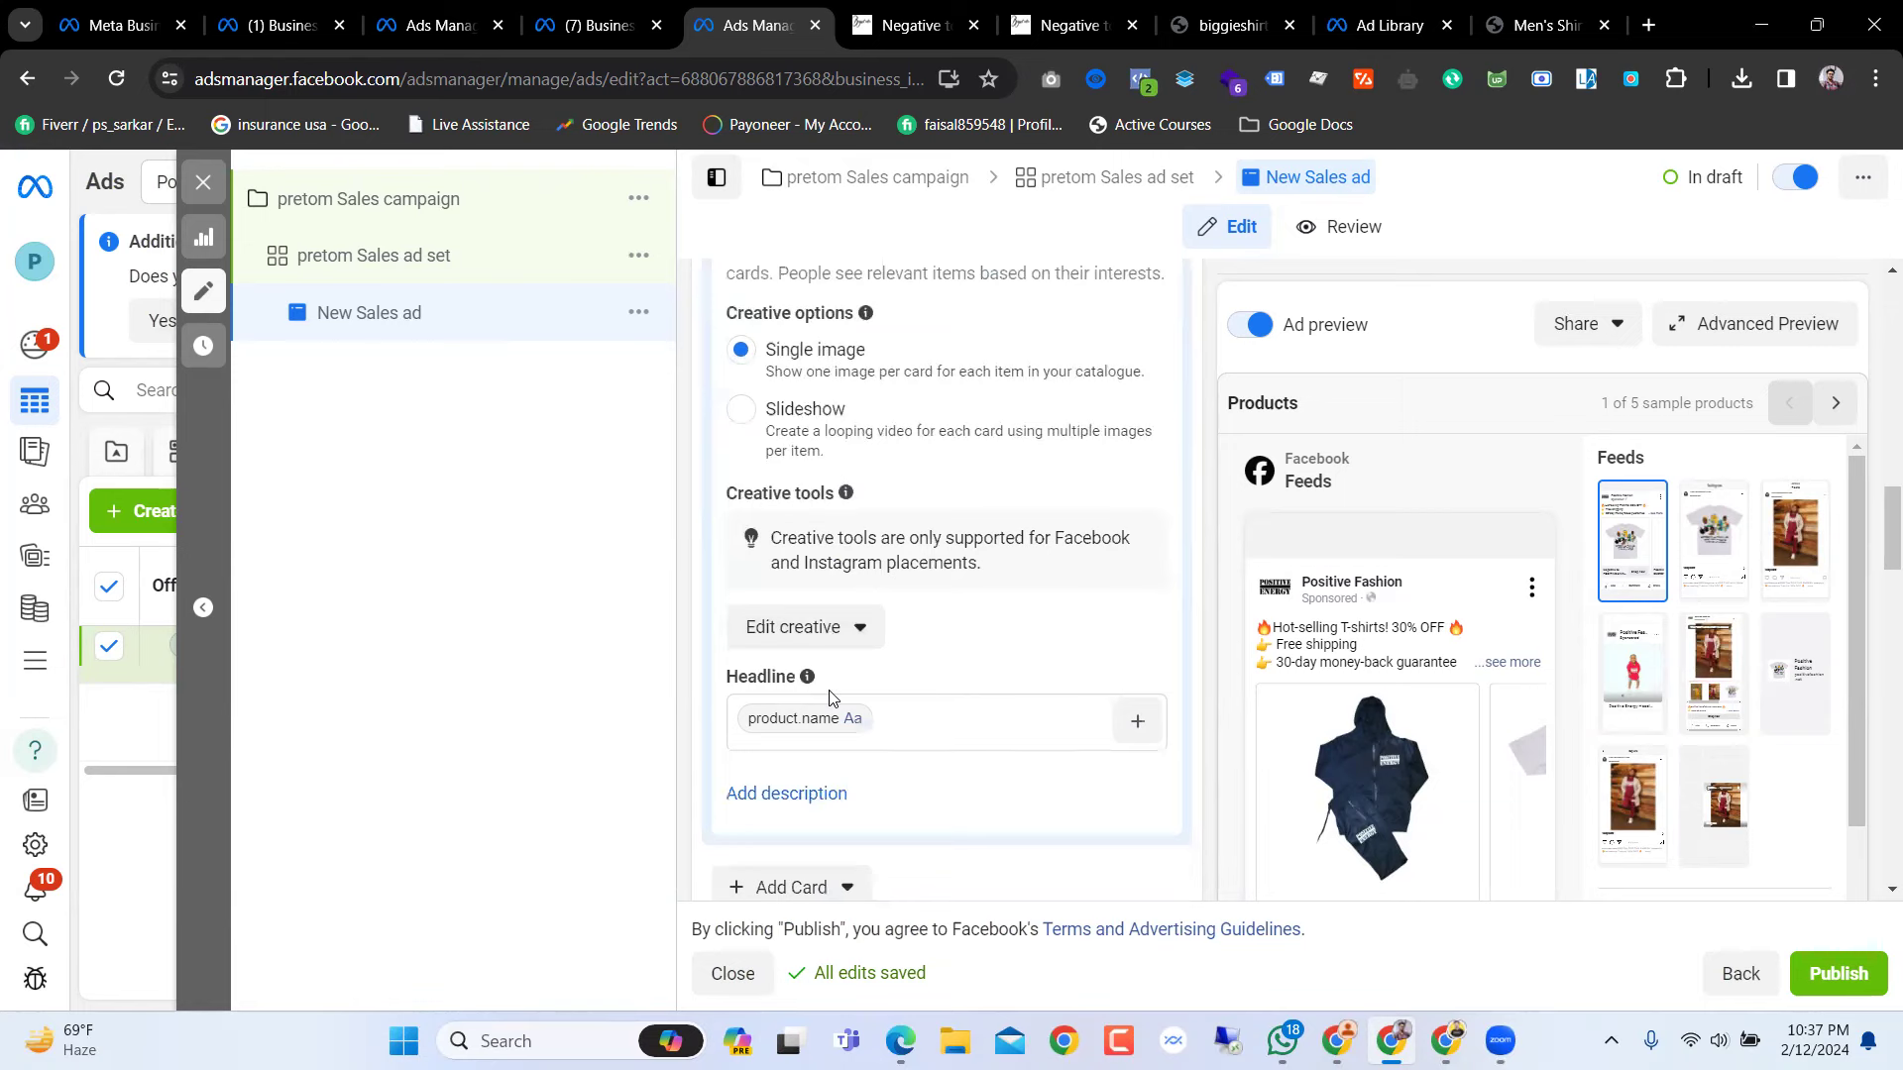
Step: Inspect the crop options for the catalogue card's product images and close them without saving
left_click(855, 631)
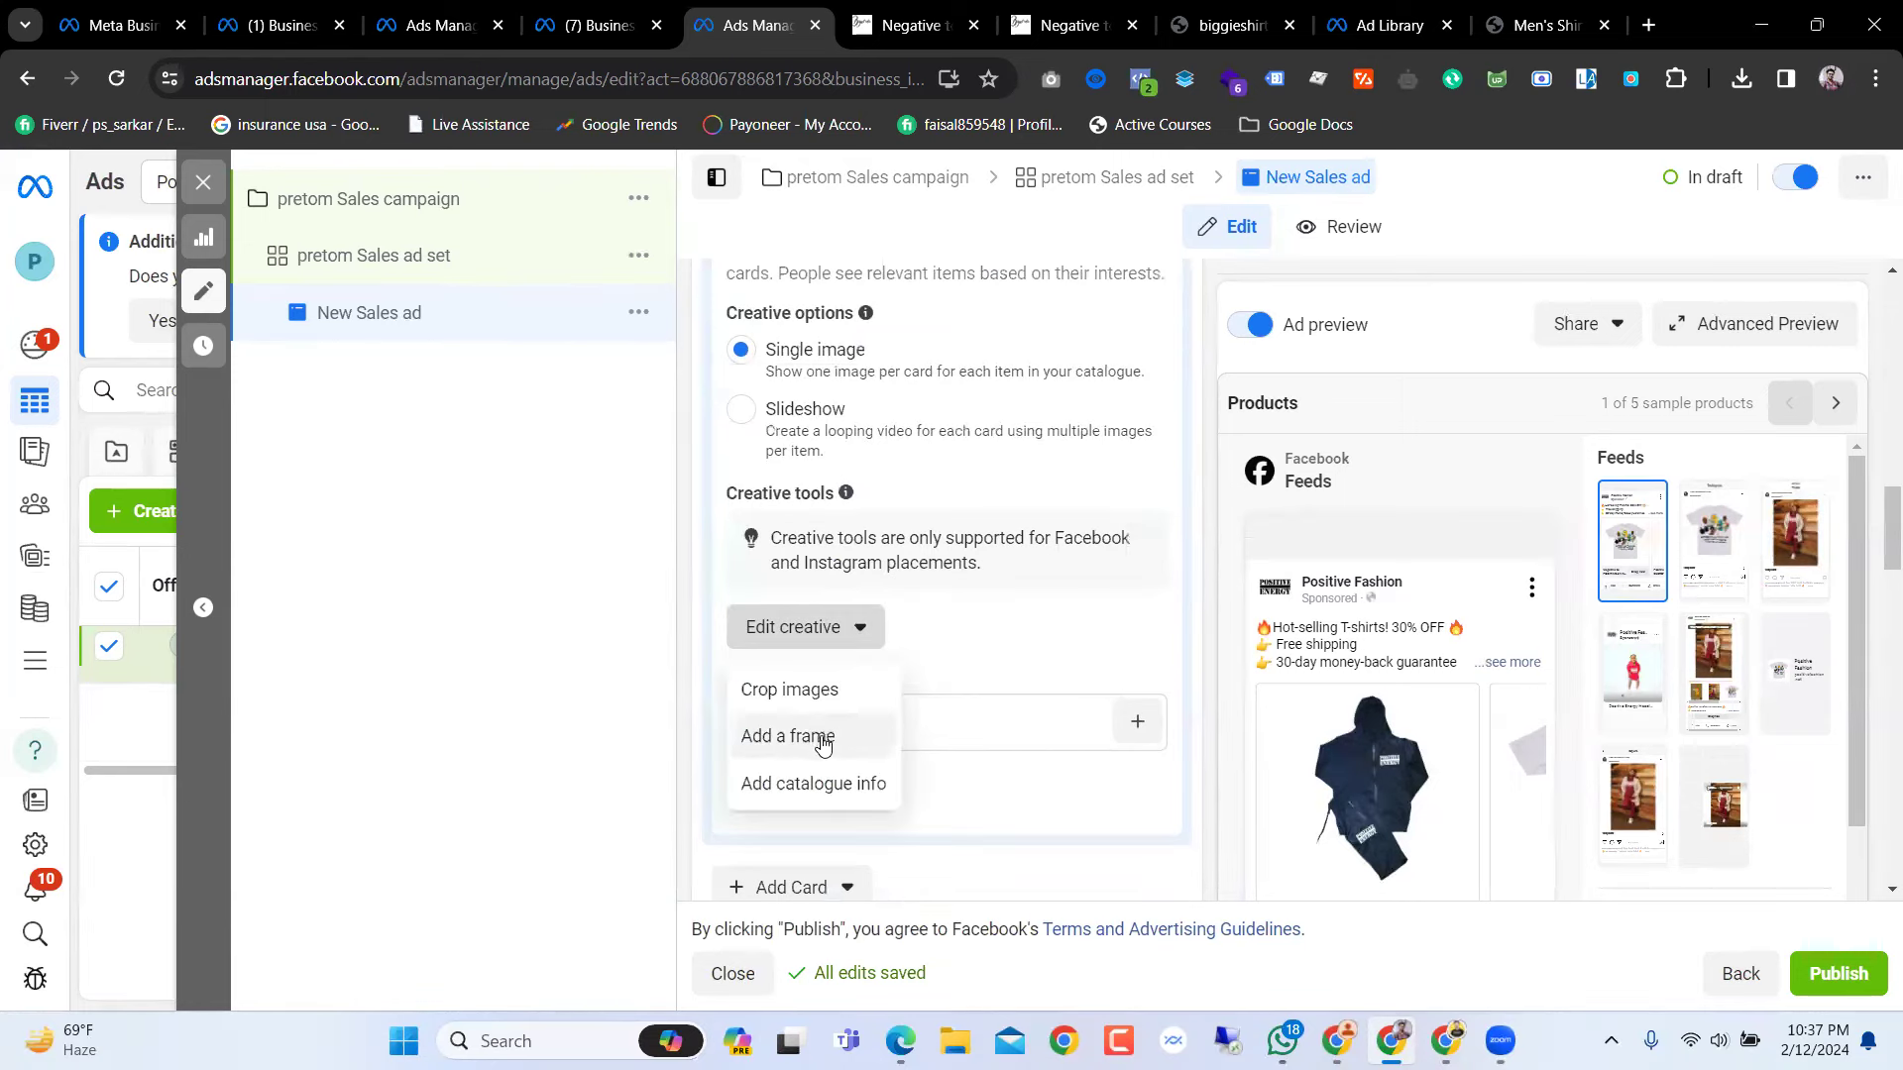
left_click(817, 700)
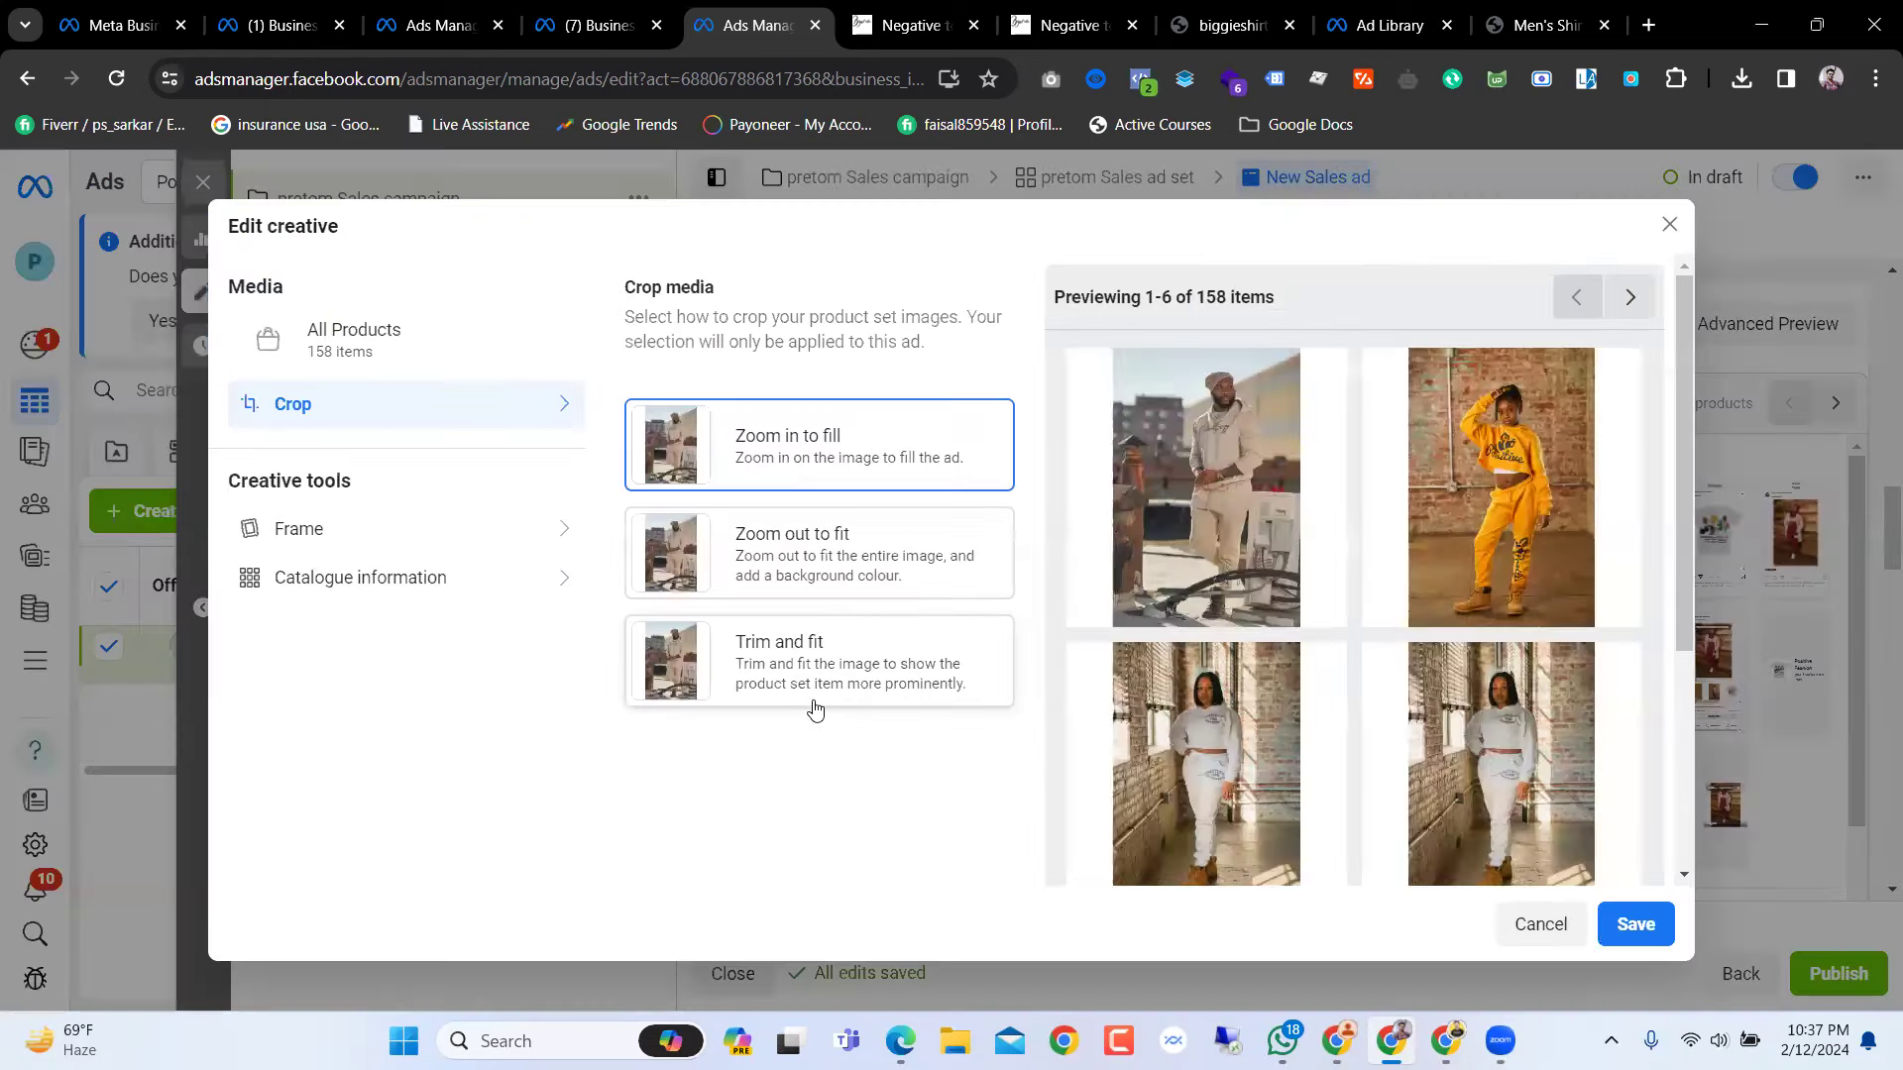
left_click(1668, 228)
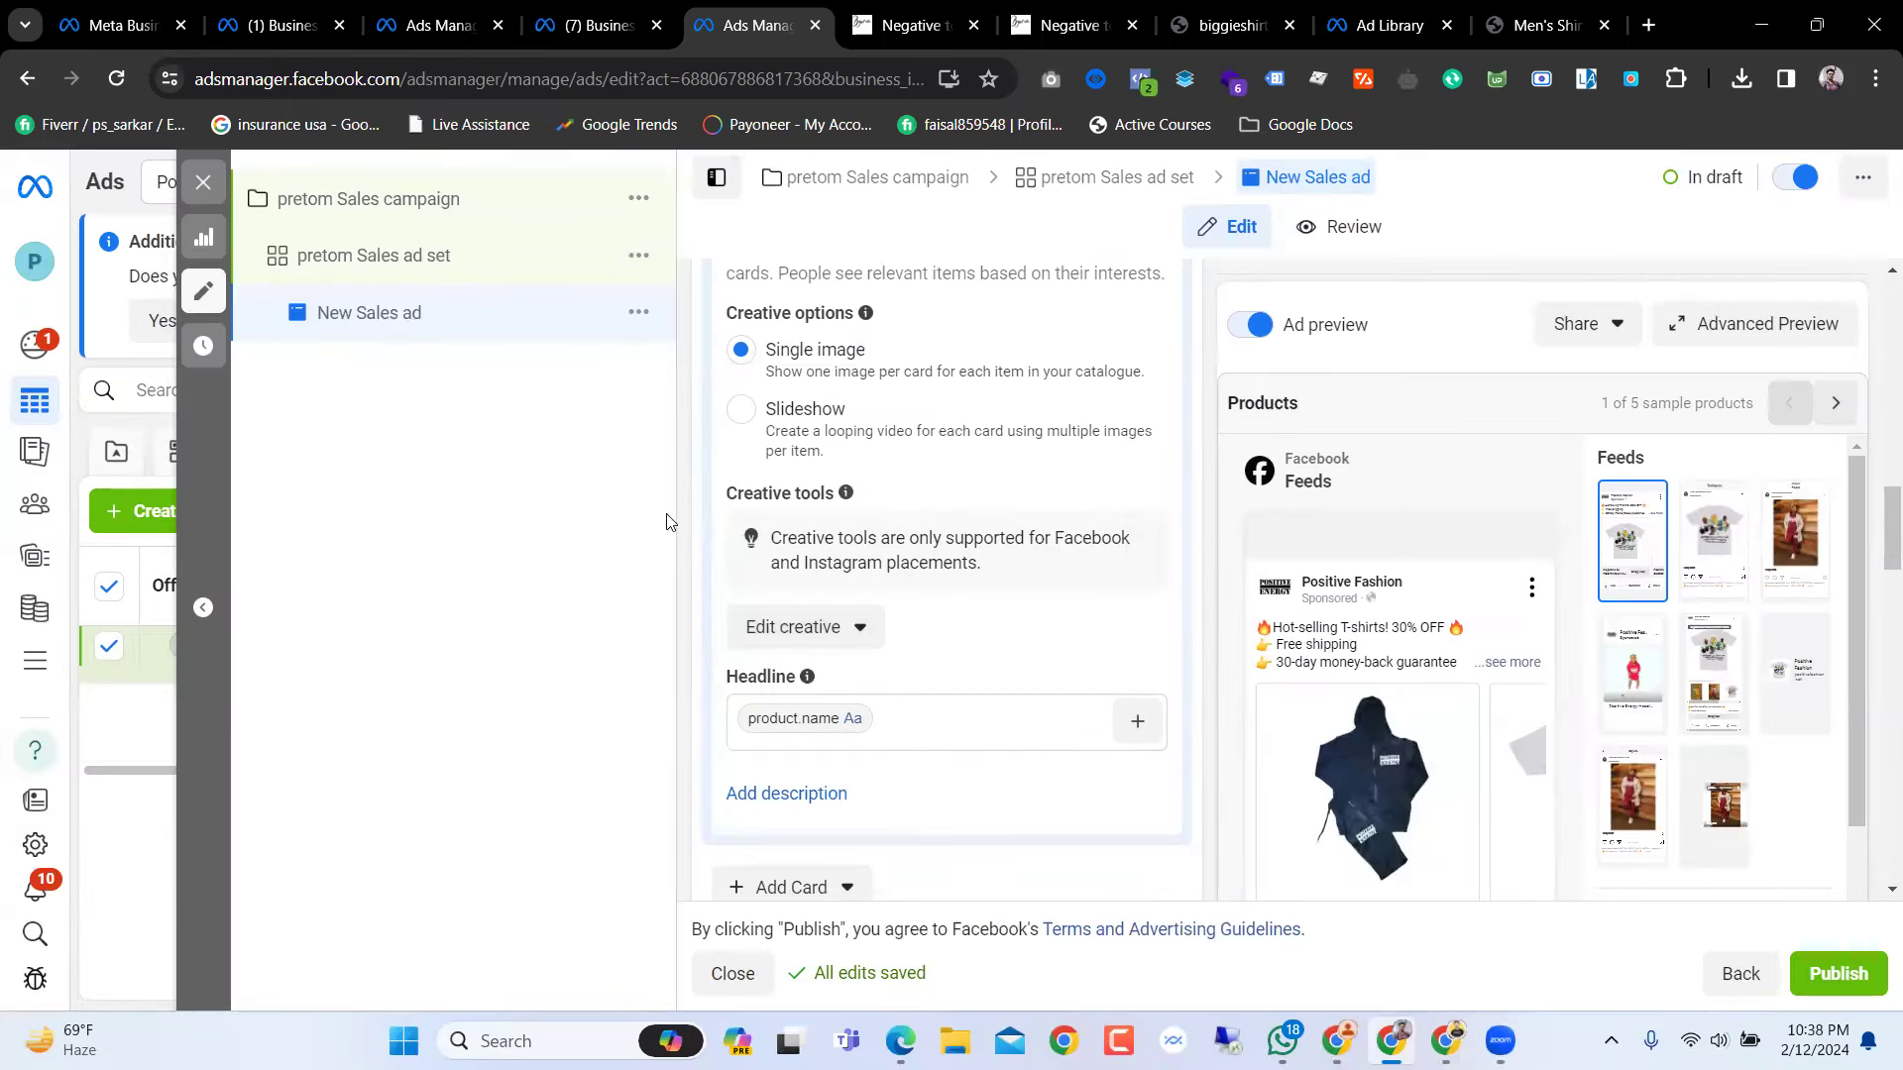
scroll(784, 686, "down", 1)
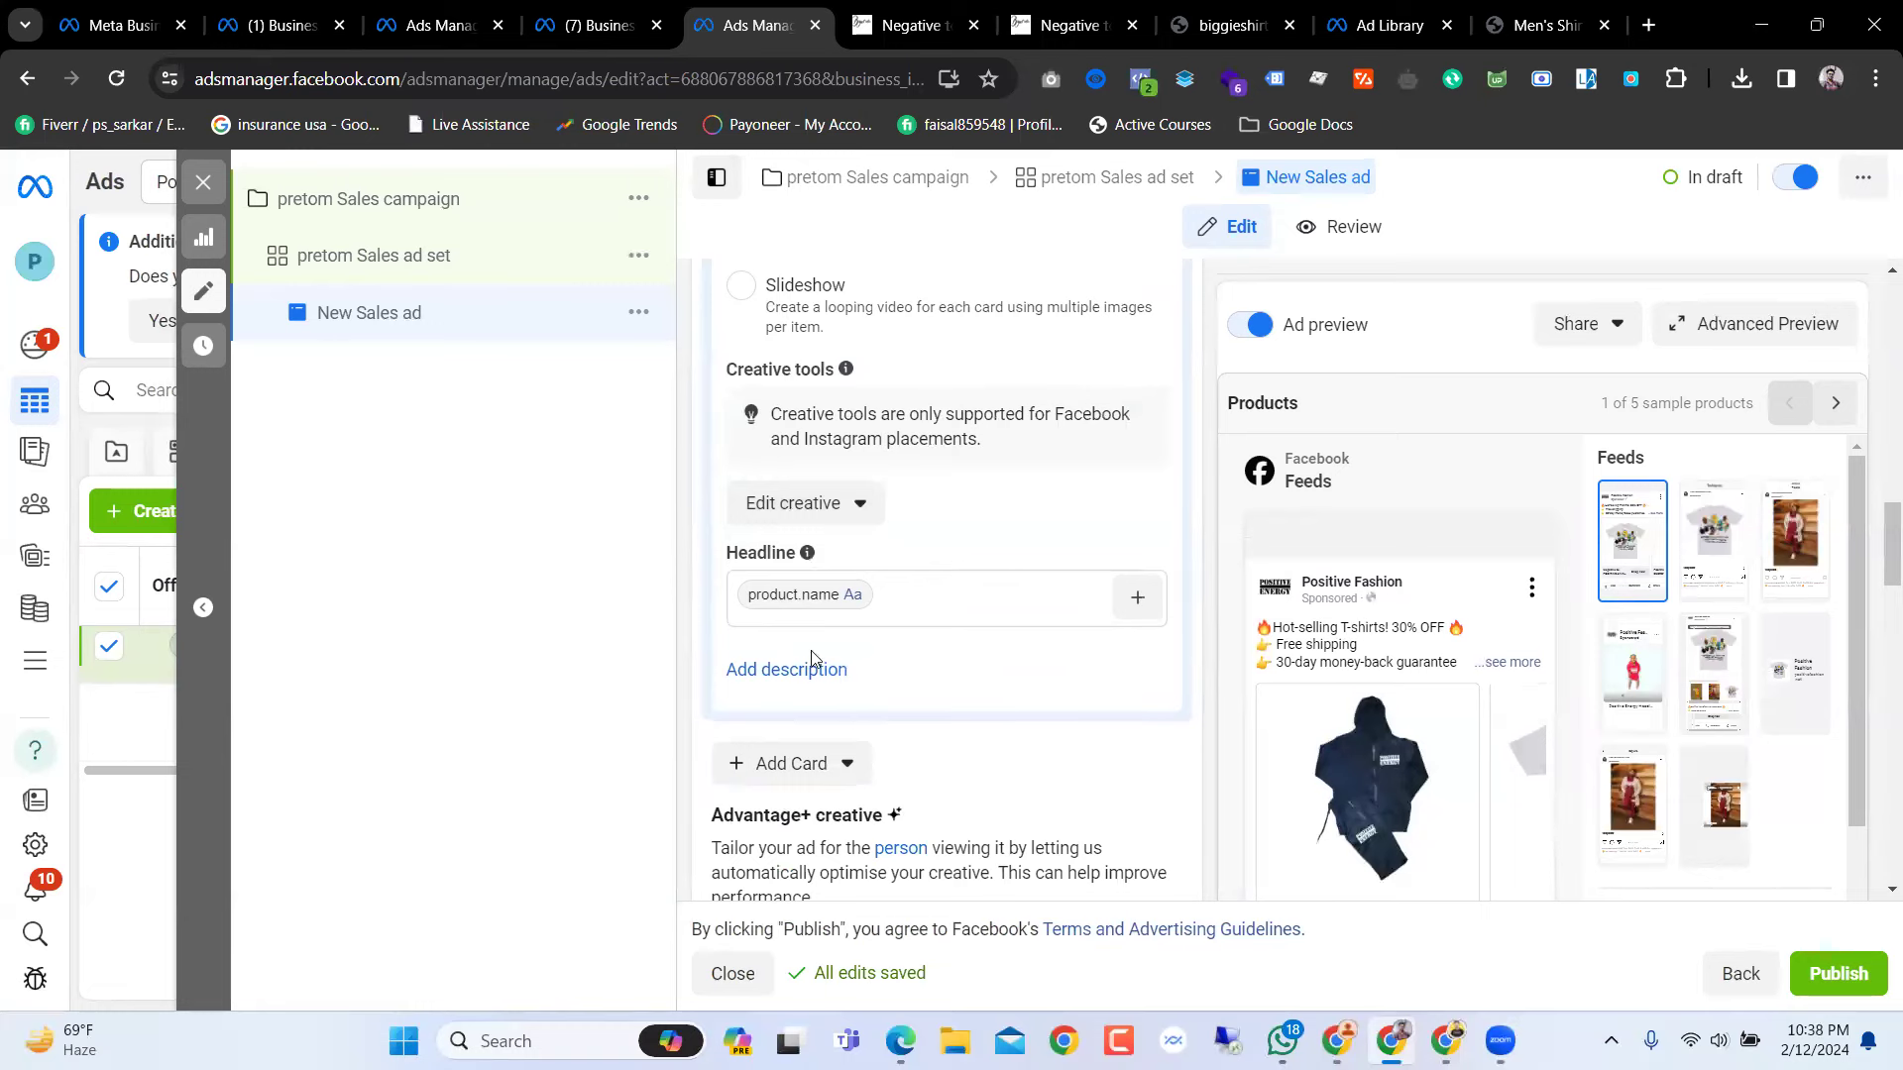
Step: Add a Profile card to the carousel, inspect its expanded details and remove the card again
scroll(810, 658, "down", 1)
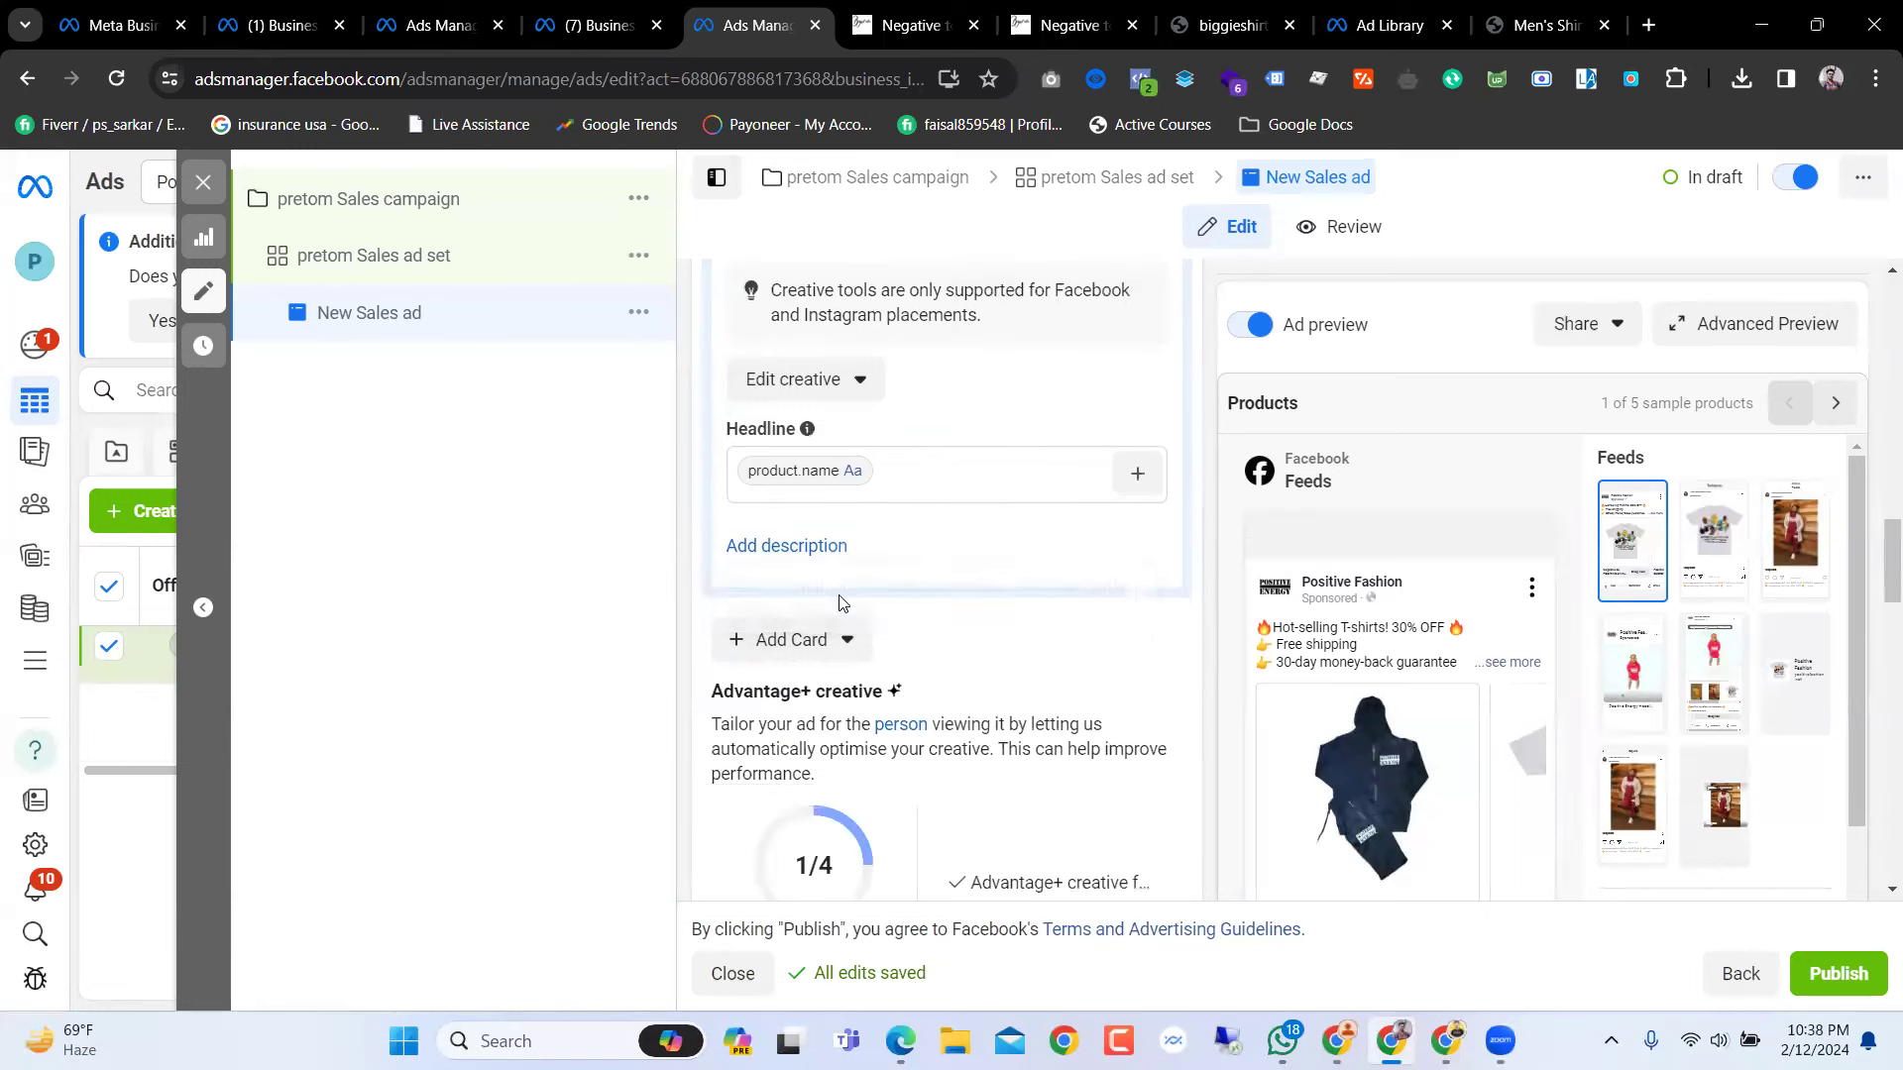
left_click(831, 657)
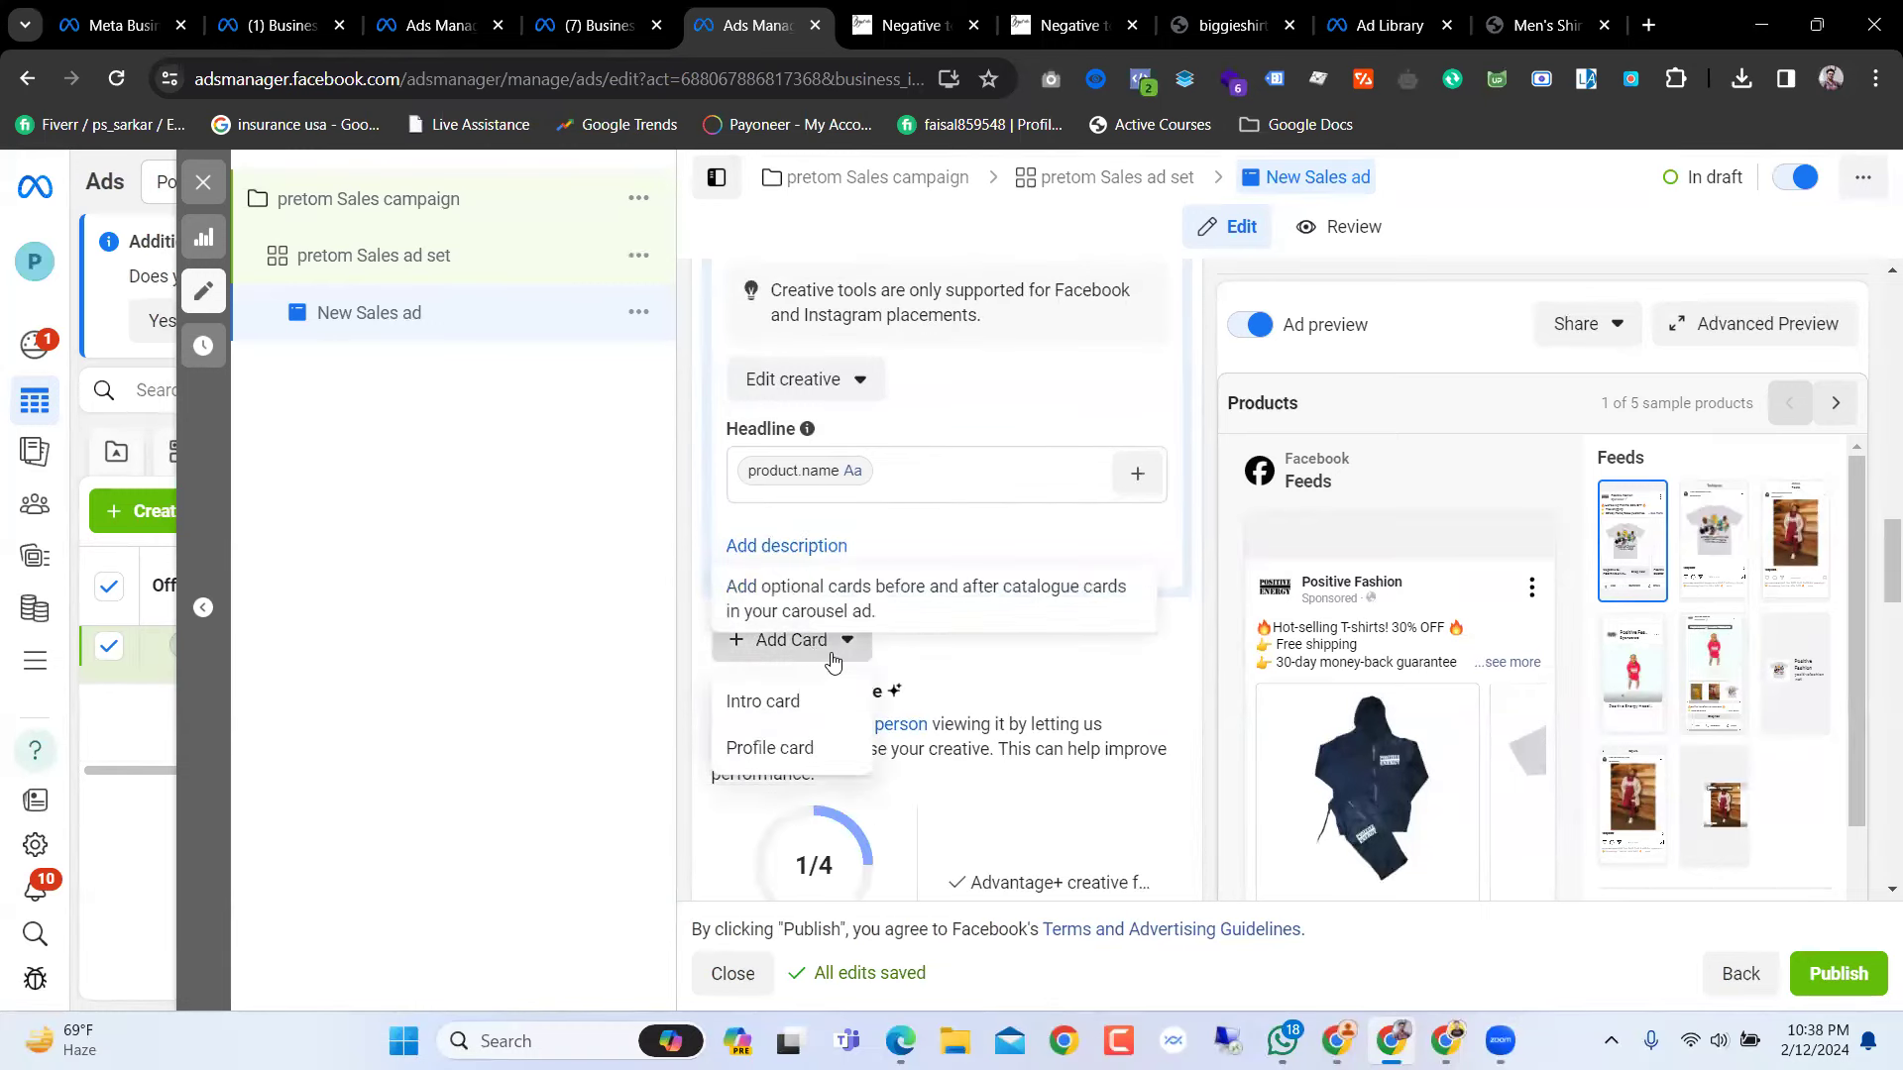
left_click(817, 769)
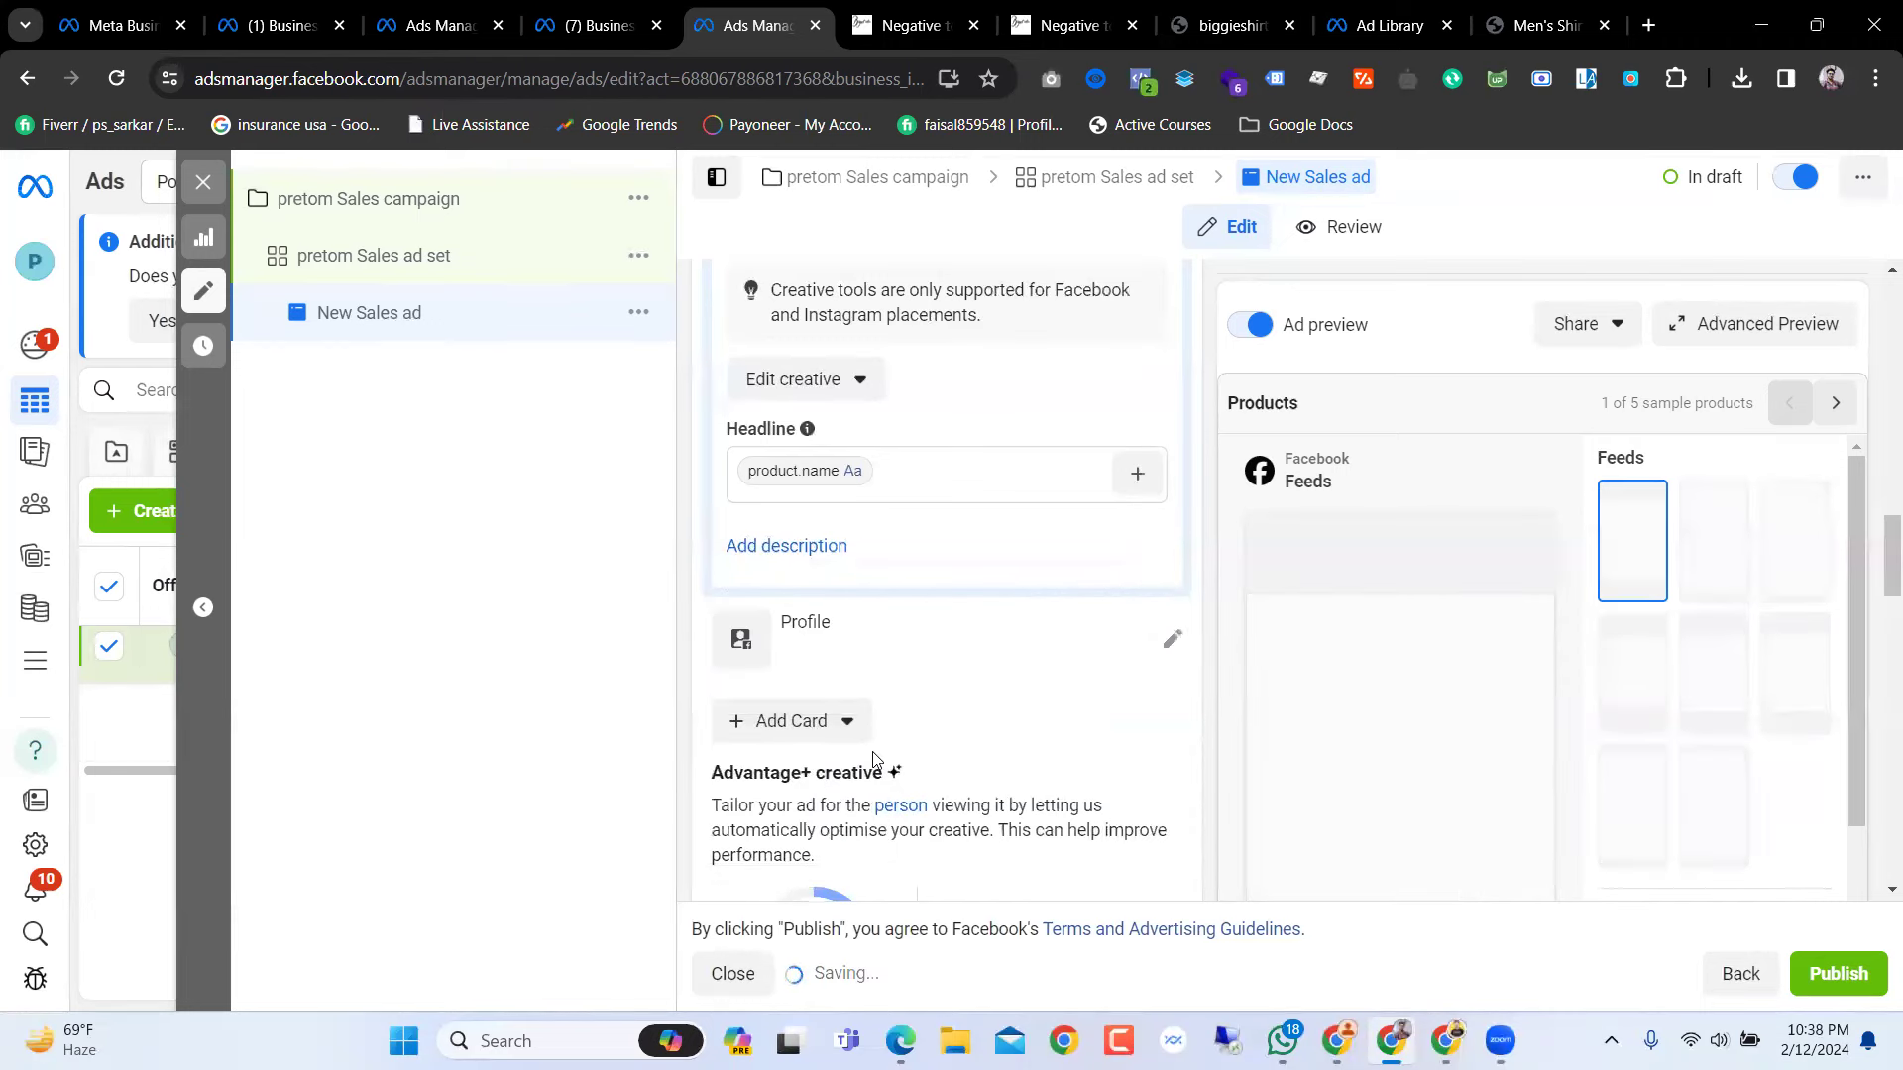
left_click(1170, 641)
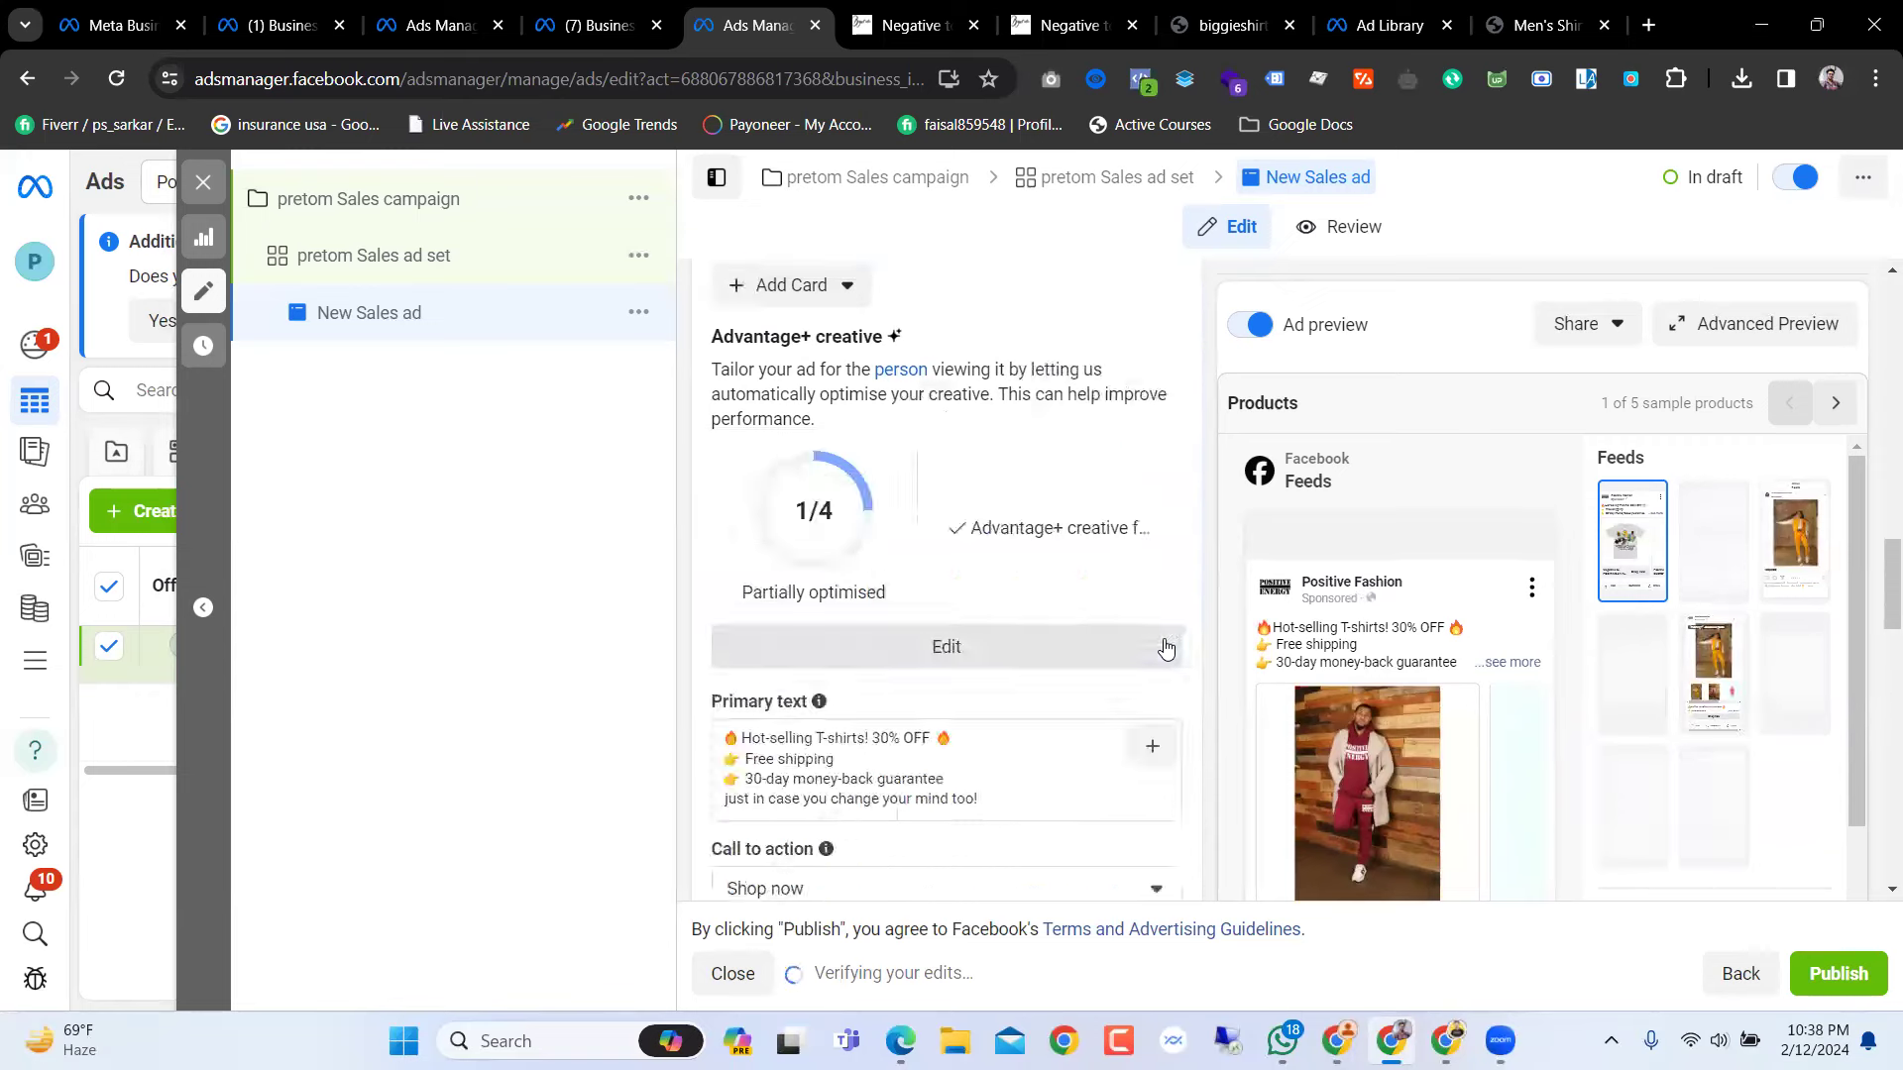
scroll(1134, 693, "up", 4)
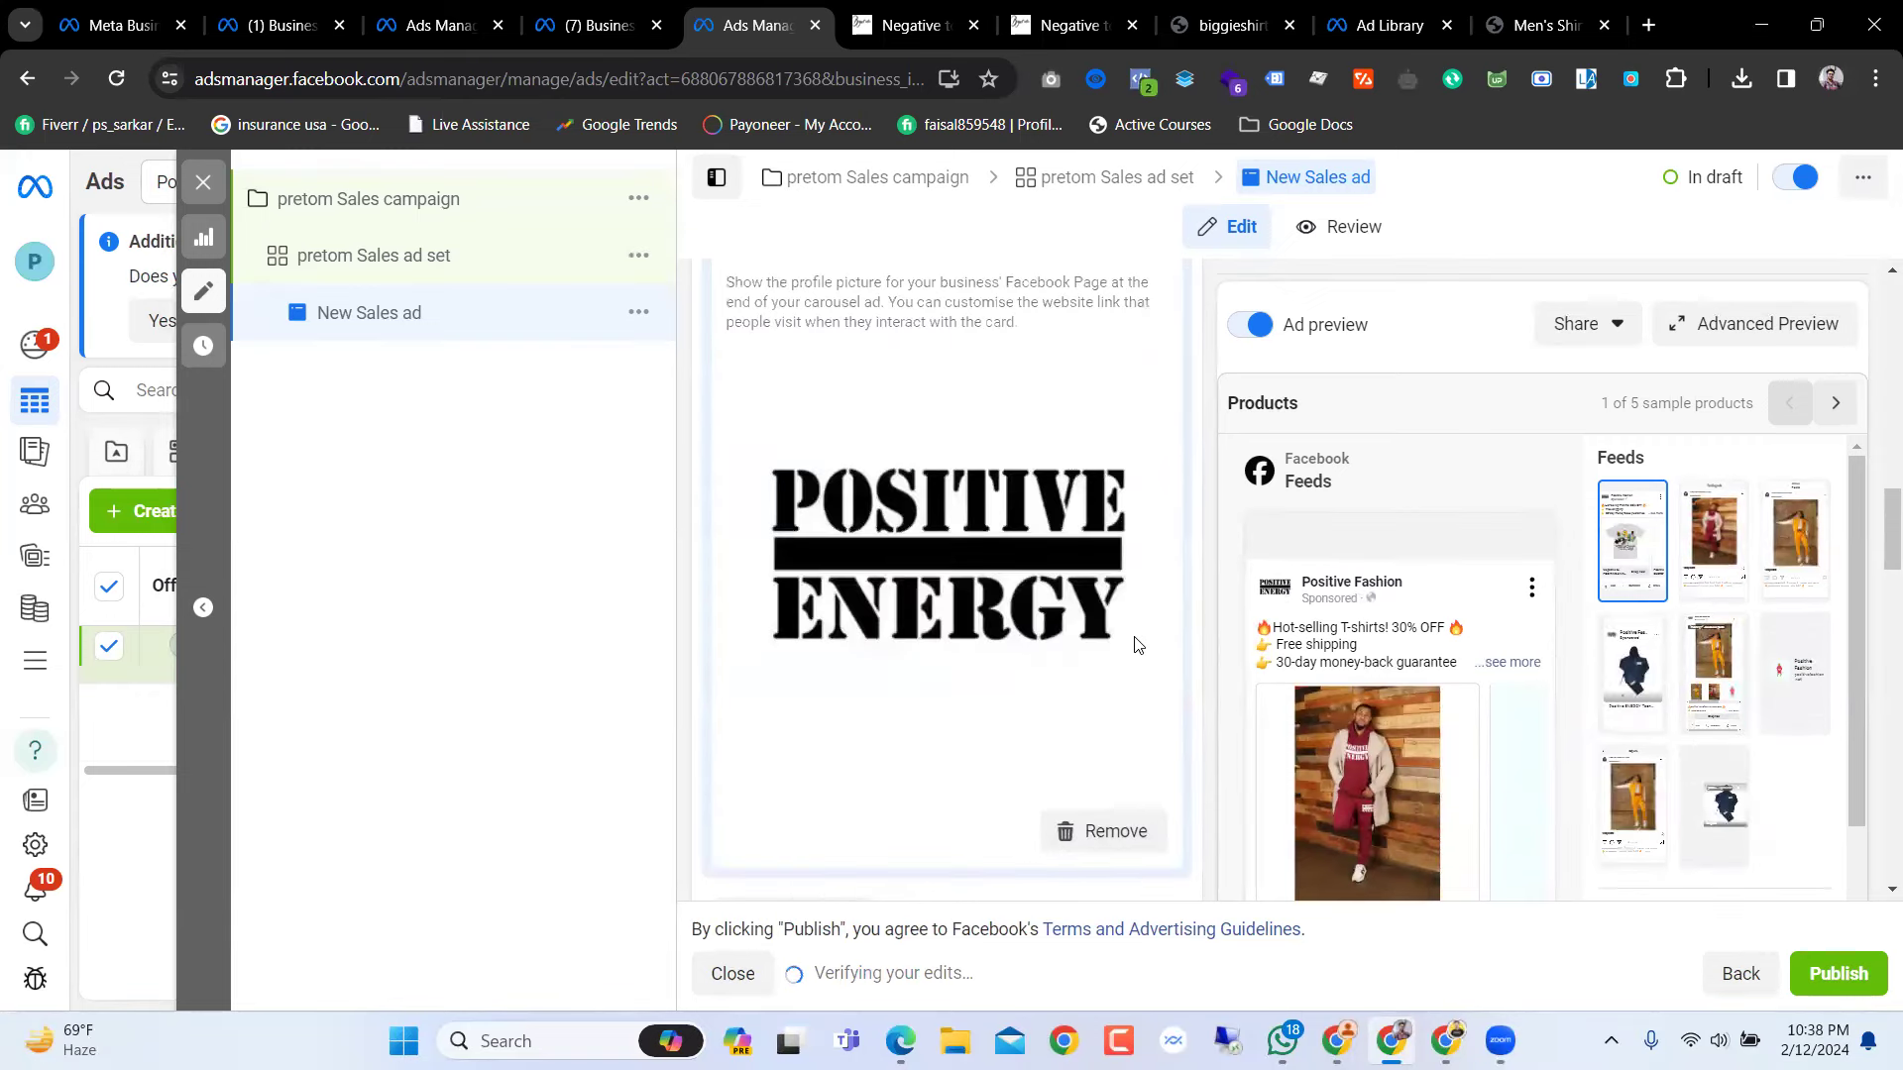
scroll(1110, 805, "down", 1)
scroll(1108, 804, "down", 2)
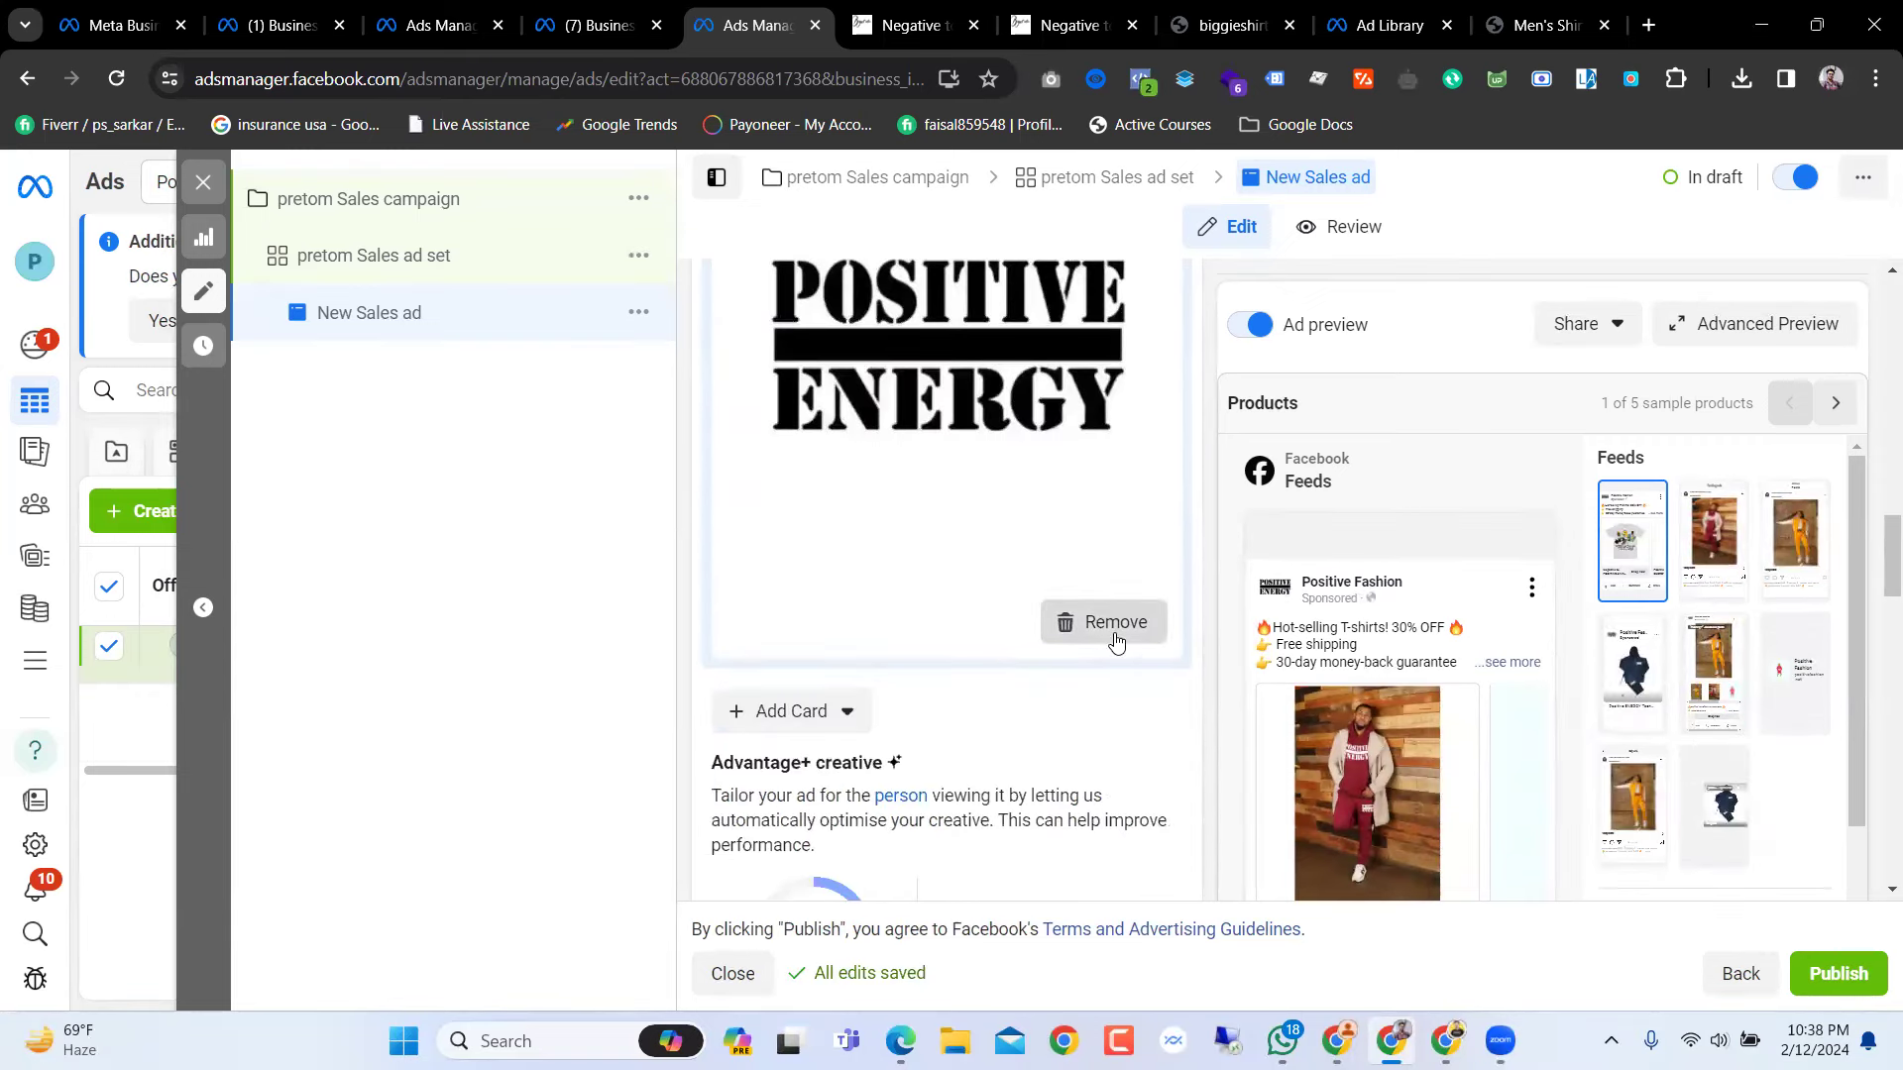
left_click(1116, 639)
Step: Change the New Sales ad's format to Single image or video and disable Multi-advertiser ads
scroll(1119, 664, "up", 5)
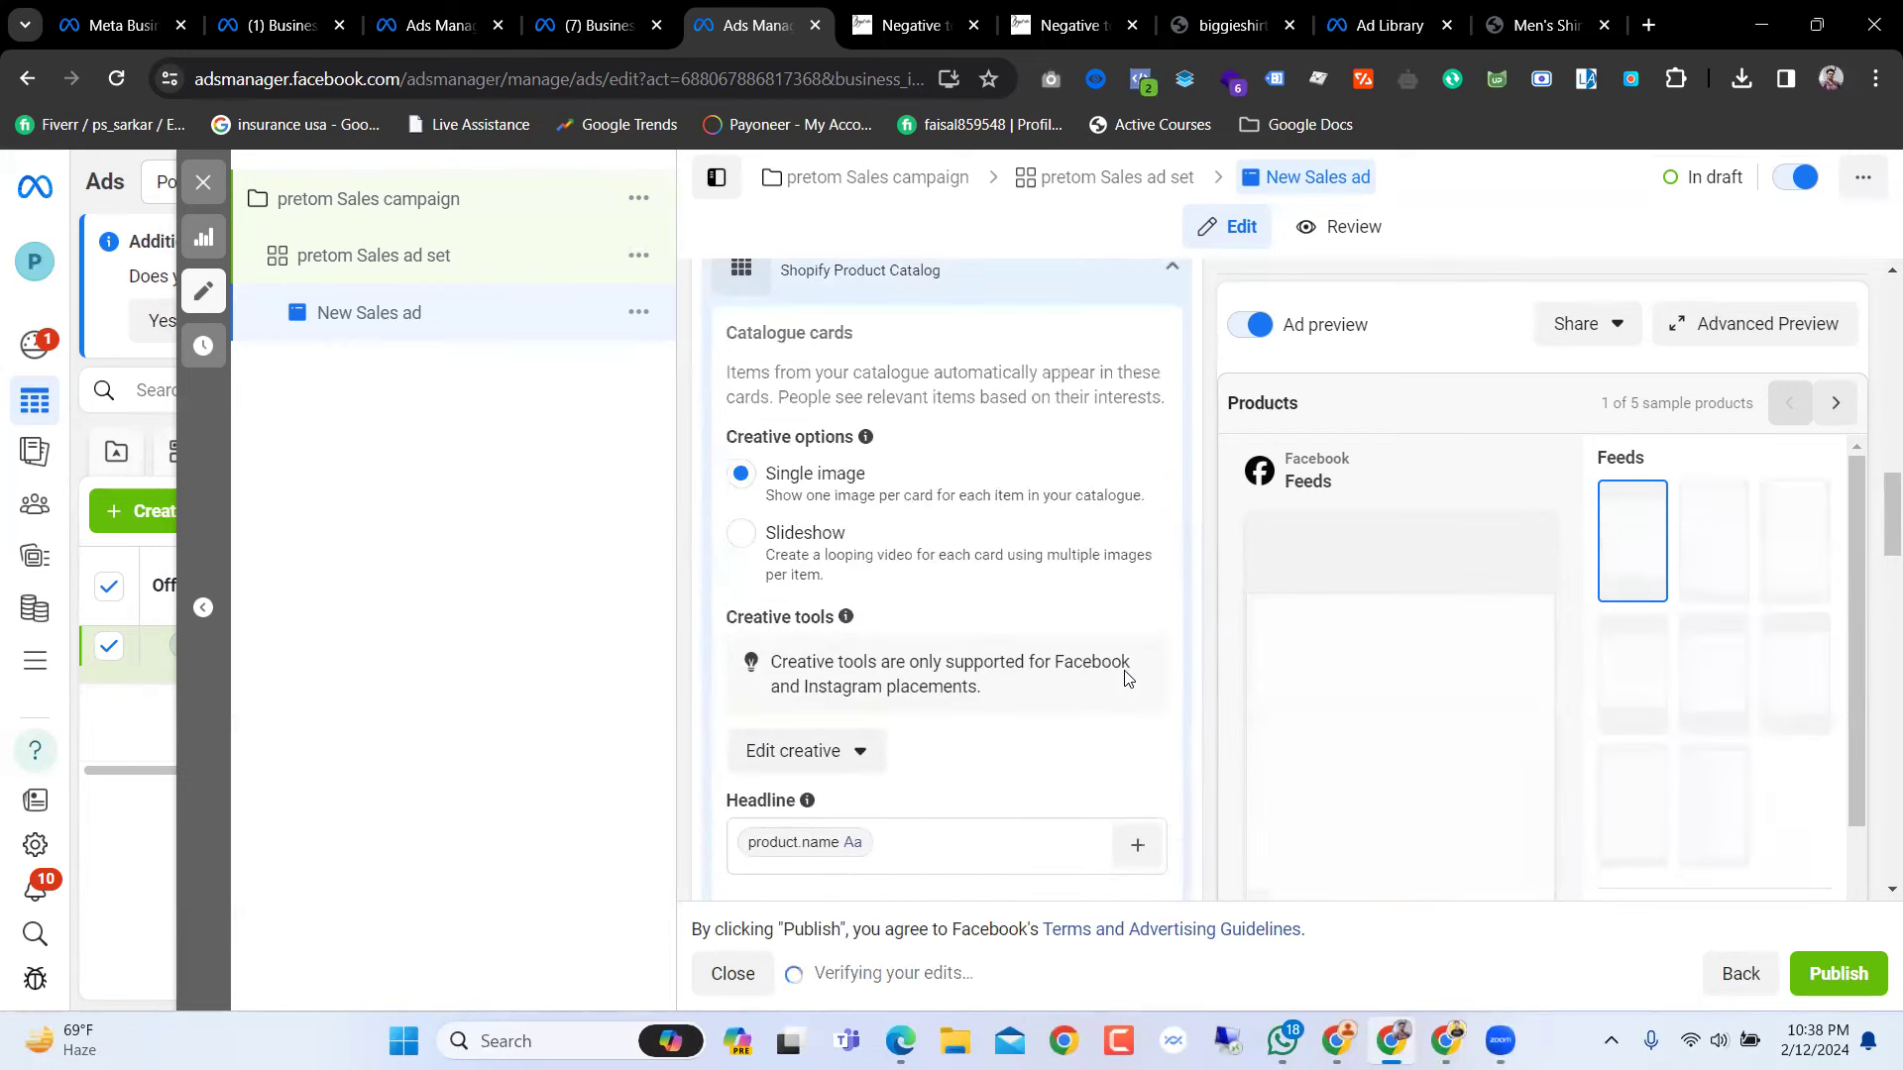
scroll(1118, 686, "up", 5)
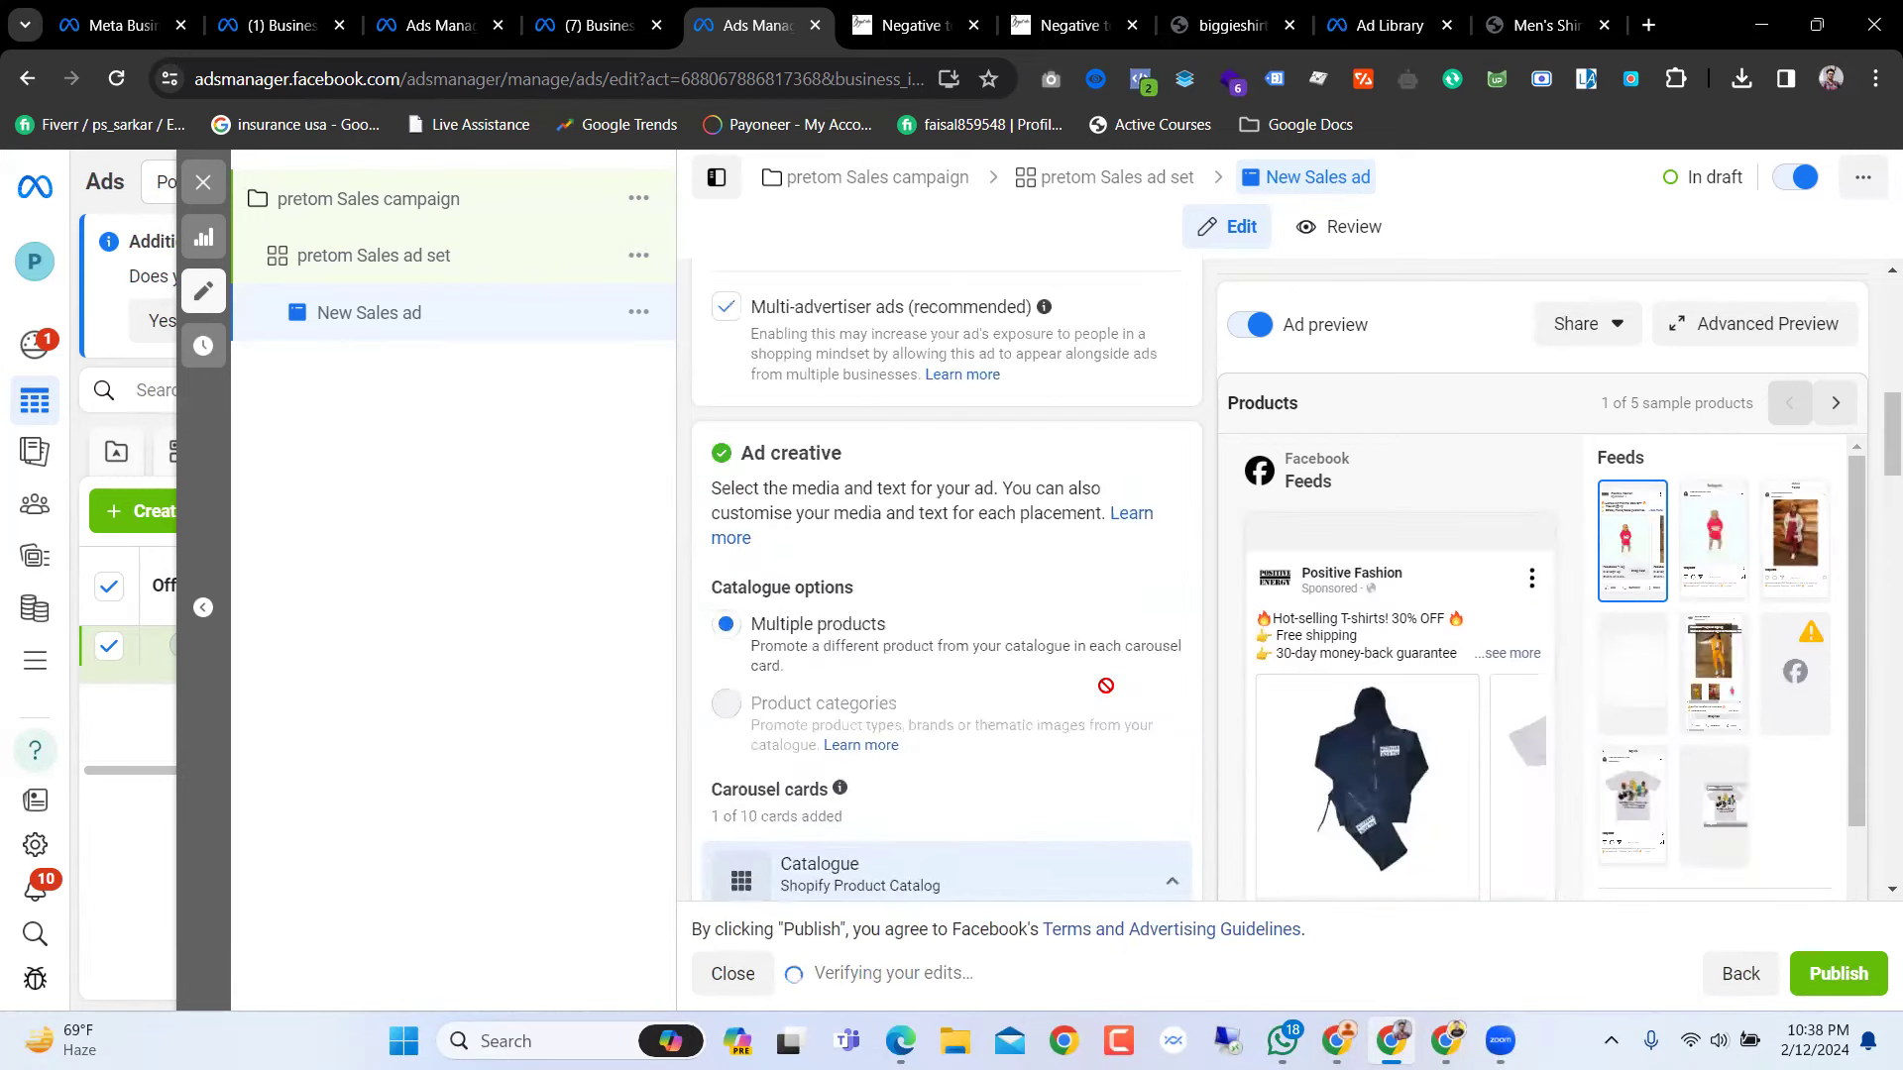
mouse_move(868, 718)
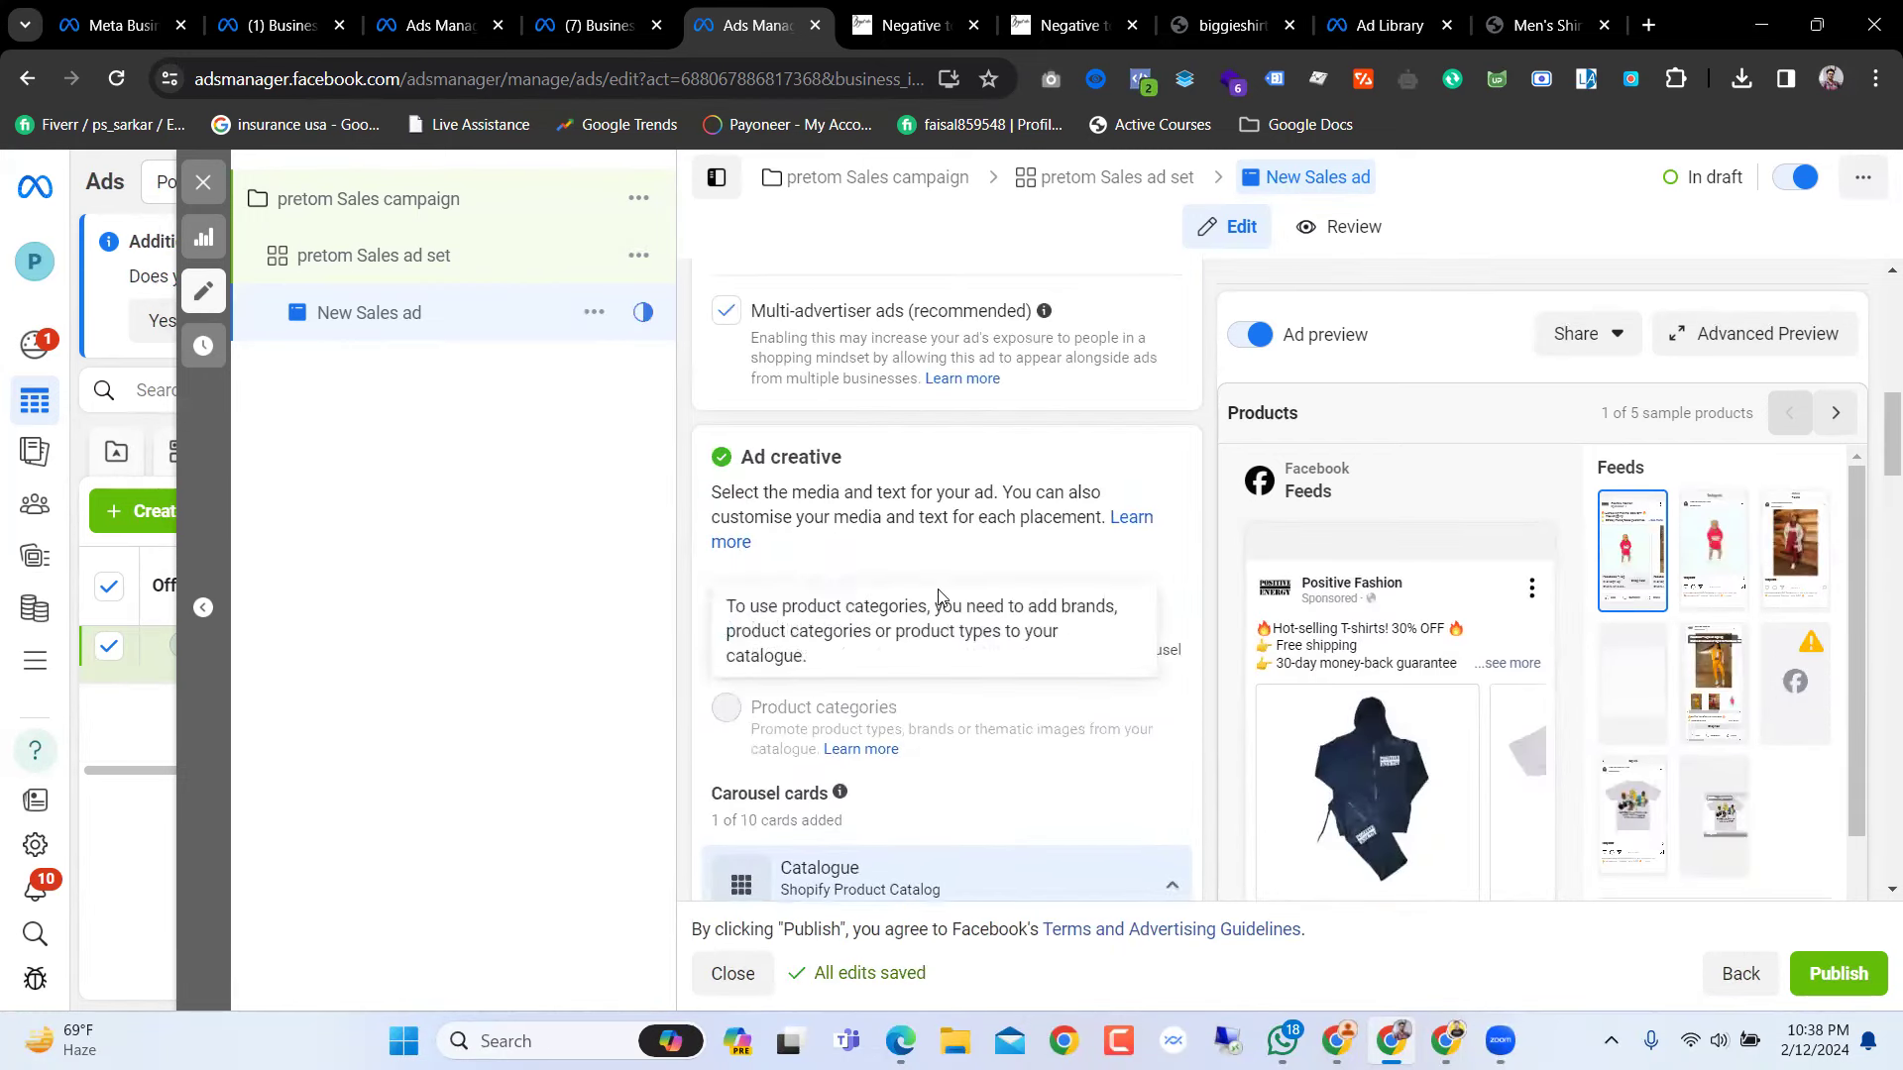
scroll(1111, 528, "up", 3)
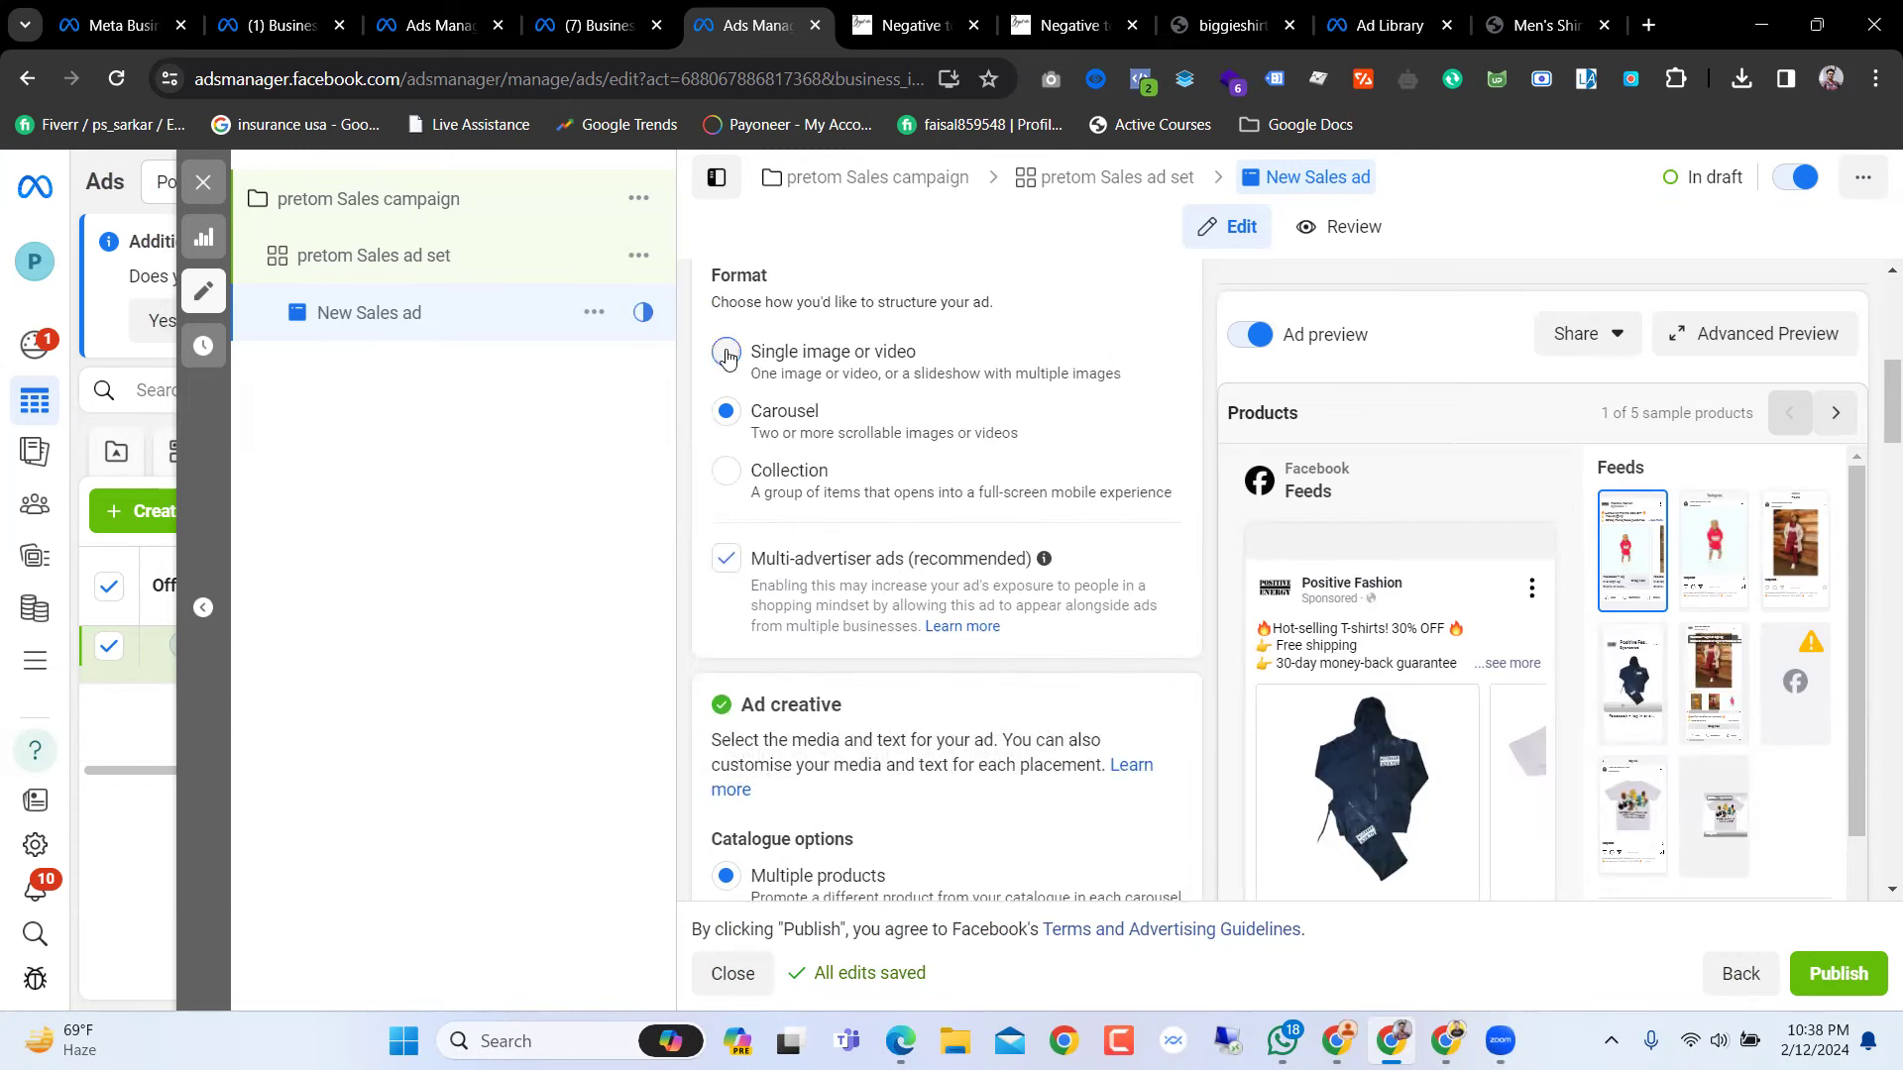
left_click(726, 355)
left_click(725, 555)
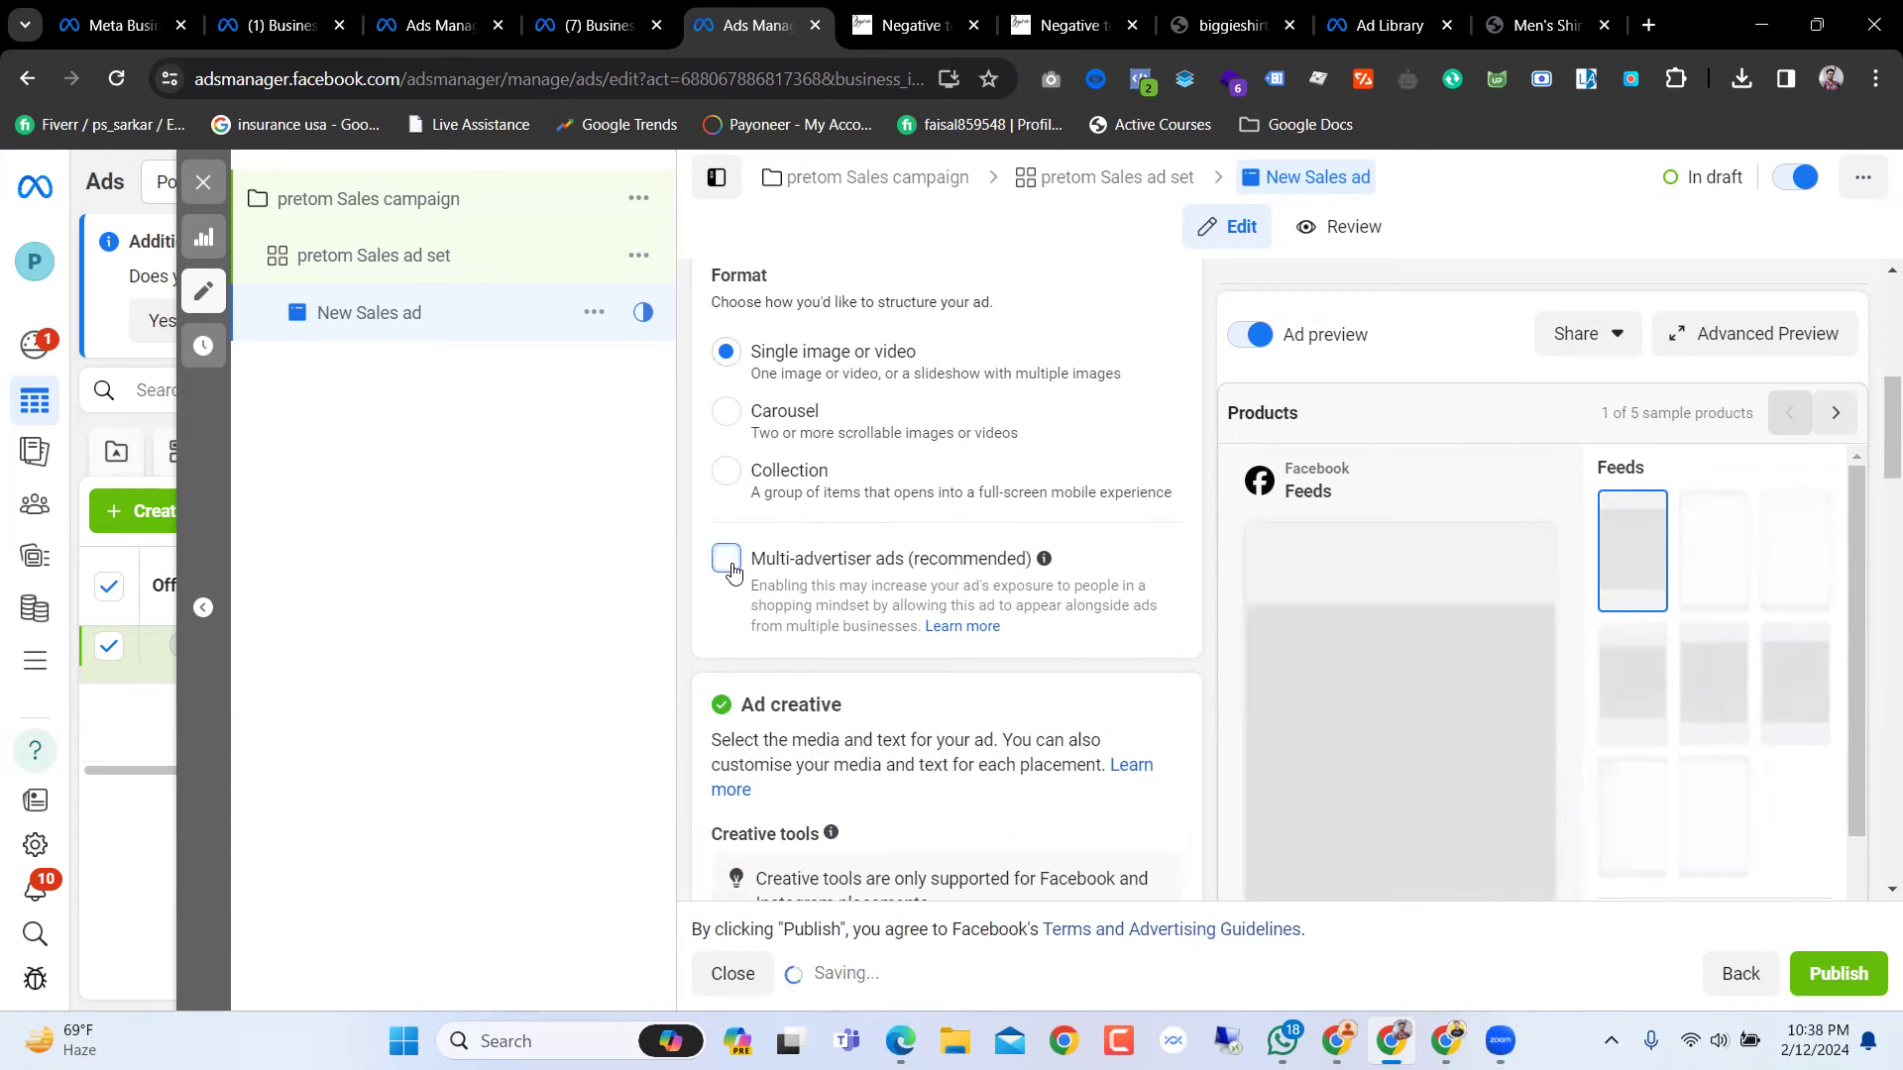
Step: Examine the single-image ad's creative editing options, text fields, call to action and destination settings without changing them
scroll(793, 622, "down", 3)
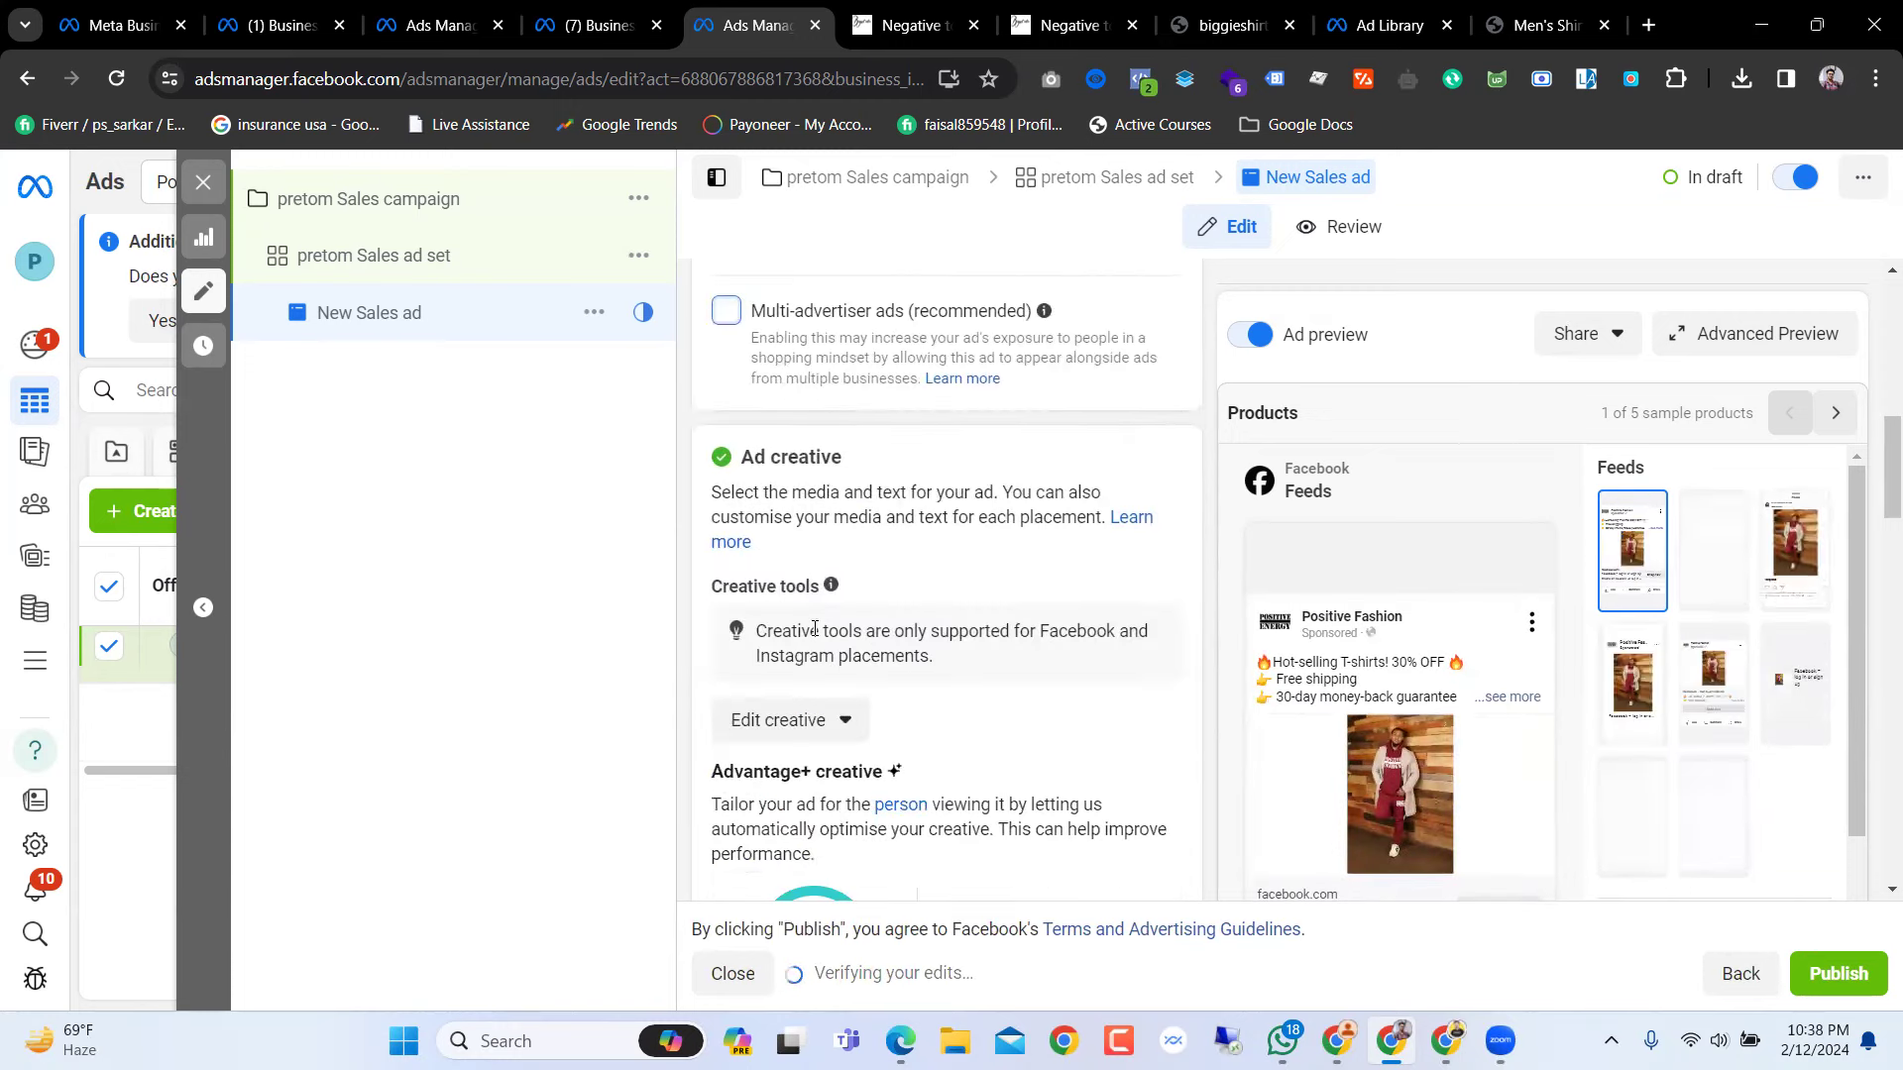
scroll(814, 627, "down", 1)
left_click(792, 596)
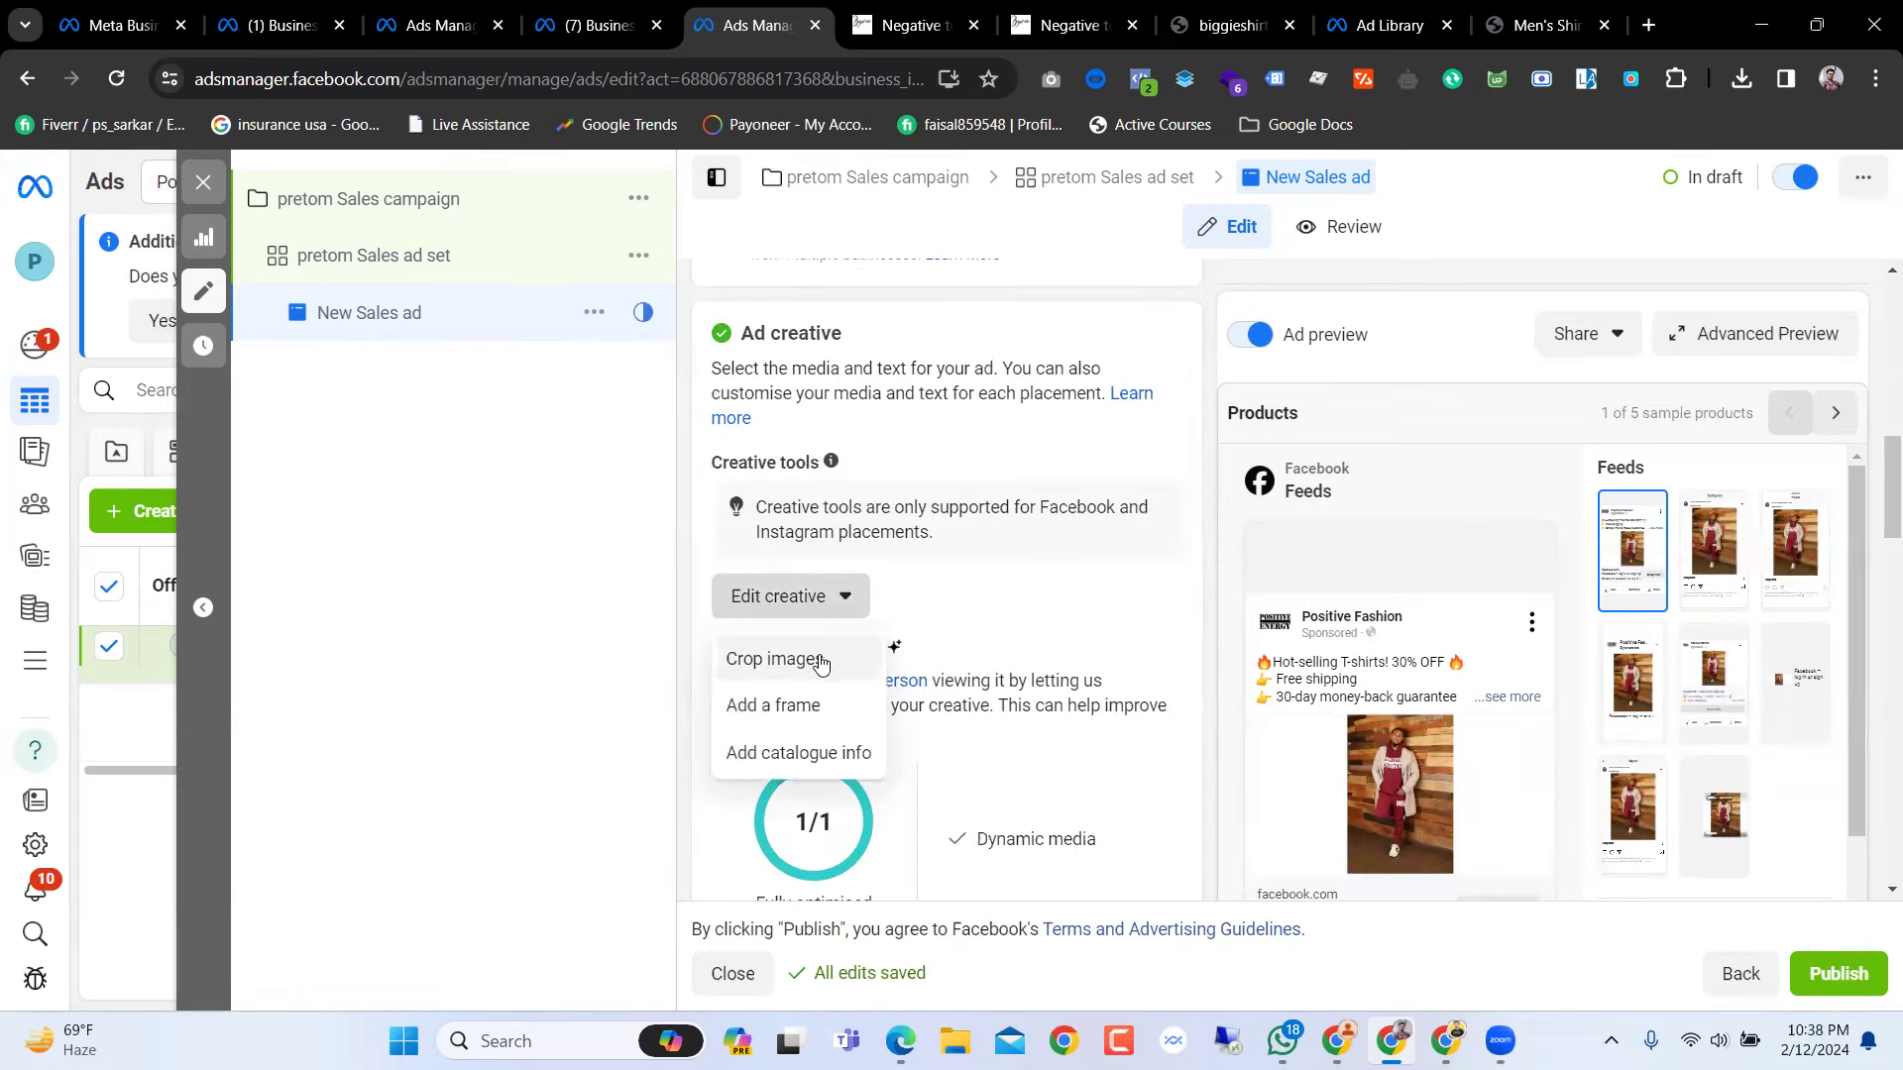
scroll(1157, 662, "down", 6)
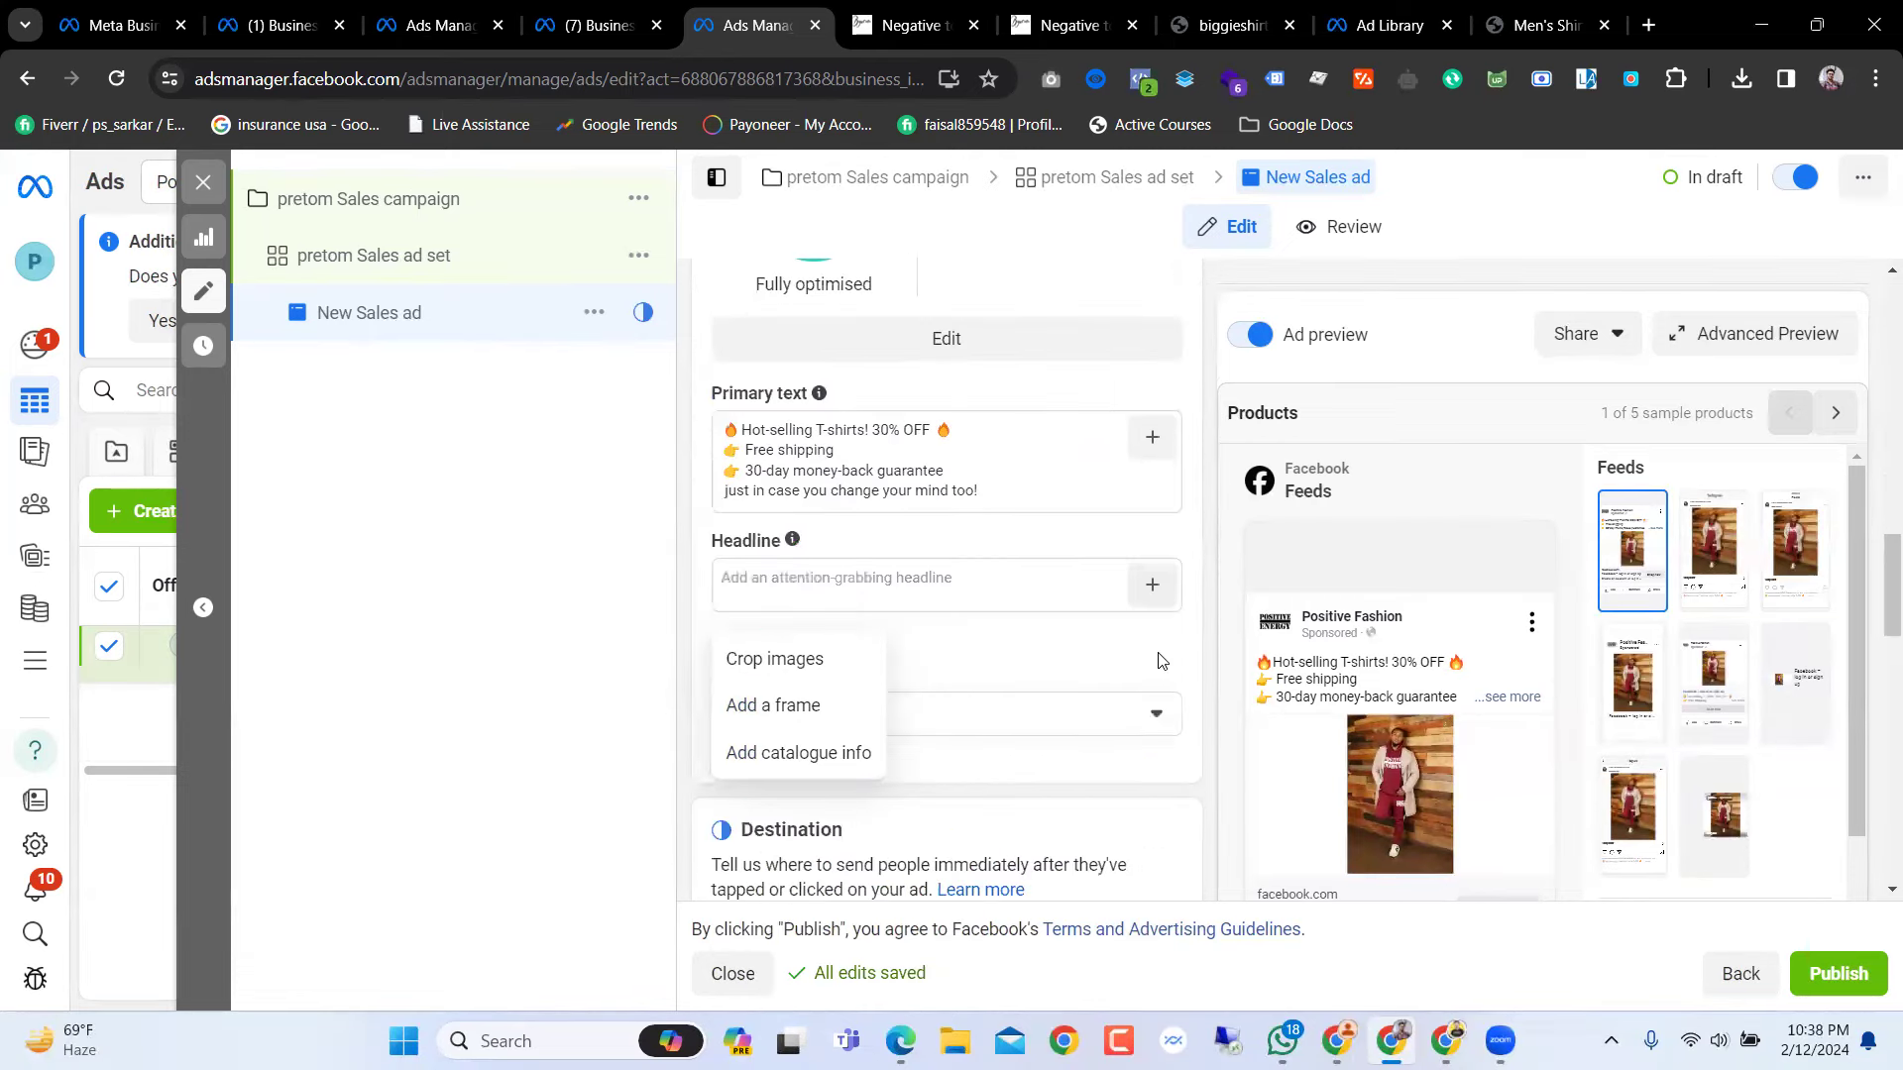
left_click(1199, 639)
scroll(1193, 642, "down", 2)
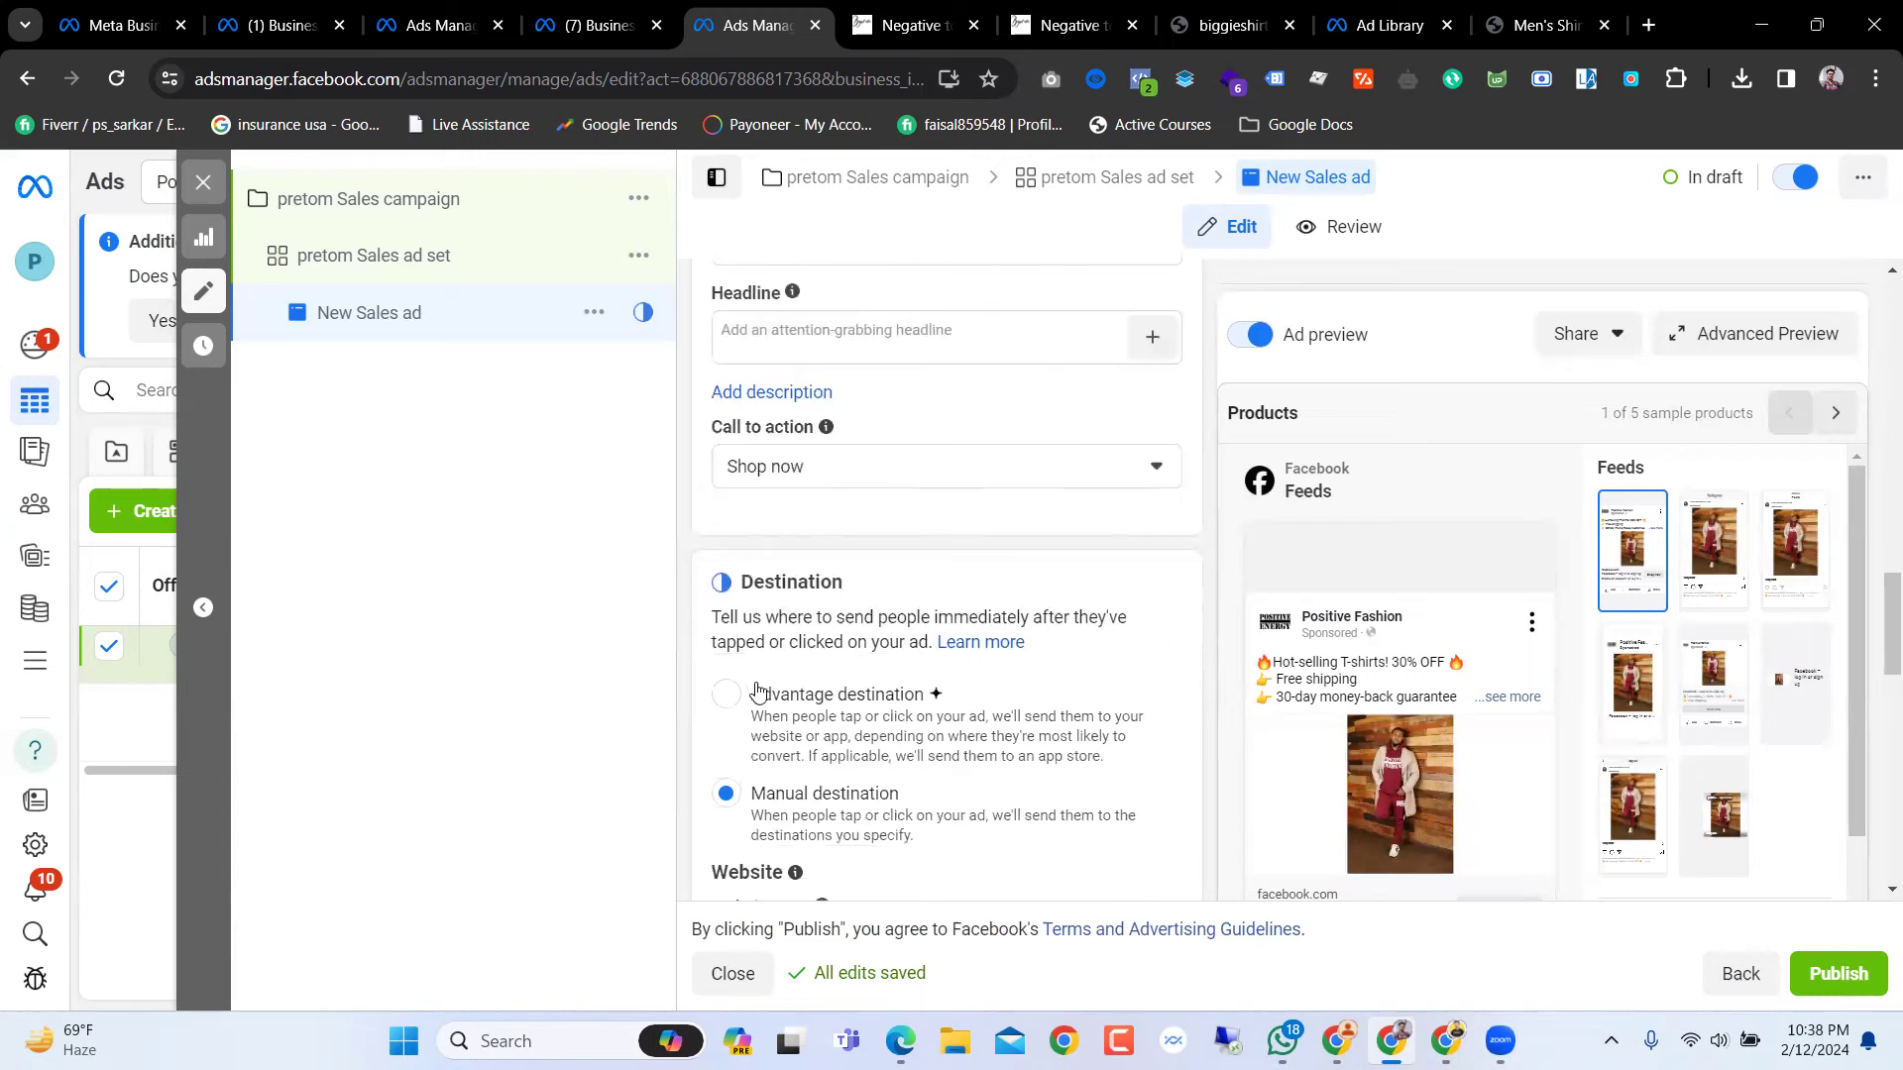
scroll(777, 750, "down", 3)
scroll(776, 757, "up", 2)
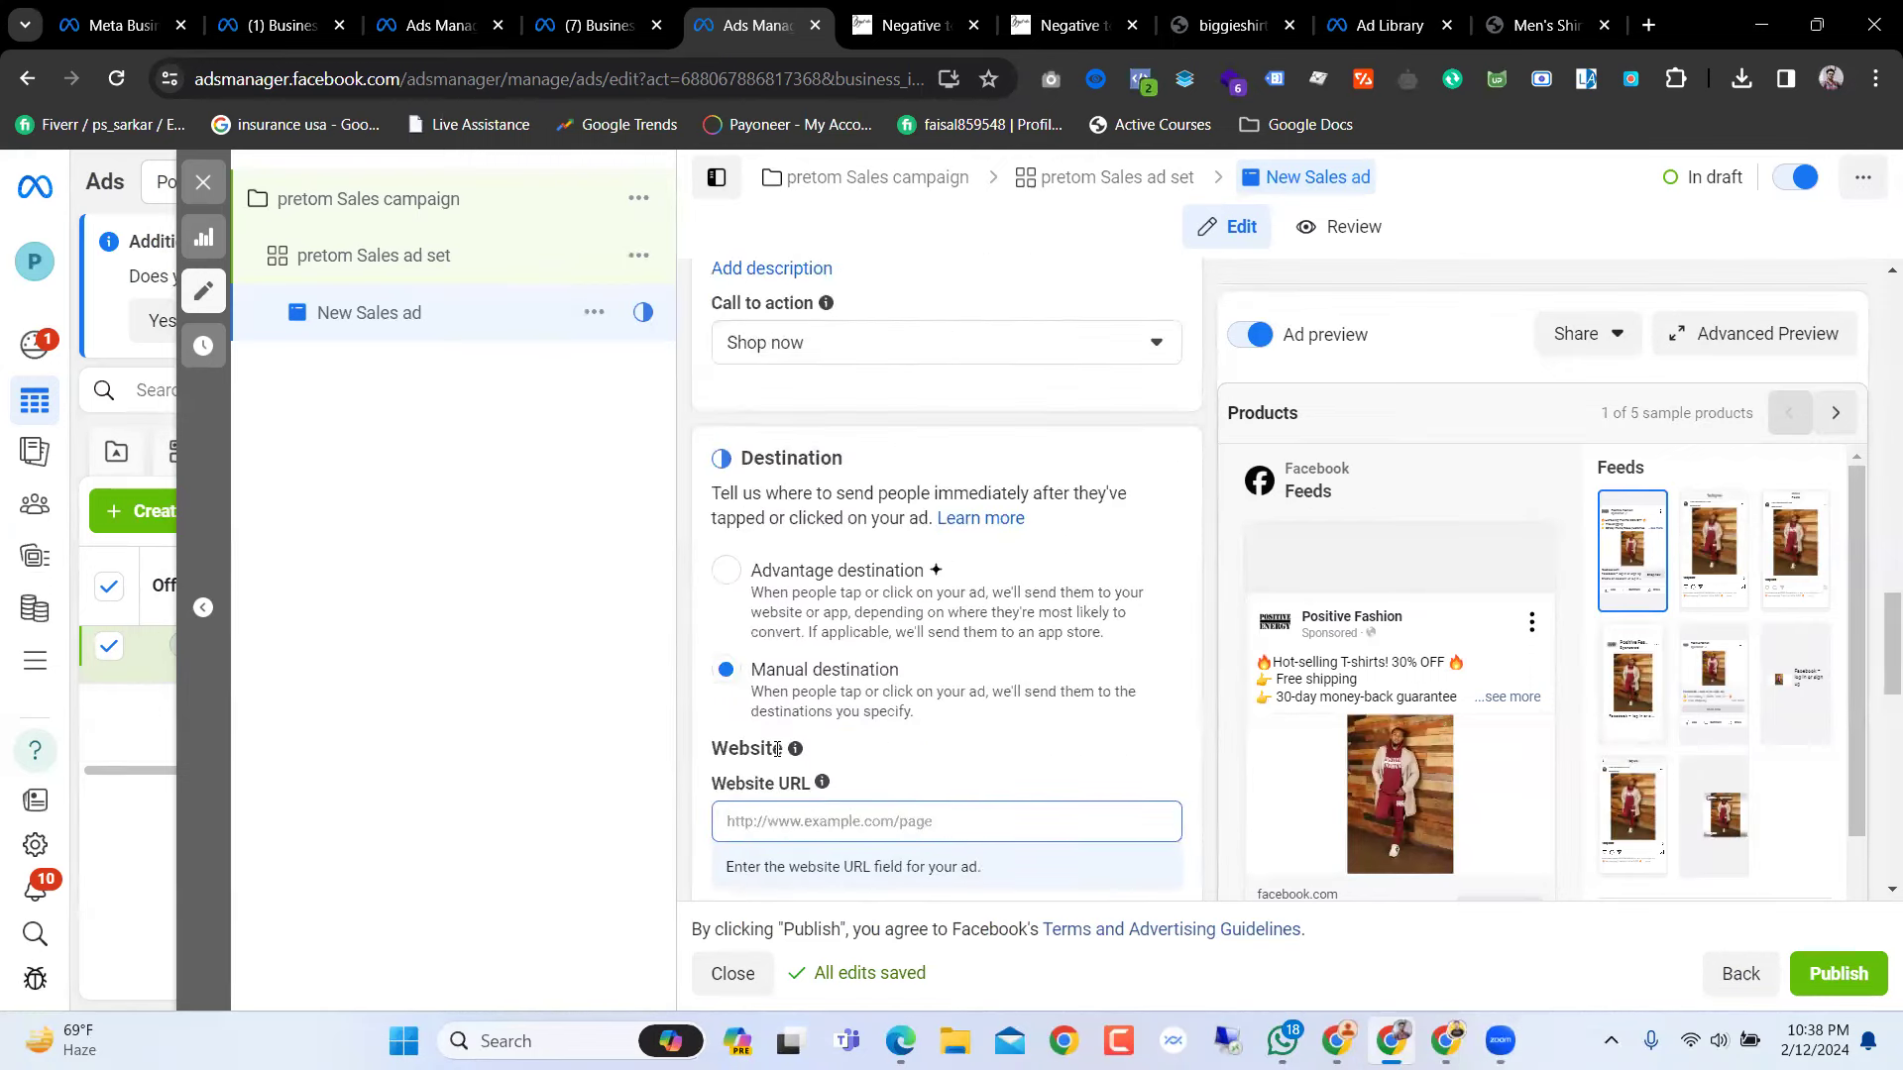
Step: Review the New Sales ad again from its format and Advantage+ creative settings to the website URL and language fields
scroll(808, 704, "up", 9)
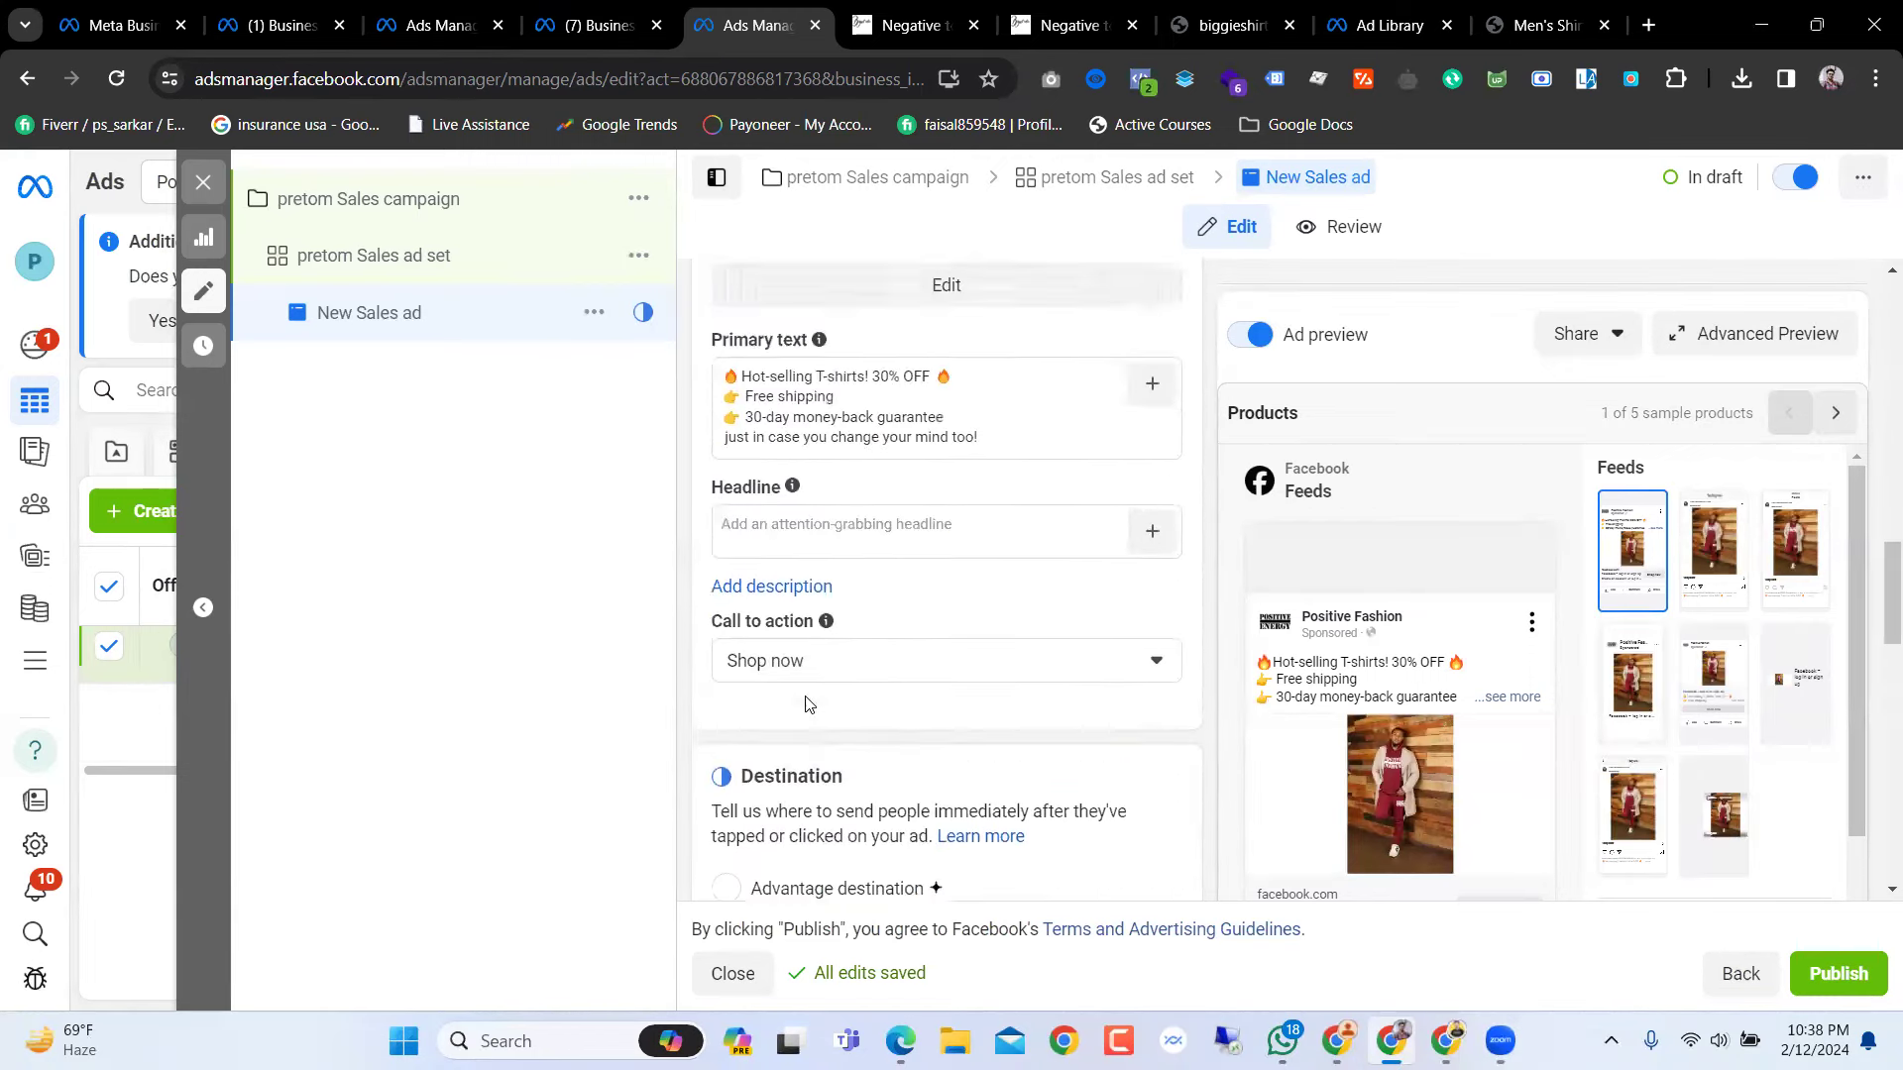
scroll(805, 696, "up", 8)
scroll(808, 706, "down", 2)
scroll(807, 705, "down", 3)
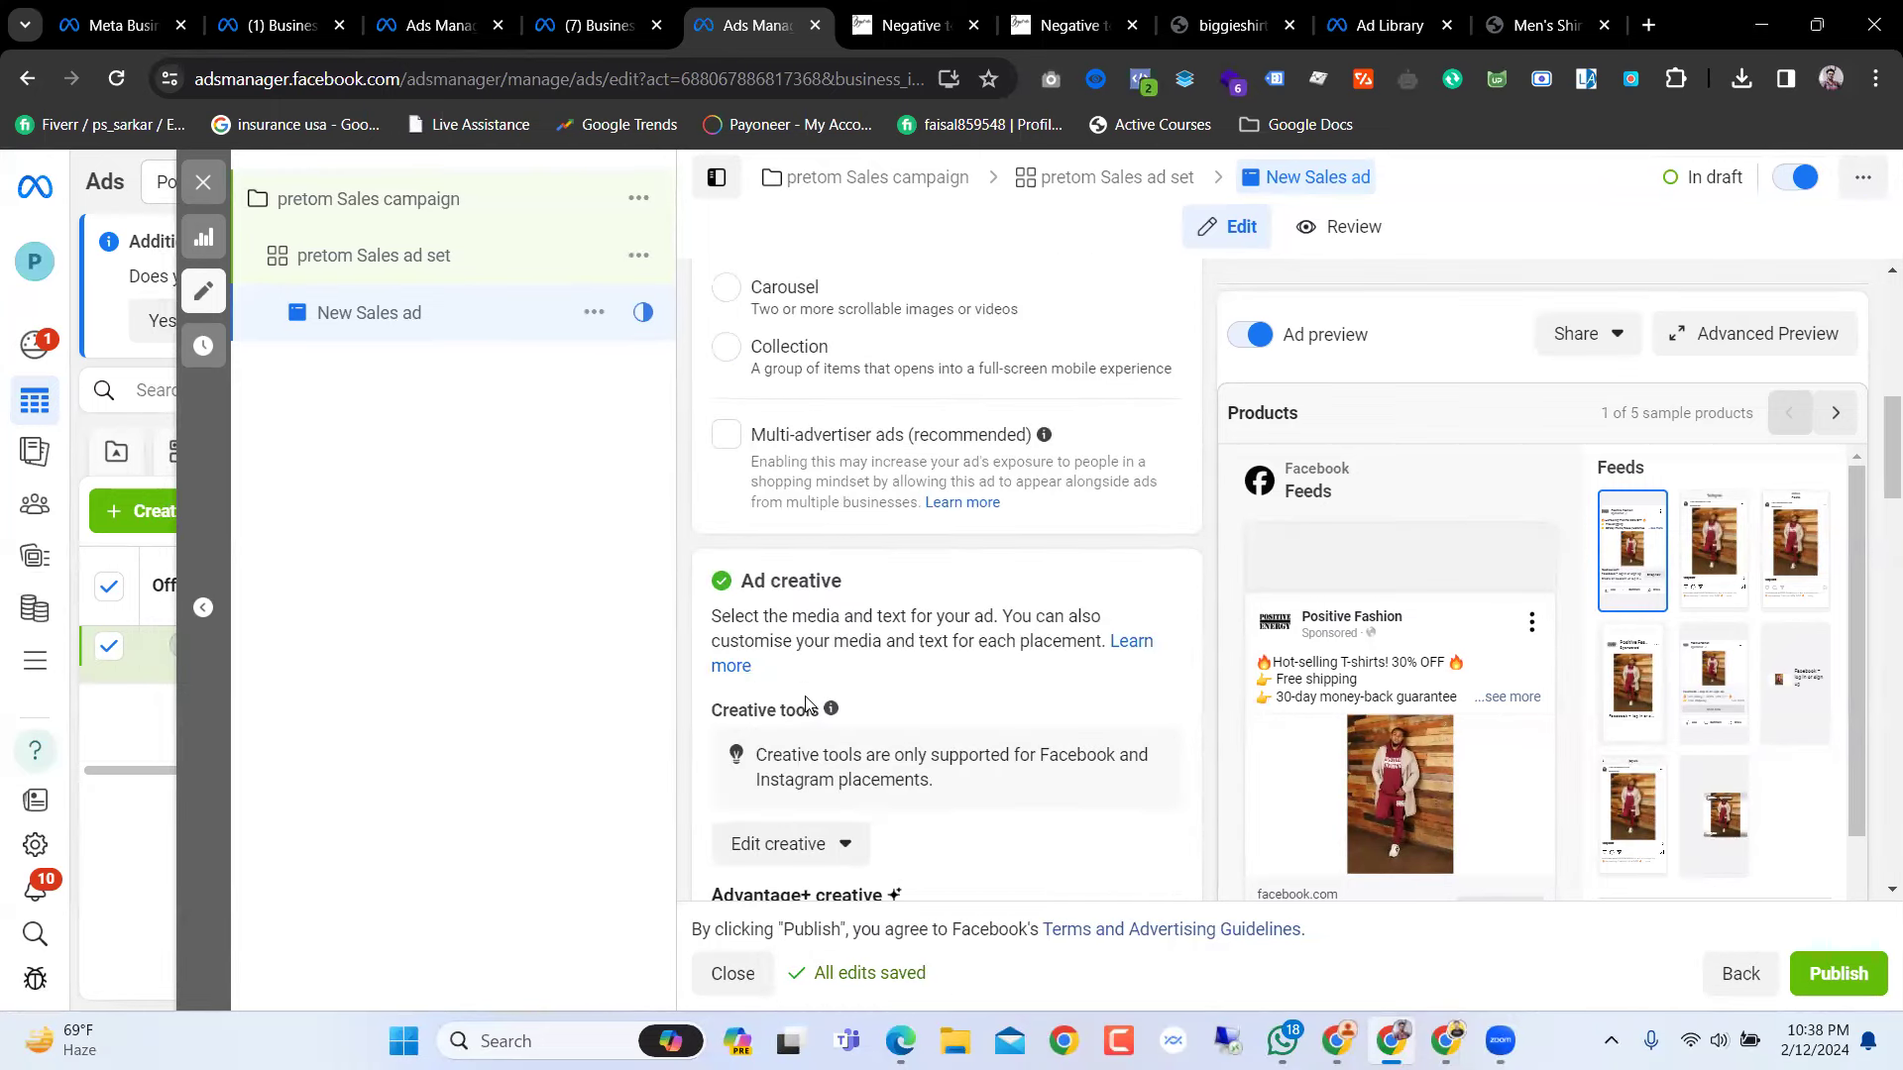
scroll(806, 702, "down", 4)
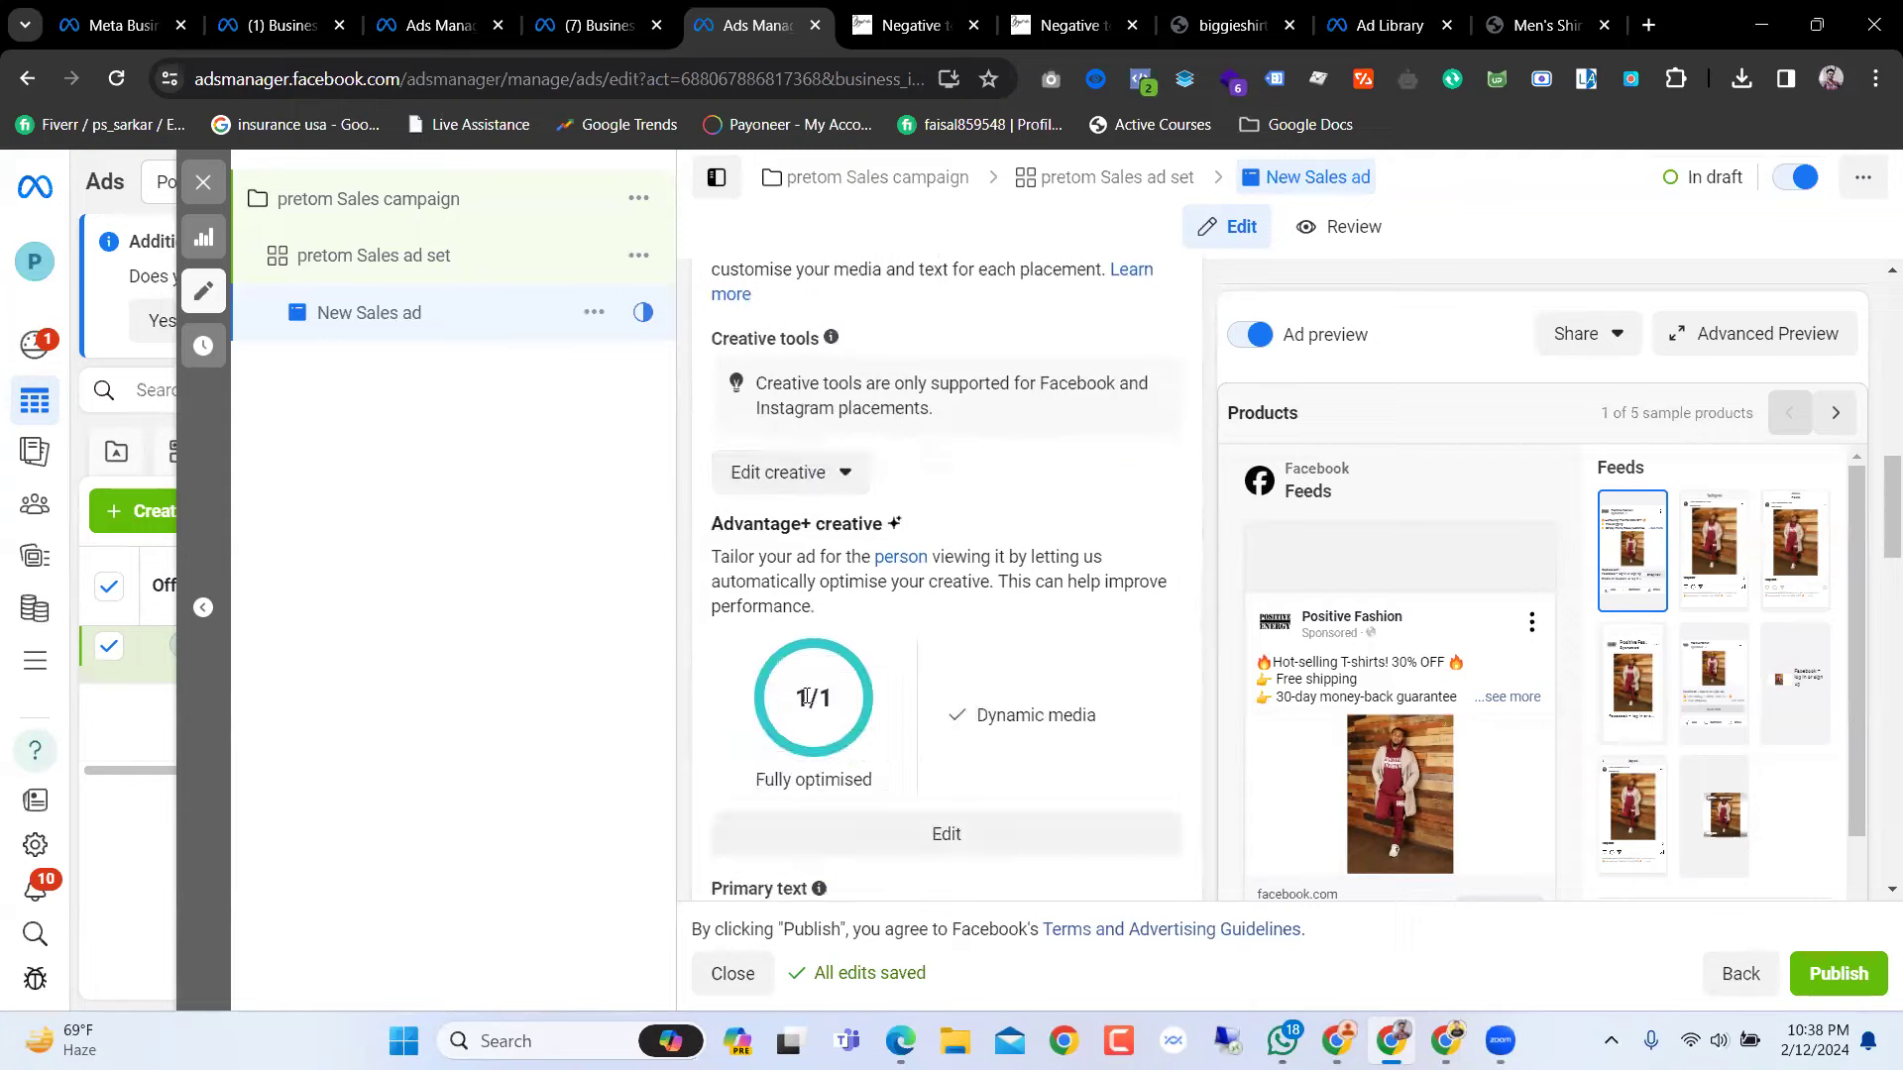
scroll(807, 695, "up", 1)
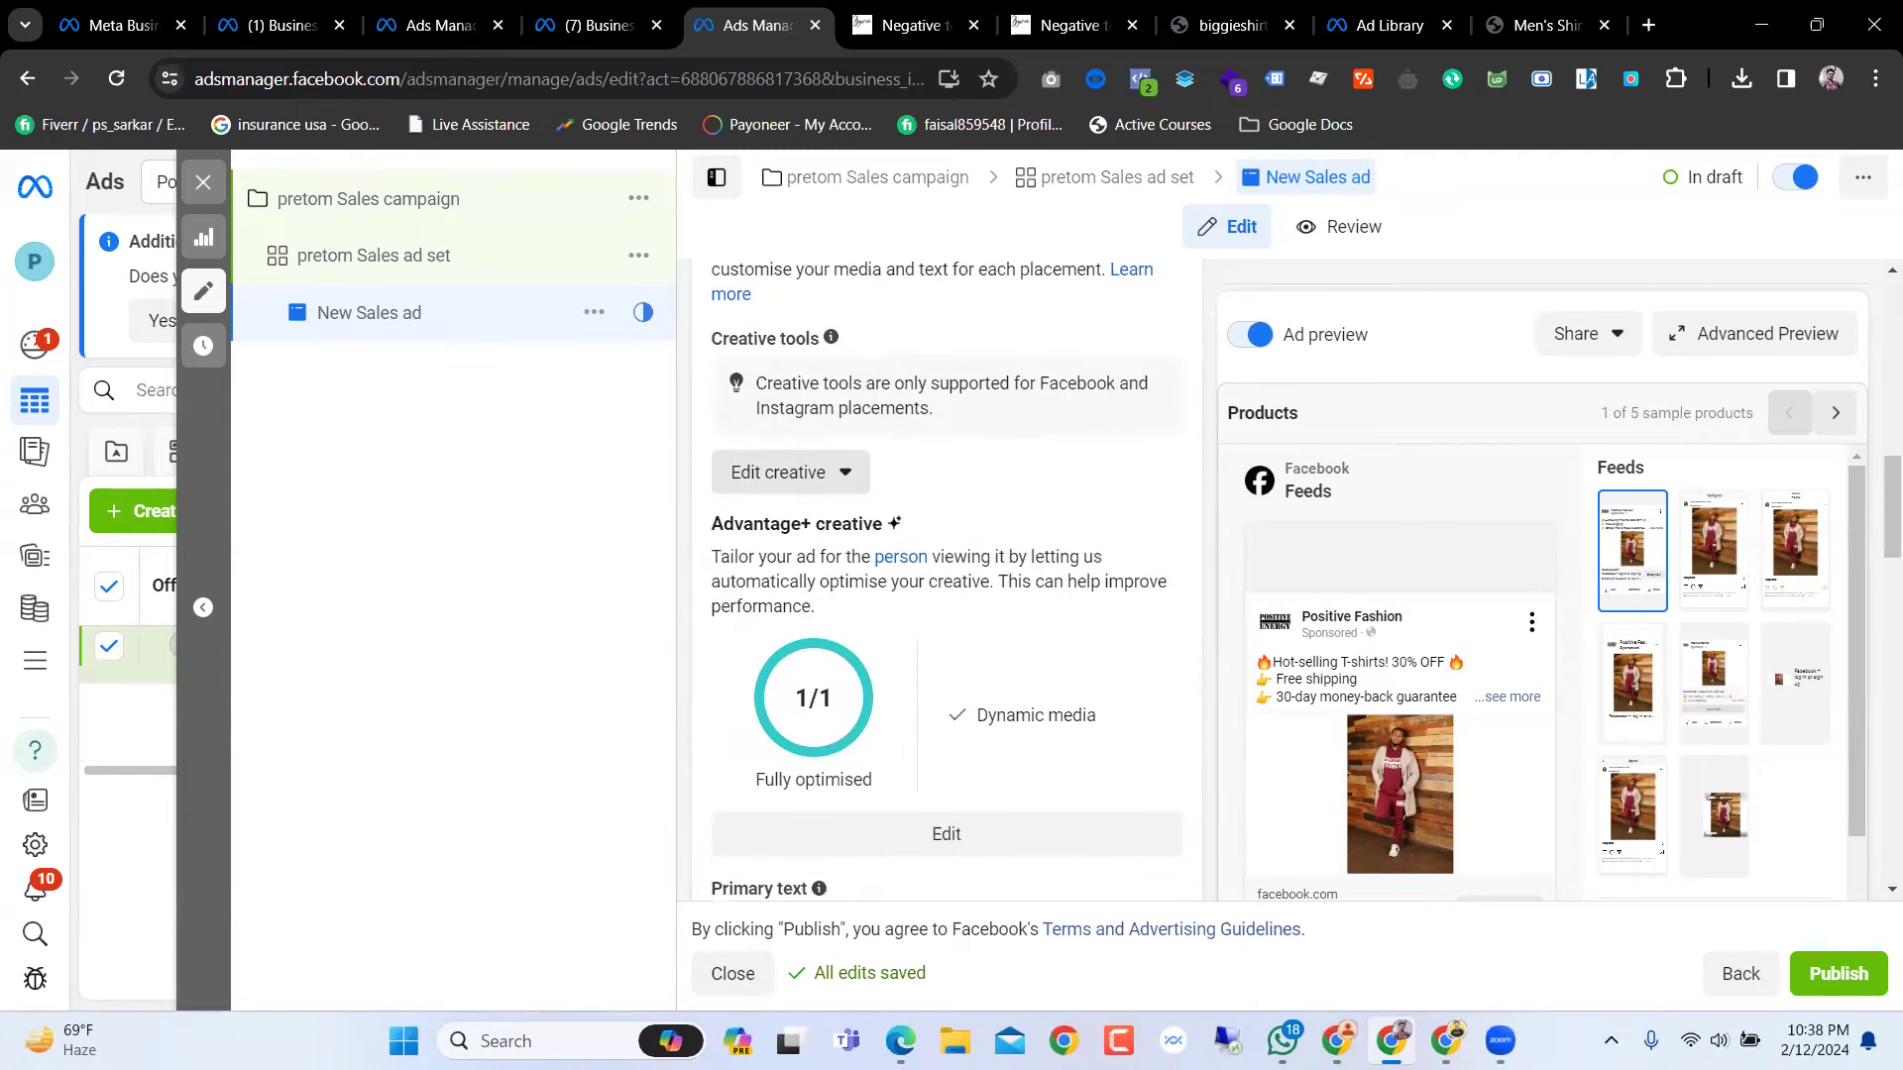
scroll(950, 628, "down", 1)
scroll(949, 628, "down", 4)
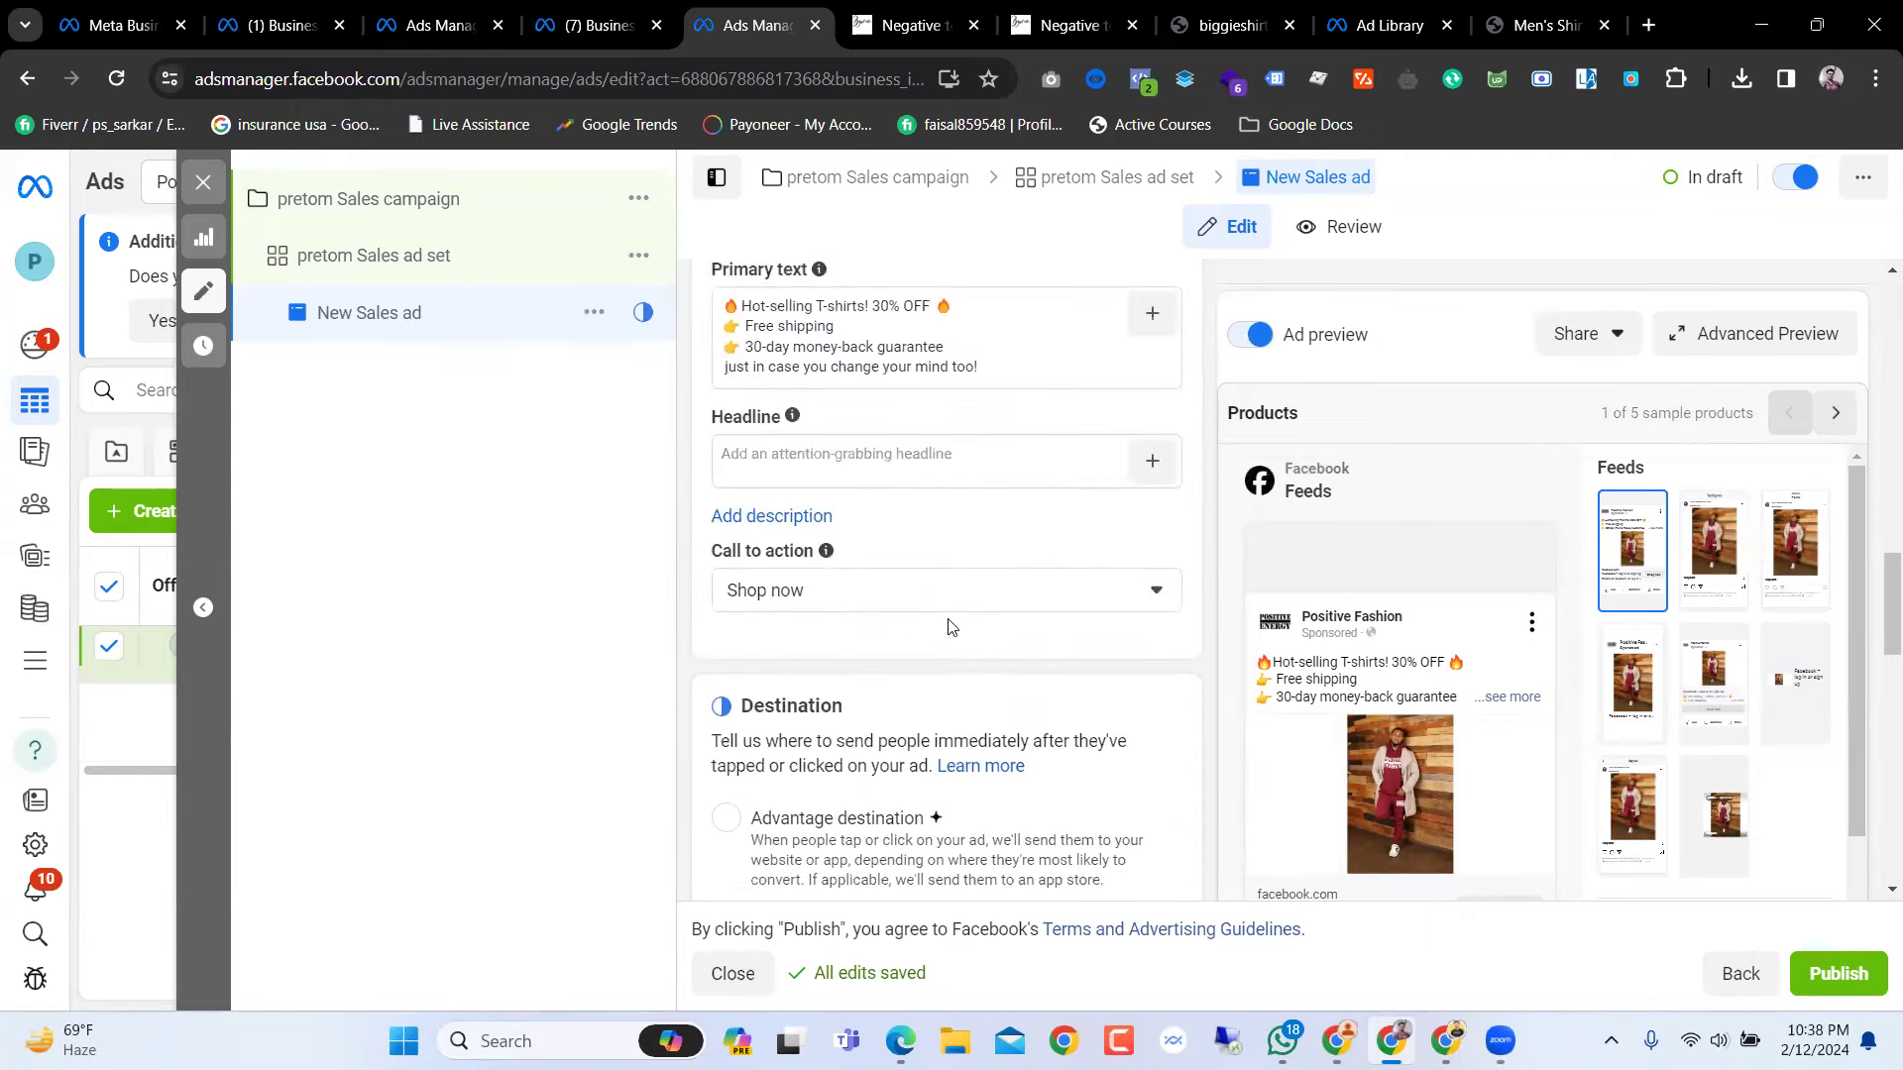
scroll(949, 626, "down", 3)
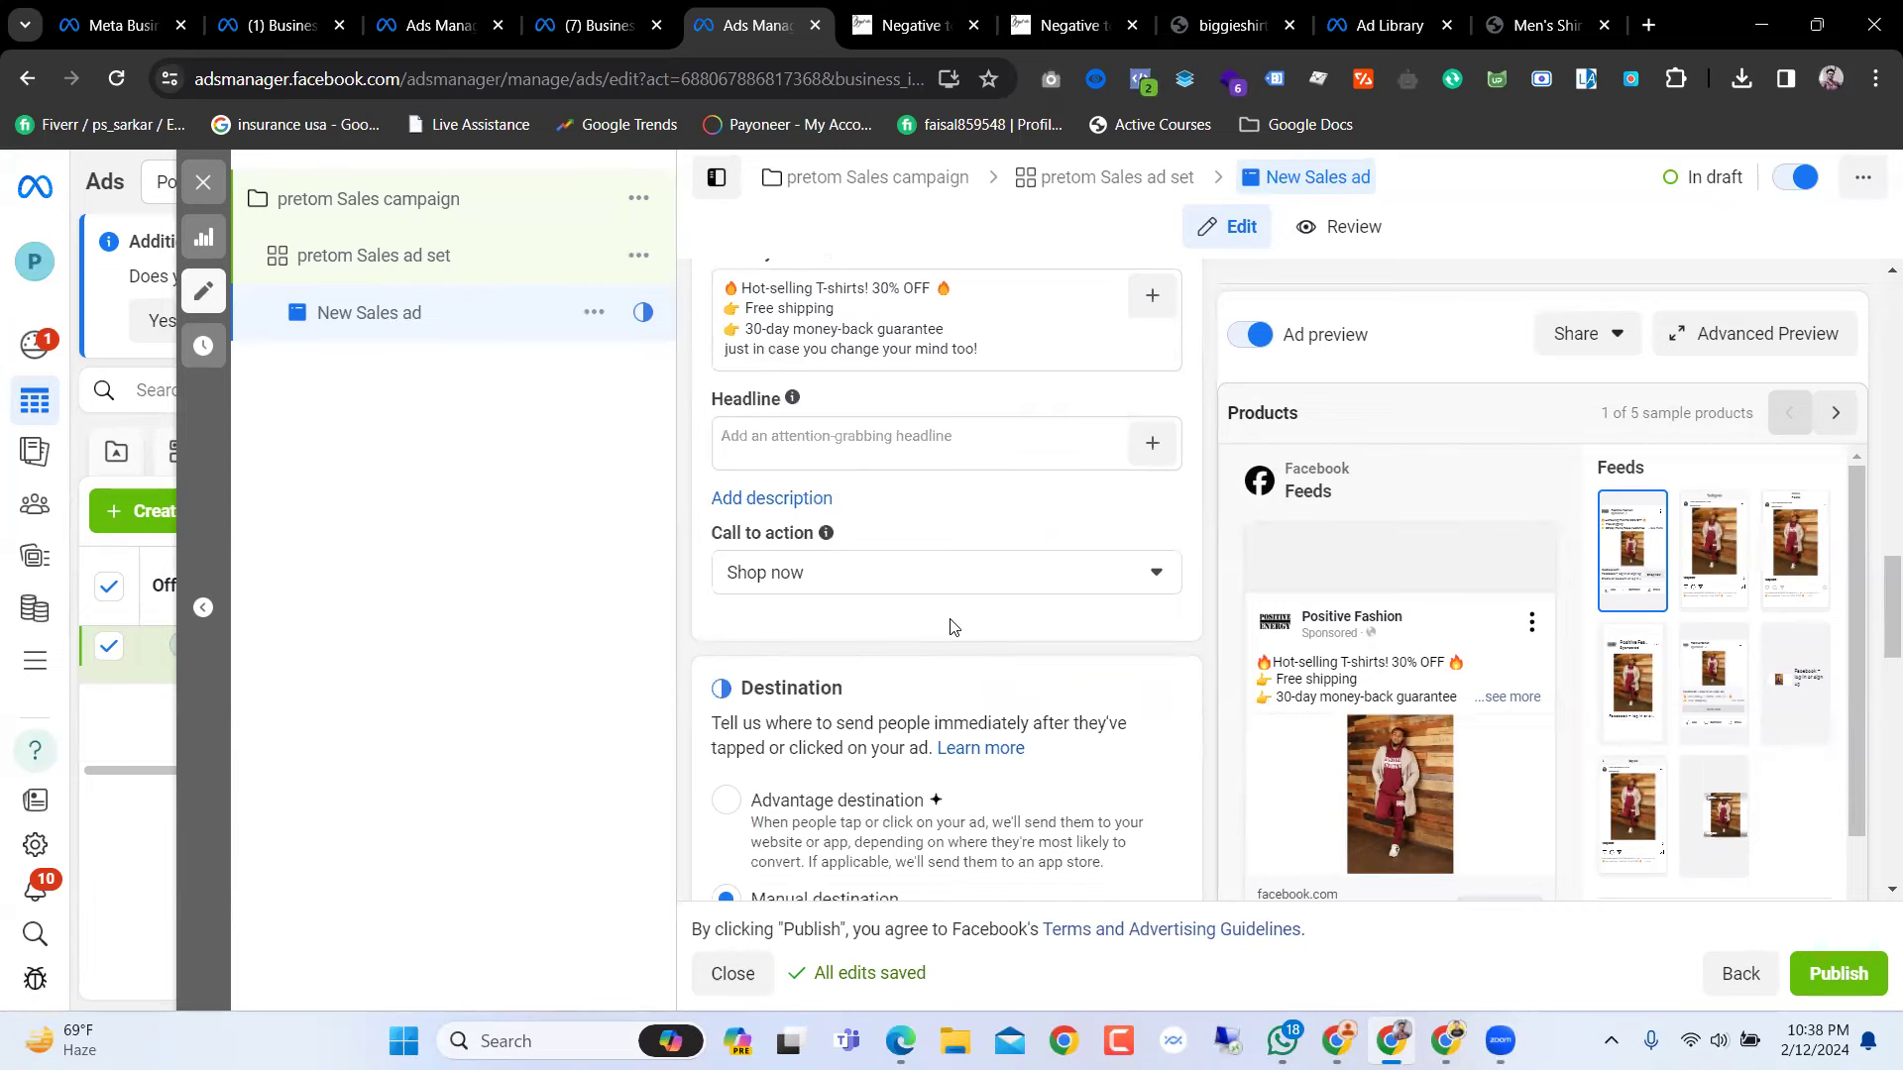
scroll(950, 627, "down", 3)
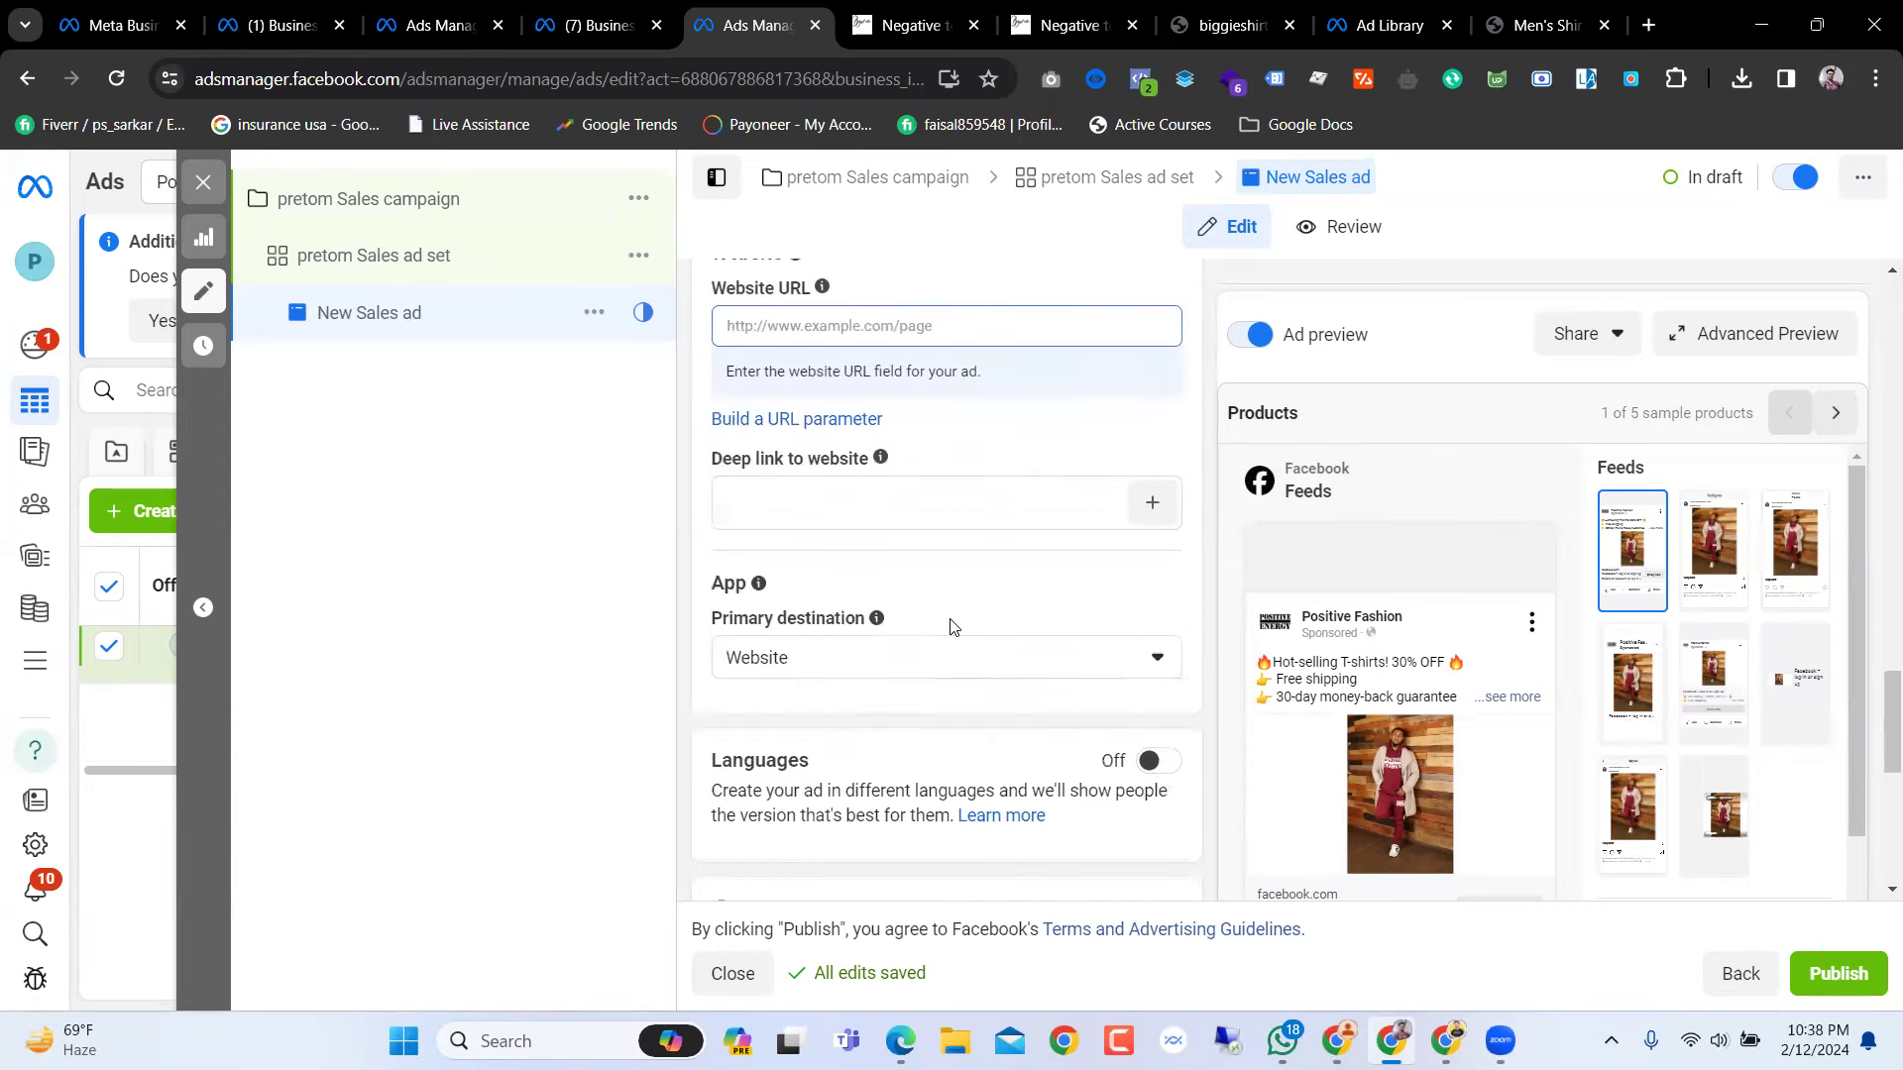
scroll(950, 626, "up", 6)
Step: Switch to the other Ads Manager draft, open its New Sales ad and review the media, text and website destination fields
left_click(642, 9)
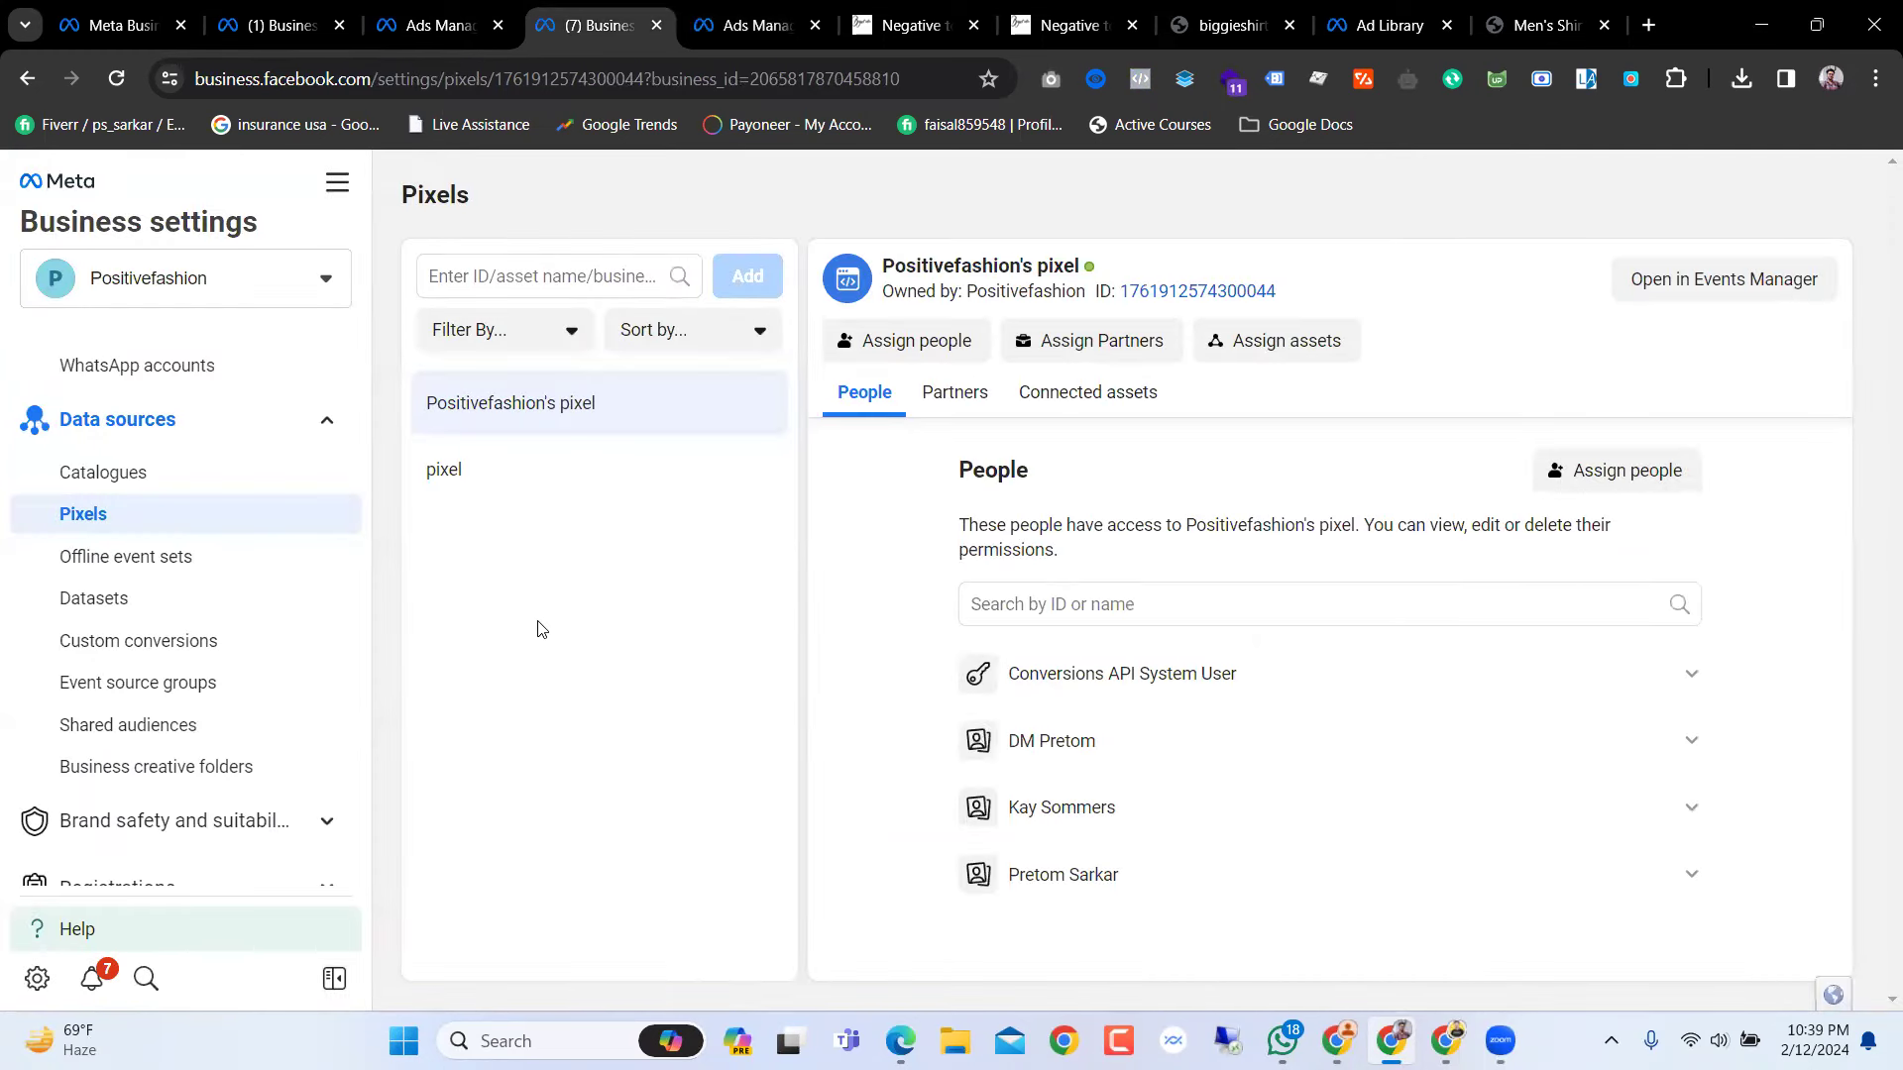
left_click(480, 12)
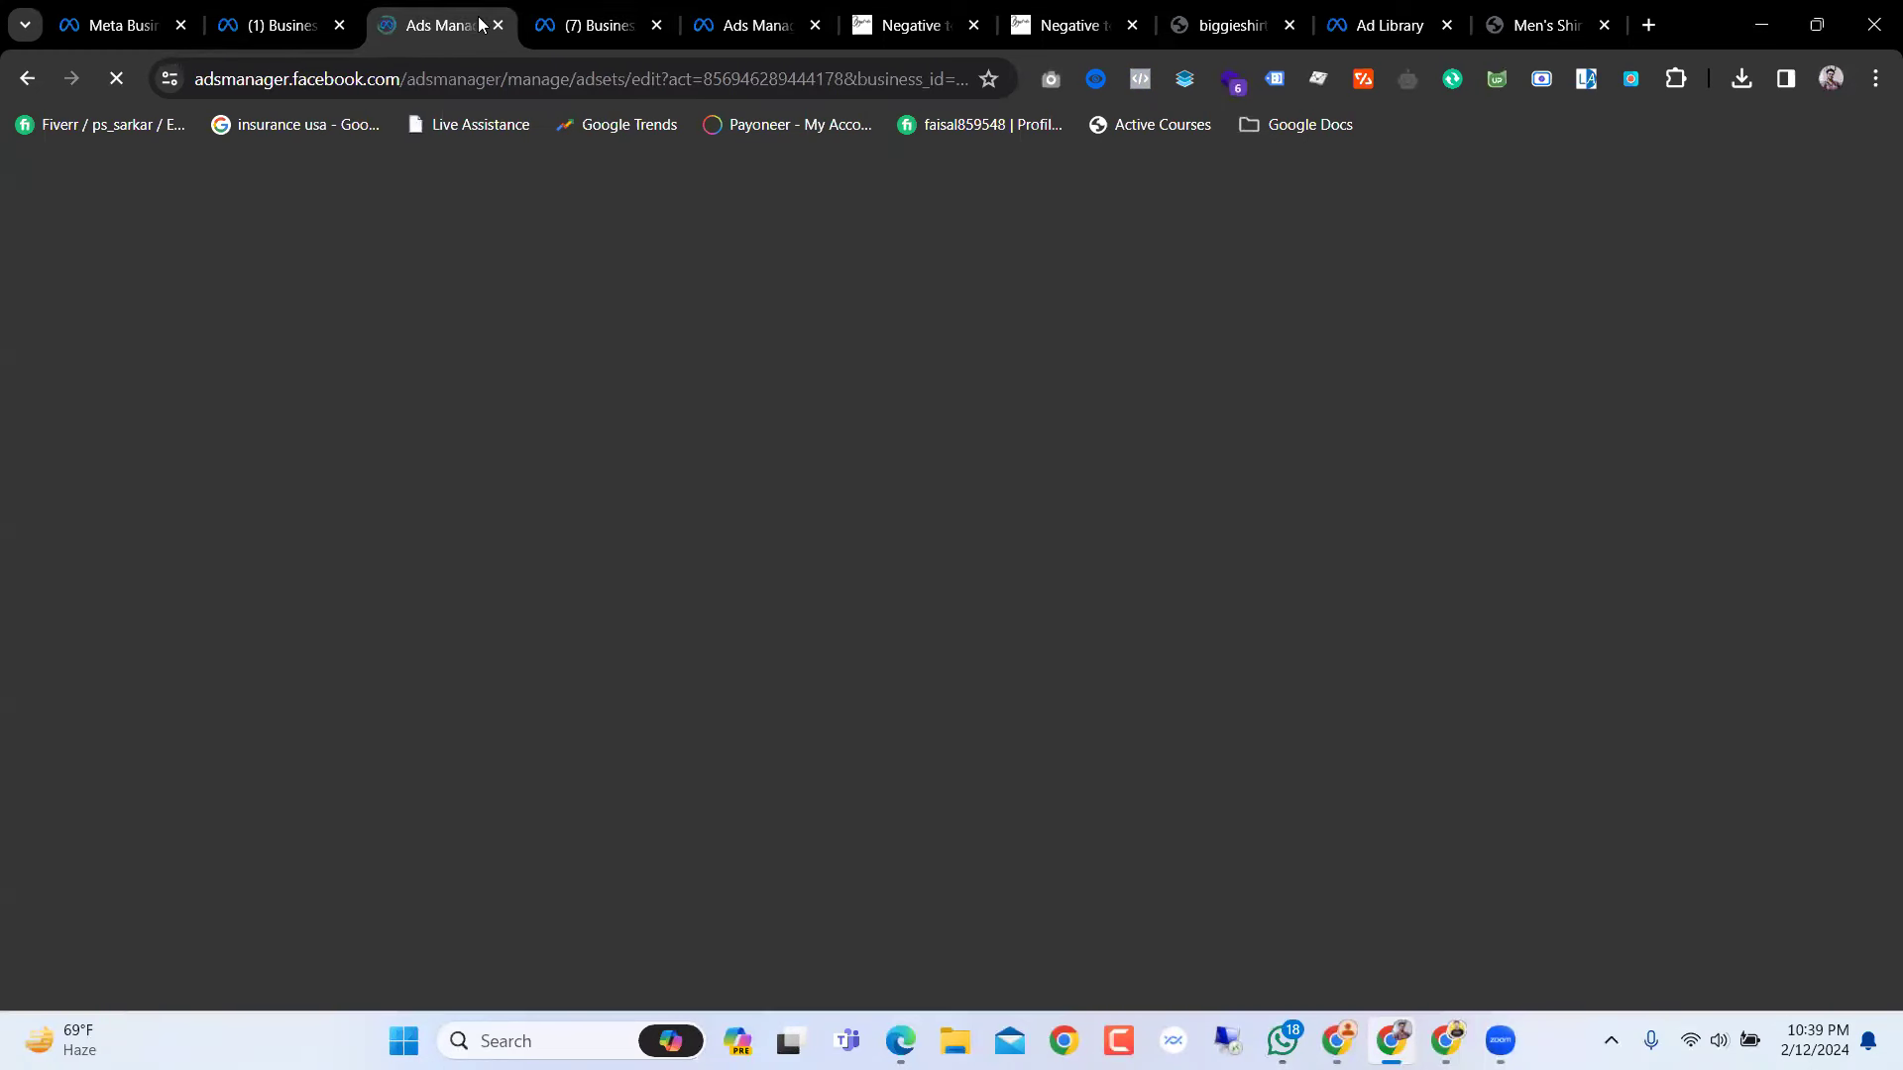
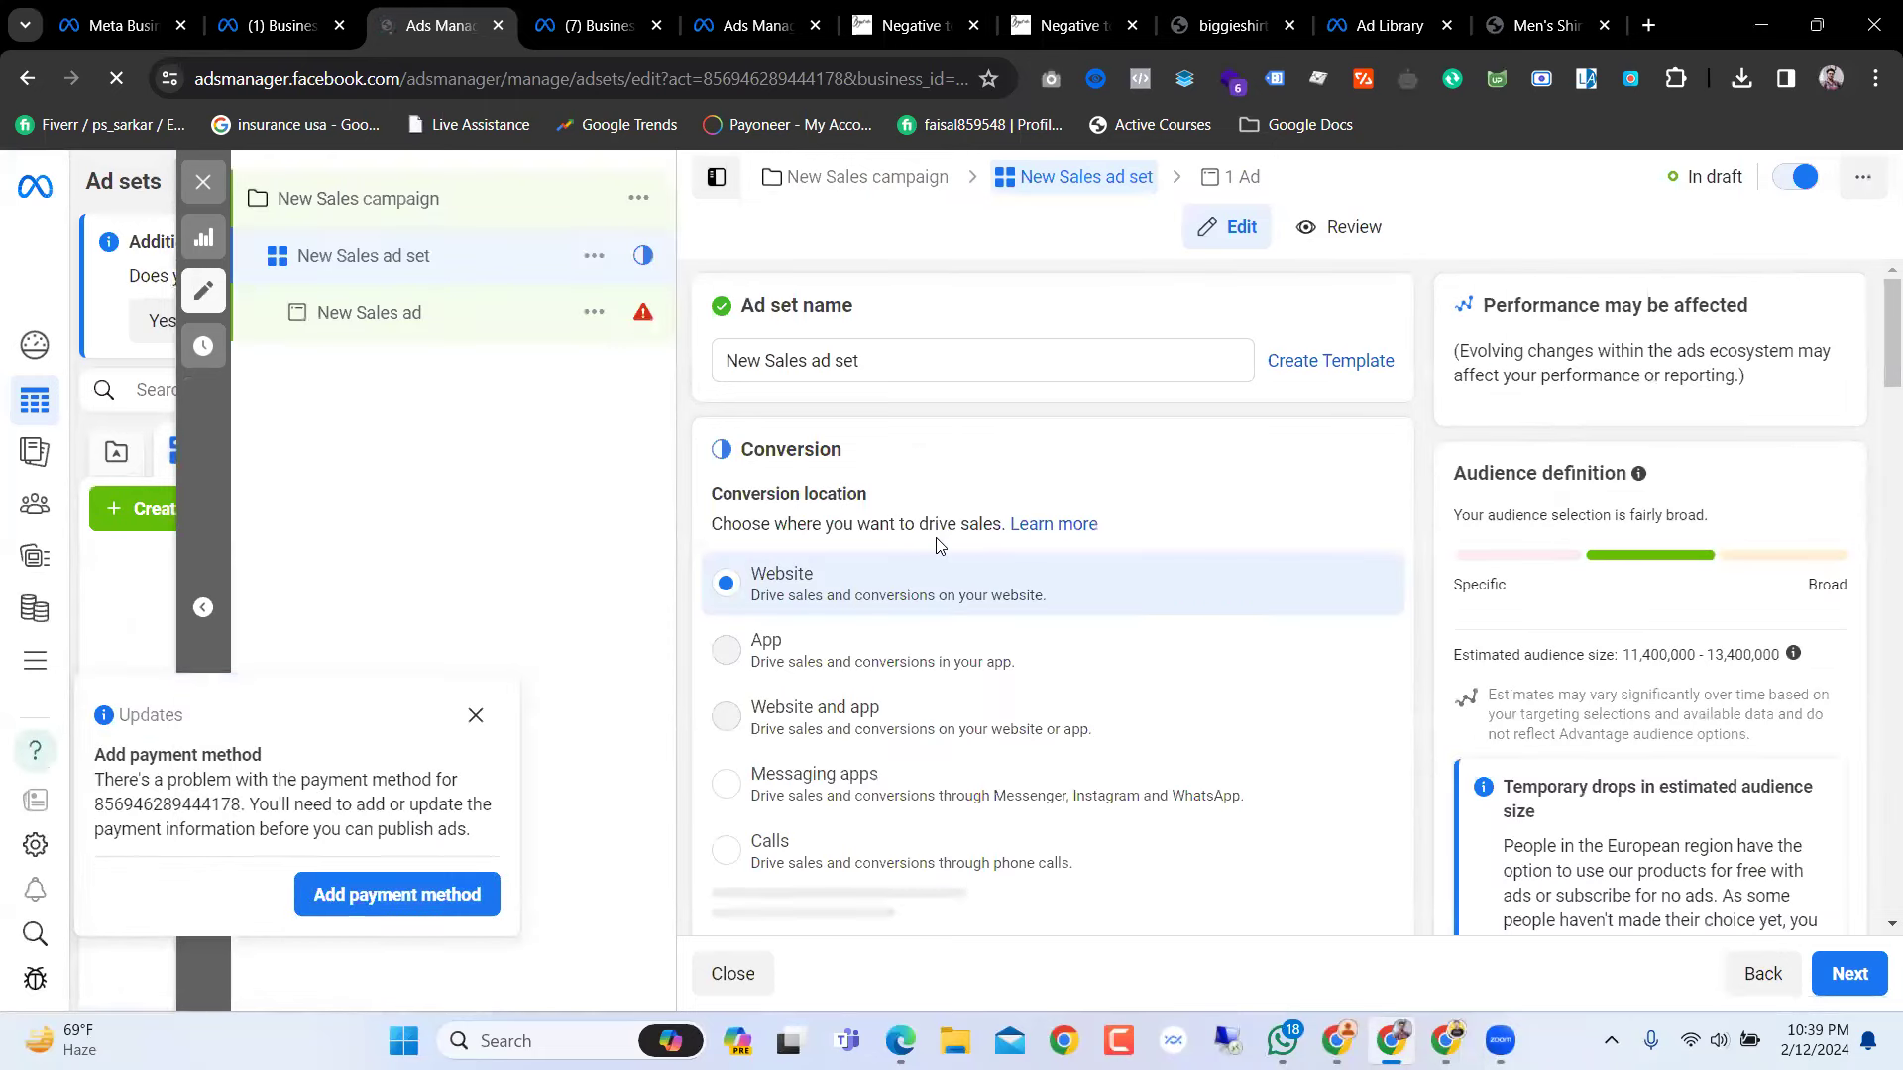
left_click(497, 333)
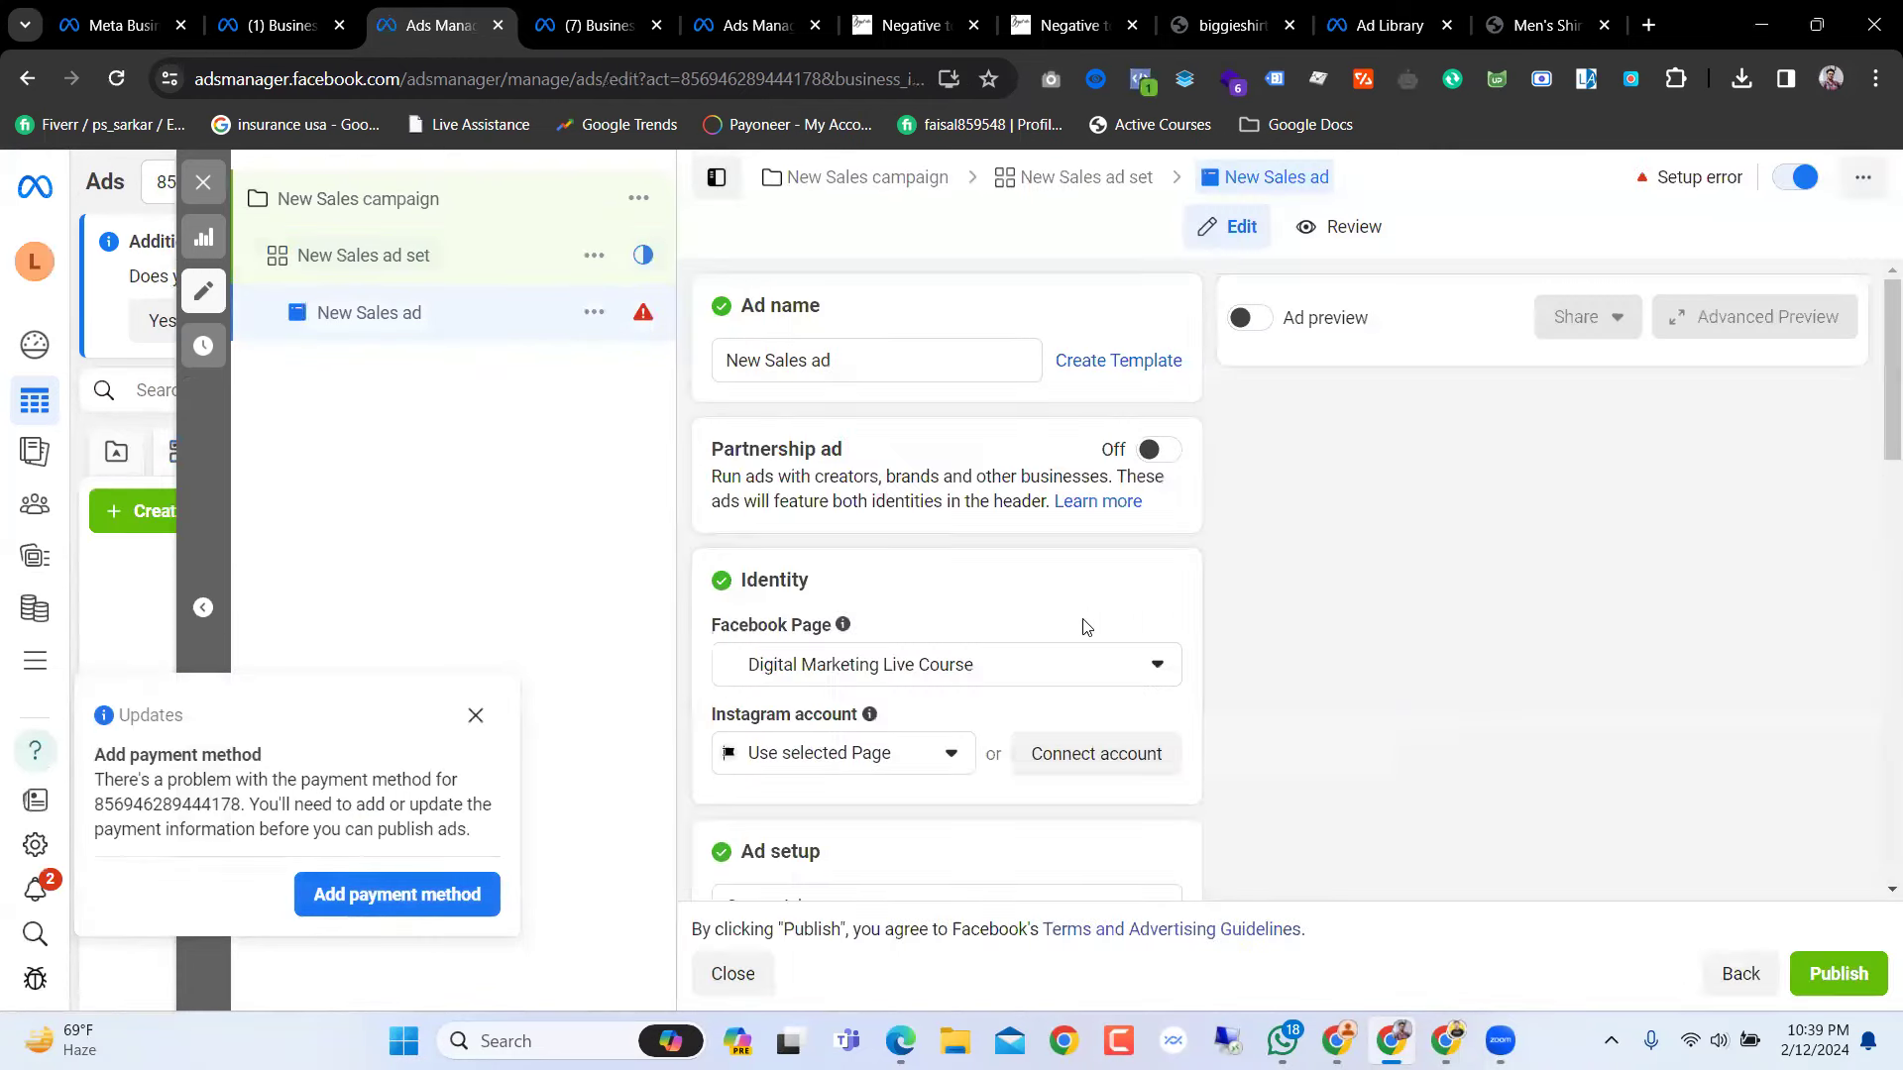
scroll(1087, 626, "down", 2)
scroll(952, 649, "down", 15)
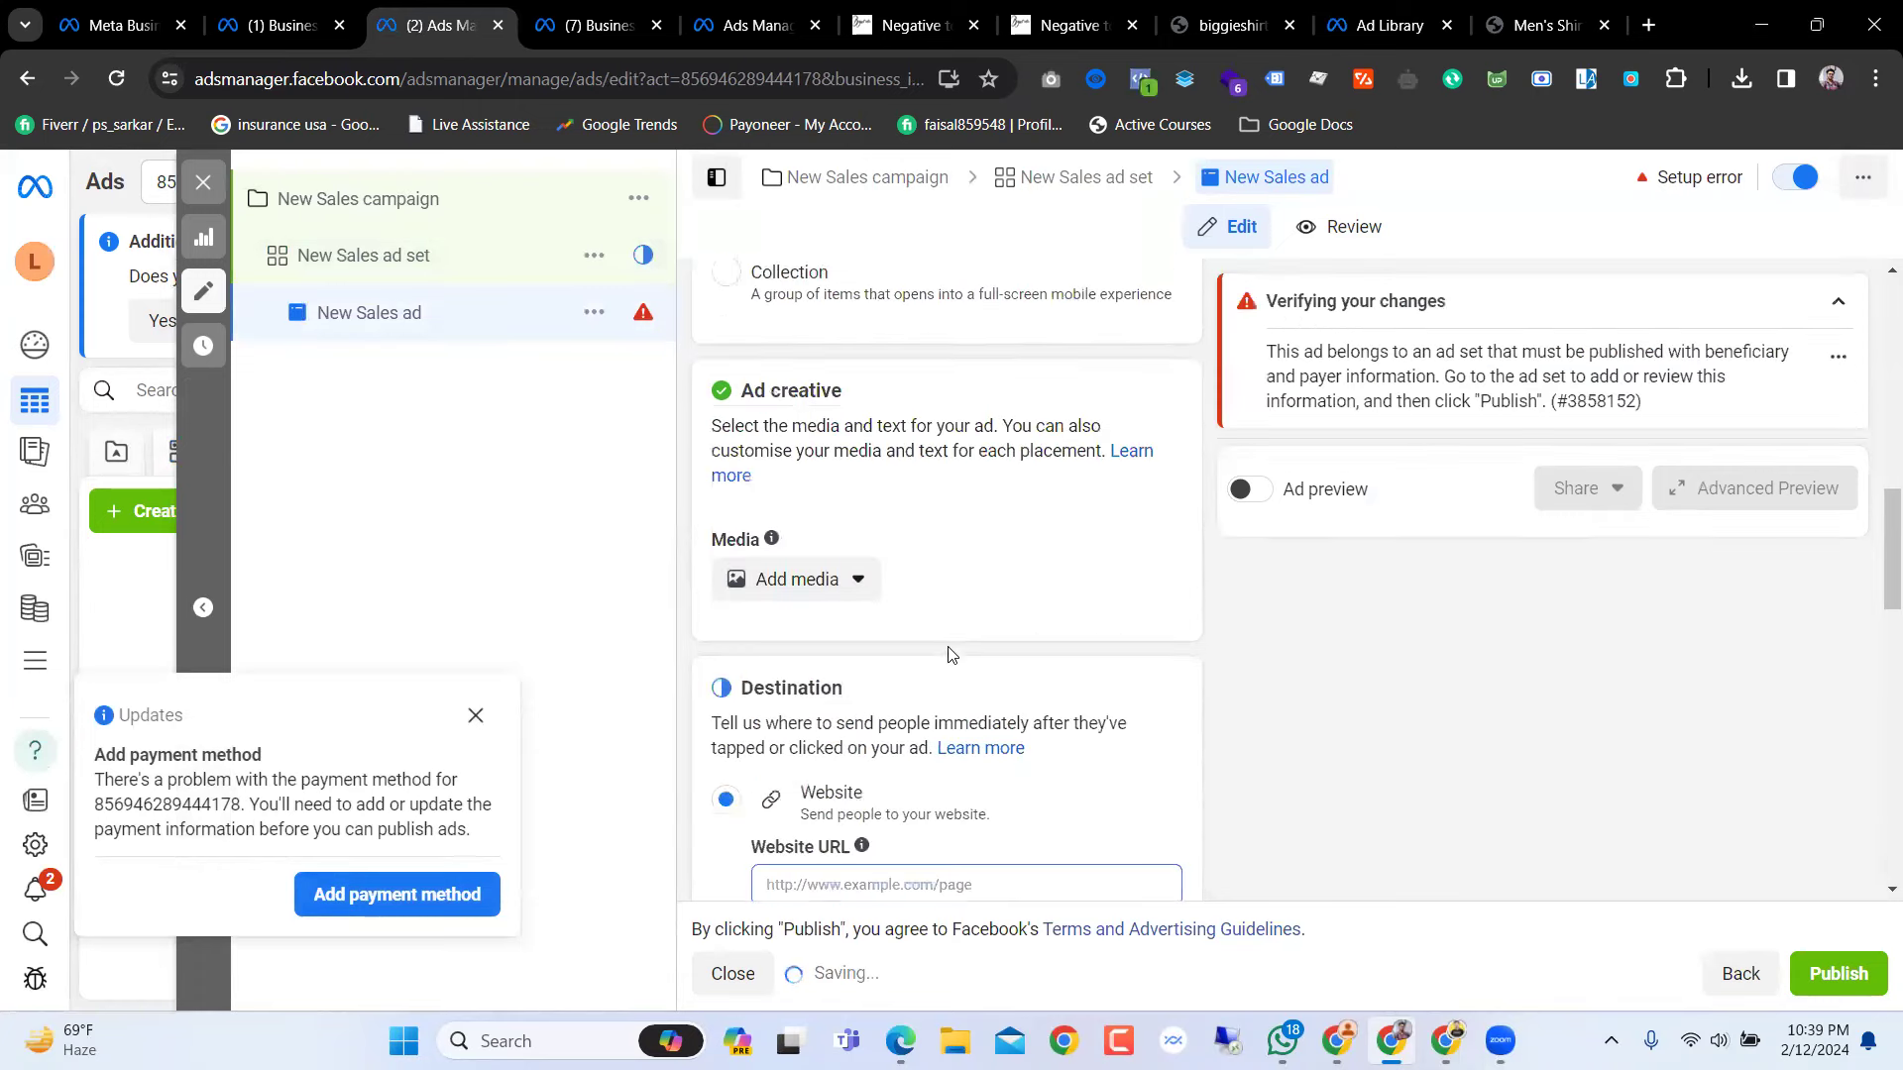
scroll(948, 654, "down", 1)
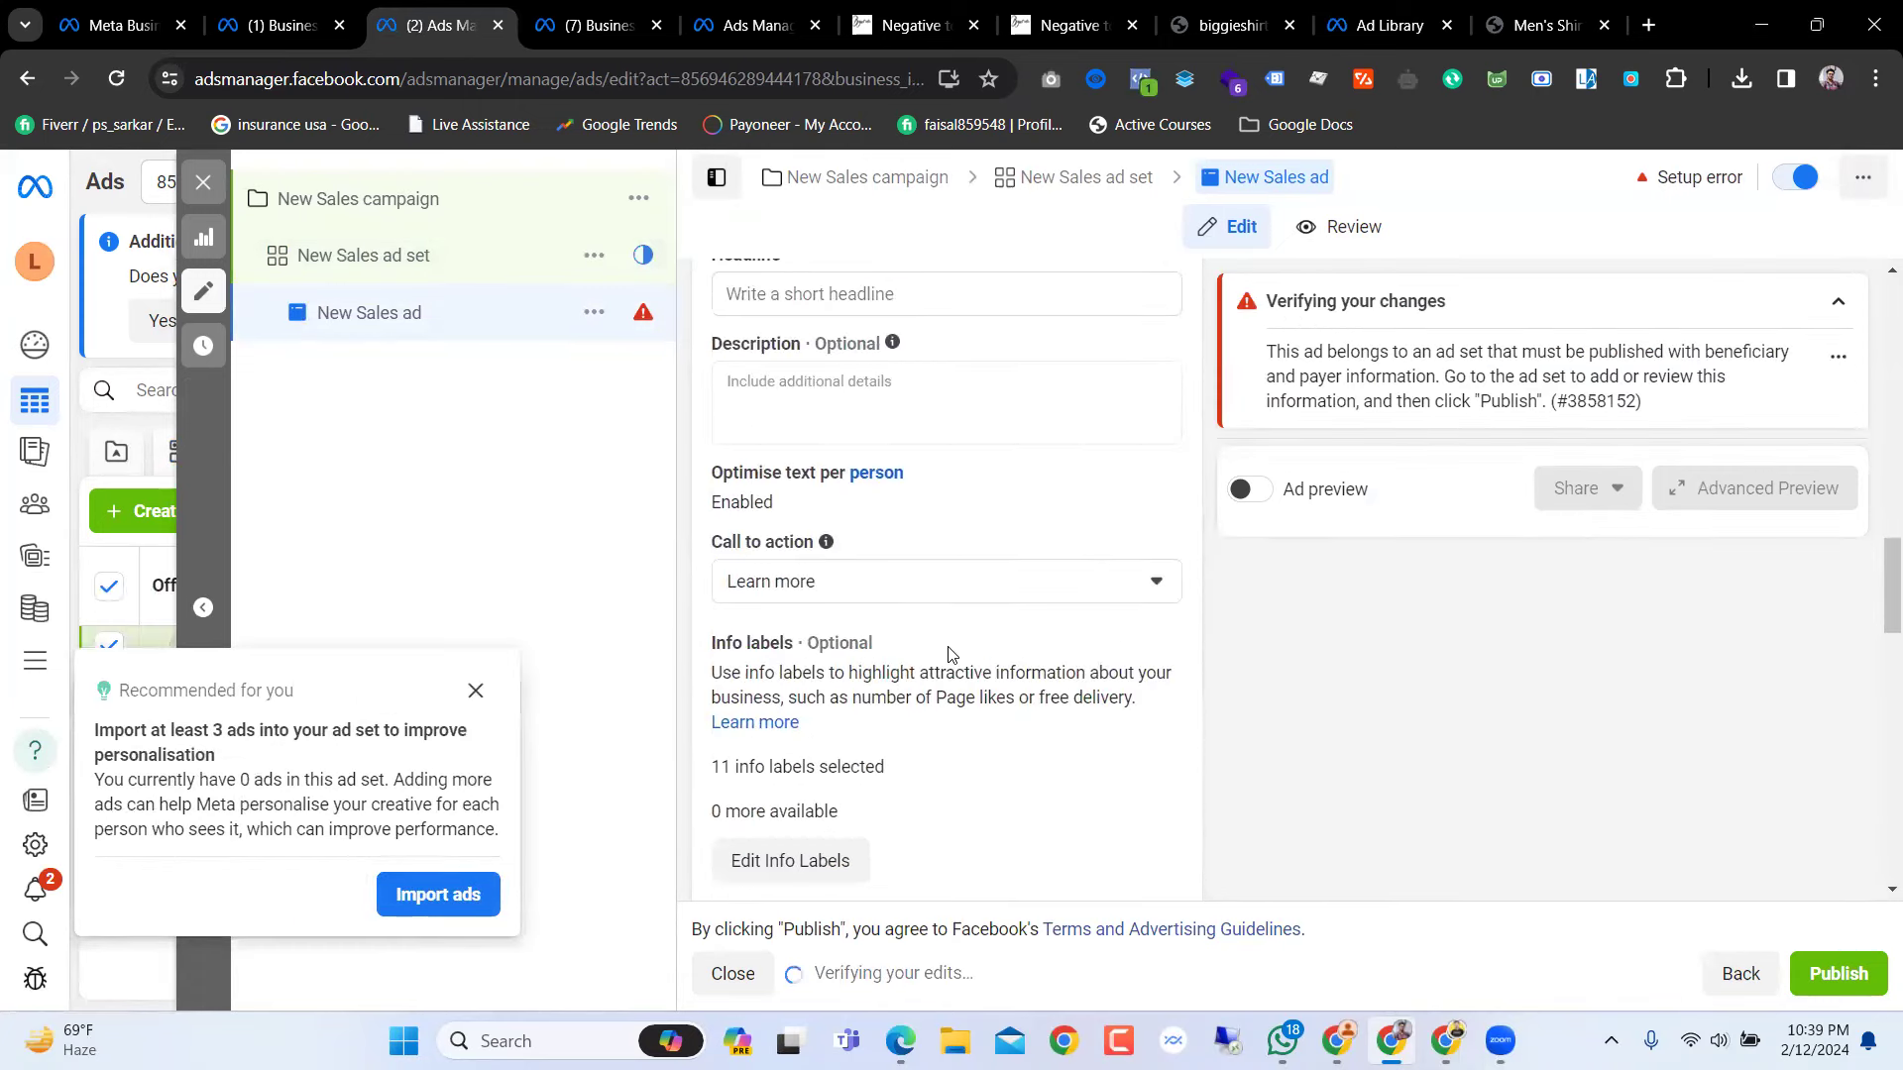
scroll(949, 655, "down", 8)
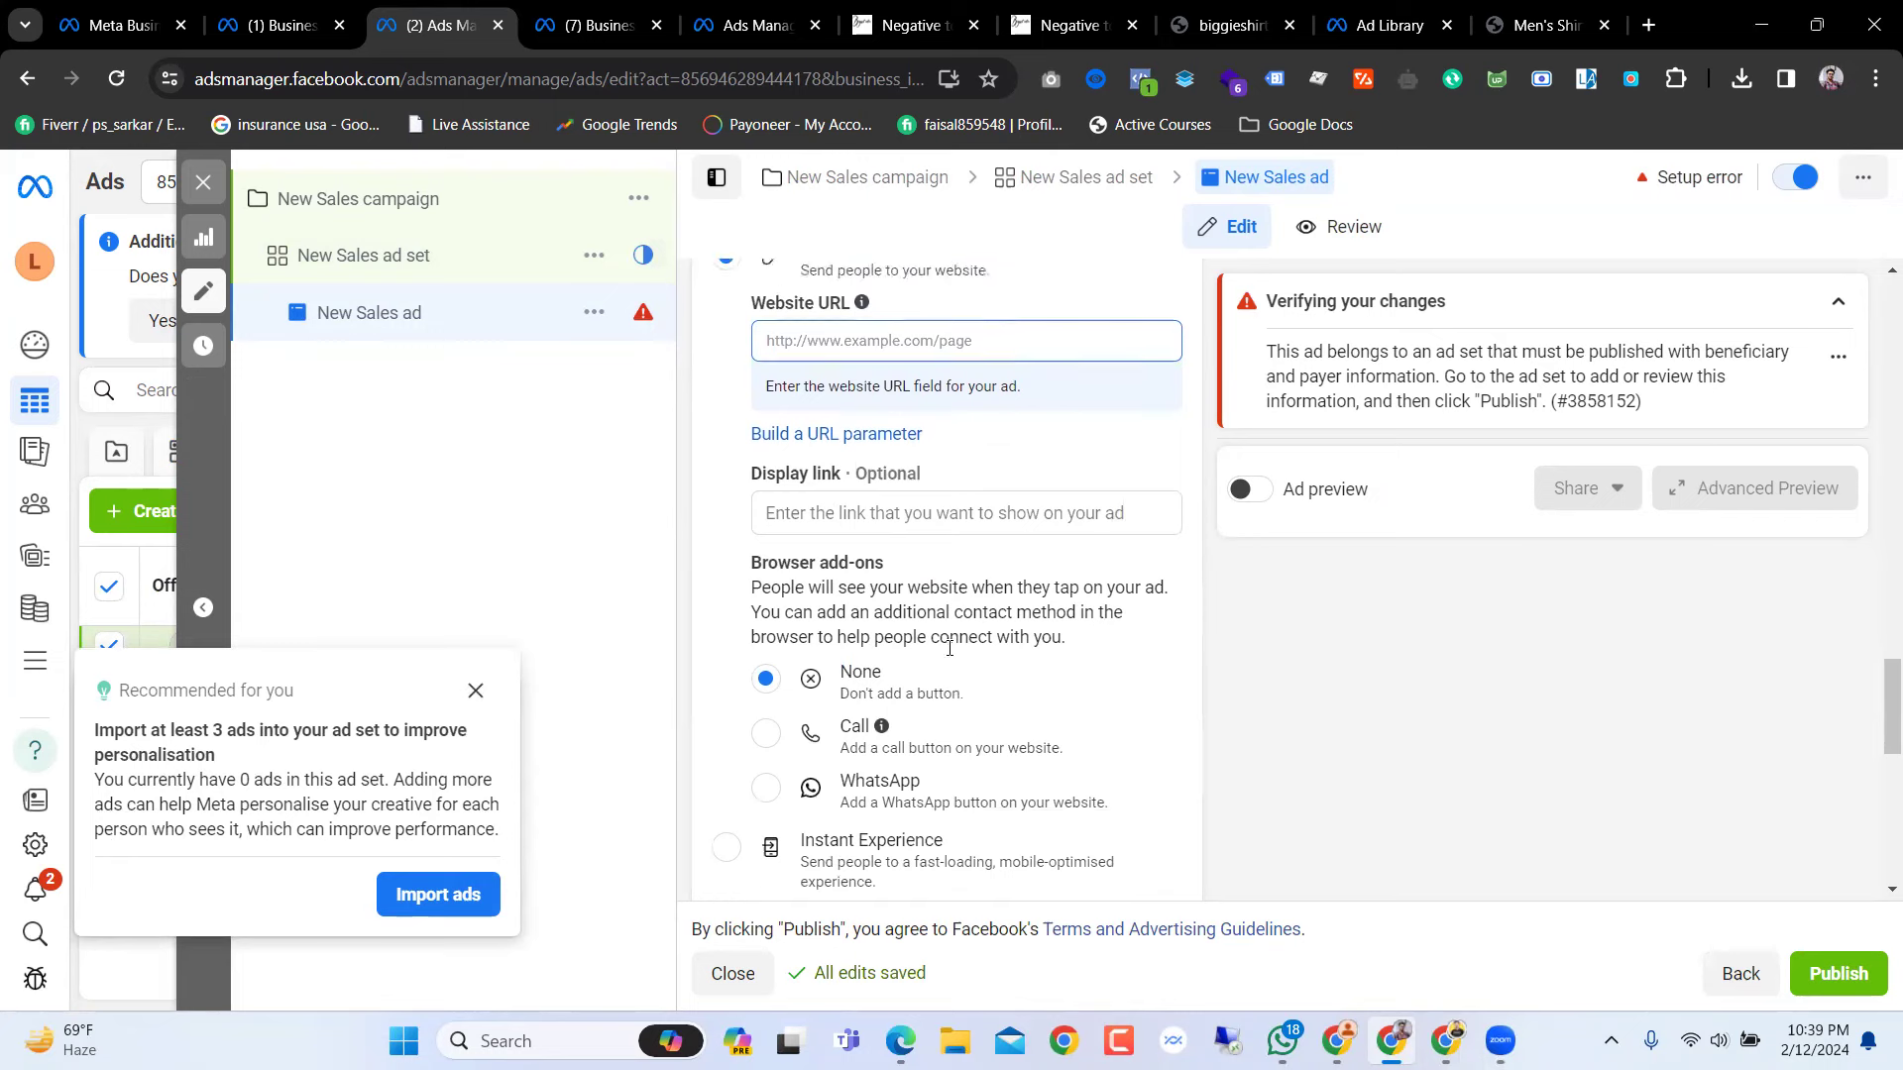
scroll(948, 654, "up", 10)
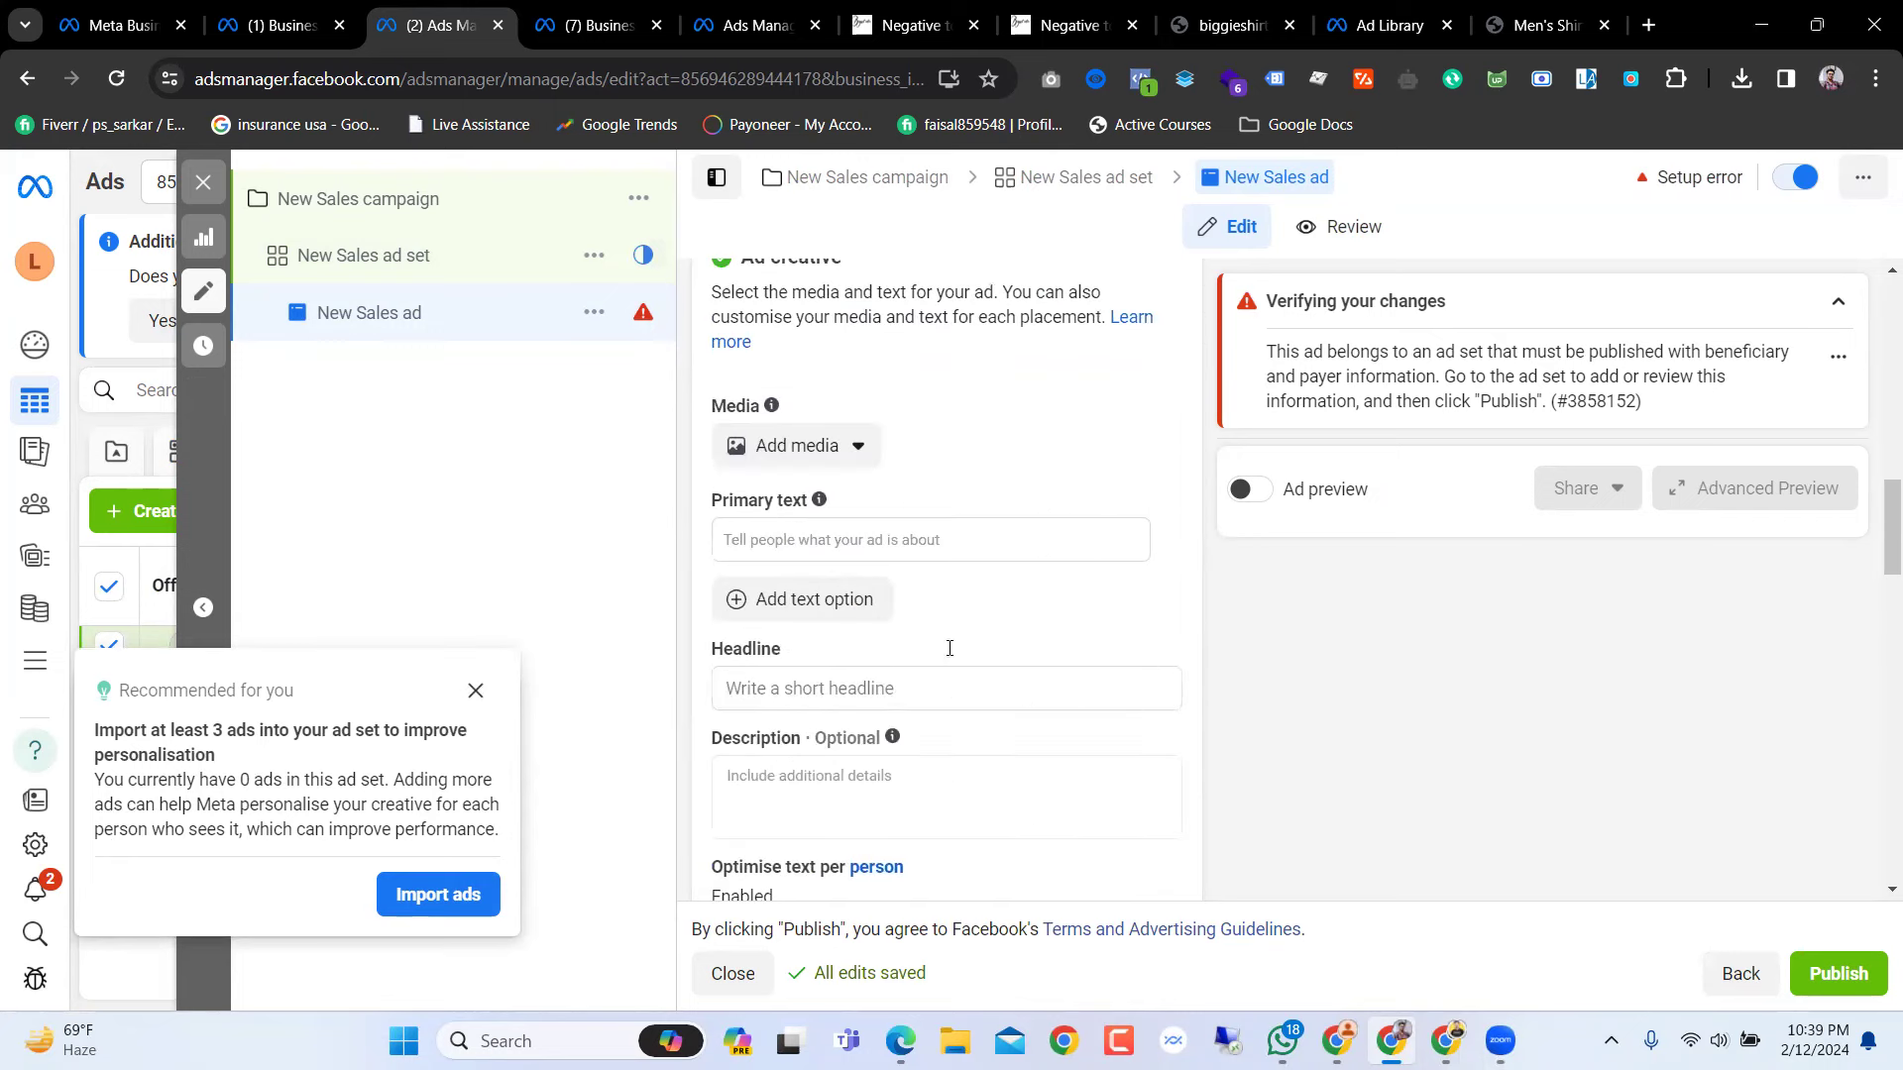
scroll(949, 648, "up", 1)
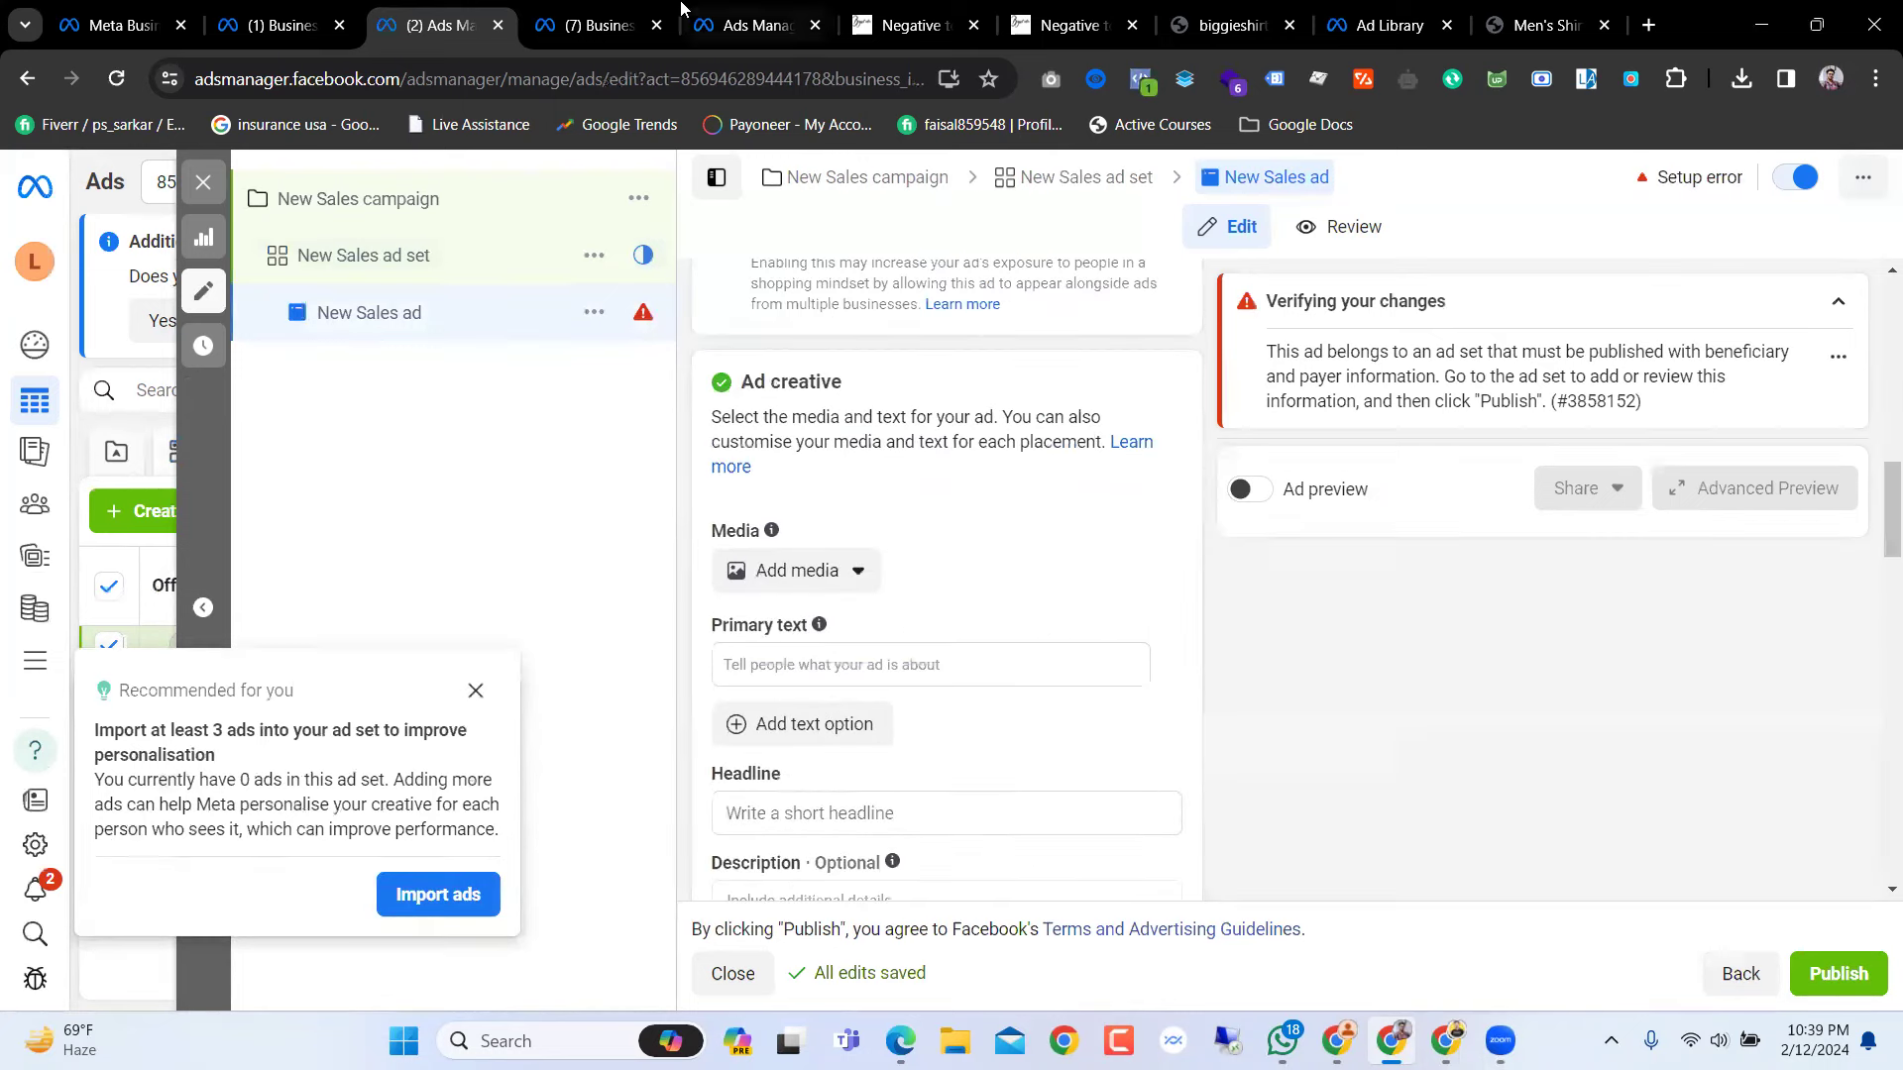
Step: Return to the pretom Sales campaign's New Sales ad and compare its format, creative and website destination settings
left_click(733, 12)
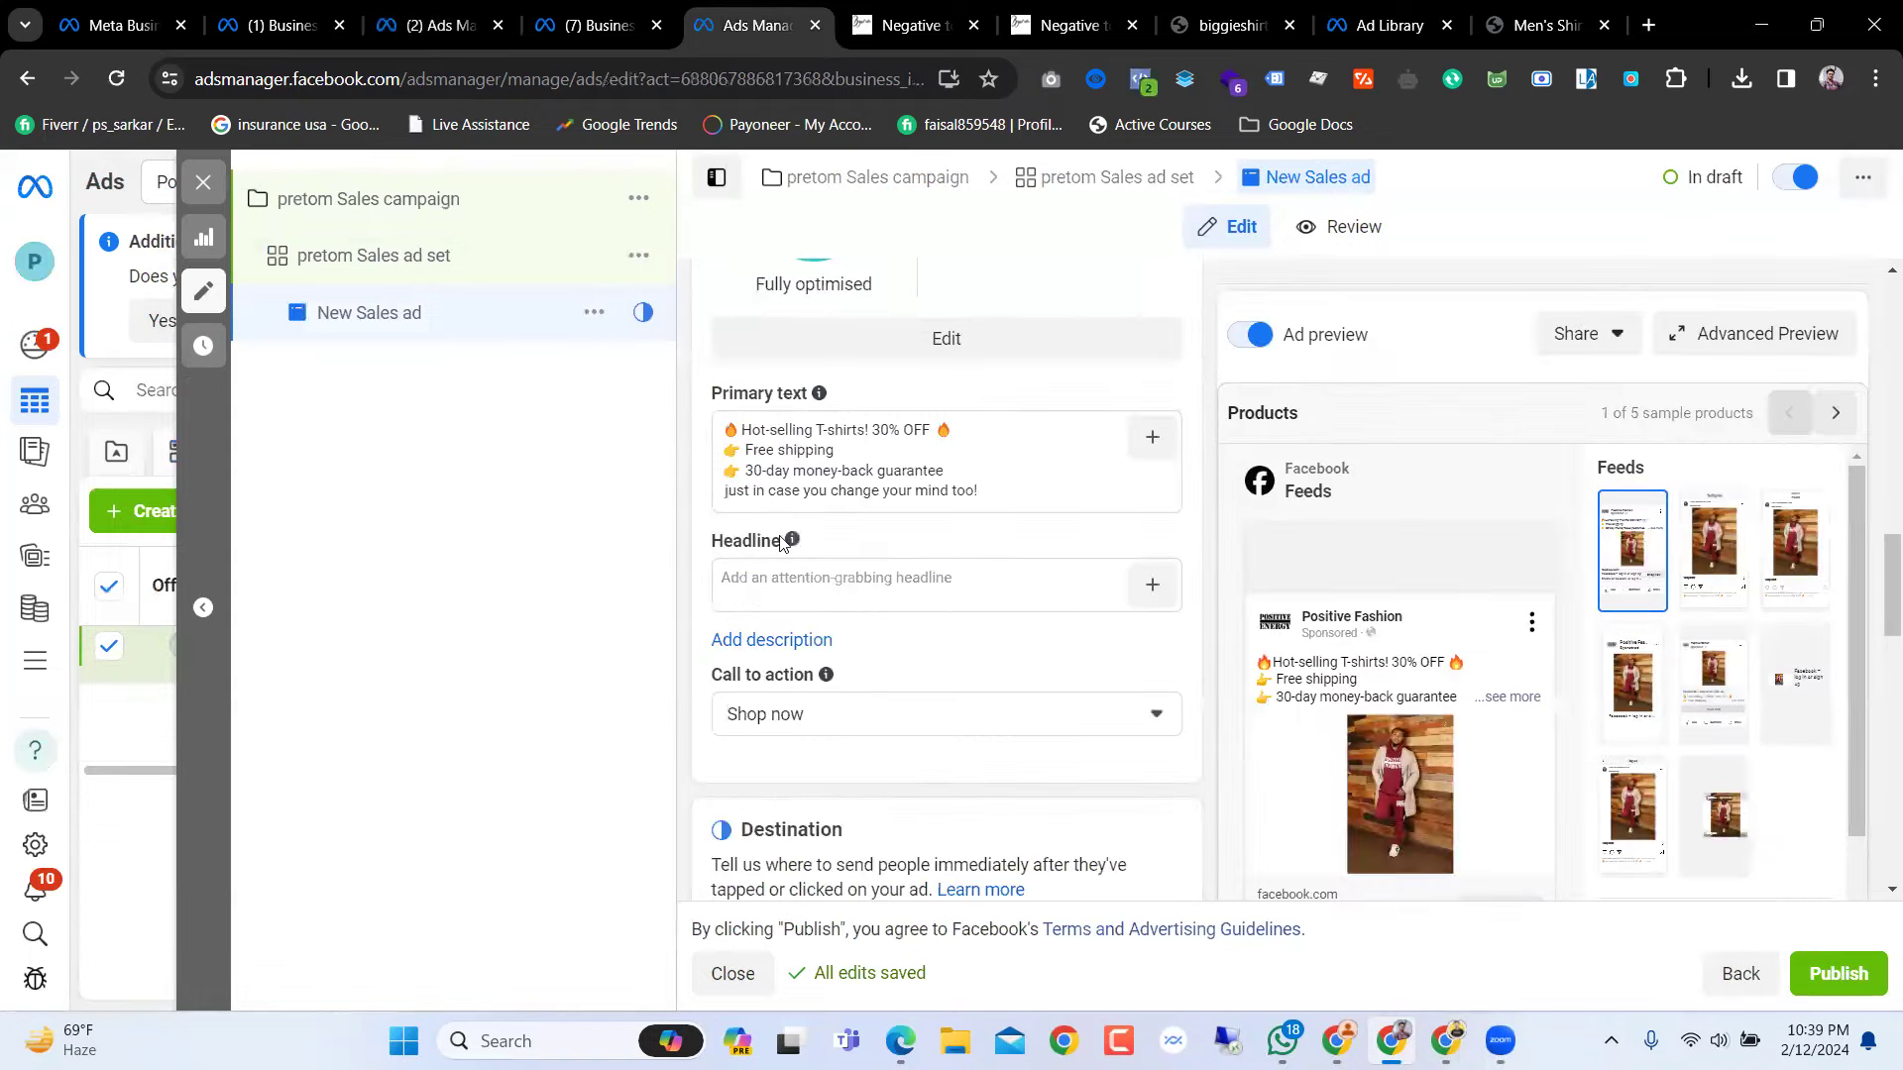
scroll(783, 545, "down", 6)
scroll(793, 560, "up", 12)
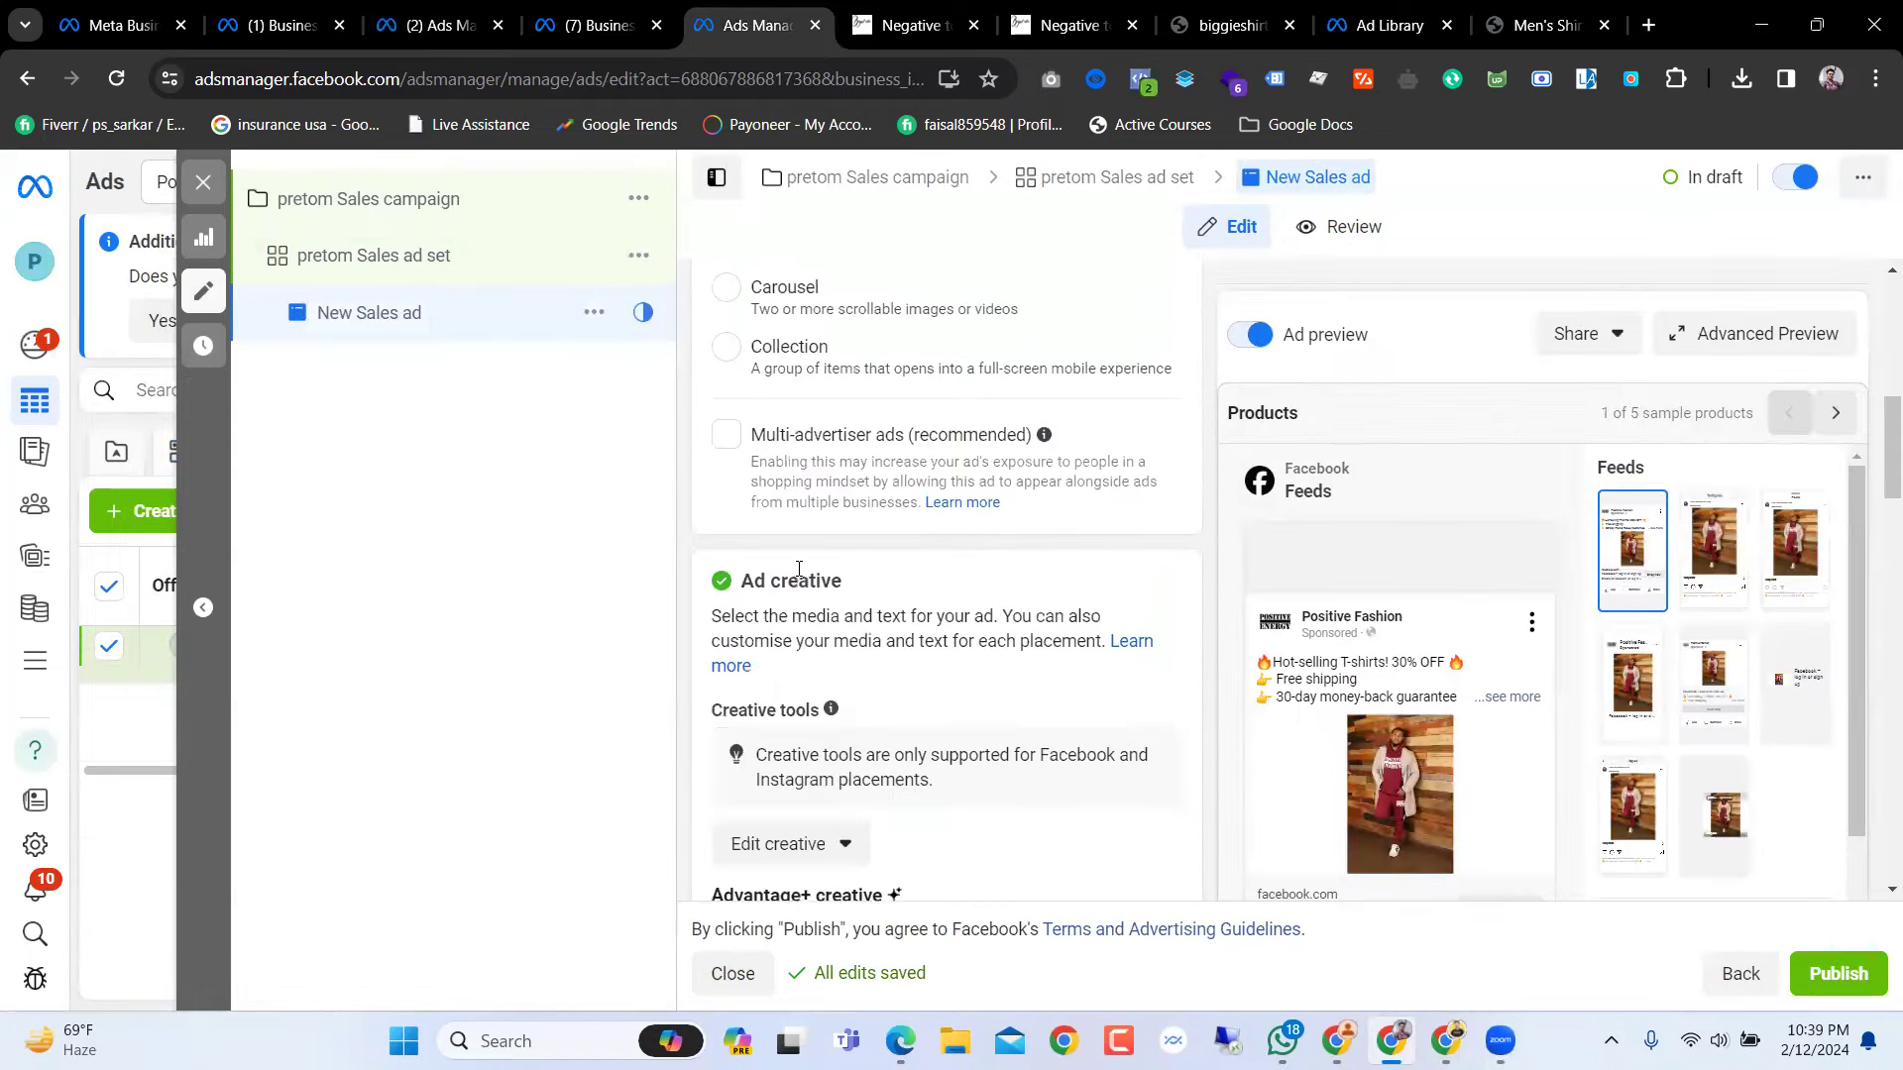
scroll(799, 570, "up", 8)
scroll(799, 570, "down", 2)
scroll(799, 570, "up", 3)
scroll(798, 575, "down", 10)
scroll(799, 576, "down", 15)
scroll(801, 595, "up", 1)
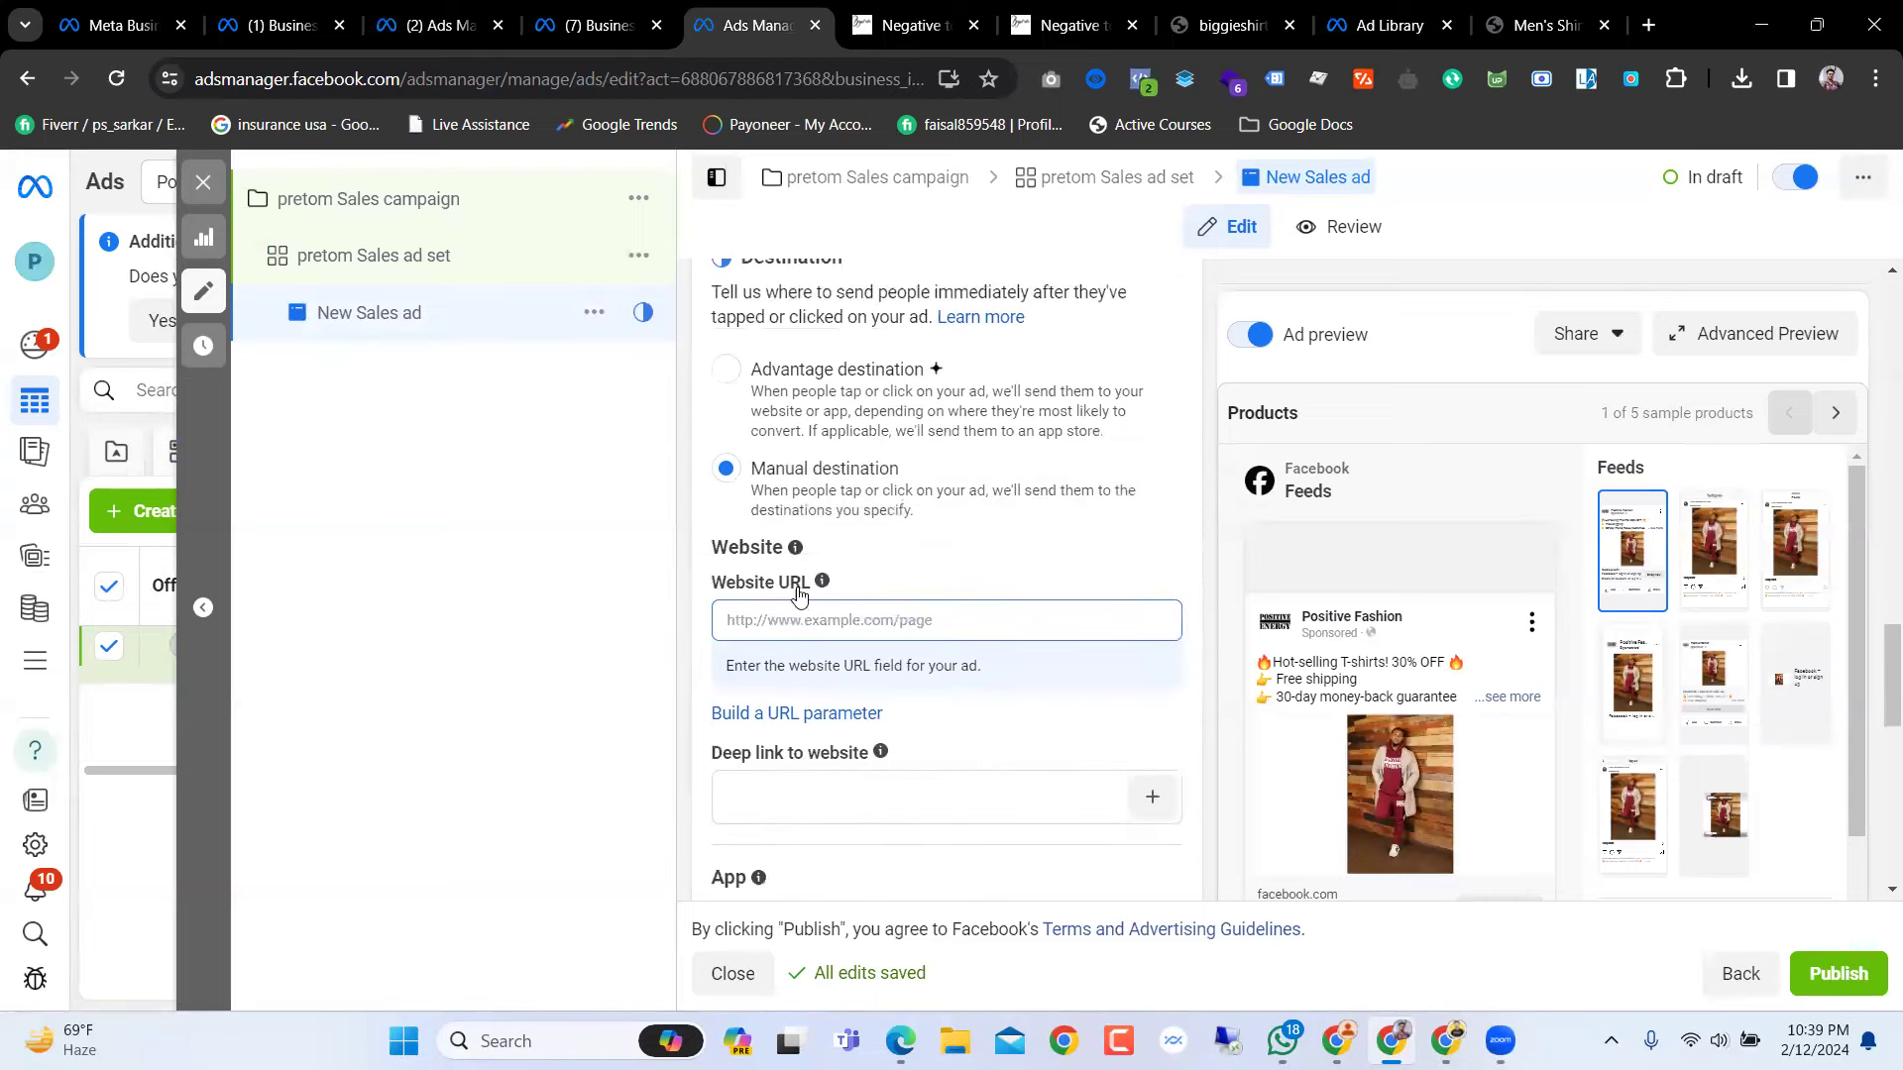
Step: Switch to the Positivefashion business settings and copy the ID of Positivefashion's pixel
scroll(801, 594, "up", 1)
left_click(594, 25)
scroll(260, 641, "down", 3)
scroll(255, 637, "up", 6)
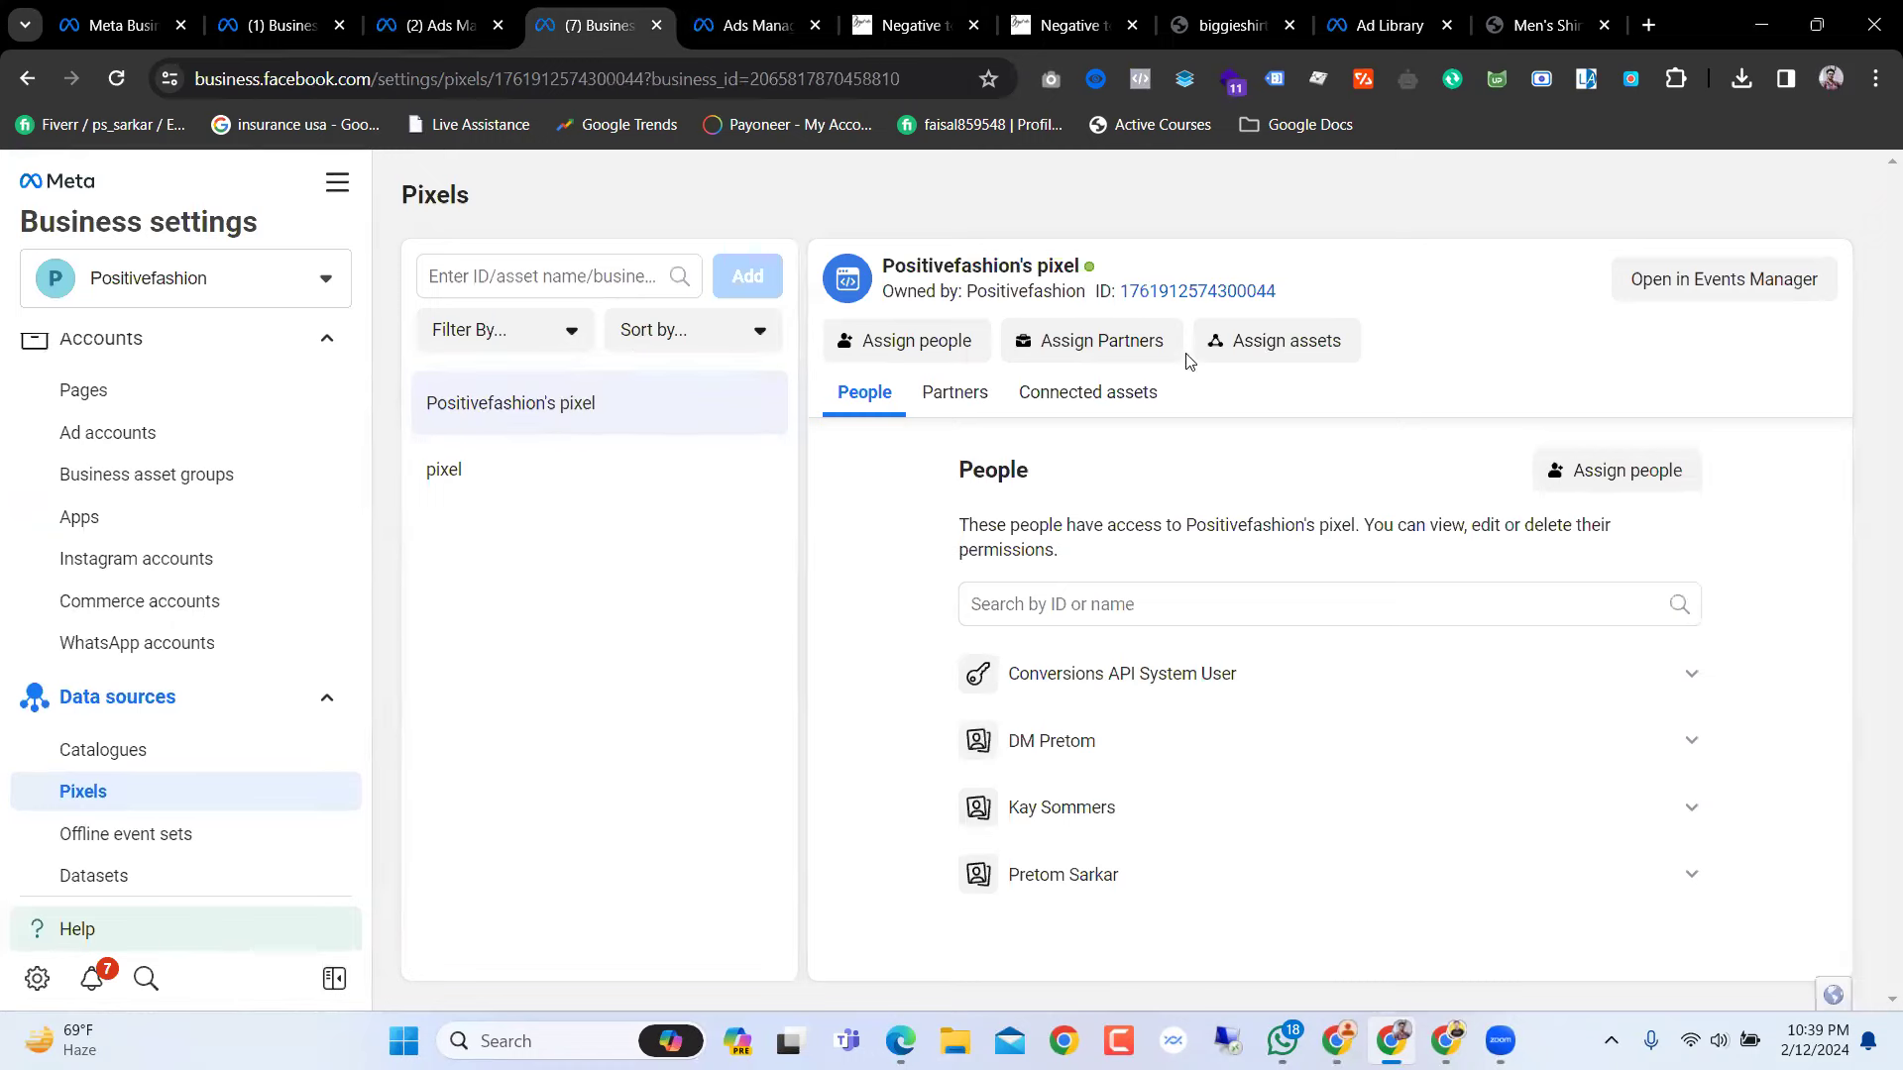
left_click(1197, 293)
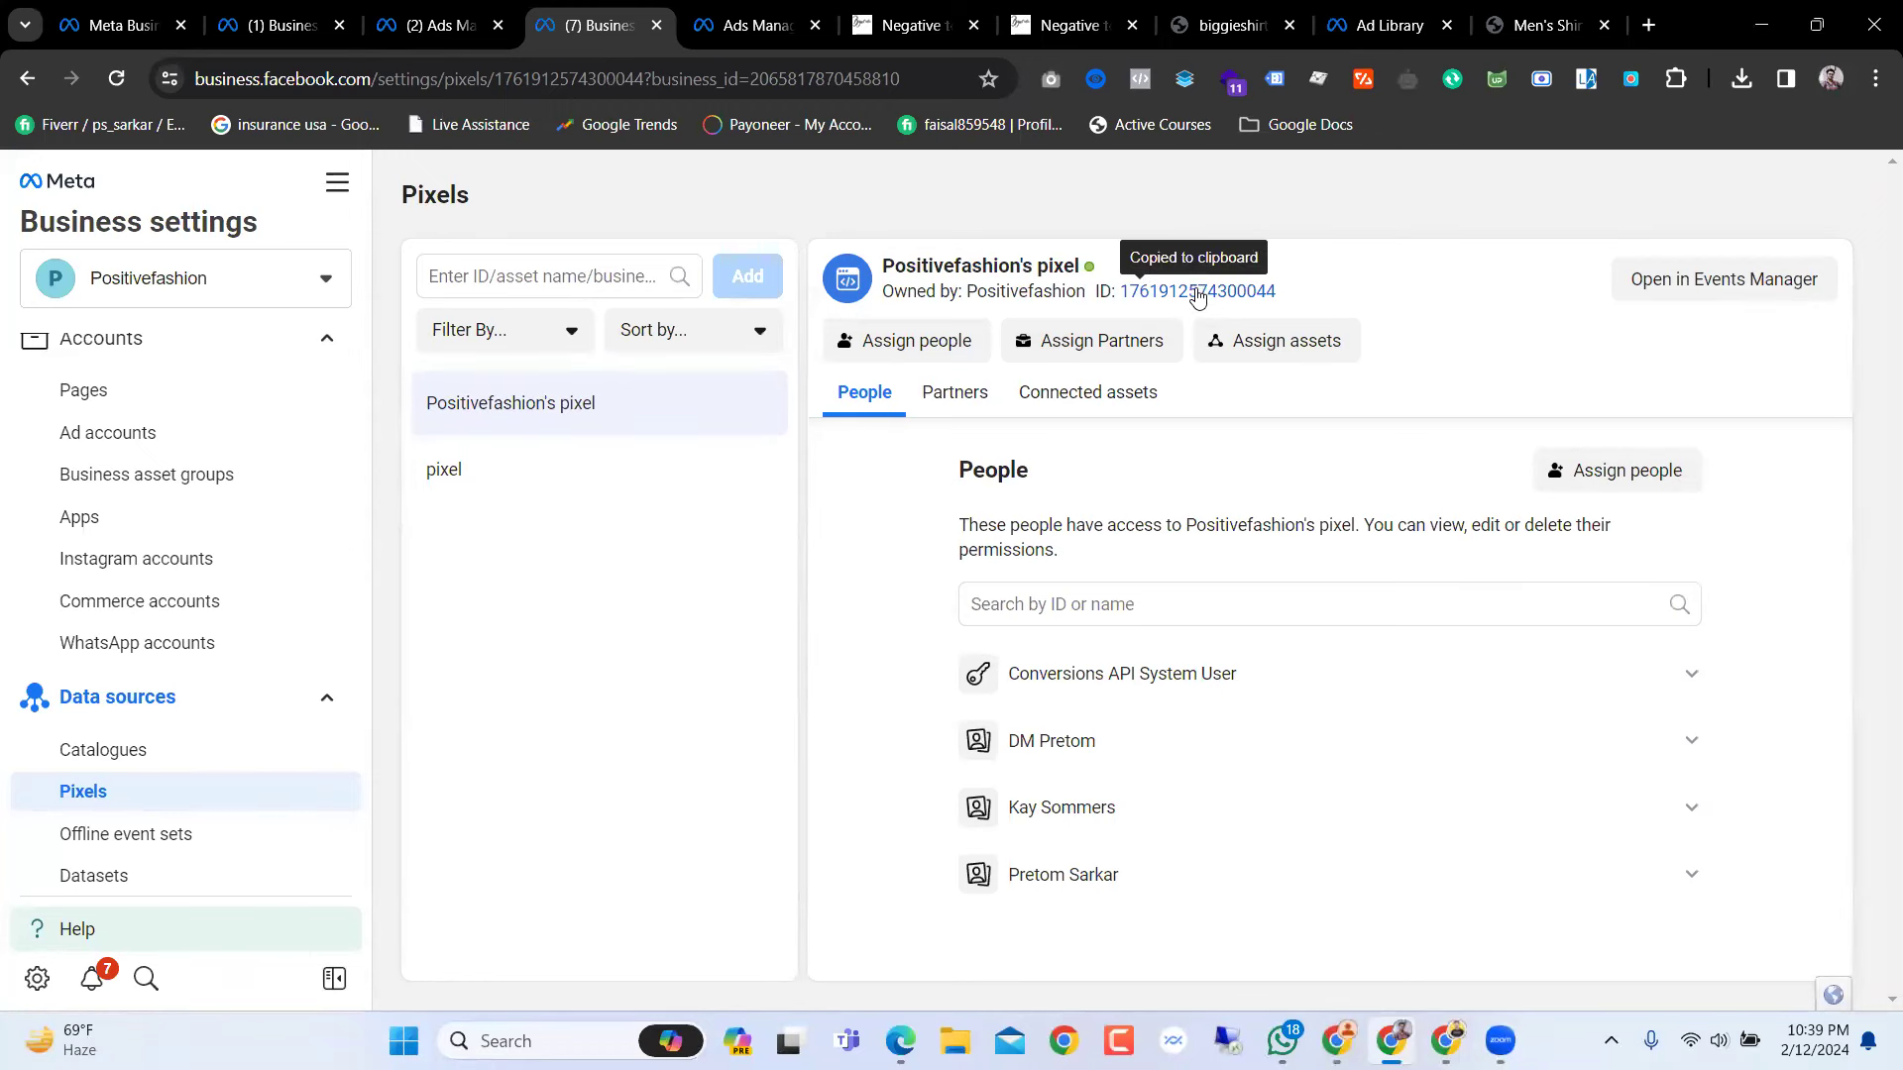
Step: Close the New Sales ad editor in the other Ads Manager account and open the pixels data source in that account's business settings
left_click(386, 14)
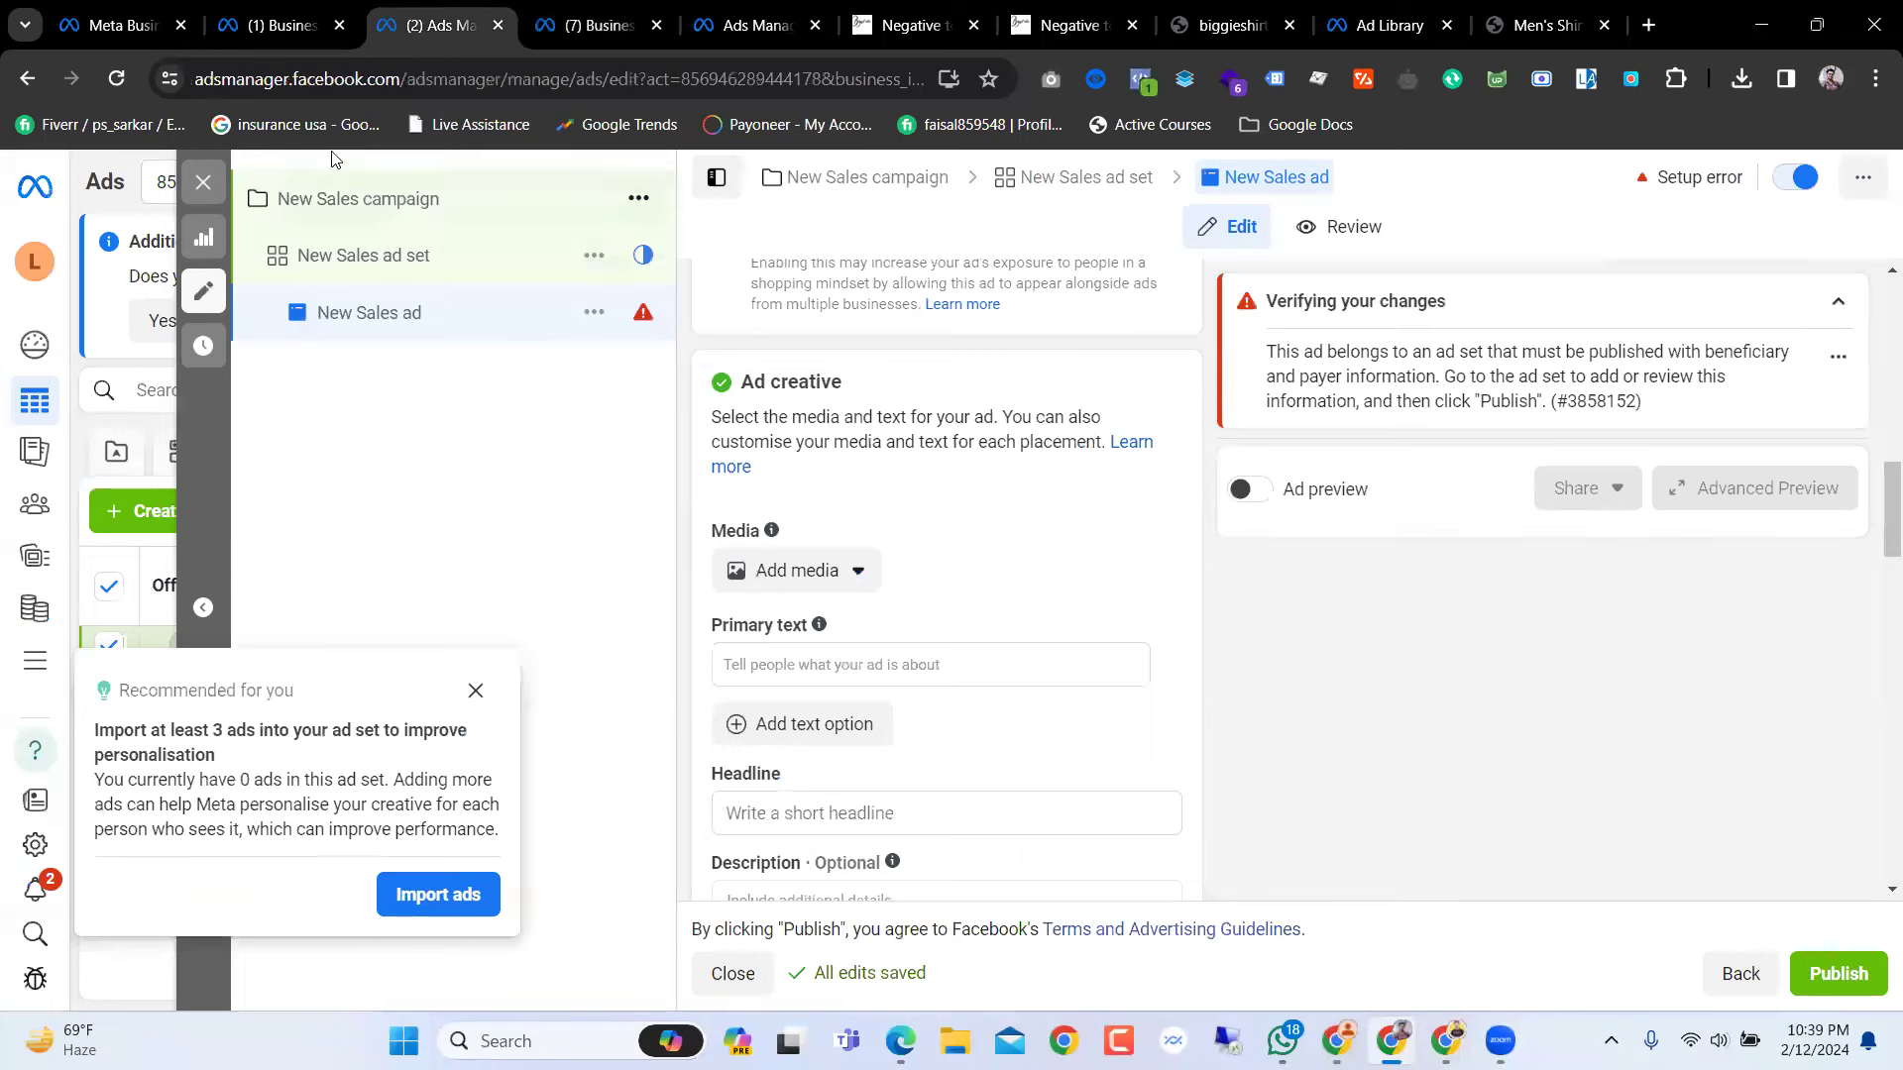
left_click(202, 183)
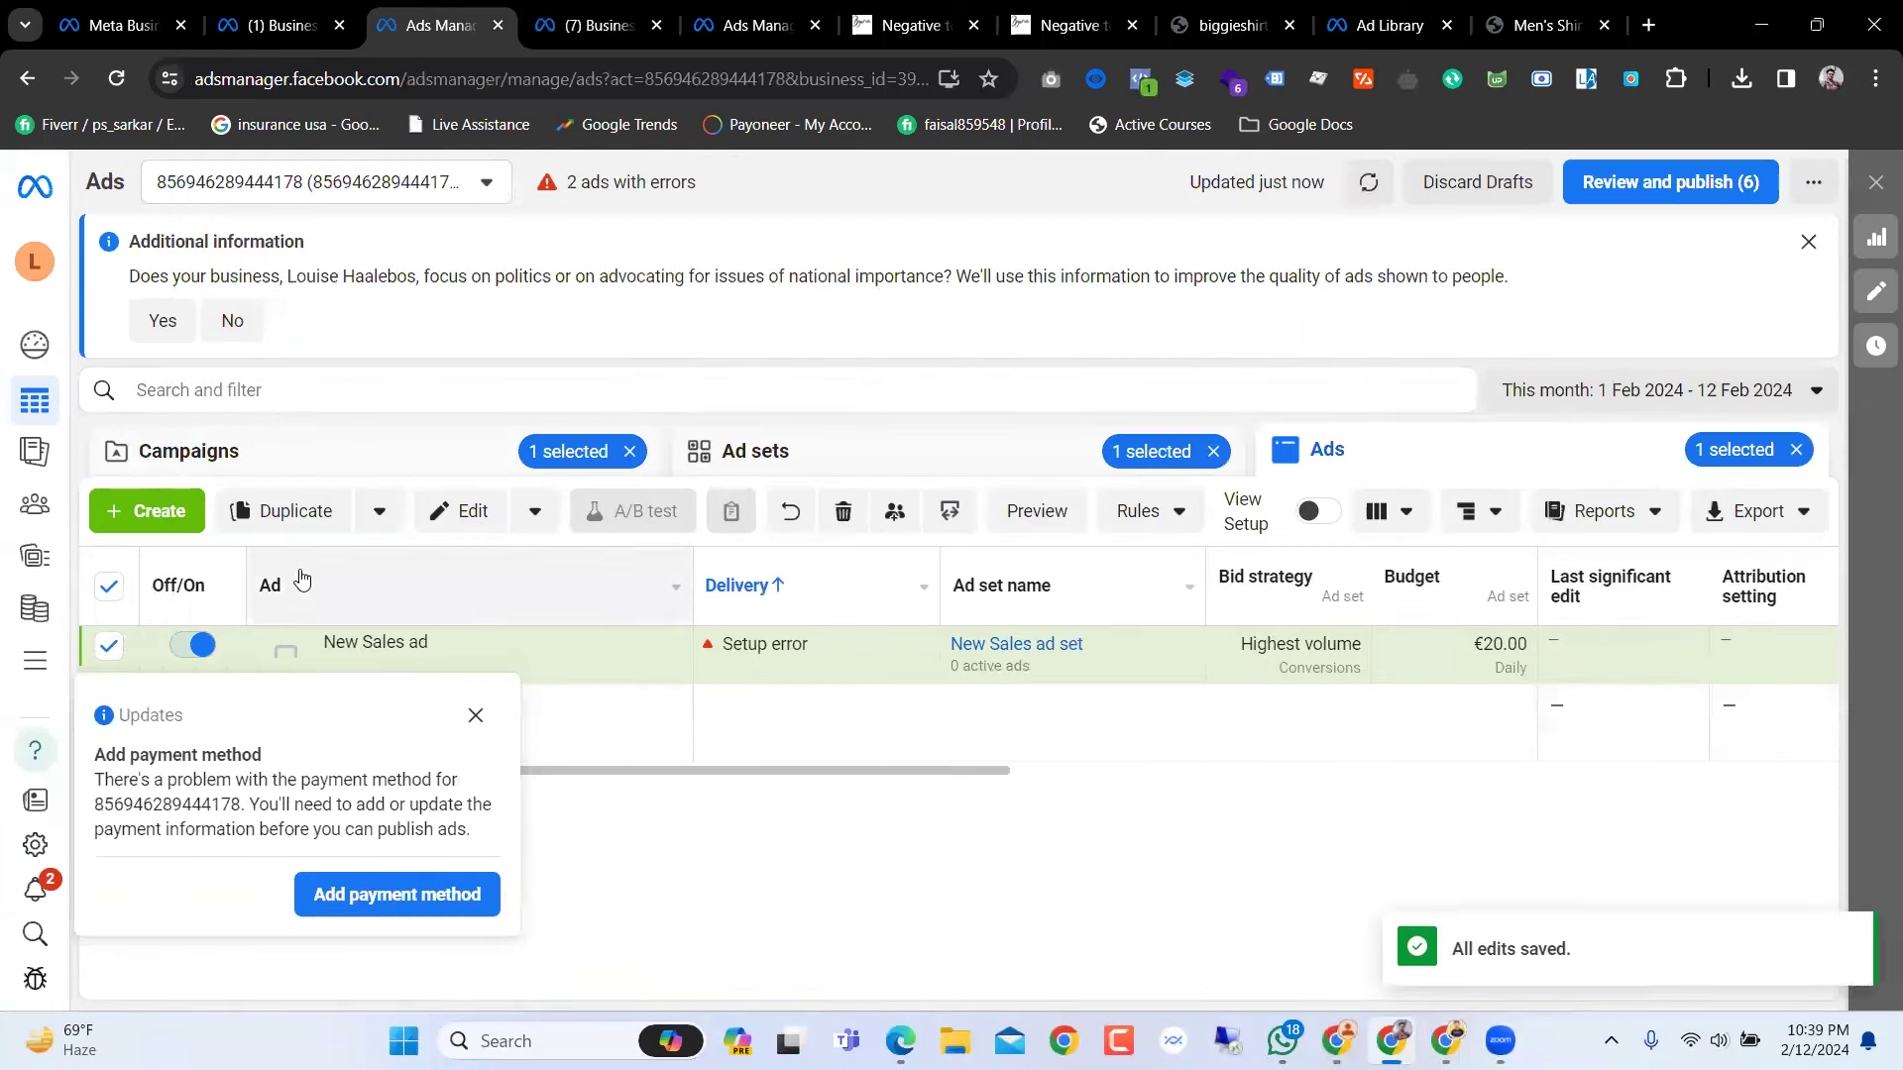
left_click(304, 10)
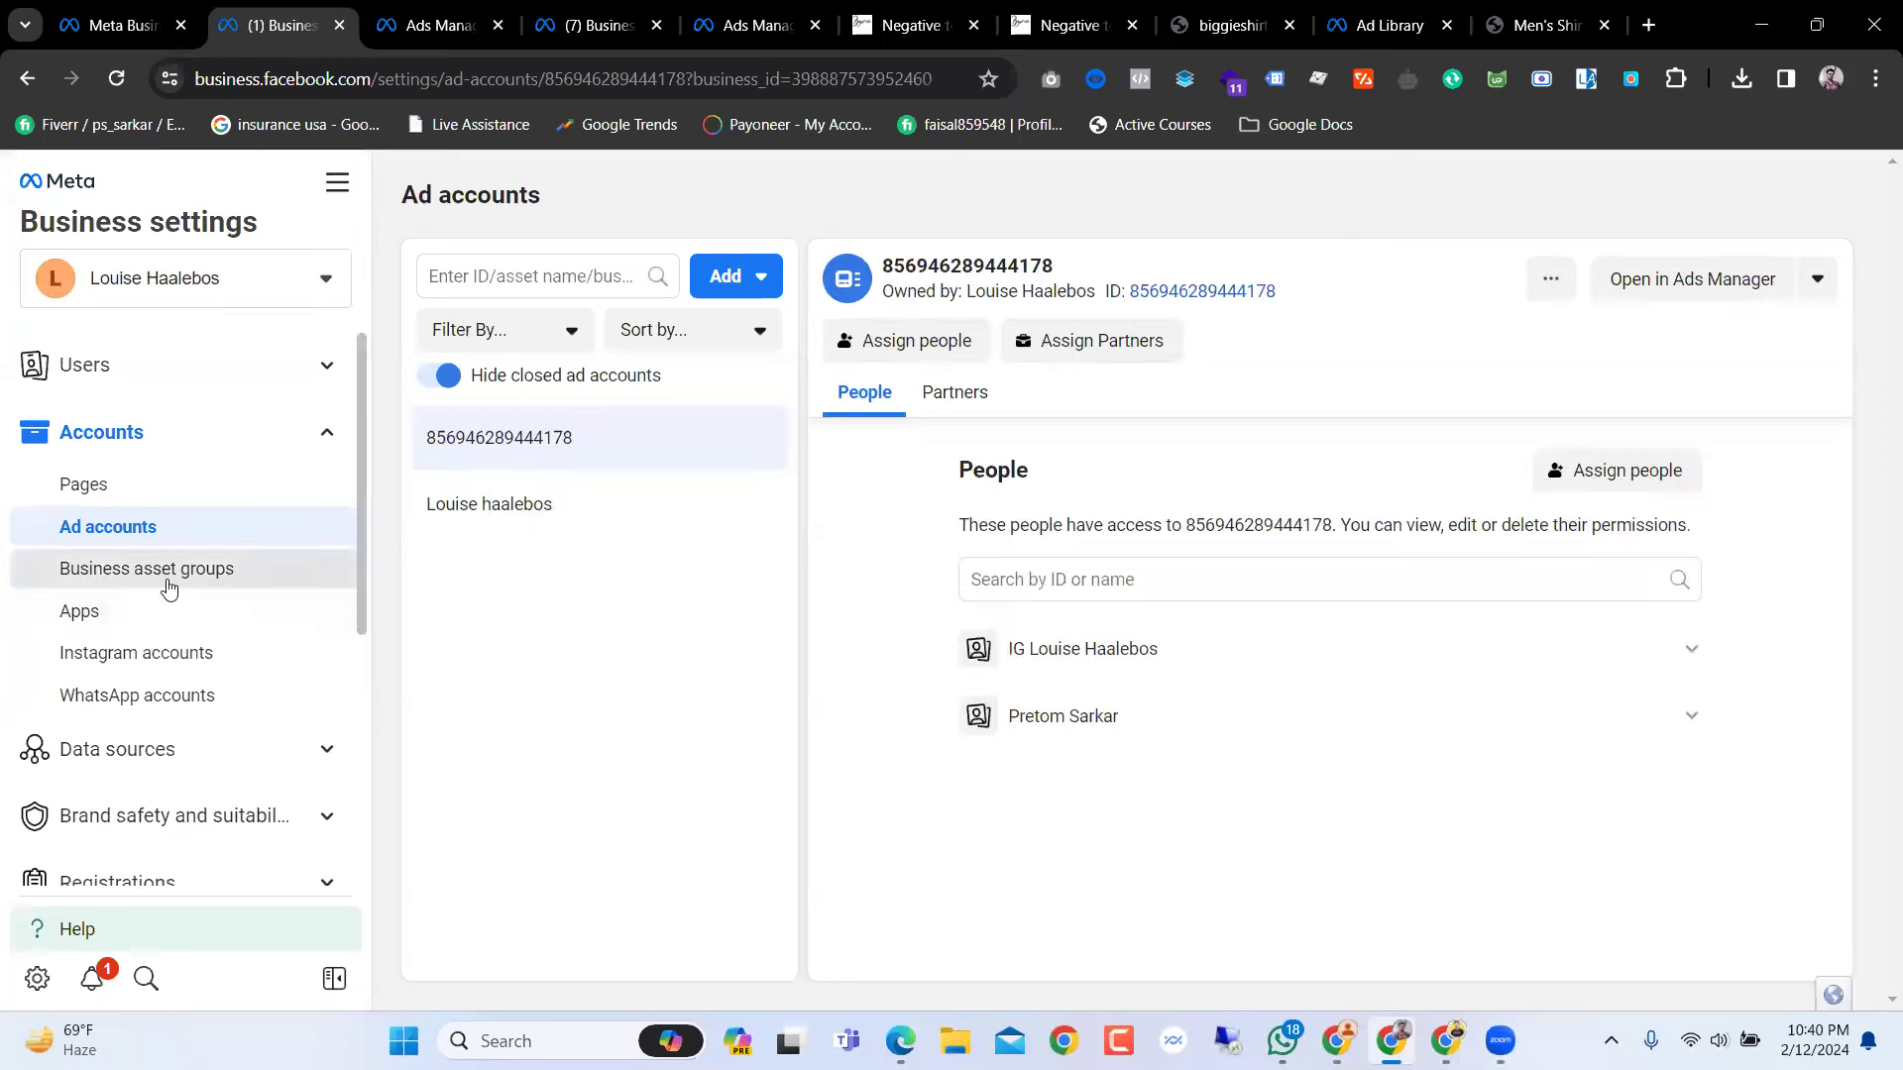
scroll(169, 587, "down", 2)
scroll(59, 585, "up", 1)
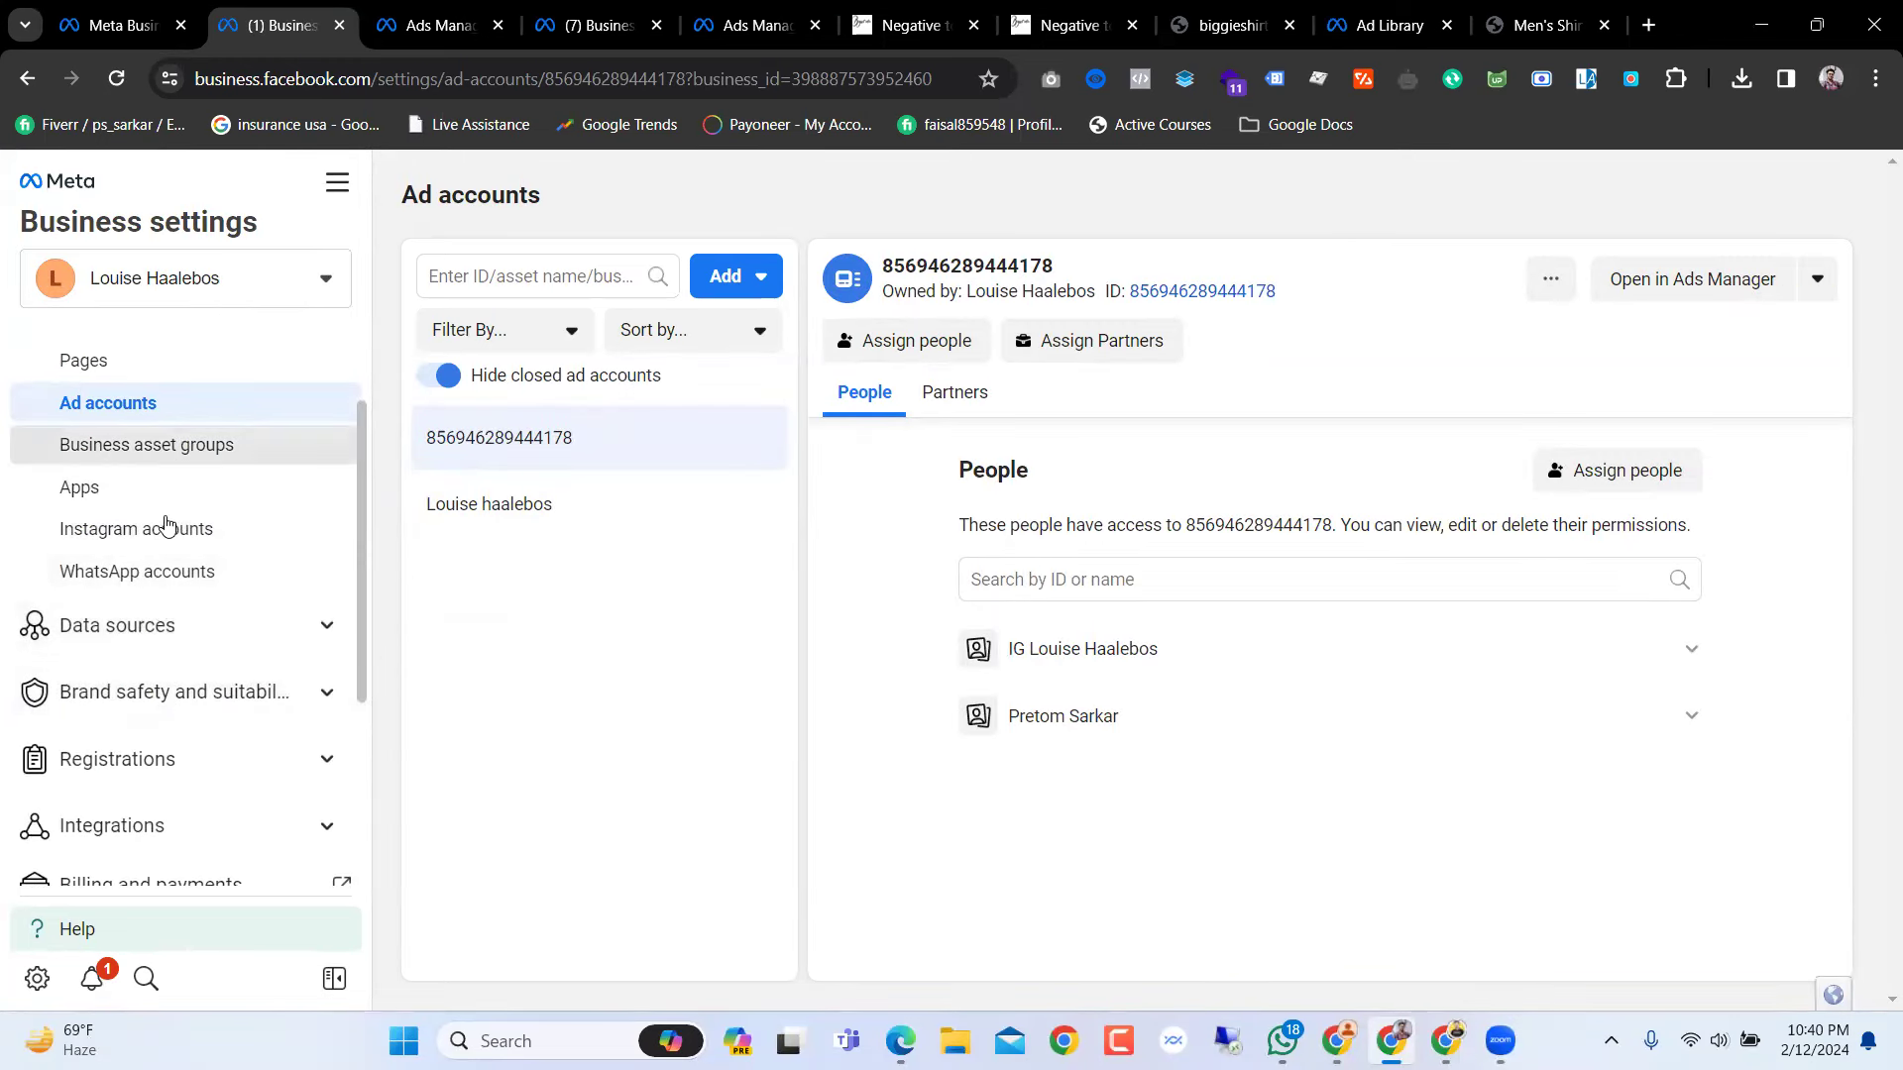
left_click(169, 625)
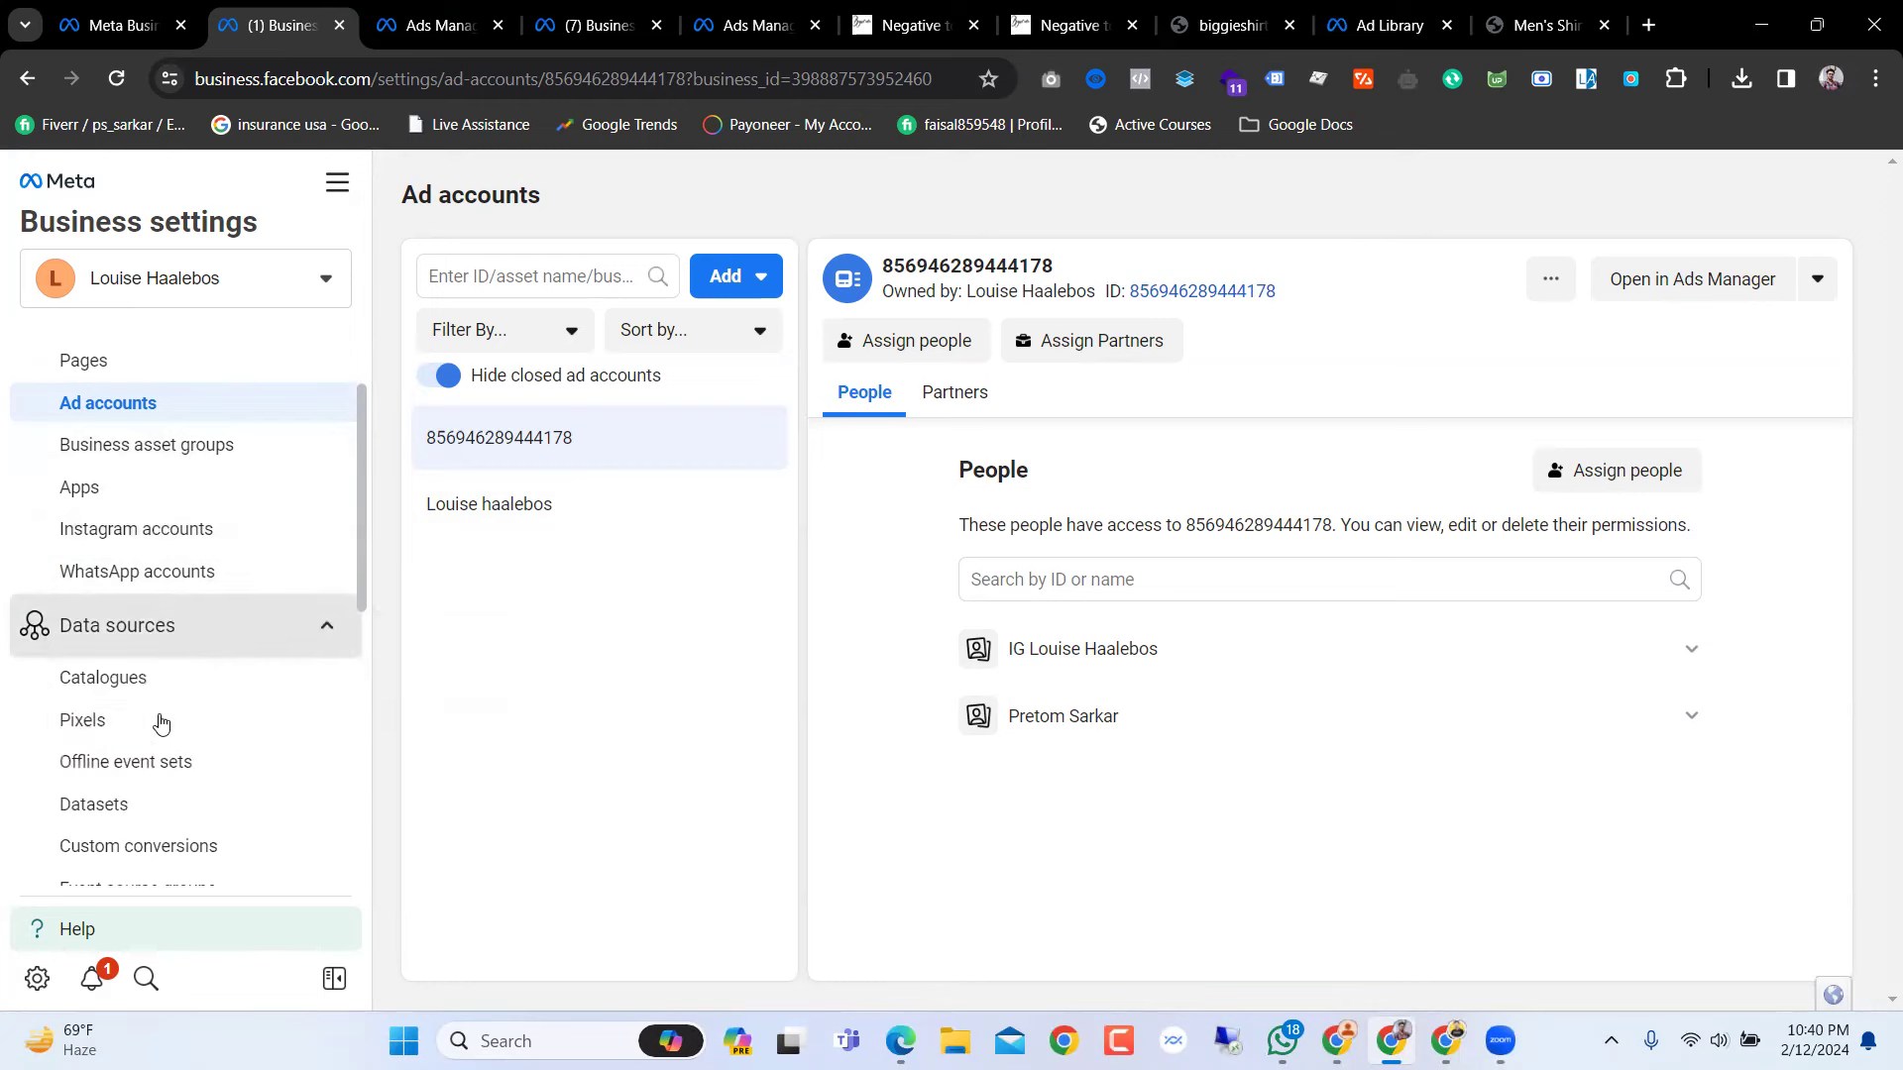
left_click(161, 733)
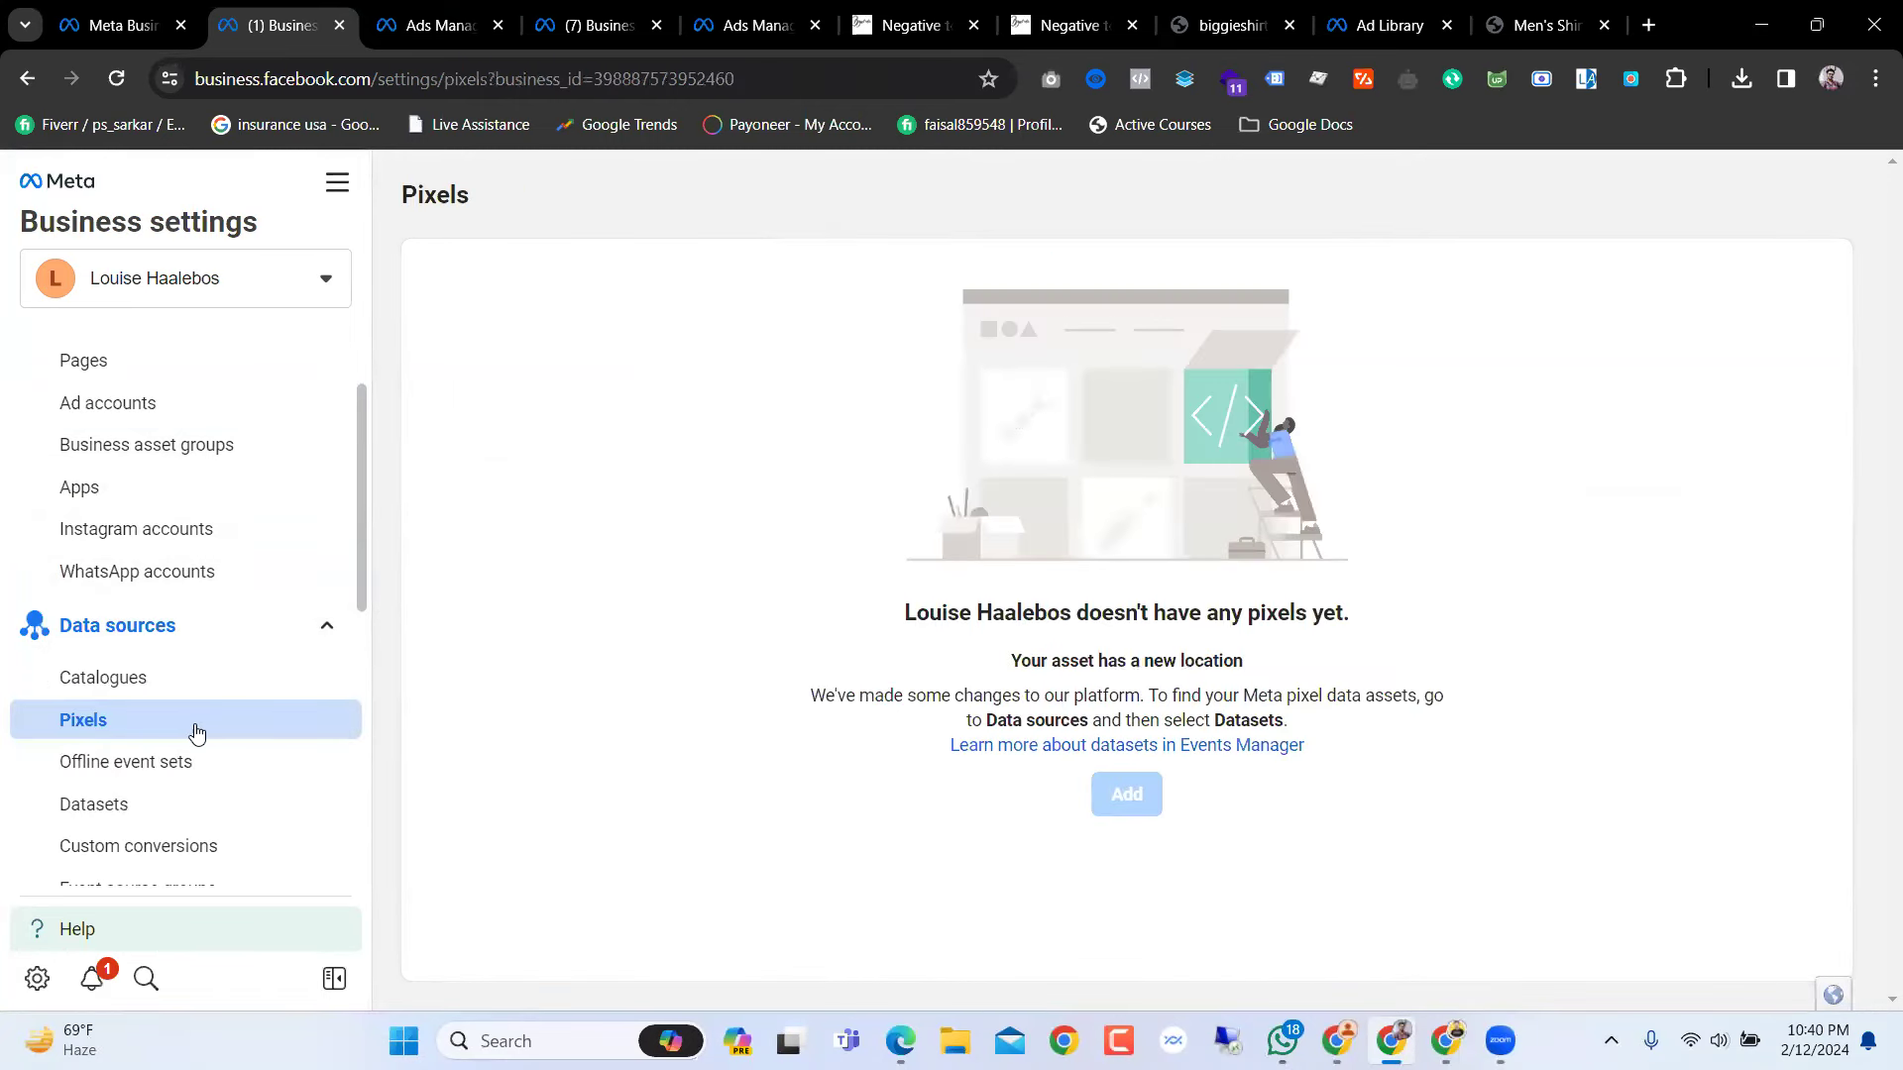
Step: Create a new dataset in this business, using the copied pixel ID as its name
scroll(198, 716, "down", 3)
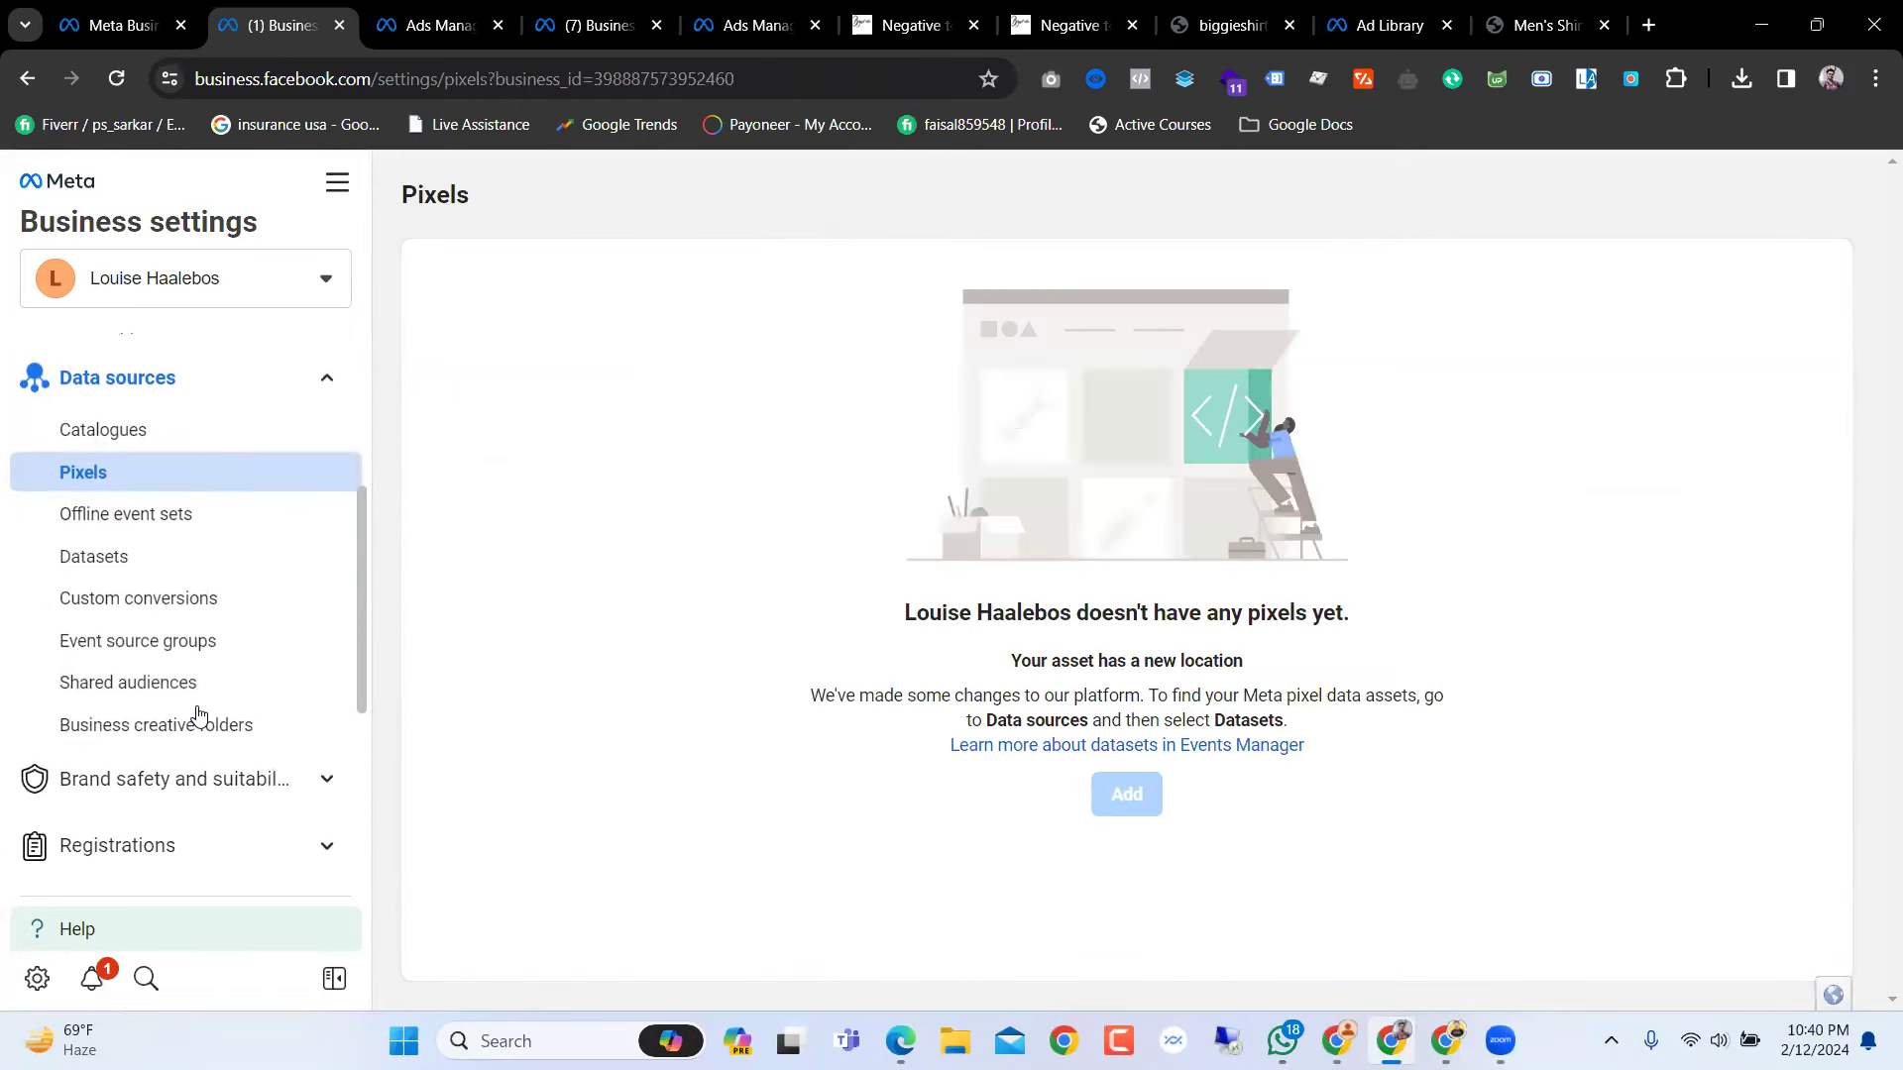
left_click(137, 559)
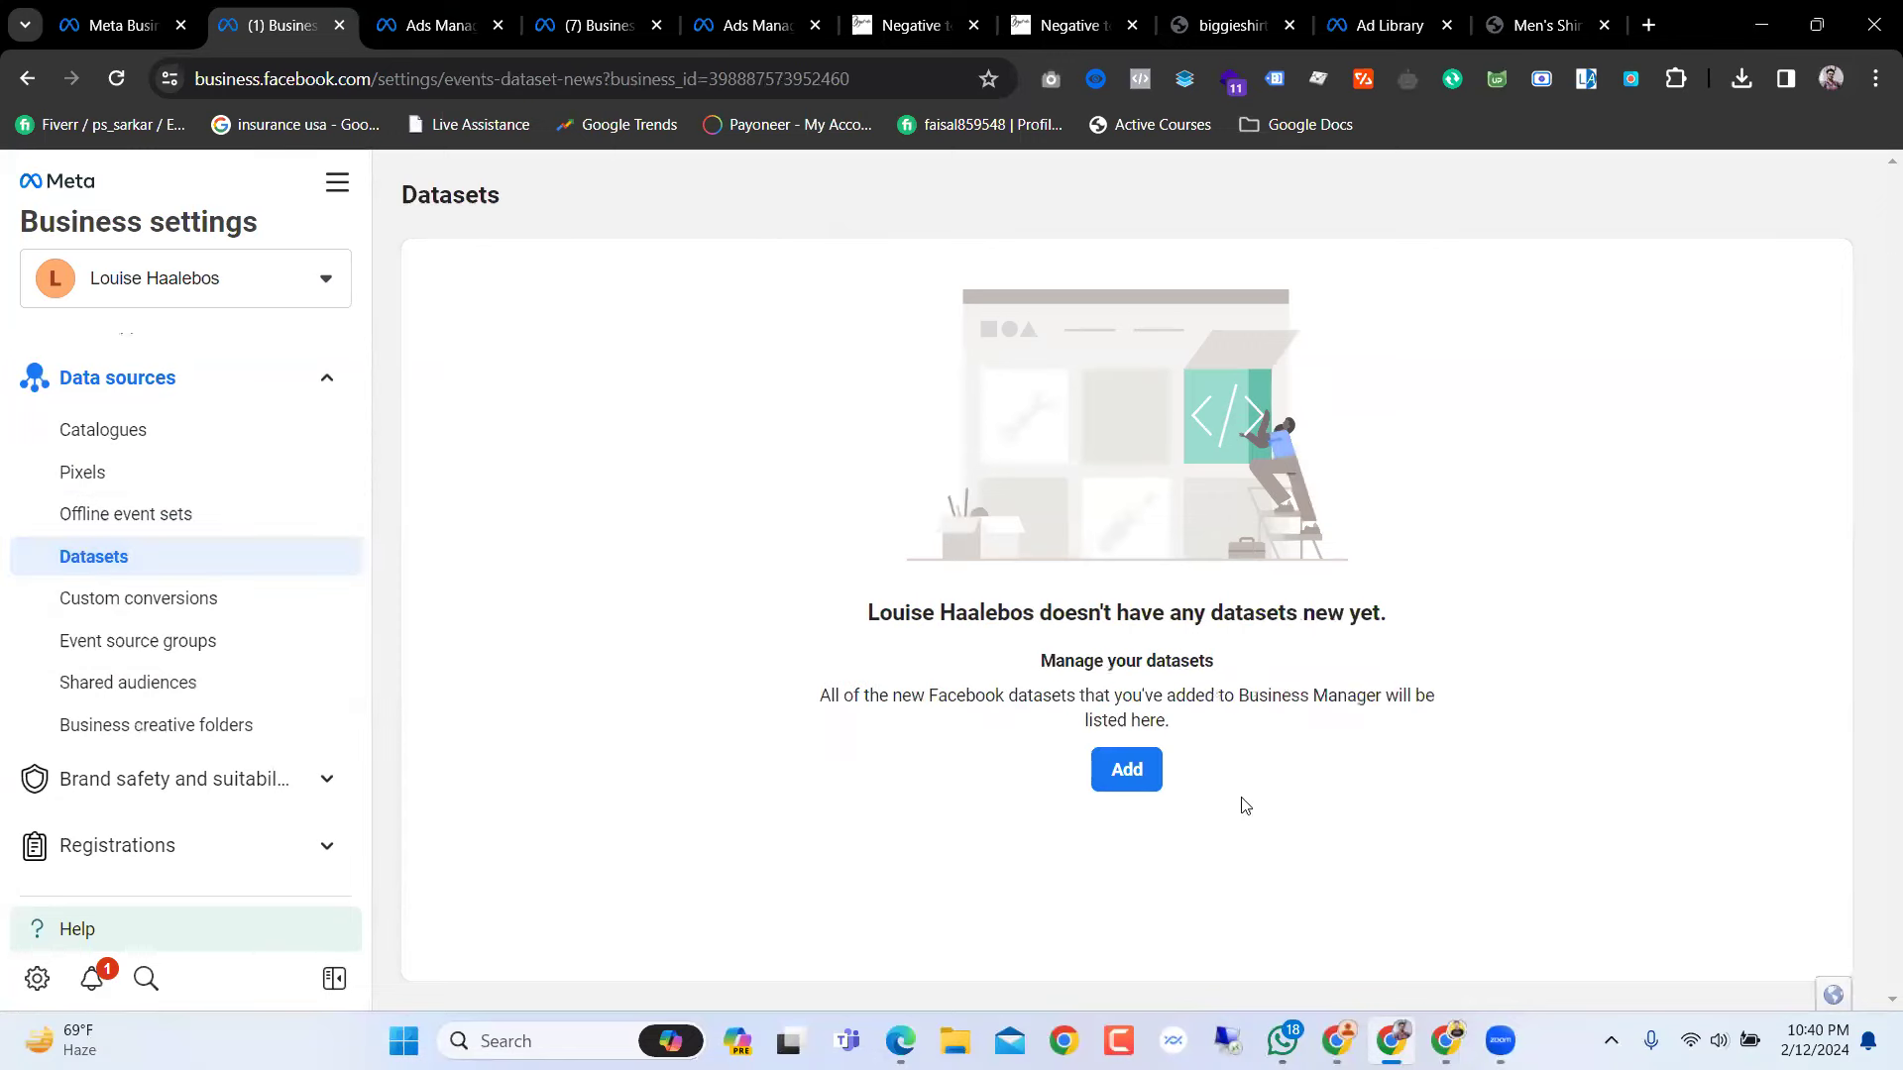
left_click(1144, 770)
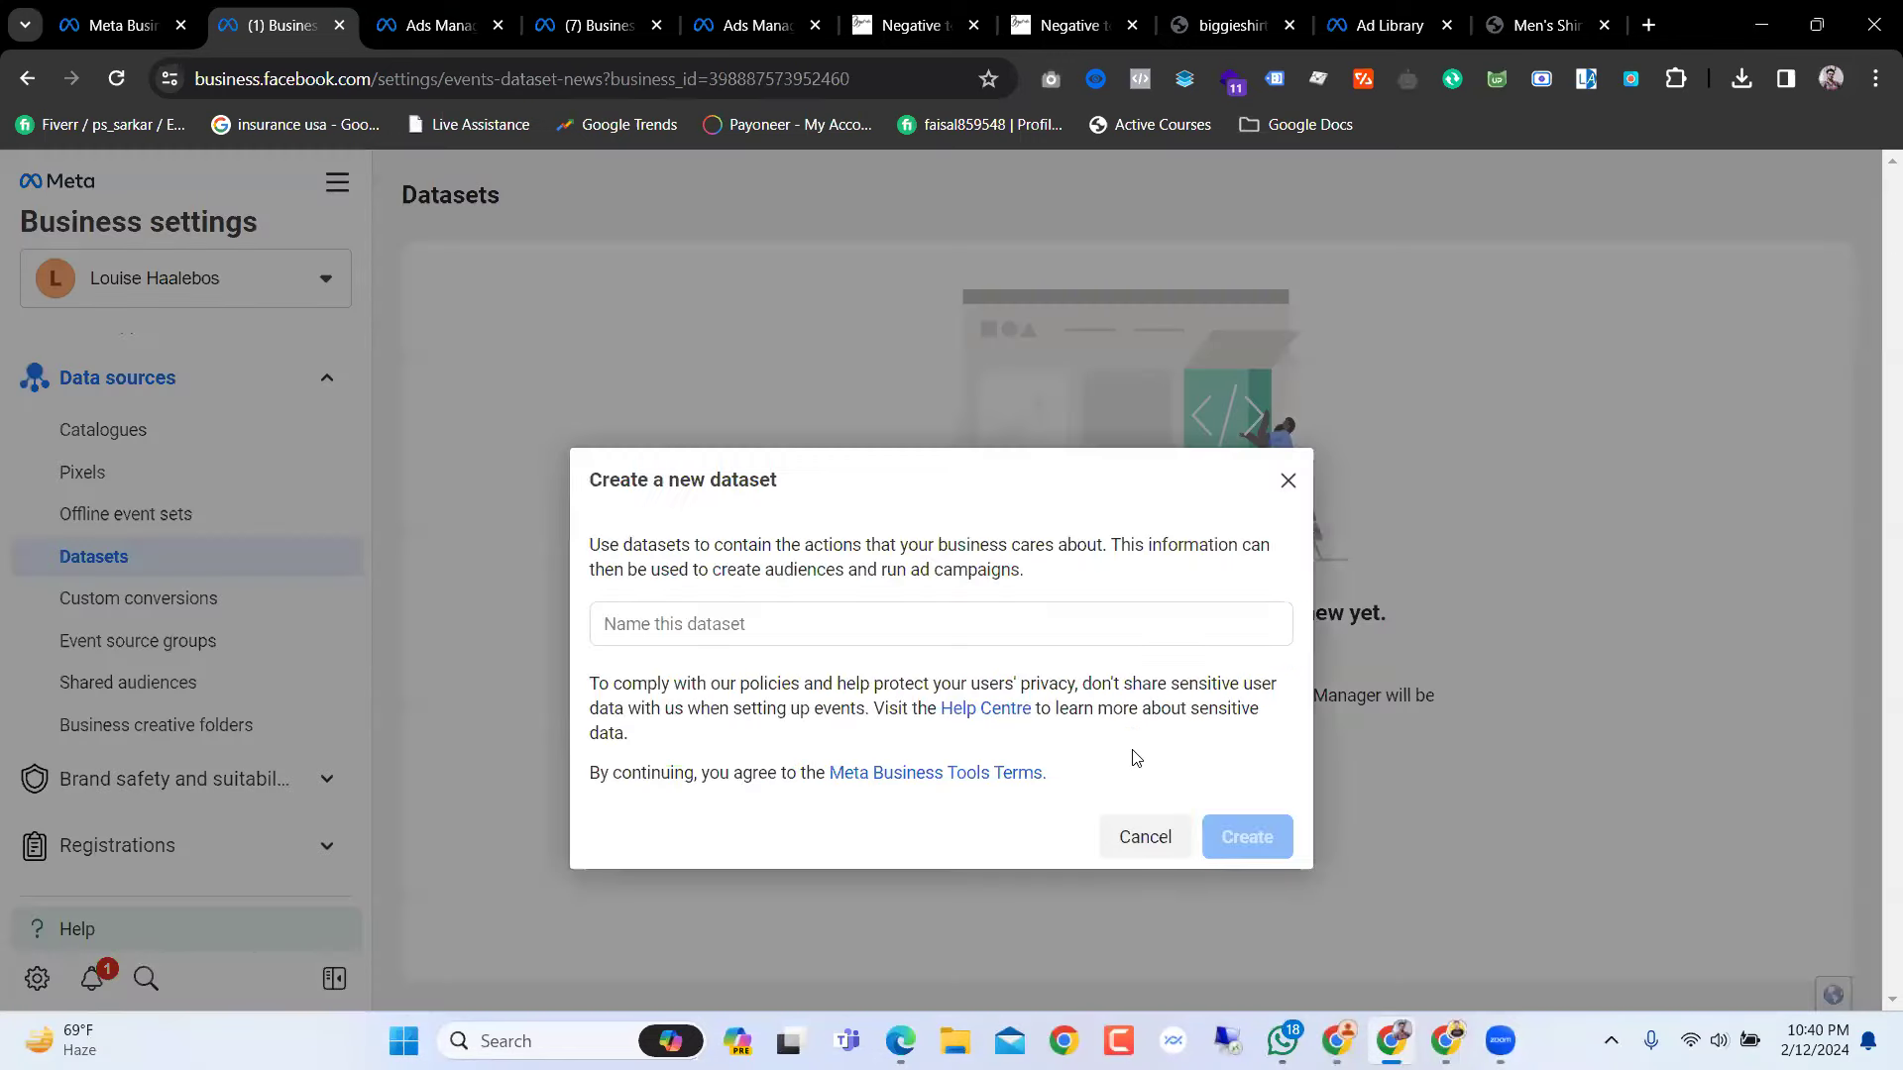
left_click(791, 621)
key("ctrl+v")
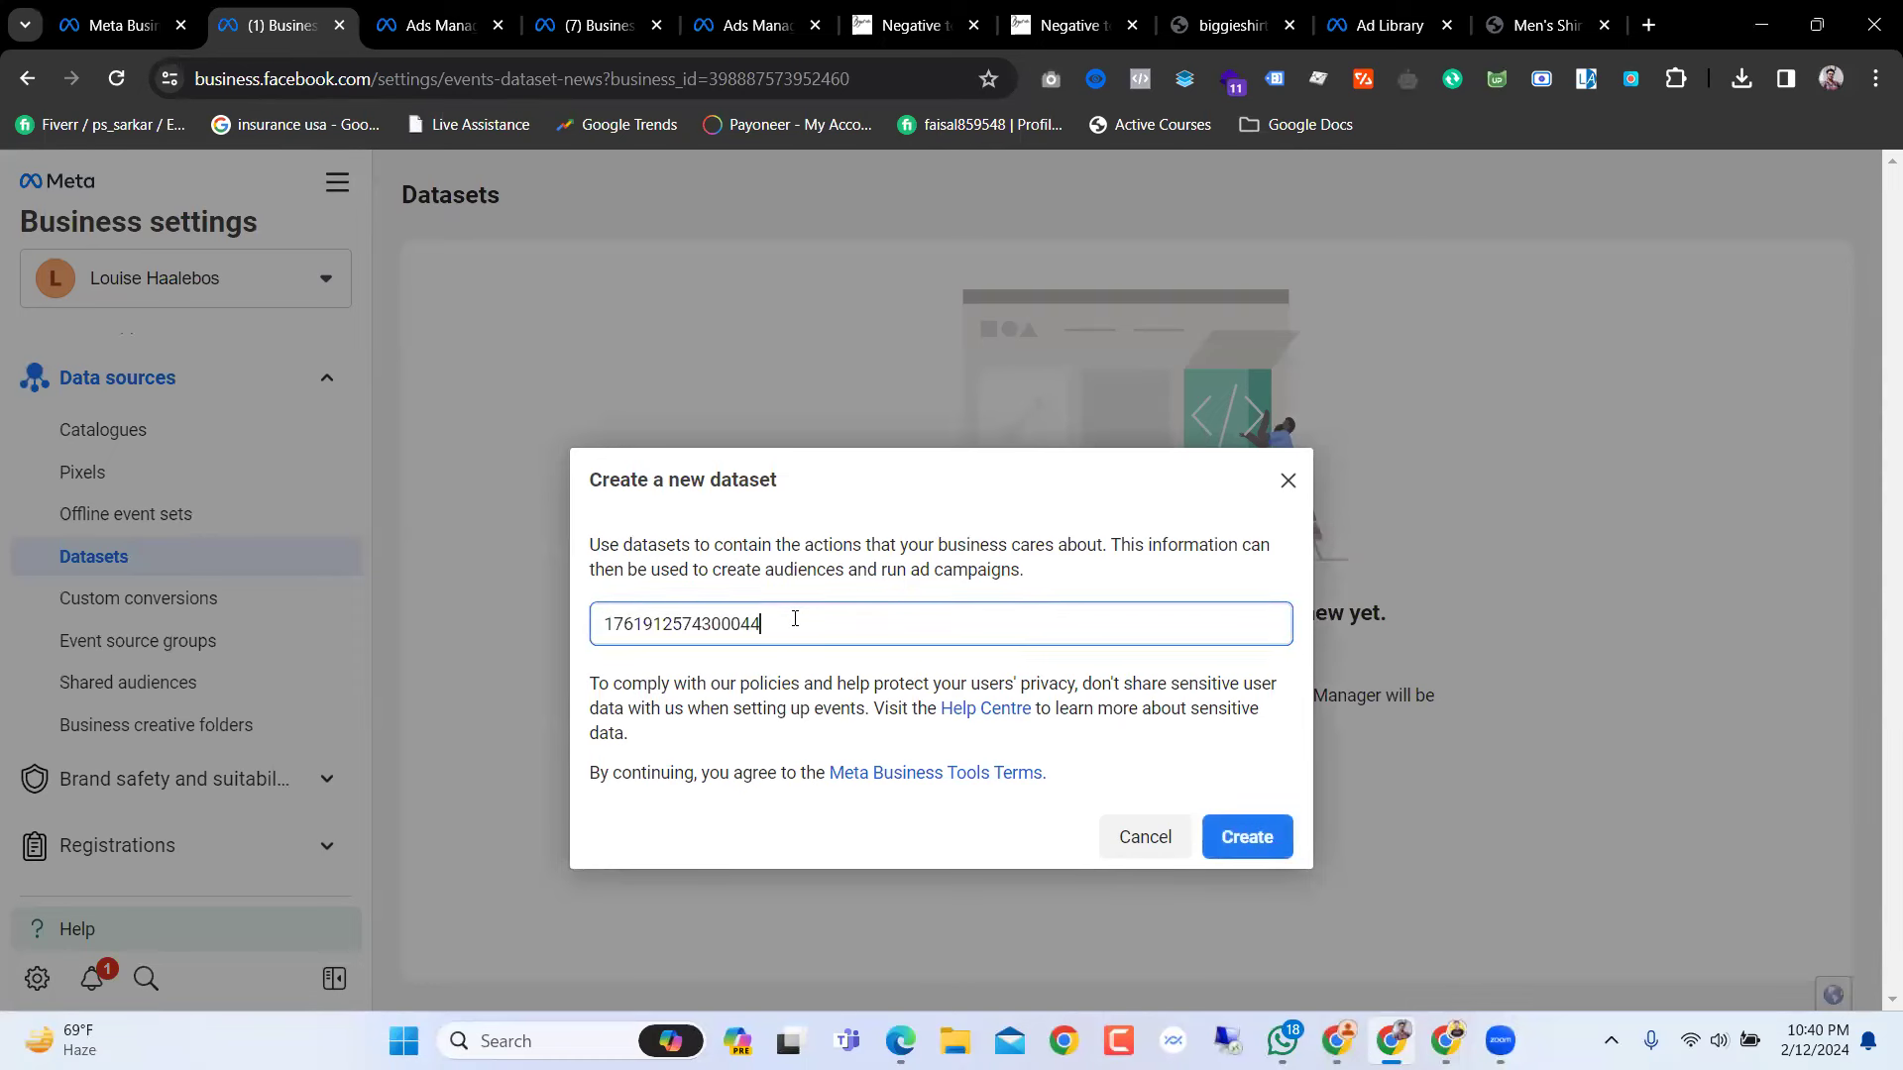
left_click(1238, 838)
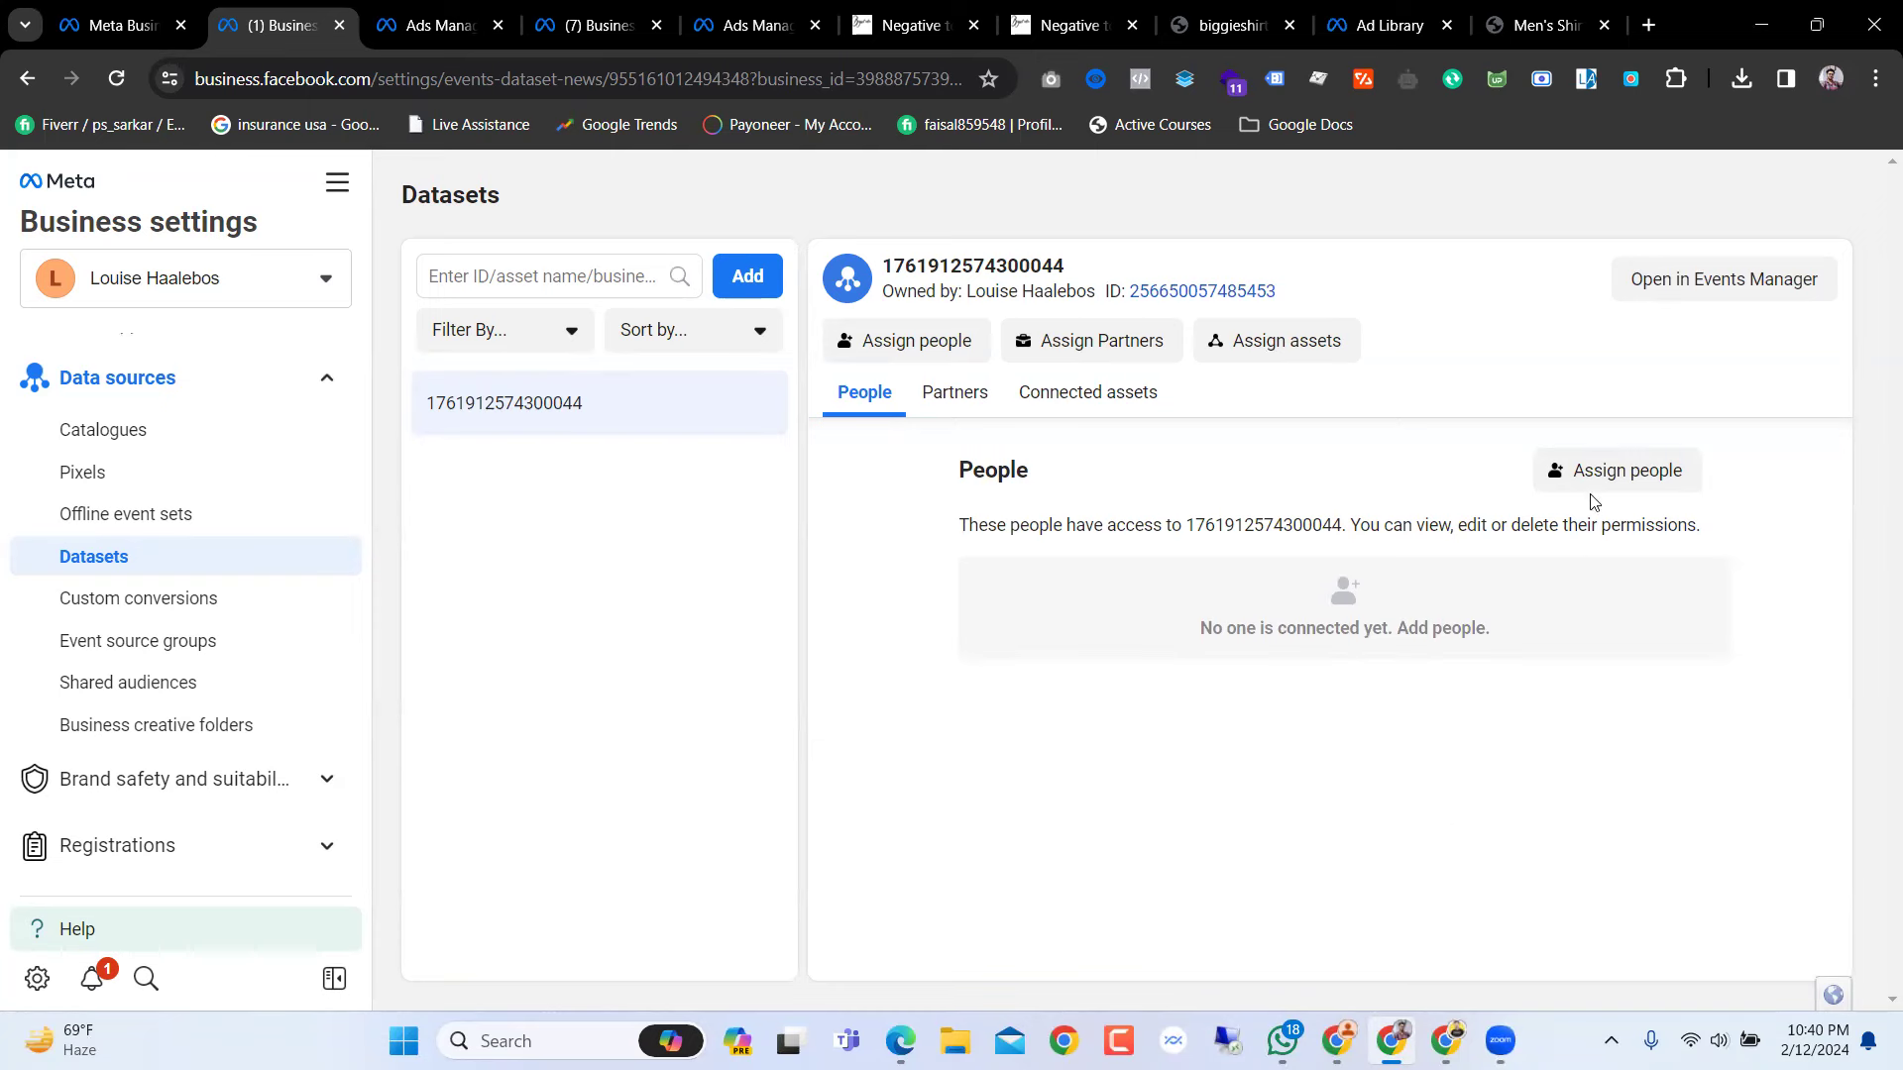
Step: Assign all listed people to the new dataset with Use event dataset and Manage events dataset access
left_click(926, 347)
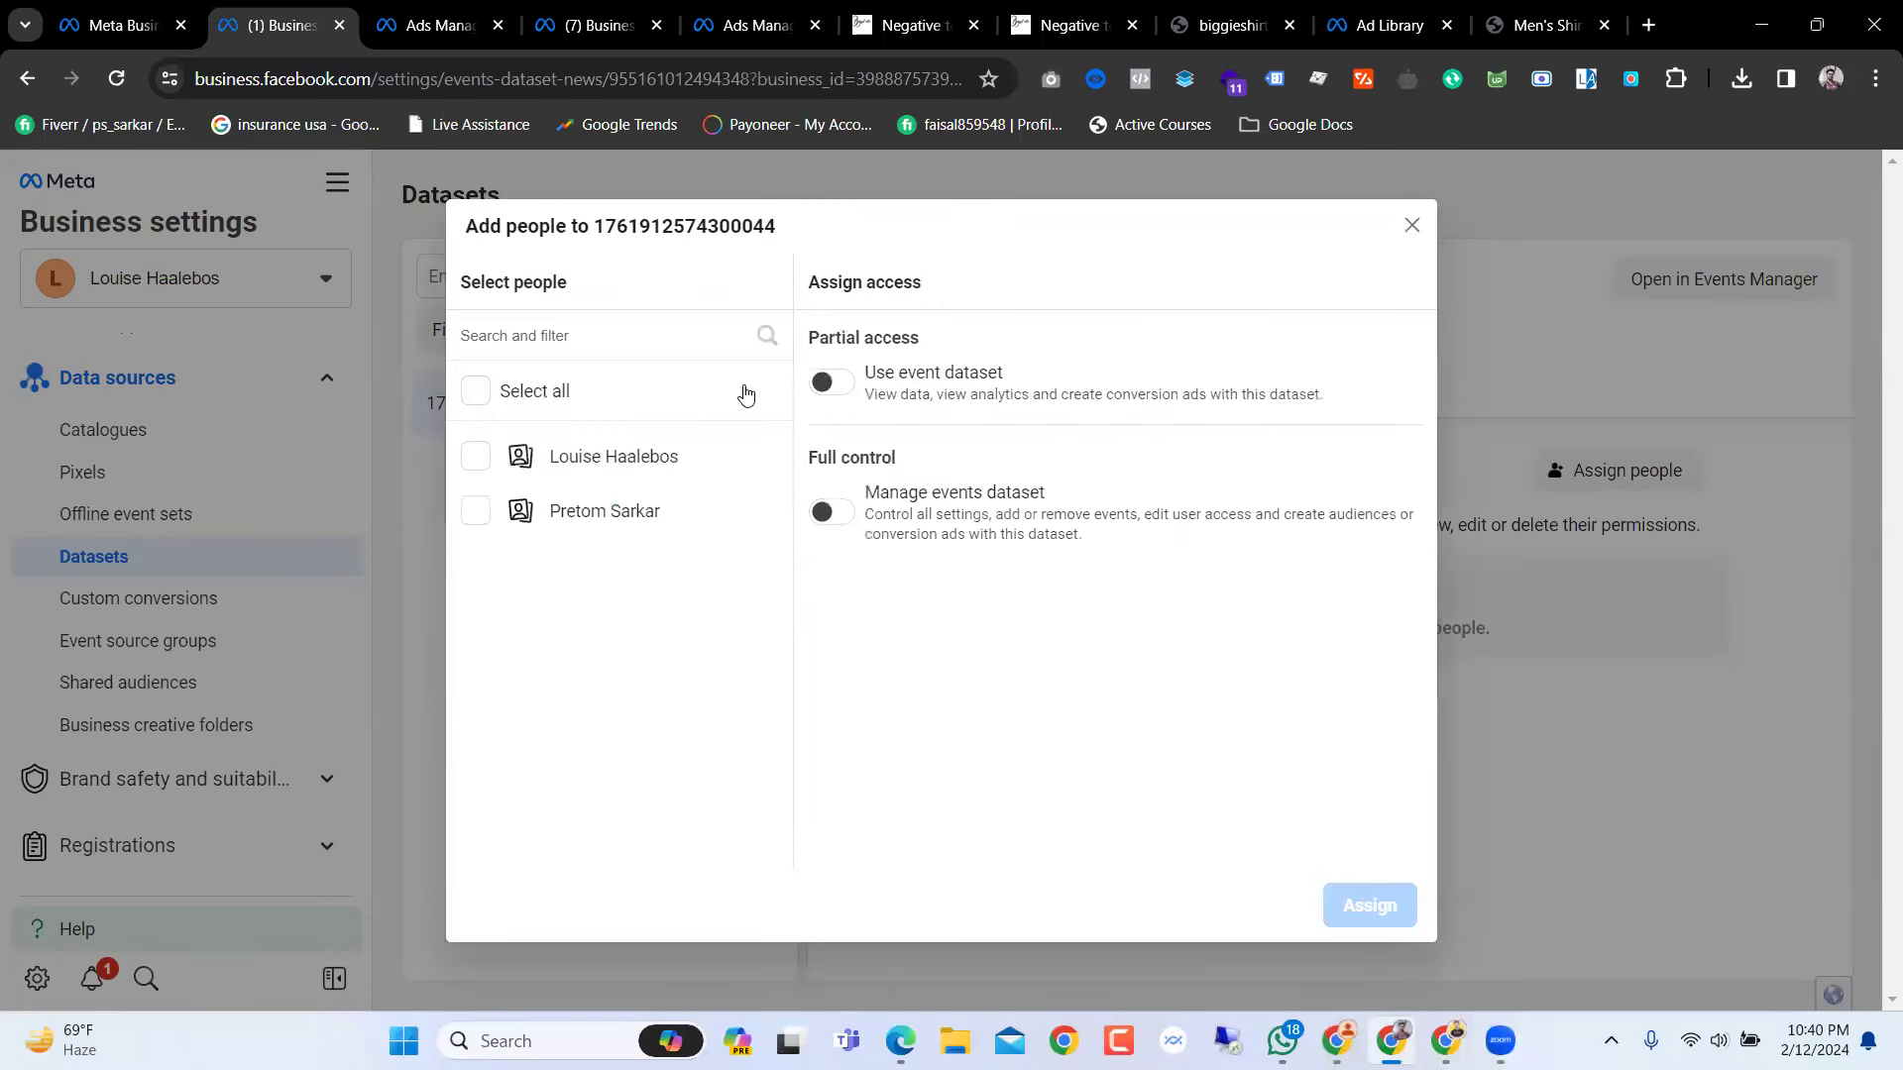
left_click(480, 397)
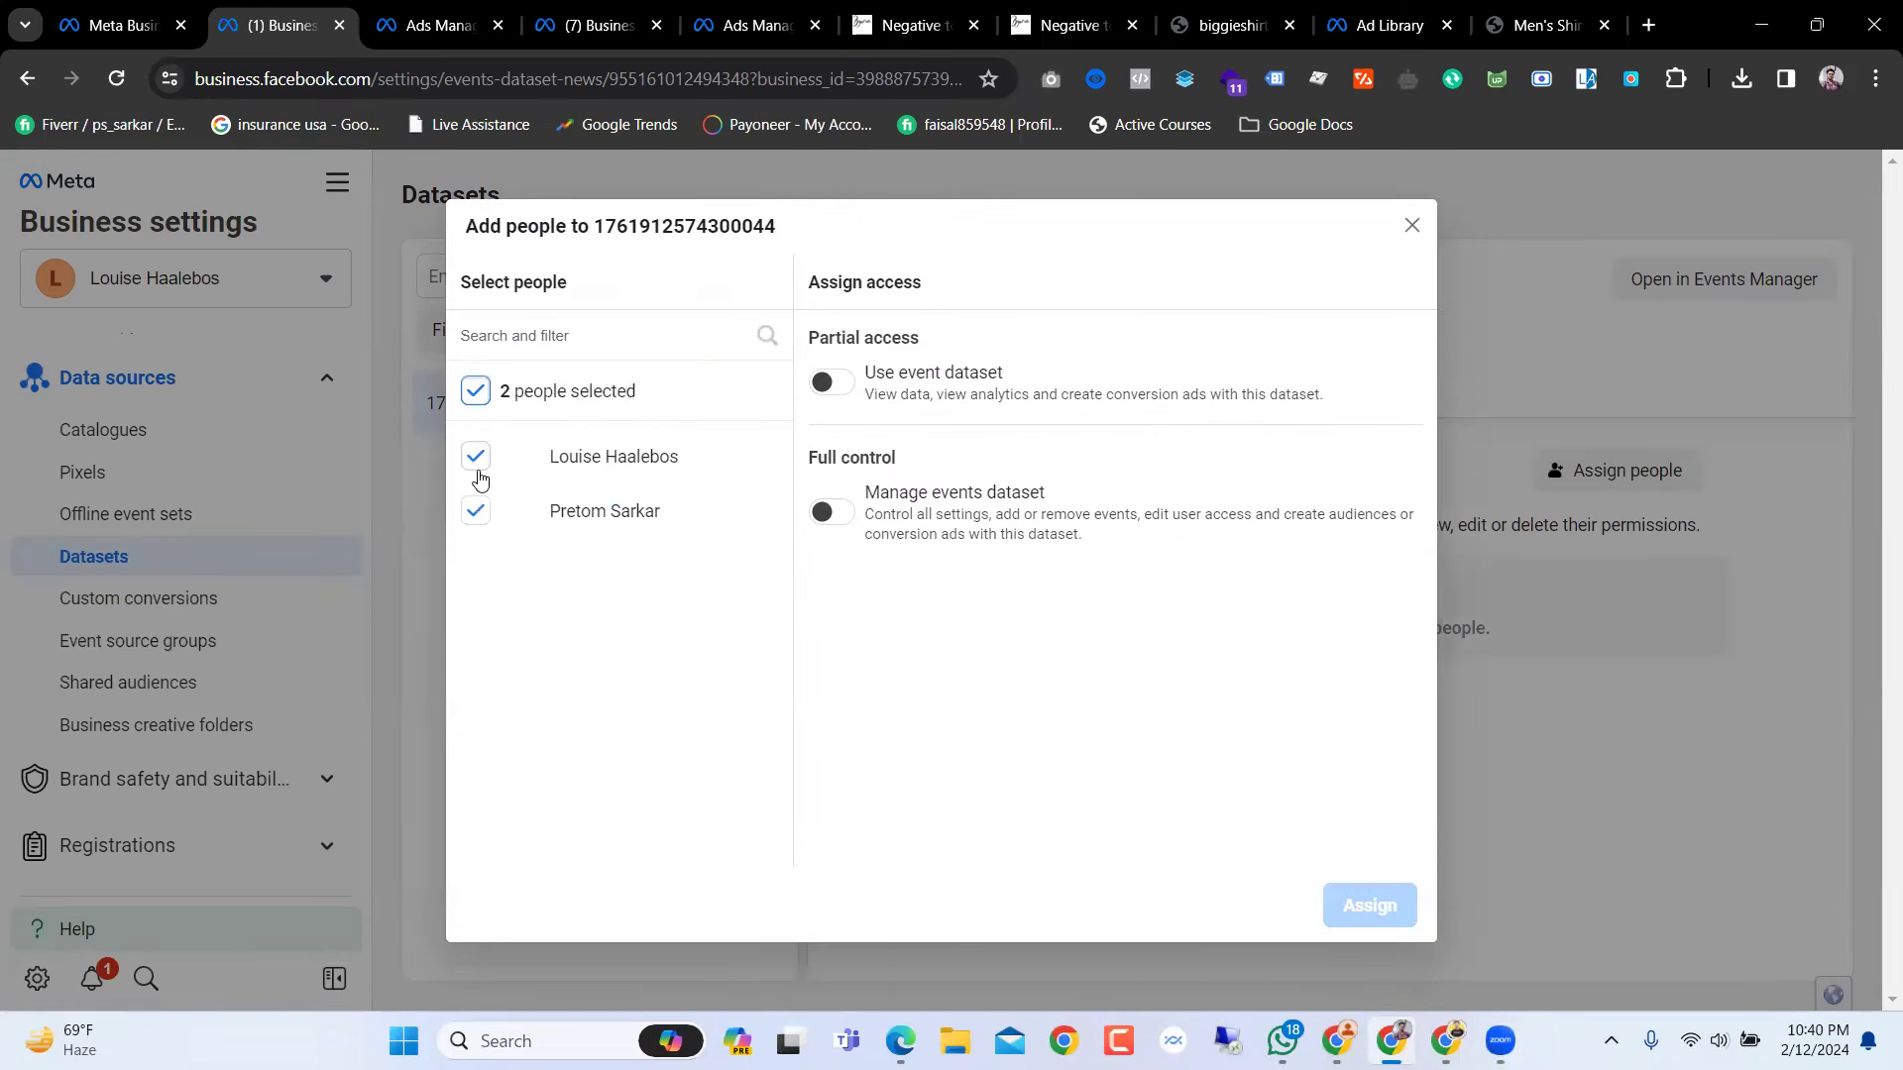
left_click(837, 385)
left_click(850, 515)
left_click(1368, 902)
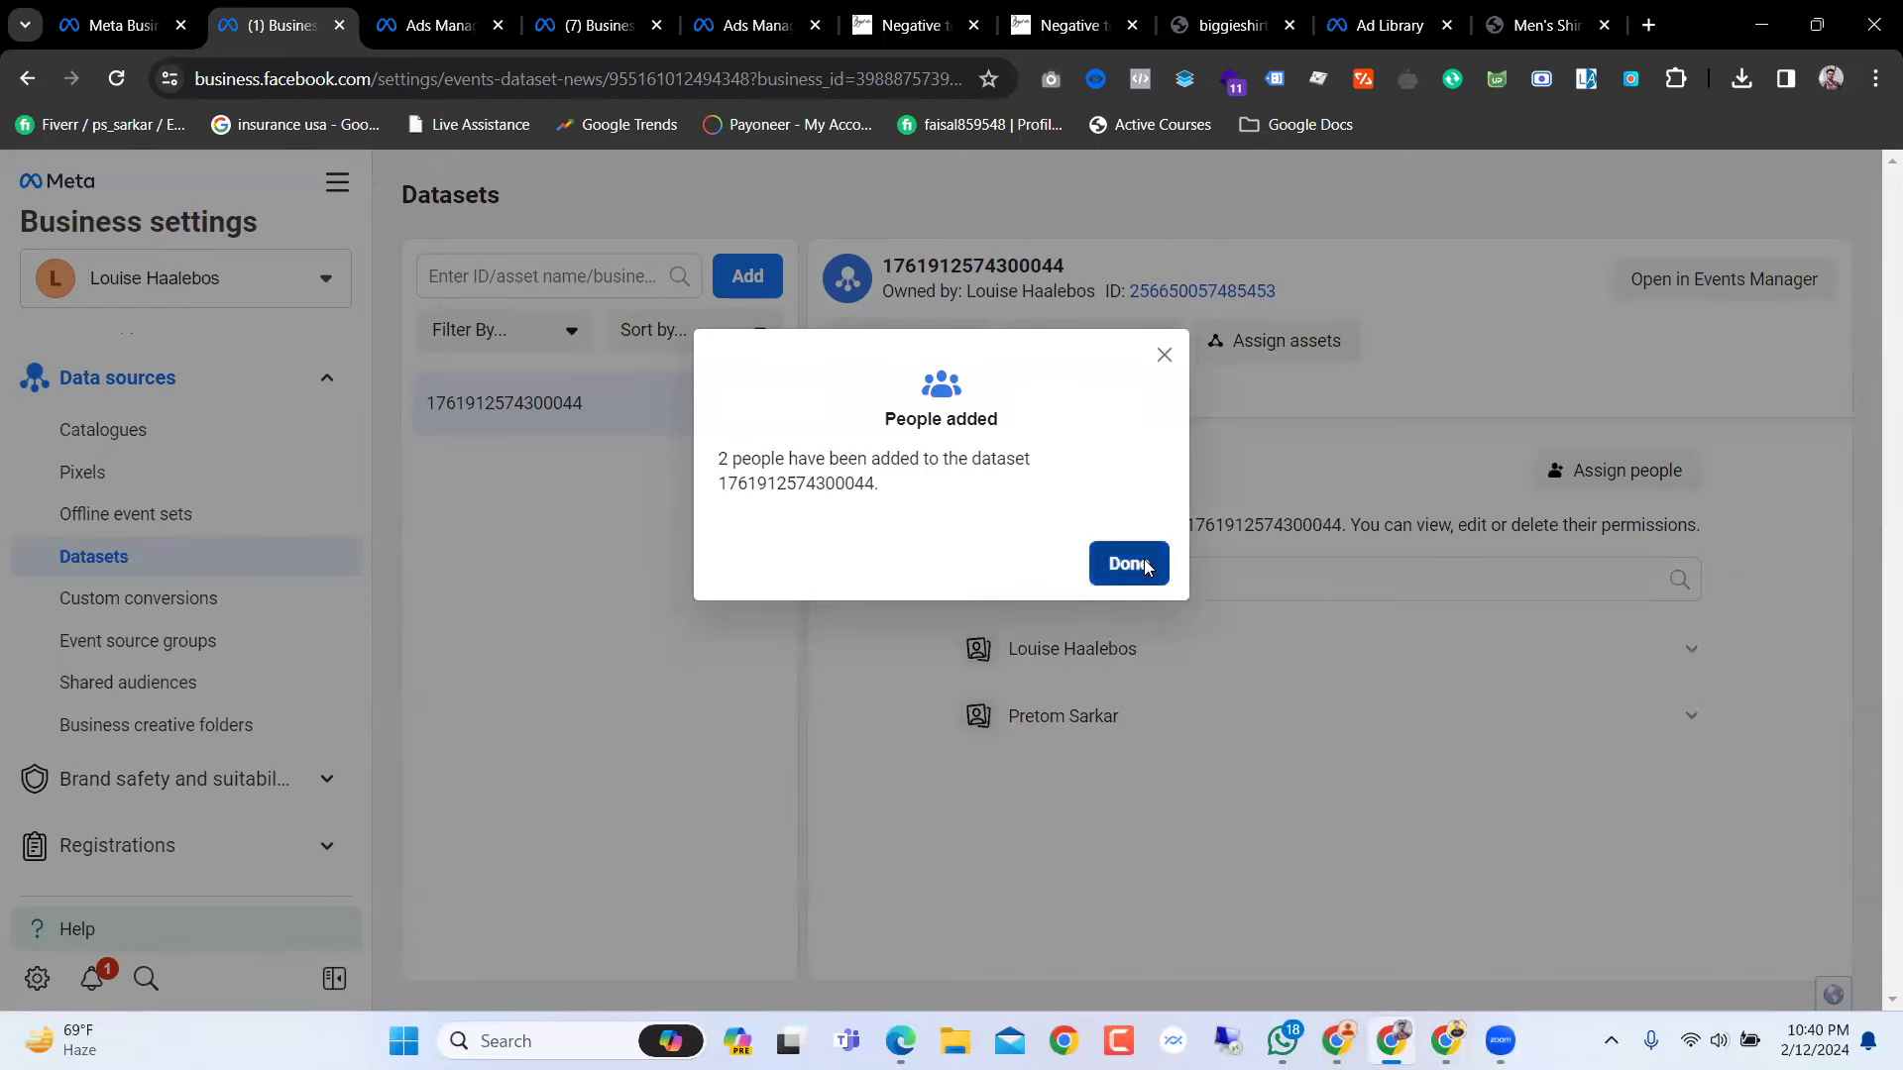
left_click(1128, 562)
Step: Start assigning a partner to Positivefashion's pixel in its business settings and enable View pixels access
left_click(722, 9)
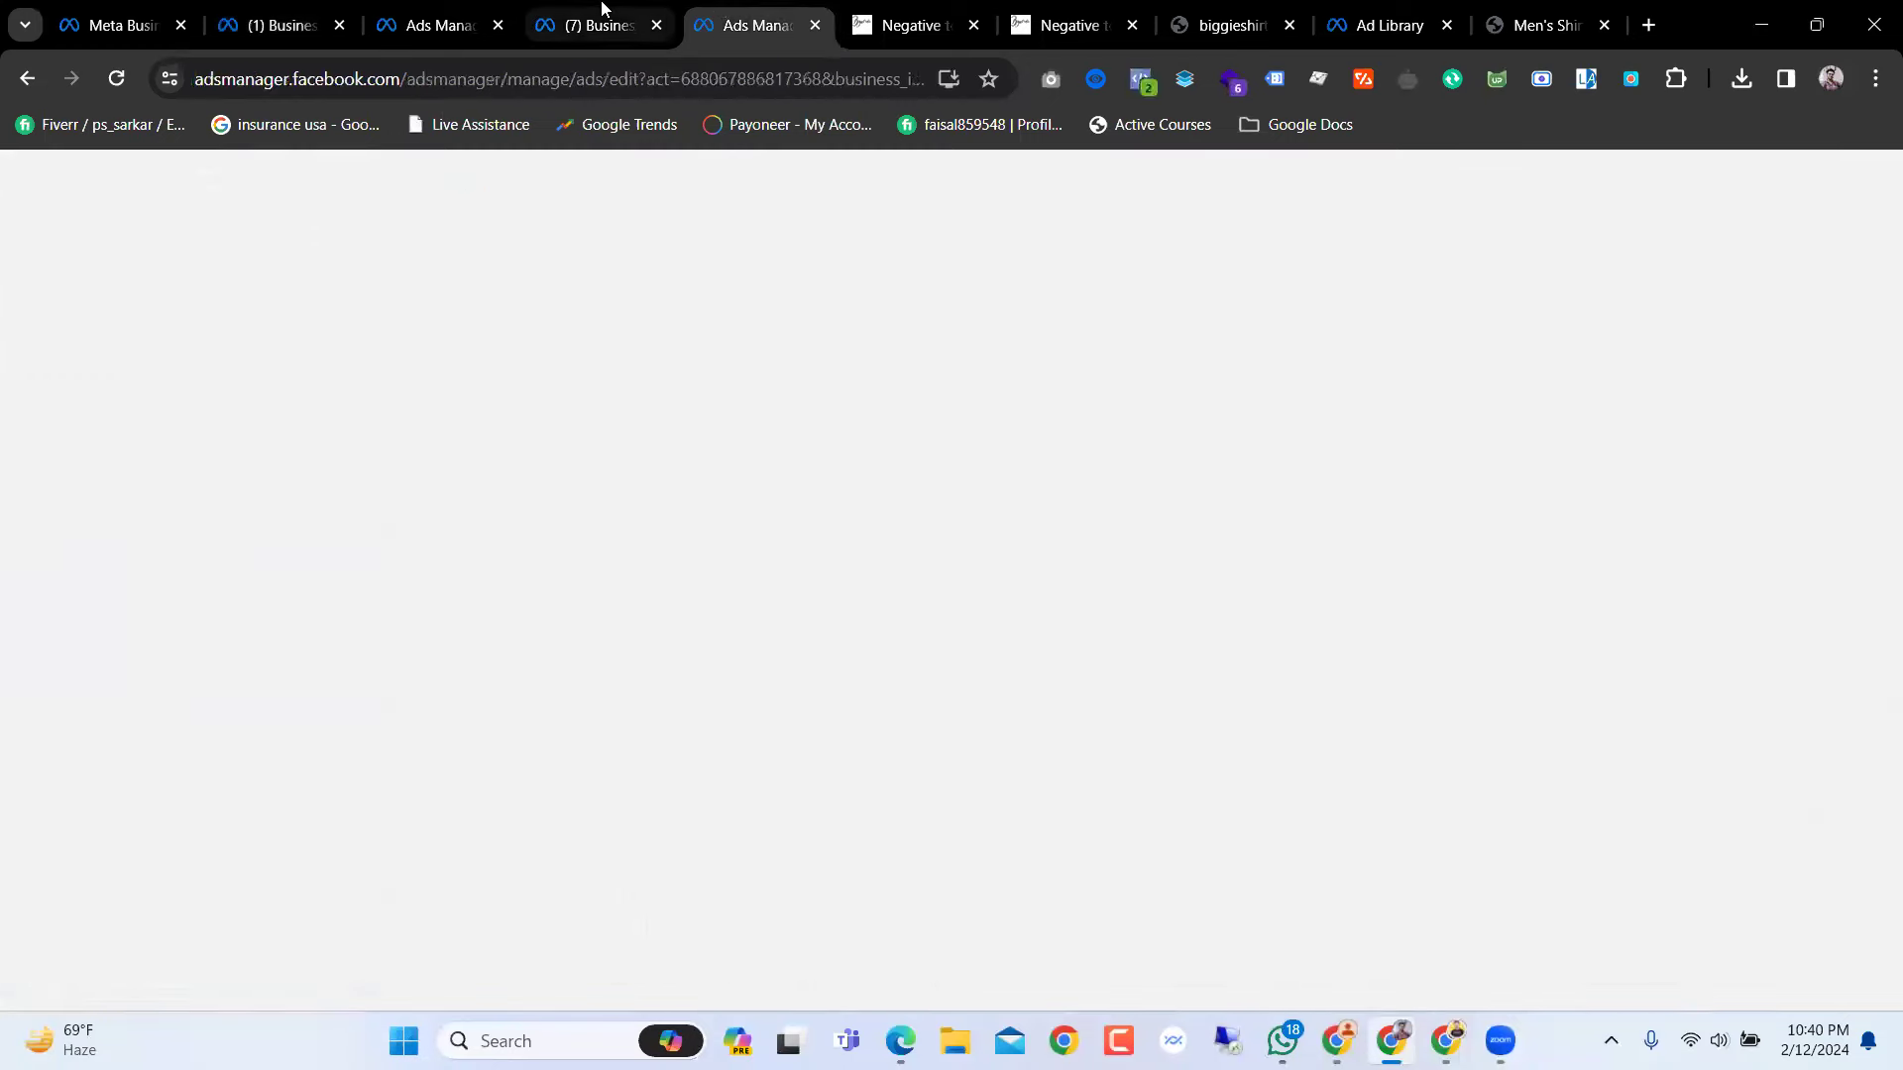
left_click(602, 8)
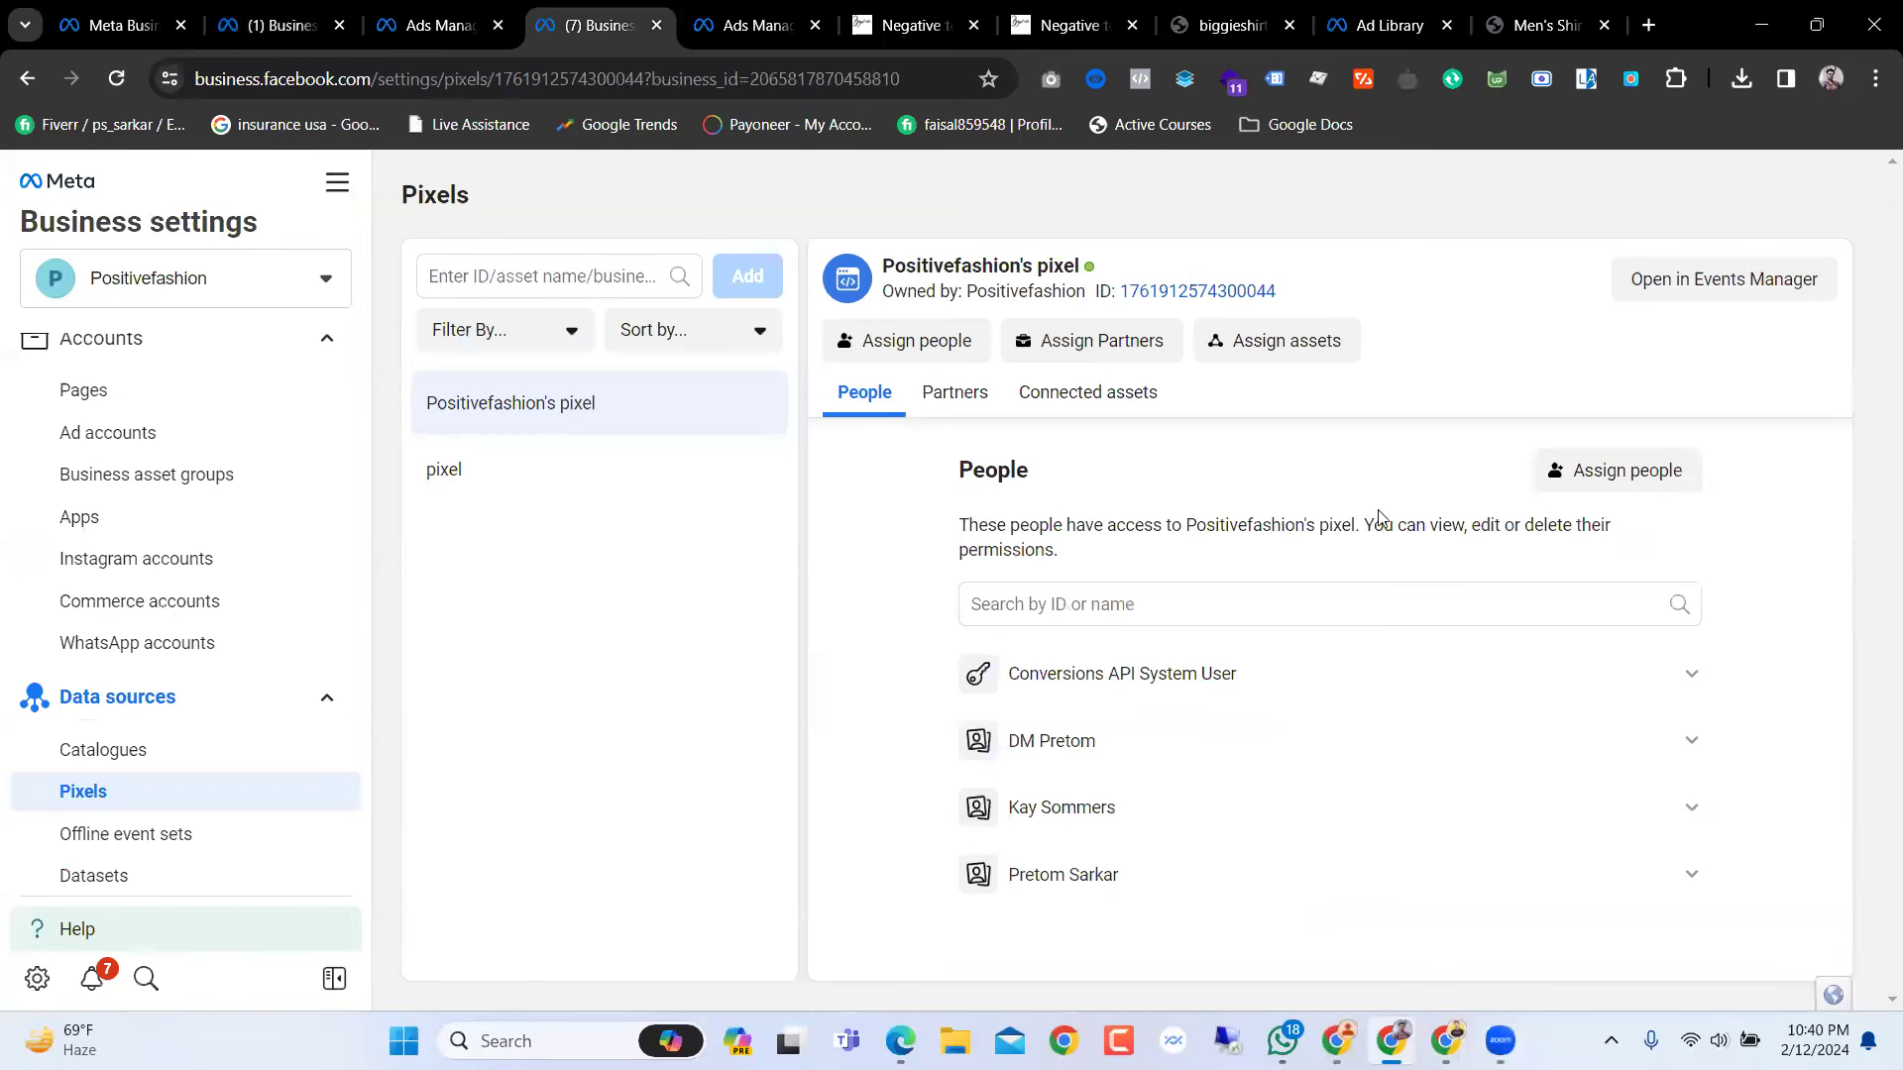
left_click(969, 404)
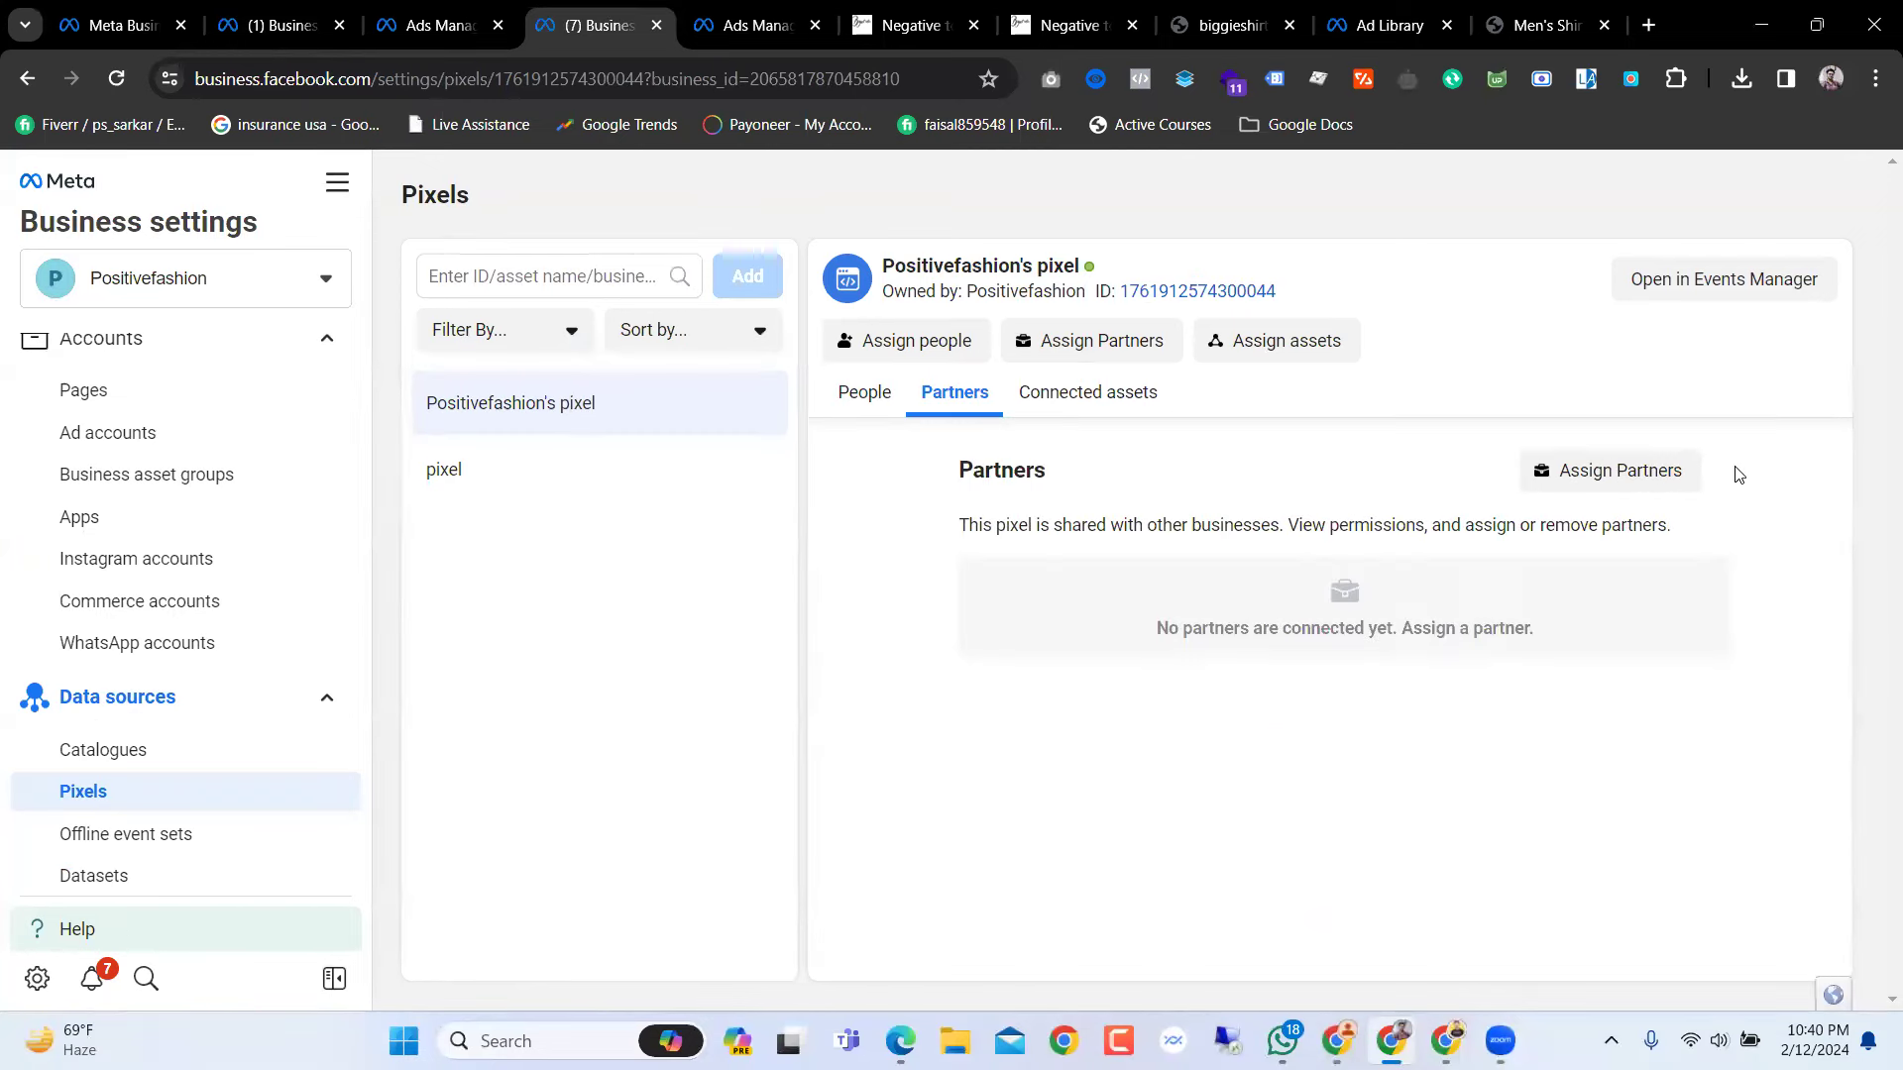
left_click(1637, 479)
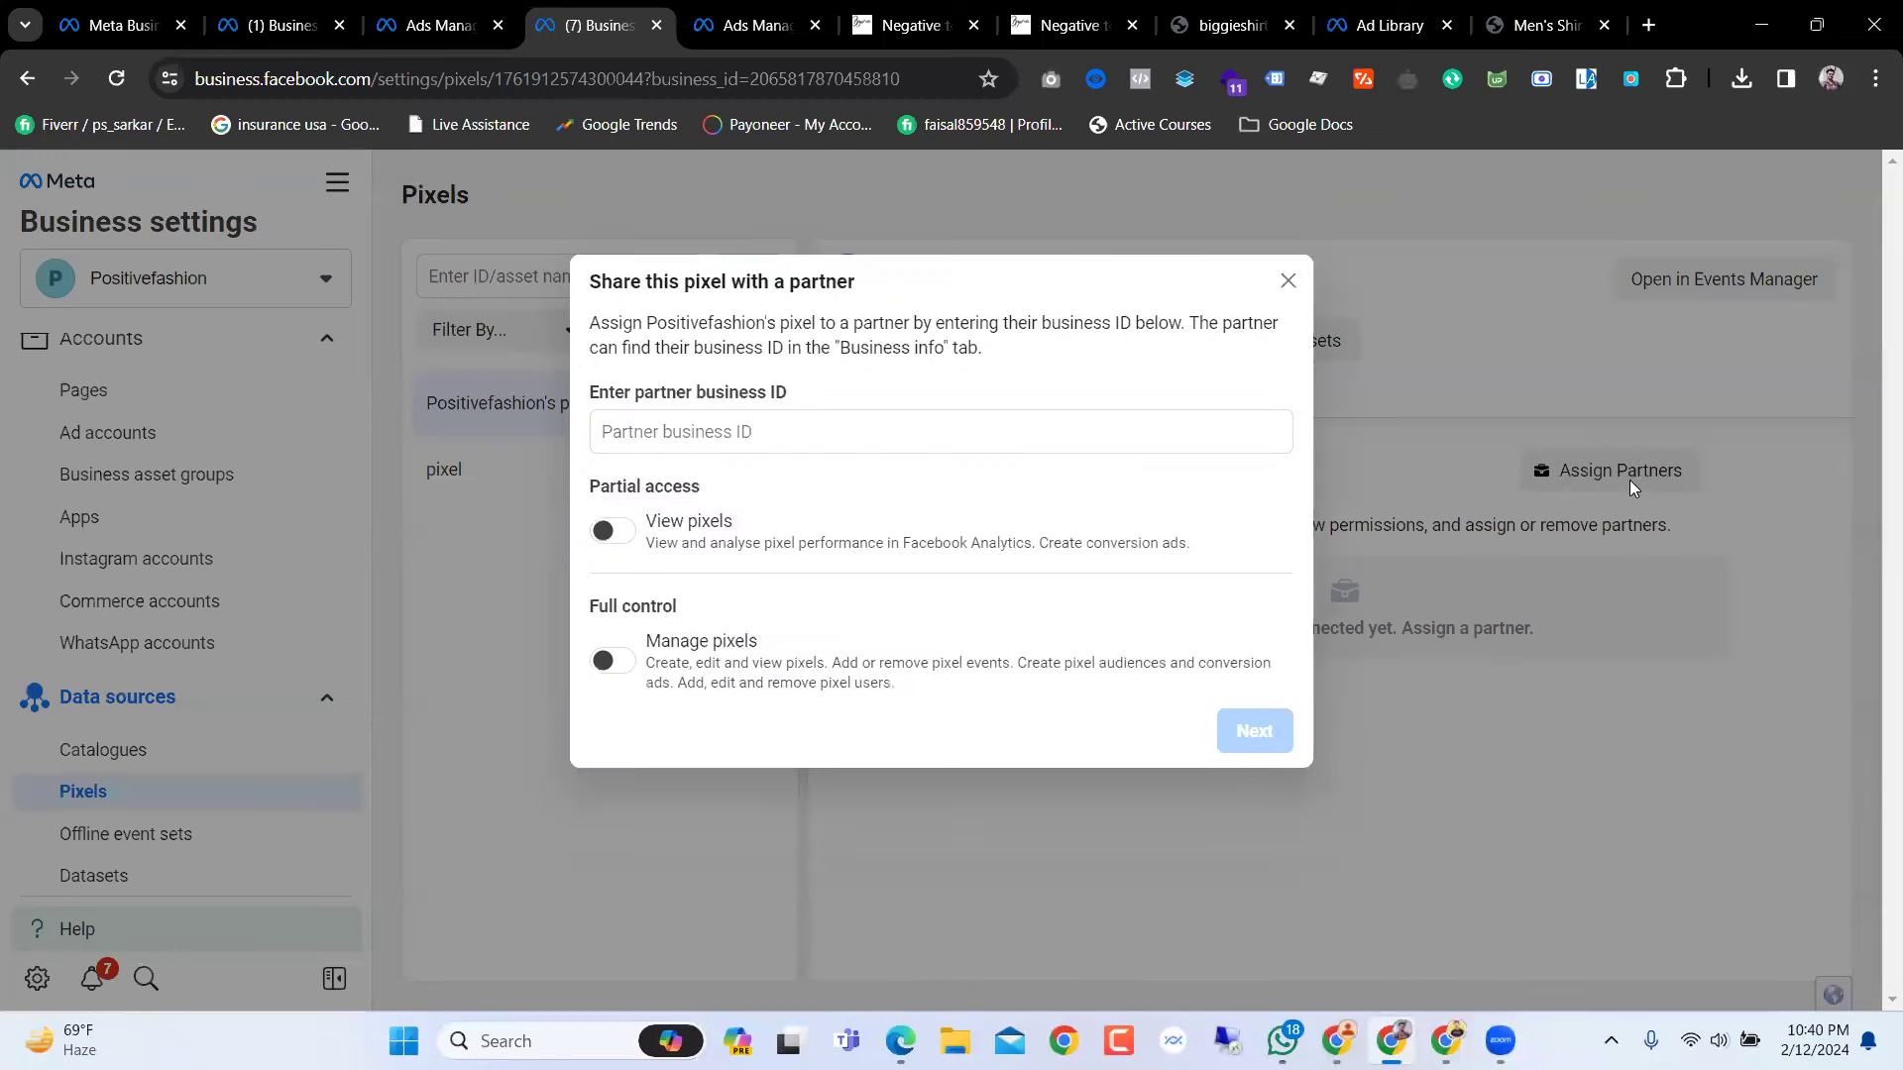
left_click(909, 438)
left_click(614, 545)
left_click(624, 677)
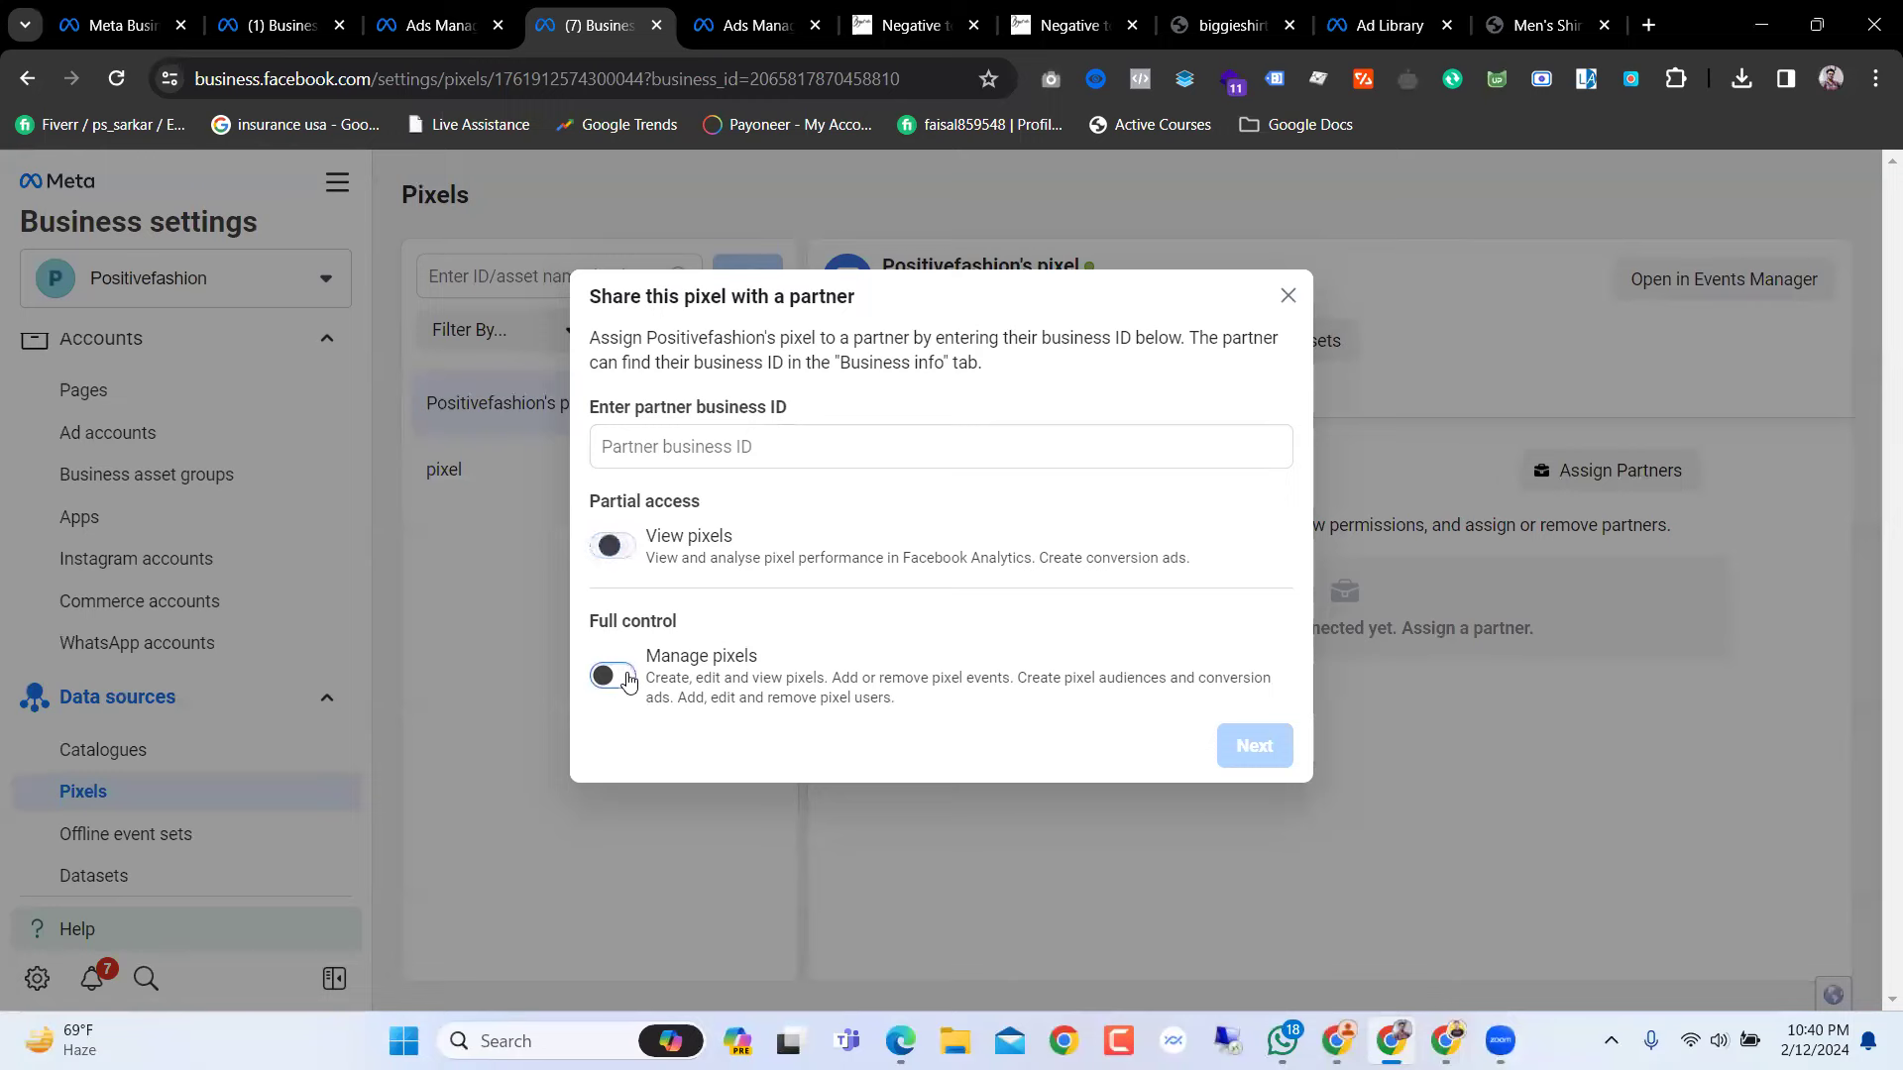
left_click(614, 553)
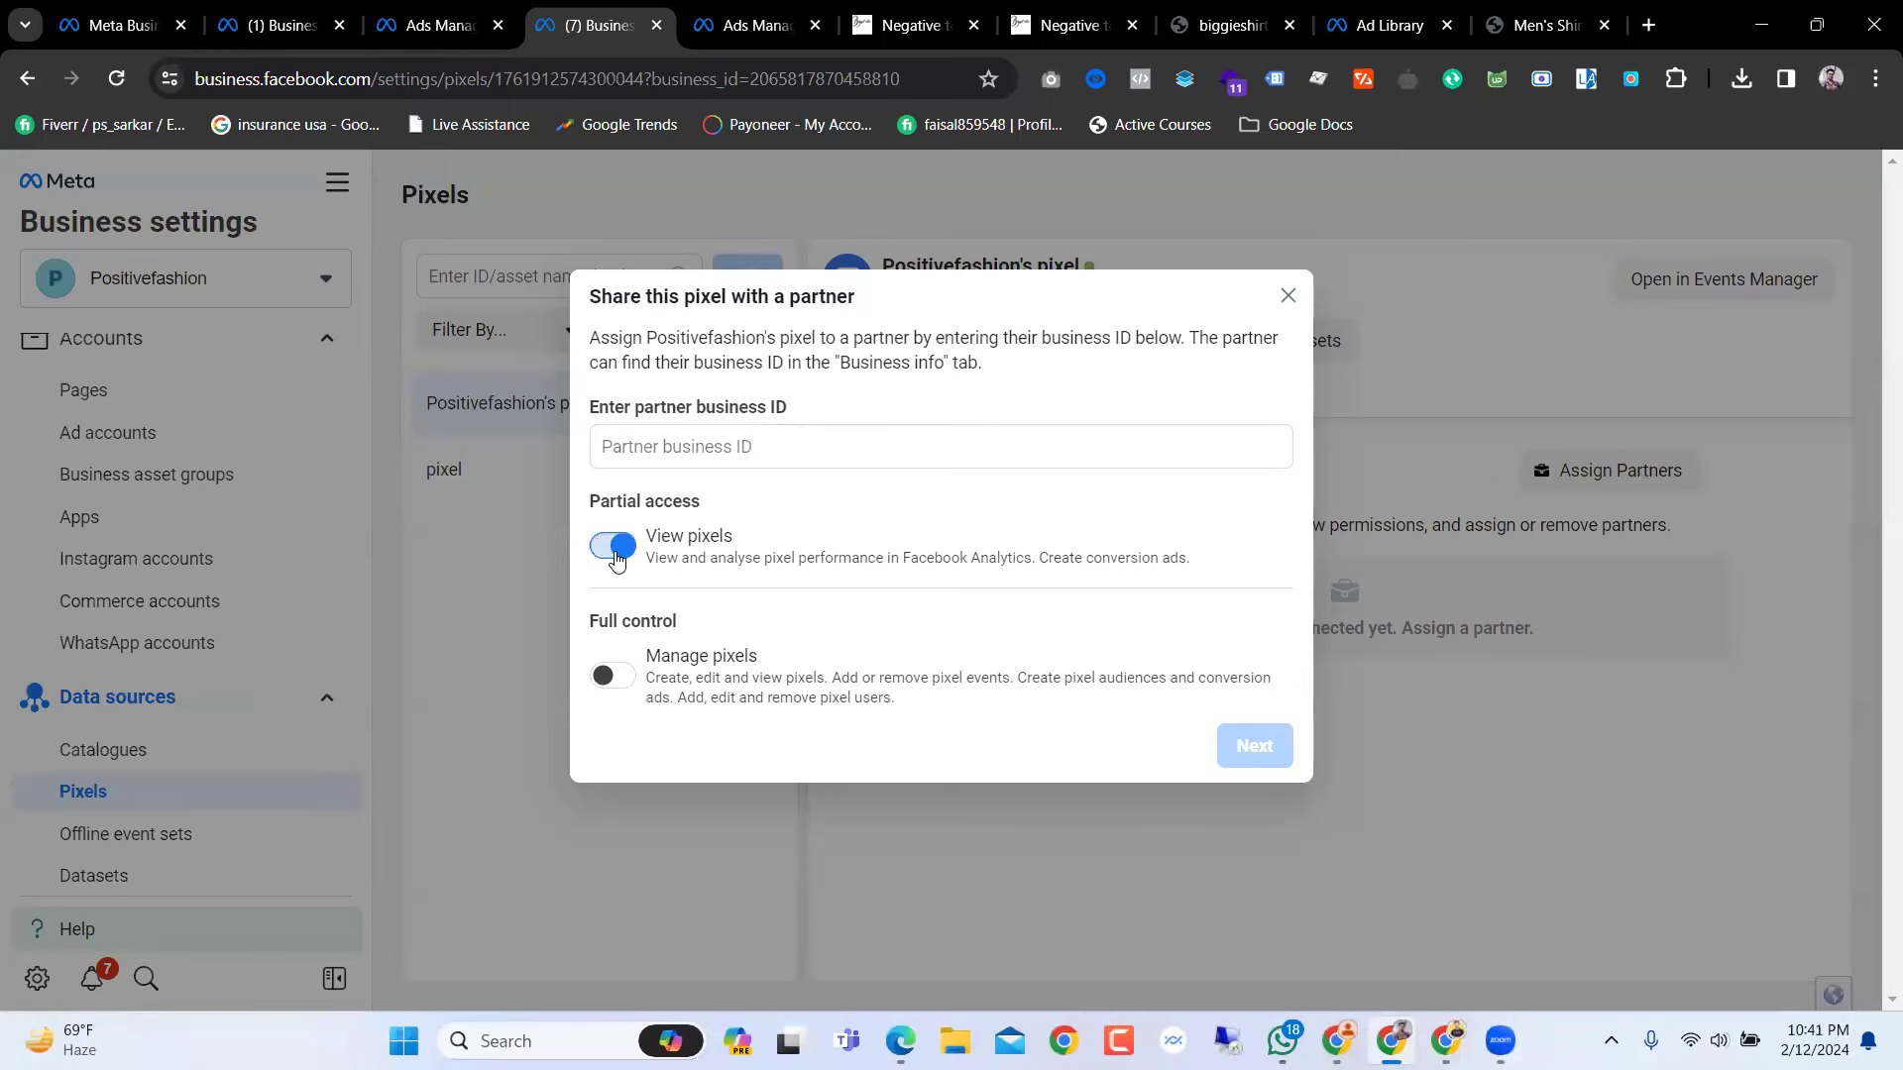
Step: Open the other business's Business info and copy its Business Manager ID
left_click(436, 25)
left_click(337, 10)
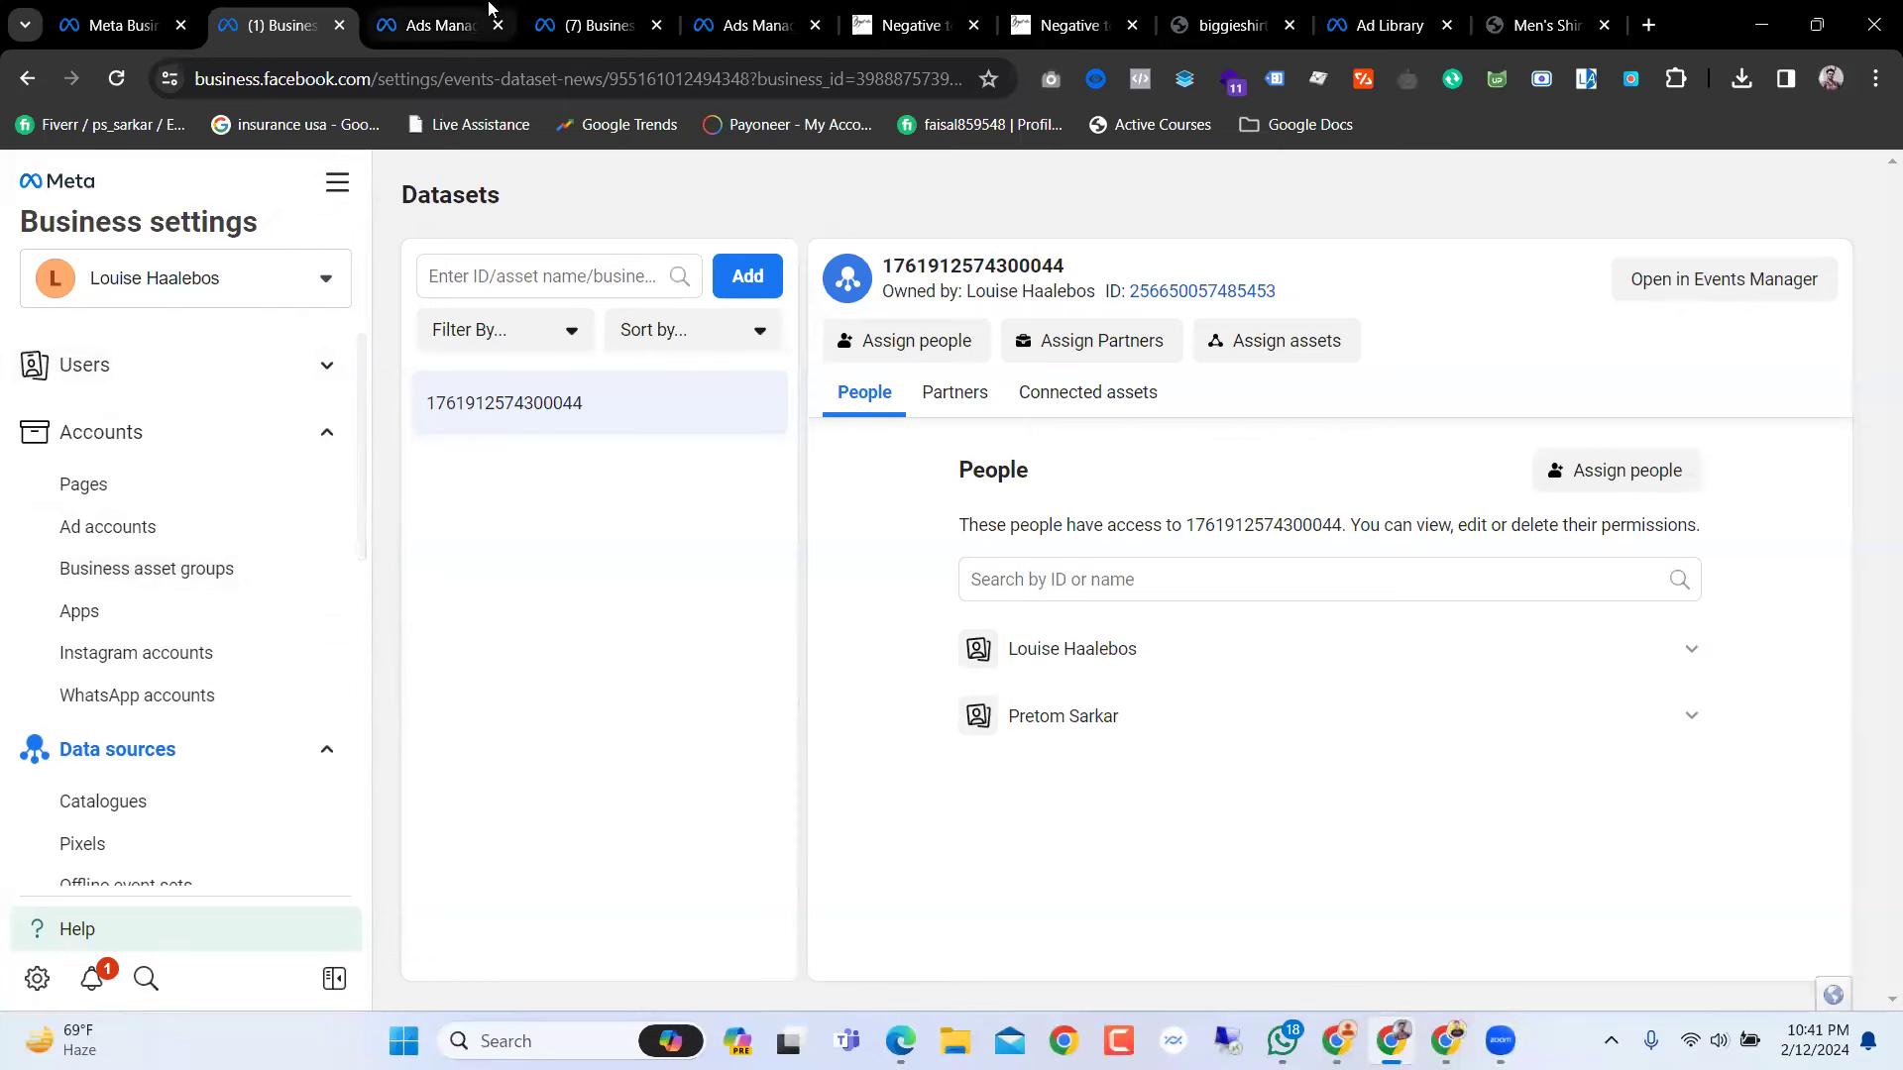
left_click(634, 12)
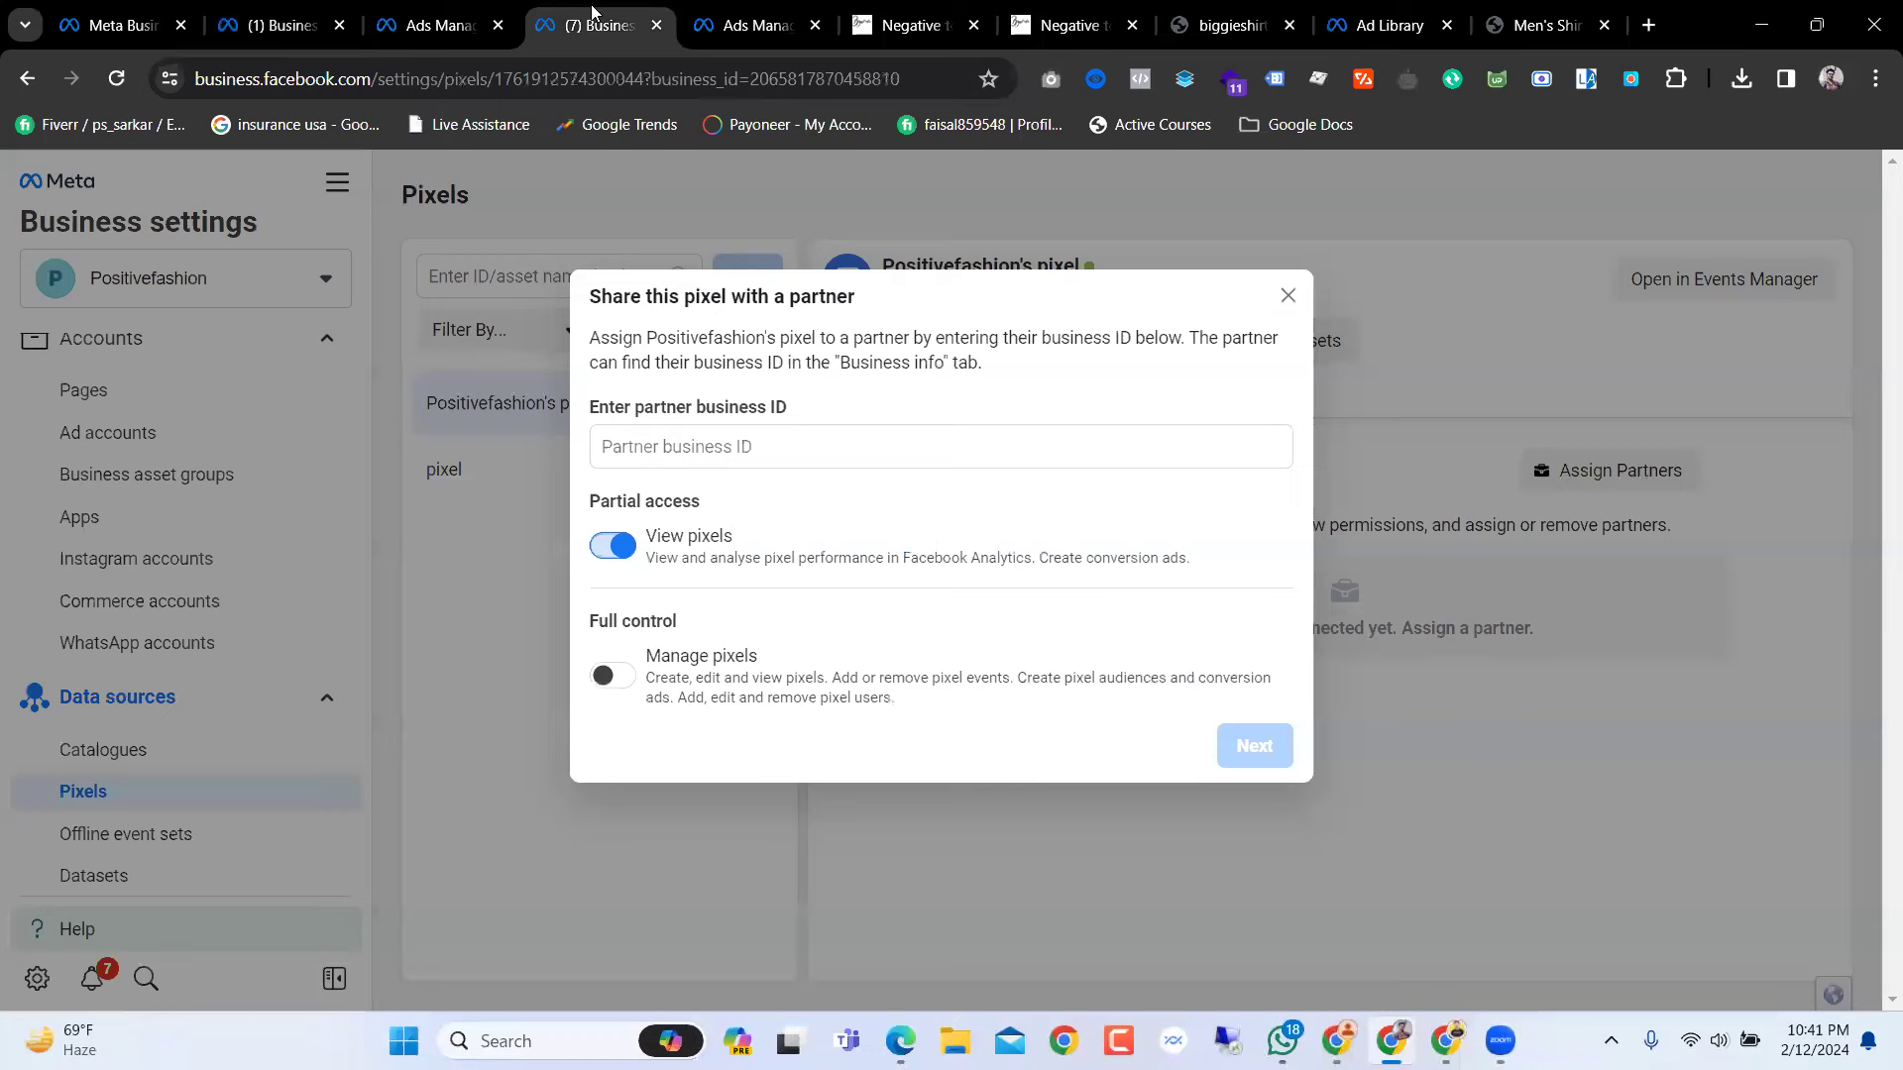
left_click(315, 12)
left_click(169, 379)
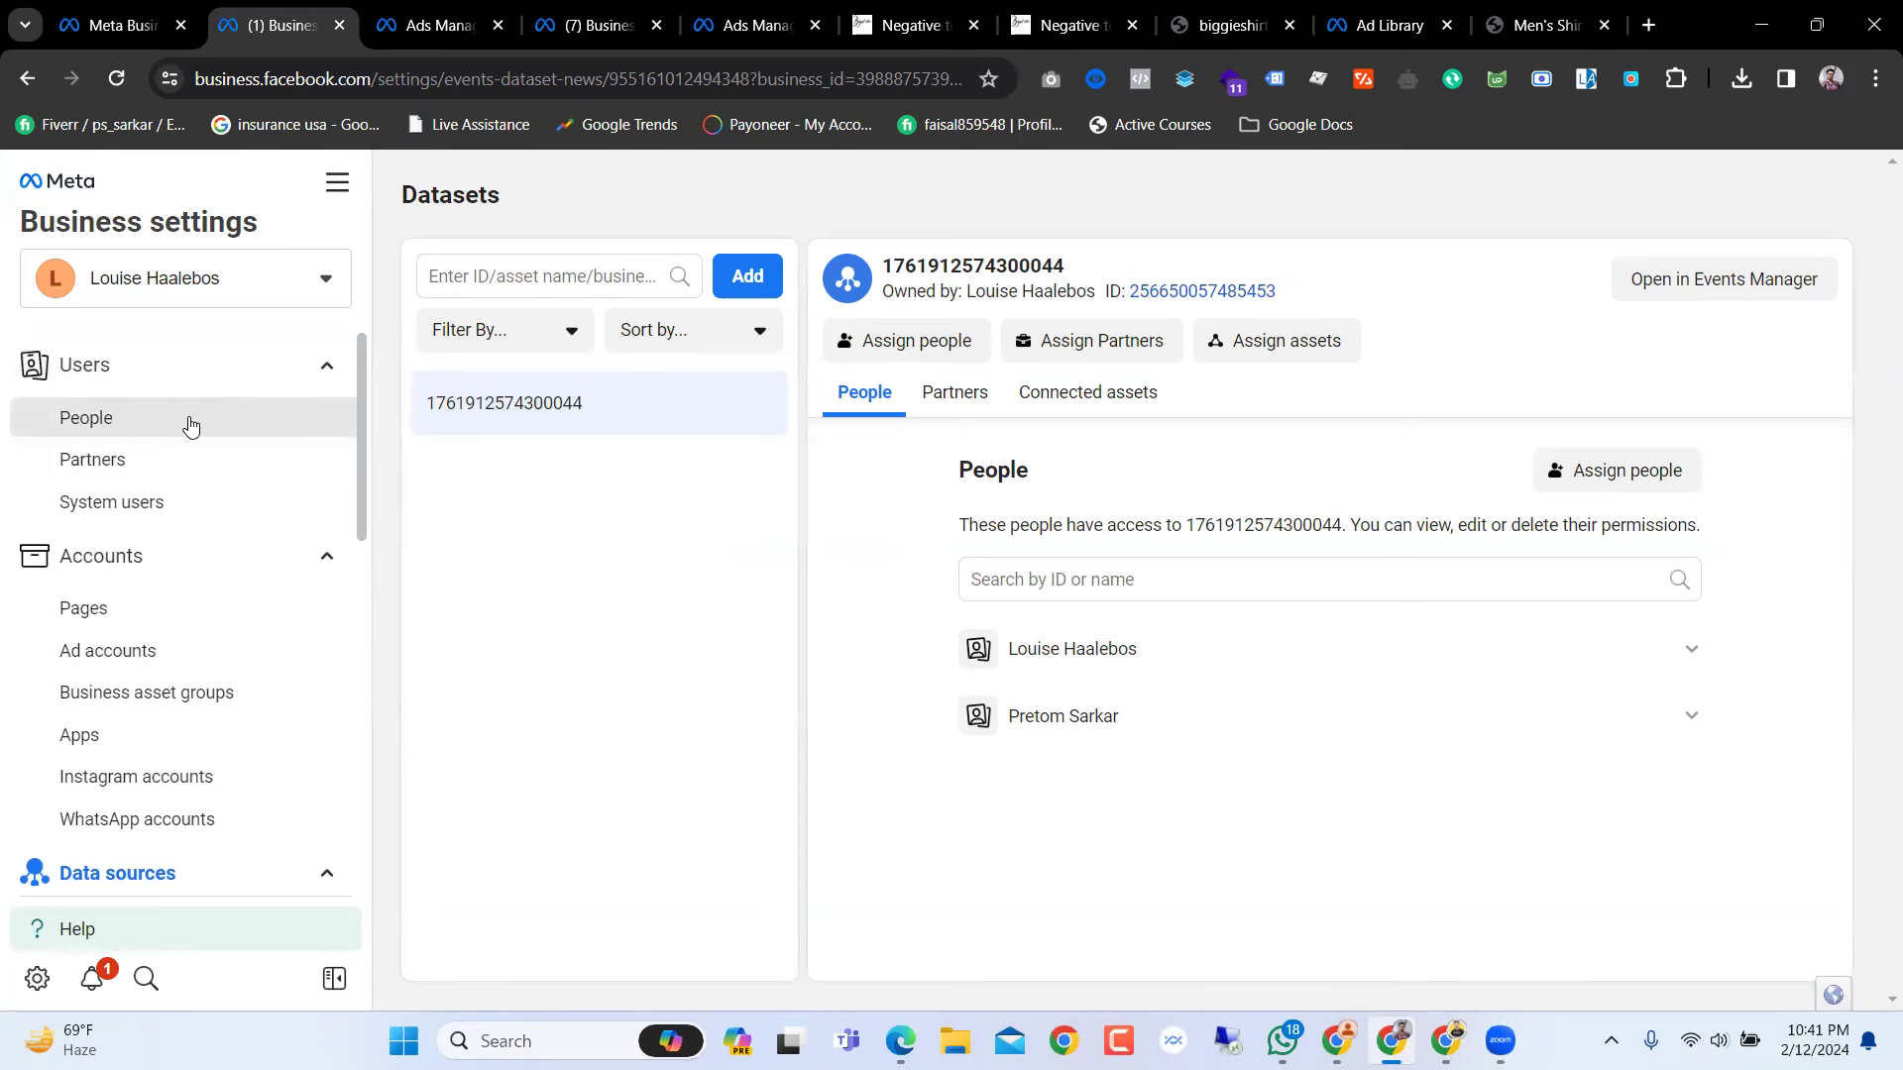
scroll(255, 743, "down", 10)
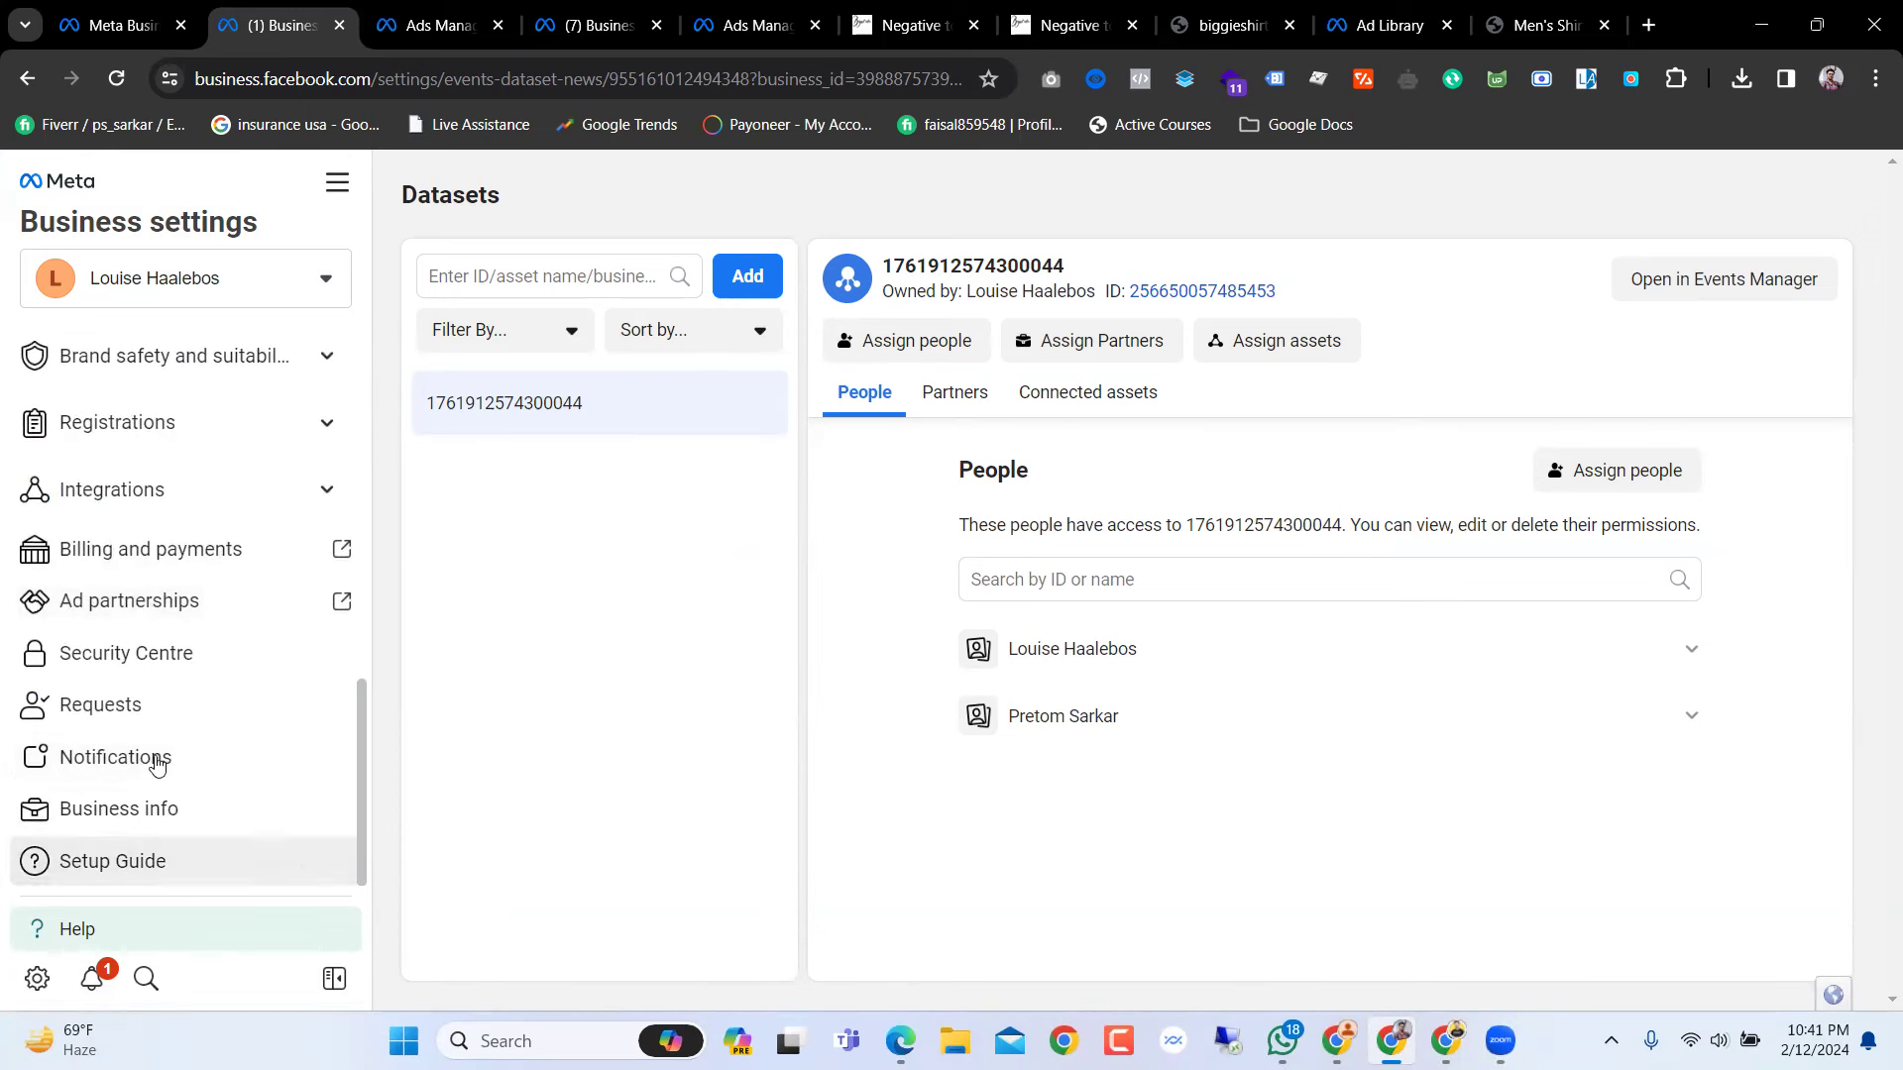
left_click(162, 825)
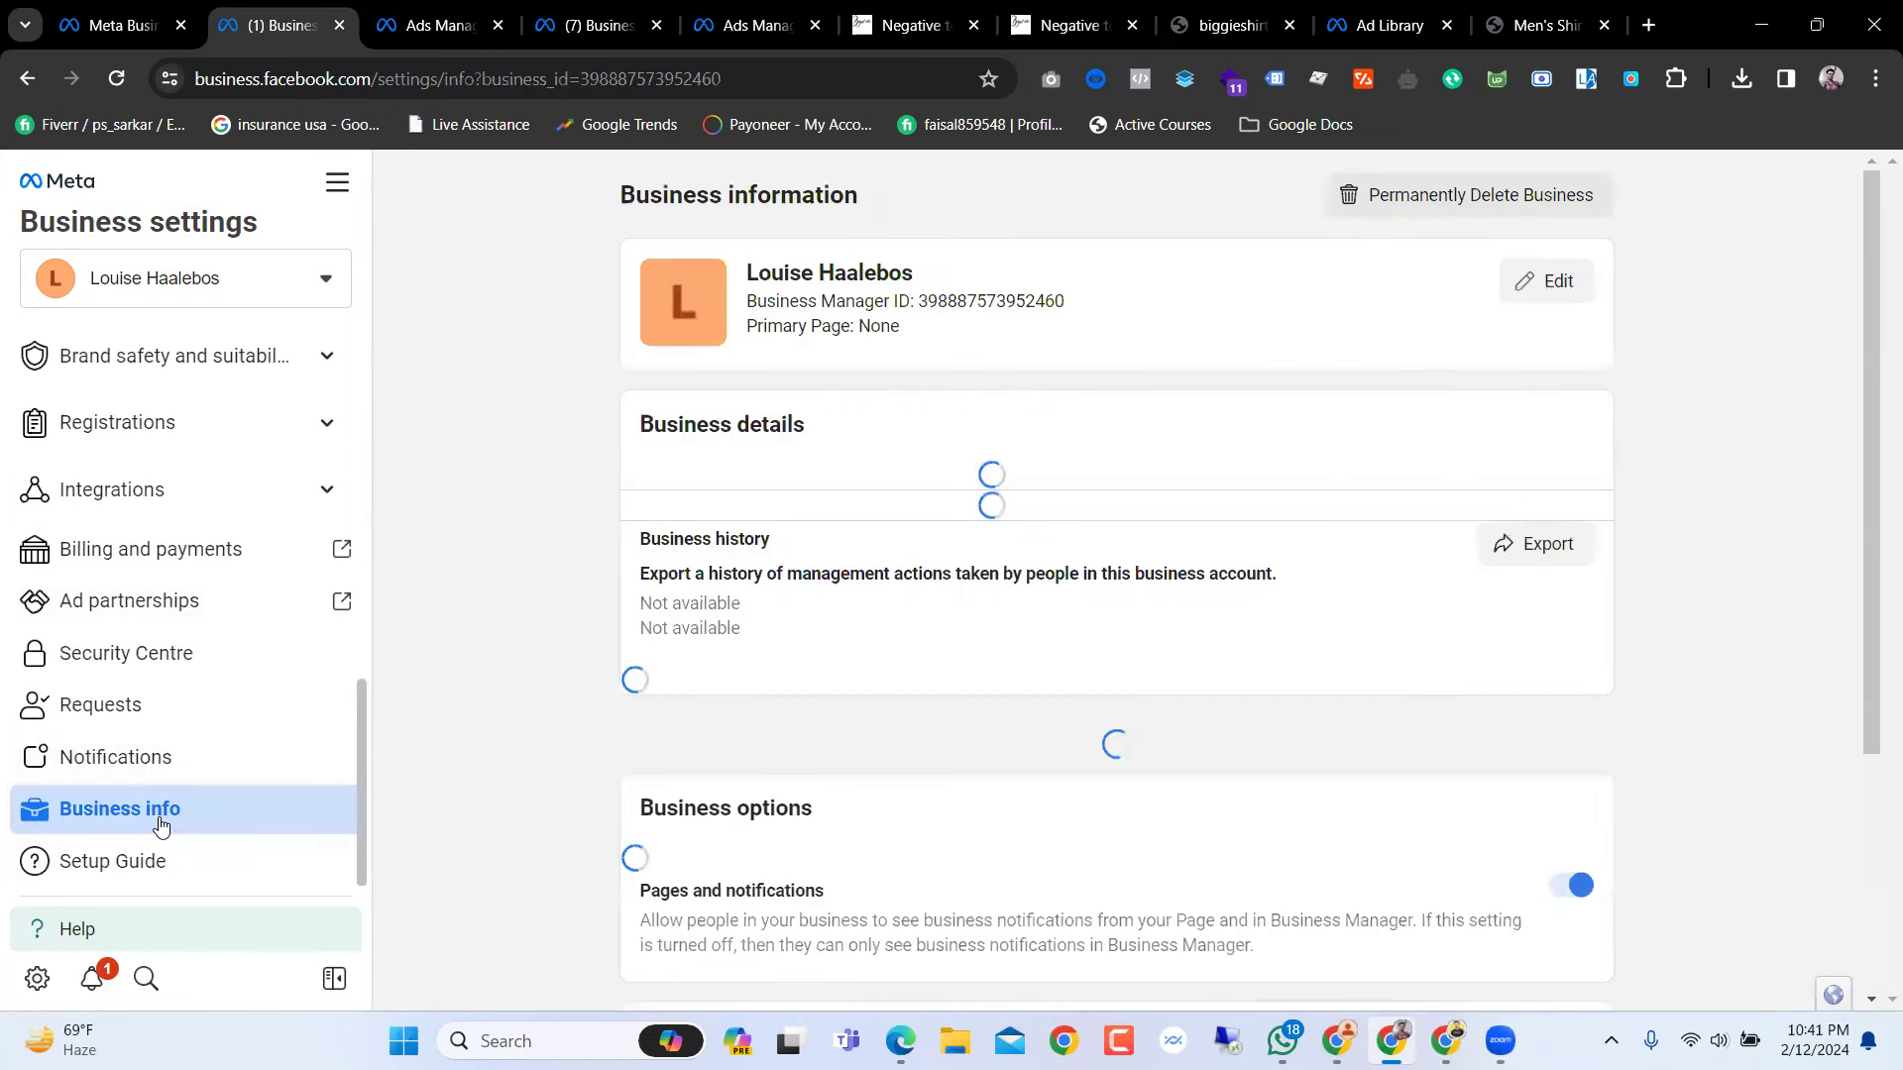
left_click_drag(1061, 300, 919, 293)
key("ctrl+c")
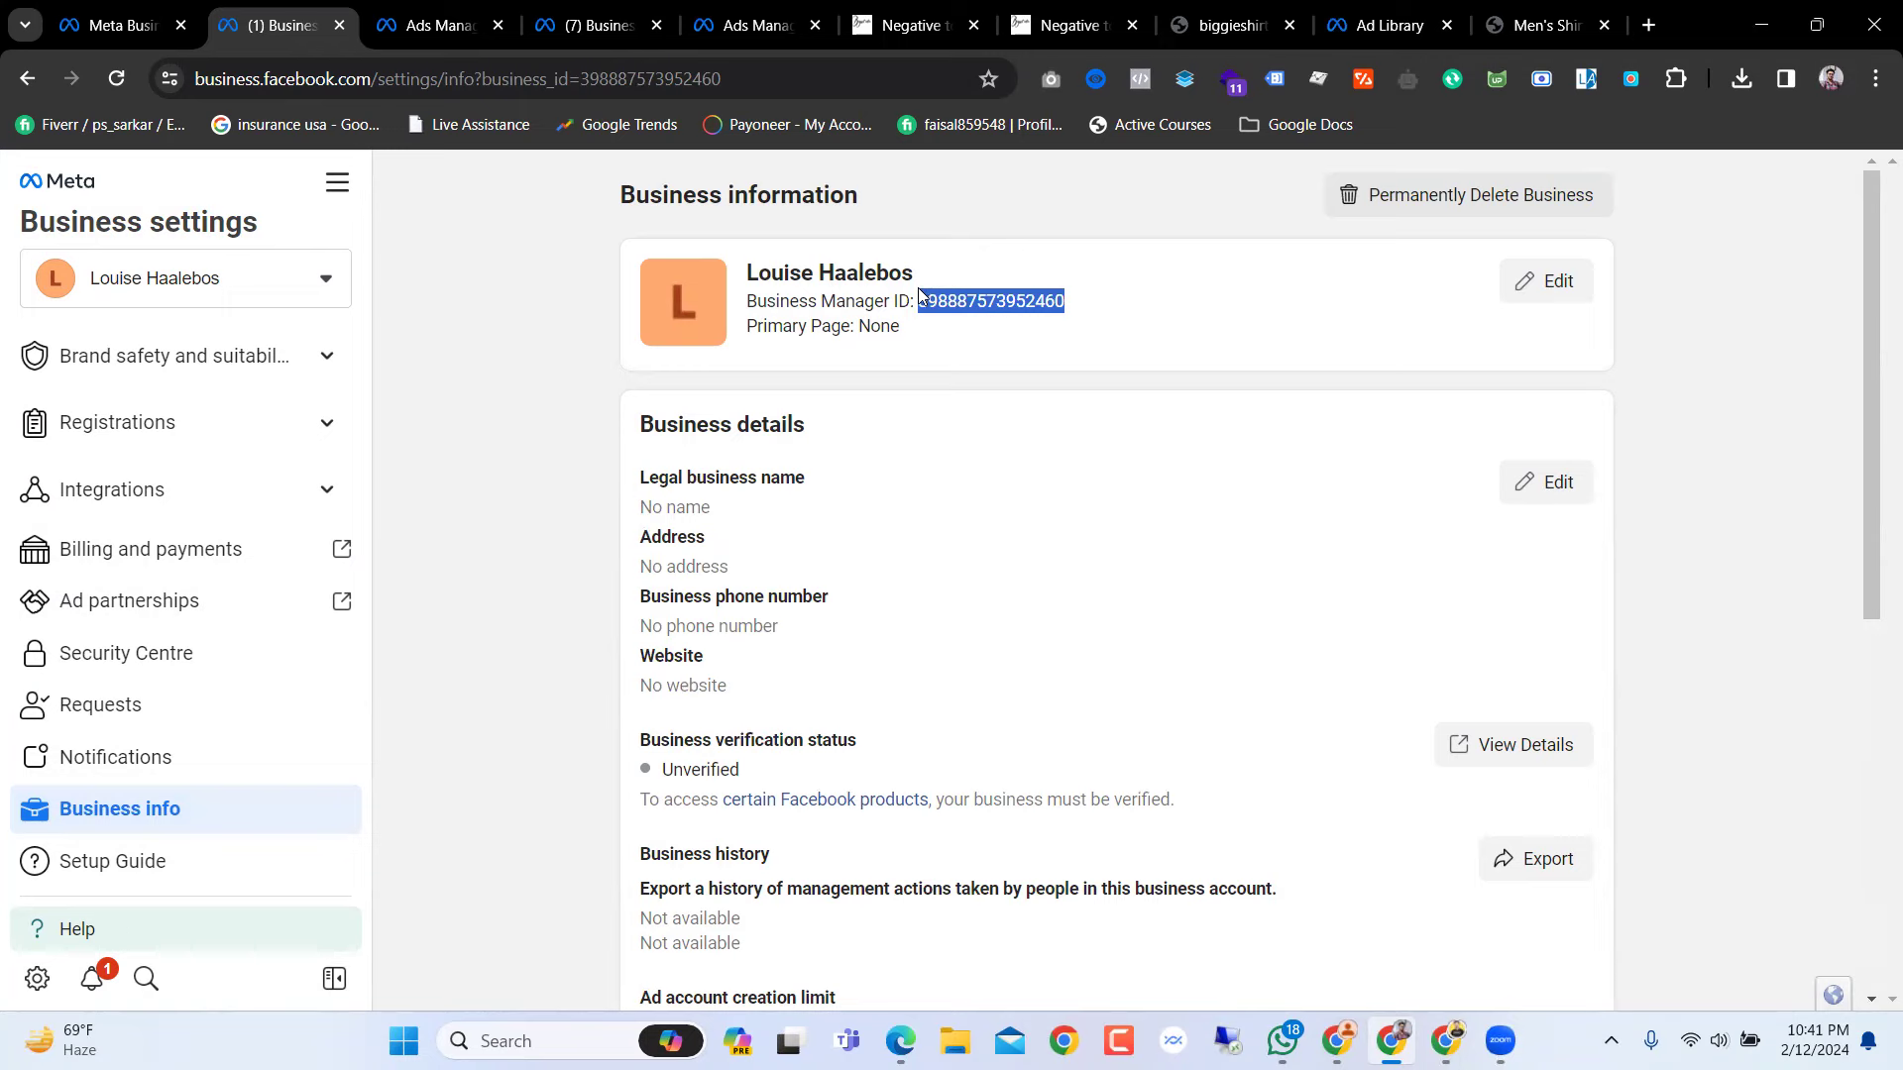
Step: Enter the copied partner business ID in Positivefashion's pixel sharing form, enable Manage pixels and continue
left_click(737, 10)
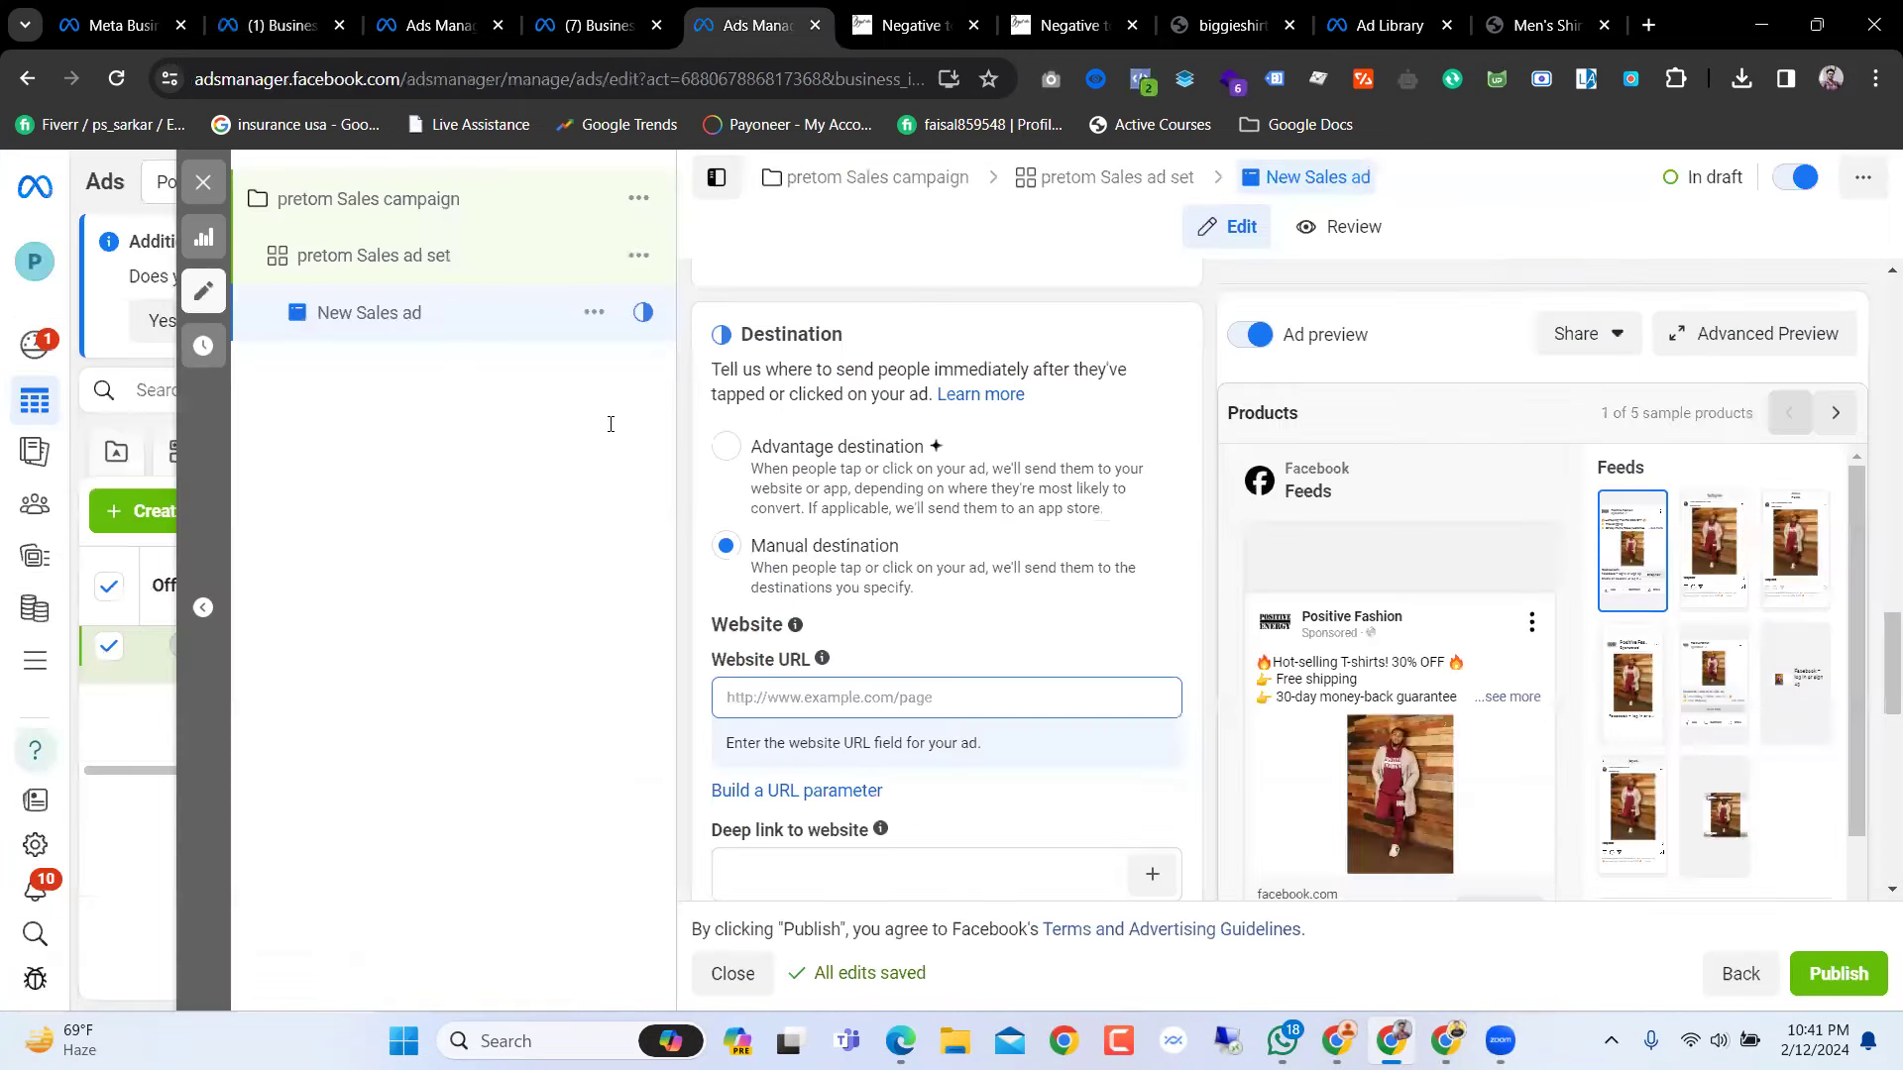
left_click(552, 10)
left_click(746, 447)
key("ctrl+v")
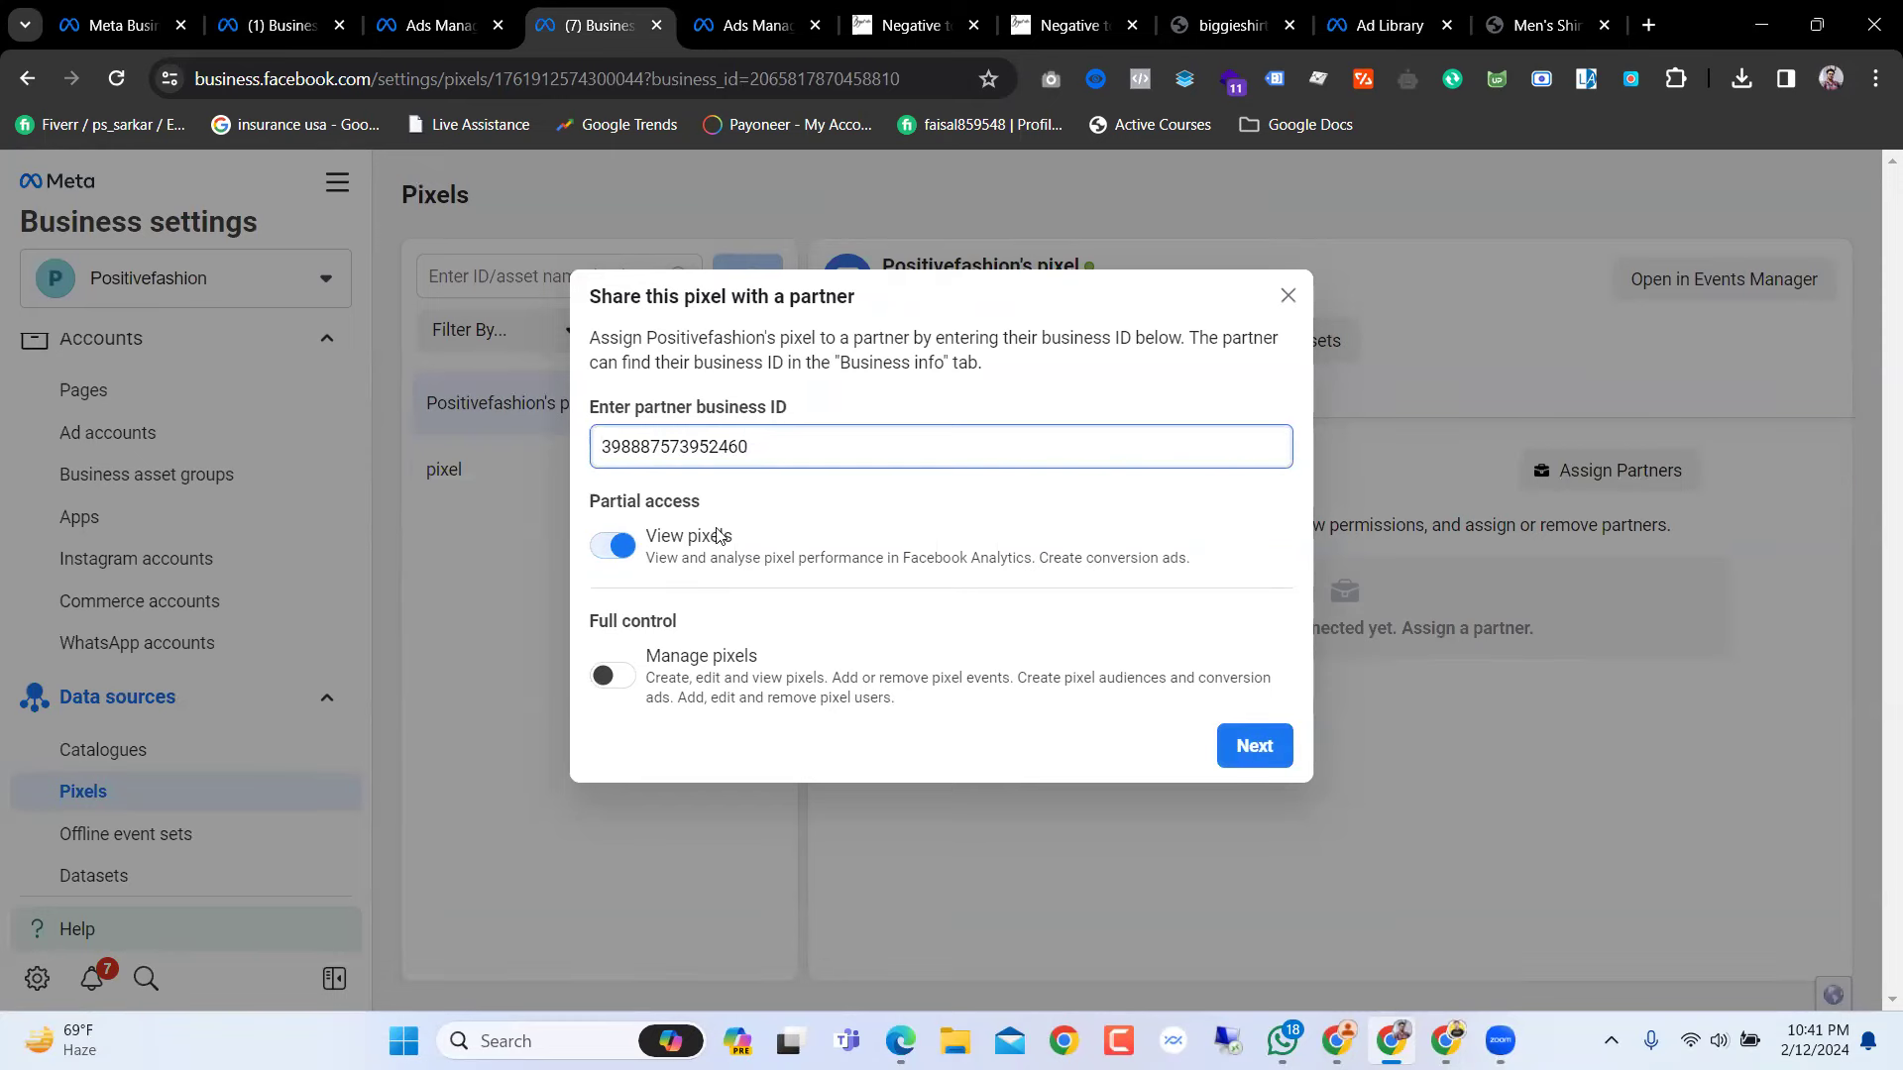
left_click(628, 683)
left_click(1252, 746)
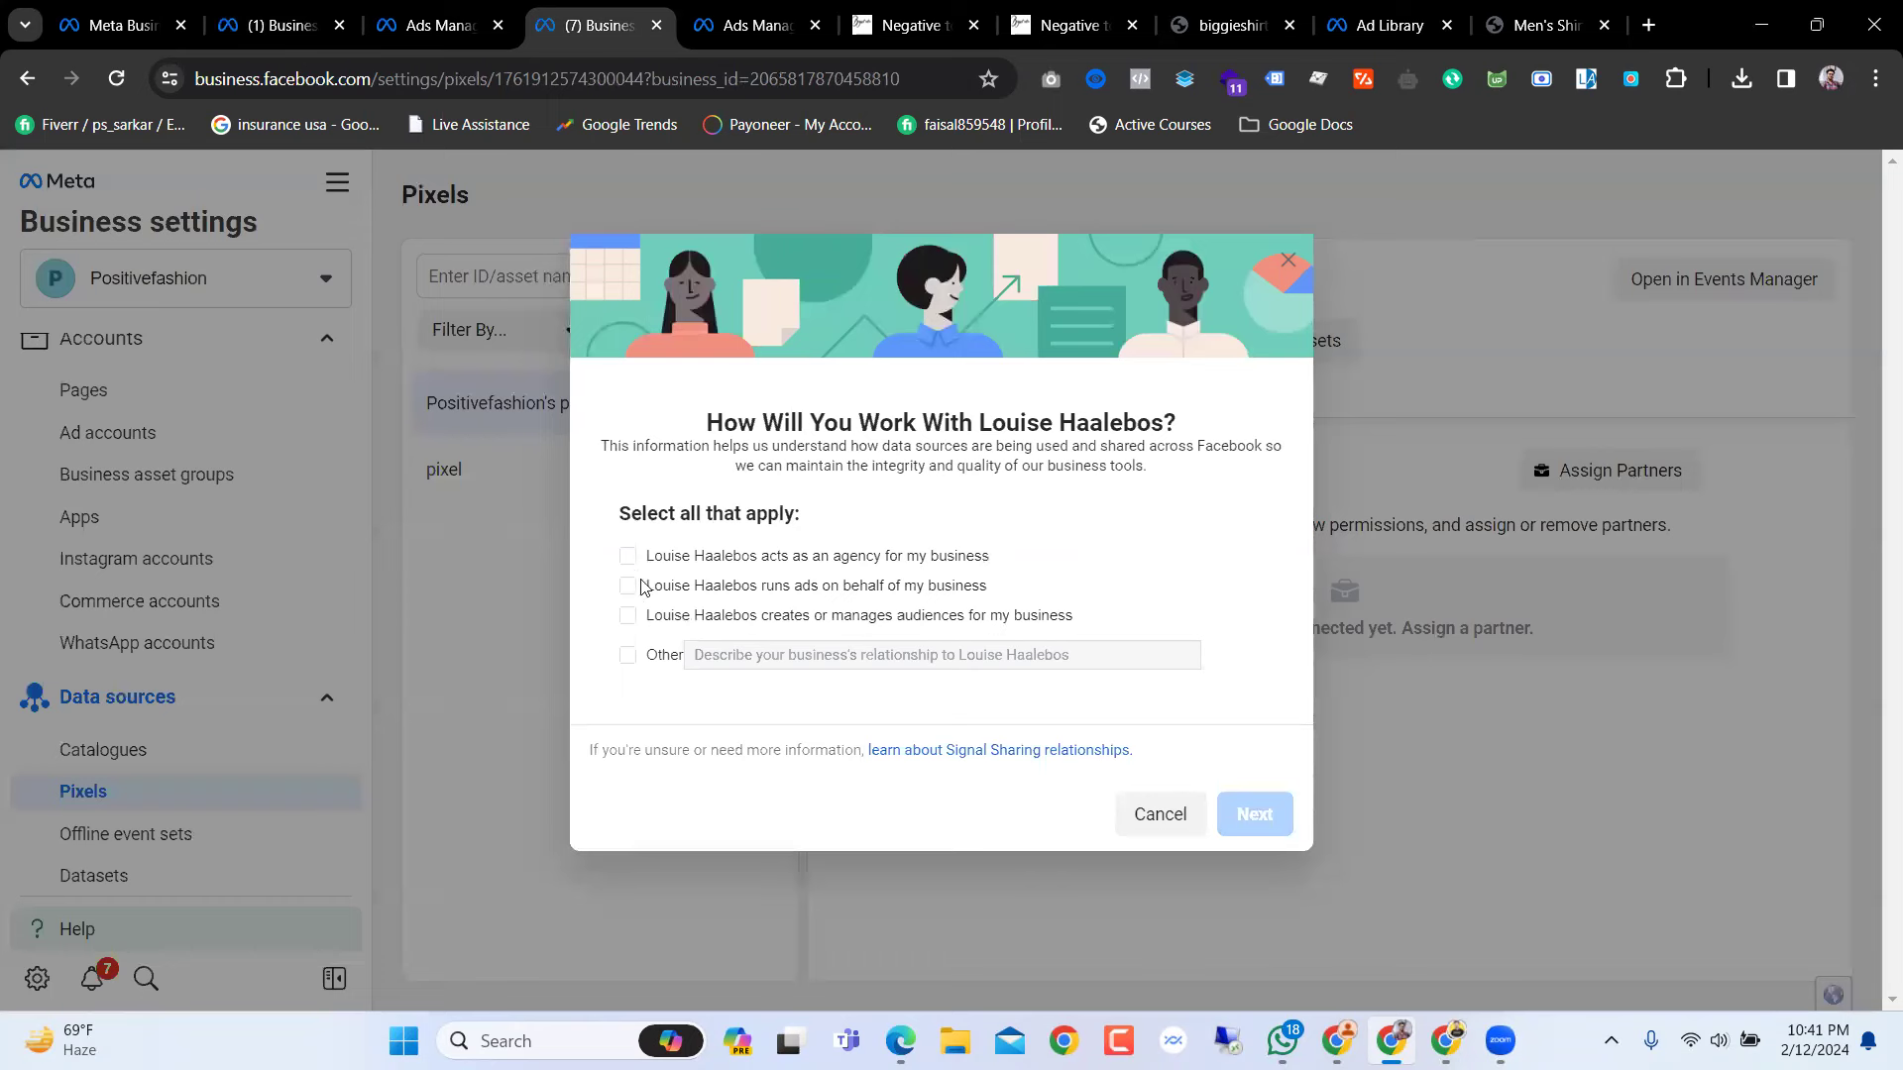
Step: Declare that the partner acts as an agency and runs ads for the business, send the pixel sharing request, and return to the partner's Ads Manager
left_click(629, 557)
left_click(628, 587)
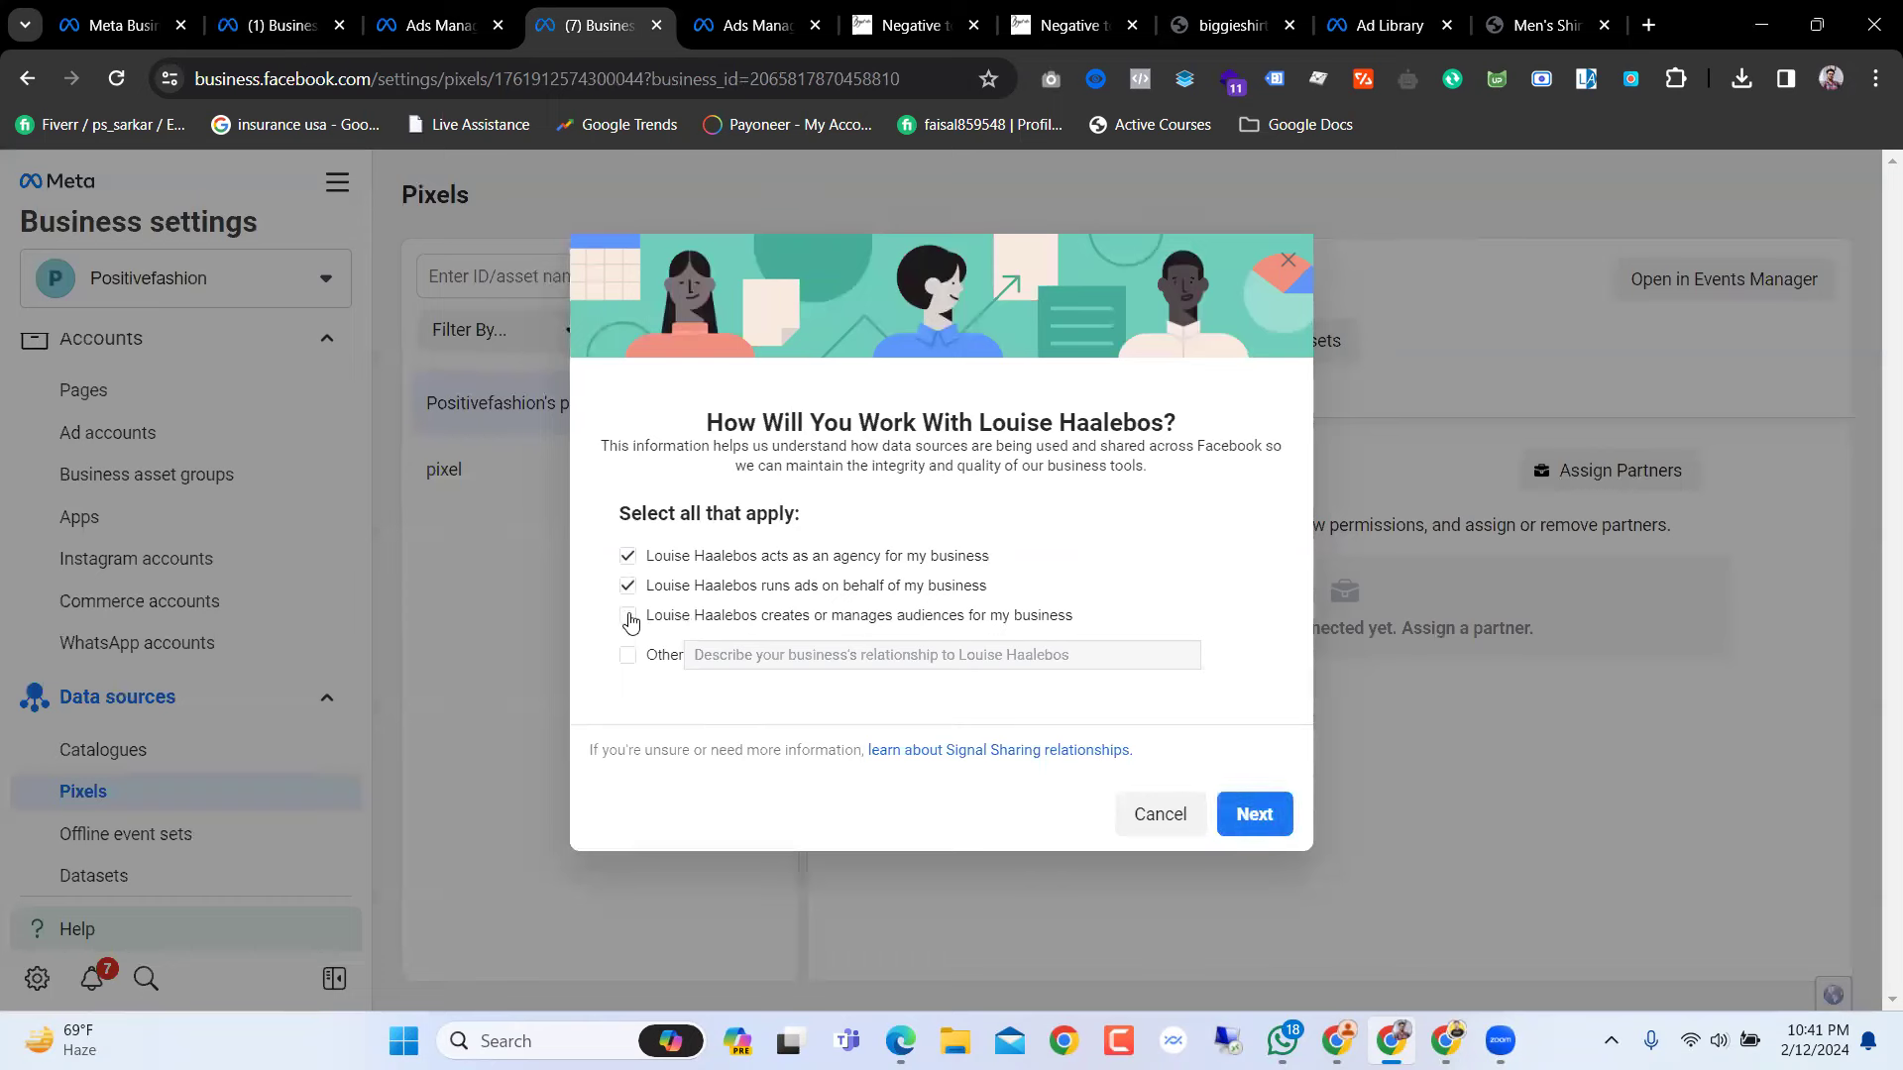
left_click(1267, 819)
left_click(1243, 747)
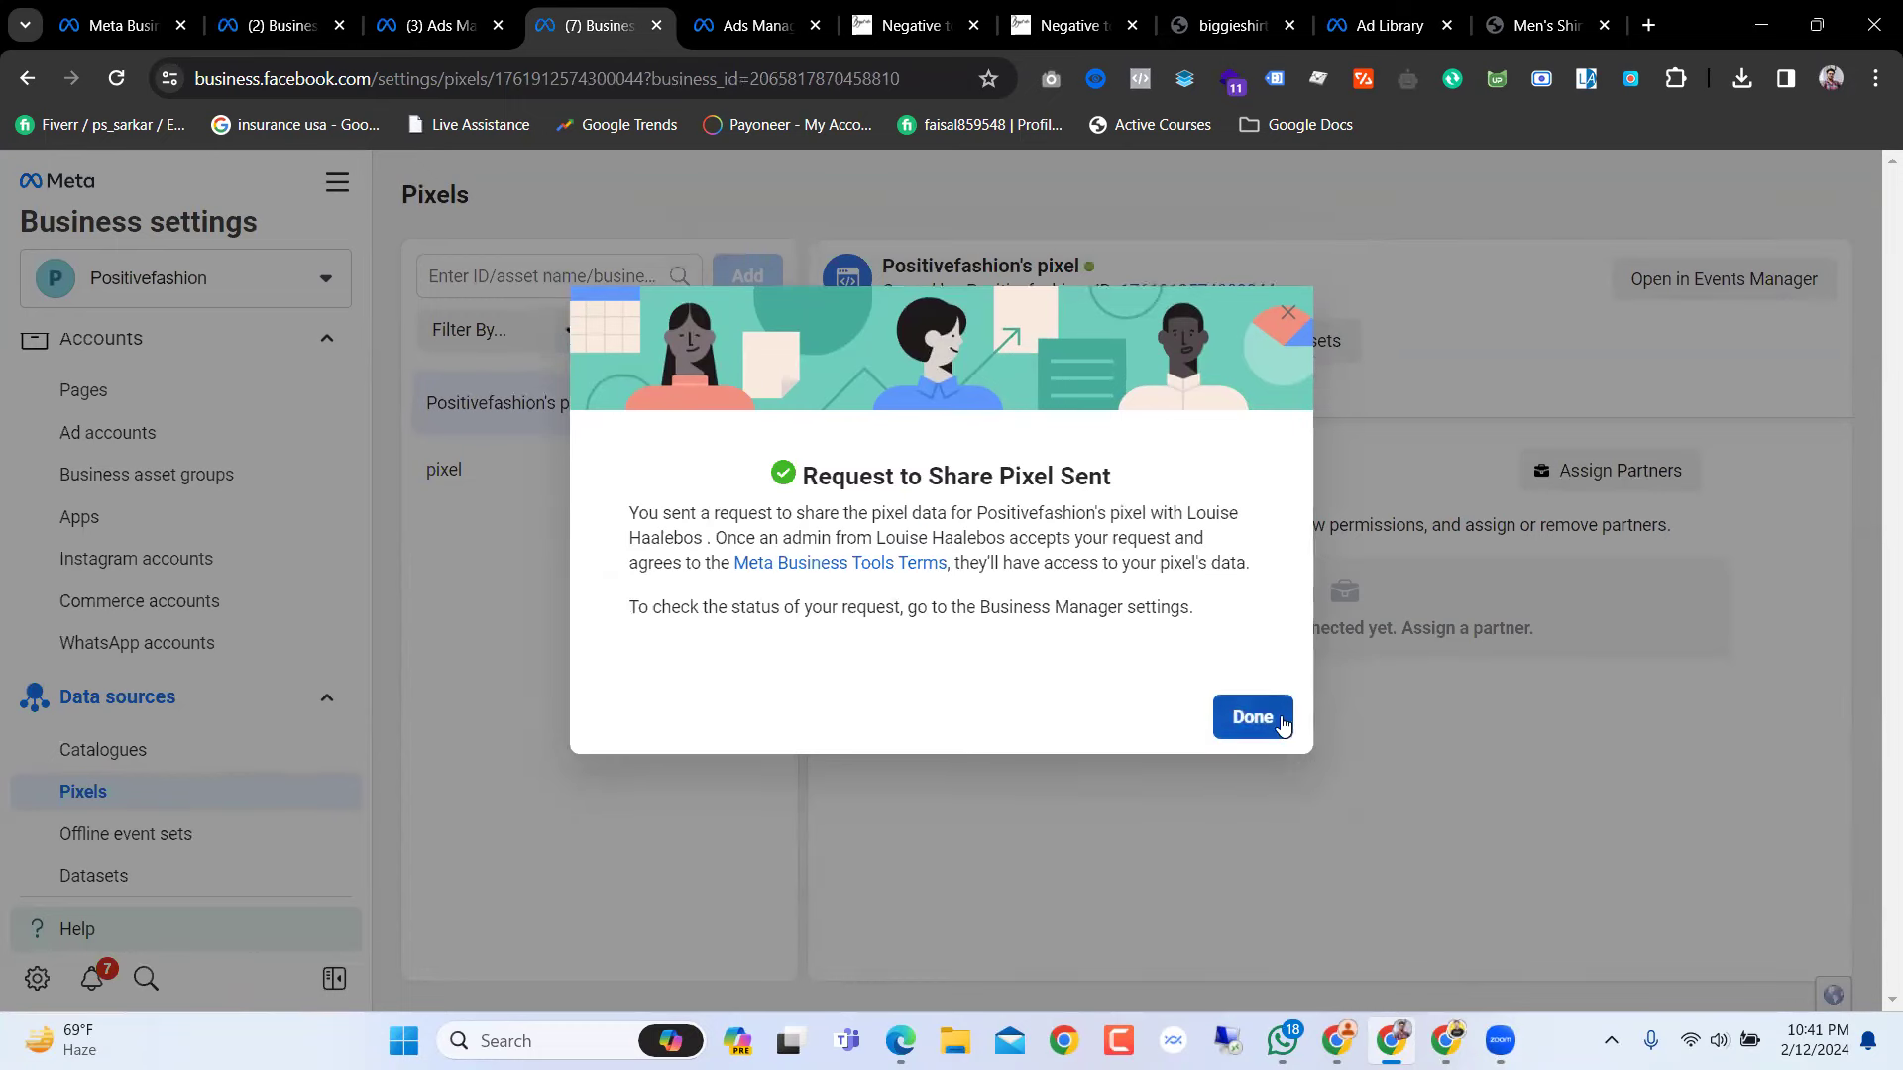
left_click(1278, 723)
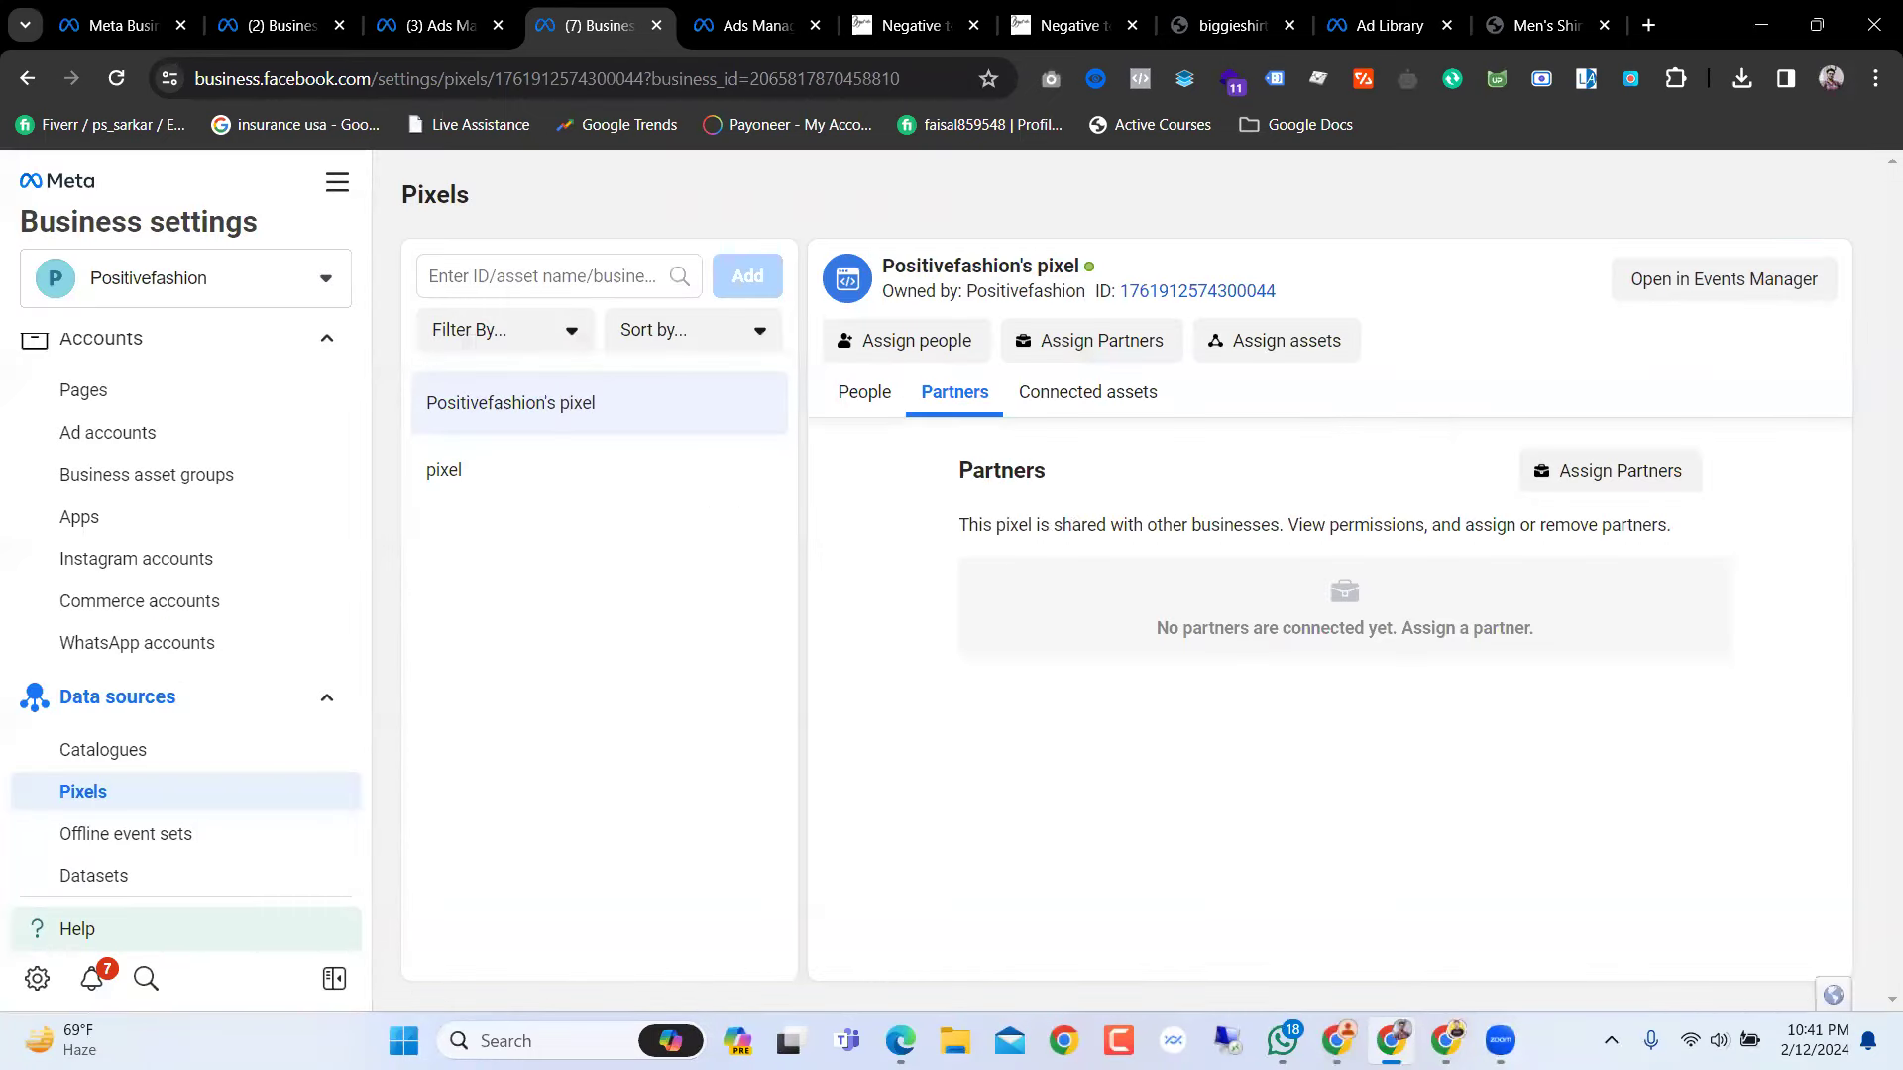
left_click(402, 8)
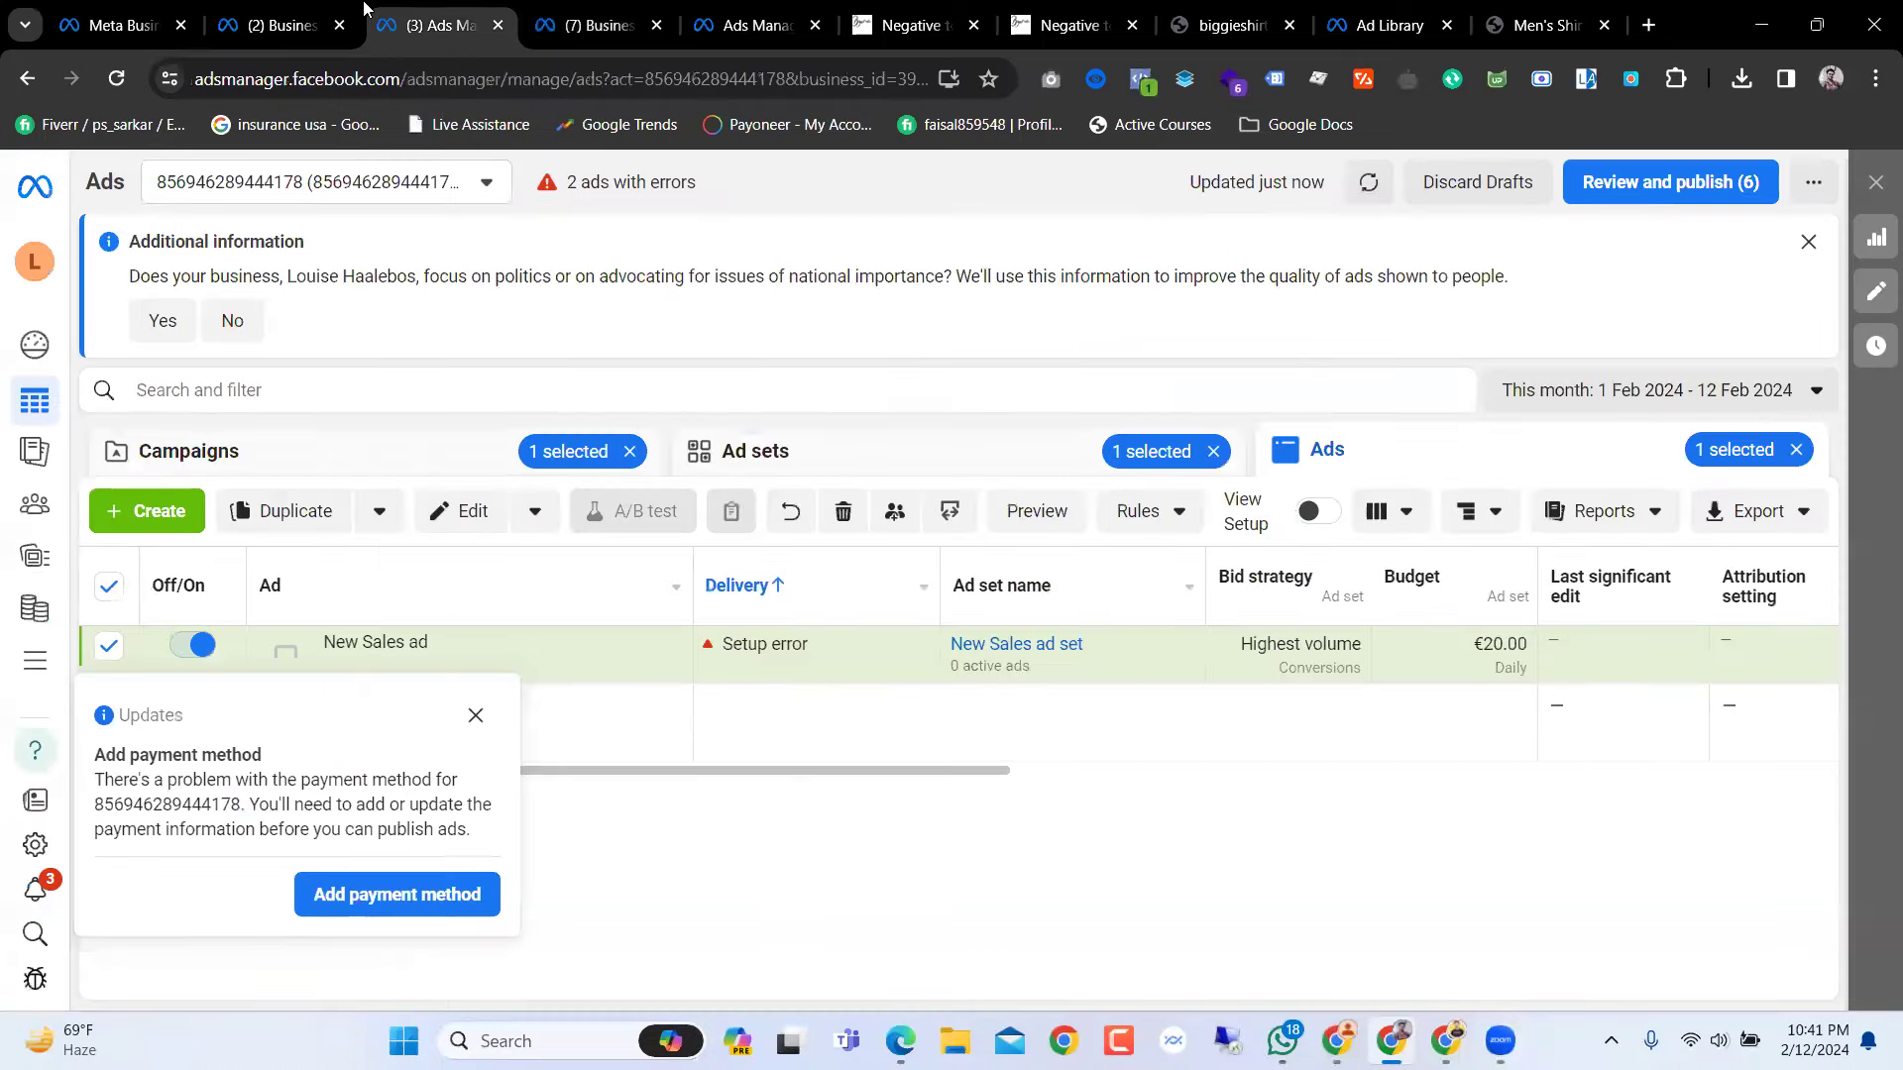
Step: Check the partner business's datasets in its business settings for the shared pixel, reloading the page to refresh them
left_click(357, 12)
scroll(550, 703, "down", 8)
scroll(550, 703, "up", 8)
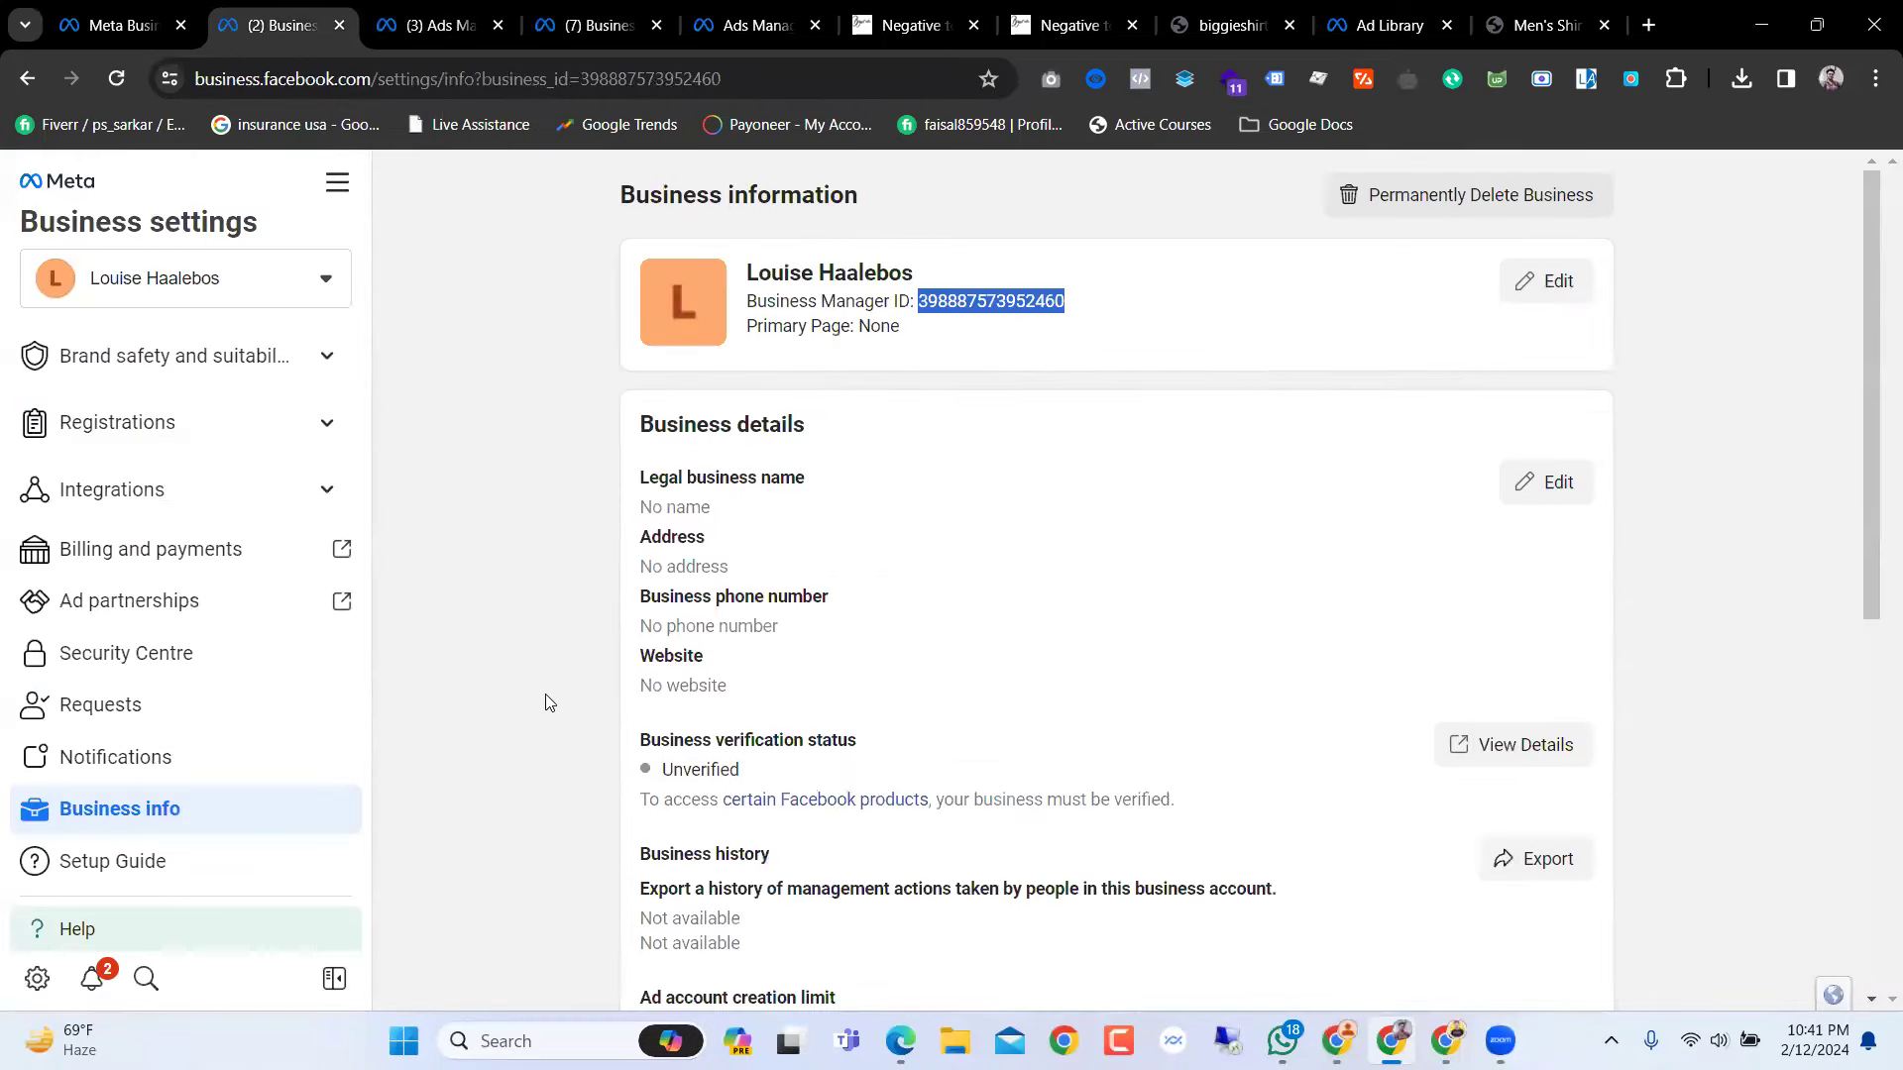
left_click(115, 356)
scroll(149, 404, "up", 10)
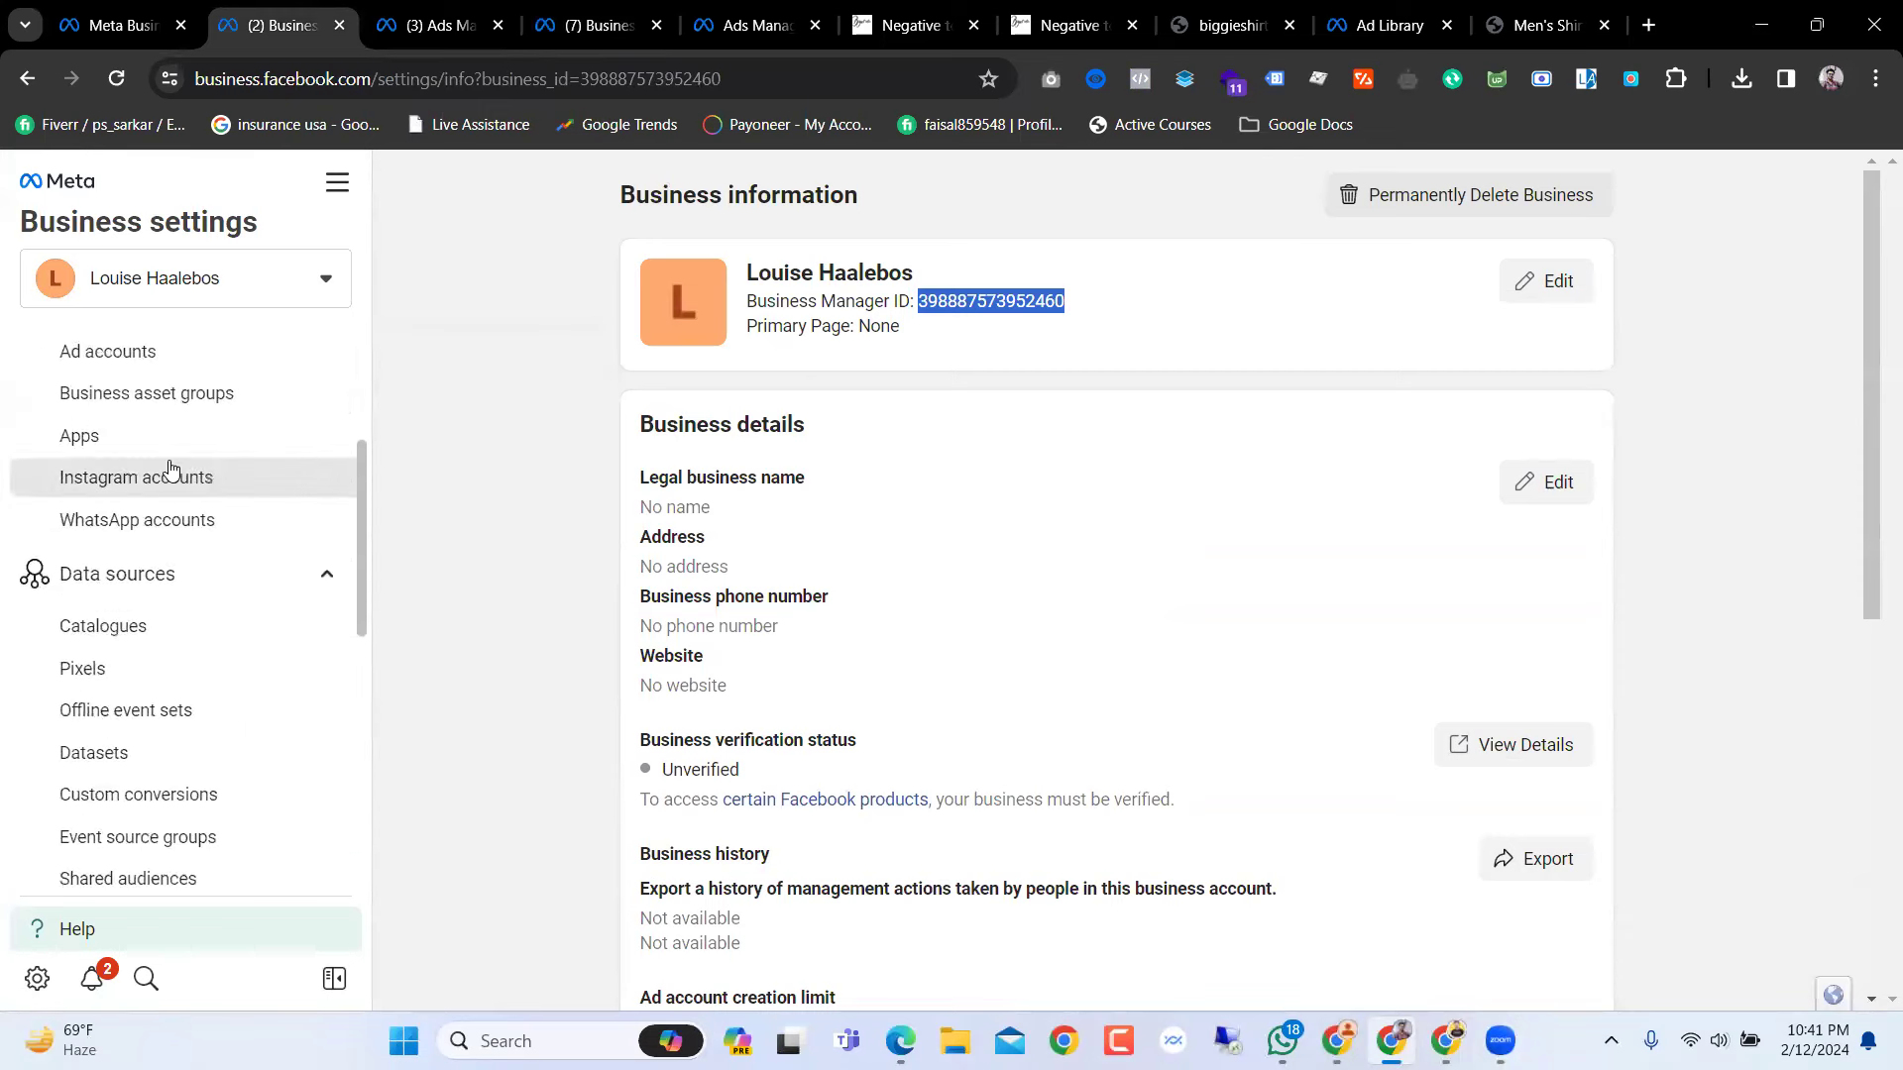
left_click(157, 422)
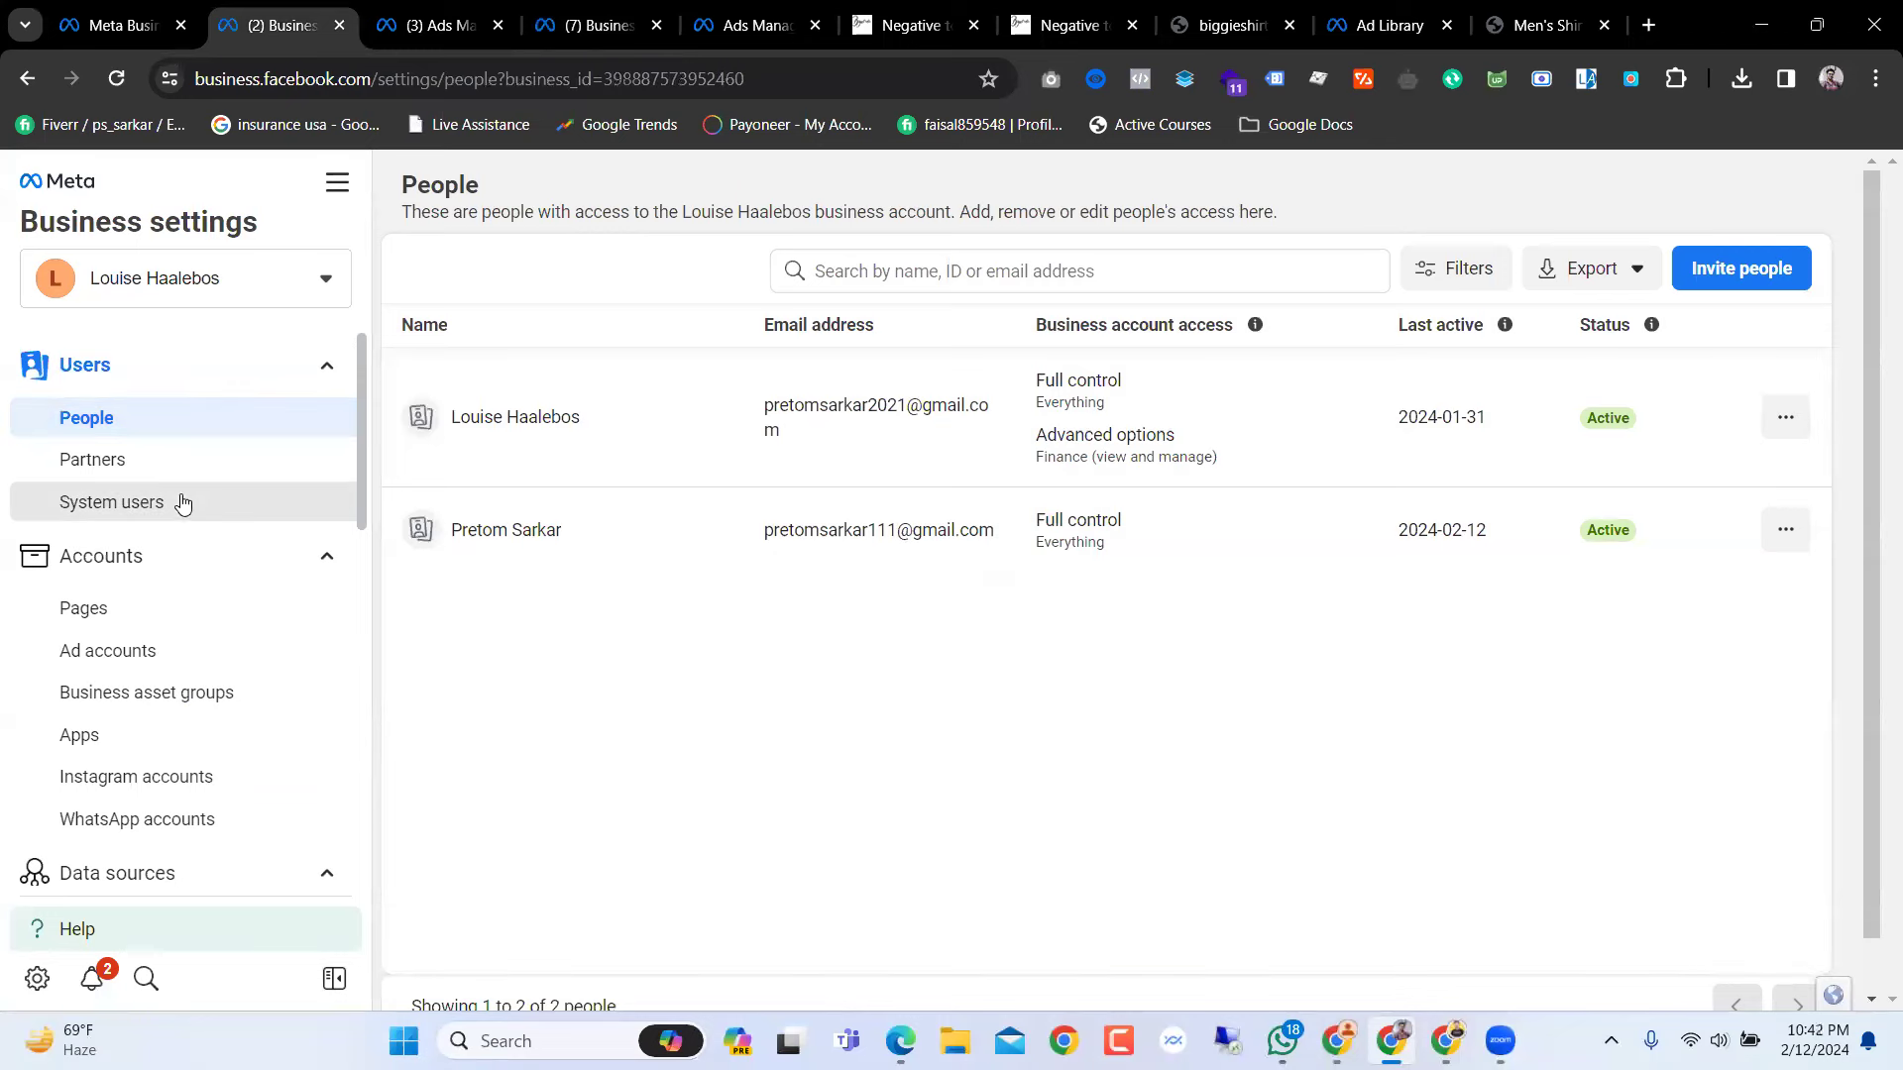
scroll(129, 705, "down", 3)
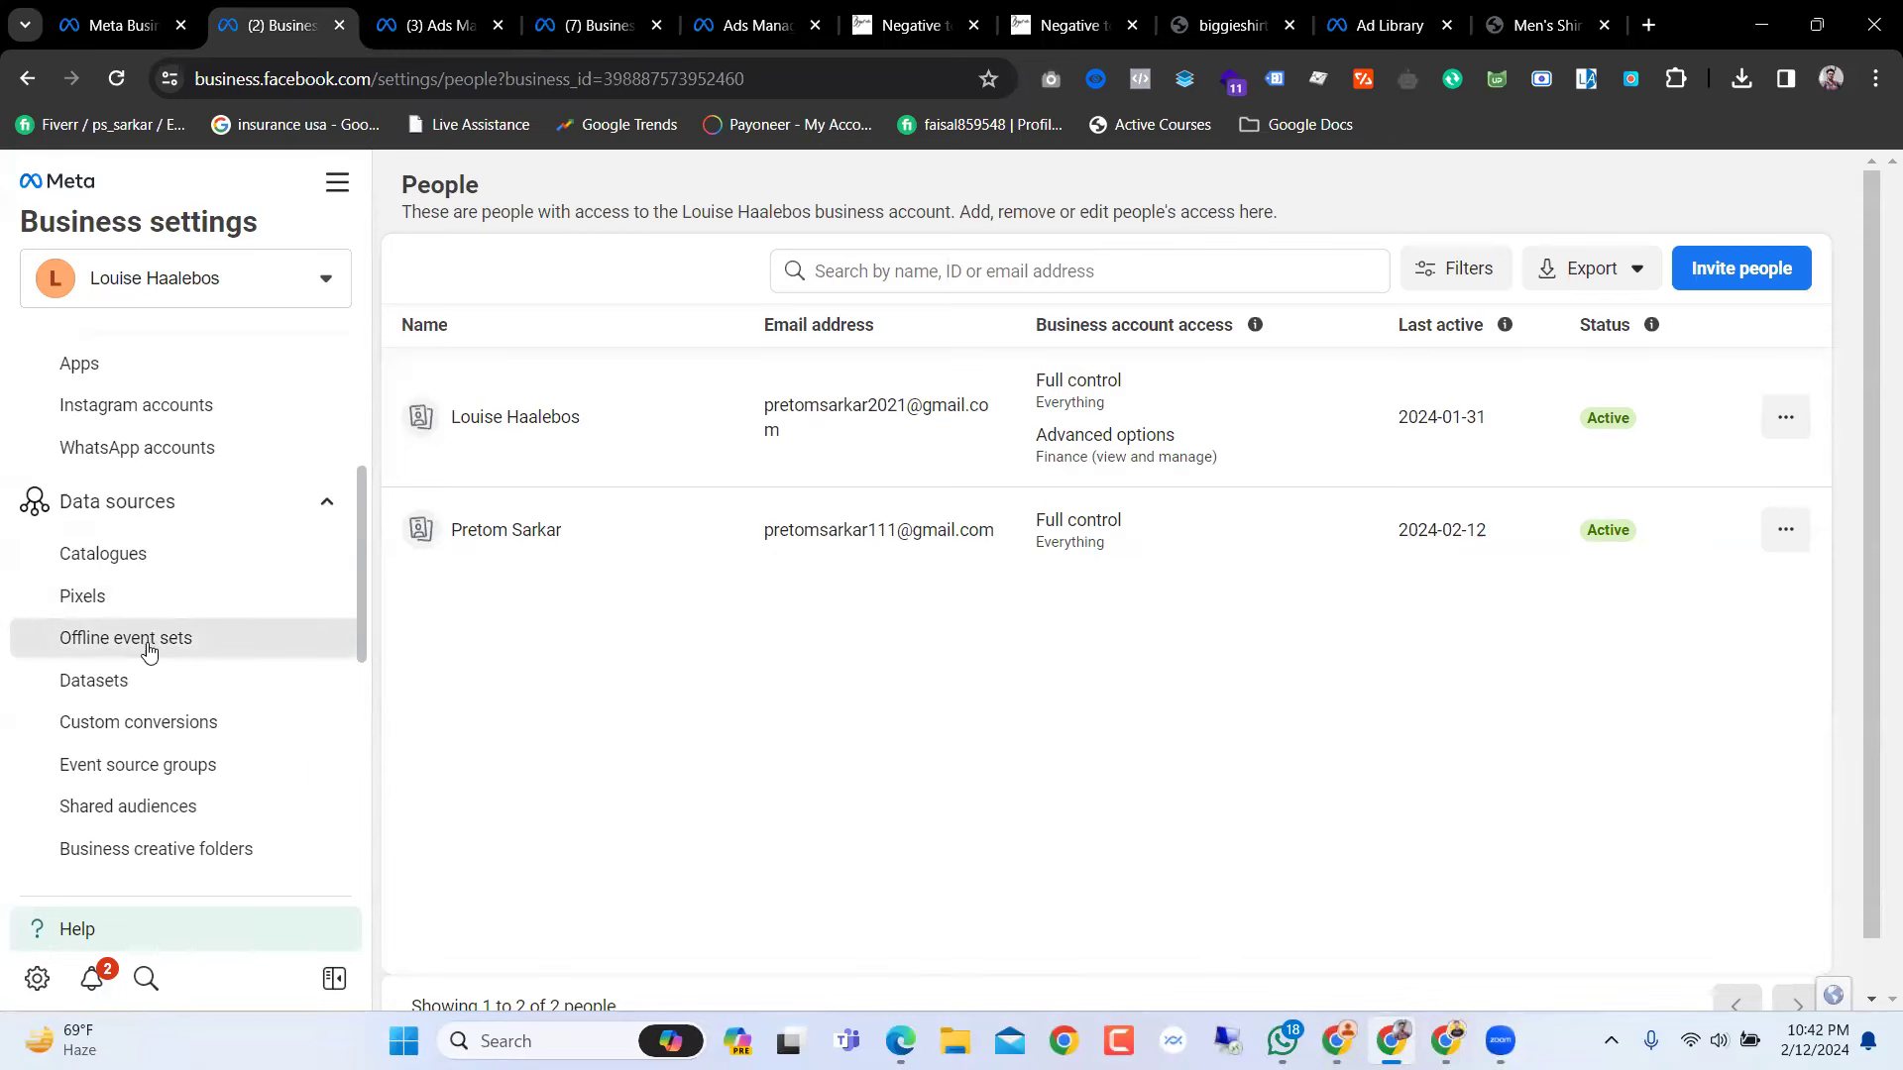
left_click(136, 699)
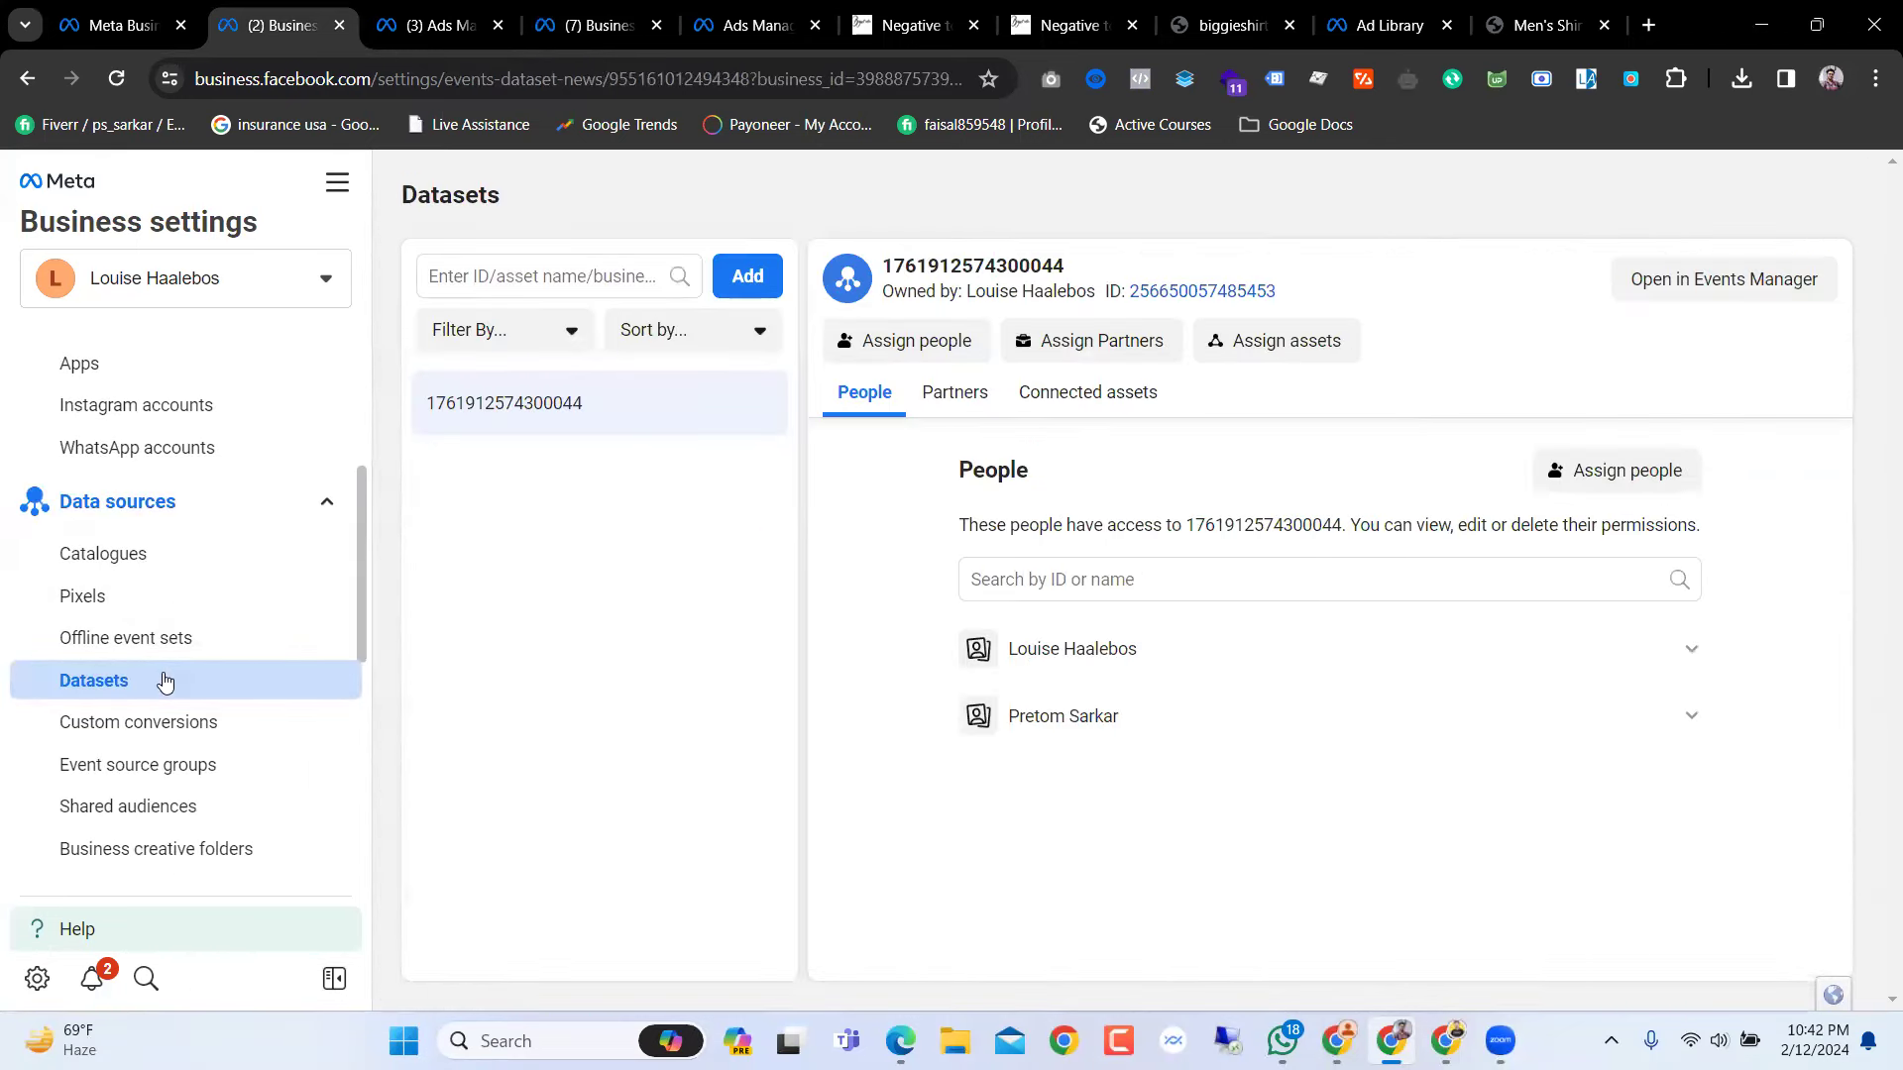
left_click(115, 86)
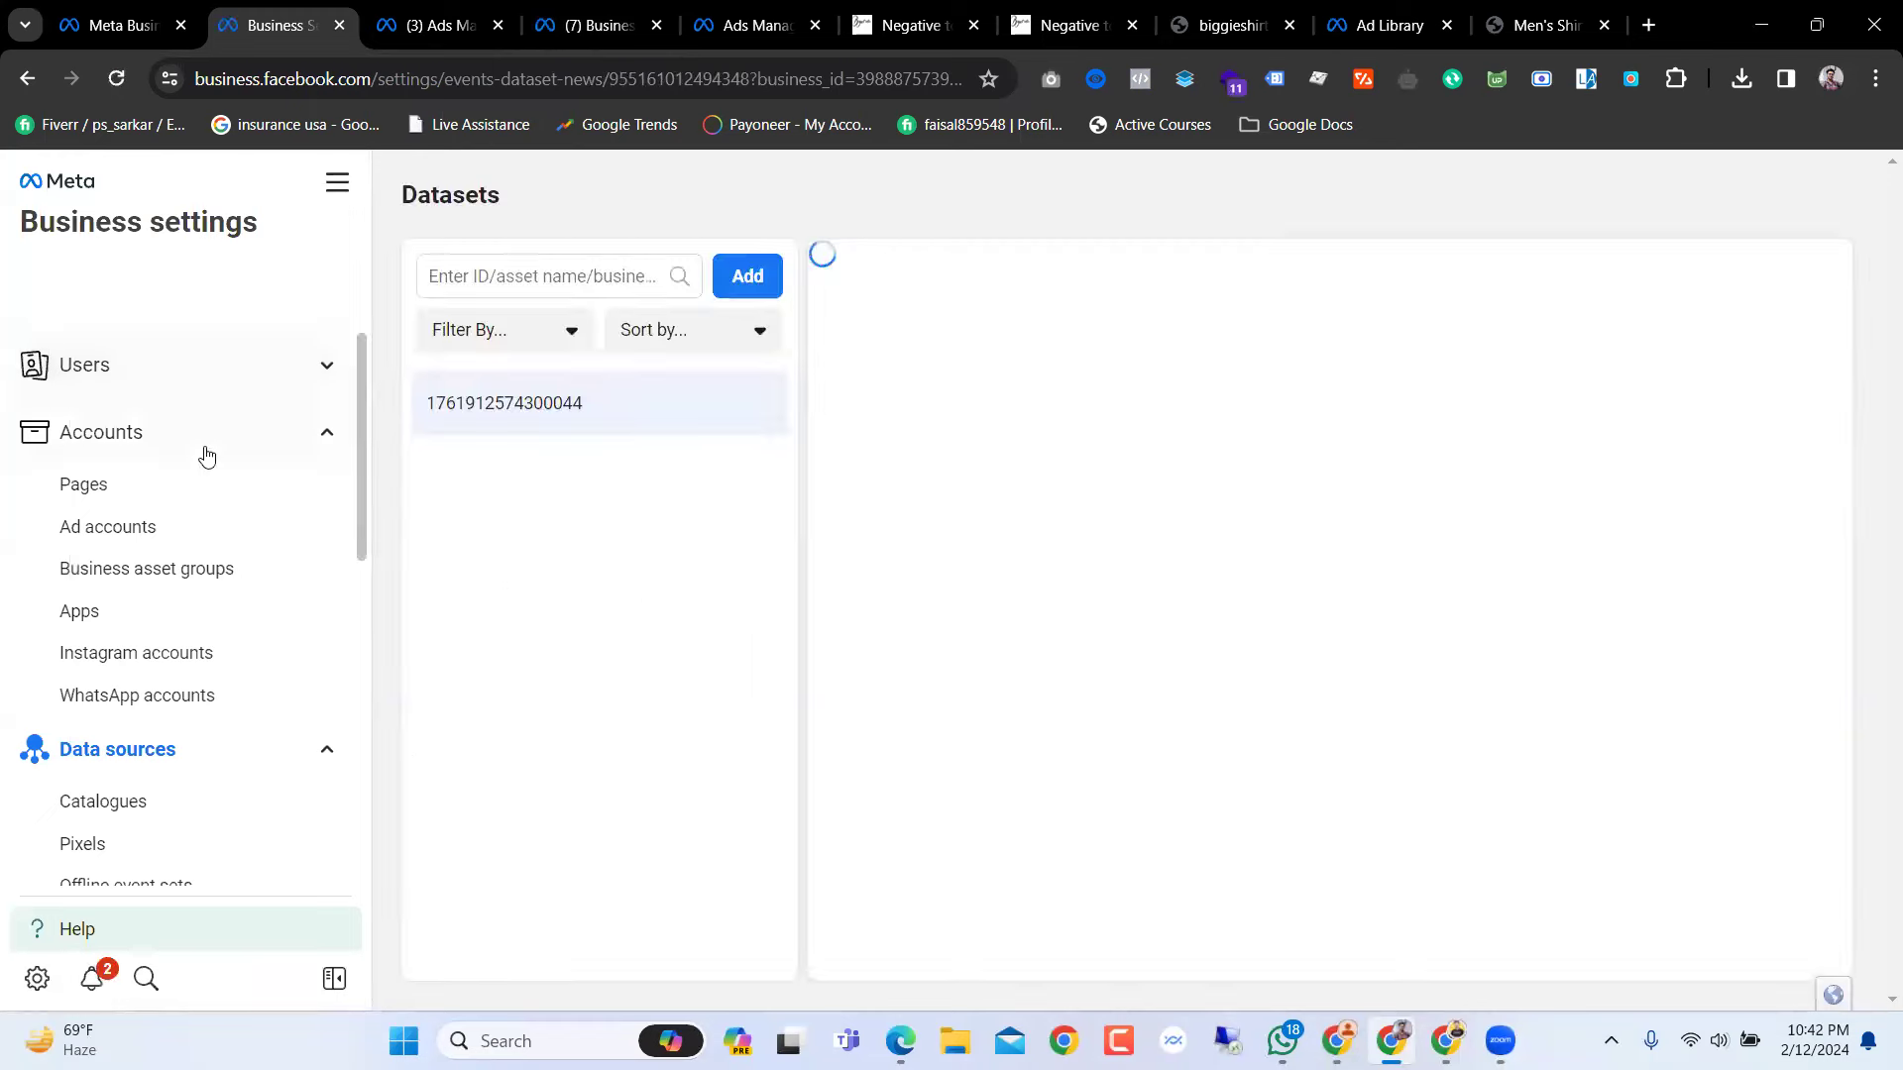
Step: Open the partner business's Business info and look through its details down to Business options and My Info
scroll(222, 594, "down", 5)
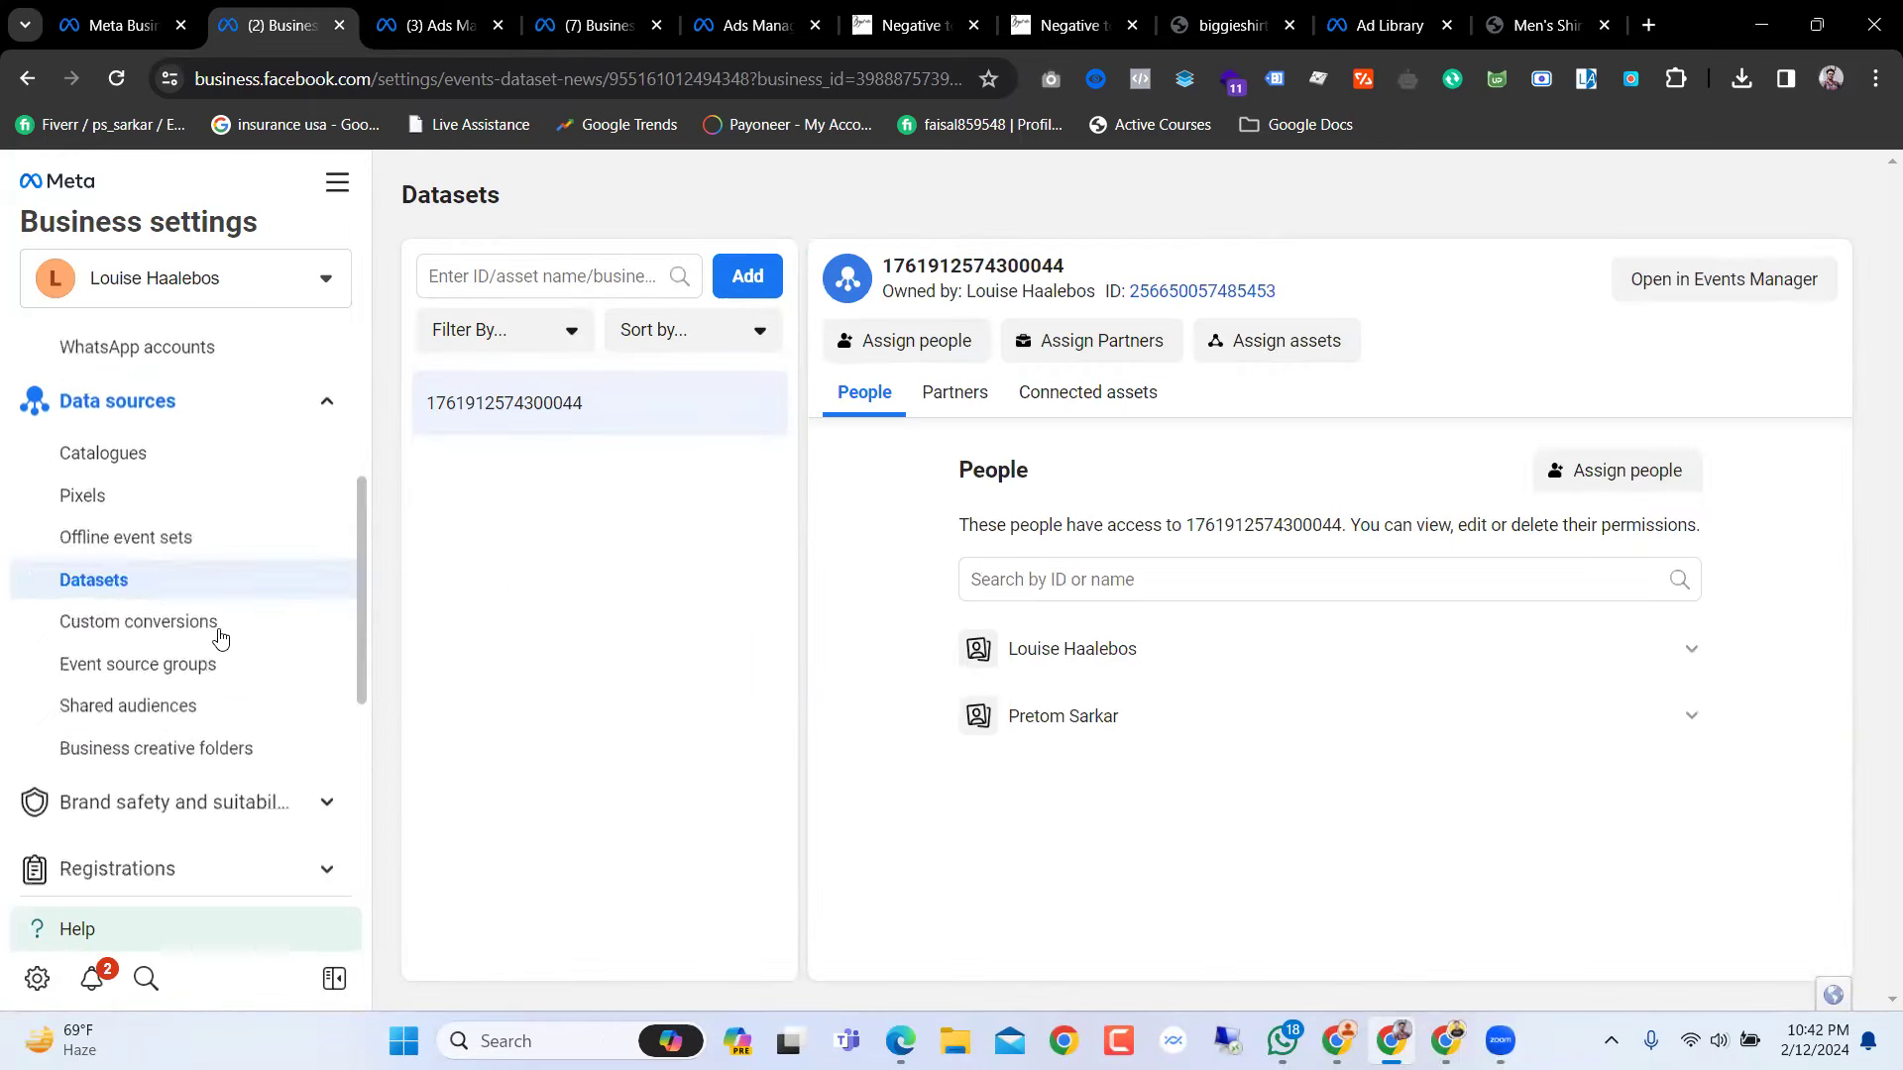
scroll(220, 636, "up", 4)
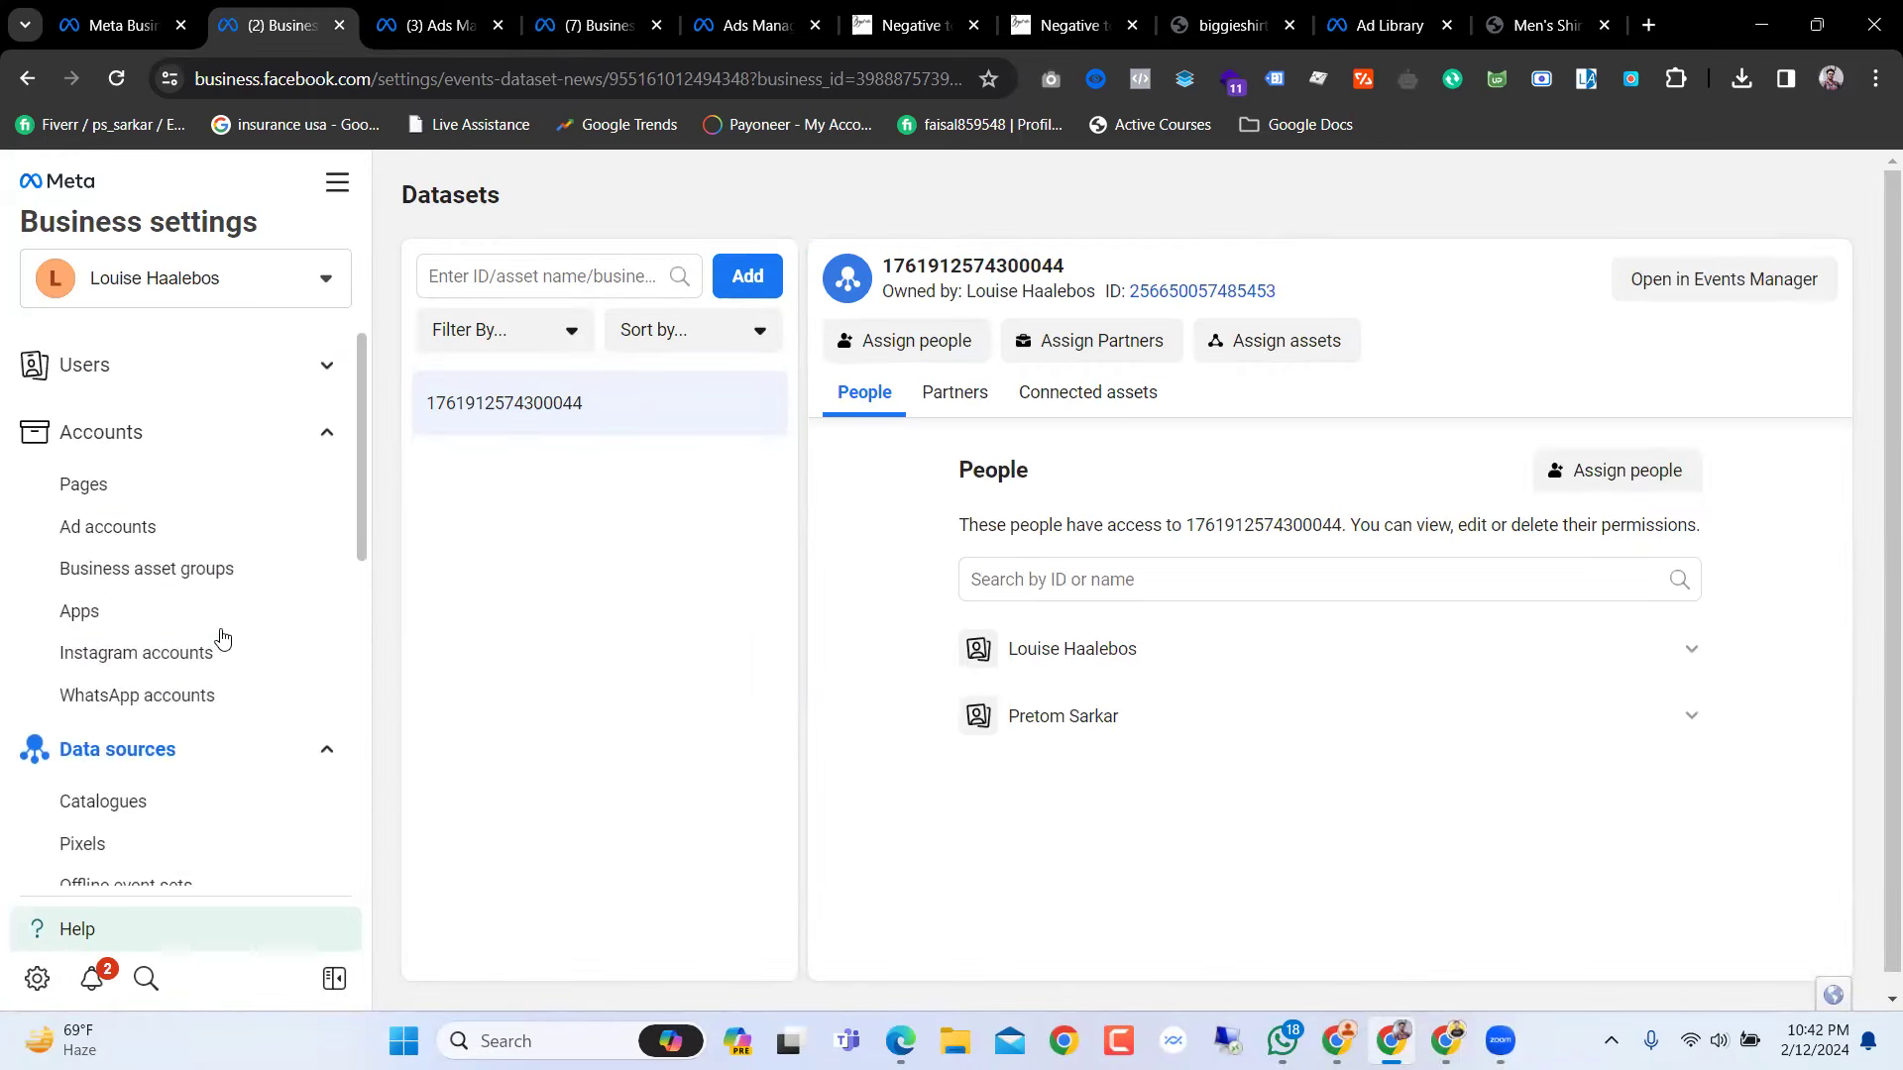
scroll(218, 642, "down", 2)
scroll(196, 691, "down", 5)
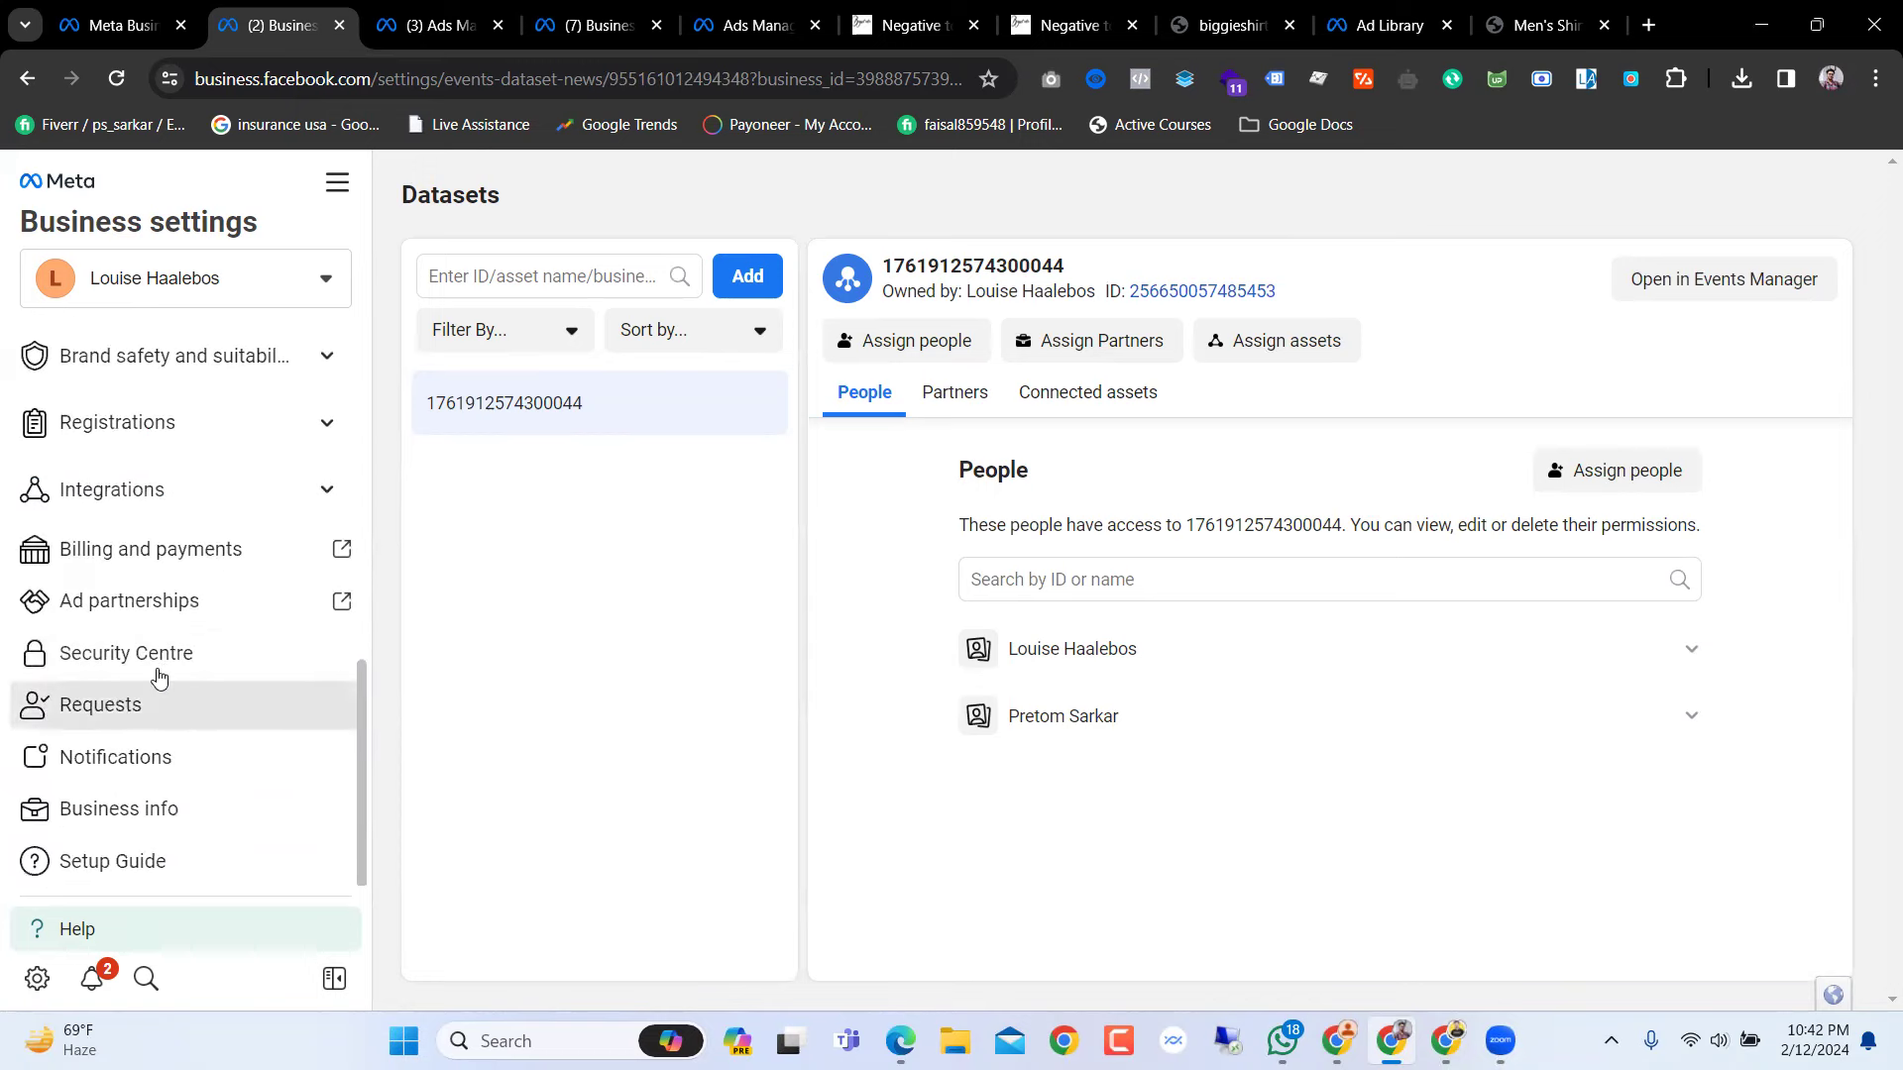
left_click(156, 830)
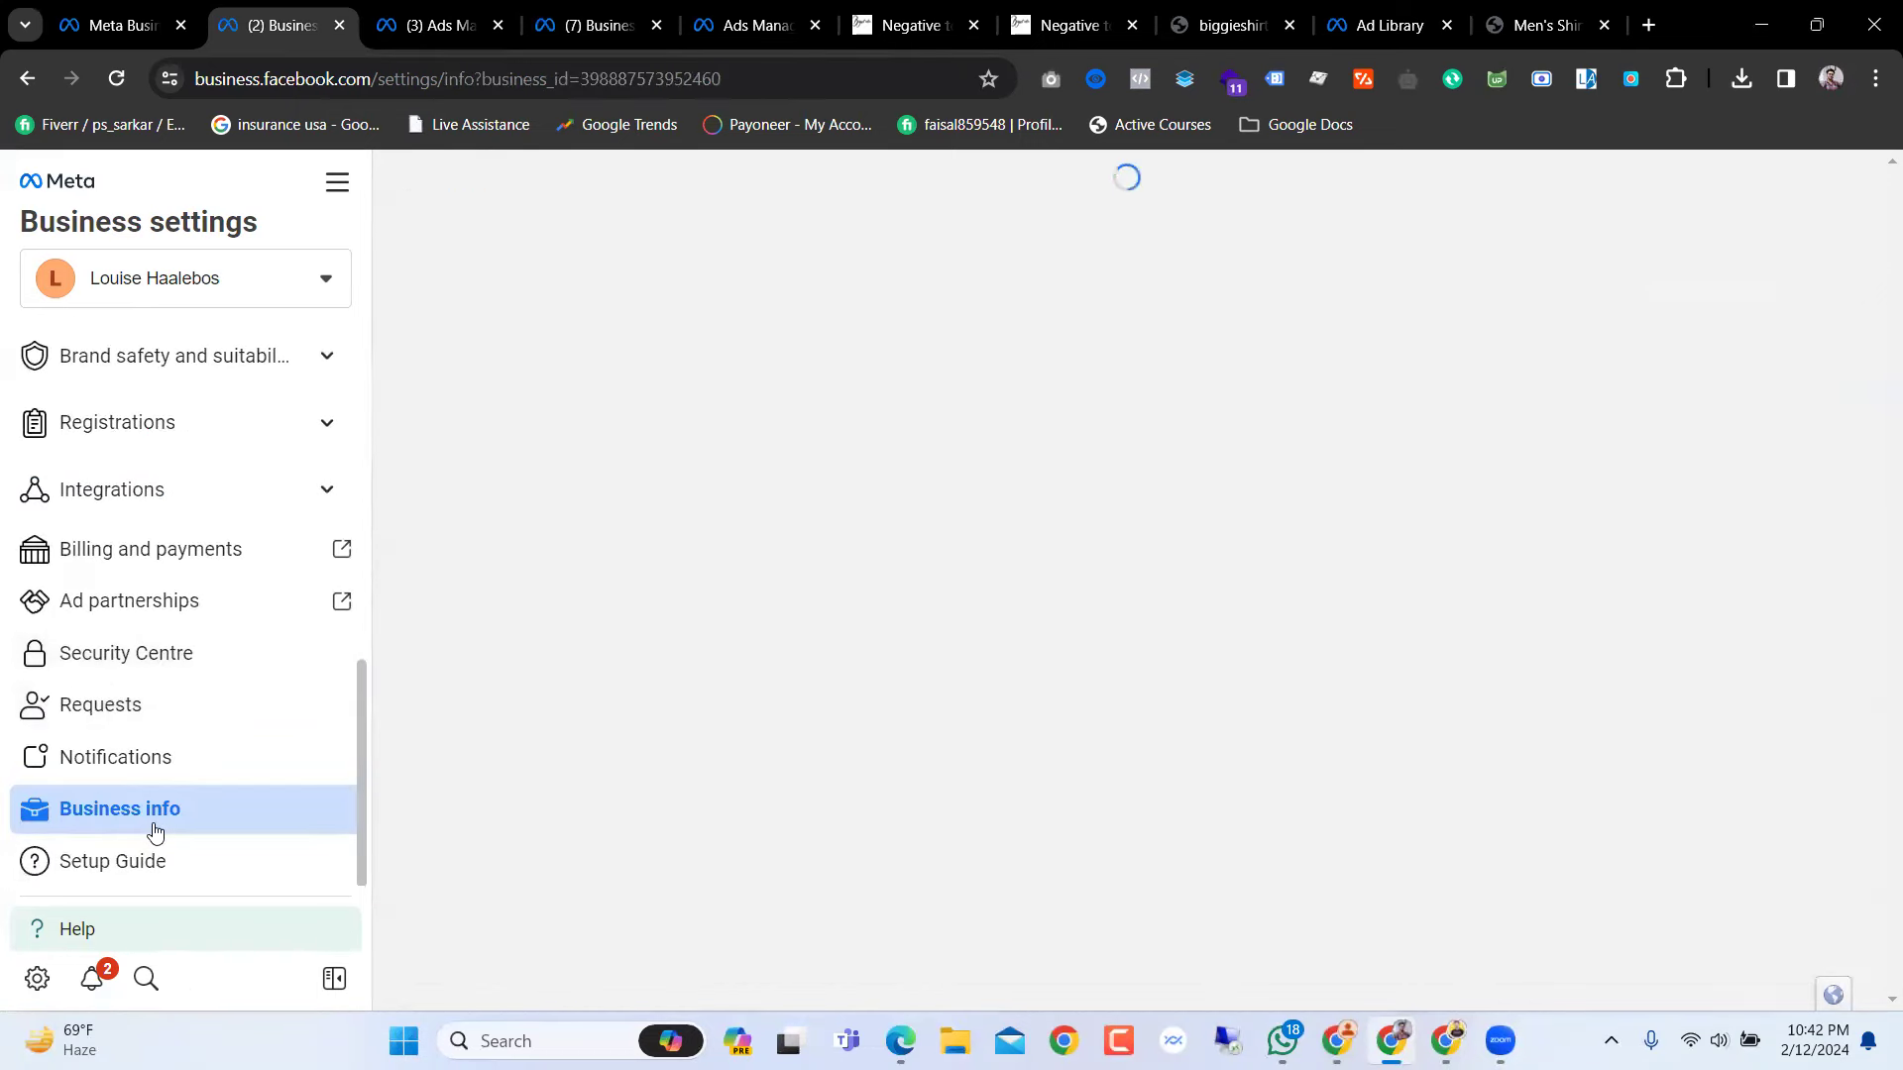
scroll(1472, 533, "down", 5)
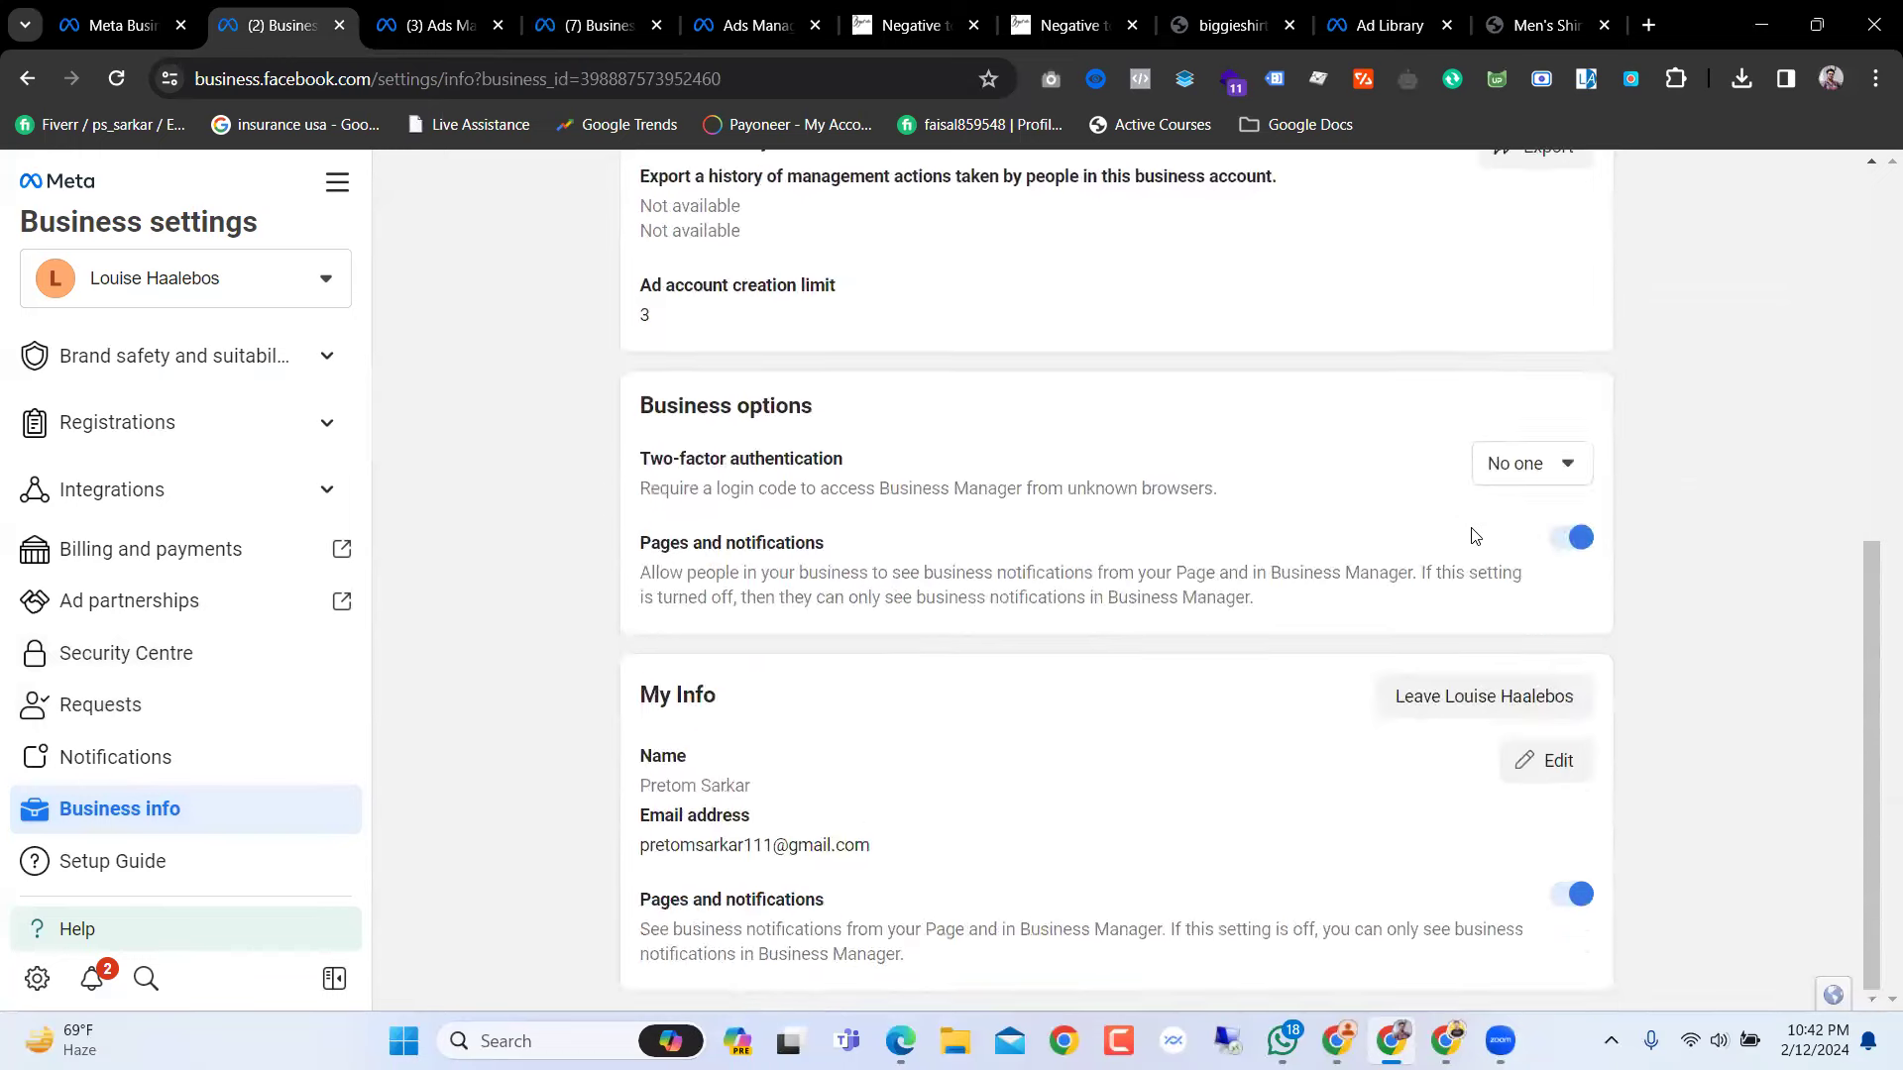
Step: Open the Pixels list under the business's data sources in Business settings
scroll(905, 832, "up", 7)
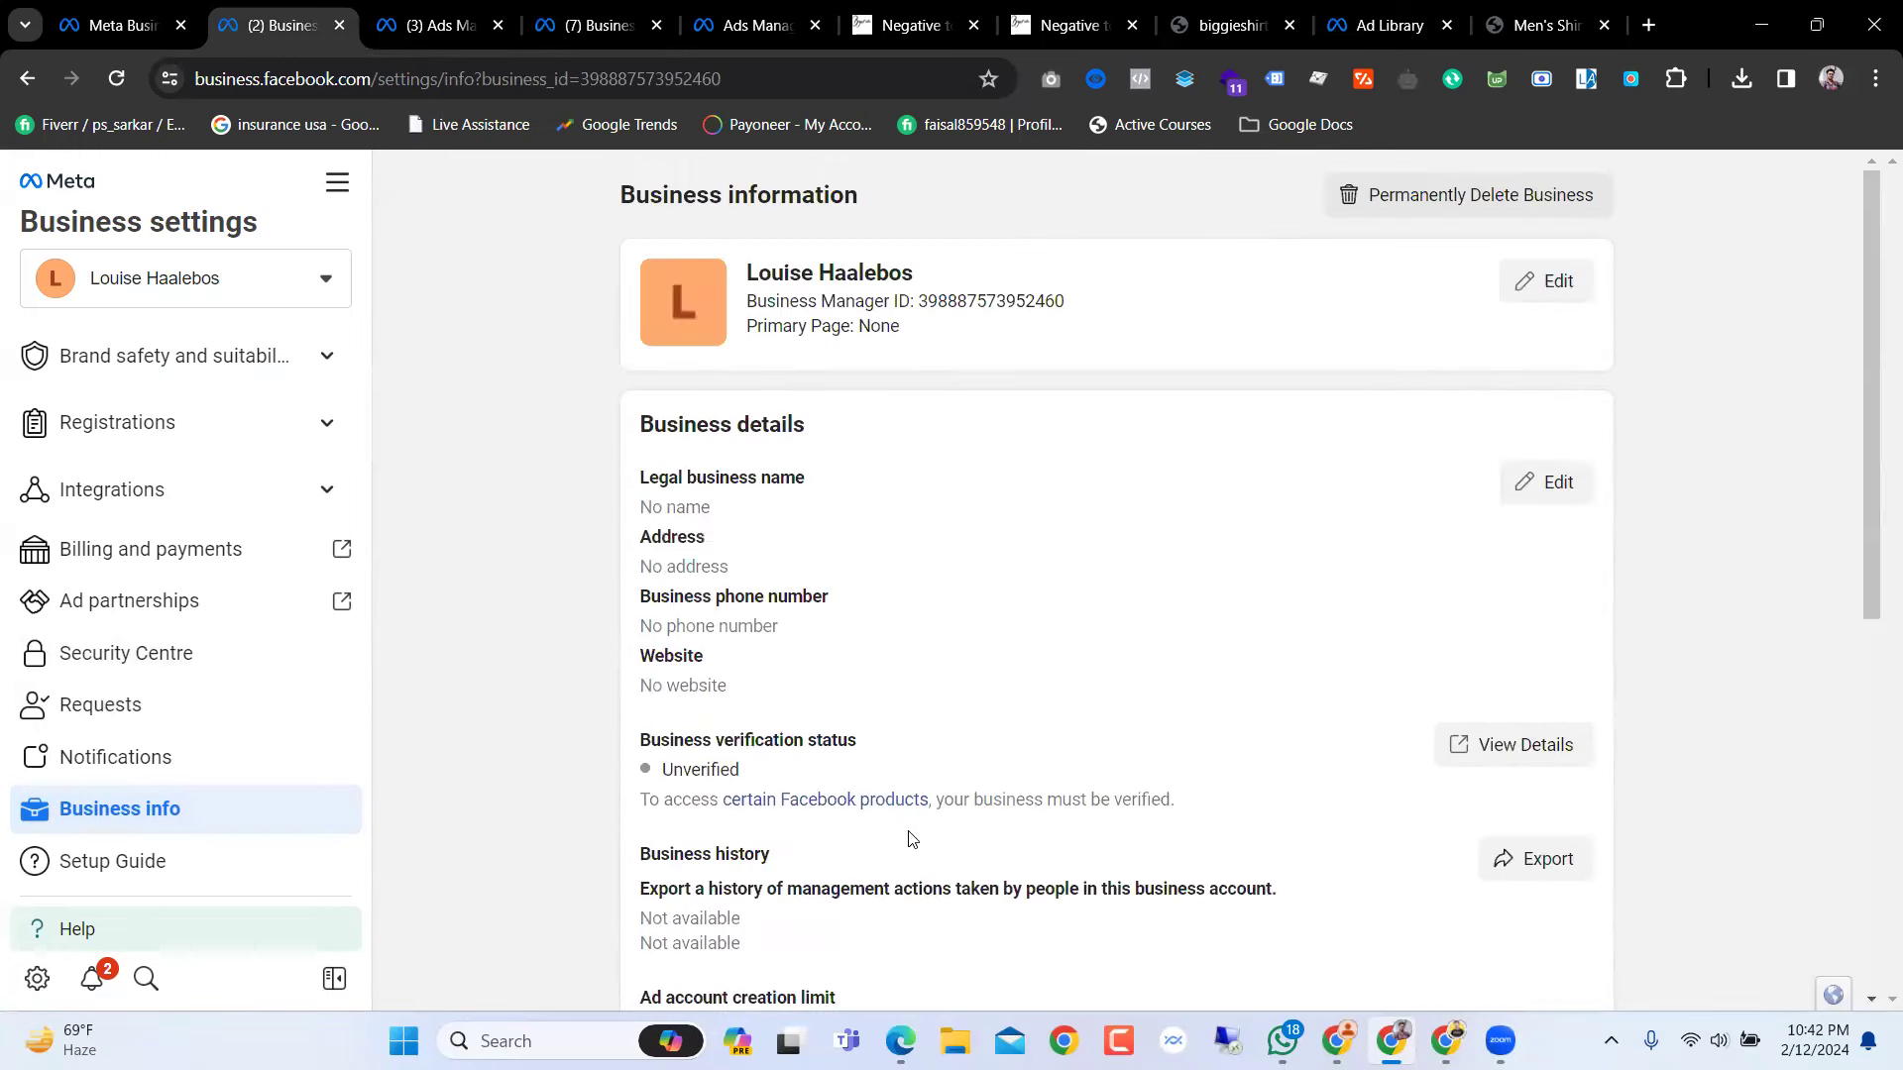
left_click(426, 22)
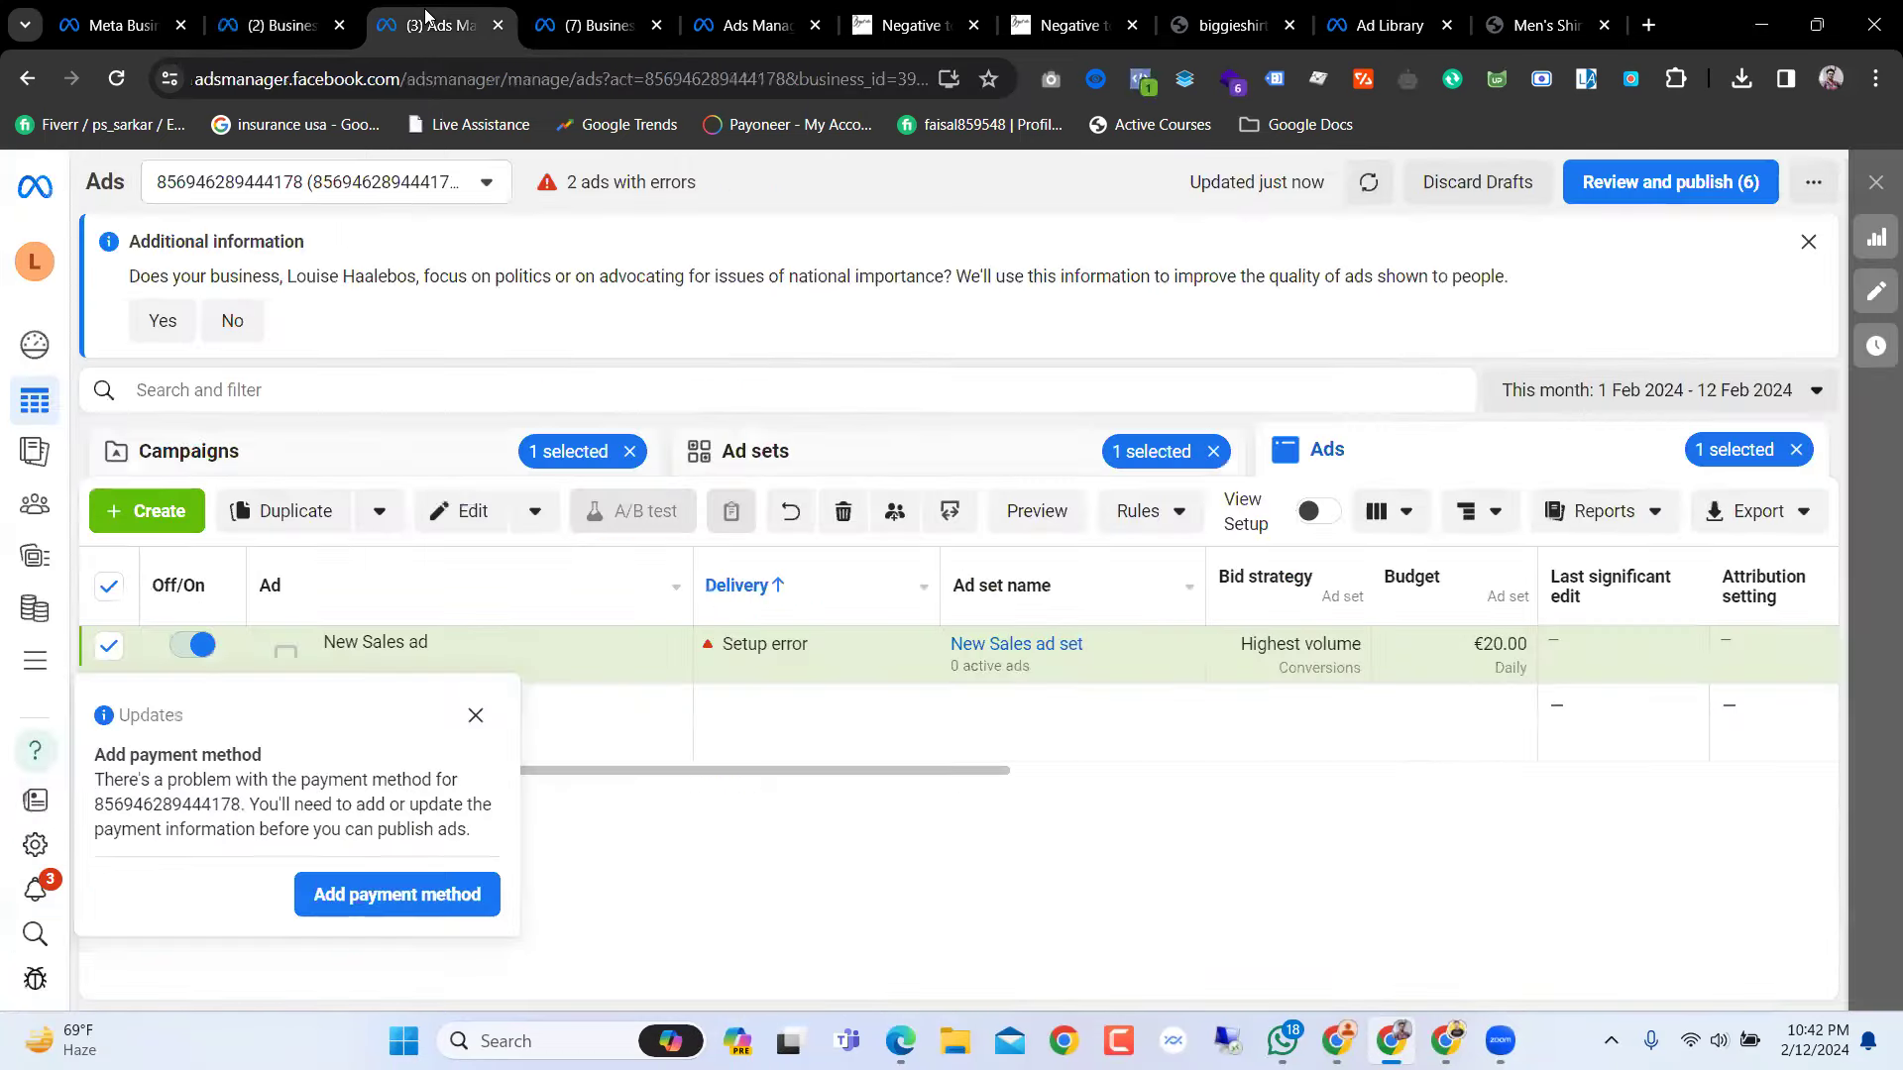
left_click(357, 16)
scroll(168, 595, "up", 10)
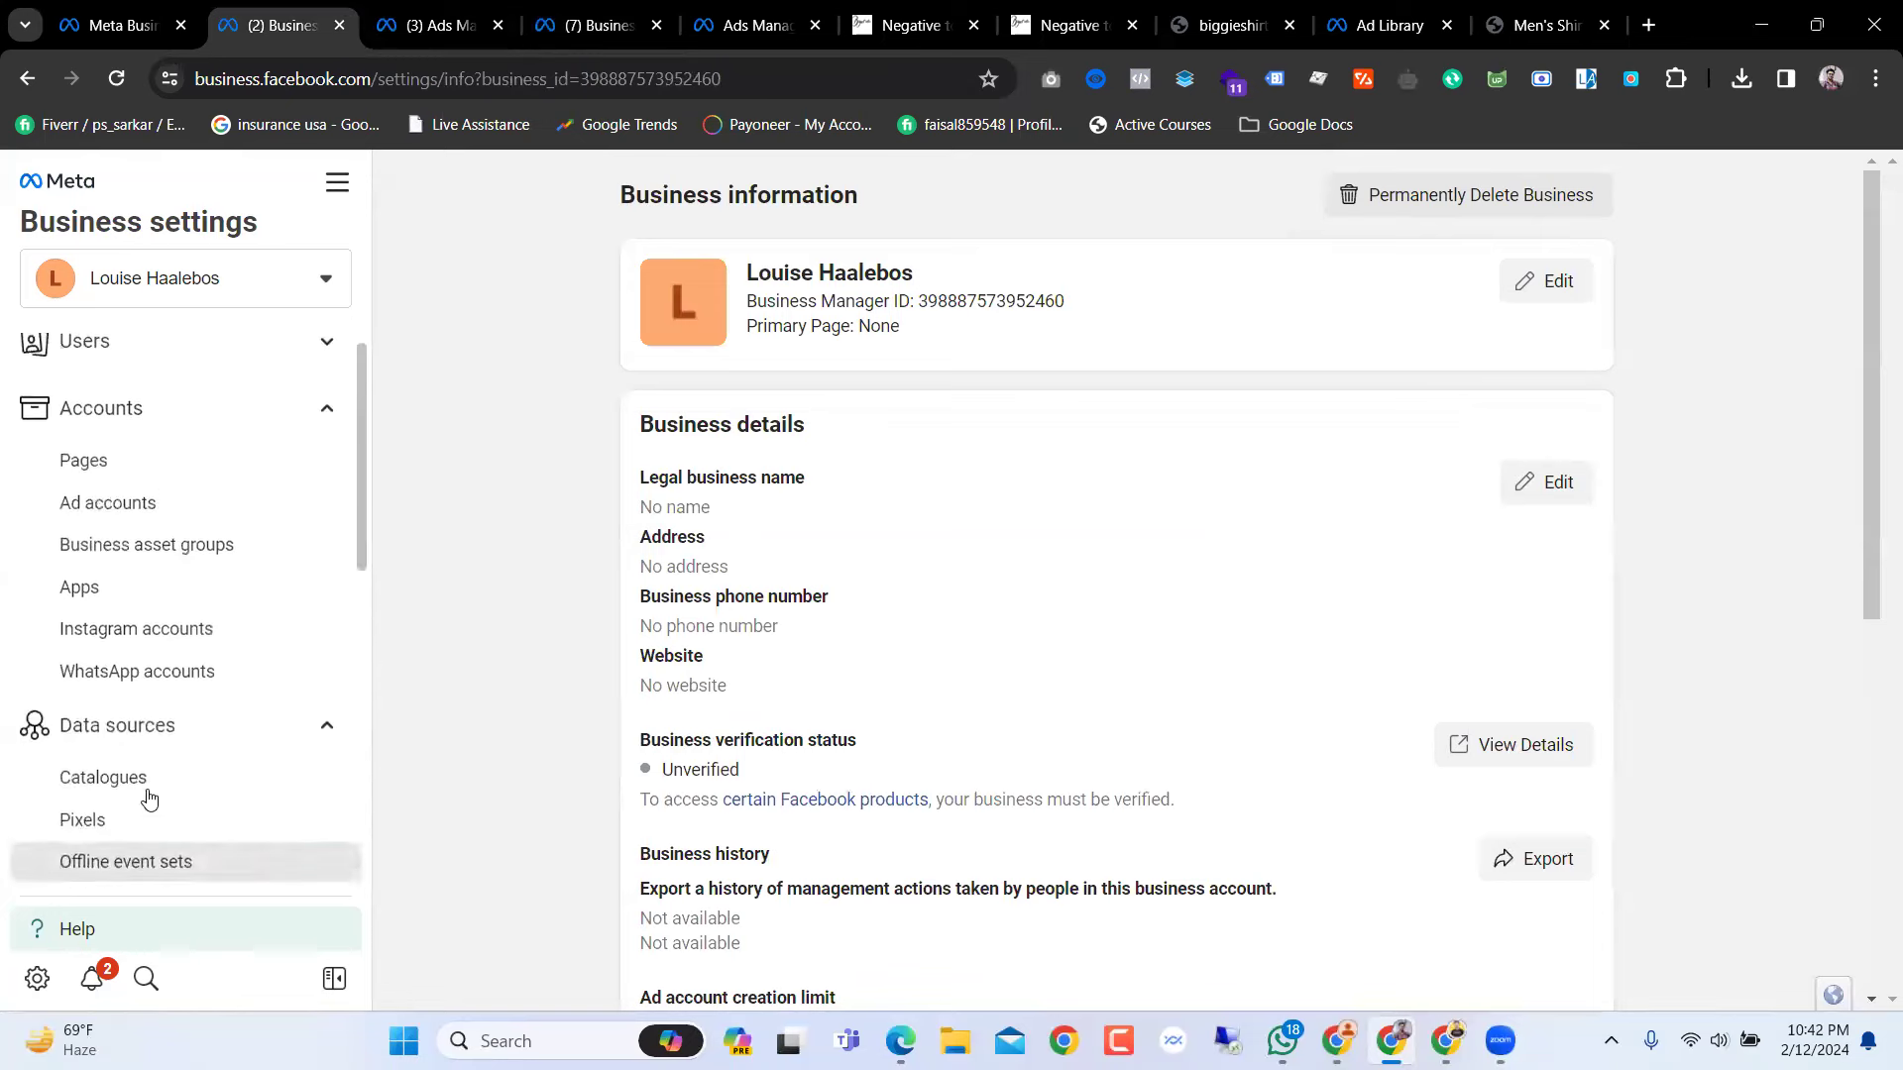
left_click(169, 535)
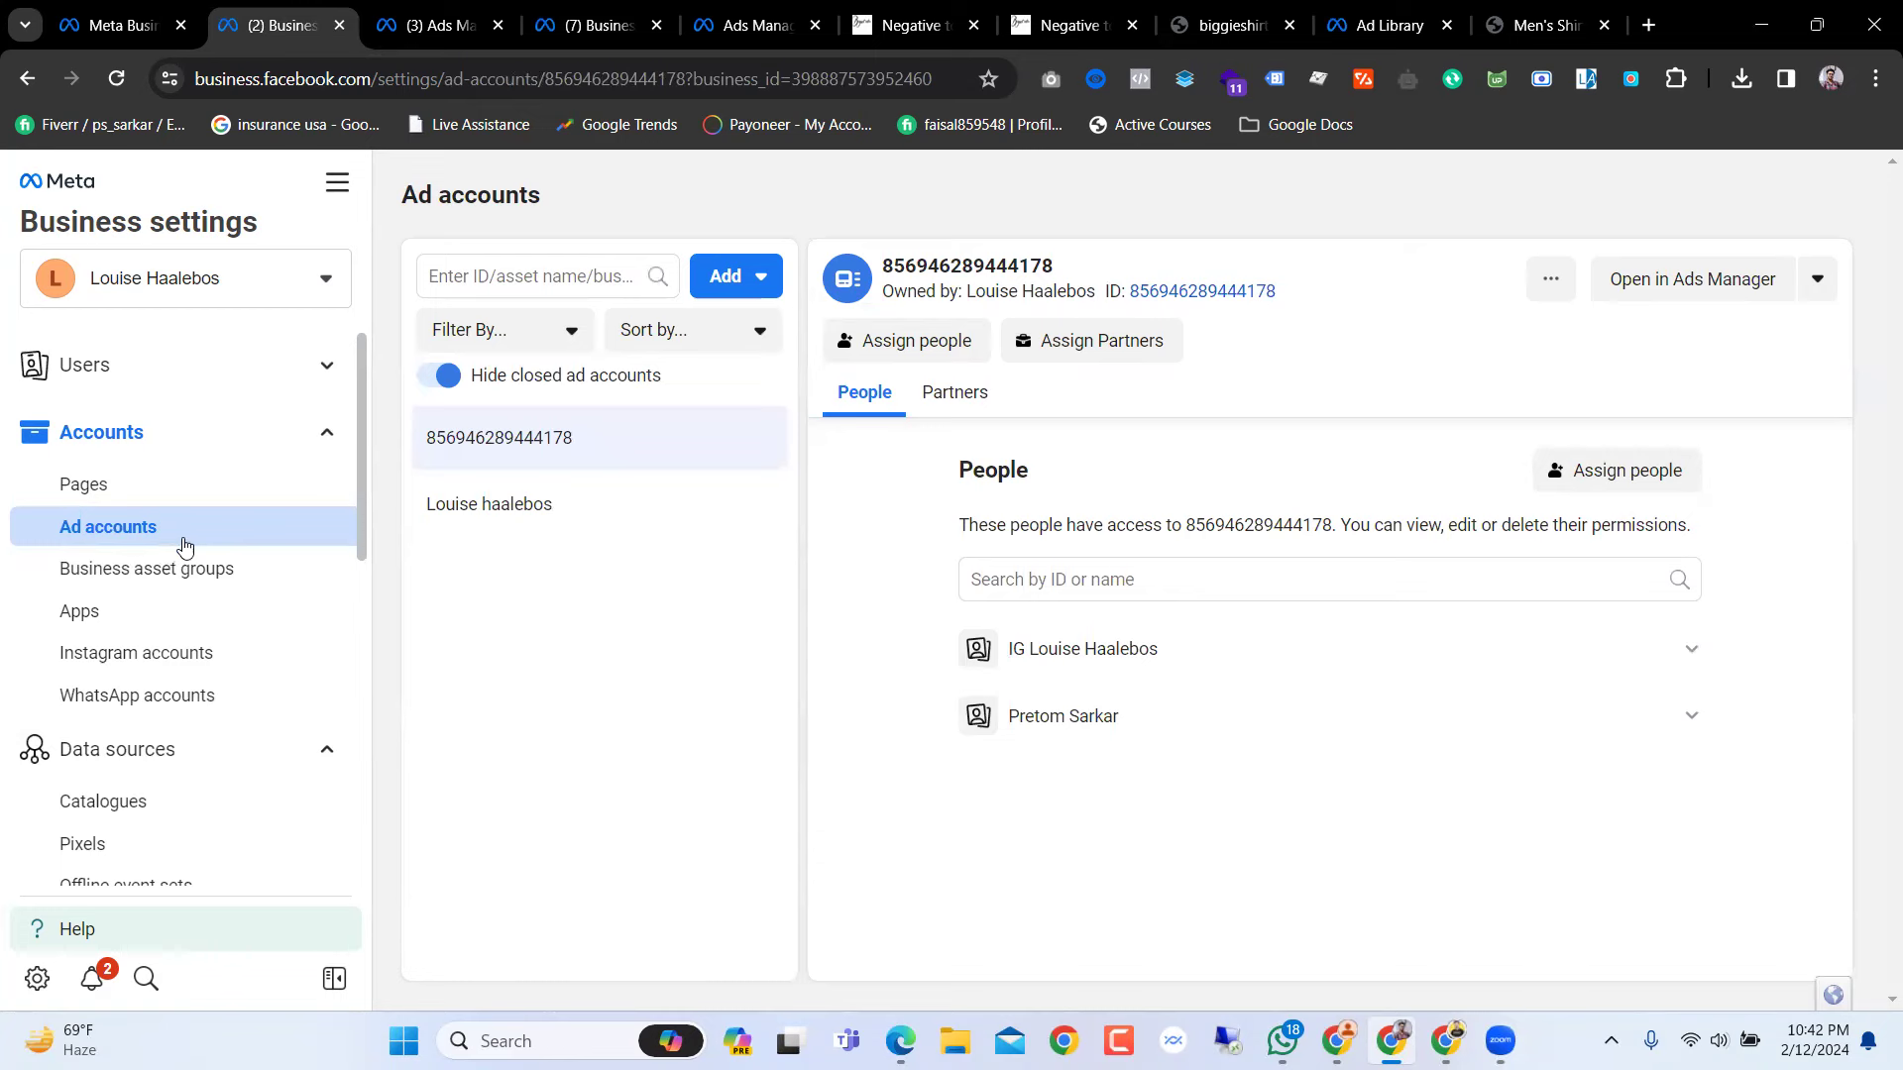
scroll(157, 662, "down", 3)
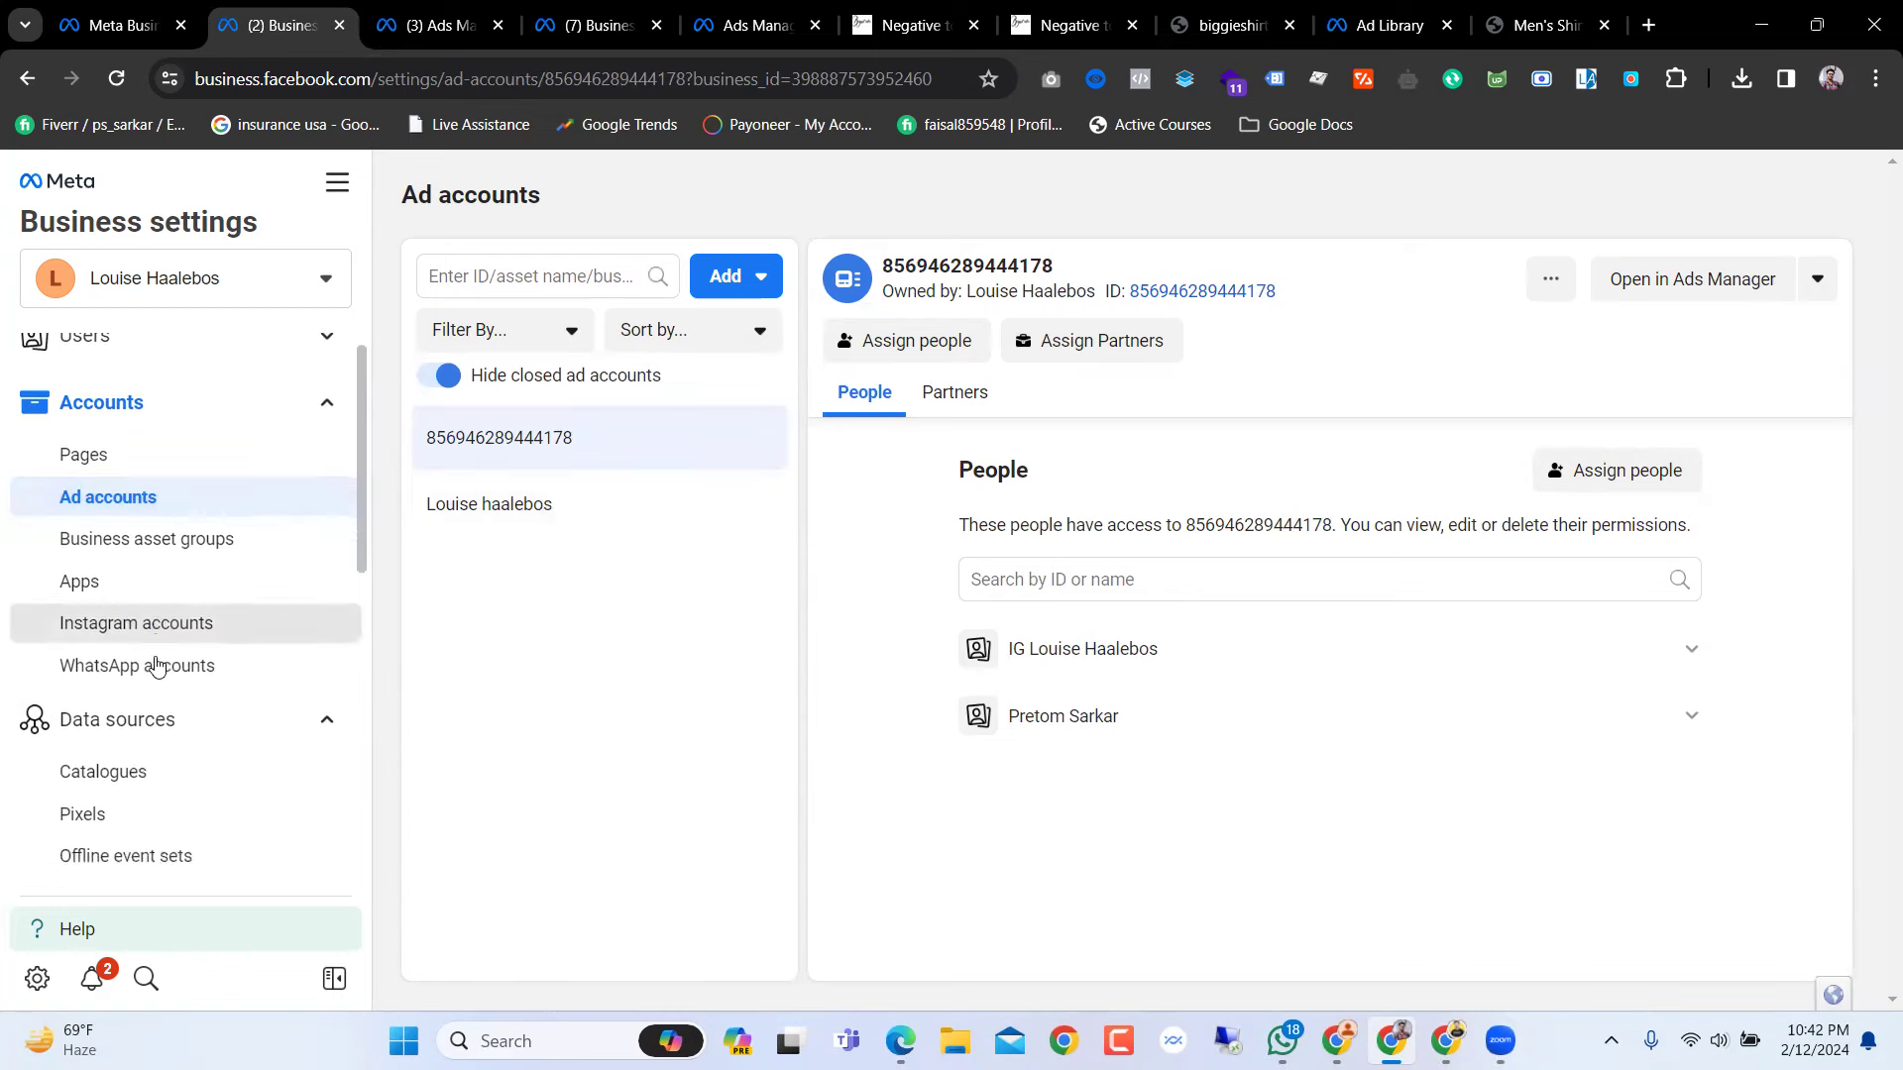
left_click(147, 599)
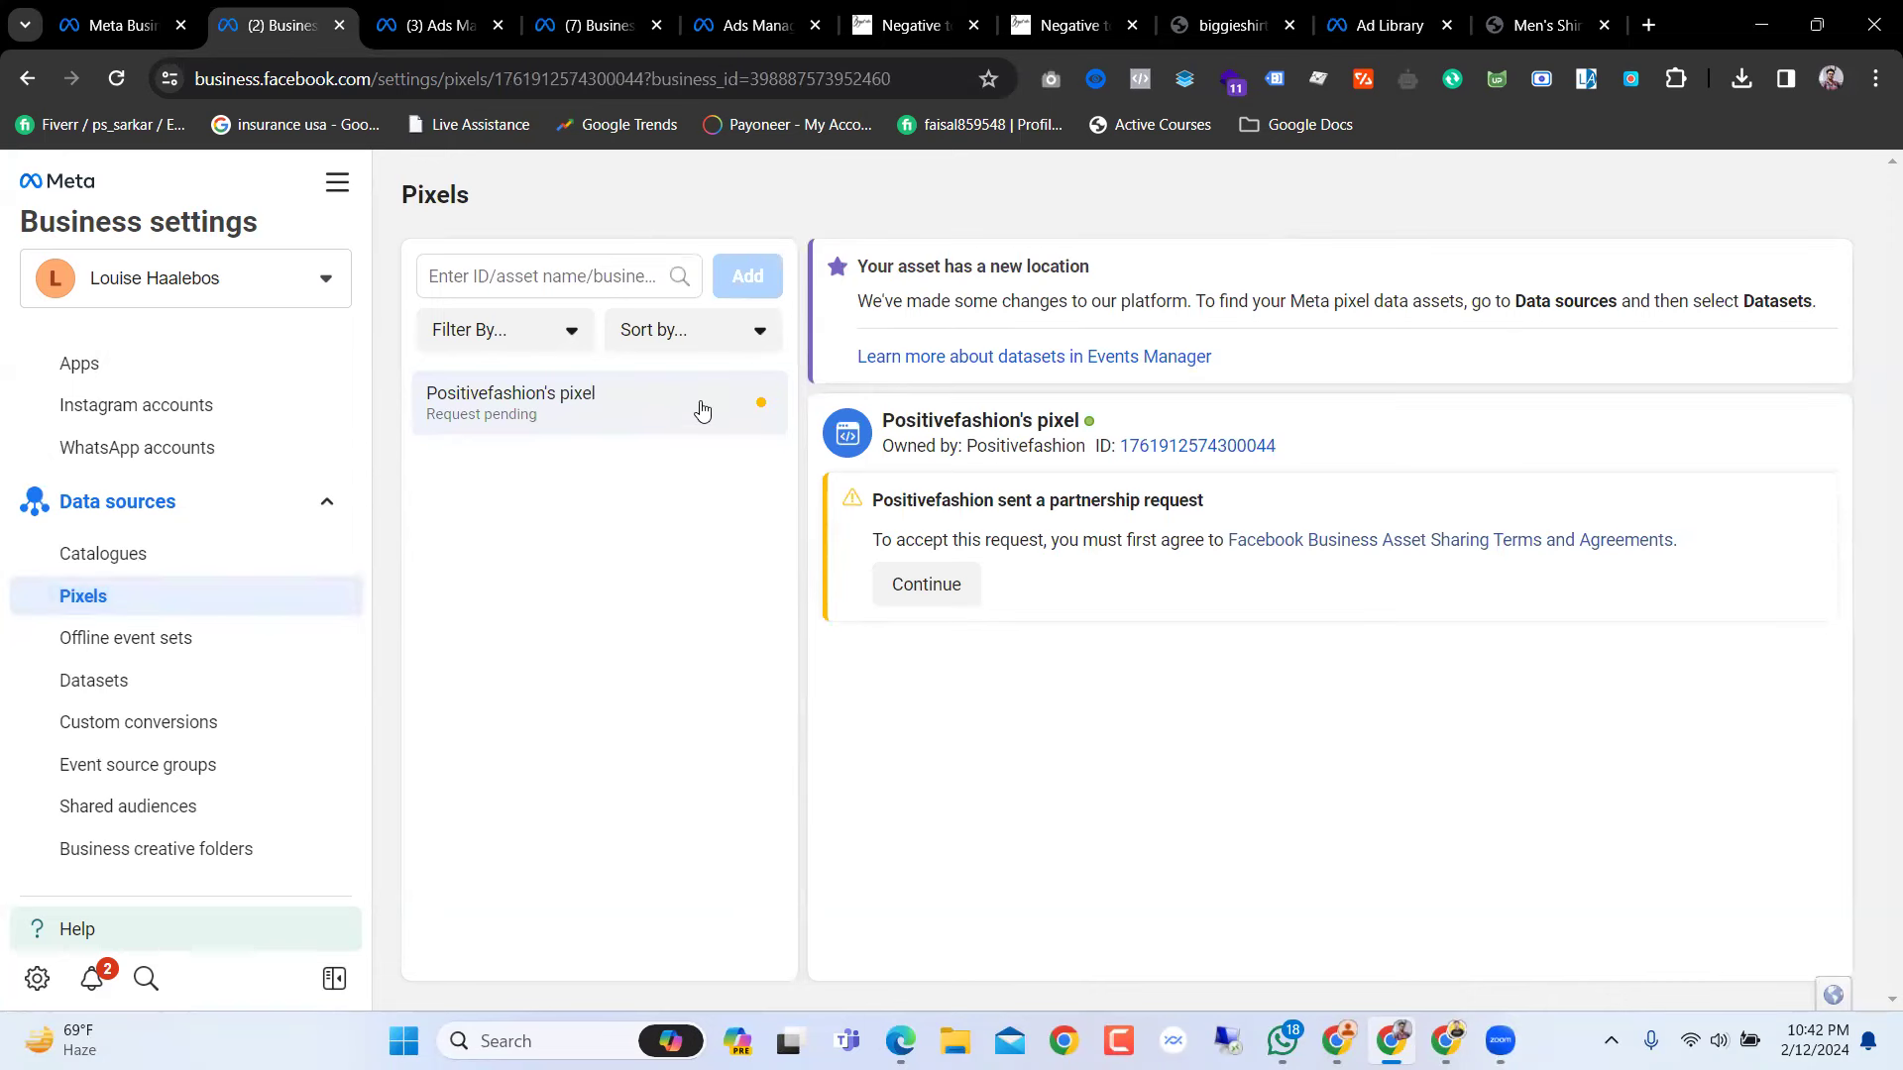
Step: Accept Positivefashion's partnership request for its pixel, agreeing to the Business Asset Sharing Terms
left_click(925, 591)
left_click(1240, 746)
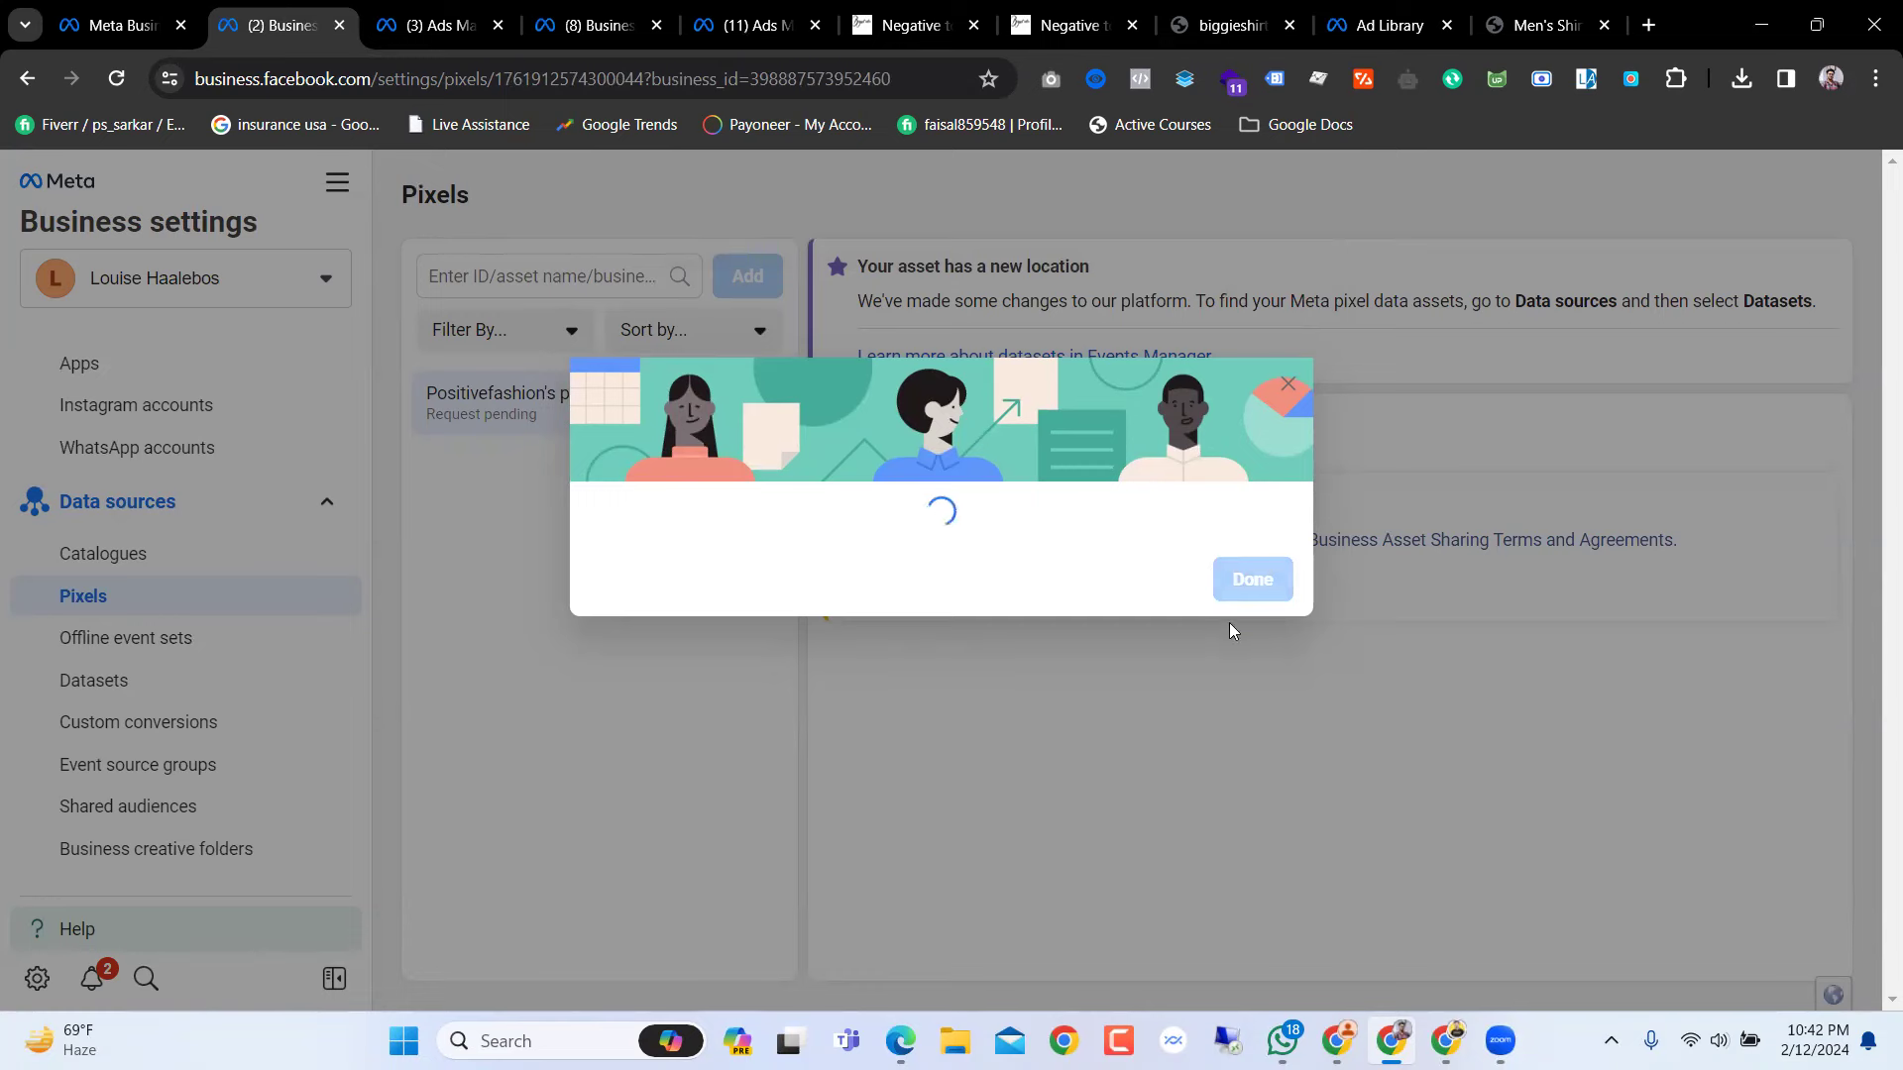
left_click(1250, 667)
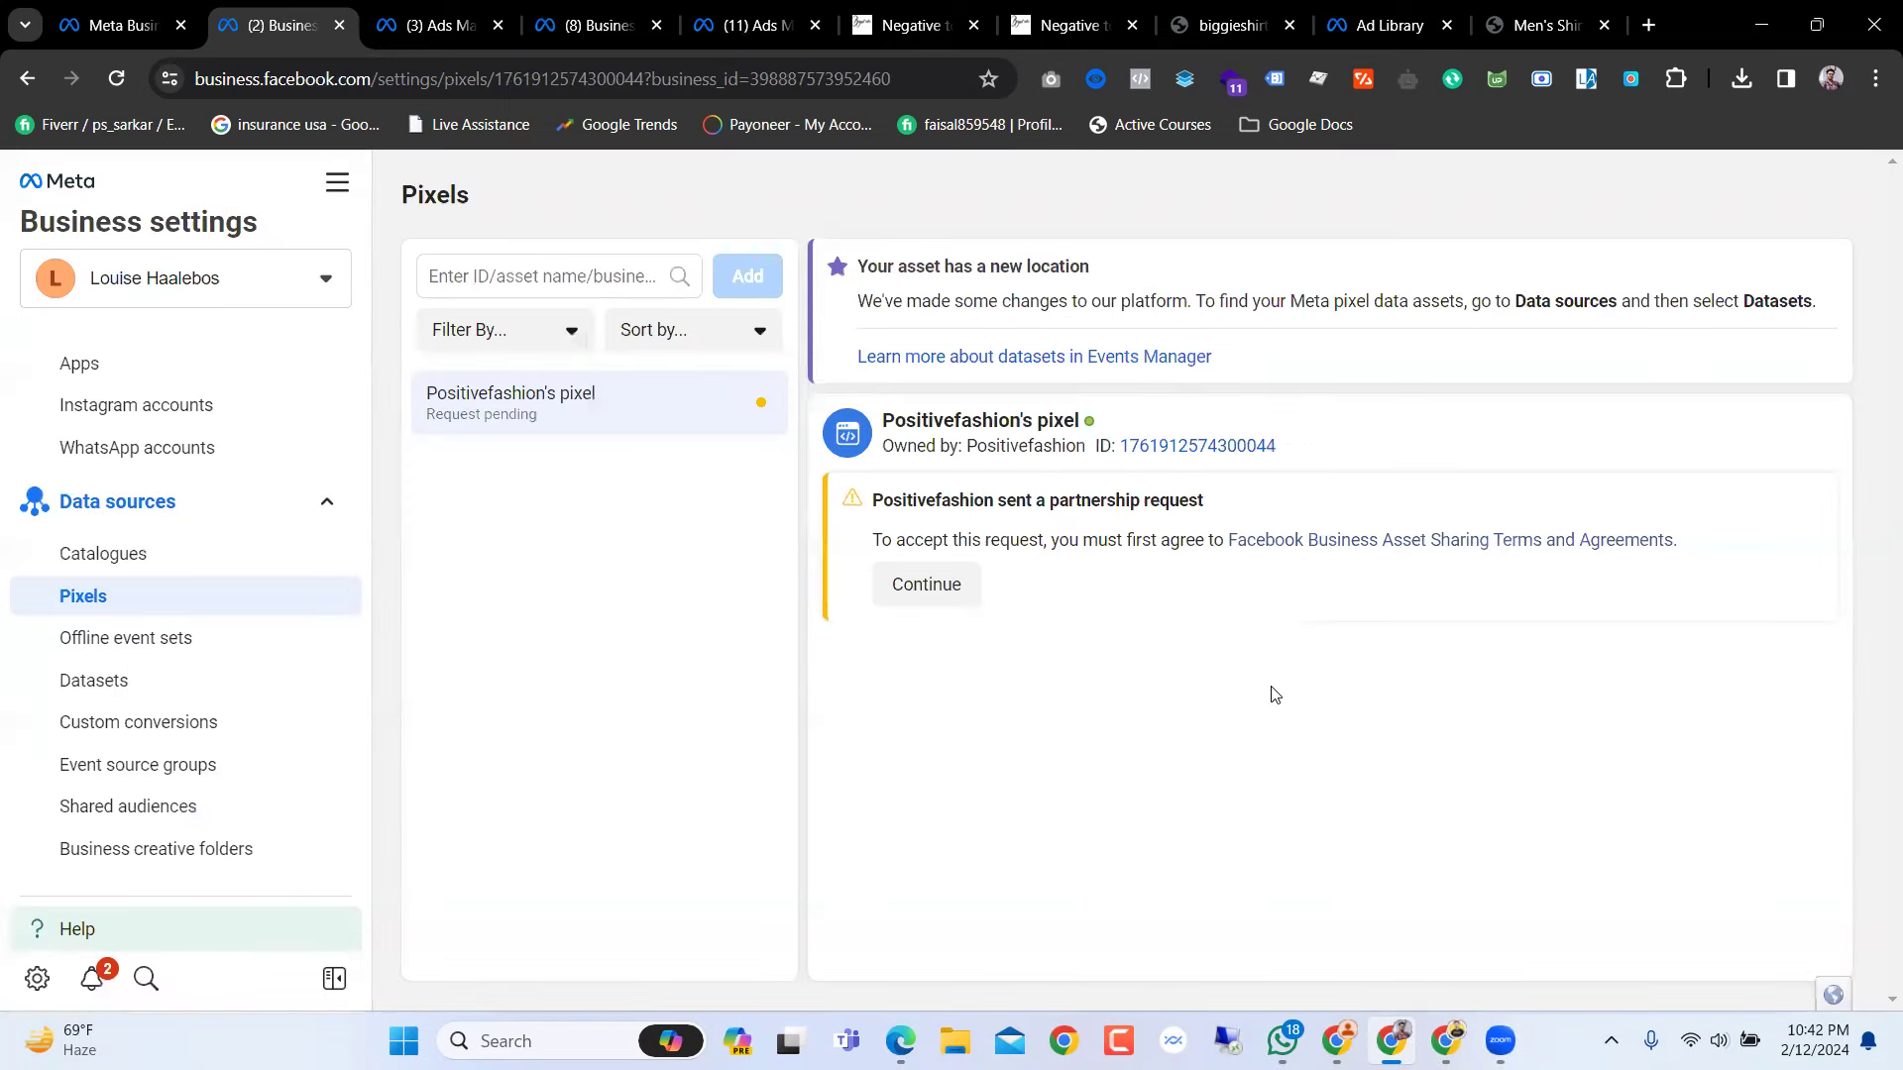
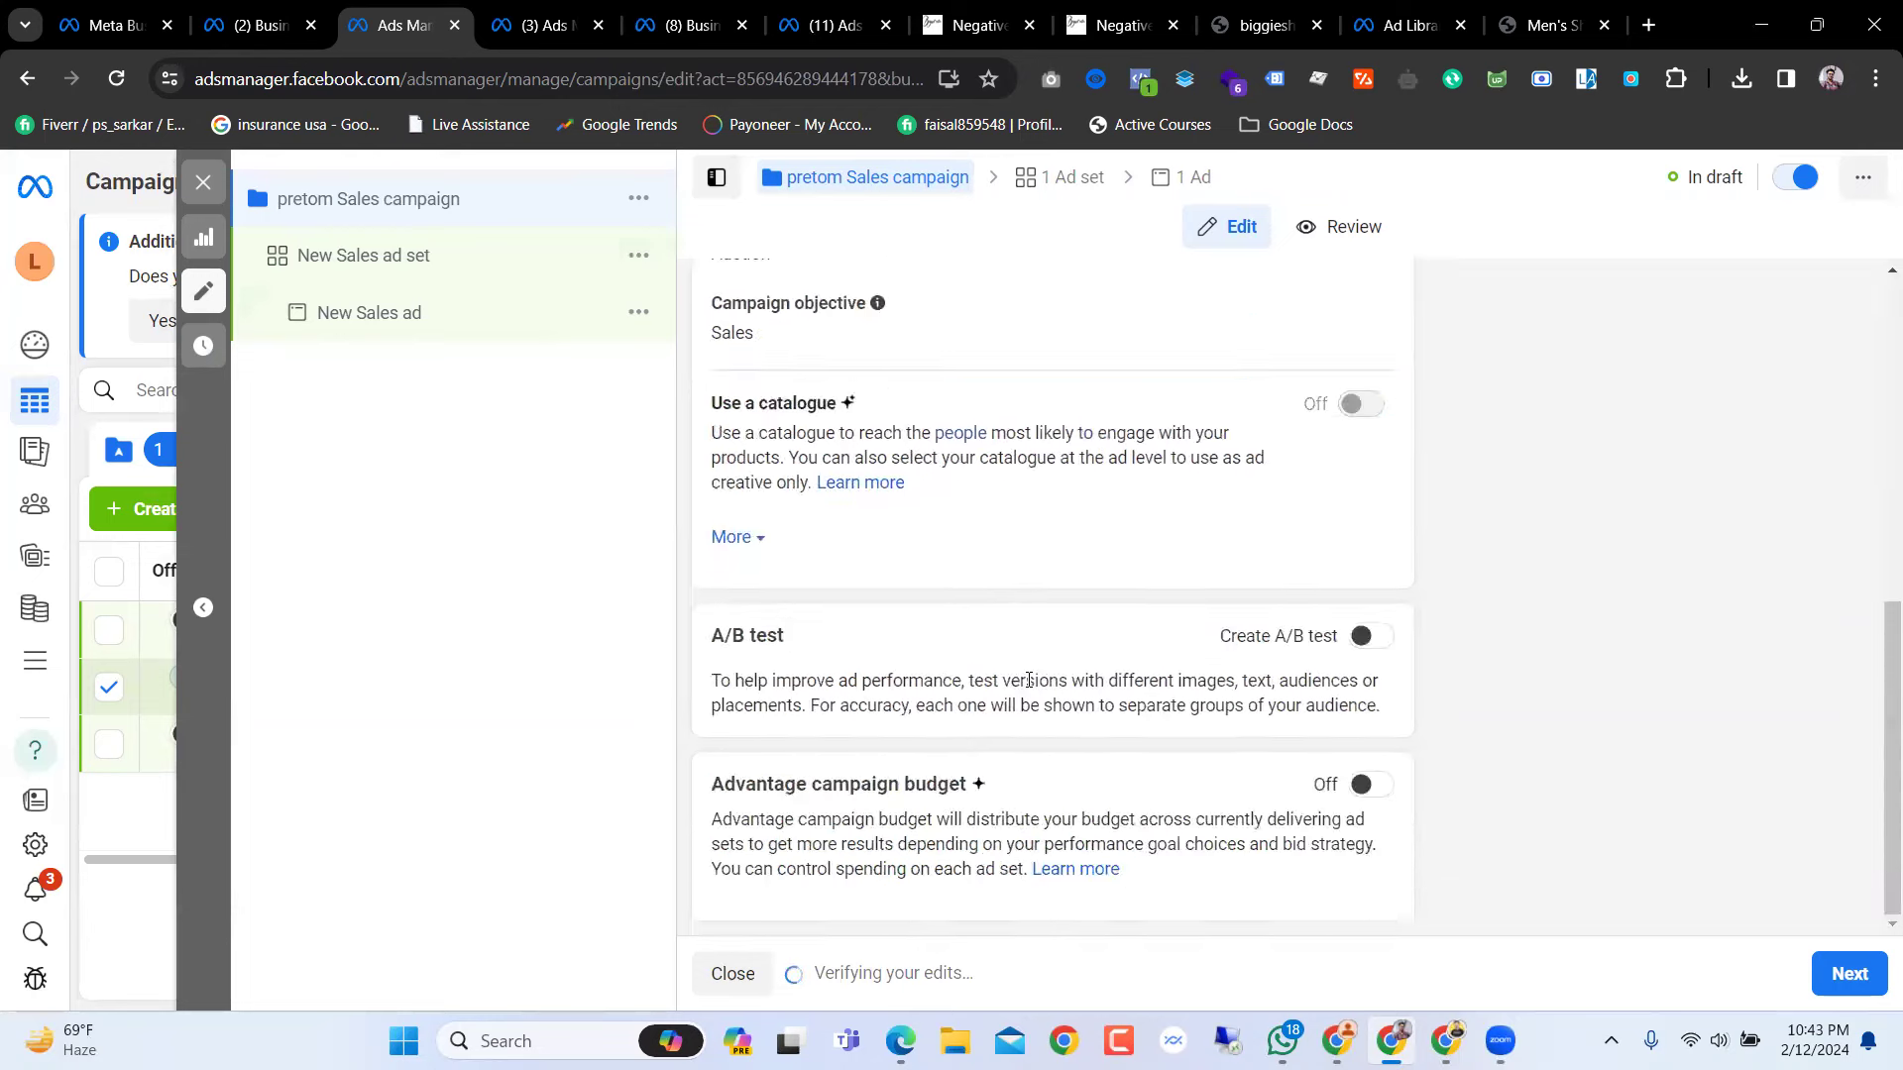
Step: Turn on Advantage campaign budget for the draft sales campaign, set its daily budget to €30.00, and continue to the ad set
left_click(1362, 786)
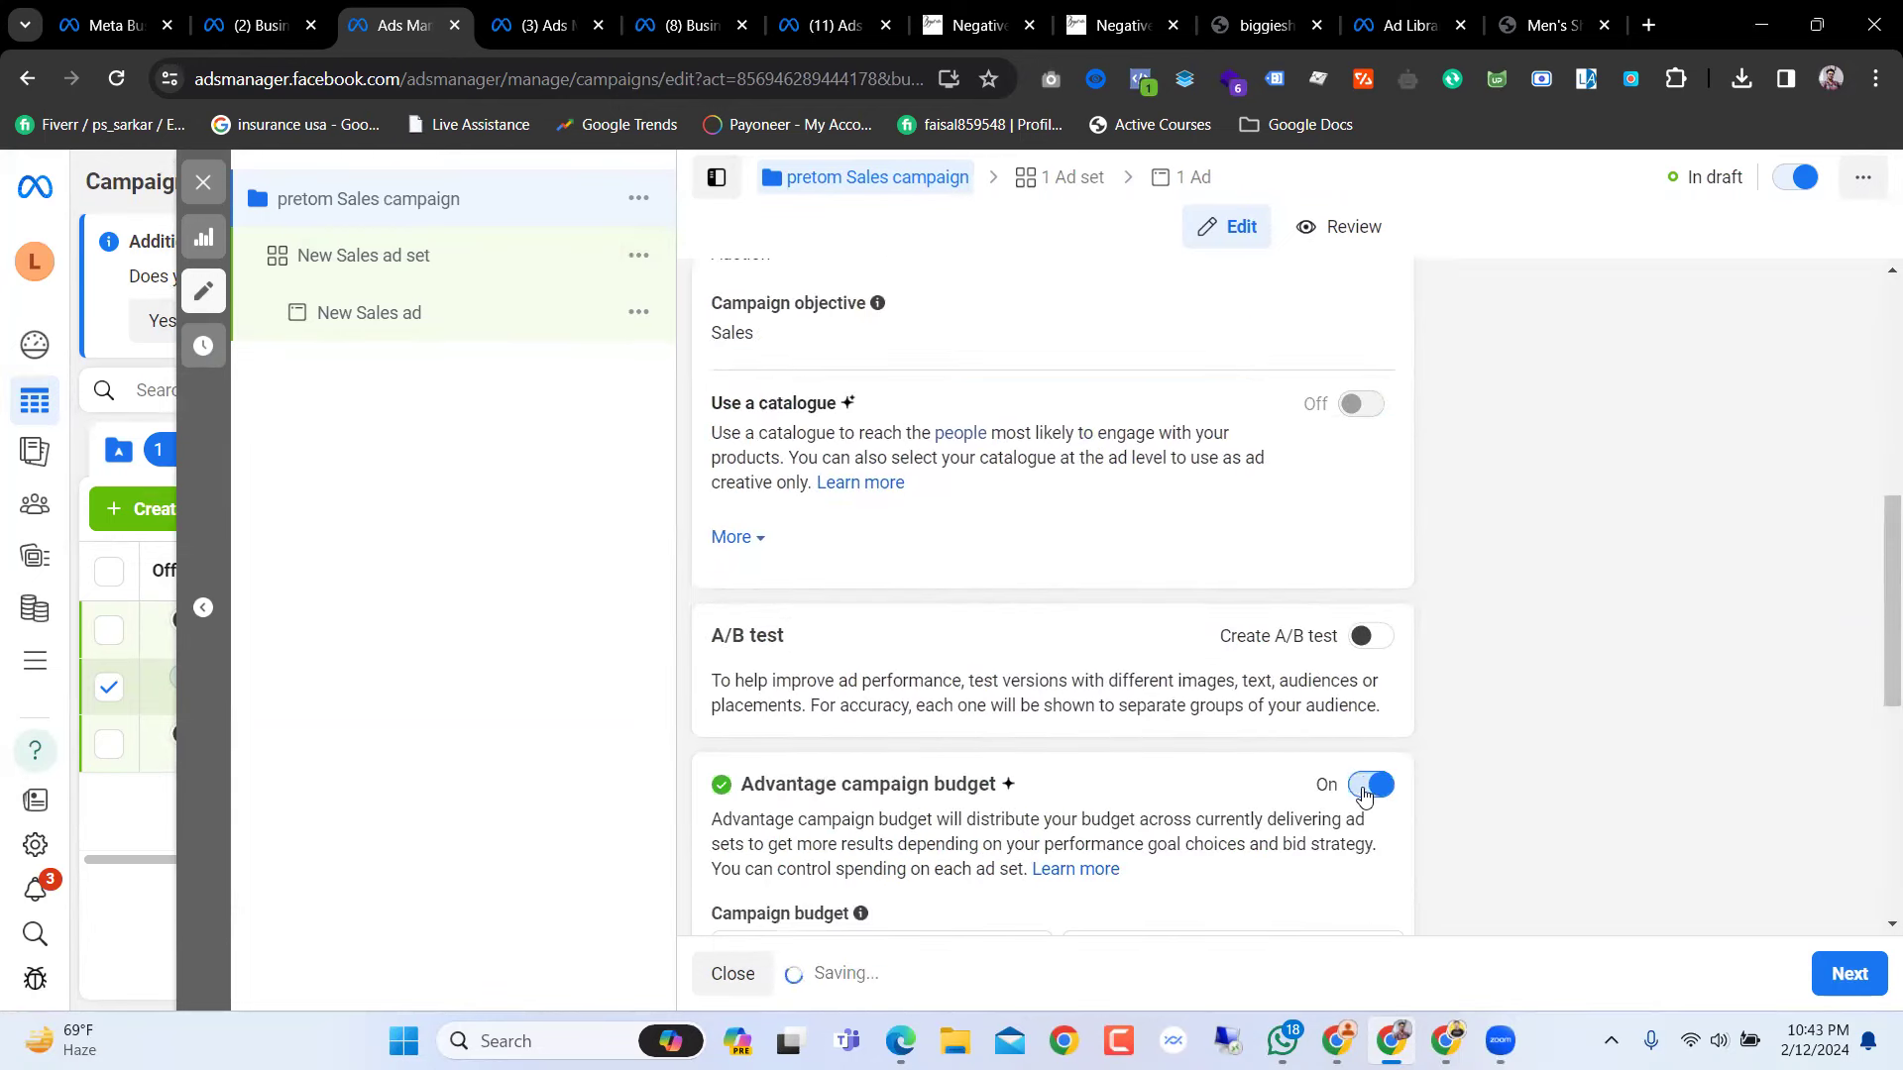
scroll(1140, 651, "up", 3)
scroll(1139, 651, "up", 2)
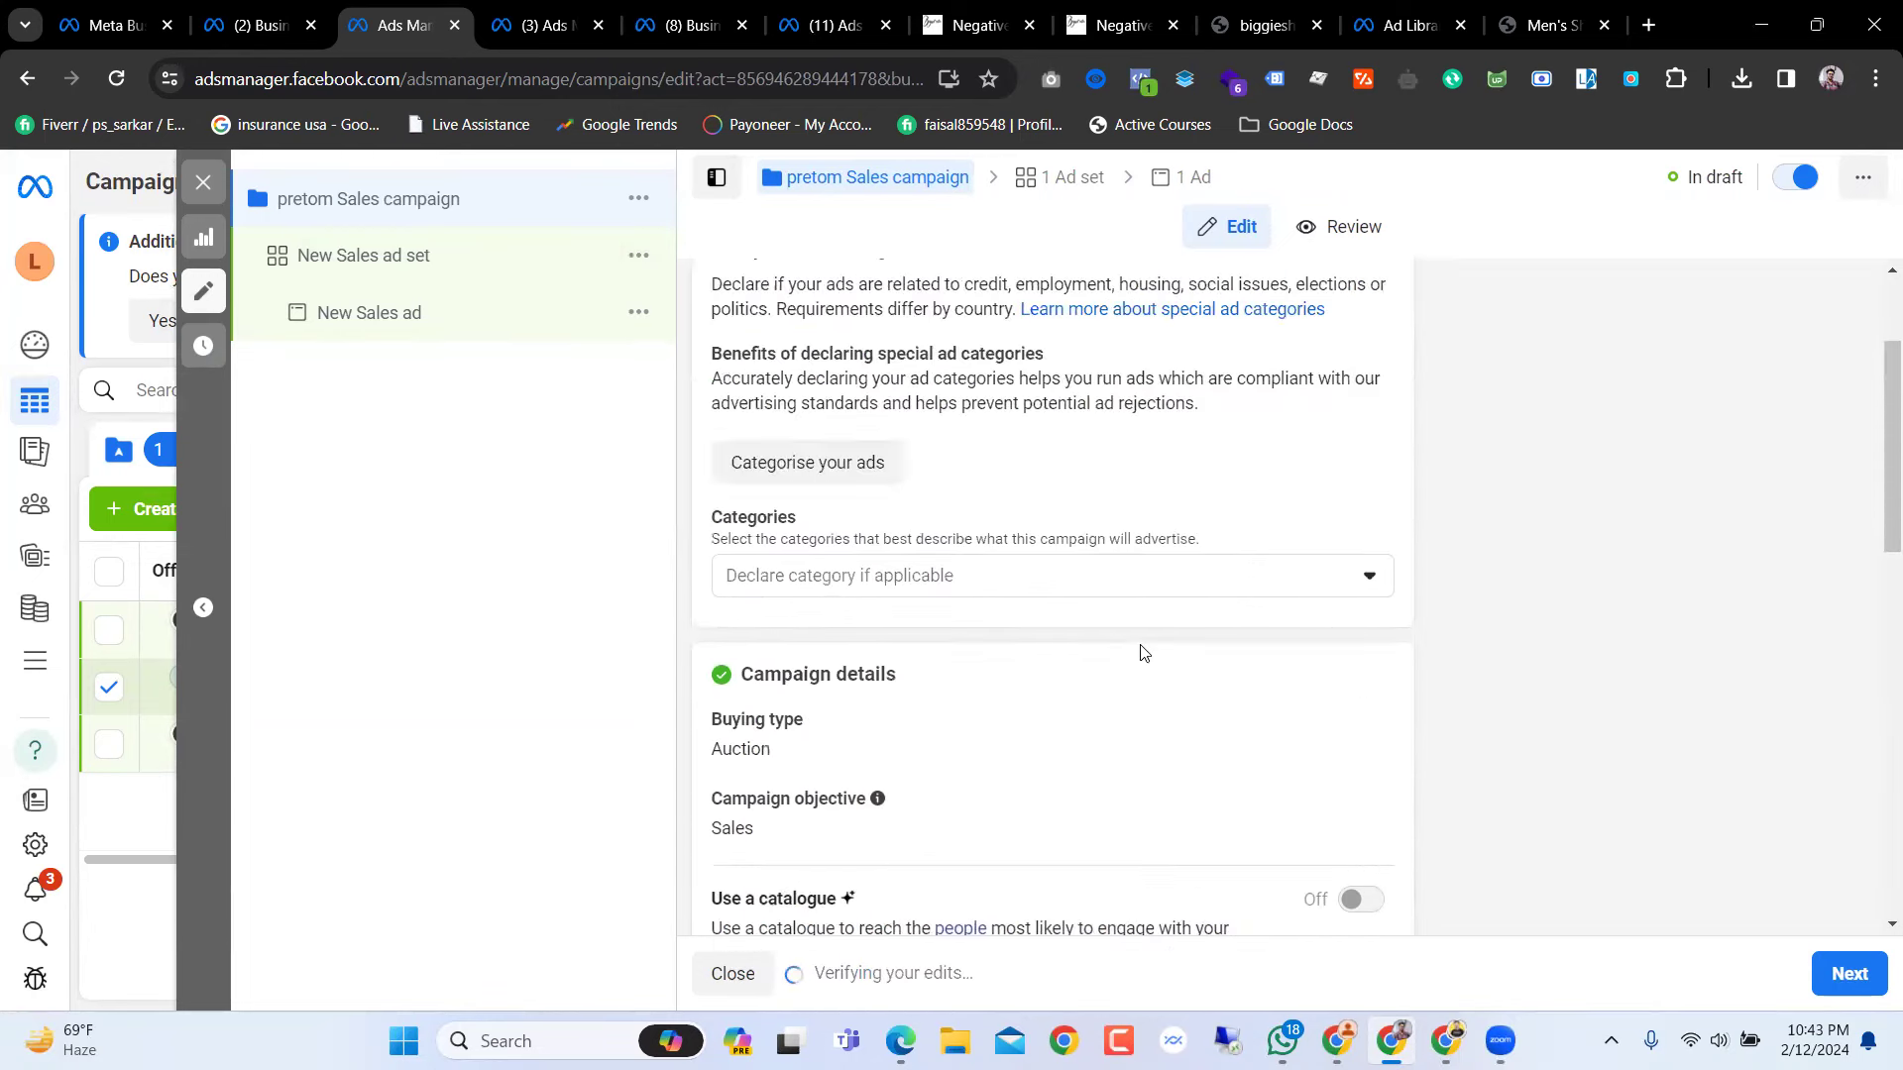
scroll(1140, 651, "down", 10)
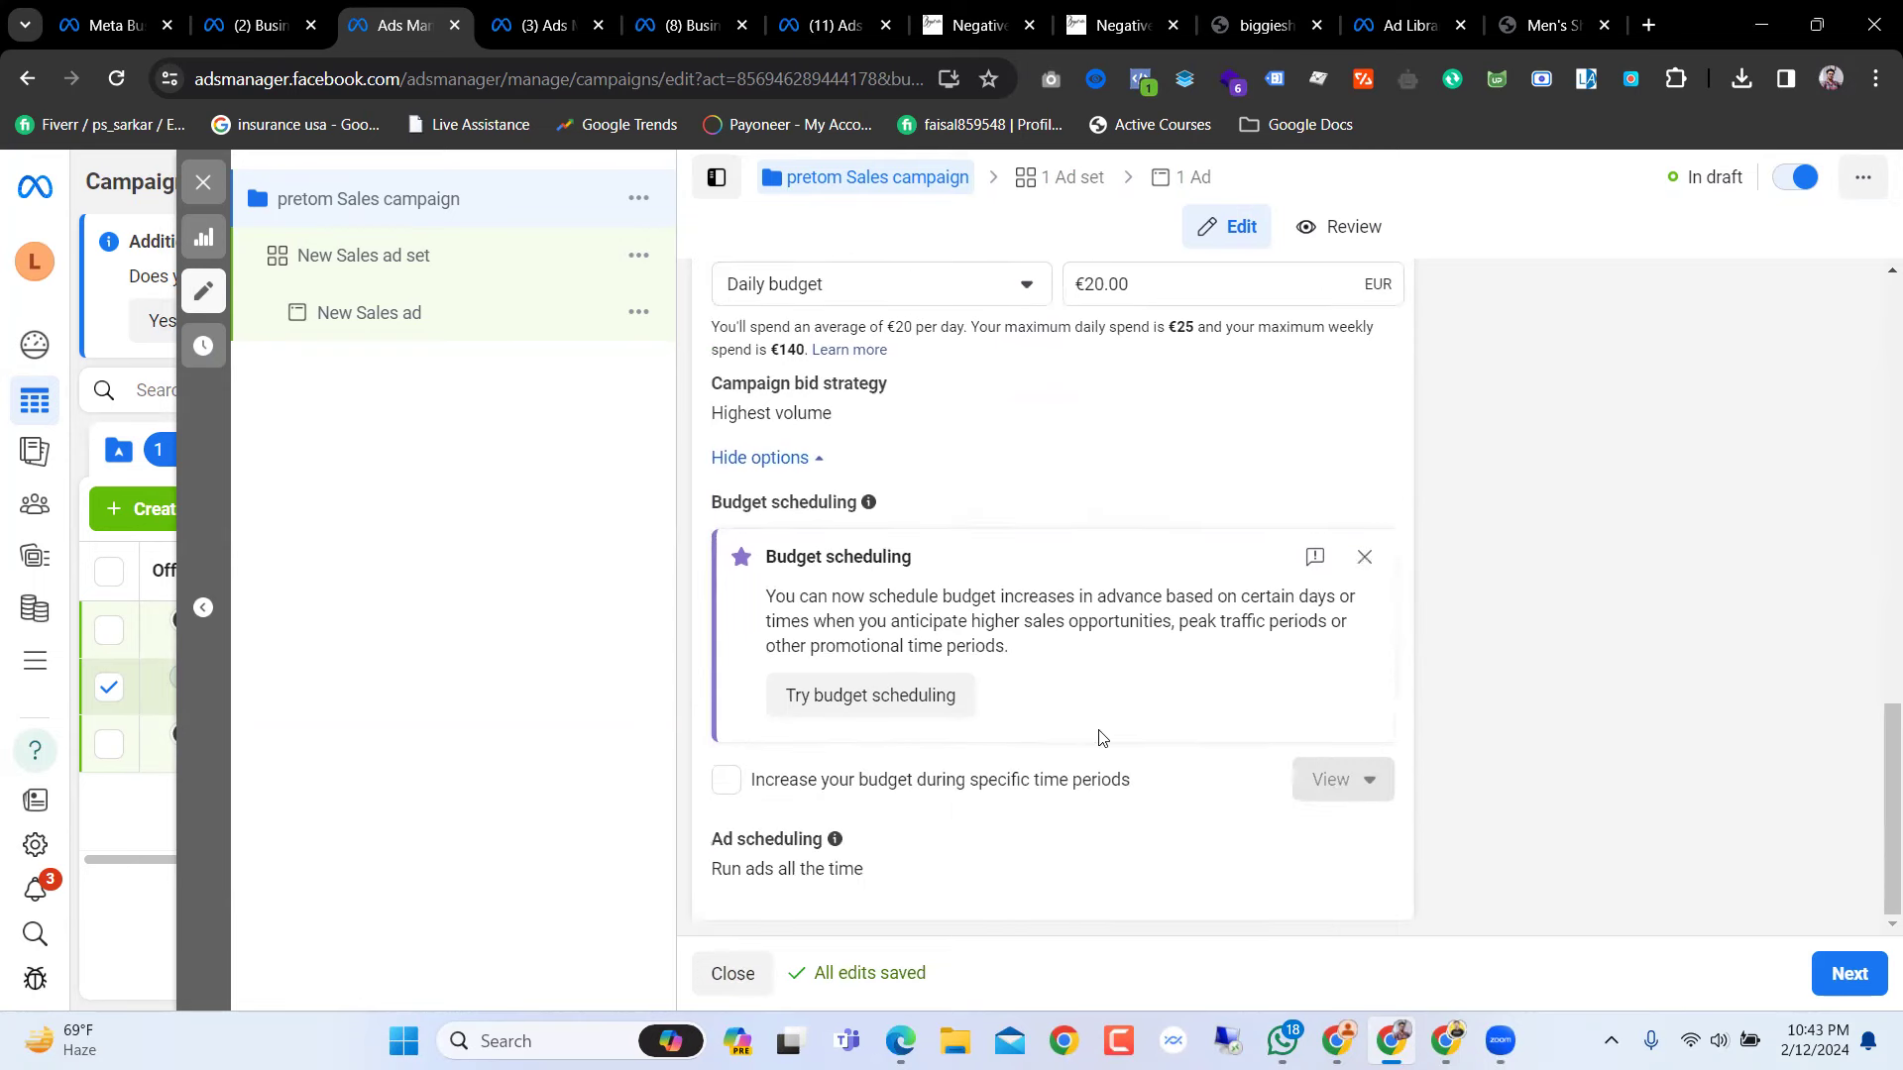
scroll(1100, 733, "up", 1)
left_click(1103, 408)
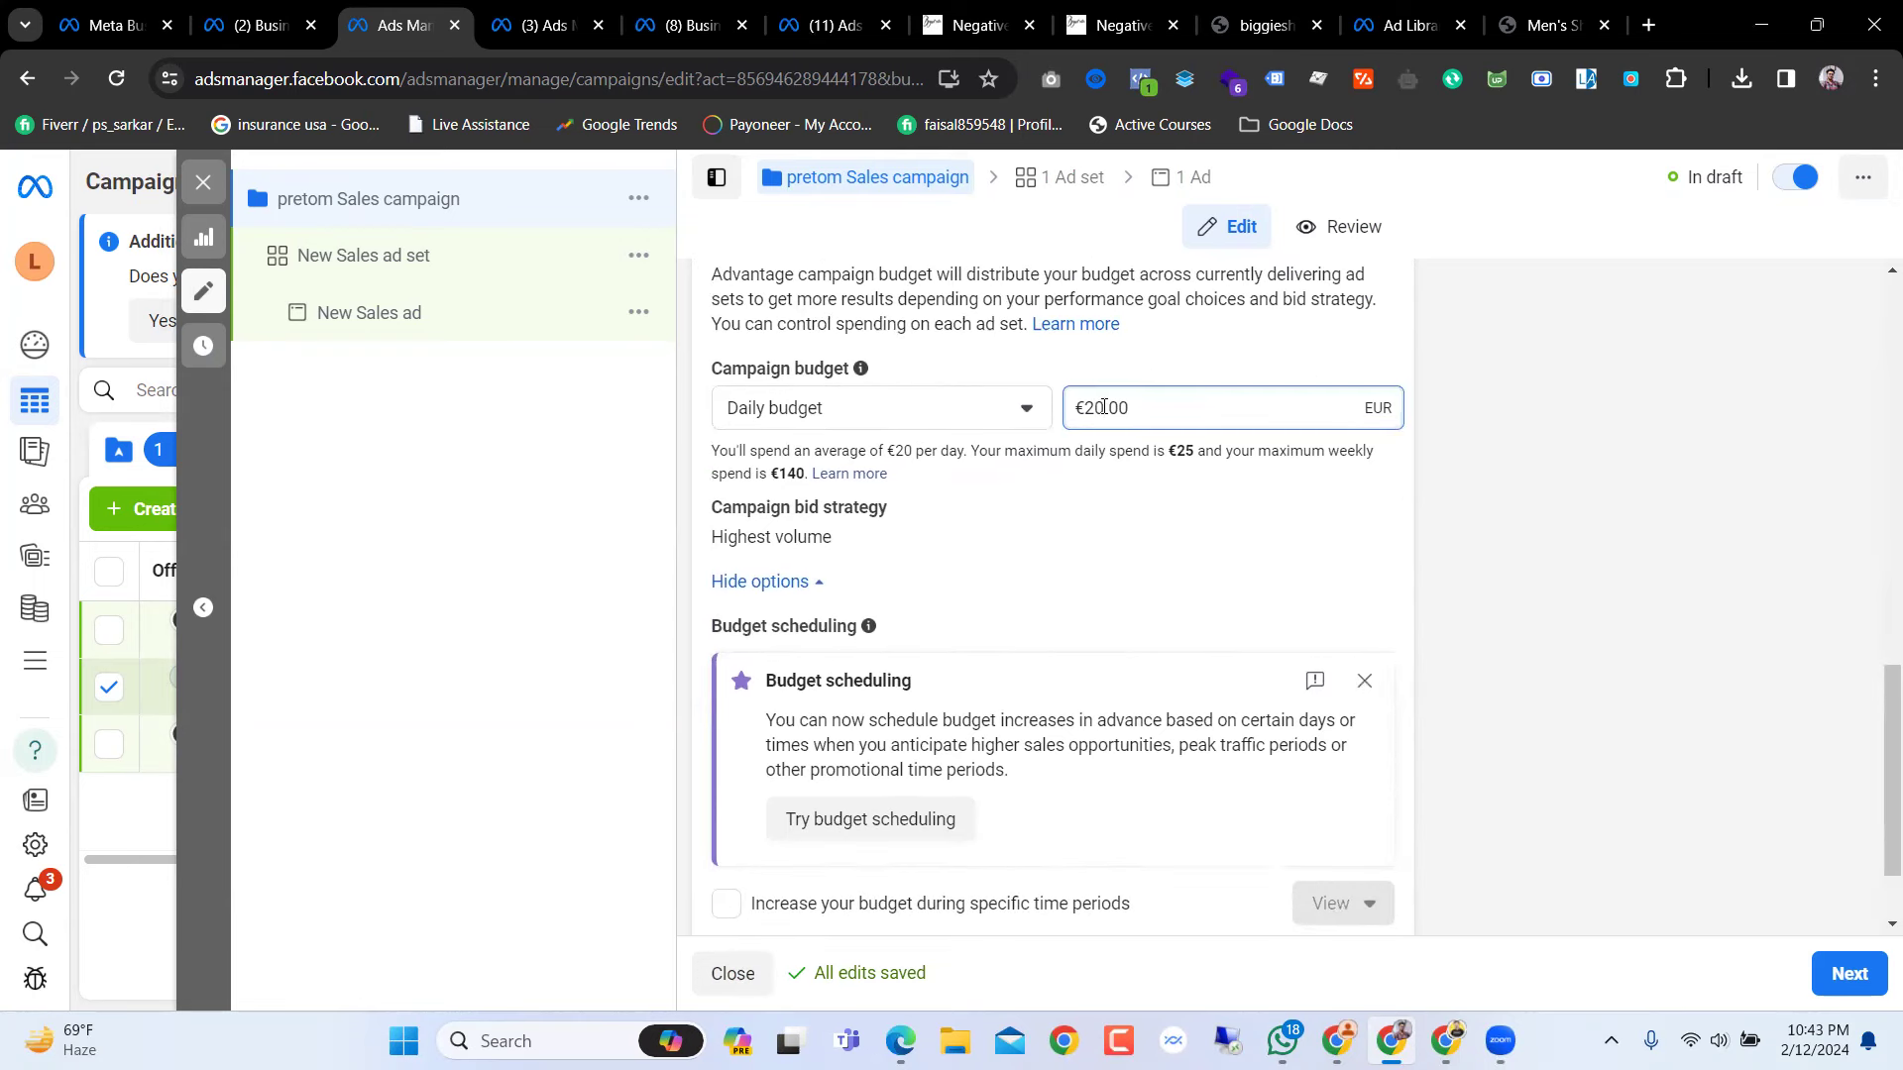
type("30")
scroll(1105, 411, "down", 1)
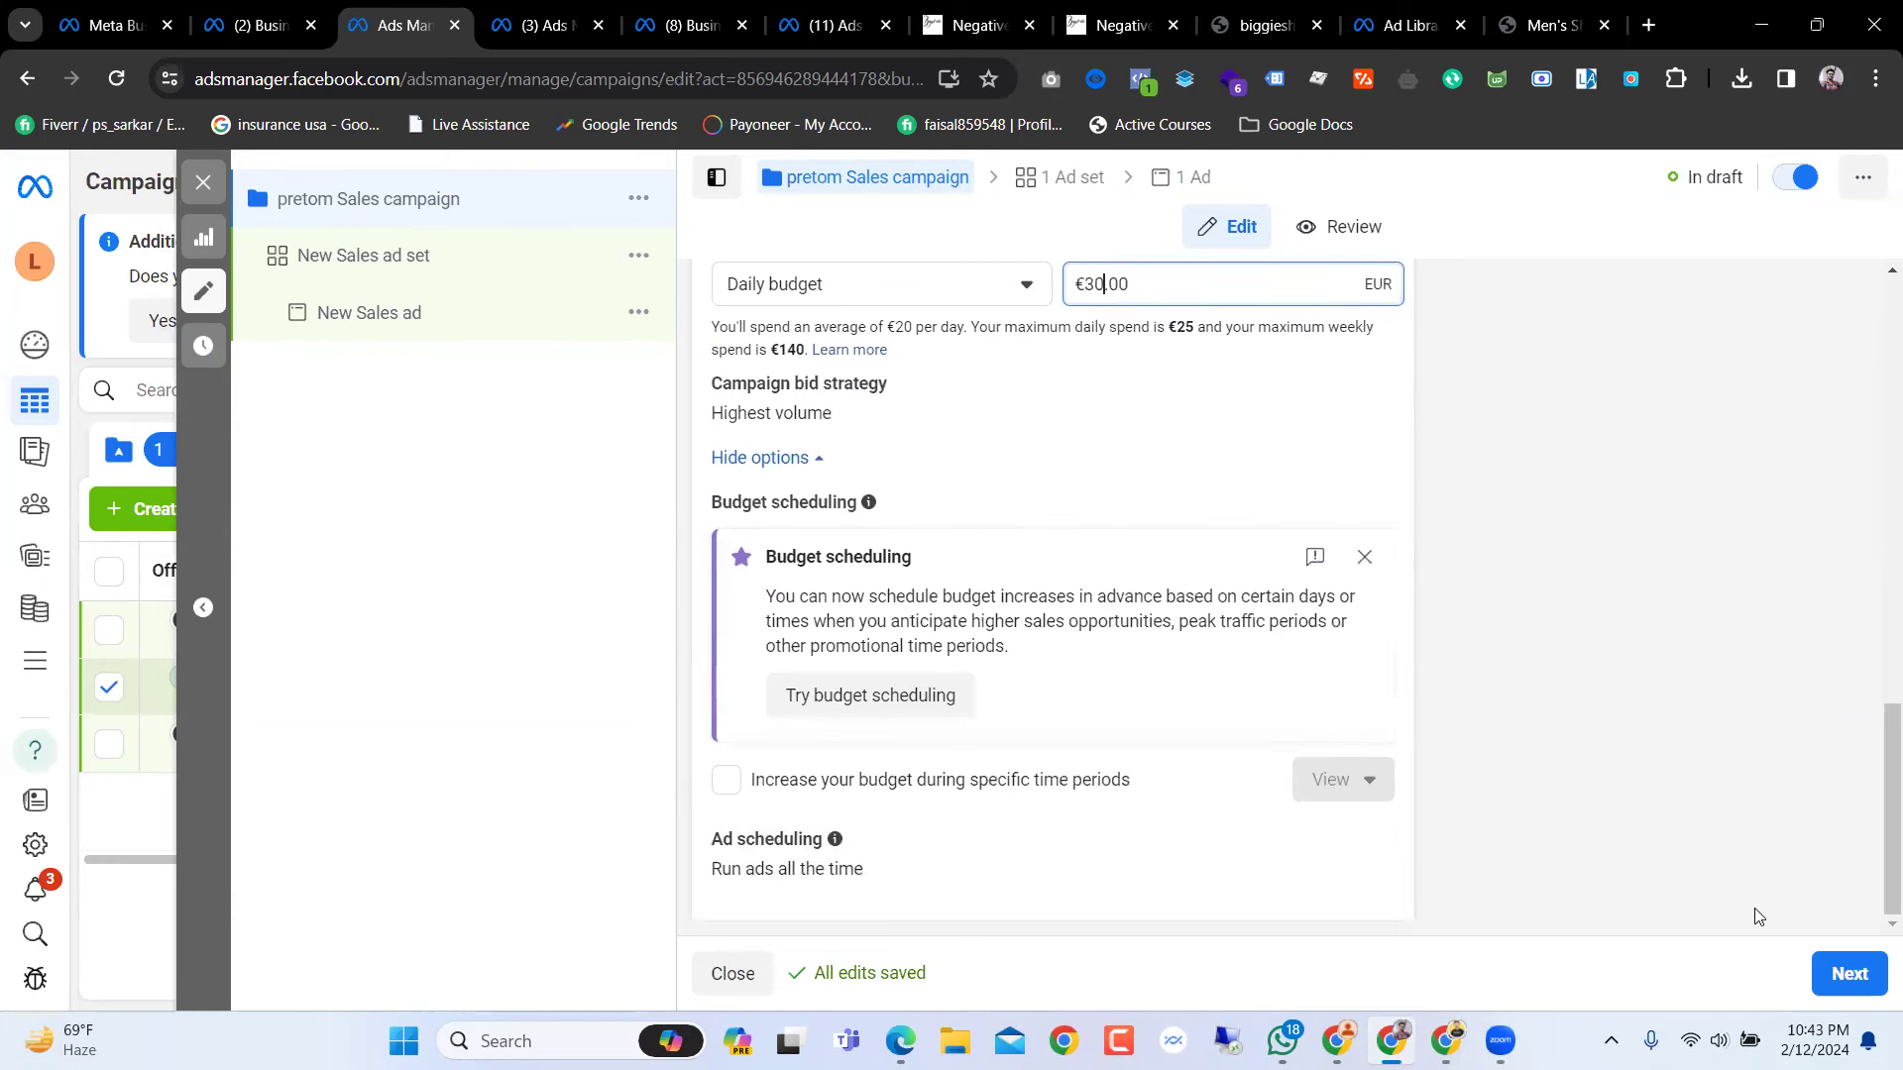
left_click(1860, 973)
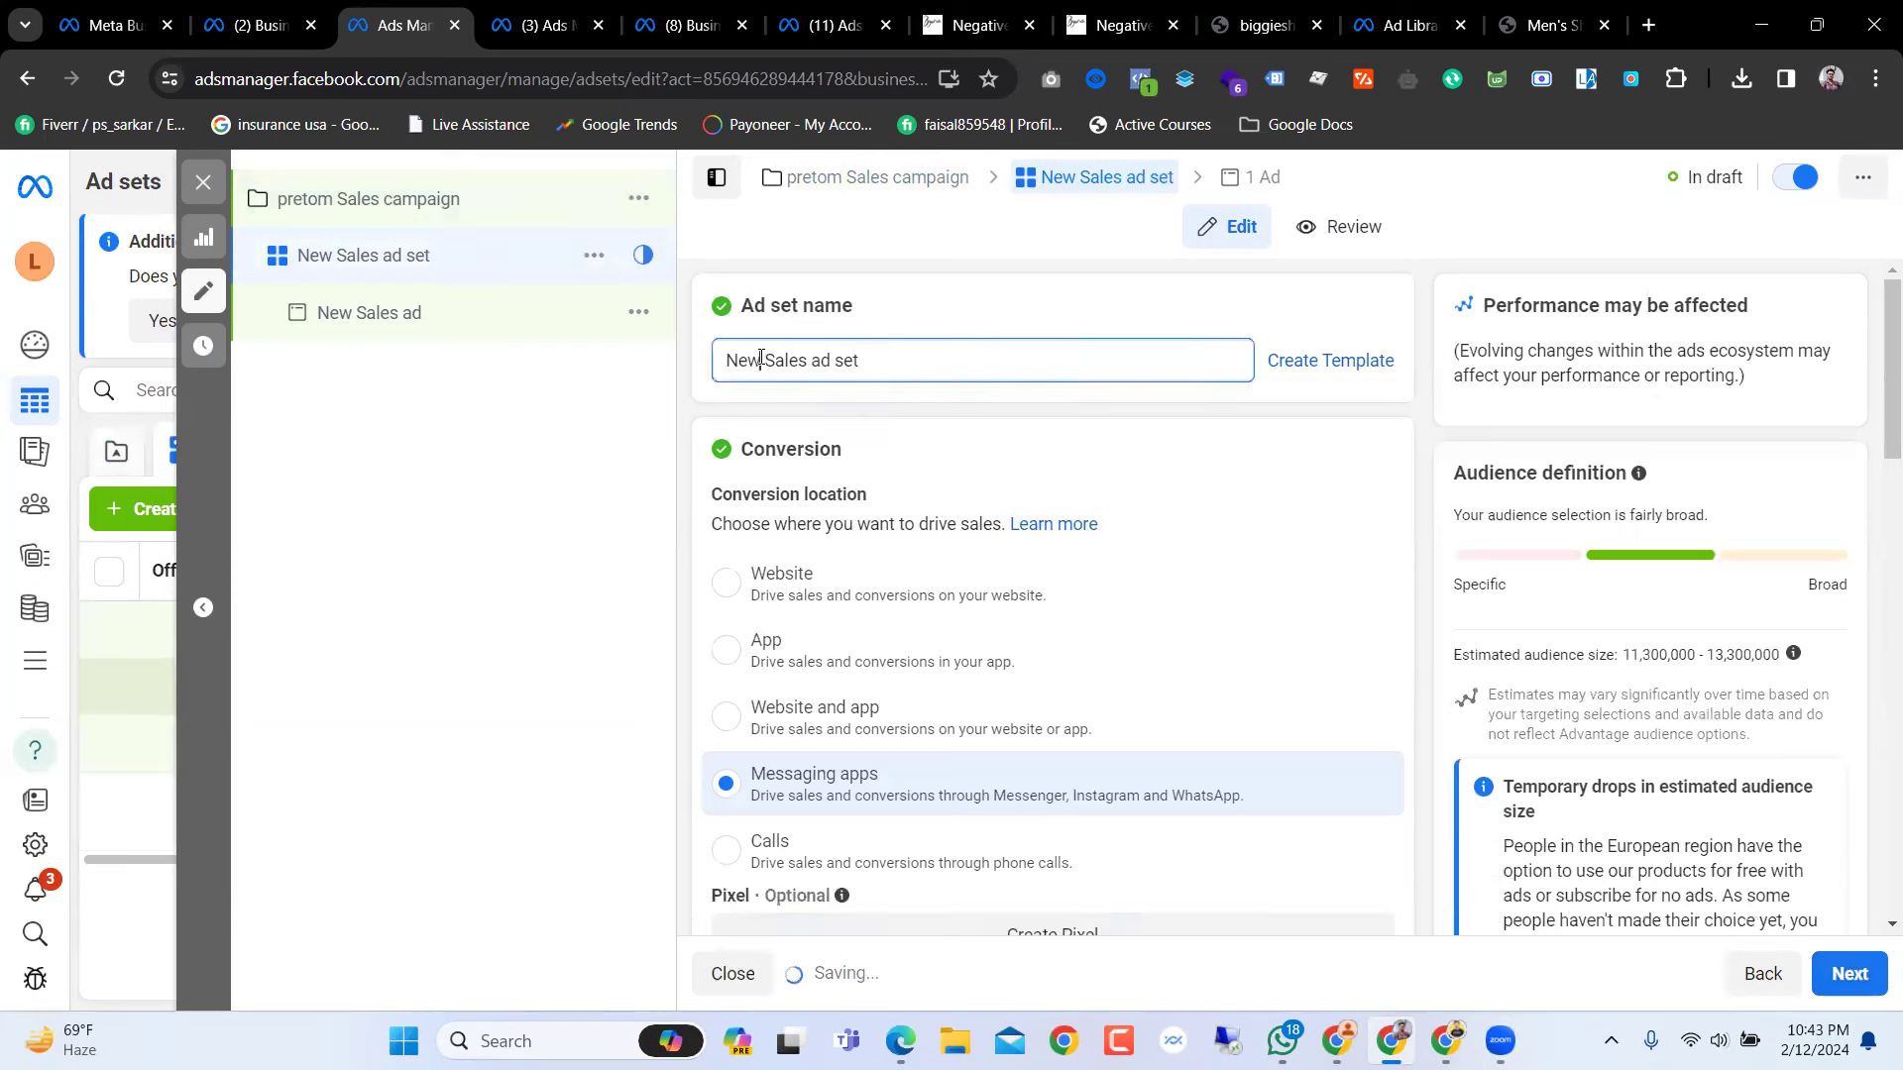
Step: Rename the ad set by replacing "New" with the advertiser's first name in front of "Sales ad set"
left_click(760, 359)
key("BackSpace")
key("BackSpace")
key("BackSpace")
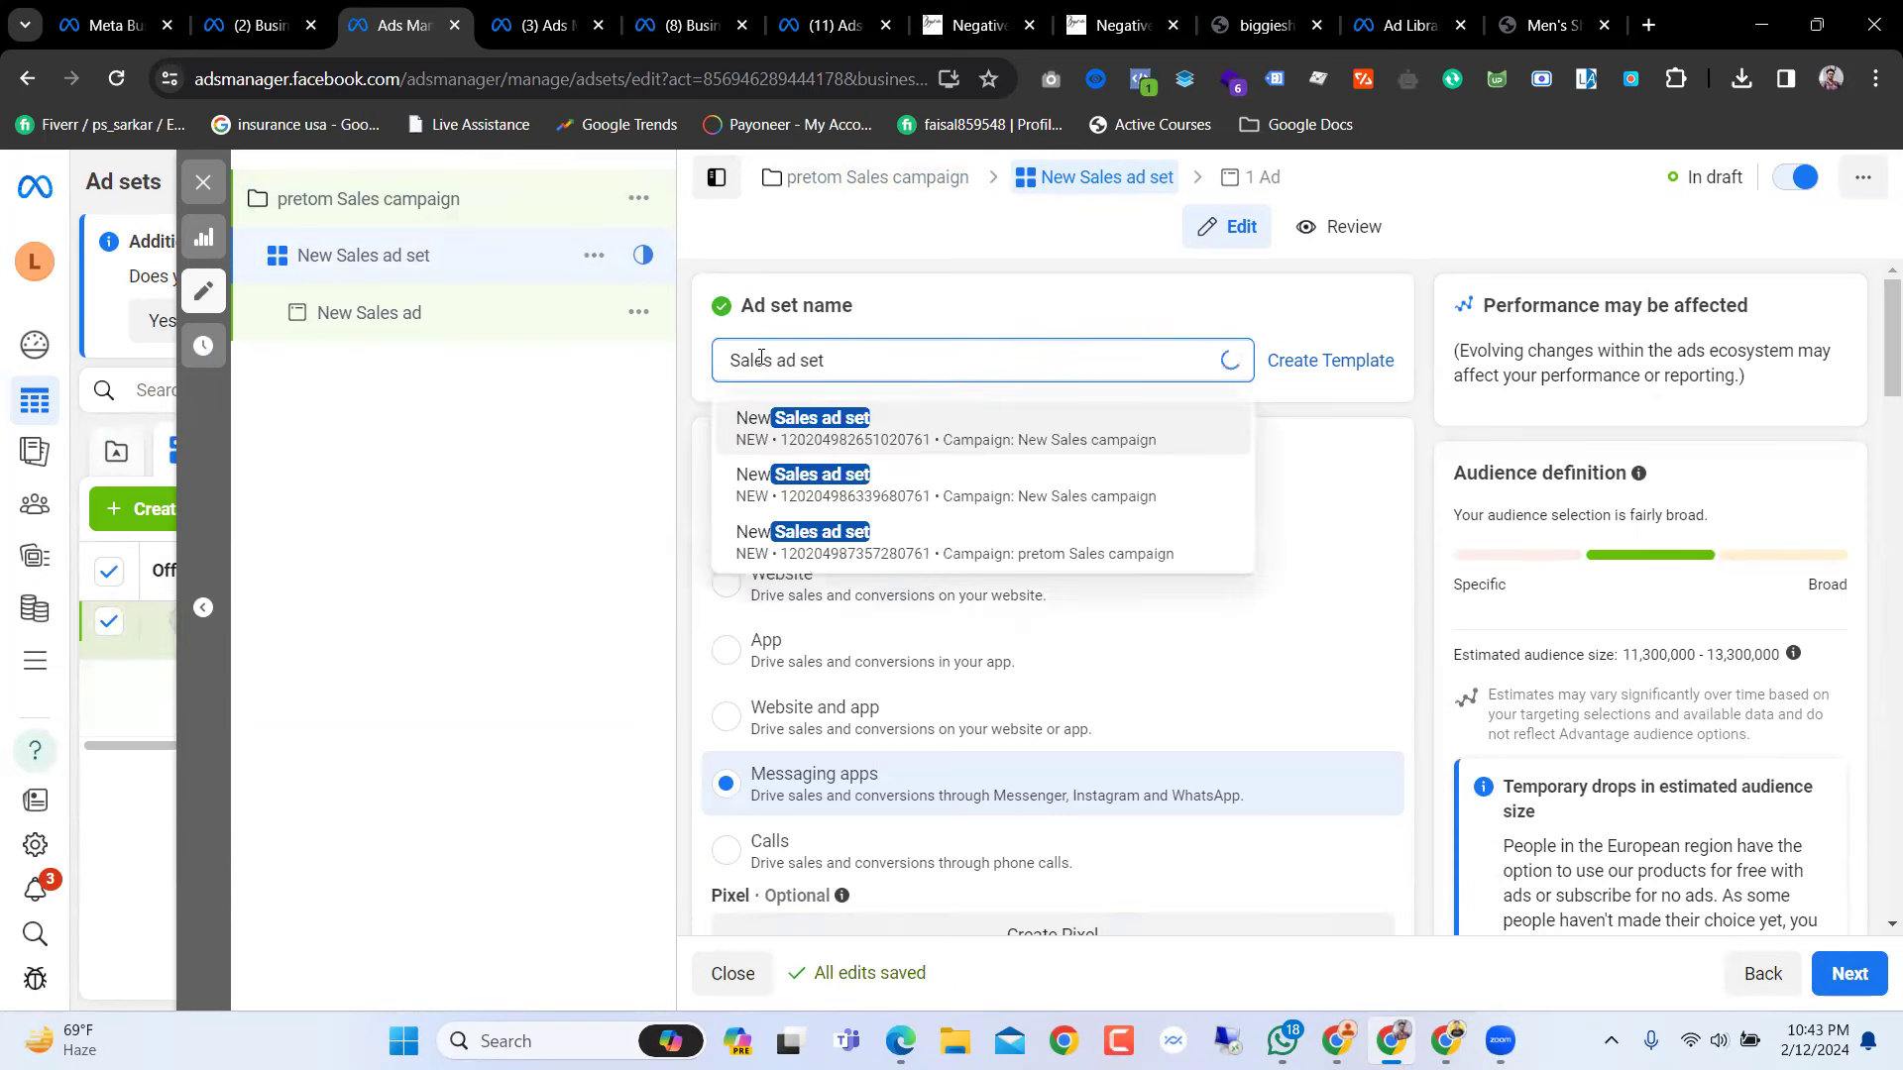
type("pretom")
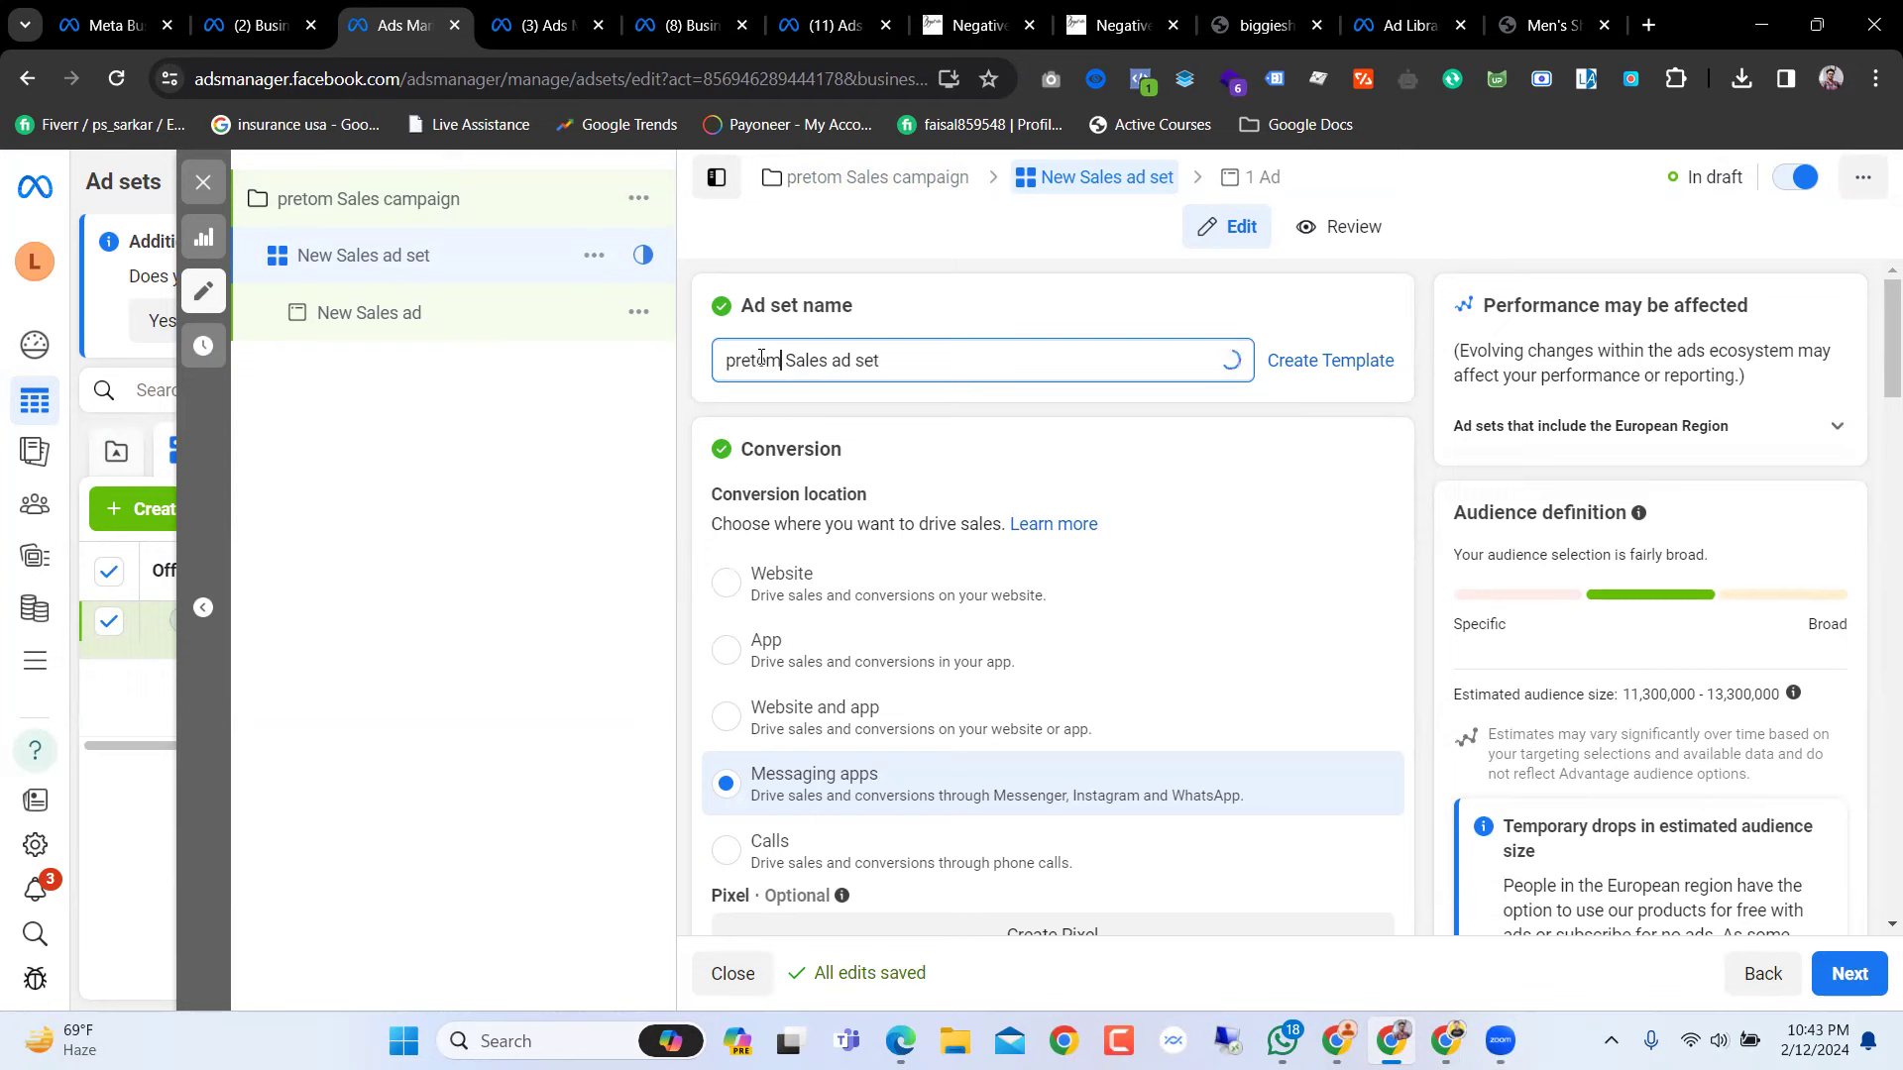
Step: Set the ad set's conversion location to Website
left_click(798, 598)
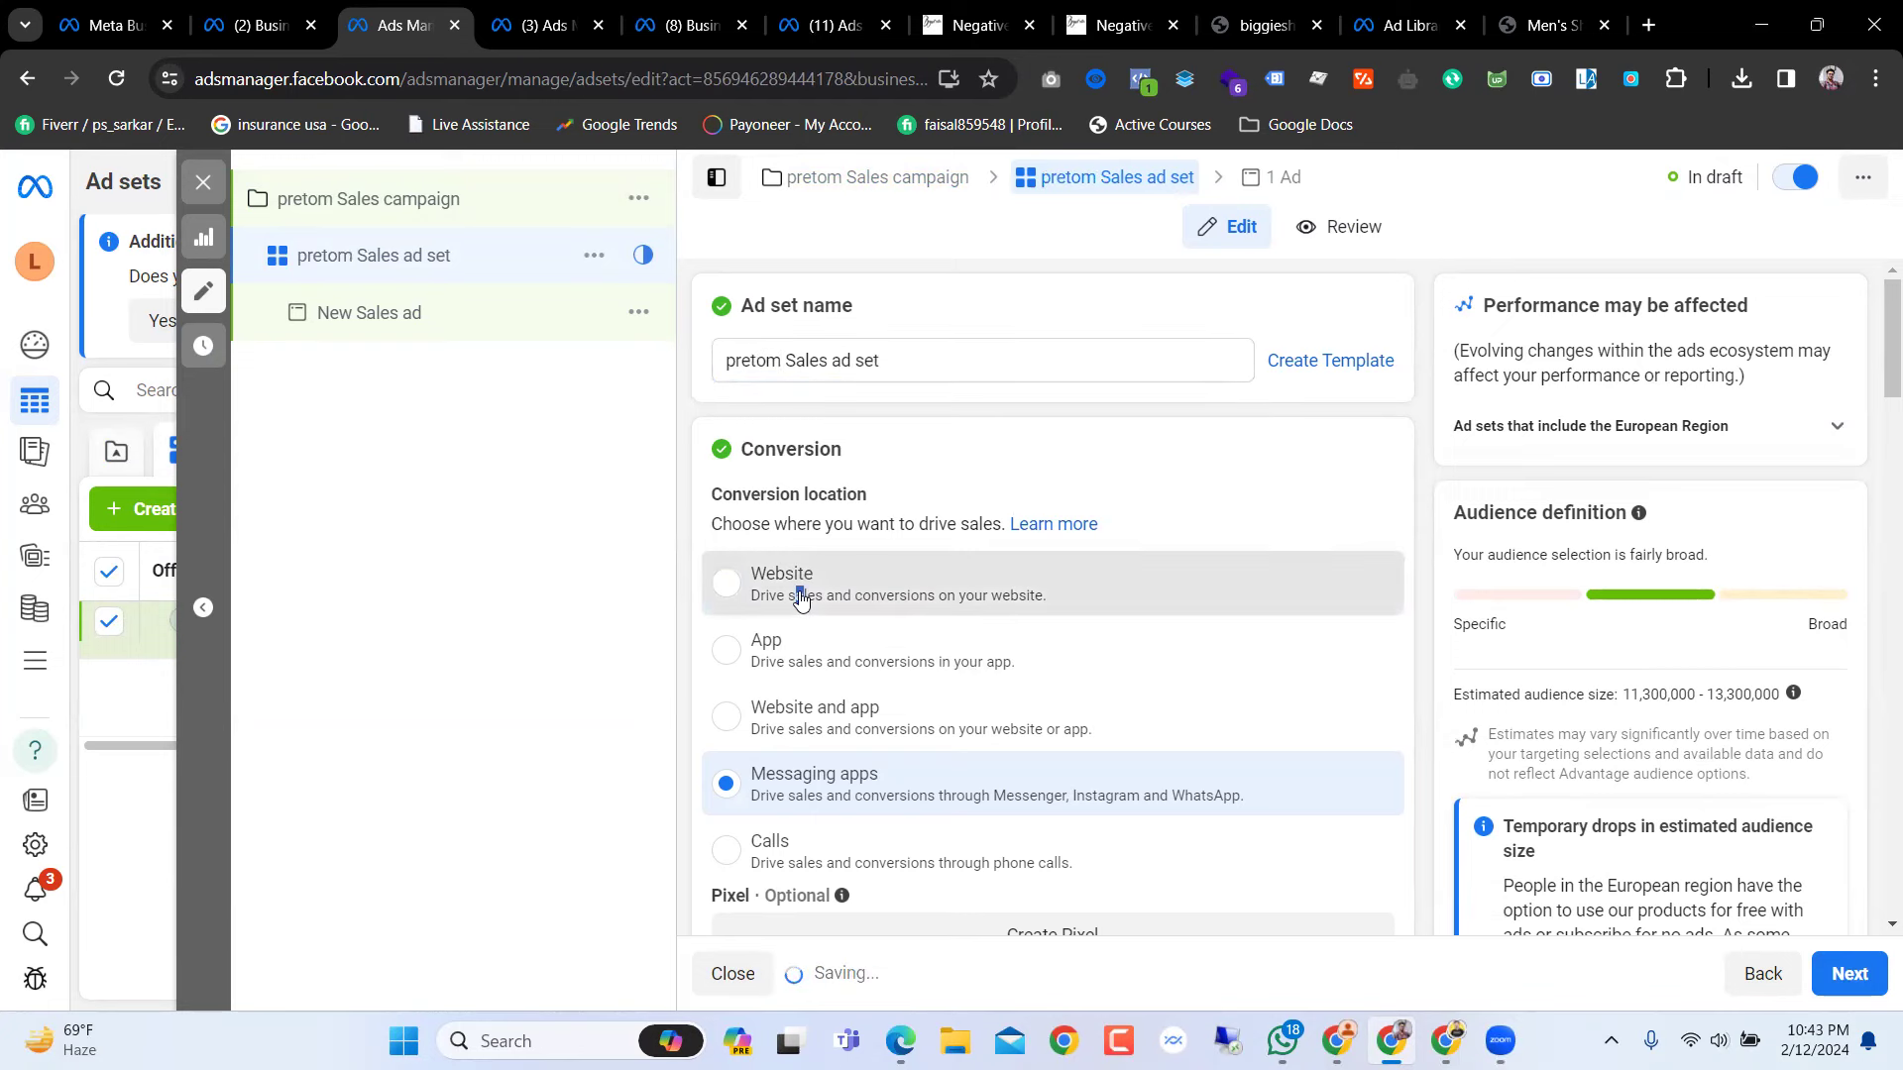
scroll(1126, 511, "down", 6)
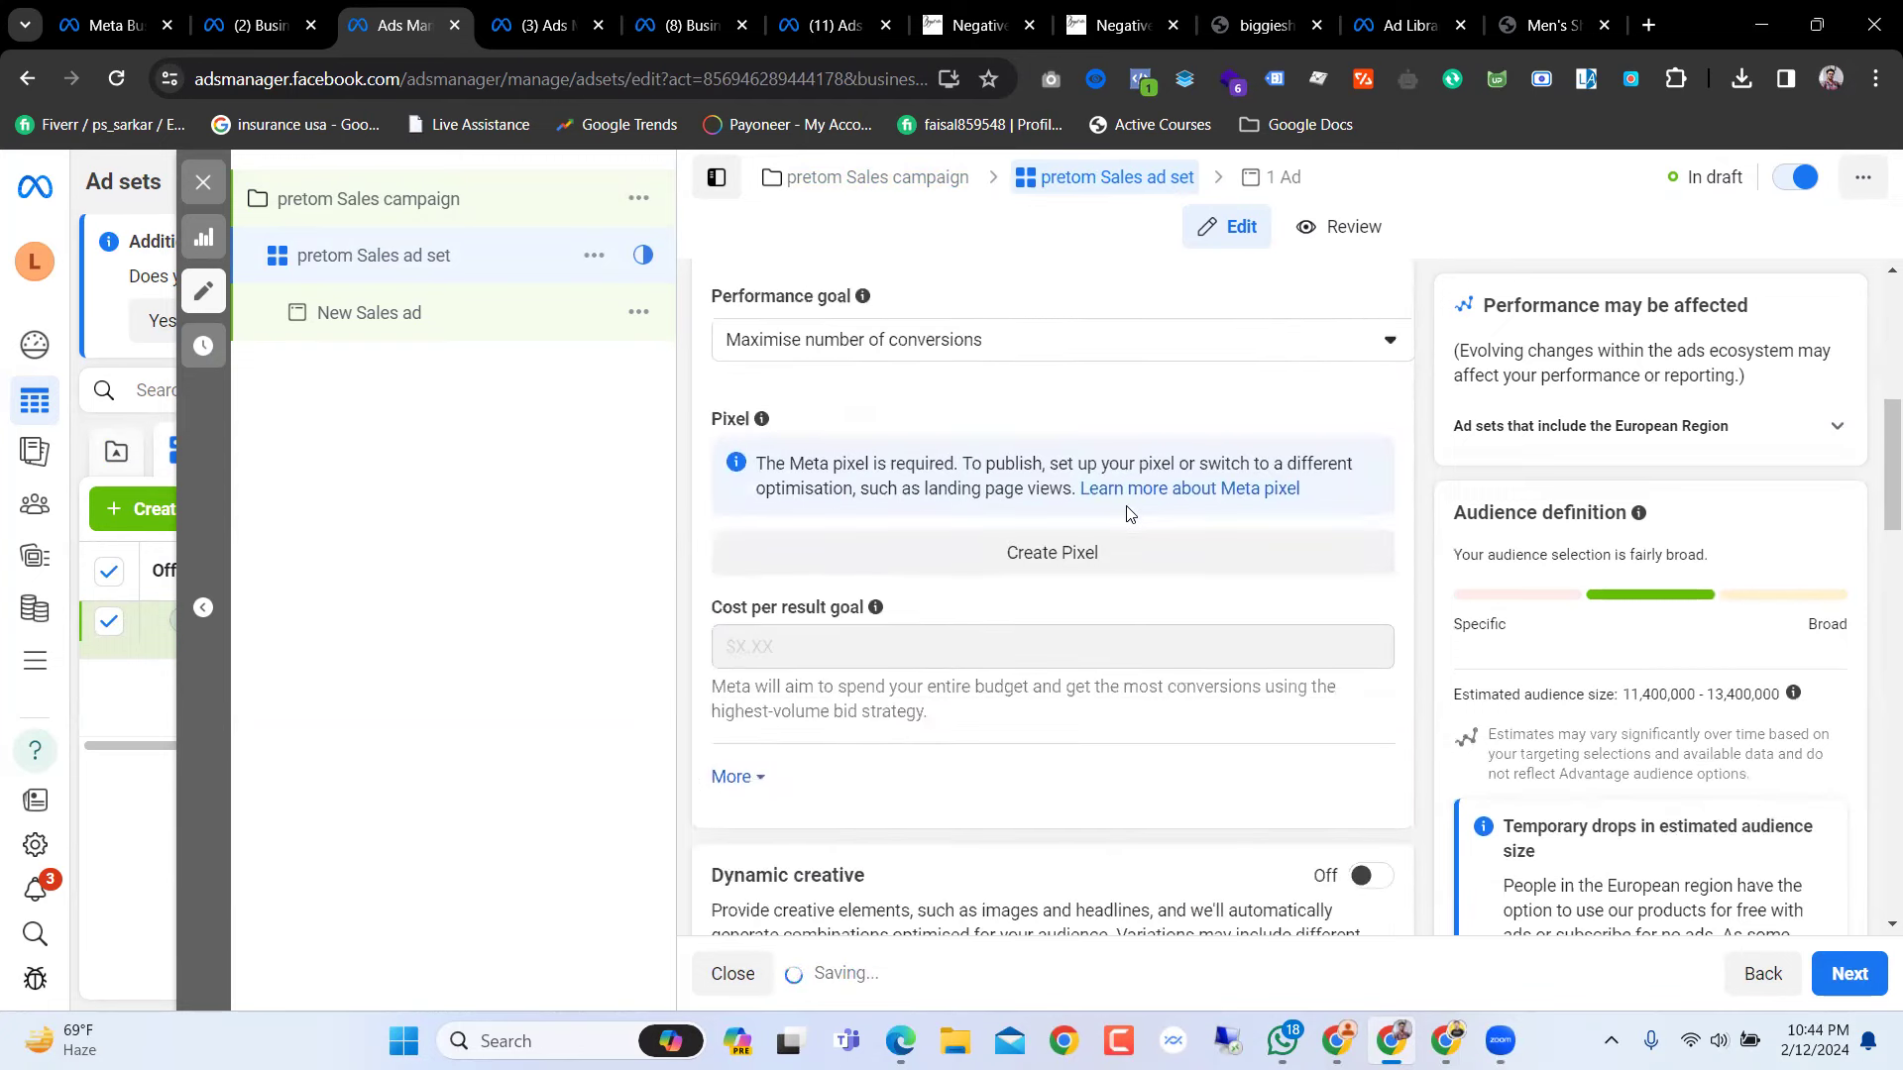
scroll(1125, 511, "up", 3)
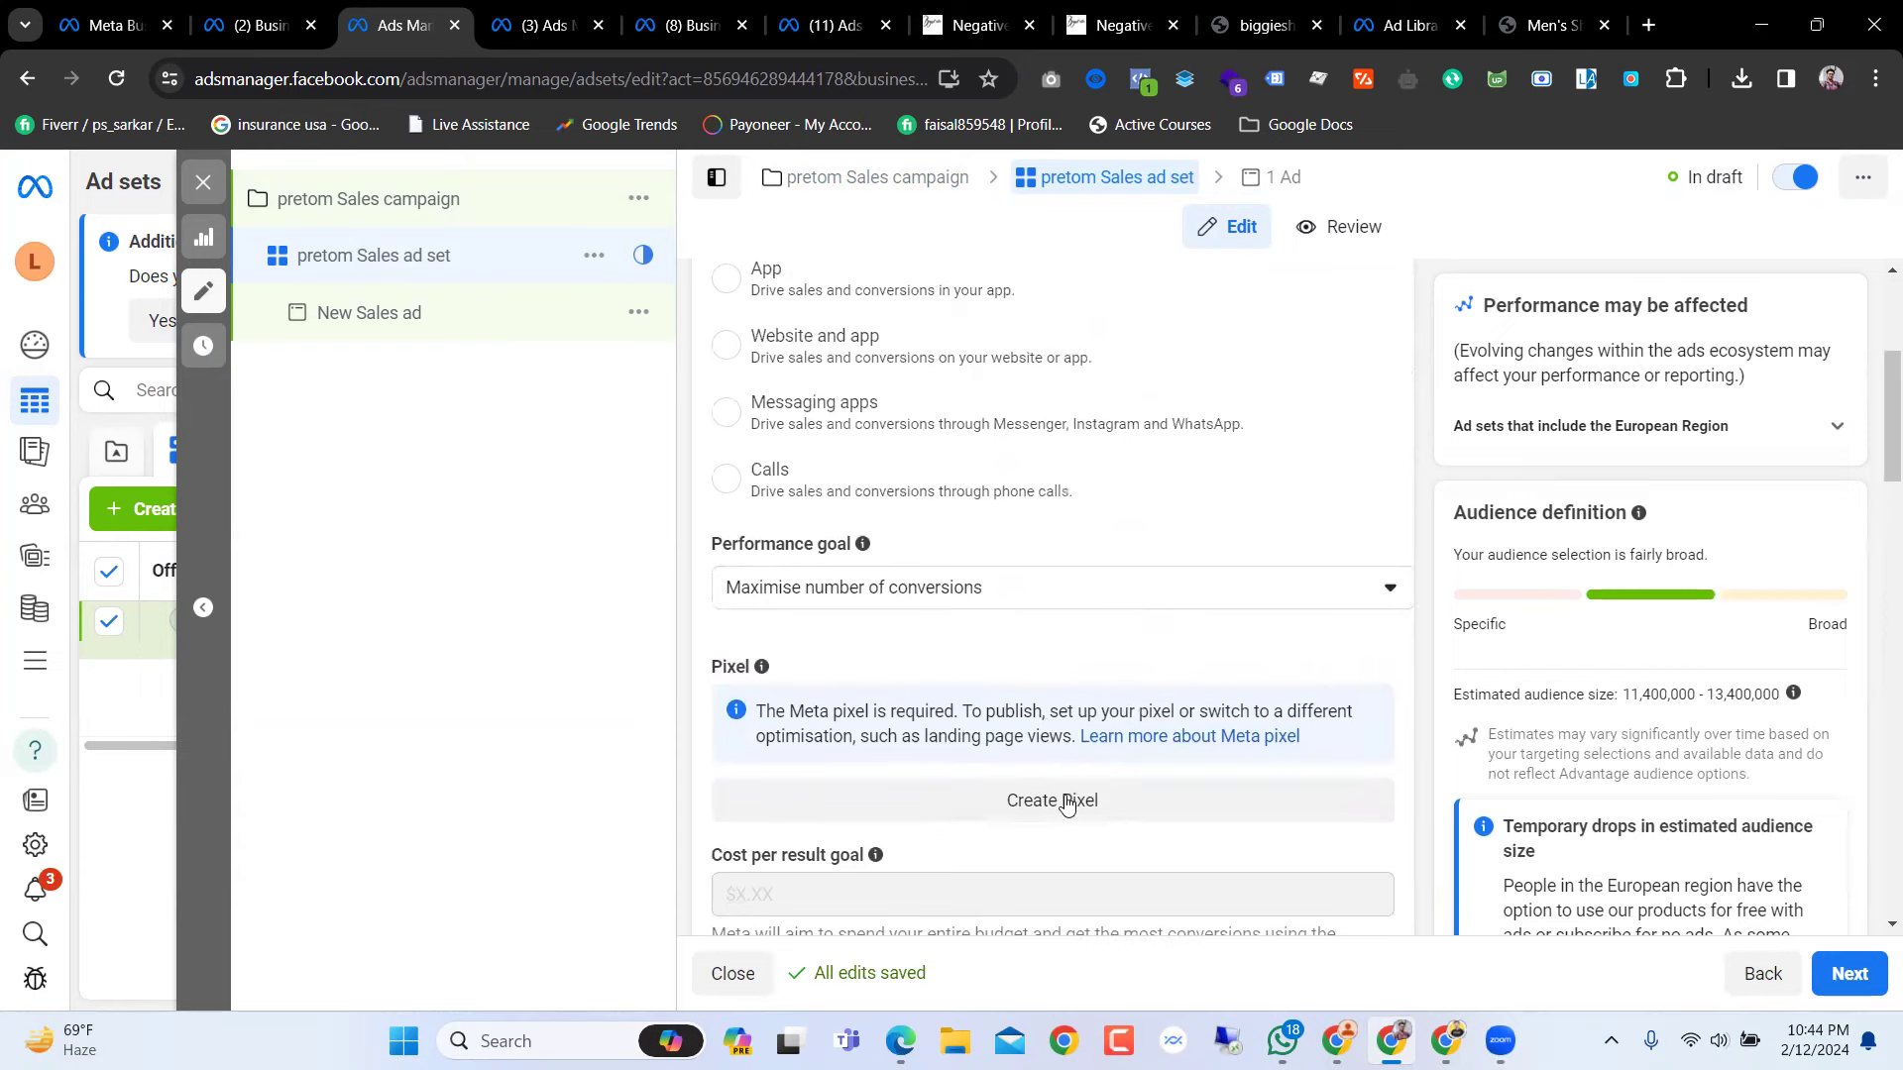
Step: Compare the ad set's pixel options with Positivefashion's pixel in Business settings, dismissing the pixel creation form
left_click(1067, 806)
left_click(830, 502)
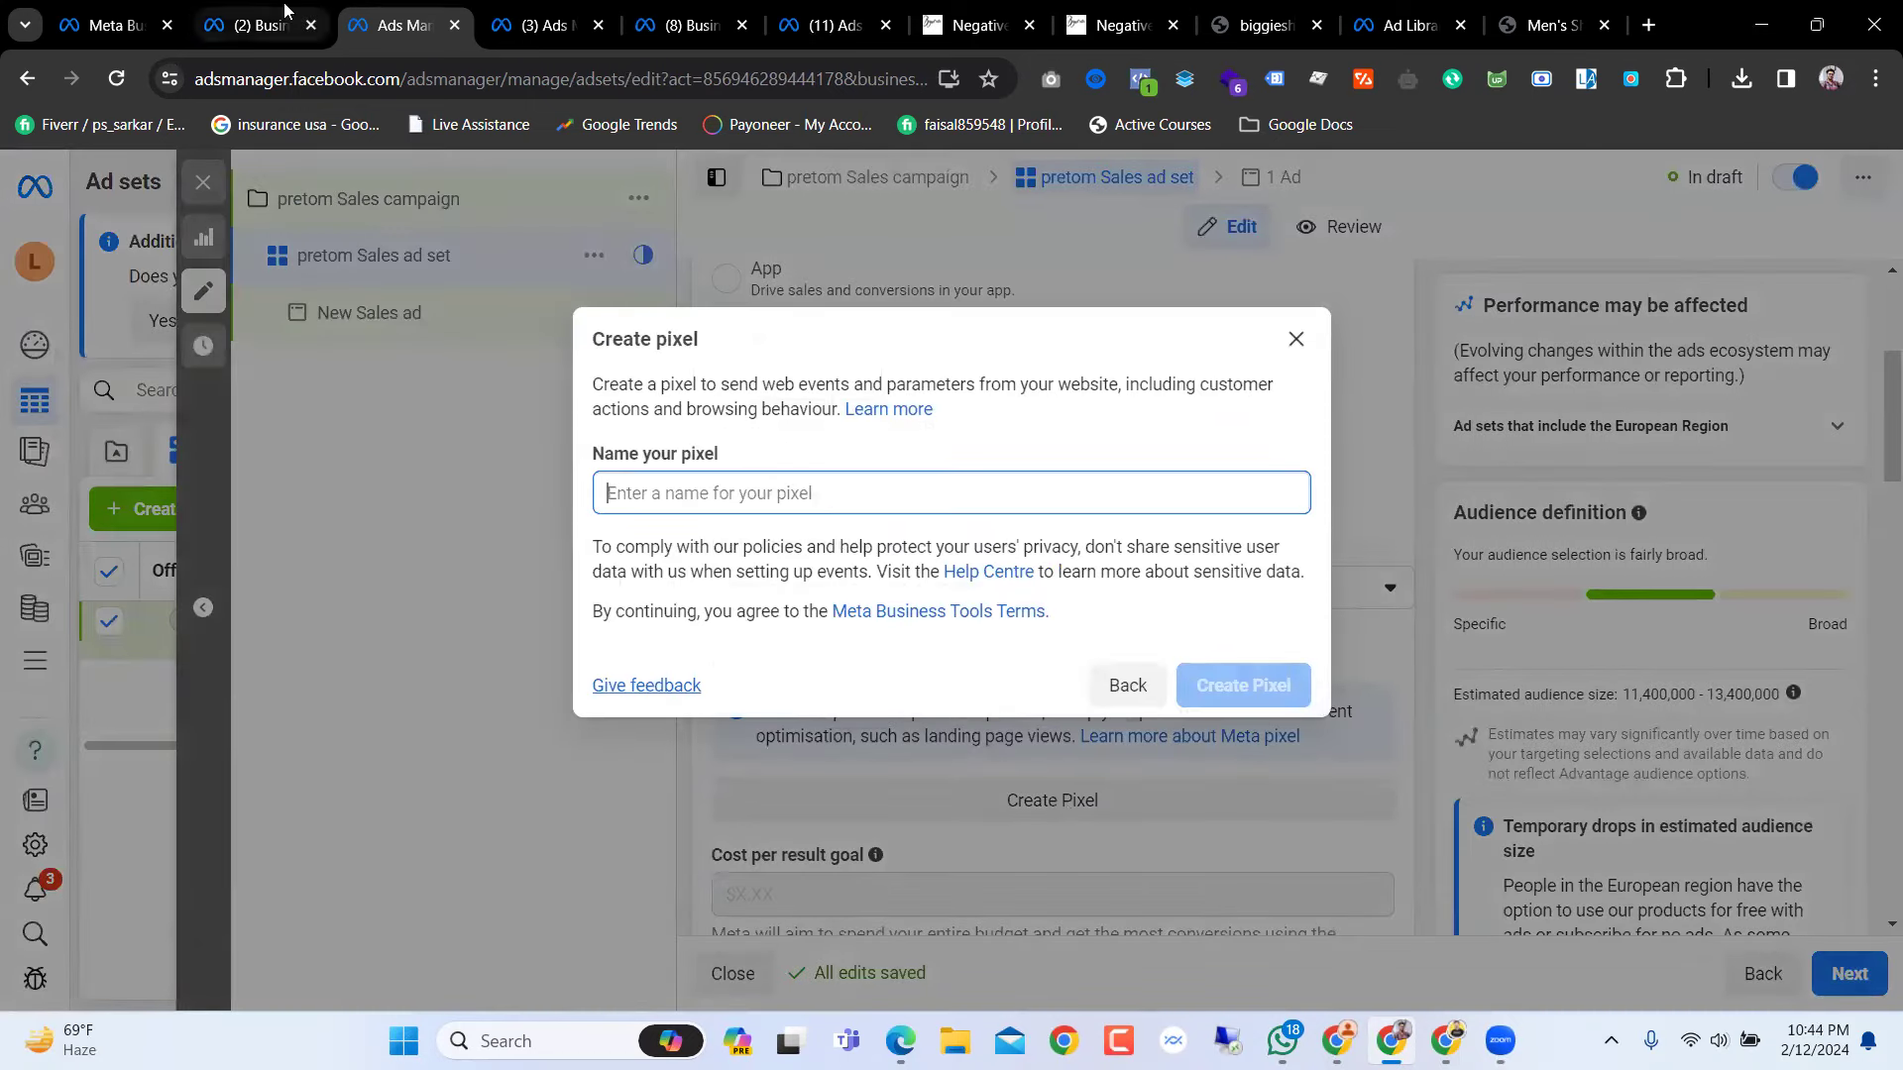
left_click(288, 18)
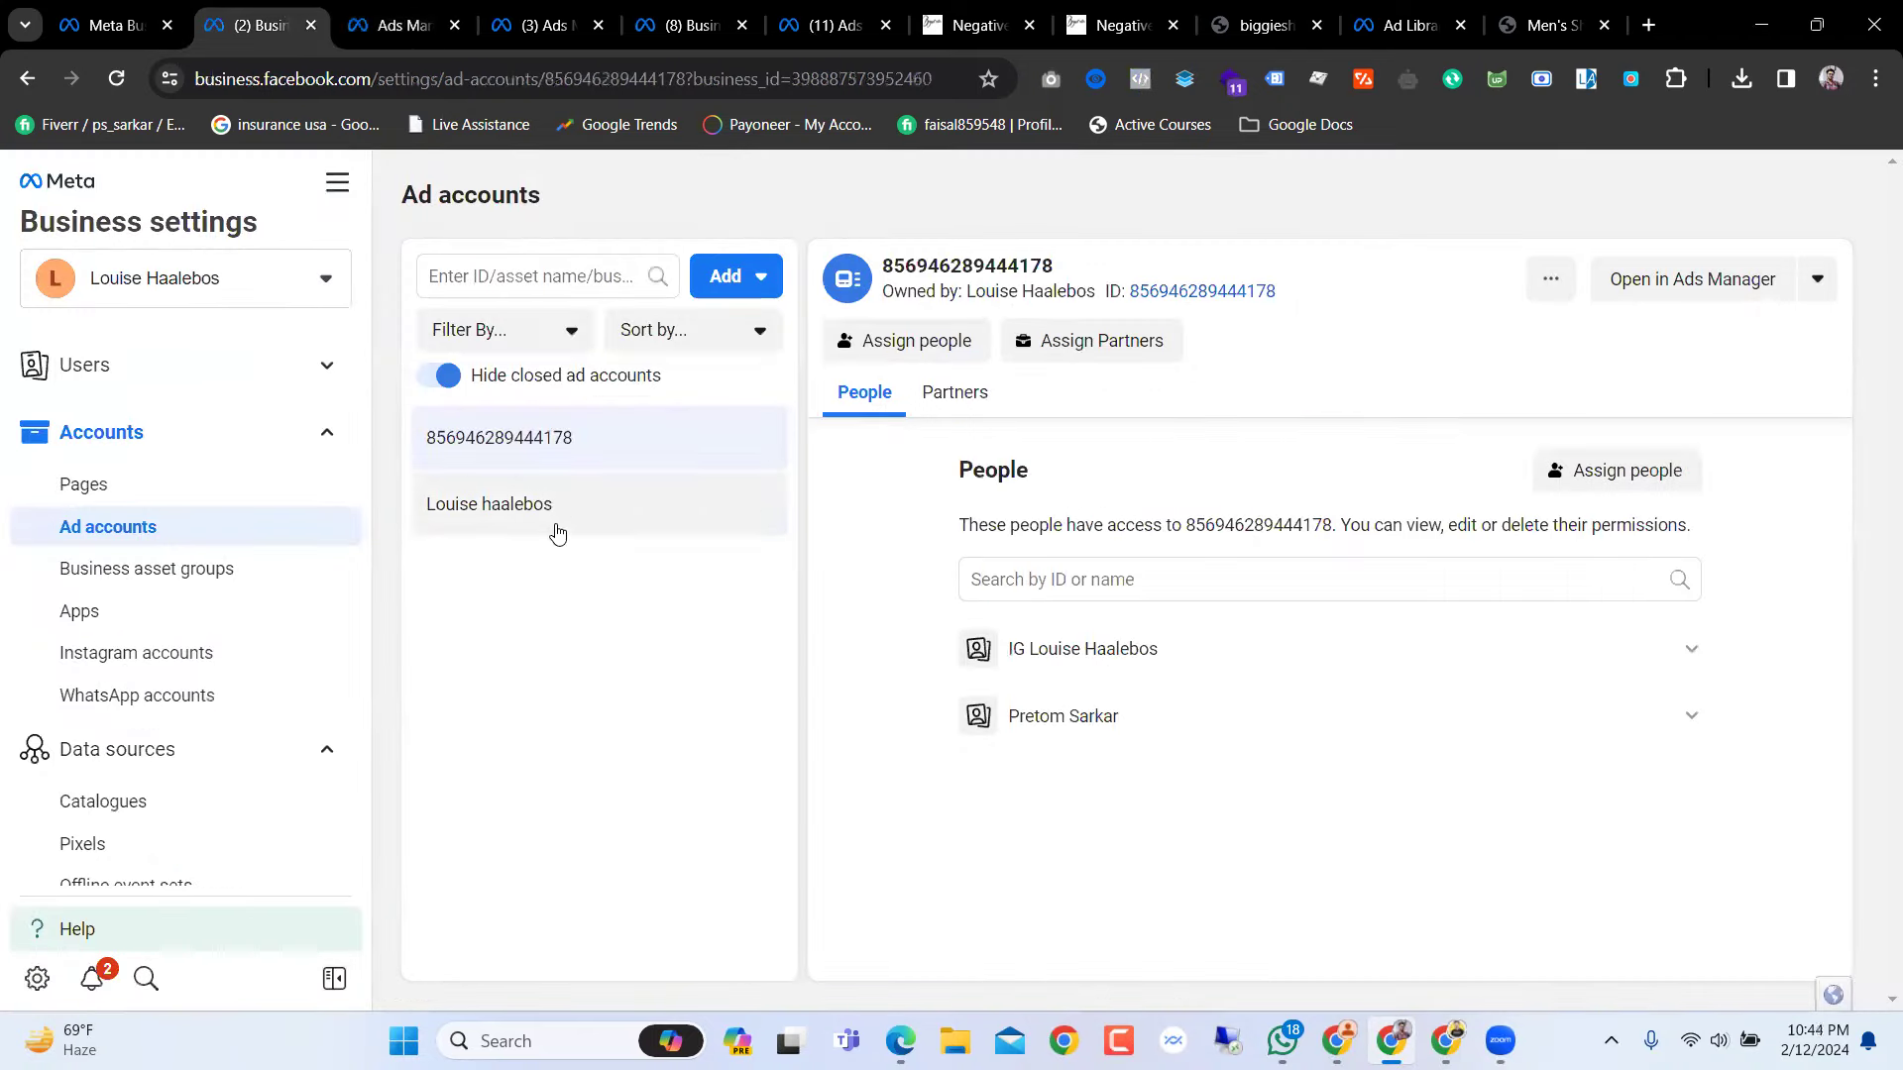
scroll(138, 674, "down", 2)
left_click(145, 610)
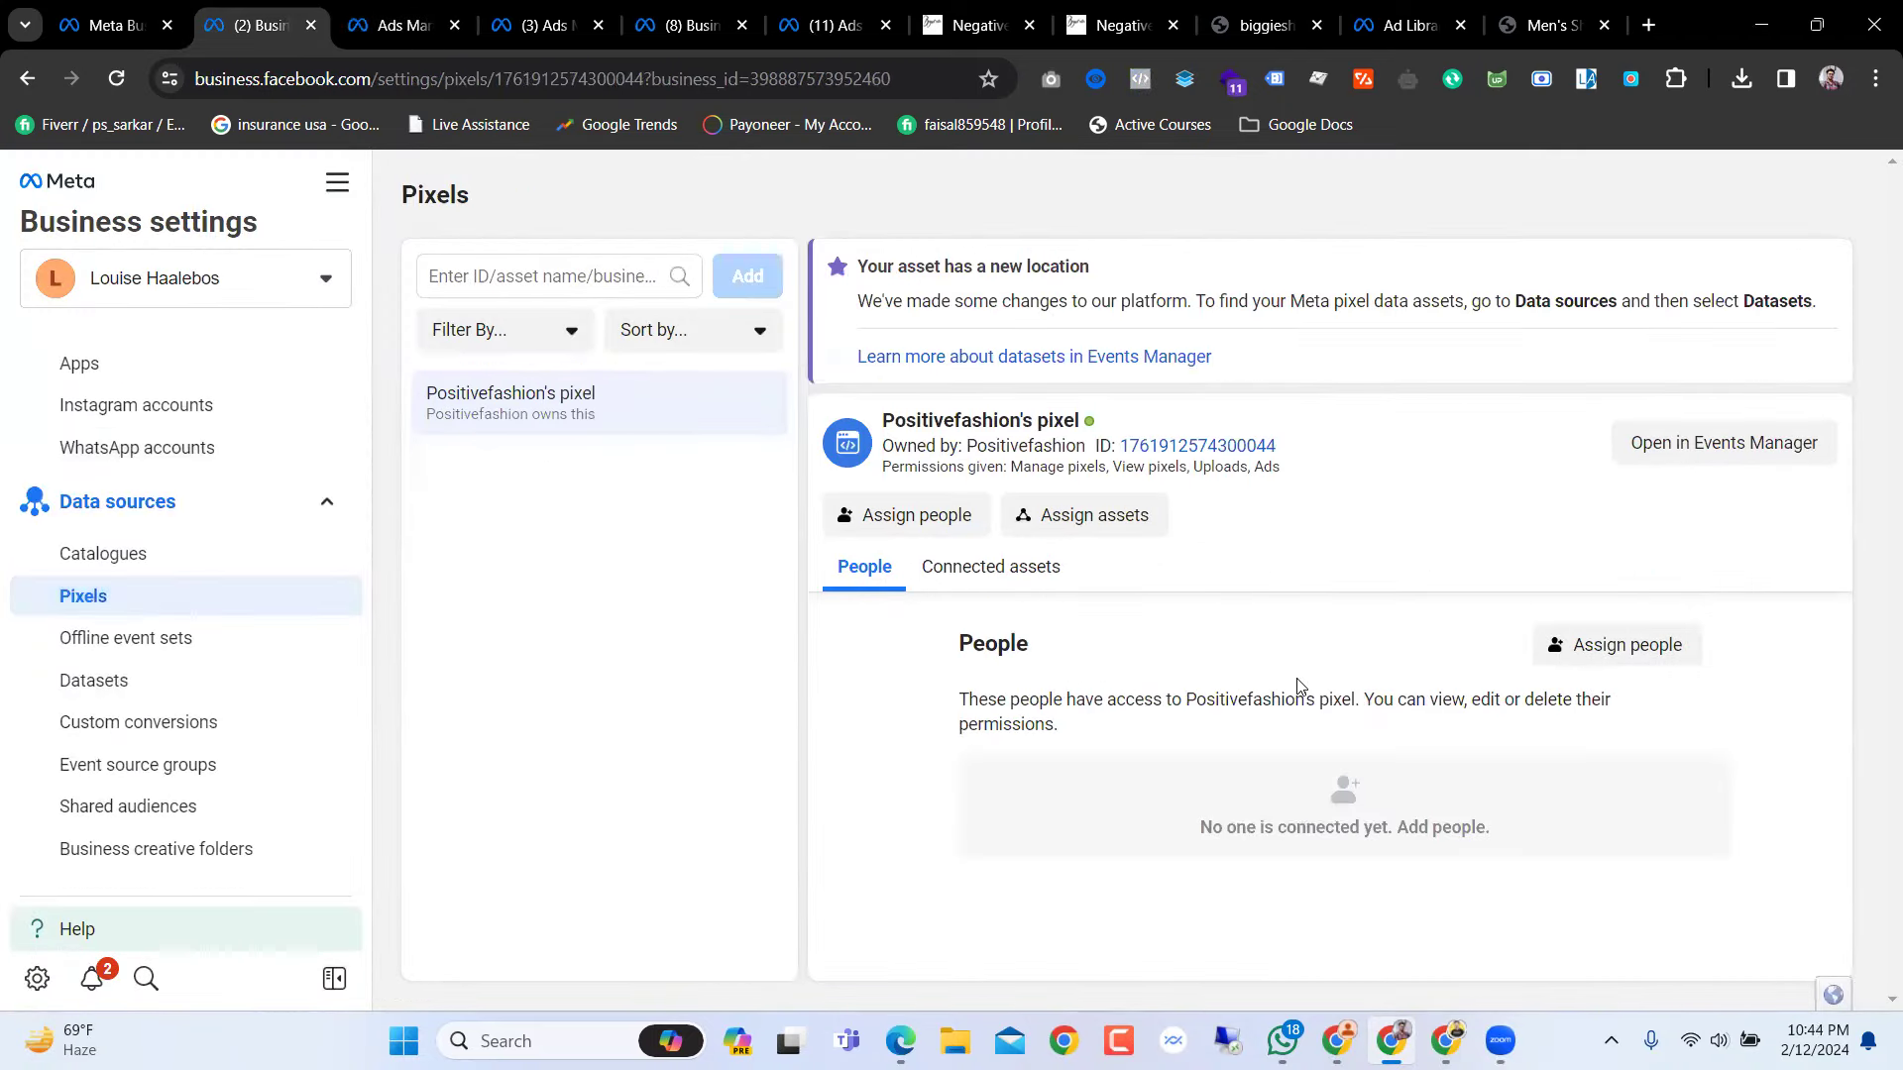
left_click(401, 24)
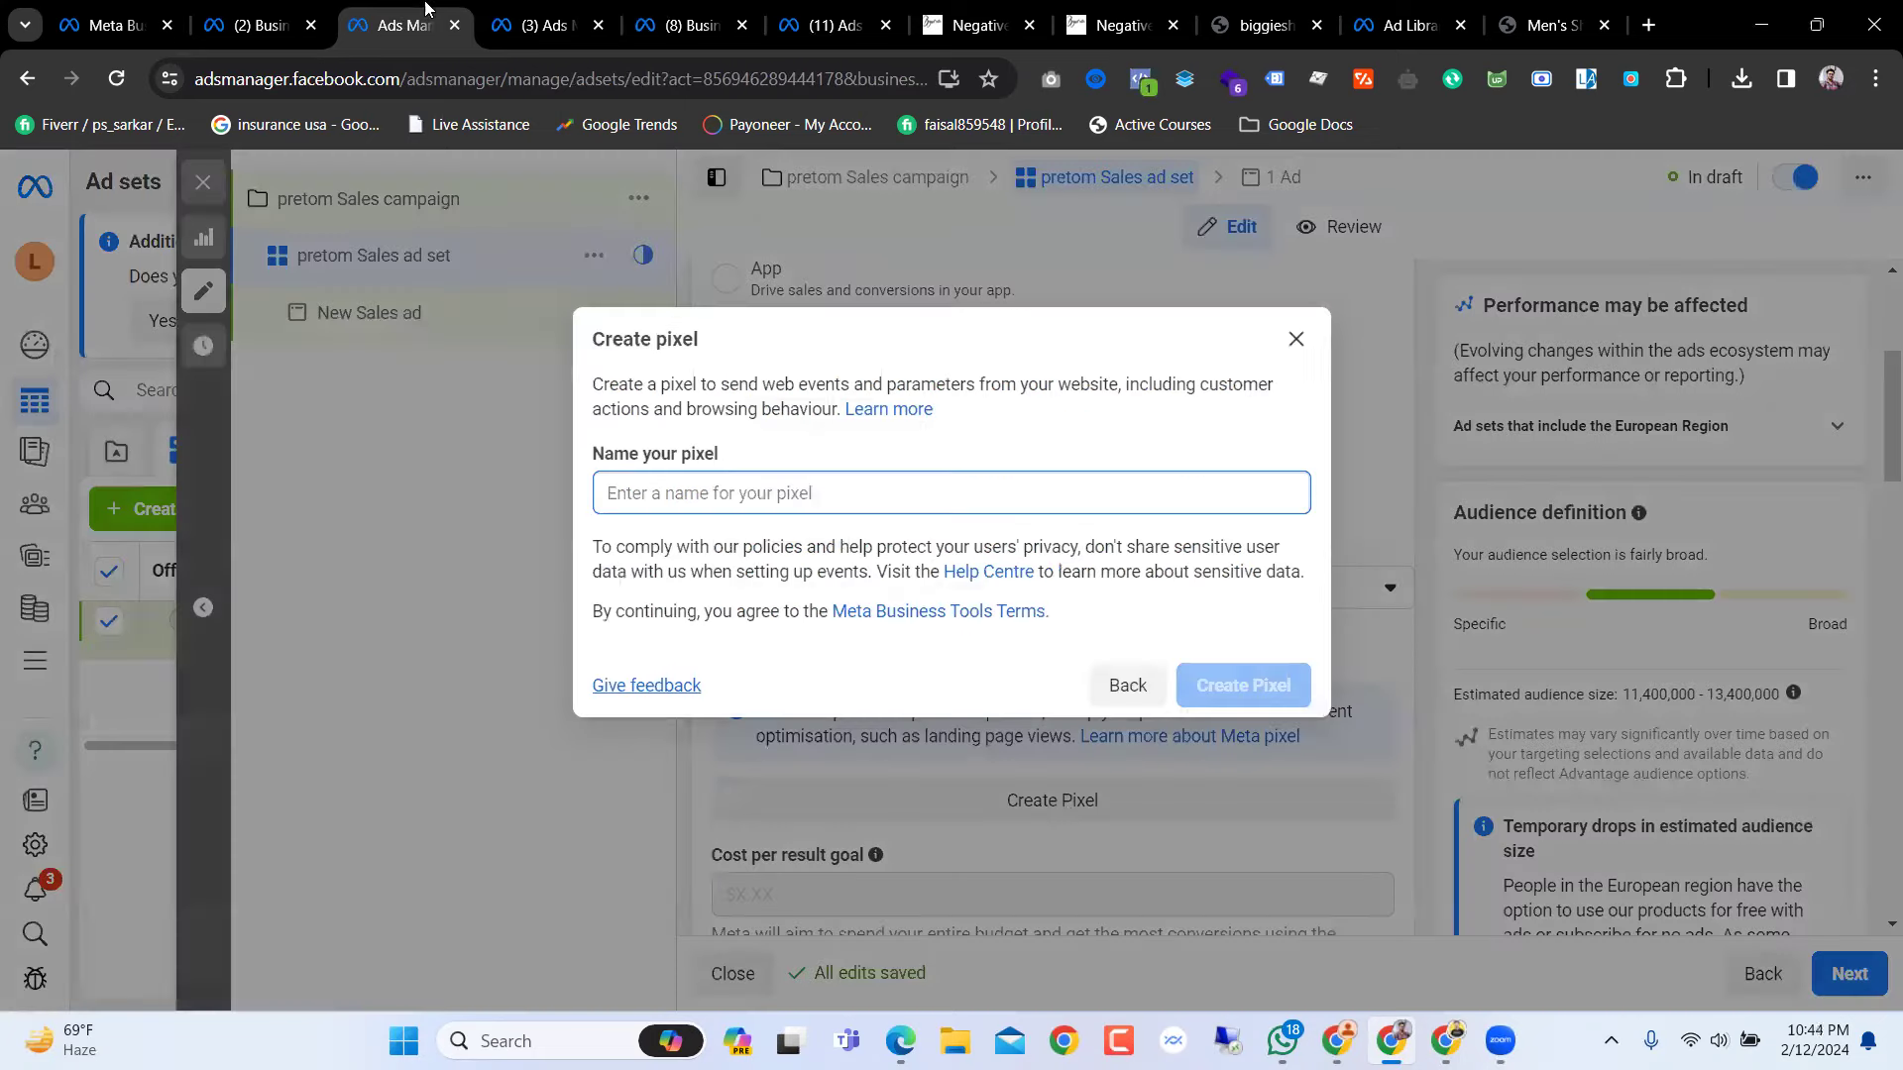
left_click(1295, 339)
left_click(1049, 822)
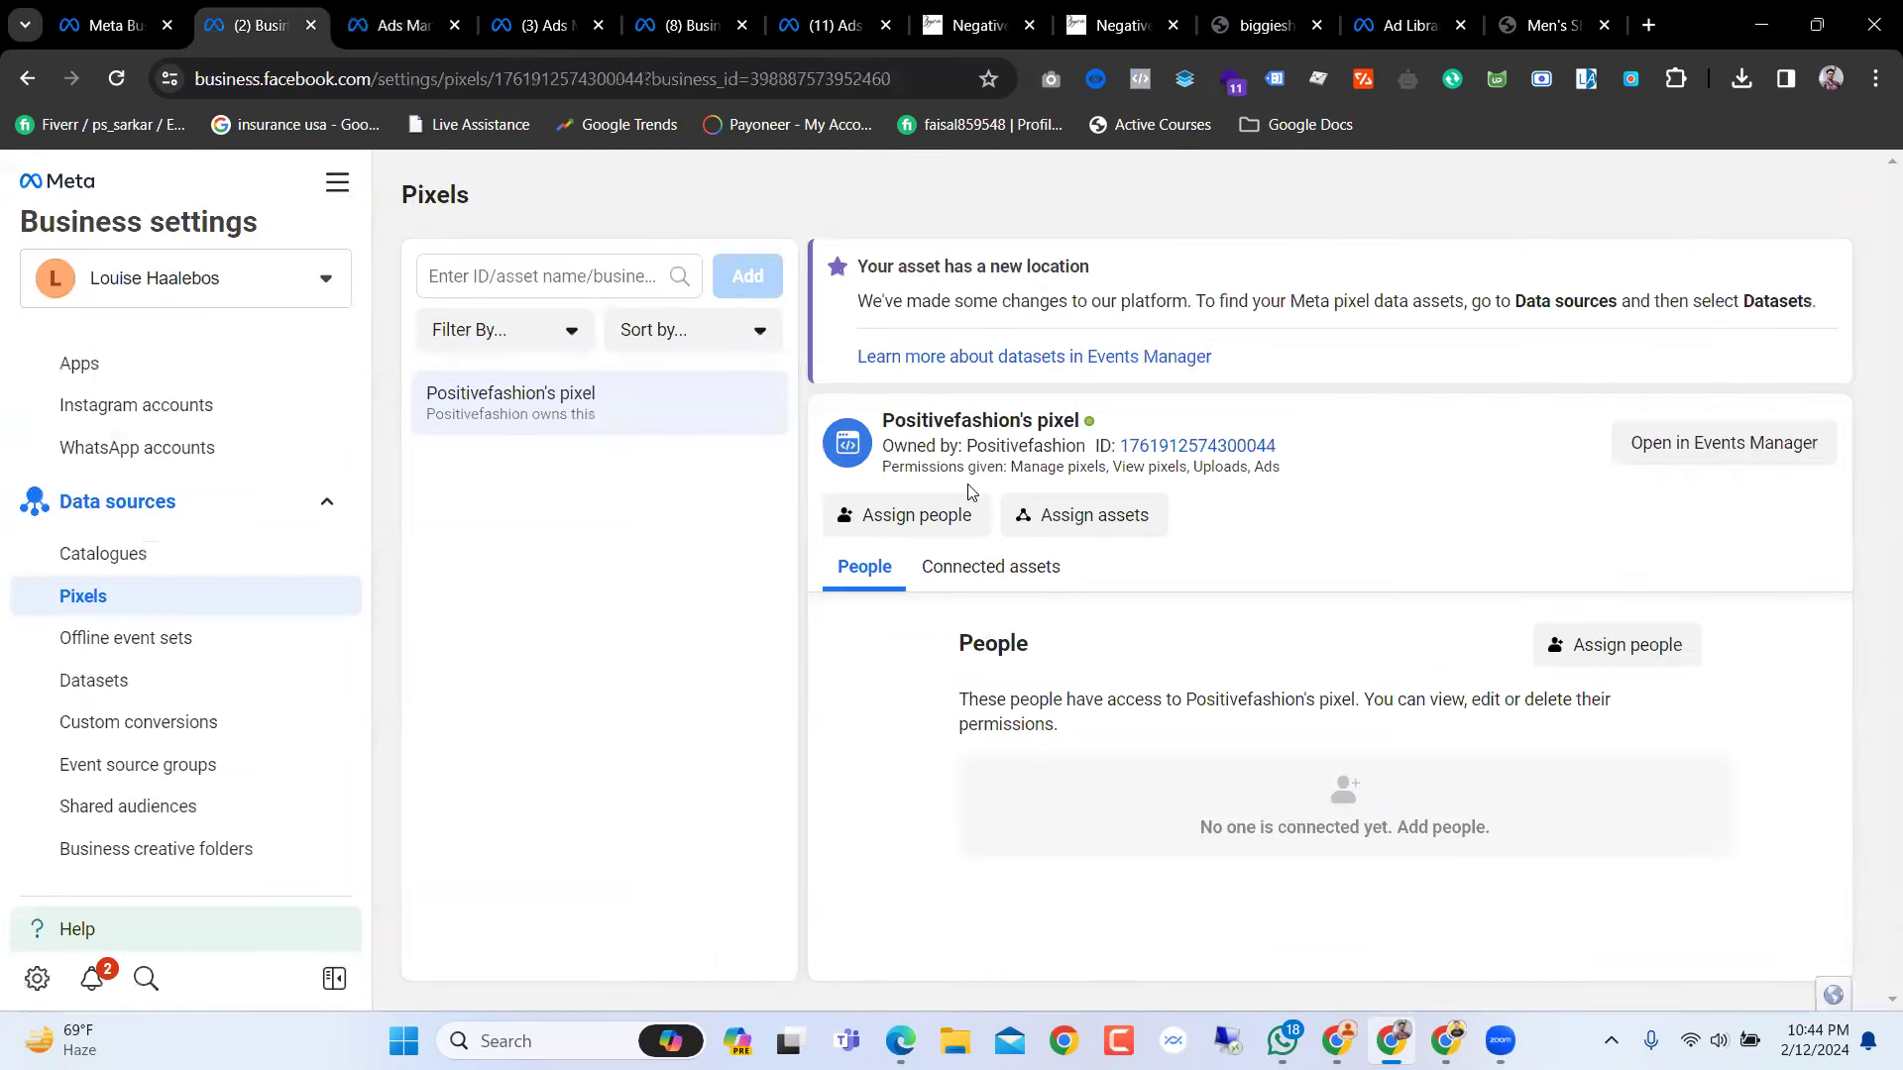
Step: Assign the second listed person to Positivefashion's pixel in Business settings, with View pixels and Manage pixels access
left_click(924, 509)
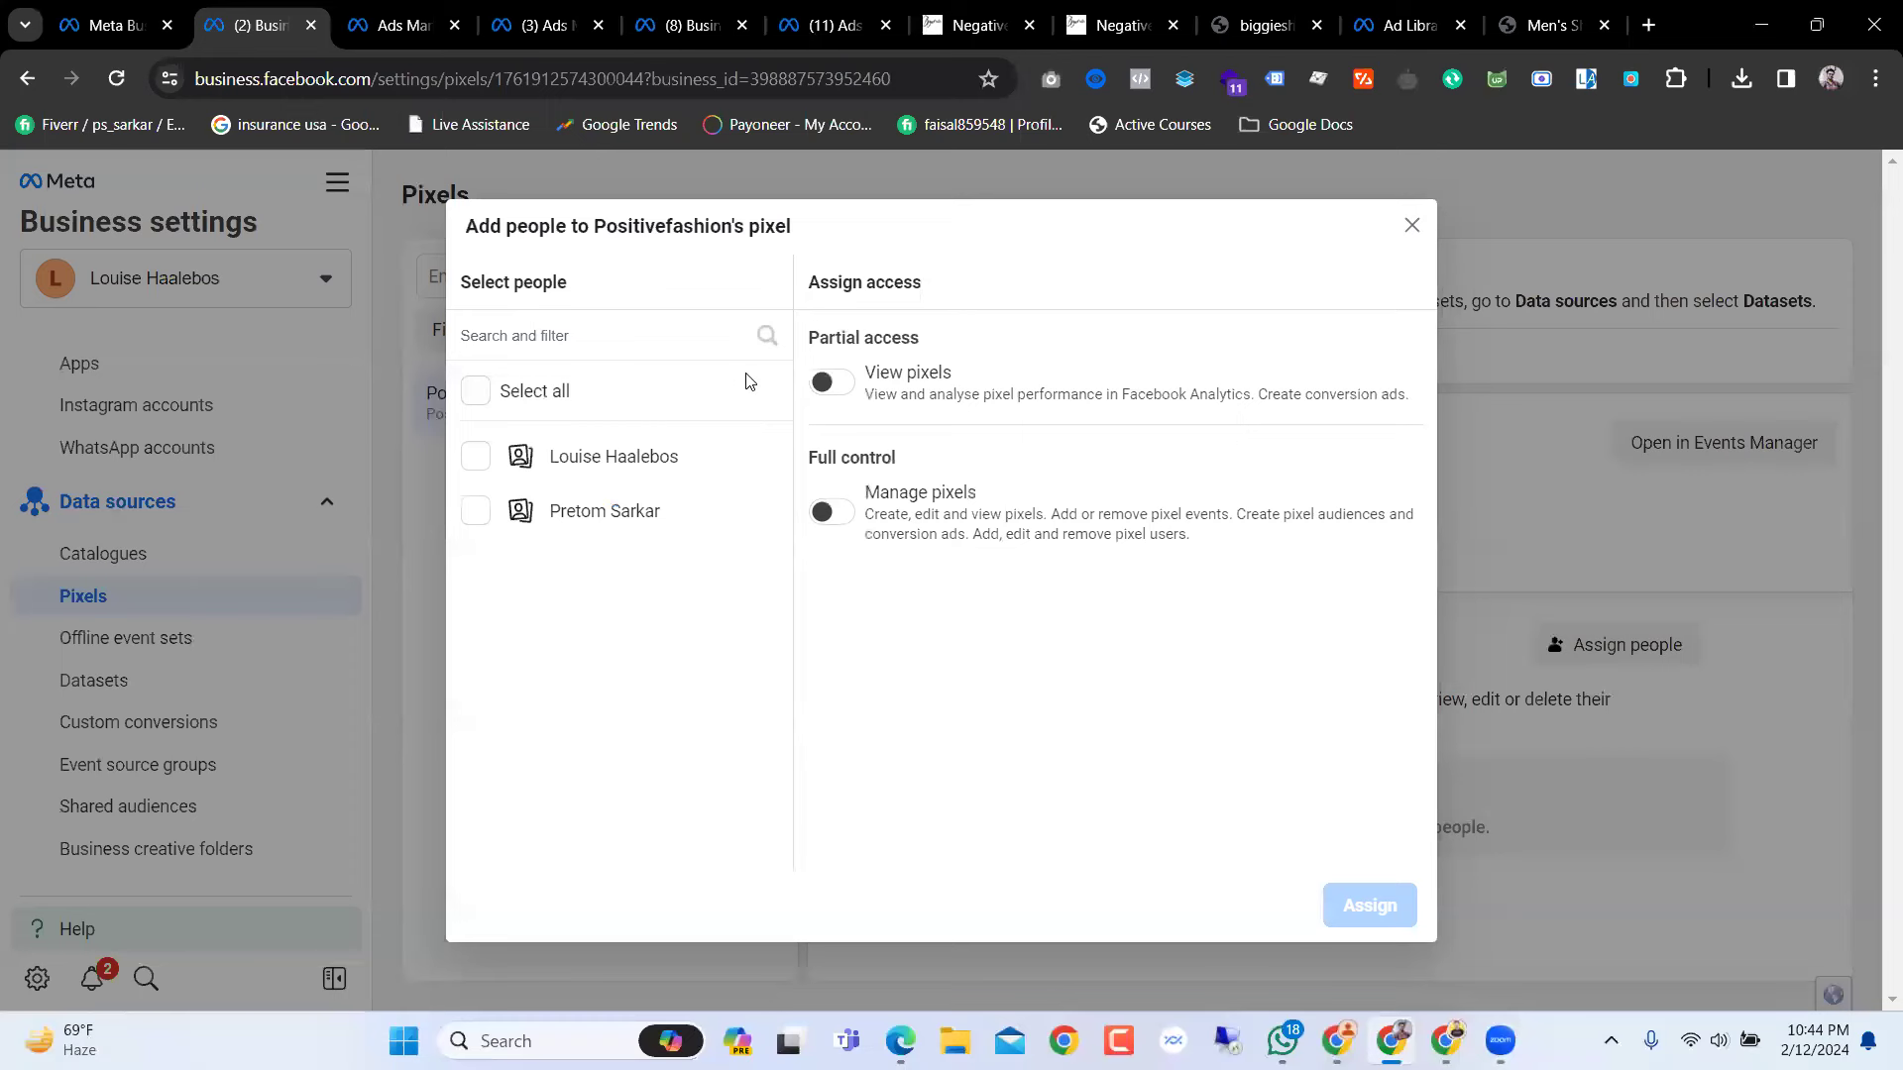
left_click(476, 510)
left_click(831, 382)
left_click(830, 511)
left_click(1369, 905)
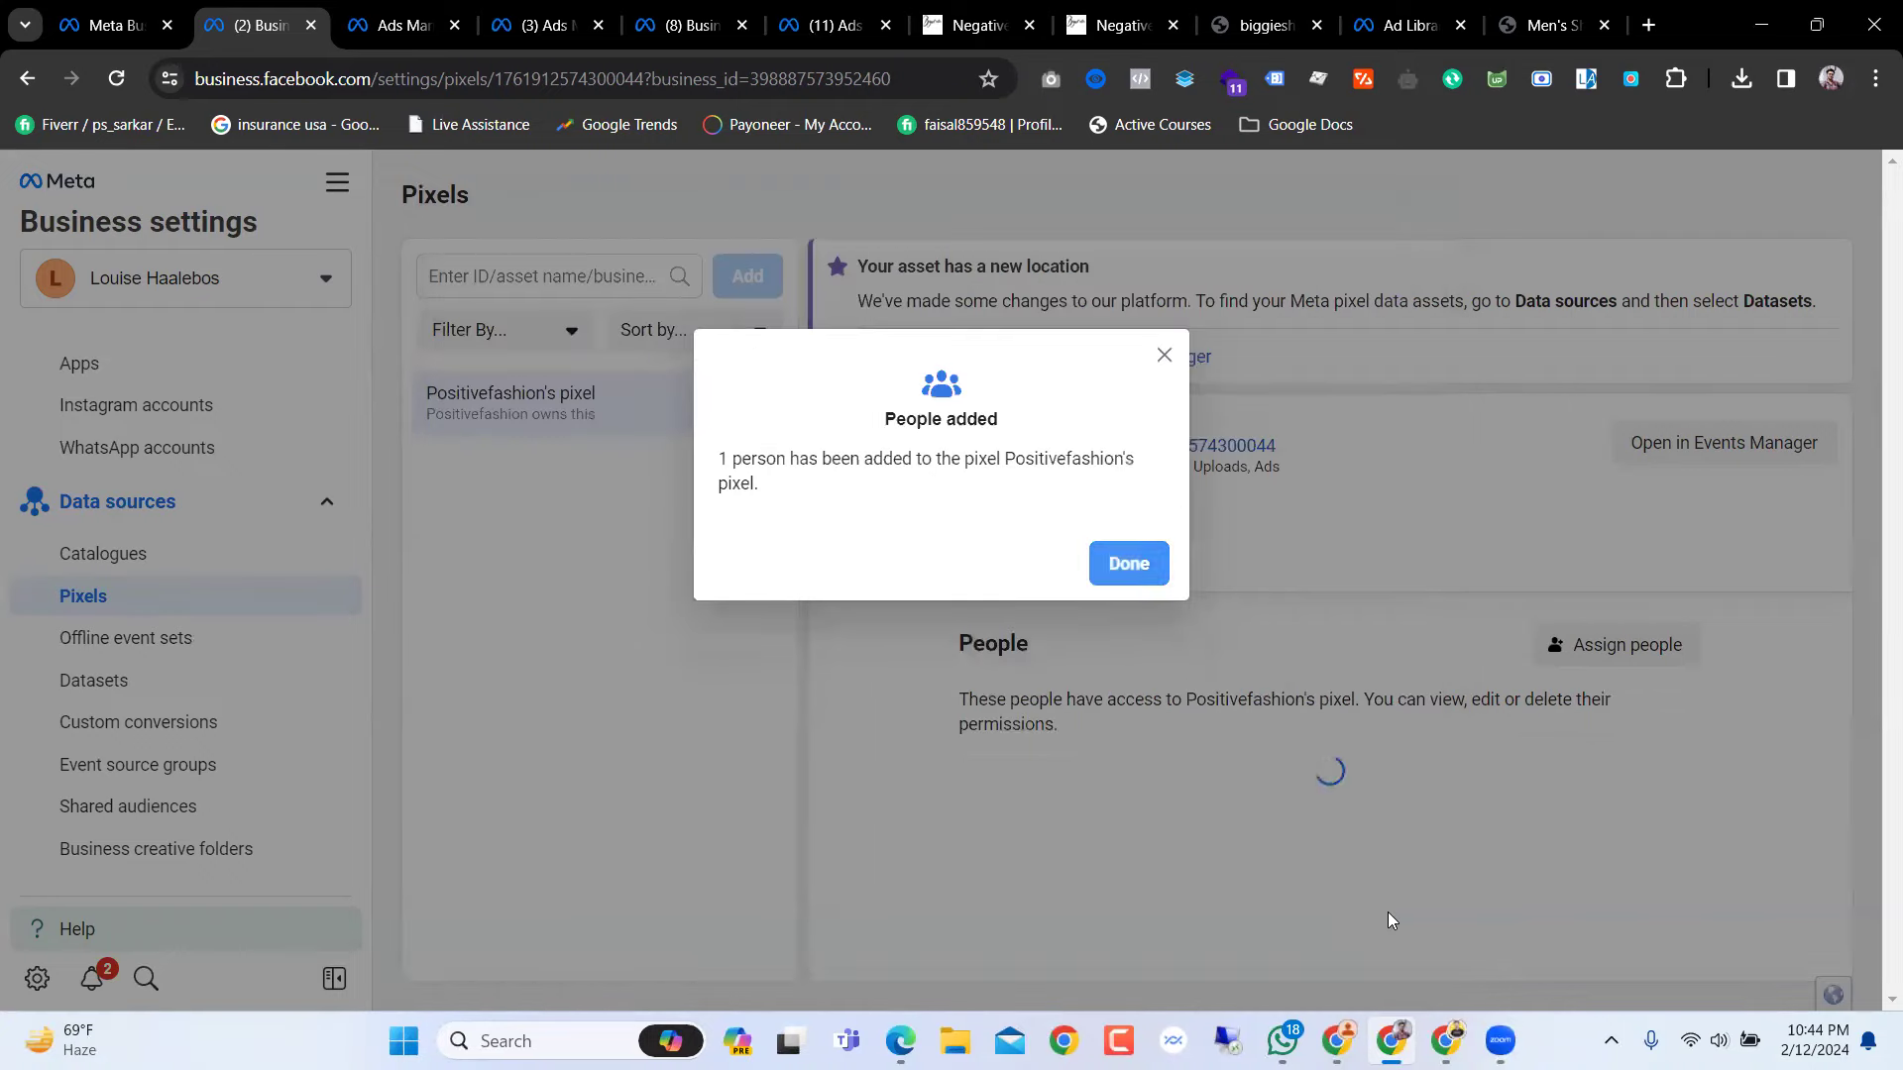
left_click(1126, 578)
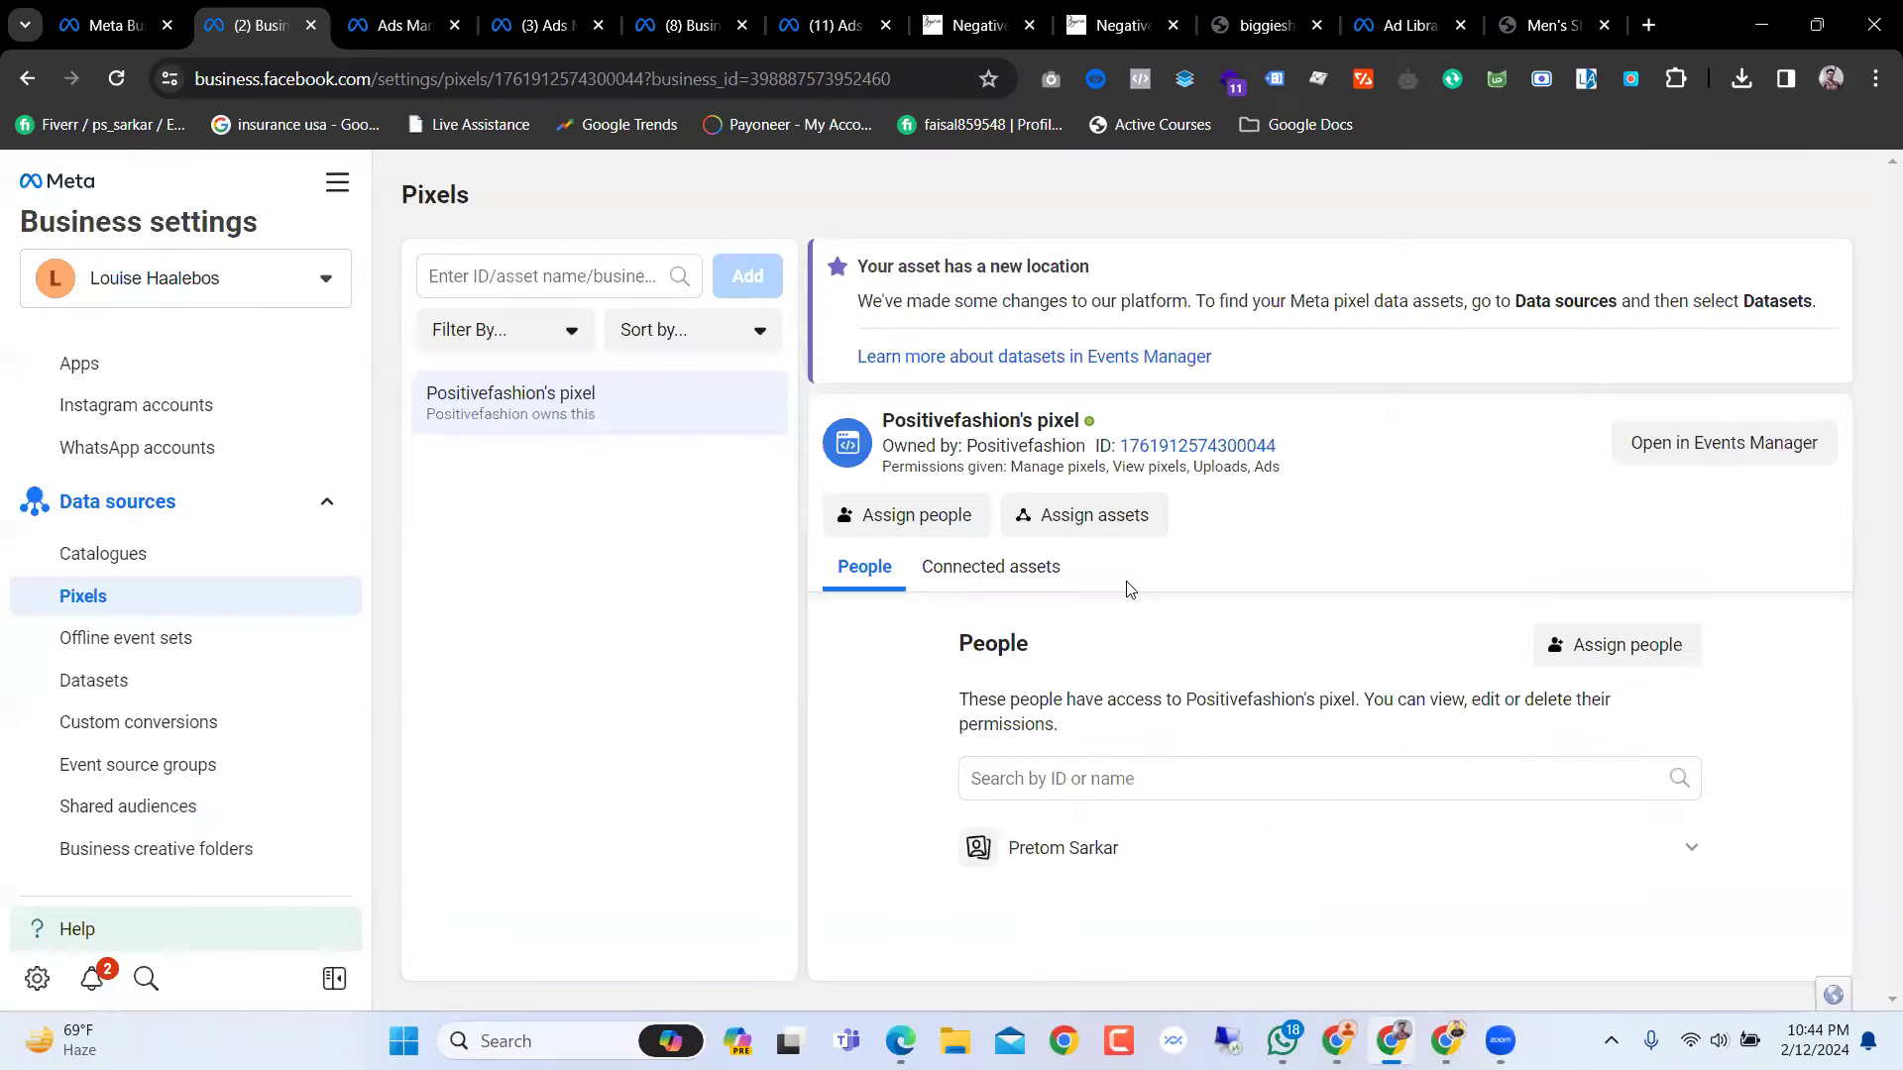
Step: Assign the ad account named by its ID number to Positivefashion's pixel as a connected asset
left_click(1108, 521)
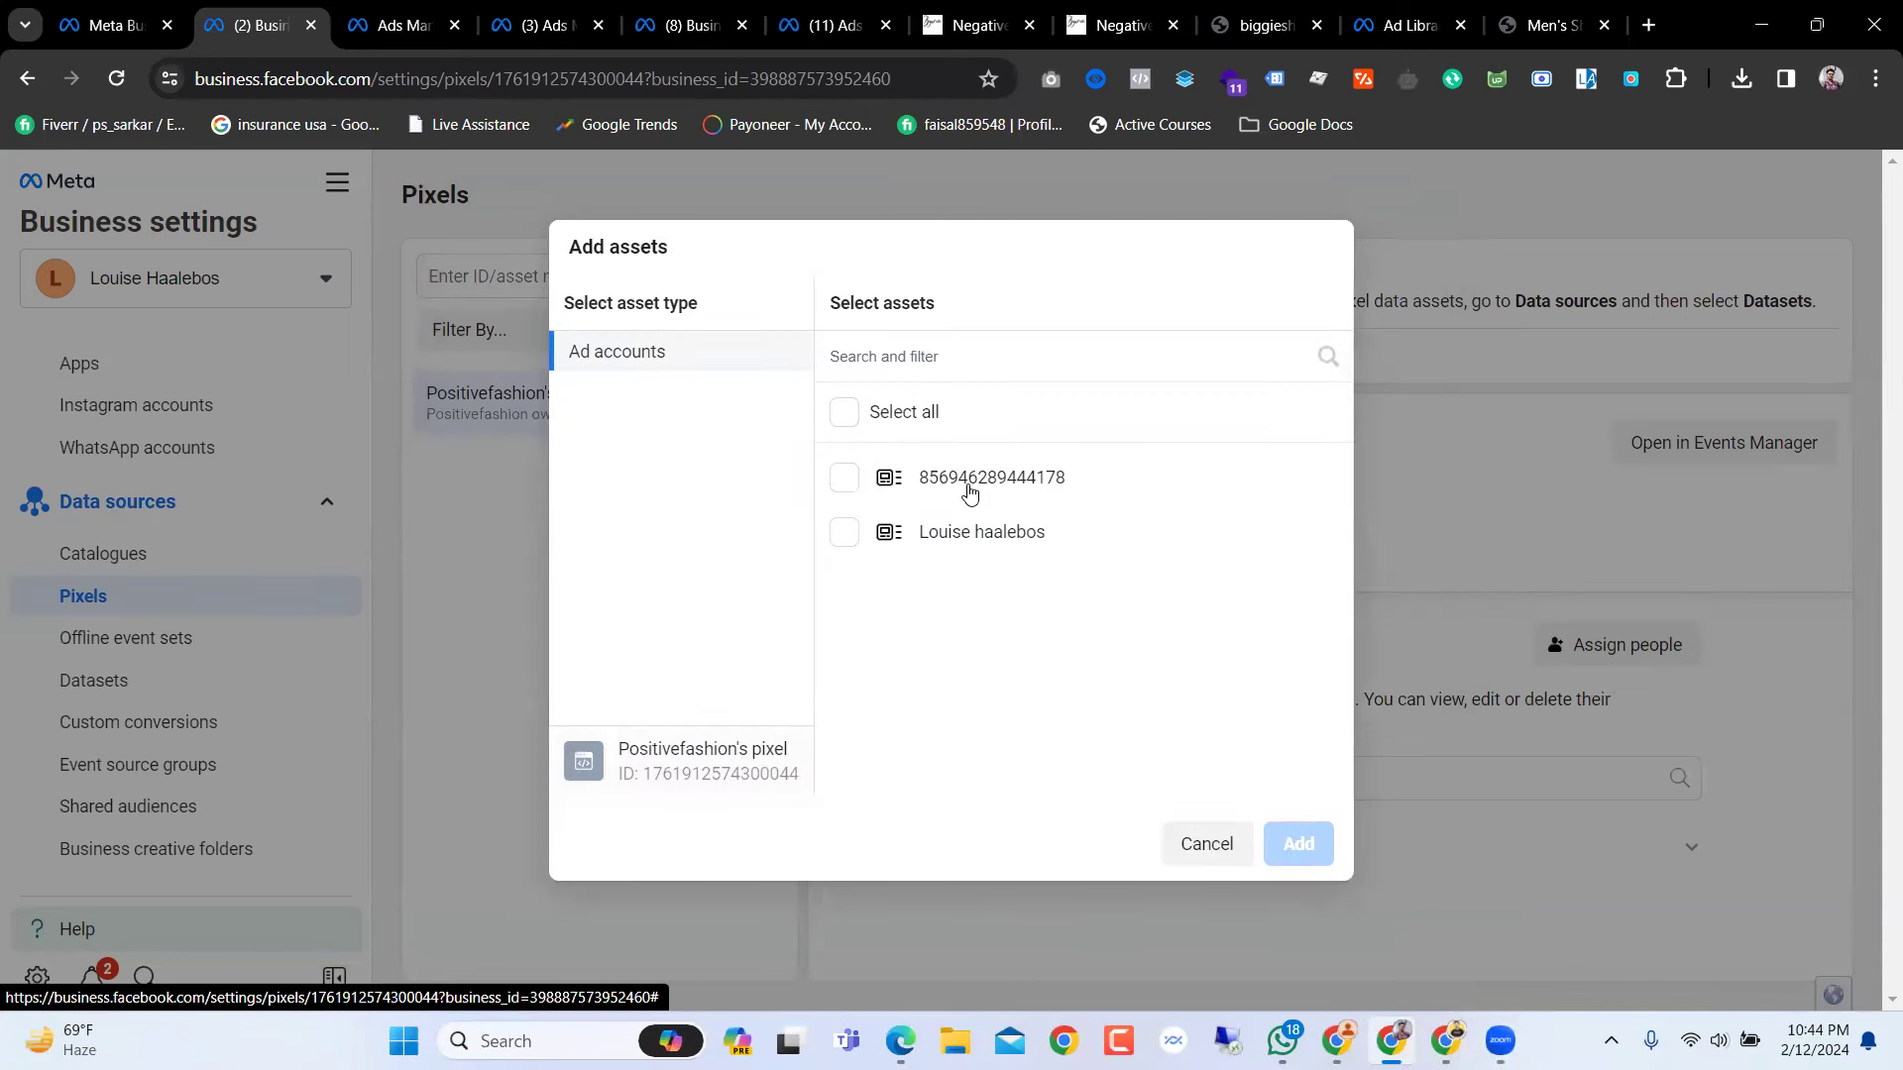
left_click(844, 478)
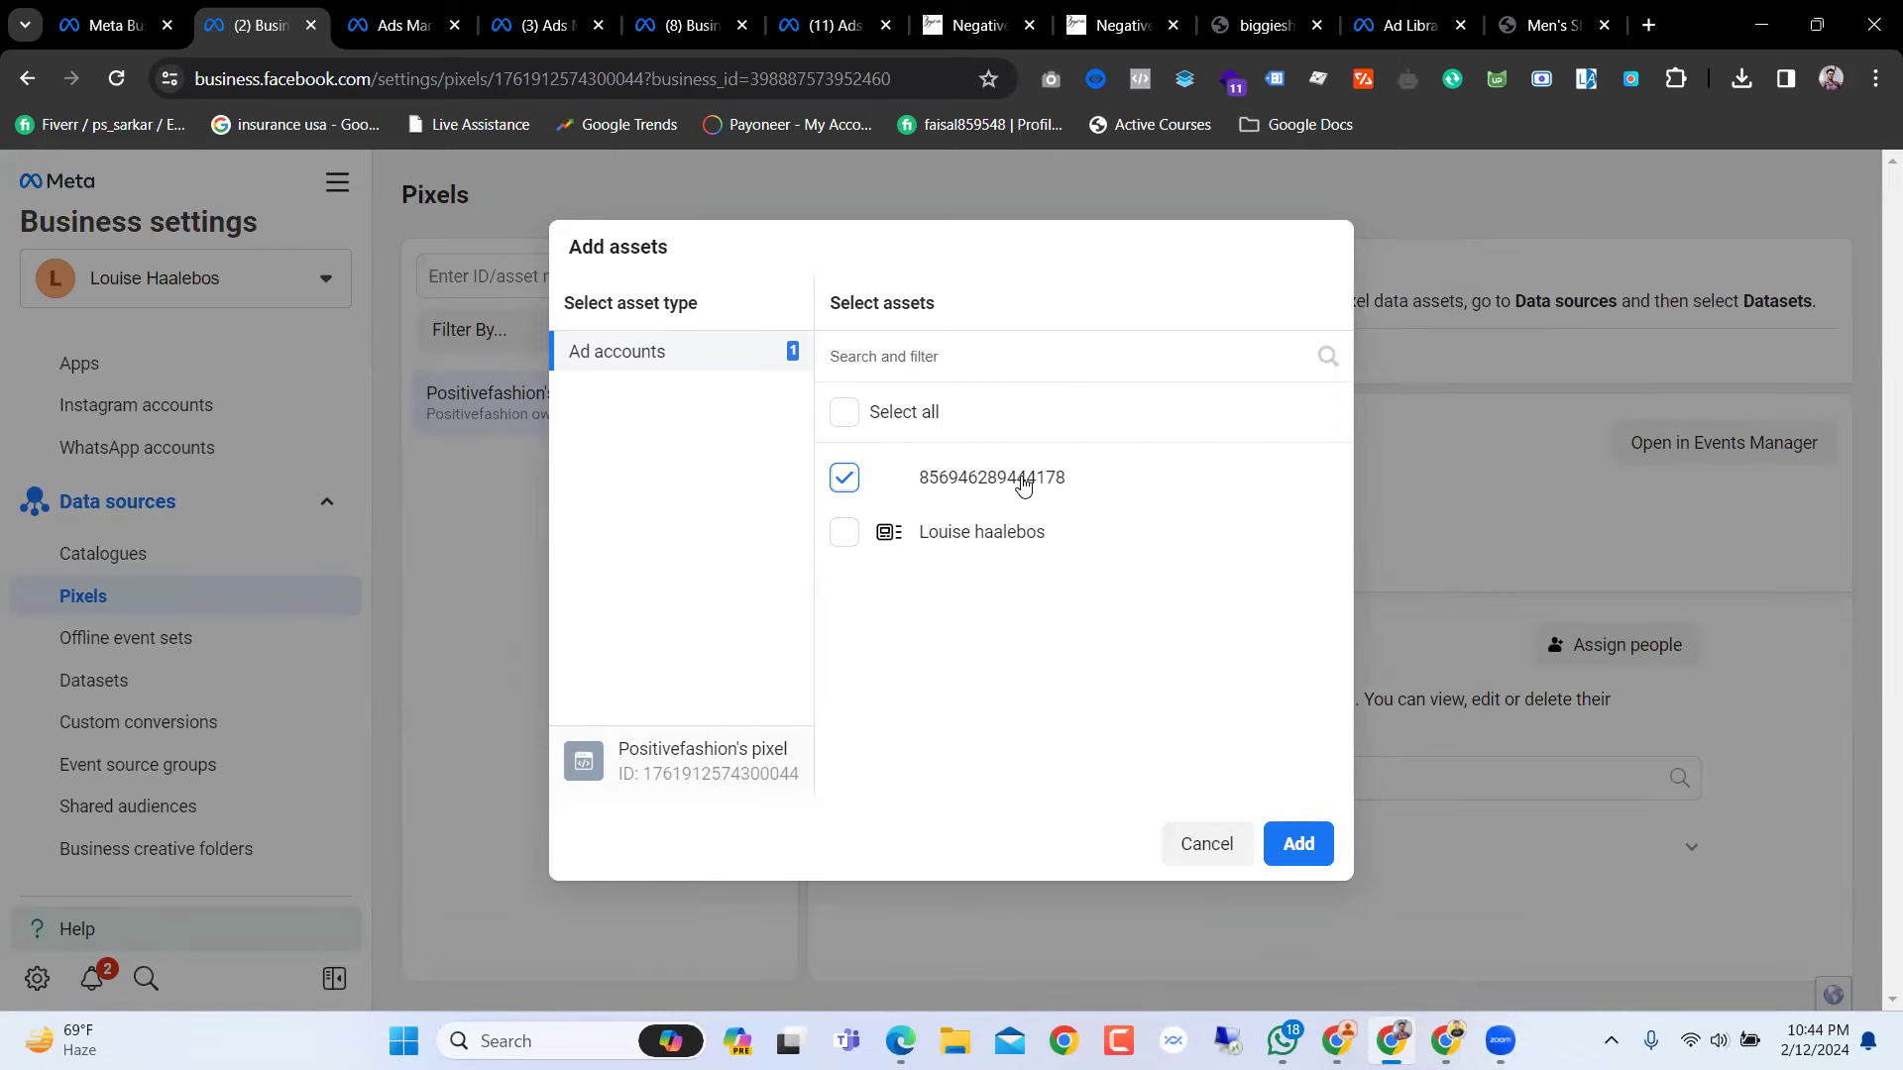
left_click(1300, 838)
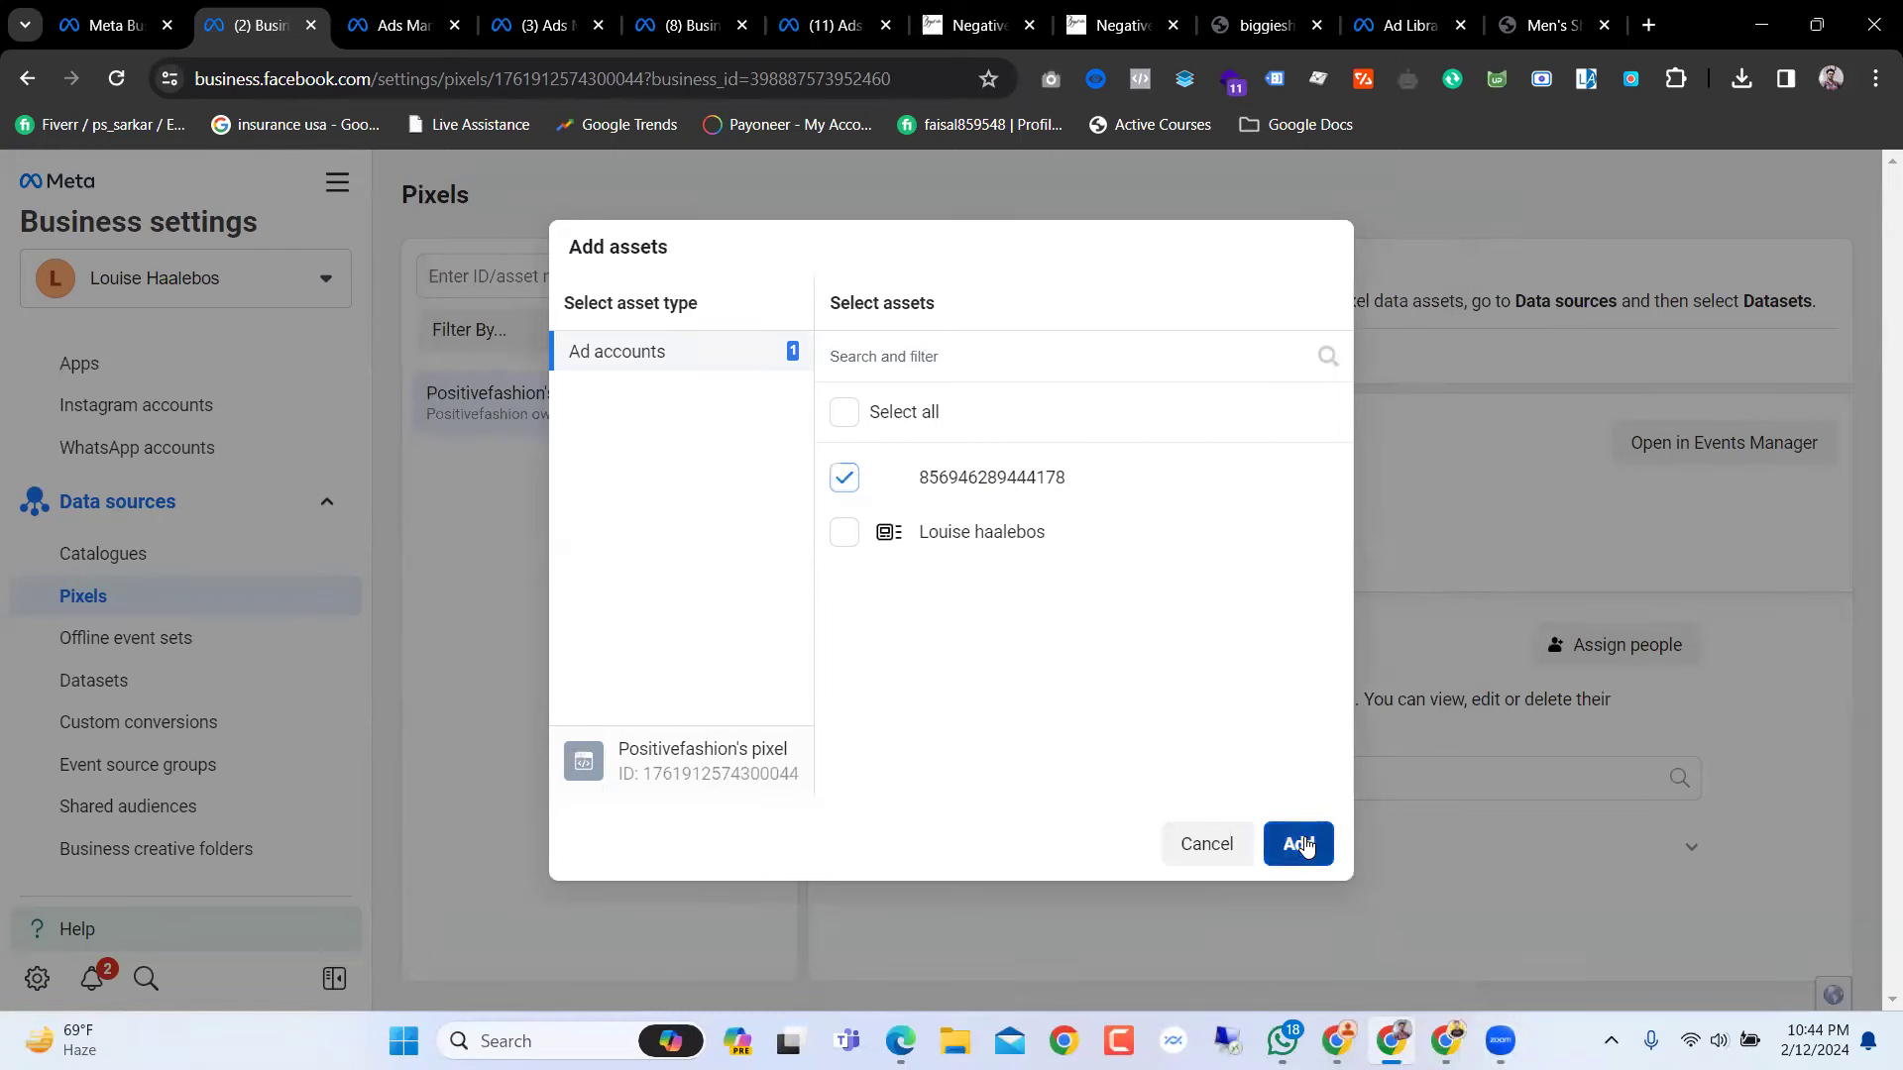
left_click(1127, 561)
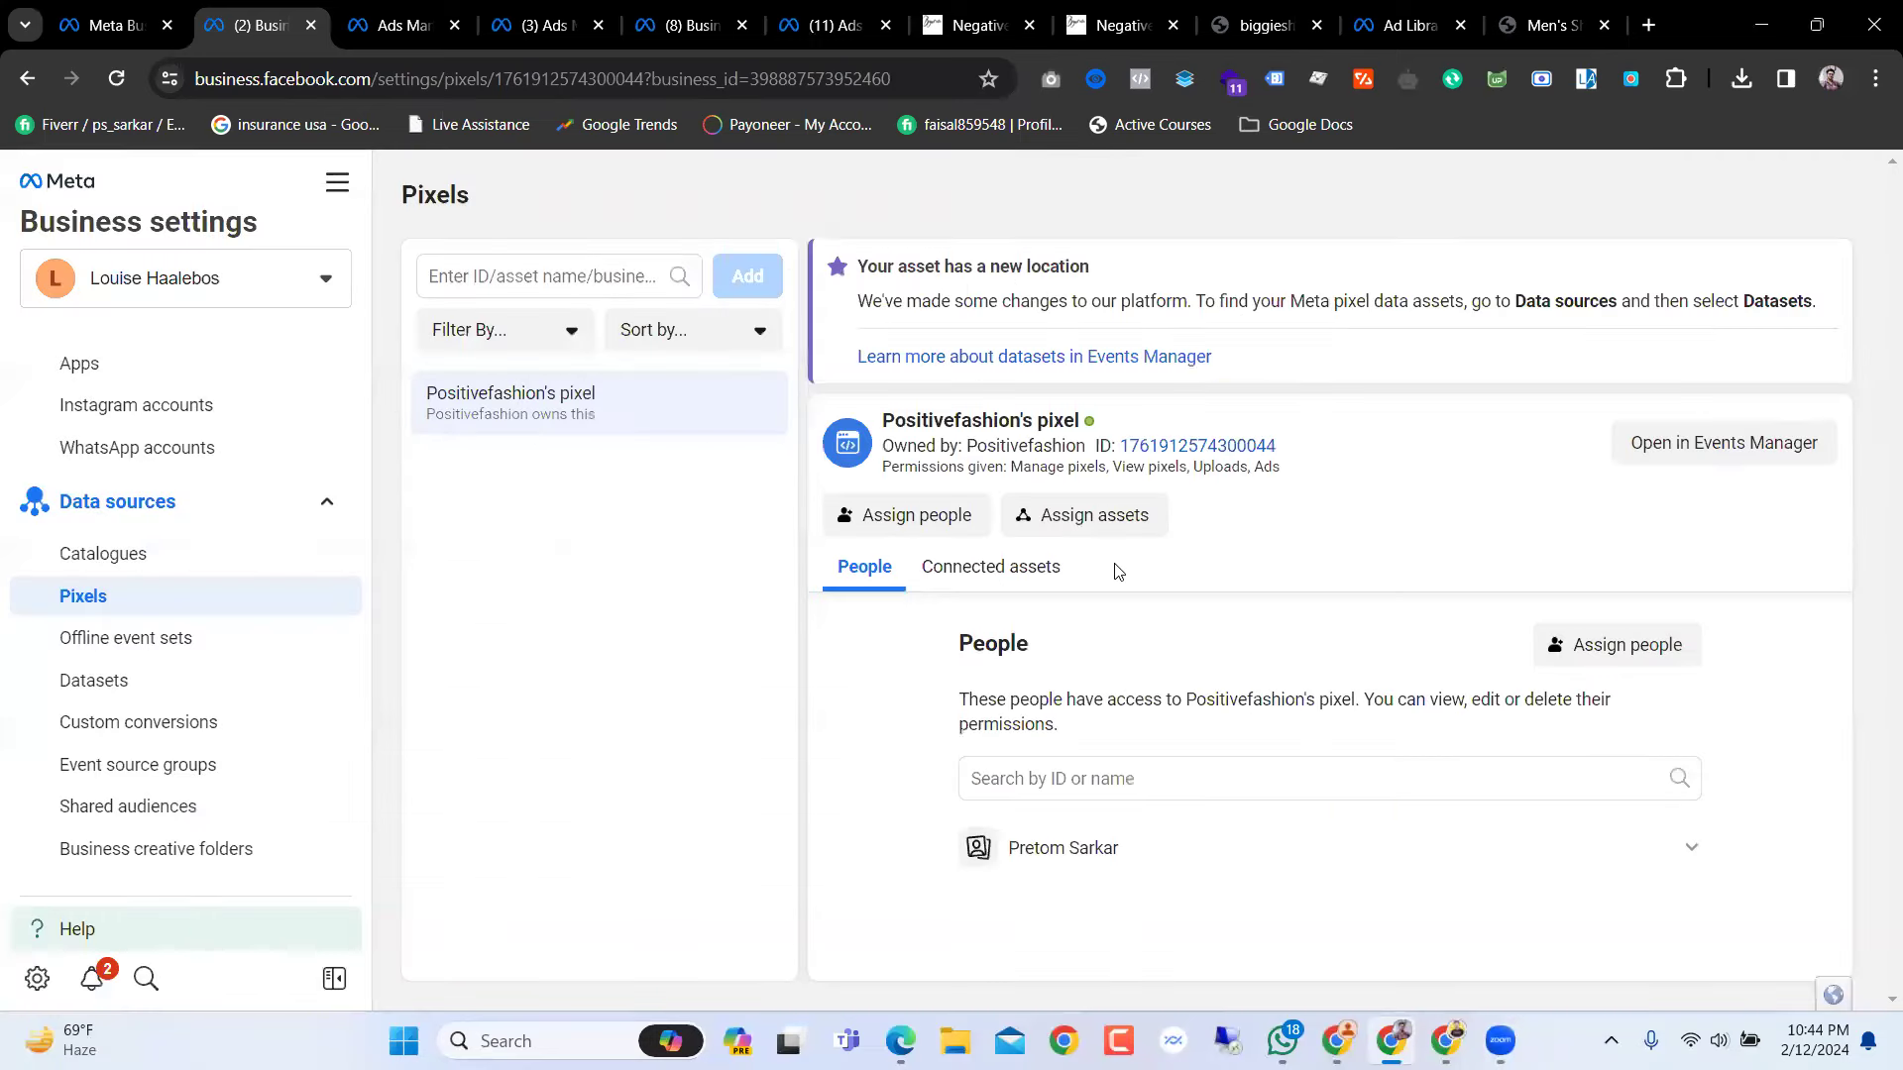
Step: Return to the sales ad set in Ads Manager and reload the page to refresh its available pixels
left_click(401, 25)
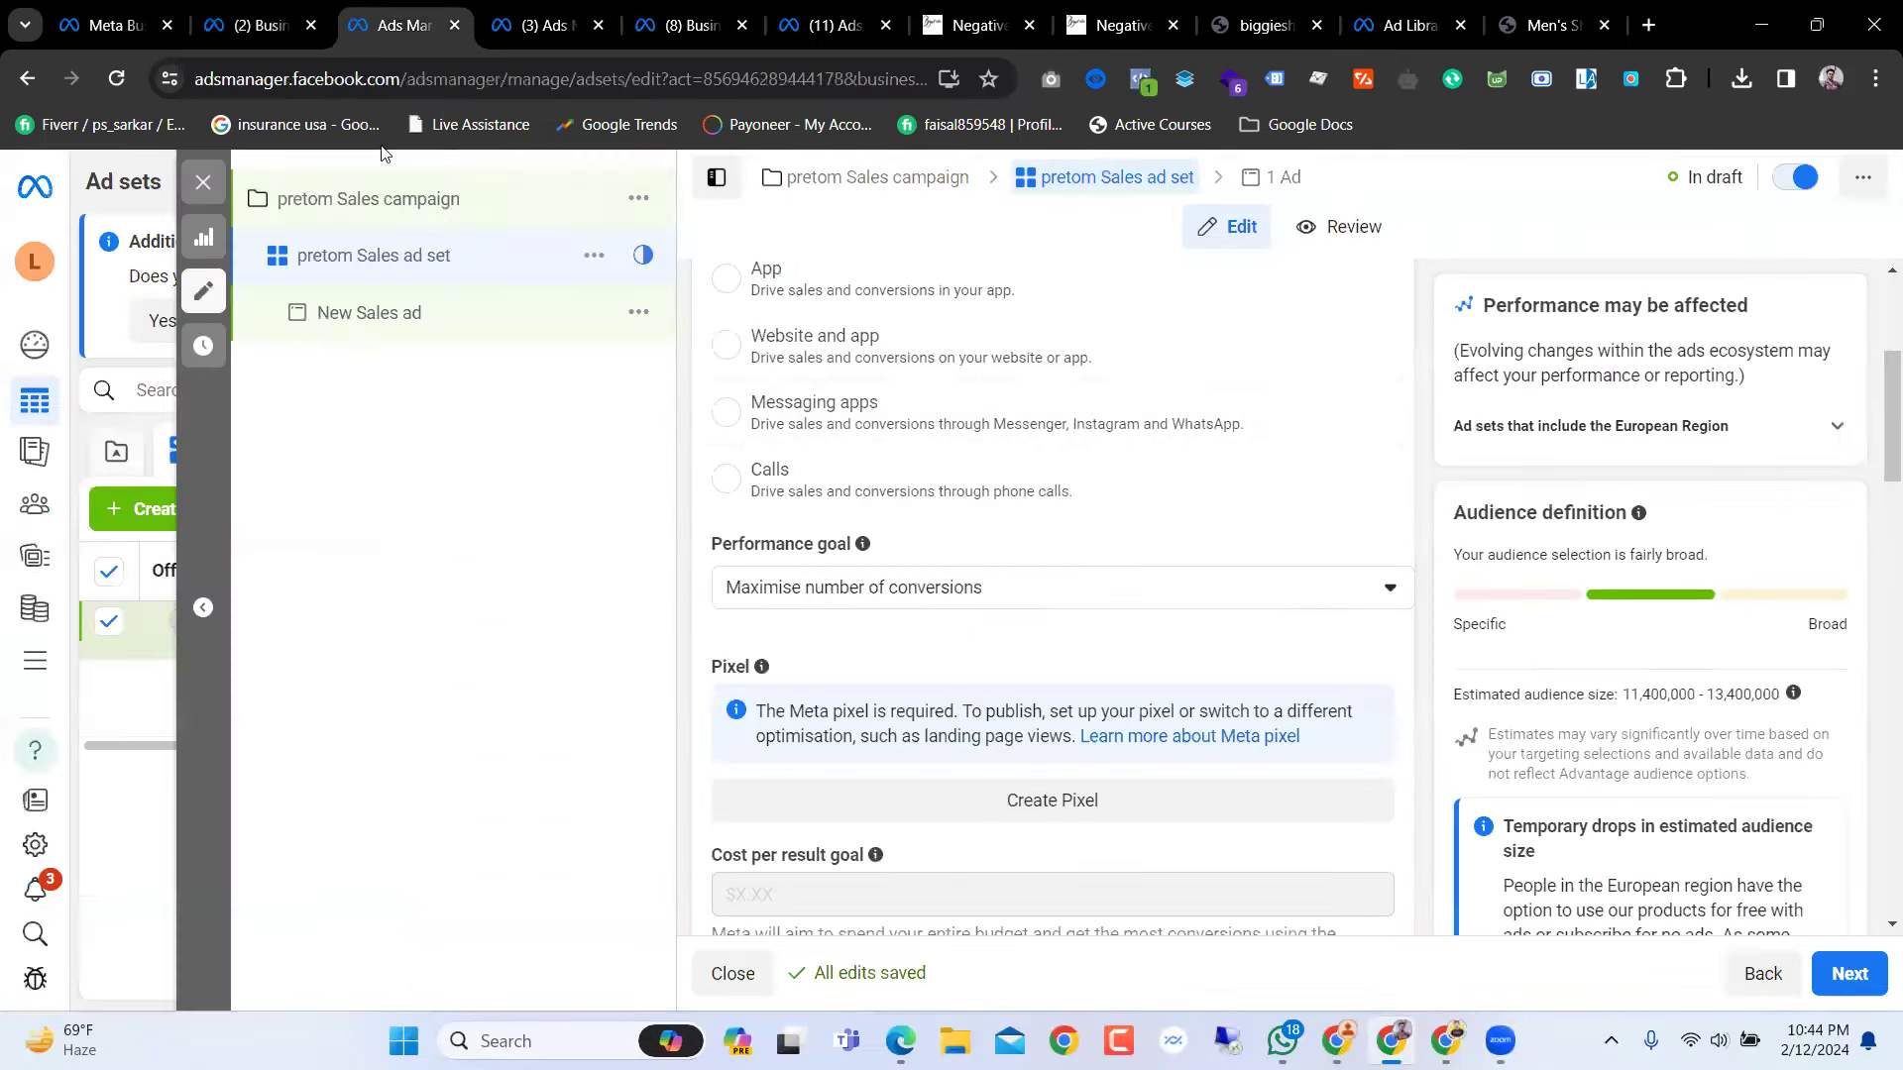
scroll(1097, 751, "down", 4)
scroll(1097, 751, "up", 5)
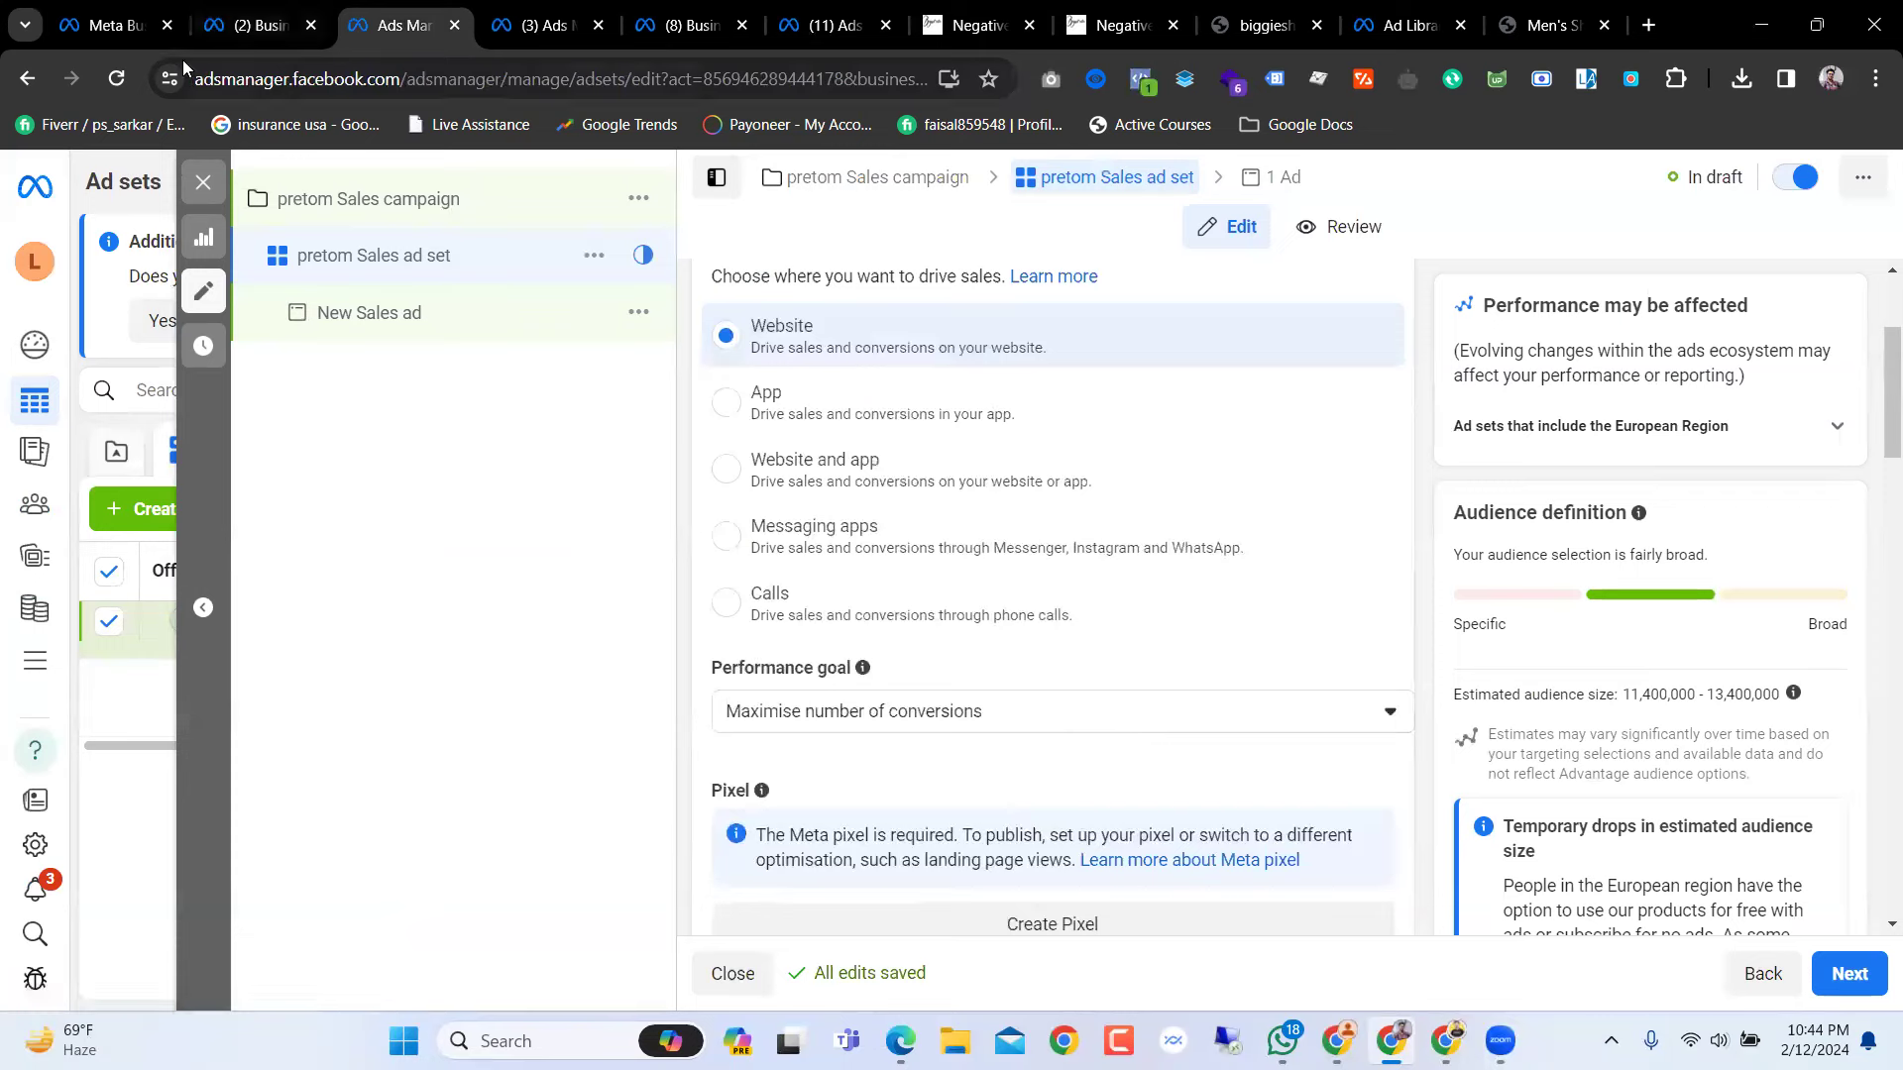
left_click(116, 84)
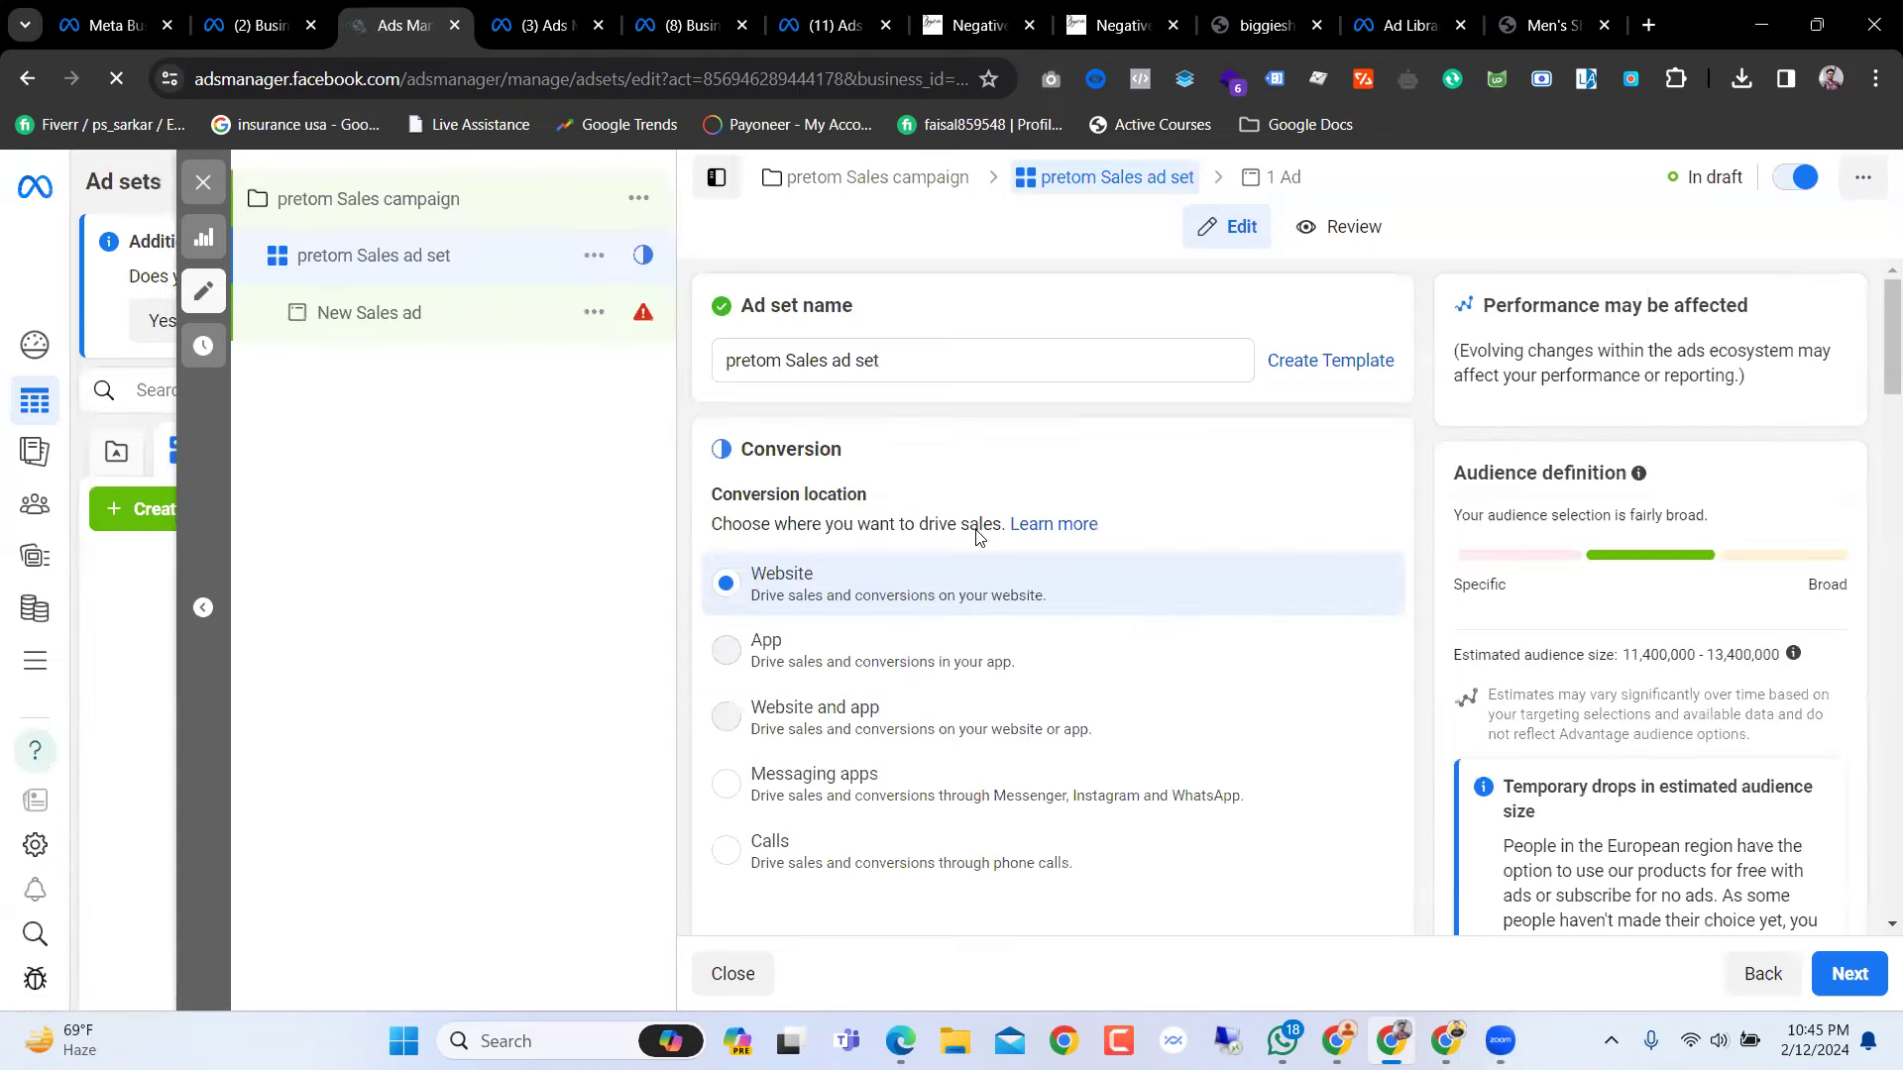
Step: Select Positivefashion's pixel for the ad set and choose Purchase as the conversion event
scroll(978, 536, "down", 5)
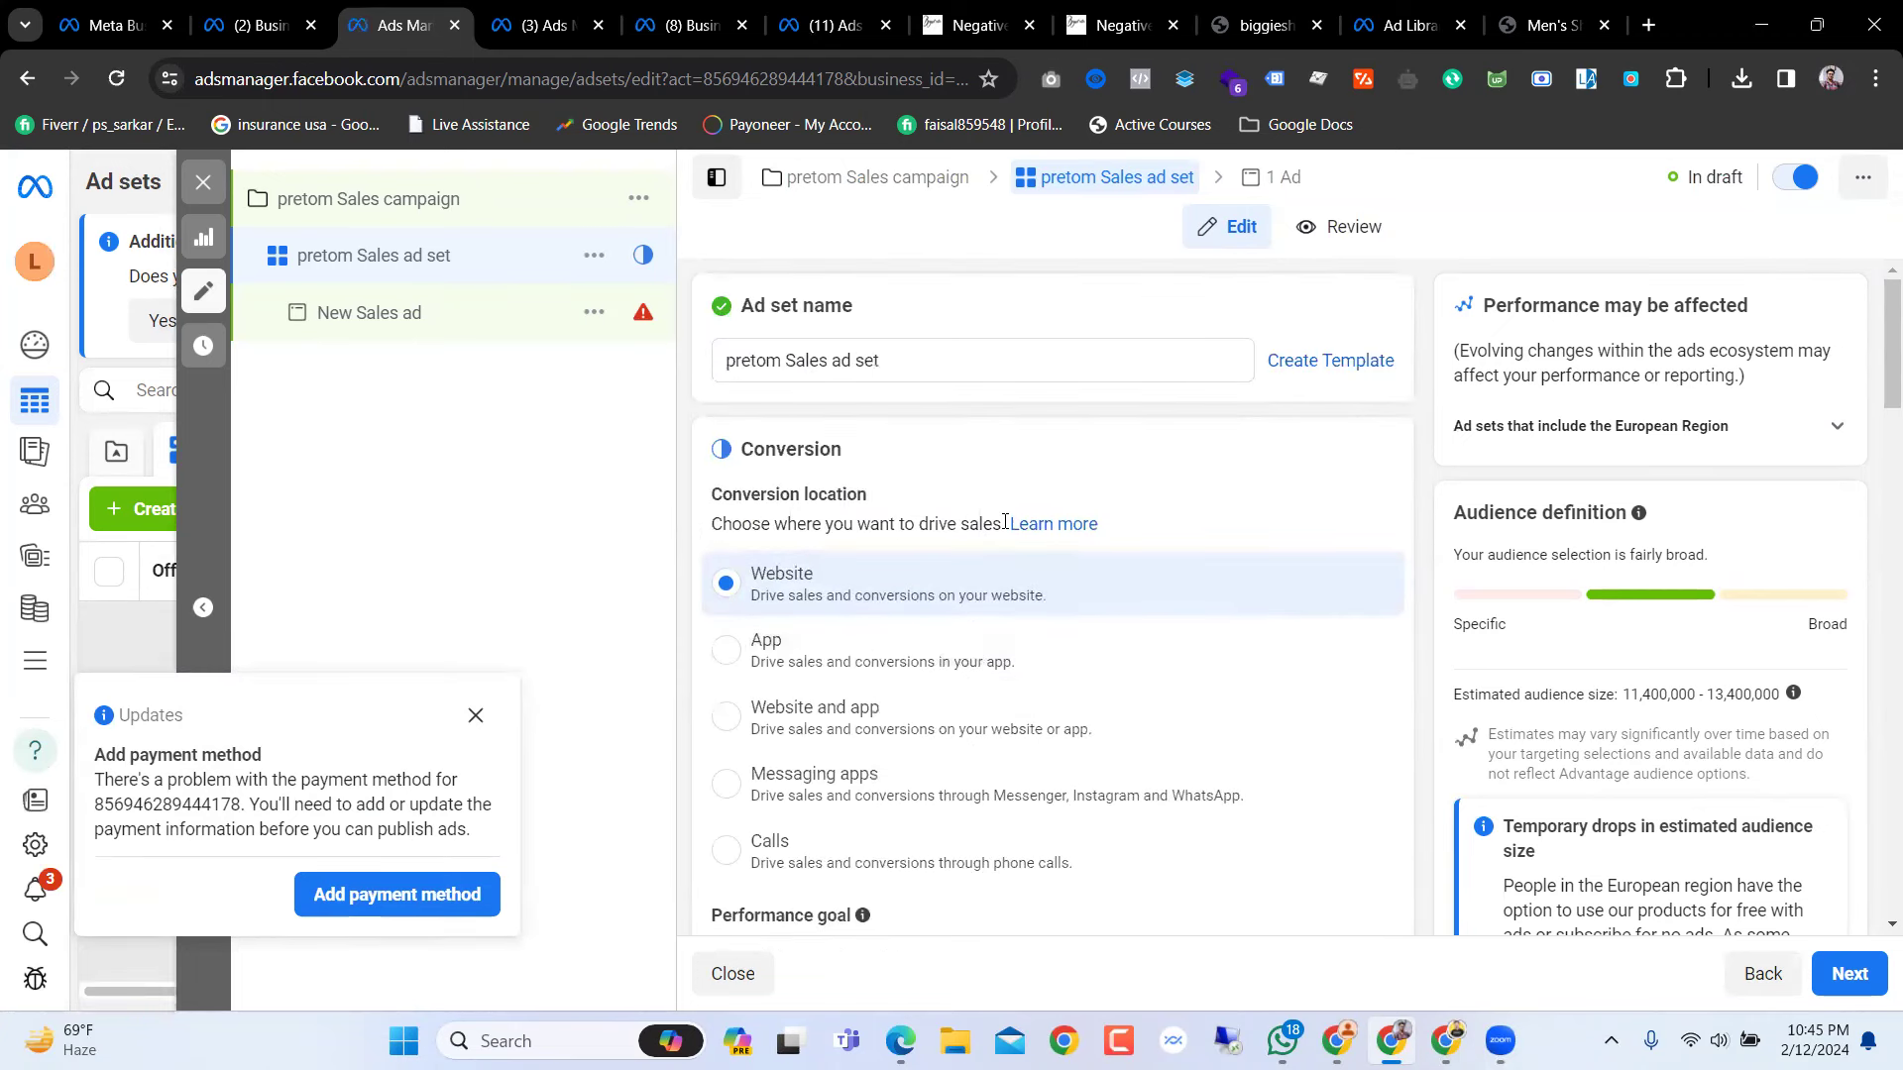
scroll(1005, 522, "down", 7)
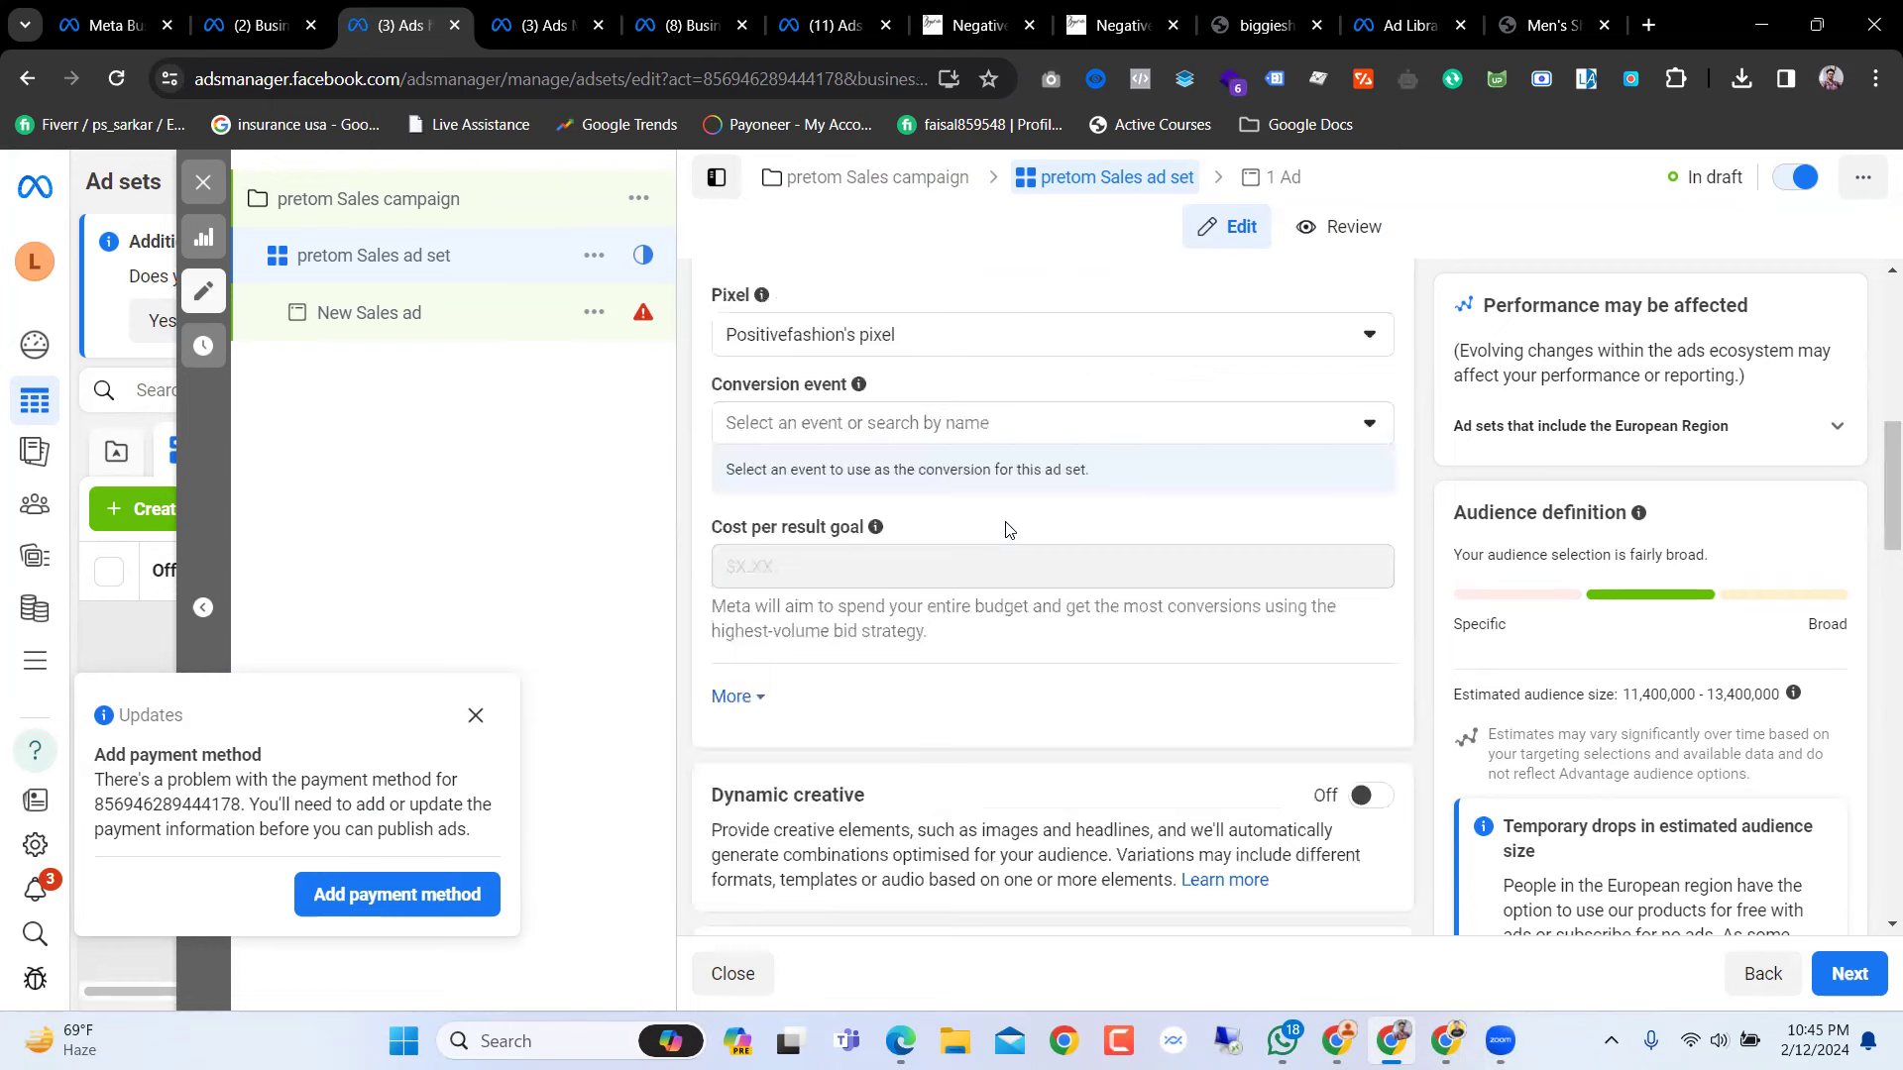
left_click(961, 337)
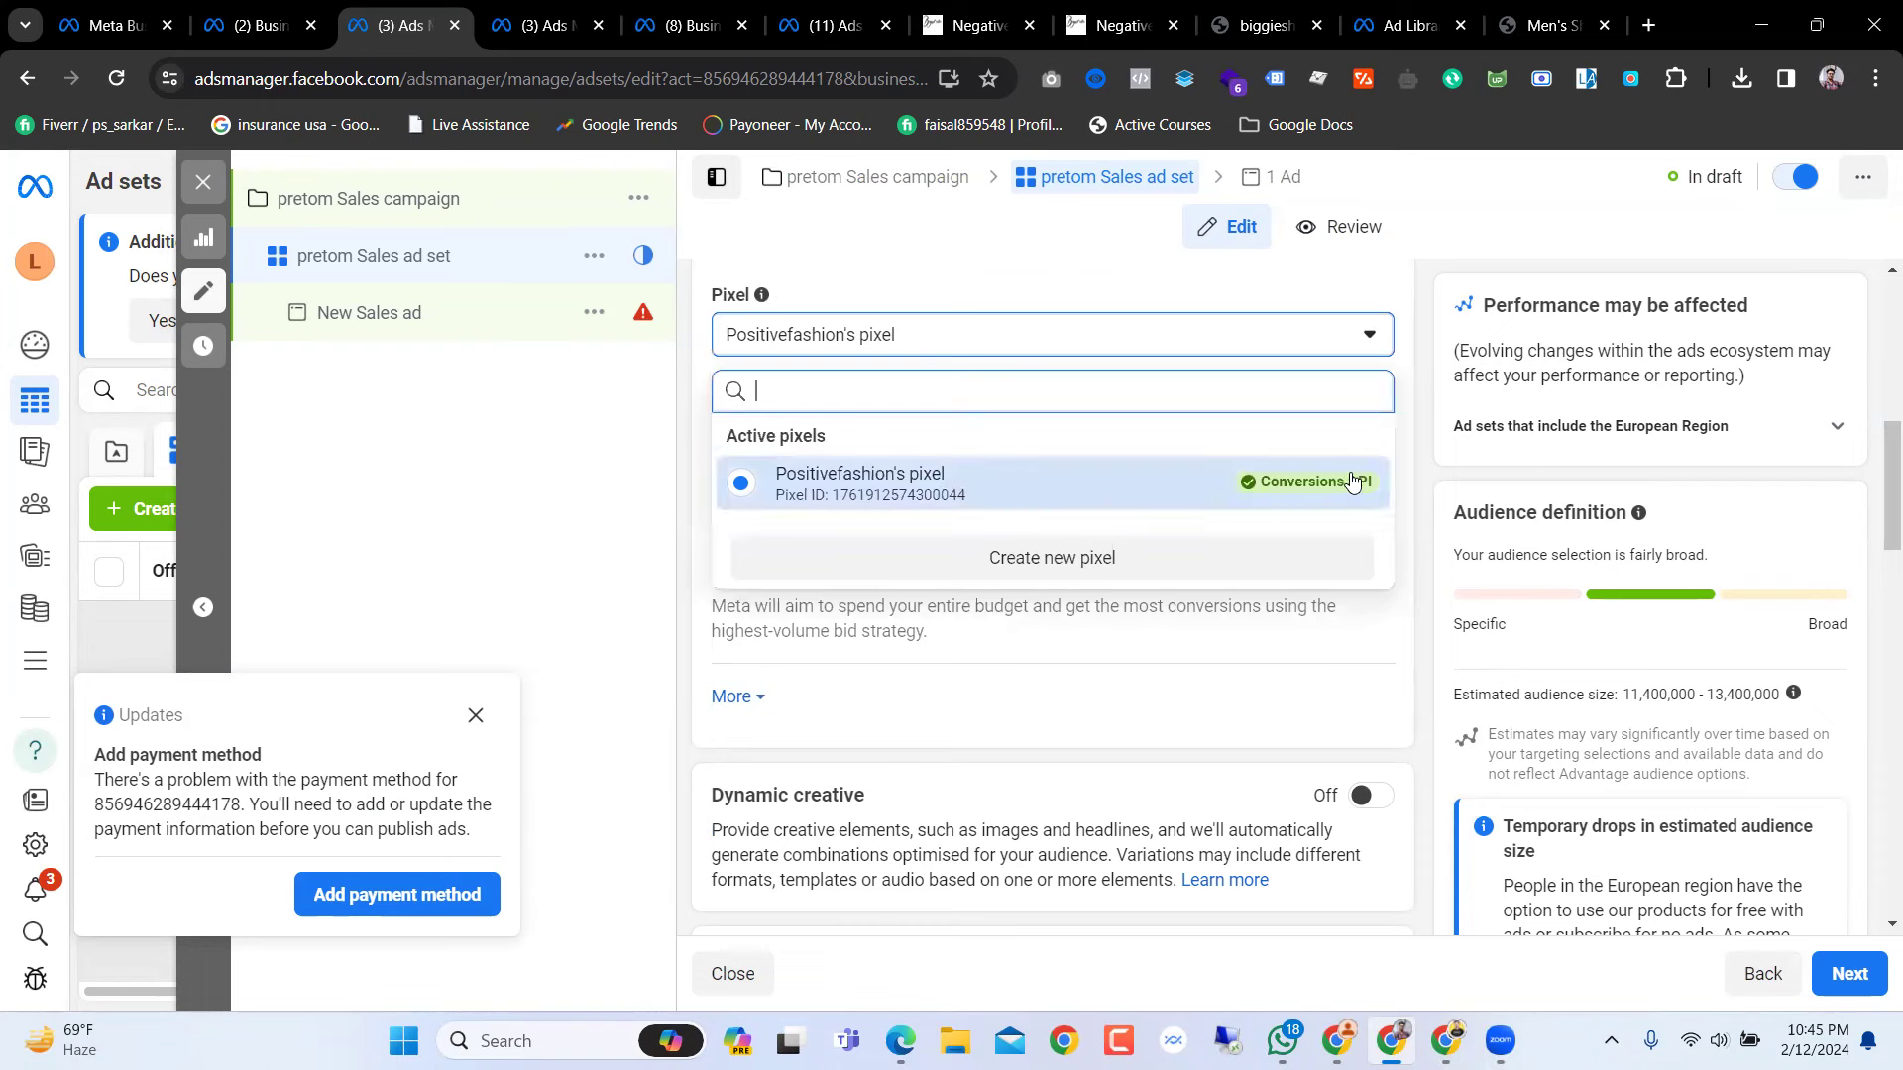
left_click(1189, 483)
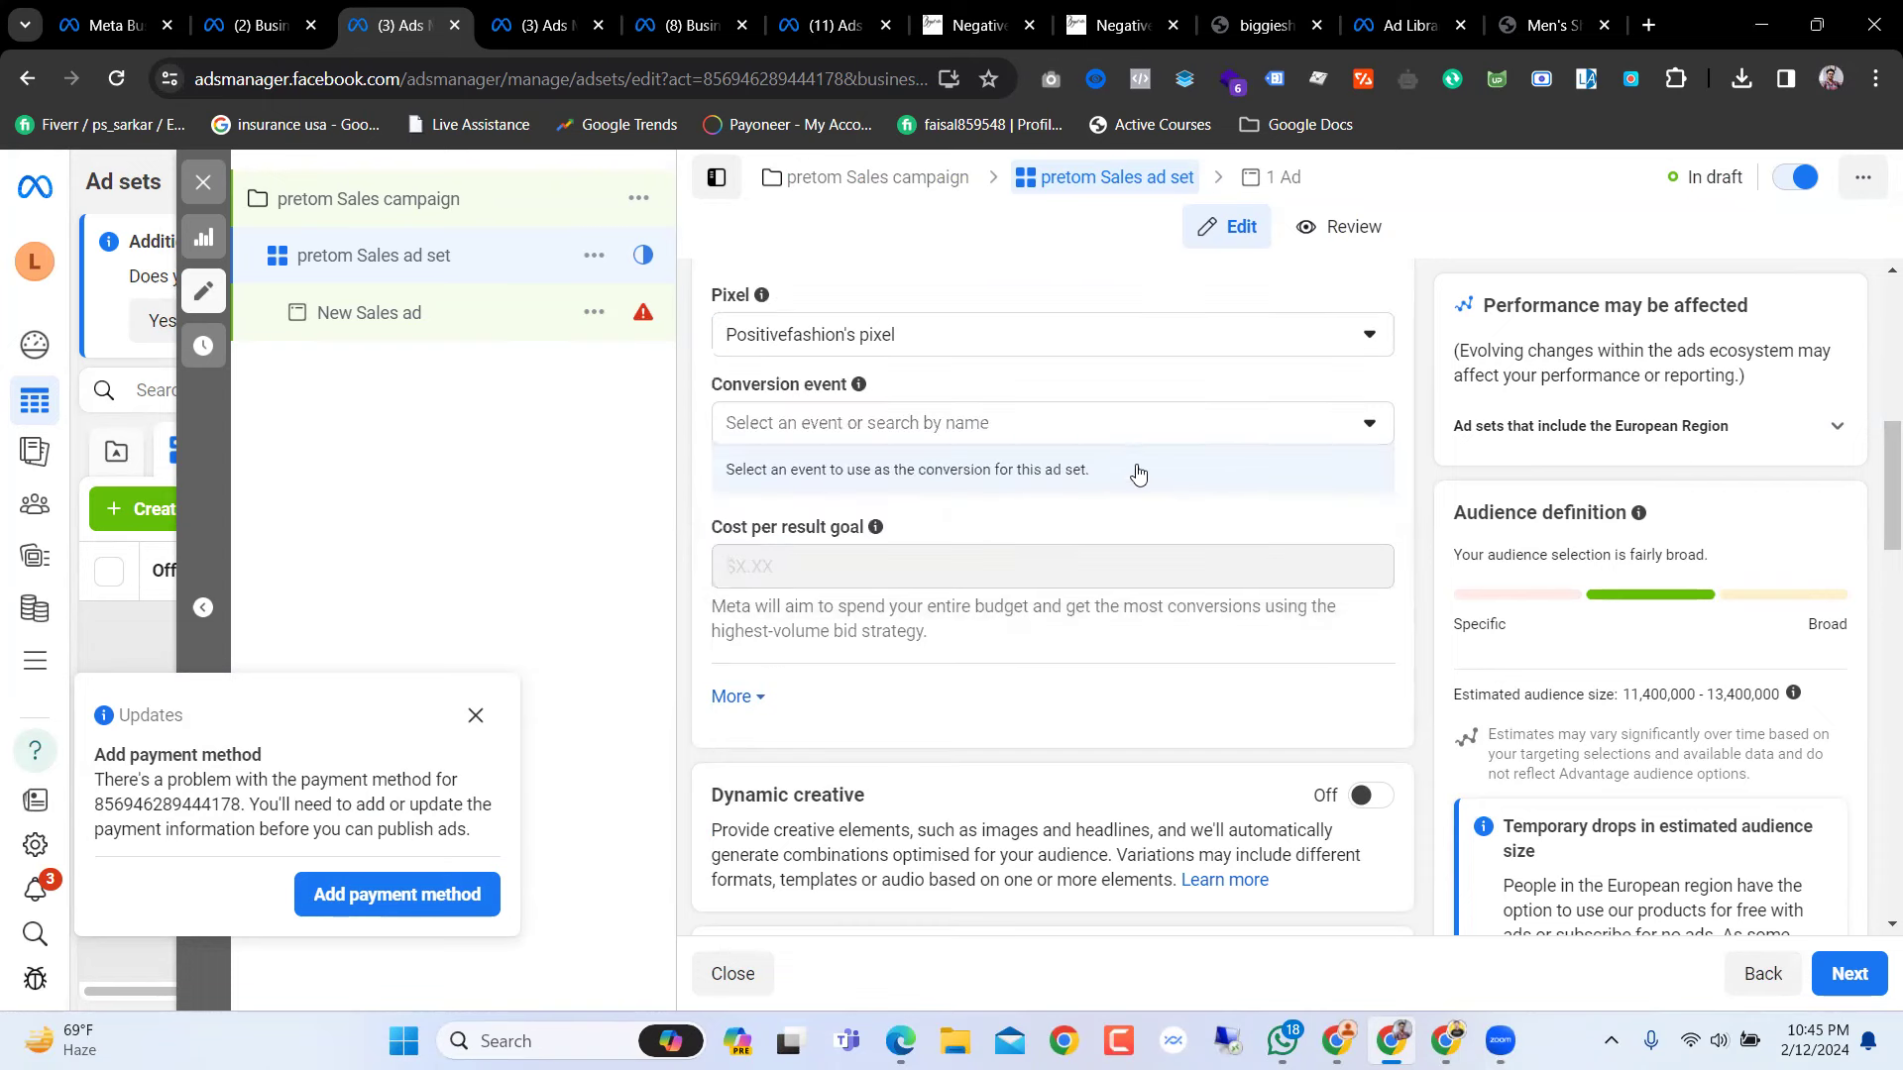
left_click(1177, 436)
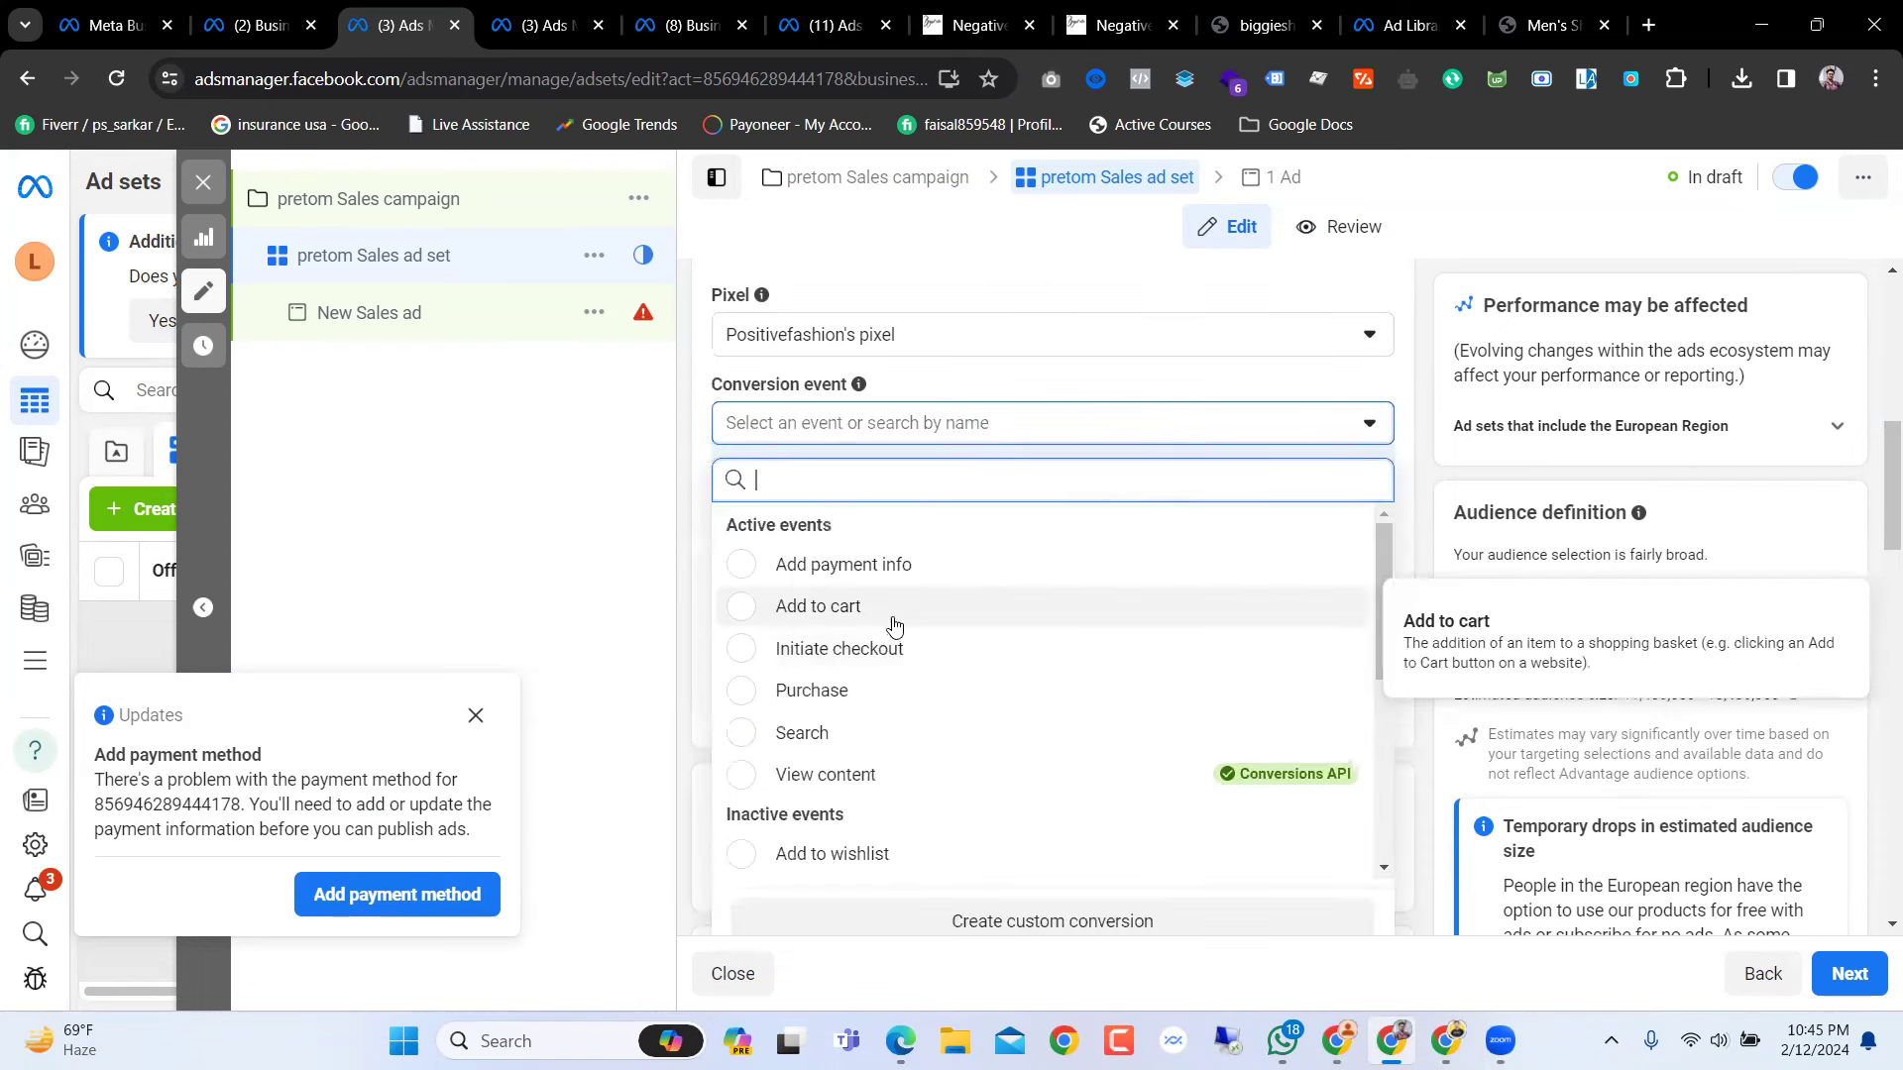
left_click(811, 695)
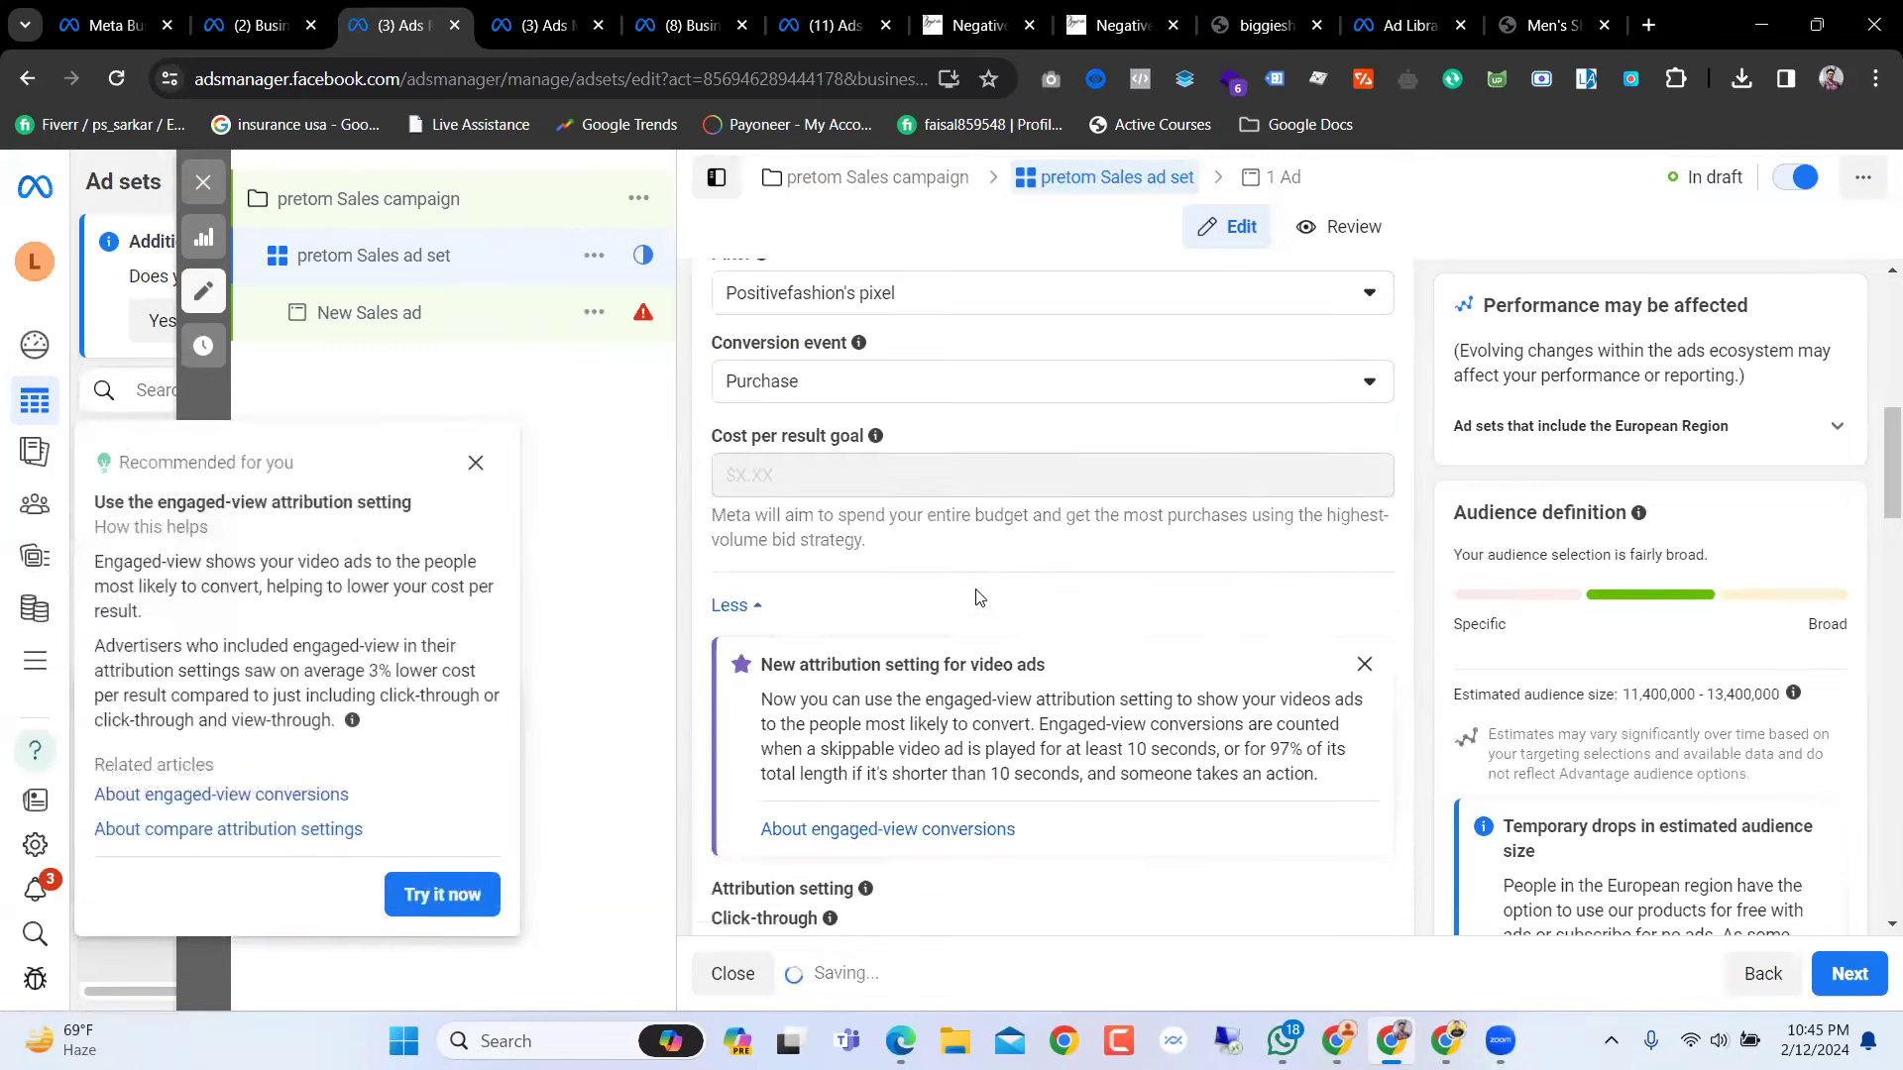
Step: Open the ad set's audience locations for editing and remove the Netherlands
scroll(977, 595, "down", 5)
scroll(977, 596, "up", 4)
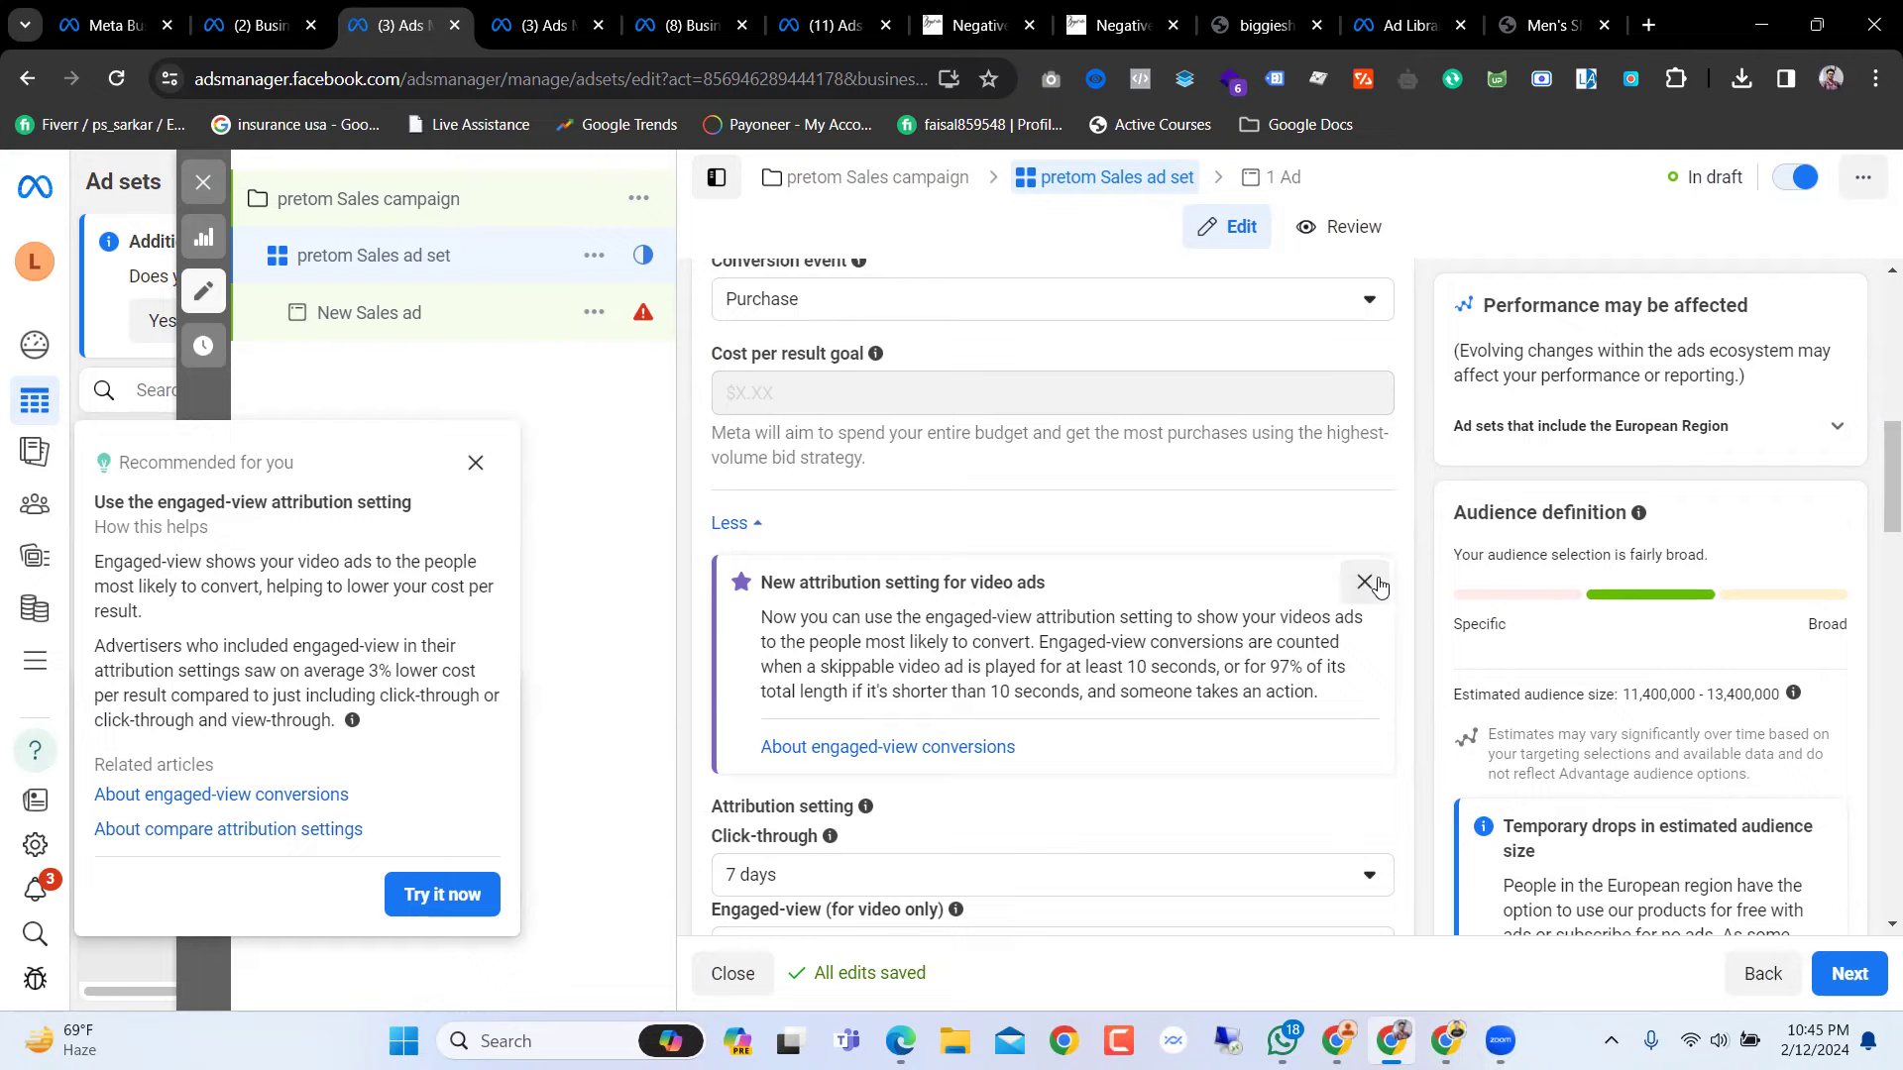
scroll(1382, 583, "down", 9)
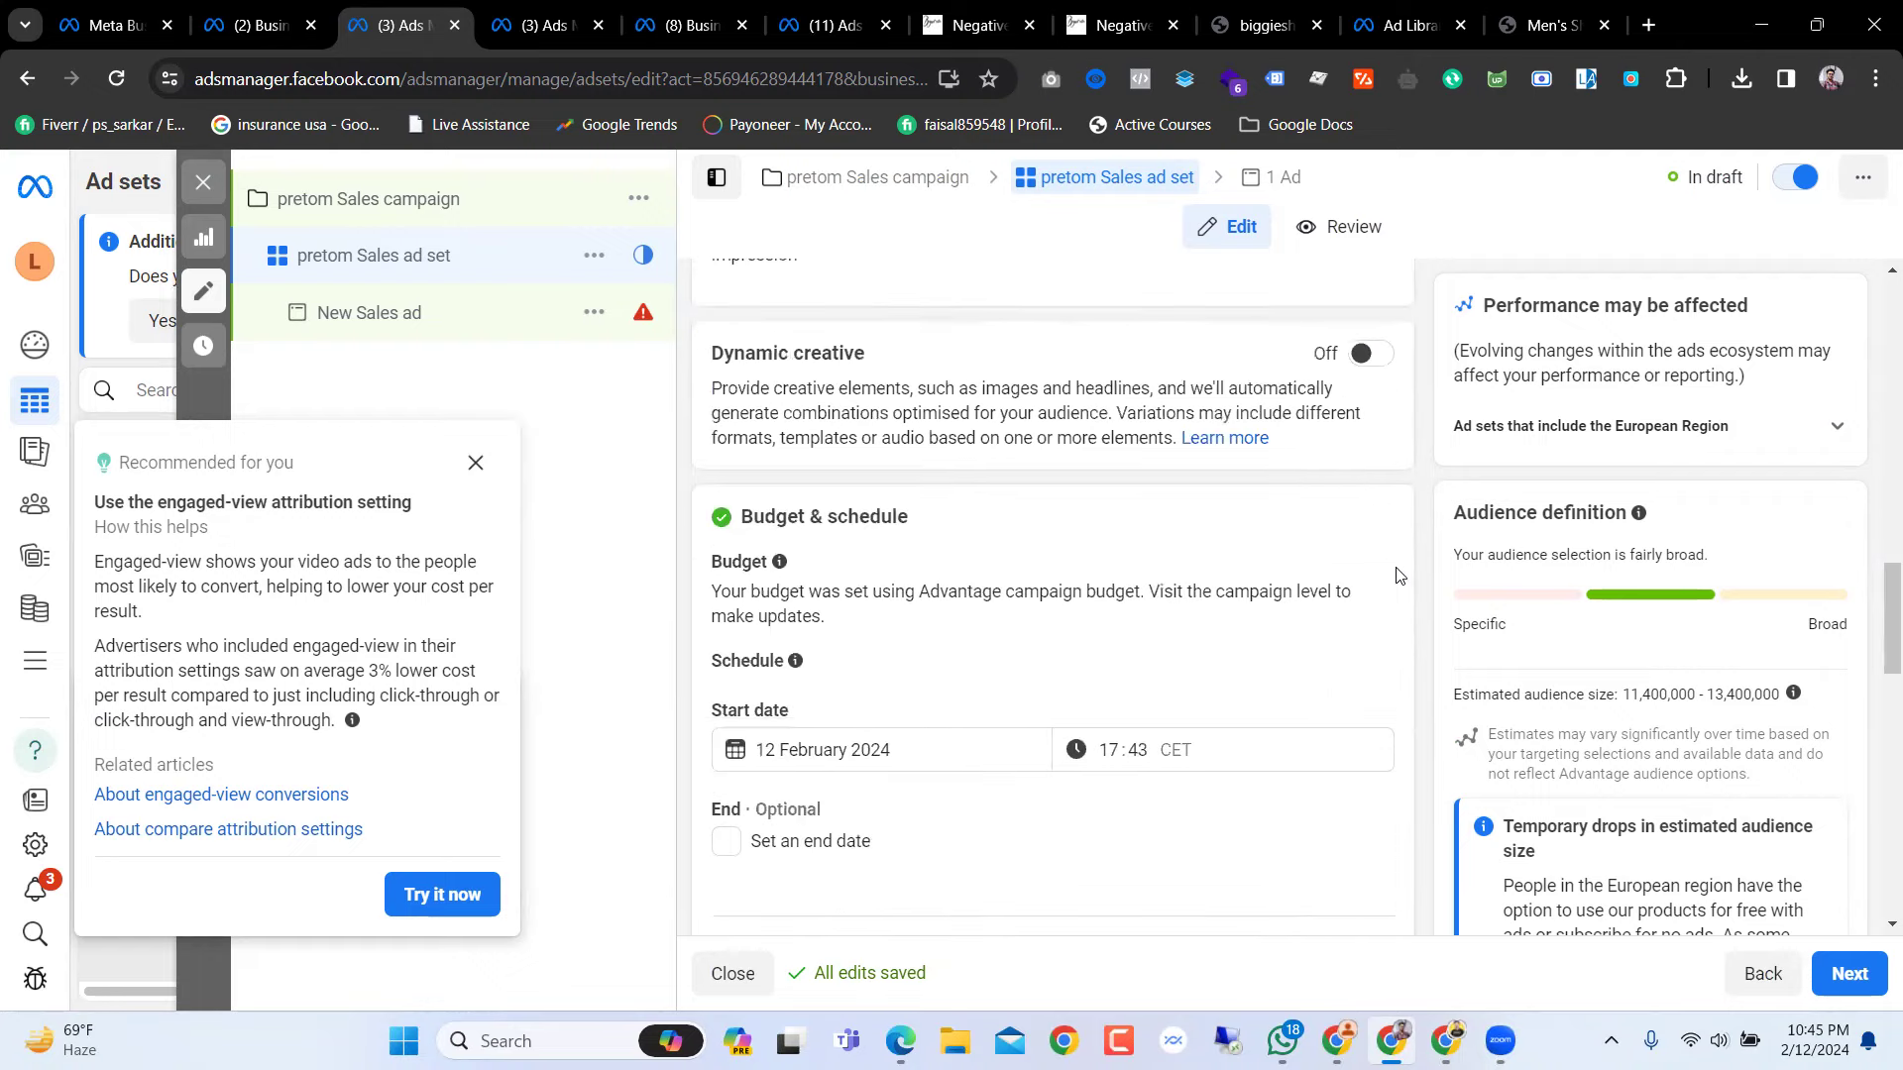
scroll(1398, 576, "down", 9)
scroll(867, 547, "up", 1)
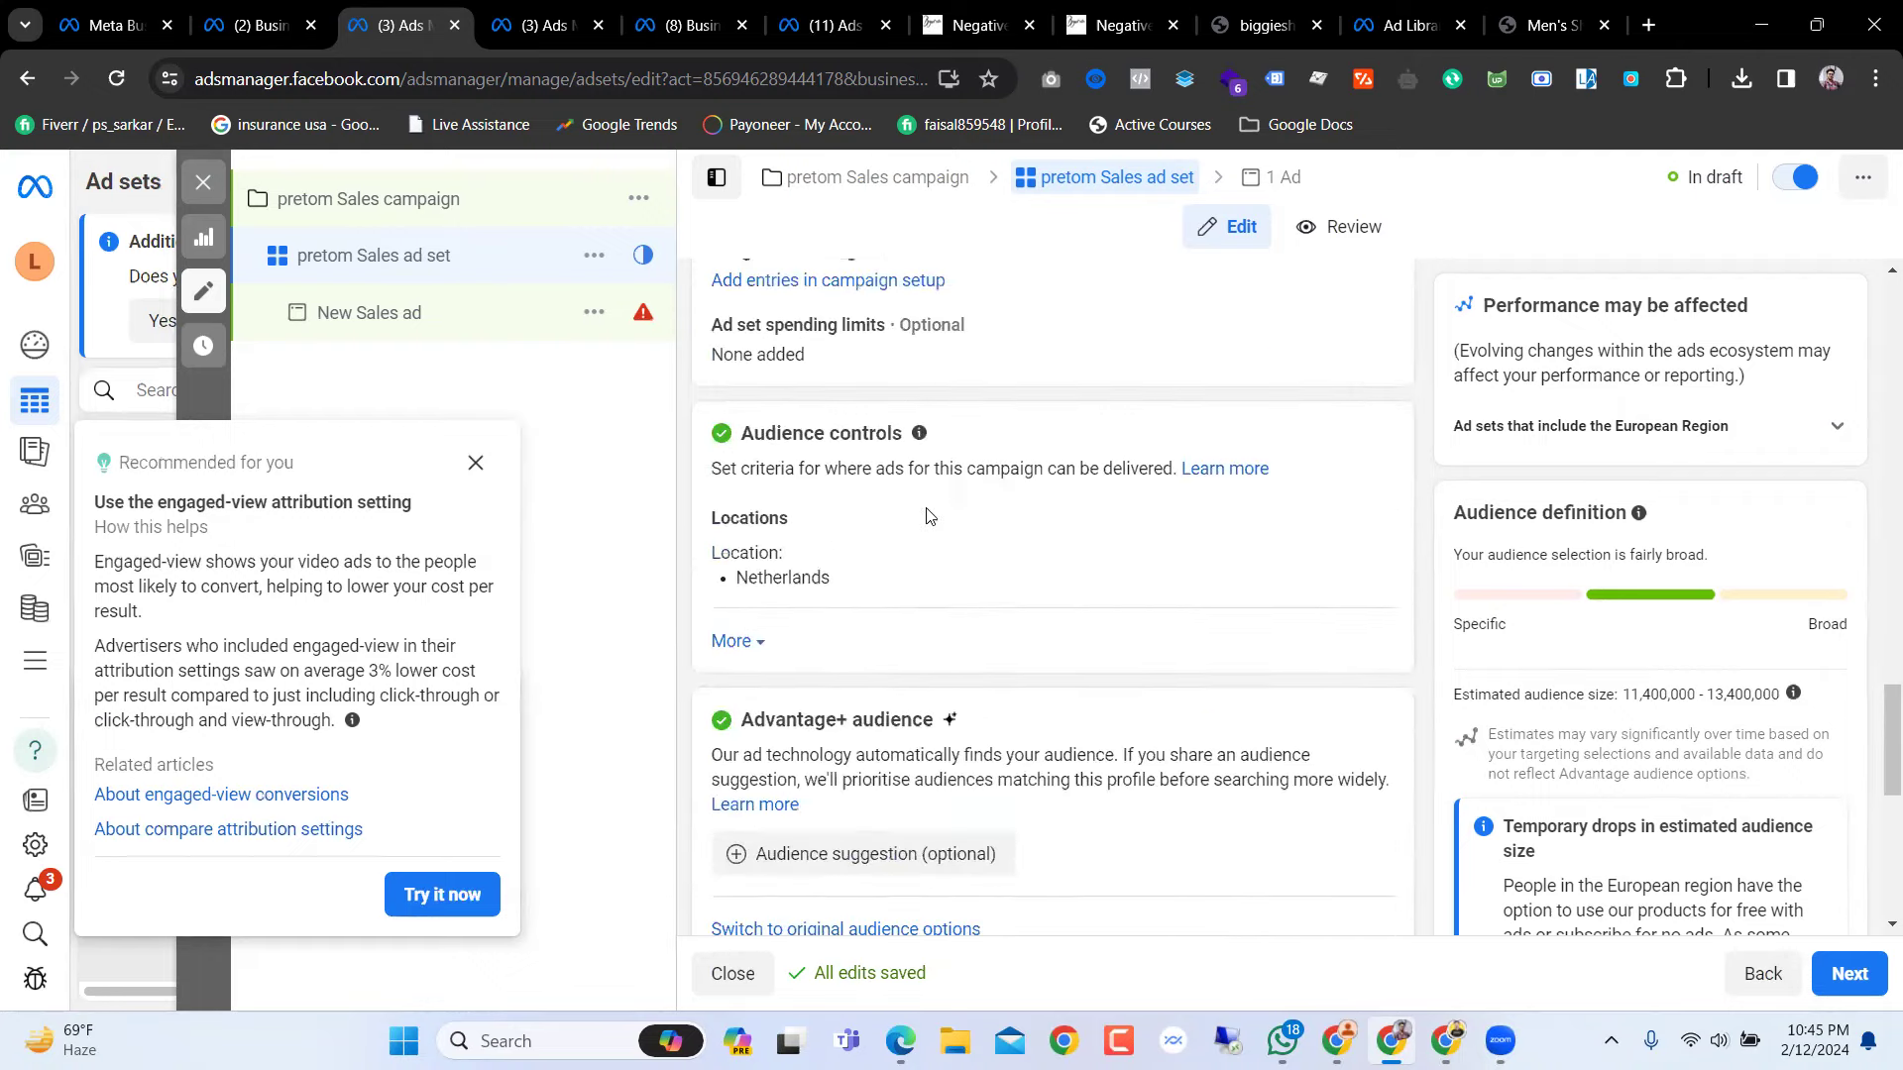
left_click(1362, 525)
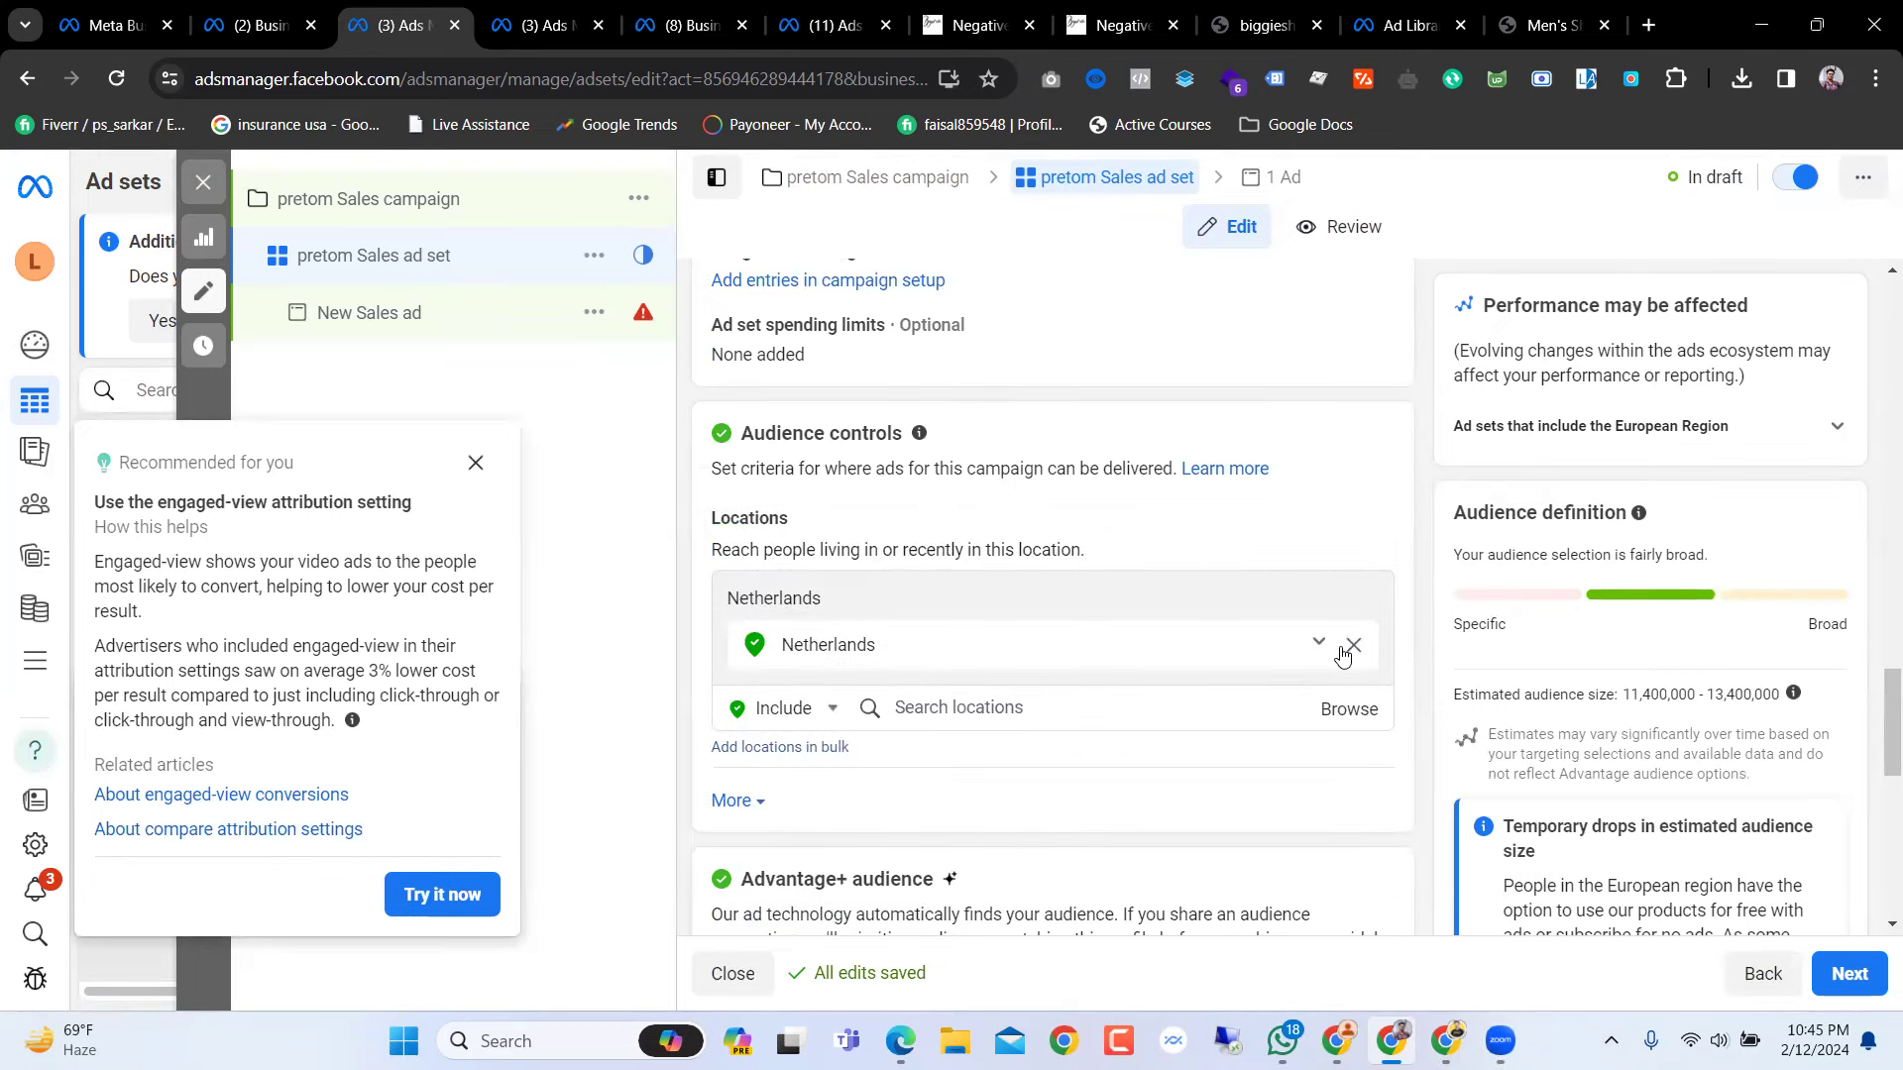
left_click(1352, 646)
Step: Search the locations for "united S" and include Houston, Texas in the audience
left_click(958, 660)
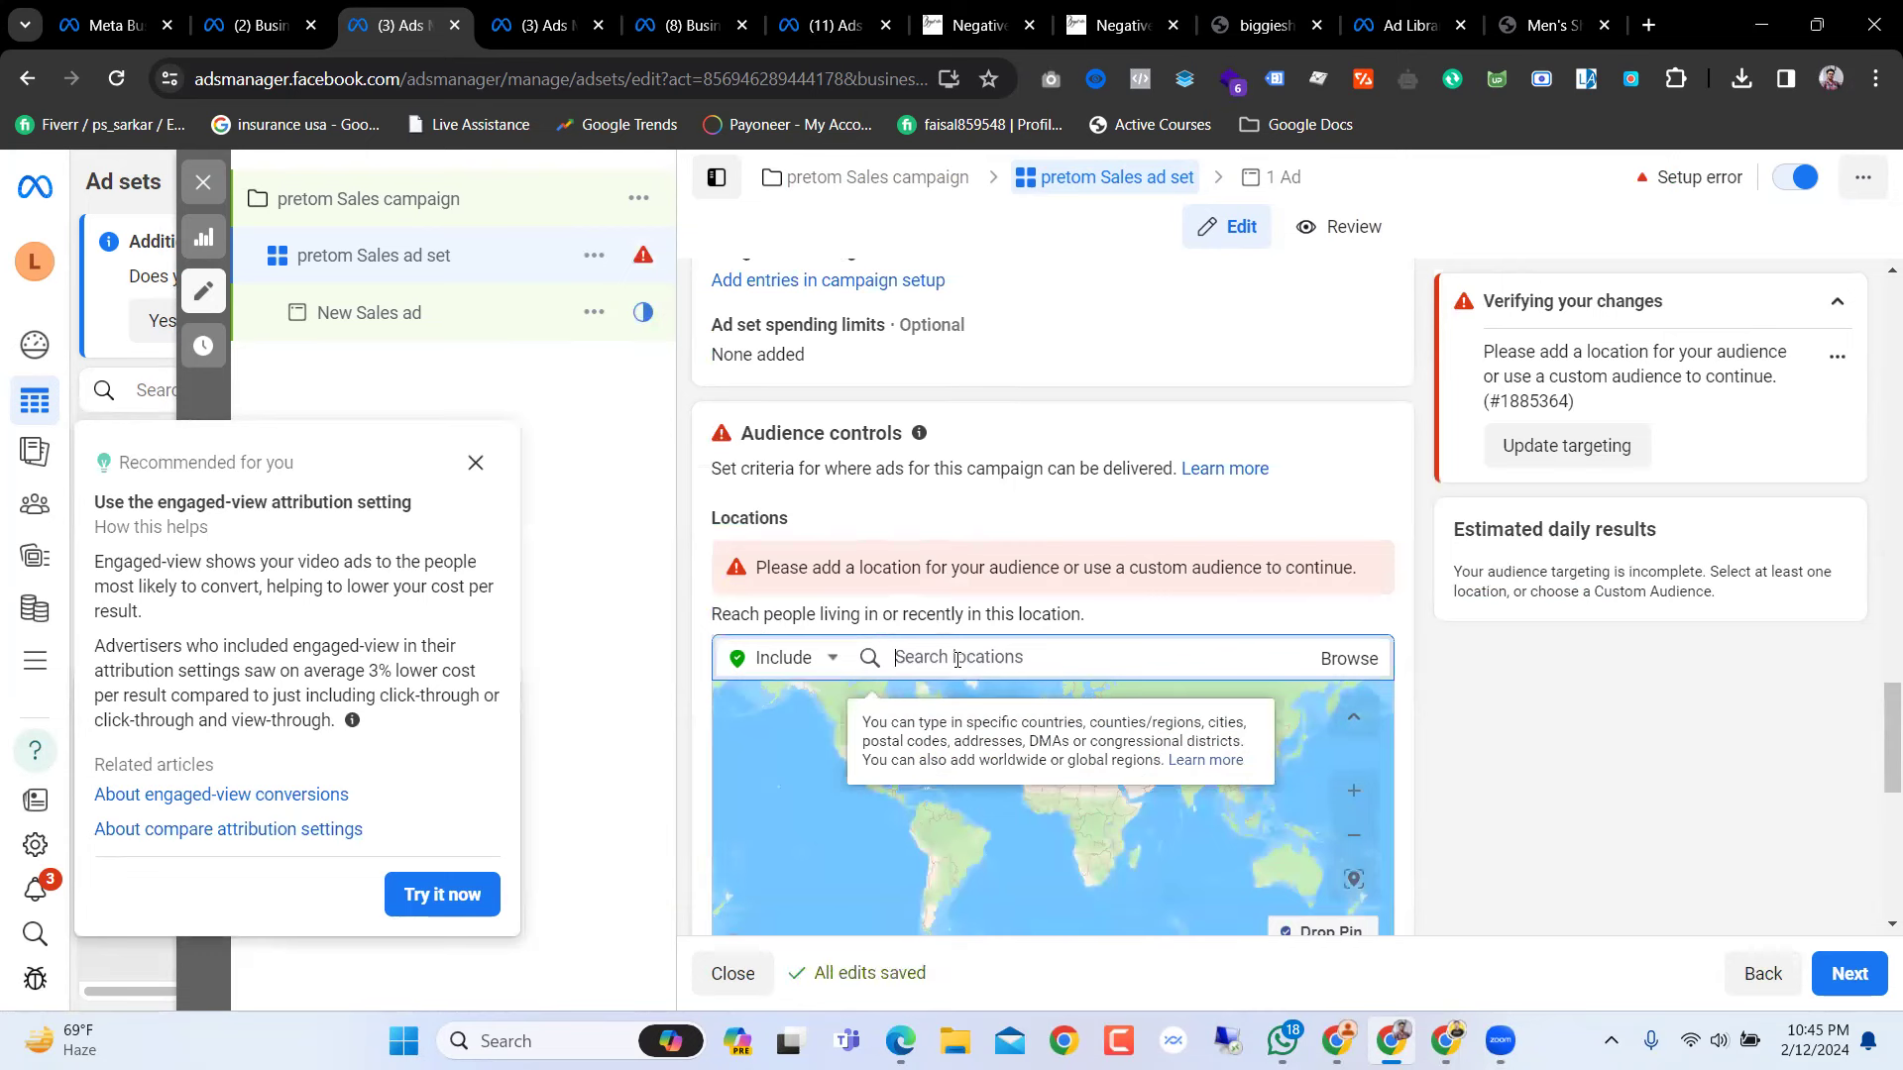
type("united")
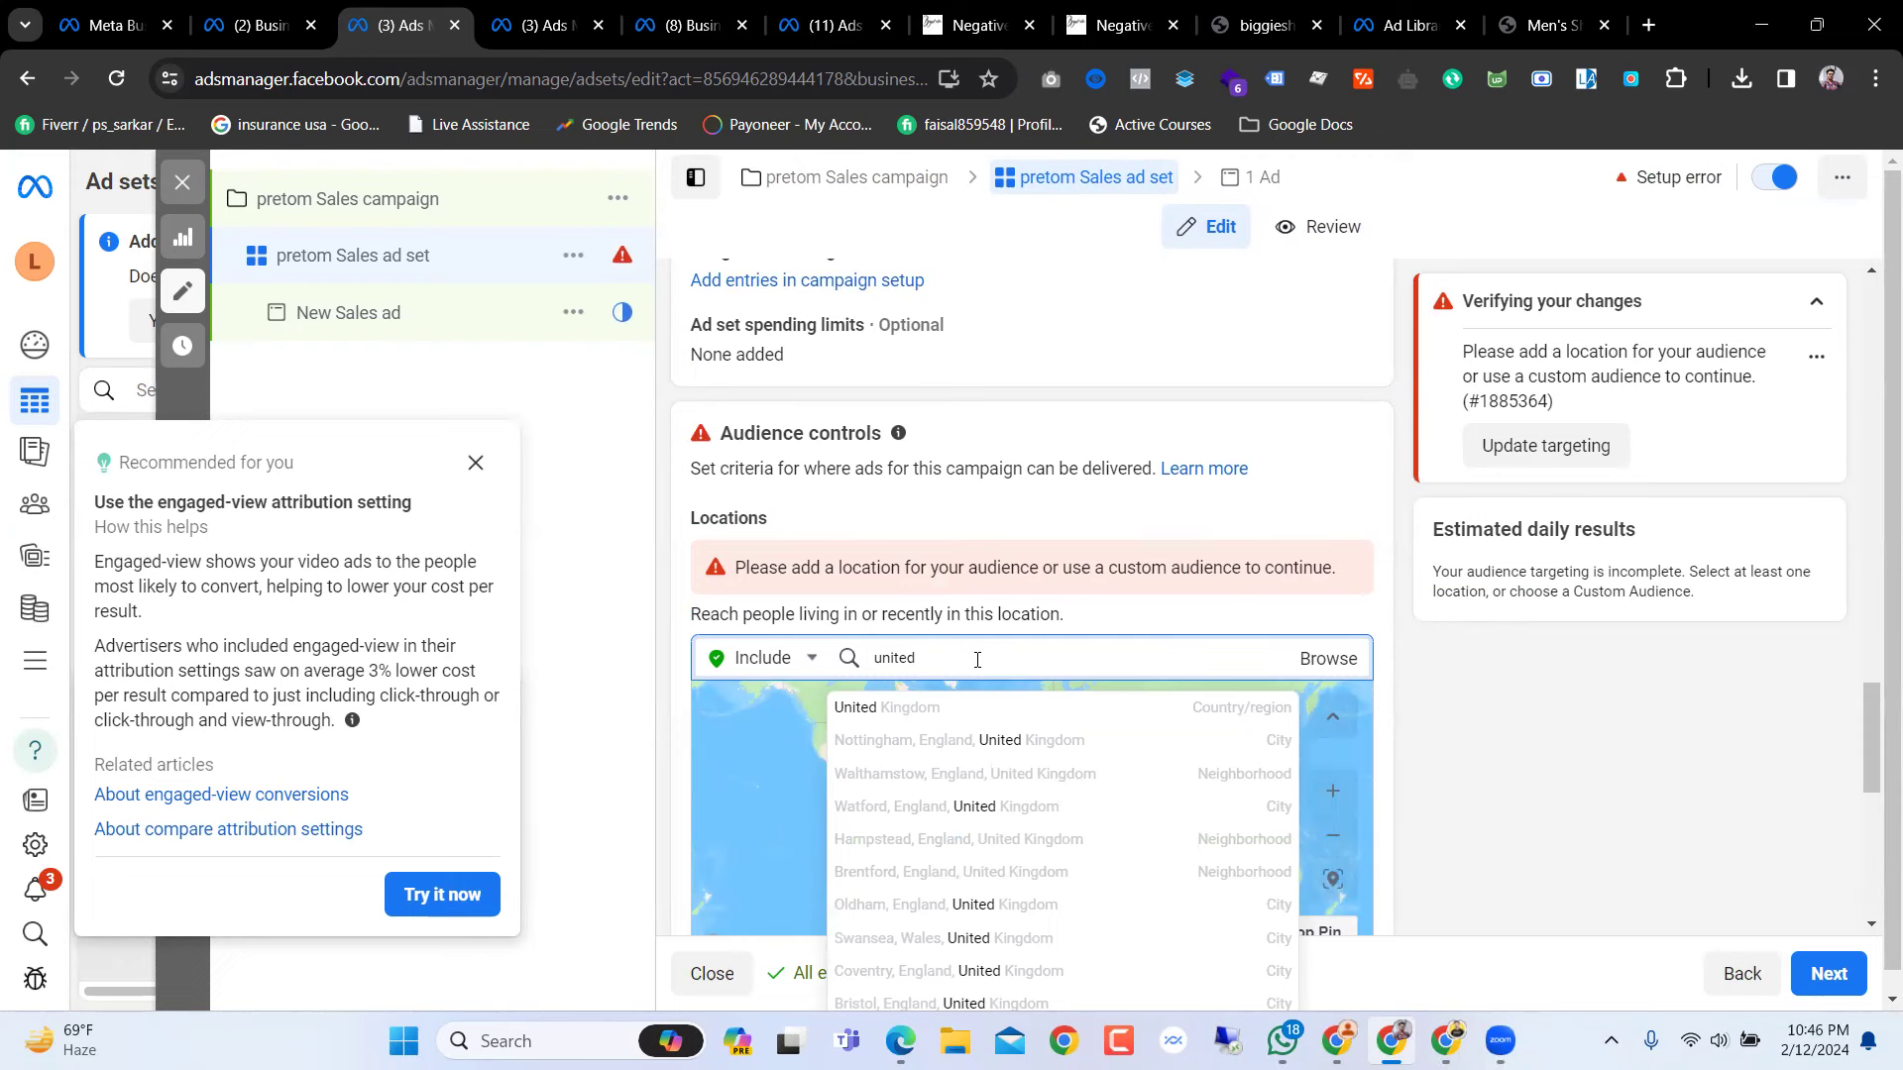
scroll(981, 634, "down", 1)
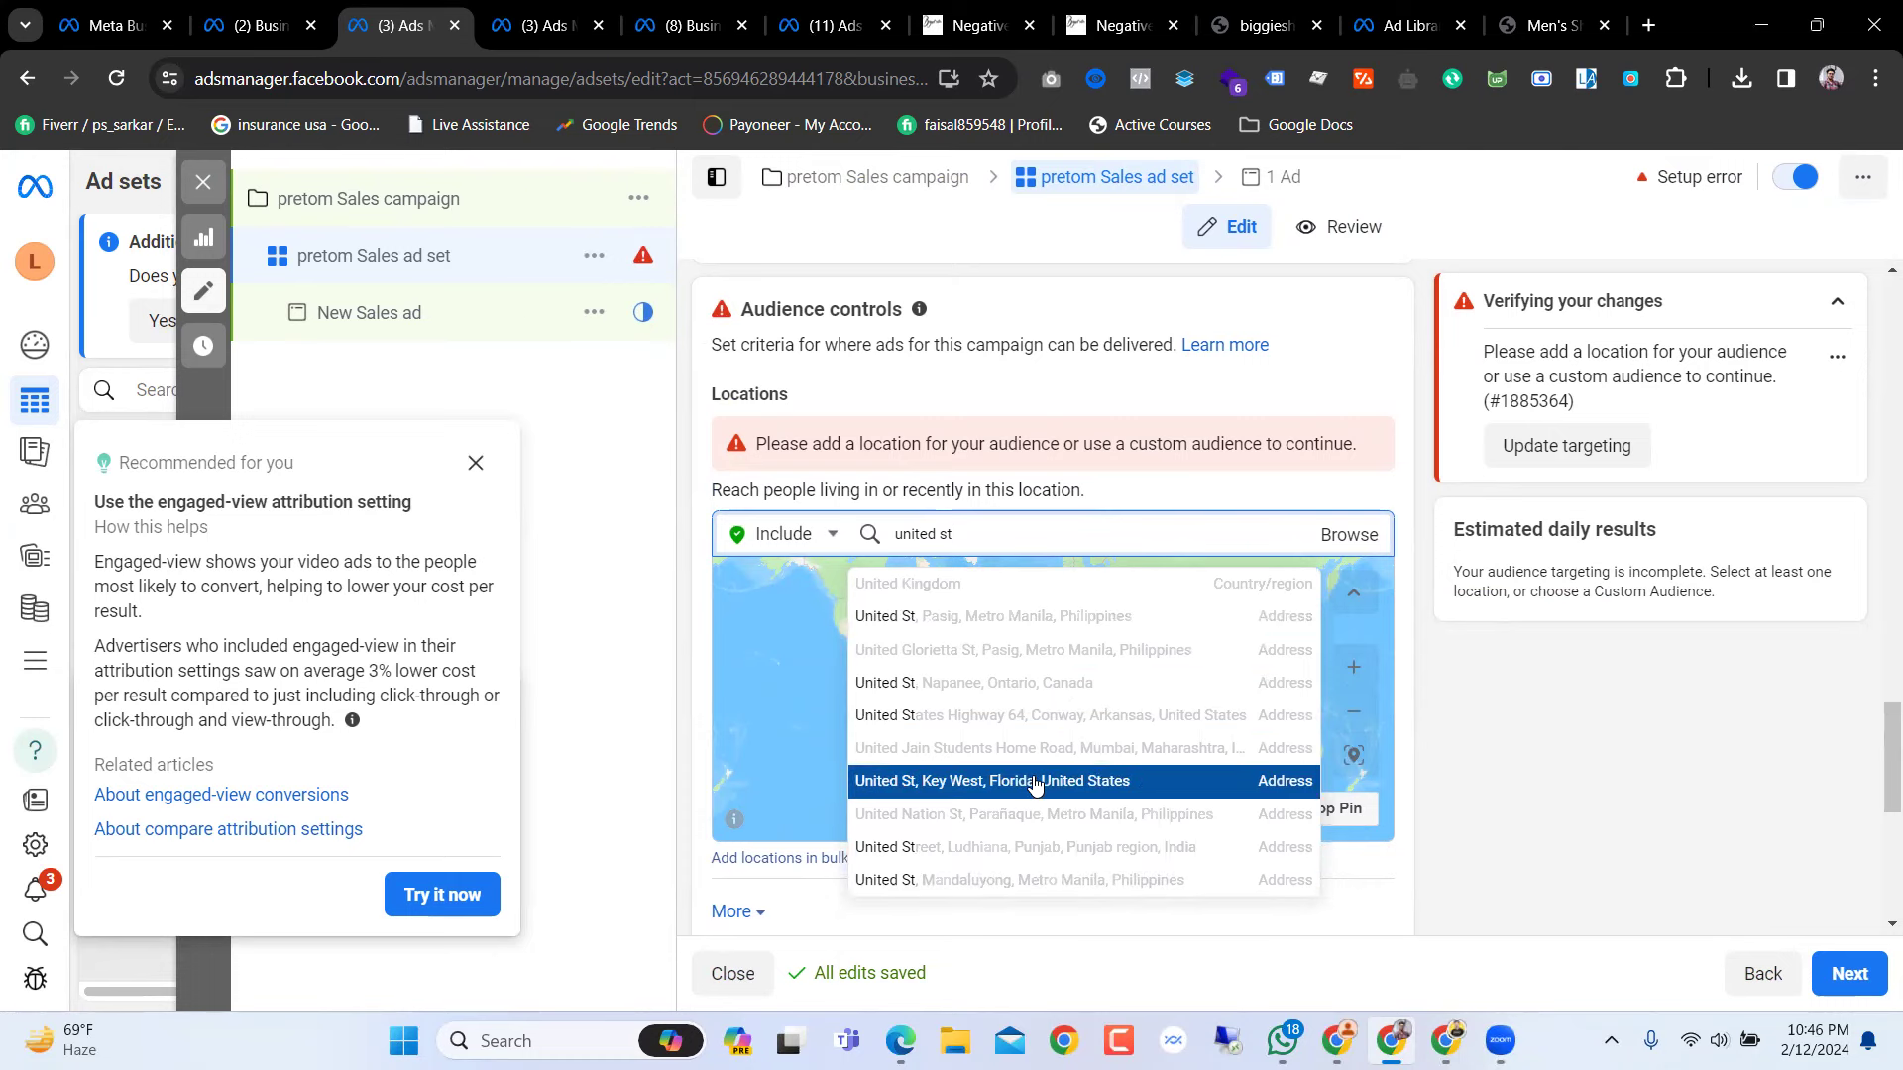
triple_click(993, 536)
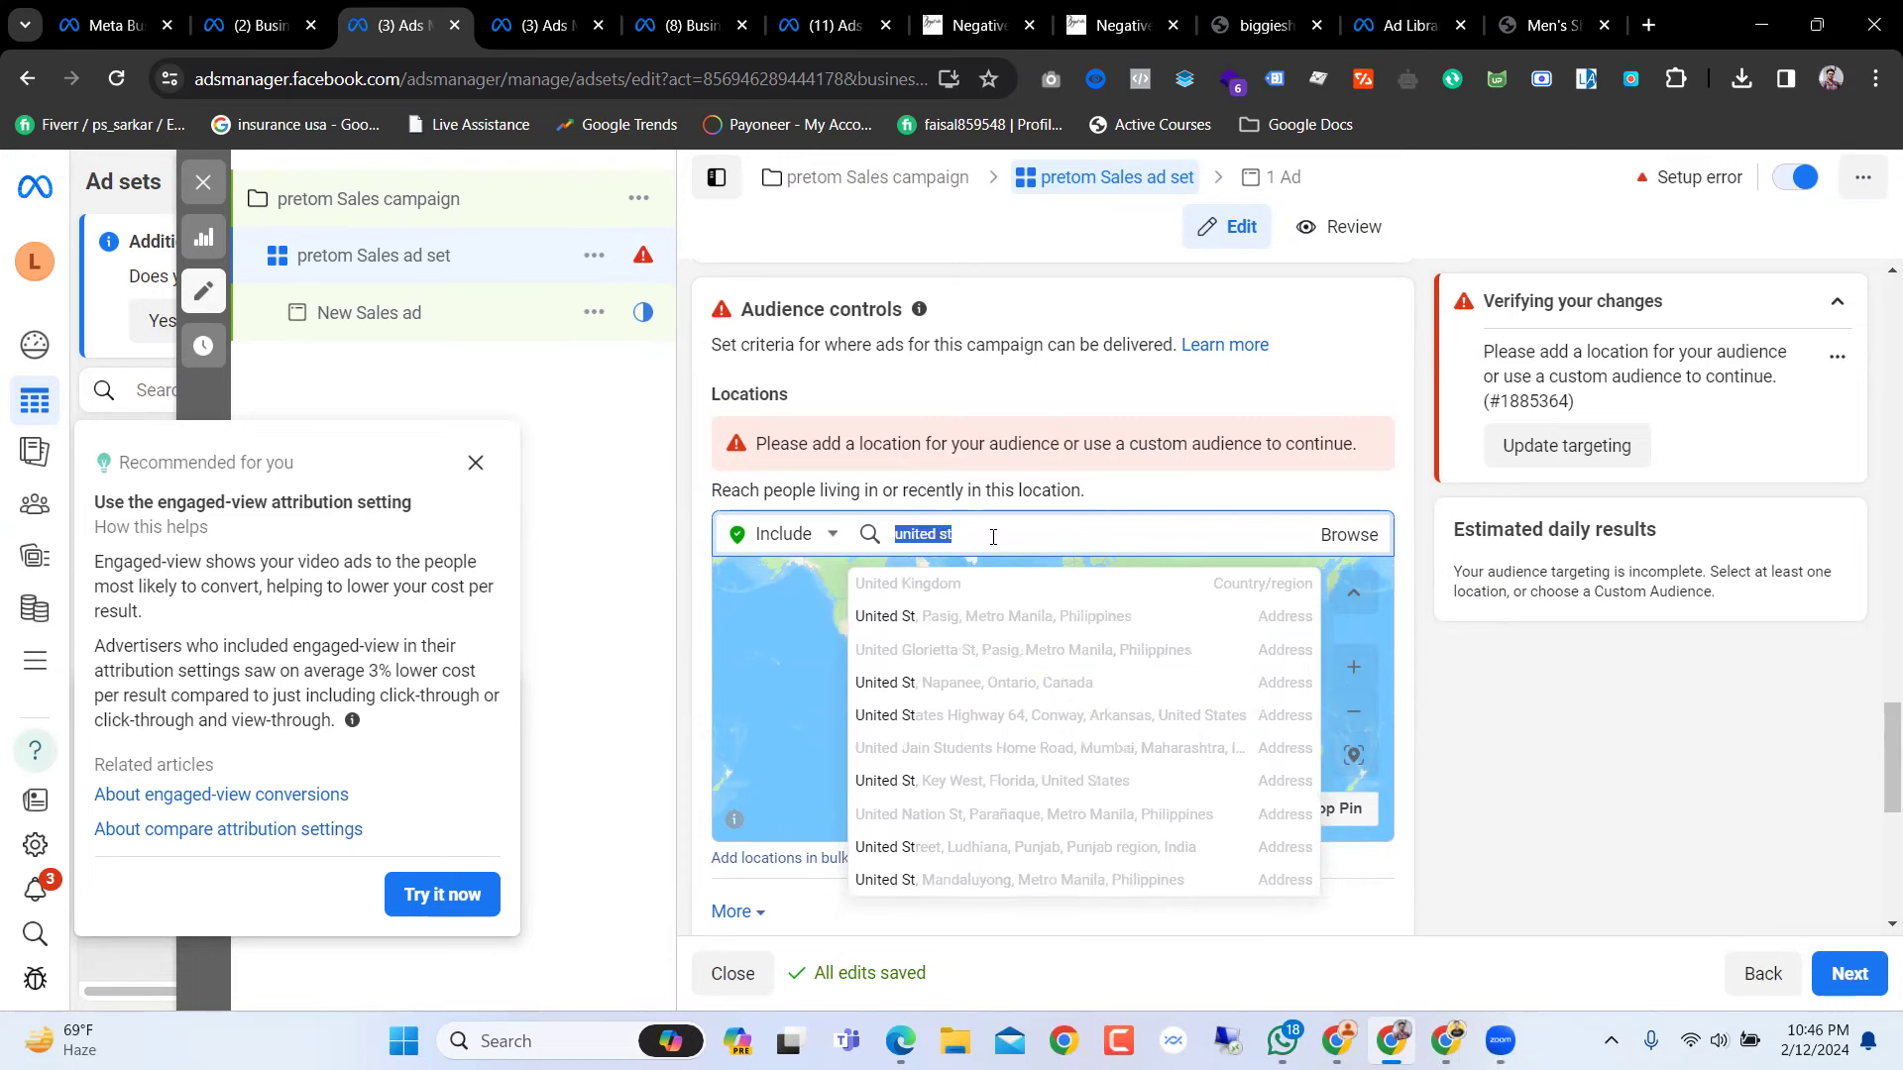
left_click(1011, 529)
type("S")
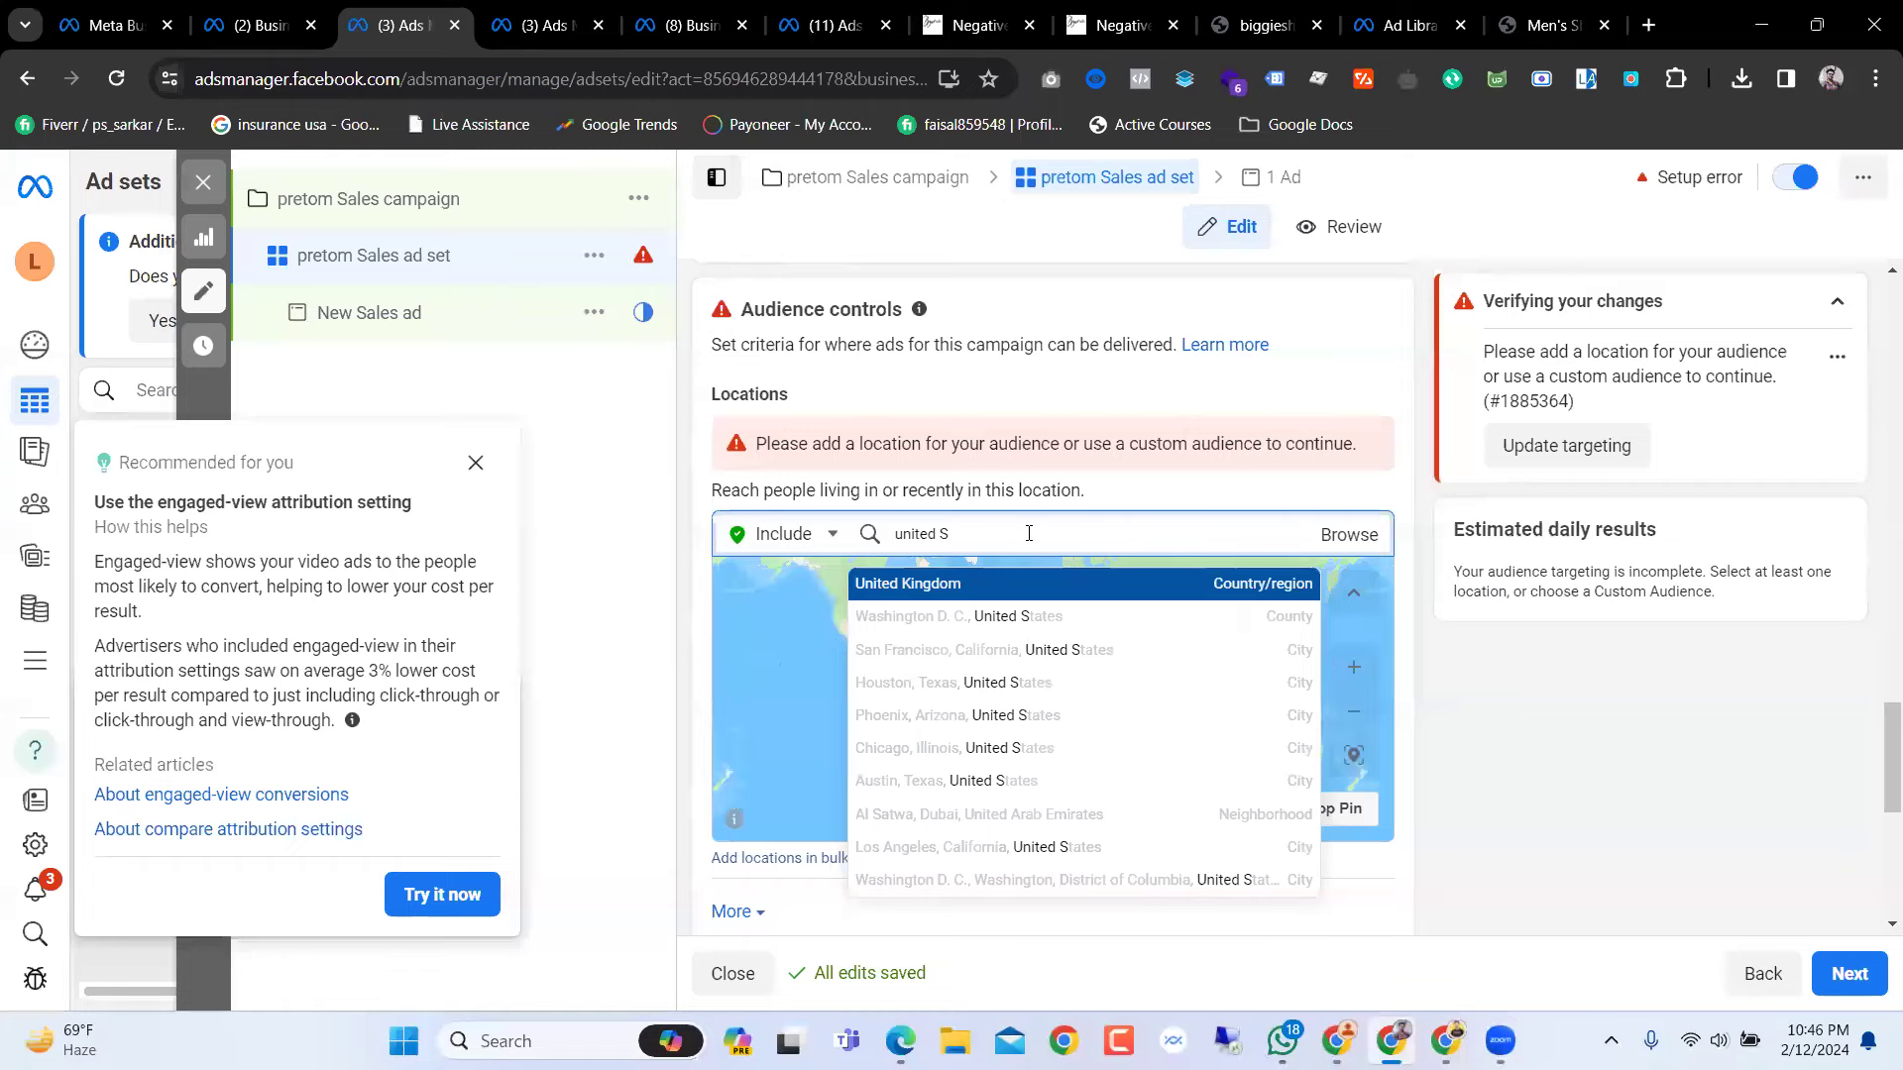
left_click(1043, 692)
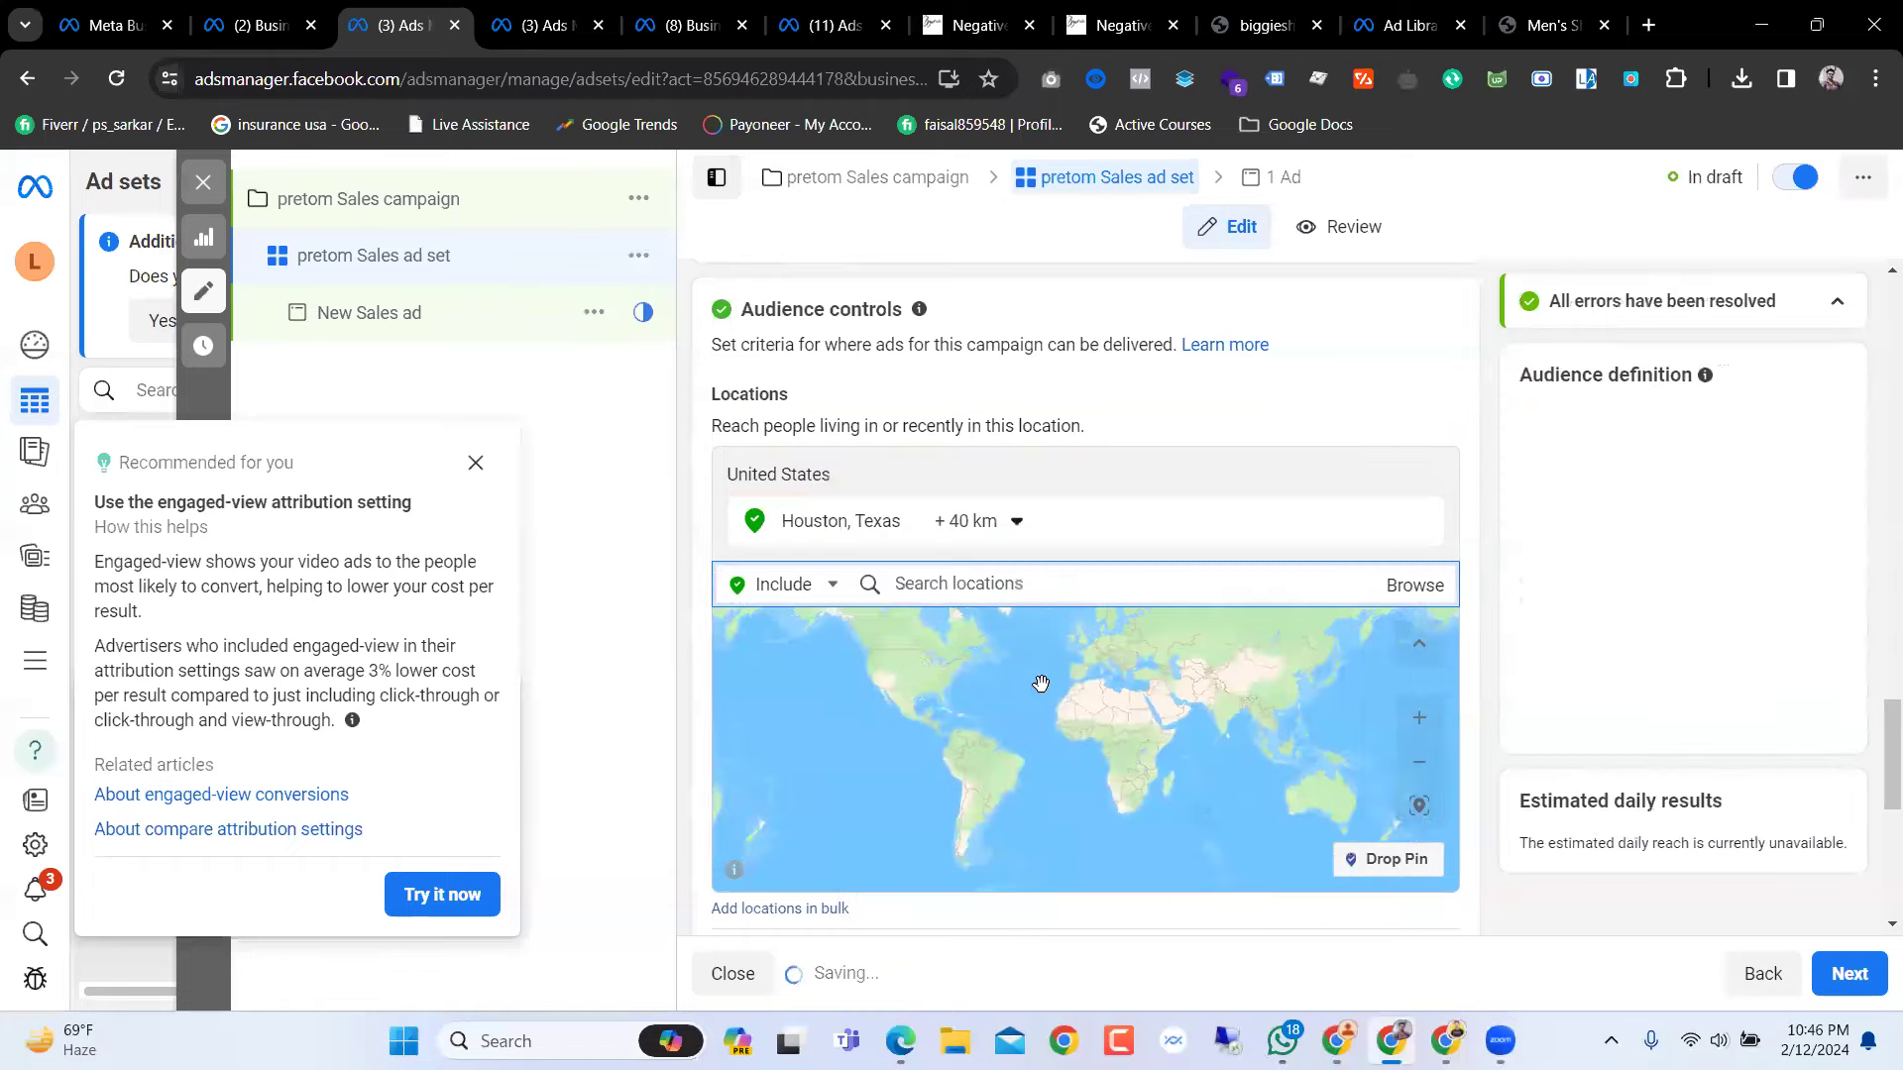
Step: Switch the ad set's placements to Manual placements
scroll(1431, 546, "down", 5)
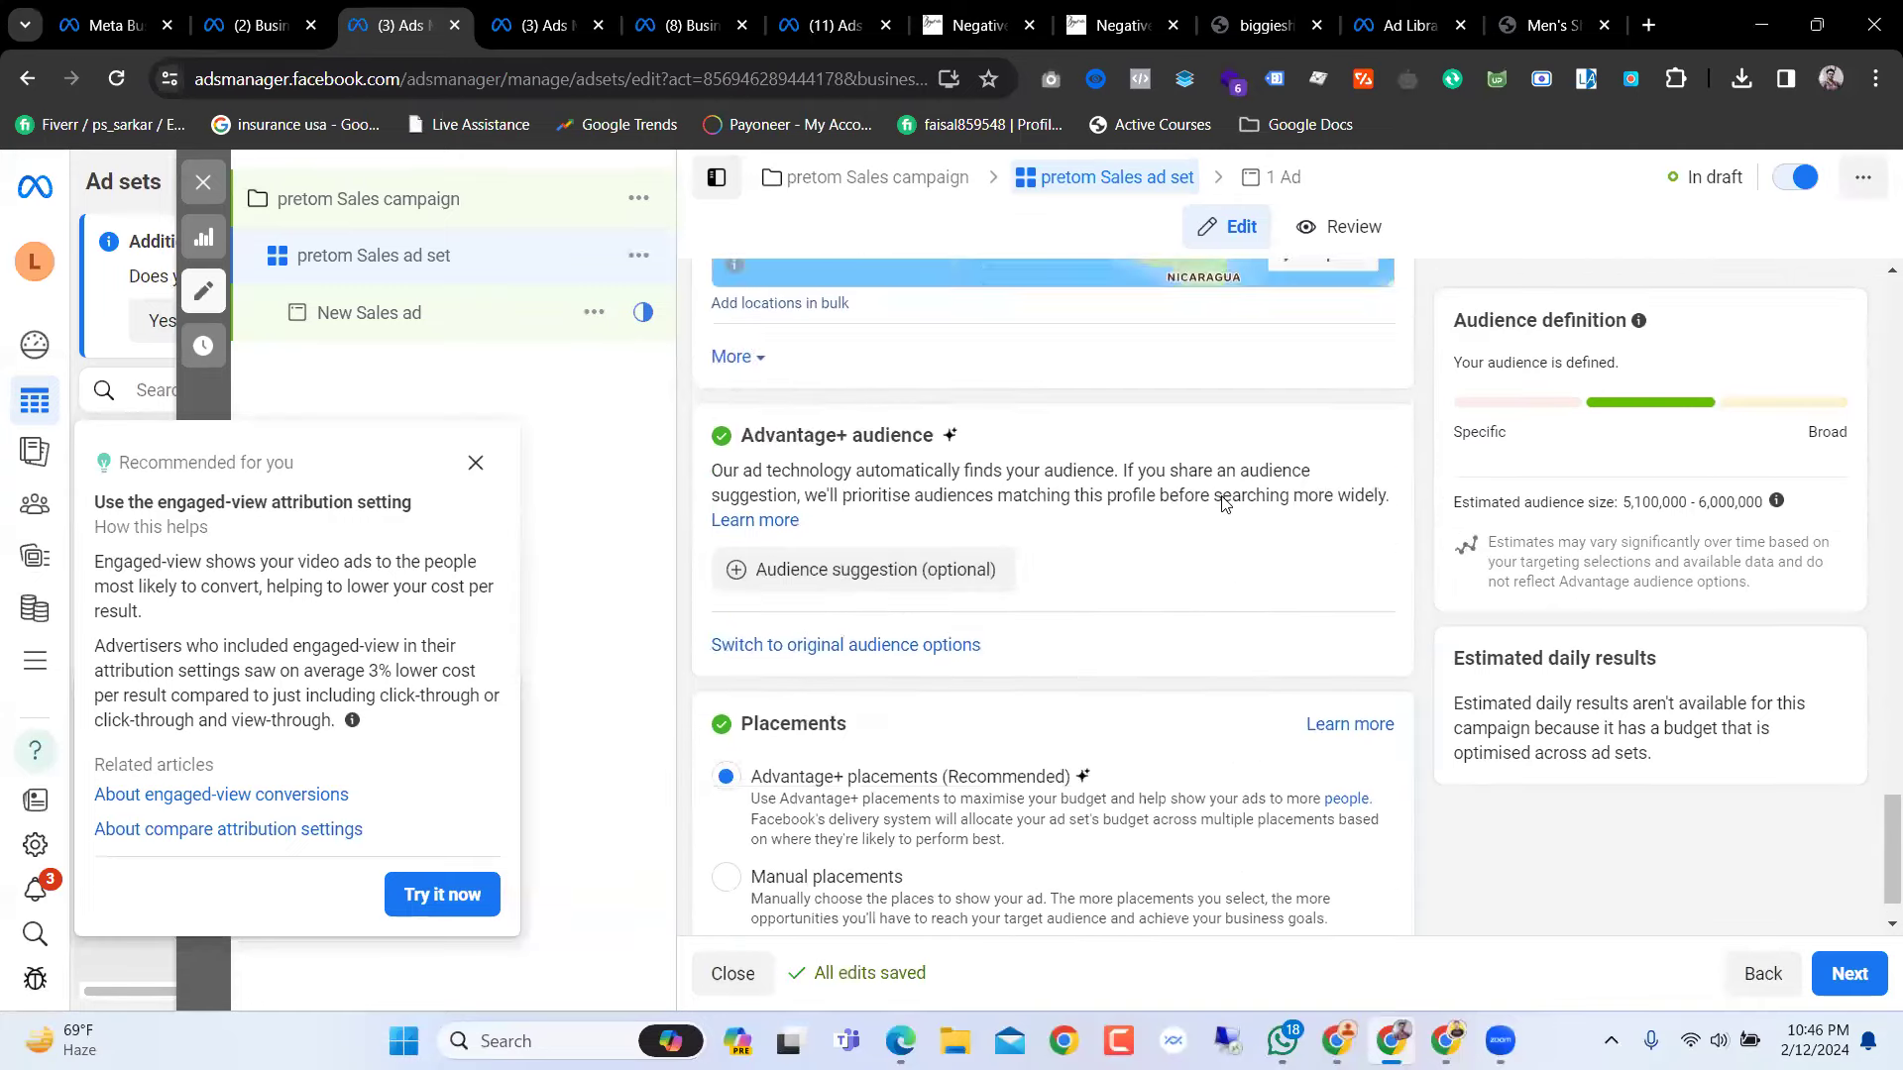
scroll(1221, 503, "down", 3)
left_click(727, 813)
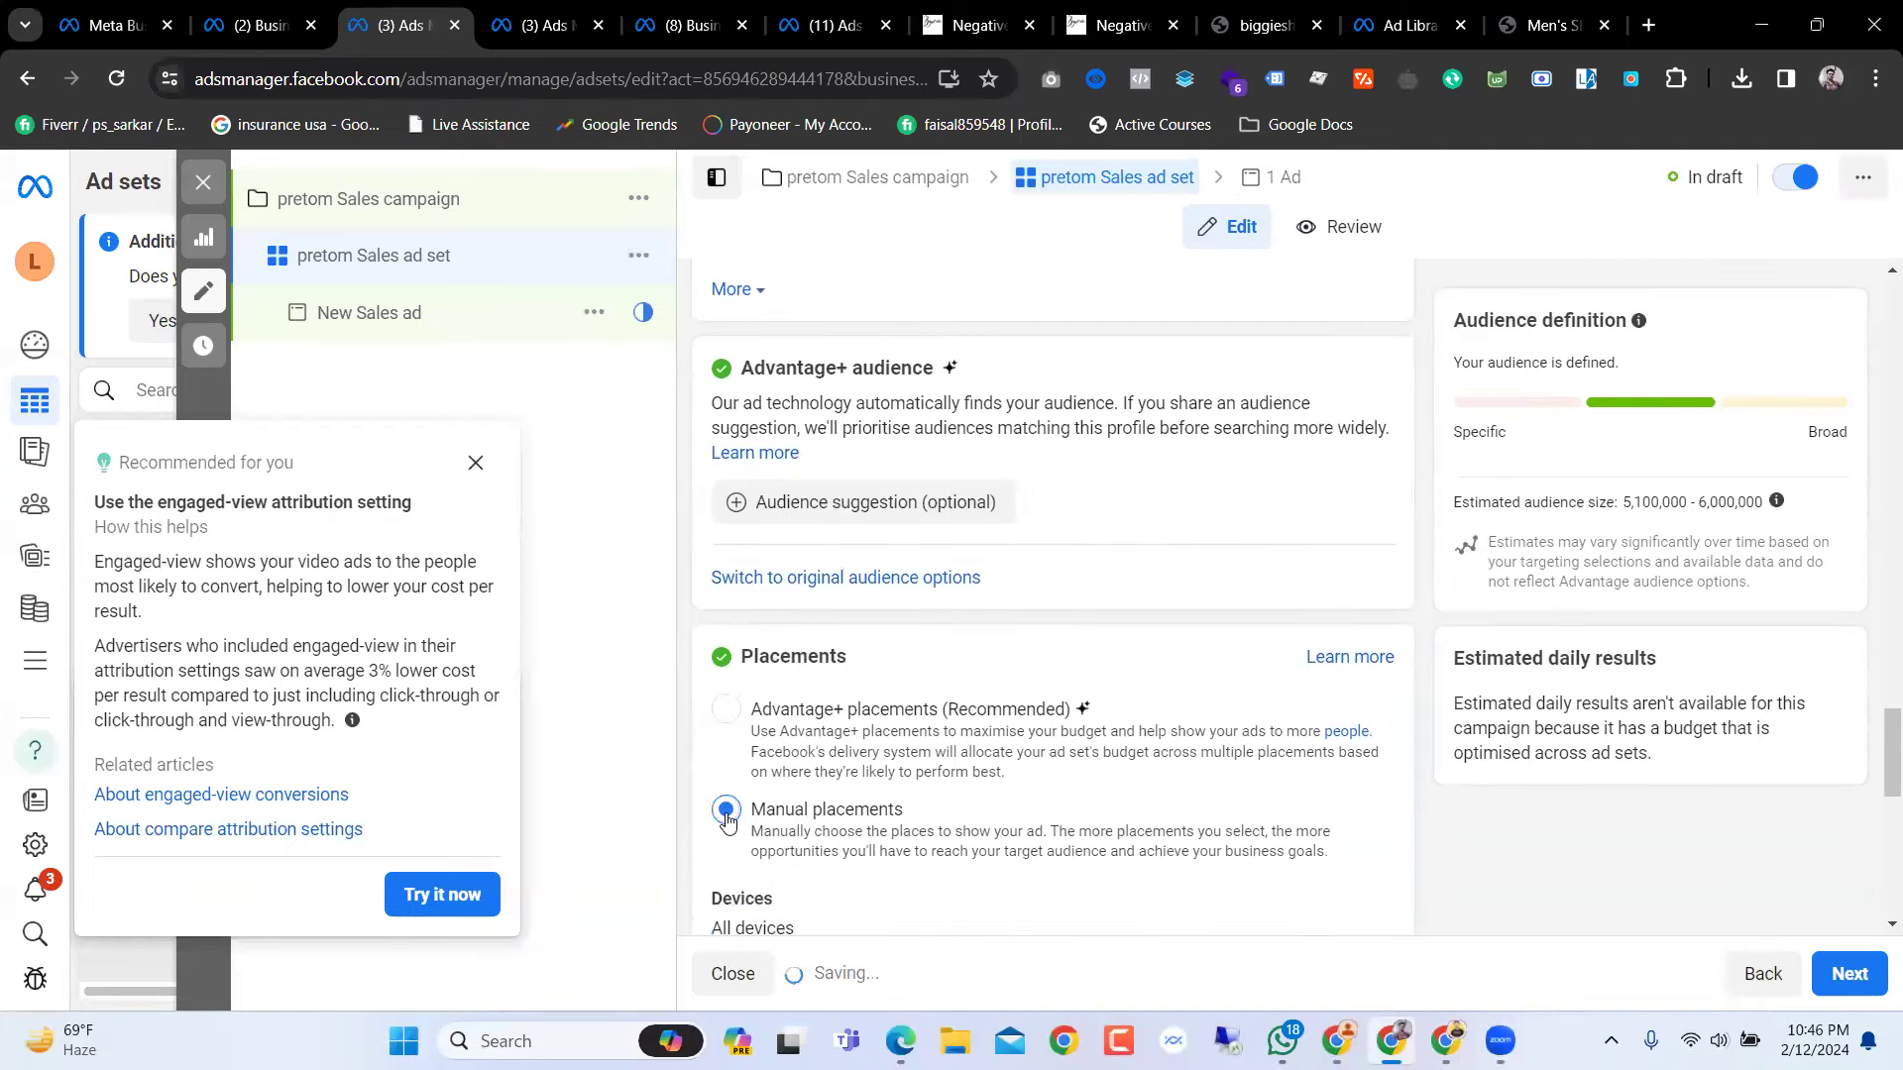
Step: Switch from Advantage+ audience to the original audience options and confirm using the original audience
scroll(900, 761, "up", 3)
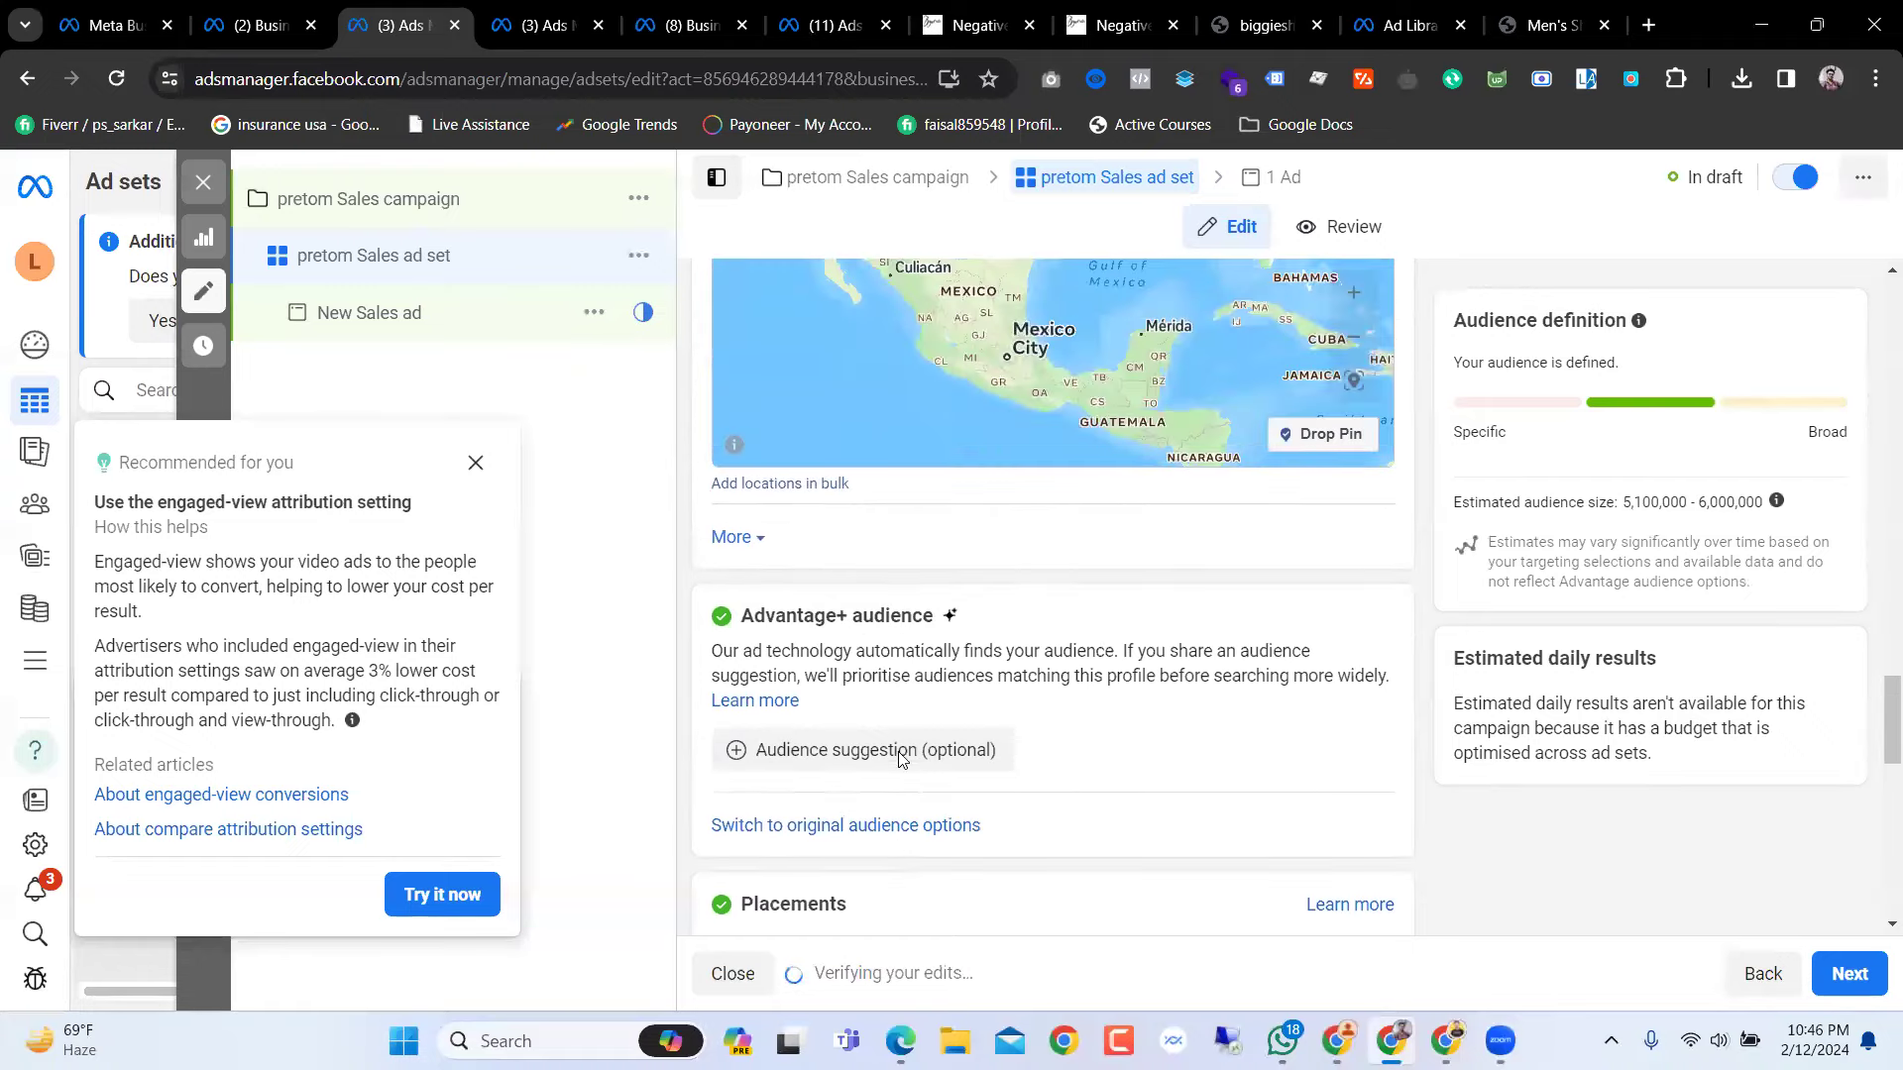
left_click(848, 826)
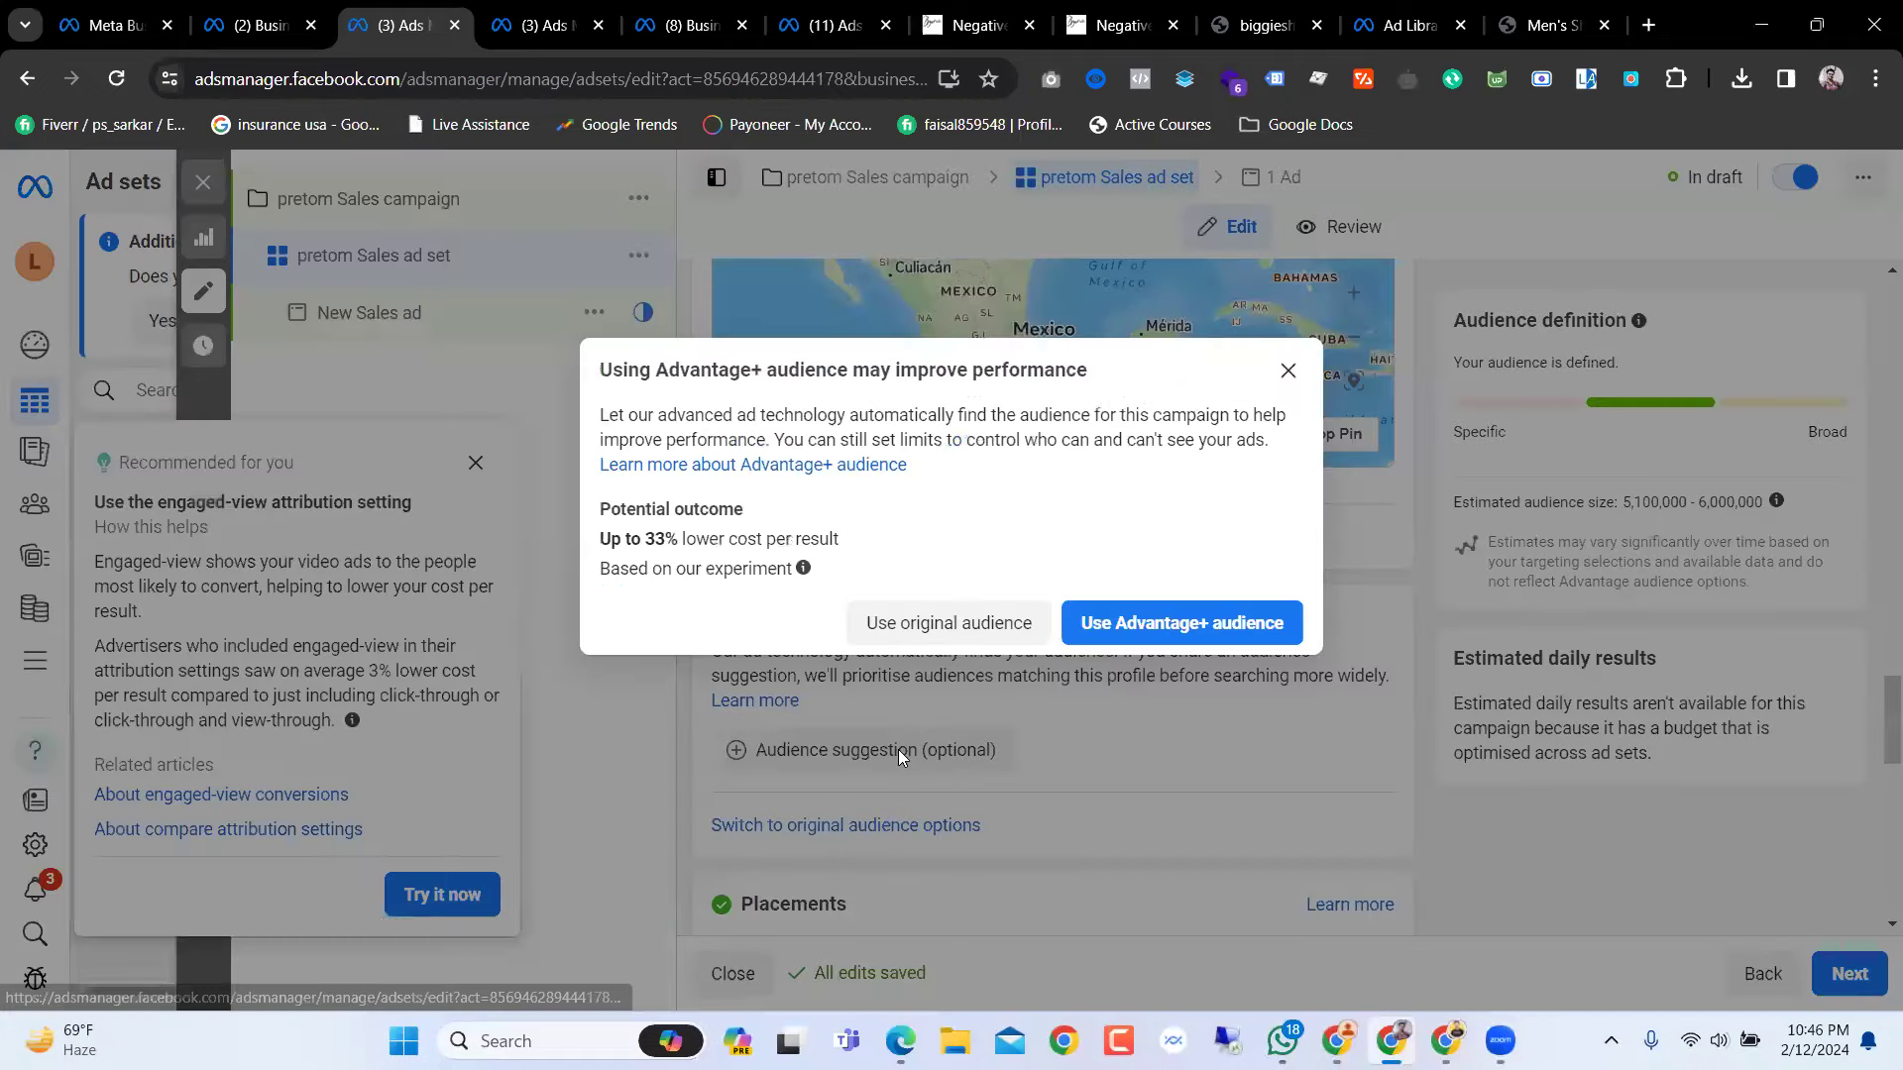
left_click(964, 626)
Step: Set the audience's maximum age to 55 and widen the Houston, Texas radius to 80 km
scroll(964, 630, "down", 10)
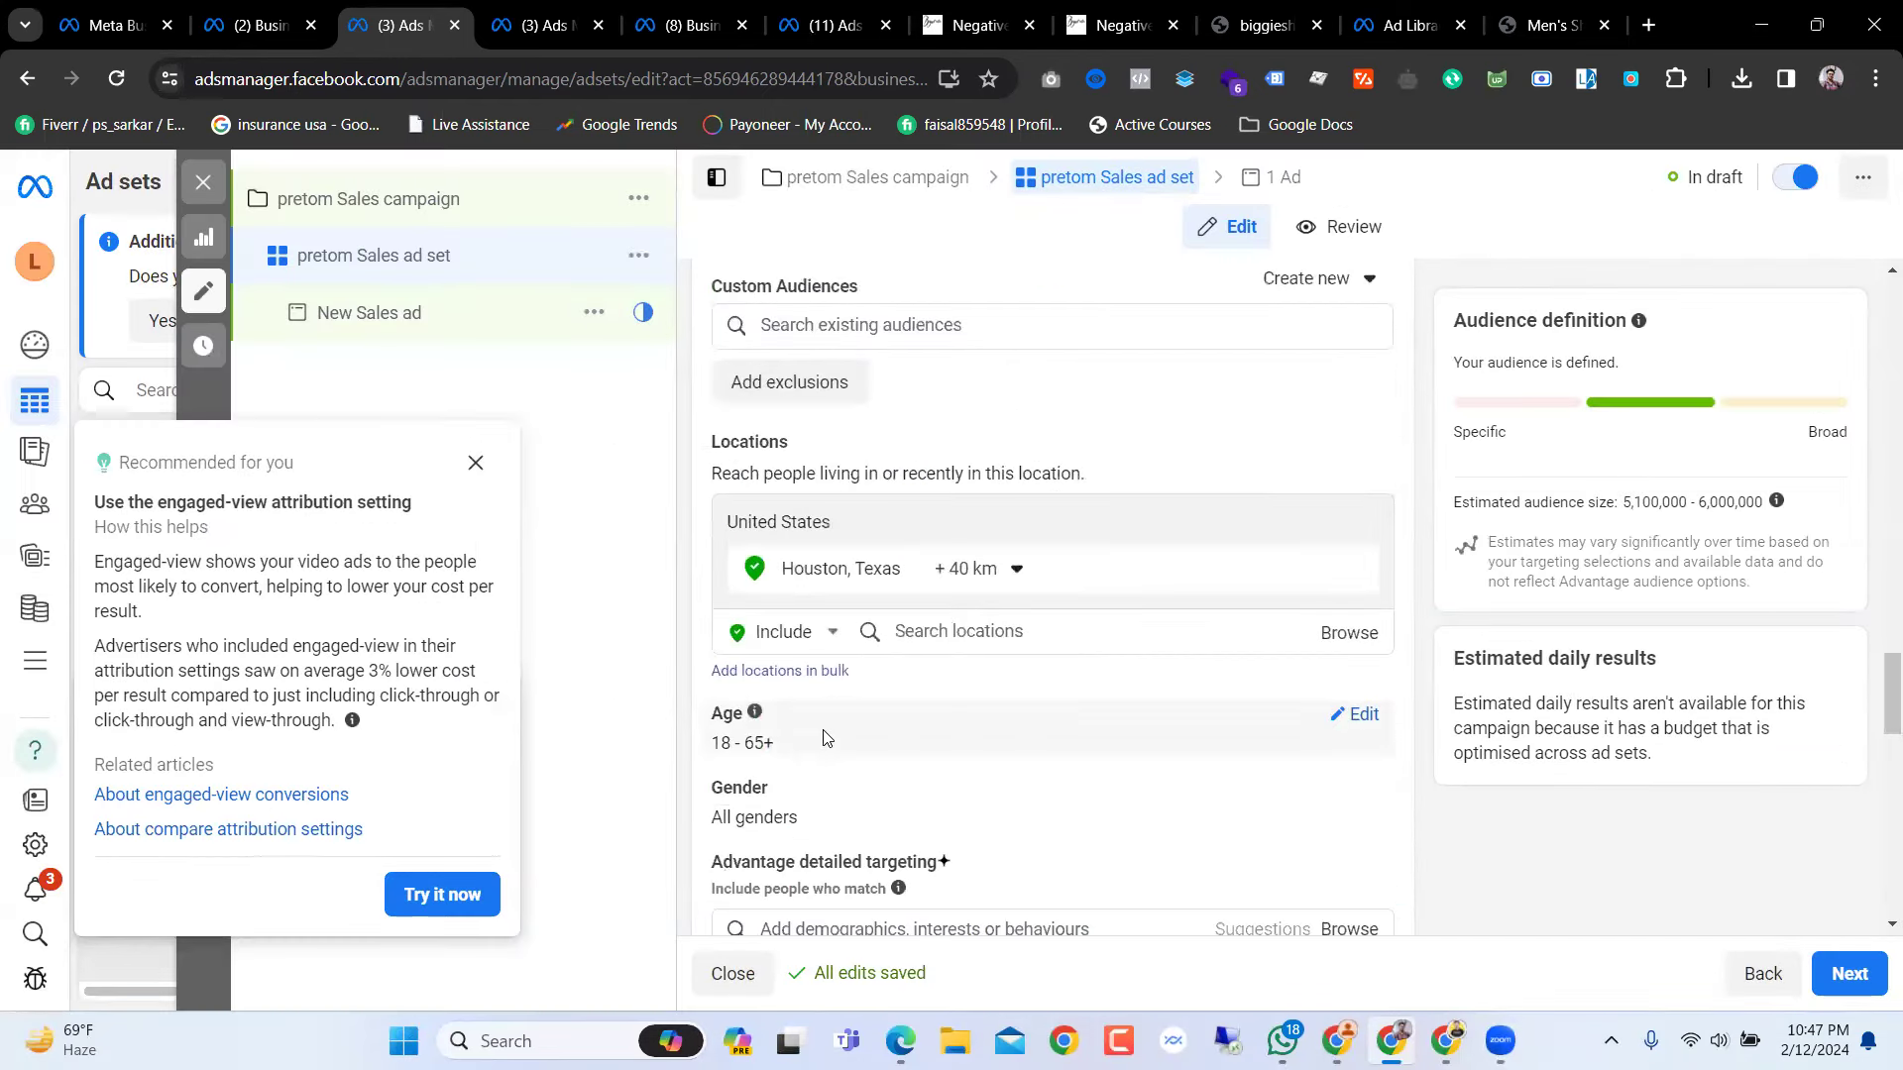
left_click(1355, 719)
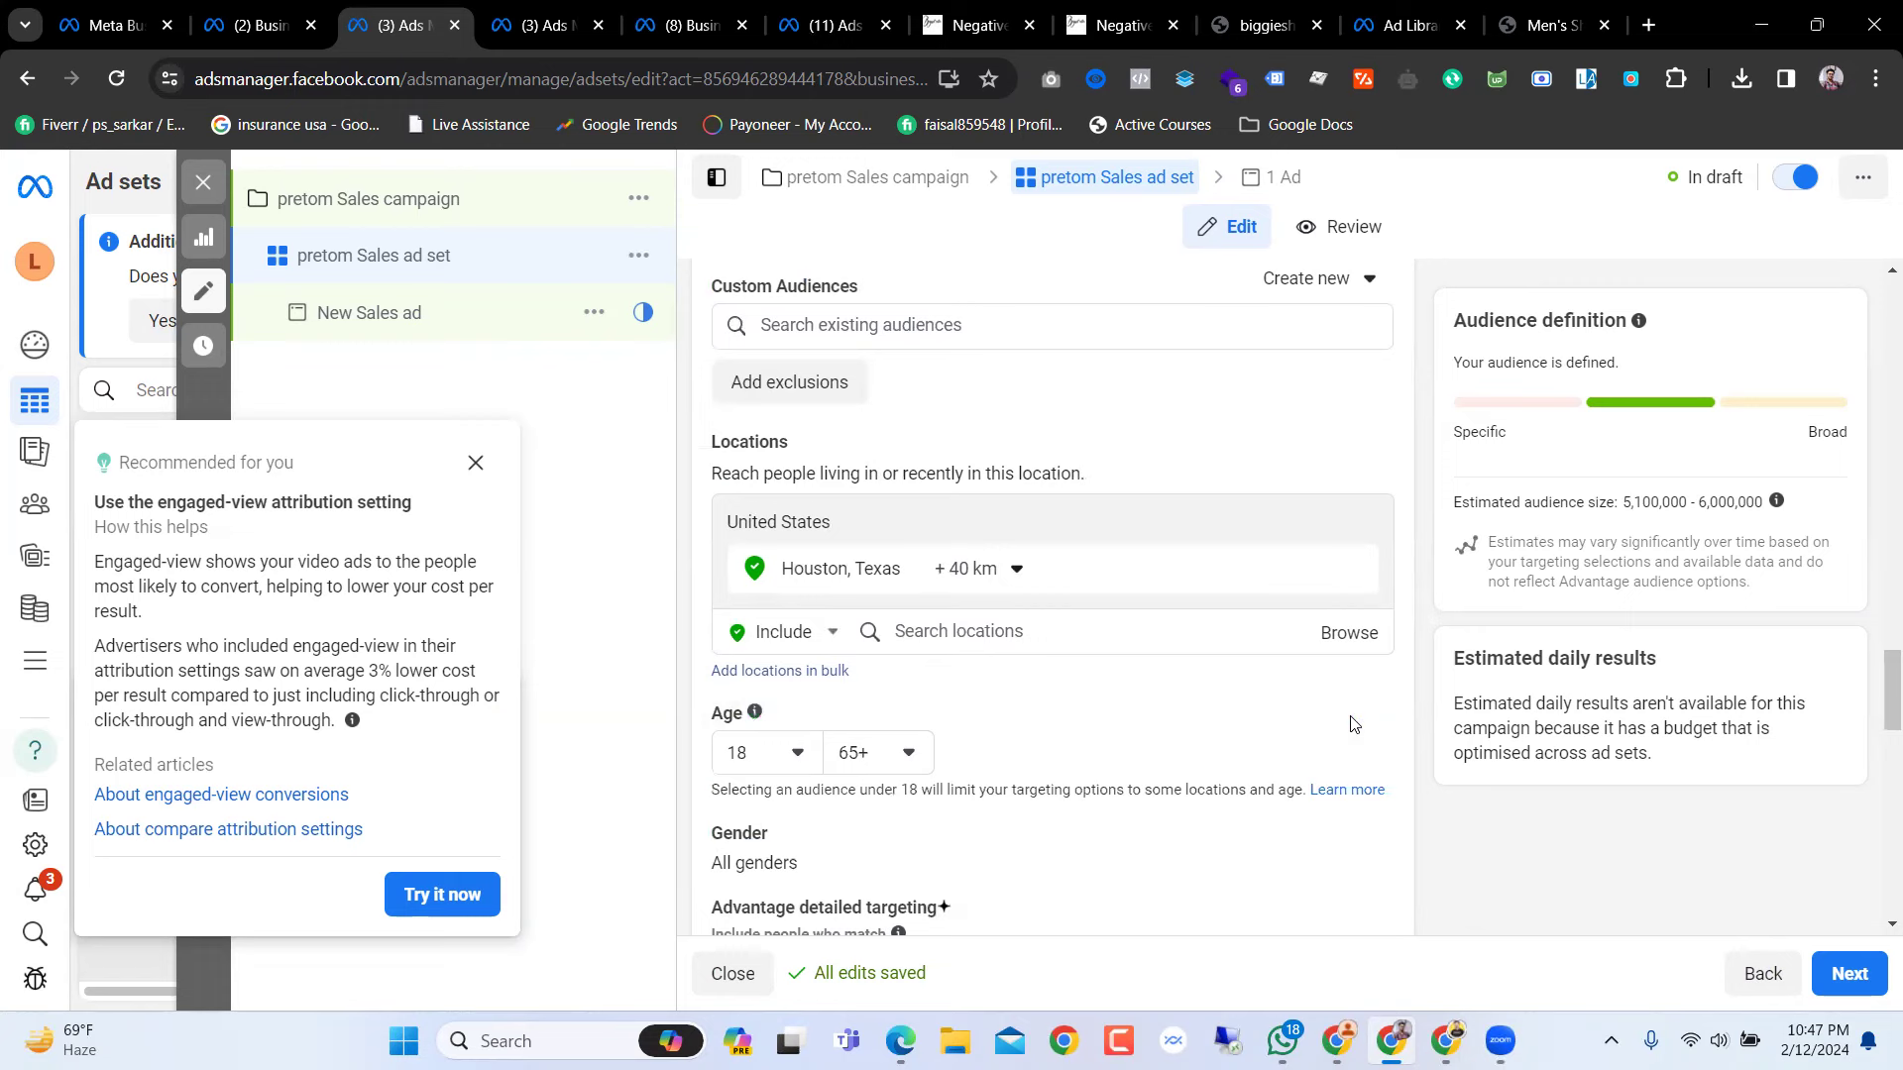
left_click(770, 753)
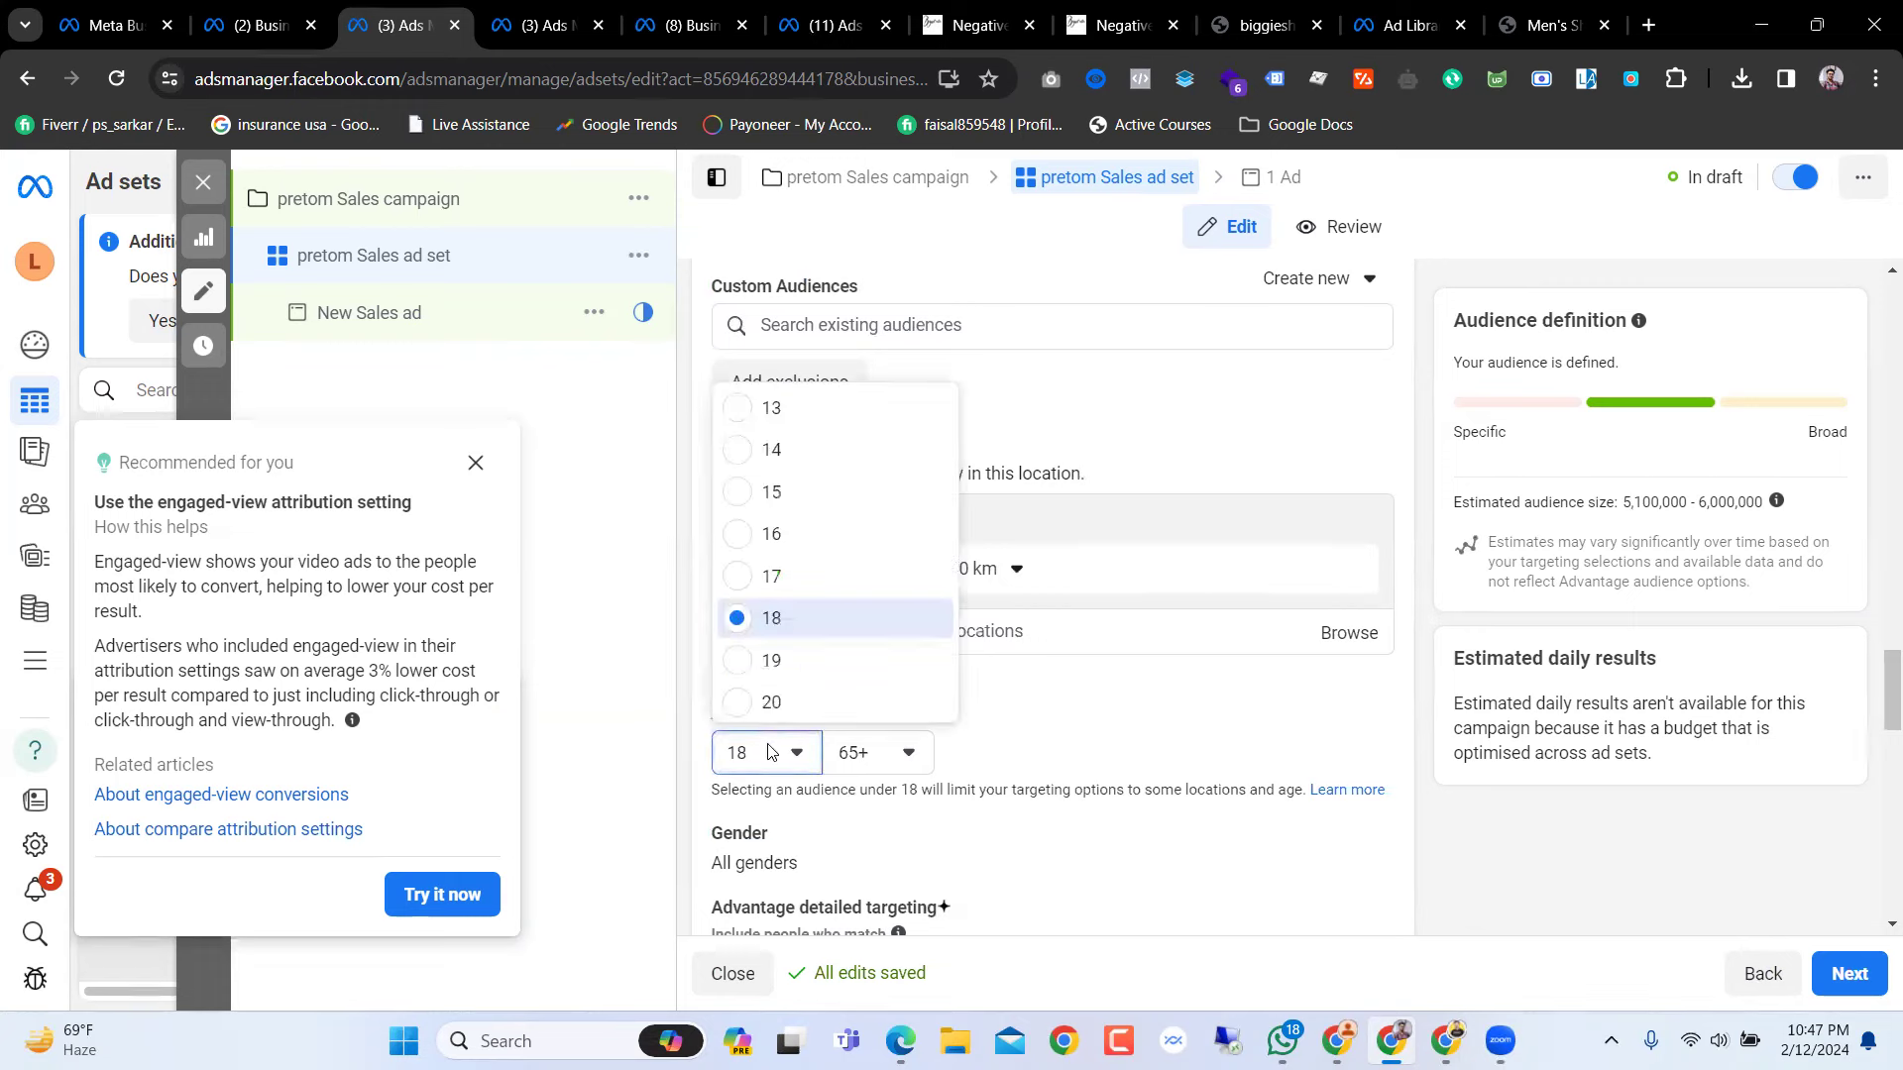
left_click(892, 763)
scroll(896, 566, "up", 3)
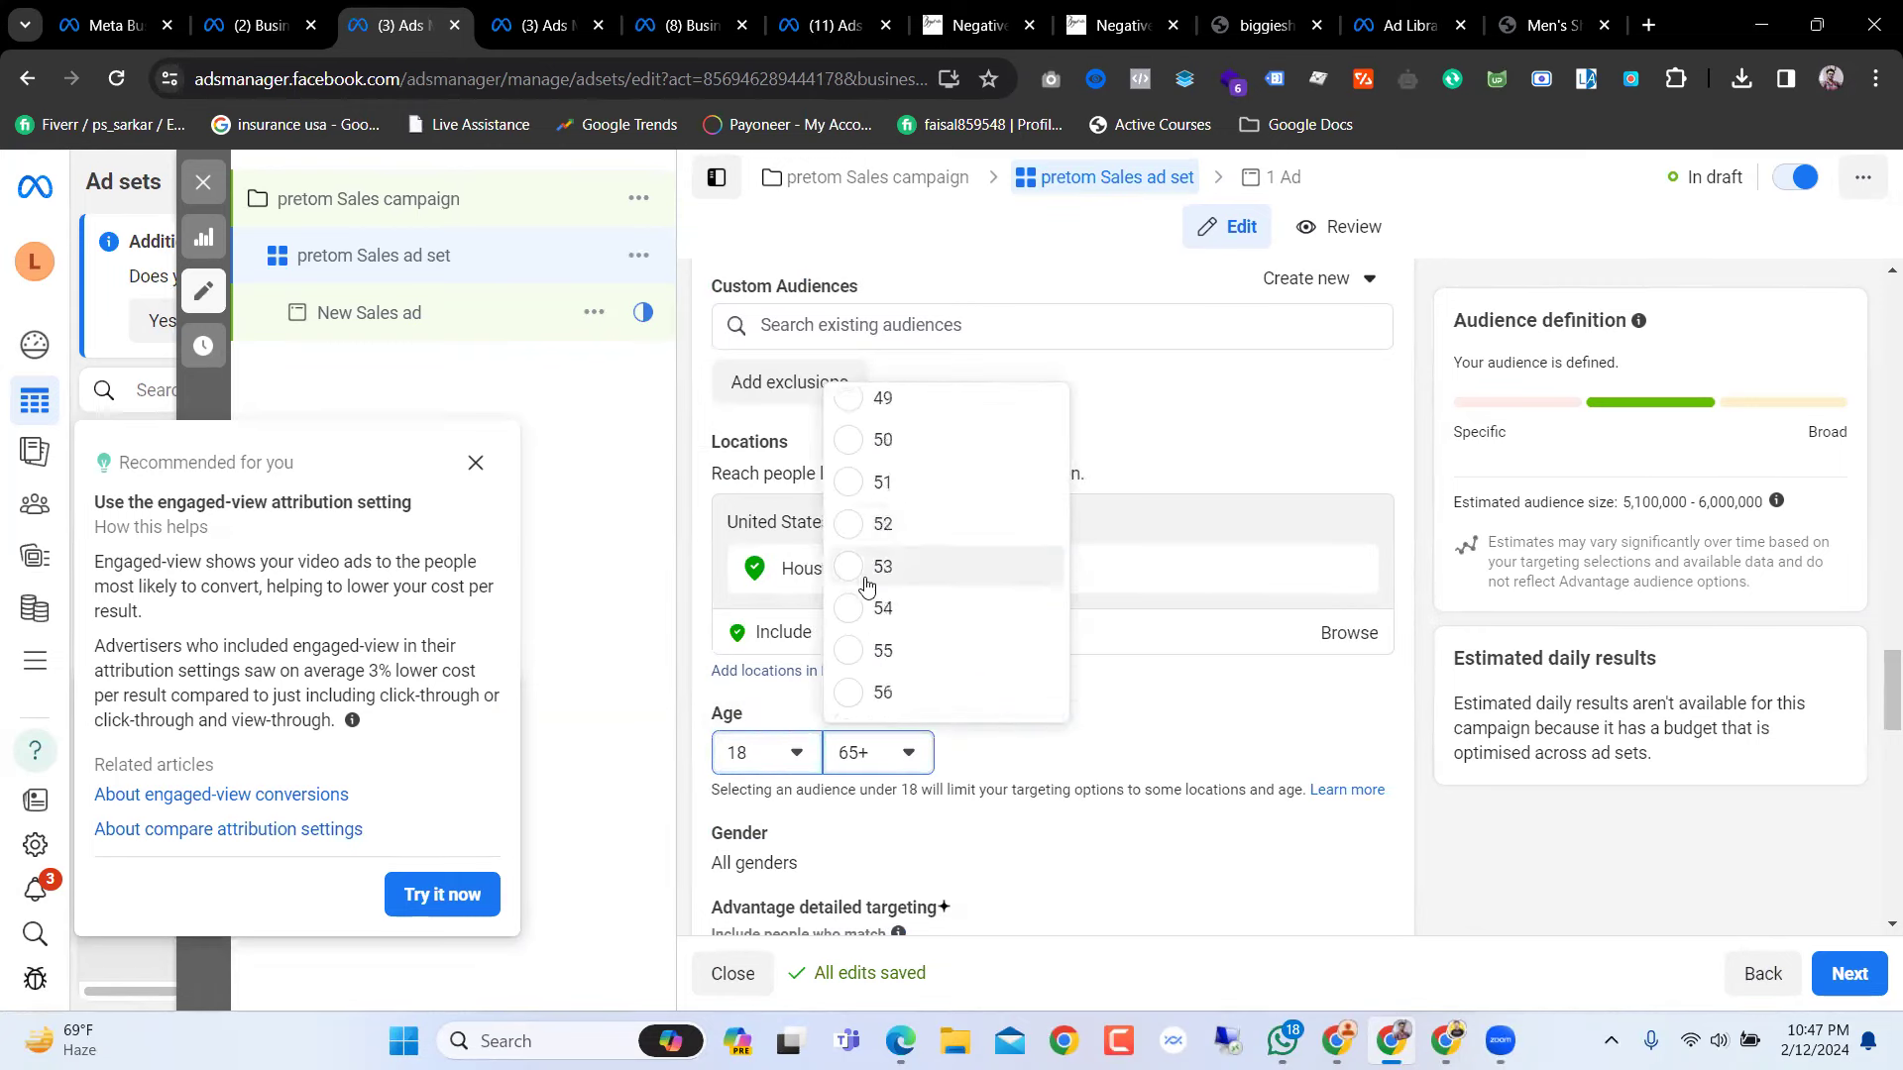
left_click(868, 636)
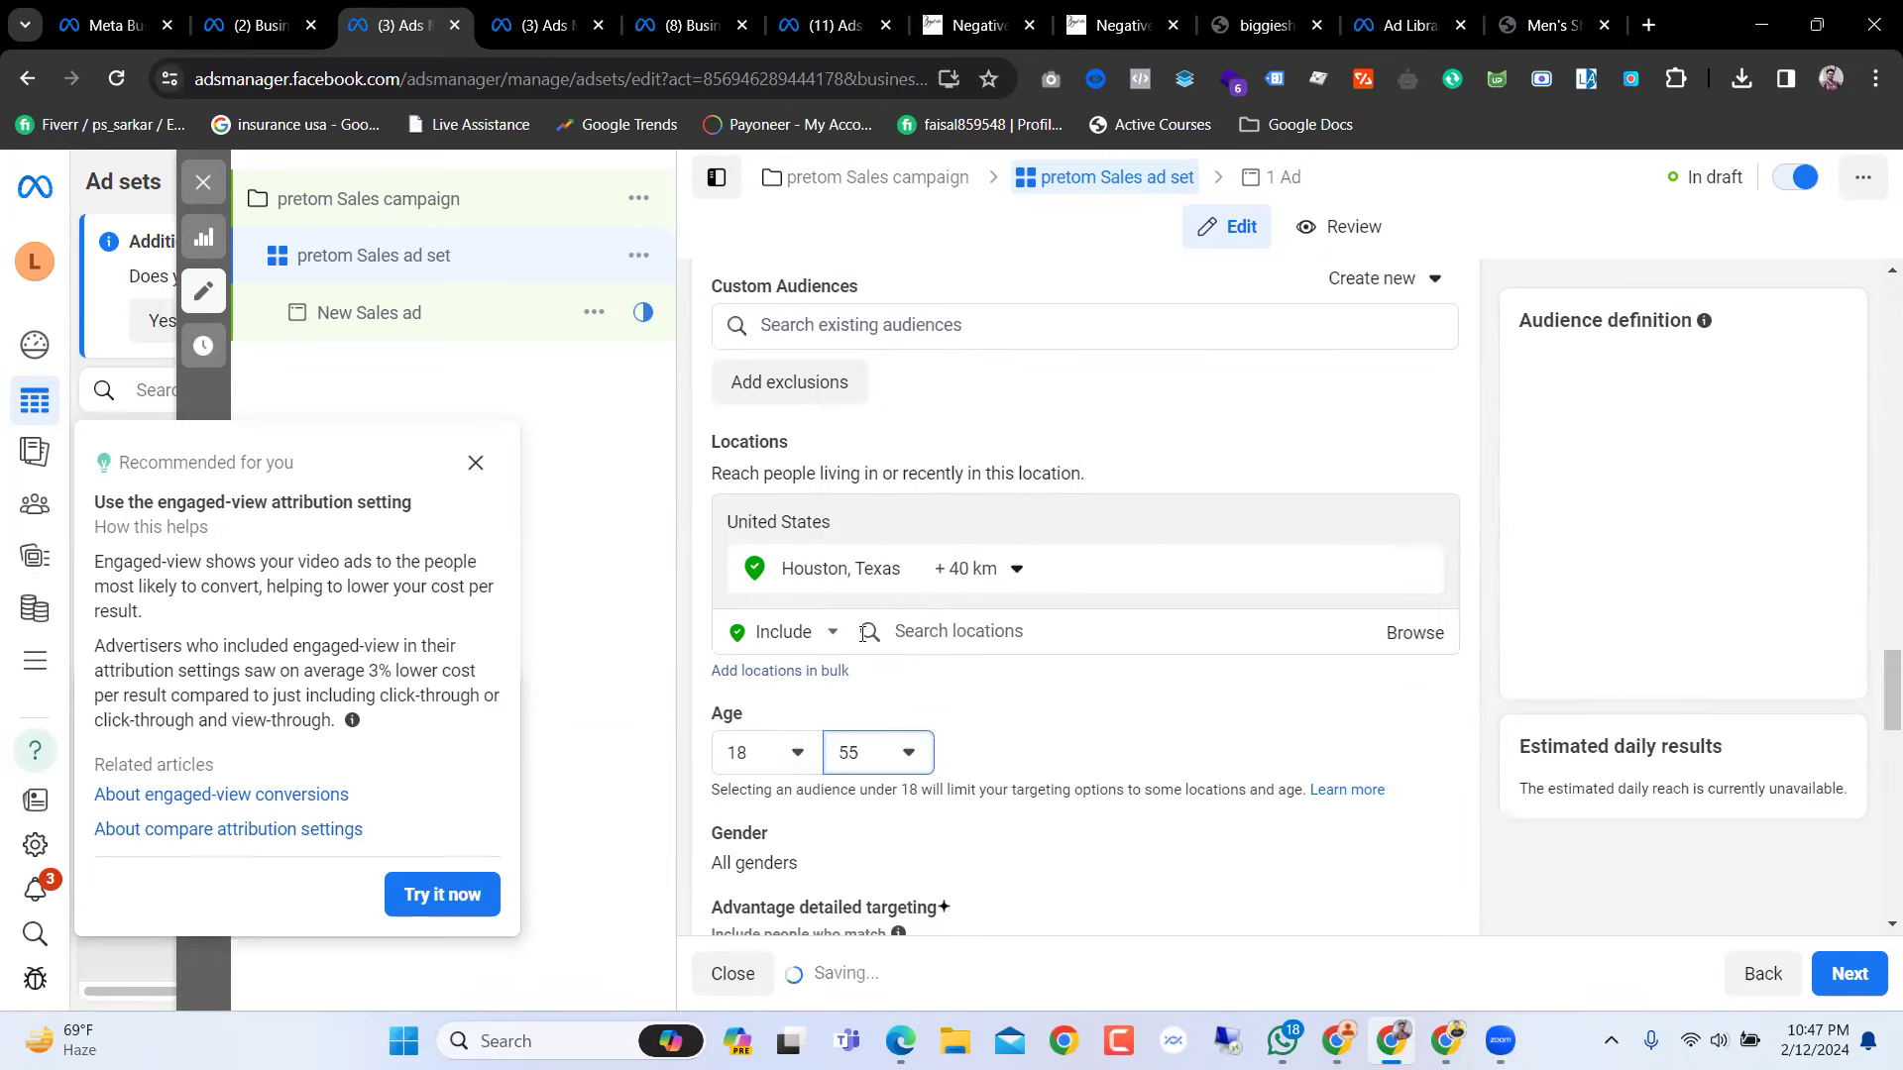
left_click(989, 583)
left_click_drag(994, 724, 1071, 729)
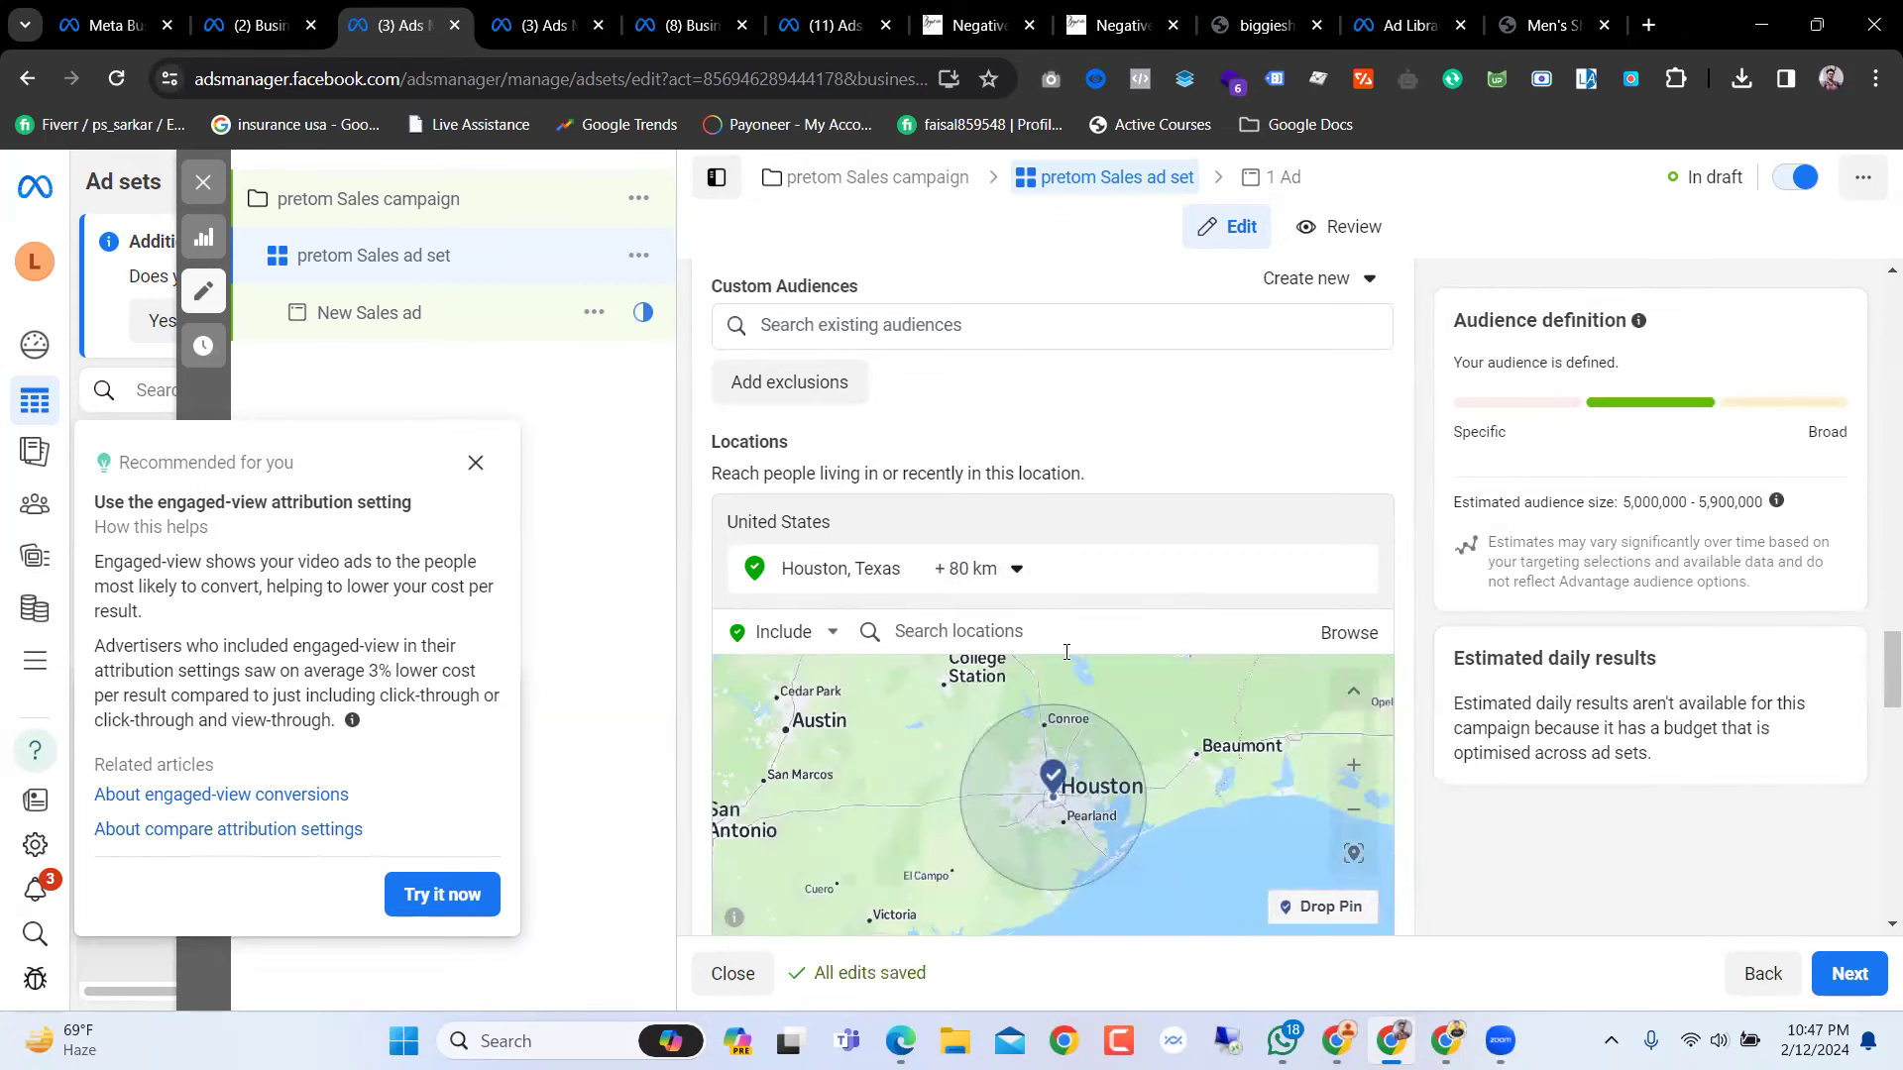
Step: Search detailed targeting for "t sh" and add the interest T-shirt (clothing)
scroll(1412, 569, "down", 7)
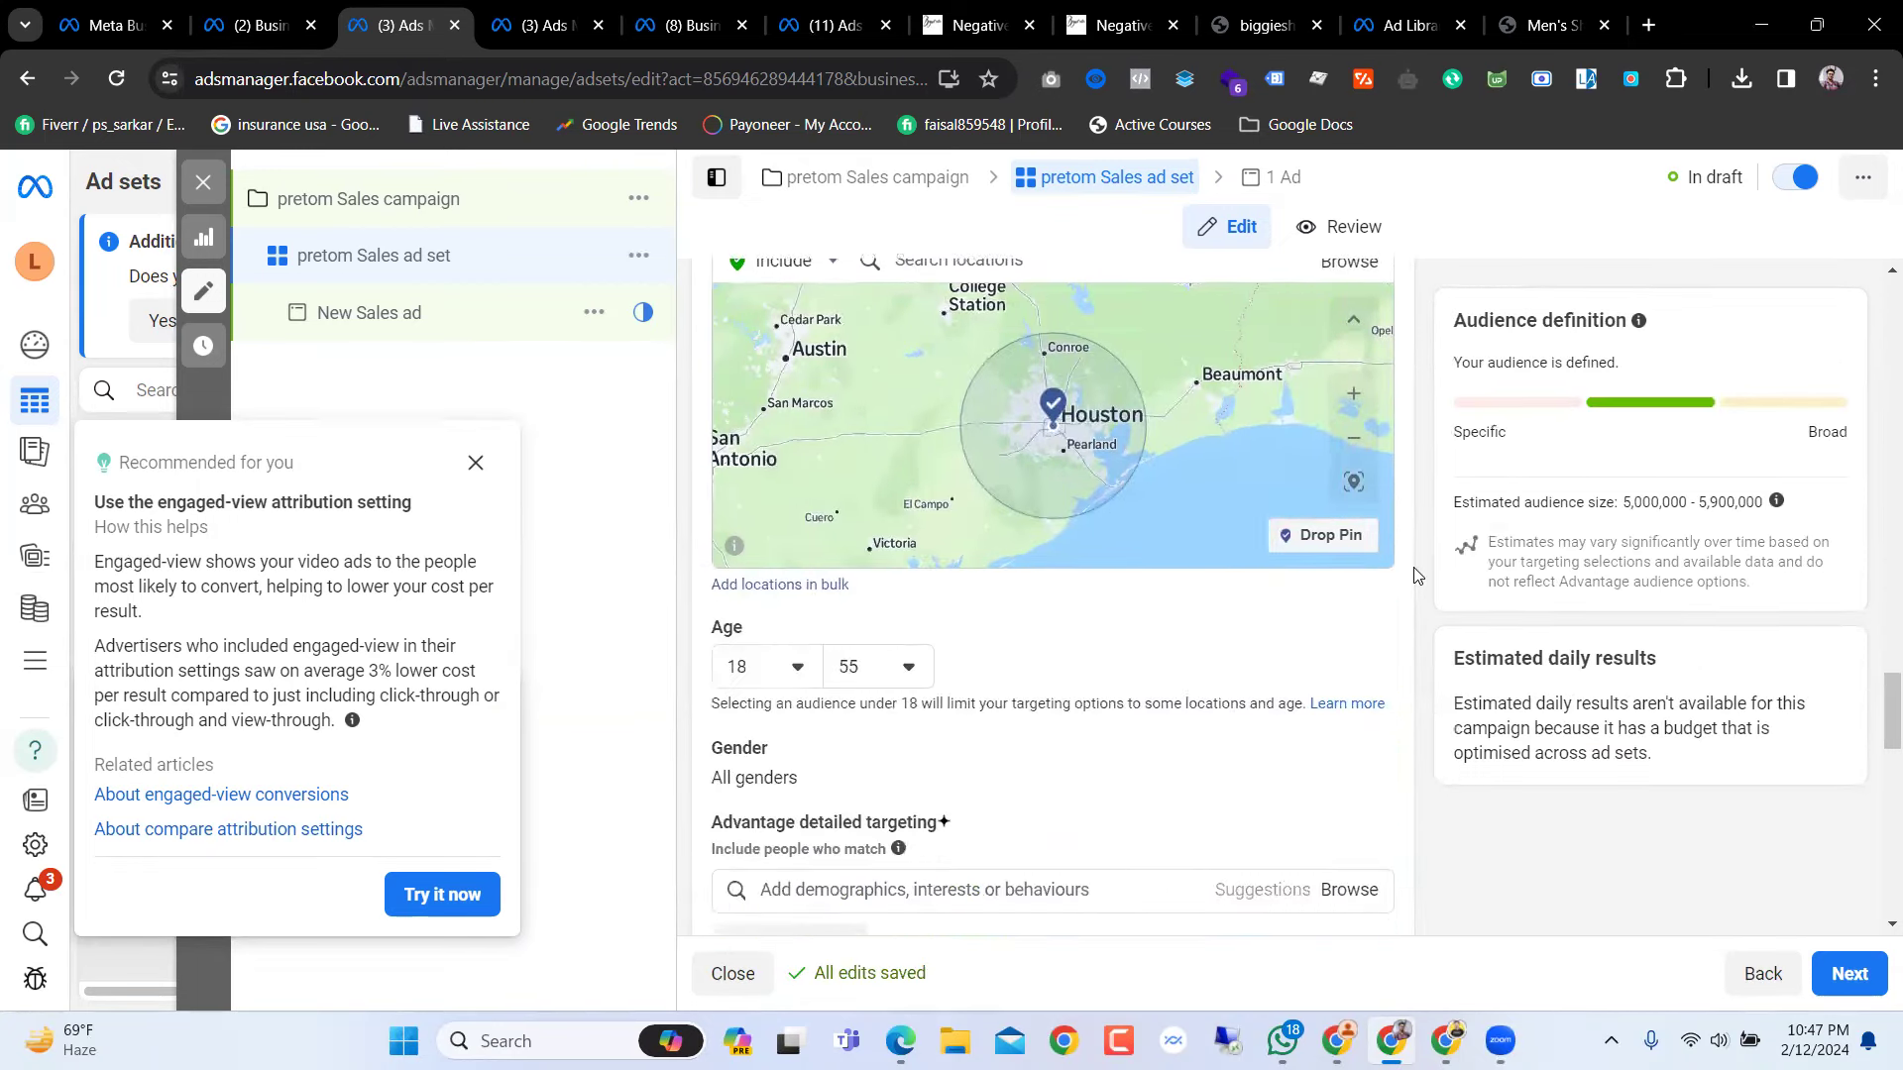
scroll(1412, 581, "up", 4)
scroll(1289, 644, "down", 2)
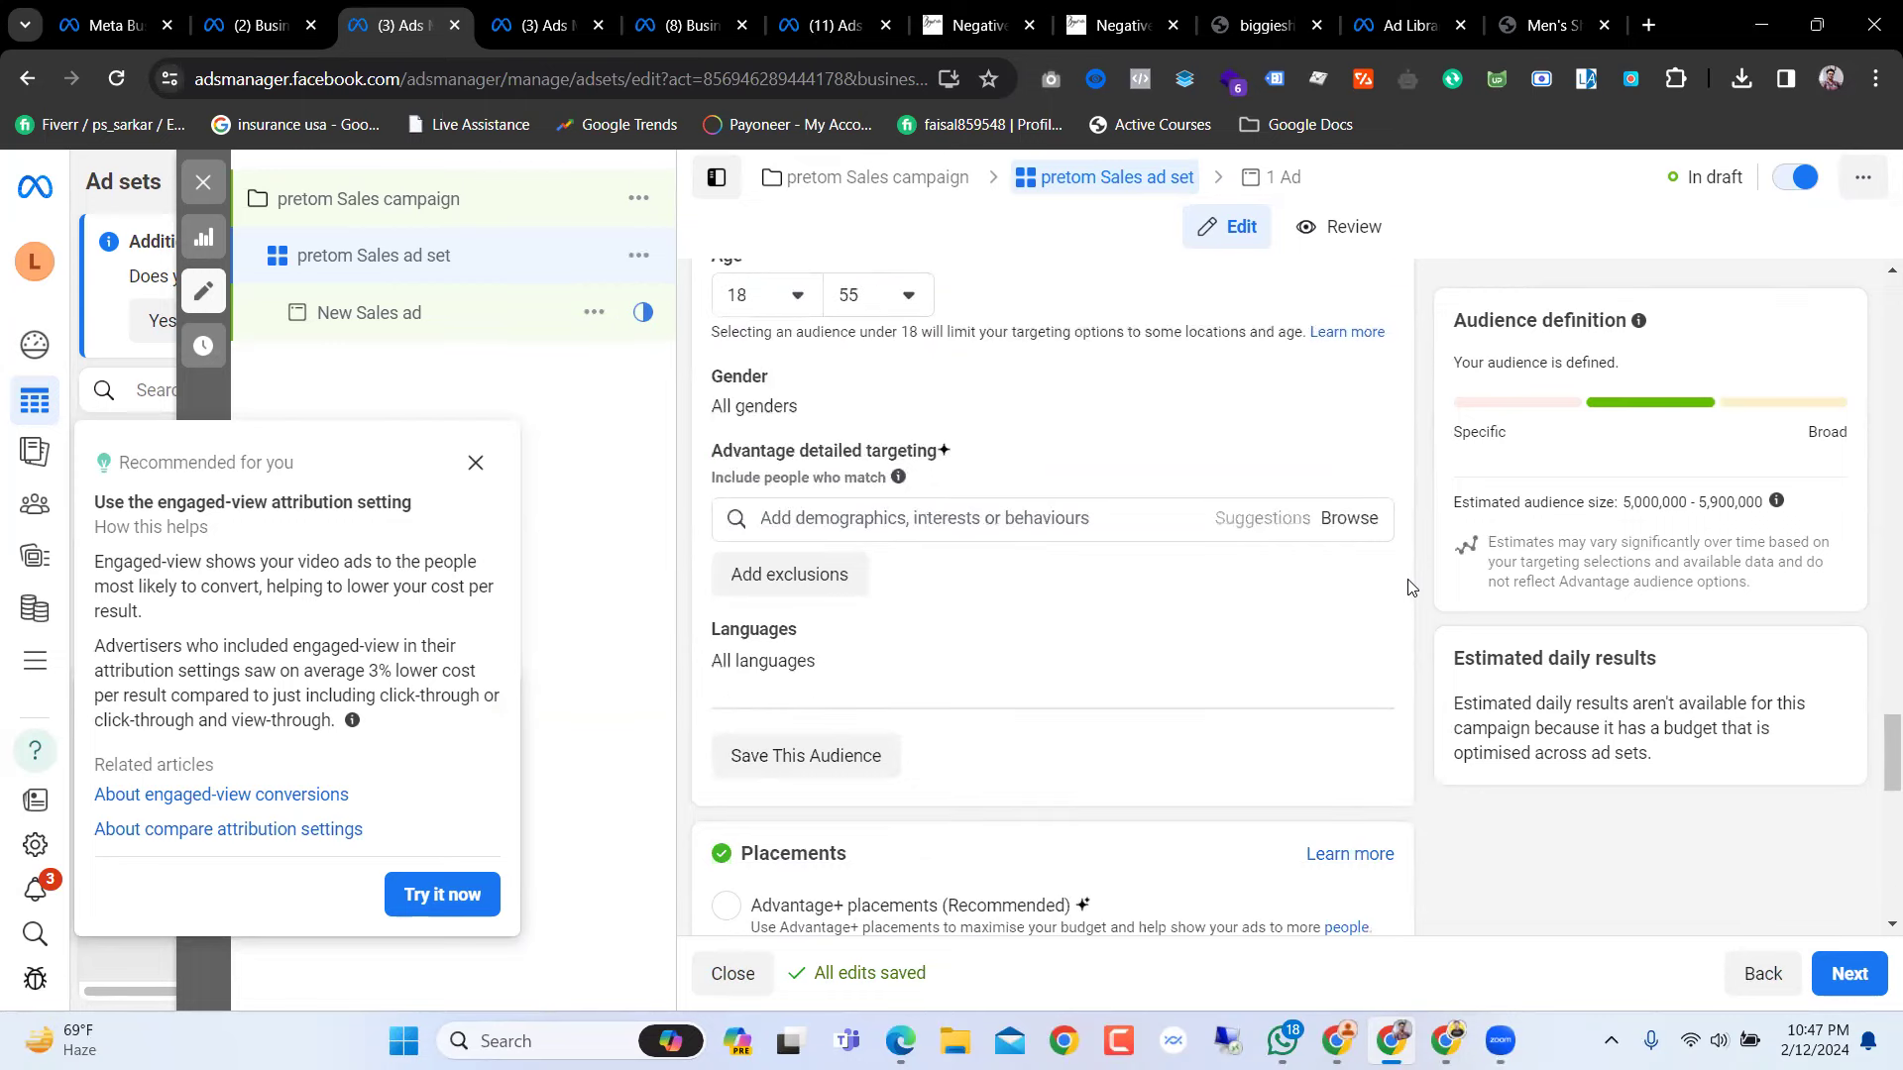
scroll(1137, 718, "up", 3)
left_click(1029, 771)
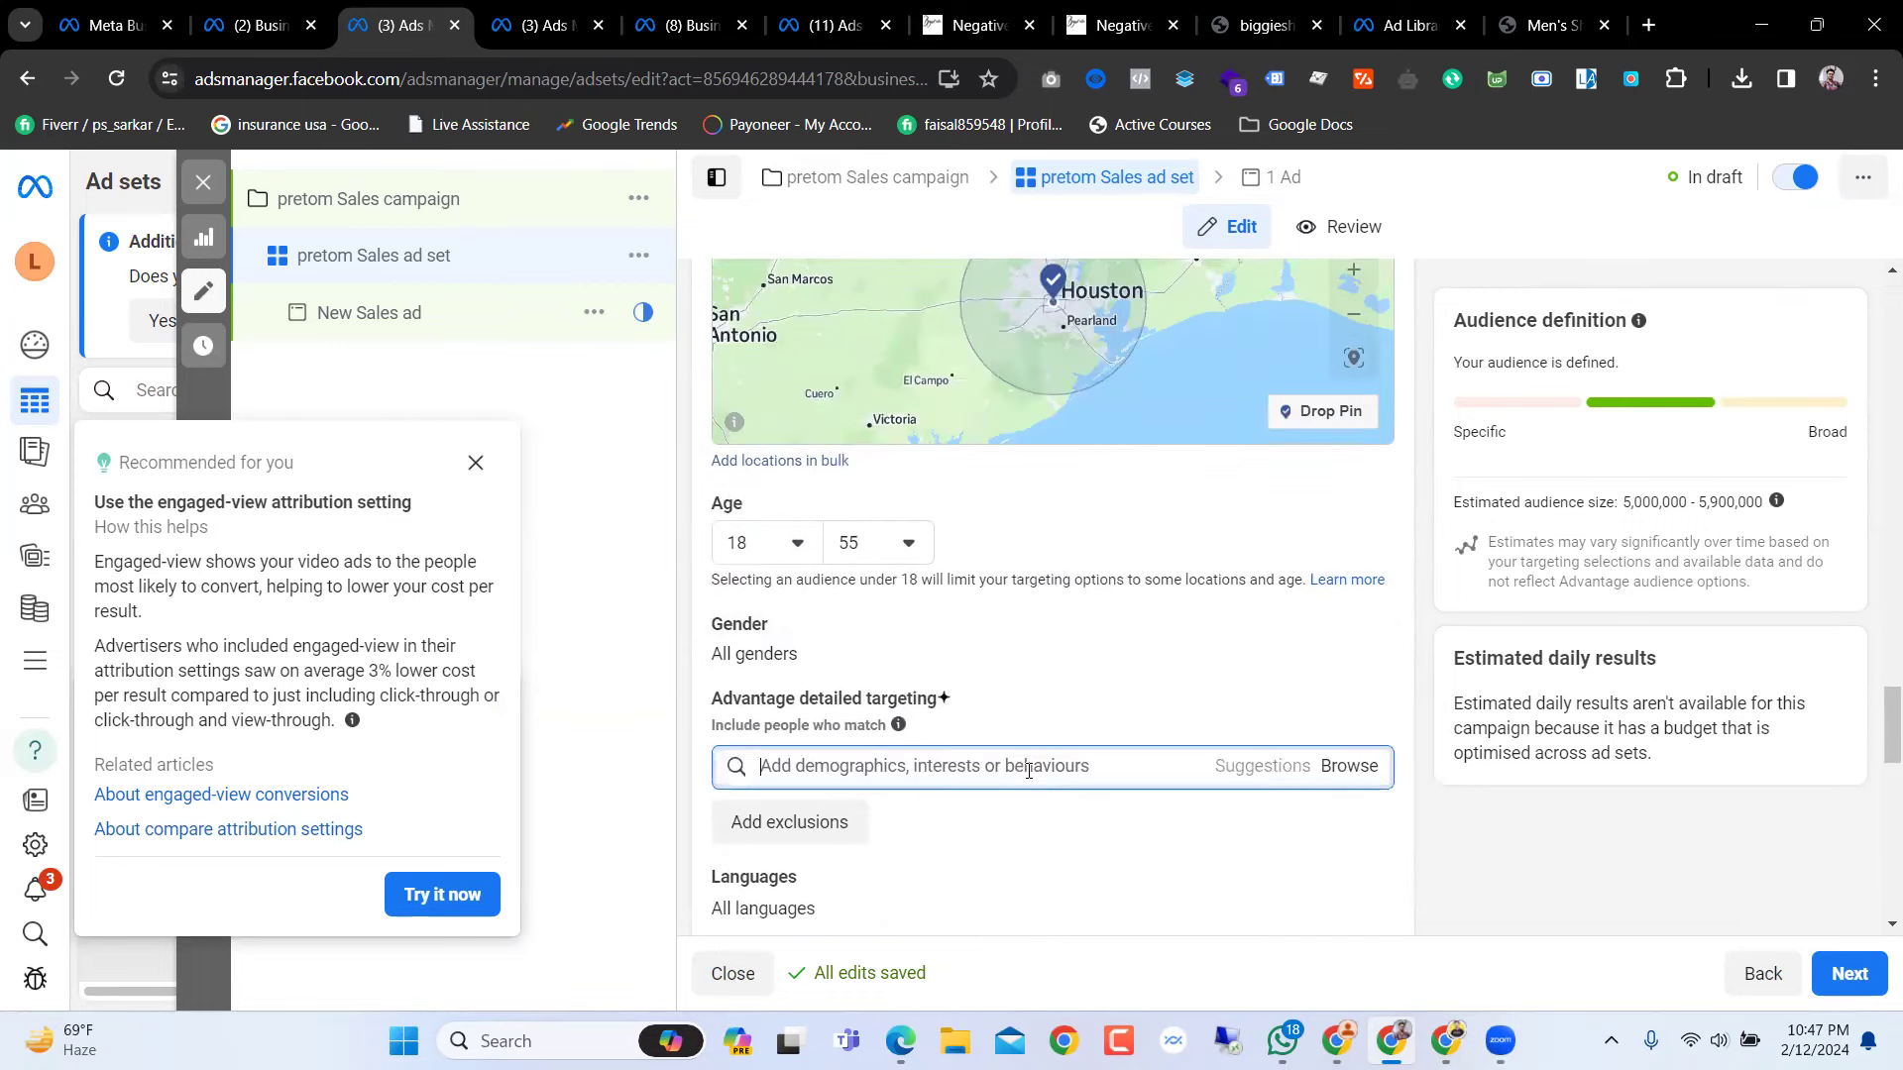
type("t sh")
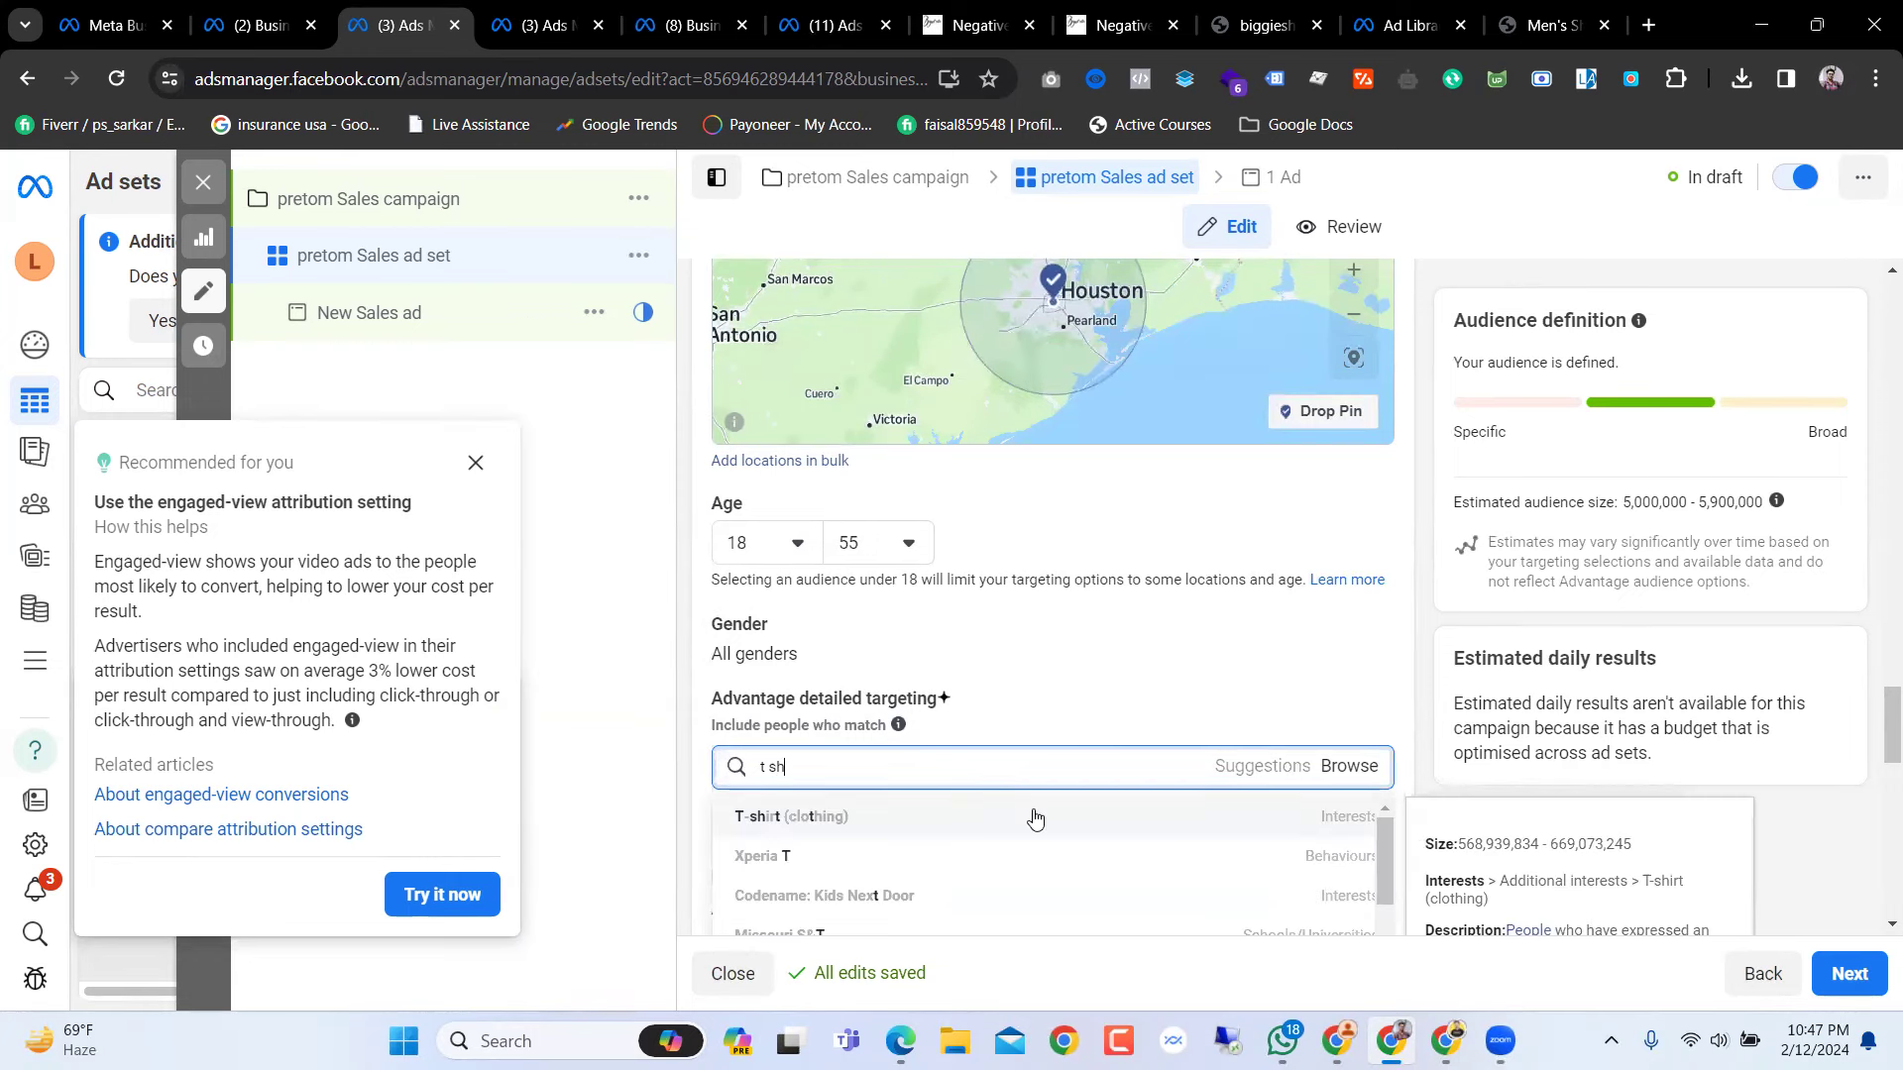
left_click(1034, 818)
Step: Search detailed targeting for "men" and add the interest Men's clothing (apparel)
scroll(991, 614, "down", 2)
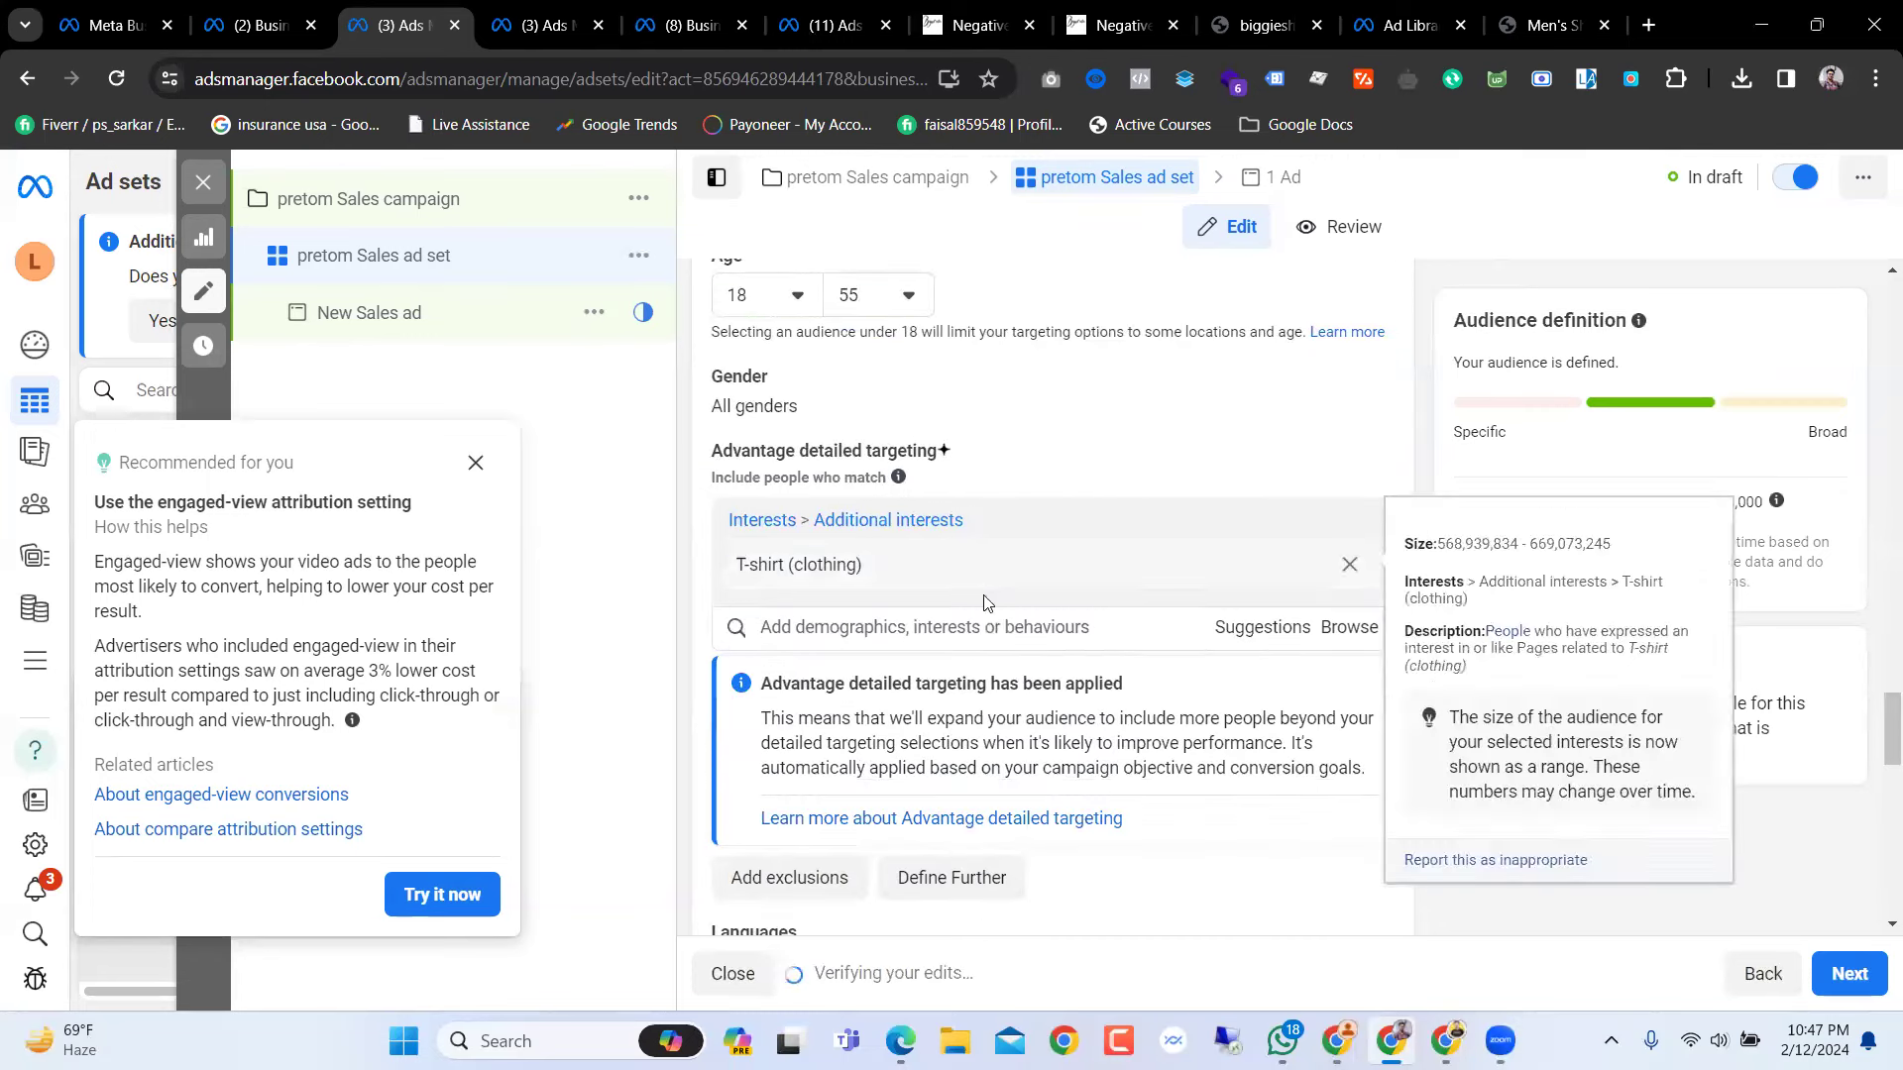
left_click(1007, 627)
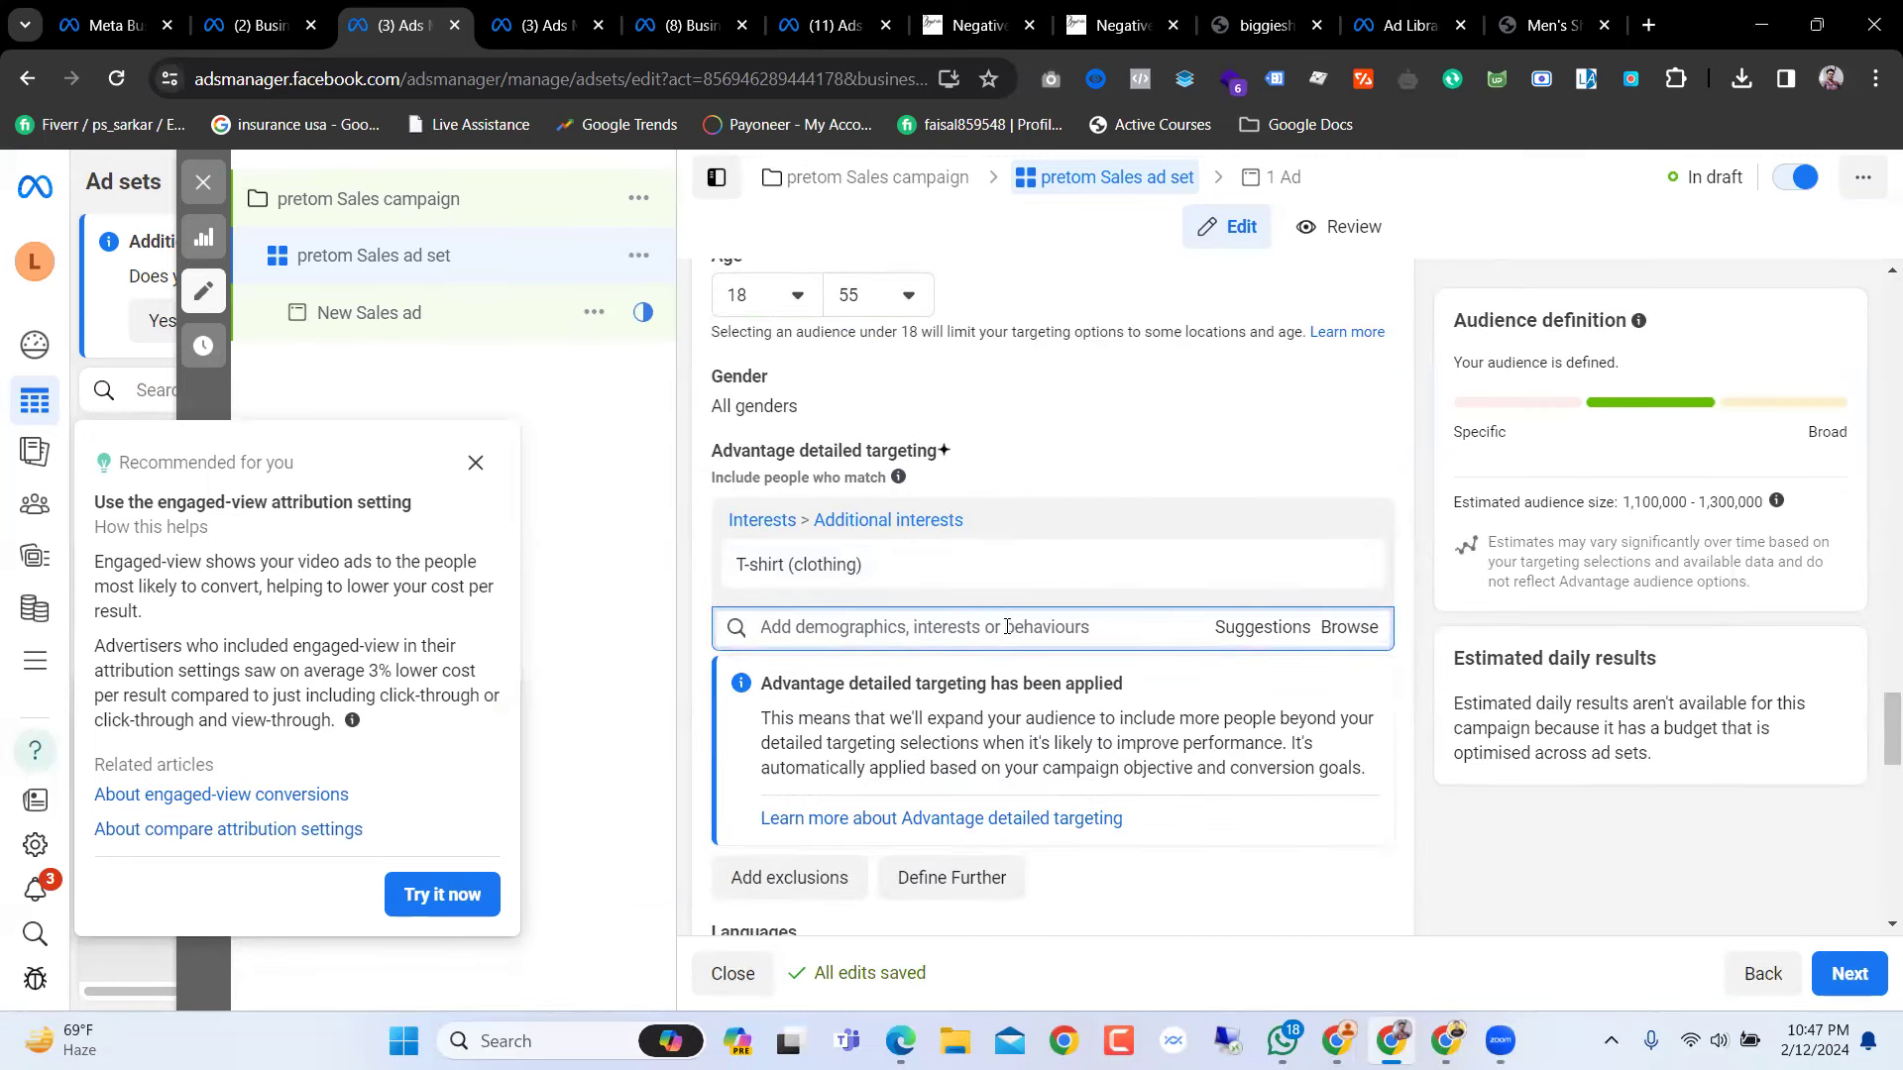
type("men")
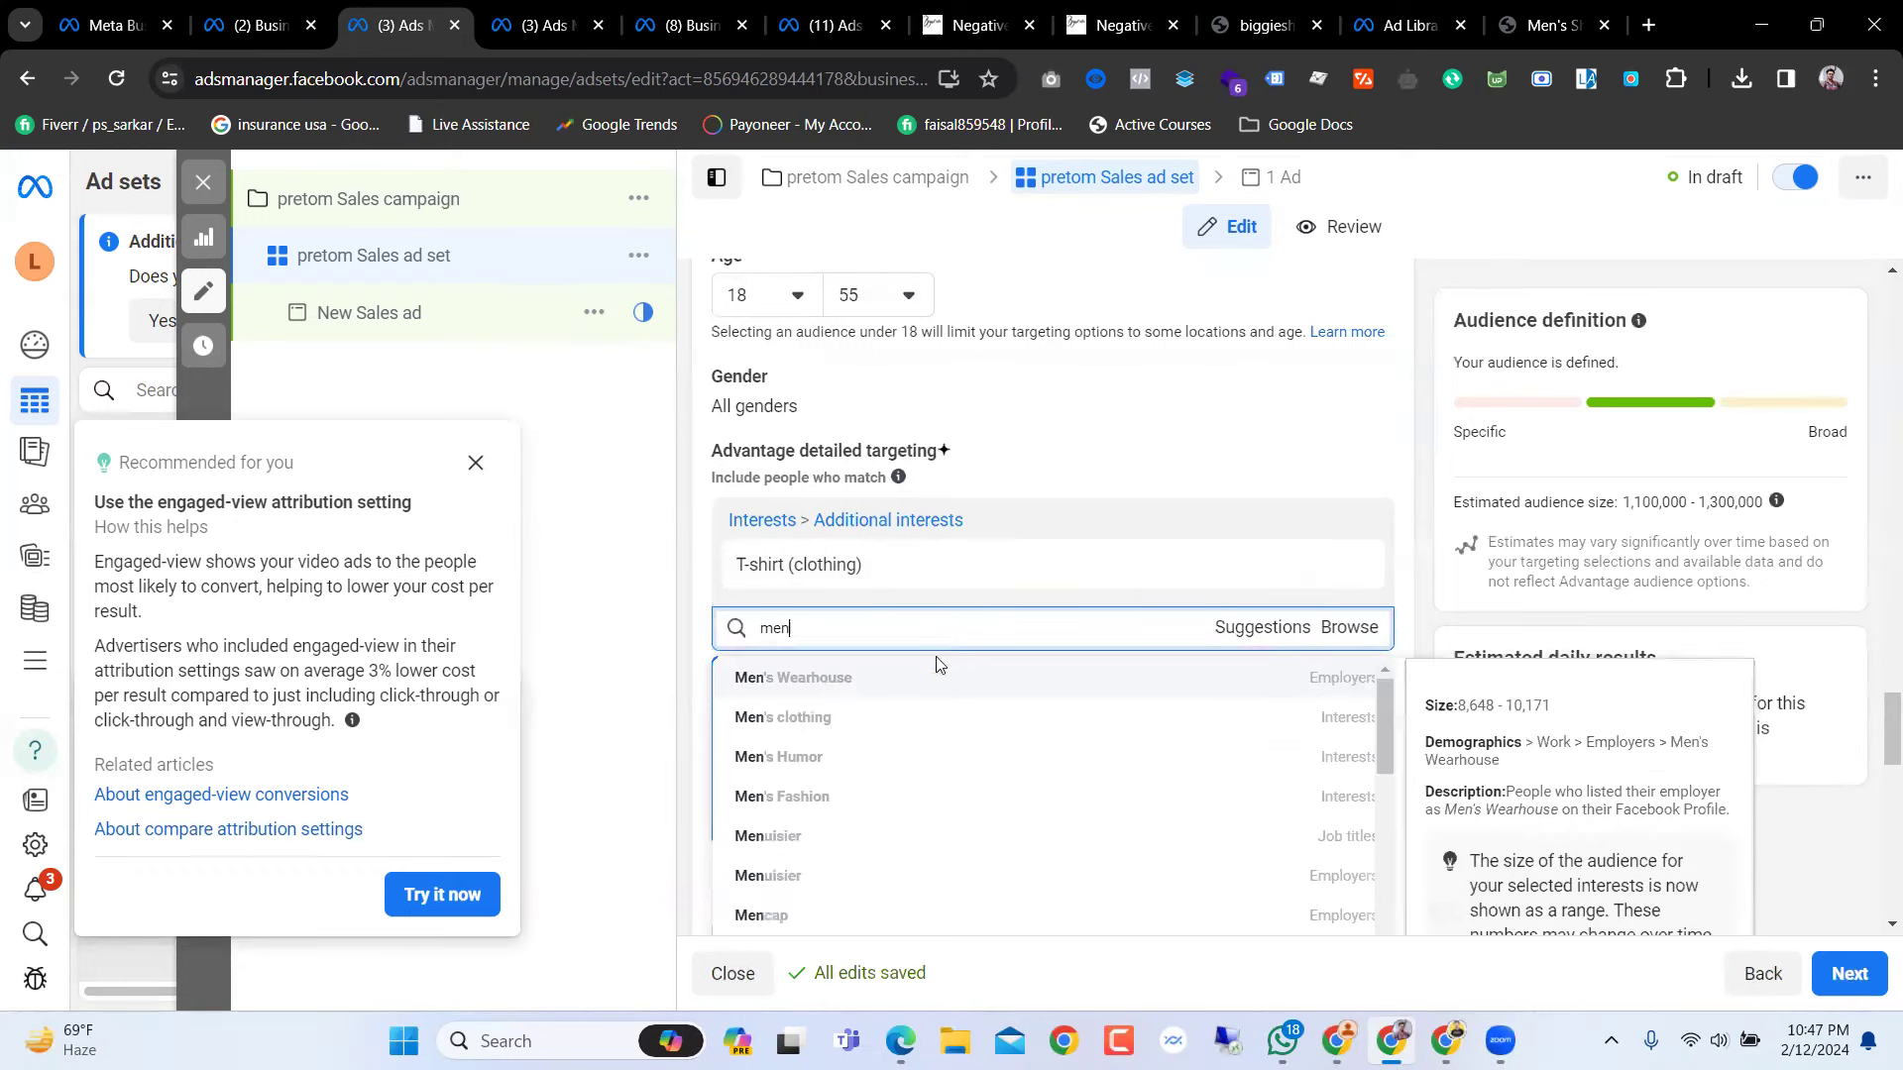
left_click(831, 682)
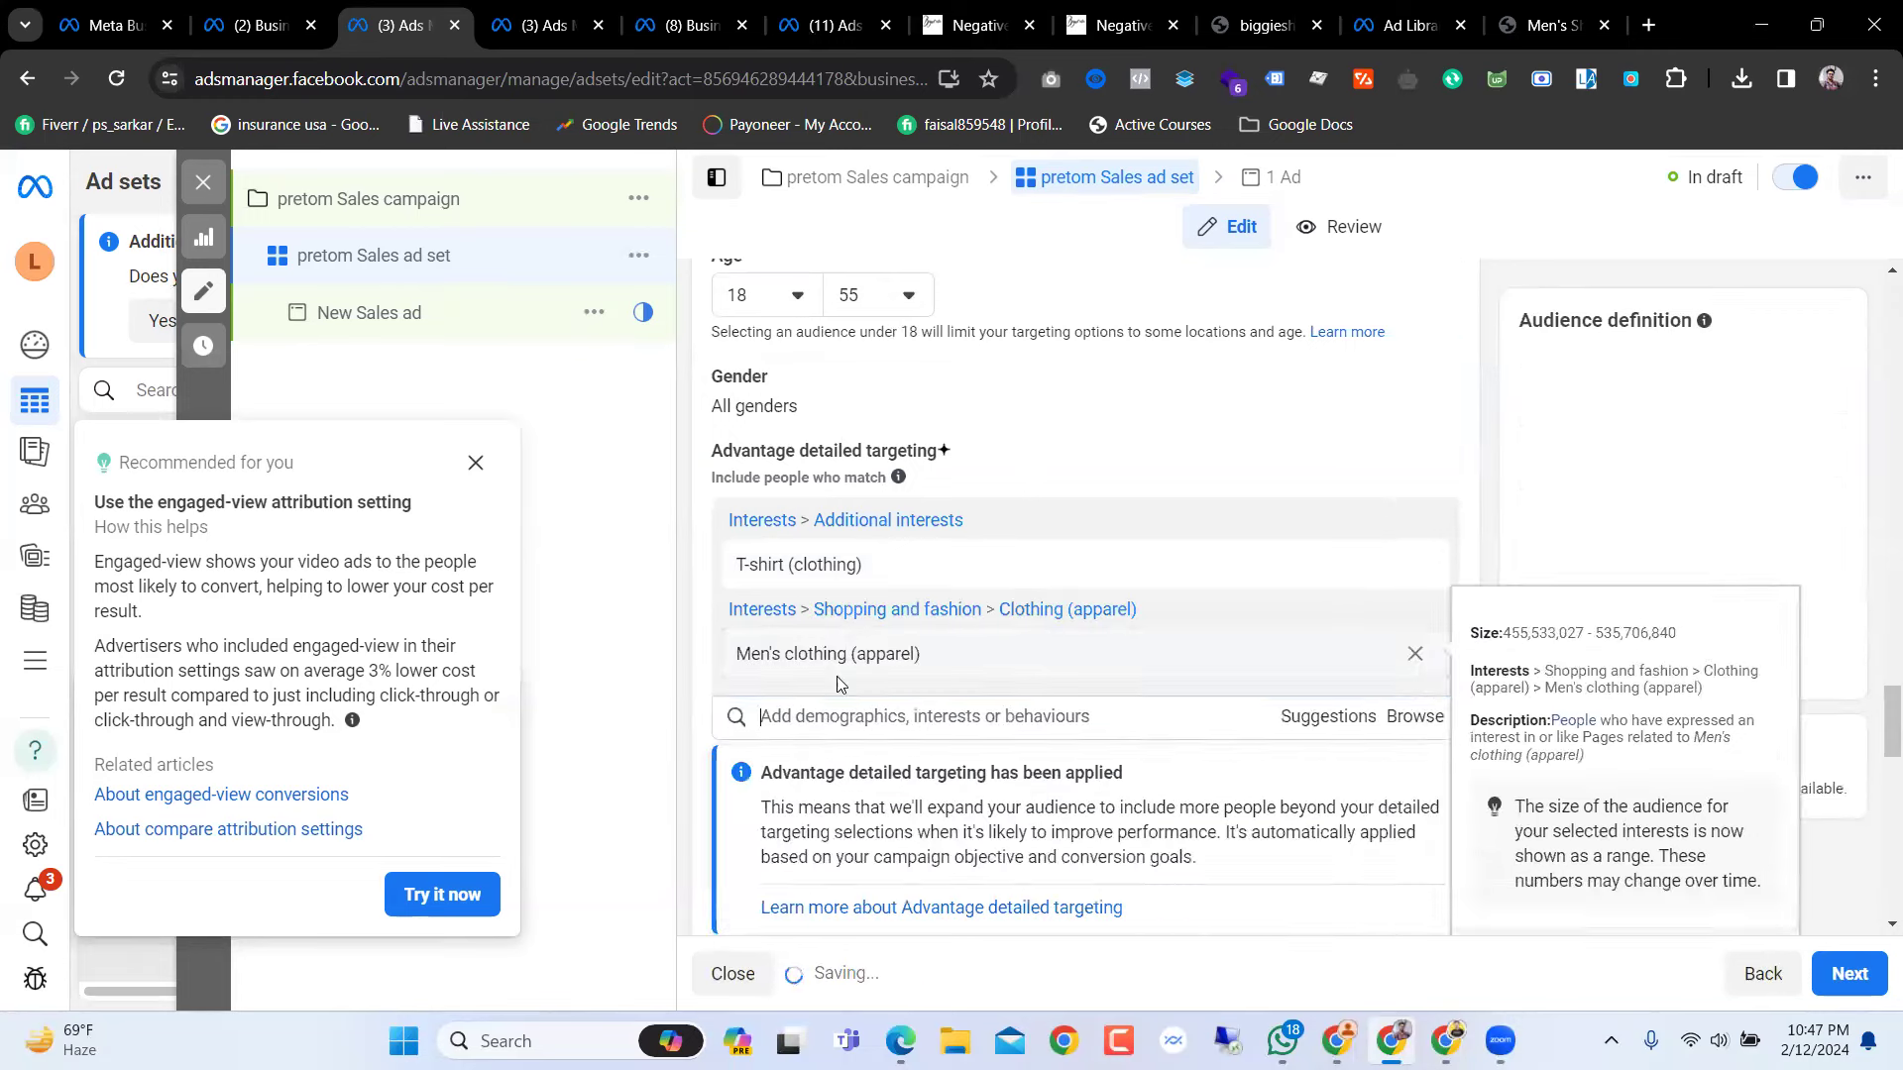
Step: Search detailed targeting for "men", add the interest Men's Fashion, and dismiss the attribution recommendation and payment method notices
left_click(848, 719)
type("men")
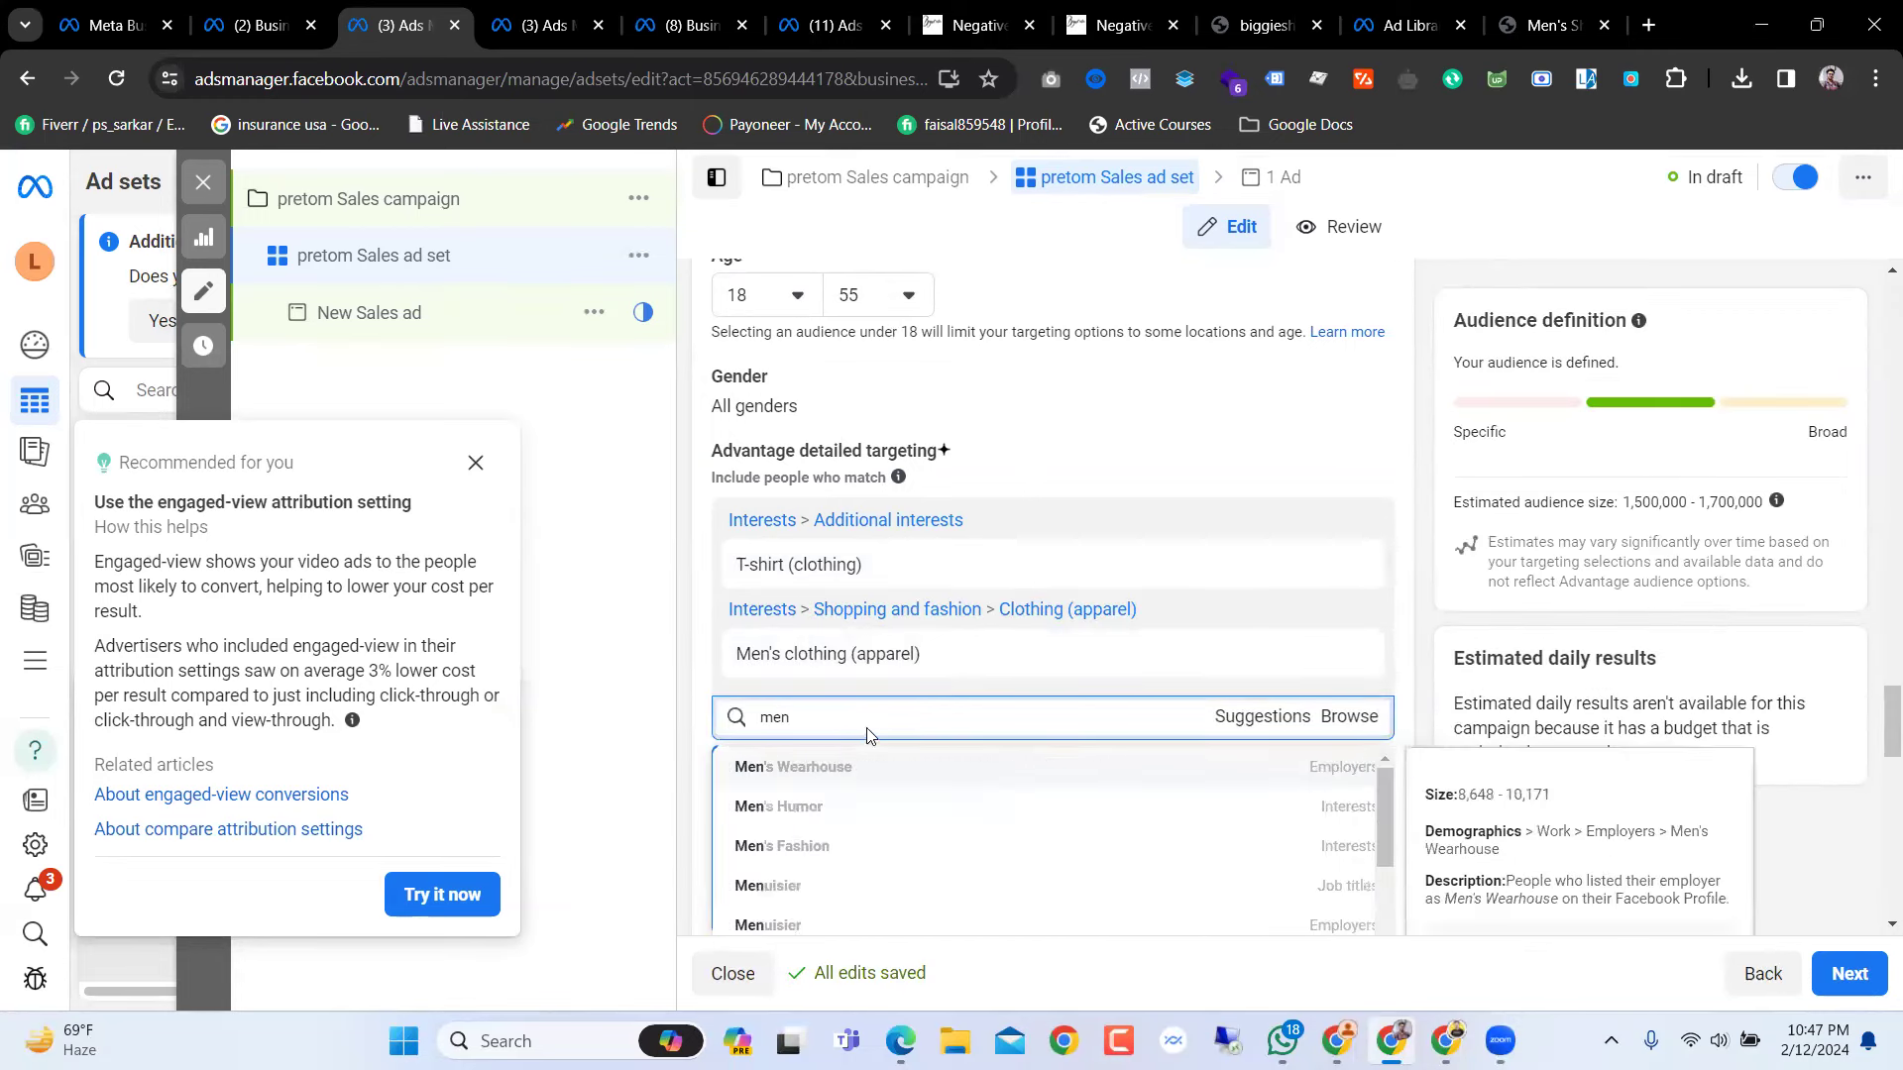
left_click(849, 859)
scroll(892, 644, "down", 2)
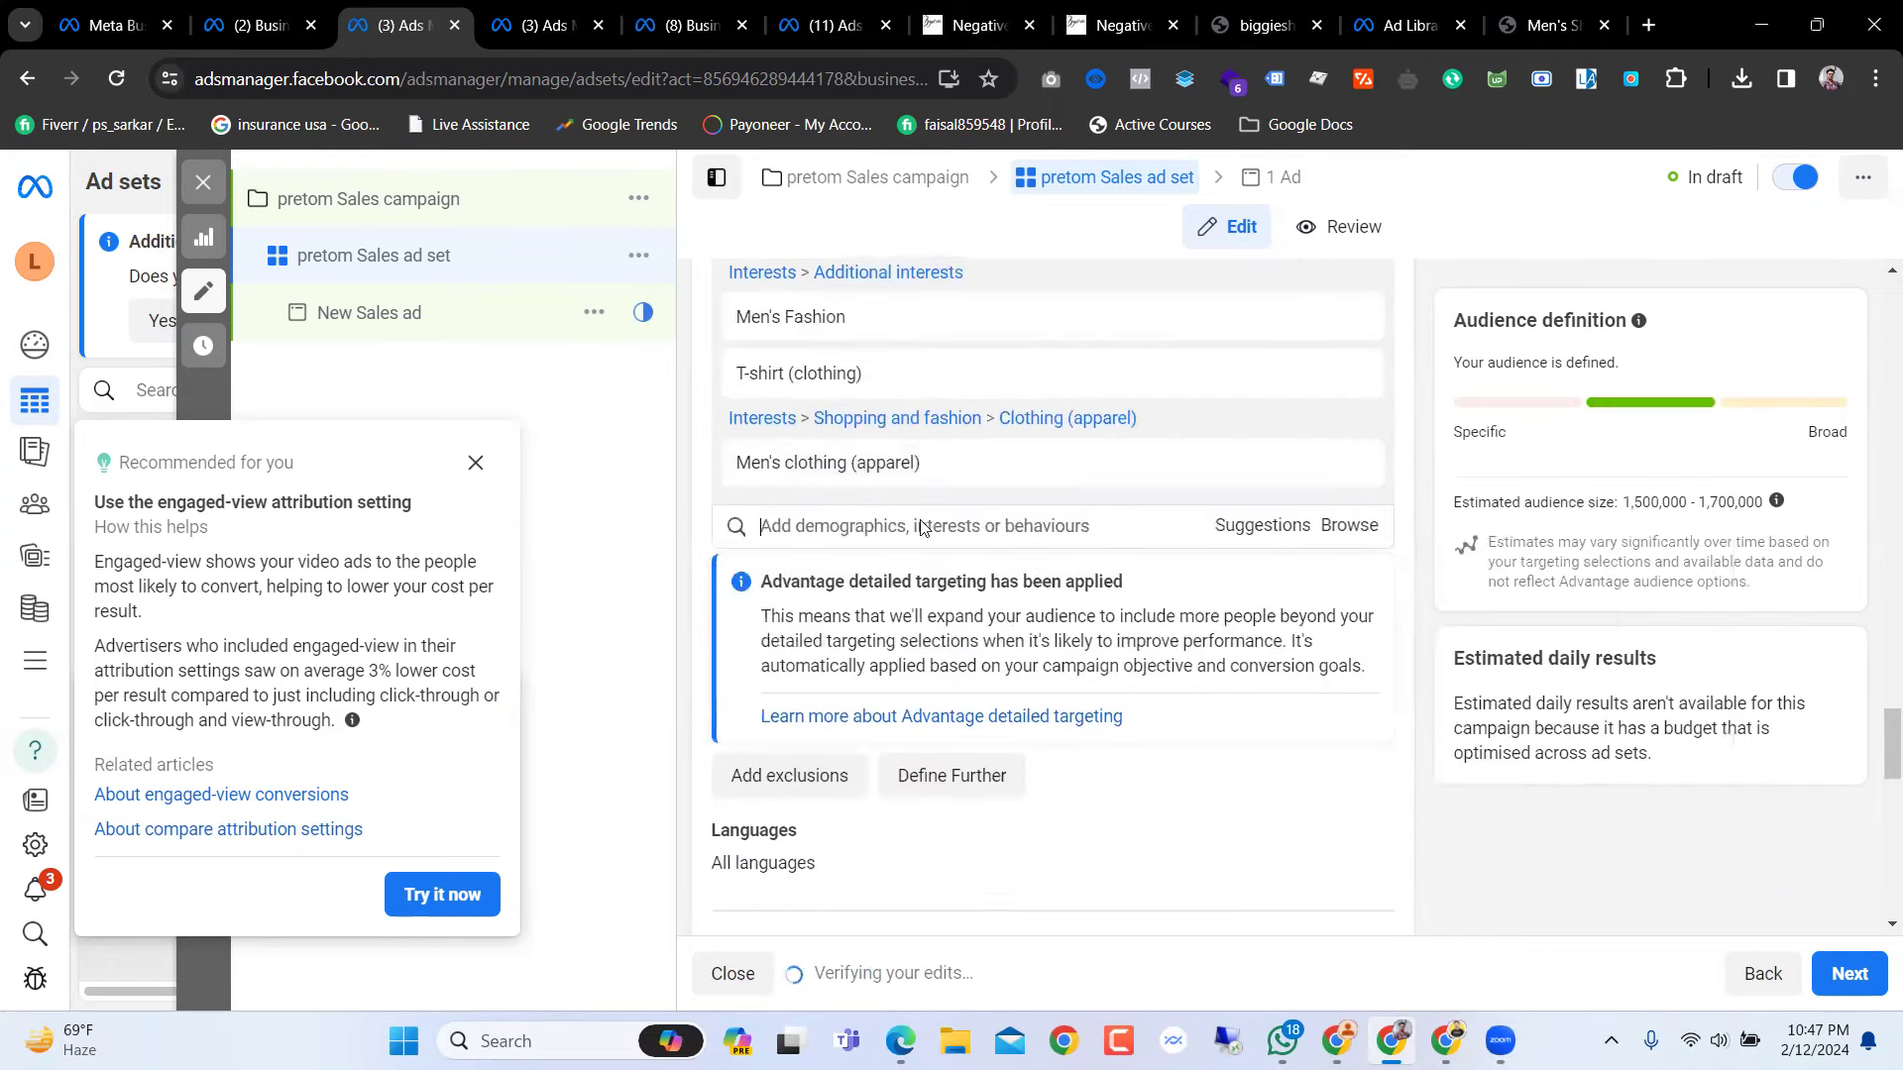
left_click(476, 463)
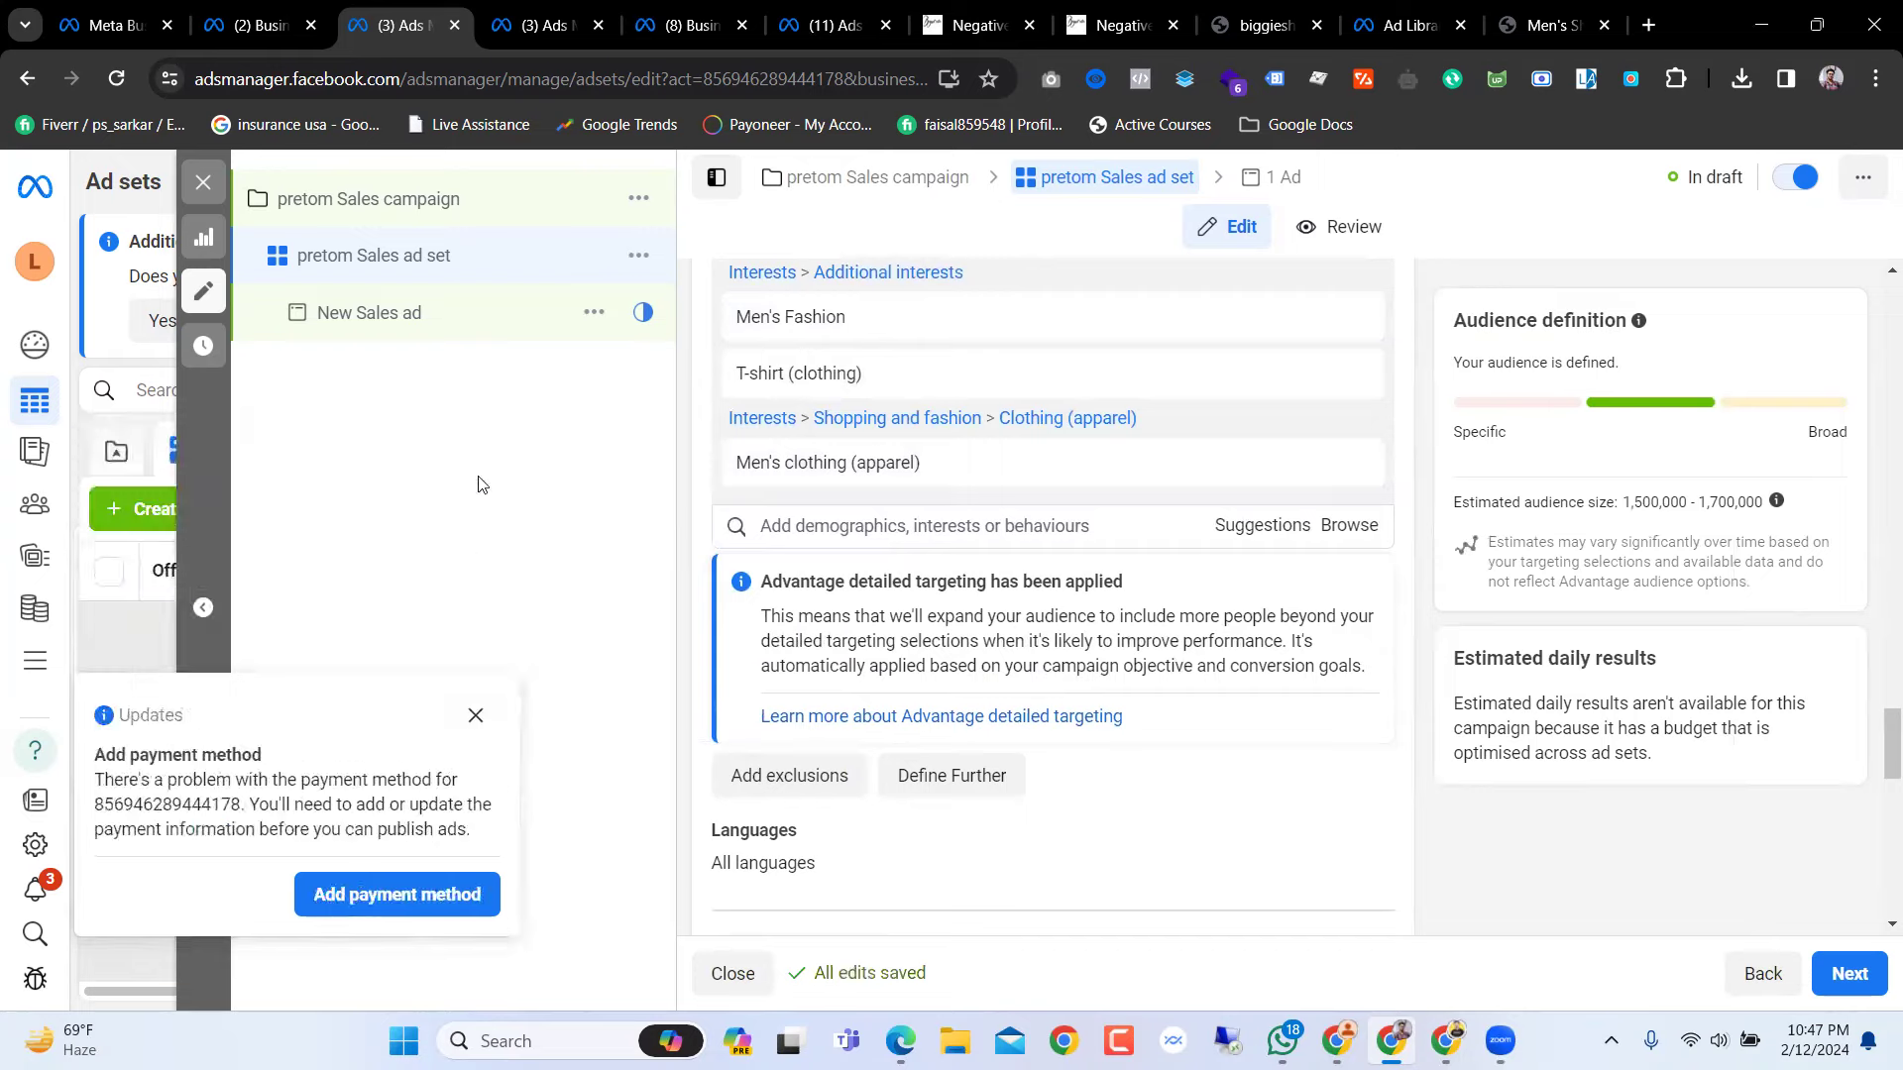
left_click(476, 714)
Step: Edit the audience's languages, search for "eng" and add English (All)
scroll(1037, 747, "down", 2)
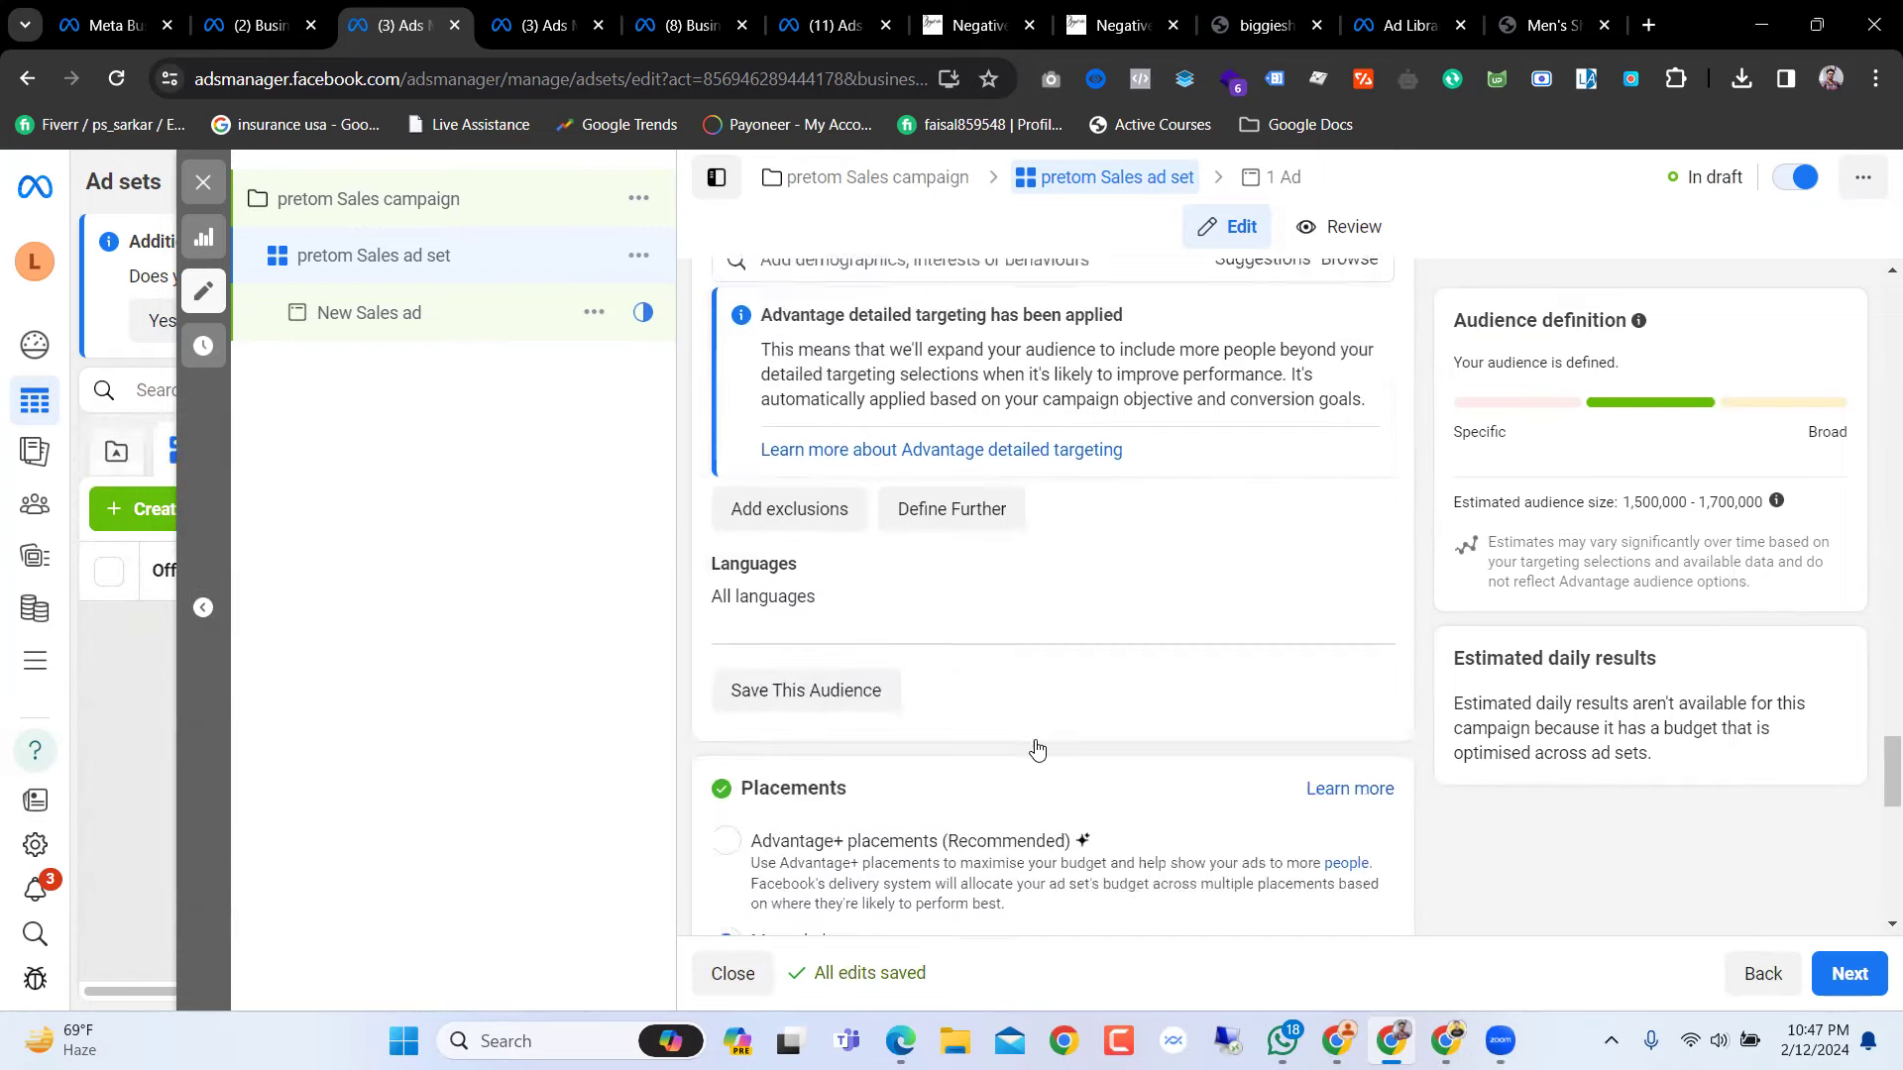
scroll(1036, 747, "up", 1)
scroll(1036, 748, "down", 3)
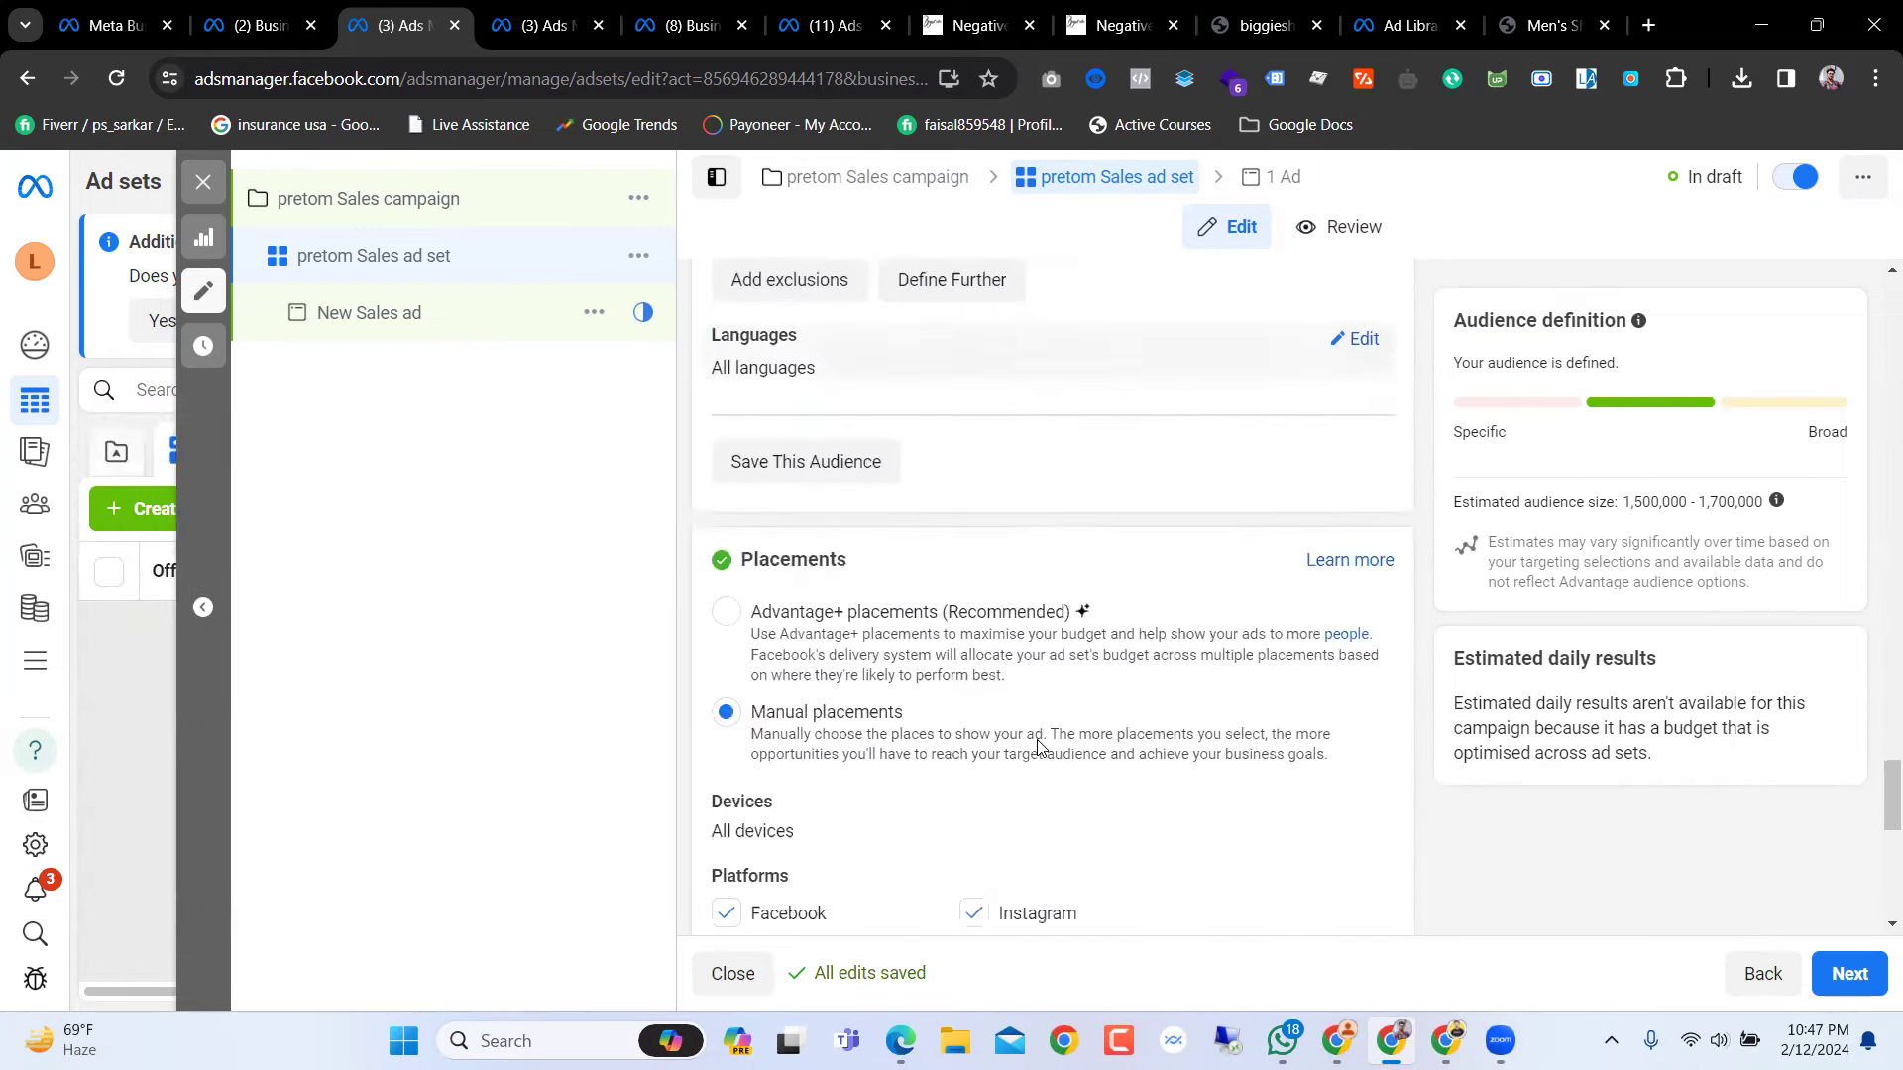
left_click(1355, 339)
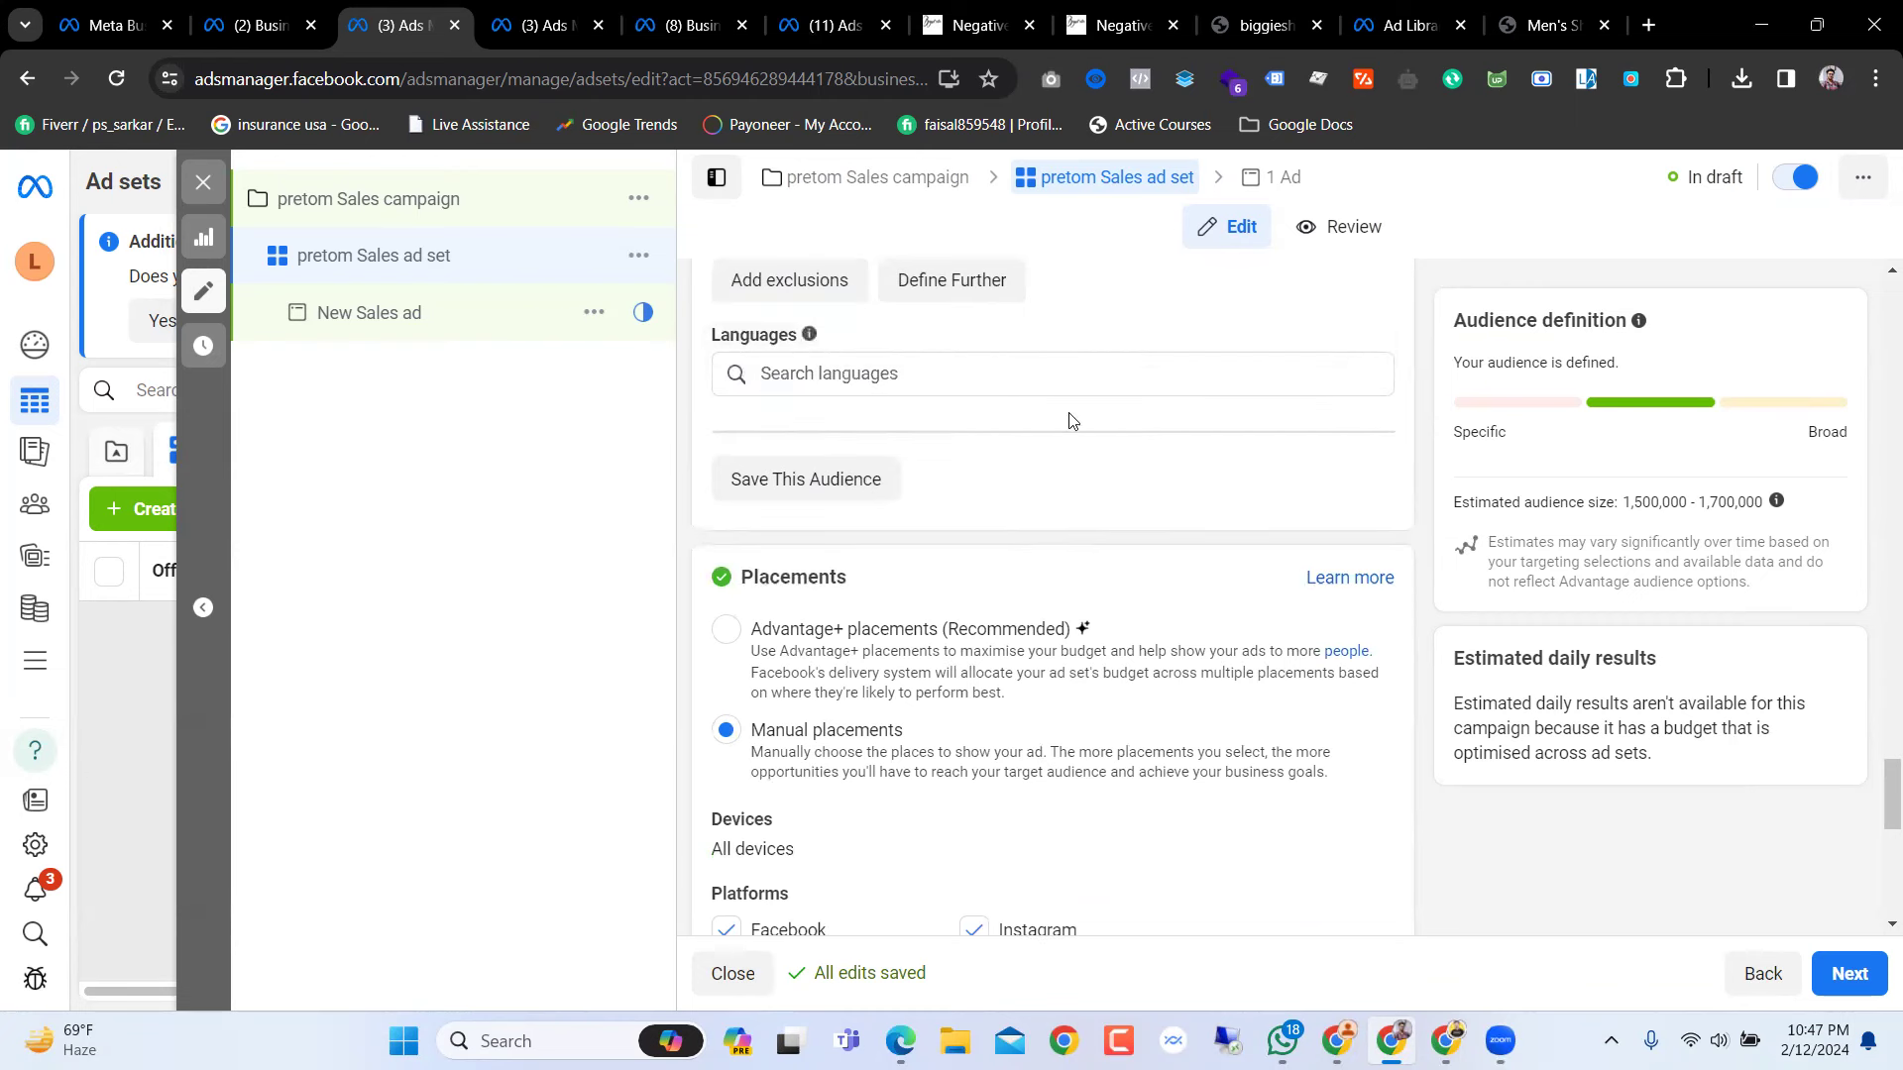
left_click(940, 375)
type("eng")
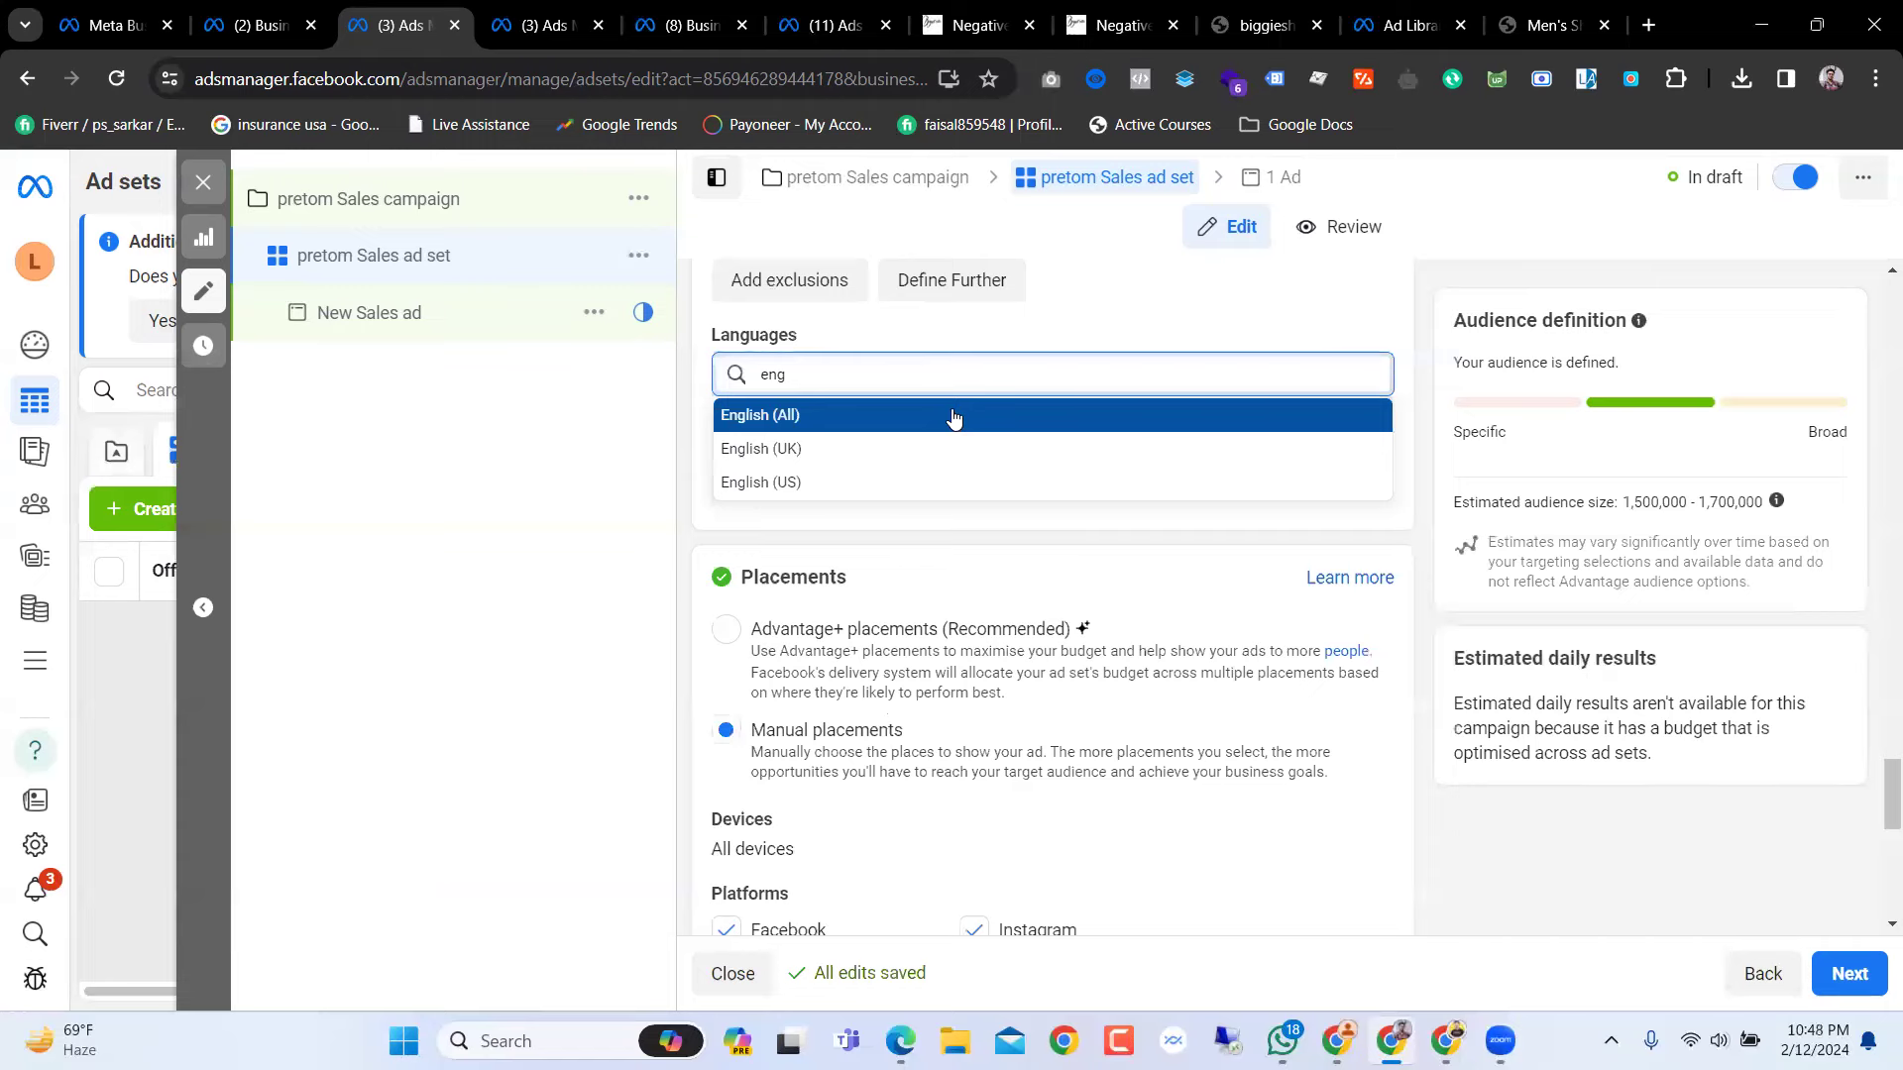
left_click(952, 417)
scroll(960, 515, "down", 1)
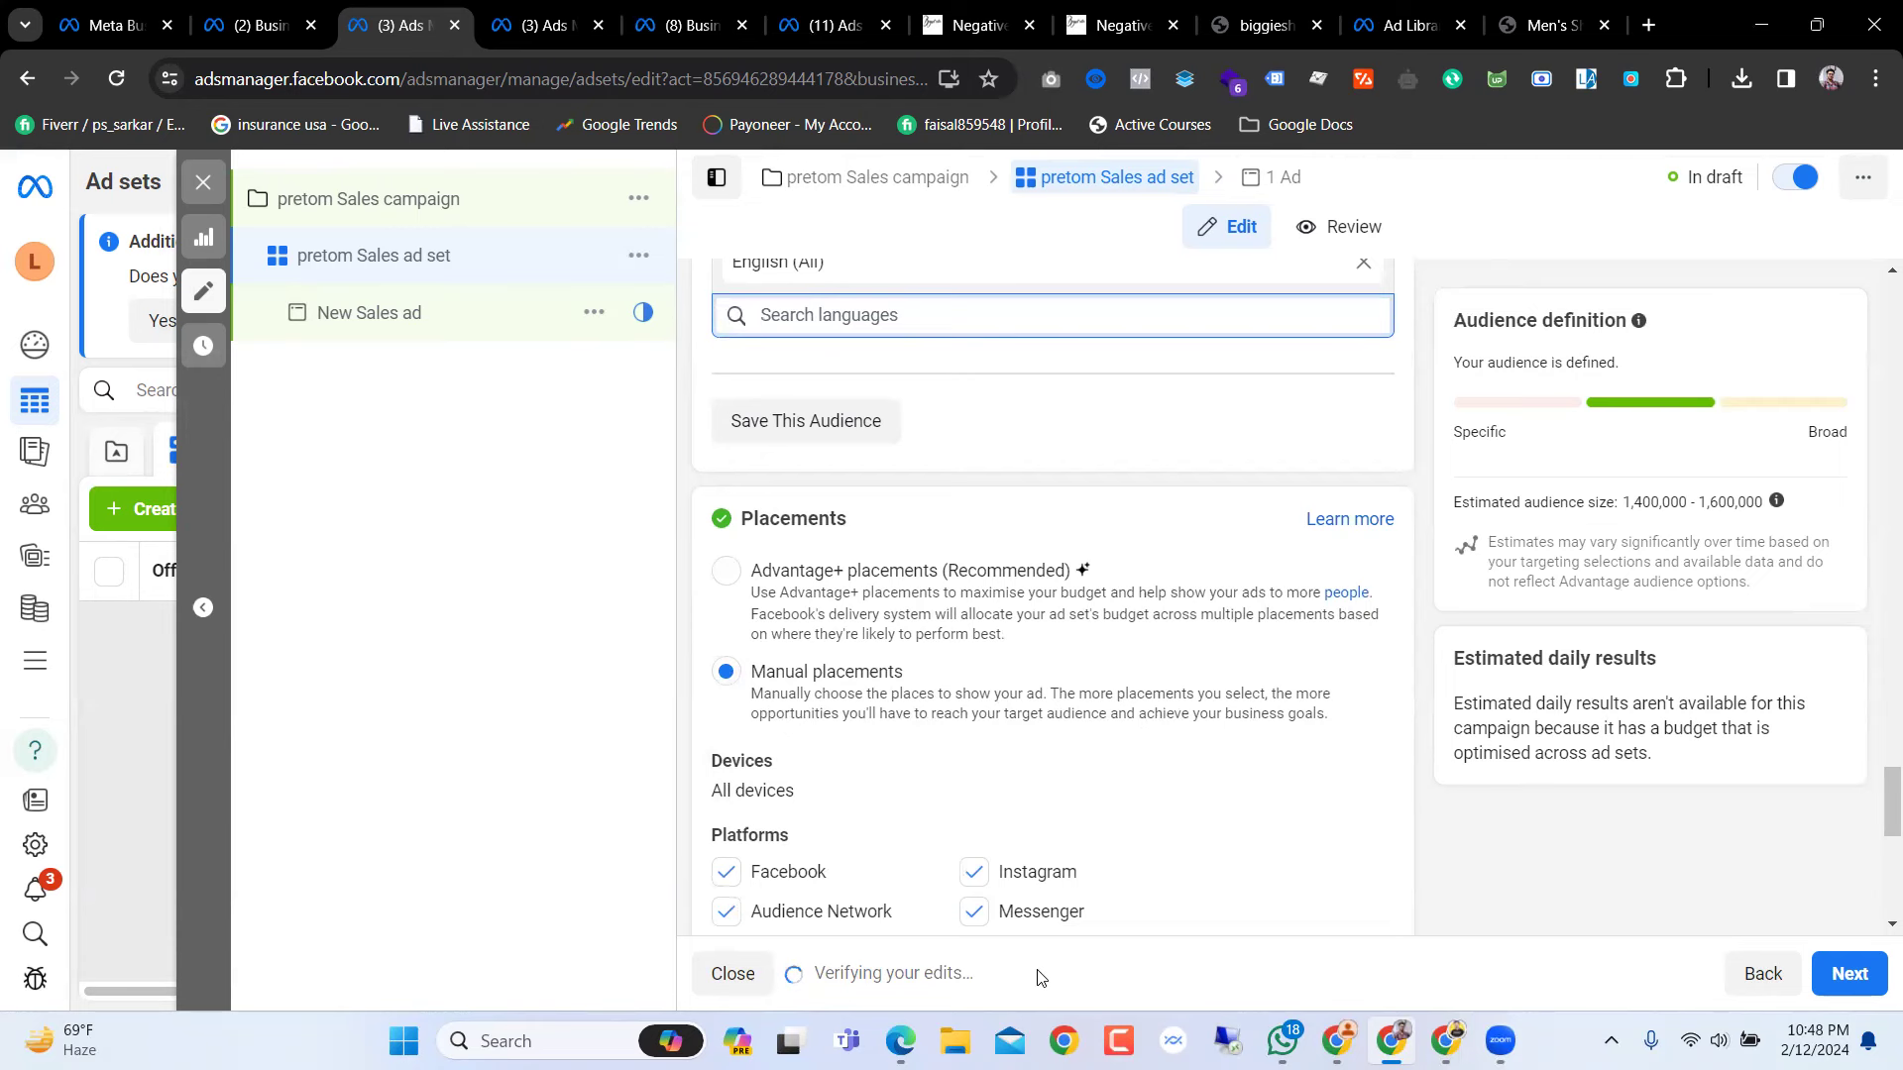
Step: Exclude Messenger and Audience Network from the manual placement platforms and continue to the ad level
scroll(1245, 620, "down", 5)
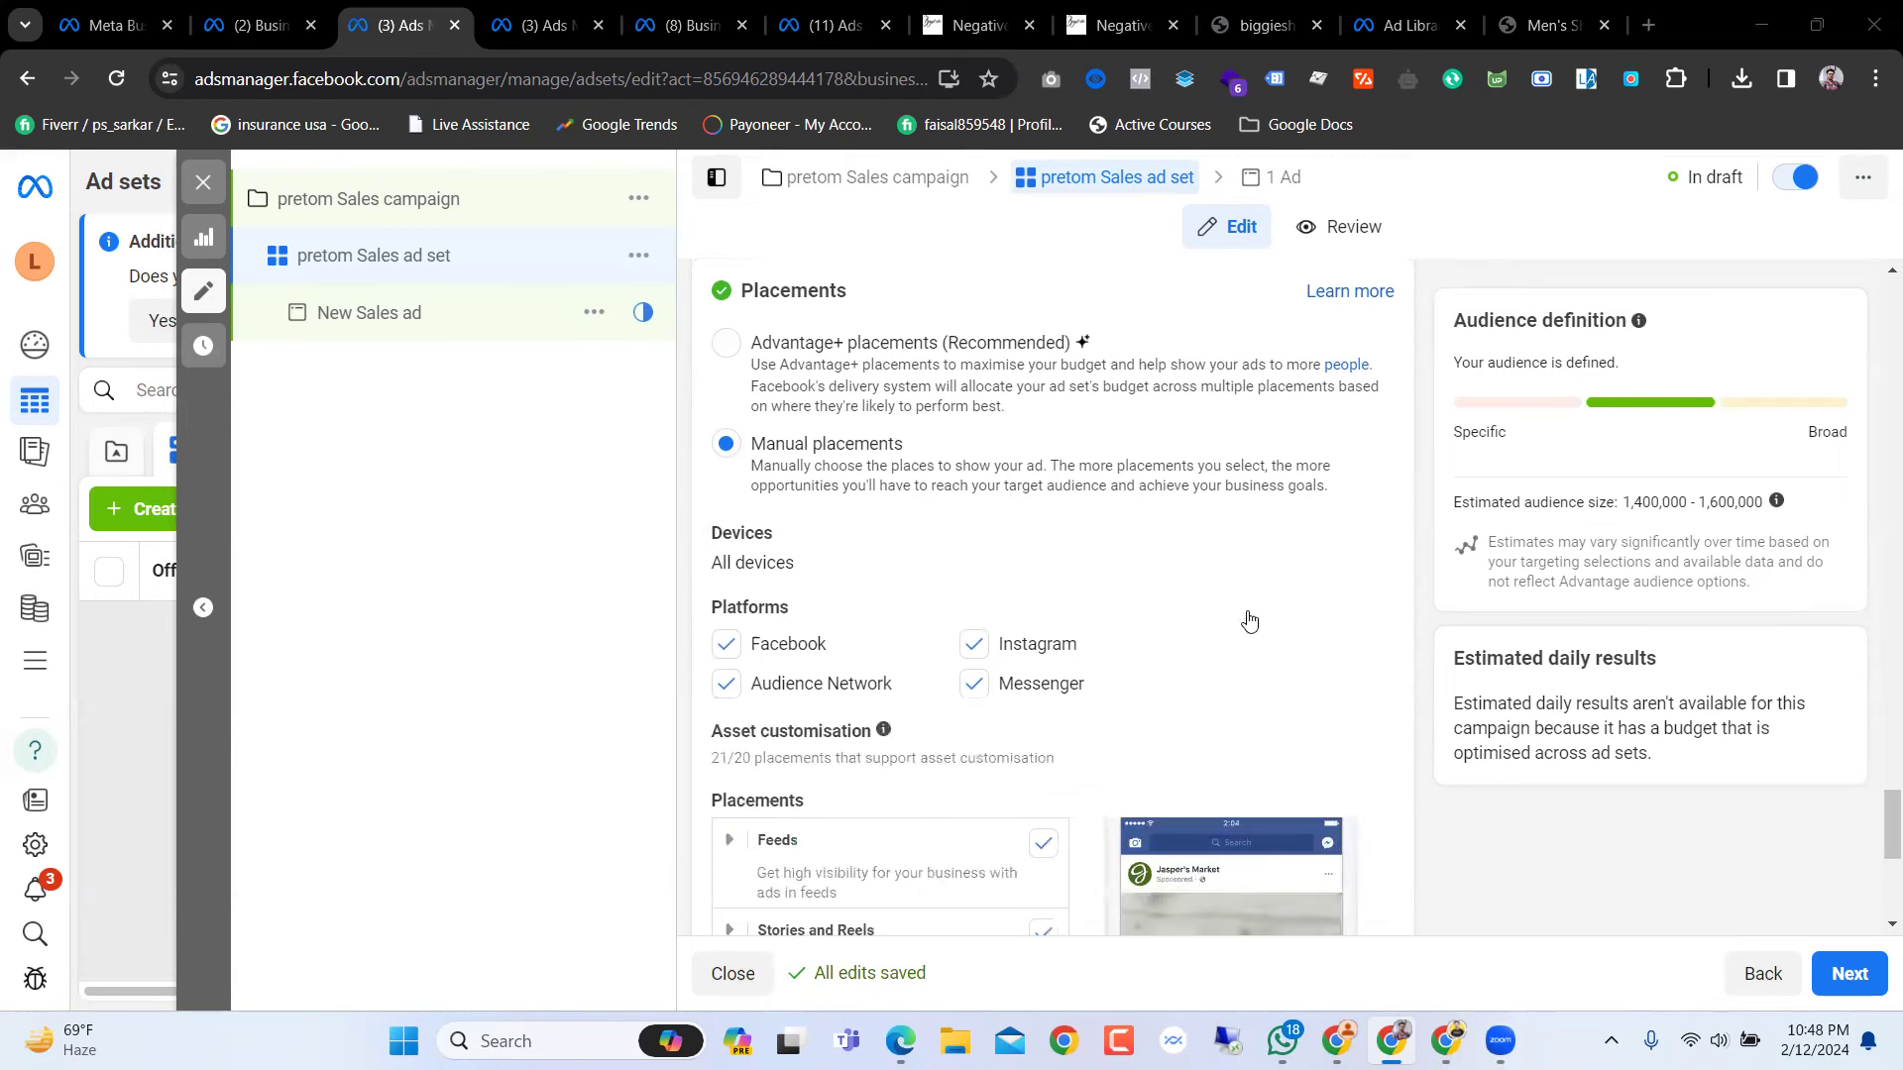
left_click(971, 417)
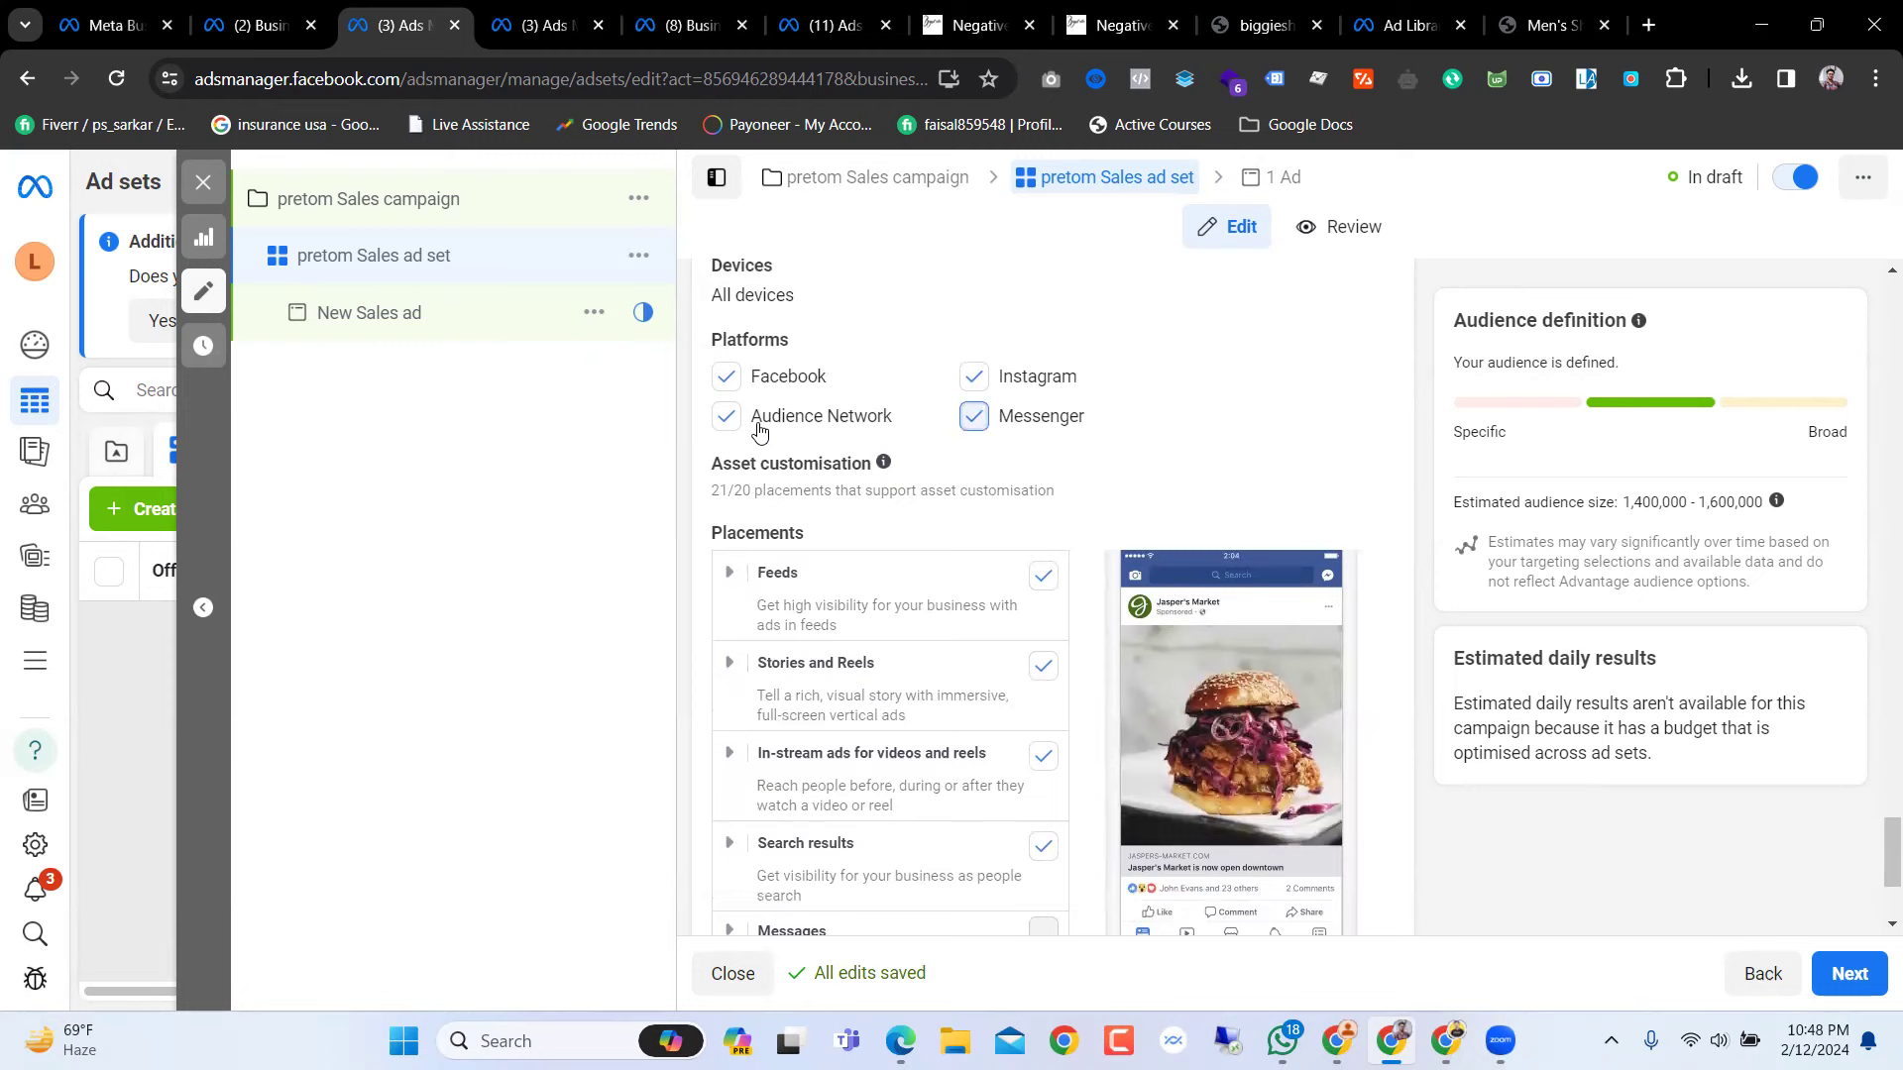
left_click(729, 418)
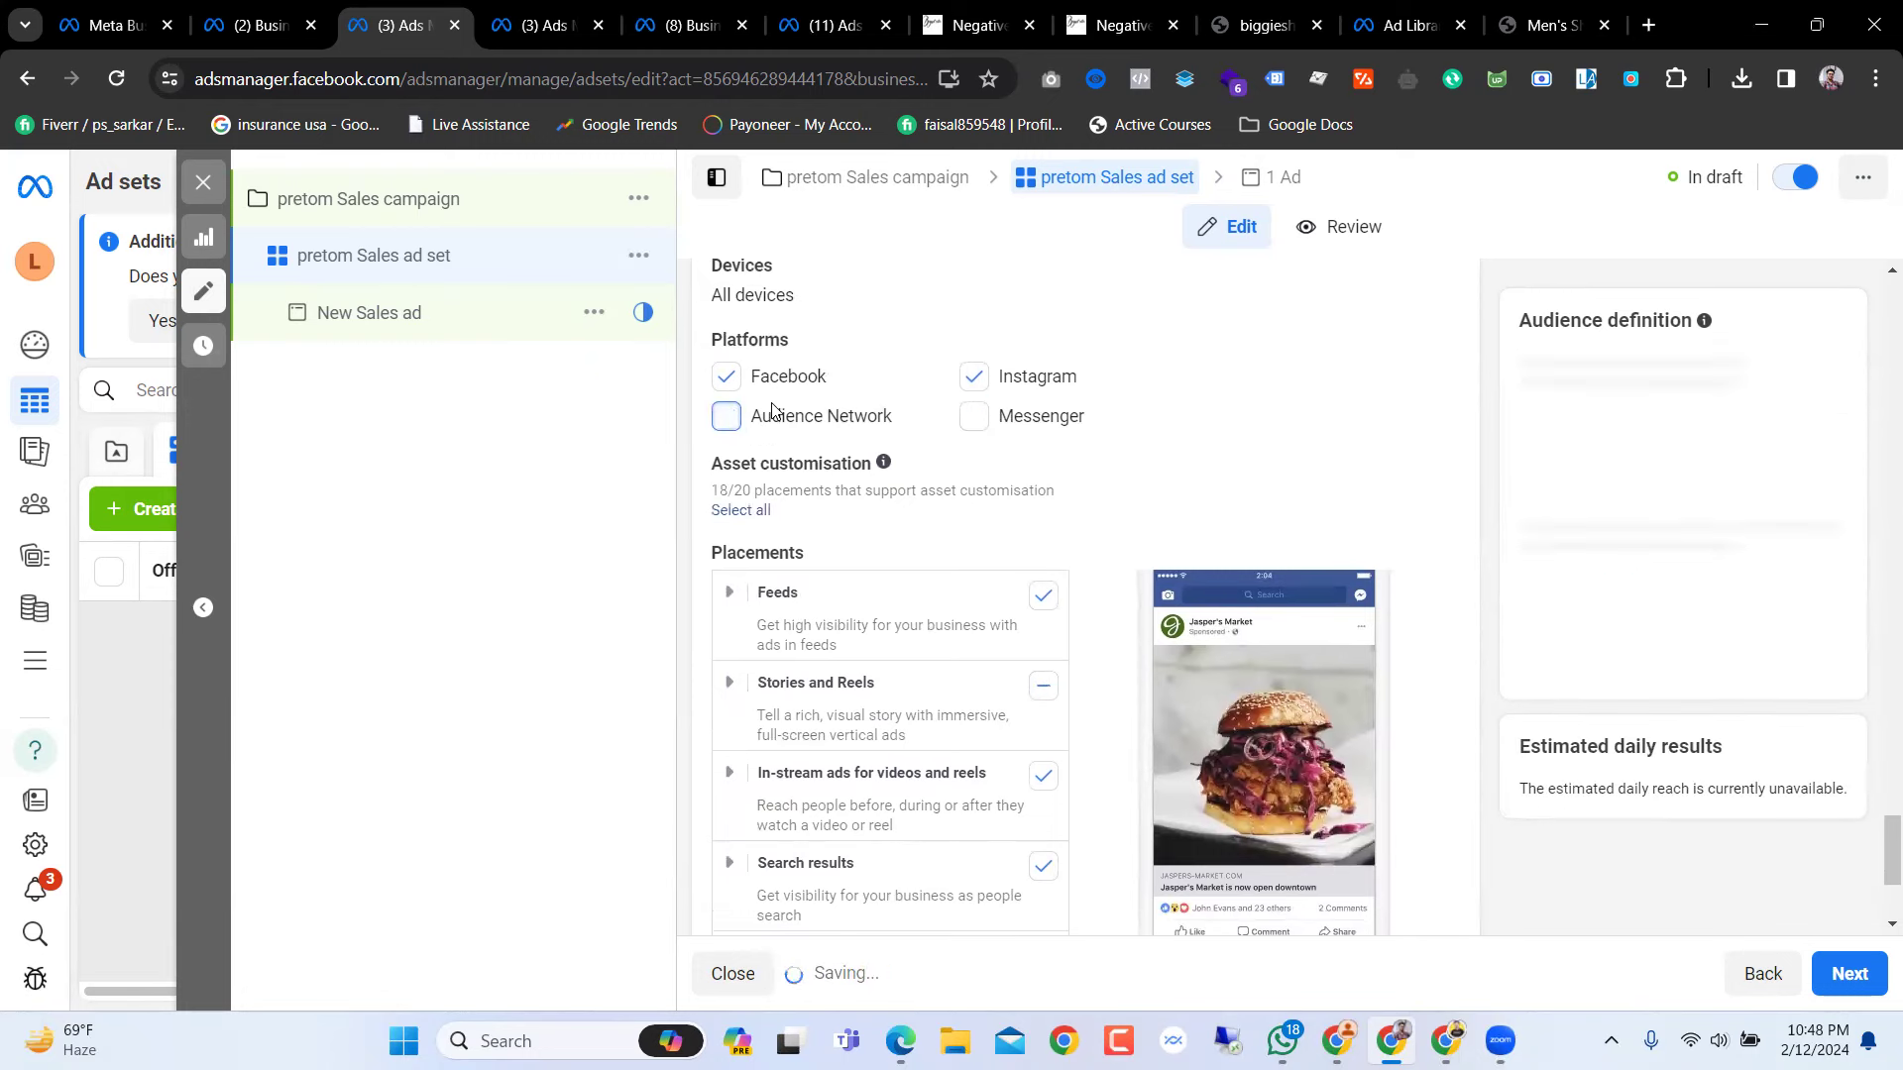
scroll(1036, 394, "down", 3)
mouse_move(1042, 401)
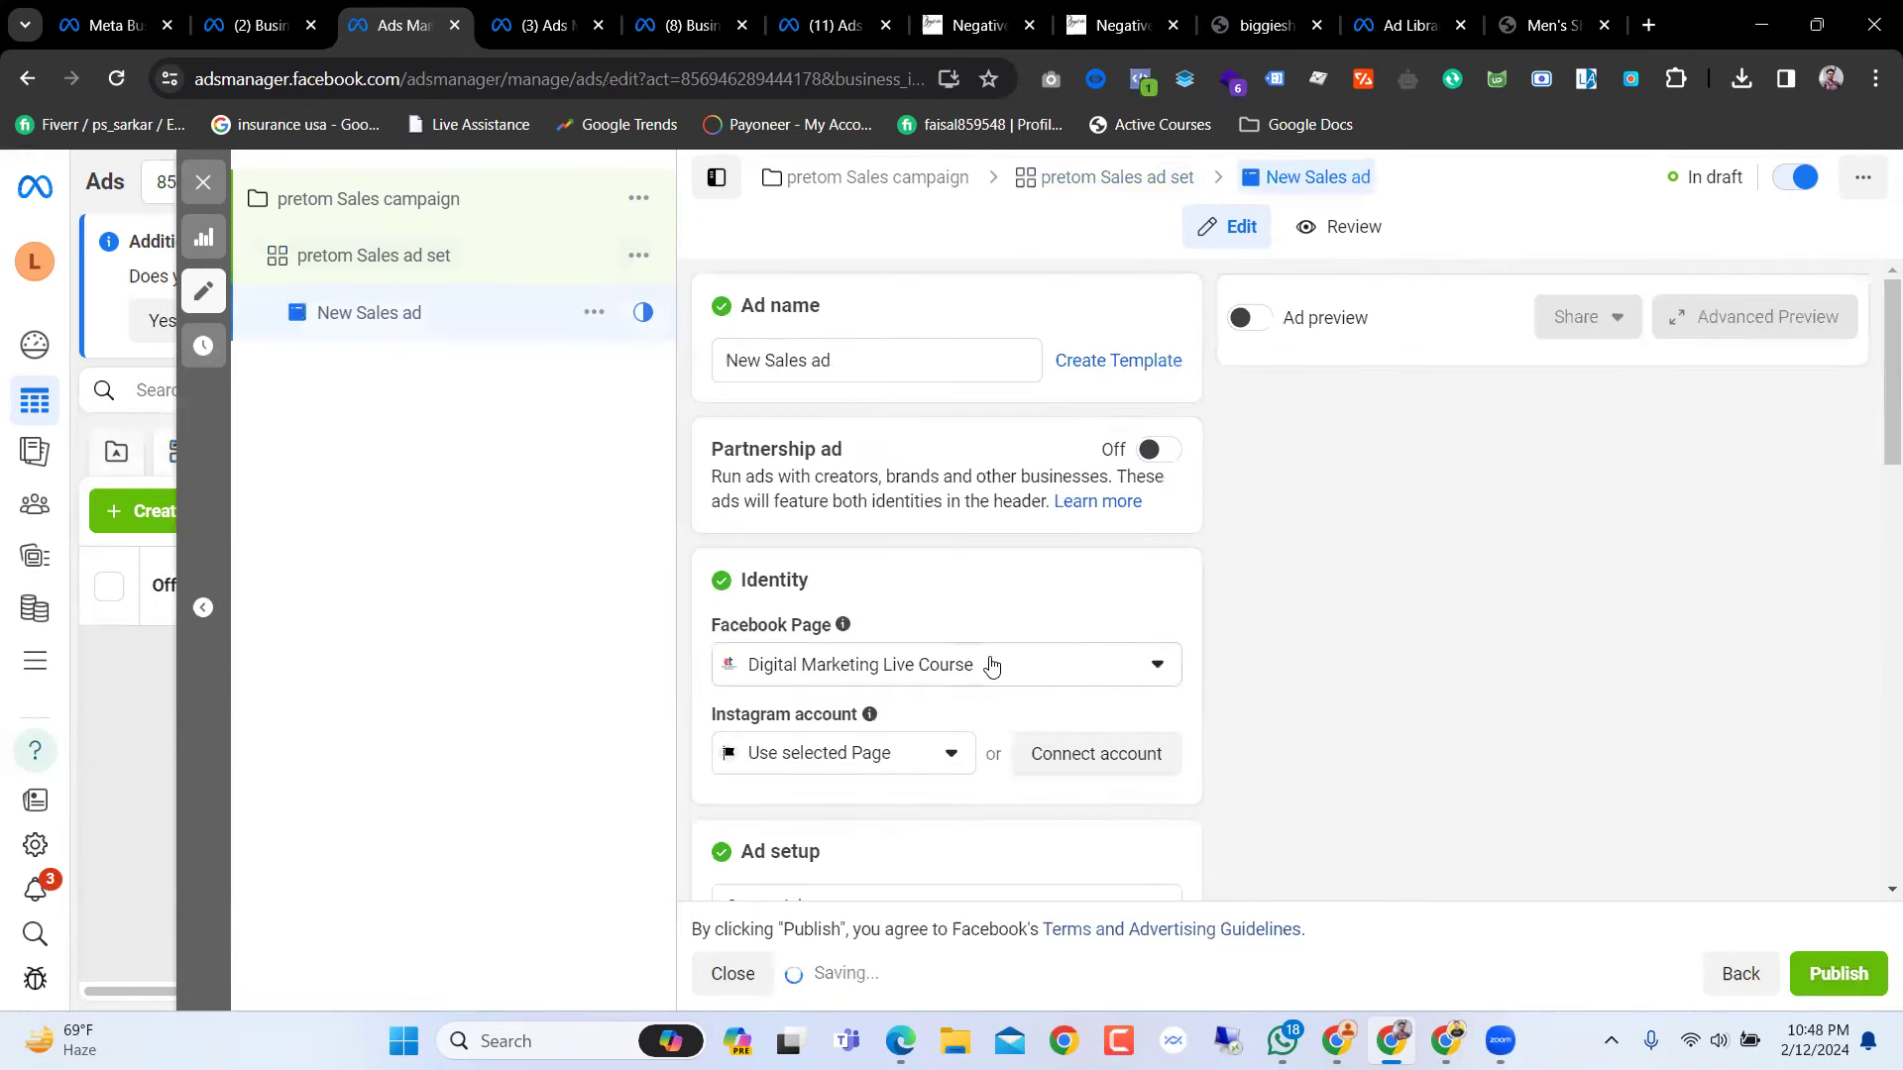
scroll(991, 672, "down", 3)
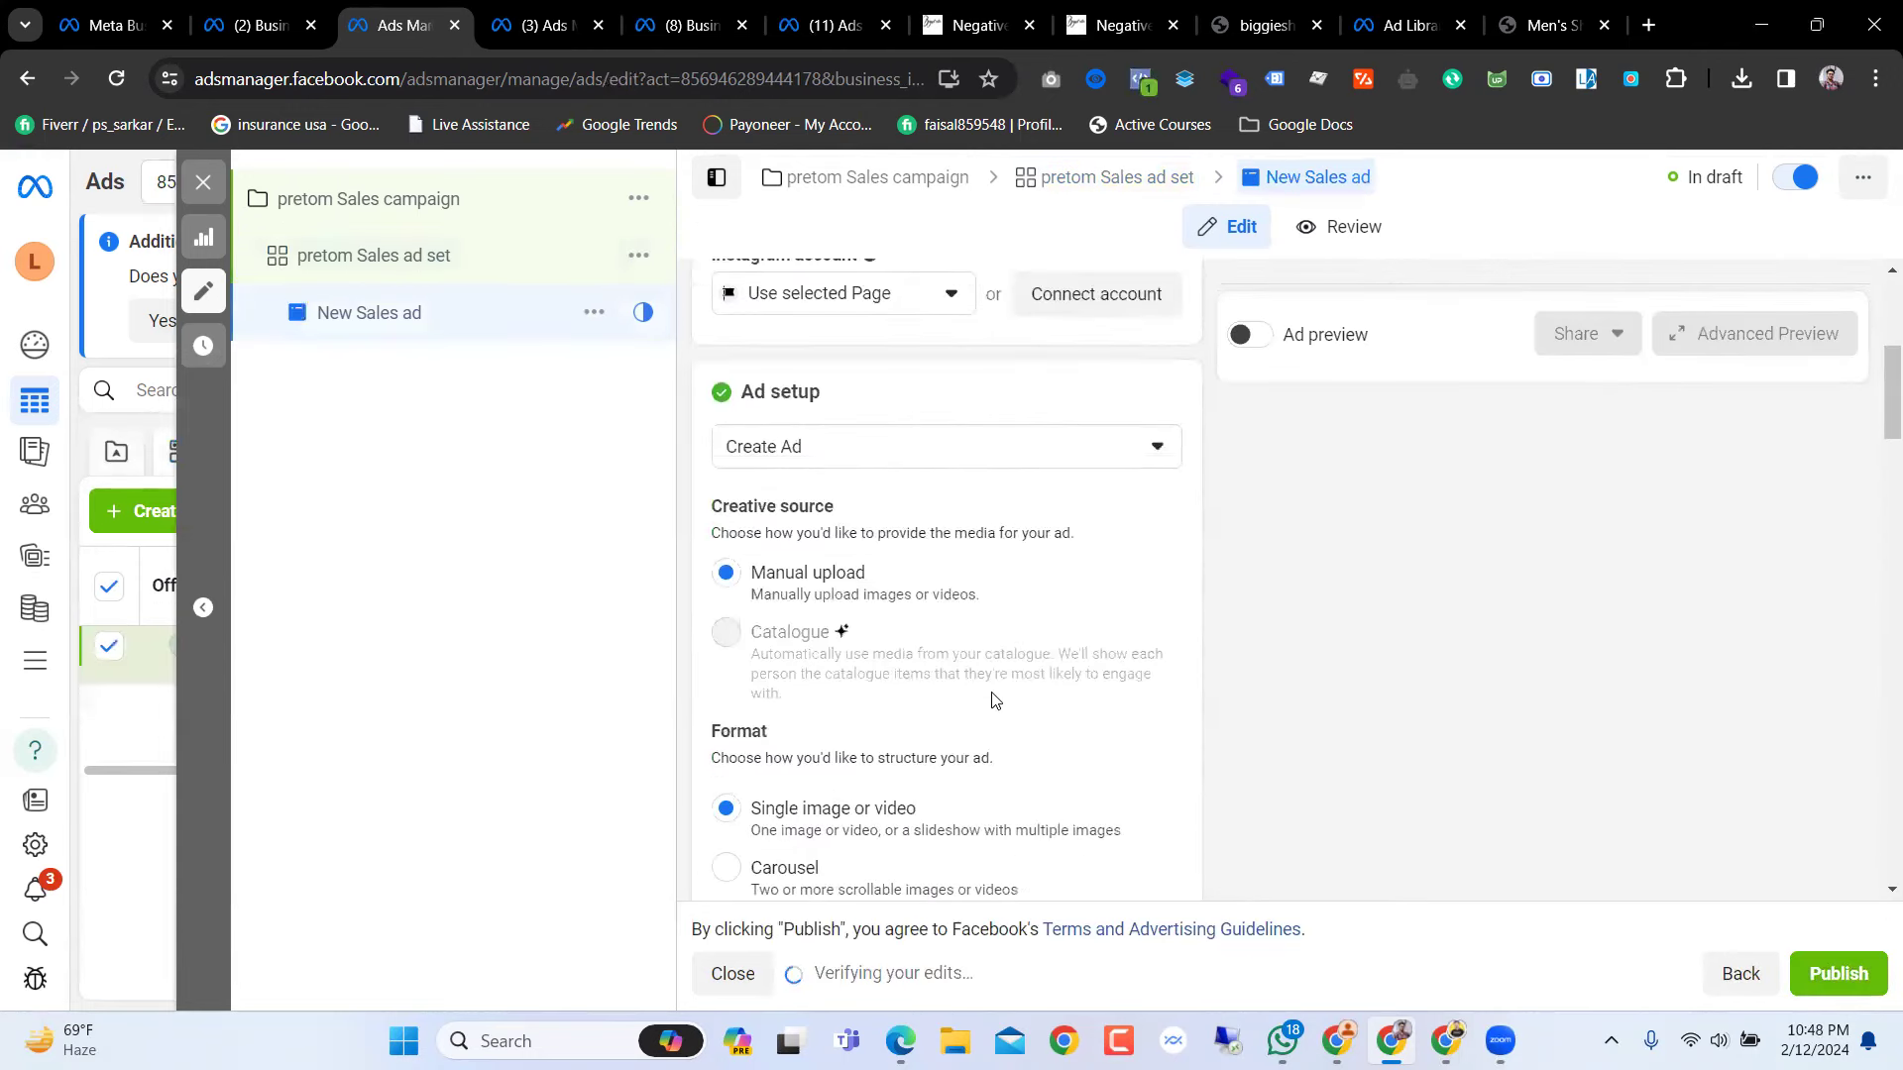
scroll(994, 702, "down", 3)
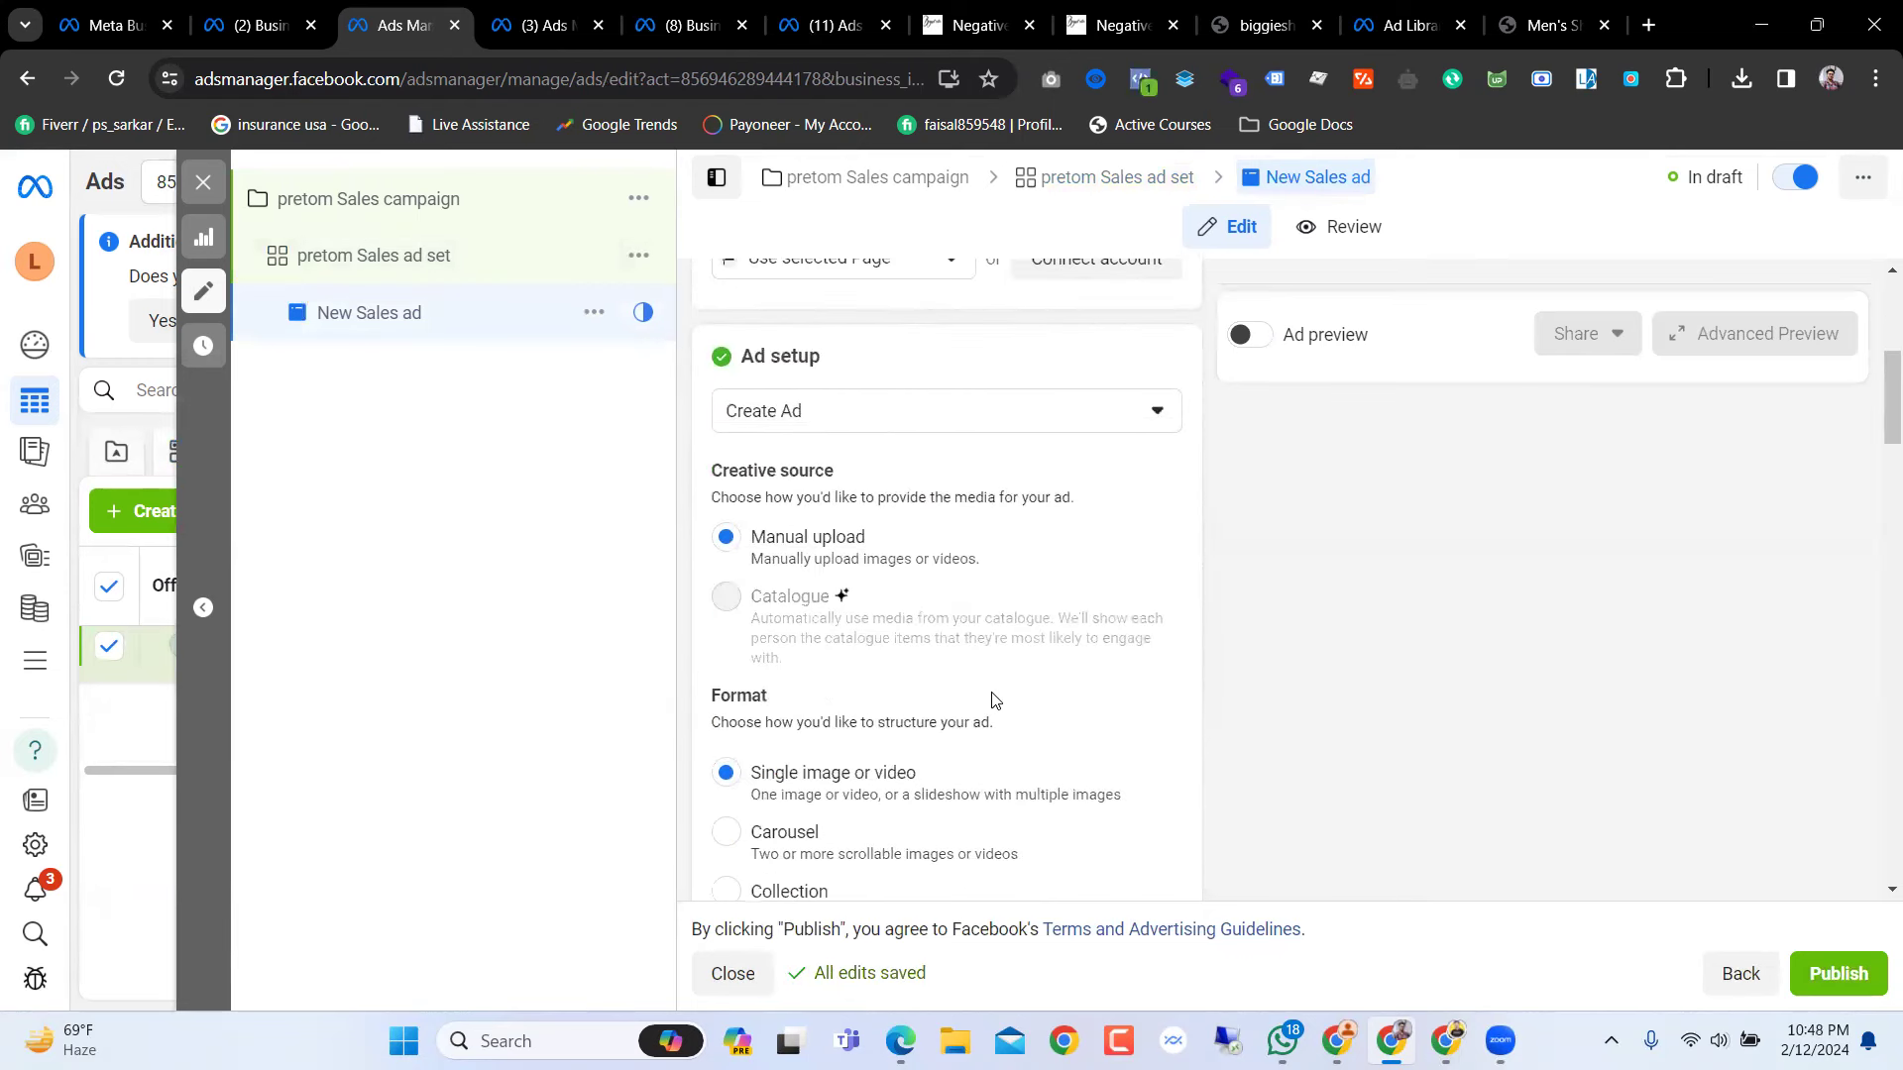
scroll(891, 644, "down", 3)
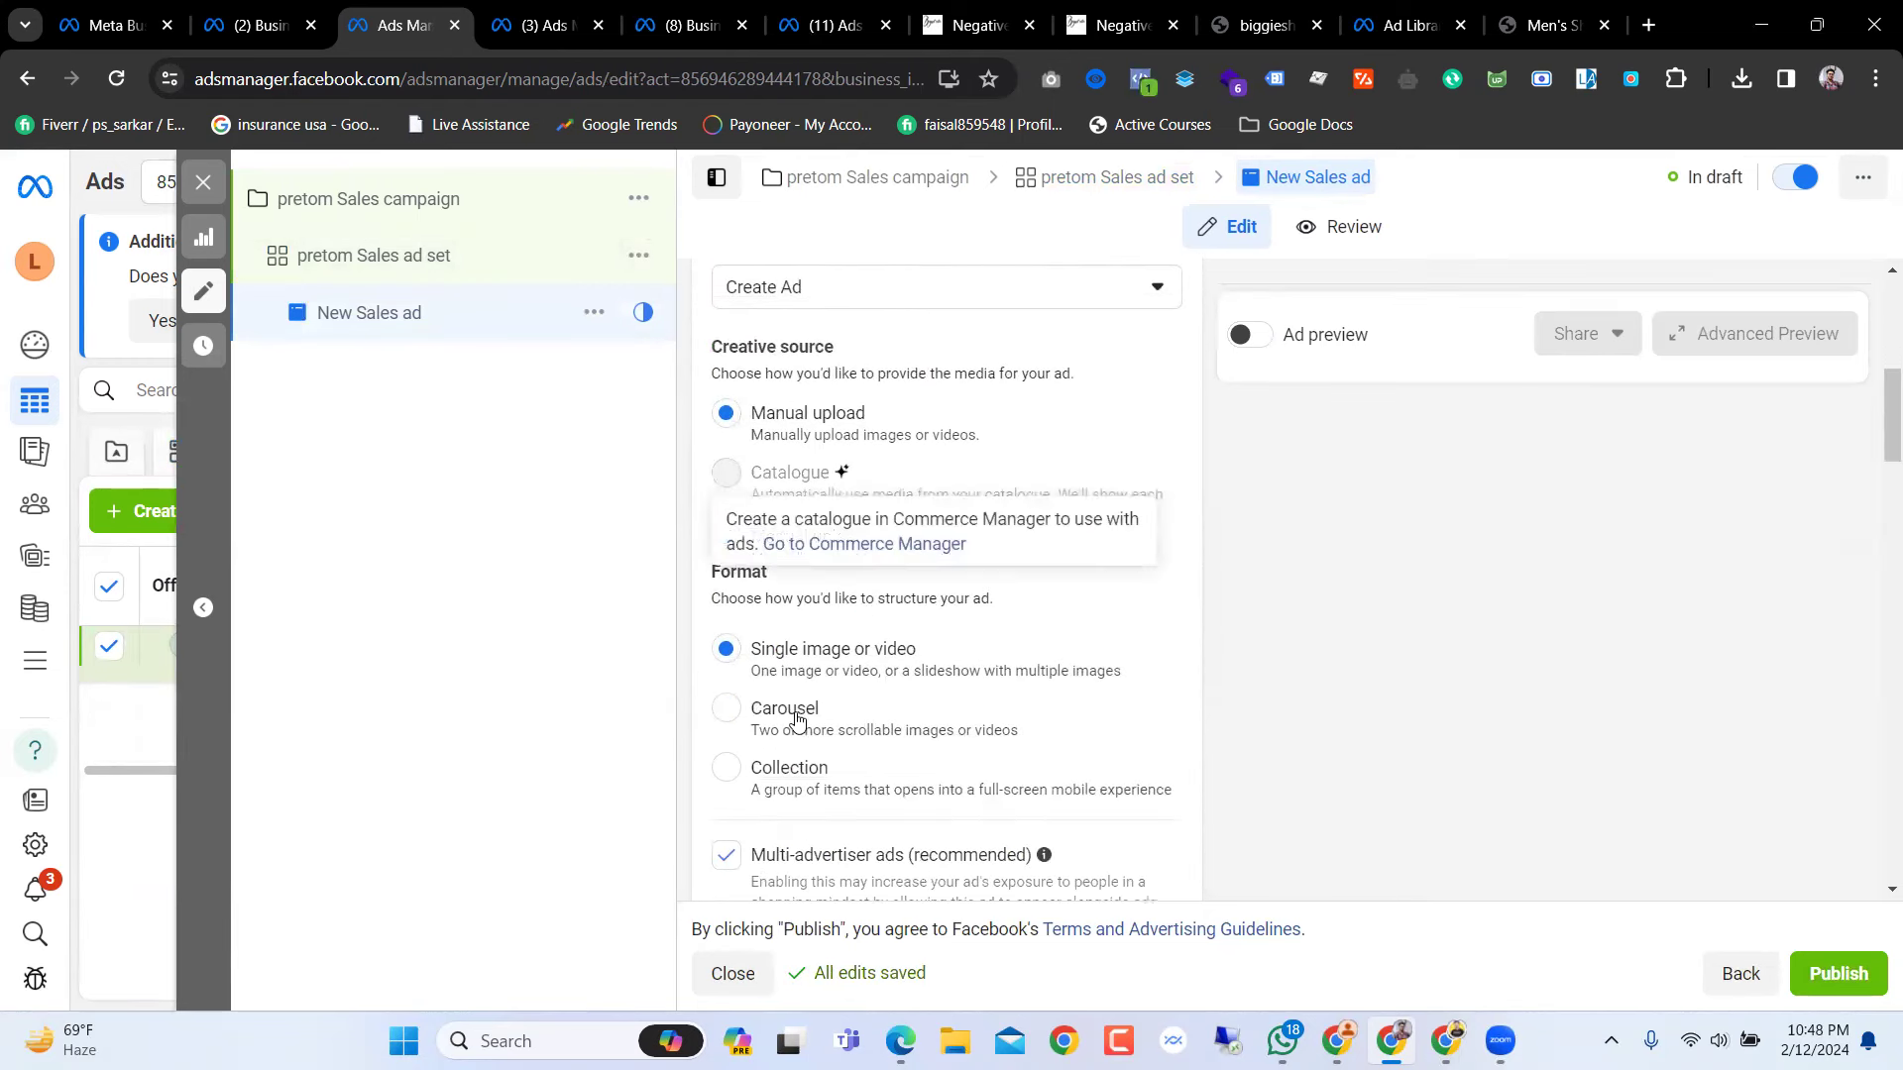
scroll(920, 672, "down", 2)
scroll(892, 694, "up", 3)
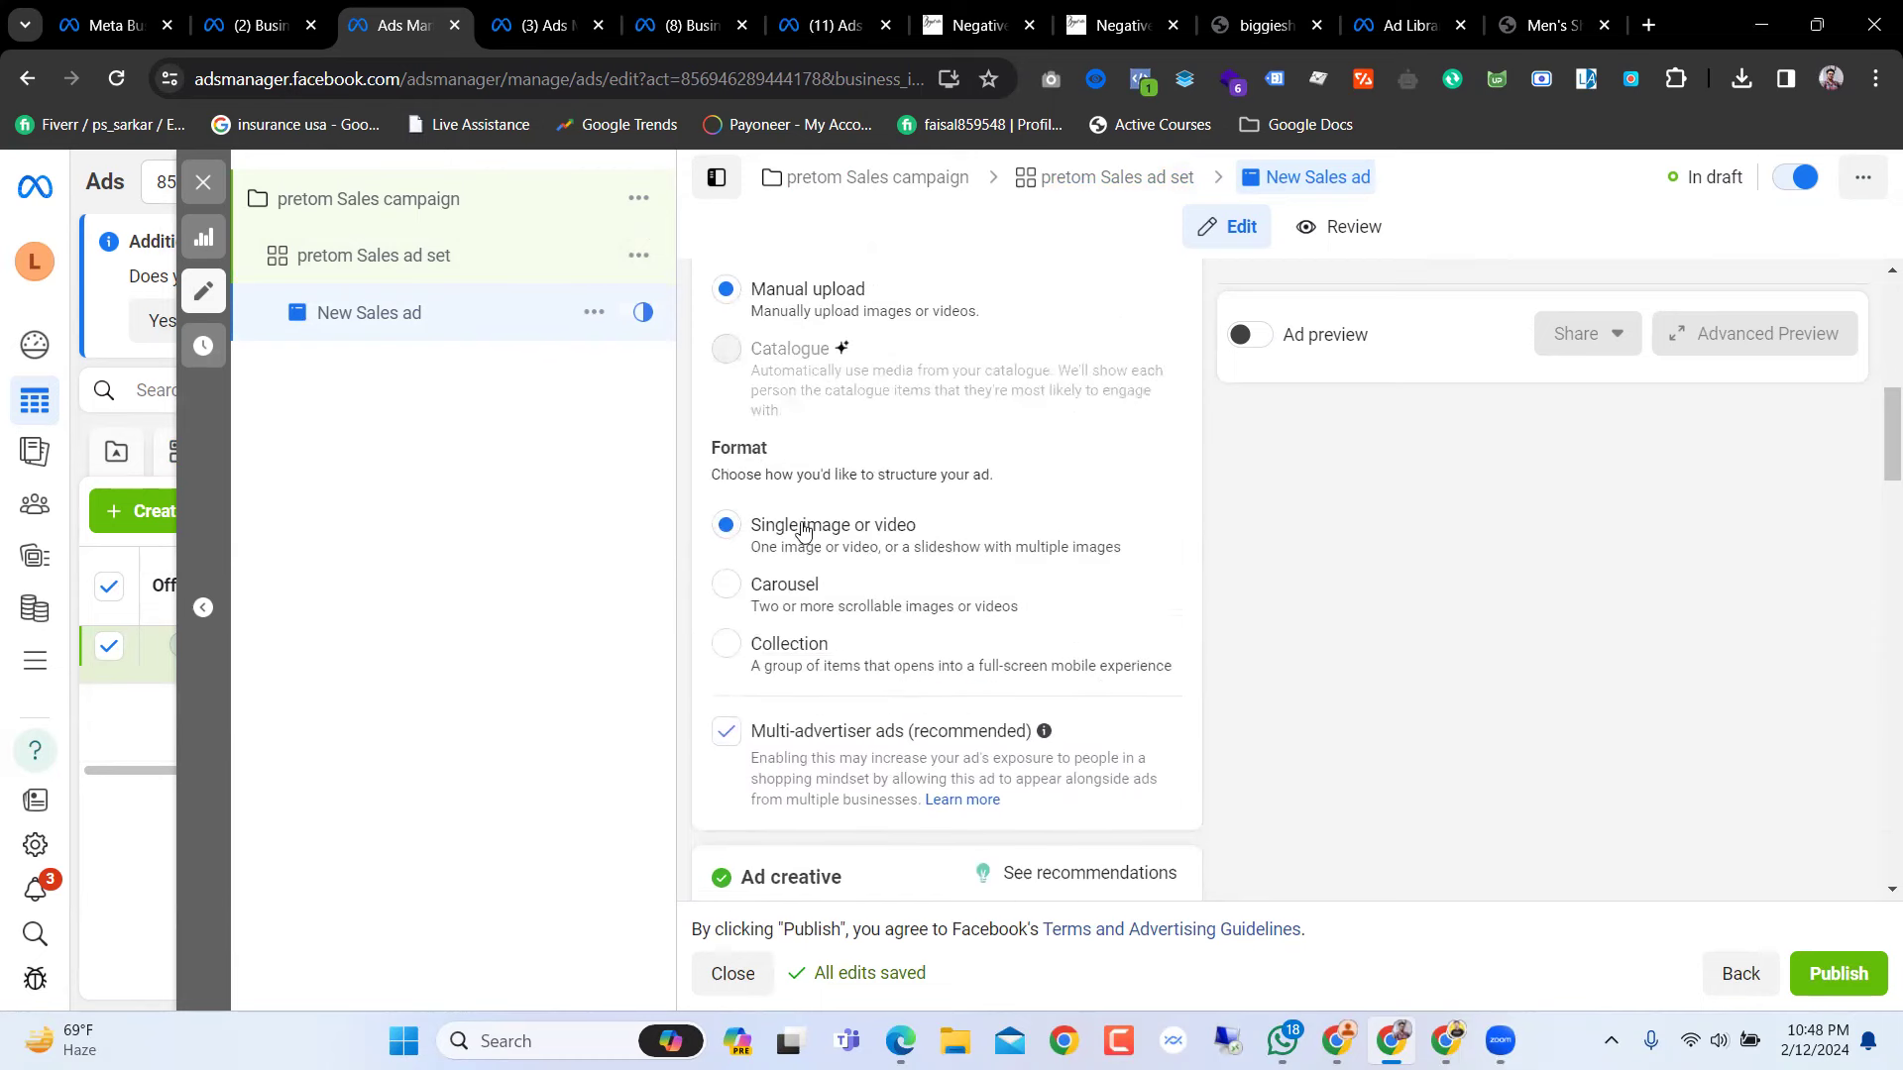
scroll(694, 723, "down", 2)
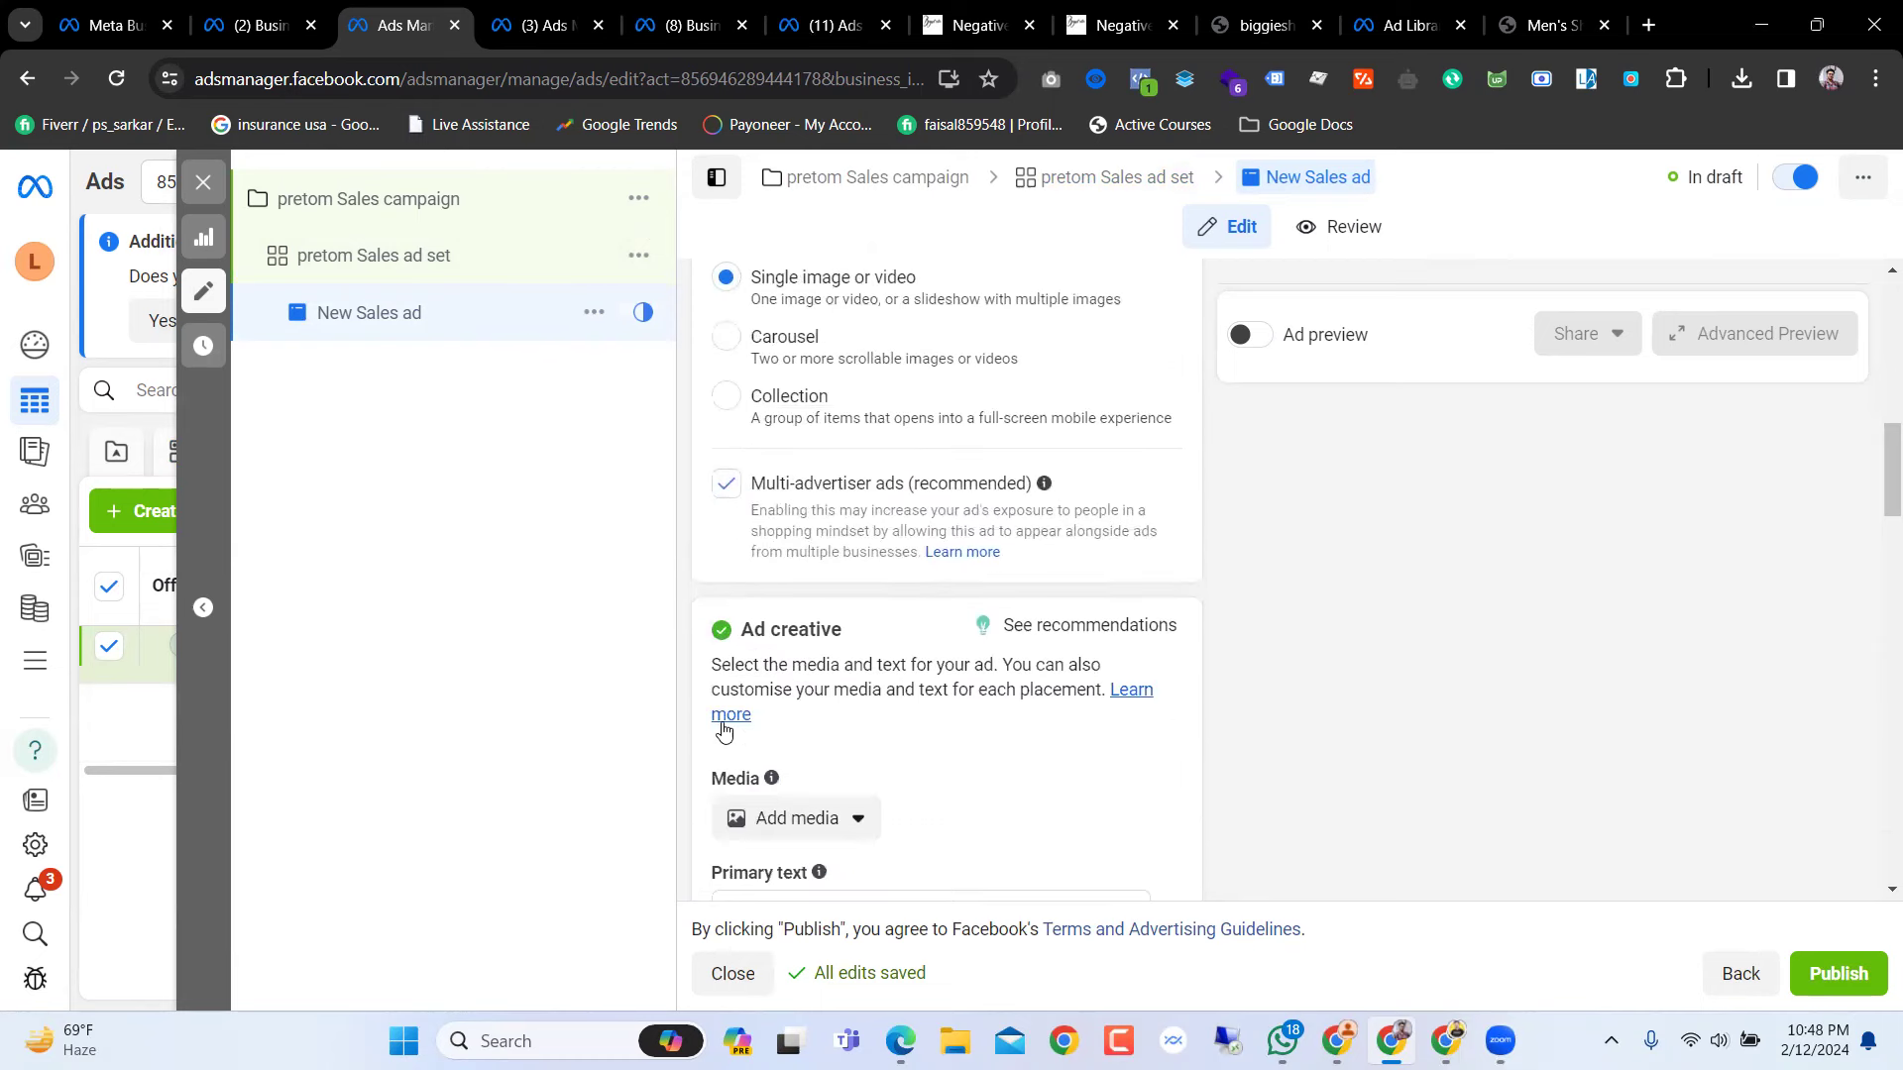
left_click(852, 821)
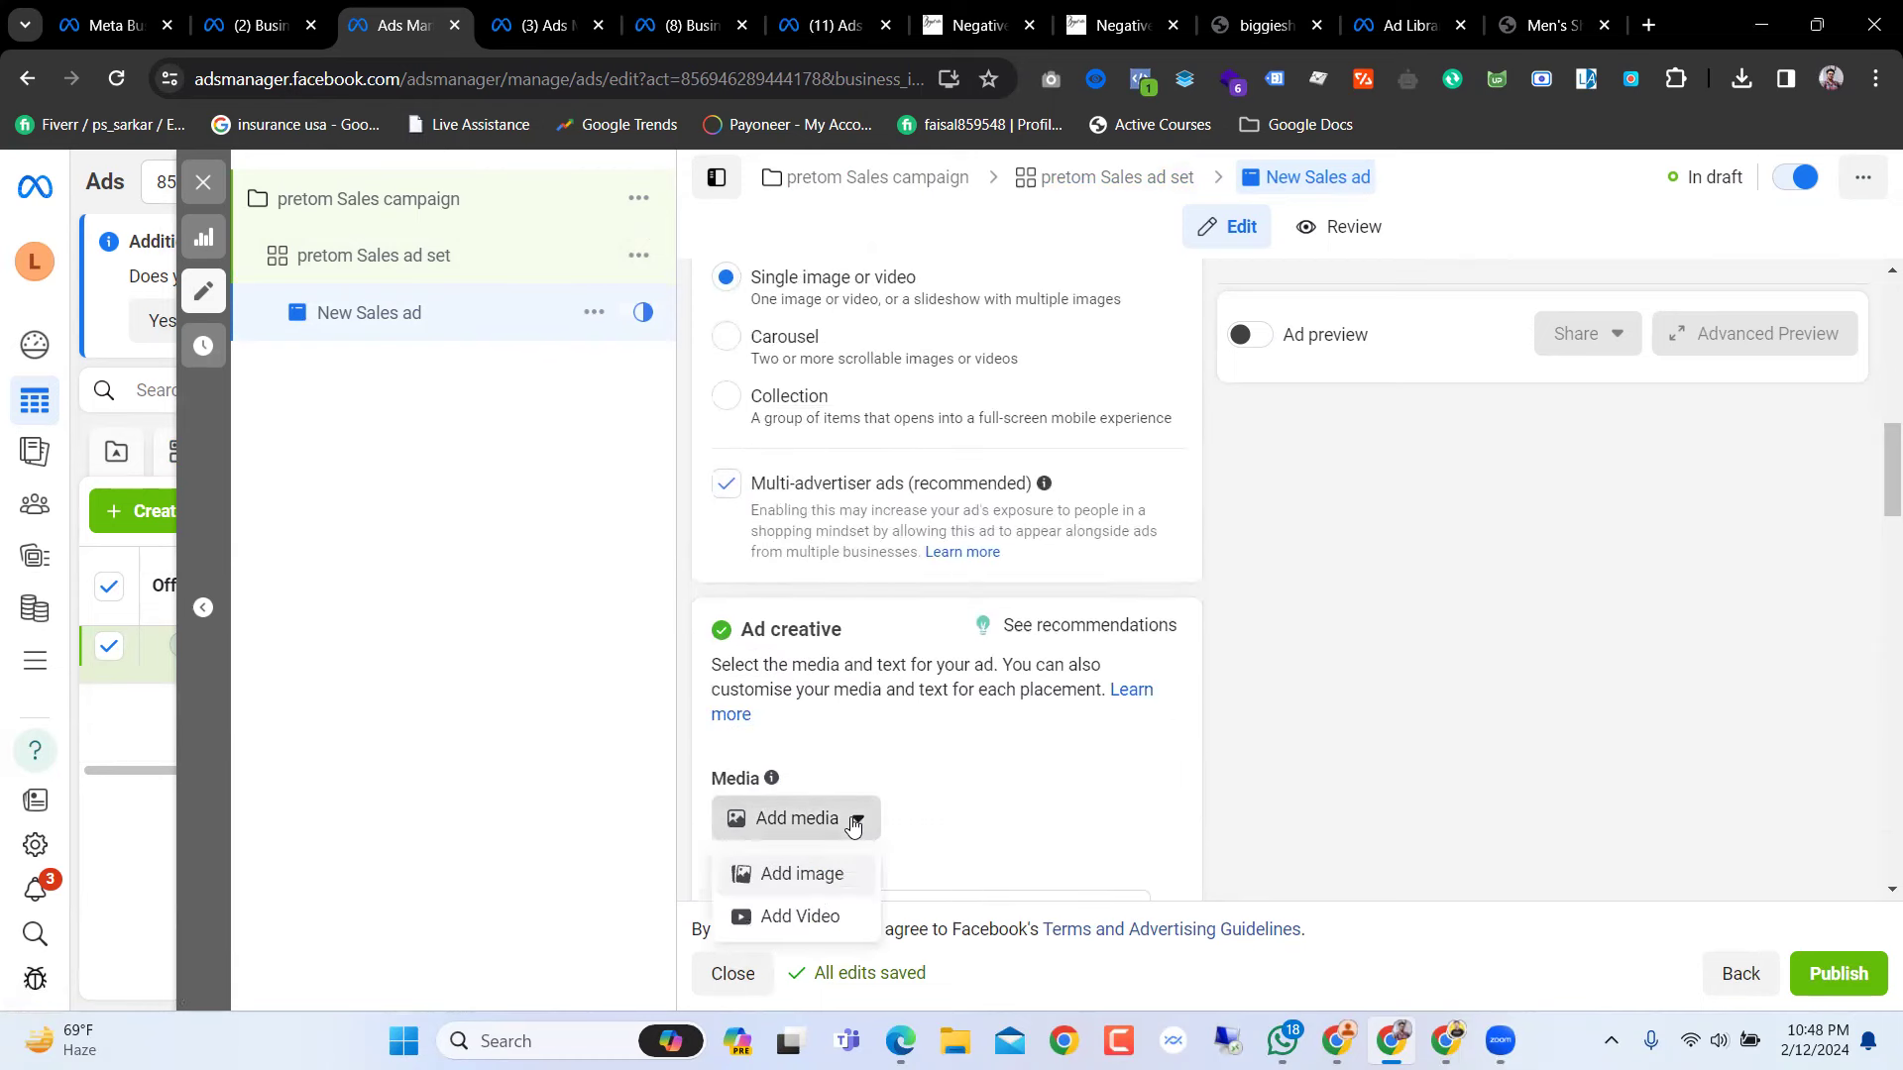
left_click(803, 875)
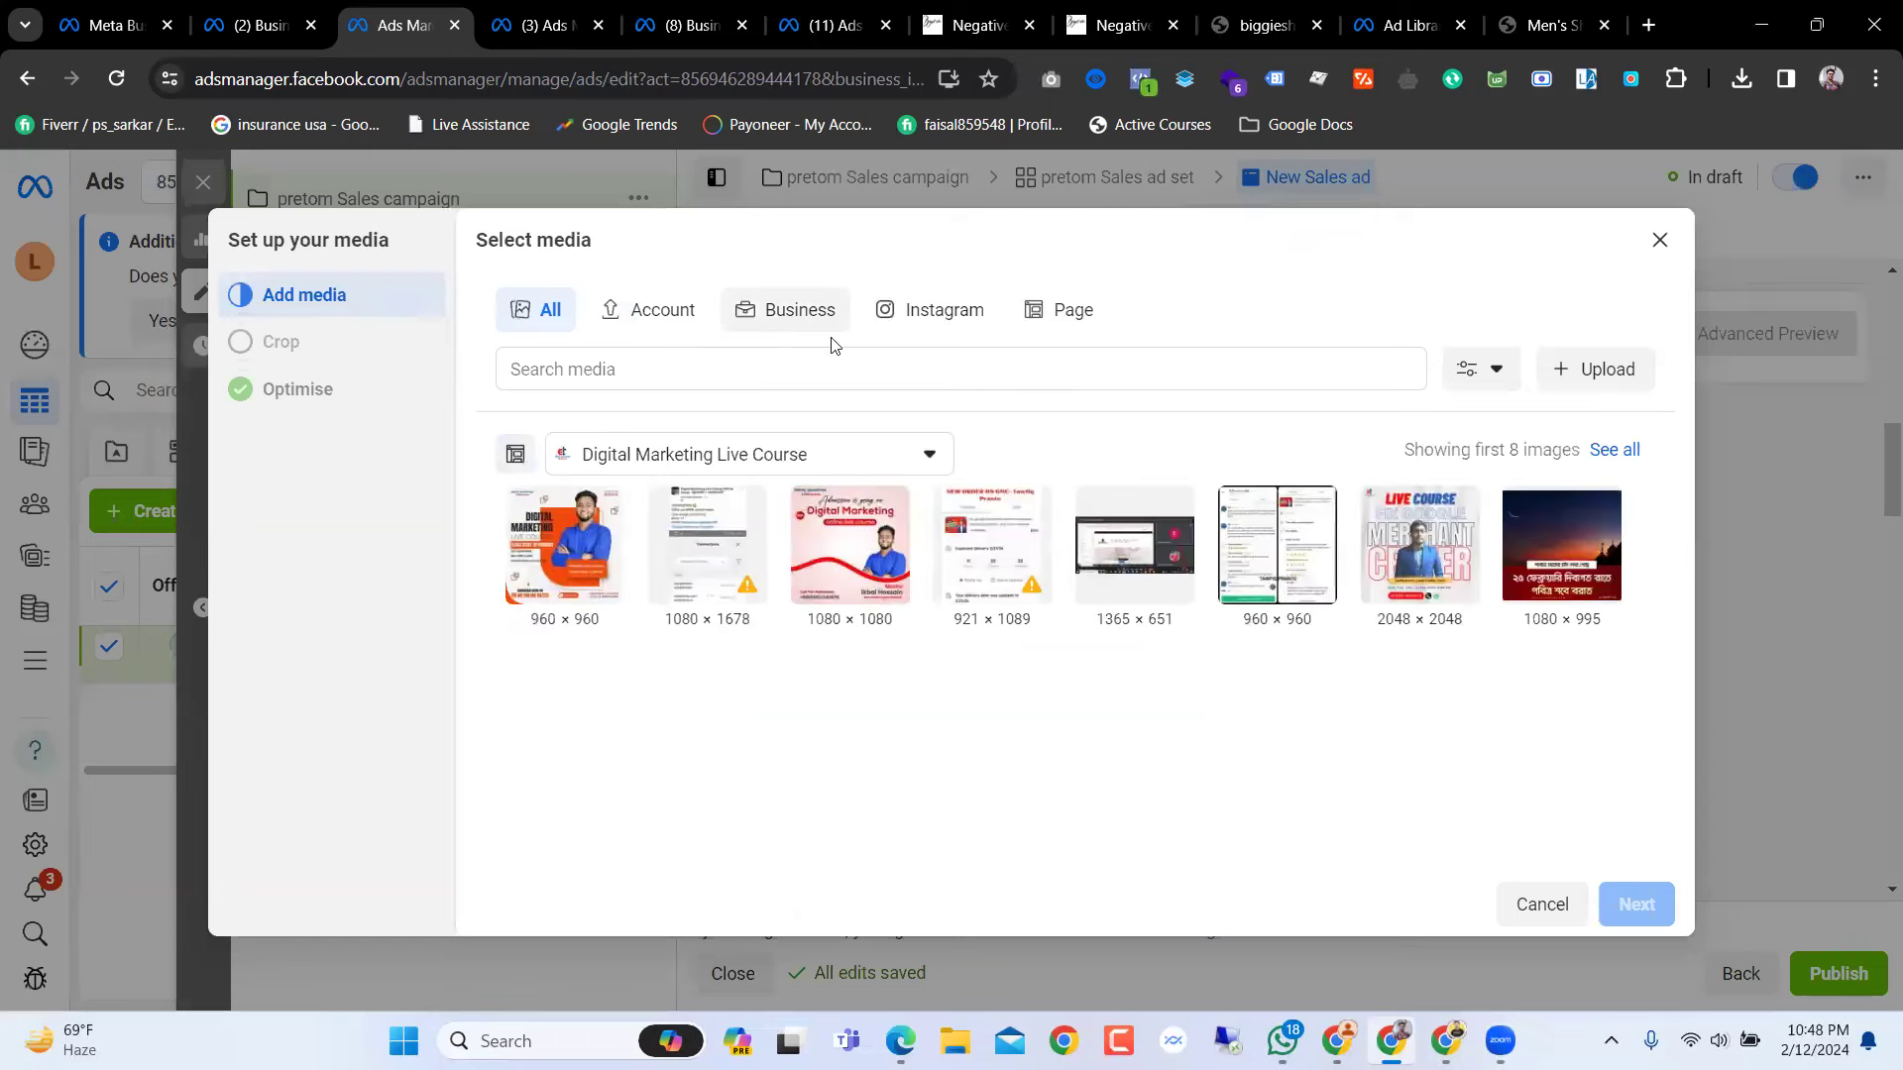
left_click(1660, 241)
Step: Change the ad identity's Facebook Page to Positive Fashion from the Personal pages
scroll(1105, 730, "up", 10)
left_click(1023, 672)
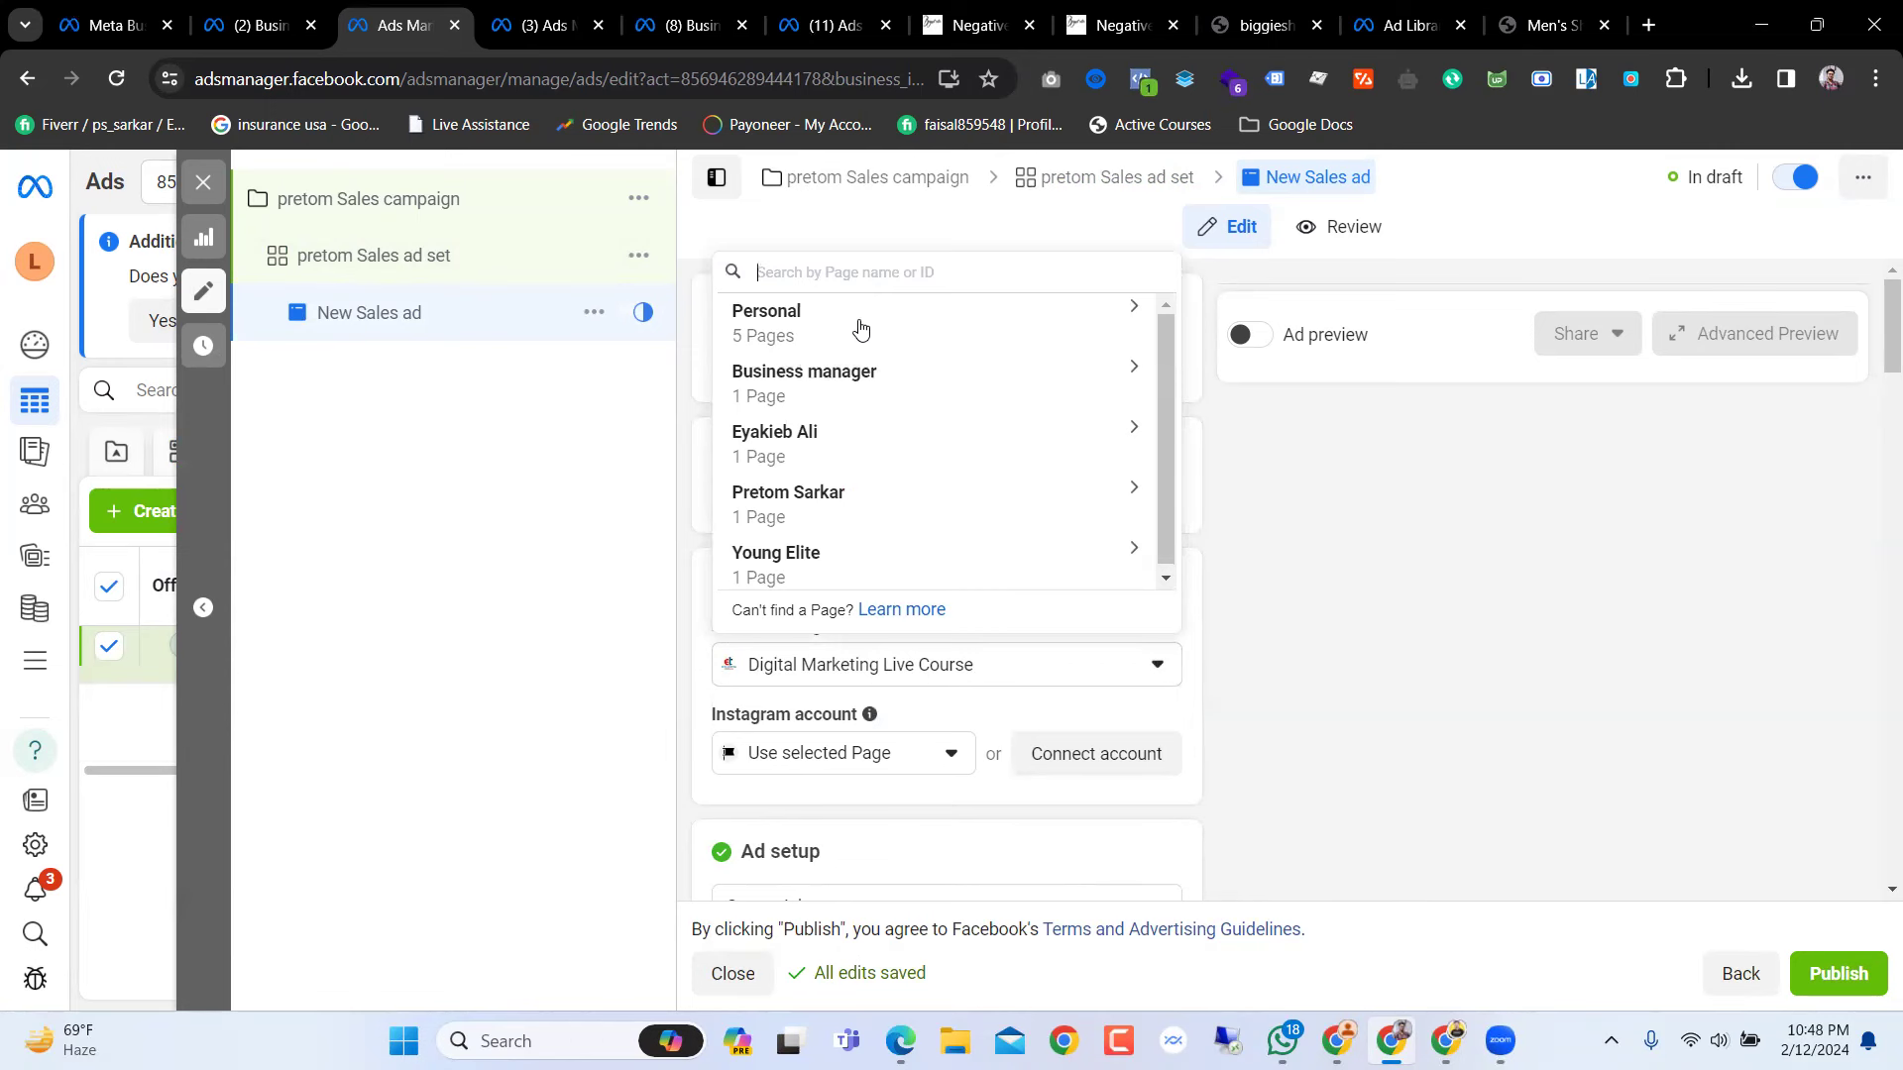
left_click(1081, 313)
scroll(991, 357, "down", 3)
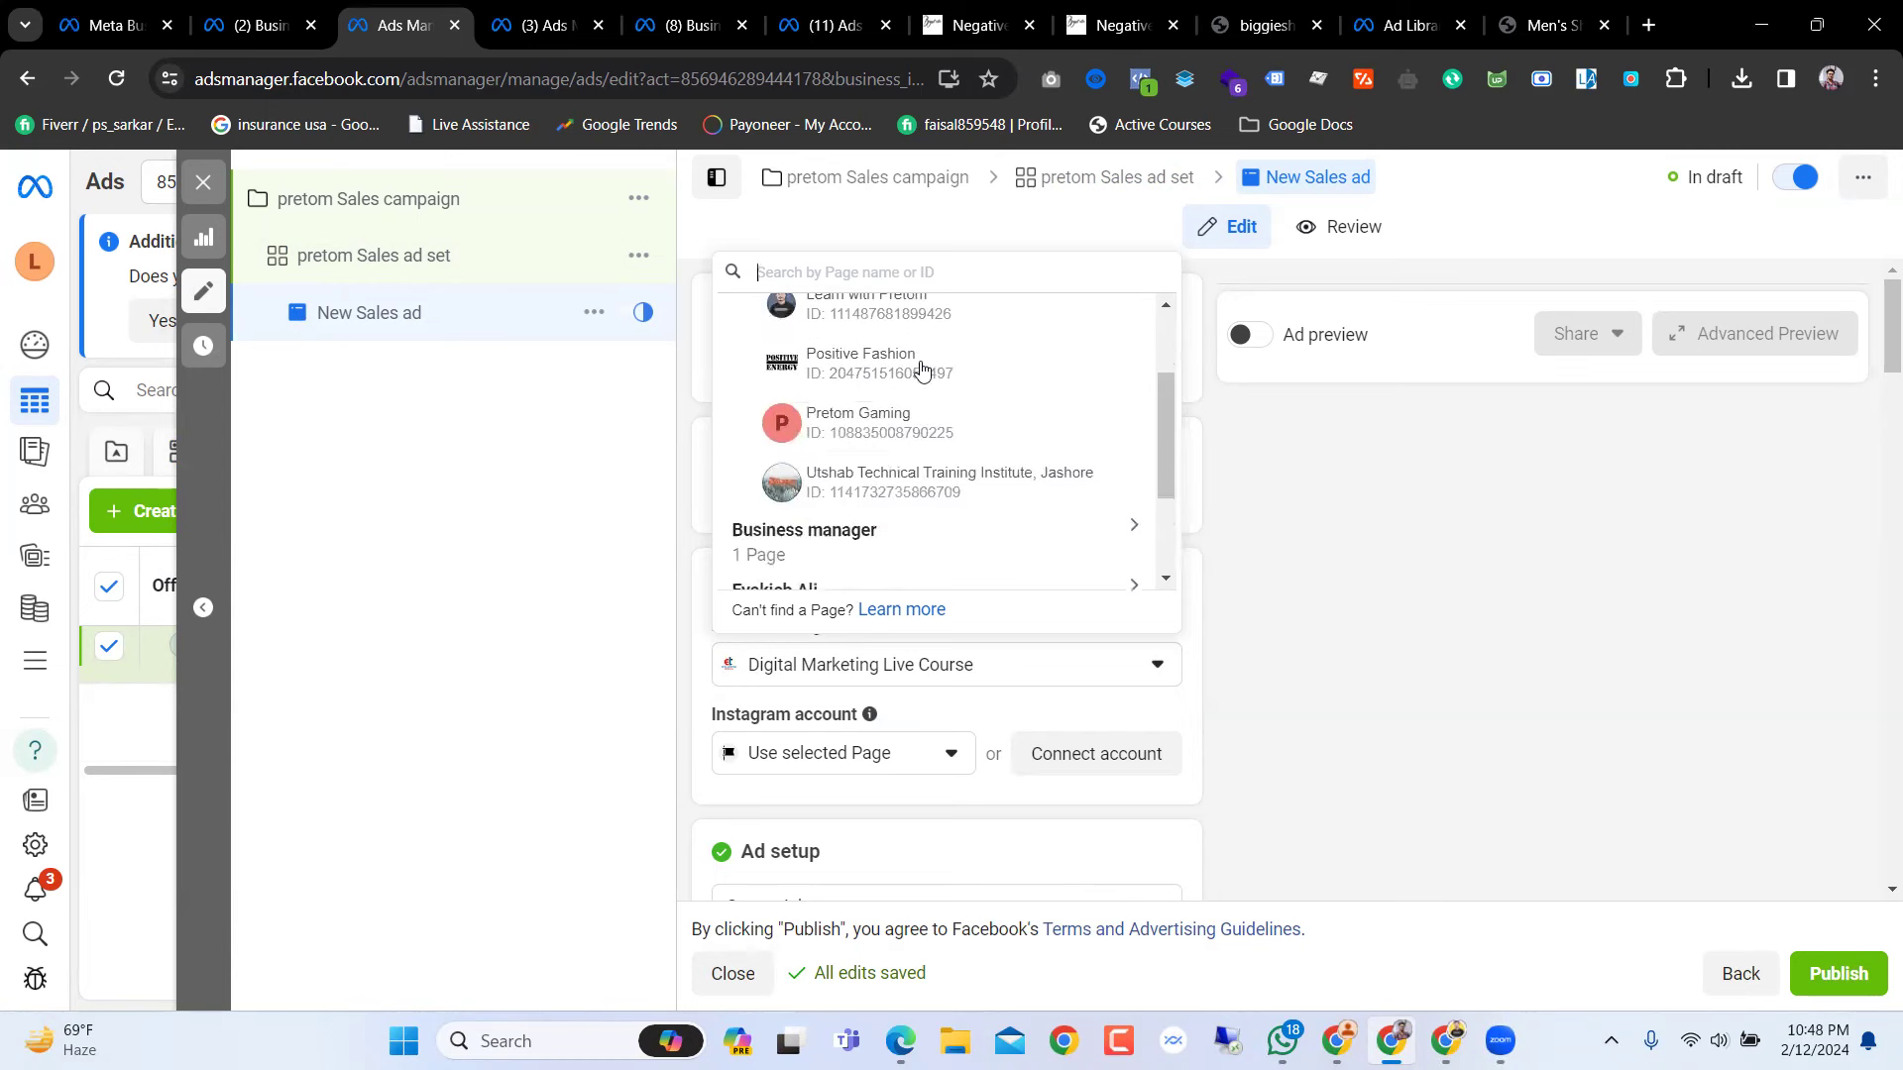
scroll(912, 372, "up", 1)
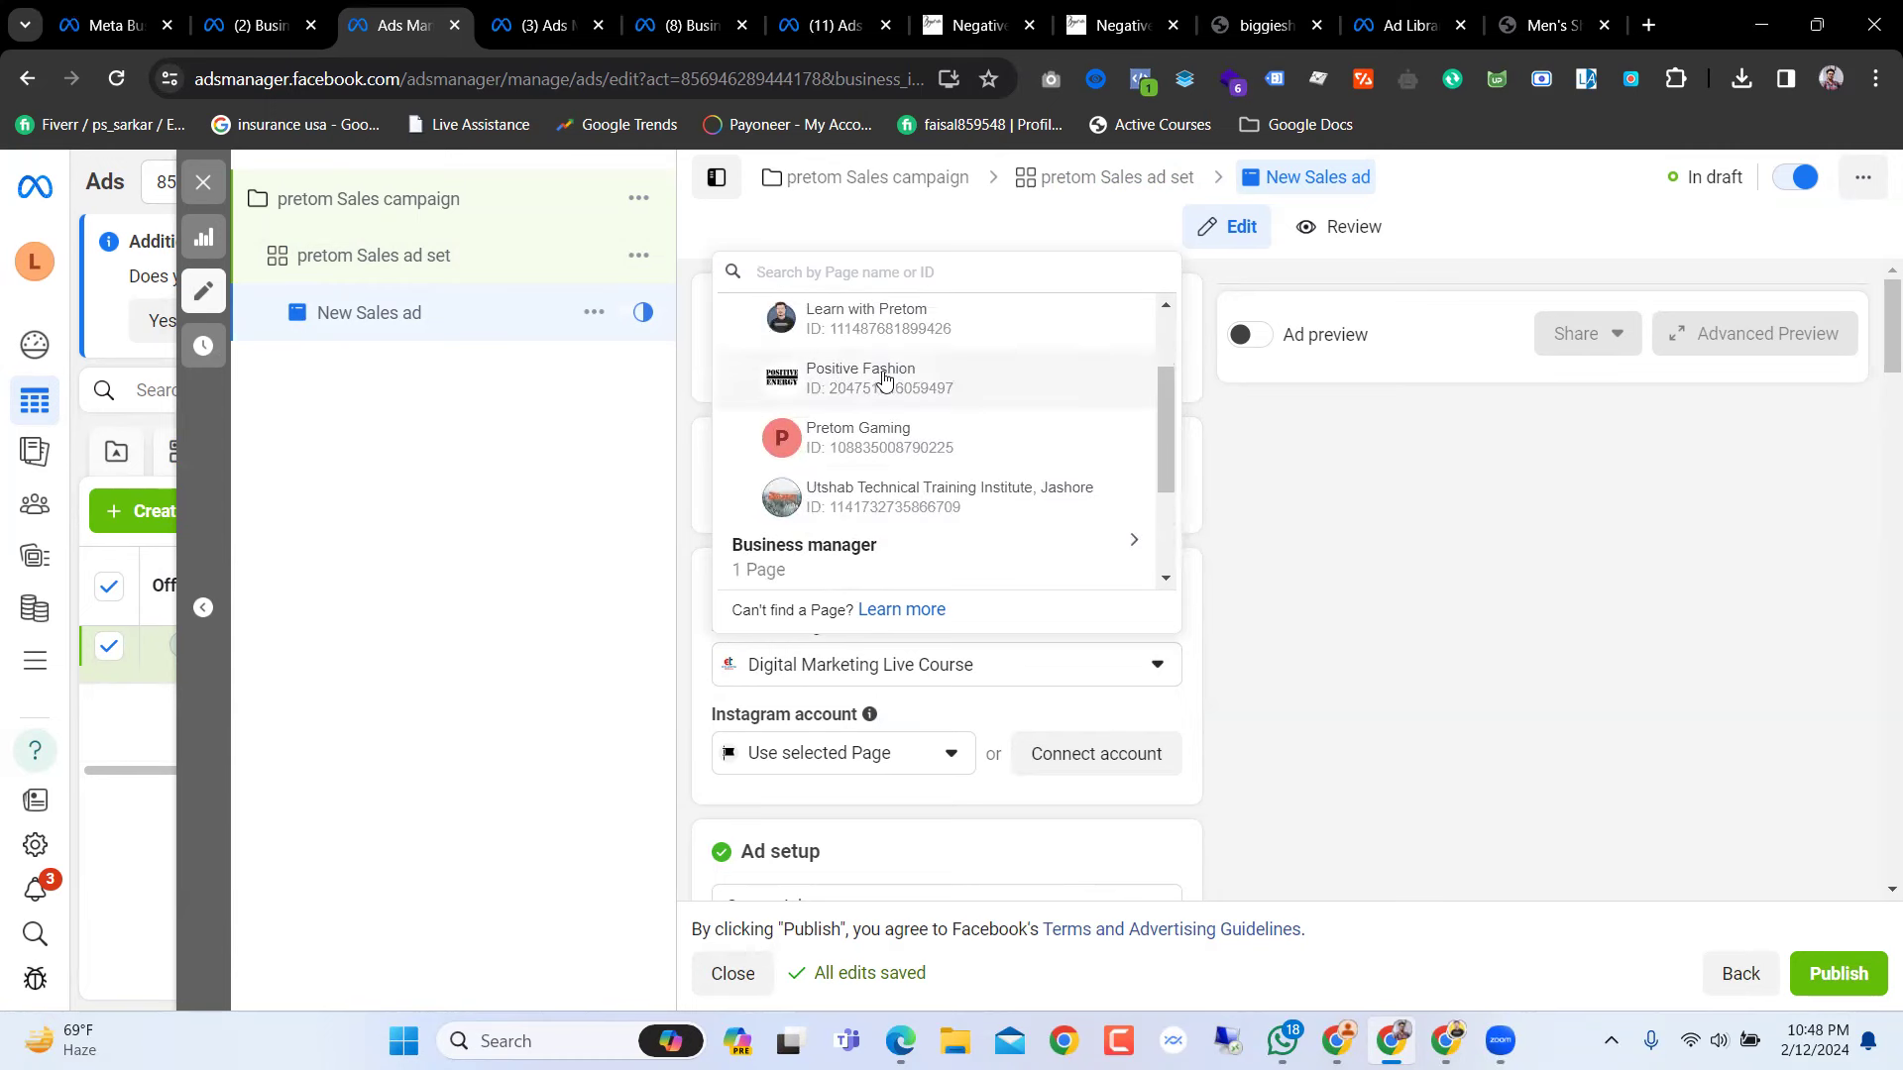
left_click(884, 377)
Step: Upload the image biggieshirtblack_2000x from Downloads as the ad's media and keep the original crop for all placements
scroll(938, 594, "down", 3)
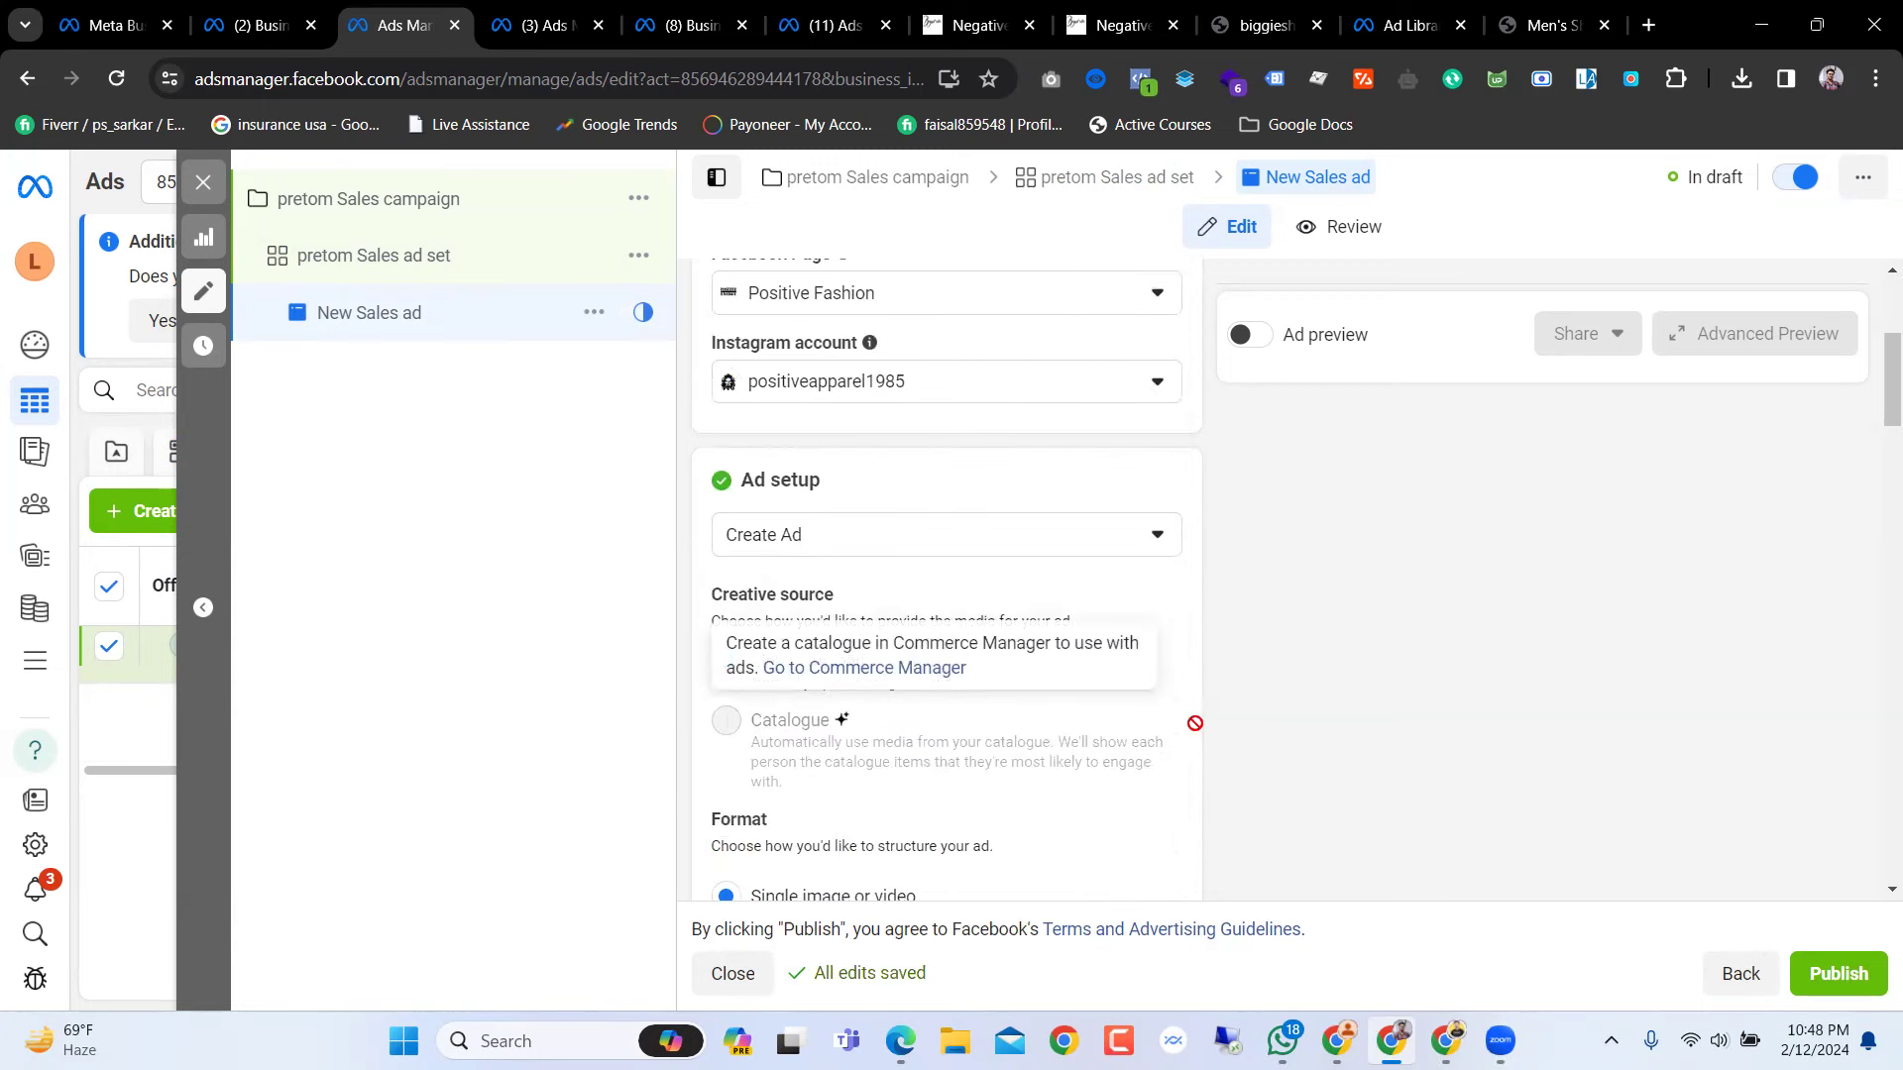
scroll(1140, 714, "down", 7)
scroll(1091, 709, "up", 1)
scroll(991, 705, "down", 1)
left_click(822, 699)
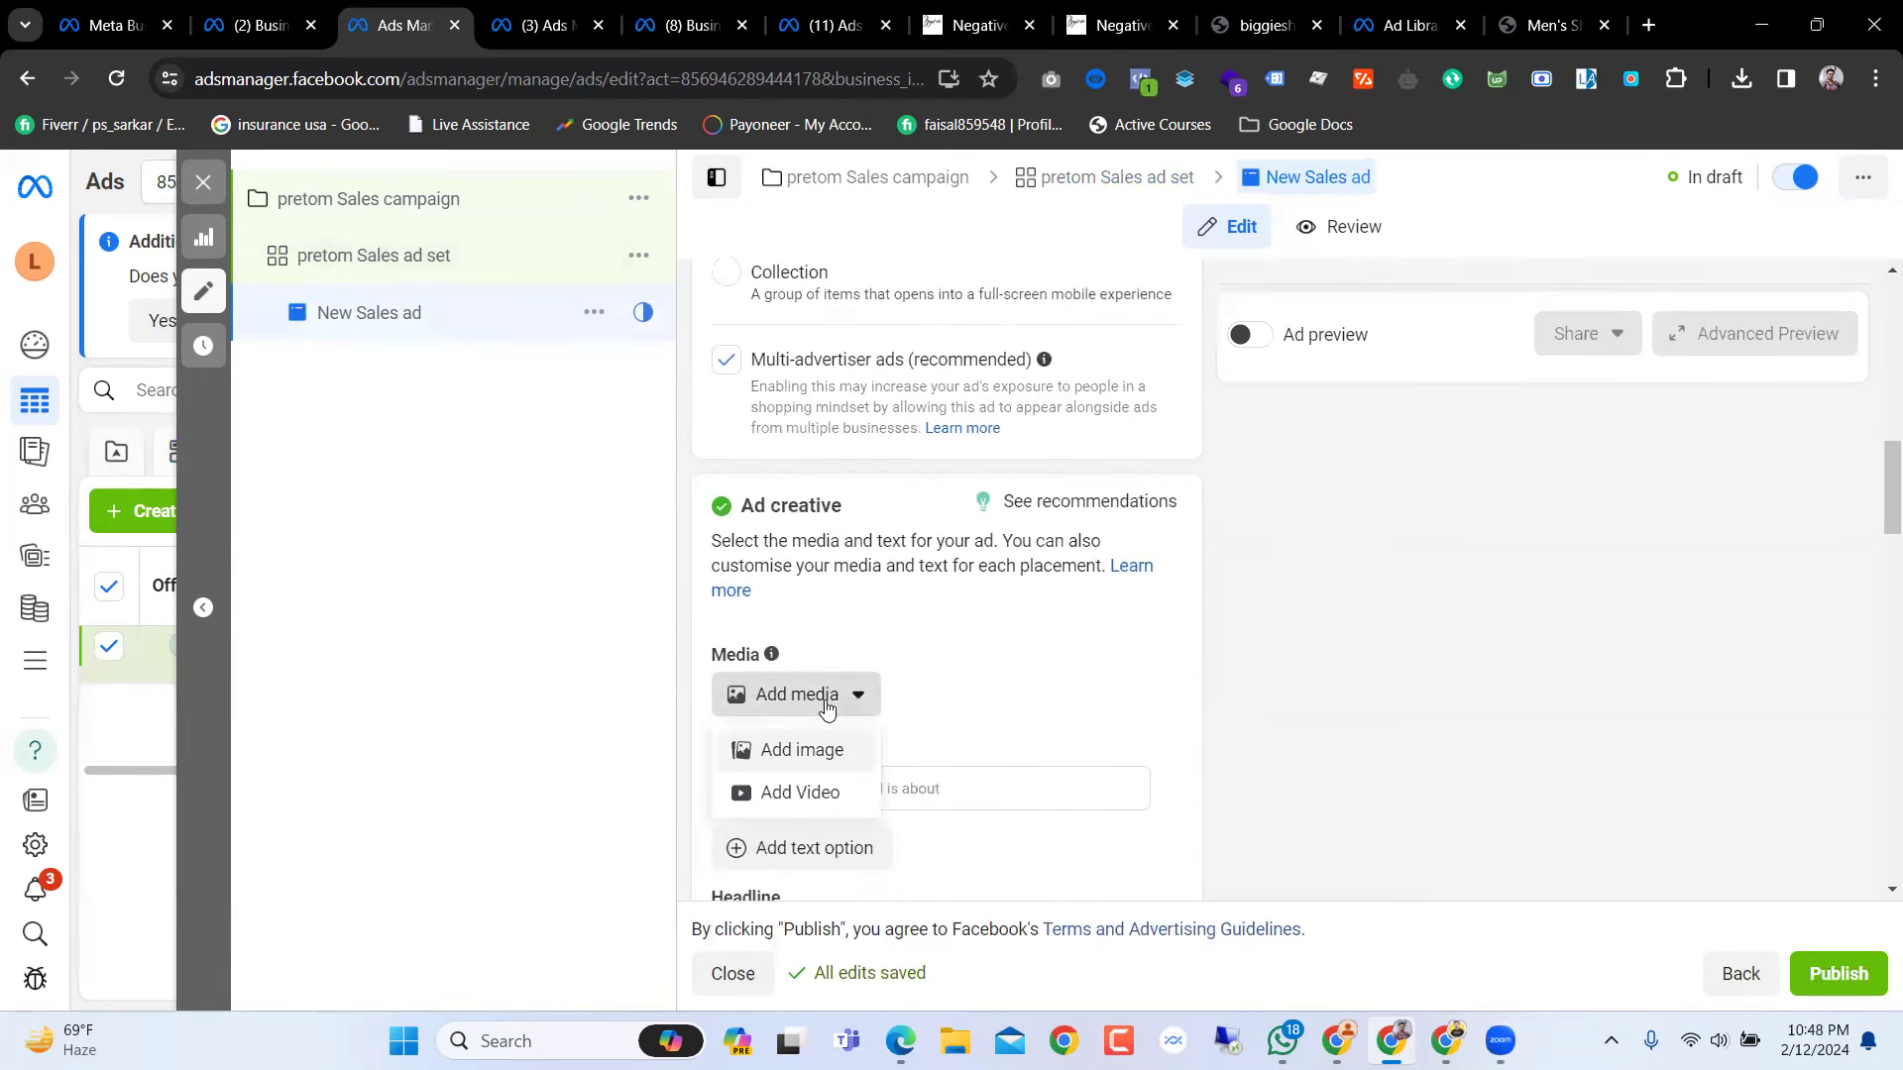
left_click(812, 754)
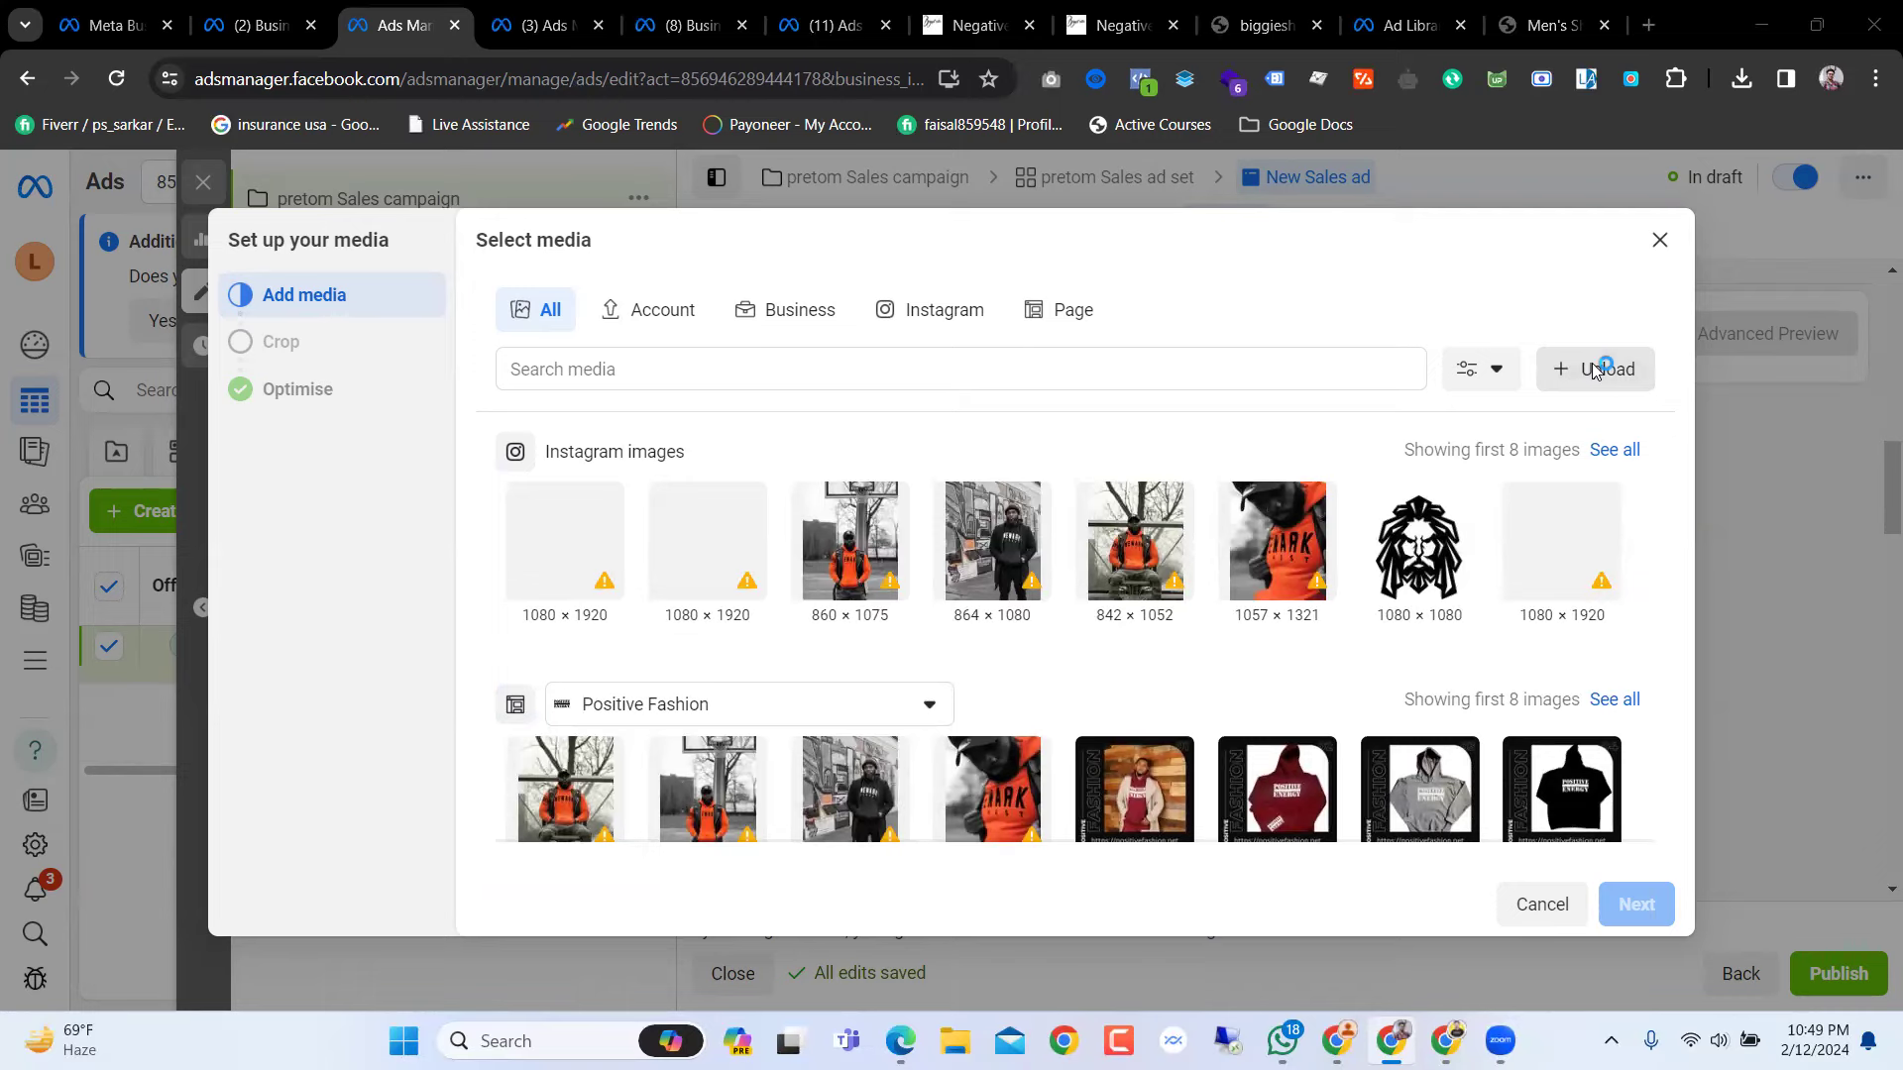
left_click(1592, 370)
left_click(878, 327)
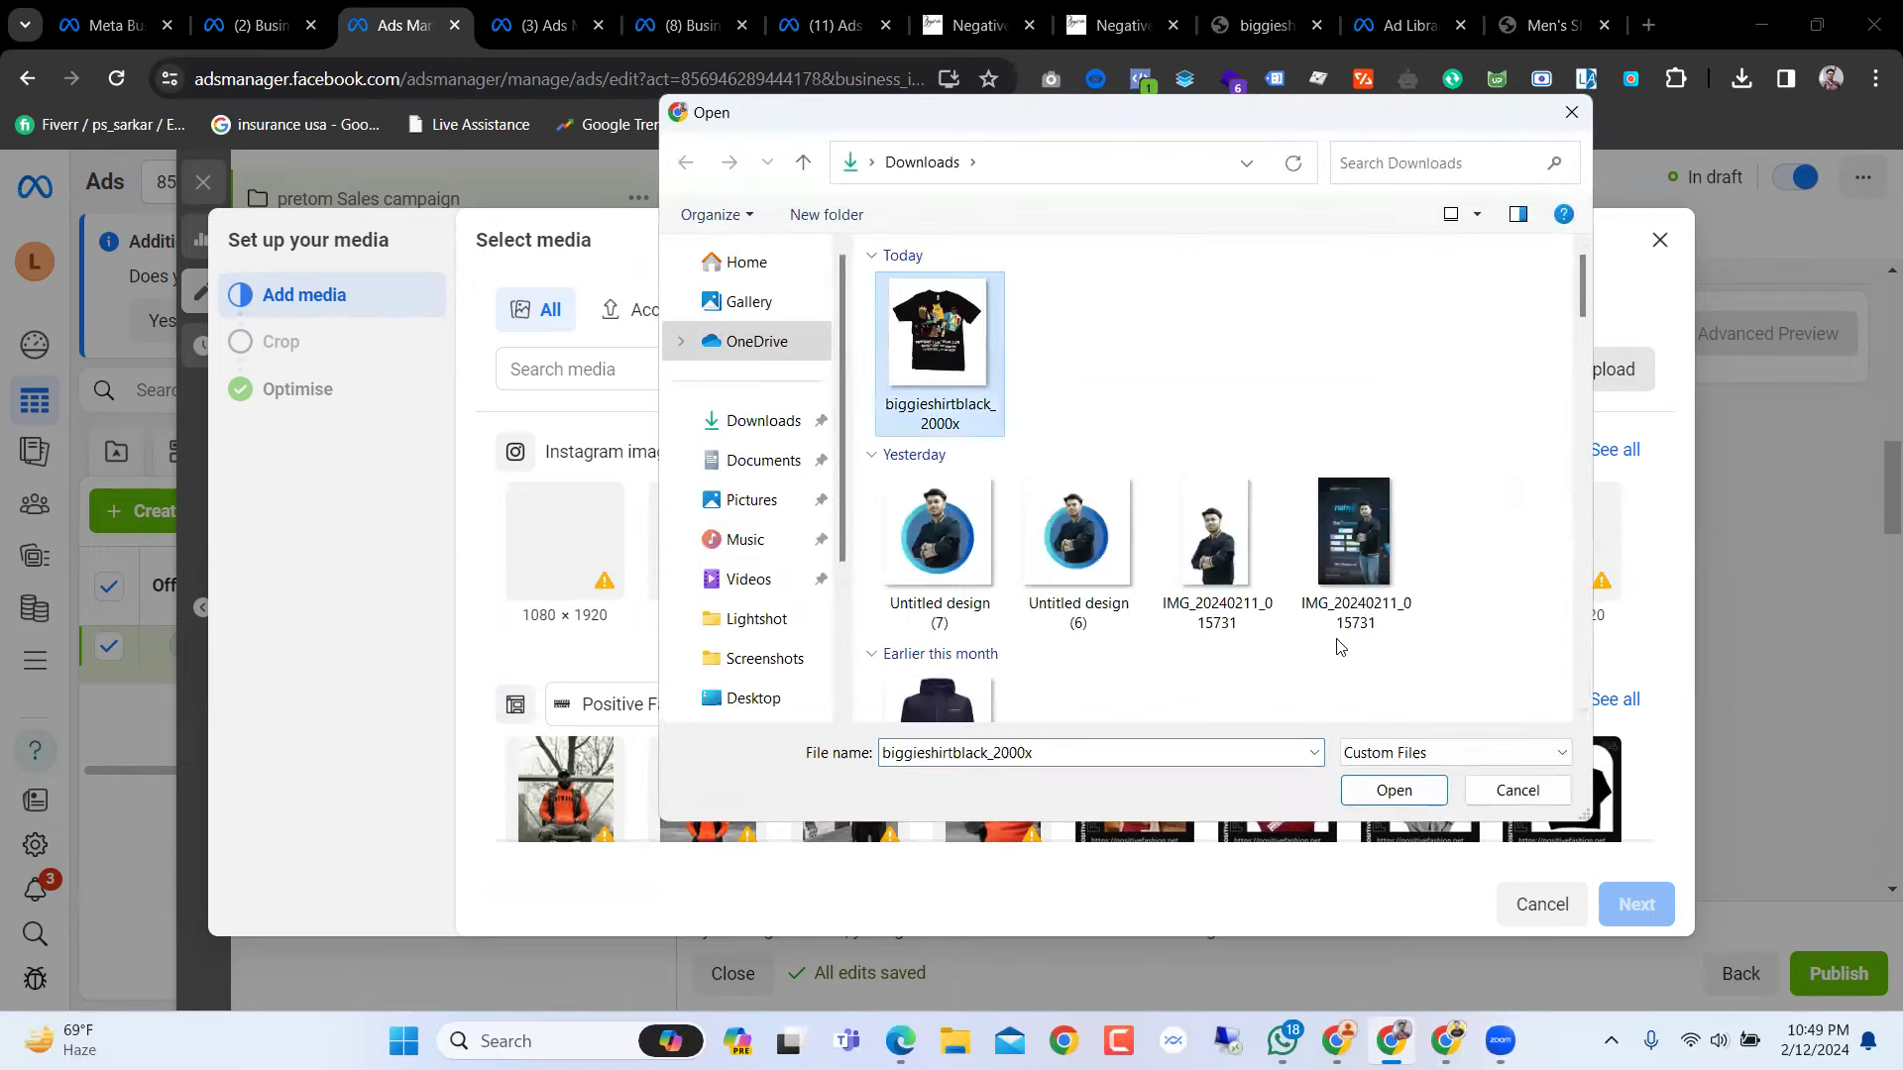
left_click(1395, 790)
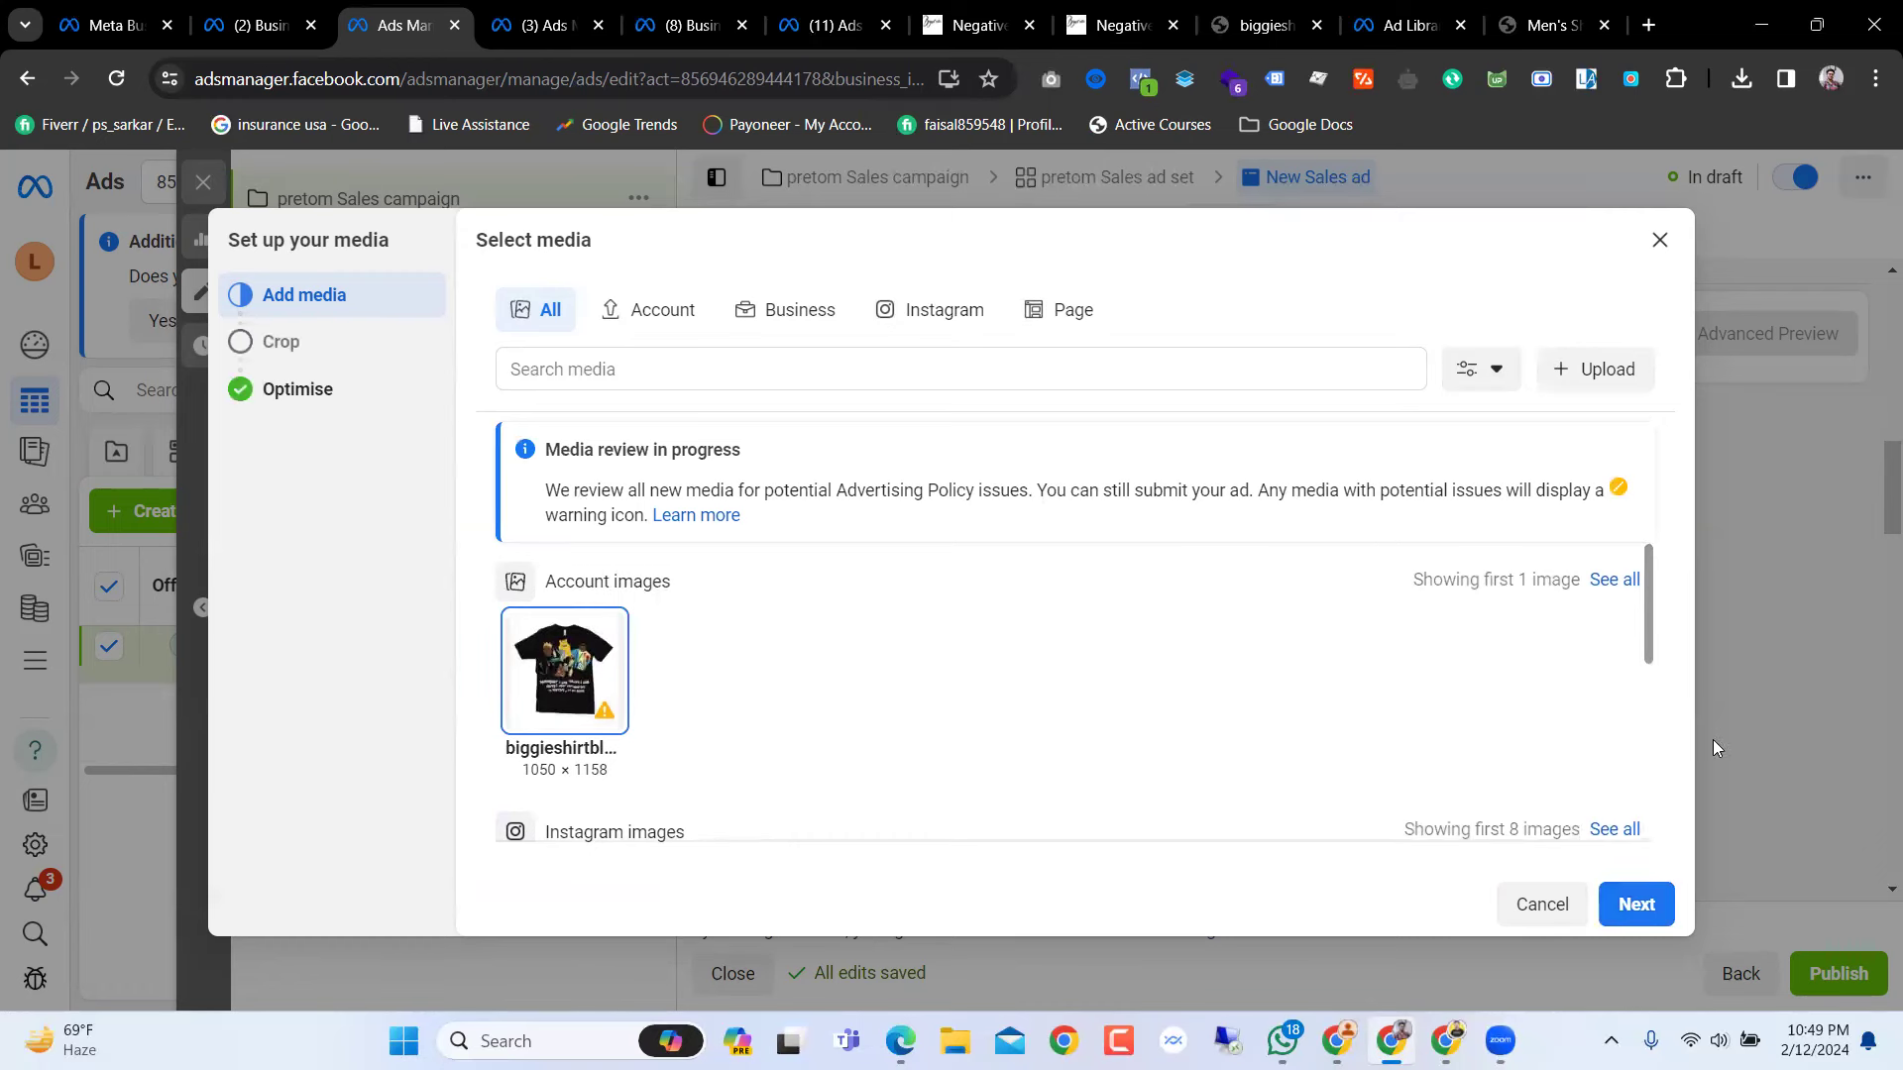
left_click(1648, 912)
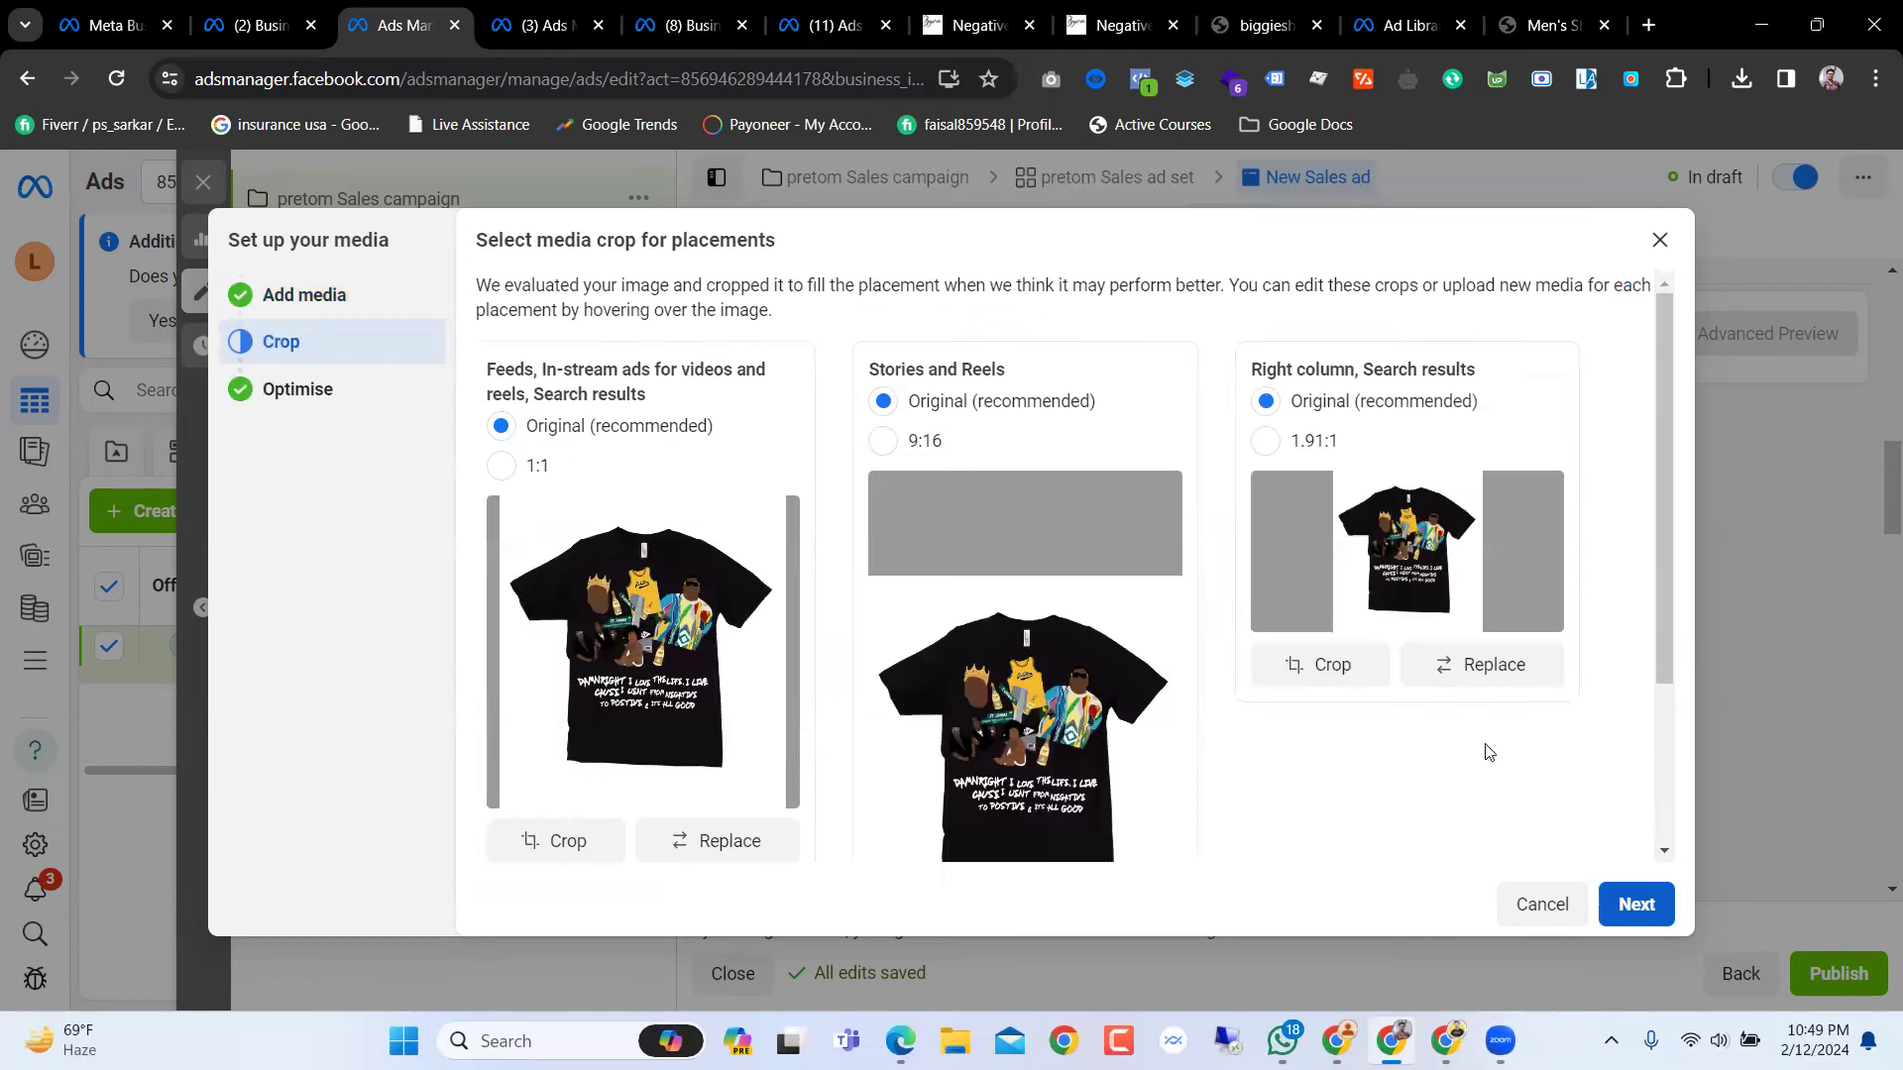
left_click(1635, 910)
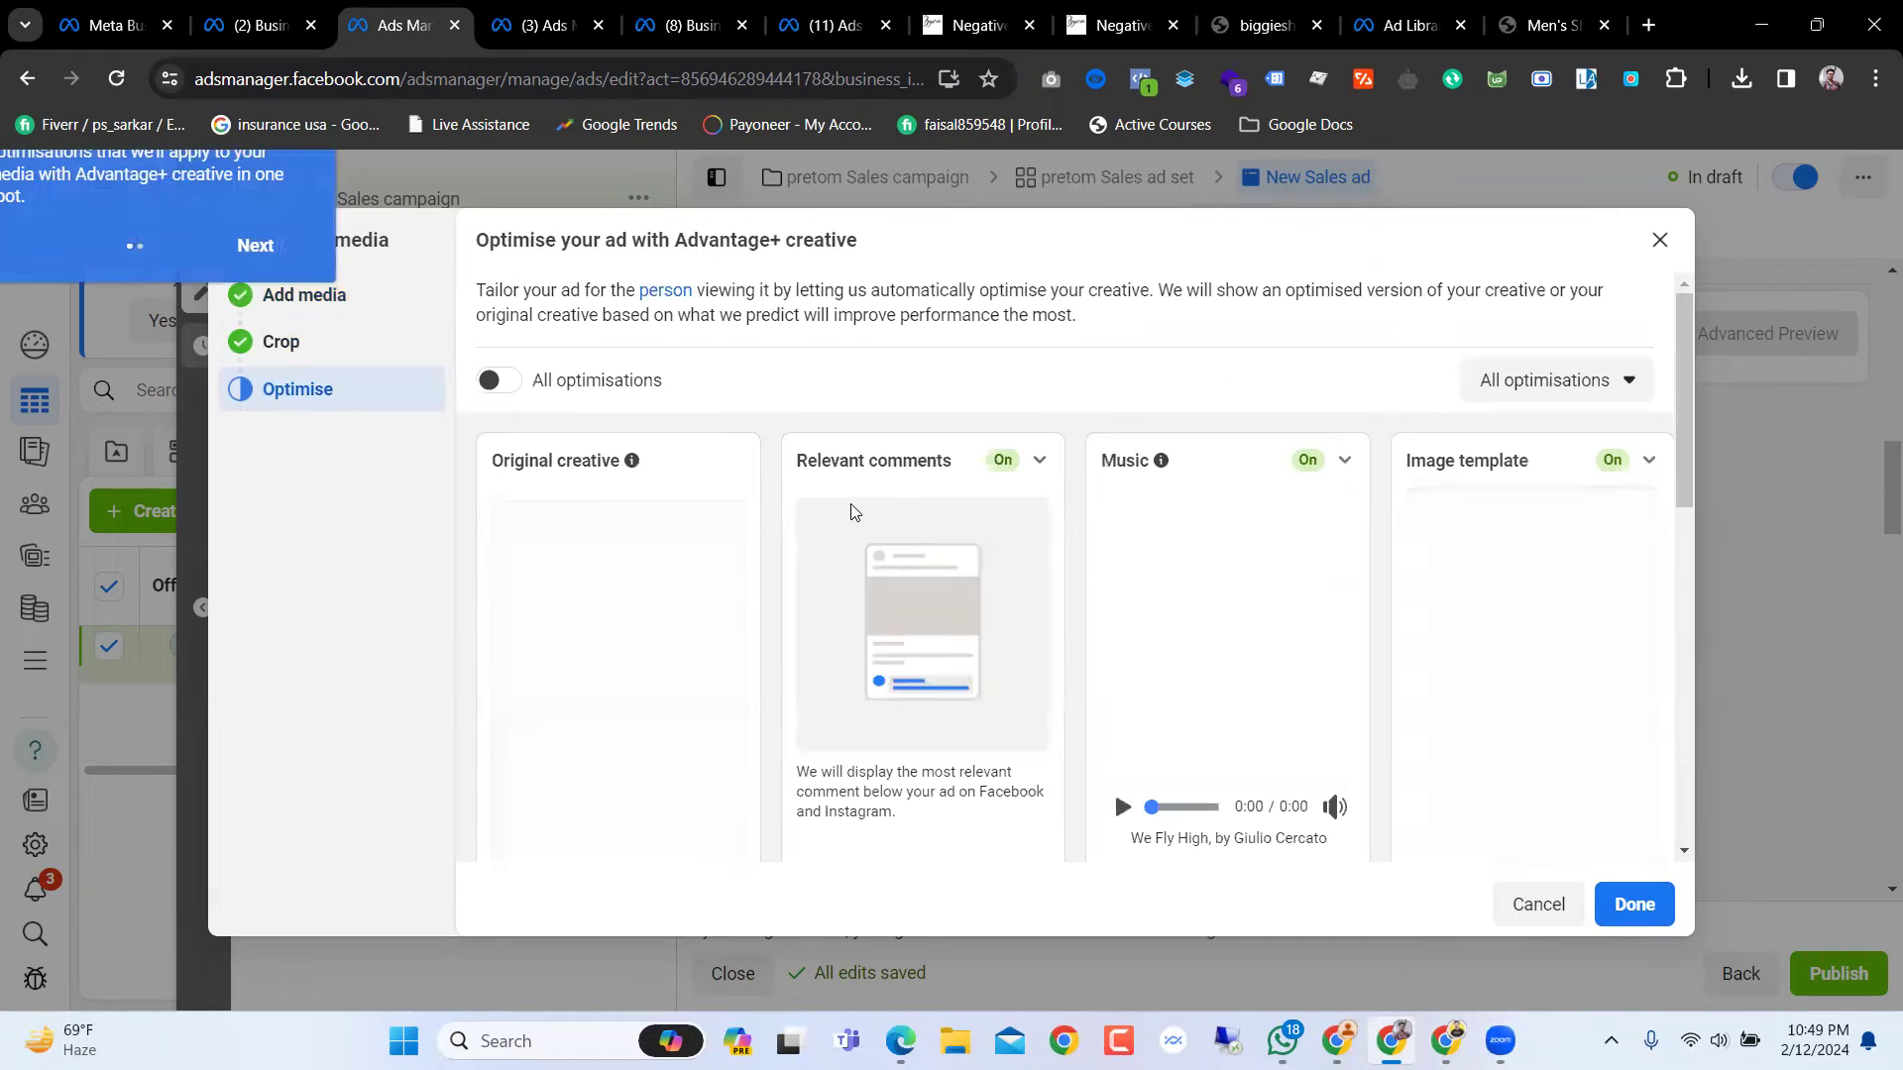
Step: Go through and dismiss the Advantage+ creative tips, and finish the media setup with the default optimisations
scroll(852, 508, "down", 4)
scroll(857, 508, "up", 5)
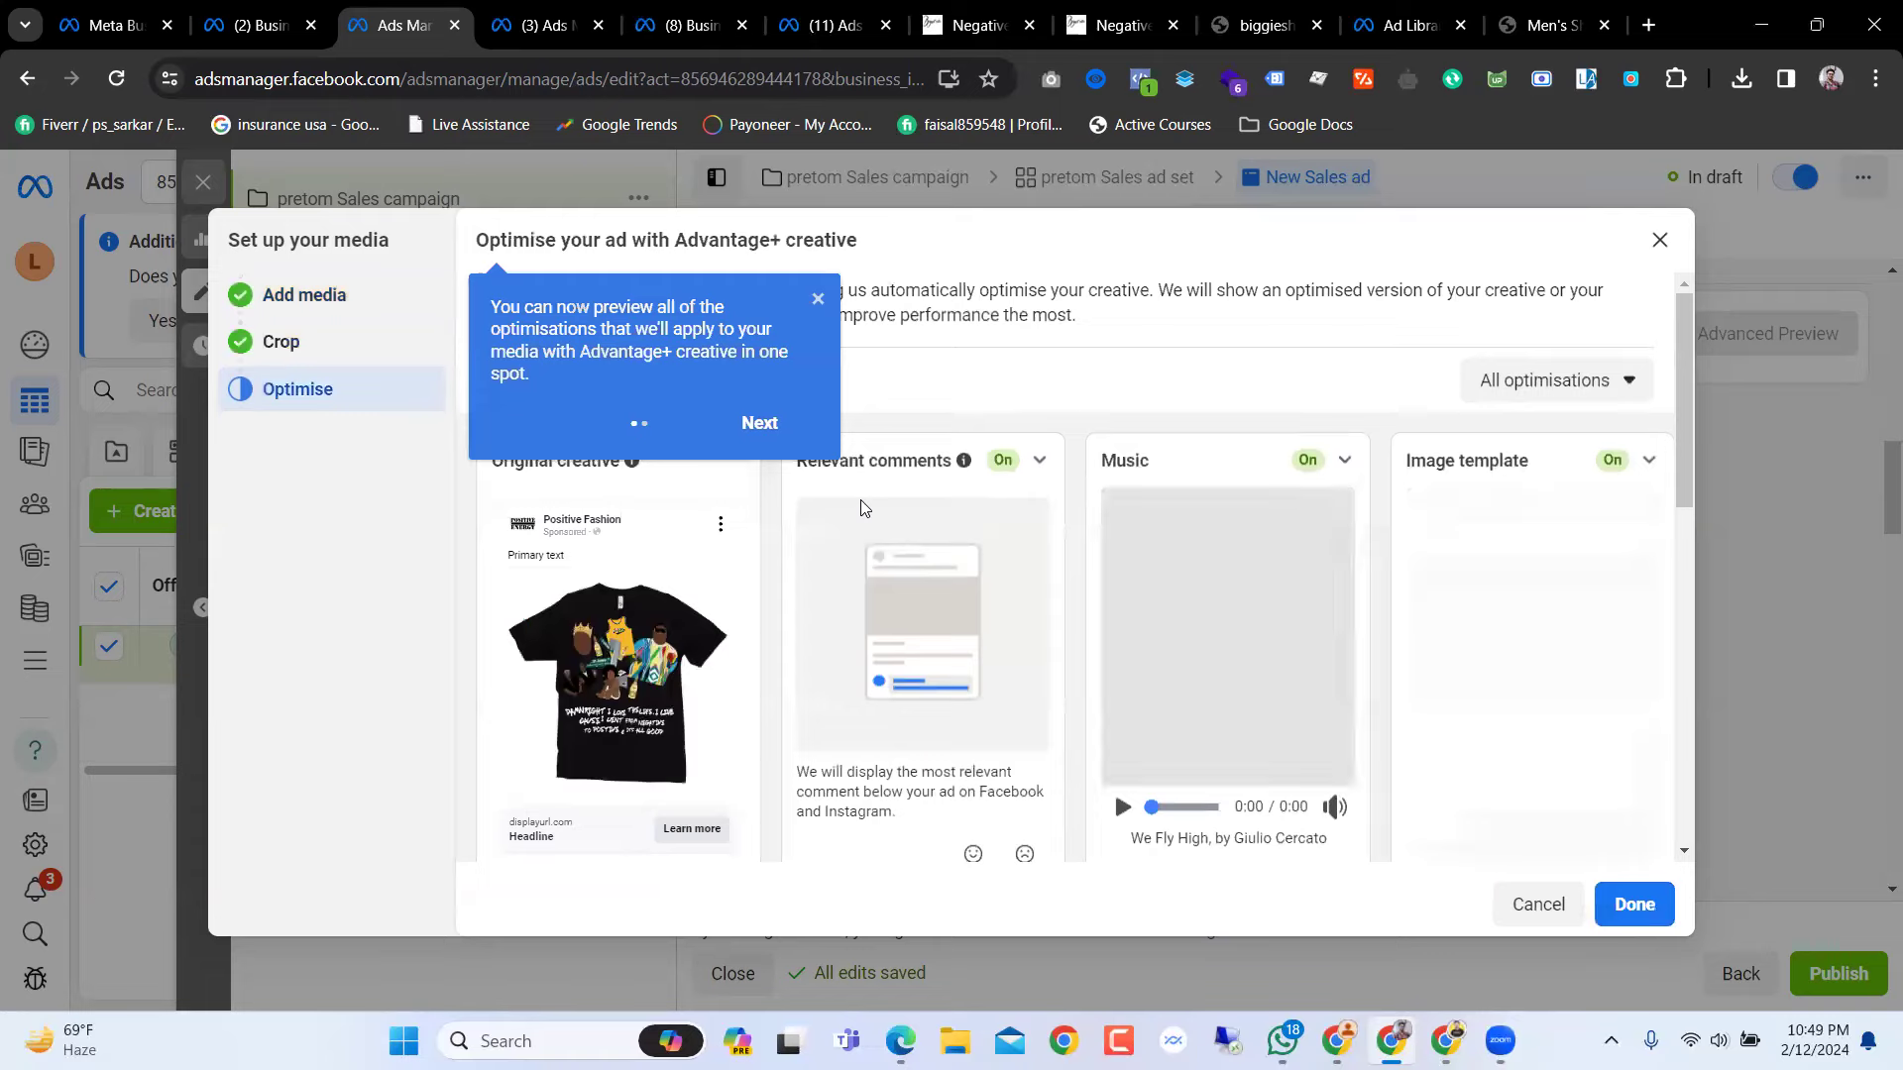
left_click(760, 422)
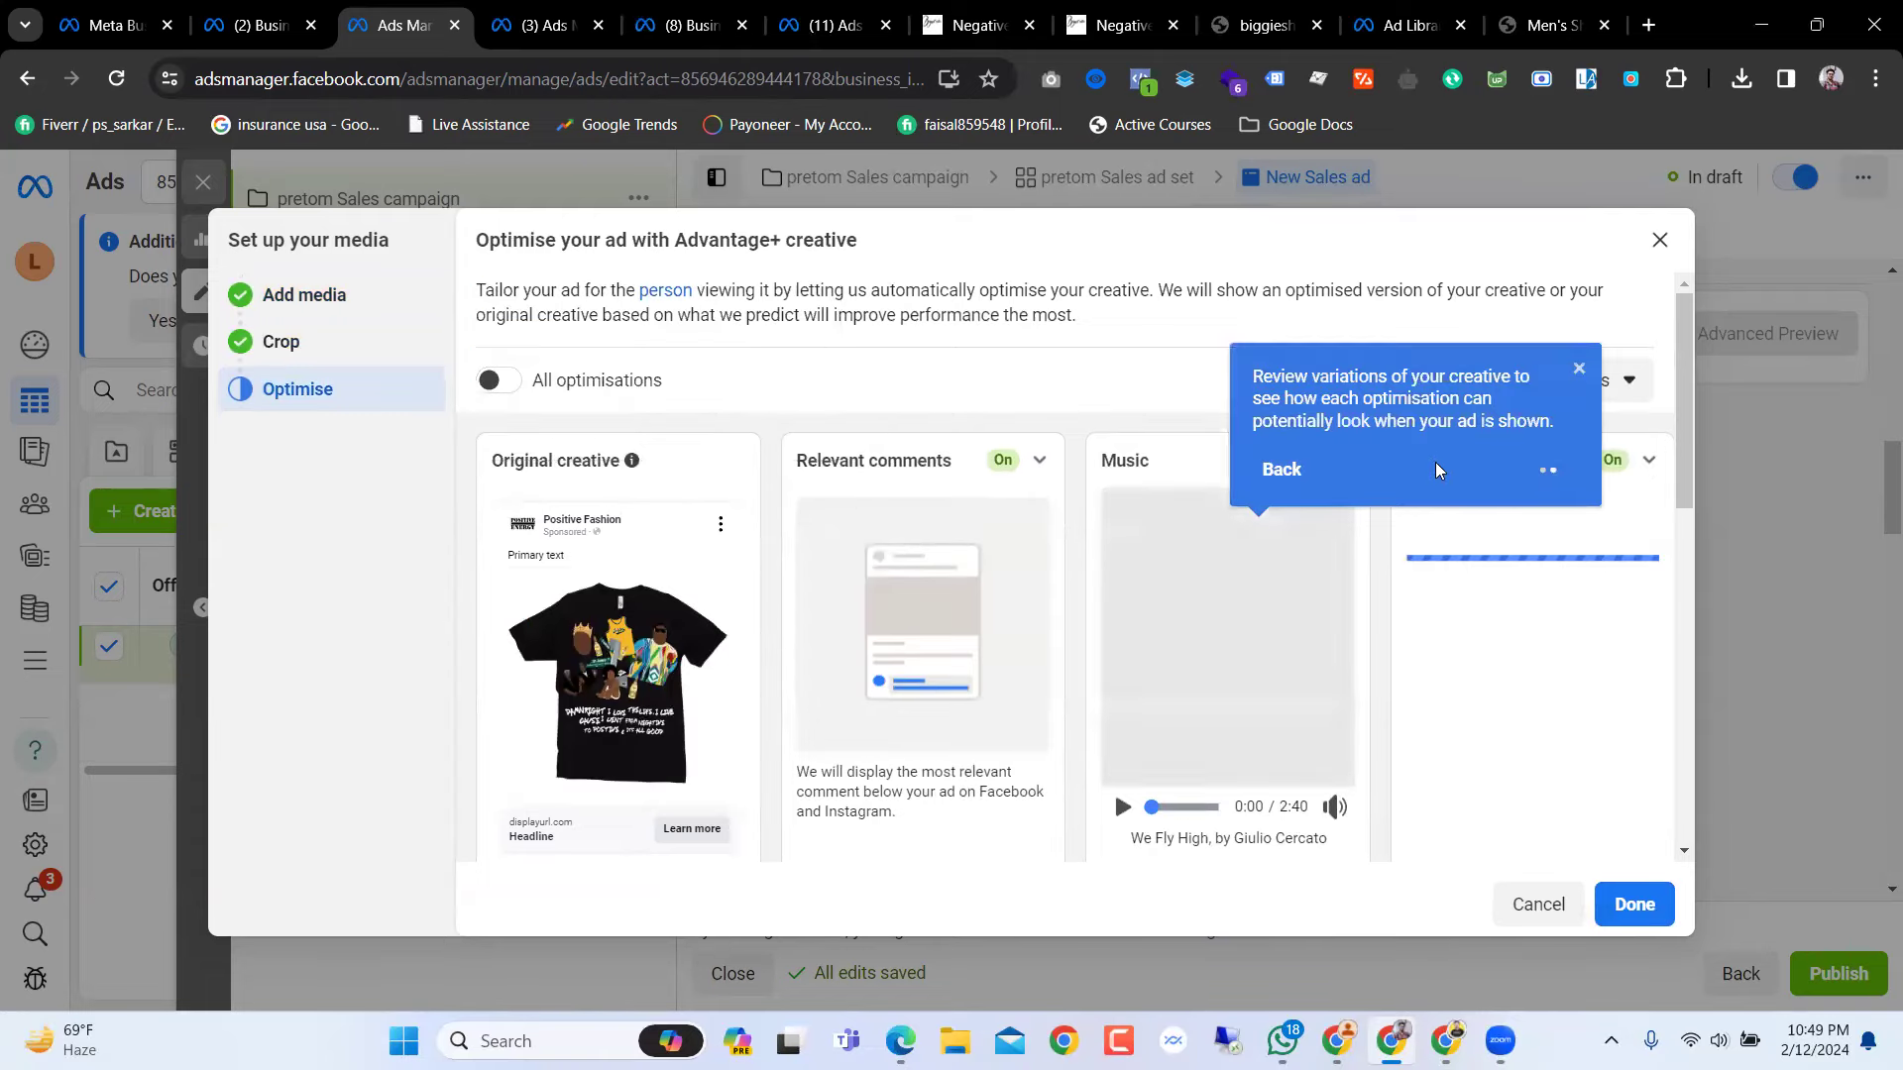
left_click(1282, 469)
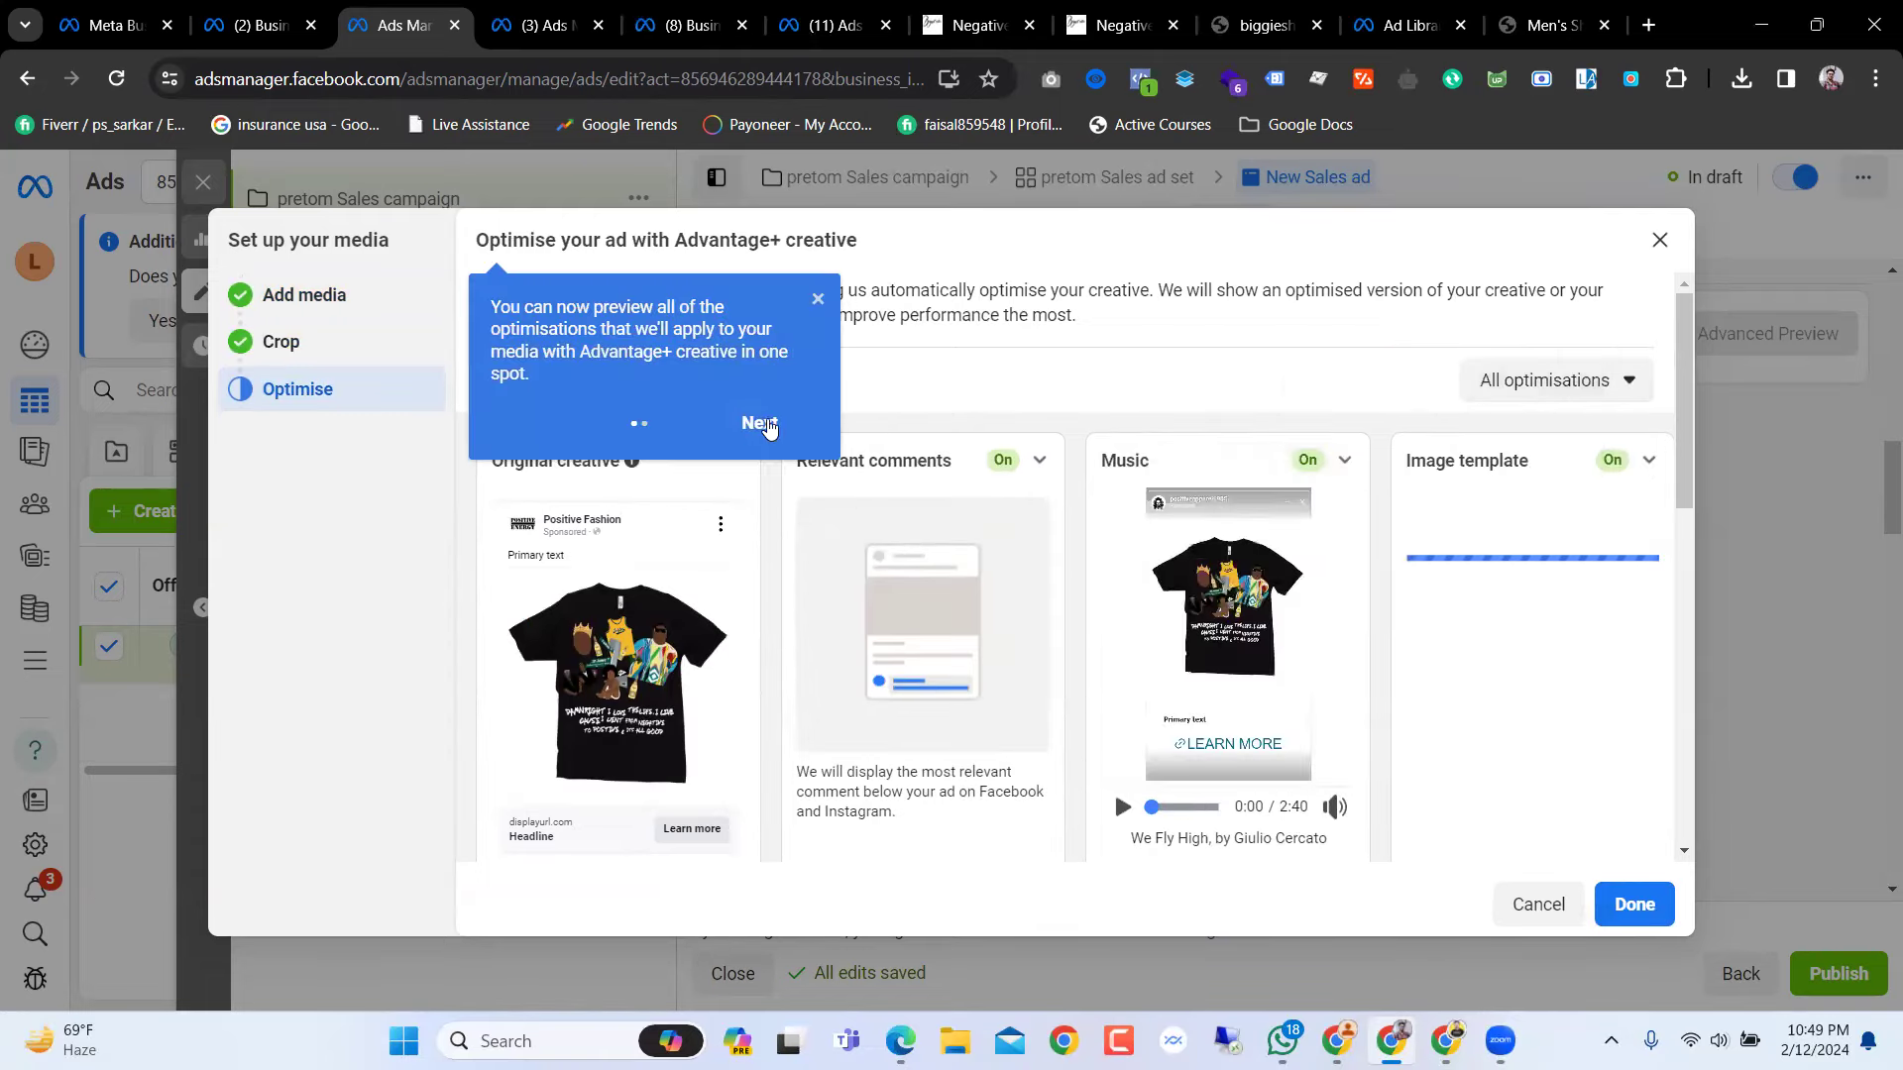
left_click(760, 422)
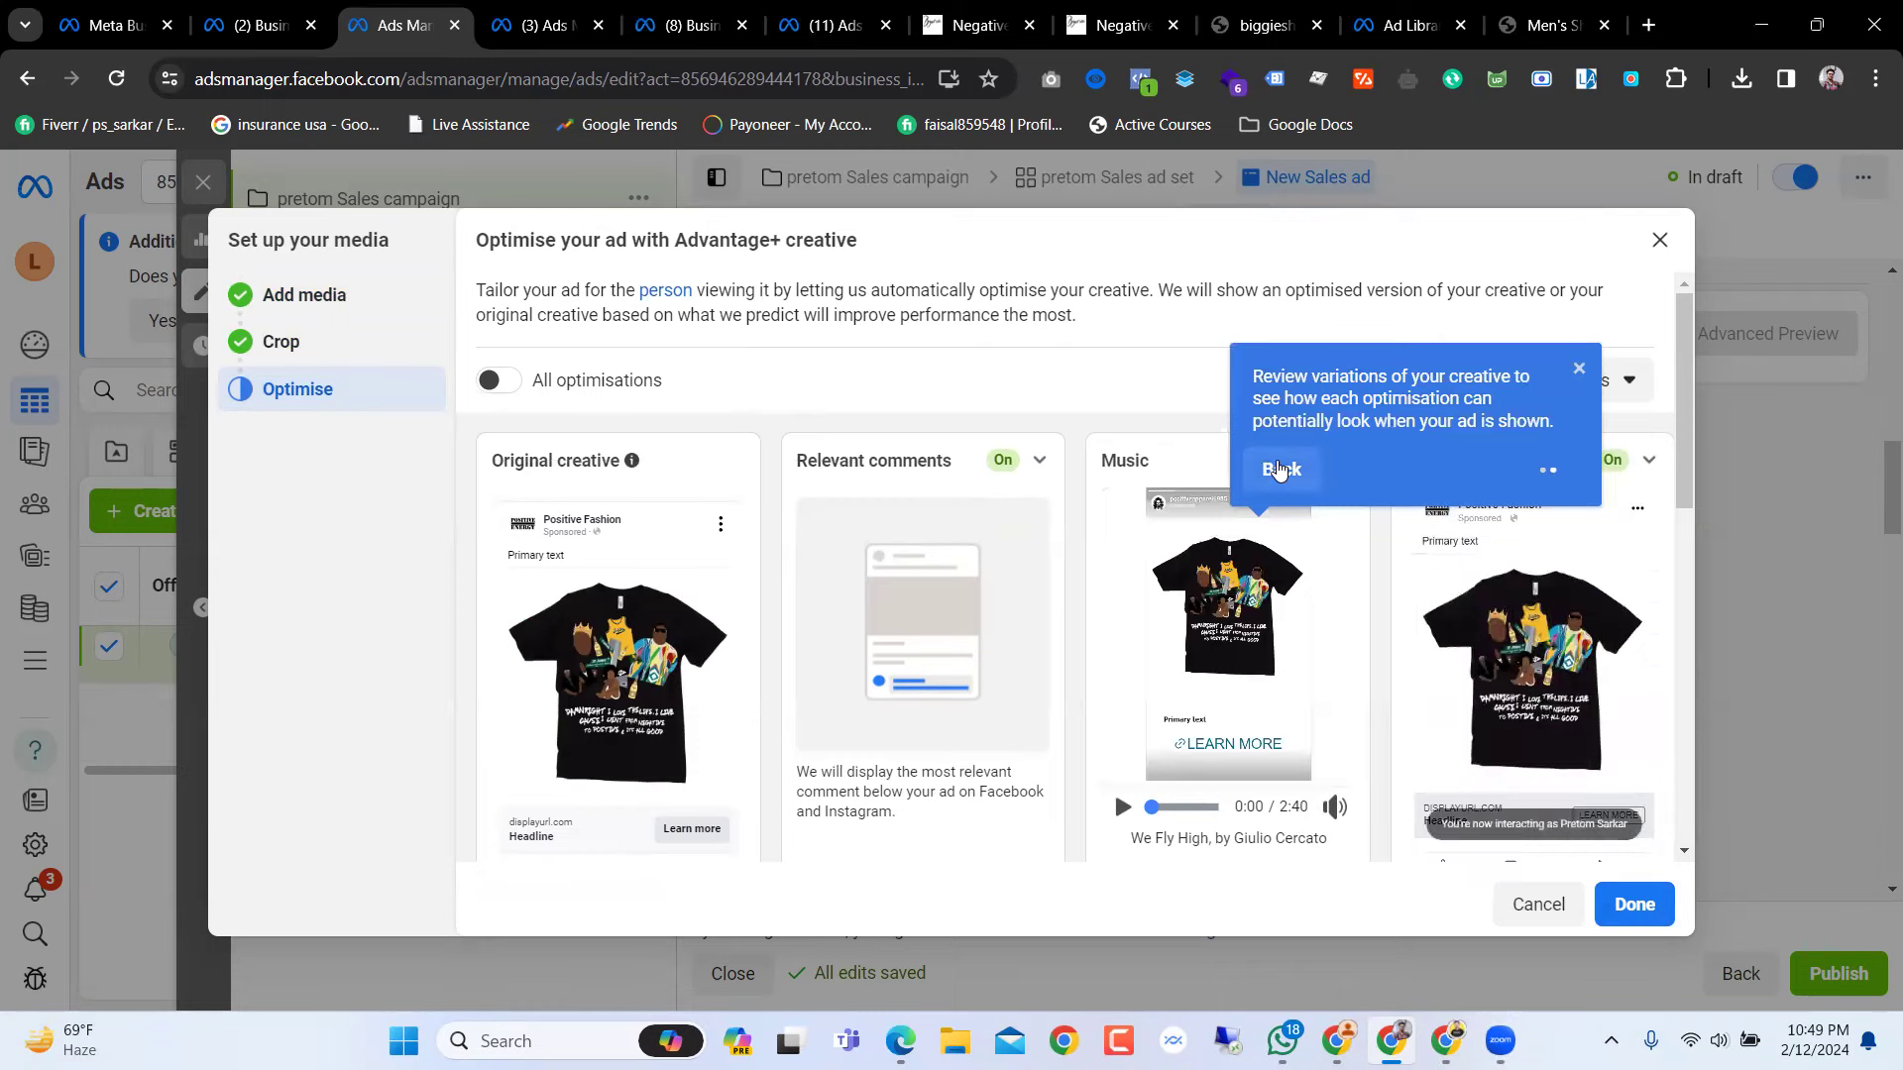
left_click(1281, 468)
left_click(818, 301)
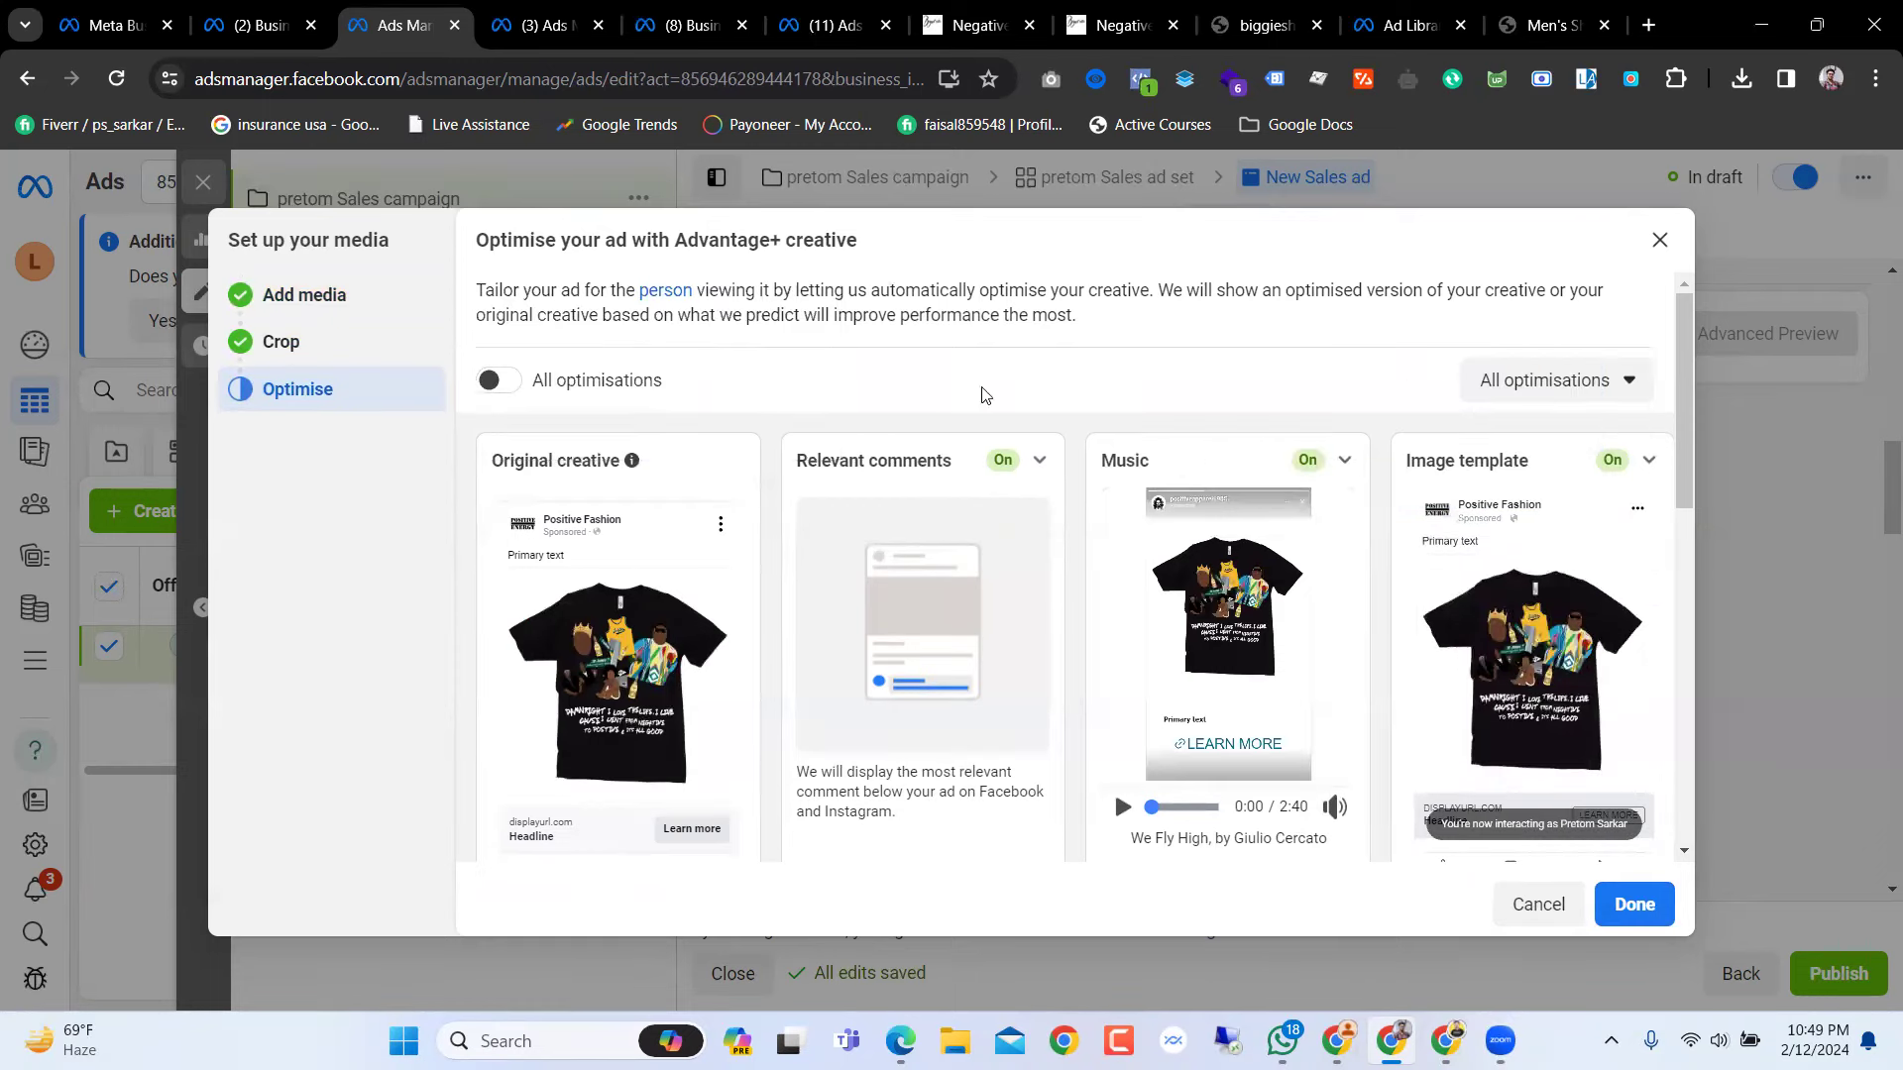
left_click(1657, 918)
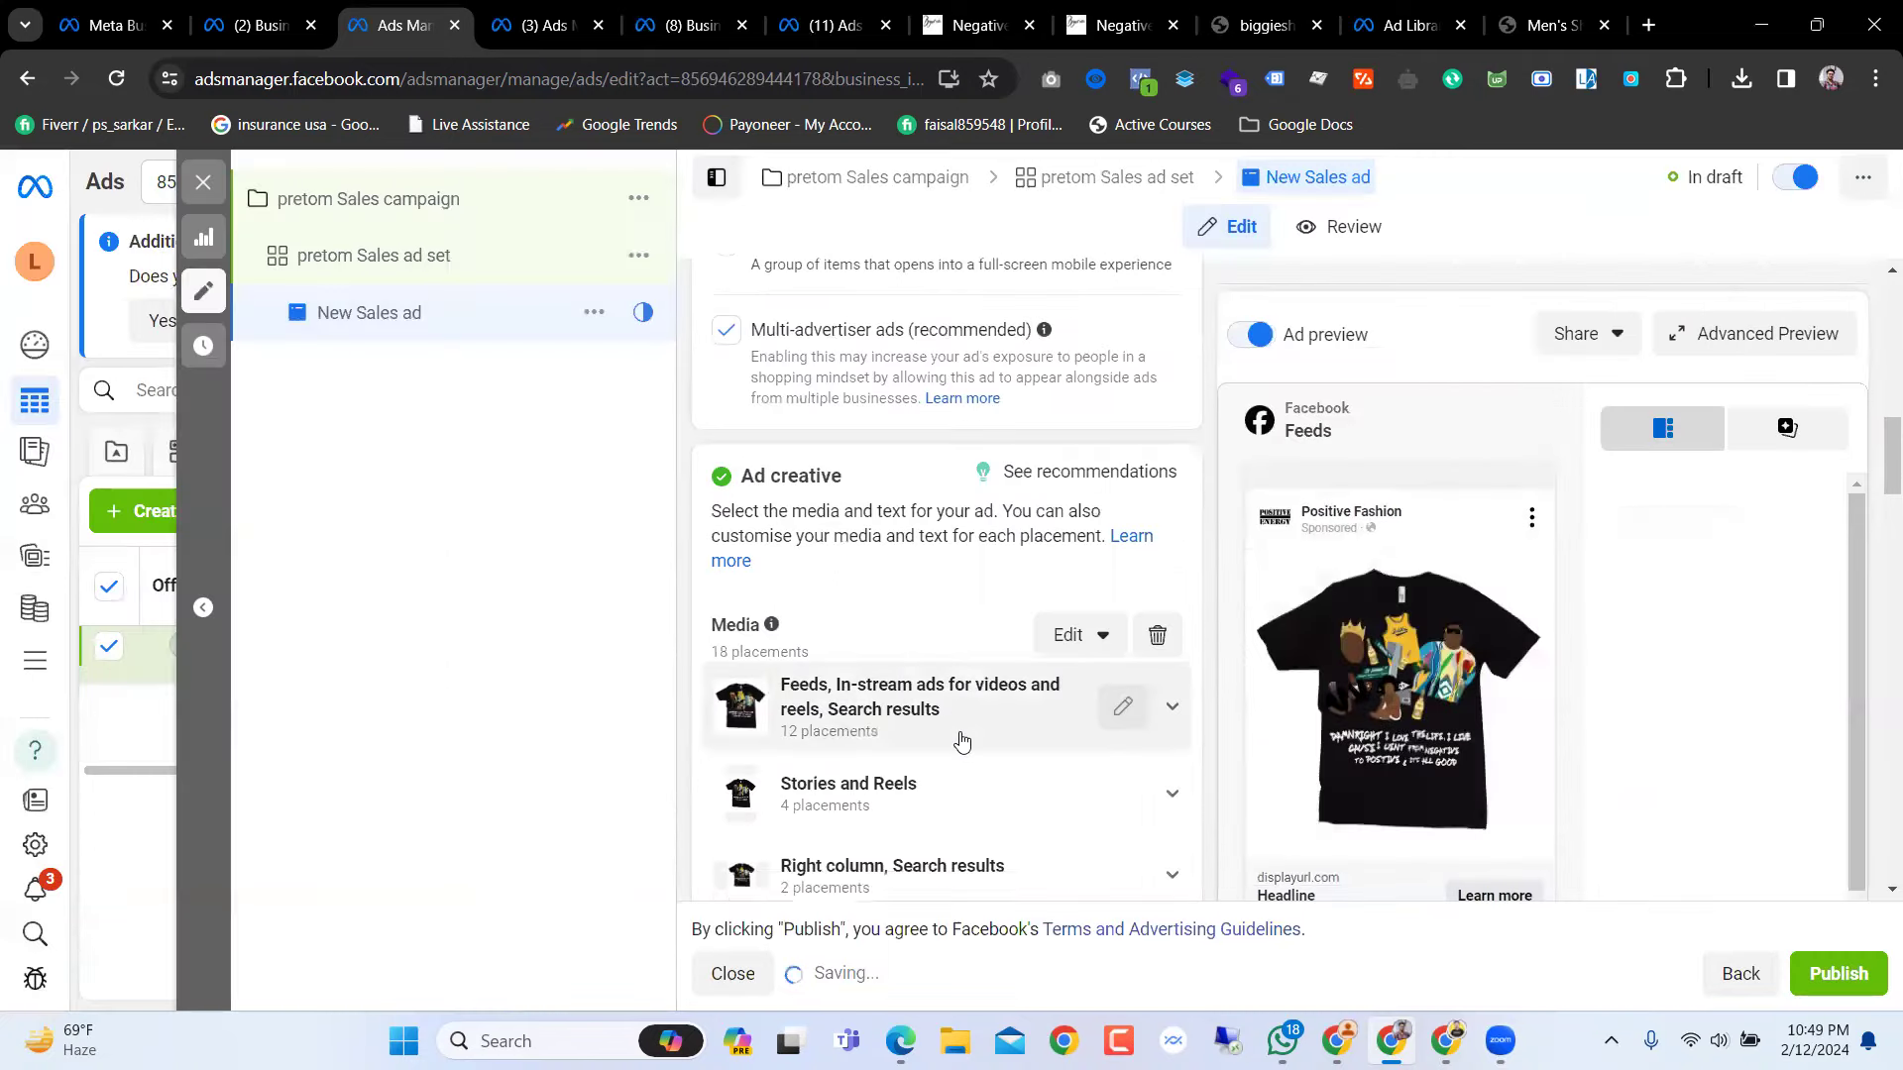
Step: Copy the full primary text of the Hot-selling T-shirts ad from the other Positive Fashion ad draft
scroll(991, 693, "down", 5)
scroll(1010, 659, "down", 5)
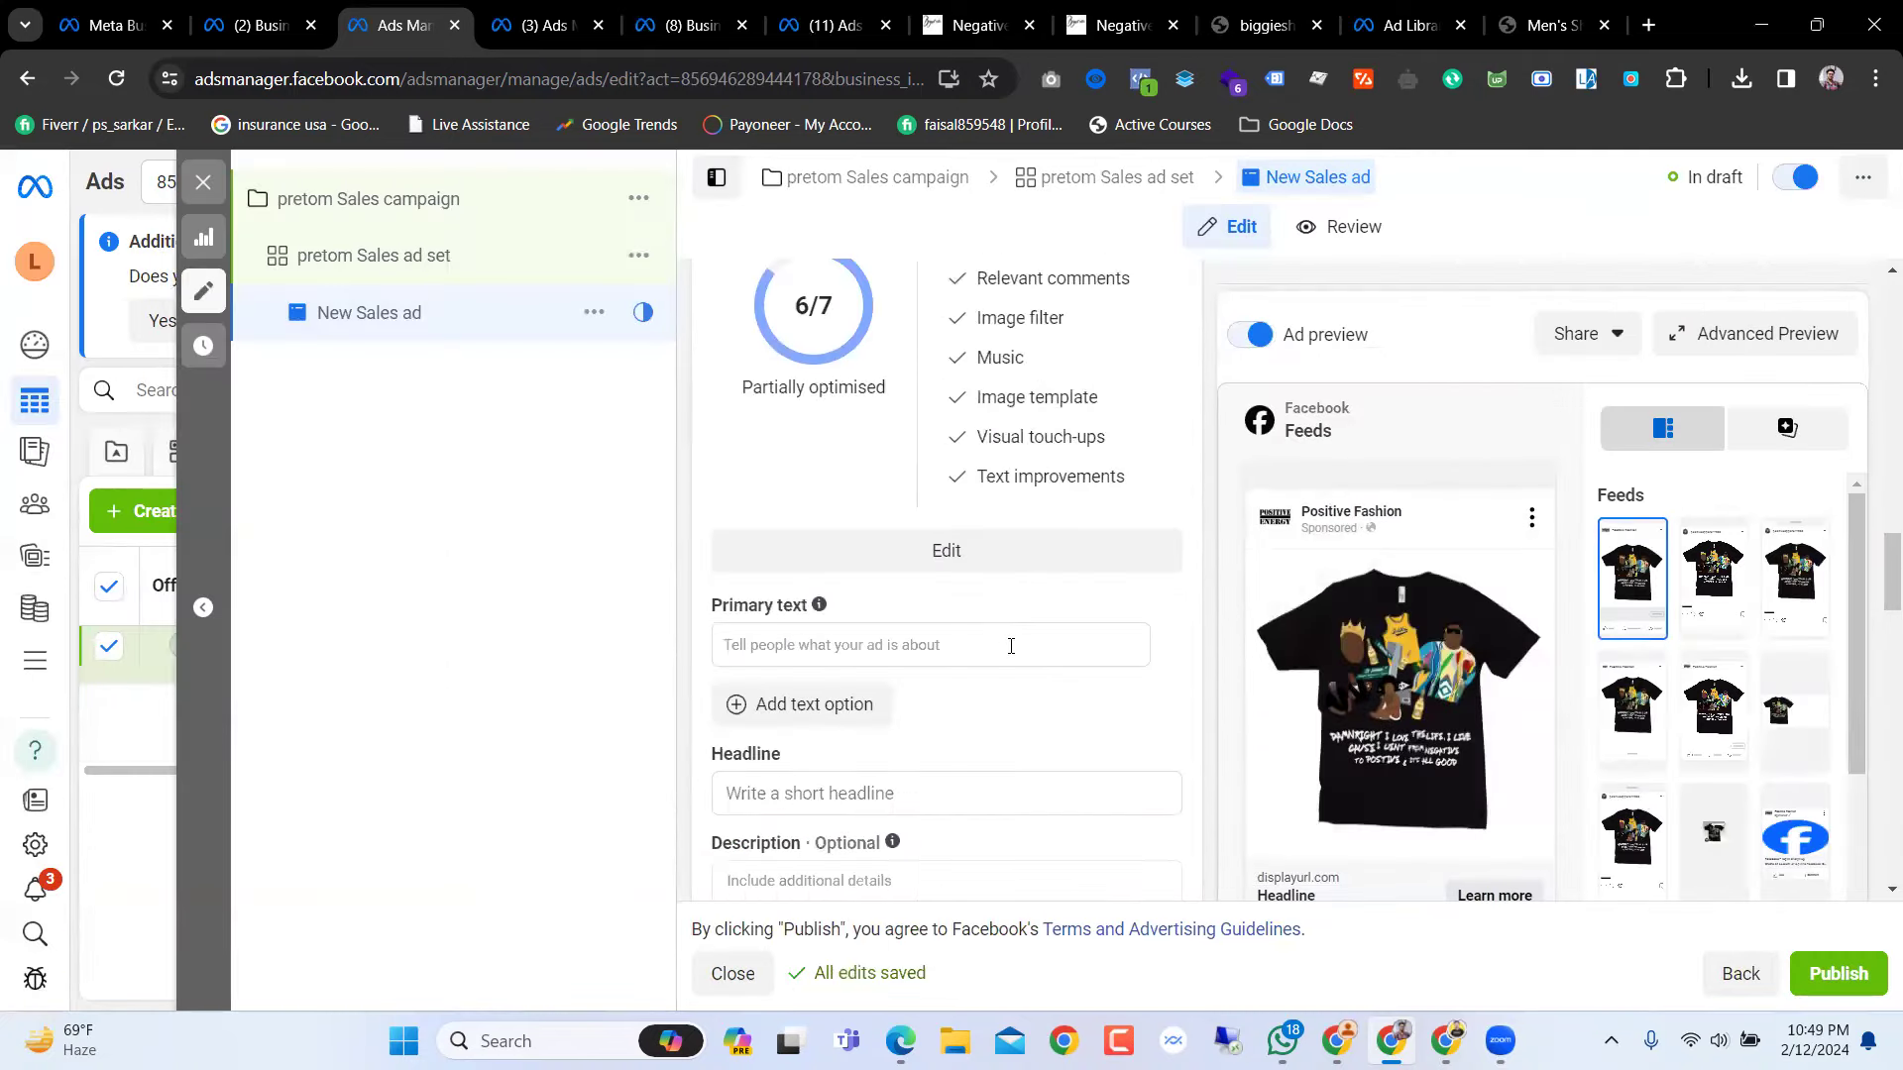
scroll(953, 647, "up", 3)
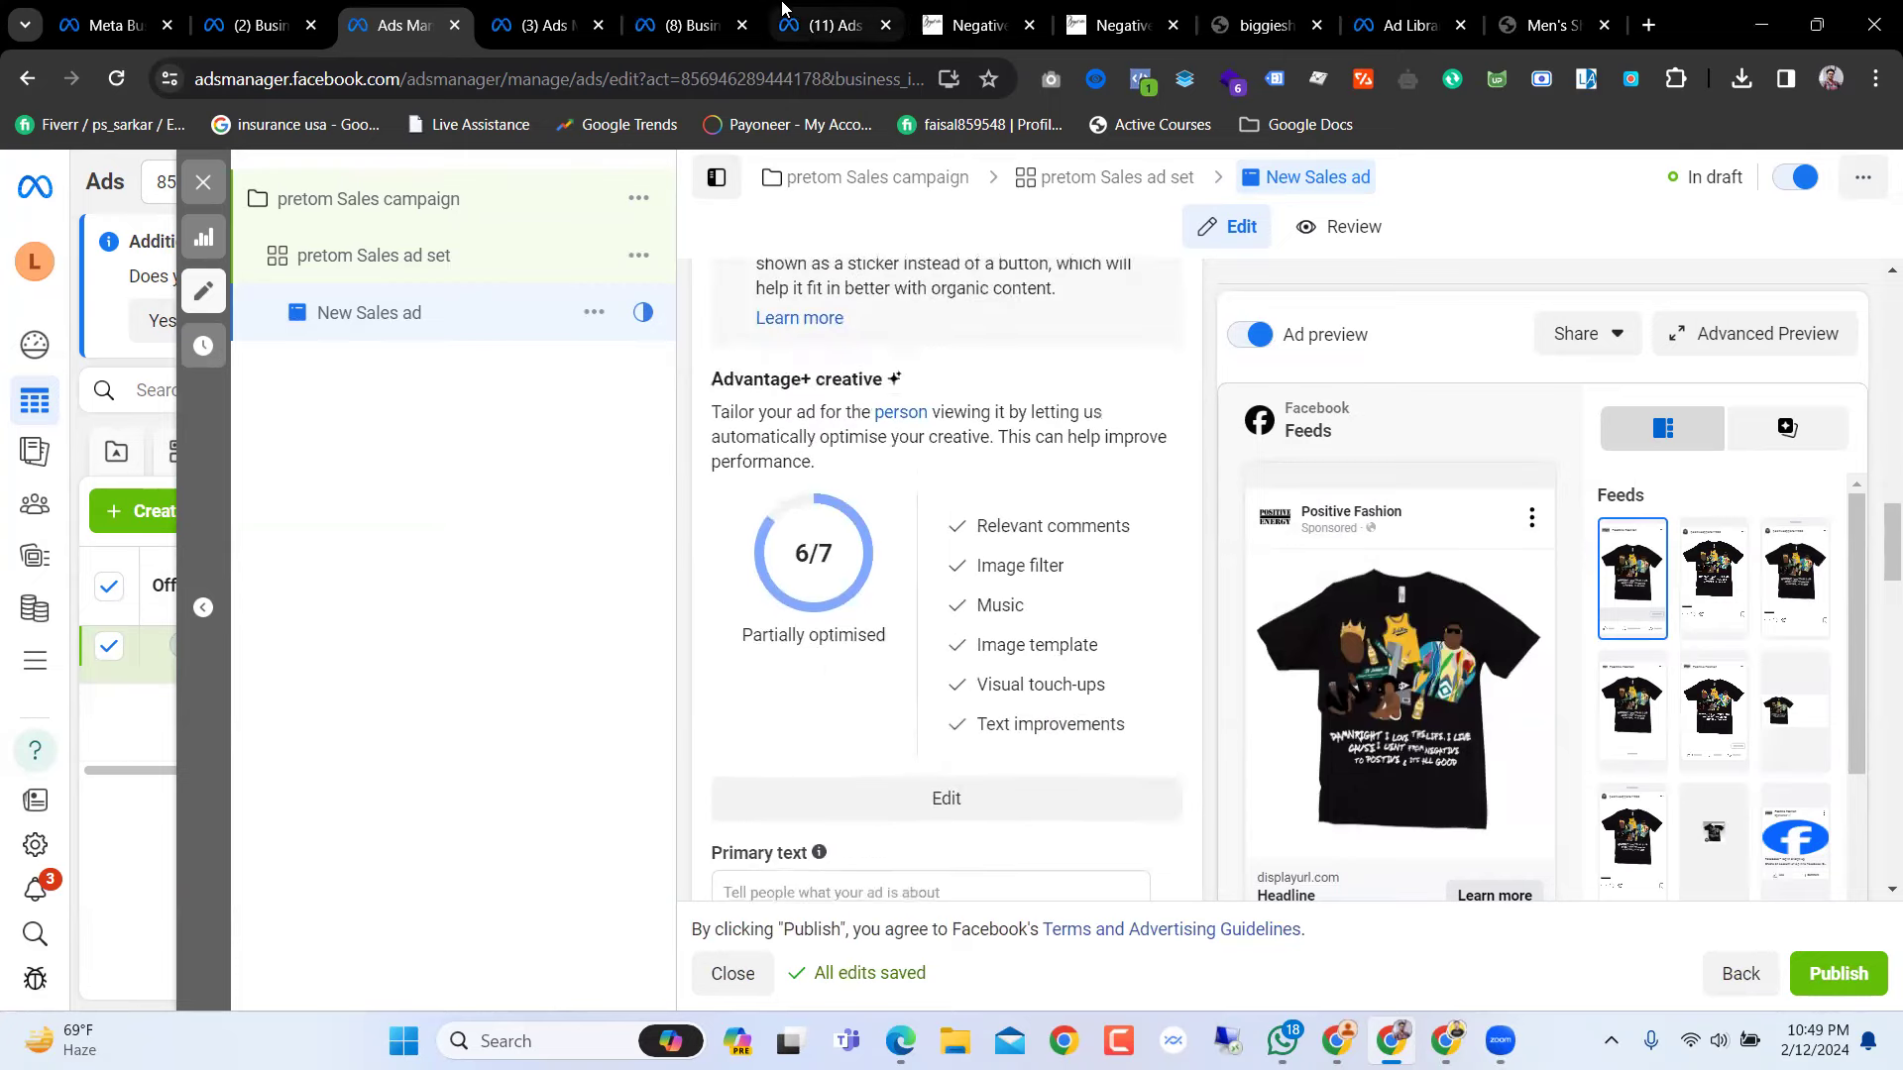
left_click(694, 24)
left_click(803, 8)
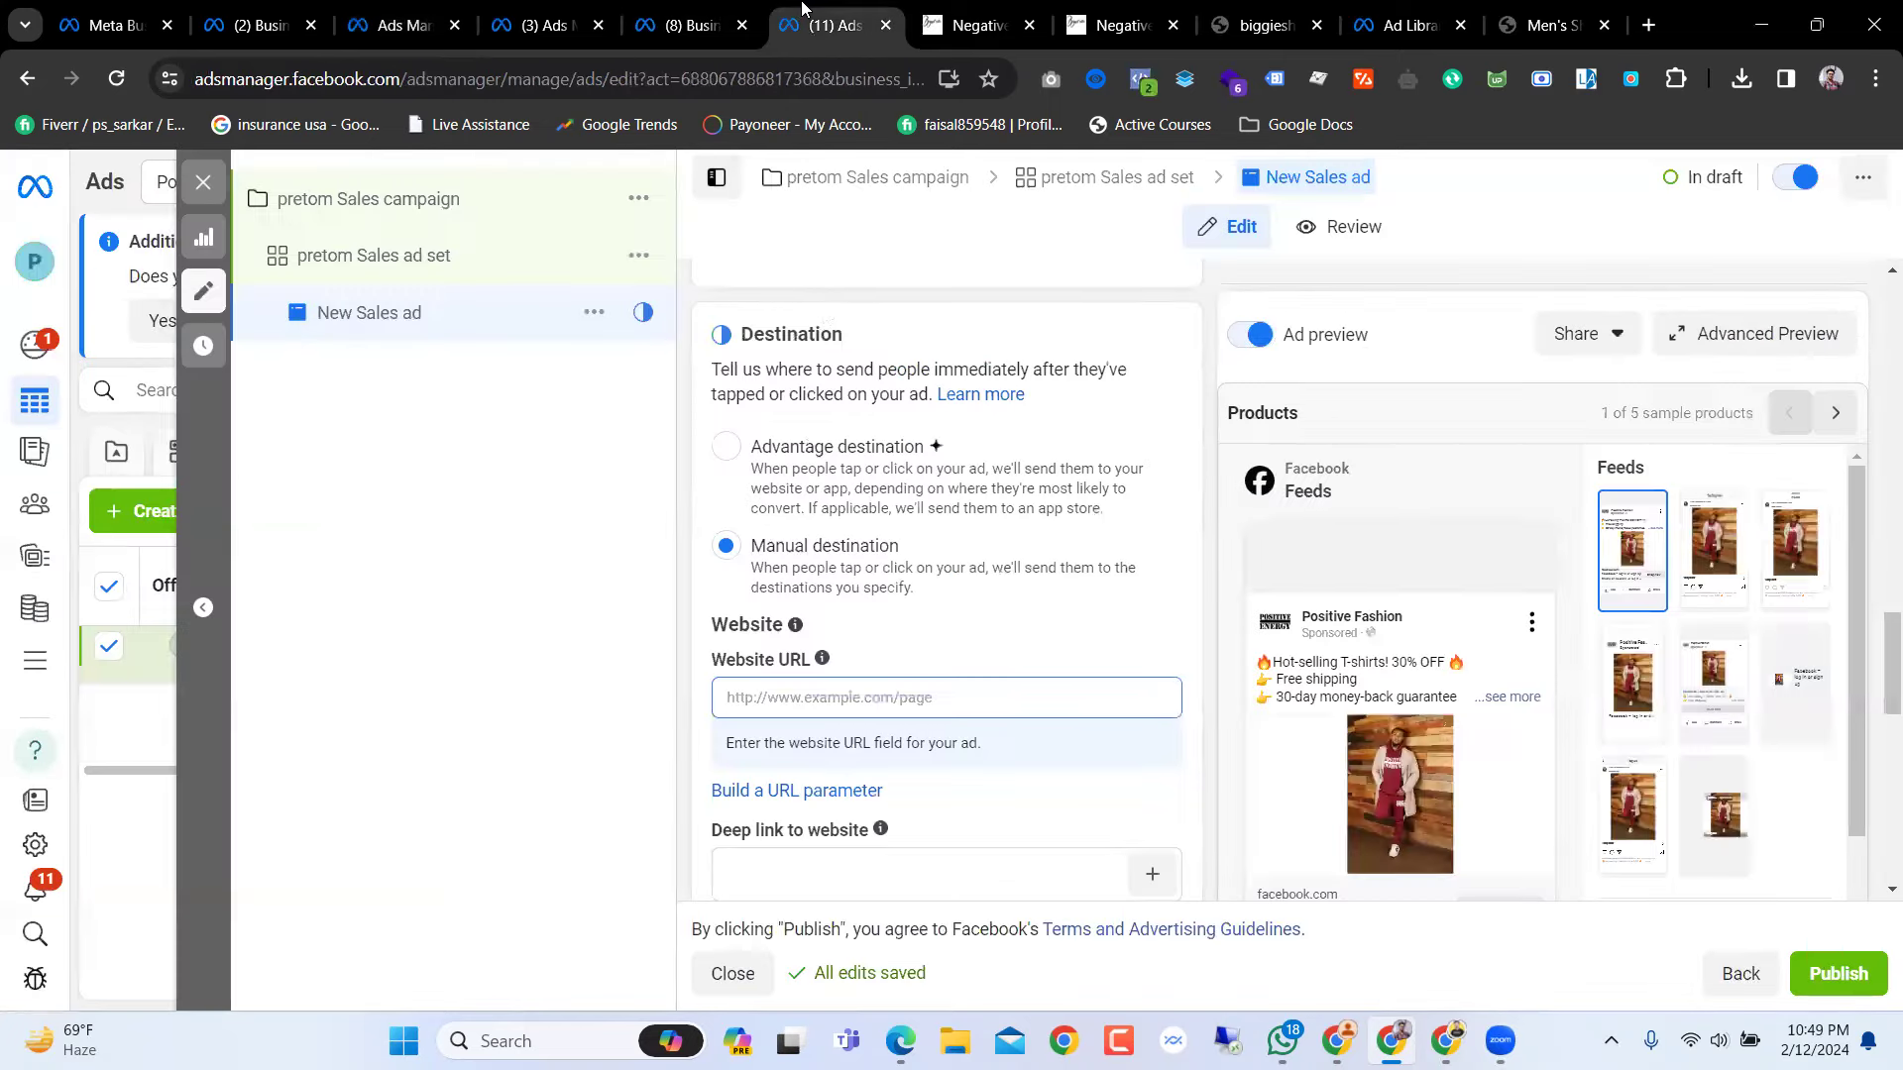
scroll(967, 694, "up", 7)
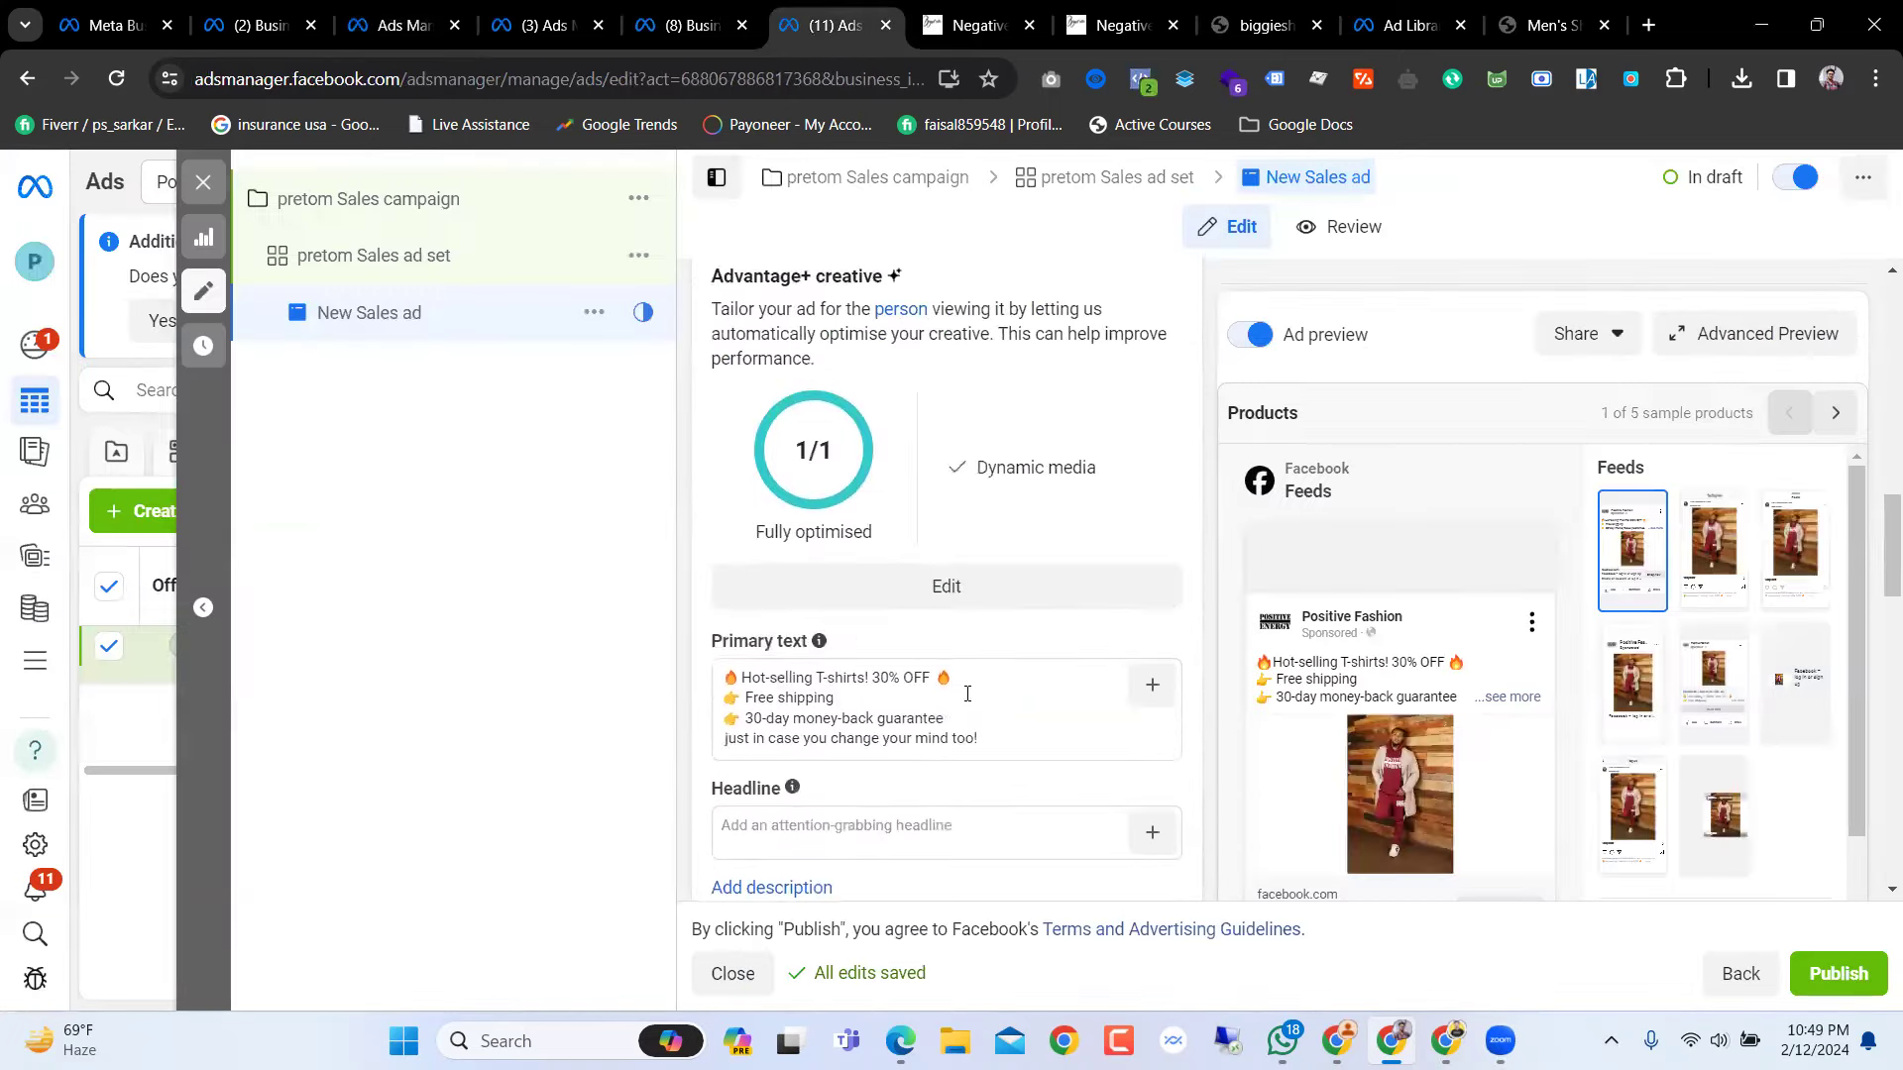
left_click(987, 724)
key("ctrl+a")
key("ctrl+c")
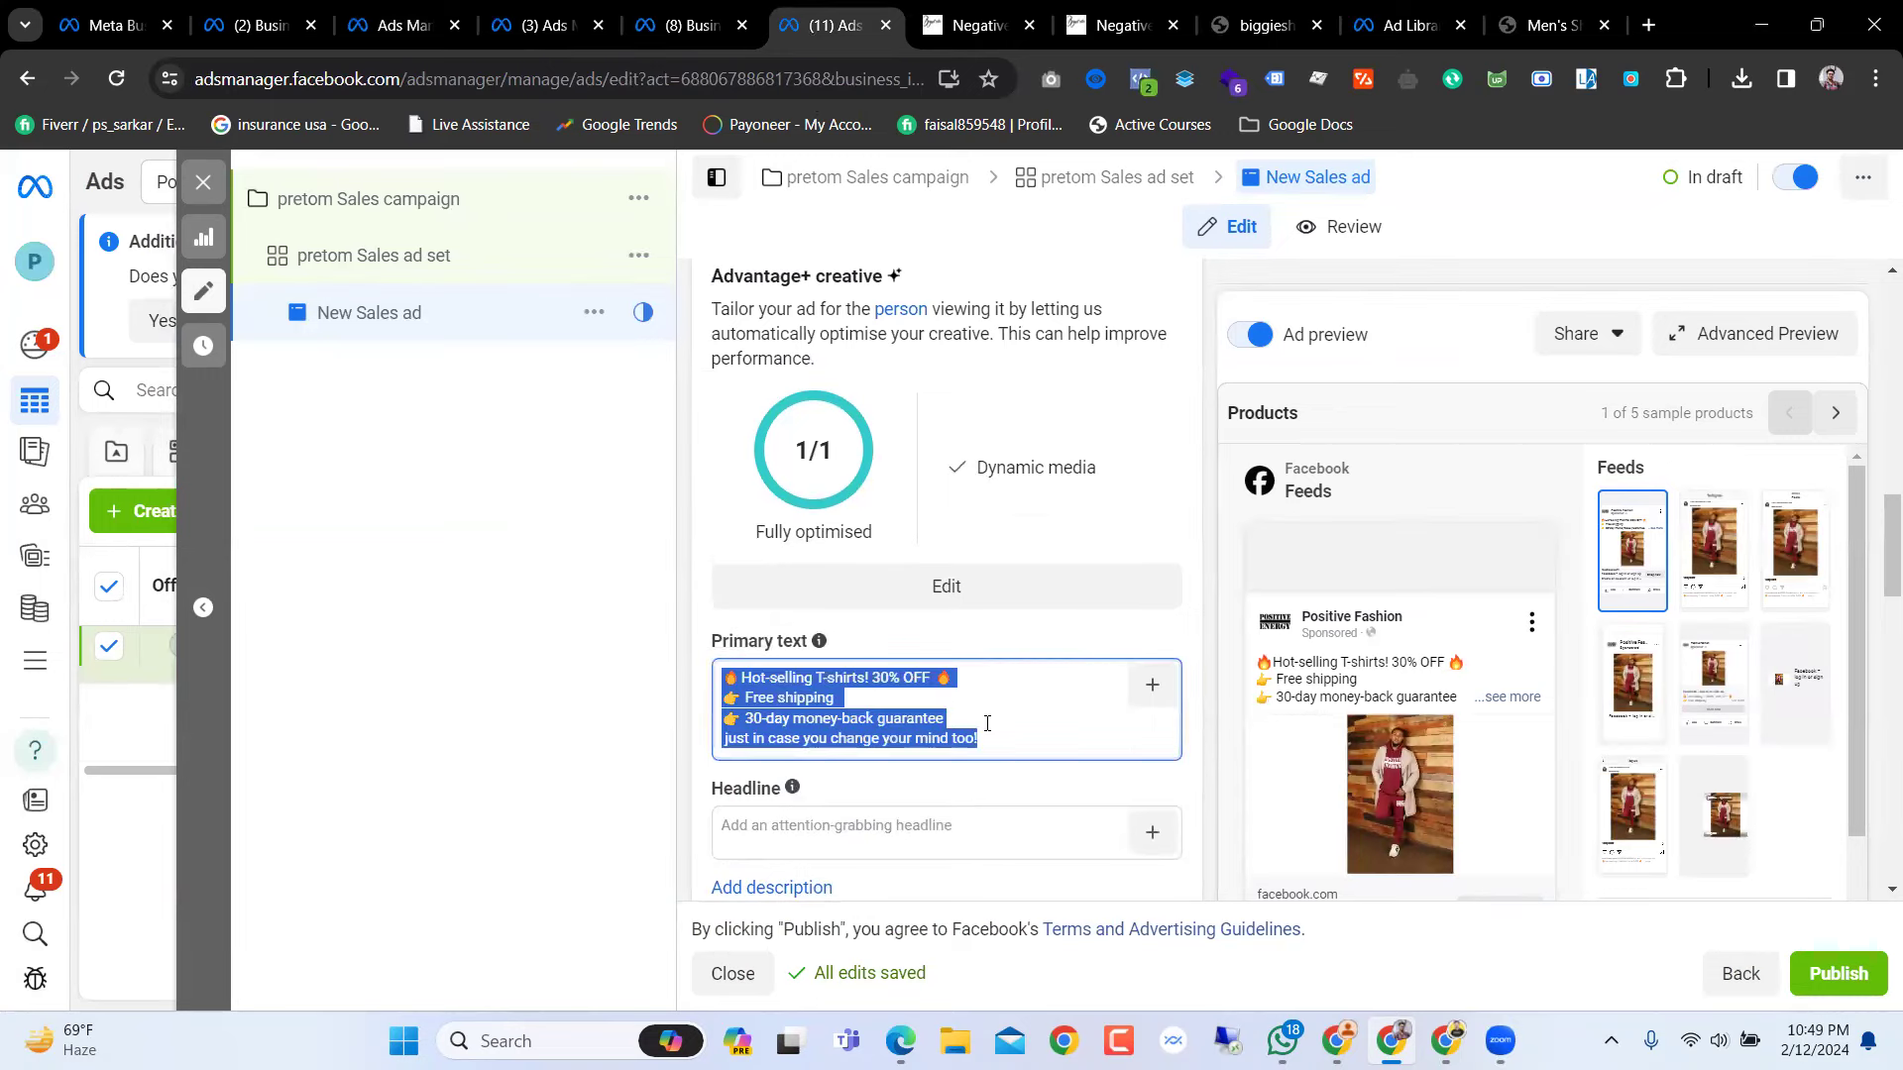
Step: Paste the copied Hot-selling T-shirts 30% OFF text as the primary text of the T-shirt image ad
left_click(396, 25)
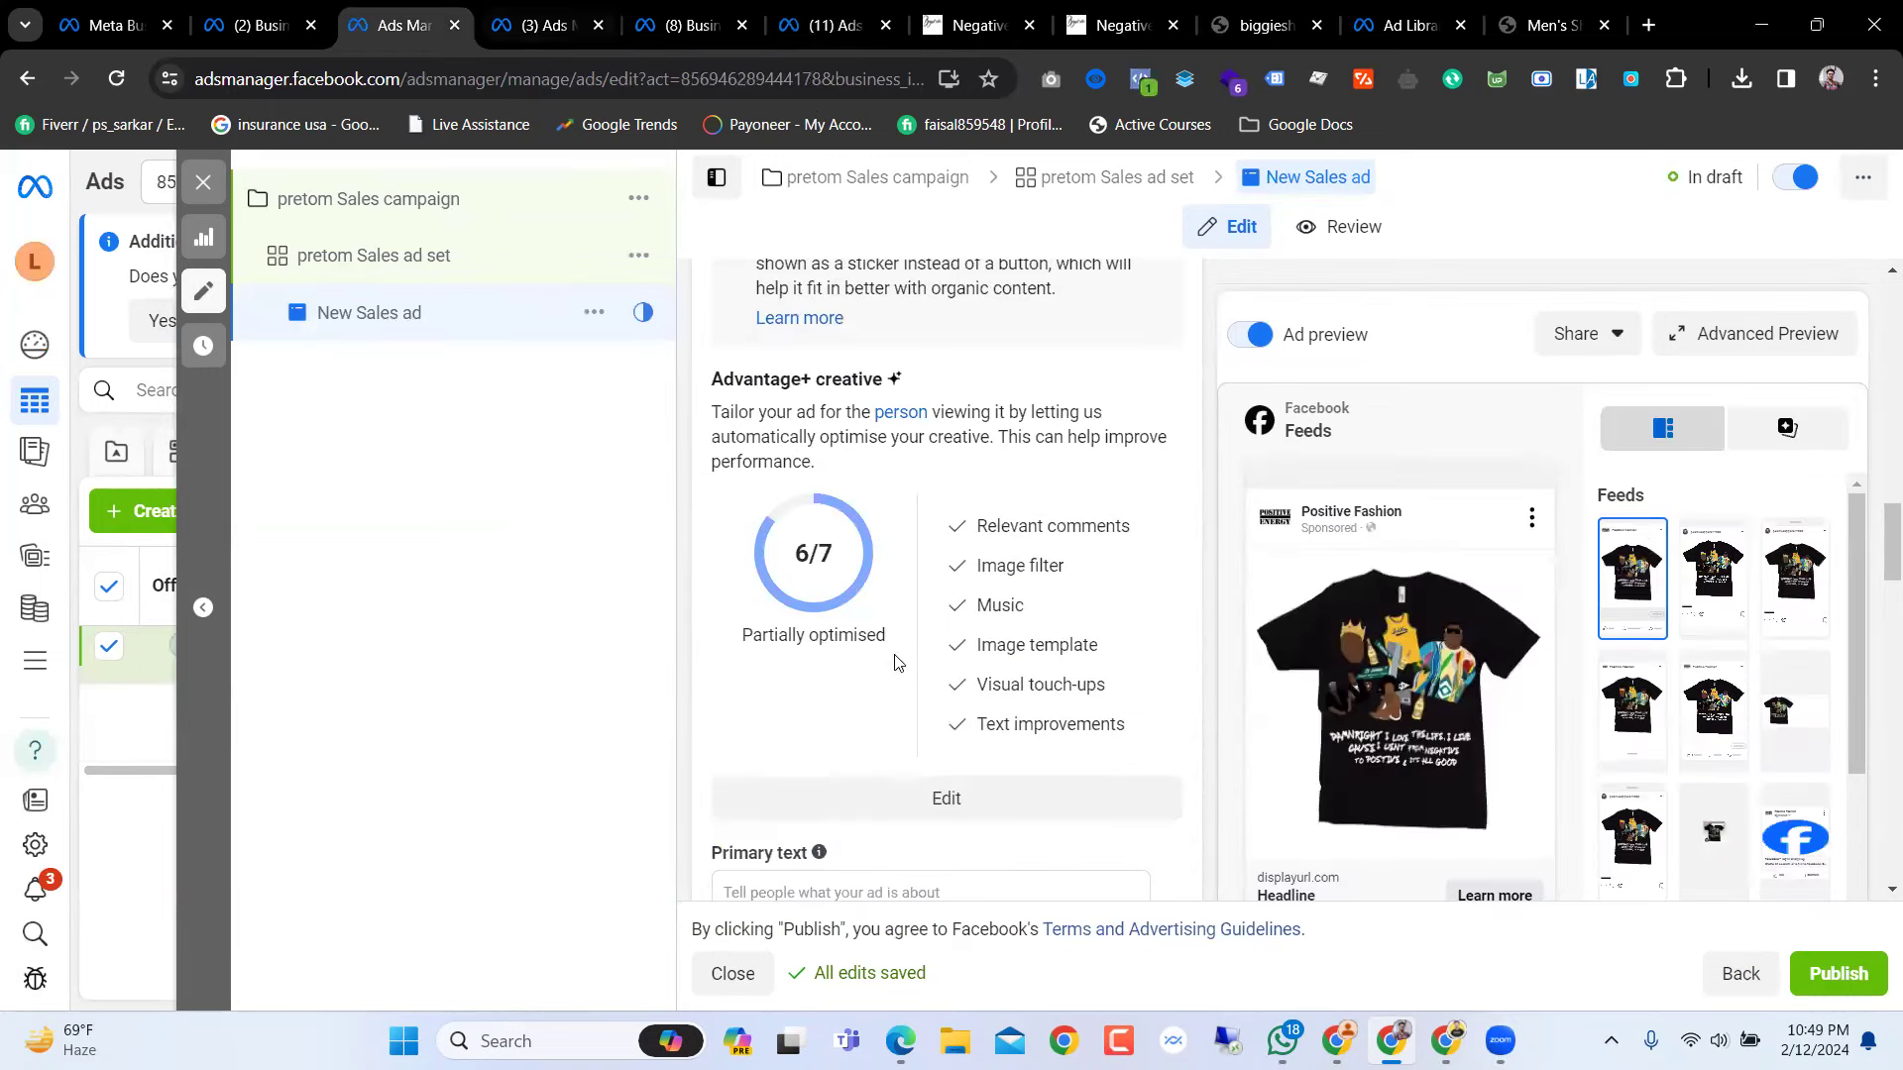
scroll(917, 779, "up", 6)
scroll(920, 777, "down", 10)
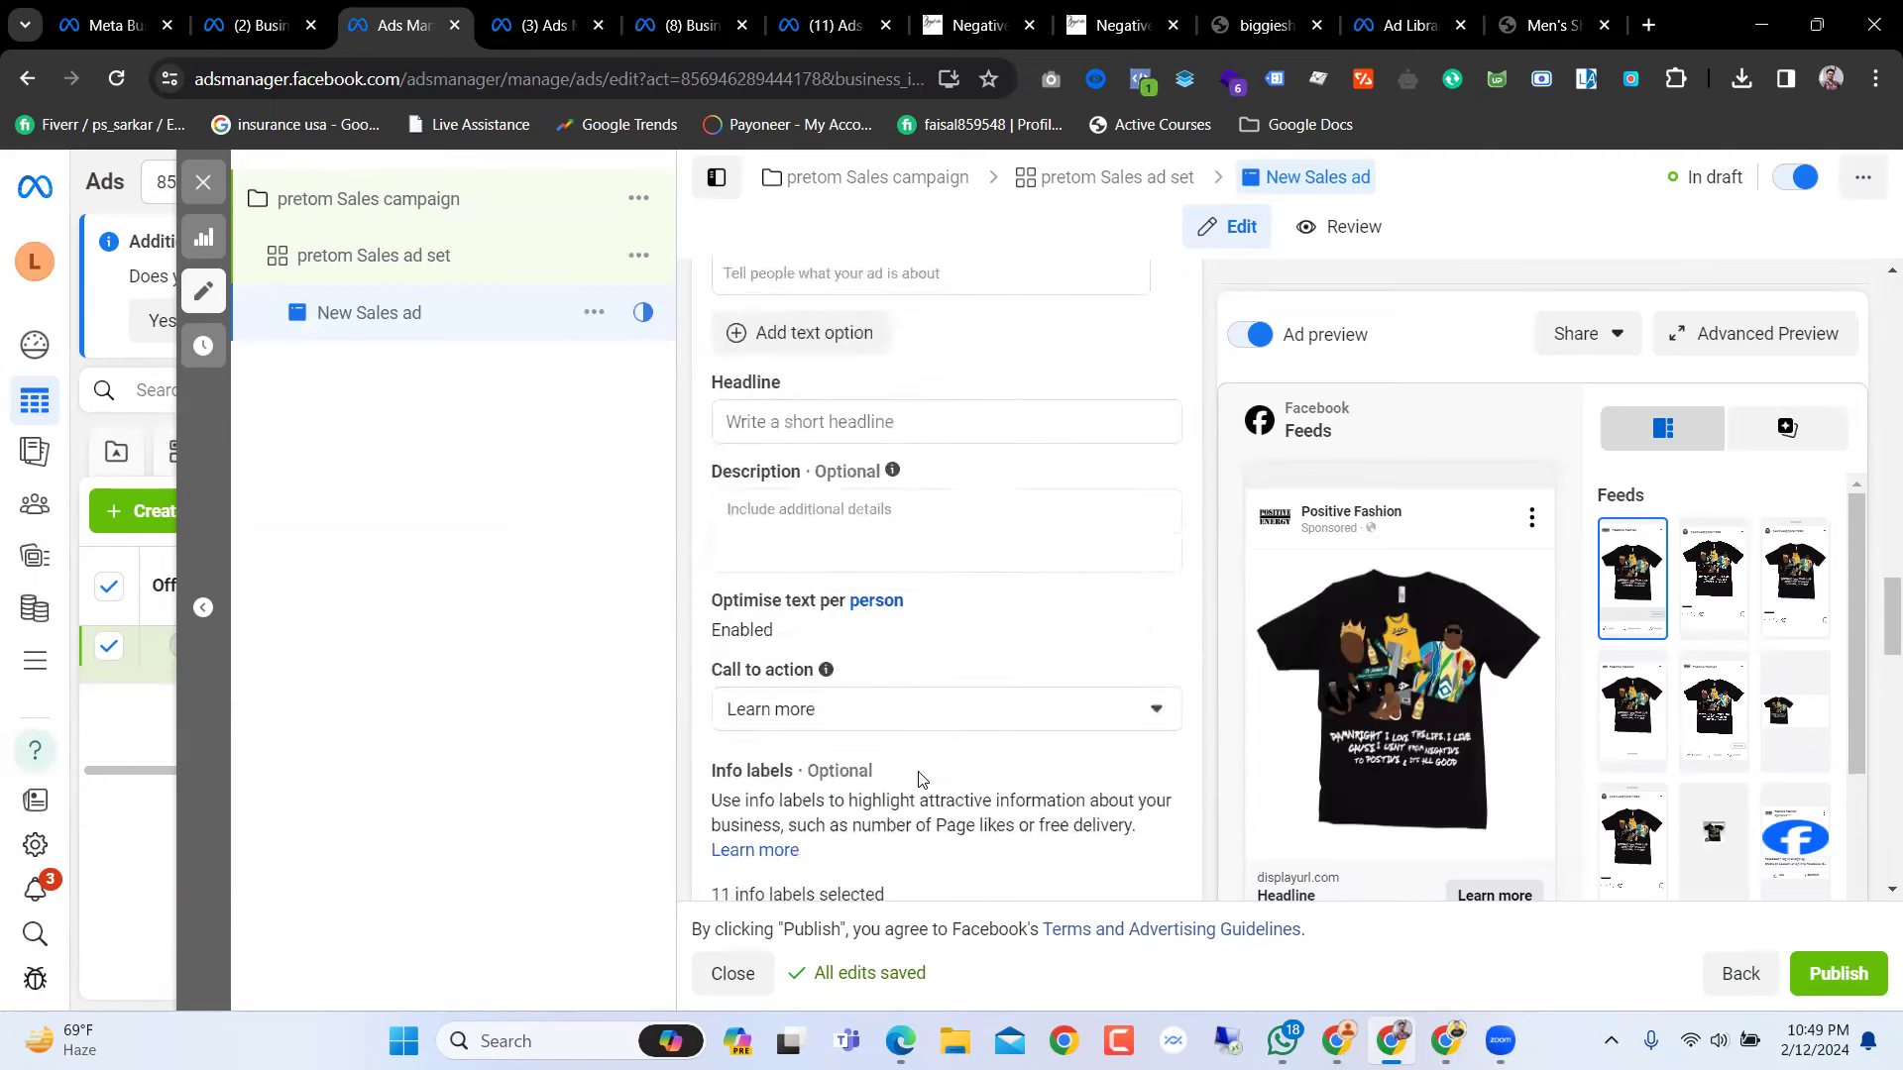
scroll(909, 656, "up", 4)
left_click(841, 648)
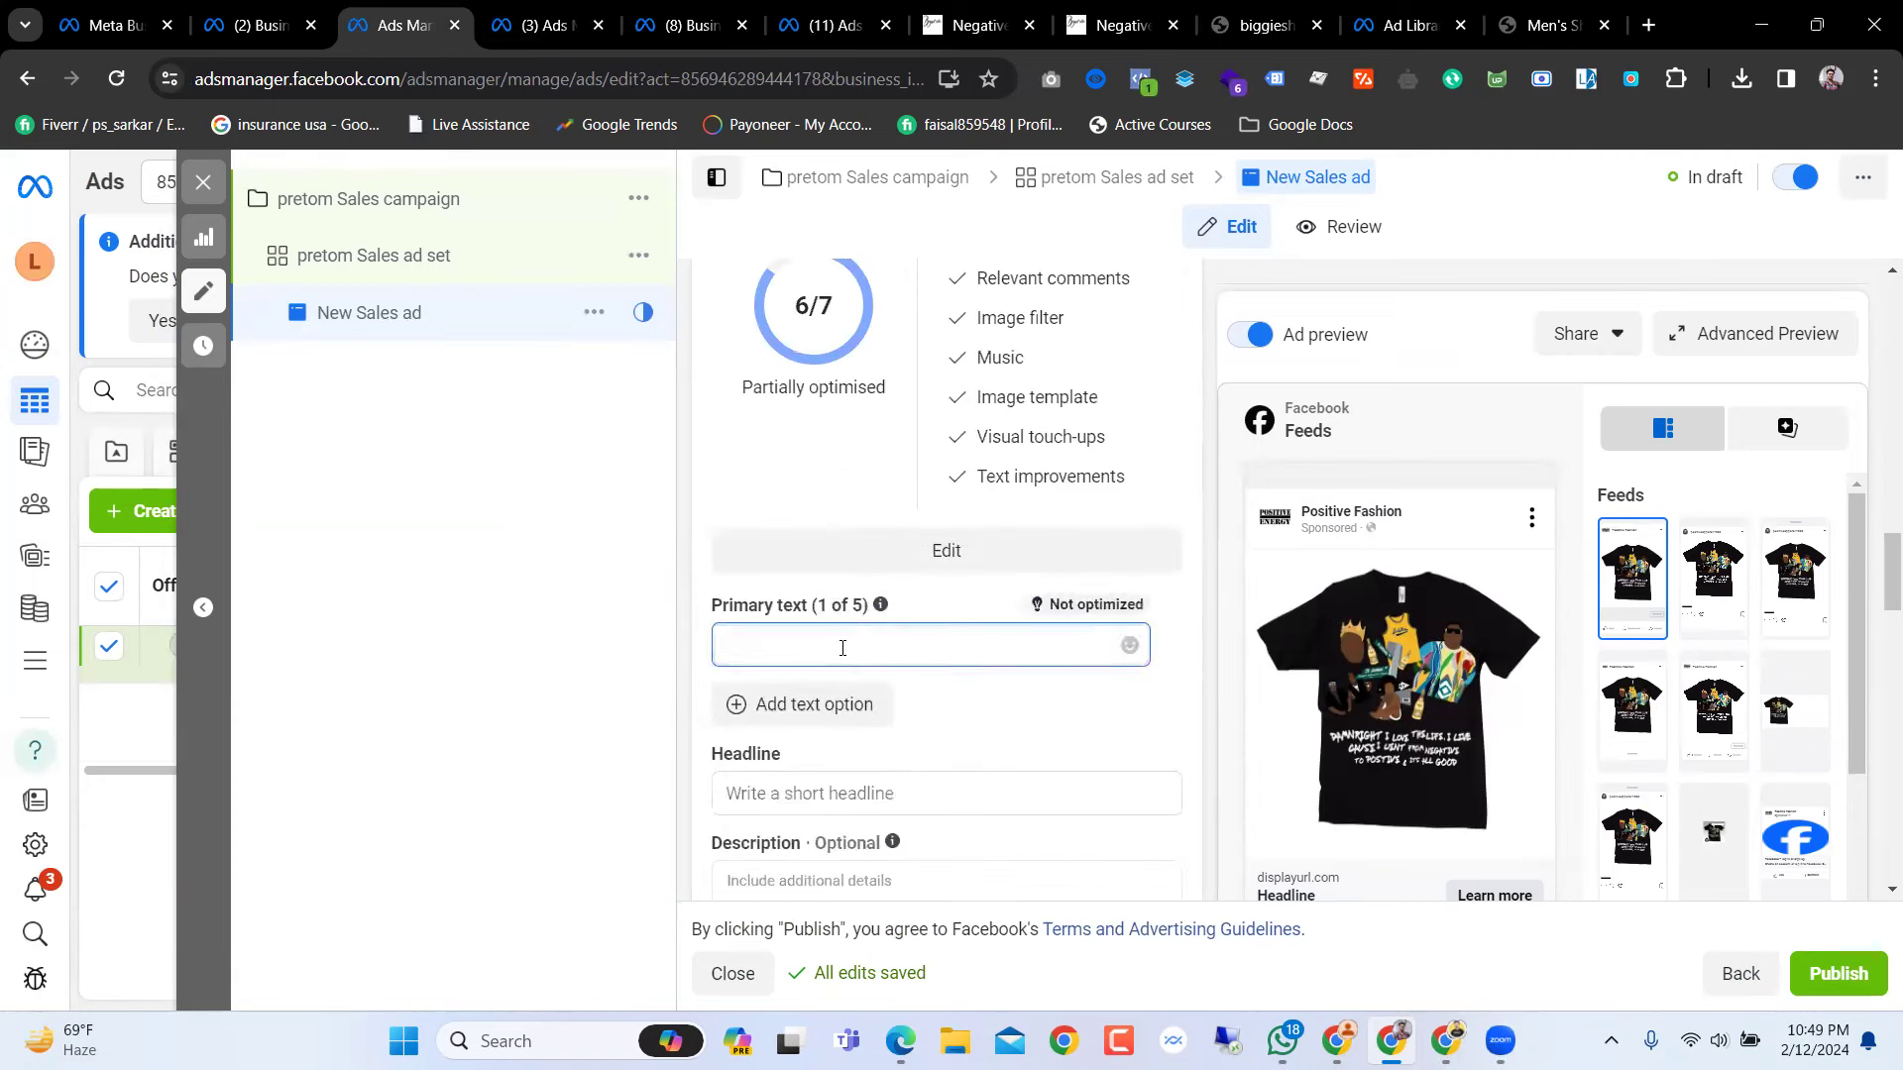
key("ctrl+v")
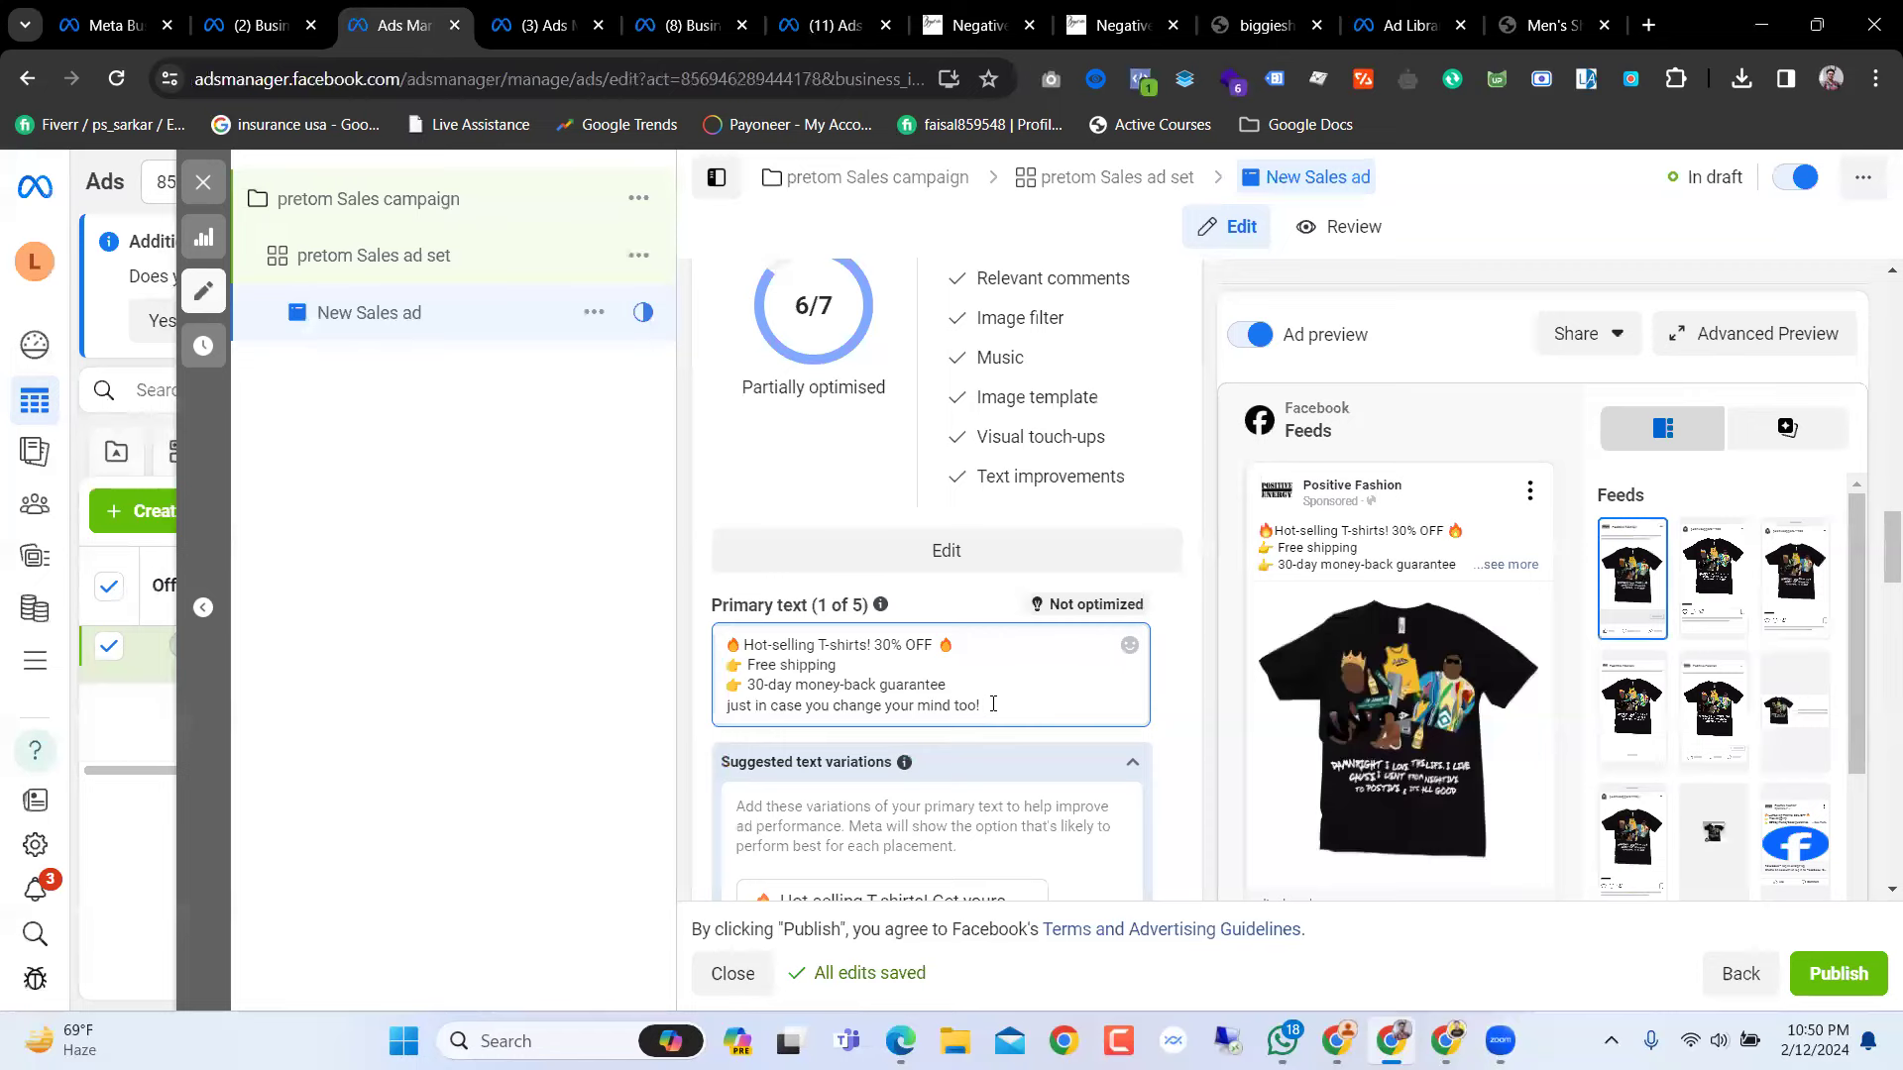
Step: Copy the web address of the Negative to Positive Shirt-Black product page for the ad's website destination
scroll(993, 705, "down", 2)
scroll(994, 710, "down", 15)
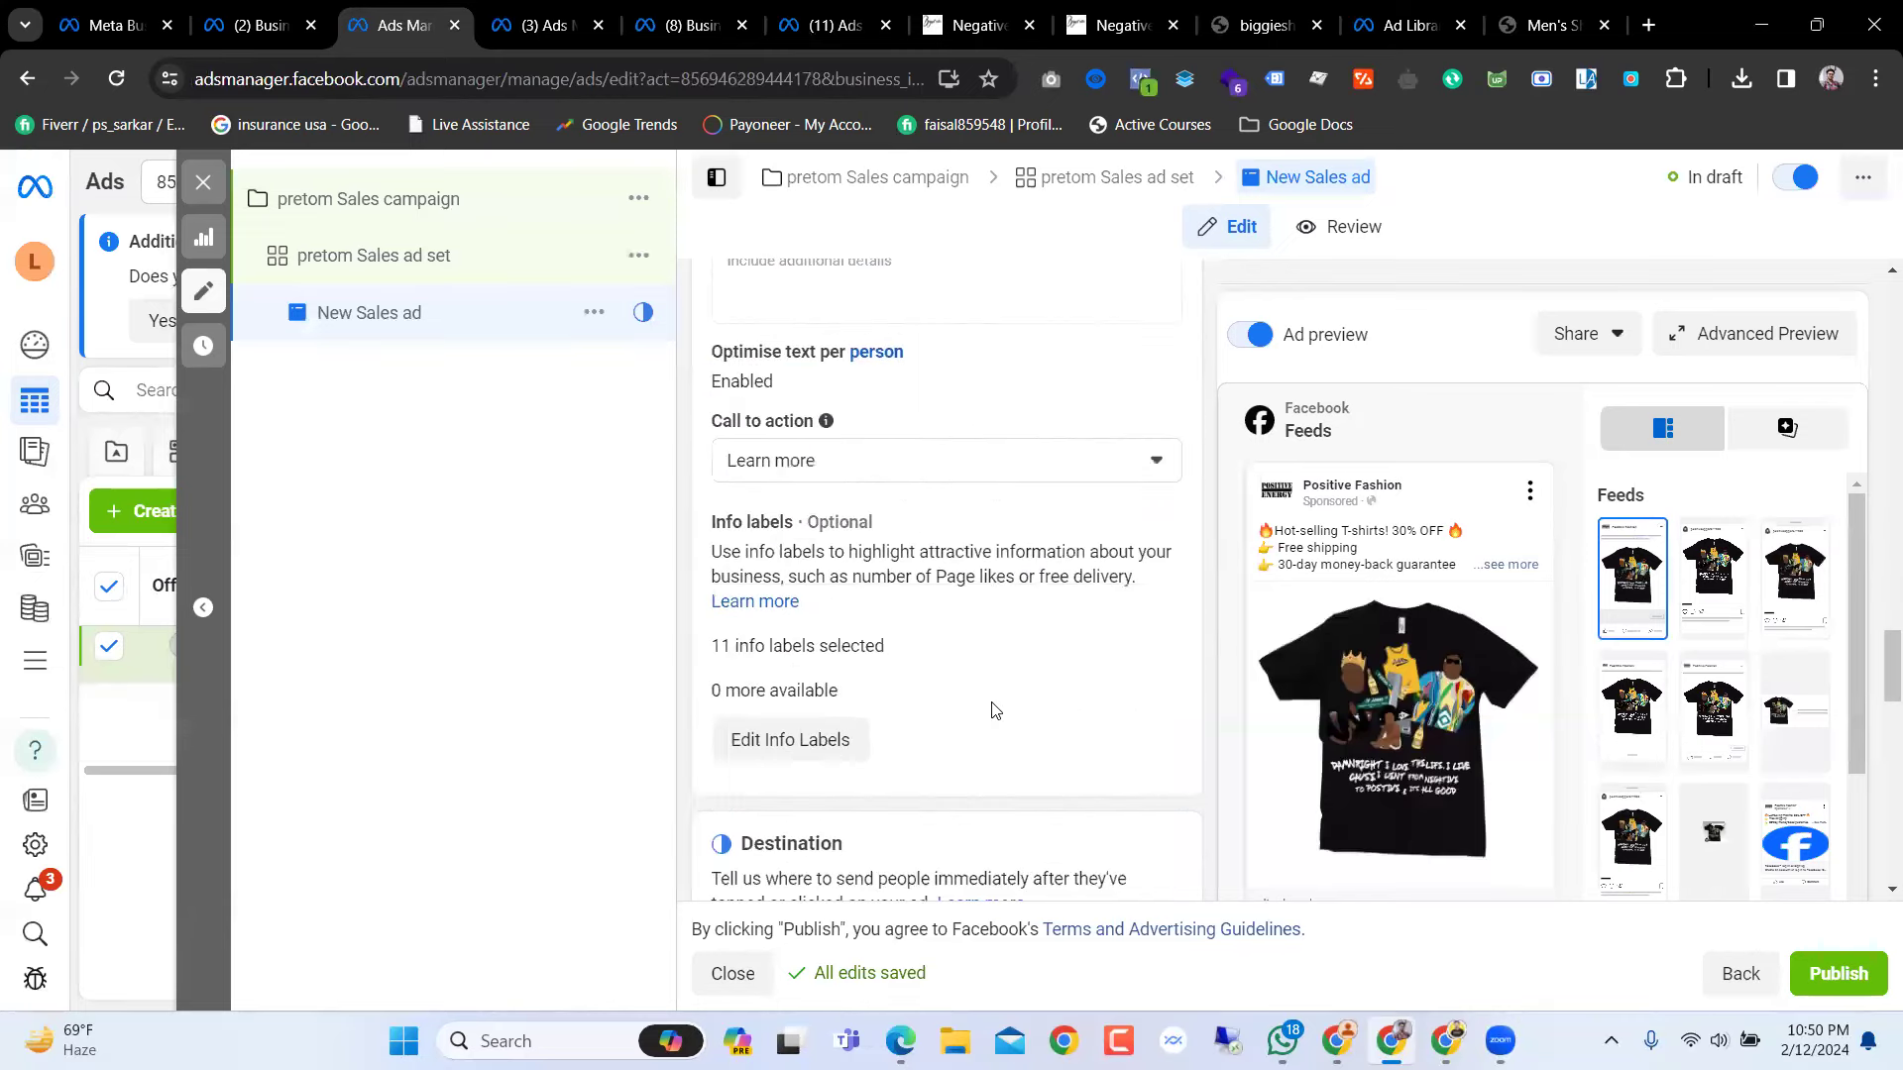
scroll(994, 709, "up", 7)
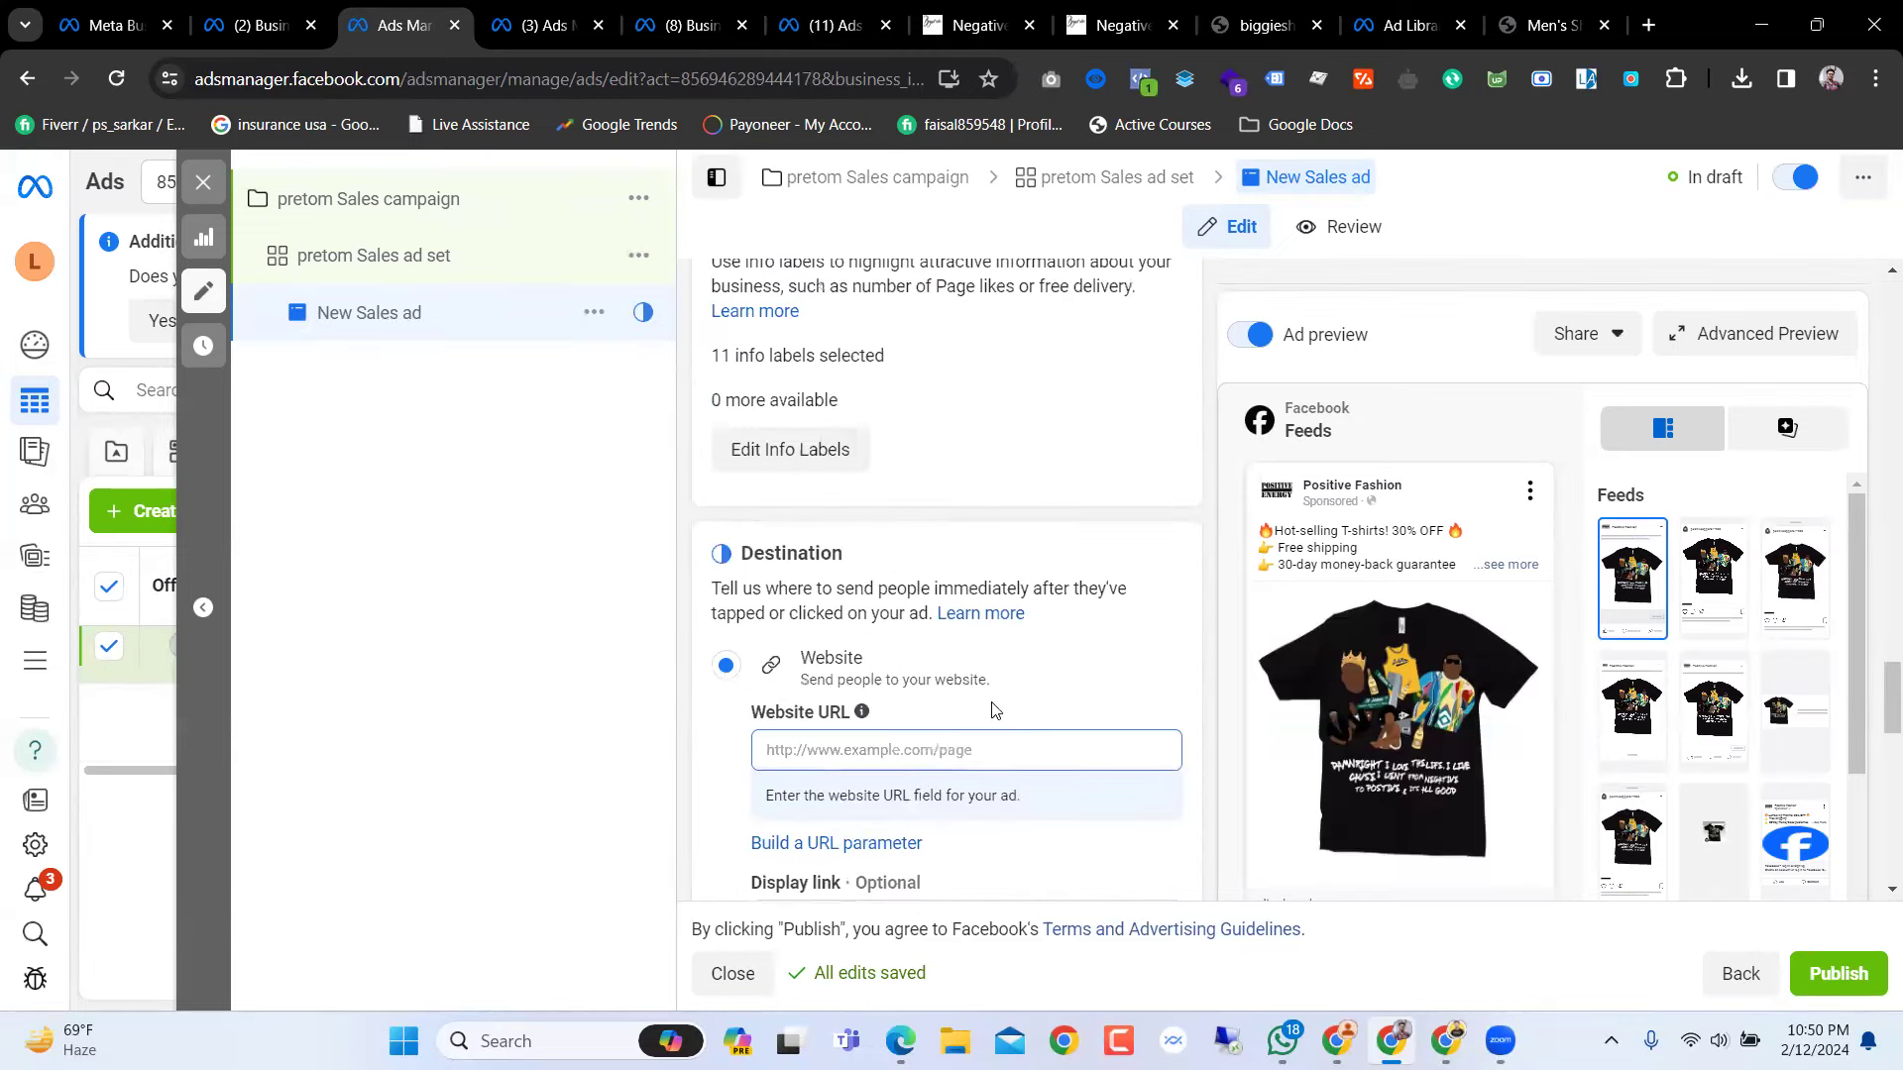
scroll(1345, 682, "down", 5)
scroll(1174, 731, "up", 5)
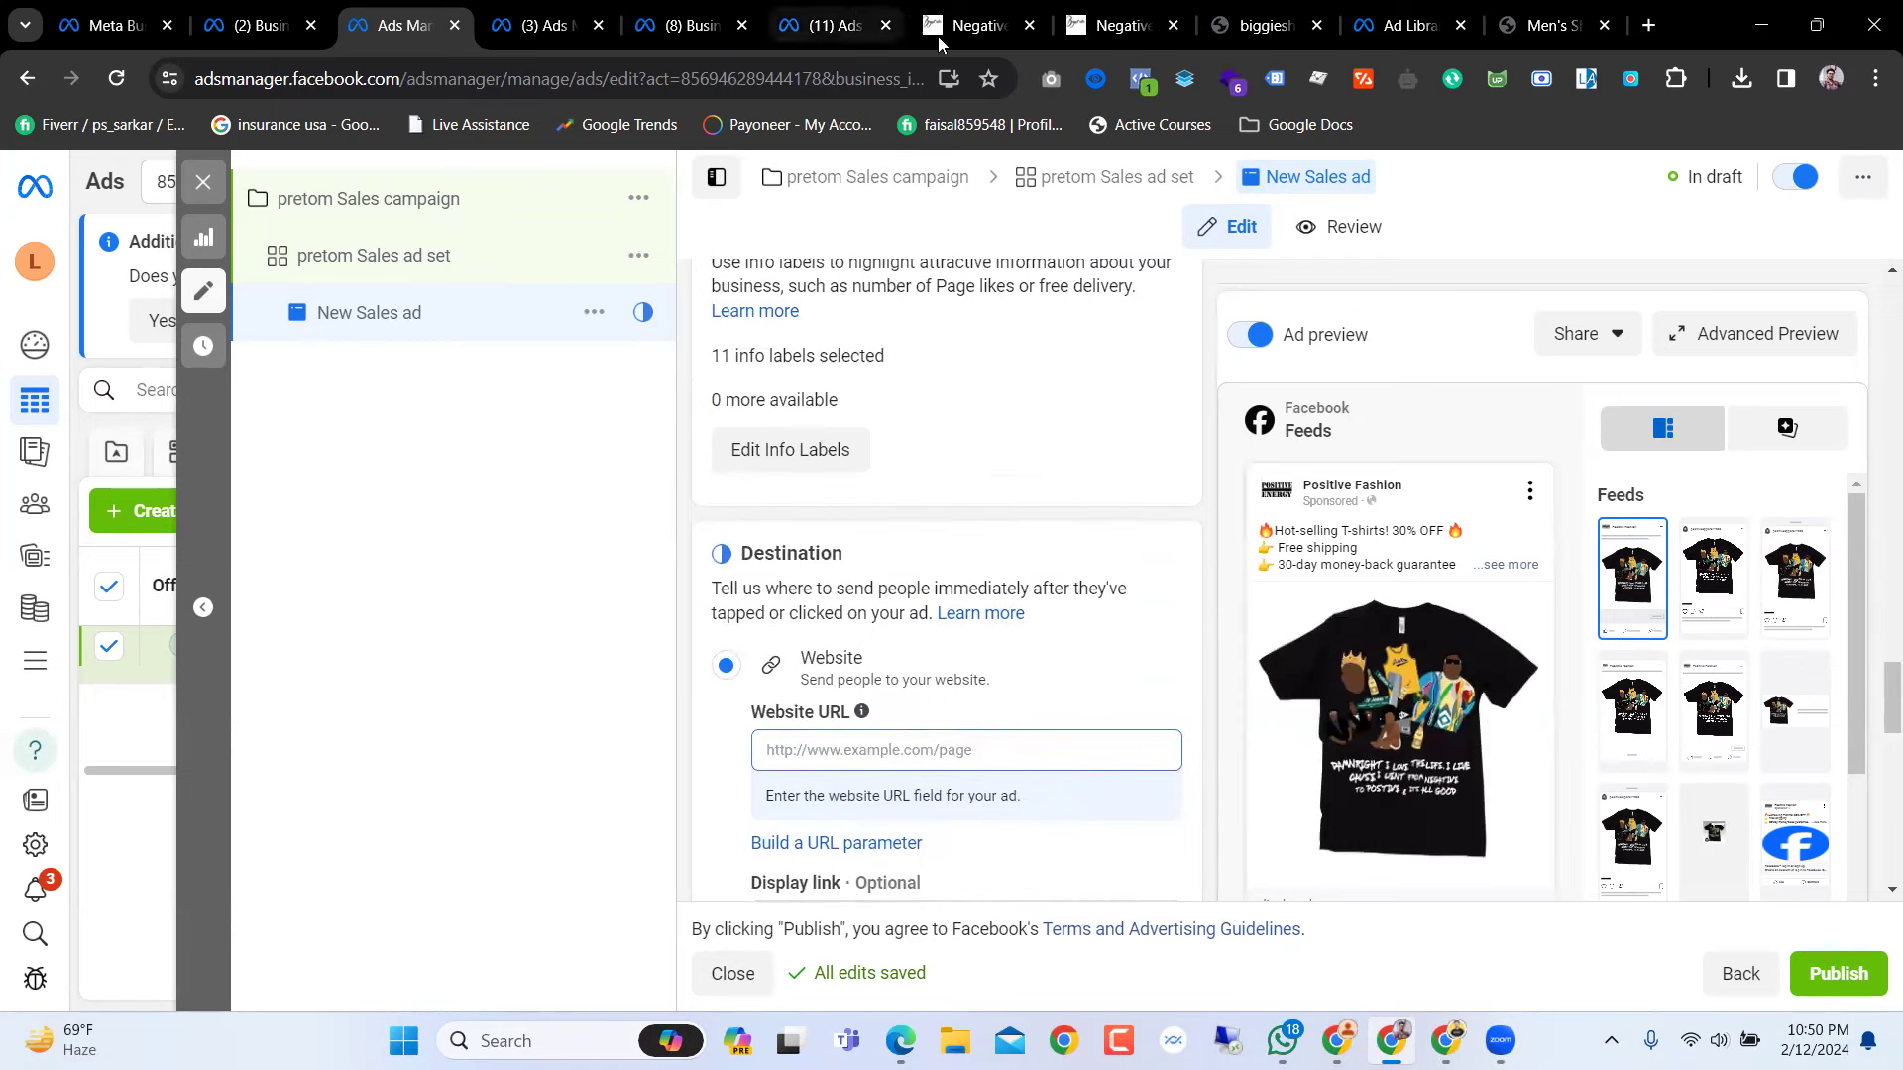
mouse_move(1310, 706)
left_click(991, 12)
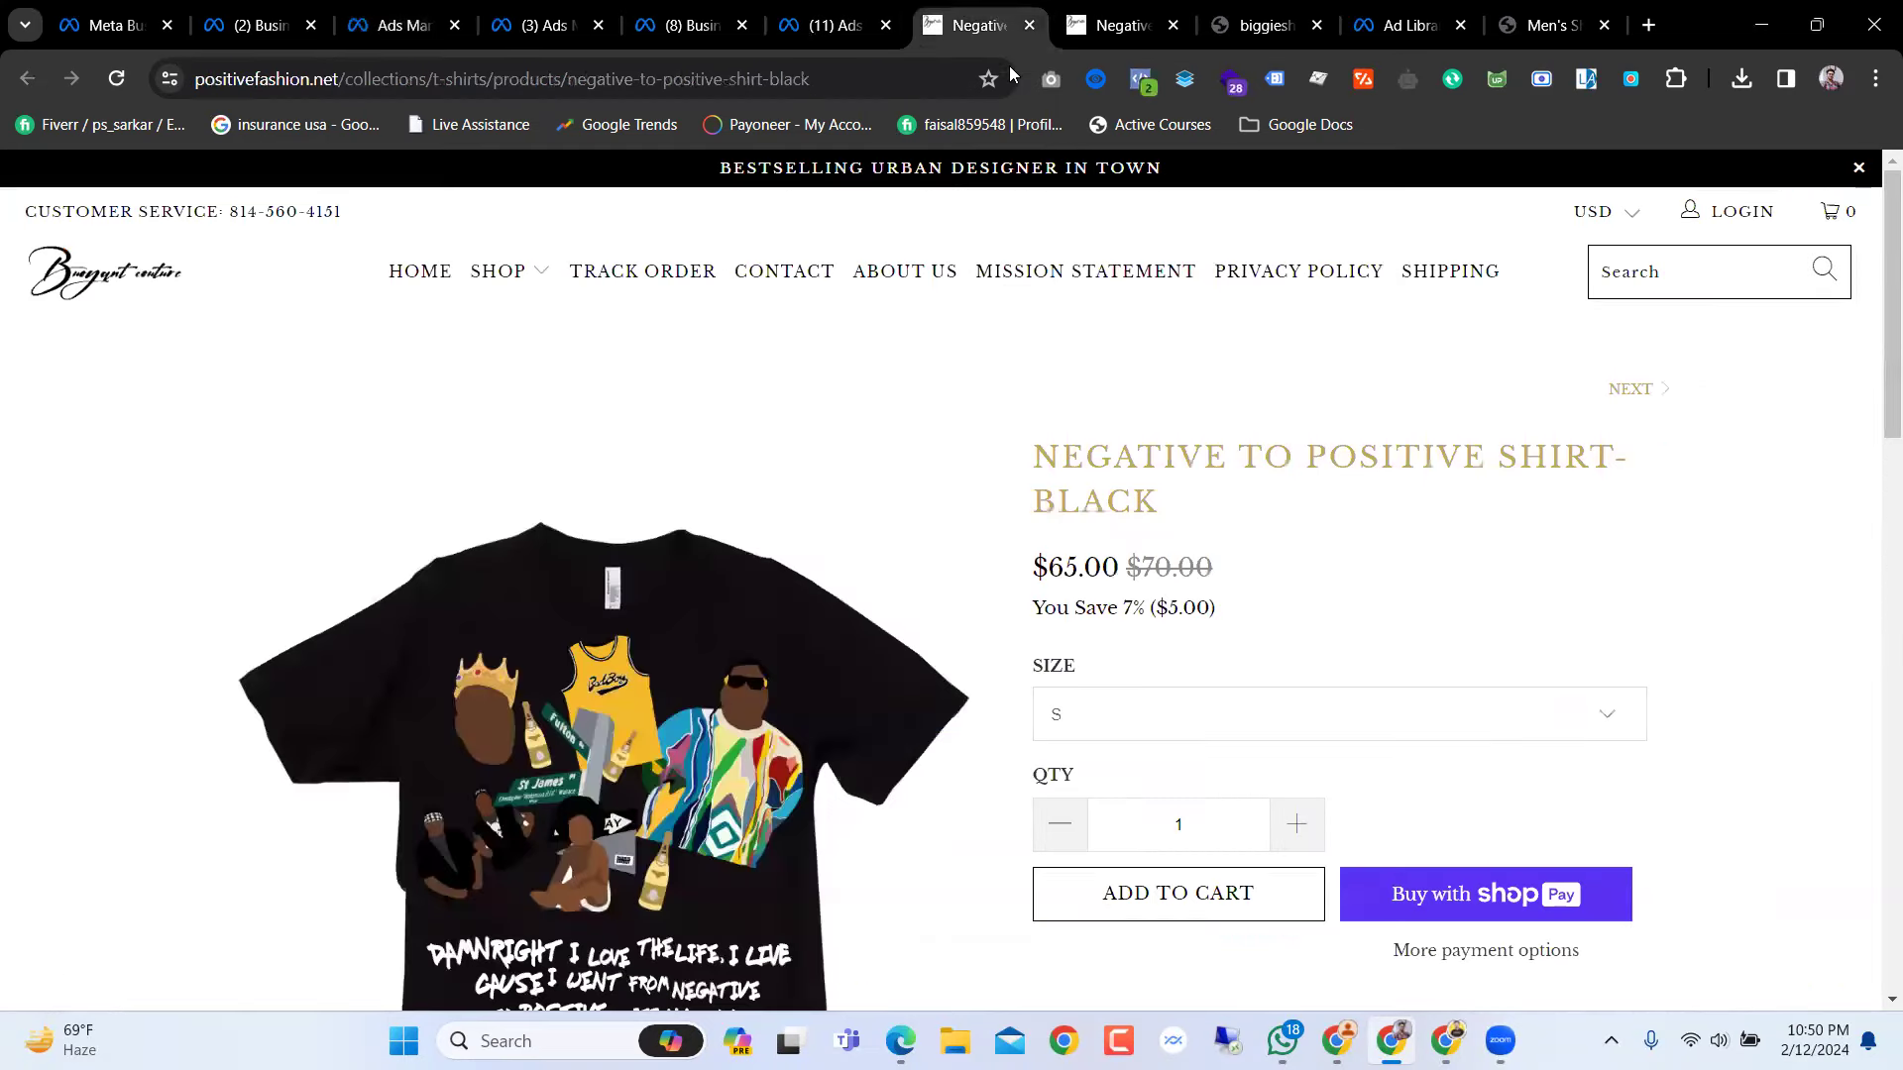
left_click(884, 86)
key("ctrl+c")
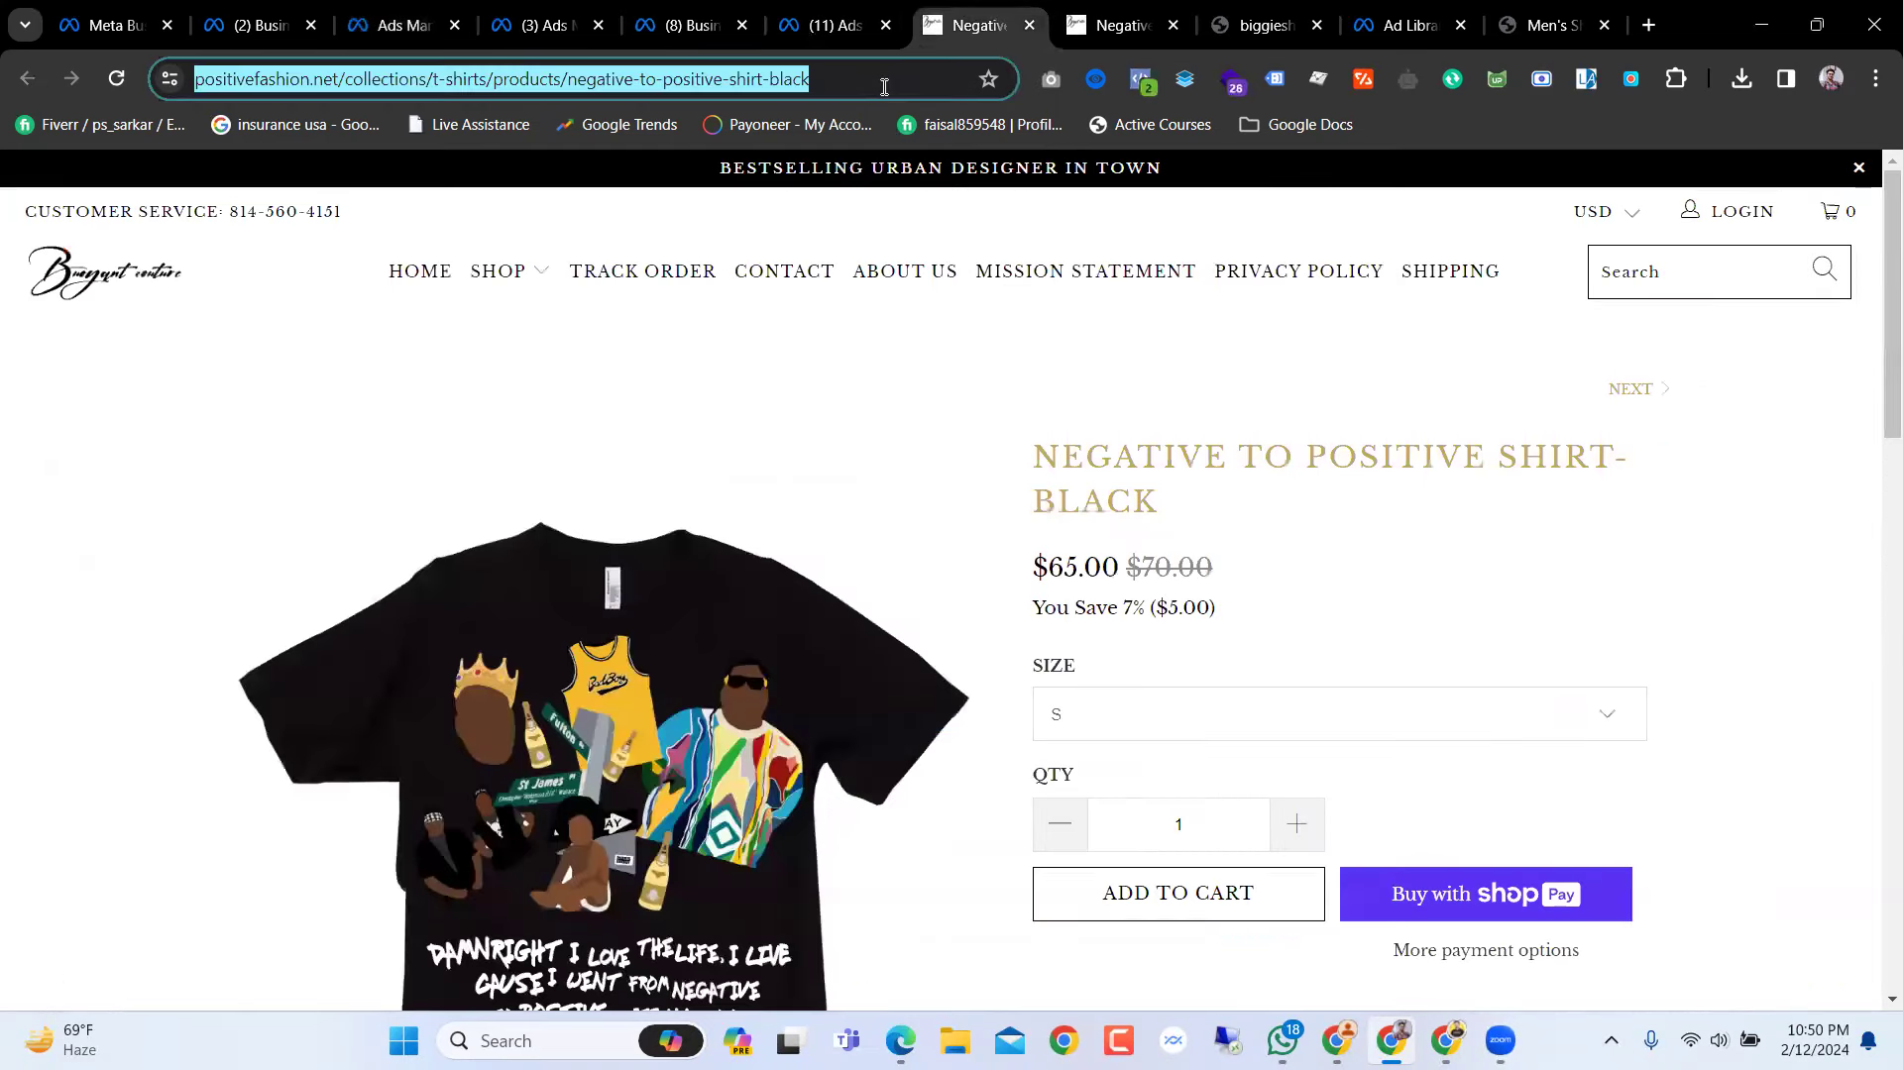
left_click(483, 10)
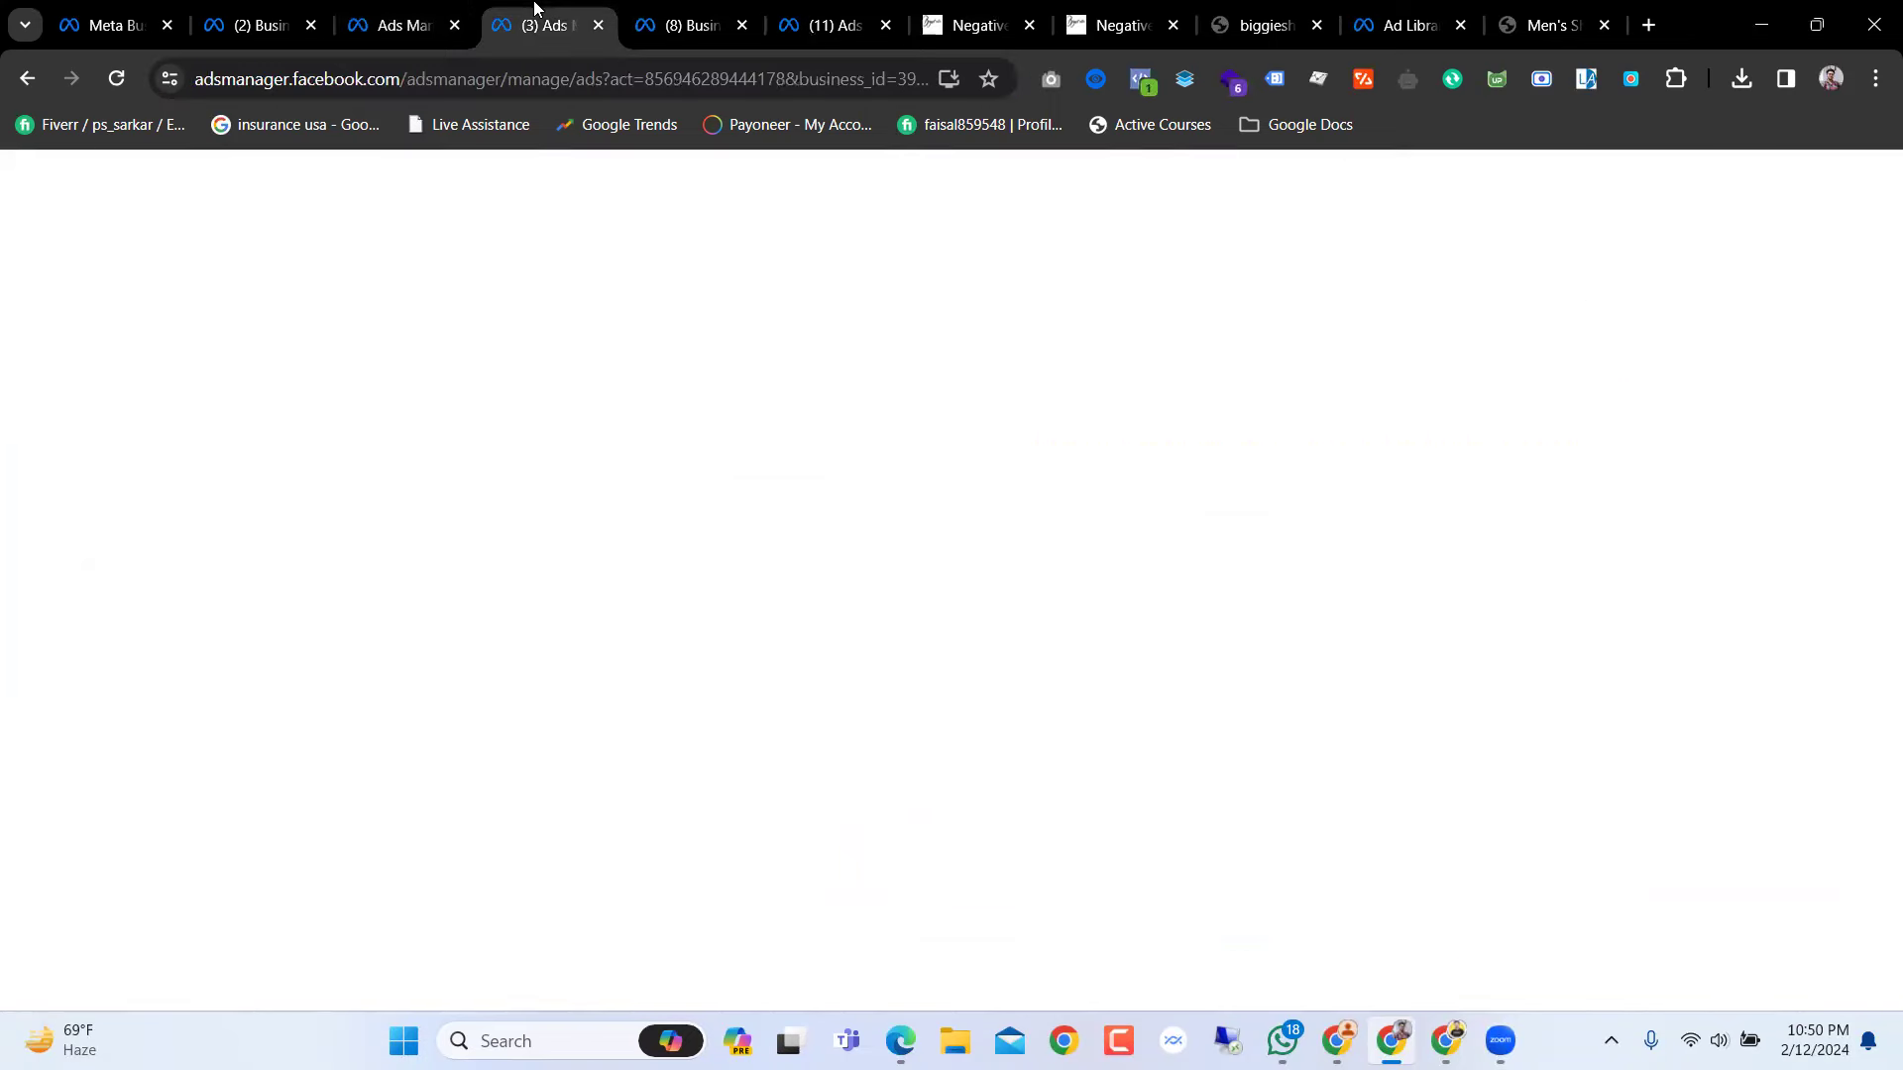
left_click(407, 12)
left_click(932, 750)
key("ctrl+v")
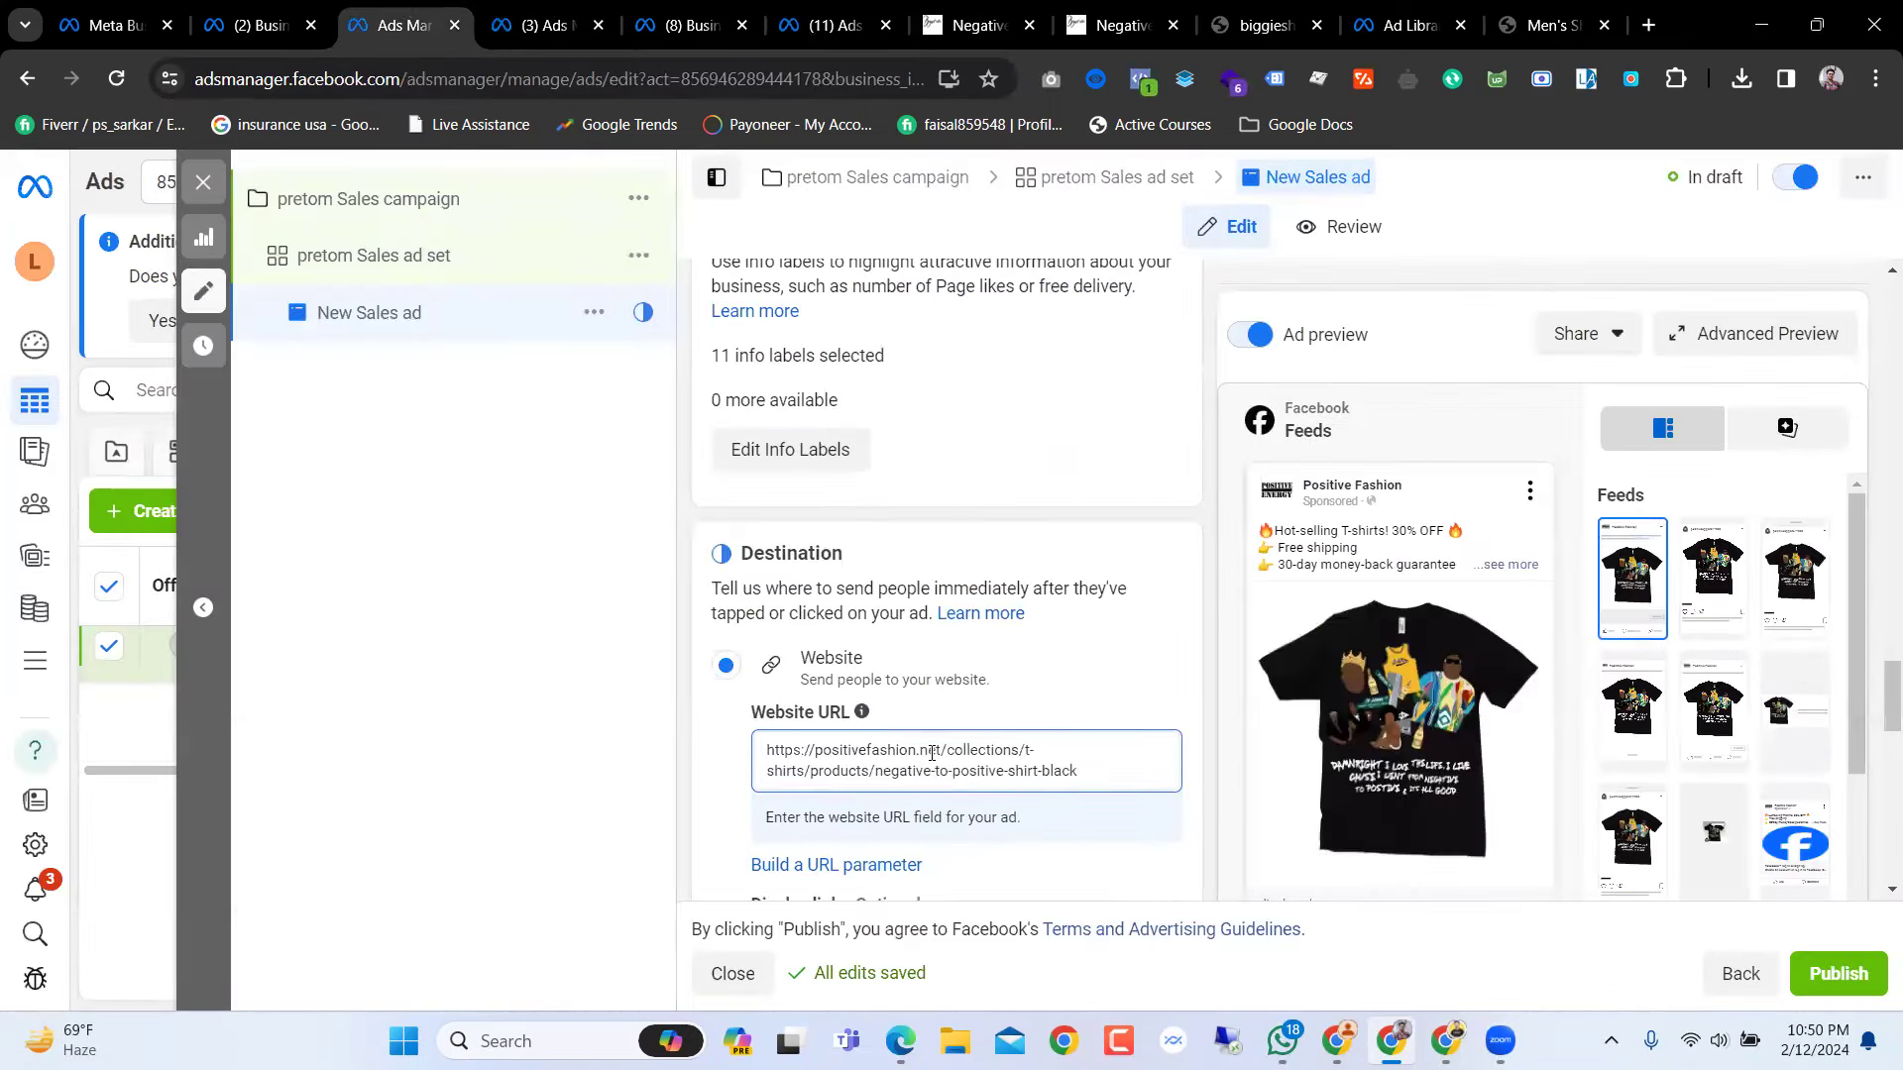
Step: Change the ad's call to action to Shop now
scroll(1046, 682, "down", 4)
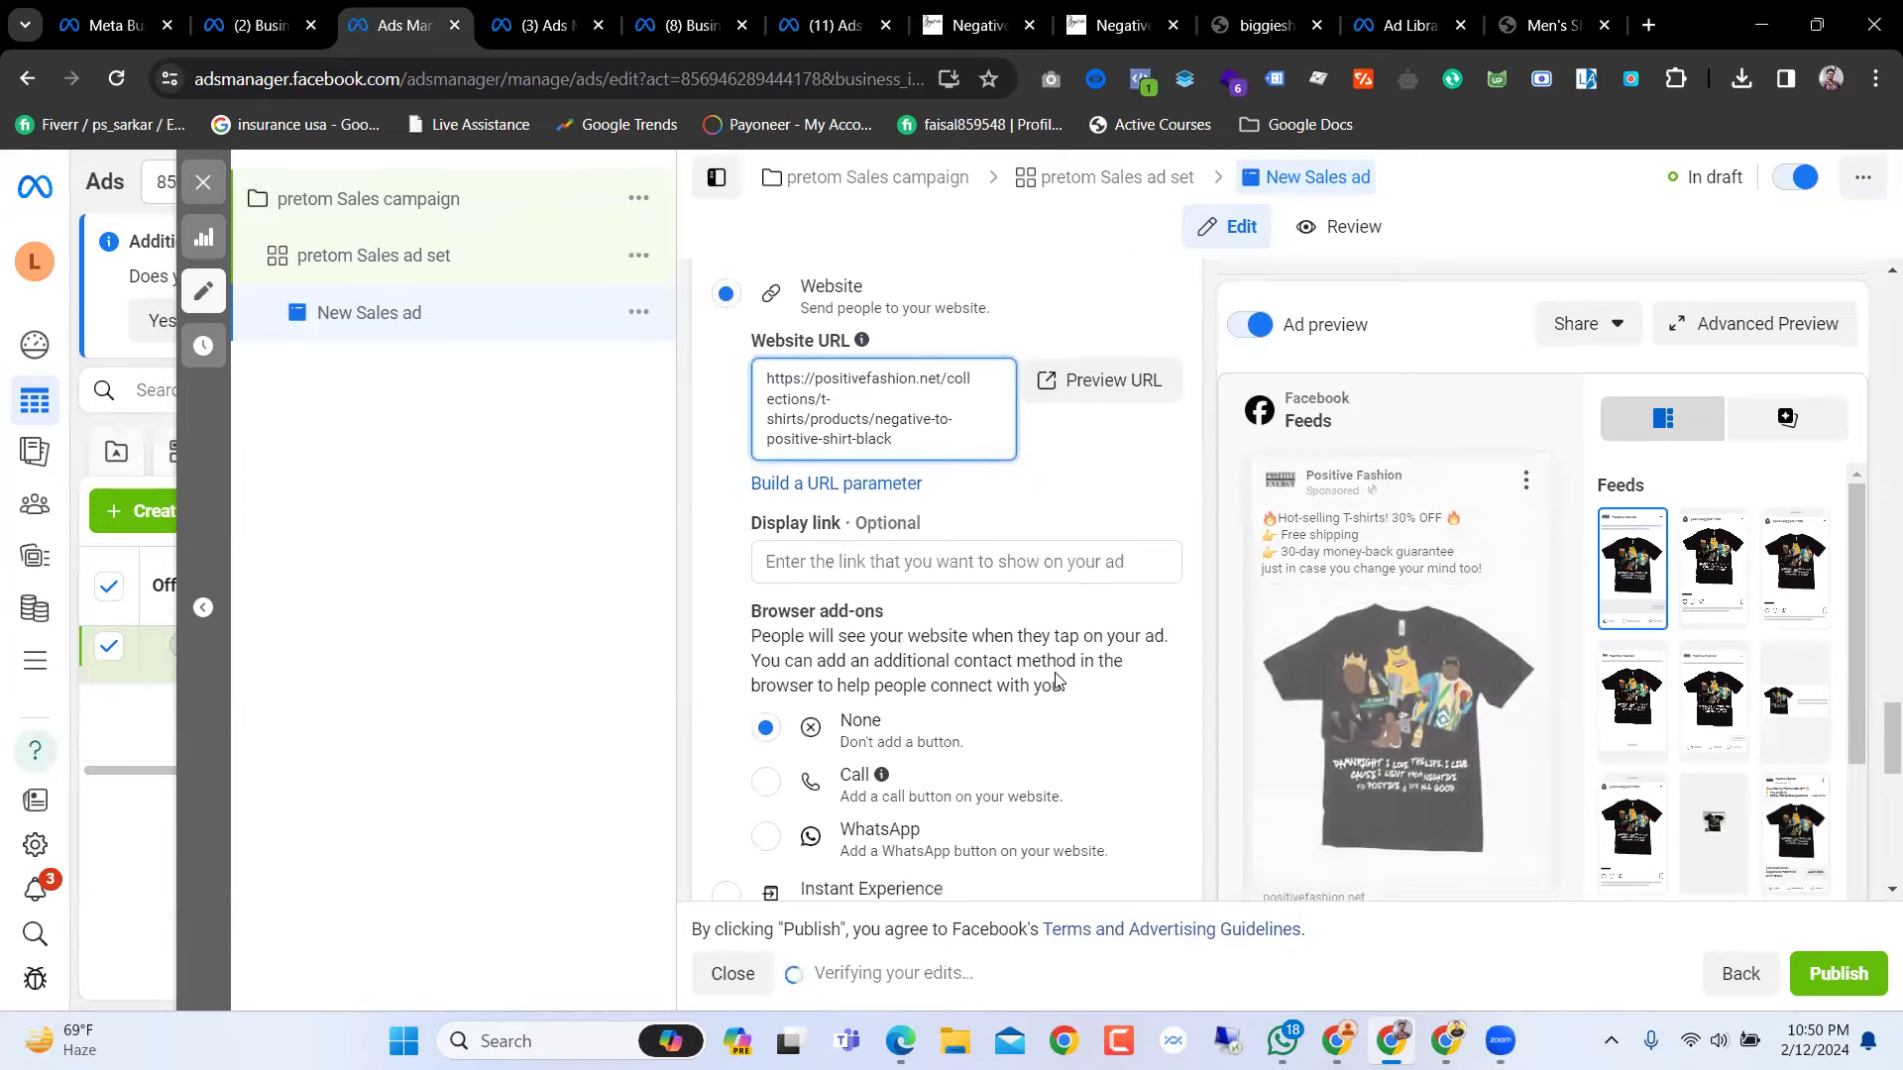
scroll(1056, 682, "down", 10)
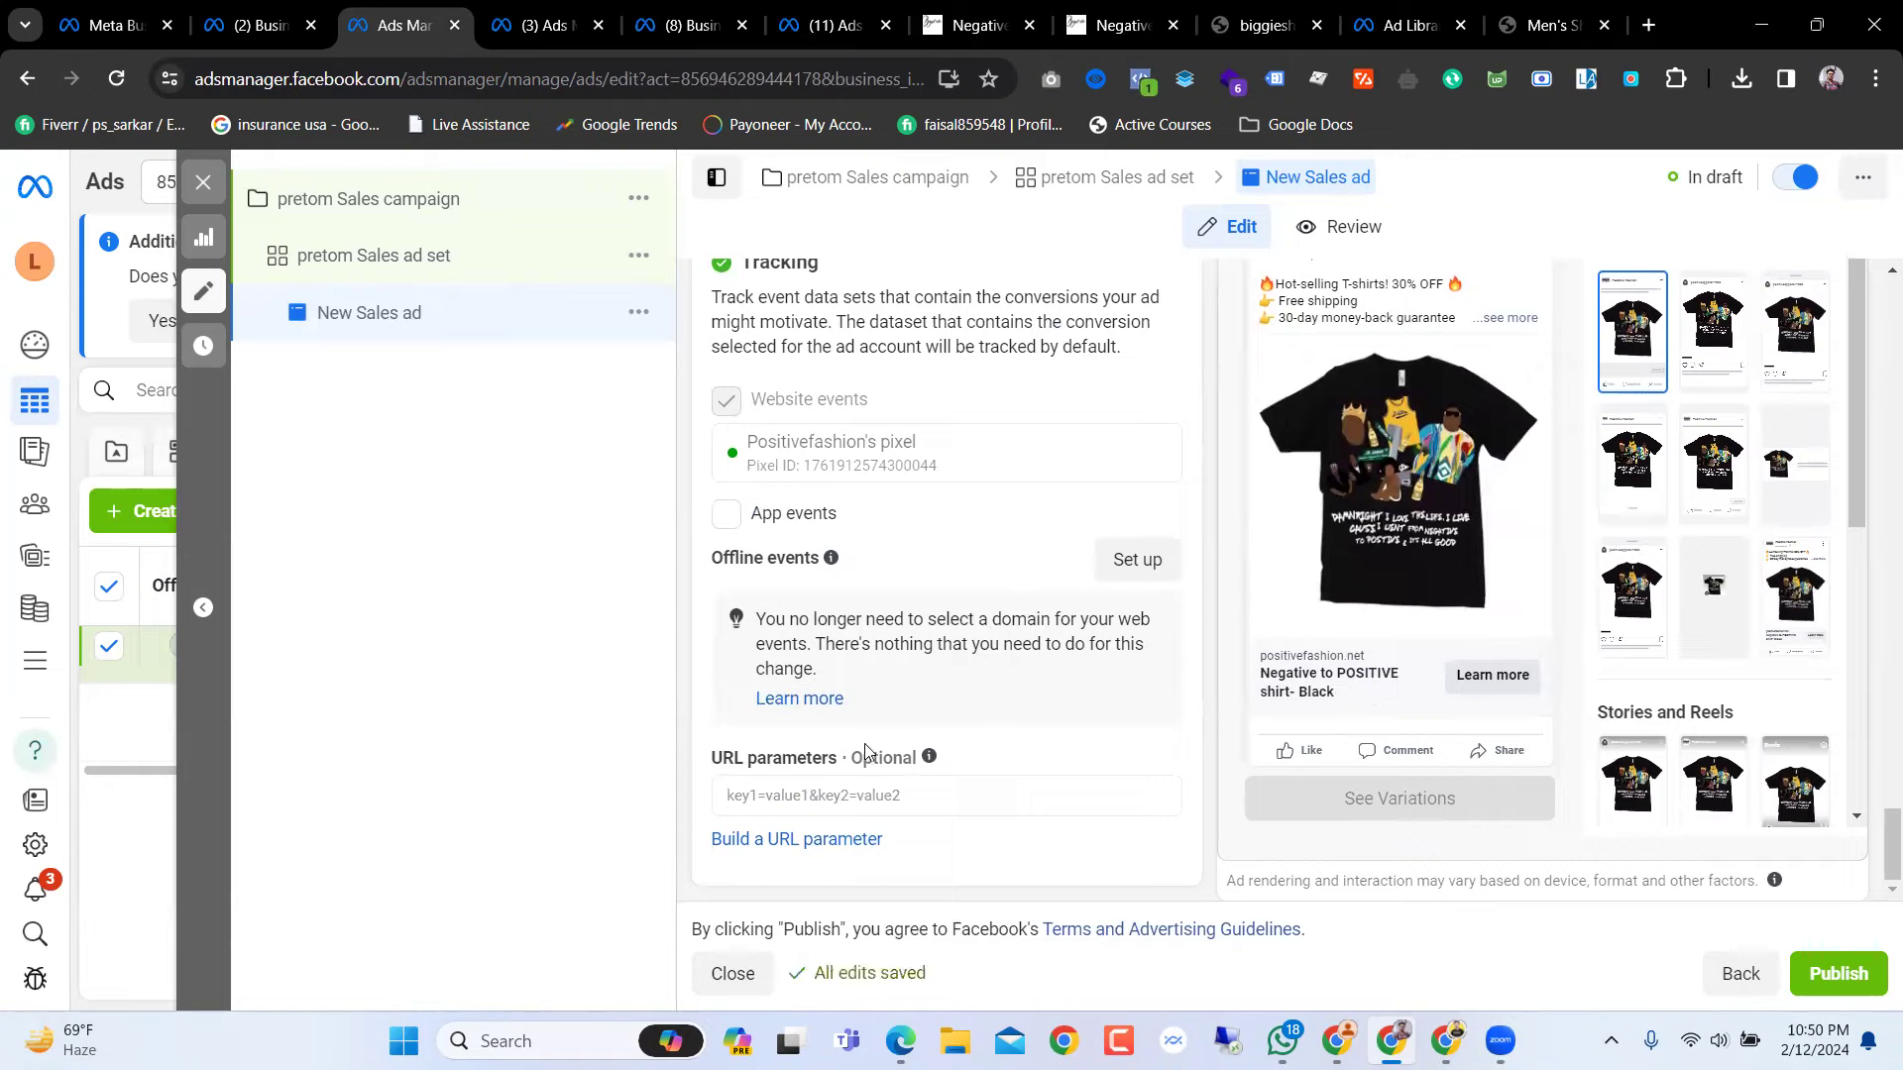
scroll(860, 726, "up", 15)
scroll(867, 750, "up", 6)
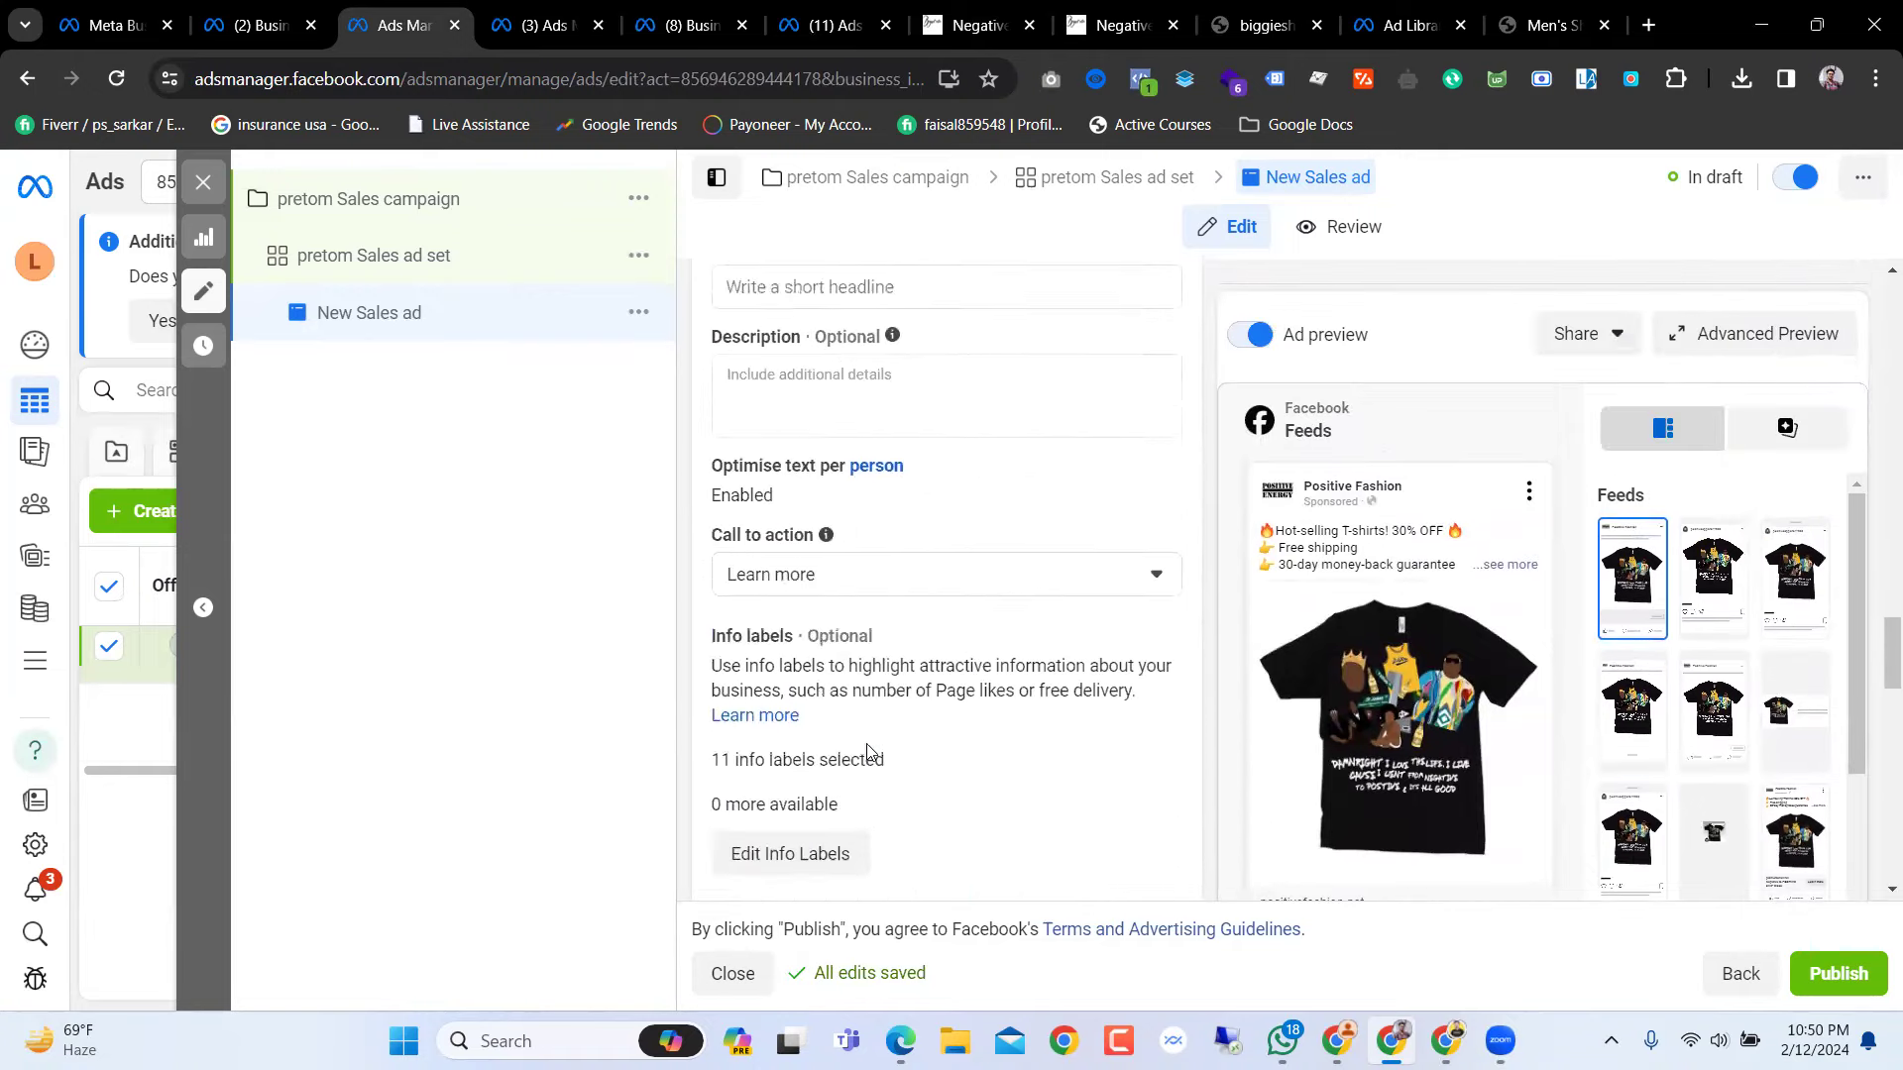
scroll(854, 775, "down", 3)
left_click(900, 569)
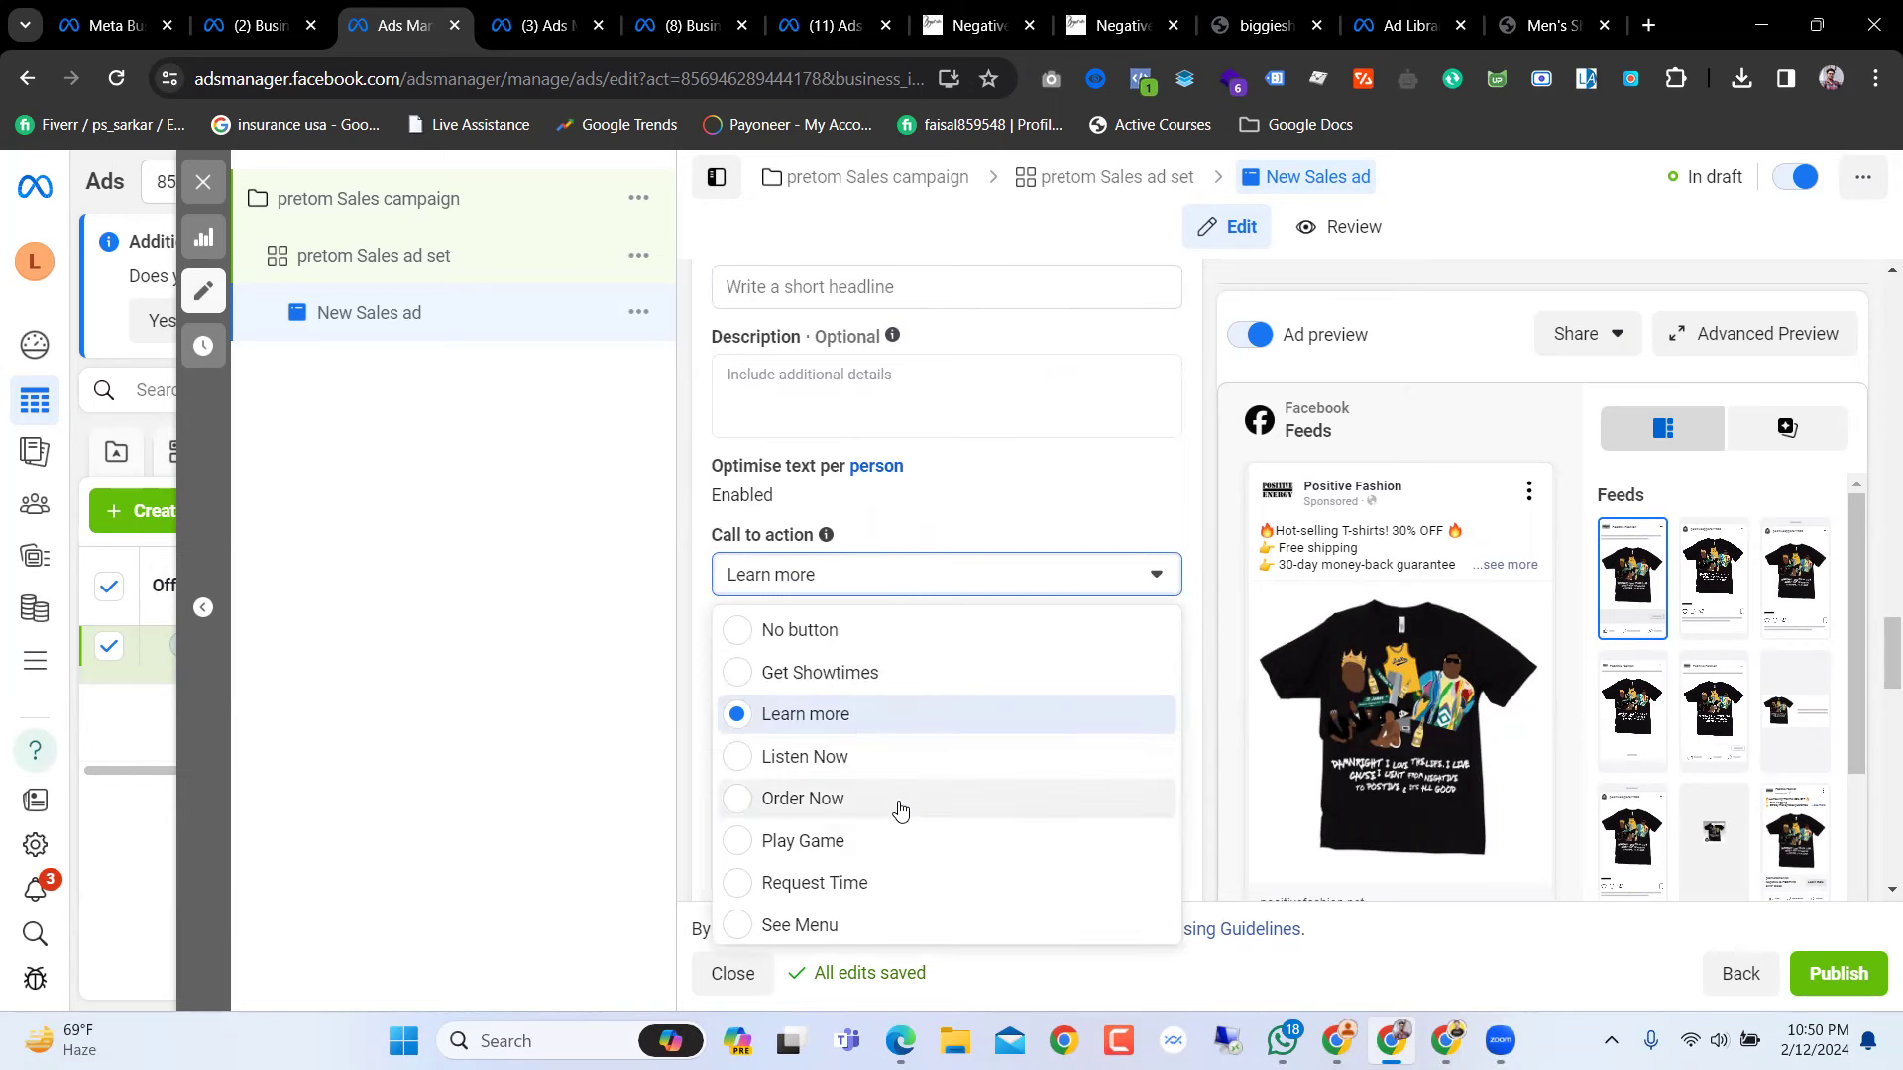
scroll(897, 804, "down", 3)
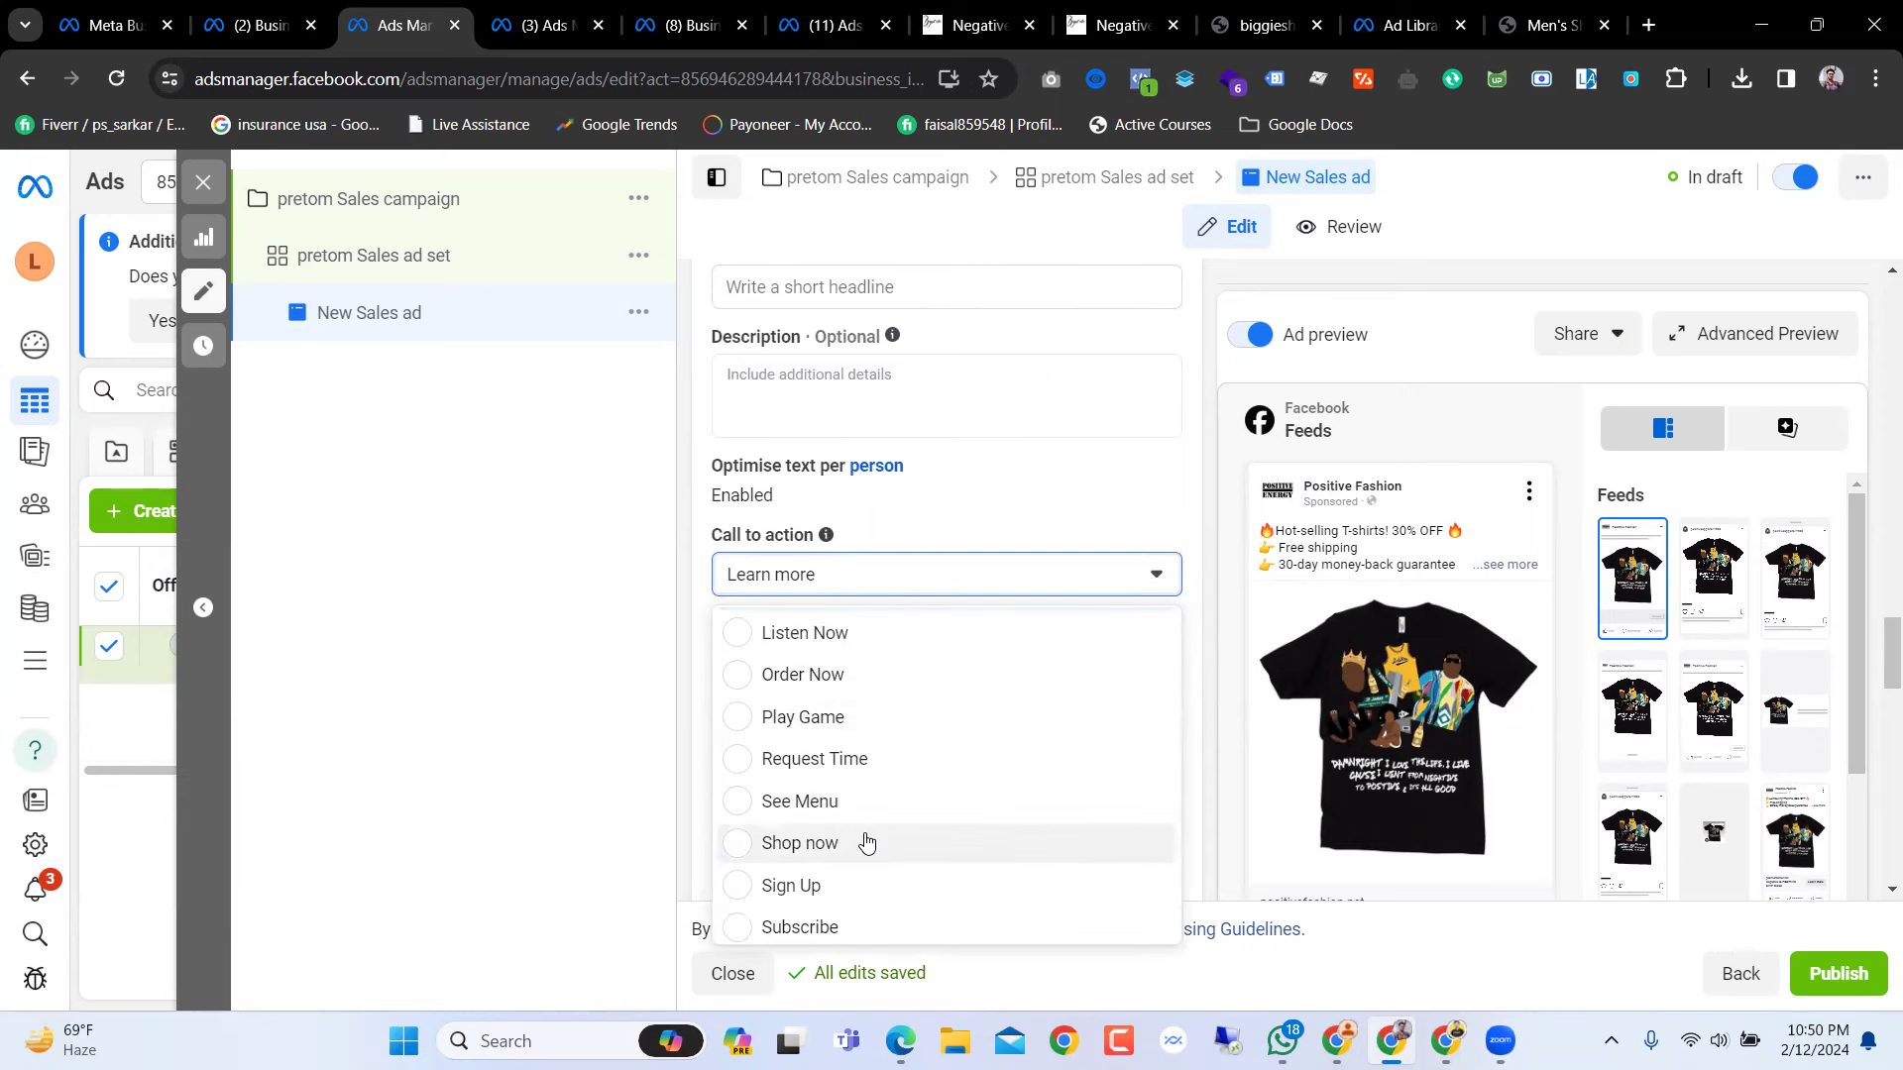
left_click(867, 843)
Step: Review the ad's creative settings and its previews across feeds, stories, reels and in-stream placements
scroll(940, 812, "up", 4)
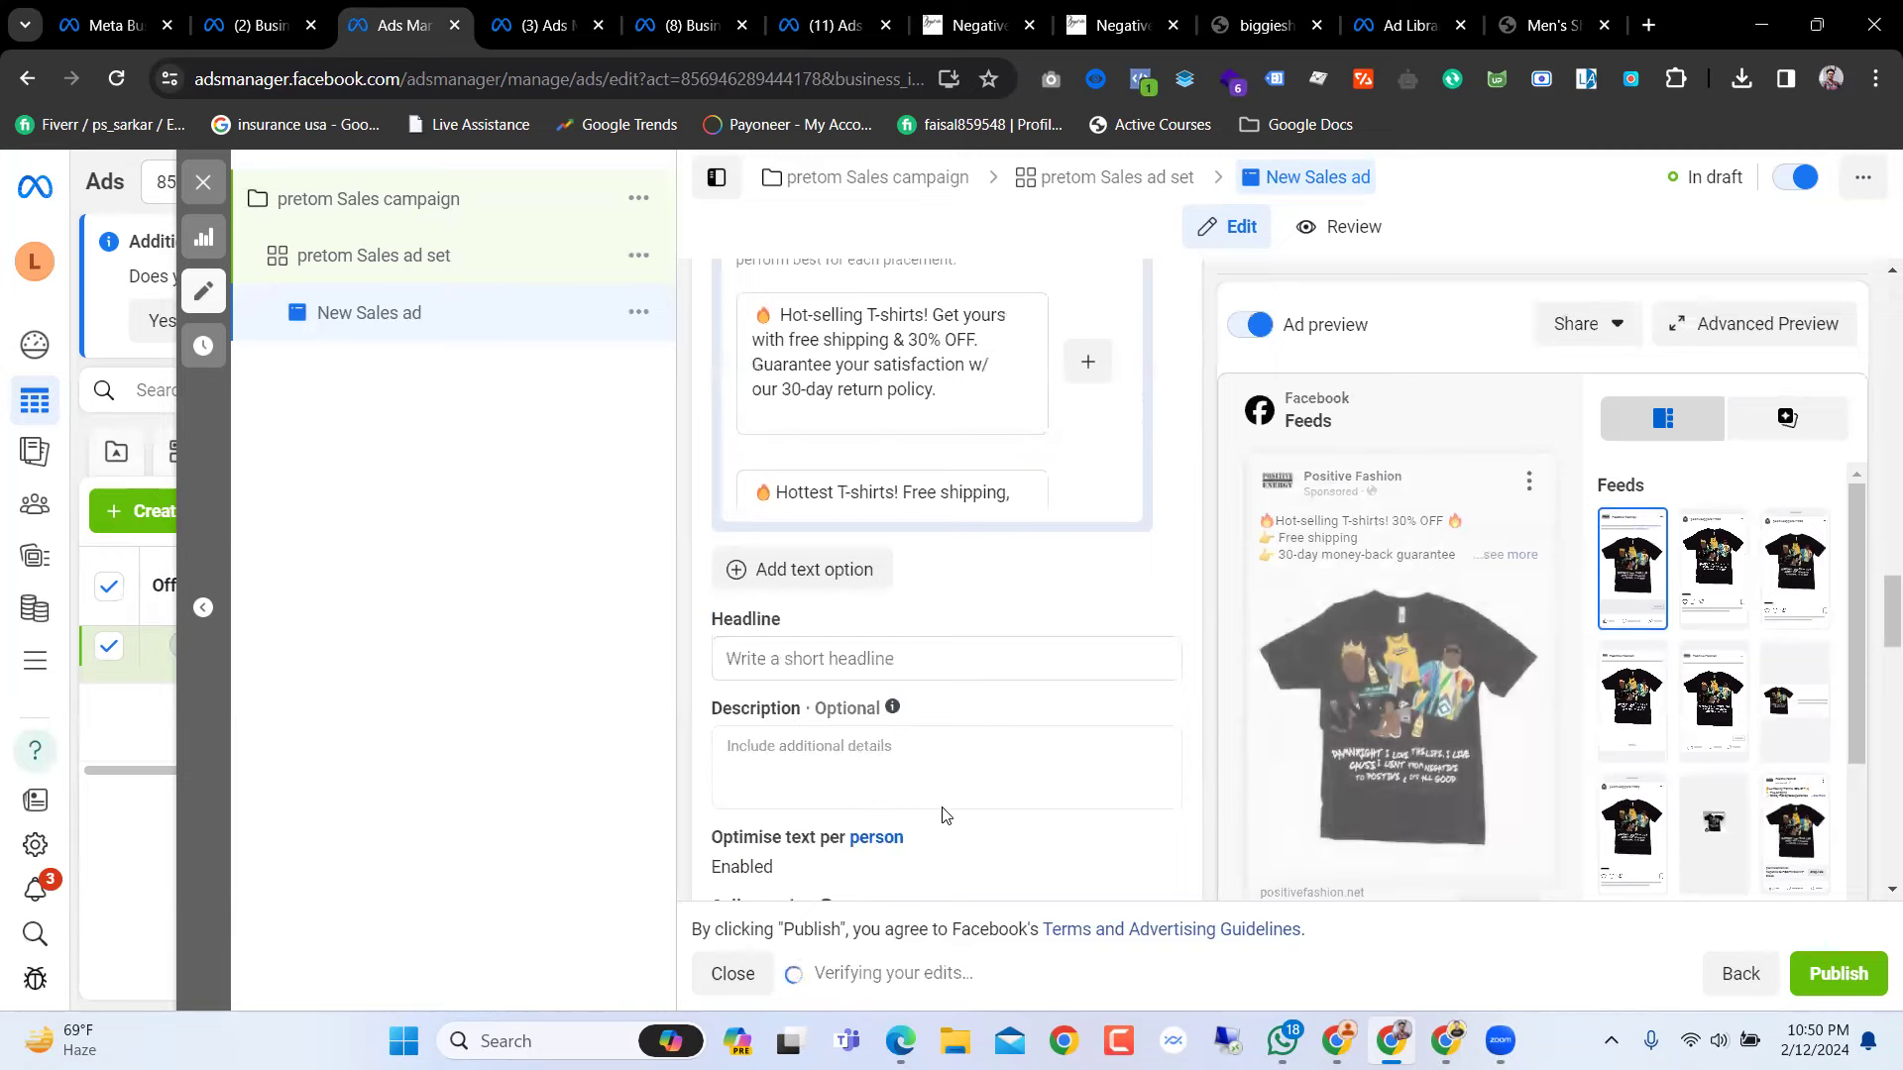
scroll(943, 815, "up", 10)
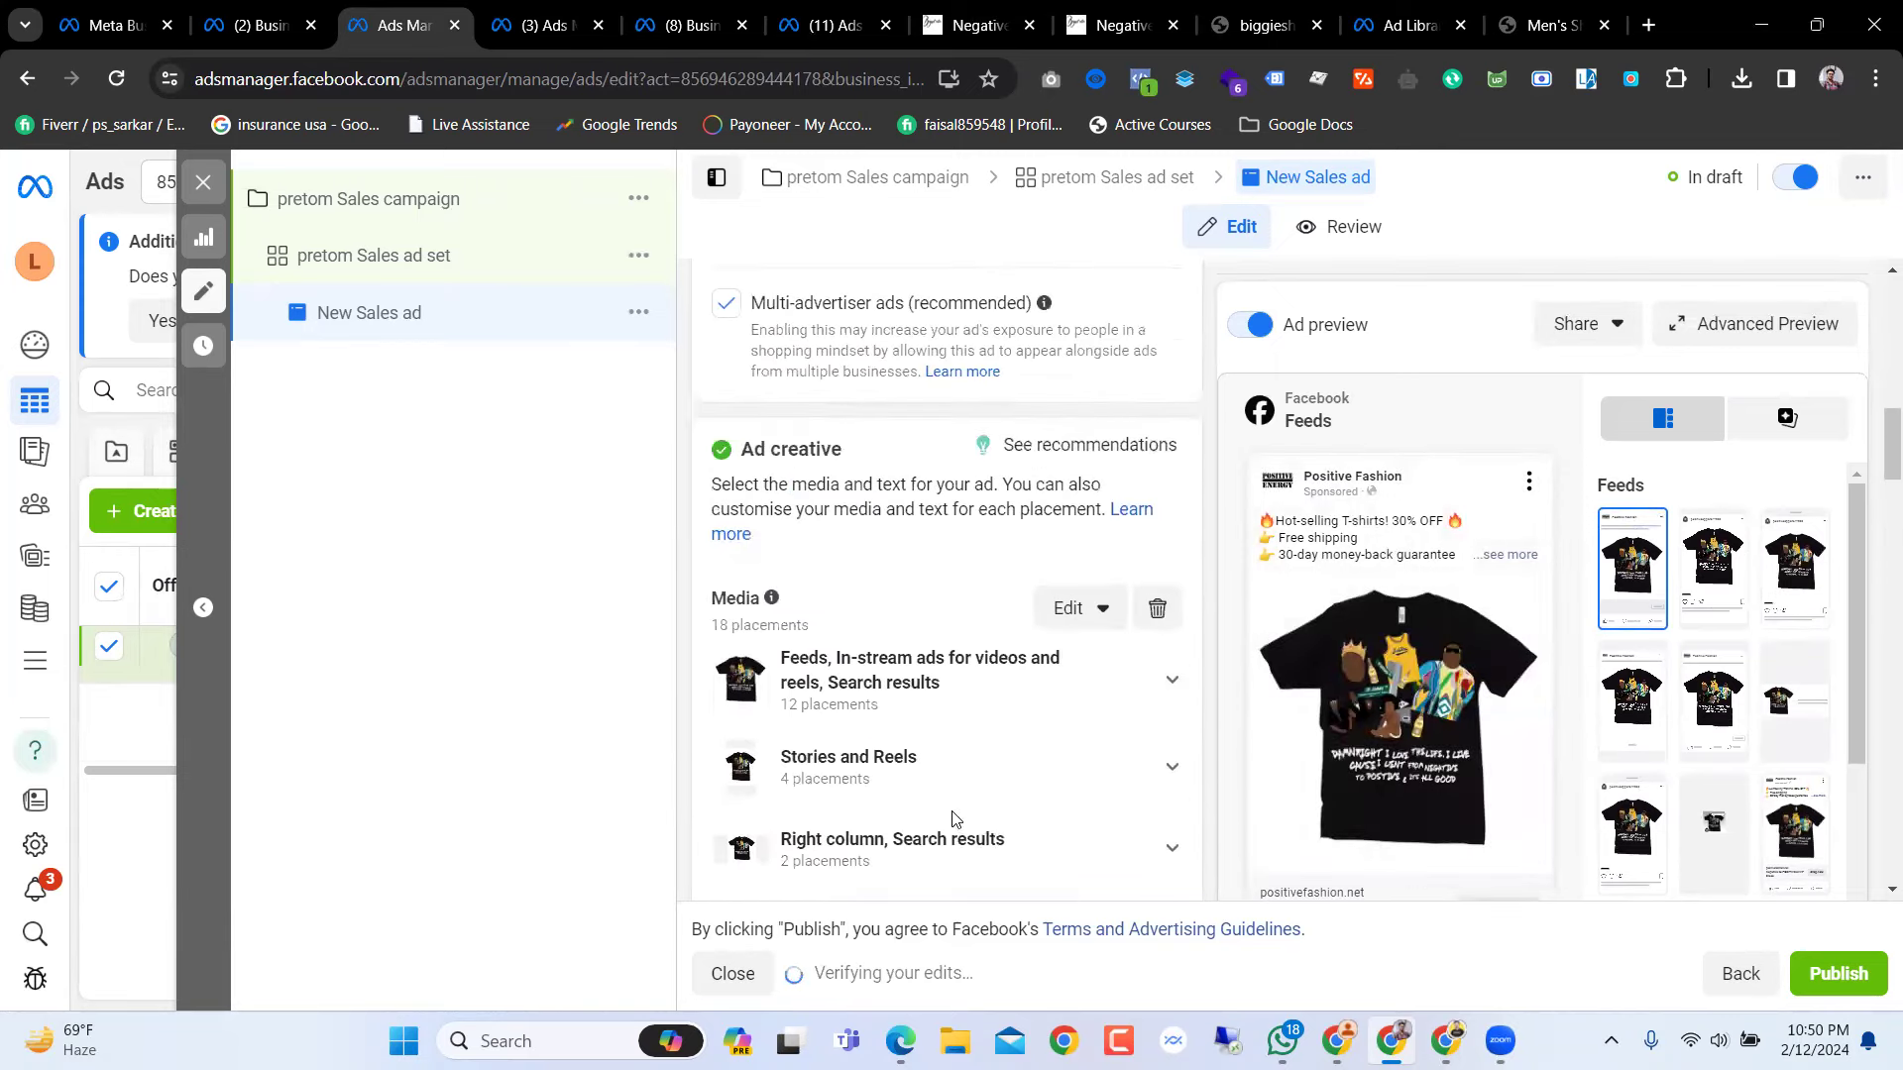
scroll(951, 819, "down", 10)
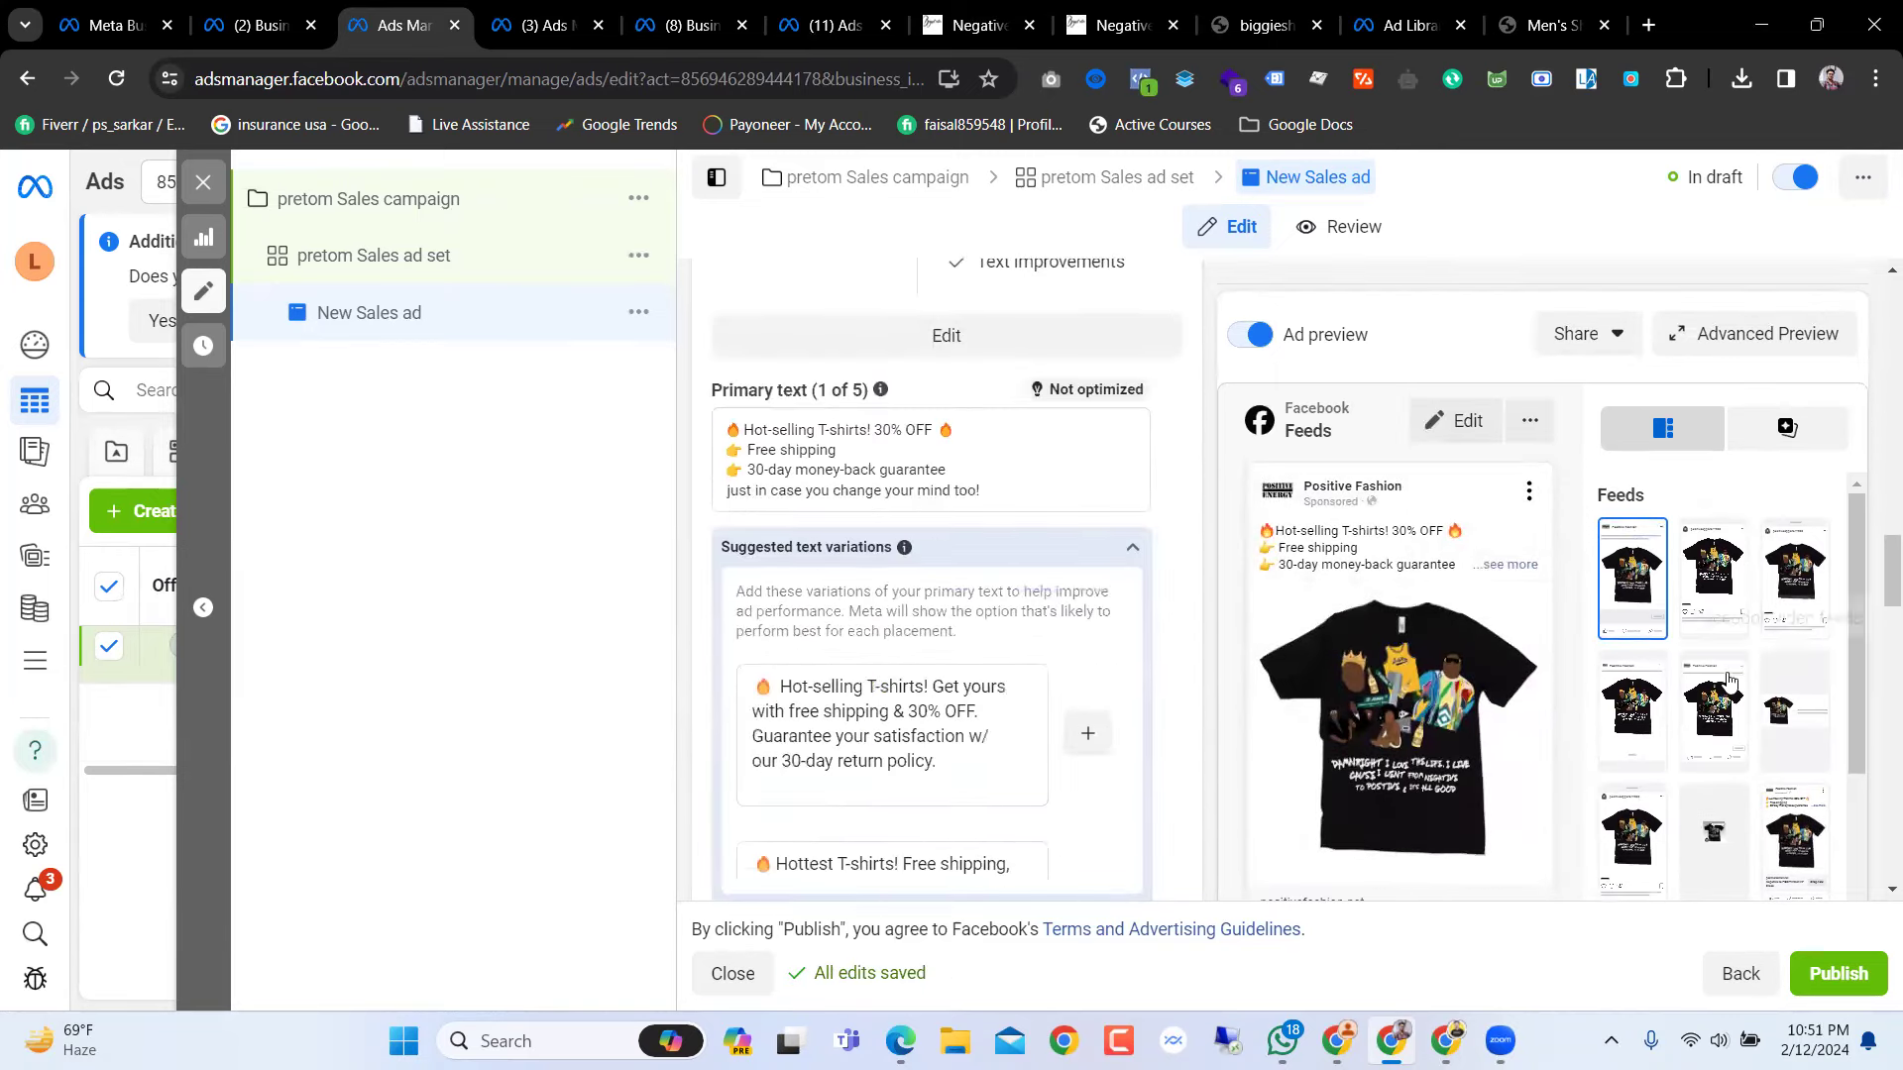
scroll(1727, 679, "down", 3)
scroll(1326, 779, "down", 10)
scroll(984, 774, "up", 10)
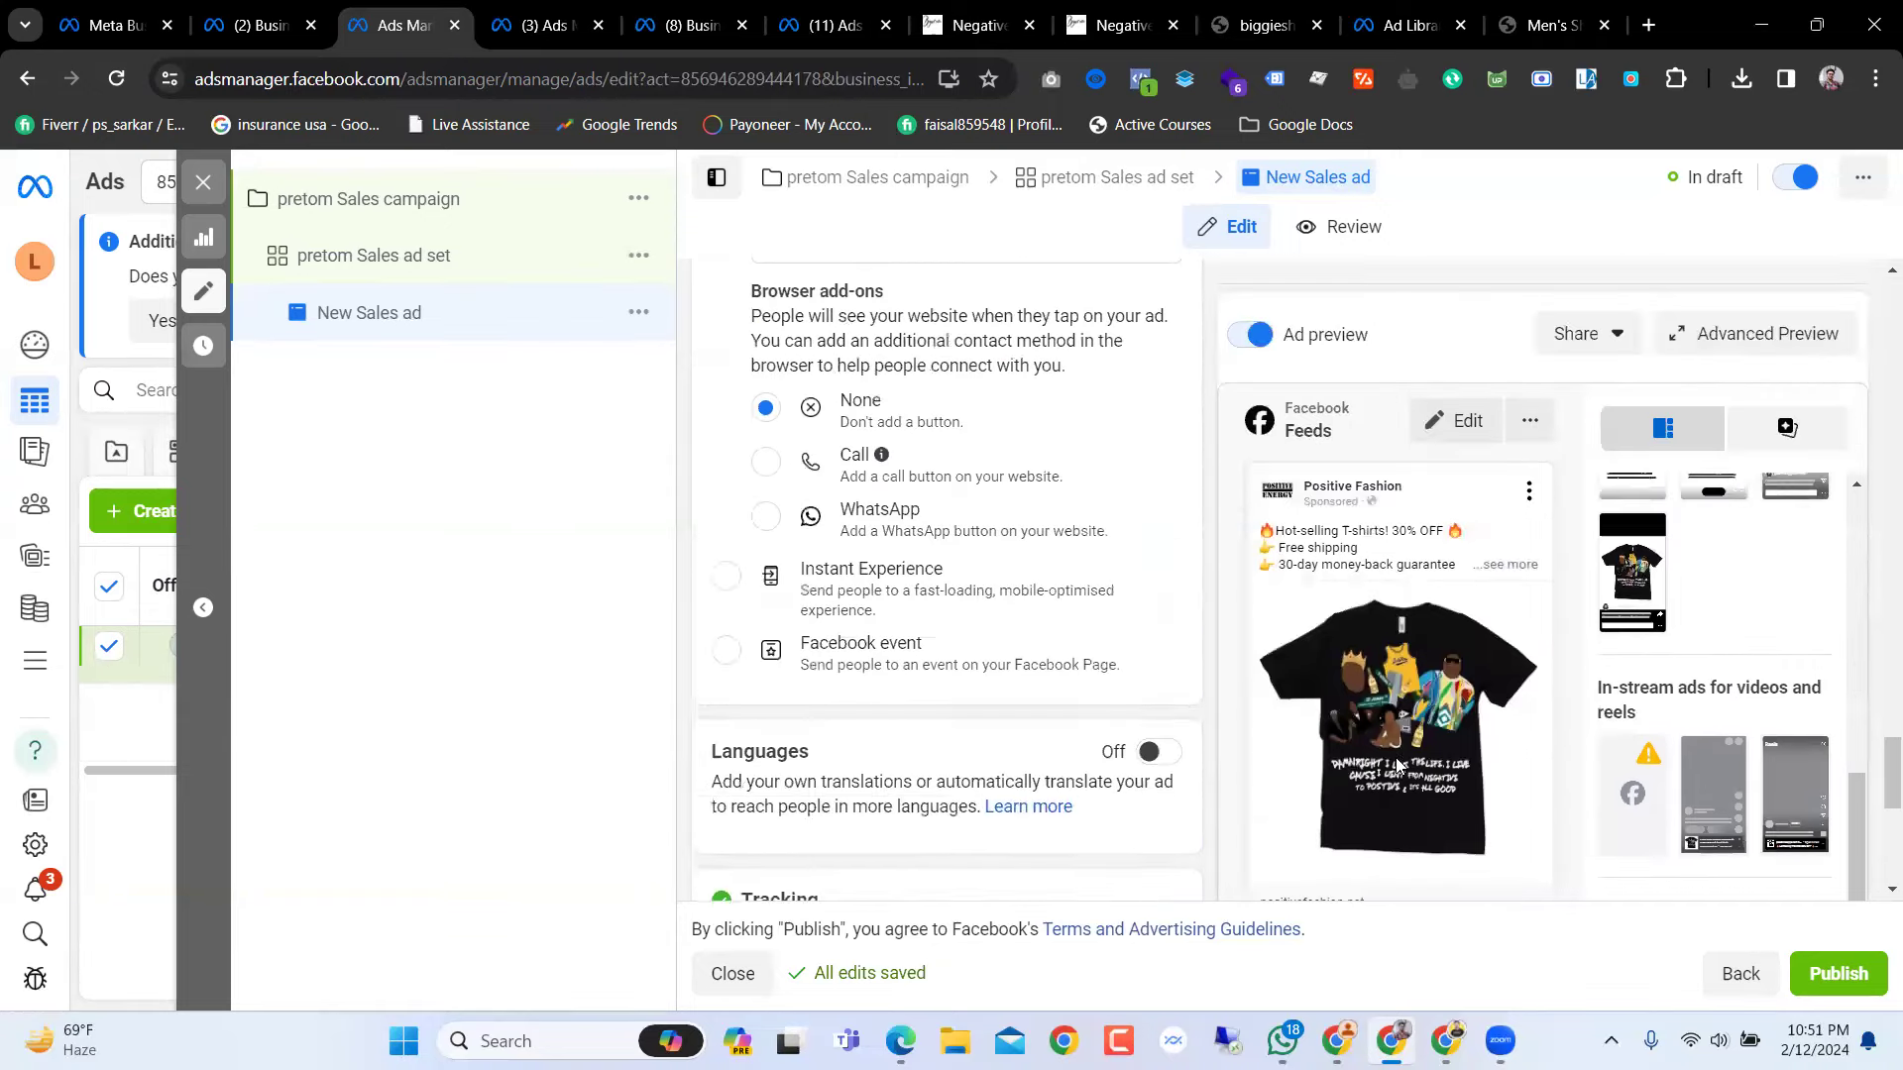
scroll(984, 774, "up", 8)
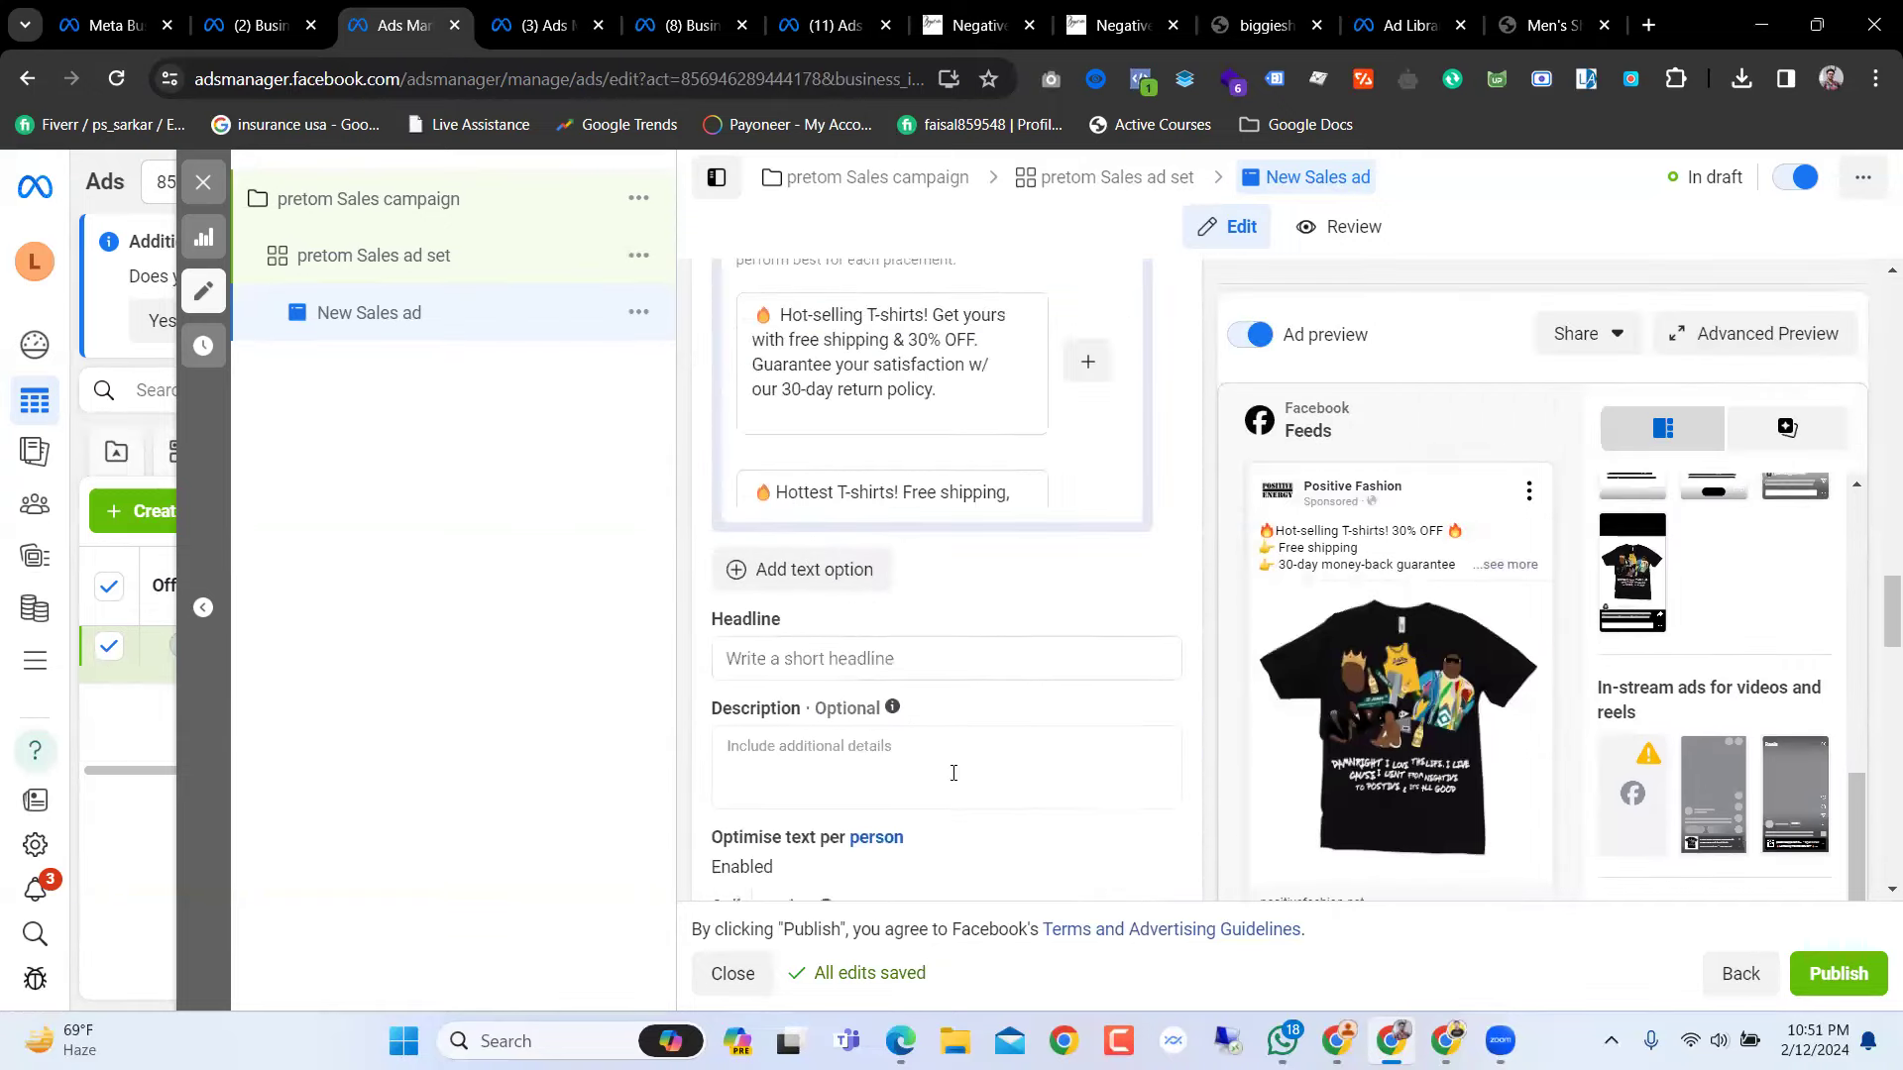
scroll(953, 772, "down", 5)
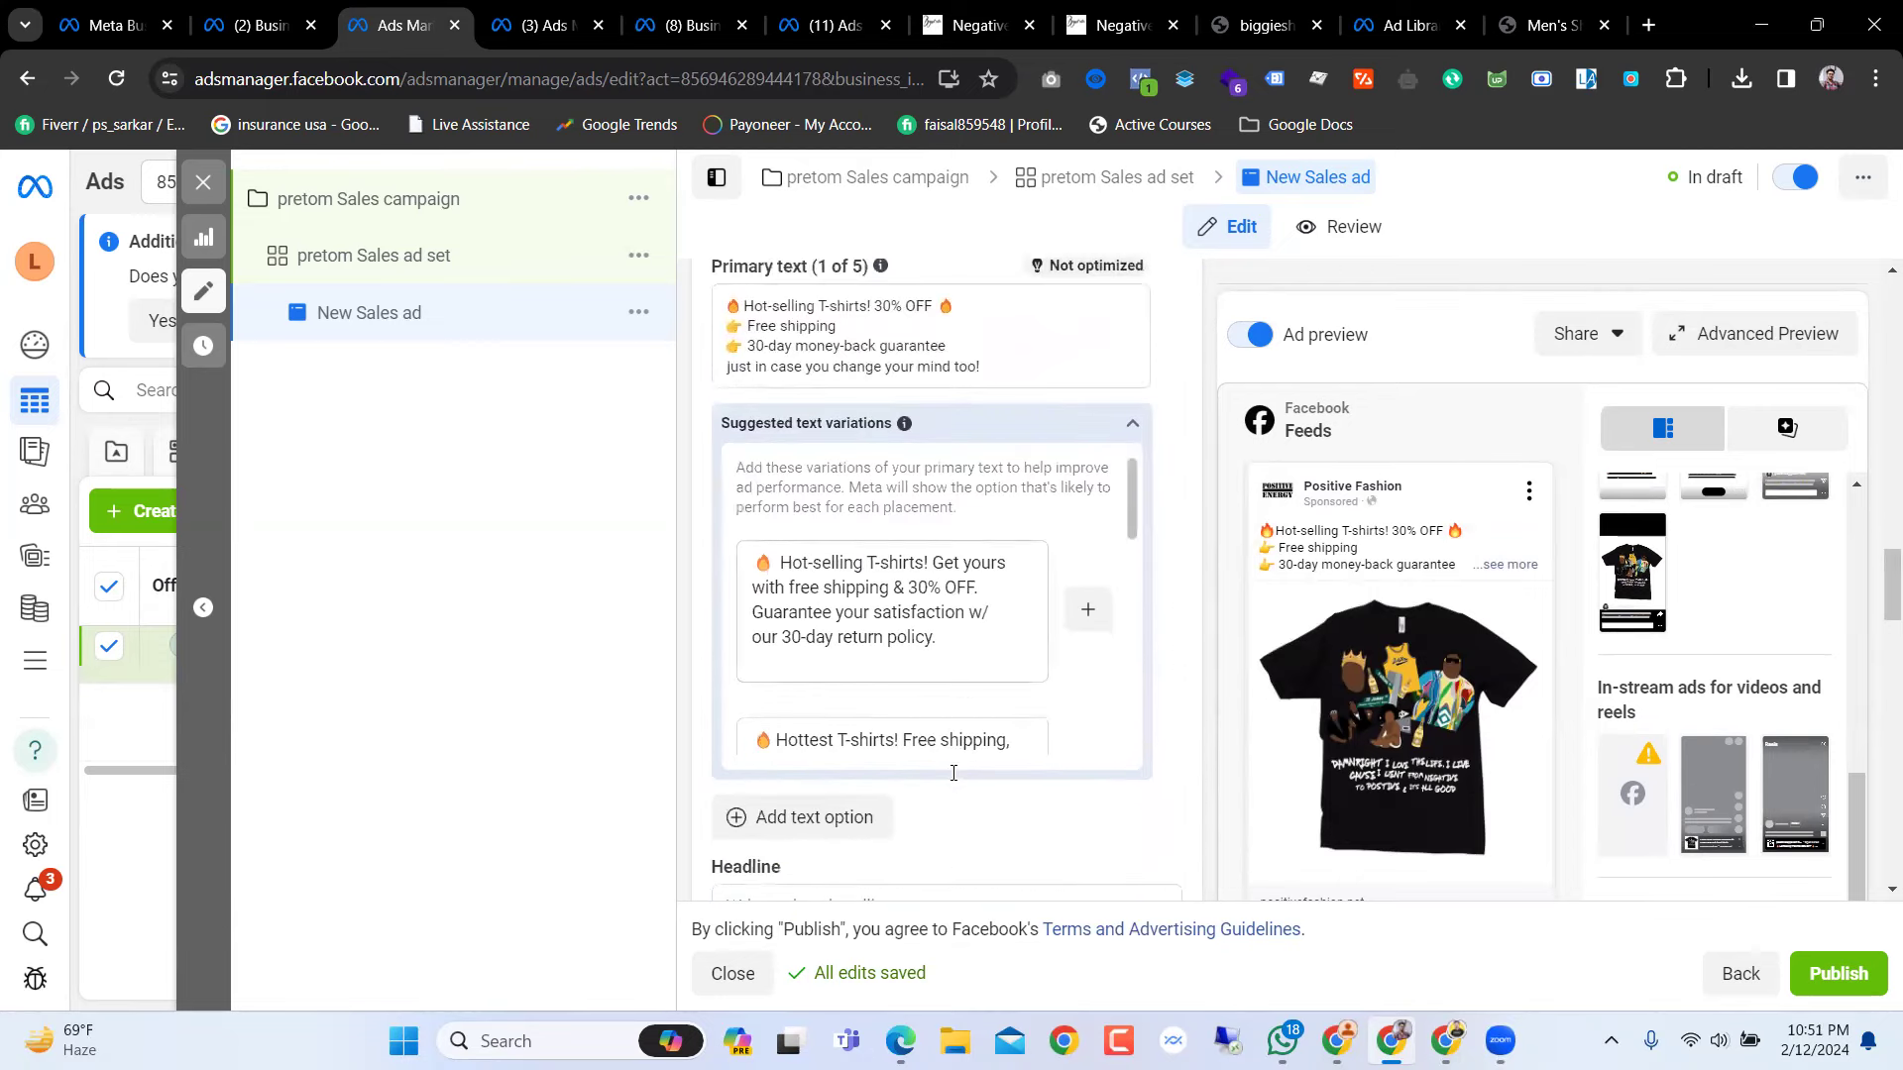
scroll(953, 780, "down", 2)
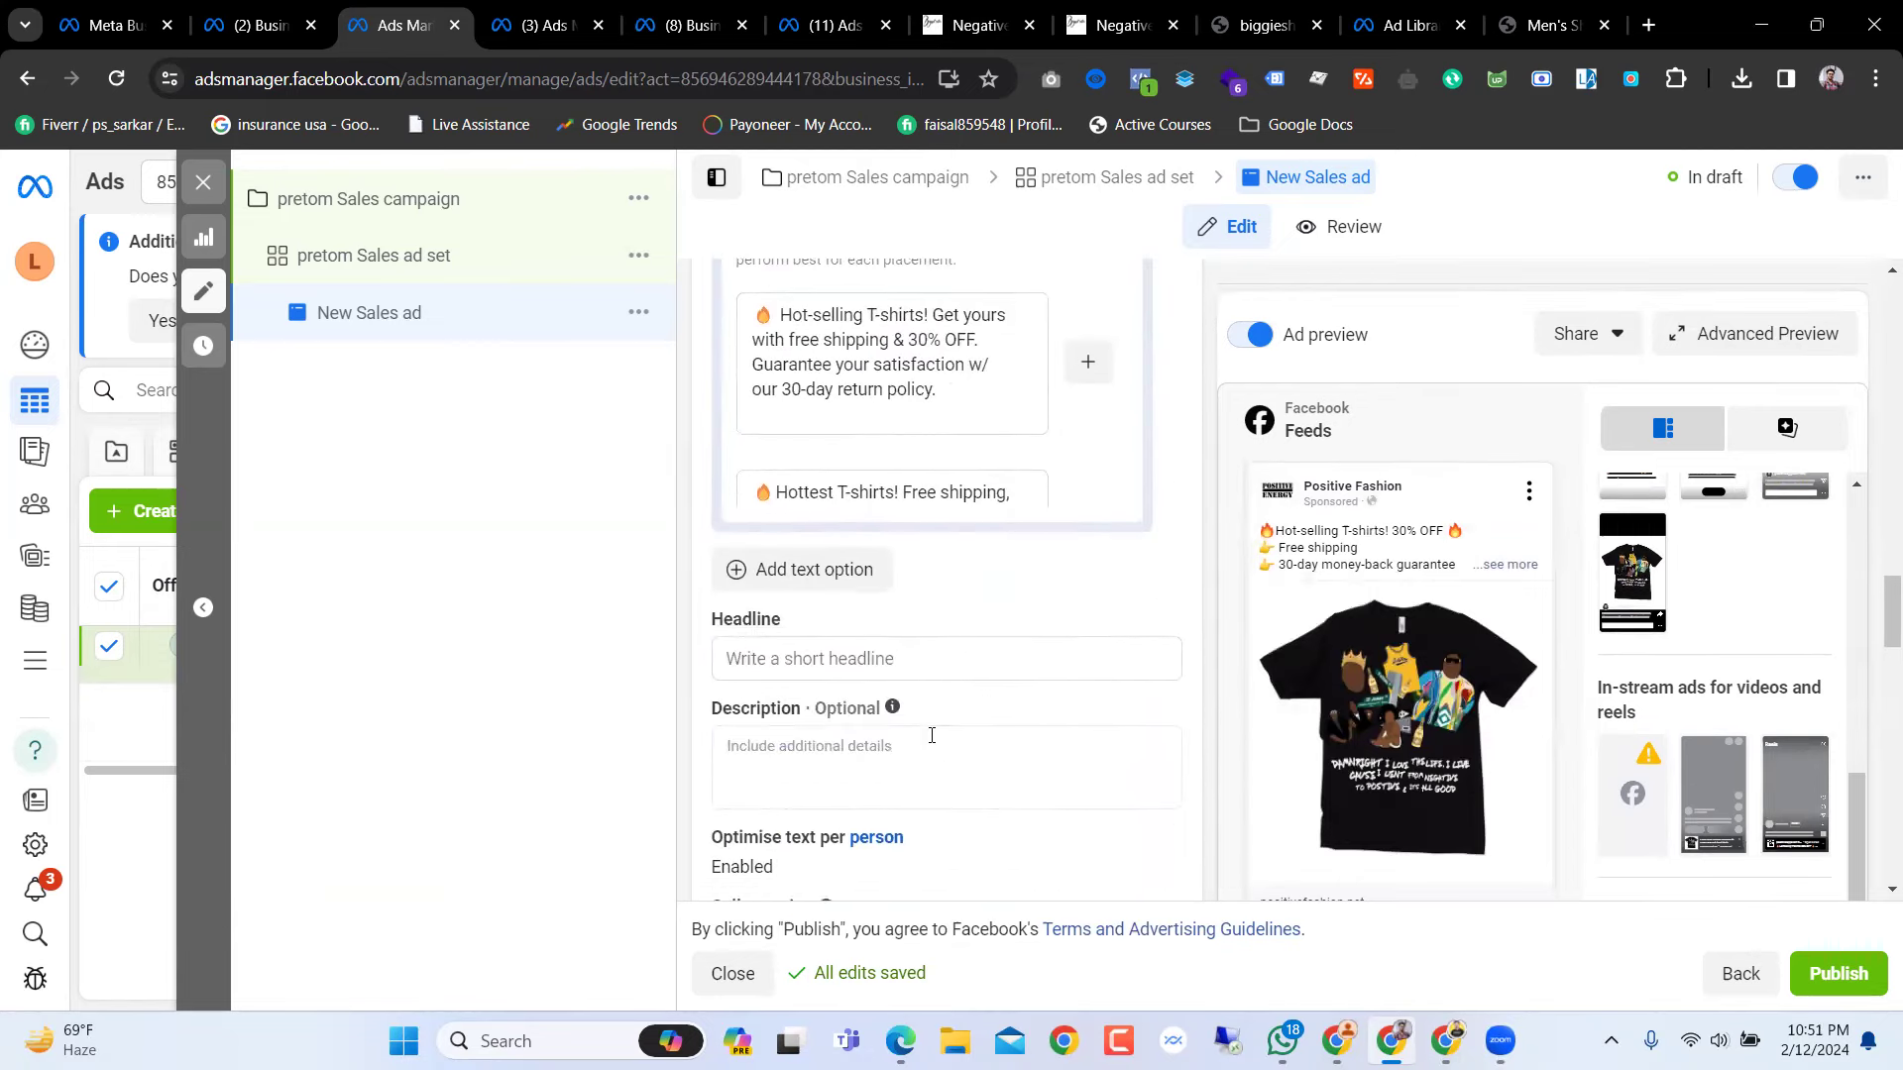
Step: Enter "Get 30% OFF" as the ad's headline
left_click(925, 658)
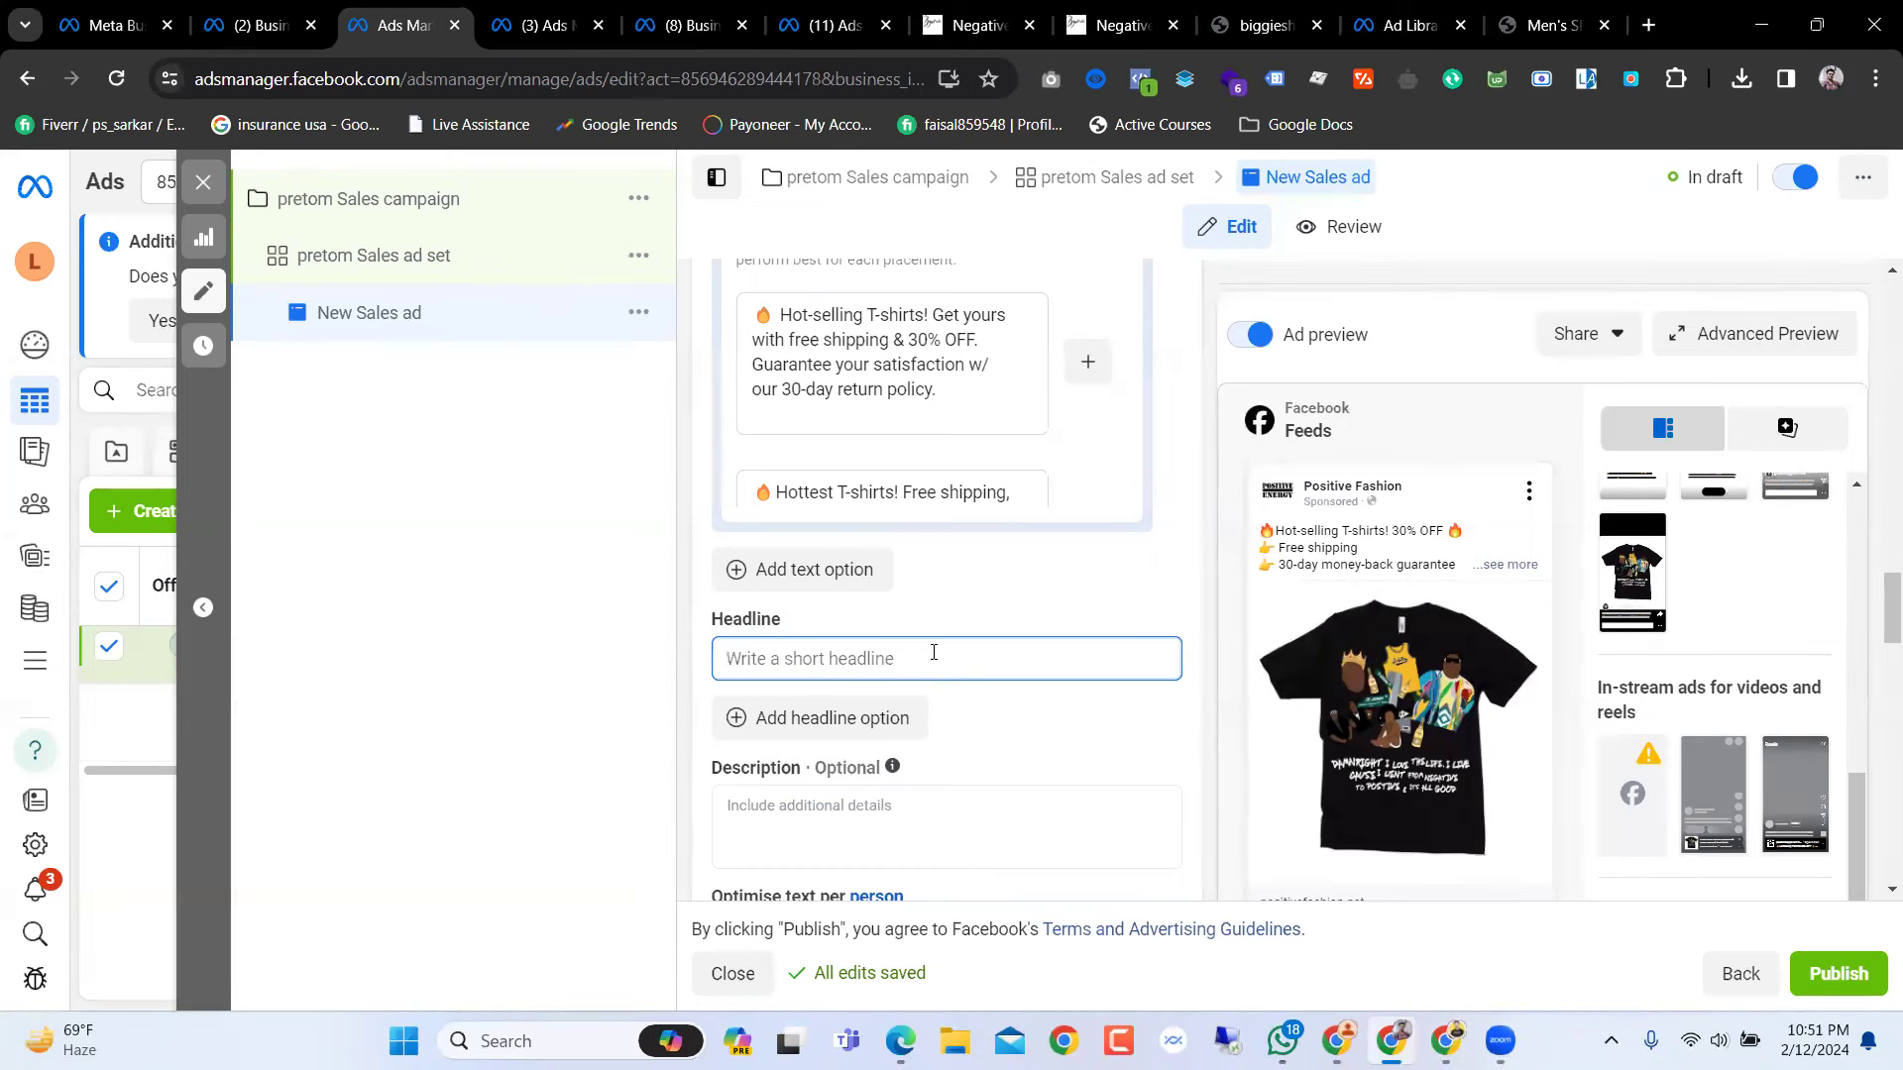
type("Get ")
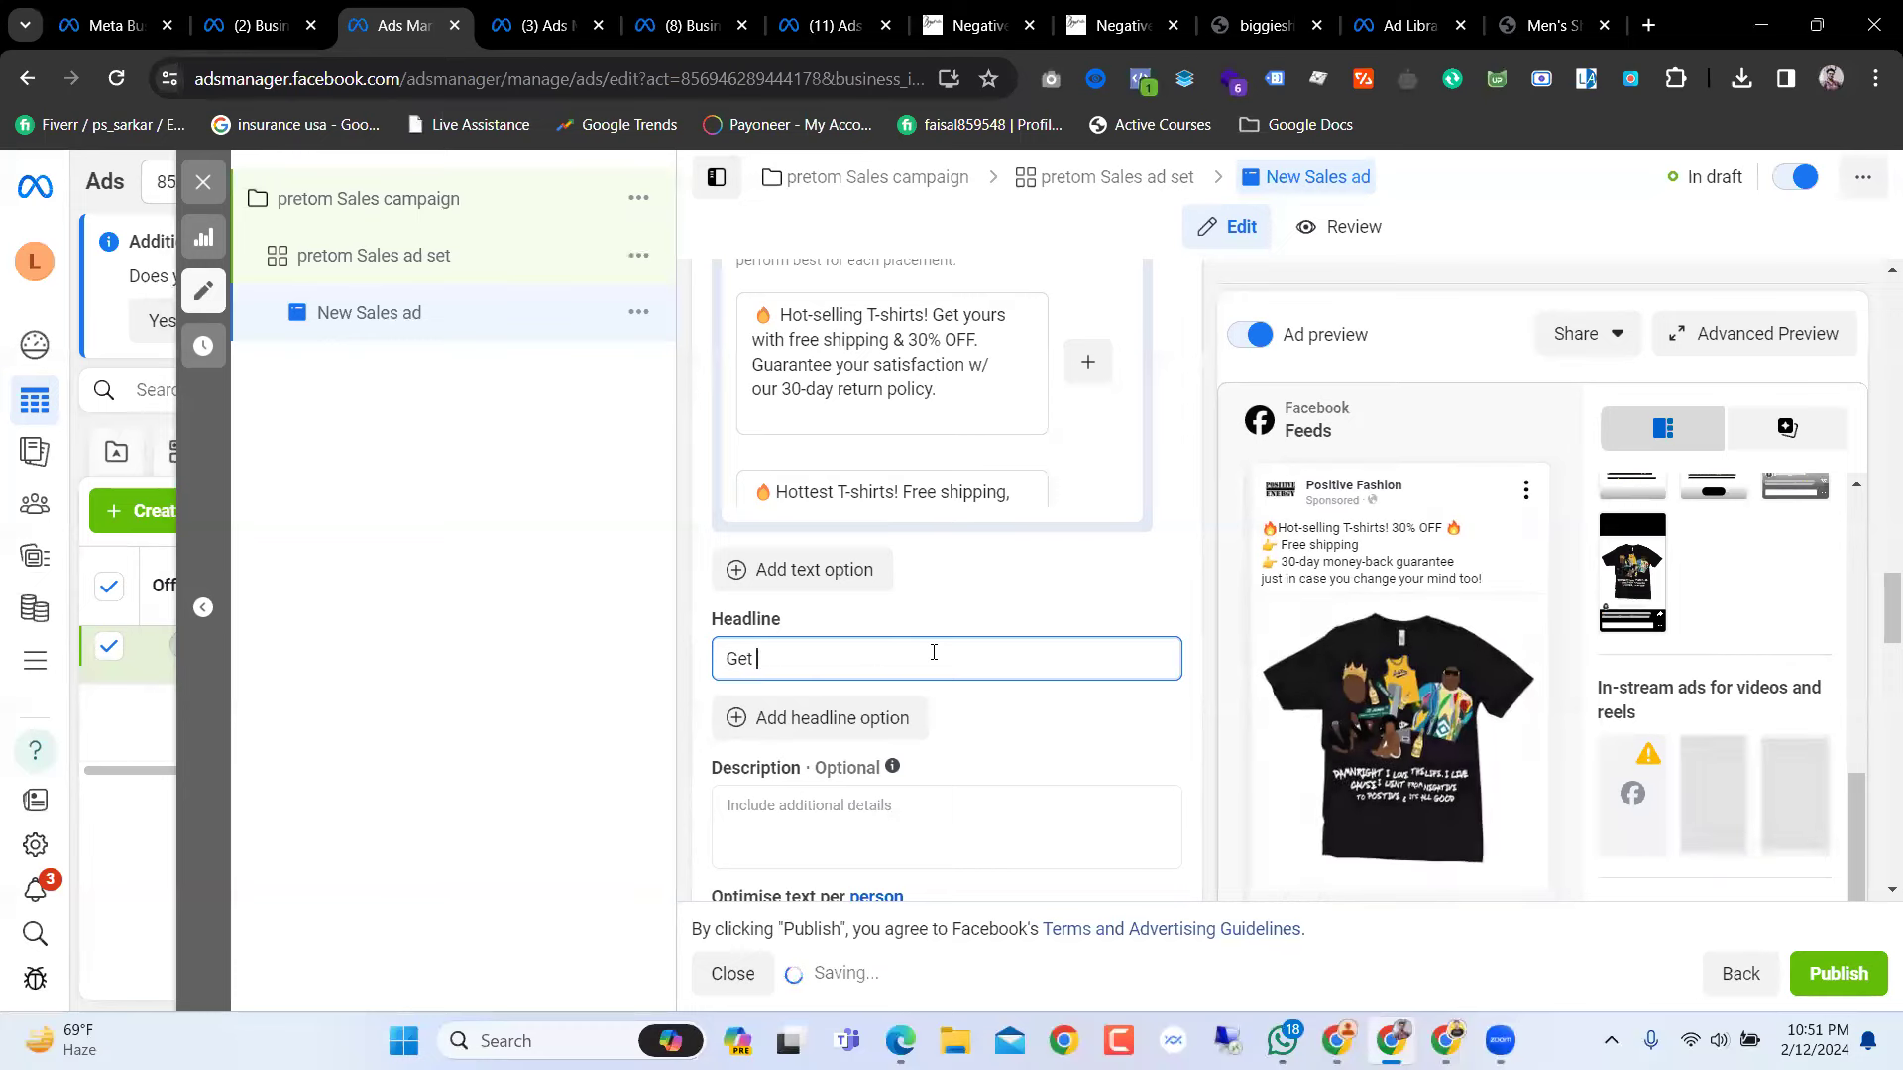
type("30")
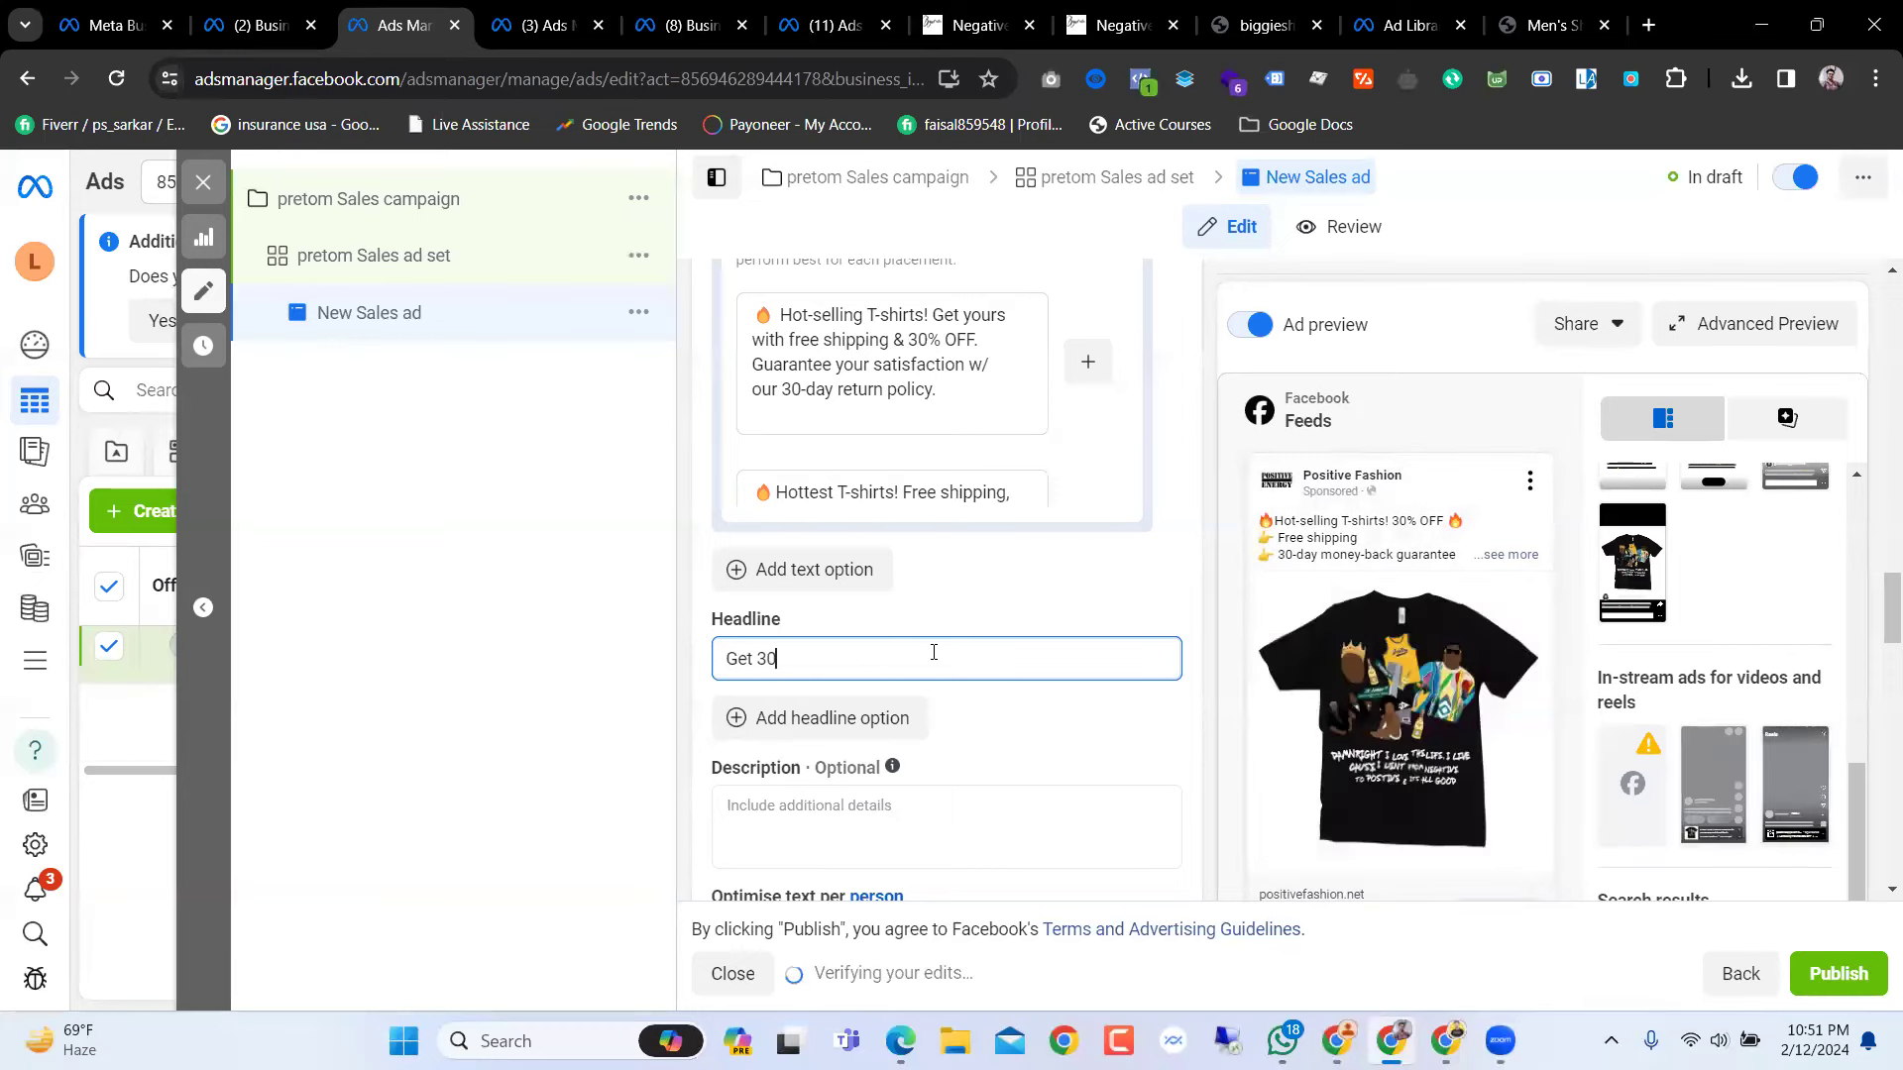
type("% OFF")
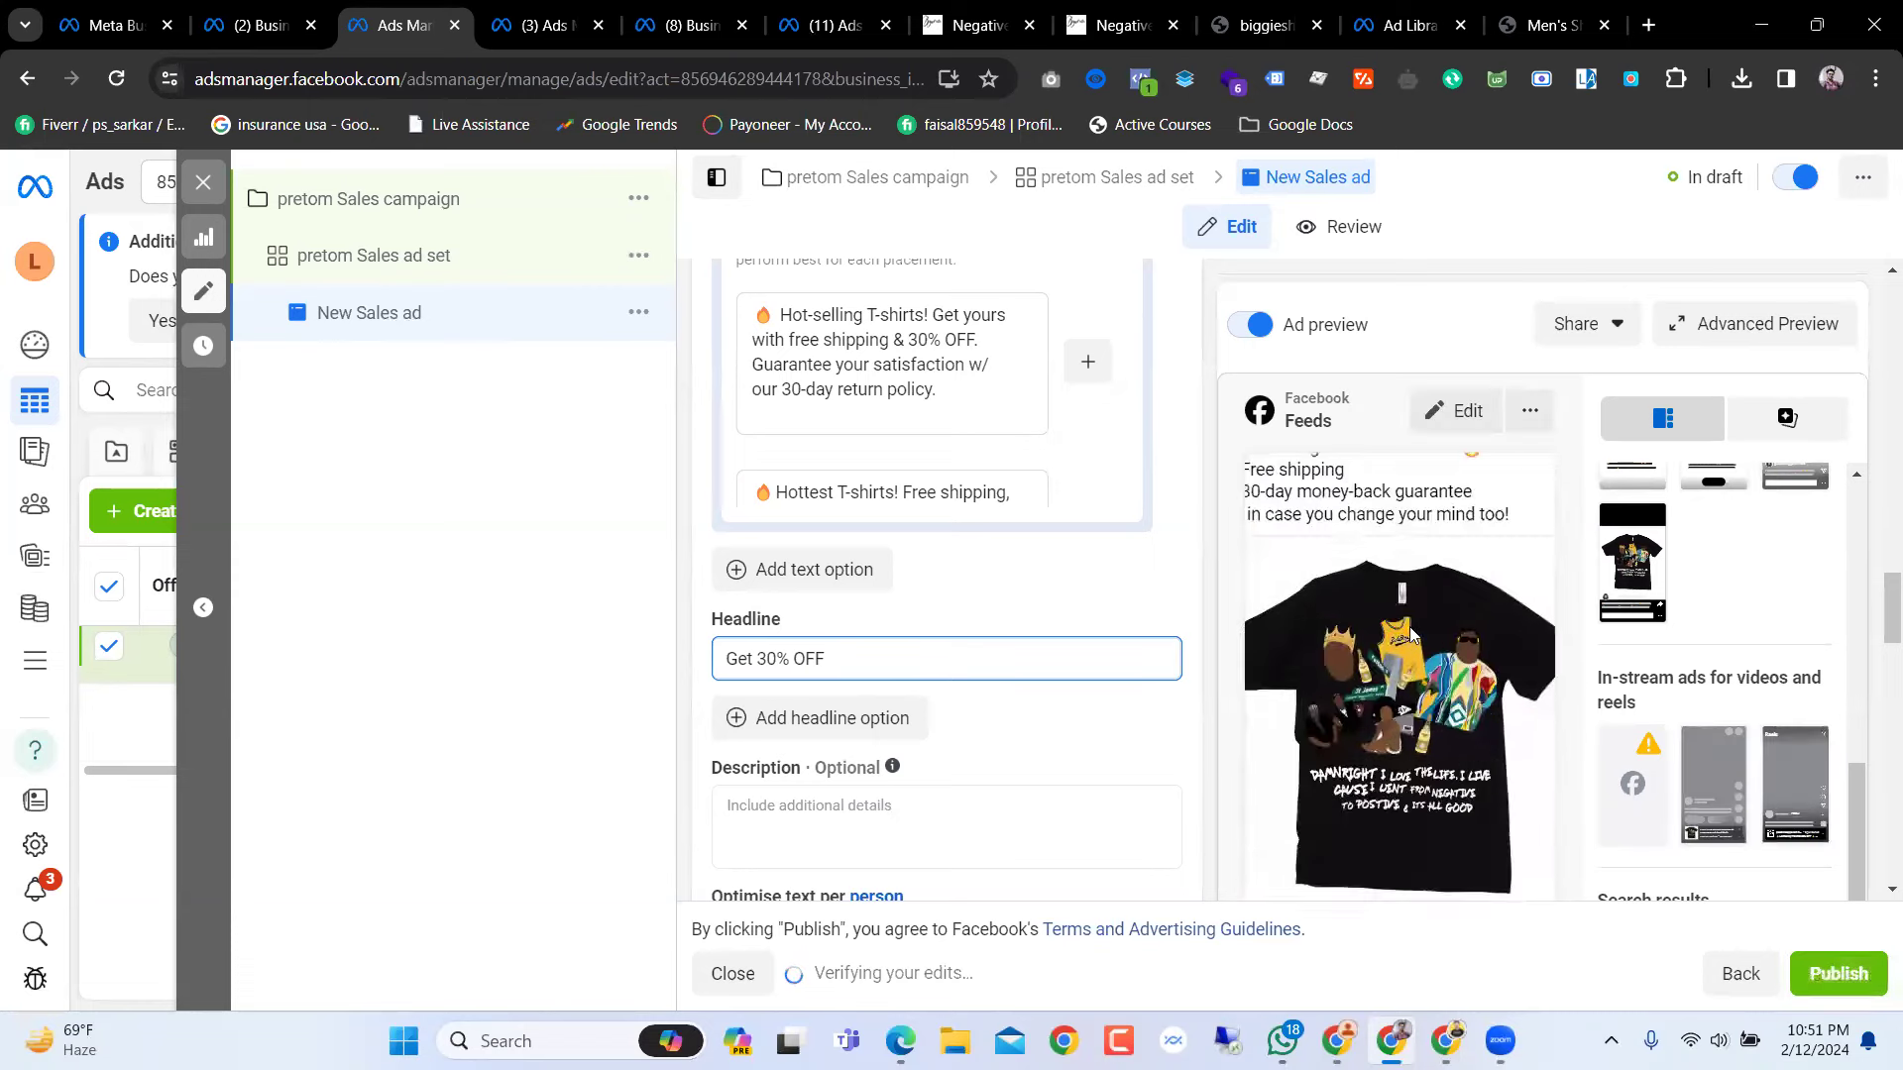
Step: Check the headline and call to action in the feed preview, and look over the ad's text and tracking settings
scroll(1411, 634, "down", 15)
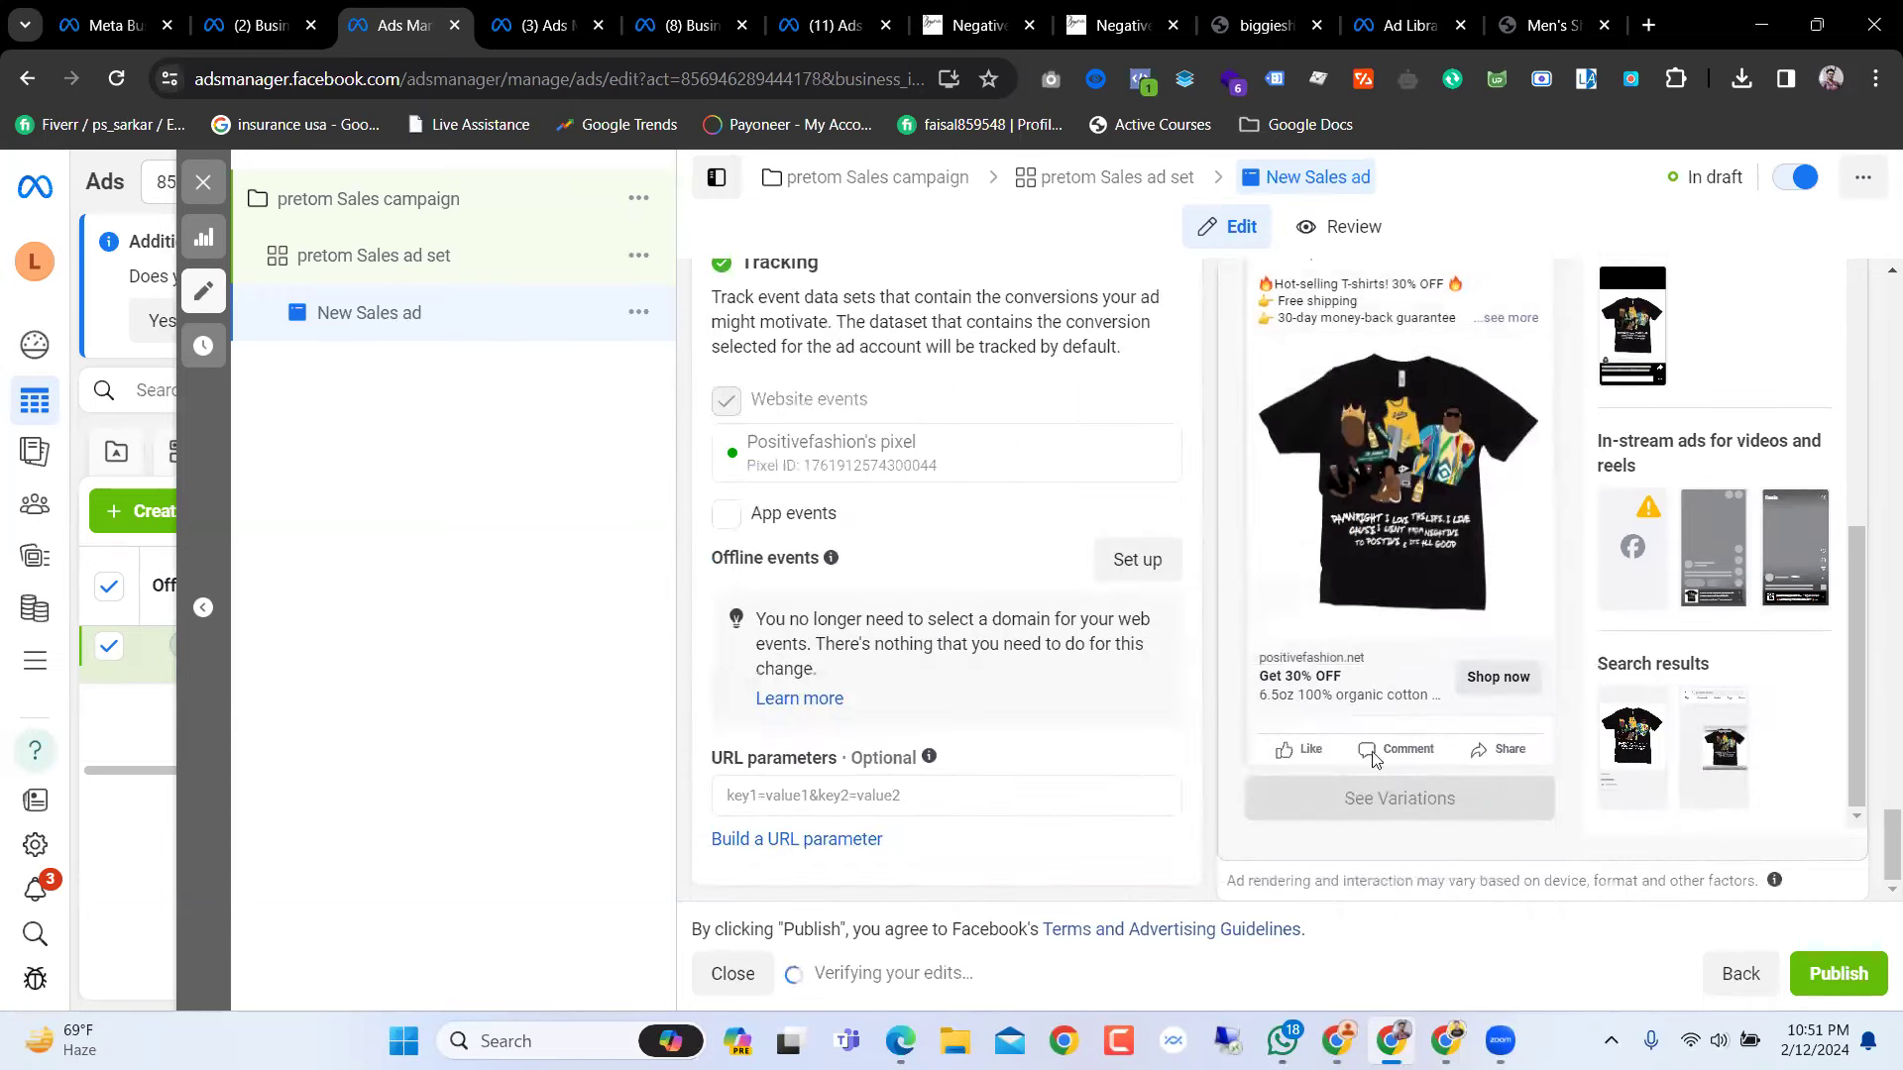
scroll(900, 756, "up", 6)
scroll(900, 756, "up", 10)
scroll(899, 761, "down", 2)
scroll(900, 761, "up", 8)
scroll(900, 761, "up", 10)
scroll(900, 761, "down", 10)
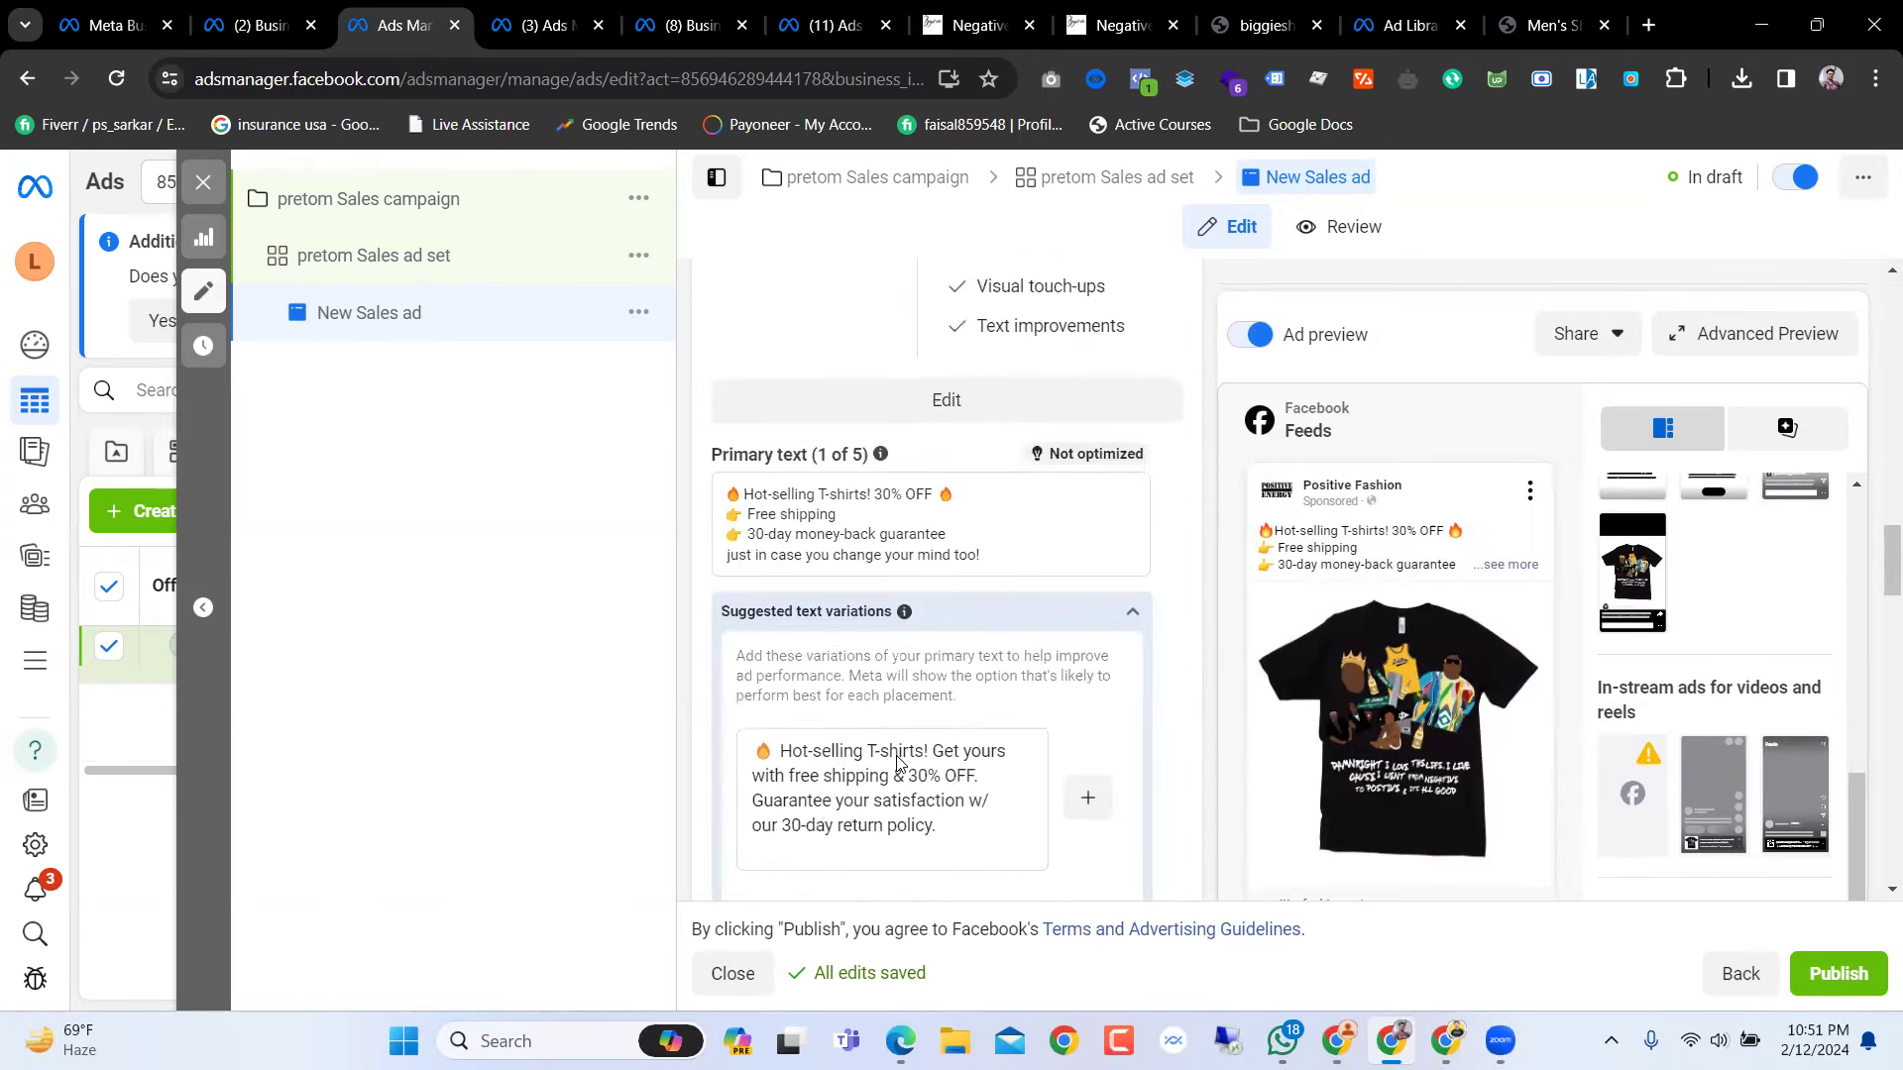
scroll(900, 761, "down", 7)
scroll(837, 631, "up", 1)
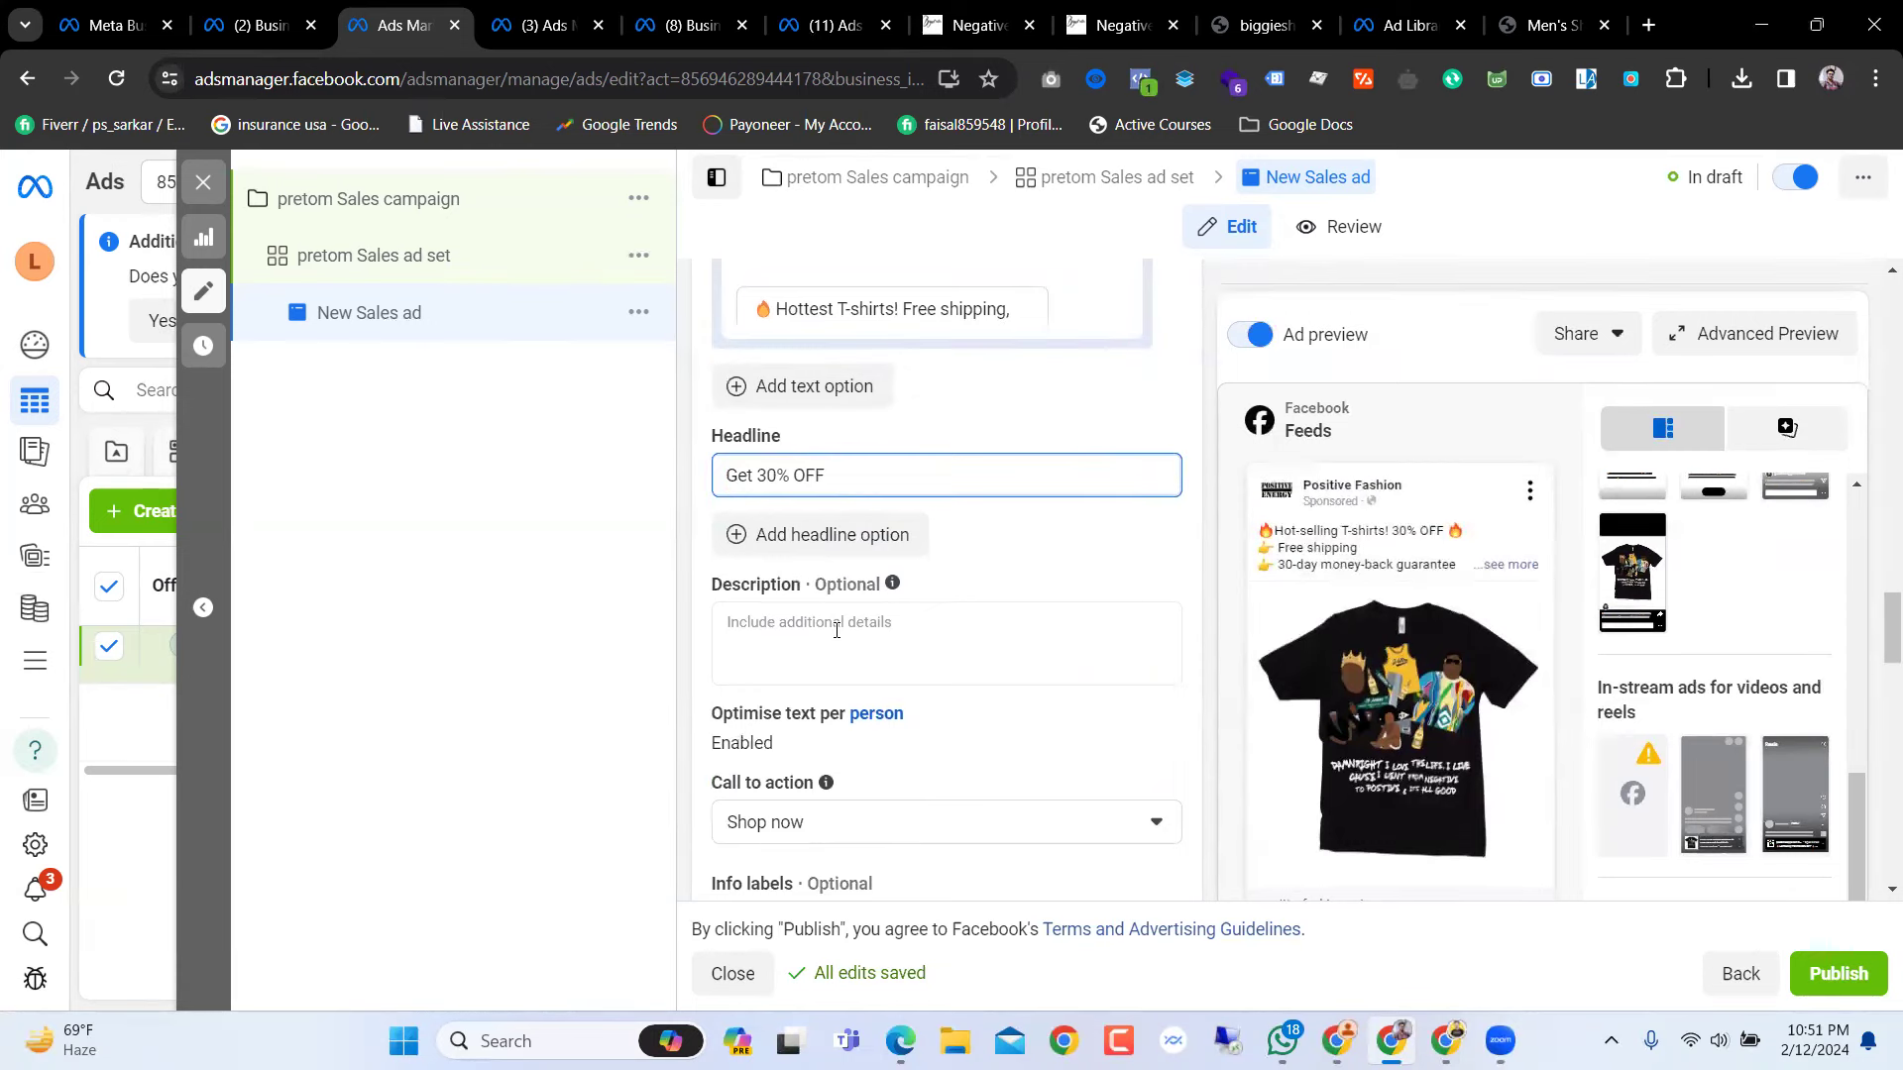
Step: Enter five star emojis as the ad's description
scroll(801, 640, "down", 4)
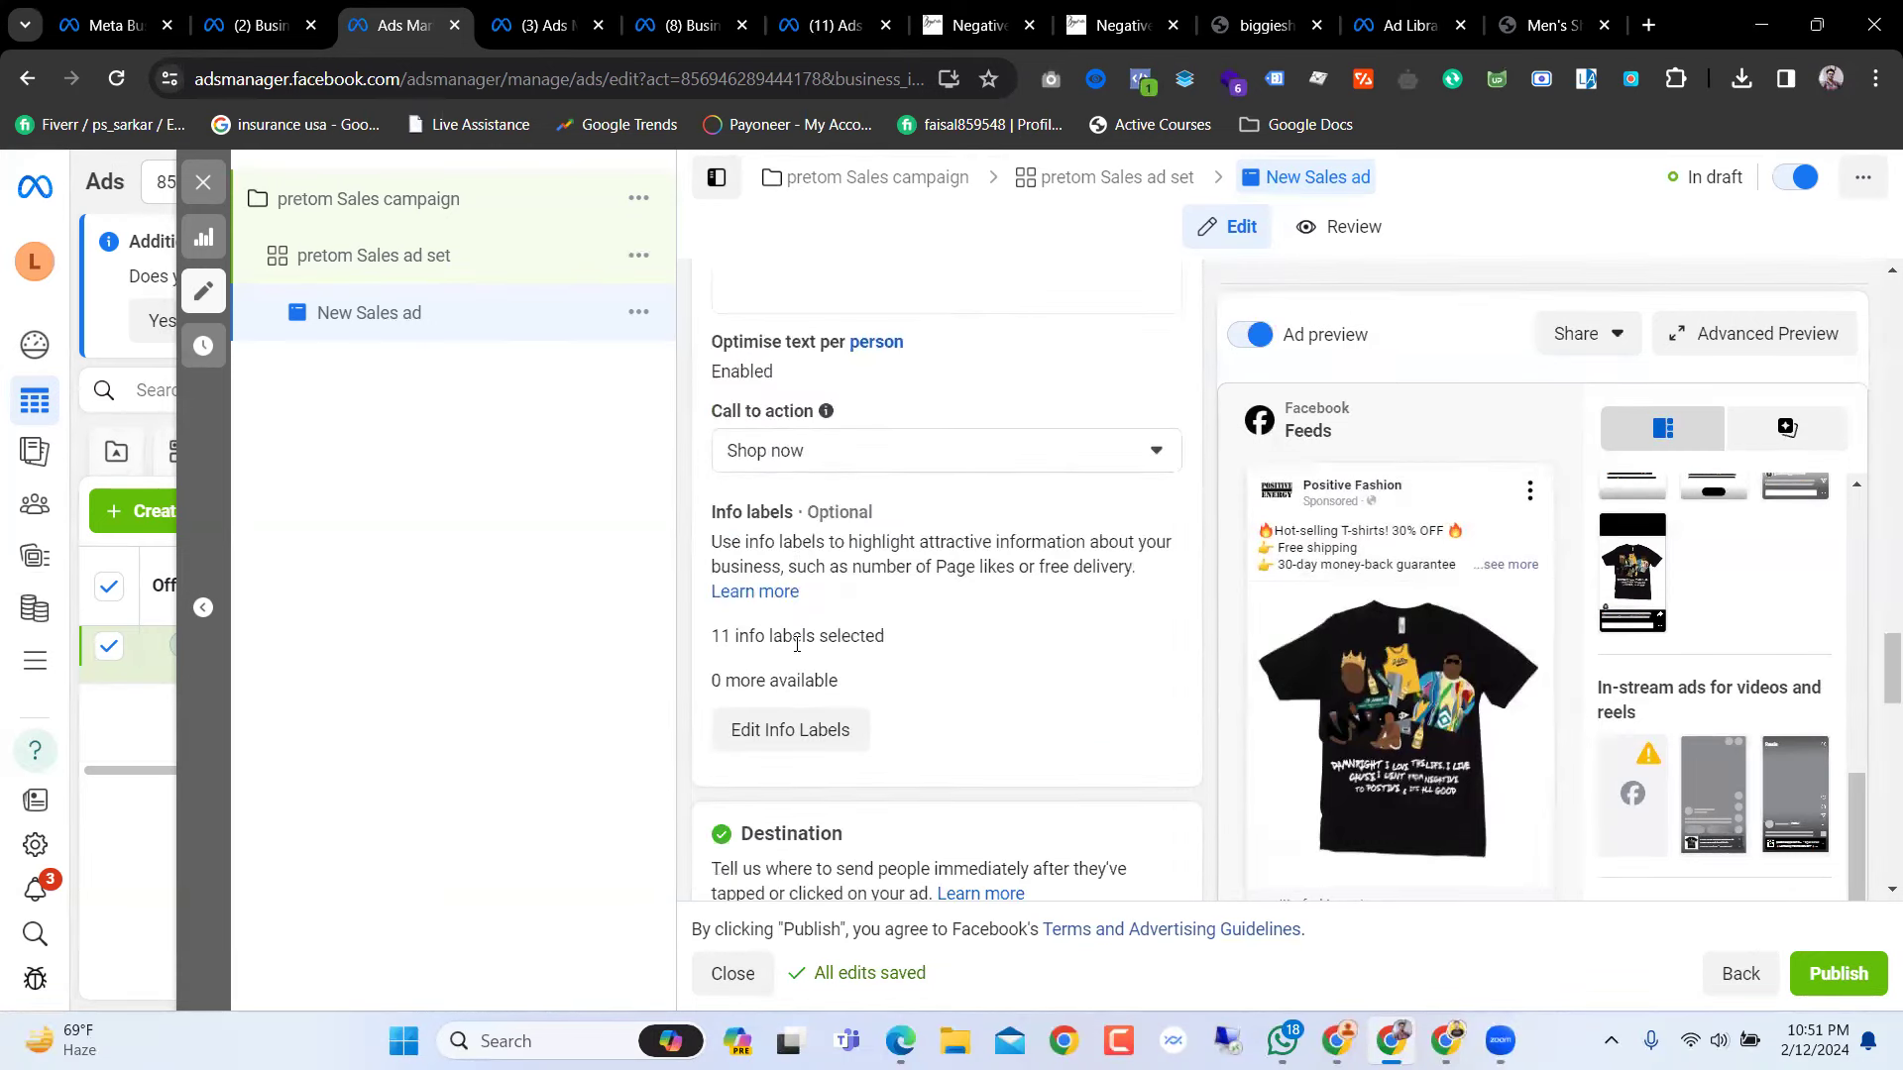
scroll(803, 624, "up", 4)
left_click(811, 654)
right_click(811, 654)
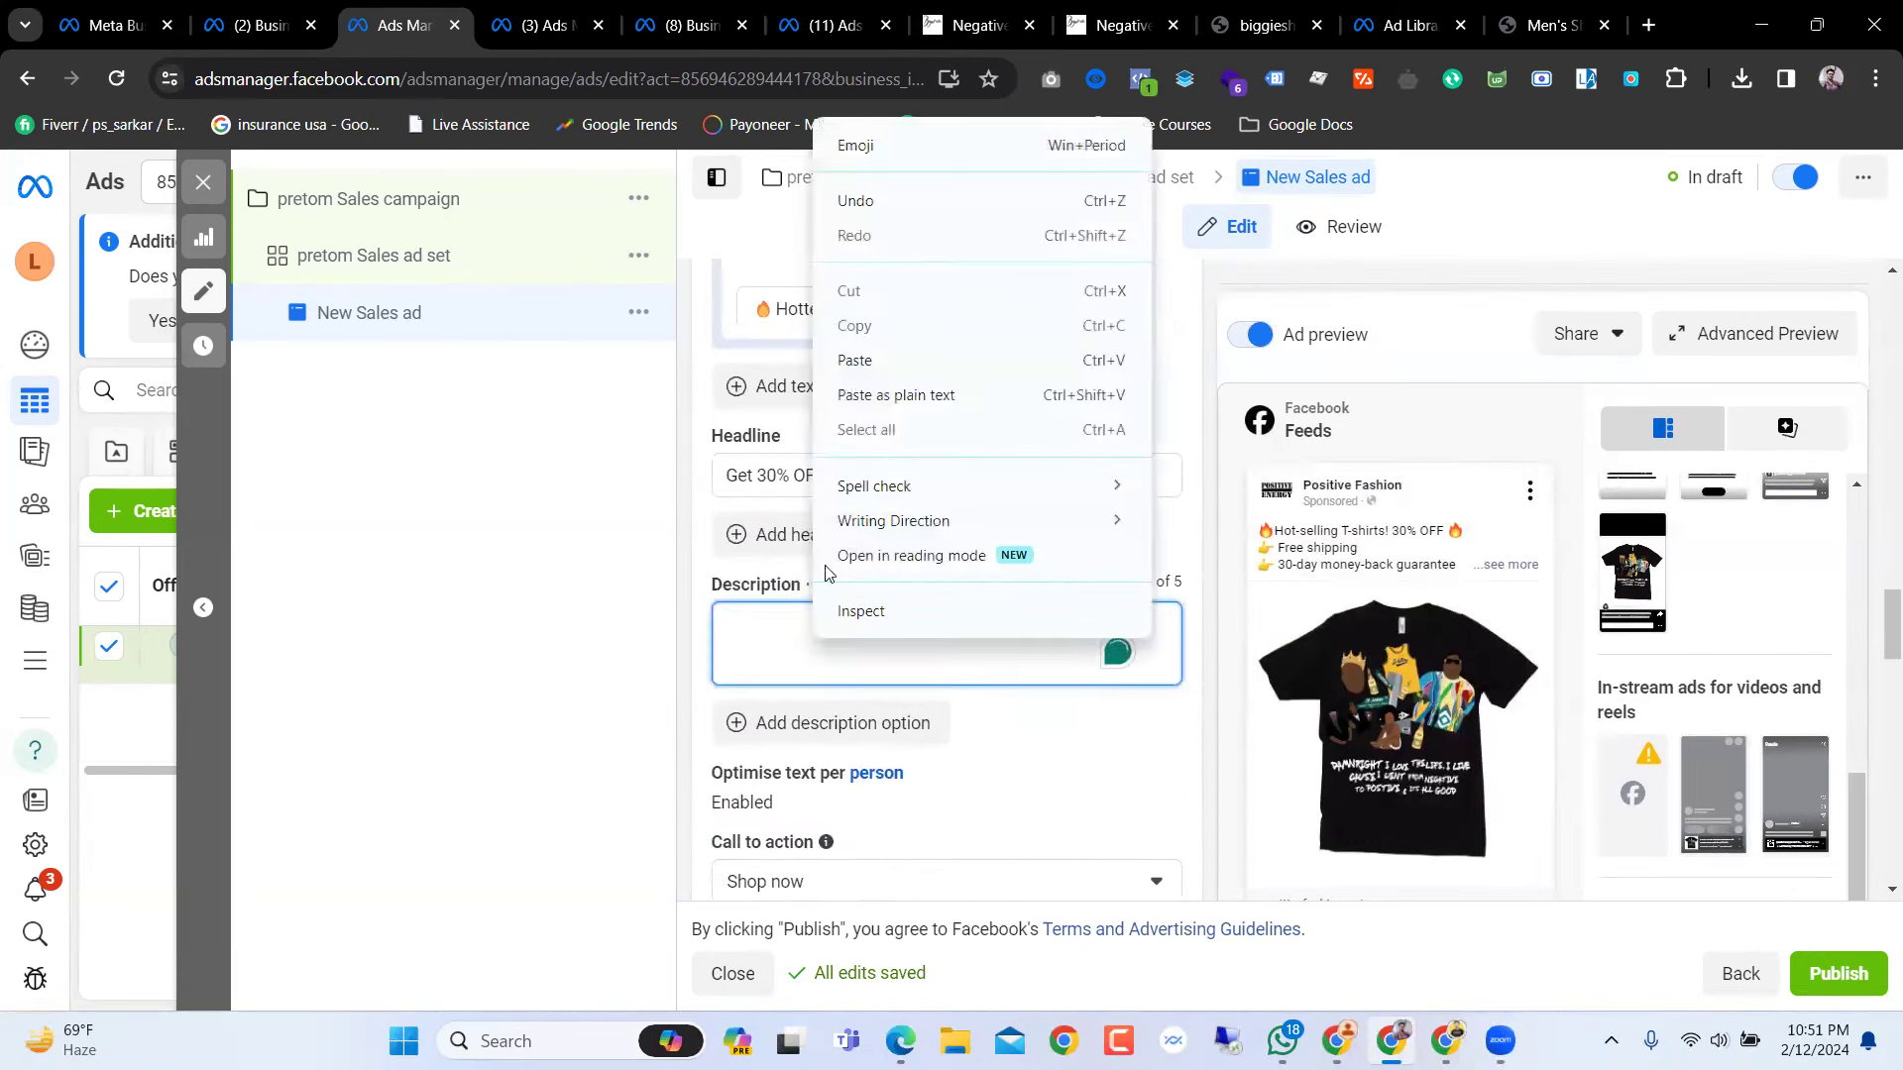
left_click(912, 149)
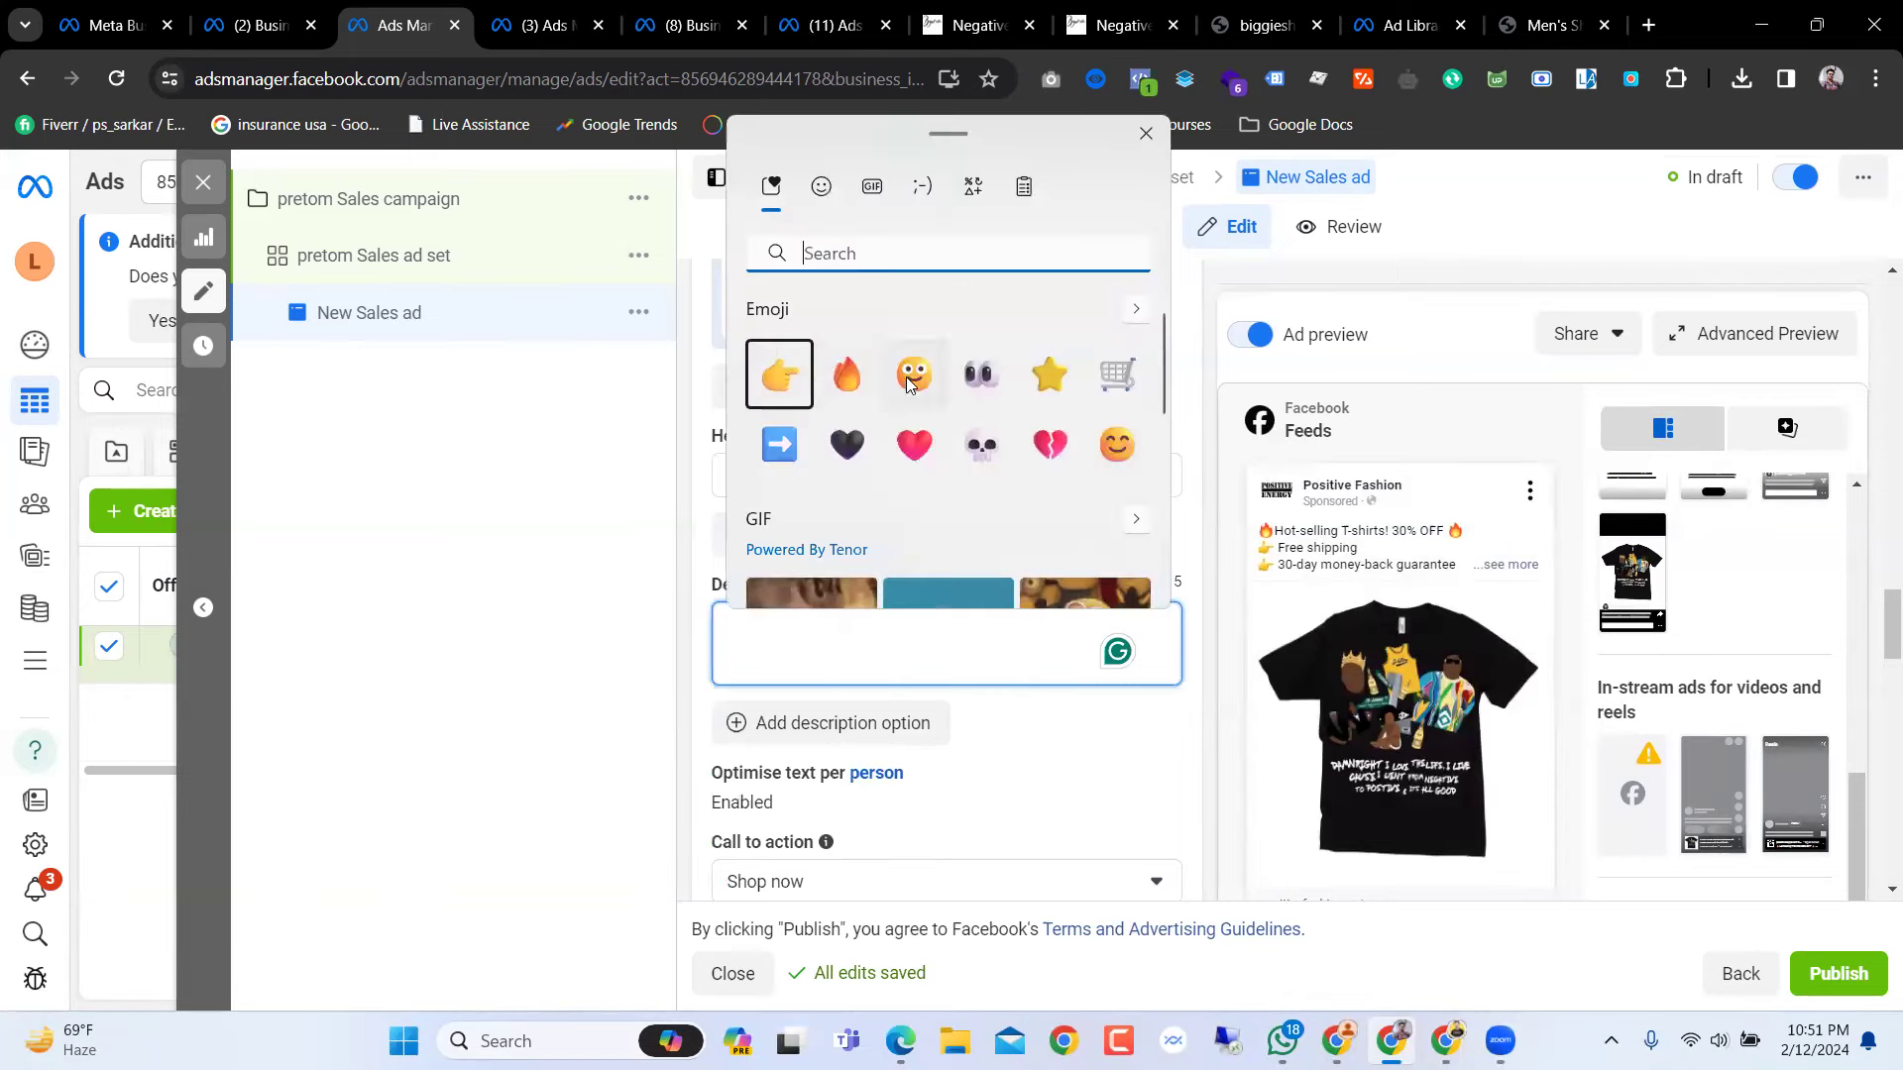
left_click(1038, 372)
left_click(1039, 372)
left_click(1039, 372)
left_click(1039, 372)
left_click(1039, 373)
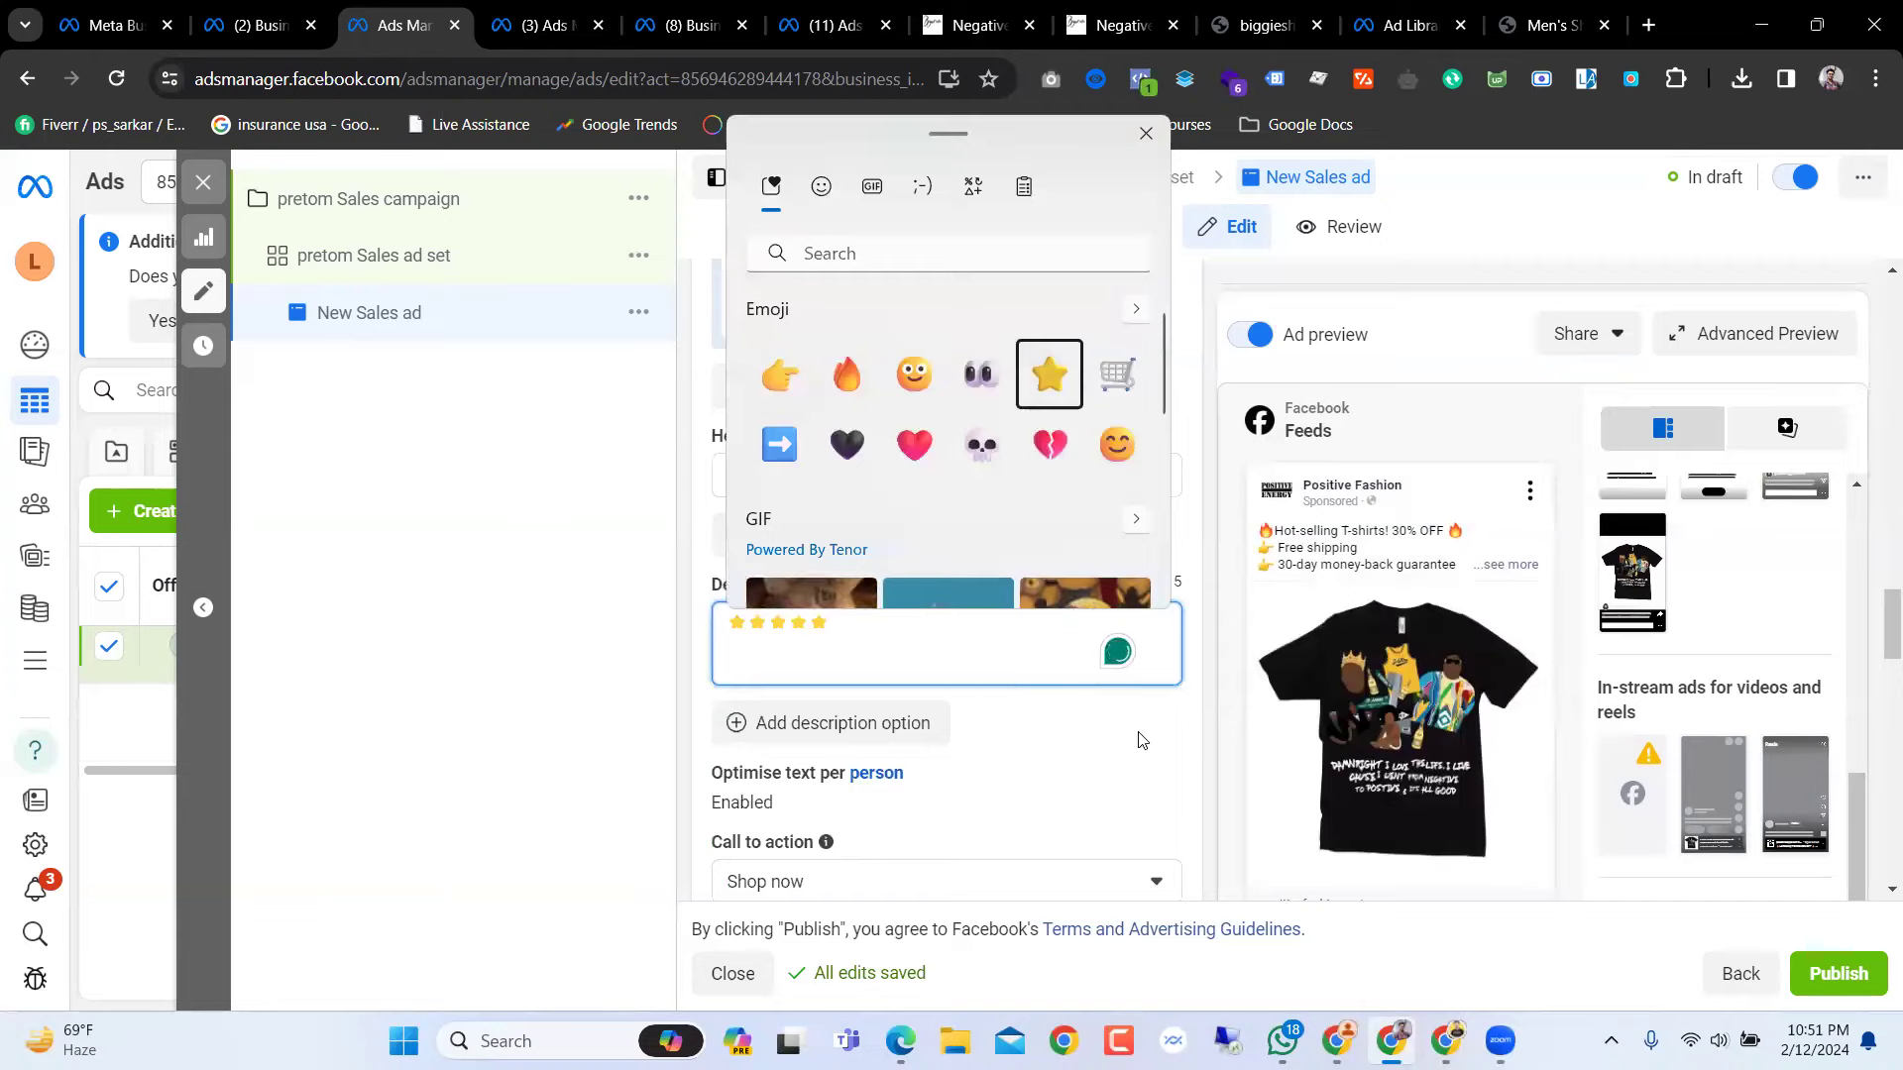
key("Escape")
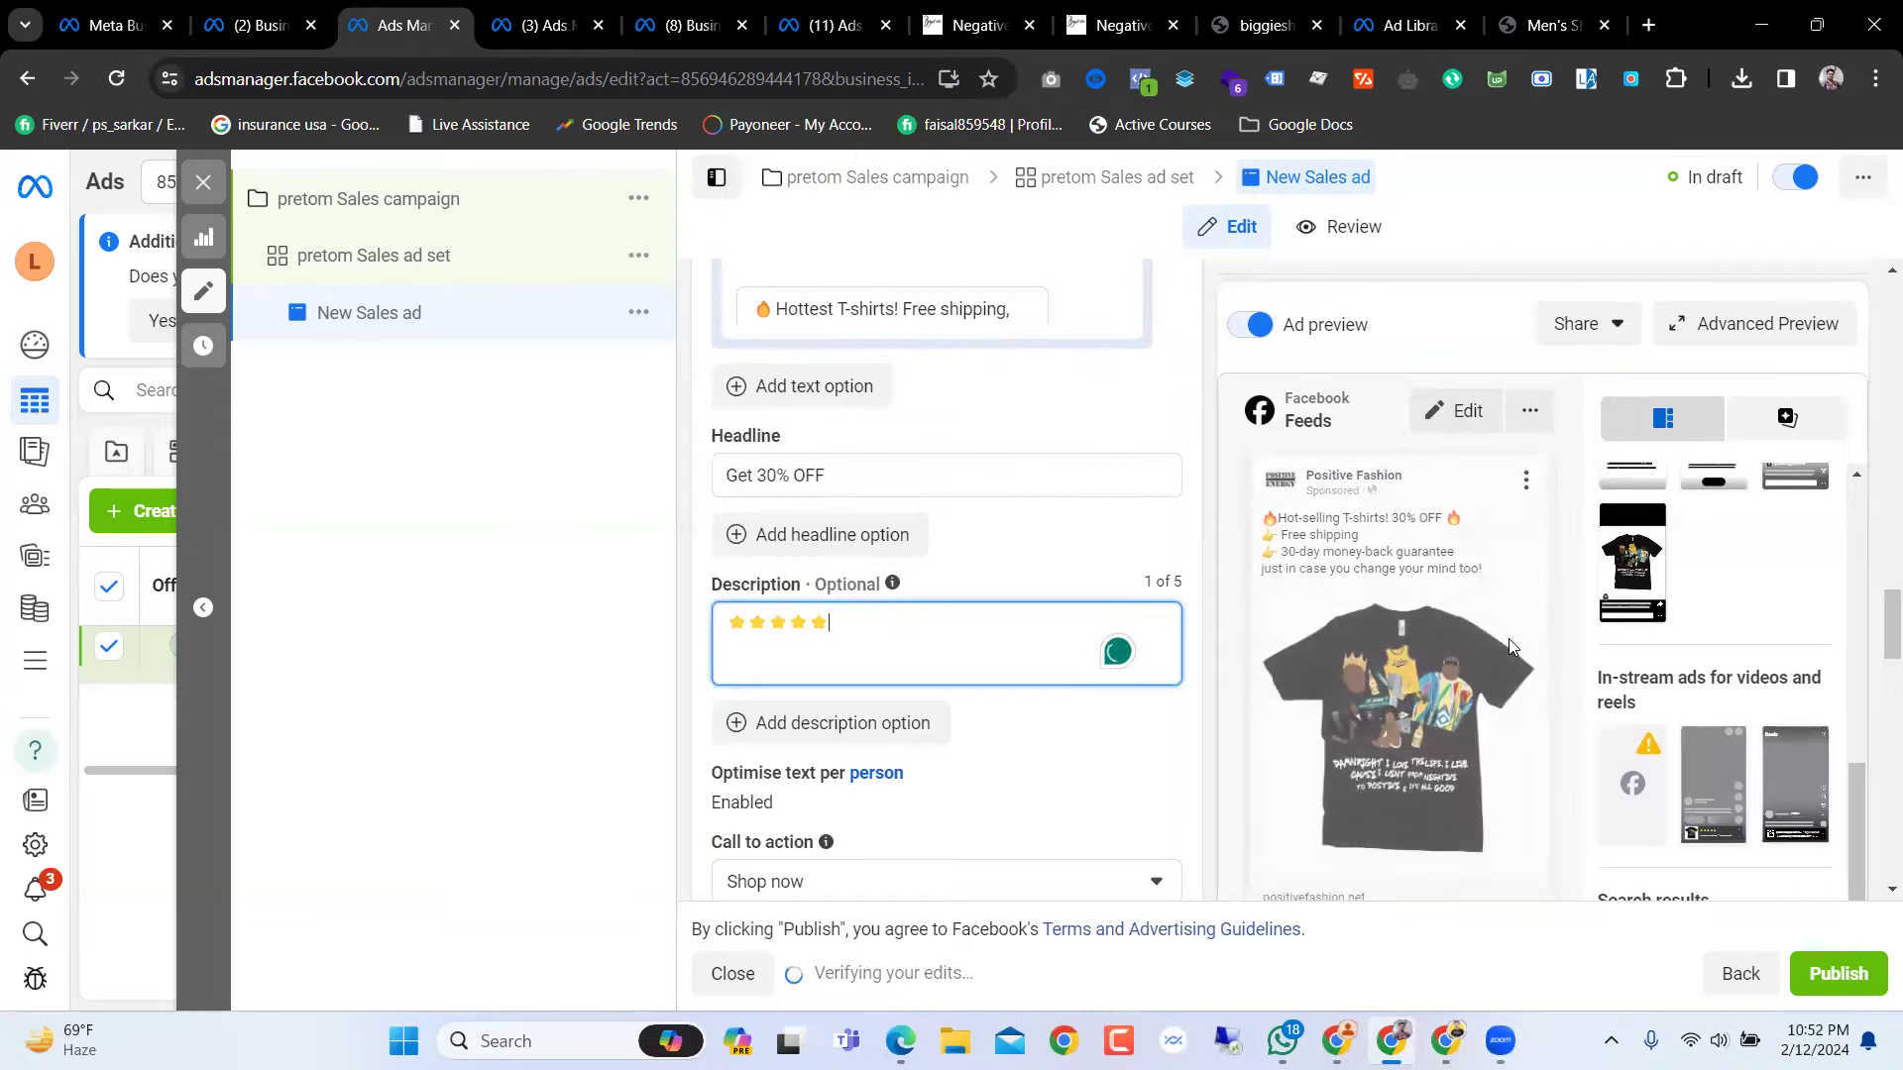
Step: Look over the language and tracking settings, and check the ad in the full-size Mobile Feed preview
scroll(1449, 662, "down", 2)
scroll(1449, 662, "down", 8)
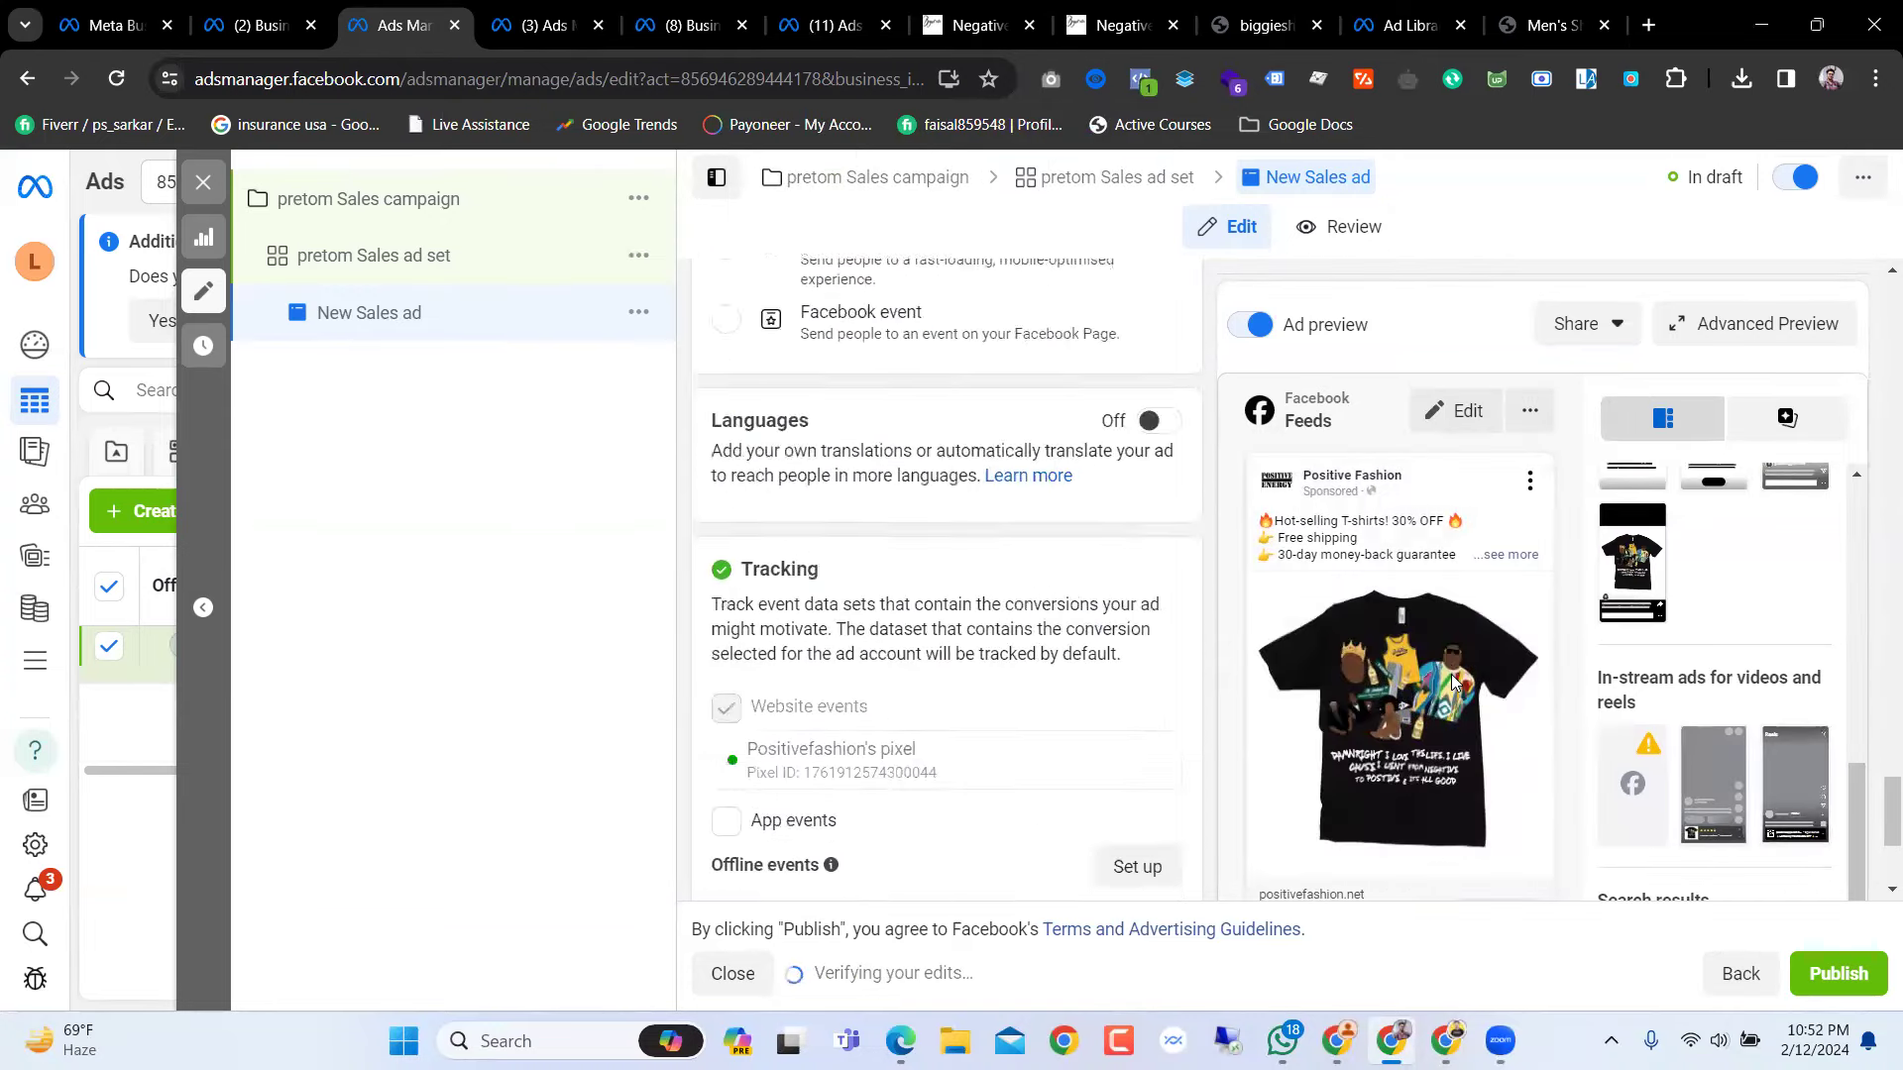
scroll(1452, 681, "down", 3)
scroll(1090, 671, "up", 3)
scroll(1090, 671, "down", 3)
scroll(1439, 573, "up", 6)
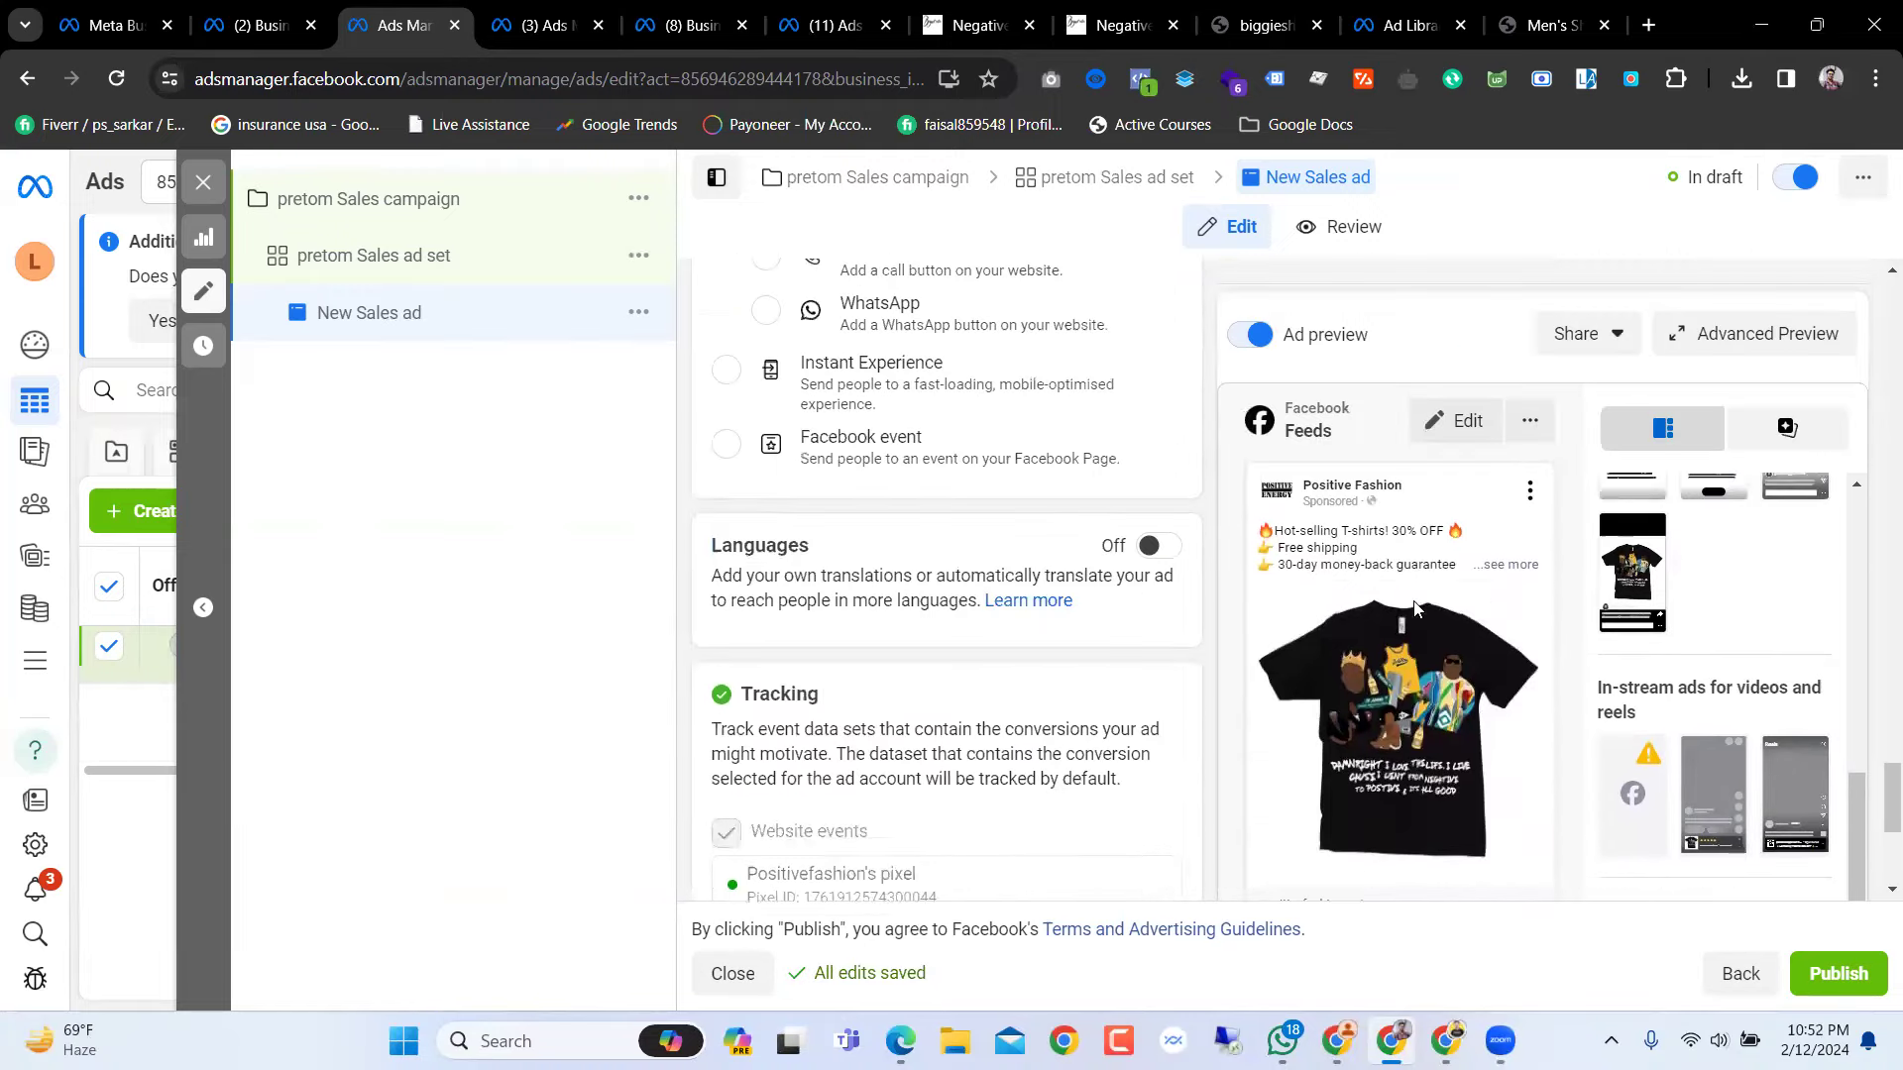
left_click(1529, 420)
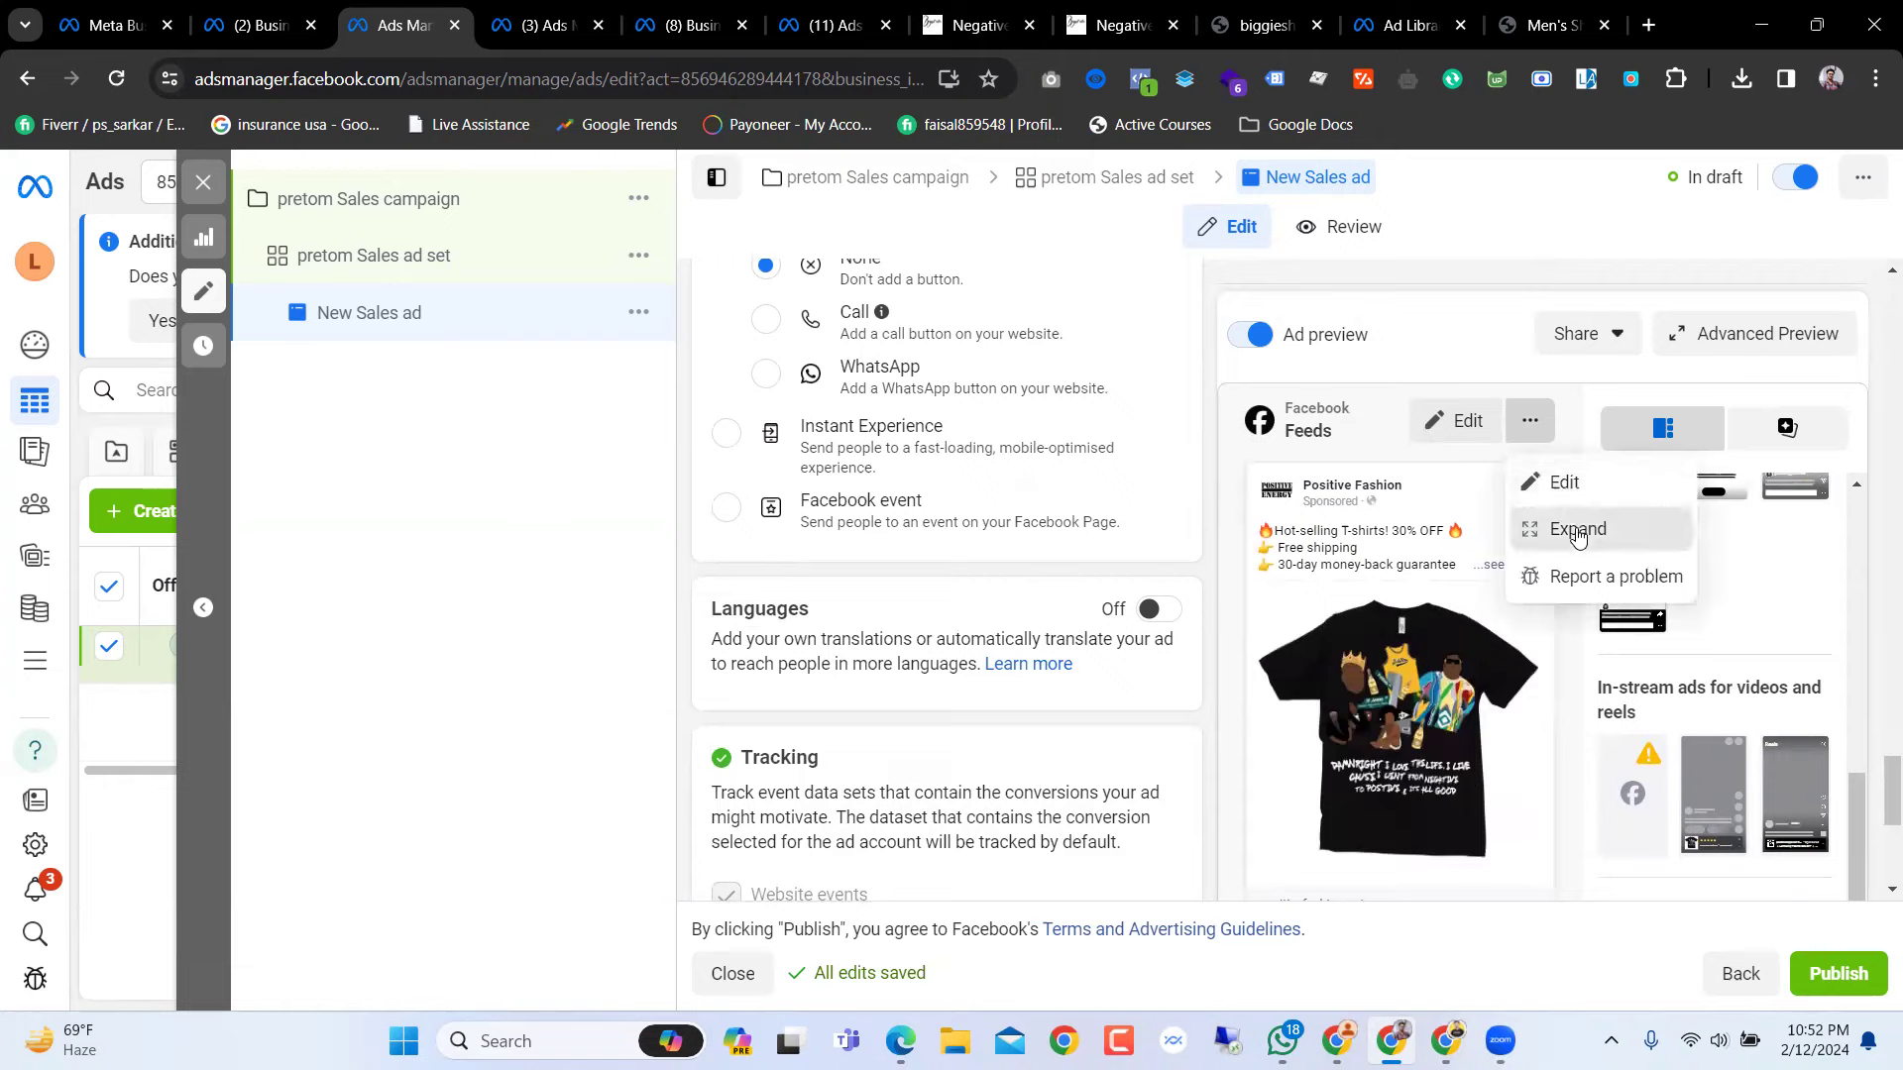
left_click(1548, 531)
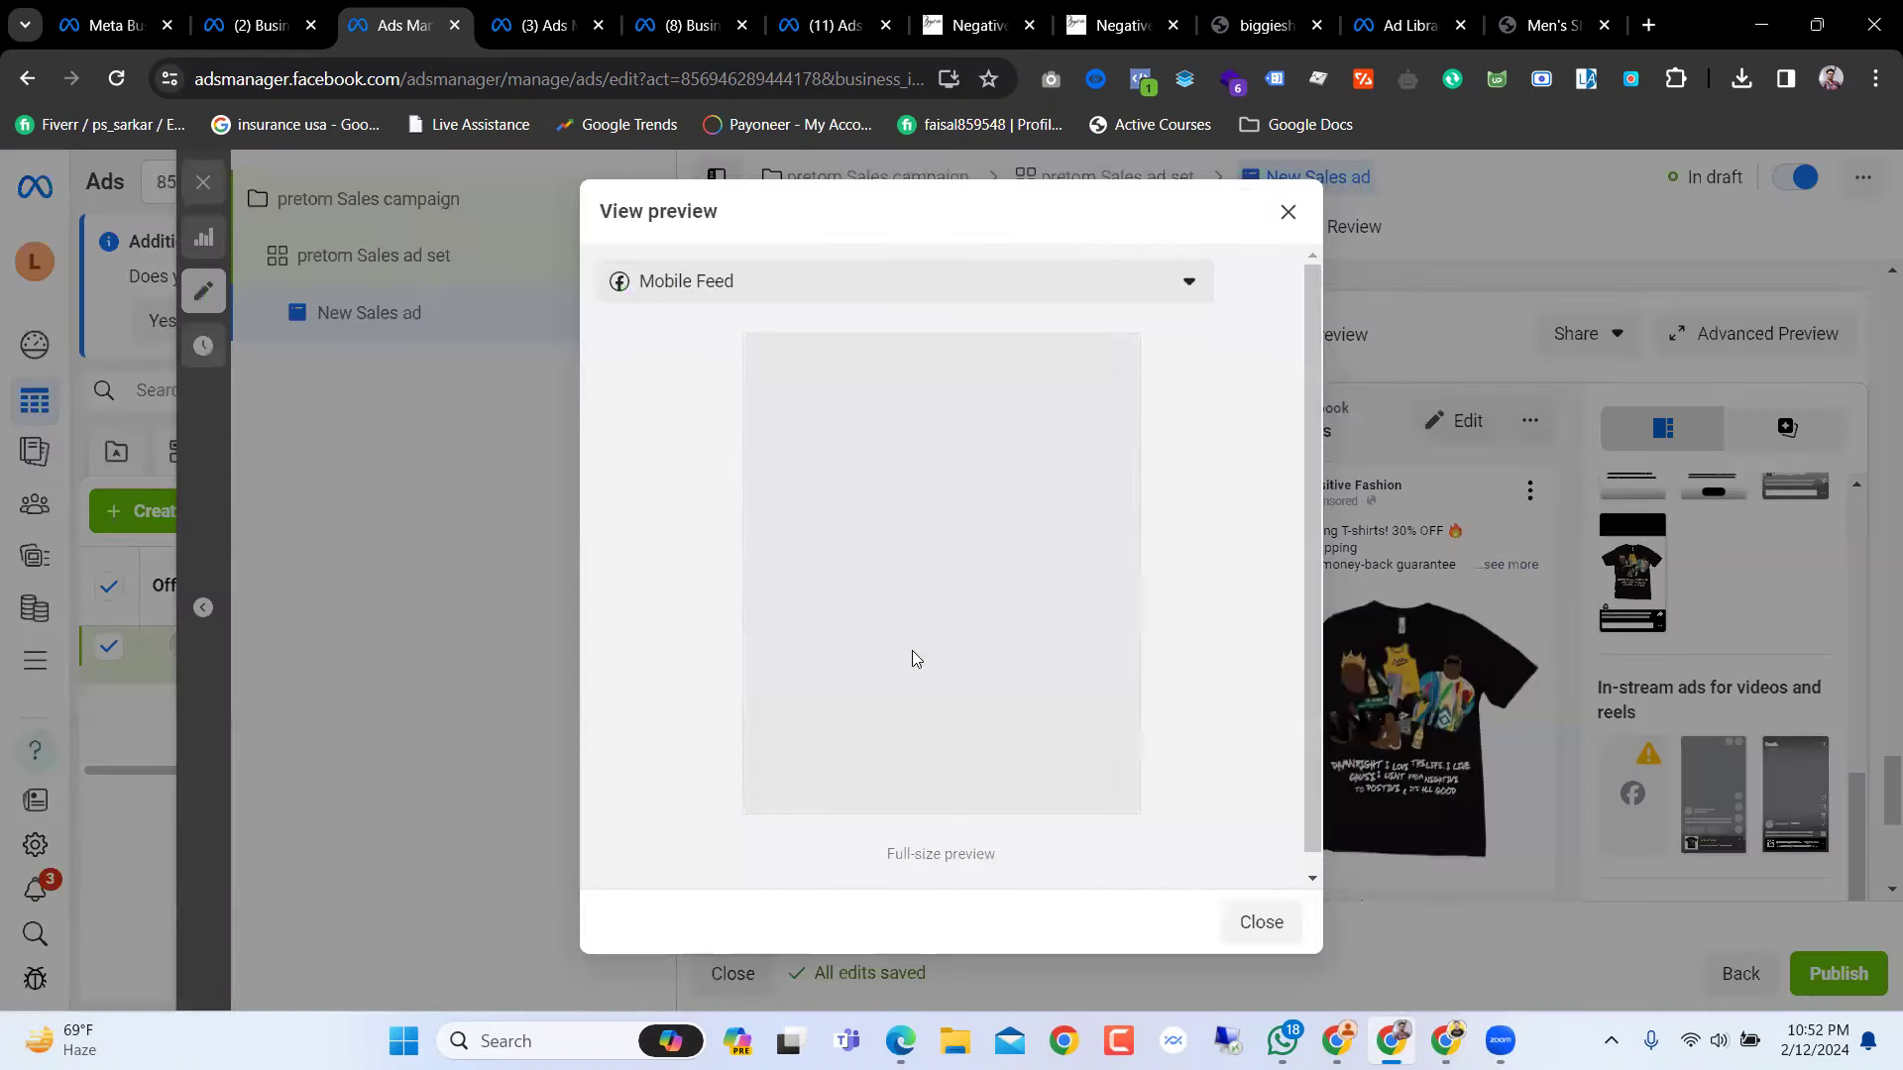
scroll(889, 626, "down", 3)
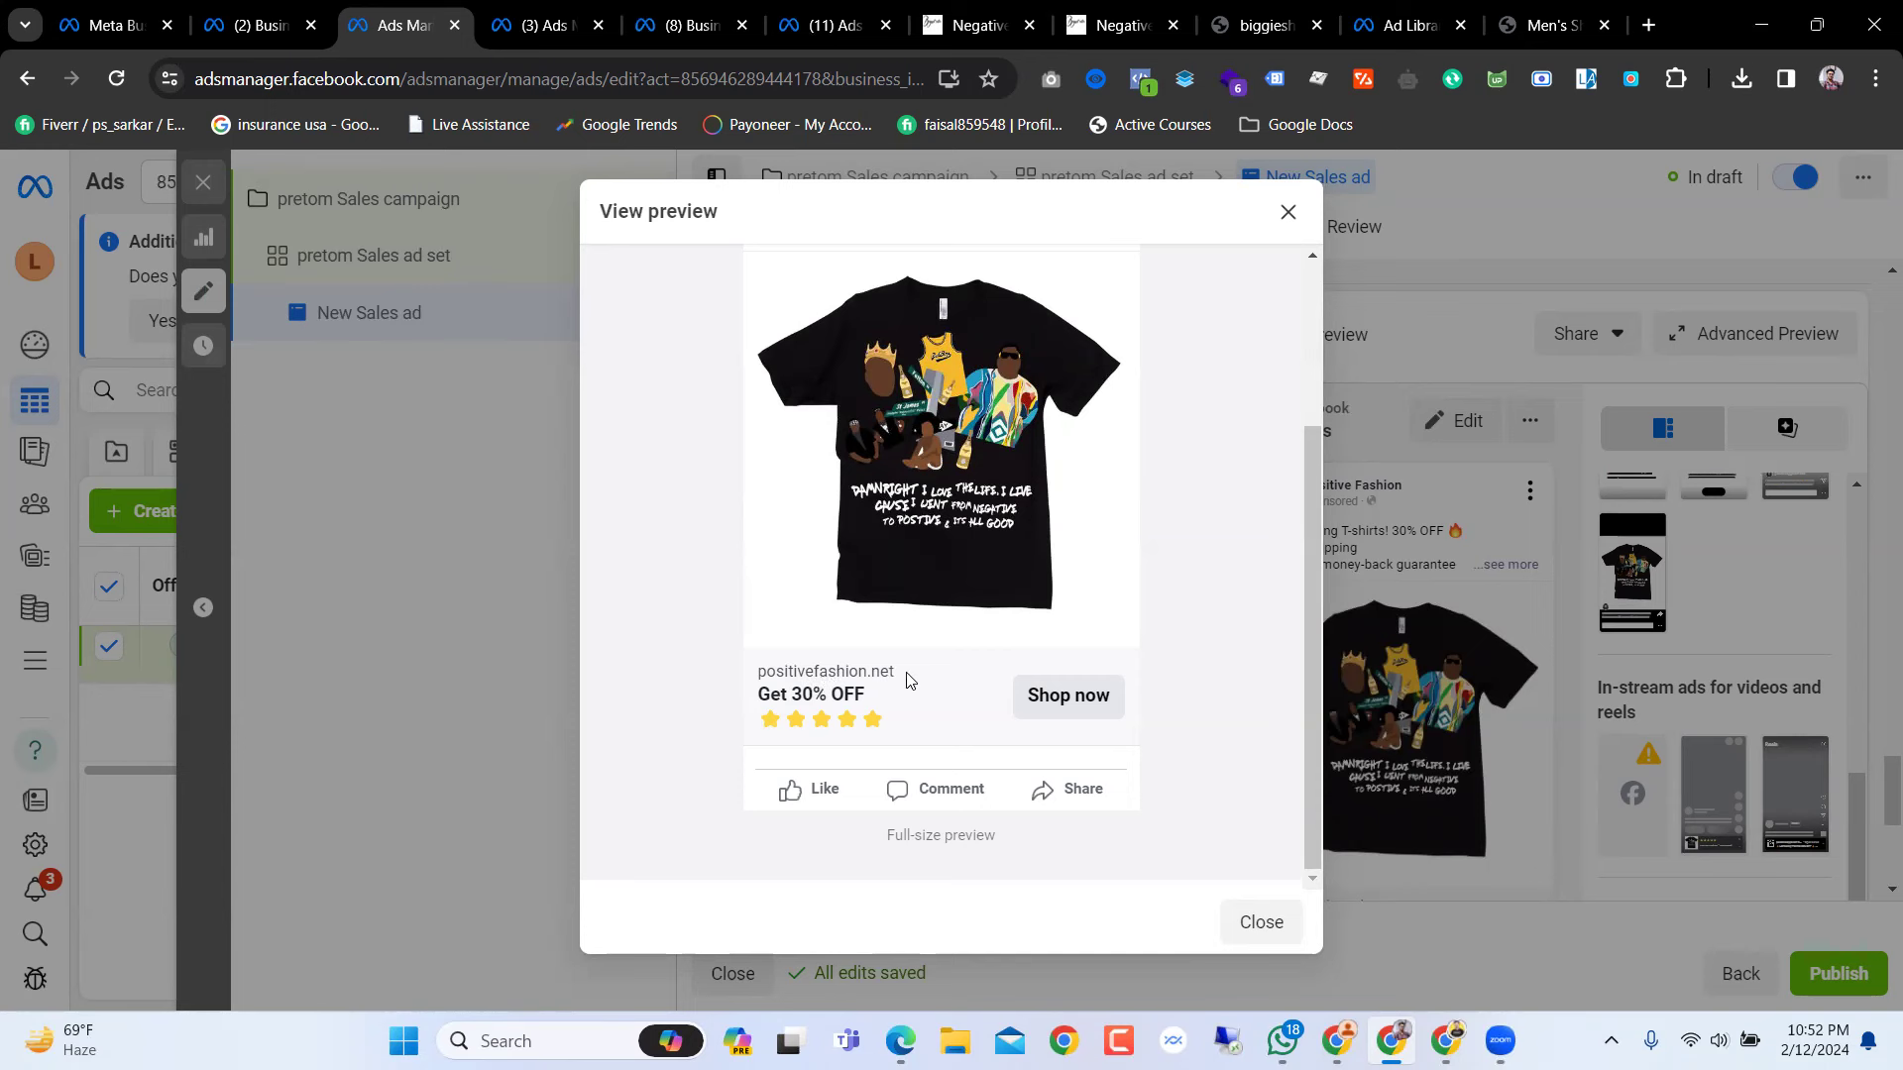
scroll(900, 695, "up", 3)
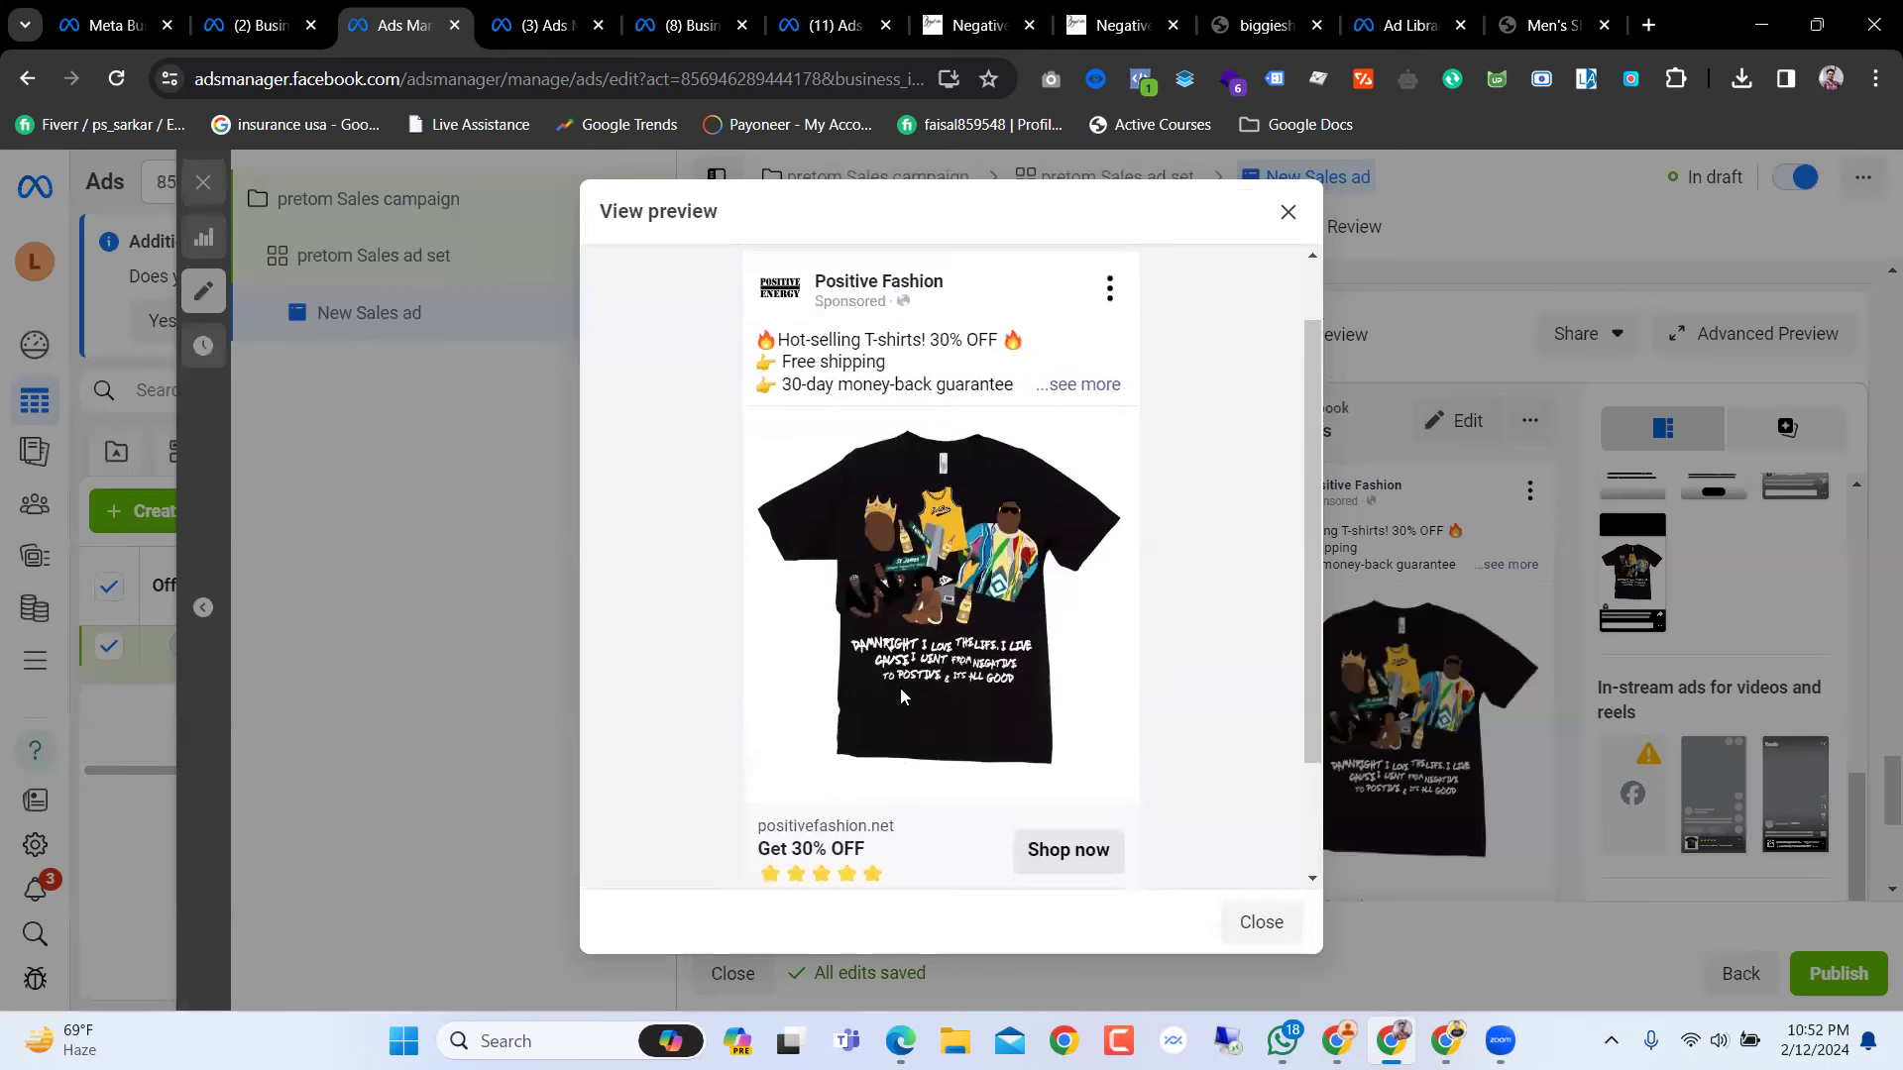
scroll(901, 695, "down", 3)
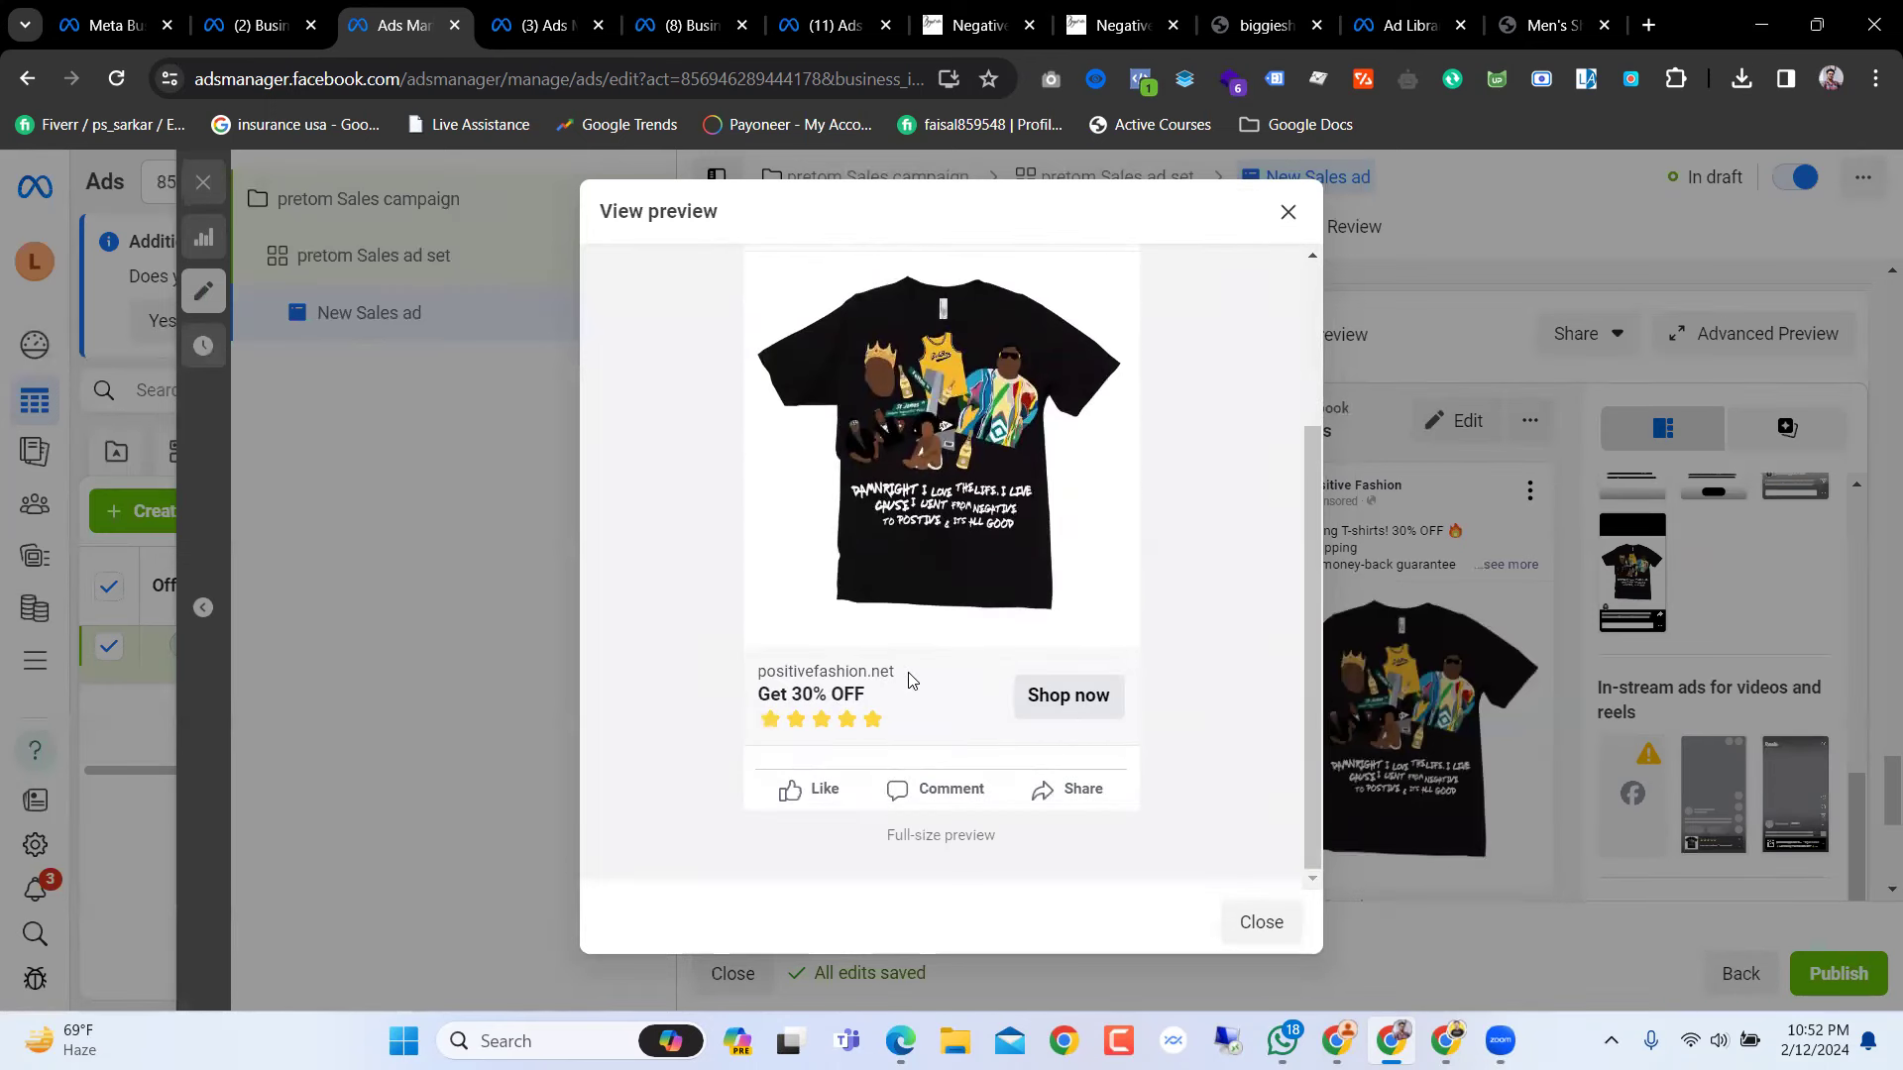
scroll(821, 735, "up", 3)
scroll(922, 661, "down", 3)
left_click(1289, 212)
Step: Review the ad's Advantage+ creative, primary text, headline, description and call to action settings
scroll(870, 706, "up", 5)
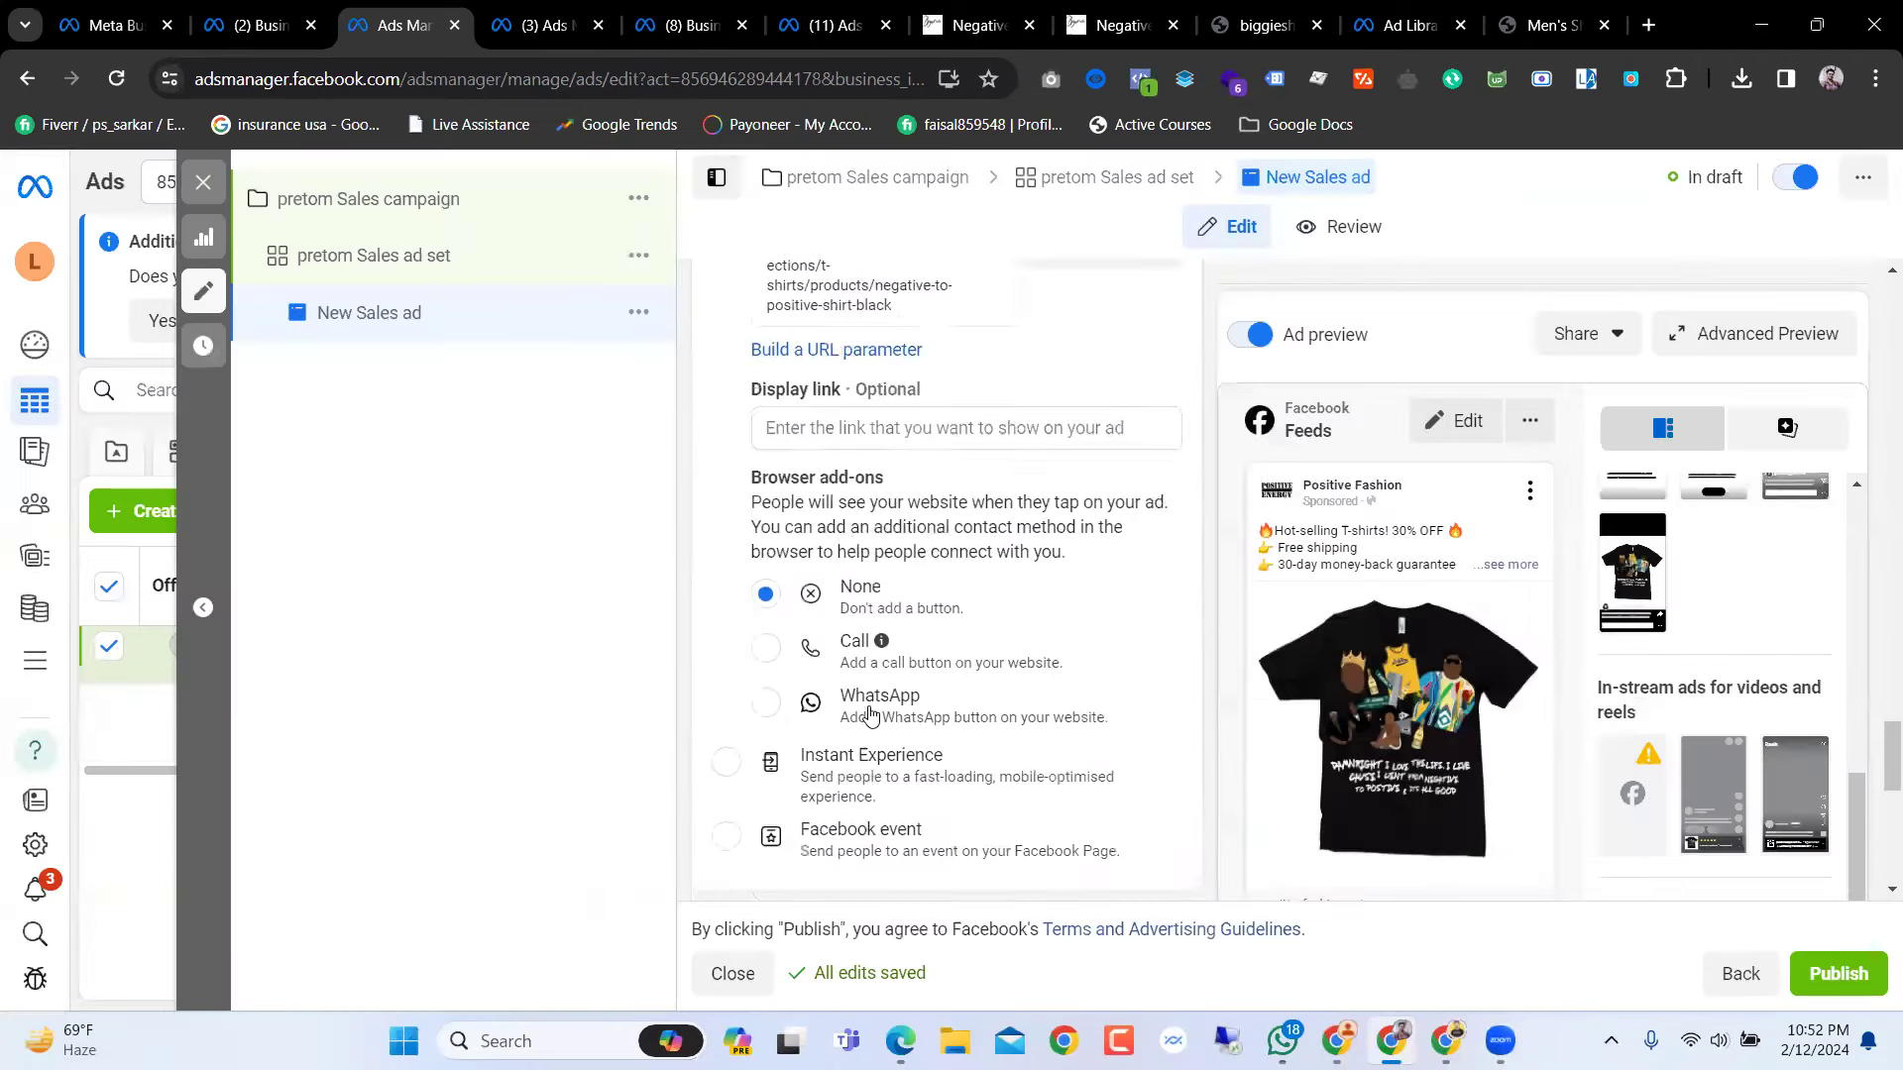
scroll(869, 711, "up", 10)
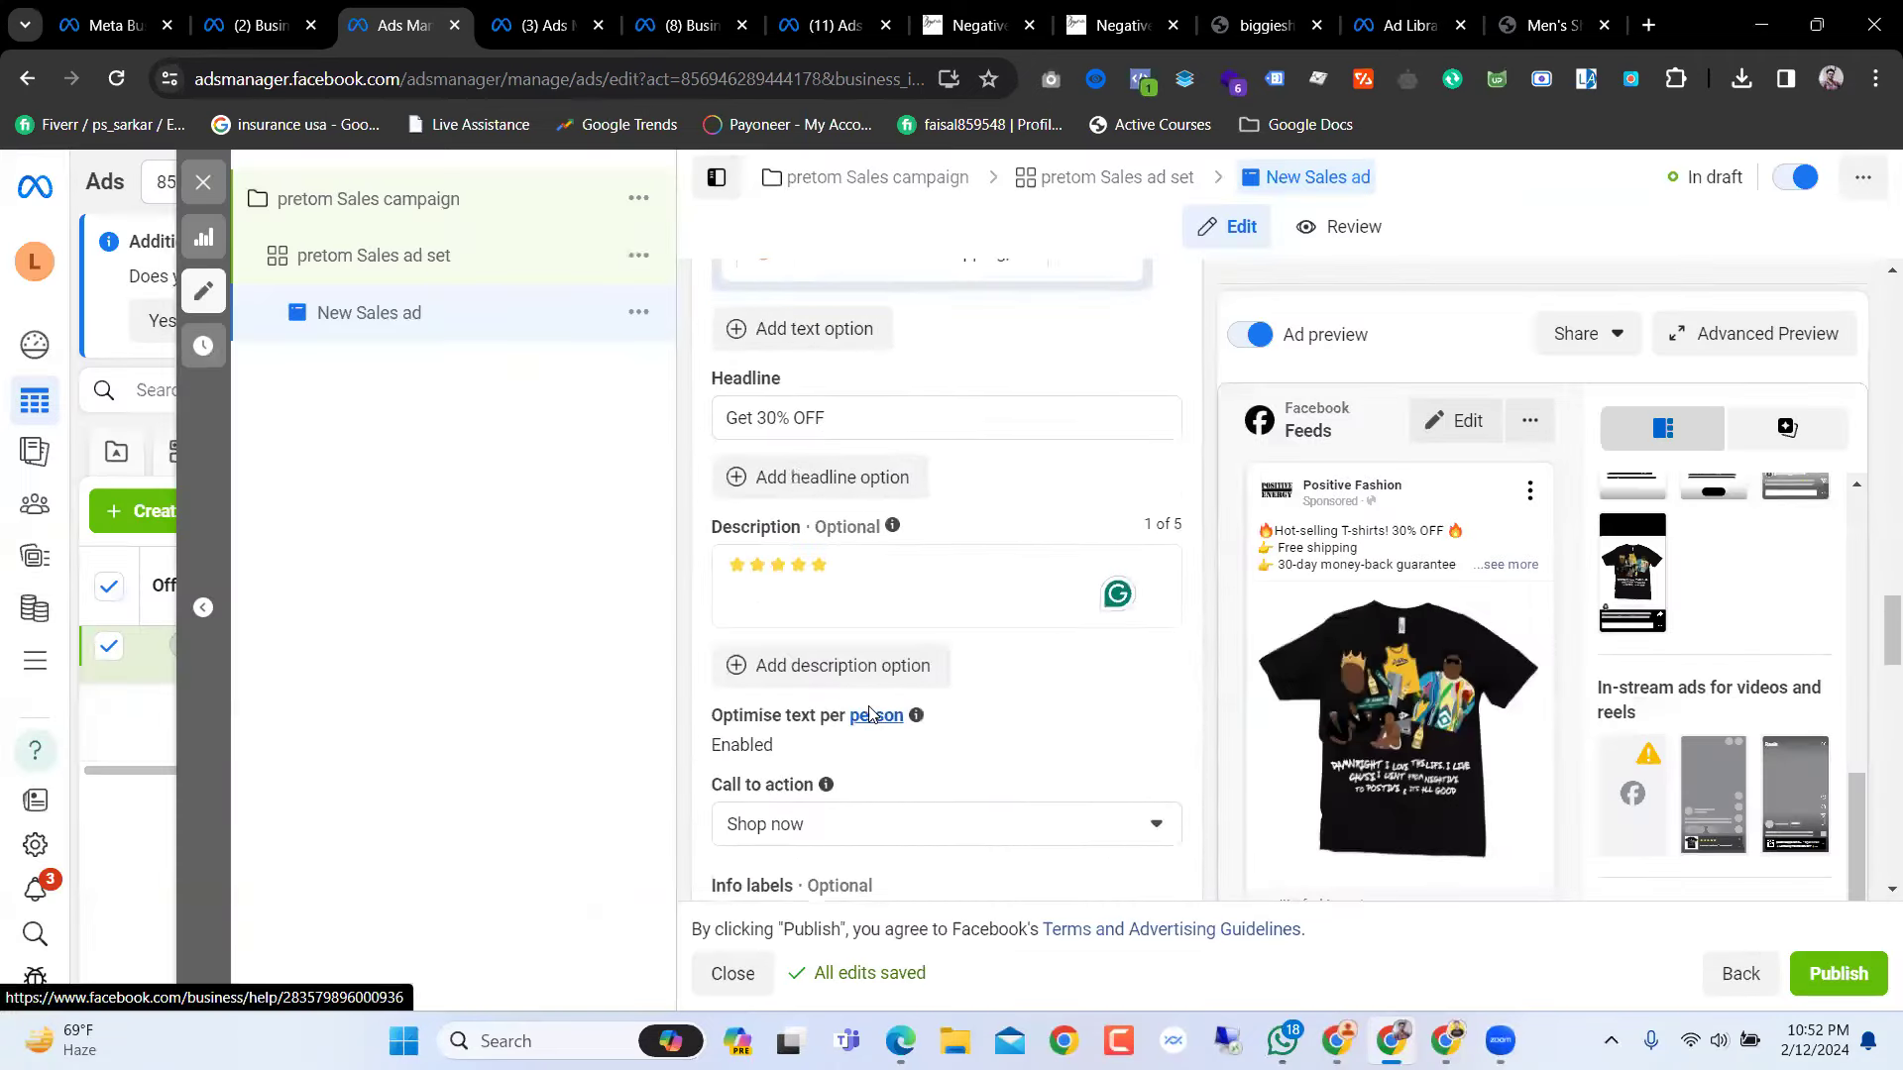
scroll(868, 713, "up", 10)
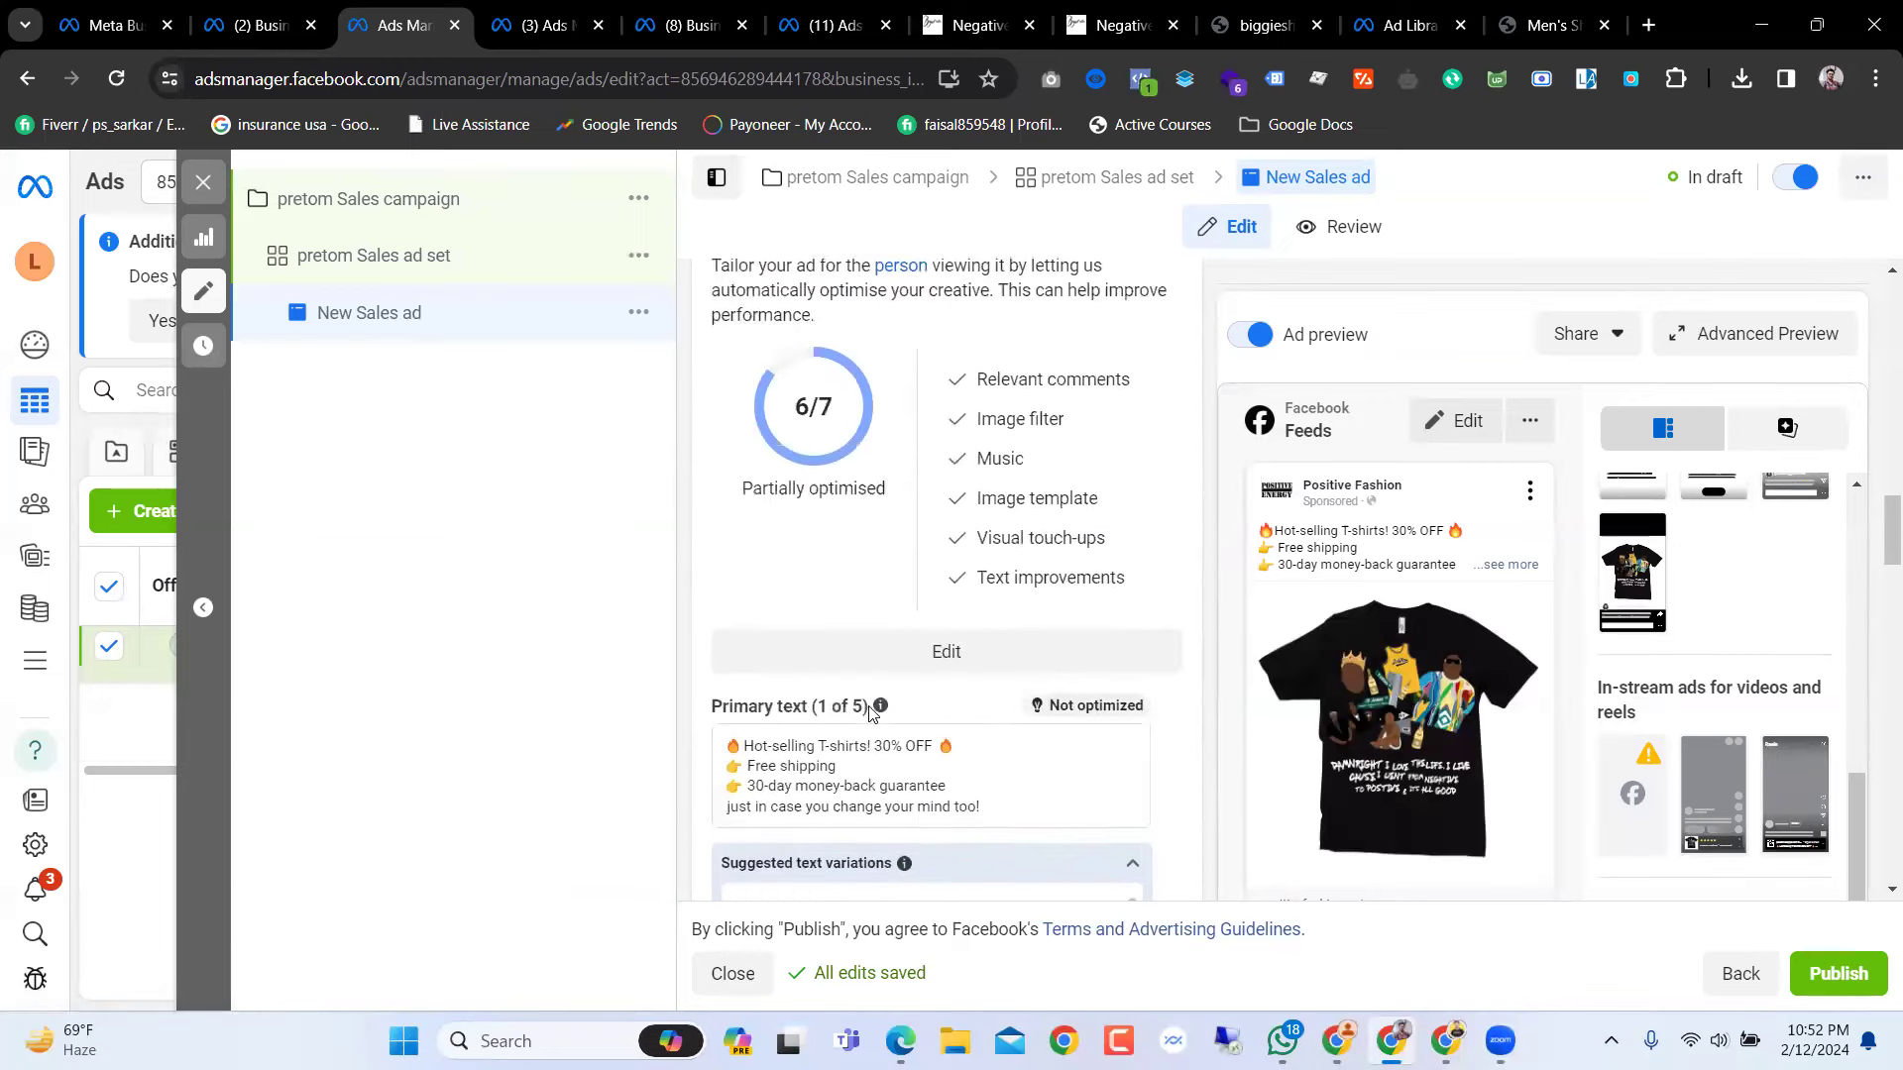
scroll(870, 715, "up", 4)
scroll(871, 714, "down", 8)
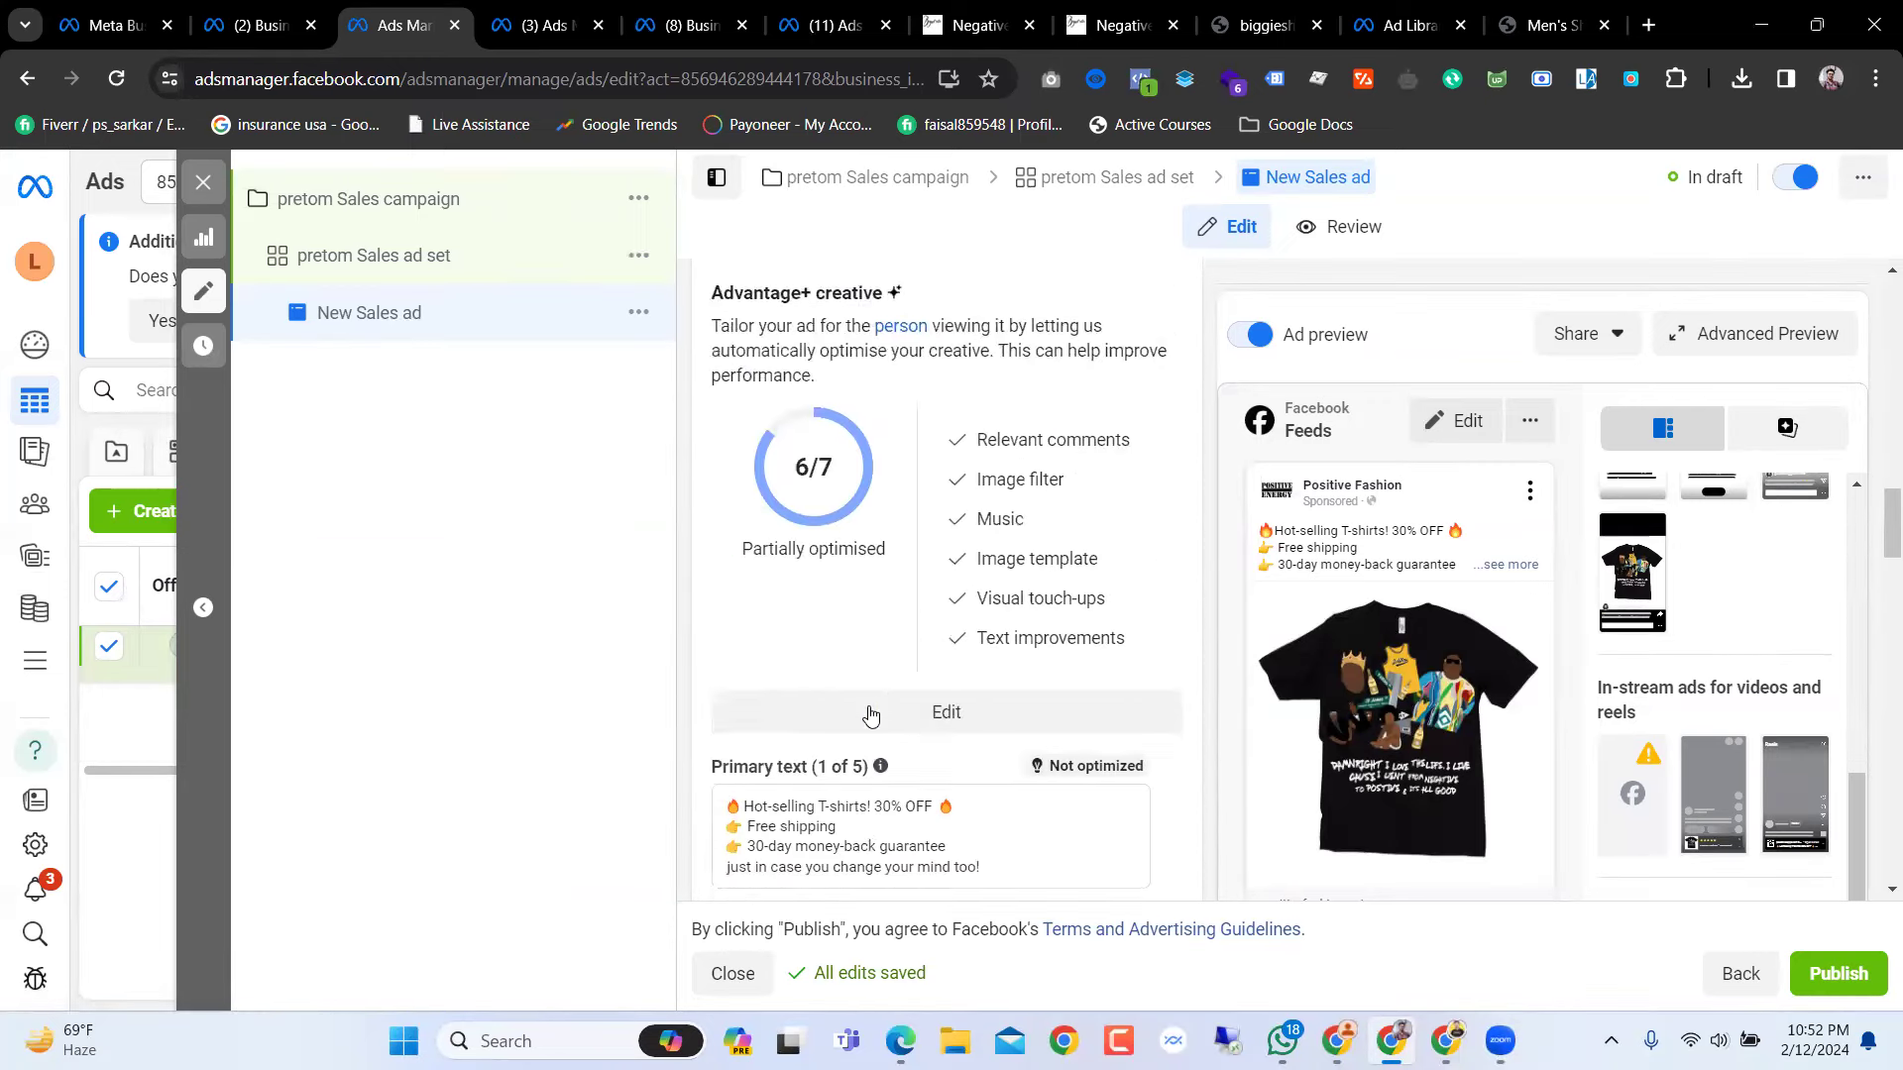
scroll(869, 711, "down", 10)
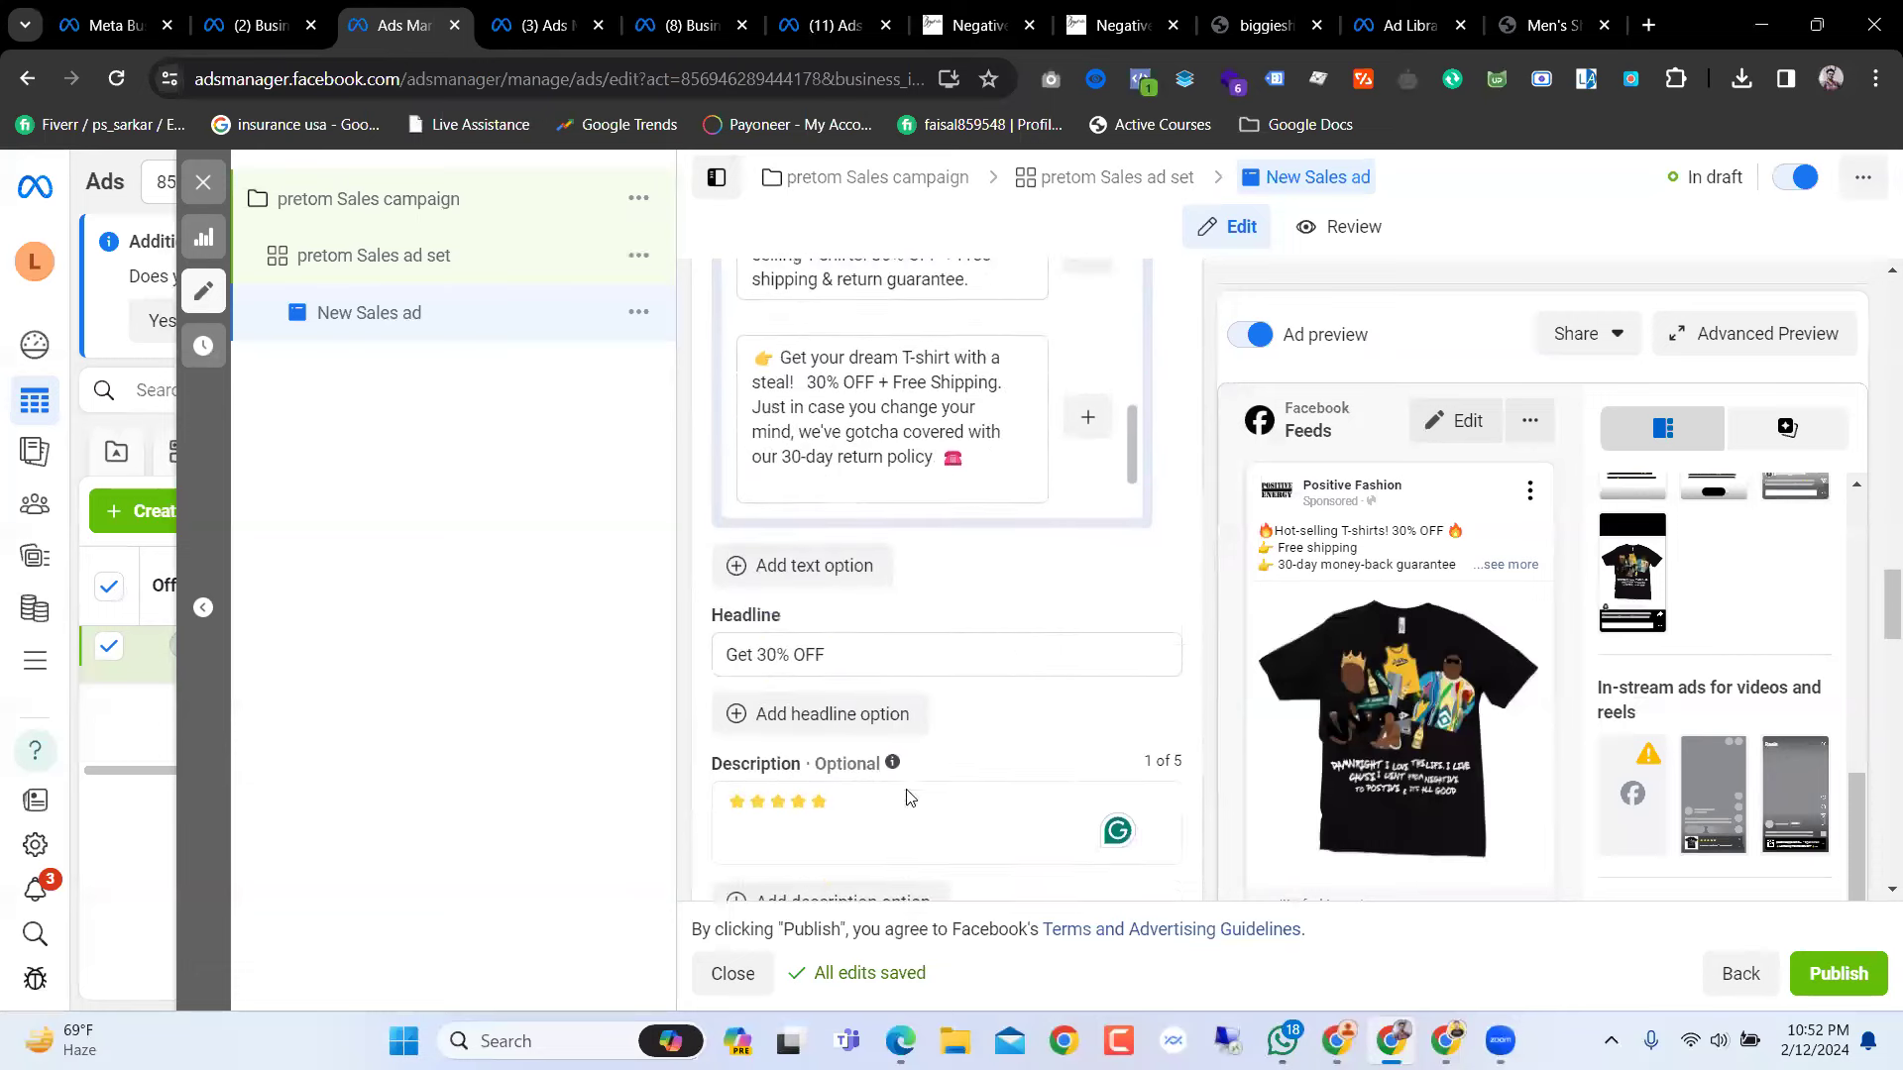
scroll(909, 793, "down", 5)
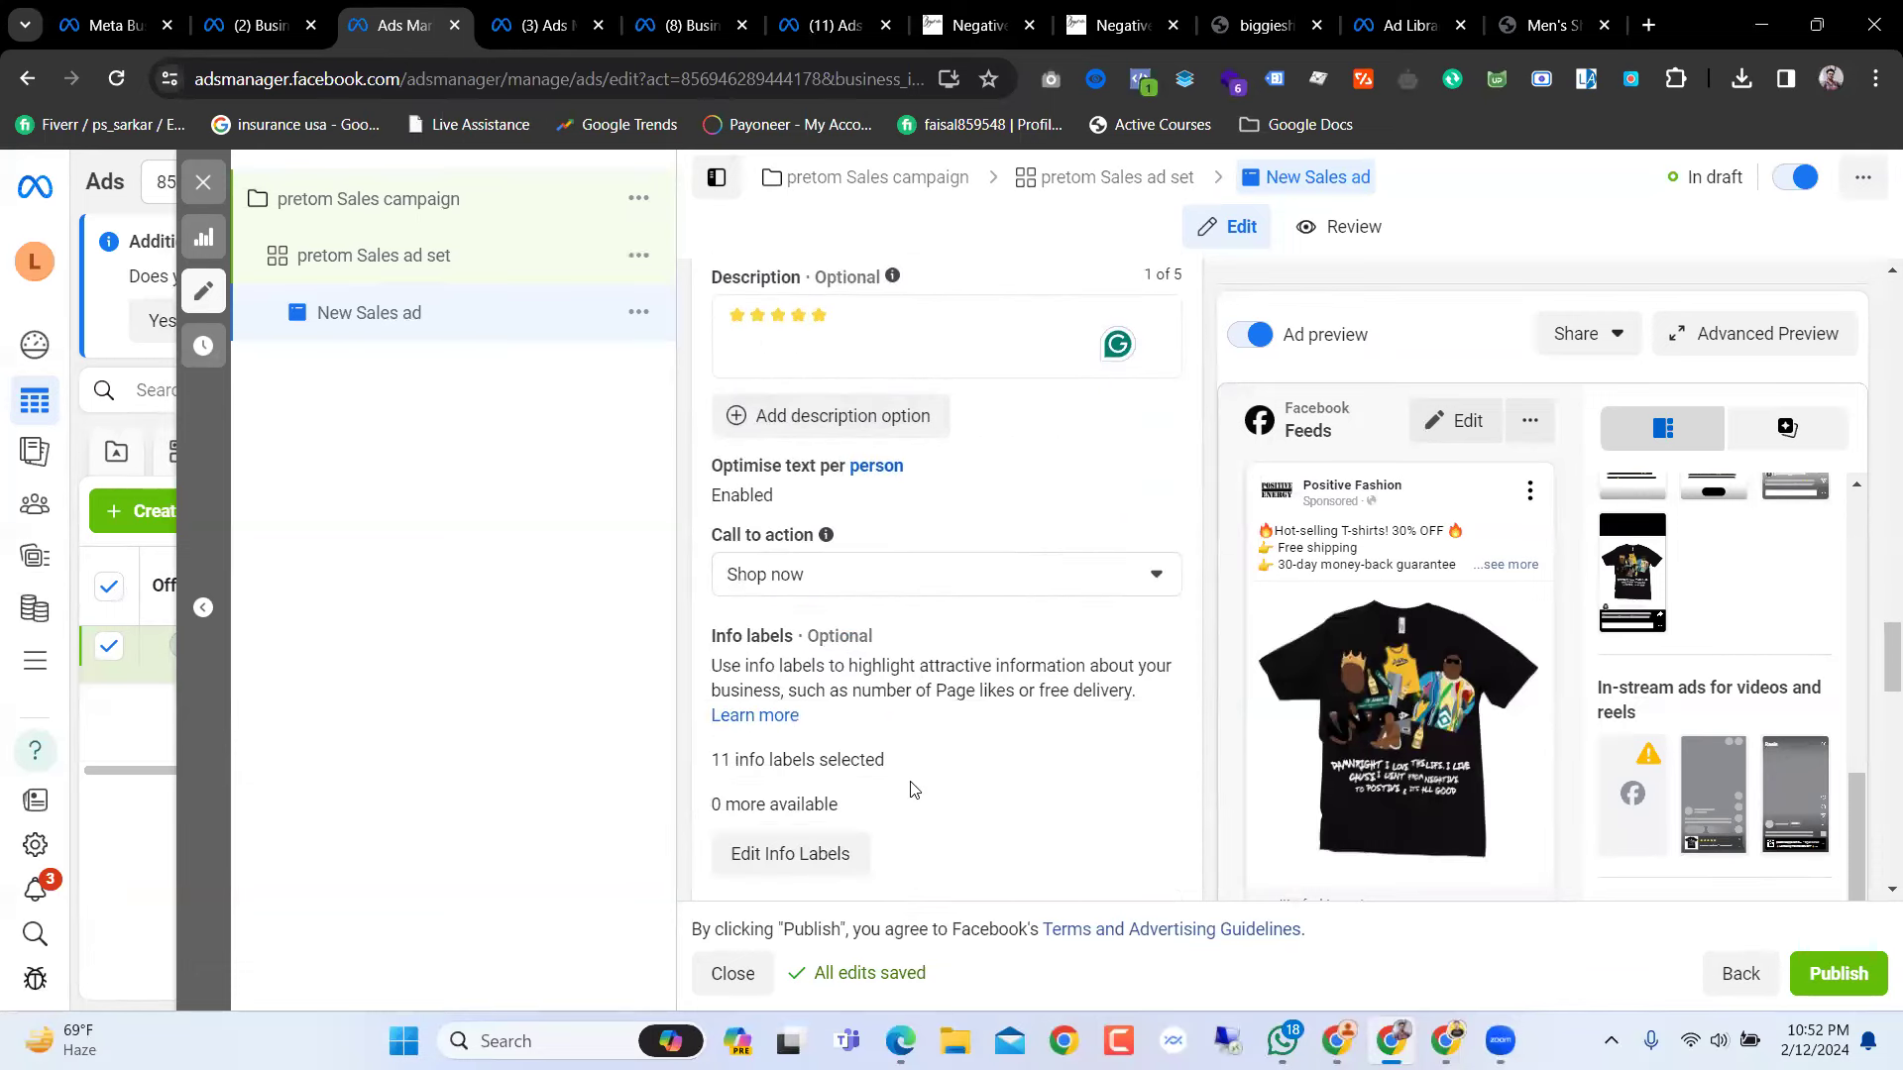
Step: Set the destination's display link to offer.com
scroll(910, 782, "down", 3)
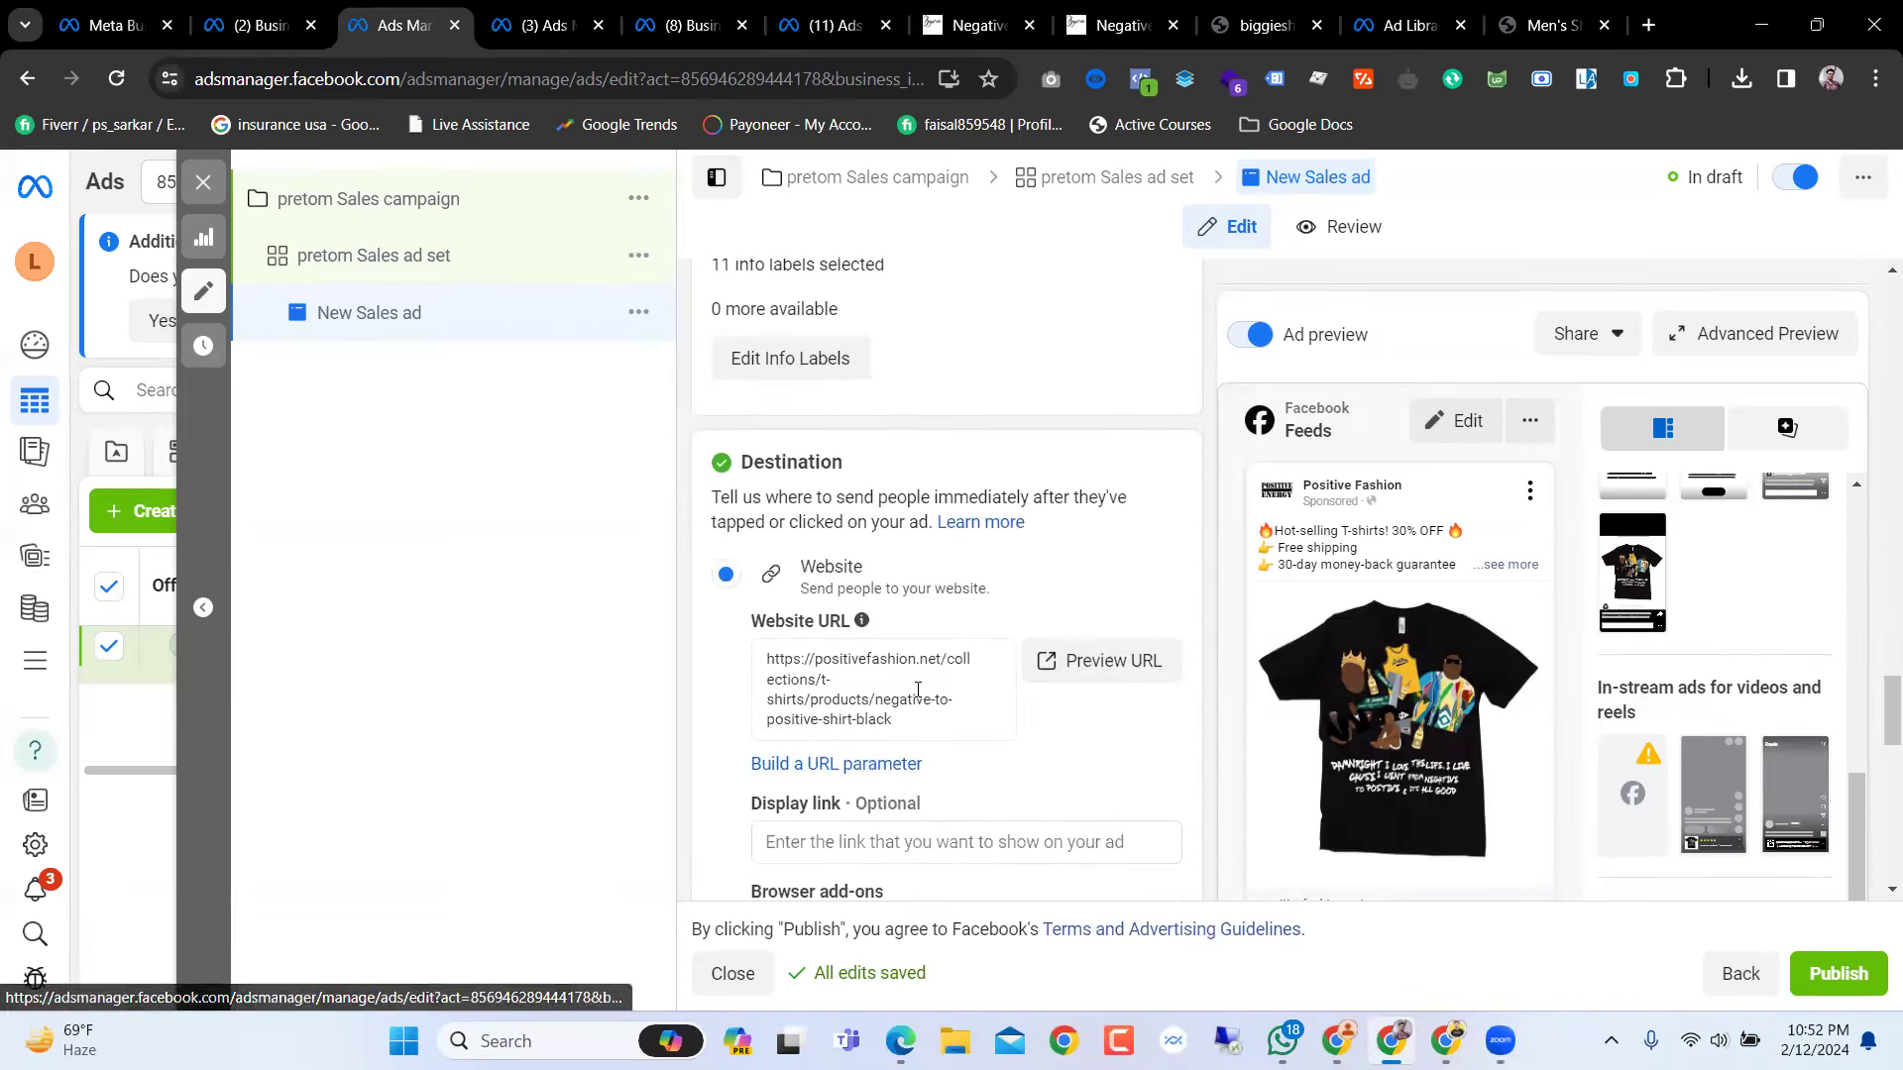
scroll(892, 694, "down", 1)
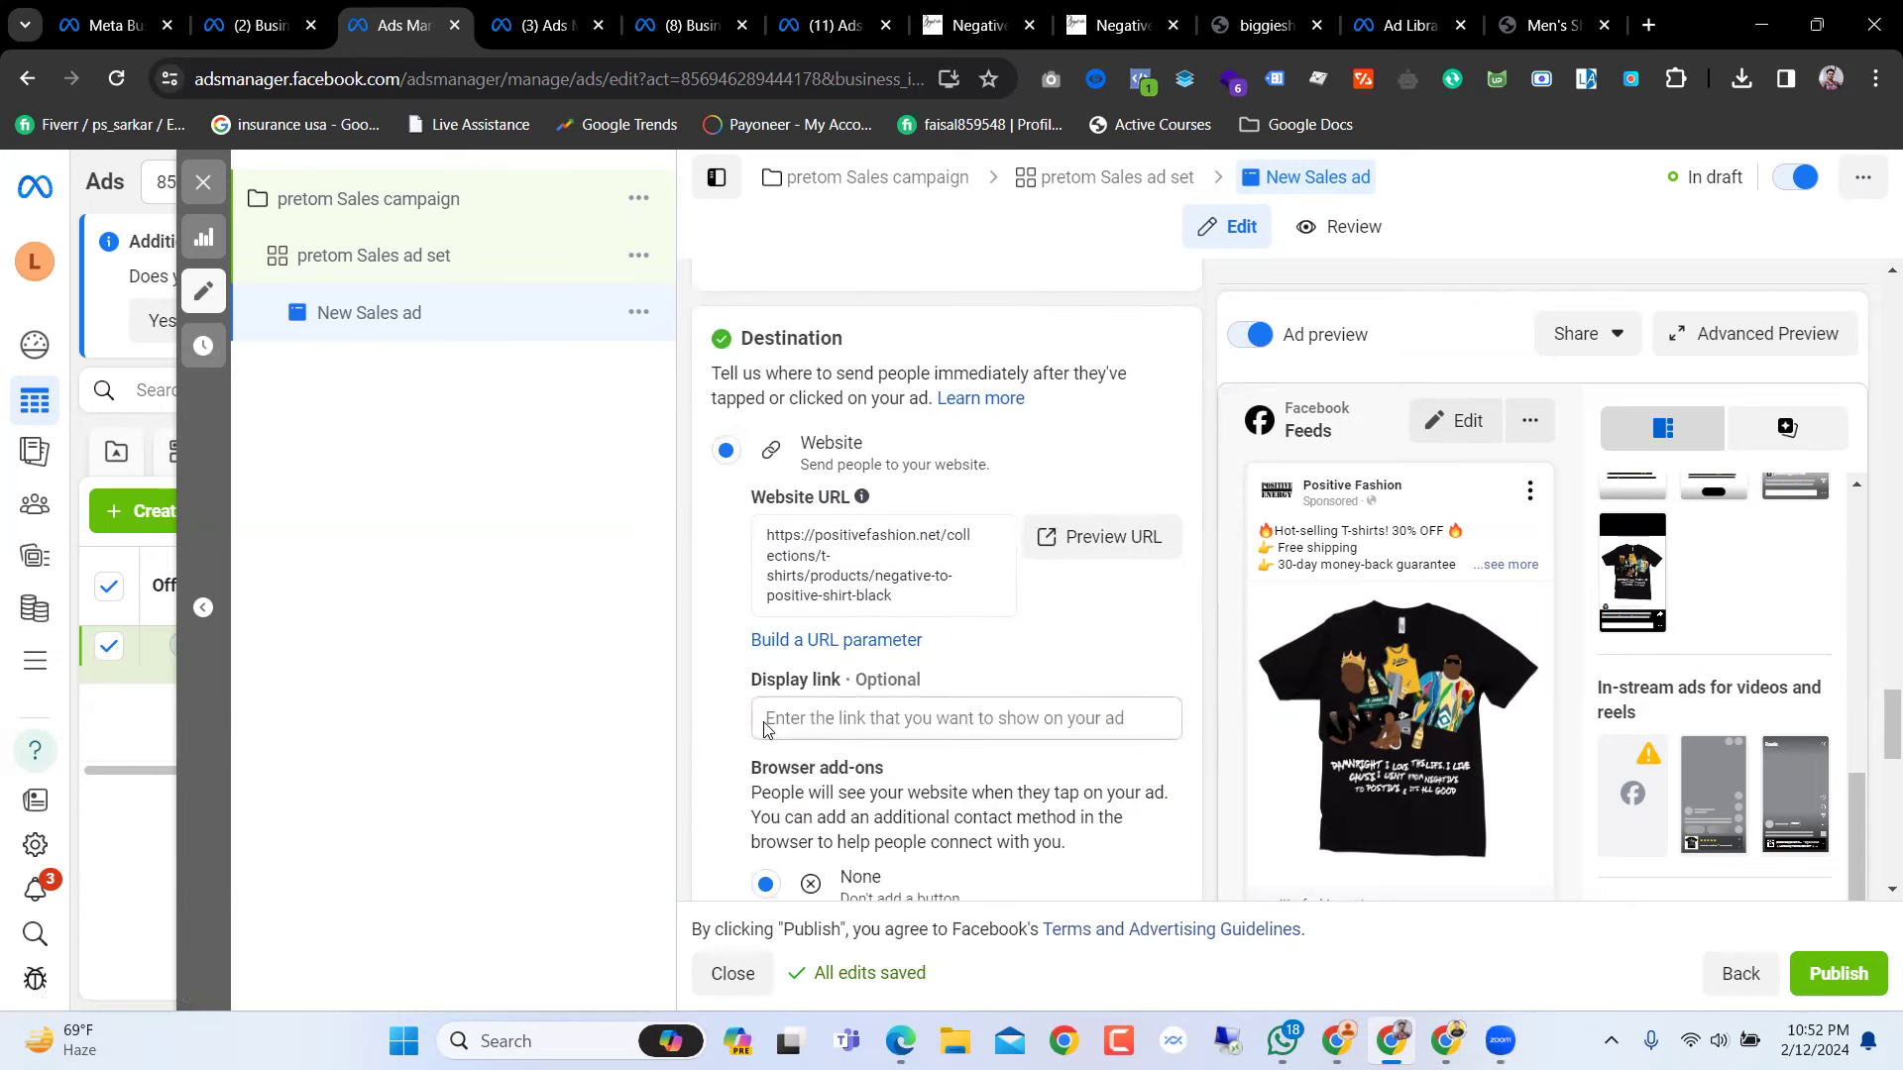
left_click(876, 720)
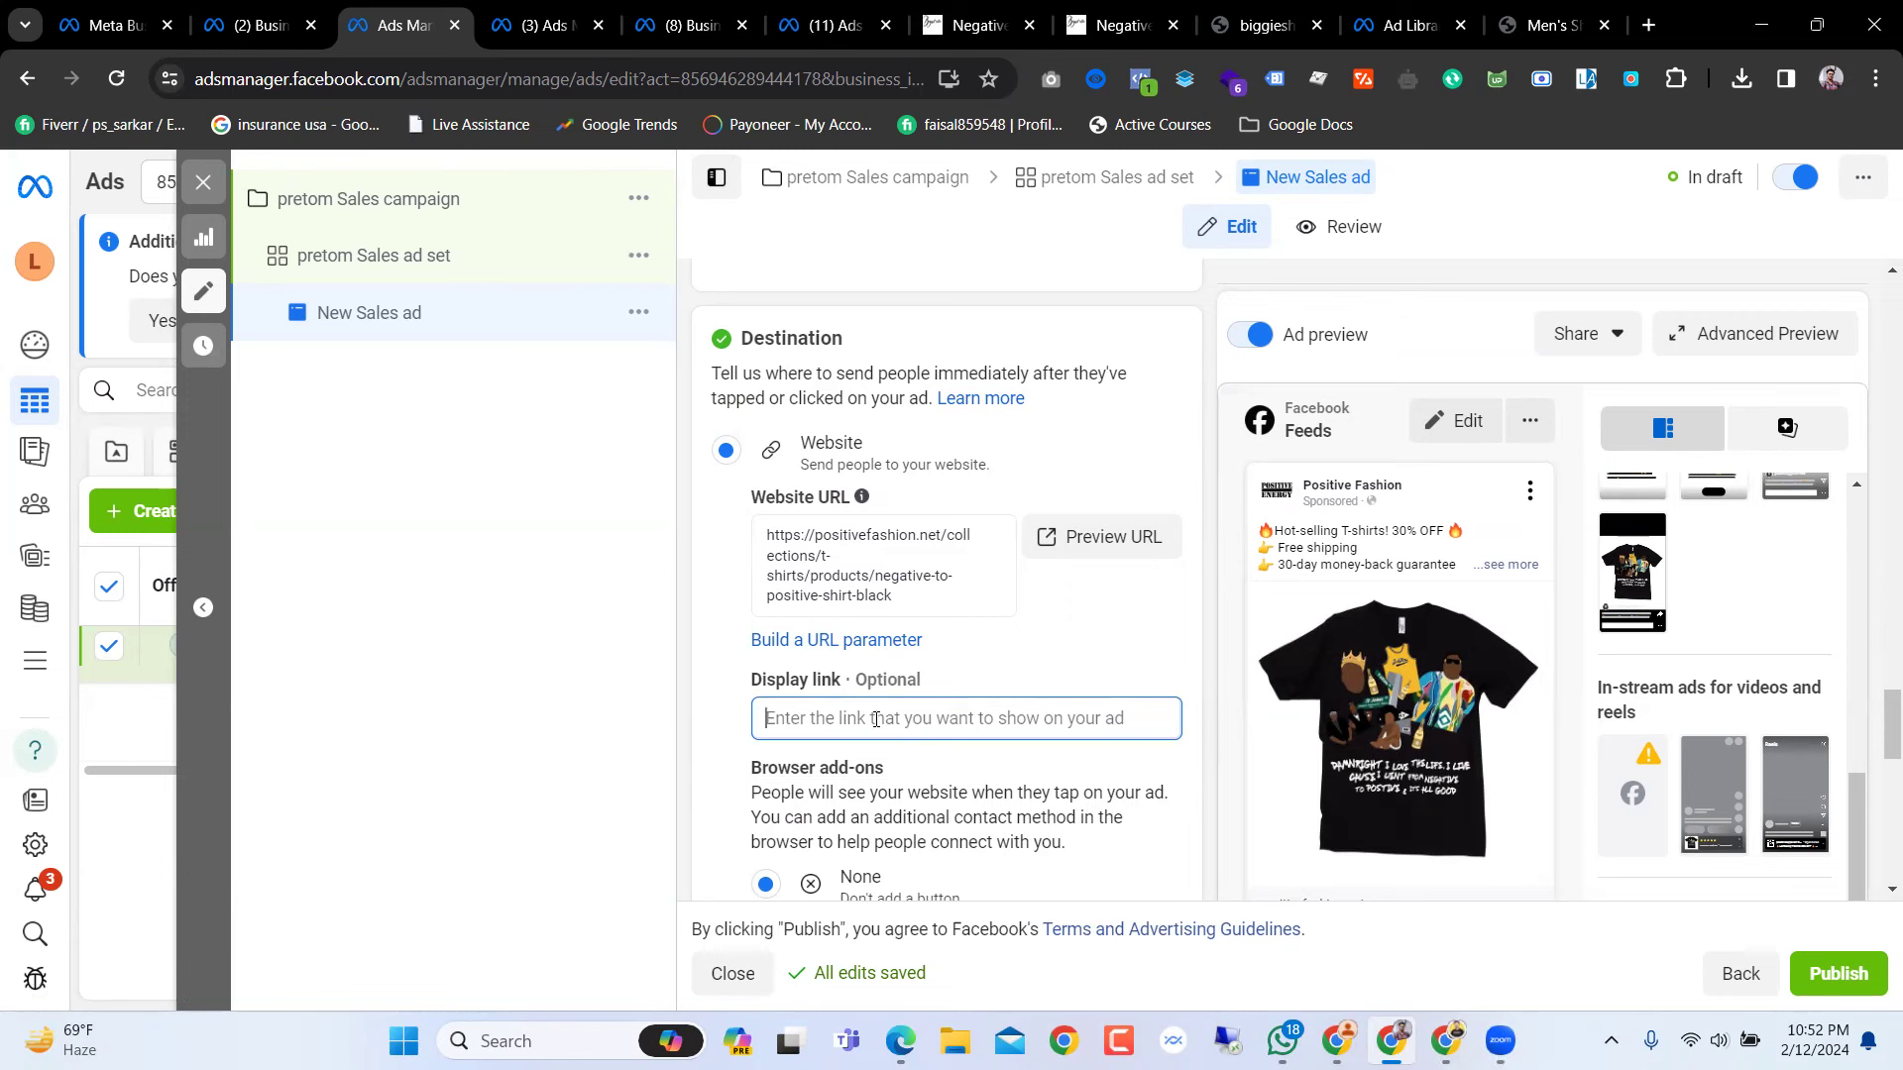
type("of")
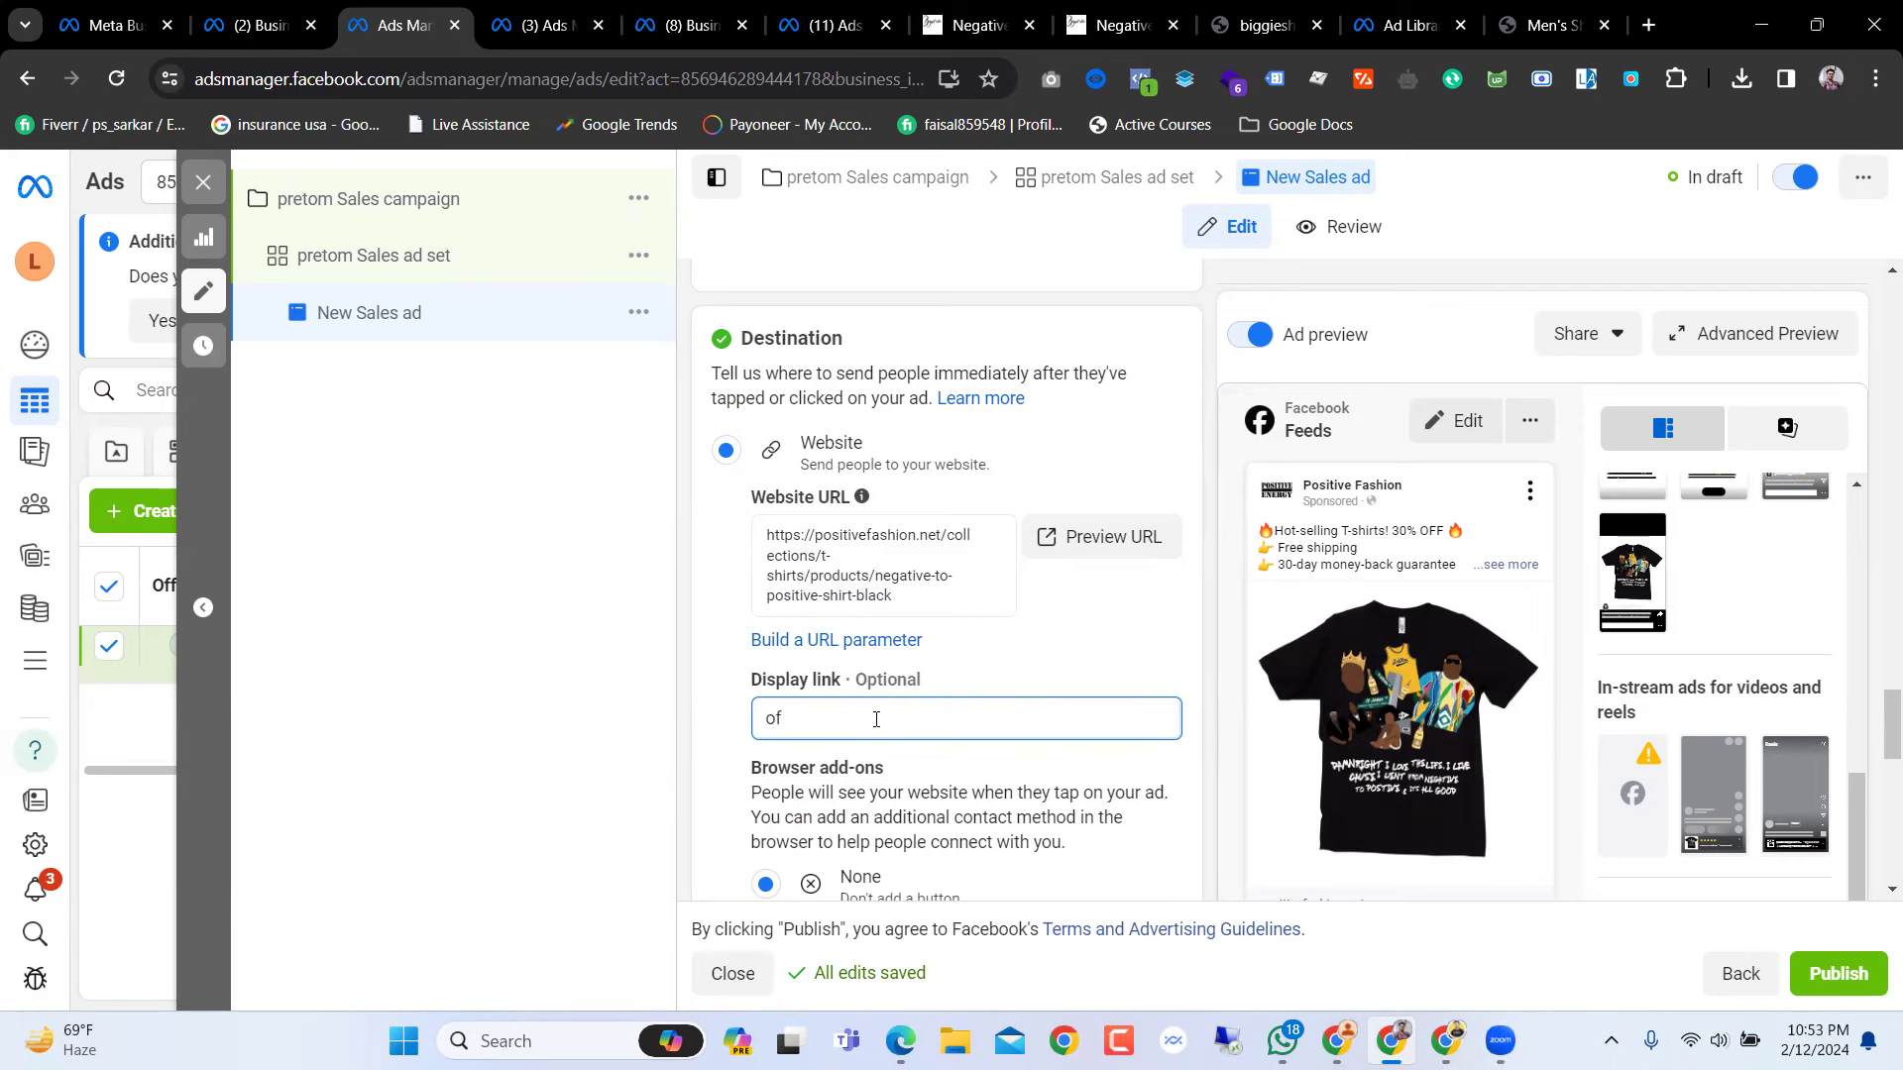
type("fer")
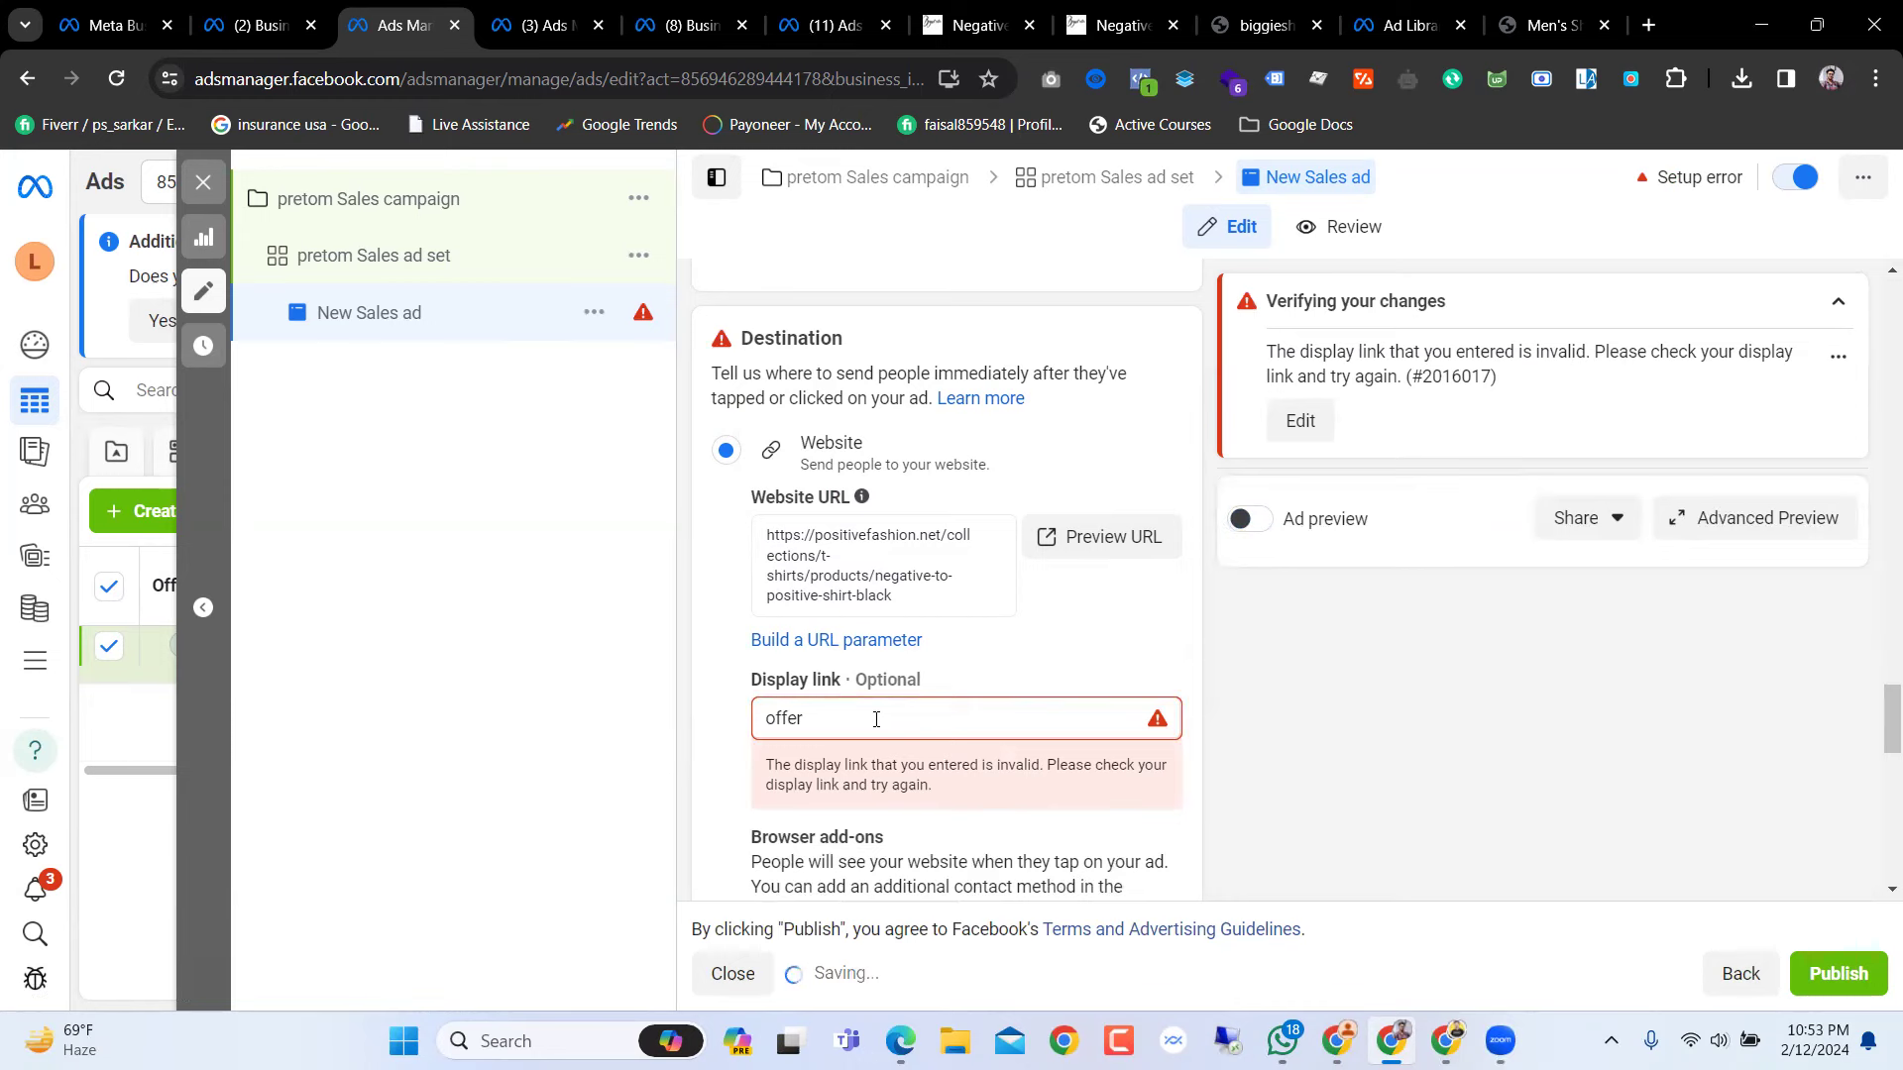
type(".com")
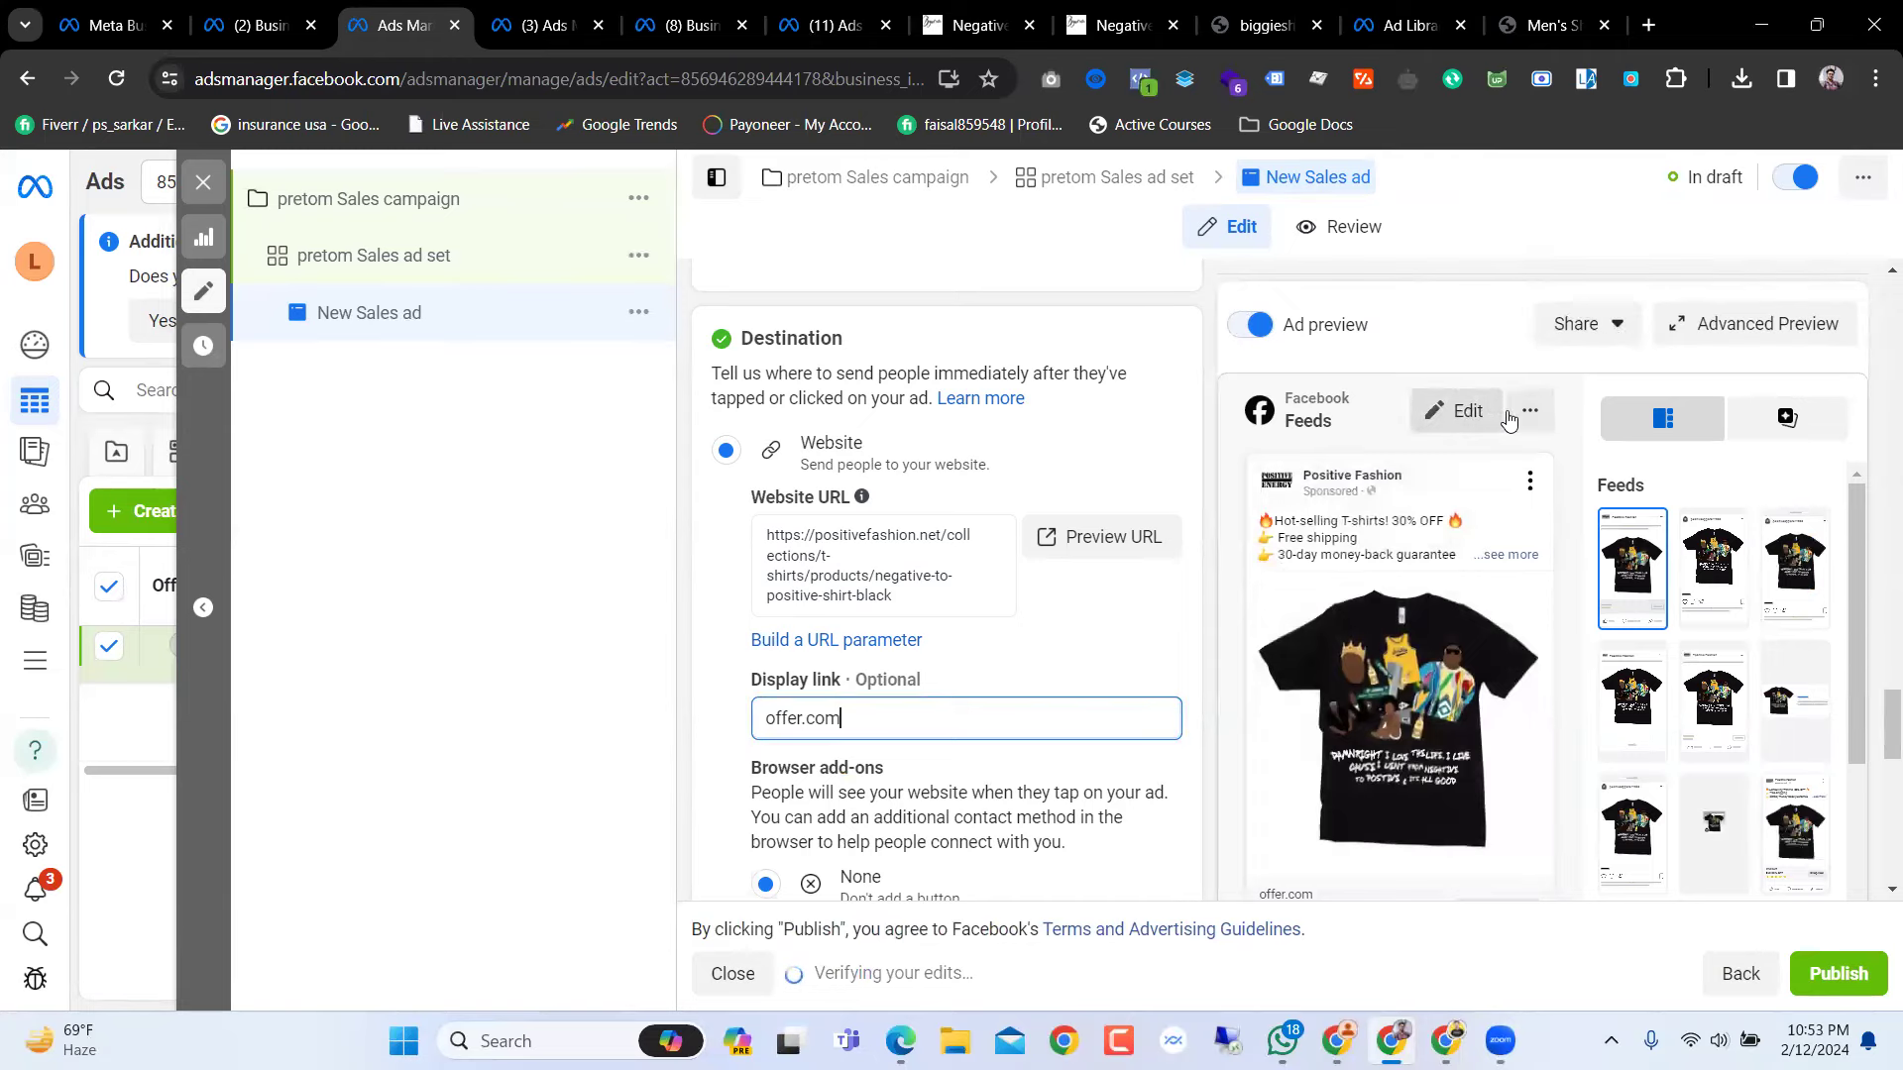
Step: Check the display link and ad text in the full-size Mobile Feed preview
left_click(1529, 411)
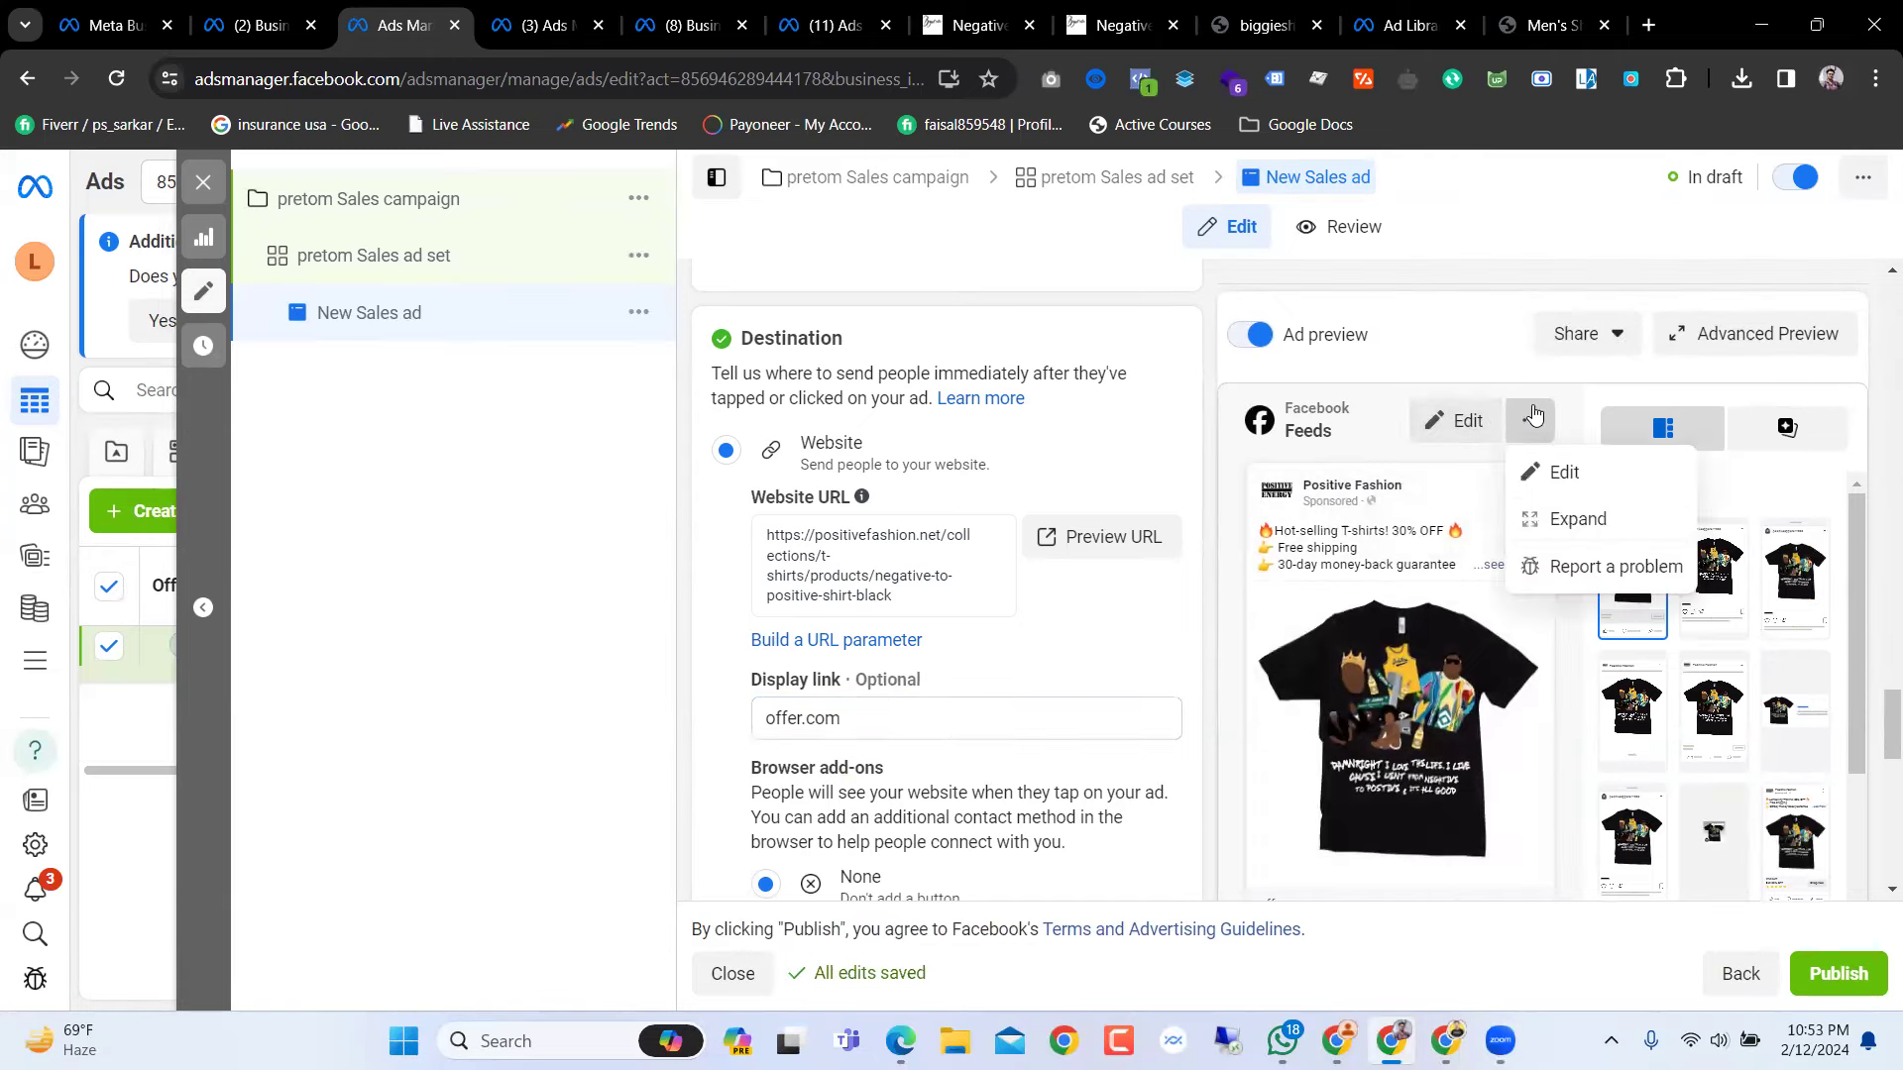
left_click(1564, 519)
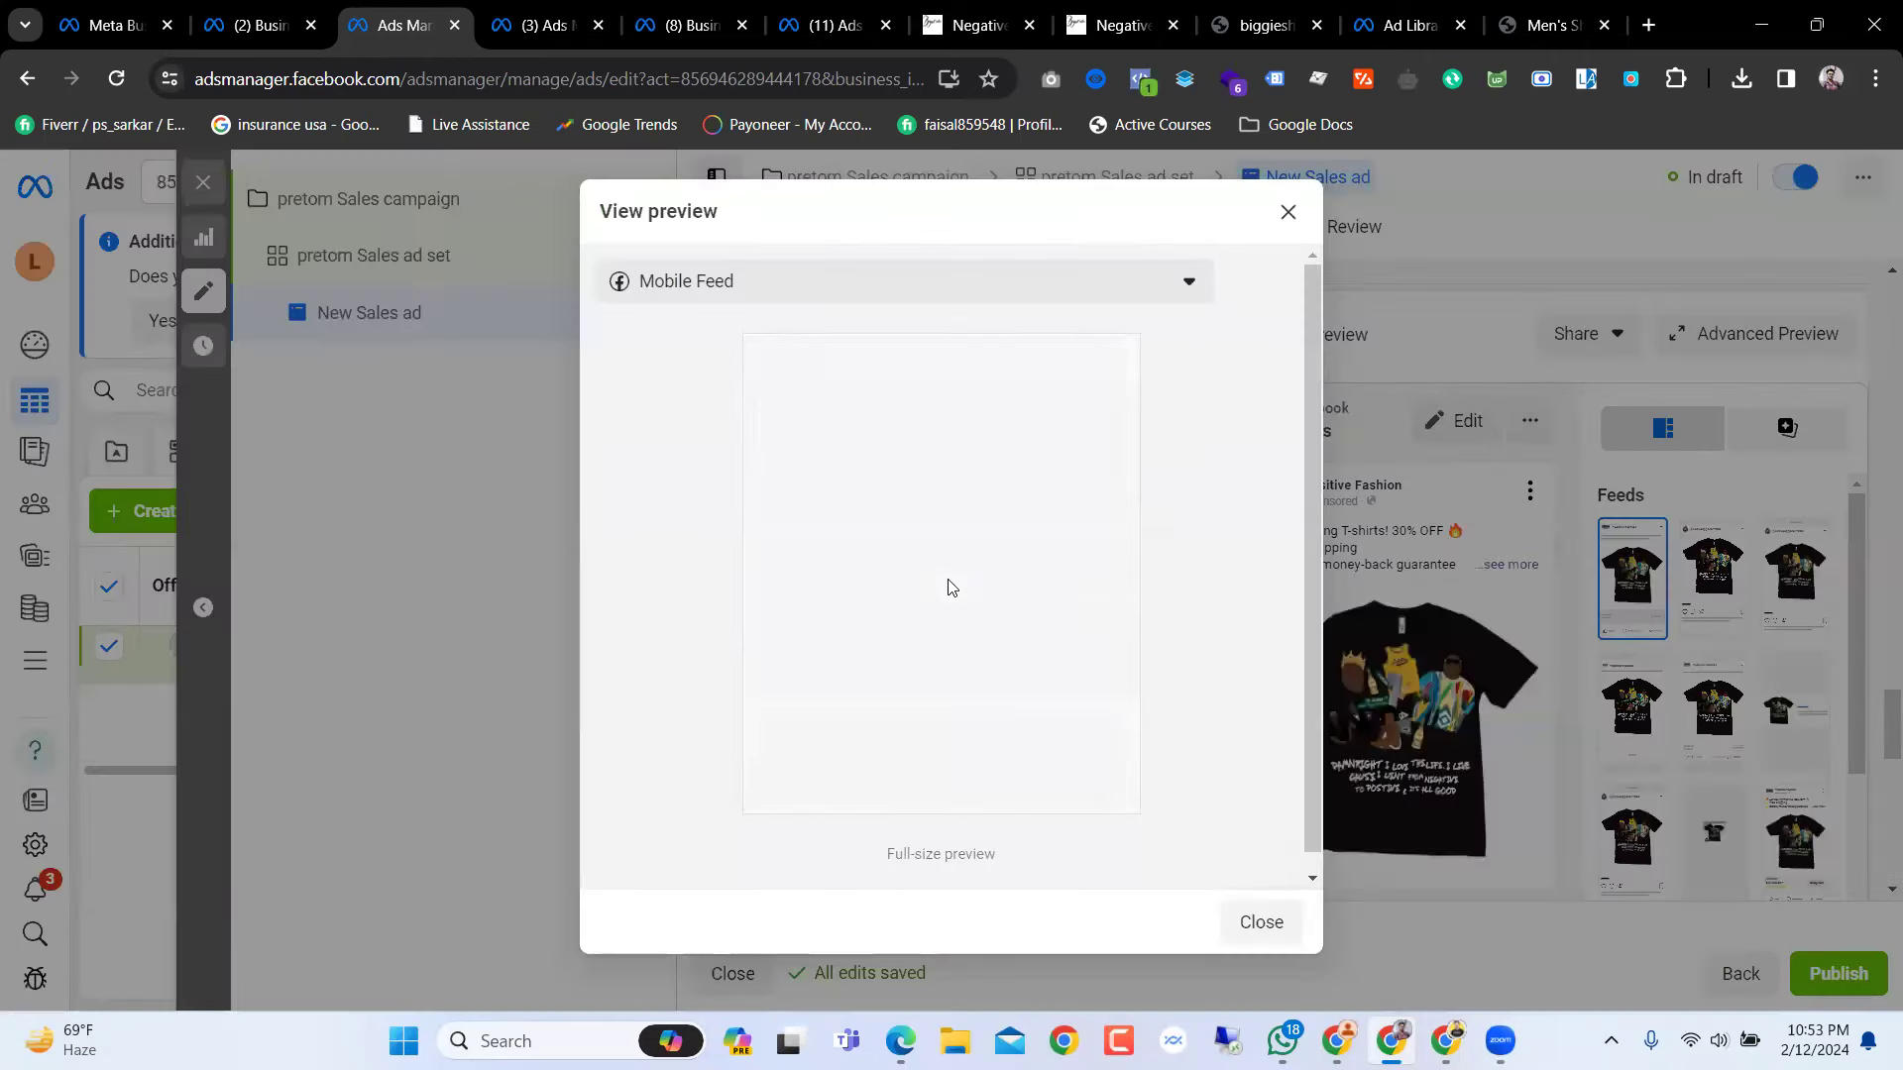
scroll(949, 585, "down", 3)
scroll(858, 667, "up", 2)
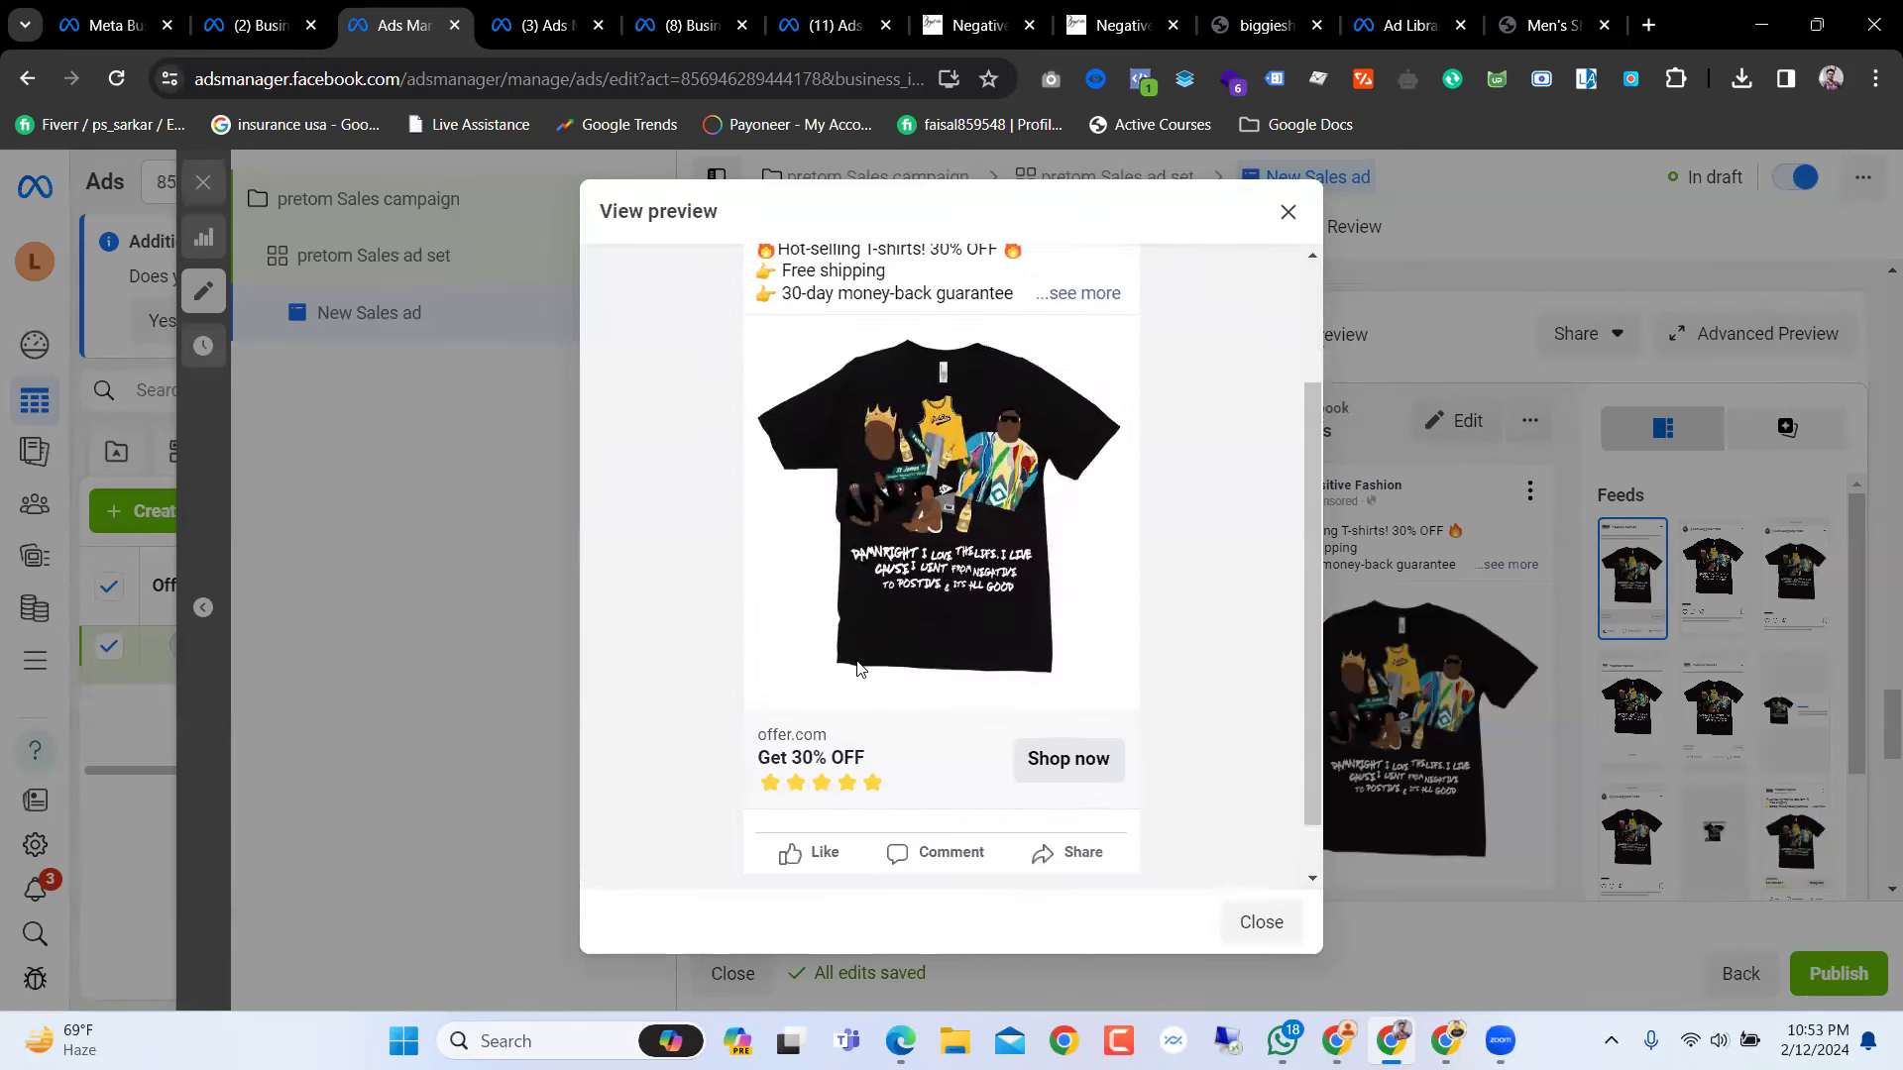
scroll(832, 733, "down", 2)
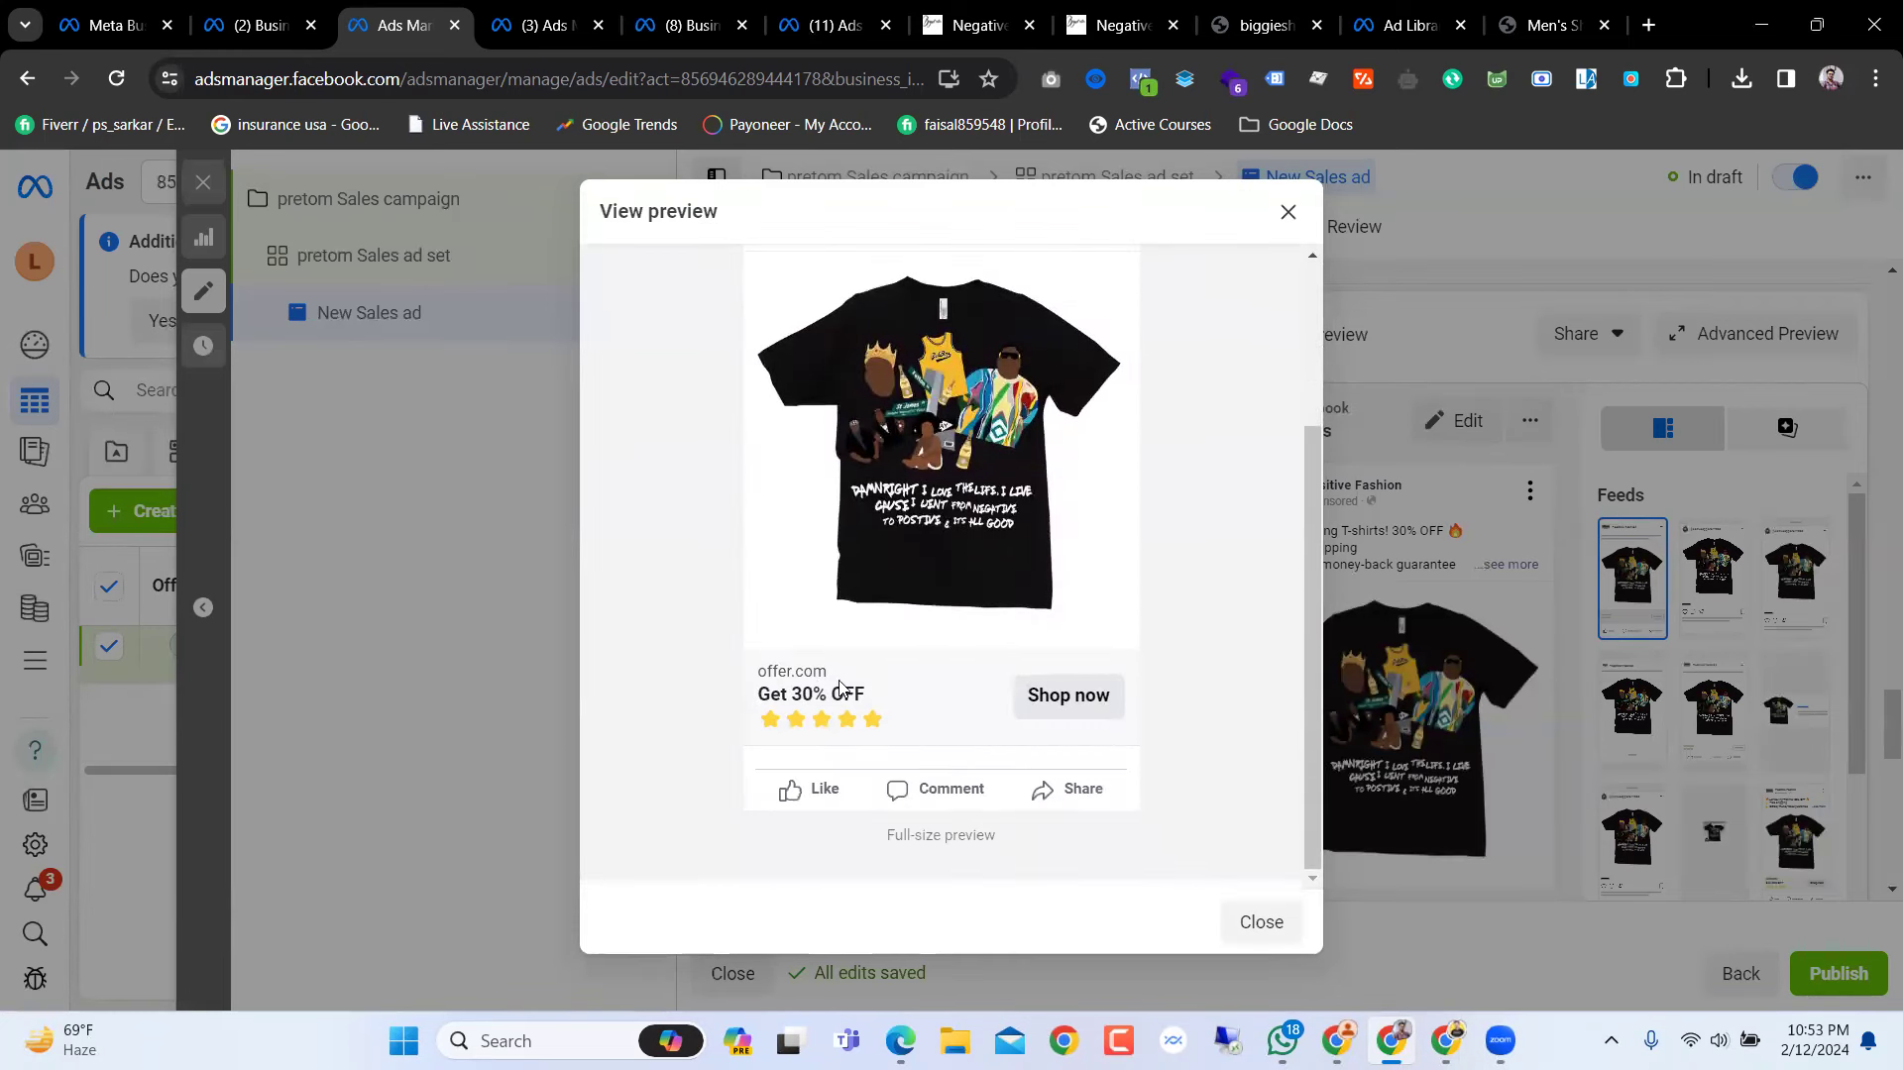
scroll(819, 686, "up", 3)
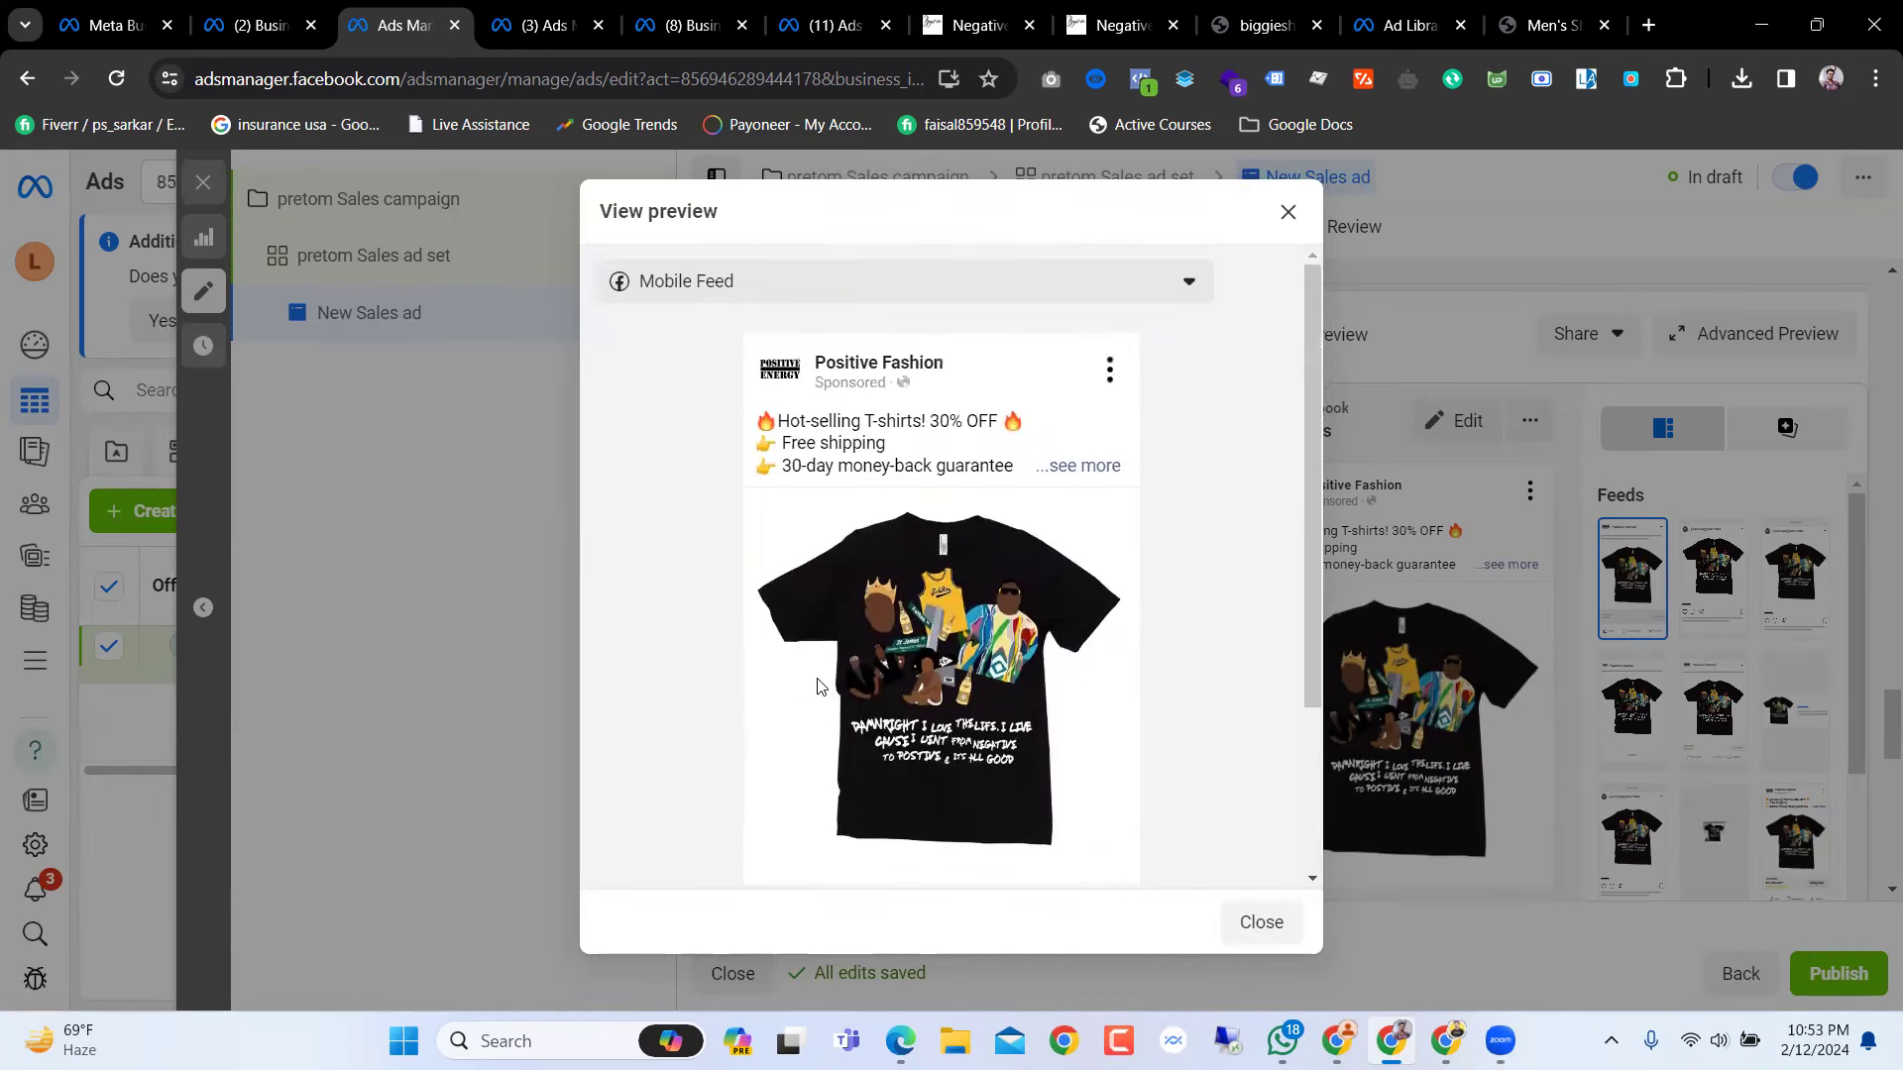
left_click(1107, 466)
scroll(905, 650, "down", 3)
scroll(904, 650, "up", 2)
scroll(905, 651, "down", 2)
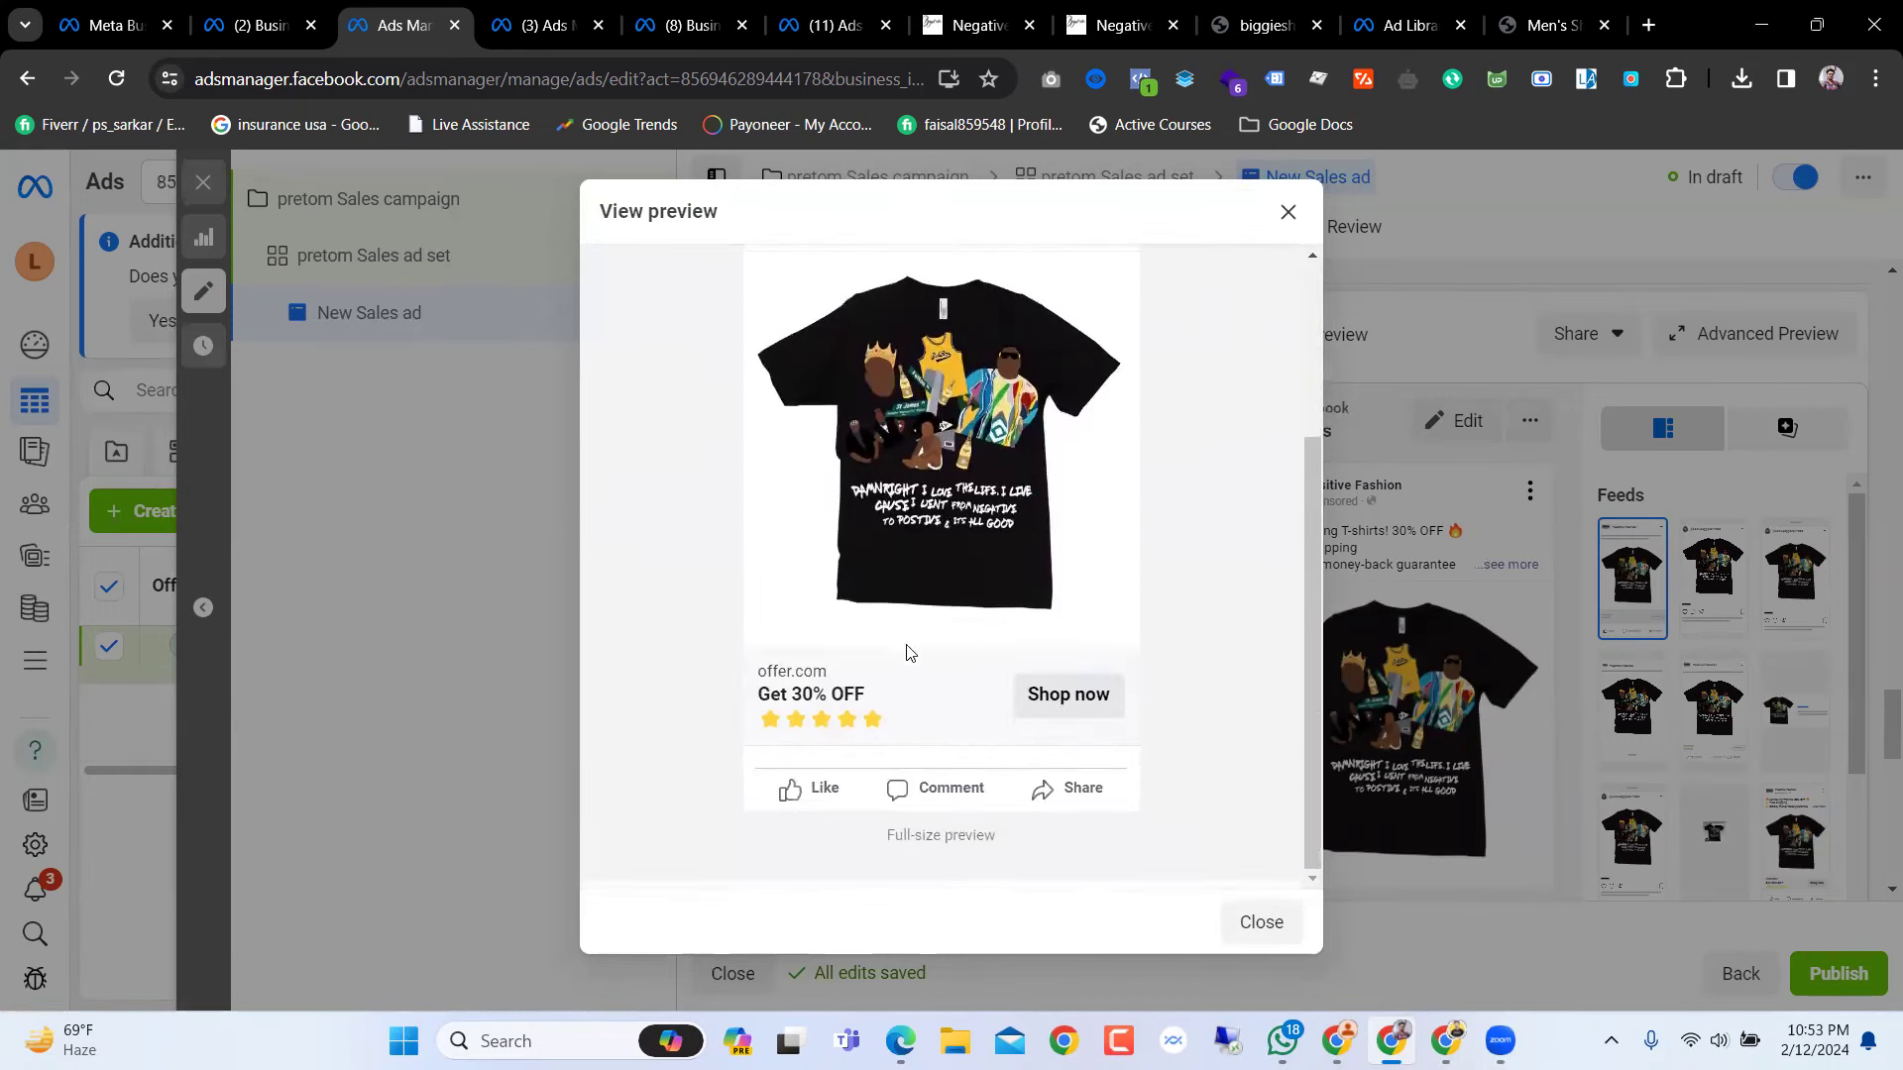
scroll(905, 650, "up", 3)
left_click(1286, 214)
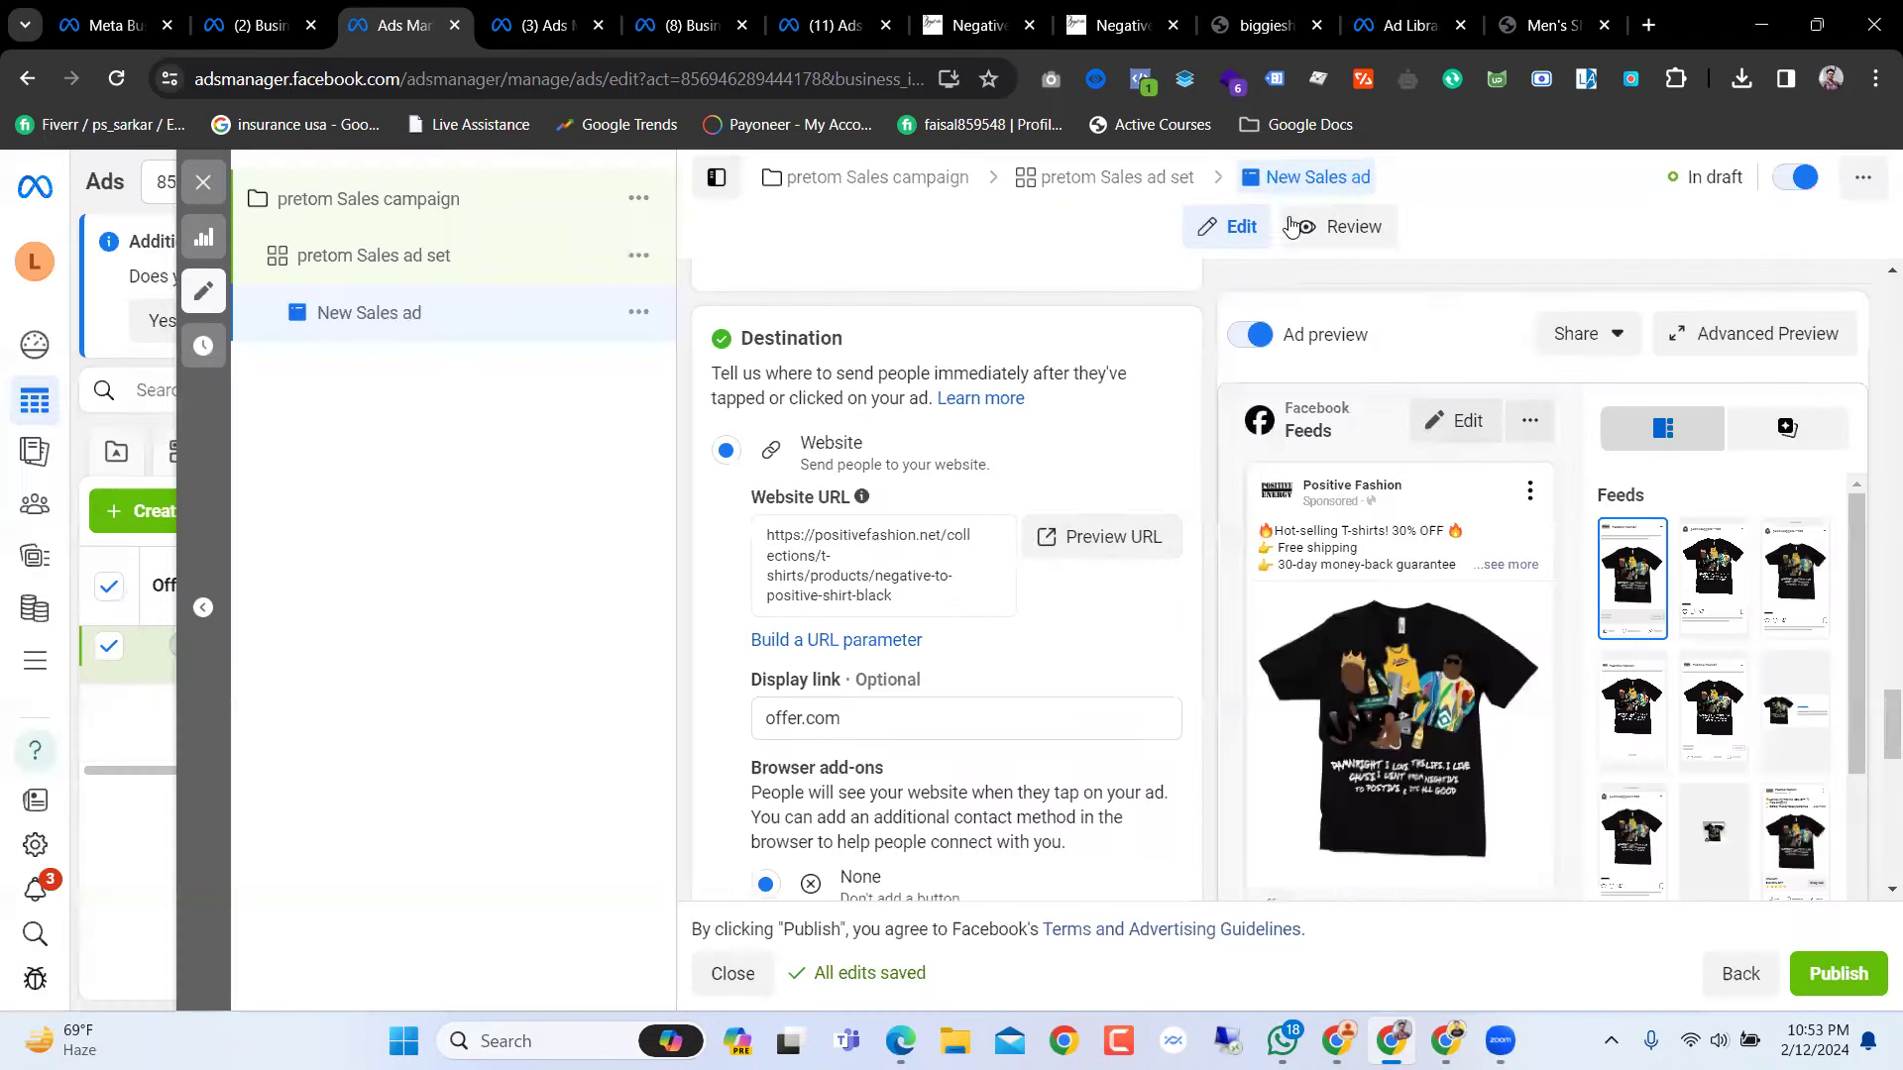
Step: Preview the ad's website URL and look over the product page it leads to
scroll(1044, 536, "down", 2)
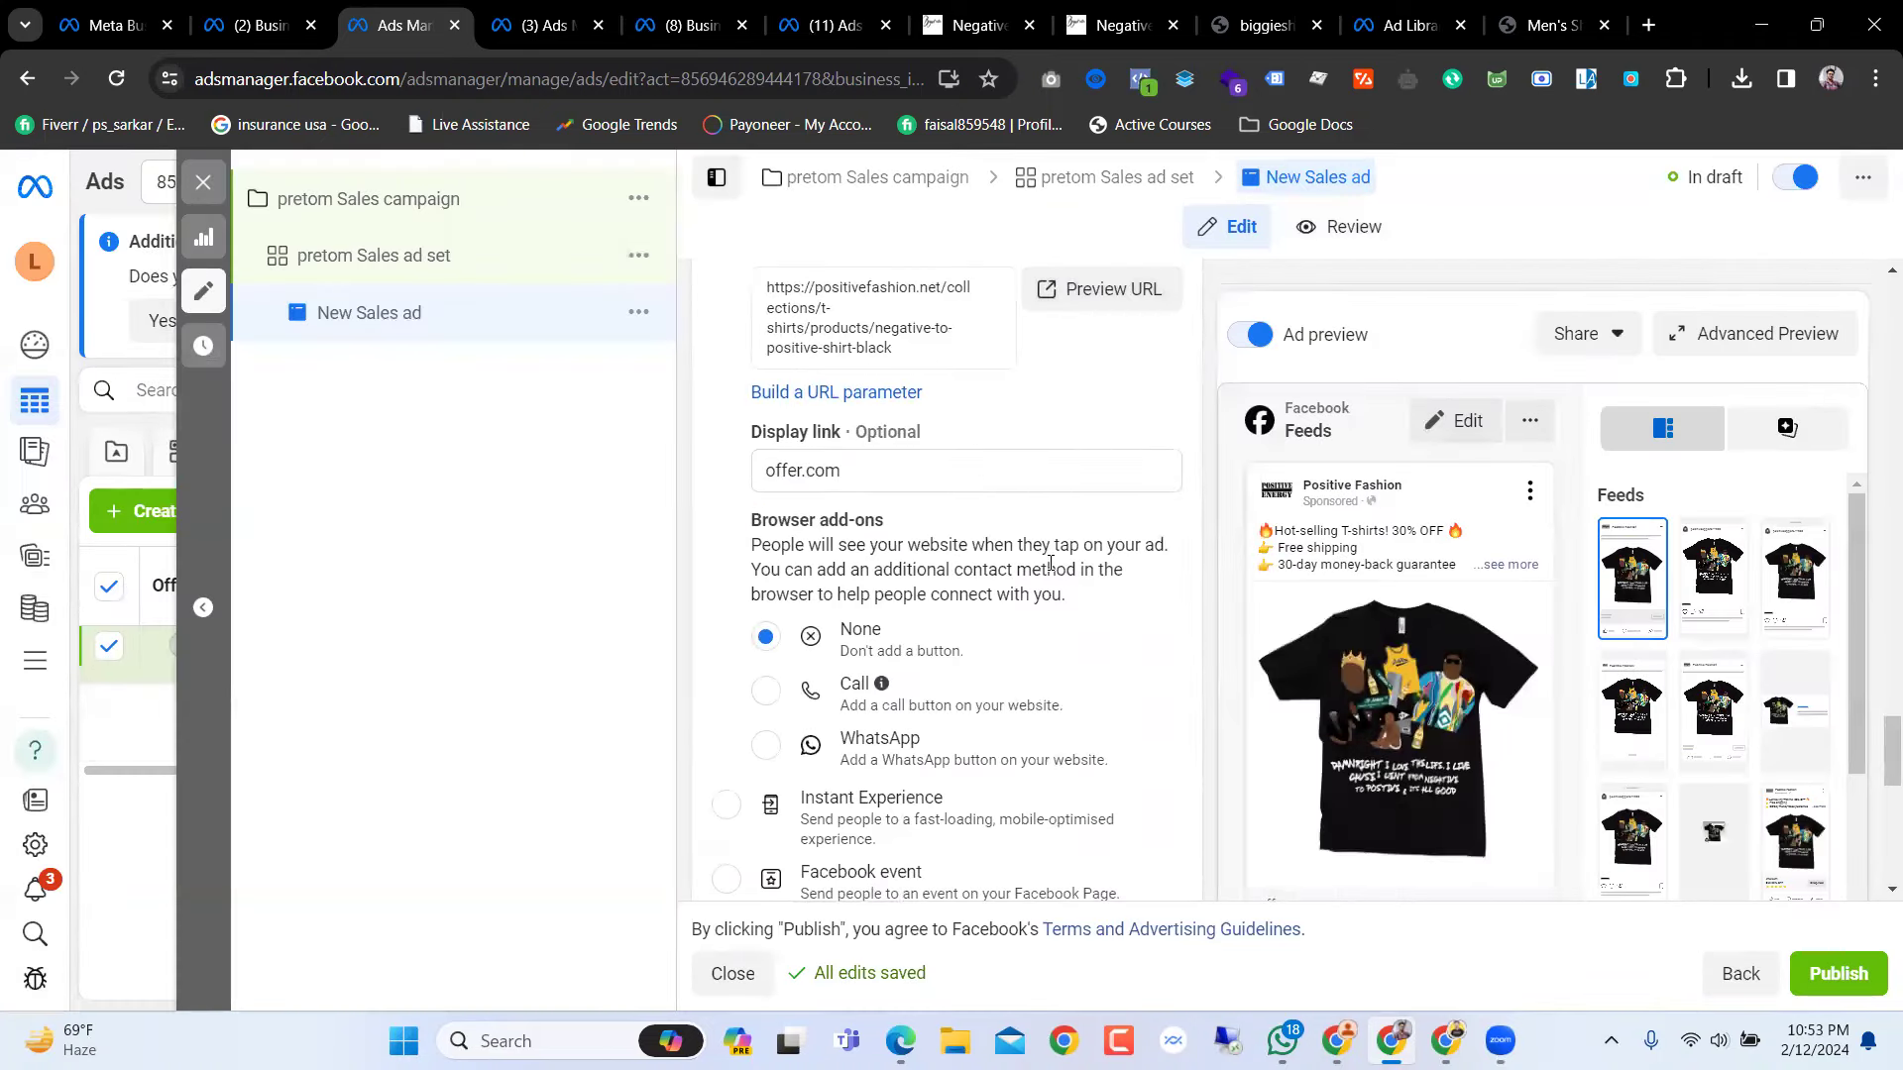
scroll(1050, 563, "up", 4)
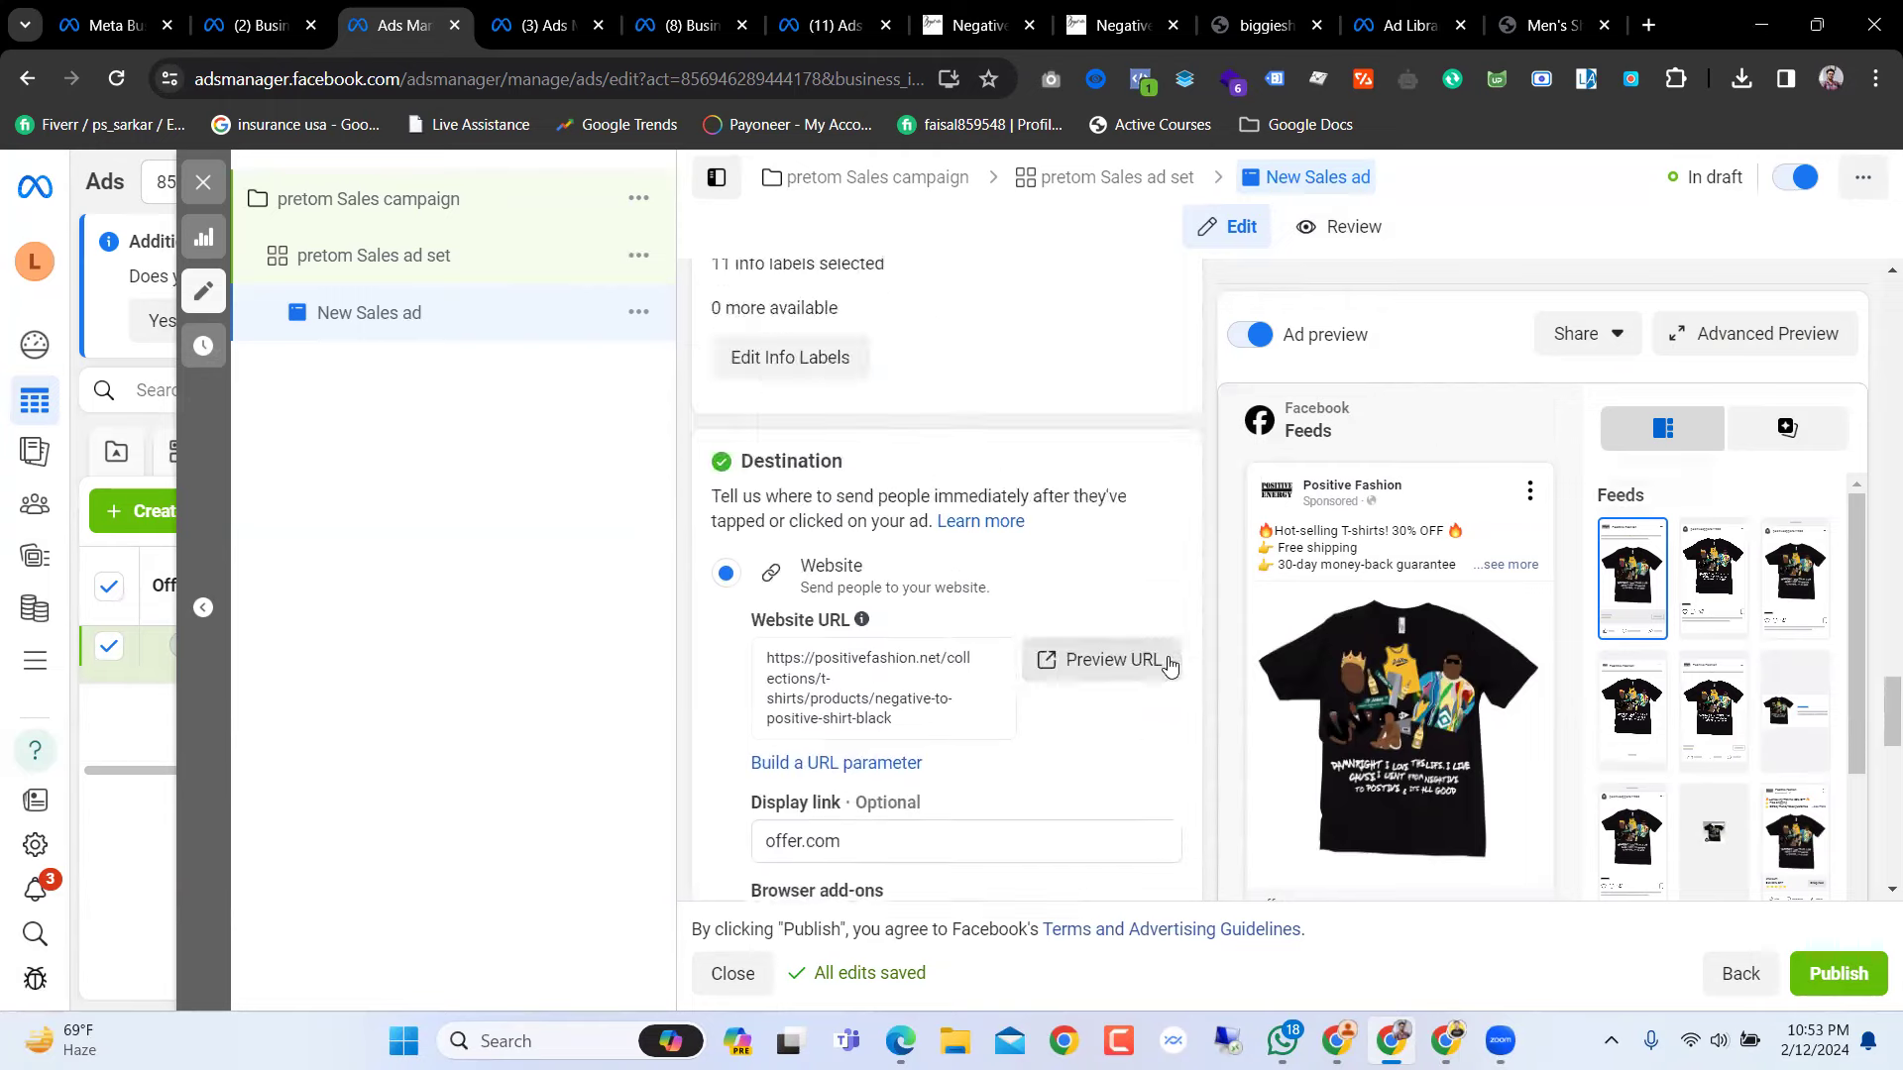
left_click(1129, 679)
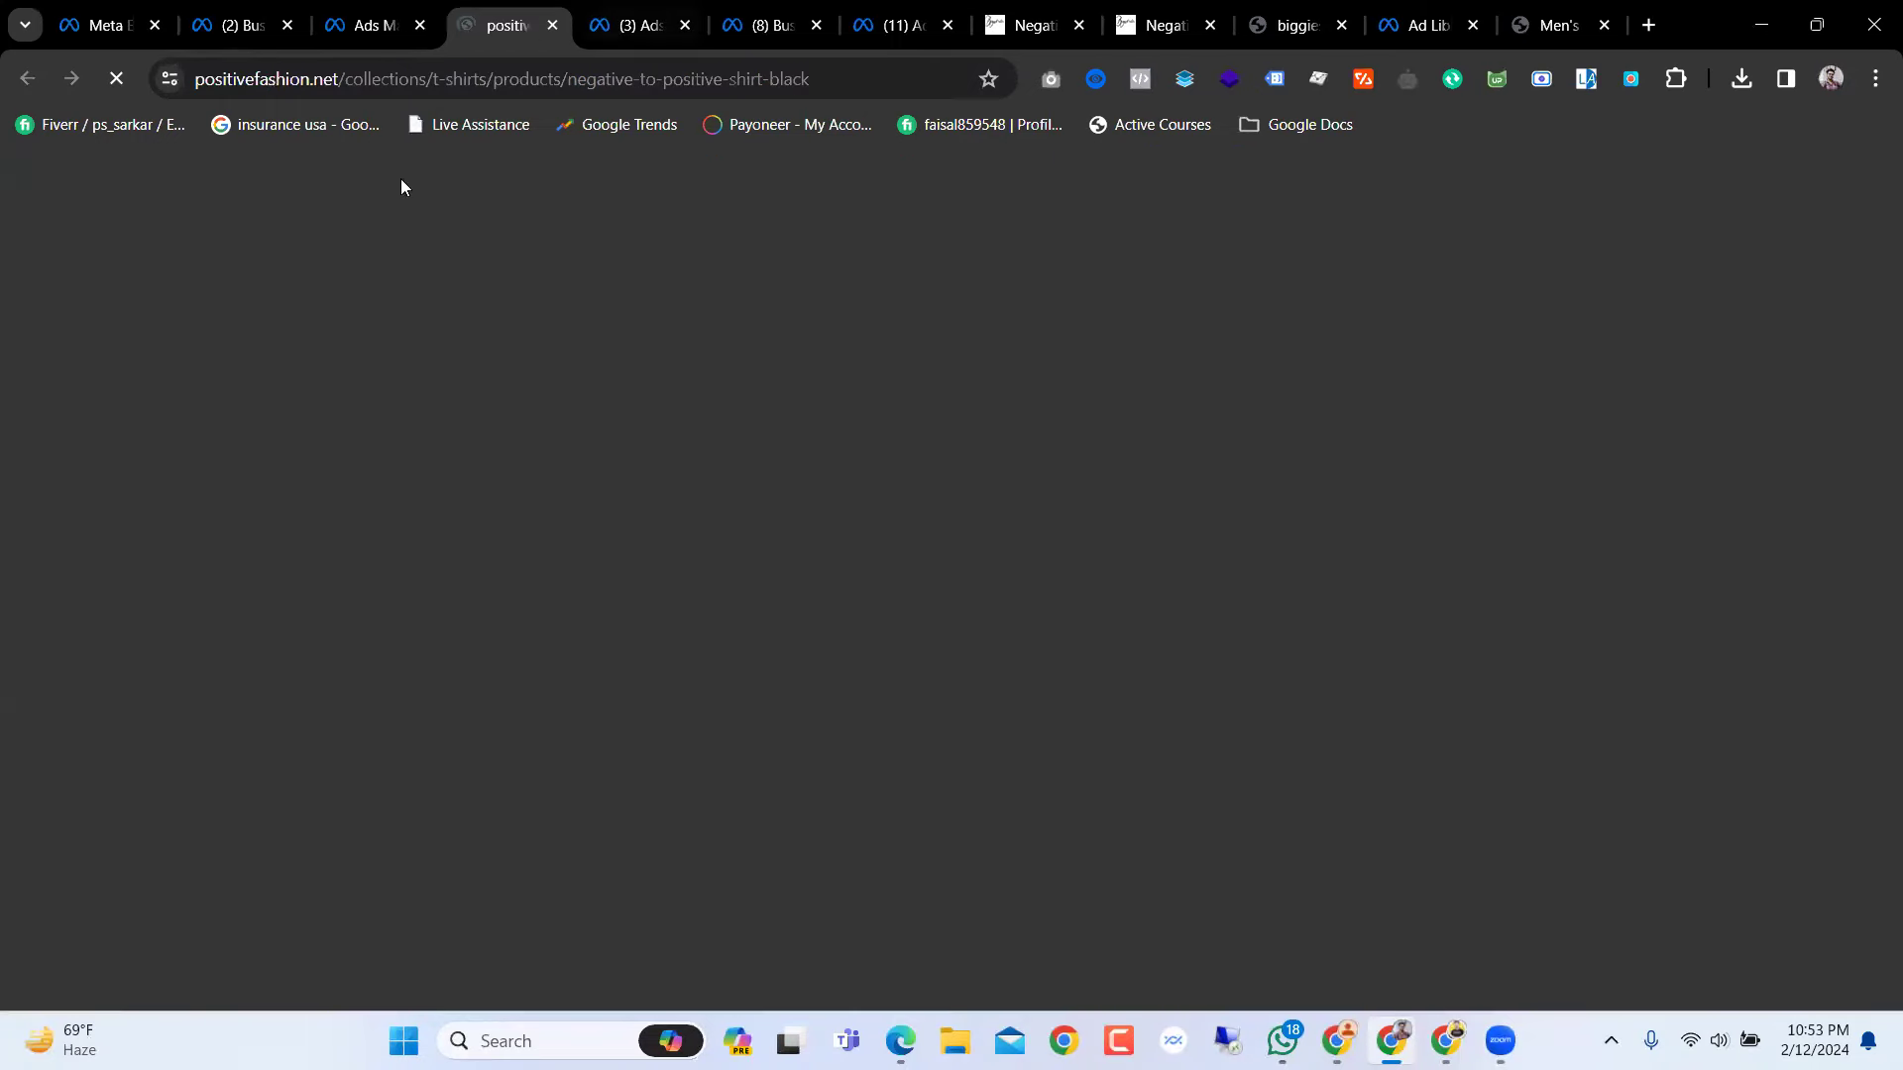
scroll(910, 639, "down", 6)
scroll(910, 639, "up", 6)
scroll(1084, 722, "down", 6)
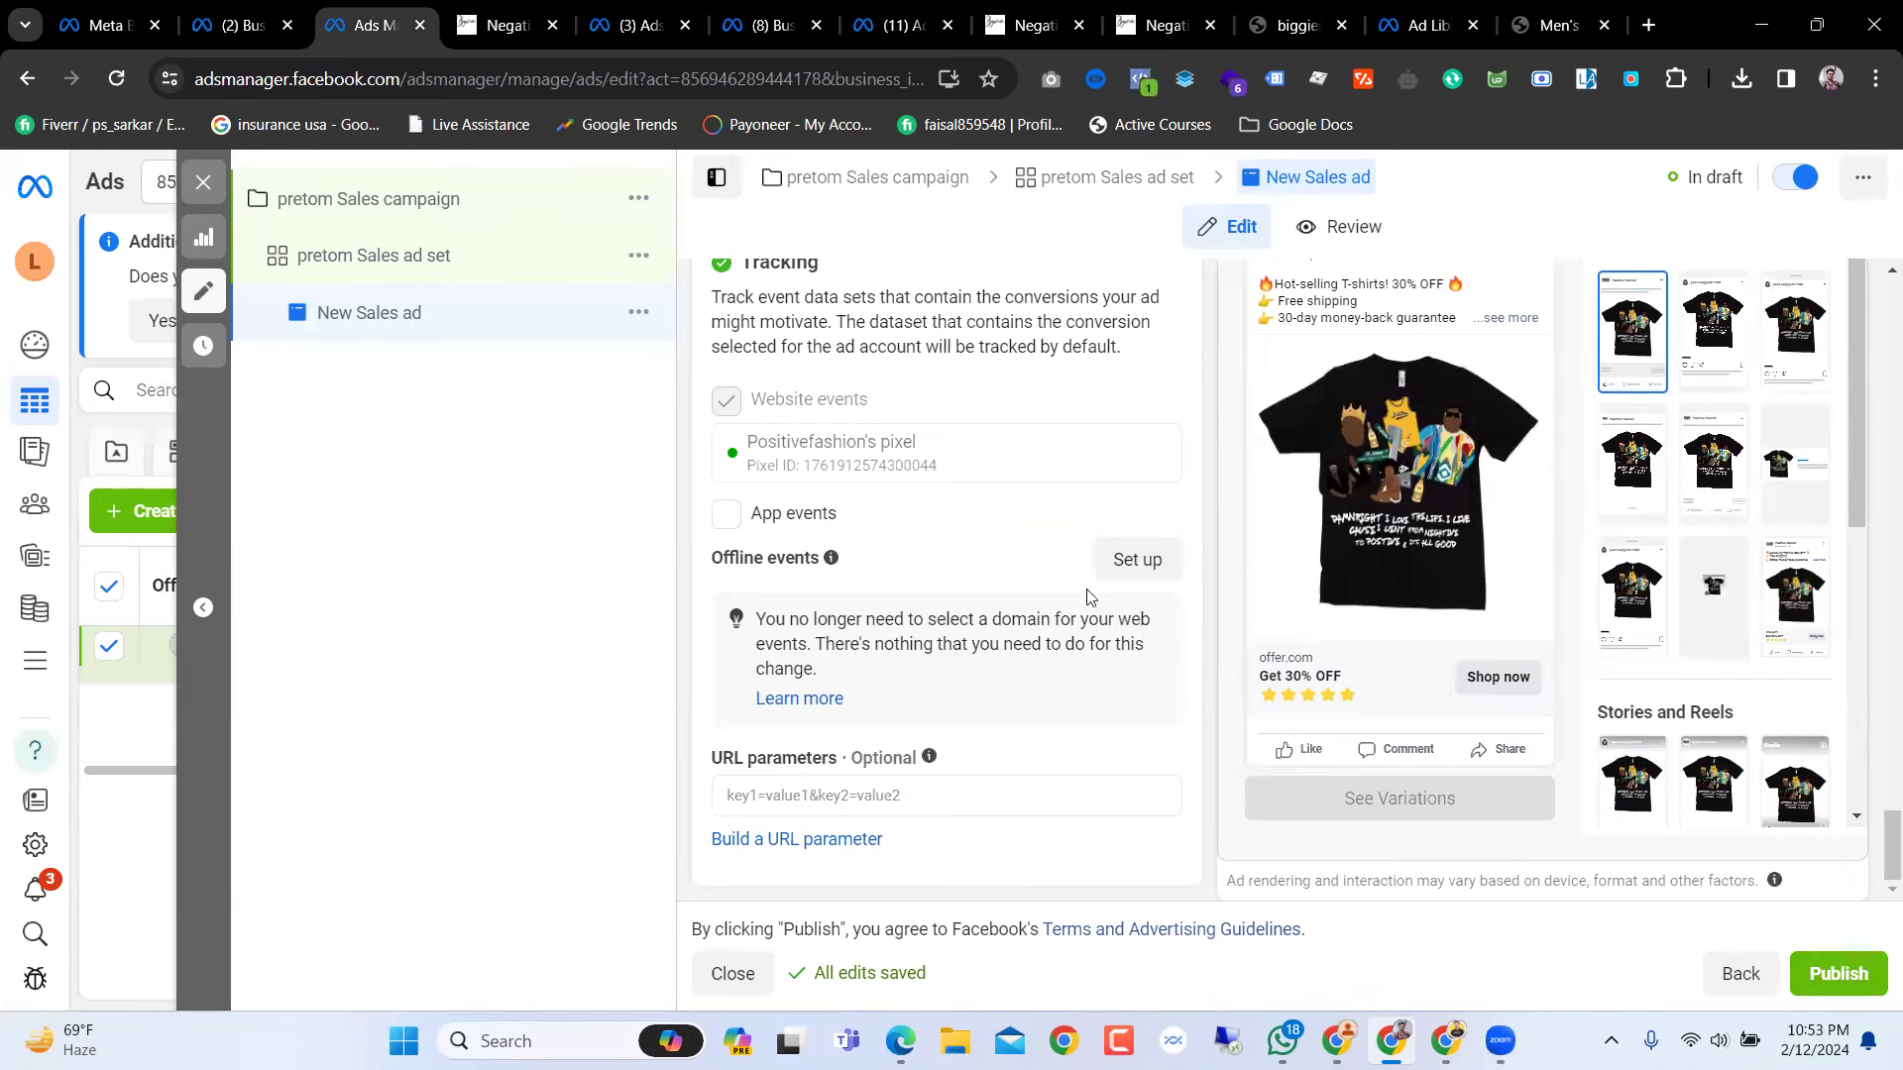
Step: Examine the ad's advanced preview across all Facebook and Instagram placements and format templates, and close it
scroll(1006, 799, "up", 6)
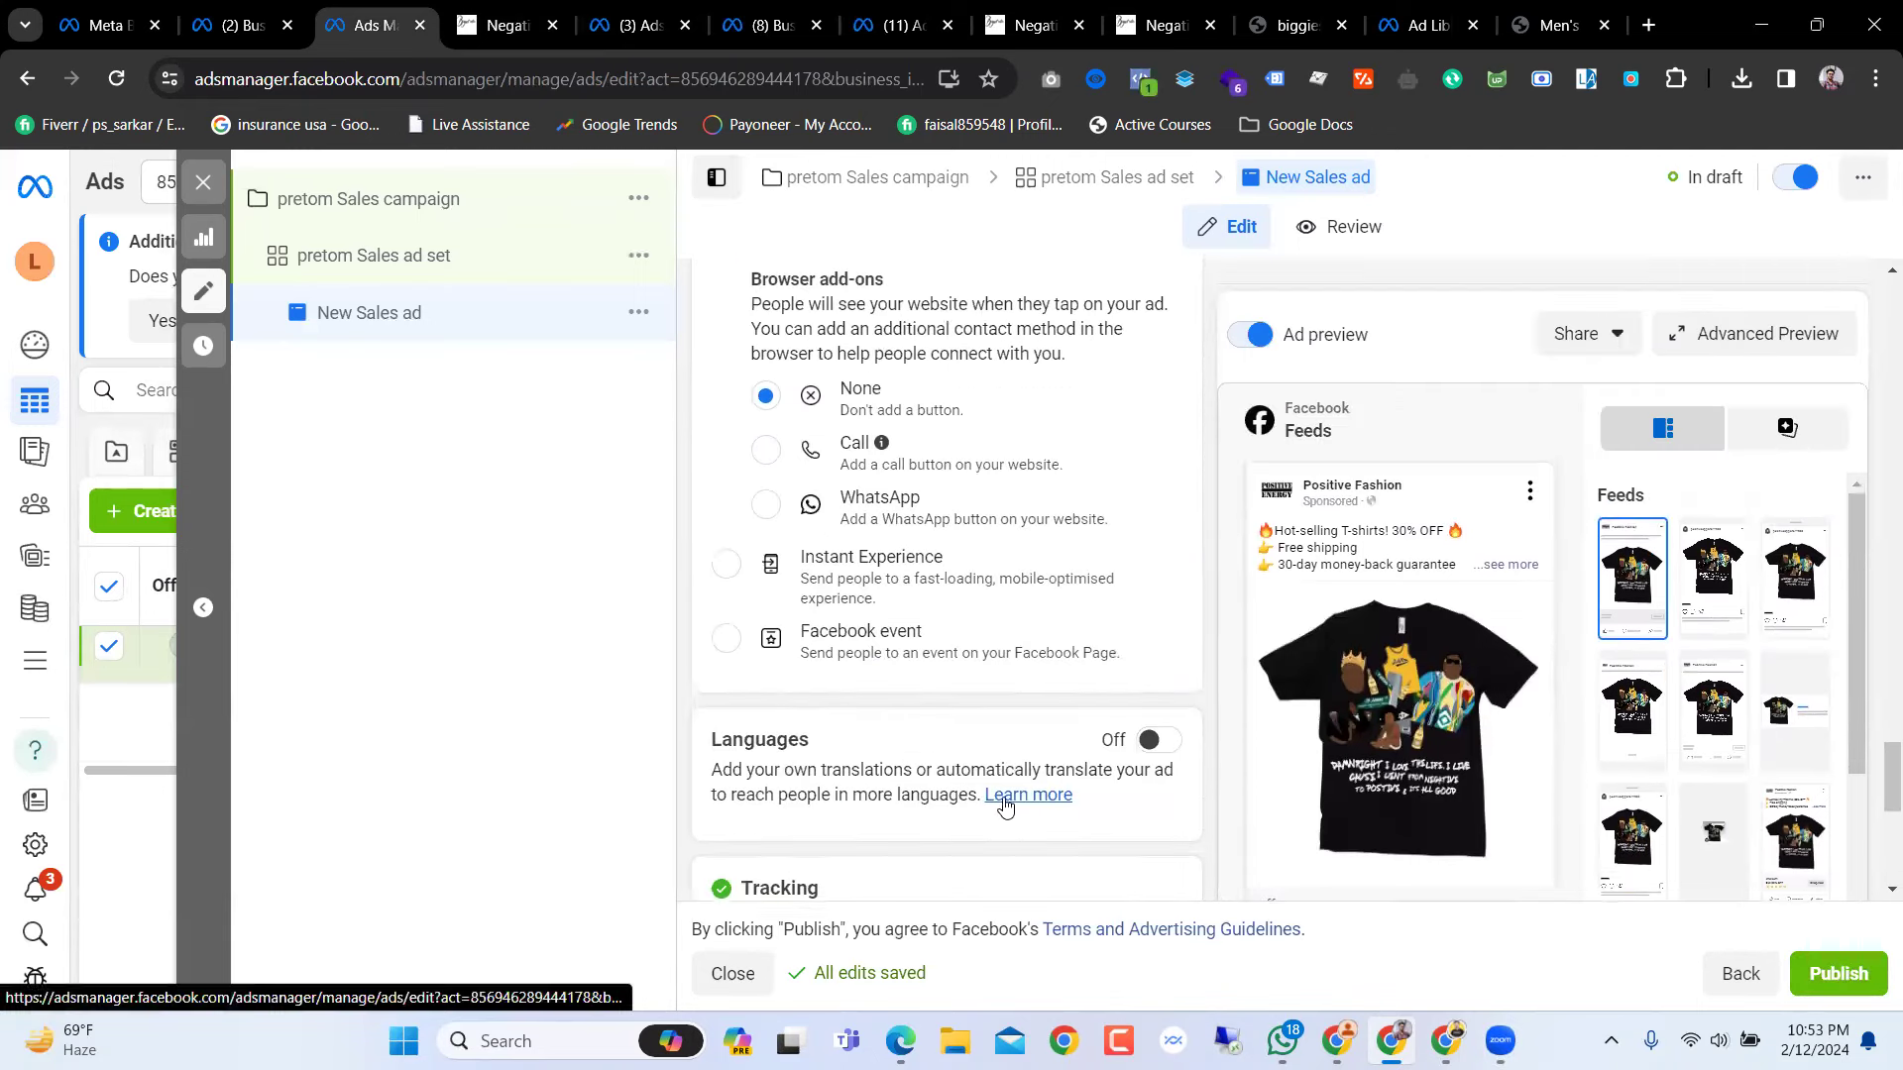
scroll(1005, 805, "up", 10)
scroll(1007, 805, "down", 4)
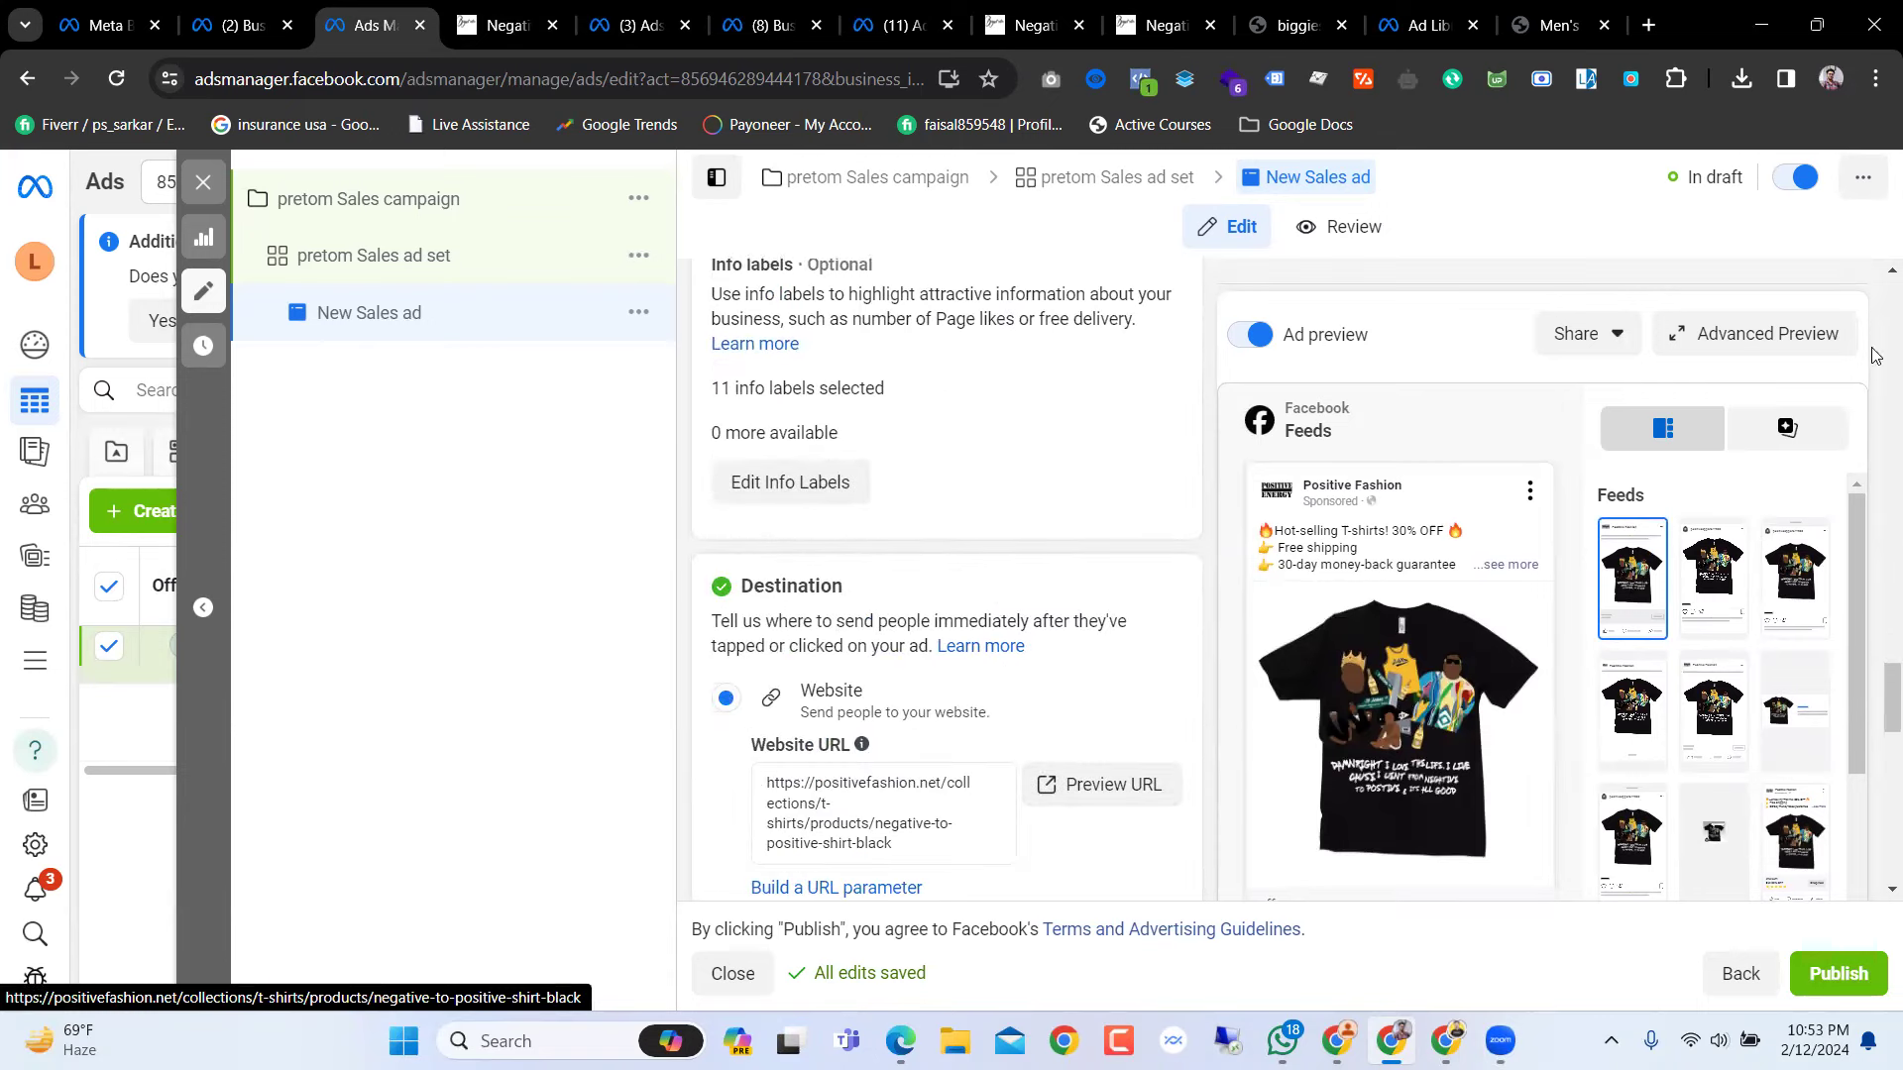
left_click(1761, 345)
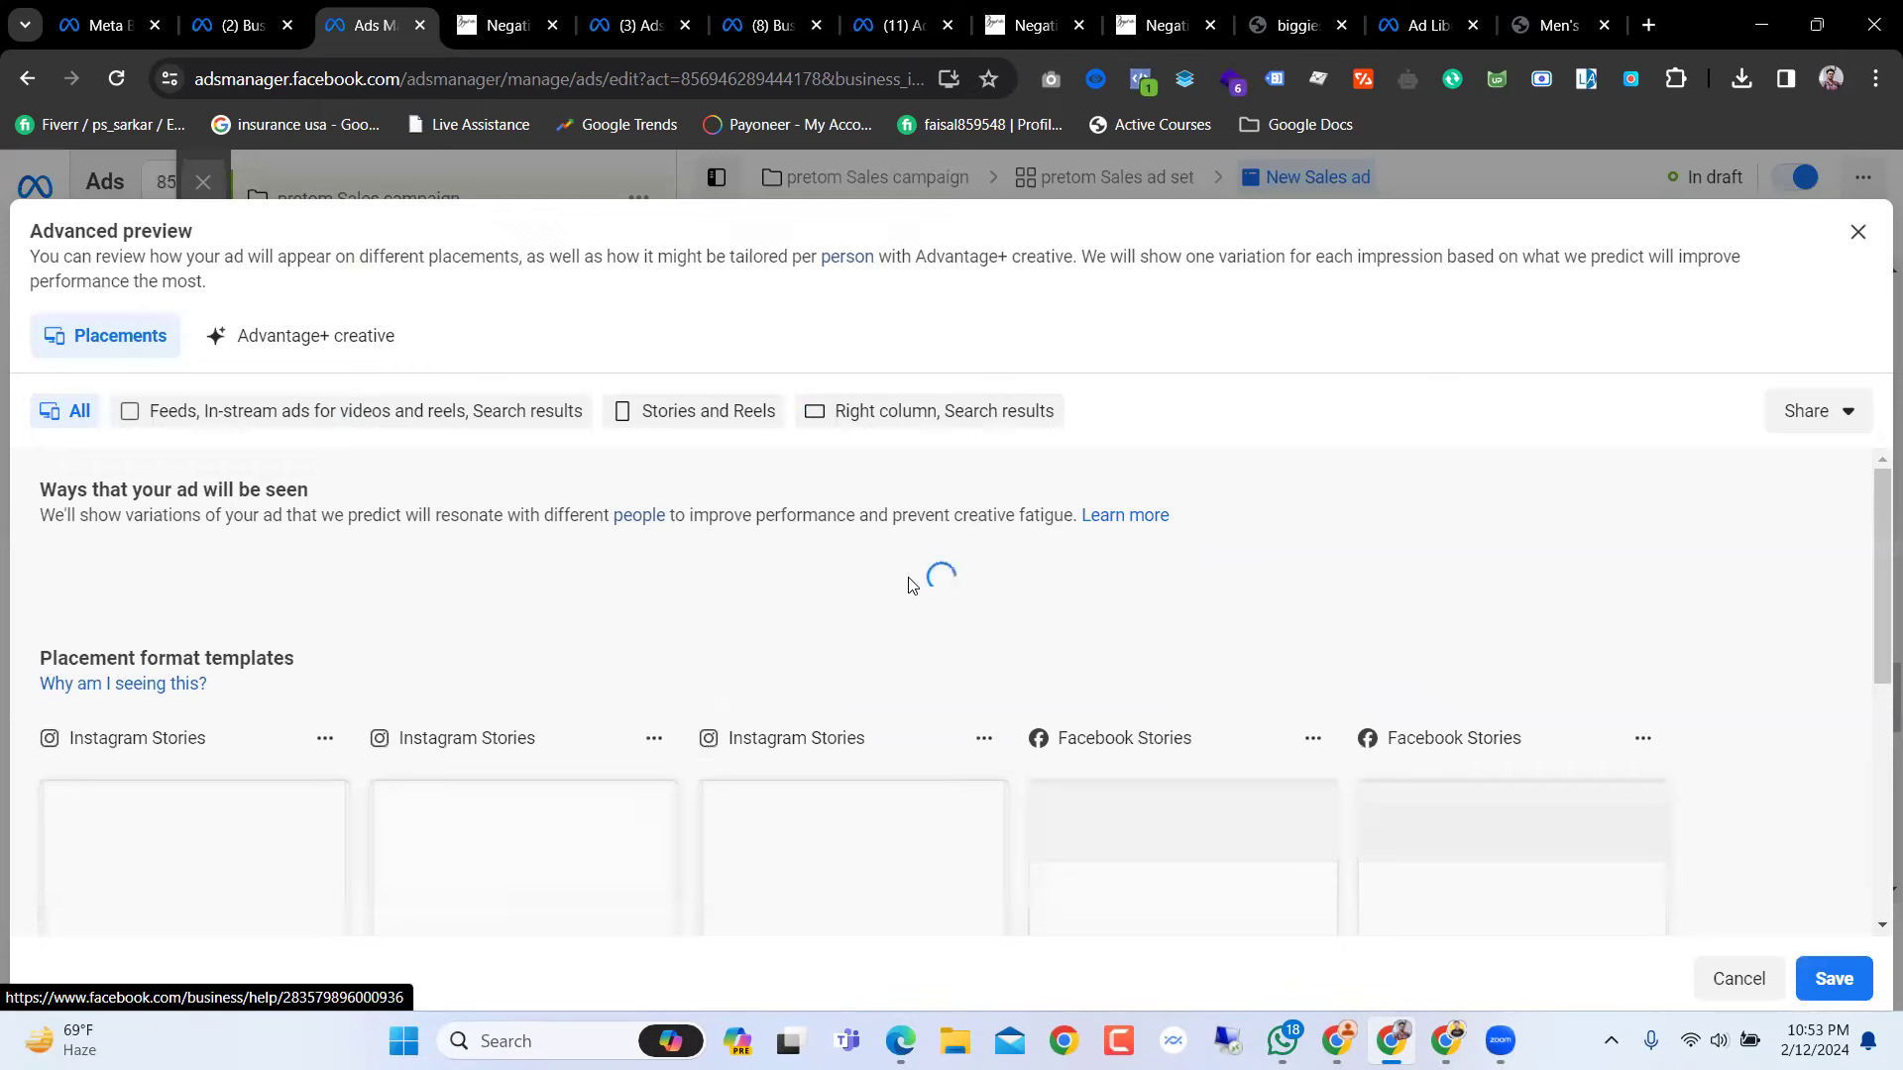
scroll(905, 586, "down", 3)
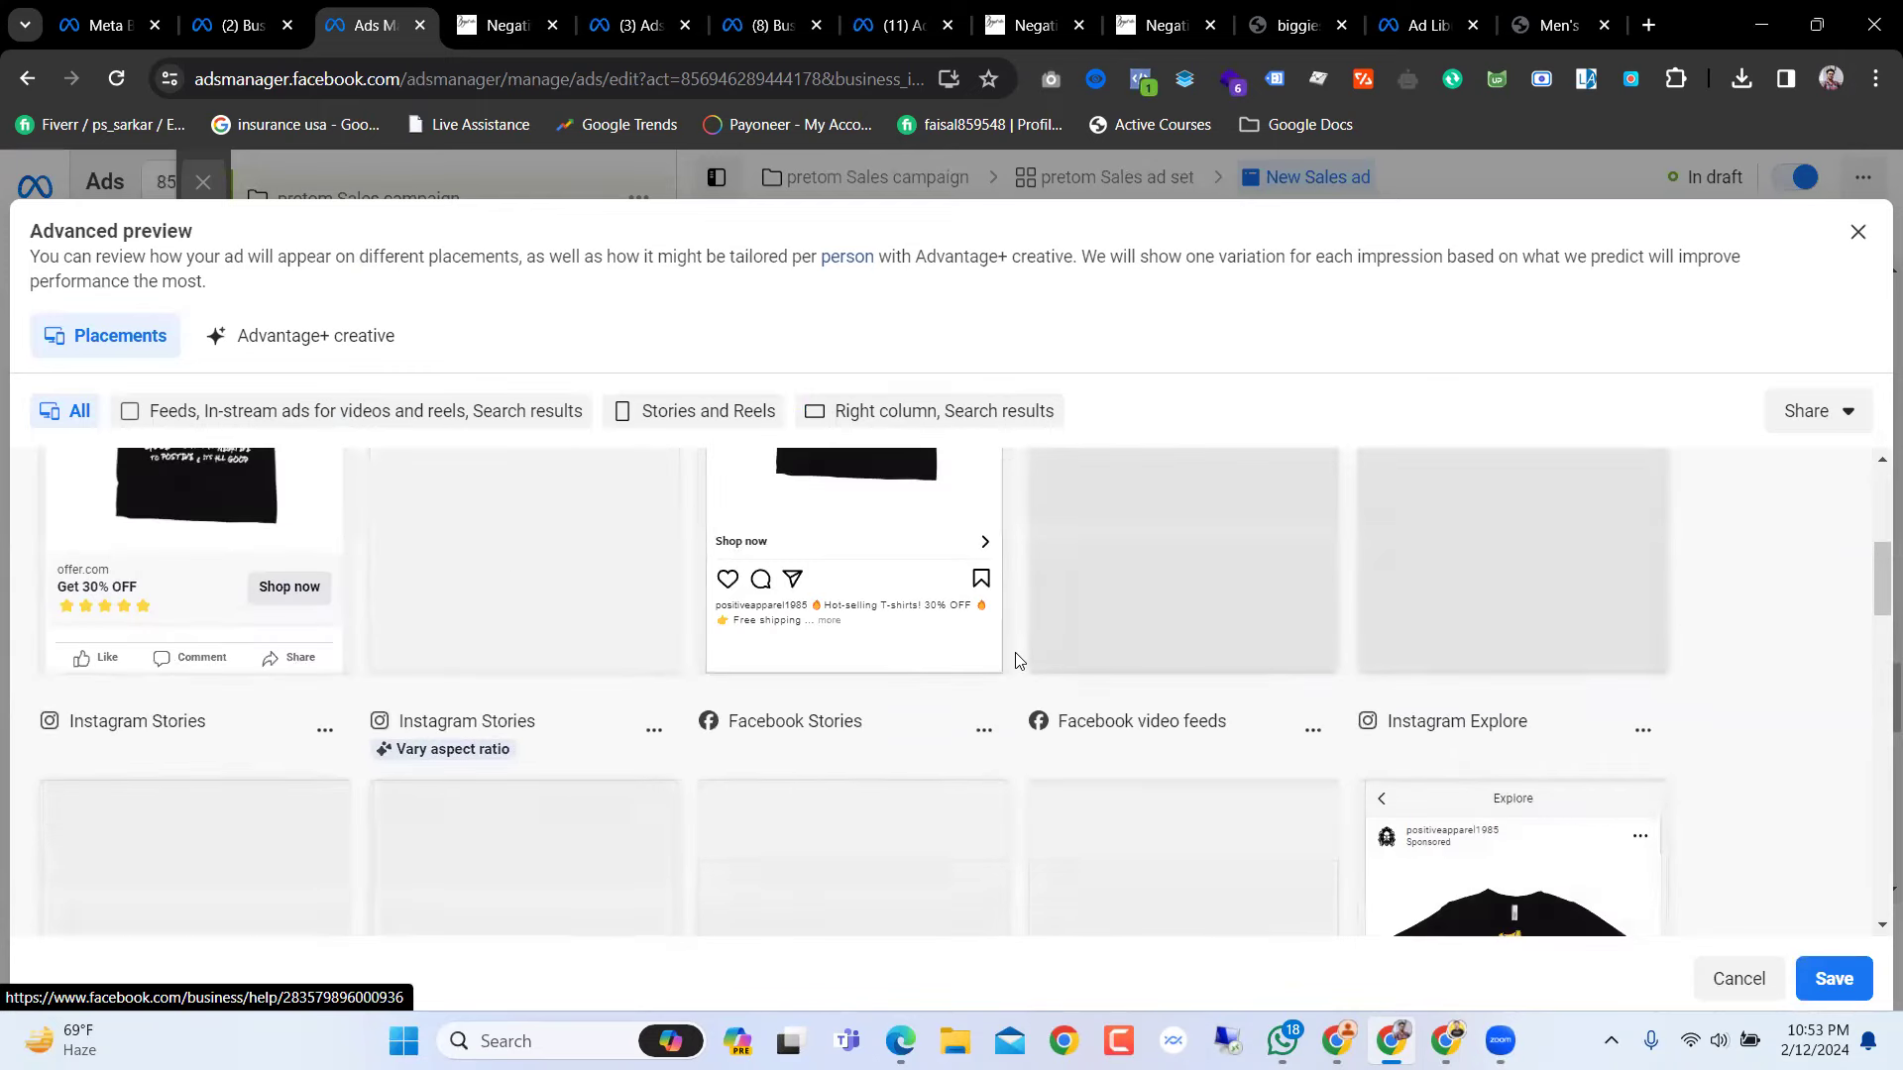
scroll(1010, 666, "up", 3)
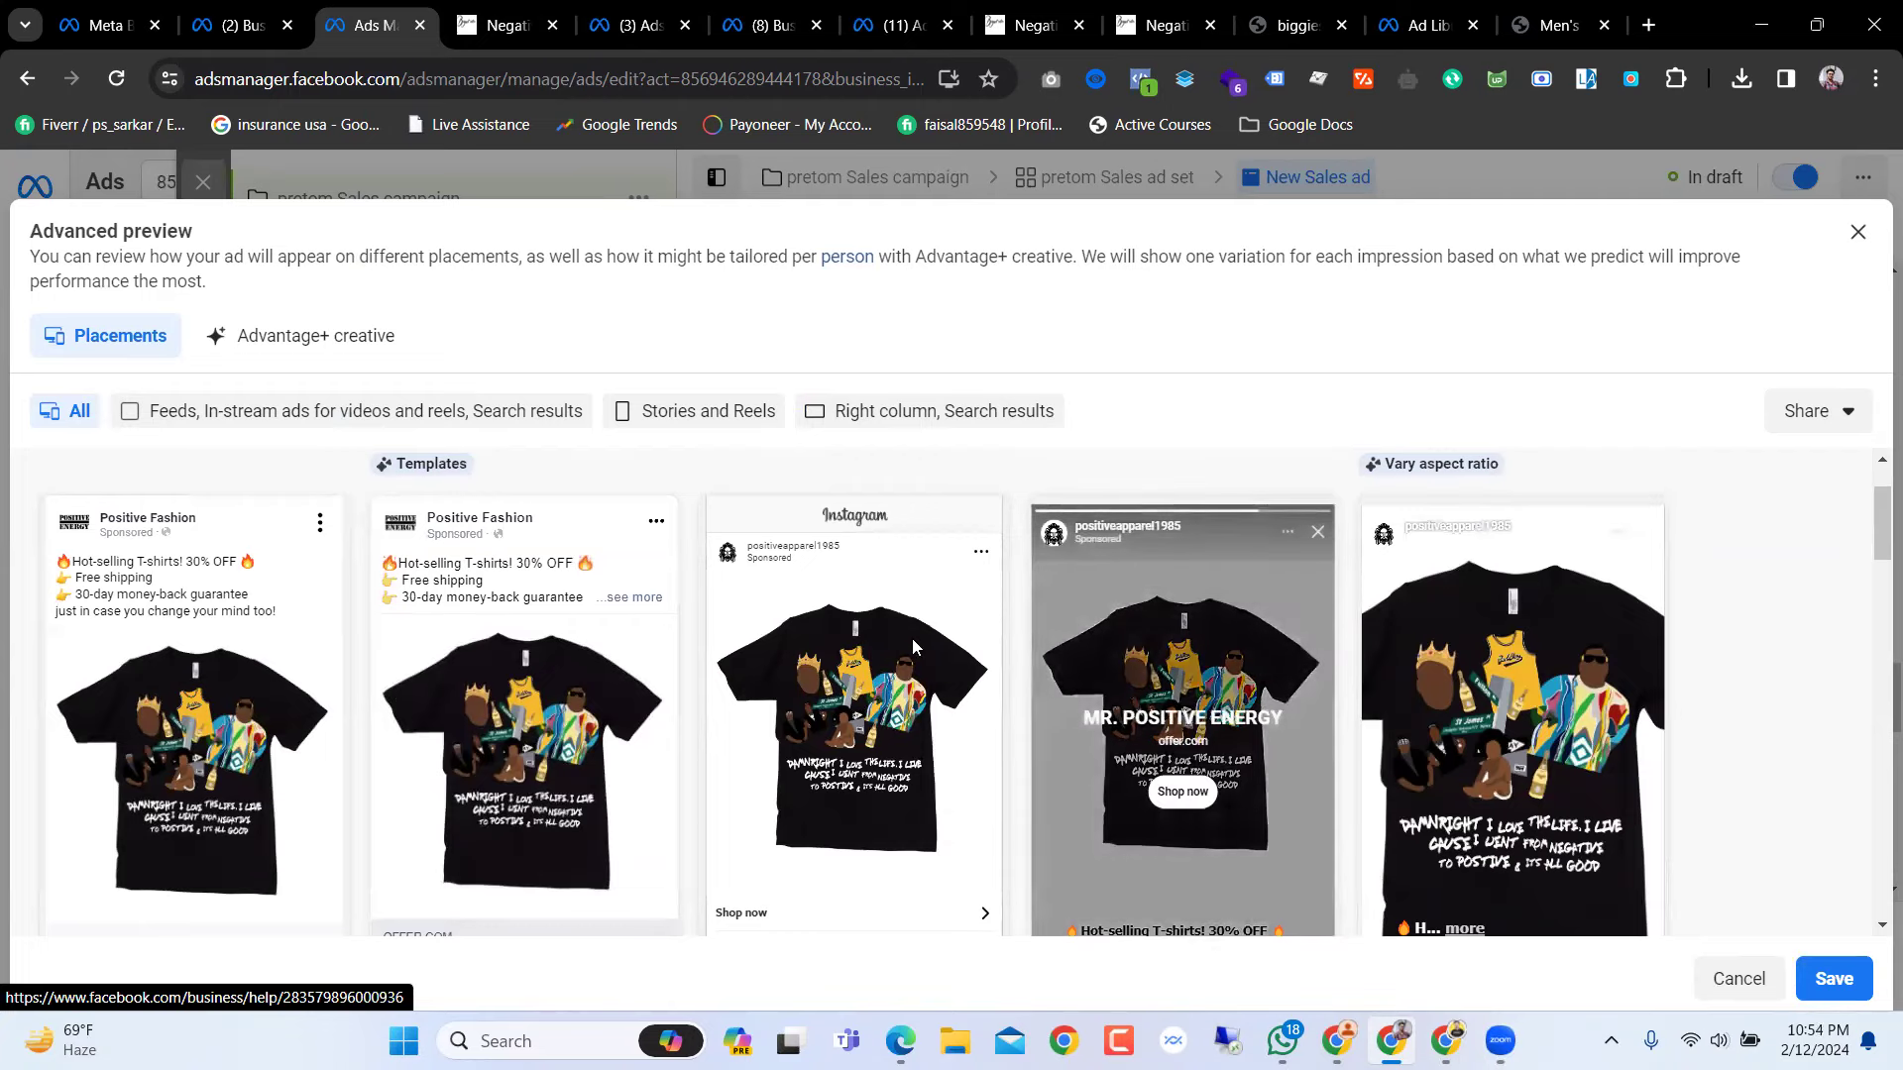
scroll(1189, 654, "down", 1)
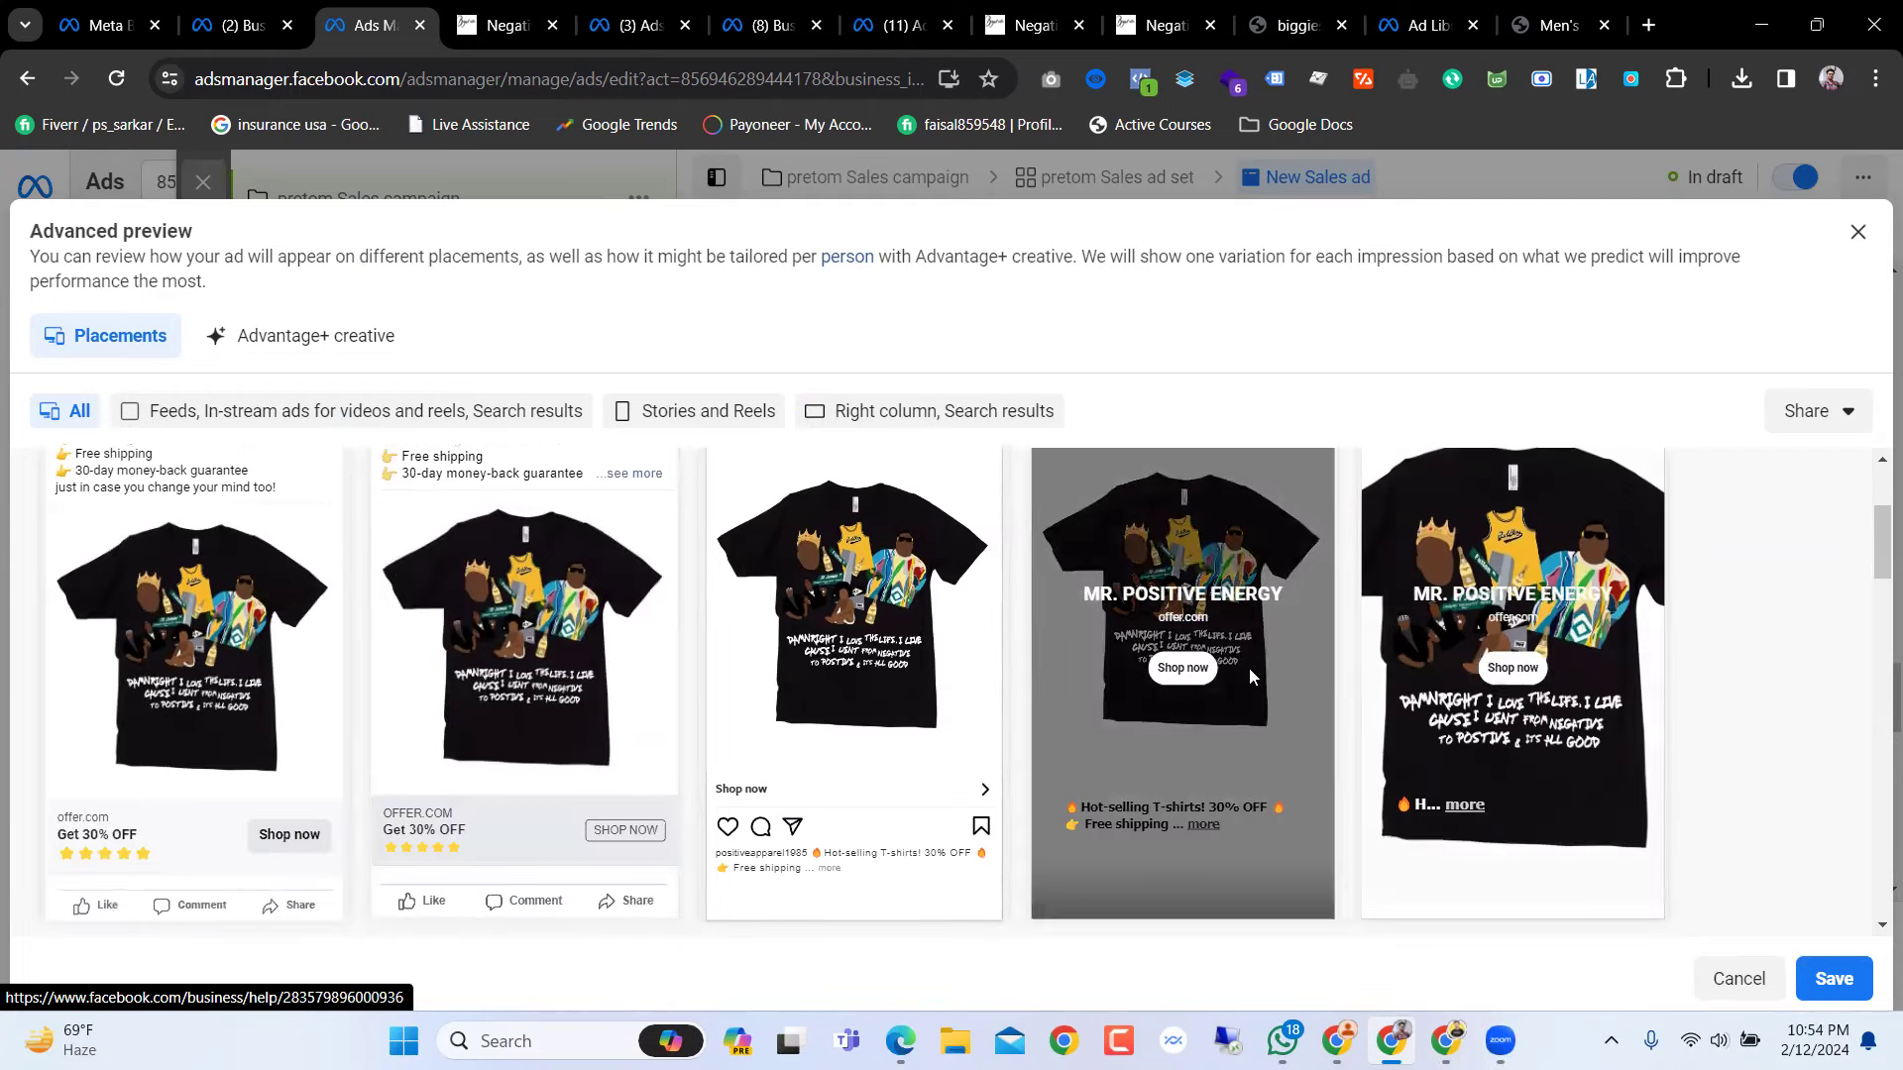
scroll(1248, 668, "up", 2)
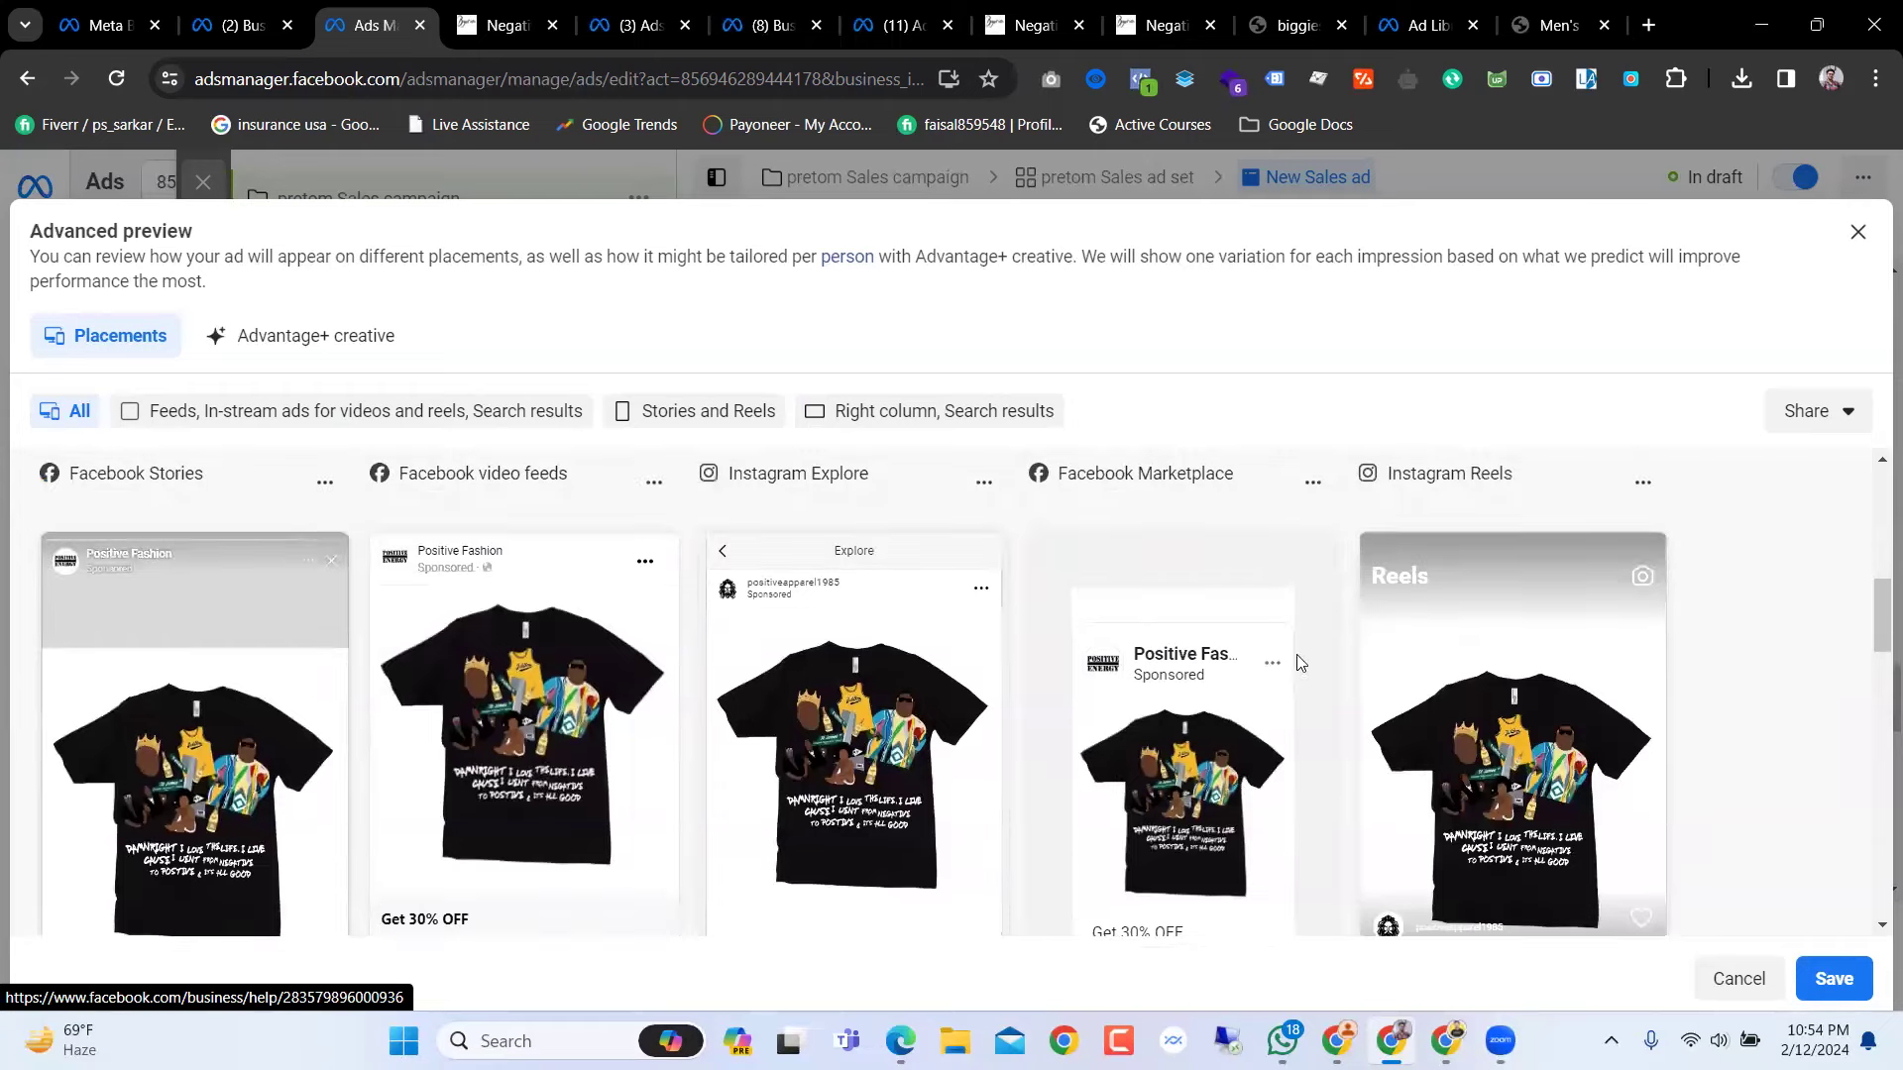
scroll(1411, 649, "up", 1)
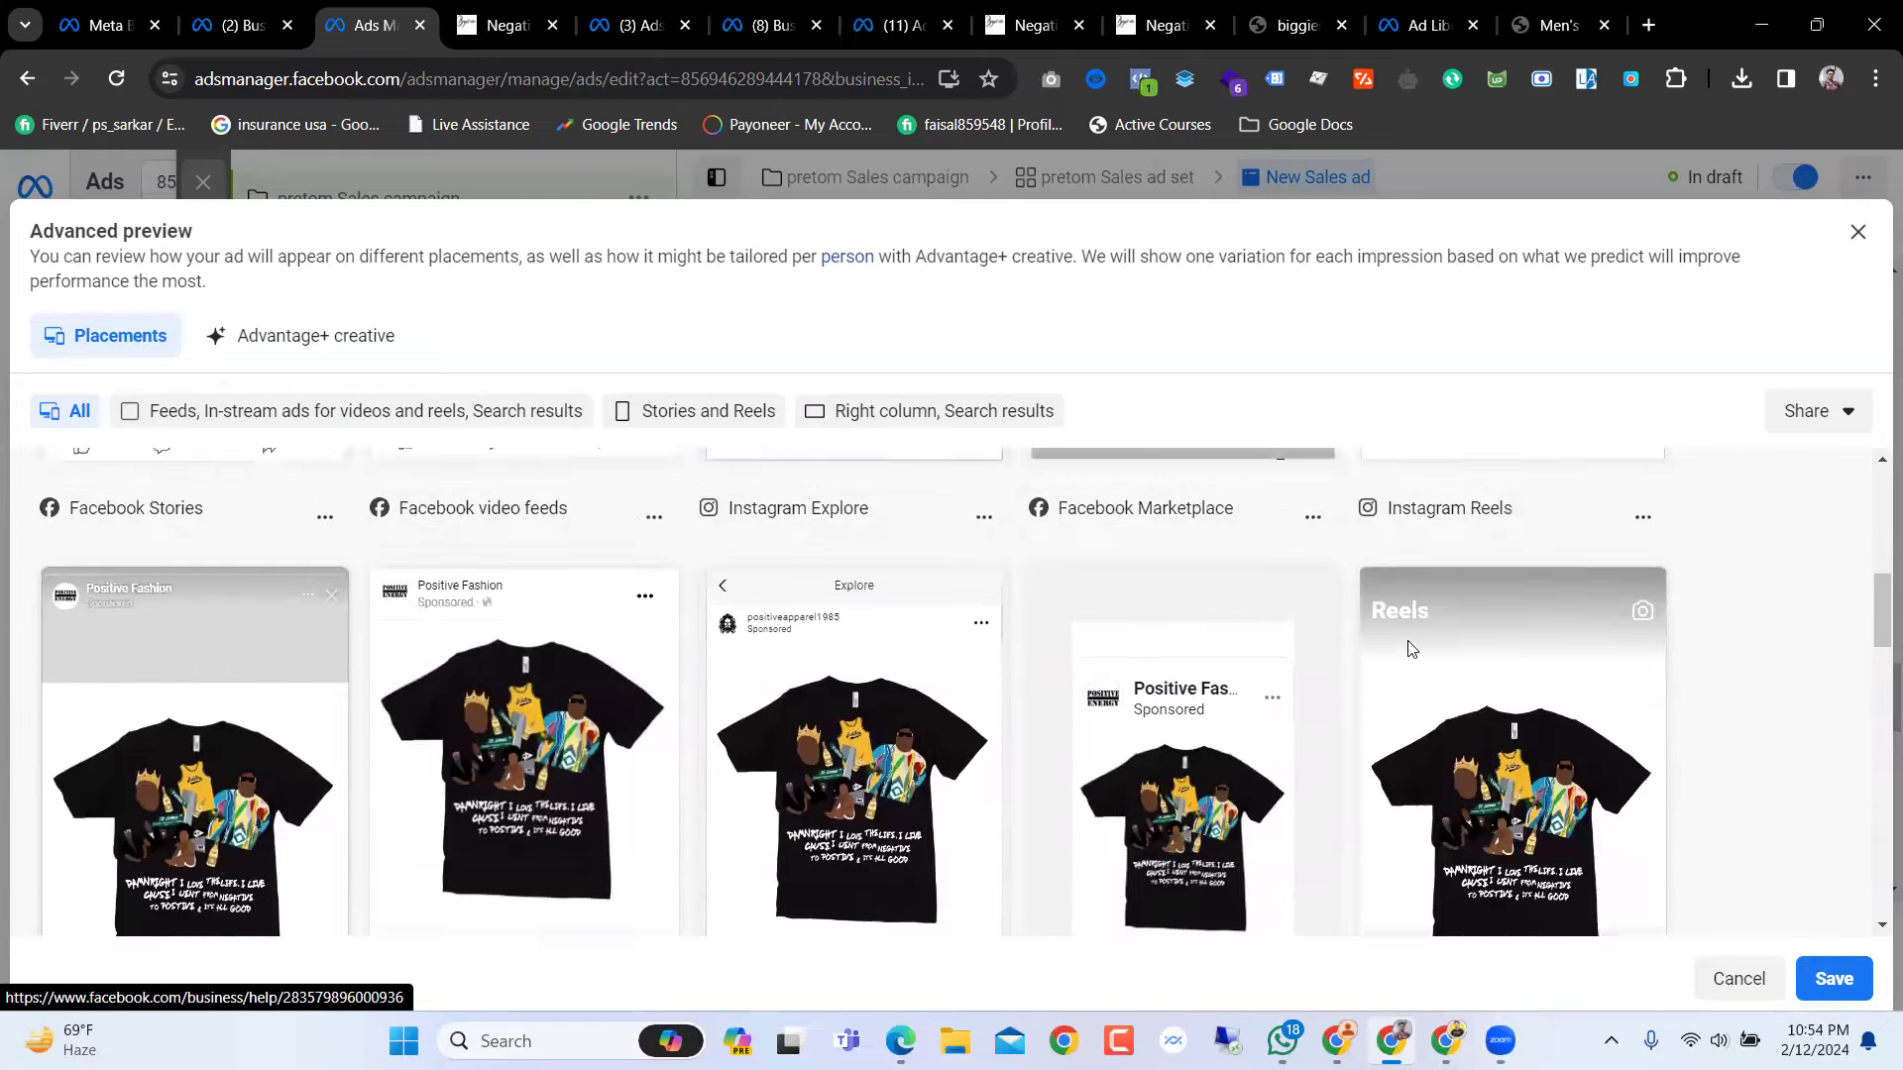
scroll(1190, 662, "up", 1)
scroll(1189, 662, "down", 3)
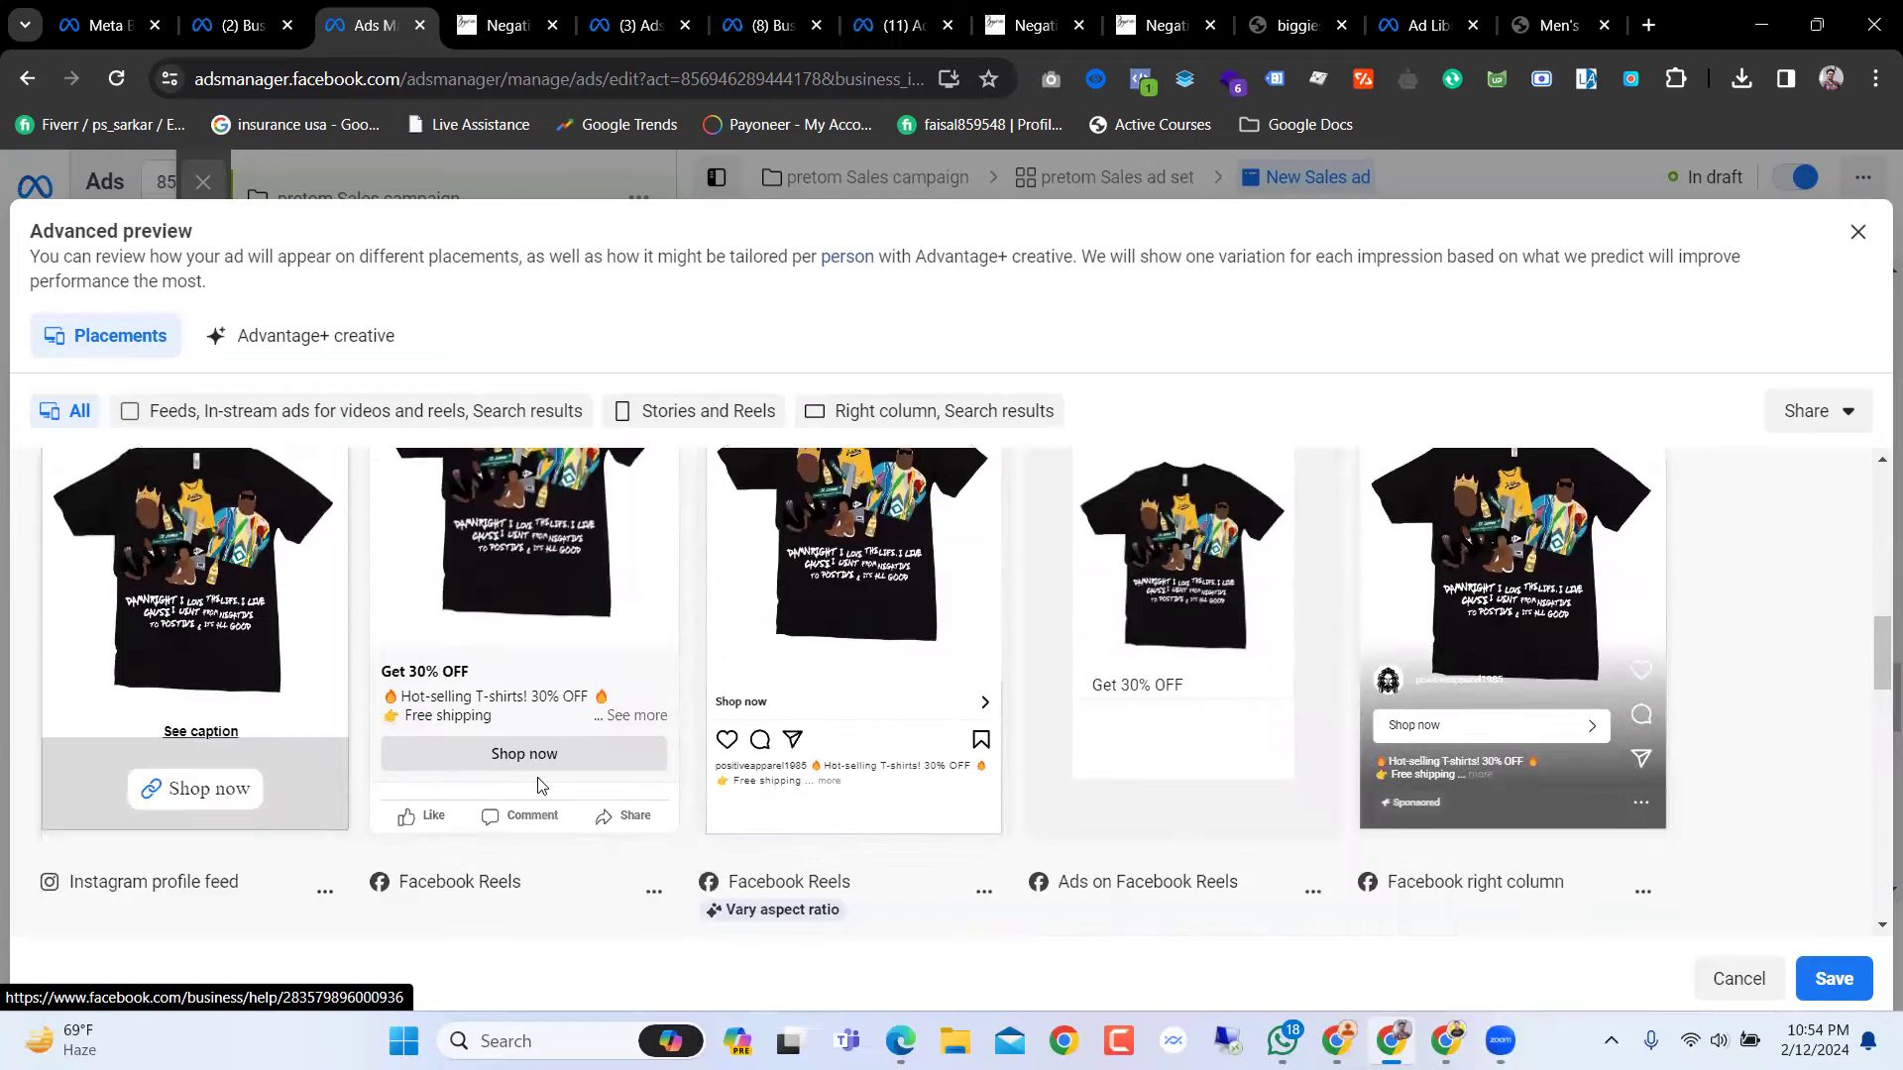
scroll(540, 785, "down", 2)
scroll(578, 880, "down", 10)
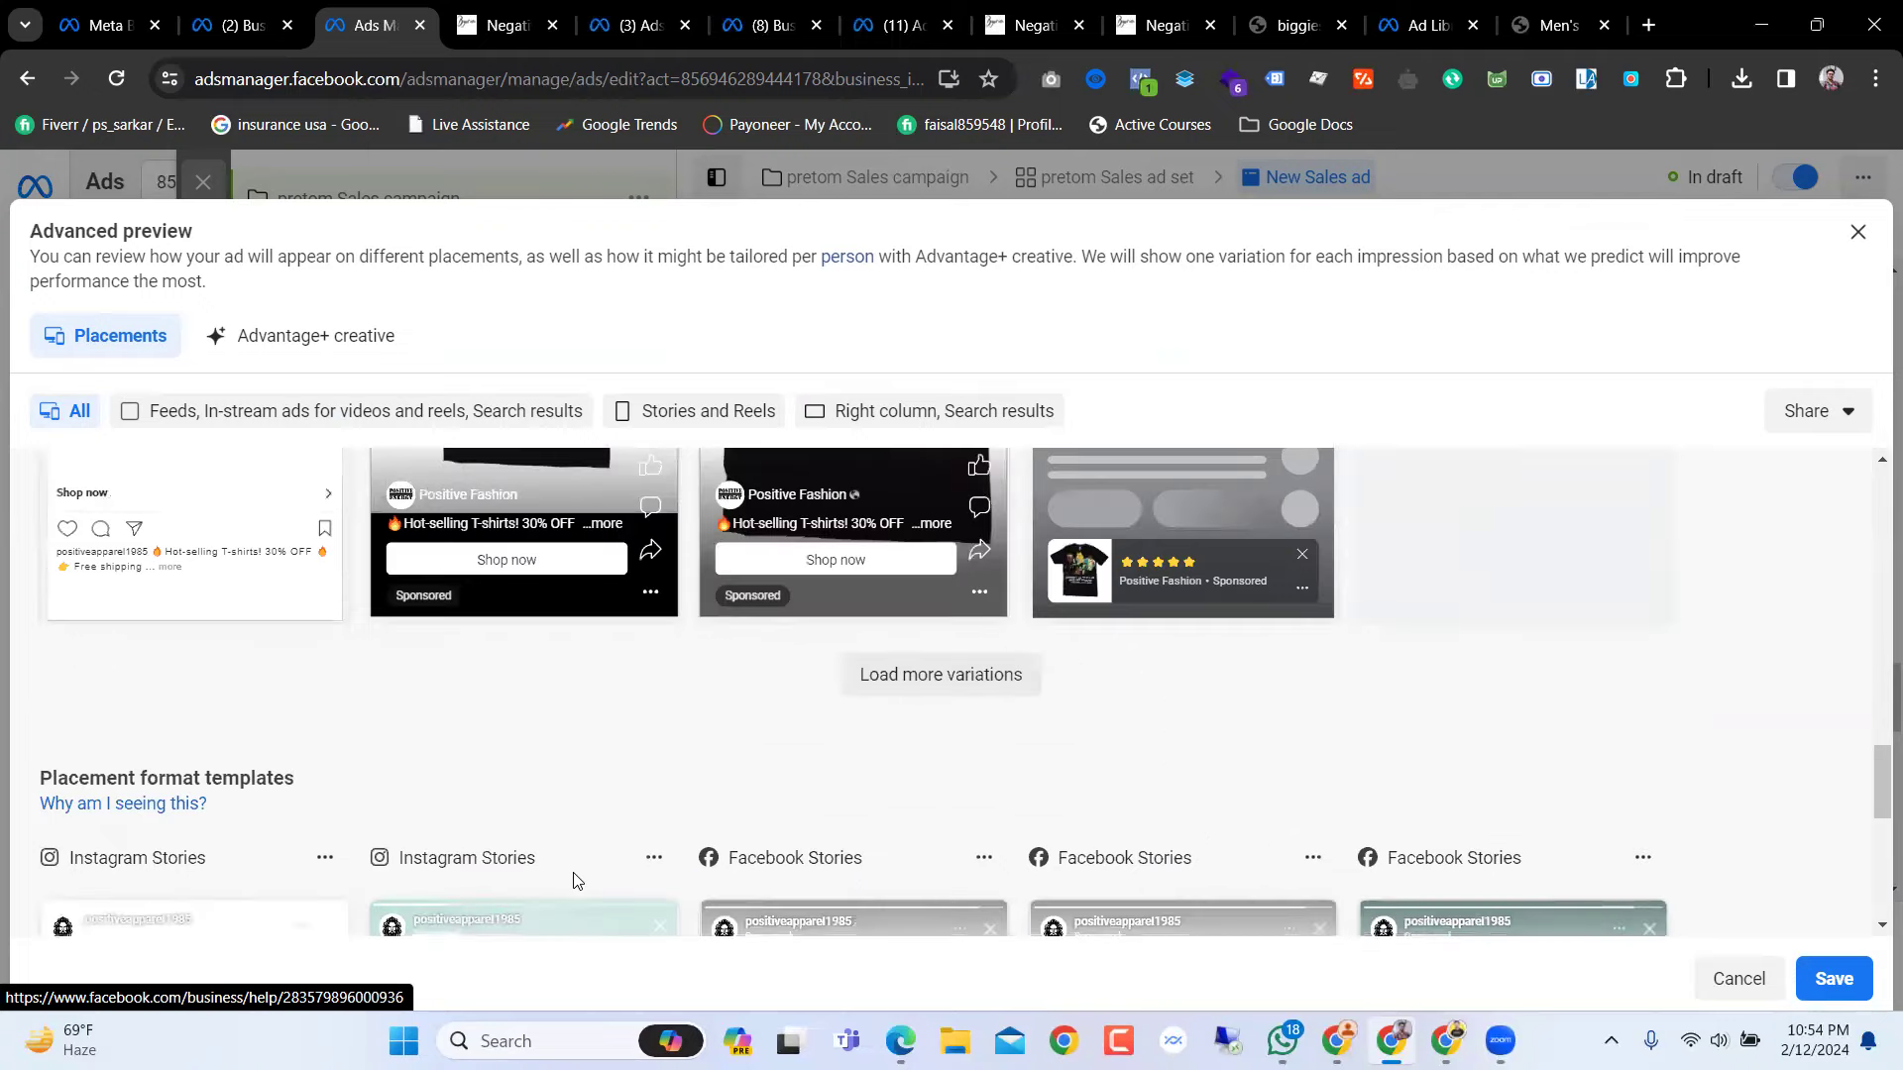
scroll(578, 880, "up", 1)
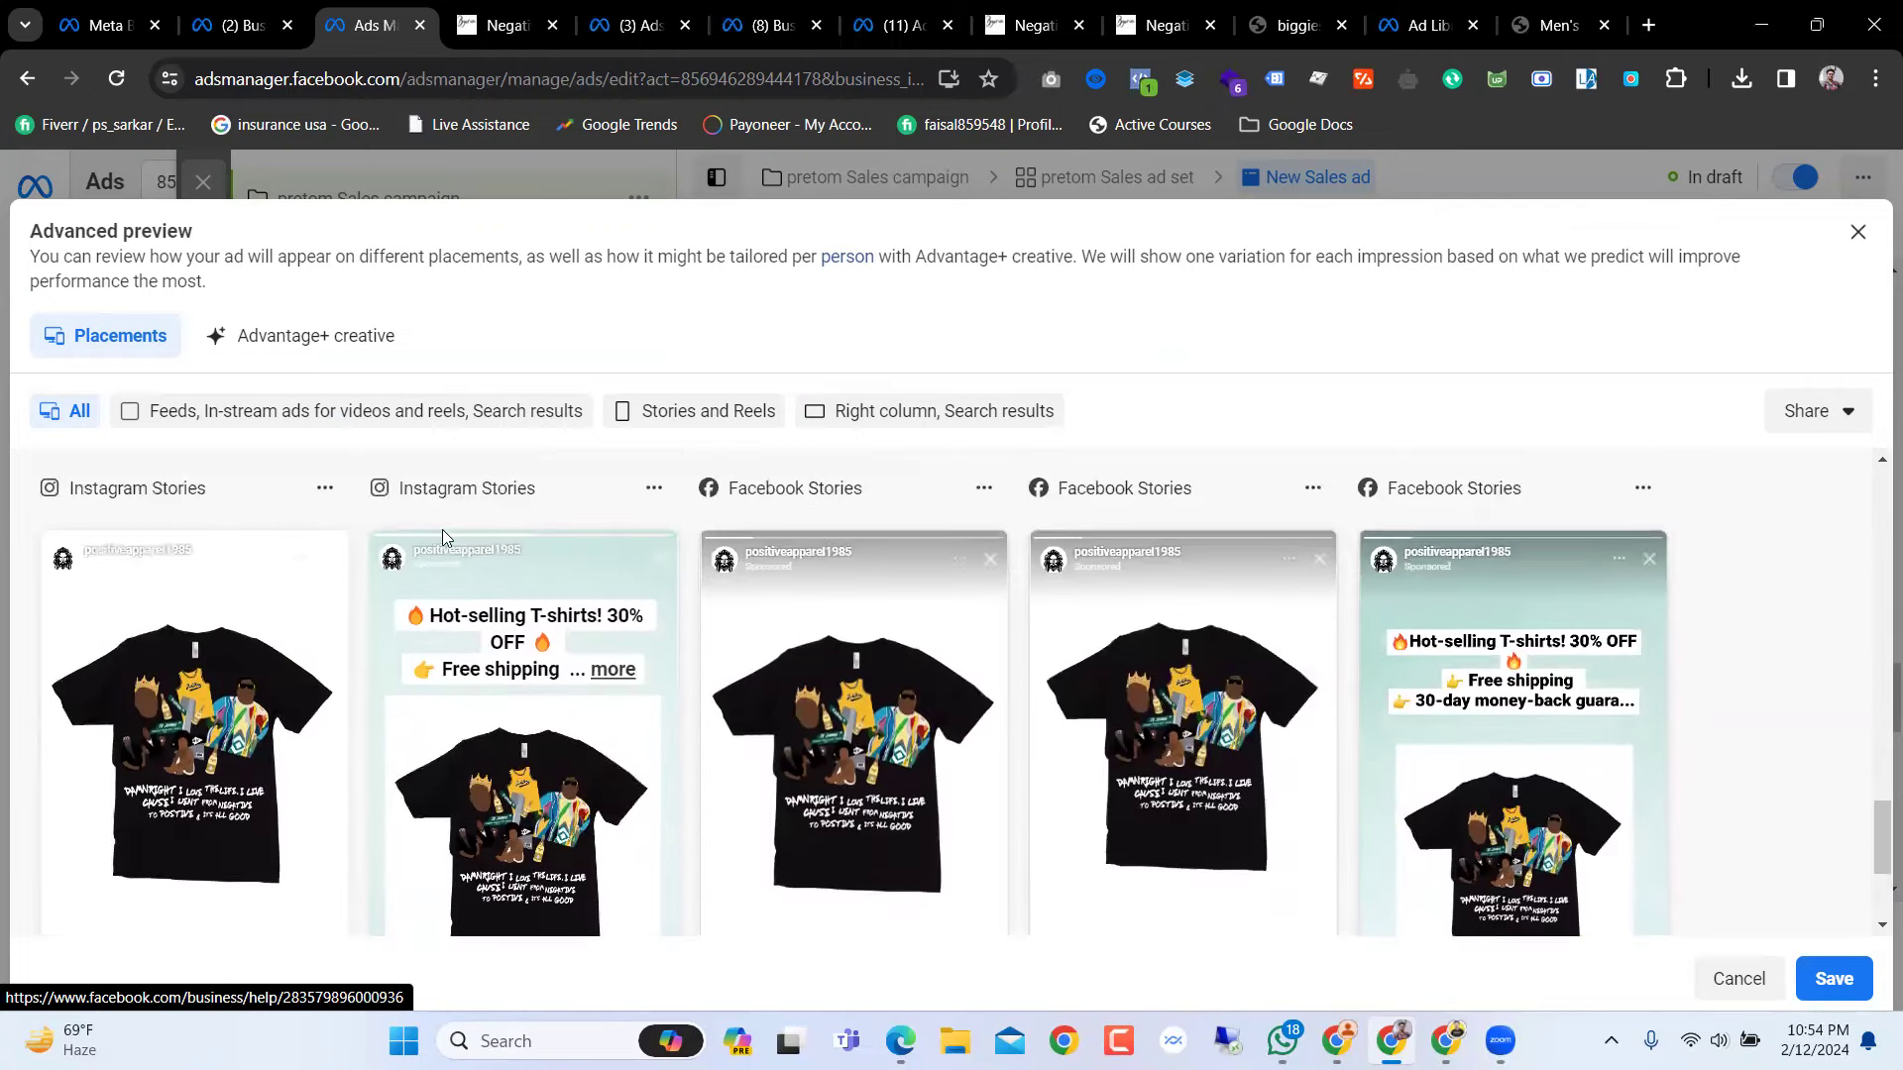
scroll(595, 654, "down", 2)
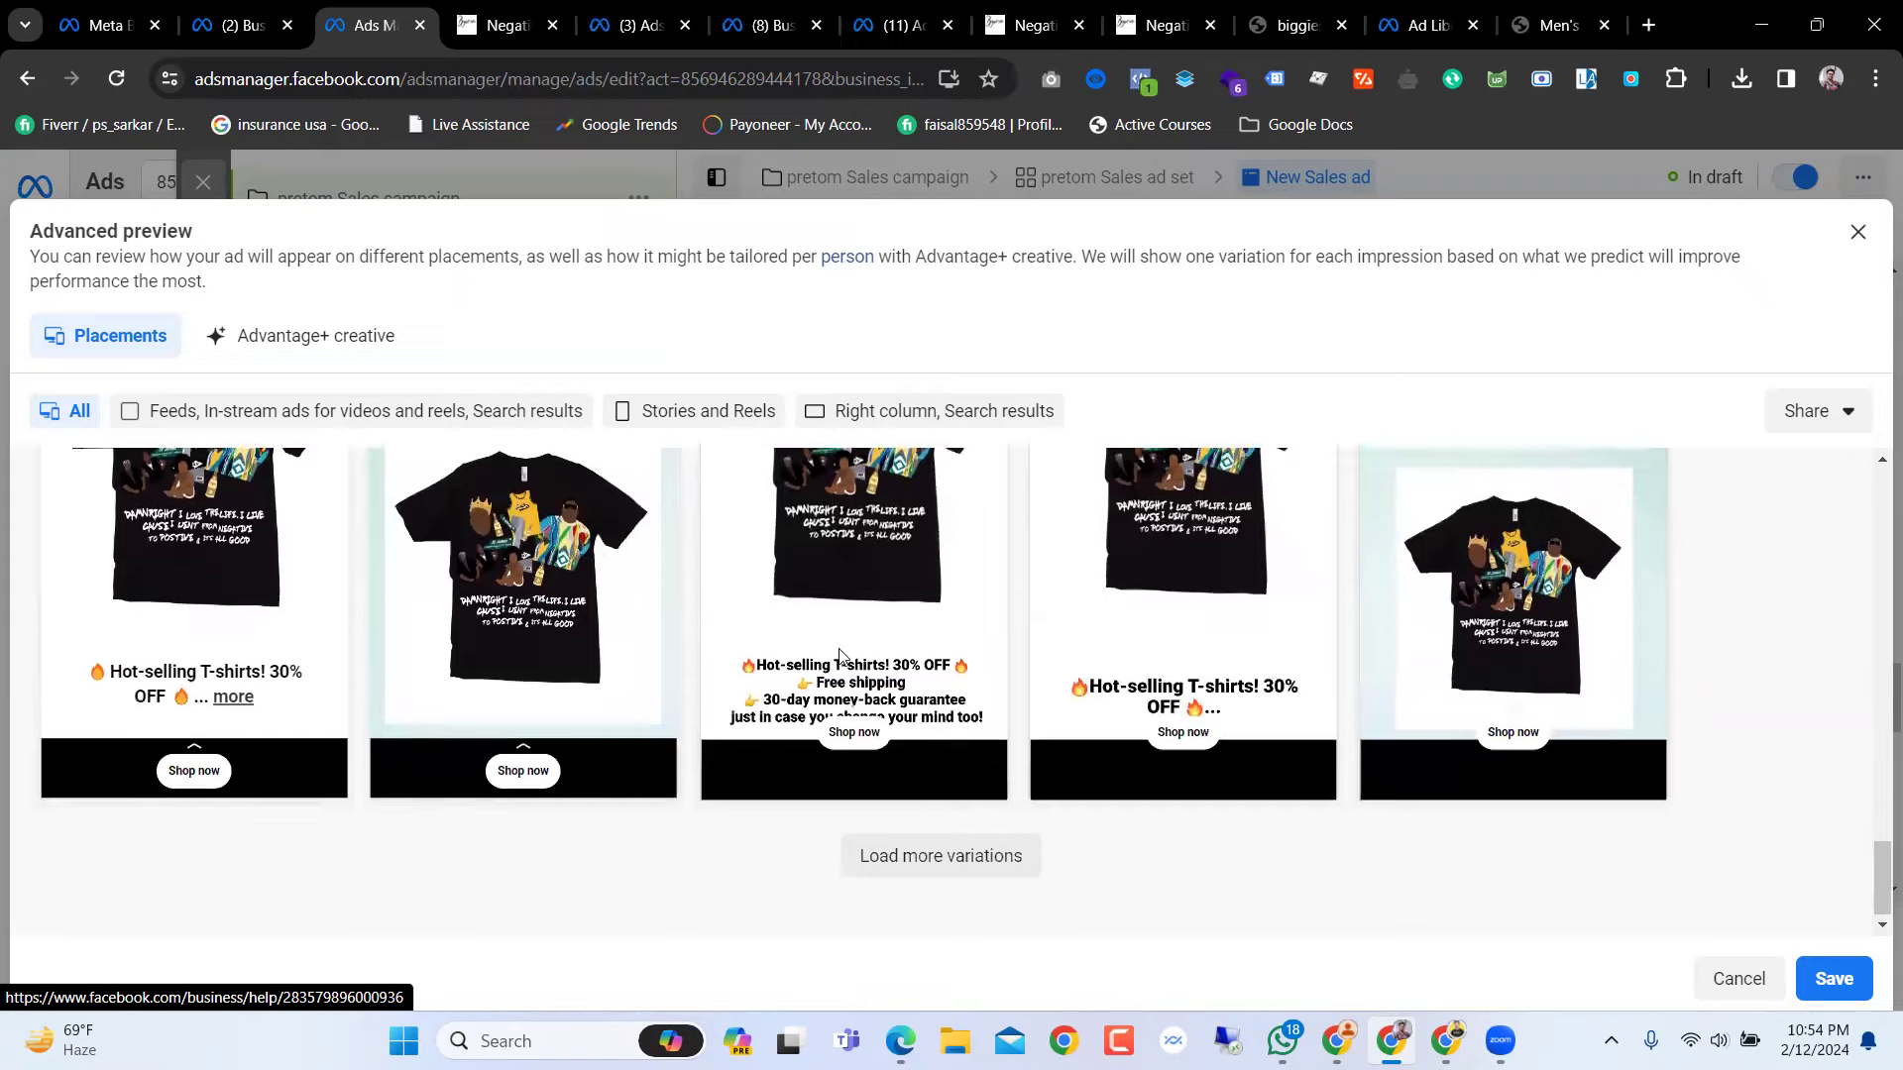
scroll(1033, 838, "up", 12)
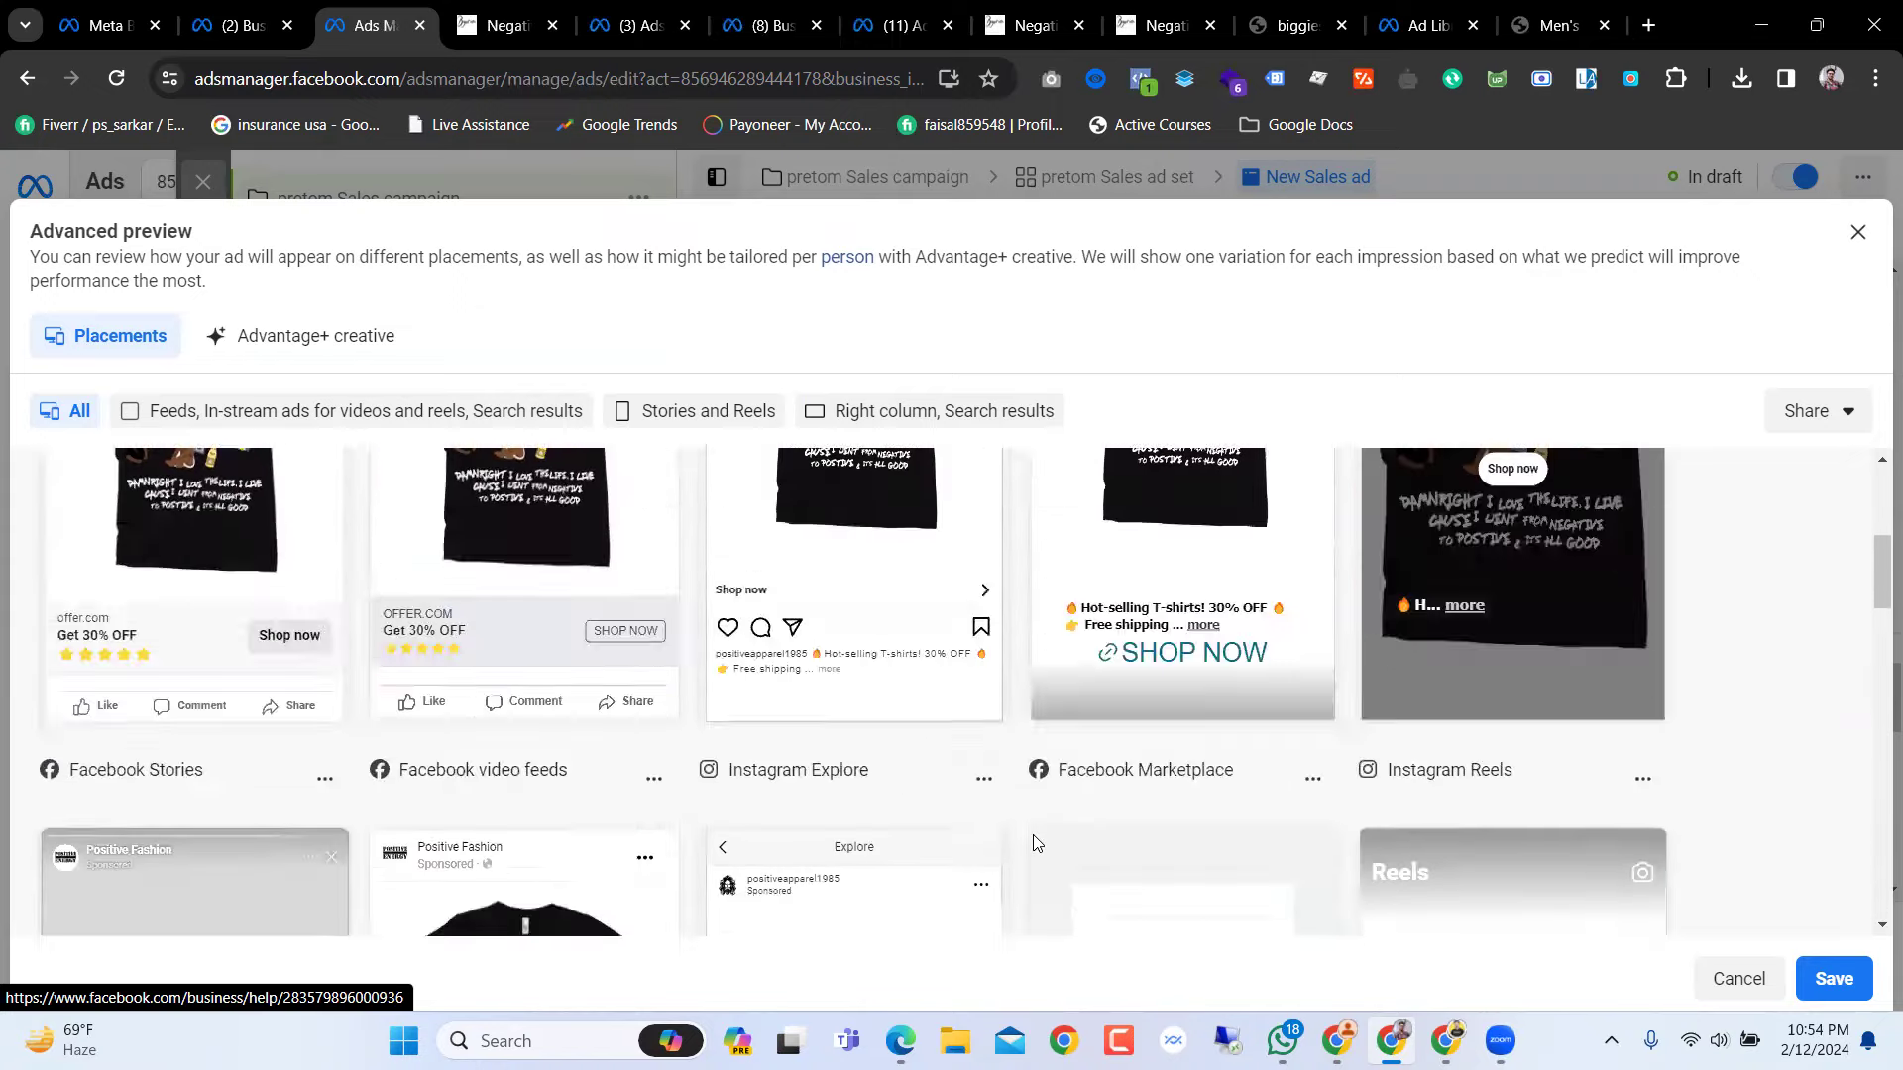
left_click(1859, 234)
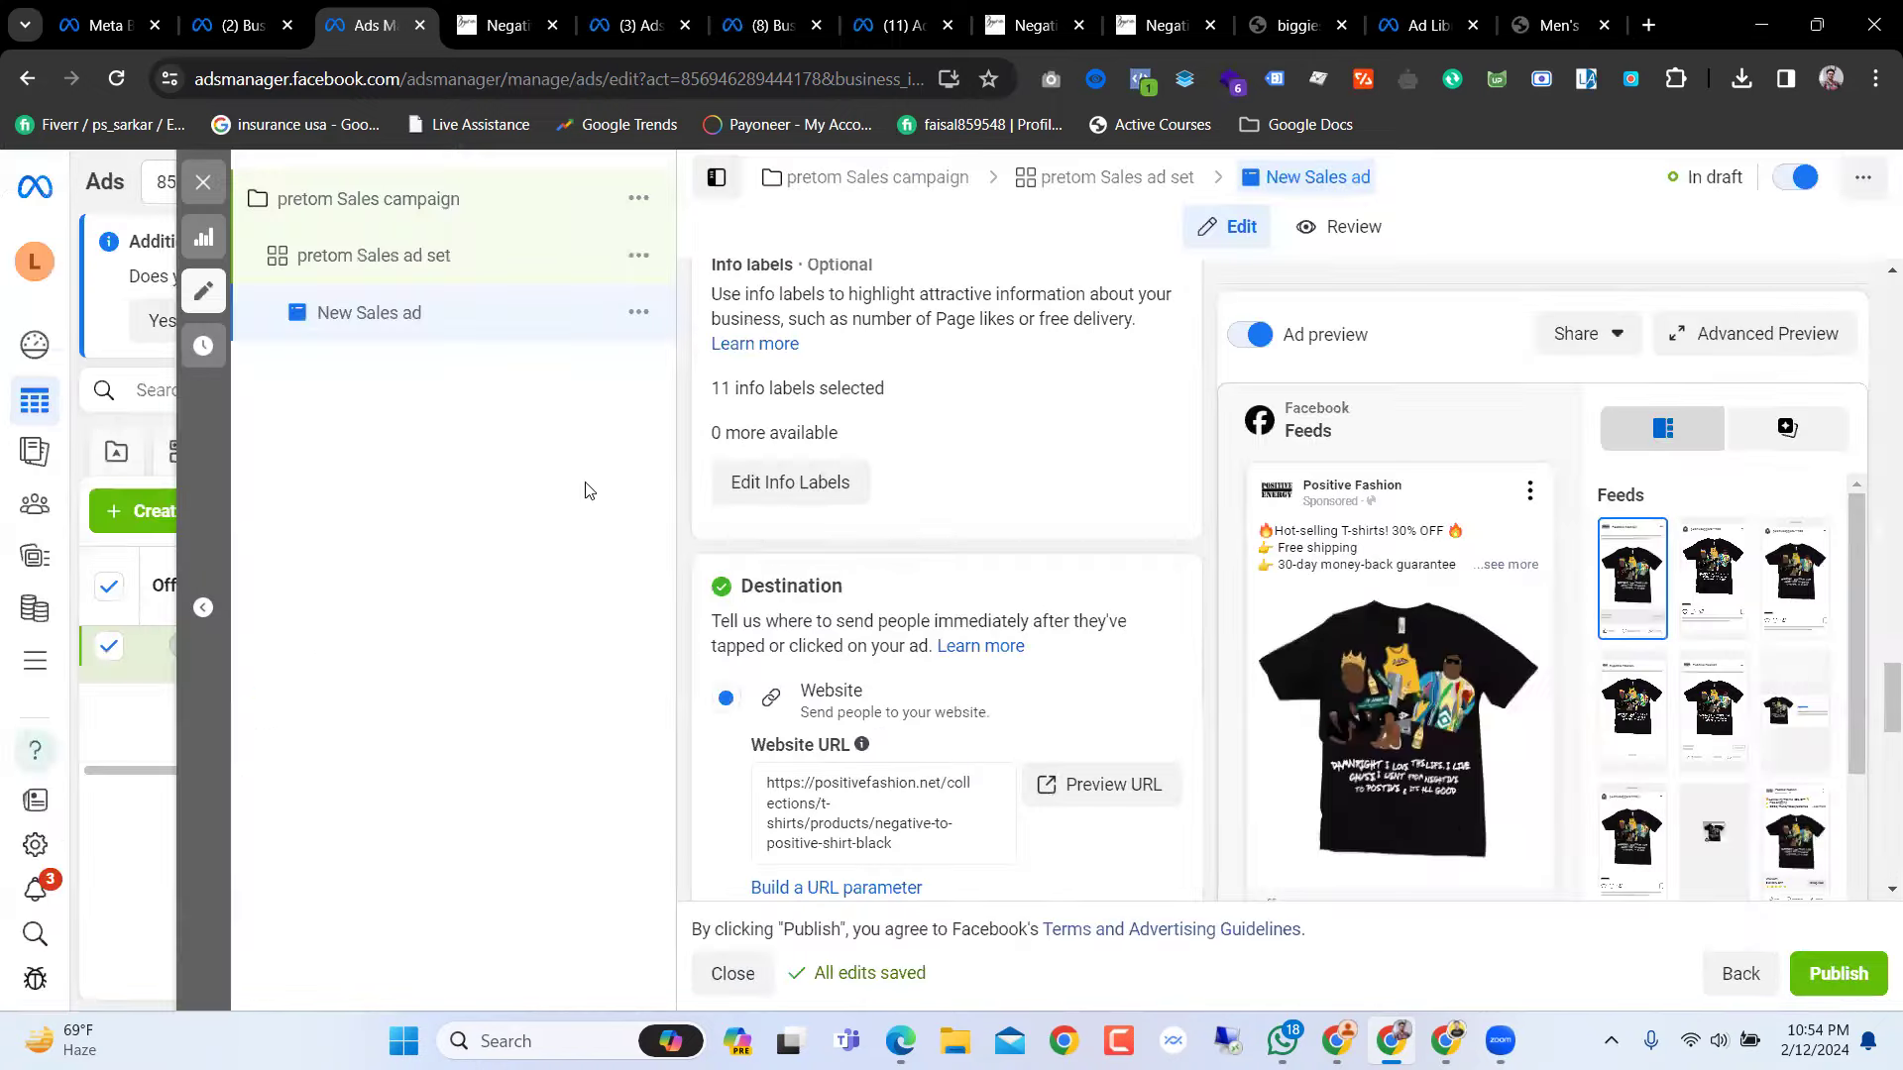
Step: Try to publish the ad, and dismiss the payment information form without adding a payment method
left_click(1835, 975)
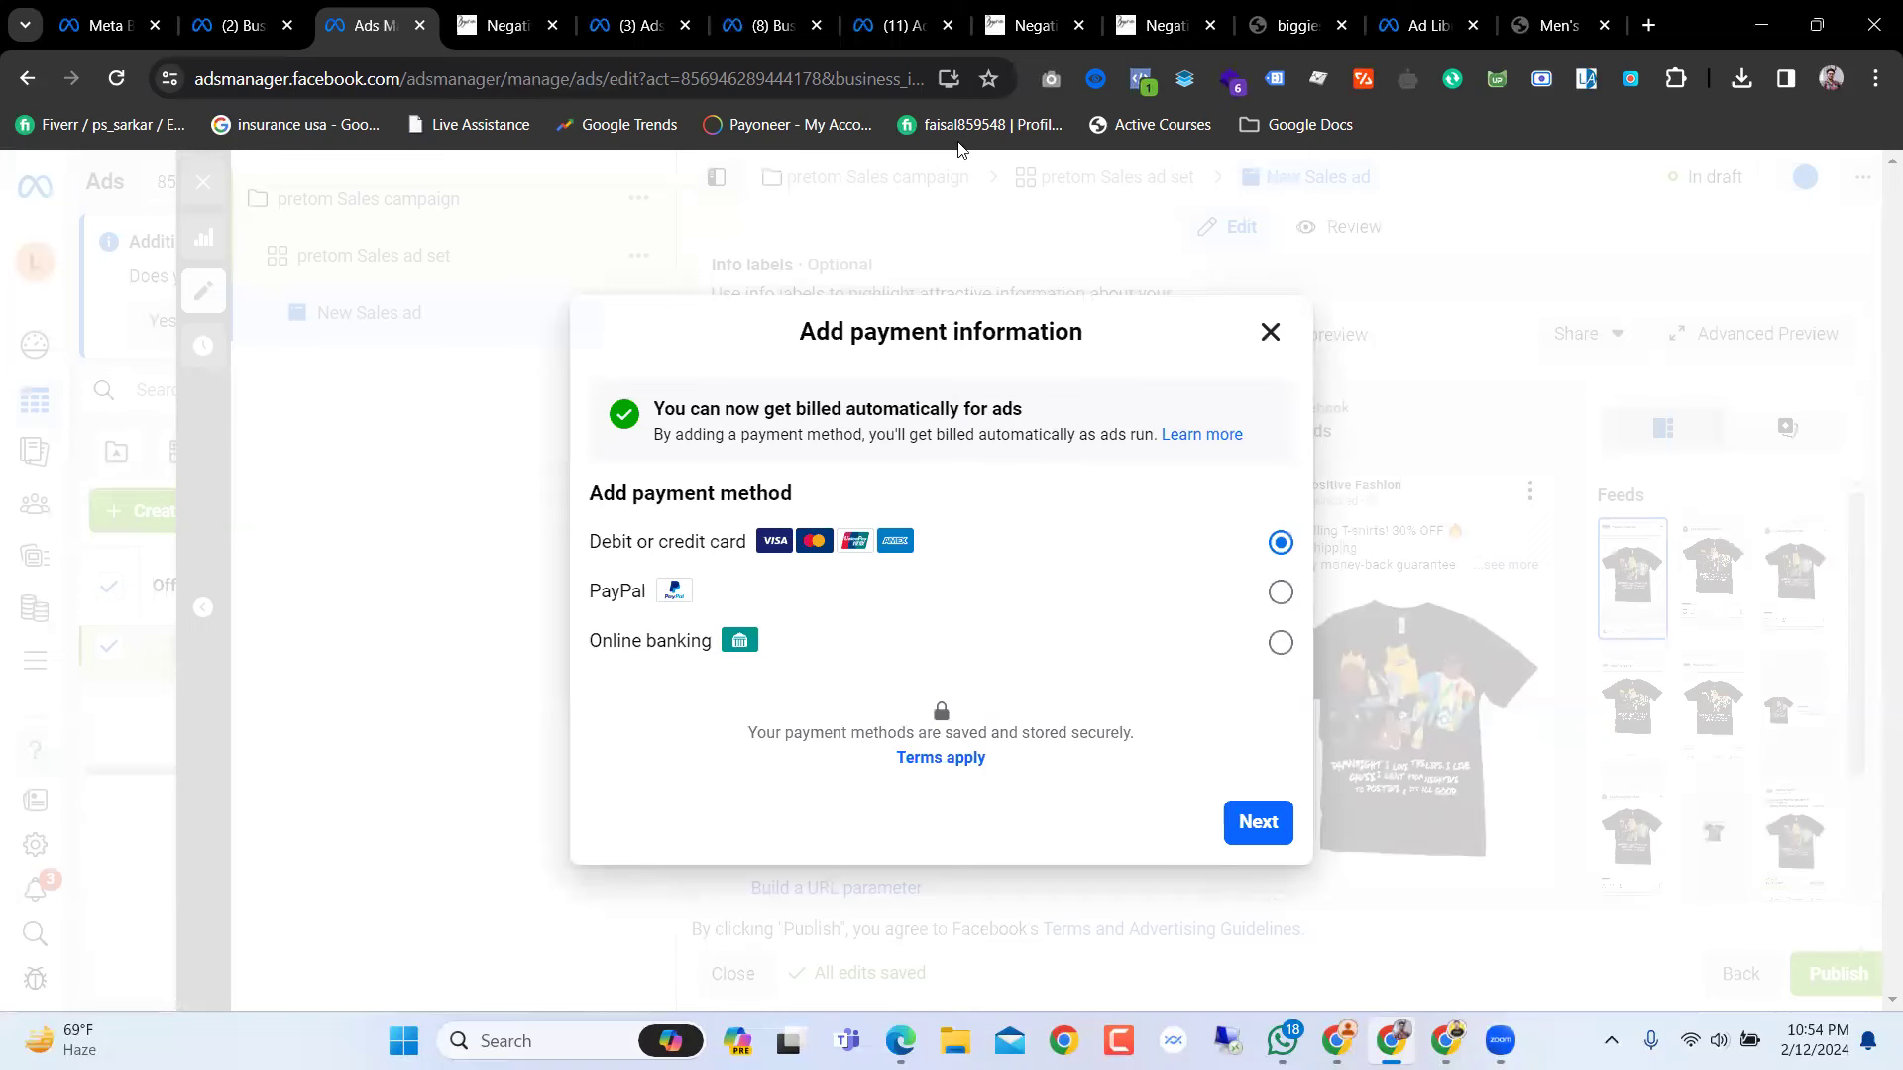
left_click(1269, 333)
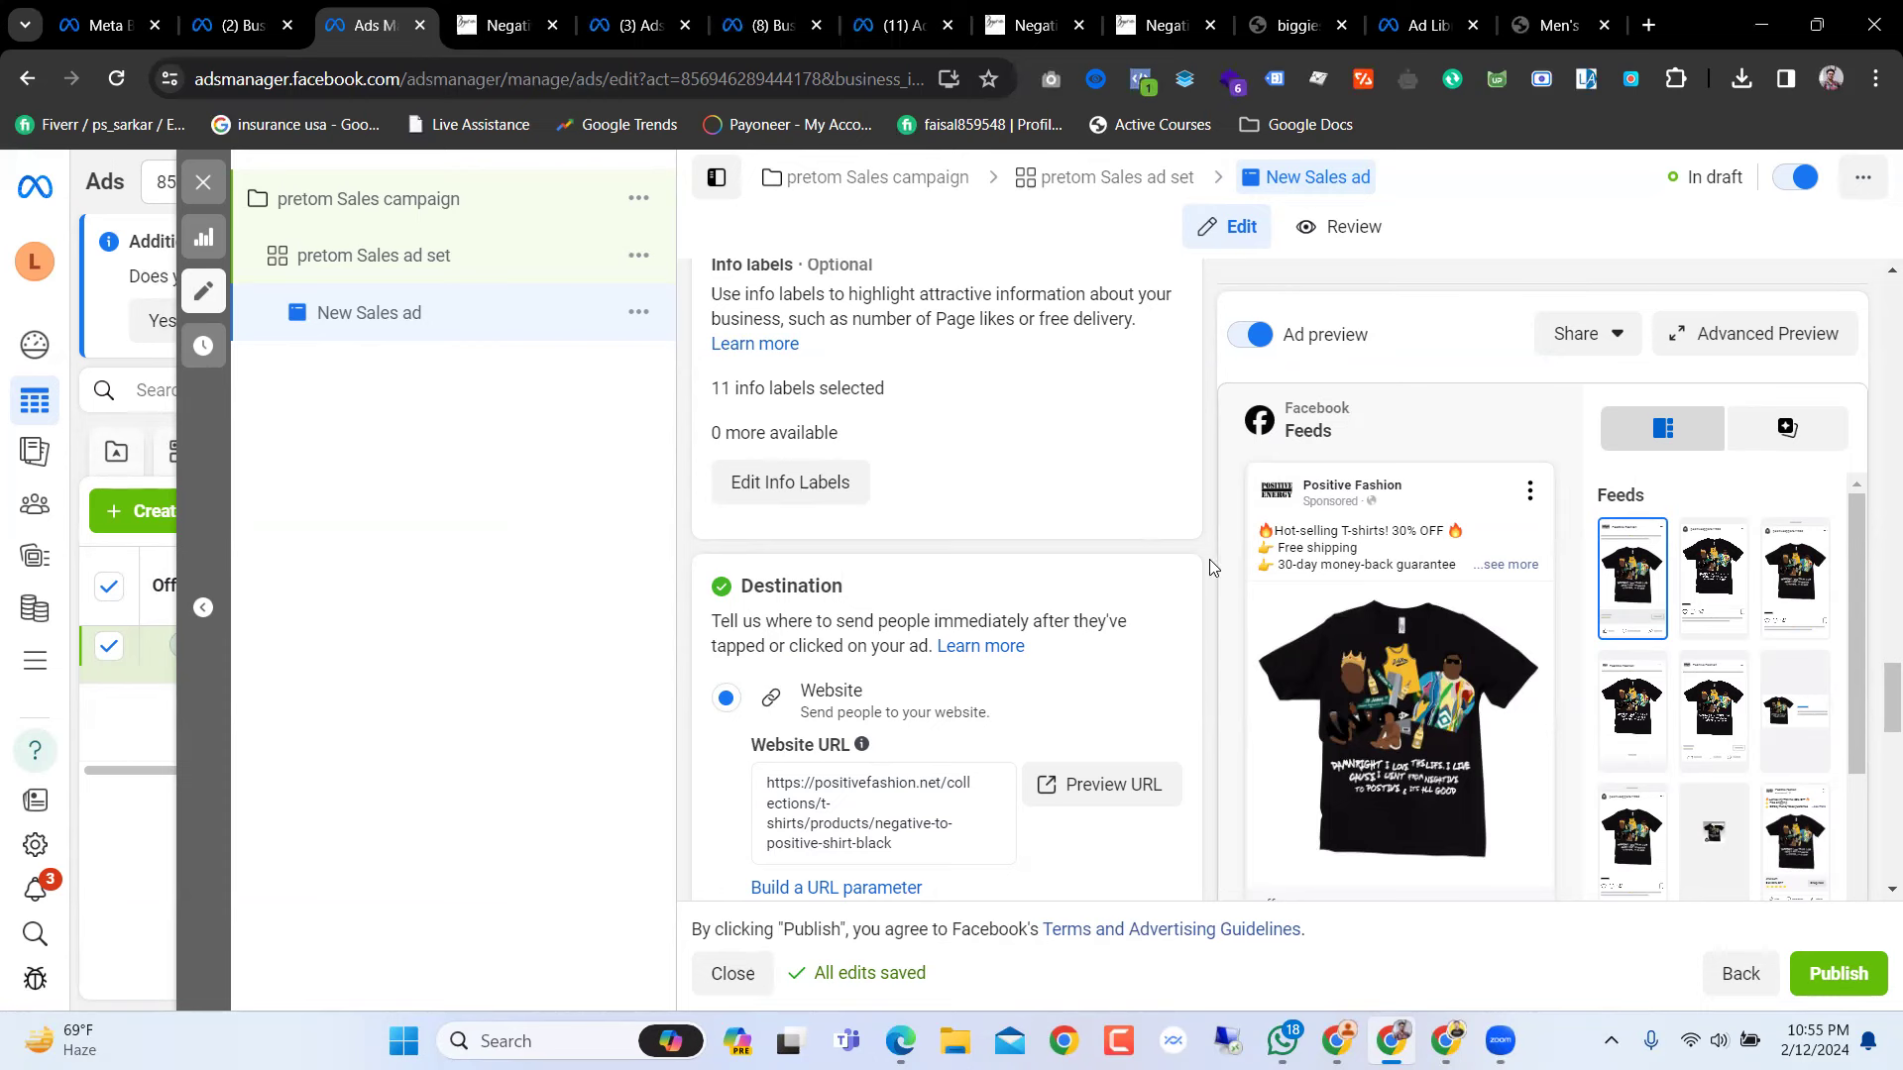
Step: Review the ad's destination settings, especially the display link, and close the ad editor
scroll(1209, 559, "down", 2)
scroll(1209, 559, "up", 3)
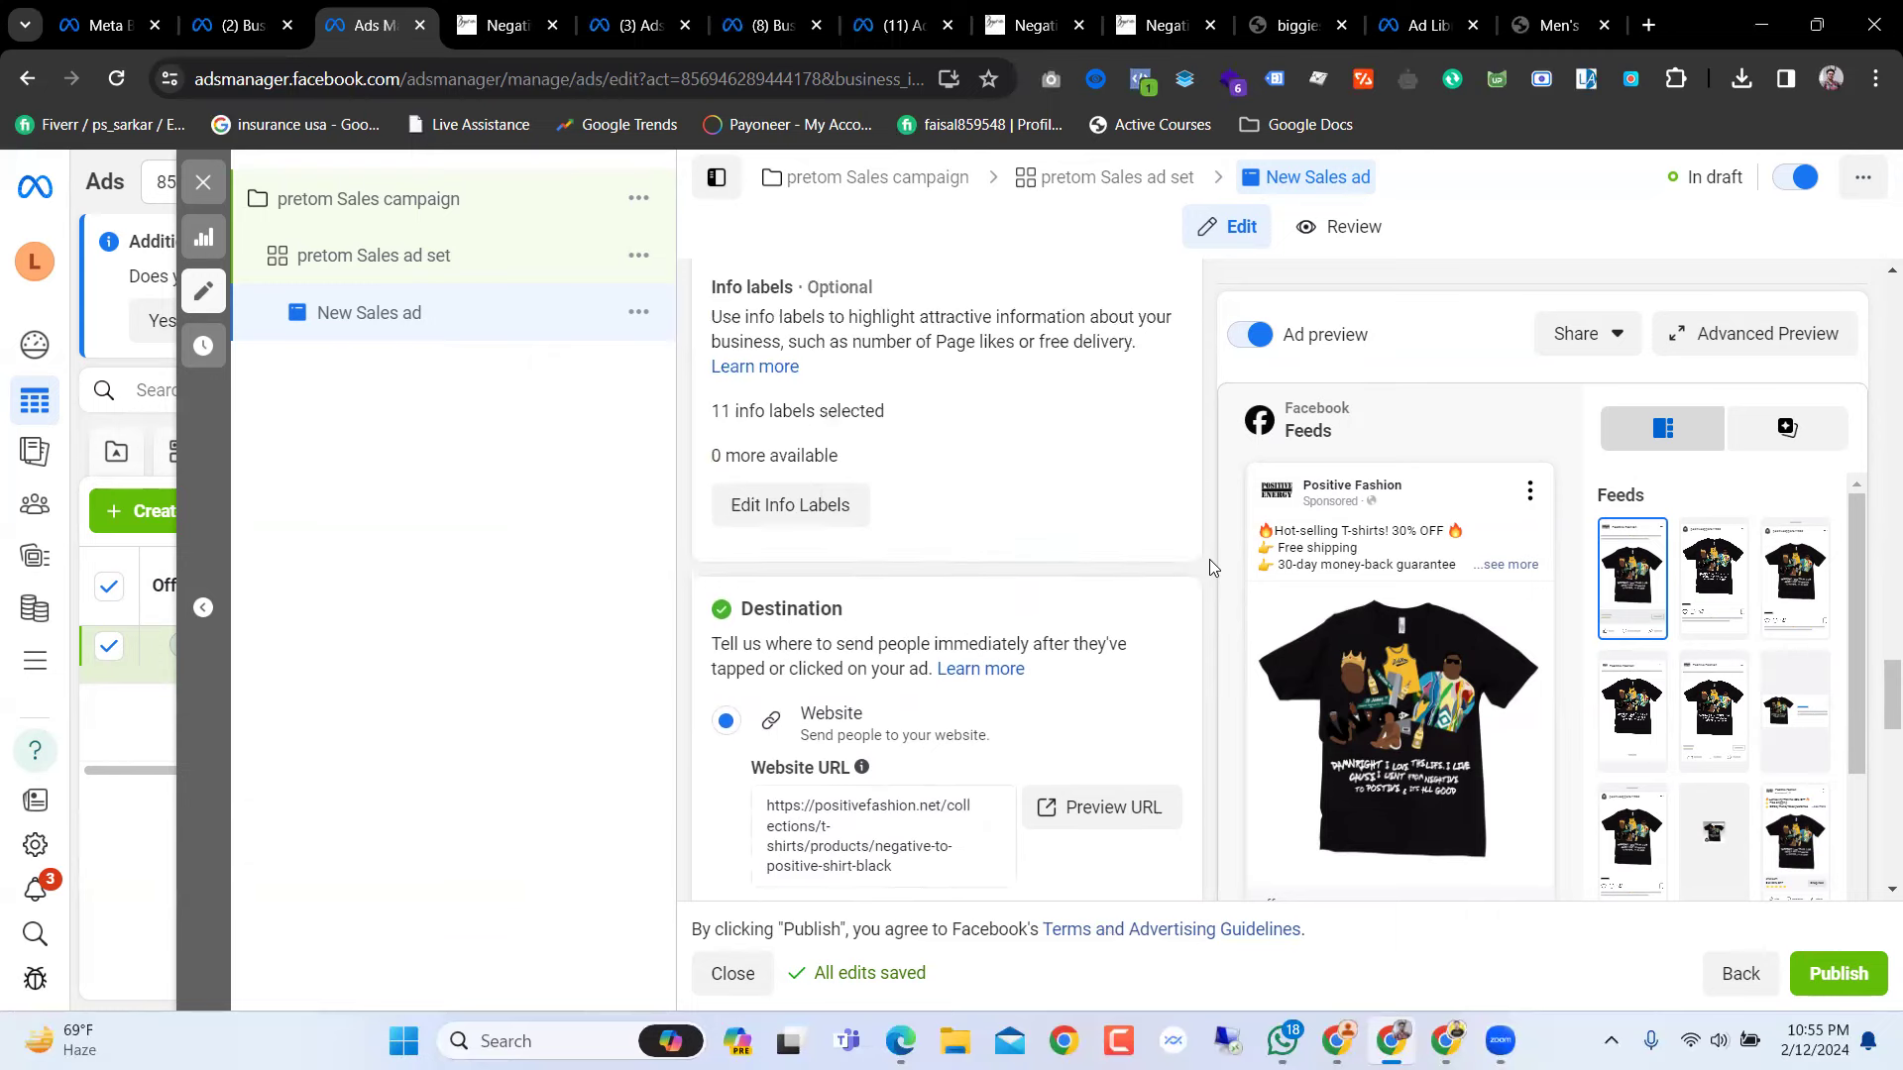
scroll(1209, 558, "down", 4)
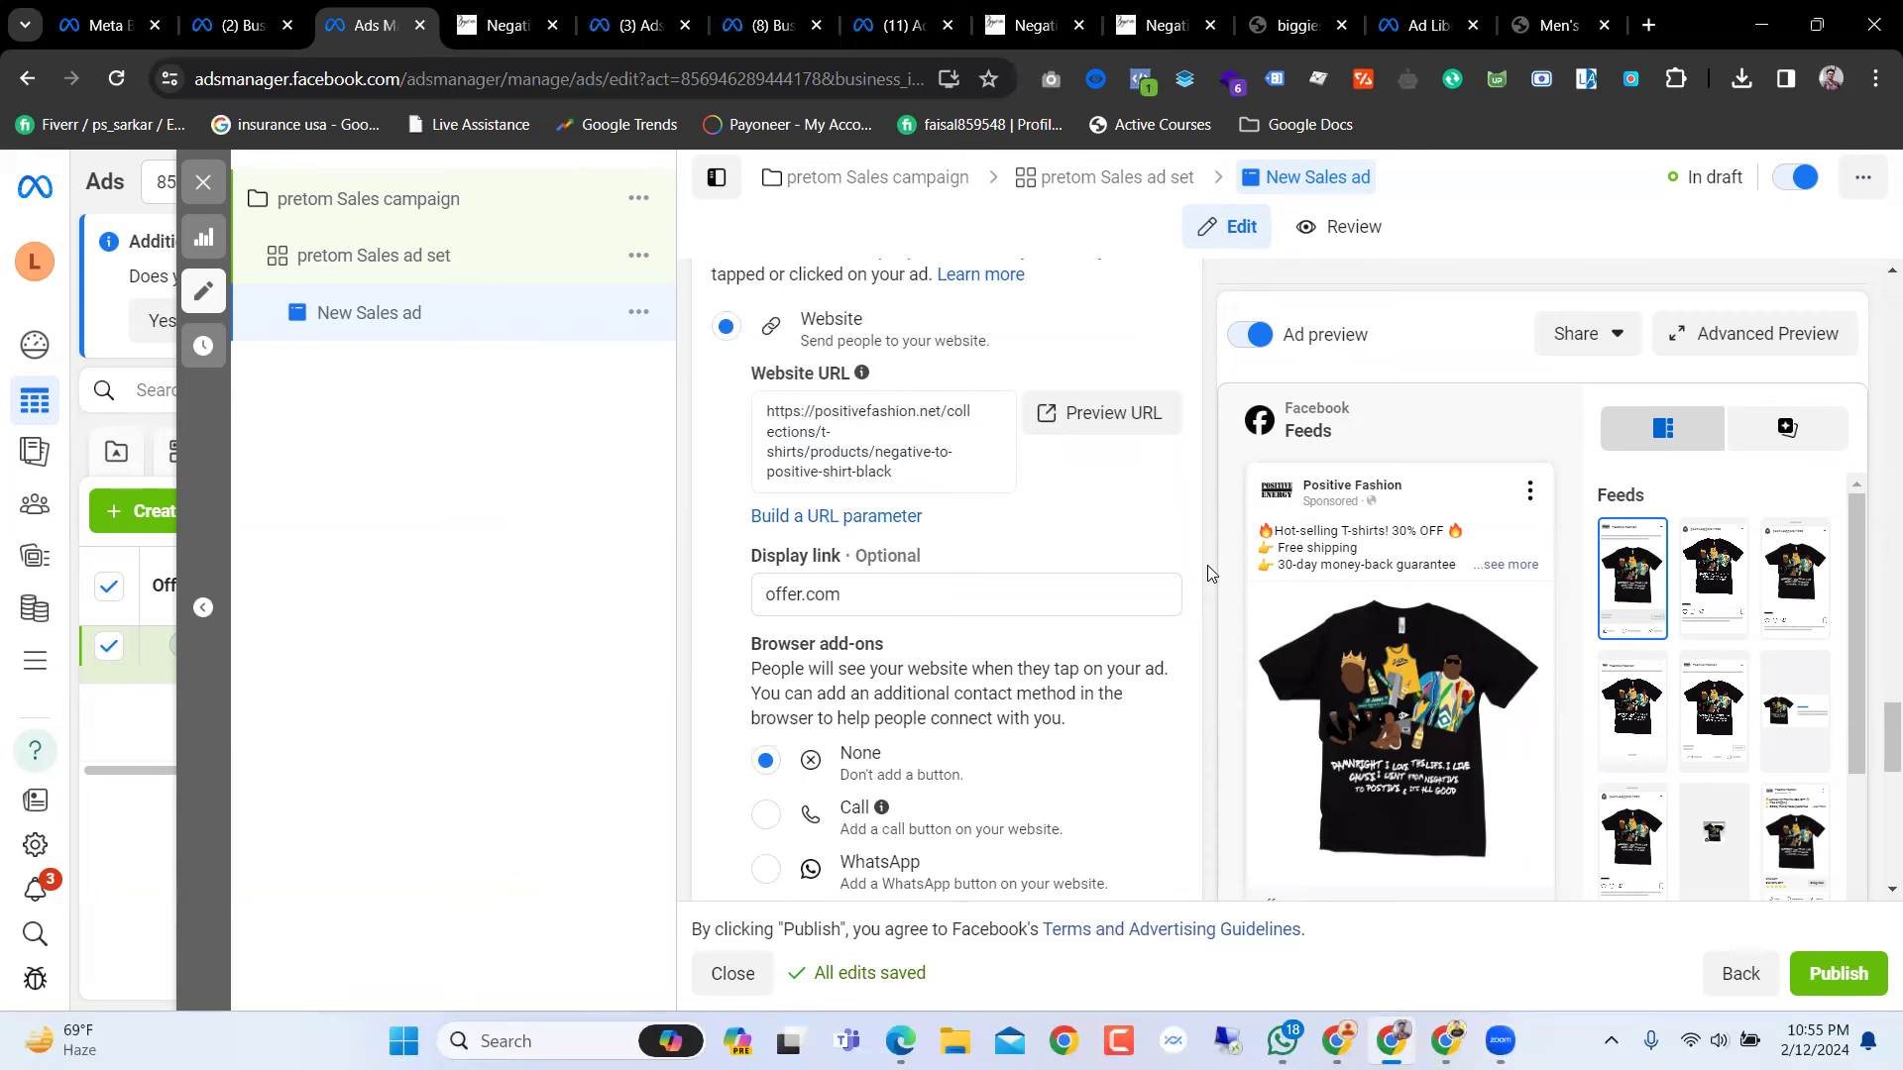
left_click(1100, 595)
key("ctrl+shift+Left")
key("ctrl+shift+Left")
key("End")
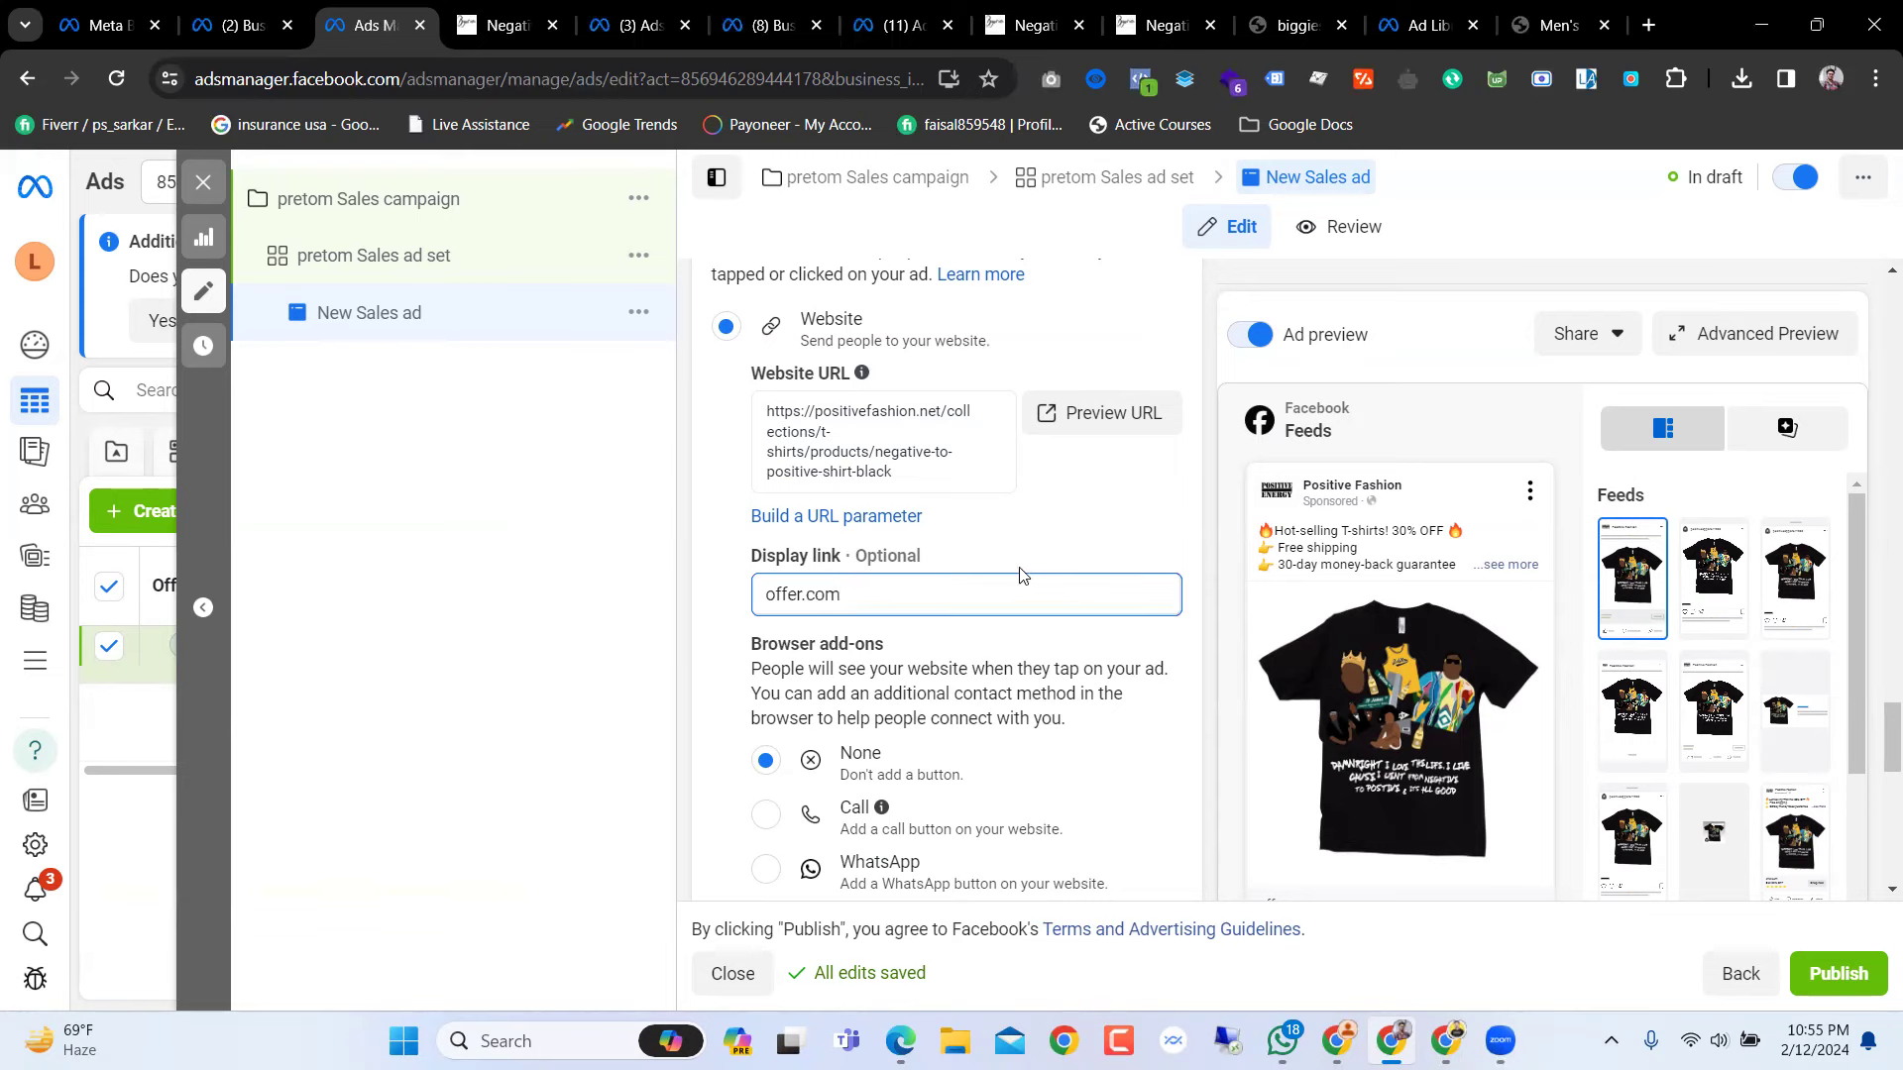
mouse_move(932, 563)
left_mouse_down()
mouse_move(730, 556)
mouse_move(949, 561)
mouse_move(747, 556)
mouse_move(934, 556)
mouse_move(916, 580)
left_mouse_up()
triple_click(912, 589)
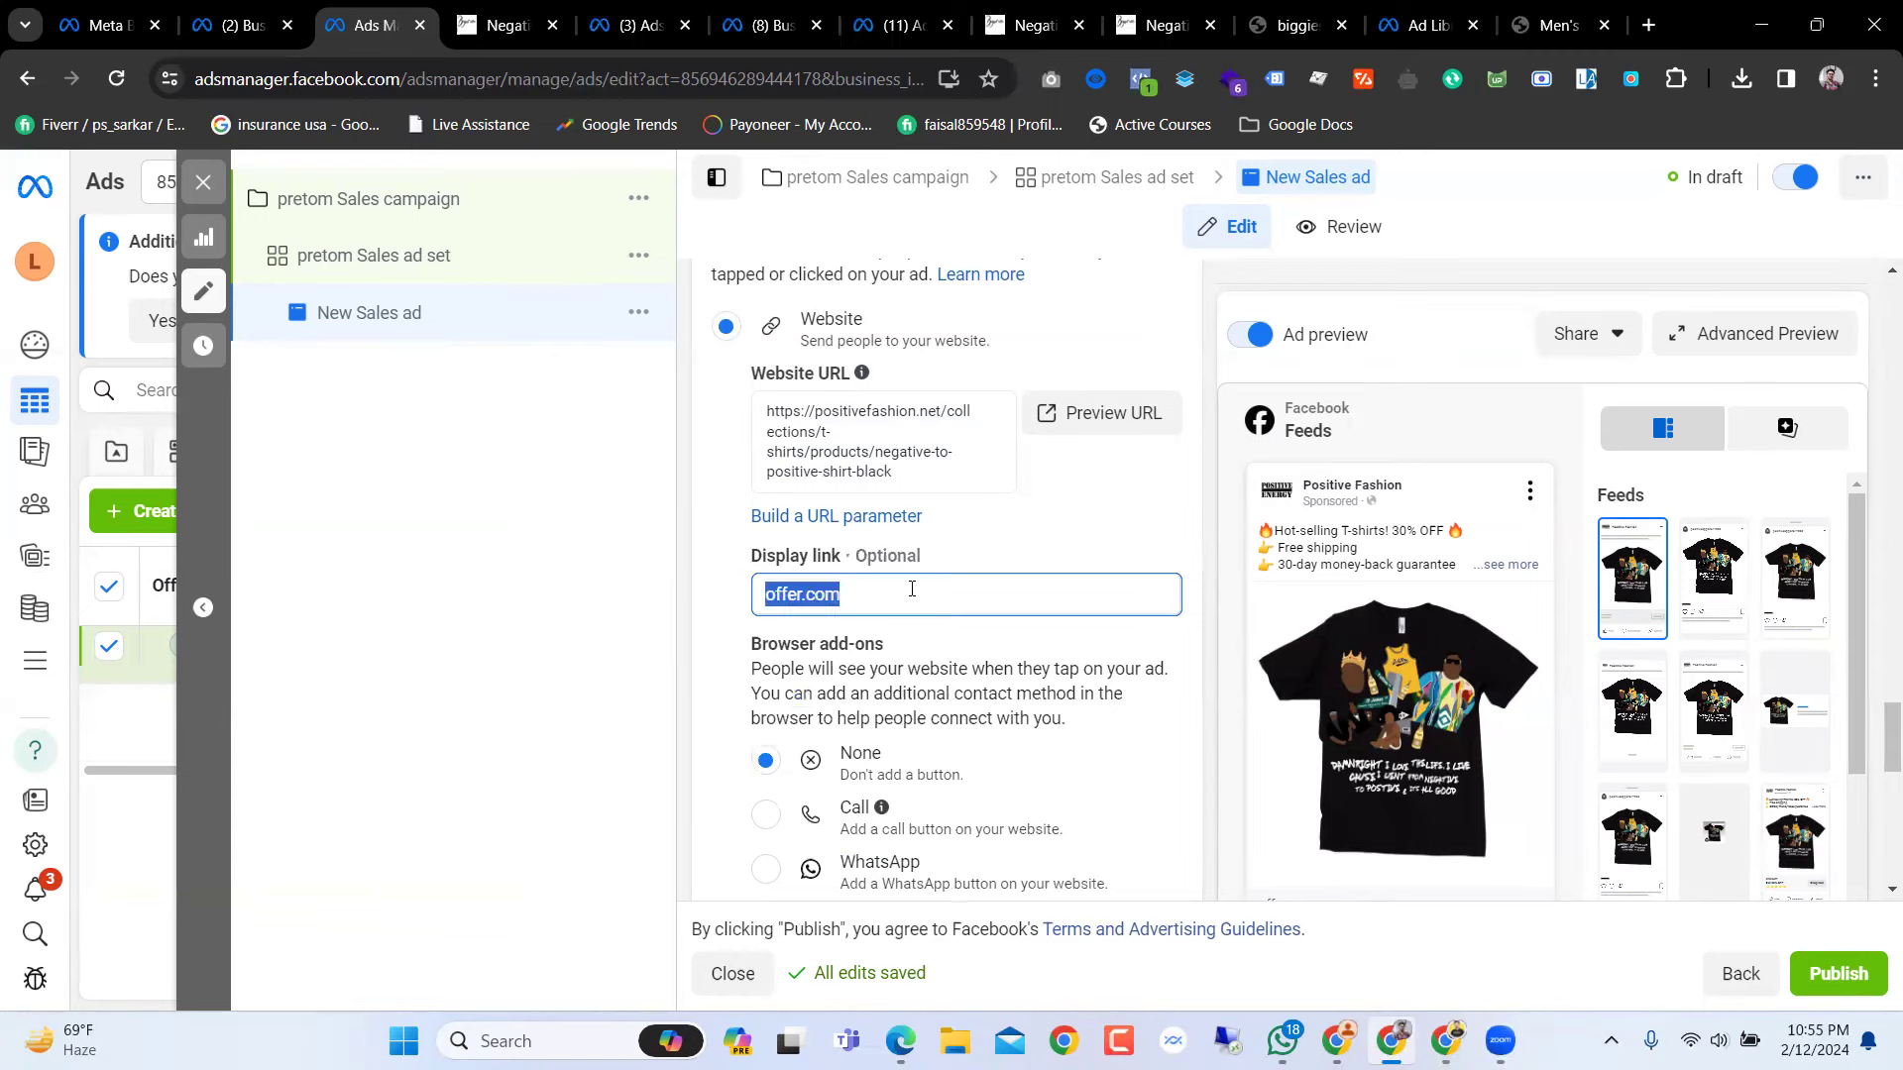
left_click(912, 591)
left_click_drag(944, 568, 707, 544)
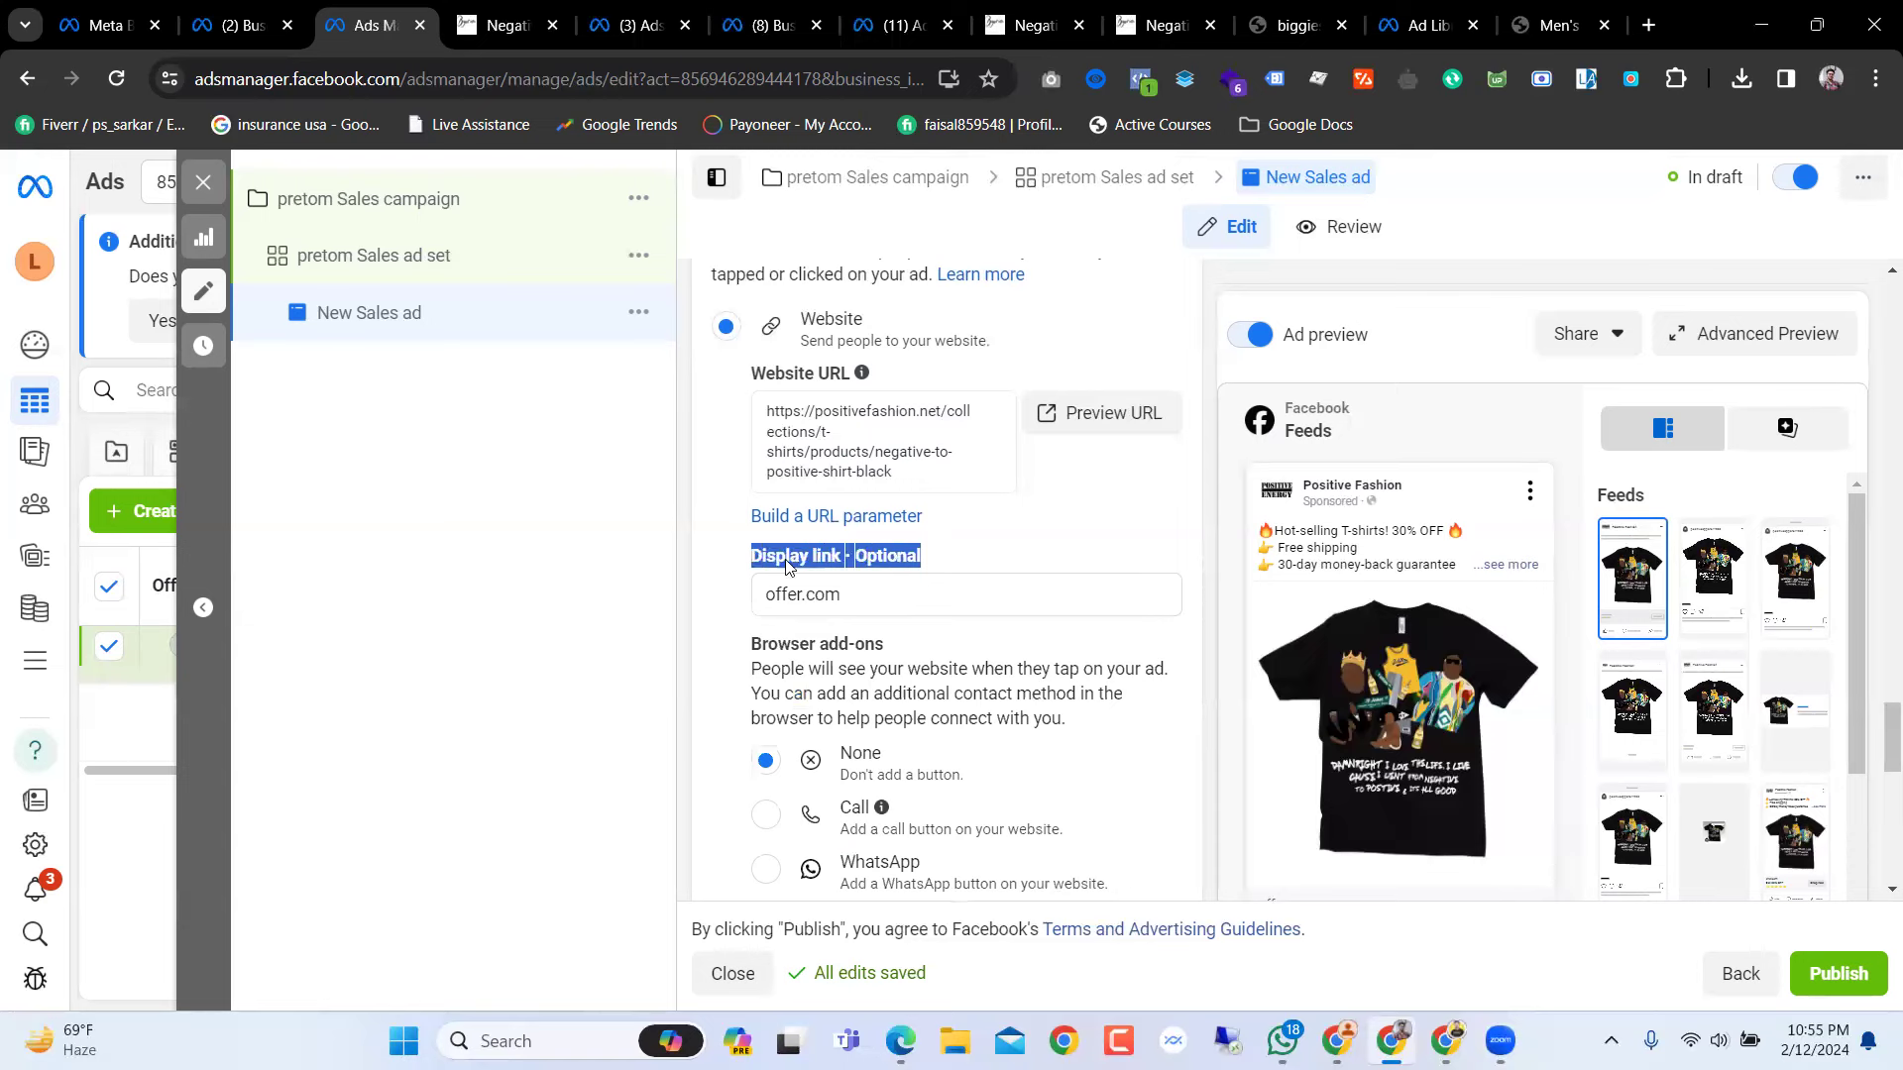
left_click(917, 596)
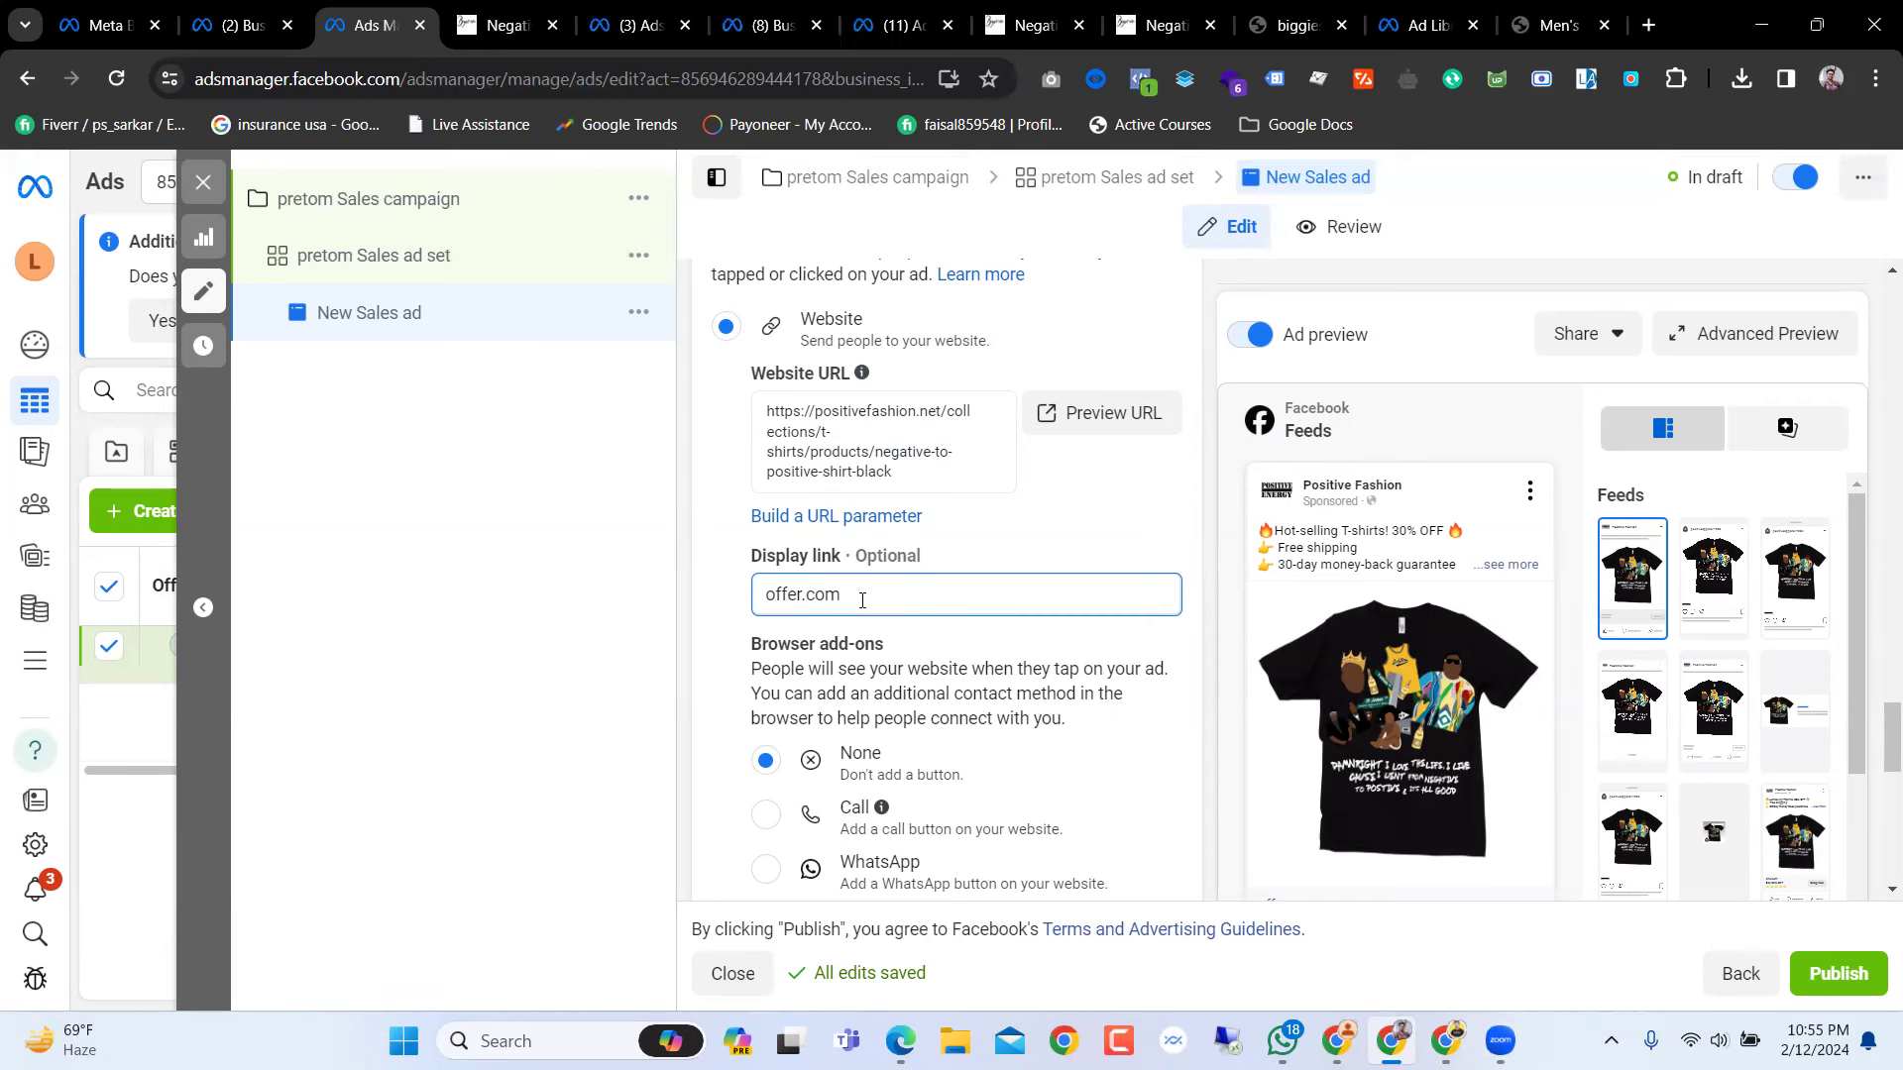
key("ctrl+a")
left_click(912, 582)
scroll(910, 589, "down", 10)
scroll(915, 586, "up", 10)
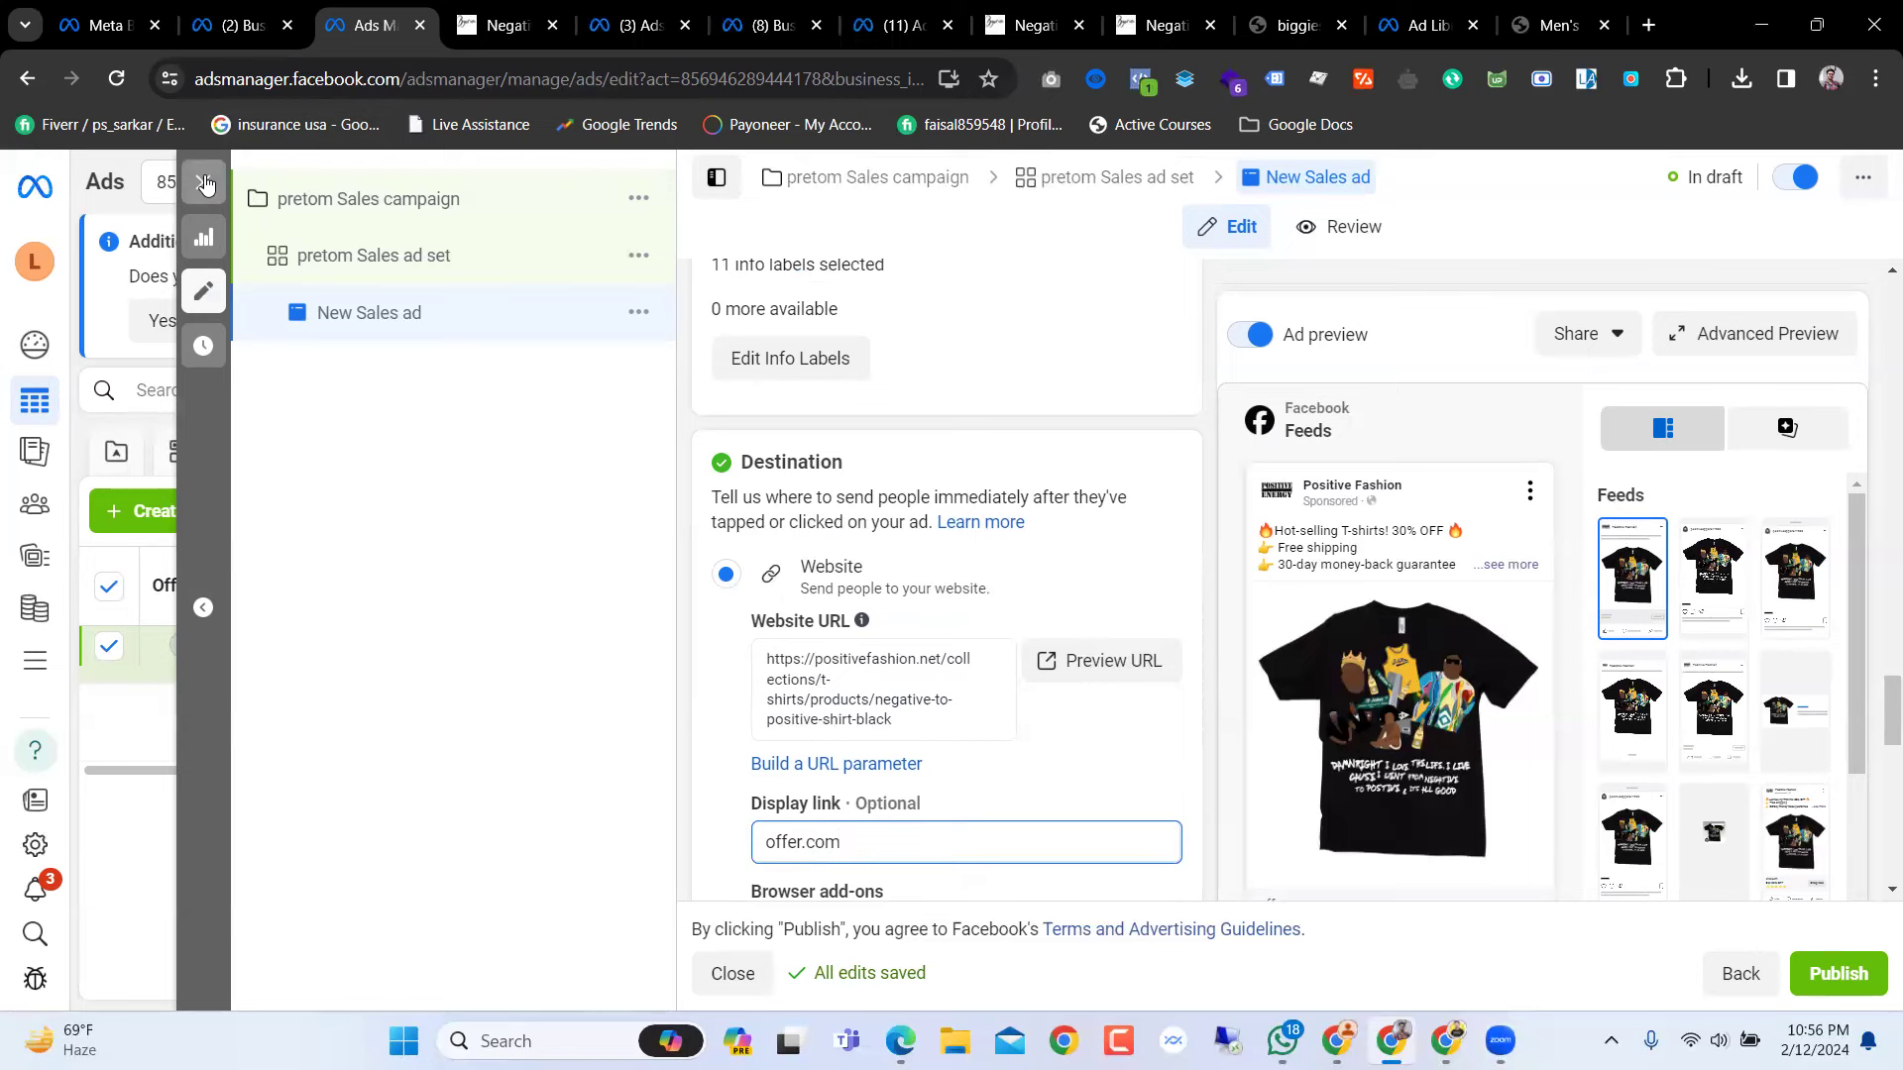
left_click(205, 184)
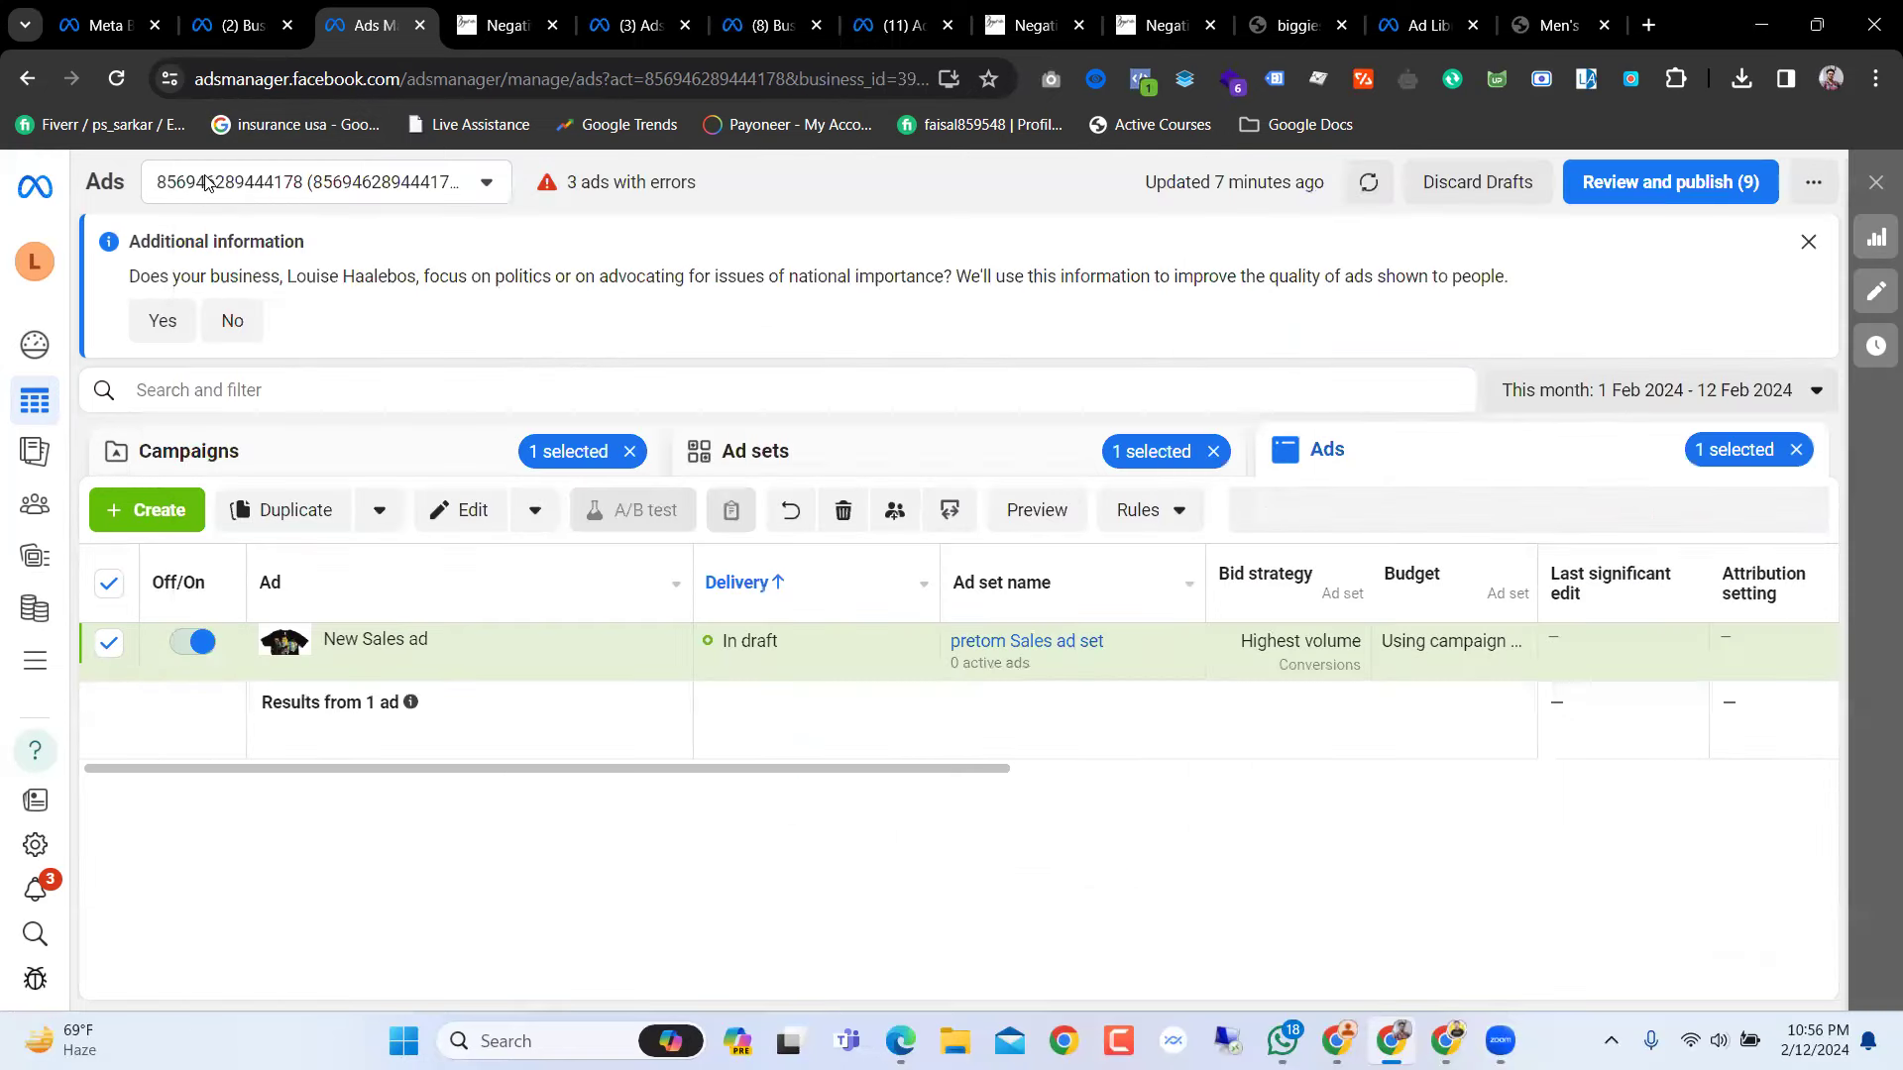
Step: Switch to Business settings, look at the Datasets page and return to Positivefashion's pixel under Pixels
left_click(263, 8)
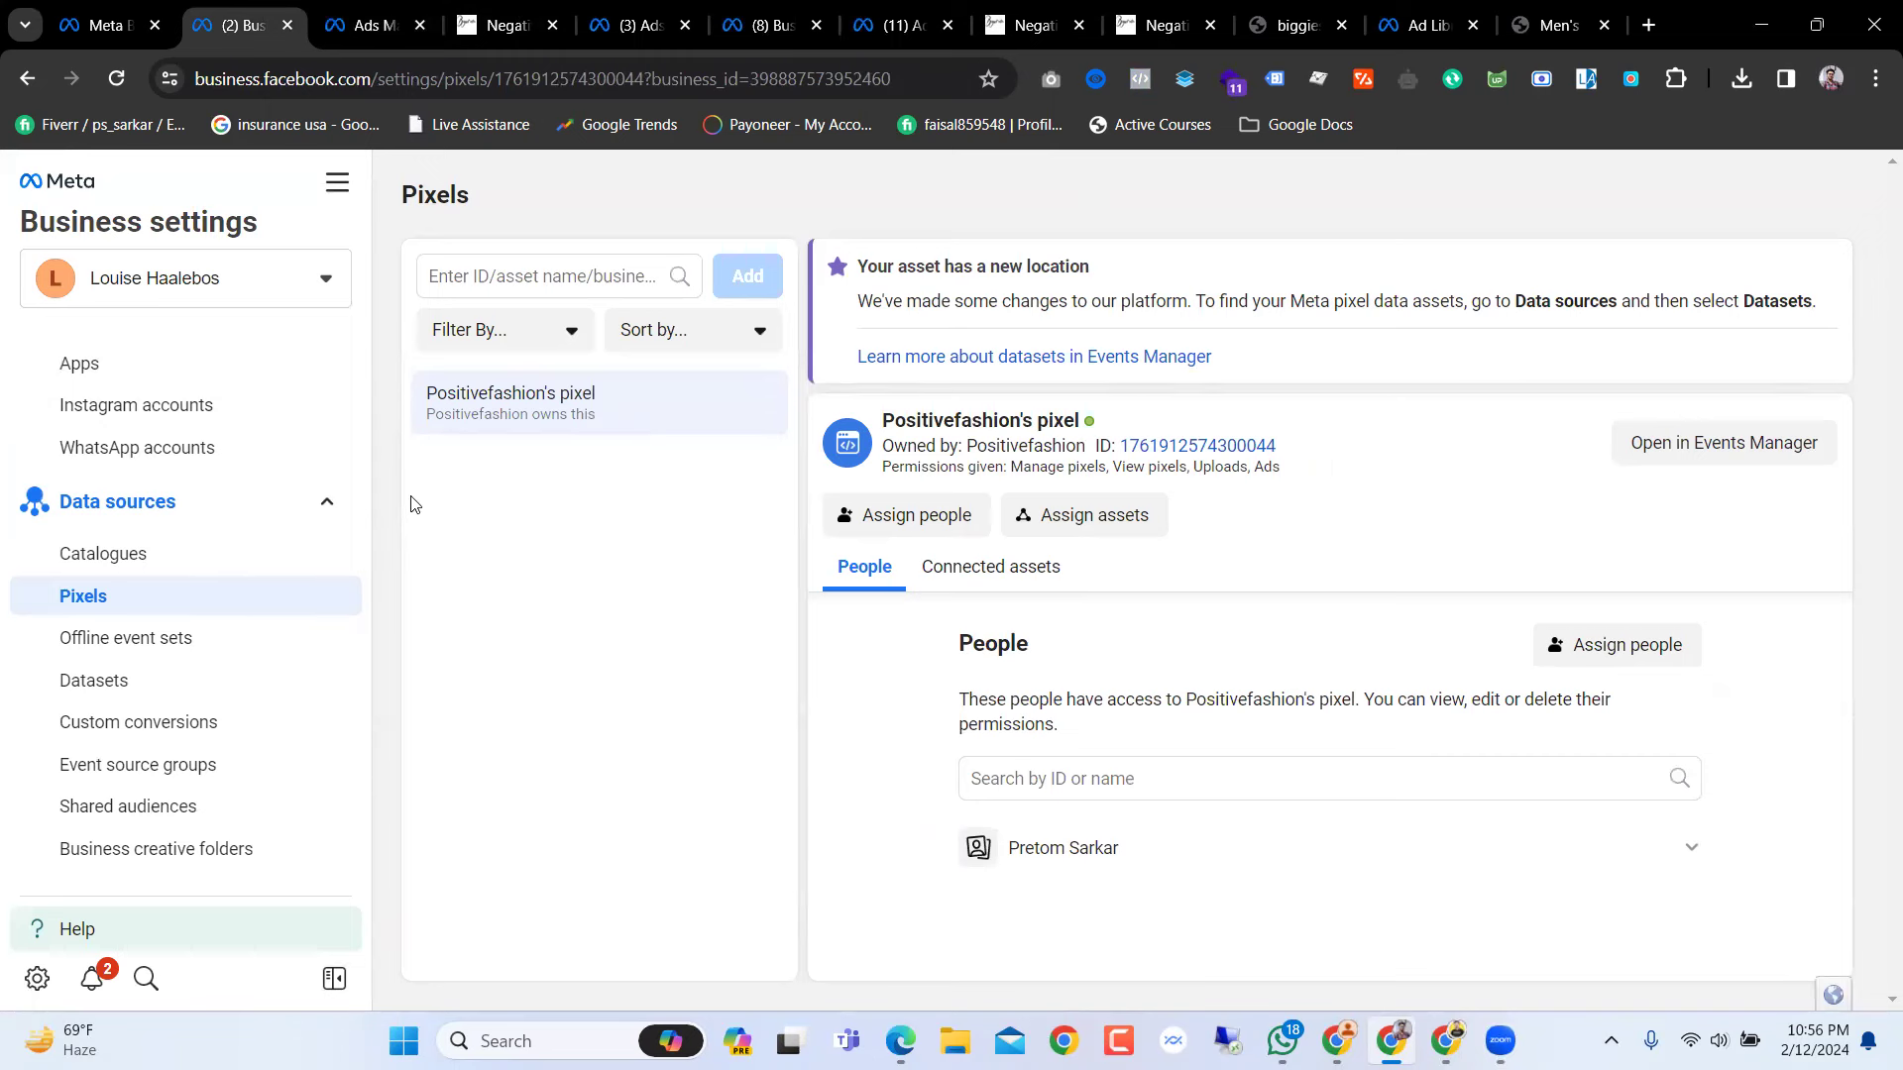
scroll(339, 557, "down", 1)
scroll(345, 535, "up", 1)
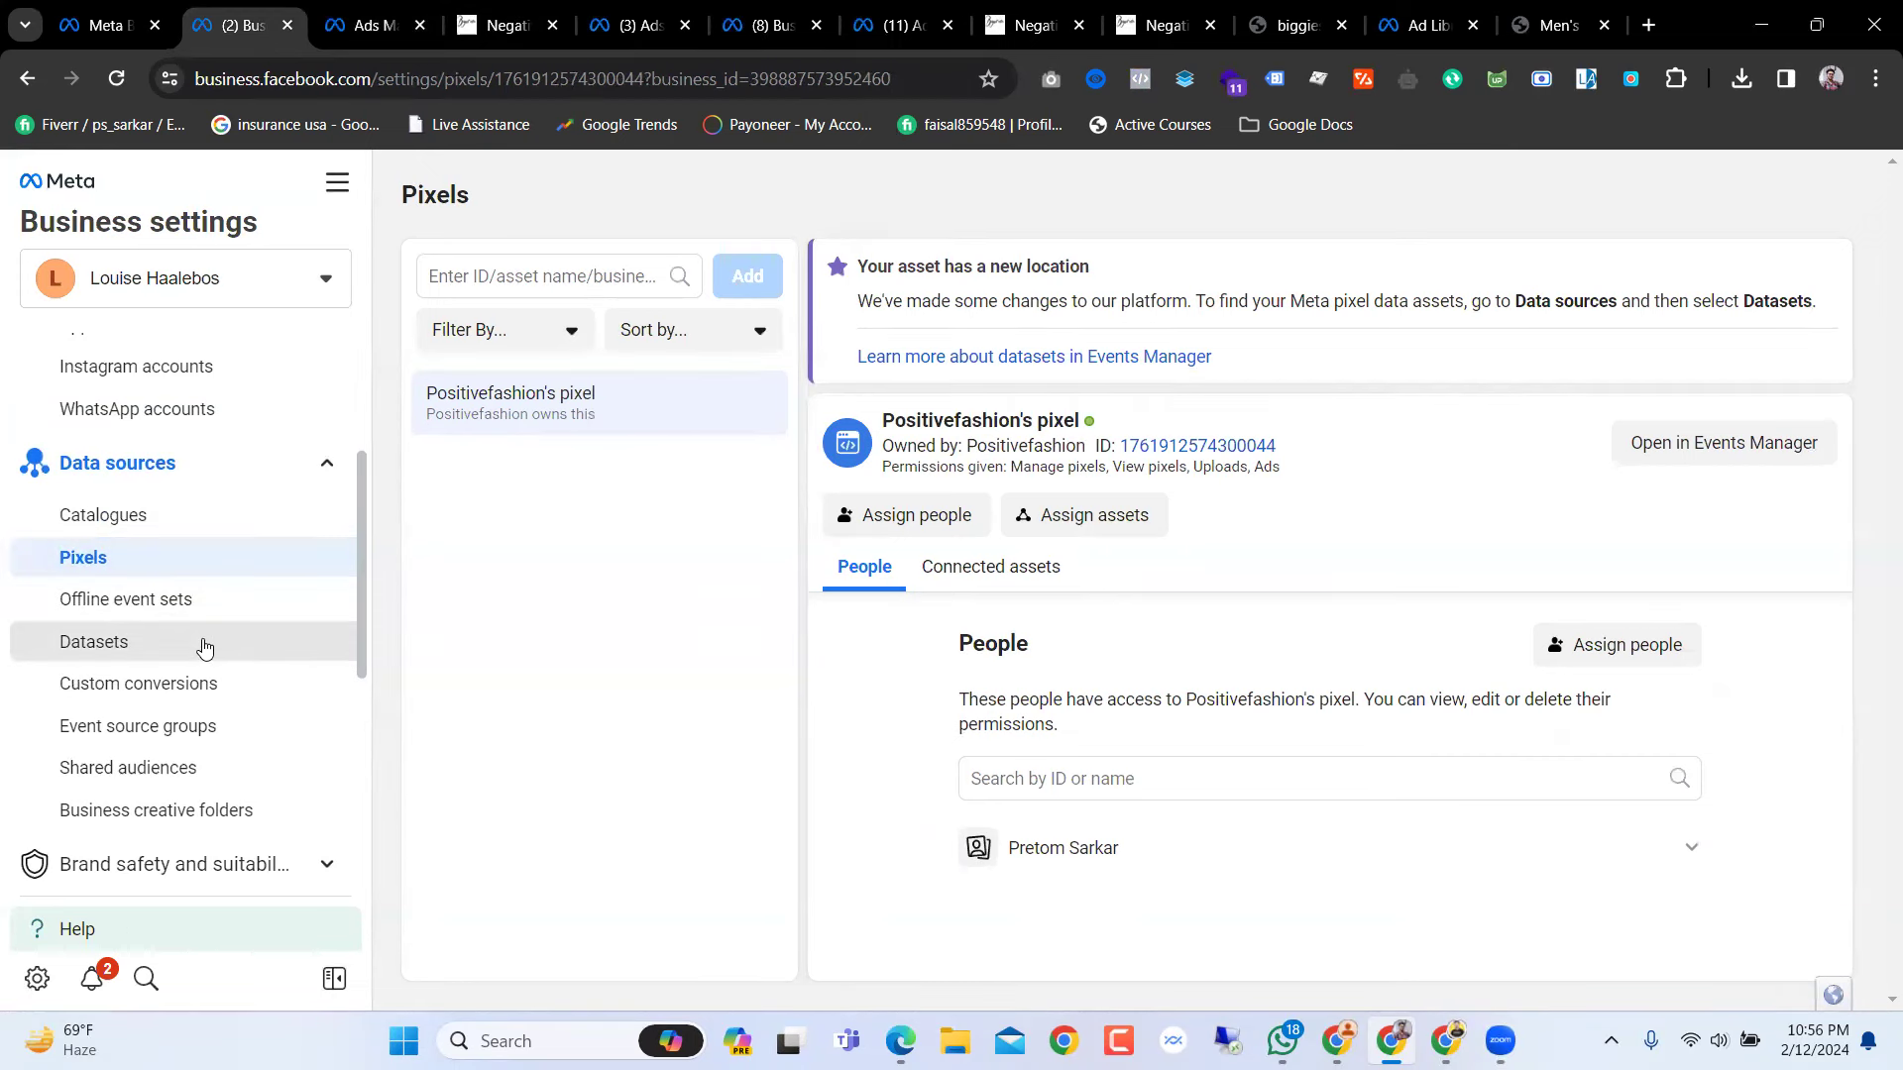
left_click(121, 645)
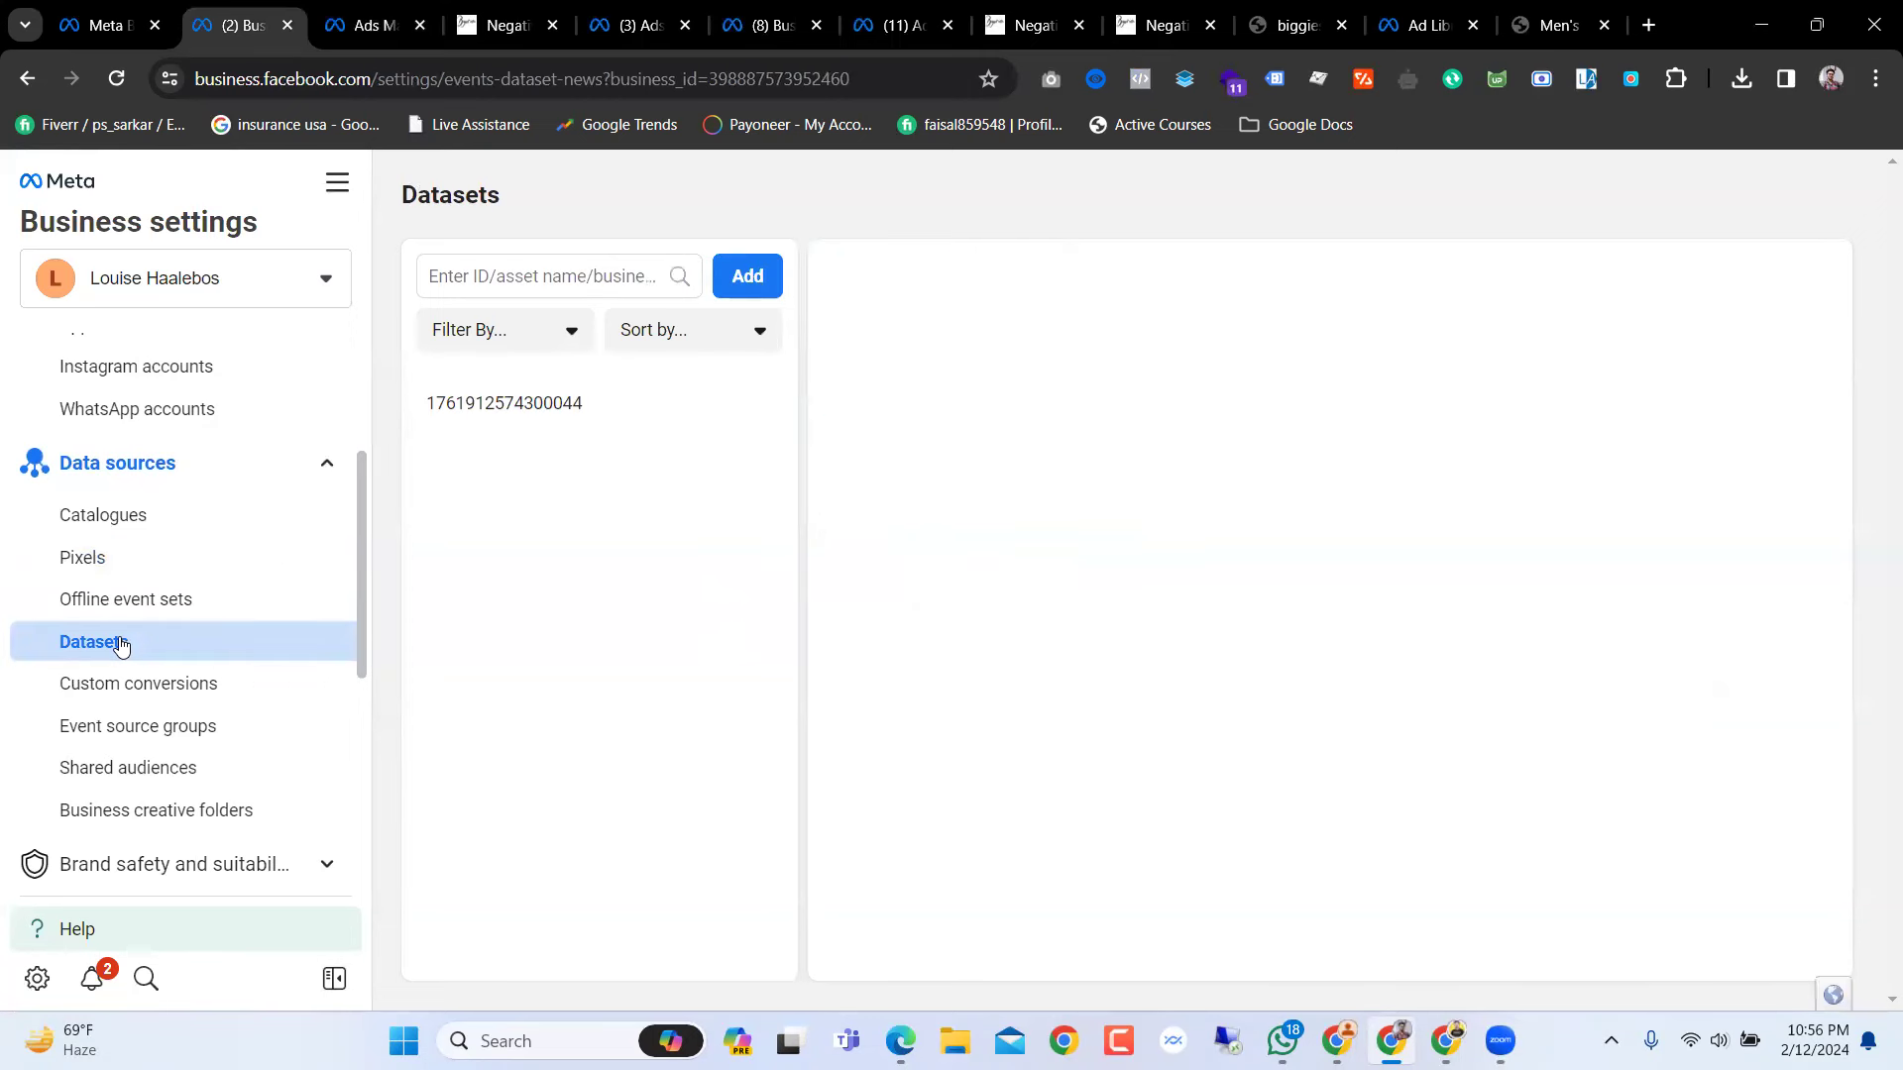
left_click(119, 562)
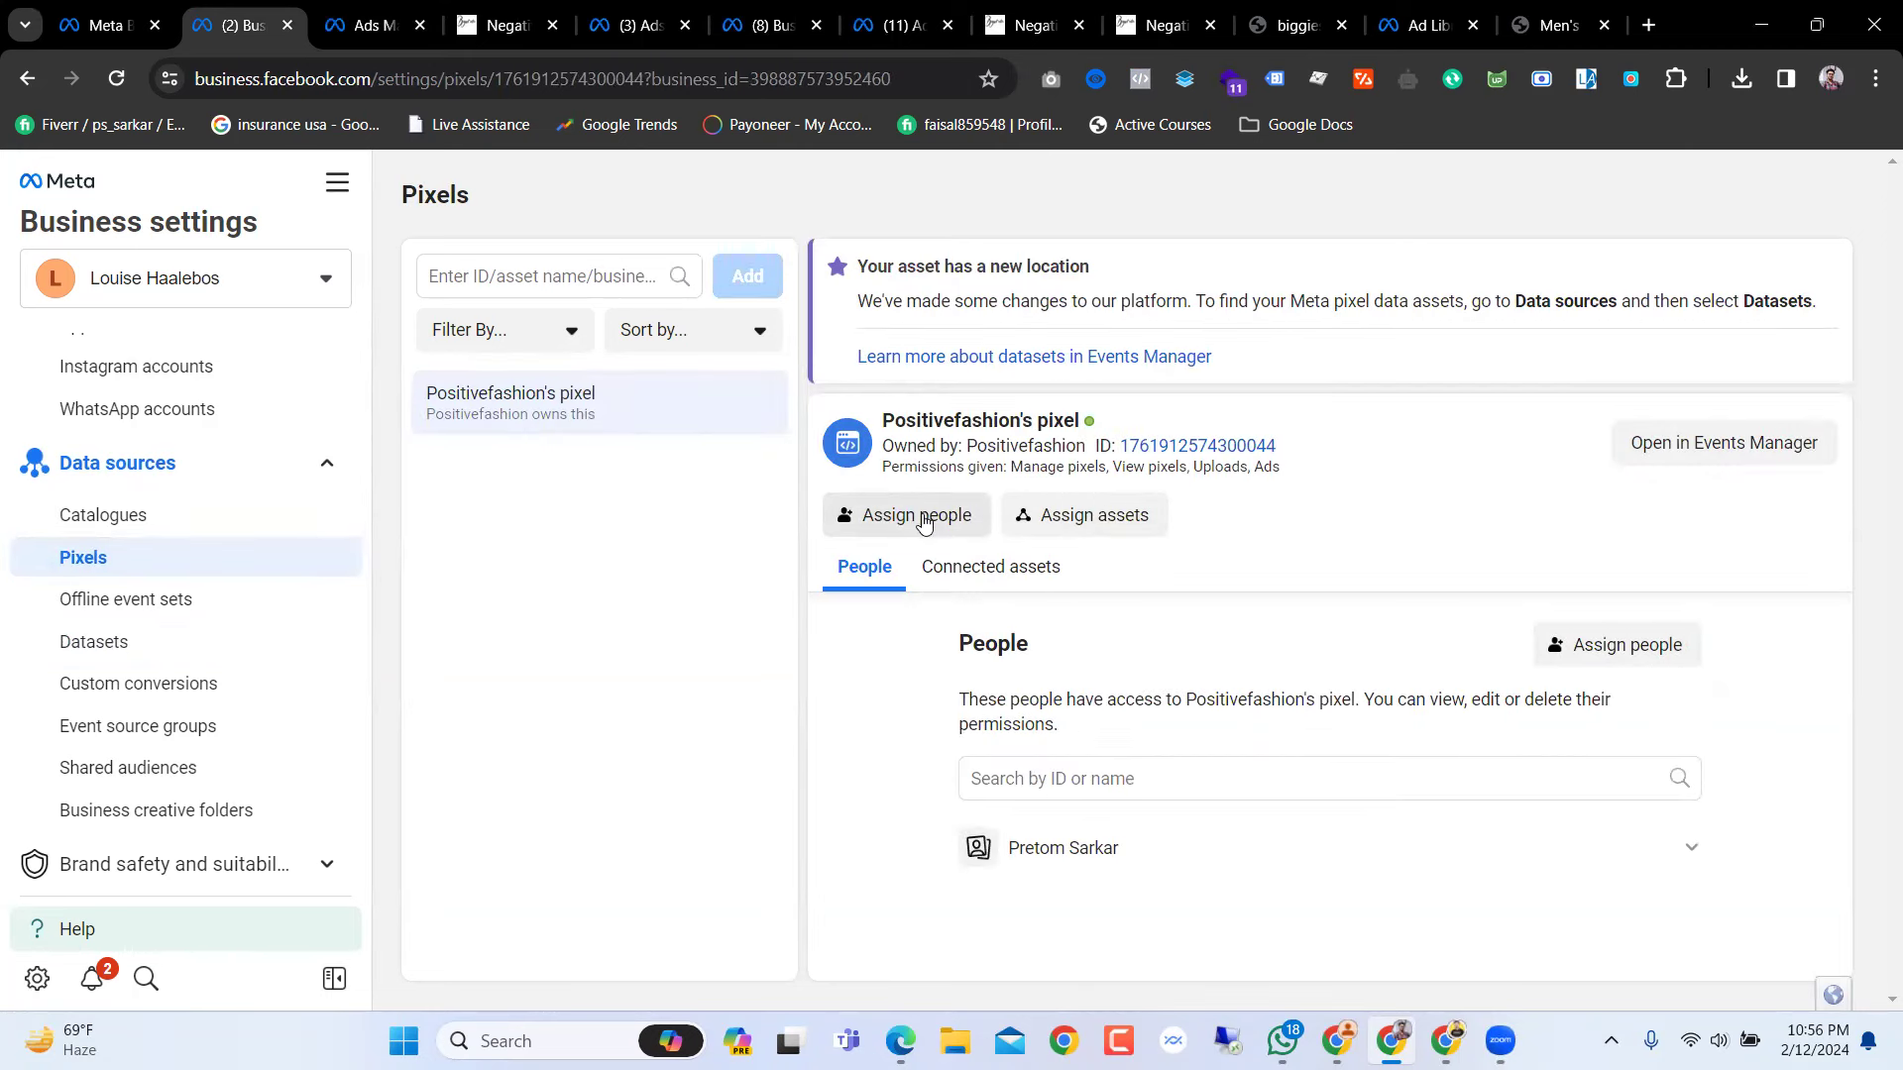
Step: Assign the person already listed under Positivefashion's pixel to it with View pixels and Manage pixels access
left_click(960, 519)
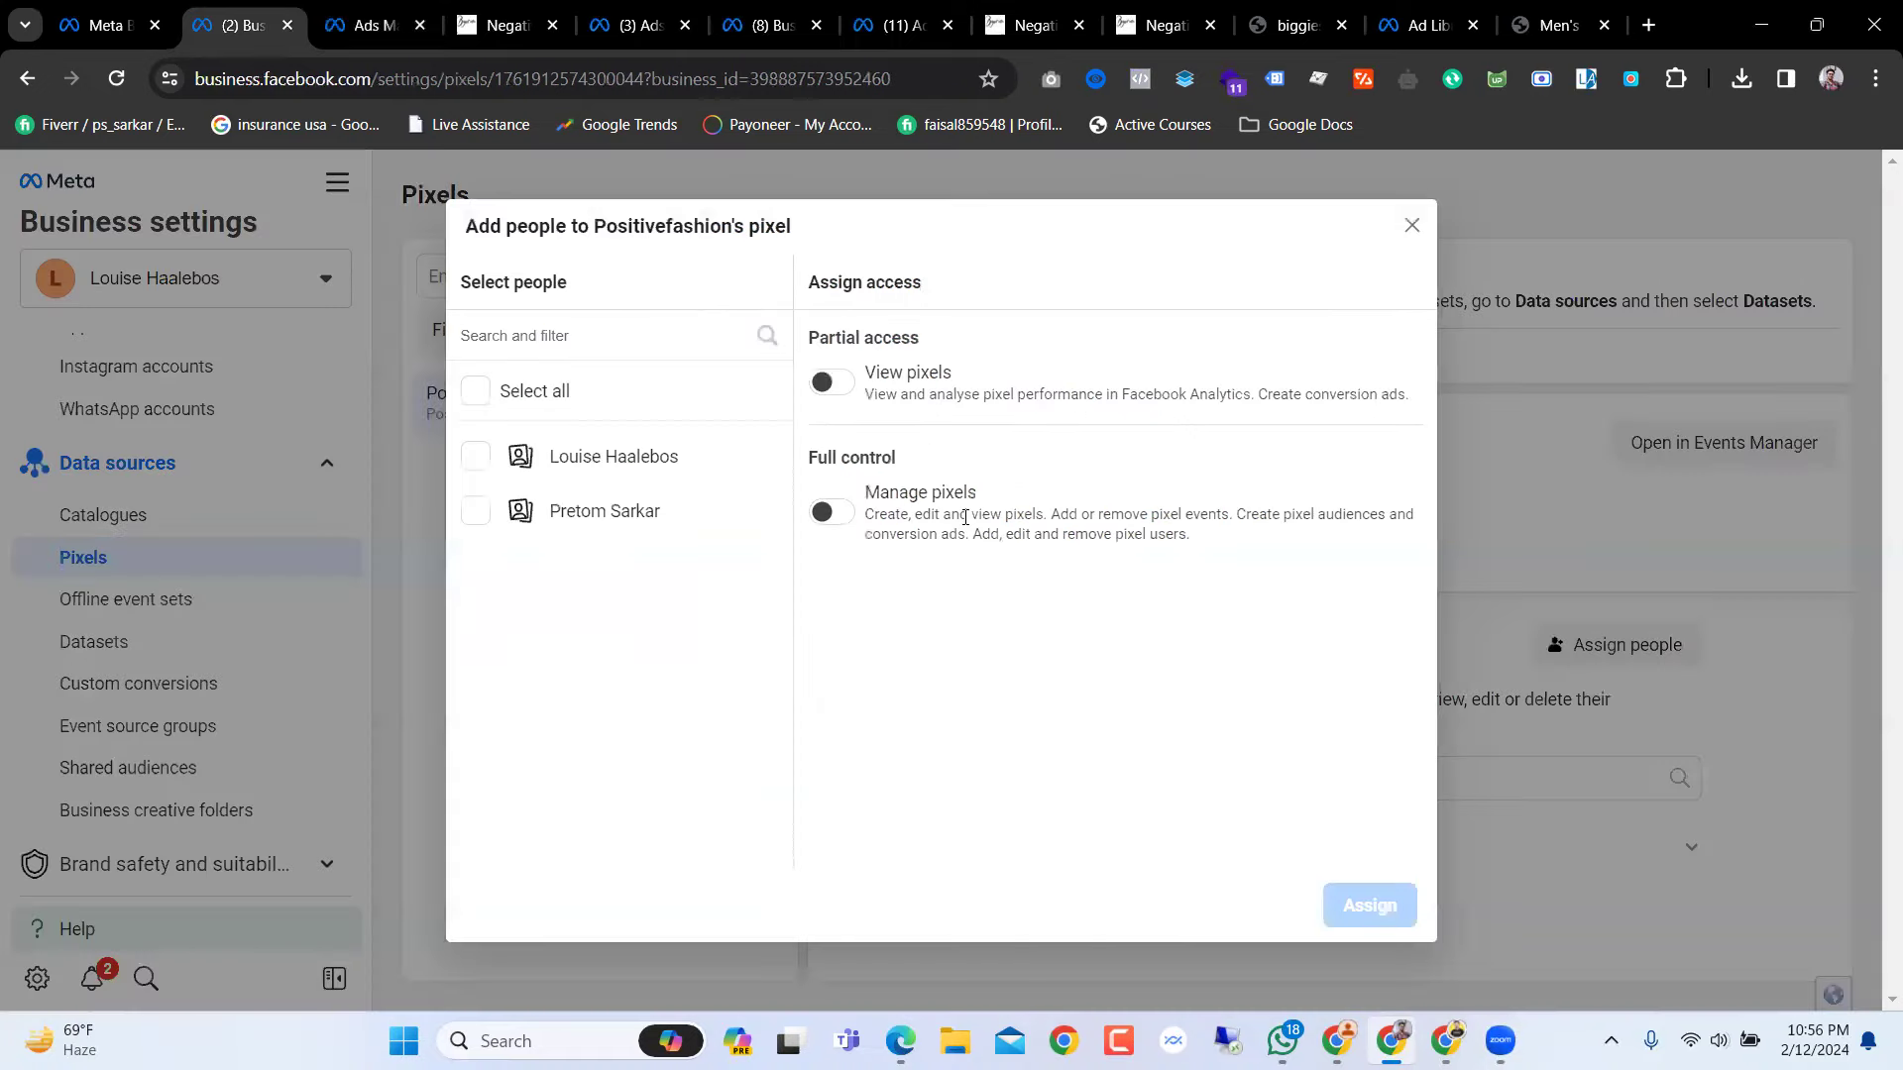
left_click(475, 393)
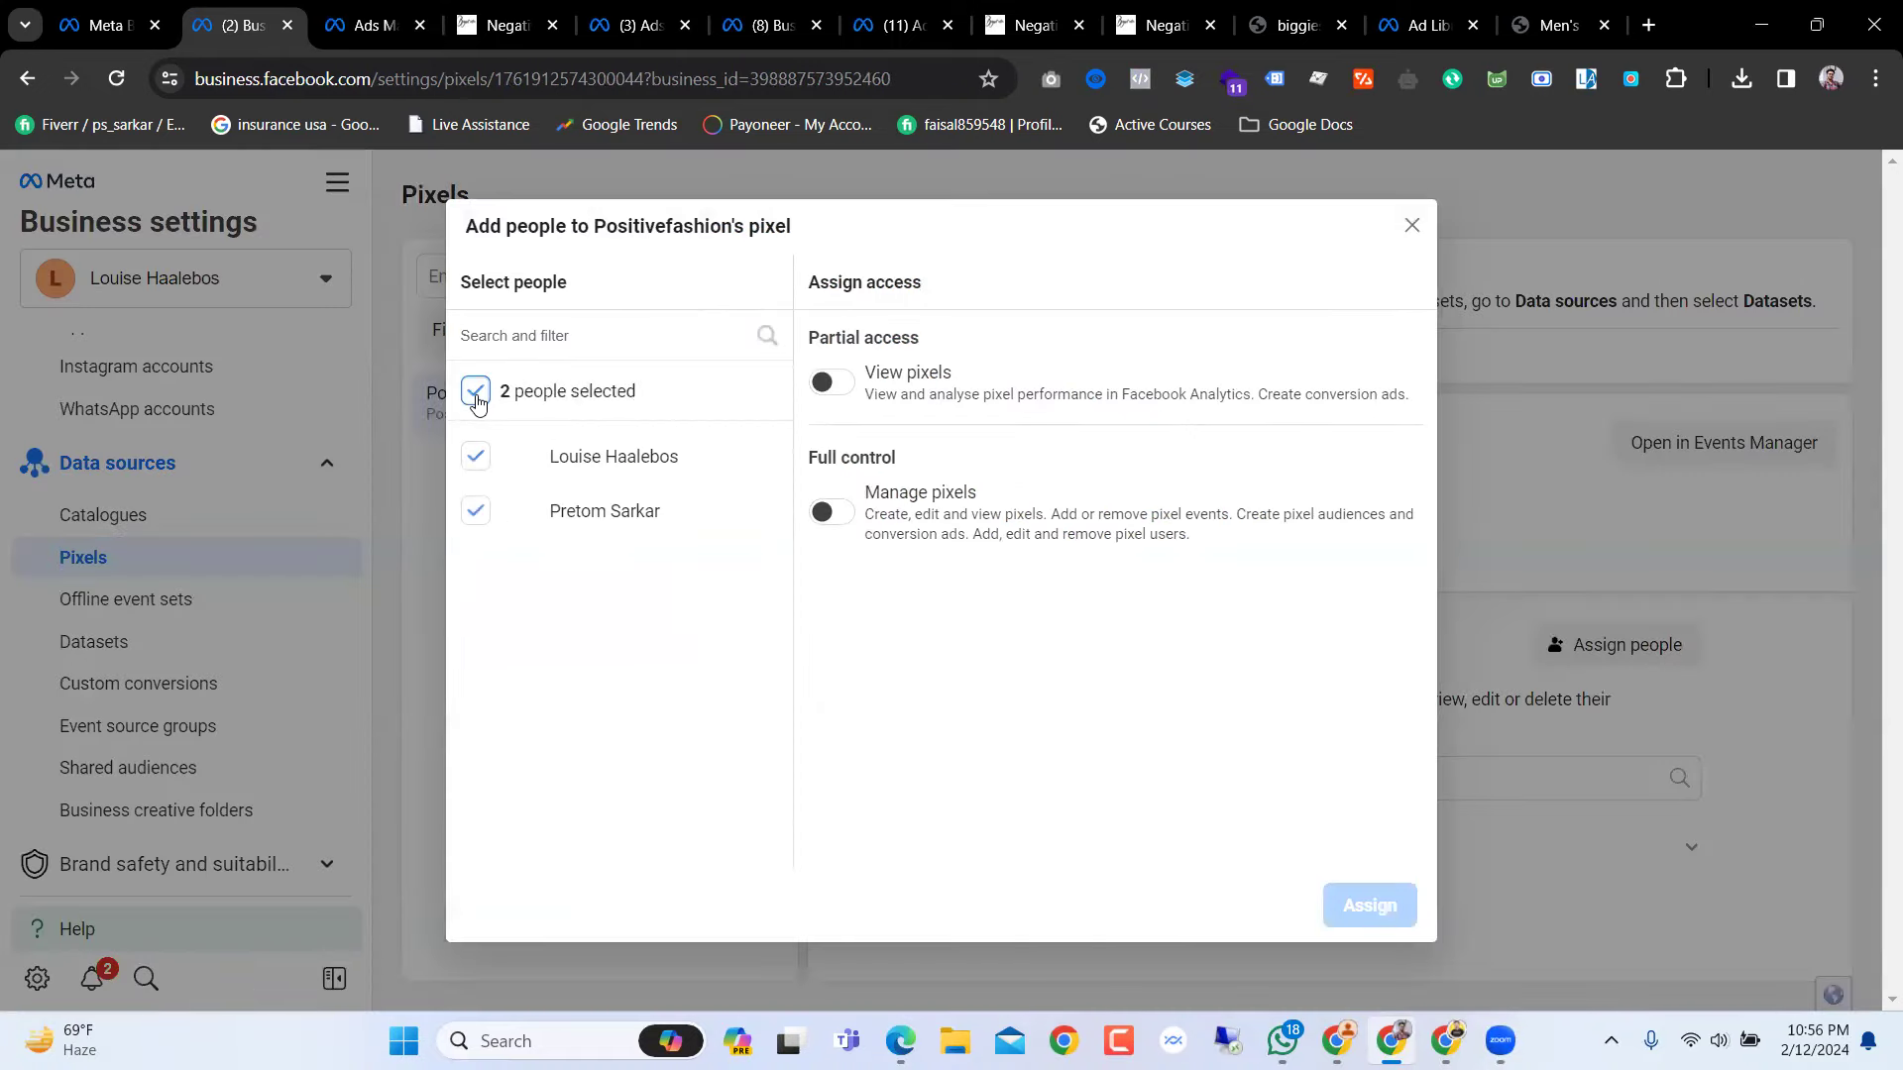
left_click(476, 394)
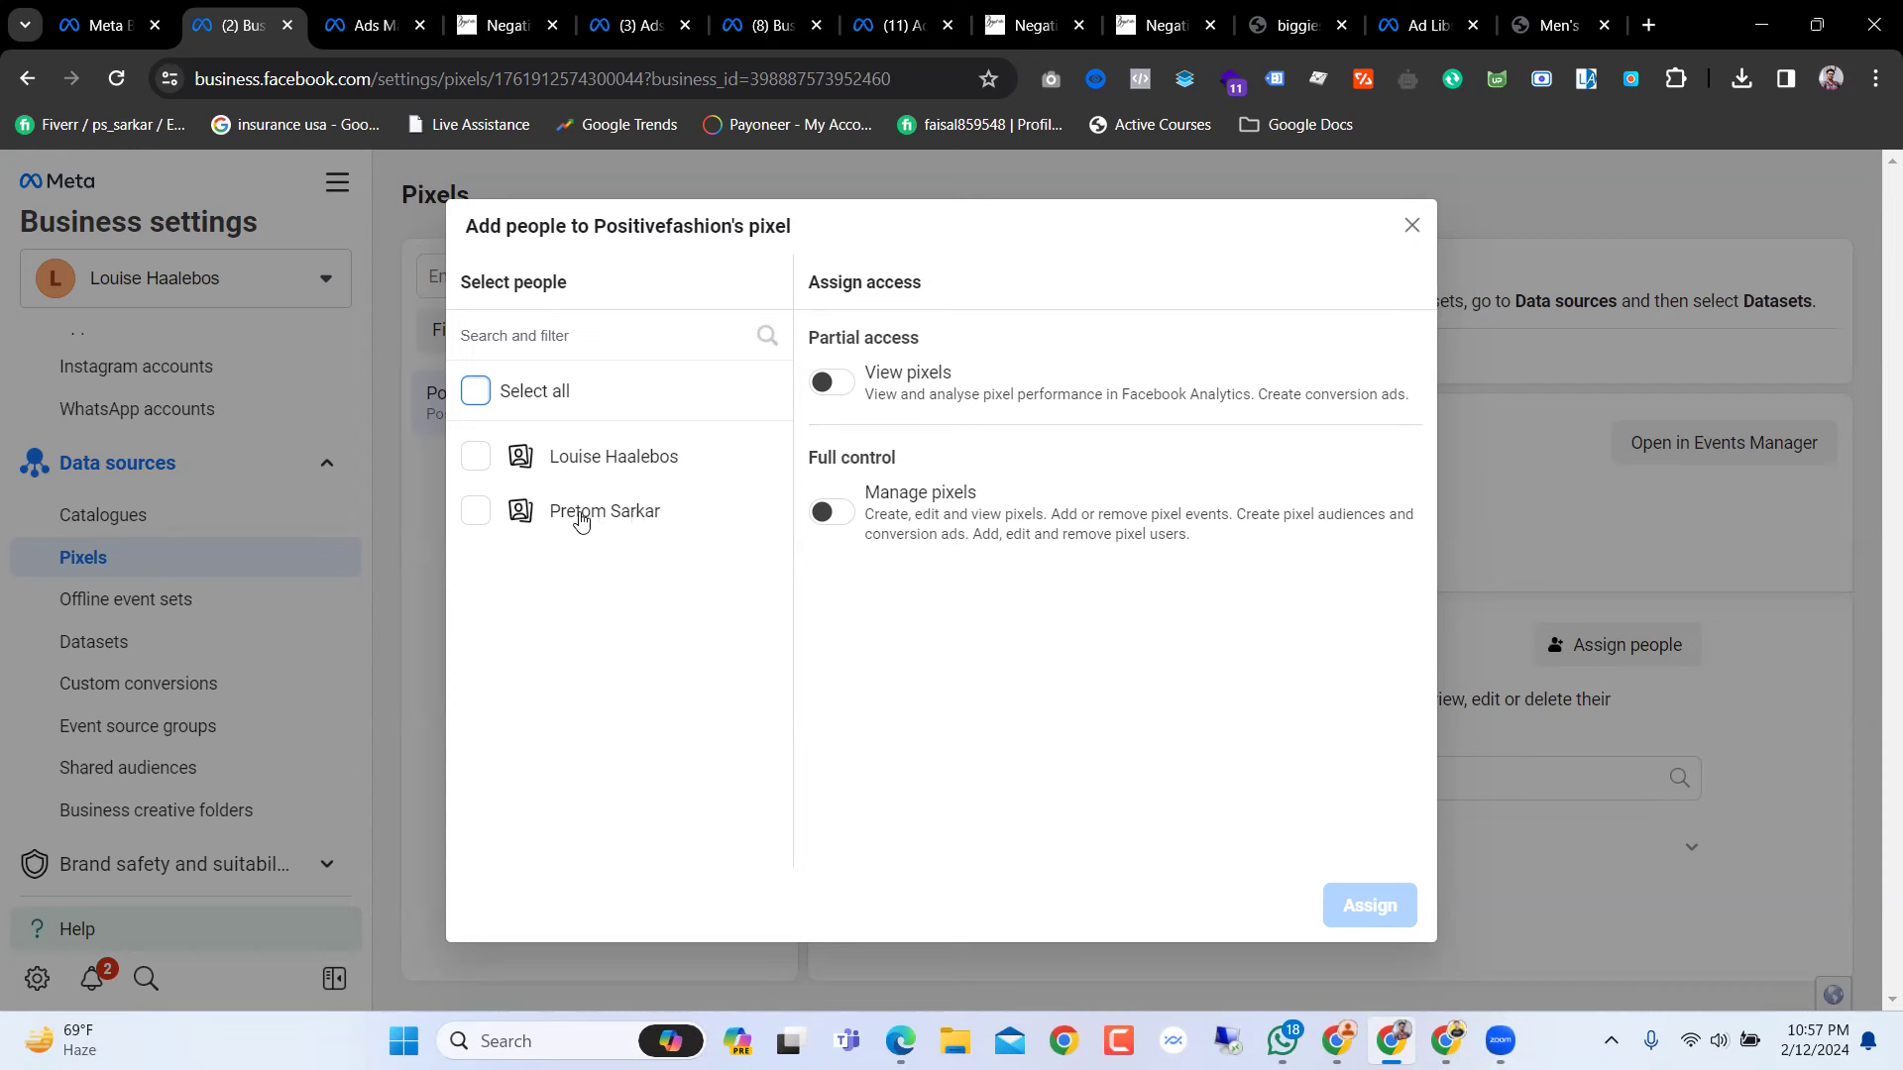
left_click(478, 521)
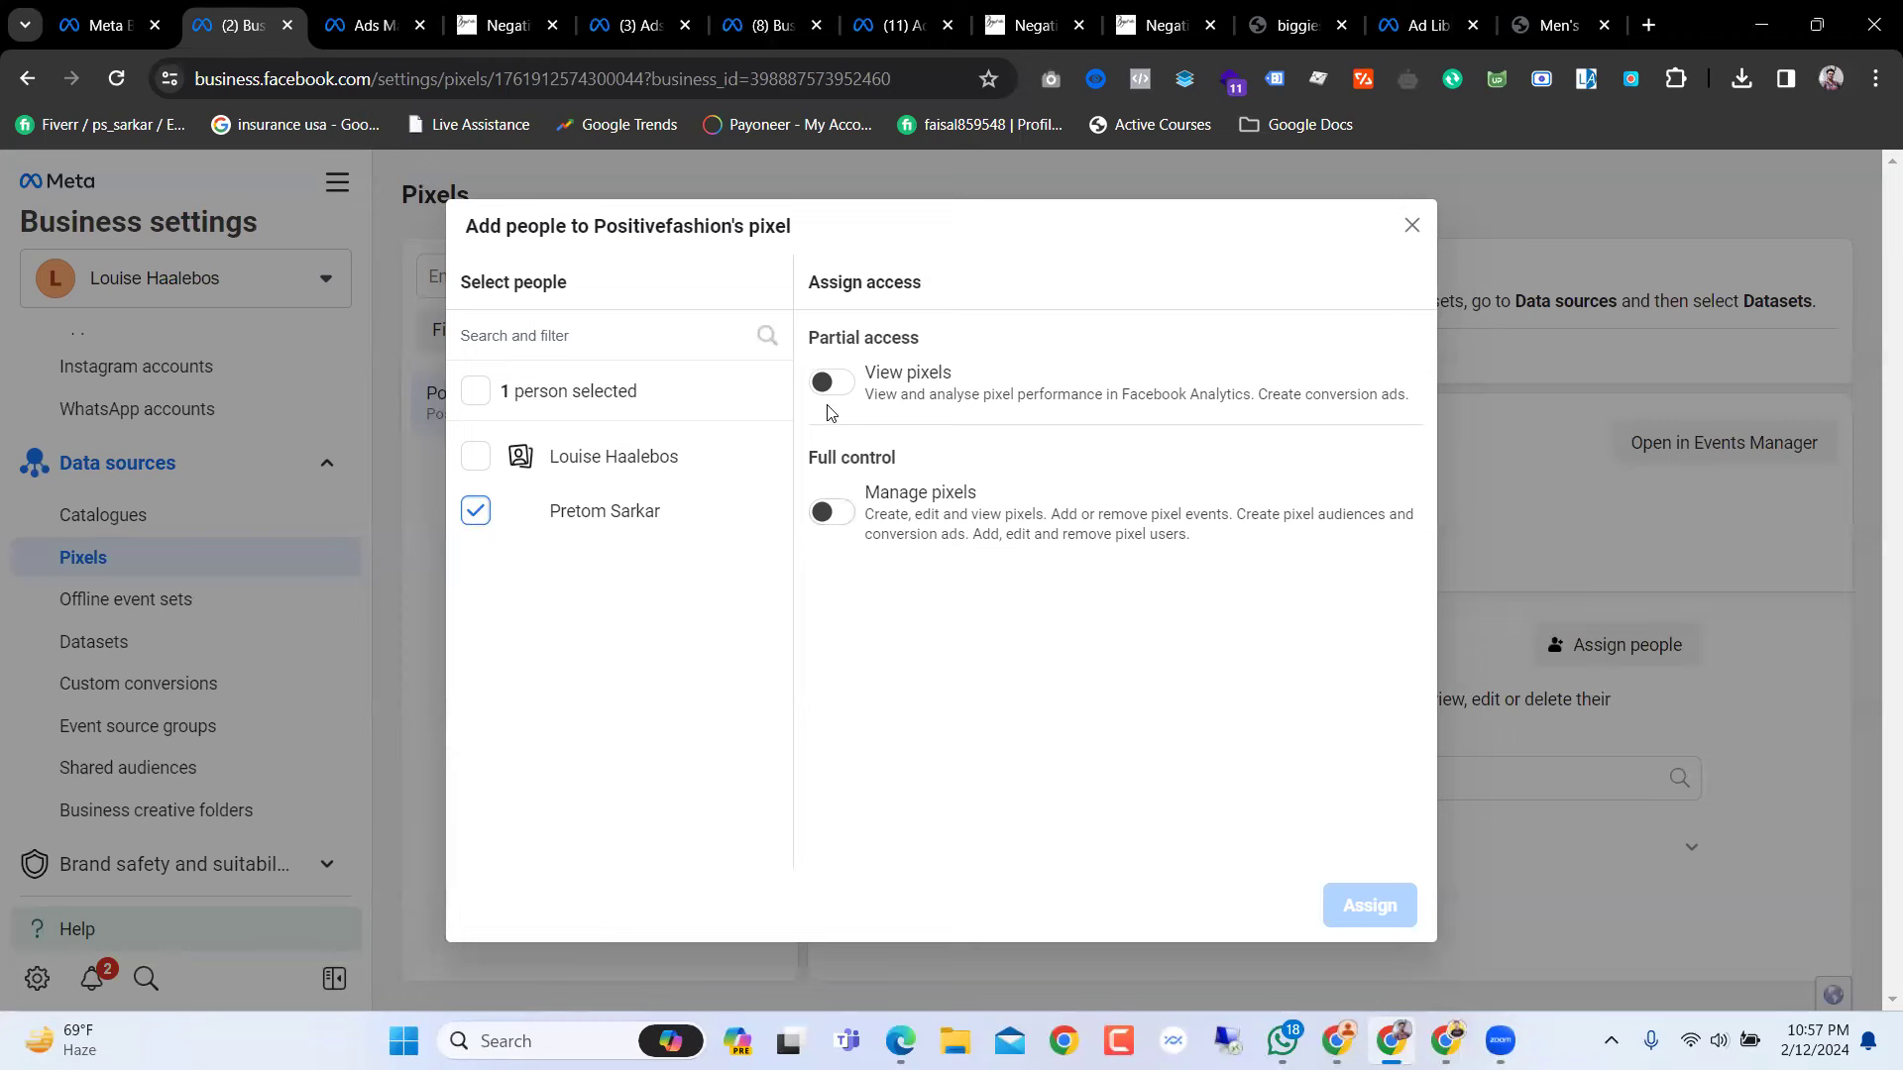
left_click(830, 384)
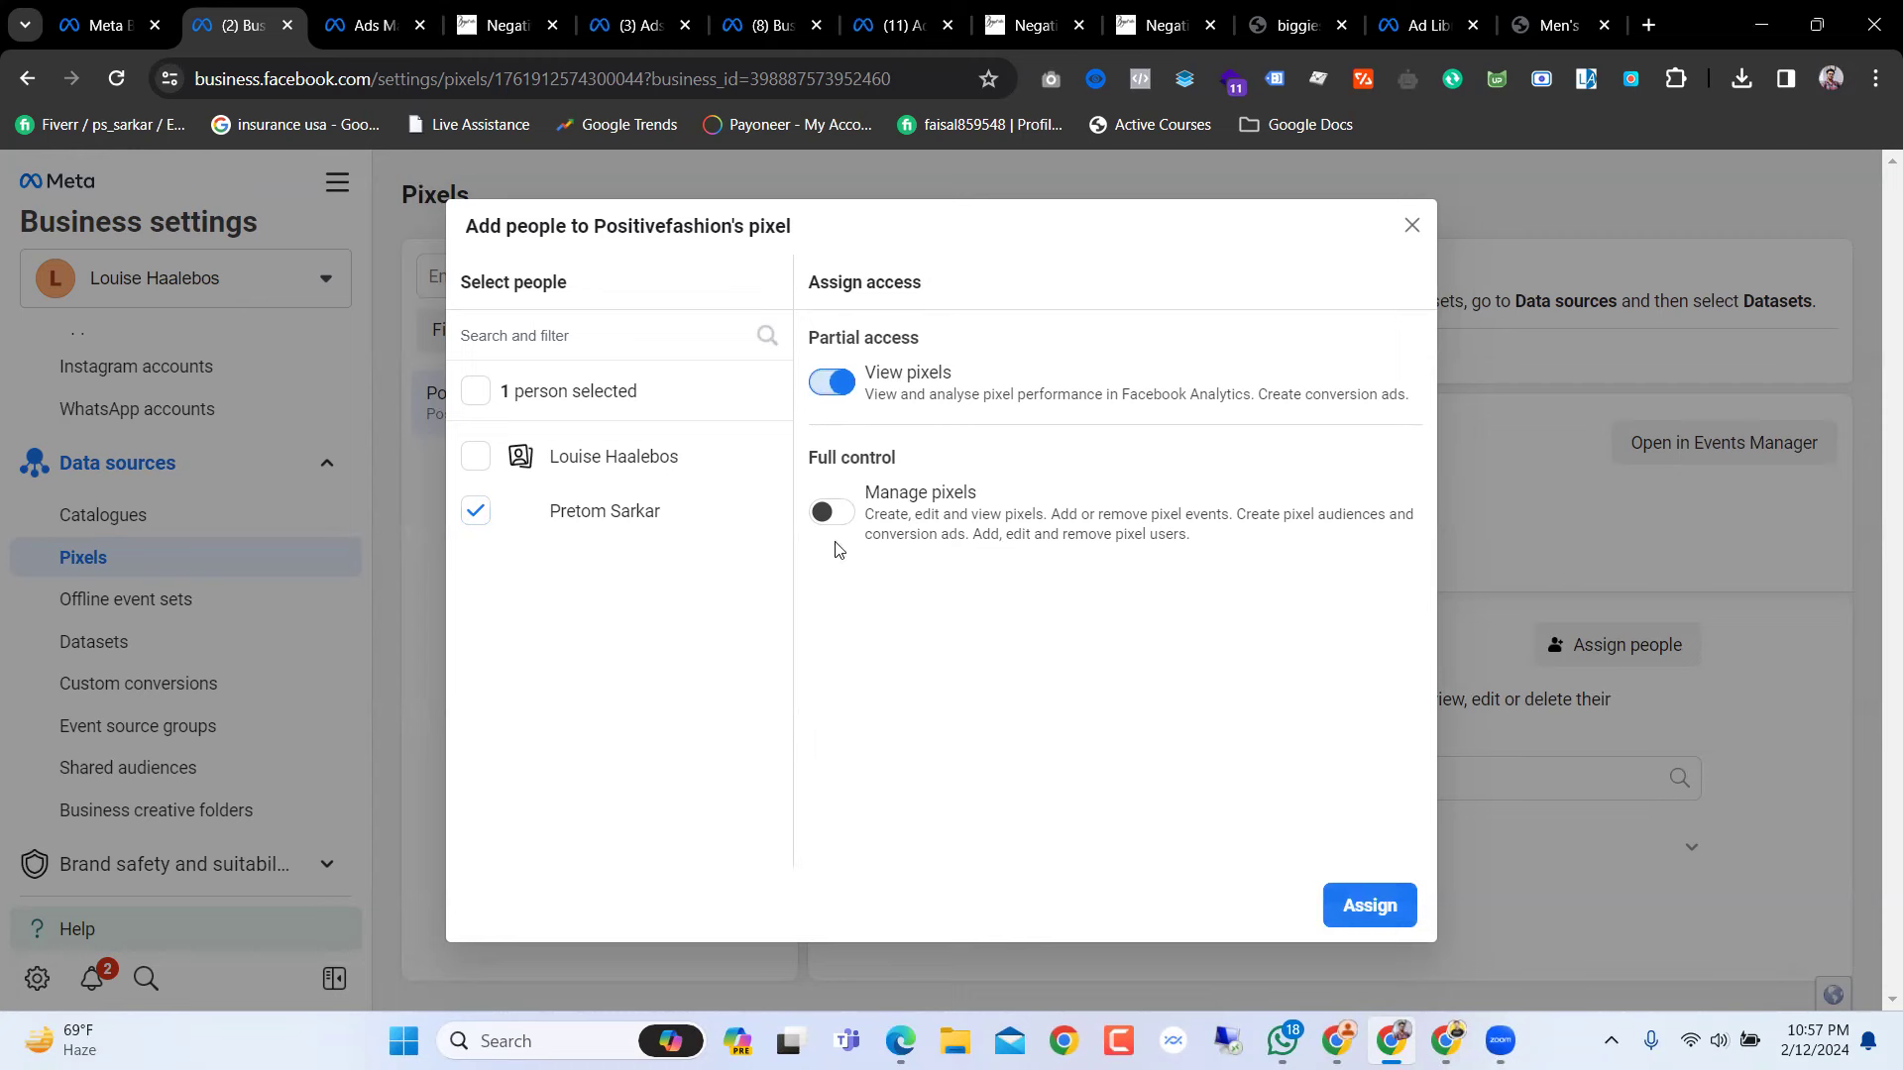
left_click(834, 507)
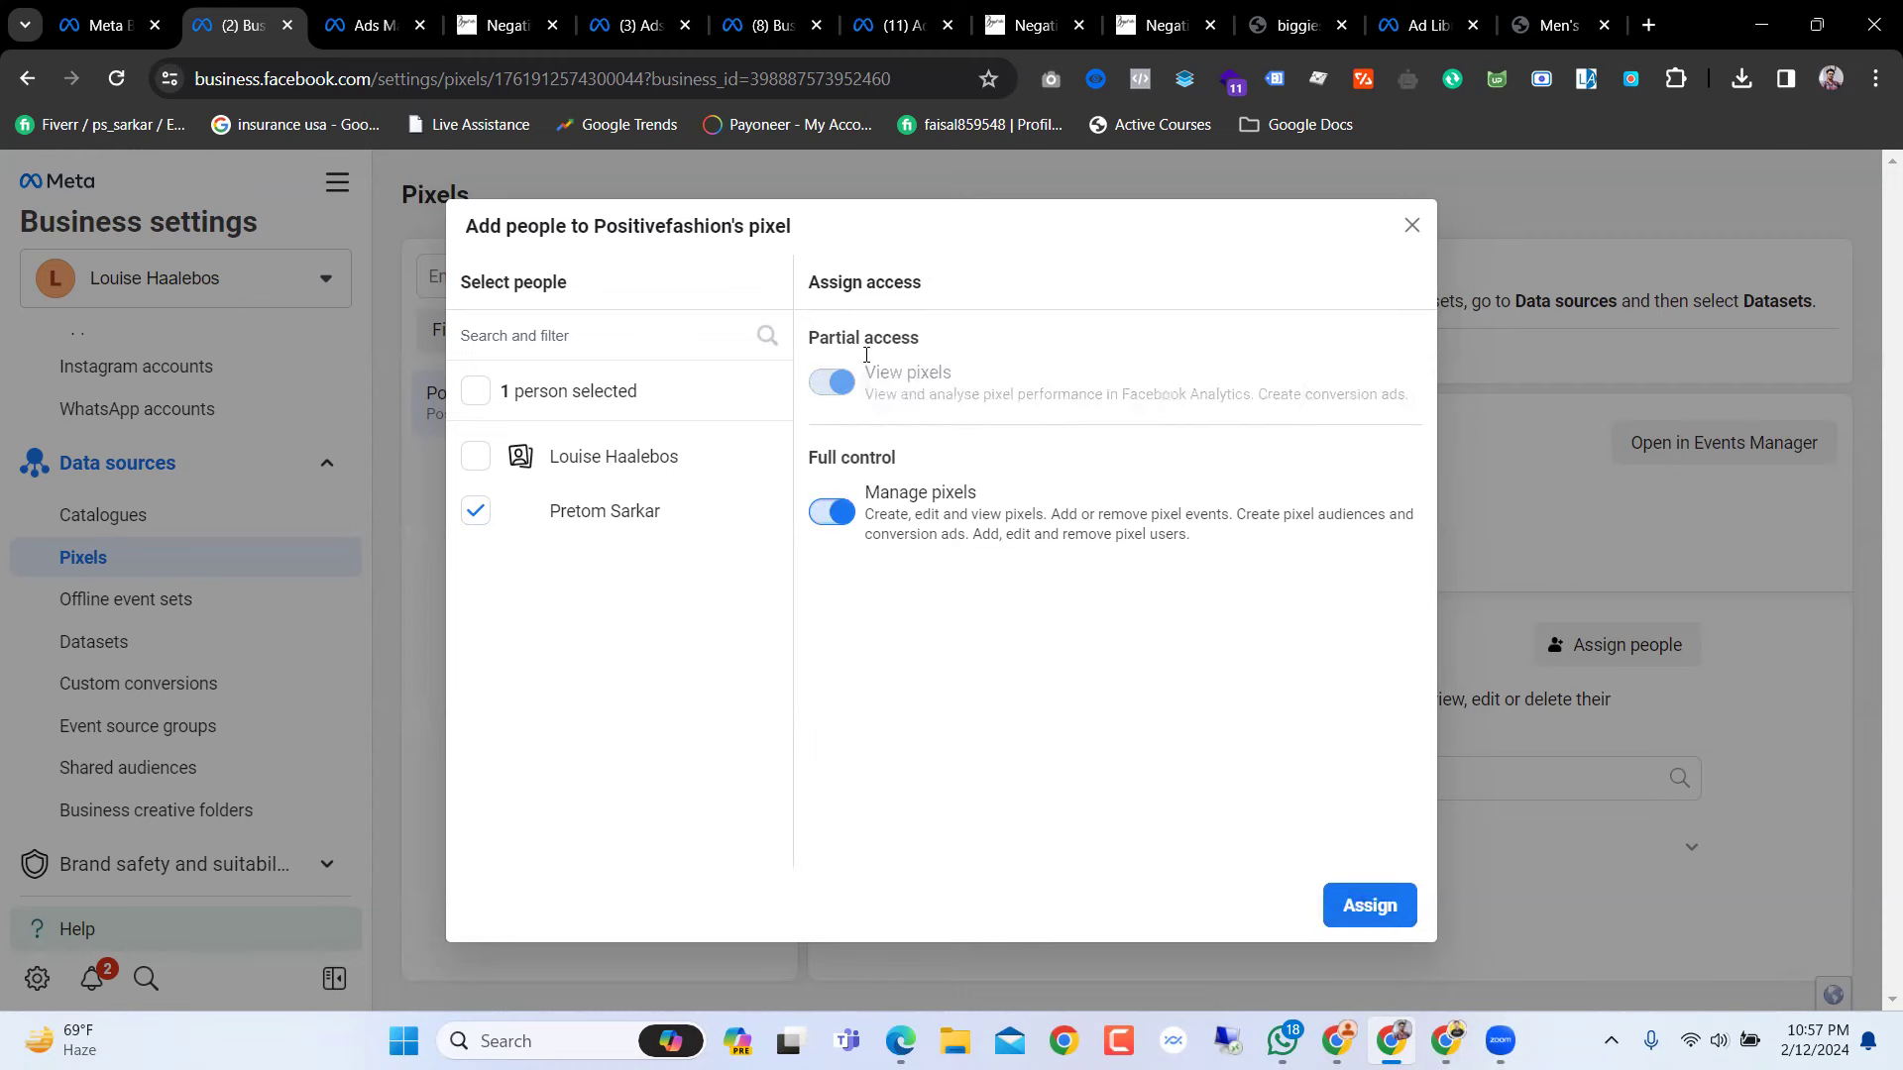
left_click(1402, 906)
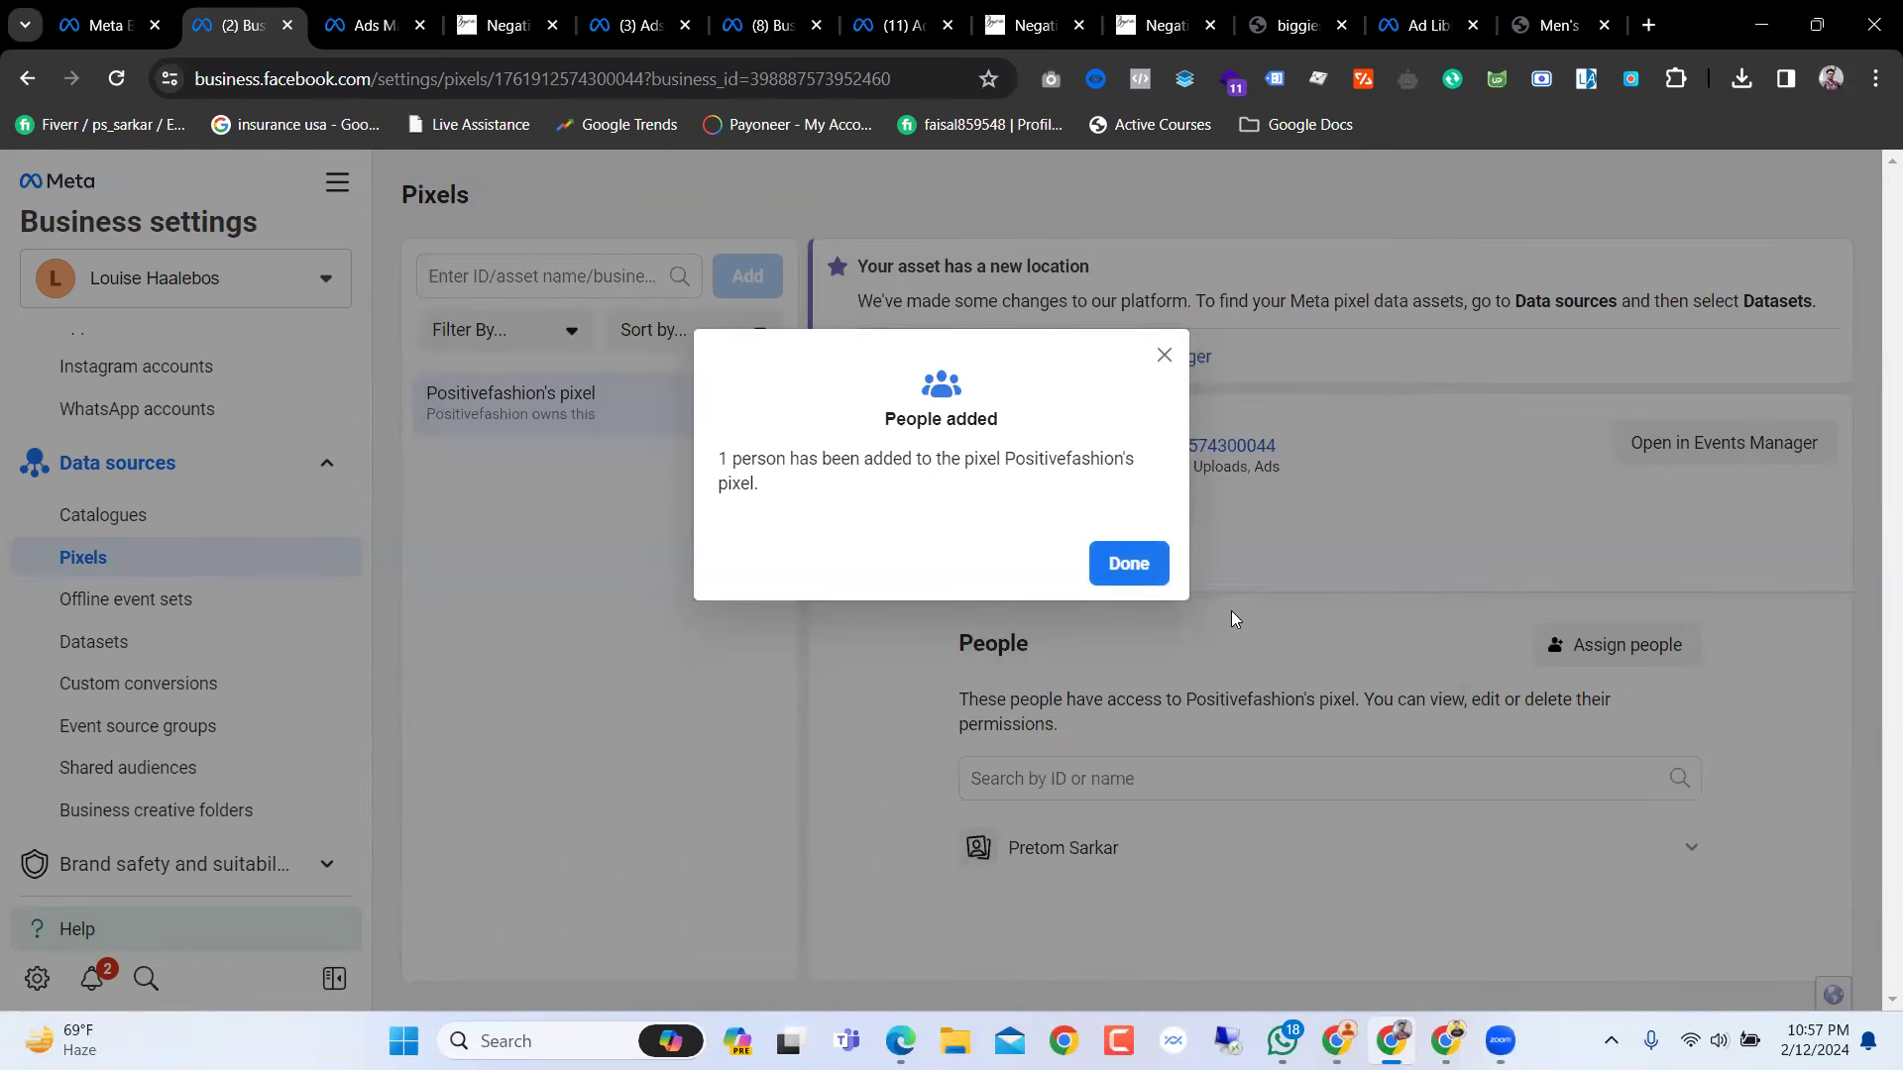
Step: Close the people-added confirmation and remove the assigned person from Positivefashion's pixel
left_click(1147, 571)
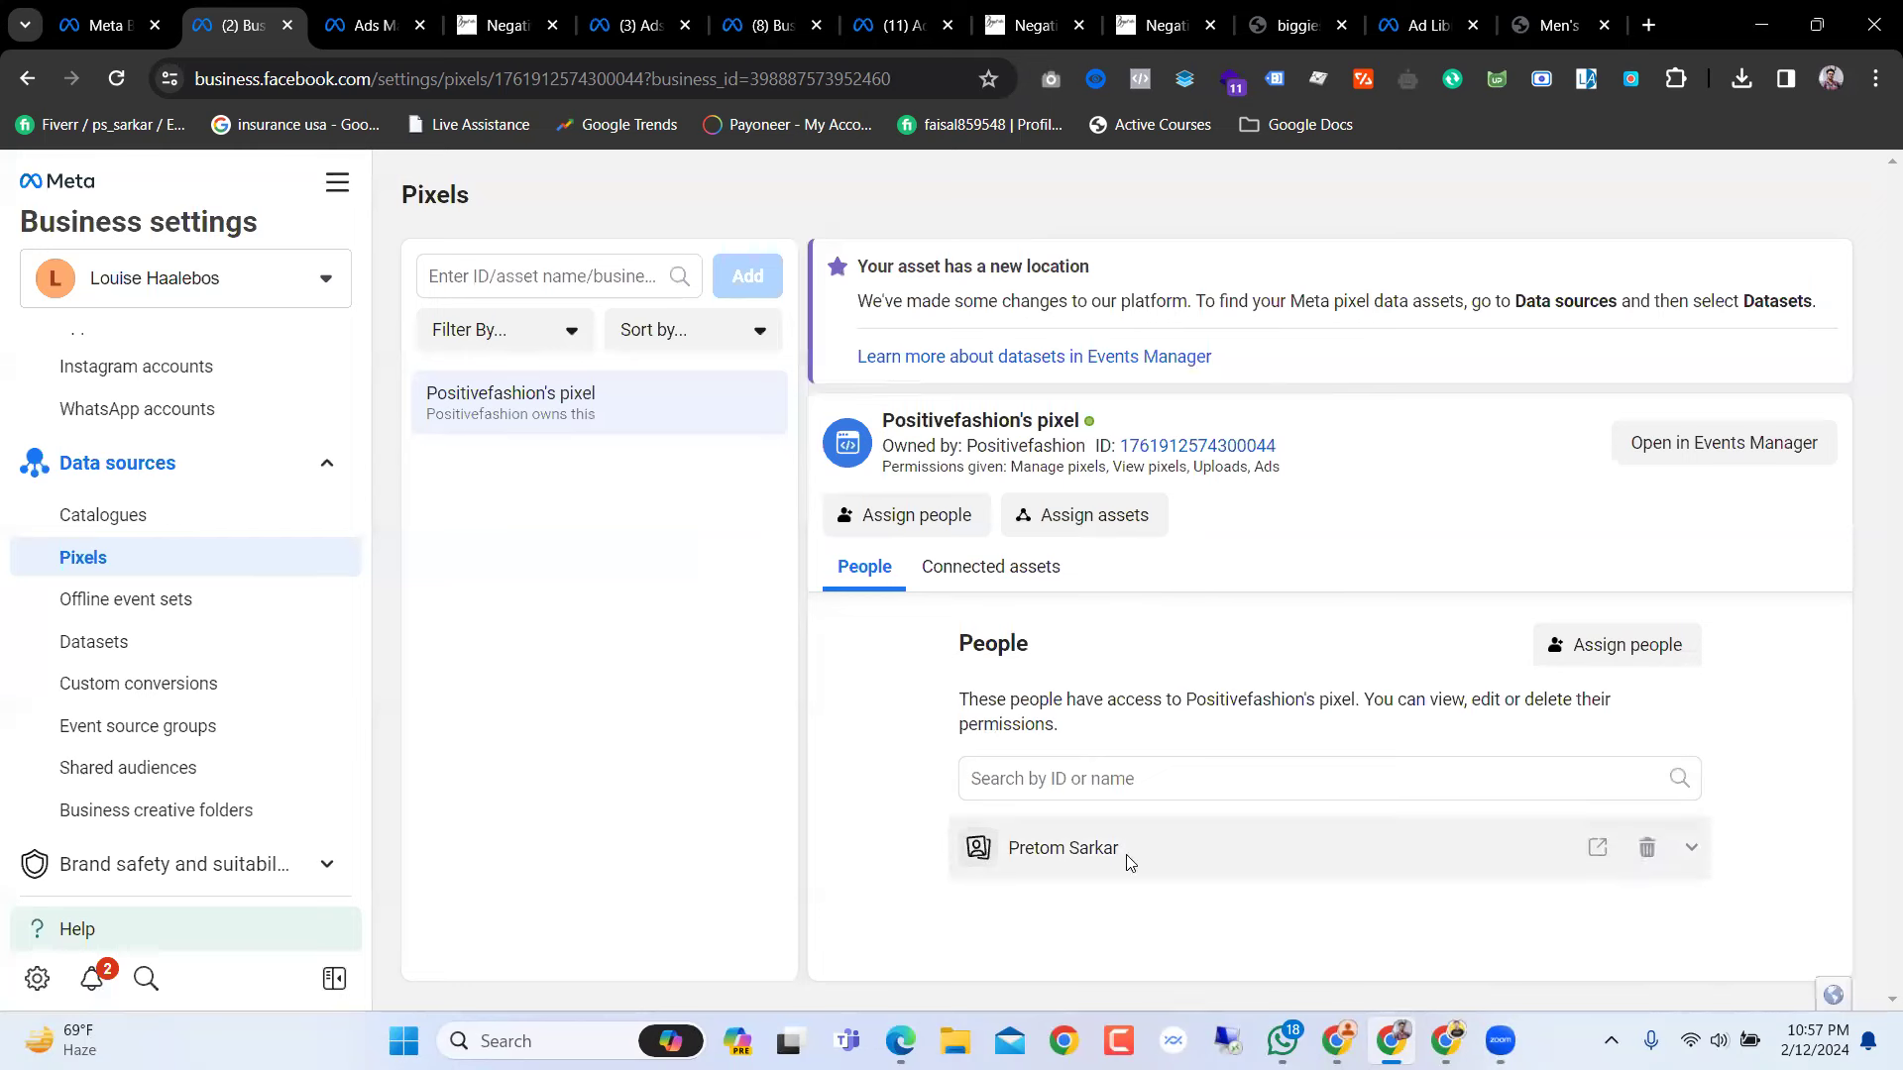
left_click(1646, 847)
left_click(1531, 842)
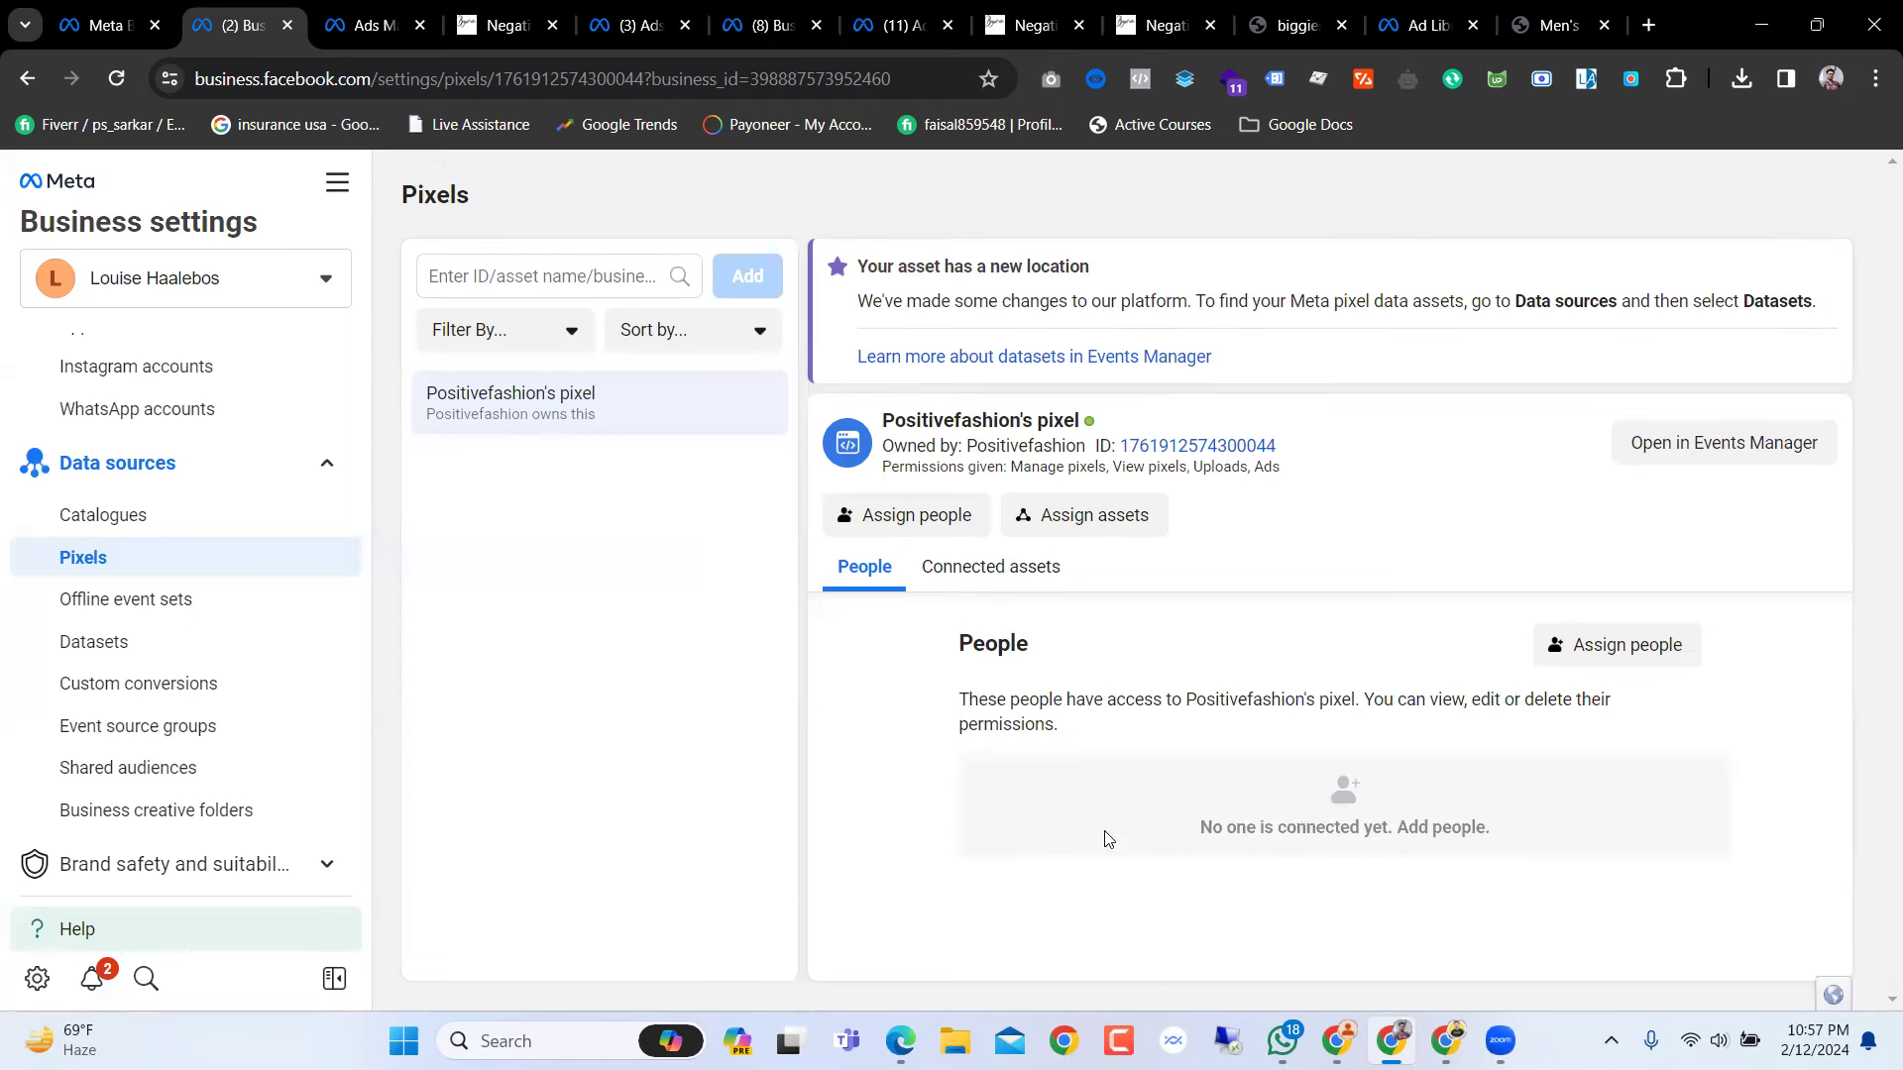
Step: Assign the second listed person to Positivefashion's pixel with View pixels and Manage pixels access
left_click(878, 514)
left_click(477, 511)
left_click(832, 383)
left_click(831, 511)
left_click(1387, 901)
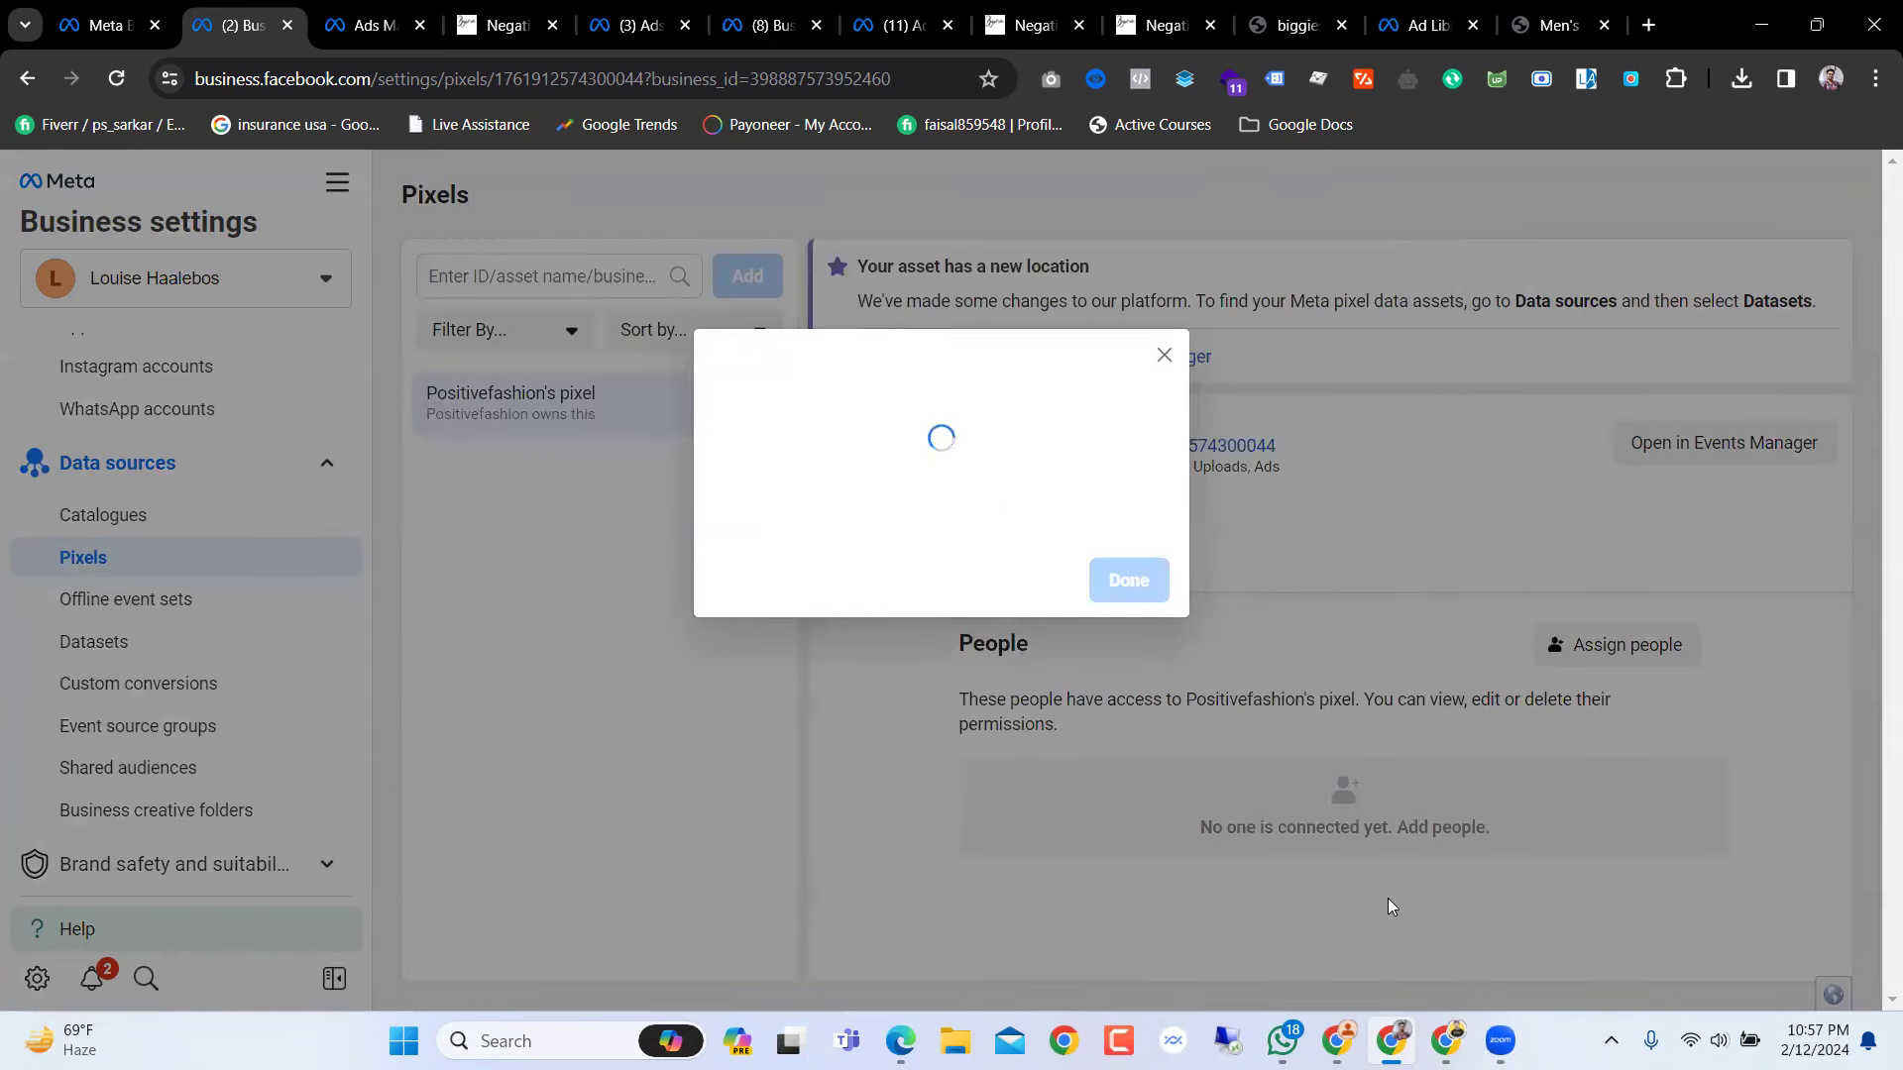
left_click(1150, 570)
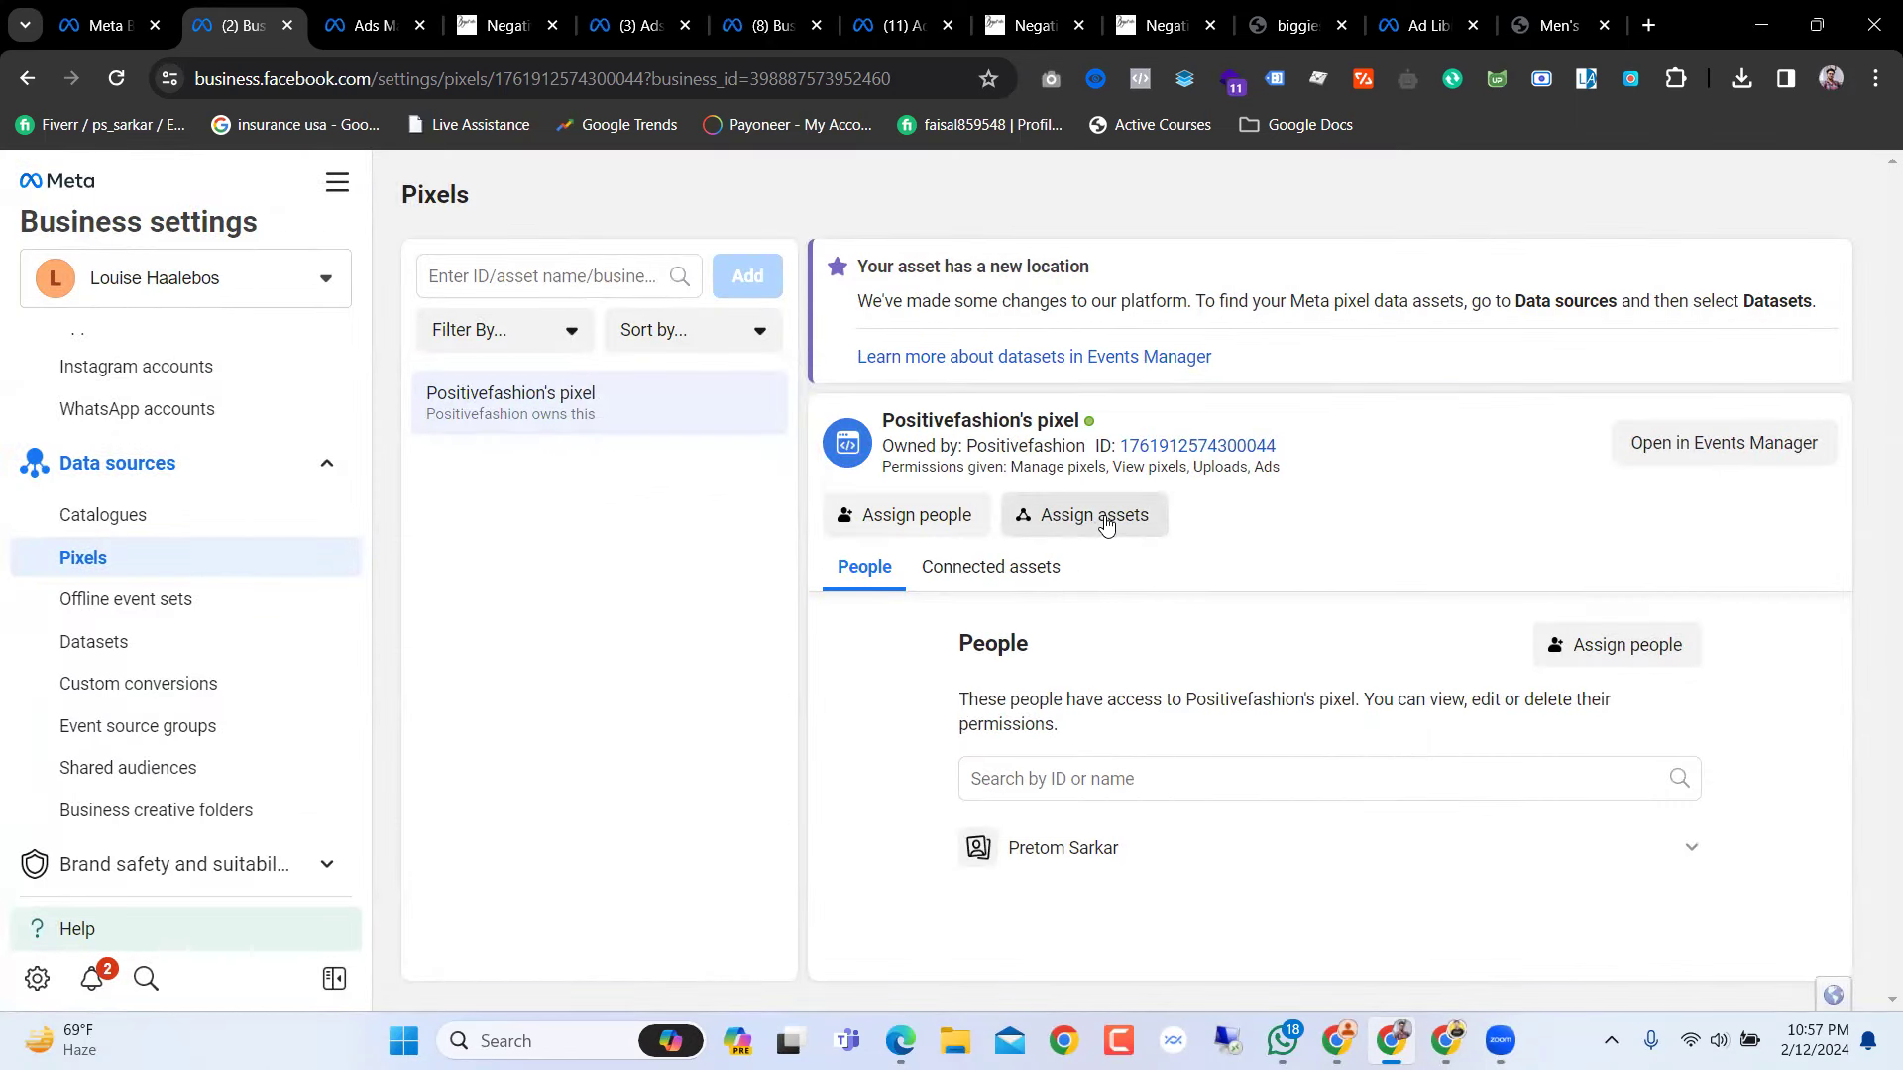
Step: Assign all listed ad accounts to Positivefashion's pixel and display its connected assets
left_click(1093, 521)
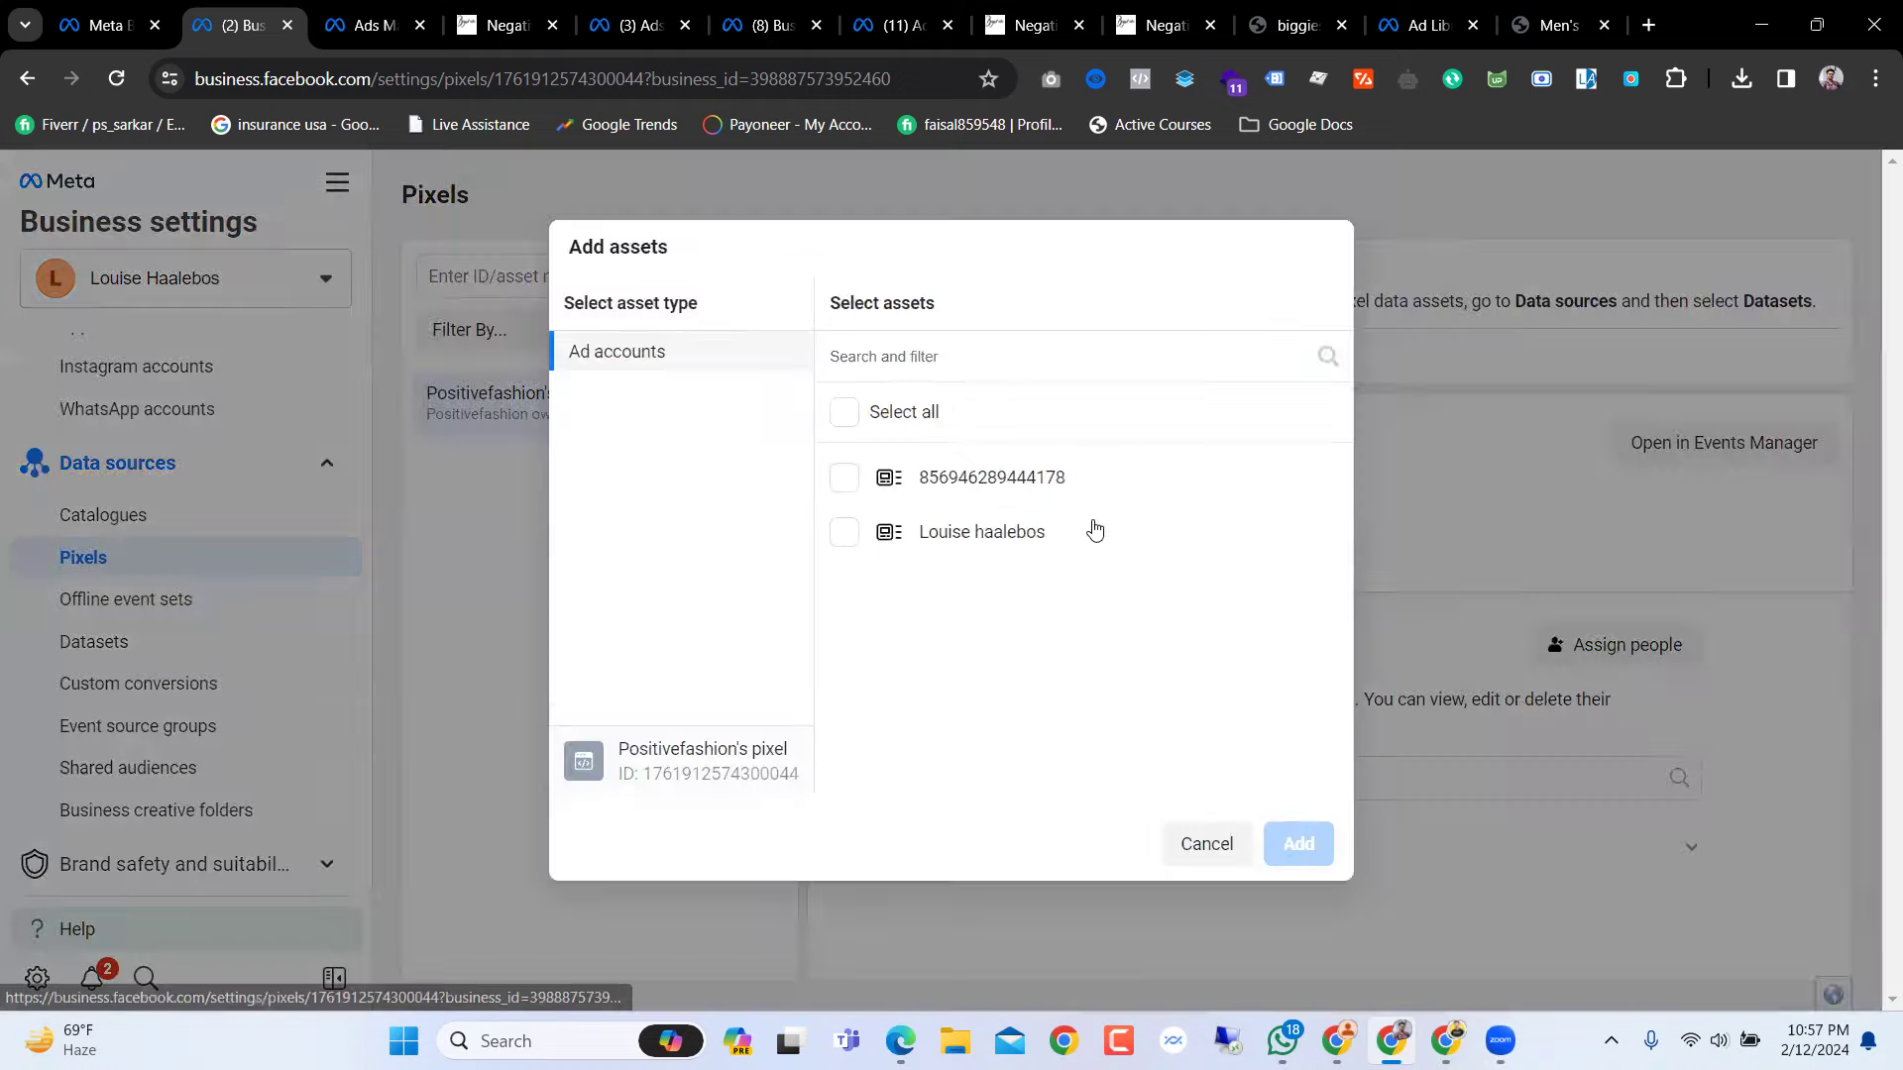
left_click(851, 411)
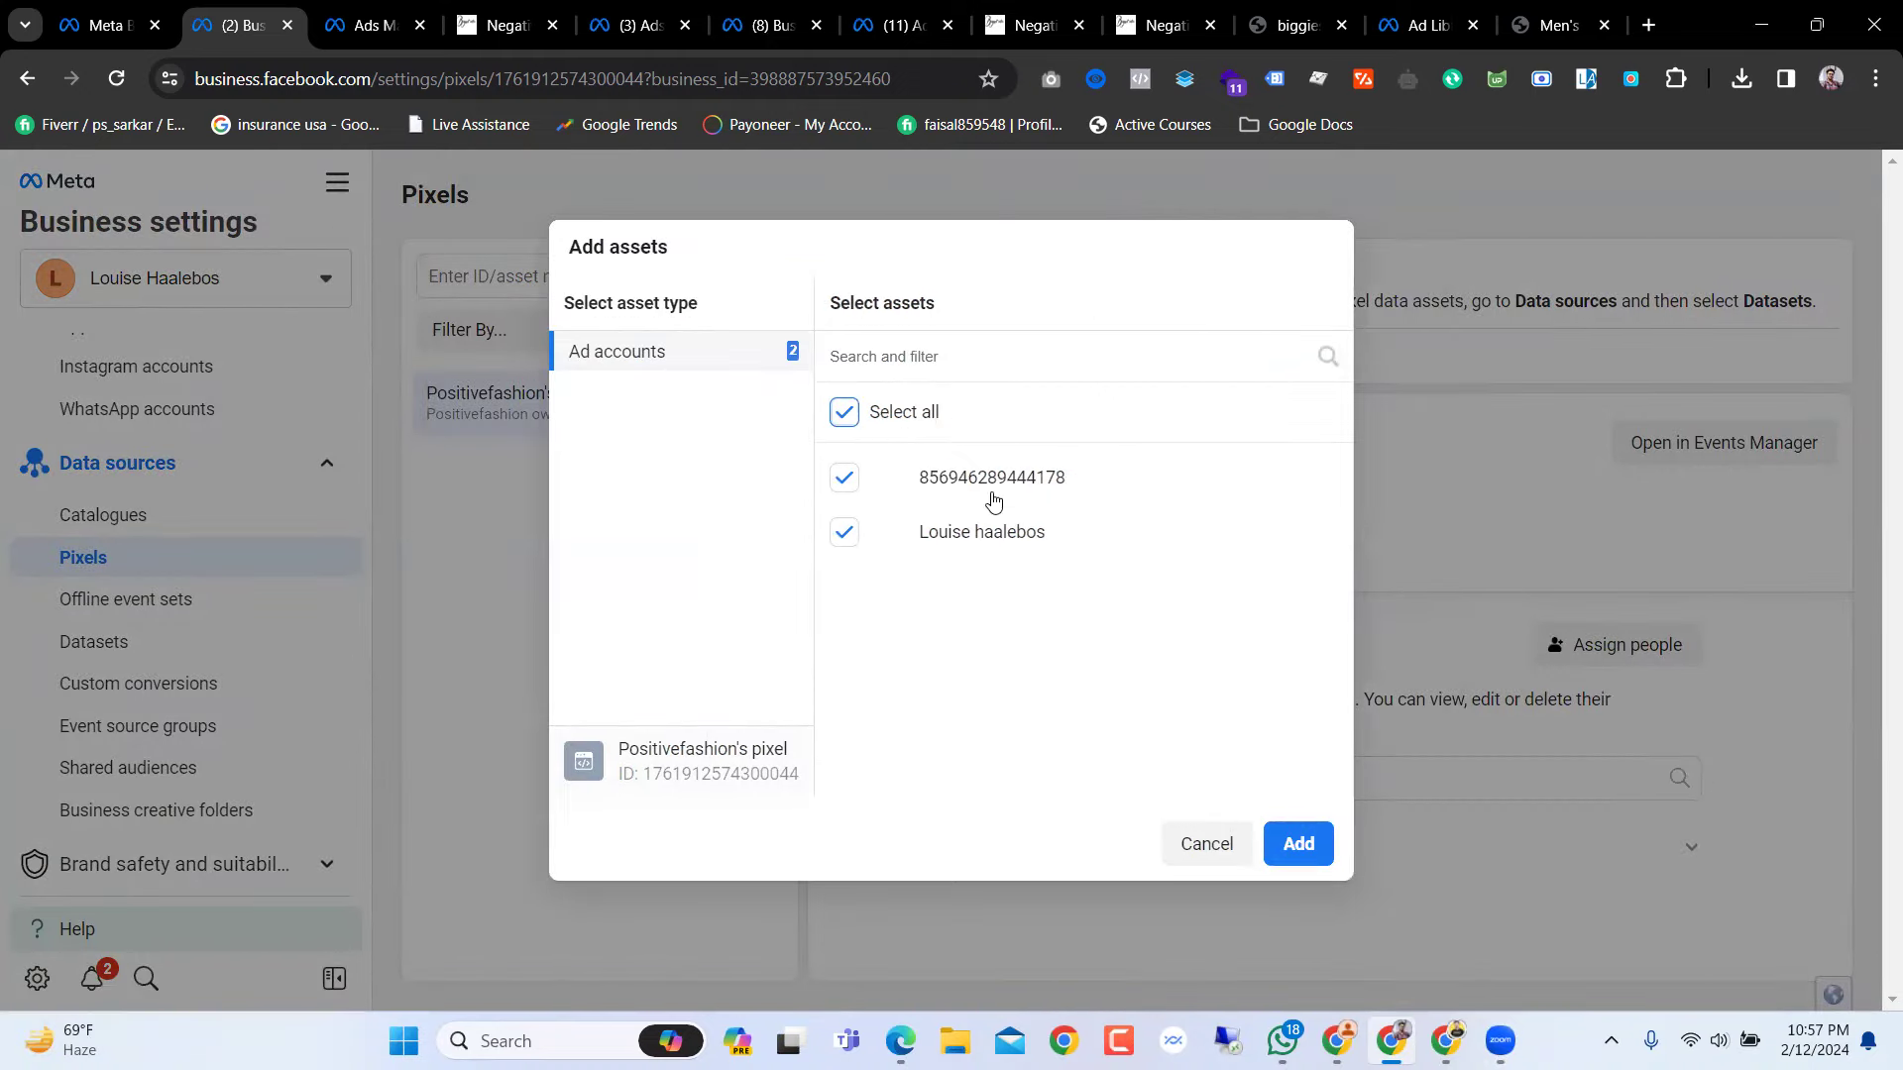
left_click(1316, 844)
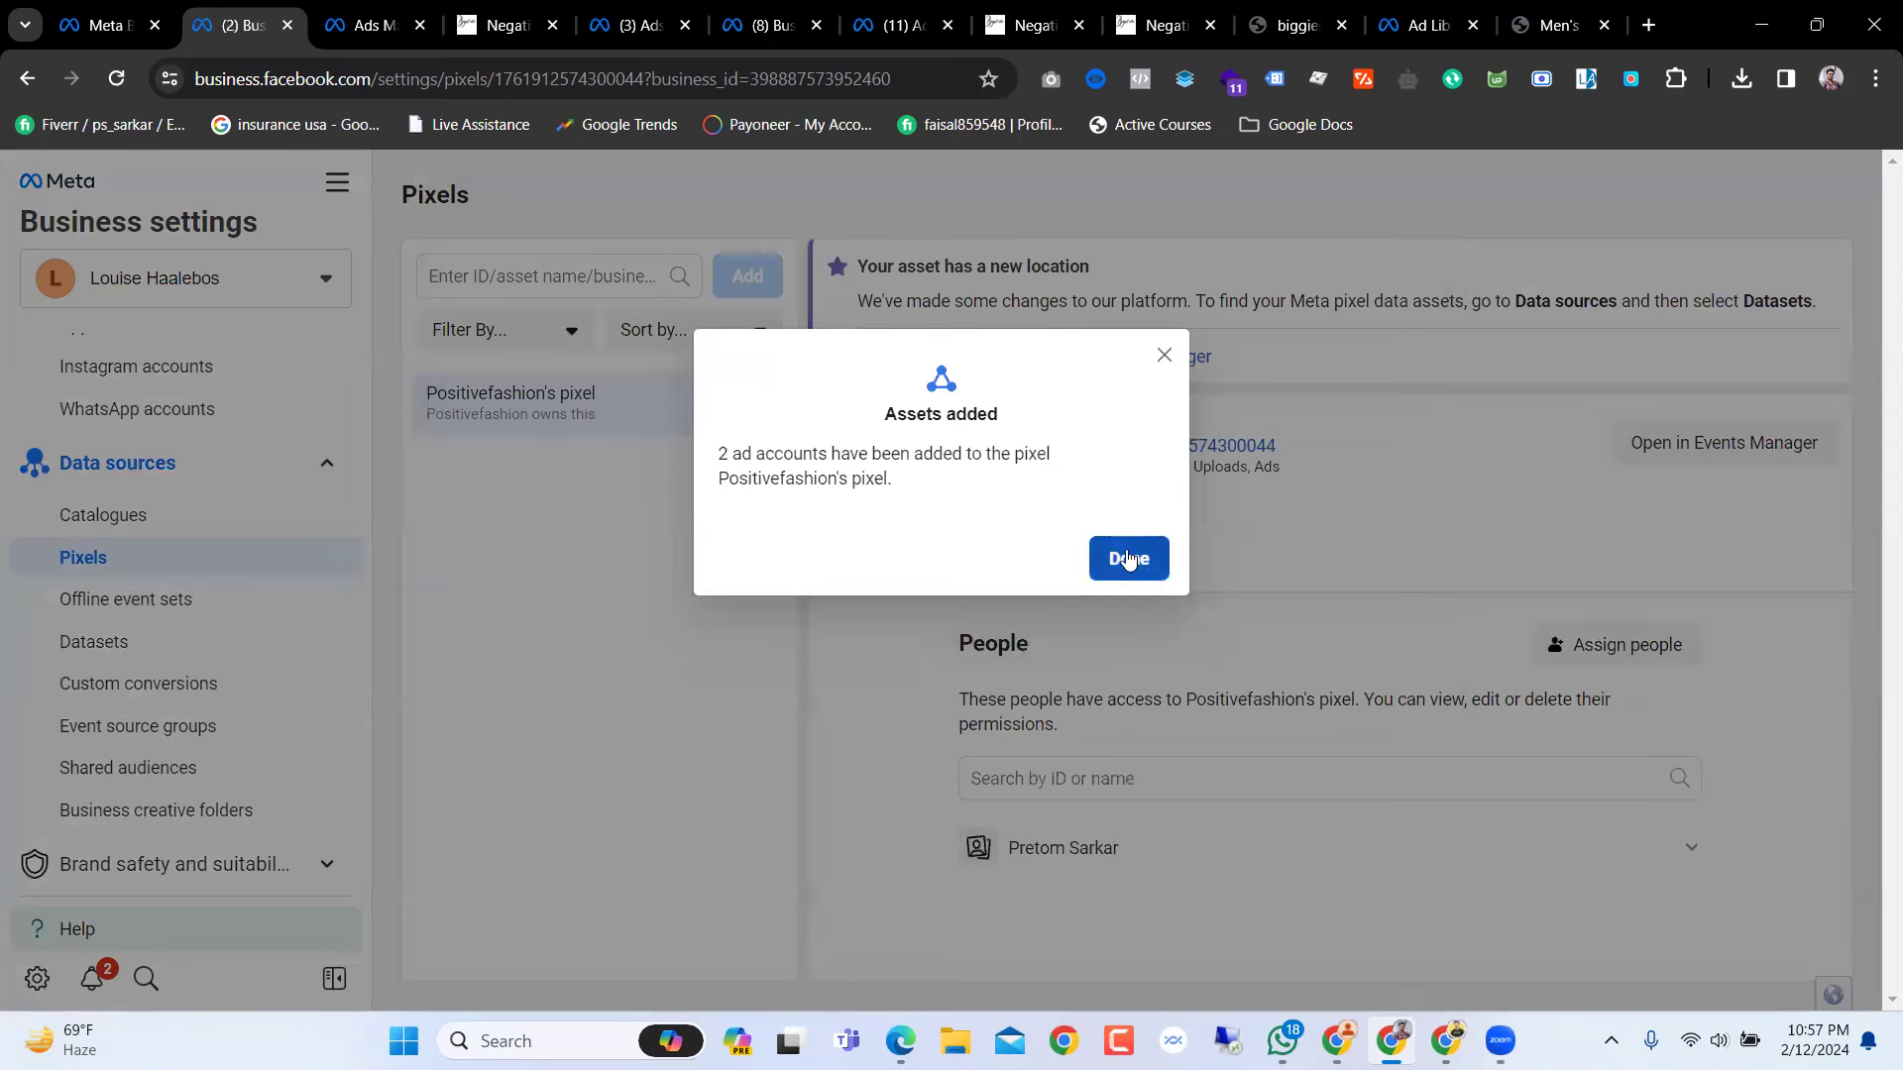
left_click(1130, 563)
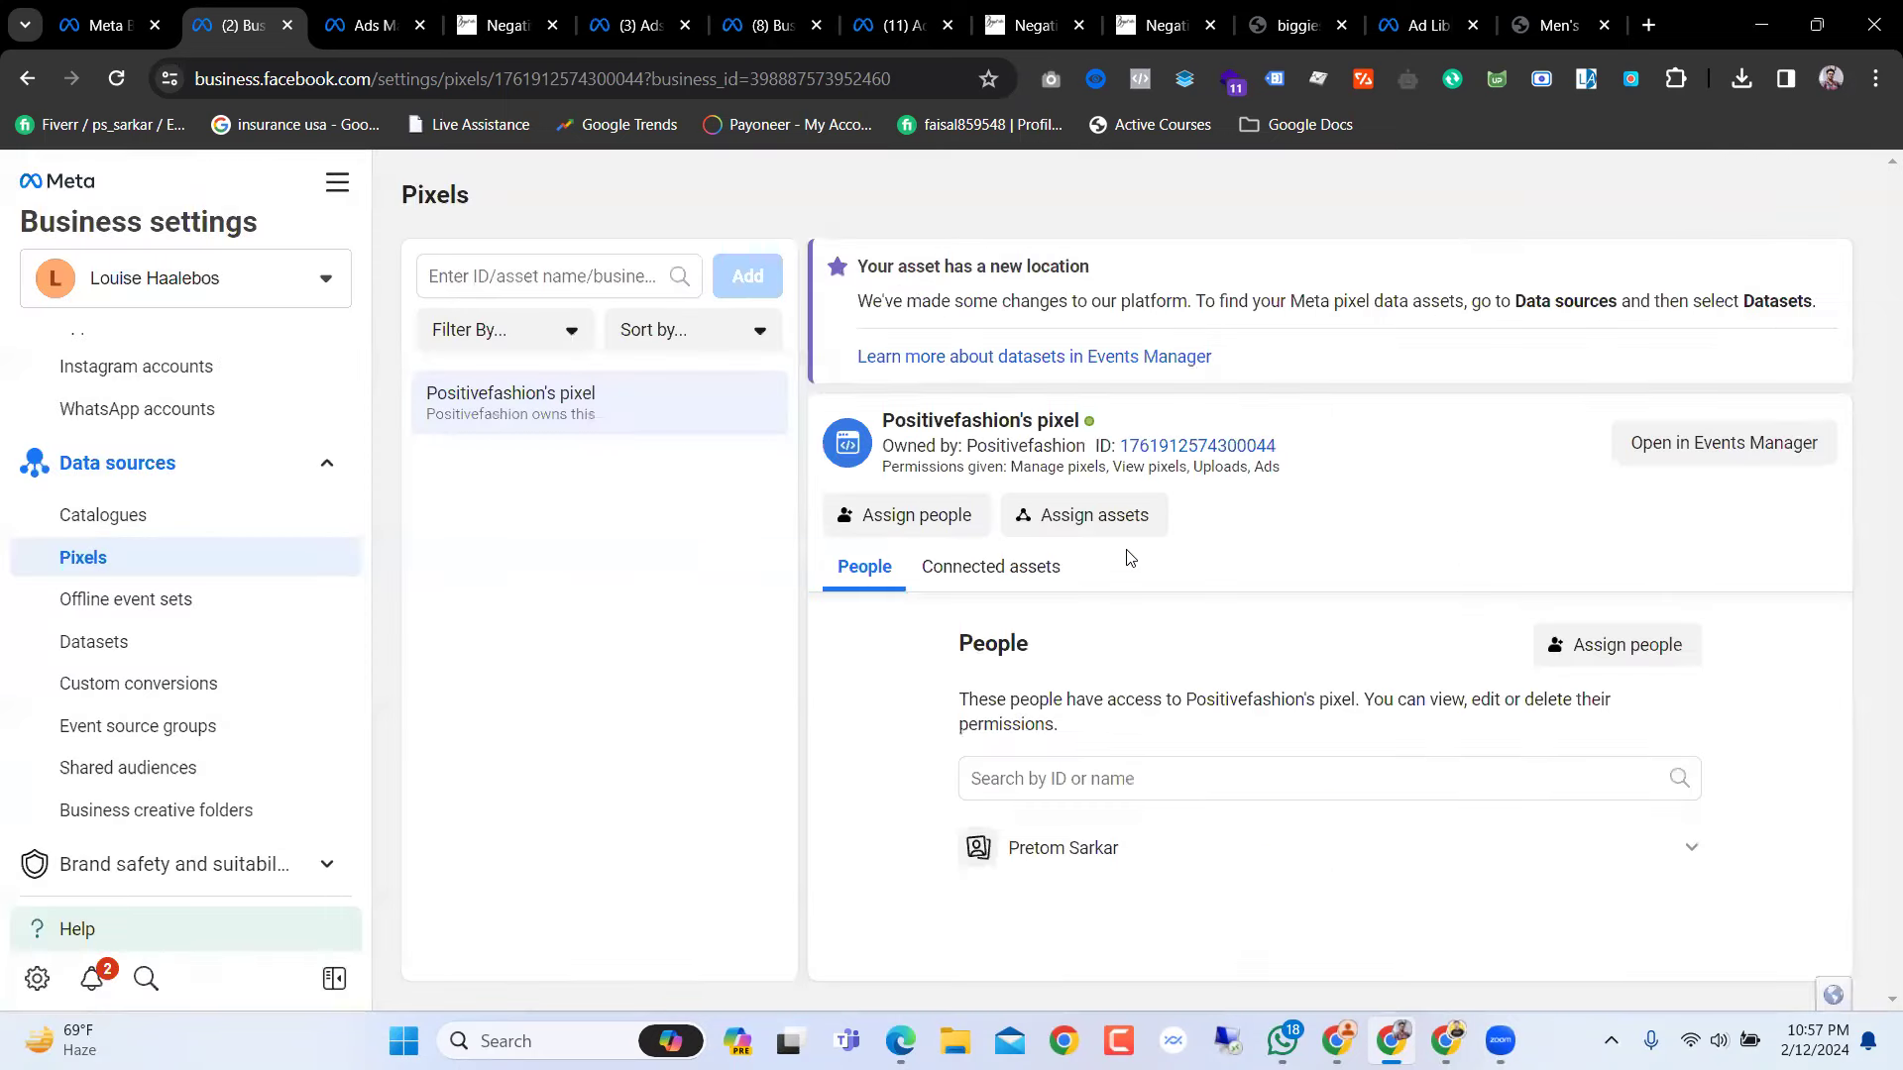
left_click(990, 566)
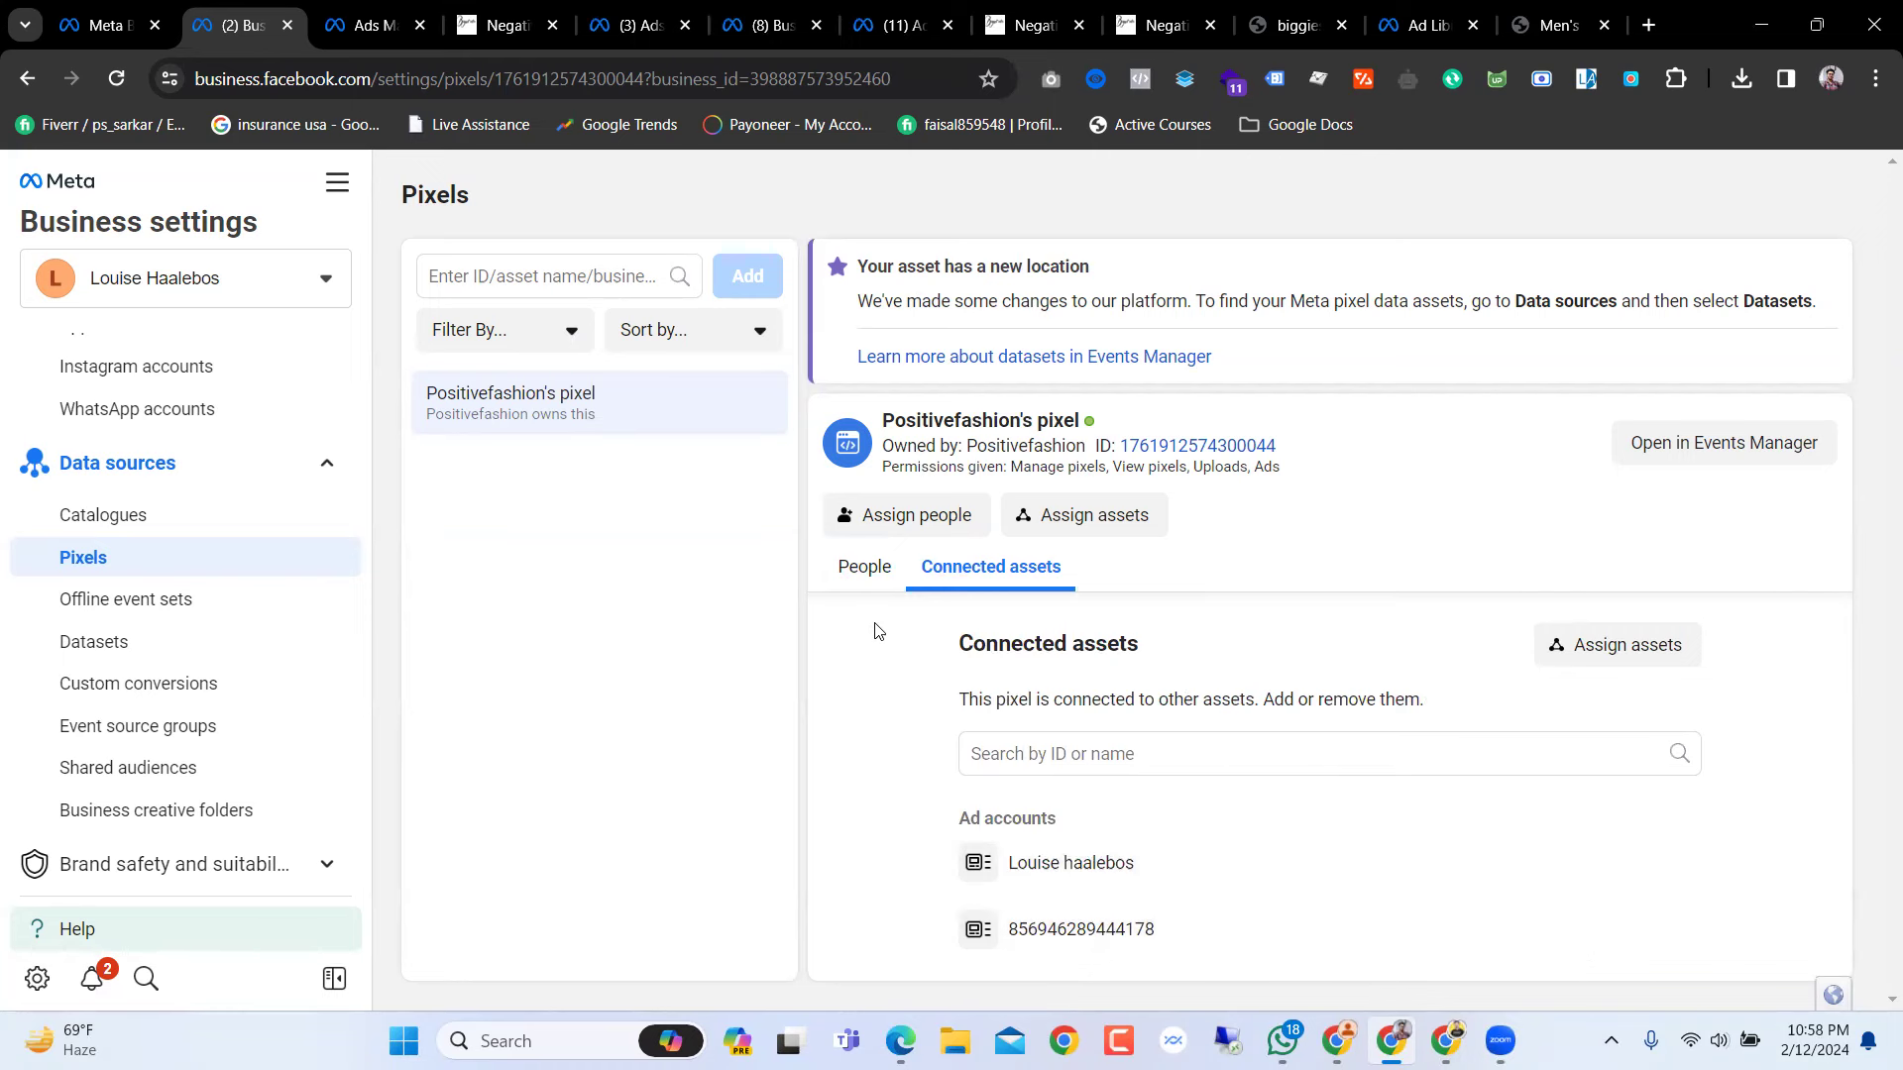
Step: Return to the pixel's people and assign the first listed person with Manage pixels full control
left_click(876, 586)
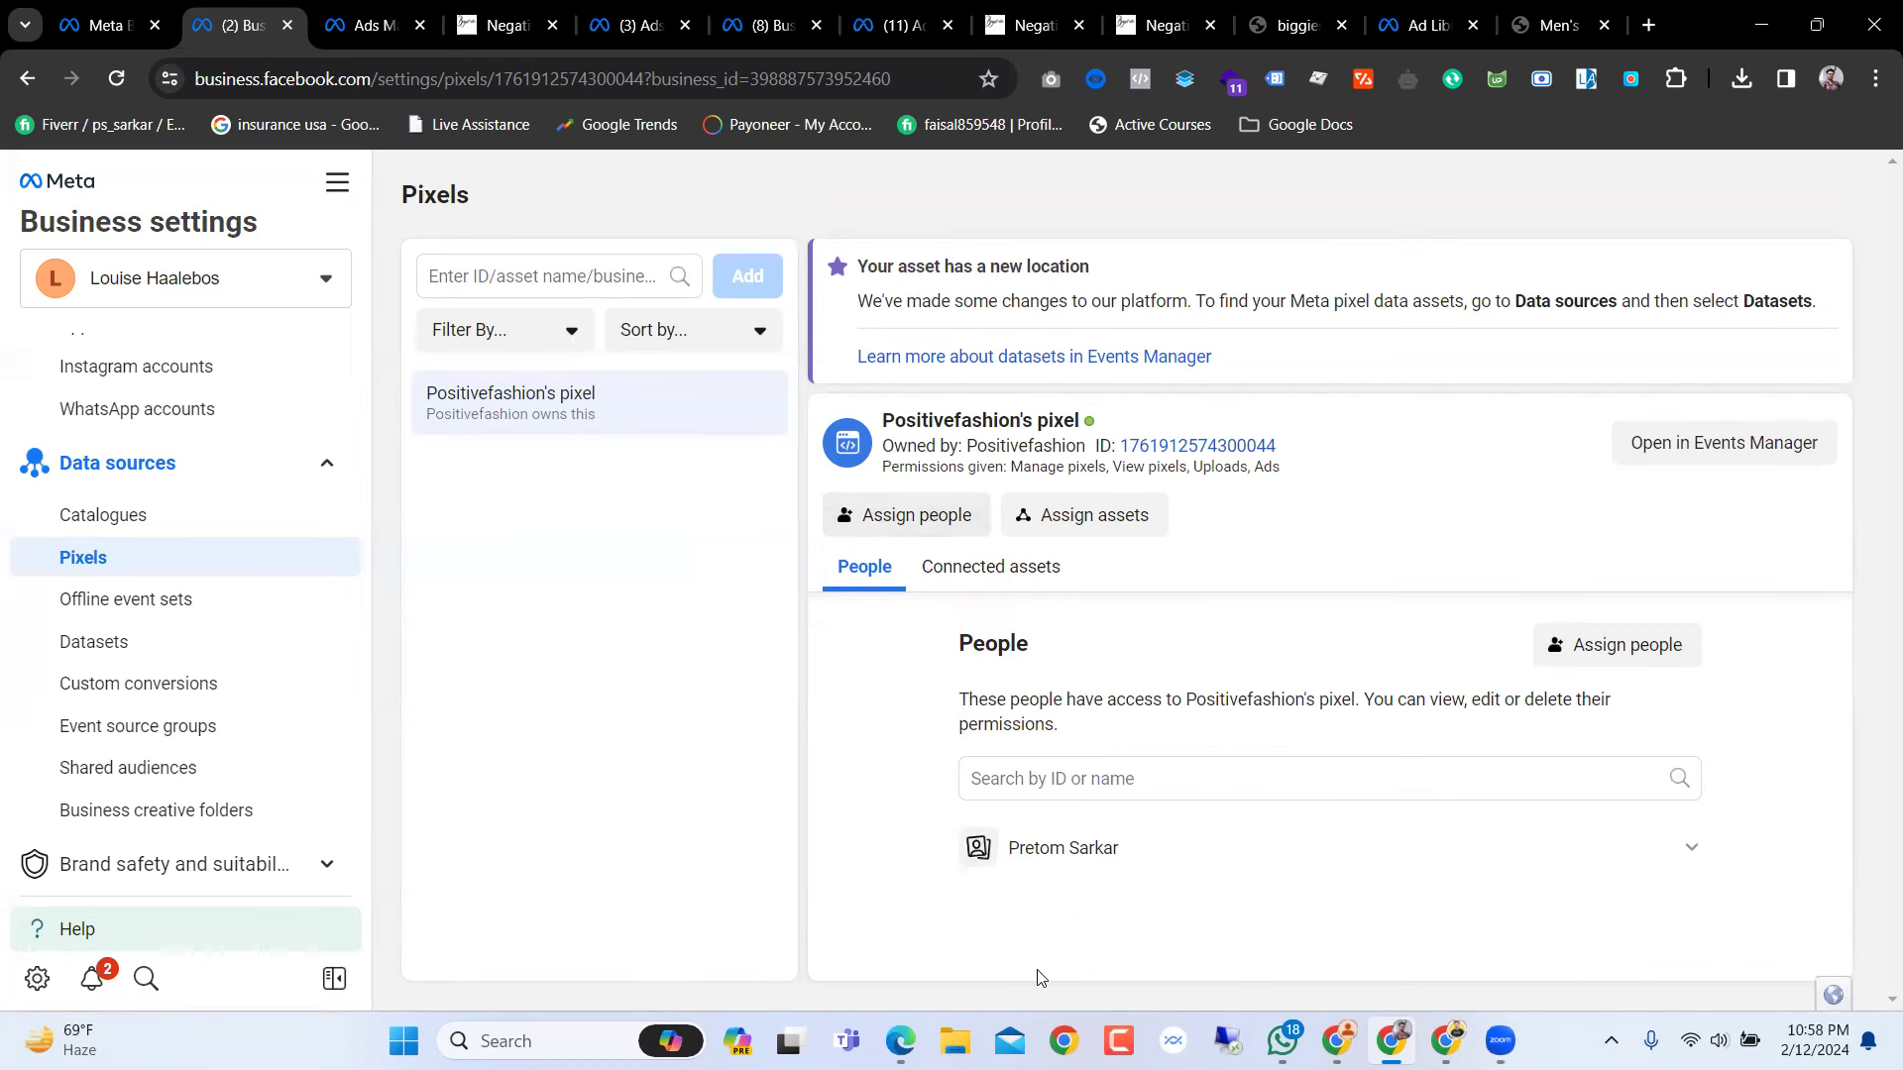
left_click(860, 505)
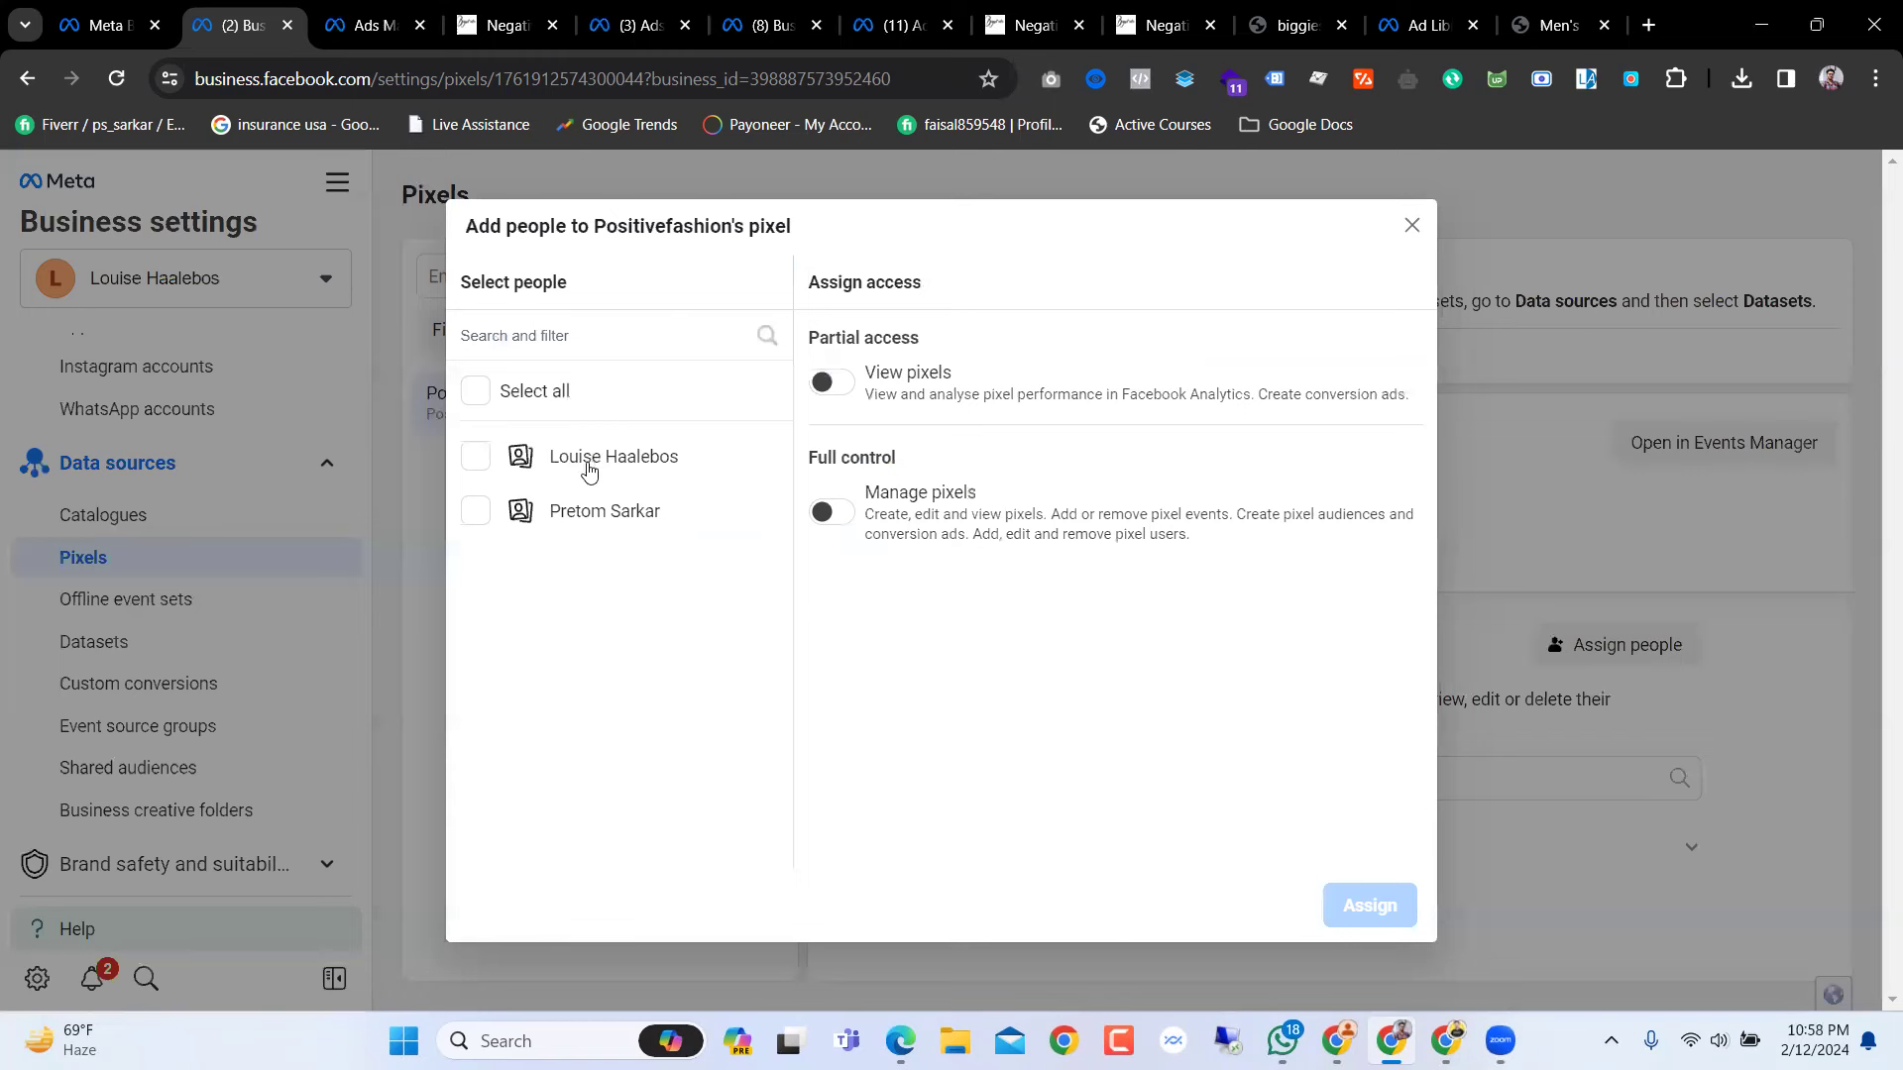
left_click(548, 462)
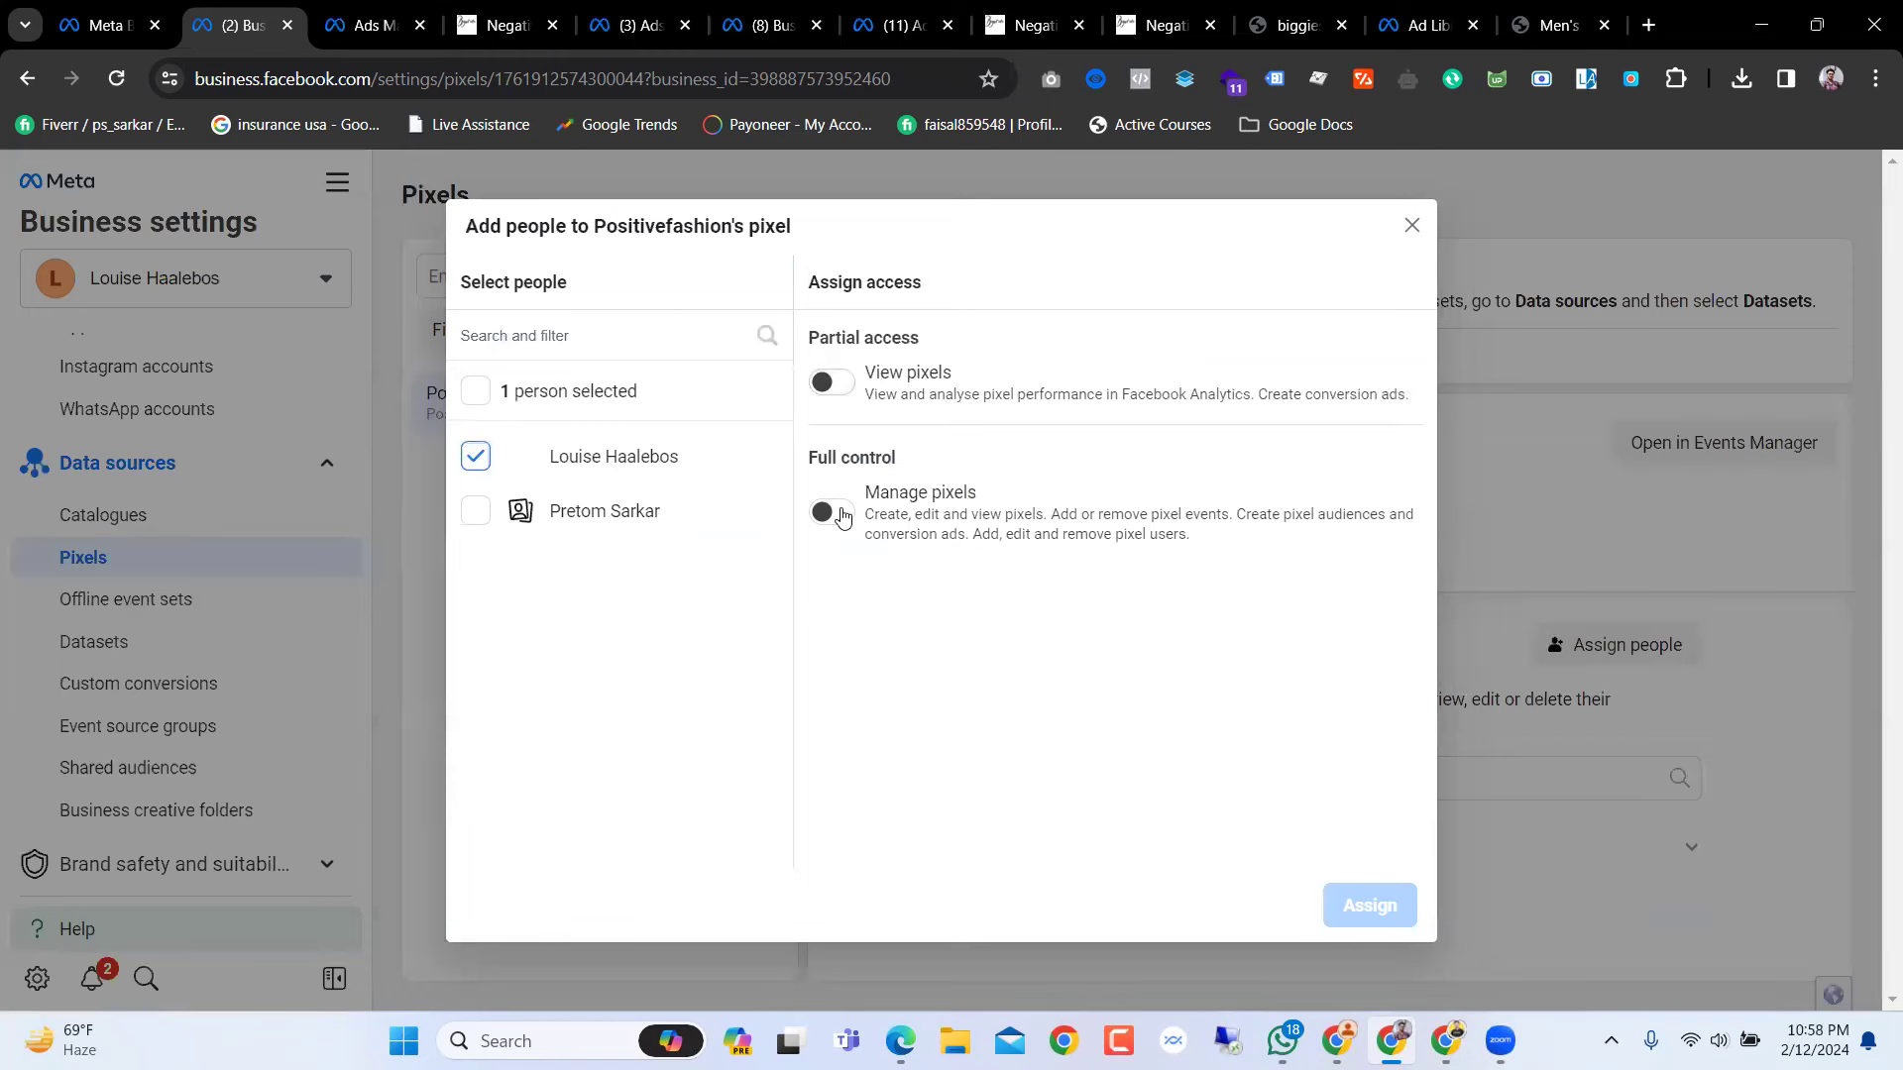
left_click(830, 513)
left_click(1358, 901)
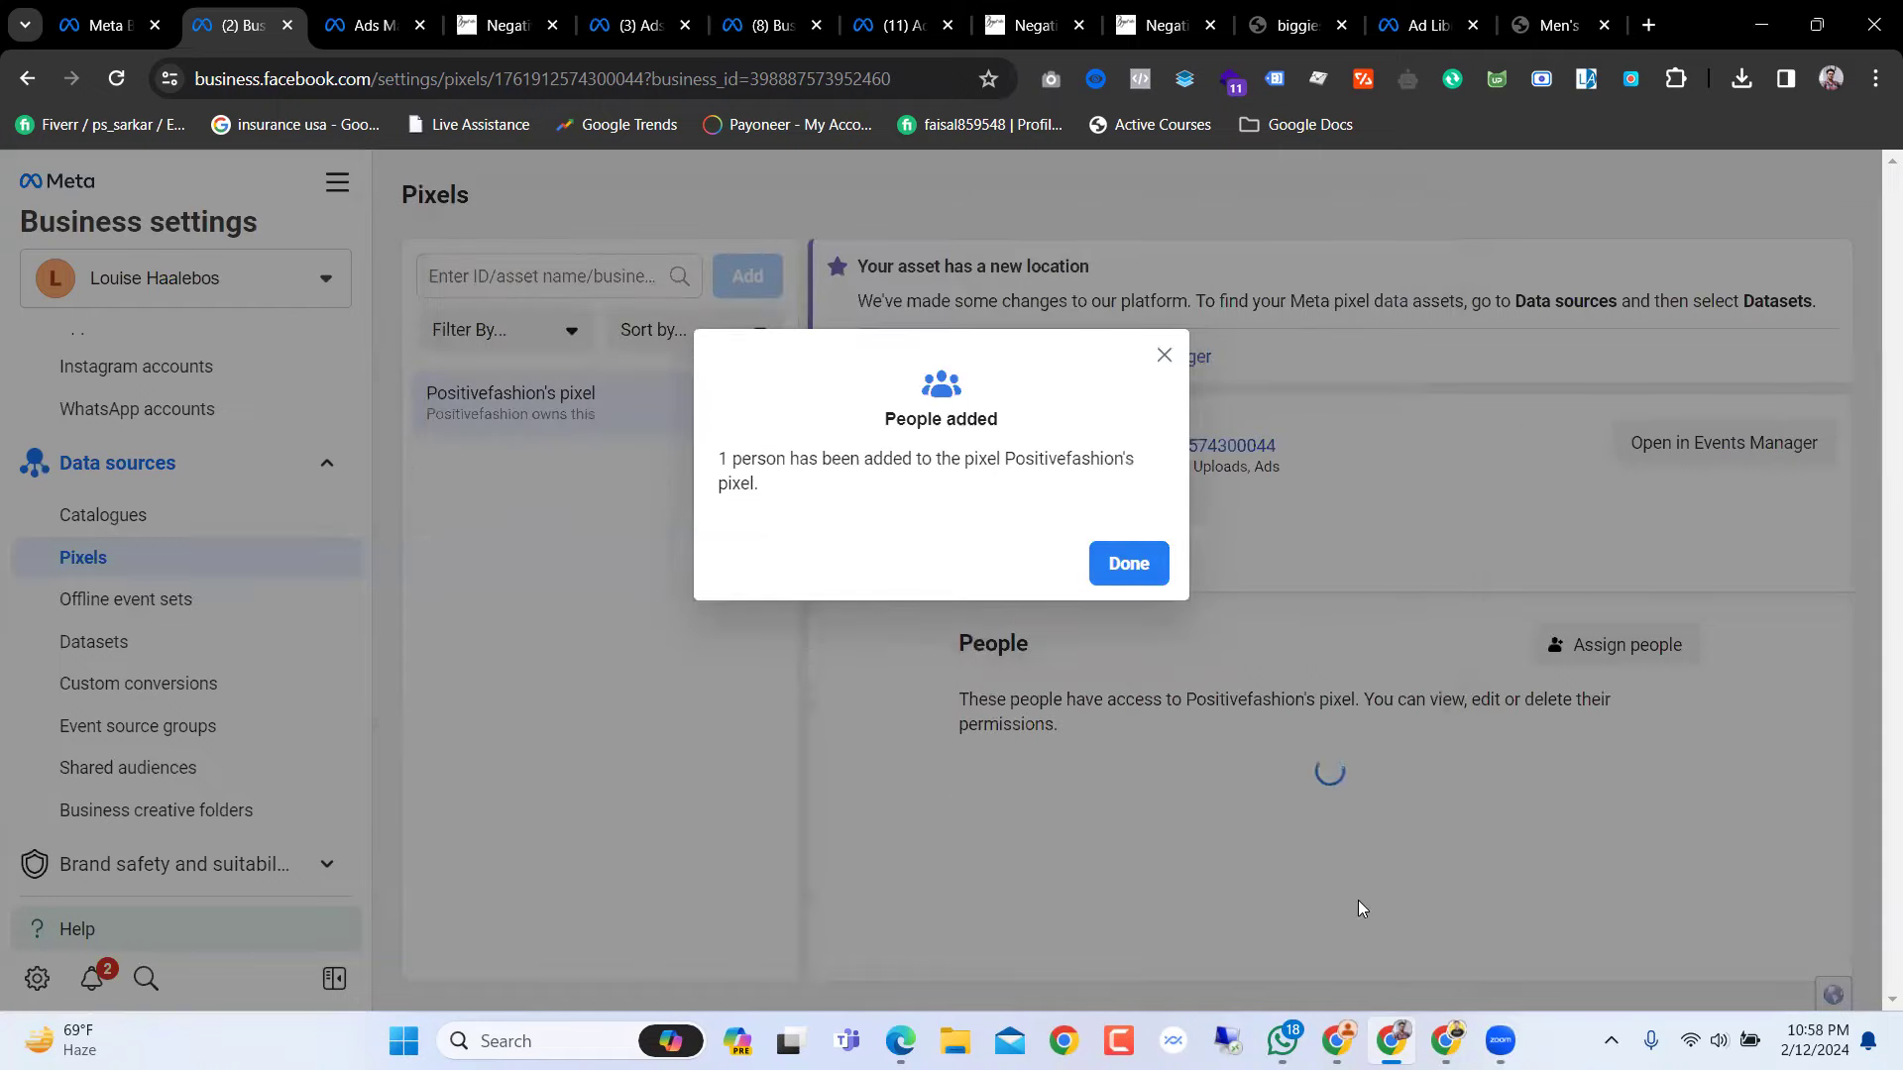
left_click(1130, 562)
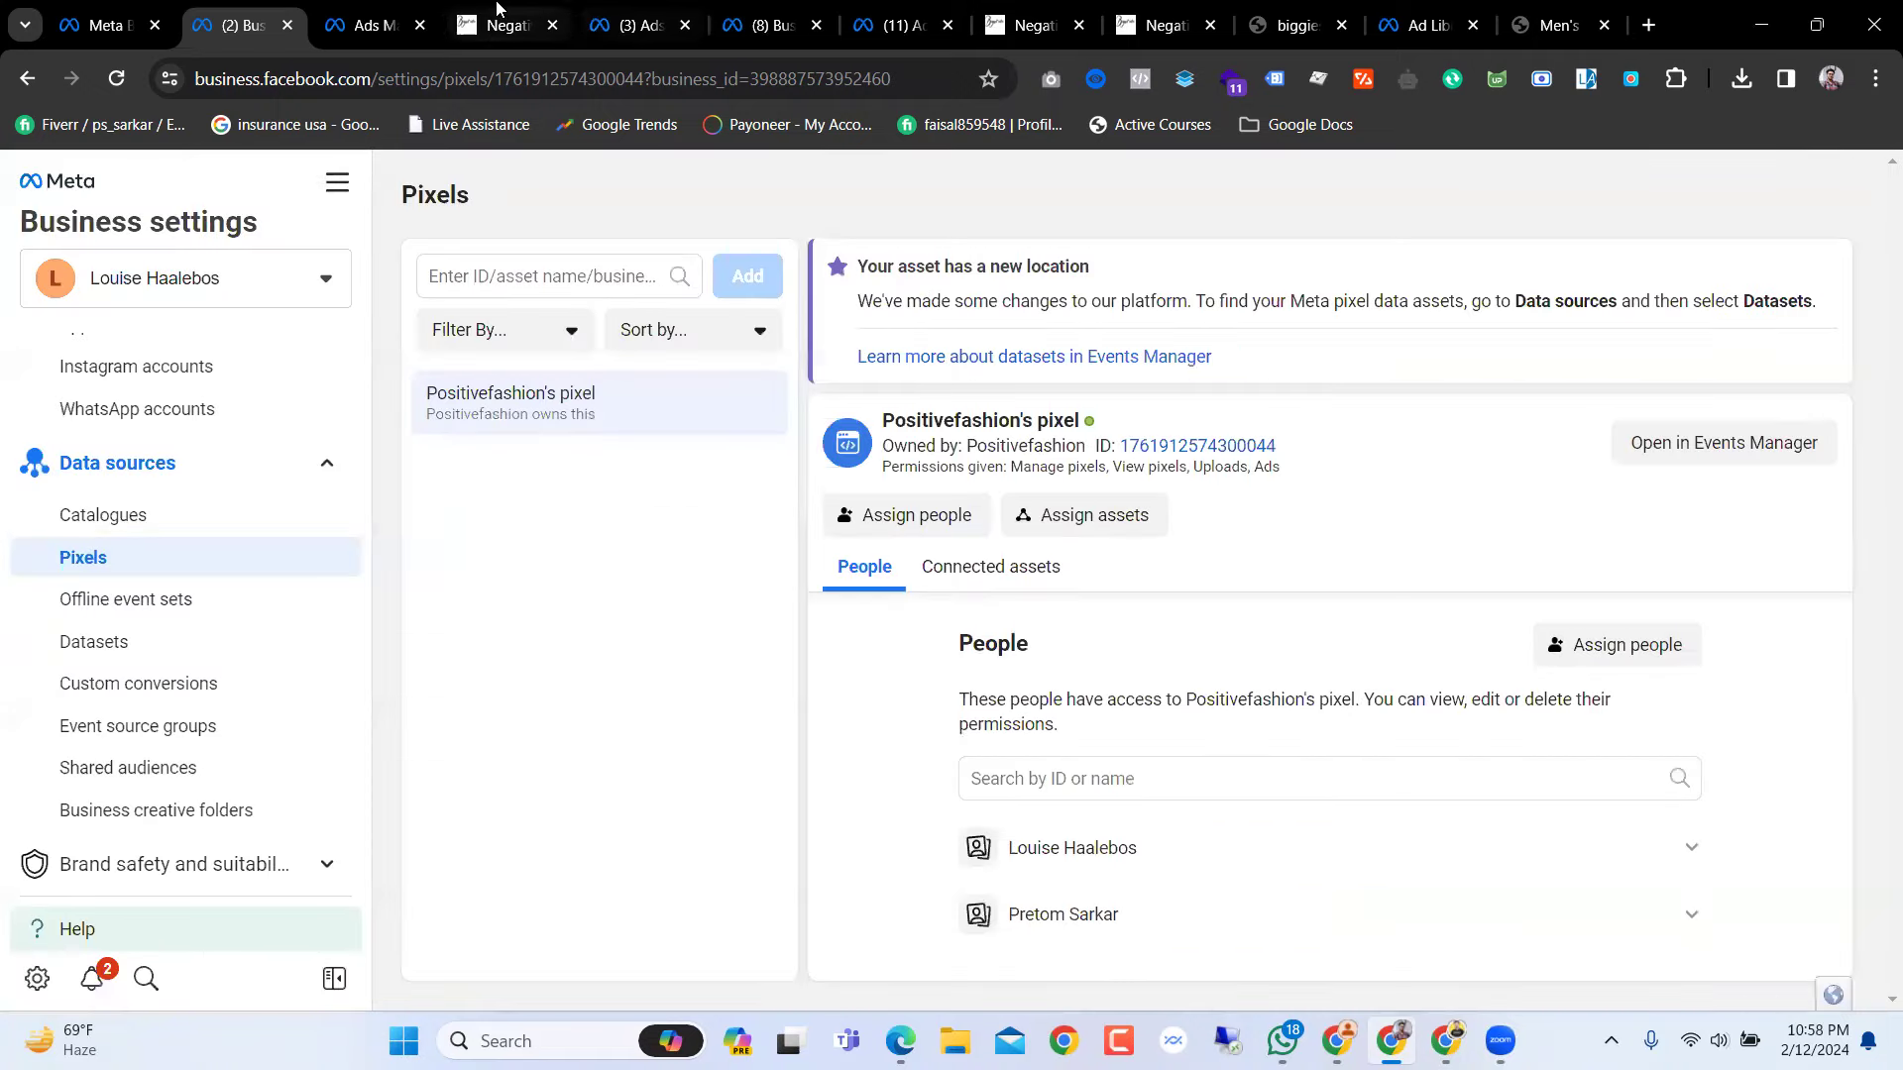
left_click(389, 8)
left_click(269, 17)
left_click(345, 10)
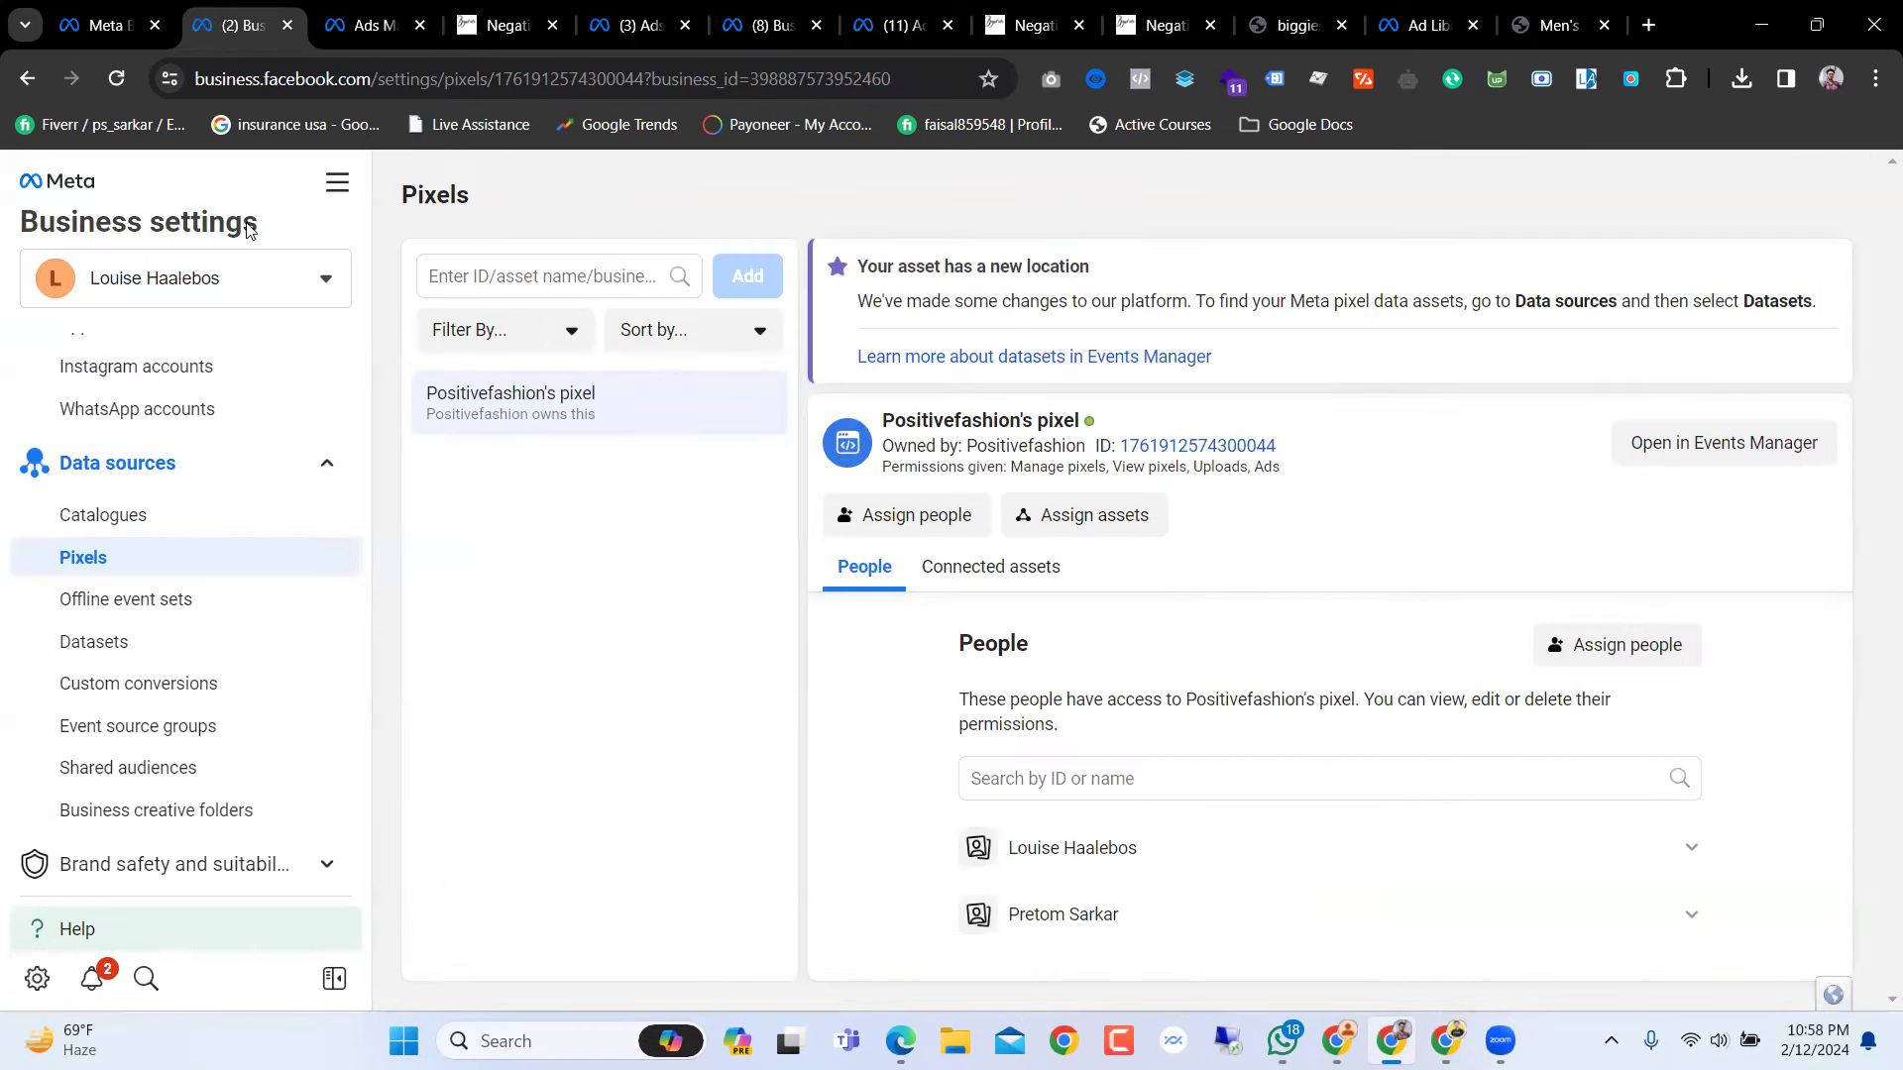
left_click(267, 14)
left_click(342, 182)
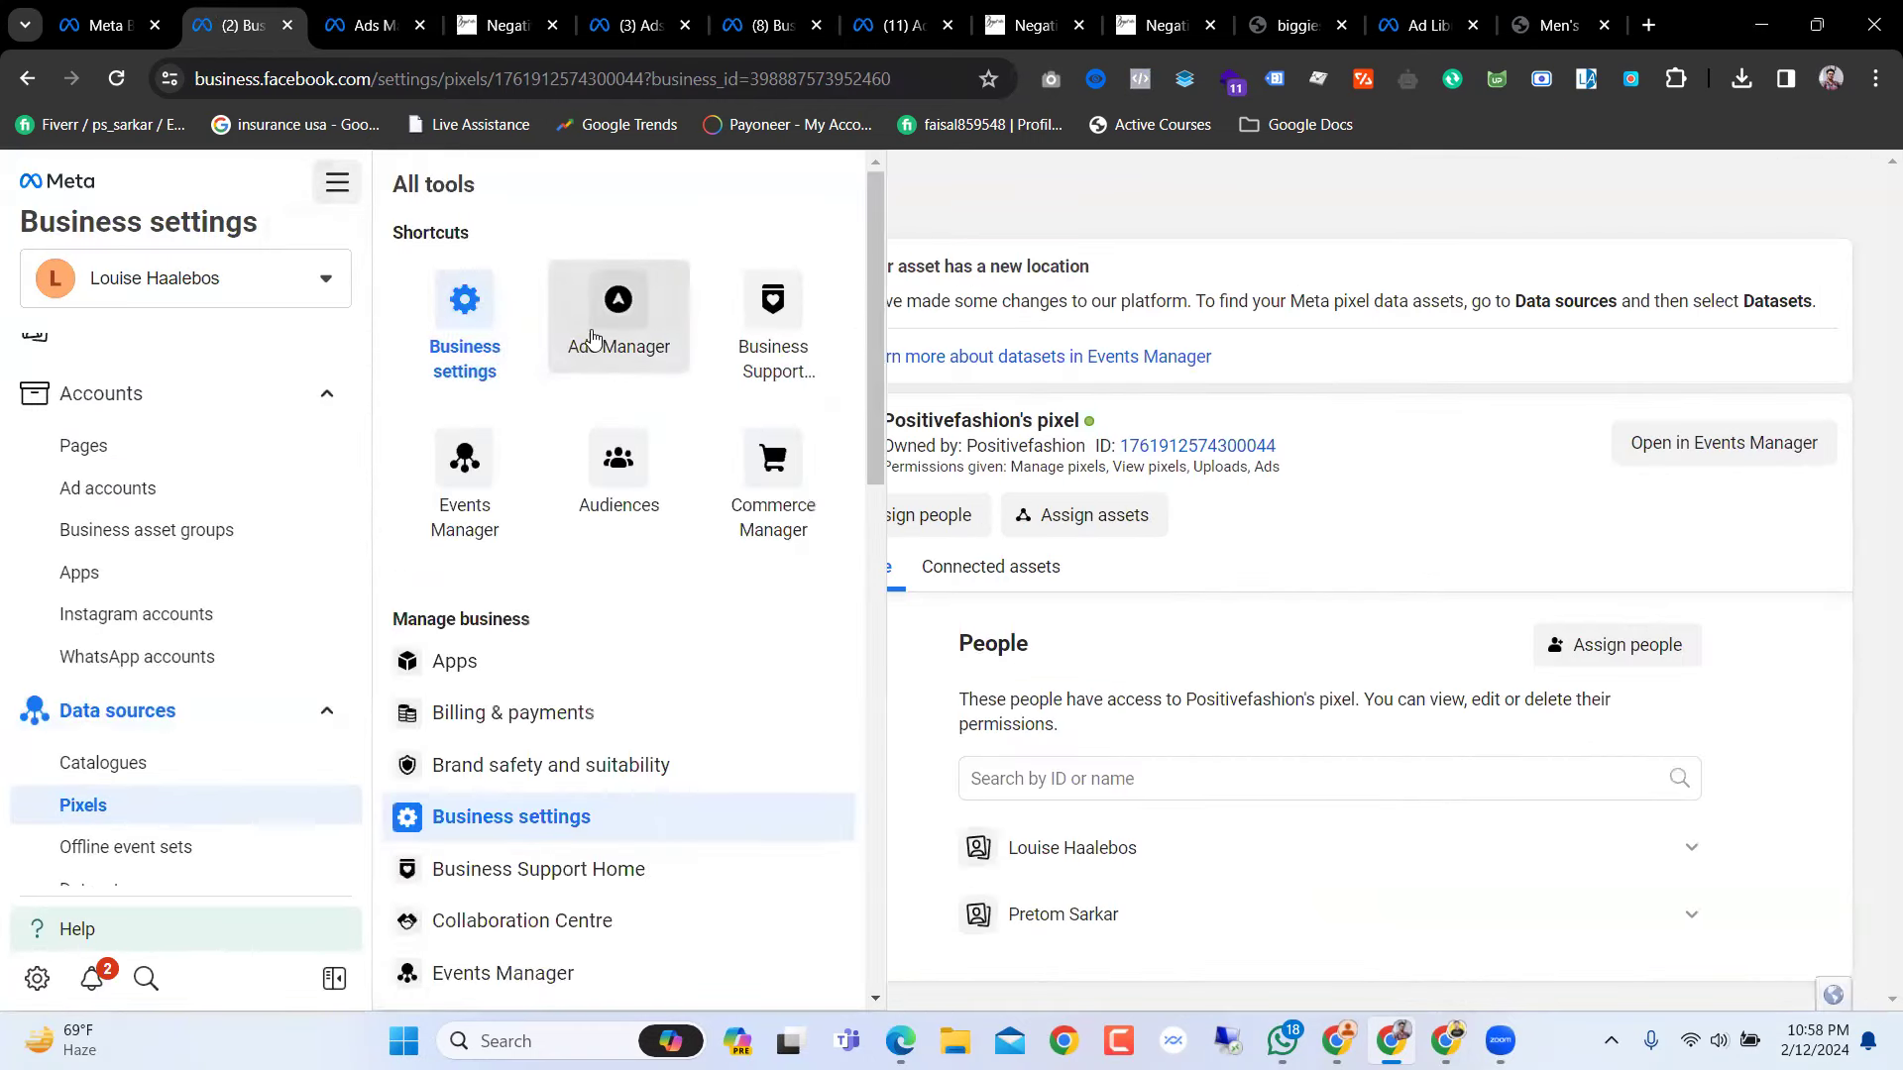
left_click(625, 307)
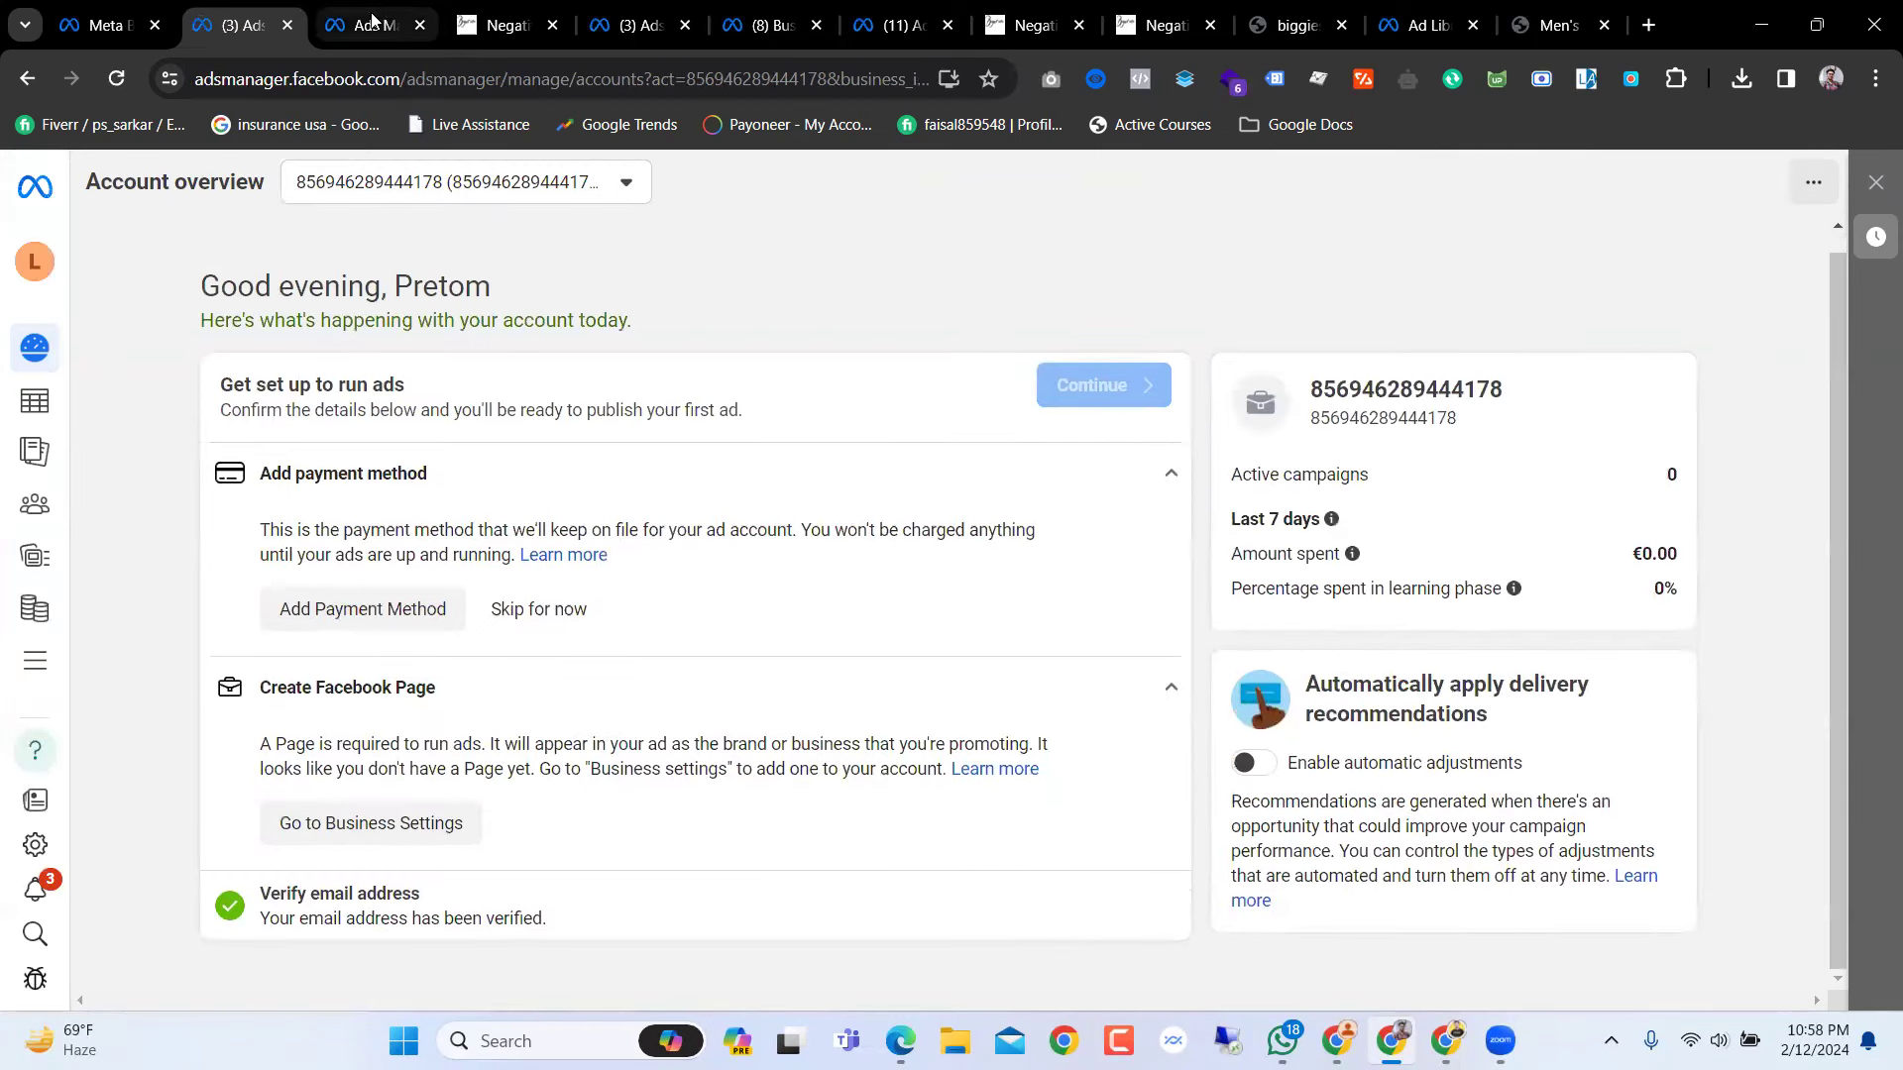
left_click(15, 88)
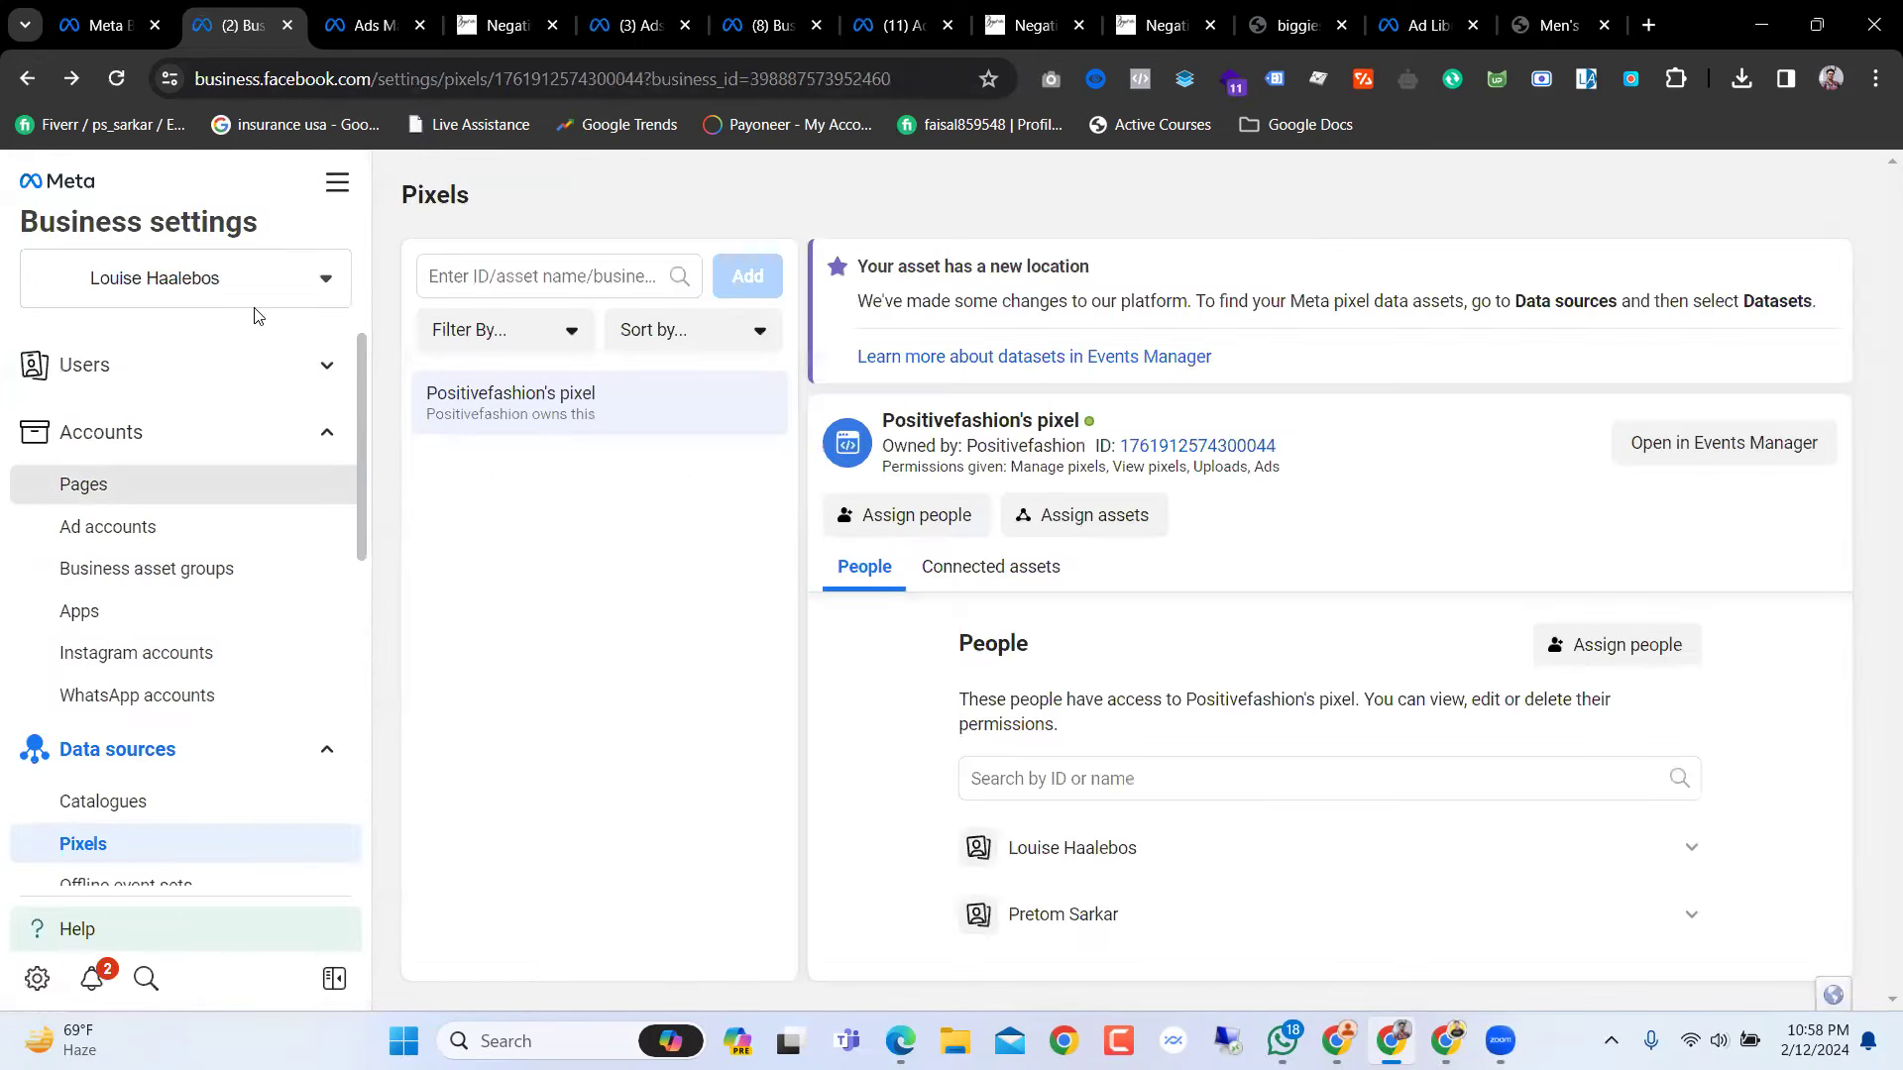
left_click(335, 184)
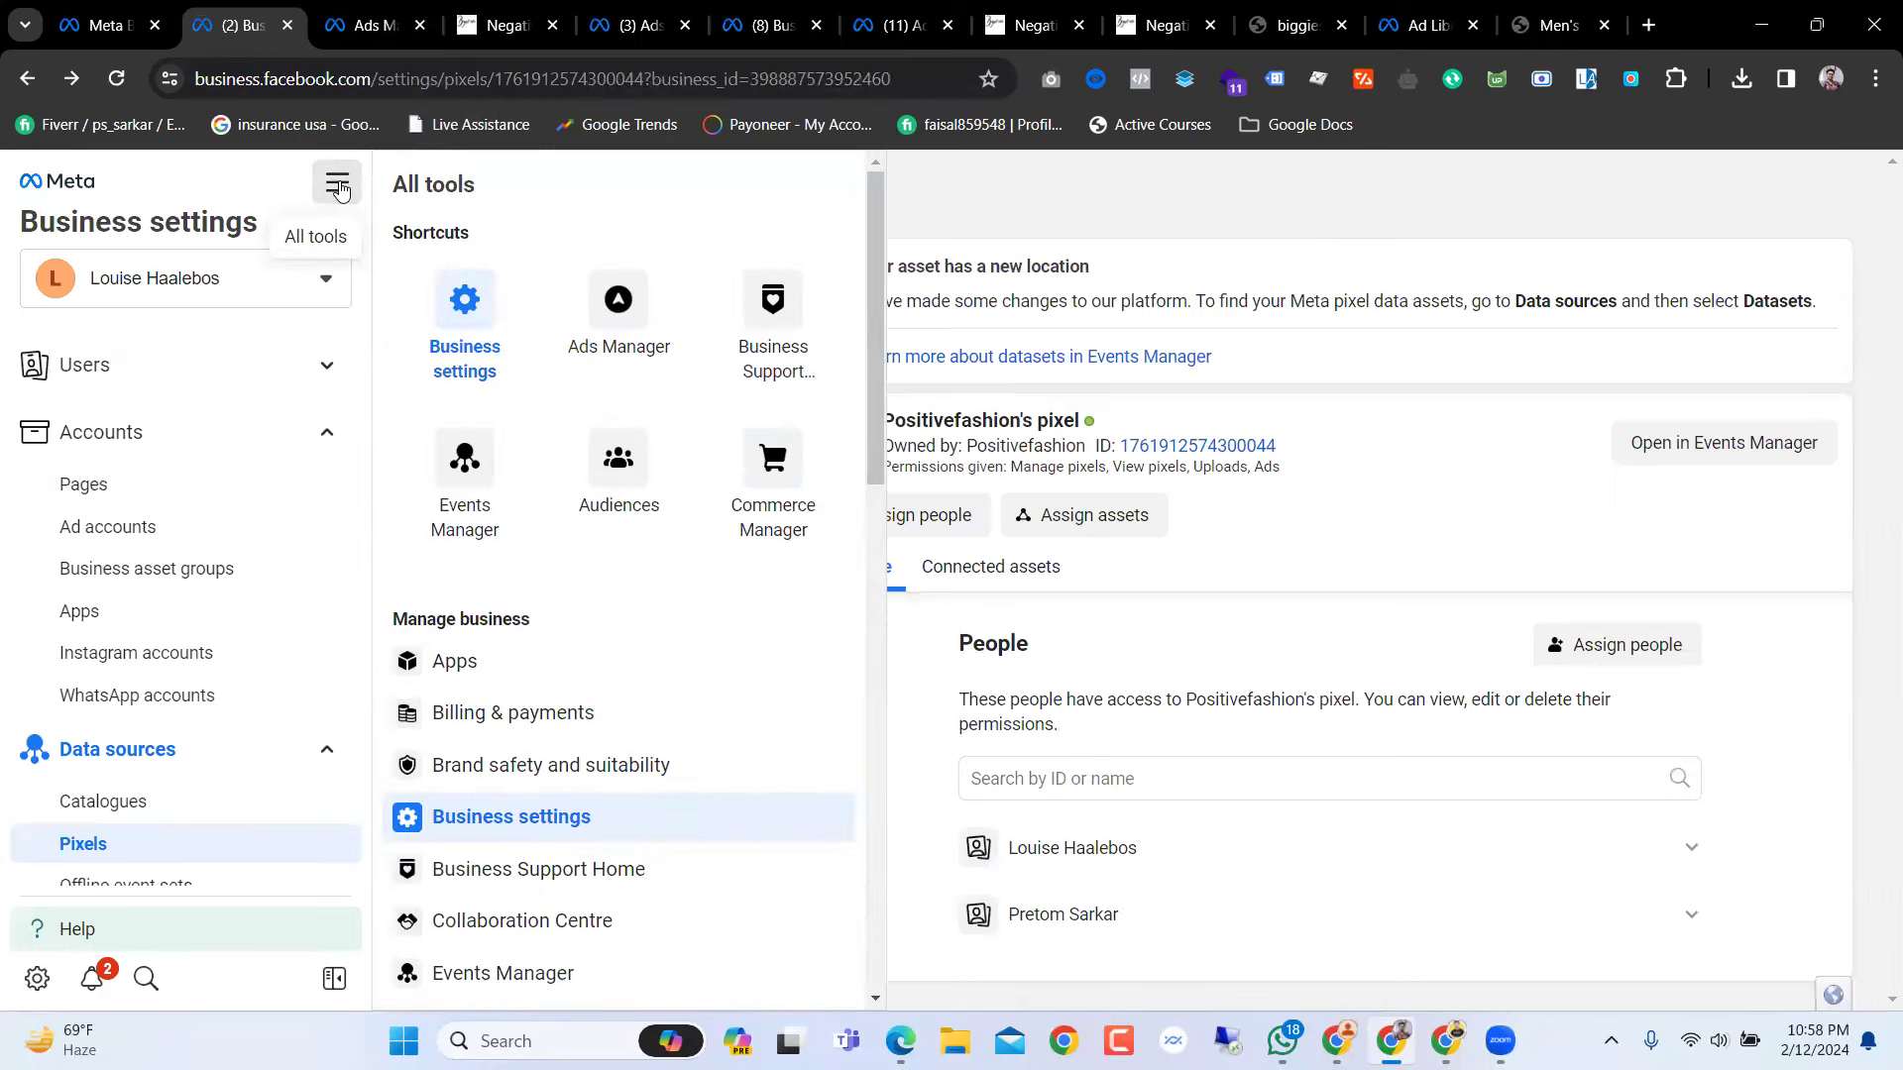
Step: Open the ad account named by its ID in Ads Manager and switch off the draft sales campaign with the €30.00 daily budget
left_click(127, 535)
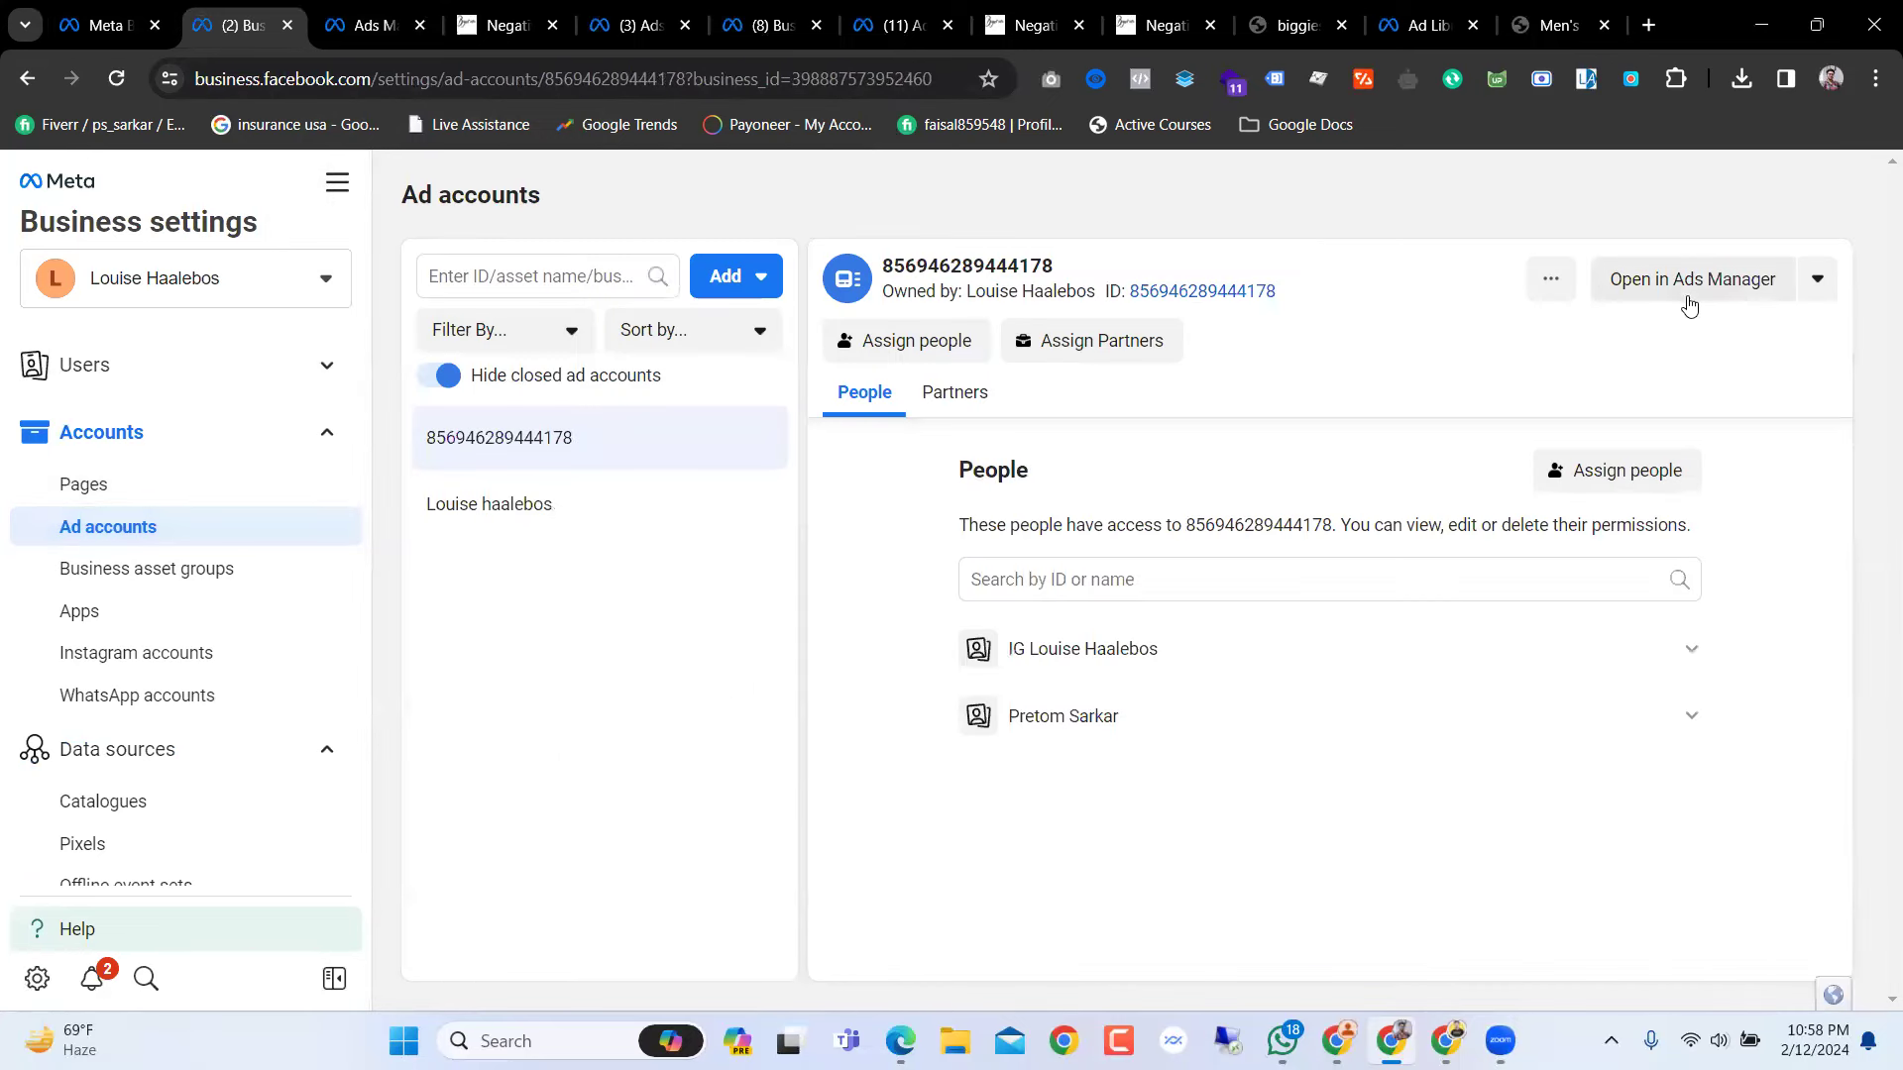
left_click(1691, 289)
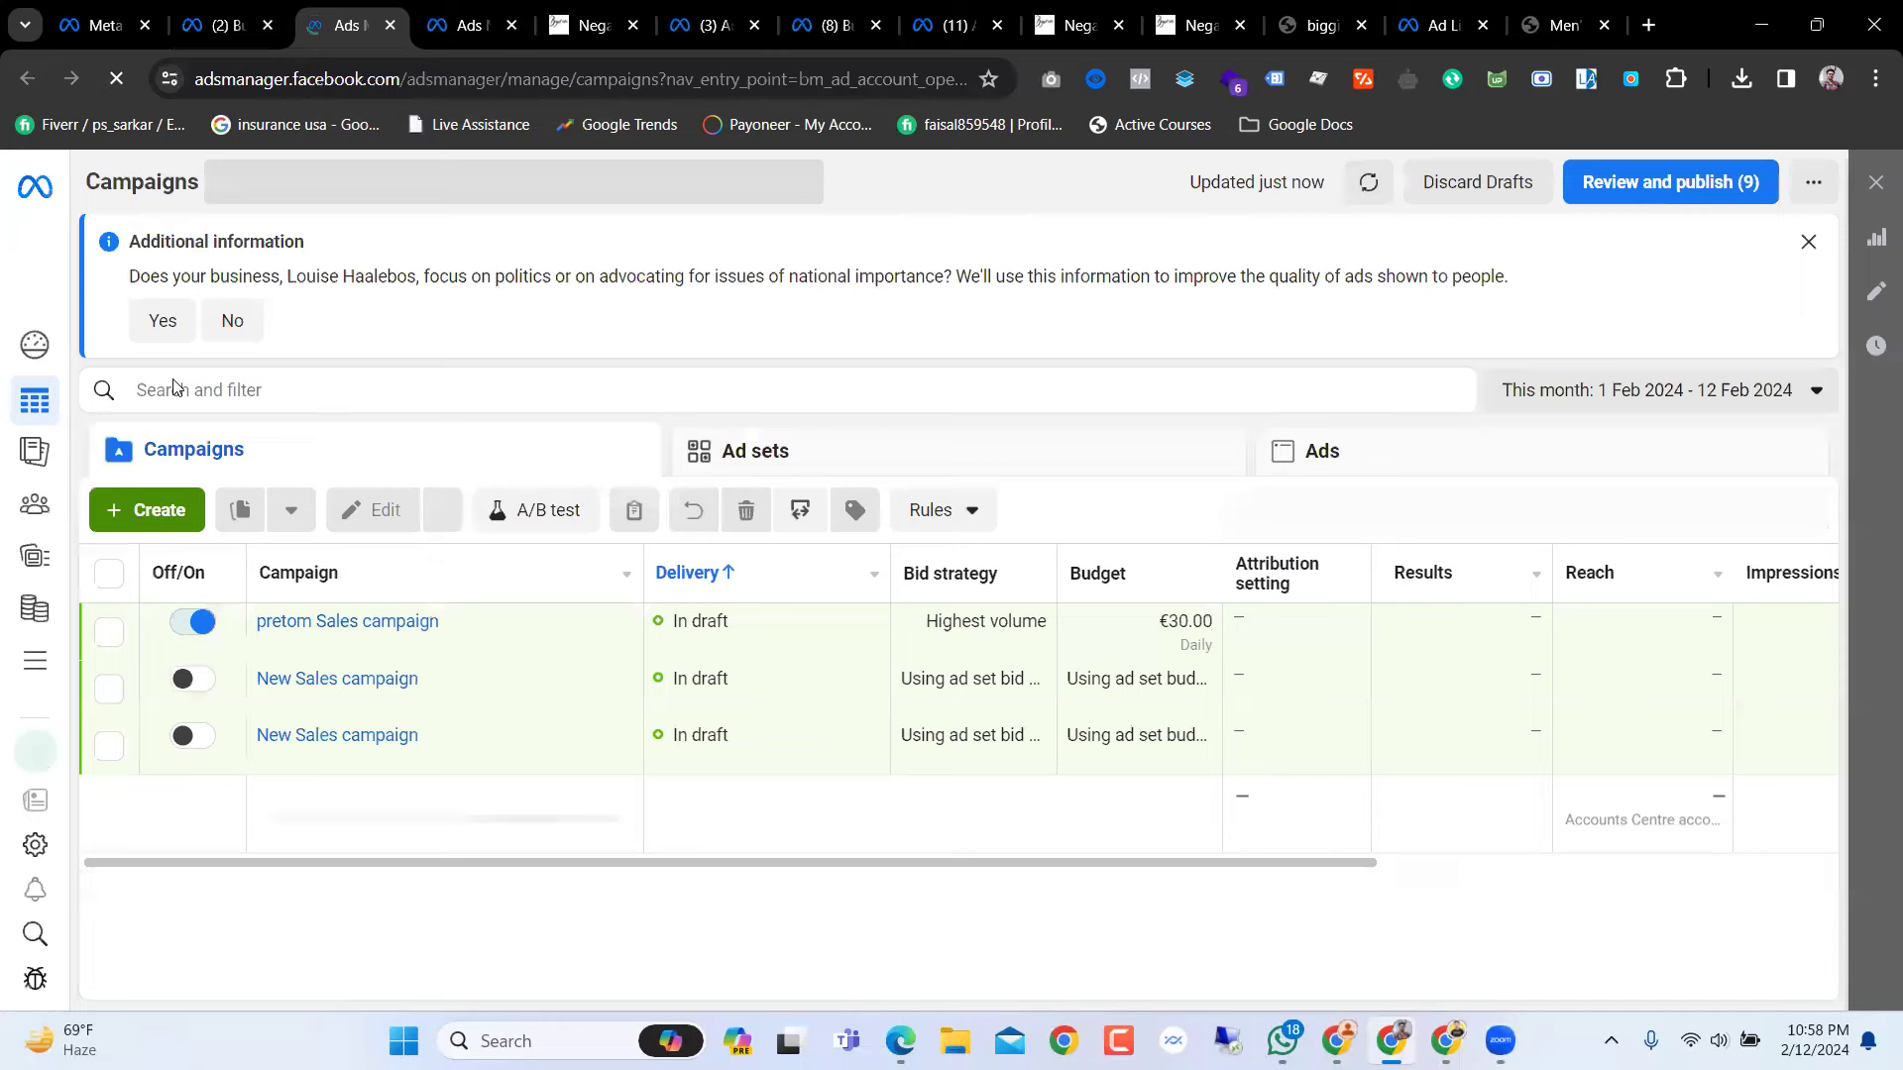
left_click(191, 622)
Step: Create a new Auction campaign with the Sales objective and the Manual sales campaign setup, and dismiss the payment method notice
left_click(155, 495)
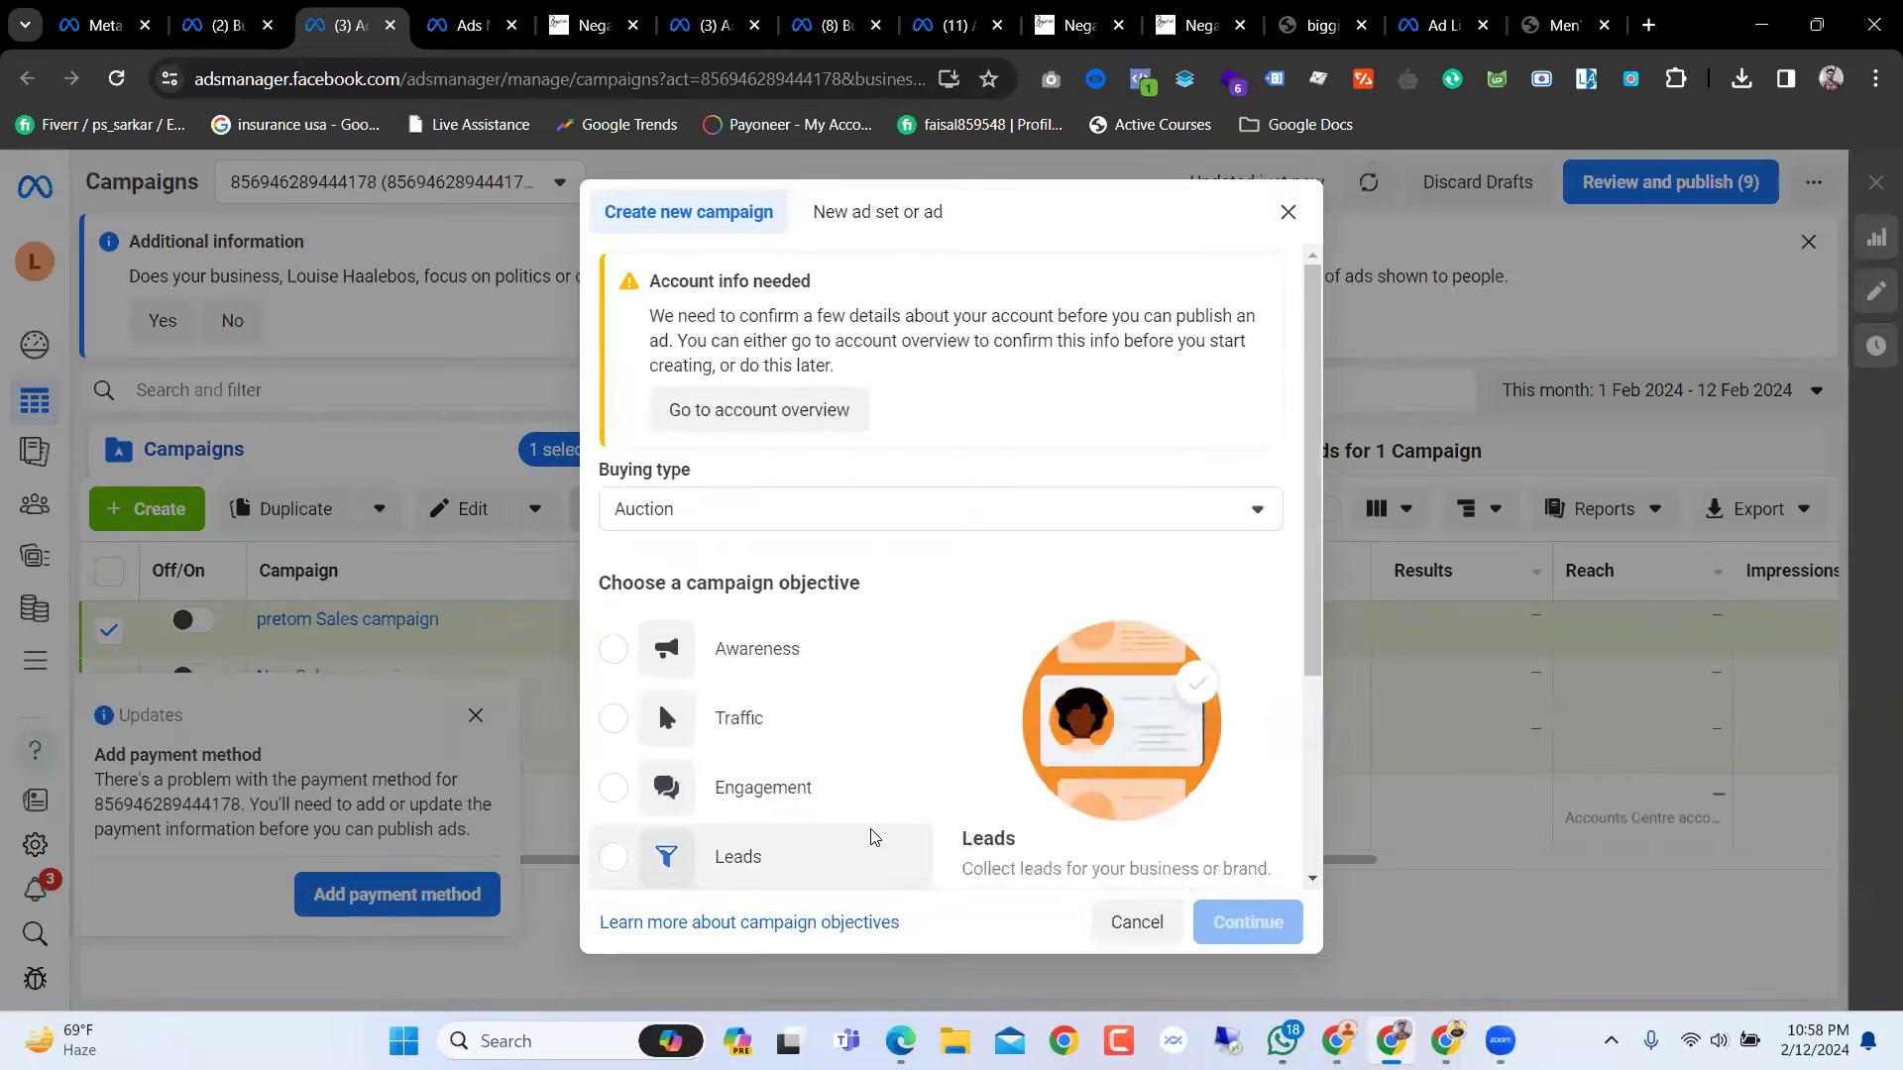
scroll(862, 793, "down", 3)
left_click(706, 699)
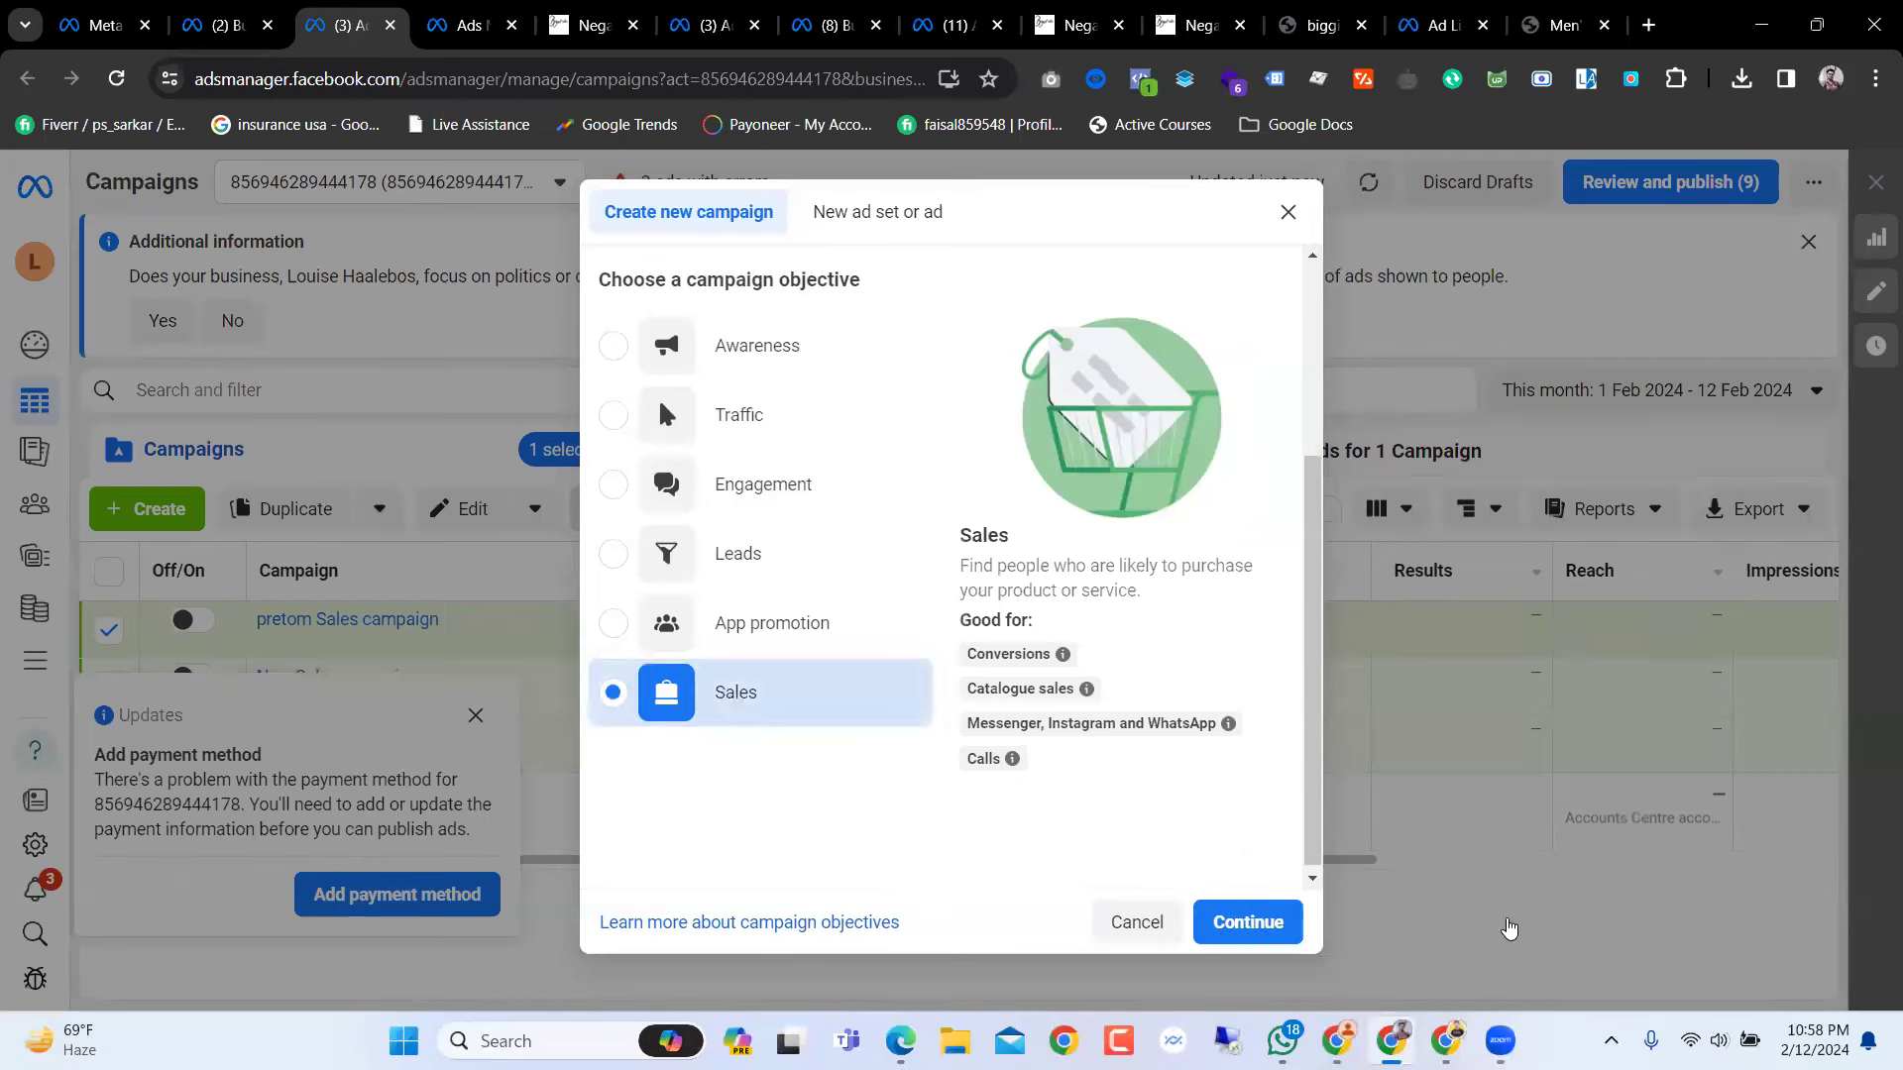
left_click(1292, 922)
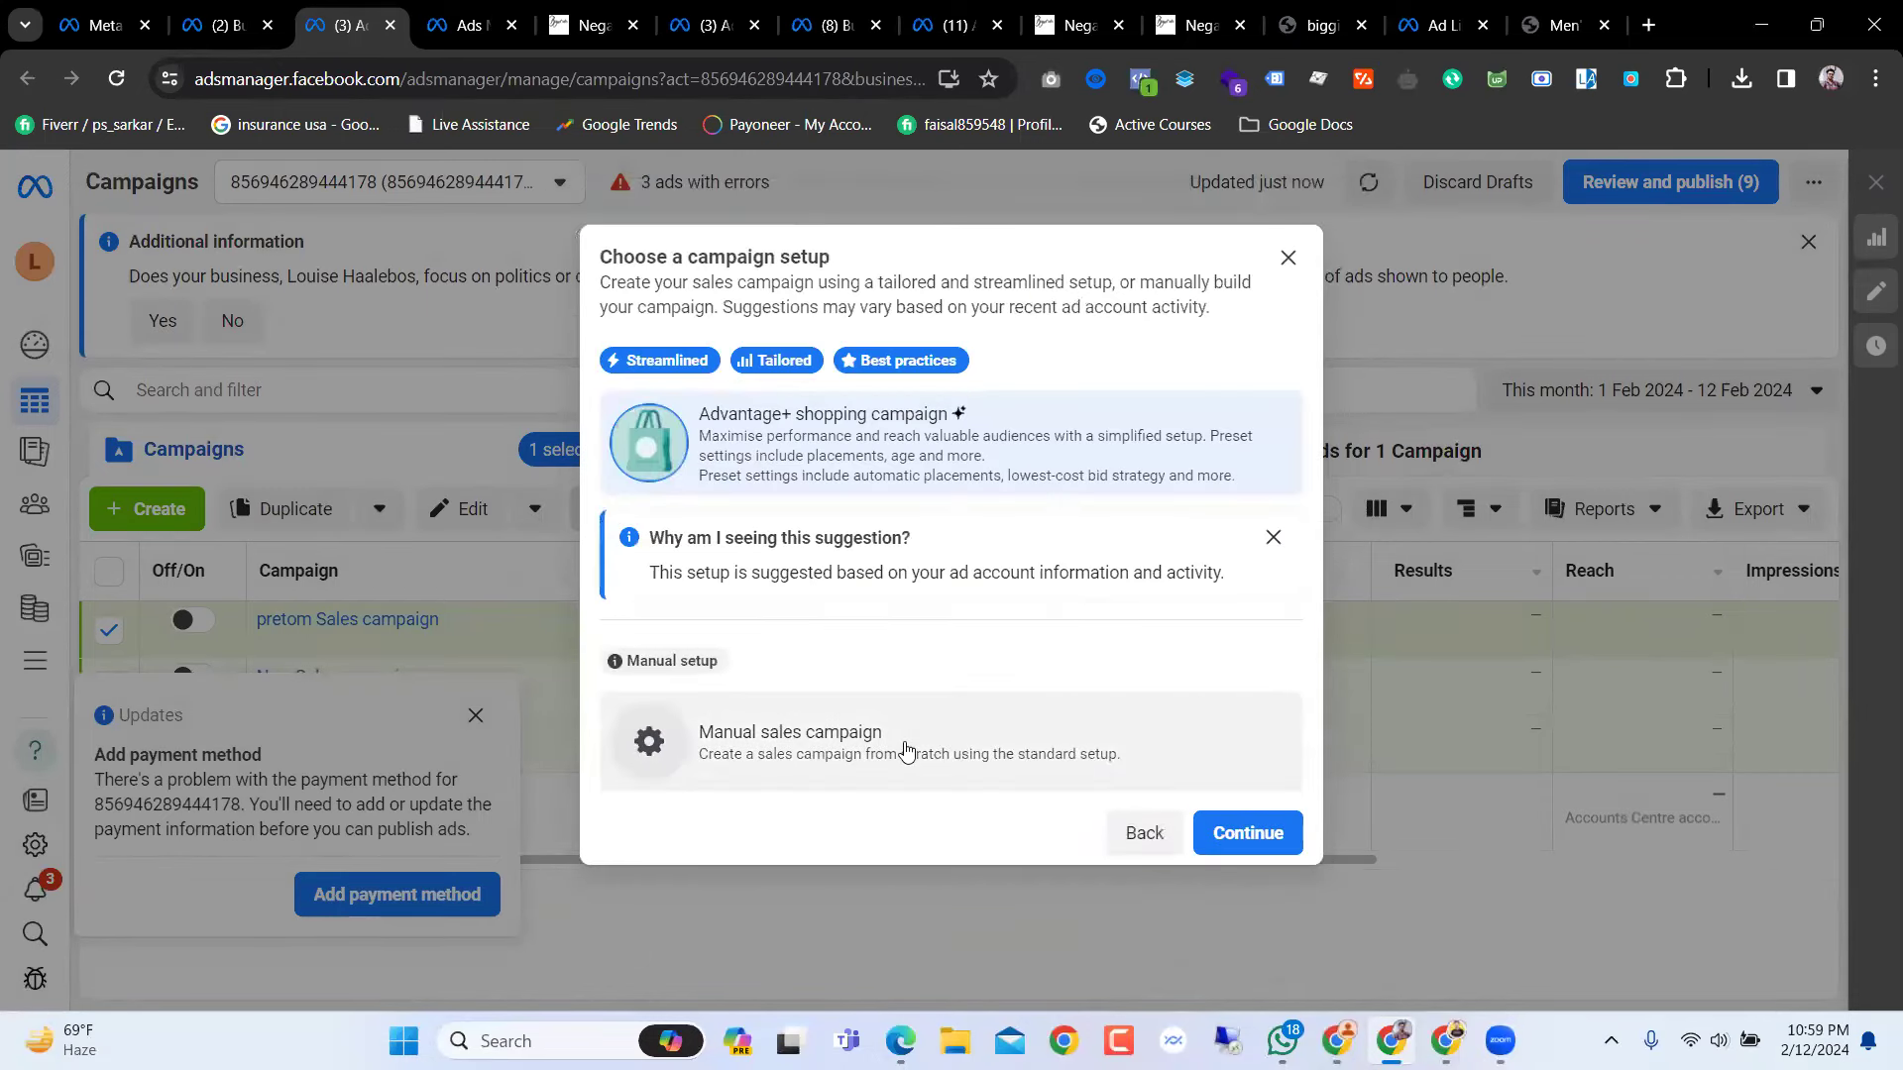
left_click(1155, 783)
left_click(1250, 828)
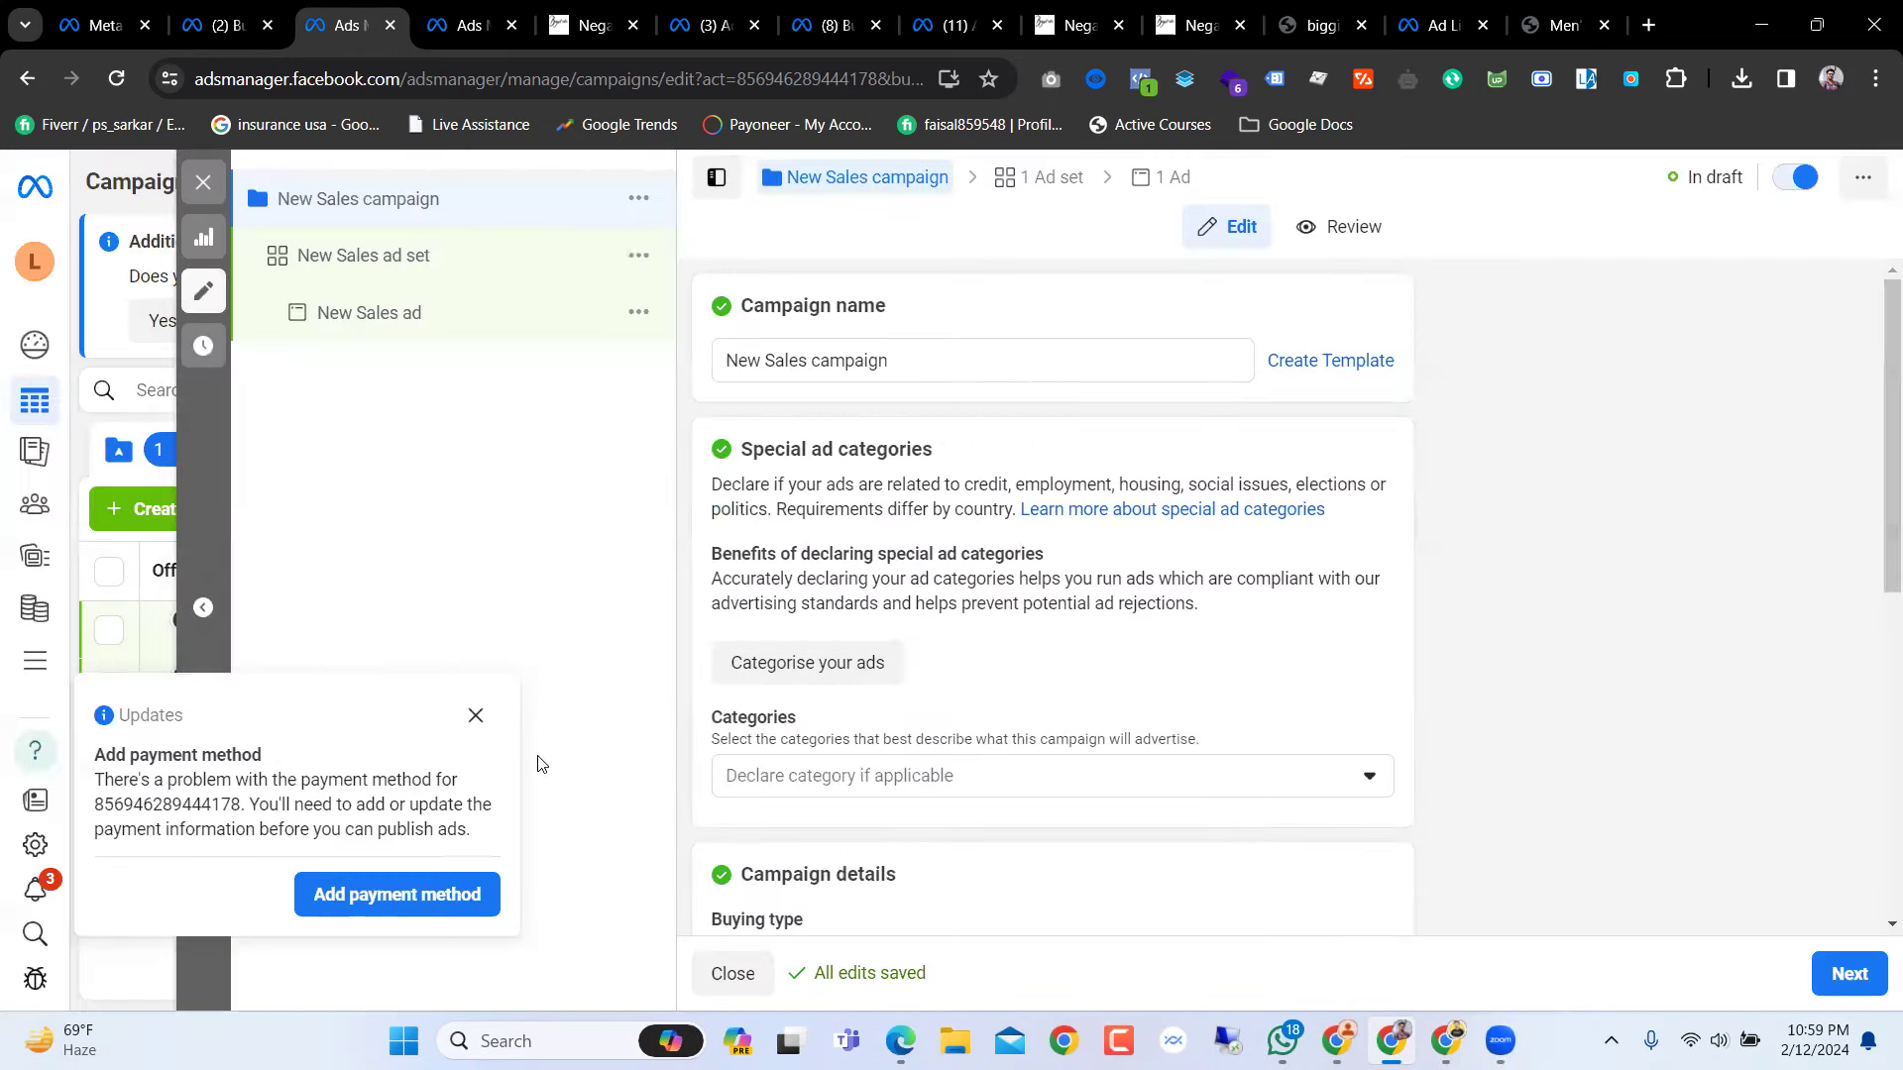
left_click(479, 710)
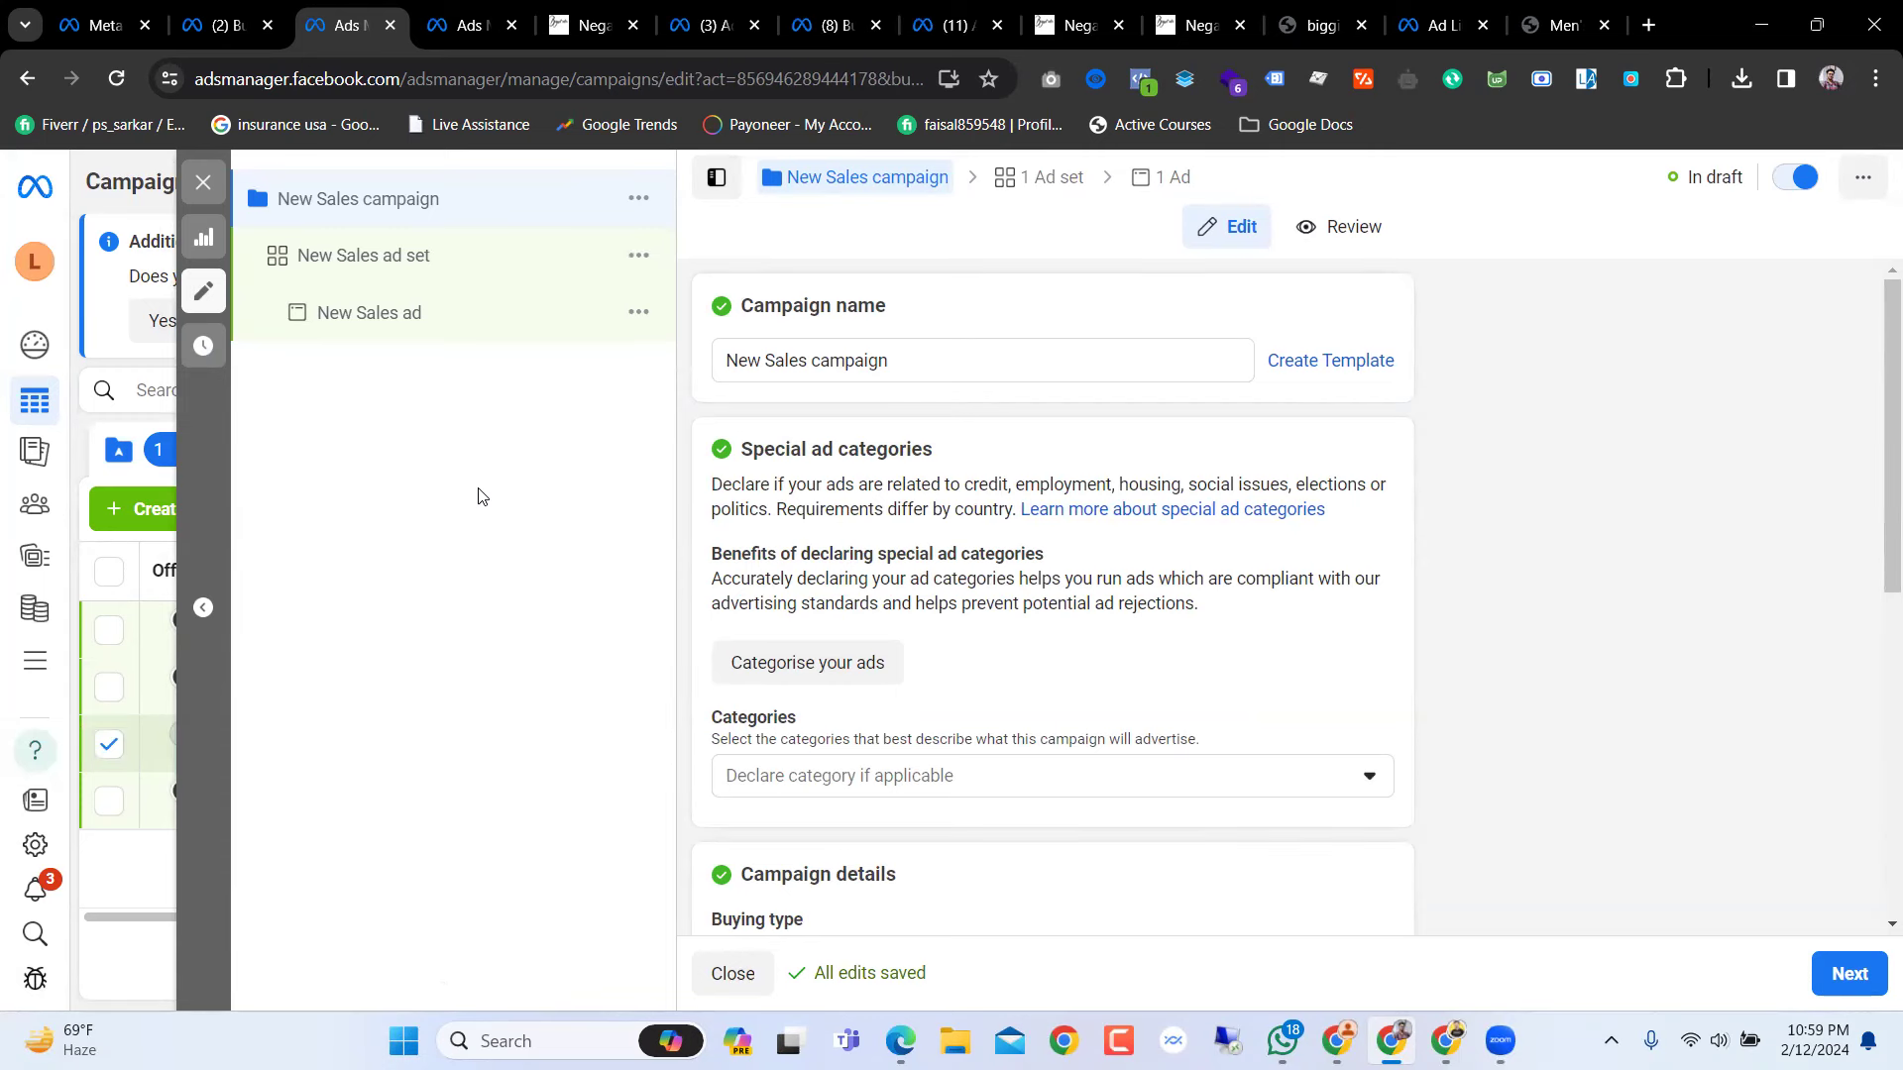
Step: Review the new campaign's settings, open New Sales ad set and set its conversion location to Website
scroll(680, 397, "down", 6)
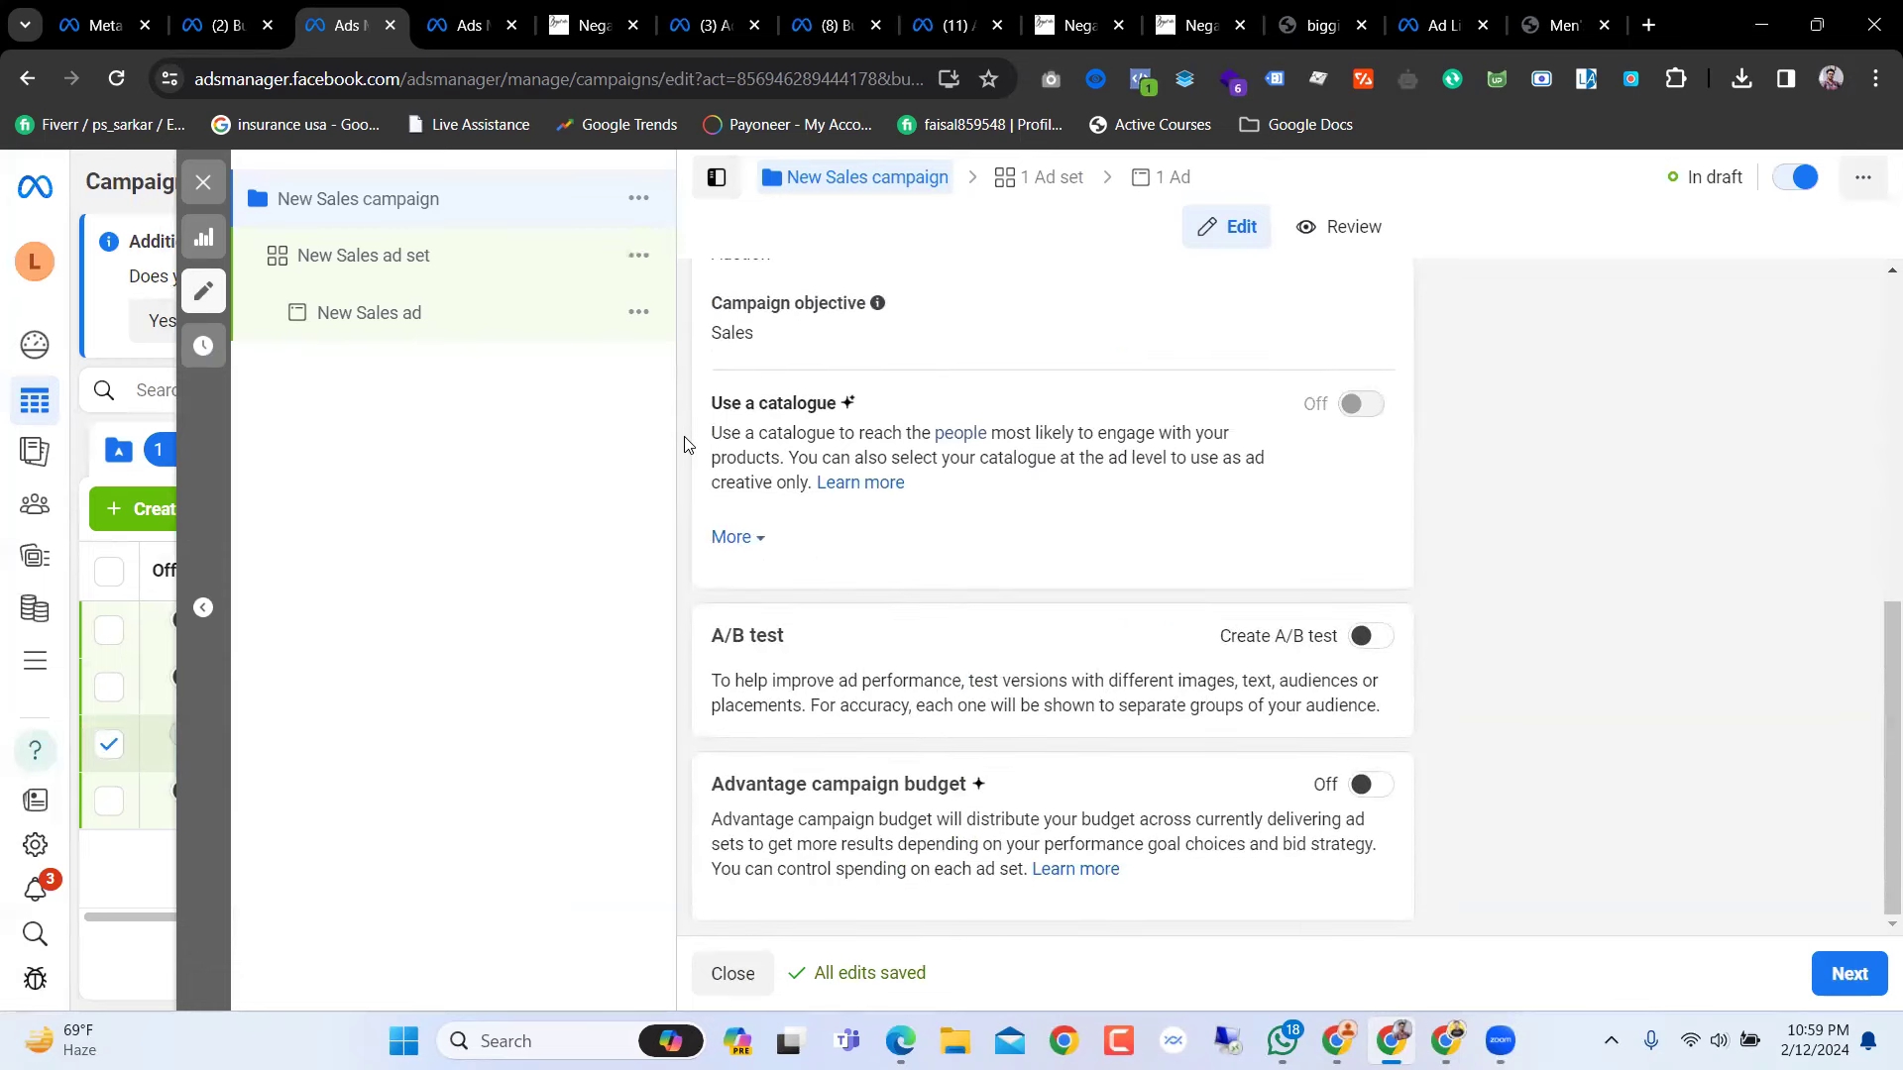
scroll(683, 441, "up", 6)
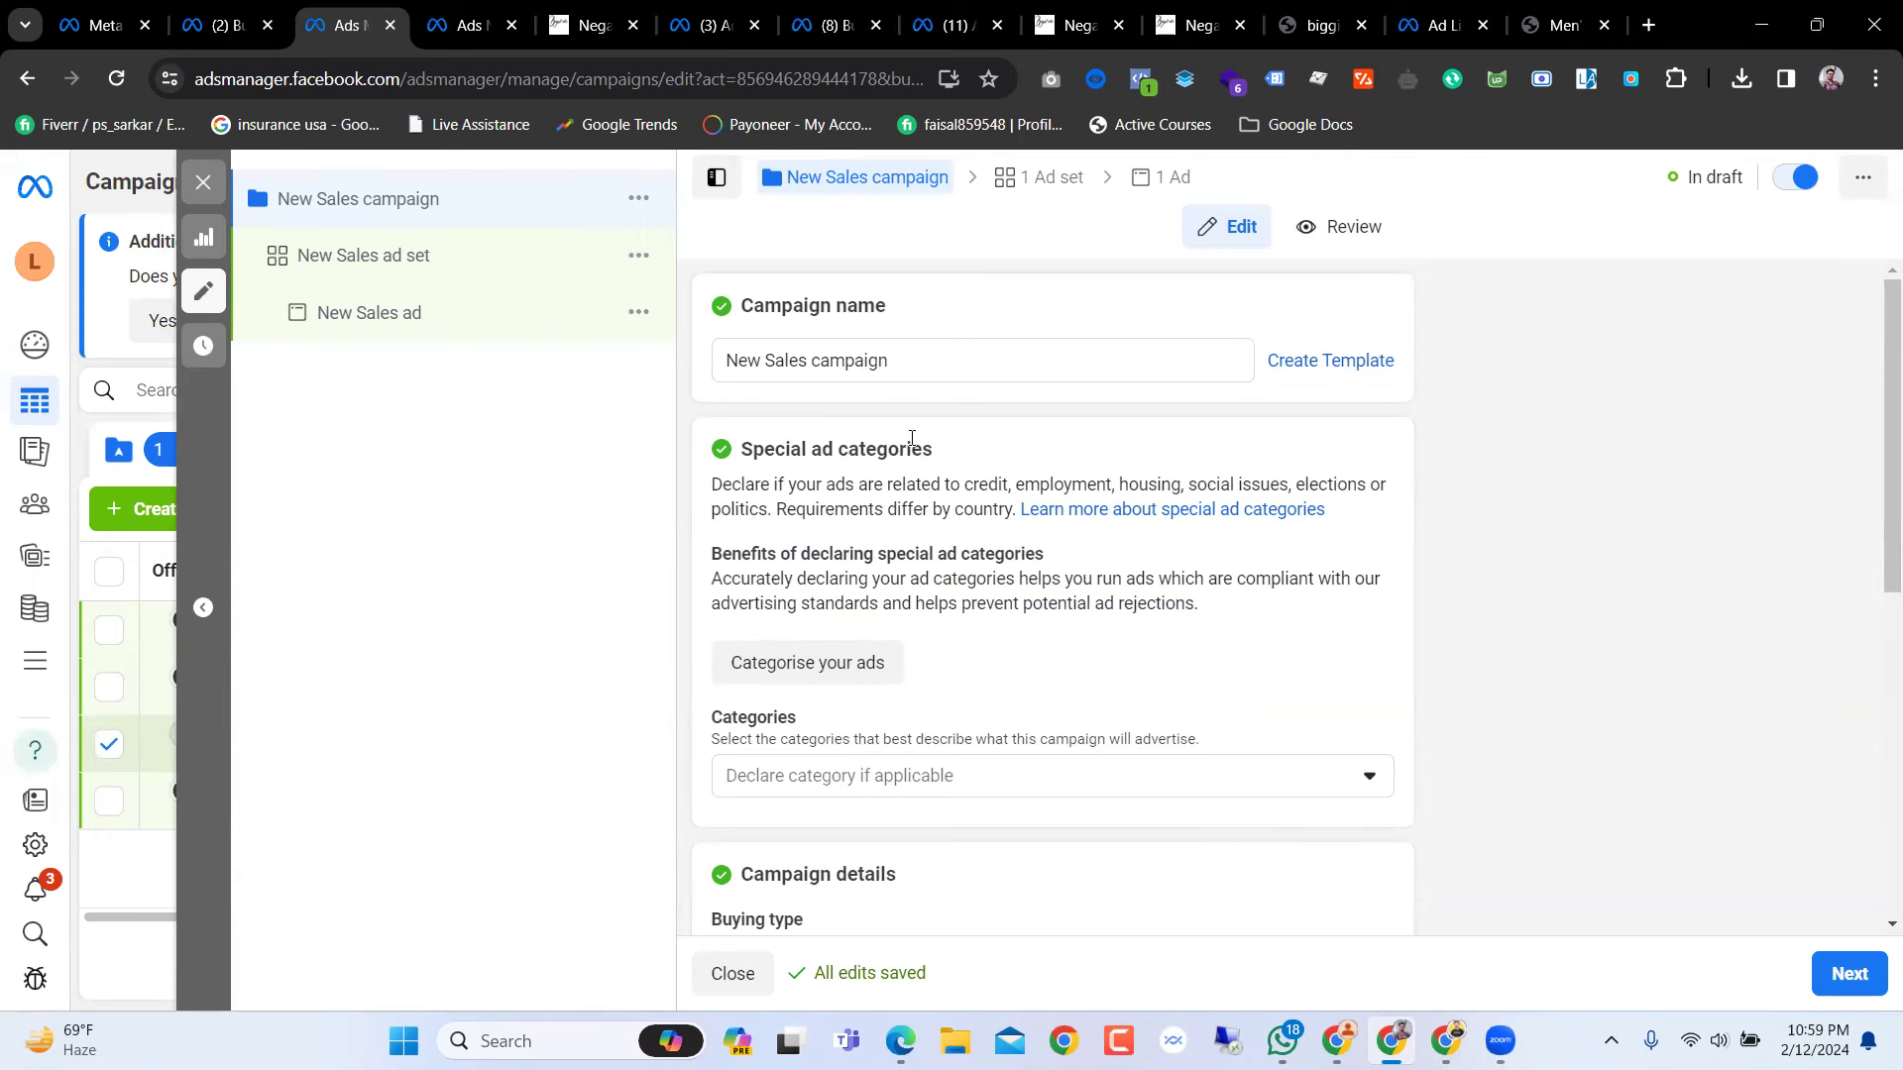
left_click(322, 255)
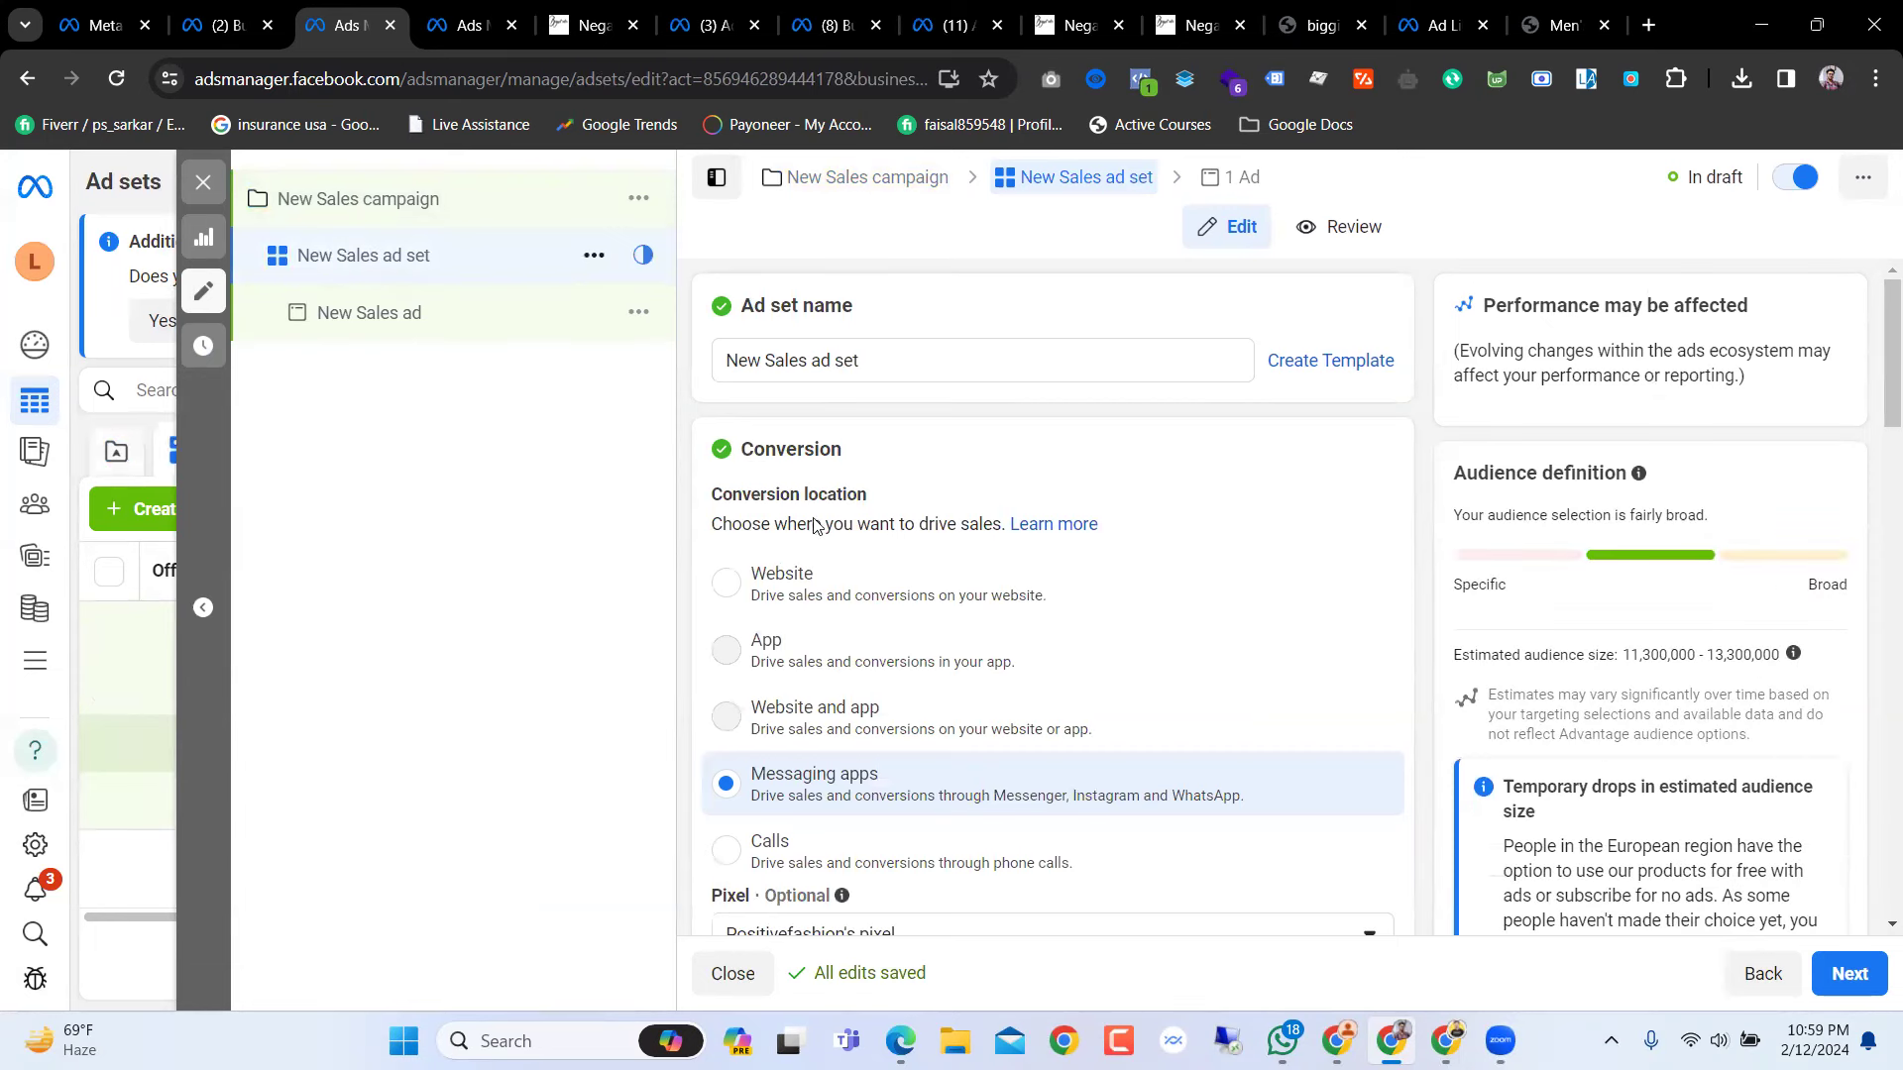
scroll(892, 624, "down", 3)
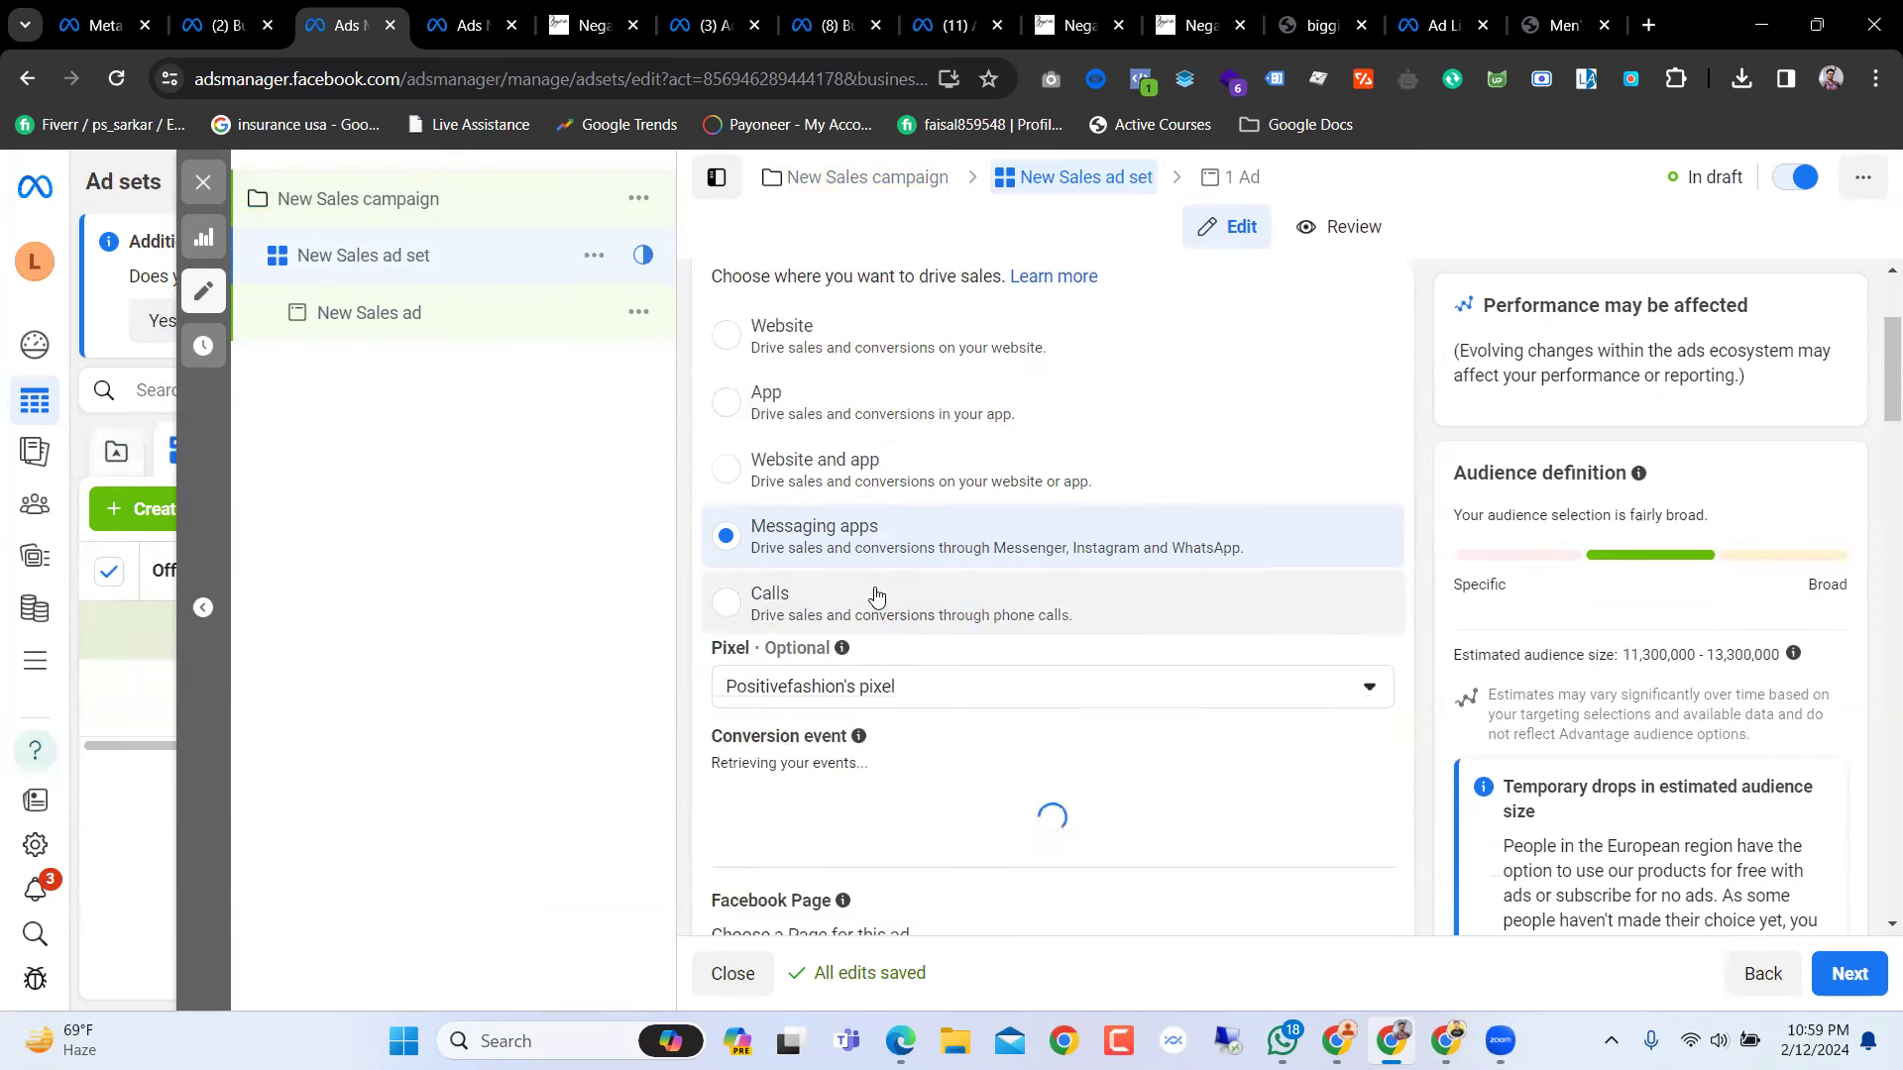
left_click(786, 327)
Step: Examine the ad set's conversion settings and expand the pixel list to check that Positivefashion's pixel is available
scroll(813, 455, "down", 4)
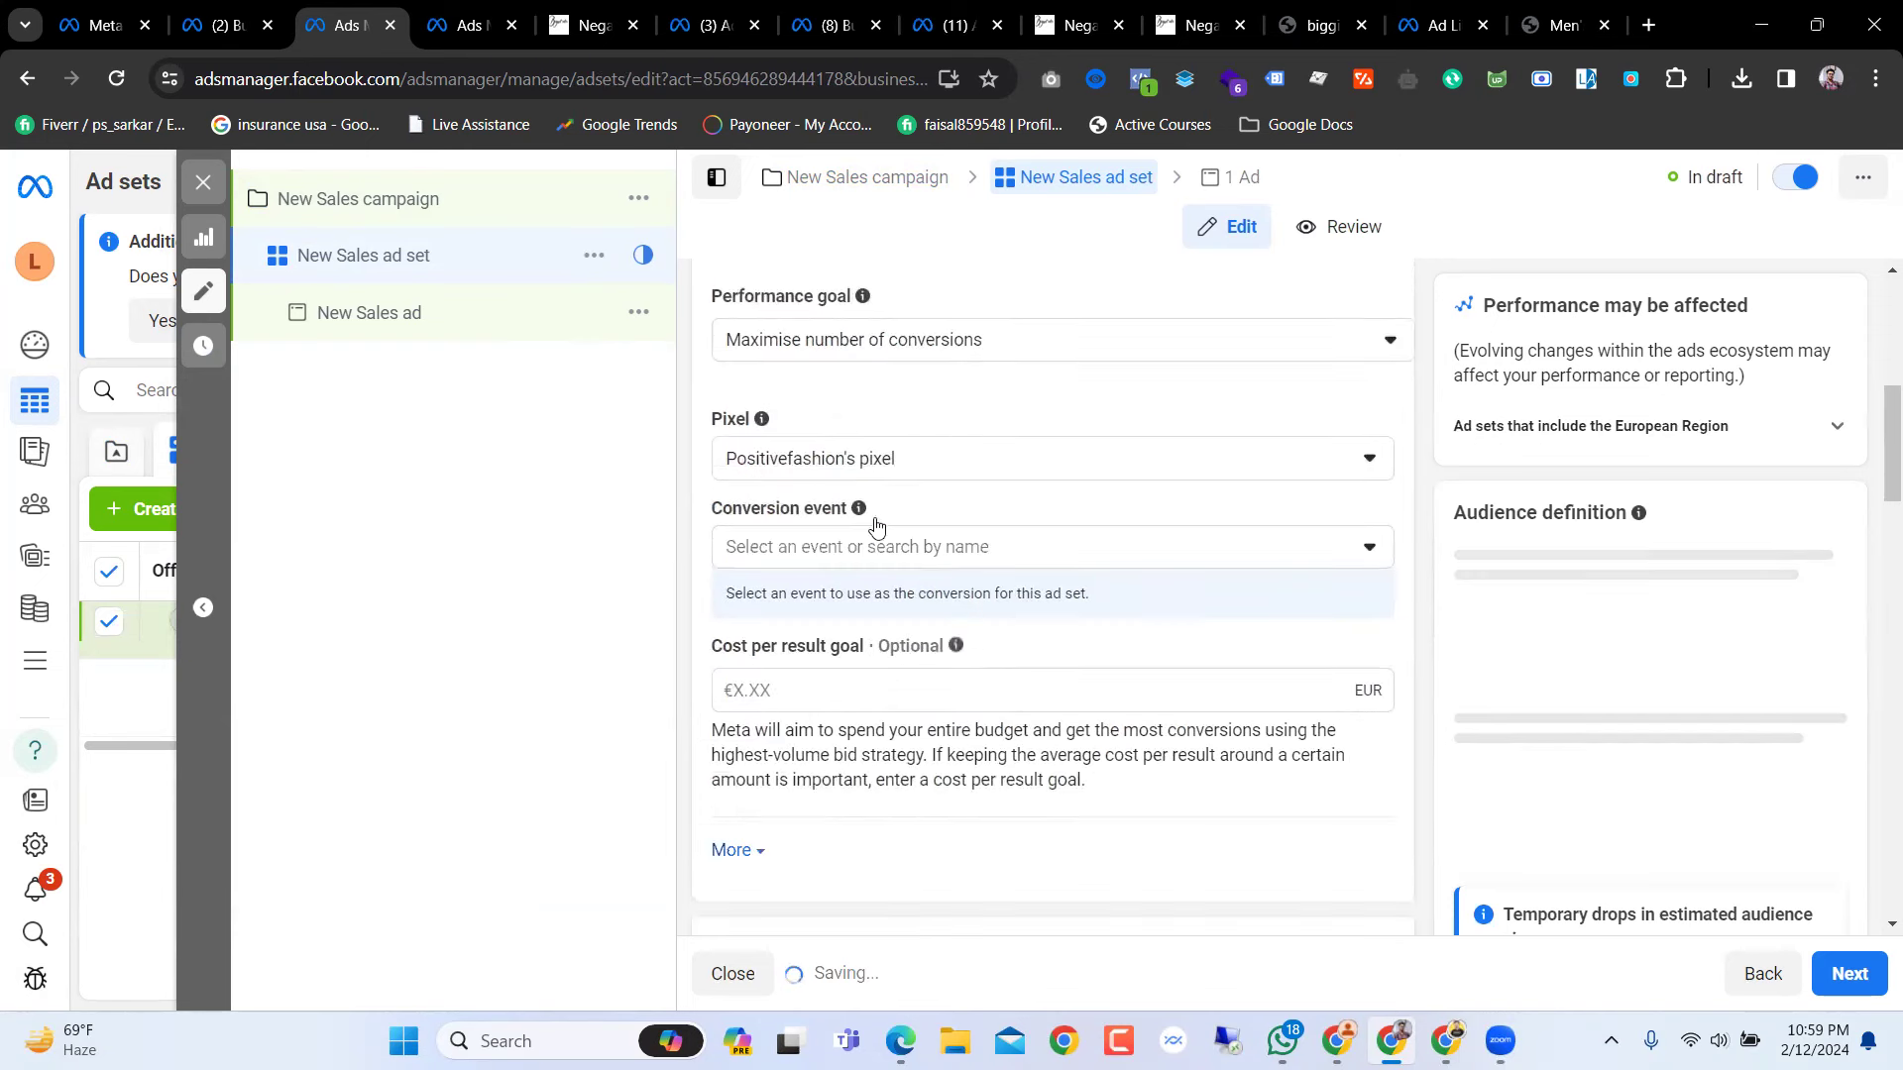
scroll(808, 448, "up", 3)
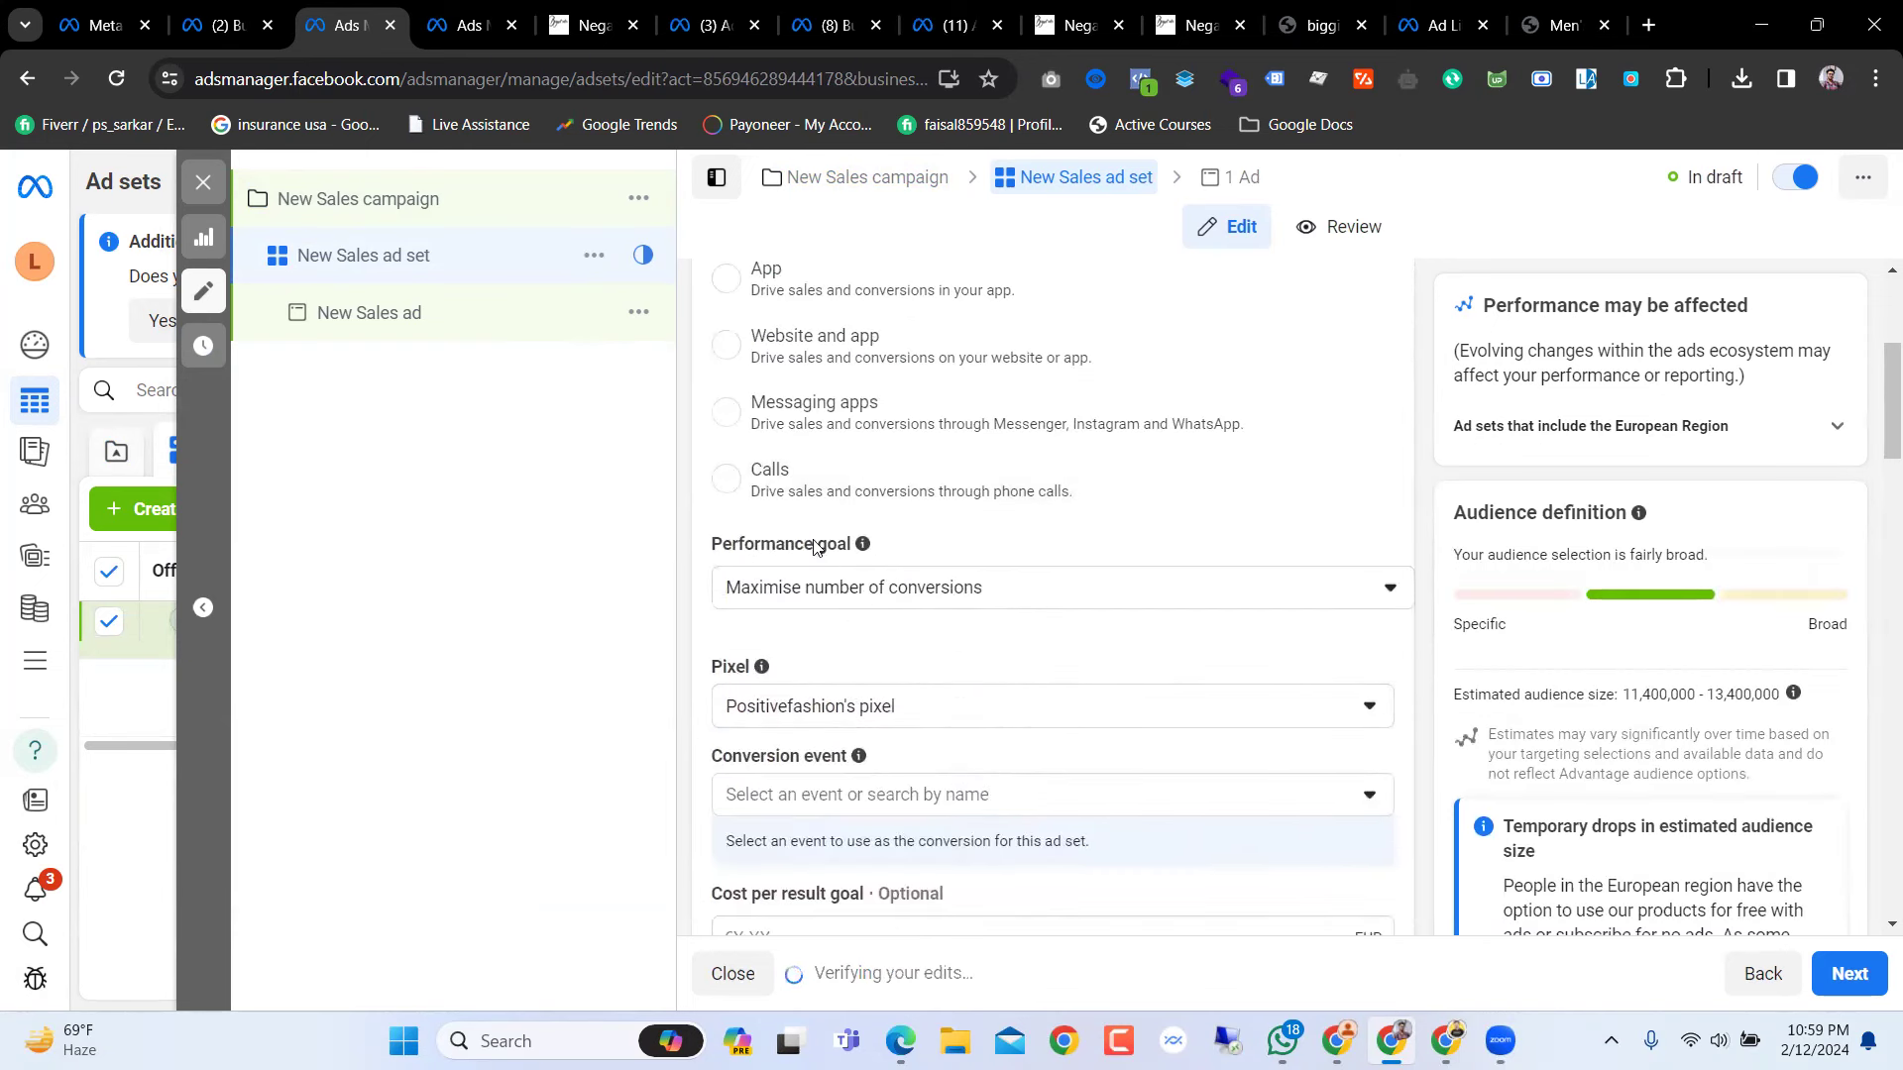
left_click(881, 705)
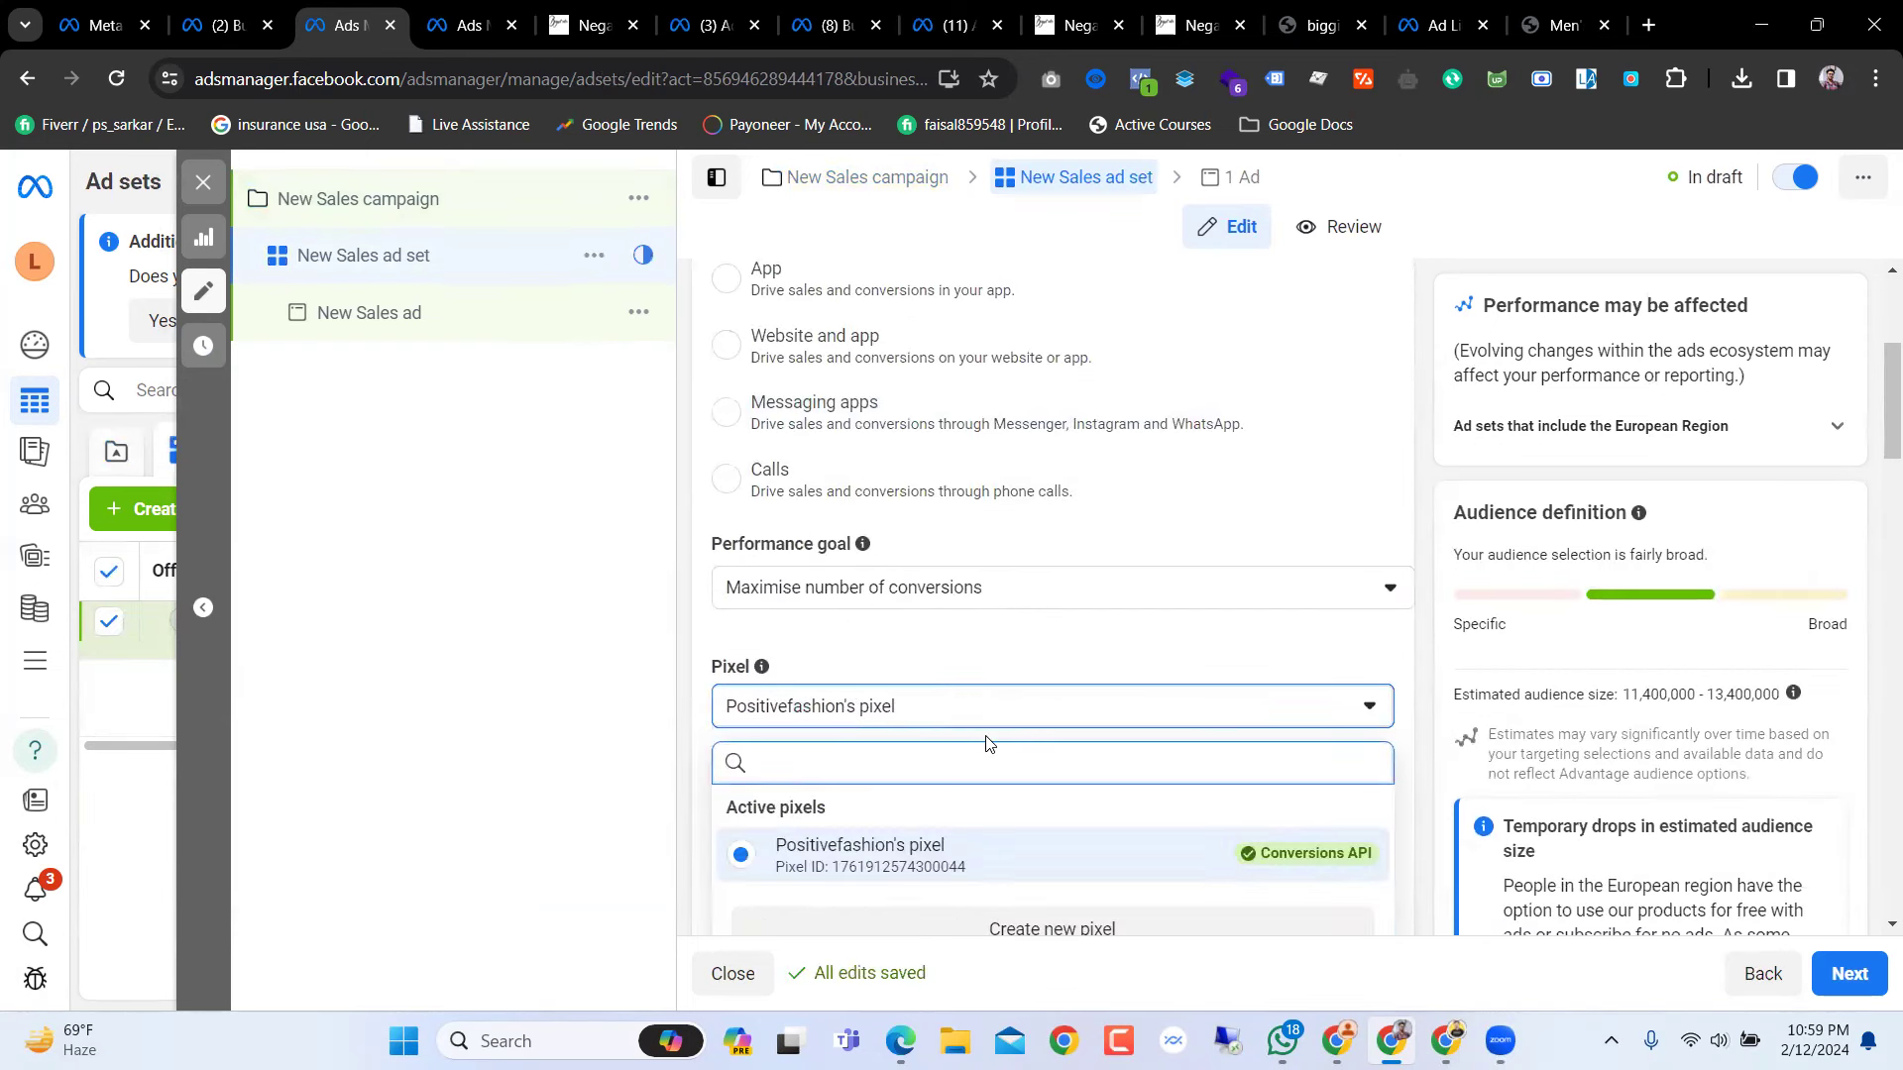
scroll(986, 738, "down", 1)
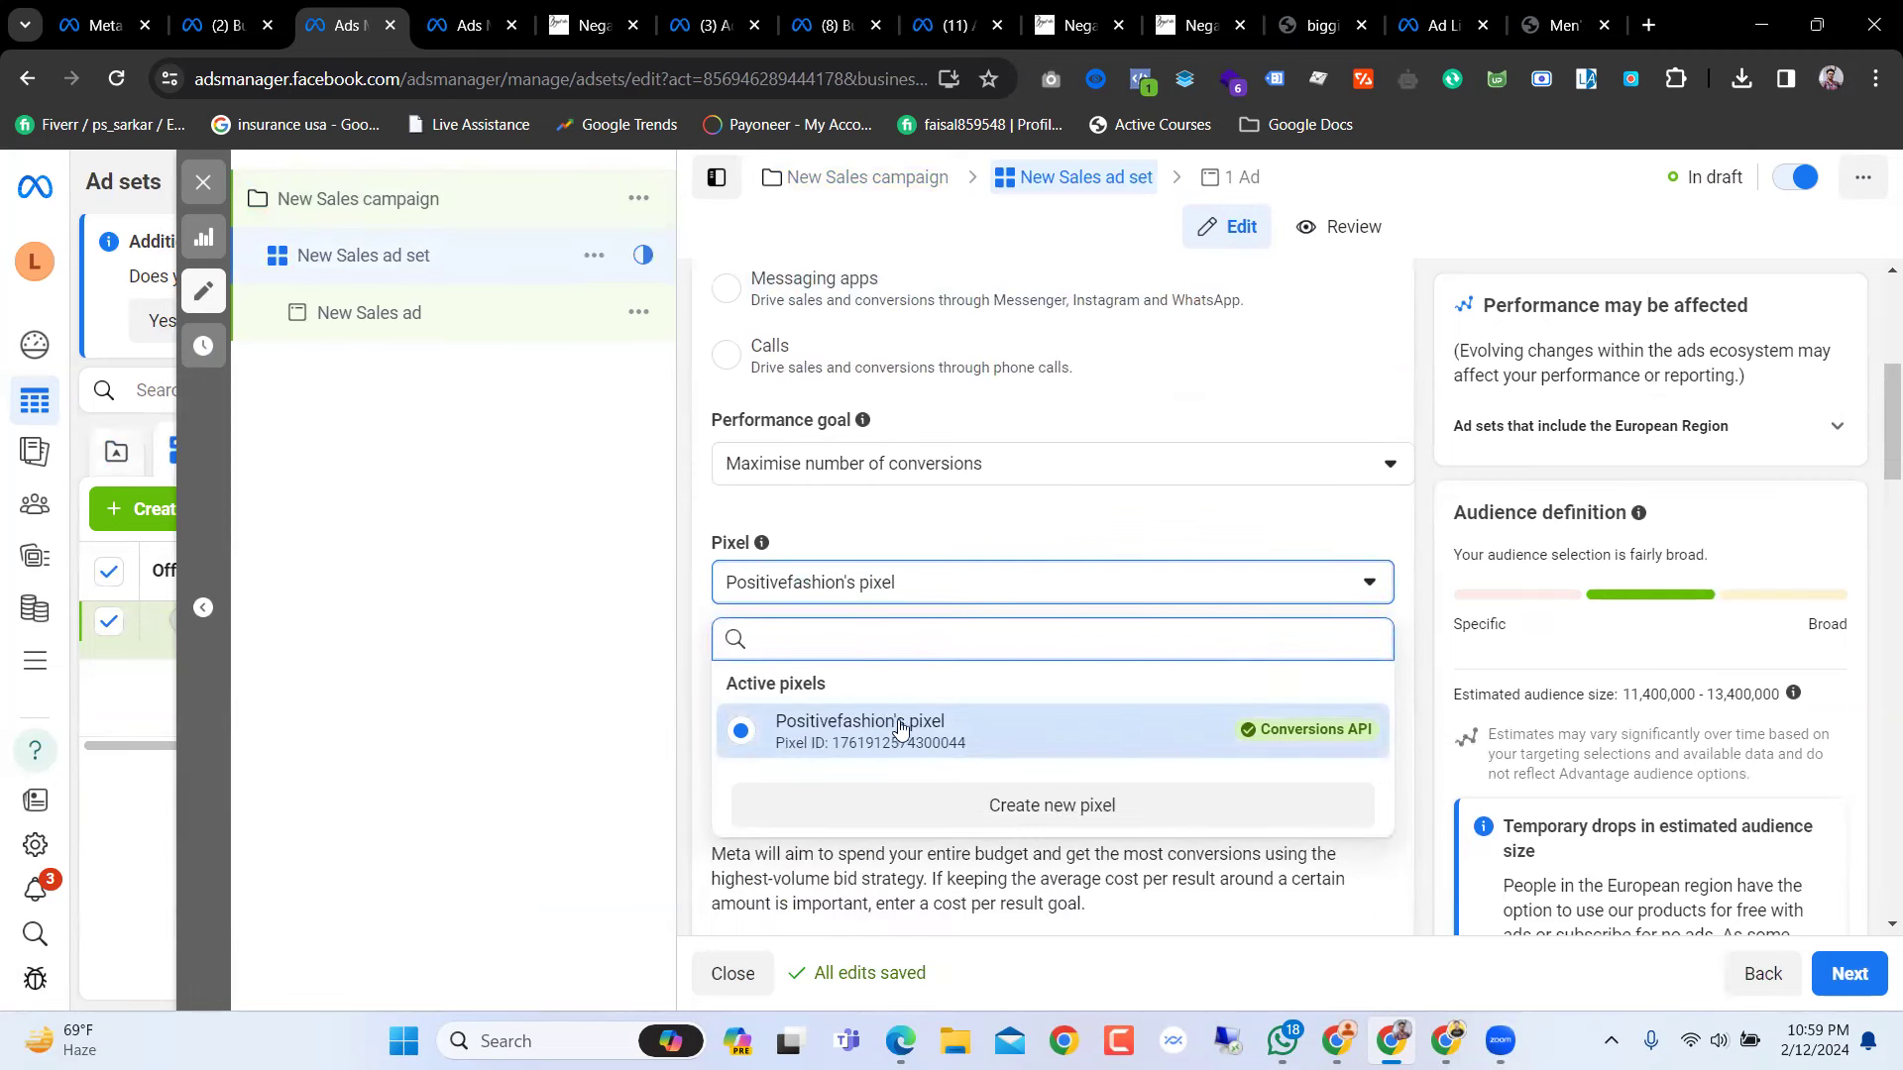
scroll(1004, 734, "up", 1)
scroll(968, 748, "down", 3)
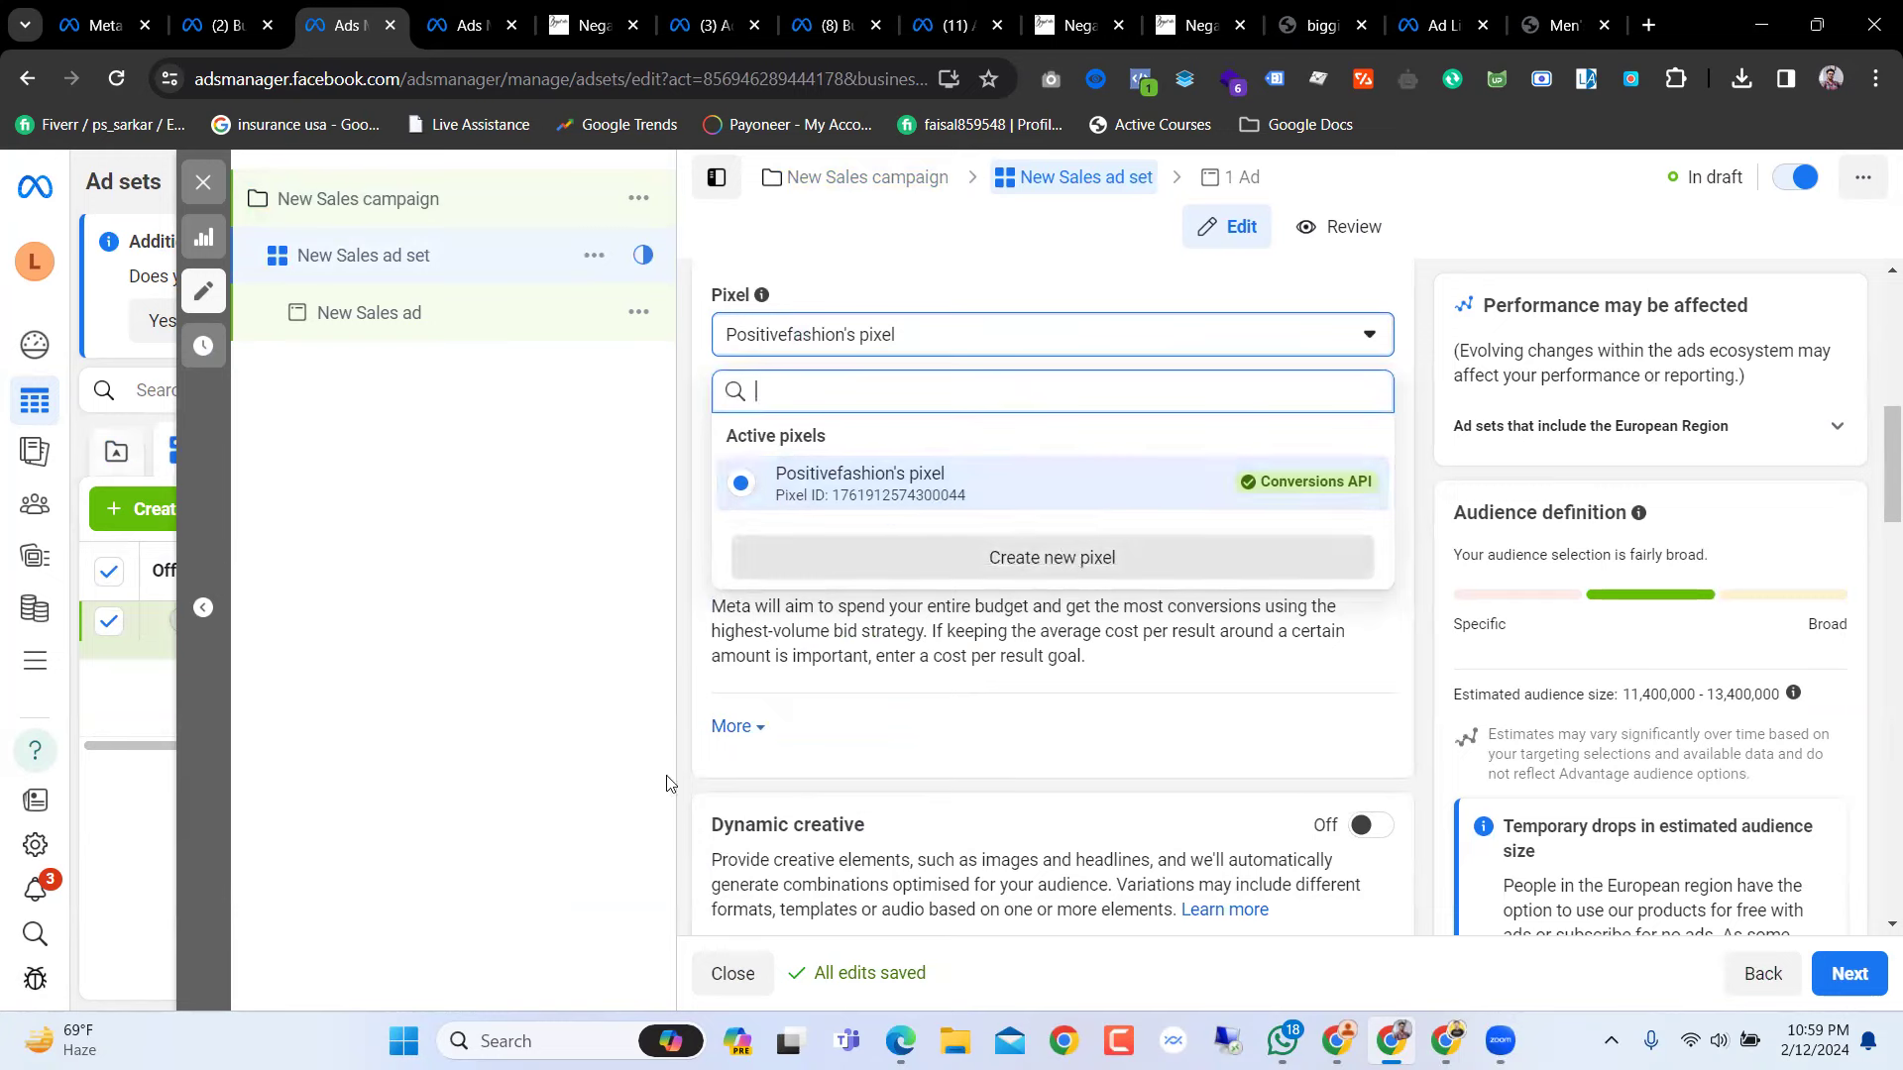
Step: Select Positivefashion's pixel for the ad set and set its conversion event to Purchase
left_click(908, 477)
scroll(921, 481, "up", 1)
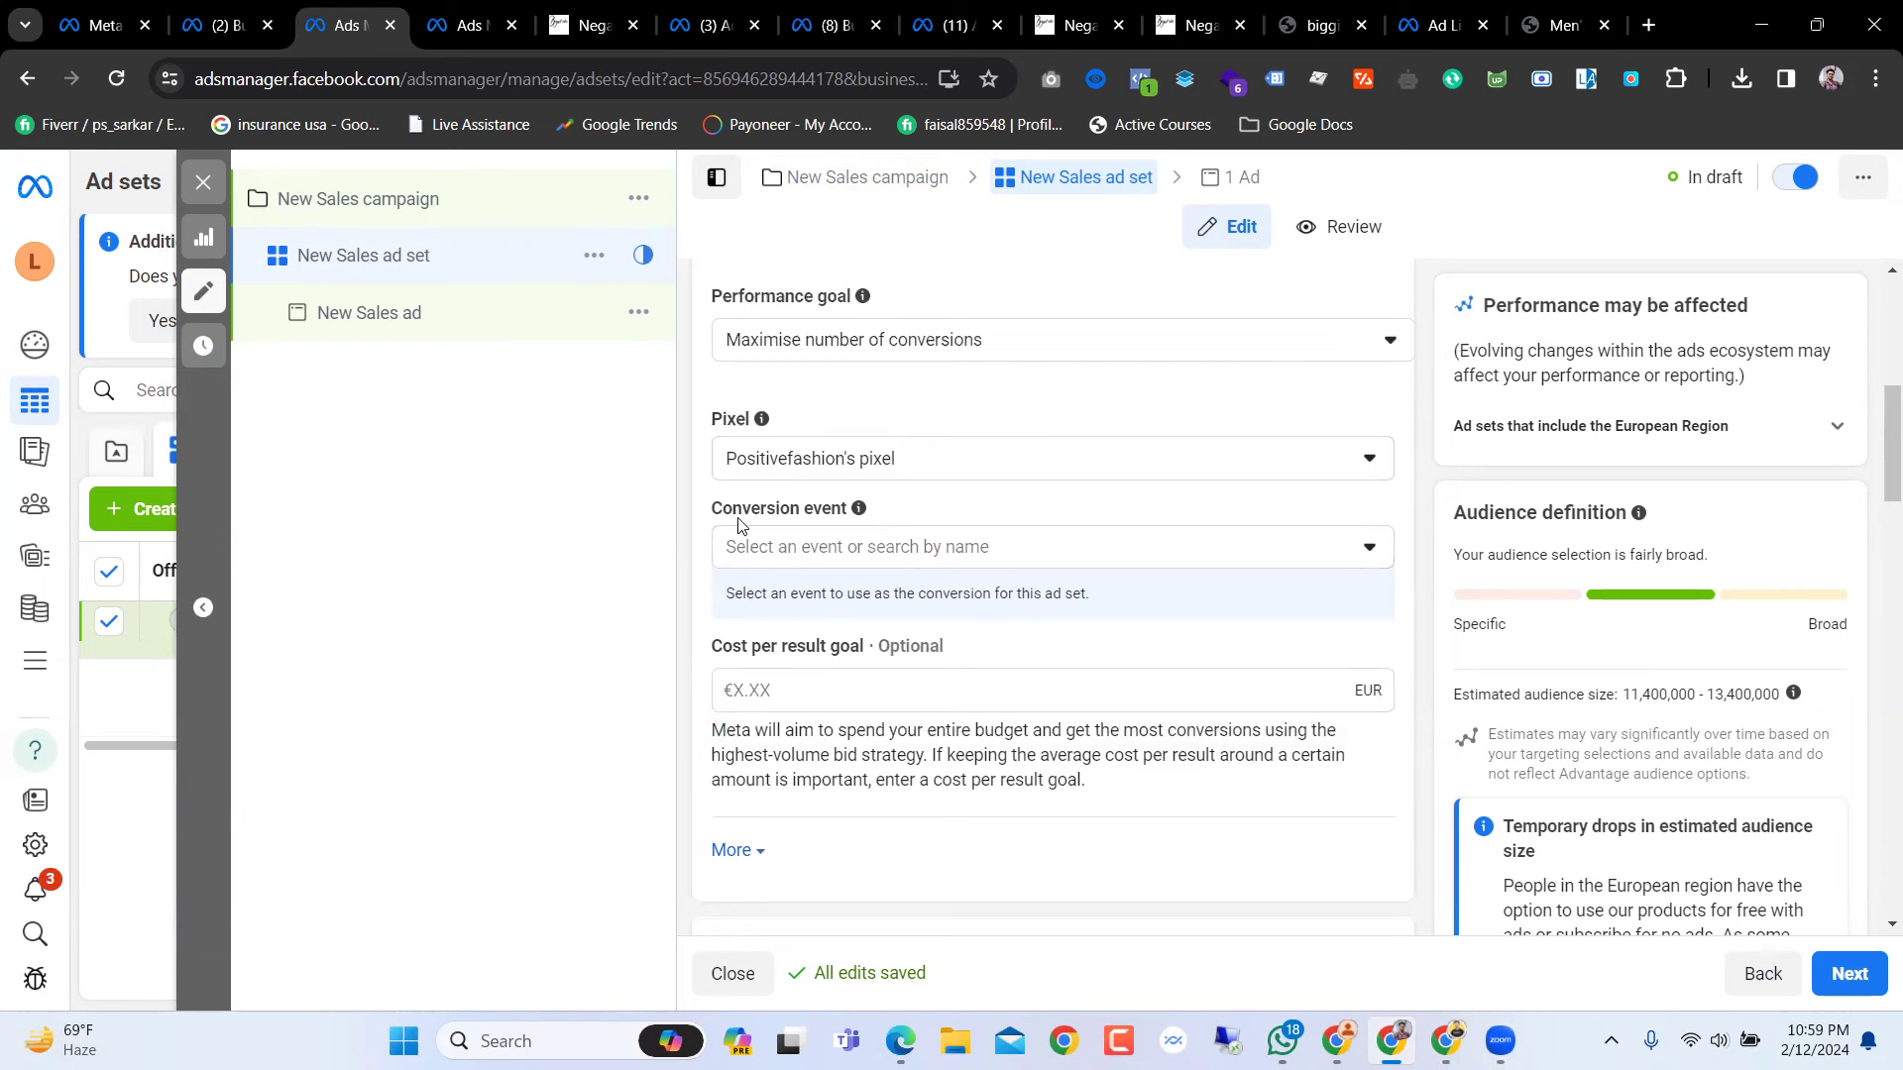
left_click(1039, 550)
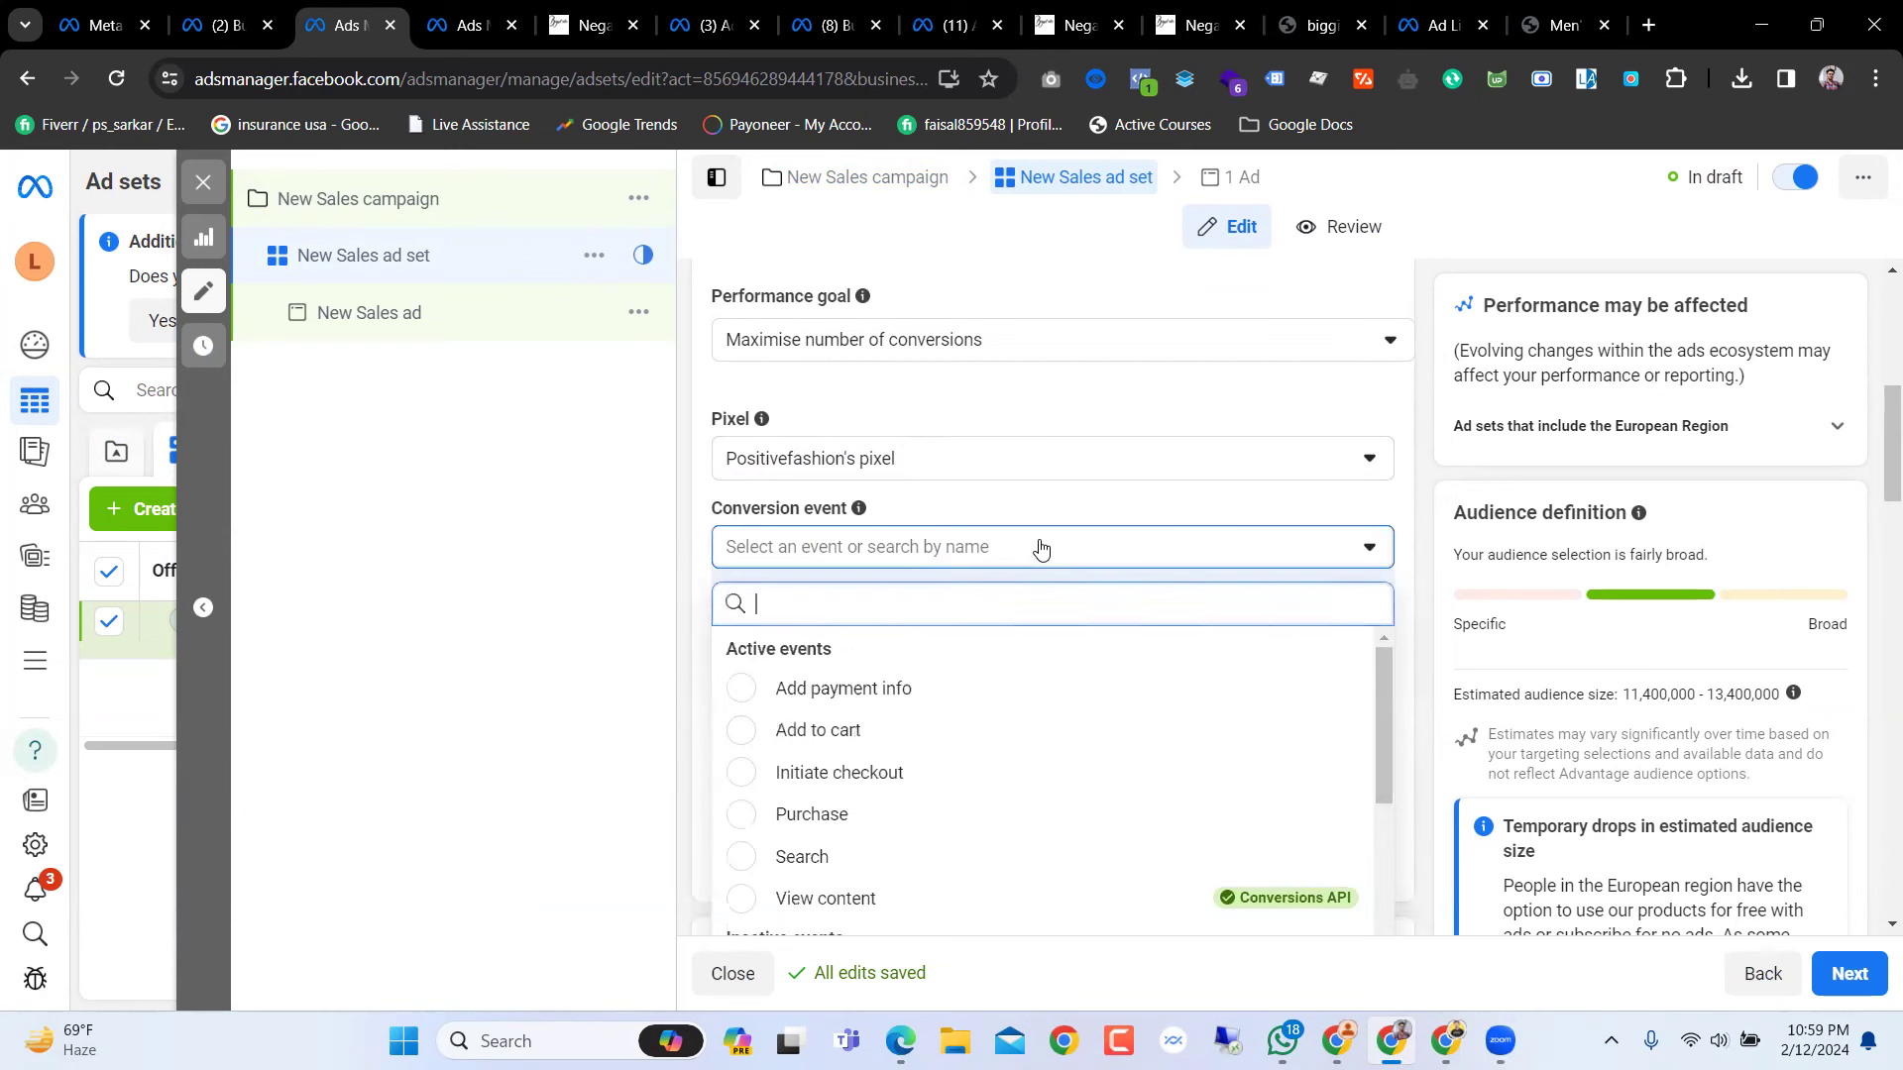
left_click(868, 814)
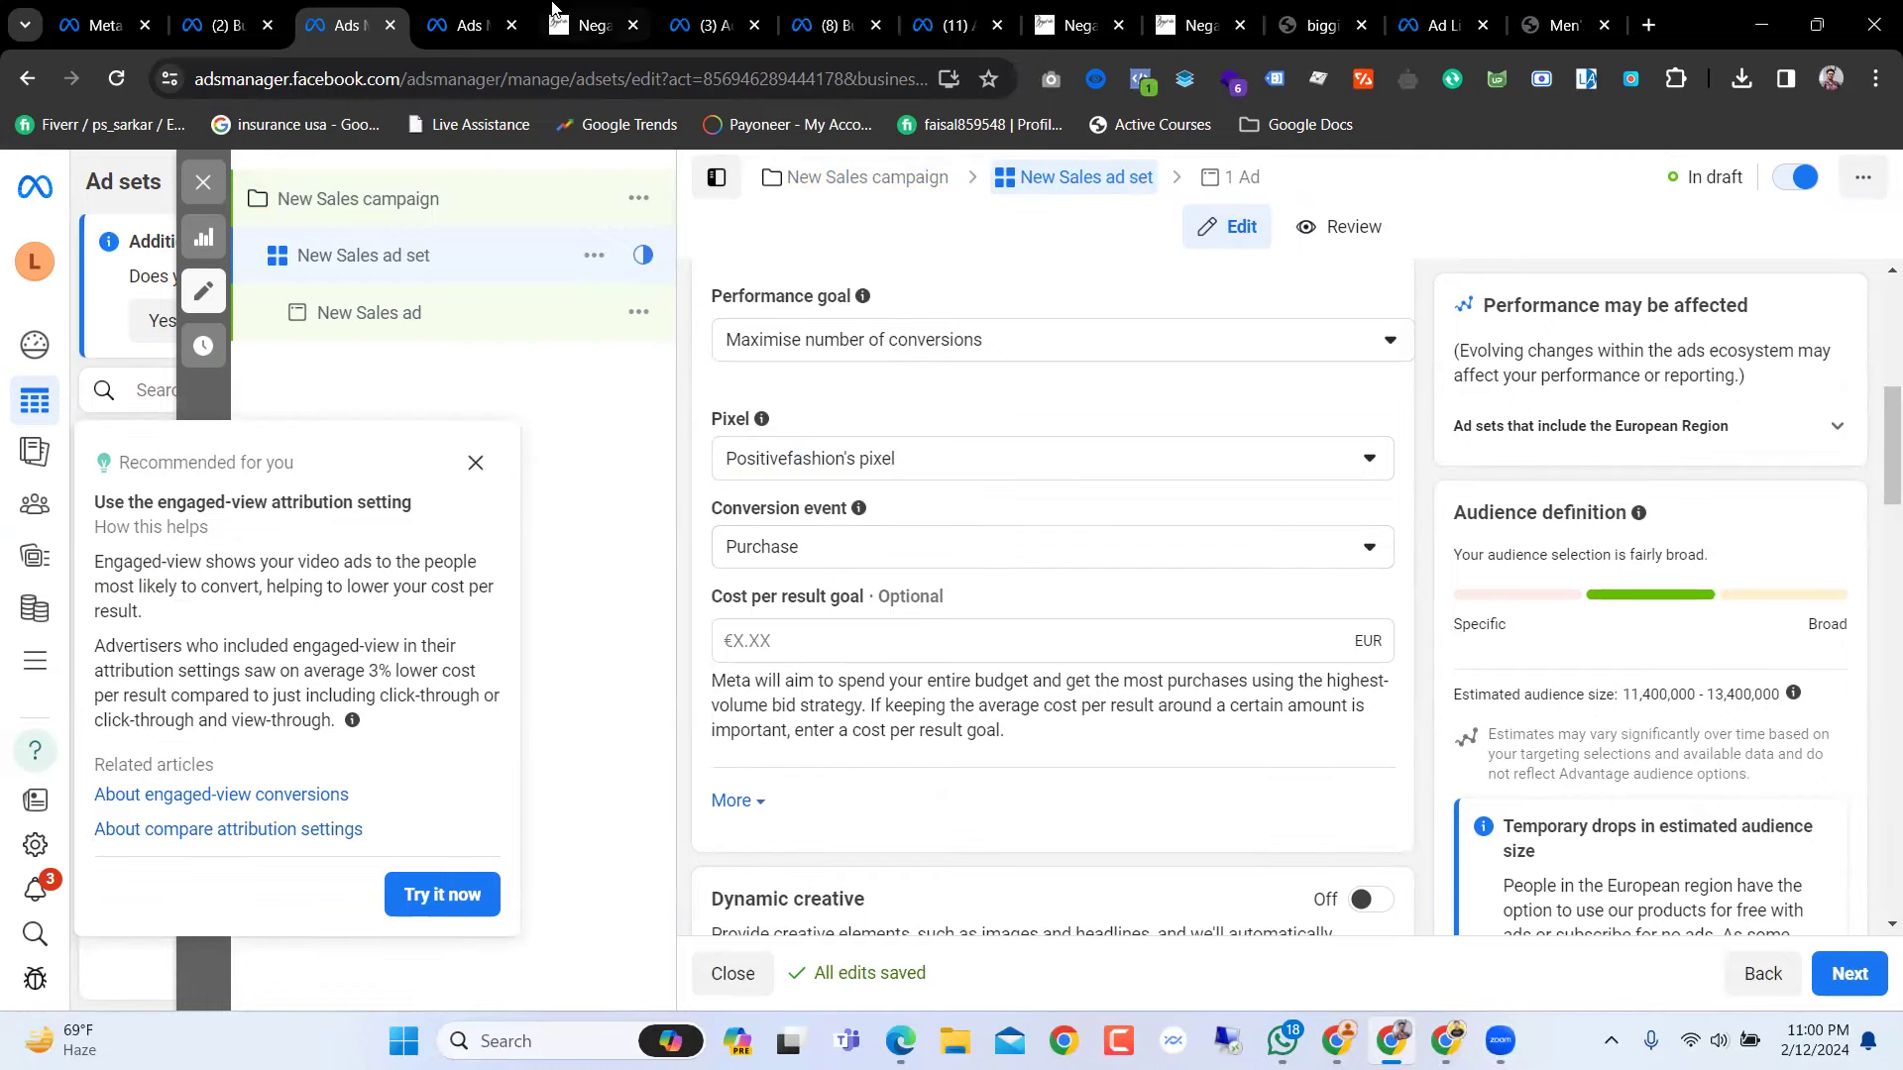
Step: Switch to the Positive Fashion store, open its home page and look through it down to the latest products
left_click(585, 25)
mouse_move(531, 302)
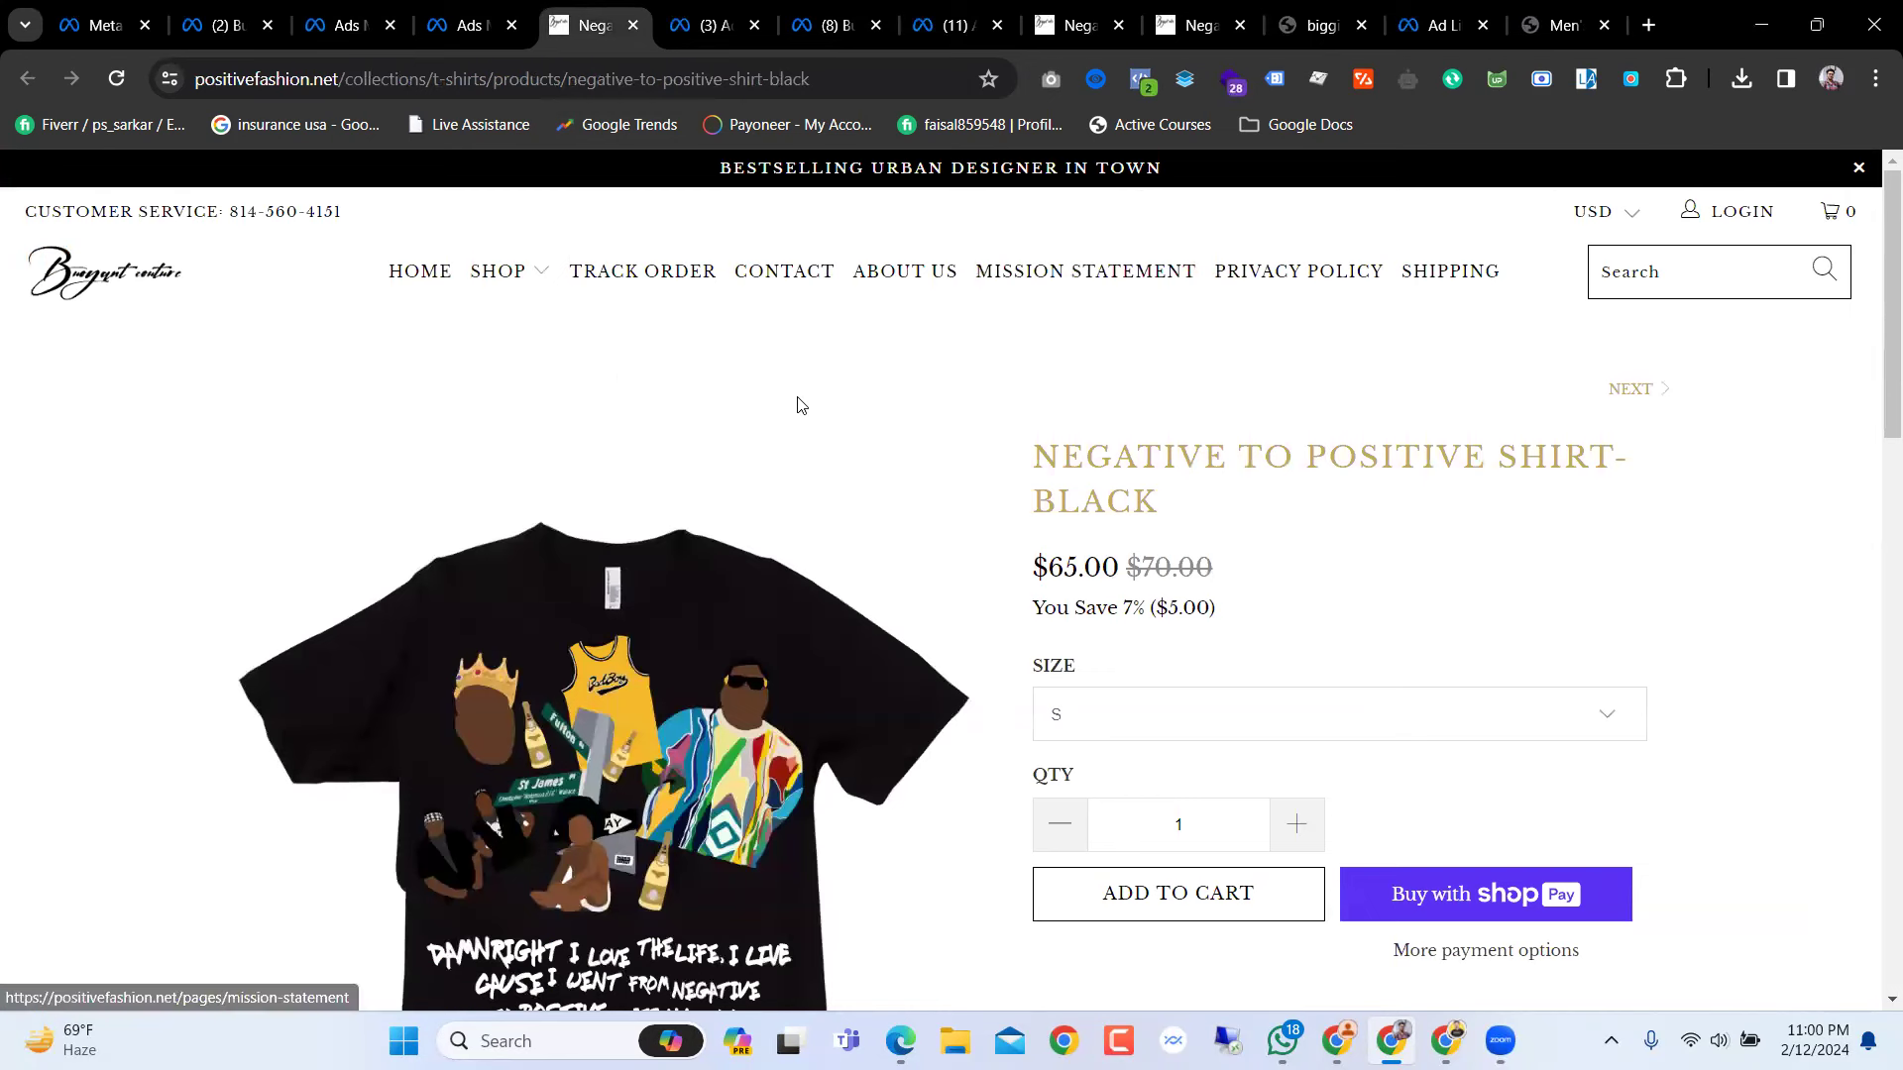
left_click(414, 270)
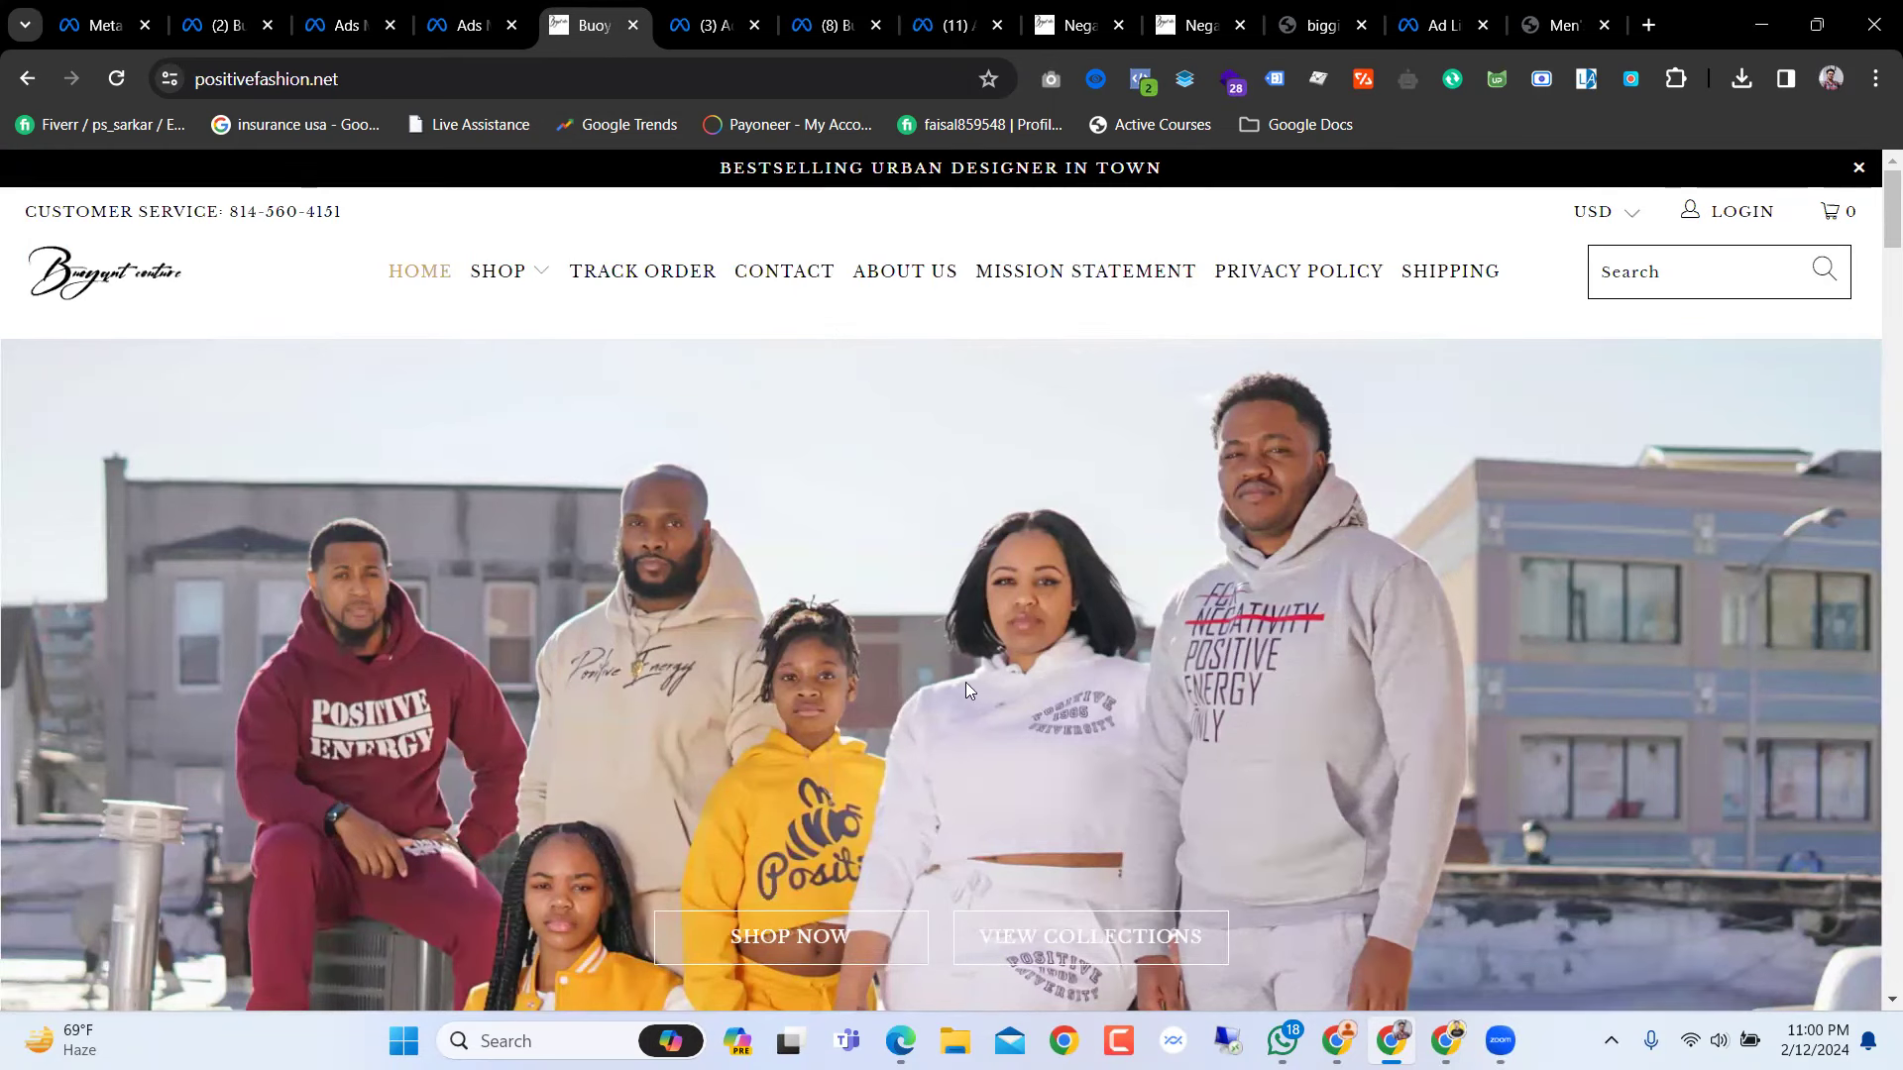
scroll(965, 688, "down", 3)
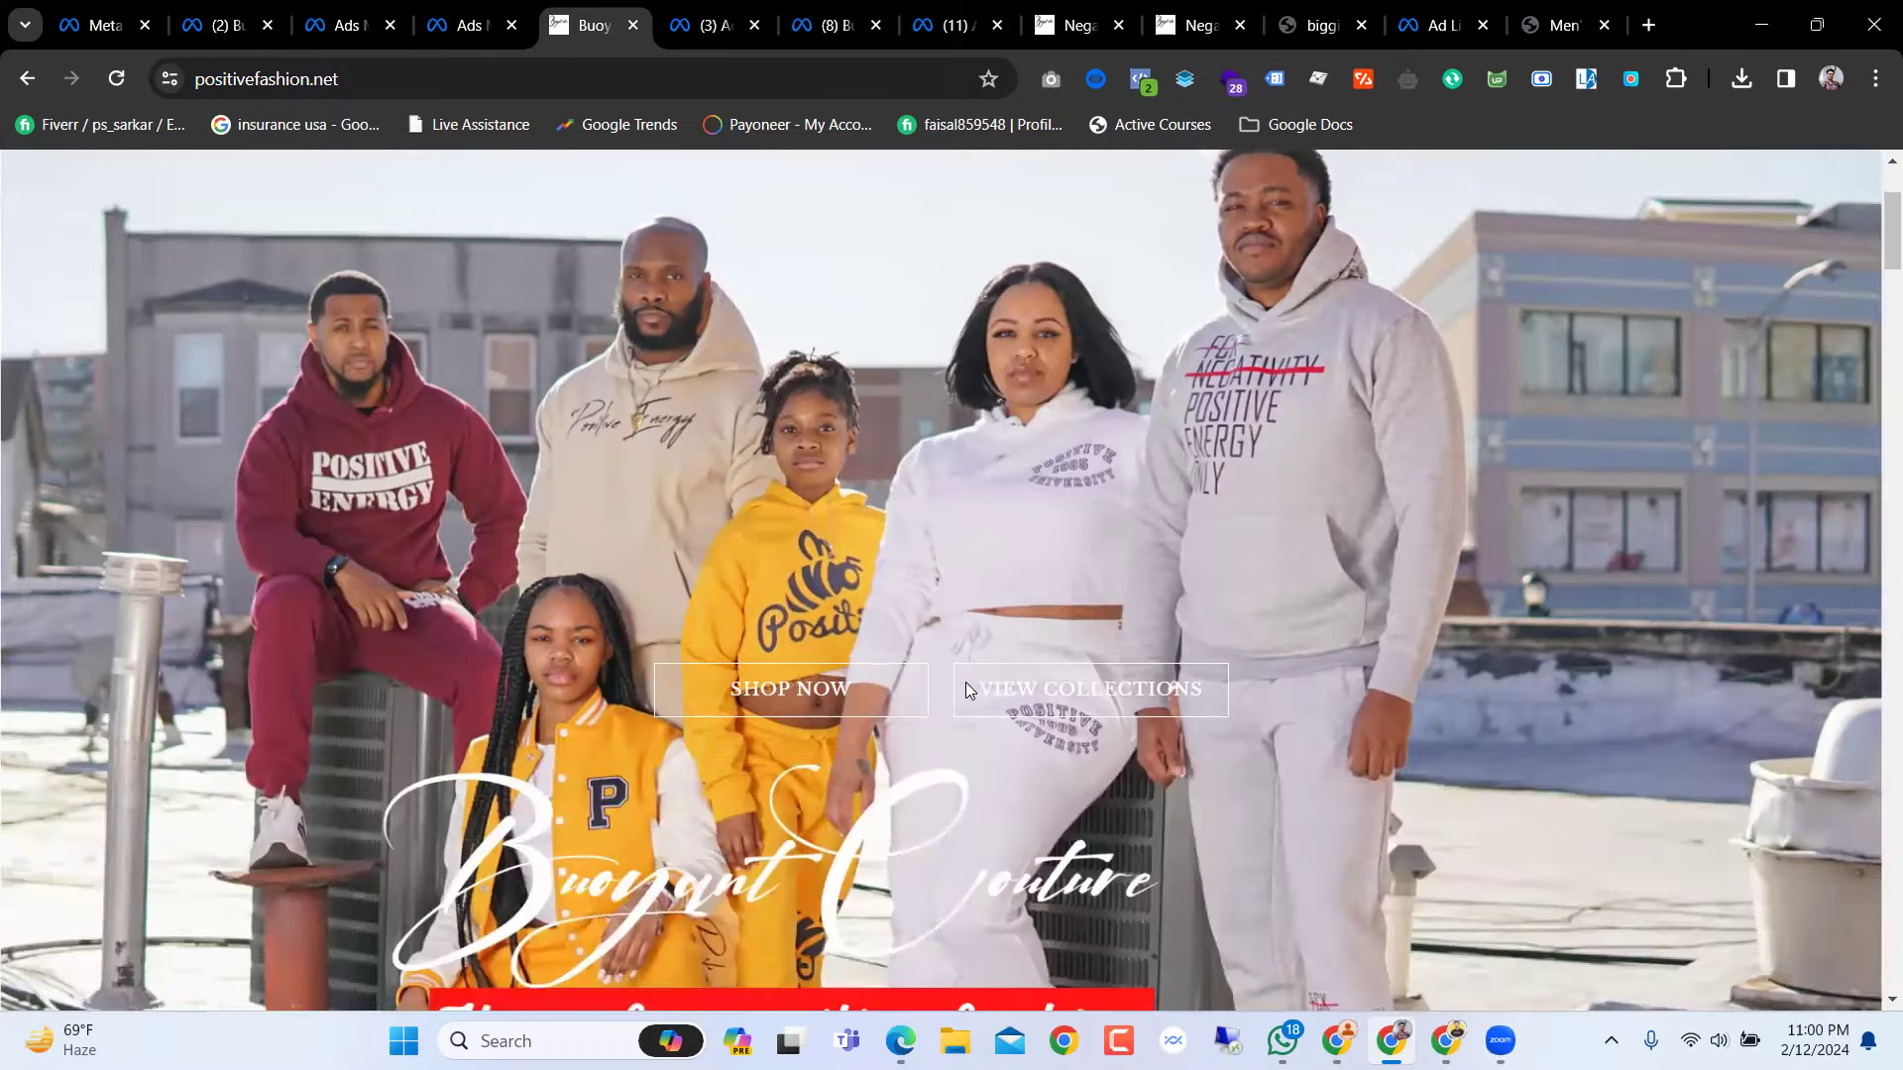
scroll(968, 690, "down", 3)
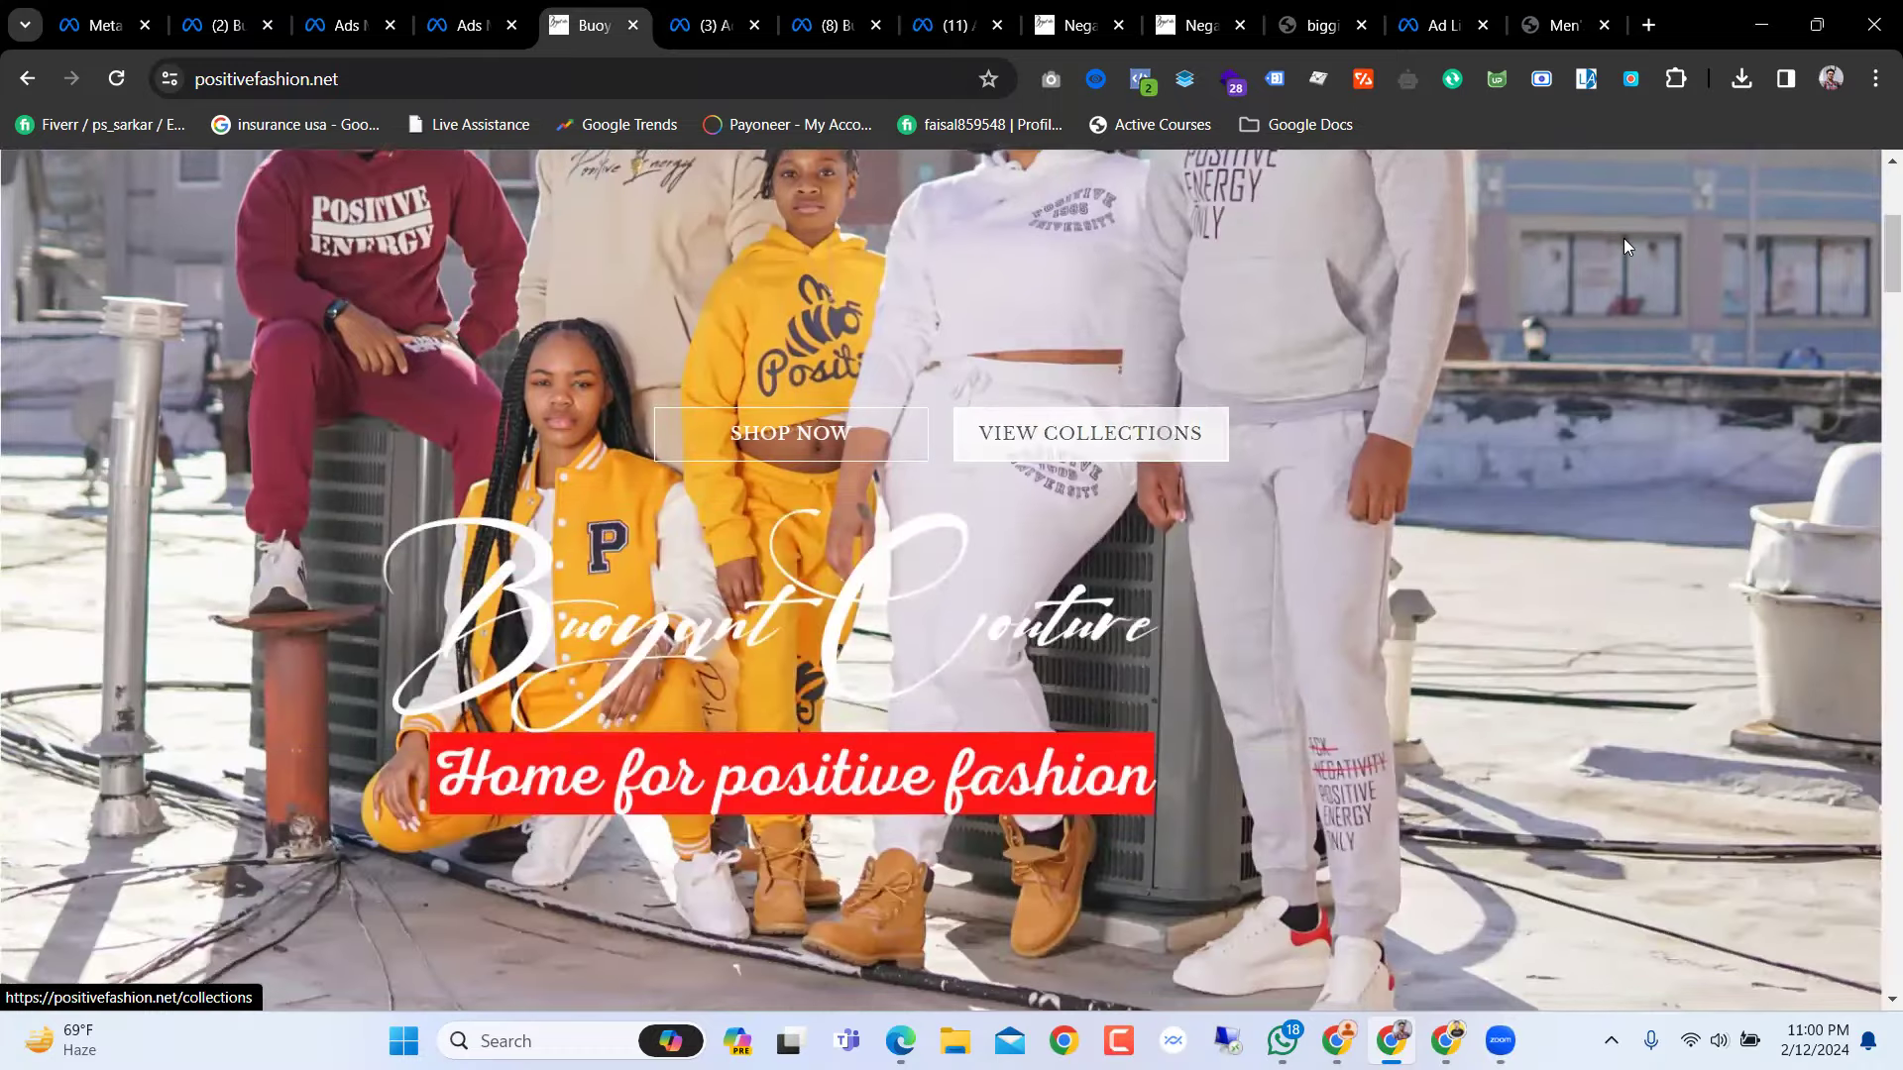
scroll(1136, 581, "up", 6)
scroll(1140, 587, "down", 7)
scroll(1140, 594, "down", 10)
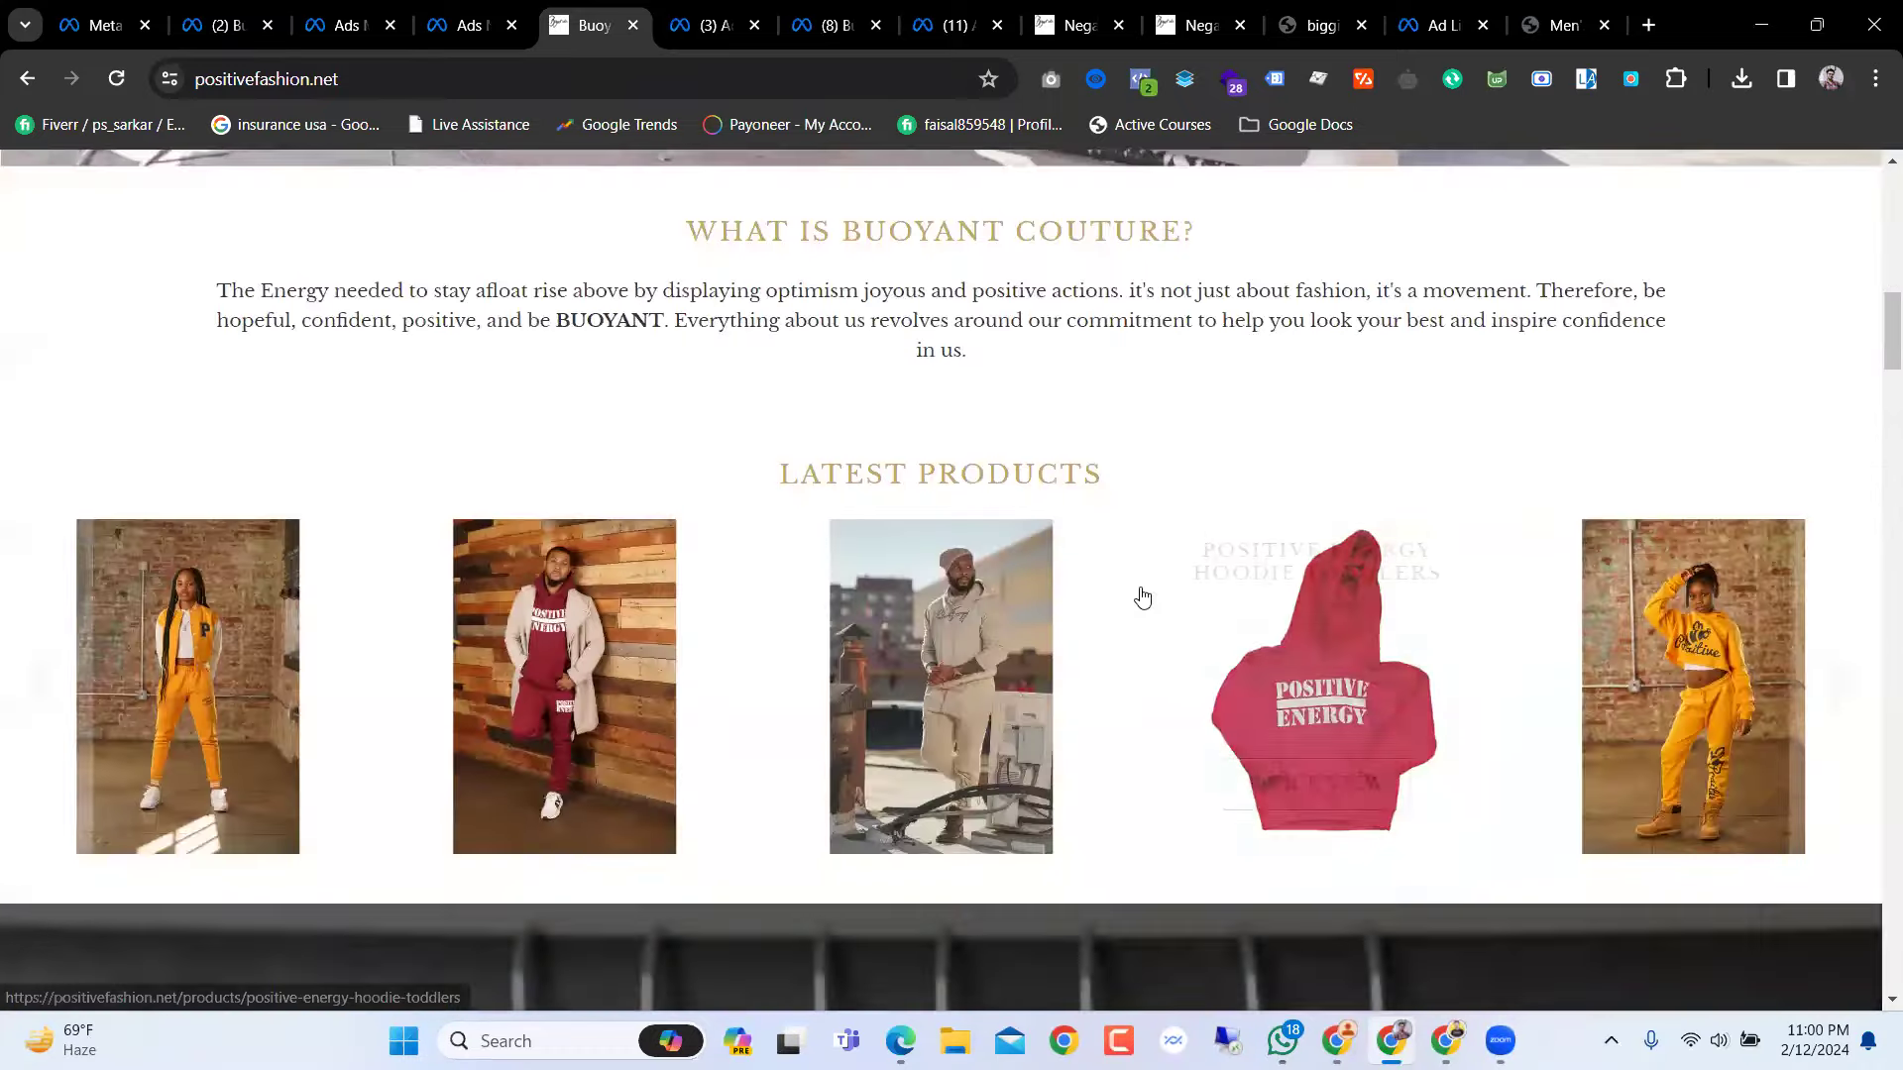
Step: Open The Positive Energy Sweatsuit product page and add the sweatsuit to the cart
left_click(626, 398)
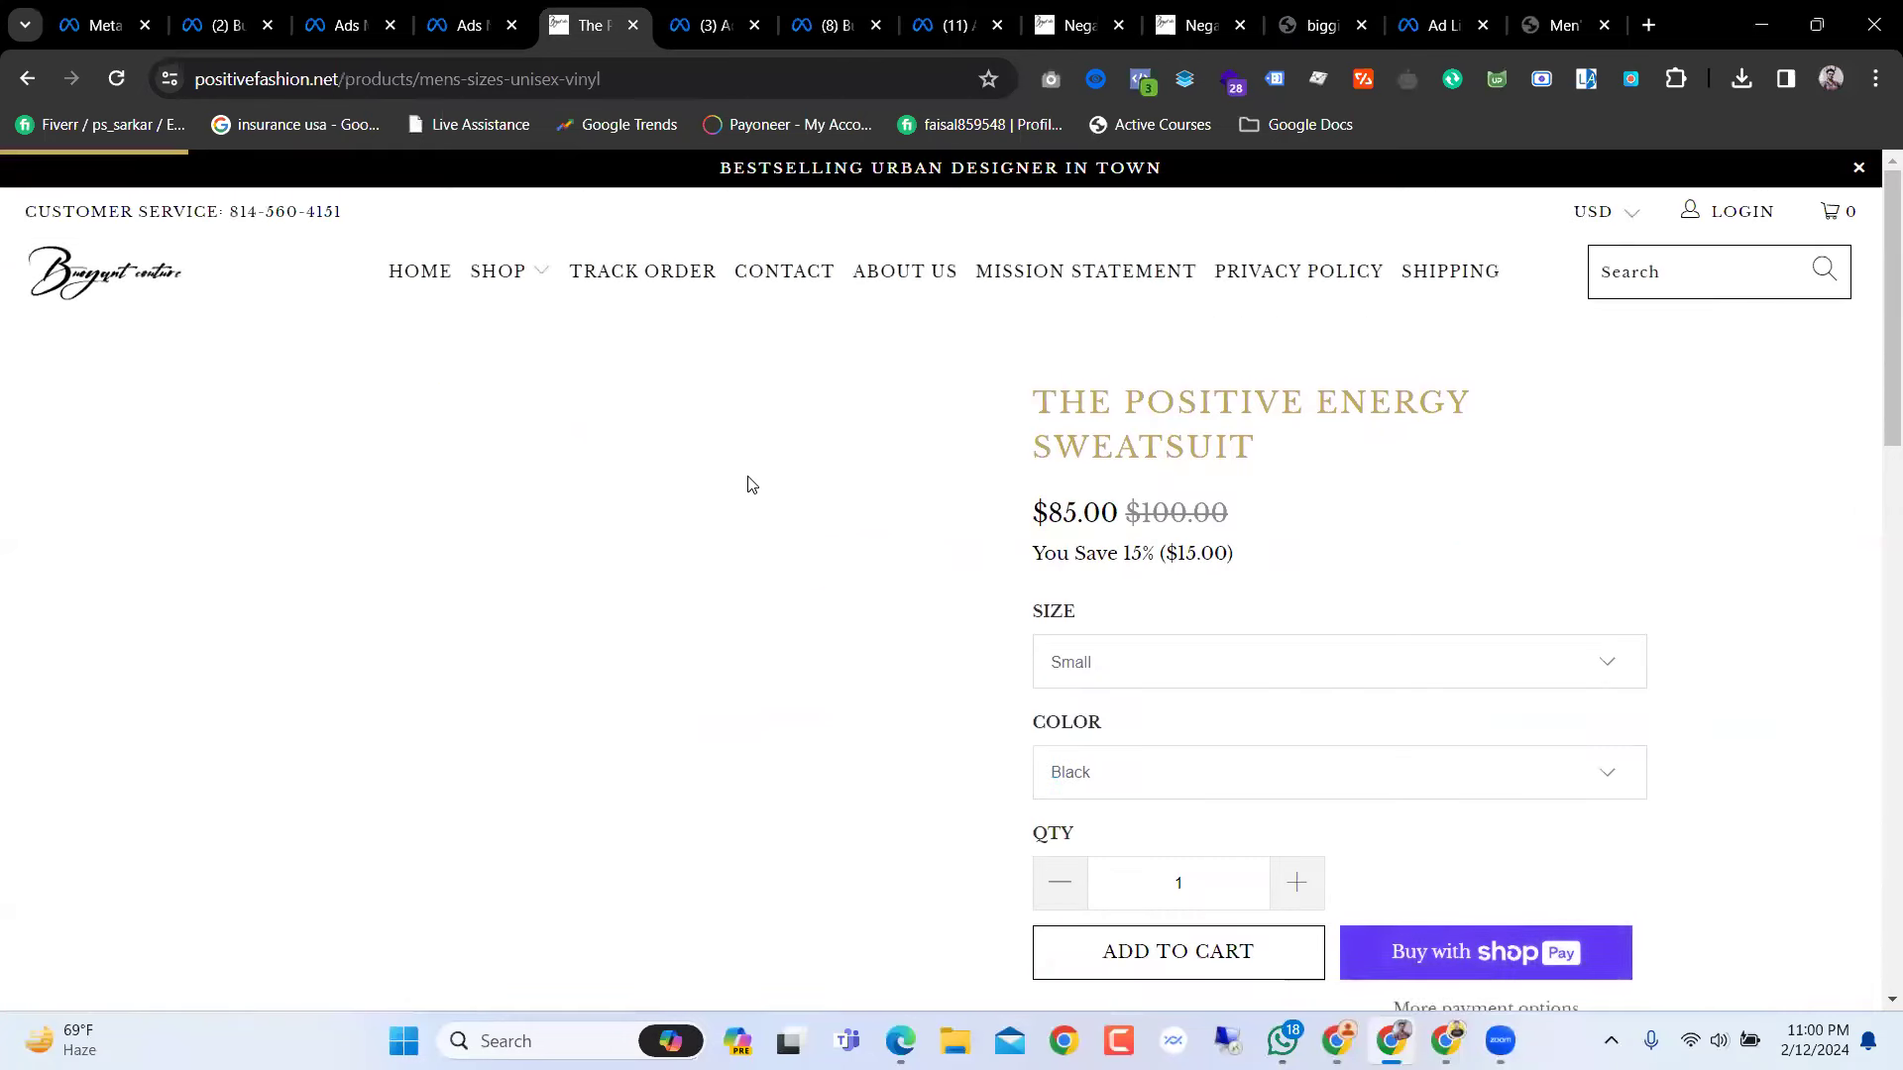
scroll(751, 484, "down", 2)
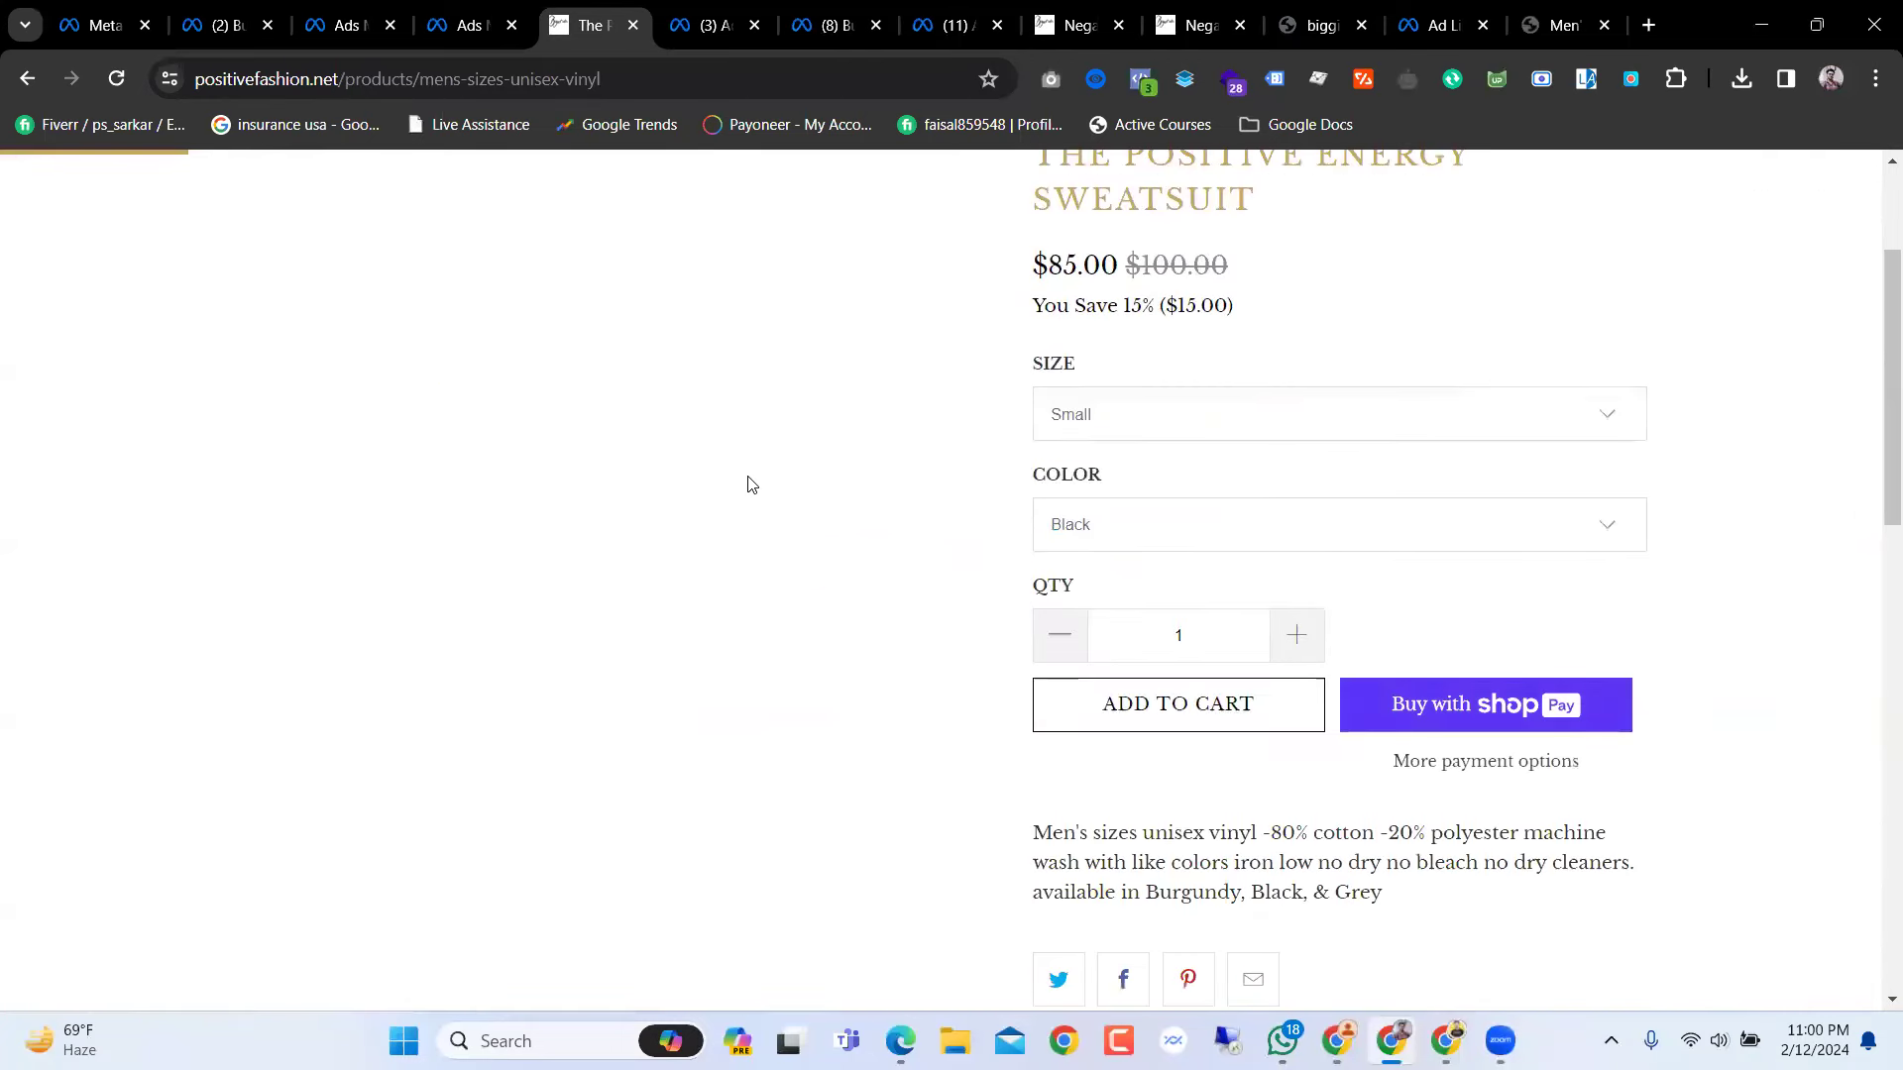
left_click(1130, 712)
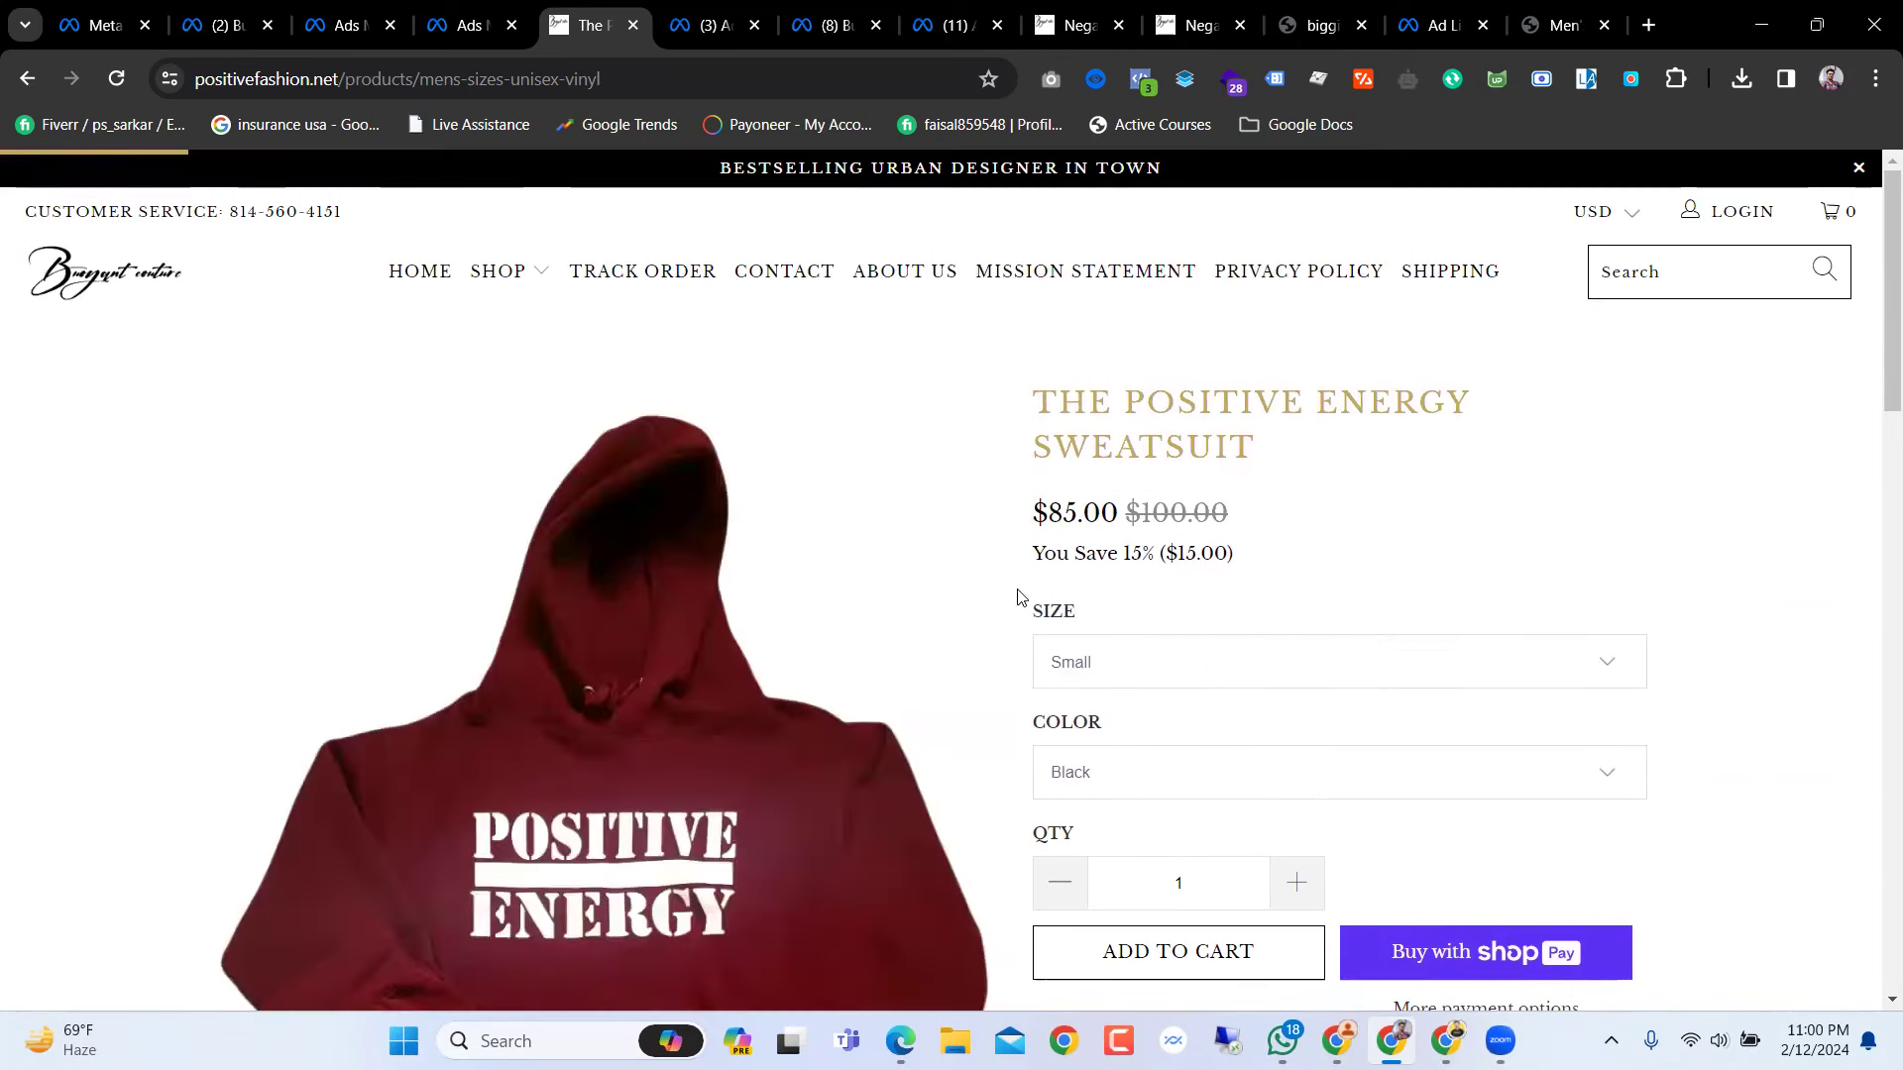
scroll(1225, 208, "down", 5)
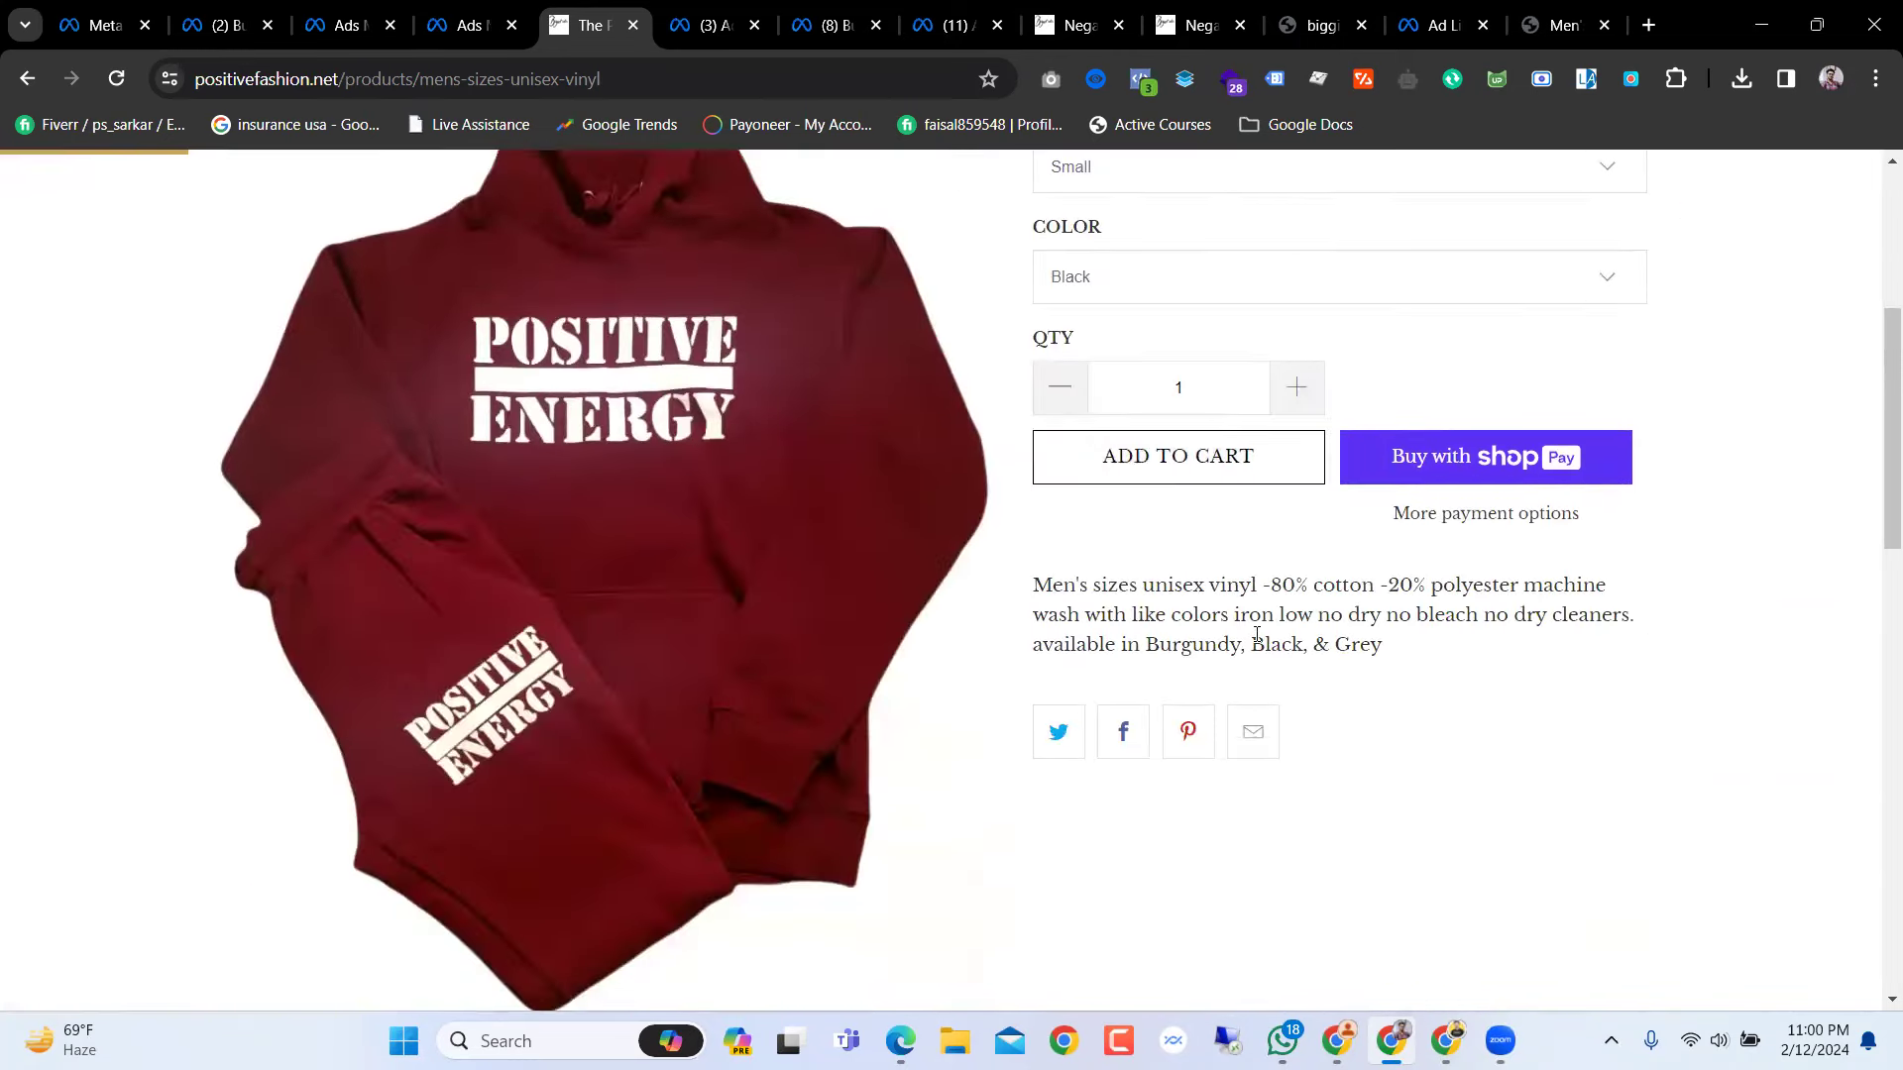
left_click(1213, 461)
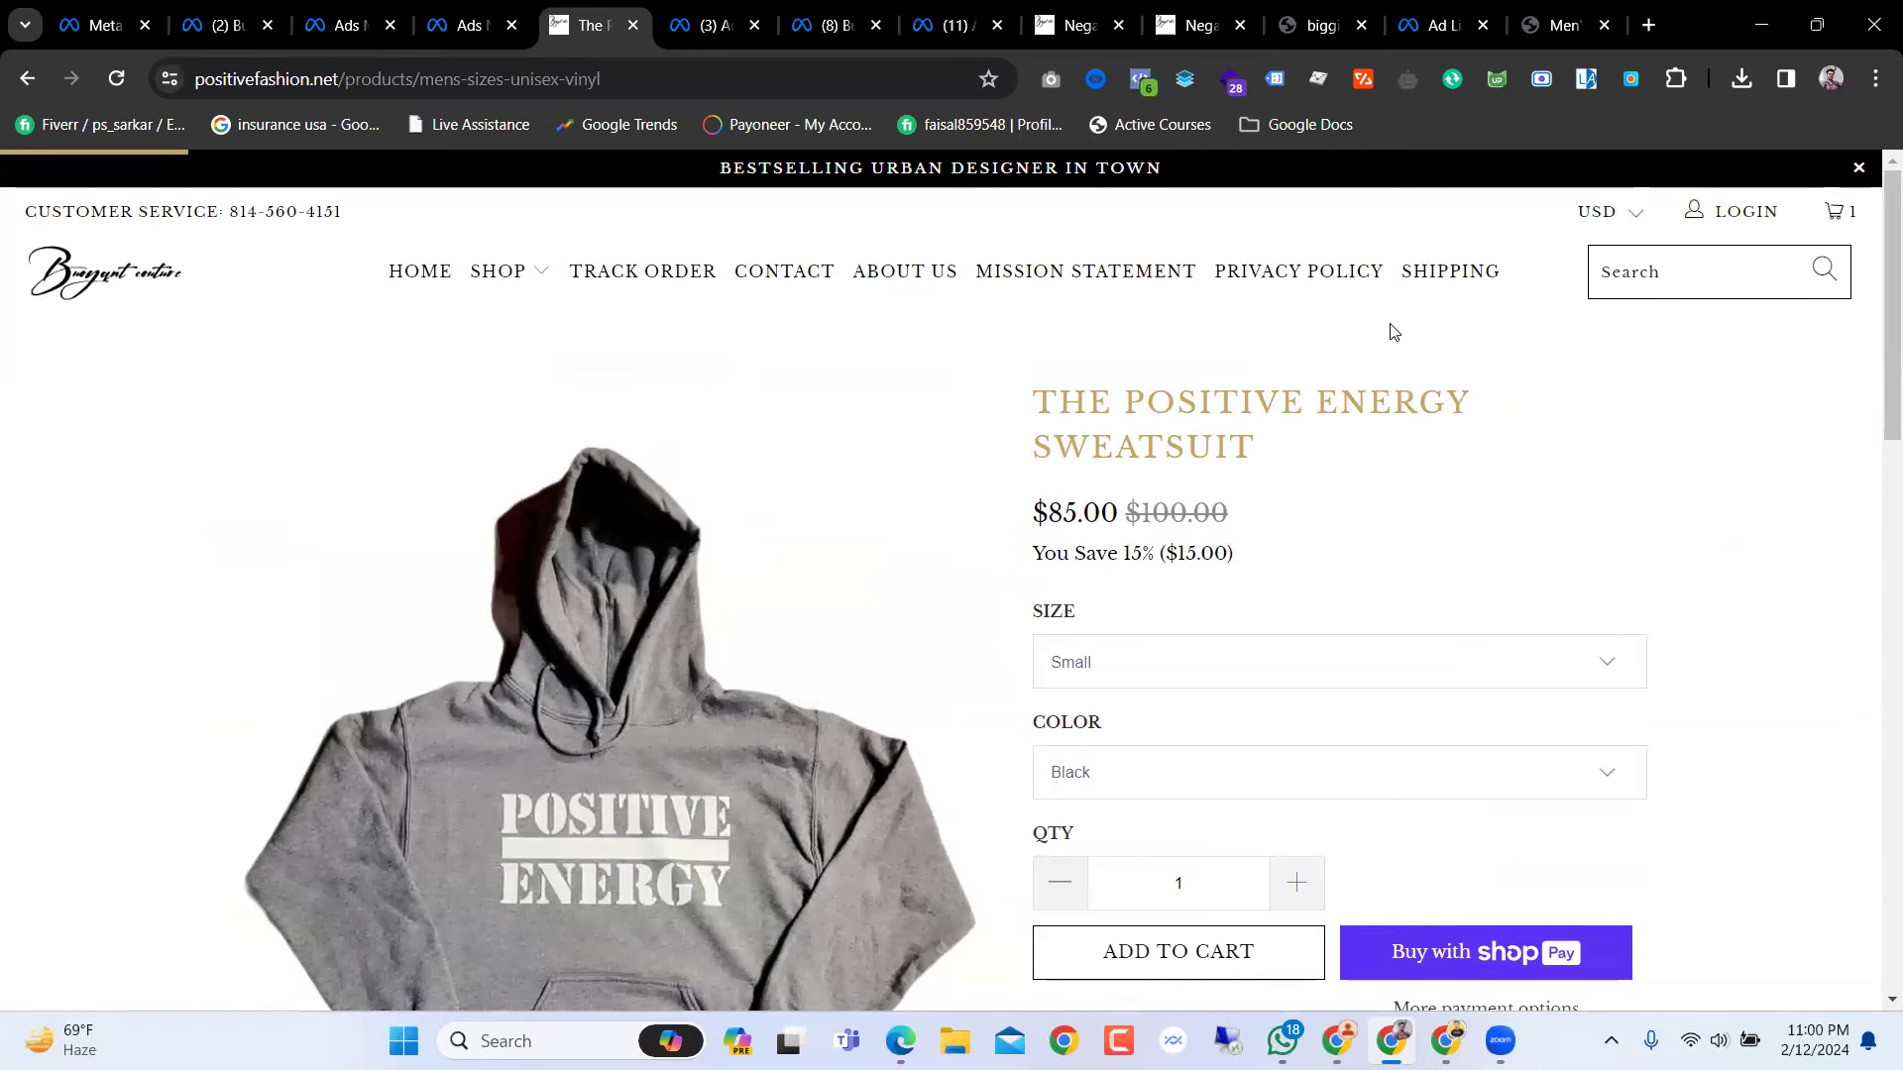
Step: Switch to Positivefashion's pixel in Business settings and open it in Events Manager
left_click(457, 14)
left_click(370, 10)
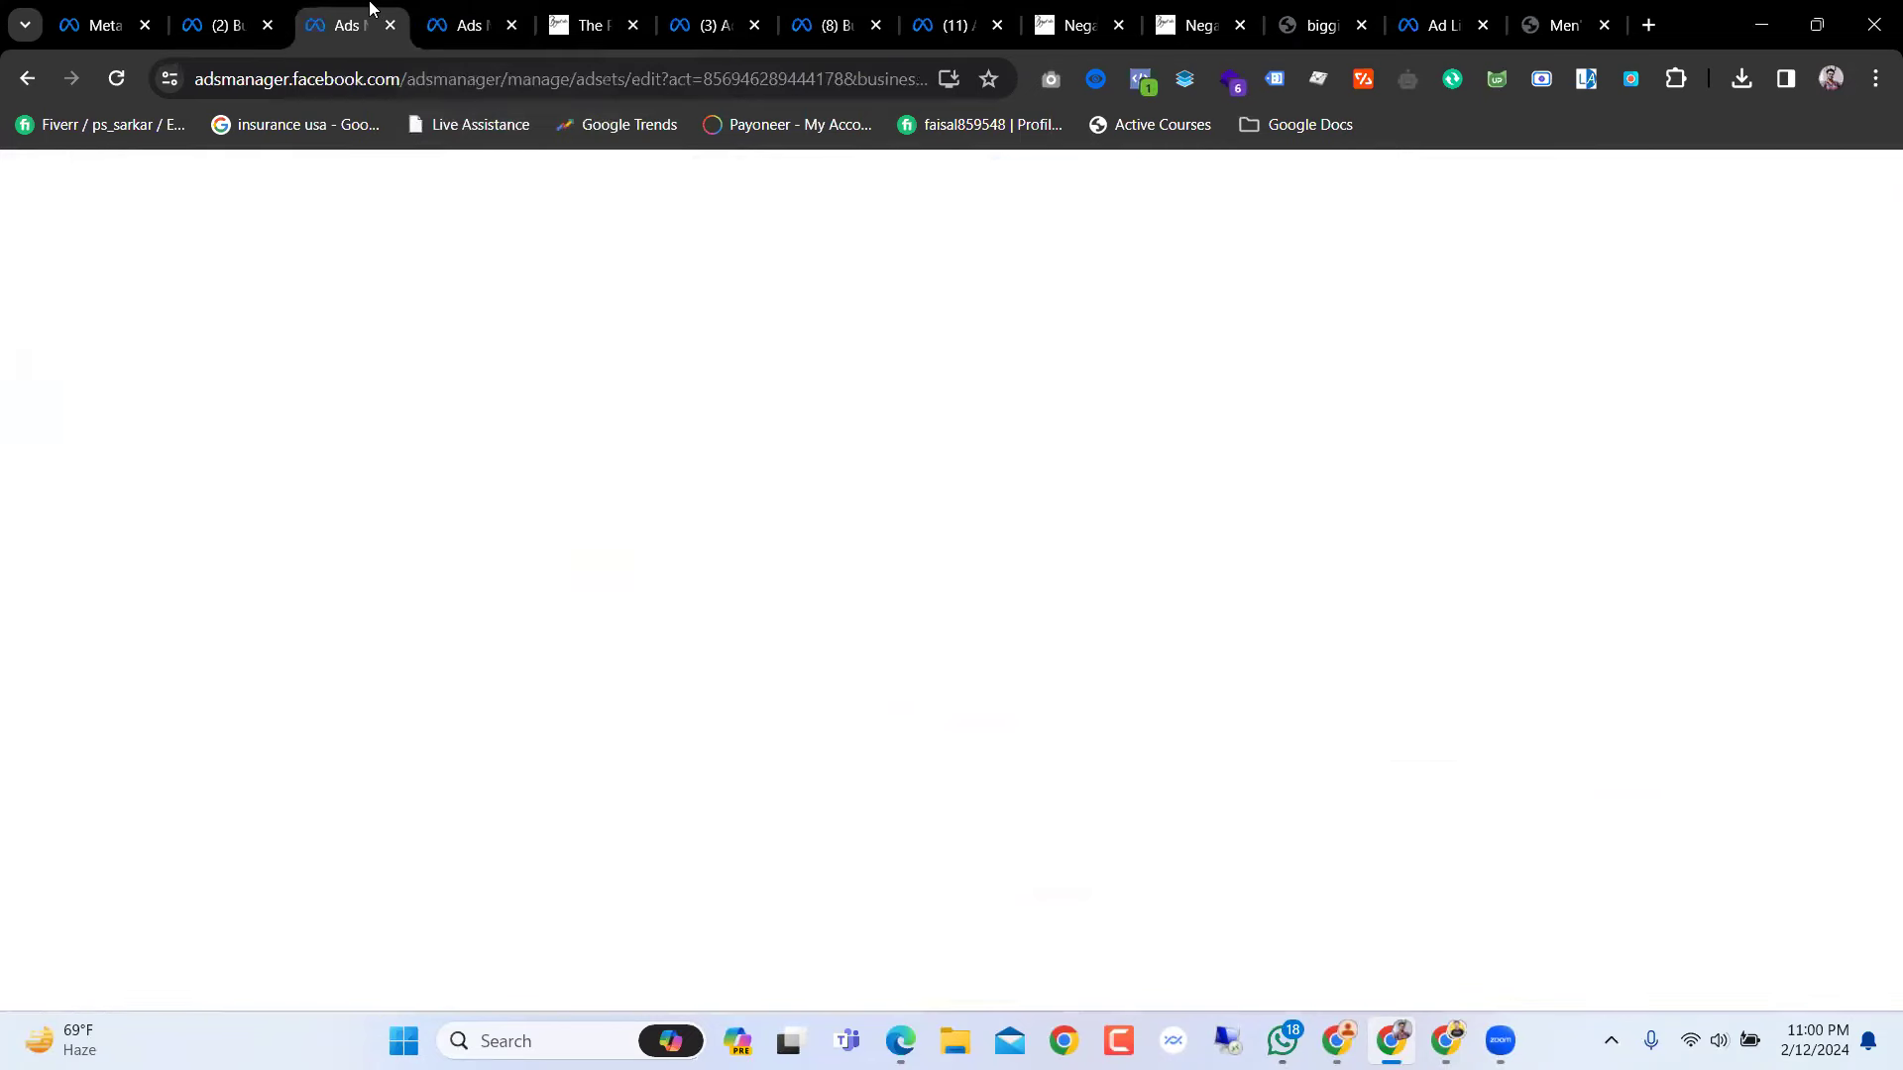
left_click(471, 13)
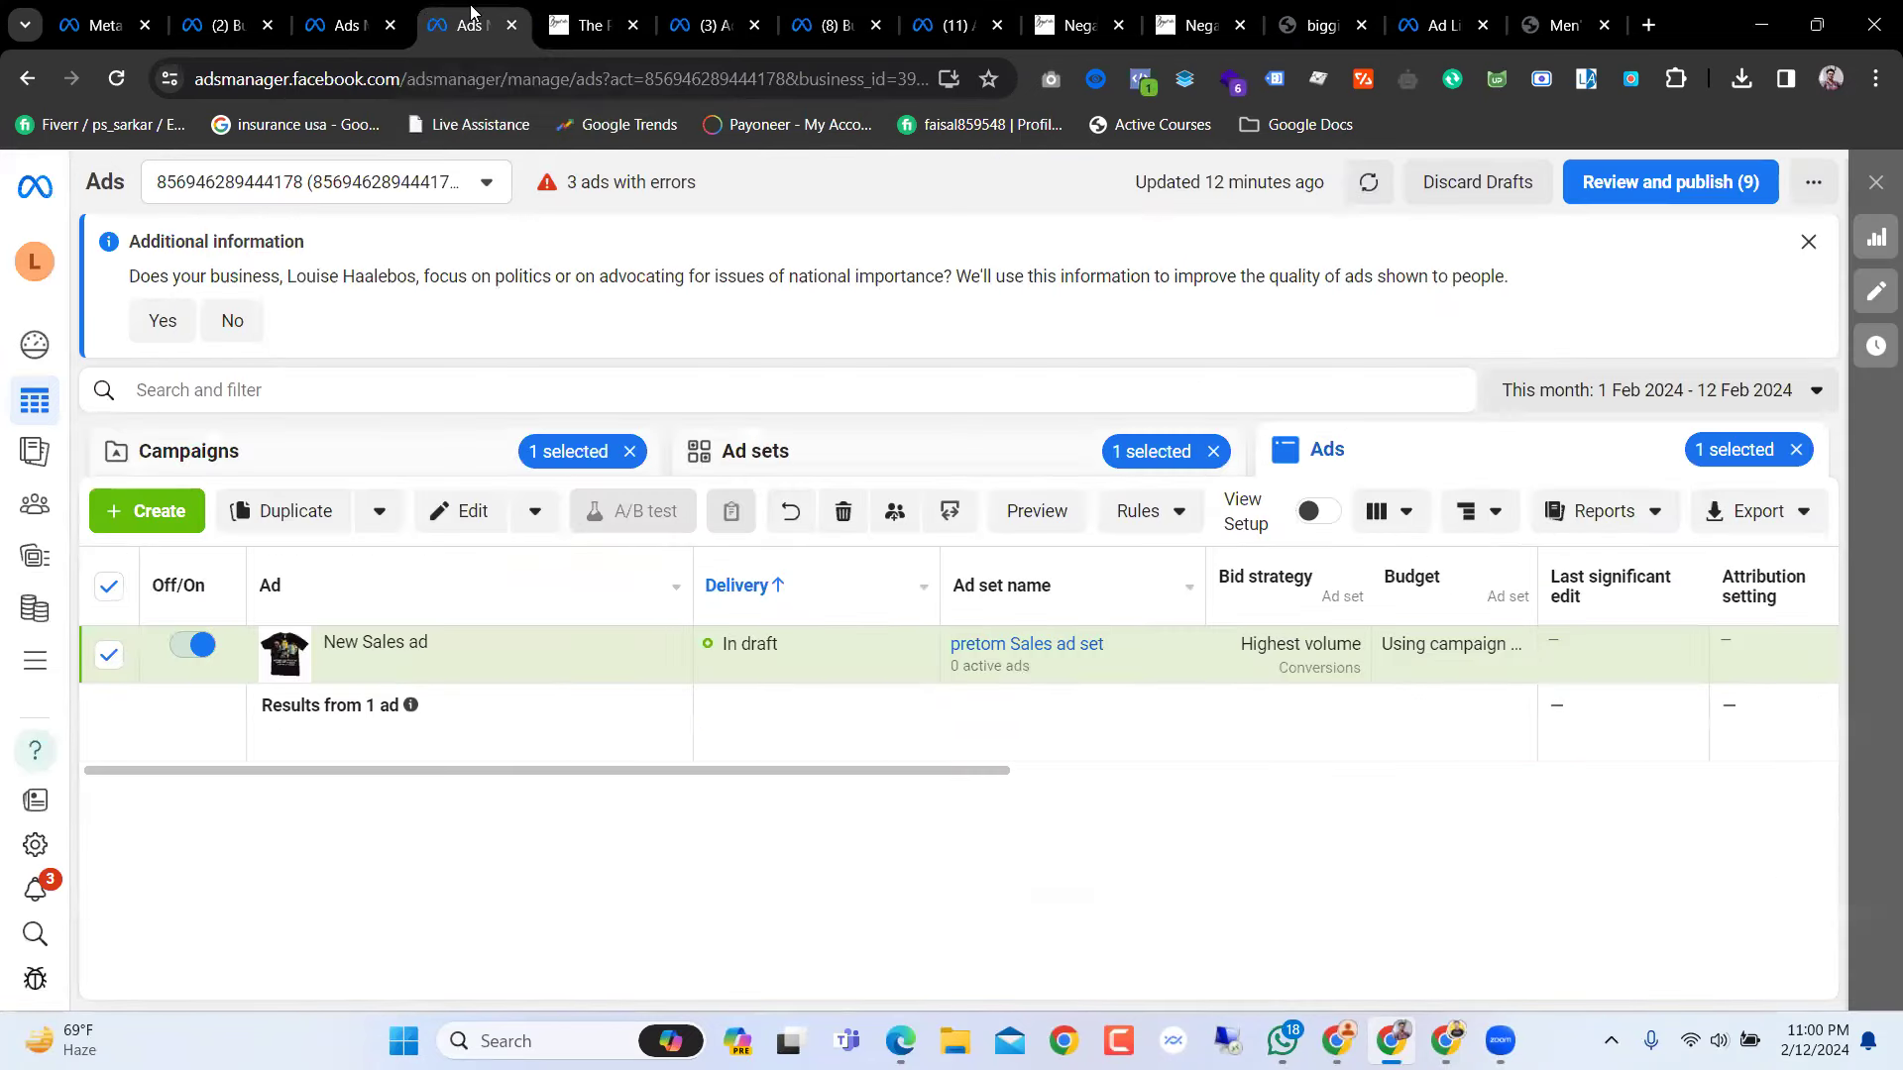
left_click(208, 9)
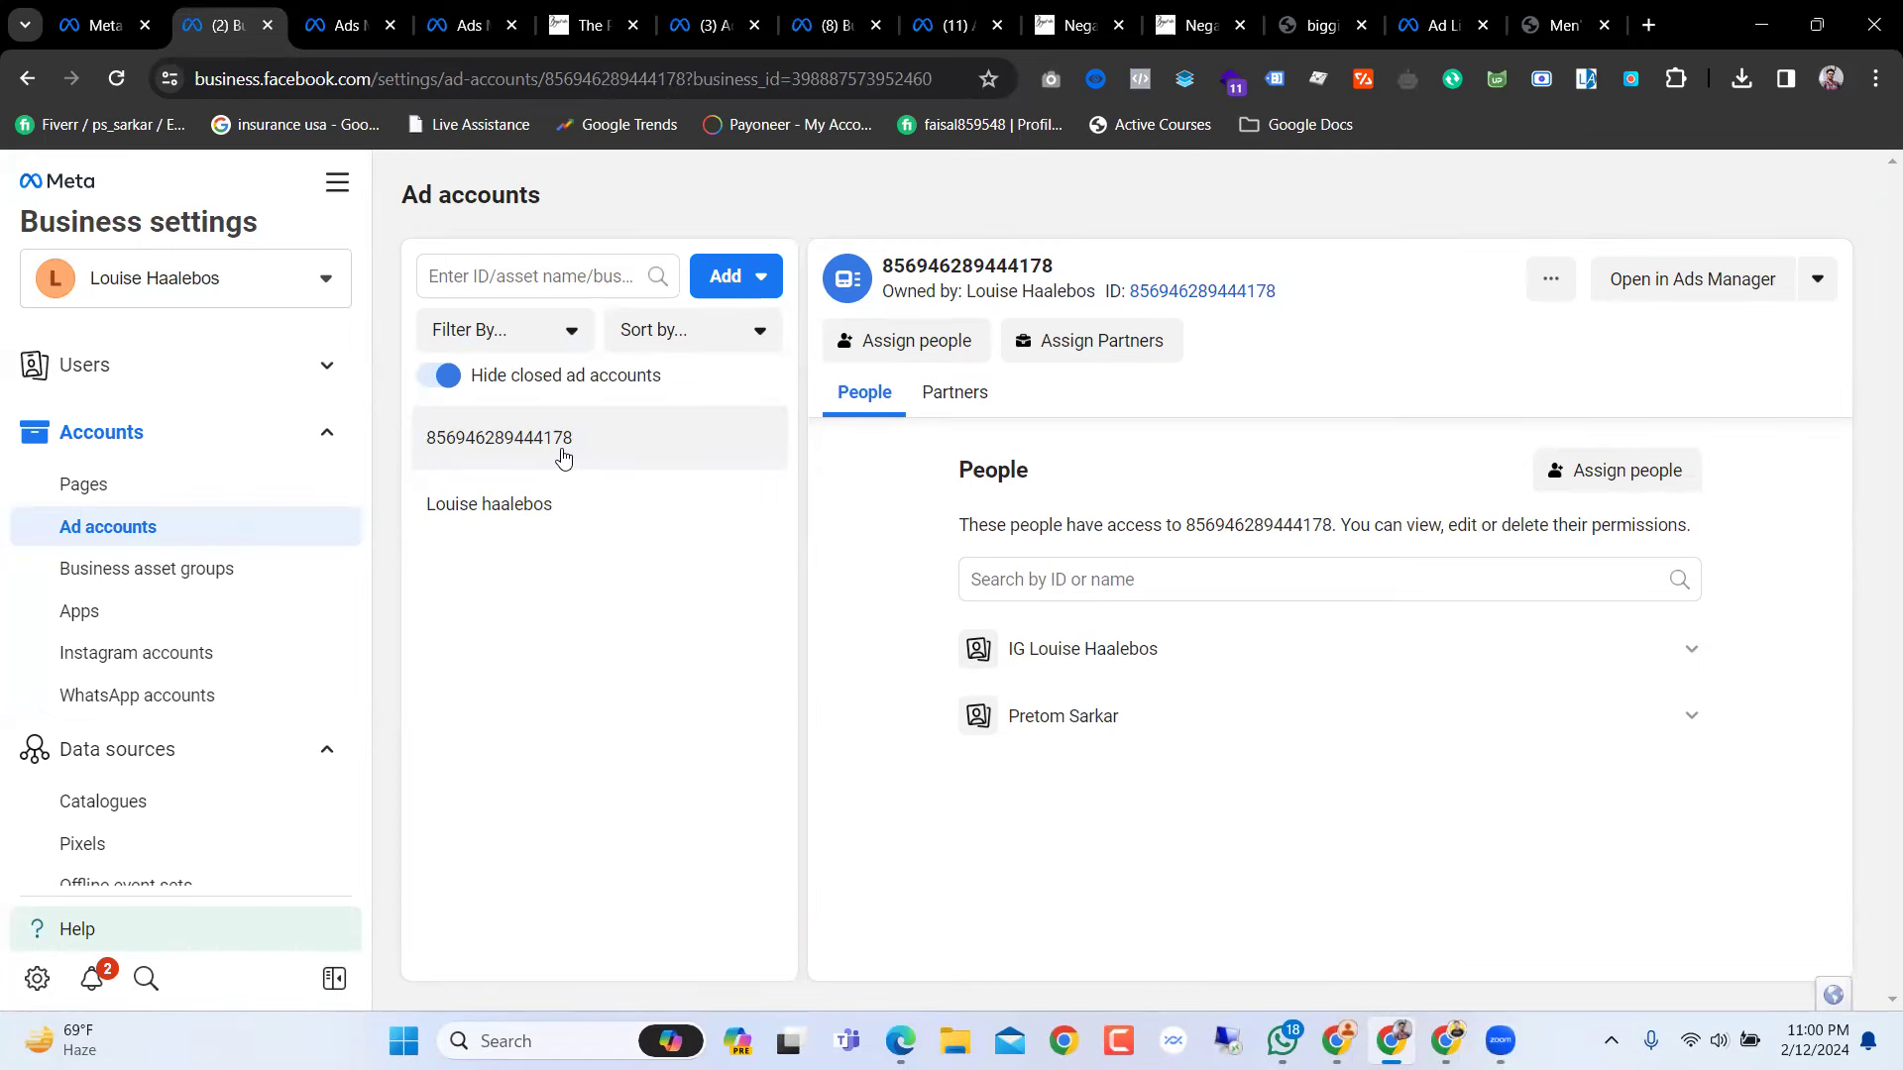
left_click(719, 9)
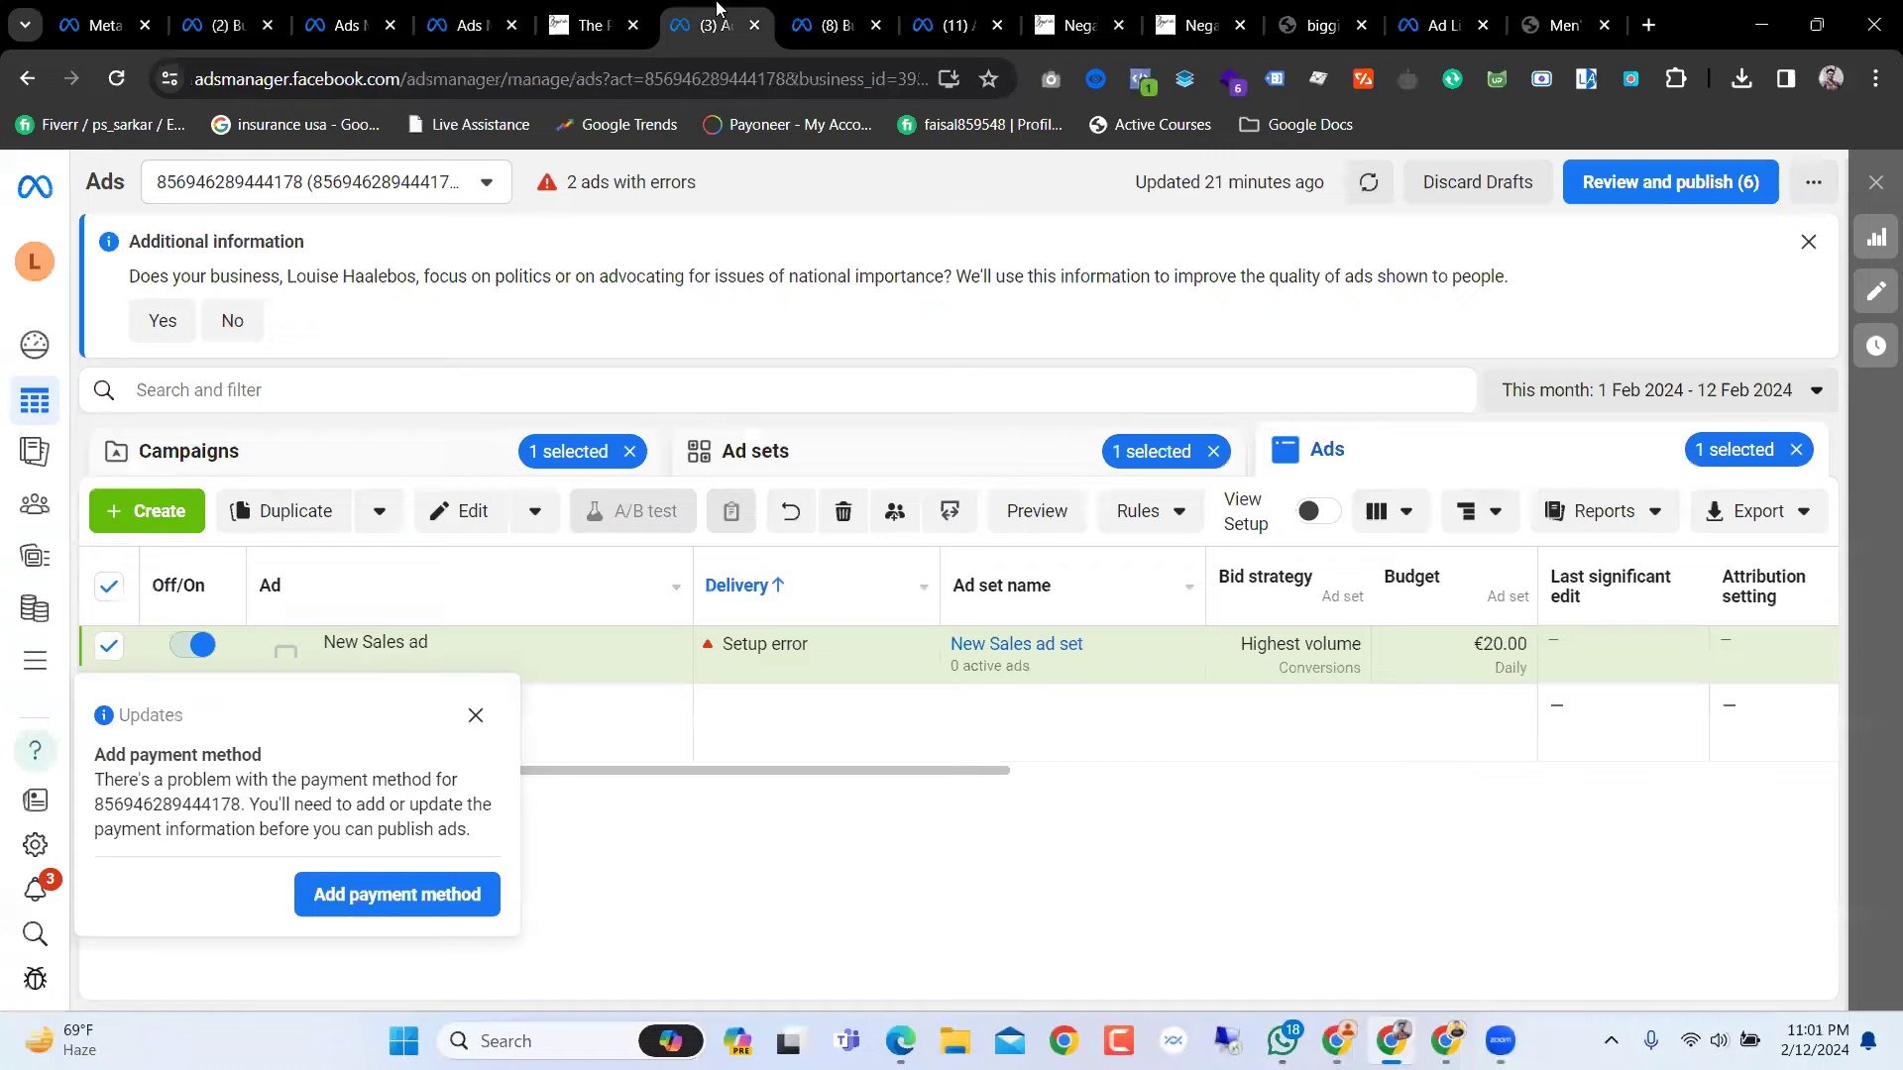
left_click(793, 10)
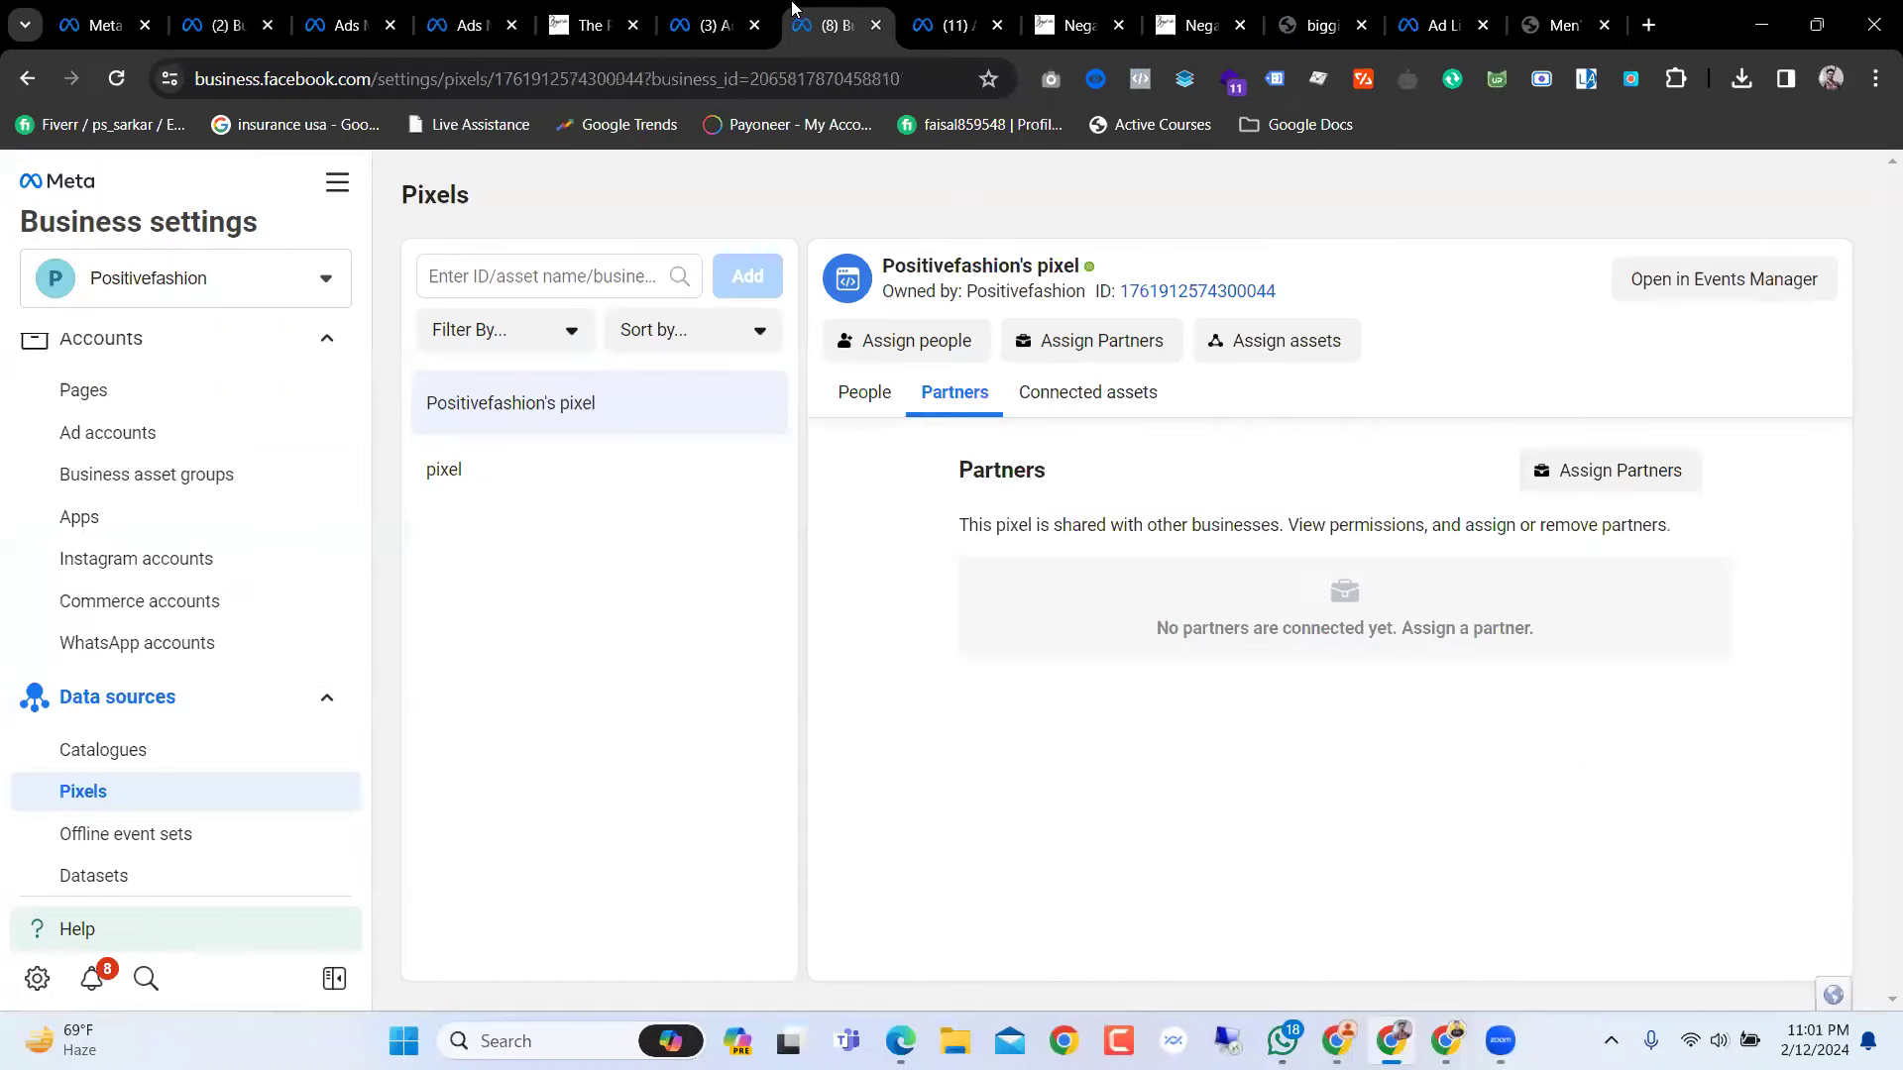
scroll(273, 777, "down", 1)
scroll(273, 777, "up", 2)
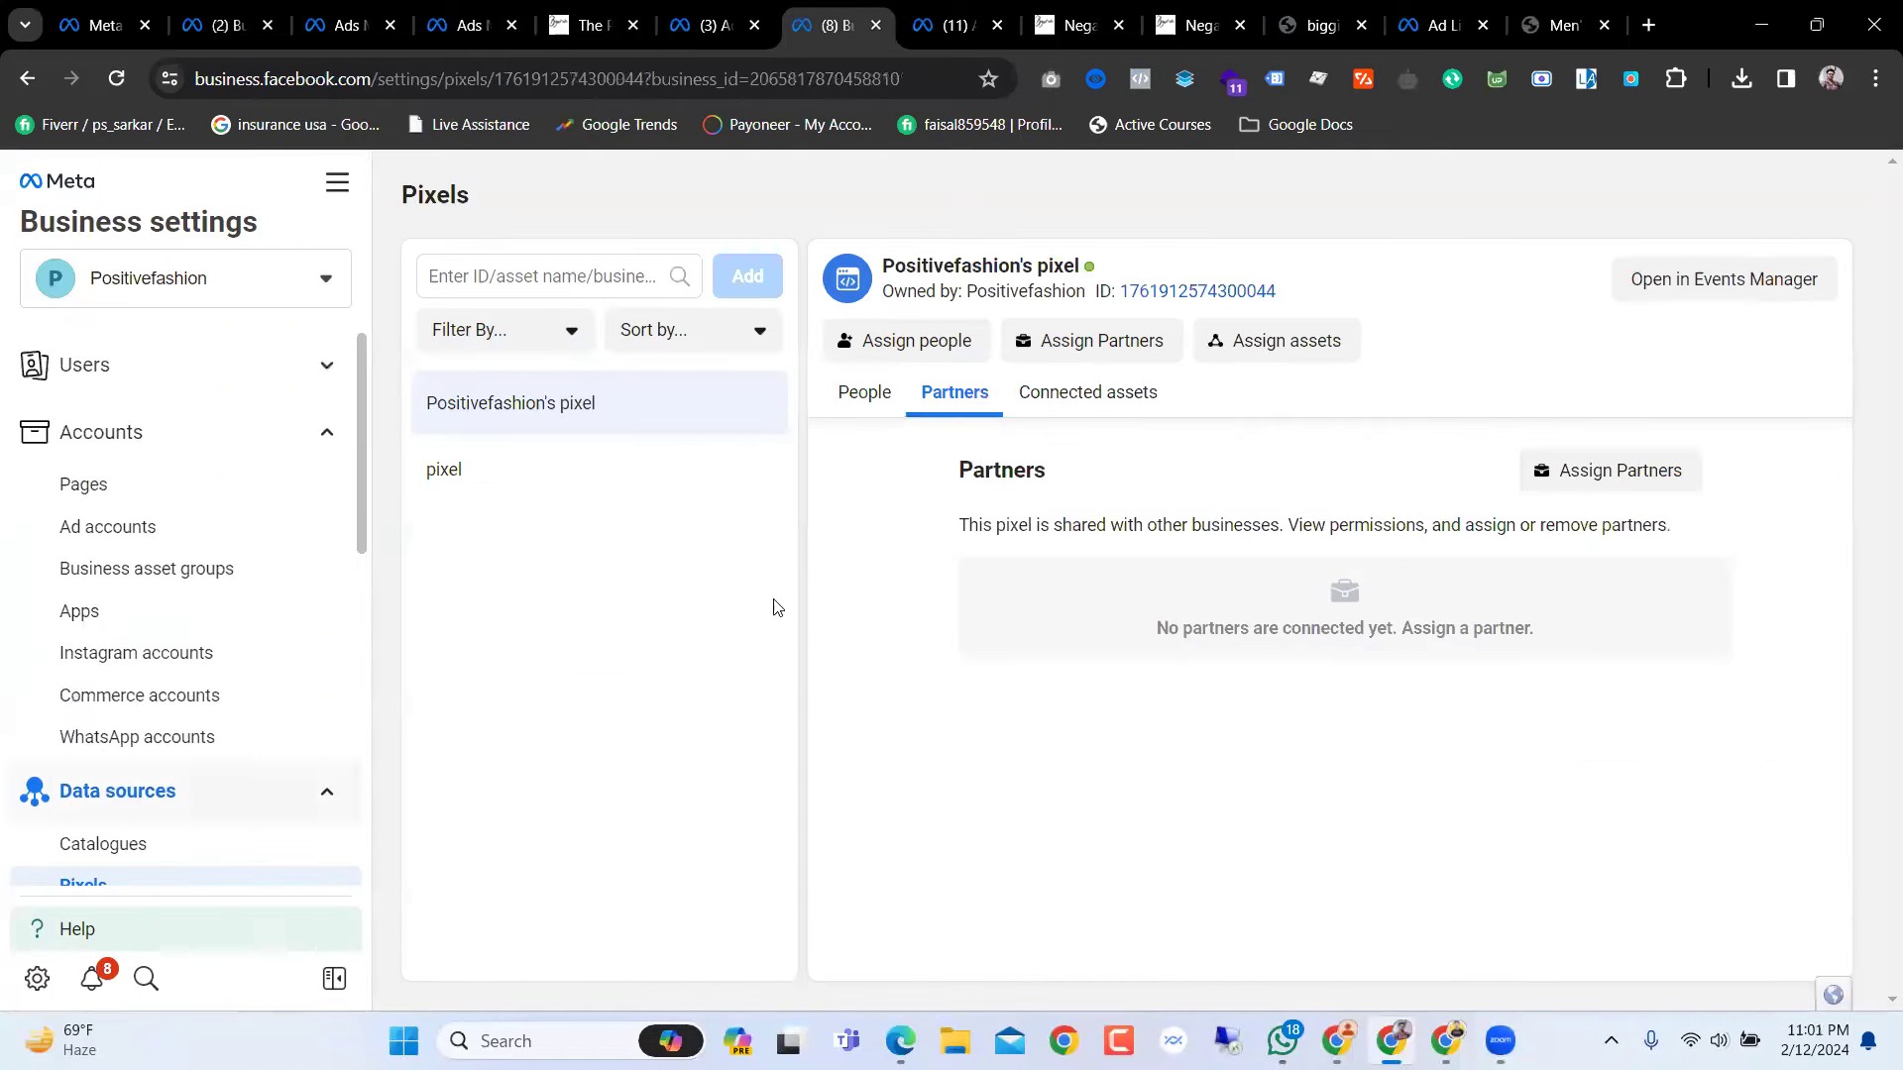
left_click(1757, 291)
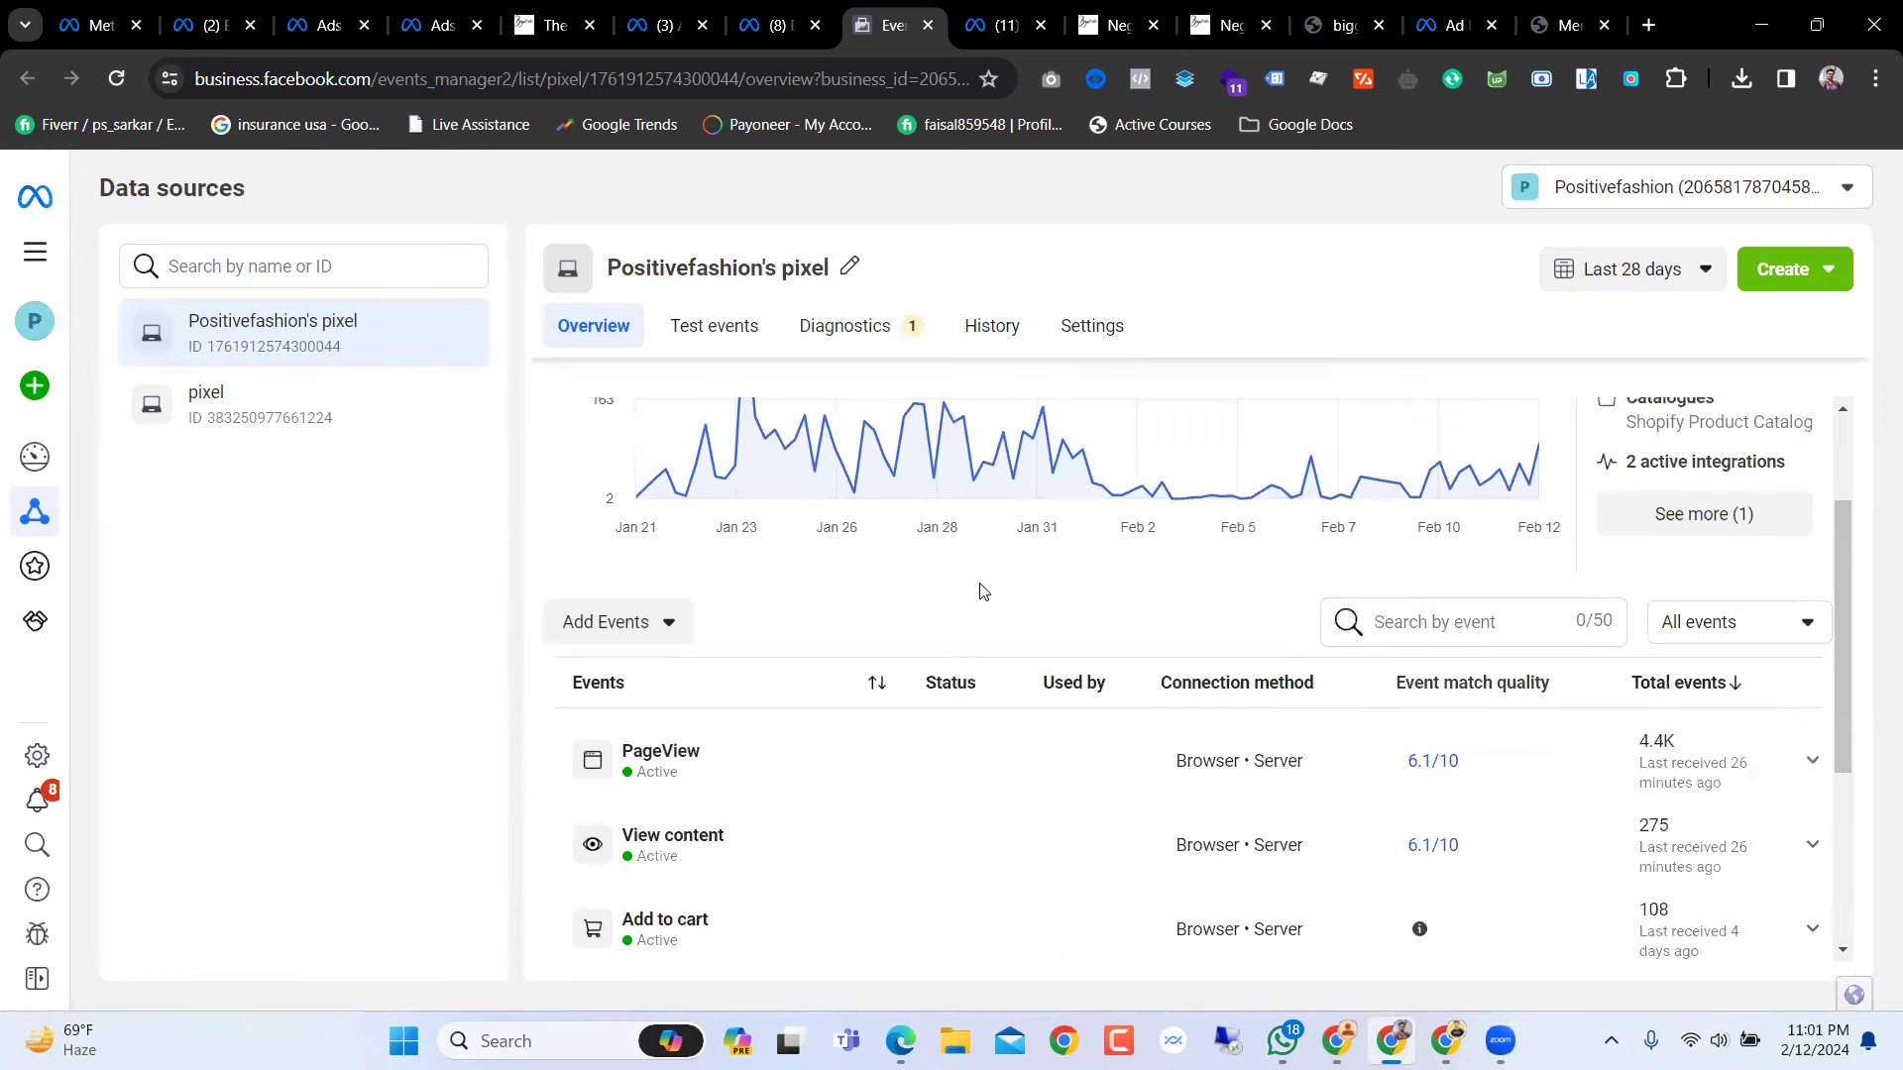
Step: Examine the pixel's event list, comparing the total events received from PageView through Add payment info
scroll(986, 590, "down", 4)
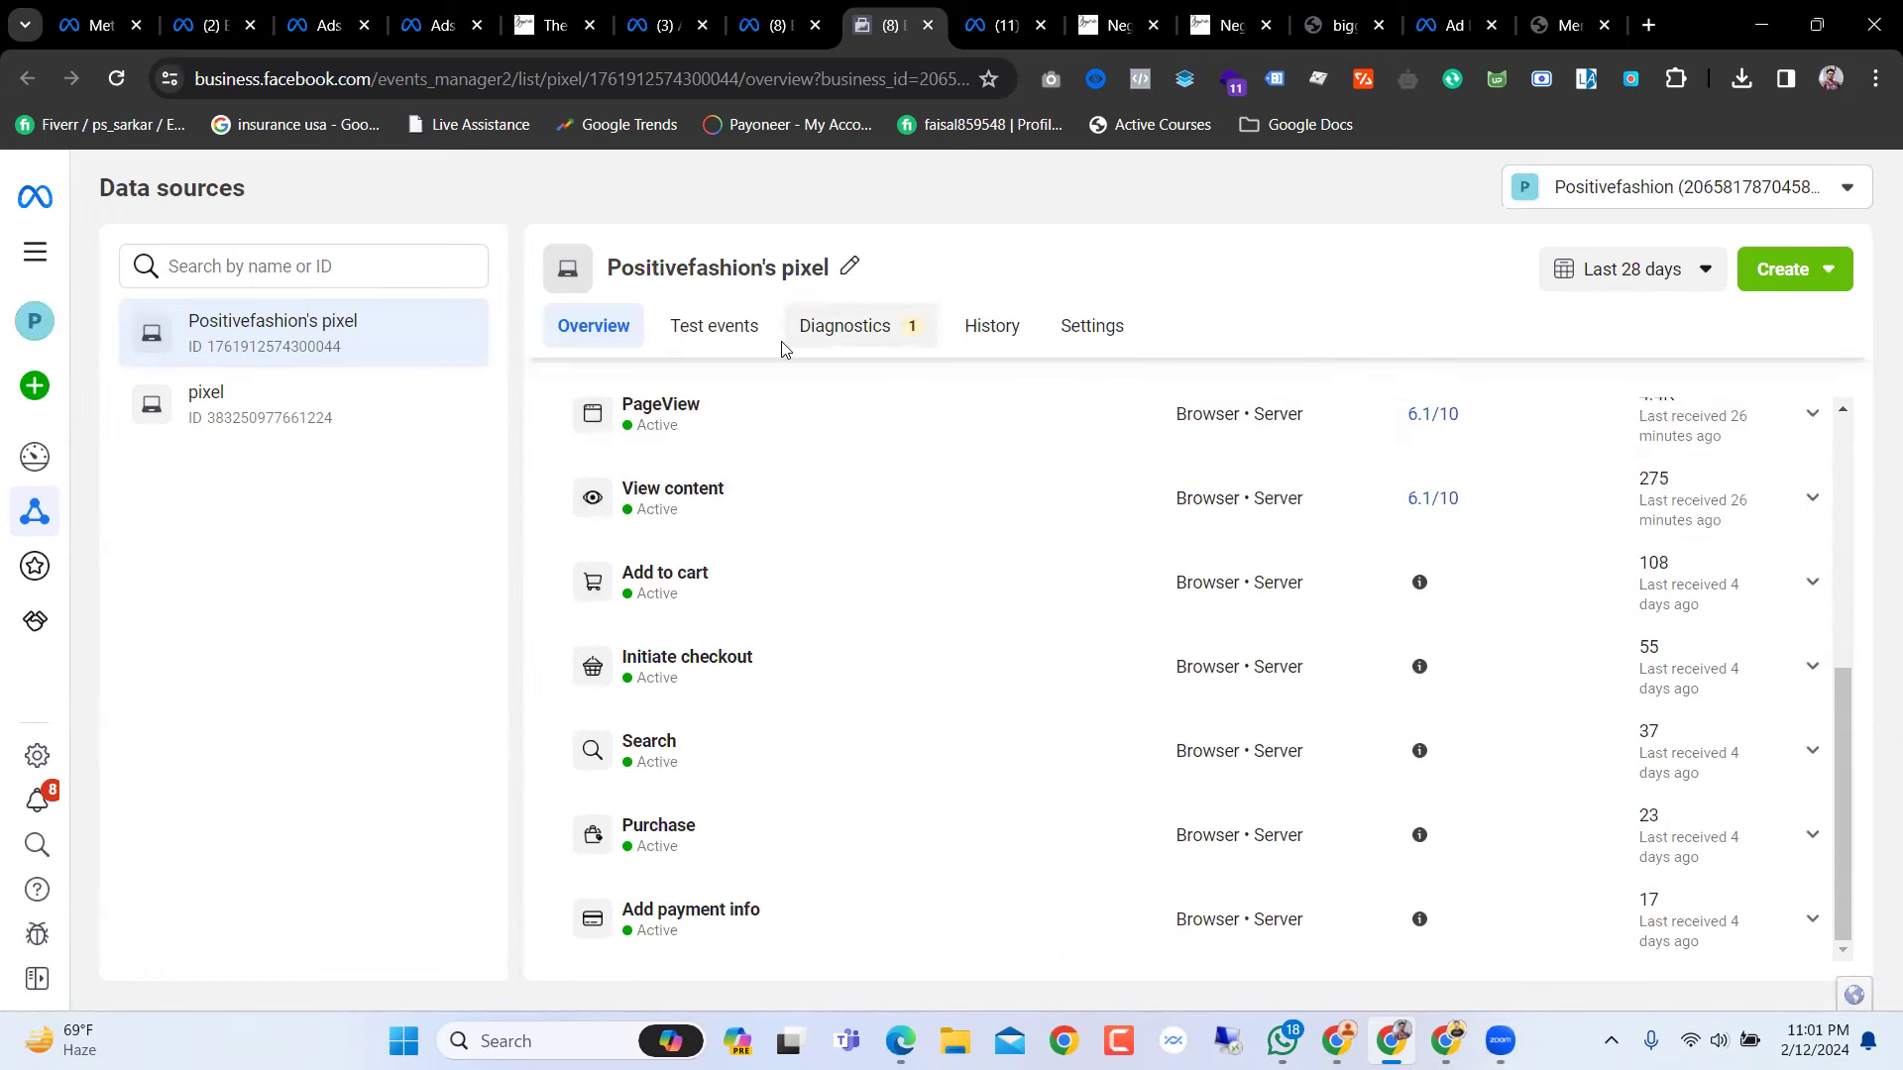
scroll(1090, 712, "up", 3)
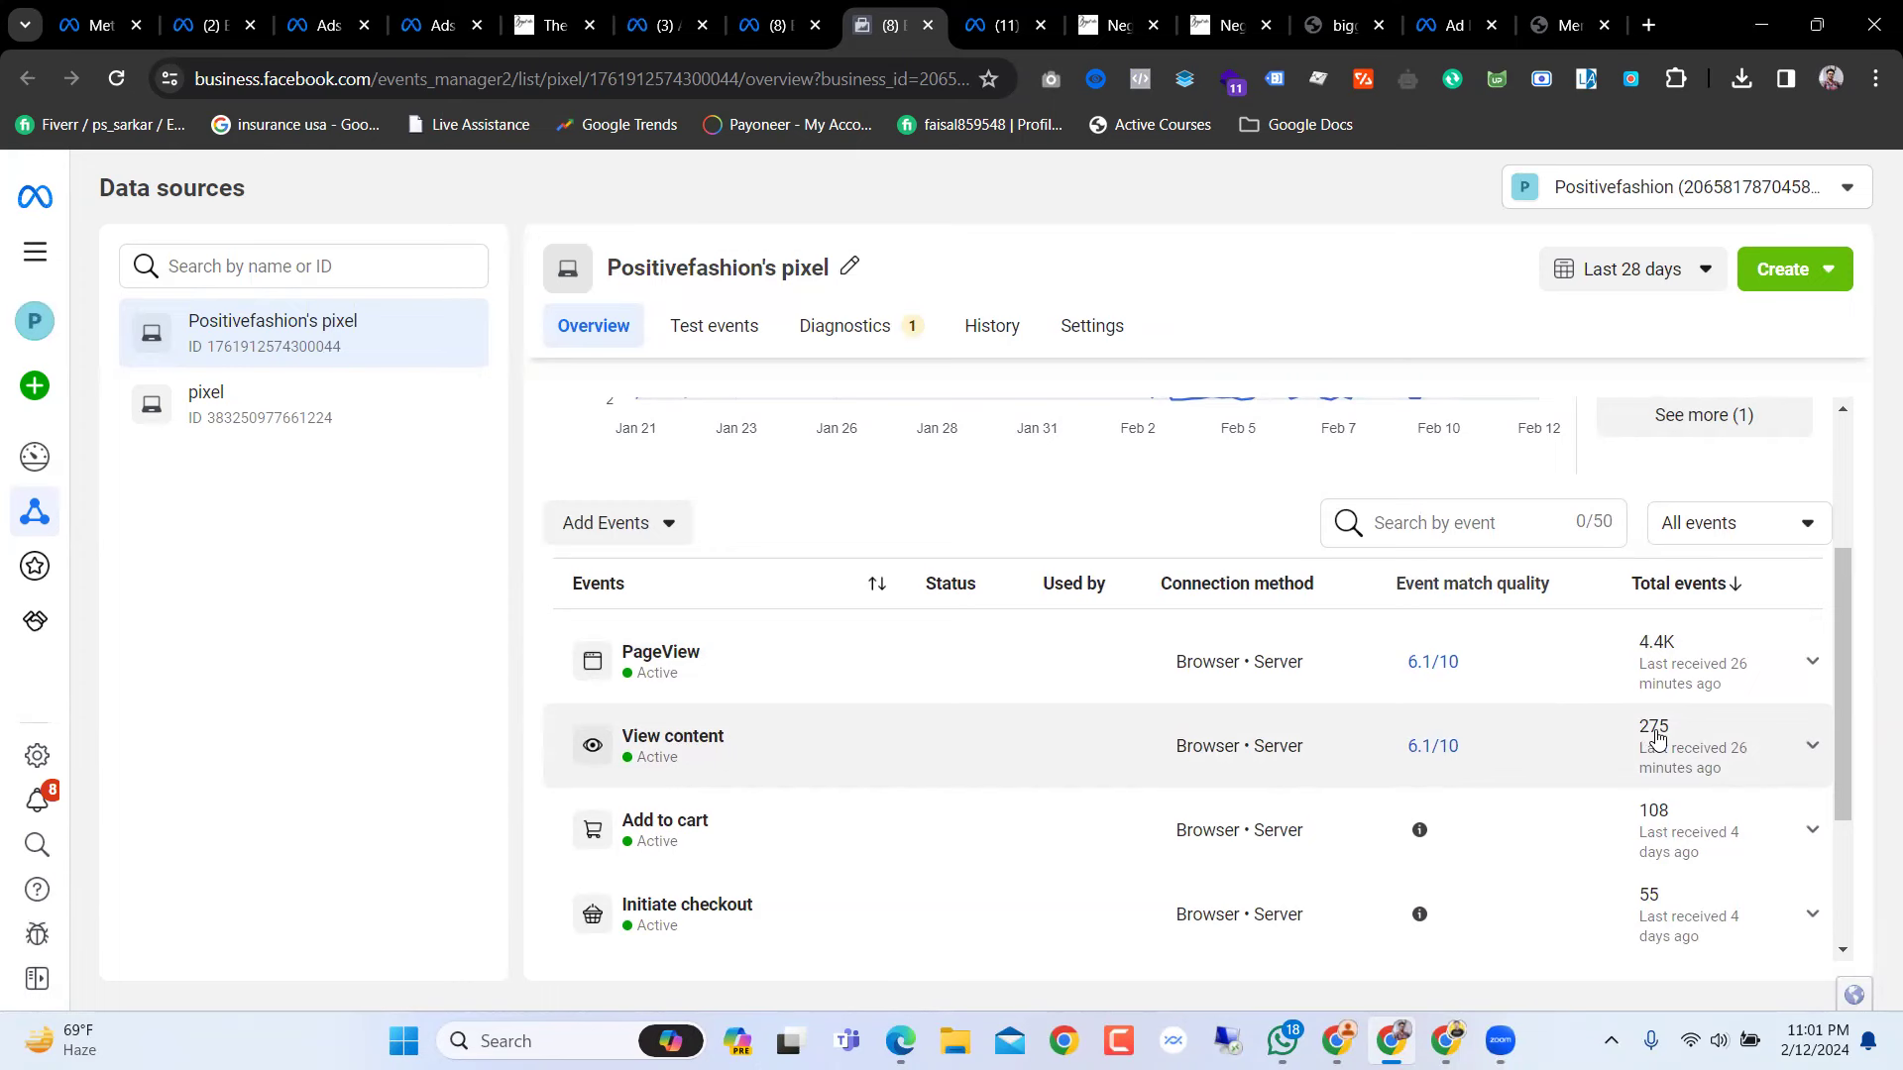
scroll(1657, 738, "down", 1)
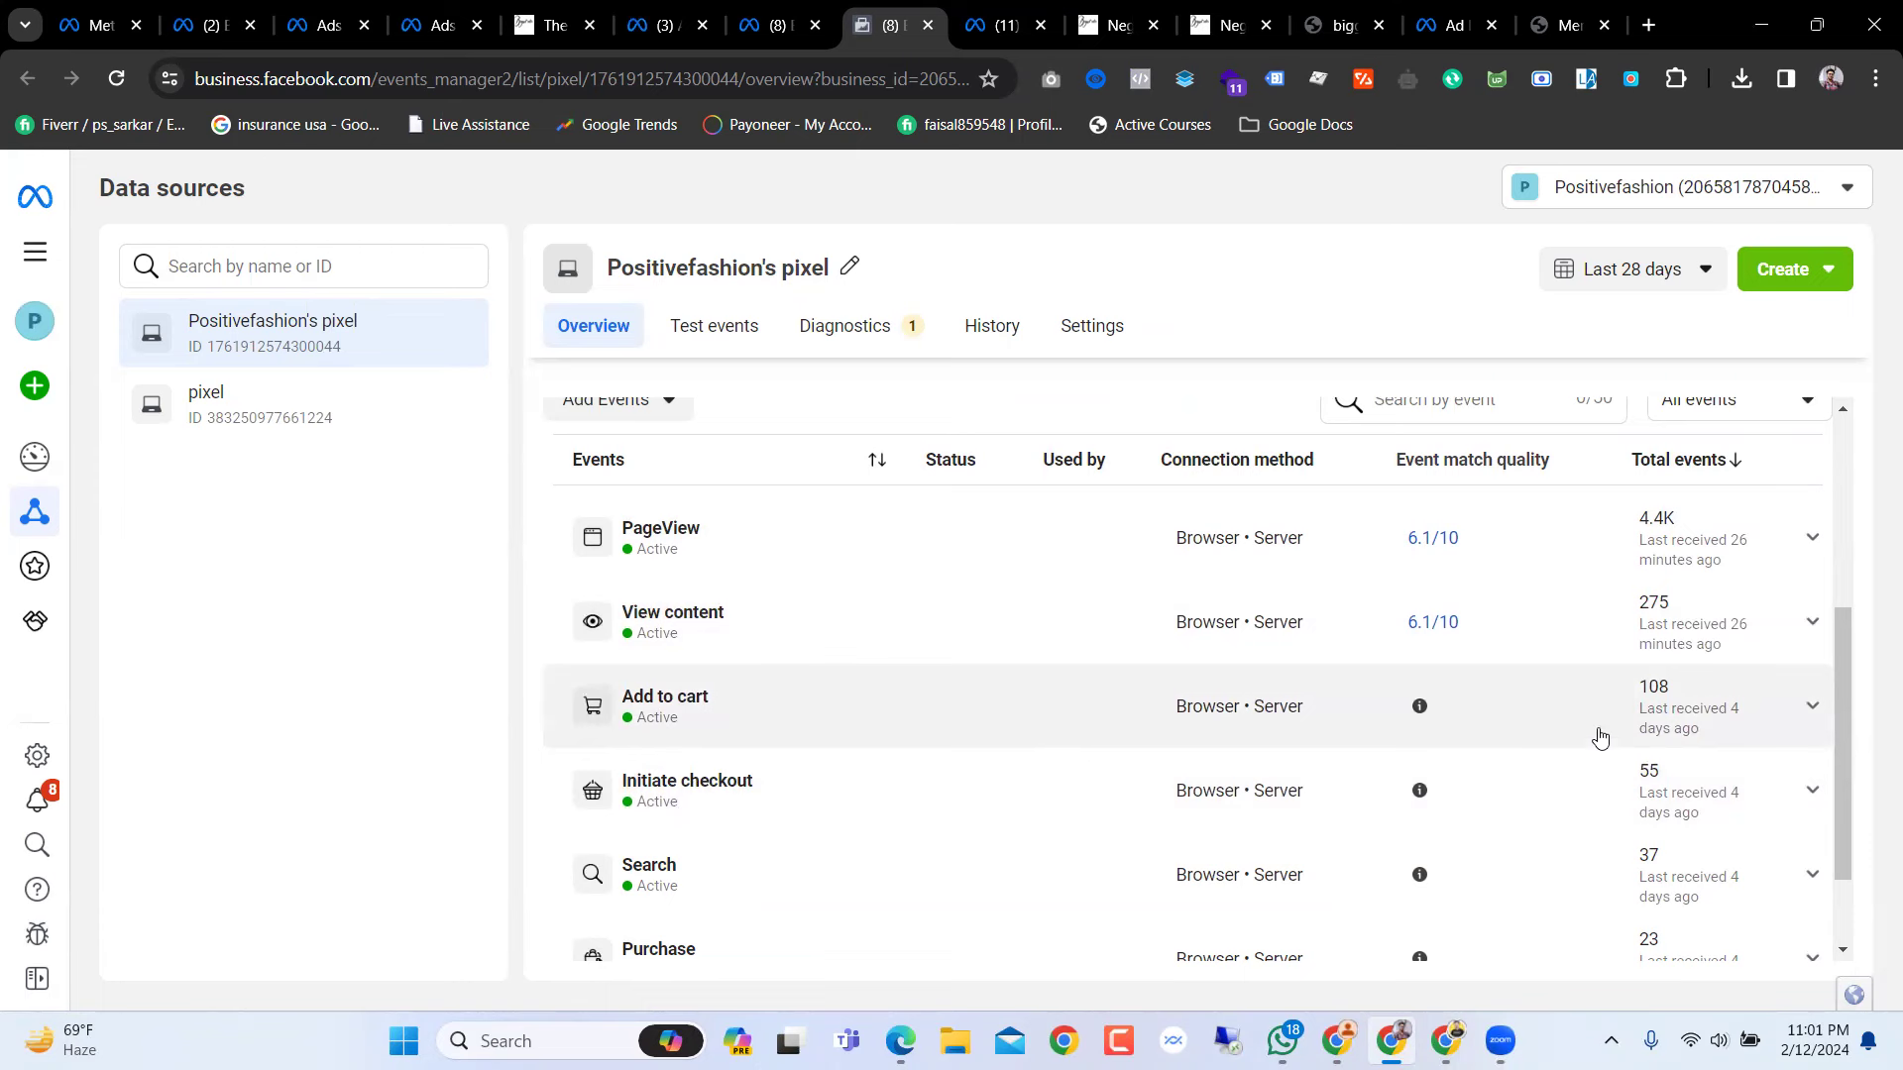
scroll(1668, 697, "down", 1)
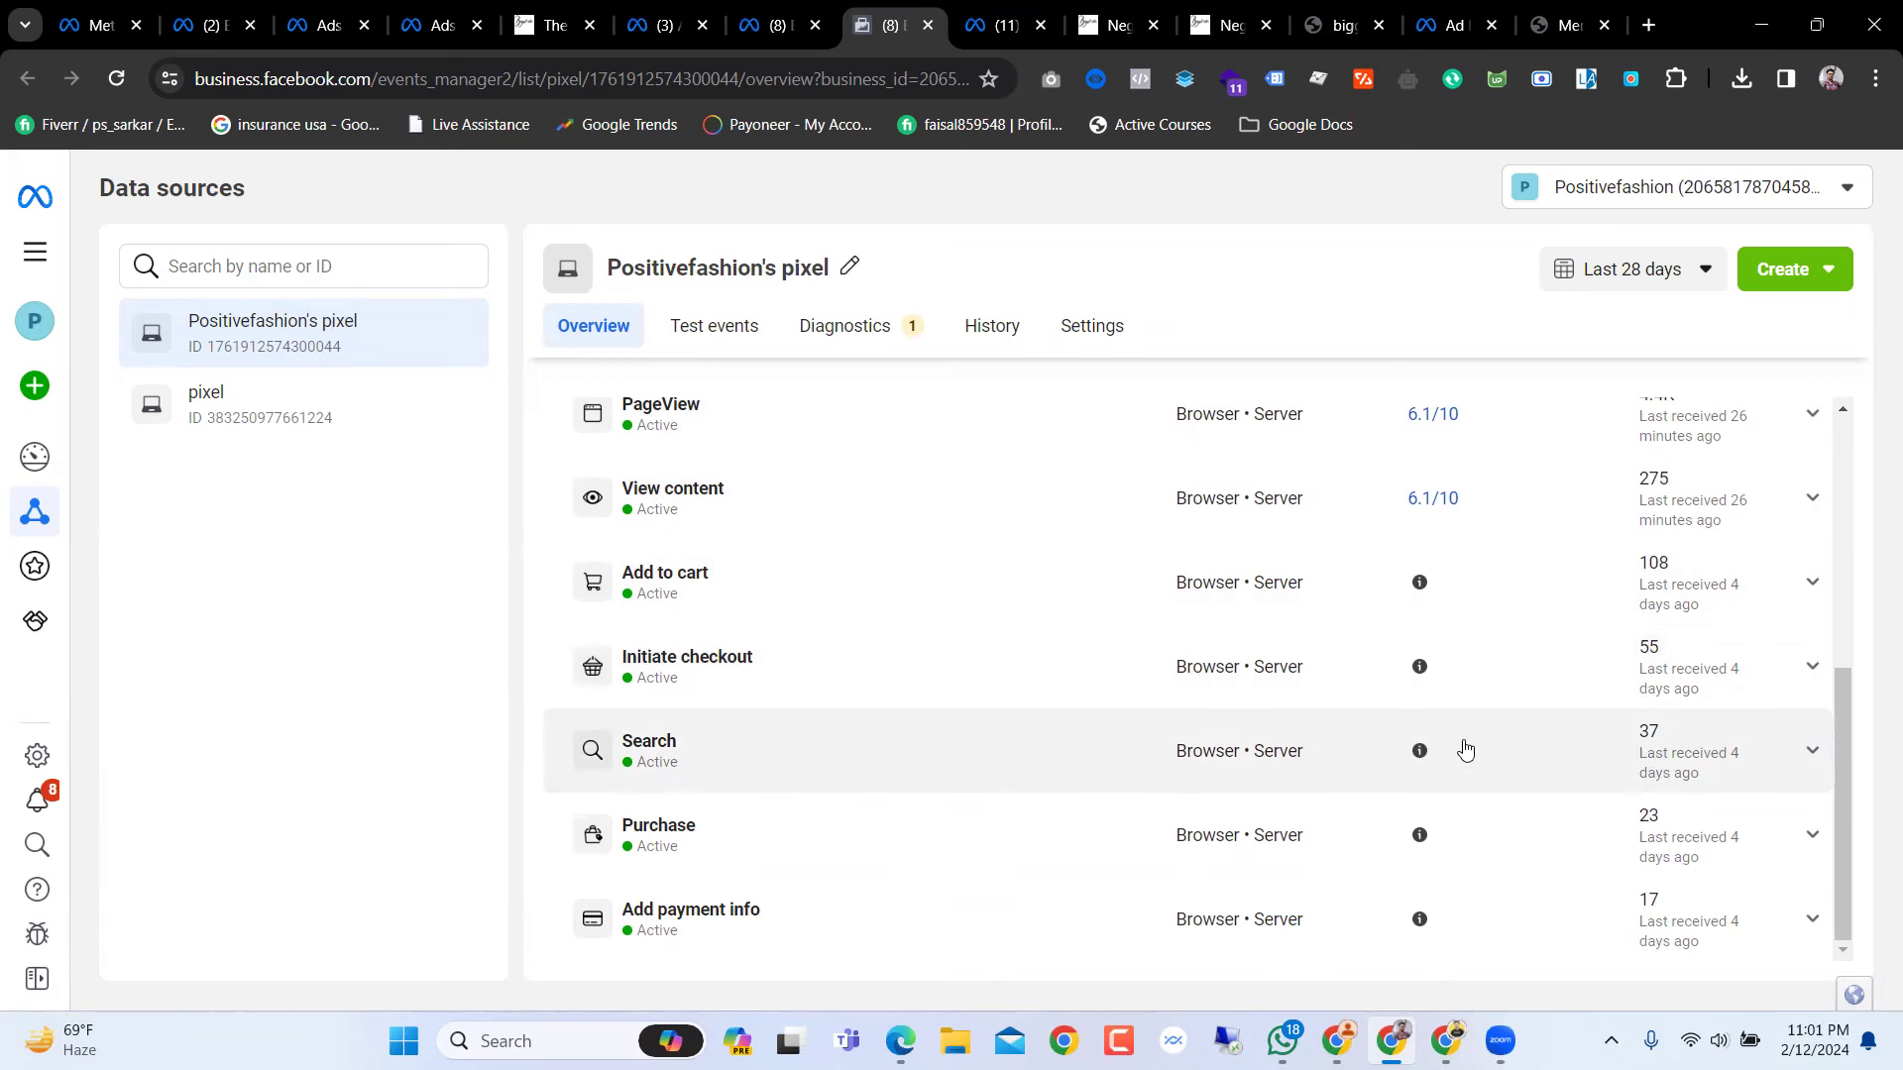
Step: View the store's home page and the New Sales ad draft, and return to the pixel's overview in Events Manager
left_click(1100, 13)
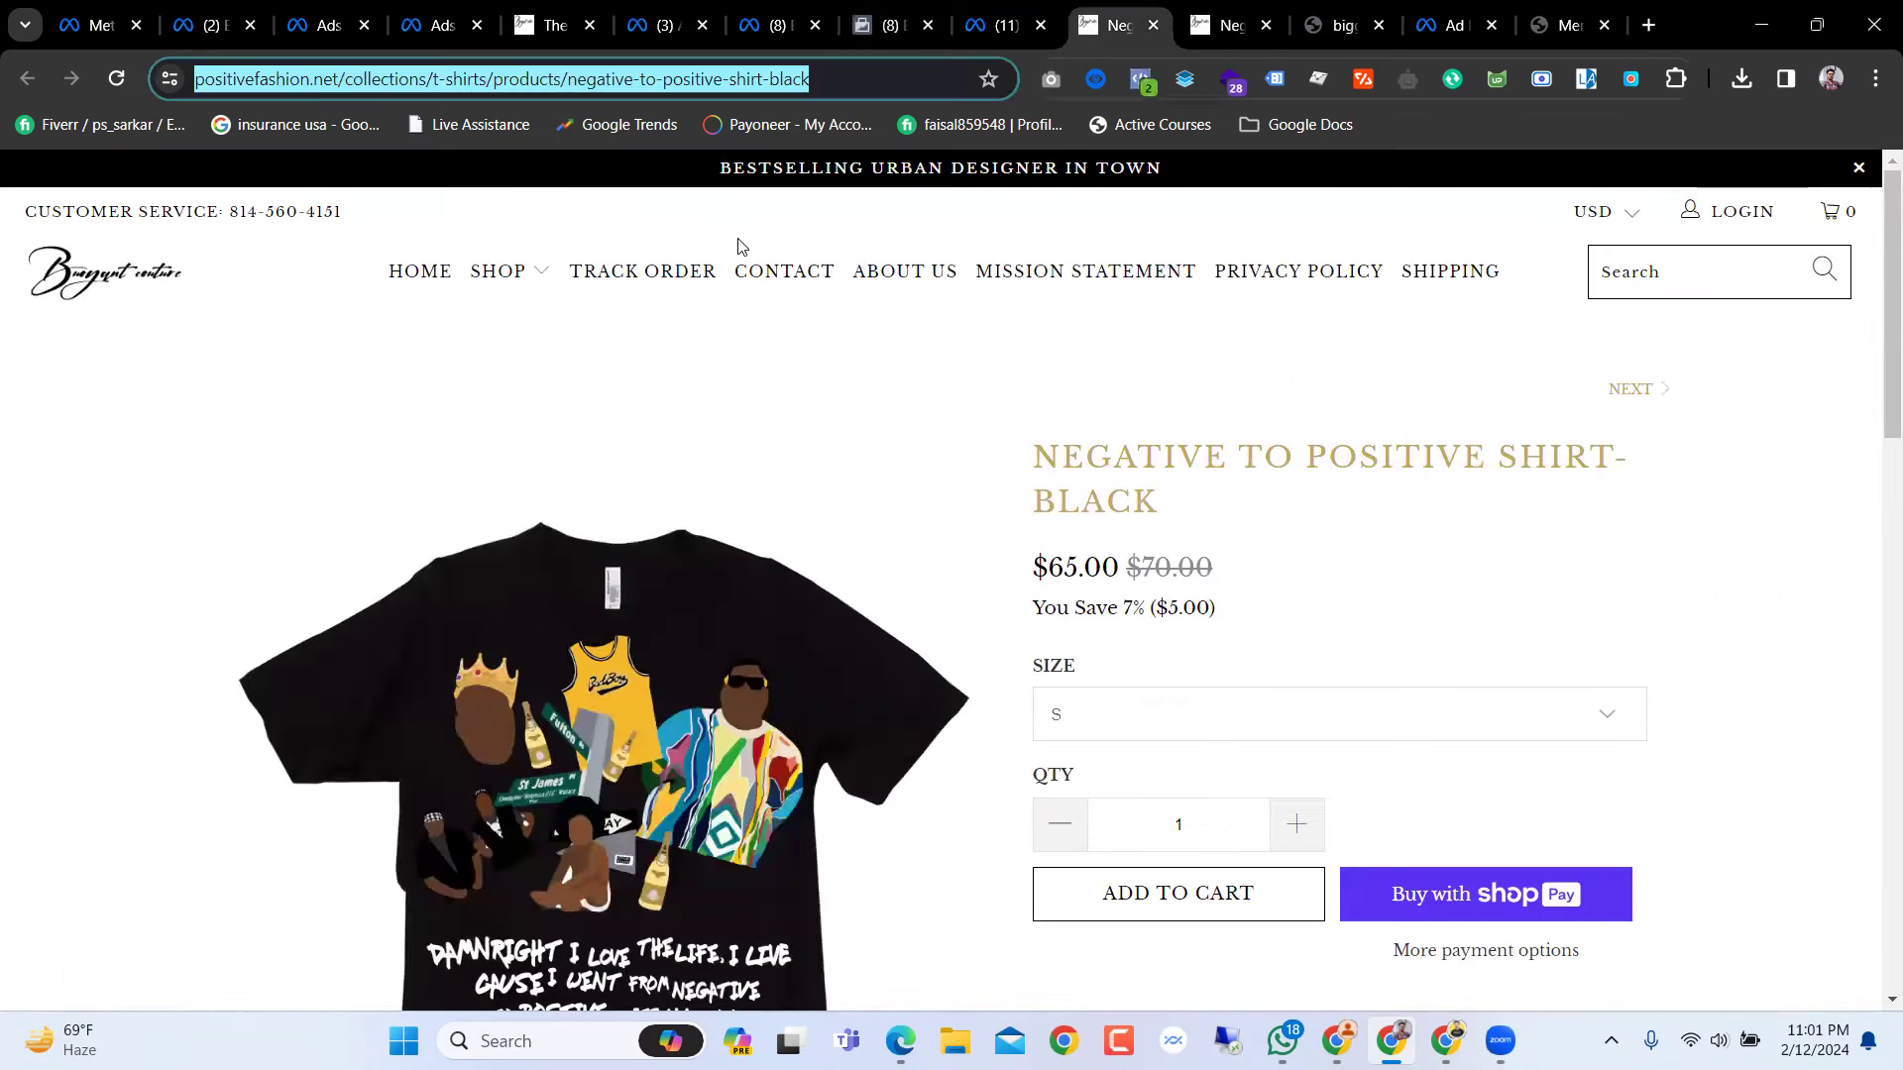
left_click(397, 270)
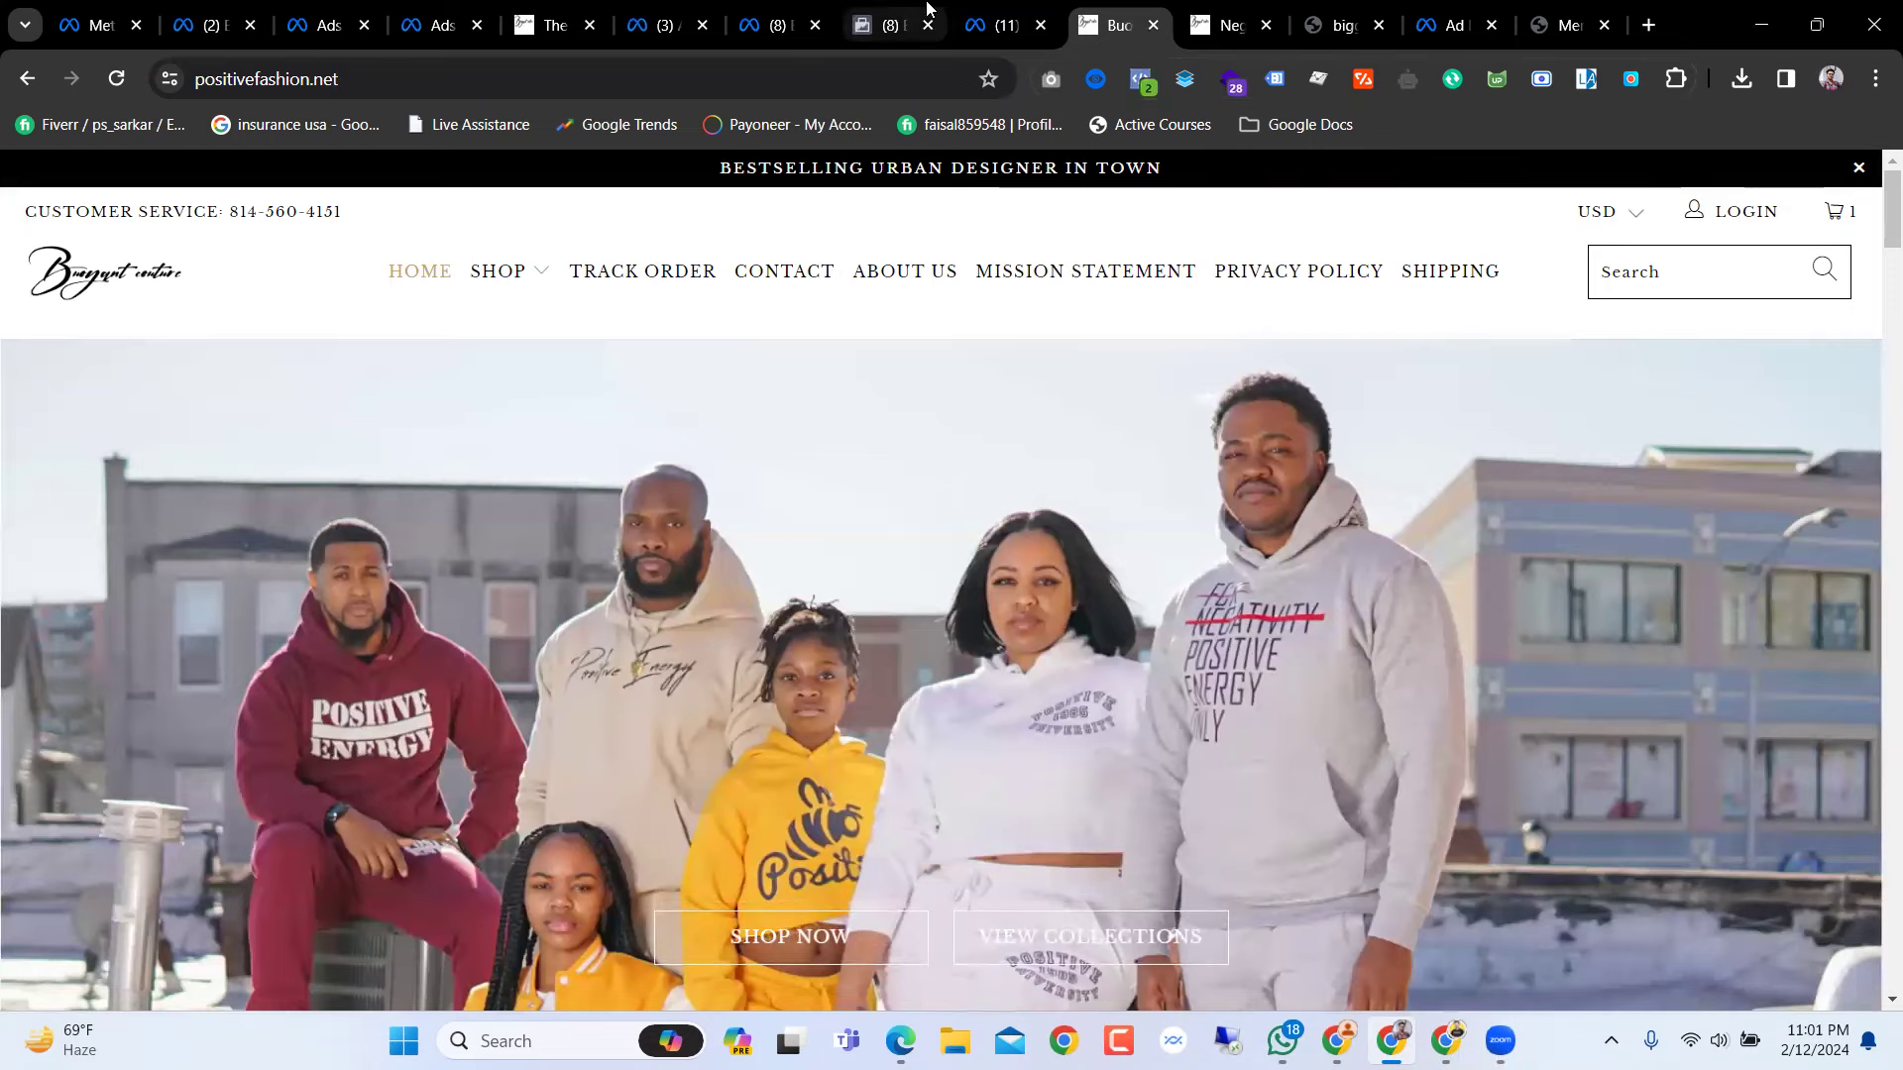
left_click(984, 10)
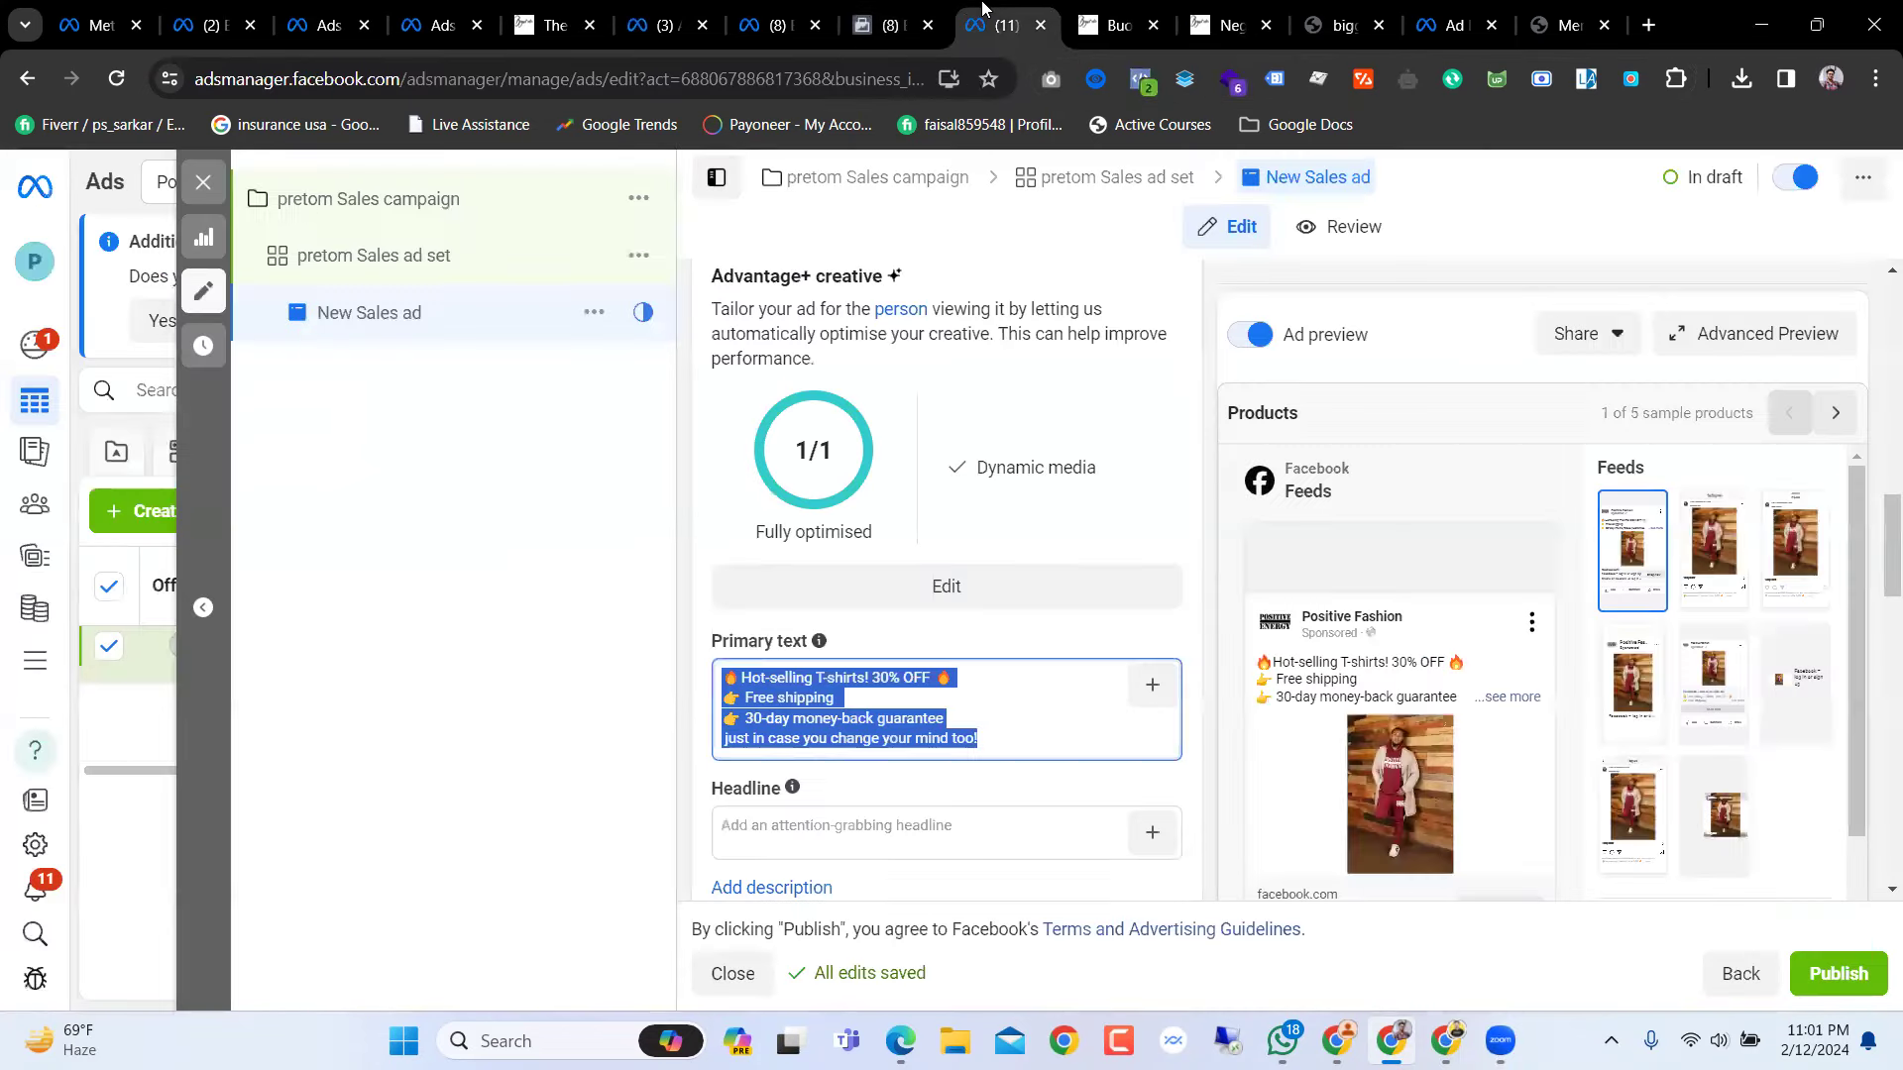
left_click(882, 8)
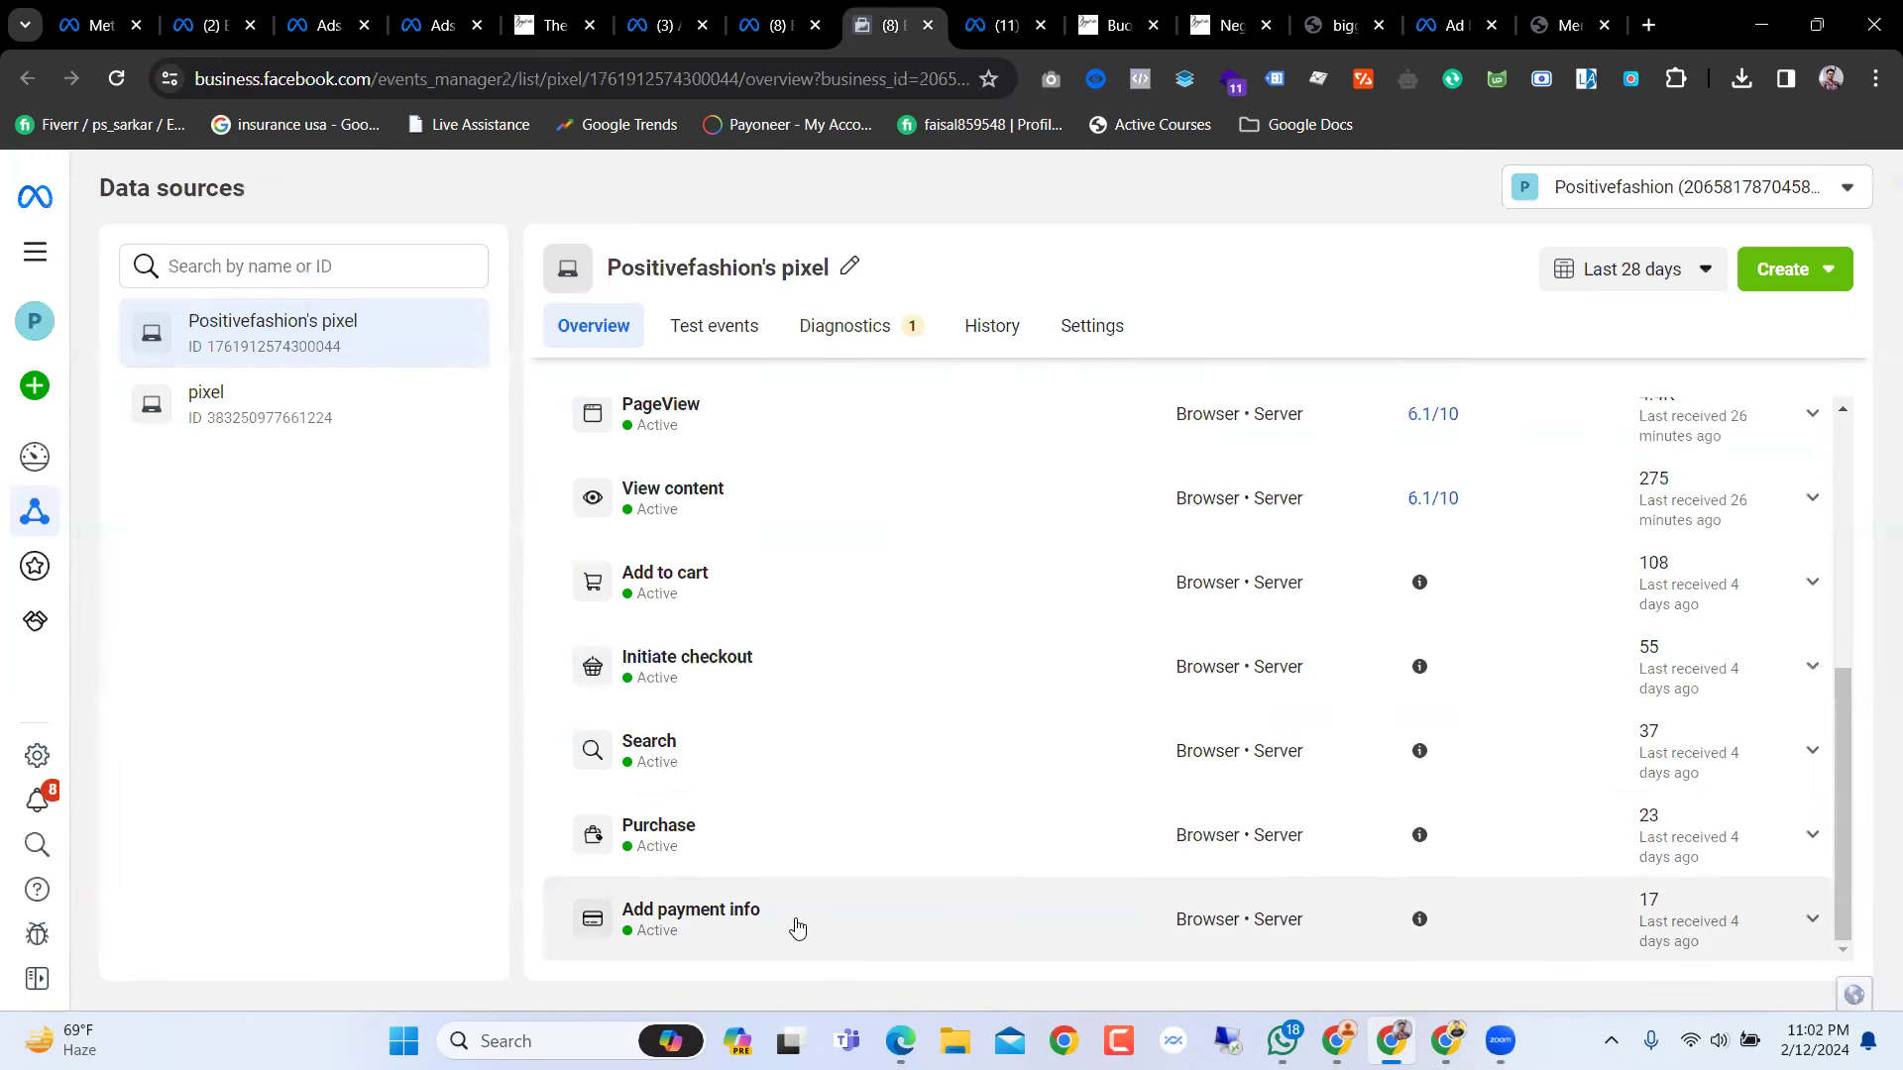
Step: Expand the Add payment info event to examine its activity chart, and collapse it again
left_click(917, 917)
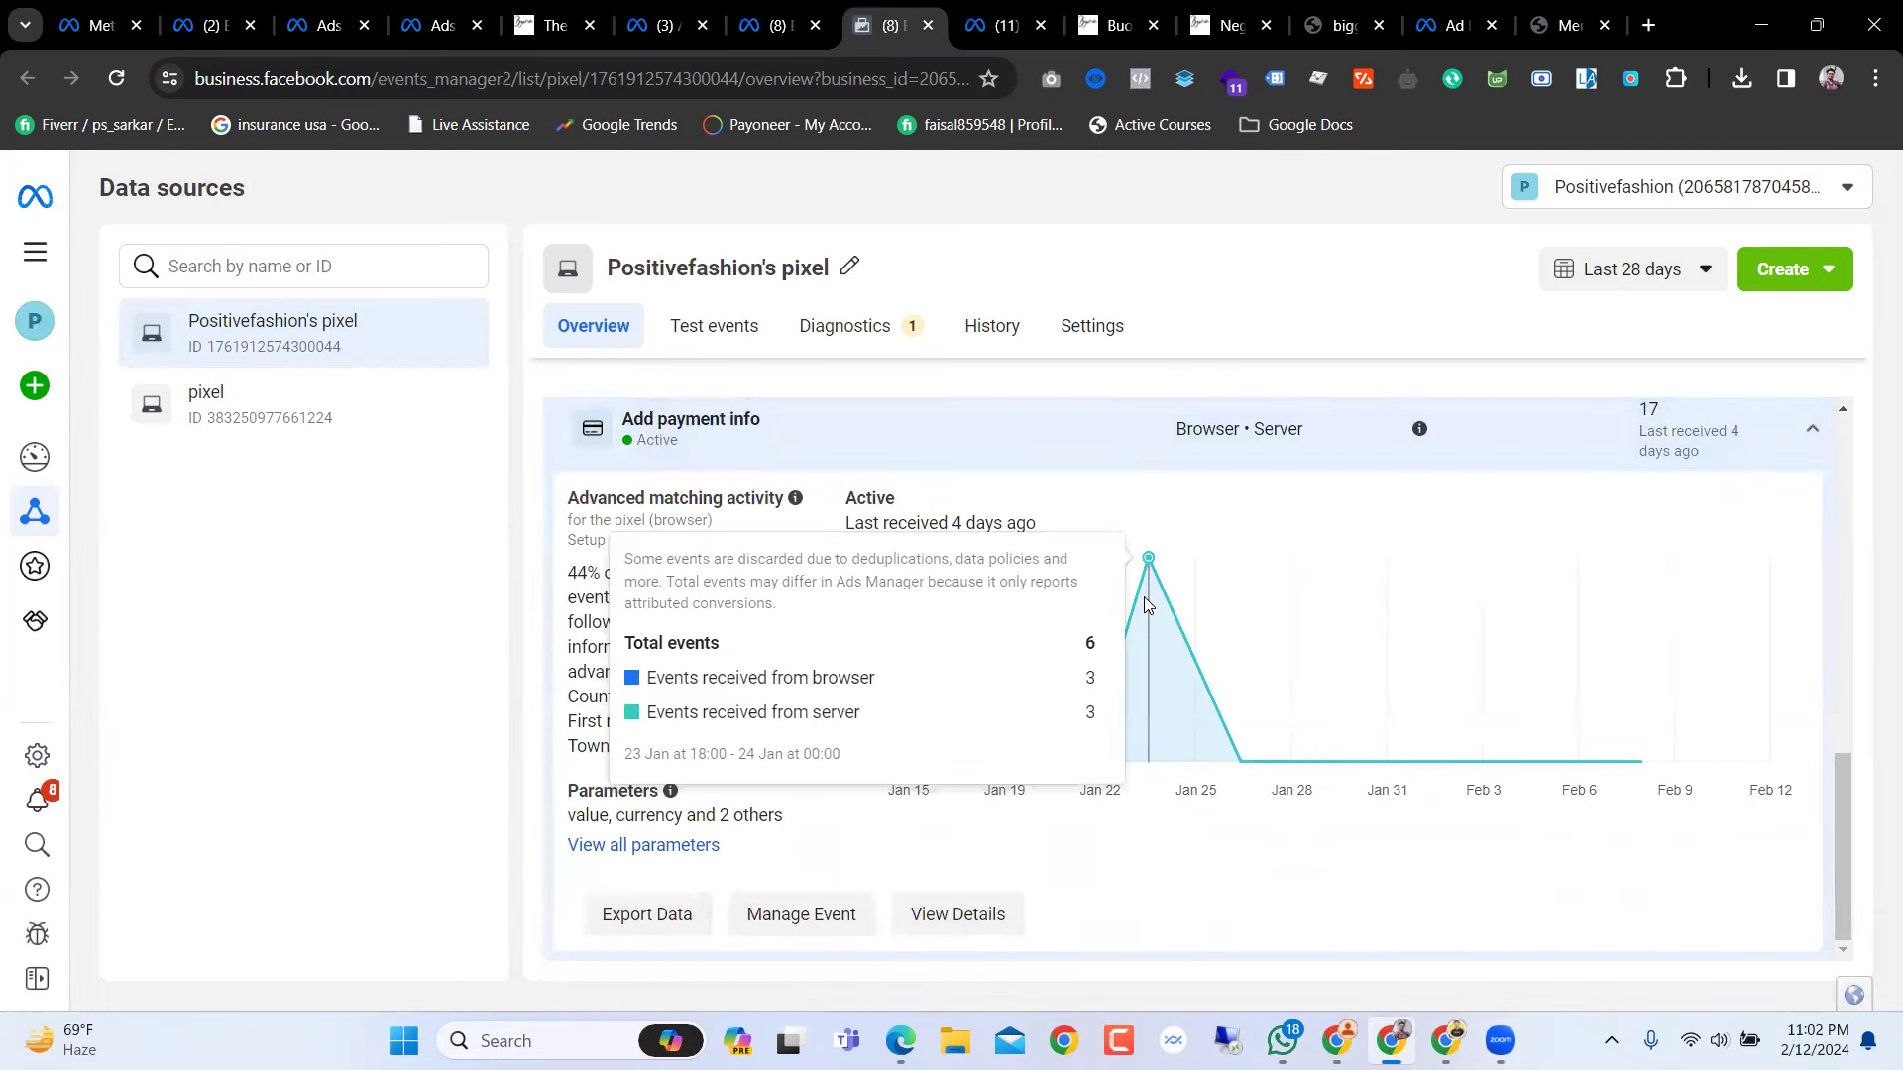
scroll(1568, 834, "up", 5)
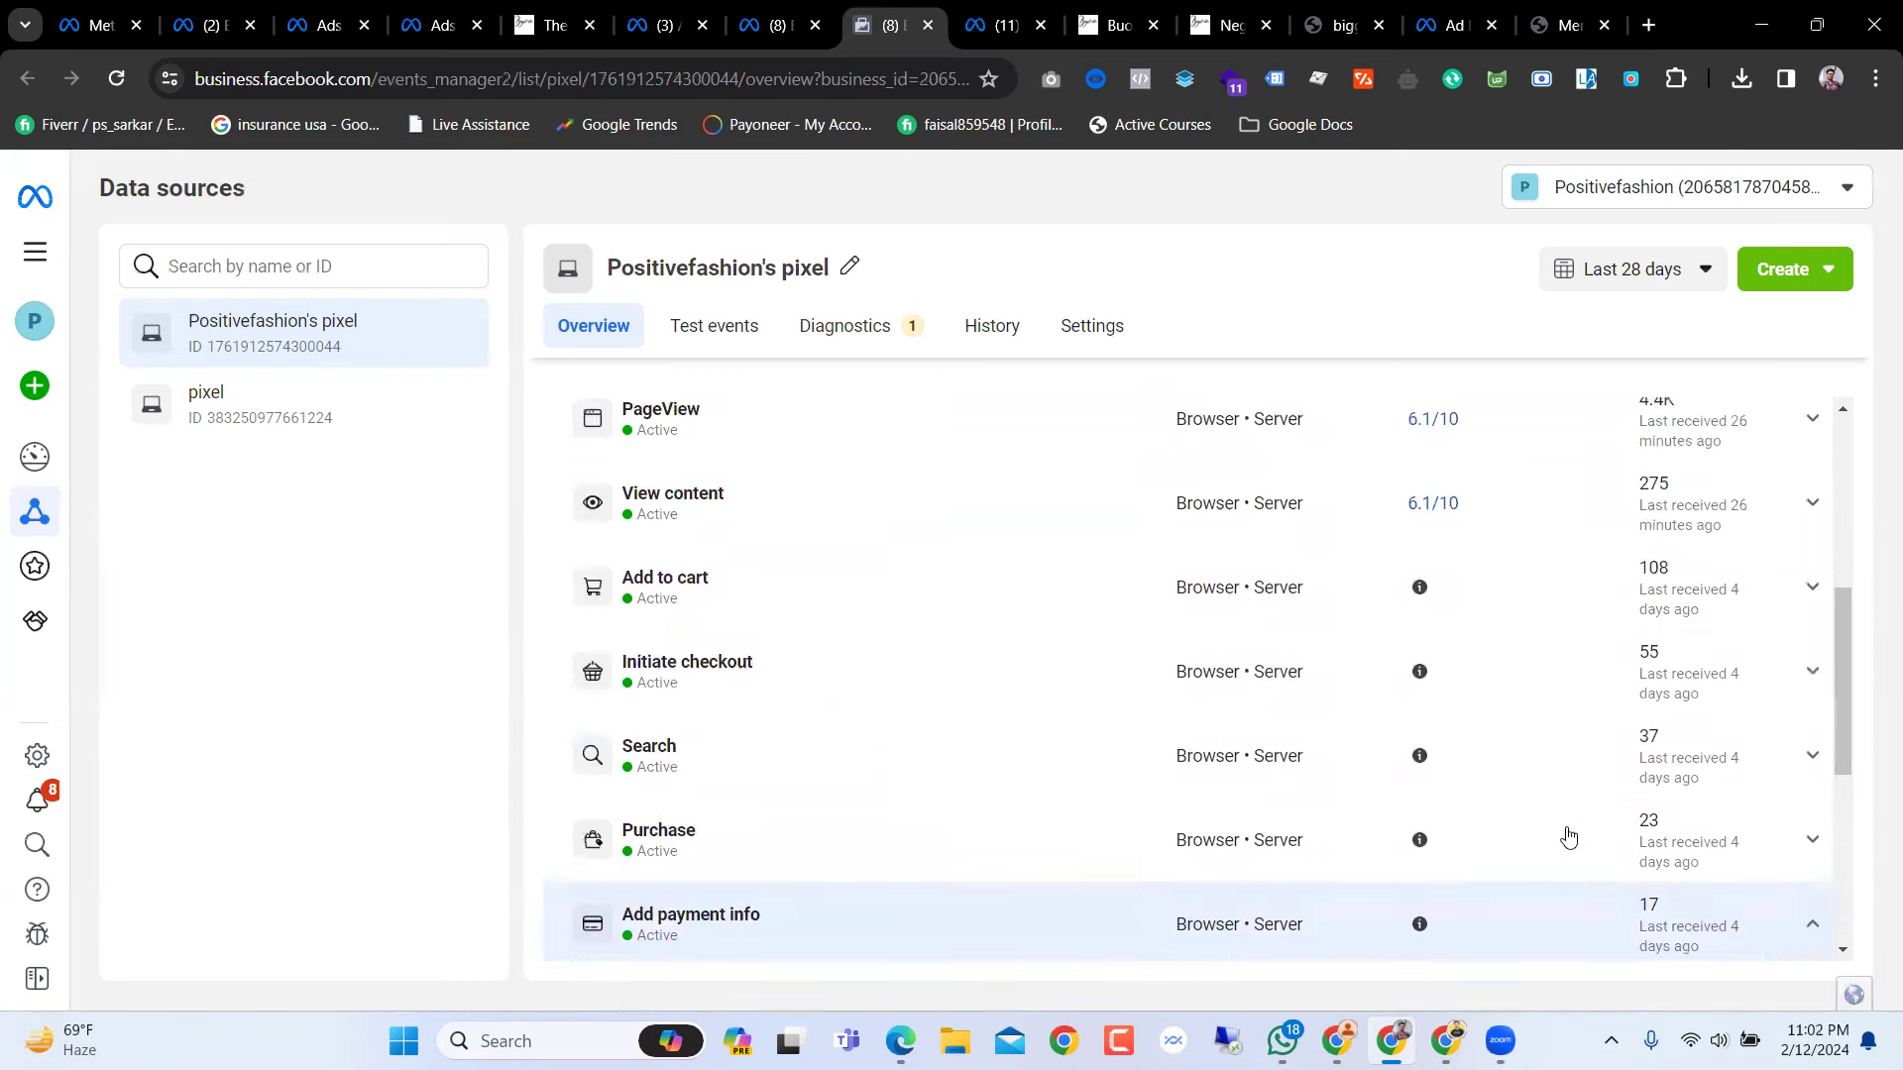
scroll(1567, 836, "down", 1)
left_click(781, 824)
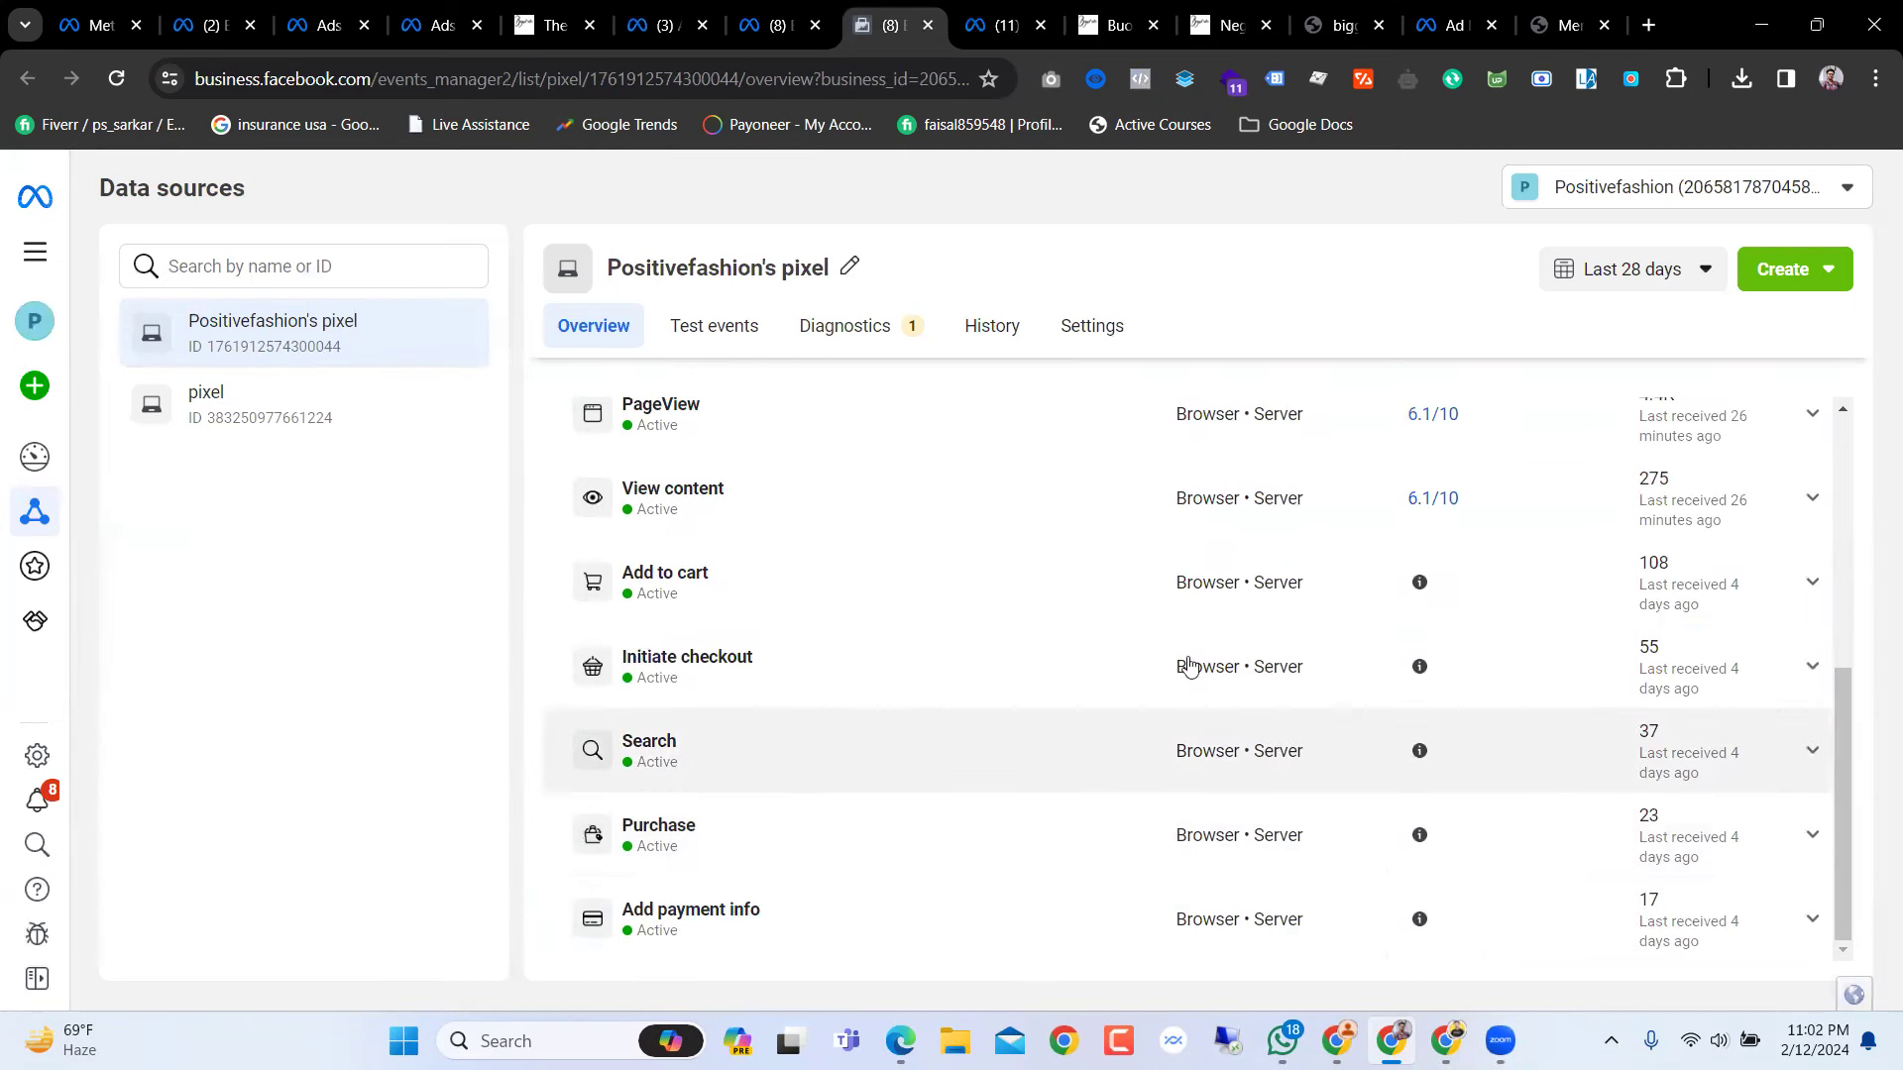
Step: Examine the Add to cart event's details and review the totals of the pixel's other events down to Purchase
scroll(1077, 768, "up", 5)
scroll(1077, 768, "down", 5)
scroll(1077, 768, "up", 1)
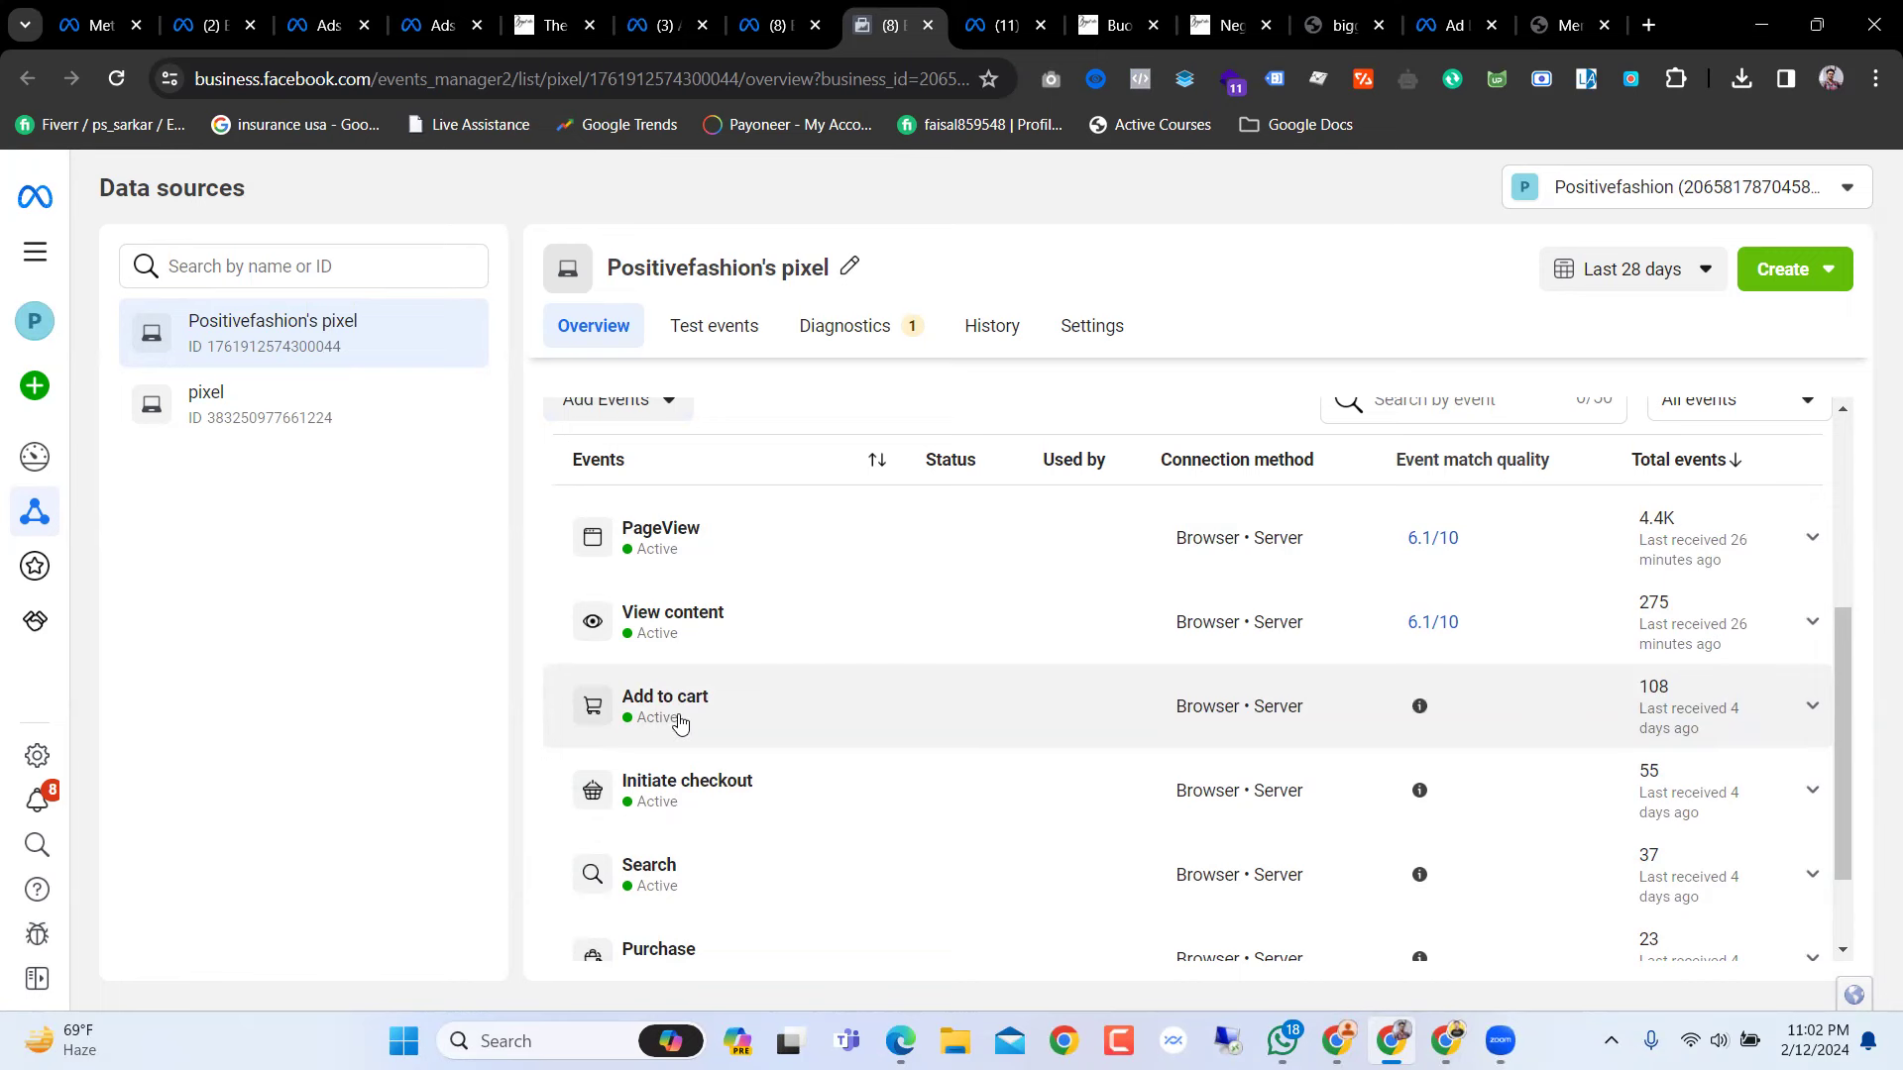
left_click(1664, 713)
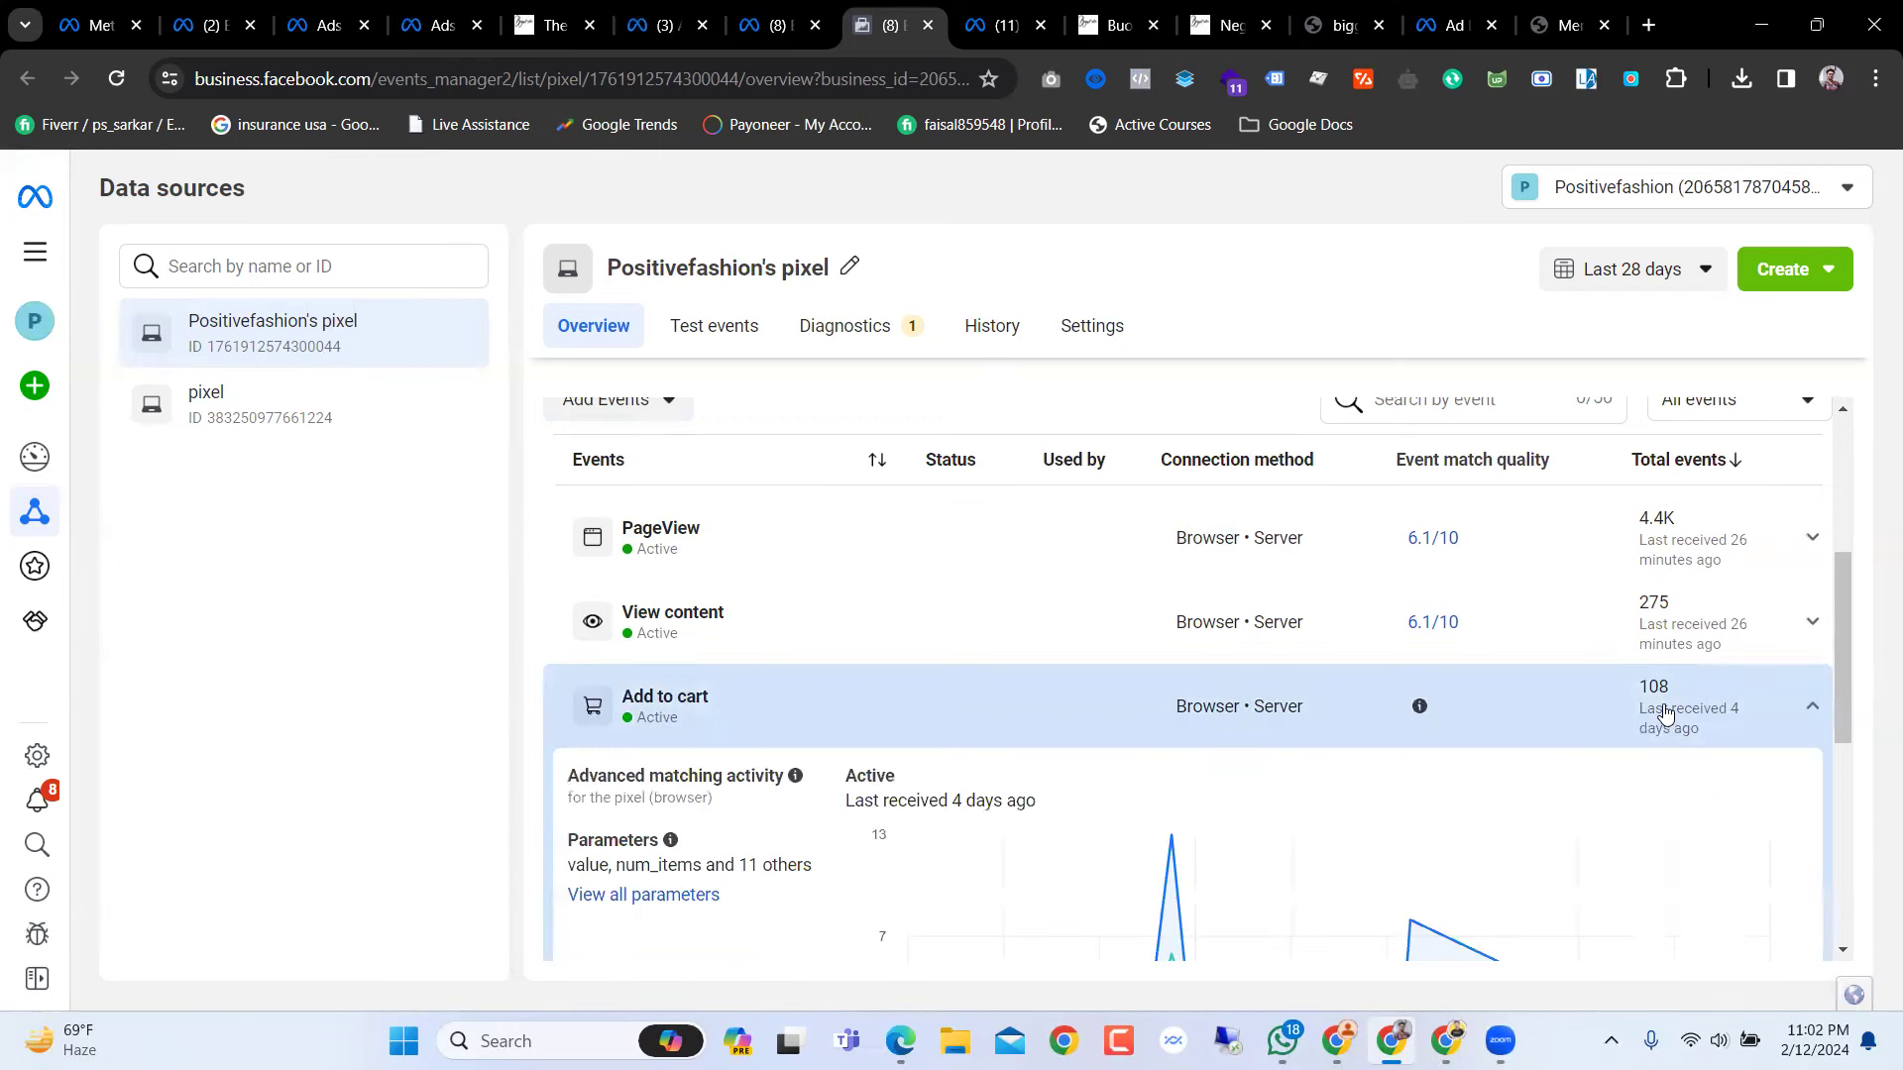
left_click(1665, 714)
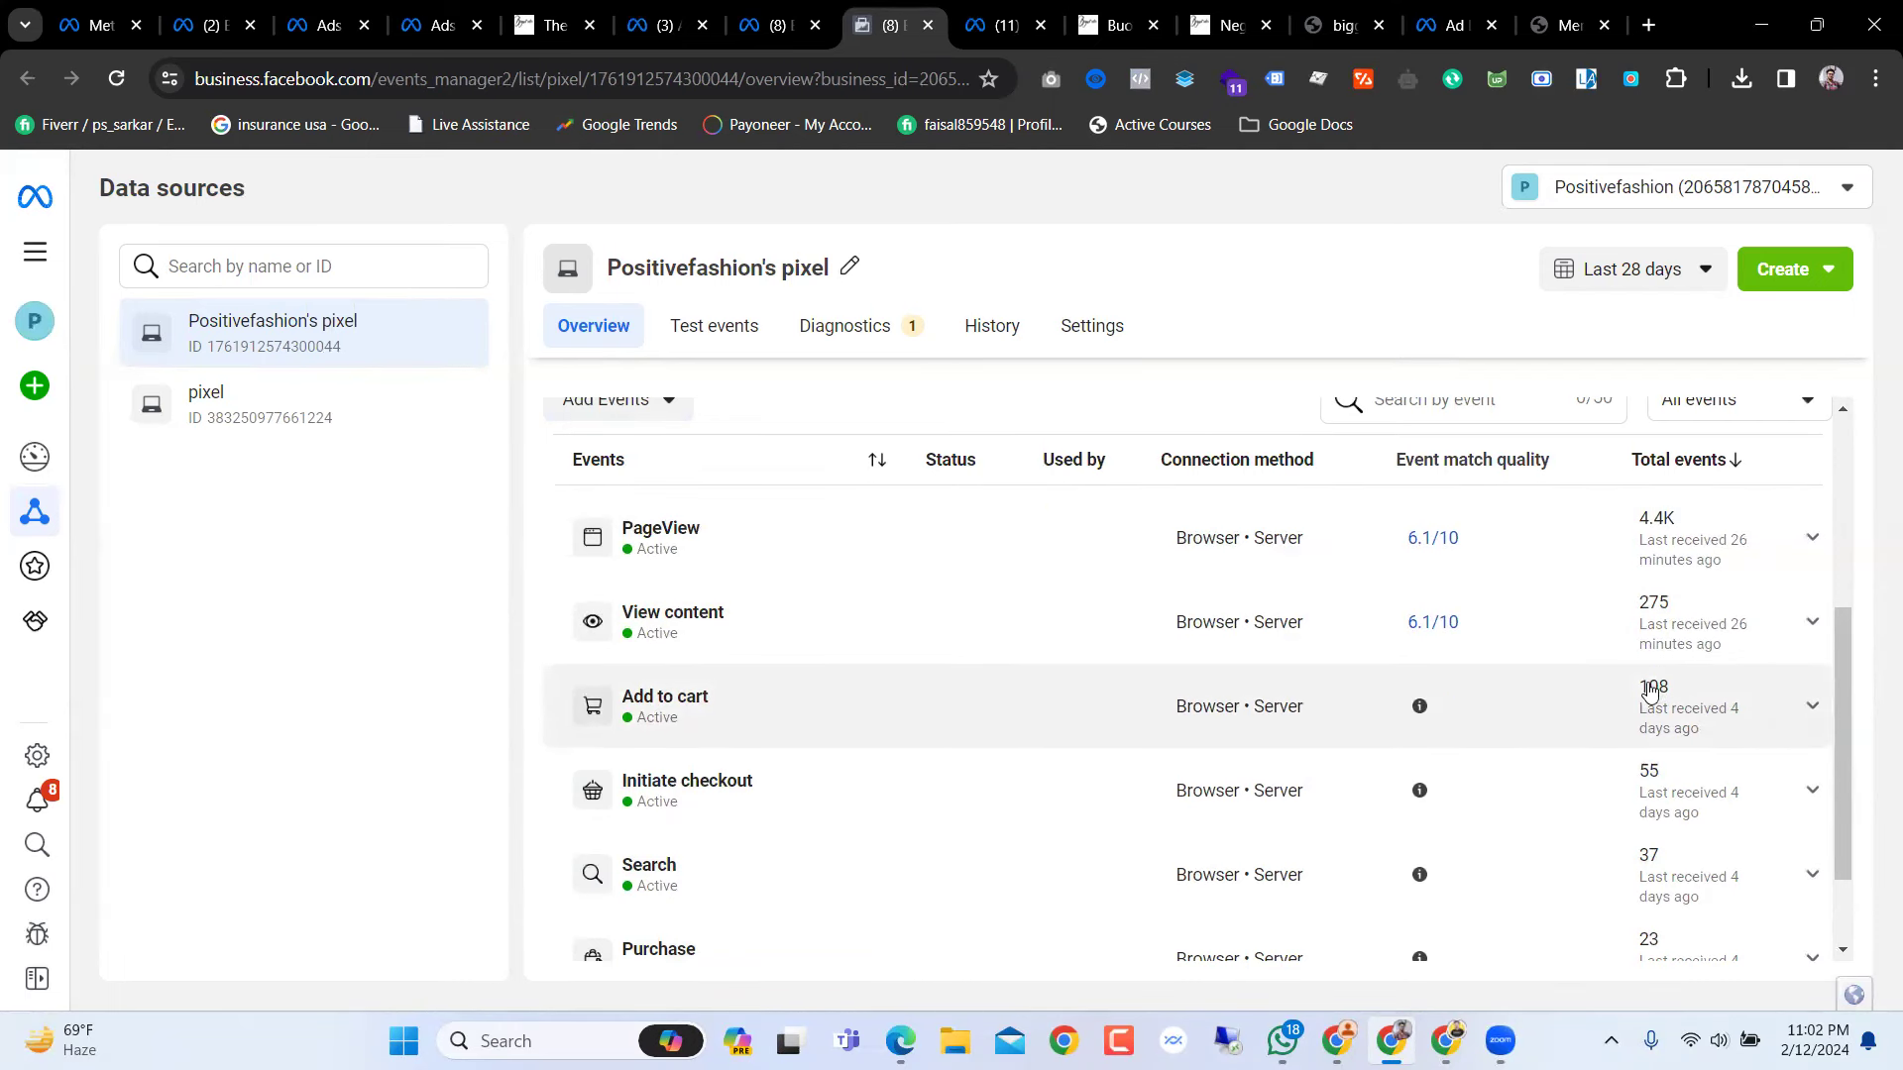
scroll(1665, 699, "down", 2)
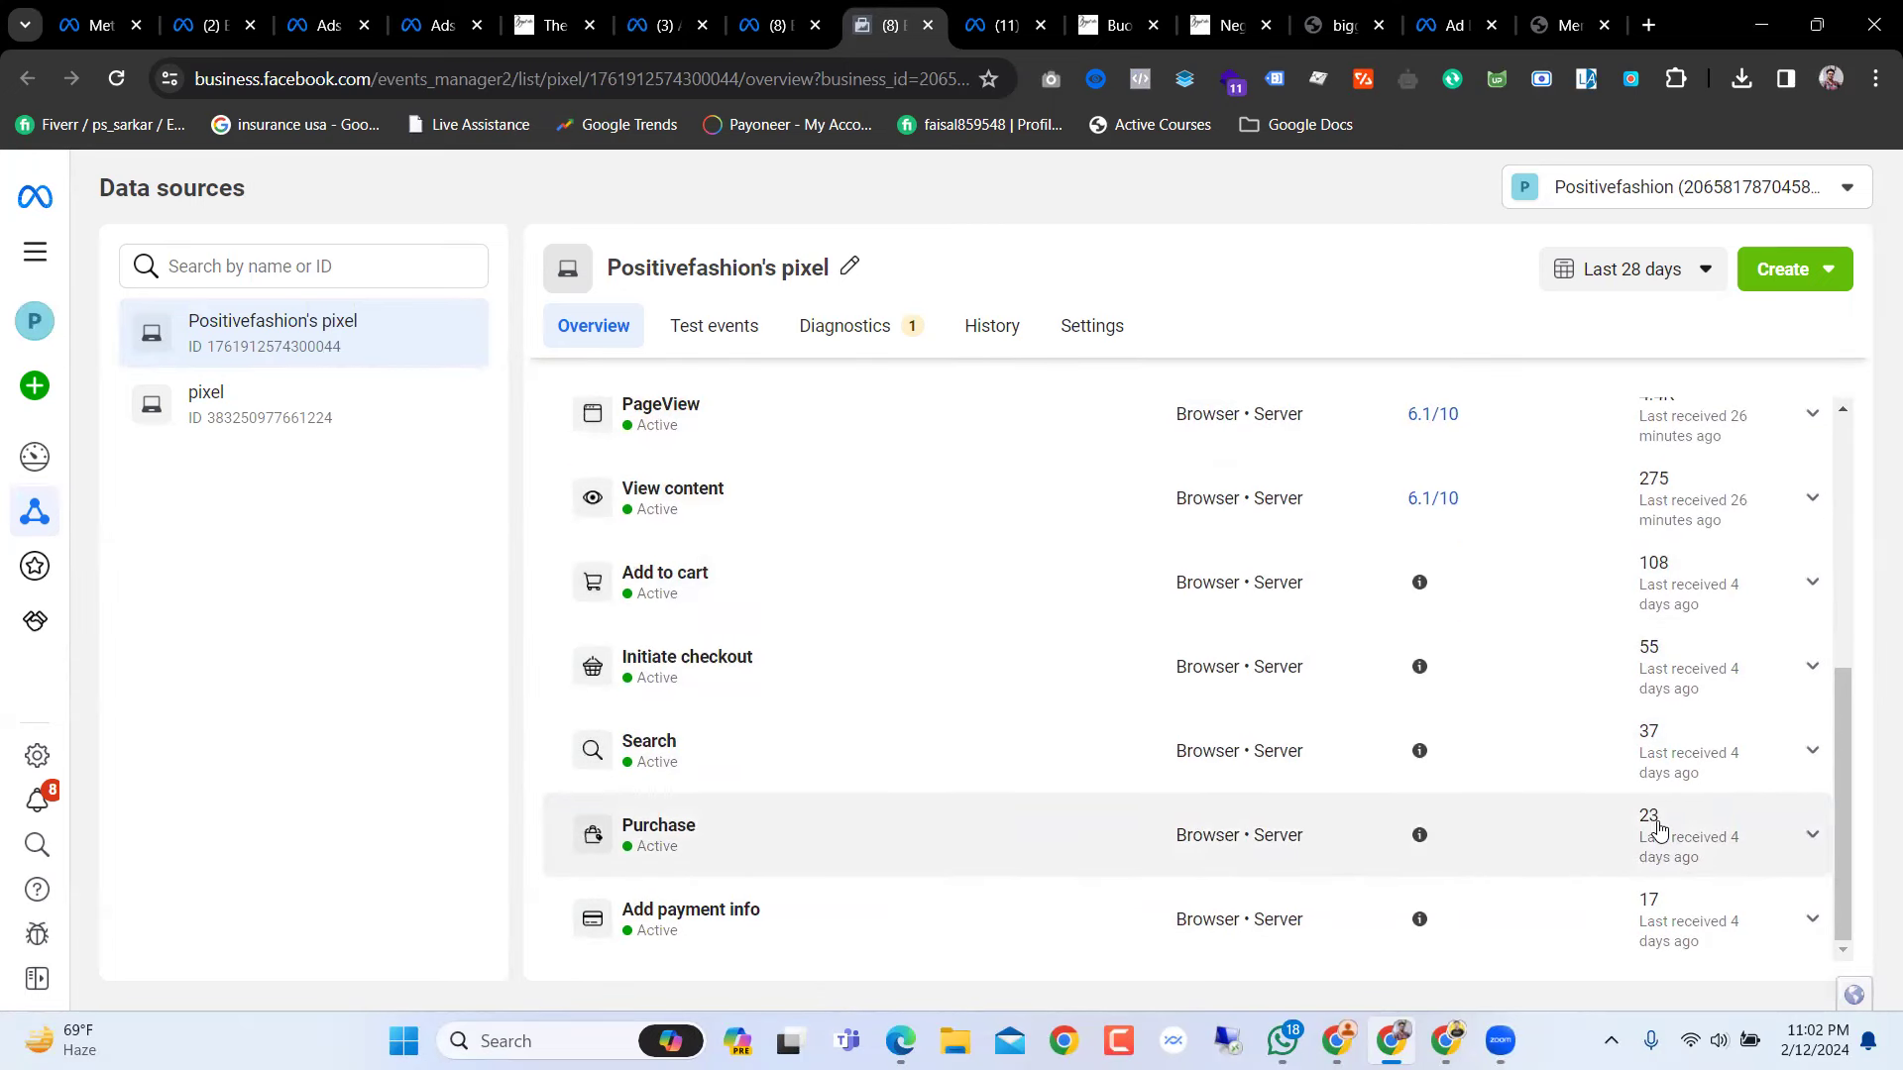
Step: Review the pixel's event list from PageView to Add payment info, comparing the totals at each stage of the purchase funnel
scroll(1660, 827, "up", 4)
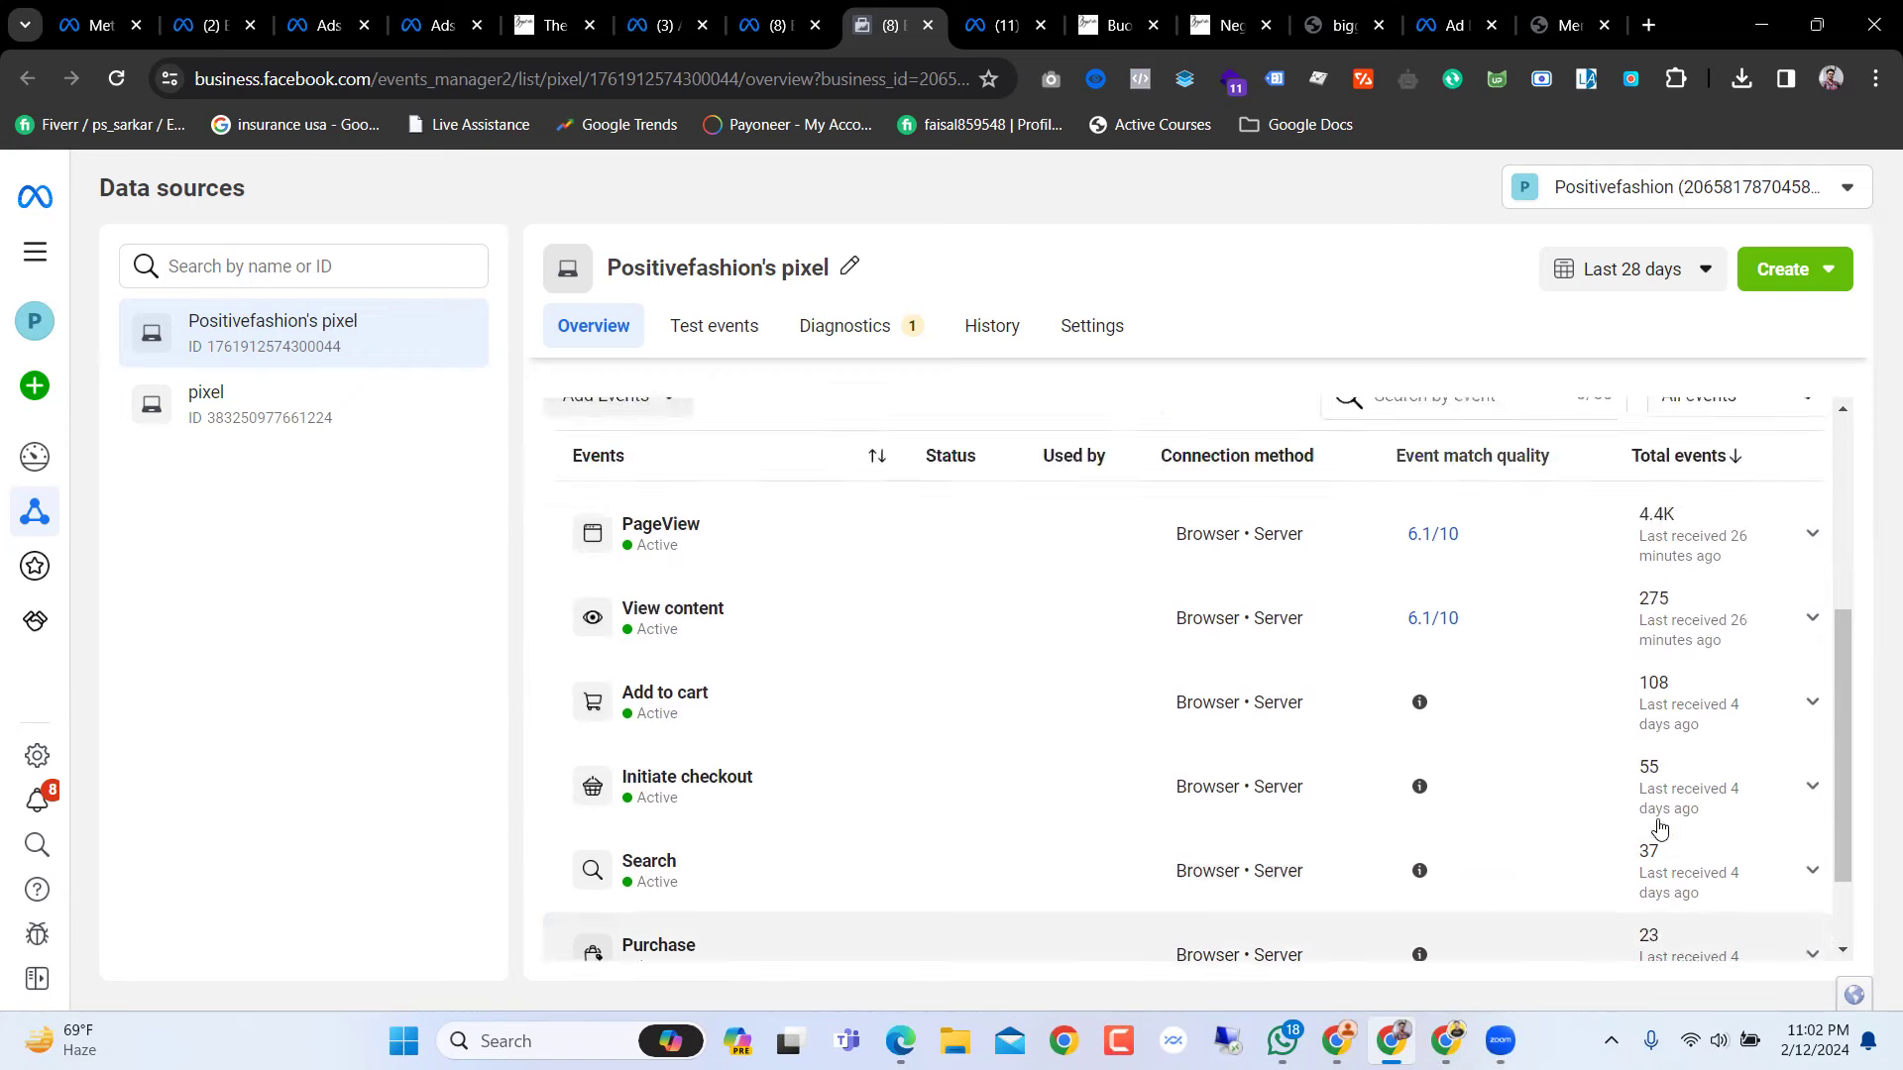
scroll(1660, 828, "down", 1)
scroll(1660, 828, "down", 2)
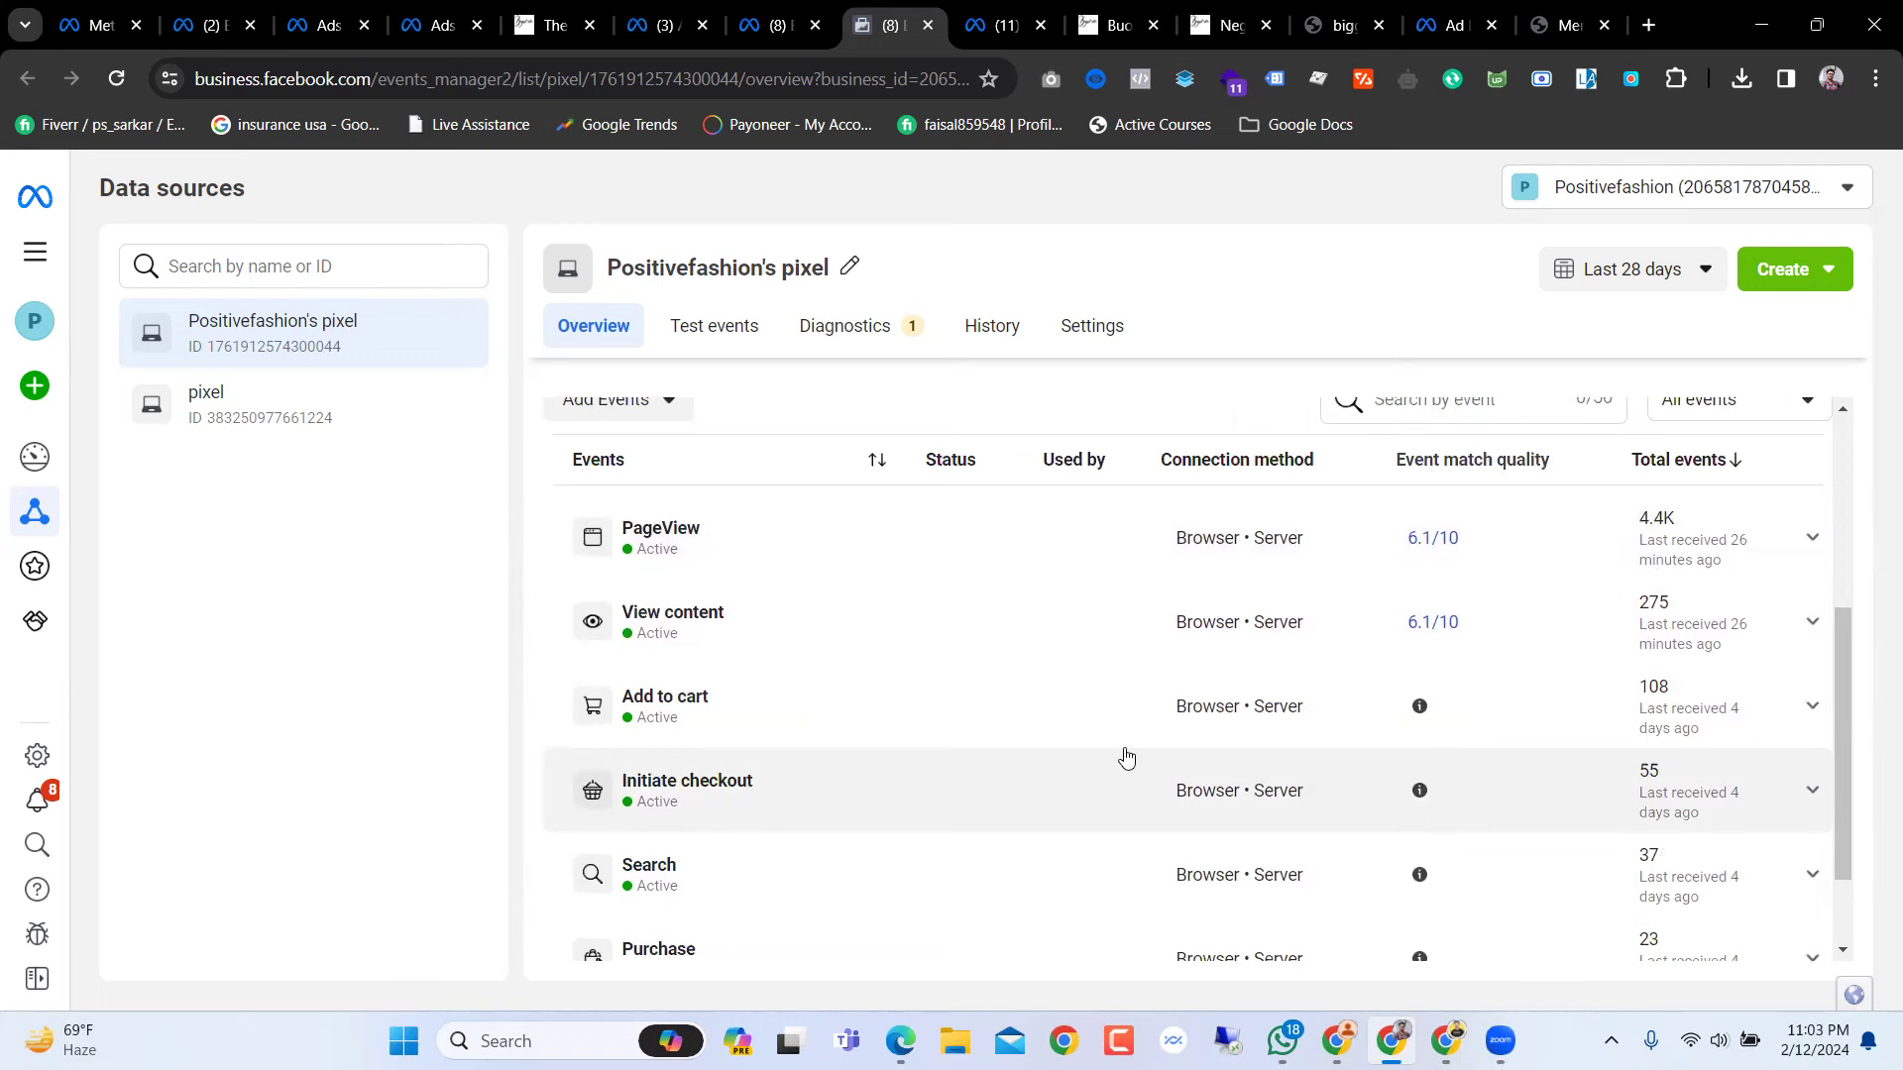
scroll(1126, 758, "up", 3)
scroll(1126, 758, "down", 4)
scroll(1127, 758, "up", 3)
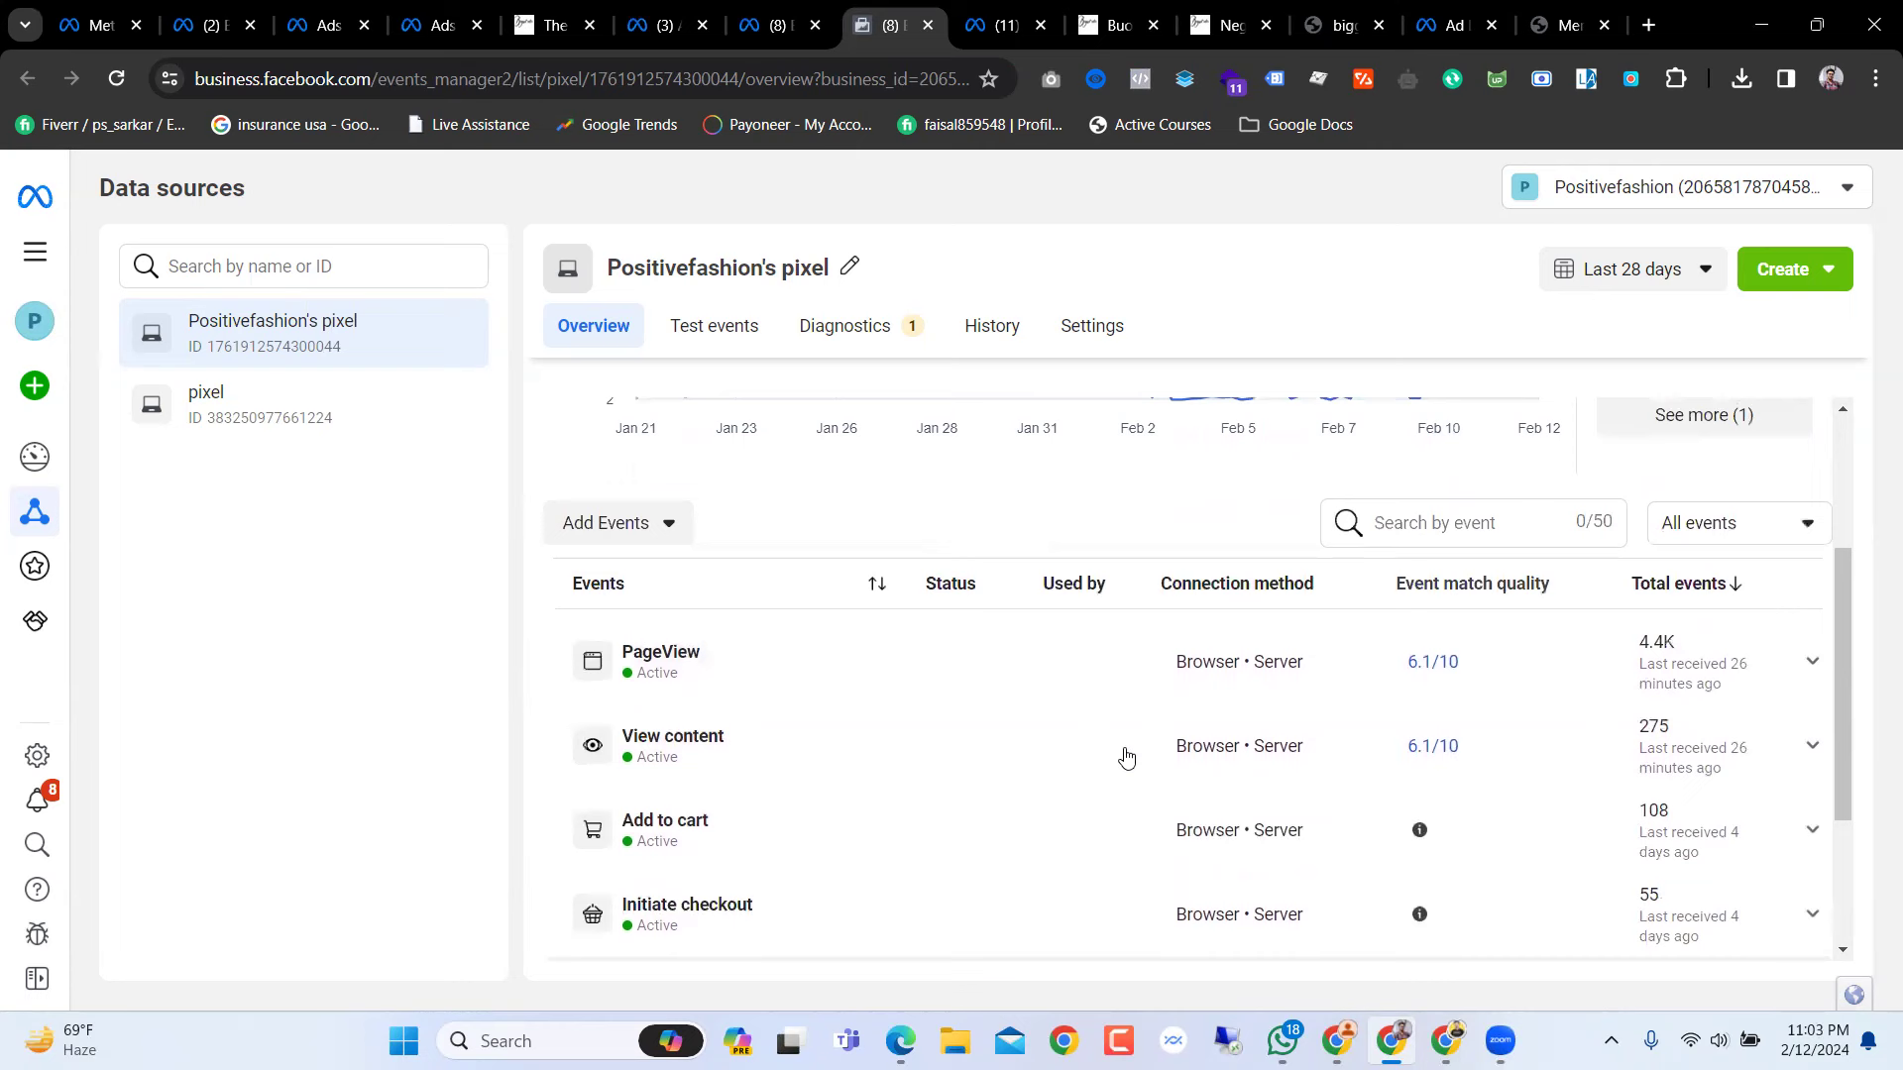
scroll(1657, 748, "down", 1)
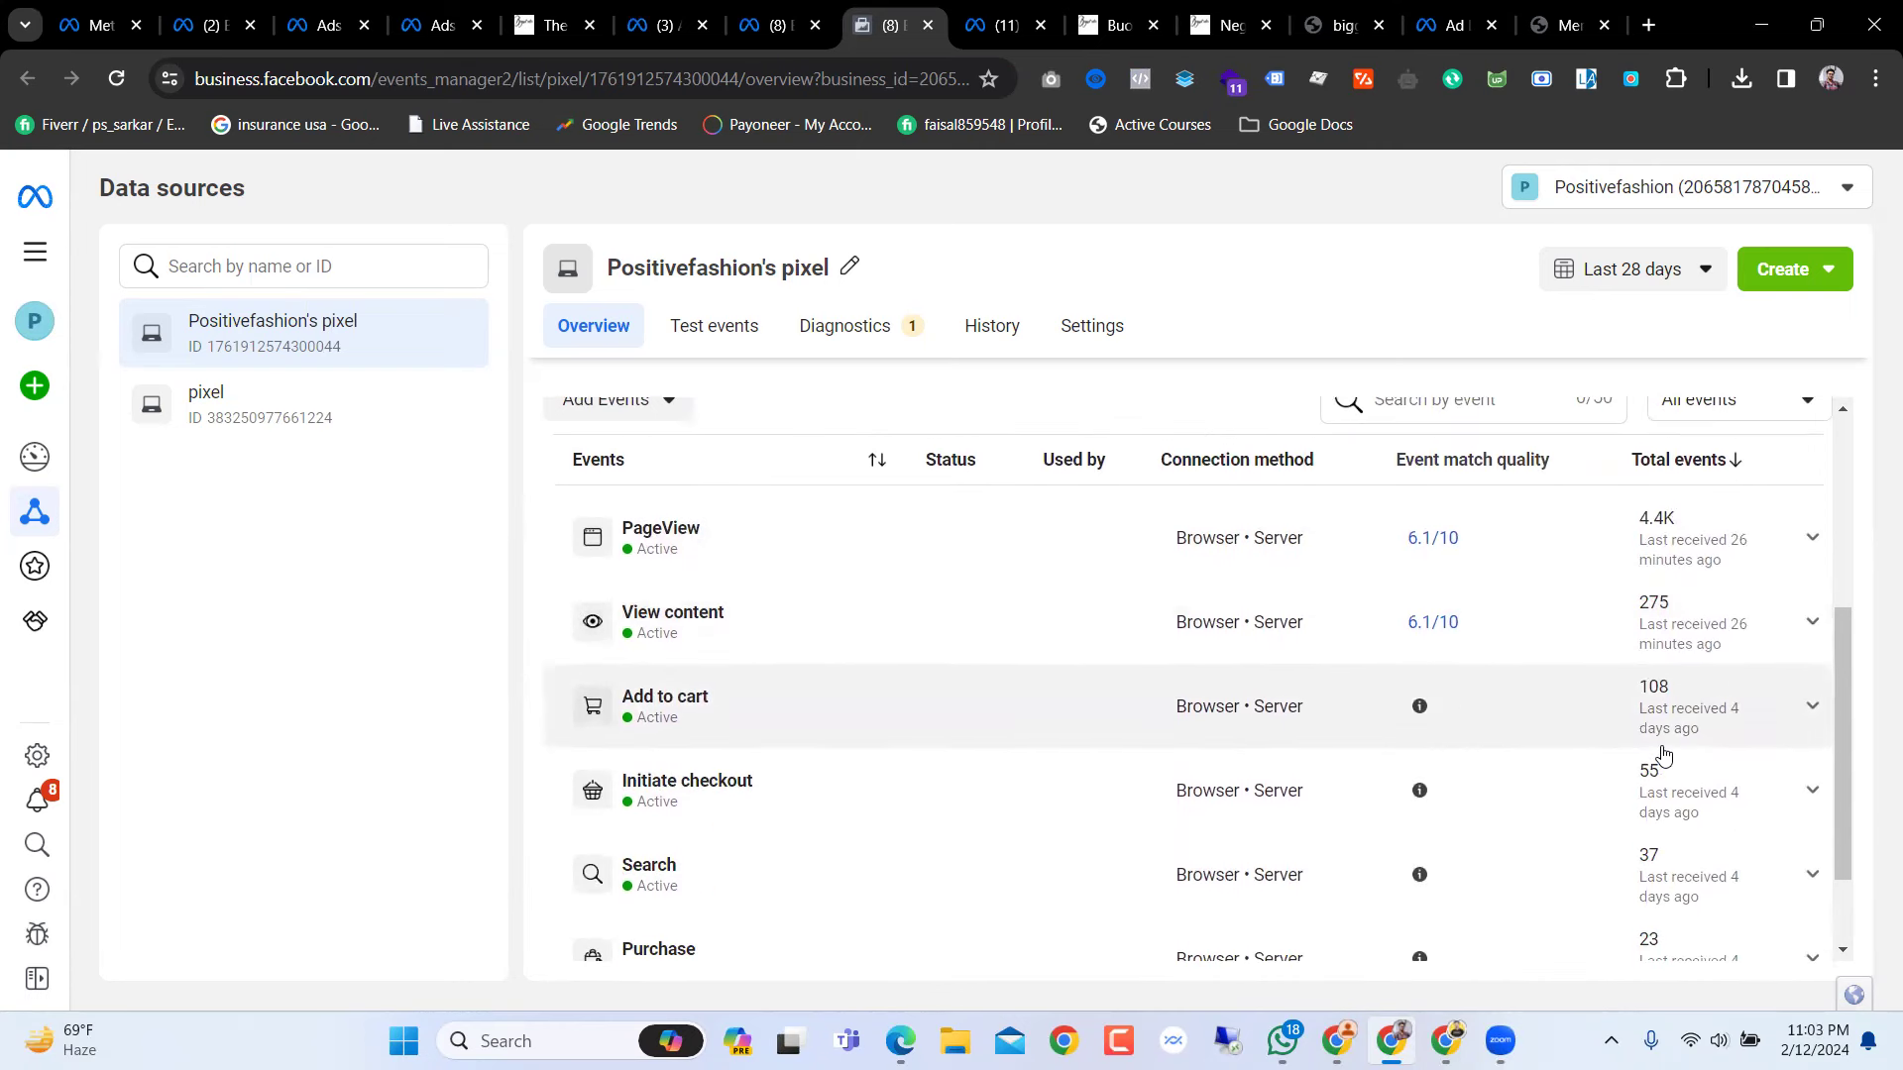
scroll(1664, 764, "down", 1)
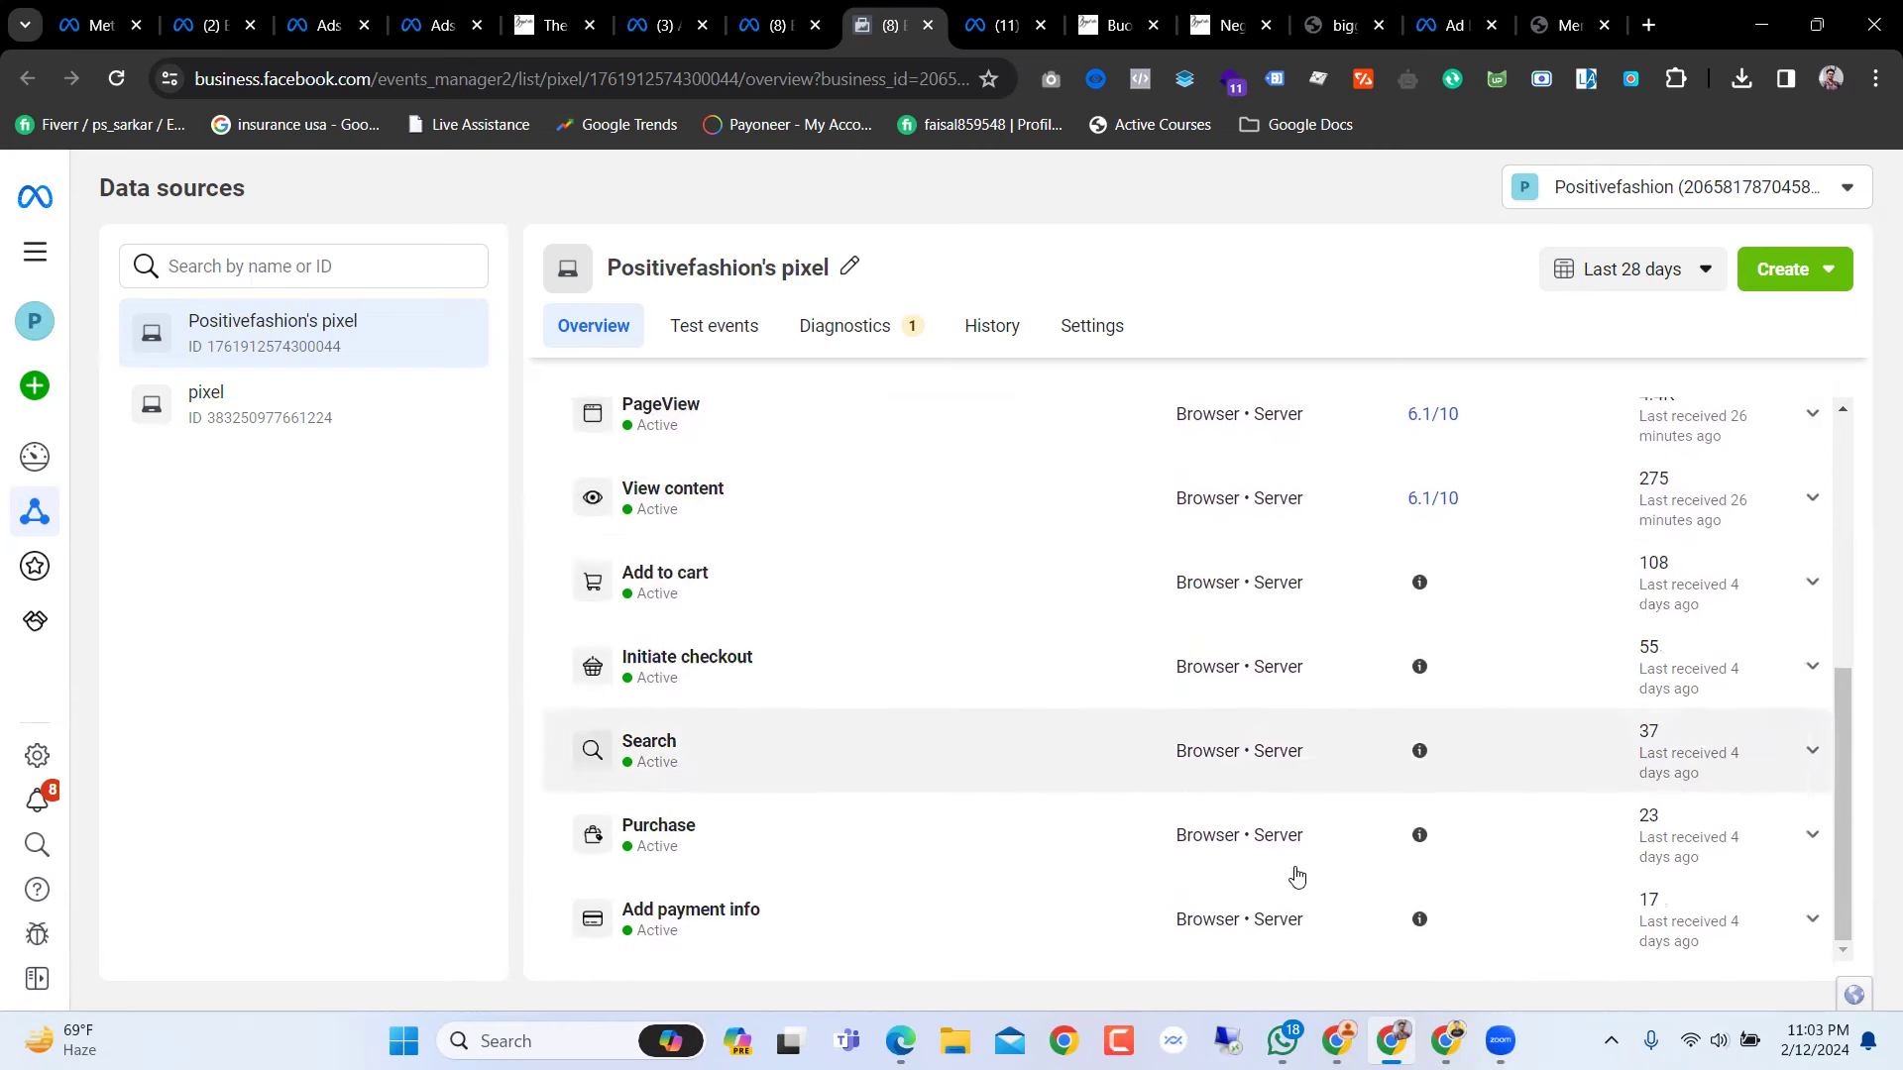
Step: Examine the pixel's all-activity chart for the last 28 days together with the events listed below it
scroll(1431, 883, "up", 3)
scroll(1431, 890, "up", 1)
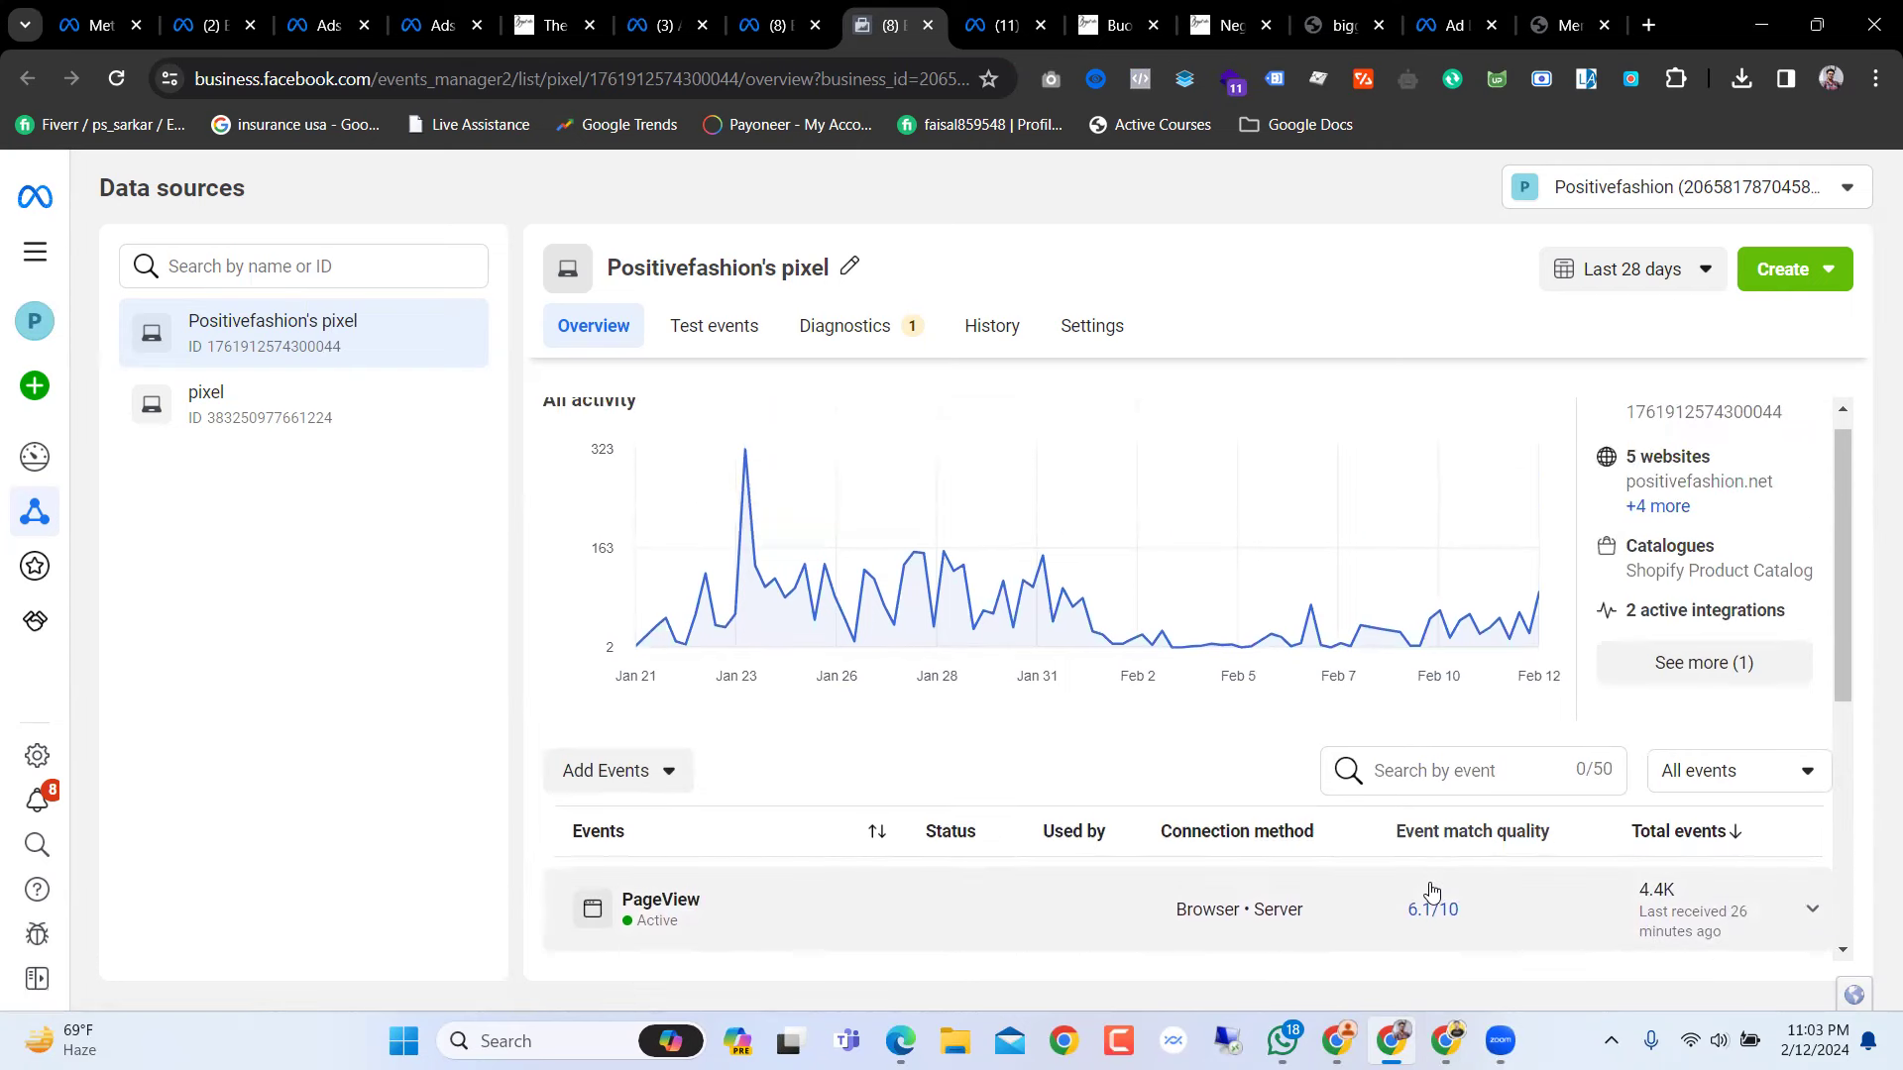
mouse_move(1349, 585)
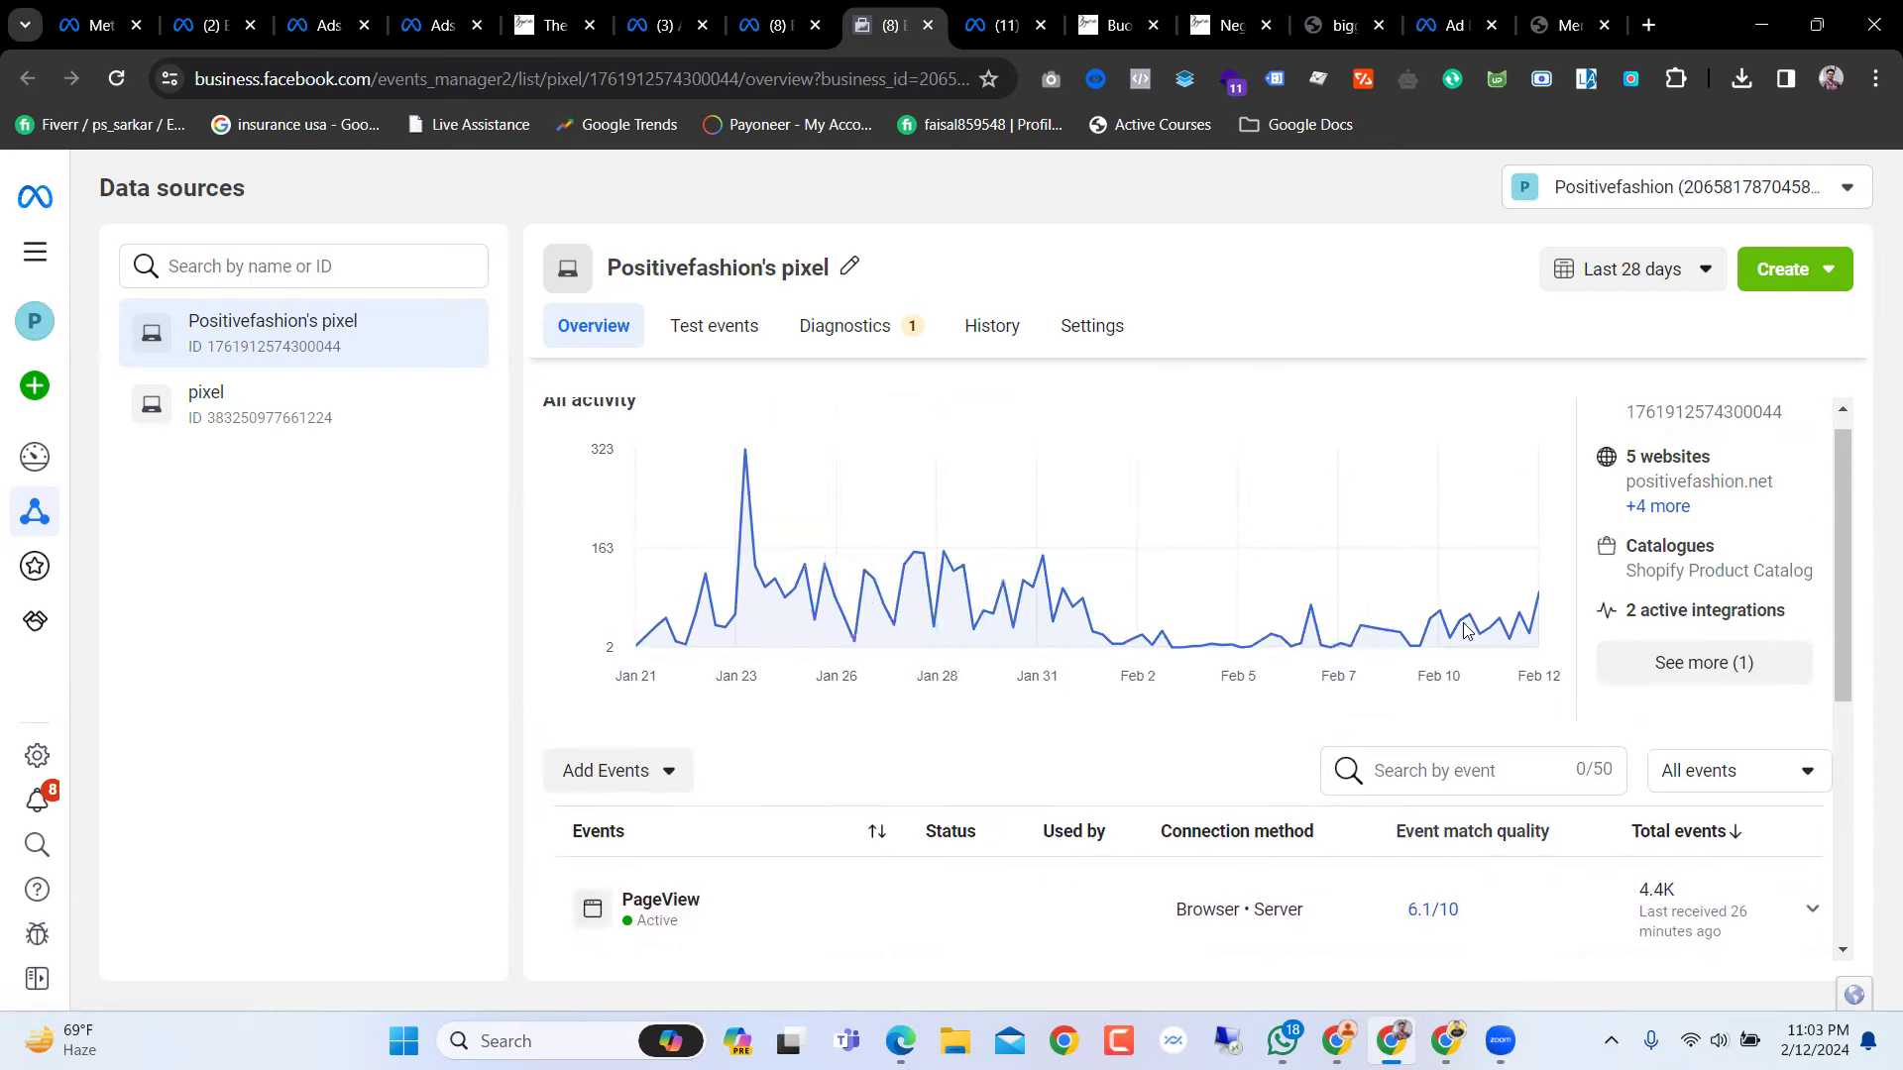
scroll(998, 769, "down", 5)
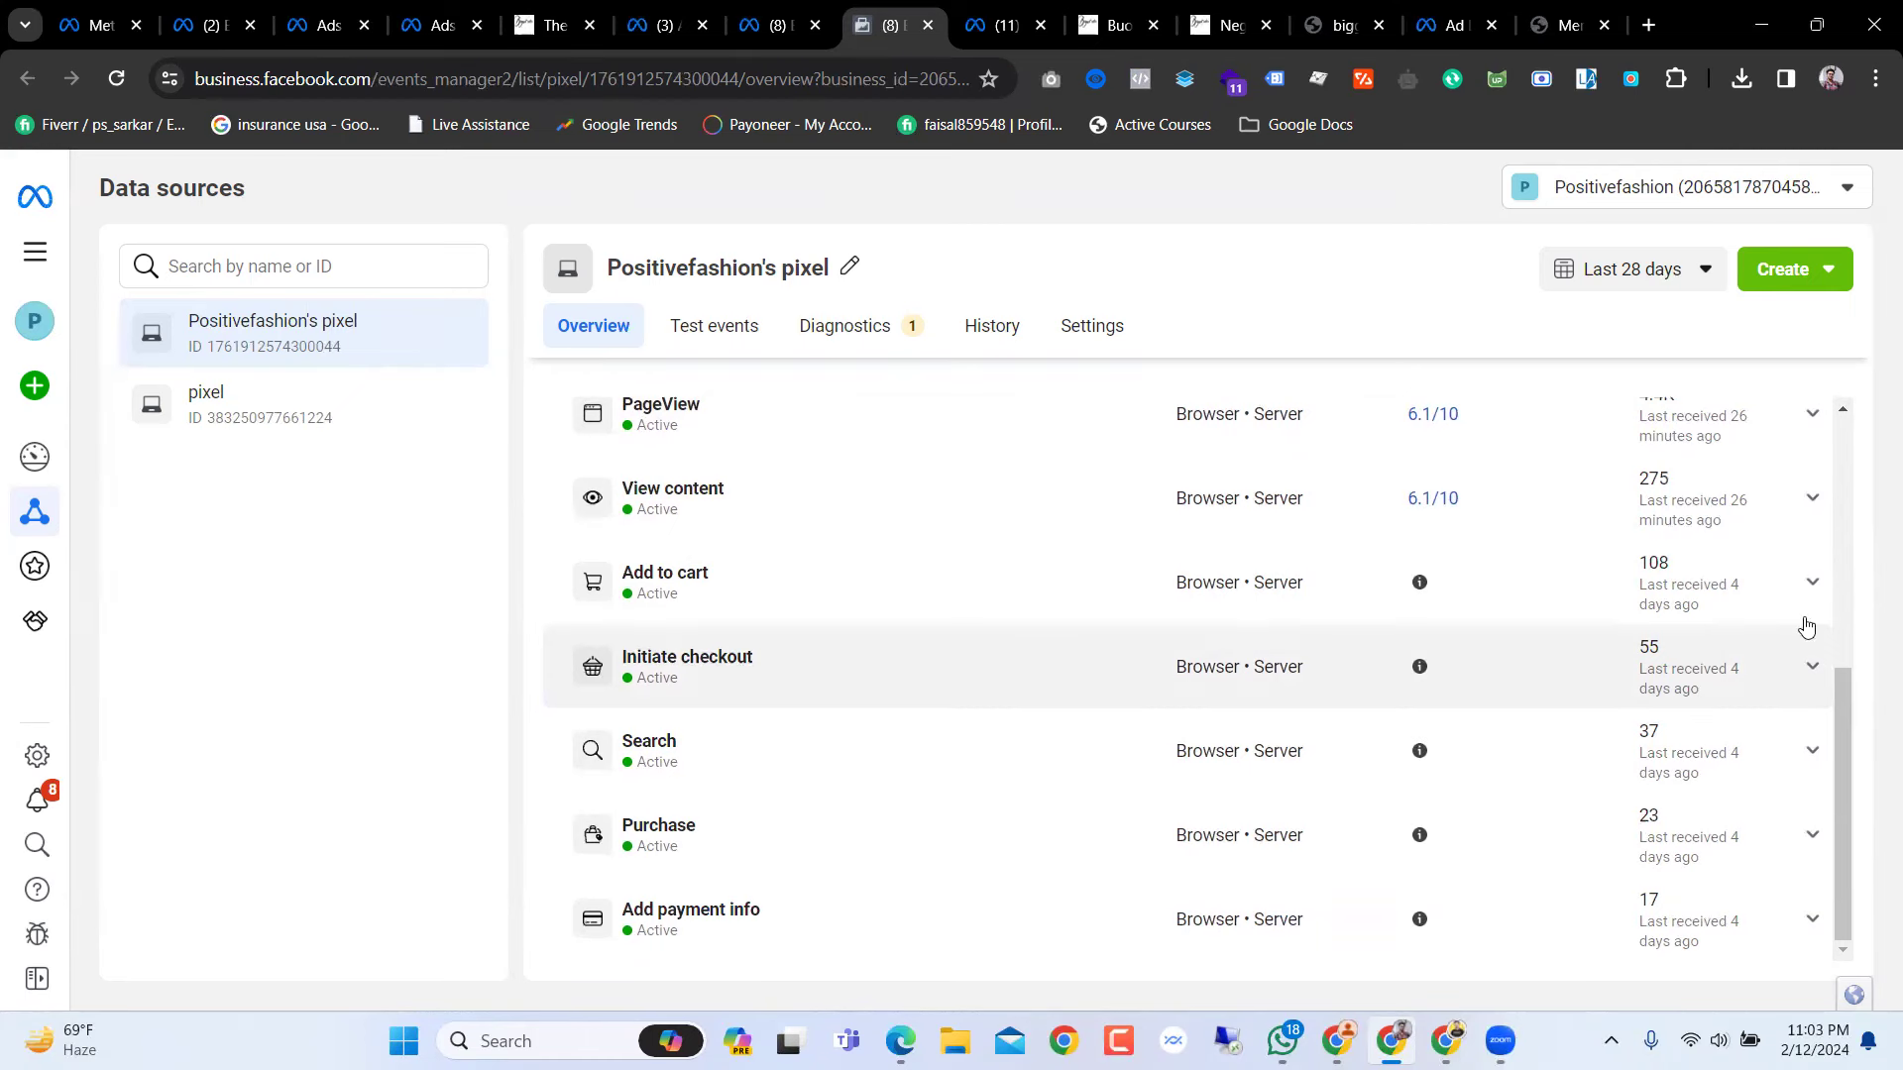
scroll(1100, 796, "up", 5)
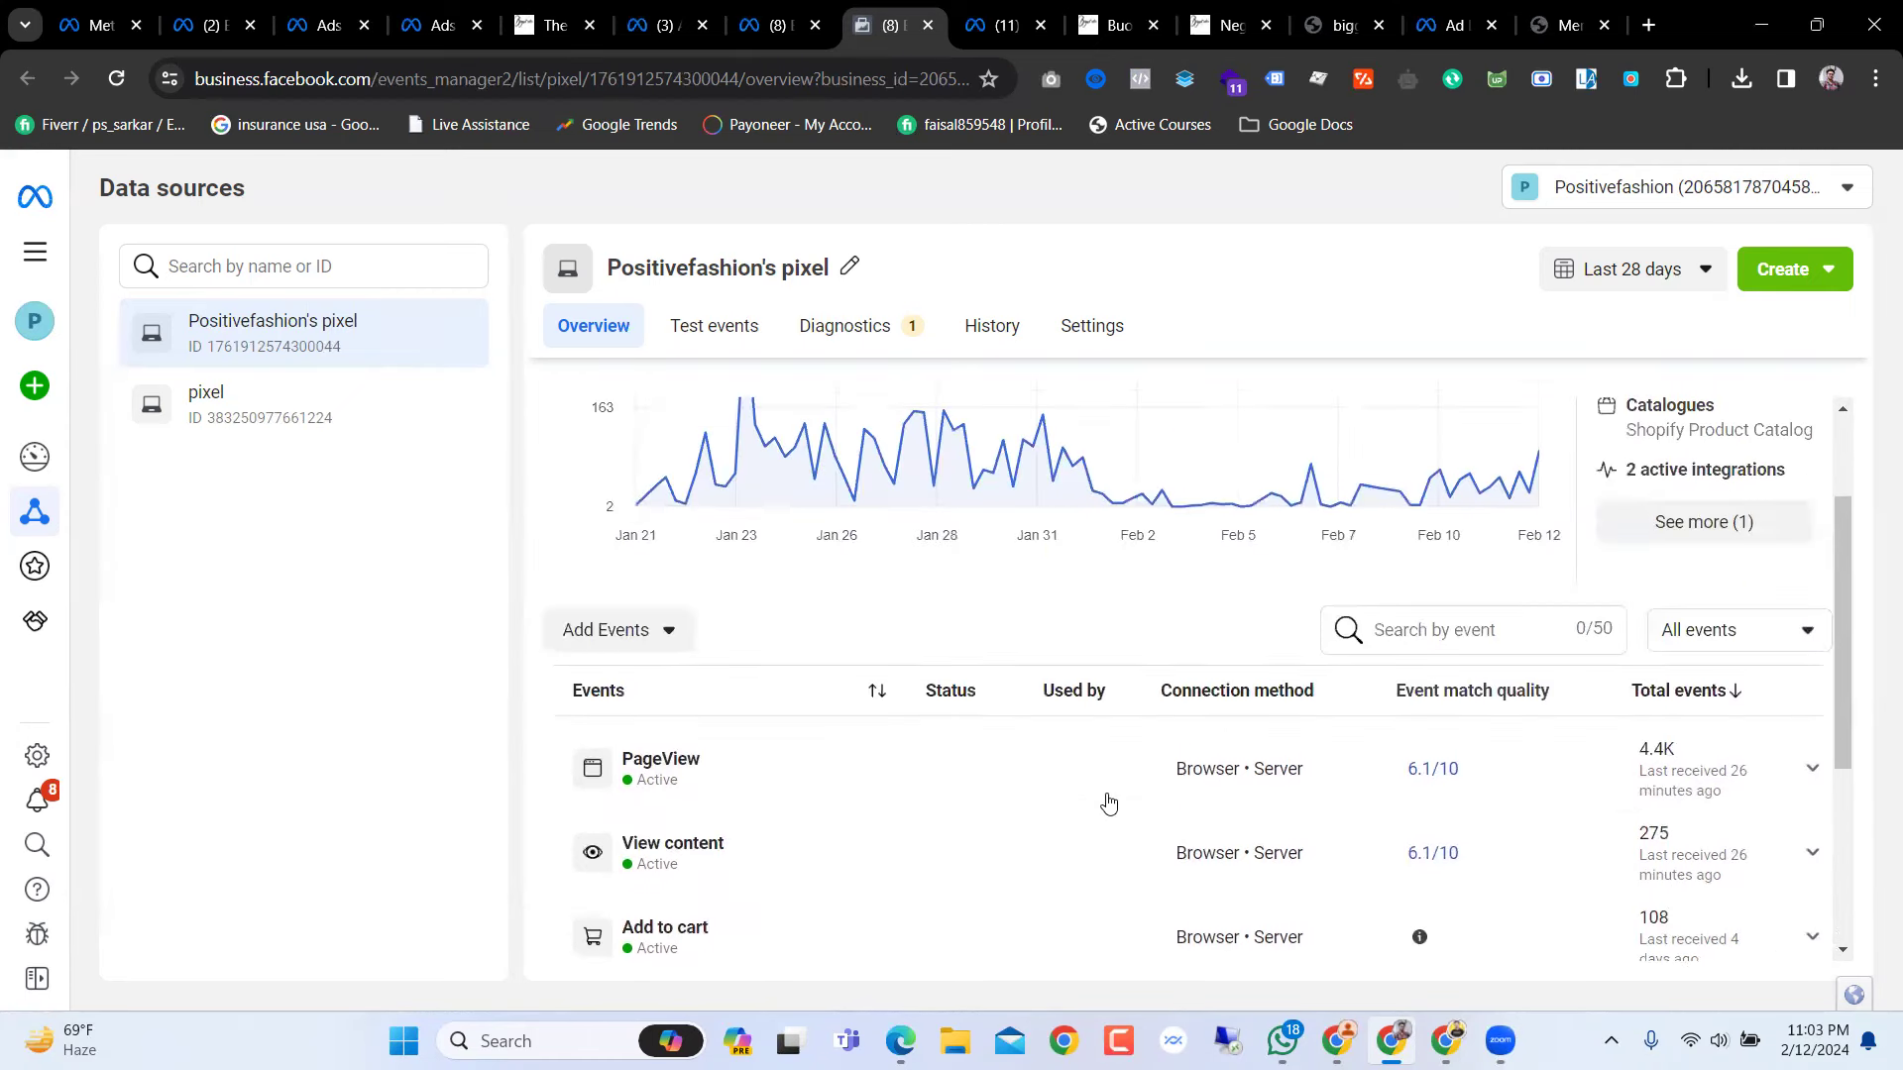
scroll(1100, 796, "down", 3)
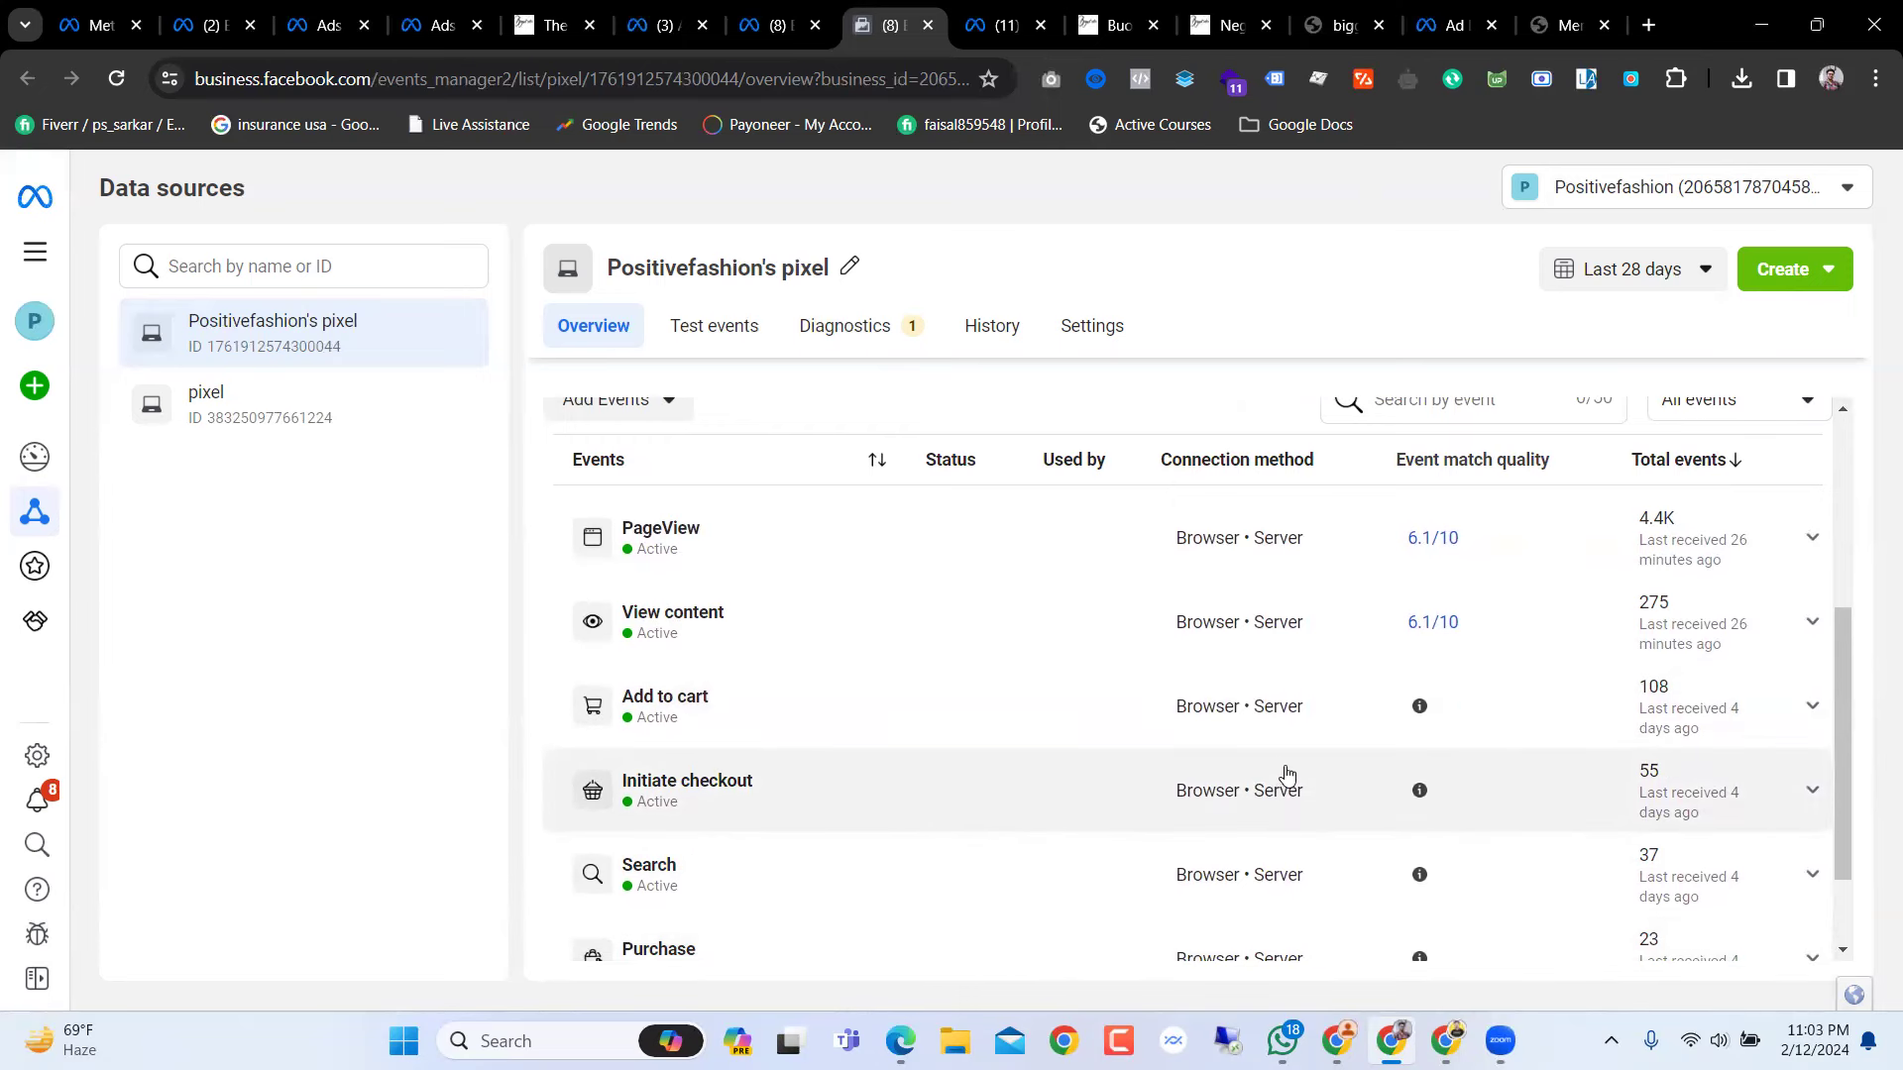
scroll(1282, 714, "up", 4)
scroll(813, 510, "down", 3)
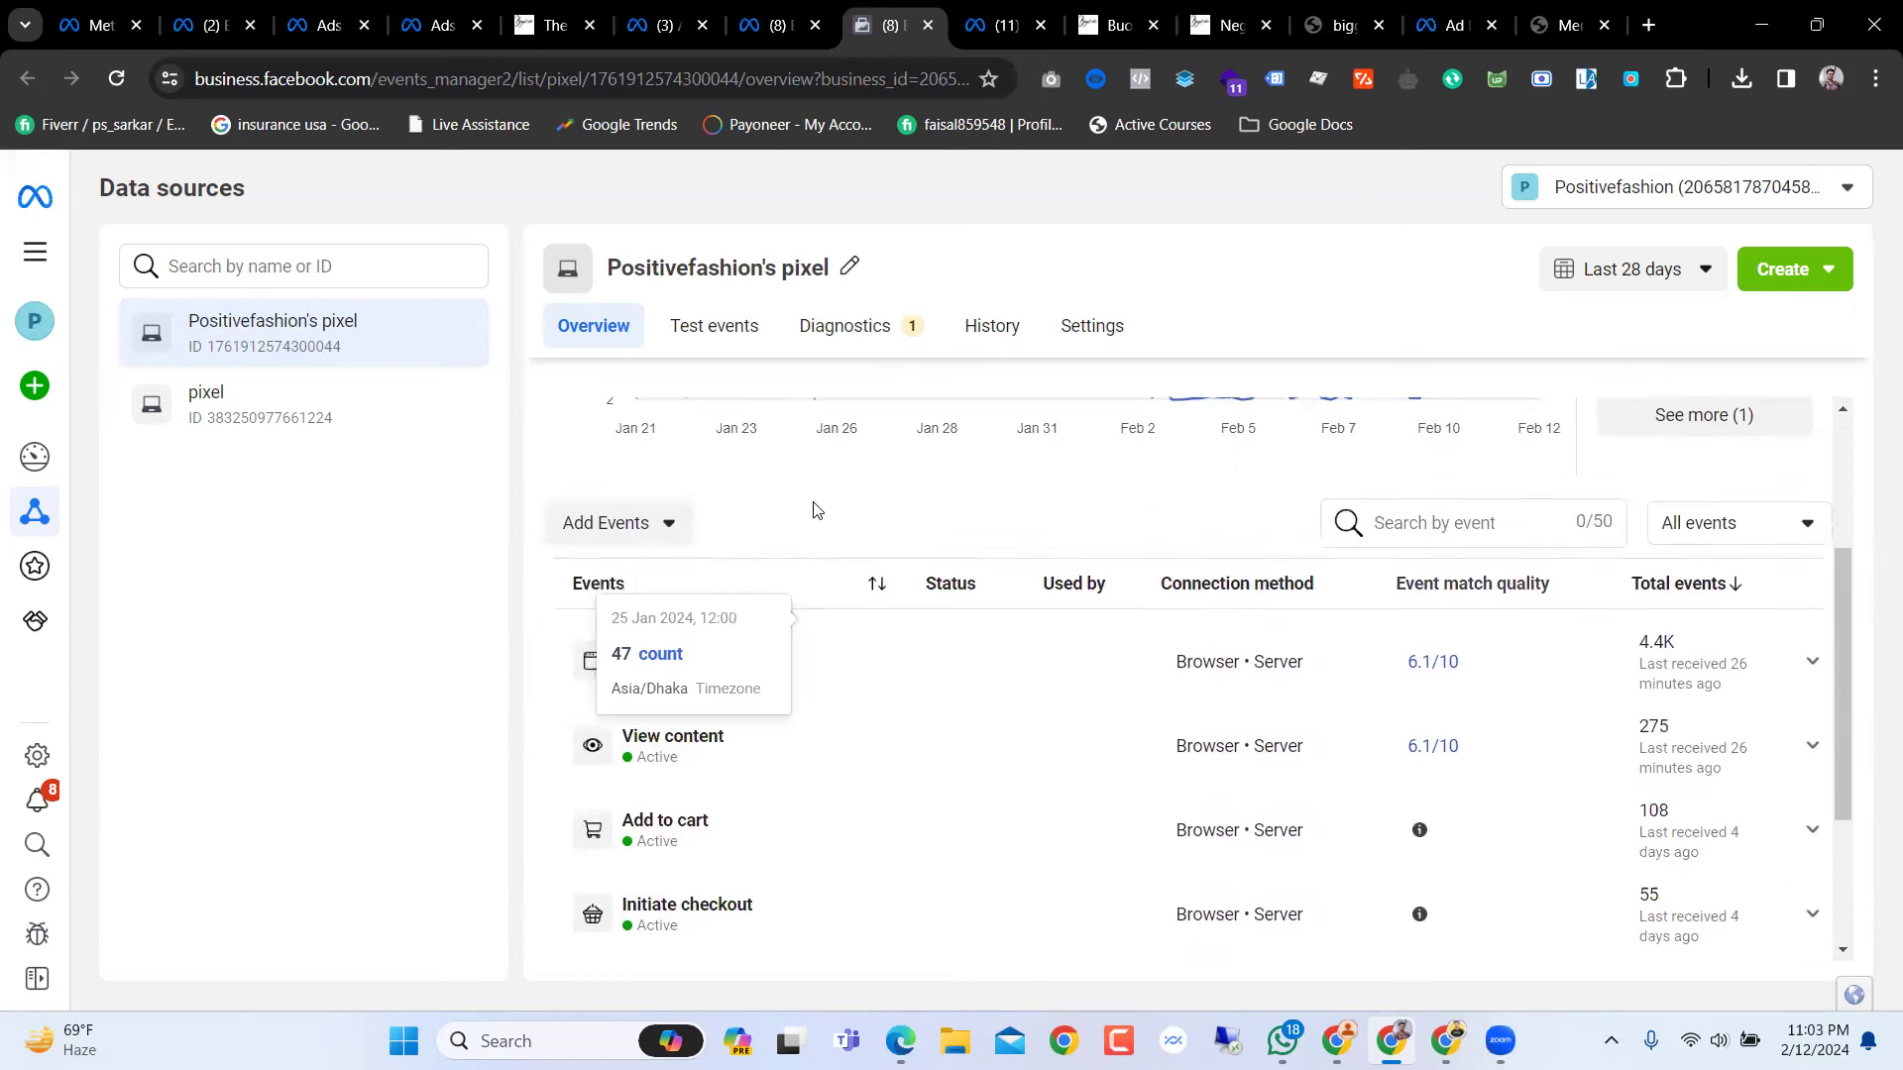